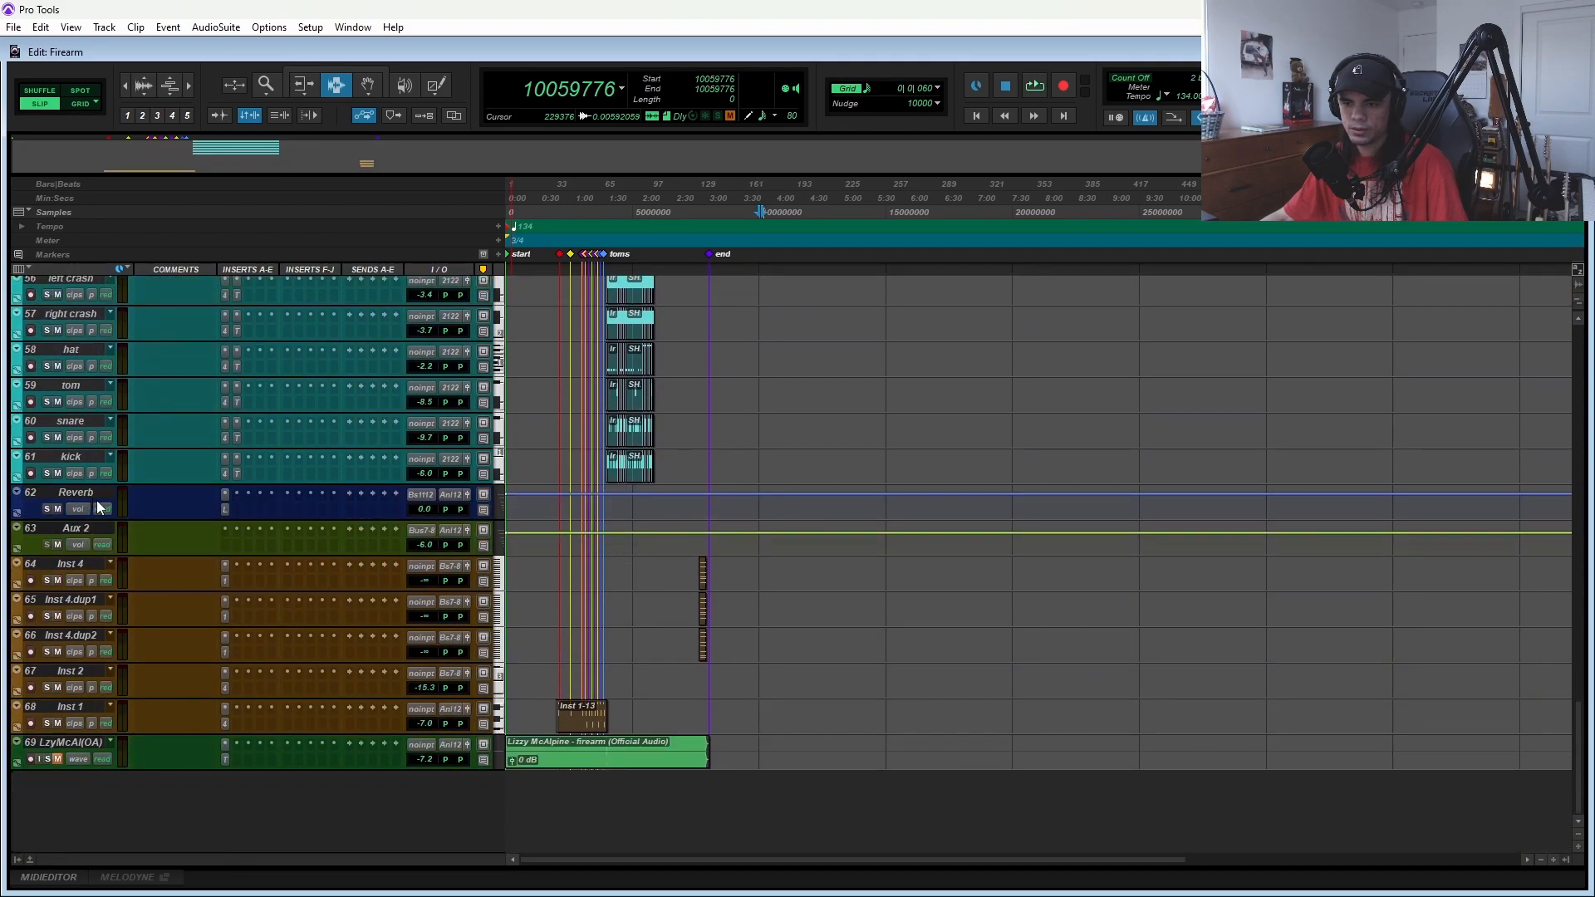
# - Look over the session's tracks from the Reverb and Inst tracks up to the Click and Master tracks
pyautogui.scroll(7, 96, 500)
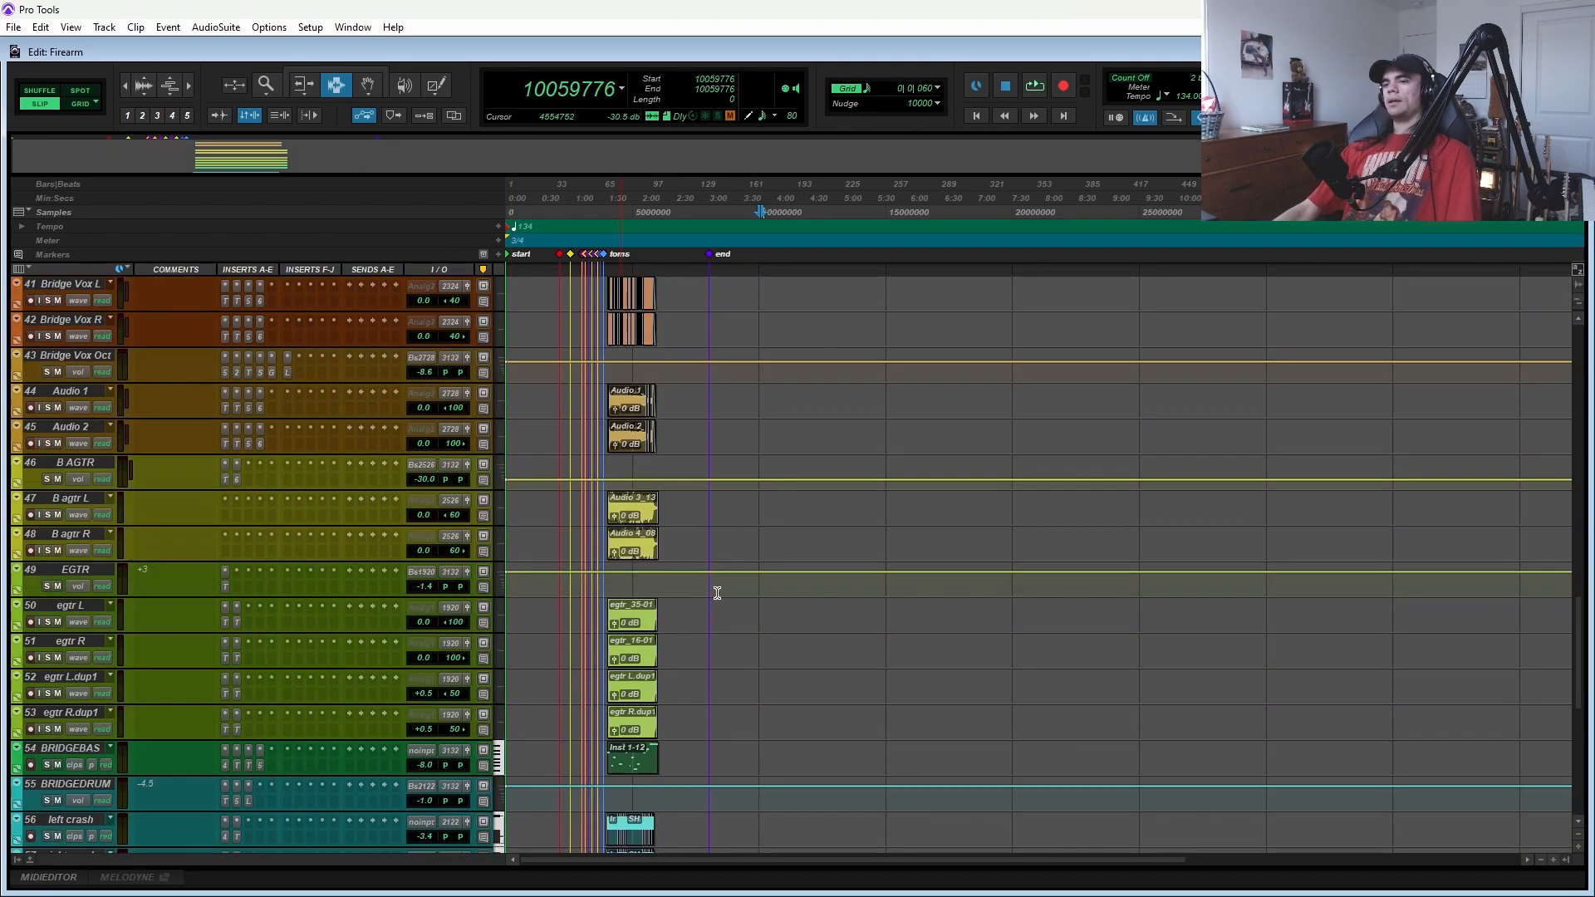
pyautogui.scroll(8, 717, 592)
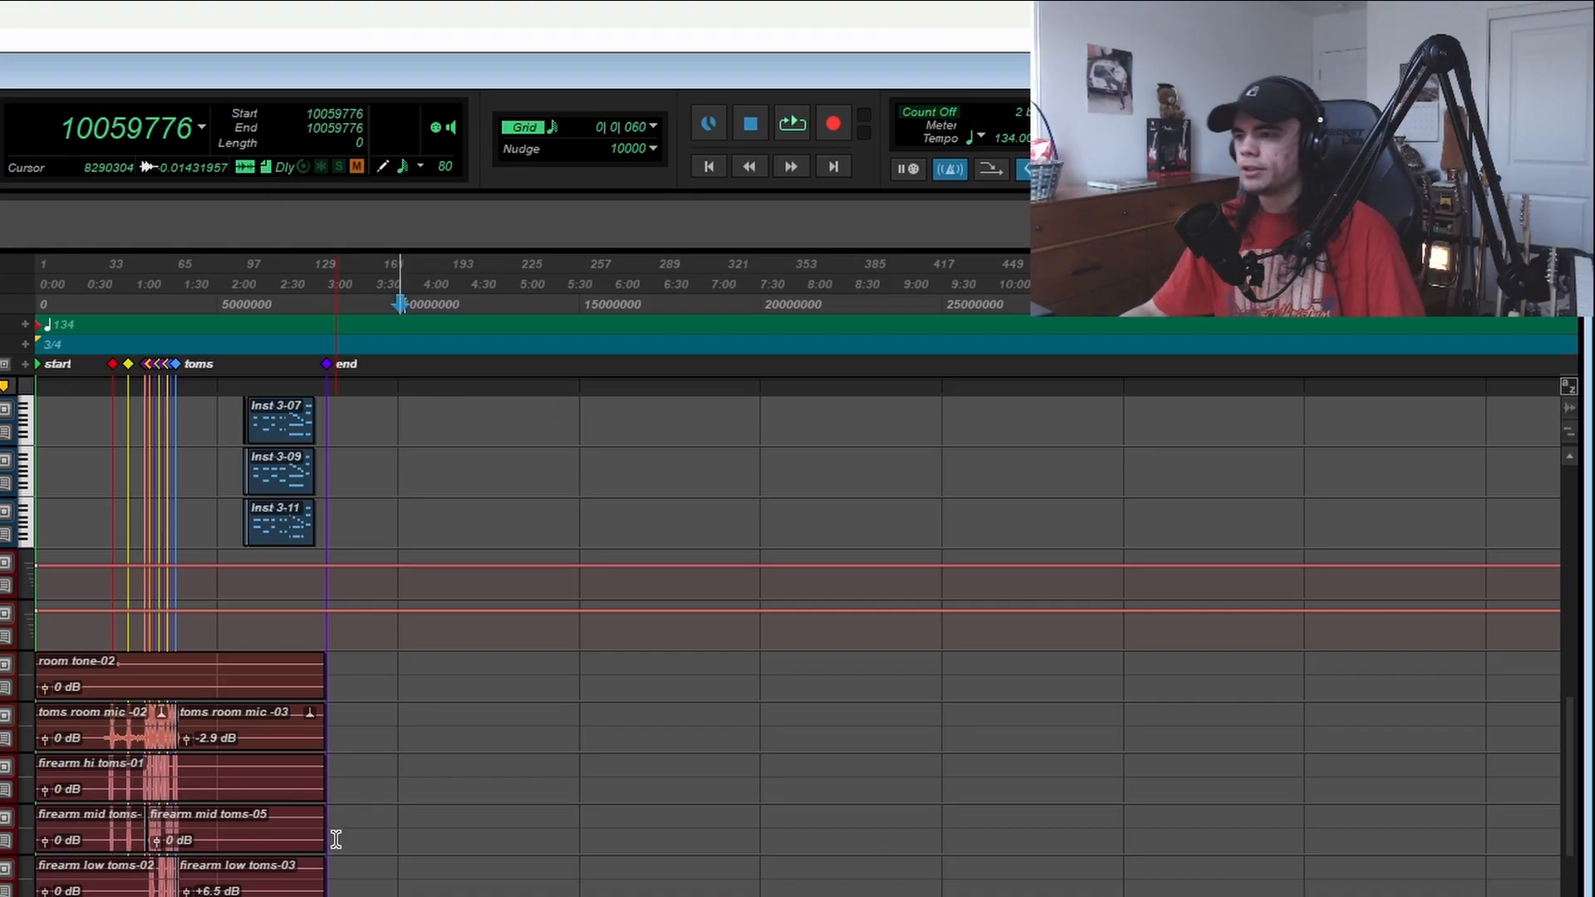
pyautogui.scroll(8, 847, 472)
pyautogui.scroll(5, 579, 500)
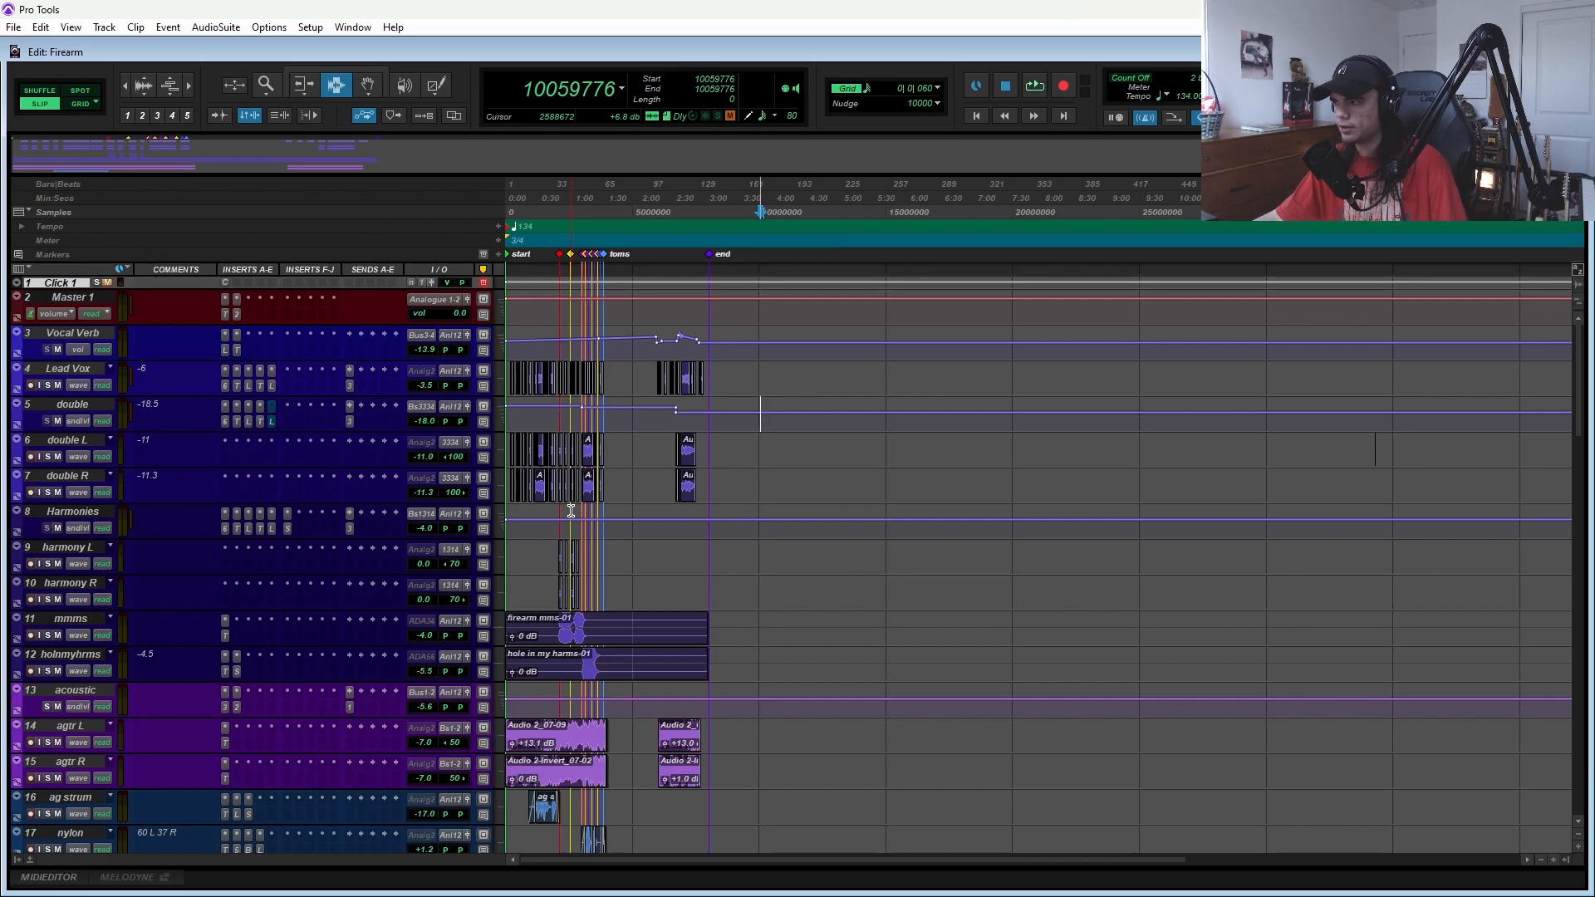
# - Return the playhead to the session start and zoom in on the opening bars of the timeline
pyautogui.moveTo(1350, 449); pyautogui.dragTo(1470, 462)
pyautogui.press('Return')
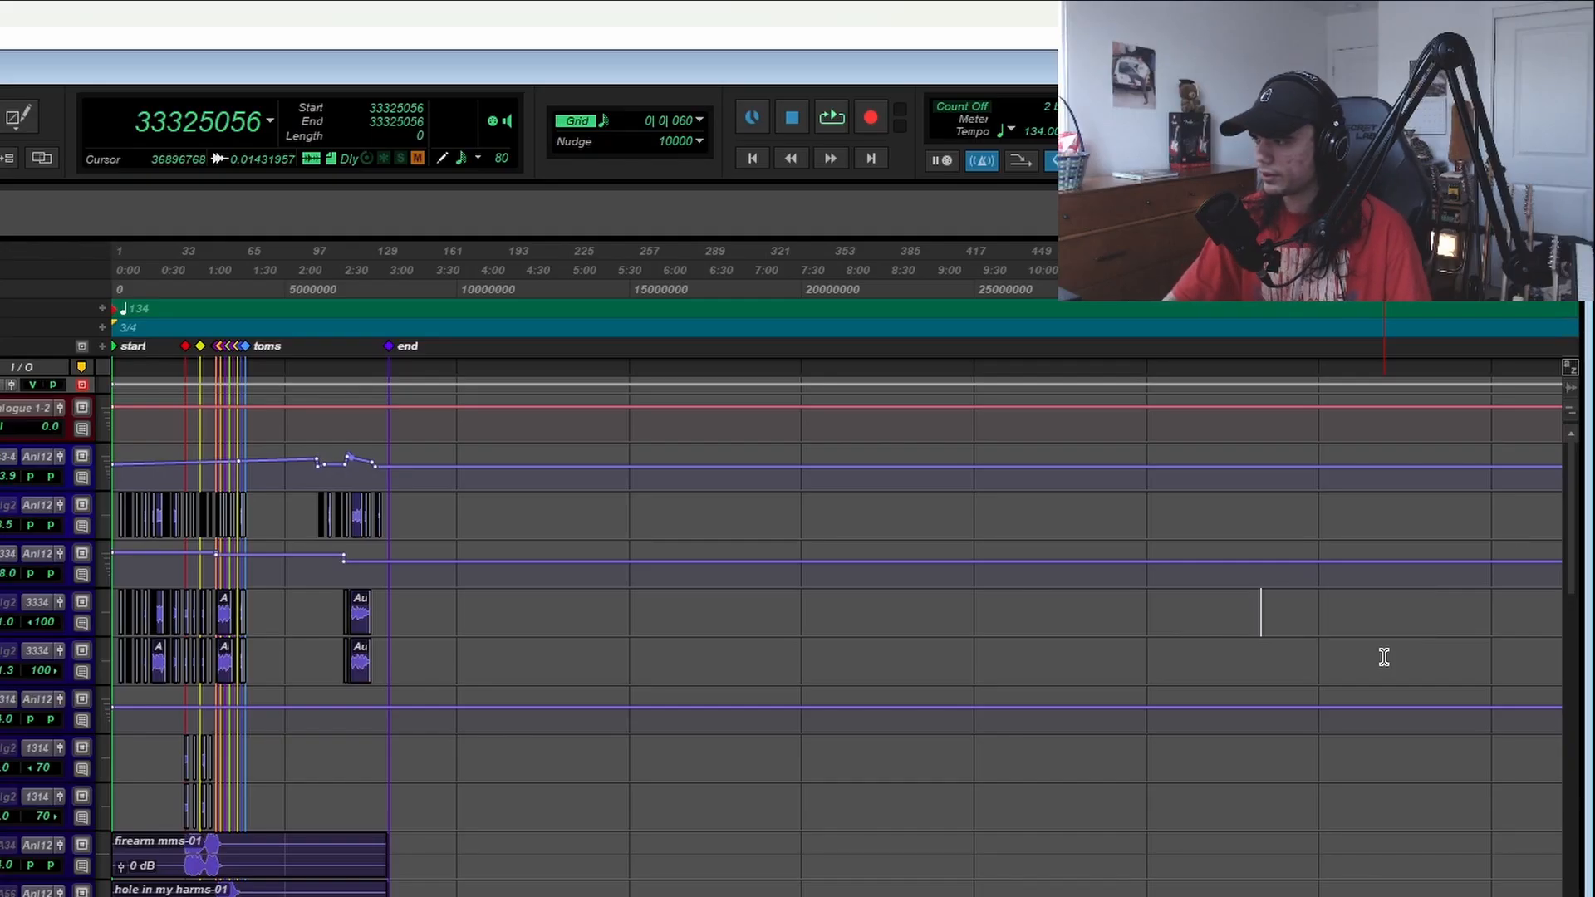
pyautogui.hotkey('ctrl', ']')
pyautogui.hotkey('ctrl', ']')
pyautogui.hotkey('ctrl', ']')
pyautogui.hotkey('ctrl', ']')
pyautogui.hotkey('ctrl', ']')
# - Examine the EQ curves of both Equalizer inserts on the chorus agtr track
pyautogui.scroll(-5, 190, 585)
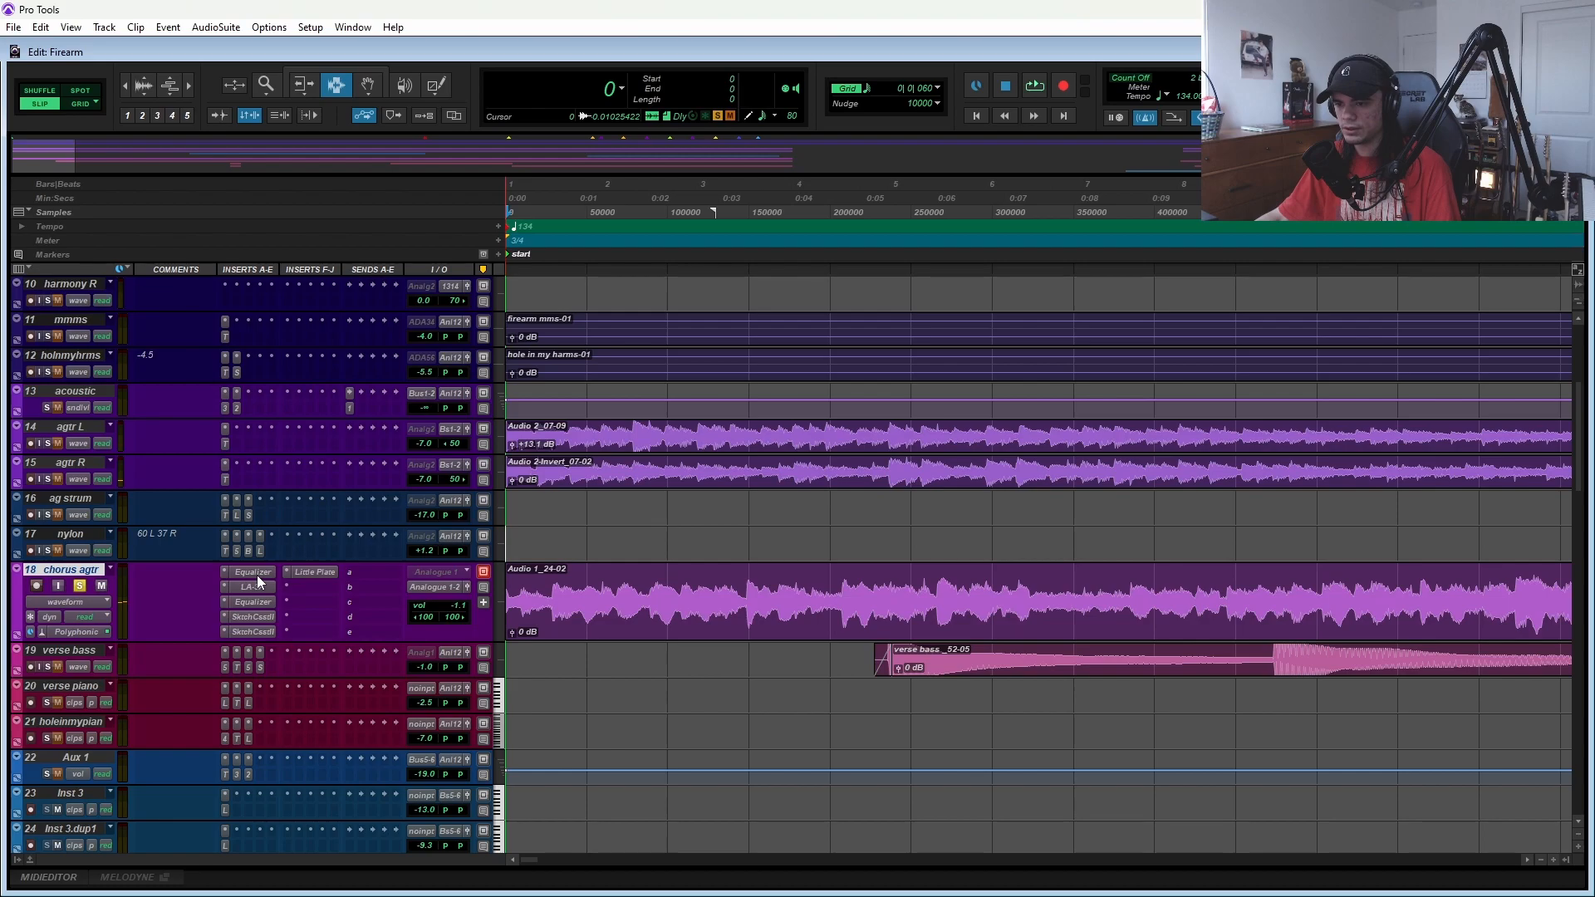
pyautogui.click(257, 573)
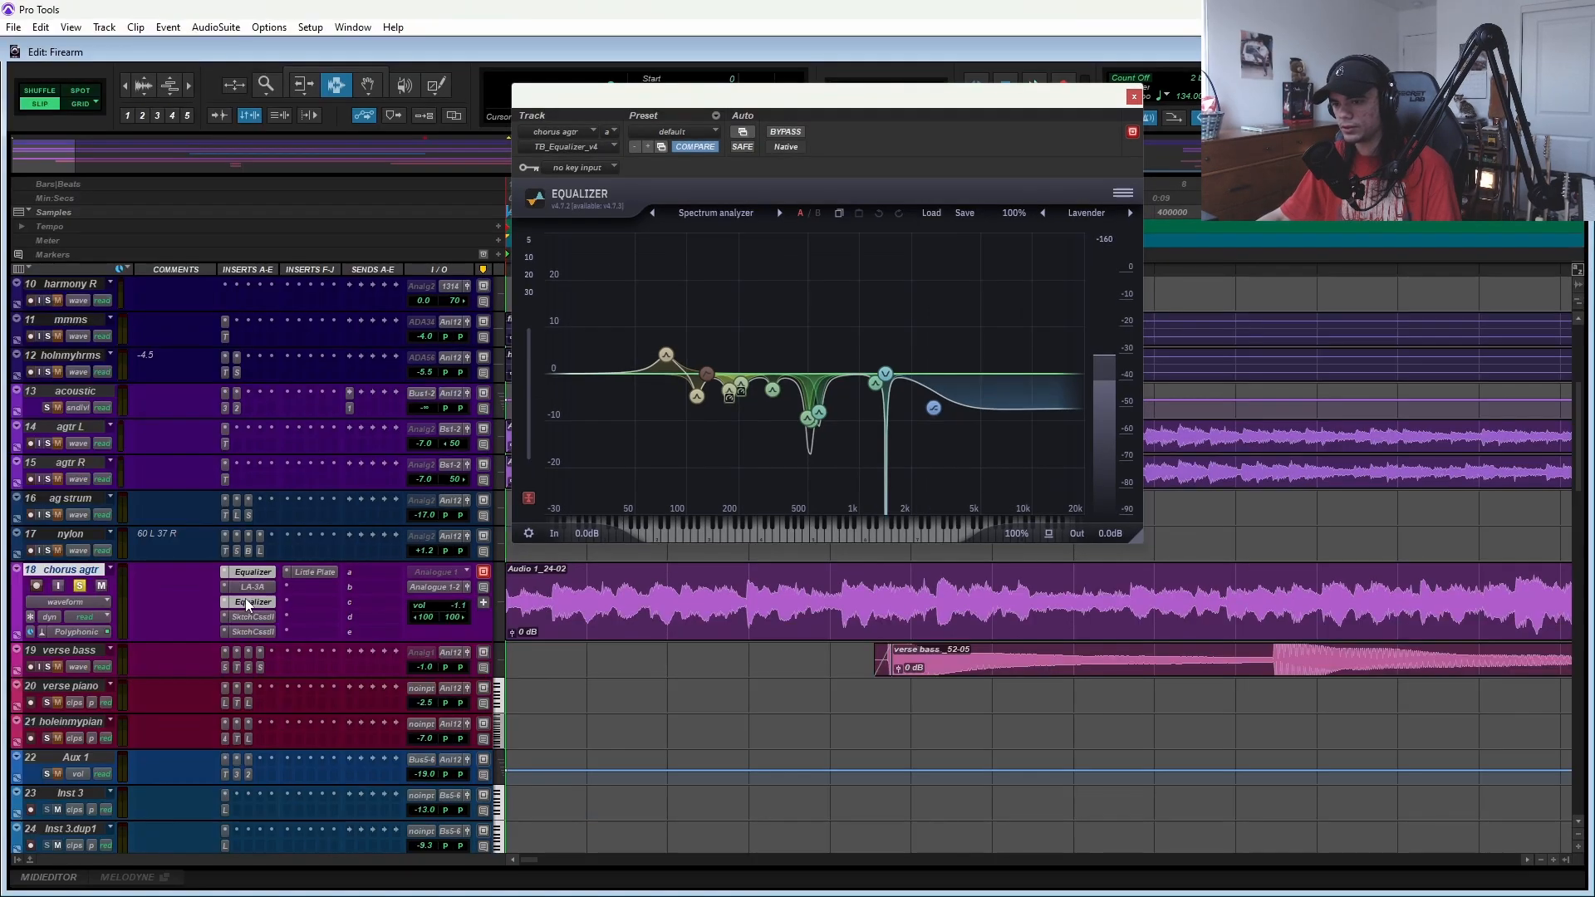
pyautogui.click(137, 645)
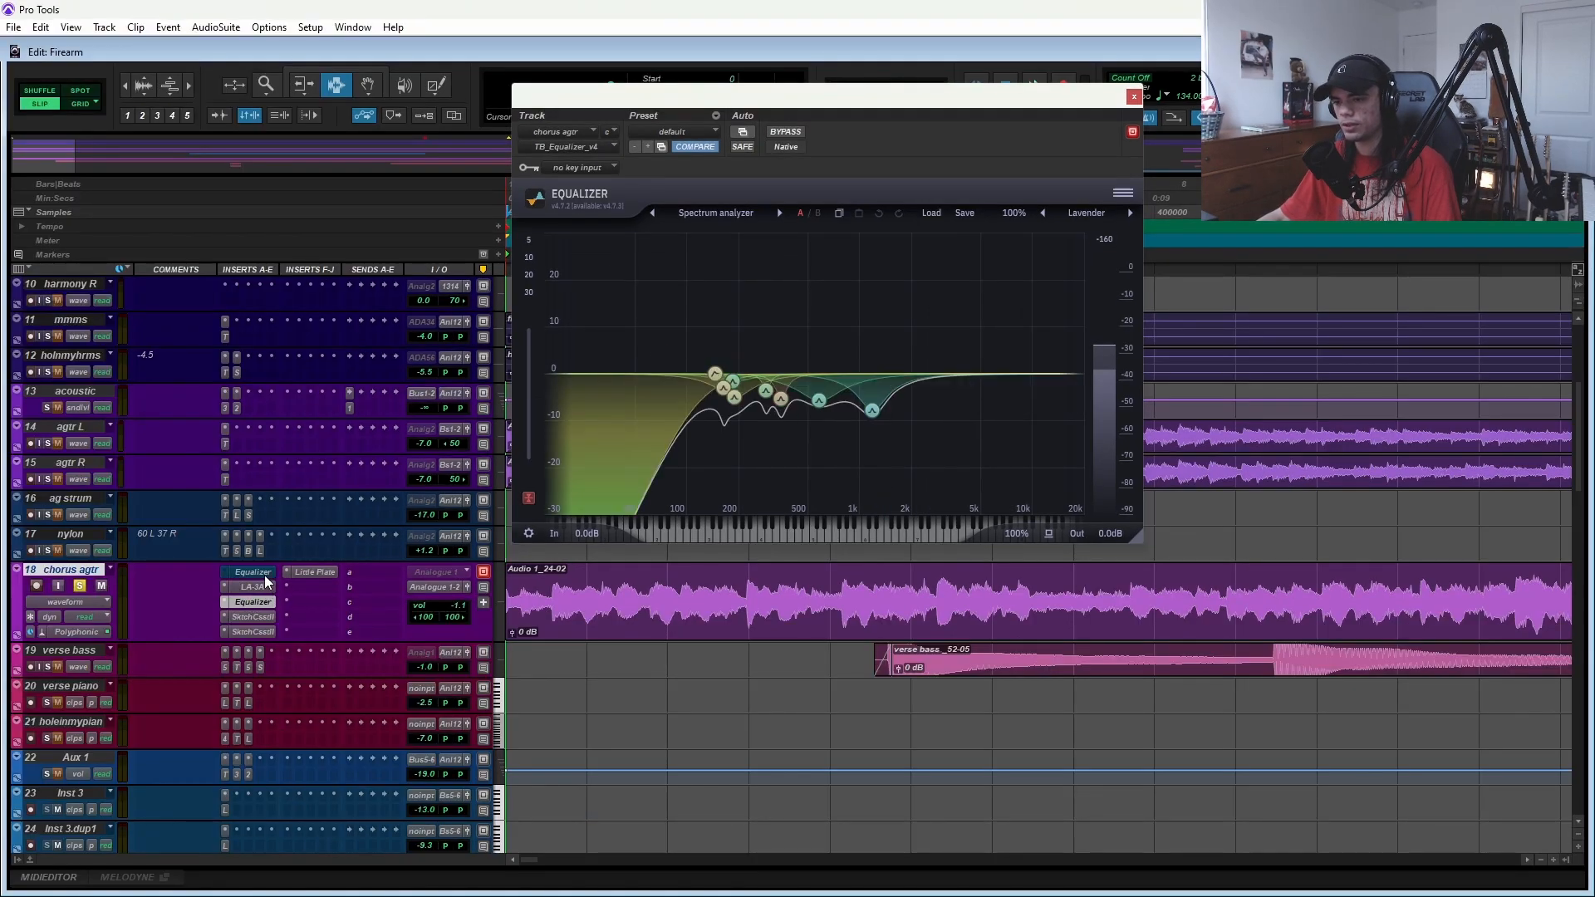
# - Audition the chorus agtr track with its Equalizer inserts bypassed and with them re-enabled
pyautogui.keyDown('ctrl'); pyautogui.click(262, 607); pyautogui.keyUp('ctrl')
pyautogui.press('space')
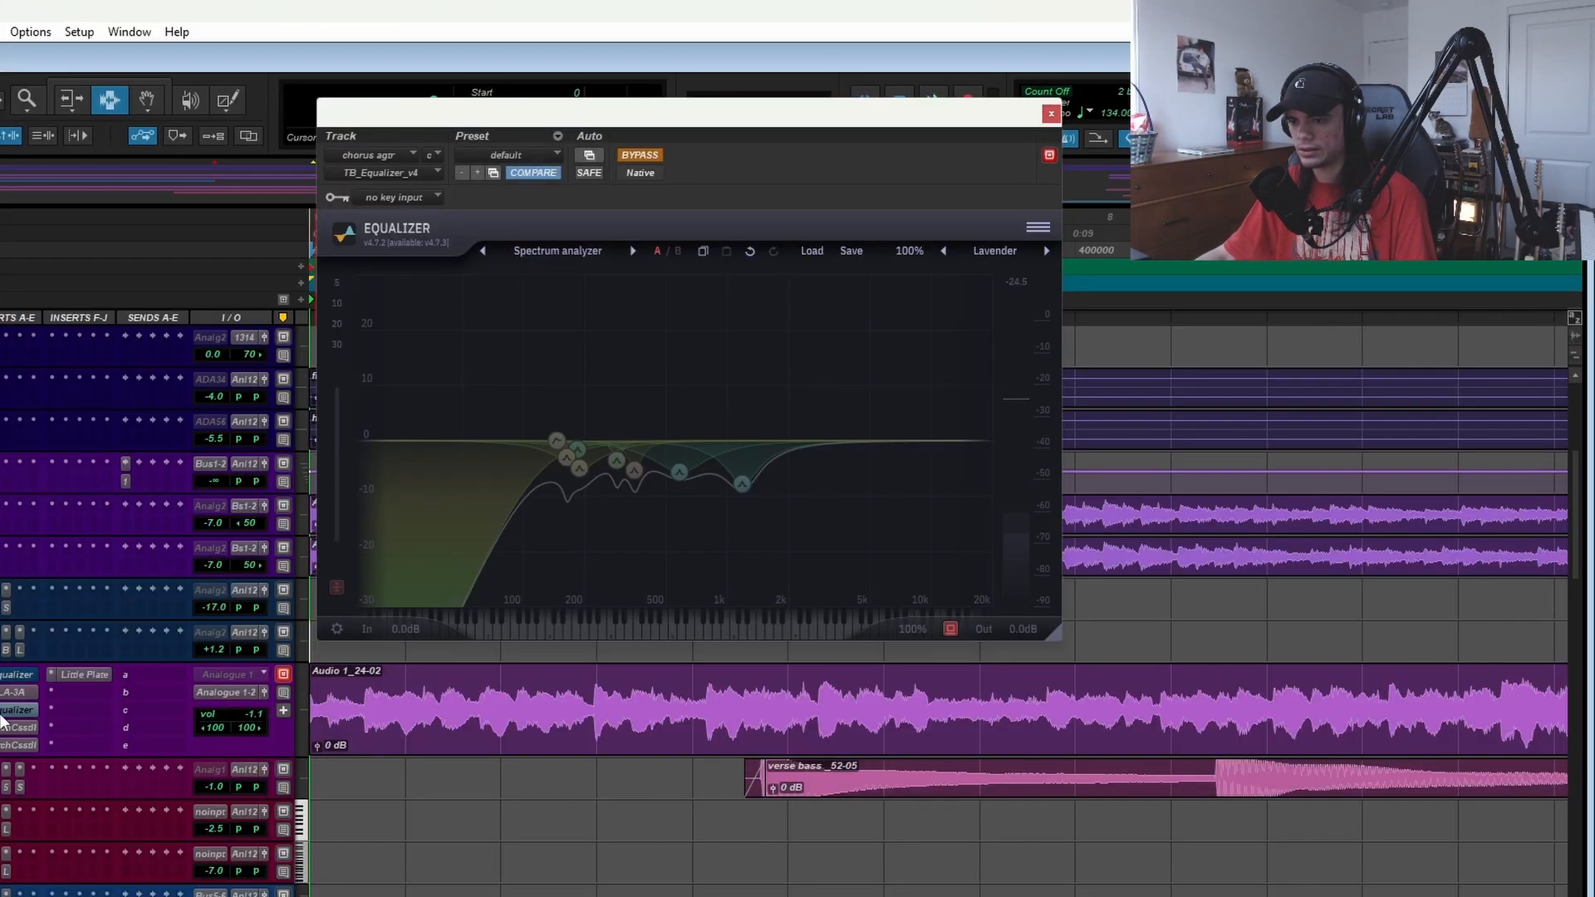
pyautogui.keyDown('ctrl'); pyautogui.click(254, 593); pyautogui.keyUp('ctrl')
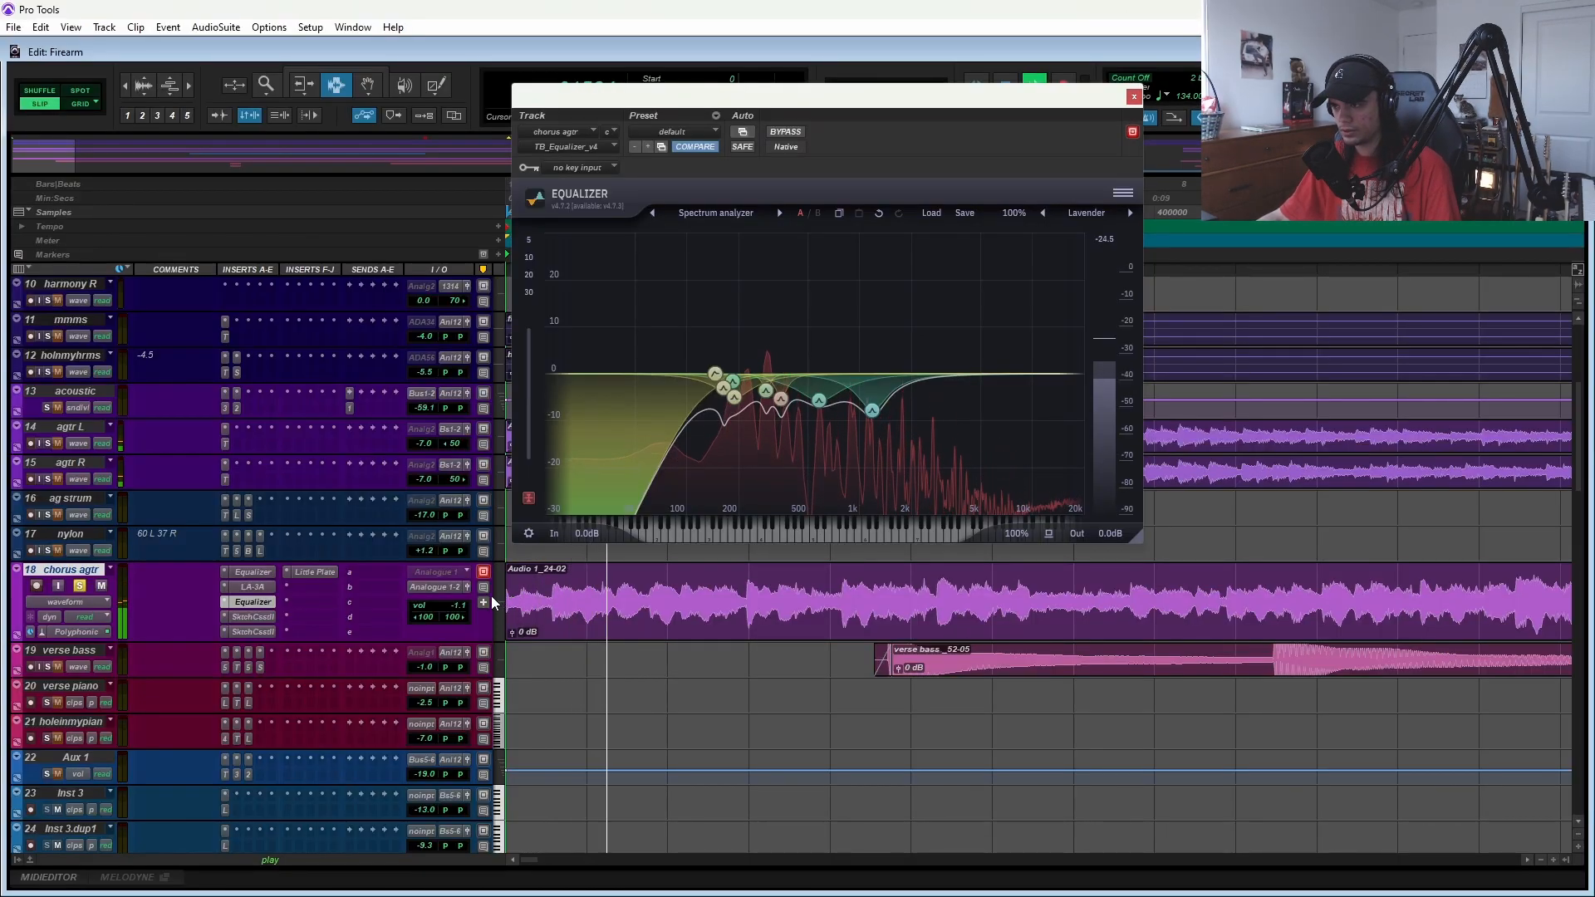
# - Inspect the settings of the Equalizer, LA-3A, second Equalizer and SketchCassette inserts on the chorus agtr track
pyautogui.click(273, 573)
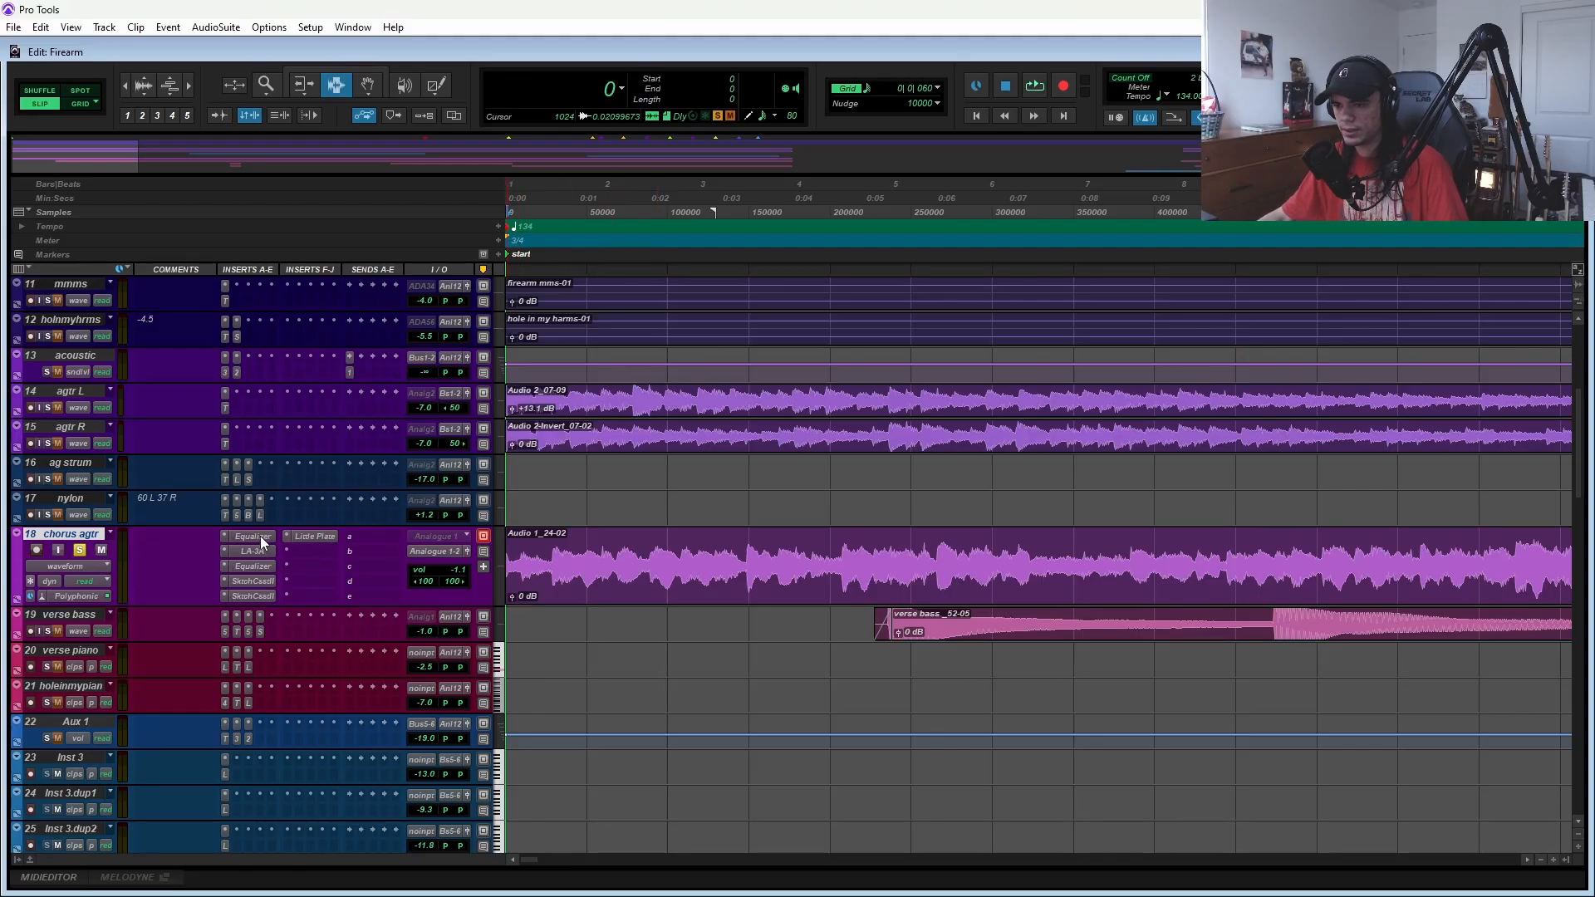
pyautogui.click(261, 536)
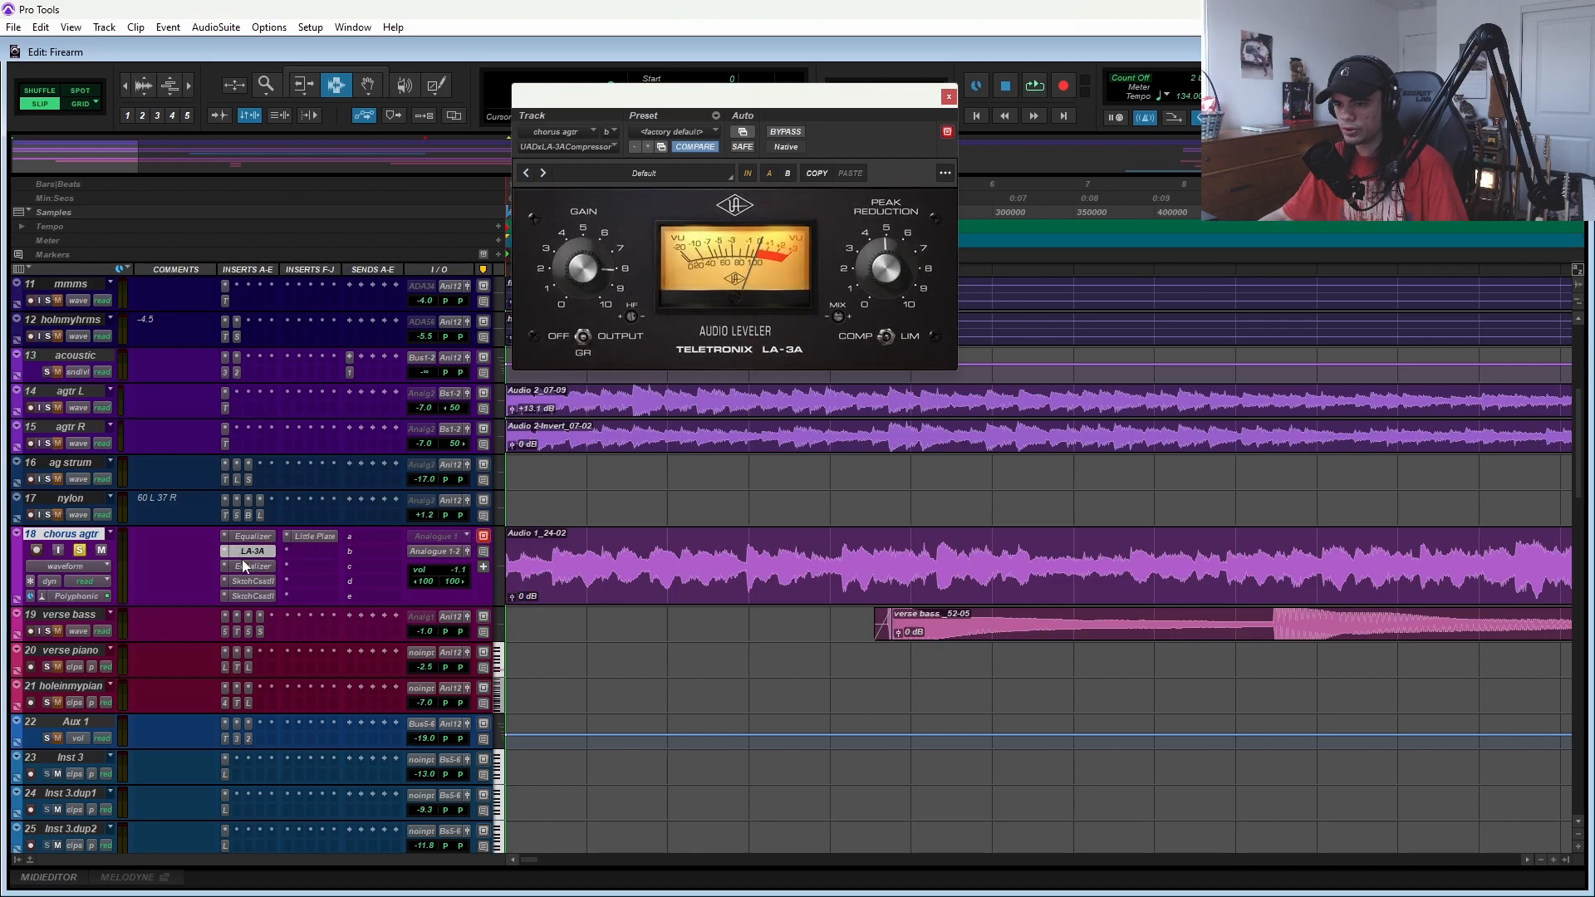
pyautogui.click(242, 564)
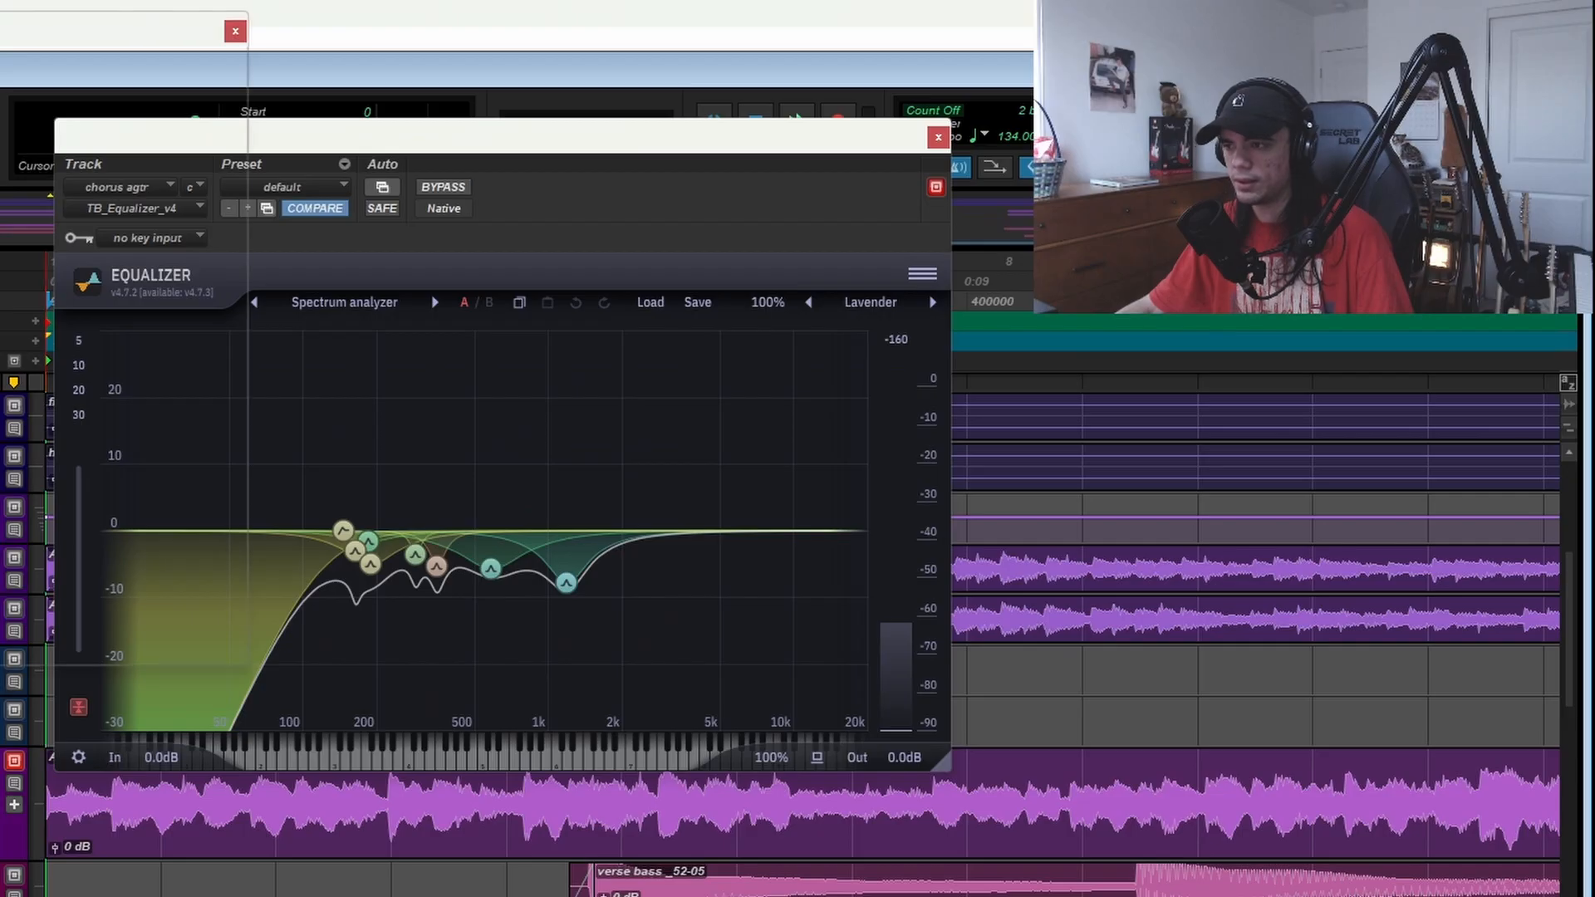
pyautogui.click(251, 597)
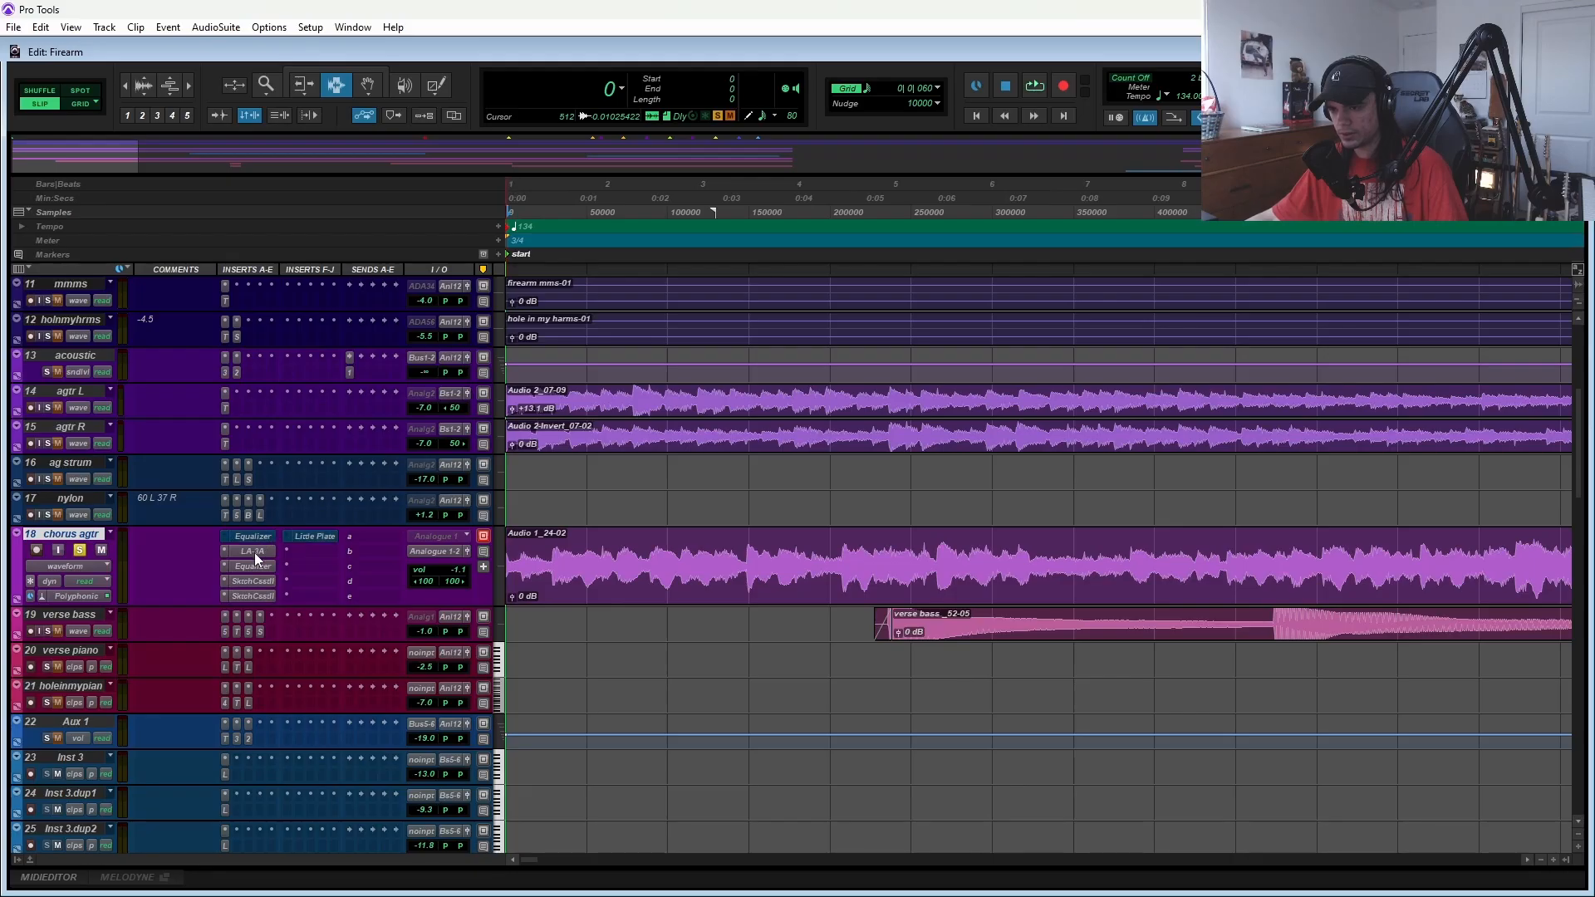
# - Compare chorus agtr playback with all inserts bypassed and with them re-enabled in order, starting from the first Equalizer
pyautogui.press('space')
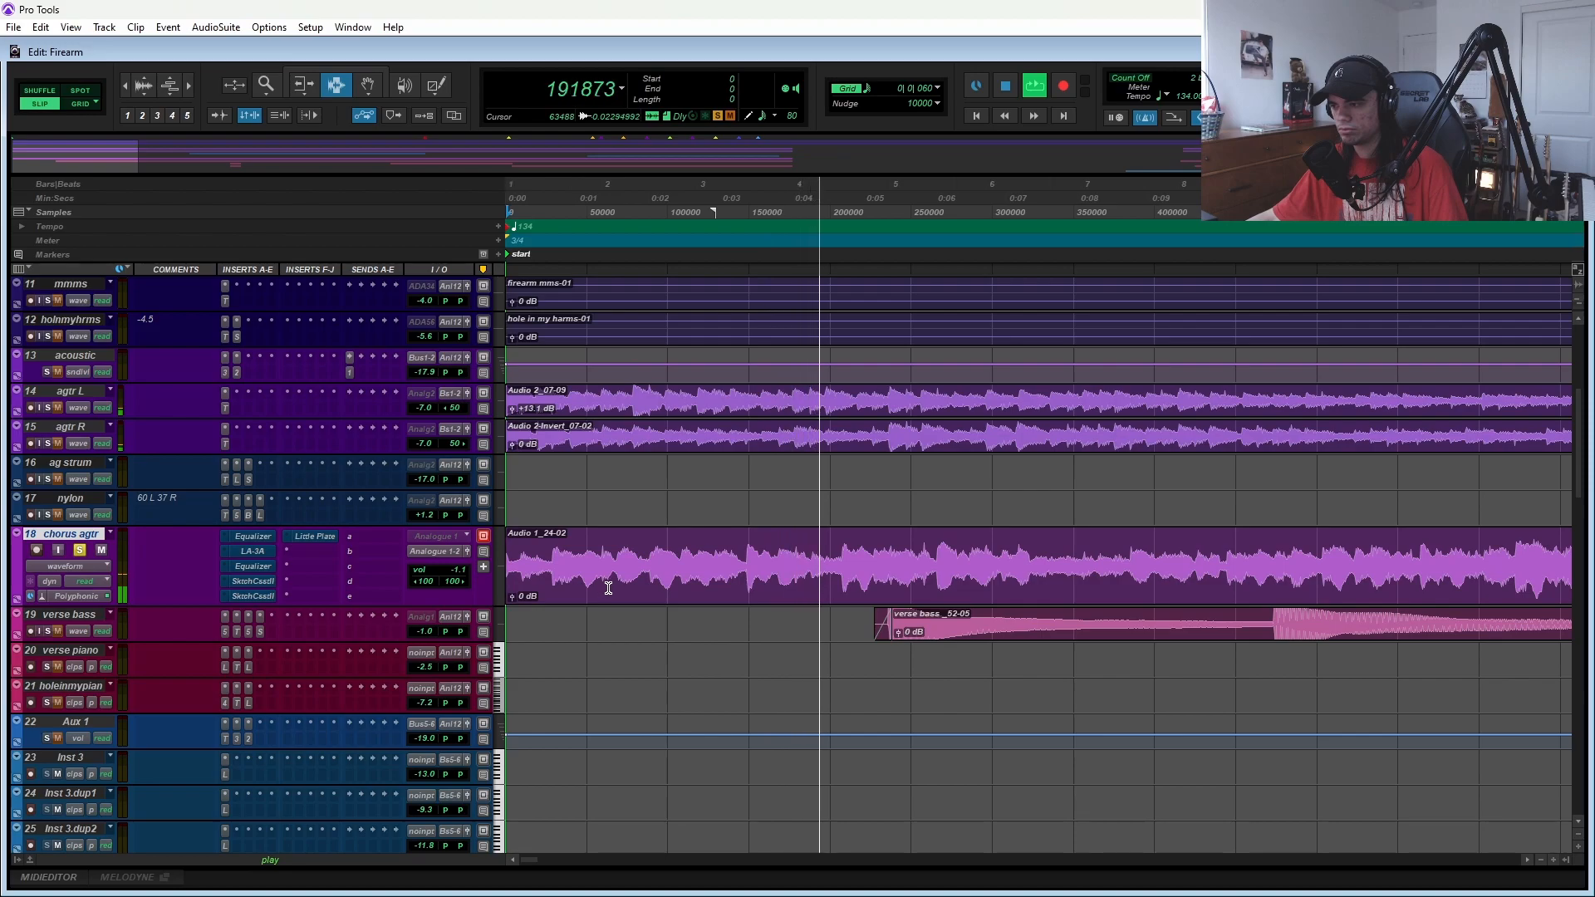
pyautogui.press('space')
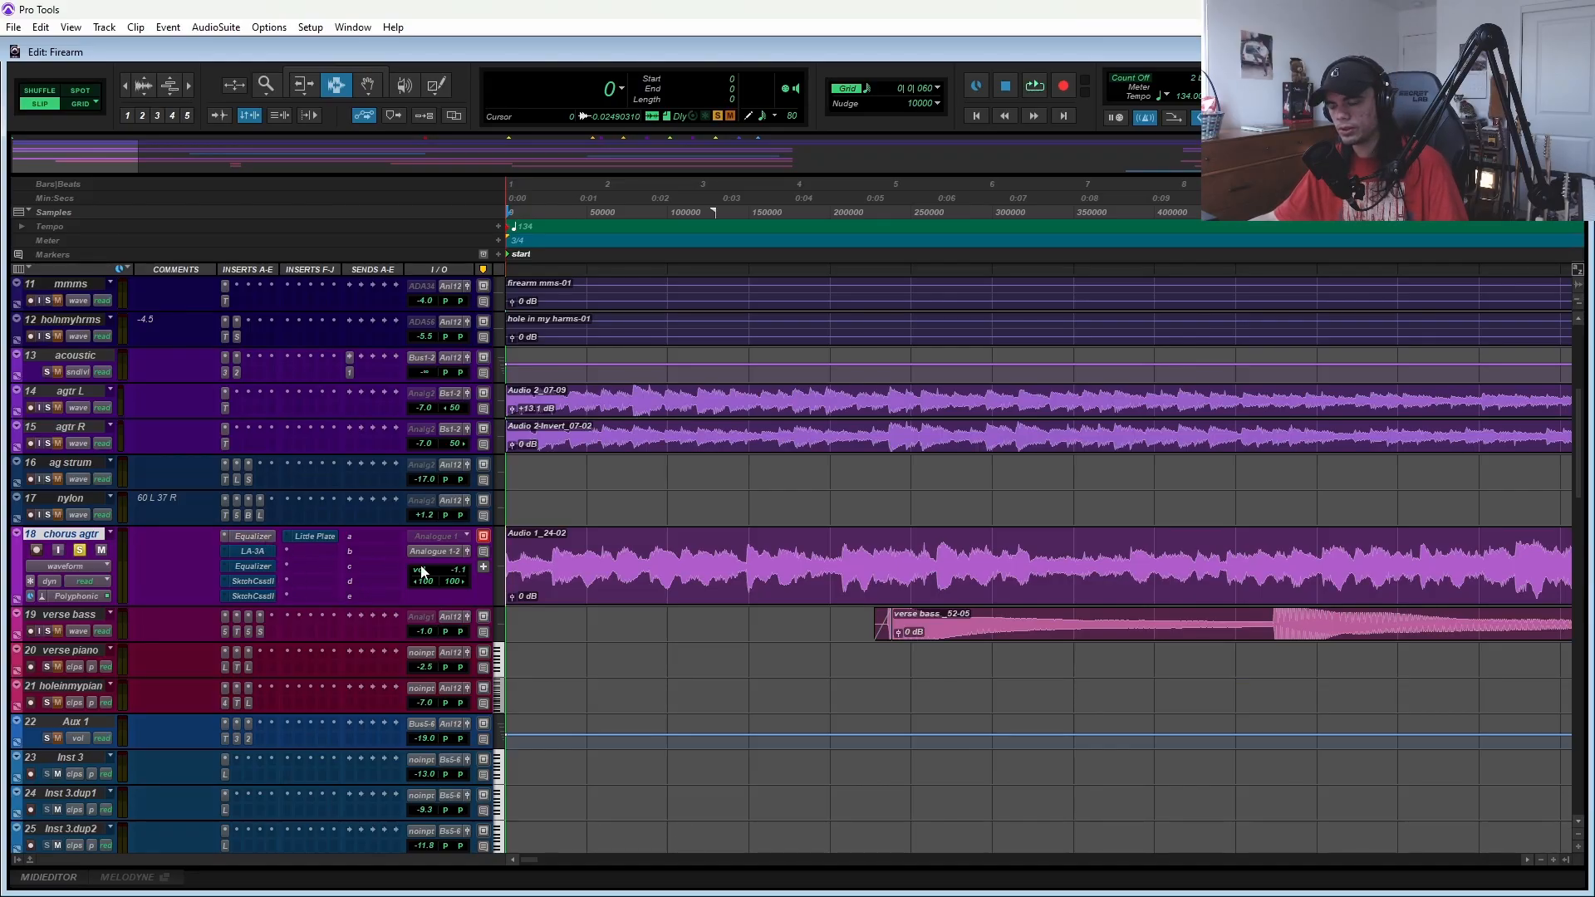
pyautogui.press('space')
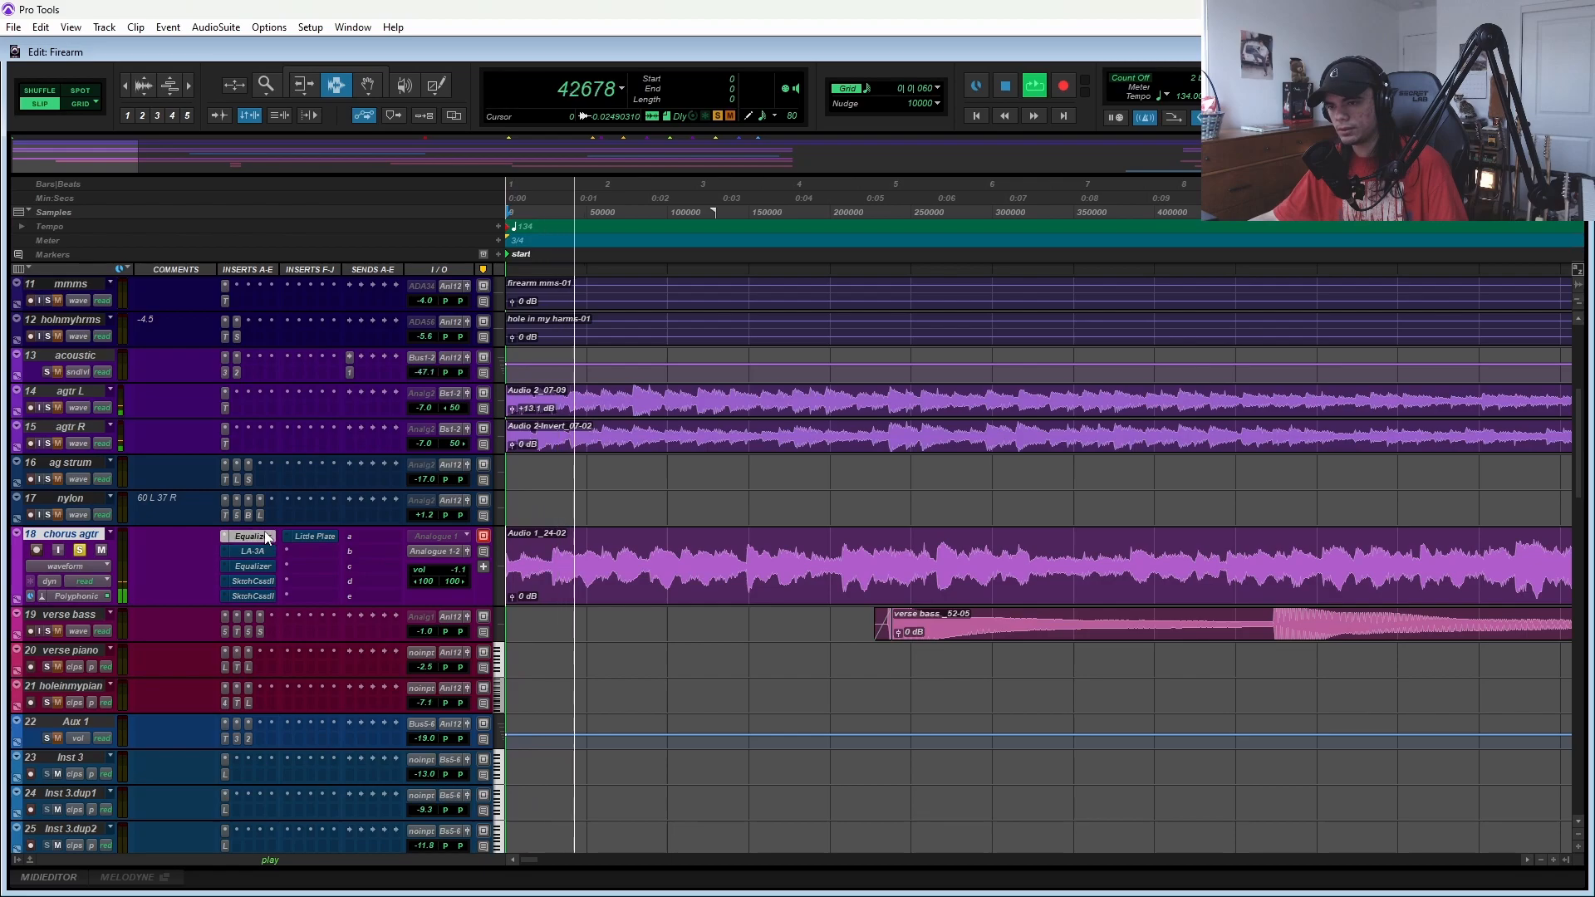
pyautogui.click(258, 536)
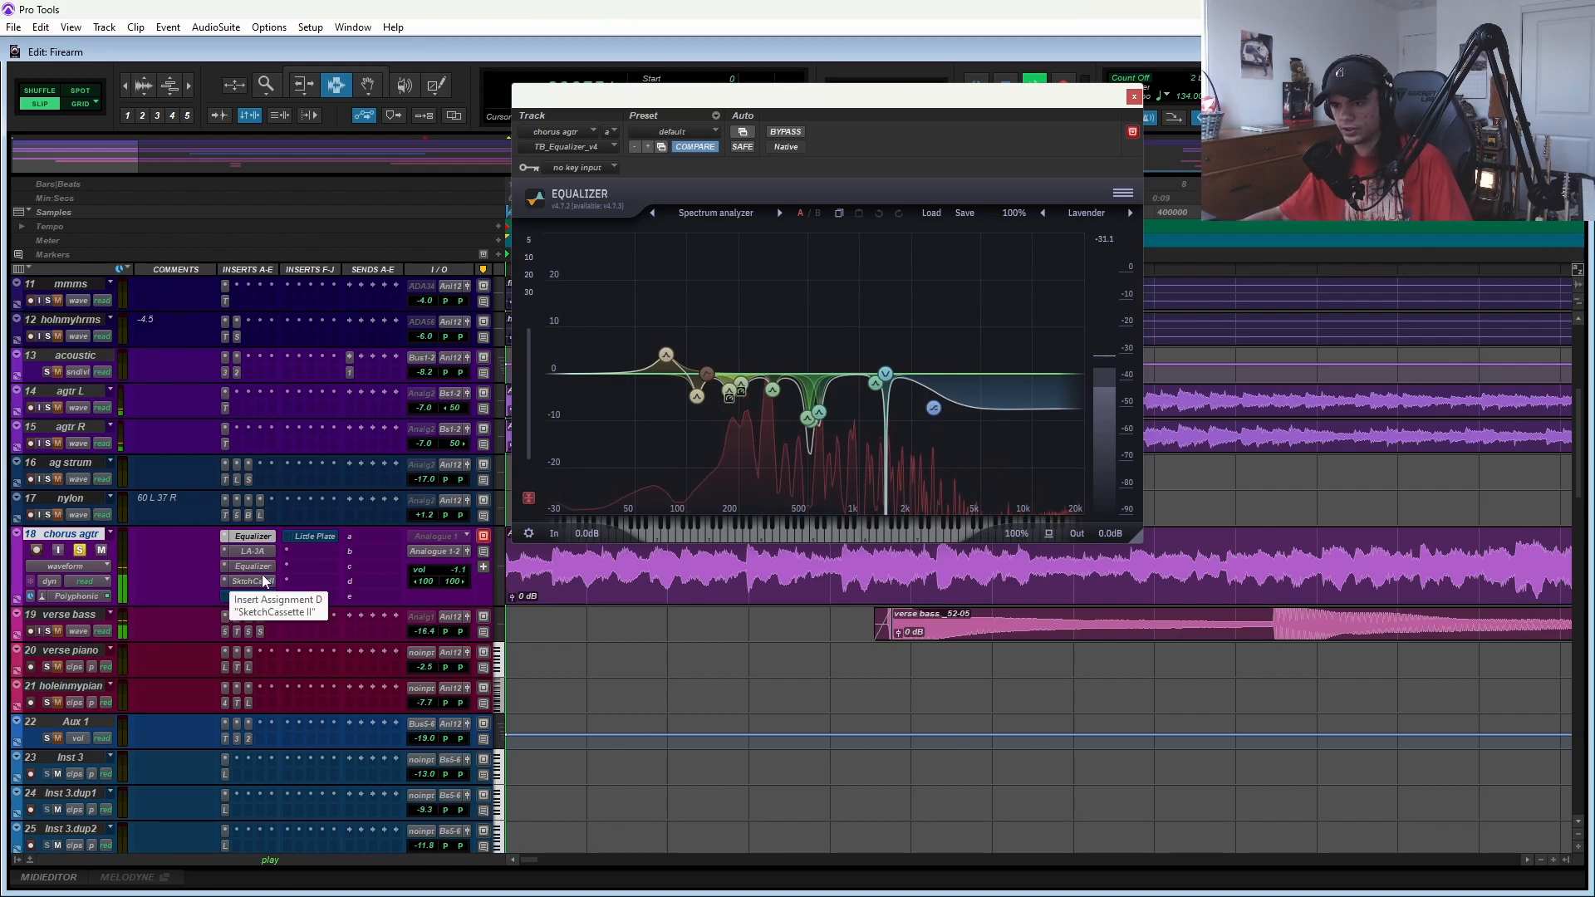
pyautogui.moveTo(262, 578); pyautogui.dragTo(264, 596)
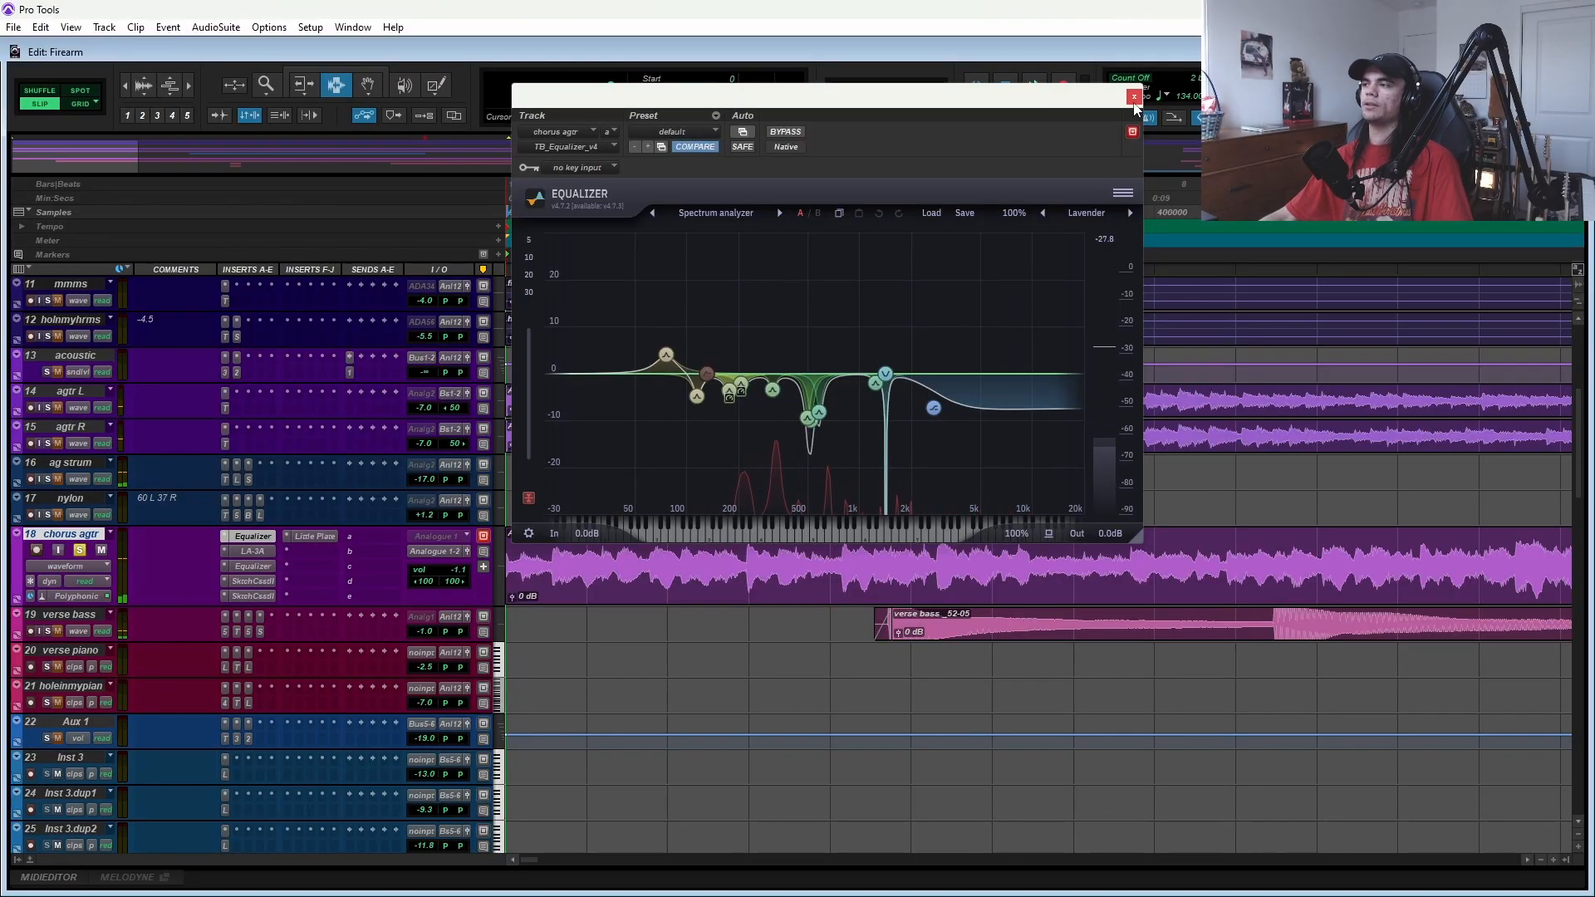
pyautogui.click(1135, 98)
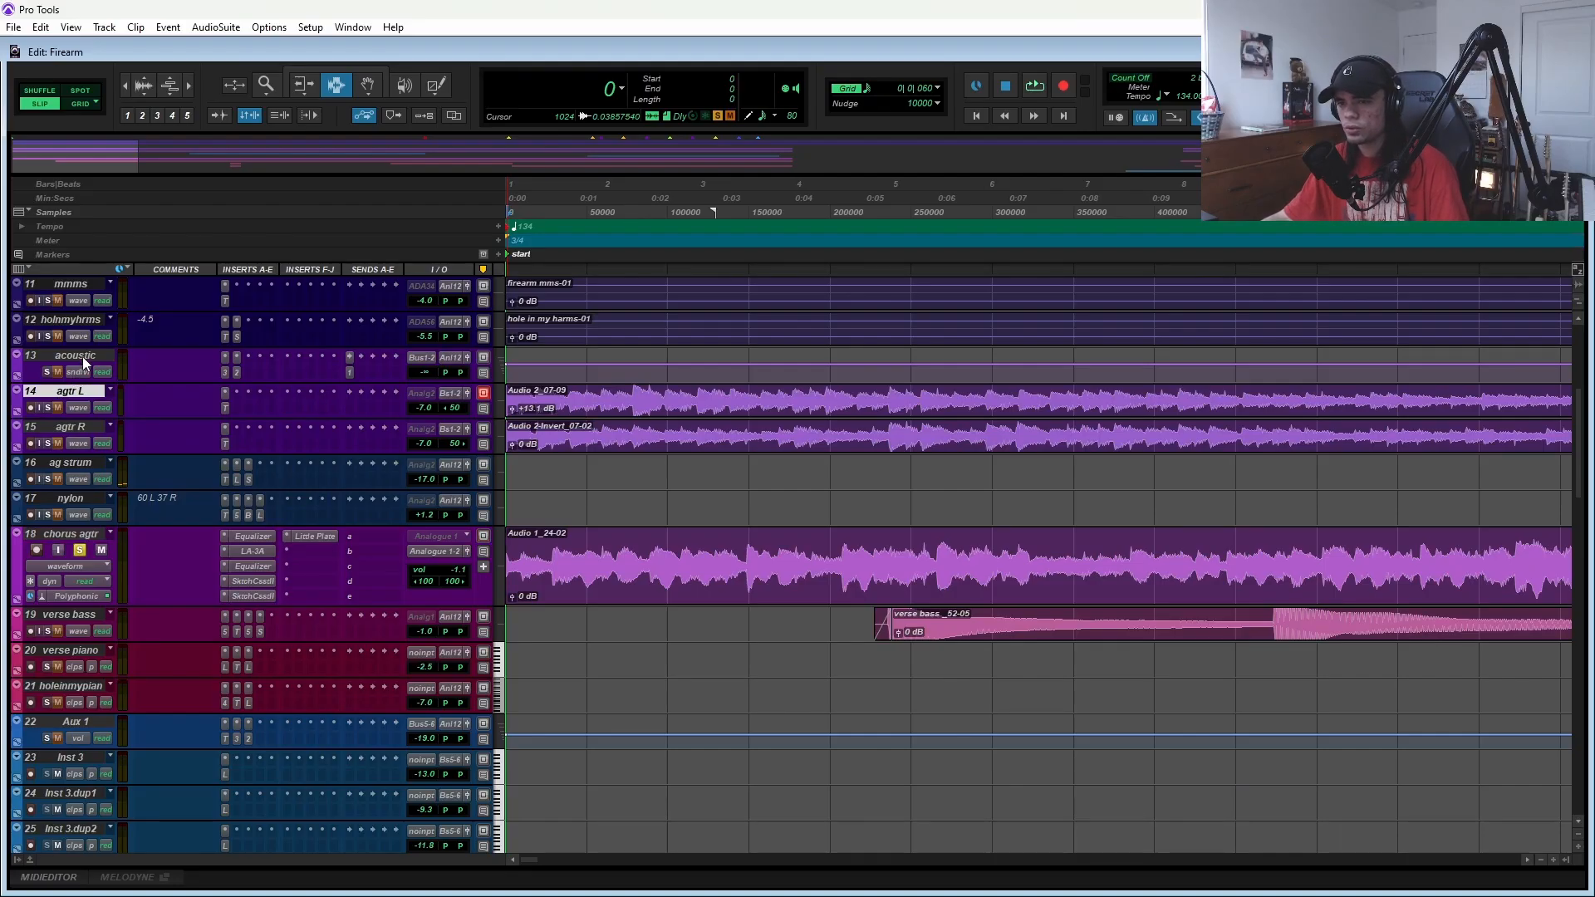
# - Select the acoustic track and play it soloed with agtr L and agtr R from the session start
pyautogui.click(83, 356)
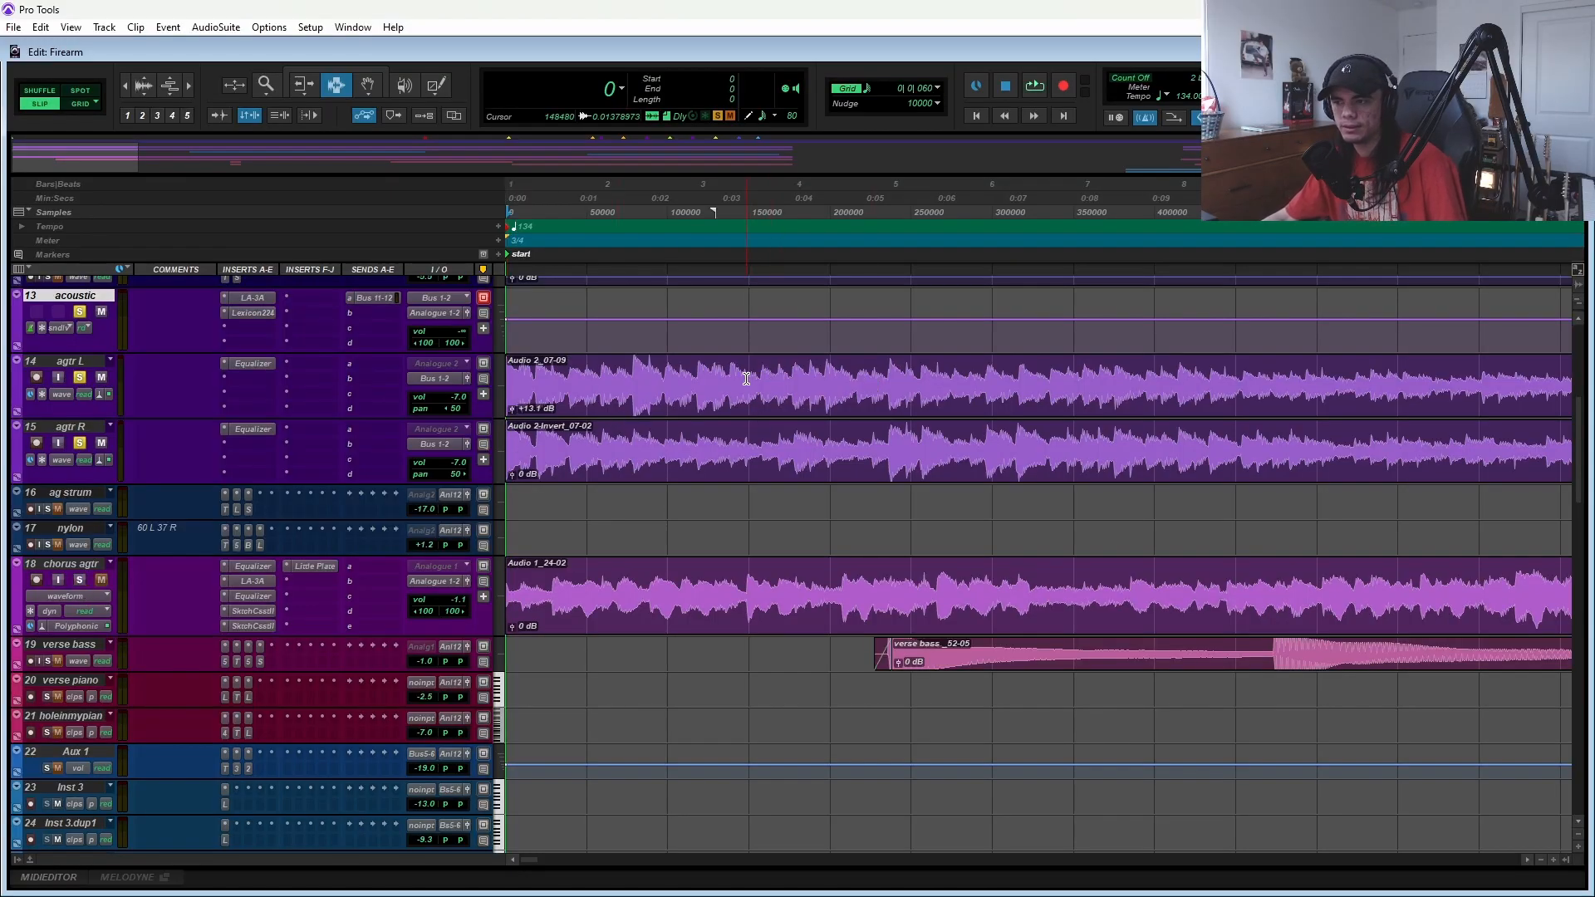
pyautogui.press('space')
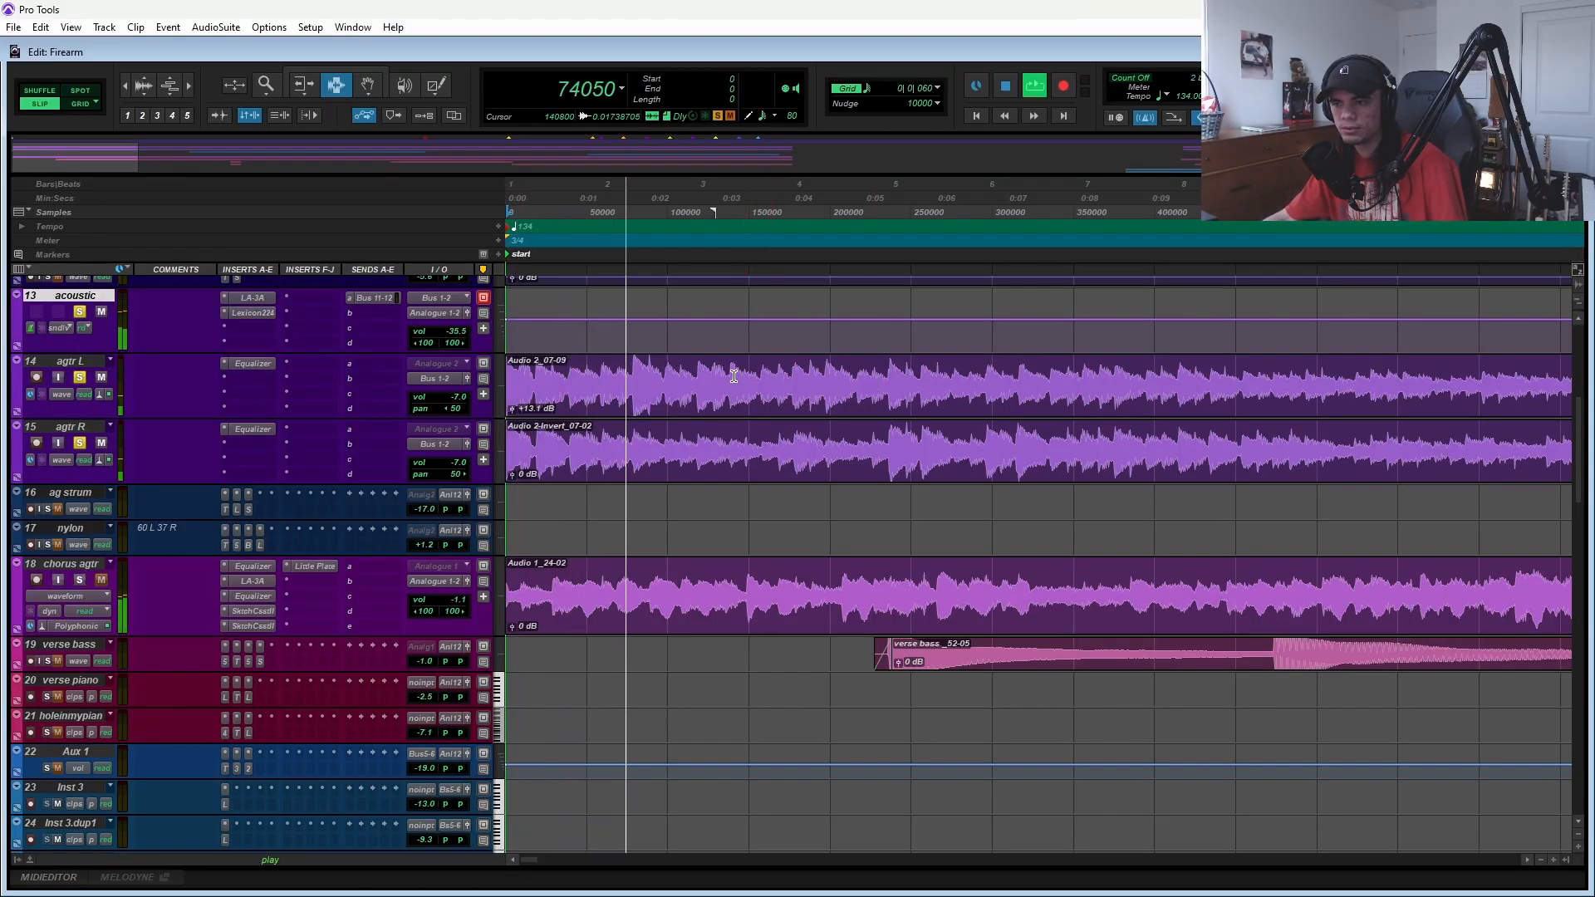
pyautogui.scroll(2, 734, 376)
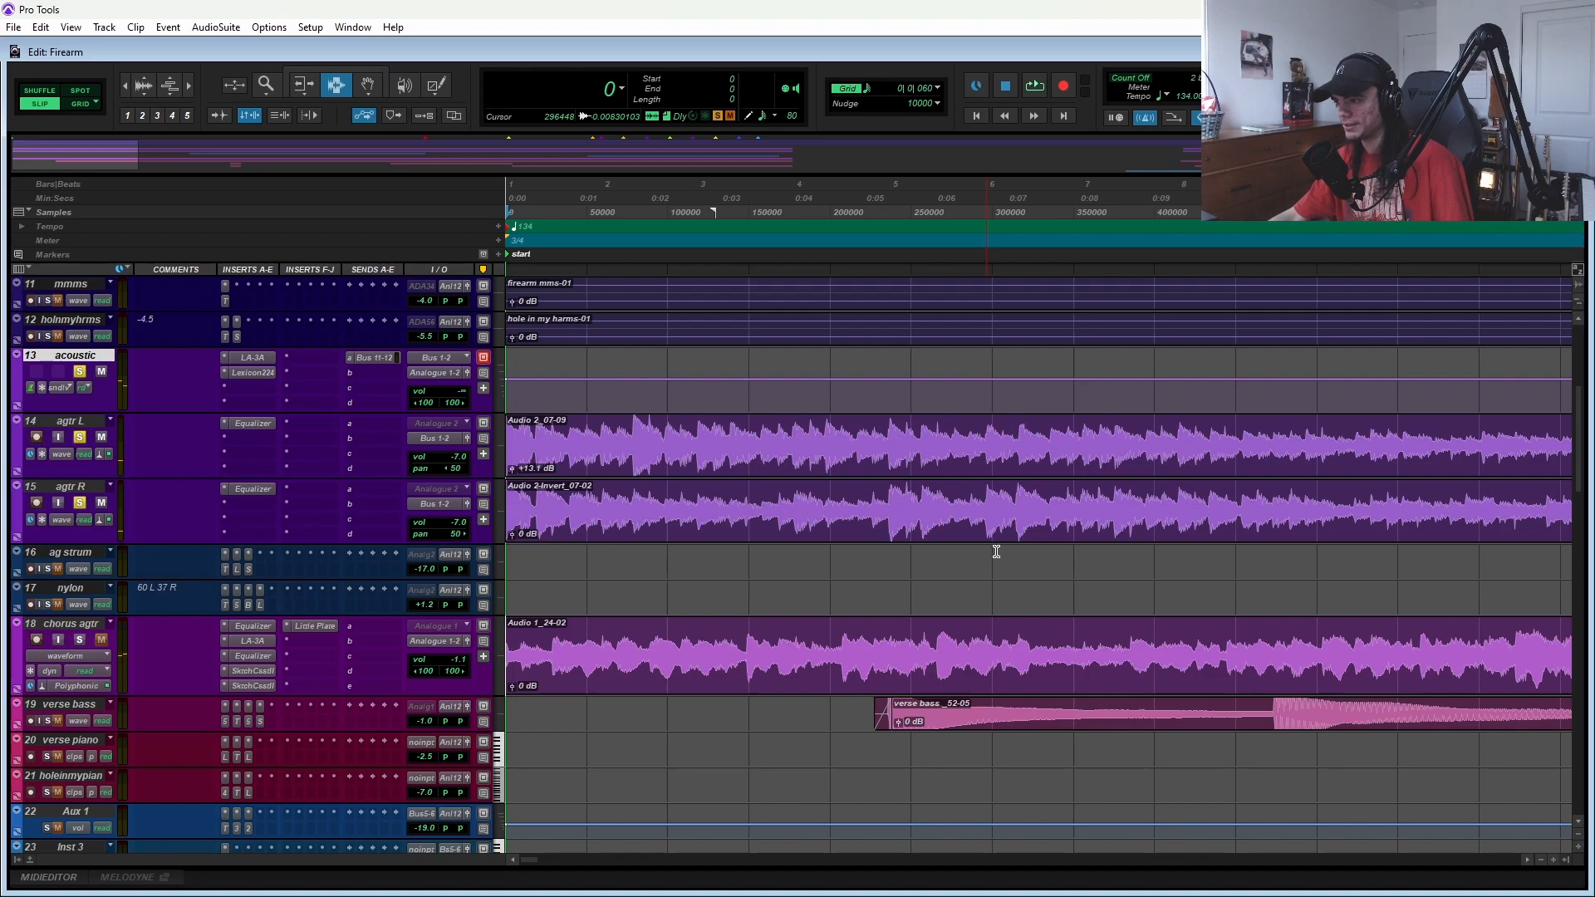
# - Play the soloed acoustic guitars from sample position 524800, following the playback along the timeline
pyautogui.hscroll(5, 996, 551)
pyautogui.press('space')
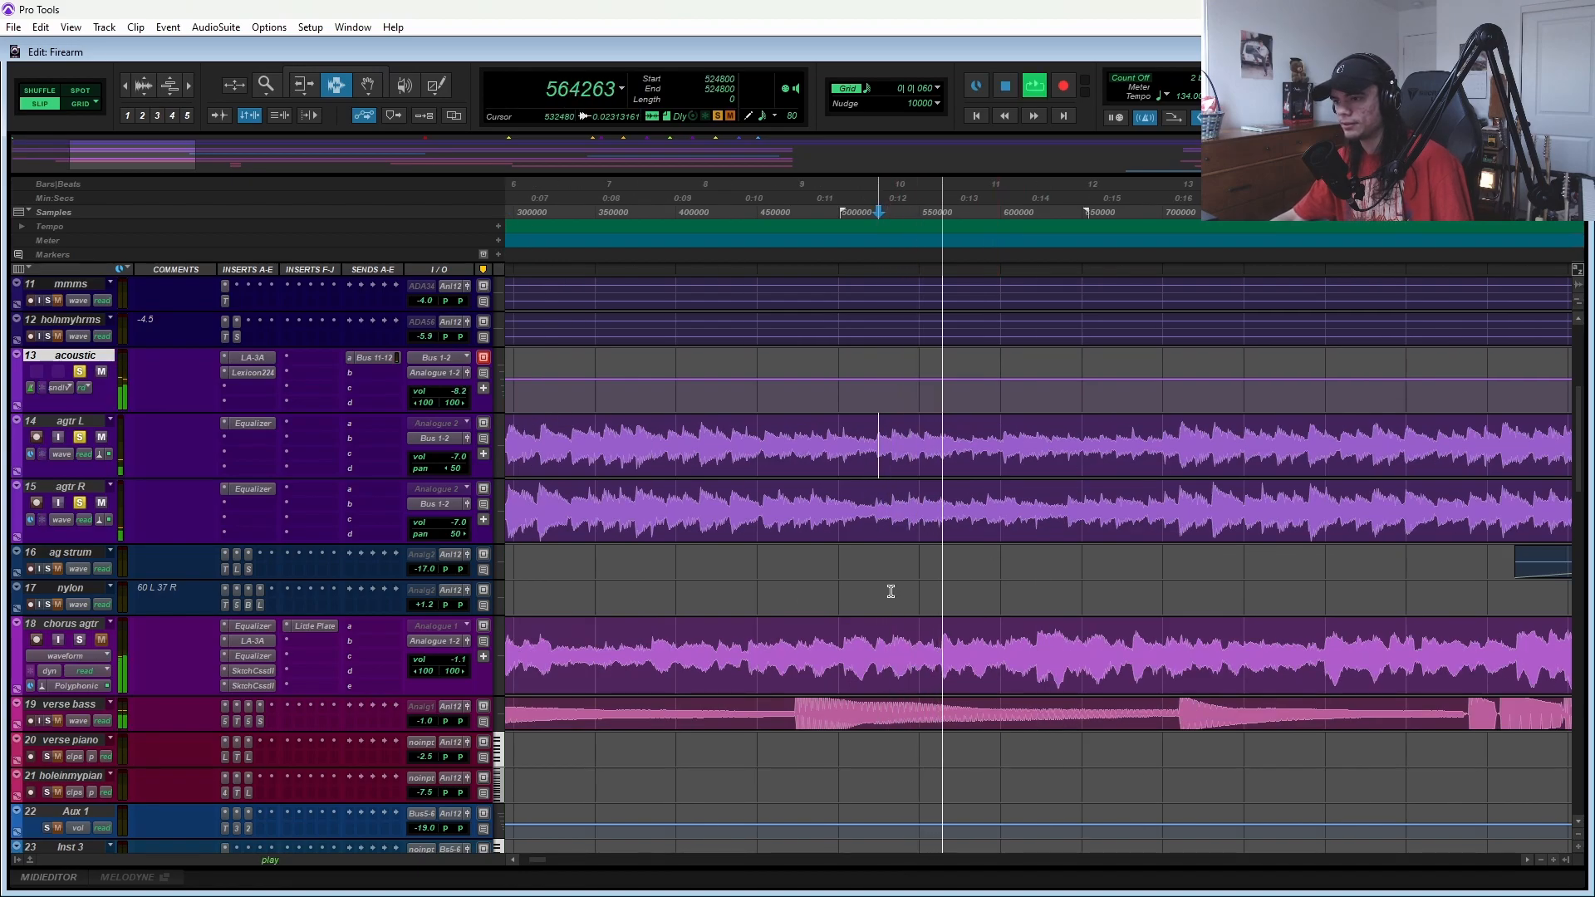
pyautogui.hscroll(3, 890, 592)
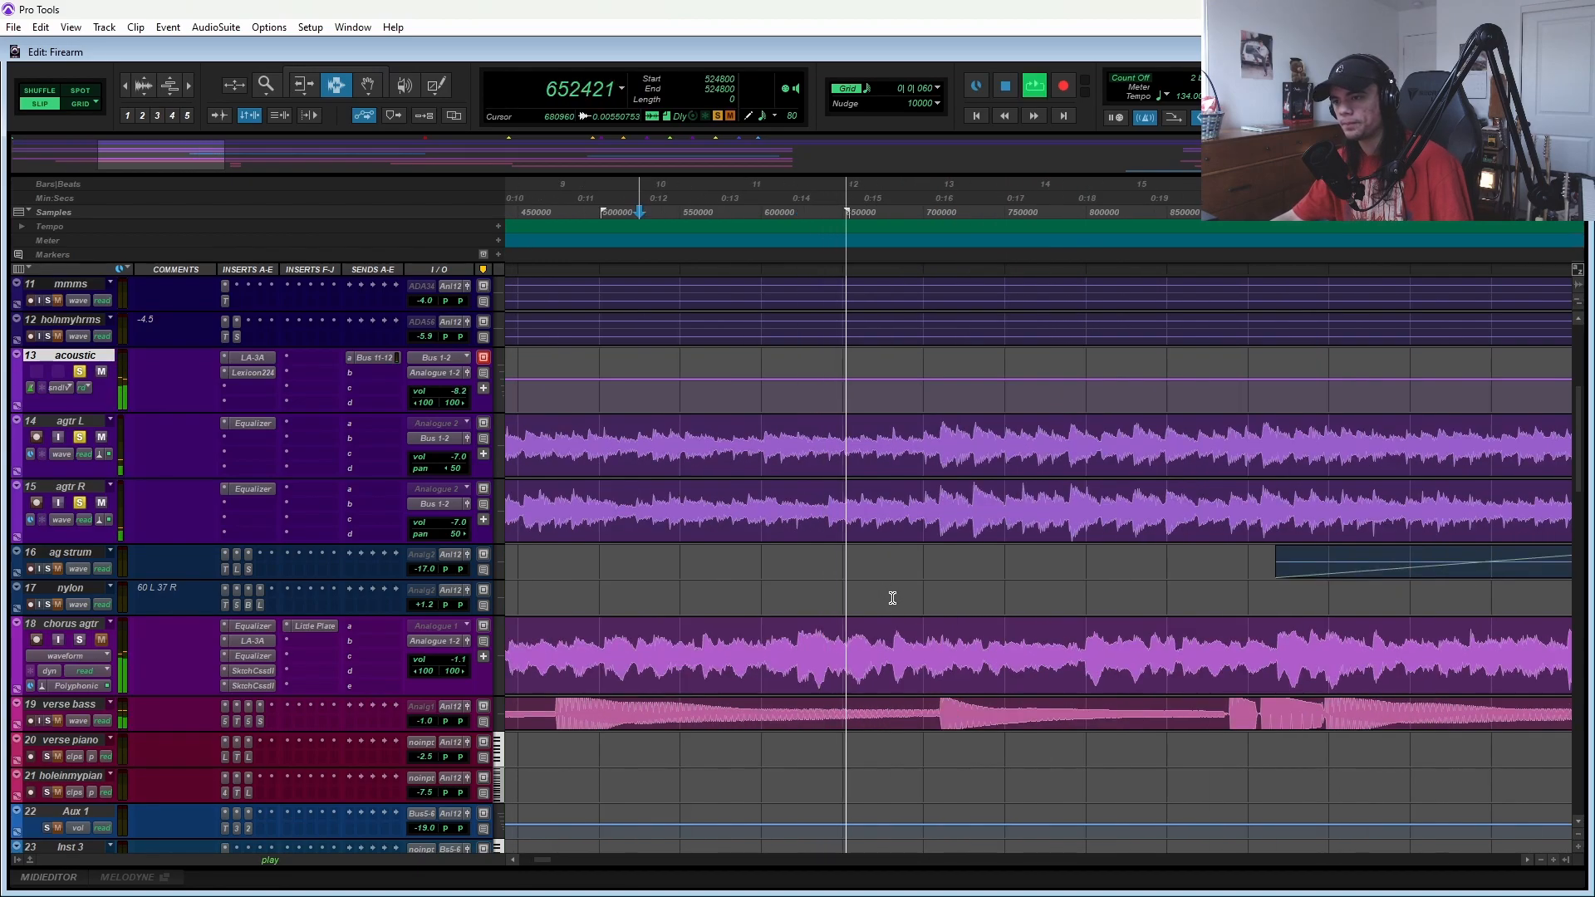
pyautogui.hscroll(1, 893, 595)
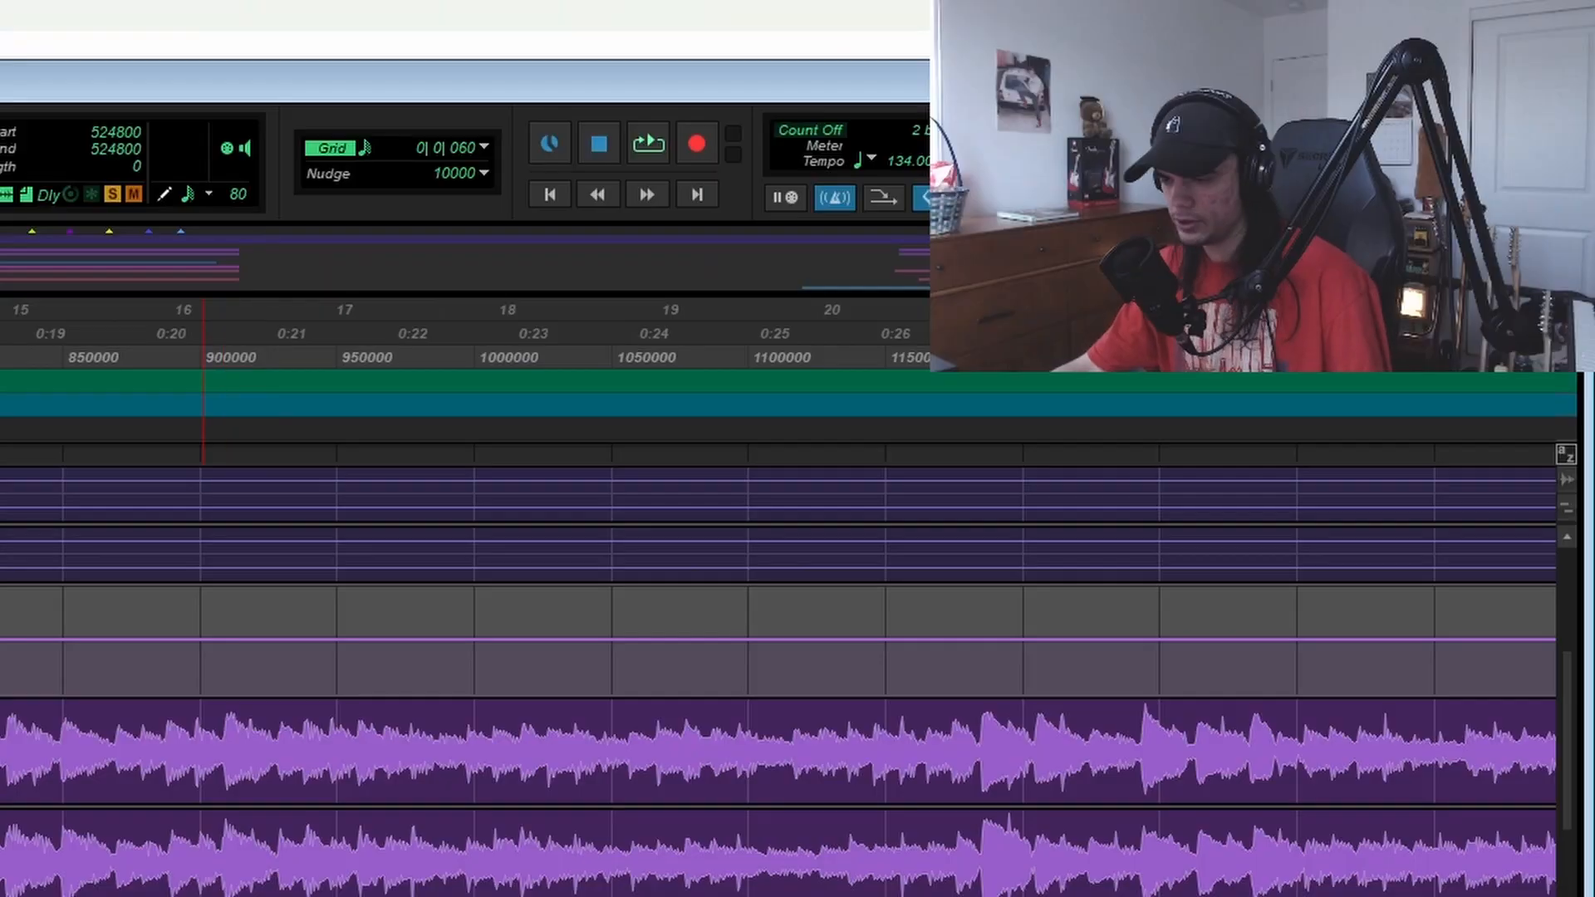
pyautogui.press('space')
# - Examine the LA-3A compressor and Lexicon 224 reverb on the acoustic track while the guitars play
pyautogui.hscroll(-8, 332, 357)
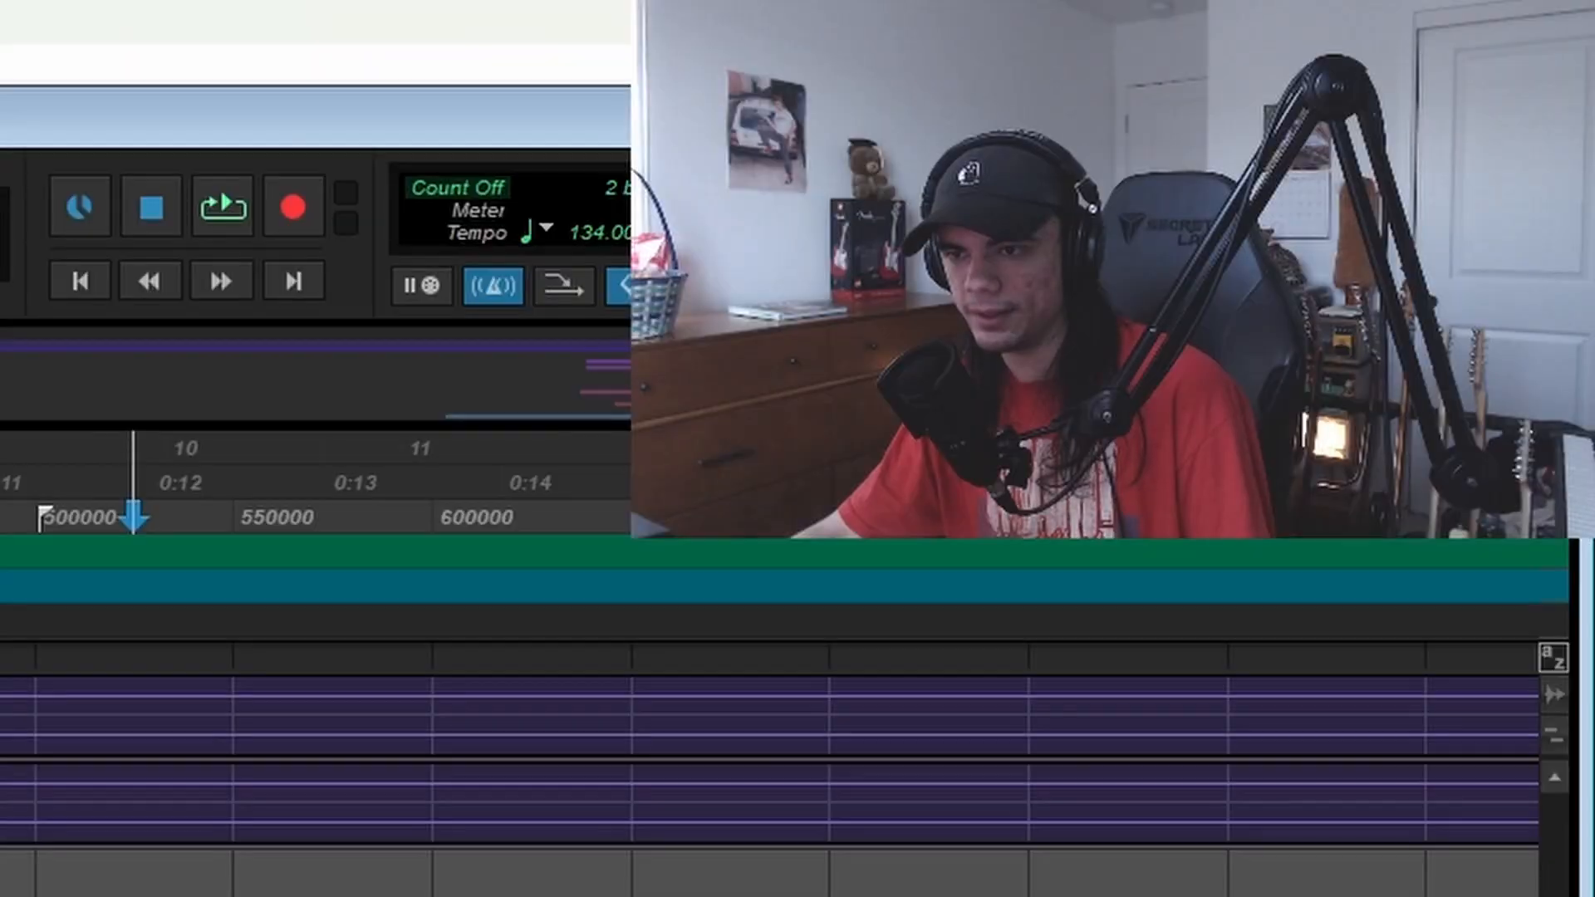
pyautogui.click(252, 357)
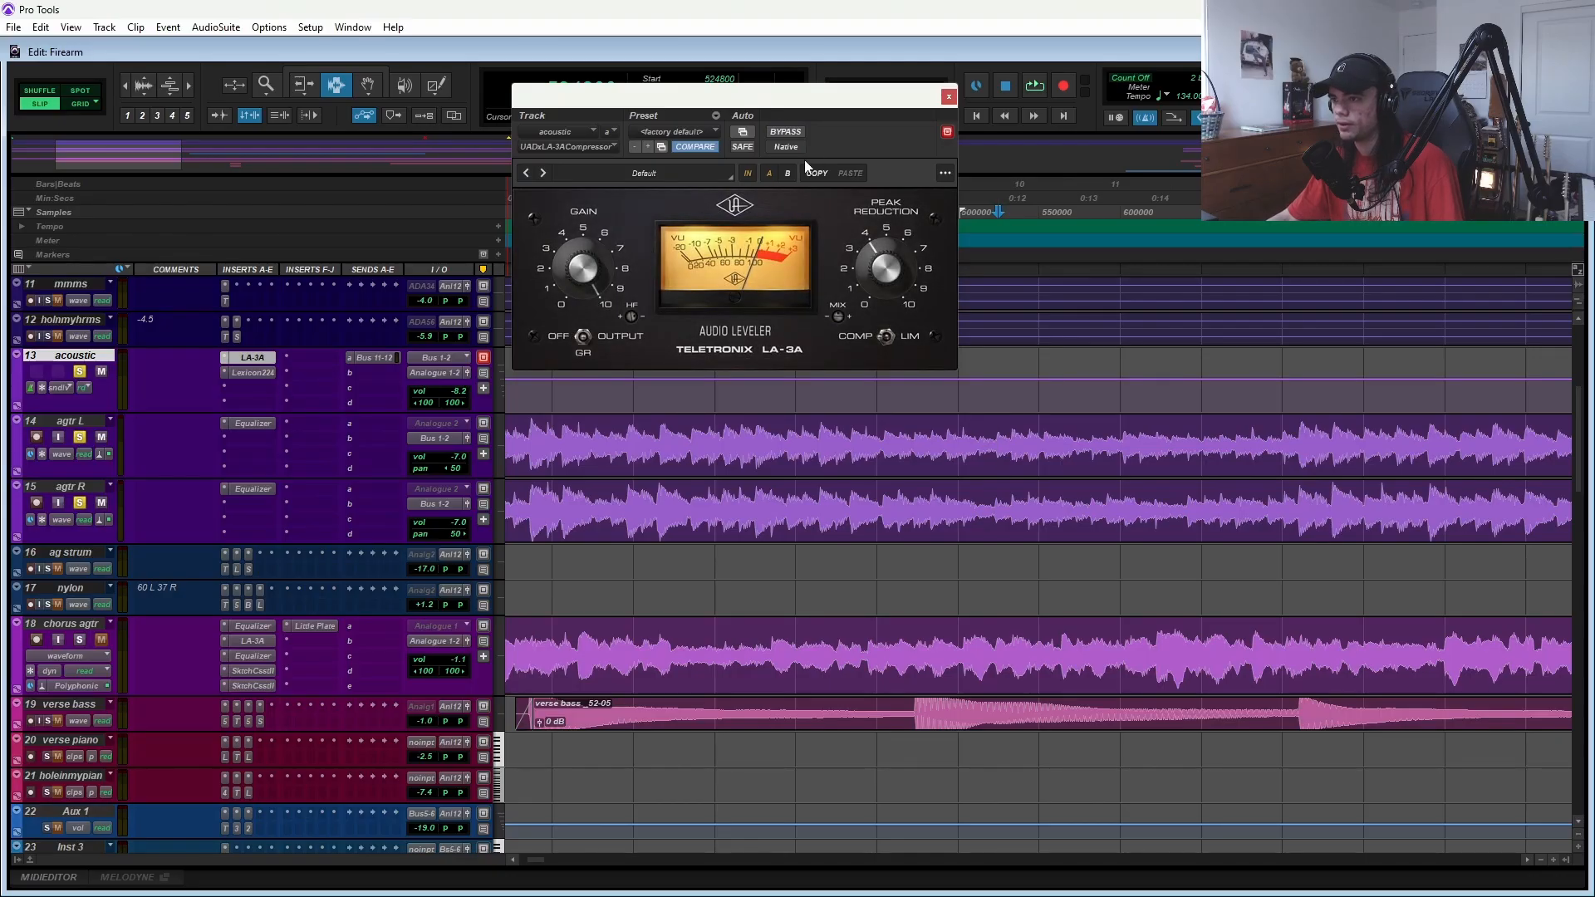
pyautogui.press('space')
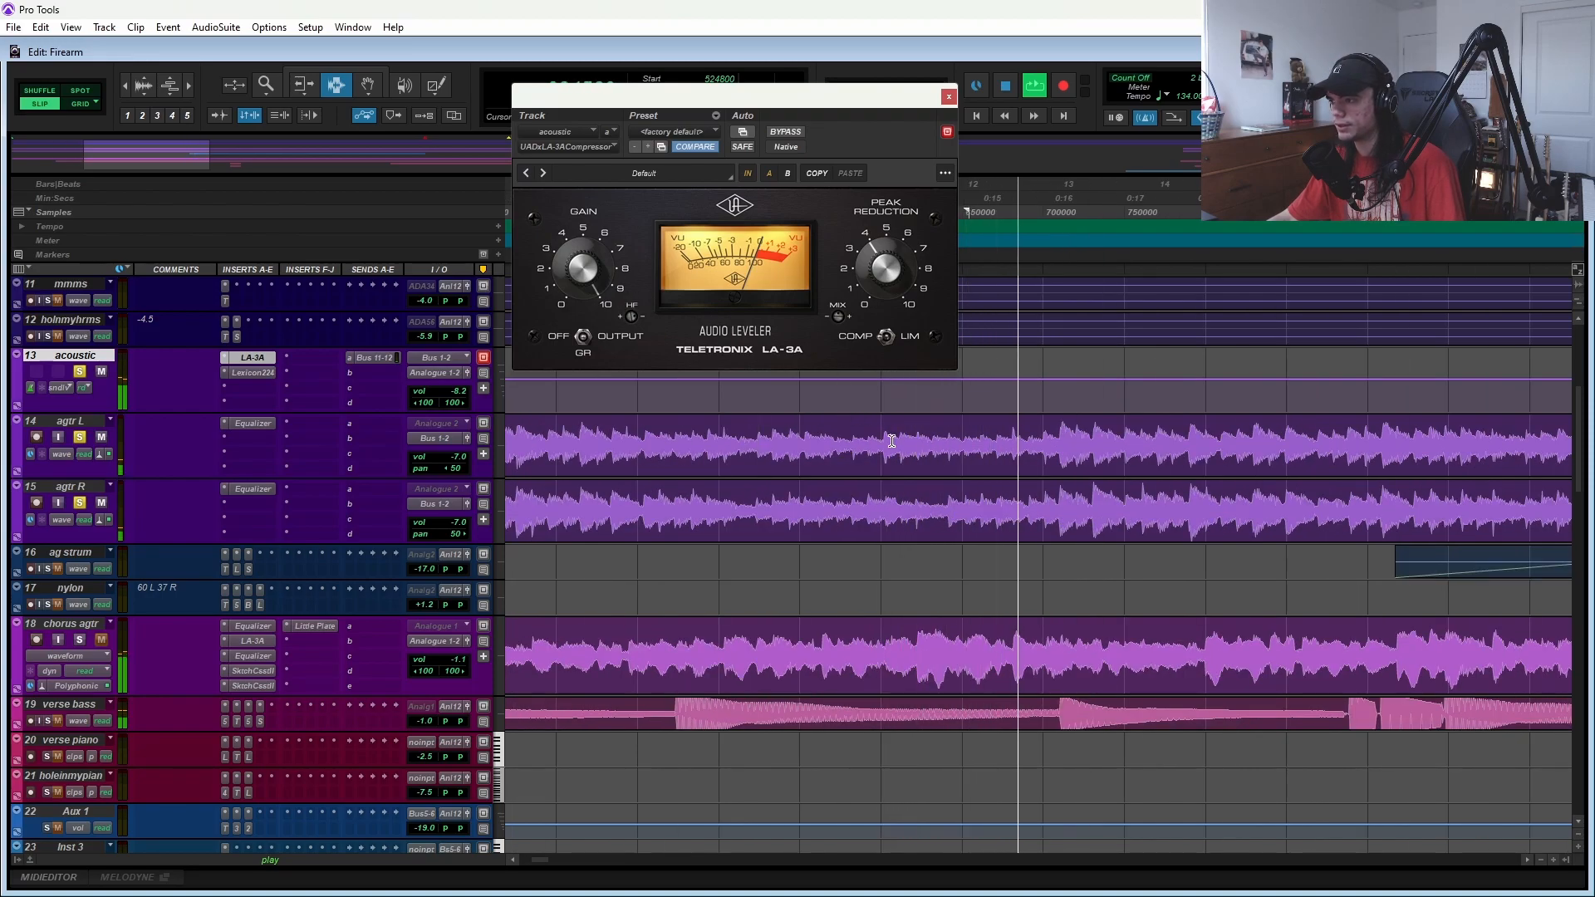
pyautogui.click(267, 374)
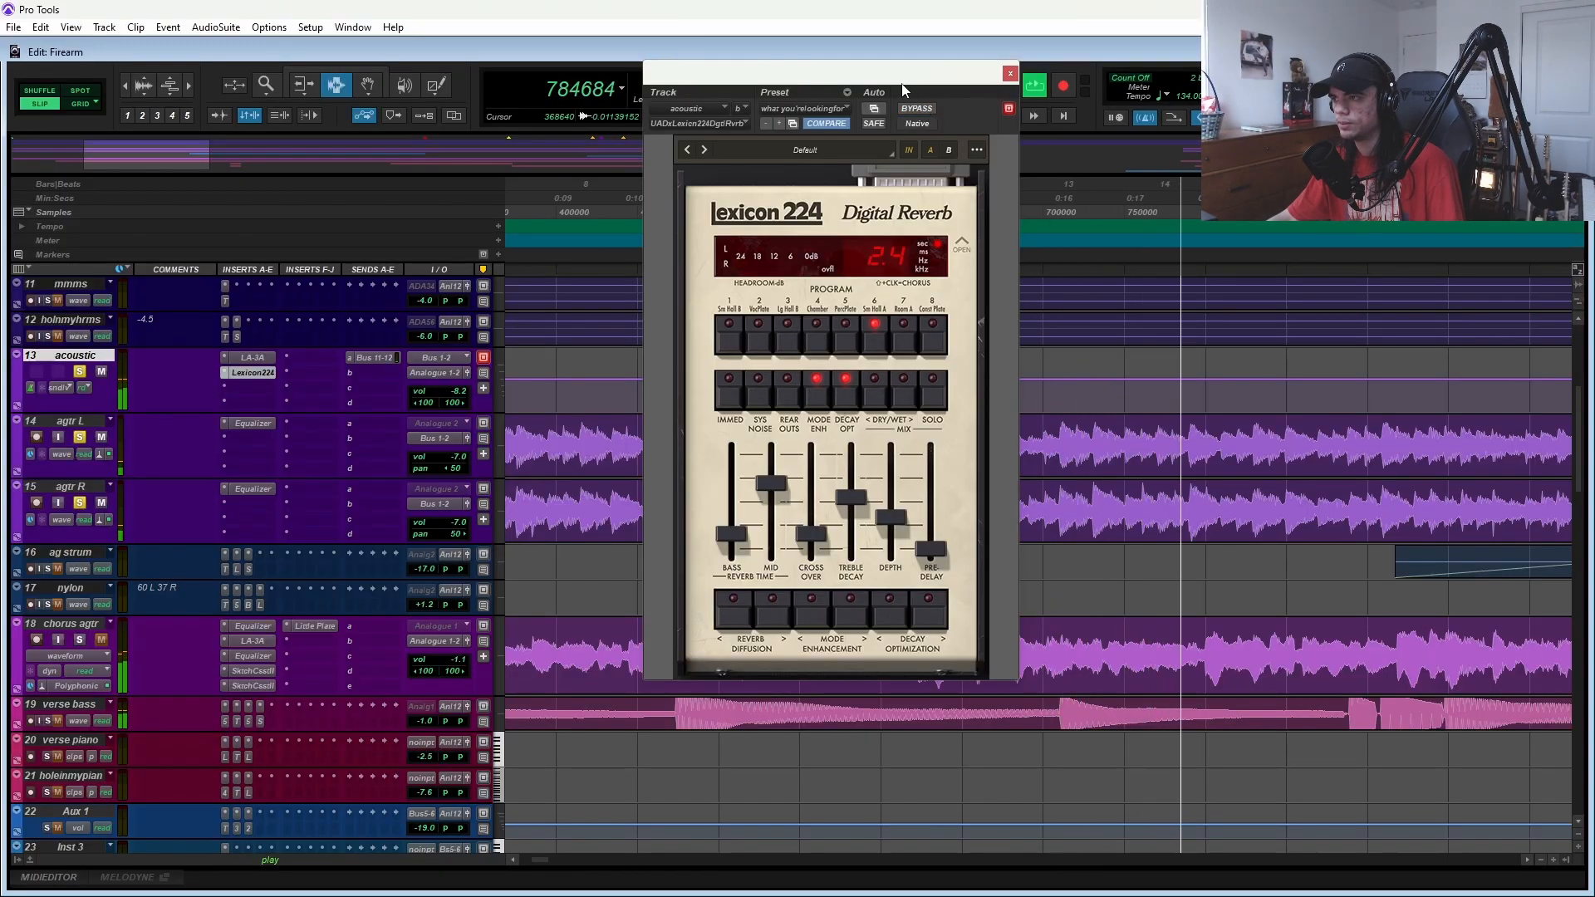
pyautogui.moveTo(925, 73); pyautogui.dragTo(954, 55)
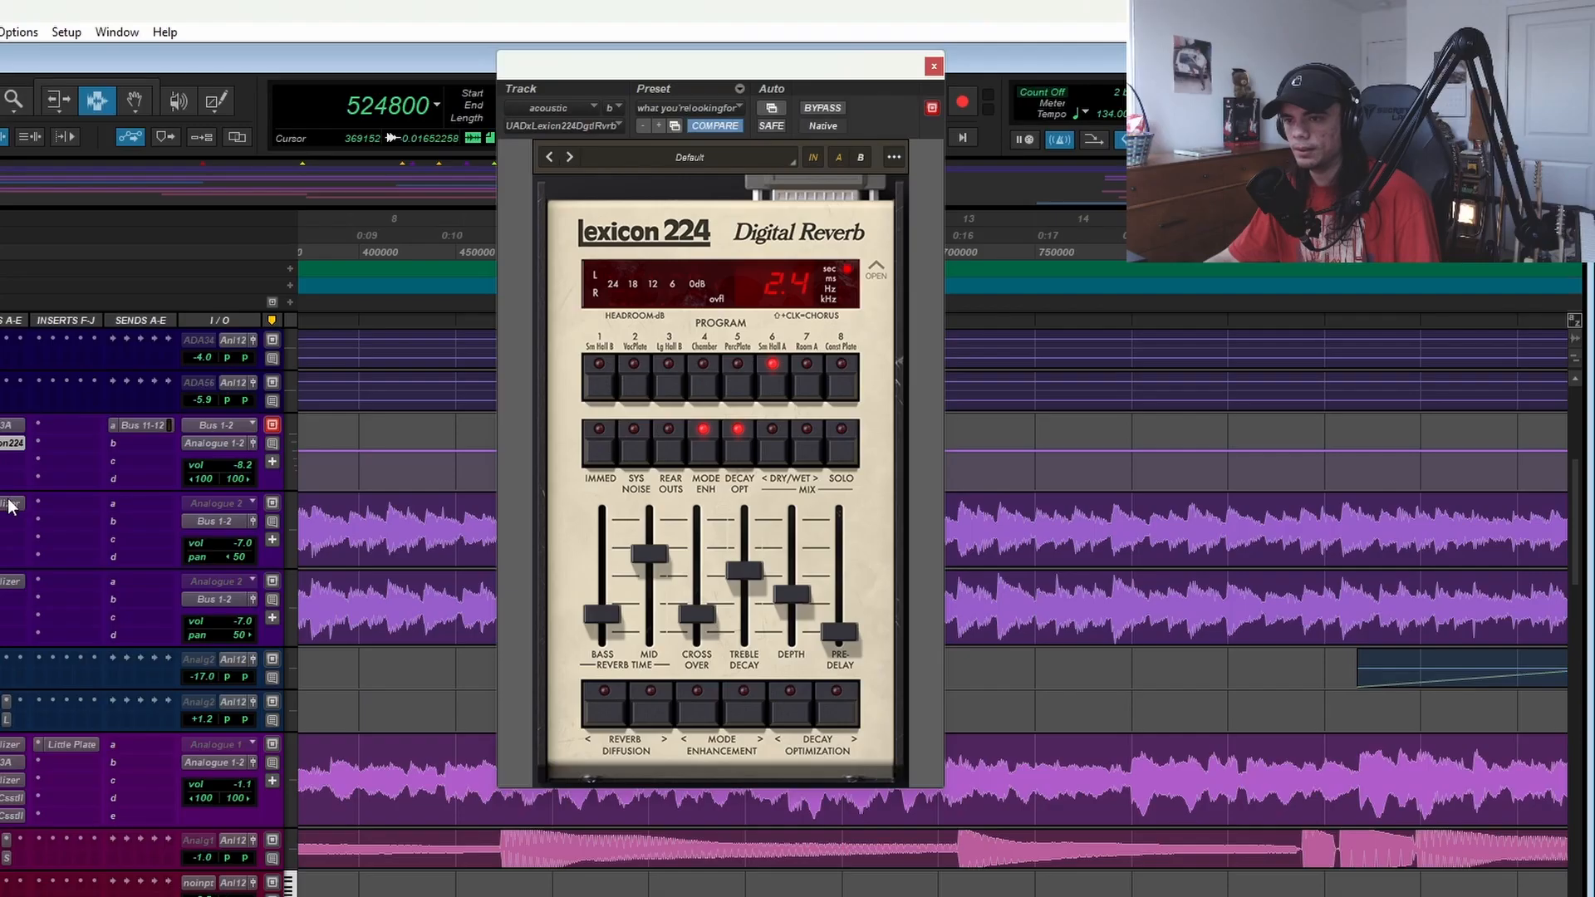
# - Compare the Equalizer curves on agtr L and agtr R, and inspect the cut near 200 Hz on agtr L
pyautogui.click(28, 537)
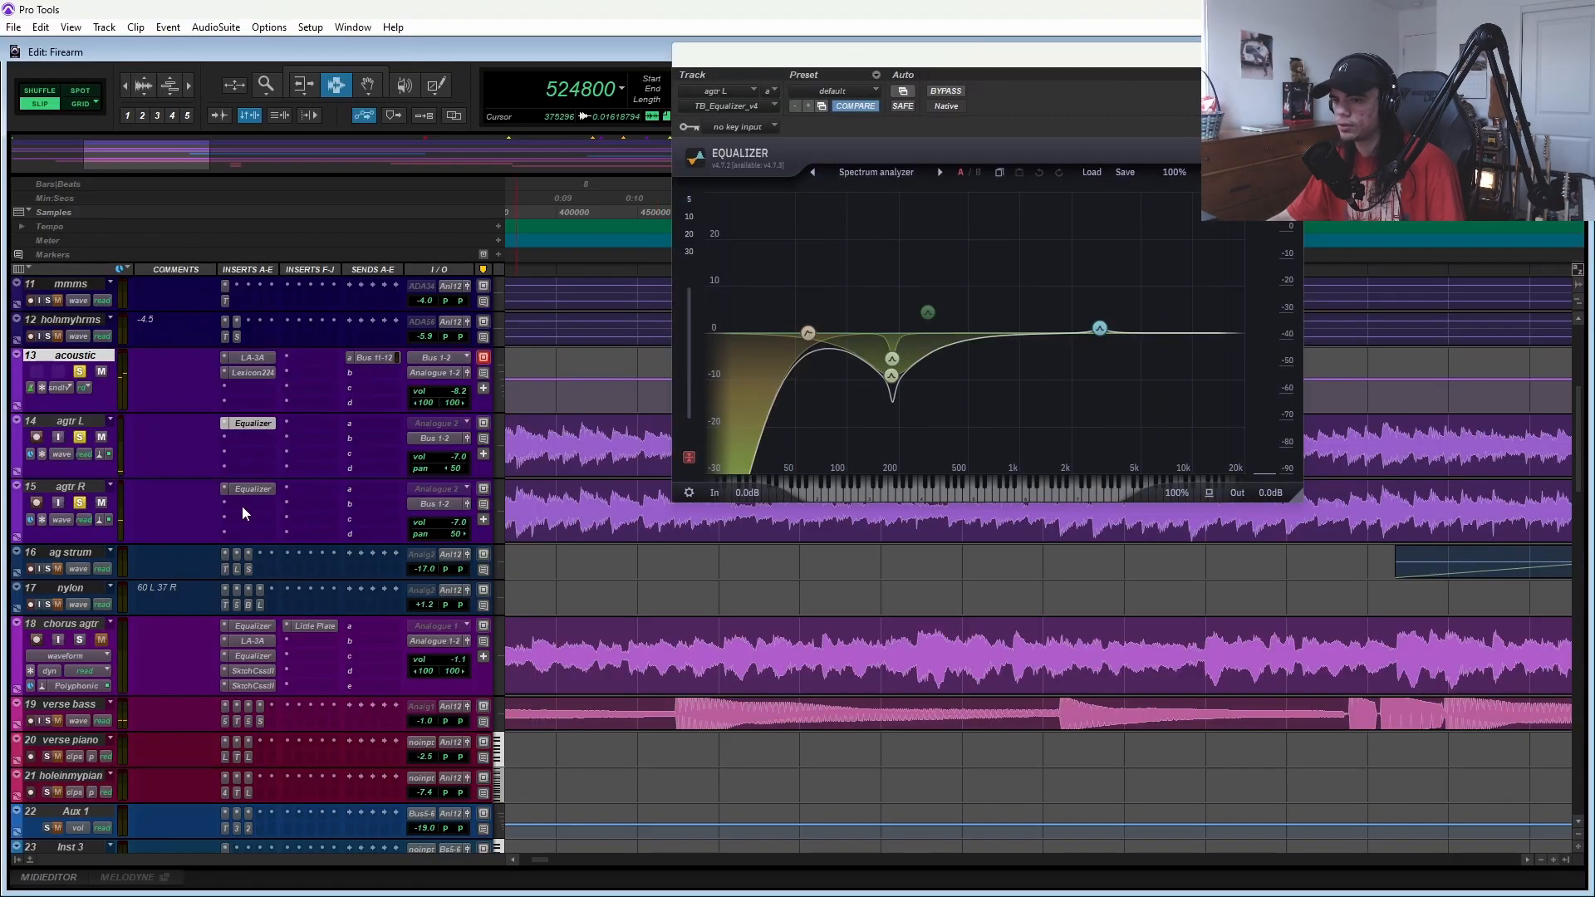
pyautogui.click(263, 490)
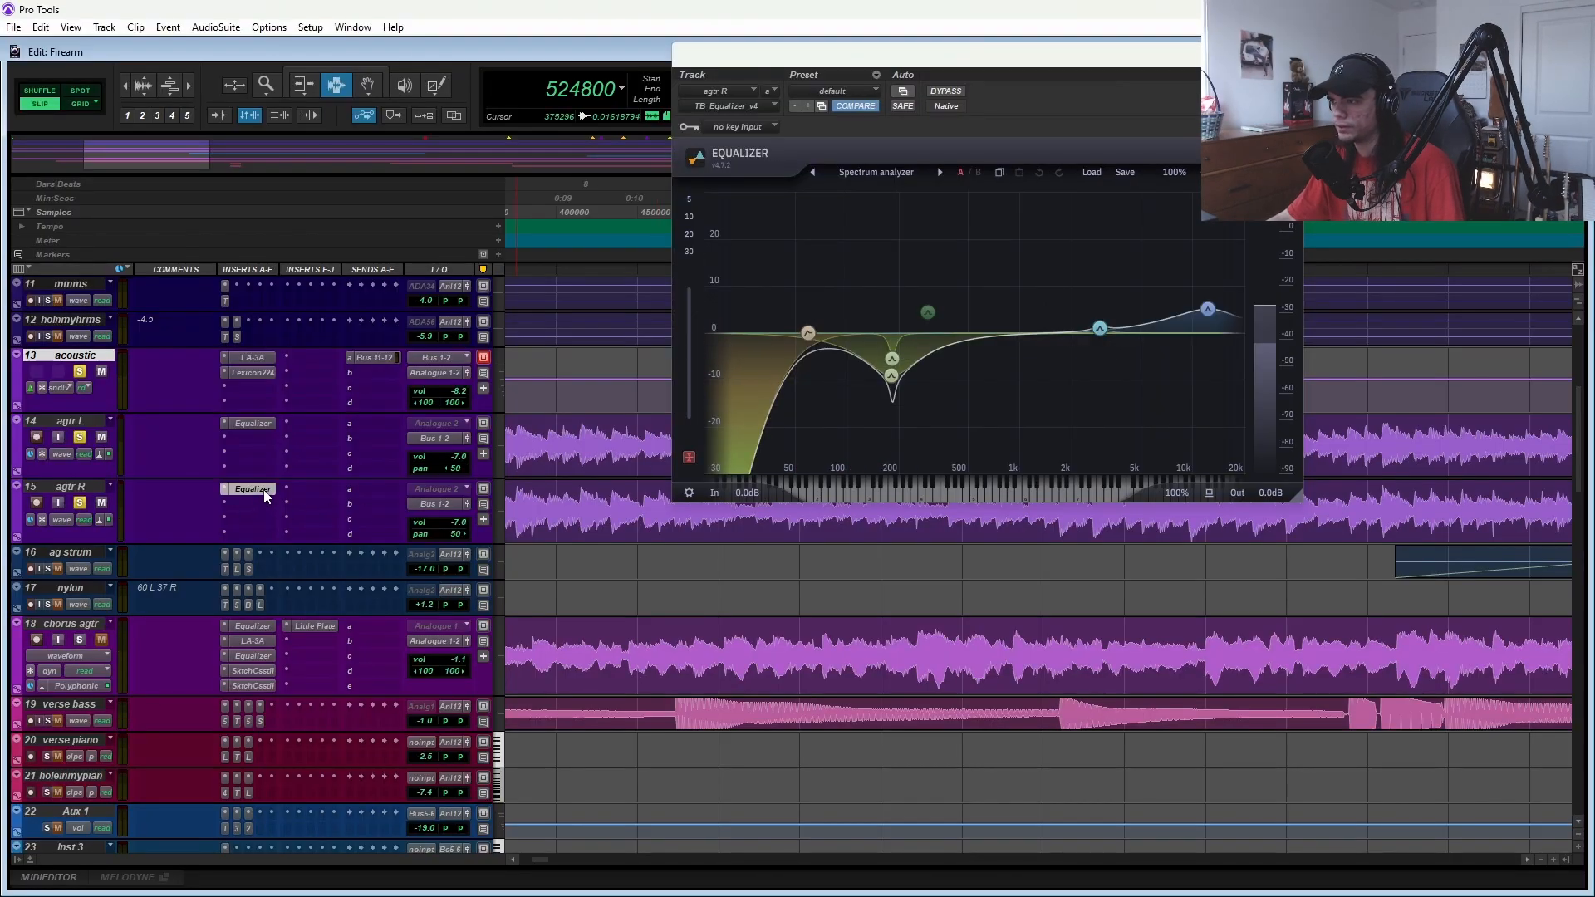
pyautogui.click(254, 424)
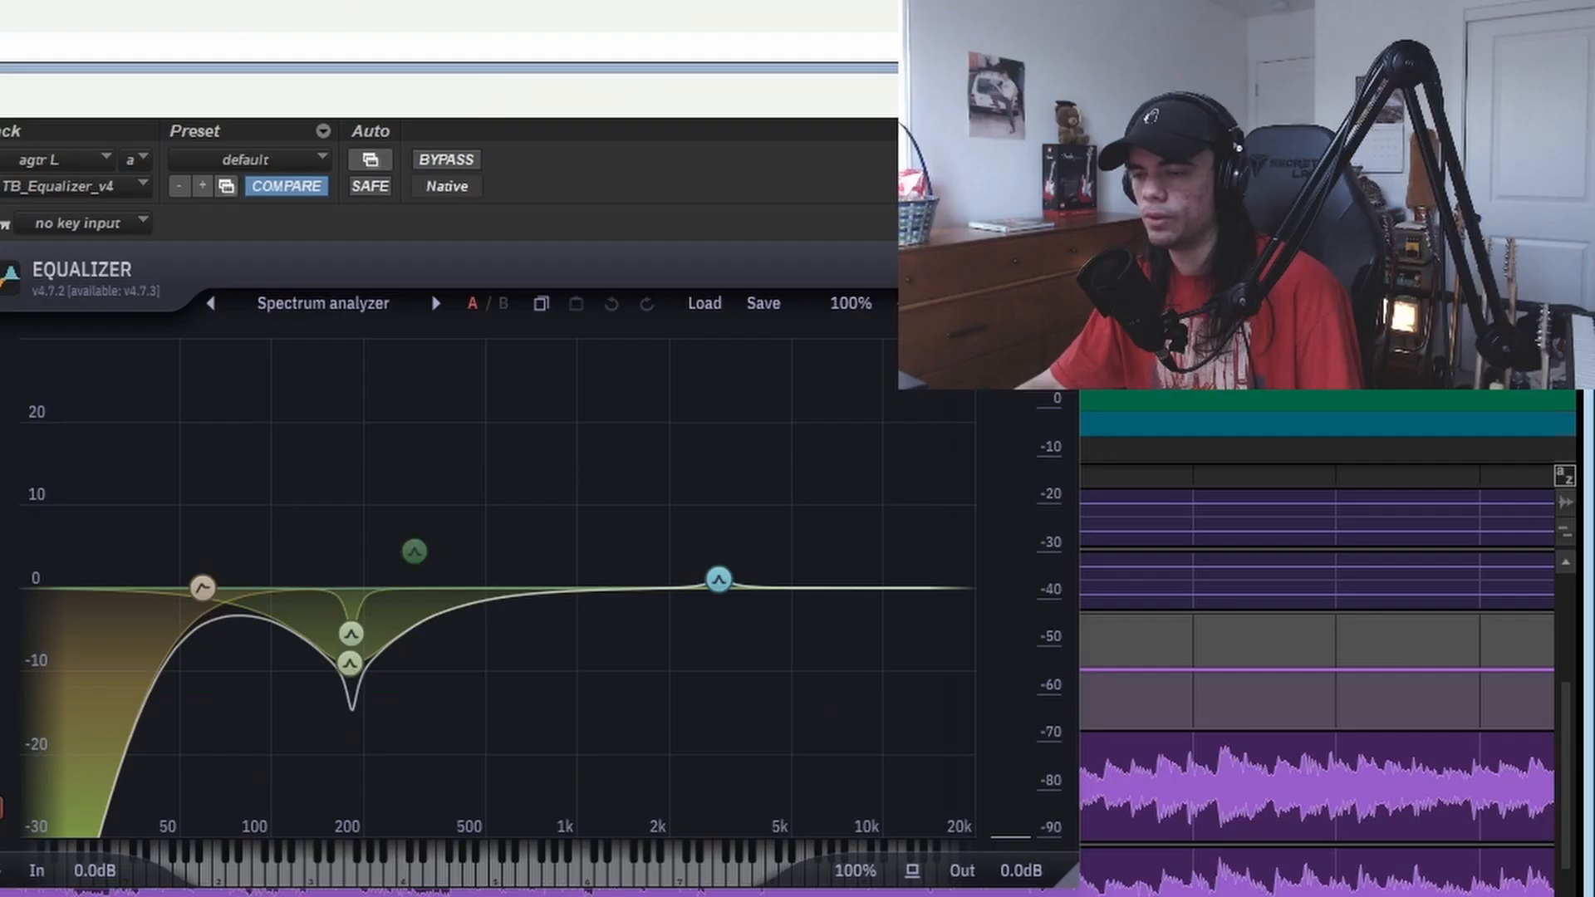
pyautogui.moveTo(1158, 375); pyautogui.dragTo(1158, 349)
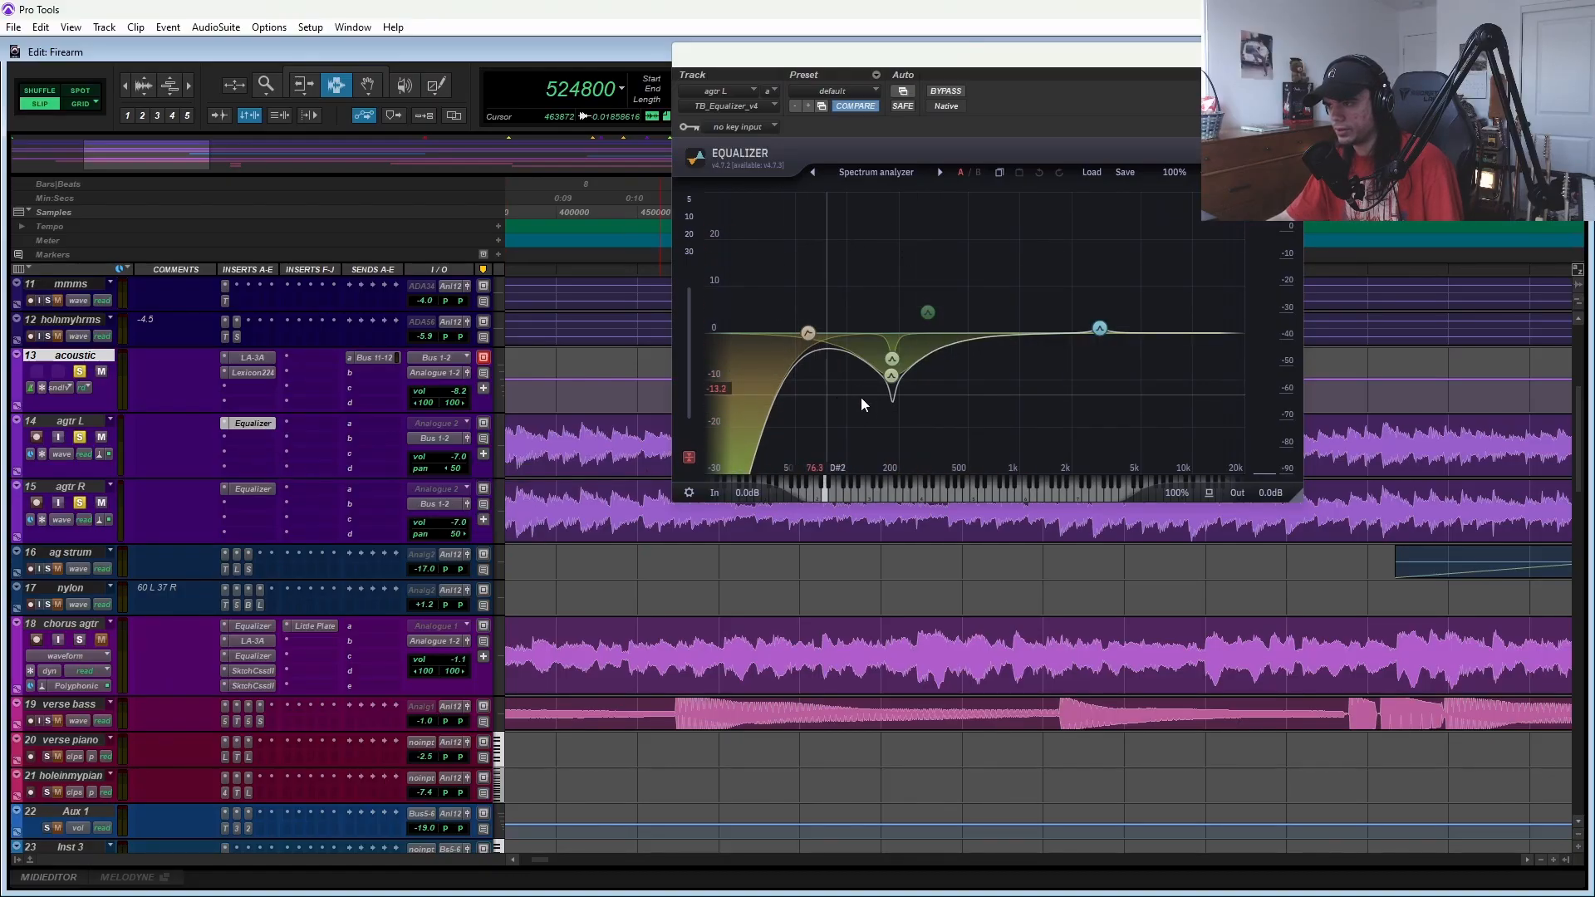
pyautogui.click(892, 375)
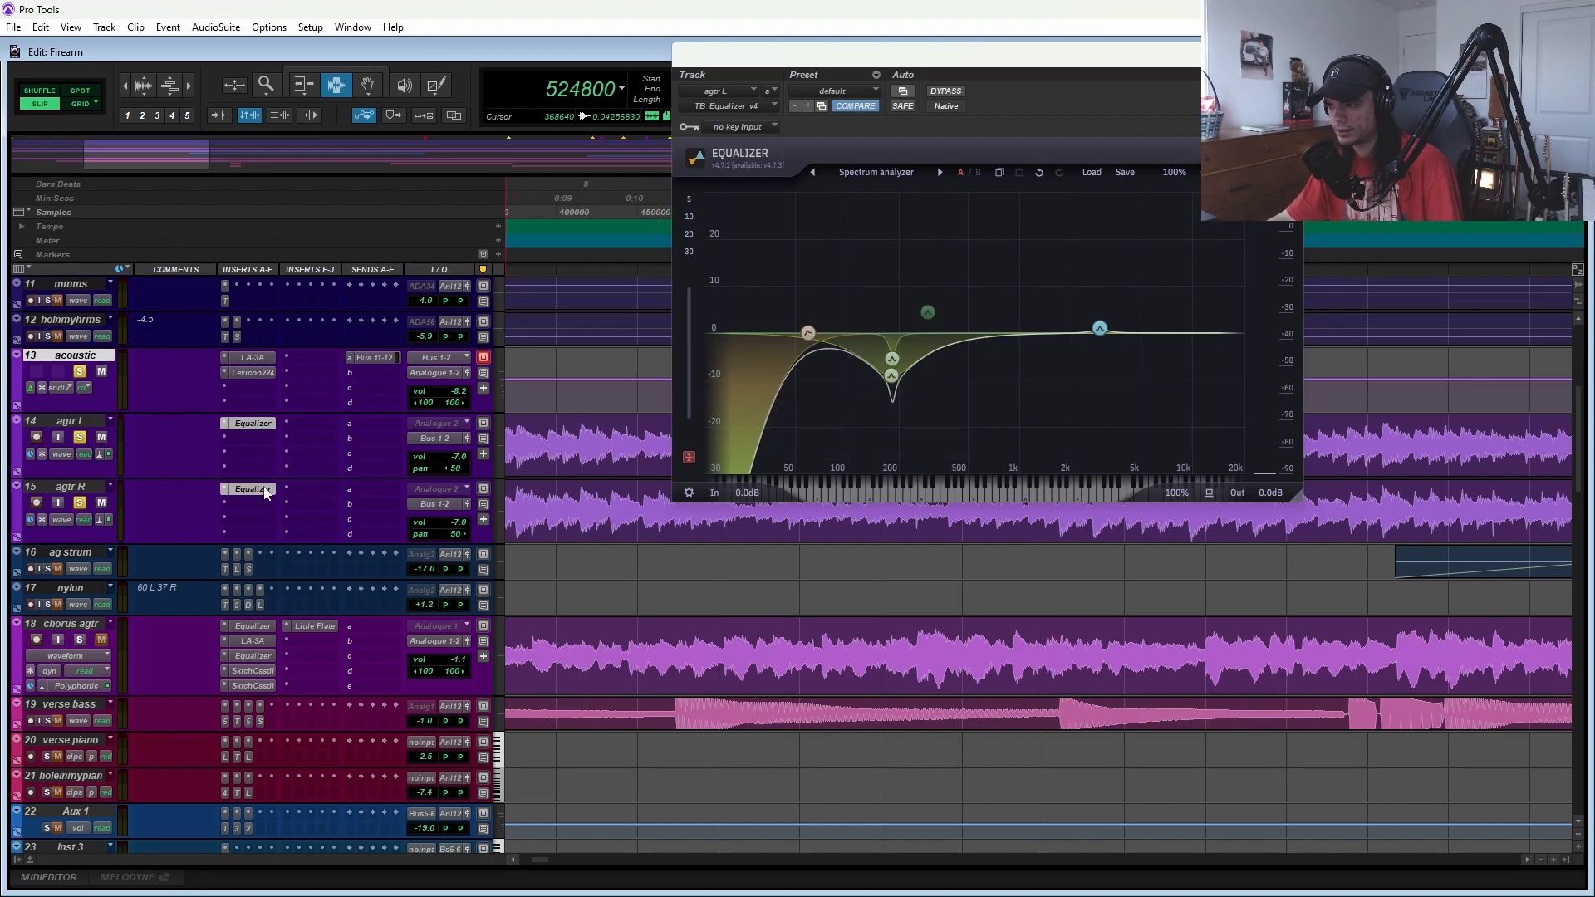
# - Inspect the high-frequency boost above 10 kHz in the agtr R Equalizer and close the plug-in
pyautogui.click(1208, 314)
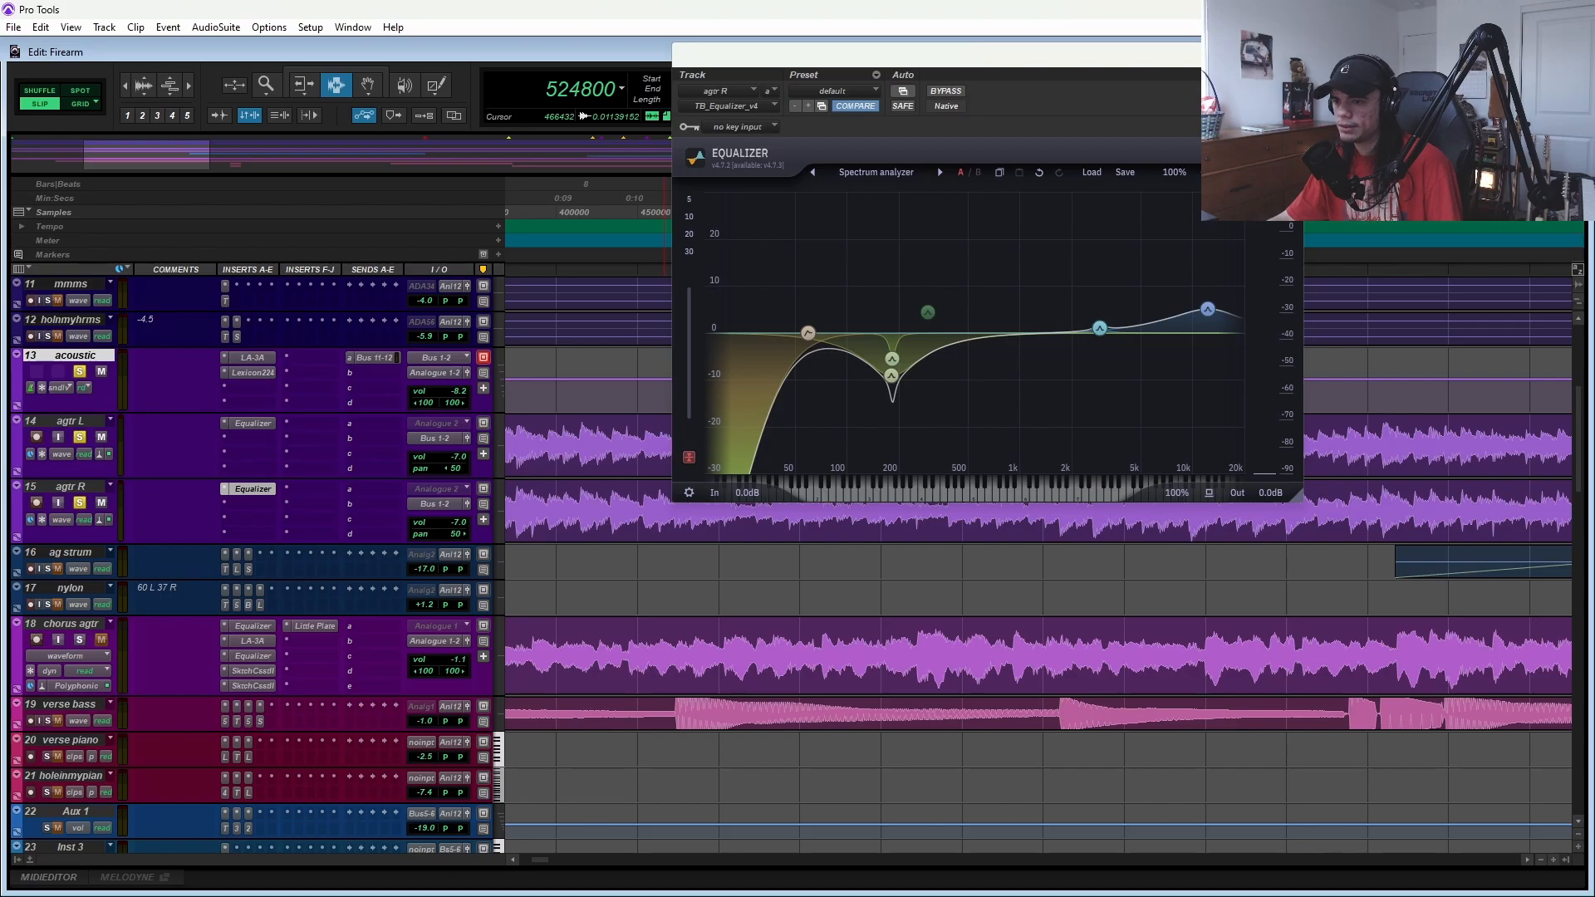
pyautogui.hotkey('ctrl', 'w')
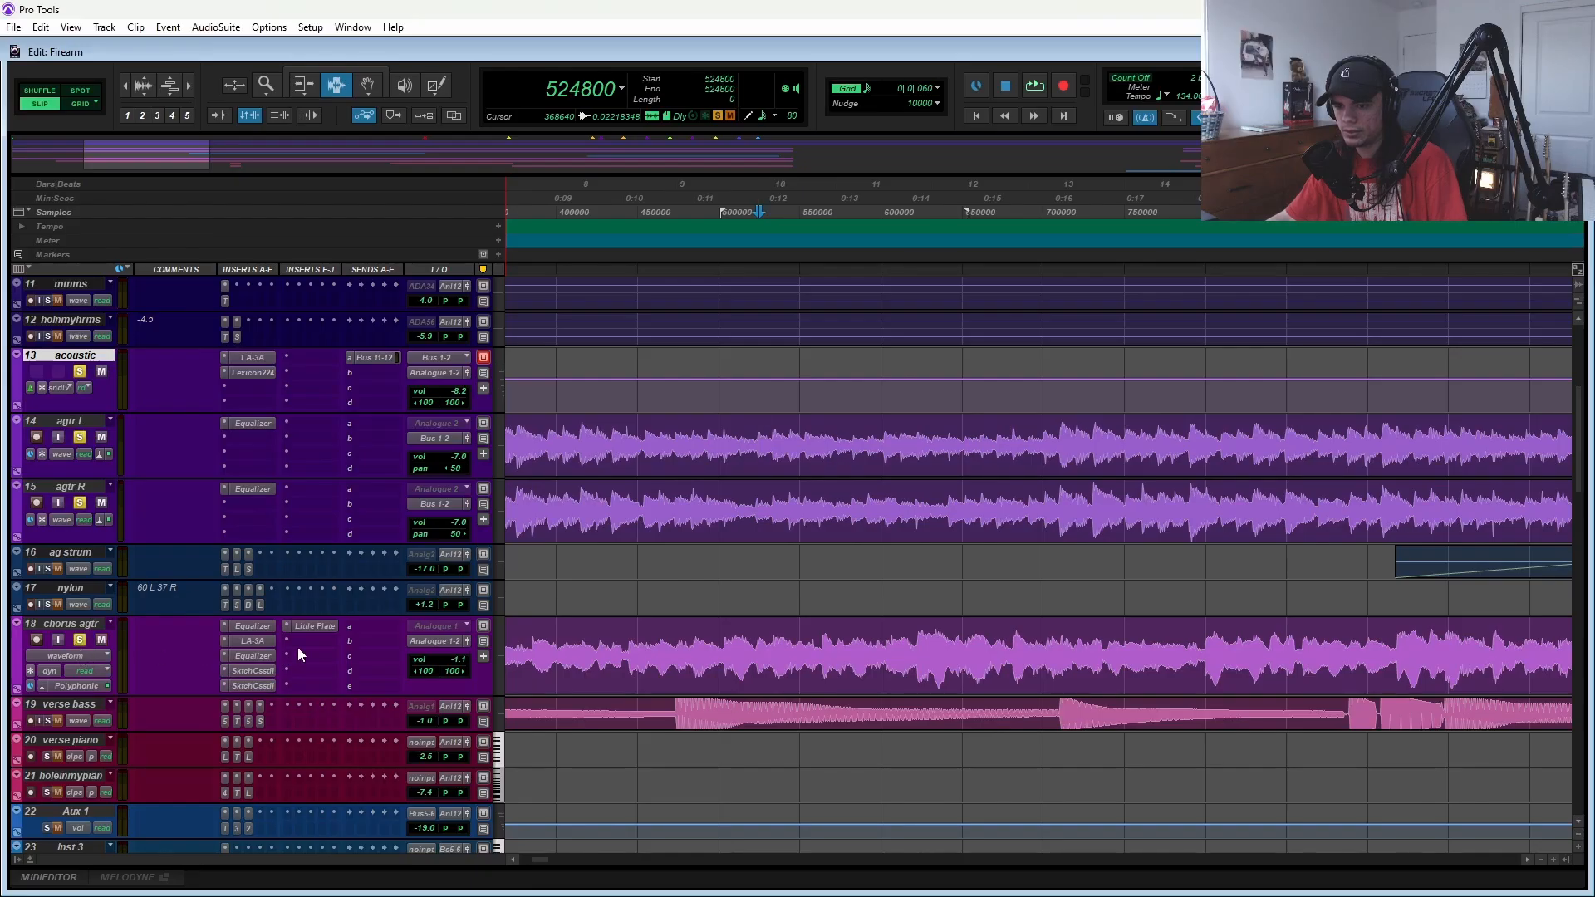
# - Solo chorus agtr along with the acoustic guitars and play them from sample position 438272
pyautogui.click(620, 633)
pyautogui.press('space')
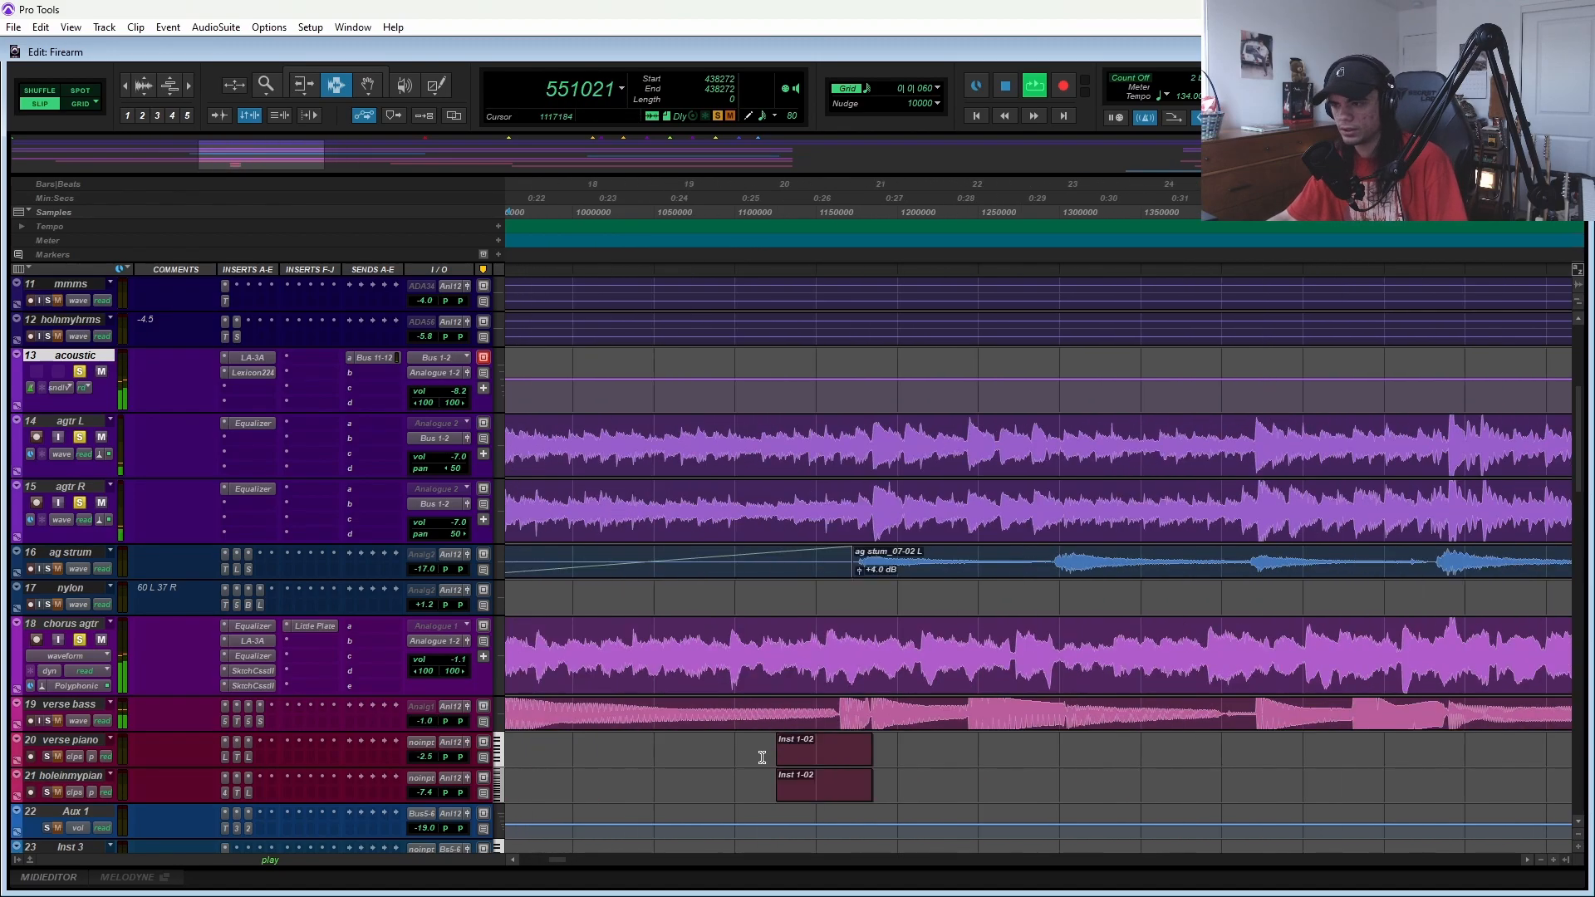
pyautogui.scroll(-3, 772, 748)
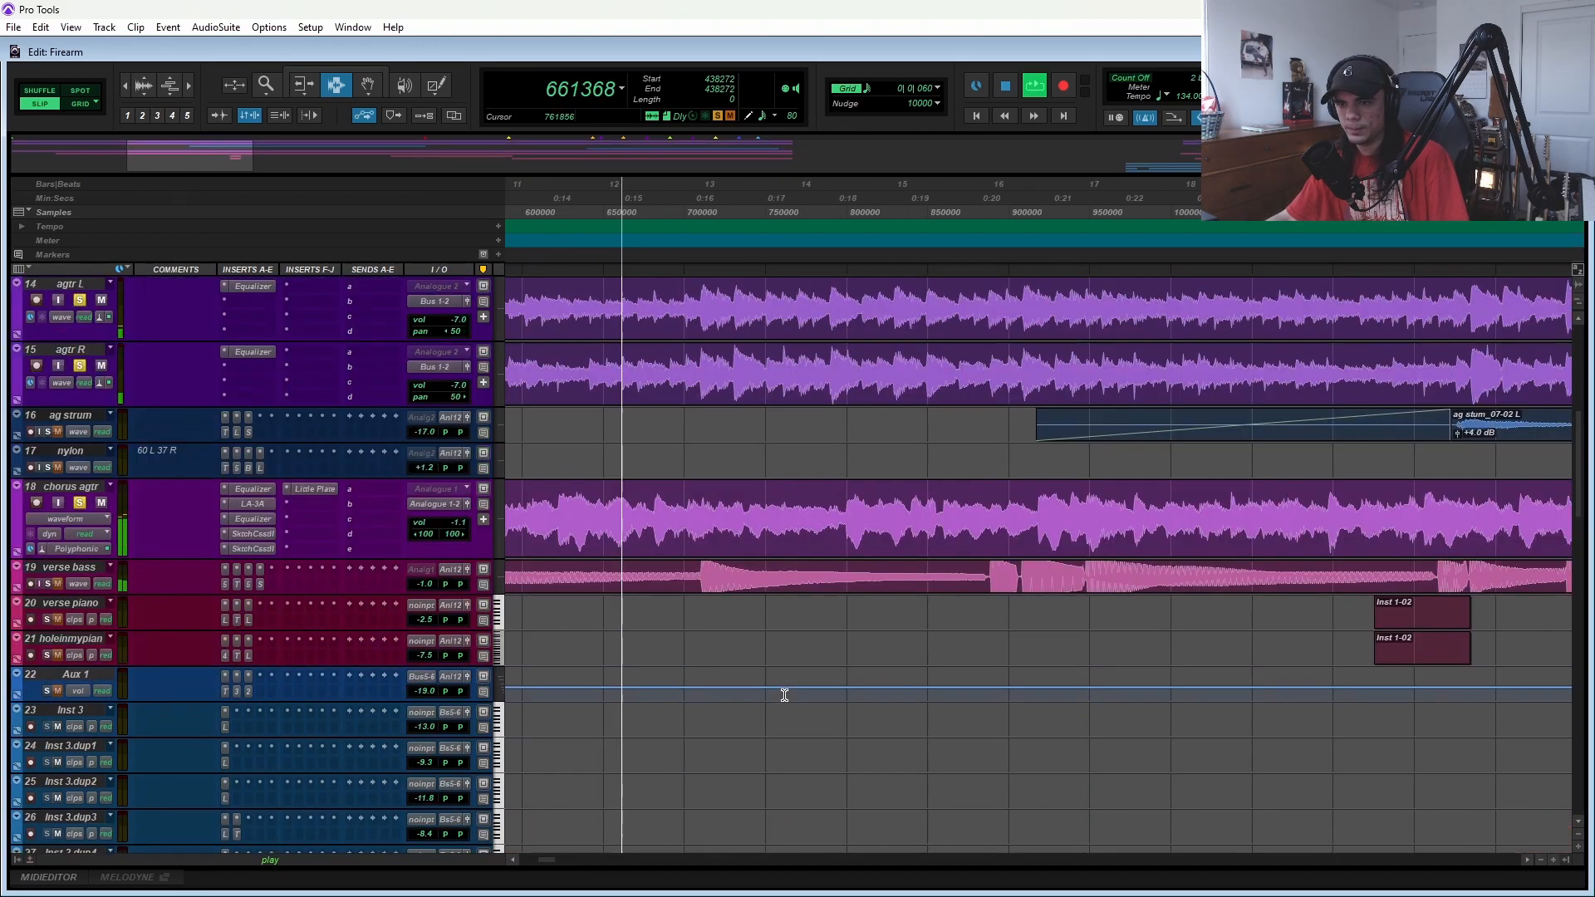
pyautogui.press('space')
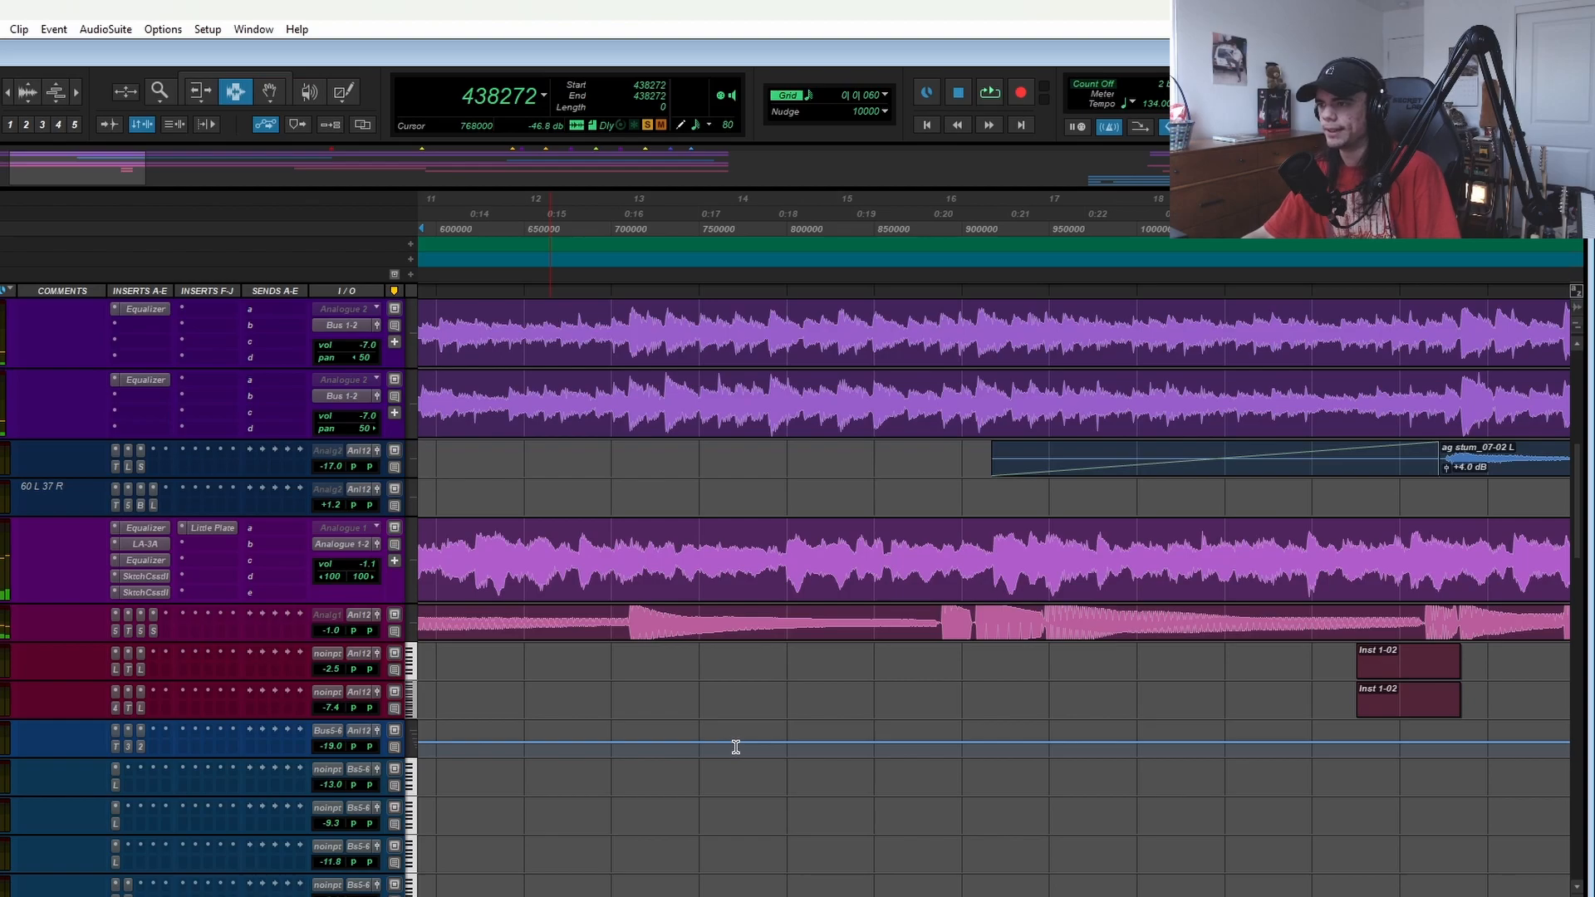
# - Solo verse bass instead of the acoustic guitars and place the cursor at sample position 200704, just before the bass enters
pyautogui.scroll(2, 719, 639)
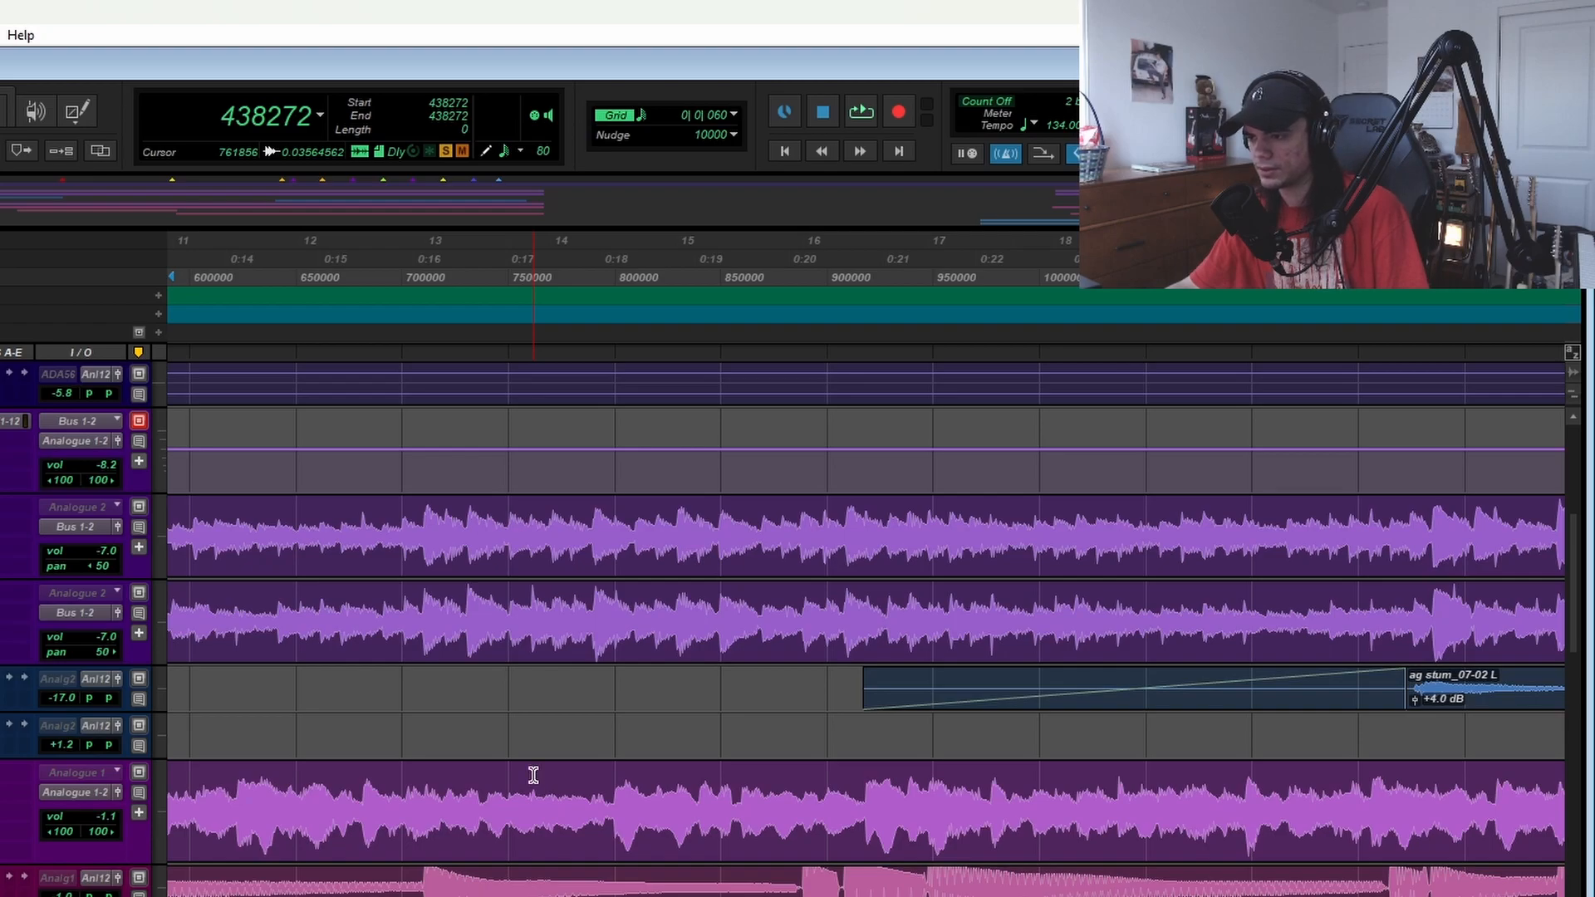
pyautogui.scroll(-4, 534, 775)
pyautogui.scroll(2, 533, 775)
pyautogui.hscroll(-4, 534, 775)
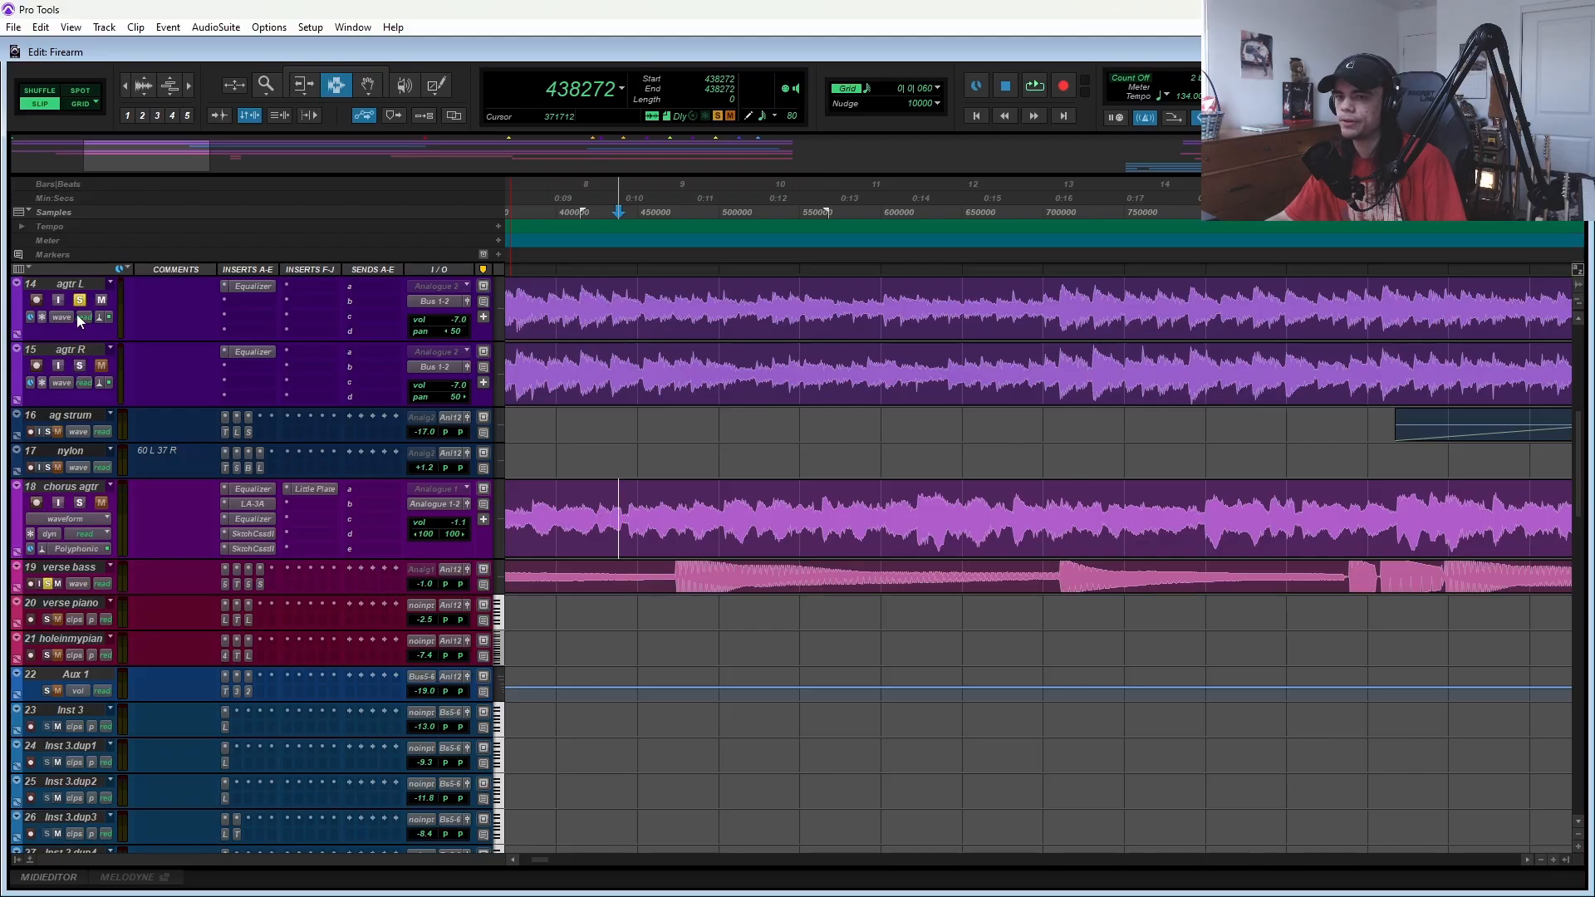
pyautogui.scroll(-2, 78, 536)
pyautogui.scroll(2, 78, 536)
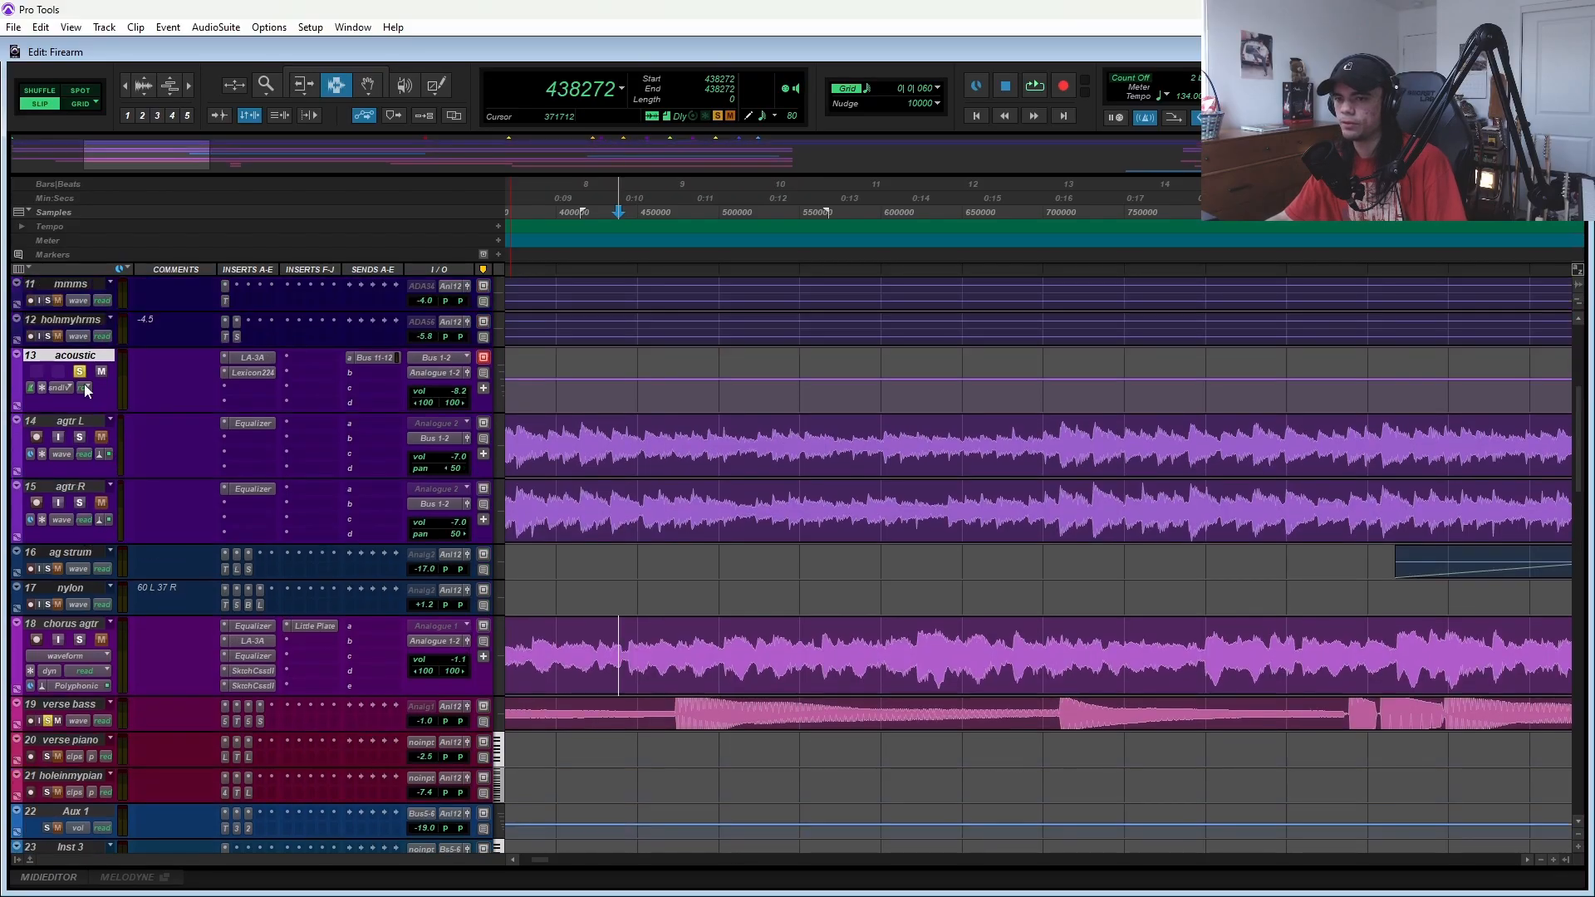
pyautogui.scroll(-3, 548, 546)
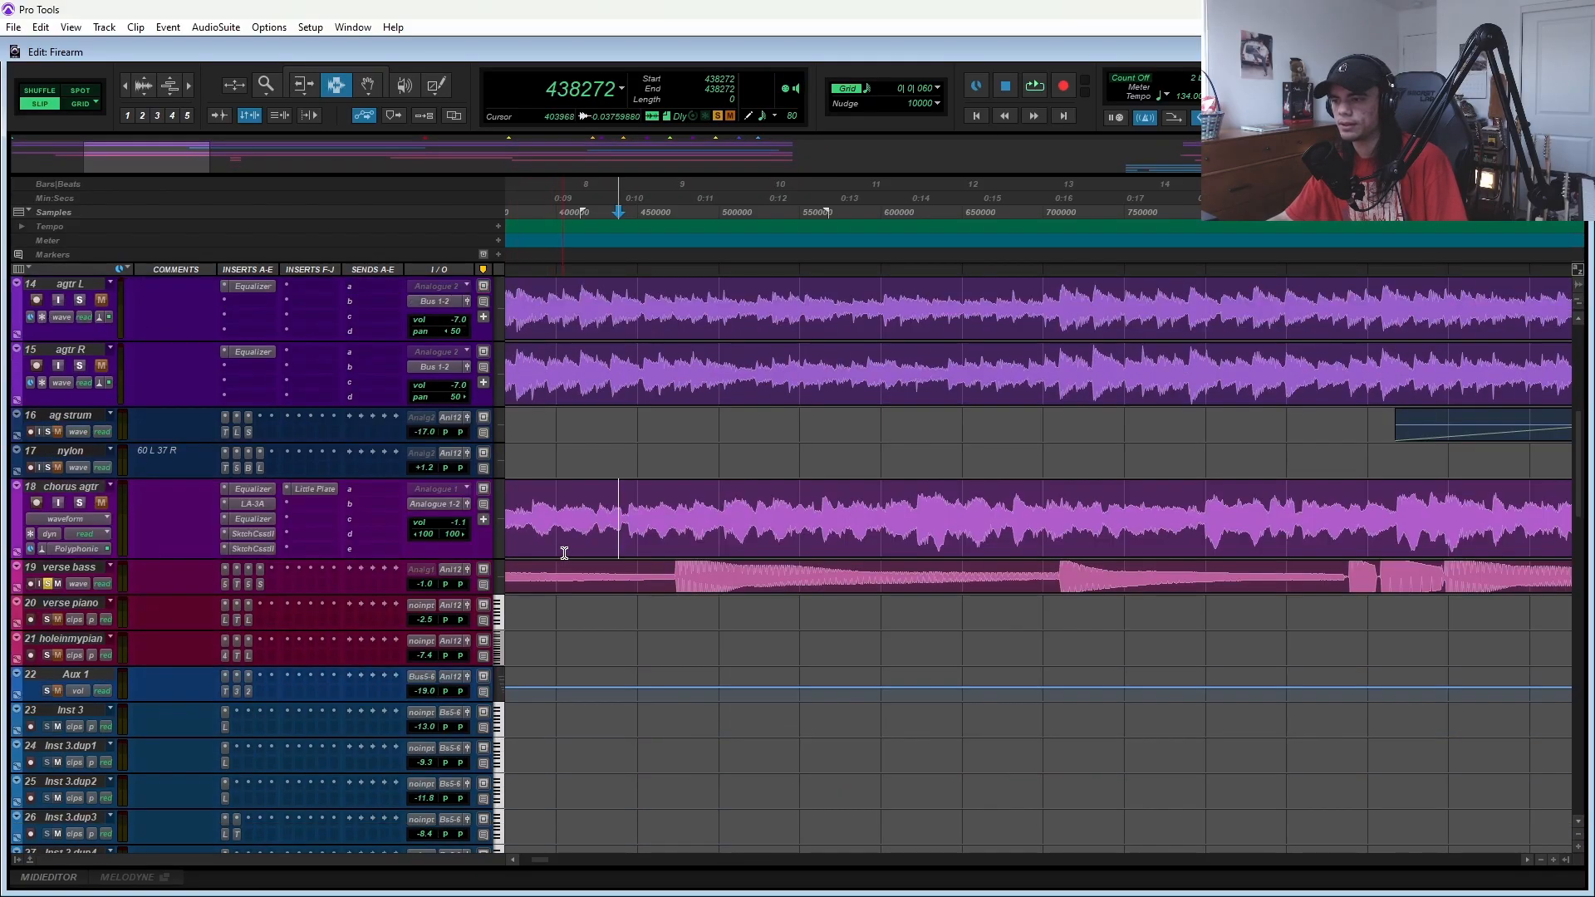
pyautogui.hscroll(-6, 623, 558)
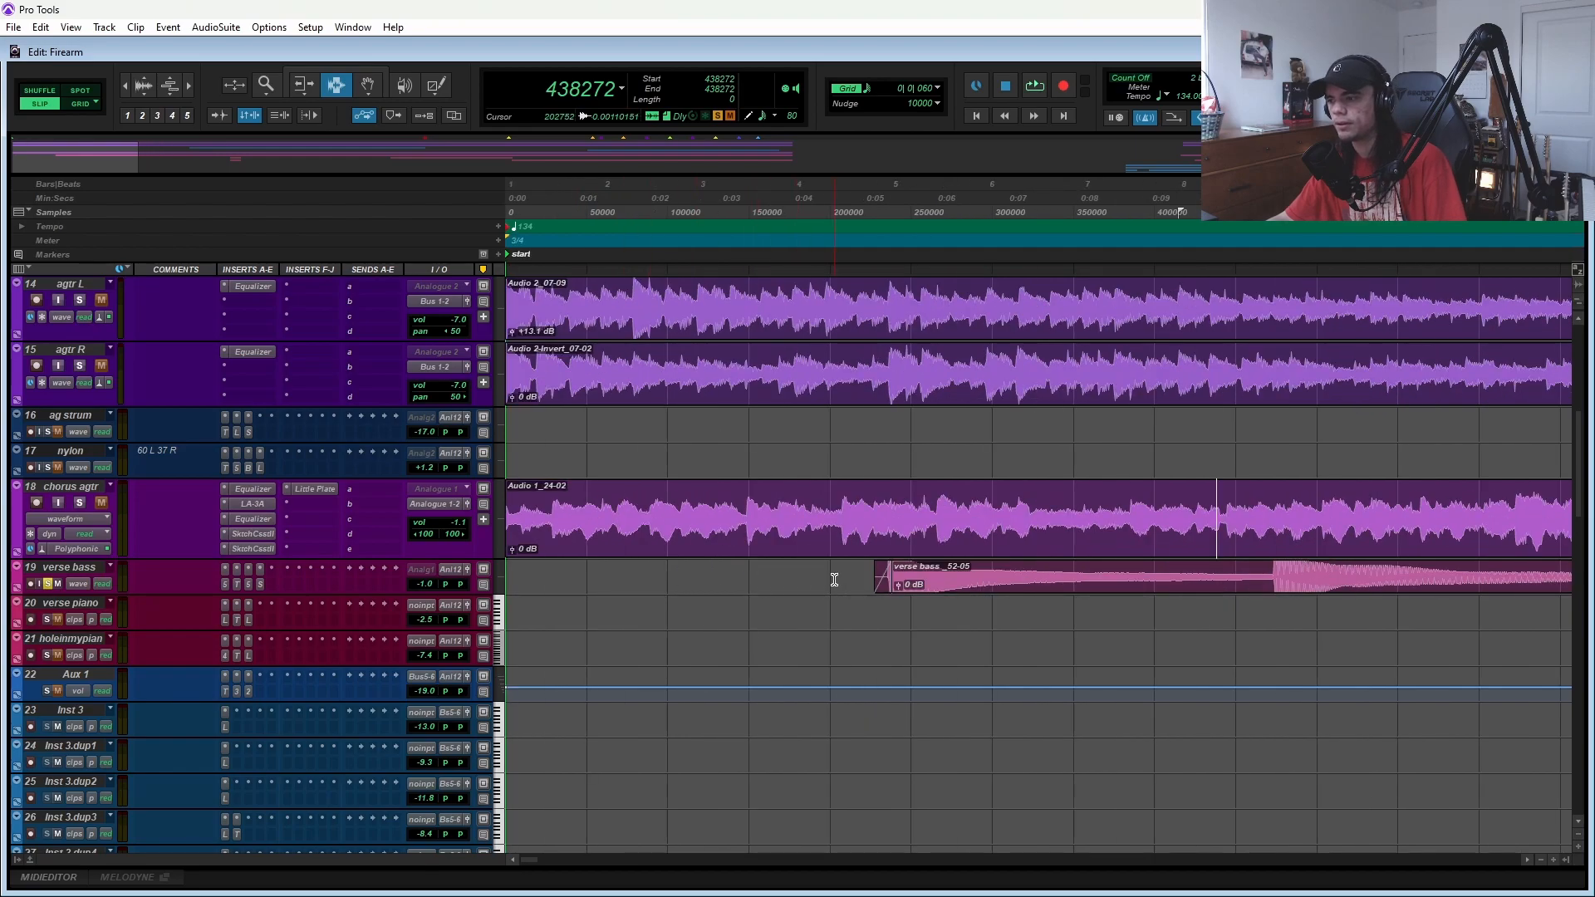
pyautogui.click(831, 577)
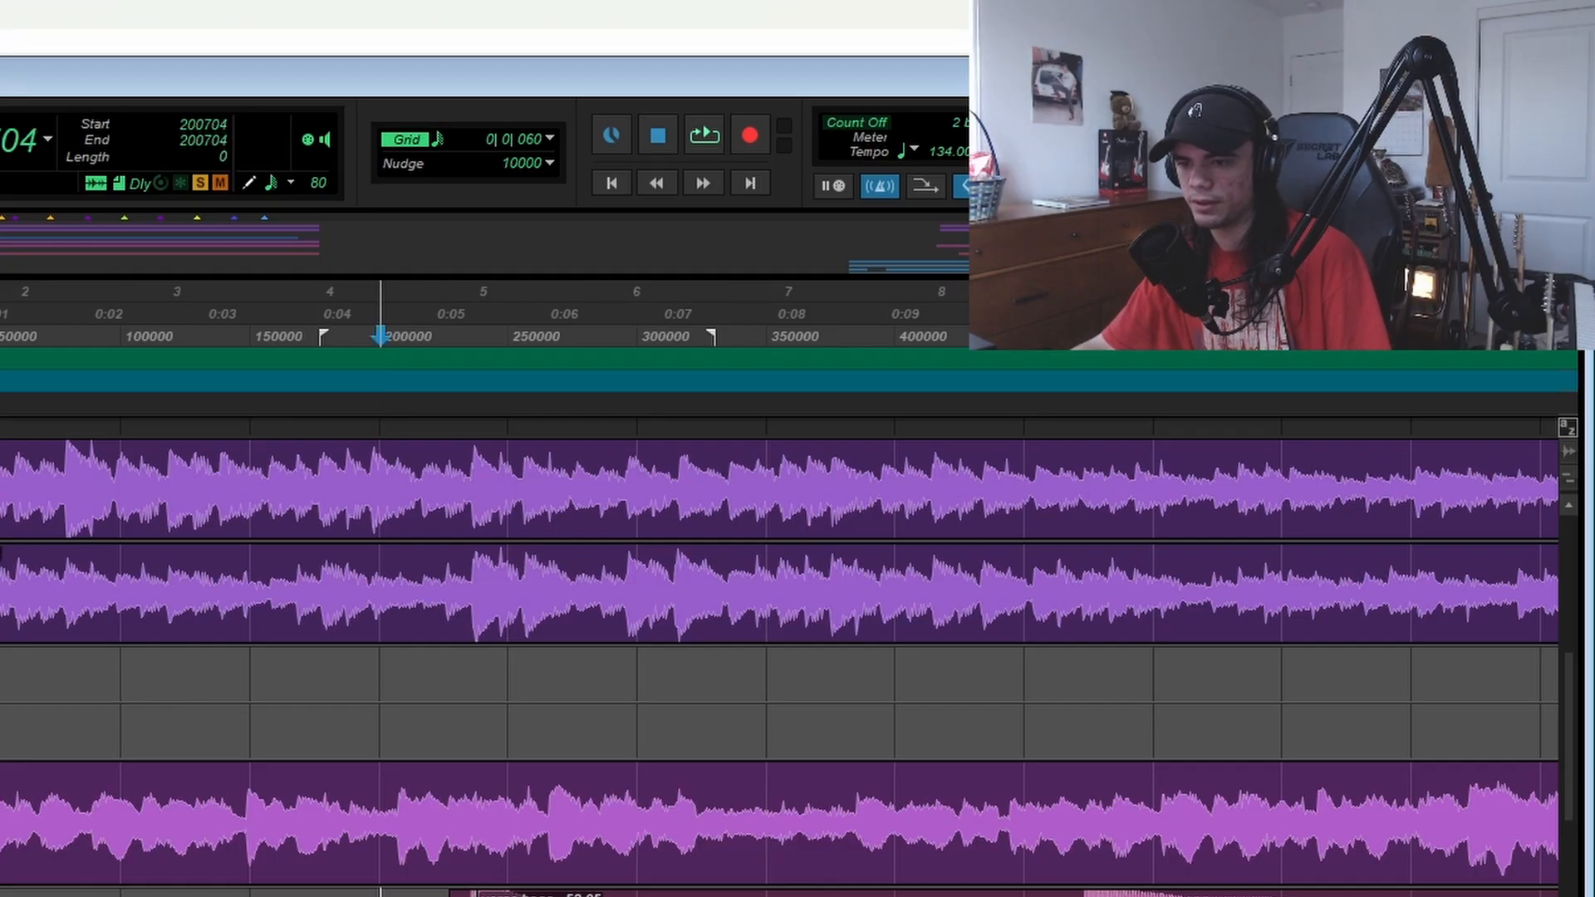
# - Reduce the heights of acoustic, agtr L, agtr R and chorus agtr, and enlarge verse bass with the cursor at sample position 218624
pyautogui.hotkey('ctrl', 'Down')
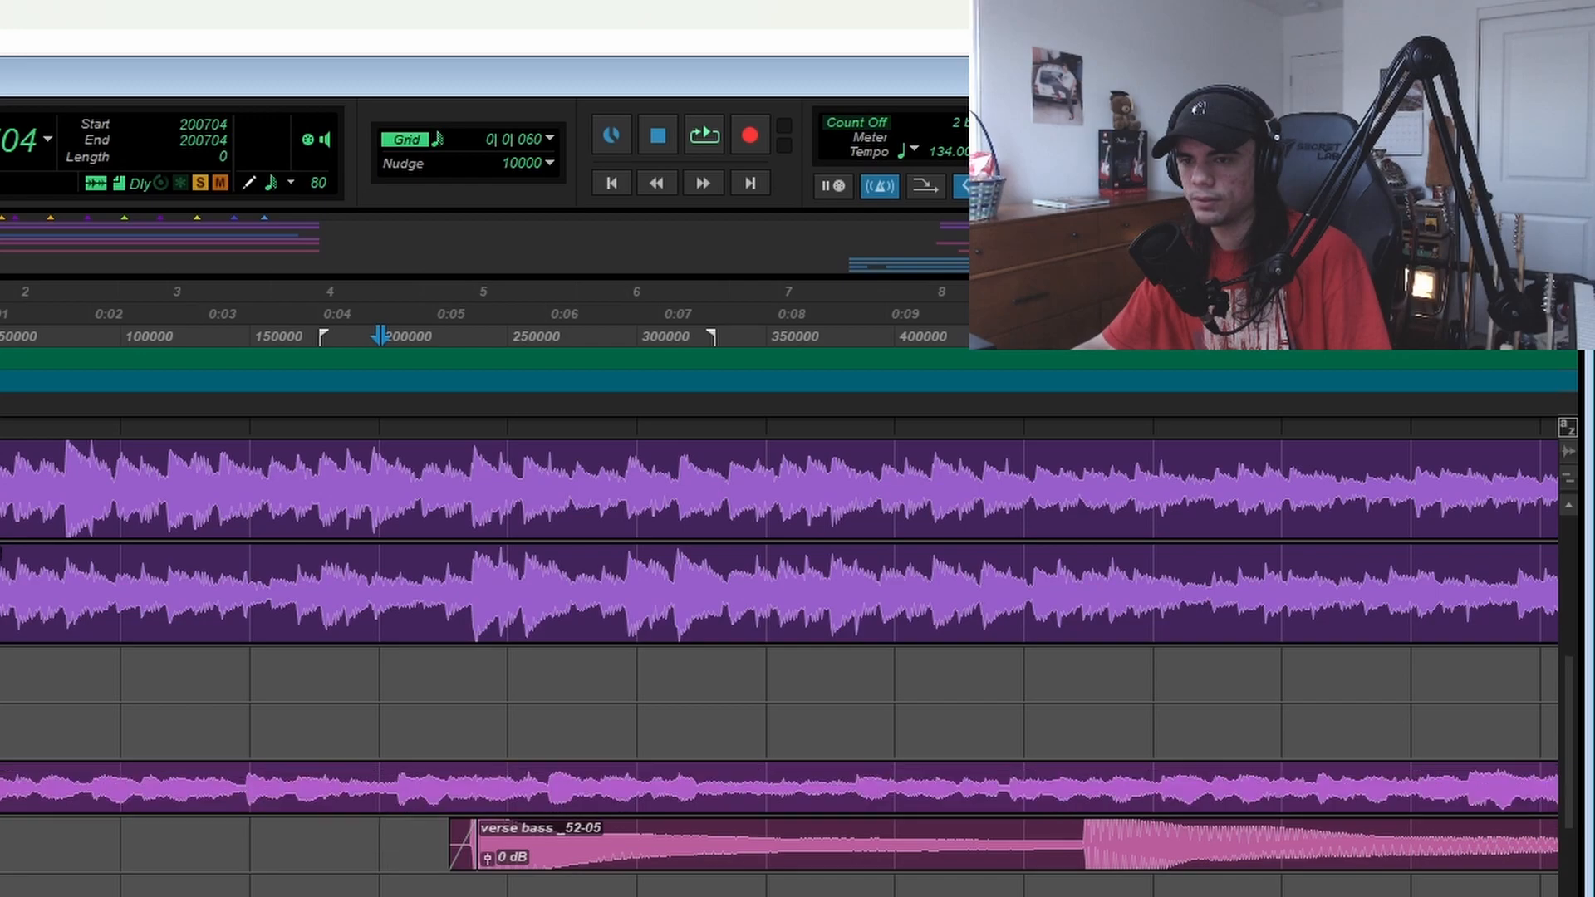
pyautogui.scroll(3, 778, 664)
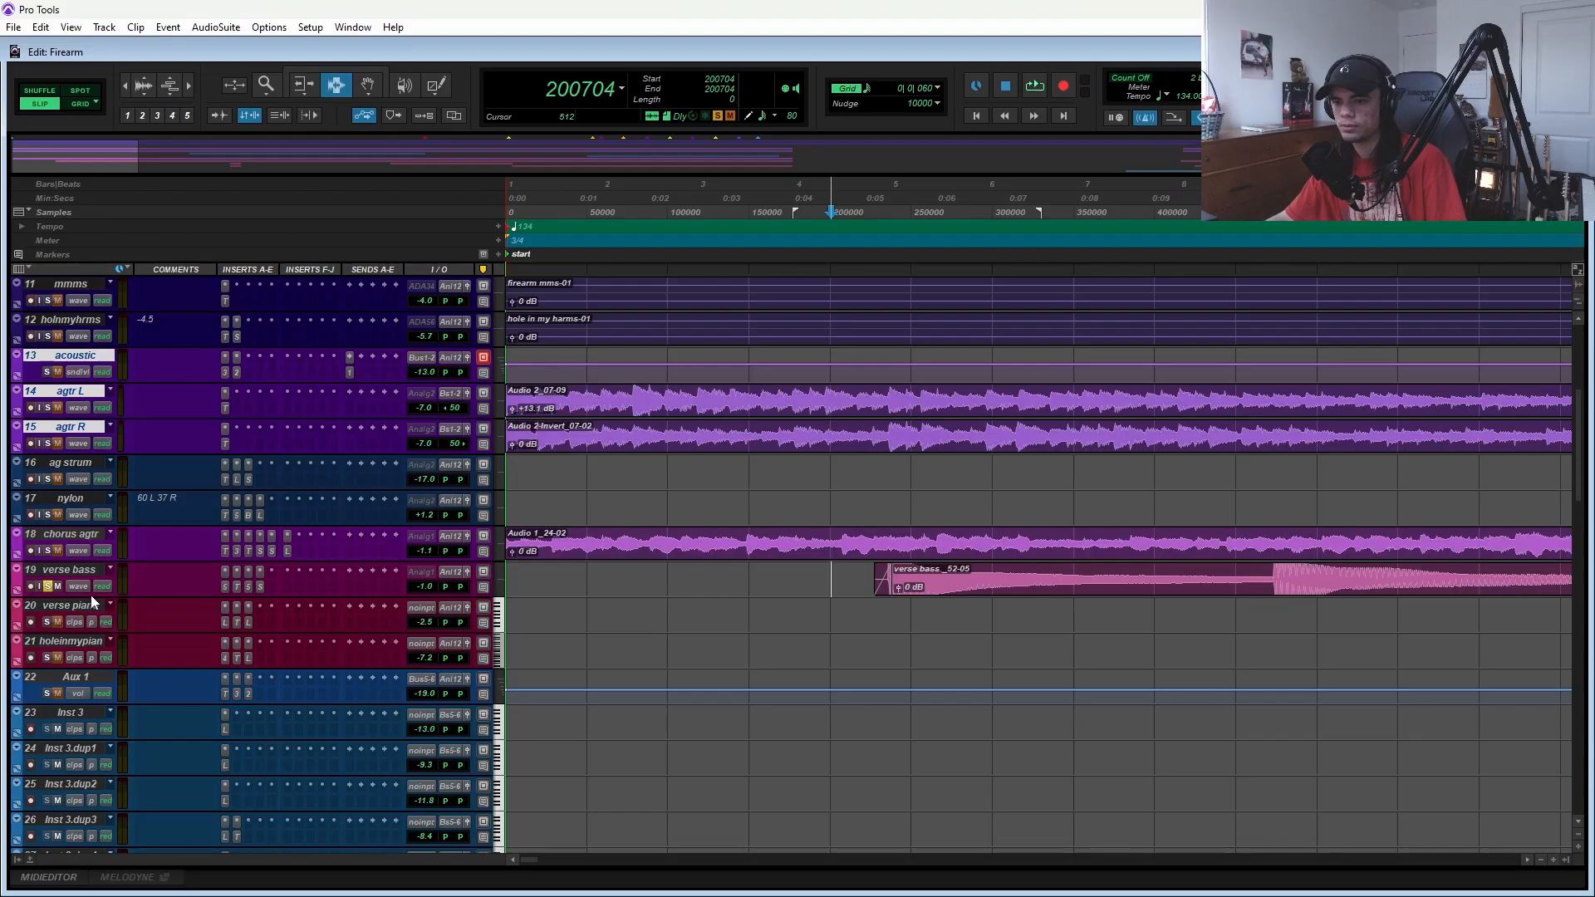
pyautogui.moveTo(90, 596); pyautogui.dragTo(142, 686)
pyautogui.scroll(-1, 866, 581)
pyautogui.click(867, 571)
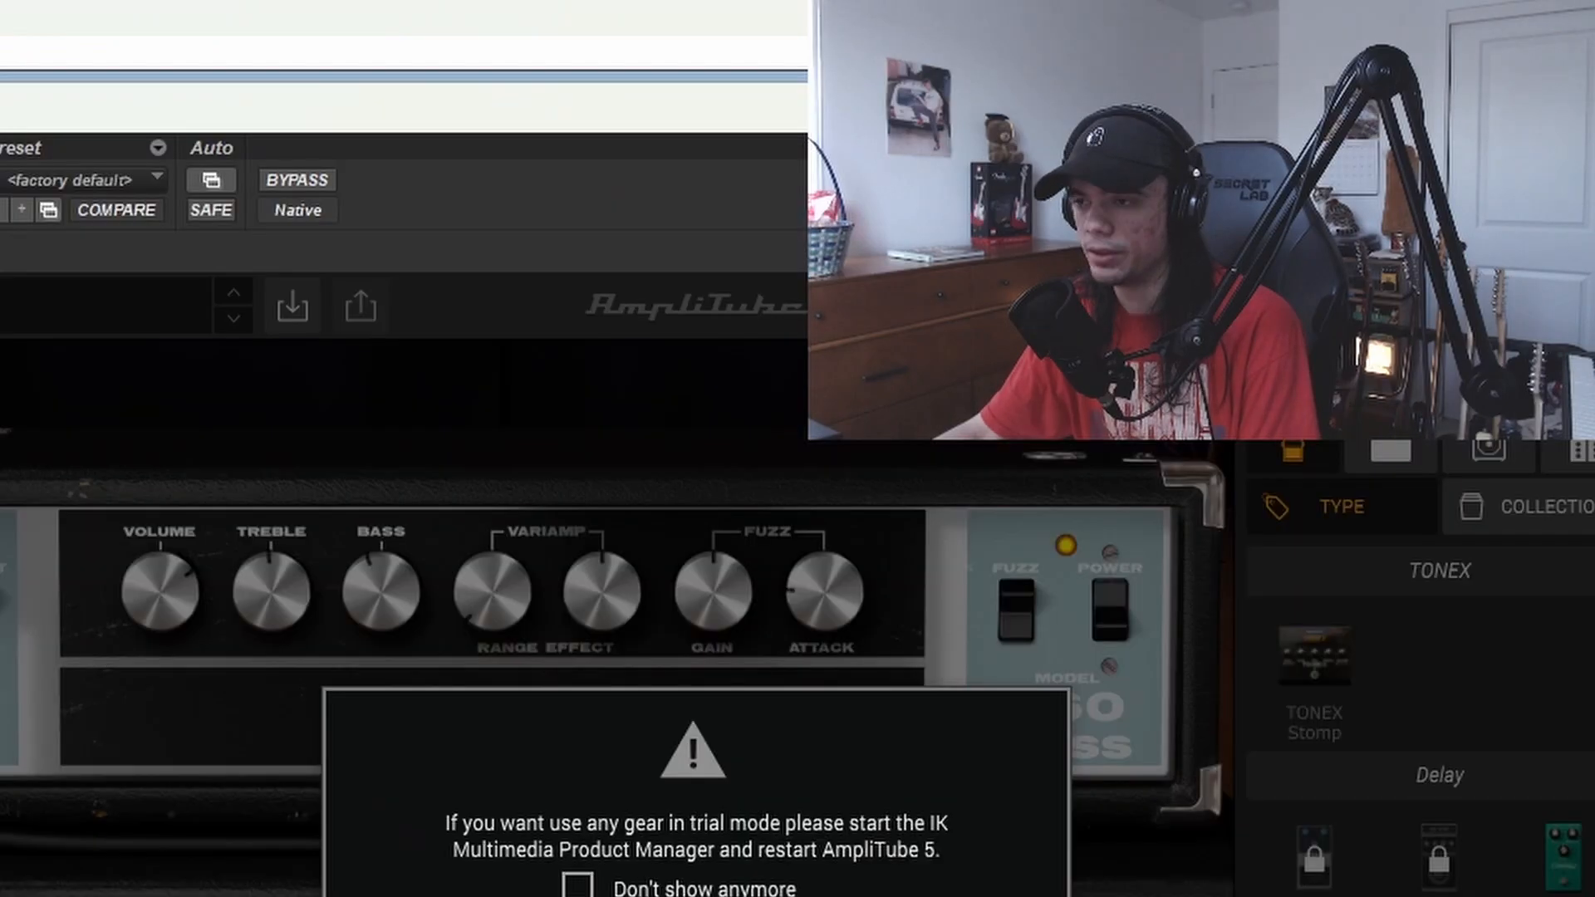
# - Dismiss AmpliTube's trial notice and browse the amp gear to the Bass category containing the 360Bass Preamp
pyautogui.press('Return')
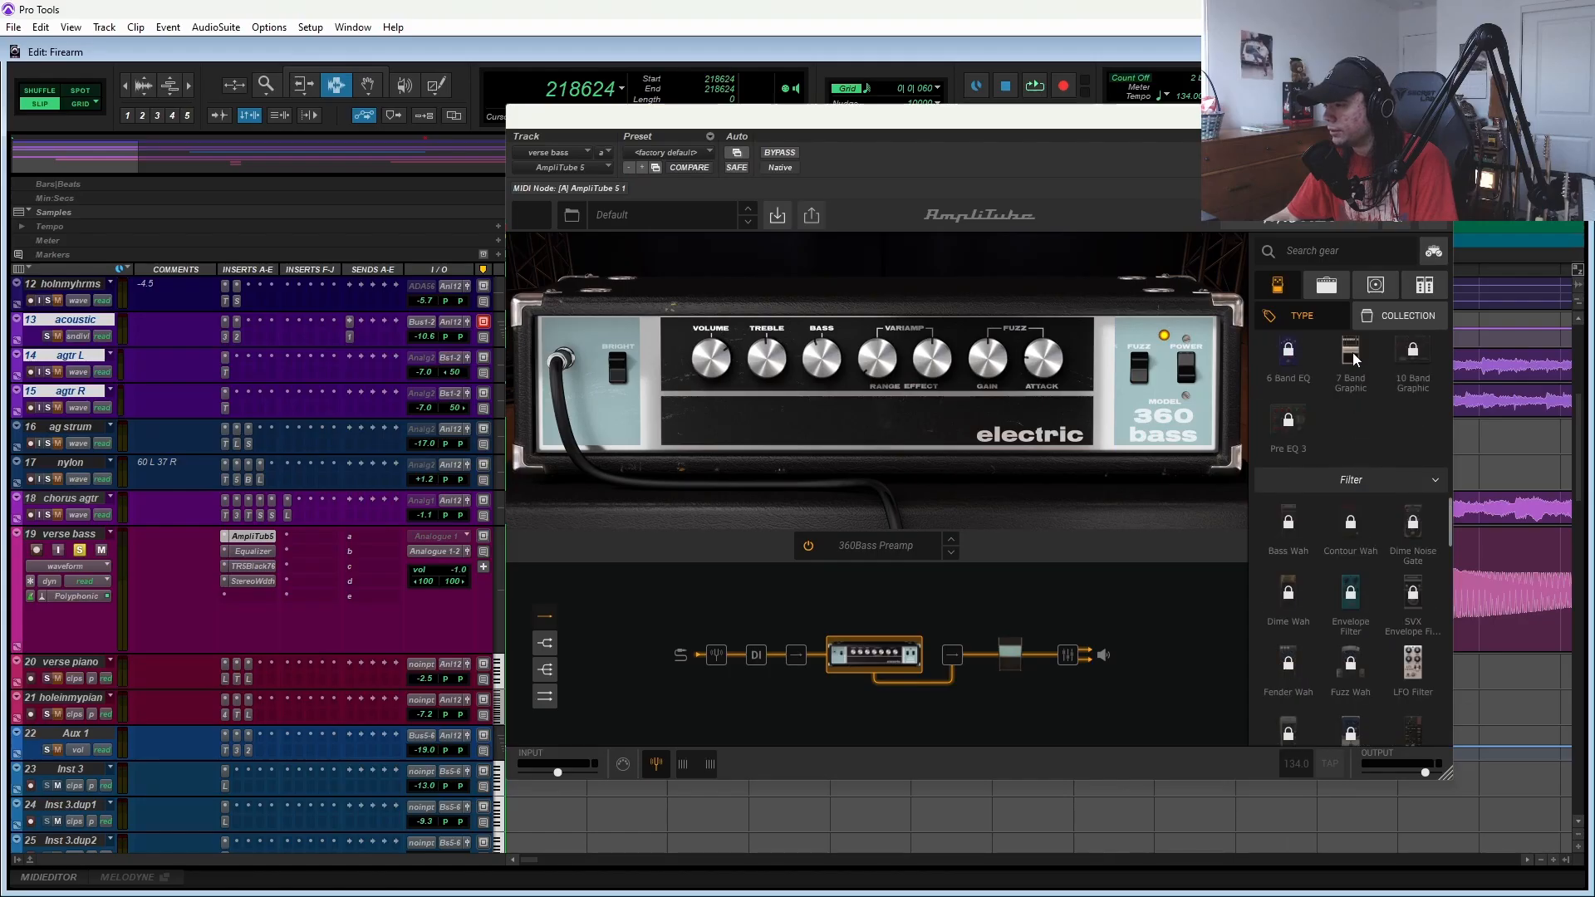
pyautogui.click(1179, 440)
pyautogui.scroll(-5, 1136, 789)
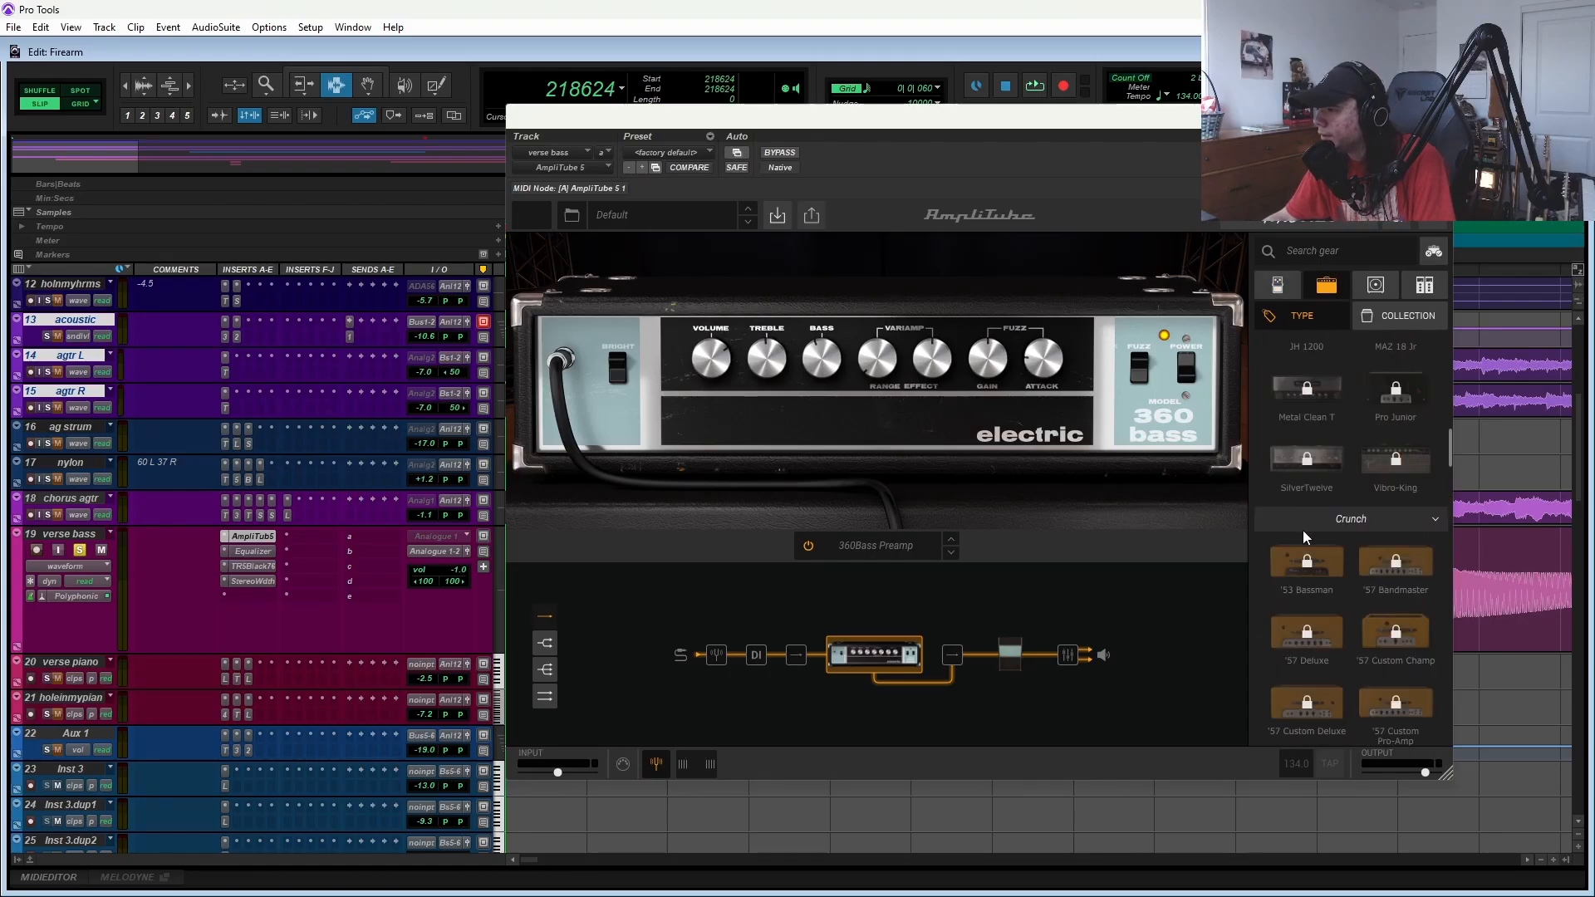
pyautogui.scroll(-10, 1318, 608)
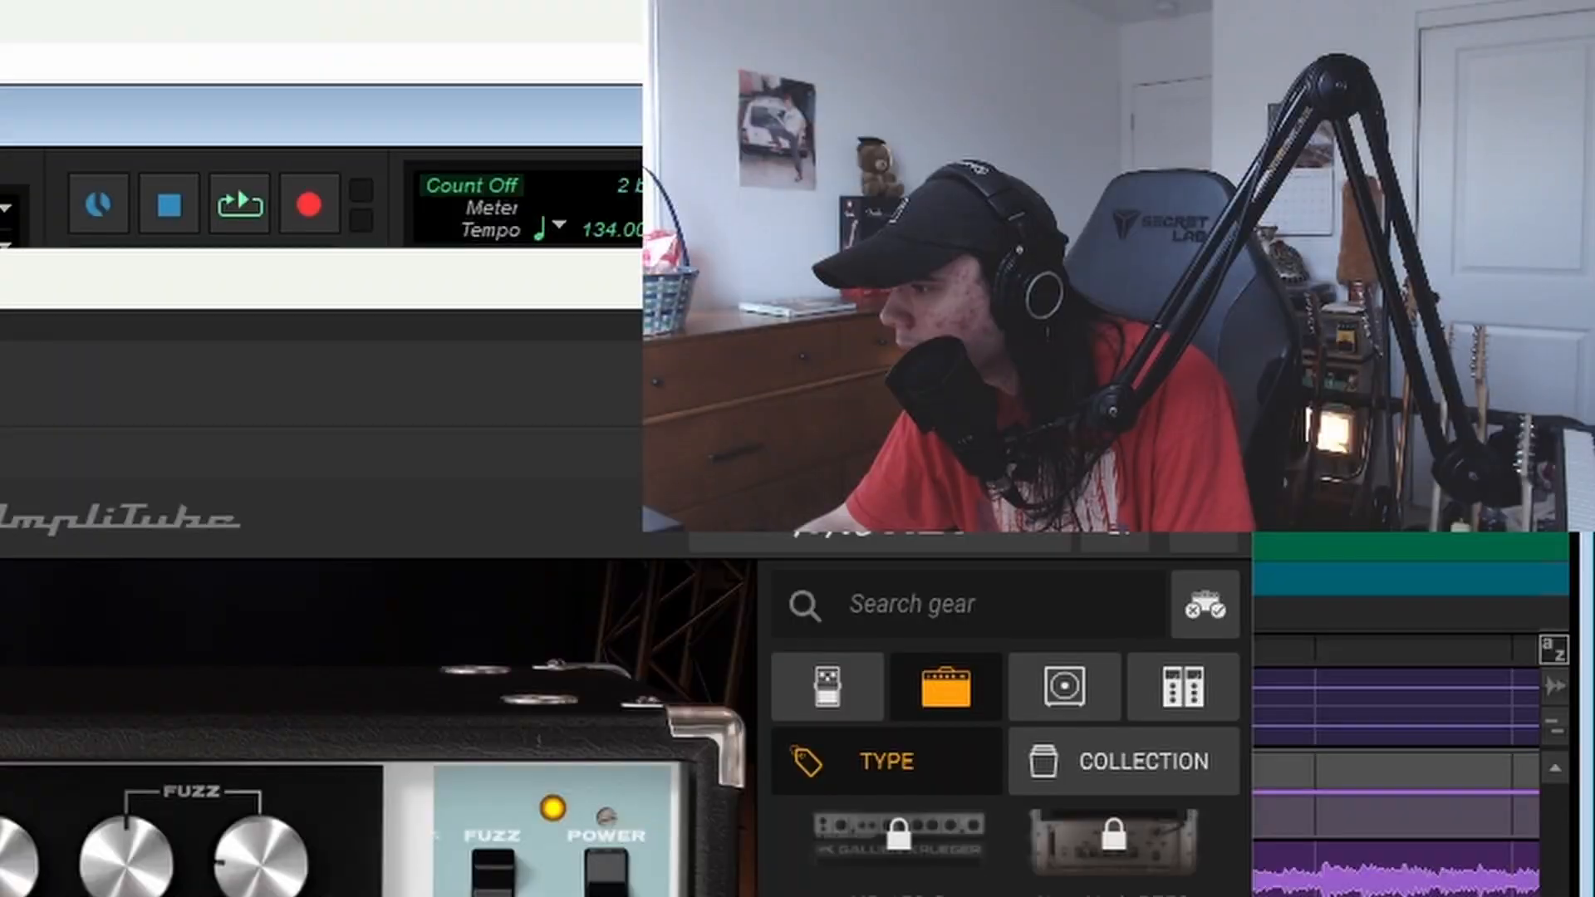
pyautogui.scroll(-3, 1005, 839)
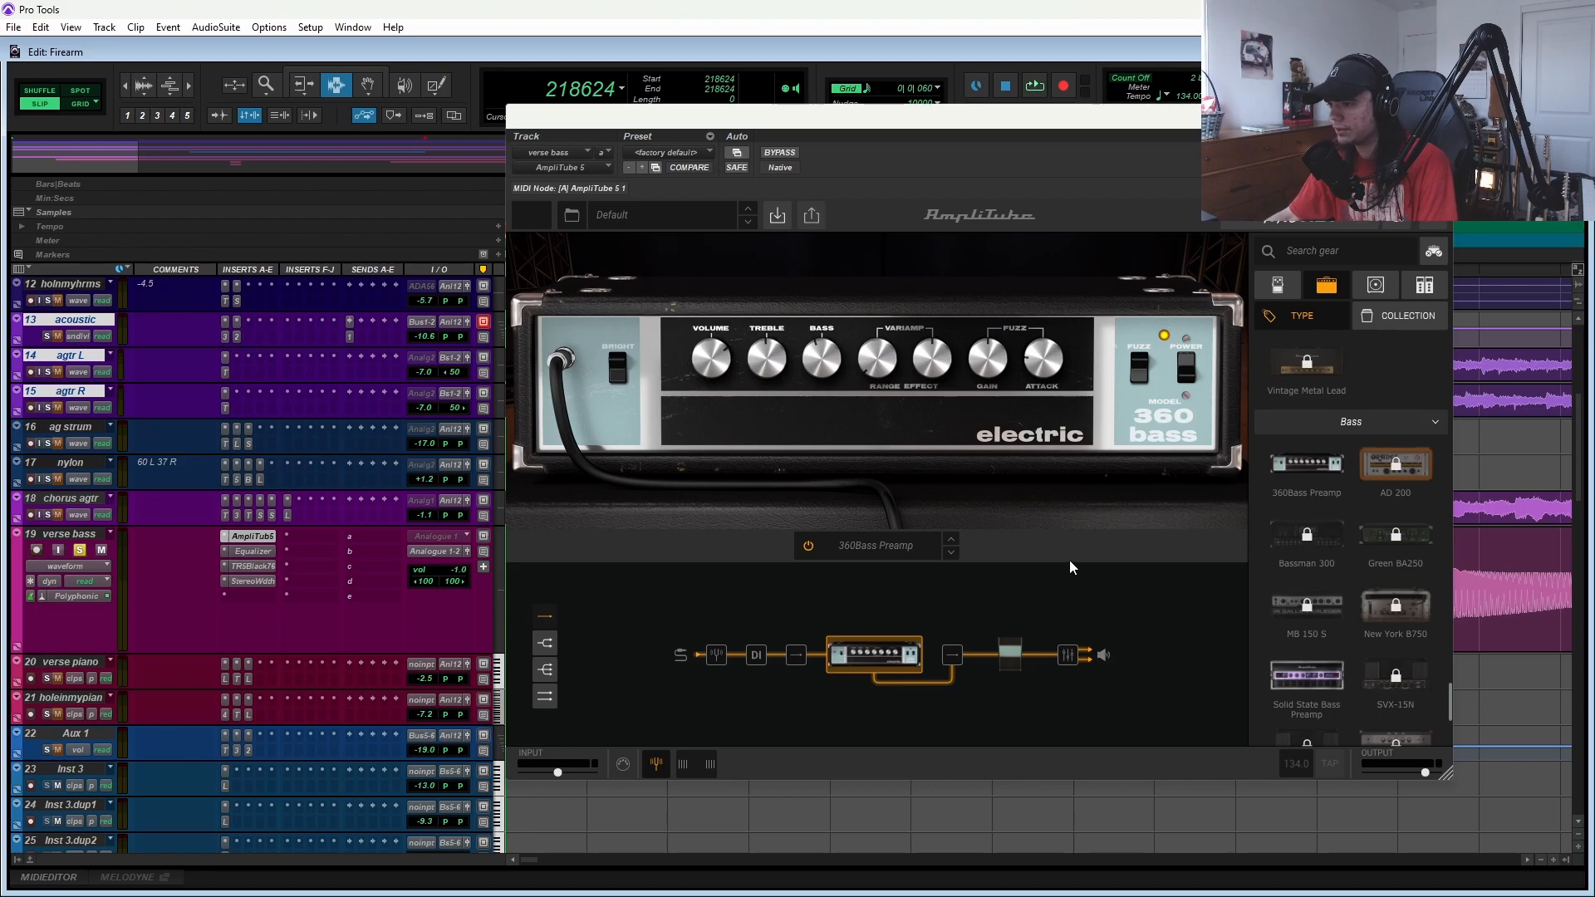
# - Examine the Equalizer, T-RackS Black 76 limiter and stereo width inserts on verse bass
pyautogui.click(248, 552)
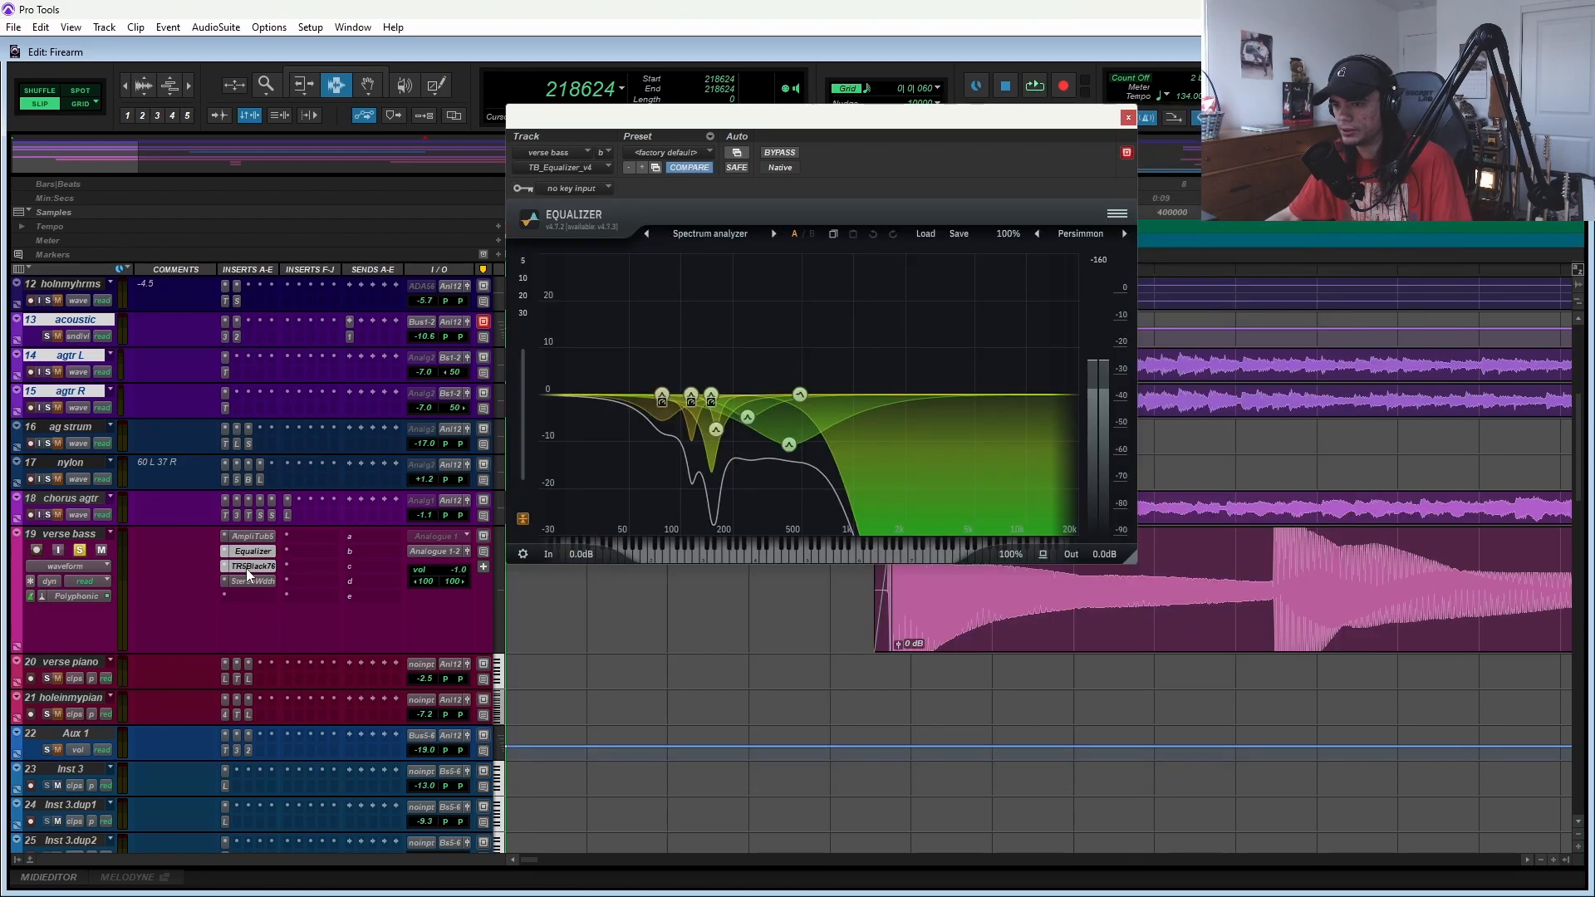
pyautogui.click(246, 569)
pyautogui.click(257, 553)
pyautogui.click(257, 566)
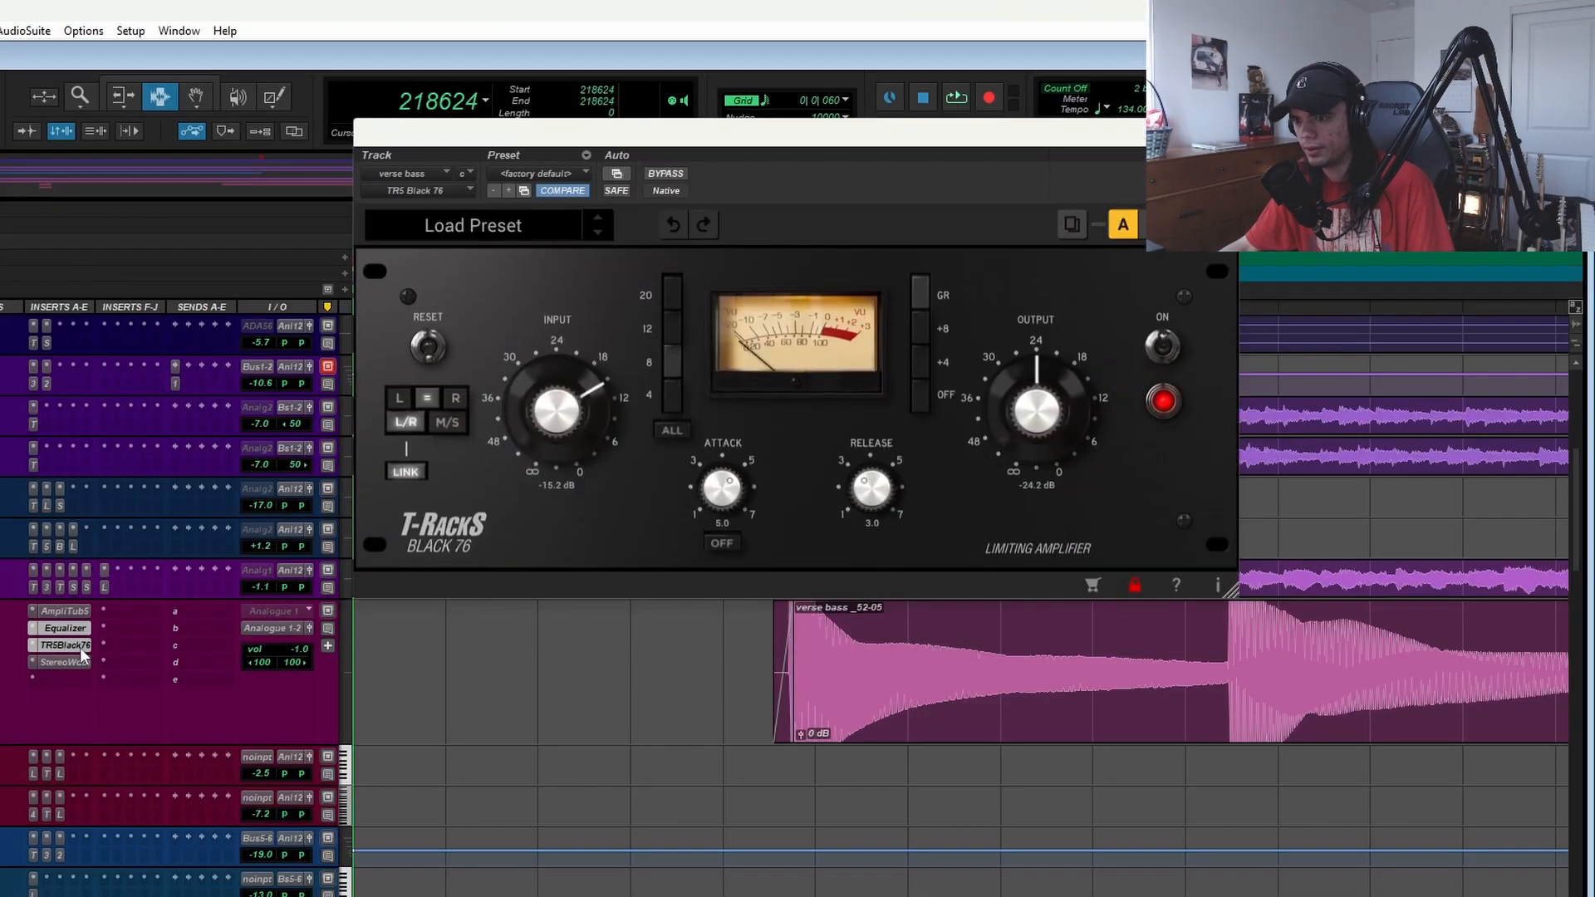
pyautogui.click(65, 662)
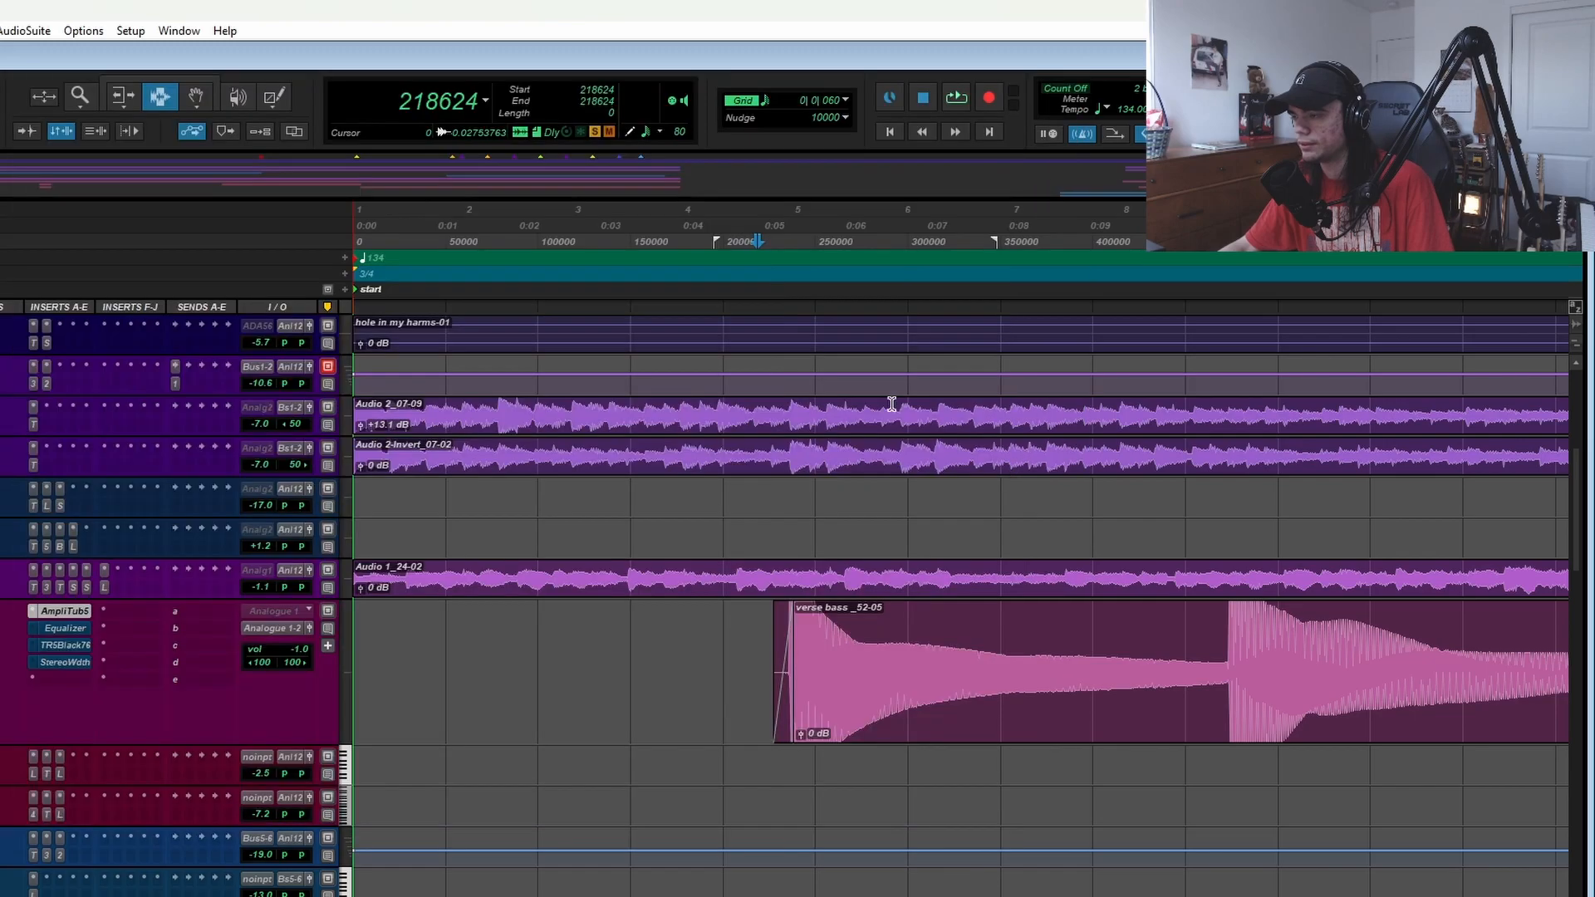
# - Bypass the verse bass inserts that follow AmpliTube and play the track from sample position 194048
pyautogui.press('space')
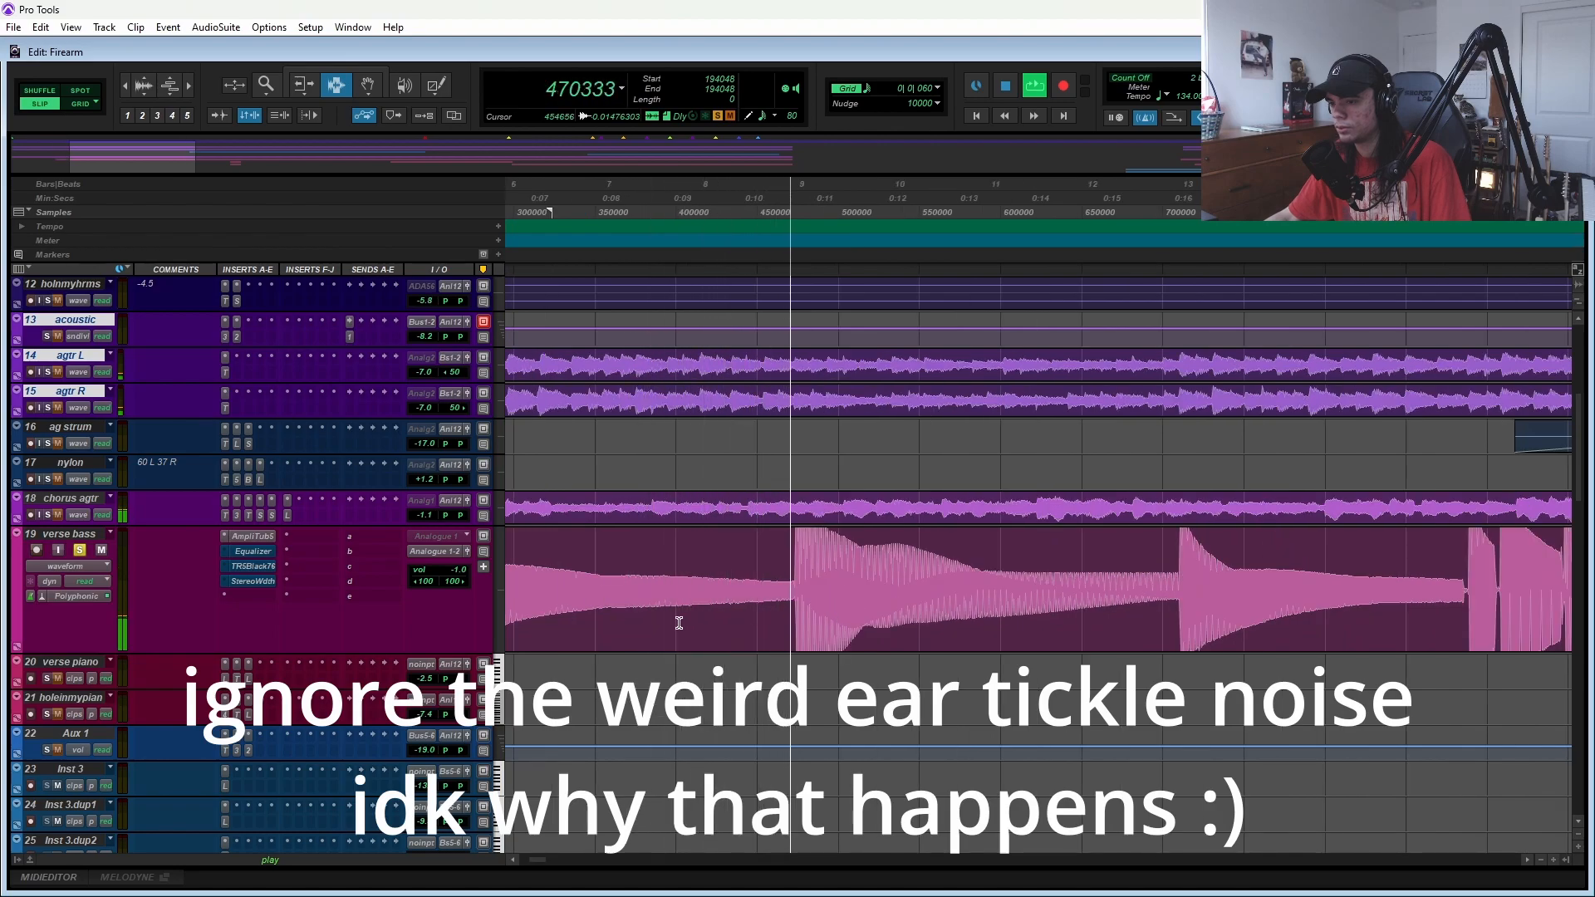
pyautogui.press('space')
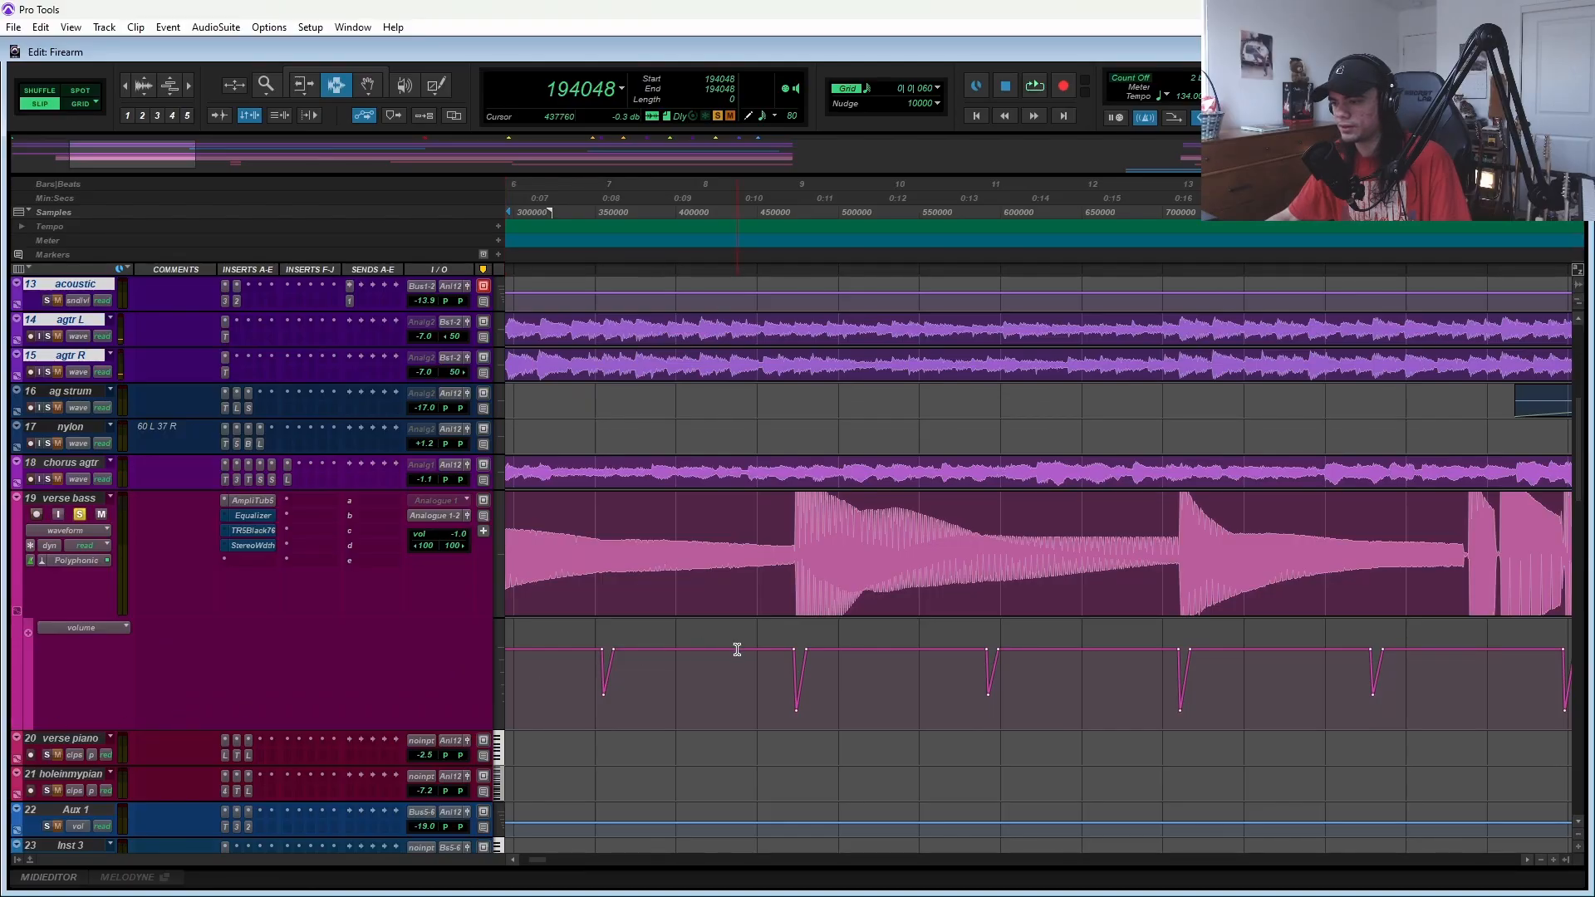
# - Examine the volume automation dips on verse bass from the song start to the end of its clips
pyautogui.hotkey('ctrl', '[')
pyautogui.hotkey('ctrl', '[')
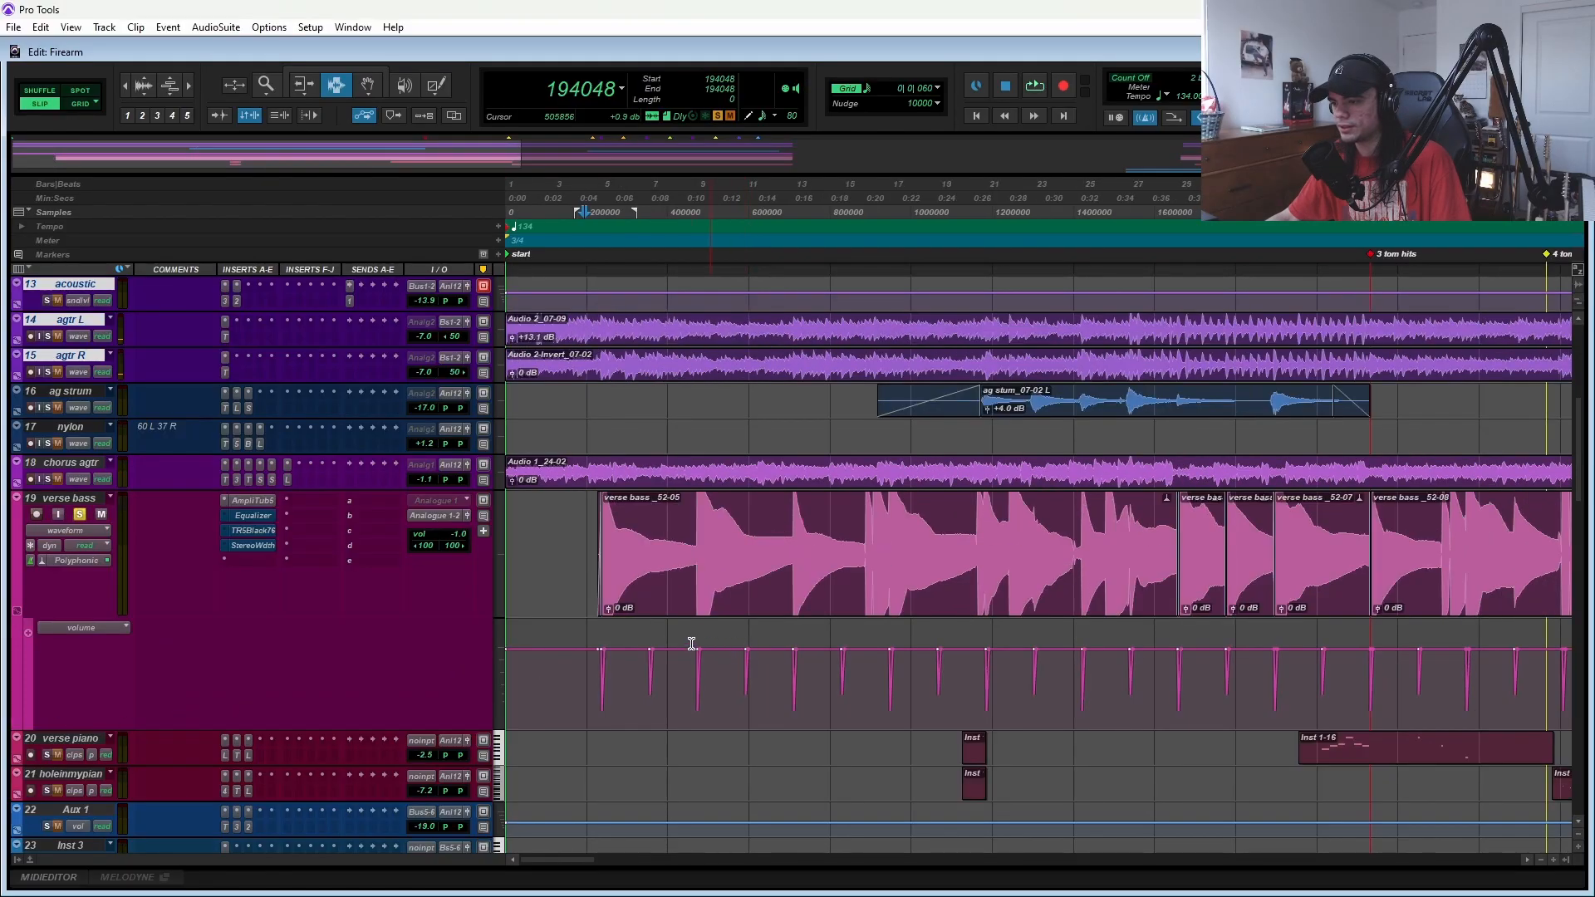
pyautogui.hscroll(15, 946, 626)
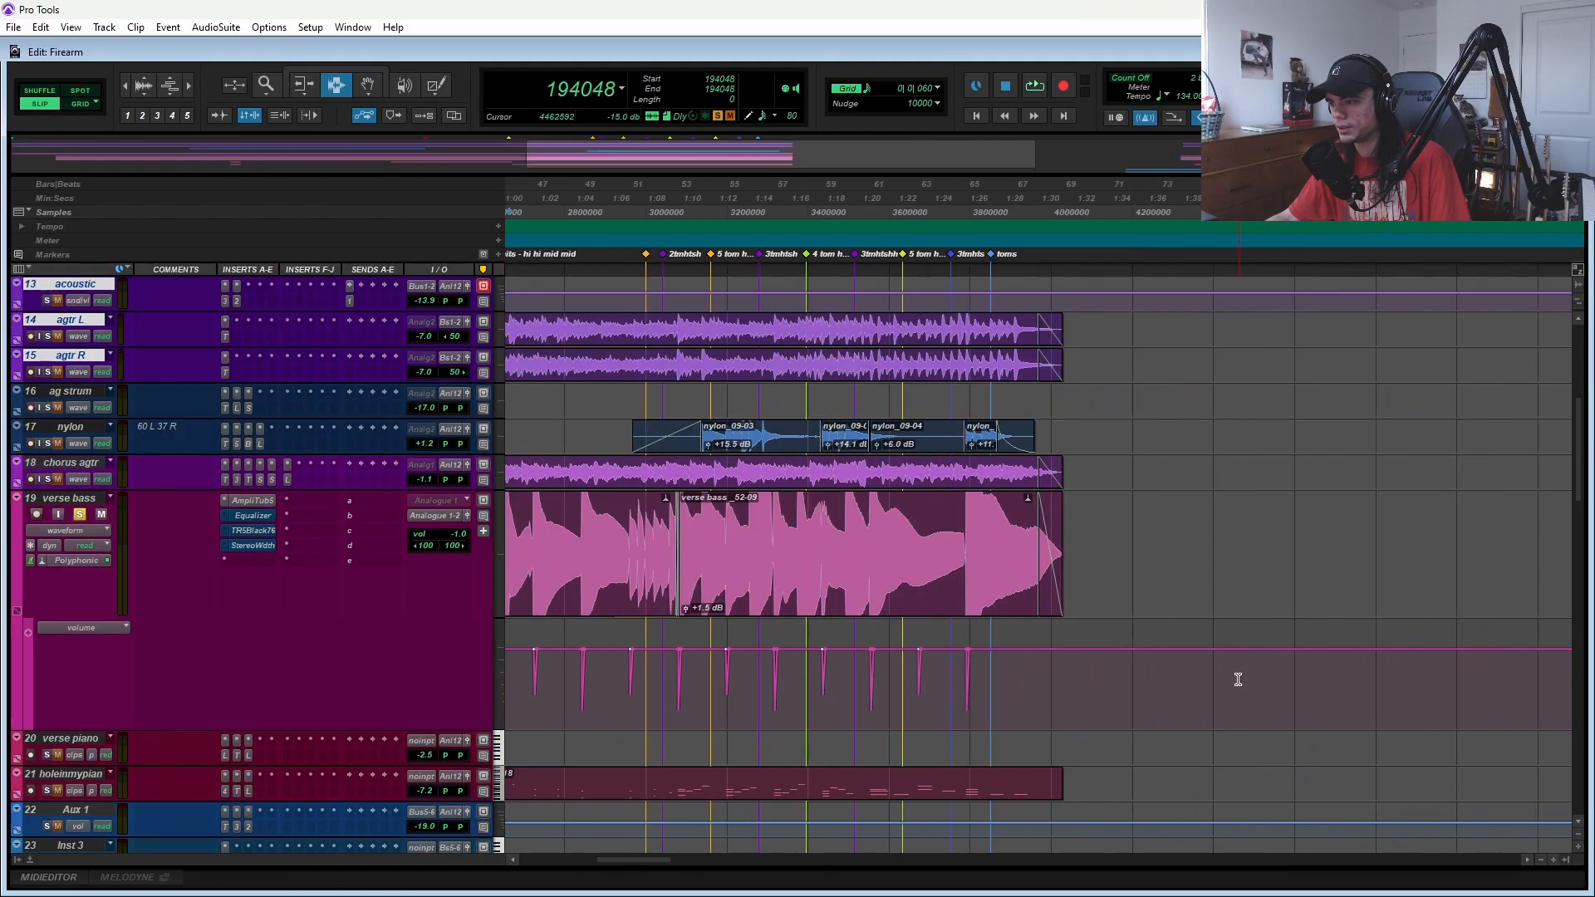
pyautogui.hscroll(-15, 1198, 678)
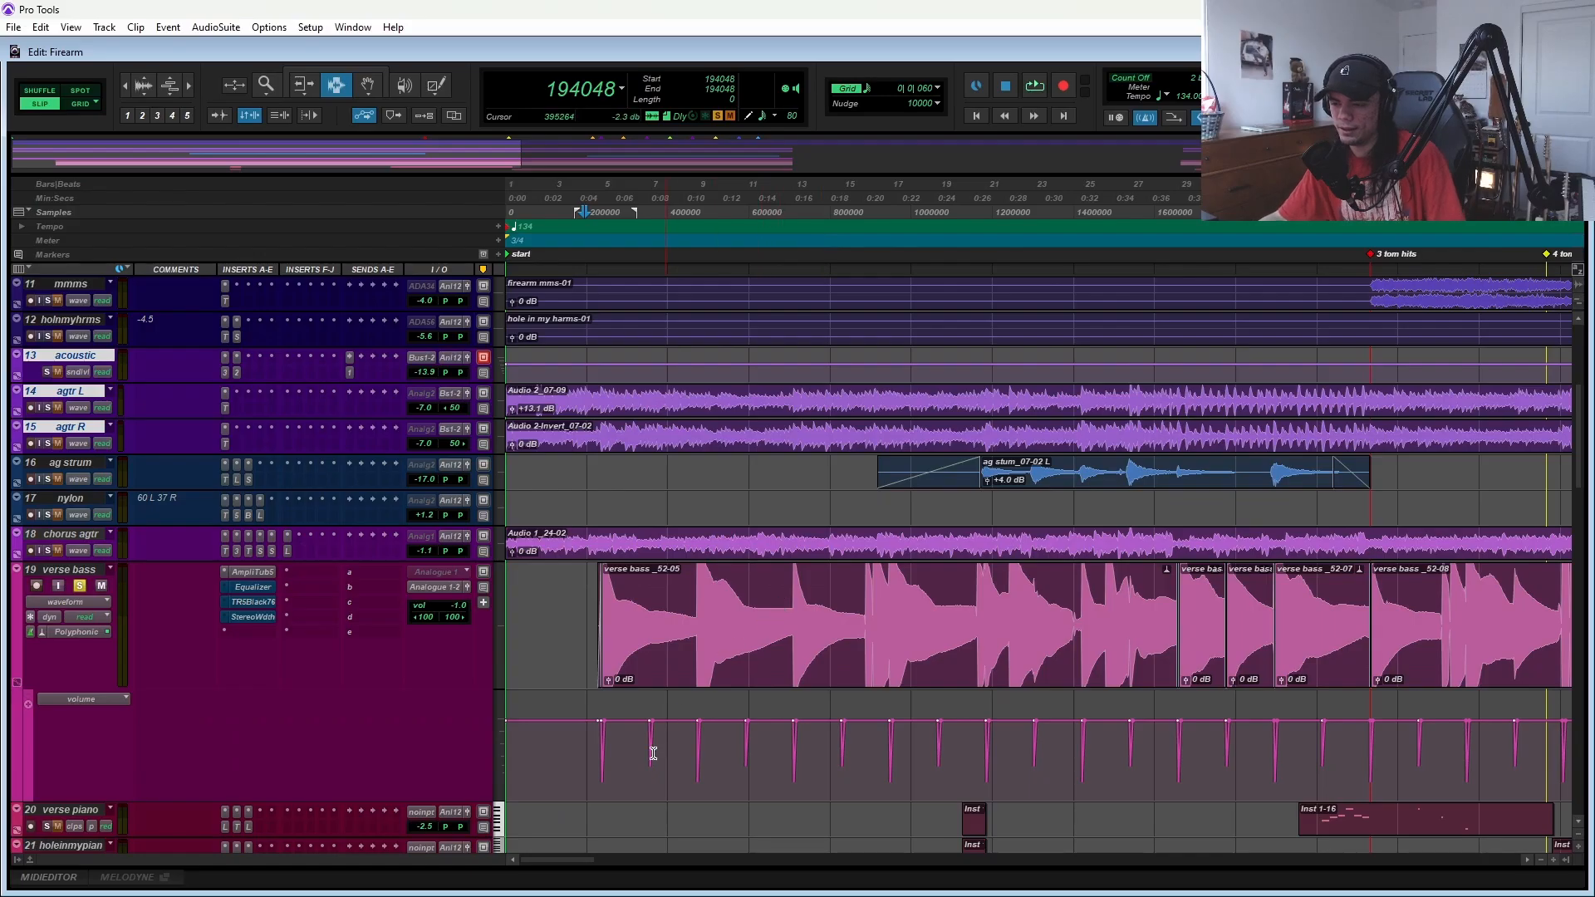
# - Delete the verse bass volume automation dips between sample positions 195584 and 1274880
pyautogui.hotkey('ctrl', ']')
pyautogui.moveTo(667, 731); pyautogui.dragTo(1532, 730)
pyautogui.press('Delete')
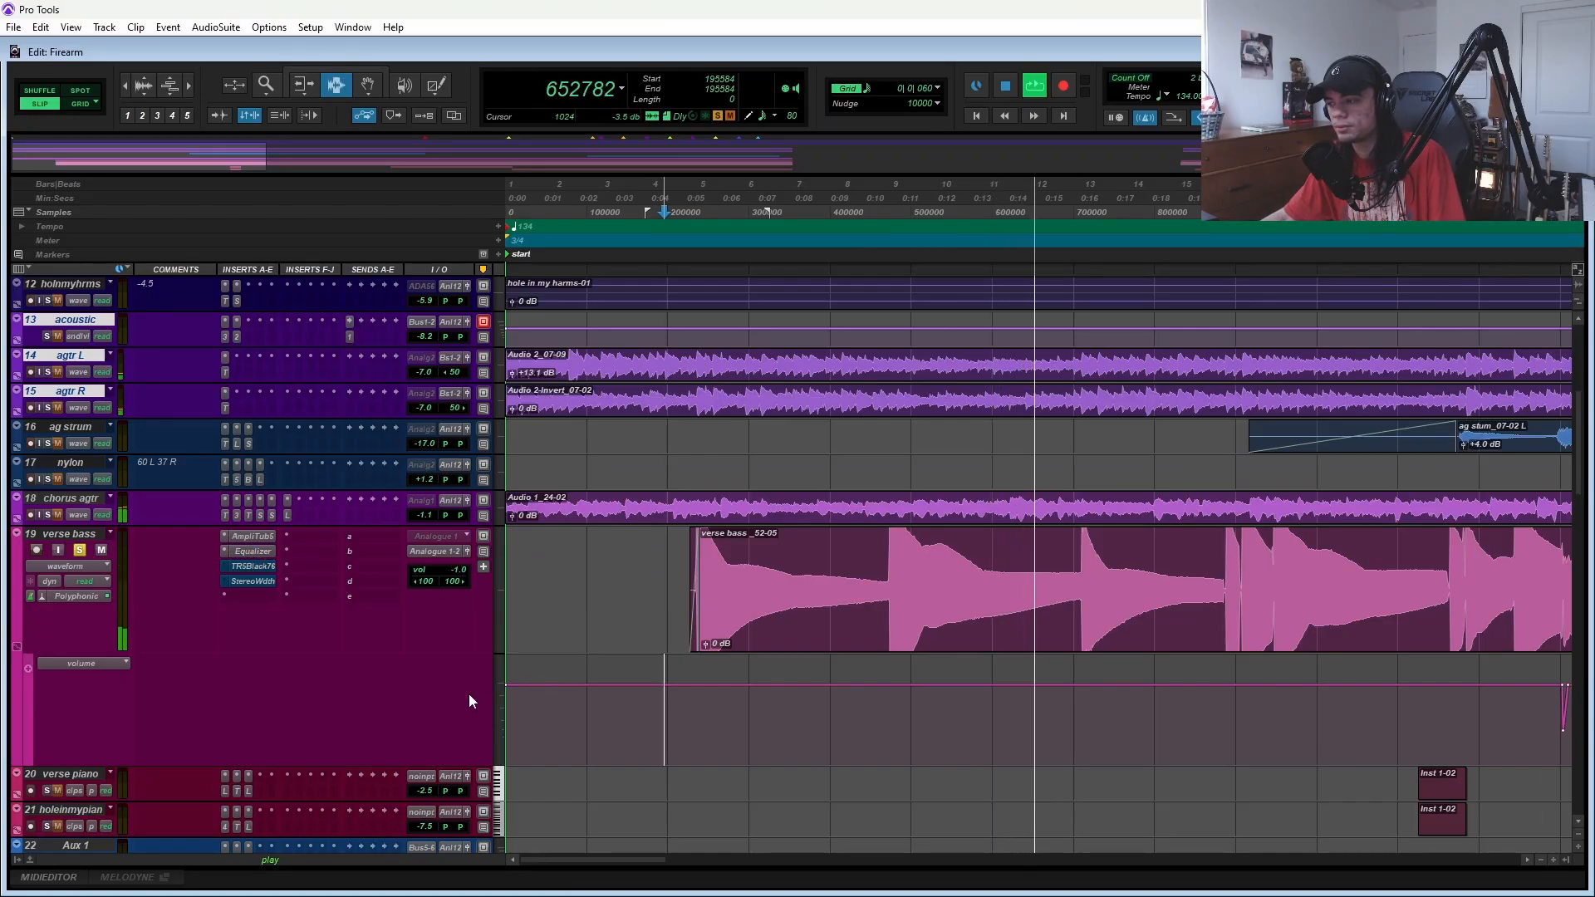
# - Play verse bass with the Equalizer and Black 76 limiter re-enabled in turn, inspecting the EQ curve and limiter settings
pyautogui.click(264, 551)
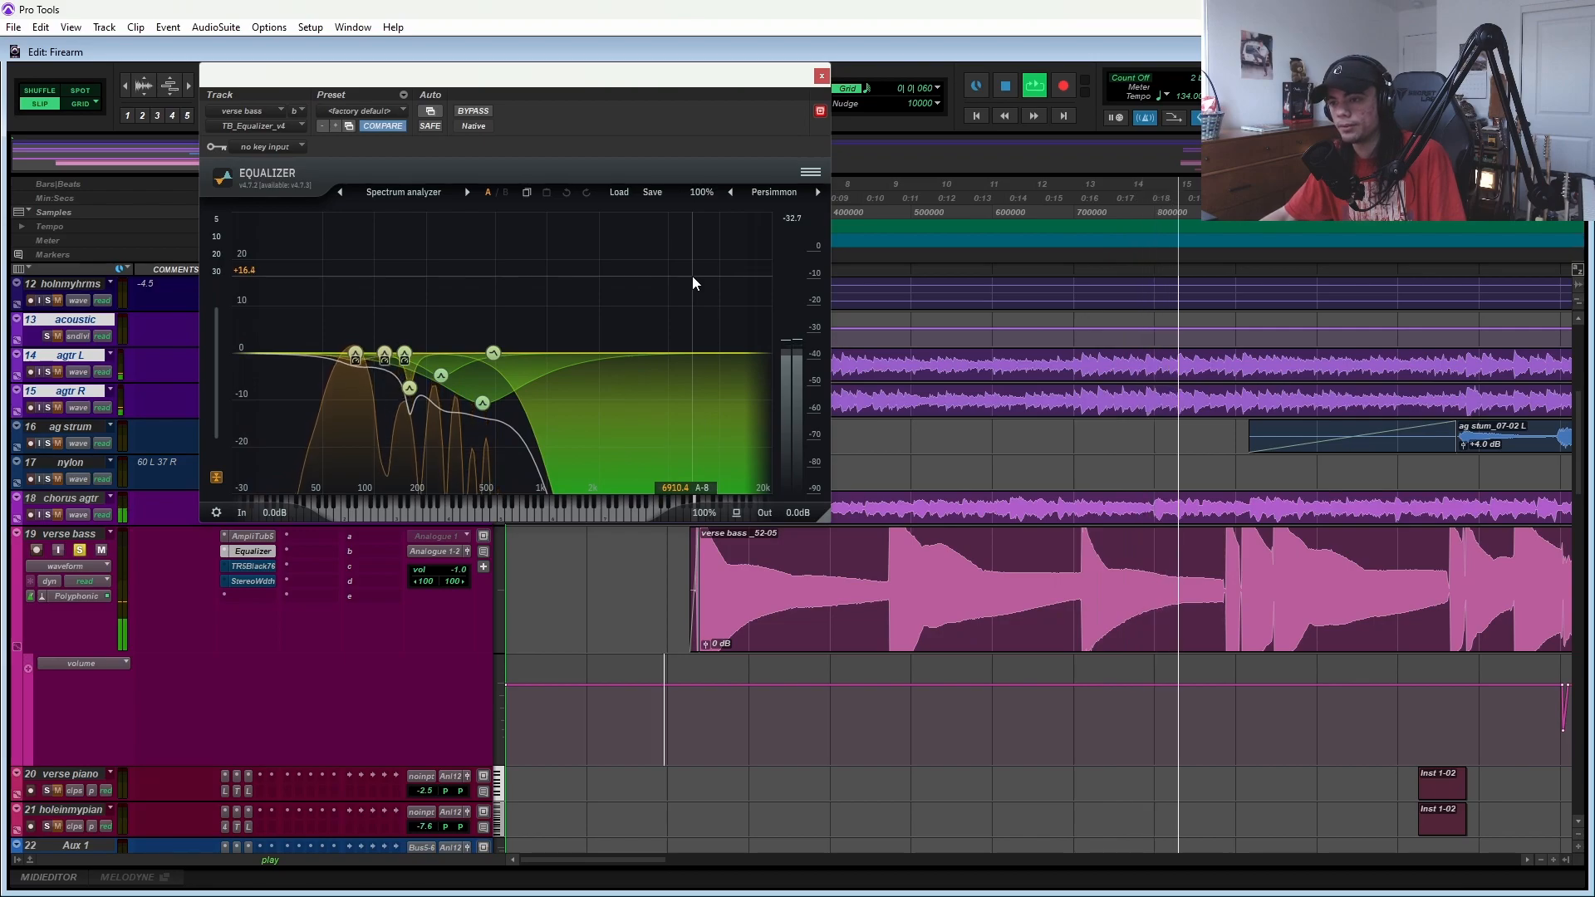
pyautogui.click(821, 75)
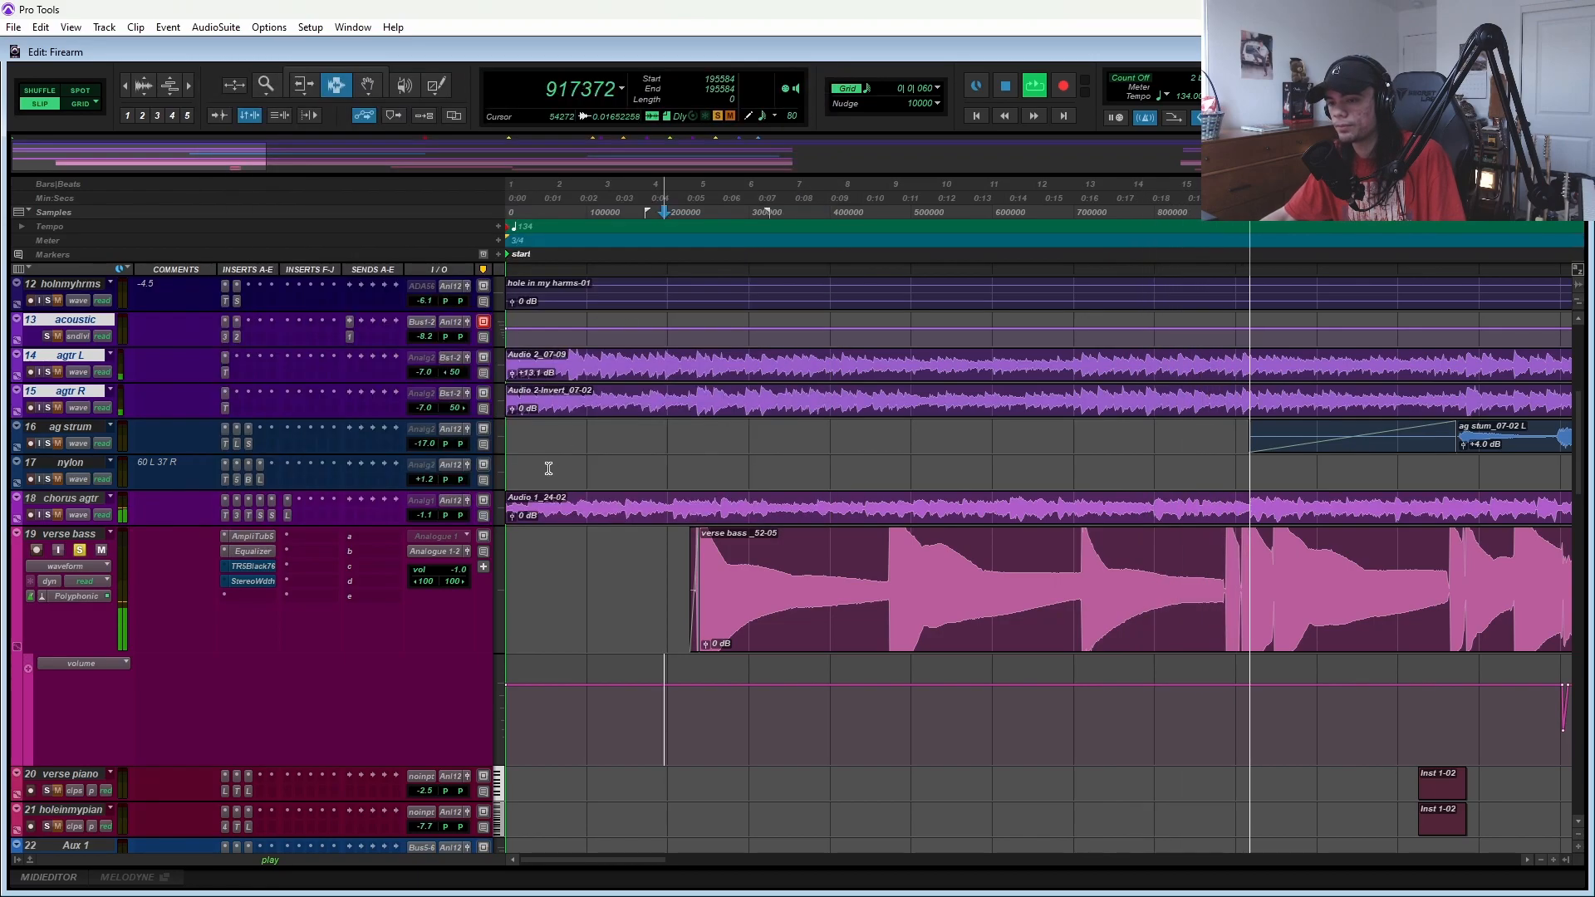
pyautogui.click(254, 563)
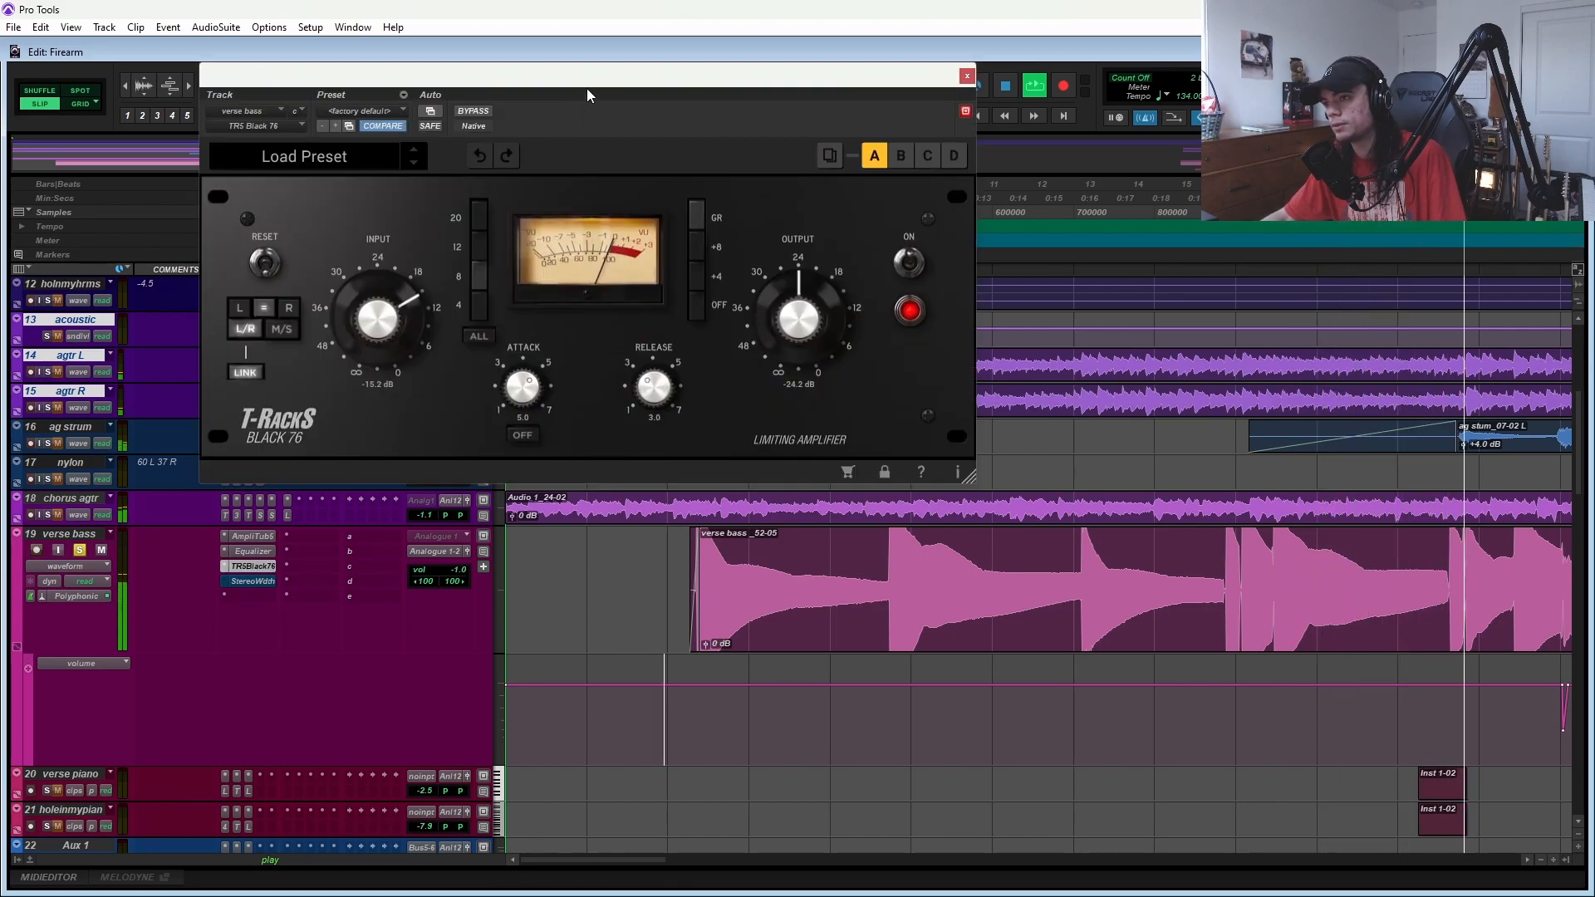
pyautogui.moveTo(600, 86); pyautogui.dragTo(804, 51)
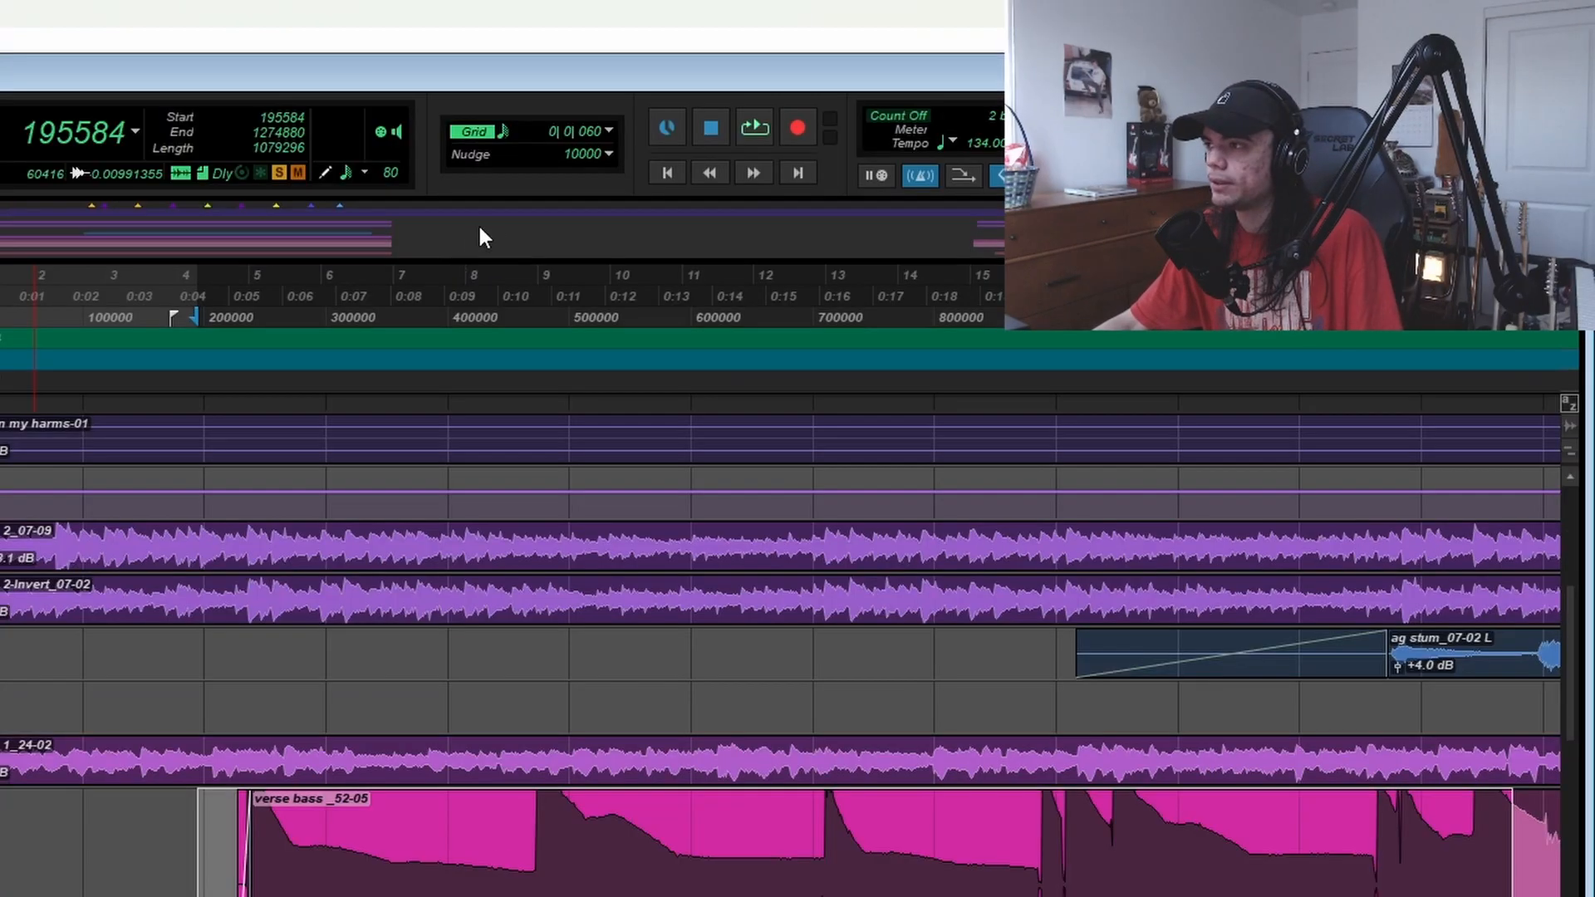
# - Restore the deleted volume dips, solo the acoustic guitars and chorus agtr with verse bass, and play from sample position 222208
pyautogui.click(125, 854)
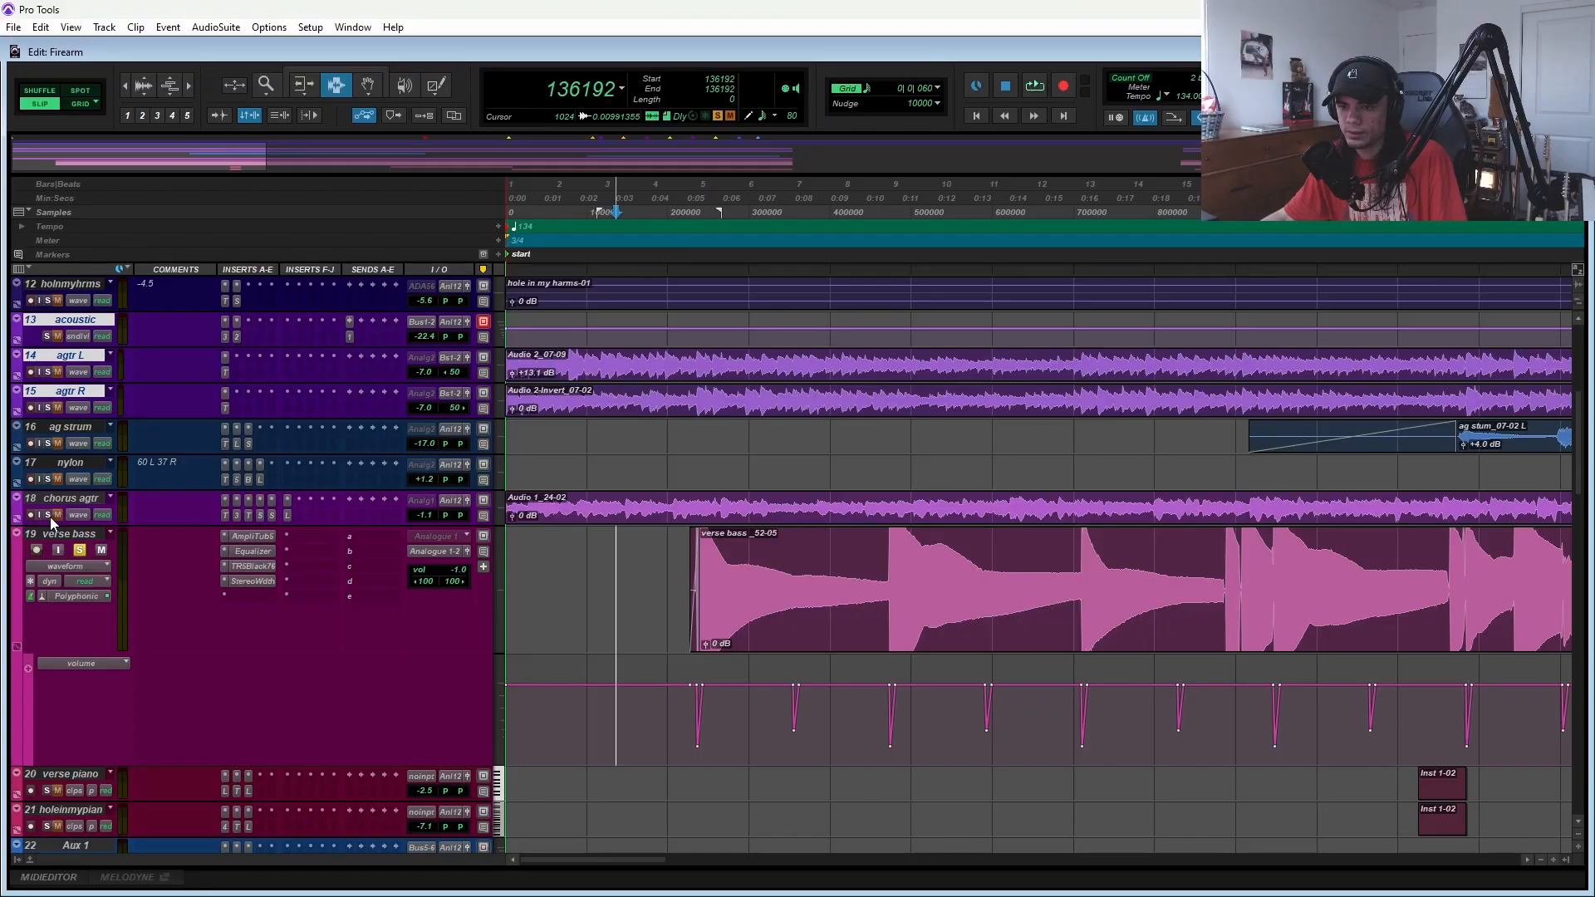
pyautogui.press('space')
pyautogui.click(681, 407)
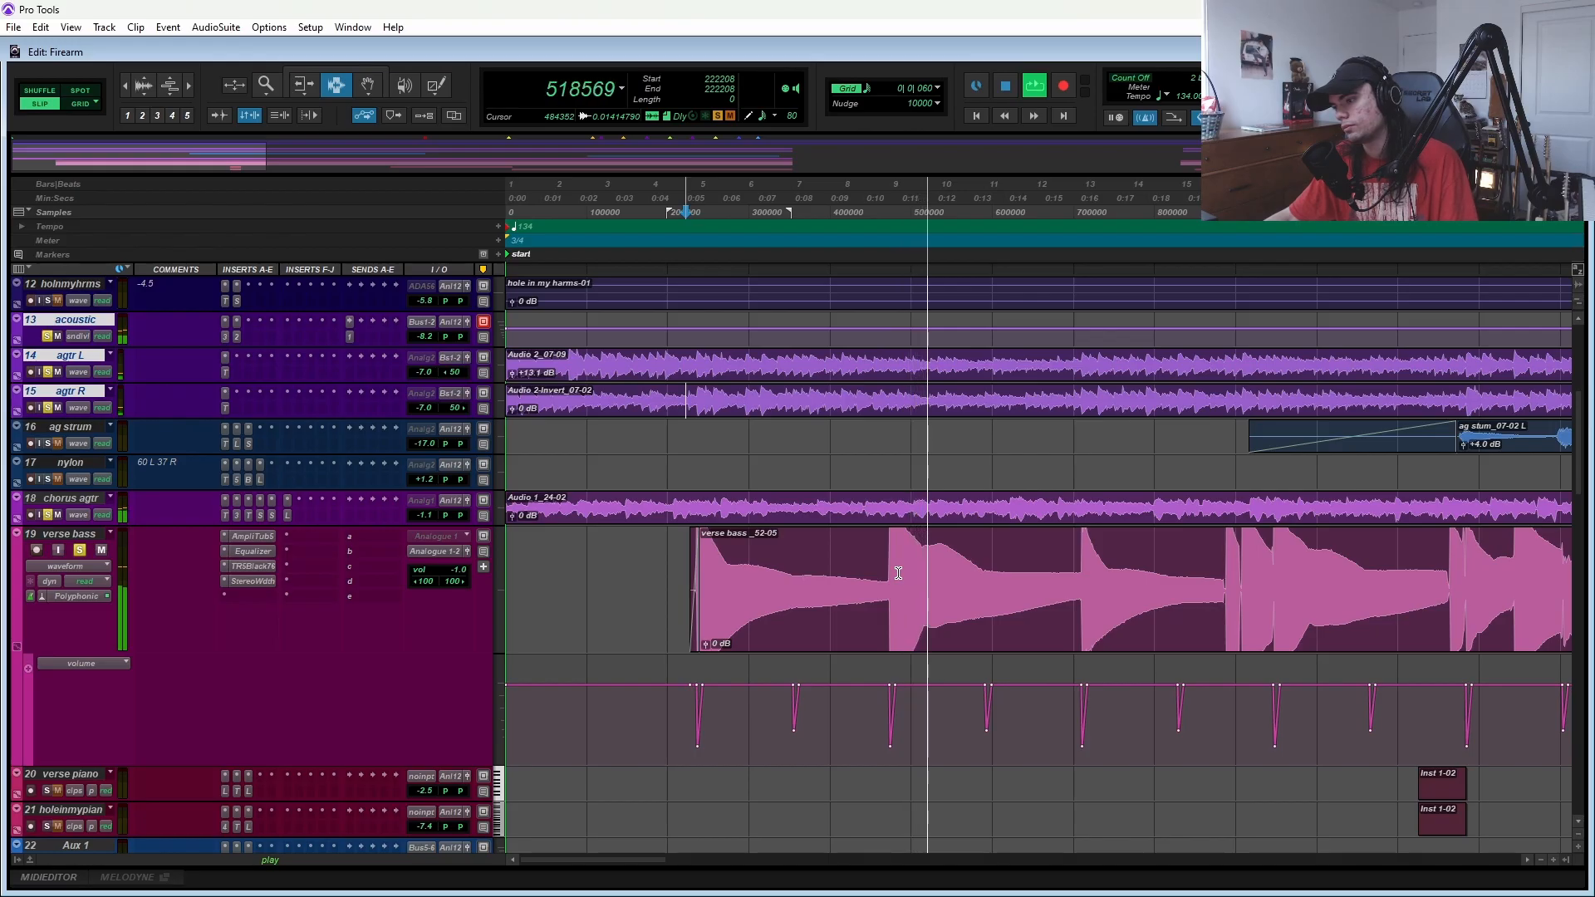
pyautogui.press('space')
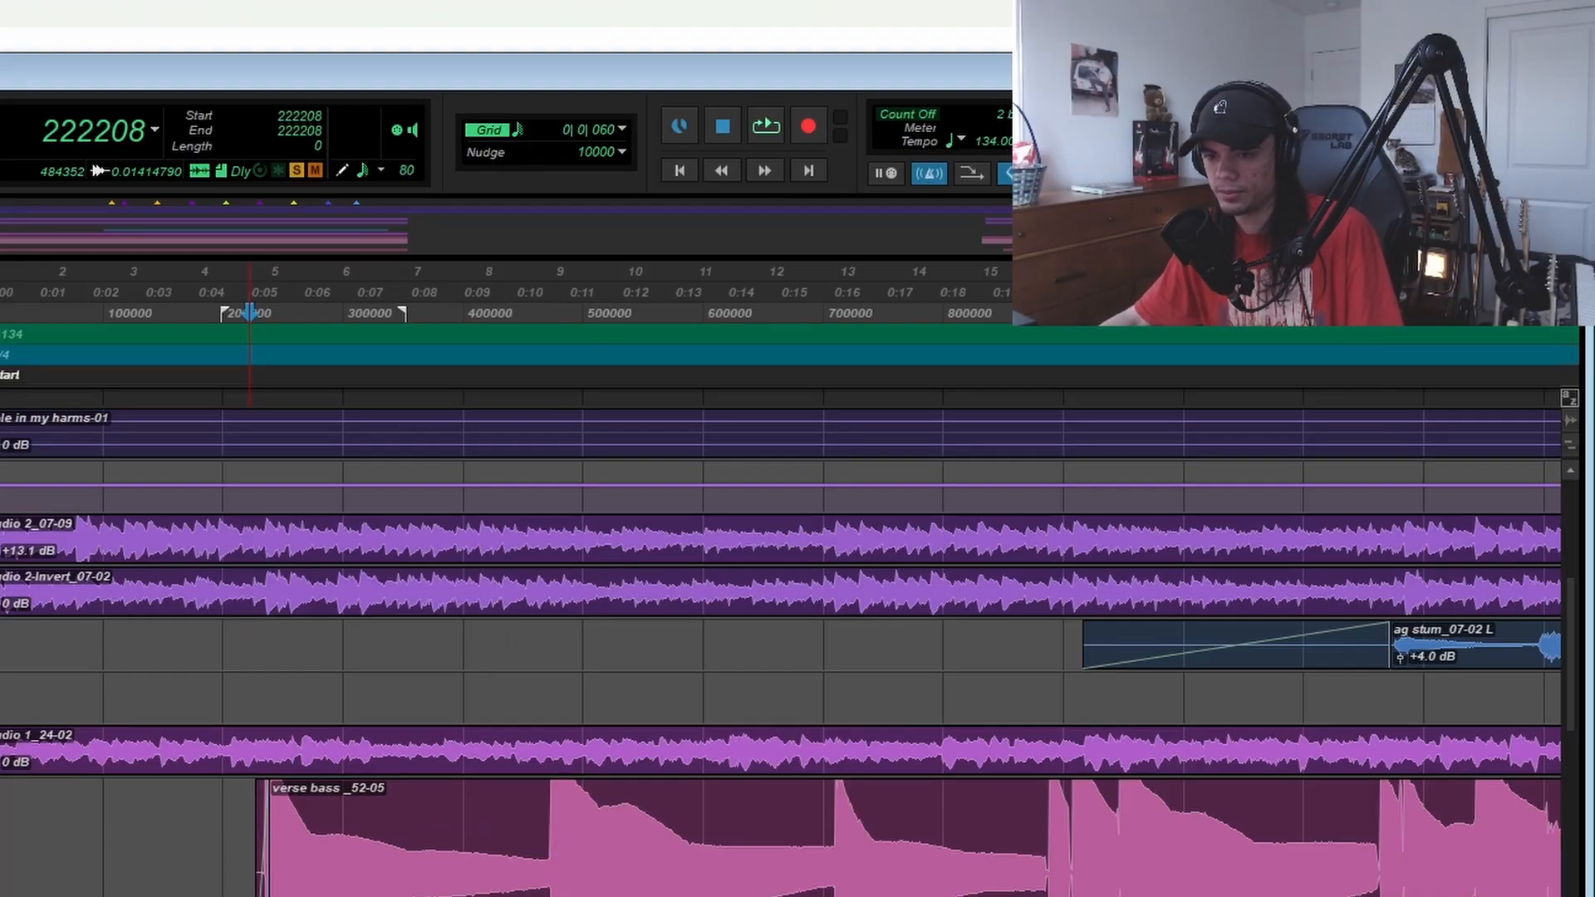
pyautogui.scroll(-1, 781, 582)
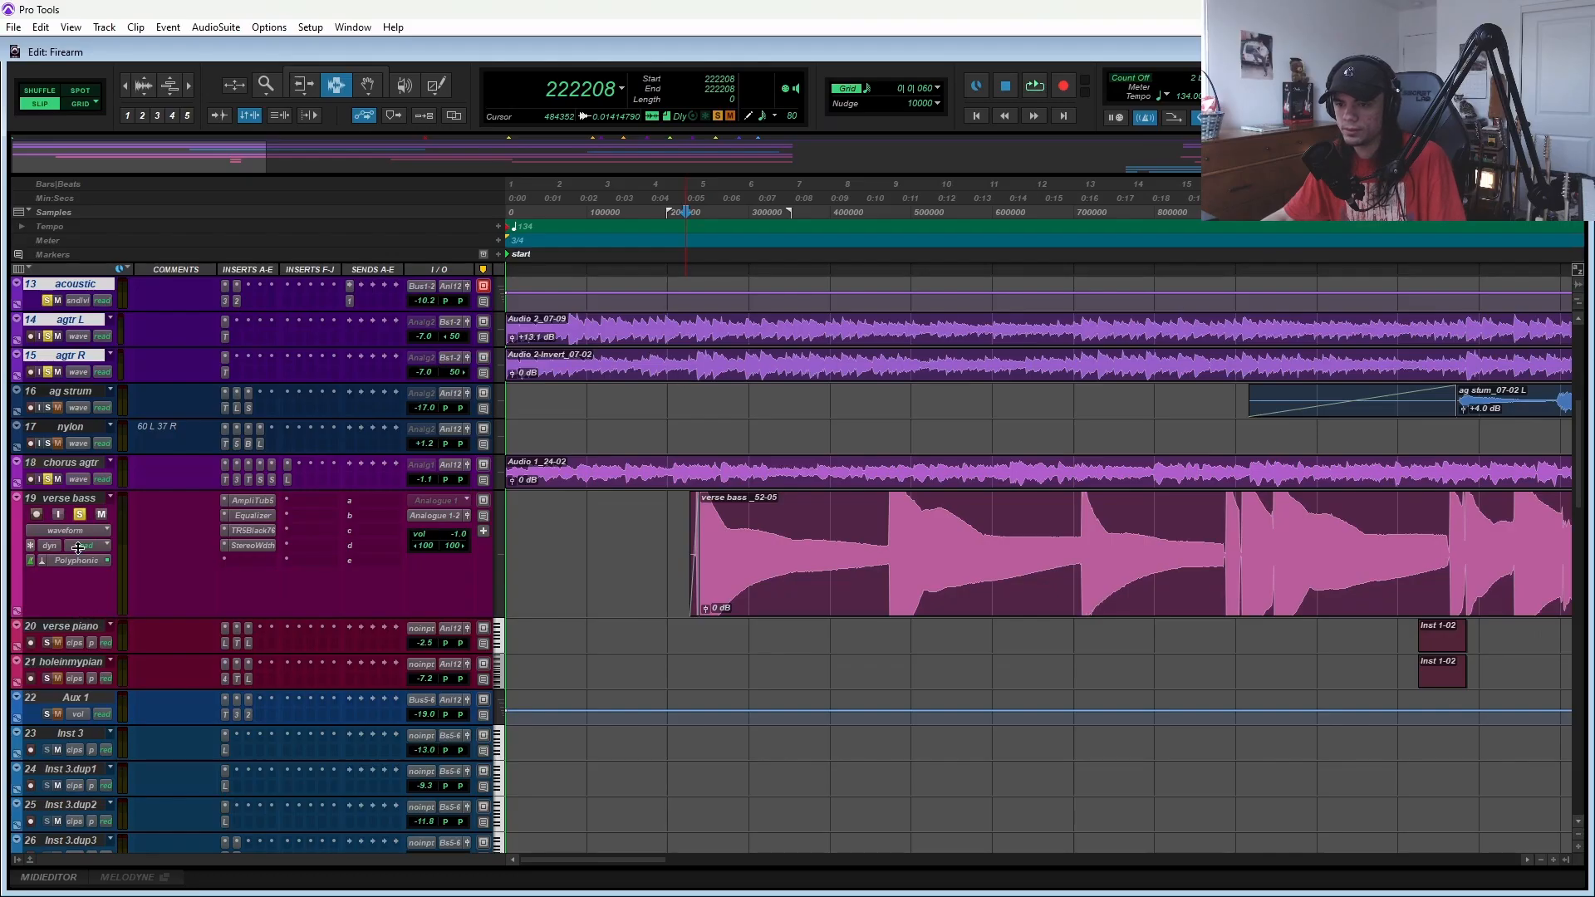
# - Shrink the verse bass track back to the small height and move the edit cursor to sample position 1148928
pyautogui.hotkey('ctrl', 'Up')
pyautogui.scroll(5, 421, 570)
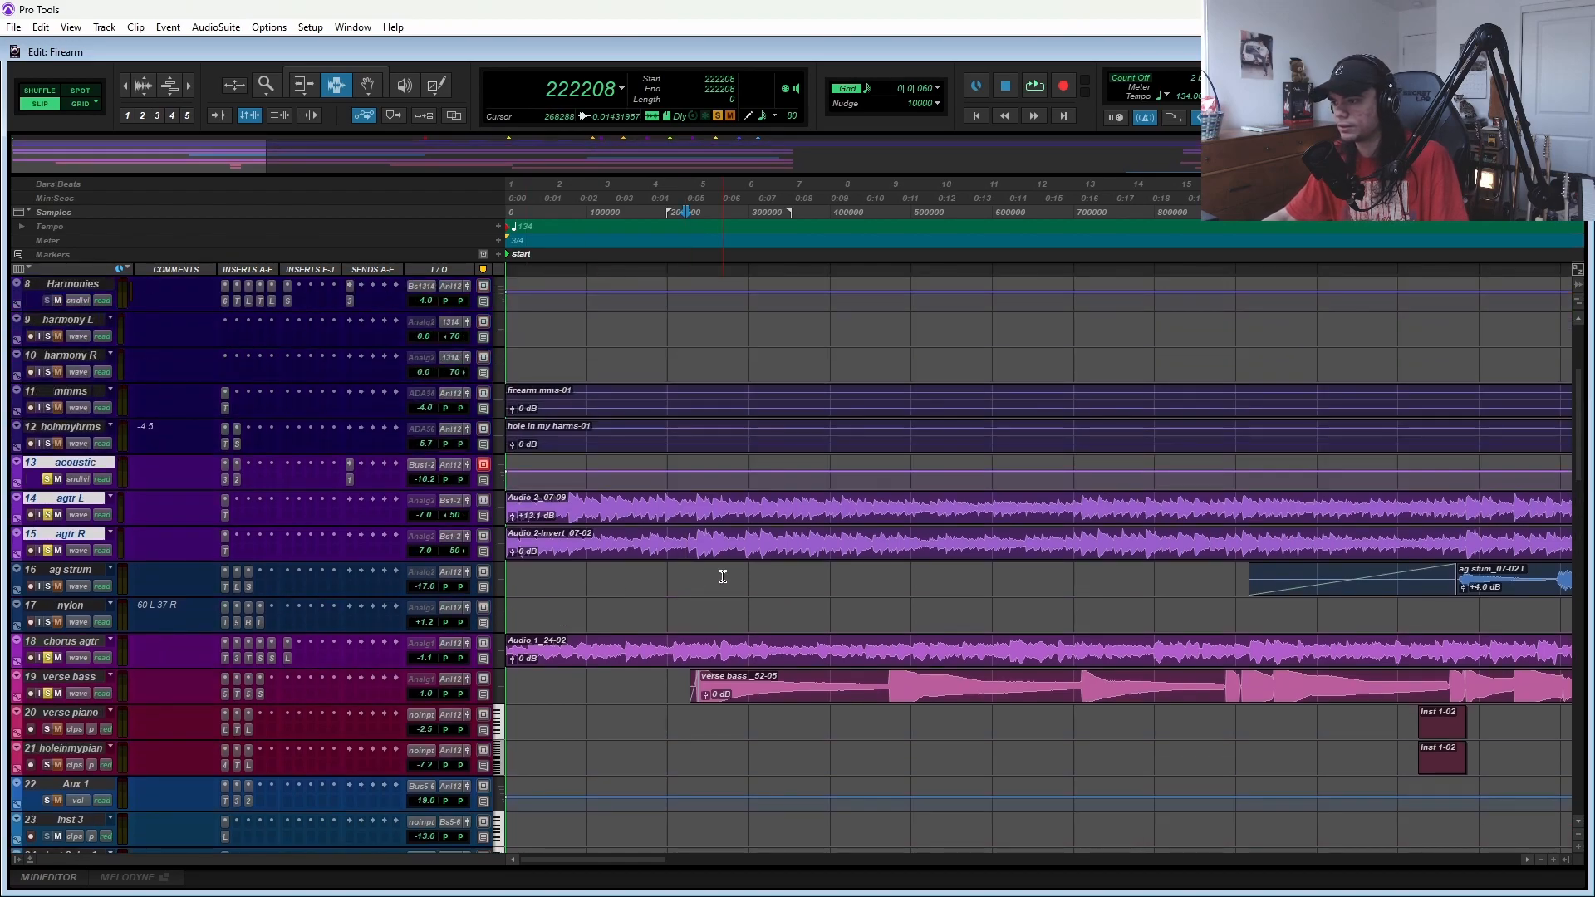
pyautogui.press('Tab')
# - Enlarge the SNARE and KICK tracks to show their waveforms and insert names
pyautogui.scroll(-2, 712, 631)
pyautogui.hscroll(-5, 740, 669)
pyautogui.scroll(-12, 741, 669)
pyautogui.scroll(-7, 743, 669)
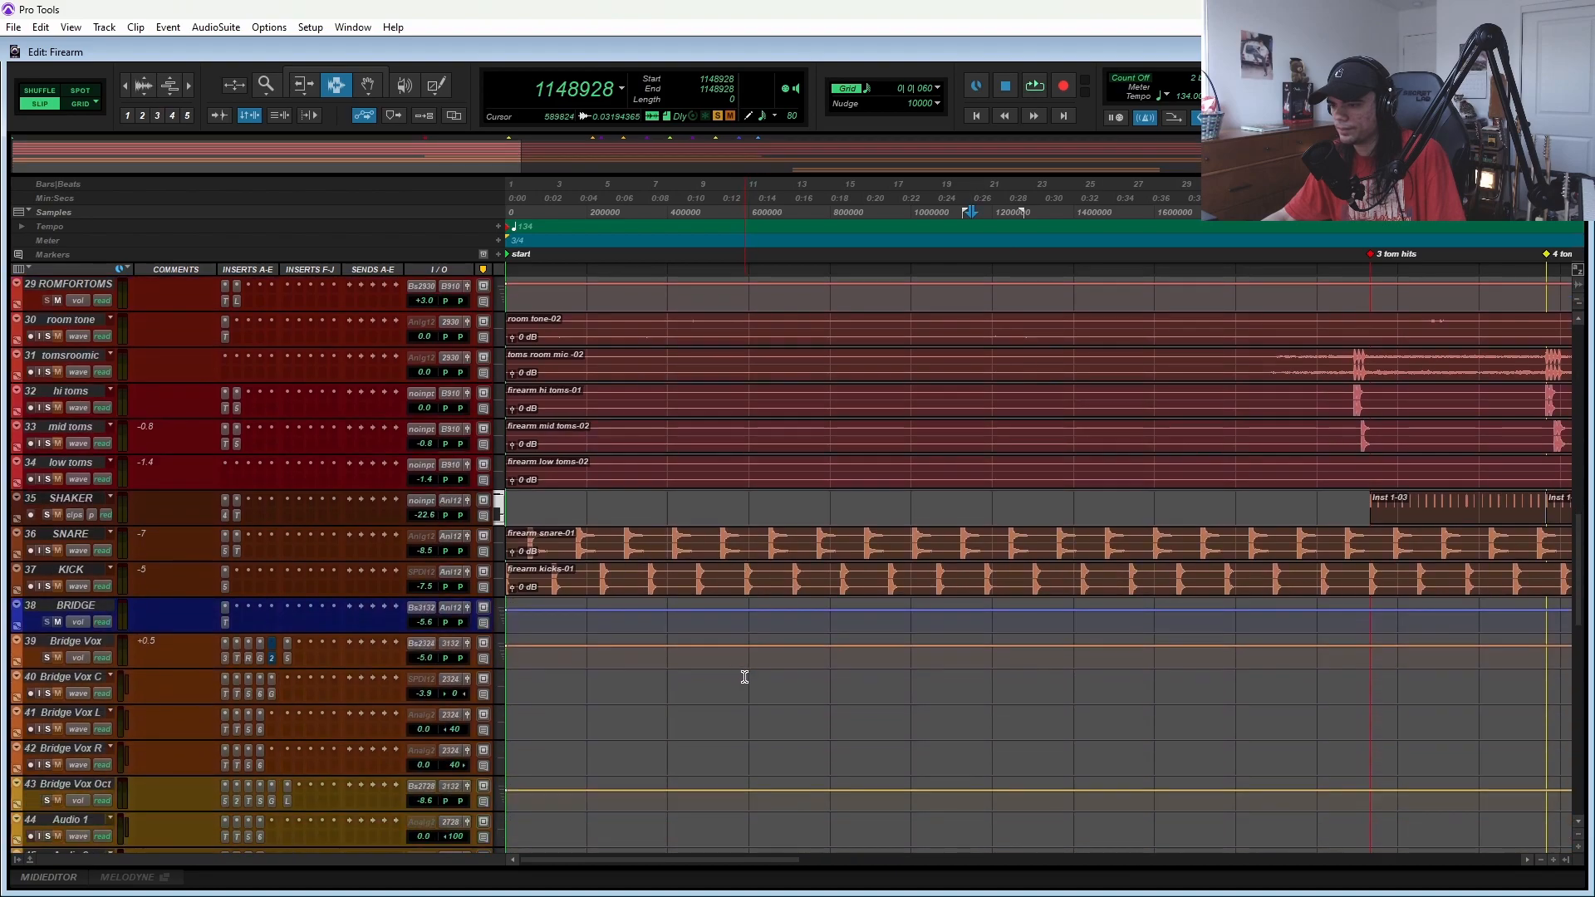
pyautogui.scroll(19, 504, 702)
pyautogui.scroll(-13, 638, 677)
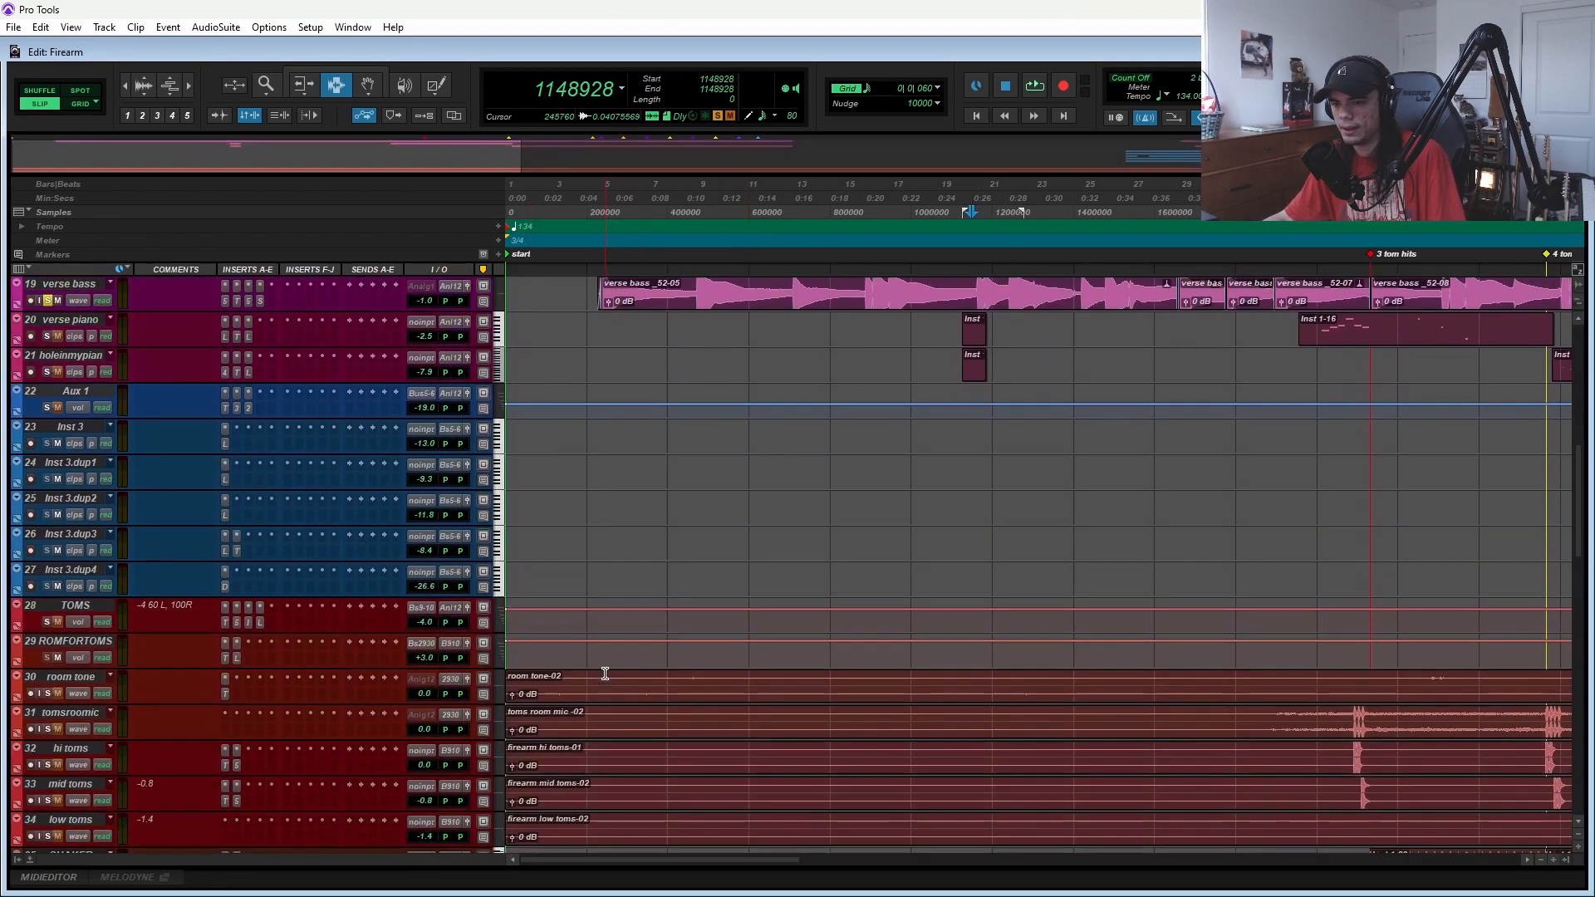
pyautogui.scroll(-3, 416, 716)
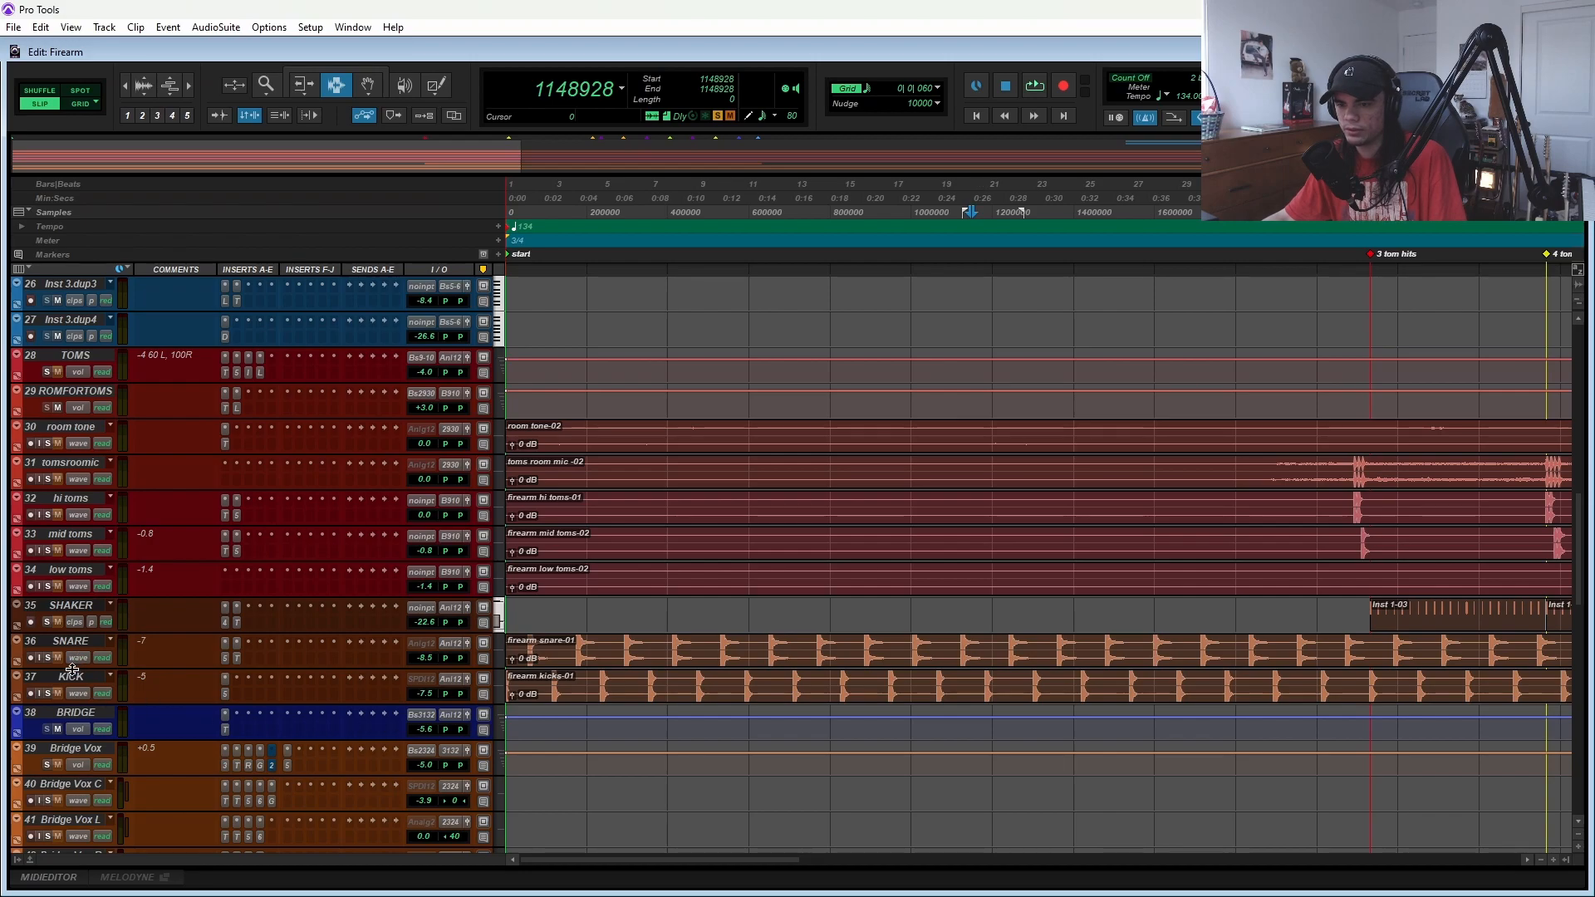
pyautogui.moveTo(64, 670); pyautogui.dragTo(39, 756)
pyautogui.scroll(-3, 610, 698)
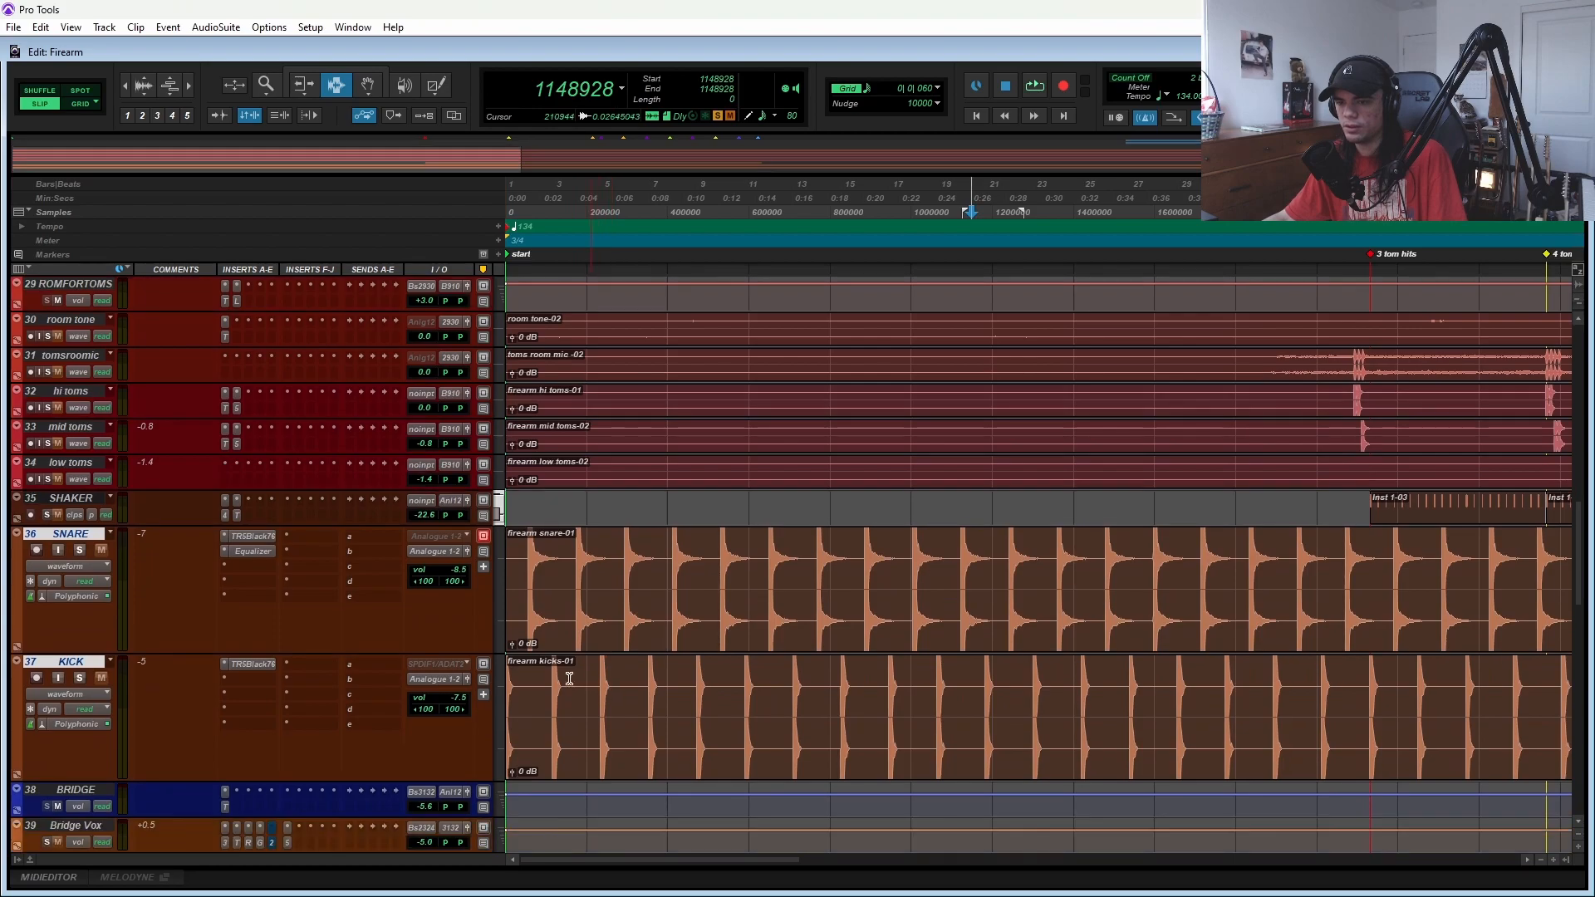
# - Examine the snare and kick waveforms mid-song, and place the edit cursor near the song start at sample position 47104
pyautogui.scroll(-4, 235, 607)
pyautogui.hotkey('ctrl', ']')
pyautogui.scroll(18, 103, 736)
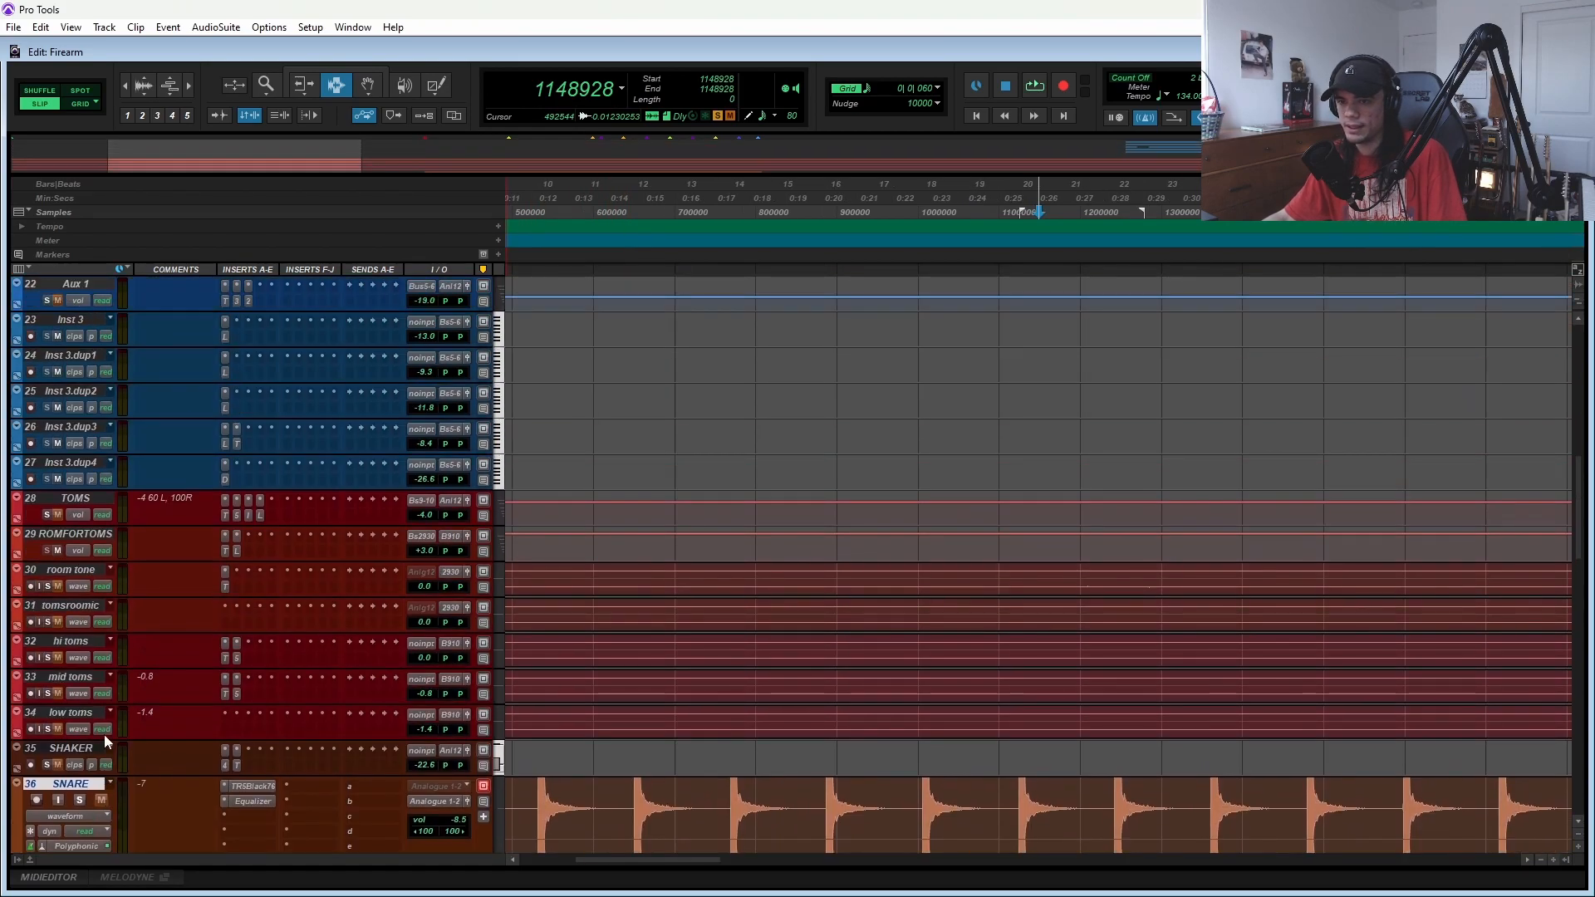
pyautogui.scroll(-5, 119, 739)
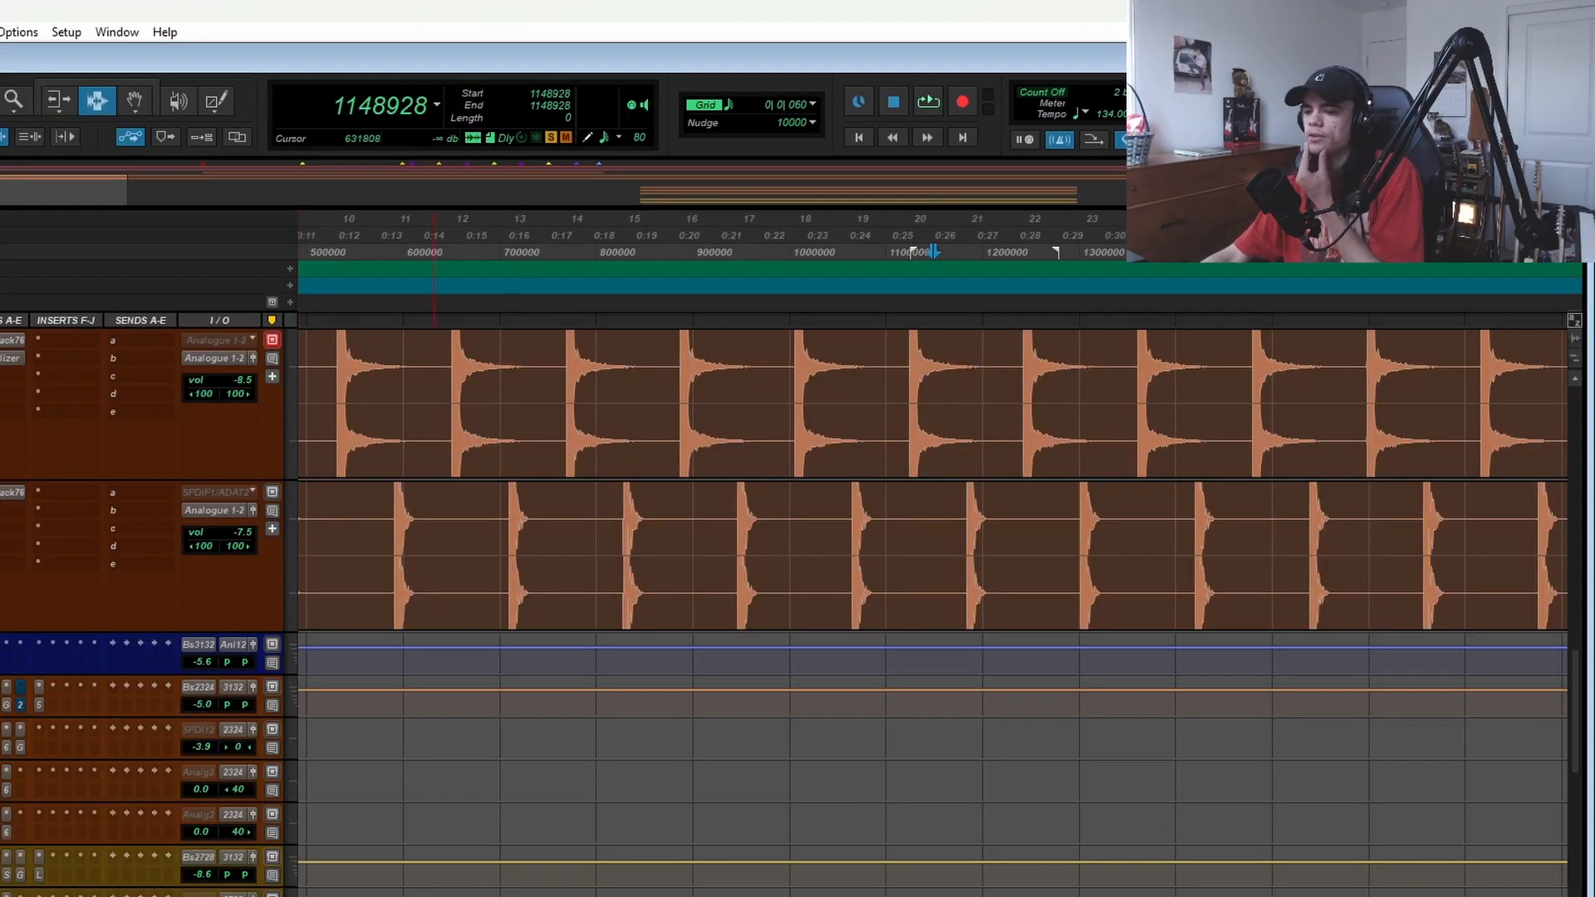
pyautogui.press('Home')
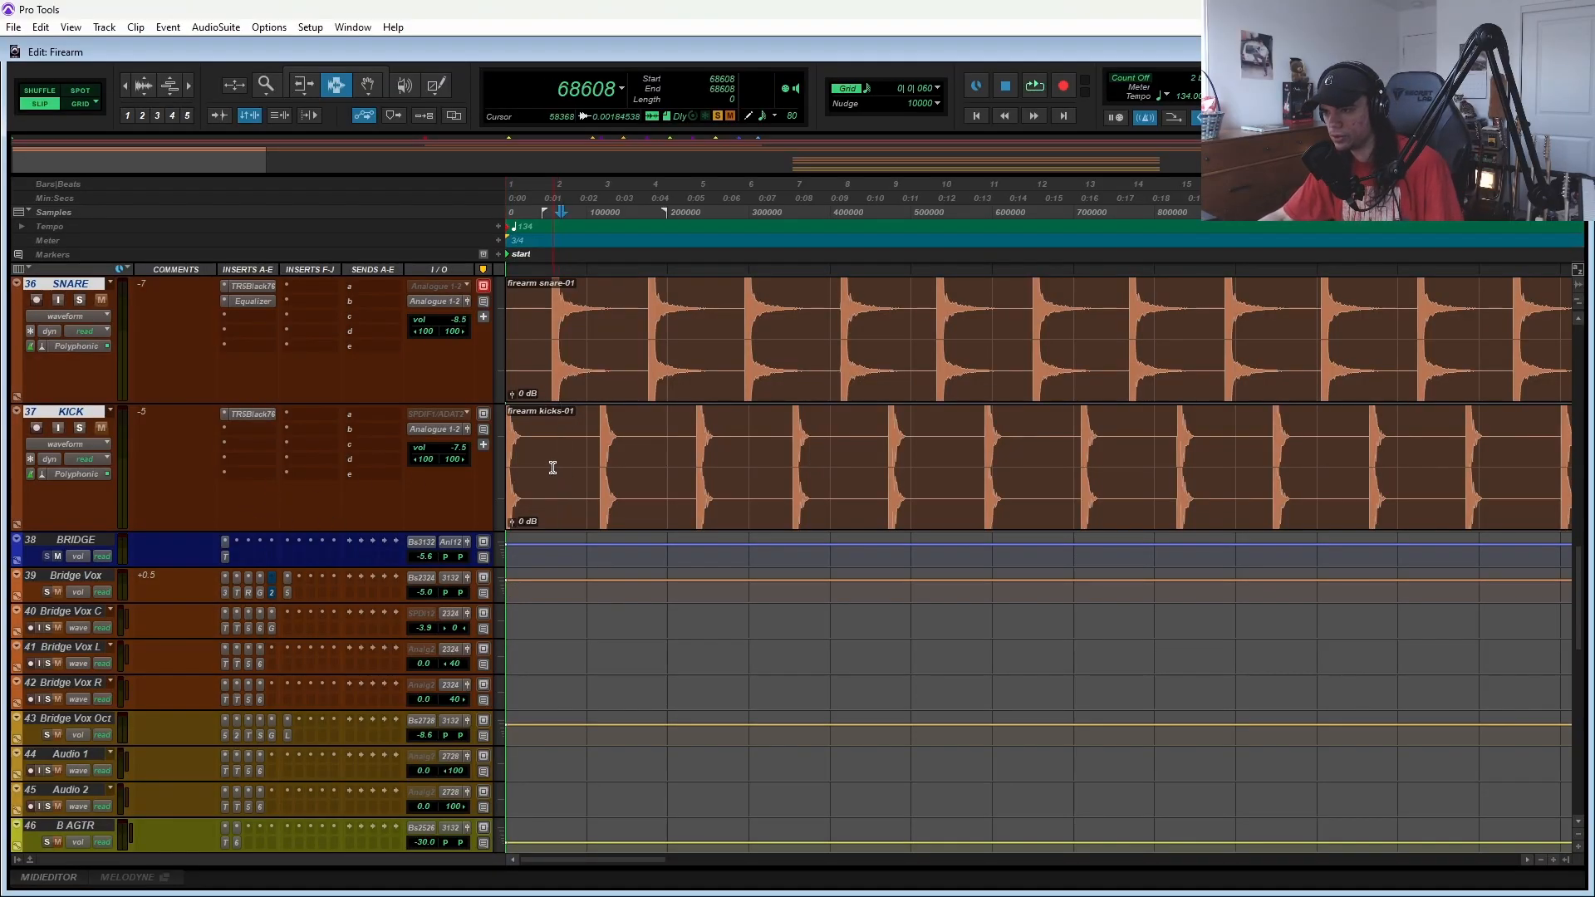
pyautogui.click(544, 466)
# - Examine the tom, shaker, snare and kick clips across the full song length
pyautogui.scroll(4, 544, 466)
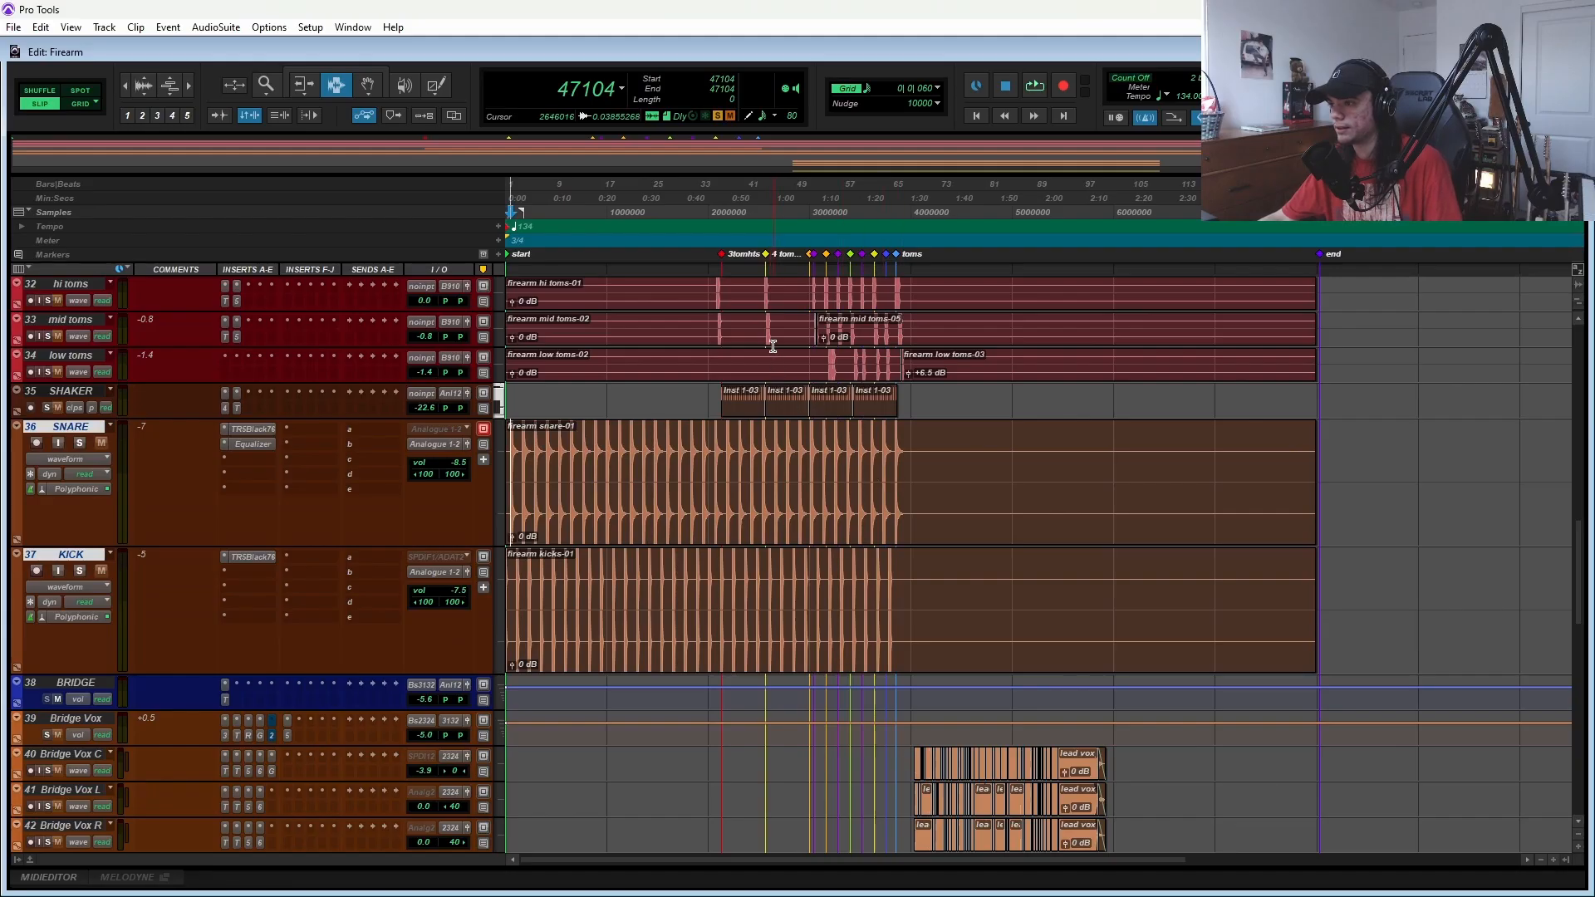
pyautogui.scroll(2, 711, 368)
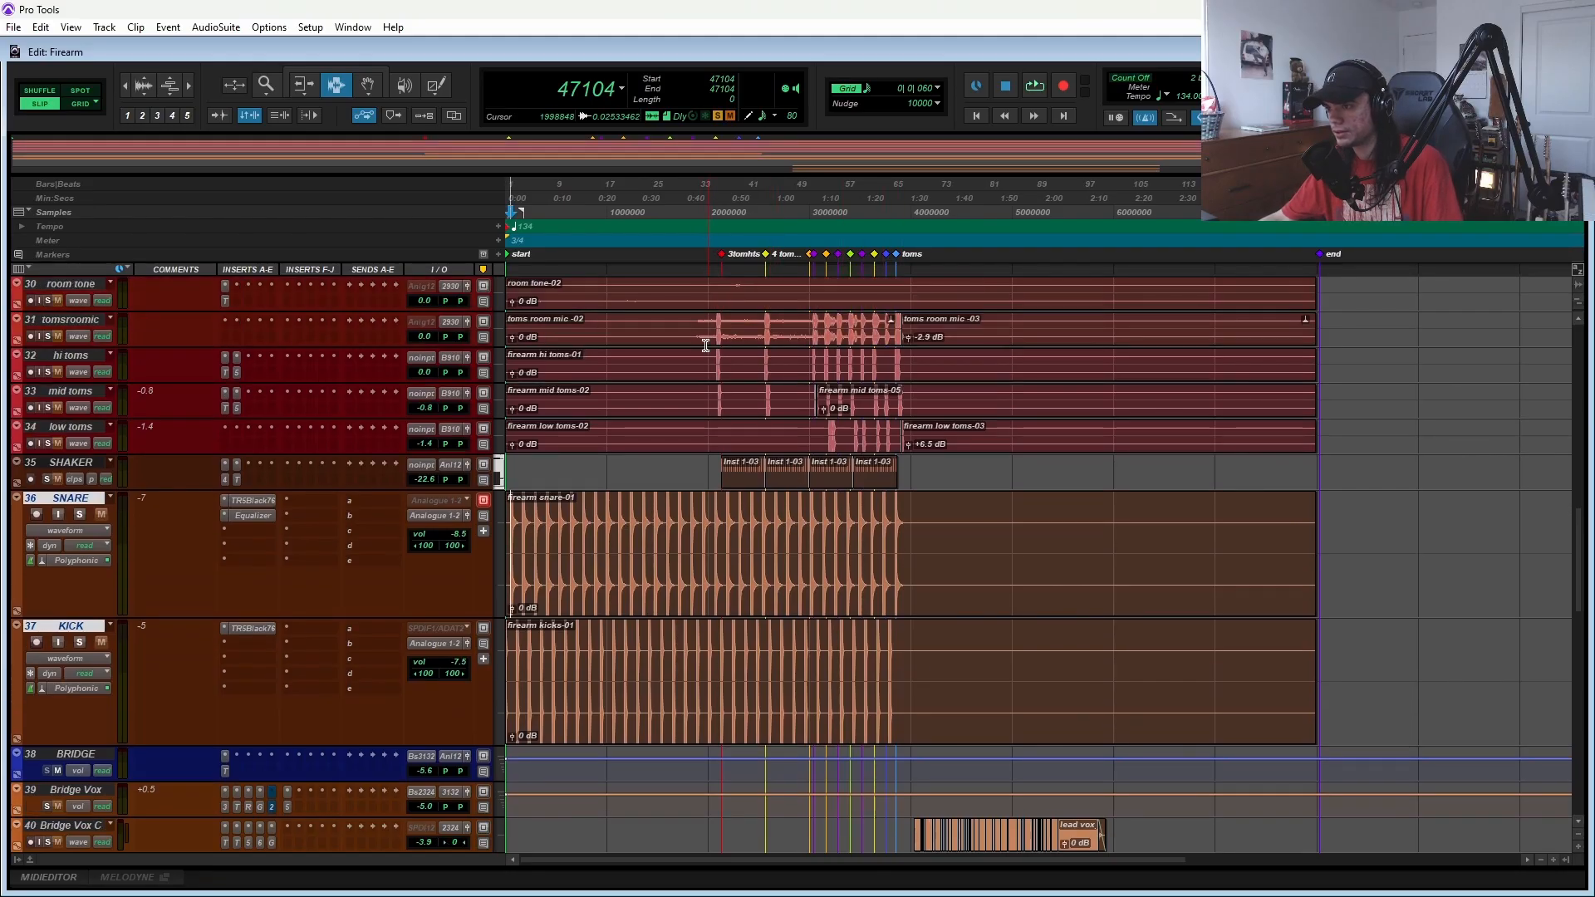
pyautogui.scroll(4, 702, 383)
pyautogui.scroll(-1, 700, 437)
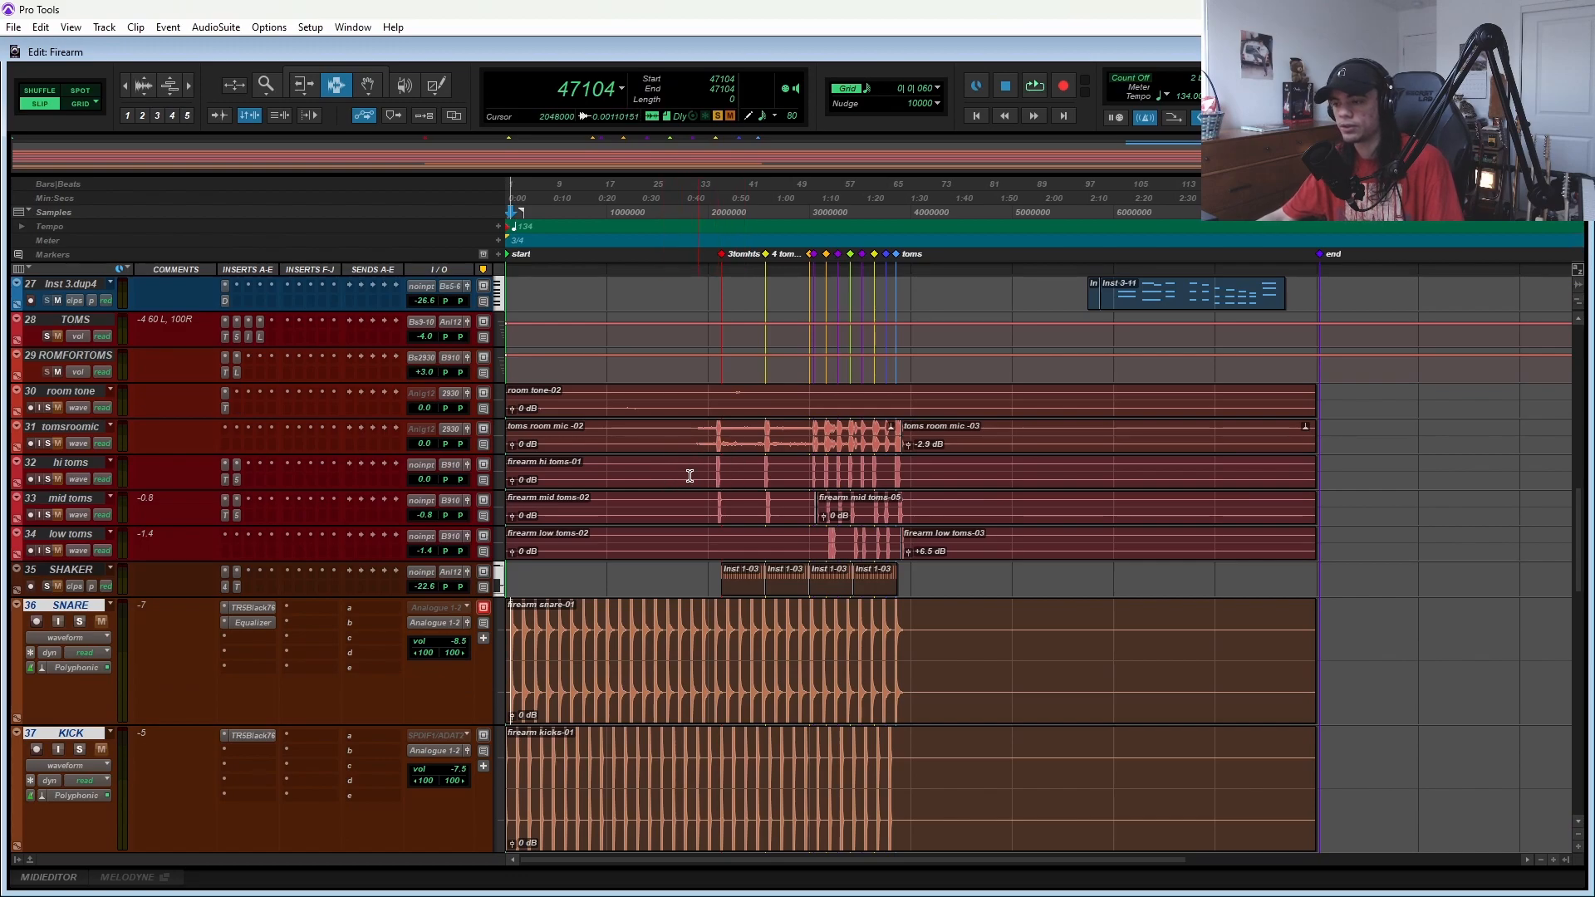
pyautogui.scroll(-2, 703, 476)
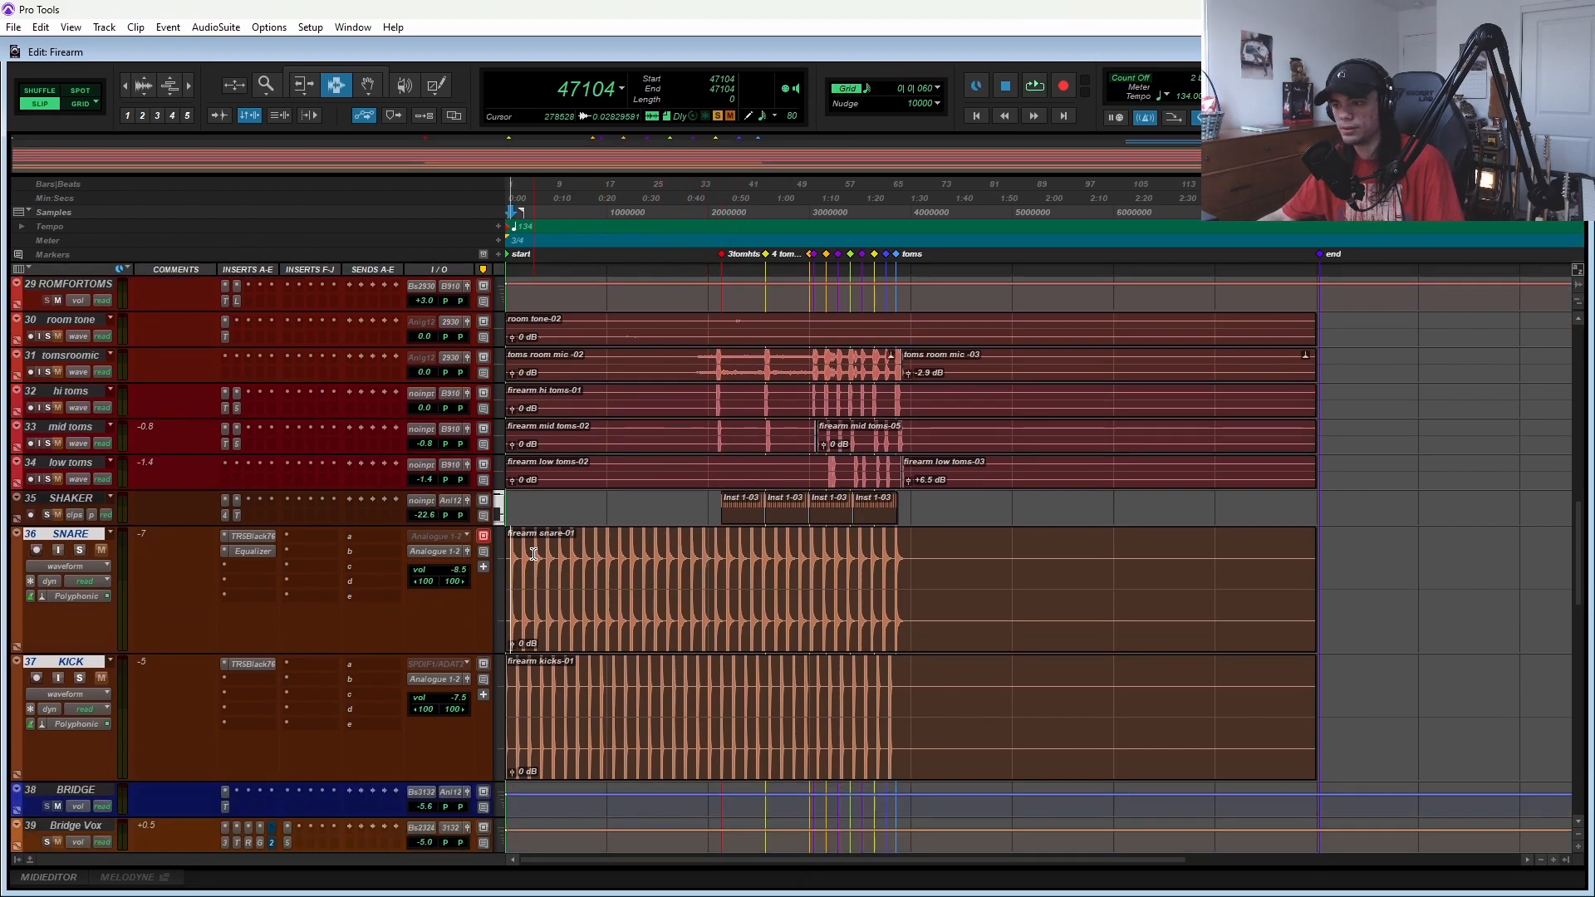
pyautogui.scroll(4, 539, 577)
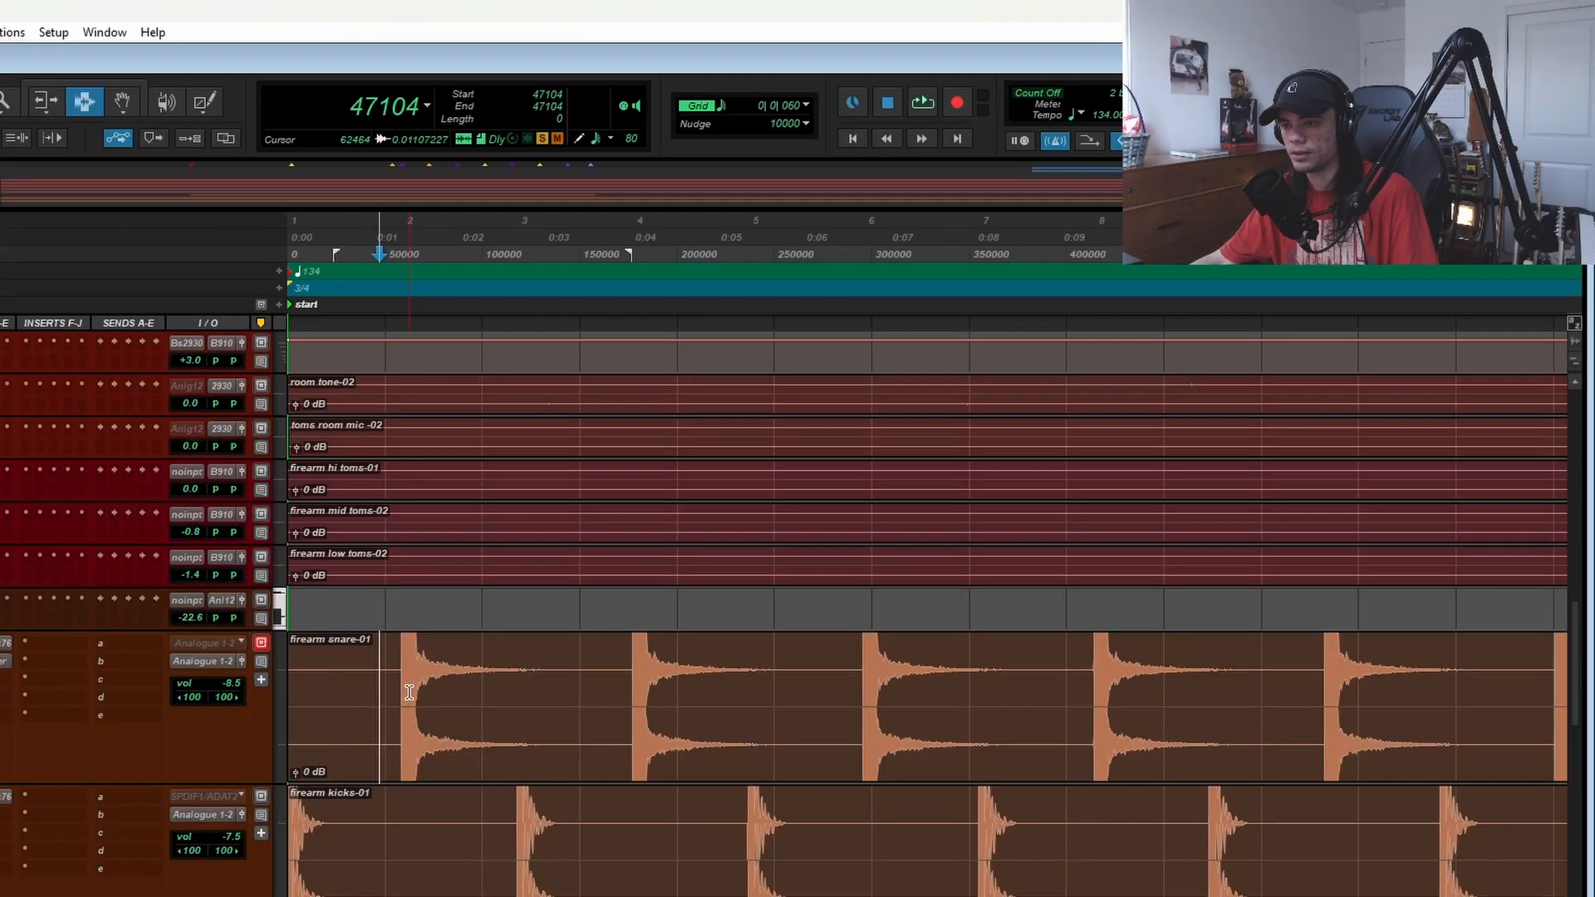
# - Play briefly from the song start, and switch the solo from the acoustic guitars and verse bass to KICK
pyautogui.press('Return')
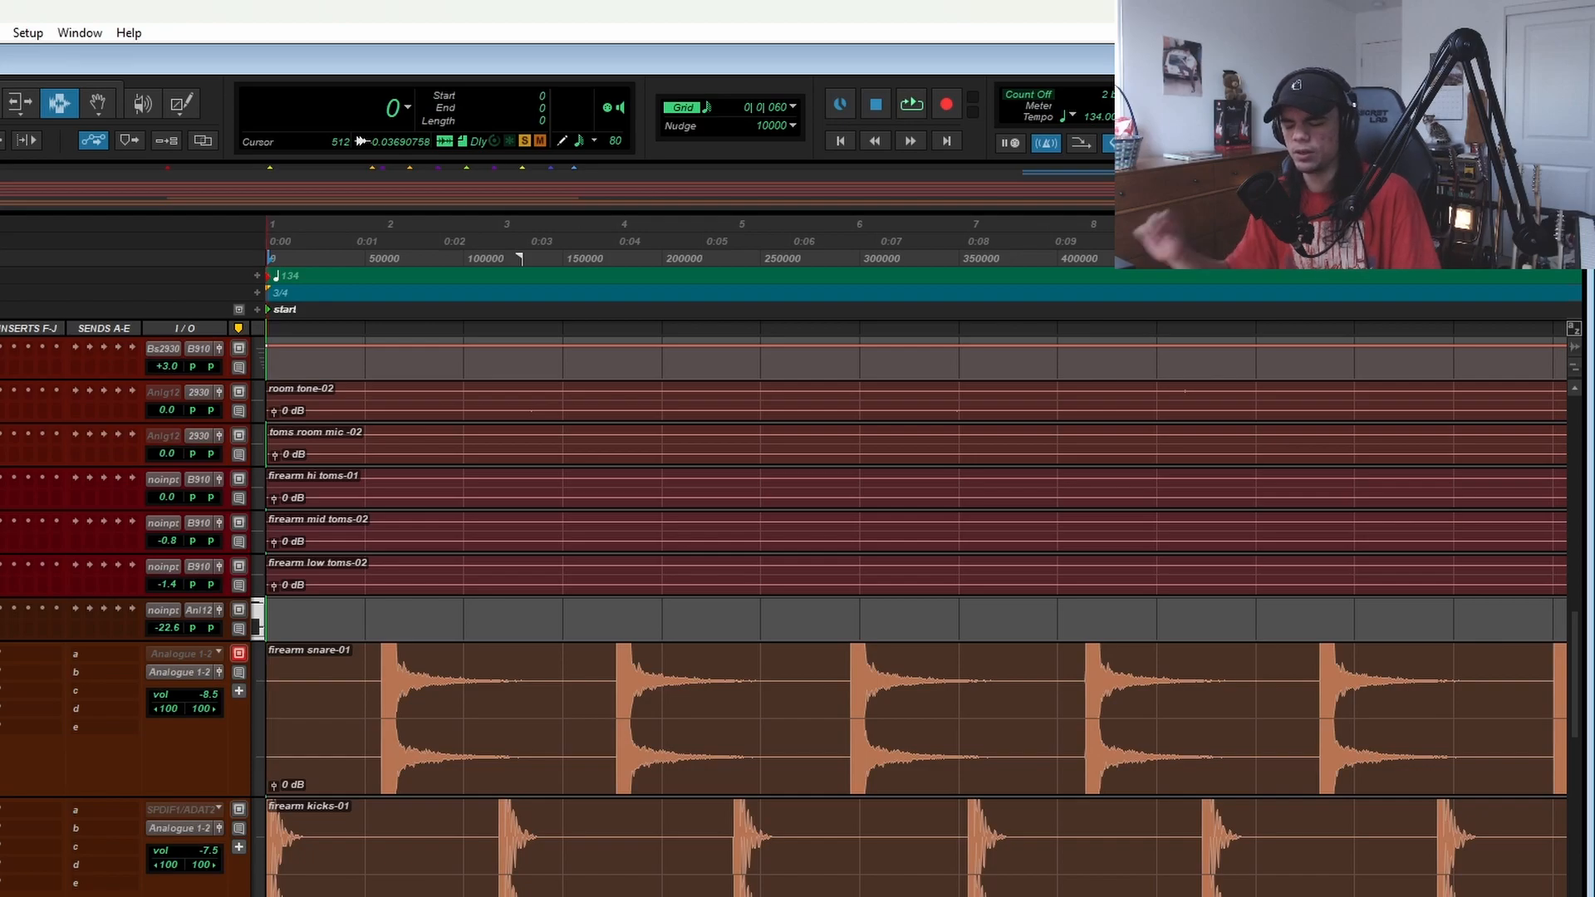
pyautogui.press('space')
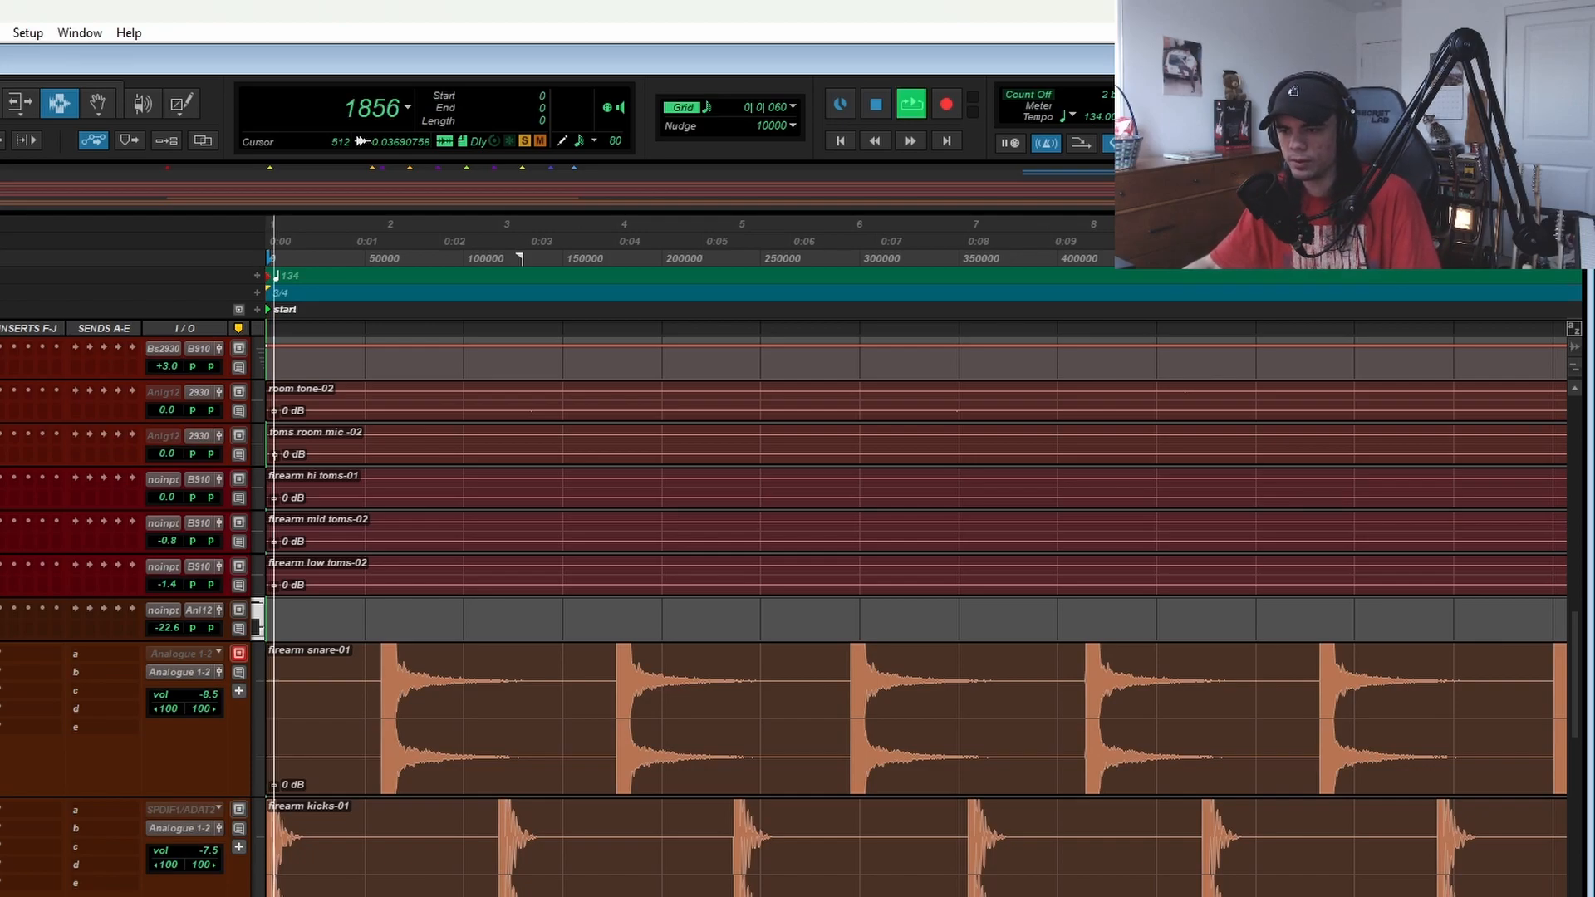
pyautogui.scroll(10, 914, 582)
pyautogui.press('space')
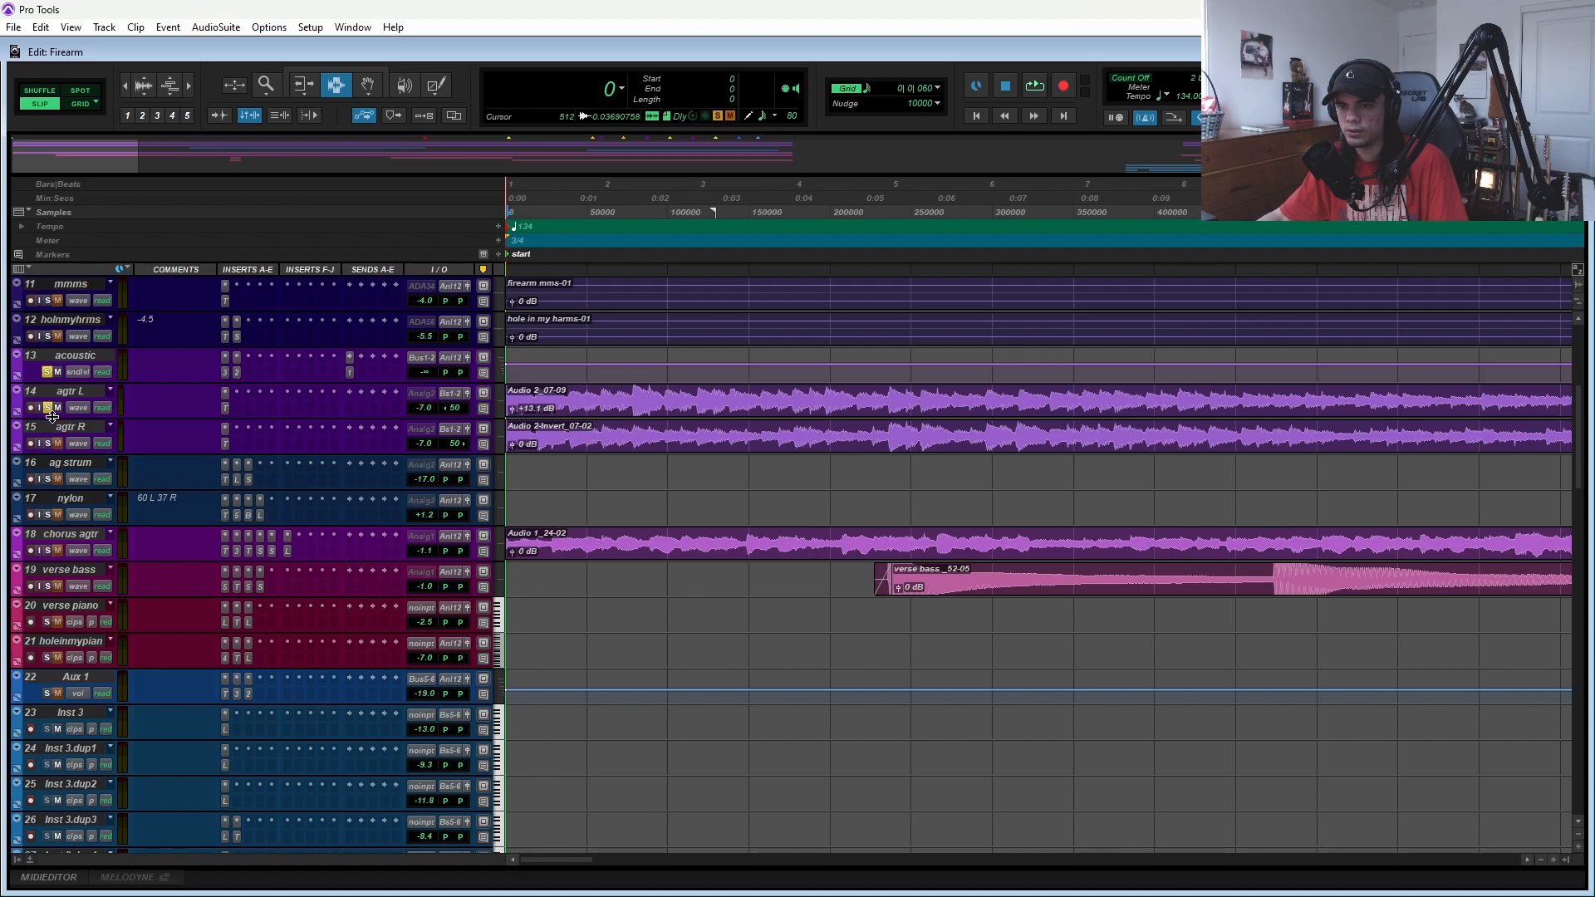
pyautogui.scroll(-10, 76, 387)
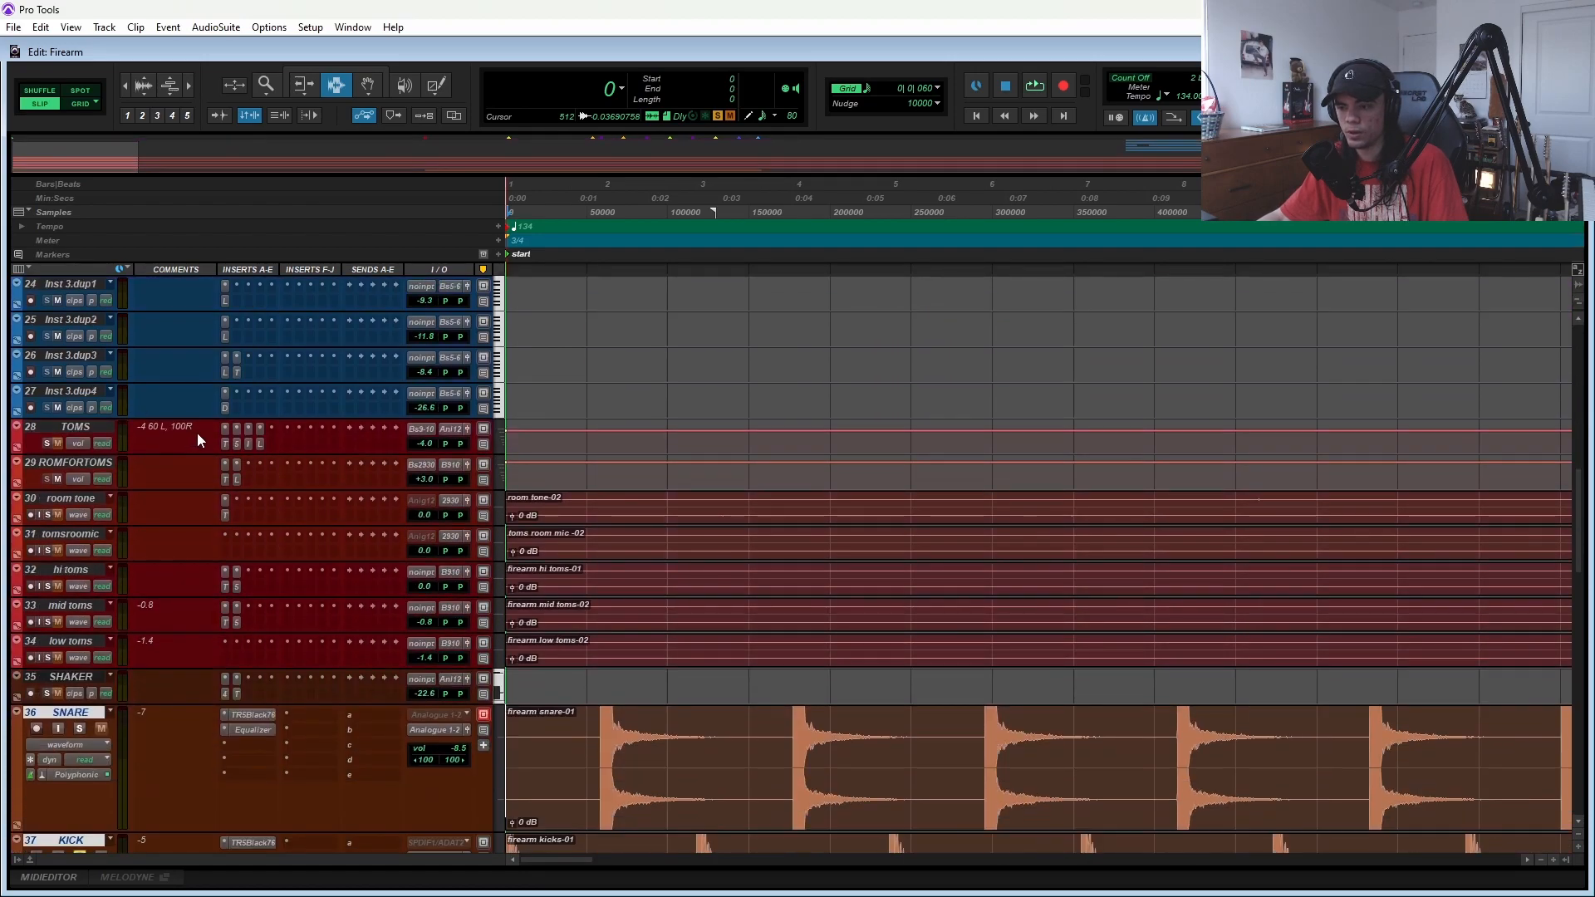
# - Play the soloed KICK from the song start with the first hits zoomed in, and inspect its Black 76 limiter
pyautogui.press('space')
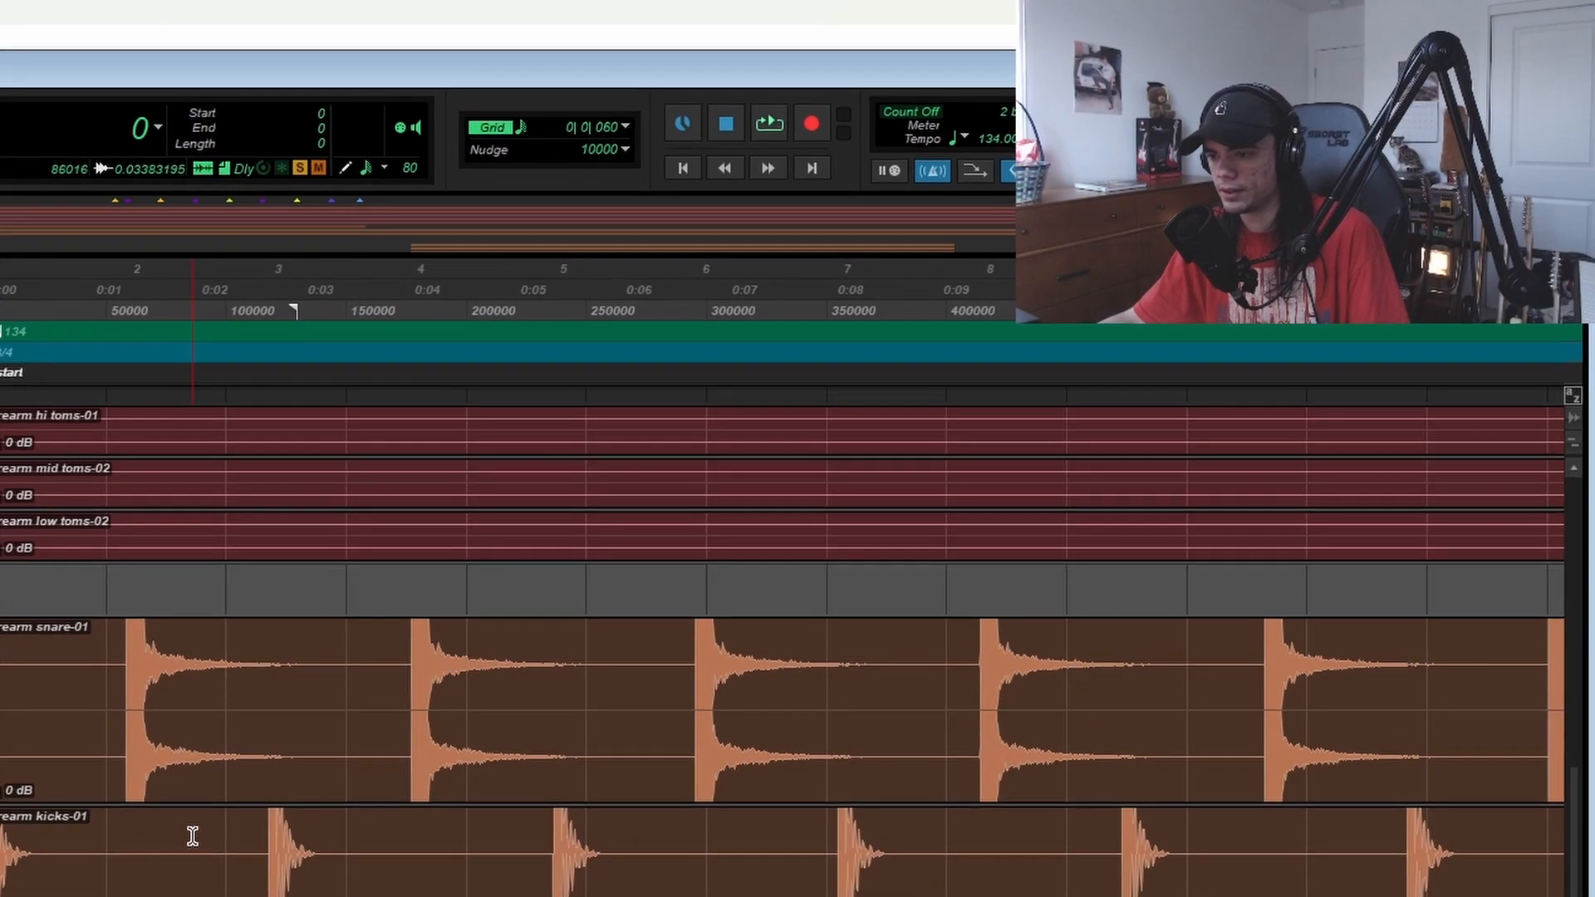
pyautogui.hotkey('ctrl', ']')
pyautogui.hotkey('ctrl', ']')
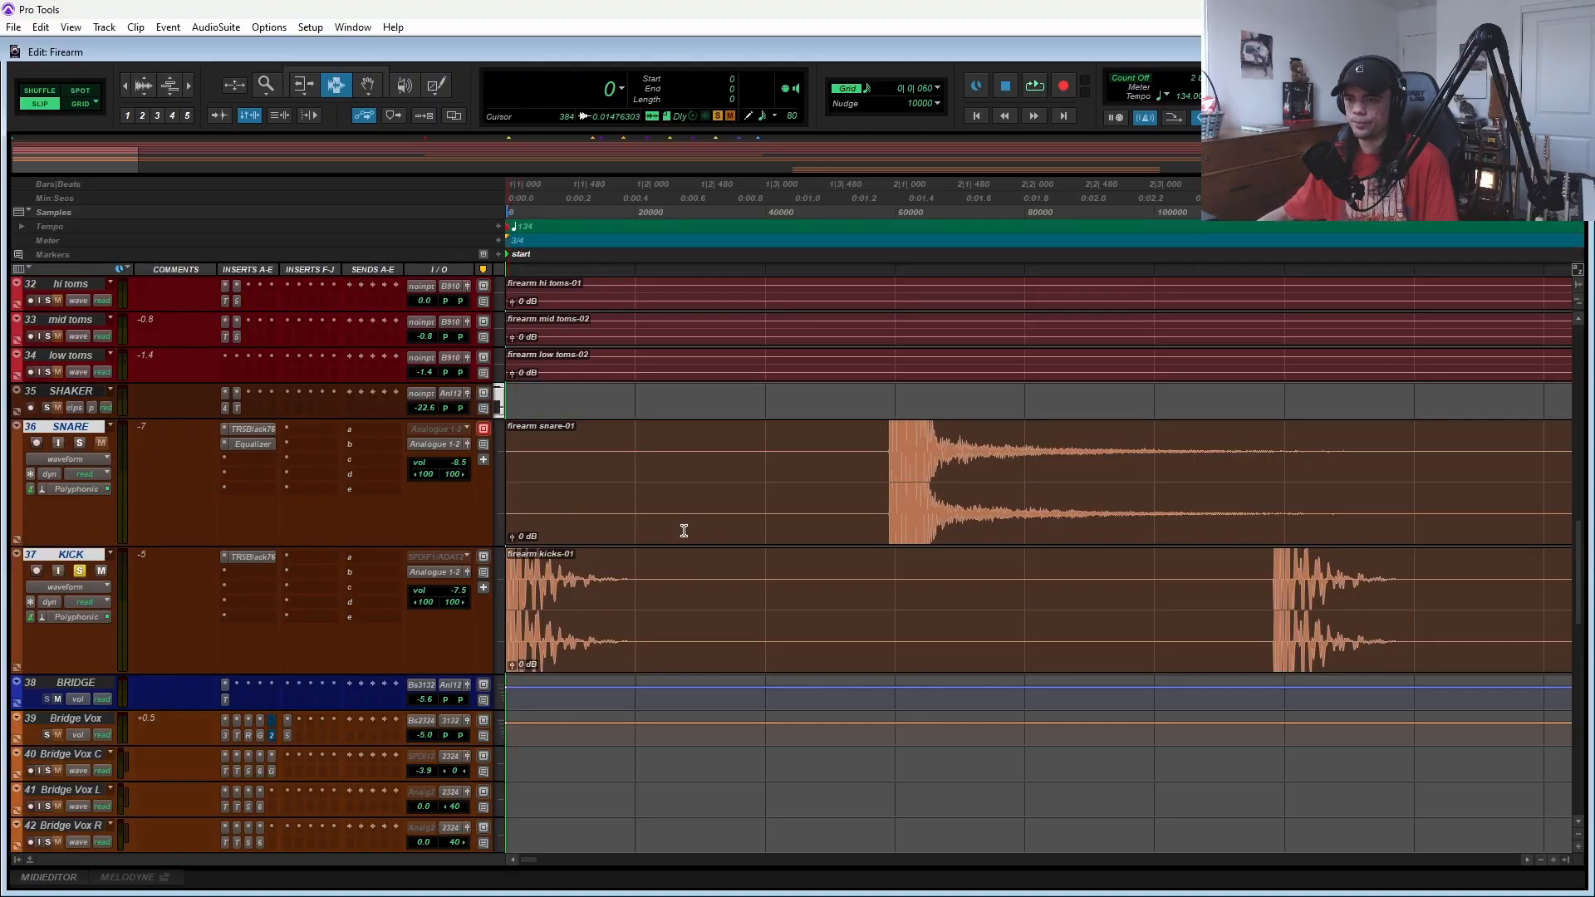
pyautogui.press('space')
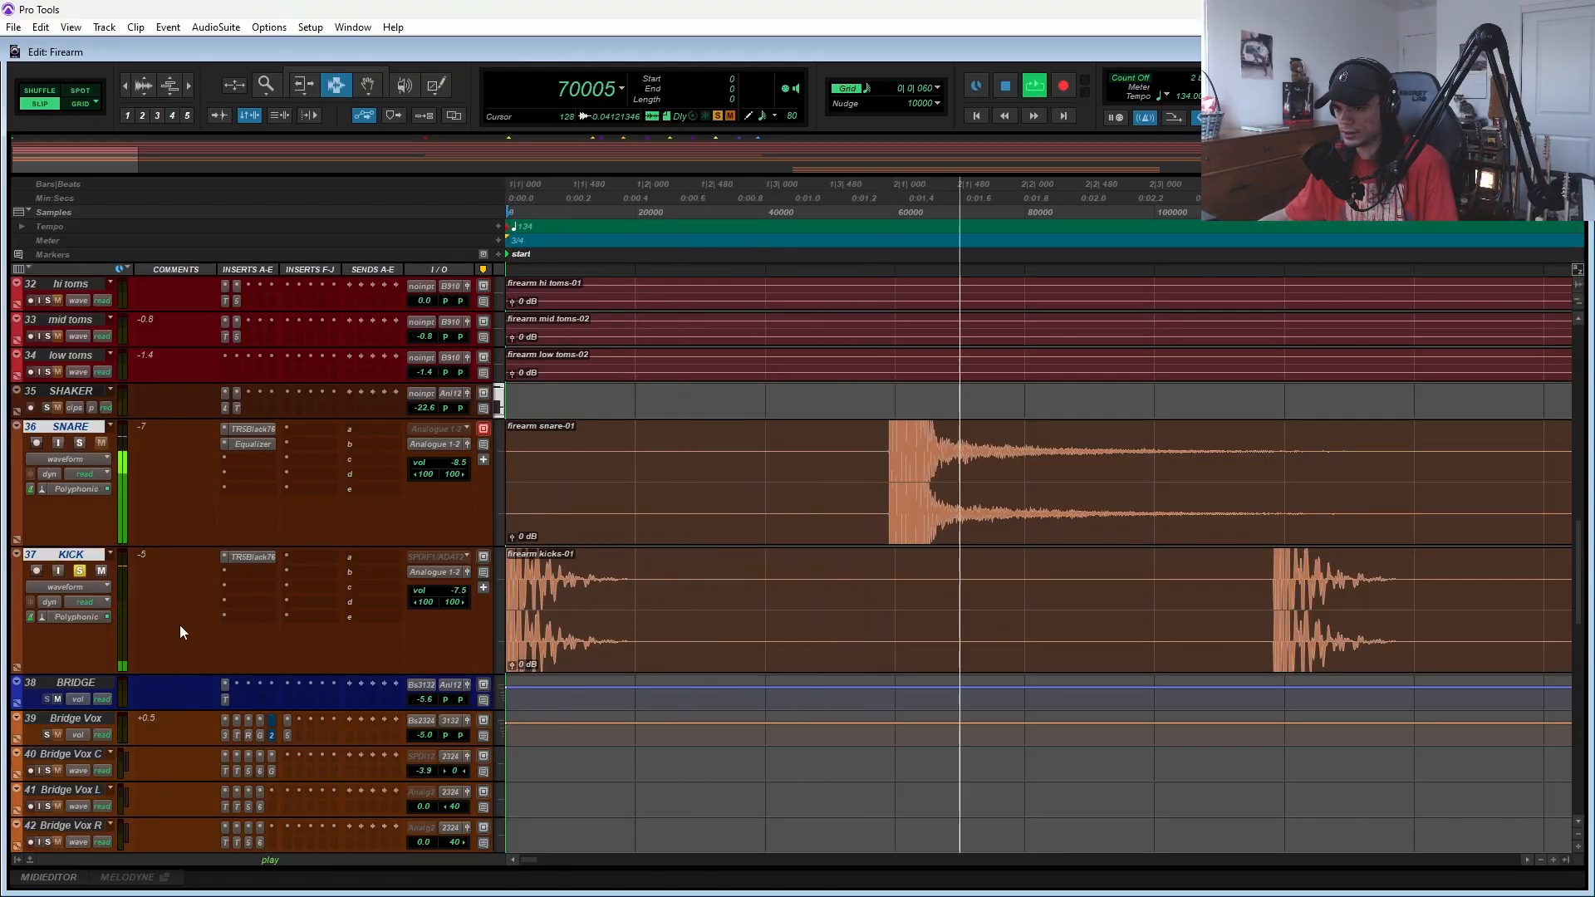
pyautogui.click(243, 559)
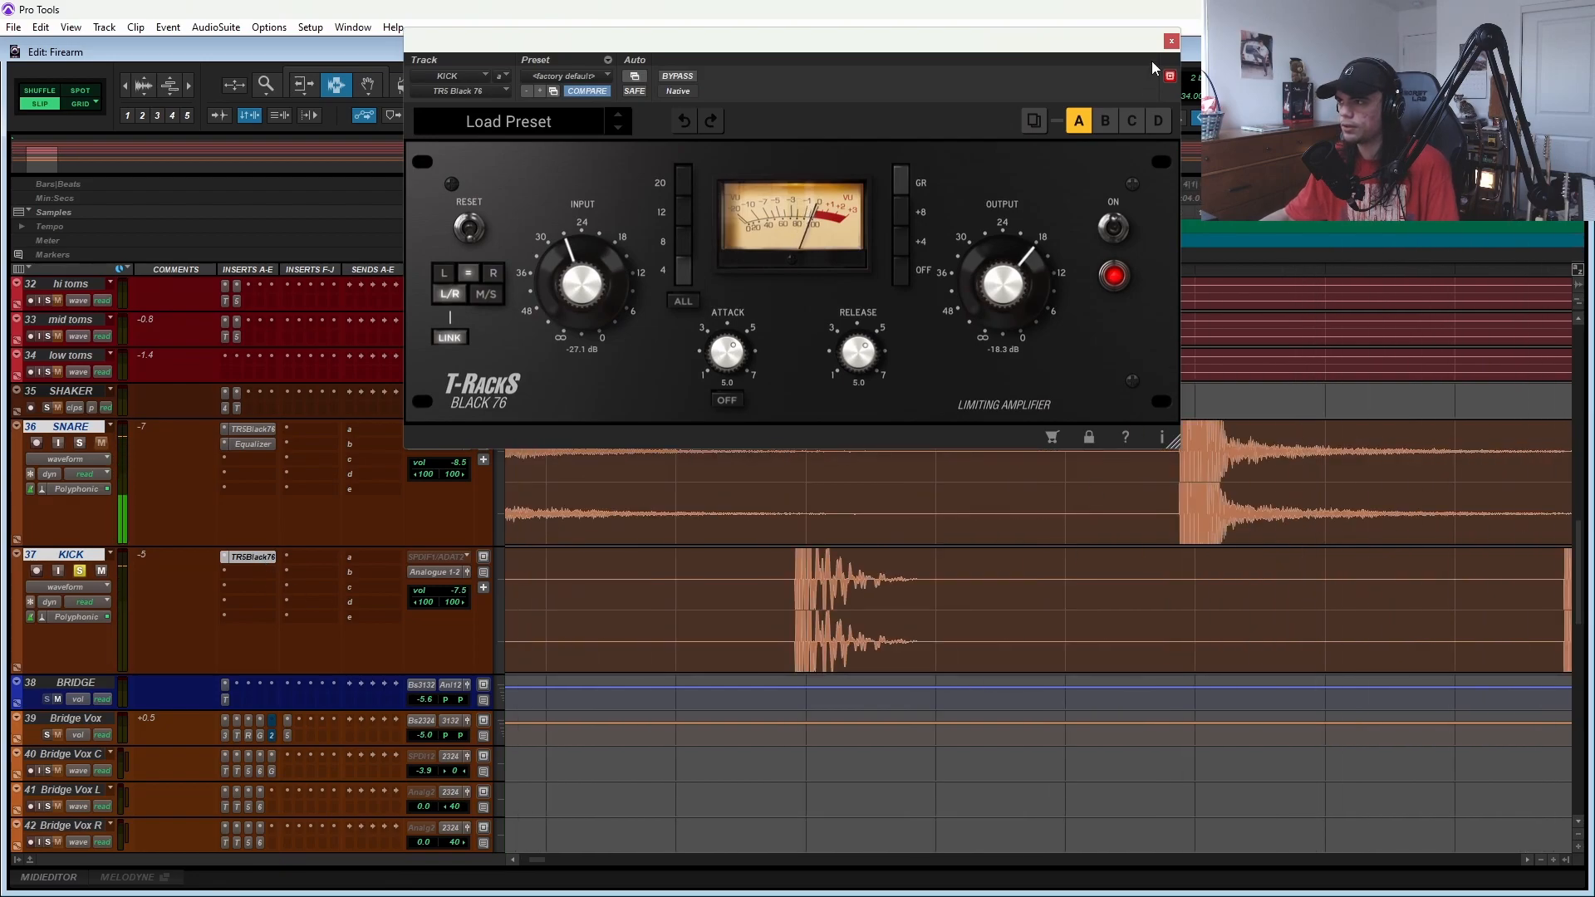
pyautogui.click(1172, 41)
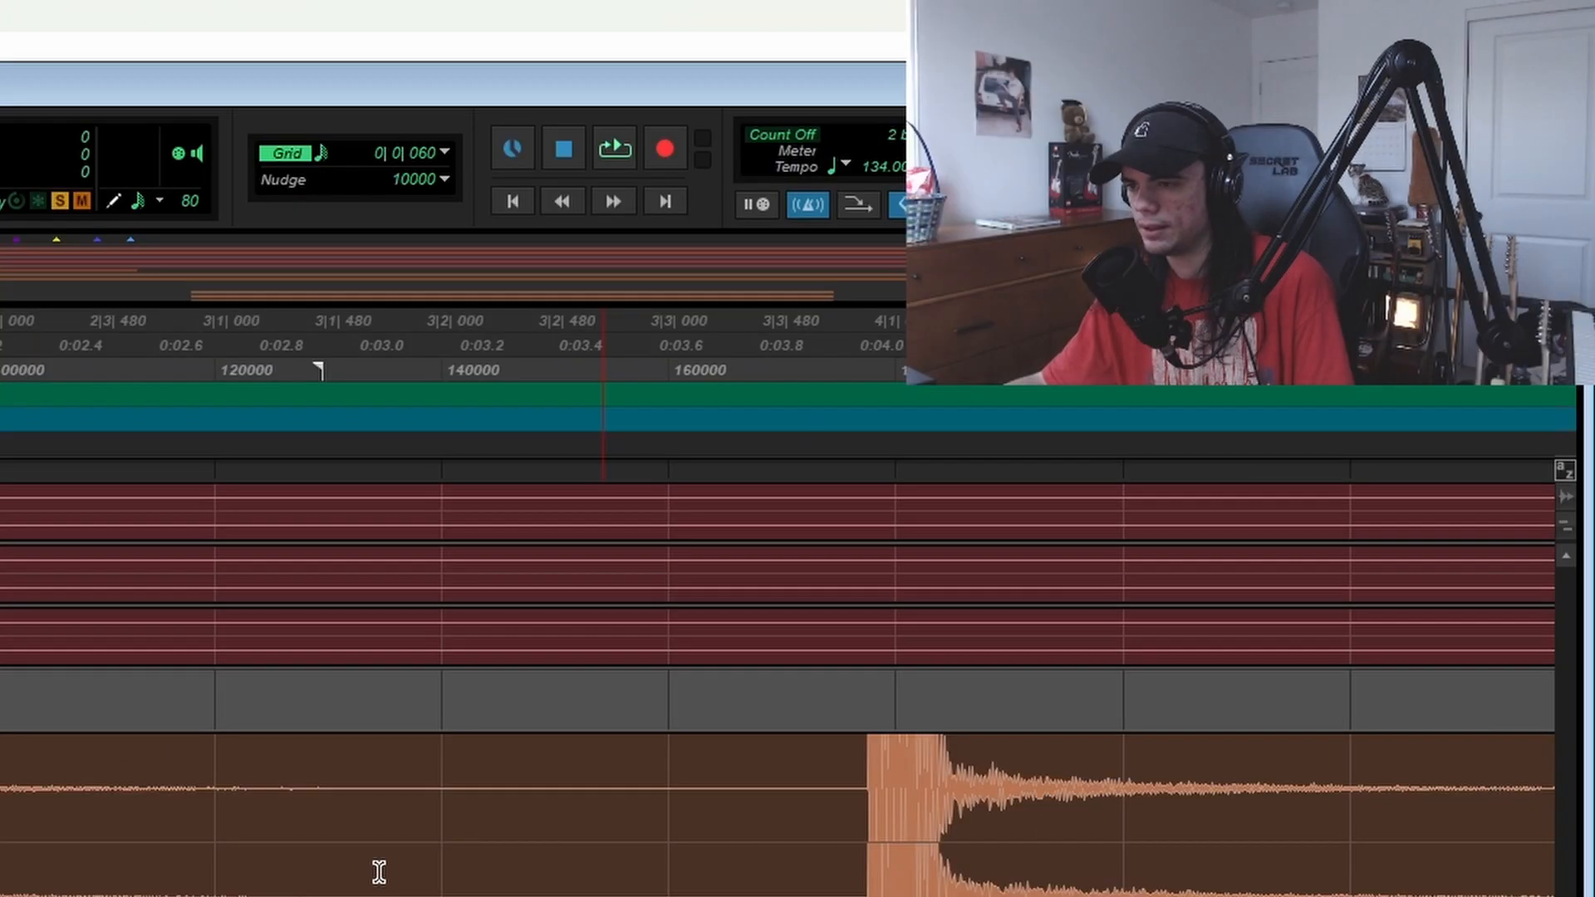
# - Solo SNARE instead of KICK and audition it from near the song start, checking its Equalizer curve
pyautogui.press('space')
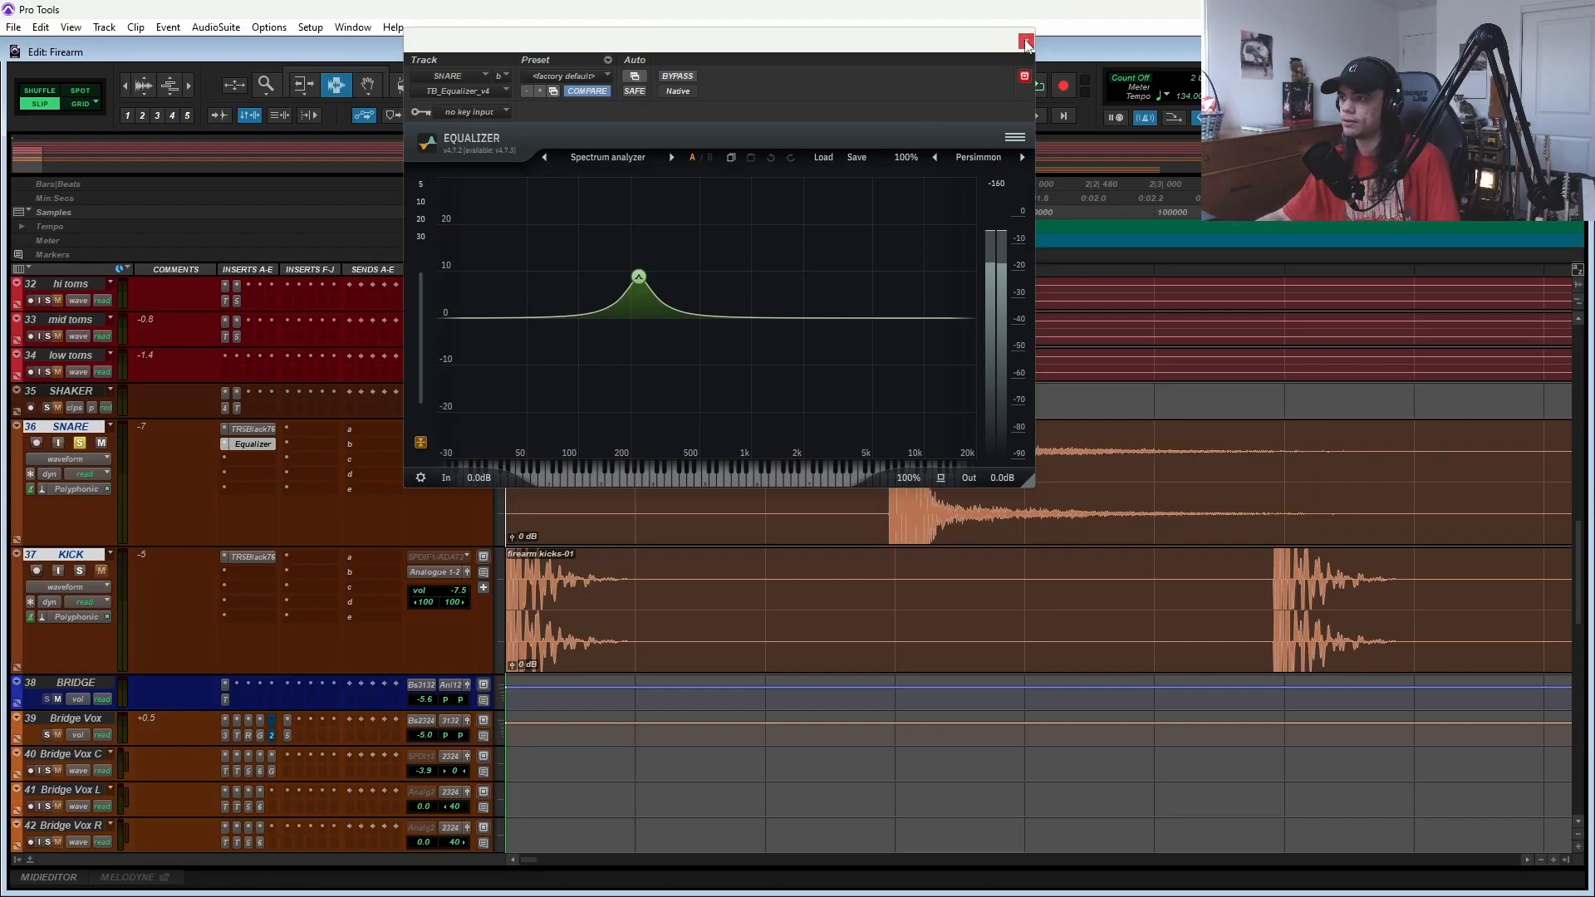
pyautogui.click(1026, 42)
pyautogui.press('space')
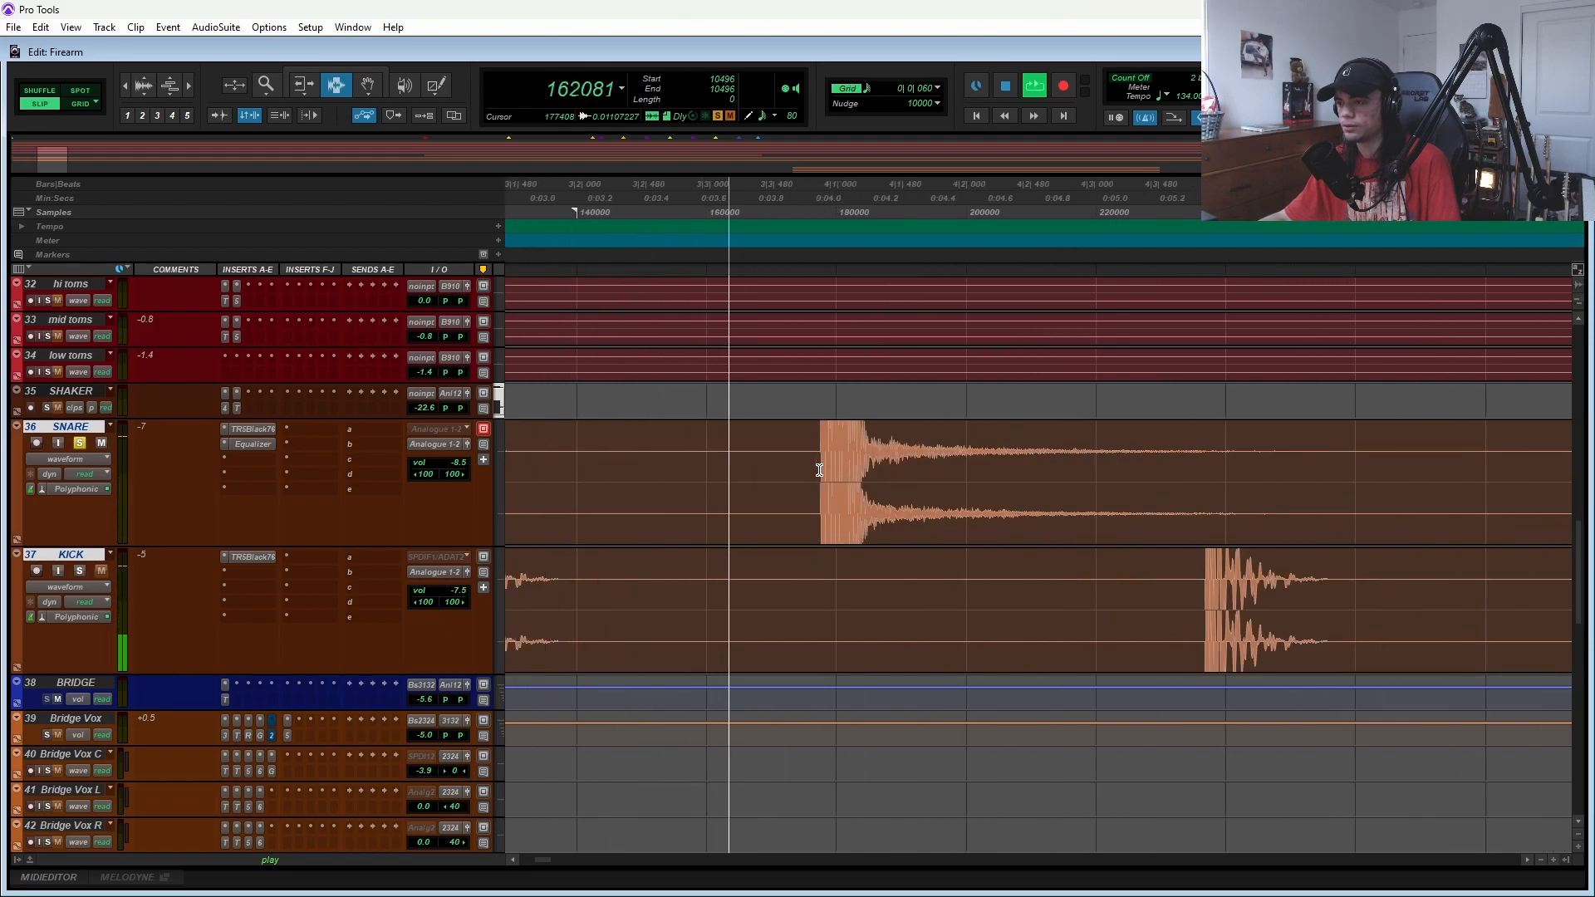
pyautogui.press('space')
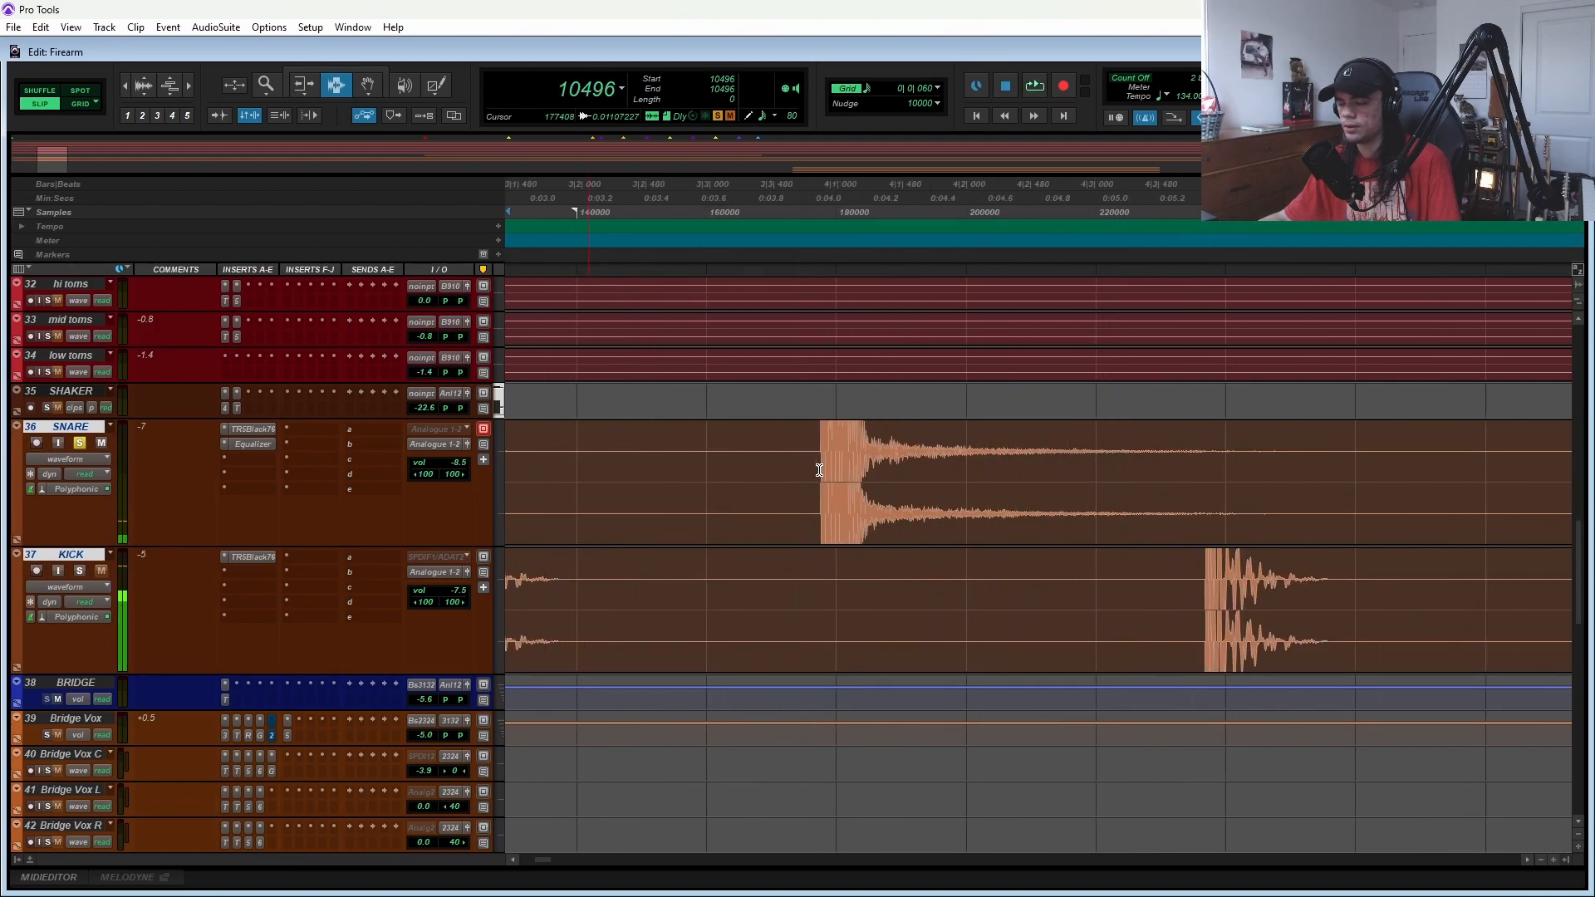
pyautogui.hscroll(-10, 808, 471)
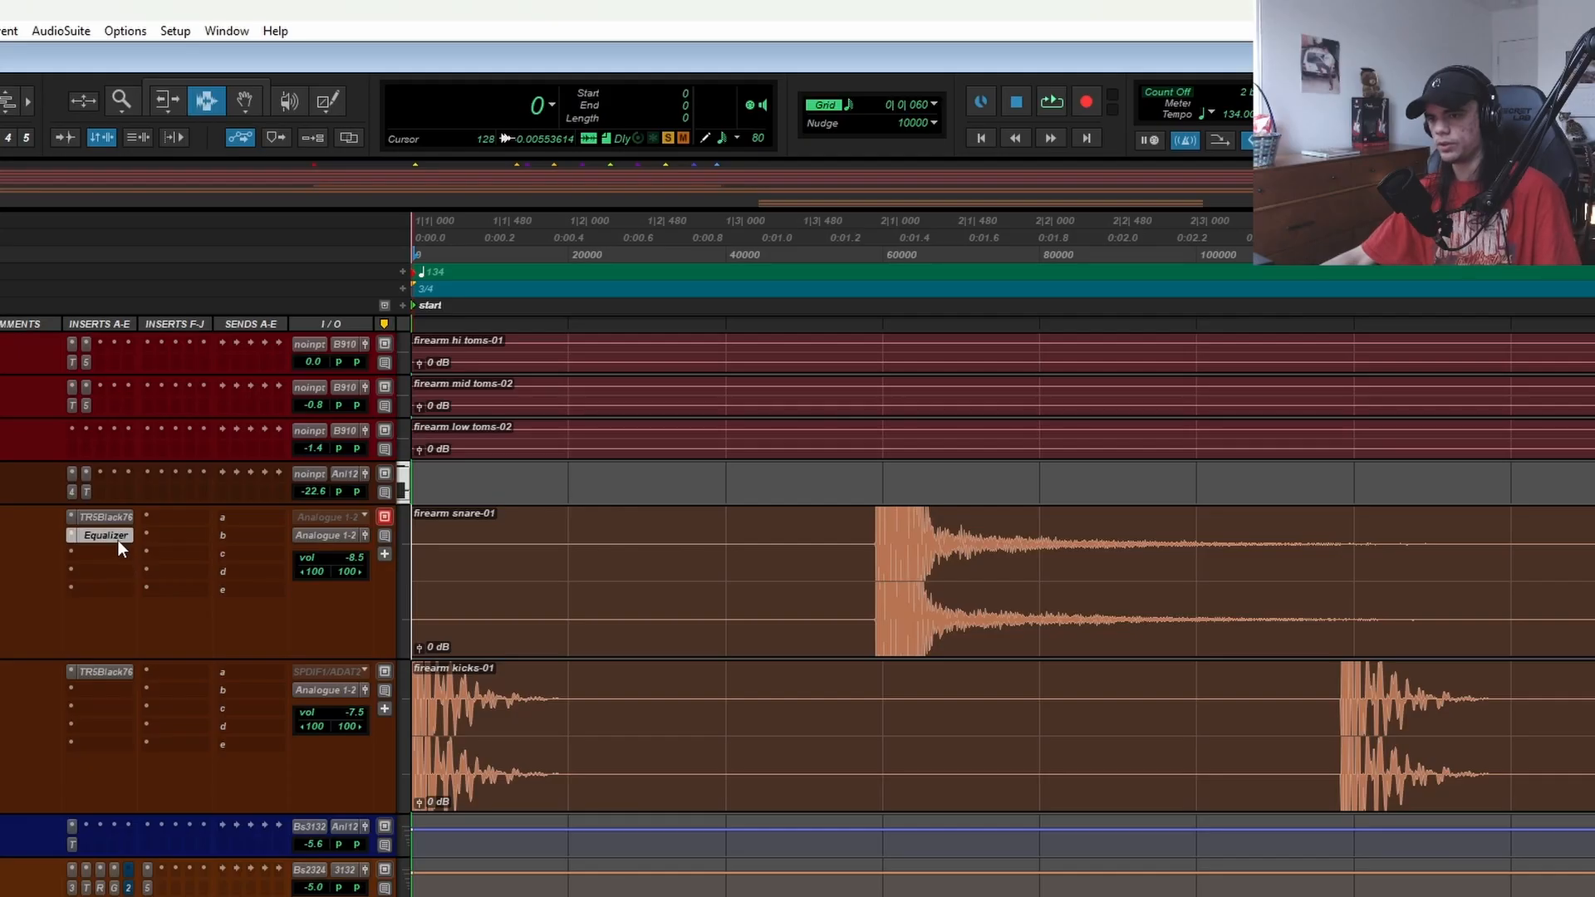
# - Inspect SNARE's Equalizer bell band and Black 76 limiter during playback, and add KICK to the solo
pyautogui.click(105, 535)
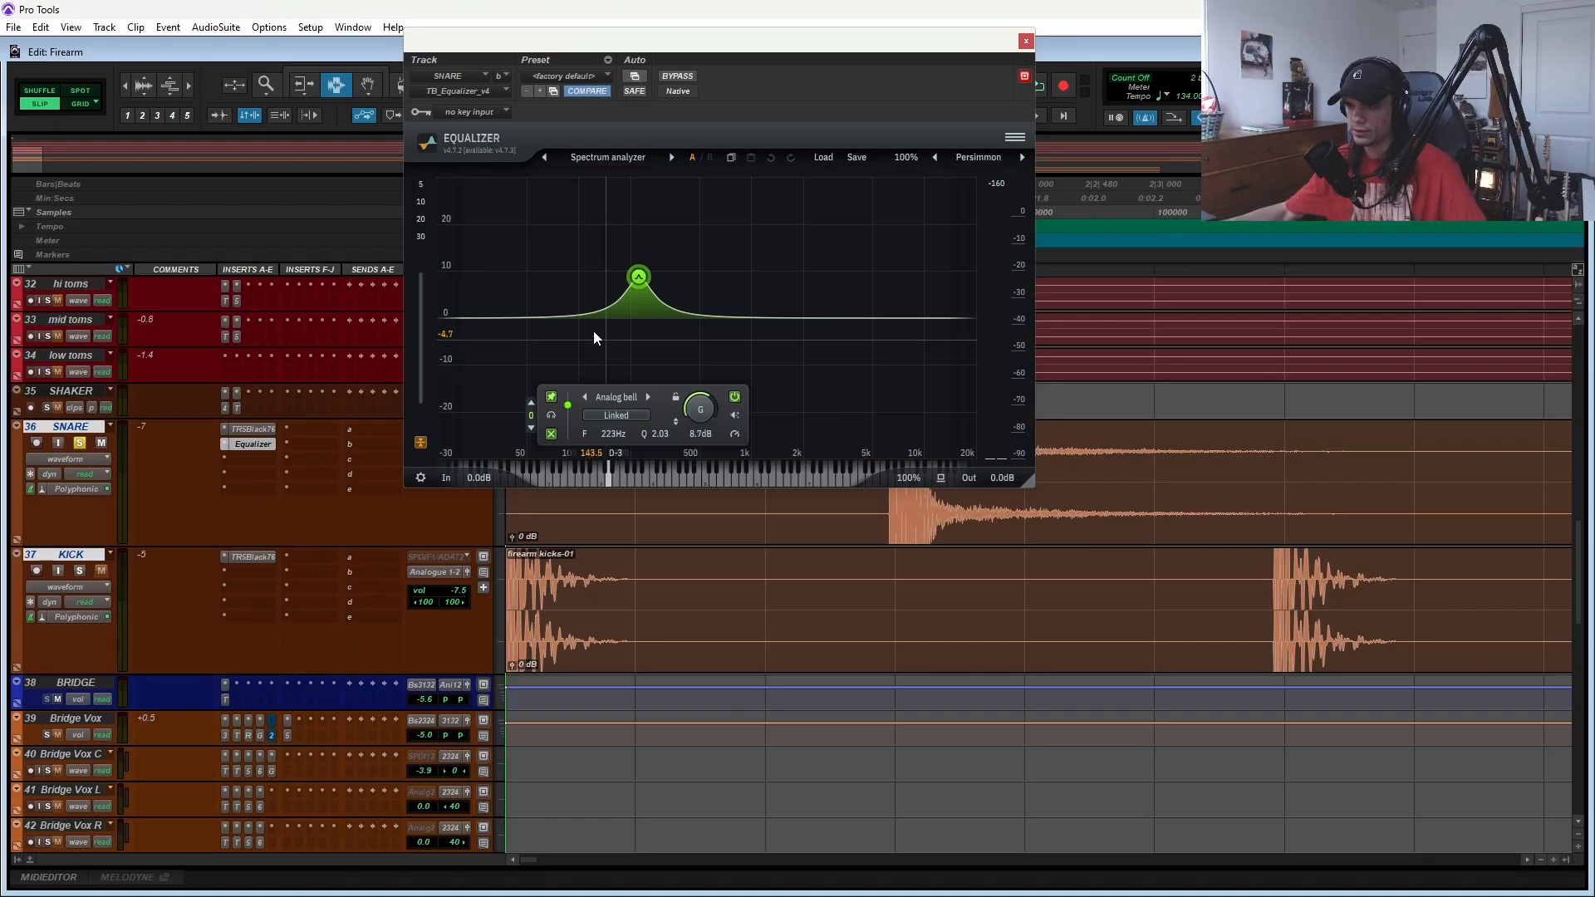
pyautogui.click(253, 428)
pyautogui.press('space')
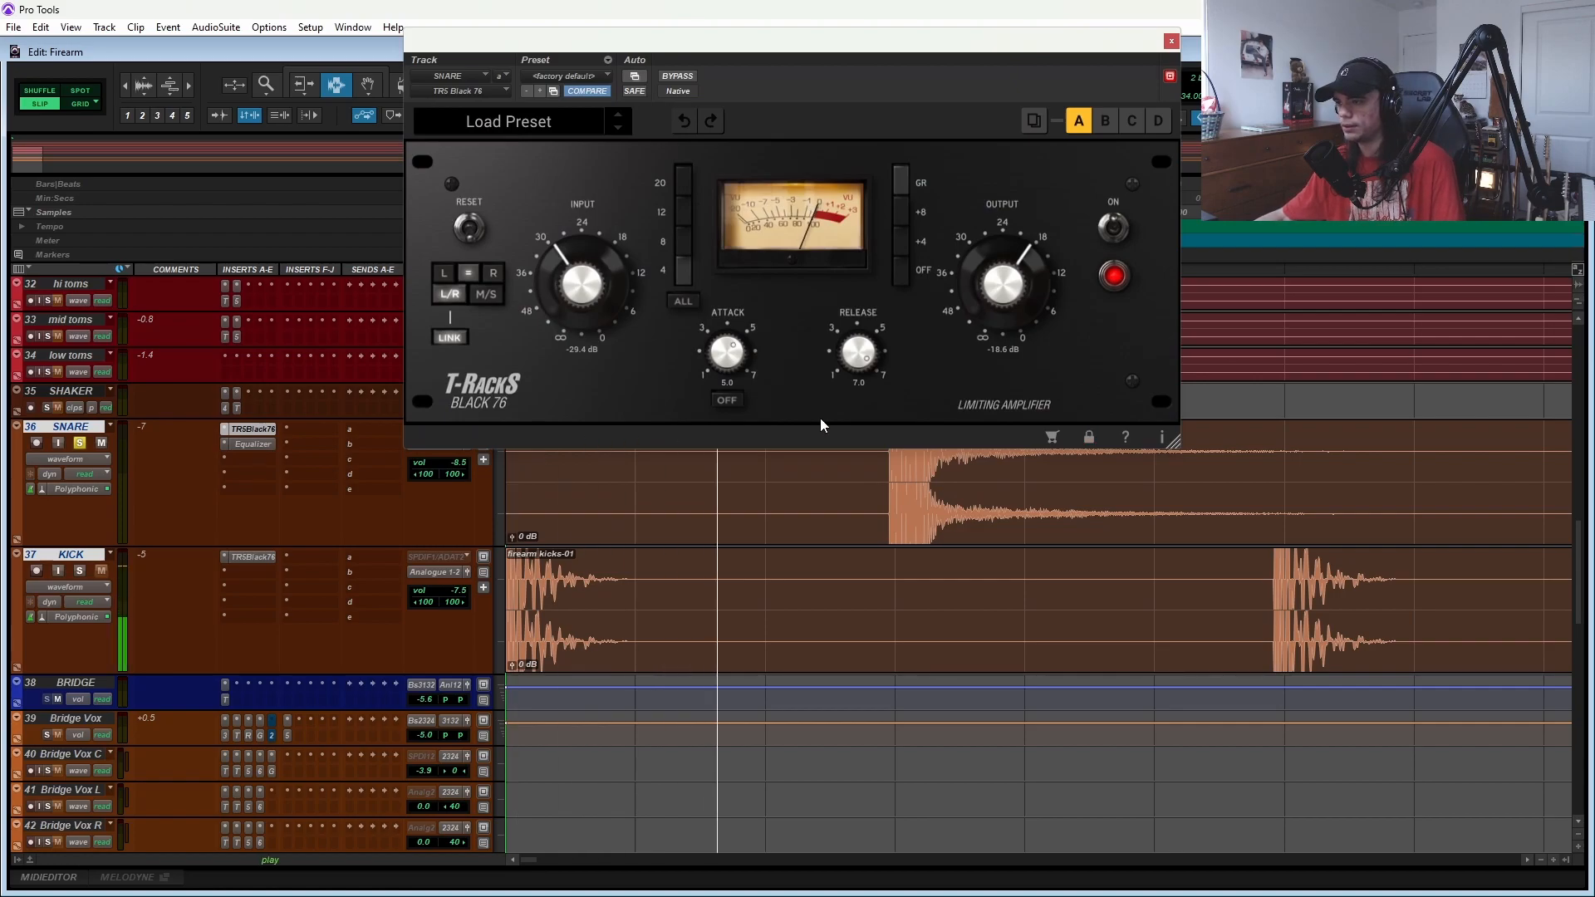
pyautogui.click(79, 570)
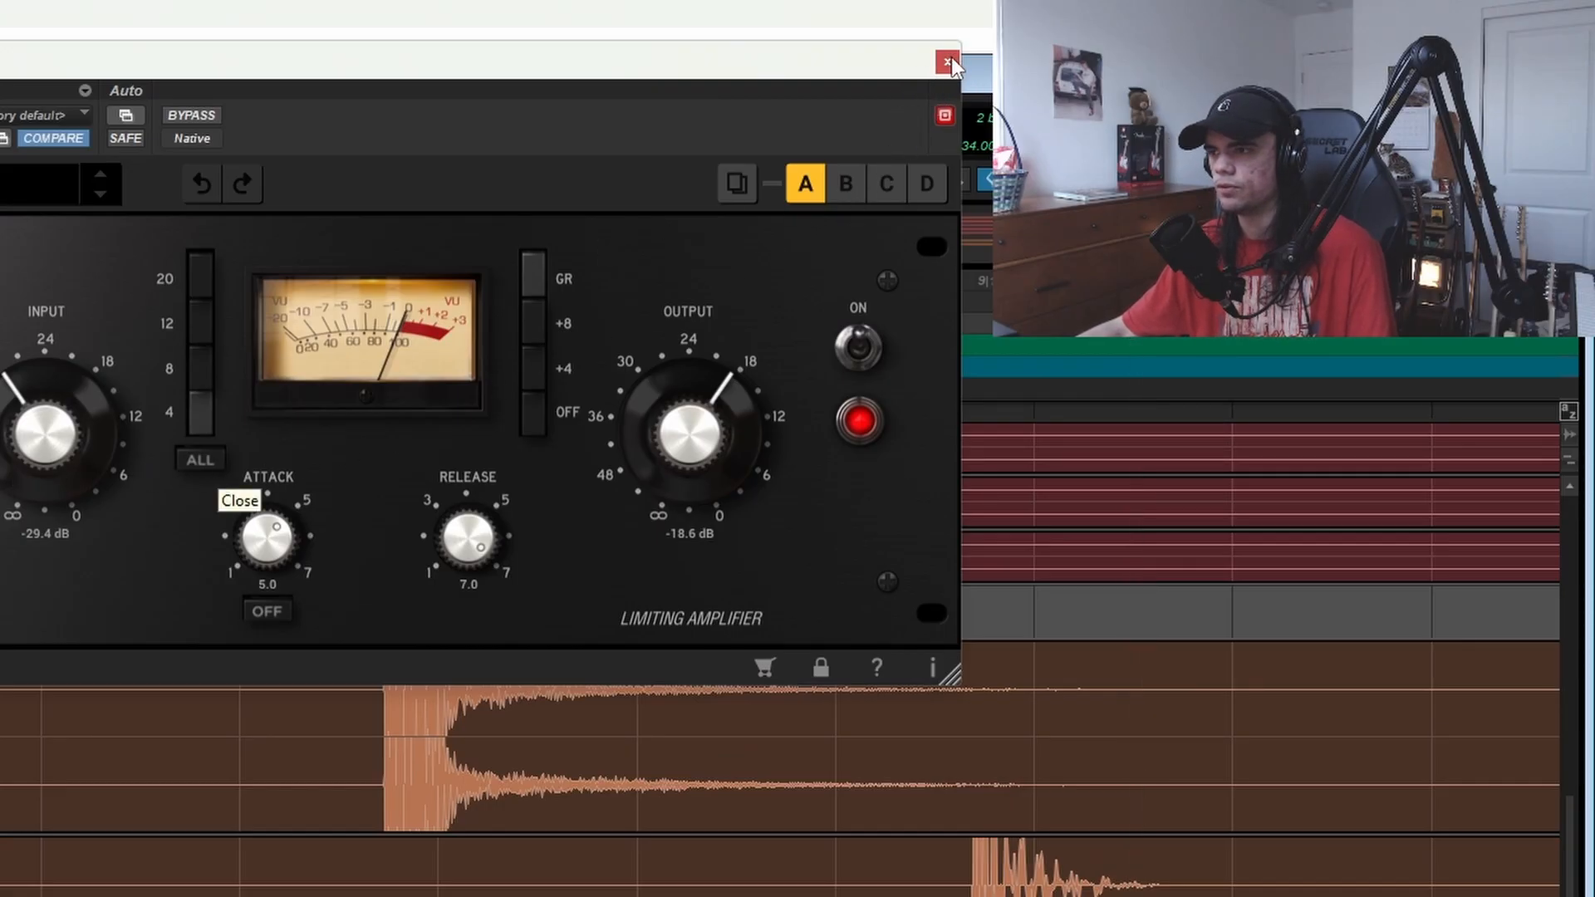
pyautogui.click(948, 61)
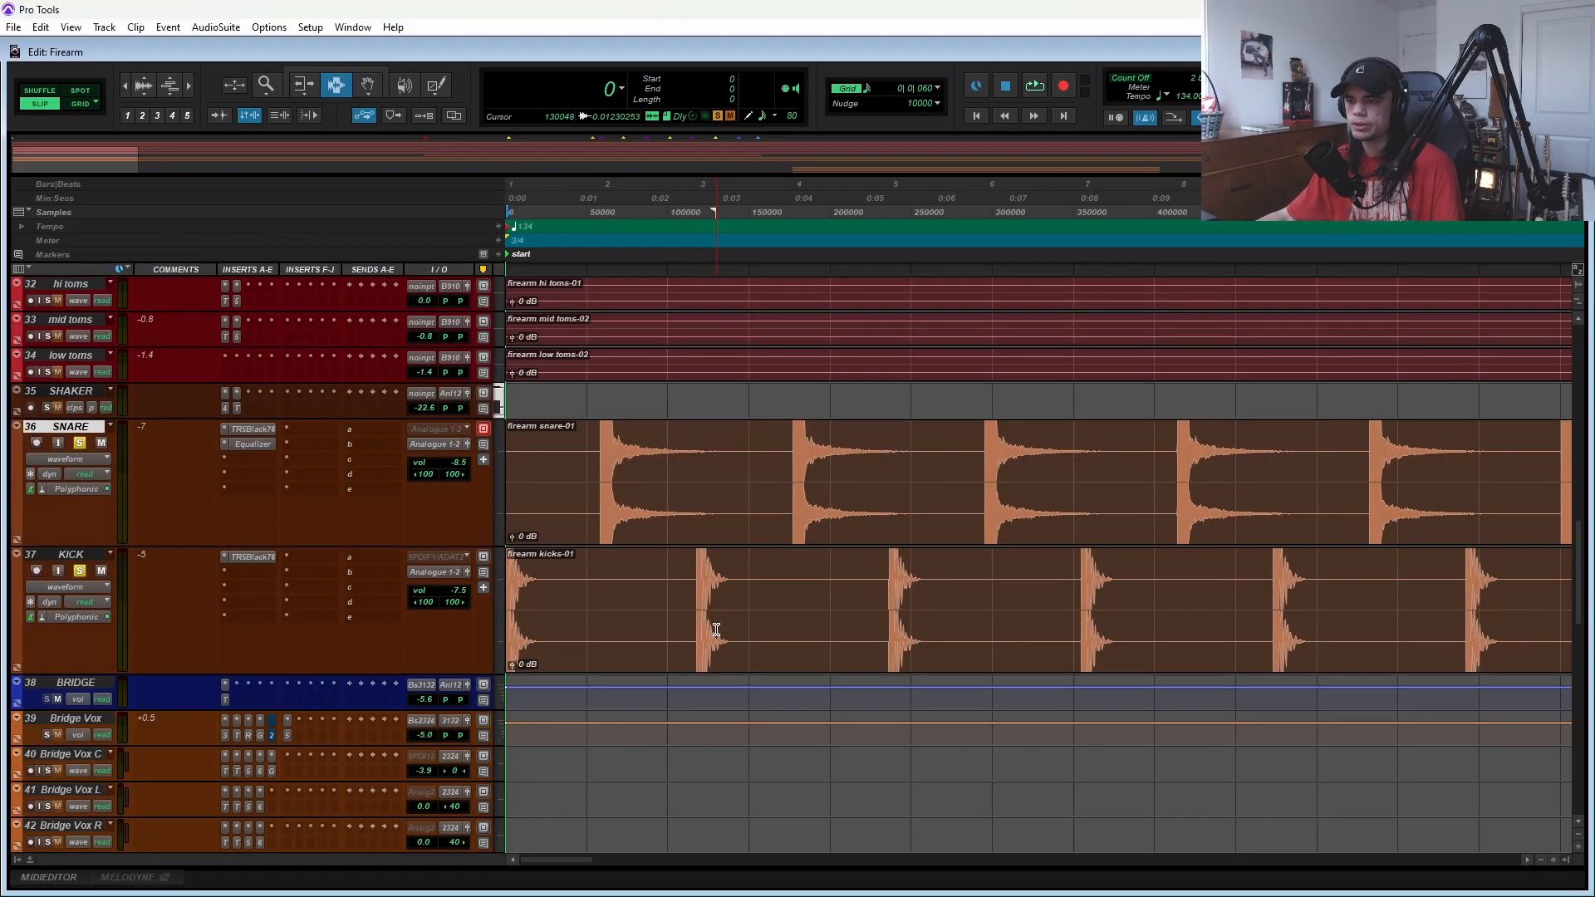
# - Play SNARE and KICK from the song start, adding verse bass, chorus agtr and the acoustic guitars to the solo
pyautogui.press('space')
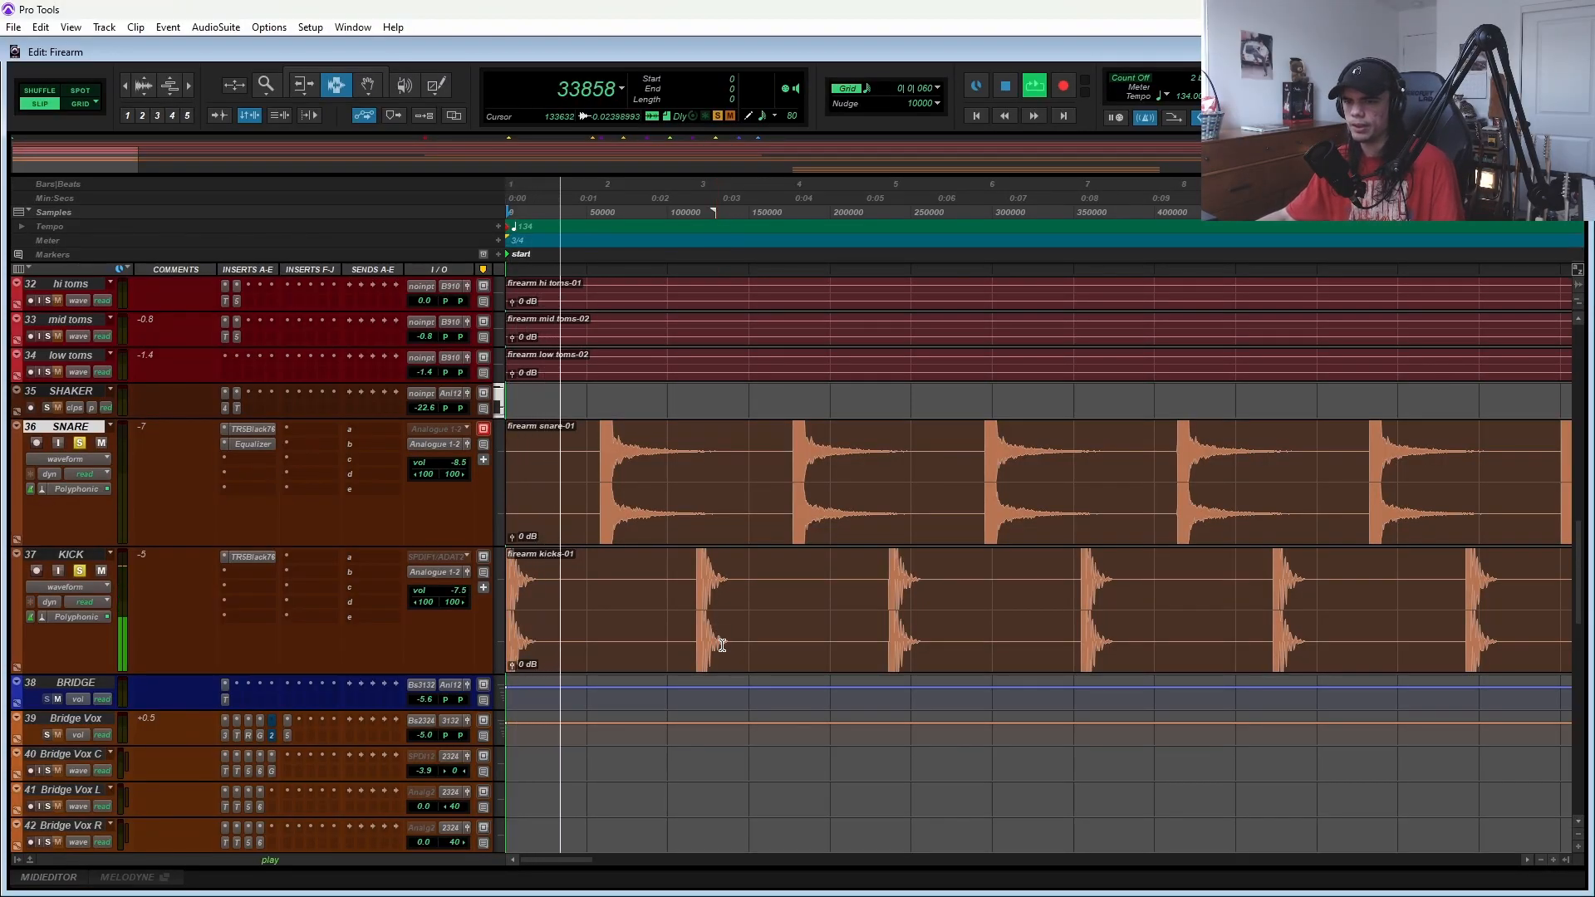
pyautogui.scroll(1, 722, 645)
pyautogui.scroll(18, 722, 645)
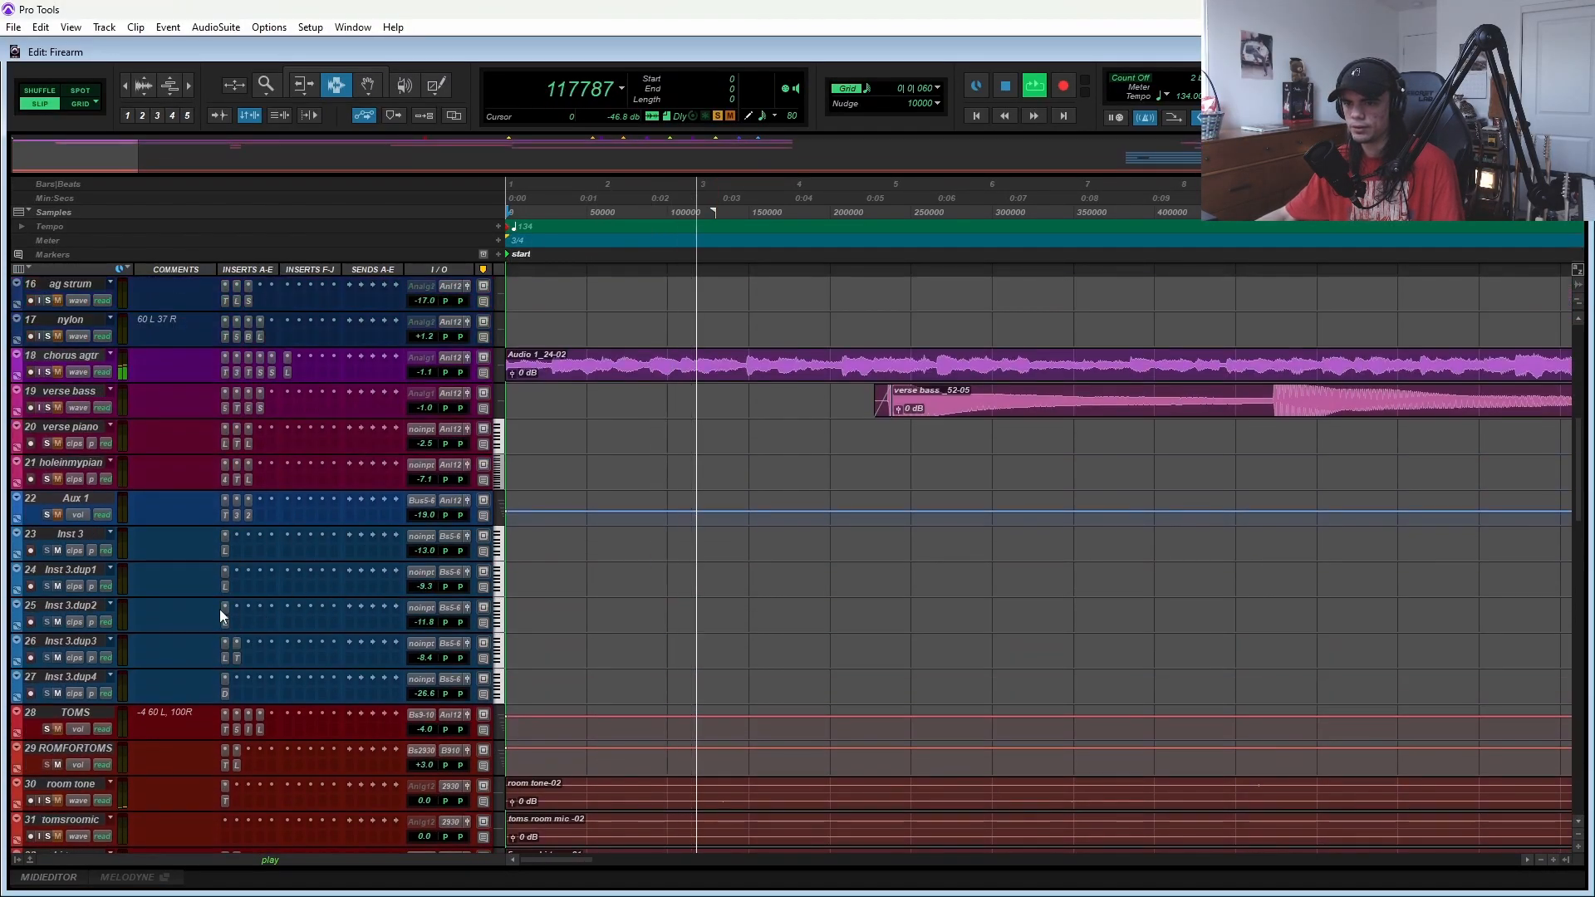
pyautogui.click(49, 512)
pyautogui.scroll(3, 100, 448)
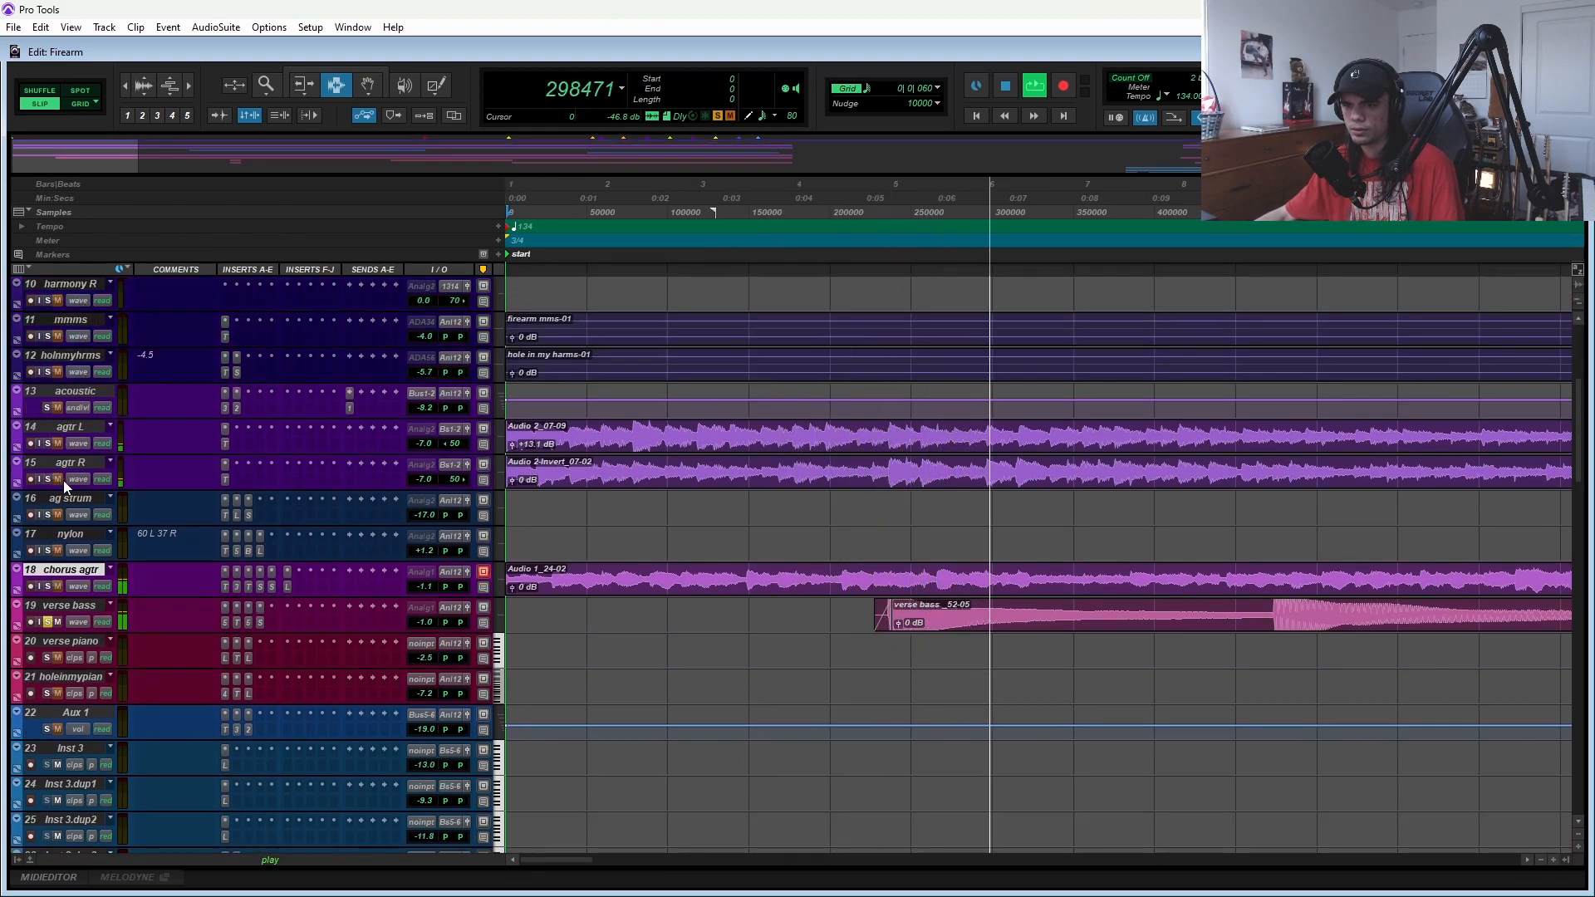
pyautogui.click(48, 407)
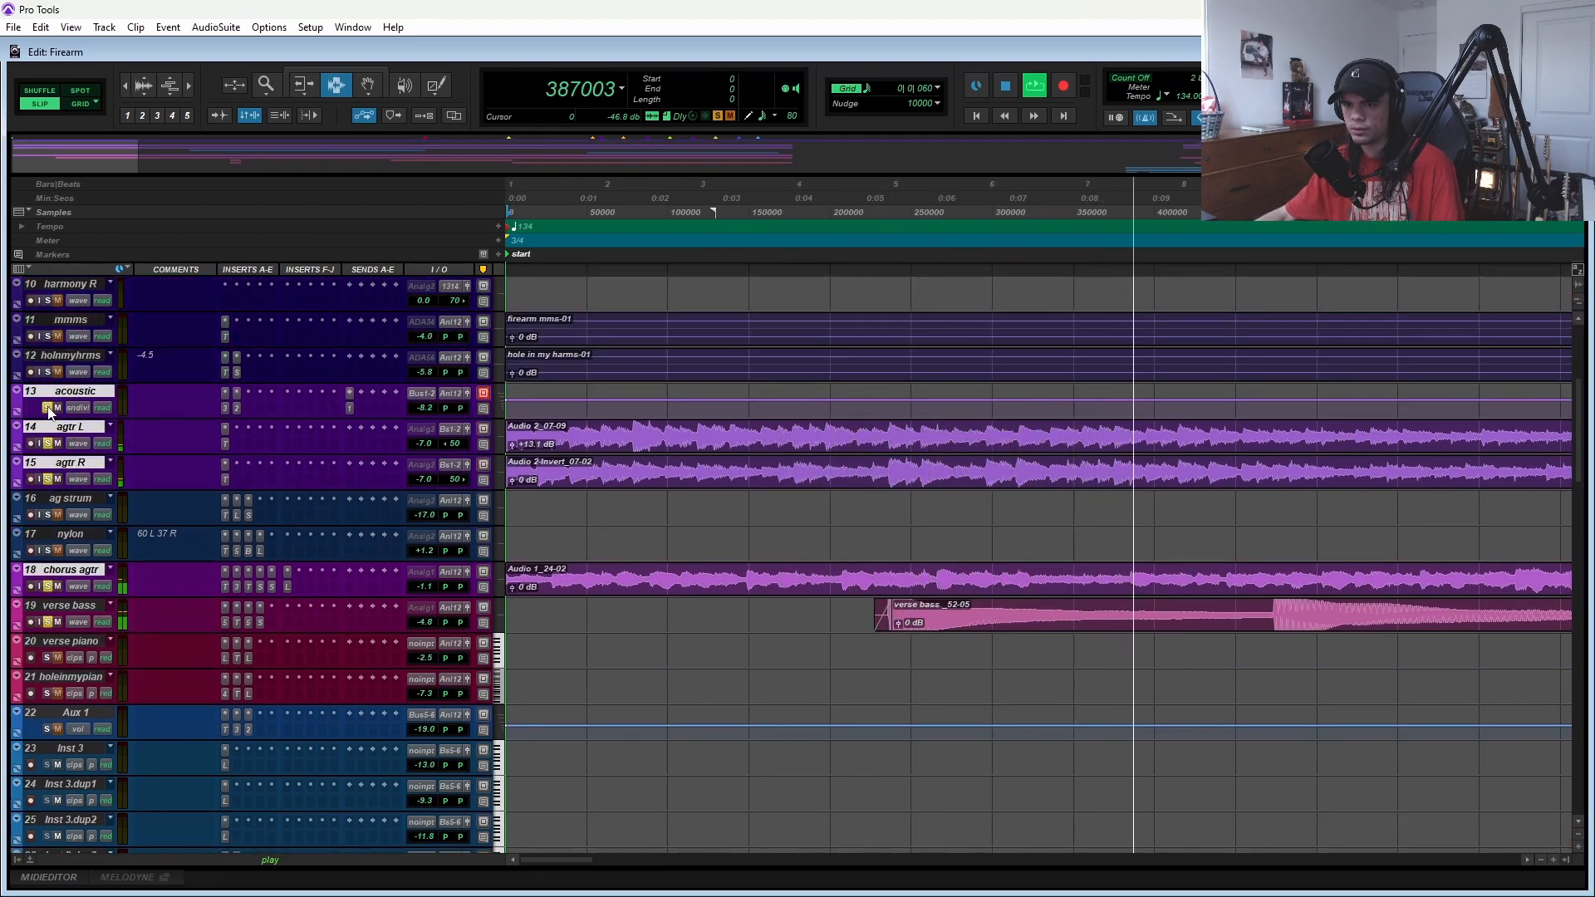
pyautogui.scroll(-4, 715, 612)
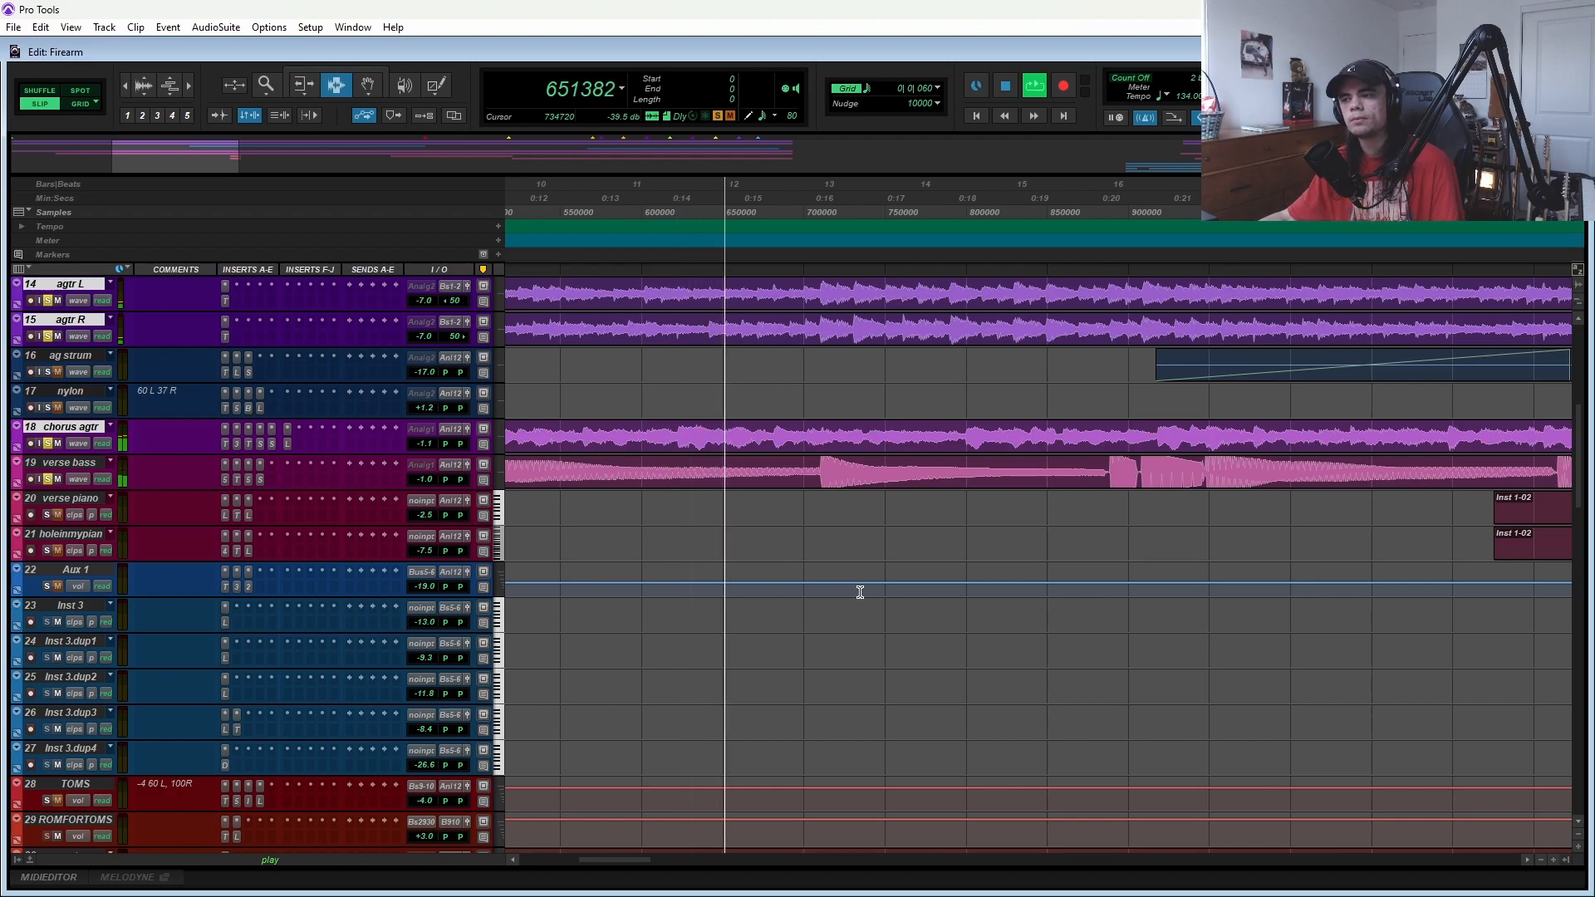
# - Stop the soloed playback and shrink the enlarged SNARE and KICK tracks to a compact height
pyautogui.hscroll(3, 860, 592)
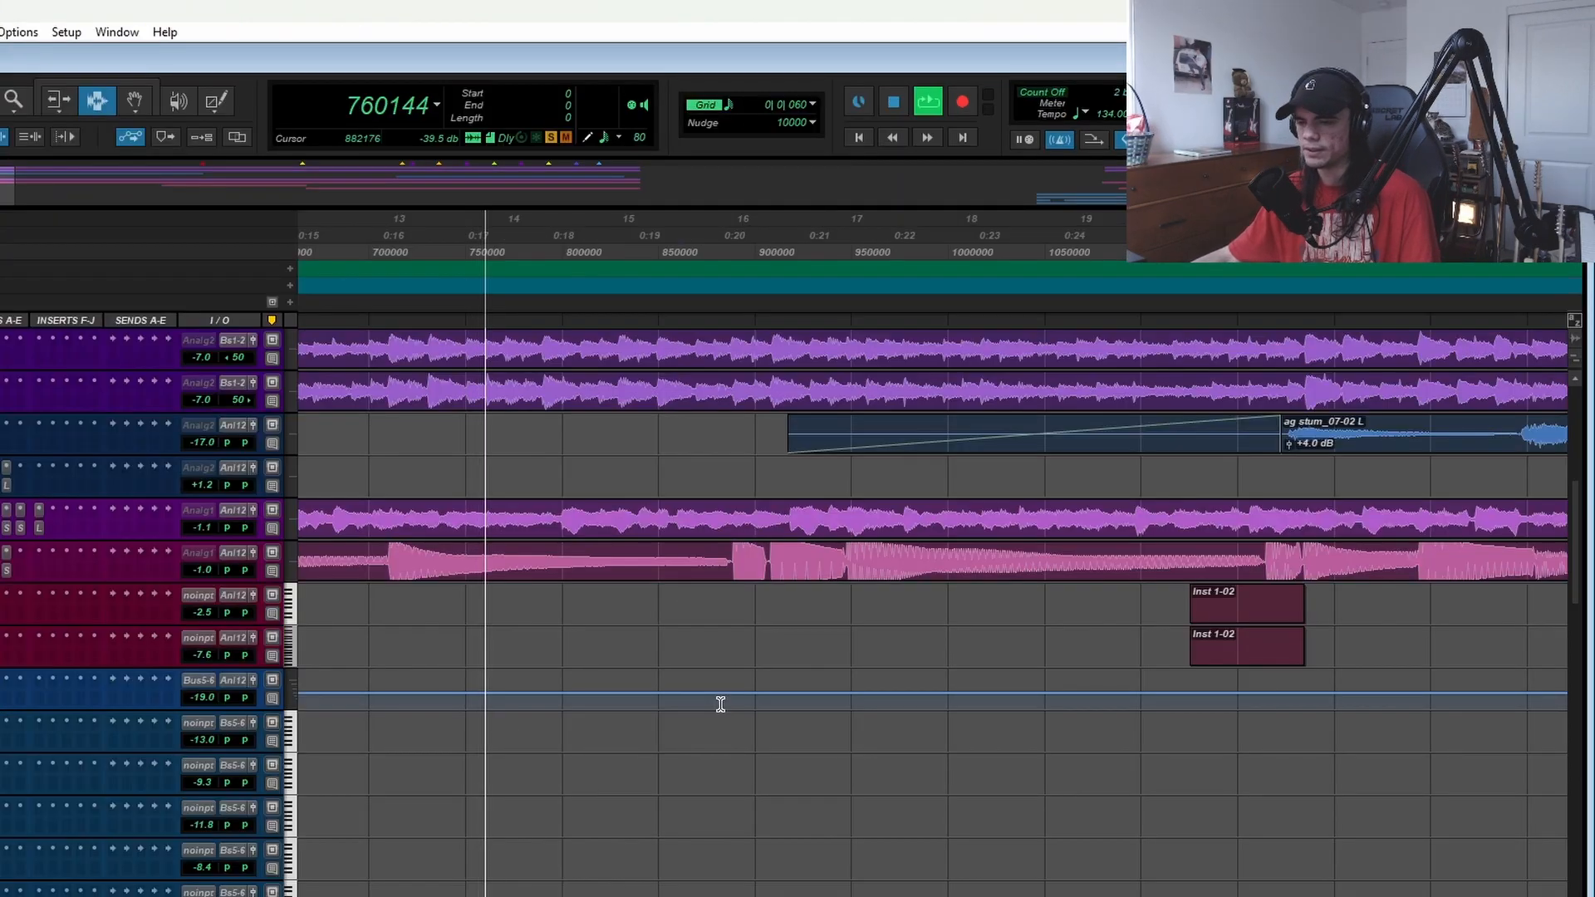
pyautogui.press('space')
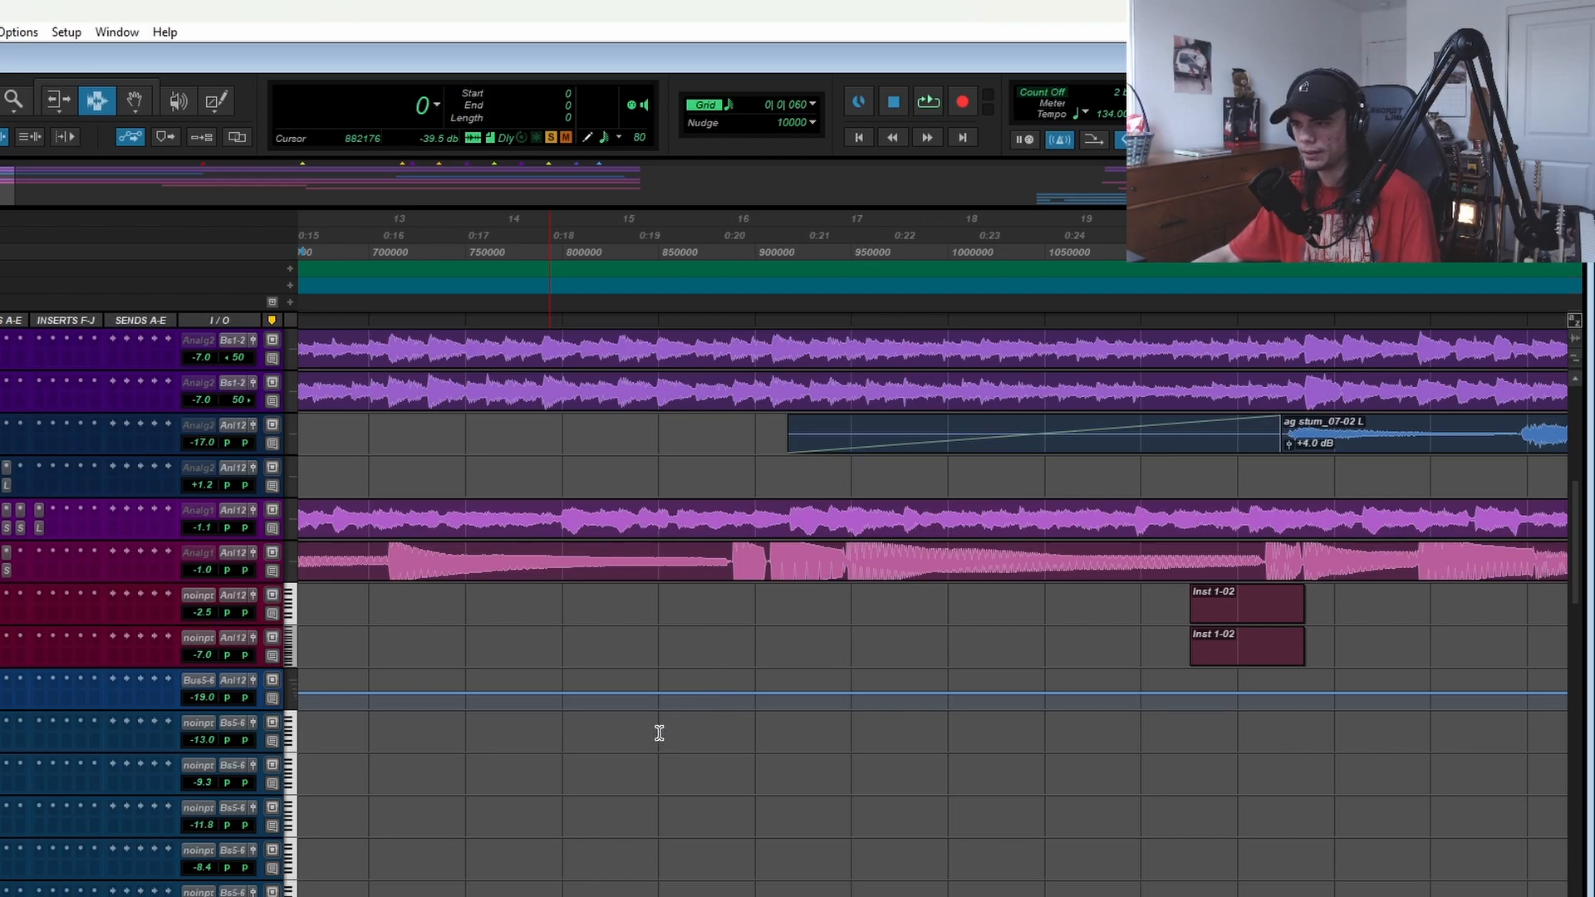
pyautogui.scroll(-10, 659, 733)
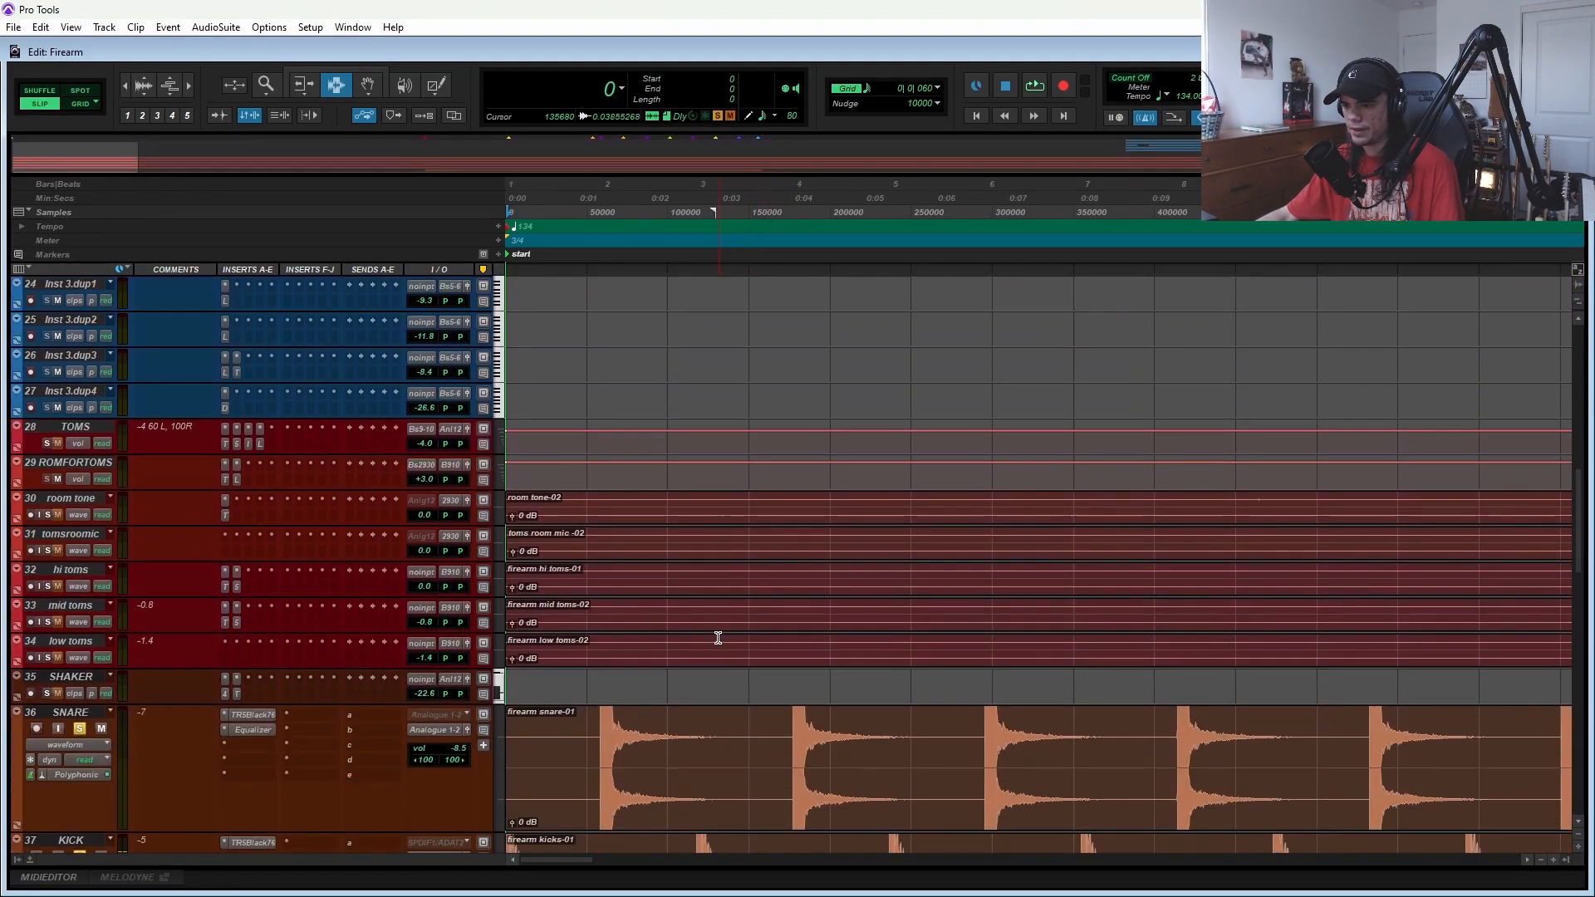
pyautogui.scroll(-3, 718, 638)
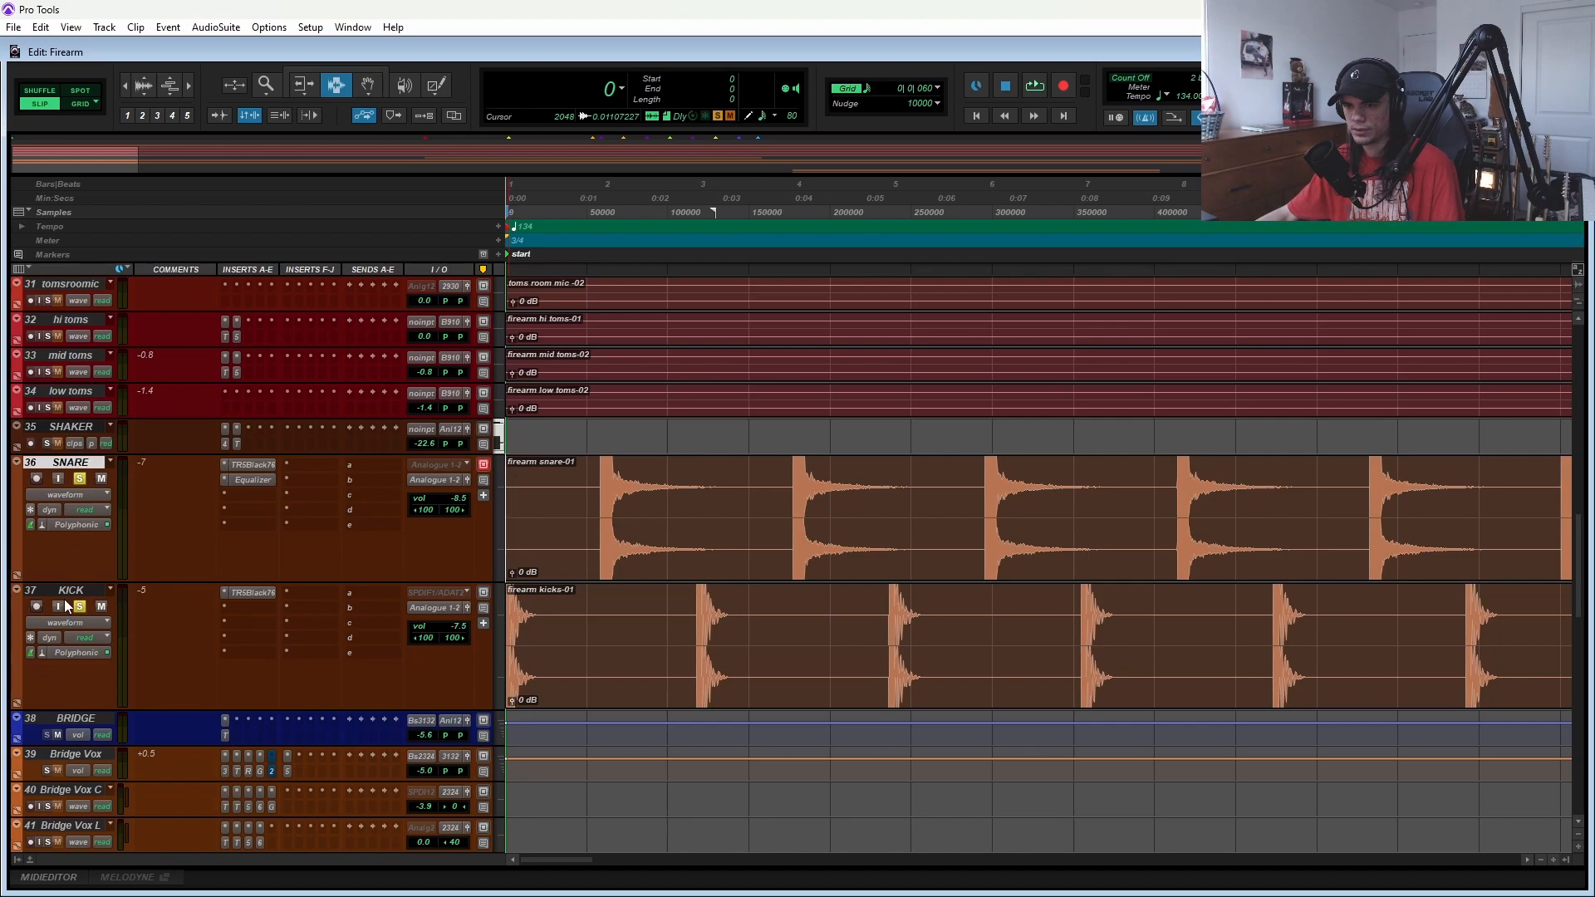
pyautogui.hotkey('ctrl', 'Up')
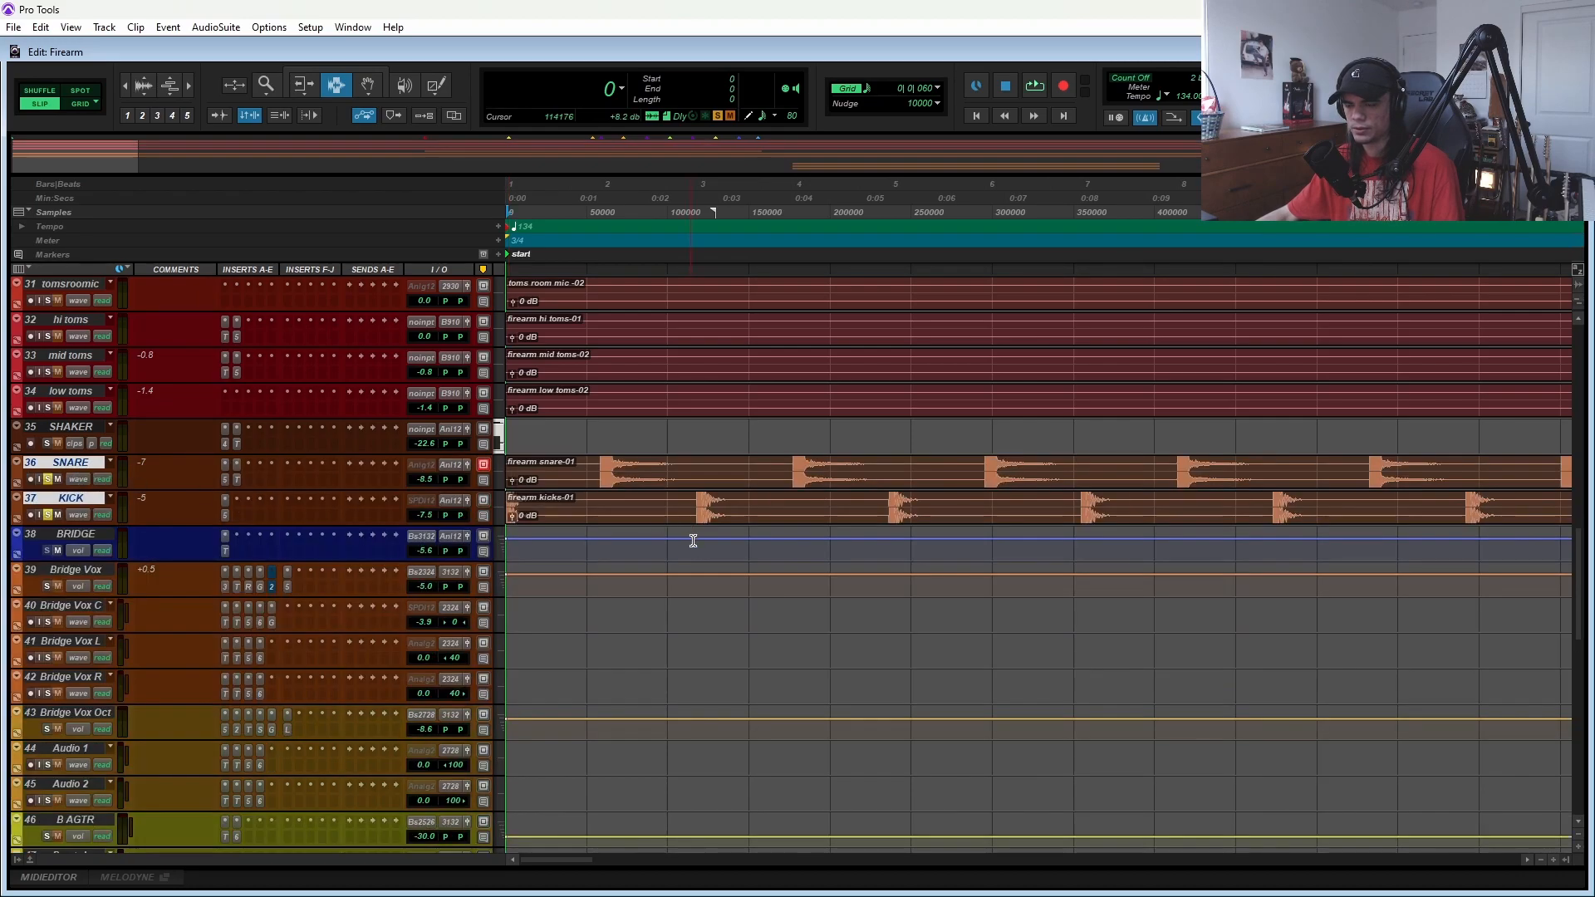
# - Add verse piano to the solo and play from its Inst 1-16 clip just before the 3 tom hits marker
pyautogui.scroll(-6, 688, 552)
pyautogui.scroll(12, 684, 560)
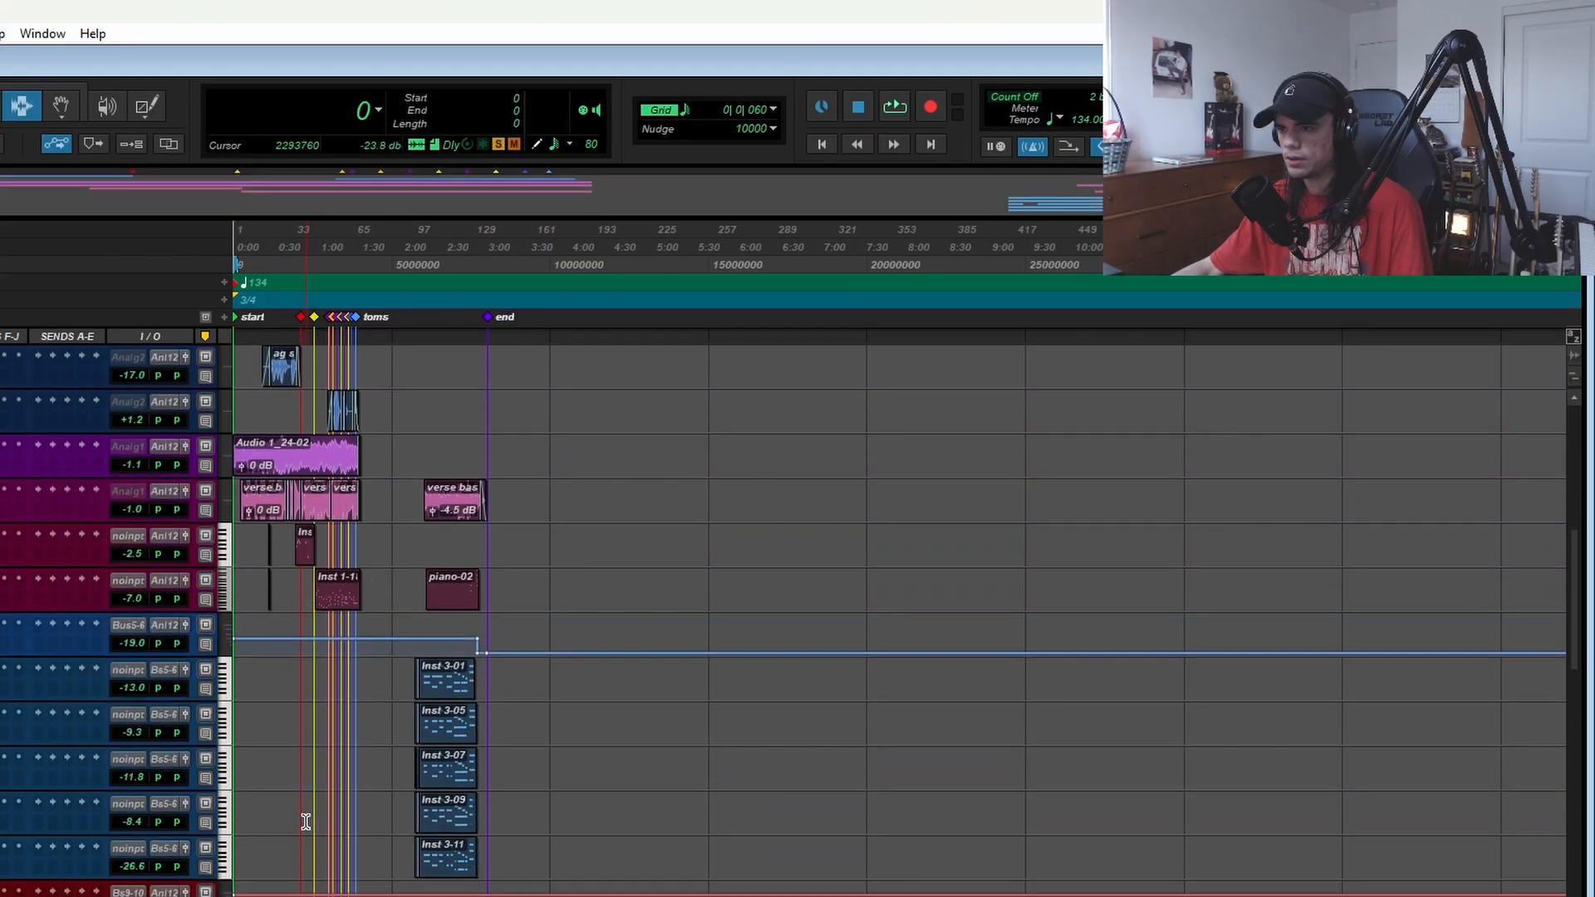
pyautogui.scroll(5, 308, 818)
pyautogui.scroll(3, 315, 810)
pyautogui.scroll(-2, 328, 801)
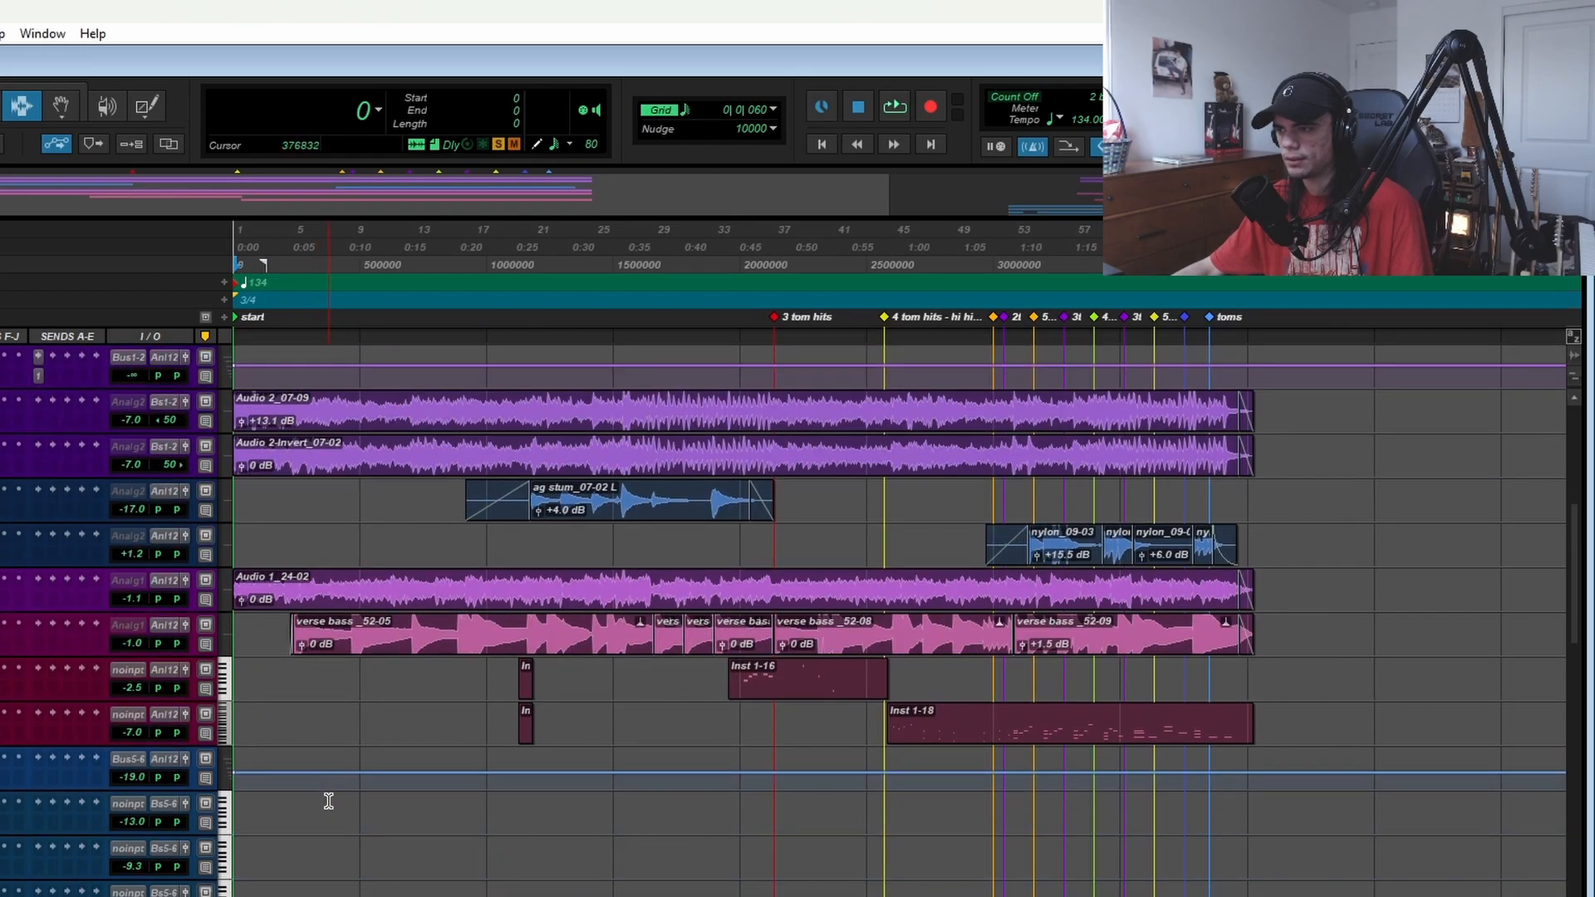
pyautogui.scroll(-15, 332, 801)
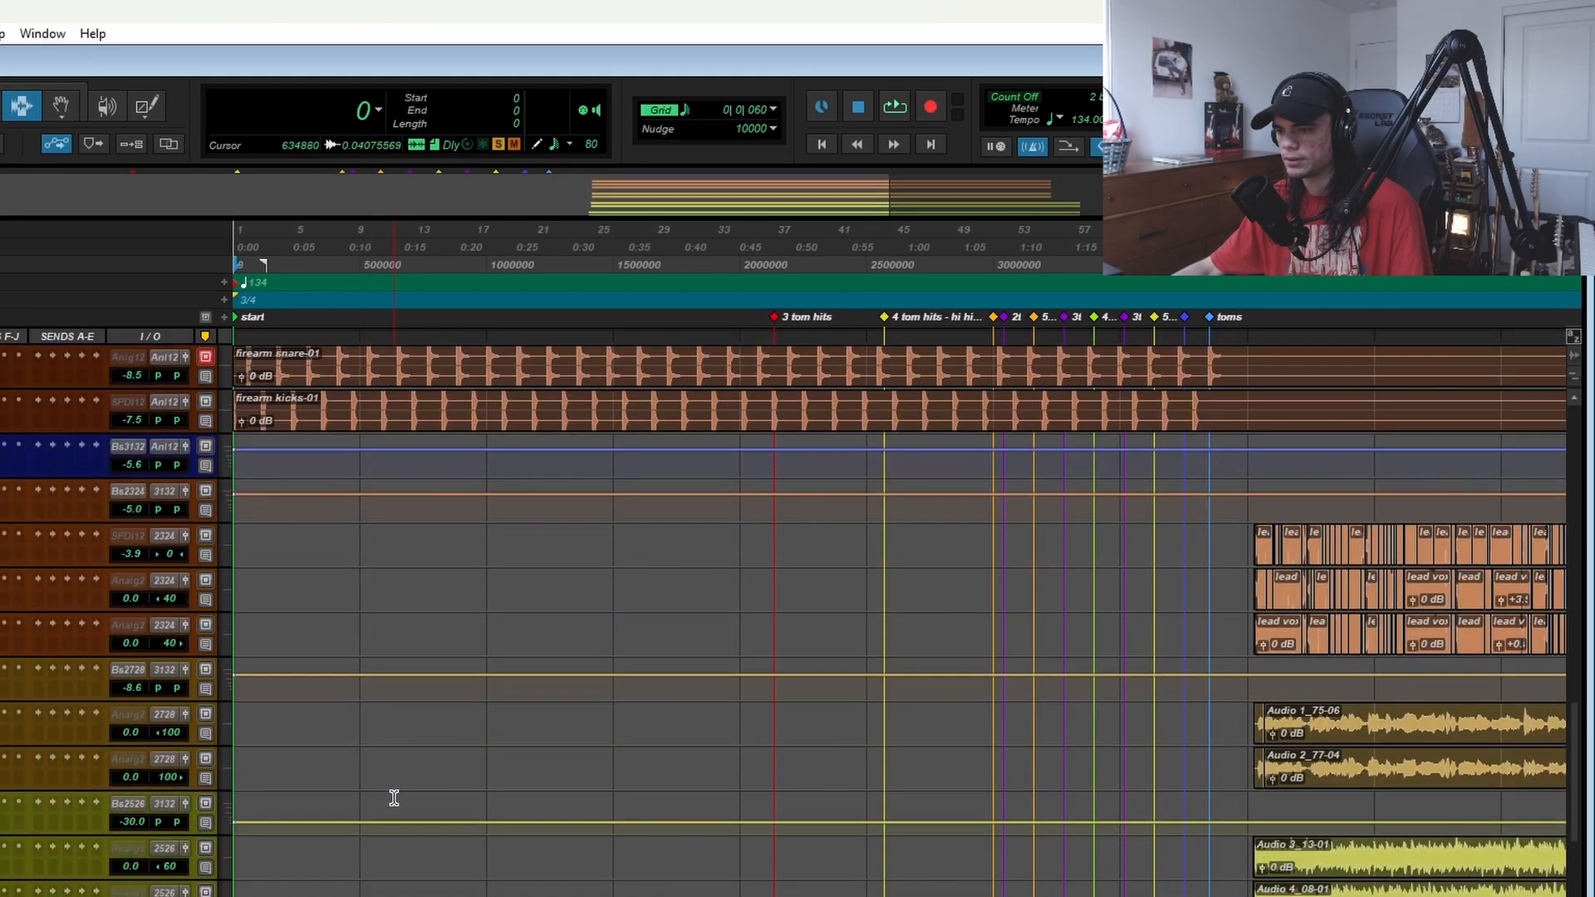
pyautogui.scroll(15, 394, 798)
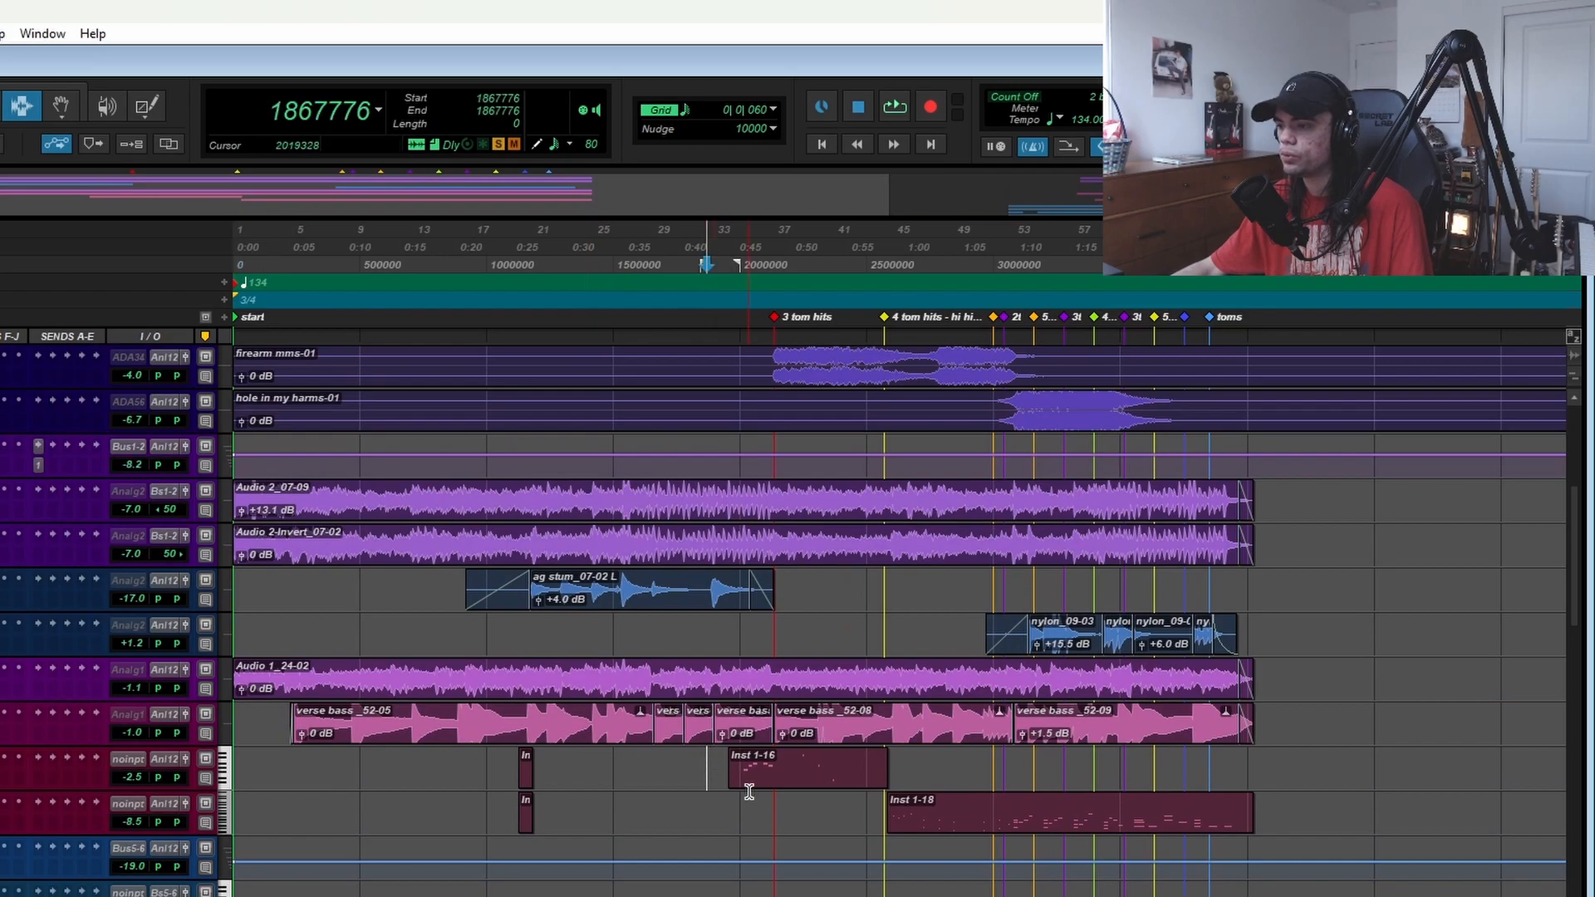
pyautogui.scroll(5, 1021, 784)
pyautogui.press('space')
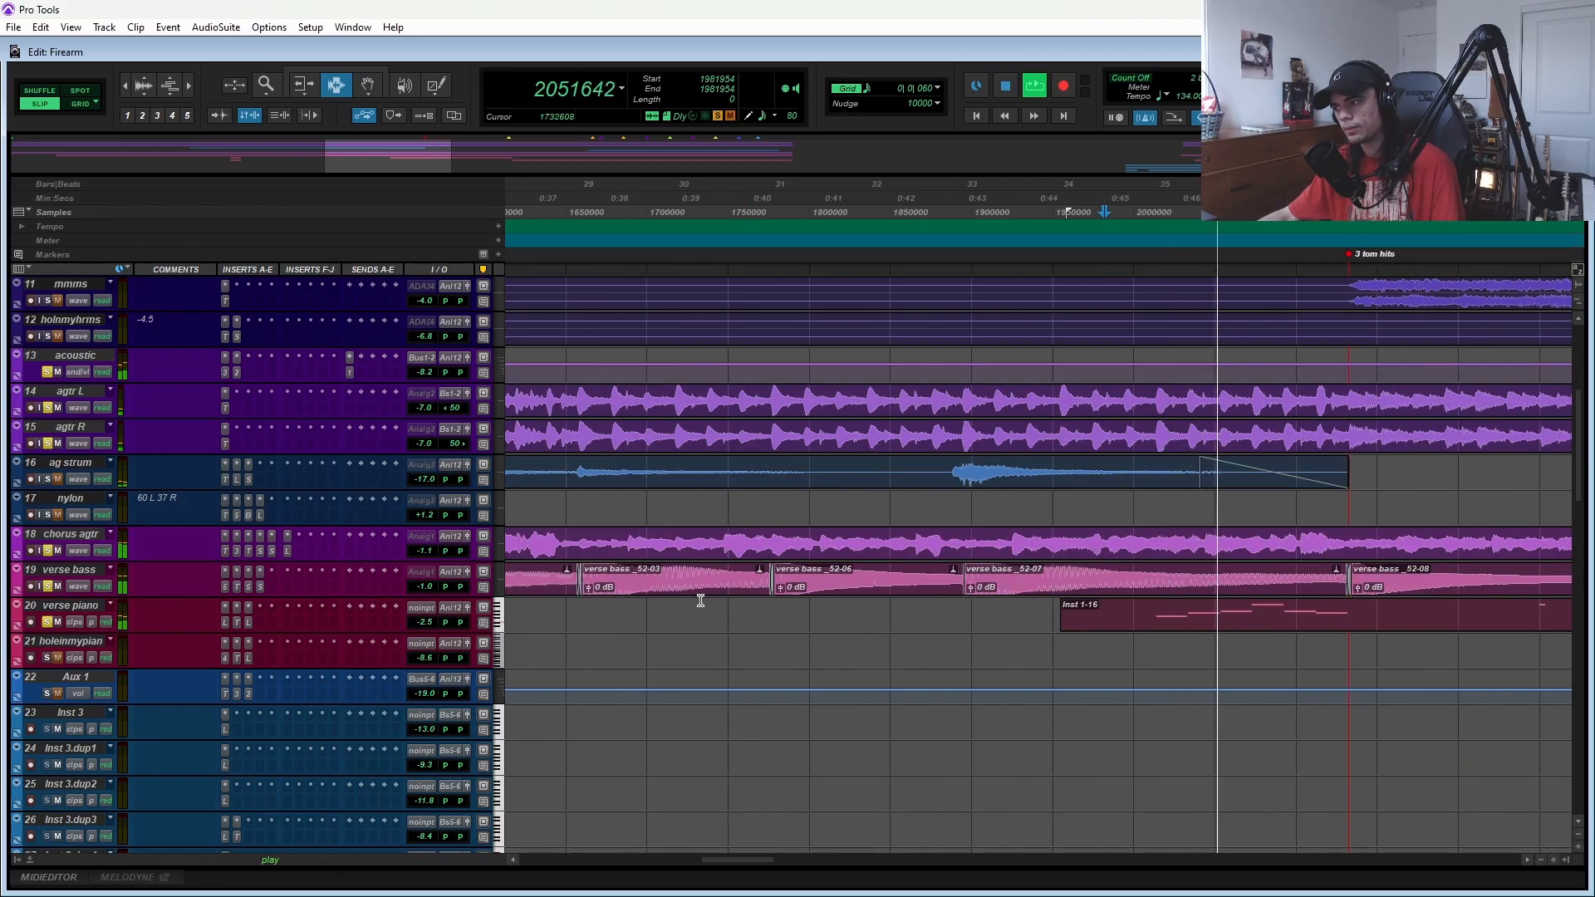
pyautogui.press('space')
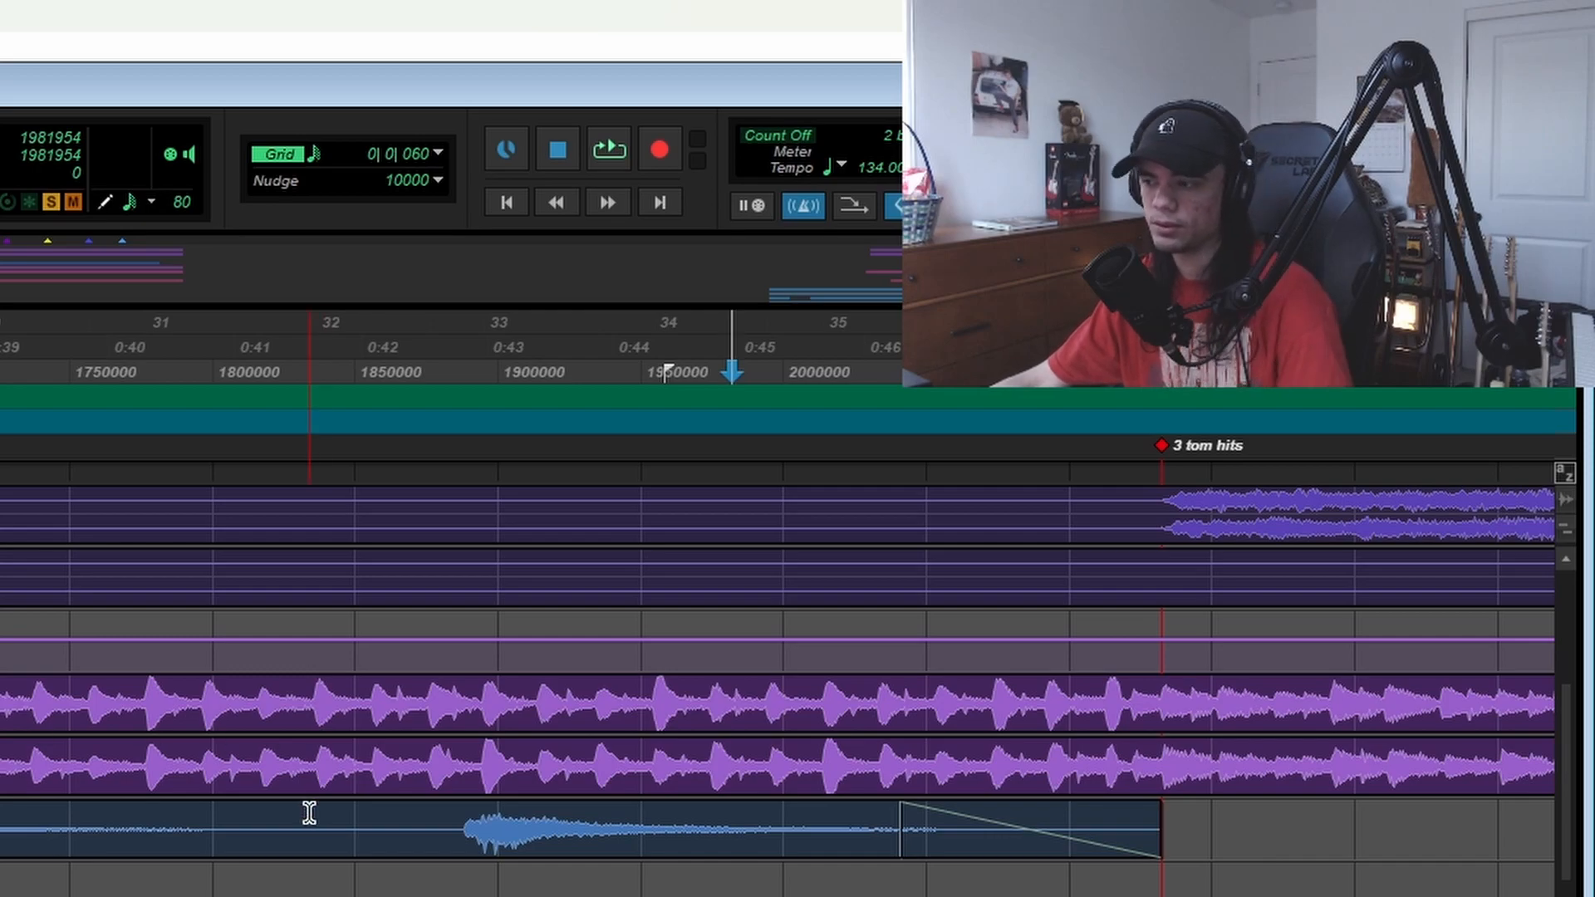
# - Remove the other tracks from the solo and play verse piano alone from just before its first Inst 1-16 note
pyautogui.scroll(-5, 52, 611)
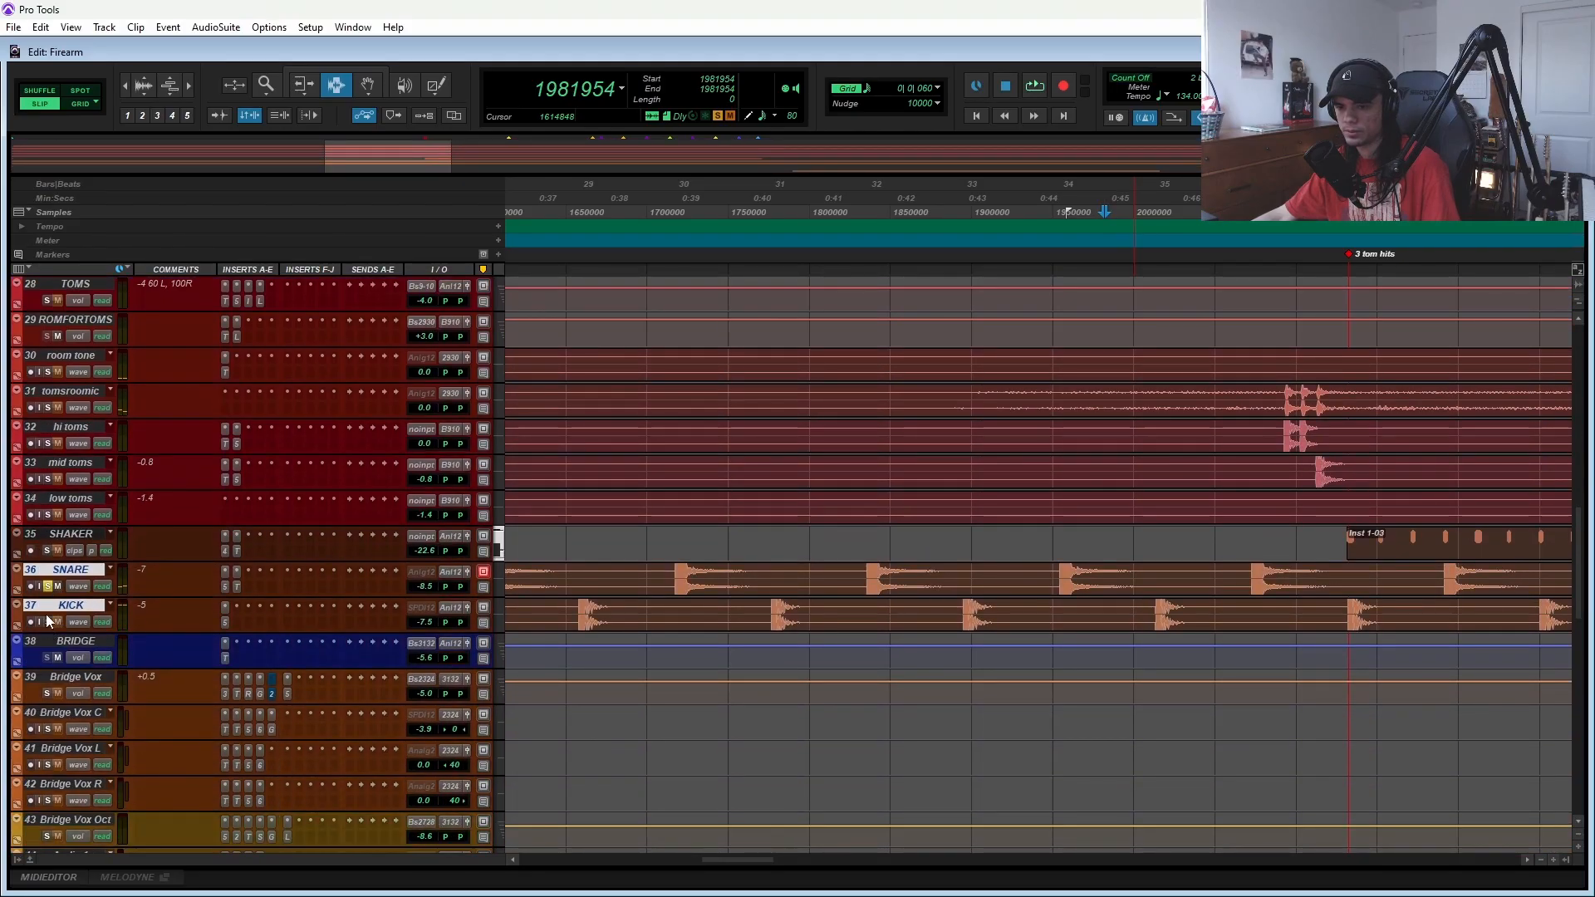
pyautogui.scroll(5, 48, 624)
pyautogui.click(1147, 474)
pyautogui.press('space')
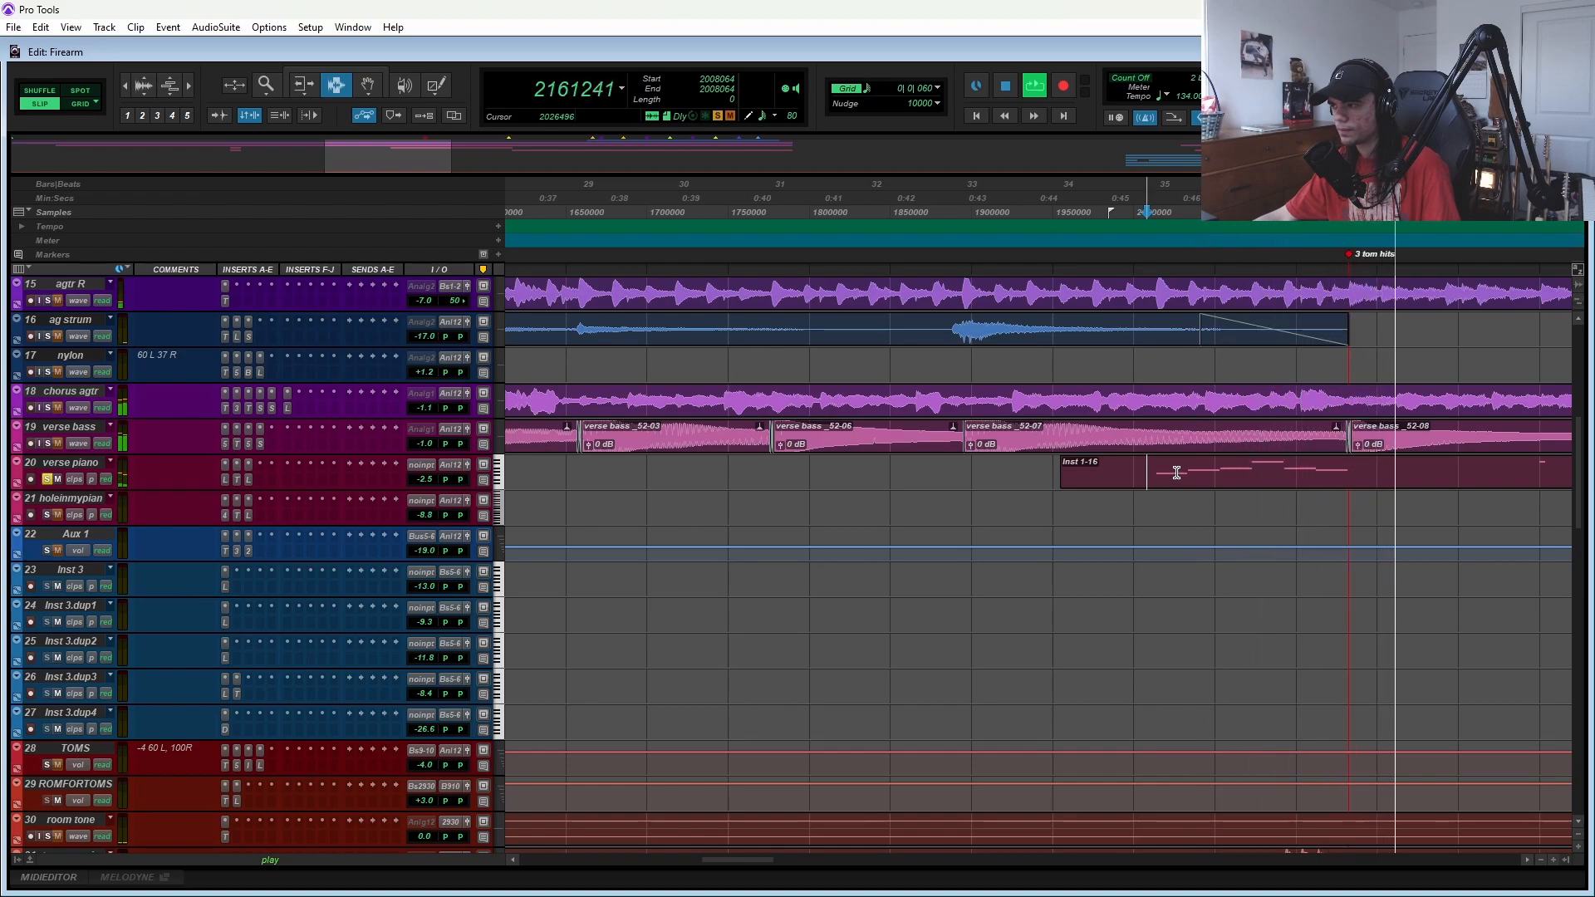
pyautogui.press('space')
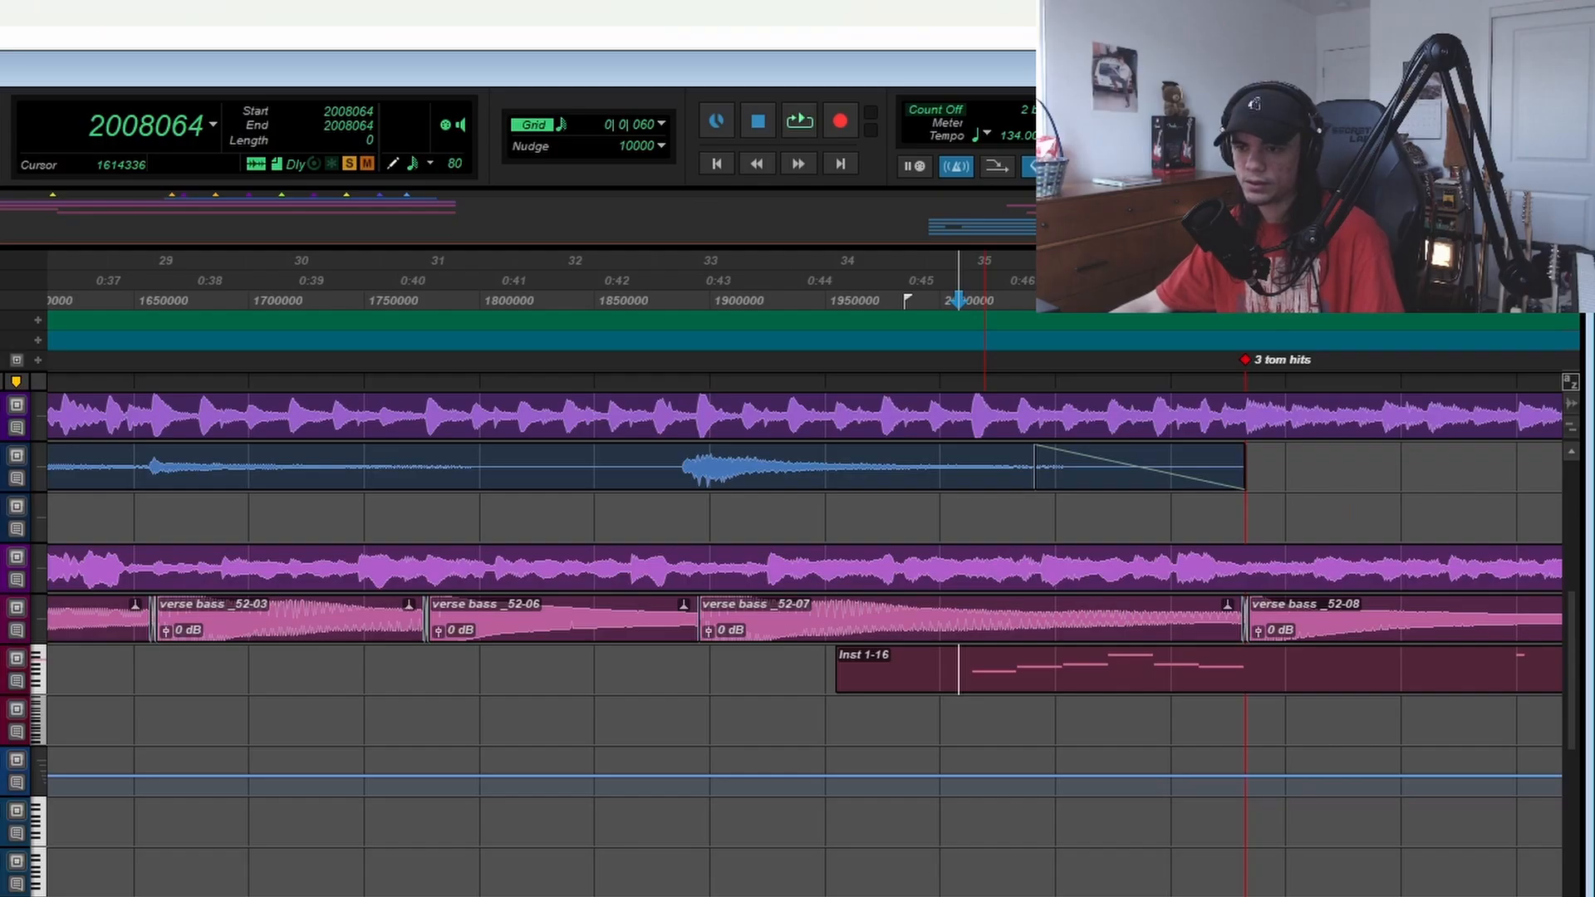
# - Enlarge verse piano, inspect its Labs, Equalizer and Little Plate inserts, and replay its Inst 1-16 phrase
pyautogui.hotkey('ctrl', 'Down')
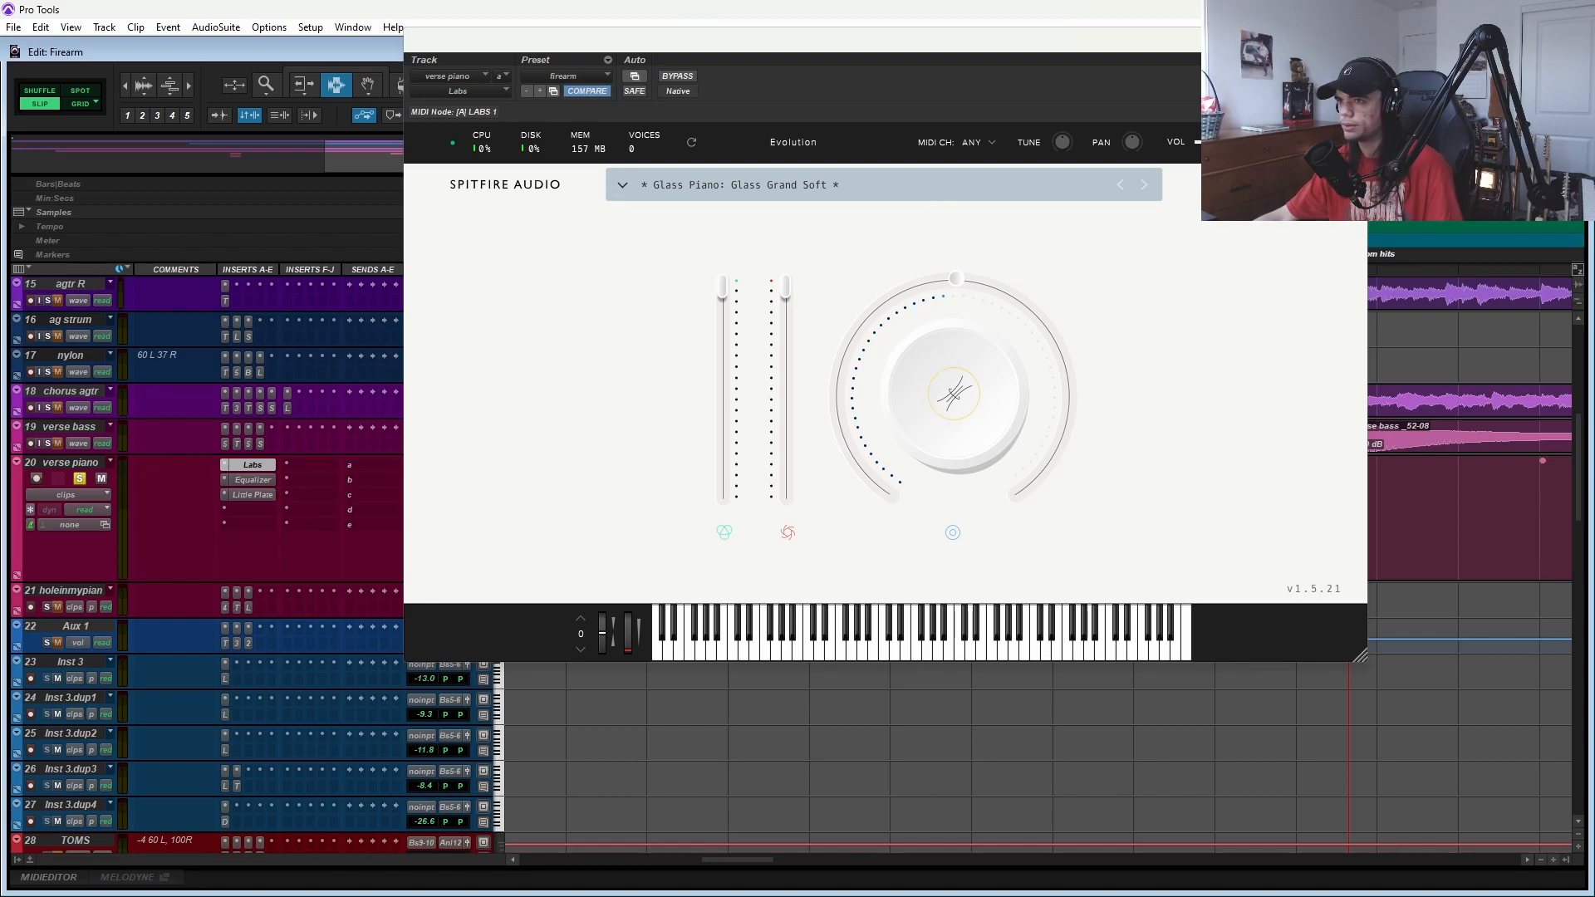
pyautogui.click(252, 464)
pyautogui.click(251, 480)
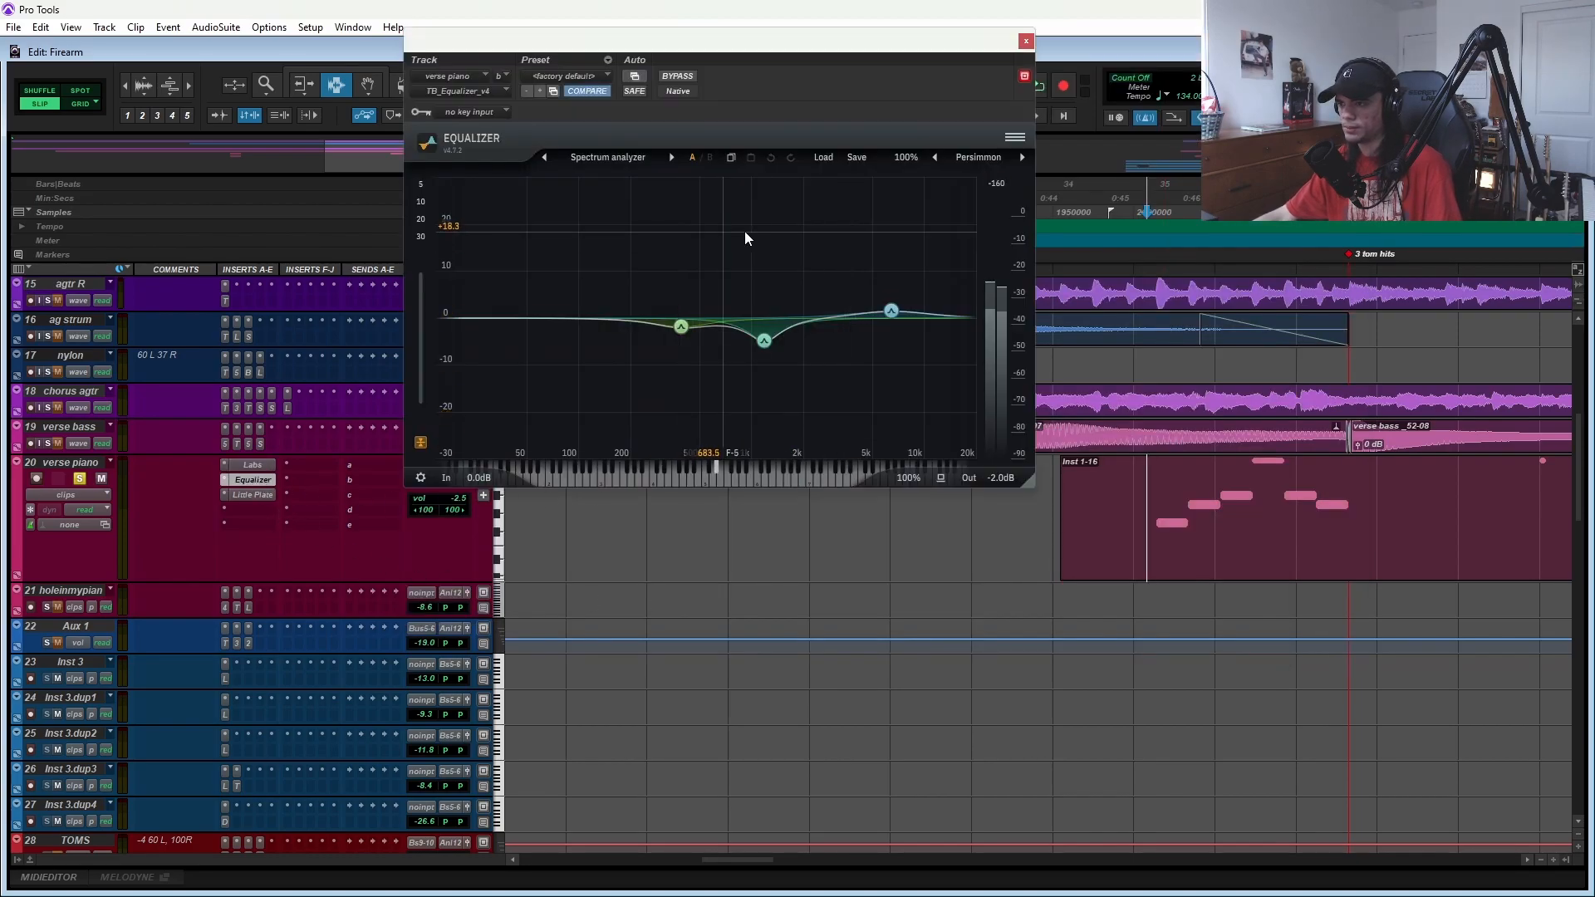
pyautogui.click(252, 496)
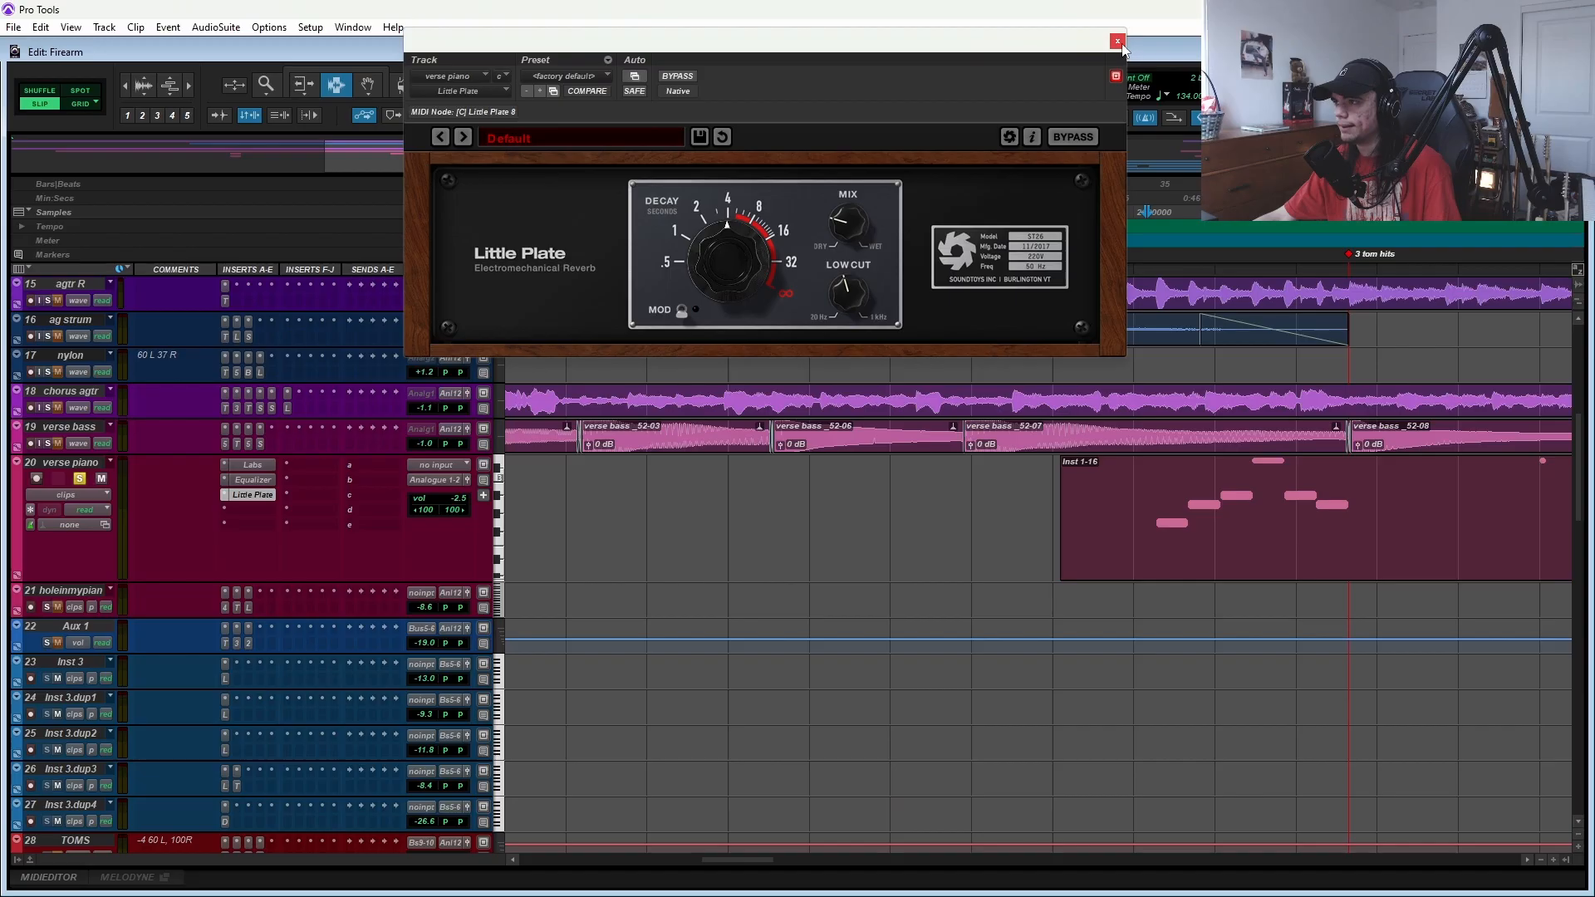
pyautogui.click(1118, 41)
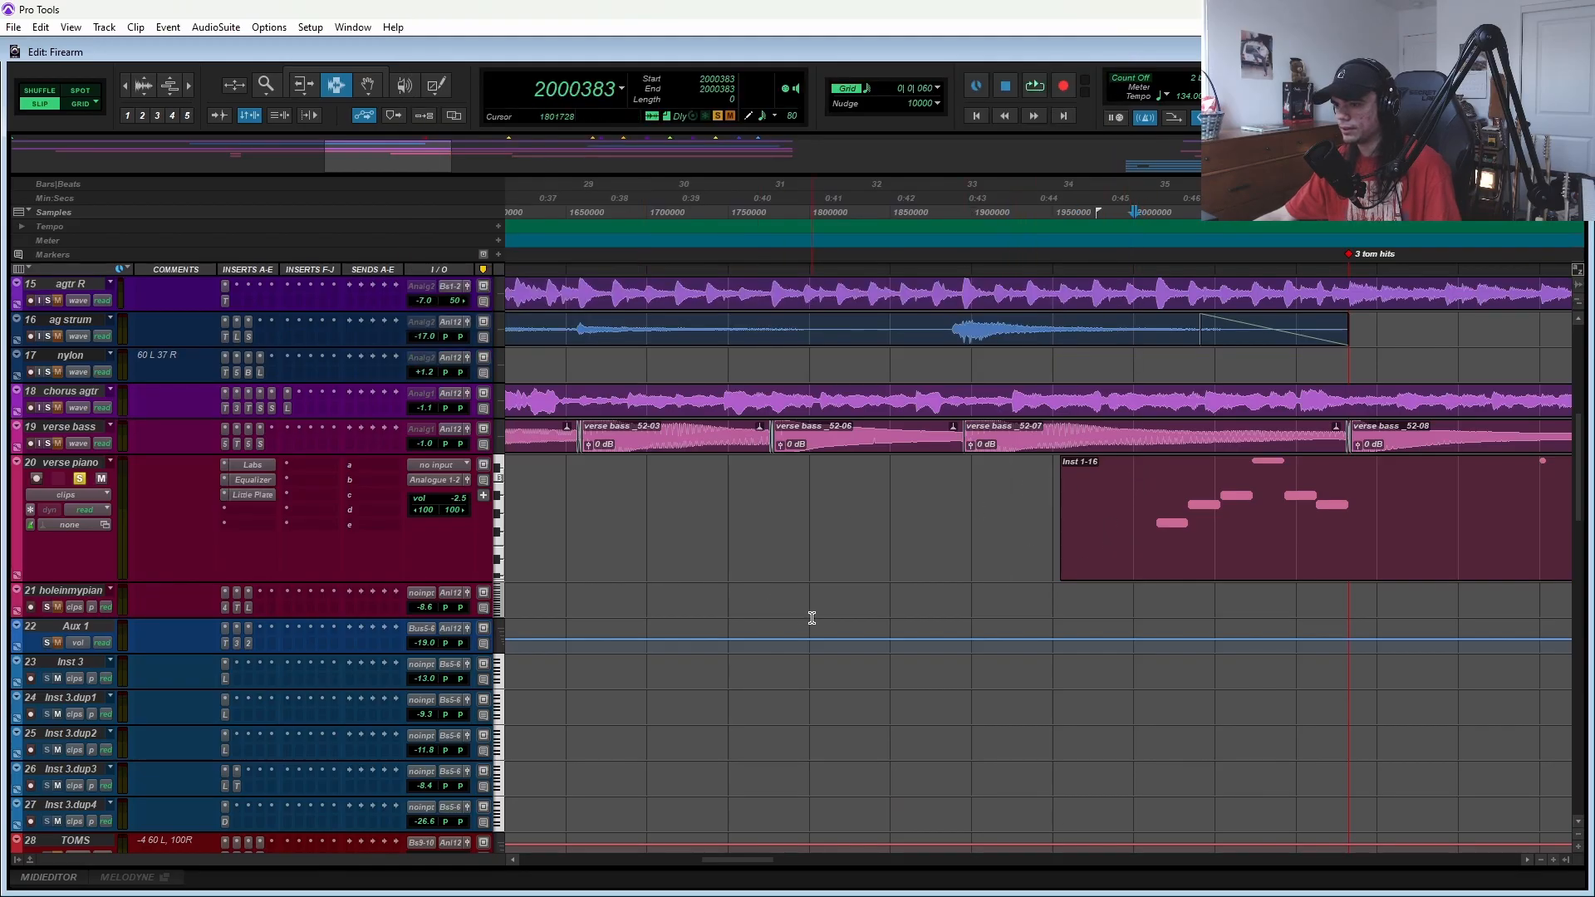
pyautogui.press('space')
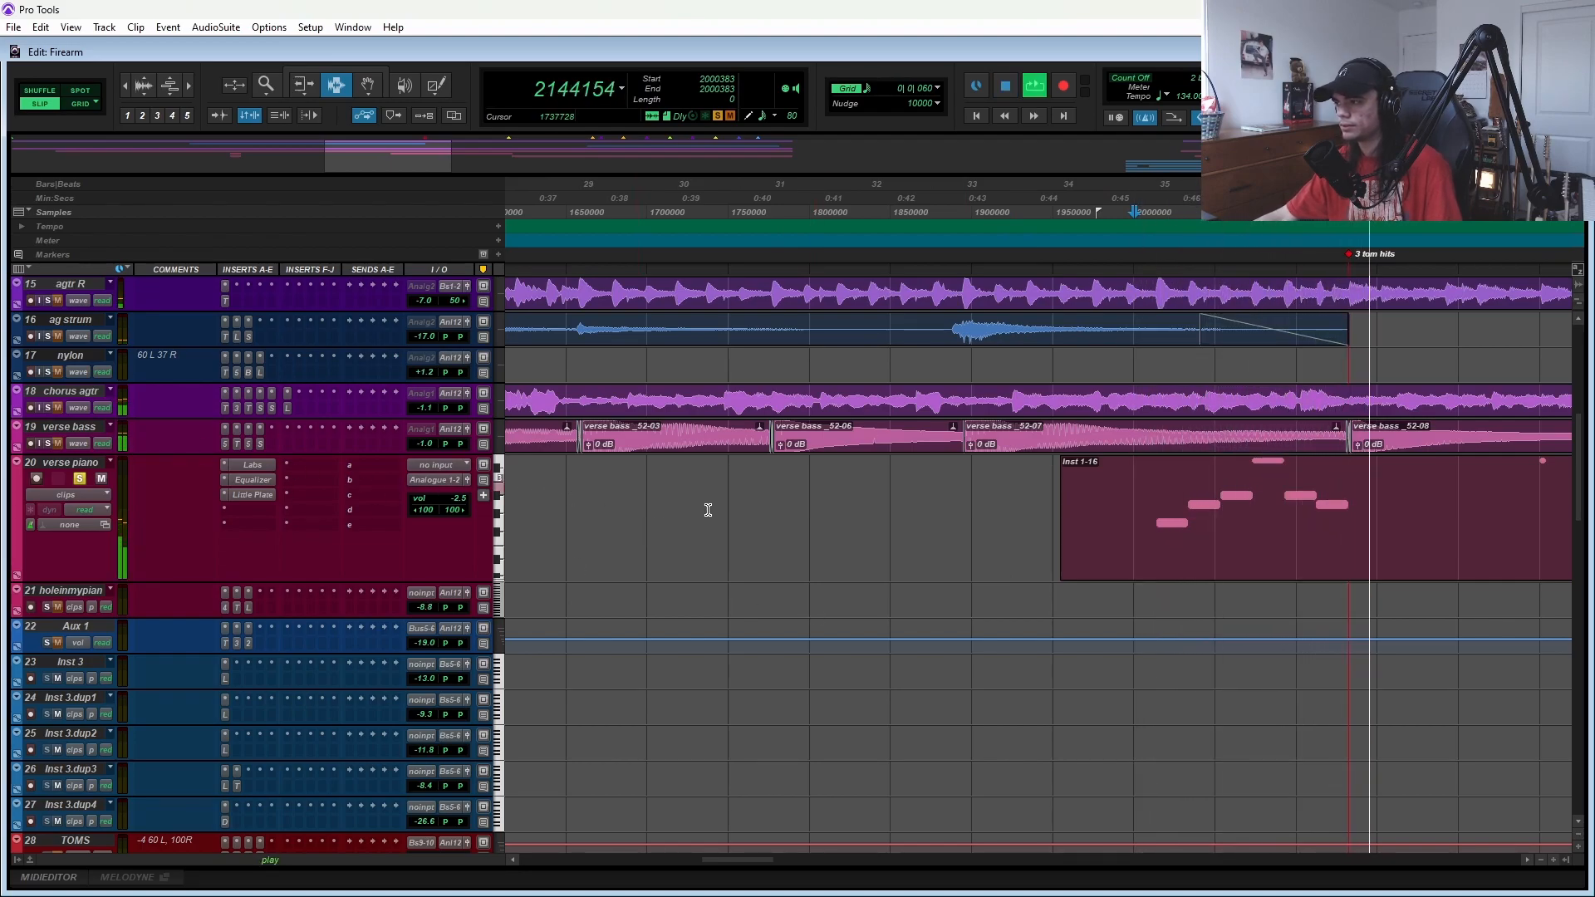
pyautogui.press('space')
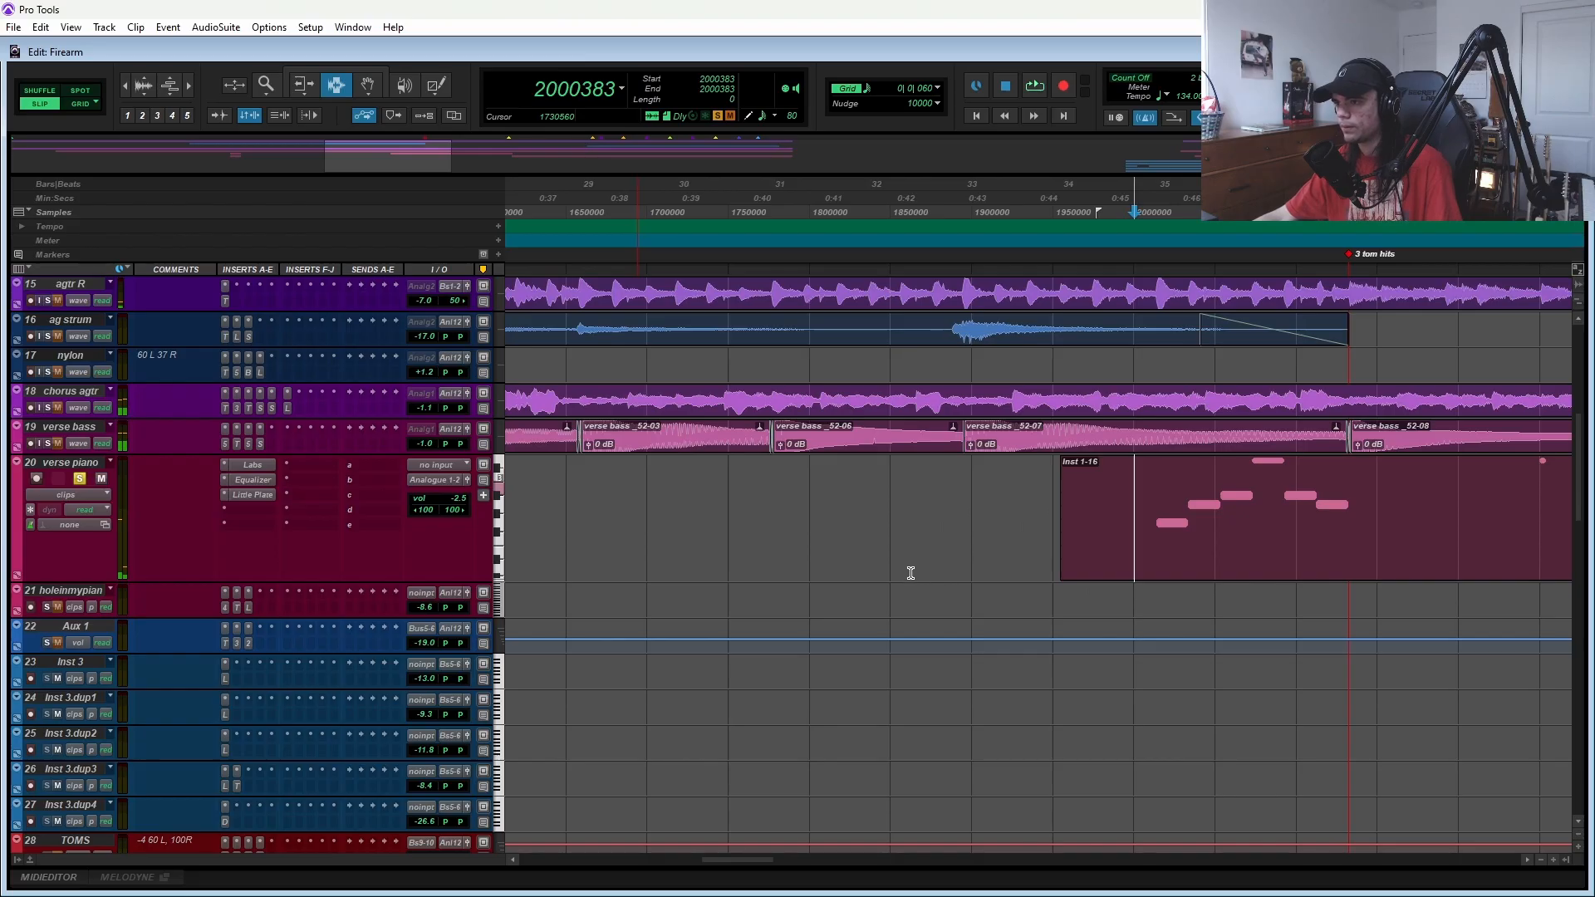
# - Enlarge ag strum and solo it together with acoustic, agtr L, agtr R, chorus agtr, verse bass and verse piano
pyautogui.scroll(3, 913, 585)
pyautogui.scroll(3, 913, 585)
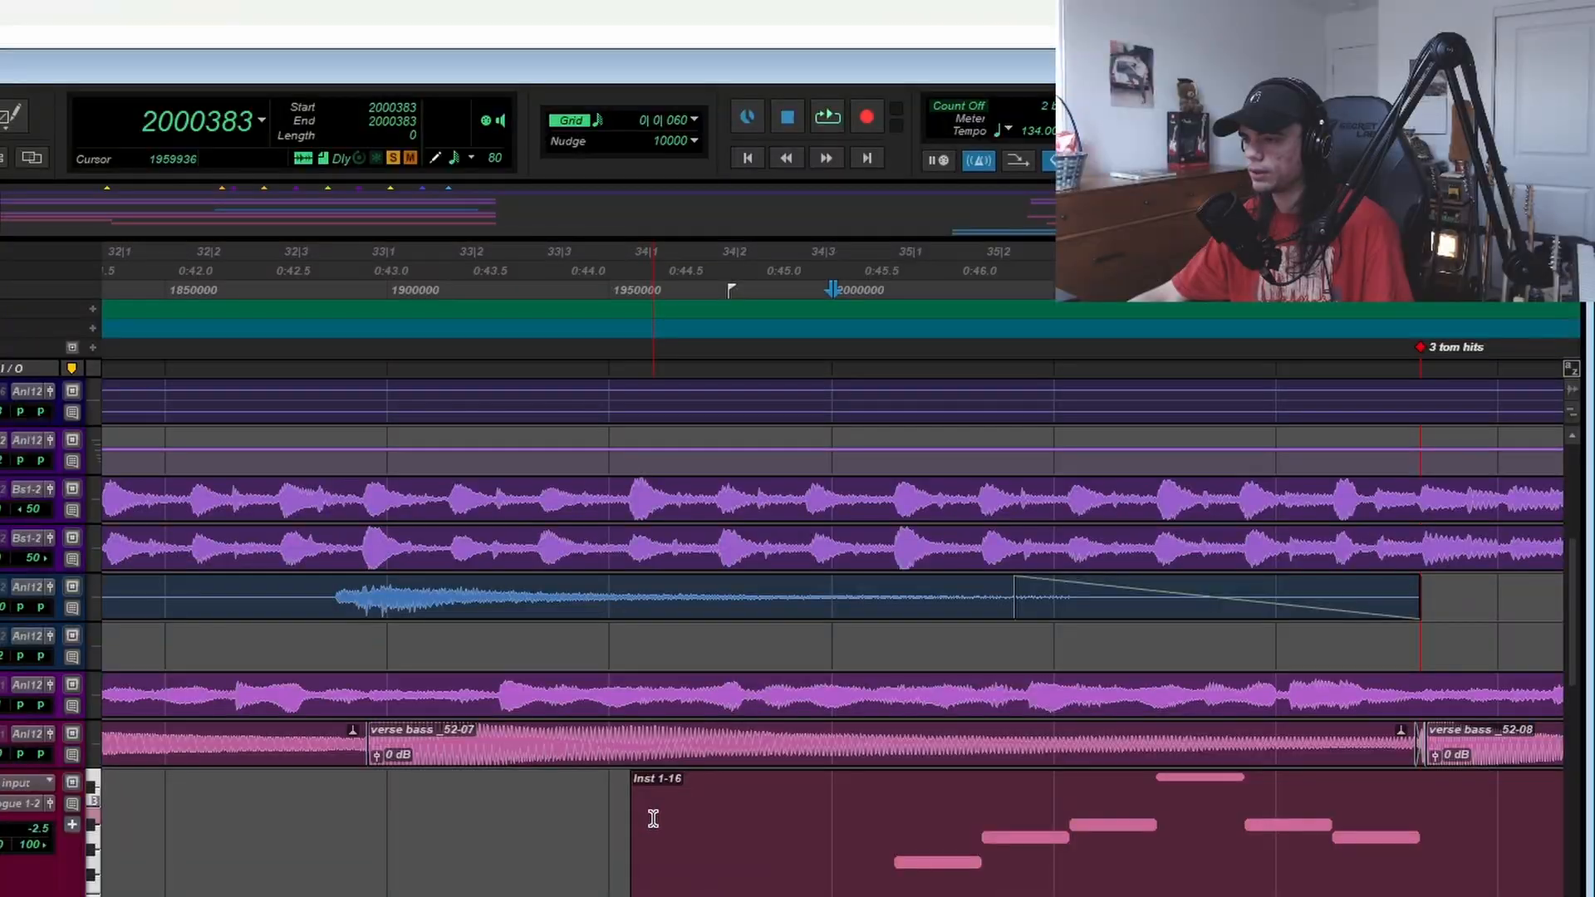
pyautogui.scroll(-5, 653, 819)
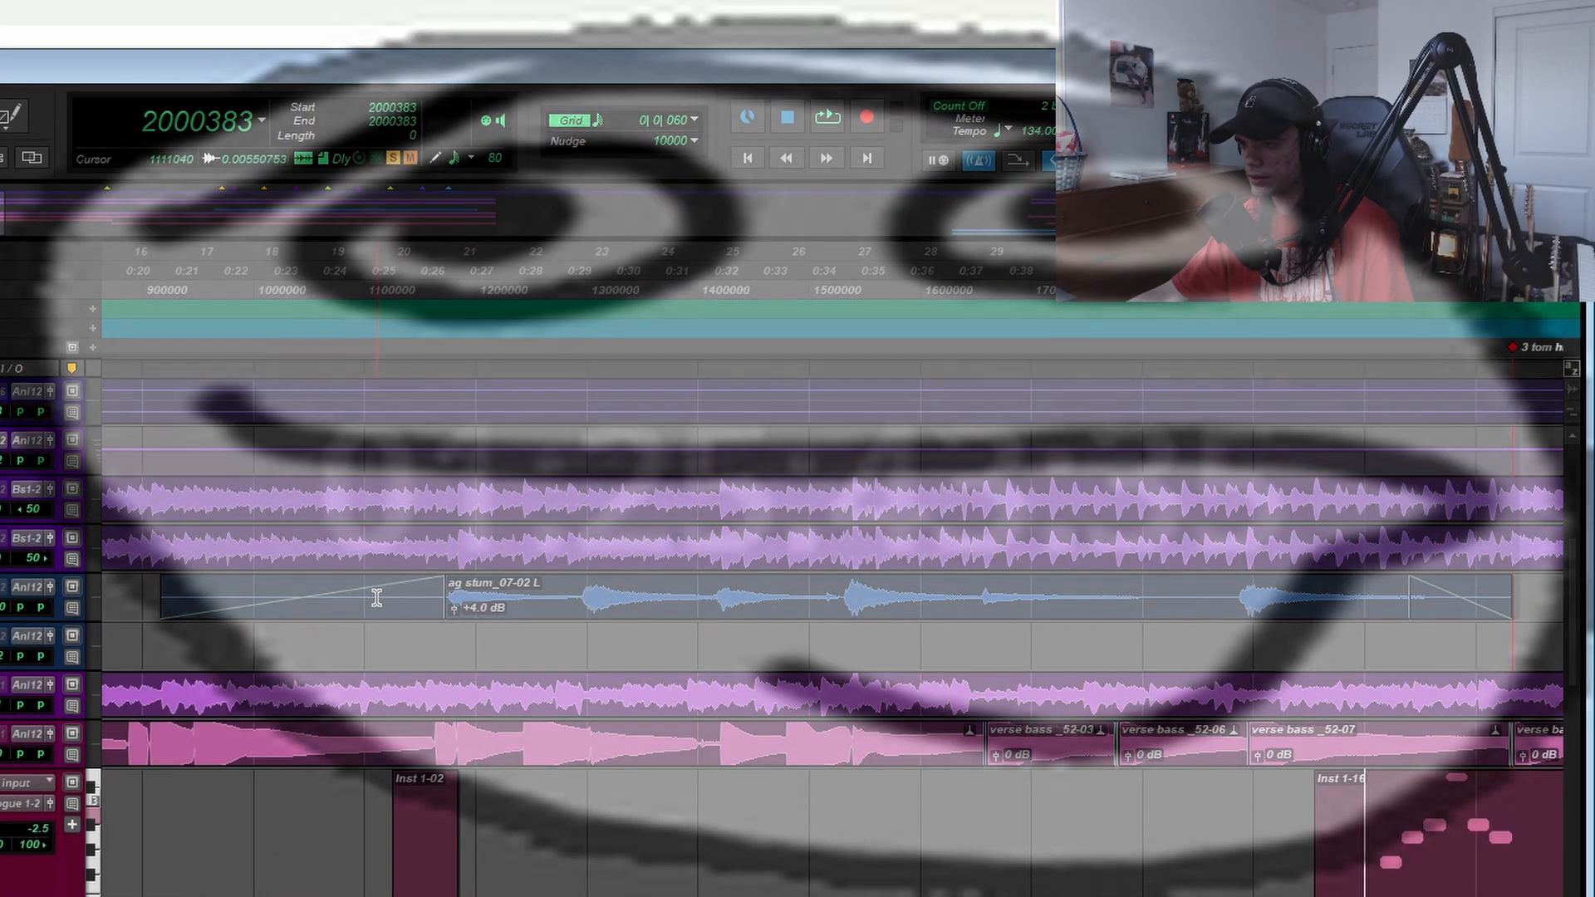
pyautogui.click(375, 597)
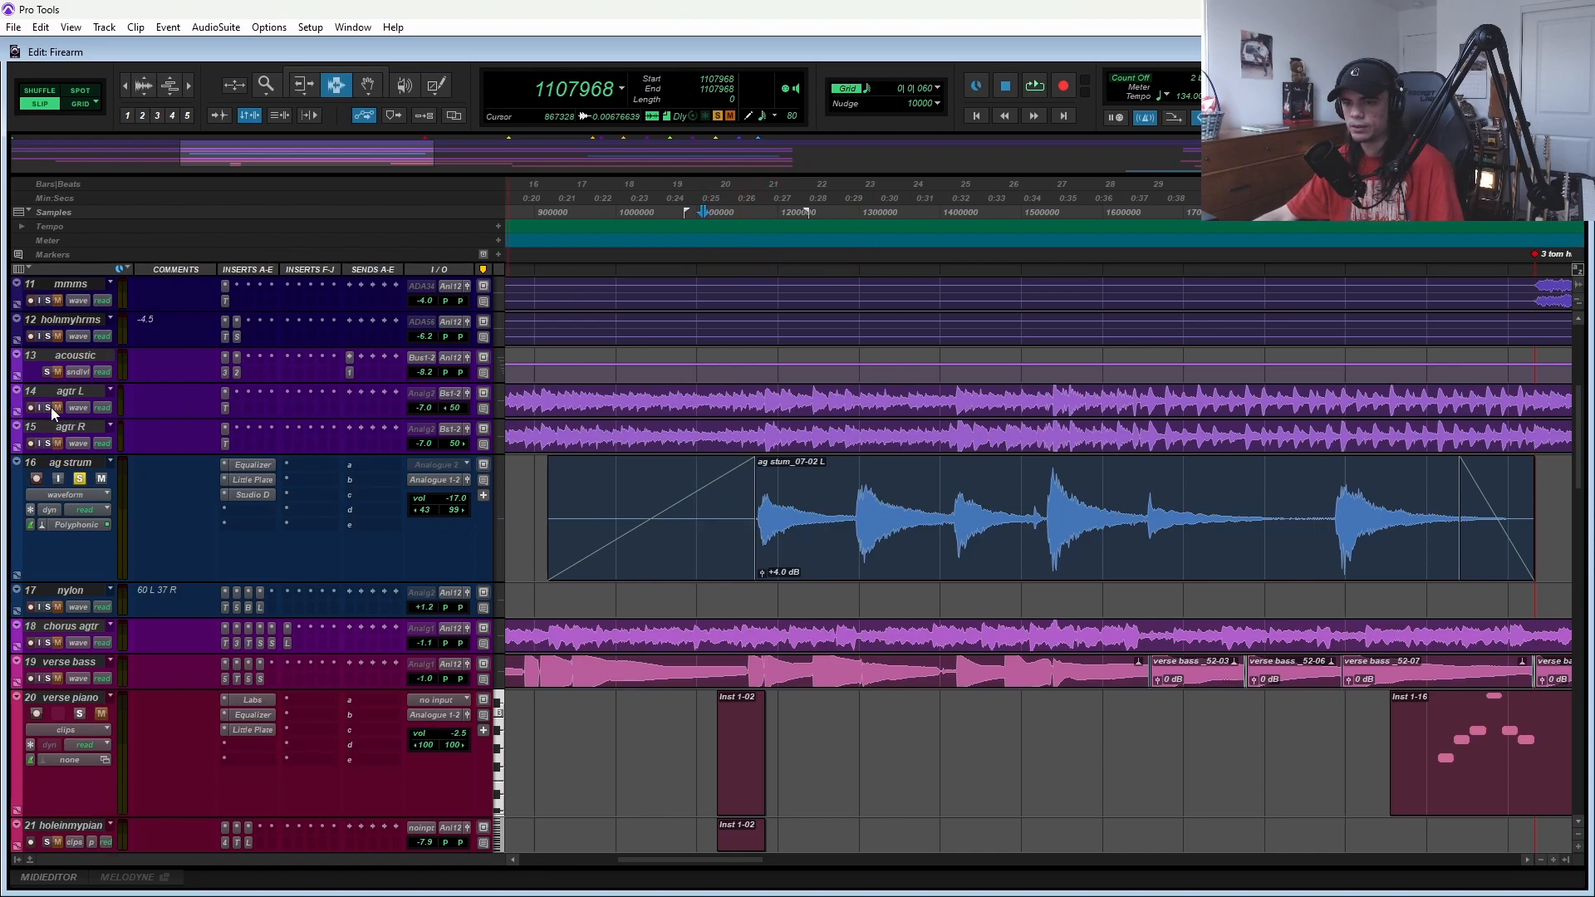
pyautogui.scroll(-1, 62, 495)
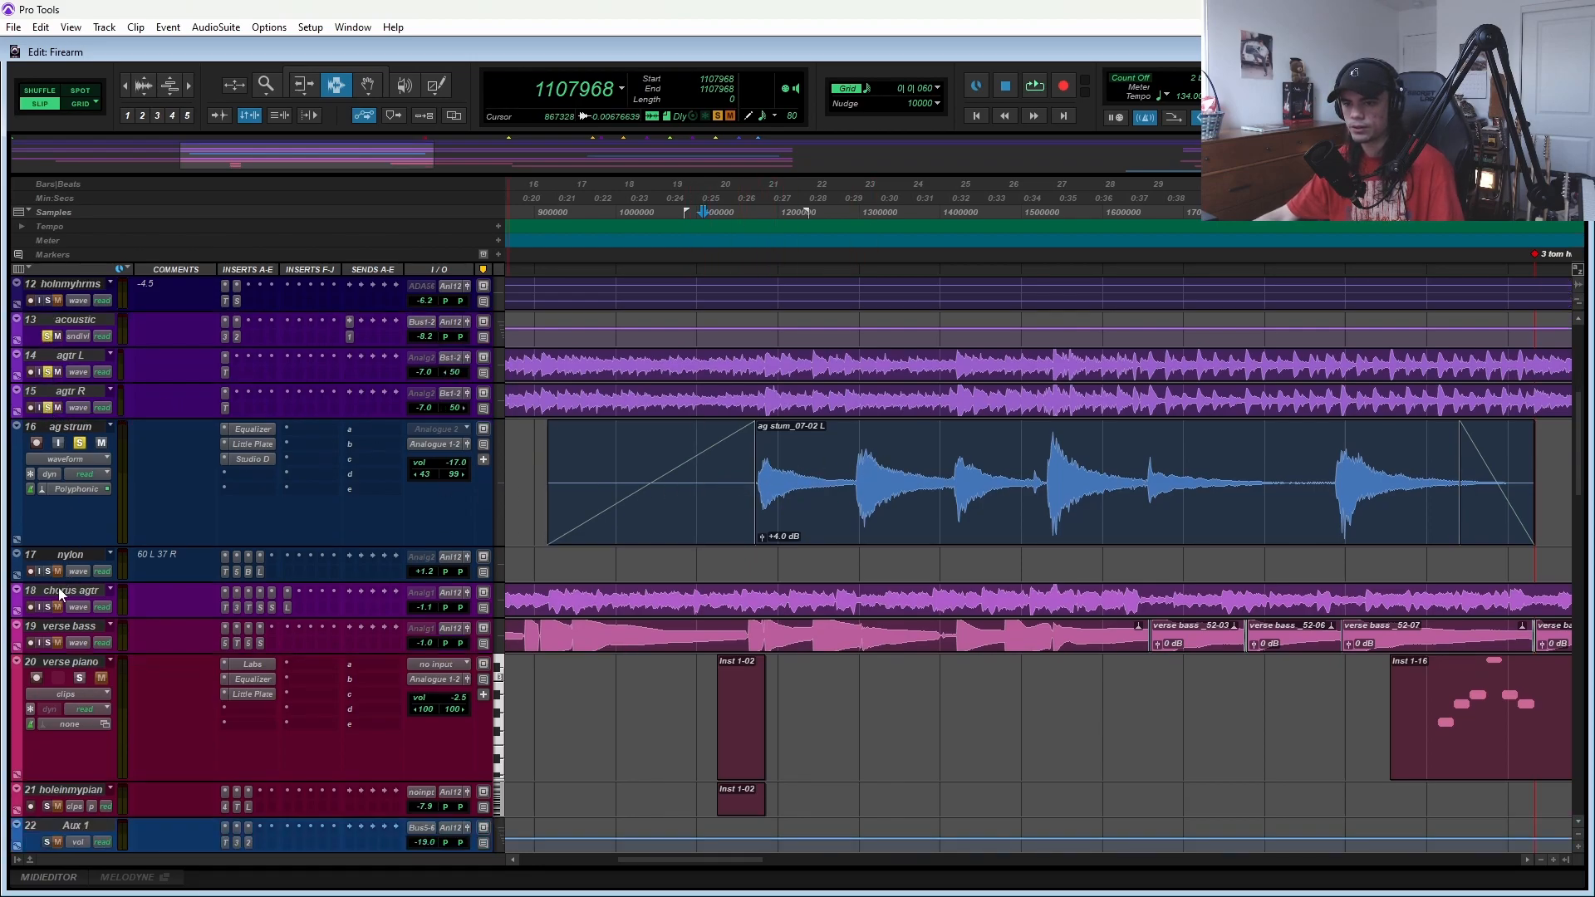
pyautogui.scroll(-4, 67, 625)
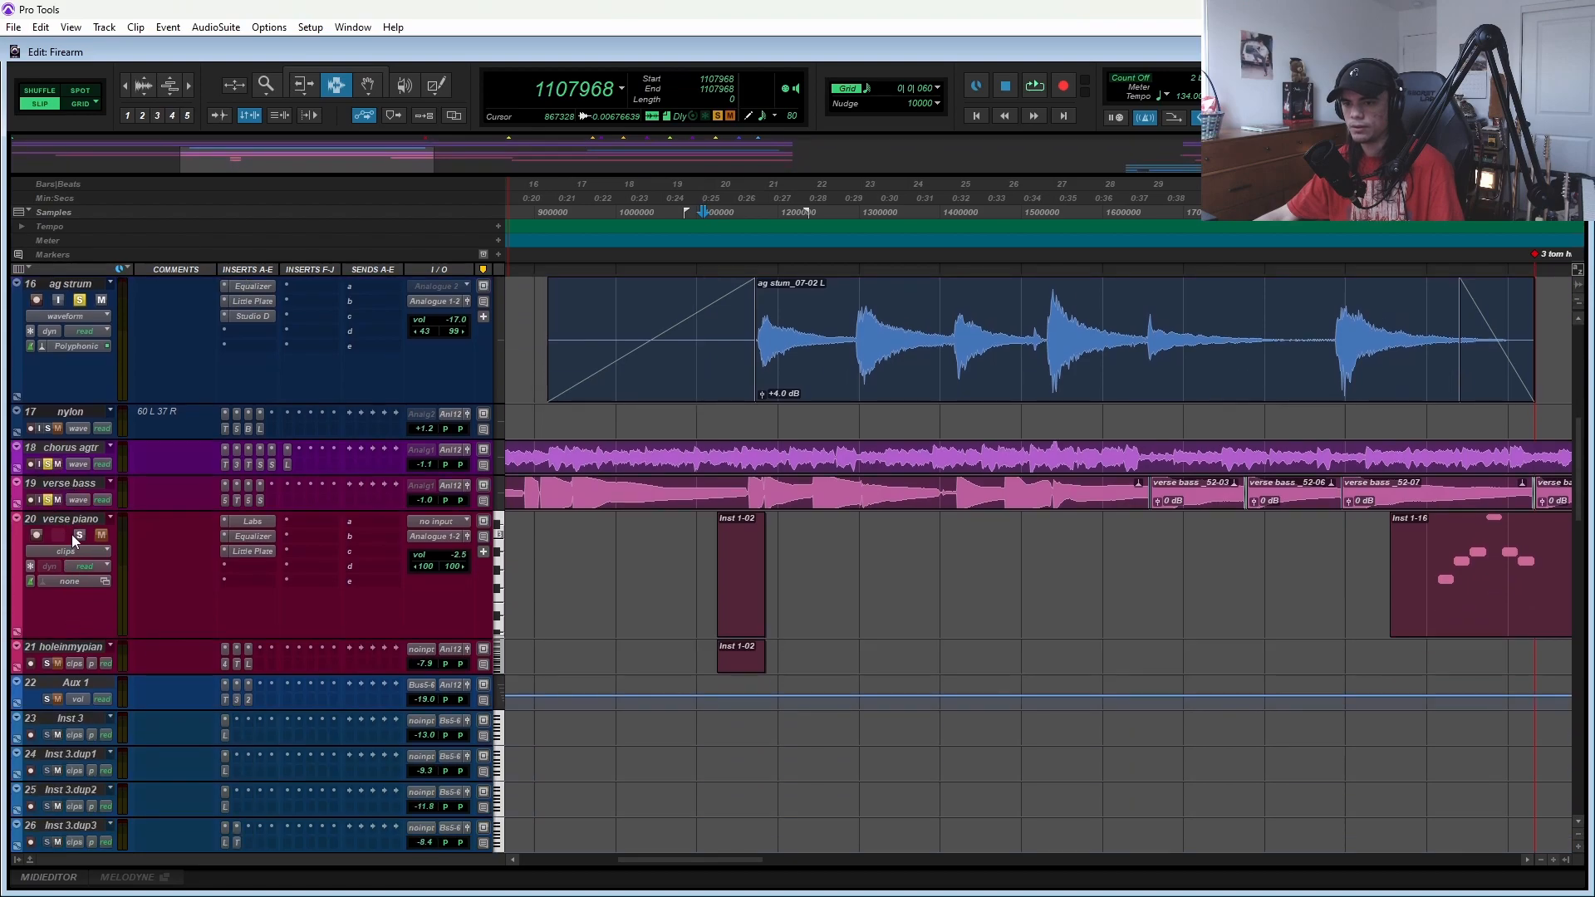
pyautogui.scroll(-10, 71, 627)
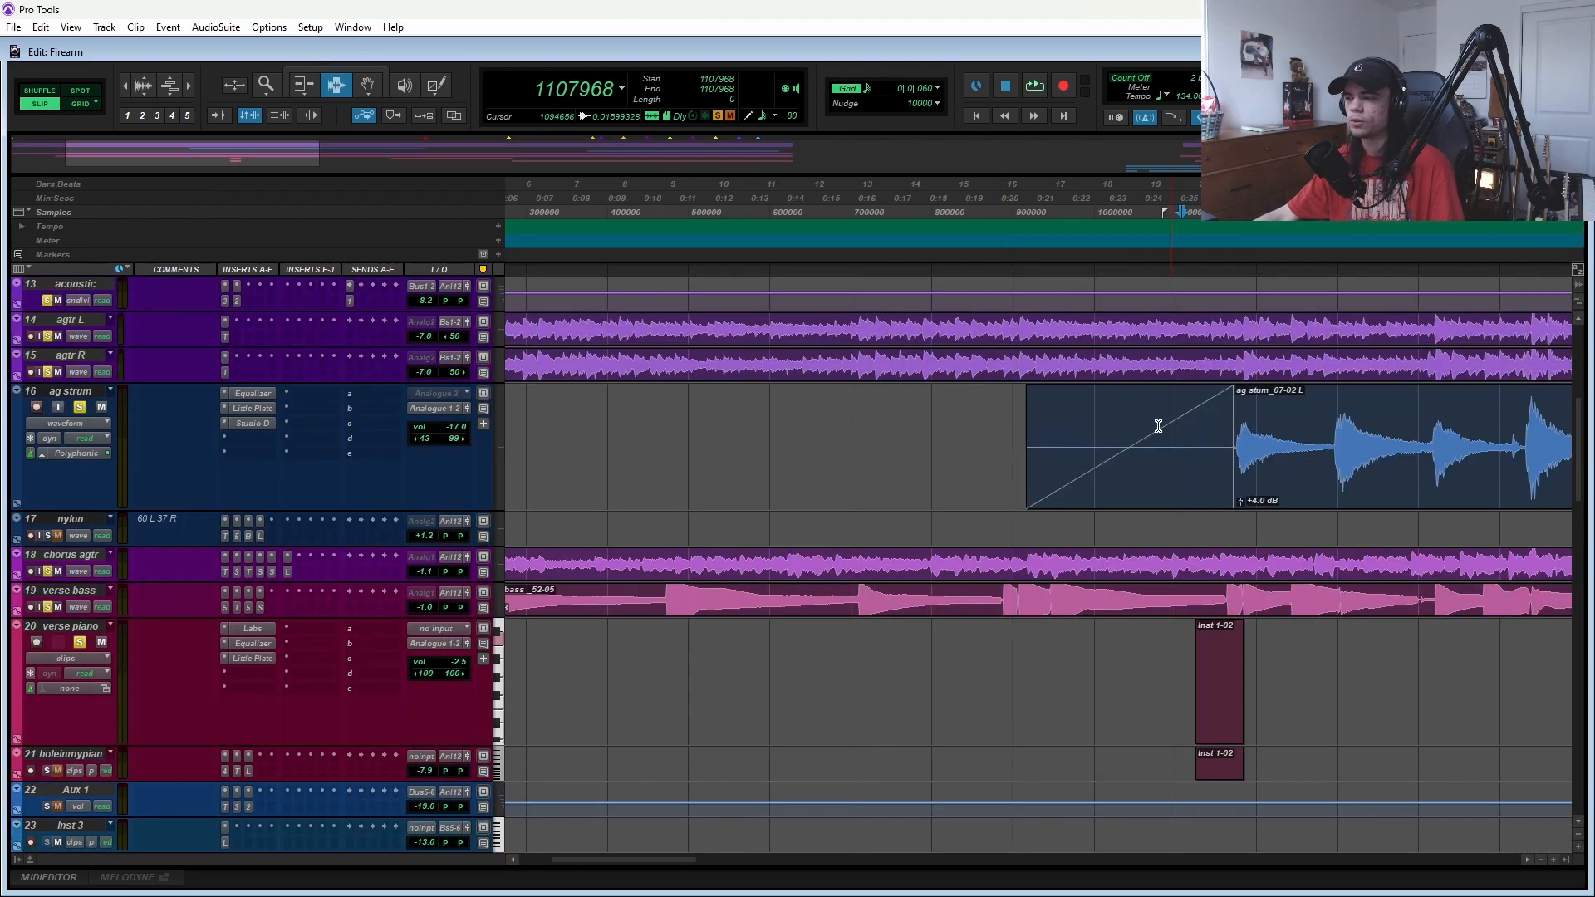
# - Play the soloed tracks from early in ag strum's fade-in
pyautogui.click(1069, 419)
pyautogui.press('space')
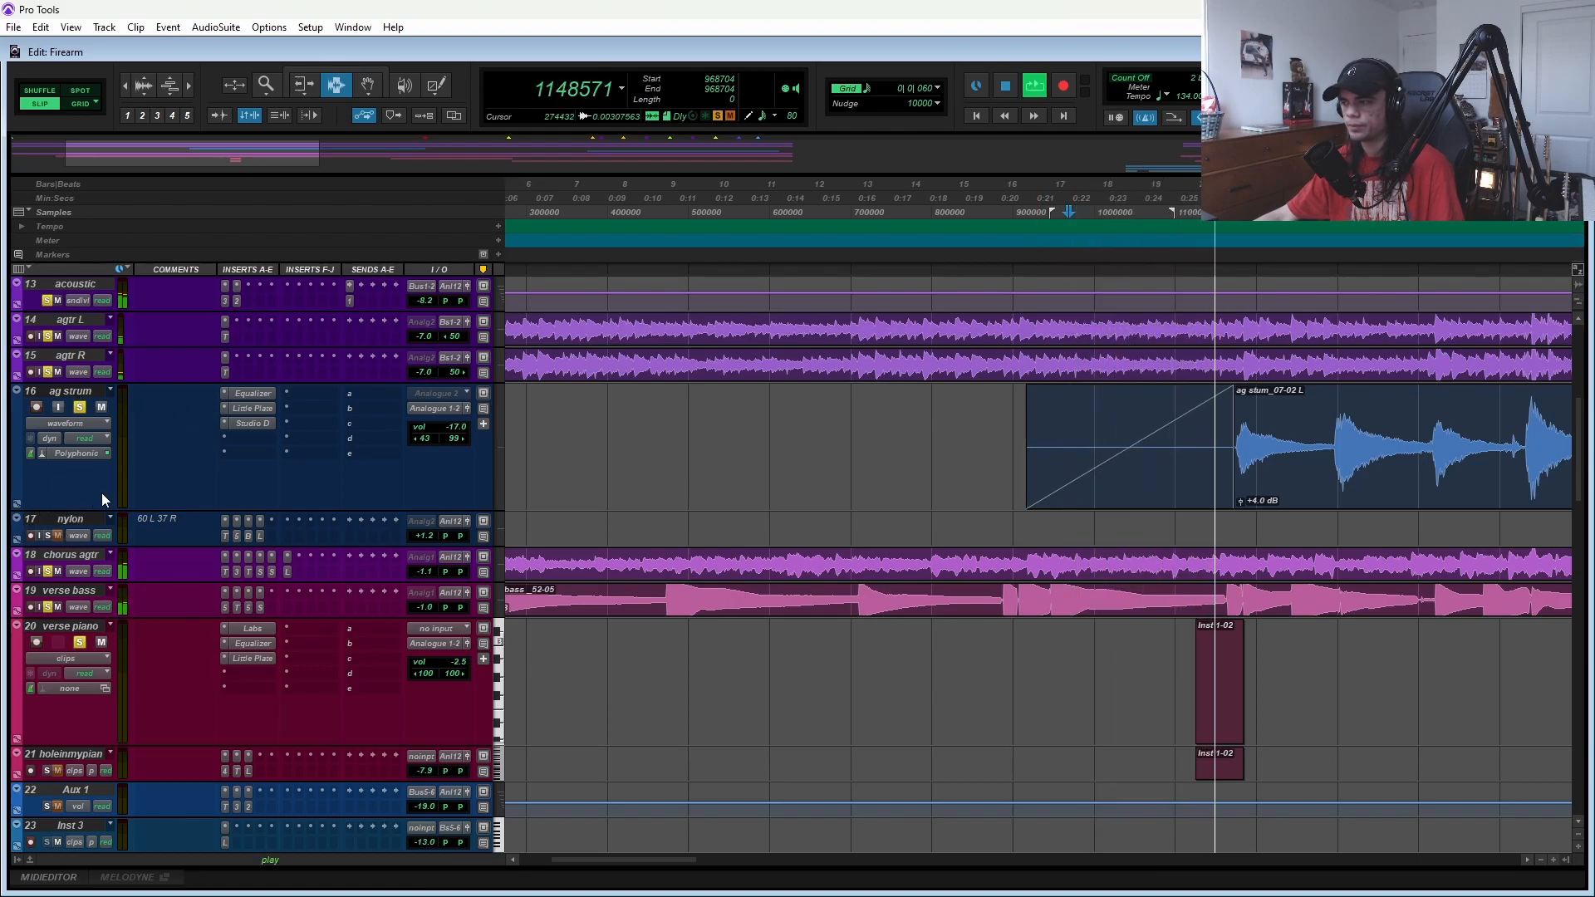
pyautogui.press('space')
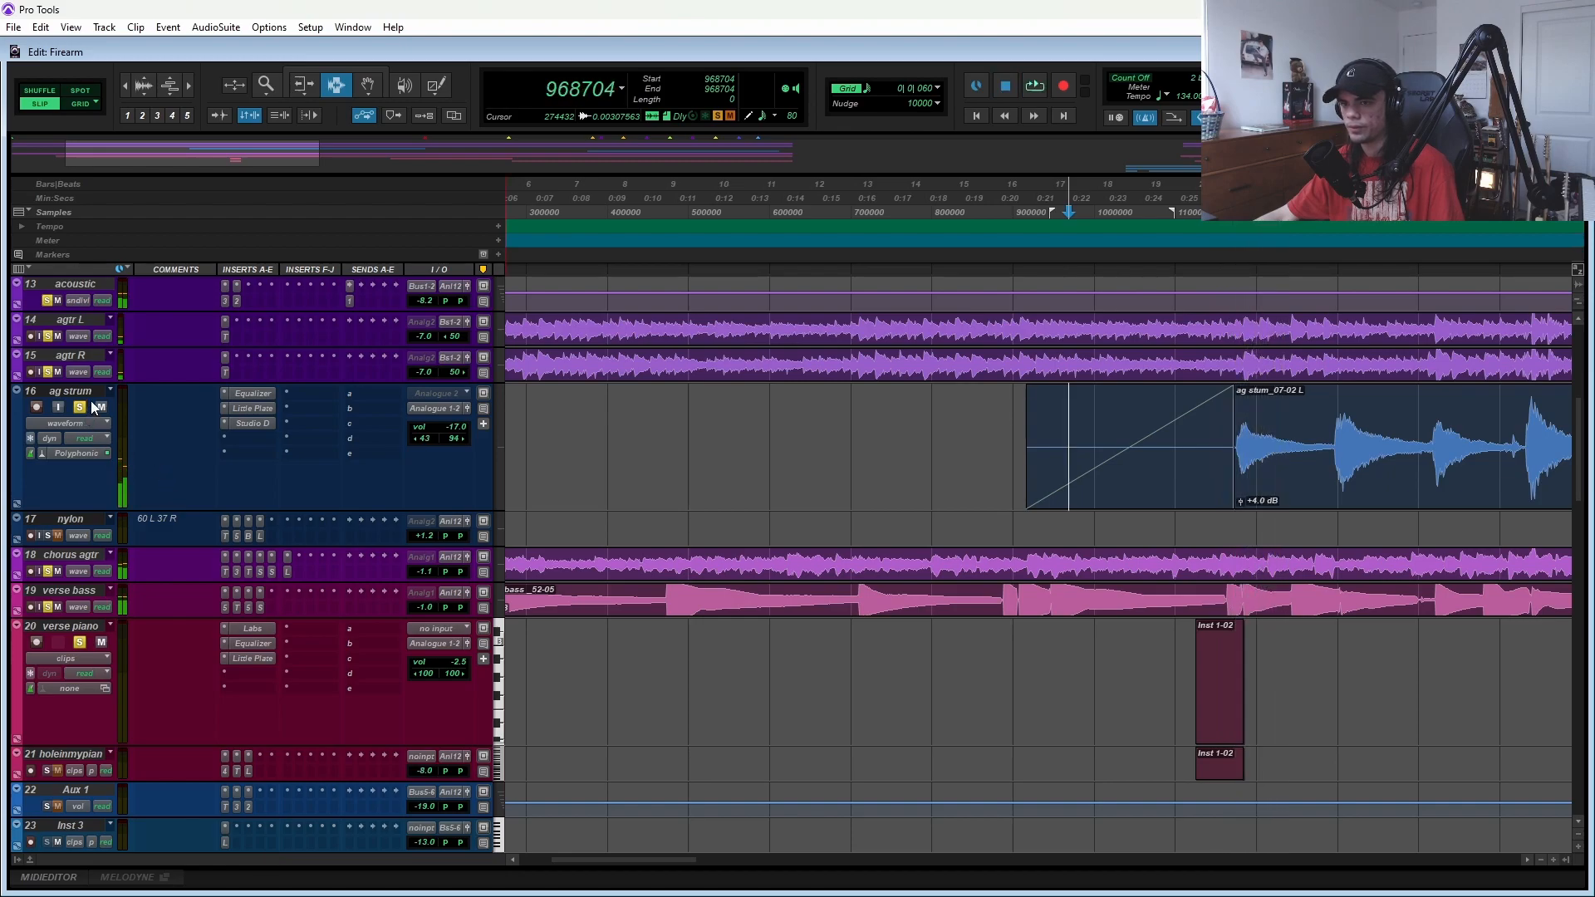
# - Replay from ag strum's fade-in with its volume raised to about -4.6 dB, and restore it to -17.0 dB
pyautogui.scroll(2, 81, 350)
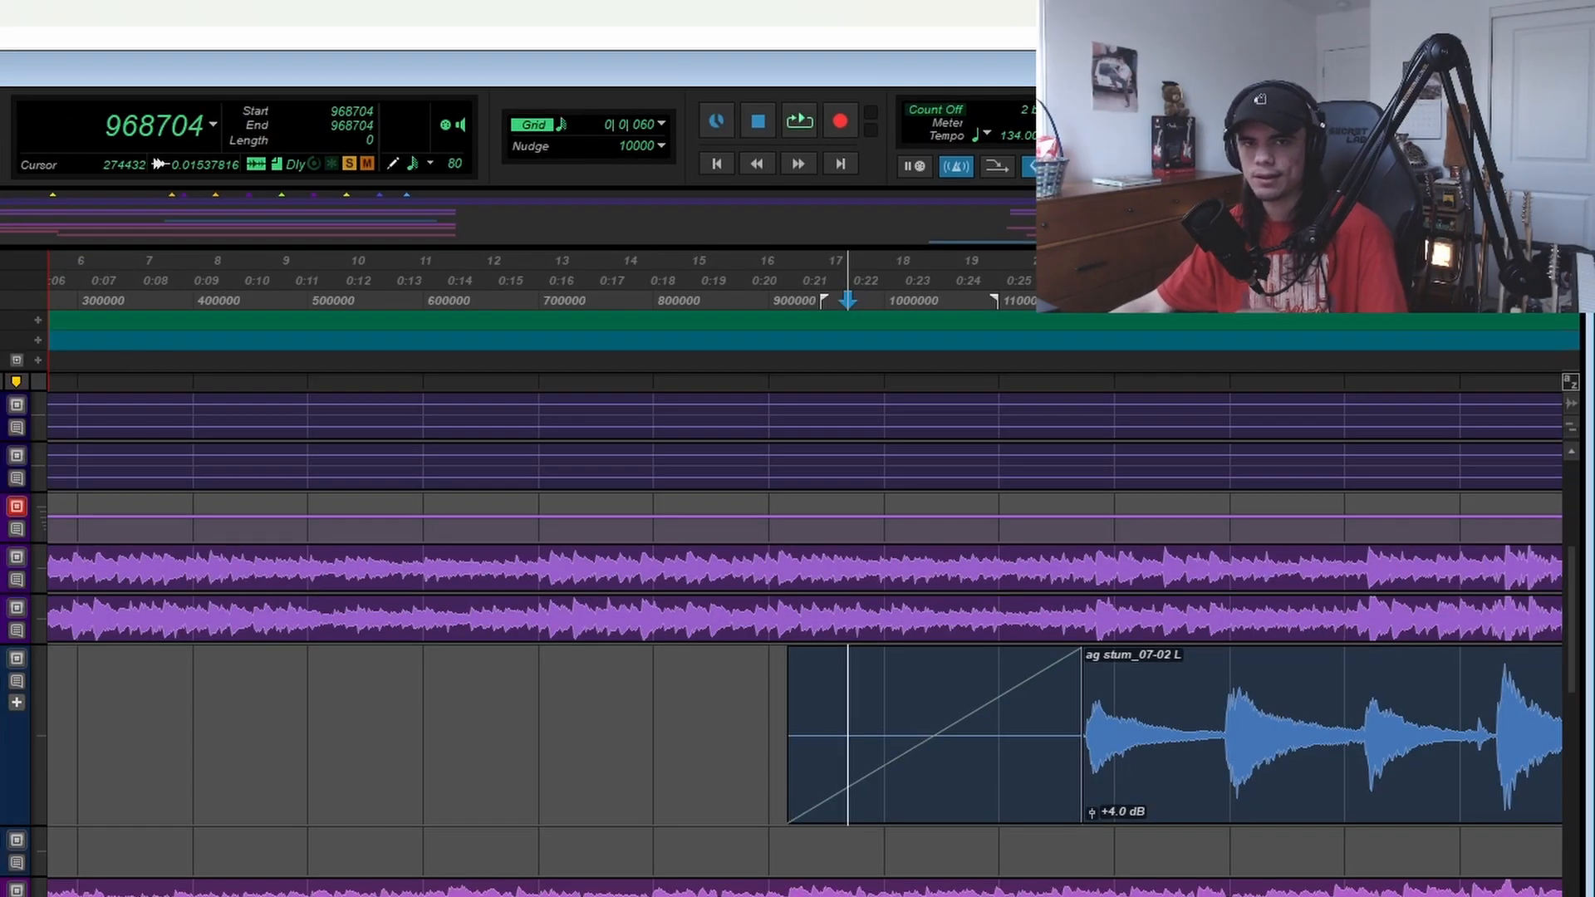
pyautogui.press('space')
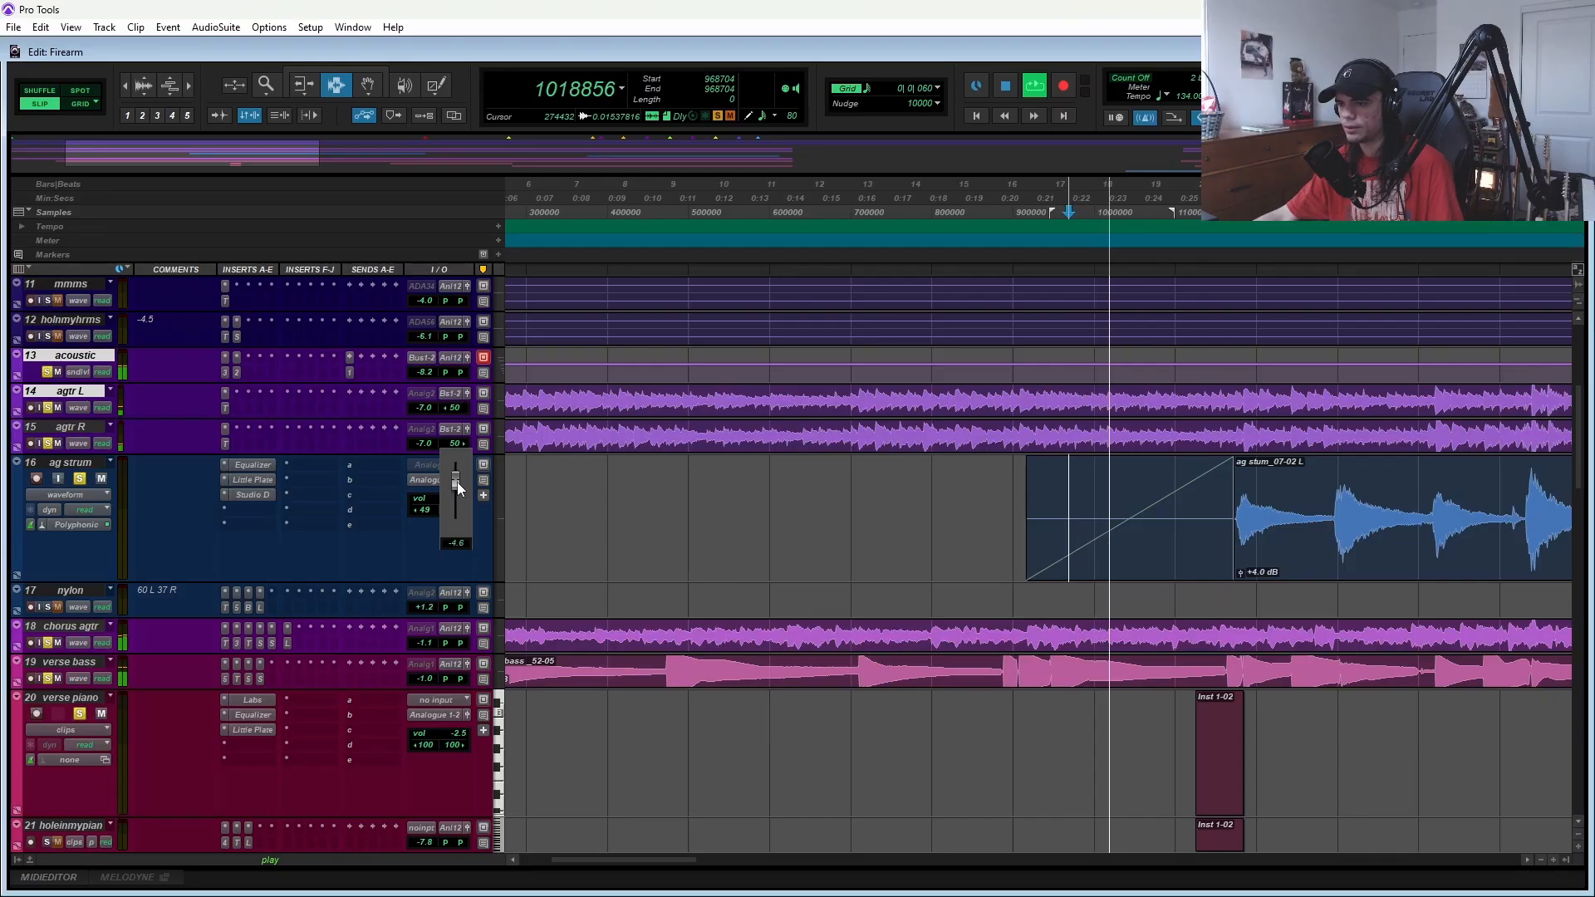
pyautogui.moveTo(458, 489); pyautogui.dragTo(462, 498)
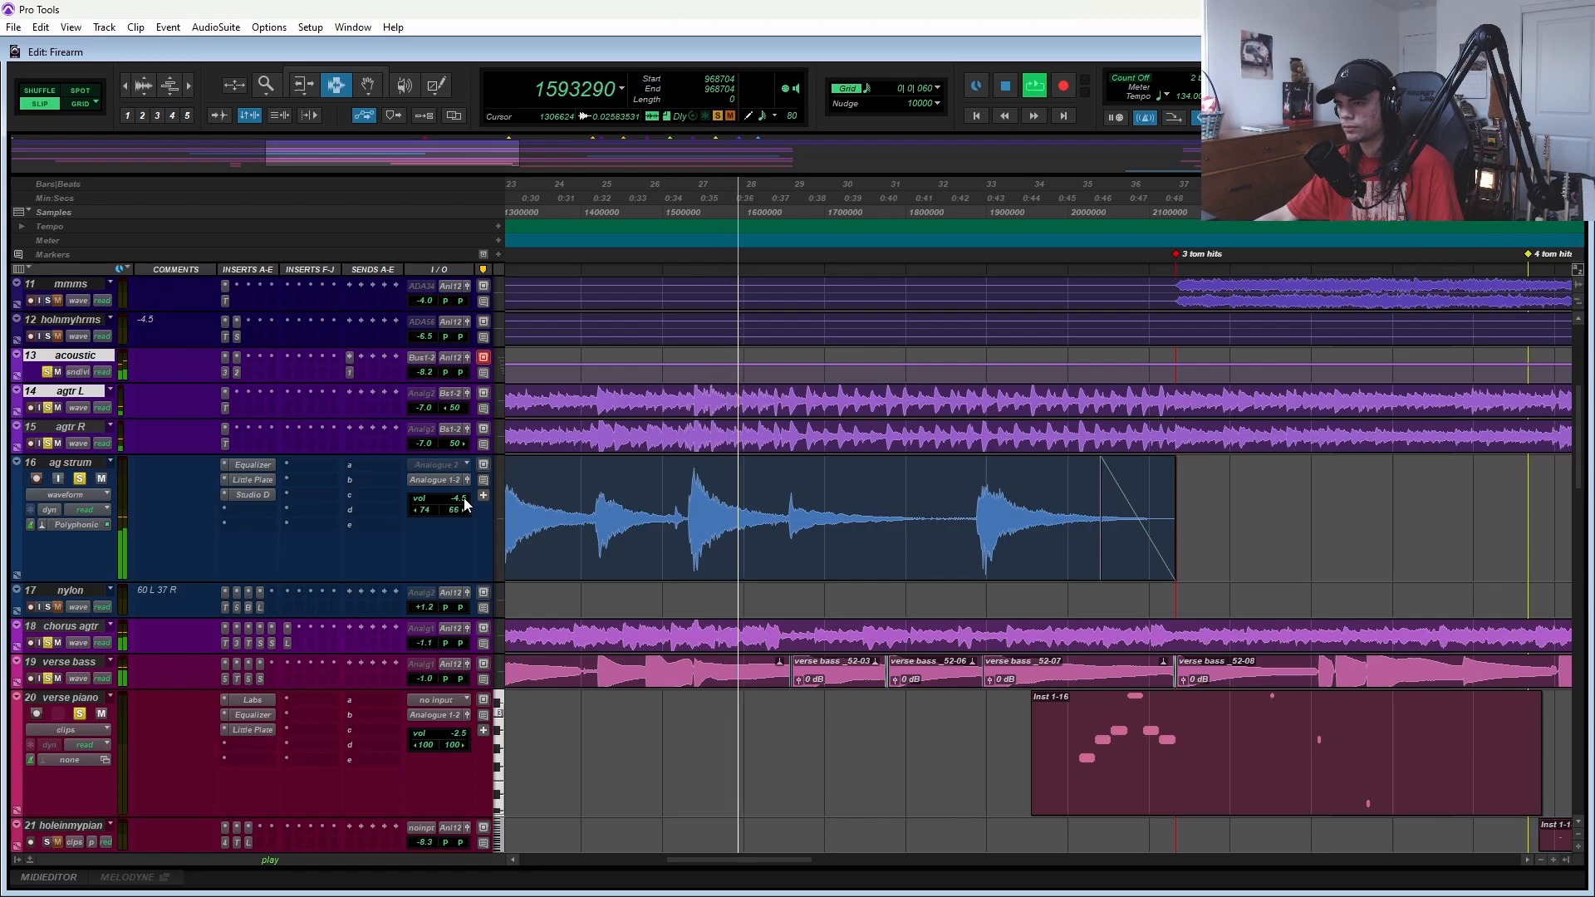
pyautogui.moveTo(465, 504); pyautogui.dragTo(467, 504)
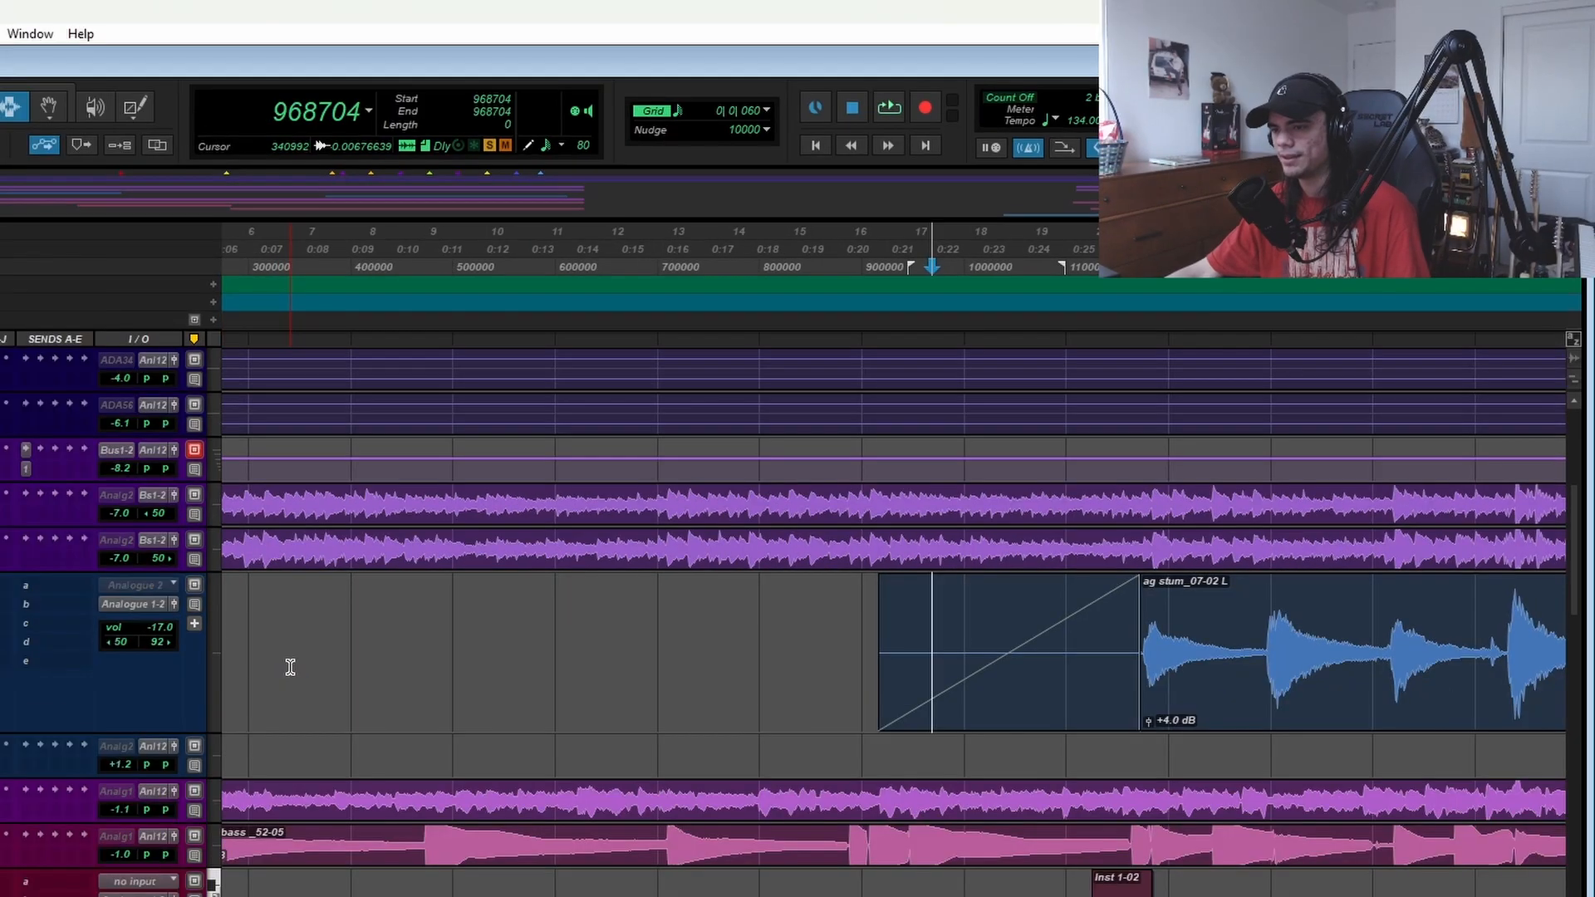
# - Reveal ag strum's pan left and pan right automation lanes and view them across the whole clip
pyautogui.scroll(1, 194, 711)
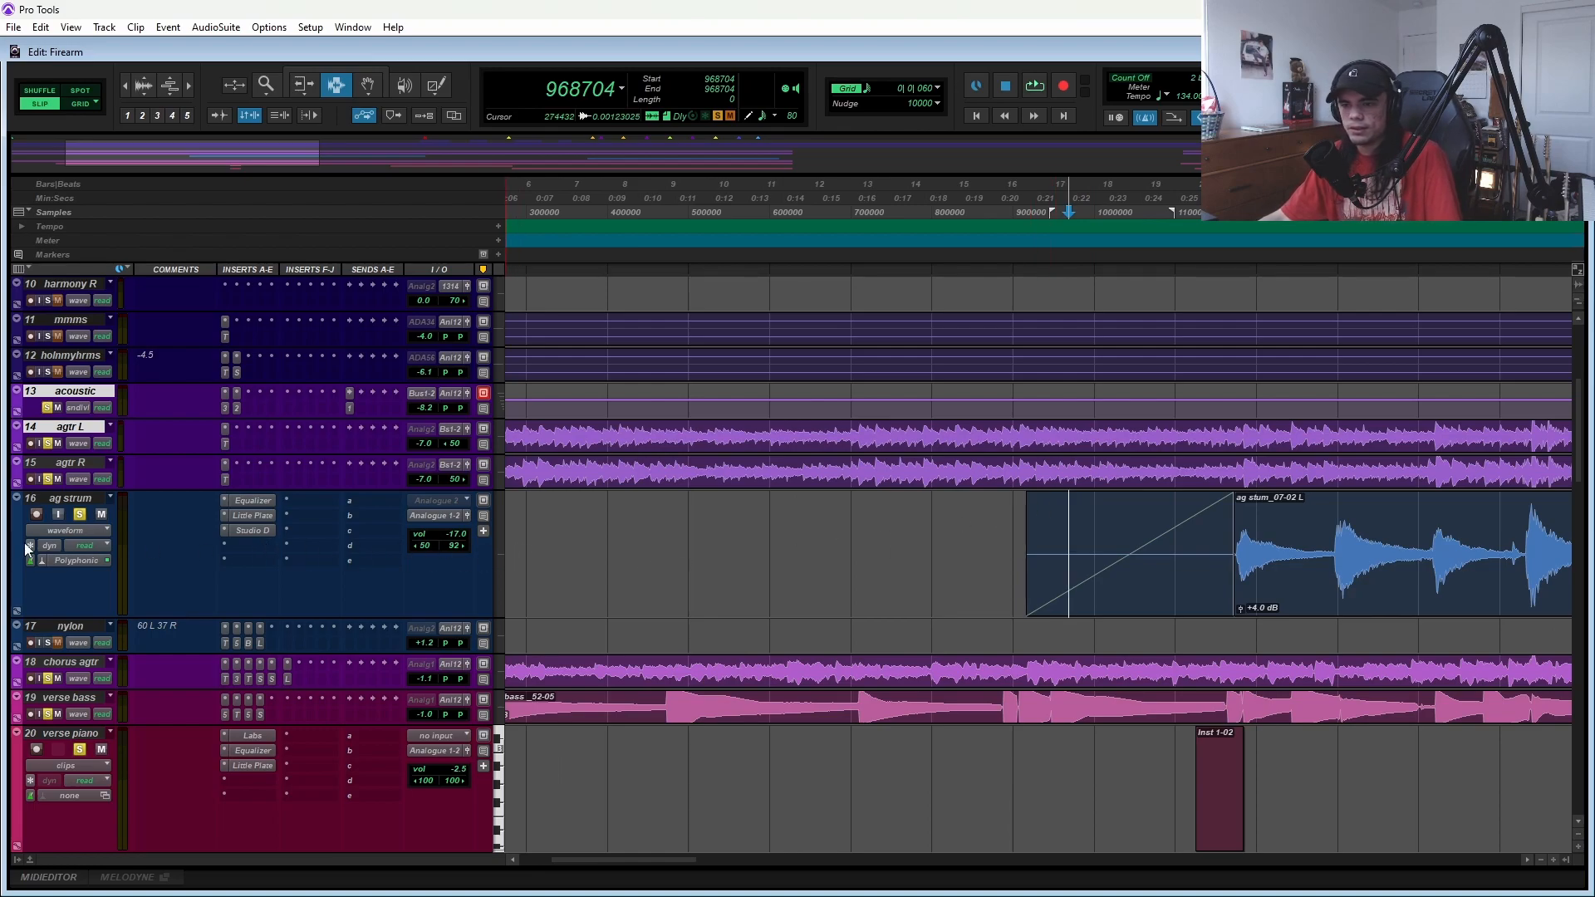
pyautogui.click(19, 612)
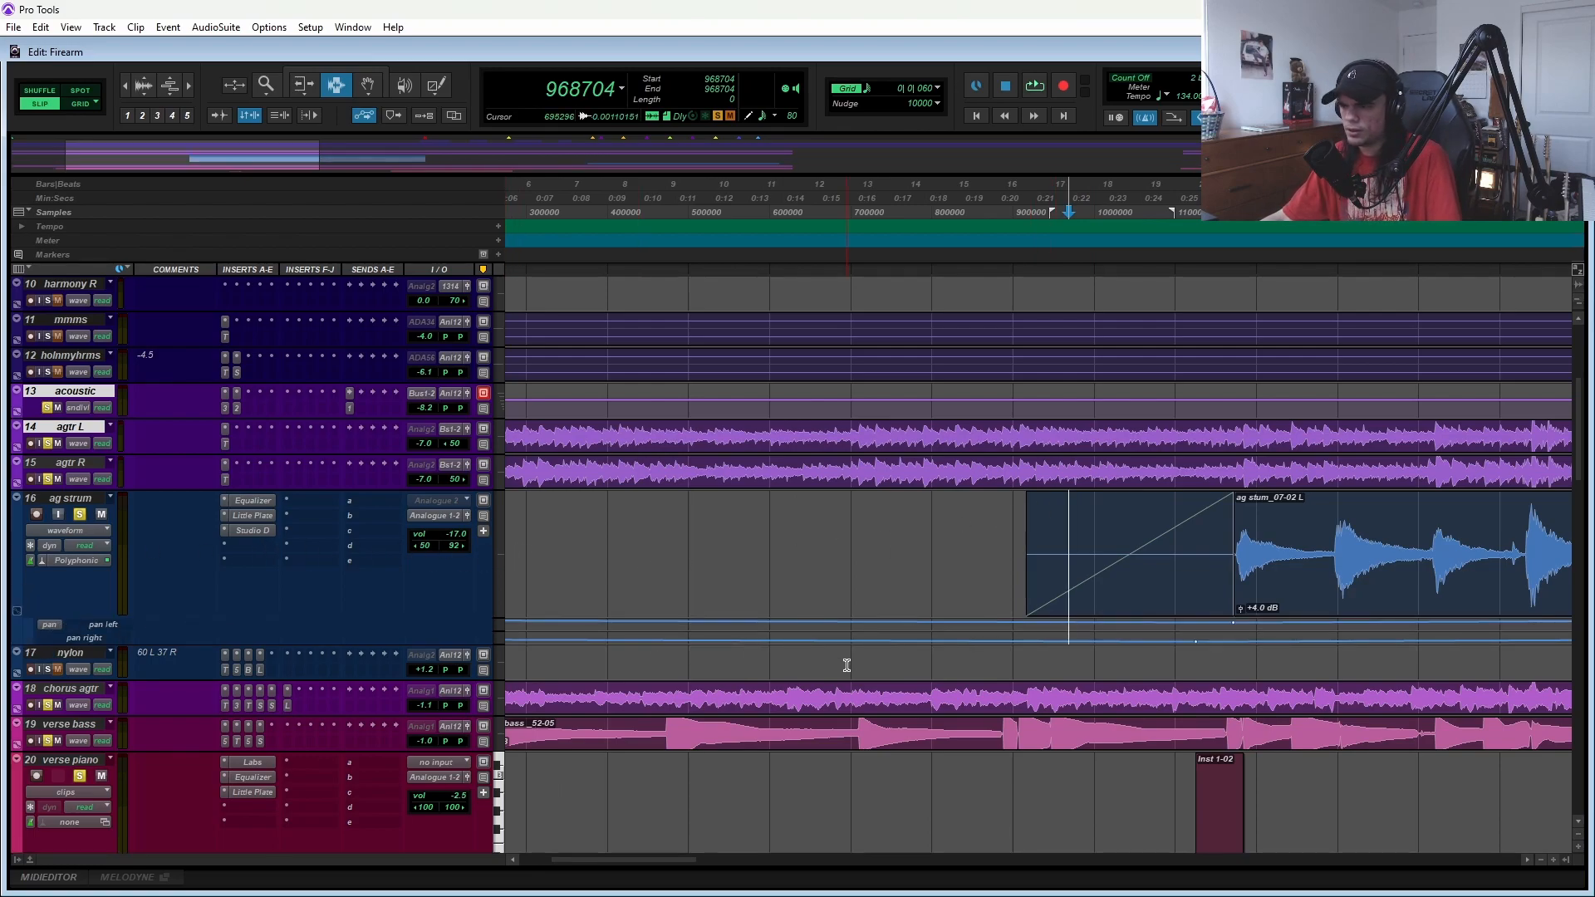
pyautogui.scroll(-1, 847, 666)
pyautogui.hotkey('ctrl', '[')
pyautogui.hotkey('ctrl', '[')
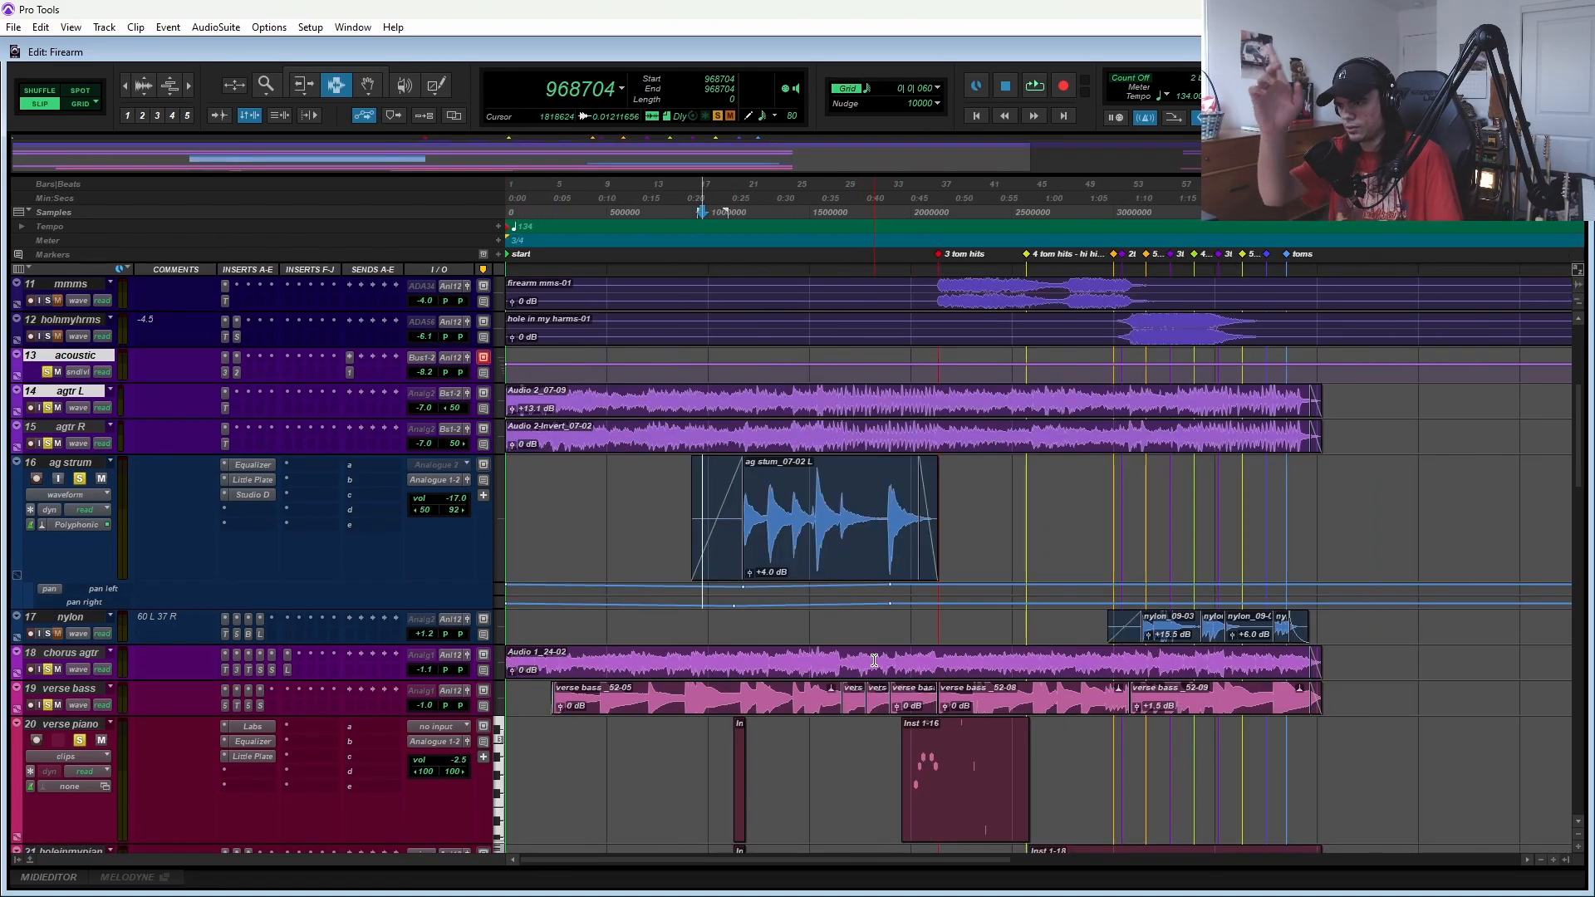
# - Hide ag strum's pan automation lanes and inspect its Equalizer's 882 Hz cut, Little Plate and Studio D inserts
pyautogui.click(18, 576)
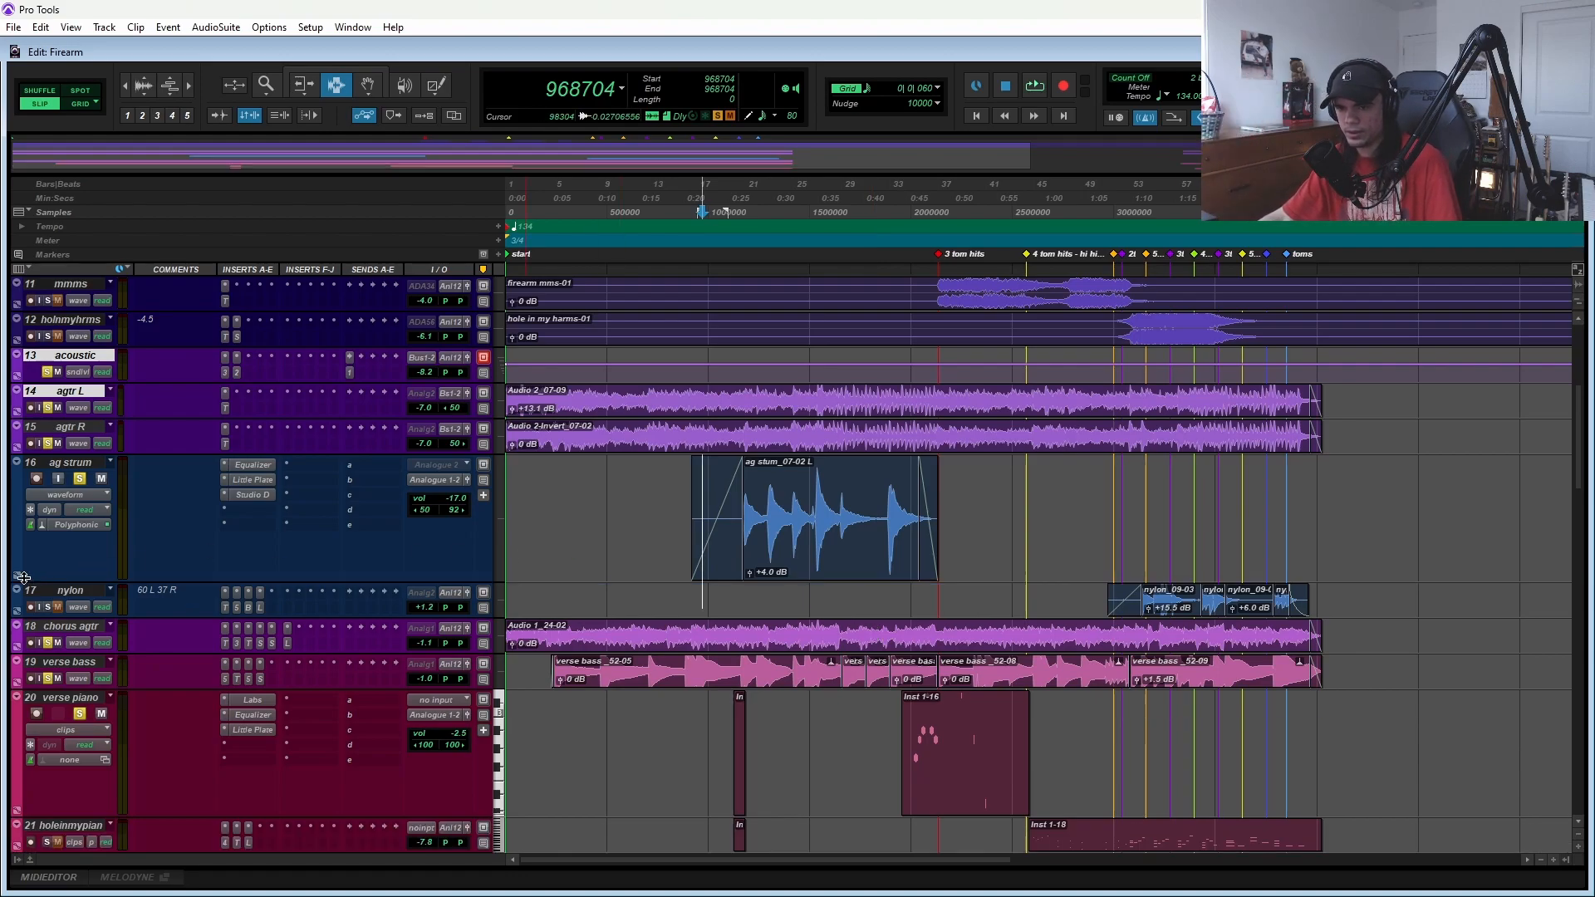
pyautogui.click(250, 466)
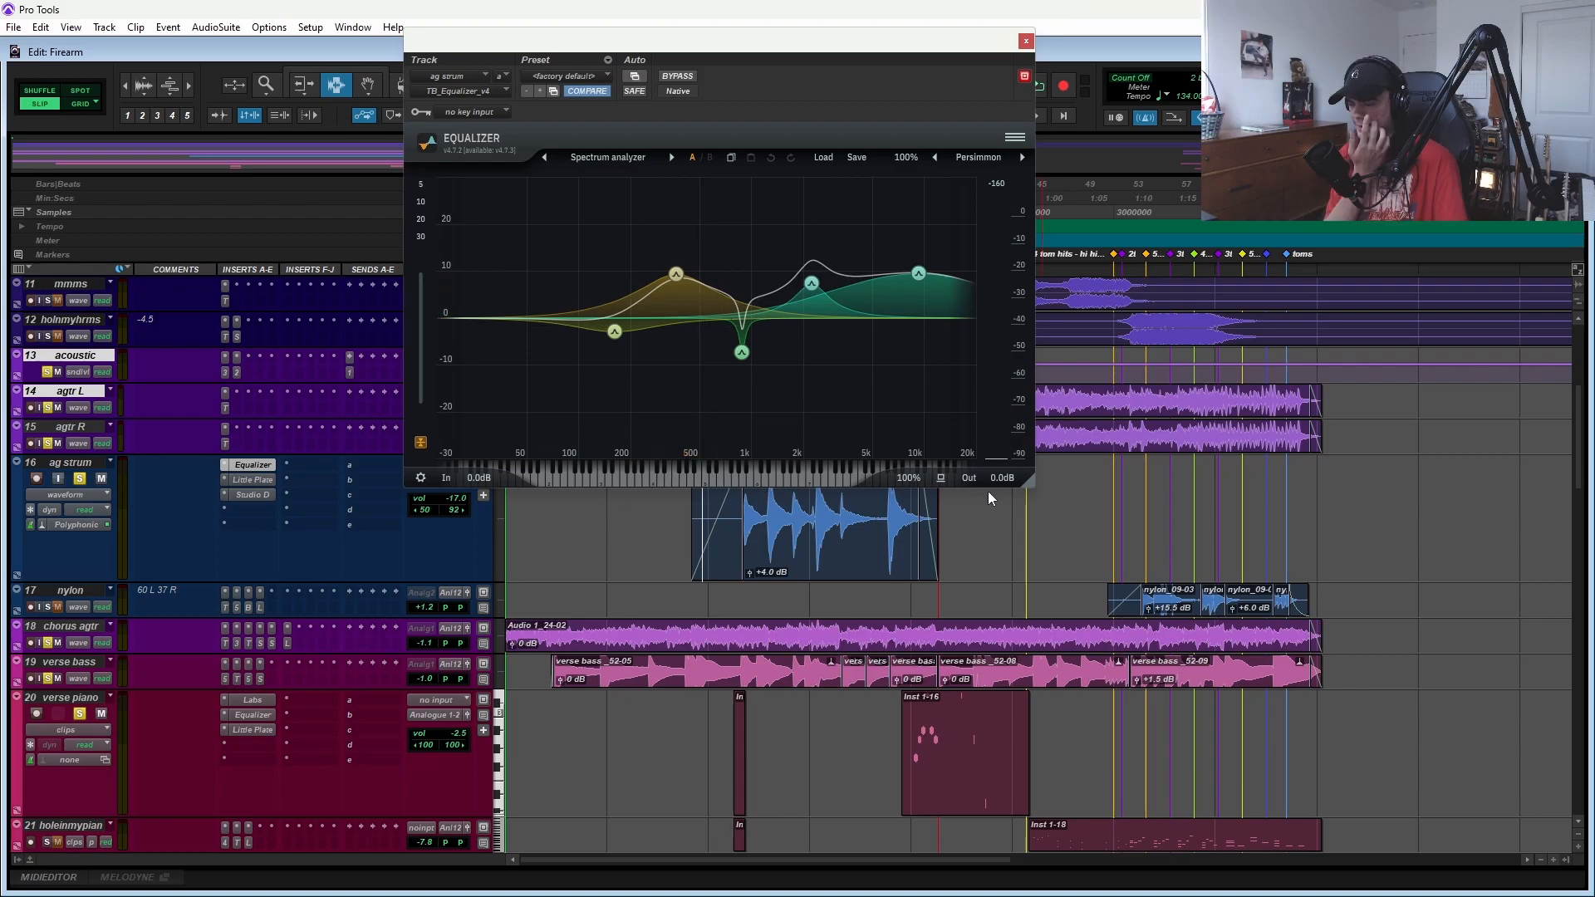
pyautogui.click(743, 354)
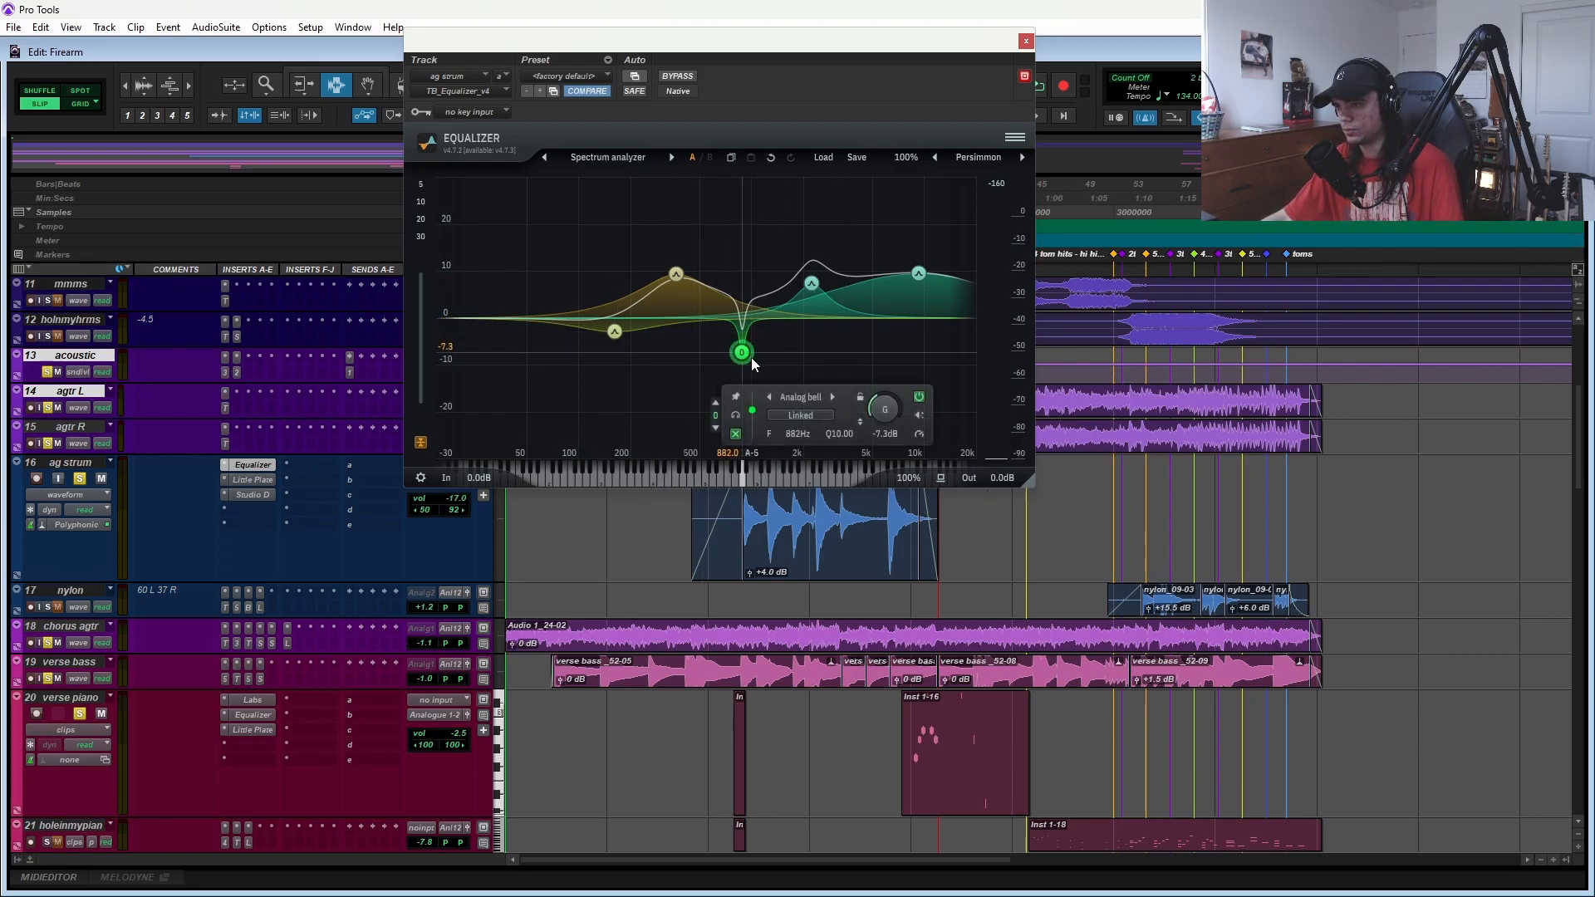
pyautogui.click(249, 482)
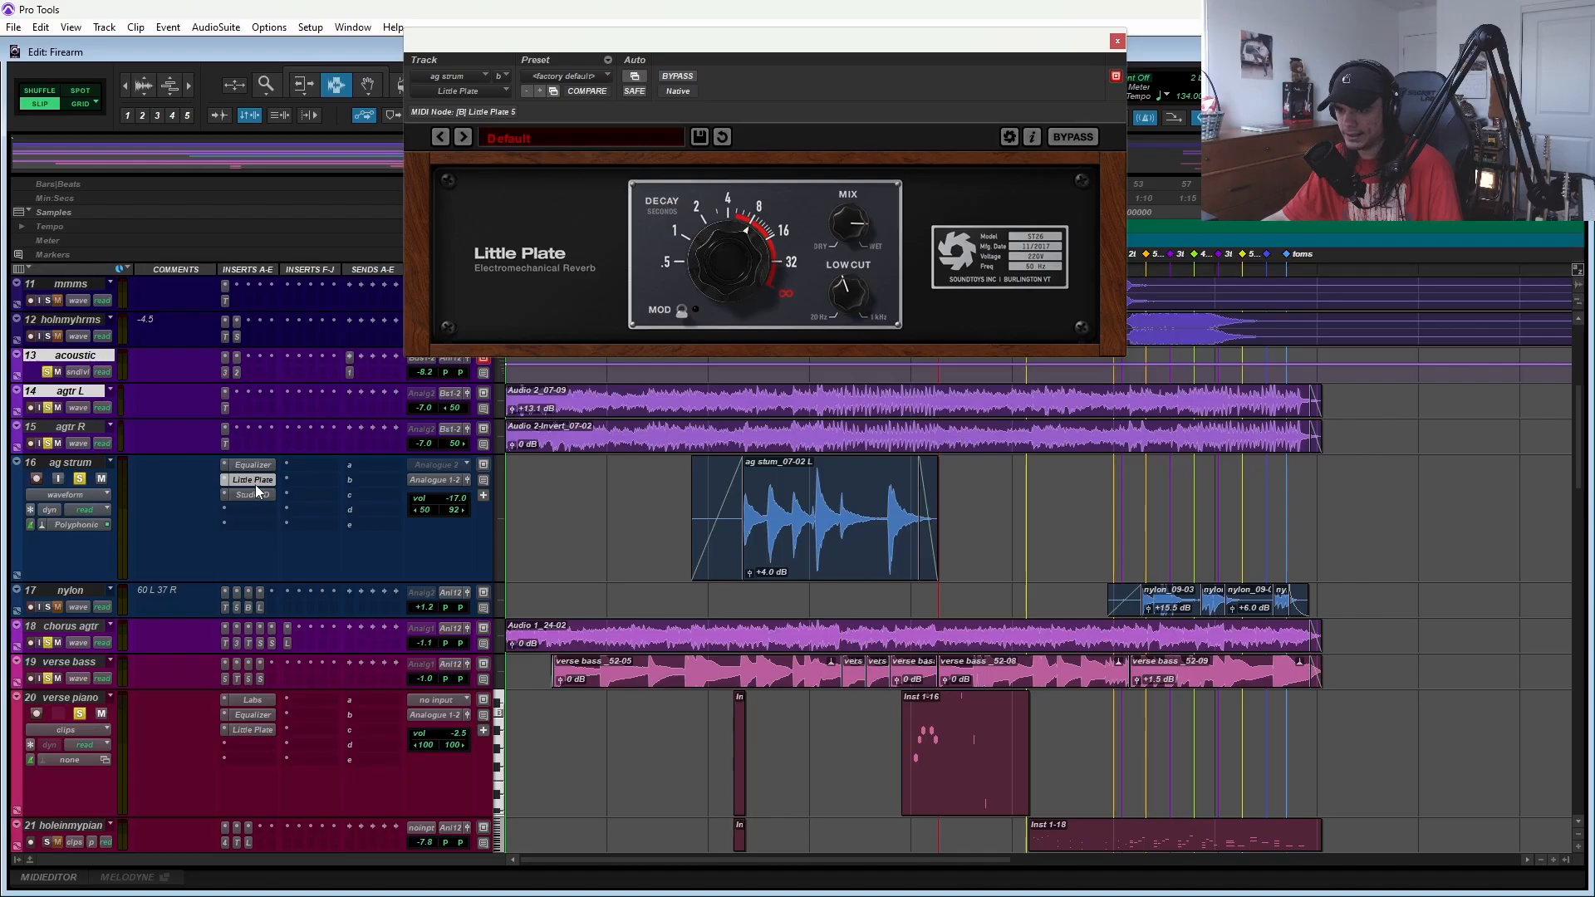
pyautogui.click(252, 494)
pyautogui.moveTo(758, 42); pyautogui.dragTo(870, 293)
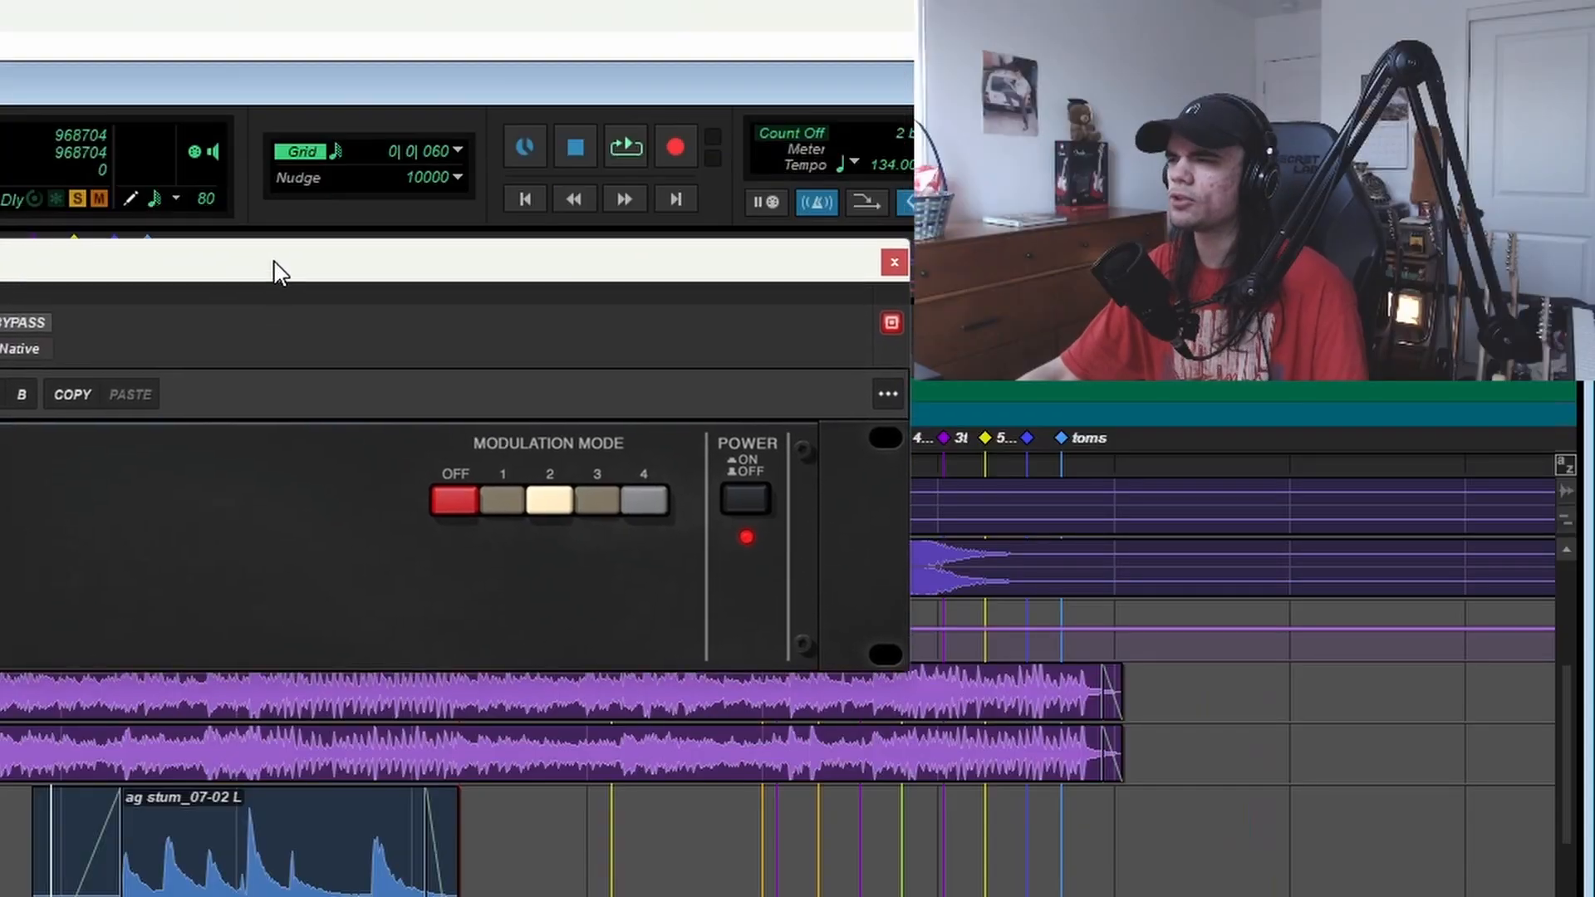
pyautogui.moveTo(340, 509); pyautogui.dragTo(454, 570)
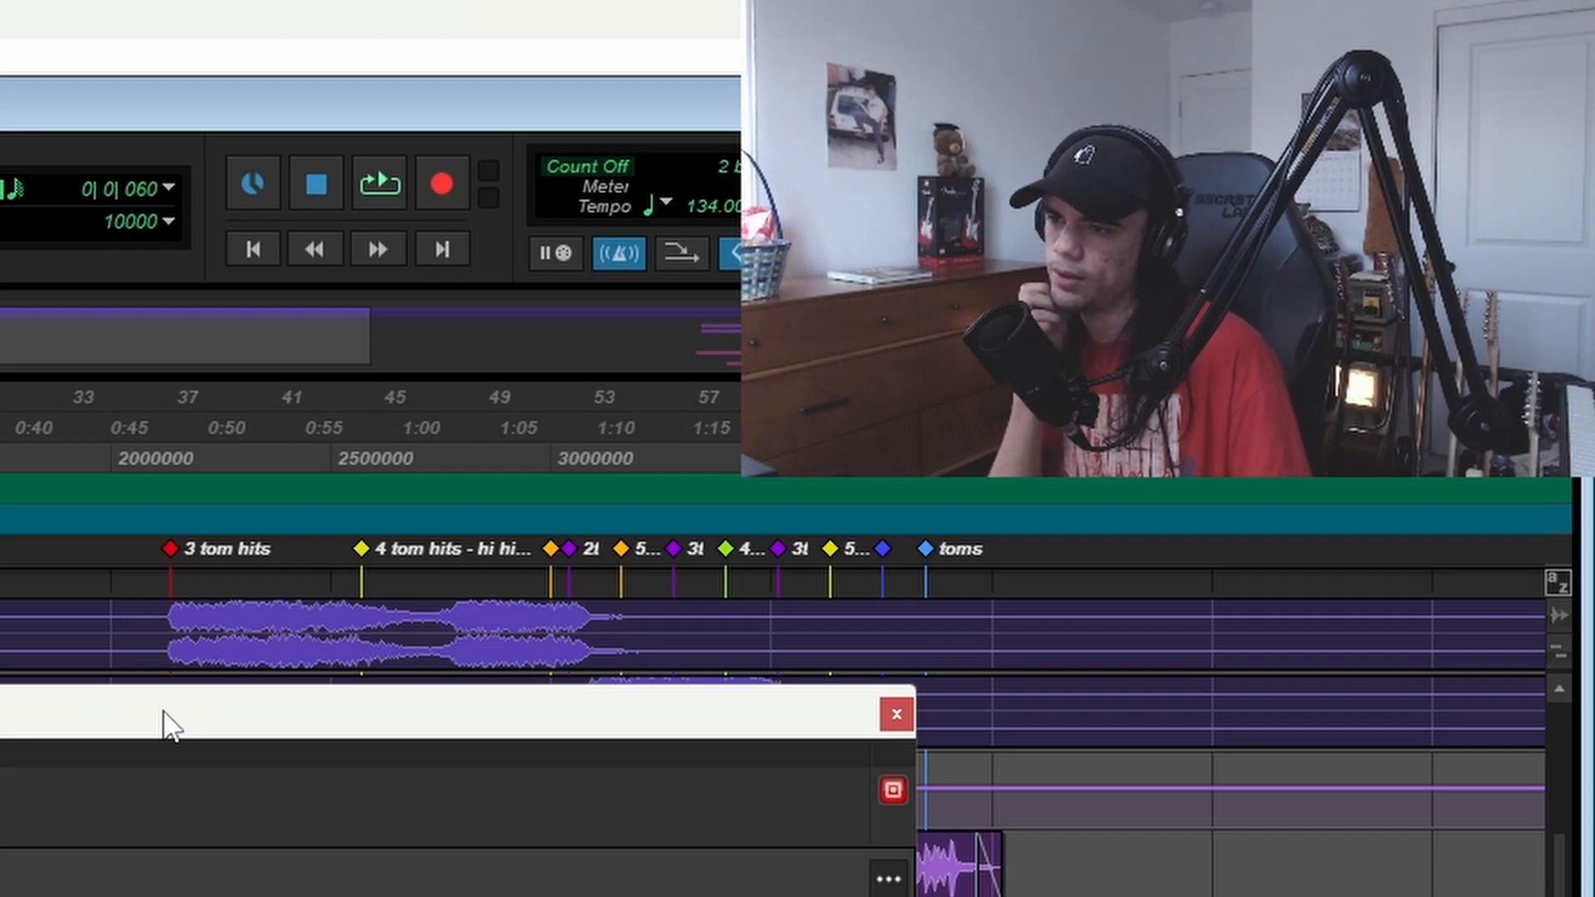
pyautogui.moveTo(754, 732); pyautogui.dragTo(779, 823)
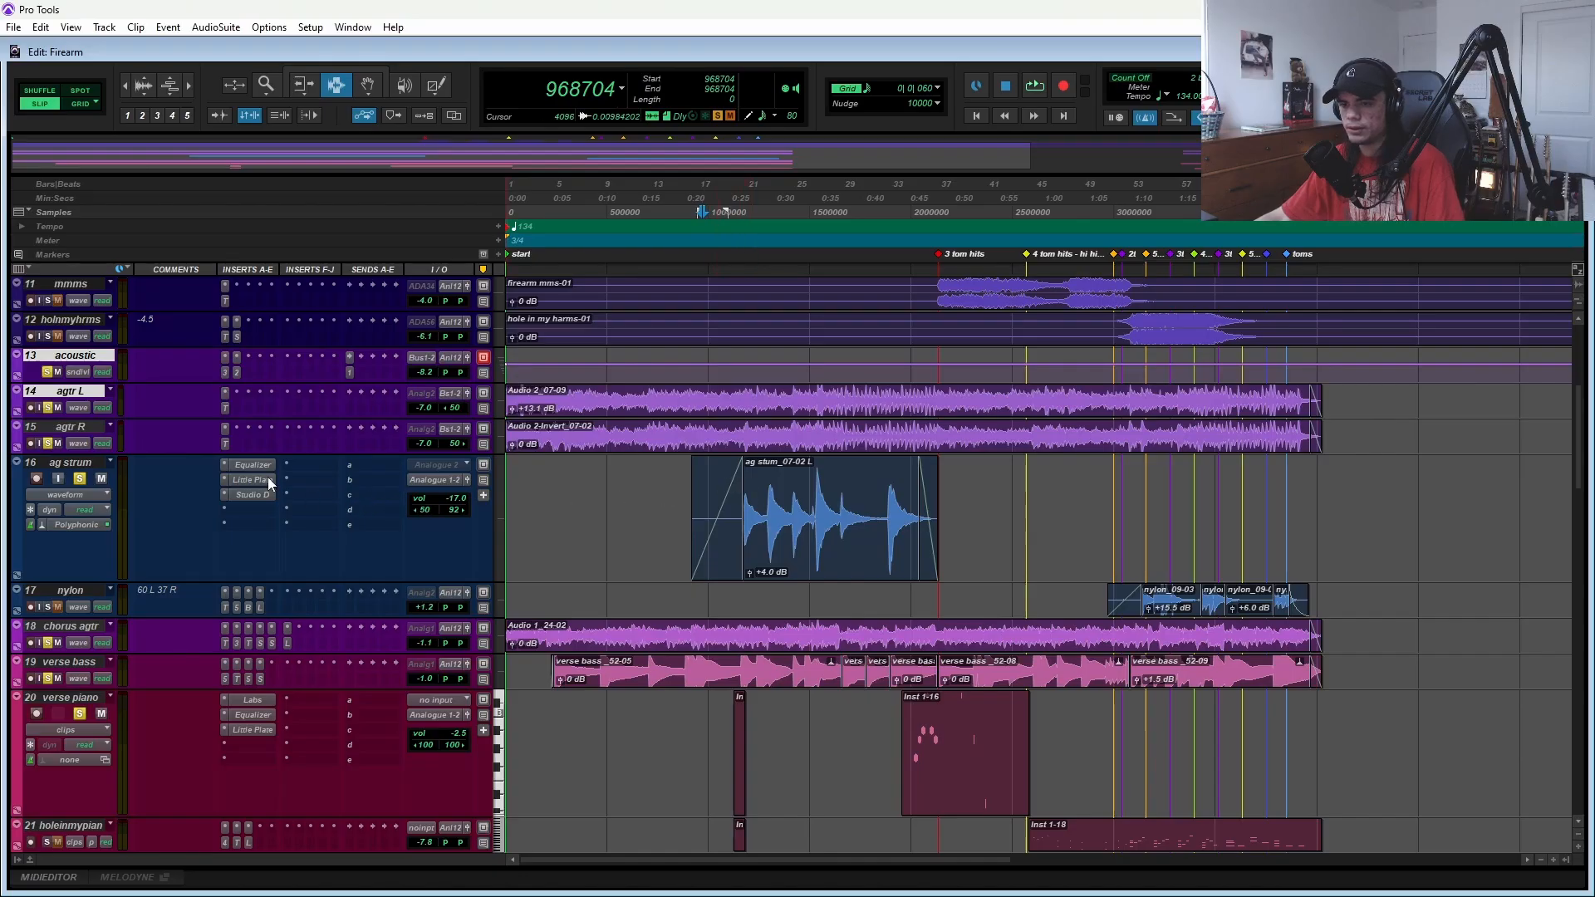
# - Go to the tom tracks, place the cursor on tomsroomic ahead of the 3 tom hits marker, and select room tone
pyautogui.scroll(-3, 715, 560)
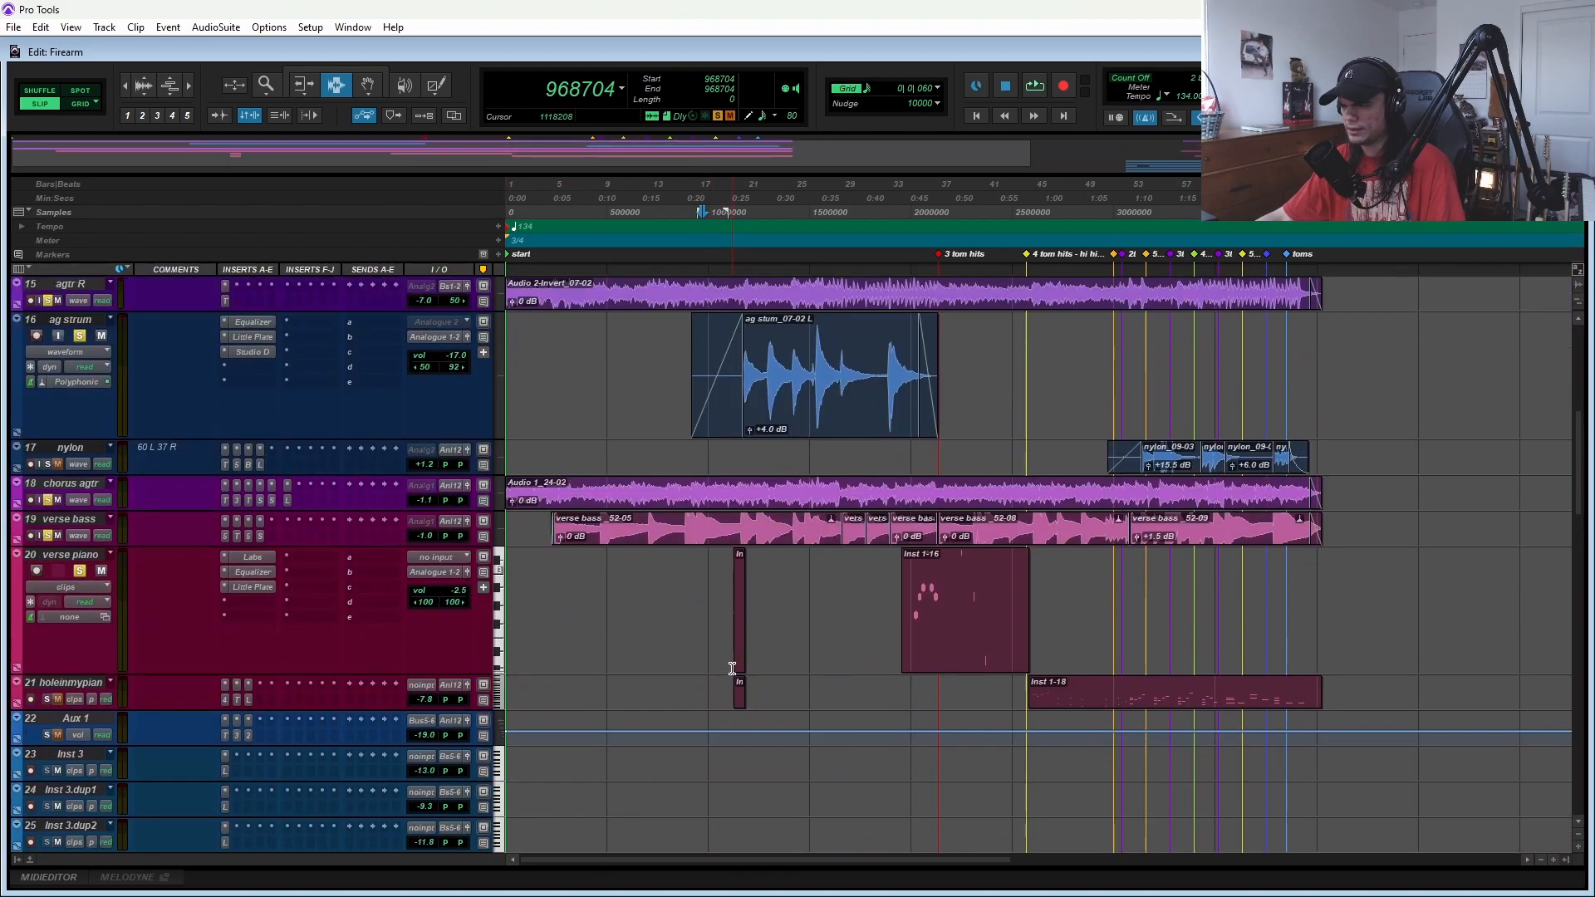
pyautogui.scroll(7, 748, 692)
pyautogui.scroll(-15, 750, 687)
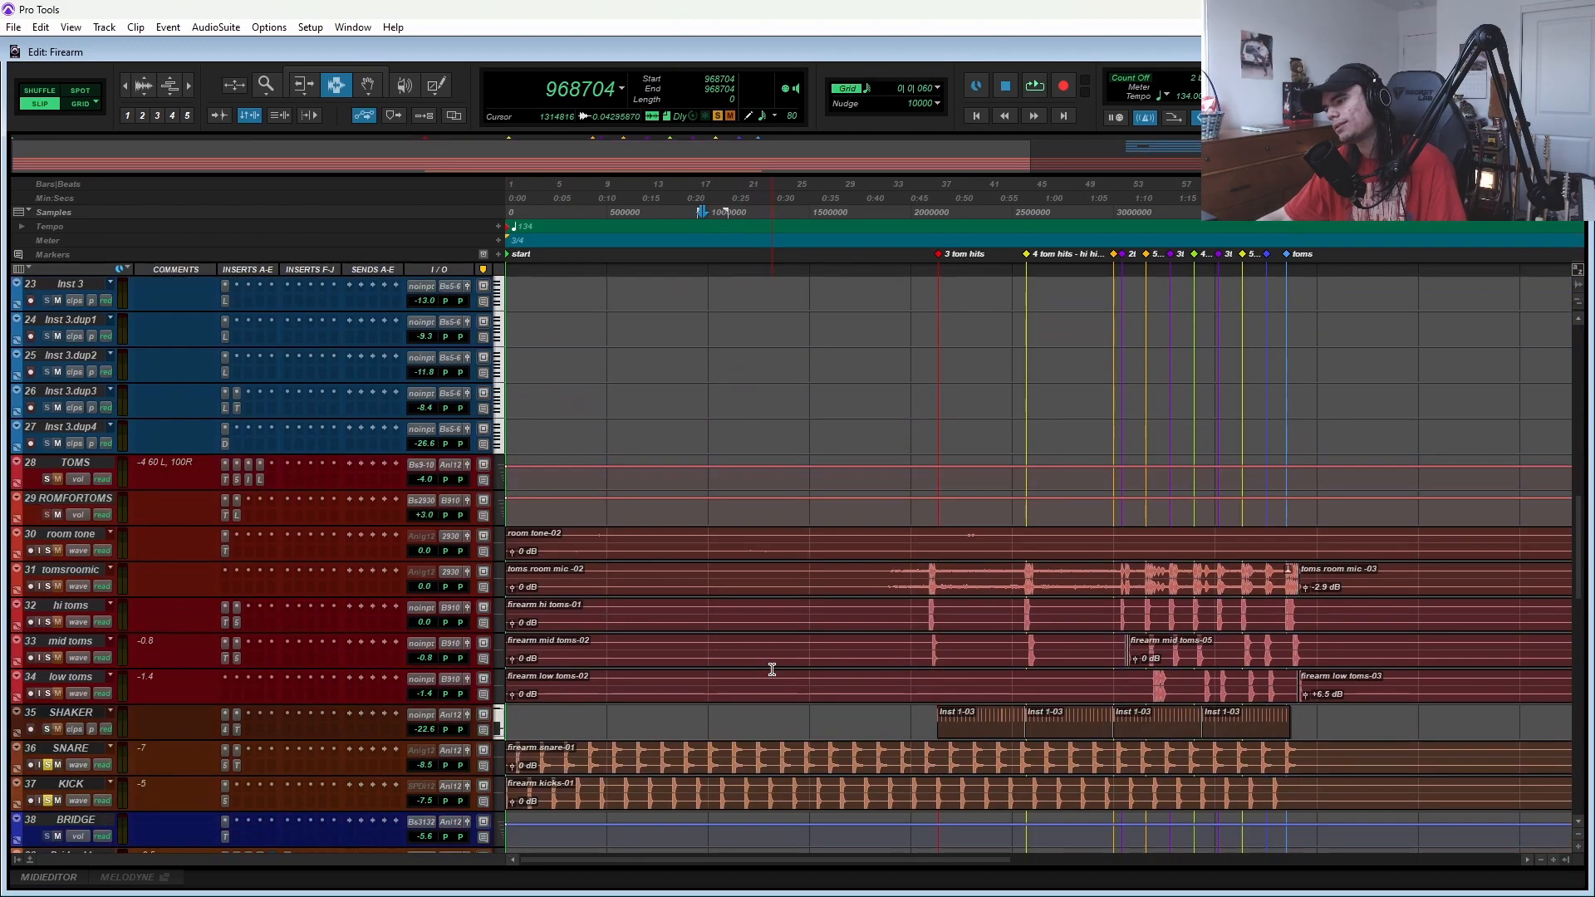
pyautogui.hscroll(3, 964, 620)
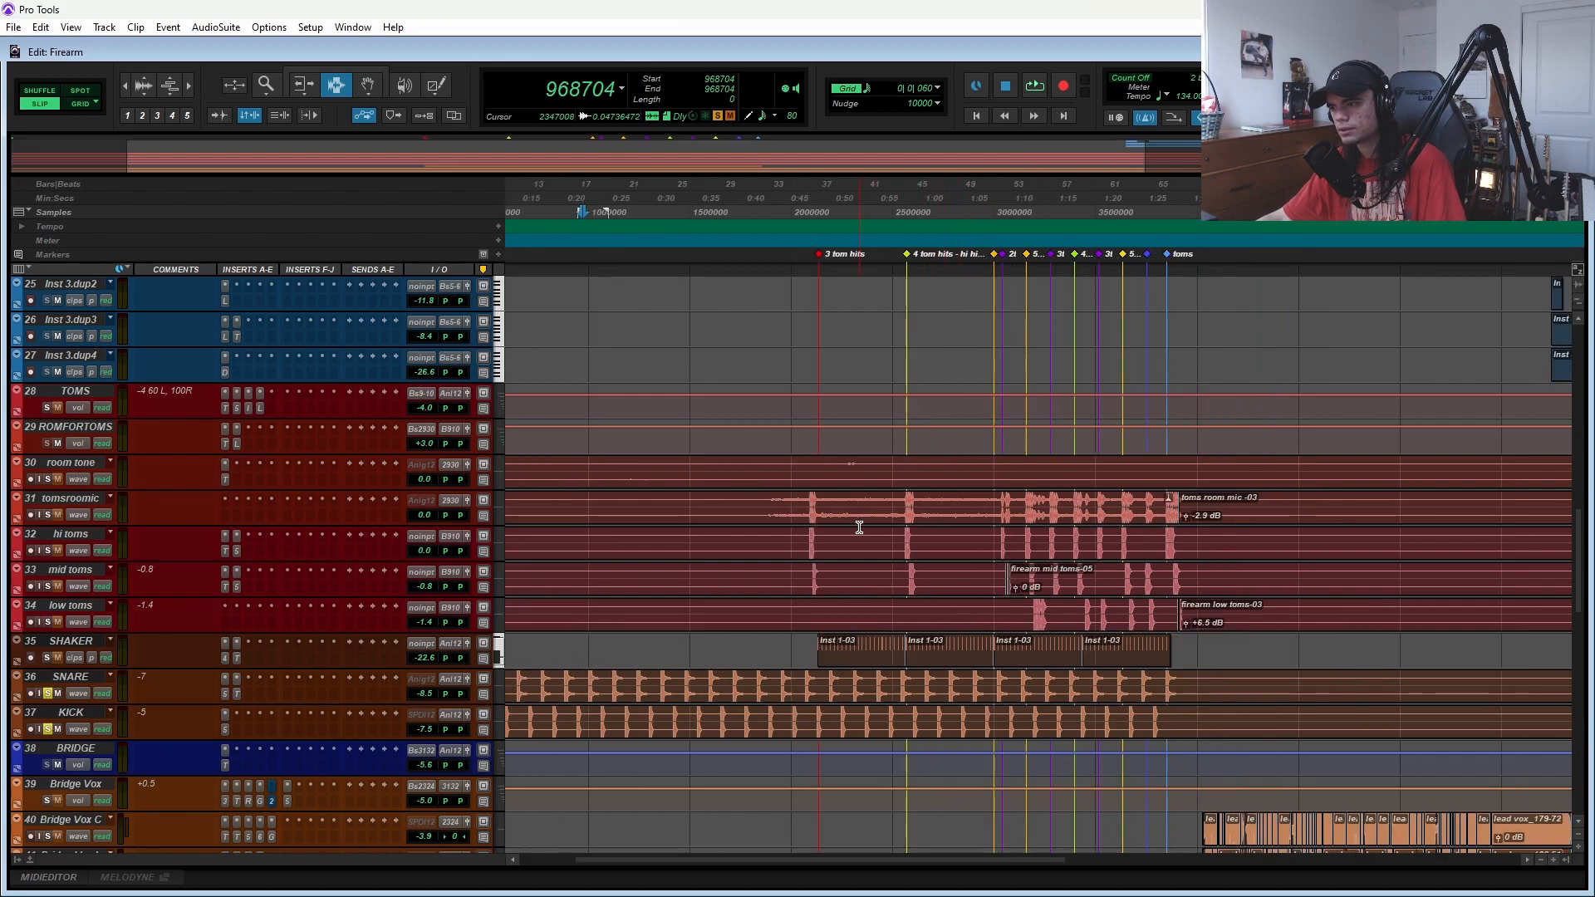
pyautogui.scroll(4, 805, 498)
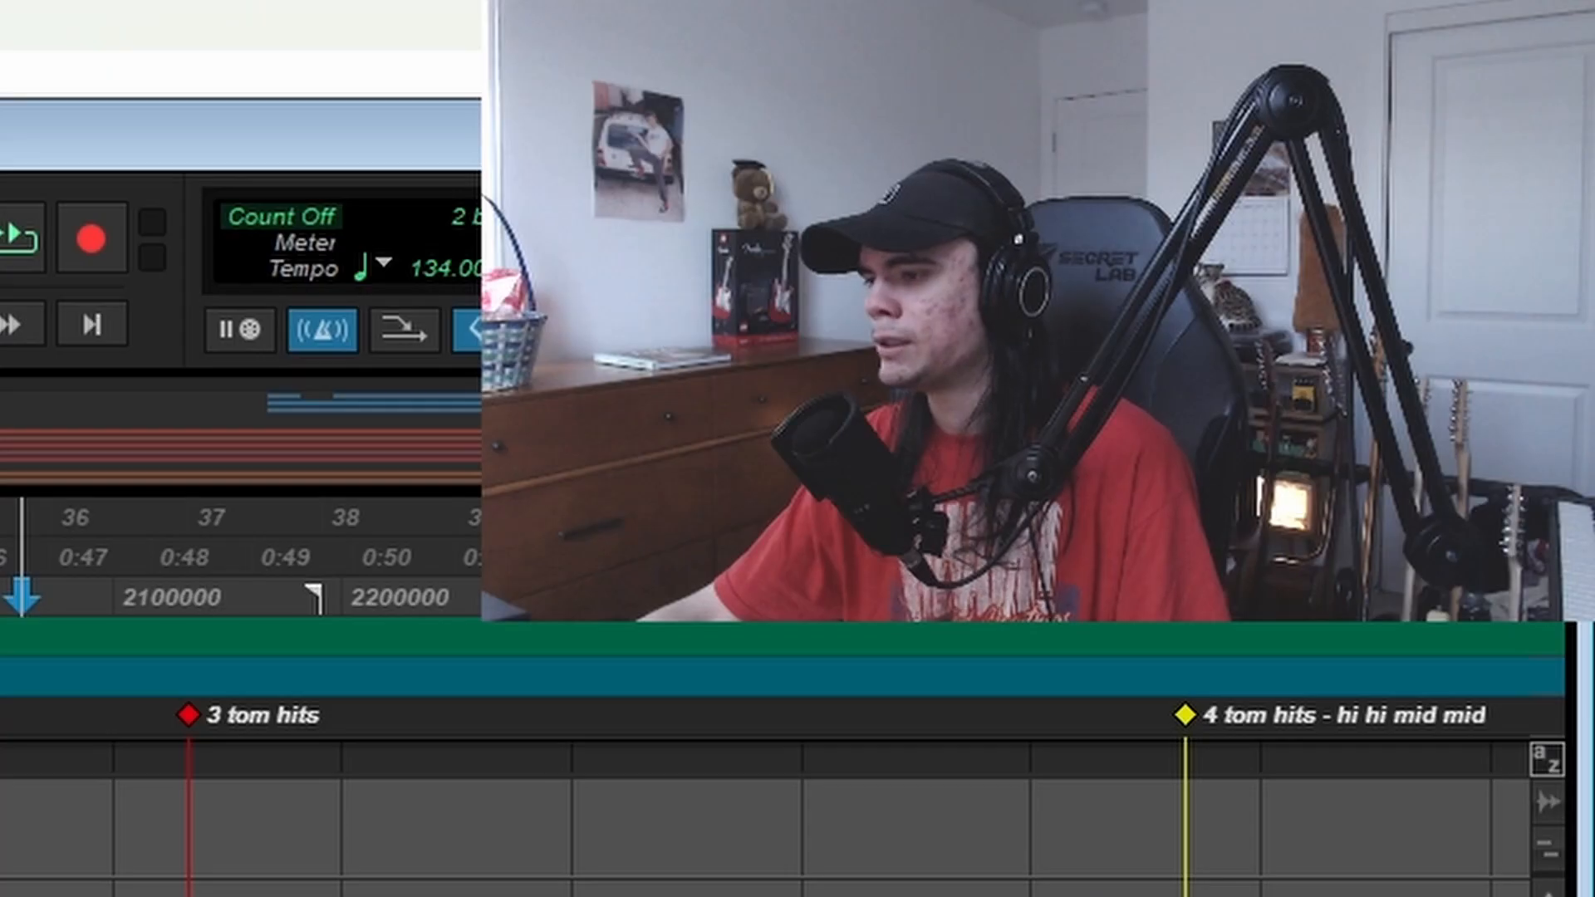
pyautogui.hotkey('ctrl', '[')
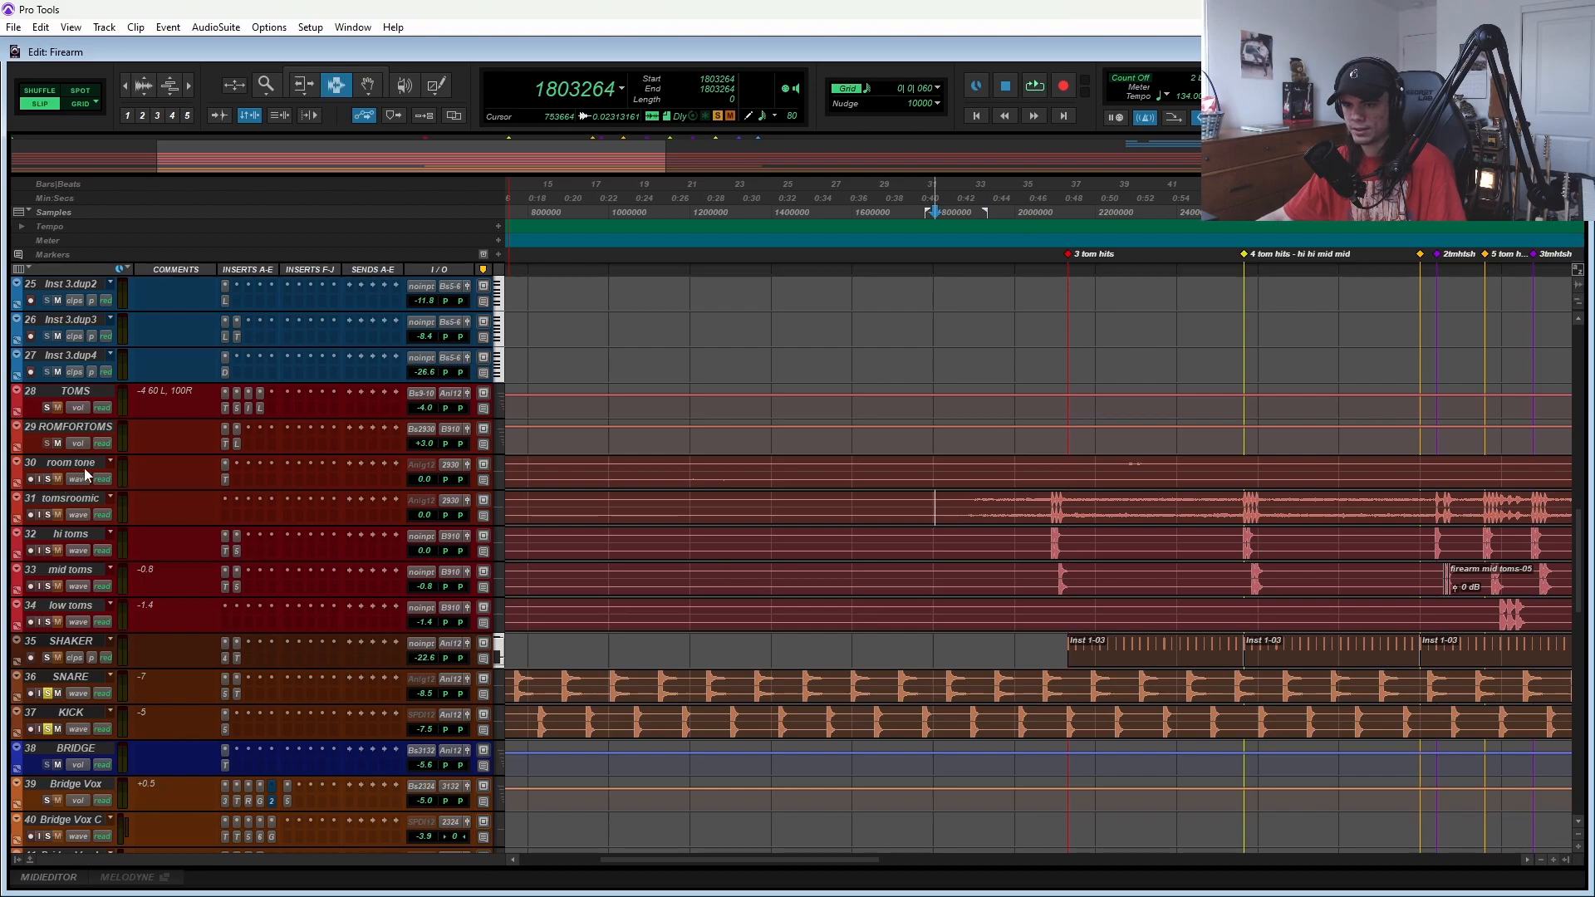
pyautogui.click(83, 467)
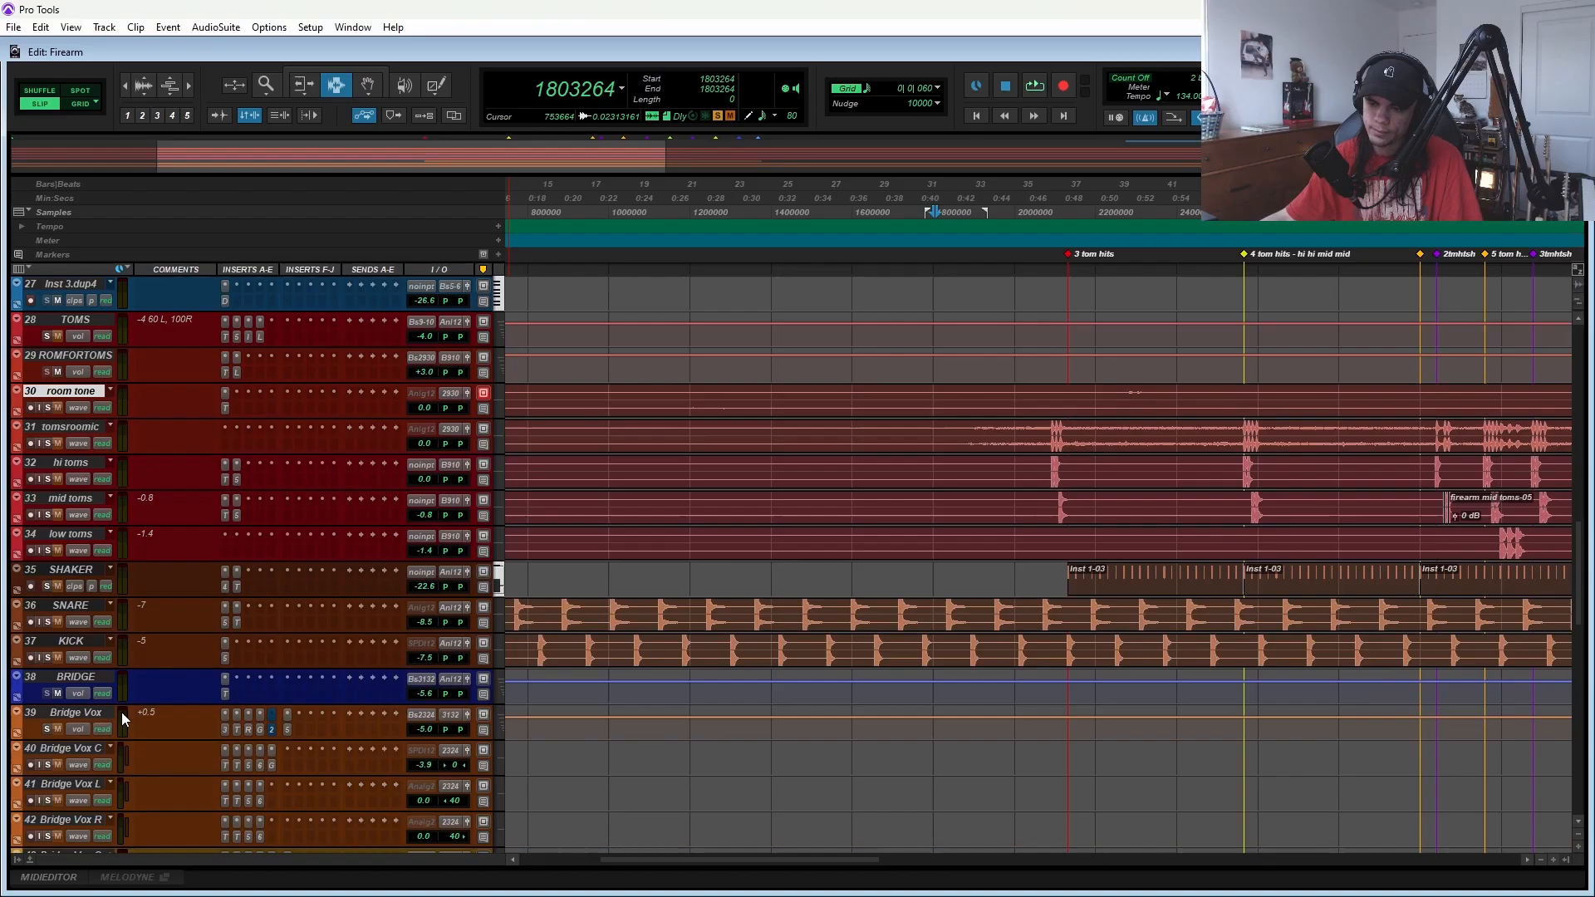
# - Clear the solos on the previously auditioned tracks and solo room tone
pyautogui.scroll(-10, 152, 701)
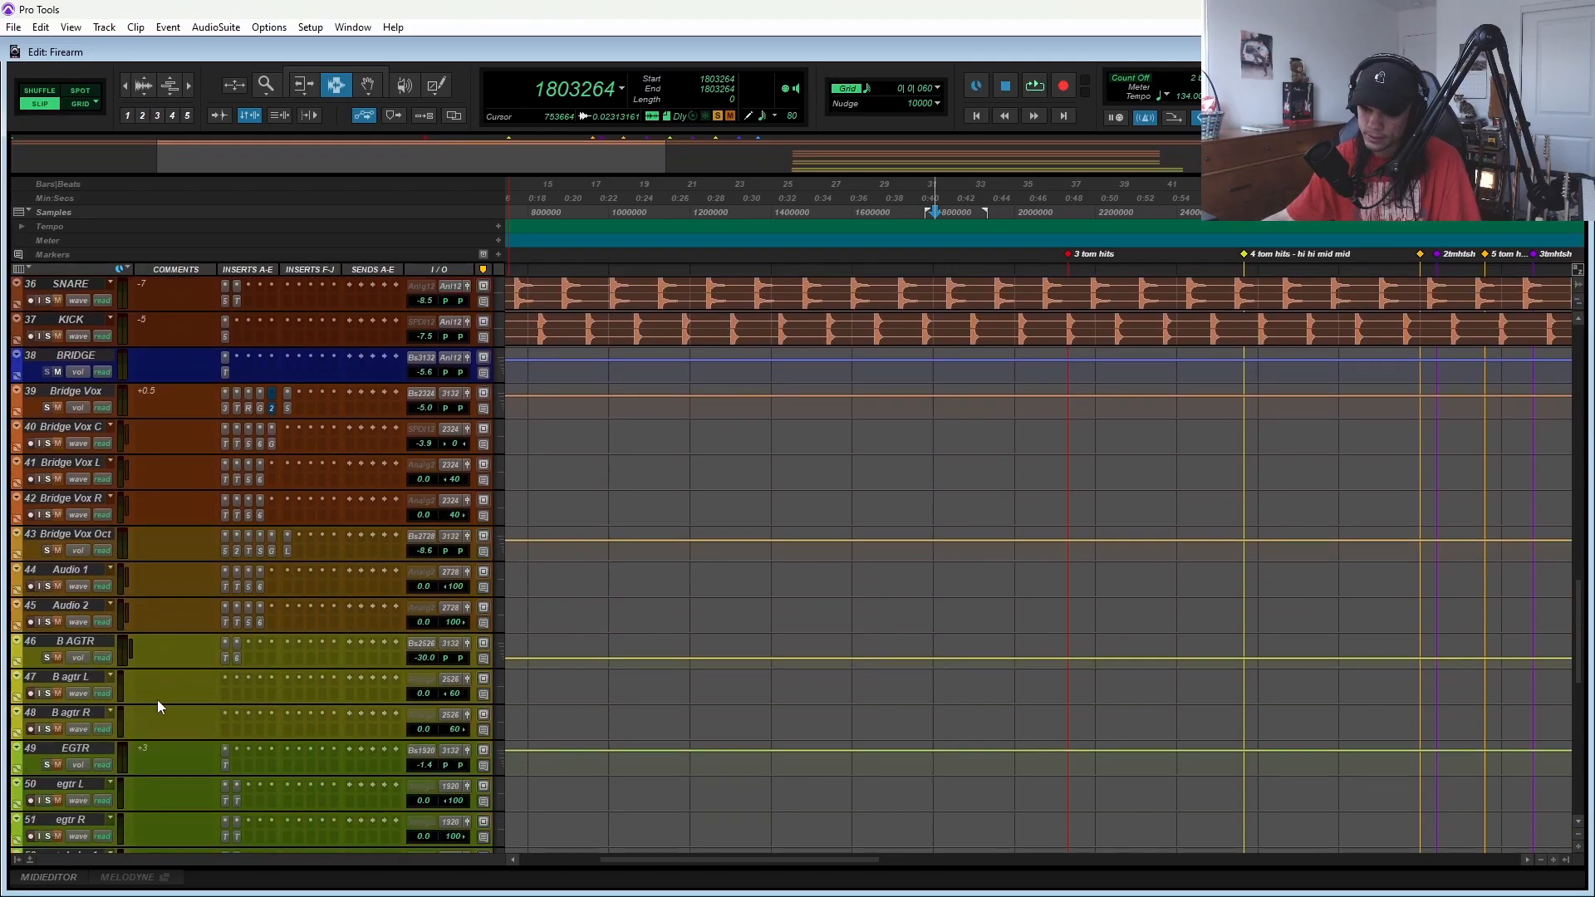
pyautogui.scroll(5, 186, 700)
pyautogui.scroll(10, 187, 701)
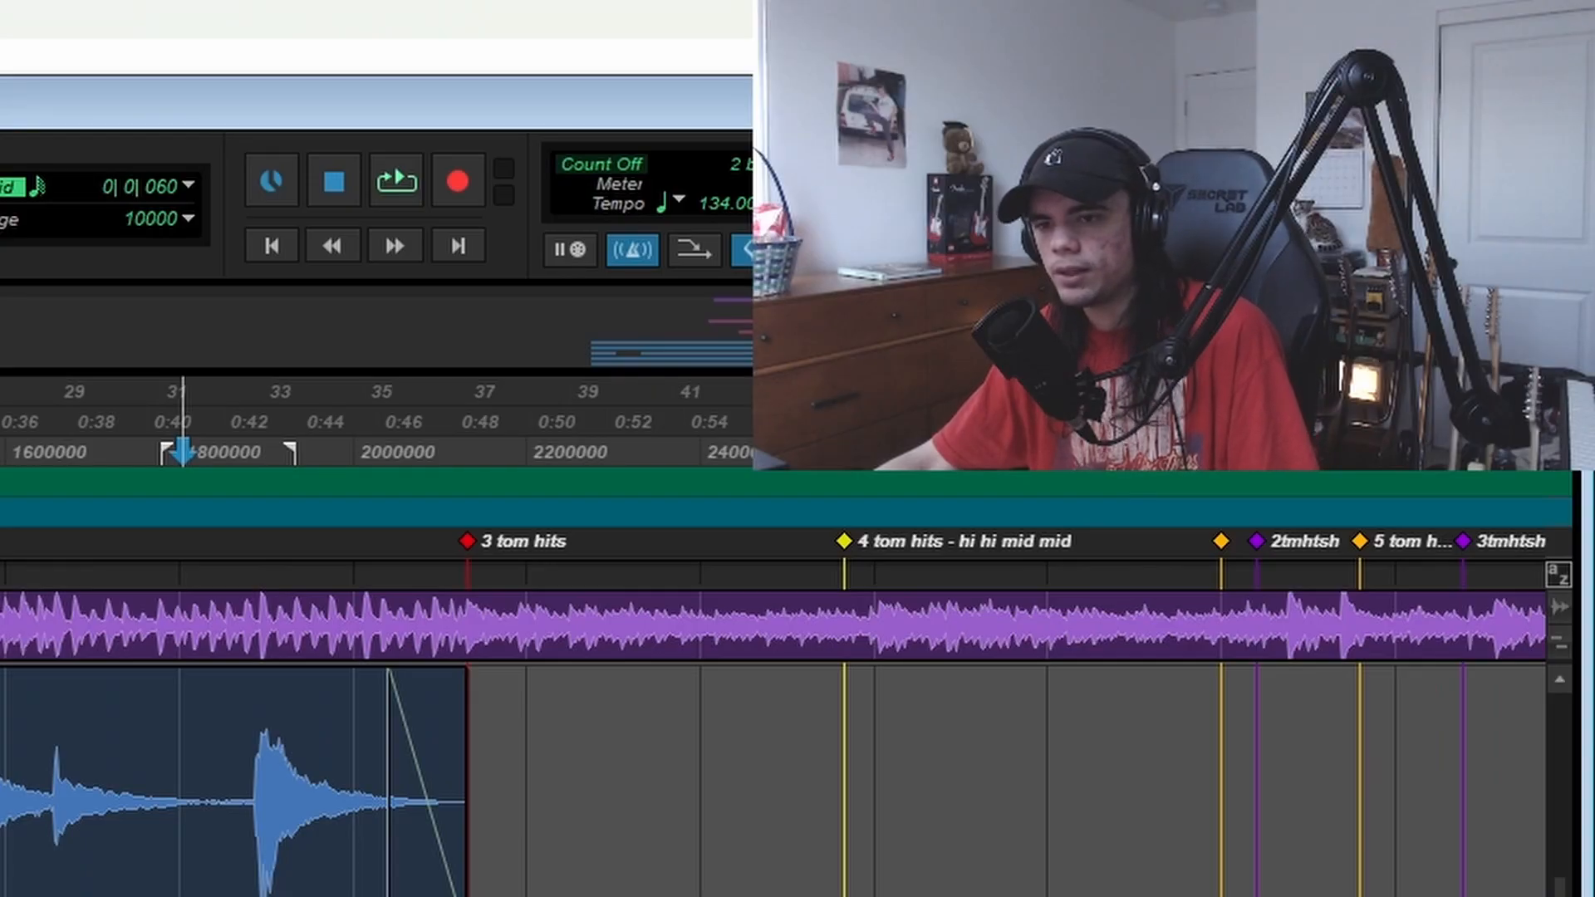
pyautogui.scroll(3, 773, 739)
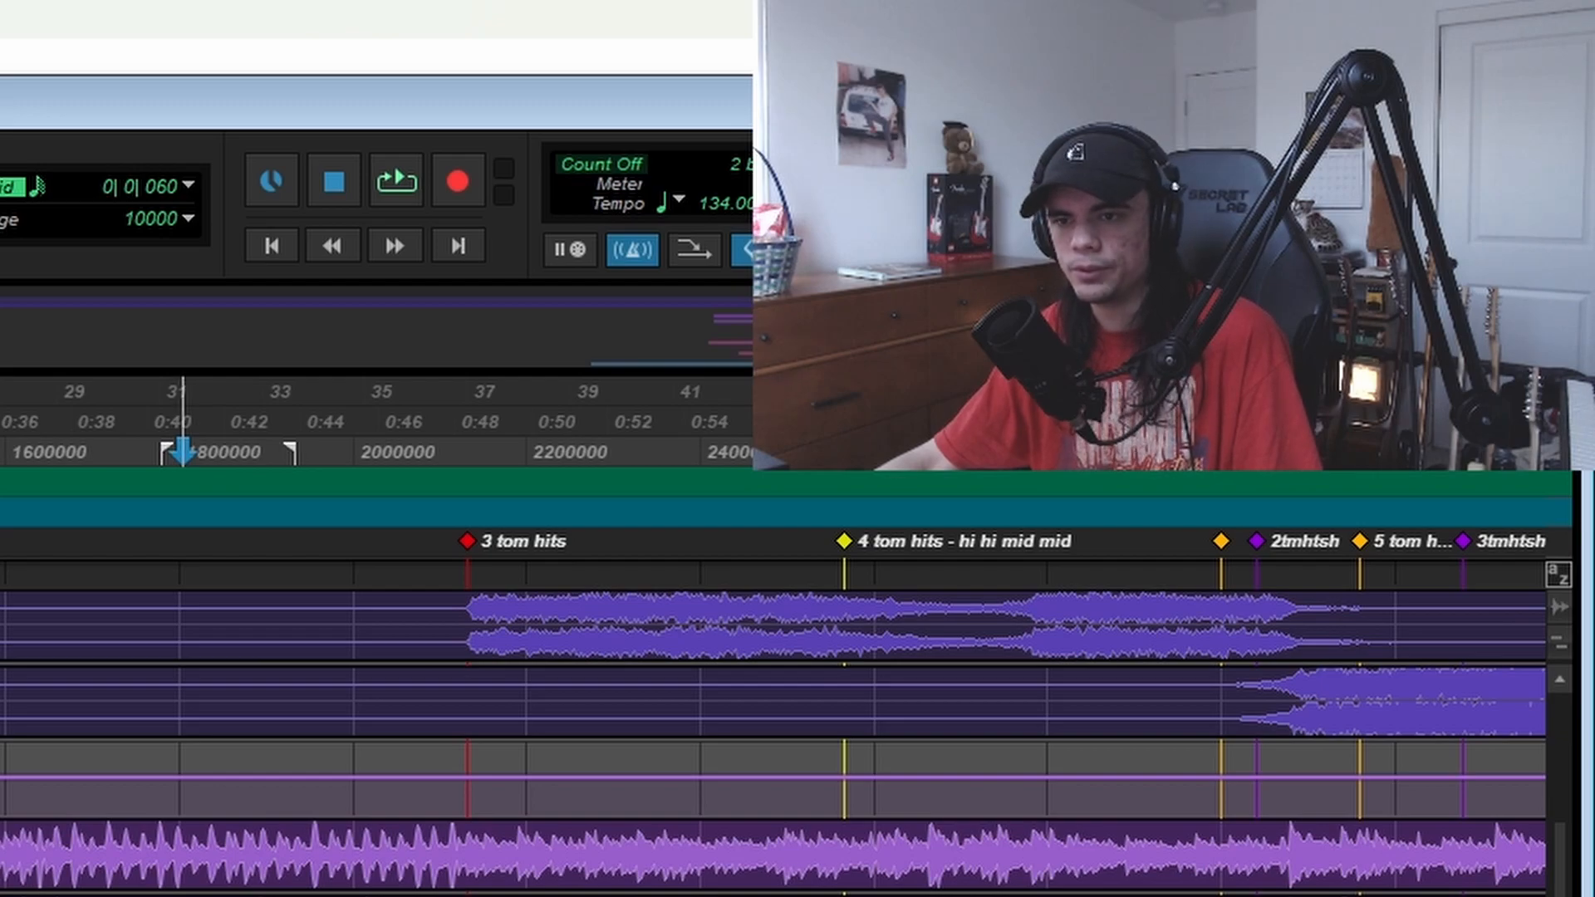
pyautogui.scroll(-10, 773, 740)
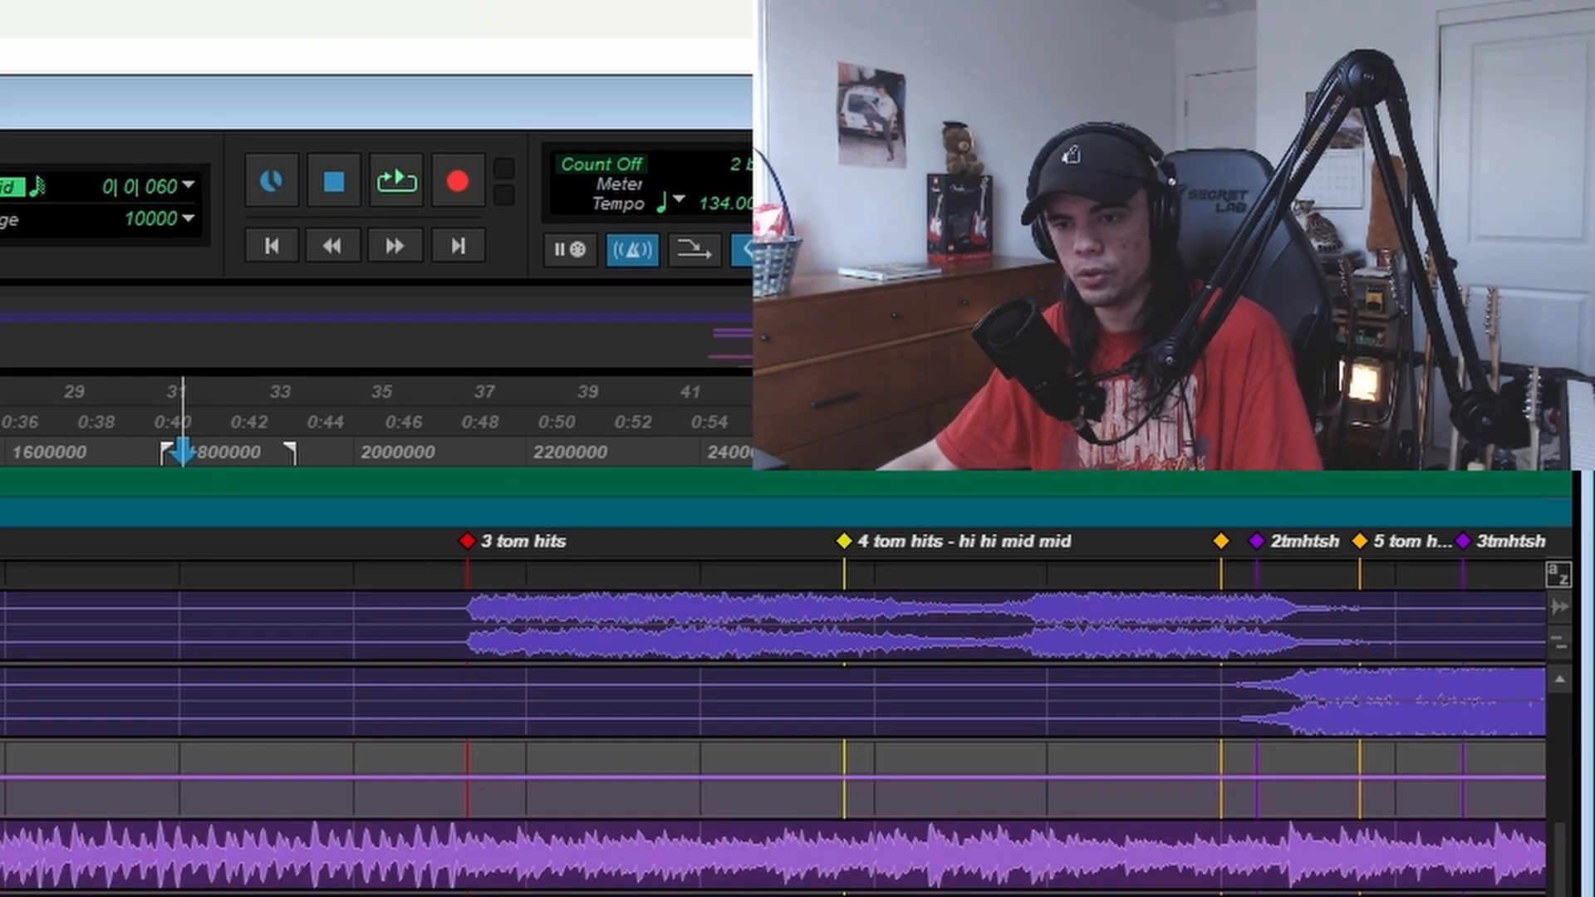
pyautogui.scroll(-3, 773, 740)
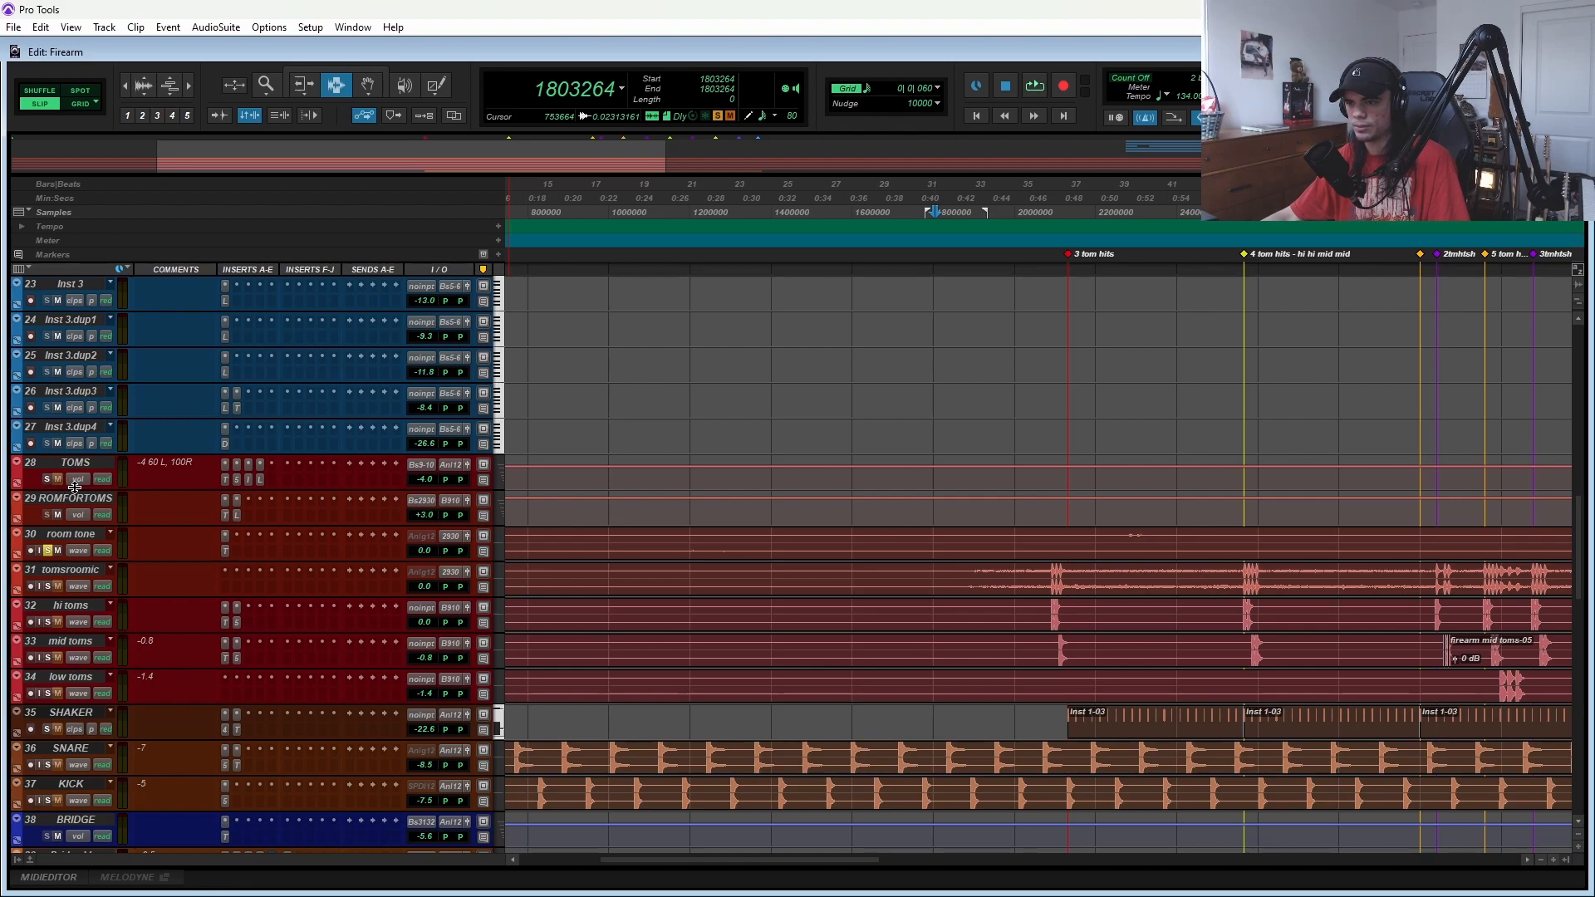
# - Solo and enlarge TOMS, cancel room tone's renaming, and enlarge all tracks from room tone to low toms
pyautogui.moveTo(48, 491); pyautogui.dragTo(129, 553)
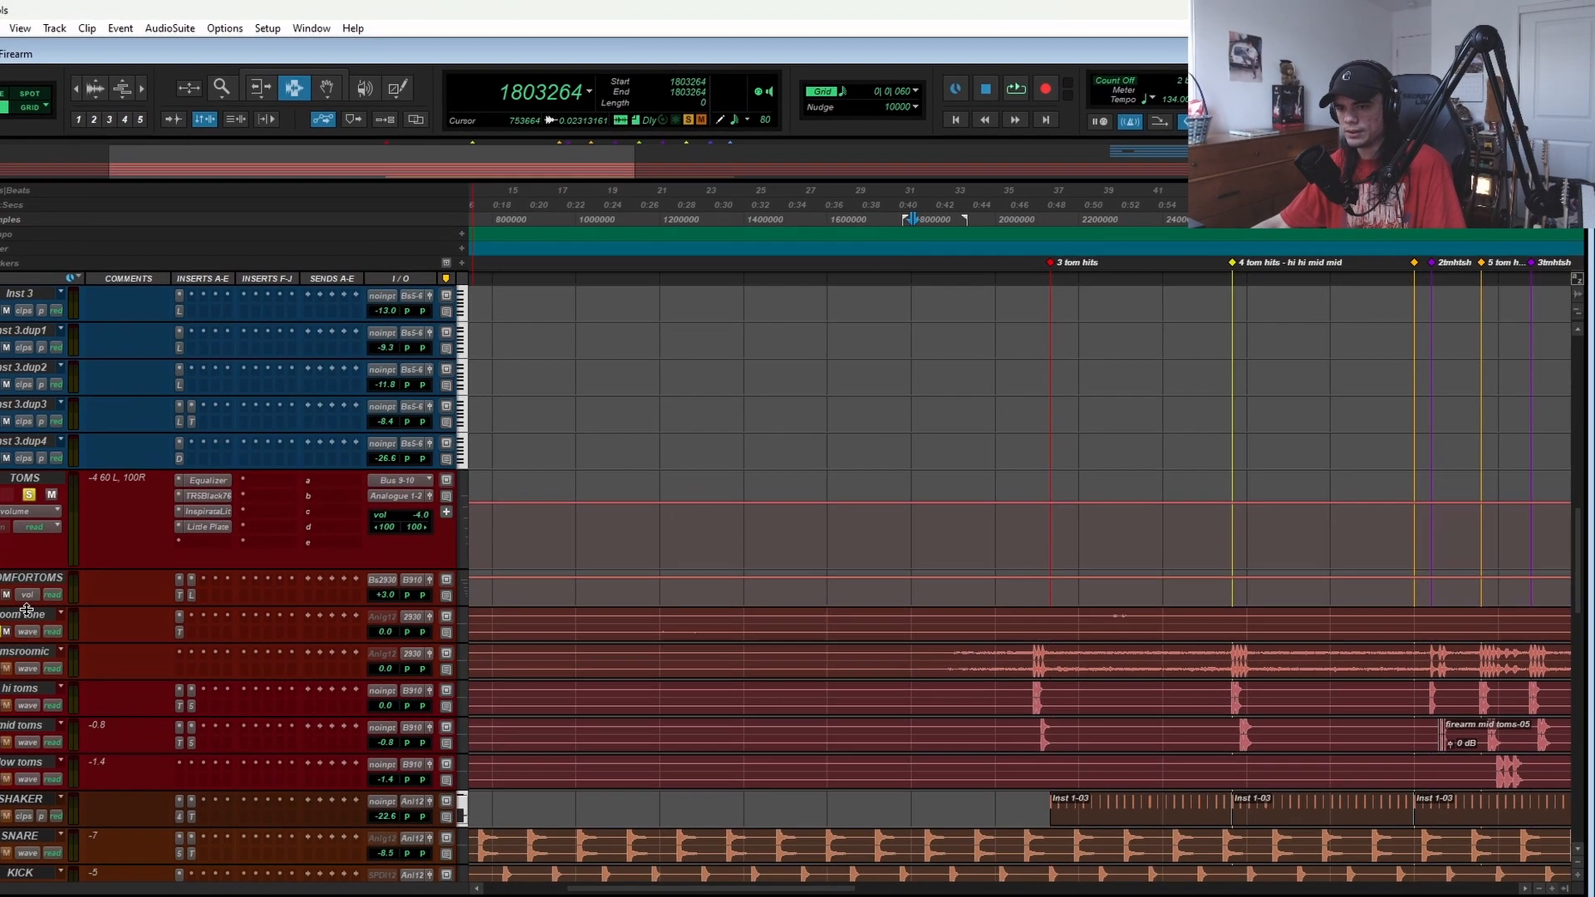
pyautogui.doubleClick(71, 594)
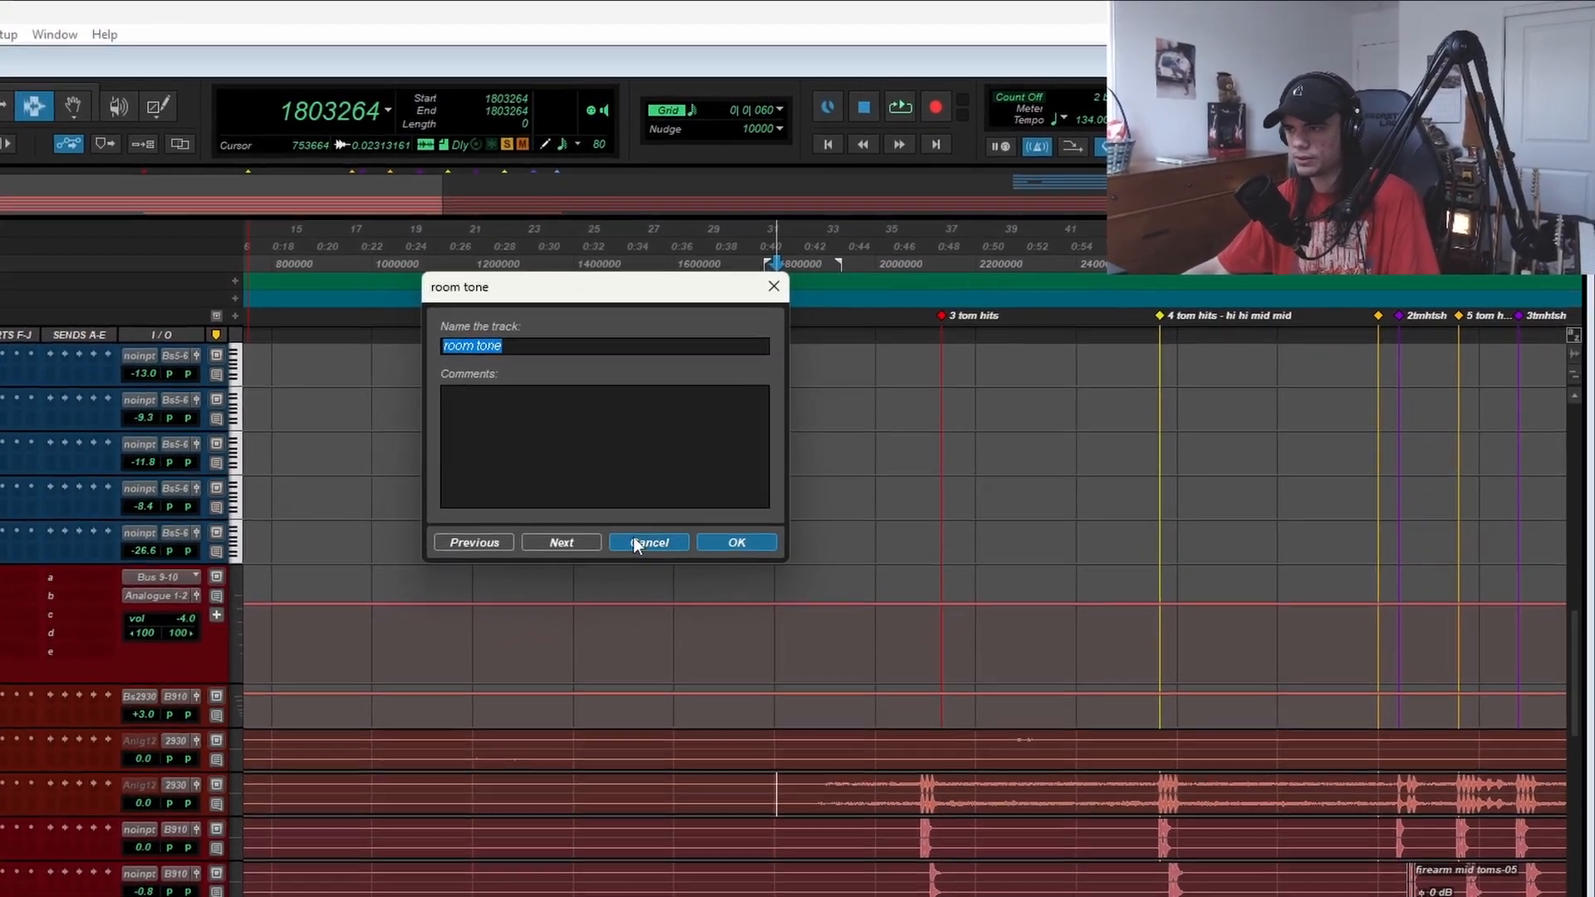
pyautogui.click(761, 478)
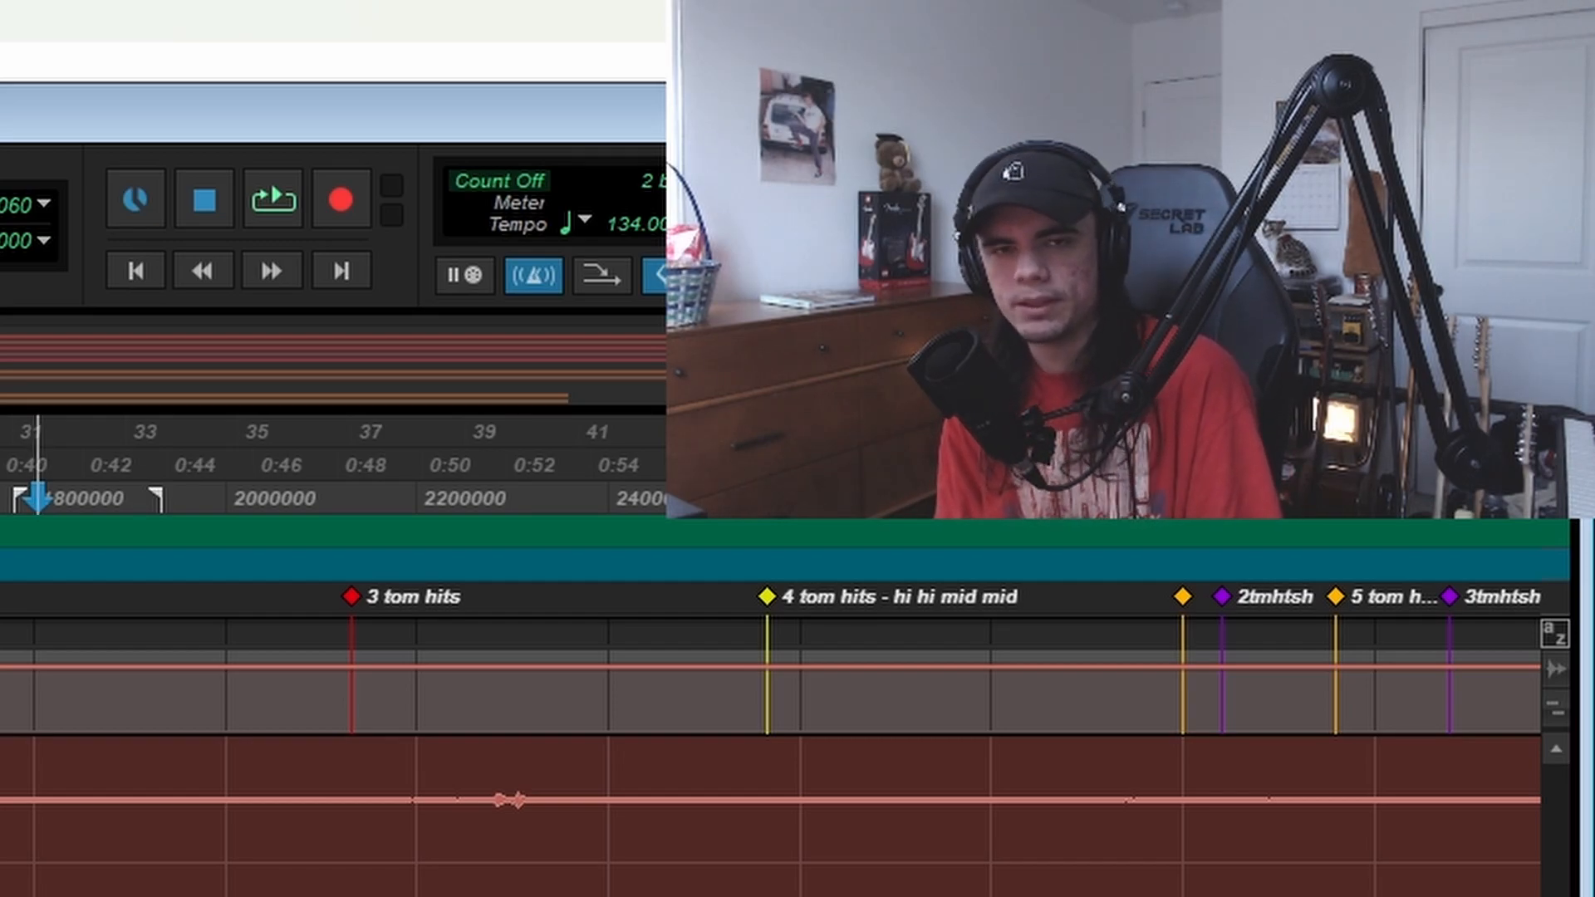
pyautogui.scroll(-5, 771, 748)
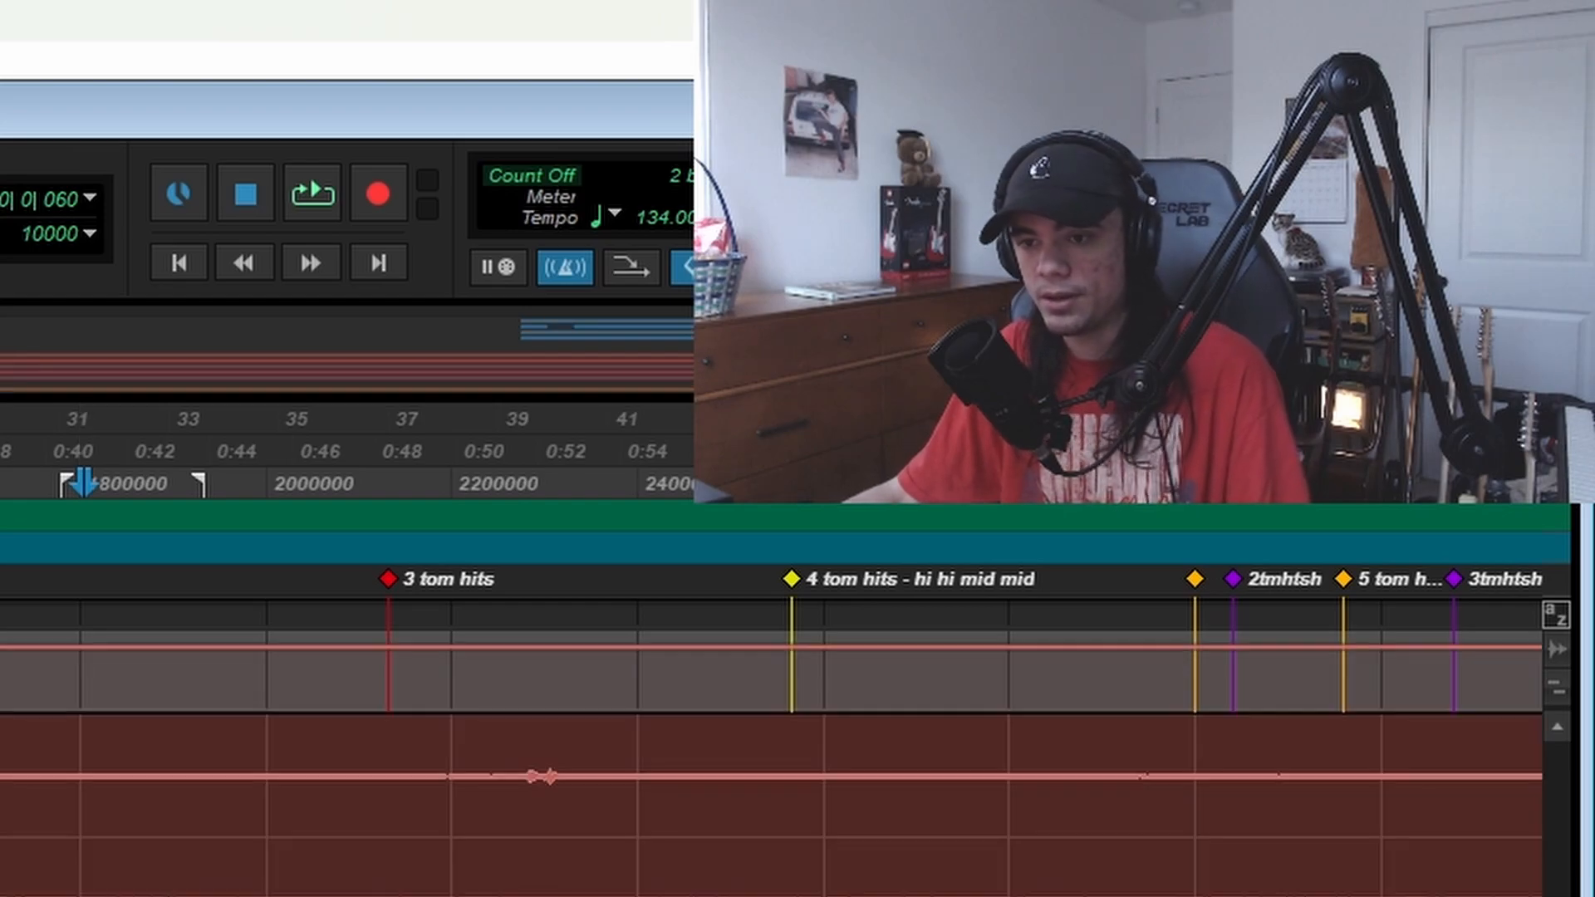
pyautogui.scroll(-5, 771, 764)
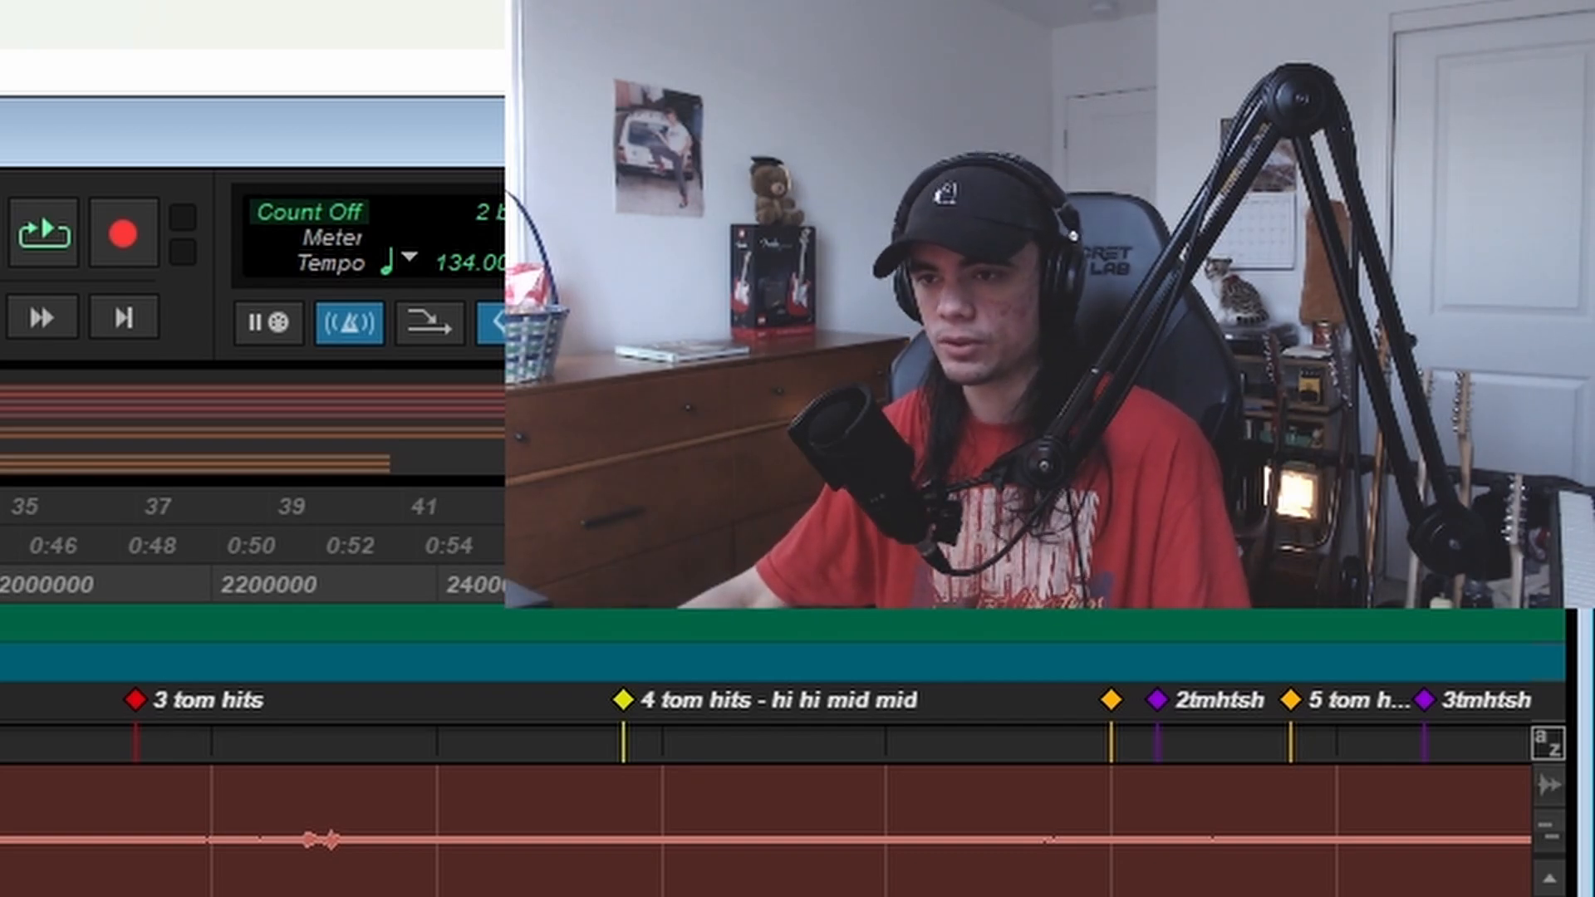
pyautogui.press('Delete')
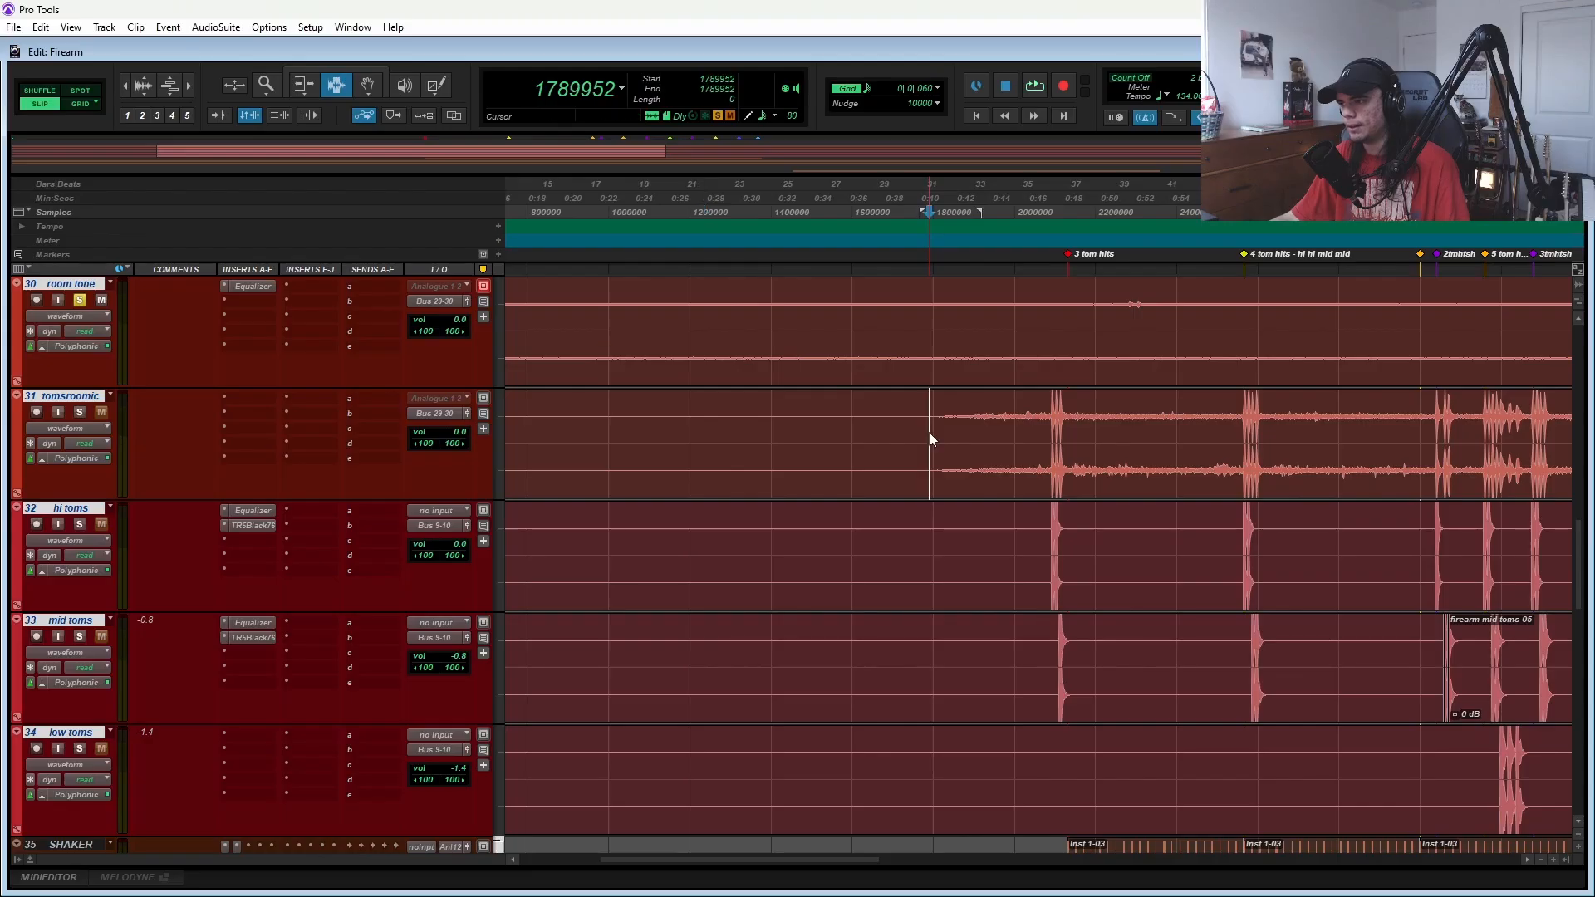
# - Solo hi toms, mid toms and low toms instead of room tone, and inspect hi and mid toms' Equalizer and TRS Black 76 inserts
pyautogui.scroll(3, 101, 477)
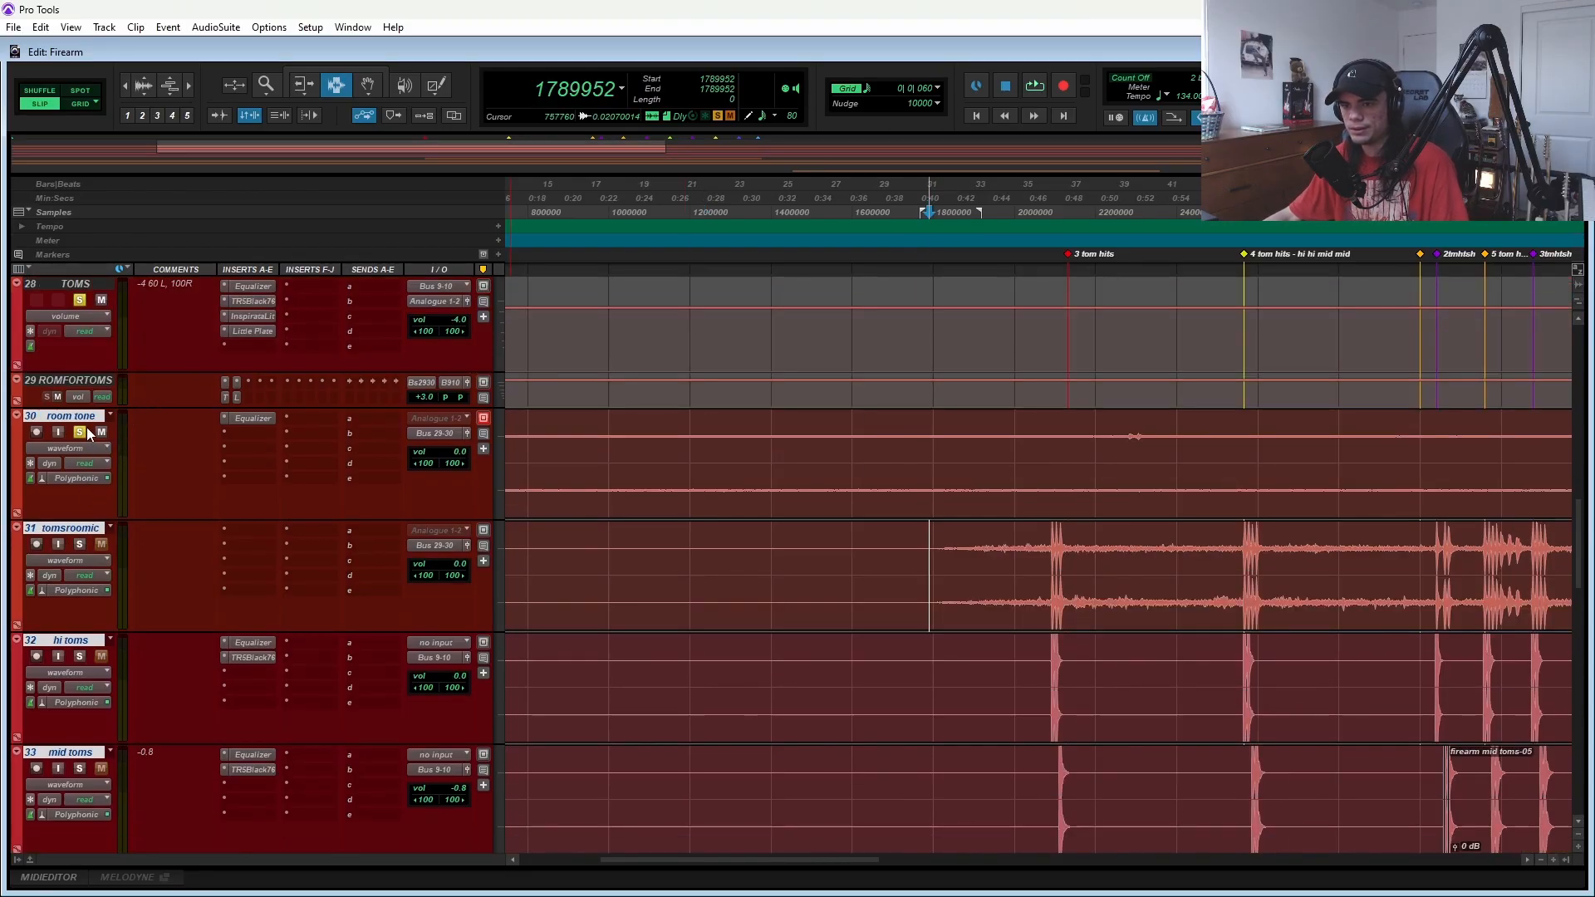
pyautogui.scroll(-3, 81, 447)
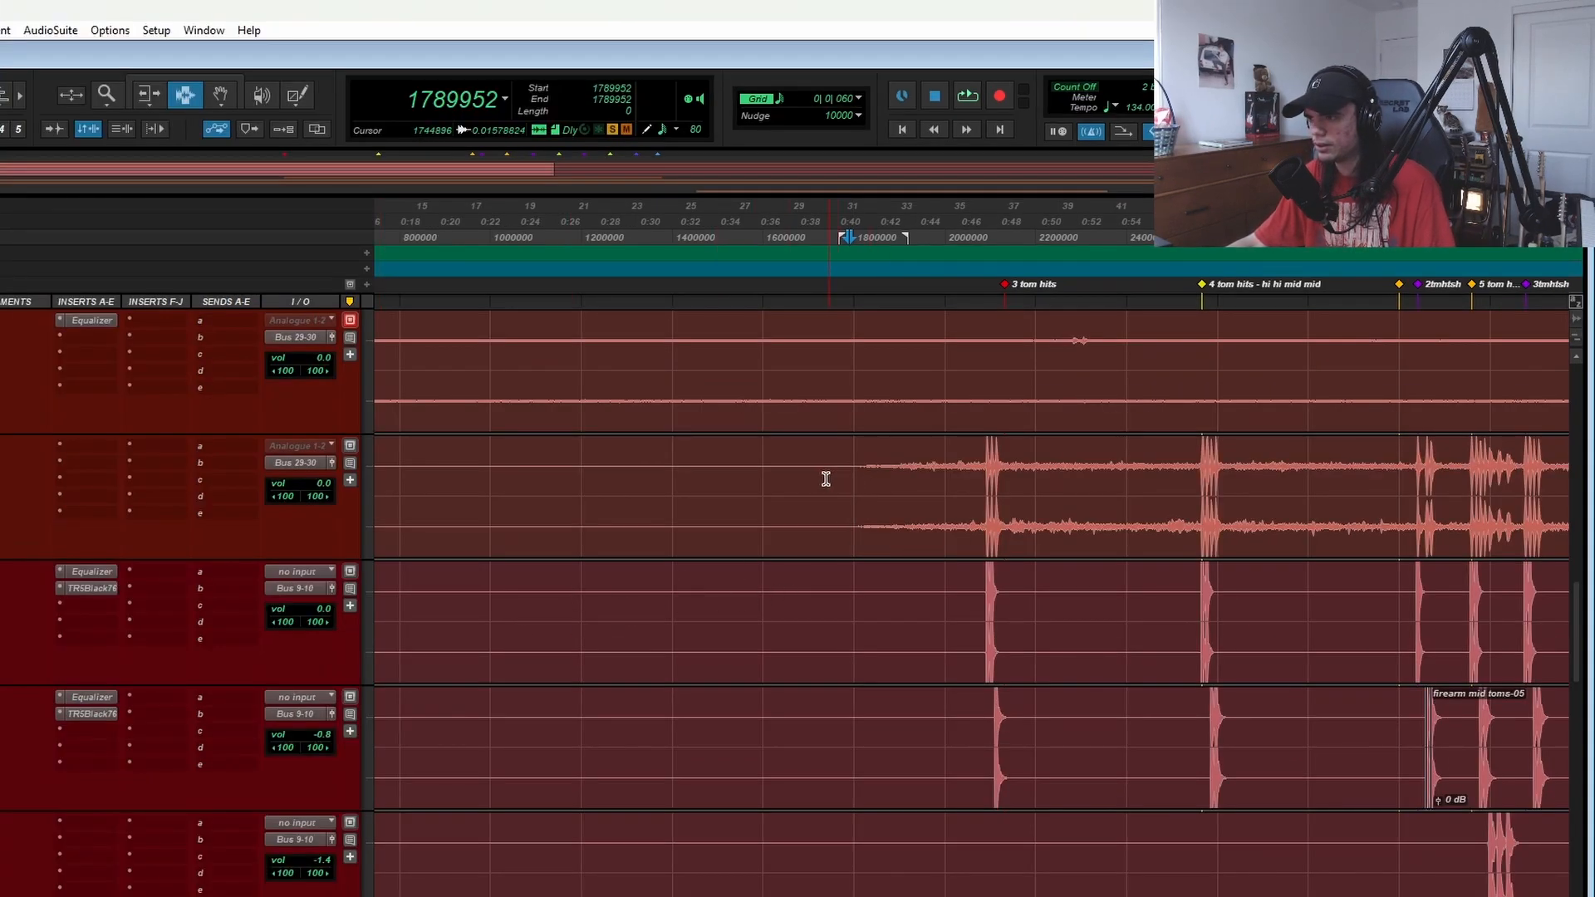
pyautogui.click(91, 572)
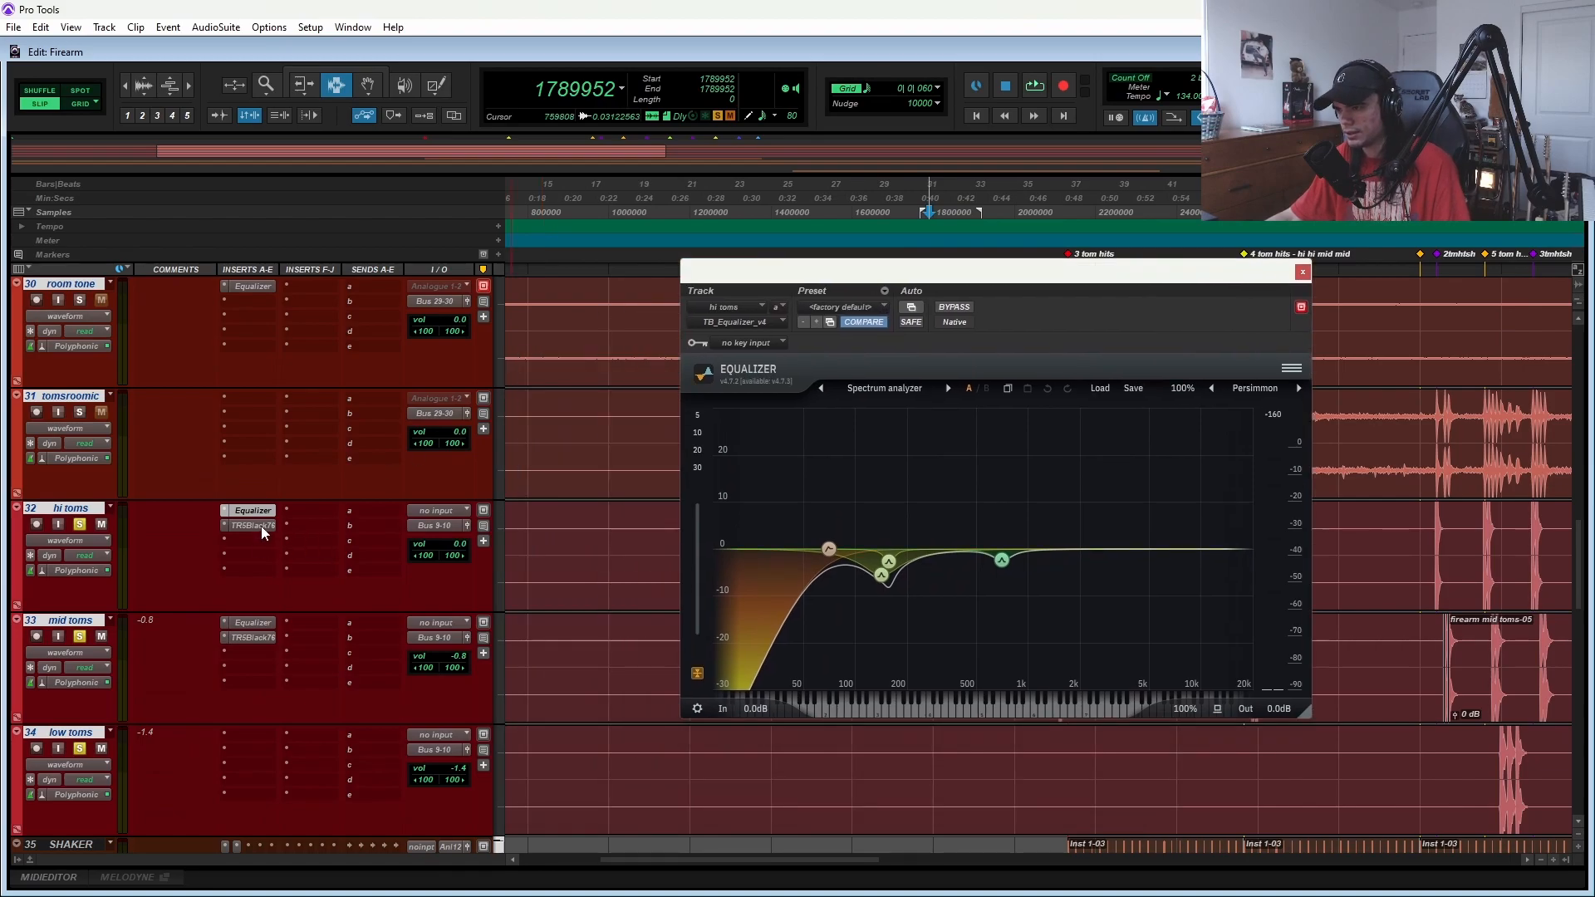
pyautogui.click(260, 526)
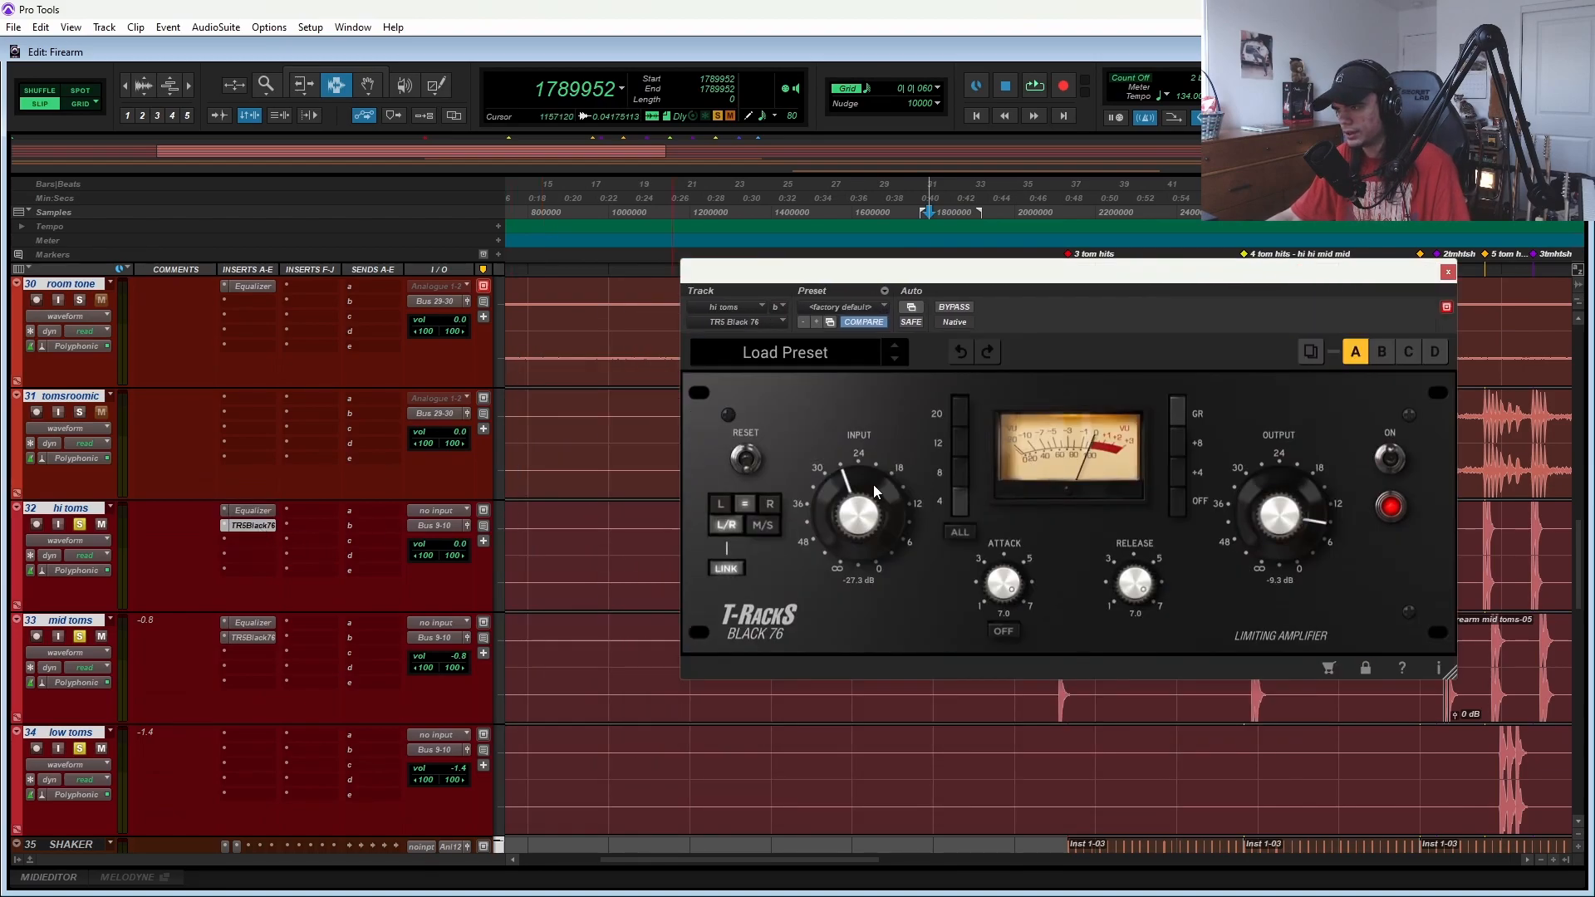
pyautogui.click(267, 623)
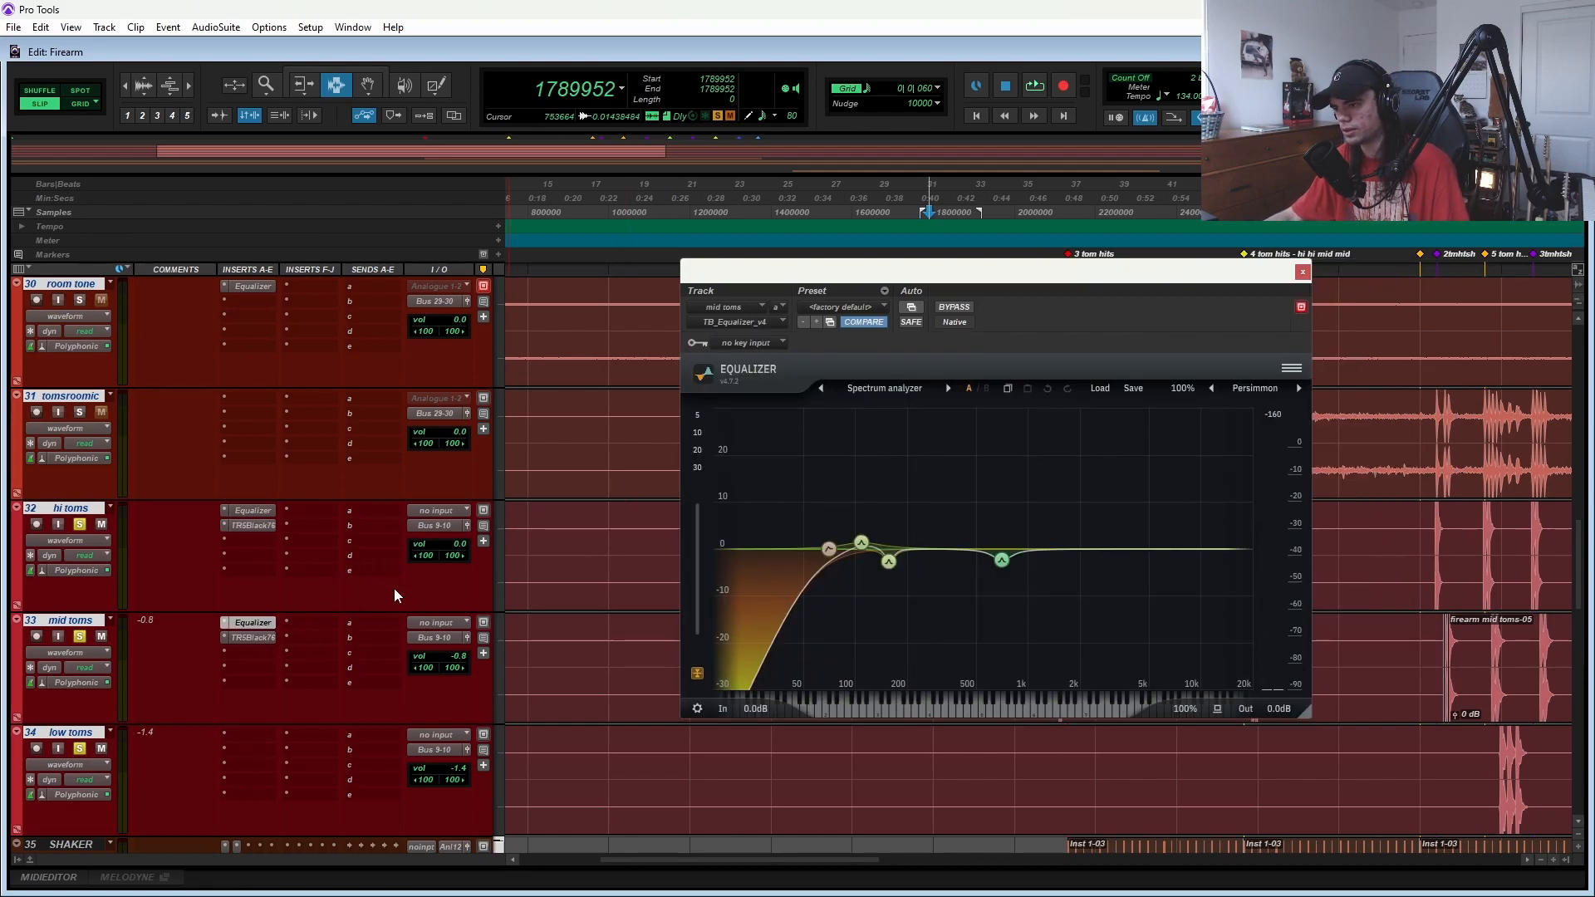
pyautogui.click(258, 637)
pyautogui.scroll(-1, 261, 701)
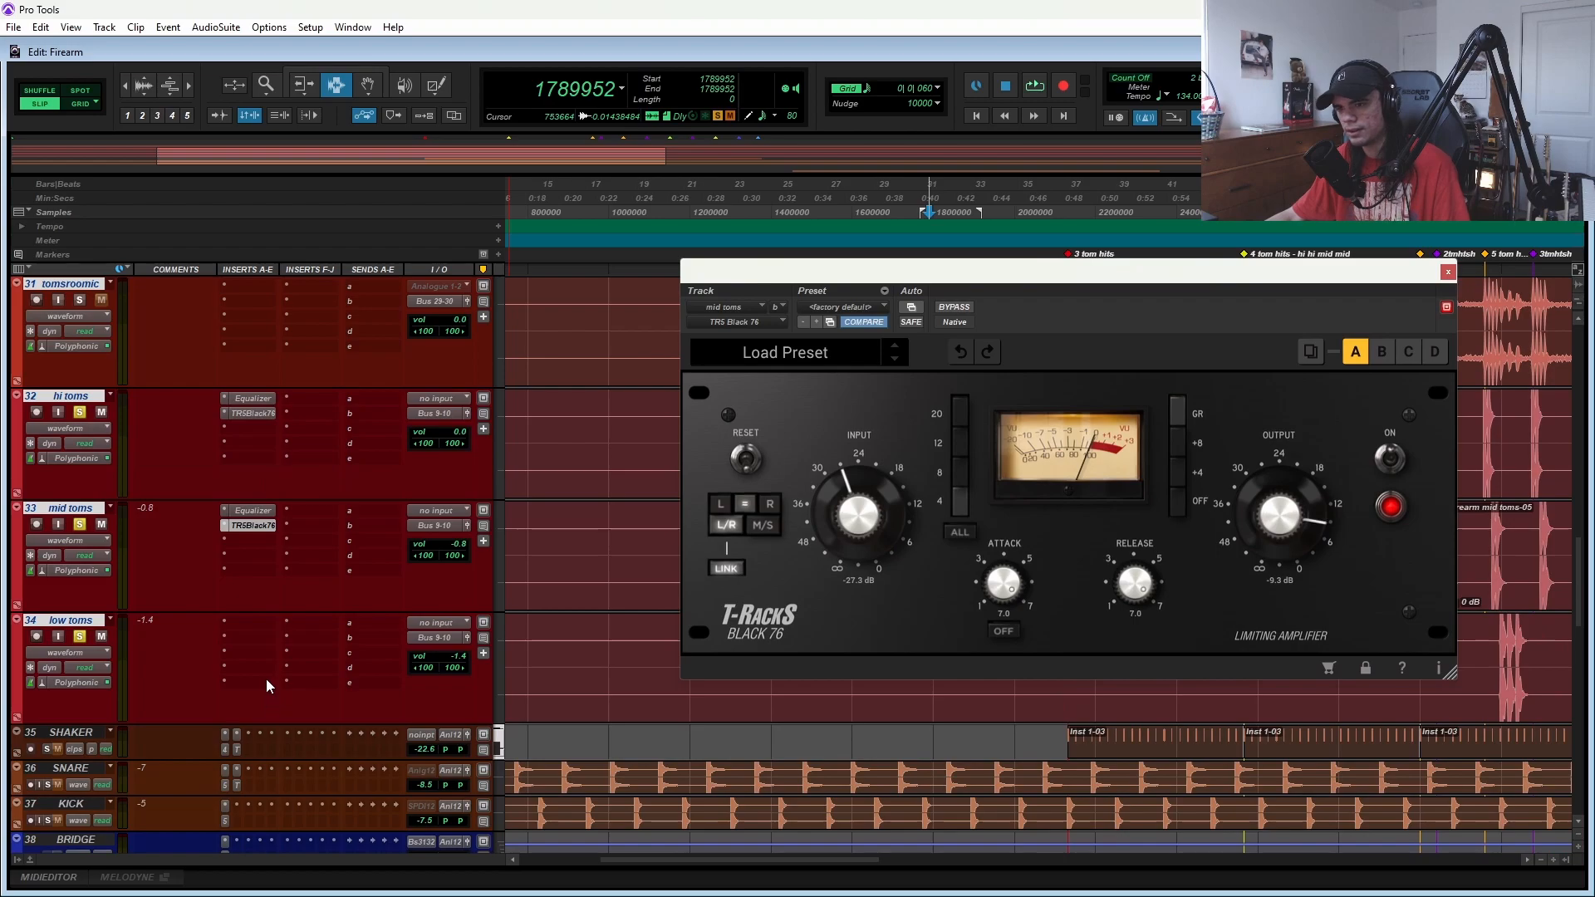
pyautogui.click(1449, 273)
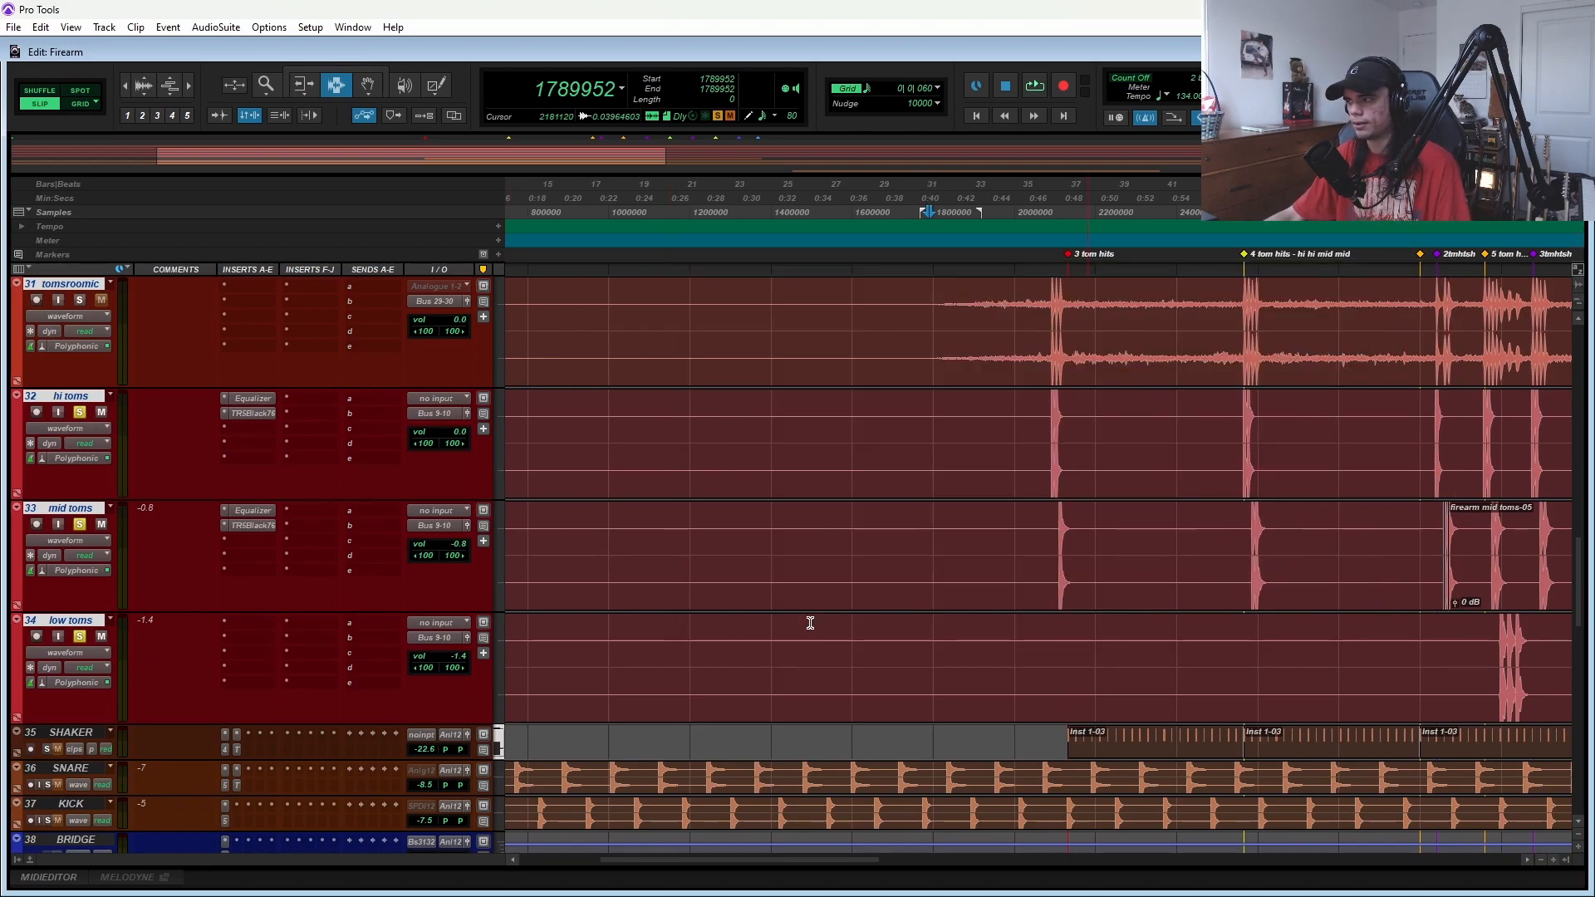
# - Play the soloed toms from shortly before the 3 tom hits marker and bring the TOMS bus into view
pyautogui.scroll(1, 706, 620)
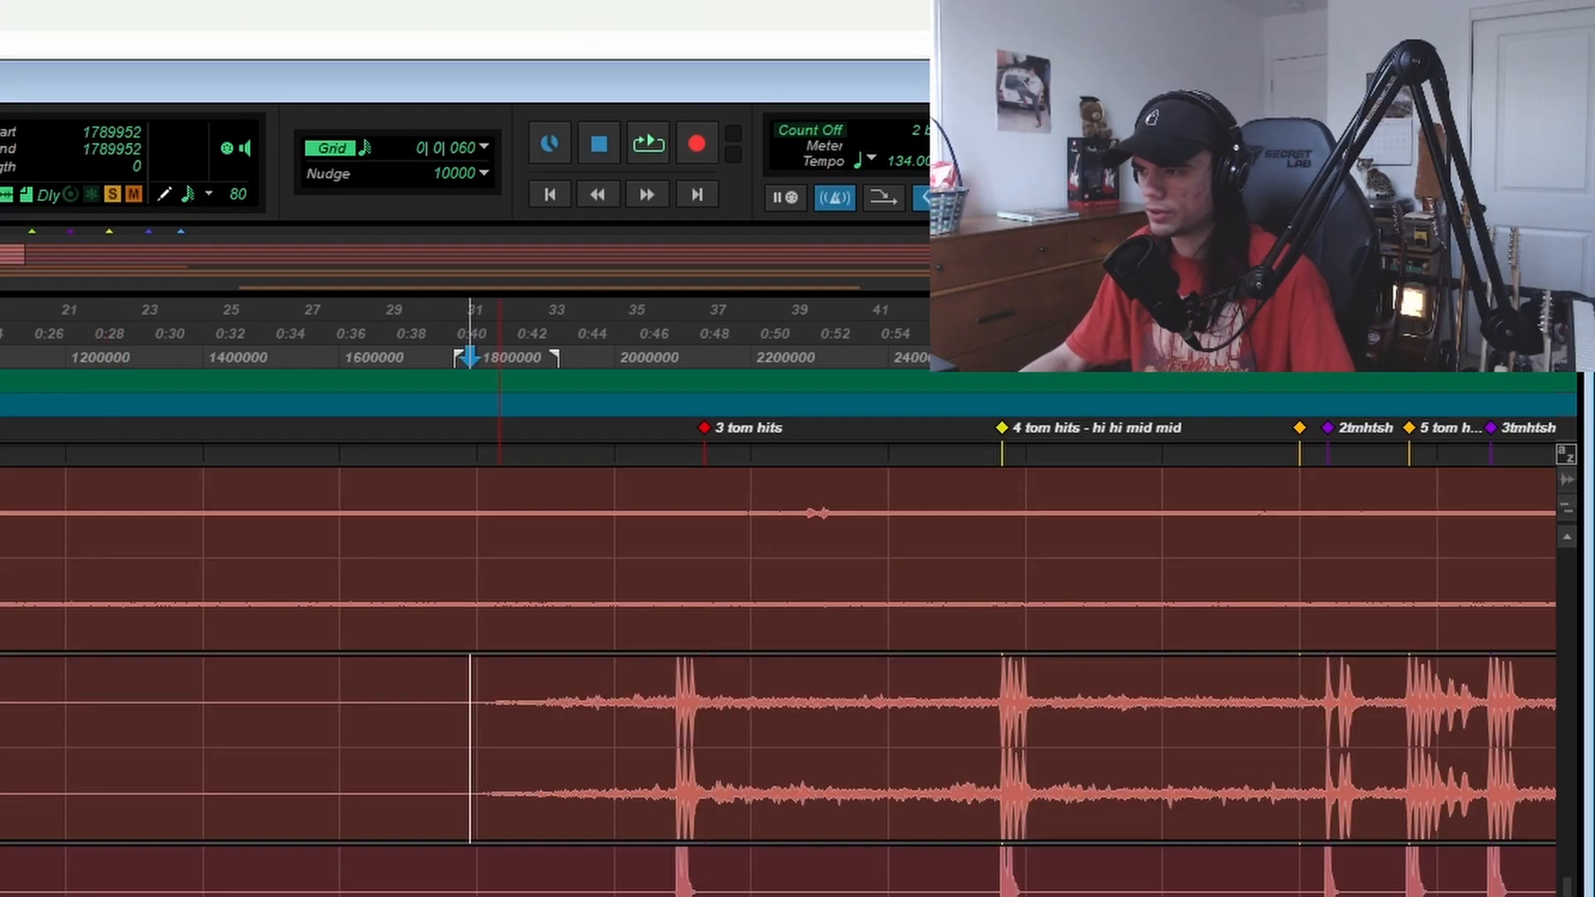
pyautogui.click(634, 873)
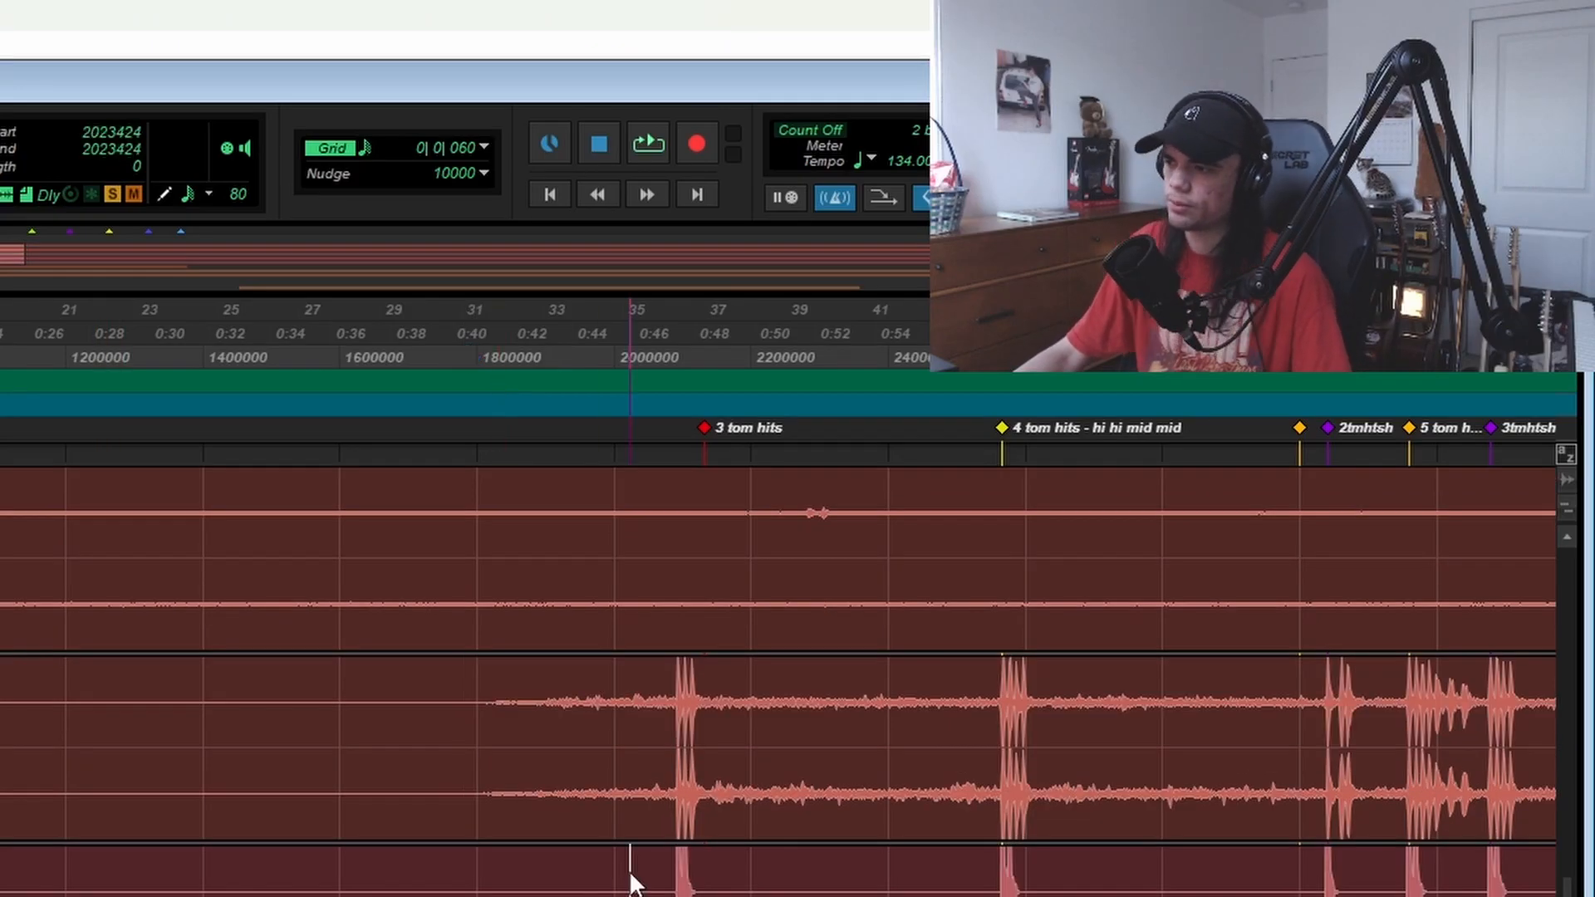
pyautogui.press('space')
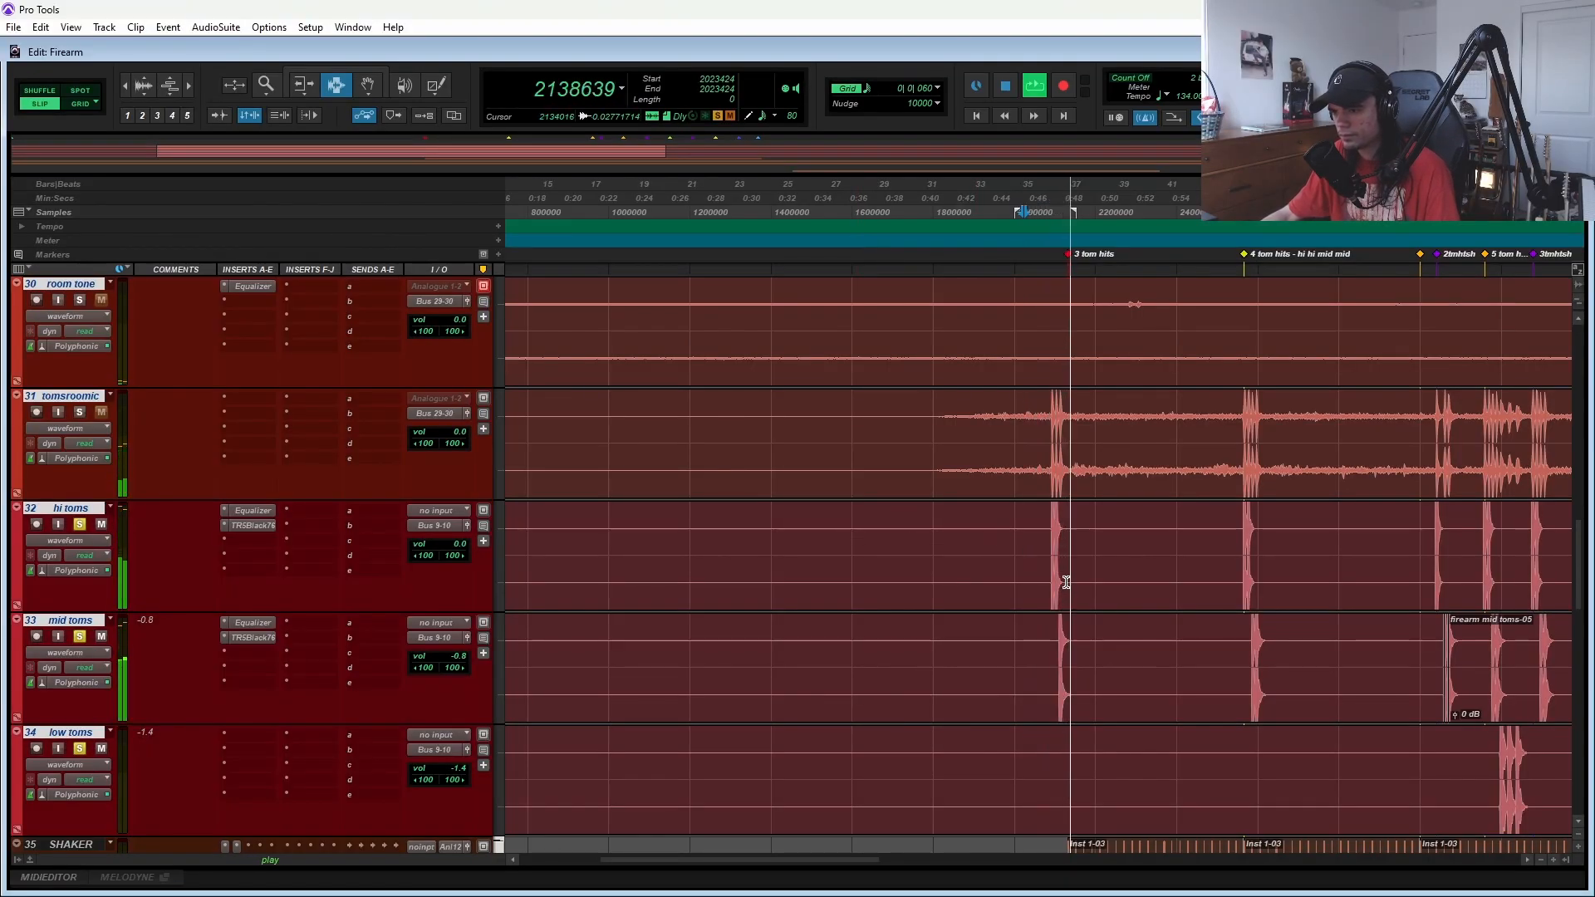
pyautogui.scroll(6, 327, 540)
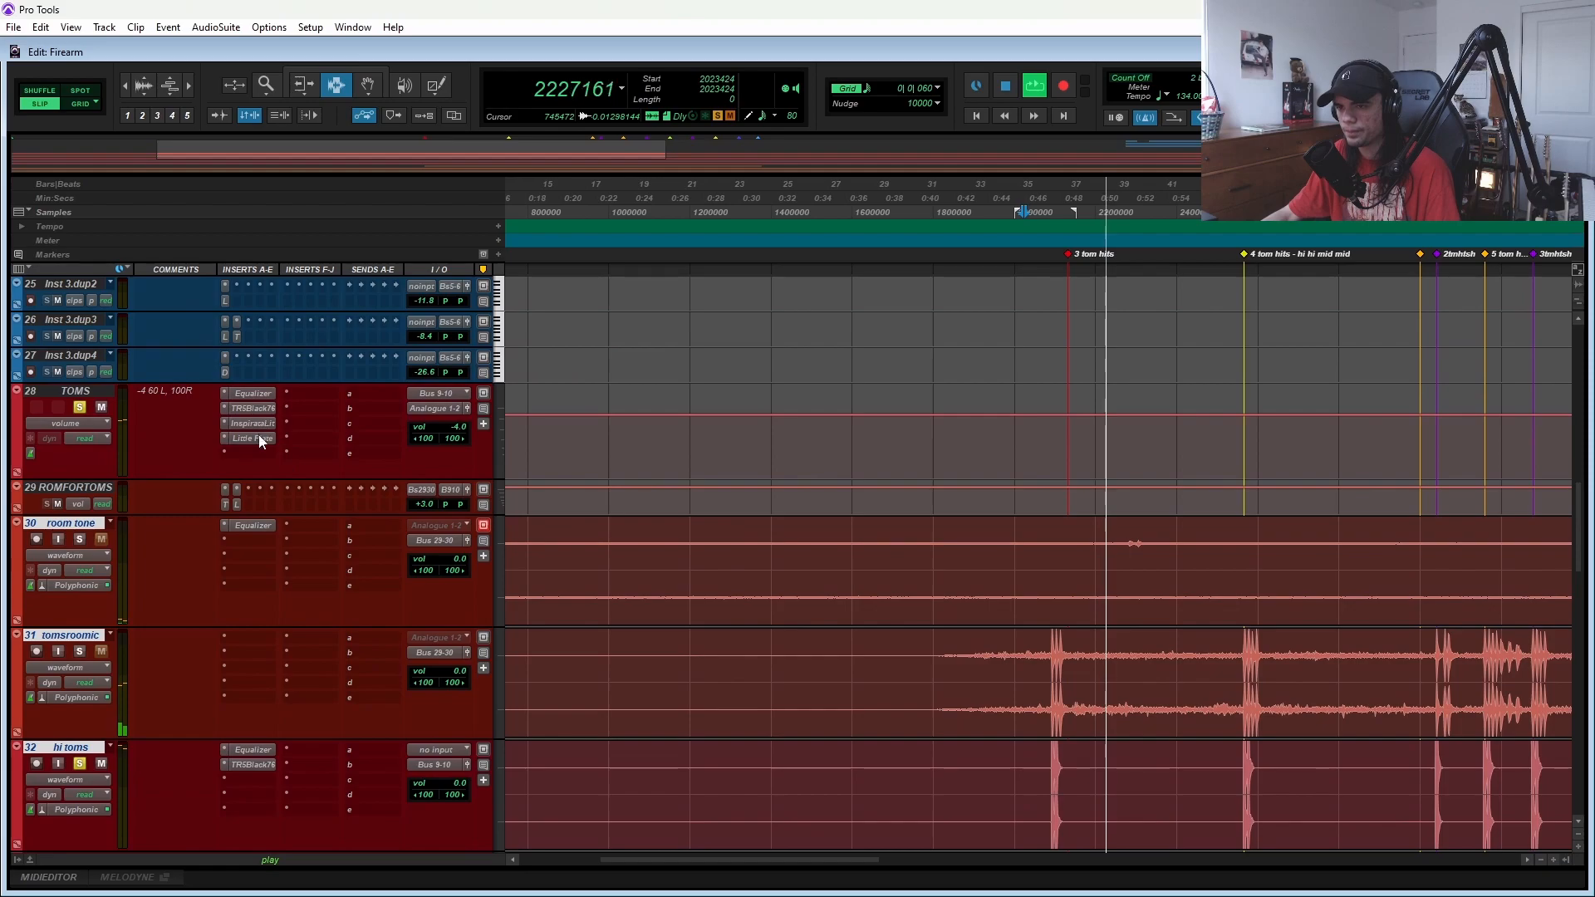
# - Inspect the TOMS bus's Equalizer, InspirataLite room browser and Little Plate inserts while the toms play
pyautogui.click(253, 393)
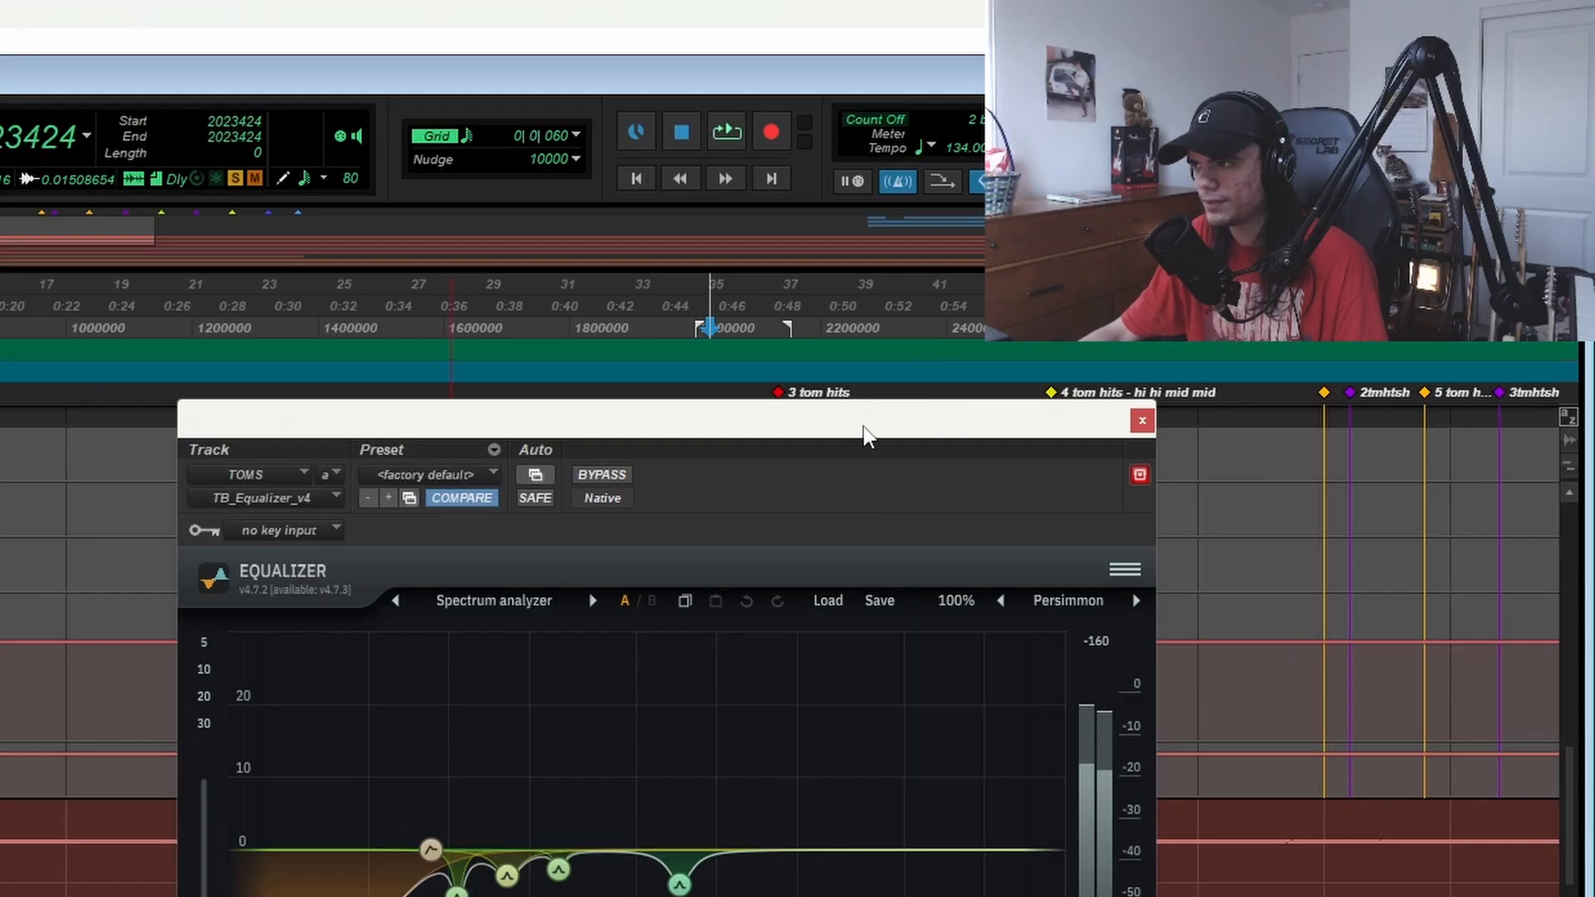
pyautogui.moveTo(1124, 278); pyautogui.dragTo(931, 247)
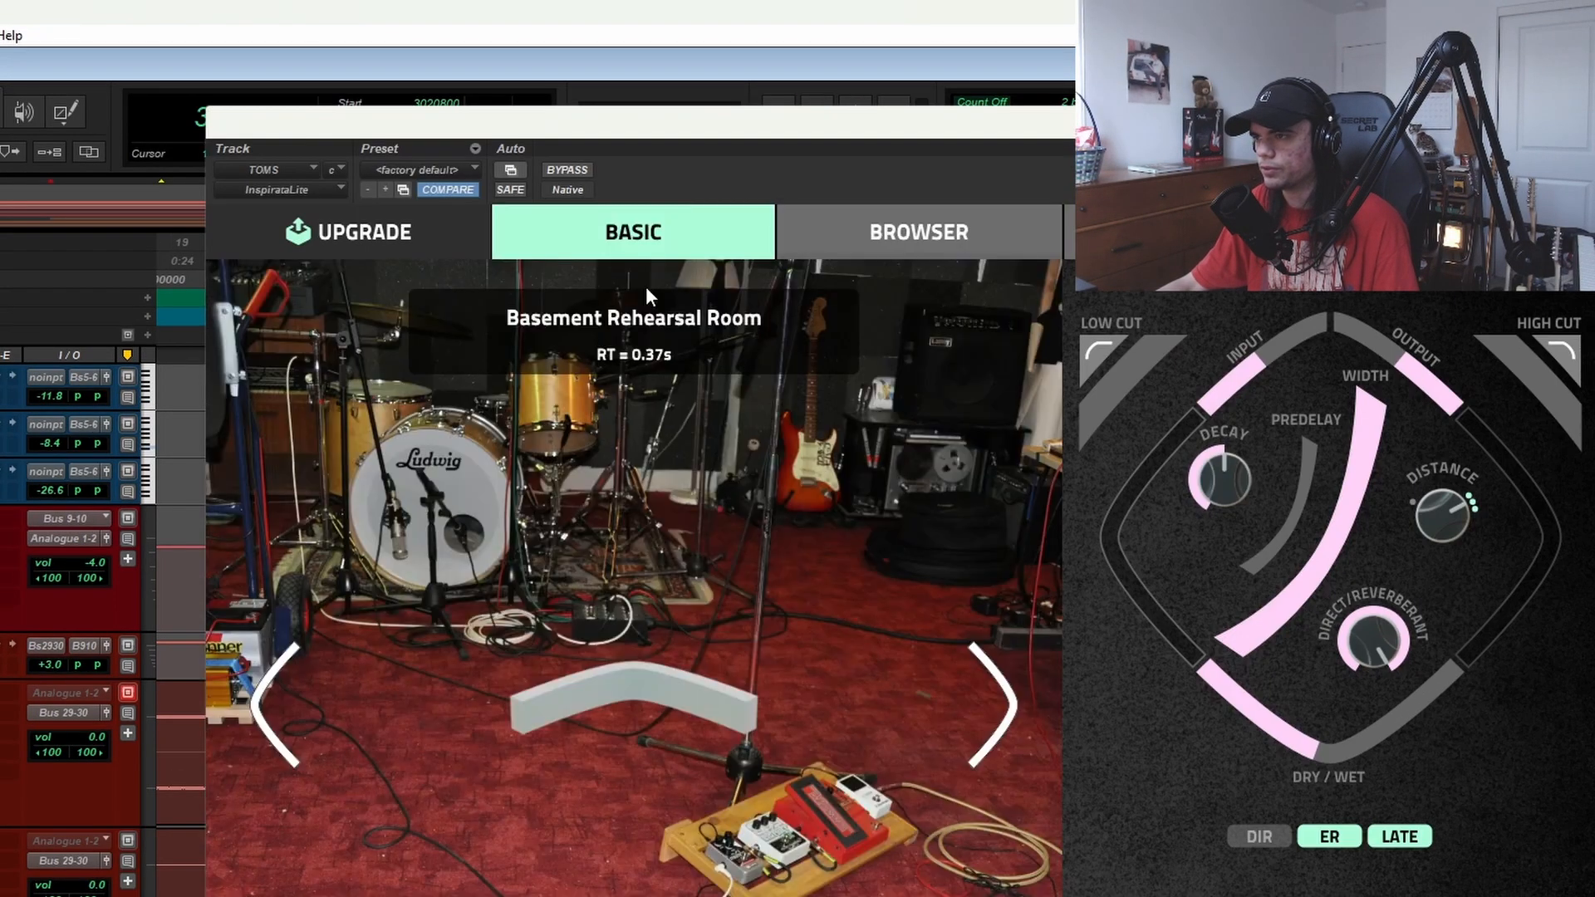
pyautogui.click(869, 232)
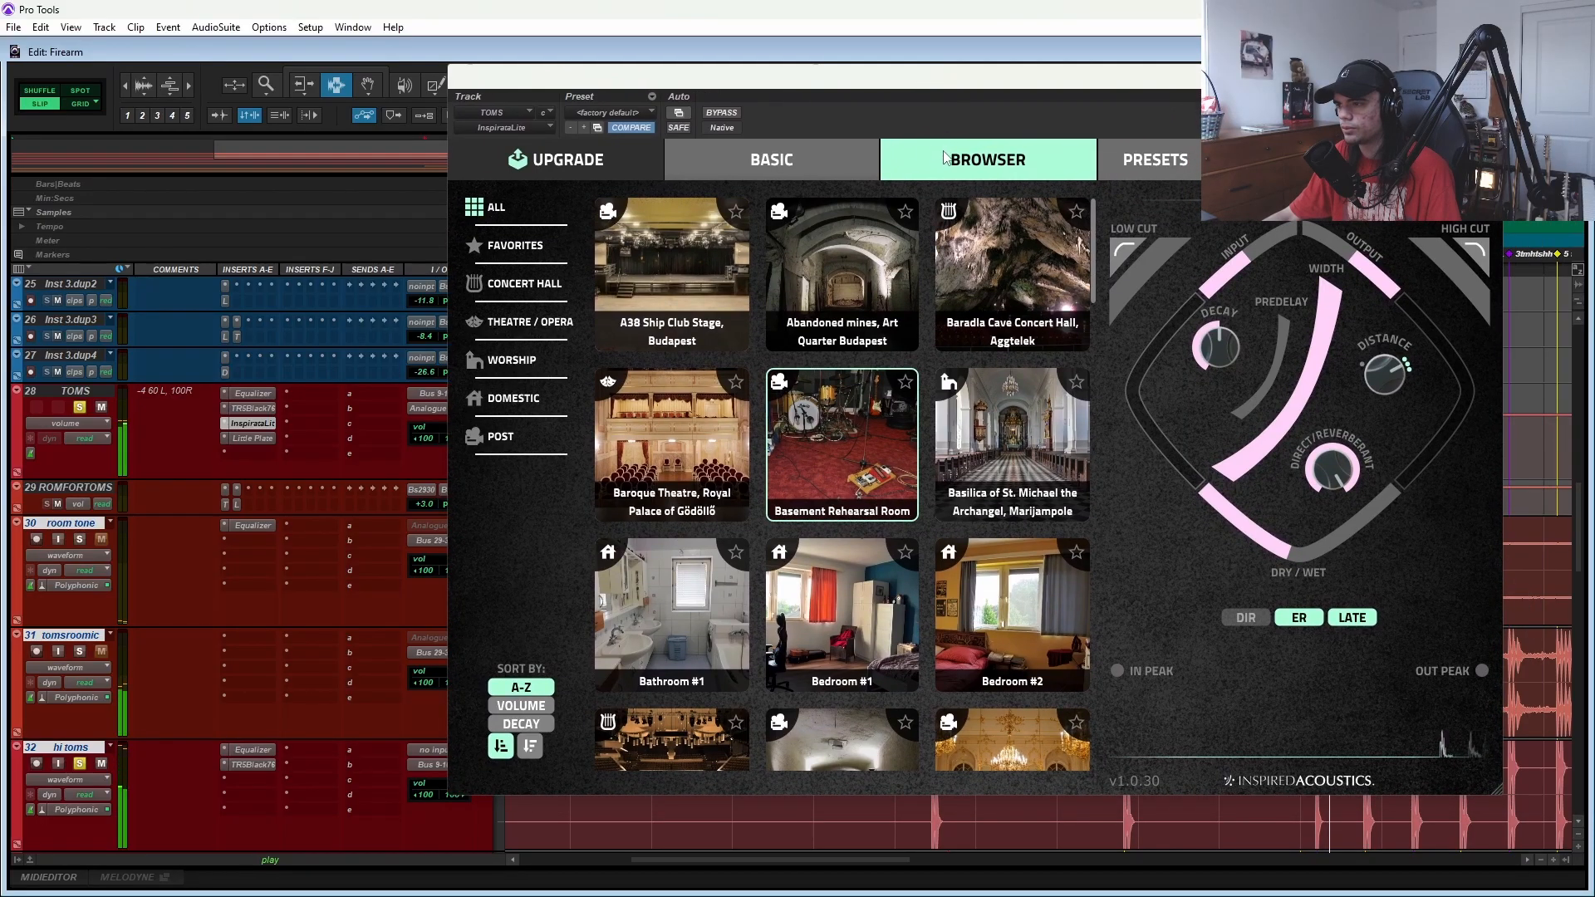
pyautogui.click(257, 439)
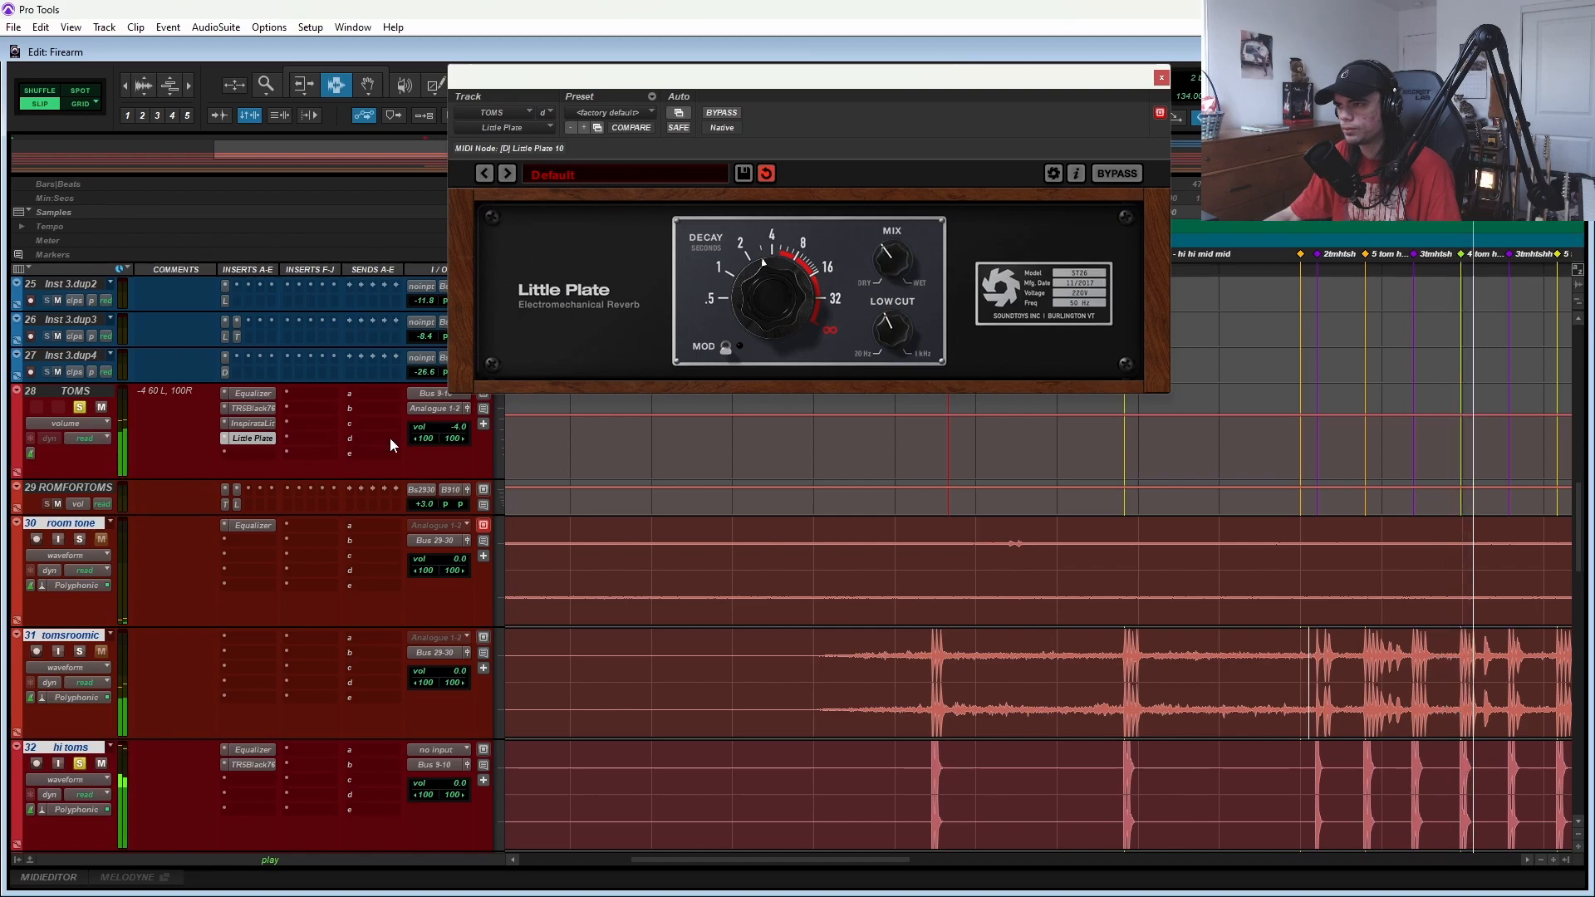
pyautogui.click(1162, 78)
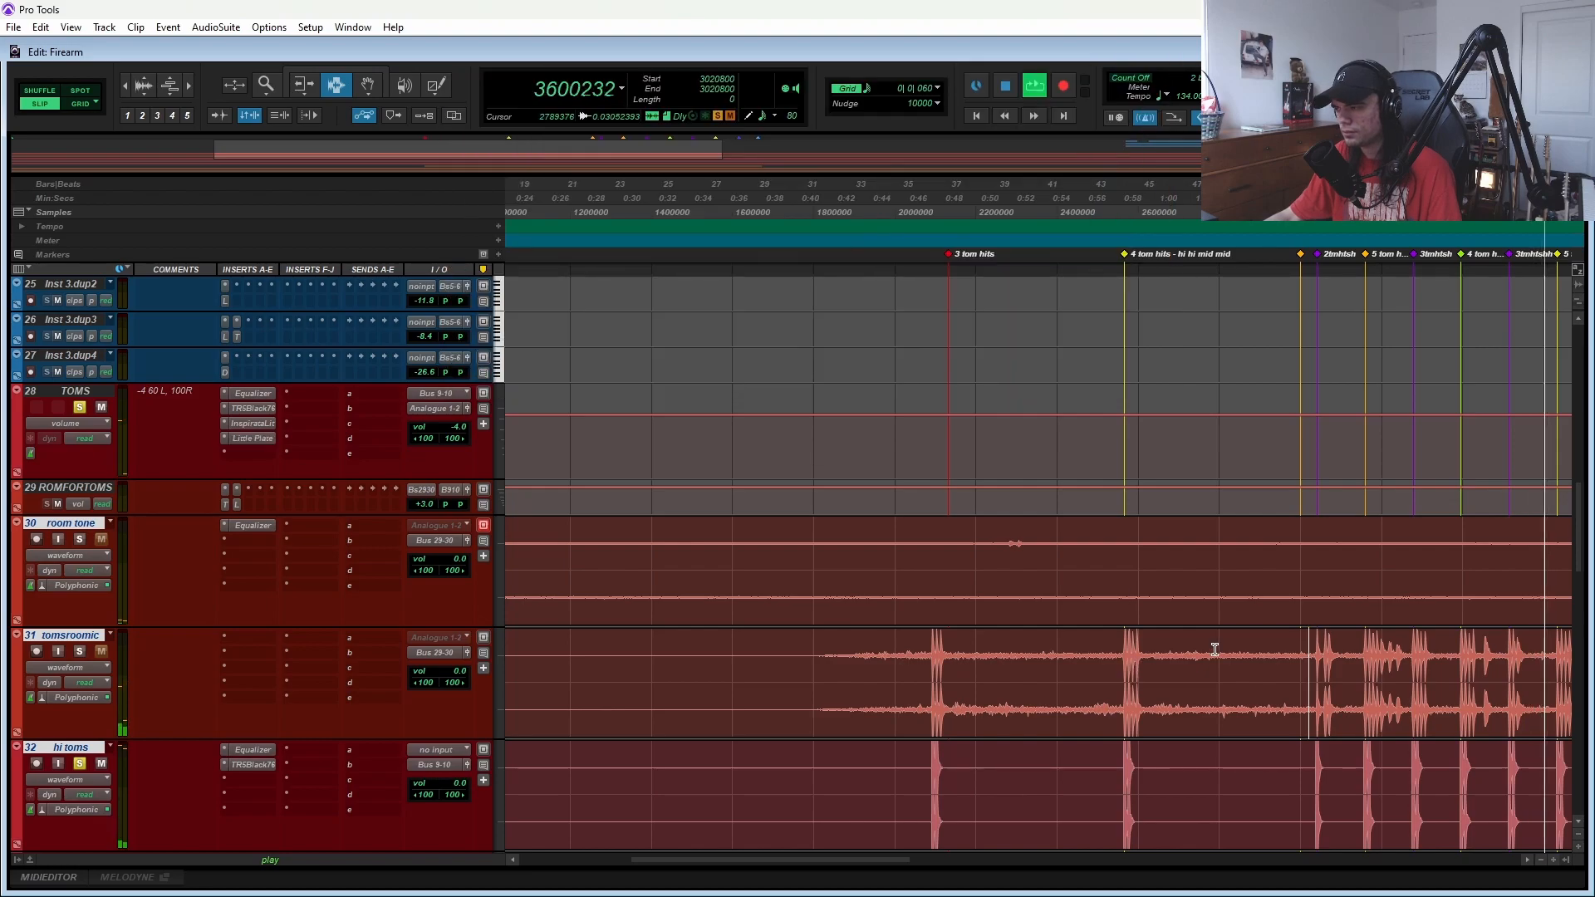
# - Follow the soloed toms' playback through the clips on hi, mid and low toms, and stop it after the toms marker
pyautogui.scroll(-10, 1215, 666)
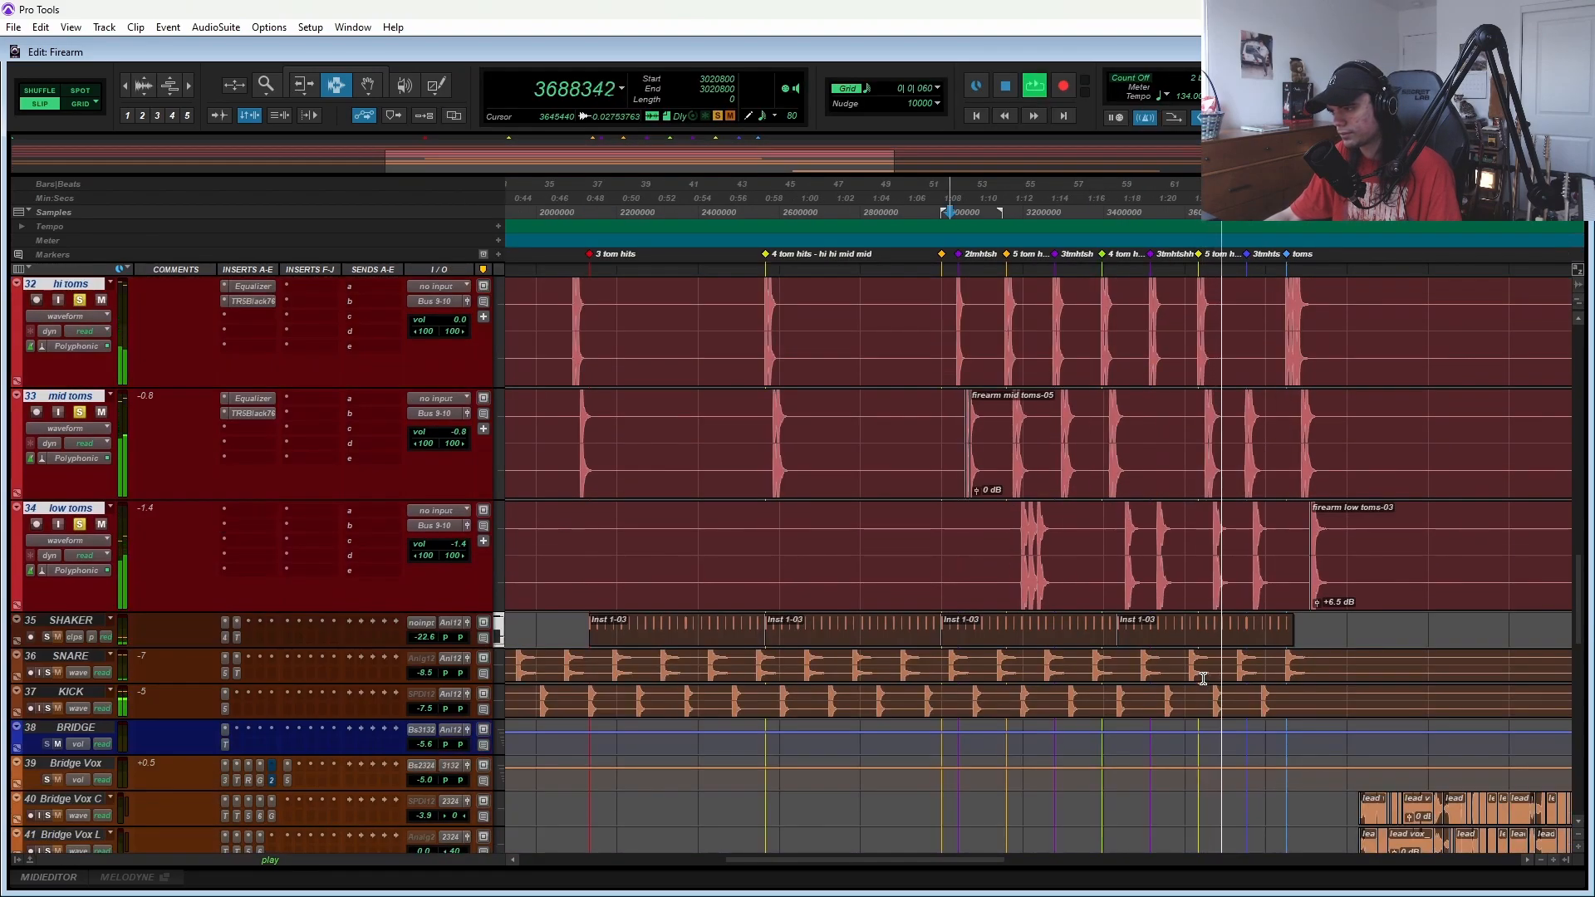
pyautogui.scroll(4, 1203, 679)
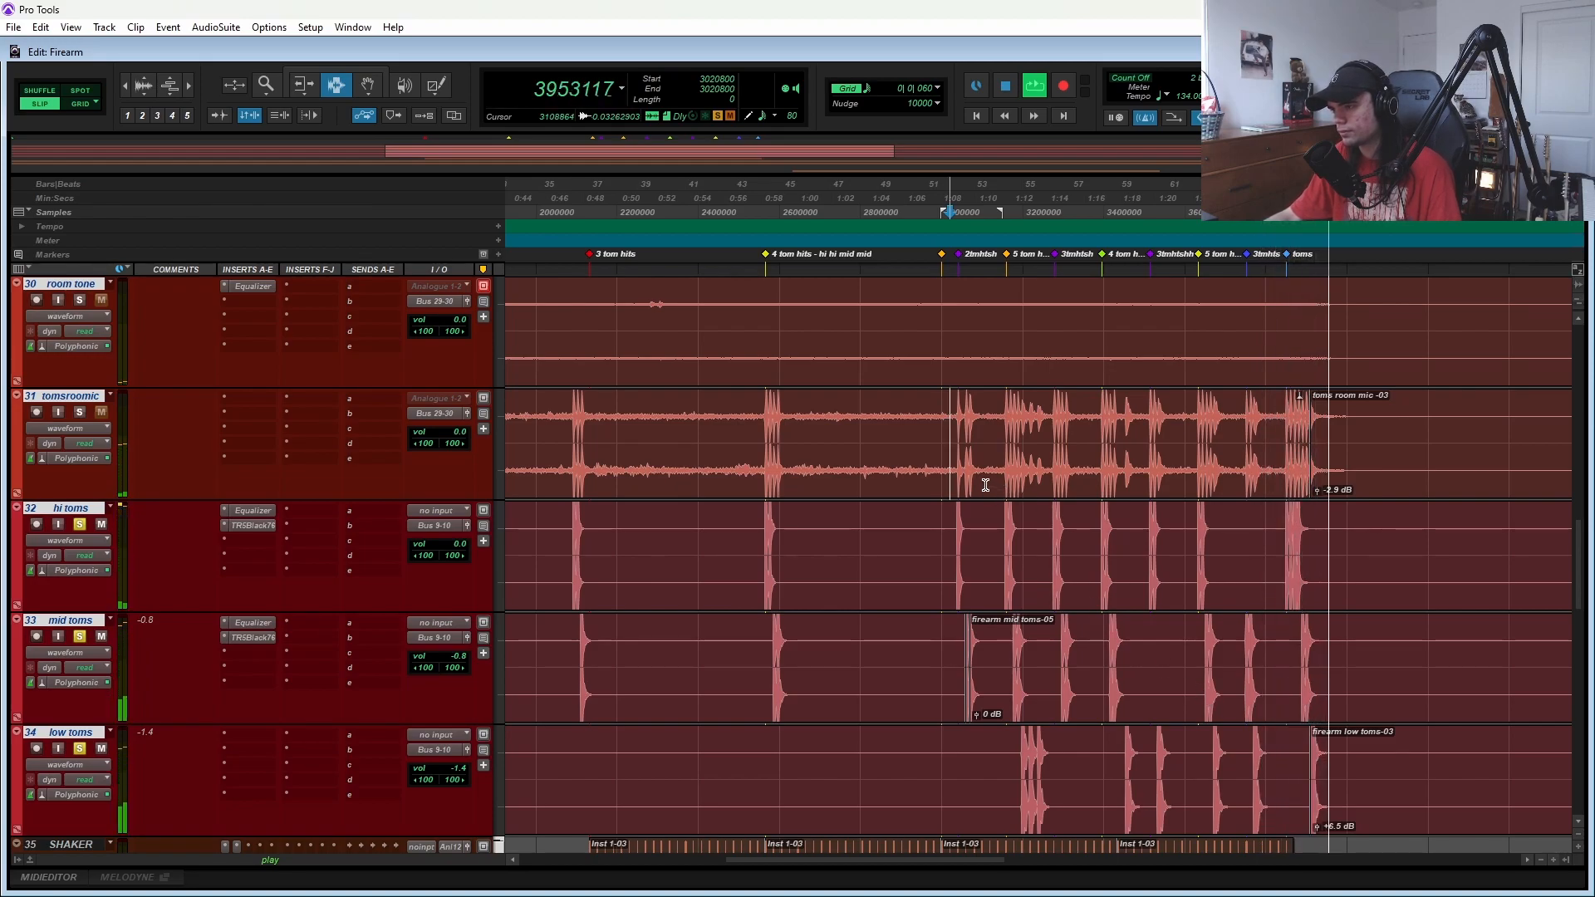
pyautogui.press('space')
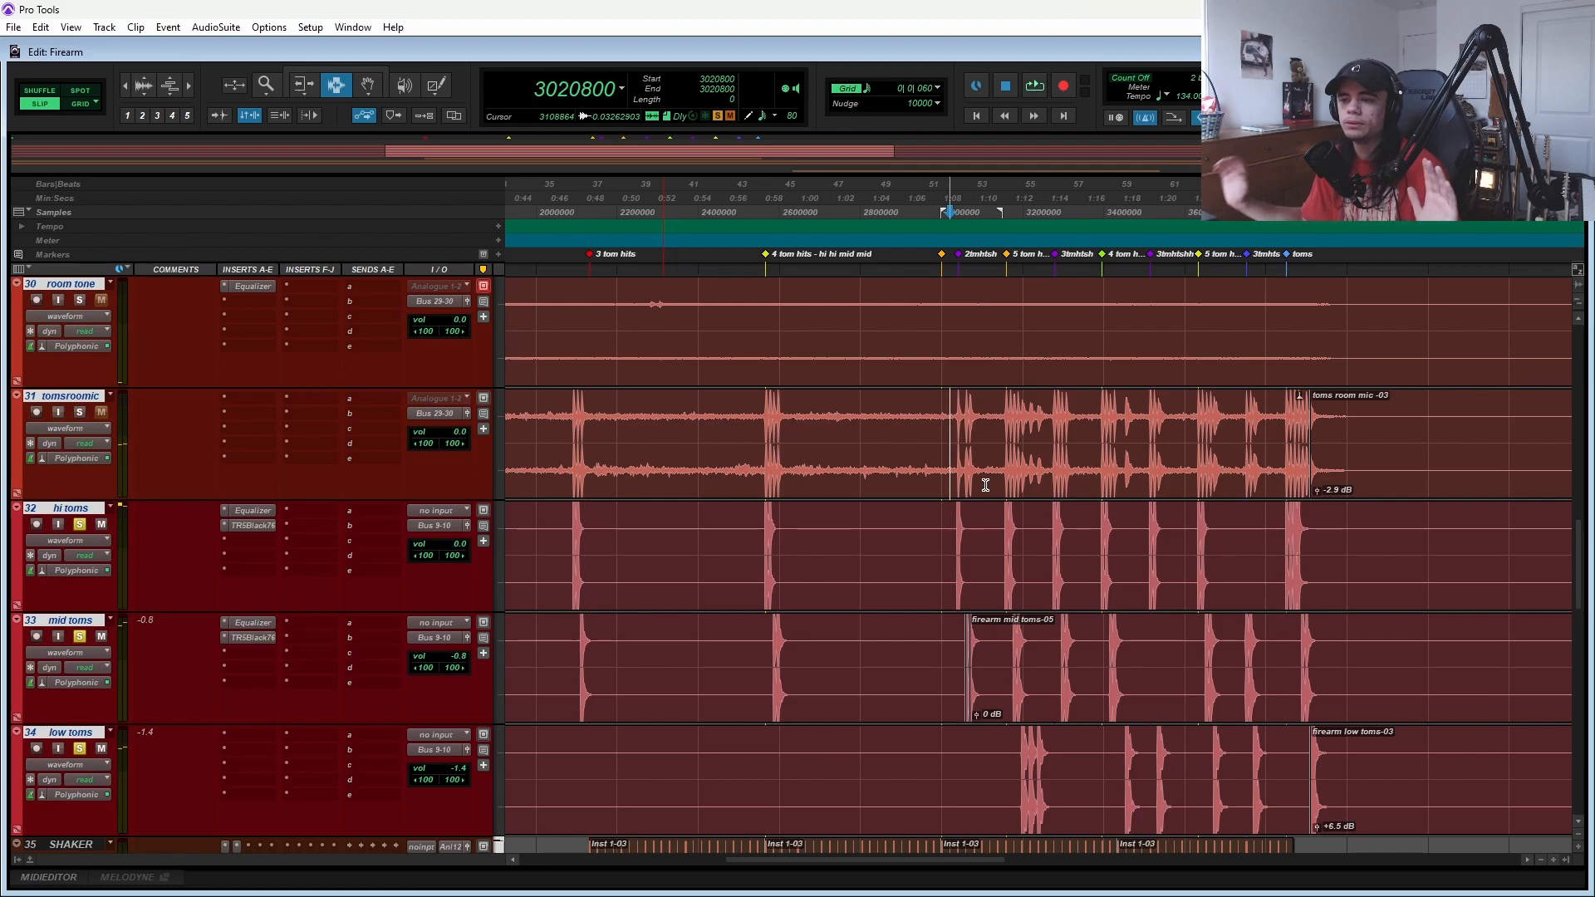
# - Inspect TOMS' Equalizer and TRS Black 76 inserts while playing from the 5 tom hits marker, and close the plug-in
pyautogui.scroll(3, 382, 743)
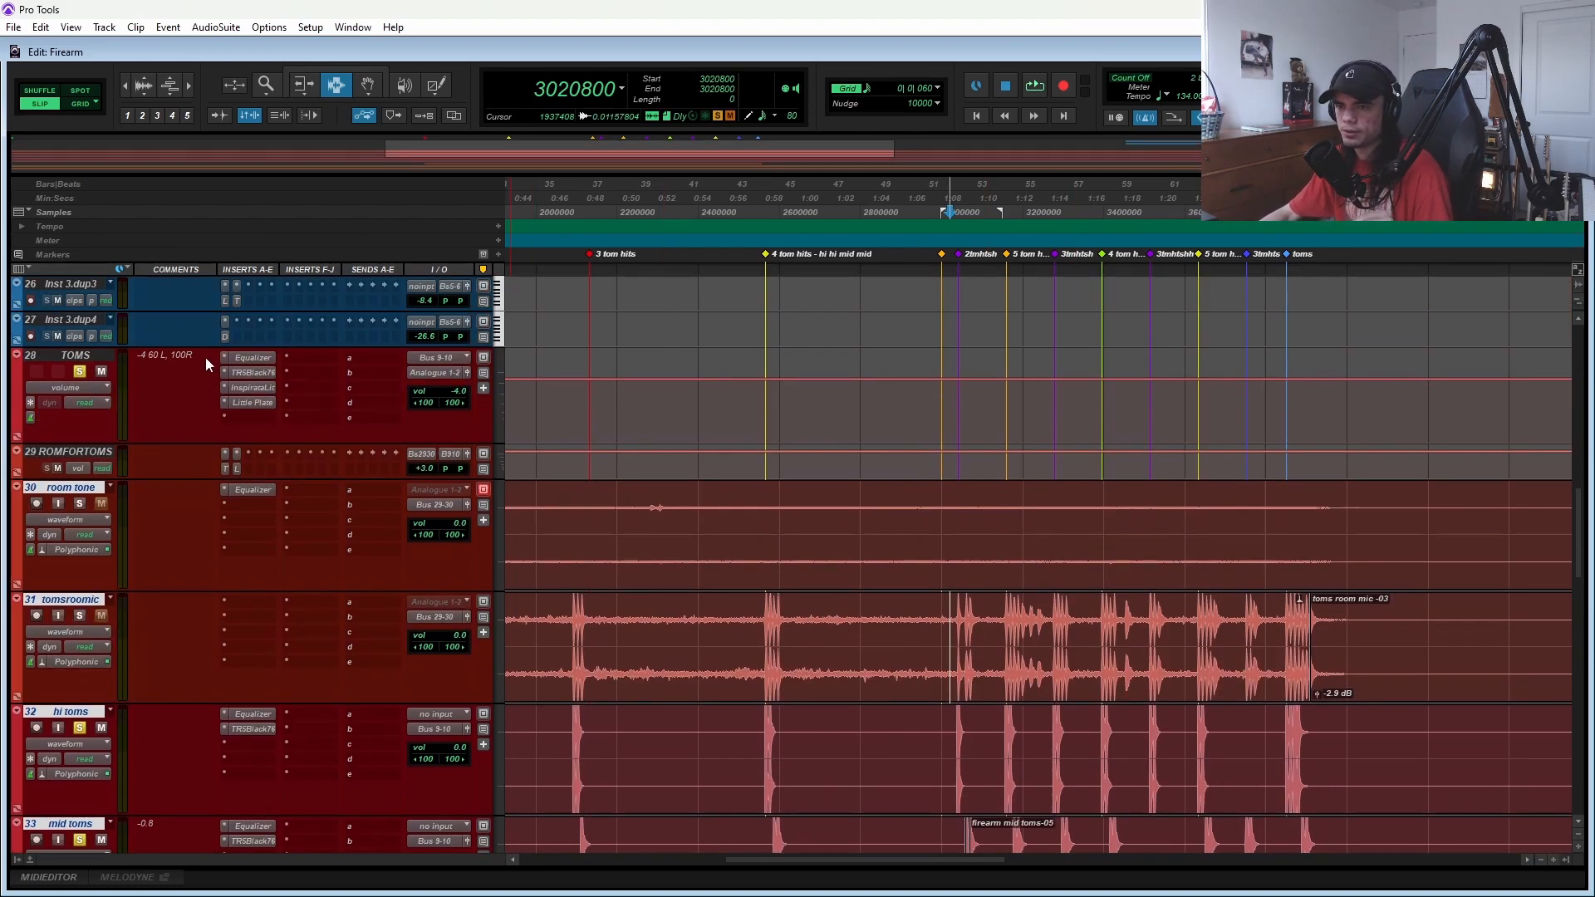
pyautogui.click(256, 359)
pyautogui.click(255, 372)
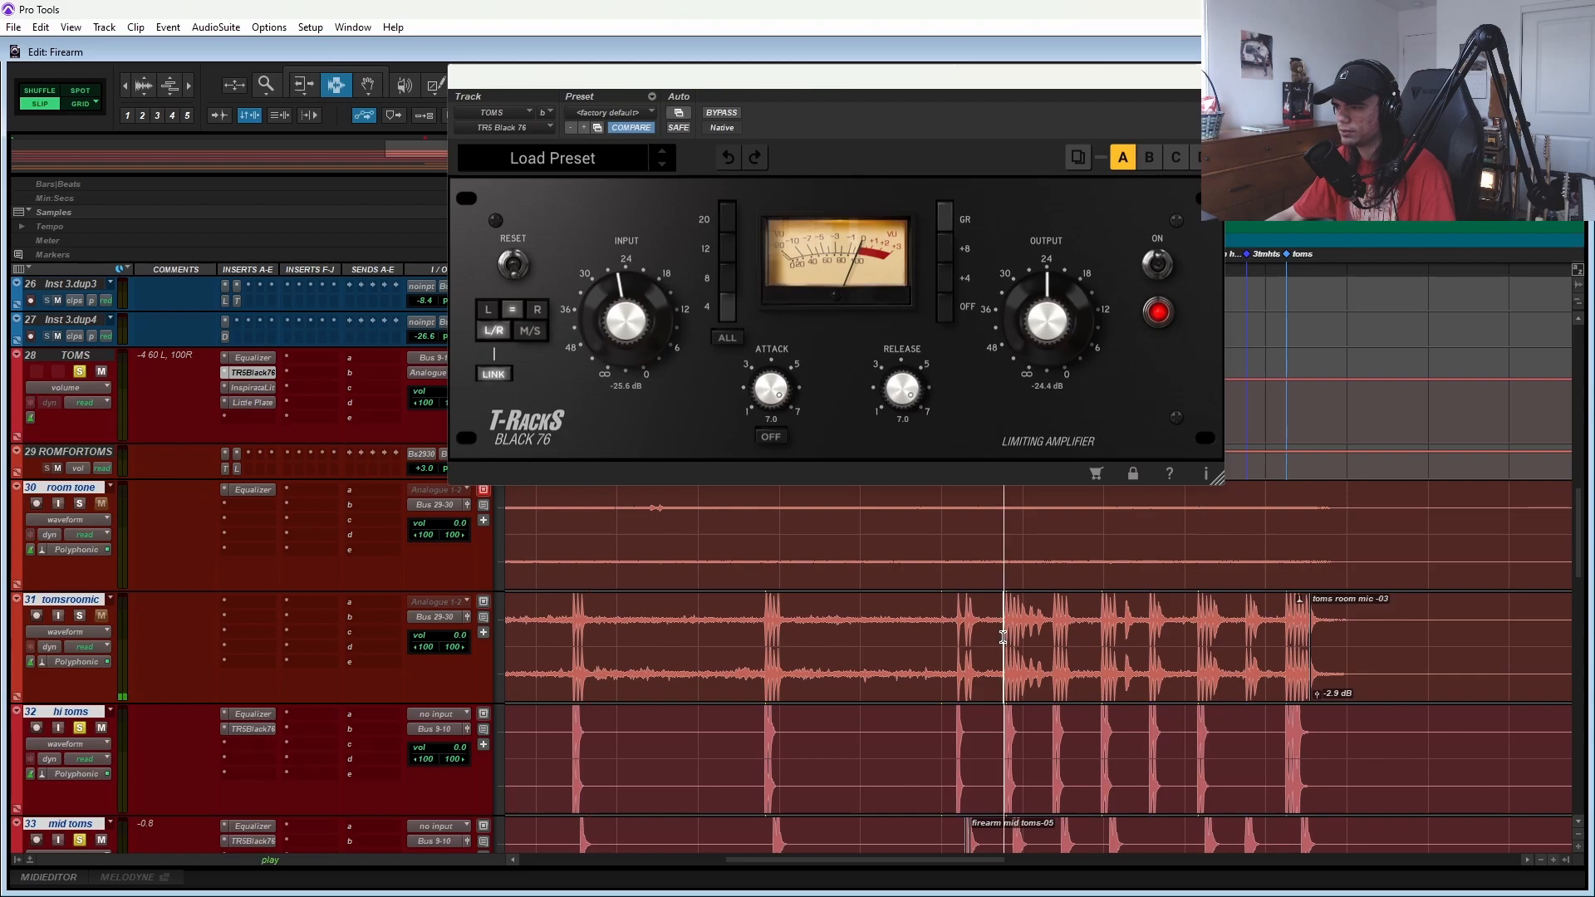
pyautogui.press('space')
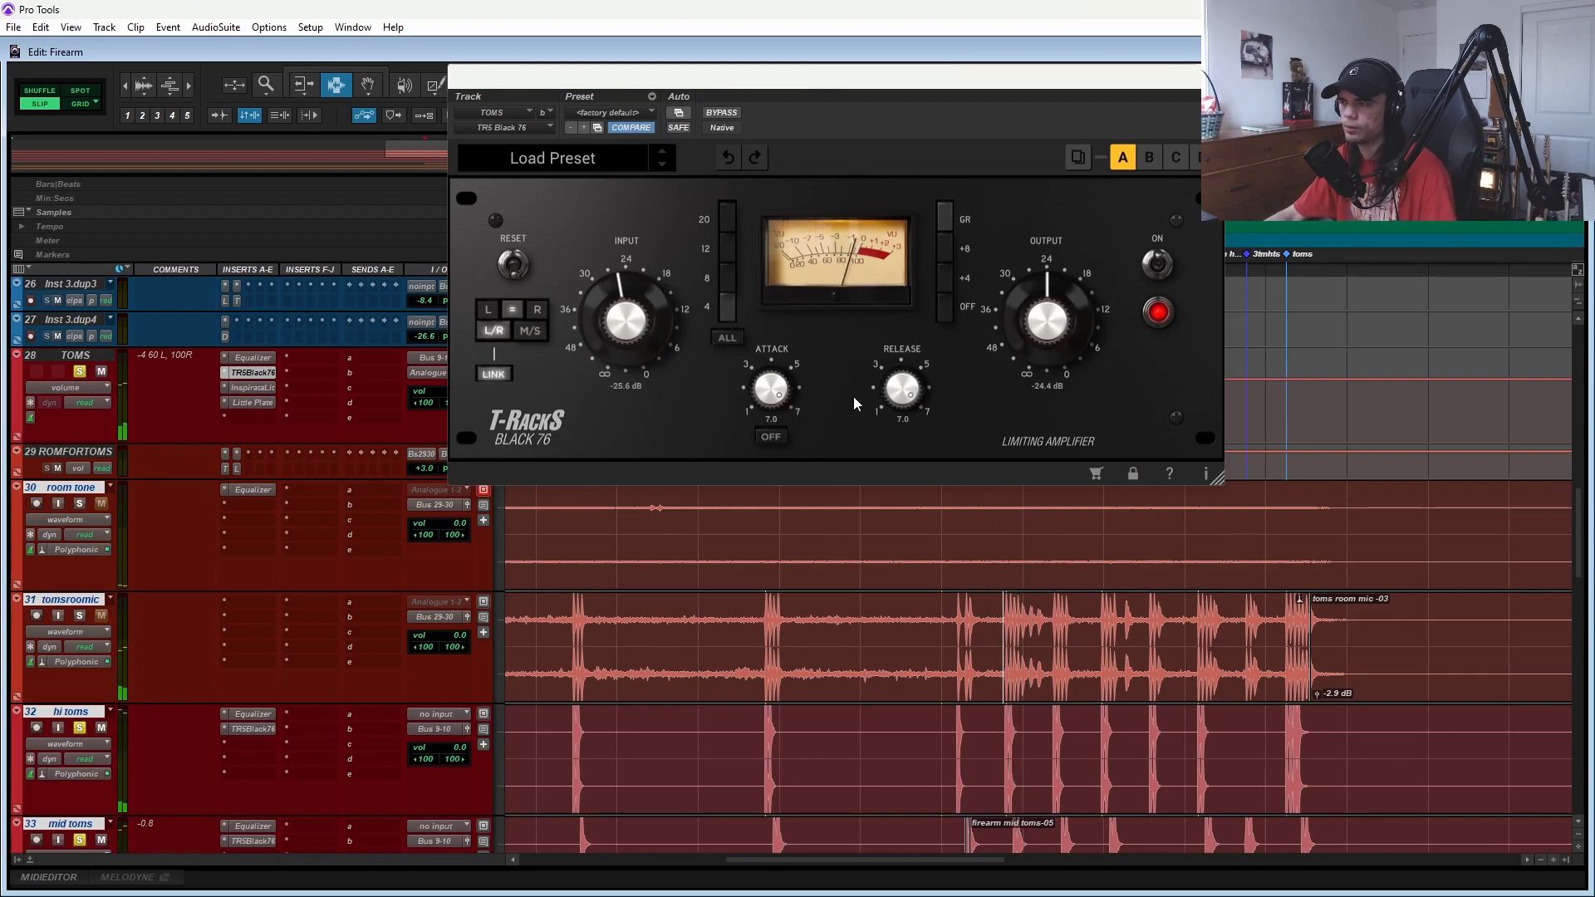
pyautogui.hotkey('ctrl', 'w')
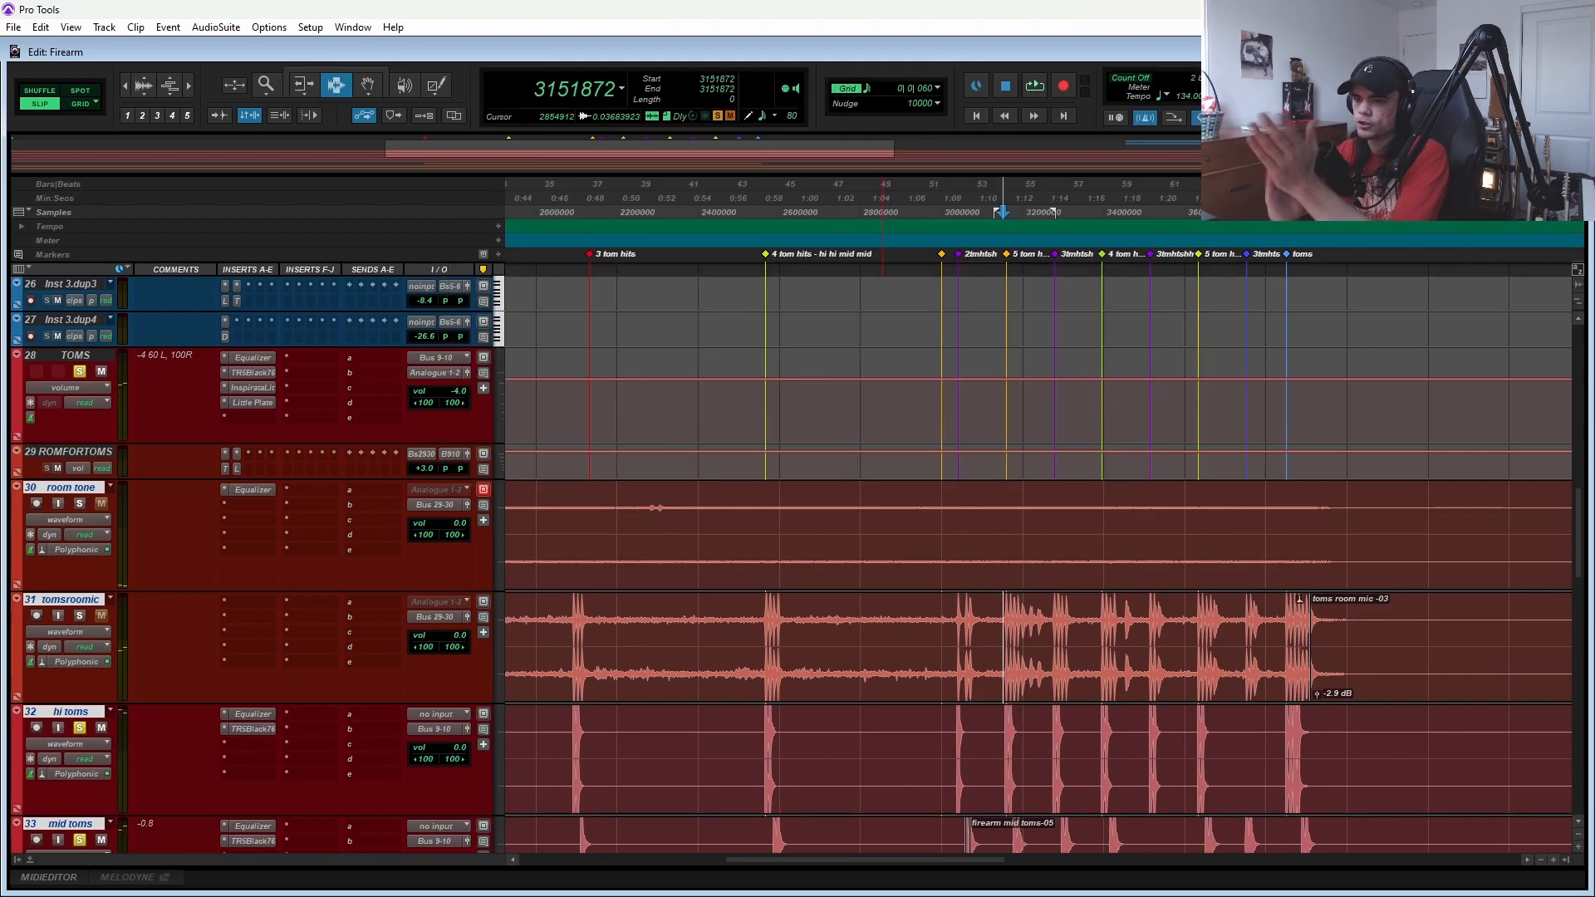
# - Look through the rooms in InspirataLite on TOMS around the selected Basement Rehearsal Room, and close the plug-in
pyautogui.click(253, 387)
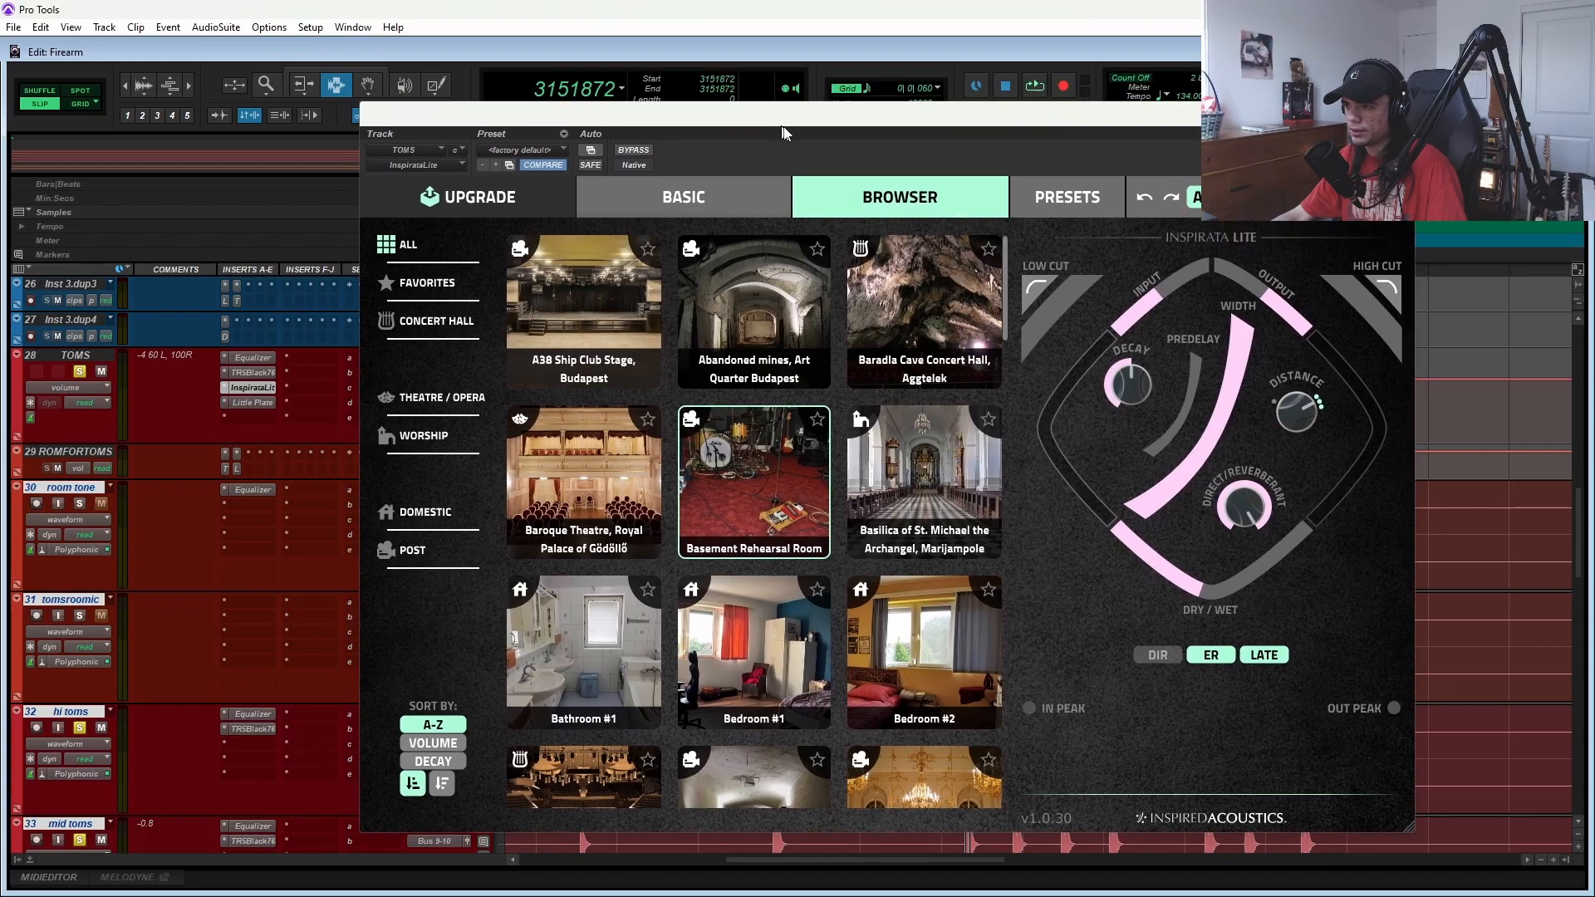
pyautogui.scroll(-5, 617, 733)
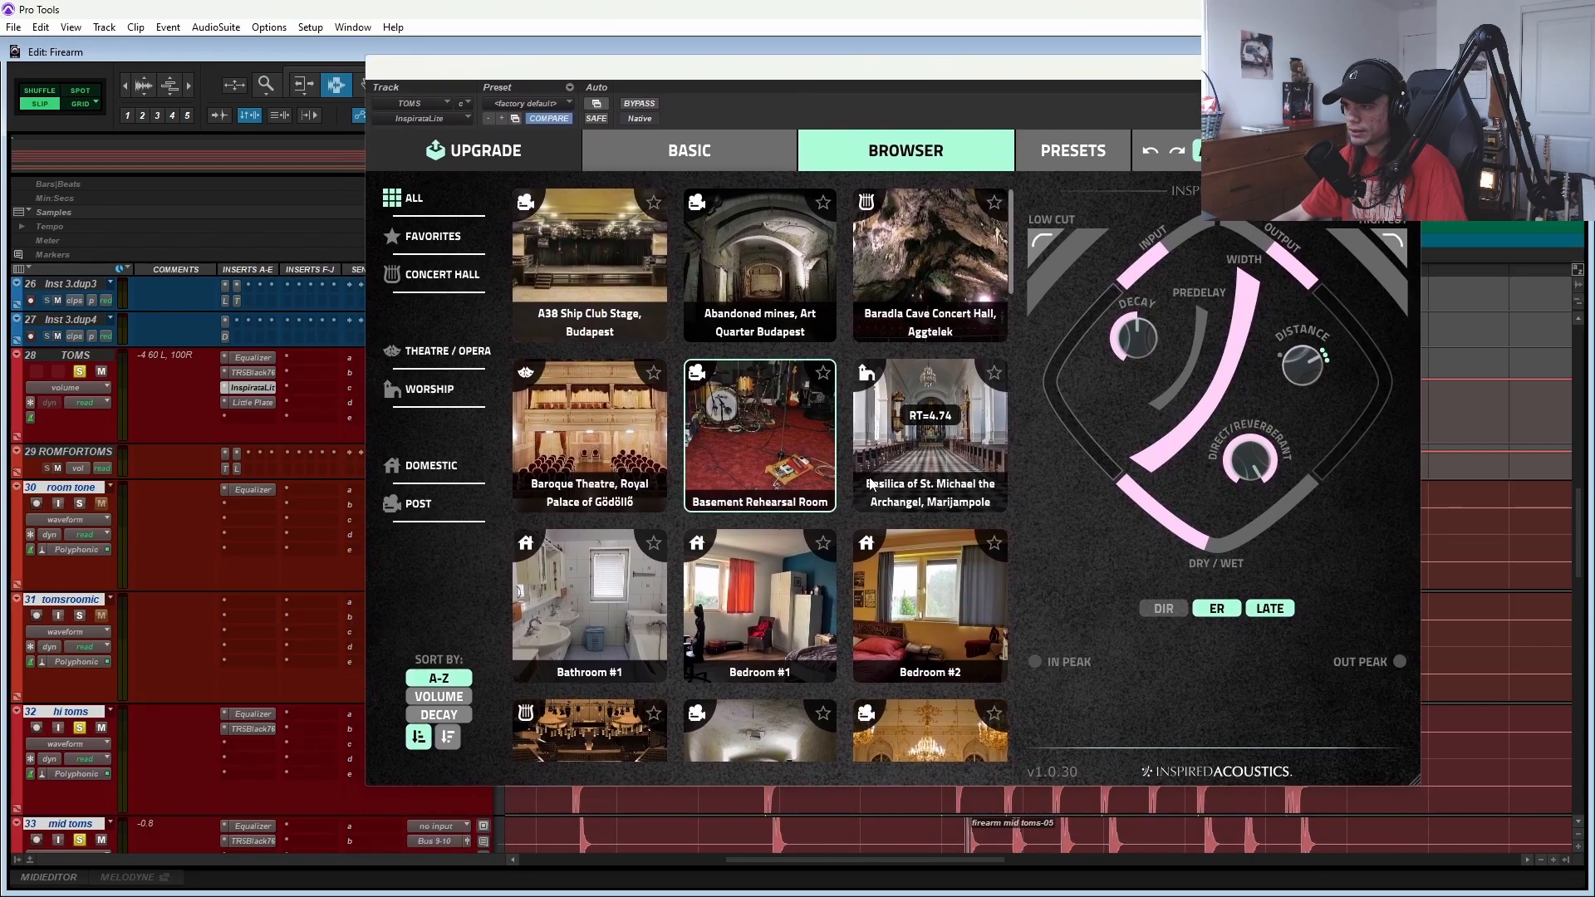
pyautogui.scroll(-2, 857, 531)
pyautogui.scroll(4, 855, 558)
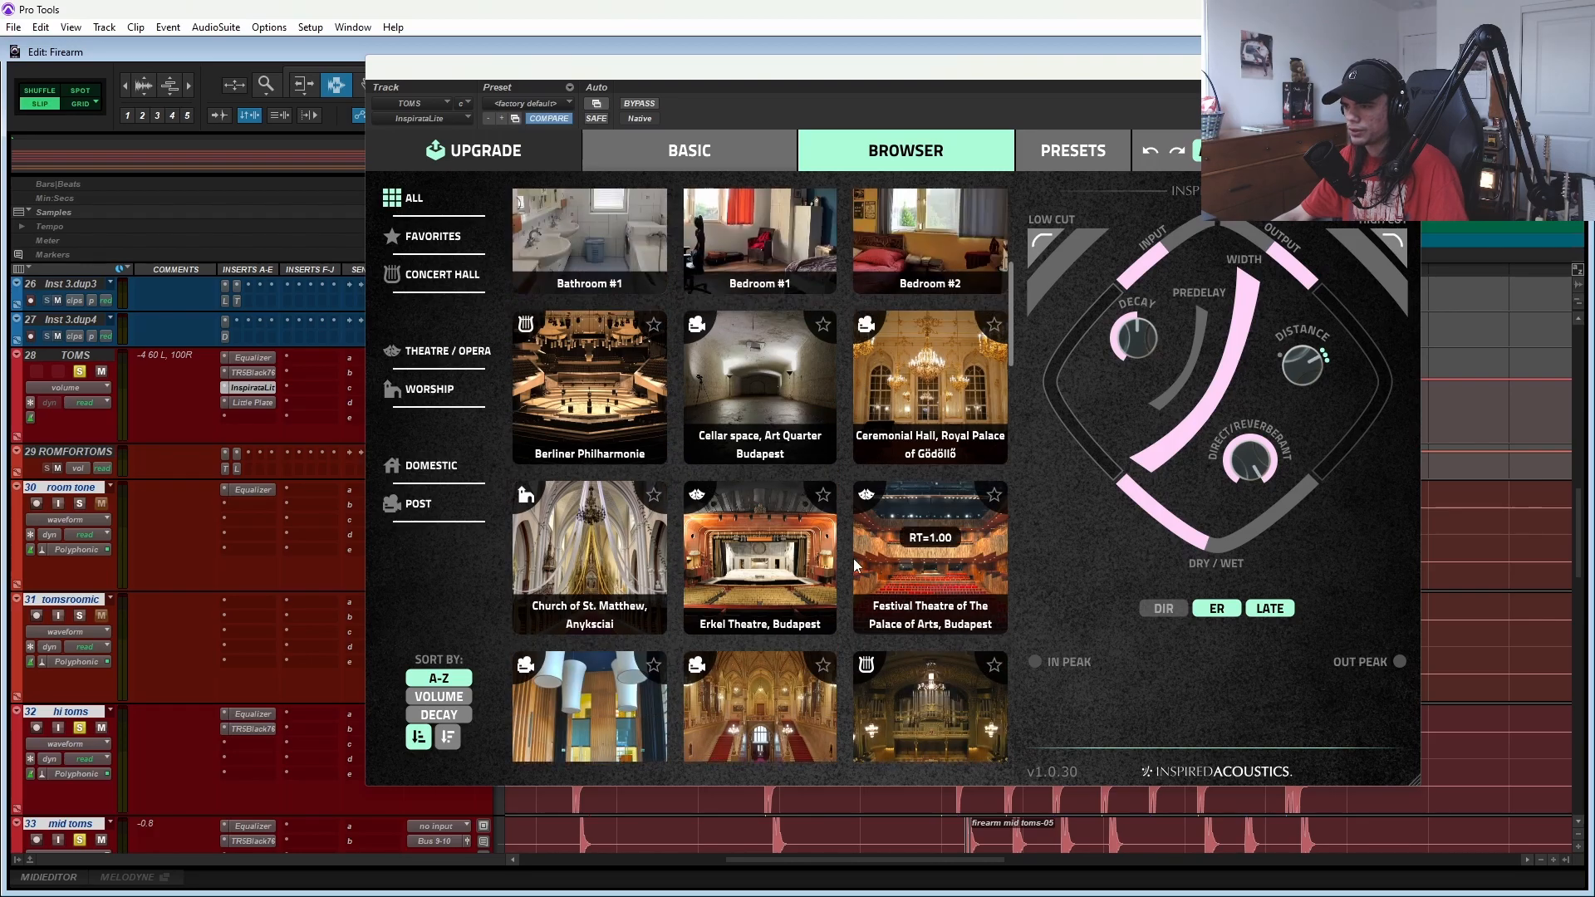
pyautogui.scroll(1, 855, 566)
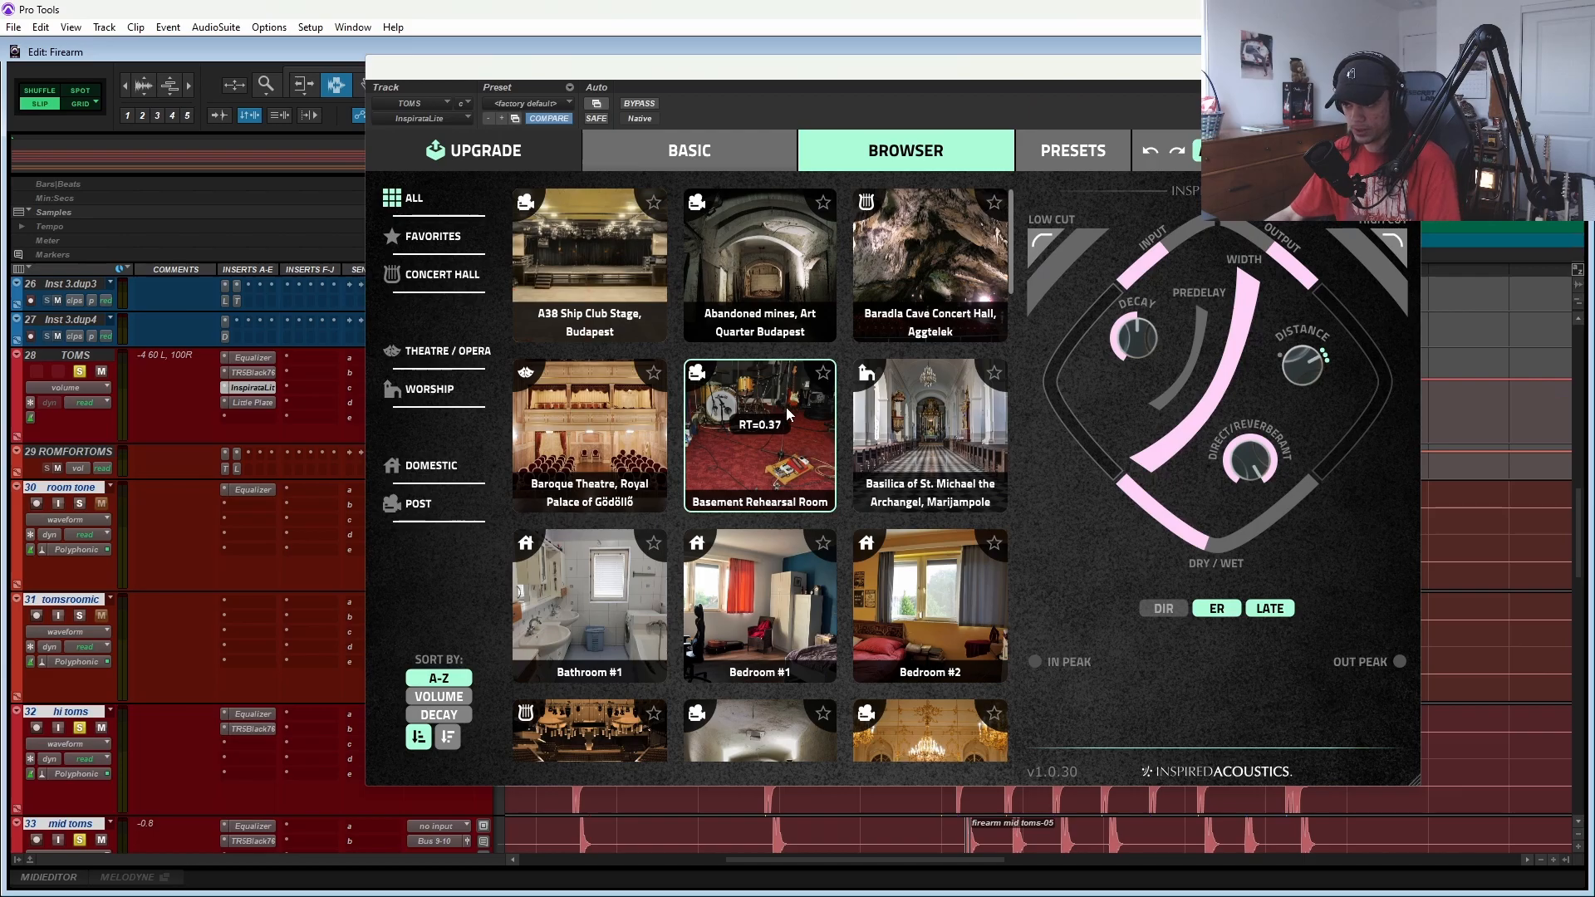
pyautogui.moveTo(739, 81); pyautogui.dragTo(371, 35)
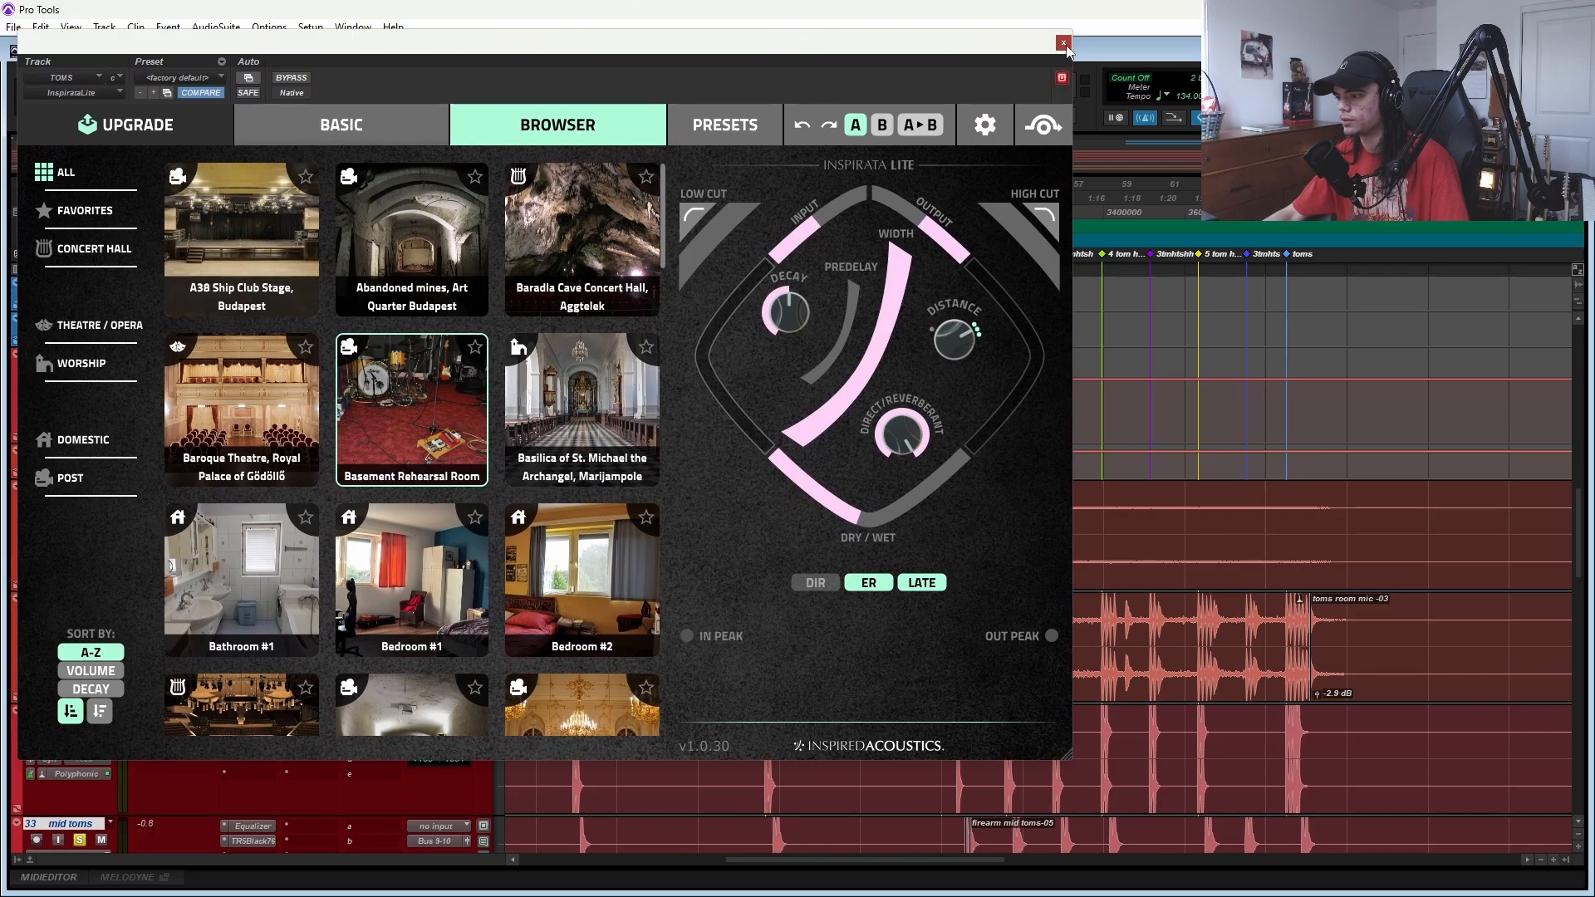
pyautogui.click(1062, 42)
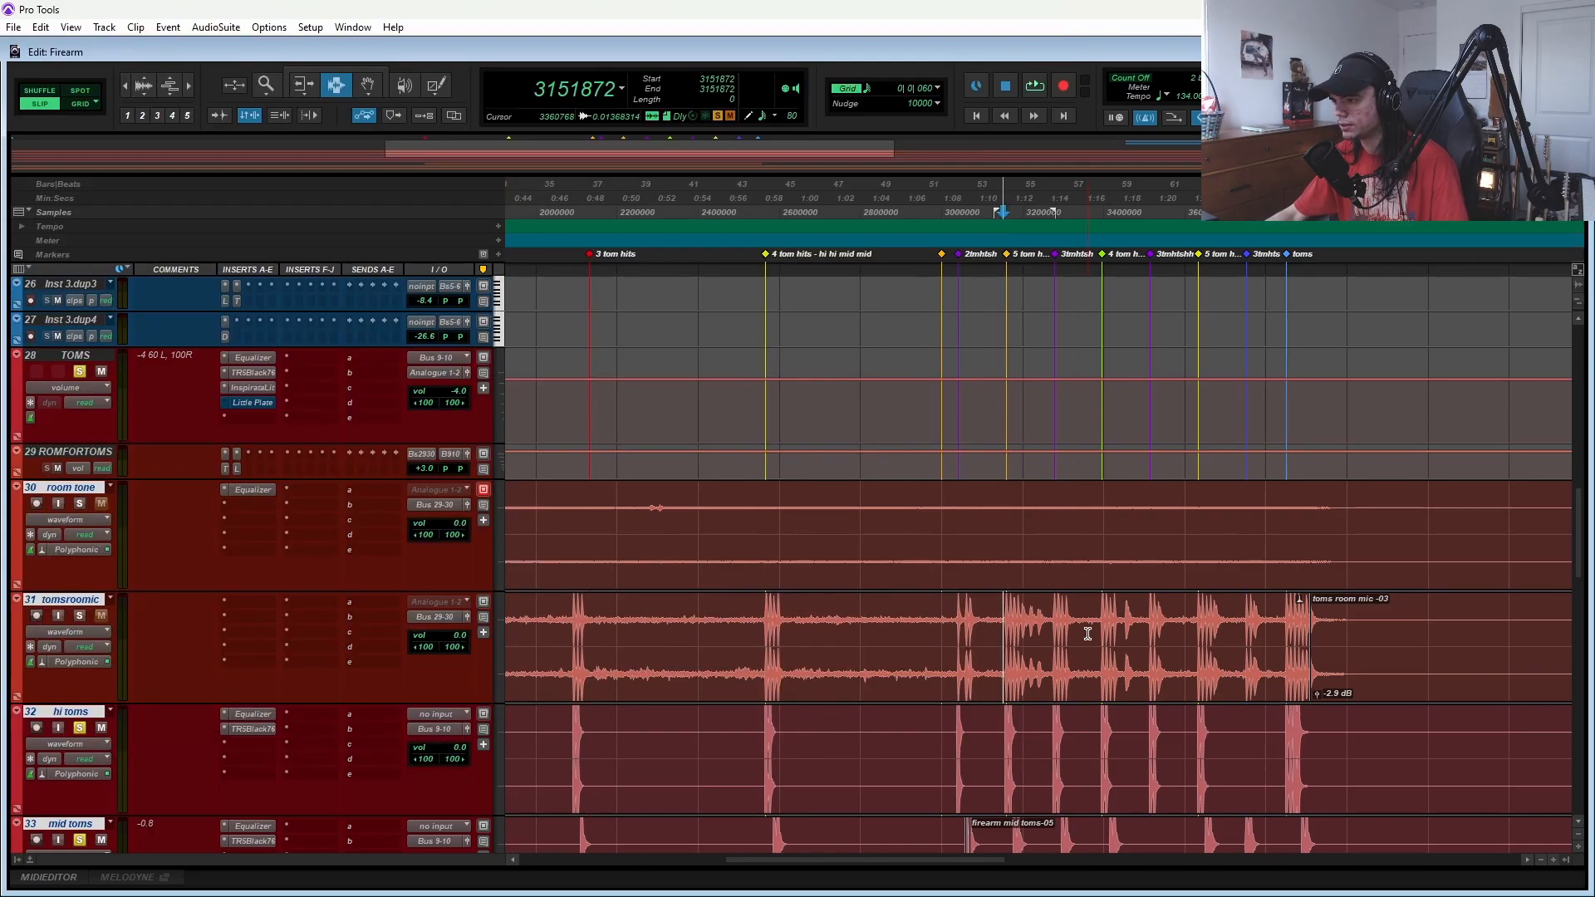
# - Compare the soloed toms with Little Plate bypassed and with InspirataLite bypassed as well, and re-enable both reverbs
pyautogui.press('space')
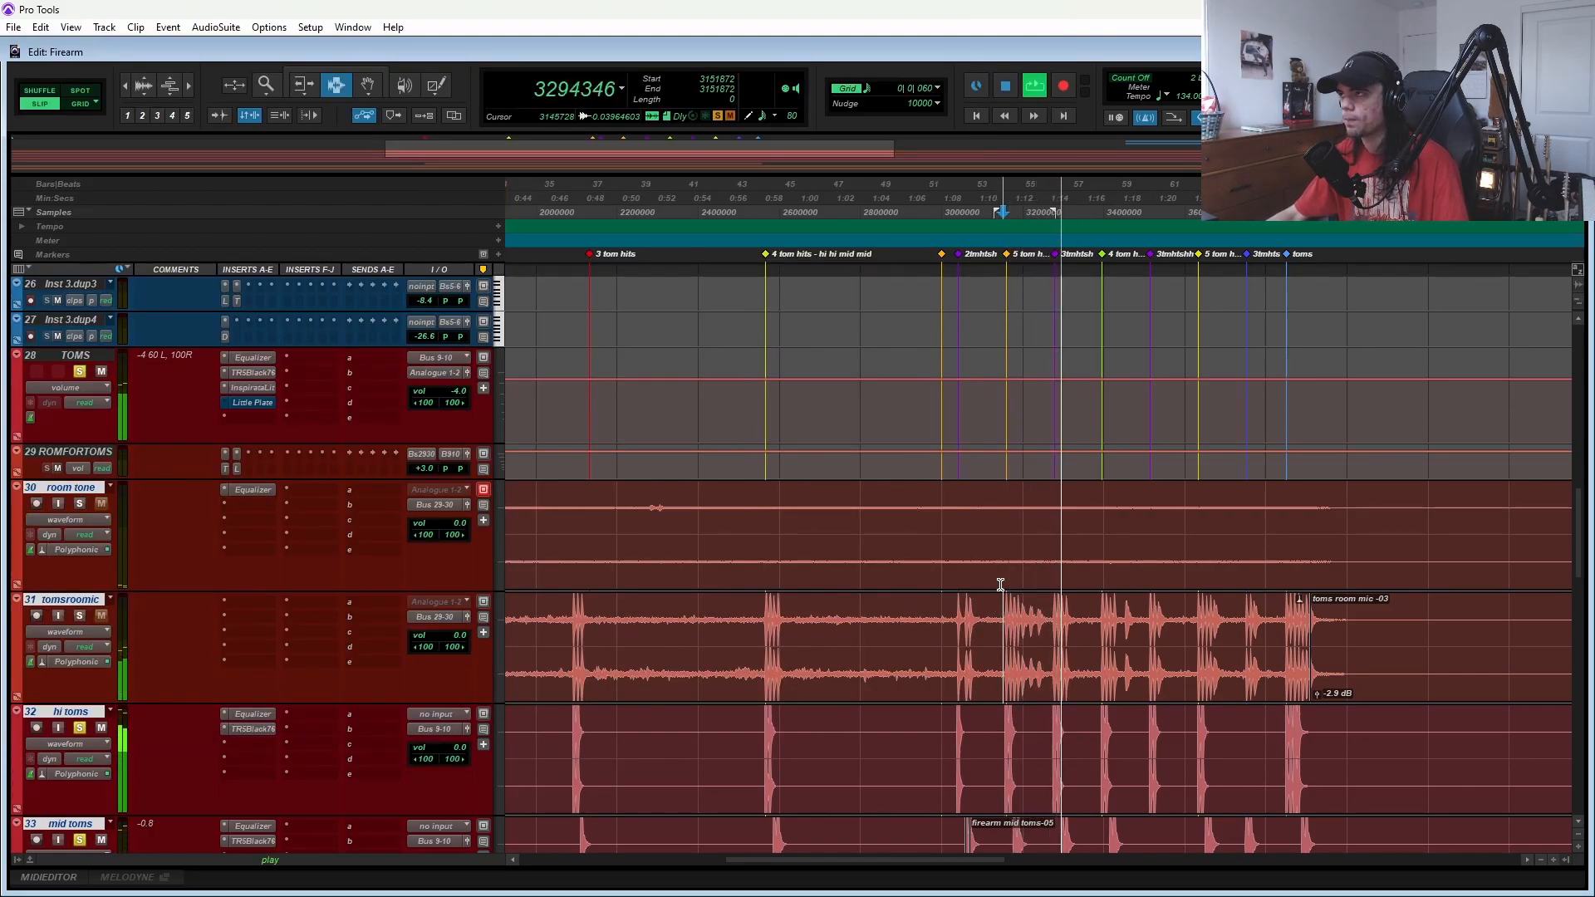
pyautogui.press('space')
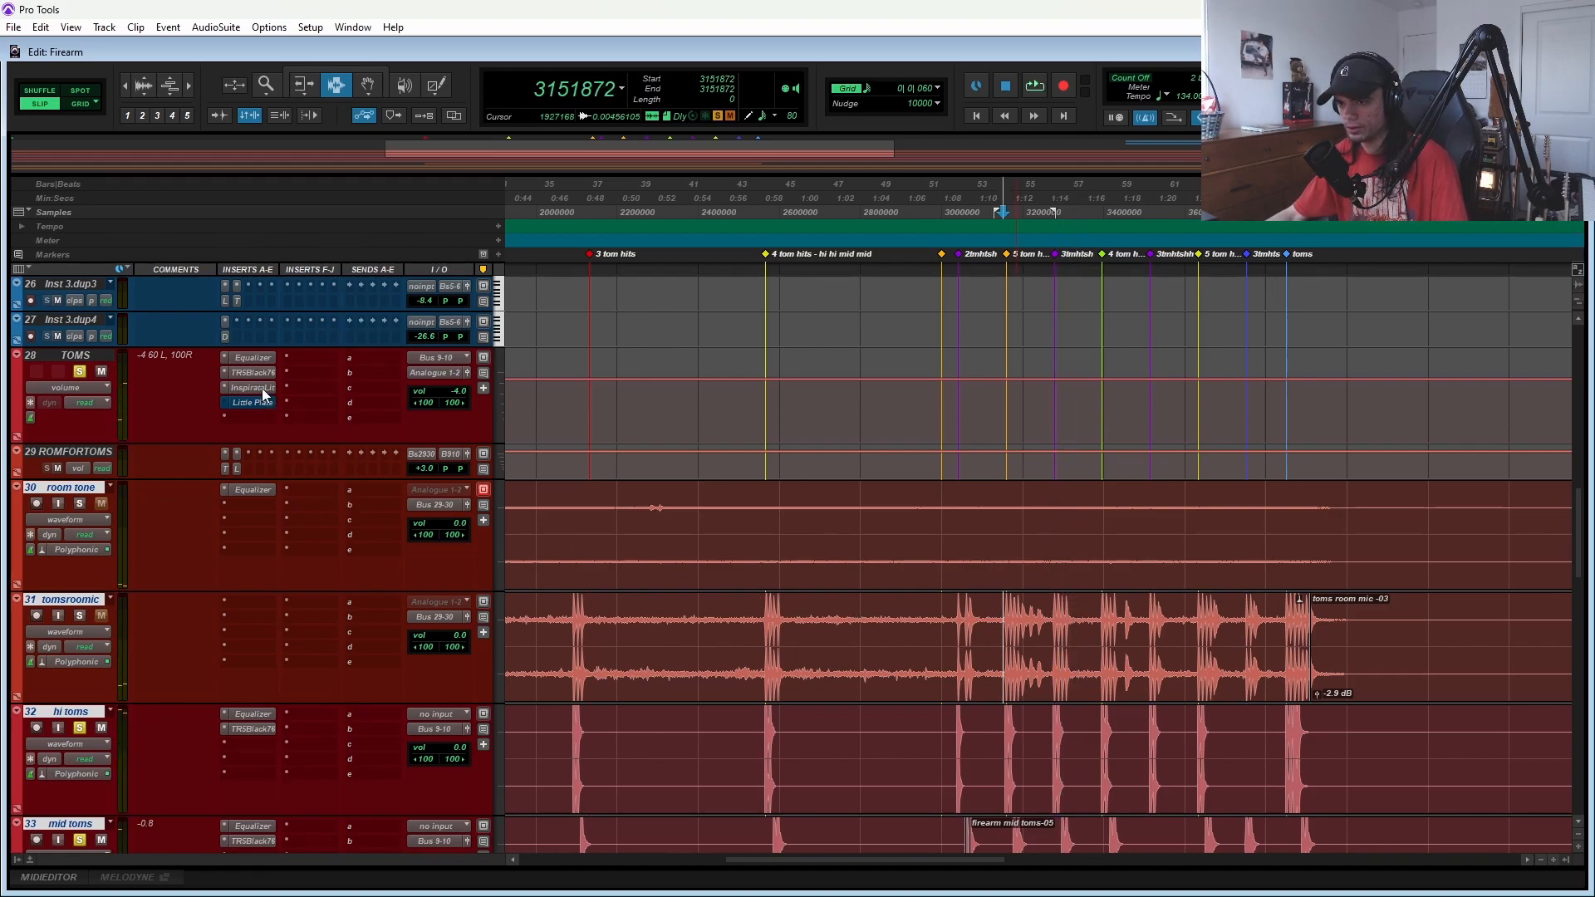
pyautogui.press('space')
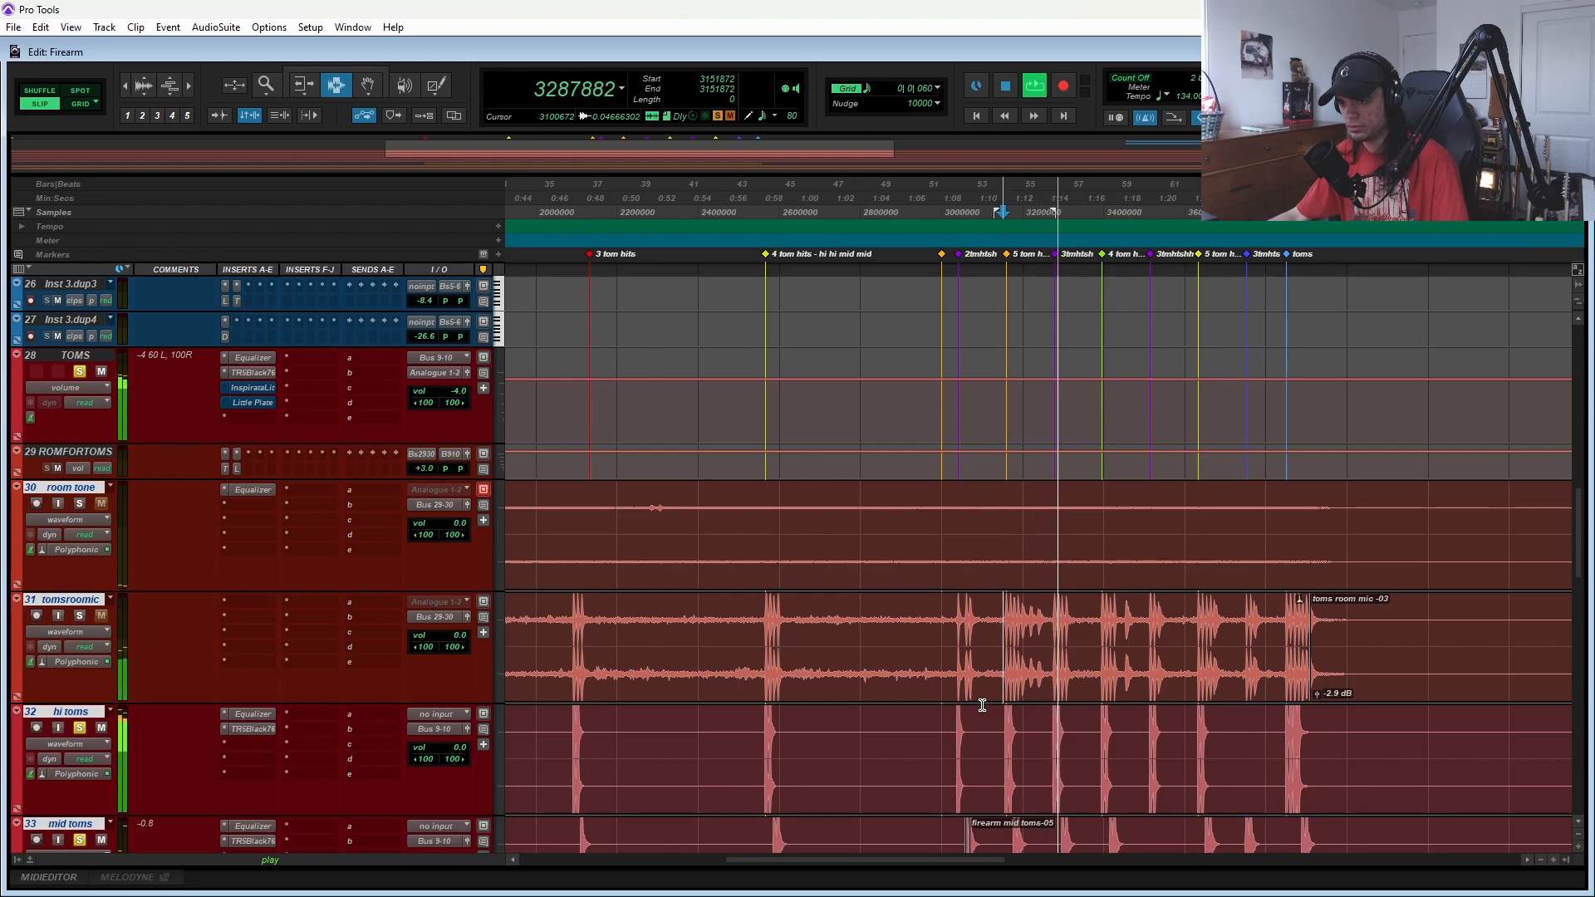
pyautogui.press('space')
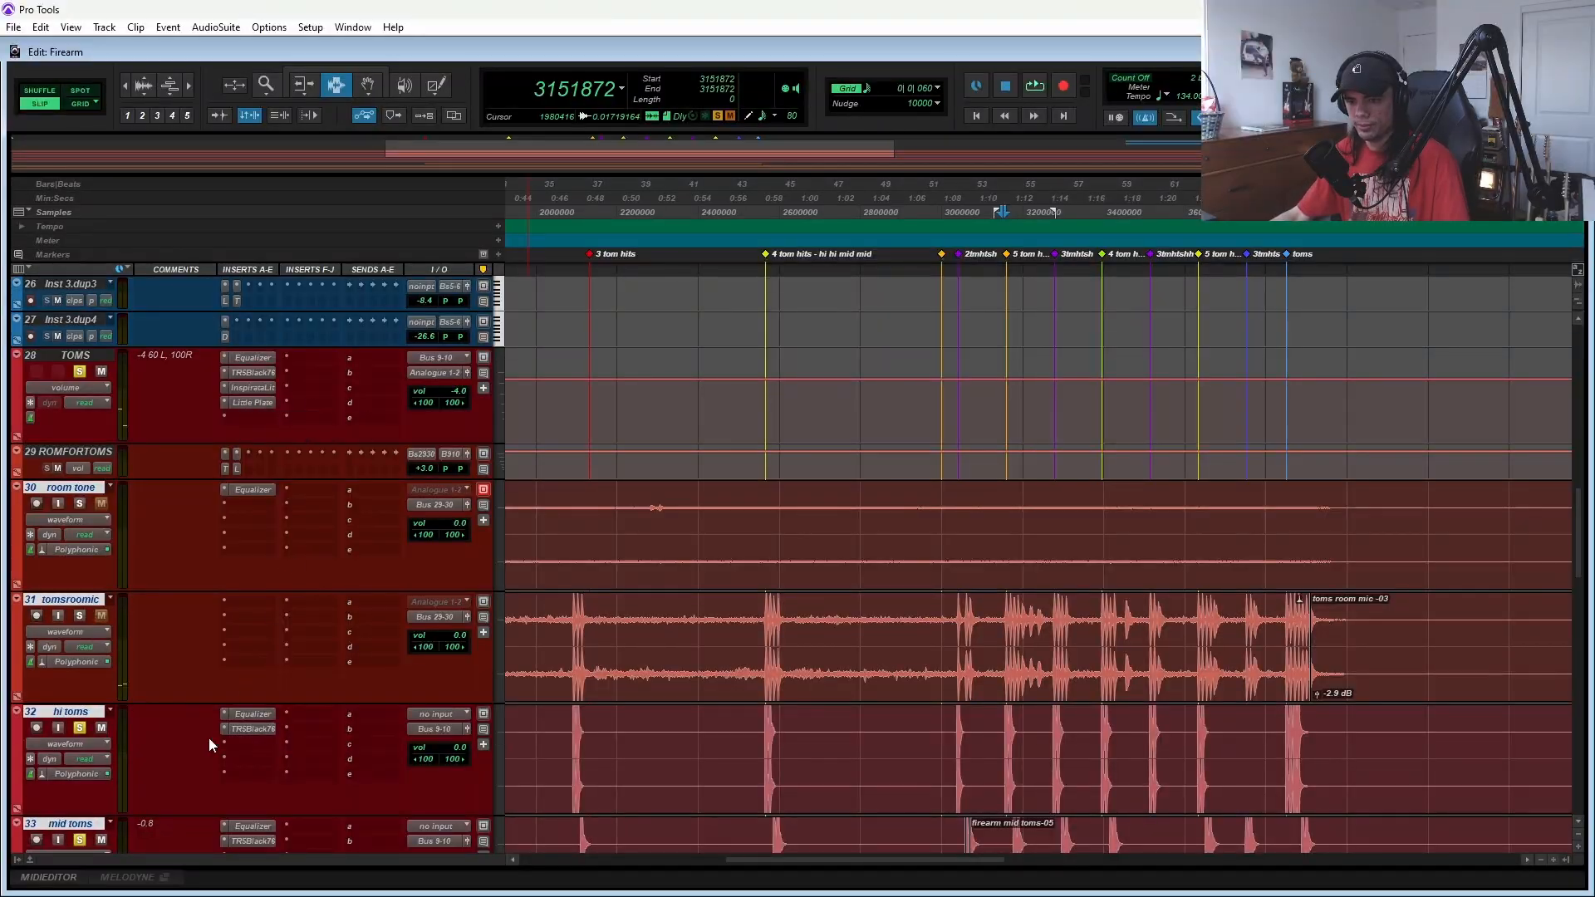
# - Audition tomsroomic soloed instead of hi, mid and low toms, with TOMS' InspirataLite and Little Plate bypassed
pyautogui.scroll(-1, 210, 744)
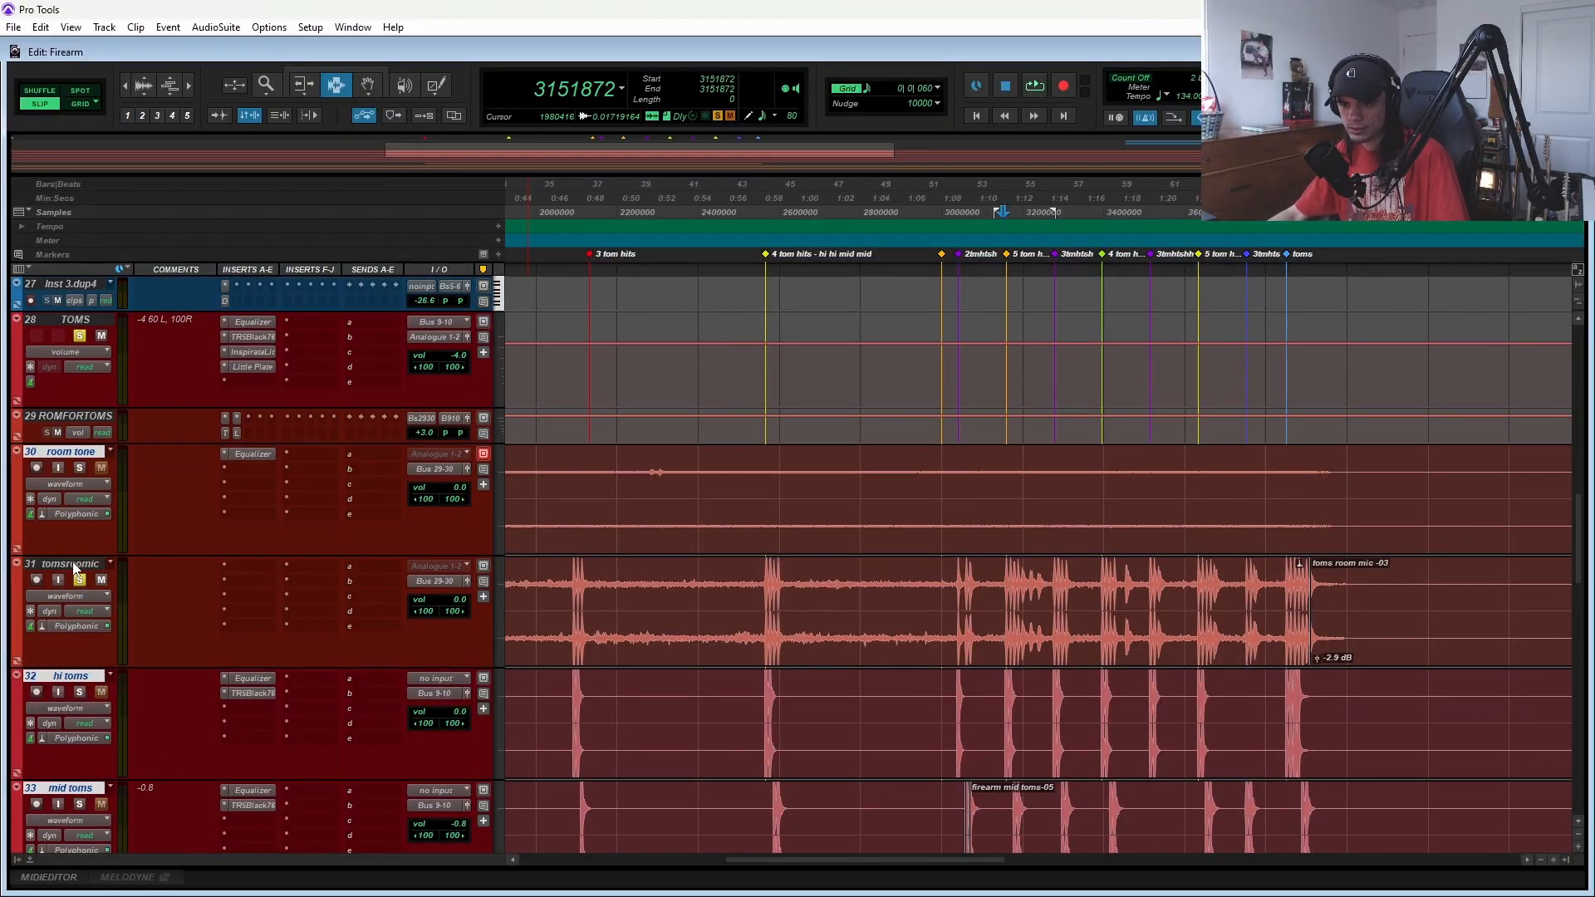
pyautogui.click(98, 564)
pyautogui.hscroll(-5, 718, 682)
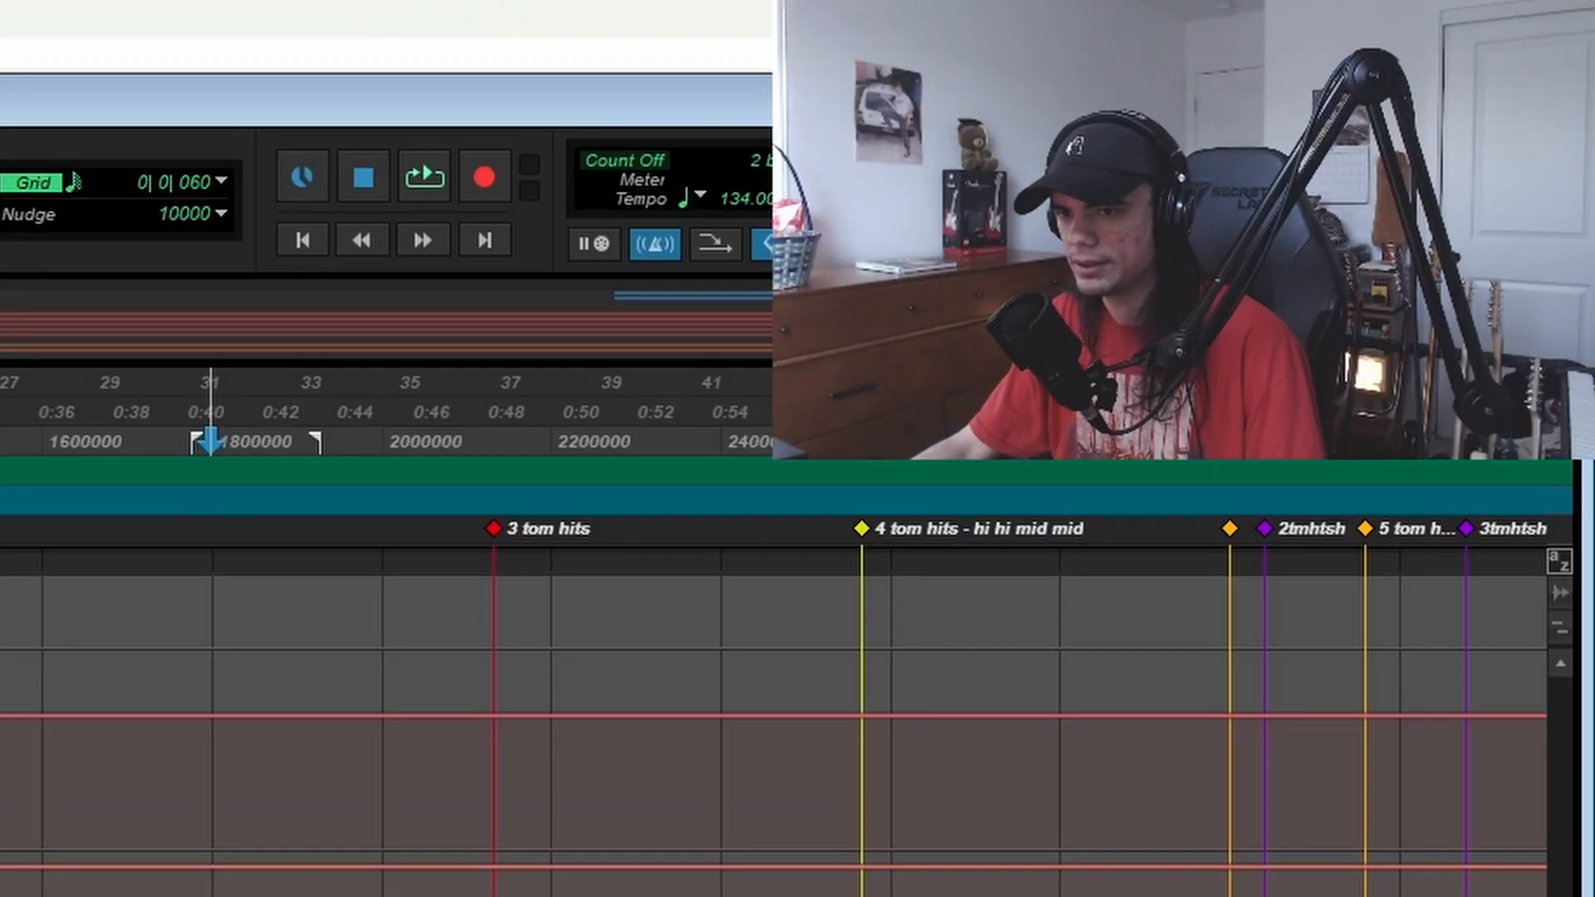
pyautogui.press('space')
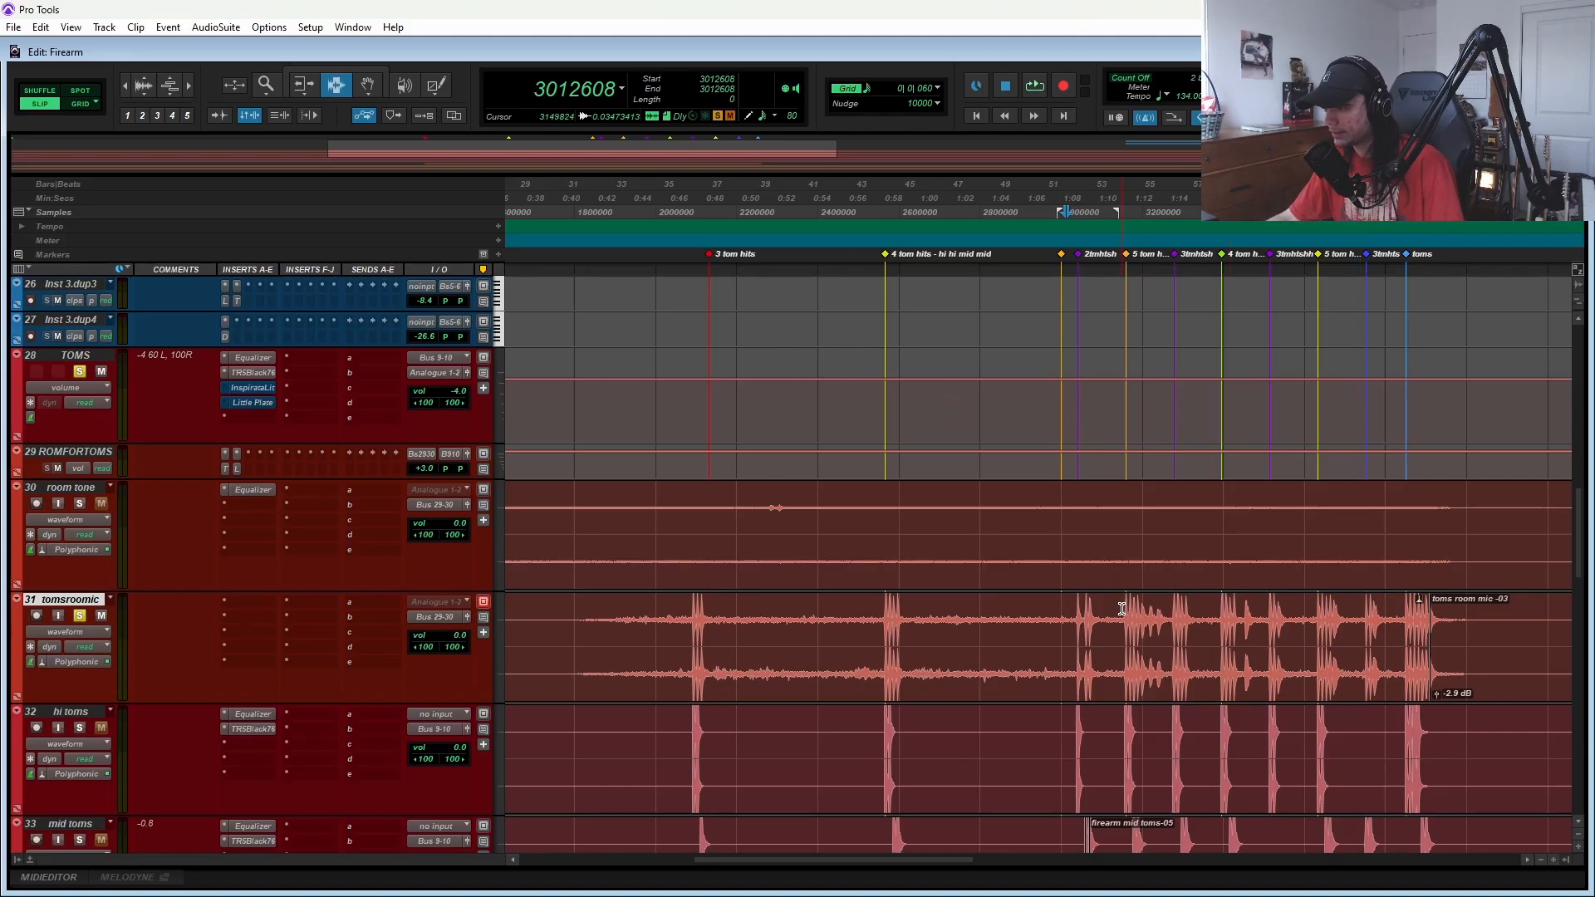
pyautogui.press('space')
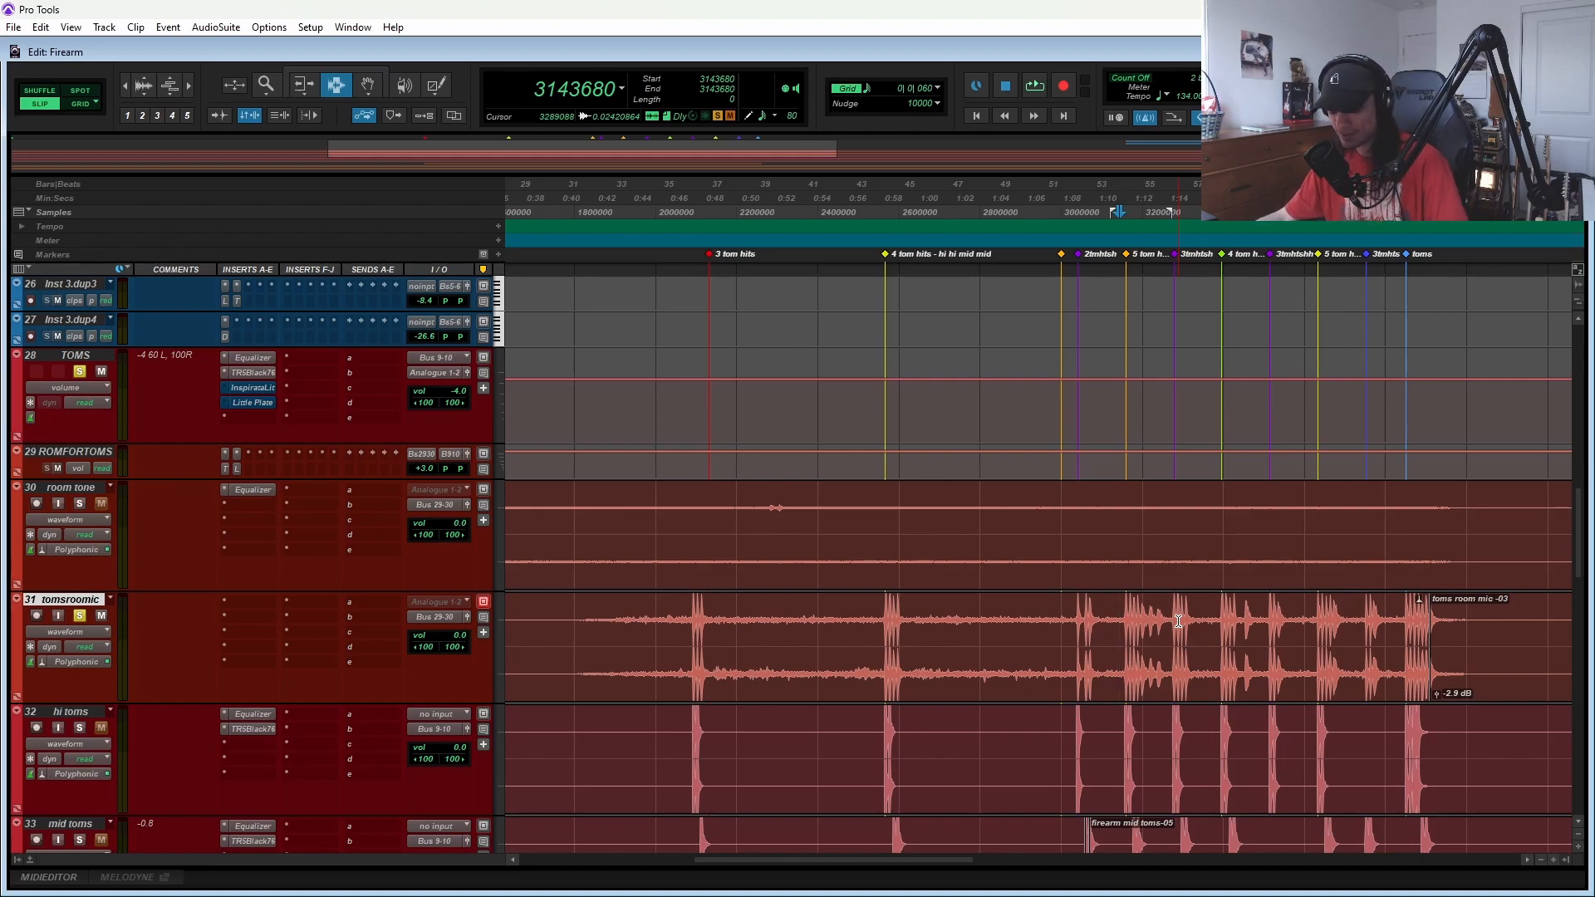
pyautogui.press('space')
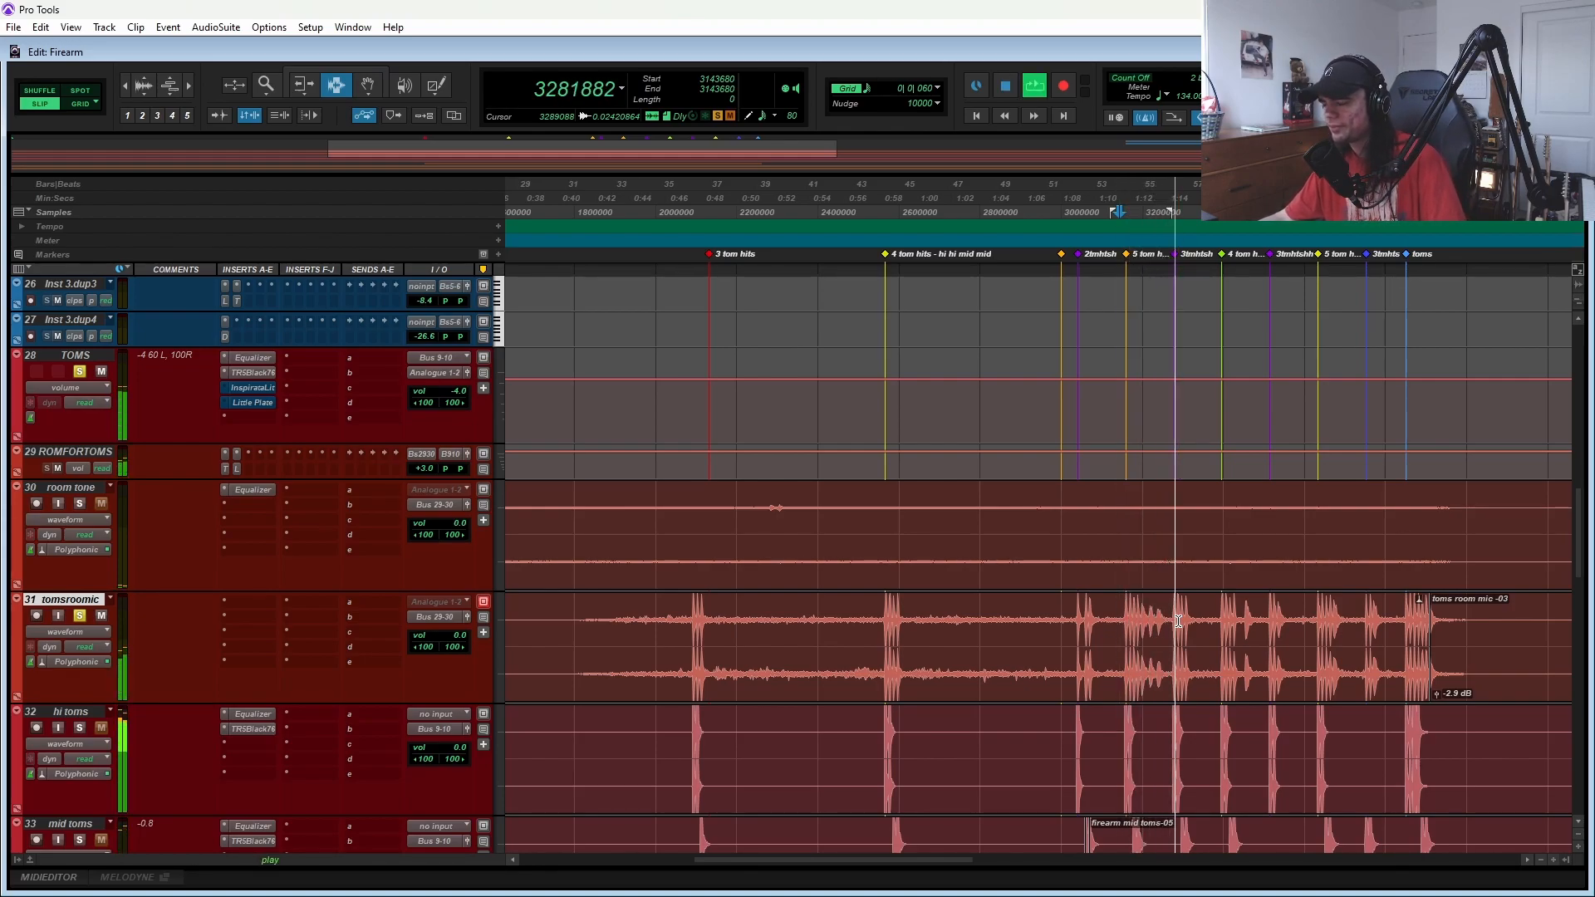
pyautogui.press('space')
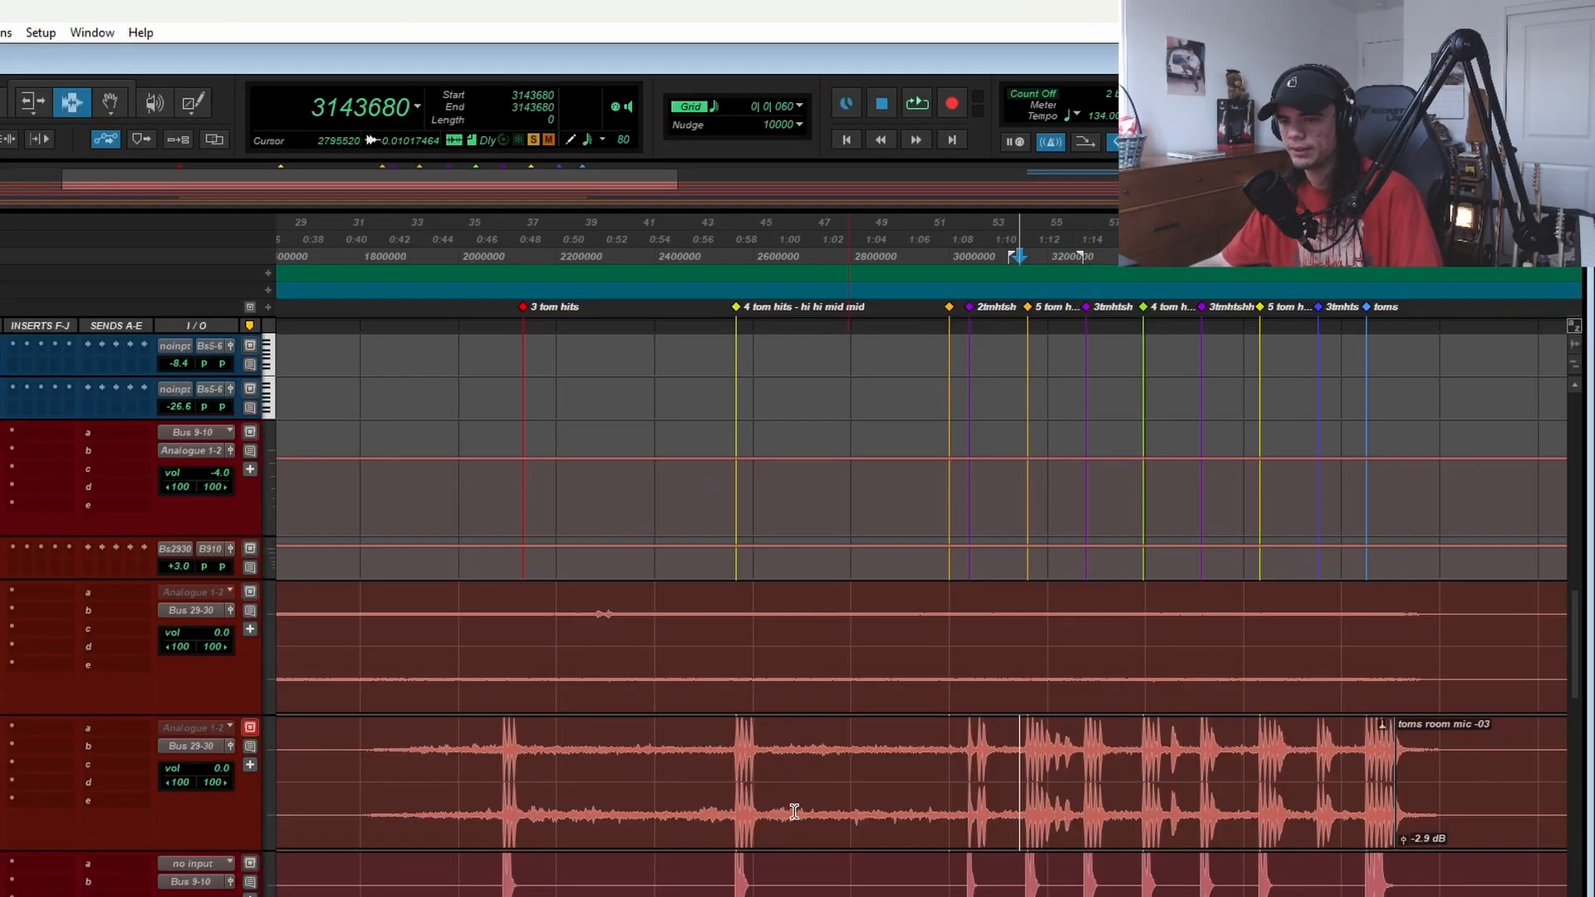
# - Play tomsroomic from the 5 tom hits marker, and move the playback start to just after the 3 tom hits marker
pyautogui.scroll(-2, 581, 845)
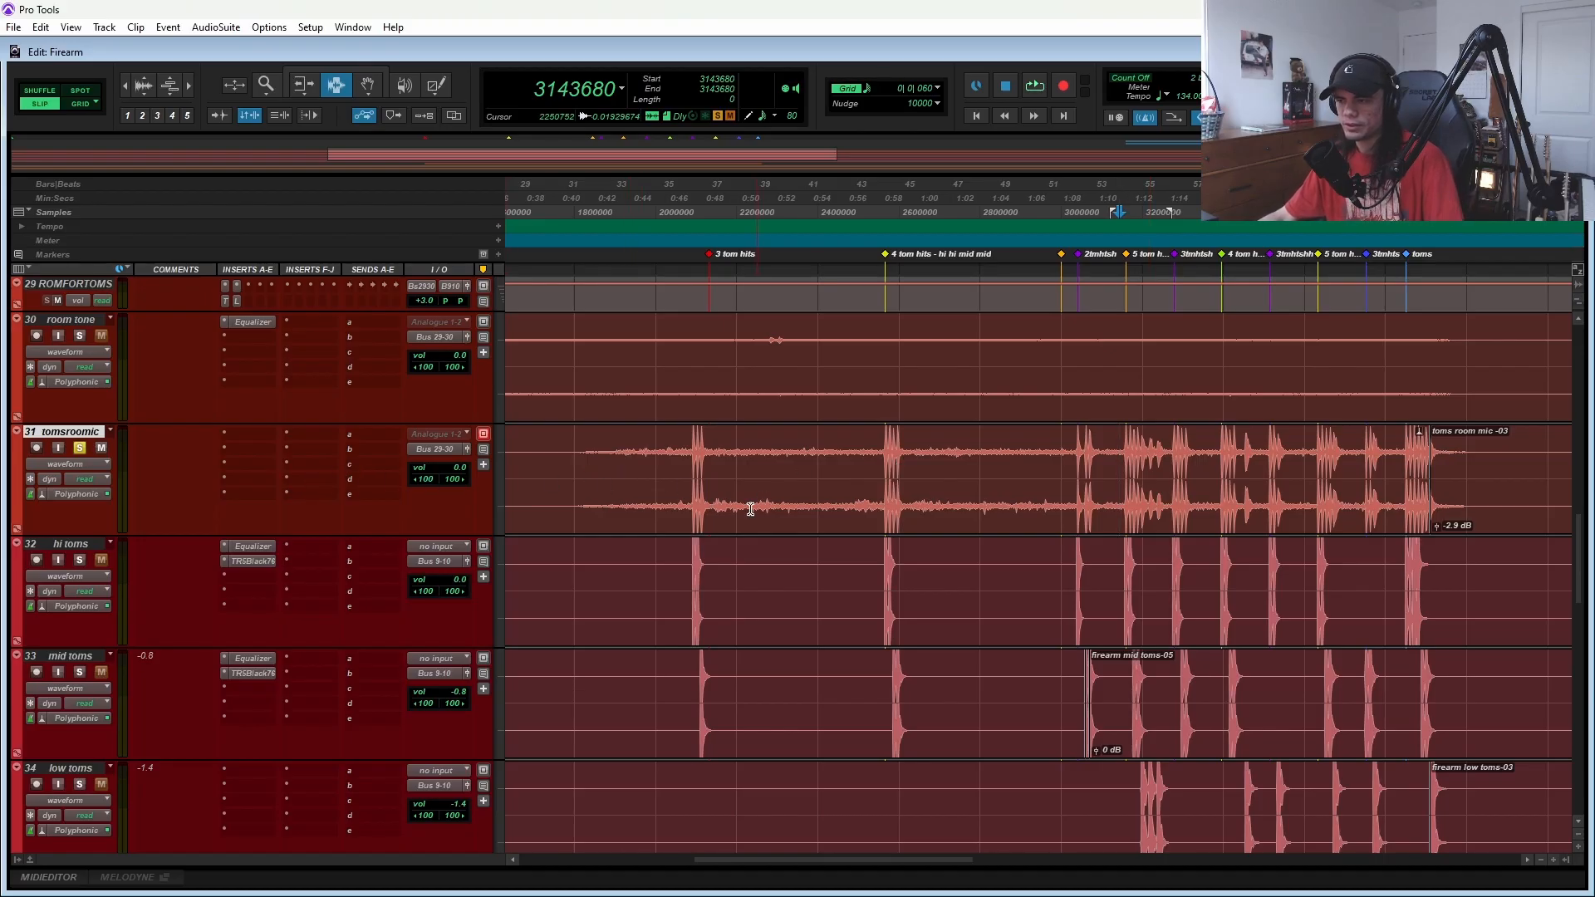
pyautogui.scroll(2, 463, 472)
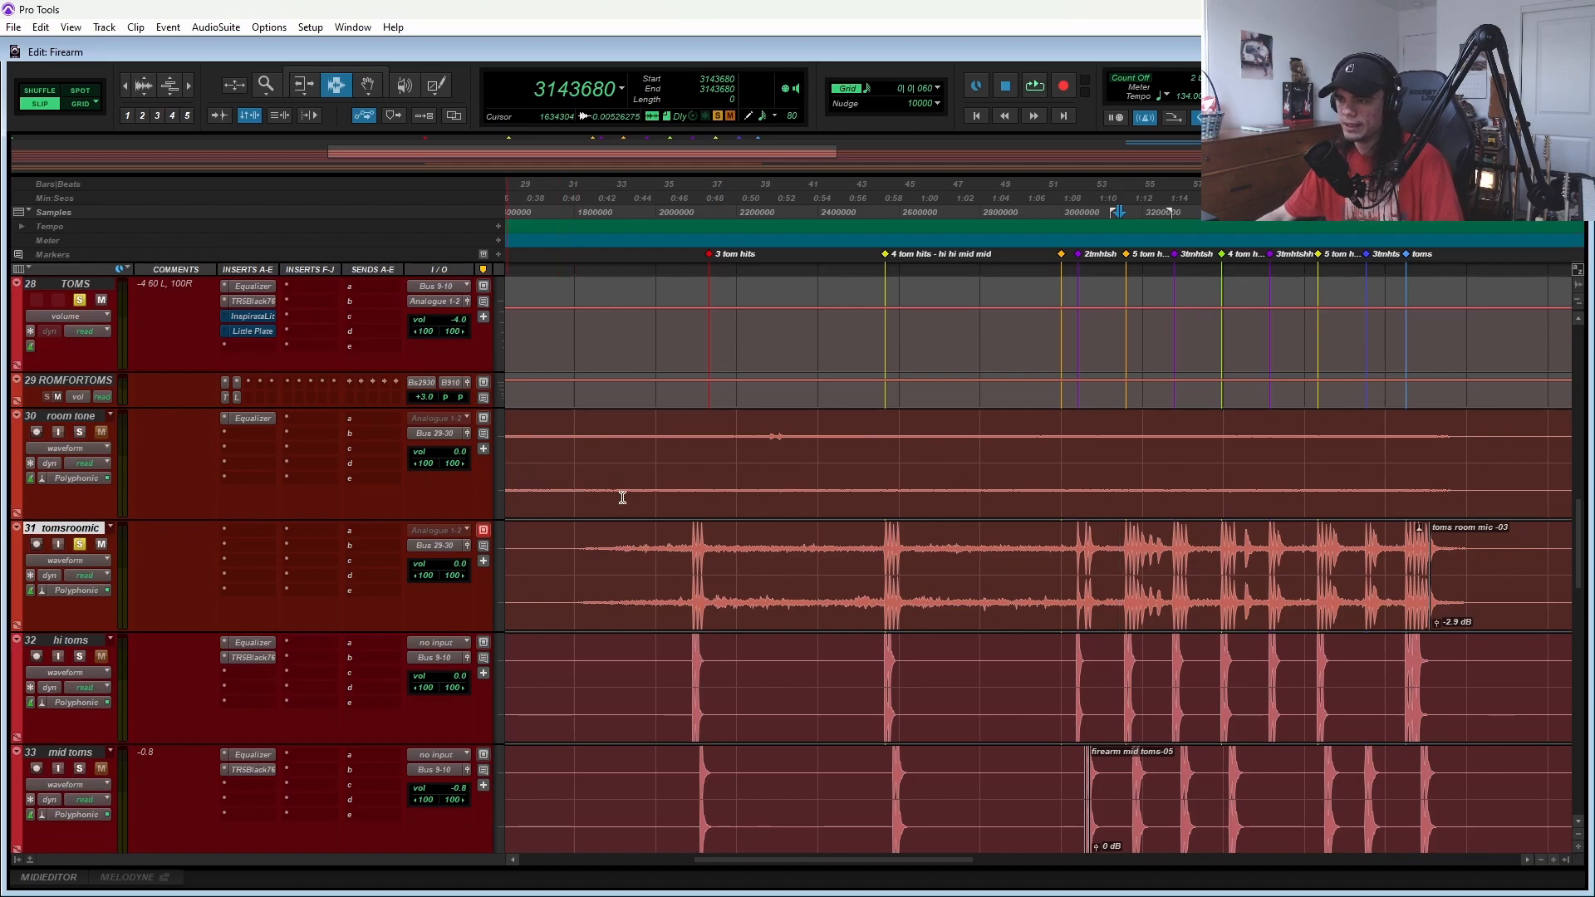
pyautogui.hotkey('ctrl', '[')
pyautogui.hotkey('ctrl', '[')
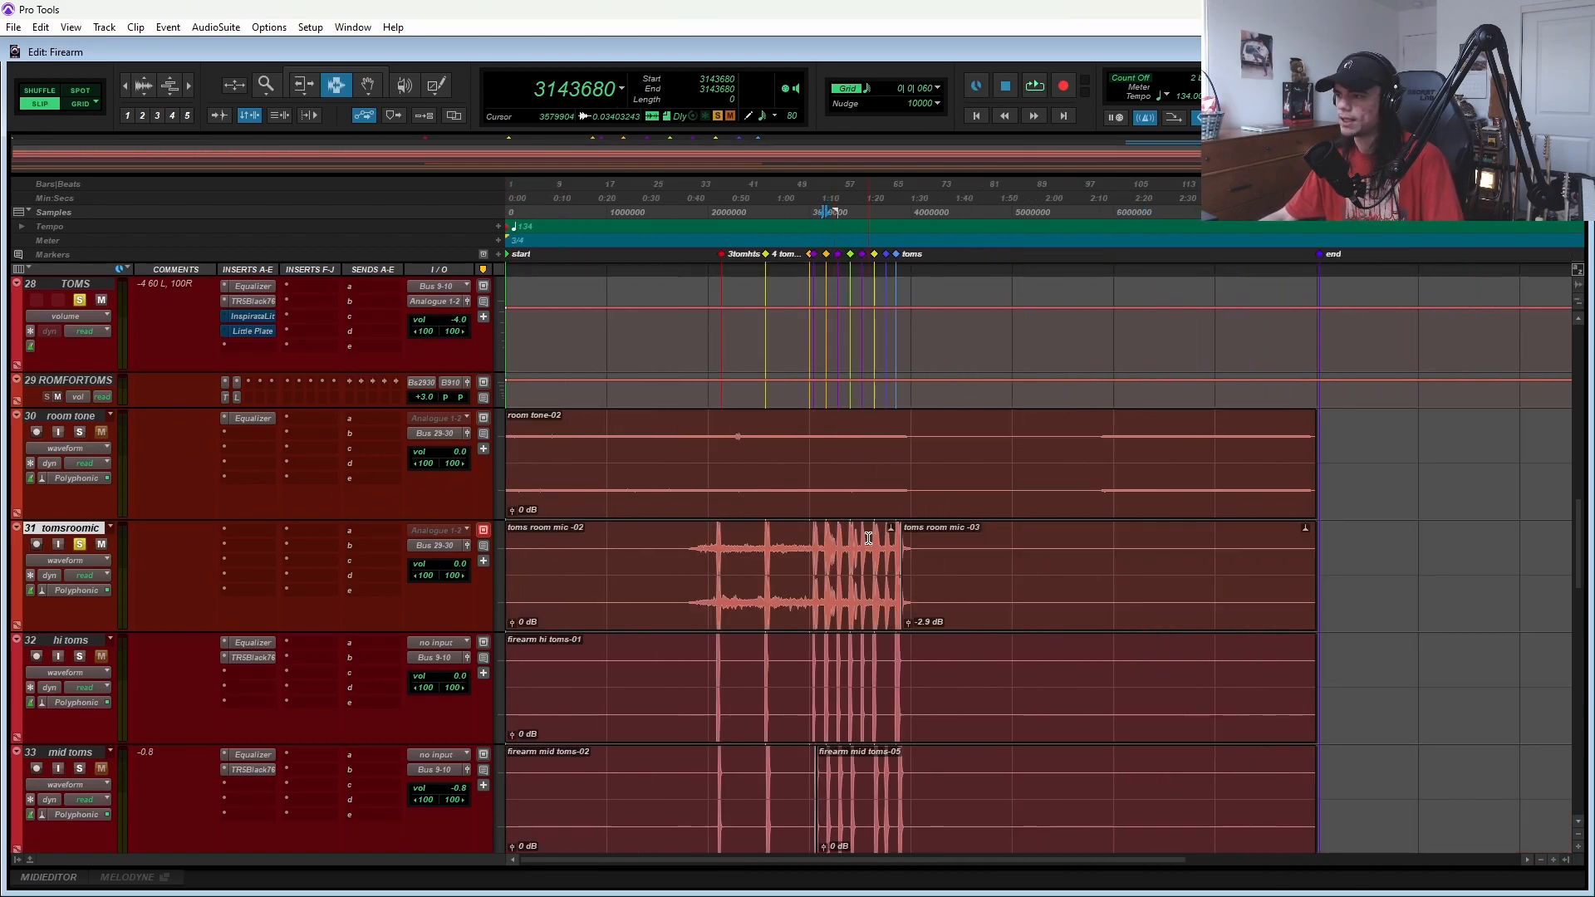
pyautogui.hotkey('ctrl', '[')
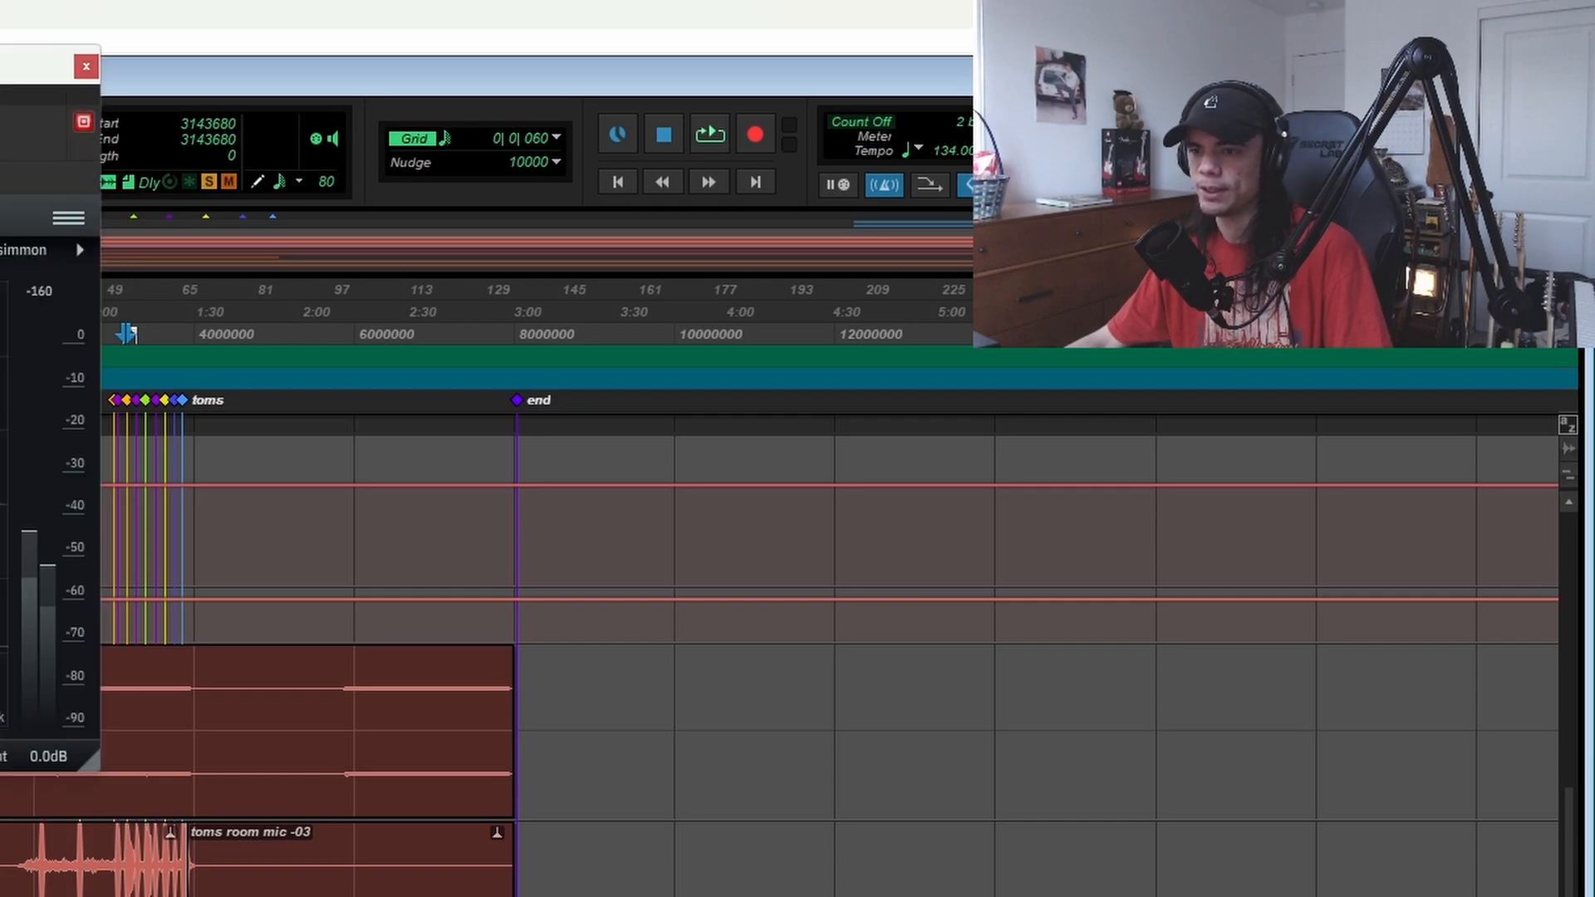
pyautogui.hotkey('ctrl', ']')
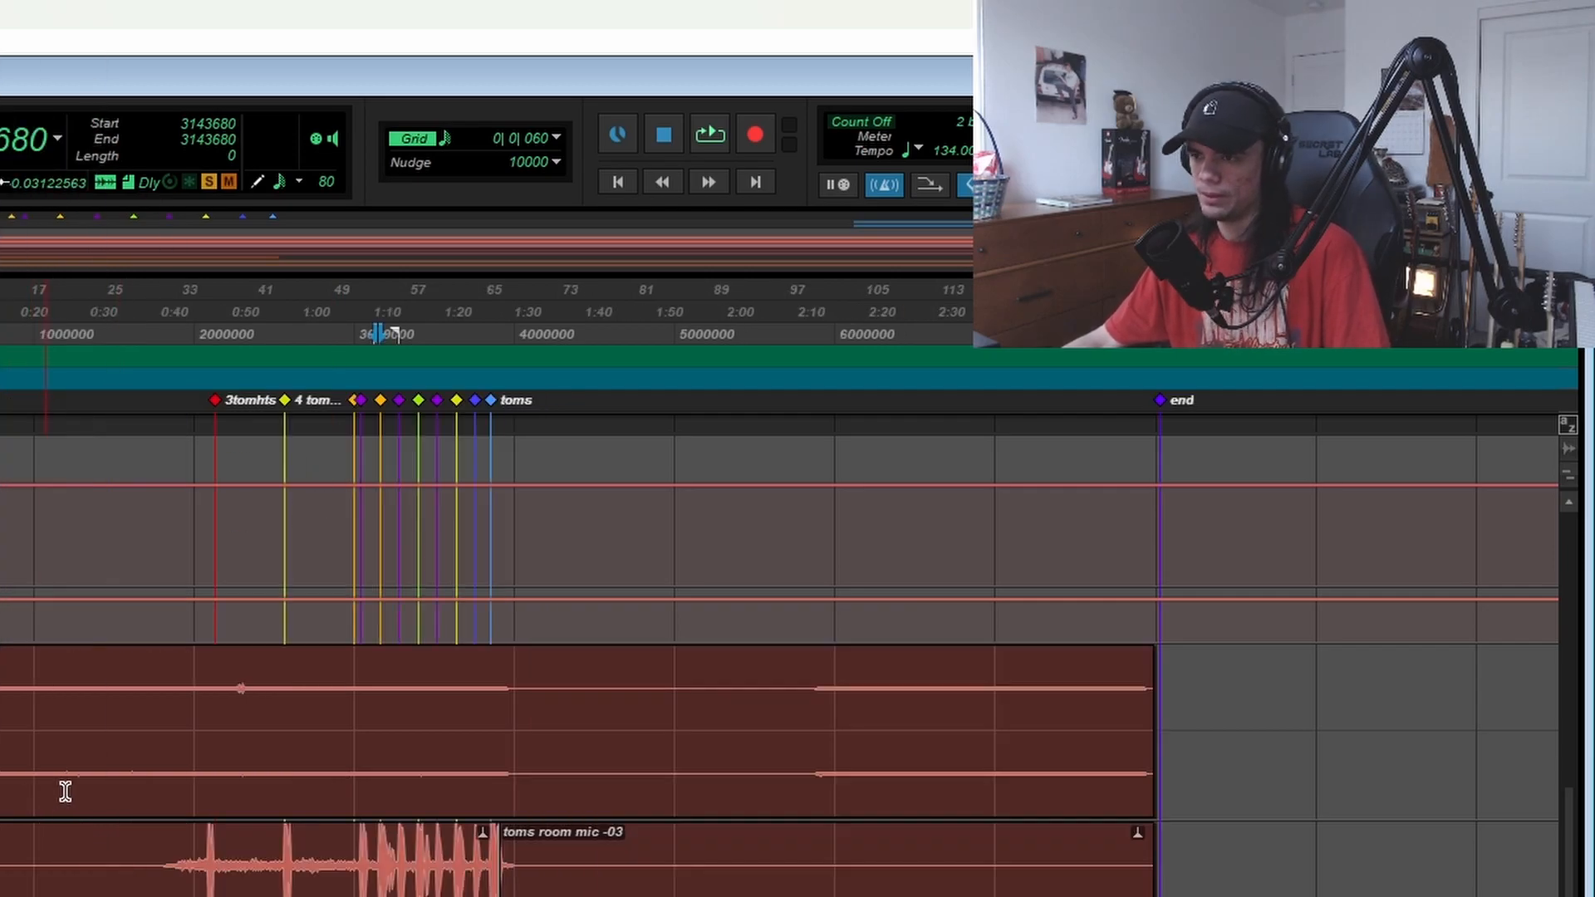
pyautogui.hotkey('ctrl', ']')
pyautogui.press('space')
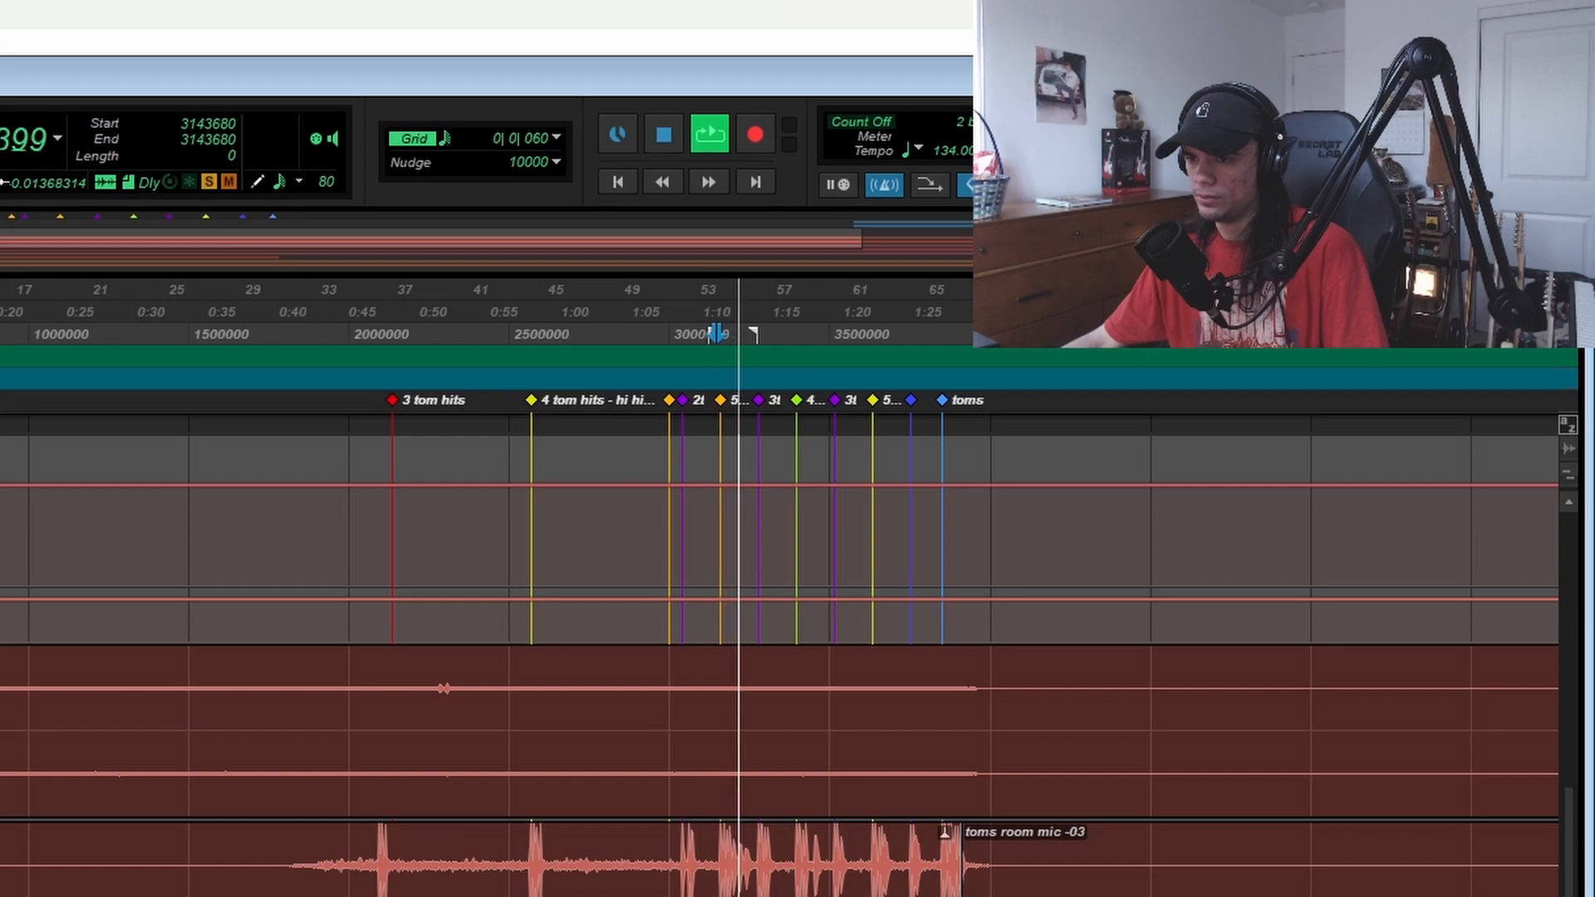
pyautogui.click(423, 683)
pyautogui.press('space')
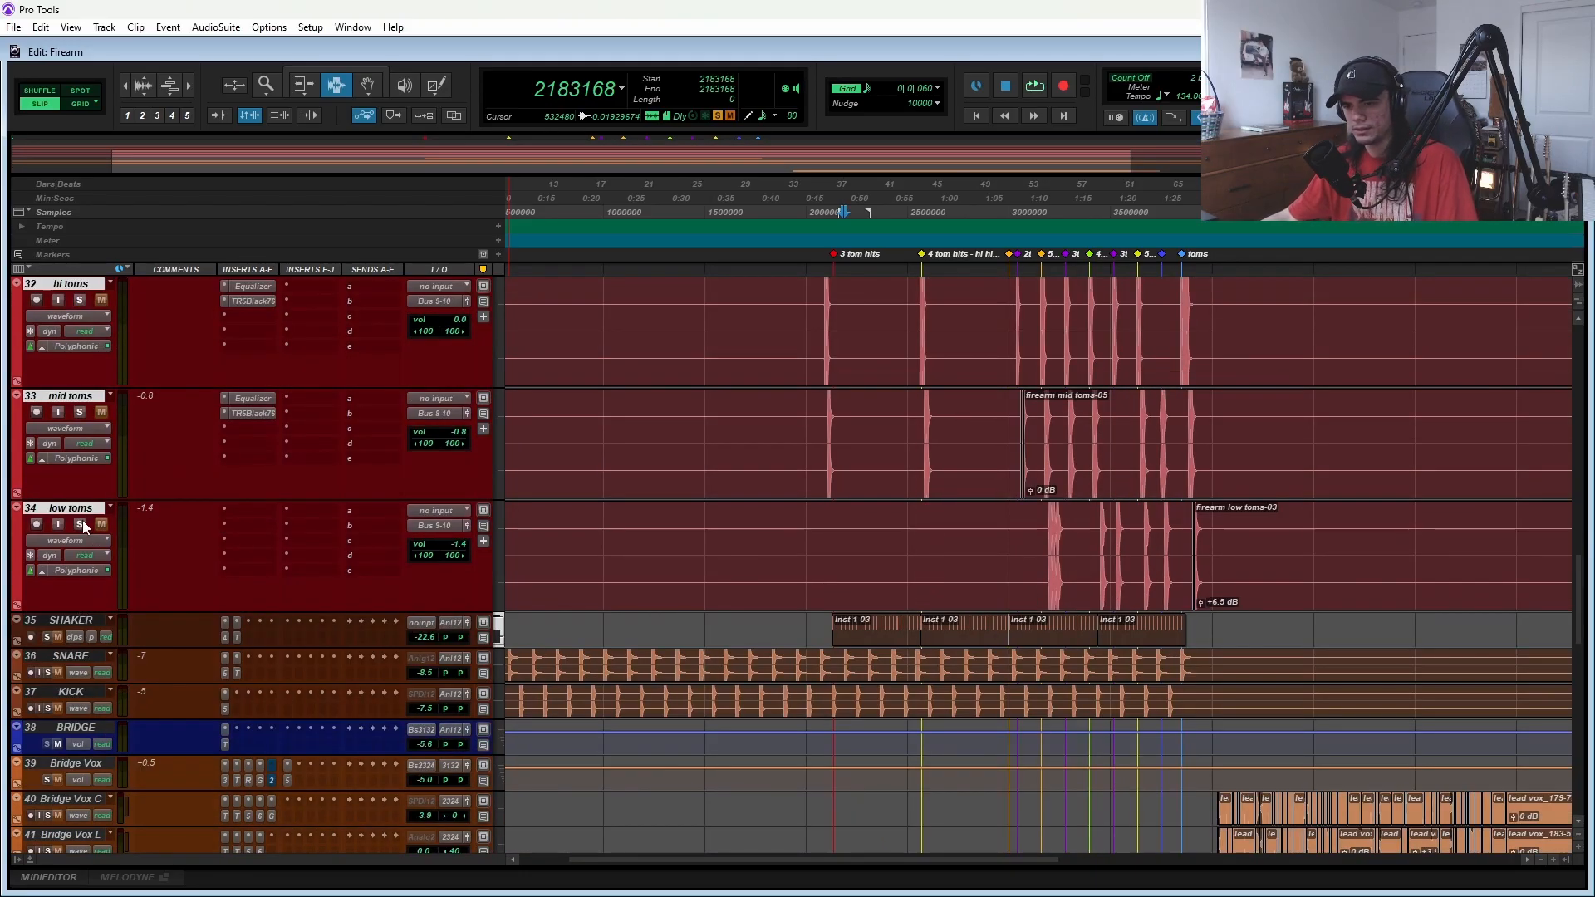
# - Examine the inserts on the ROMFORTOMS track, starting with its Equalizer
pyautogui.scroll(3, 210, 535)
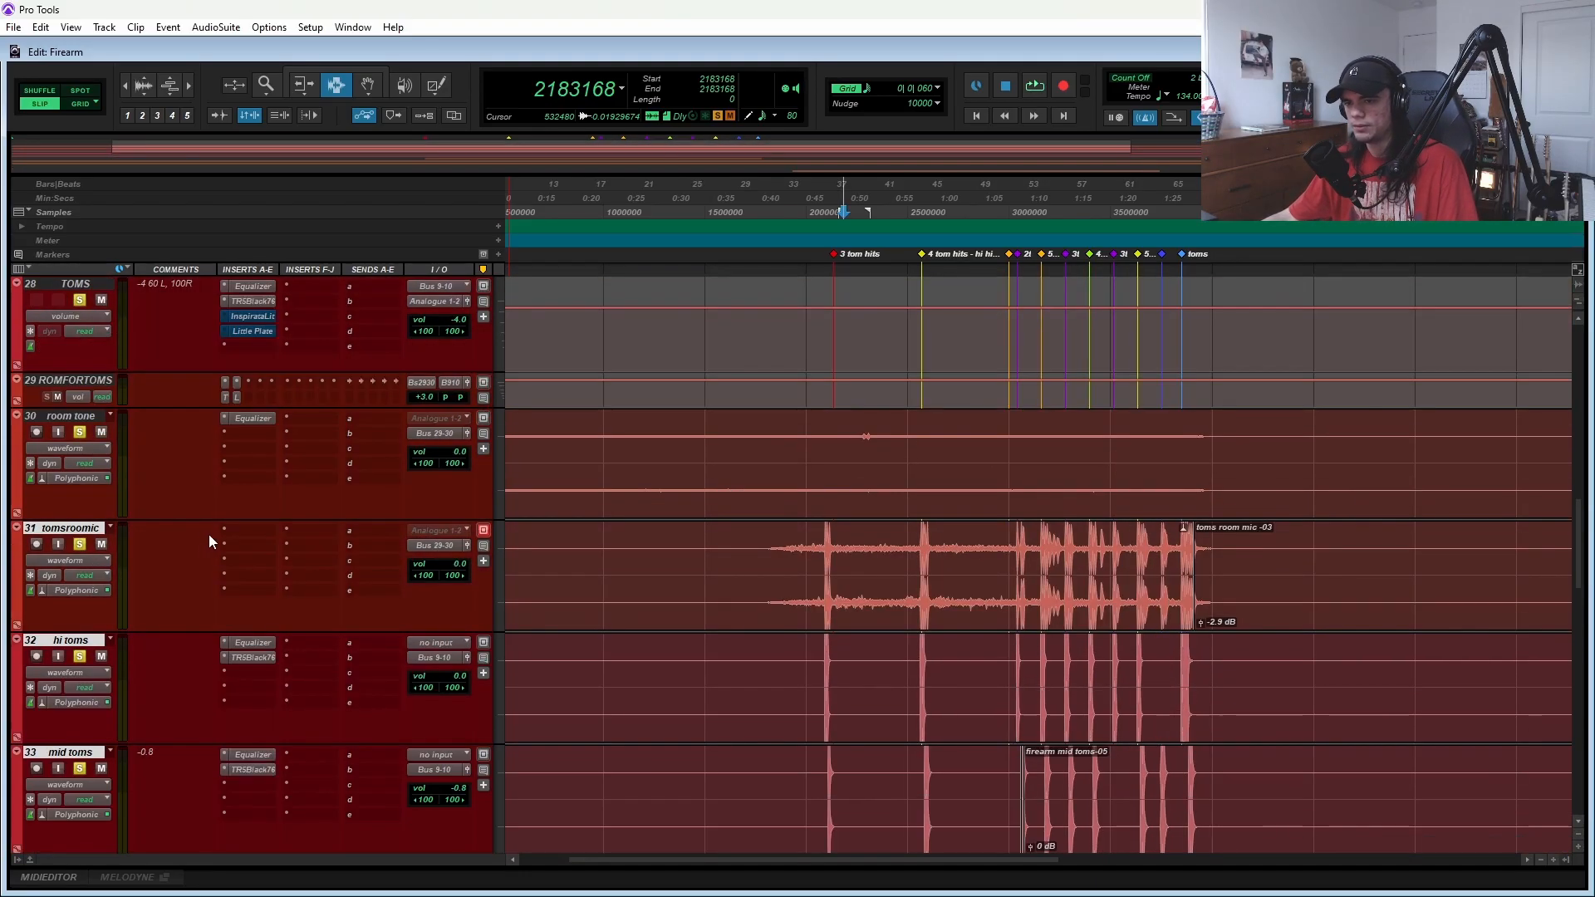
pyautogui.scroll(3, 209, 535)
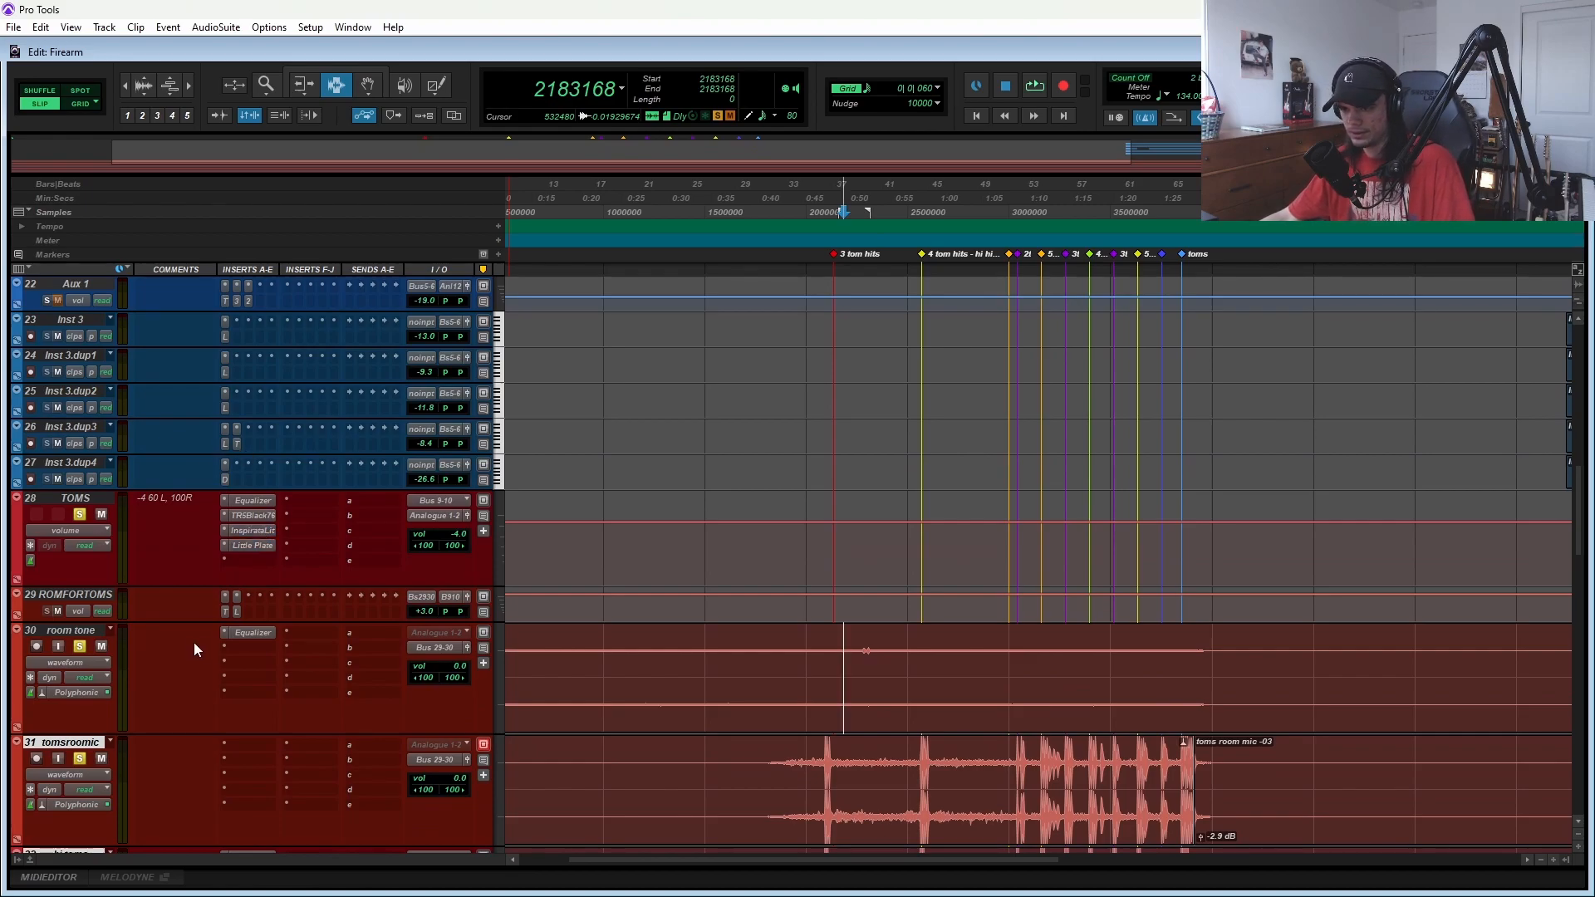
pyautogui.click(225, 612)
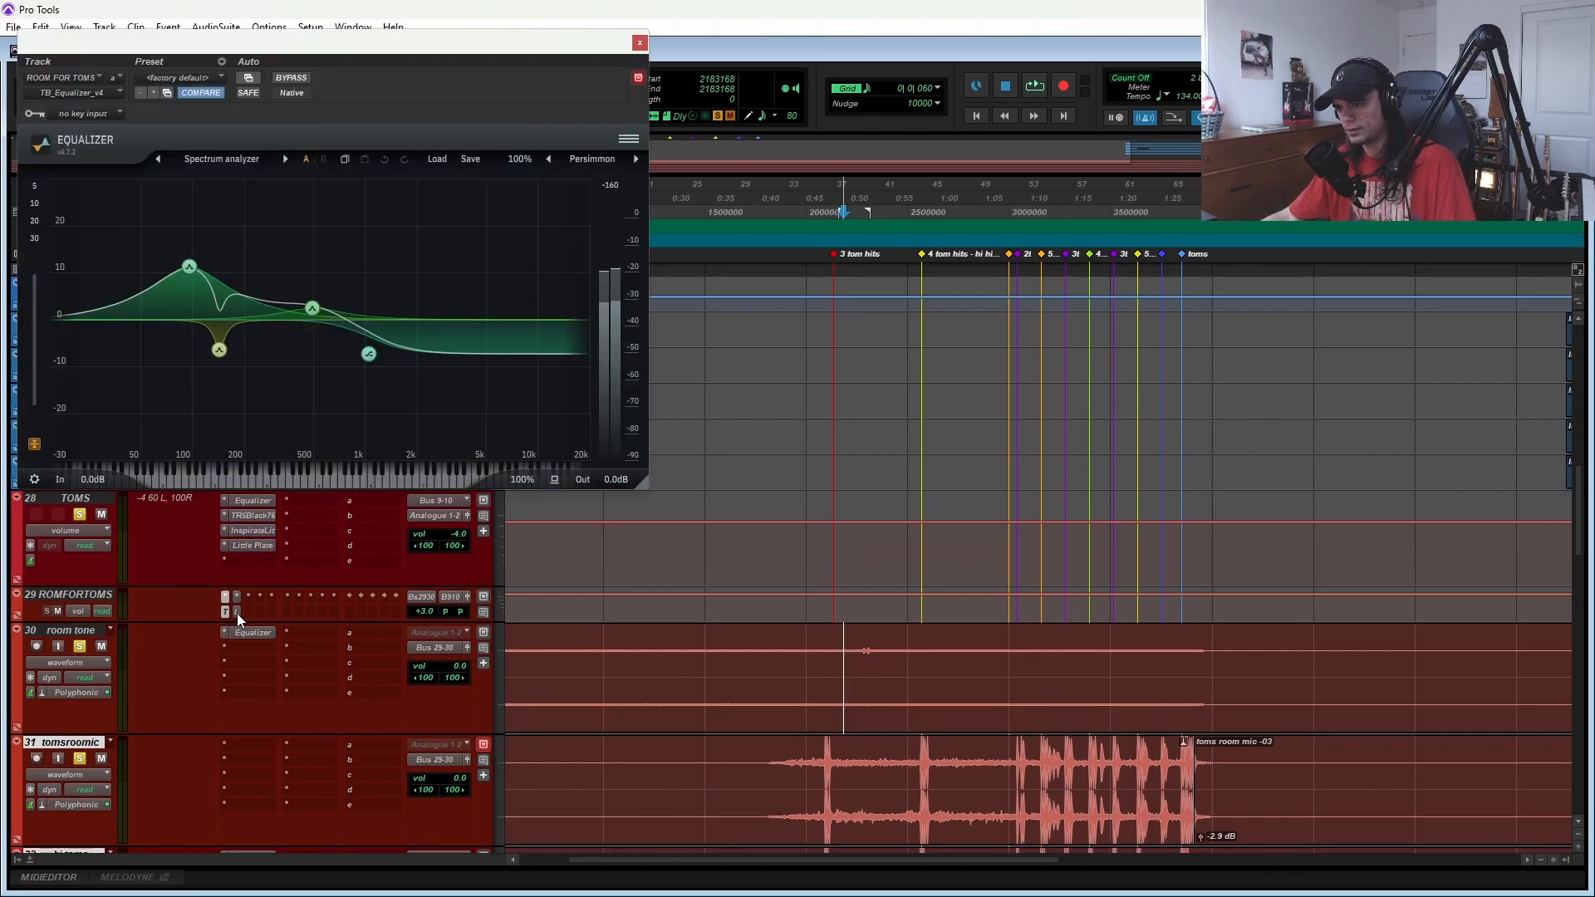
pyautogui.click(236, 612)
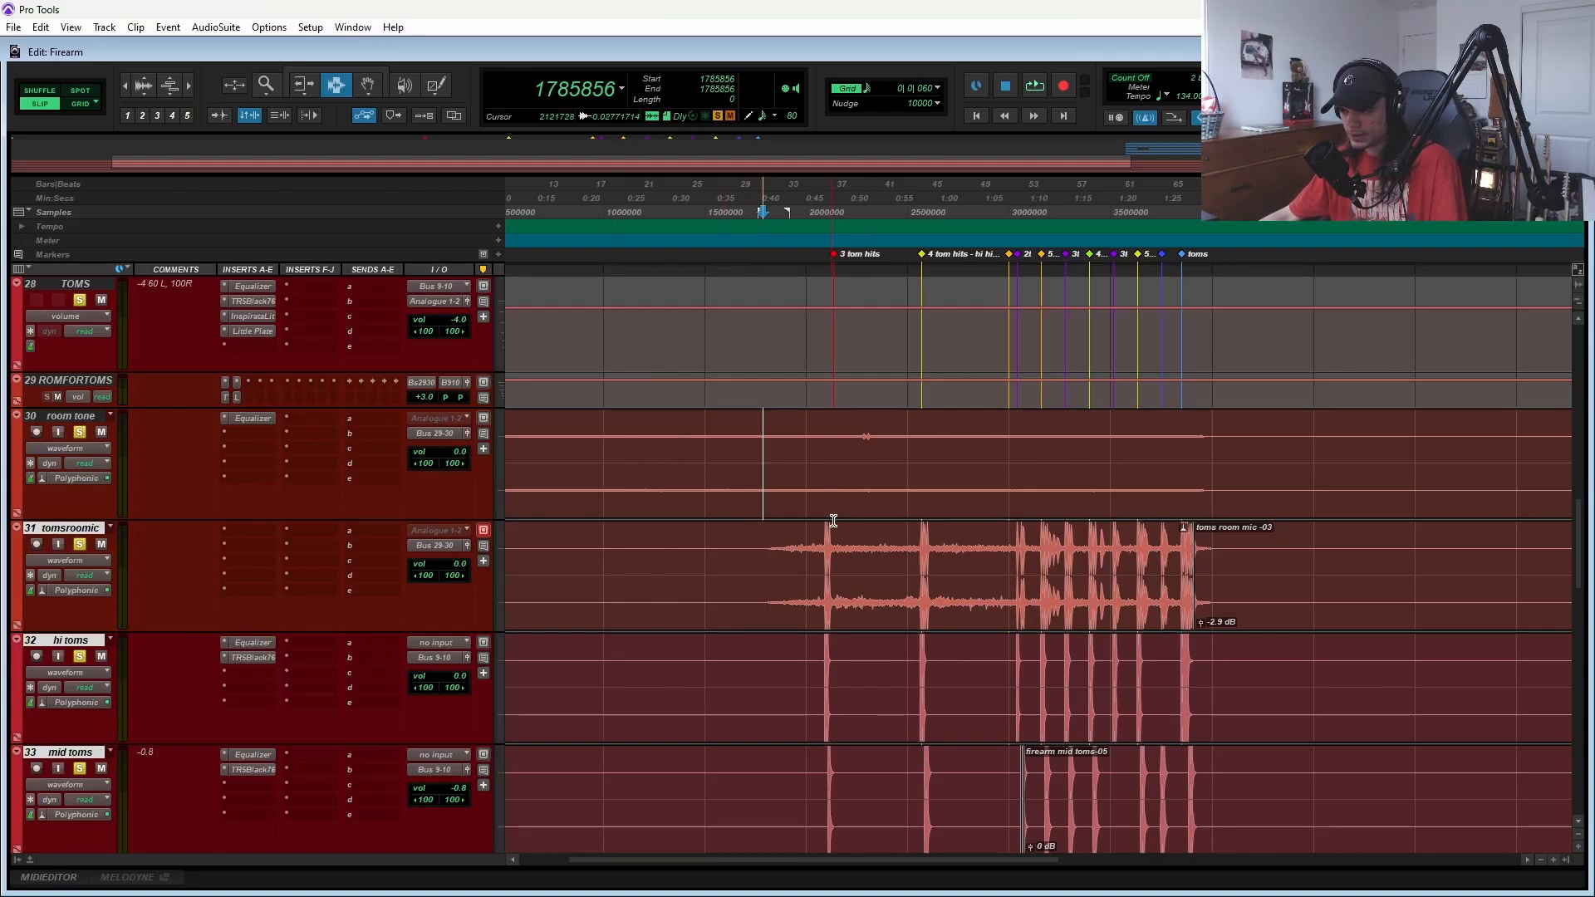
# - Play the soloed tom tracks together with tomsroomic from the marker just before 2 tom hits
pyautogui.moveTo(790, 549); pyautogui.dragTo(742, 549)
pyautogui.click(832, 550)
pyautogui.moveTo(1010, 533); pyautogui.dragTo(1014, 534)
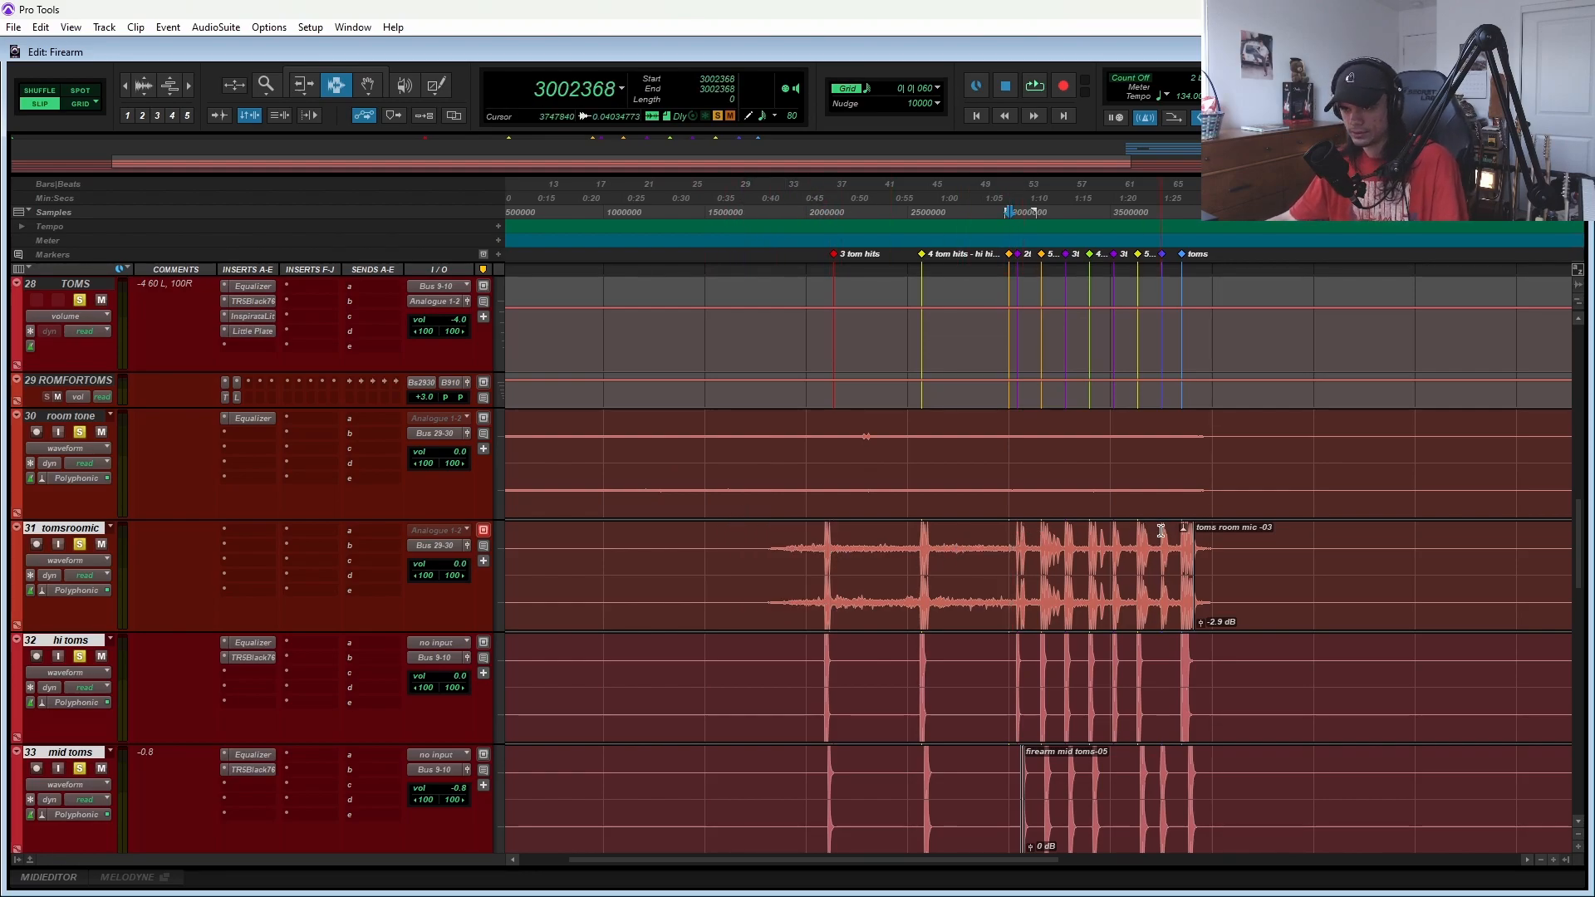
pyautogui.press('space')
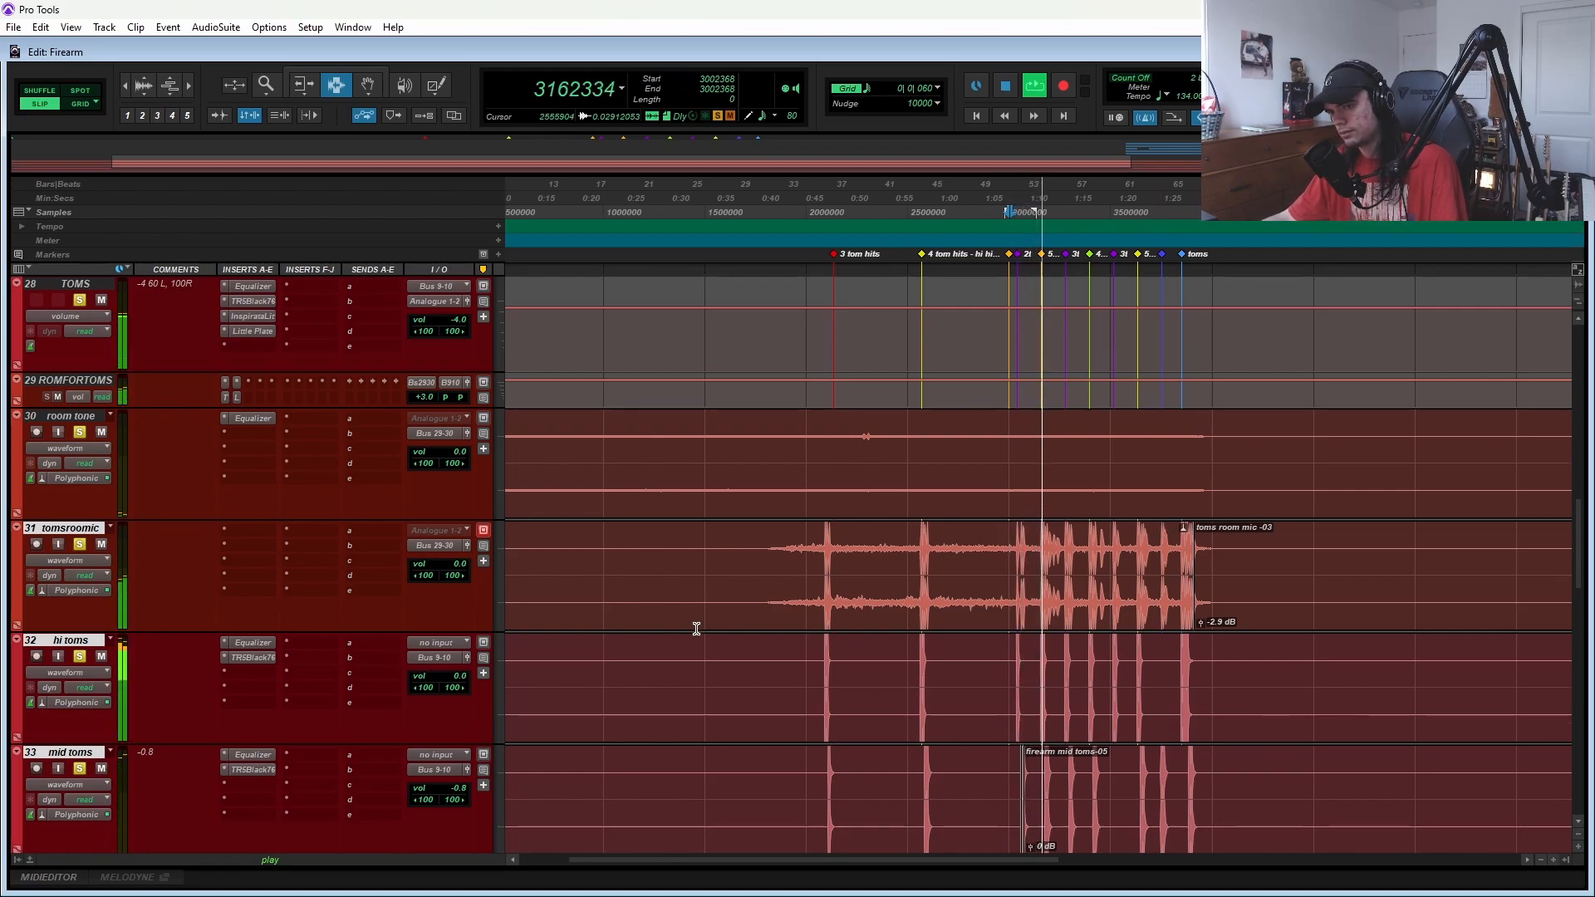
# - Add chorus agtr, verse bass, ag strum, agtr R and agtr L to the soloed toms during playback
pyautogui.scroll(10, 729, 615)
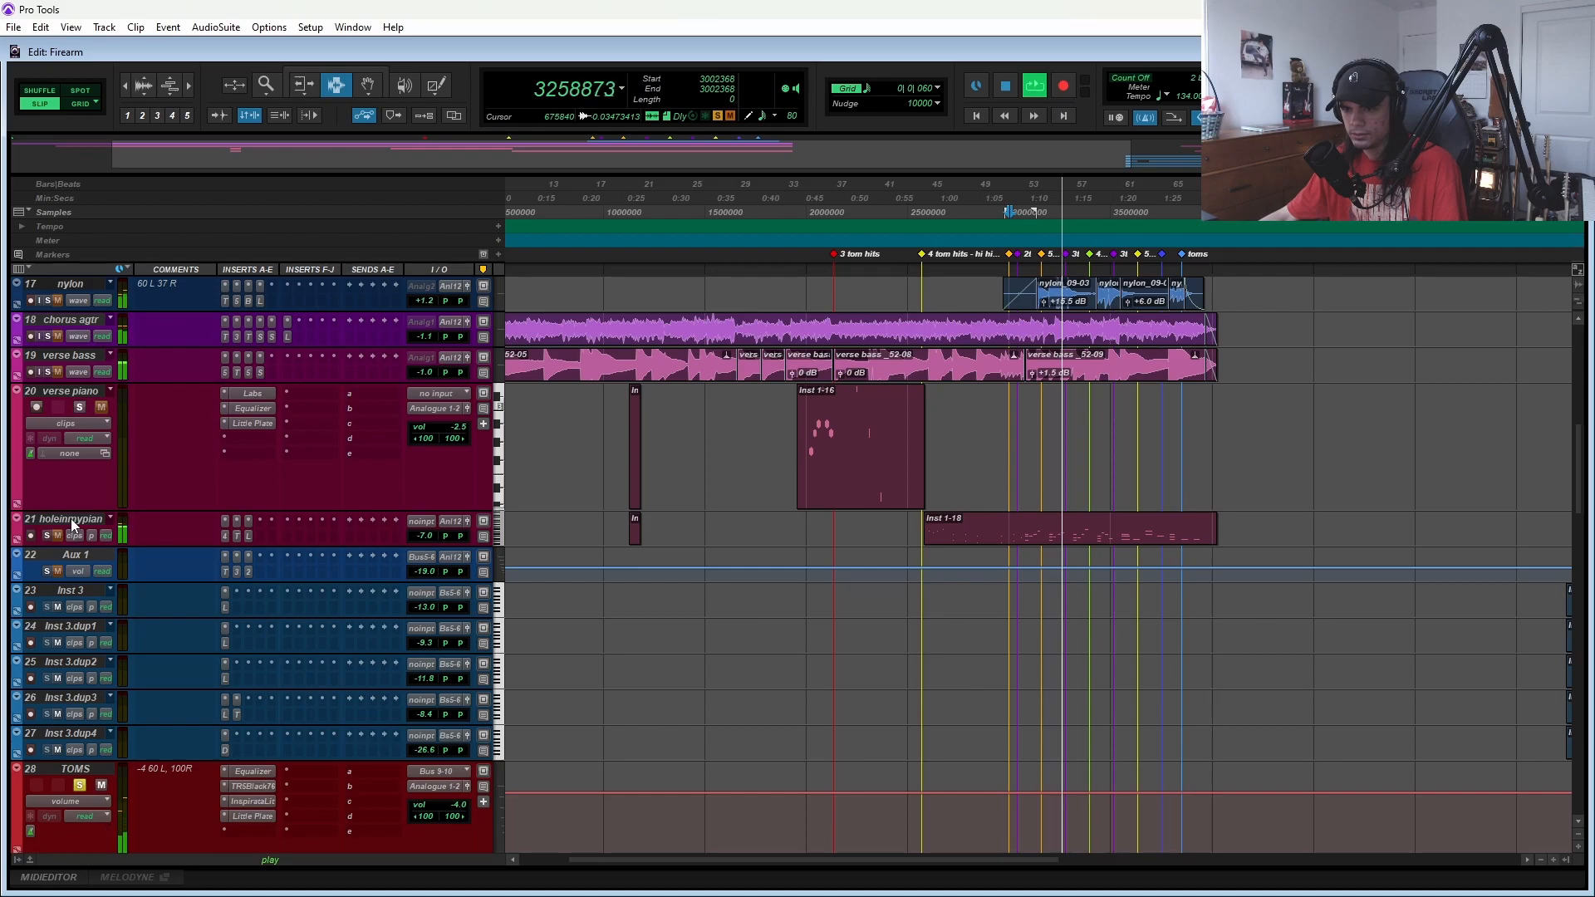
pyautogui.scroll(3, 71, 518)
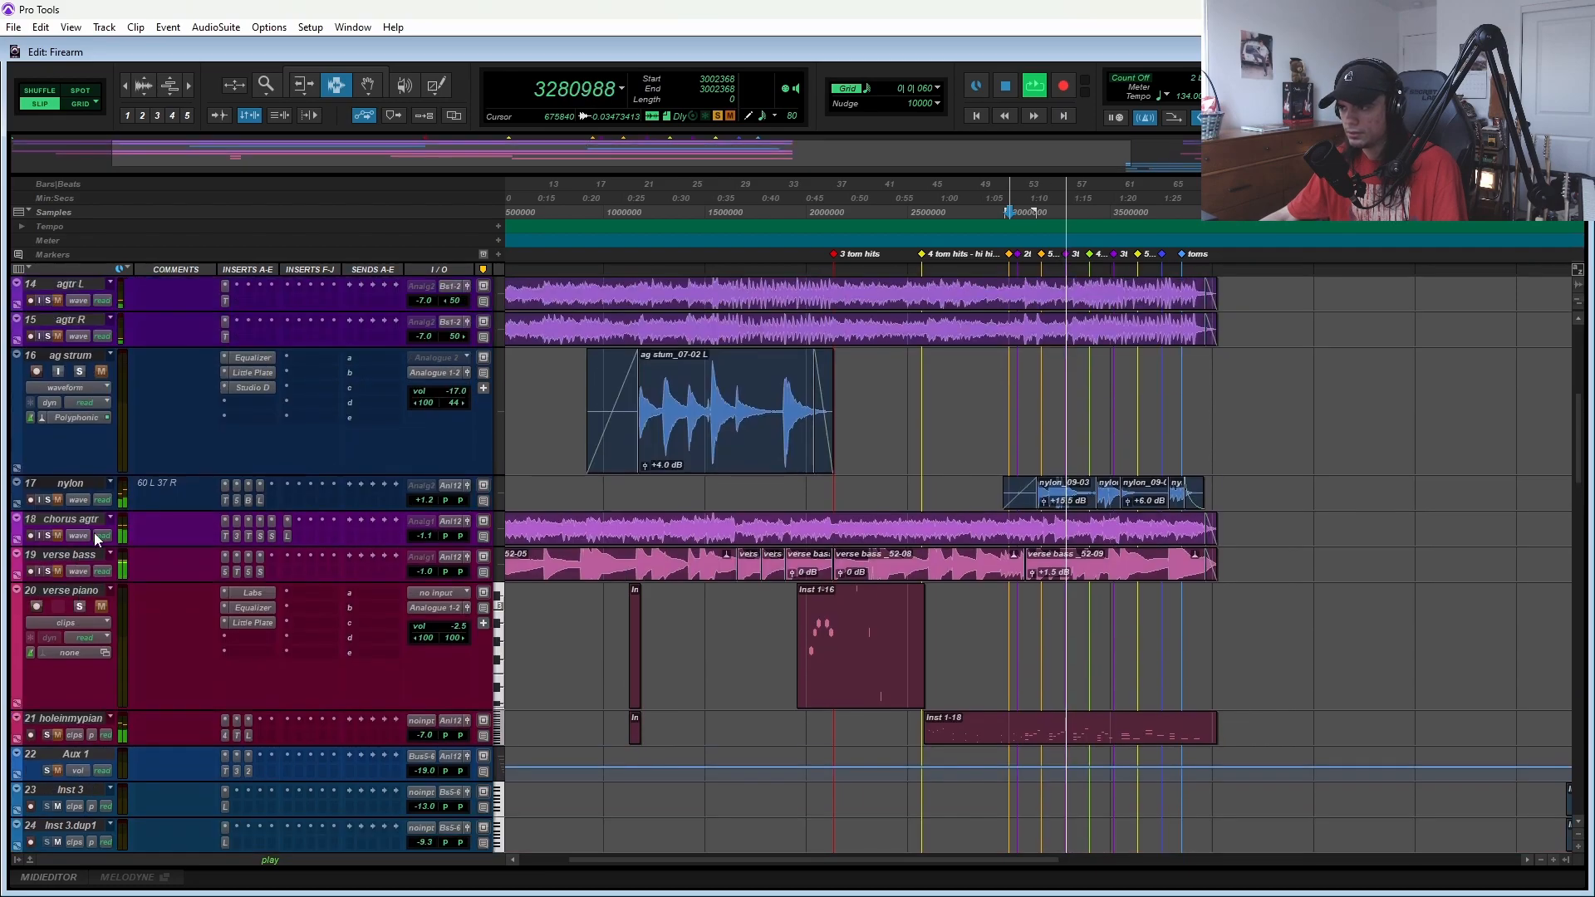
pyautogui.click(47, 536)
pyautogui.click(47, 572)
pyautogui.click(79, 372)
pyautogui.click(47, 336)
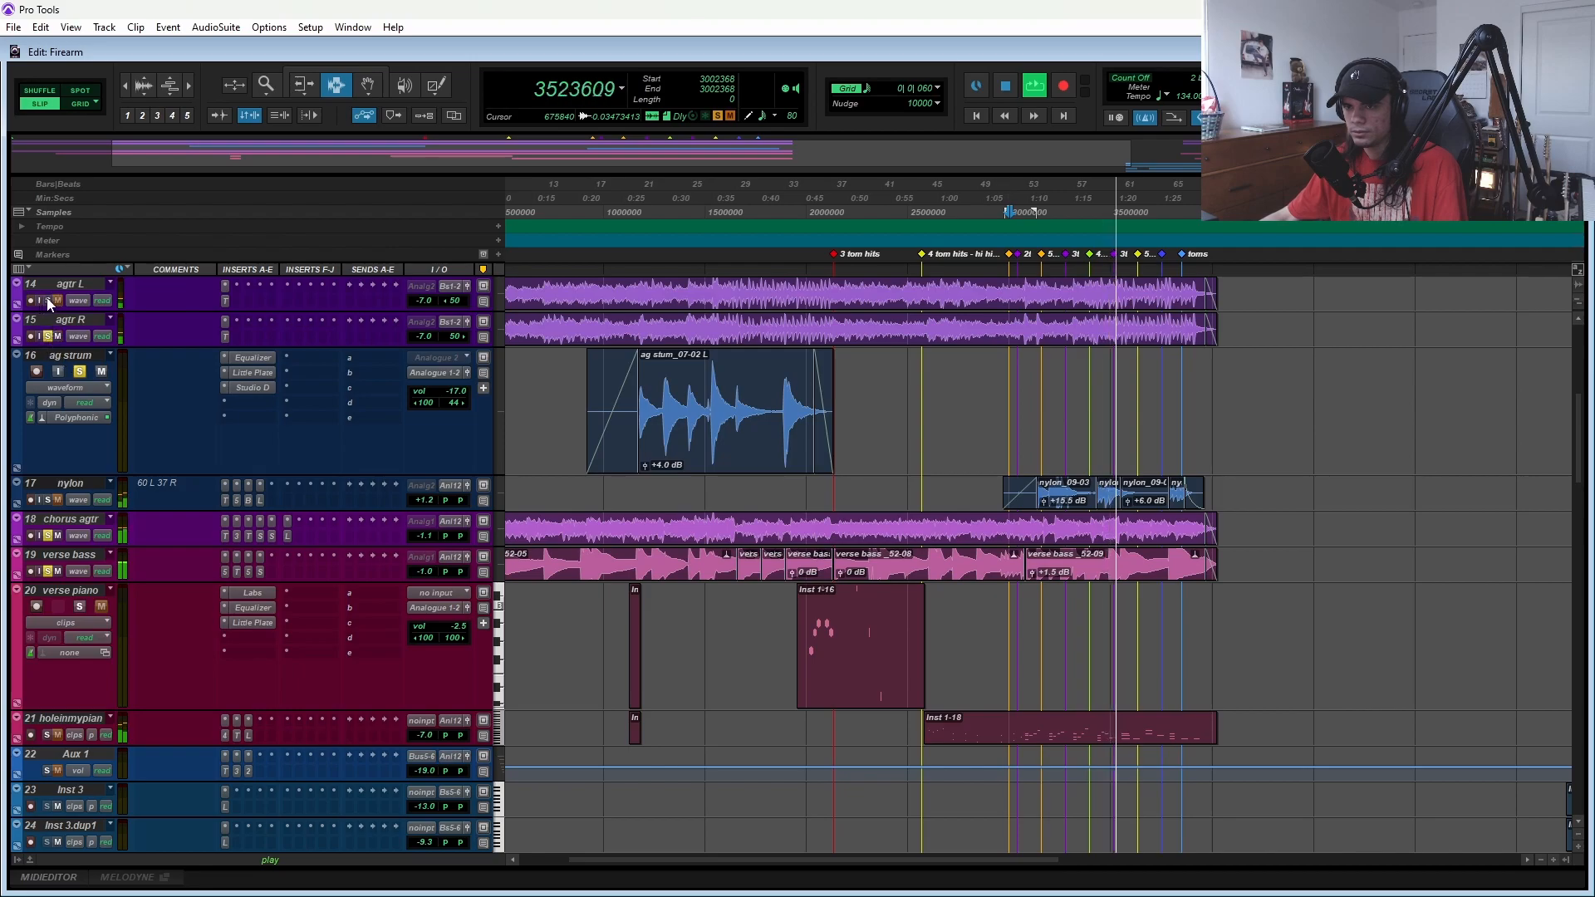
pyautogui.click(47, 301)
# - Look through the instrument, tom and drum tracks while the soloed combination plays, and stop playback
pyautogui.scroll(3, 50, 308)
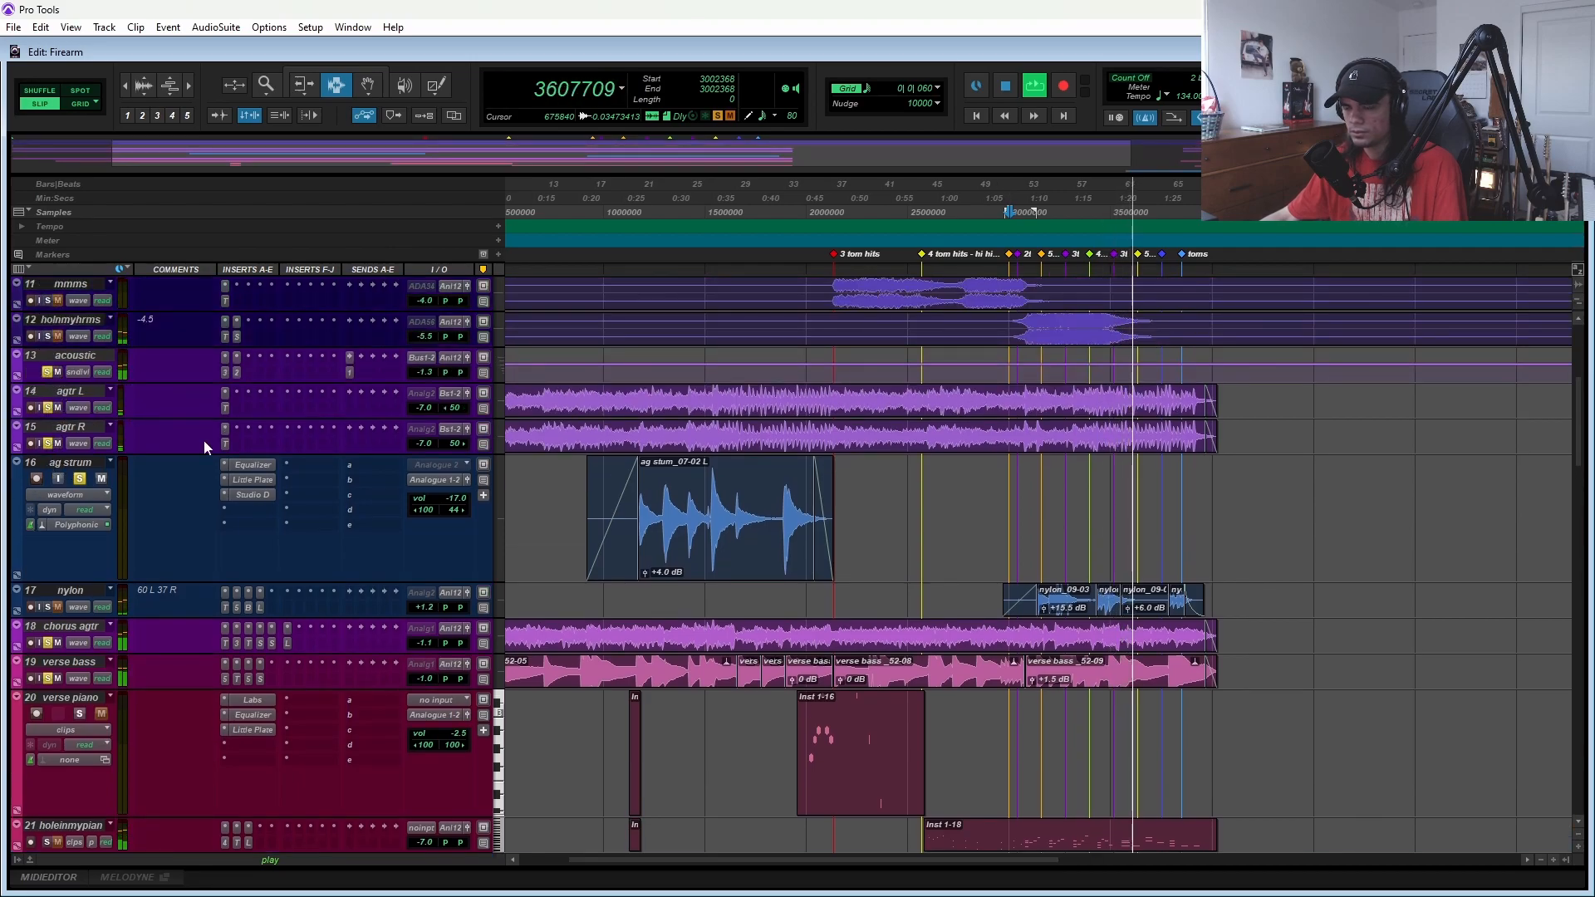
pyautogui.scroll(-1, 410, 496)
pyautogui.scroll(-4, 359, 580)
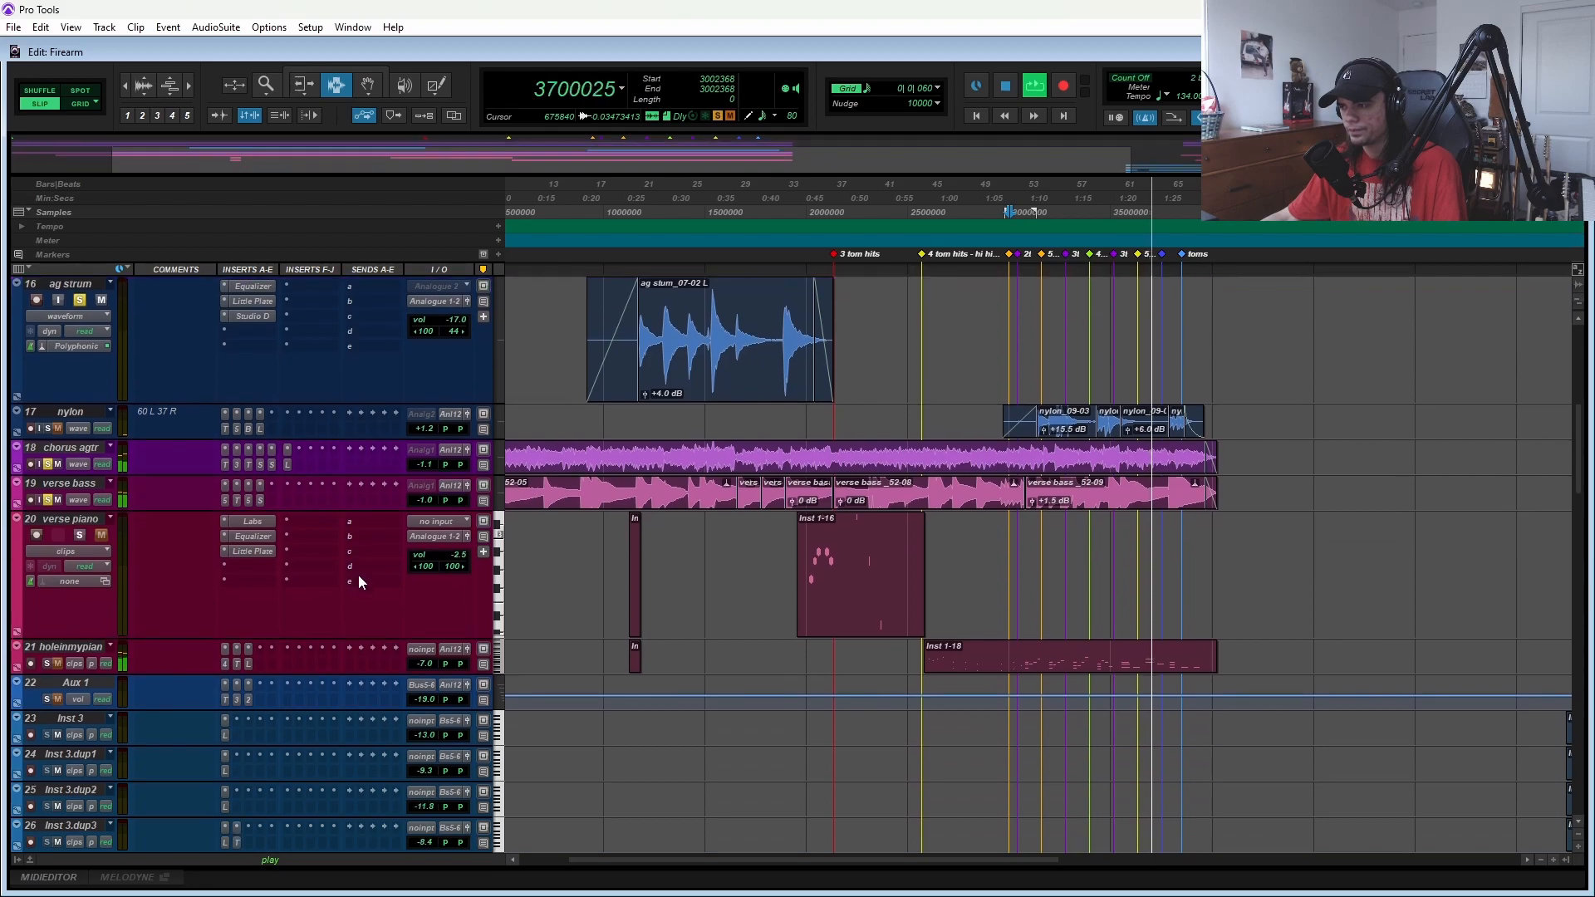
pyautogui.scroll(-12, 359, 580)
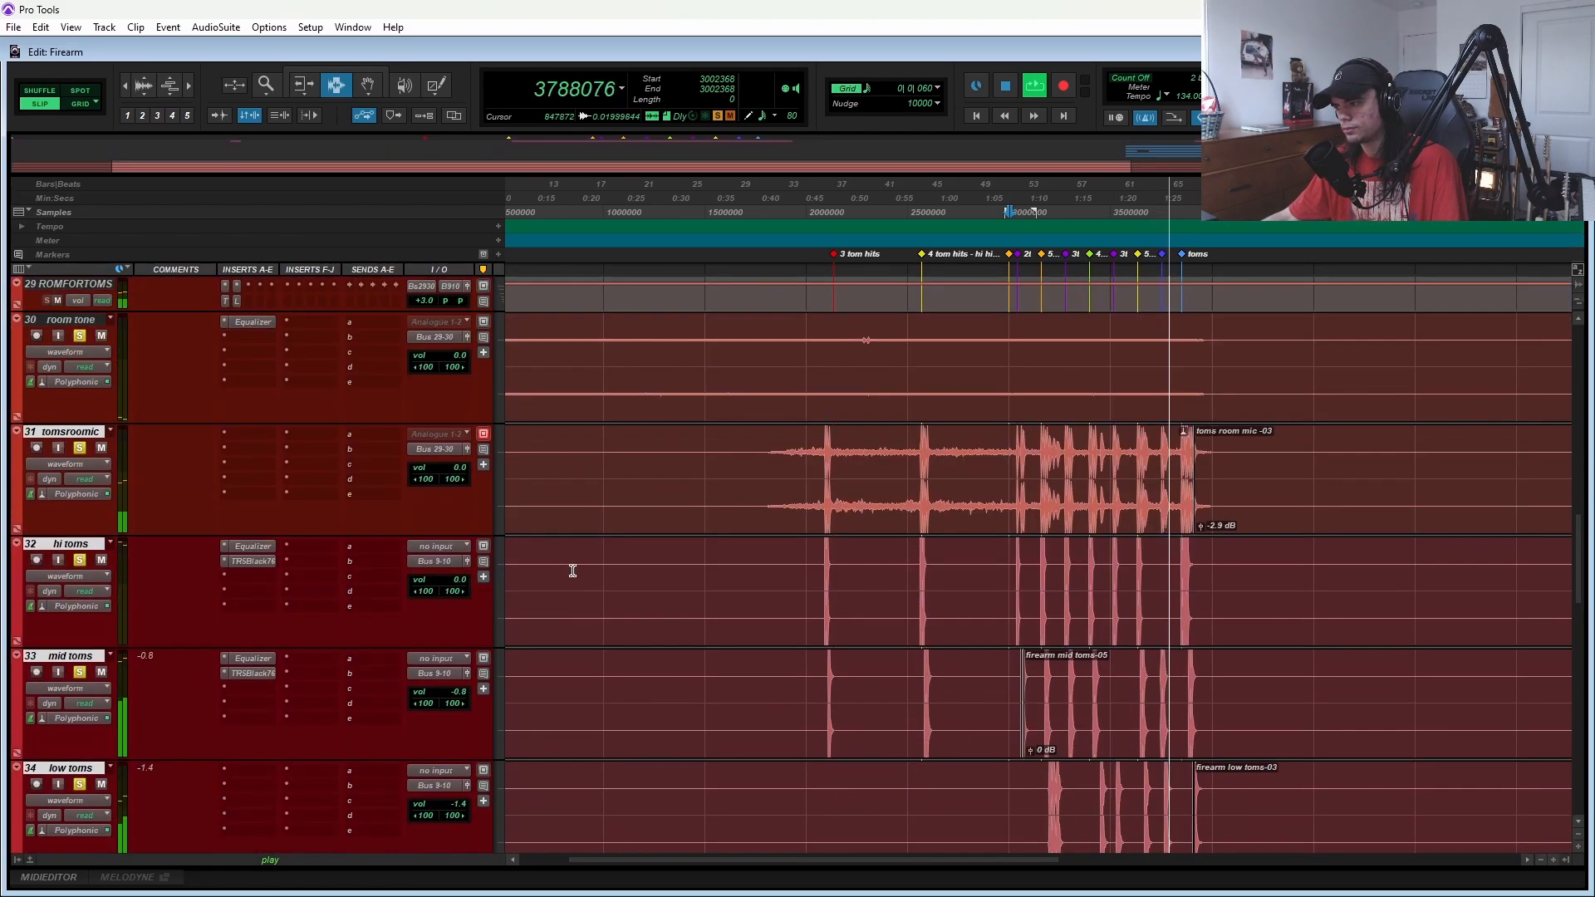
pyautogui.scroll(-5, 572, 571)
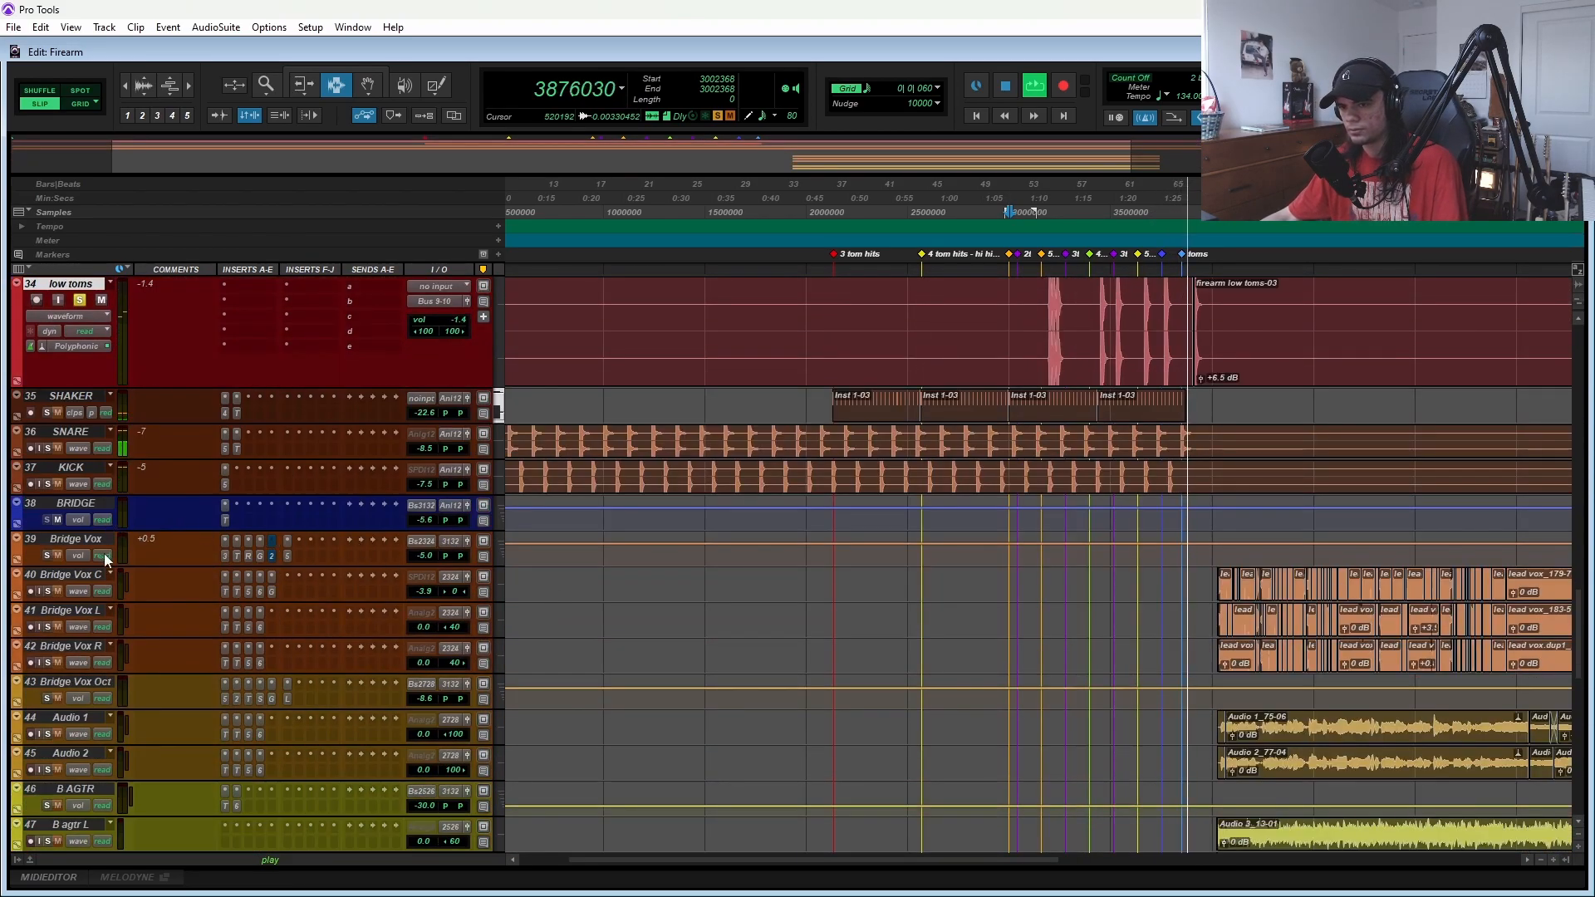
pyautogui.scroll(5, 862, 641)
pyautogui.scroll(5, 865, 623)
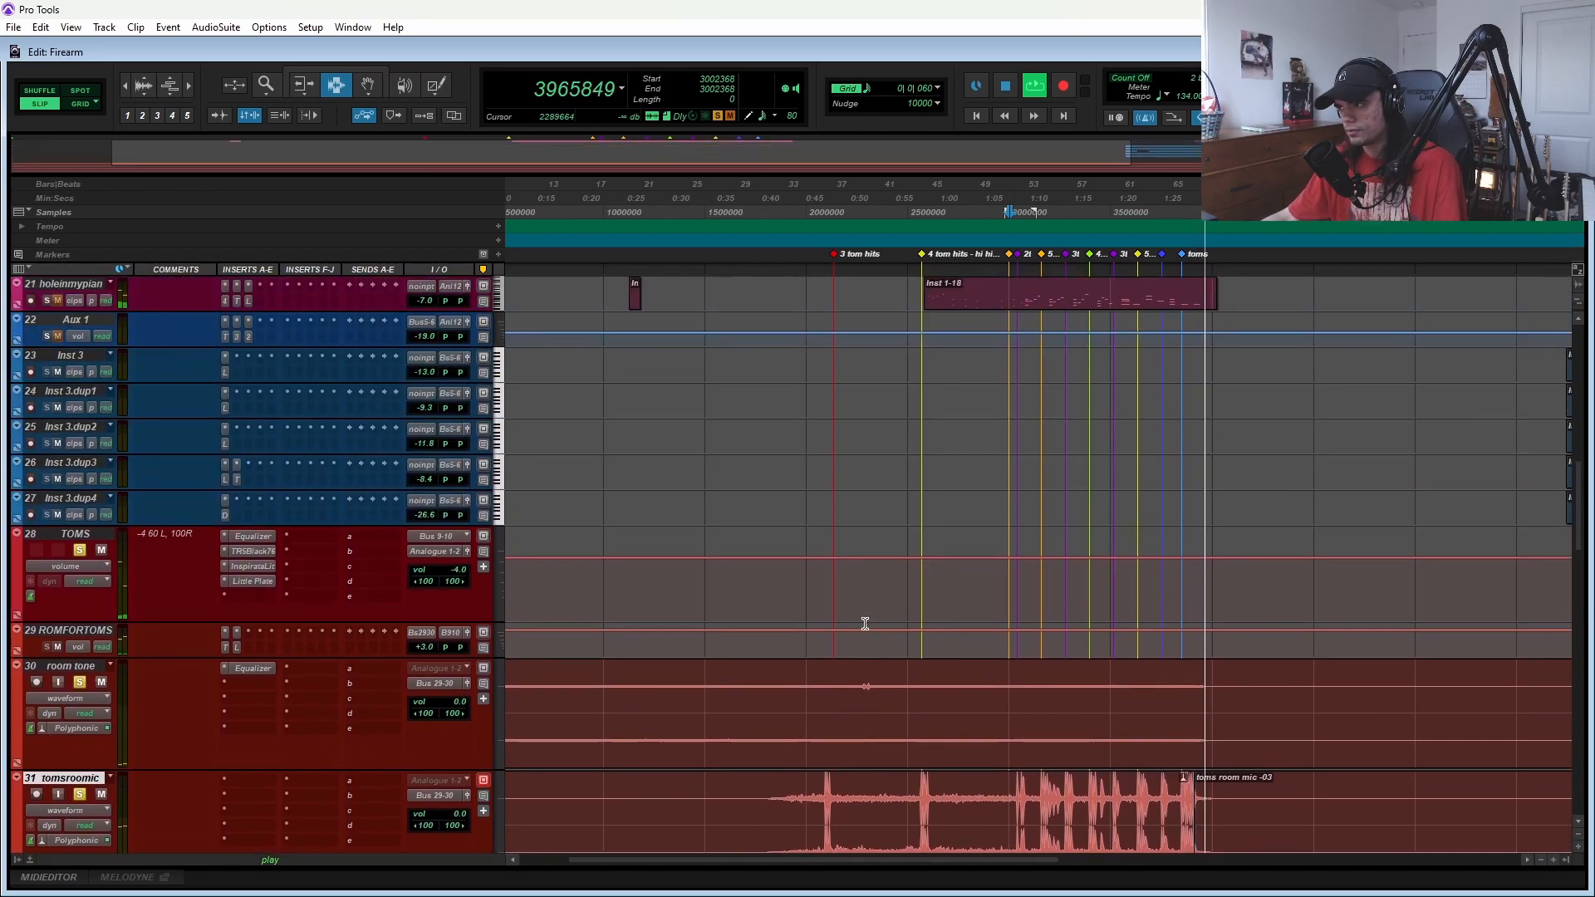
pyautogui.press('space')
# - Place the playback start at sample 2882560, before the nylon clips, and enlarge the nylon track to show its inserts
pyautogui.scroll(5, 865, 623)
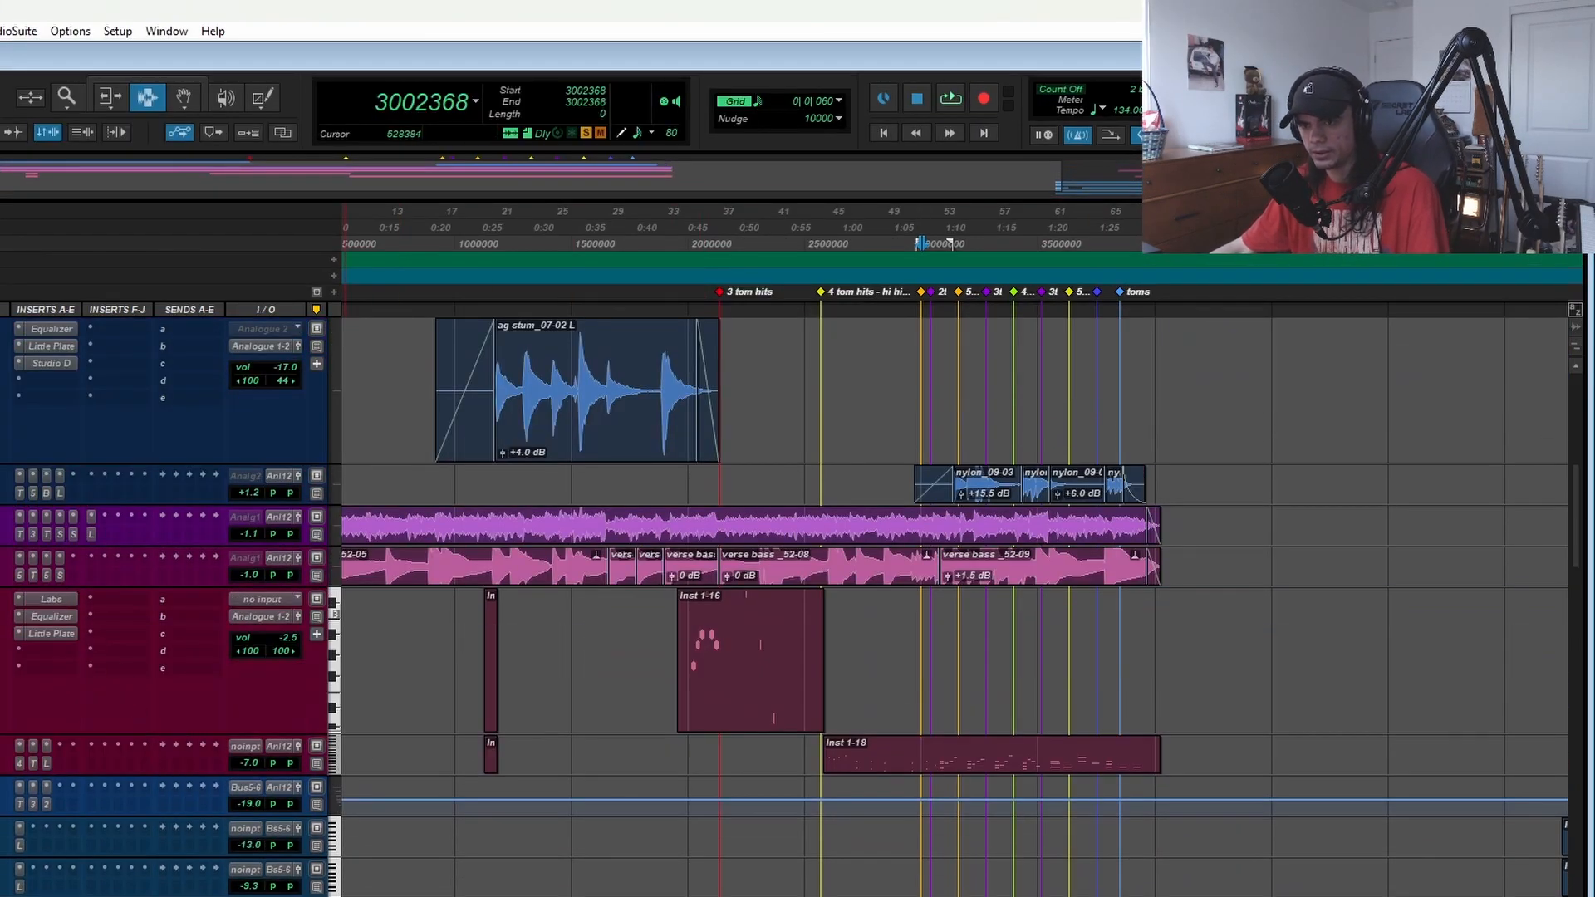
pyautogui.scroll(4, 847, 688)
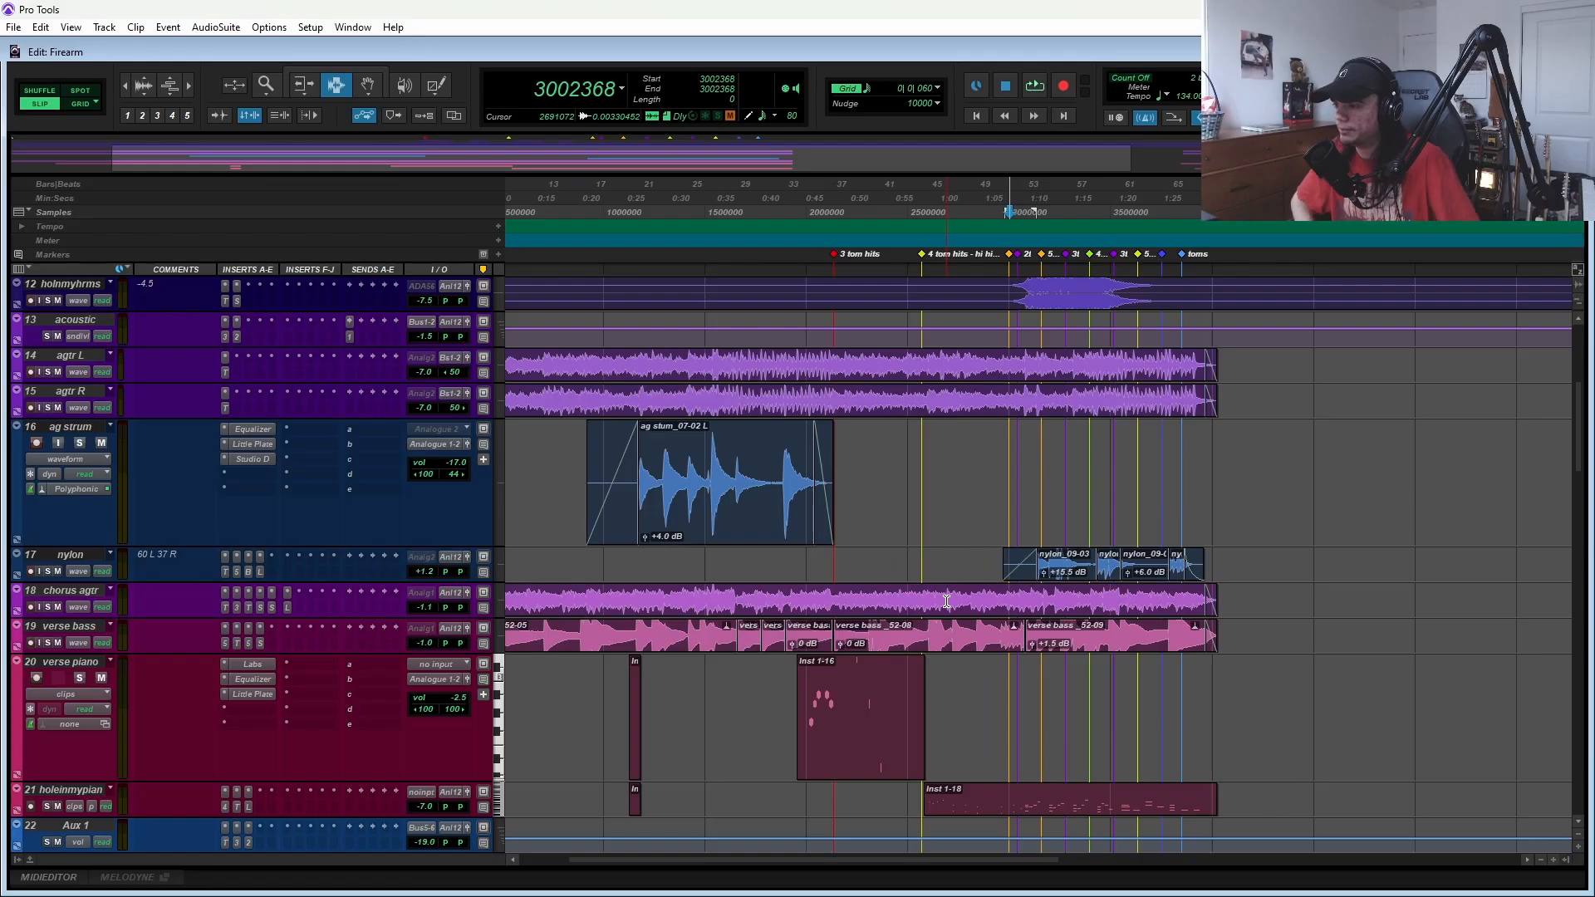
pyautogui.scroll(3, 1004, 516)
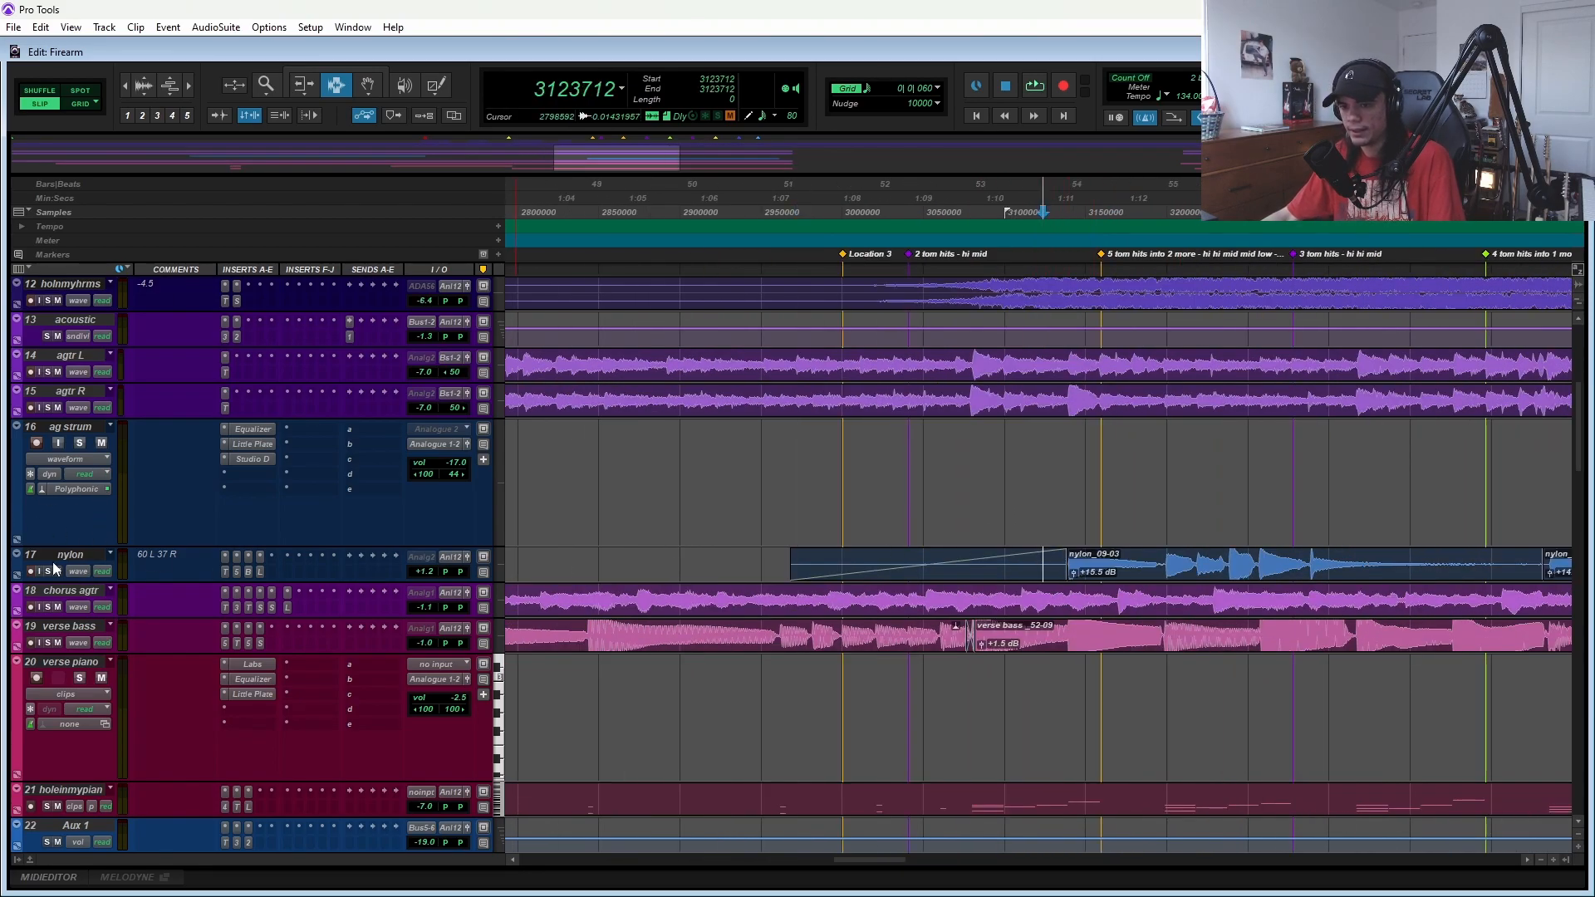
pyautogui.scroll(10, 47, 577)
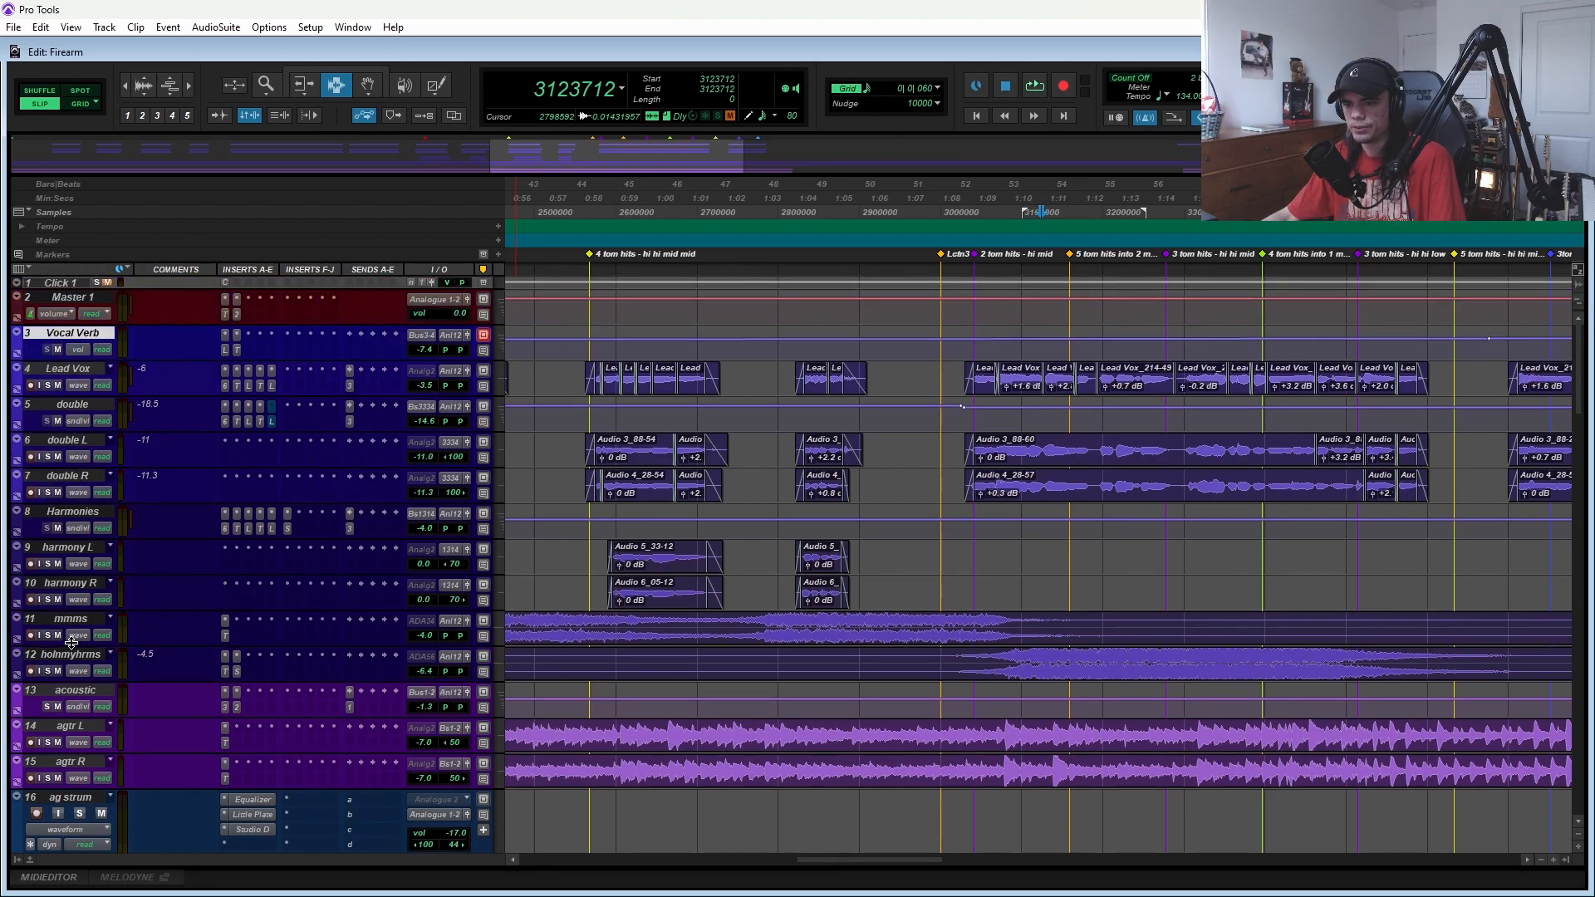
pyautogui.scroll(-8, 71, 640)
pyautogui.click(845, 532)
pyautogui.scroll(-1, 931, 558)
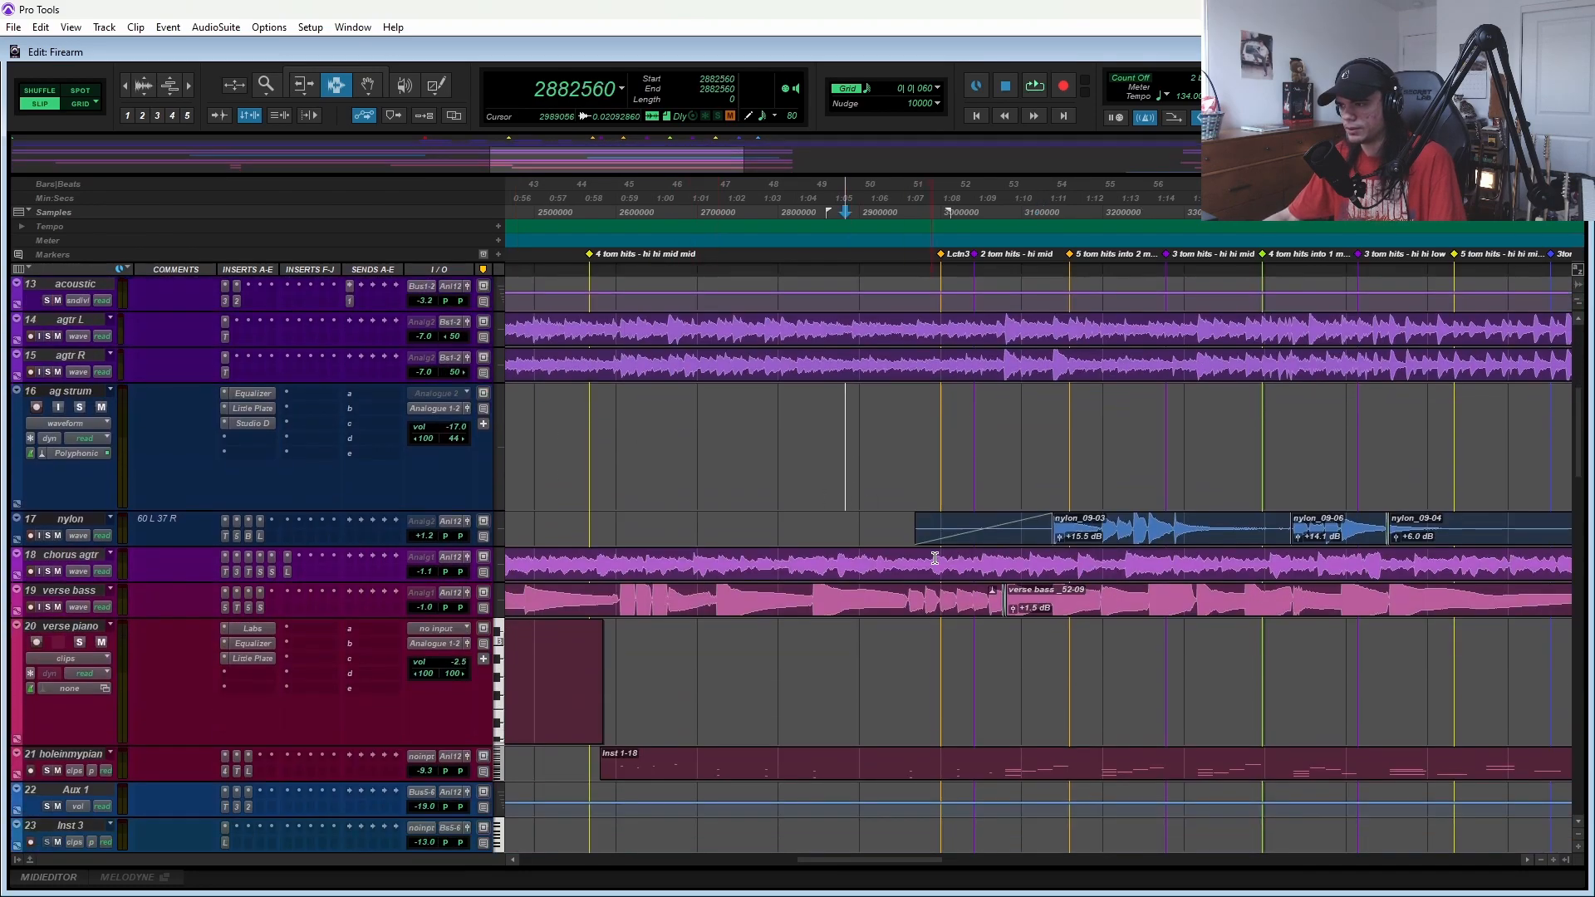
pyautogui.moveTo(70, 546); pyautogui.dragTo(55, 601)
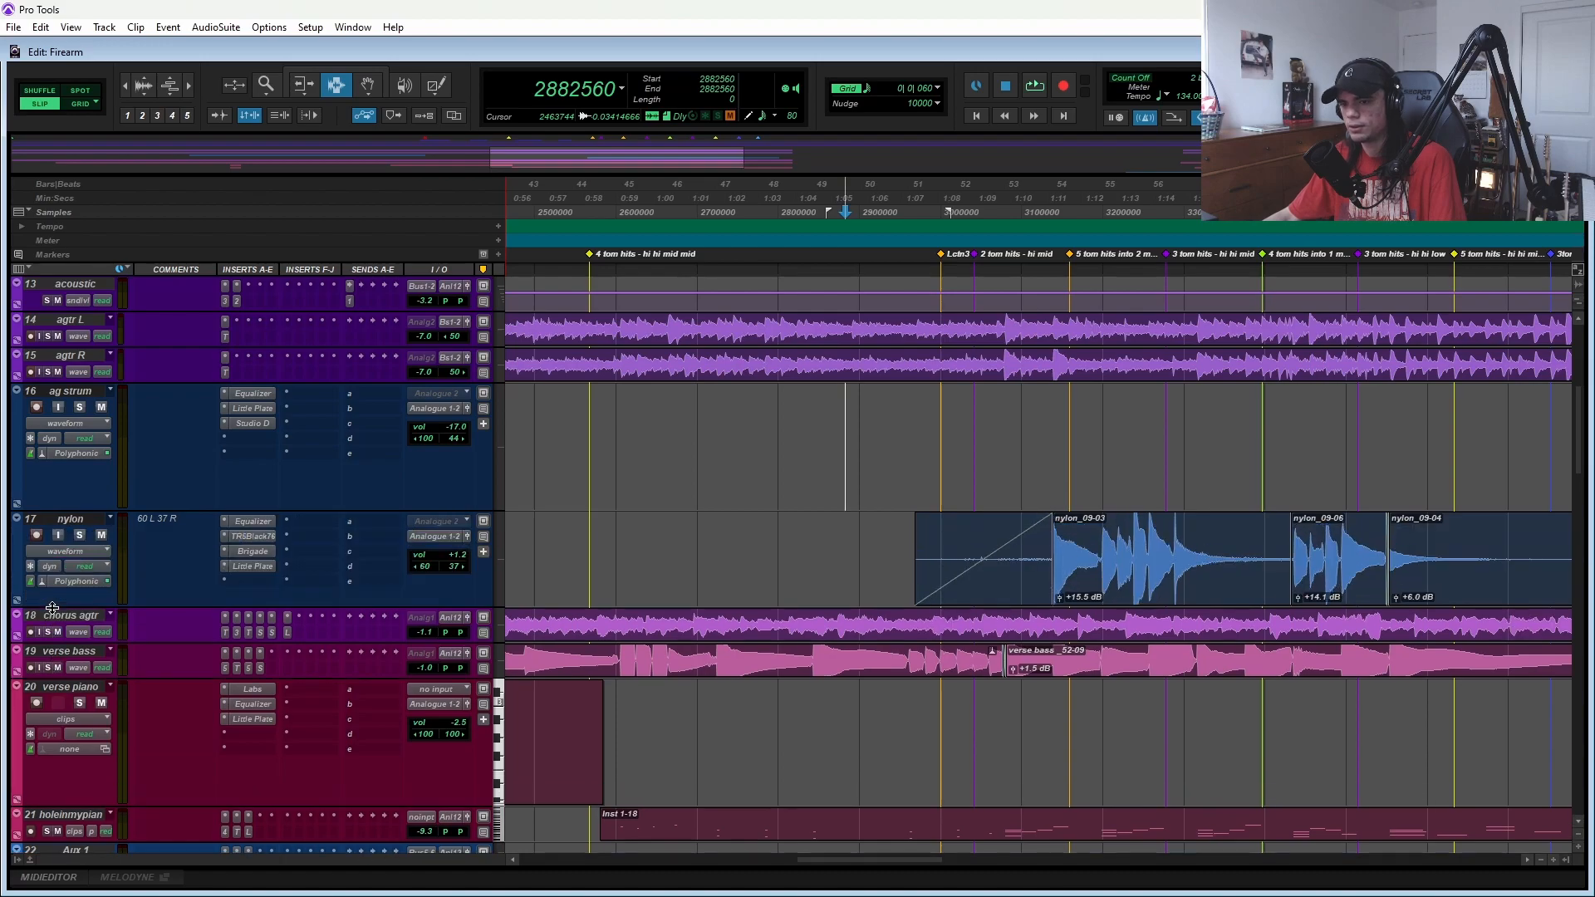
# - Compare the nylon clips with the tom hits, and play the unsoloed mix from sample 2977792
pyautogui.scroll(-5, 287, 612)
pyautogui.scroll(-5, 221, 600)
pyautogui.scroll(-6, 291, 619)
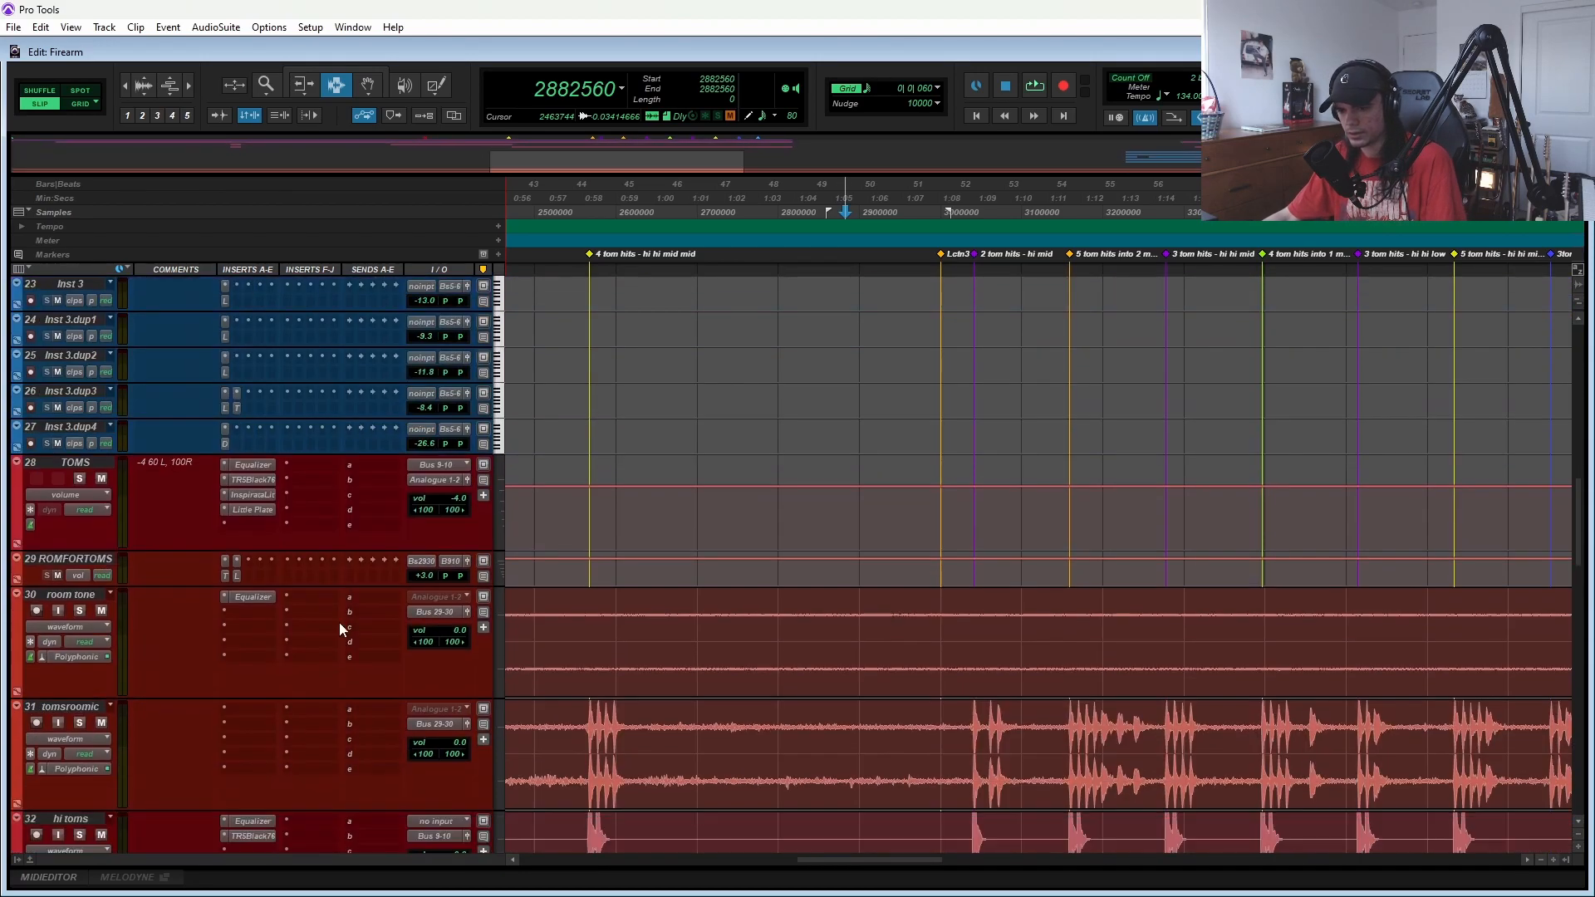
pyautogui.scroll(15, 374, 681)
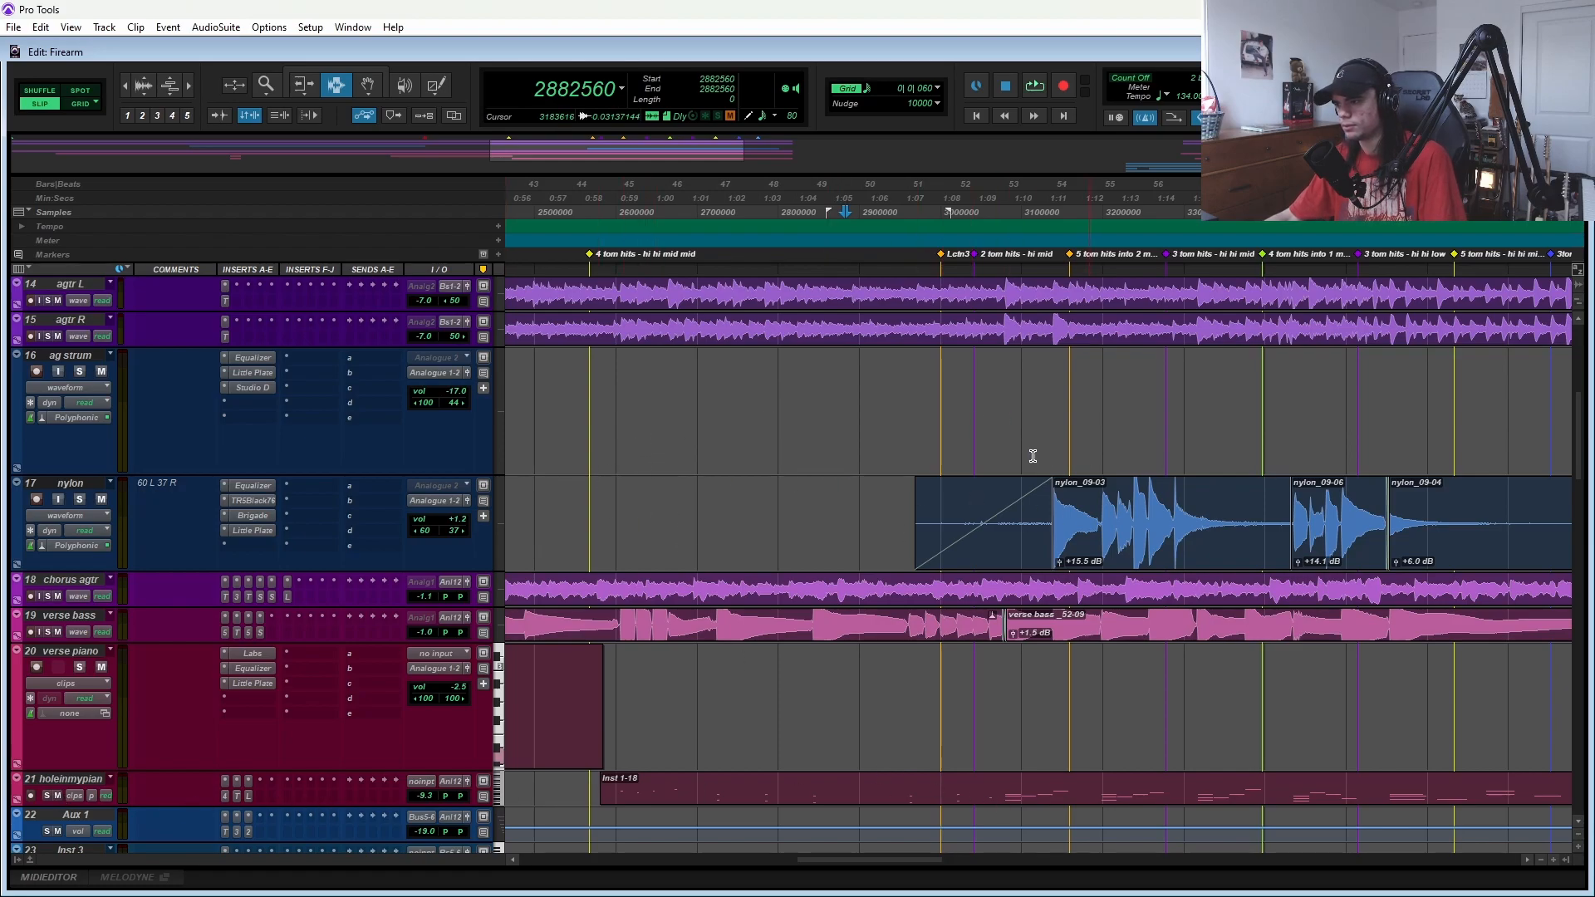
pyautogui.scroll(-10, 1001, 444)
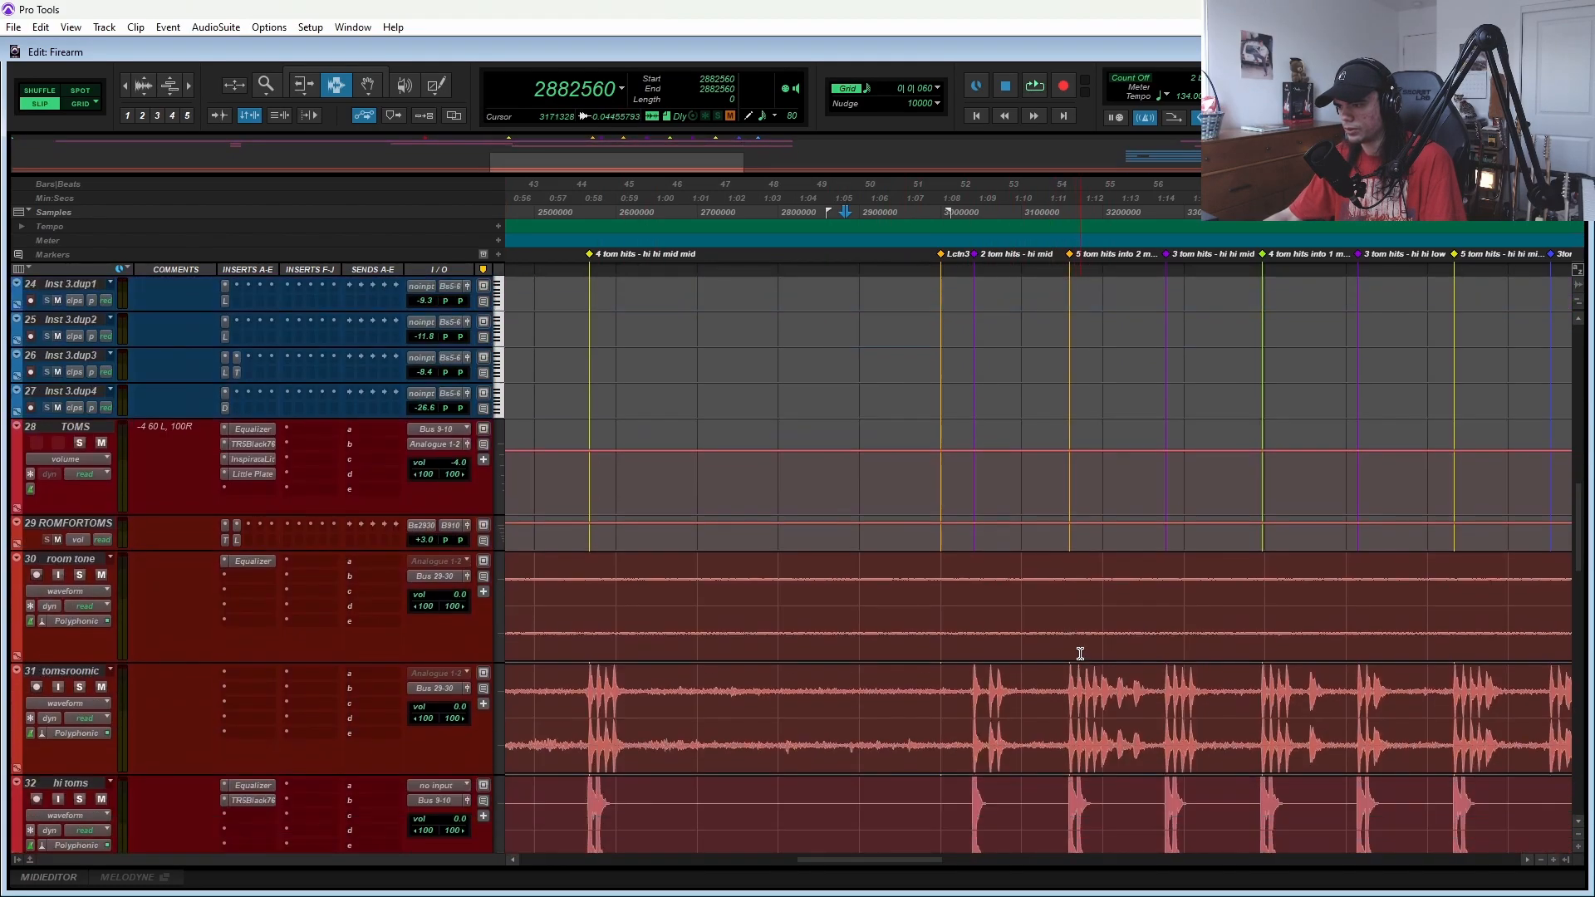
pyautogui.scroll(4, 1000, 698)
pyautogui.scroll(6, 1000, 698)
pyautogui.click(929, 419)
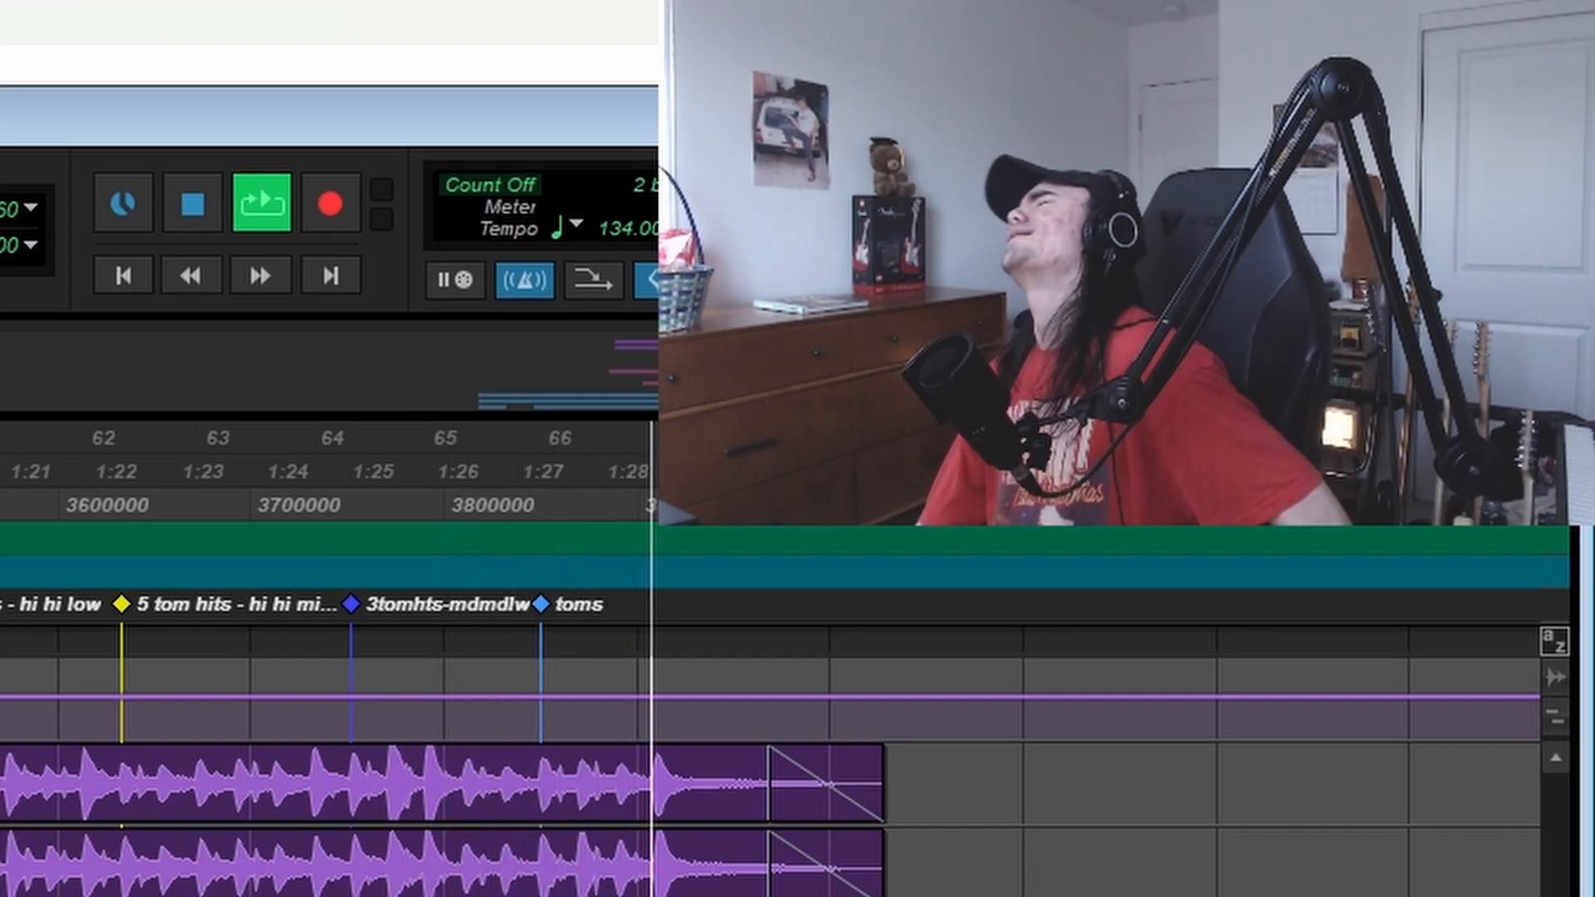
pyautogui.press('space')
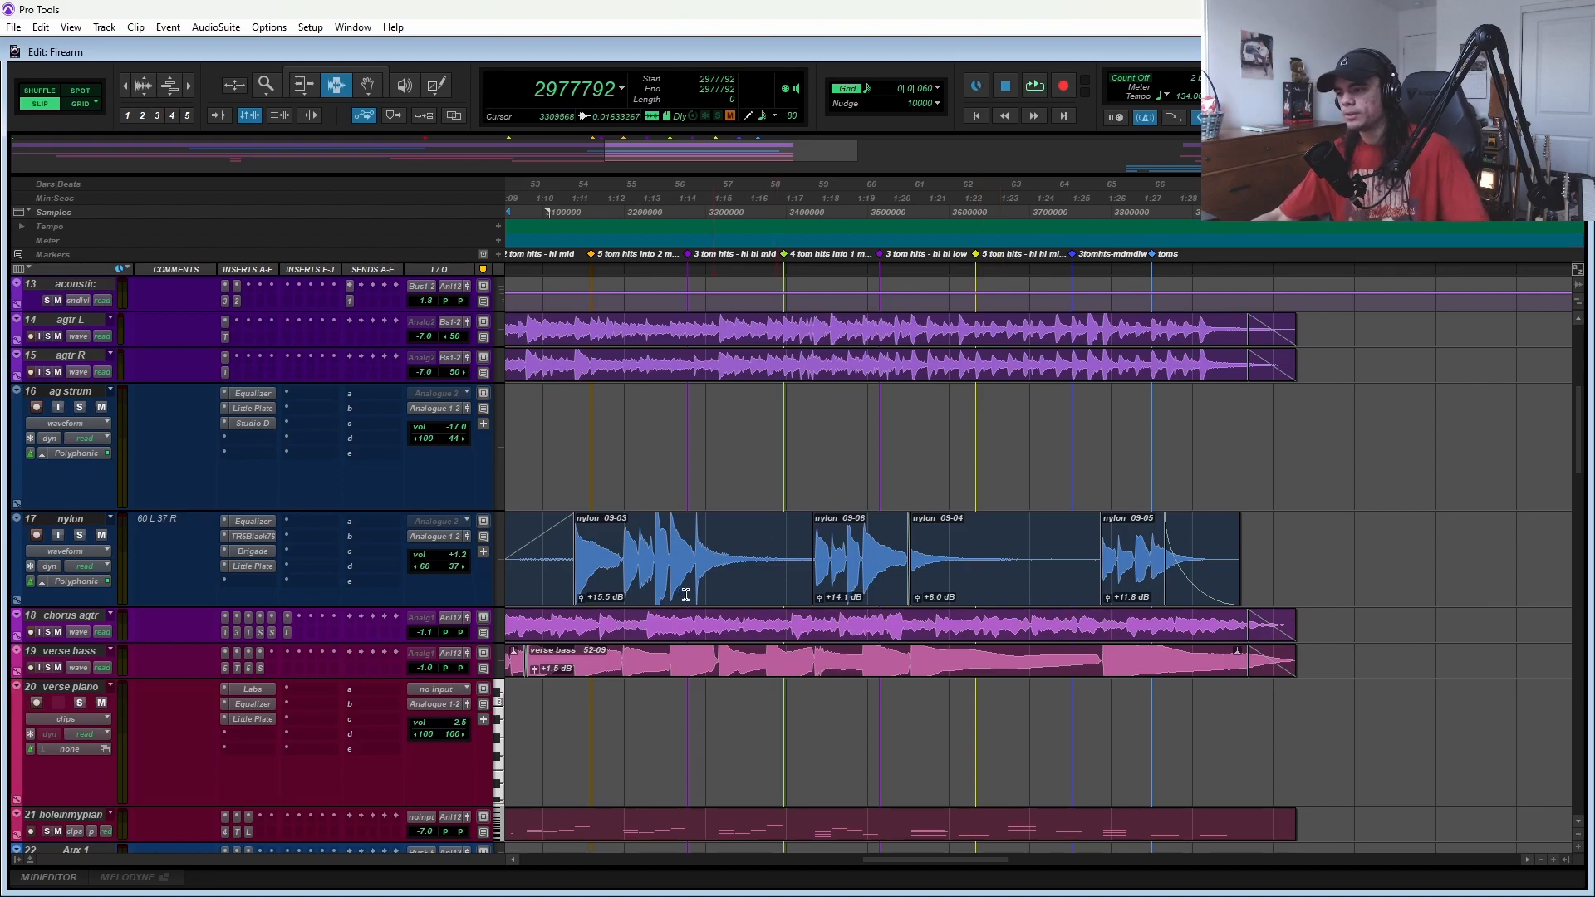
# - Examine nylon's inserts in turn: the high band of the Equalizer, the T-RackS Black 76 and the Brigade Chorus
pyautogui.hotkey('ctrl', ']')
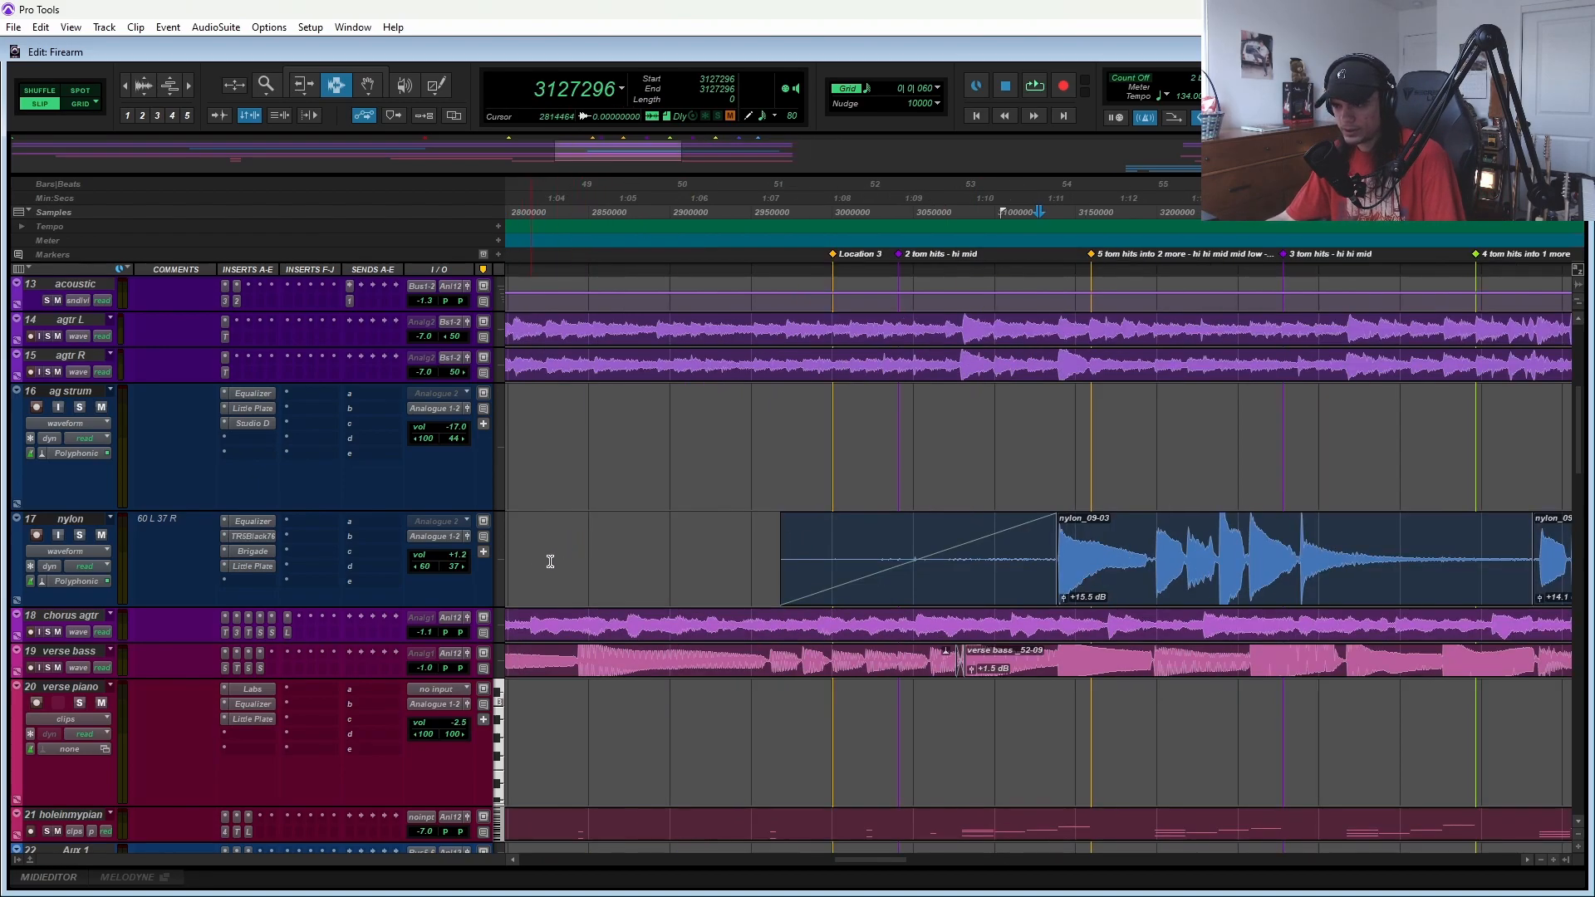
pyautogui.hscroll(2, 965, 558)
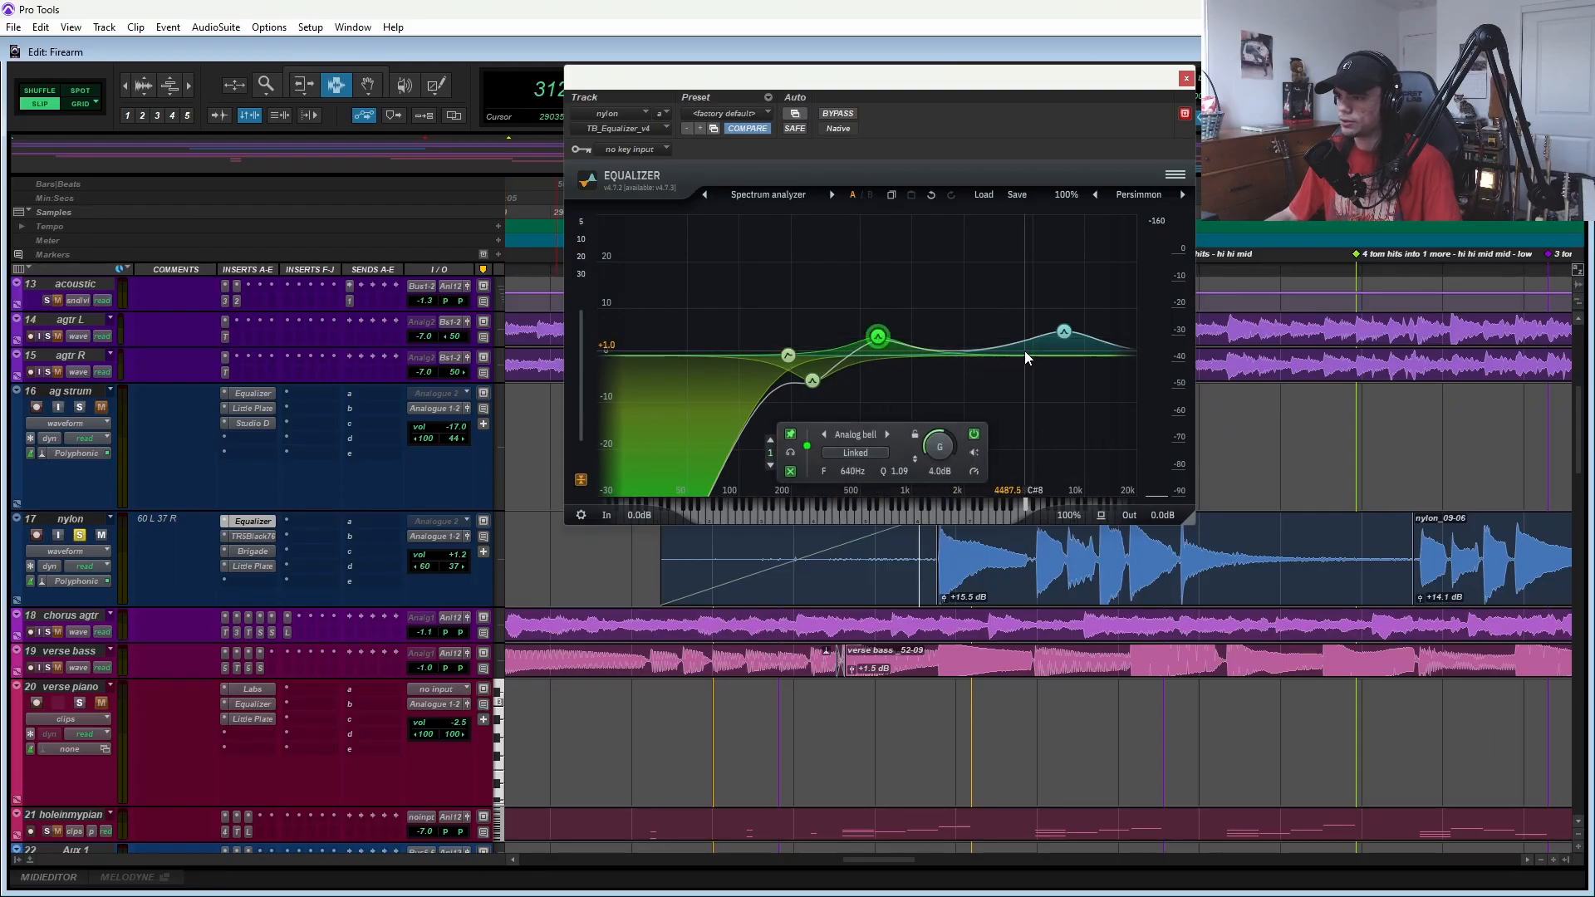
pyautogui.click(1066, 333)
pyautogui.click(255, 536)
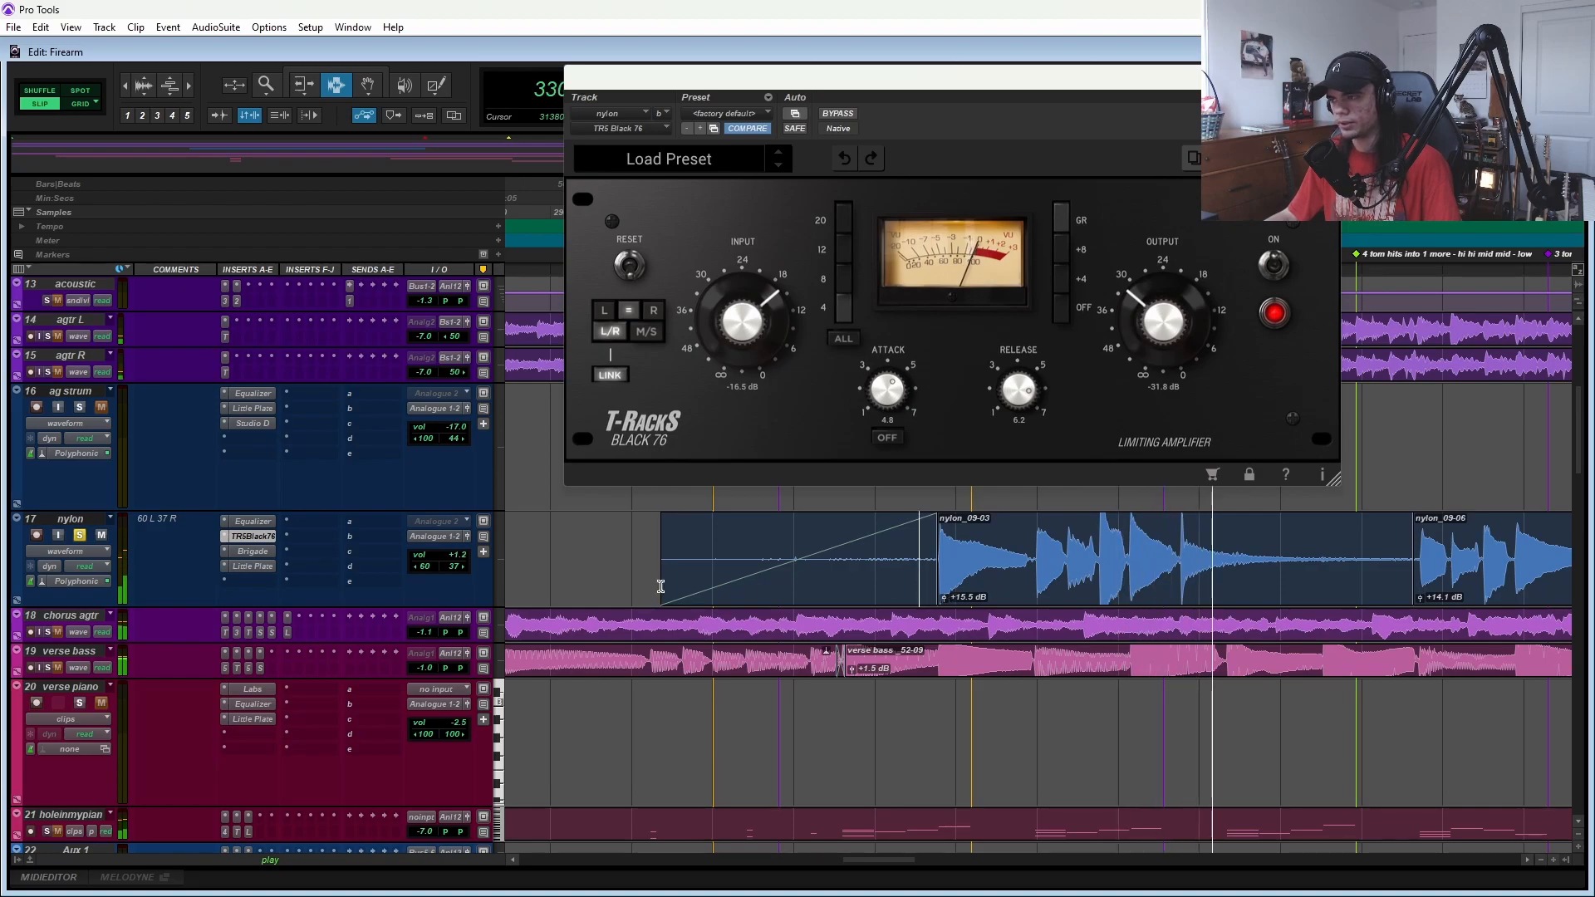
pyautogui.click(253, 551)
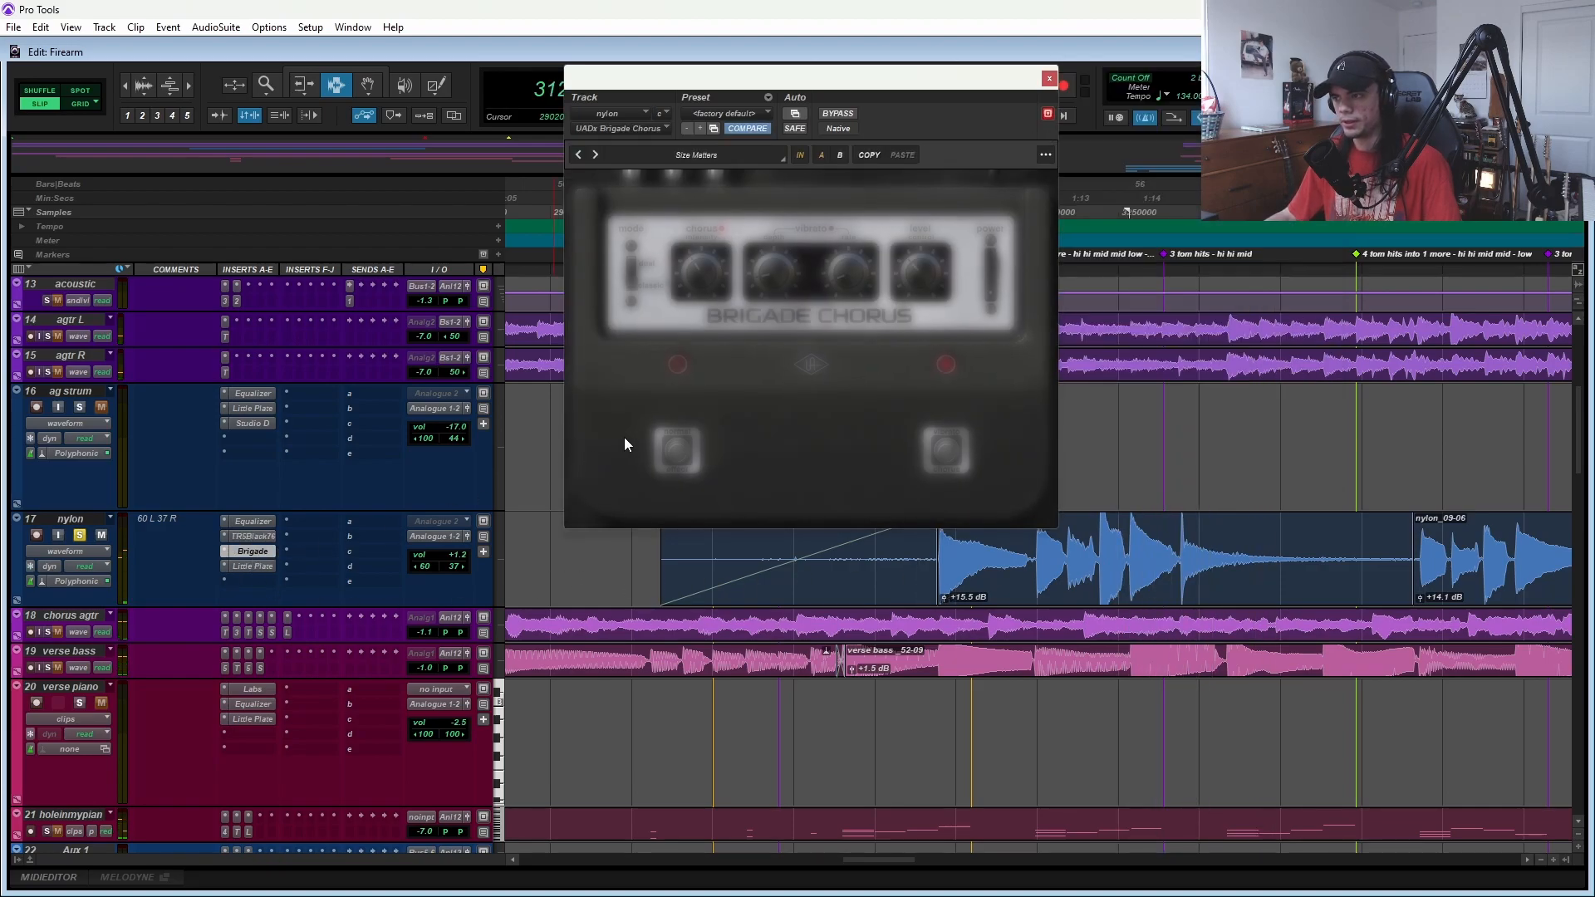
pyautogui.click(252, 566)
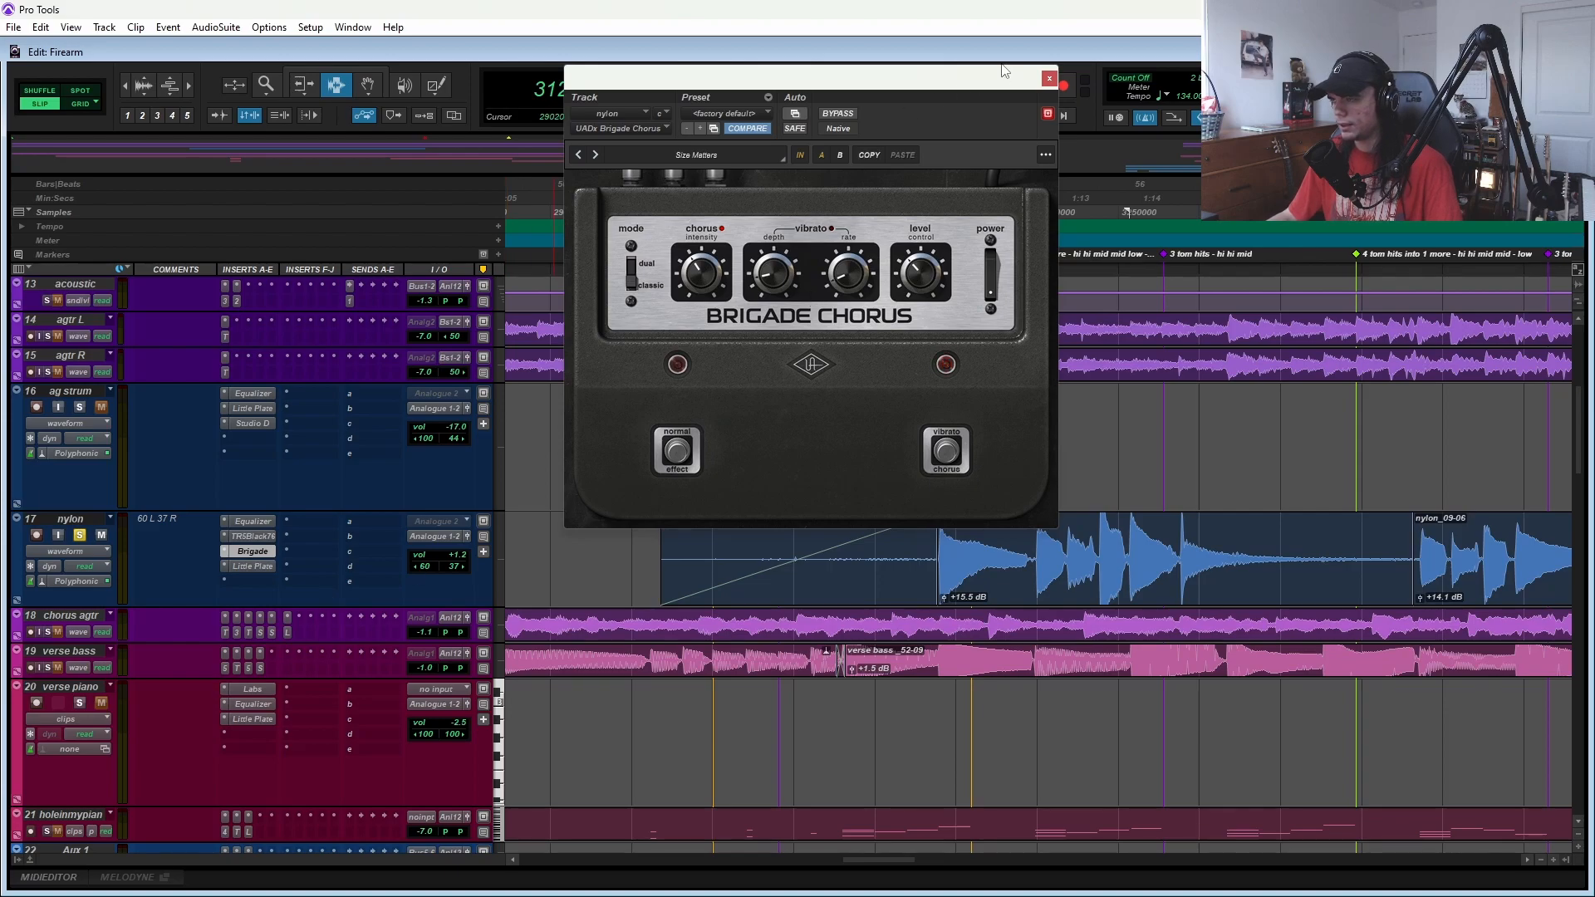
# - Move the Brigade Chorus window away from the nylon clips and play the soloed nylon from sample 3127296
pyautogui.moveTo(1004, 70); pyautogui.dragTo(905, 130)
pyautogui.click(738, 173)
pyautogui.moveTo(748, 138); pyautogui.dragTo(631, 119)
pyautogui.press('space')
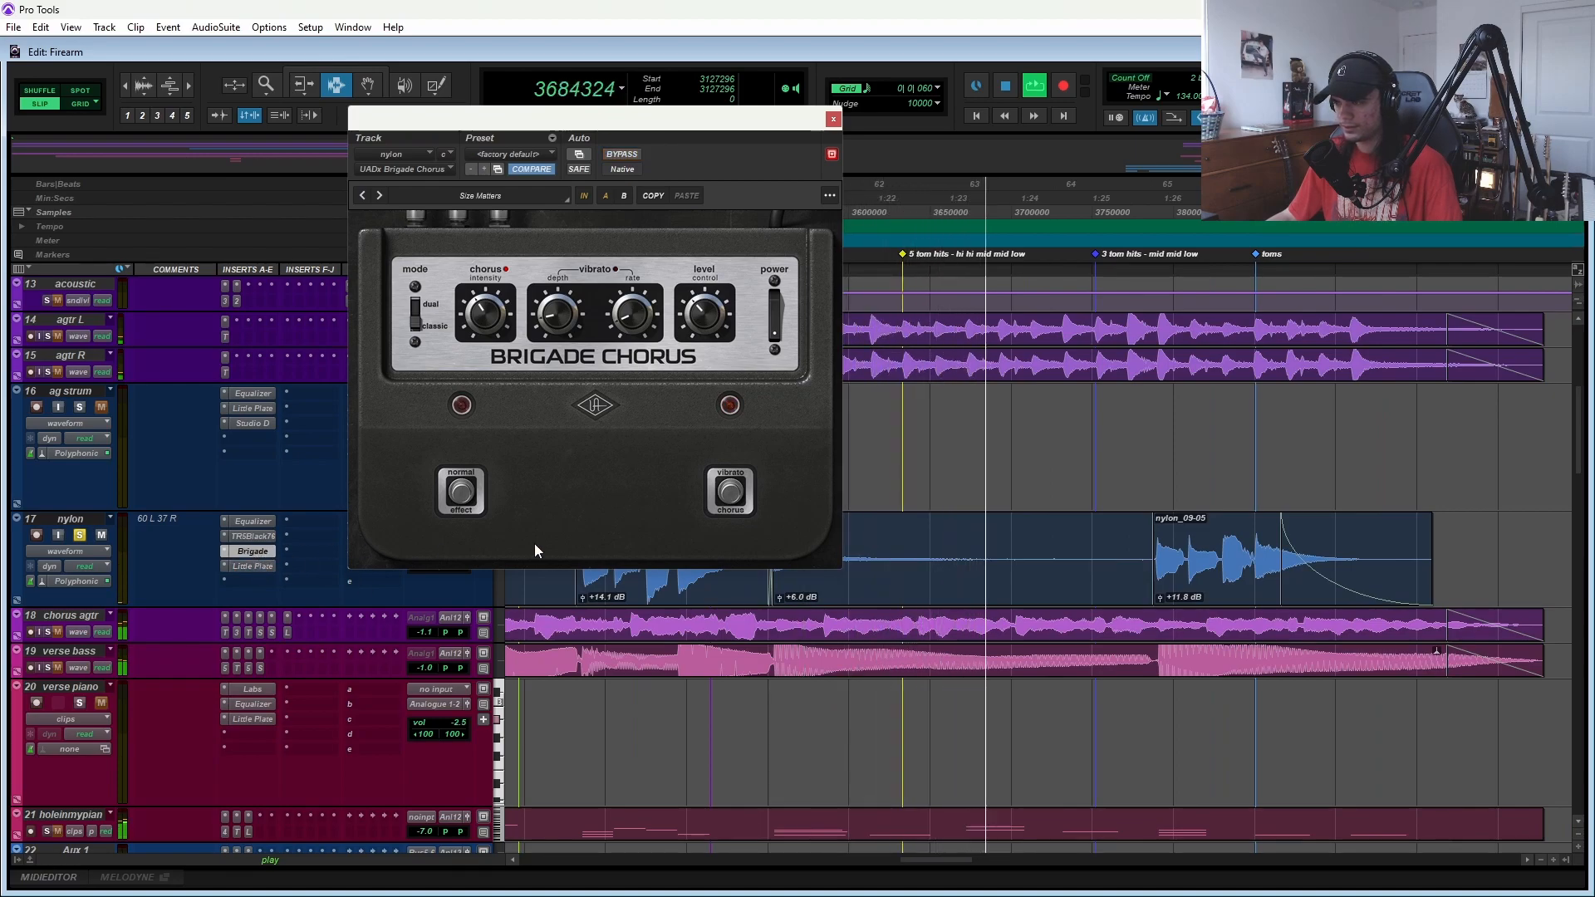
# - Play the soloed nylon from the start of clip nylon_09-05, close Brigade Chorus and stop playback
pyautogui.click(1153, 548)
pyautogui.press('space')
pyautogui.press('space')
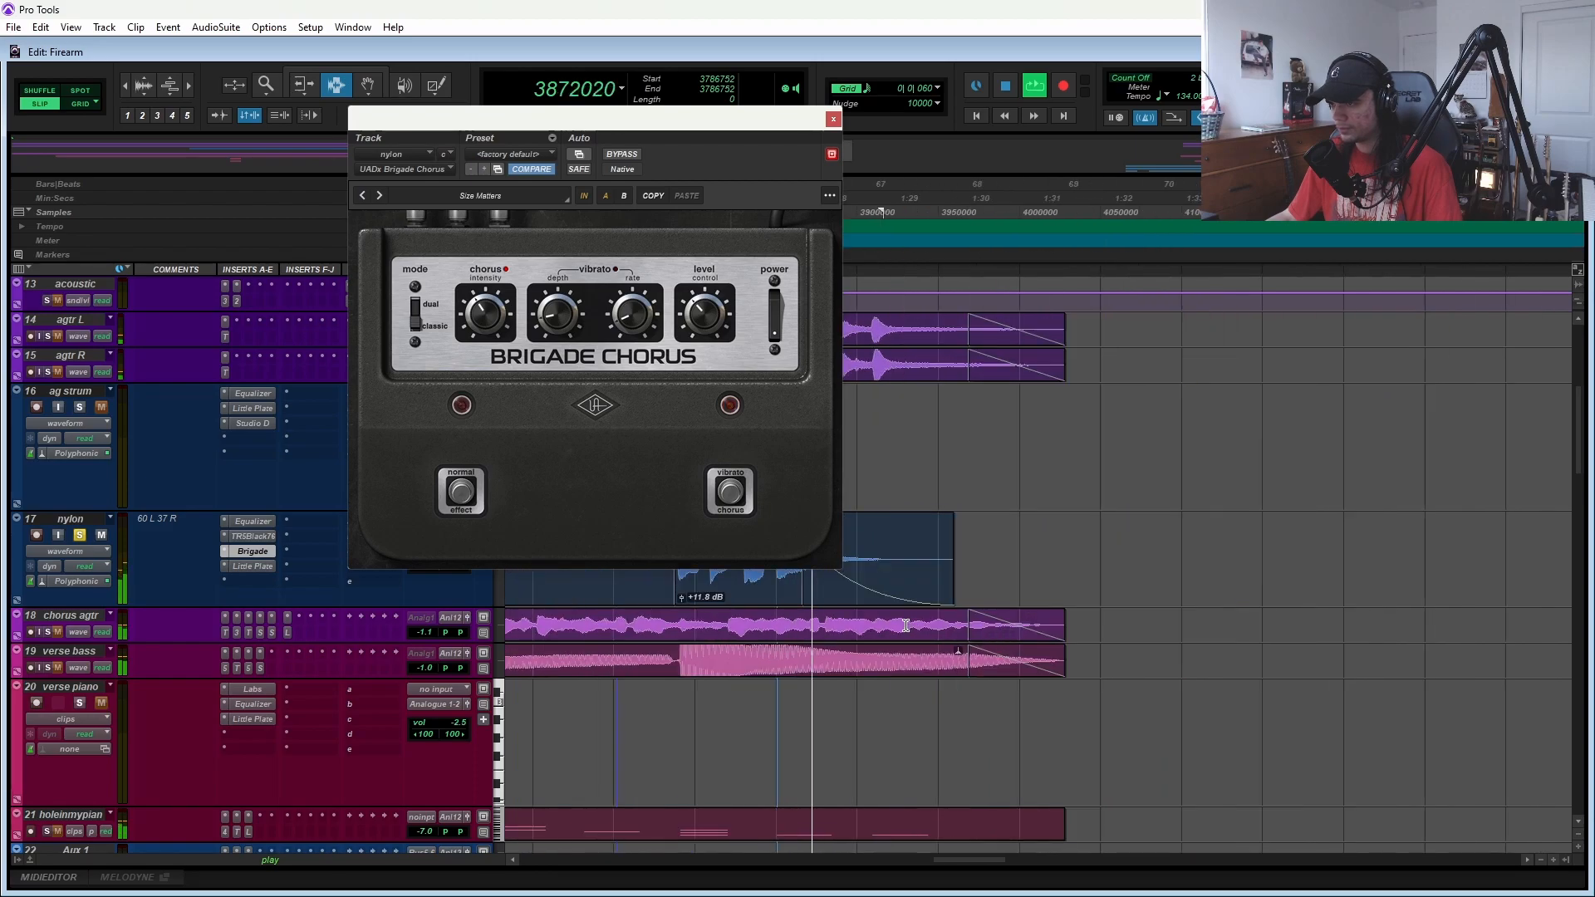
pyautogui.hotkey('ctrl', 'w')
pyautogui.press('space')
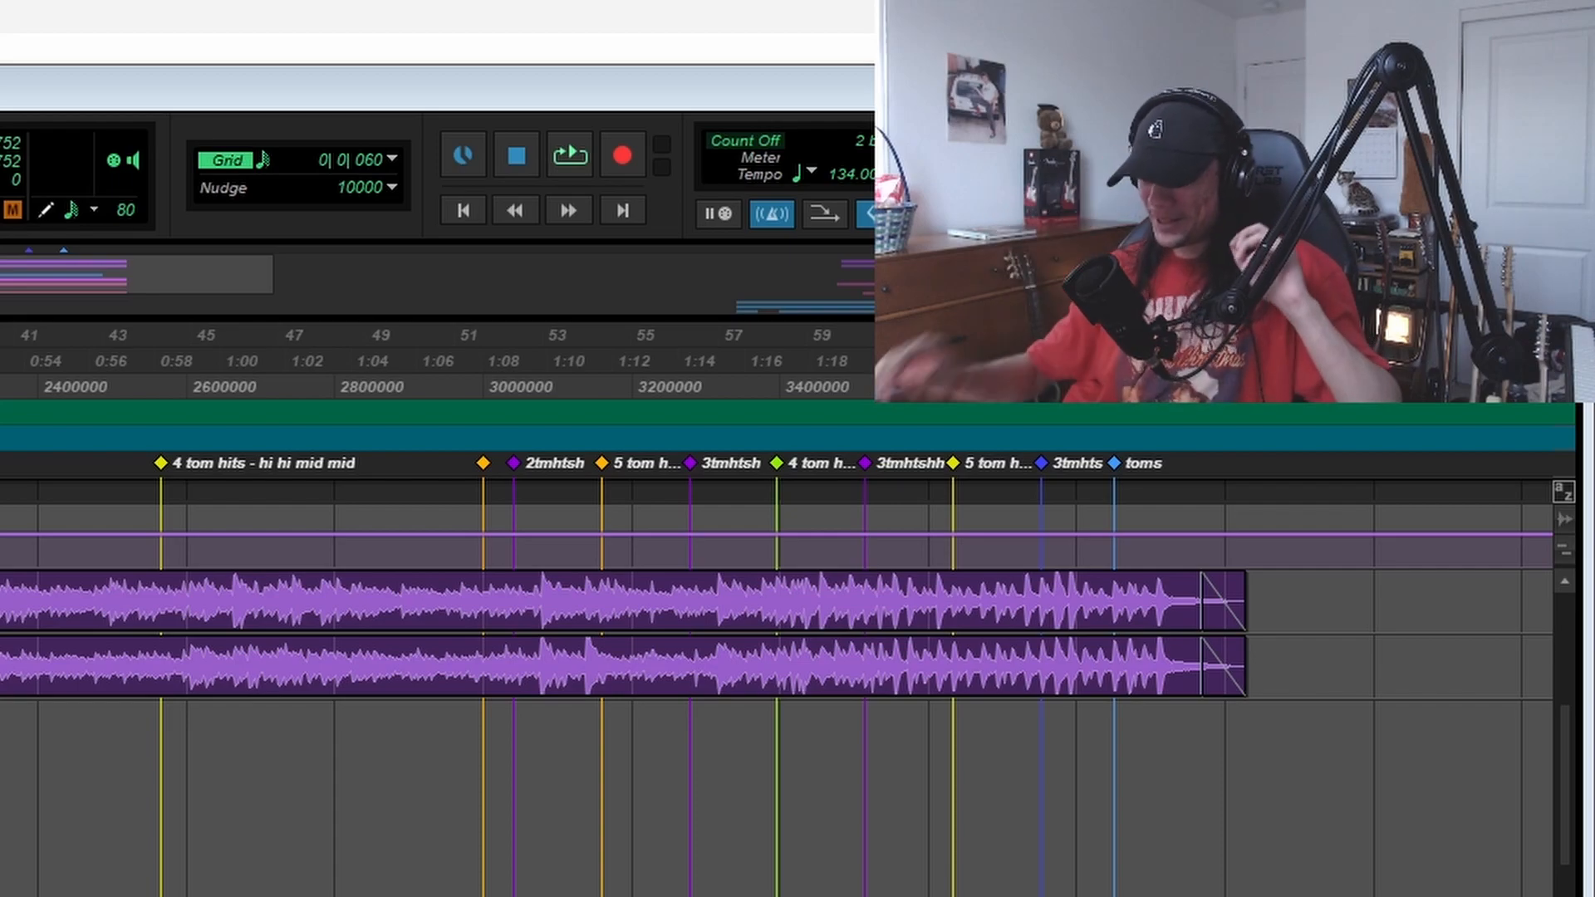
pyautogui.press('space')
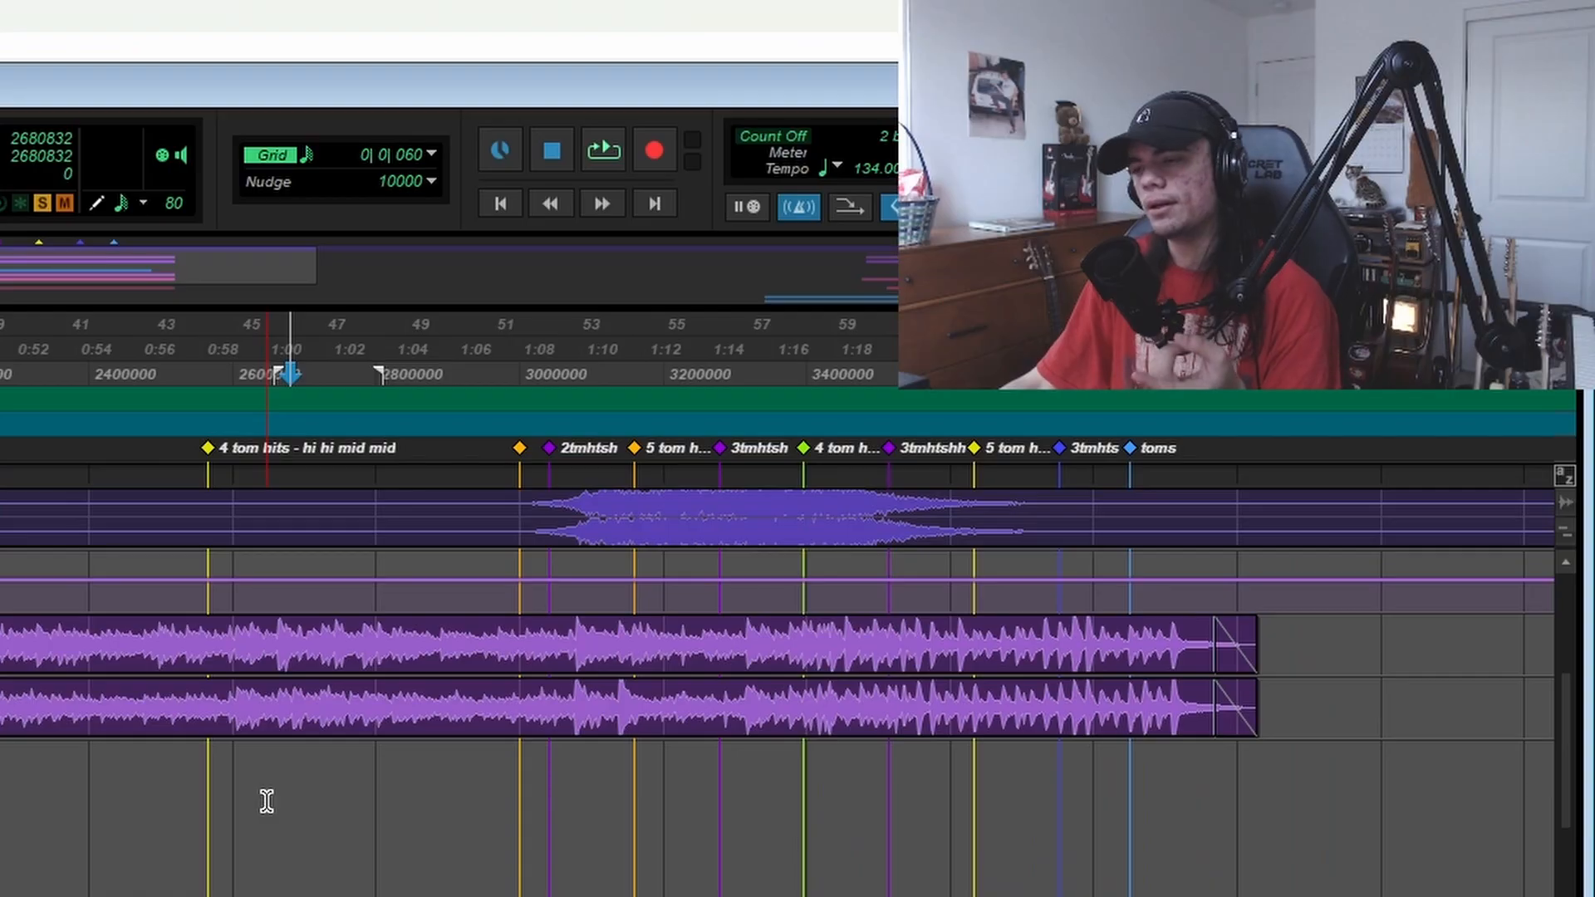
pyautogui.scroll(2, 846, 452)
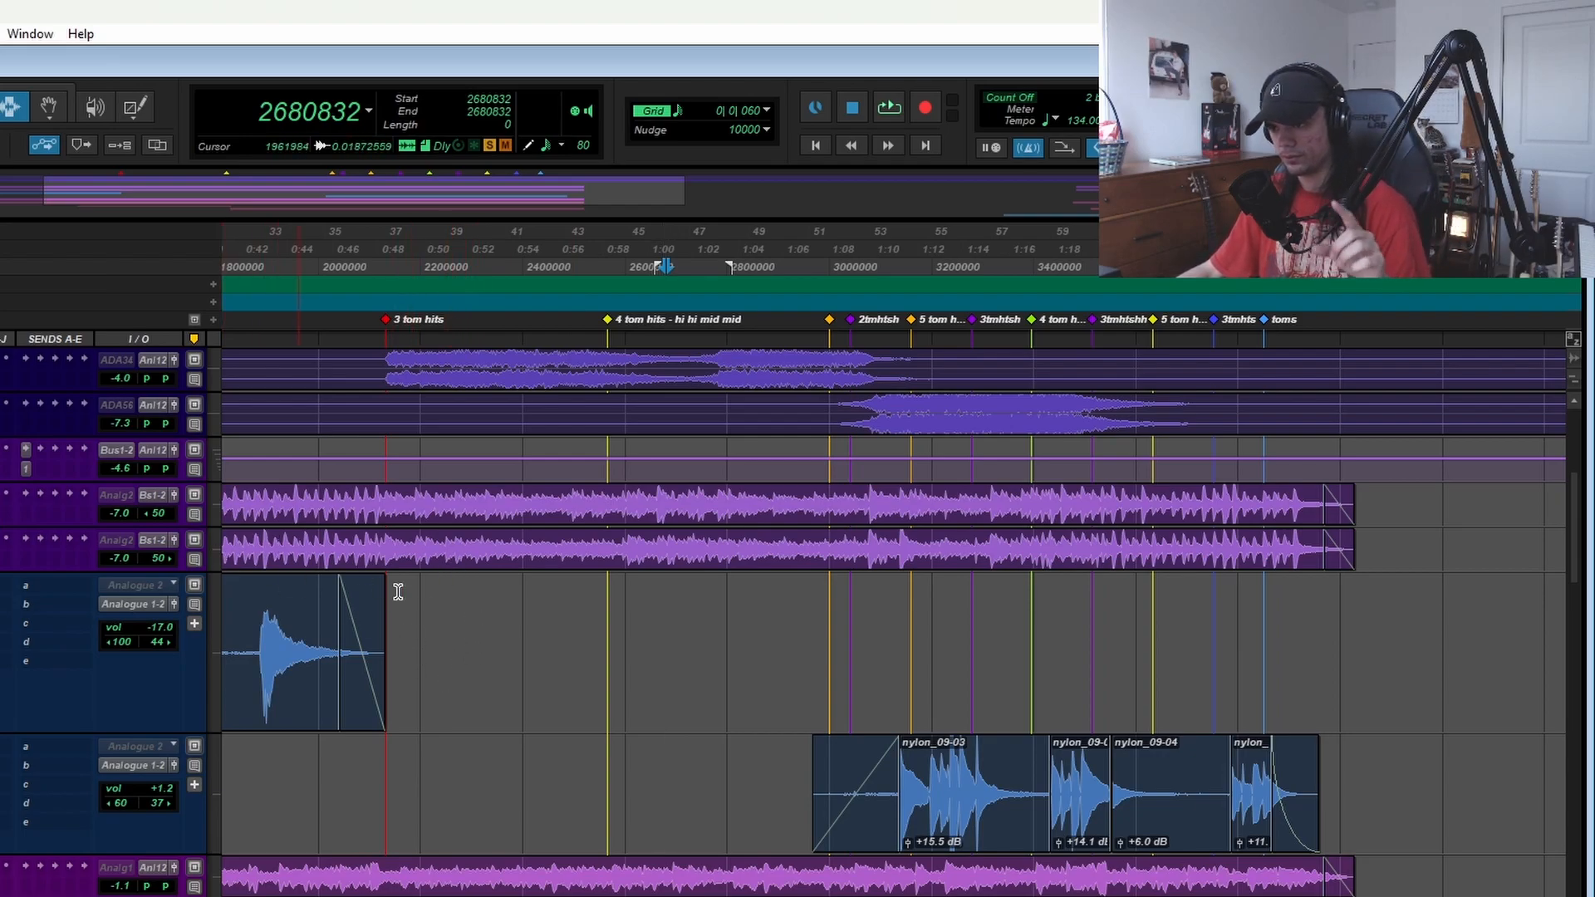
# - Place the edit cursor within the nylon fade-in and at sample 3129344, near the start of clip nylon_09-03
pyautogui.click(882, 808)
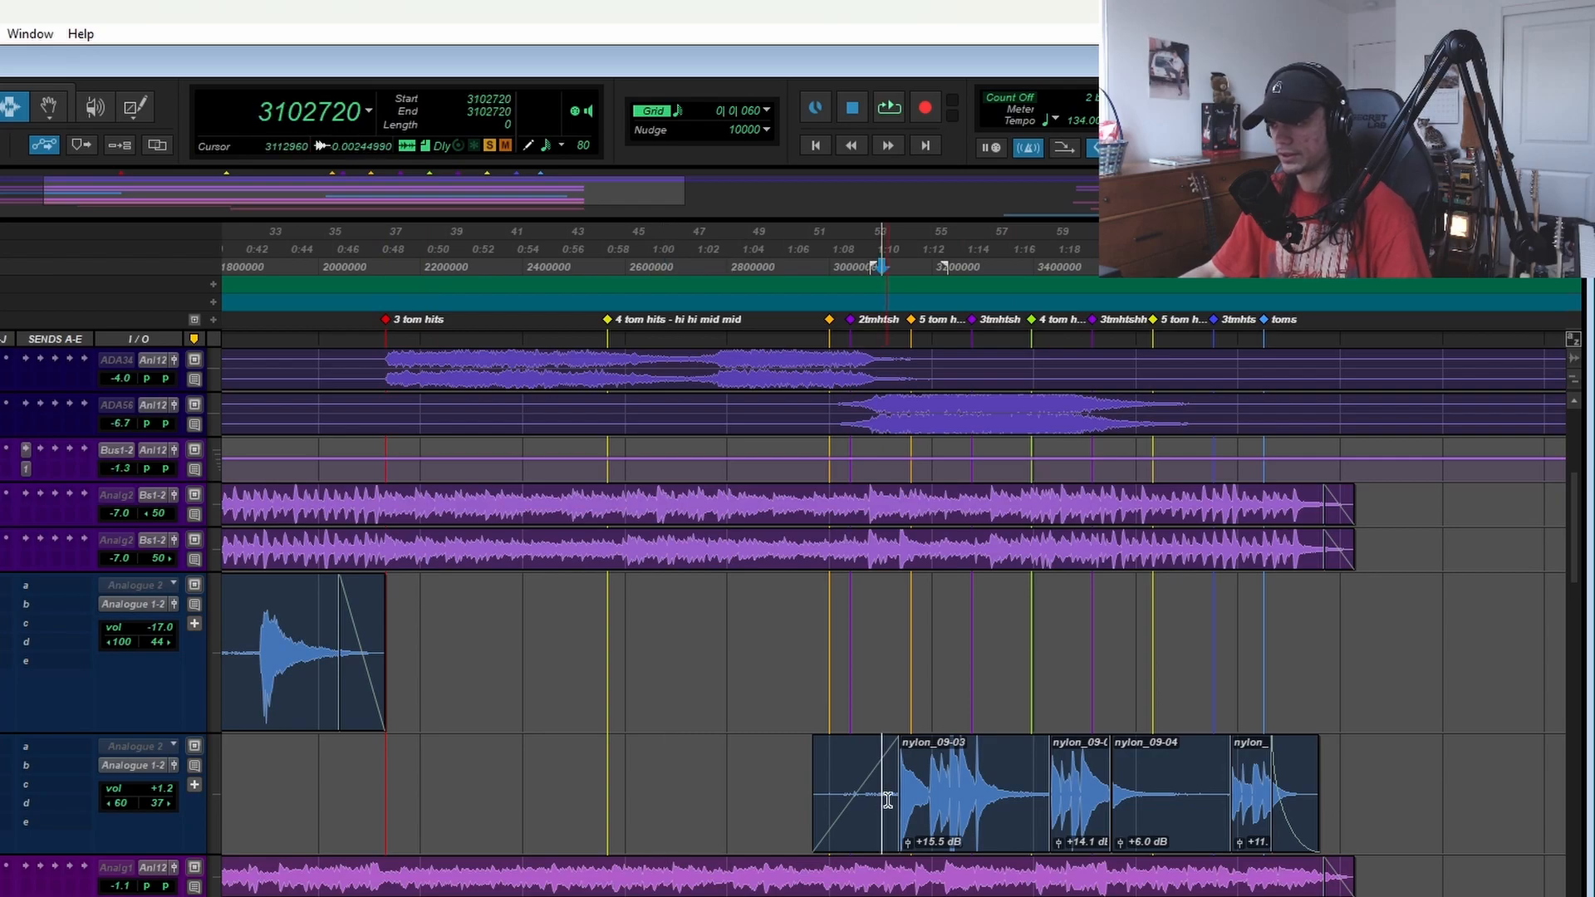
pyautogui.click(895, 788)
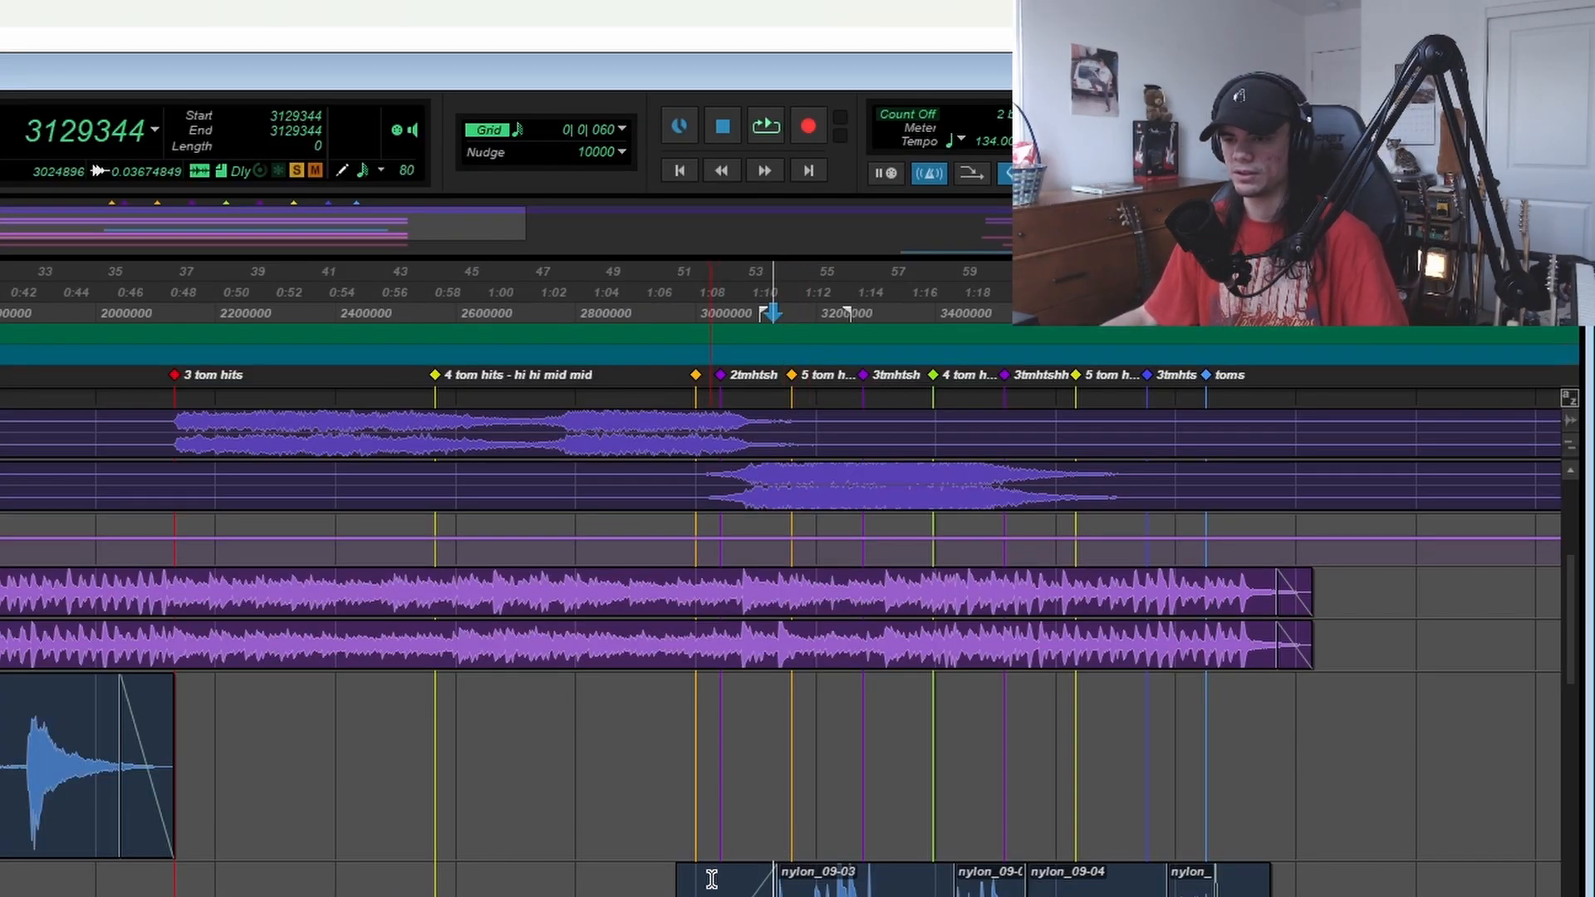
pyautogui.scroll(-5, 315, 854)
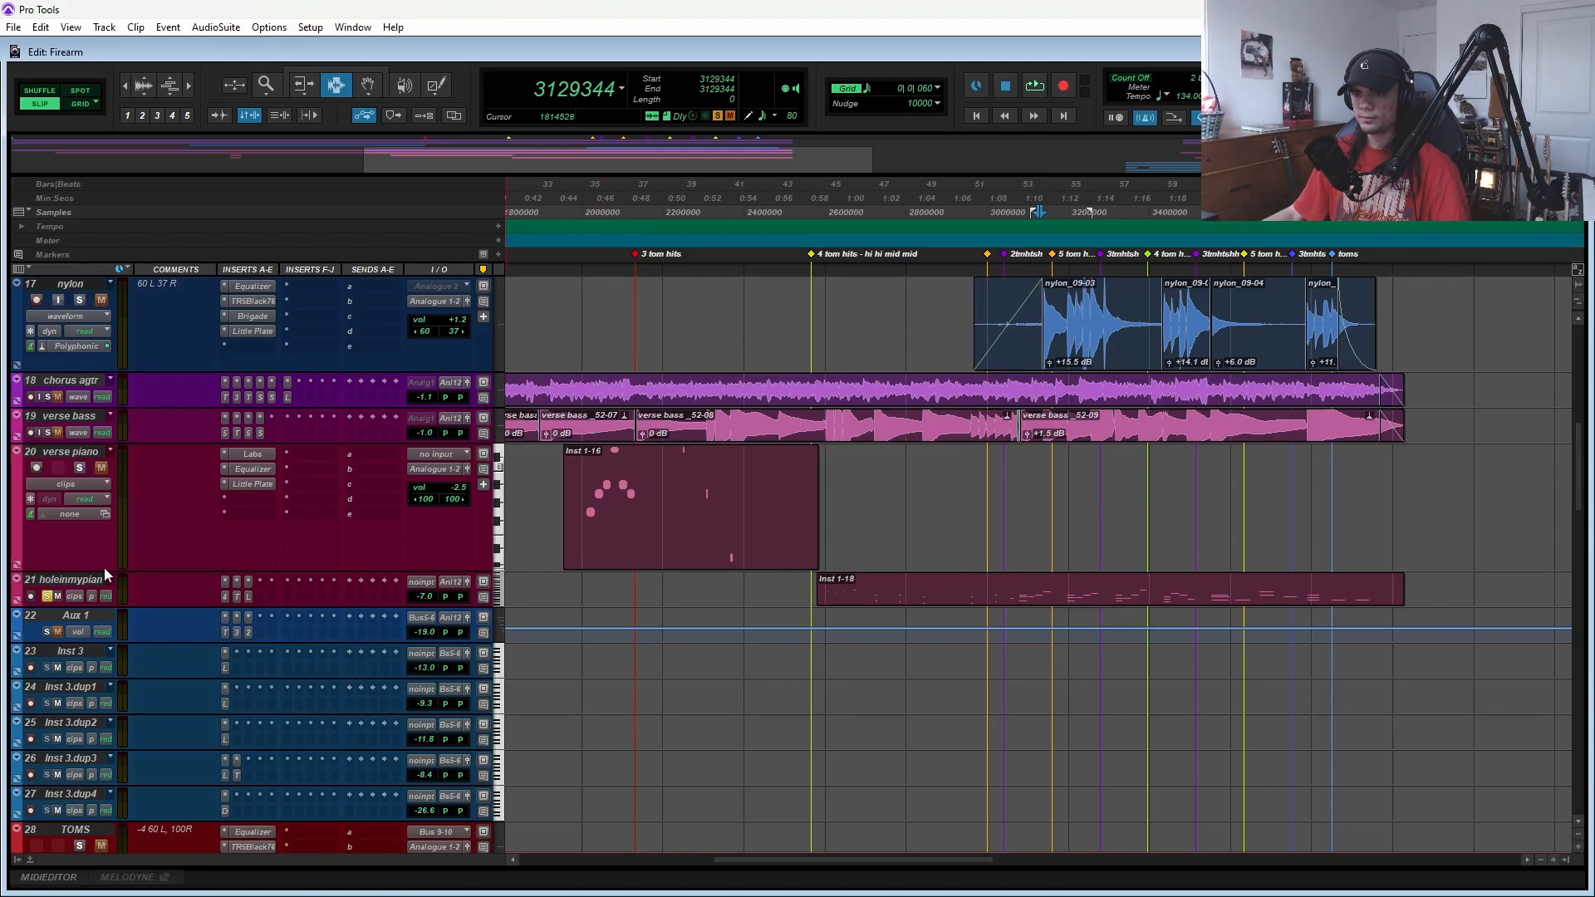
# - Increase the hole in my piano track's height and place the edit cursor just before clip Inst 1-18, at sample 2576384
pyautogui.moveTo(100, 671); pyautogui.dragTo(100, 675)
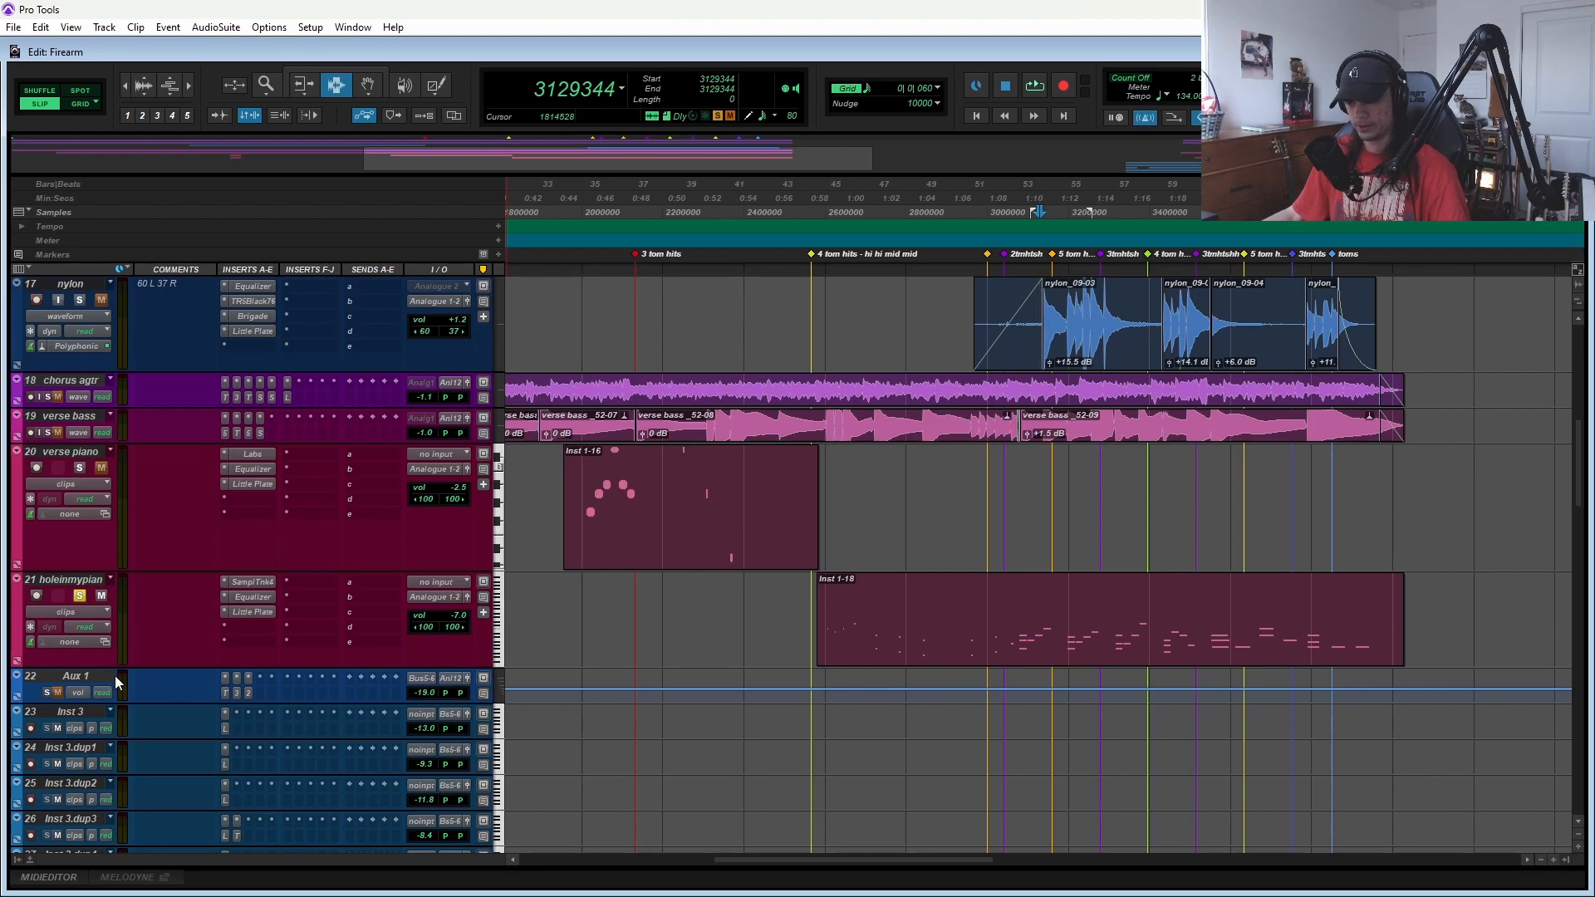
pyautogui.click(815, 616)
pyautogui.hotkey('ctrl', ']')
pyautogui.hotkey('ctrl', ']')
pyautogui.hotkey('ctrl', ']')
pyautogui.hscroll(4, 815, 615)
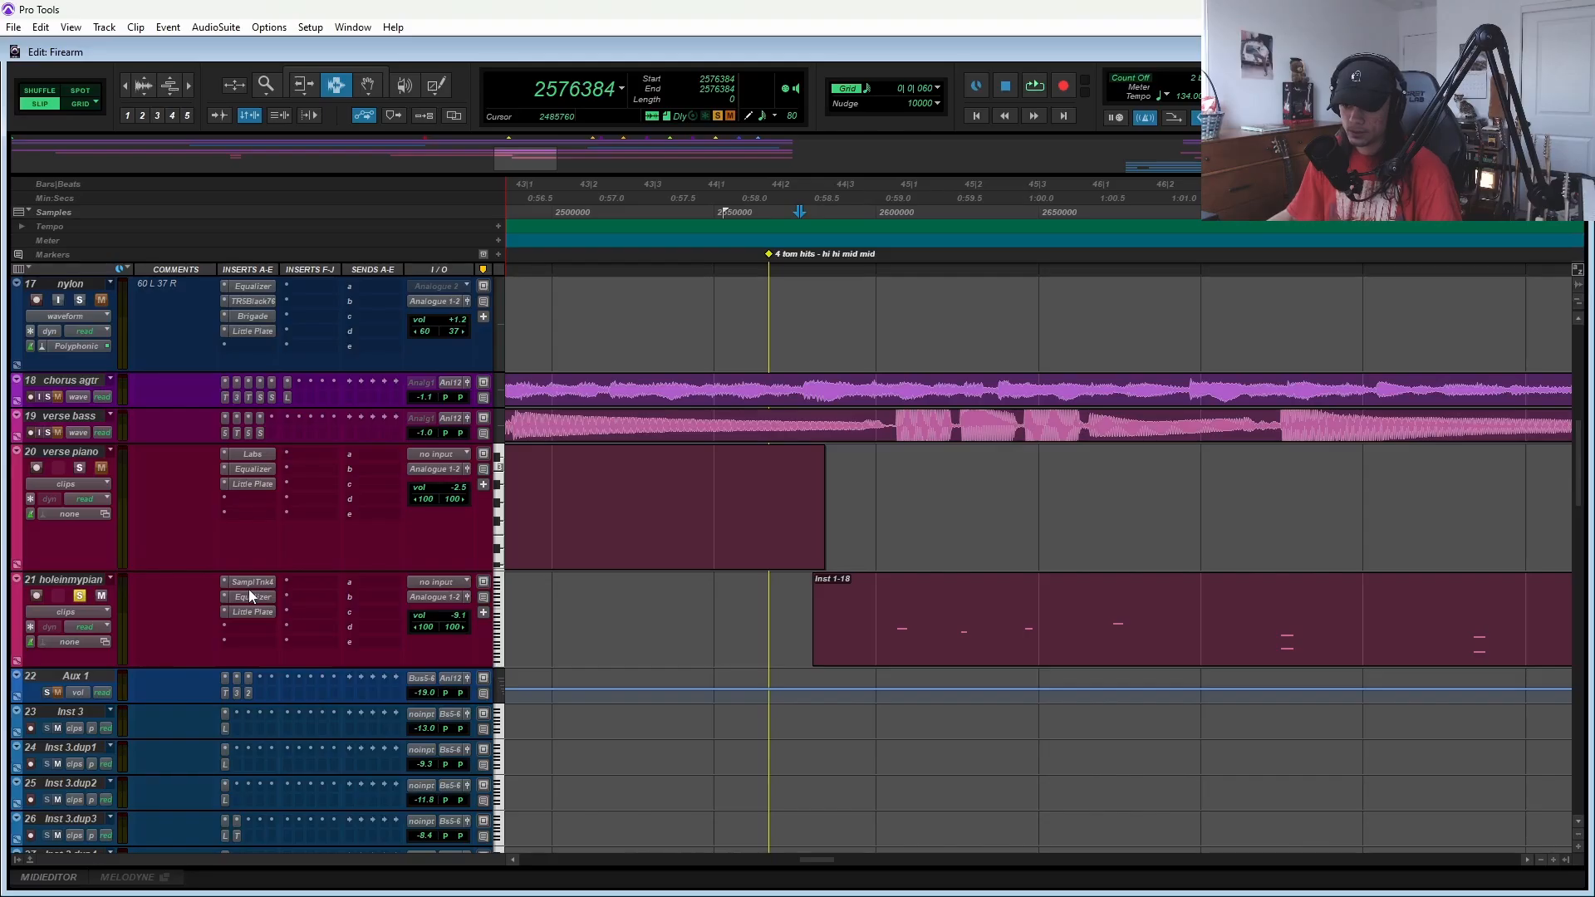
# - Solo verse piano and play its Inst 1-16 clip from sample 2012671
pyautogui.scroll(3, 627, 613)
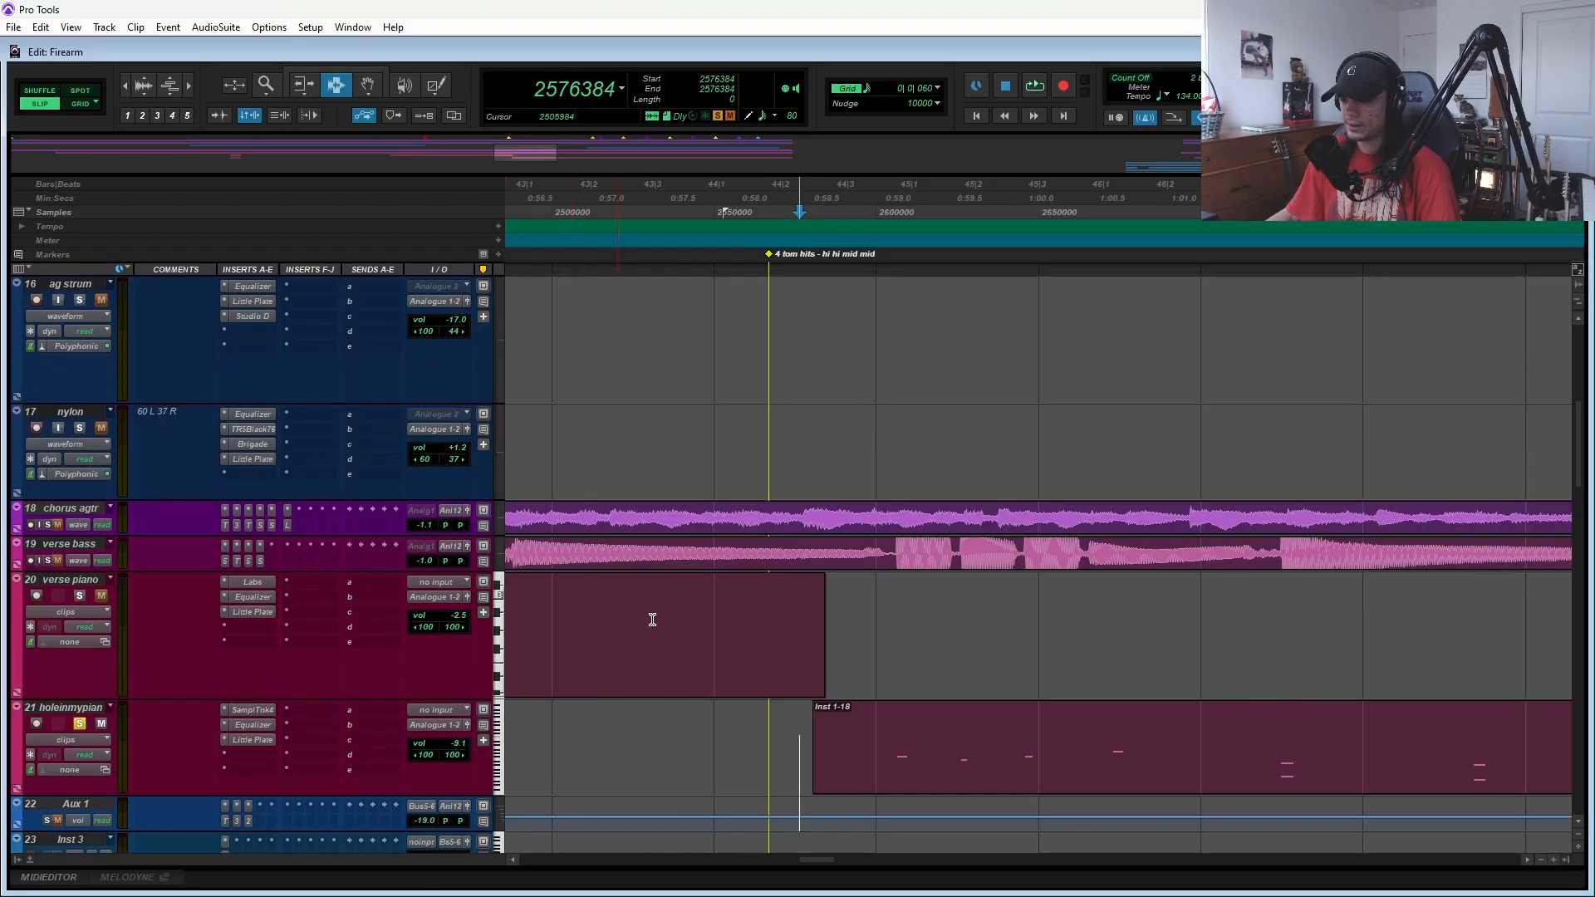
pyautogui.scroll(-1, 855, 716)
pyautogui.hscroll(-5, 798, 740)
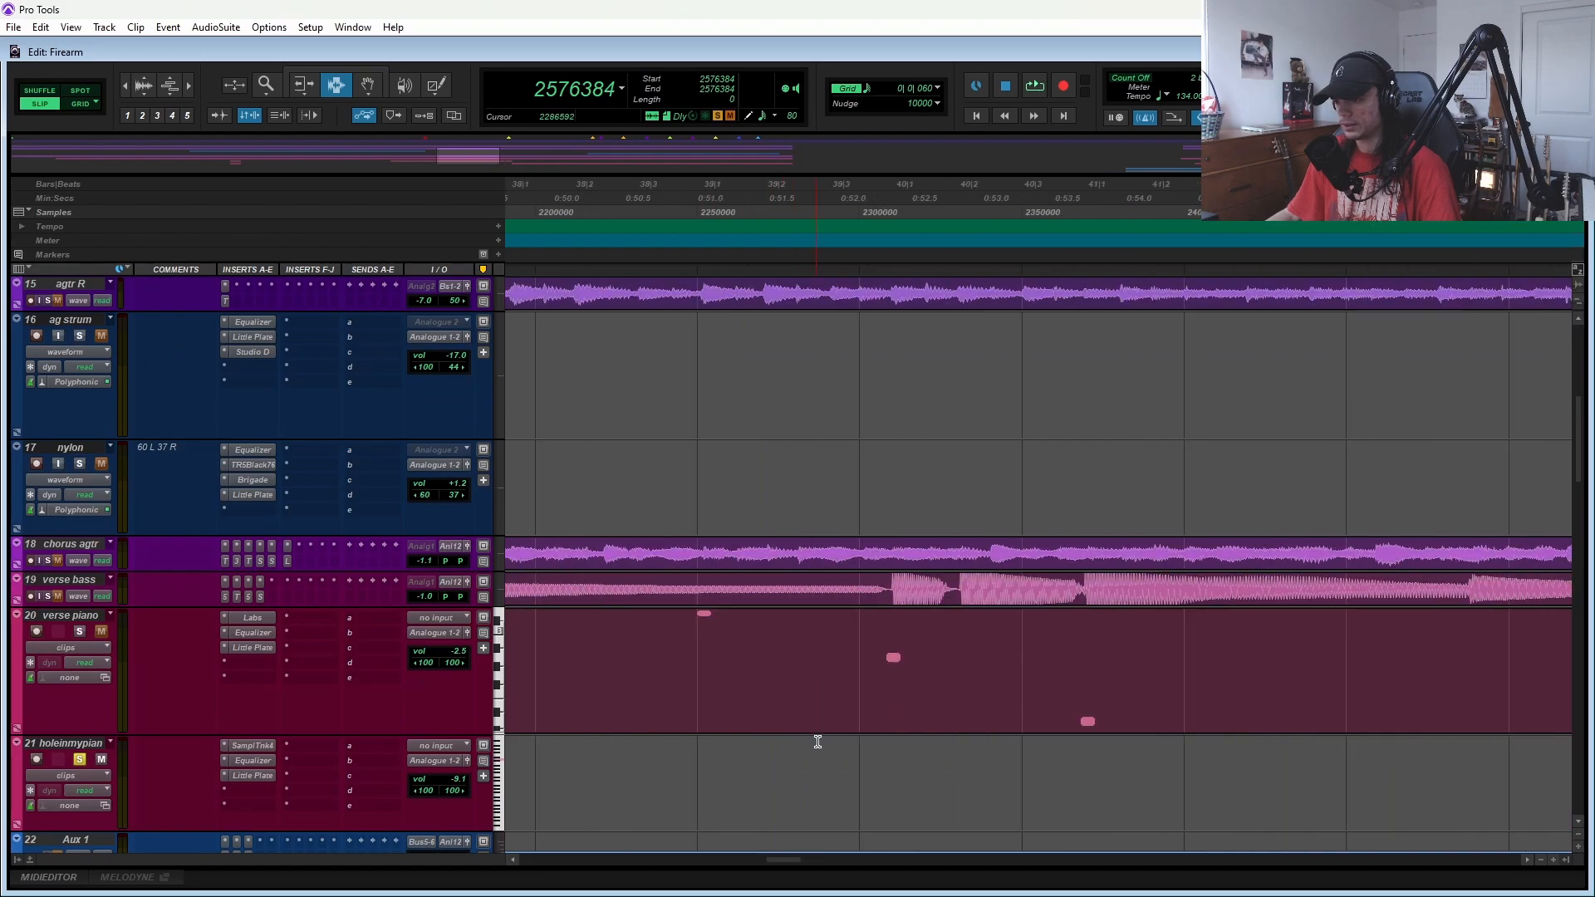
pyautogui.scroll(-1, 768, 696)
pyautogui.hscroll(-5, 873, 690)
pyautogui.click(782, 635)
pyautogui.press('space')
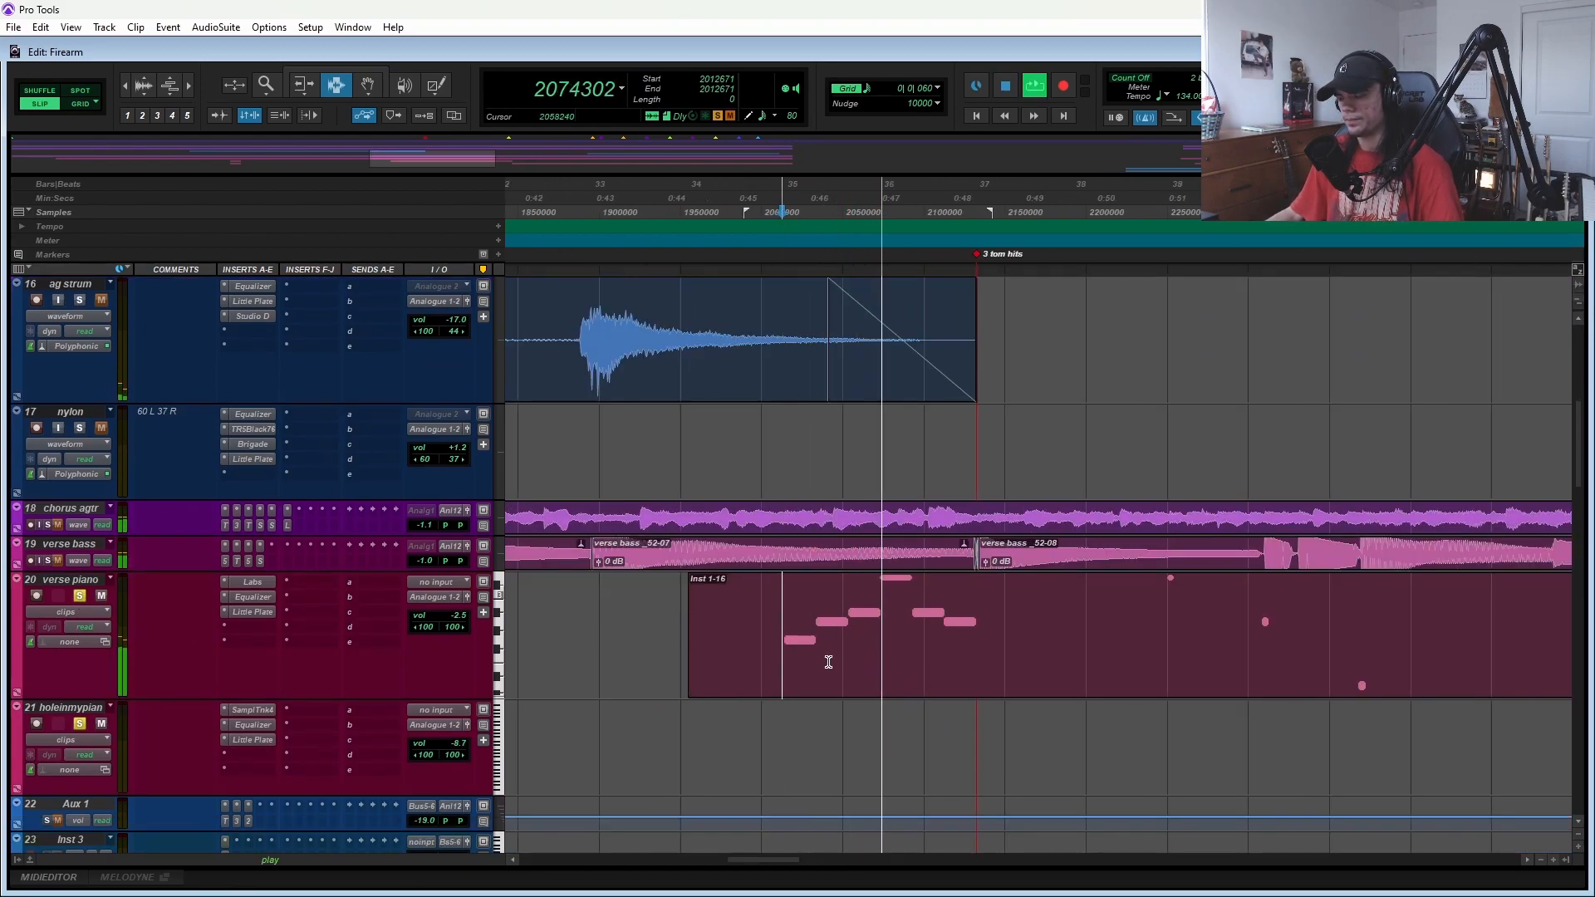
pyautogui.press('space')
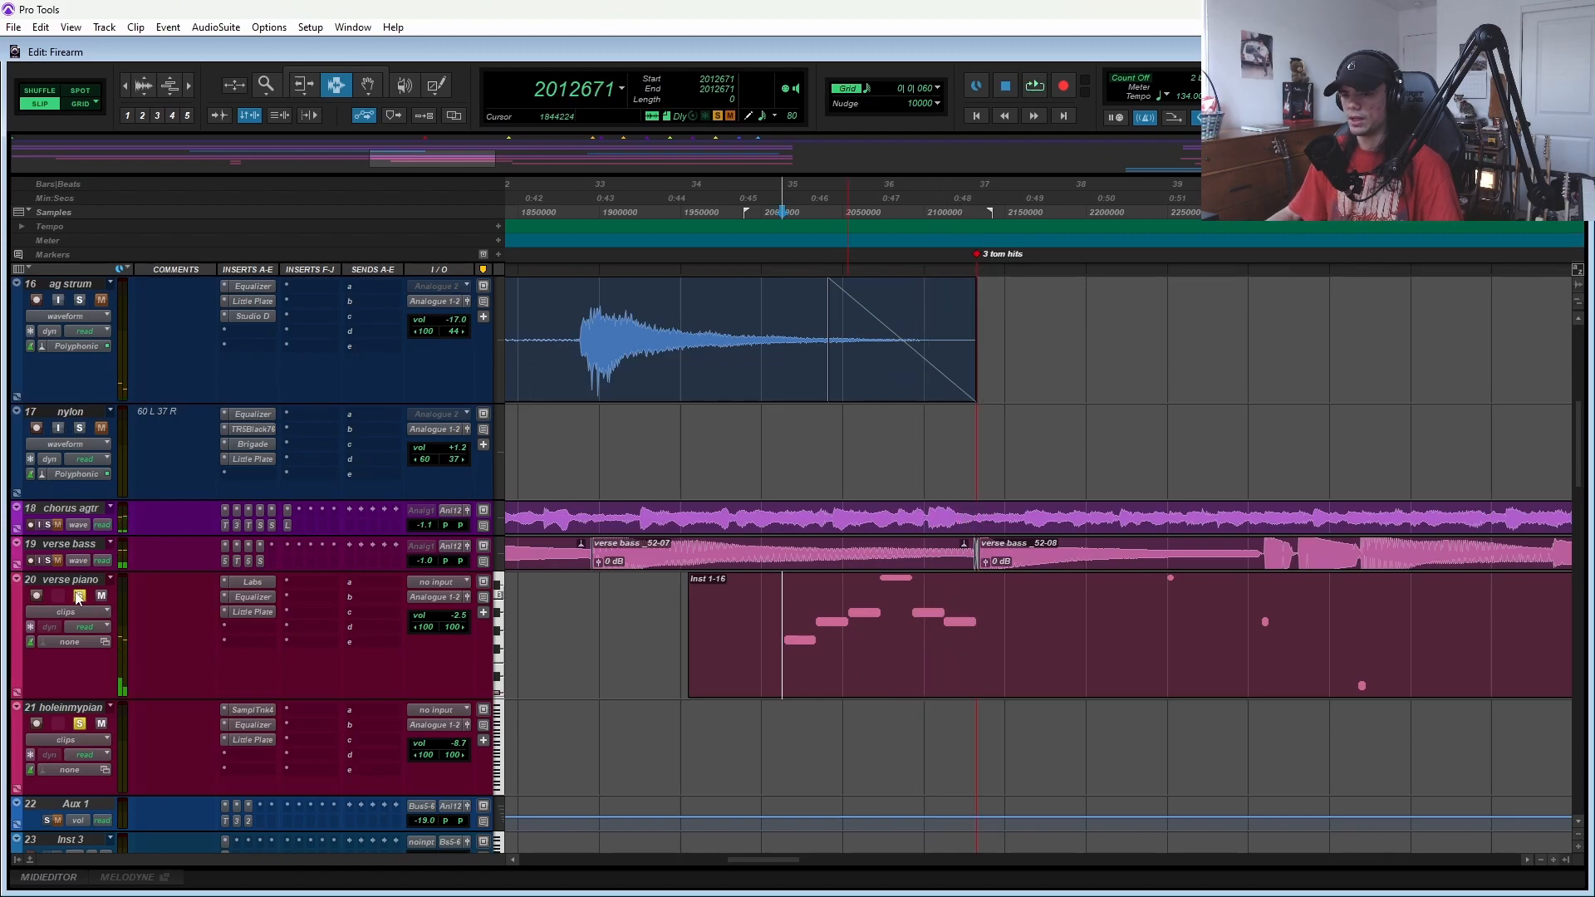
# - Examine the Berlin Grand Piano instrument in hole in my piano's SampleTank 4, raising its window to reveal the keyboard fully
pyautogui.hscroll(10, 987, 652)
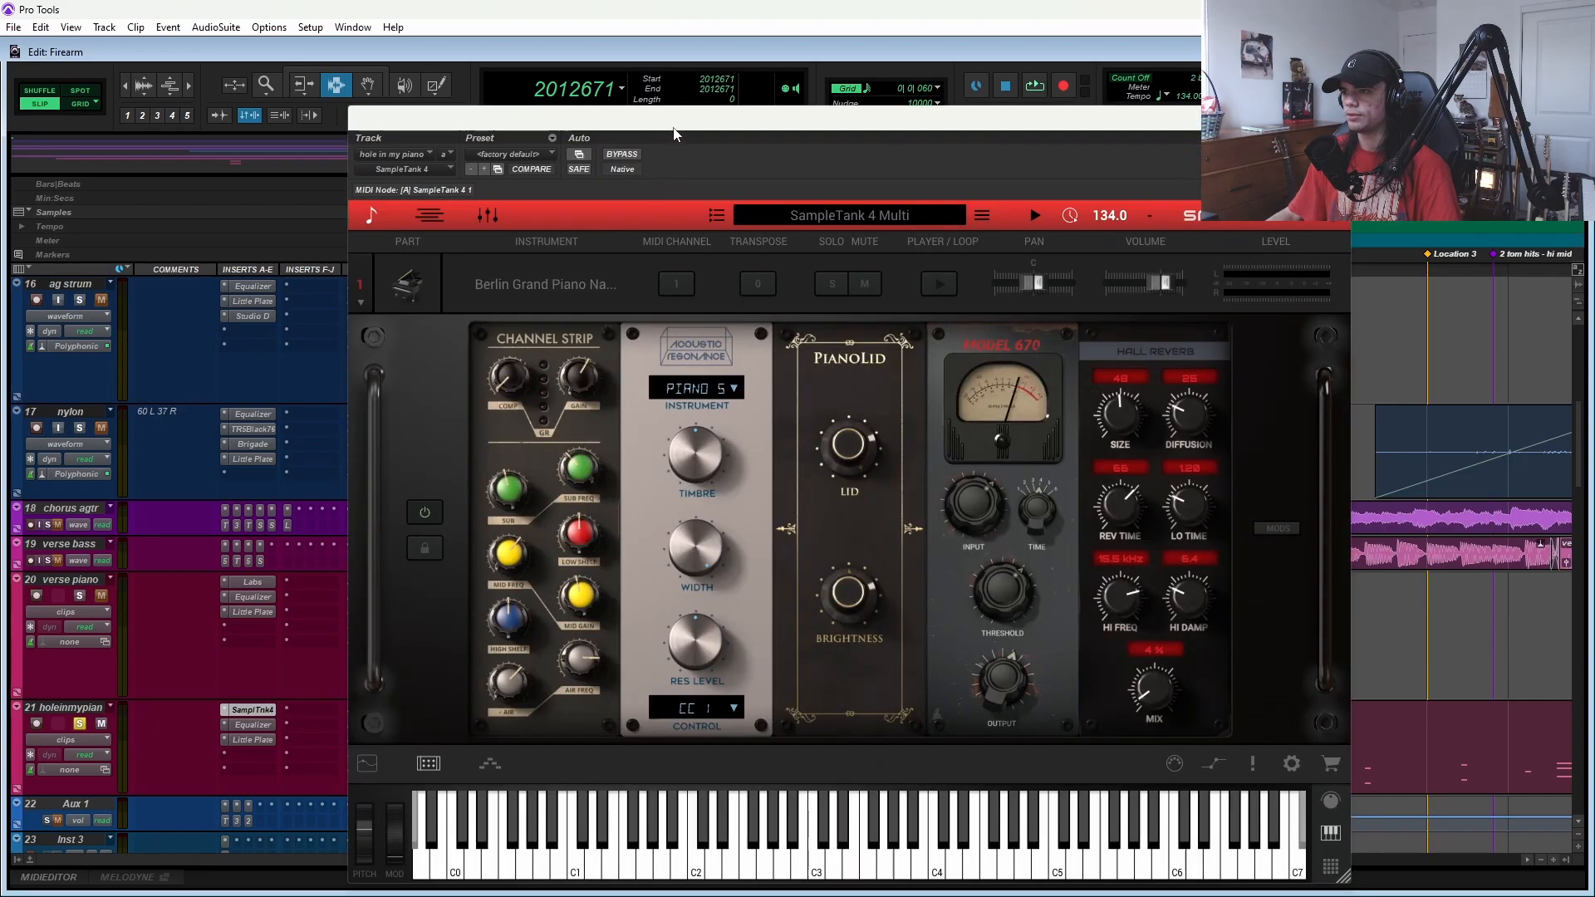
pyautogui.moveTo(674, 134); pyautogui.dragTo(677, 57)
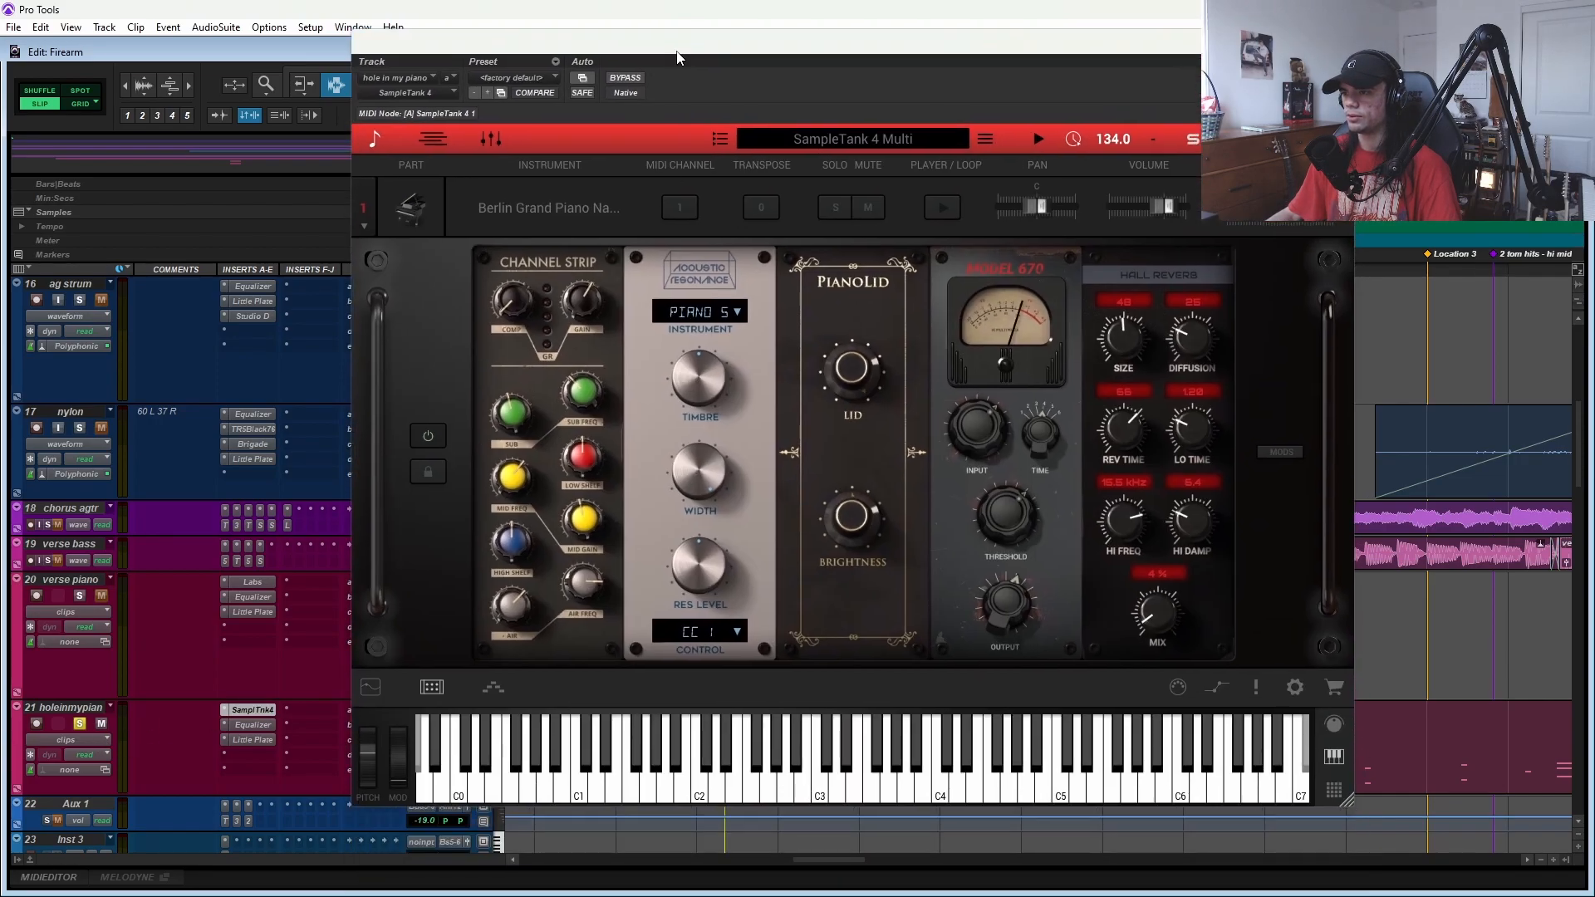
pyautogui.click(510, 220)
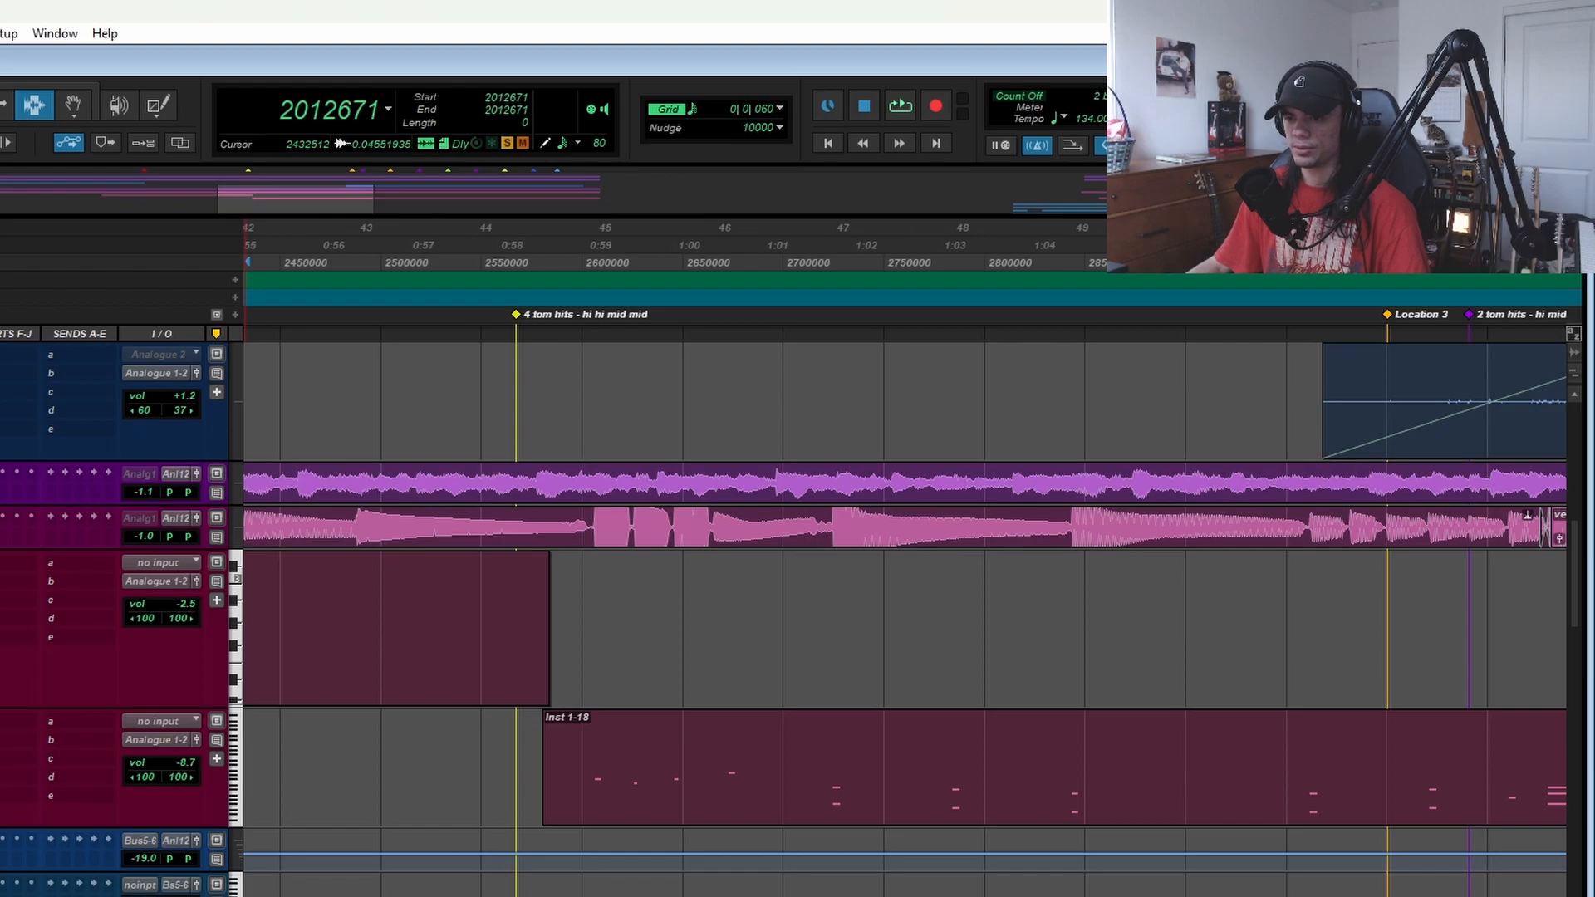
# - Compare the Equalizer inserts on hole in my piano and verse piano, and examine verse piano's Little Plate reverb
pyautogui.click(0, 739)
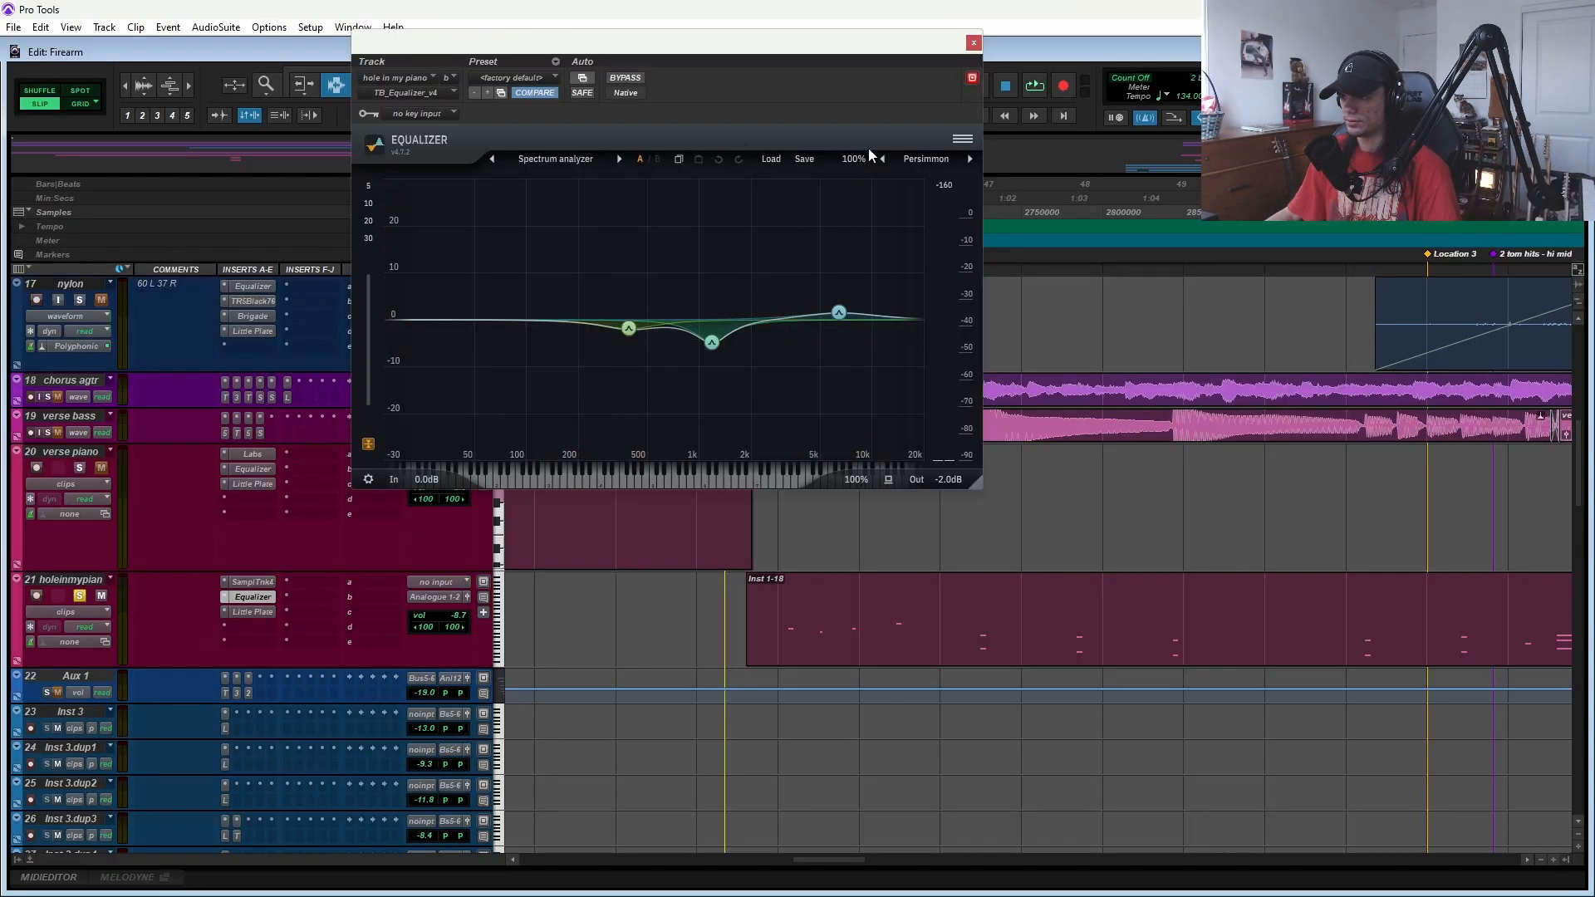
pyautogui.click(259, 471)
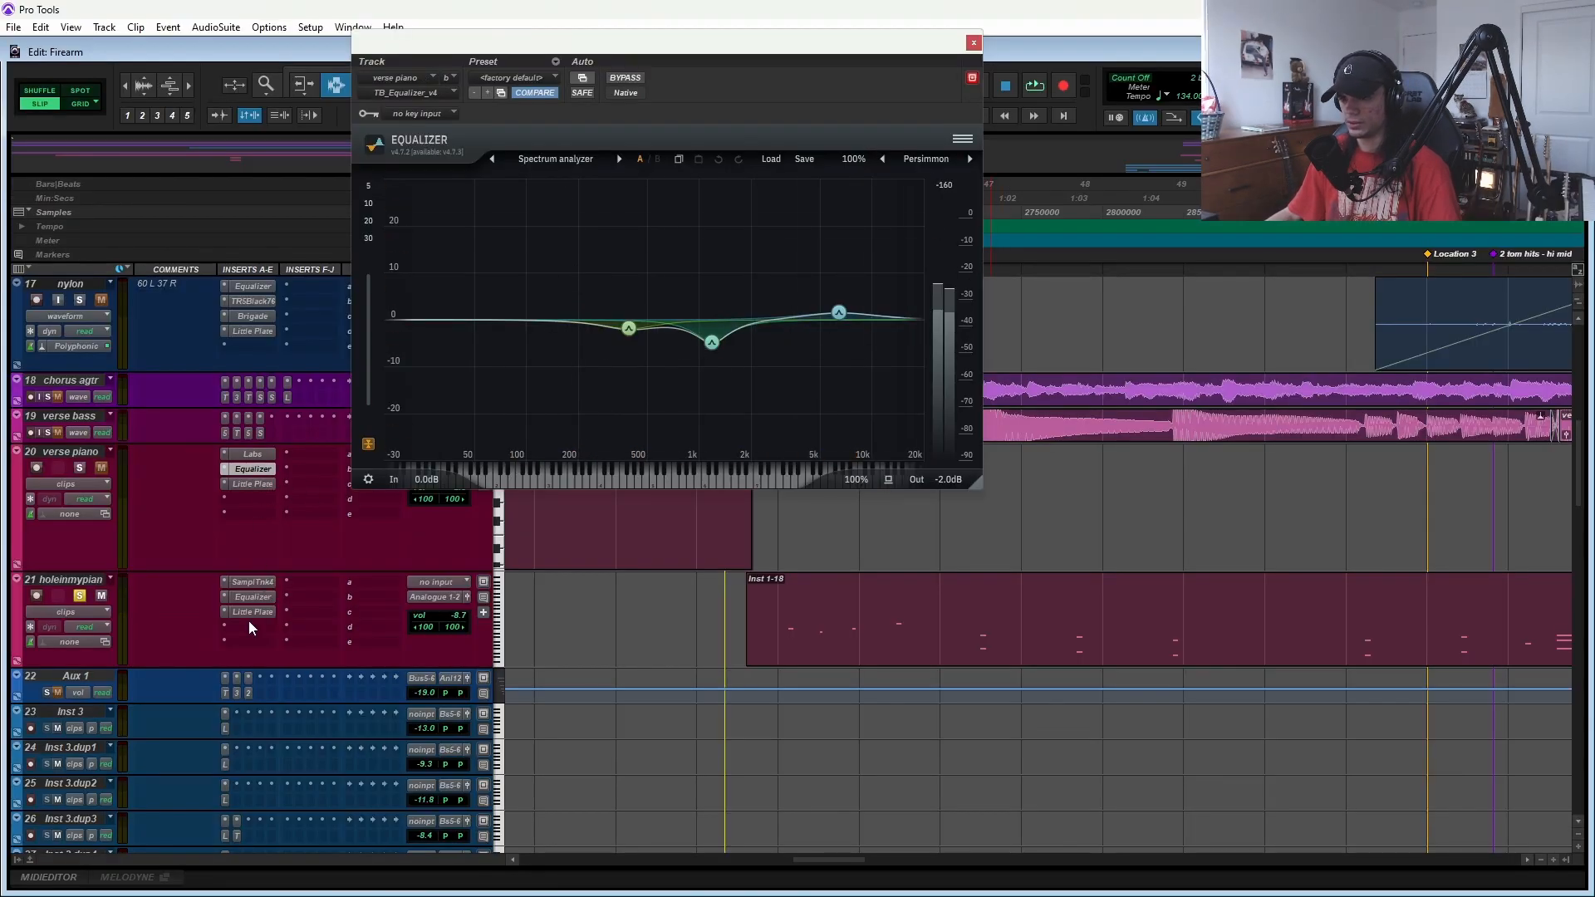
pyautogui.click(250, 483)
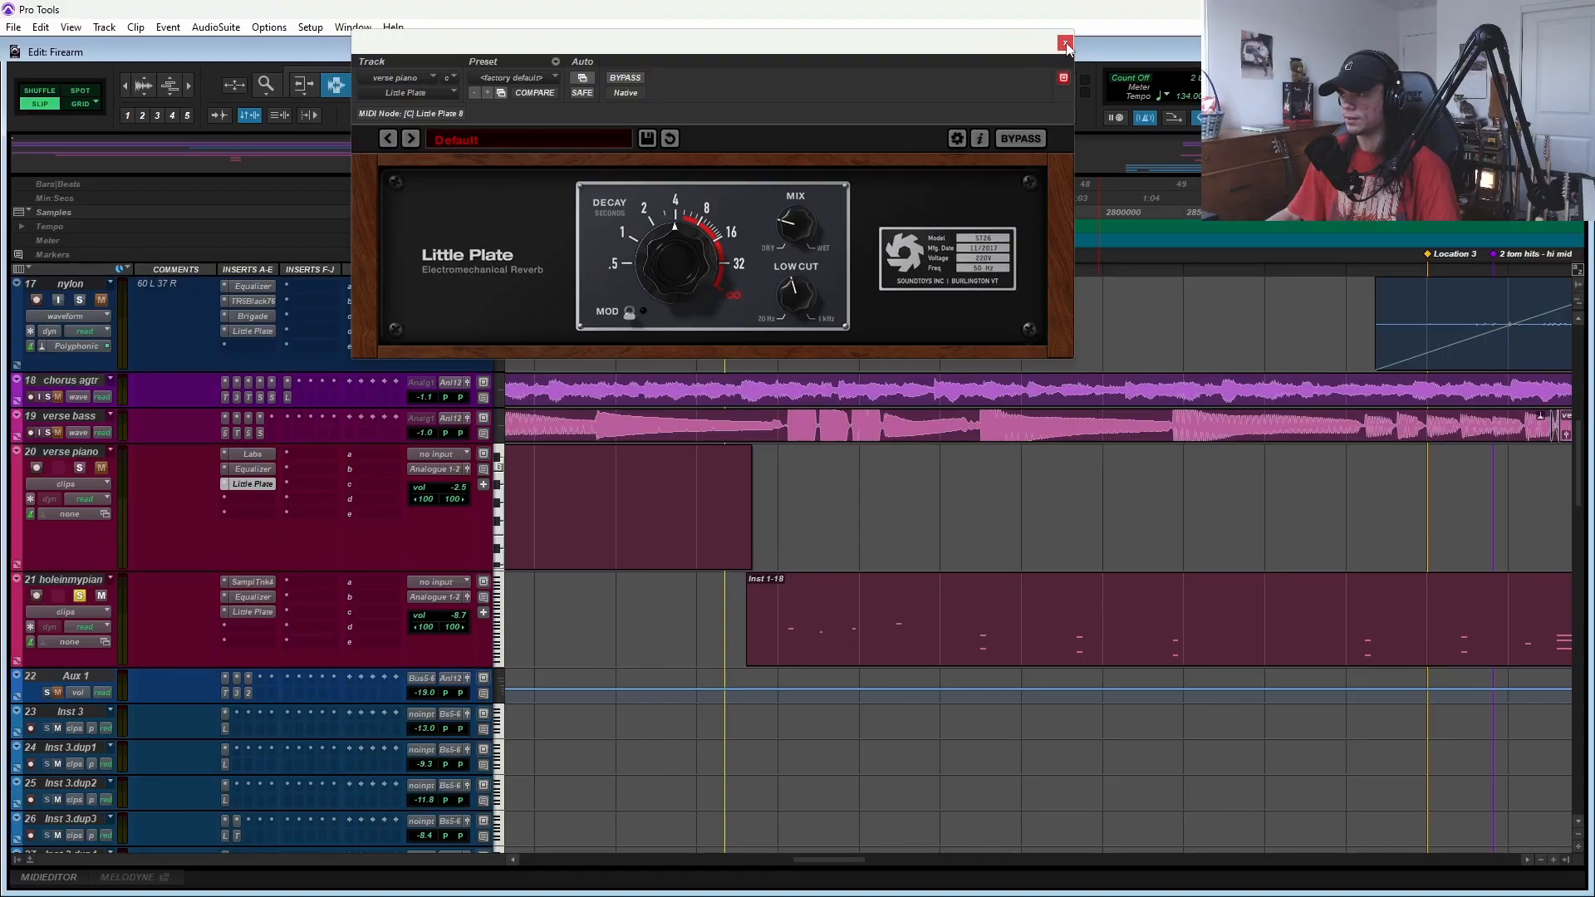
pyautogui.click(1065, 43)
# - Play the soloed hole in my piano from just after the "2 tom hits - hi mid" marker and examine SampleTank's effects rack
pyautogui.click(793, 568)
pyautogui.hscroll(5, 1042, 588)
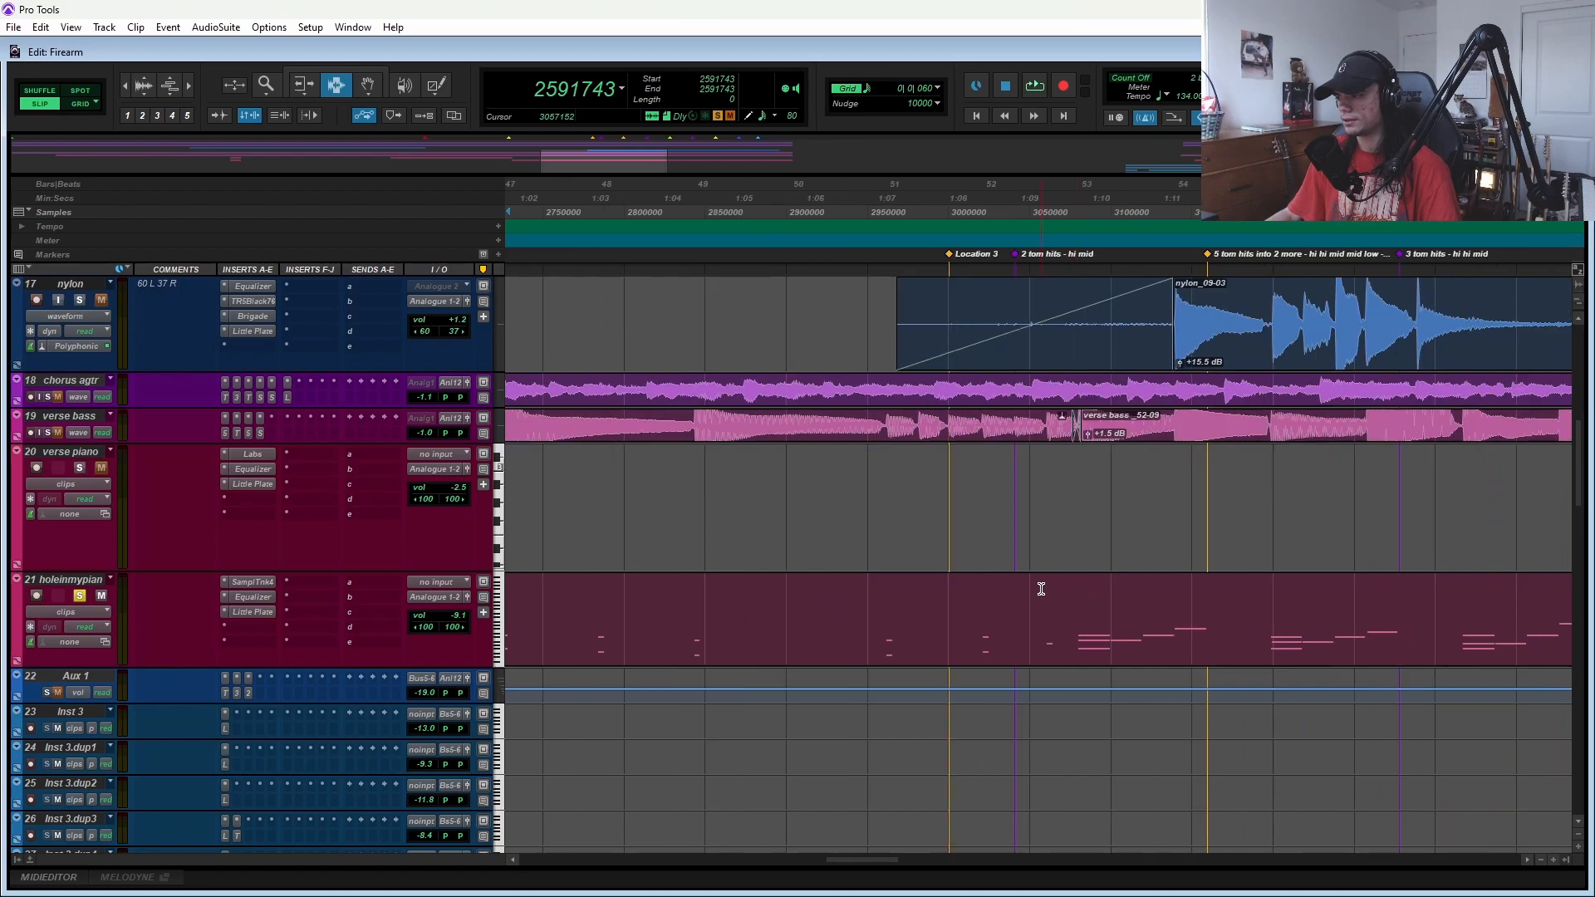
pyautogui.click(1066, 583)
pyautogui.press('space')
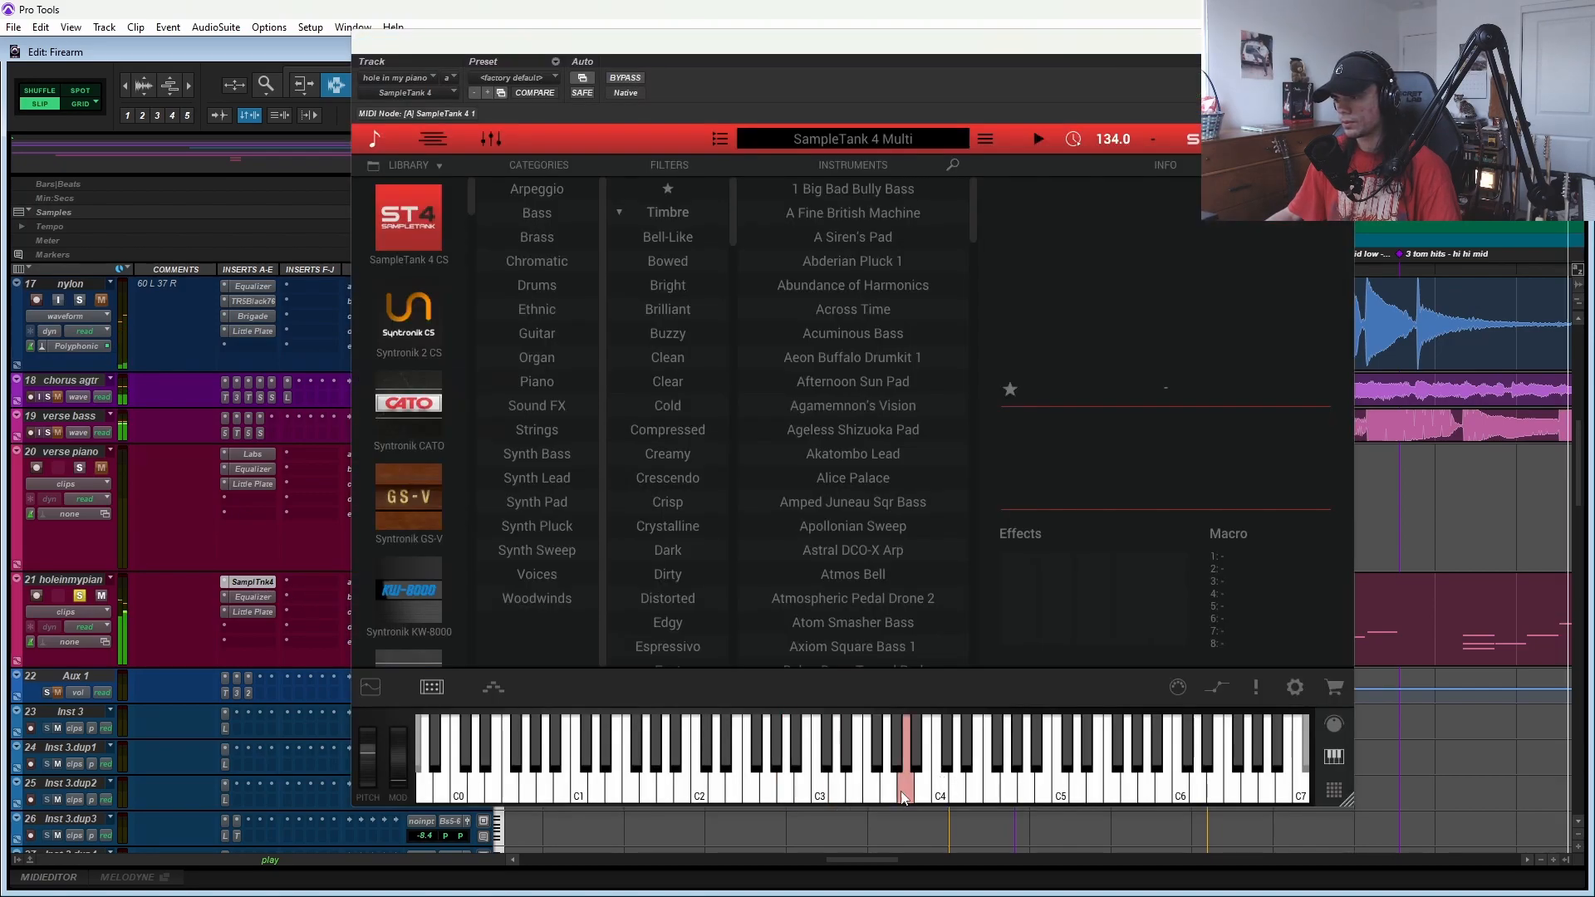
pyautogui.click(432, 688)
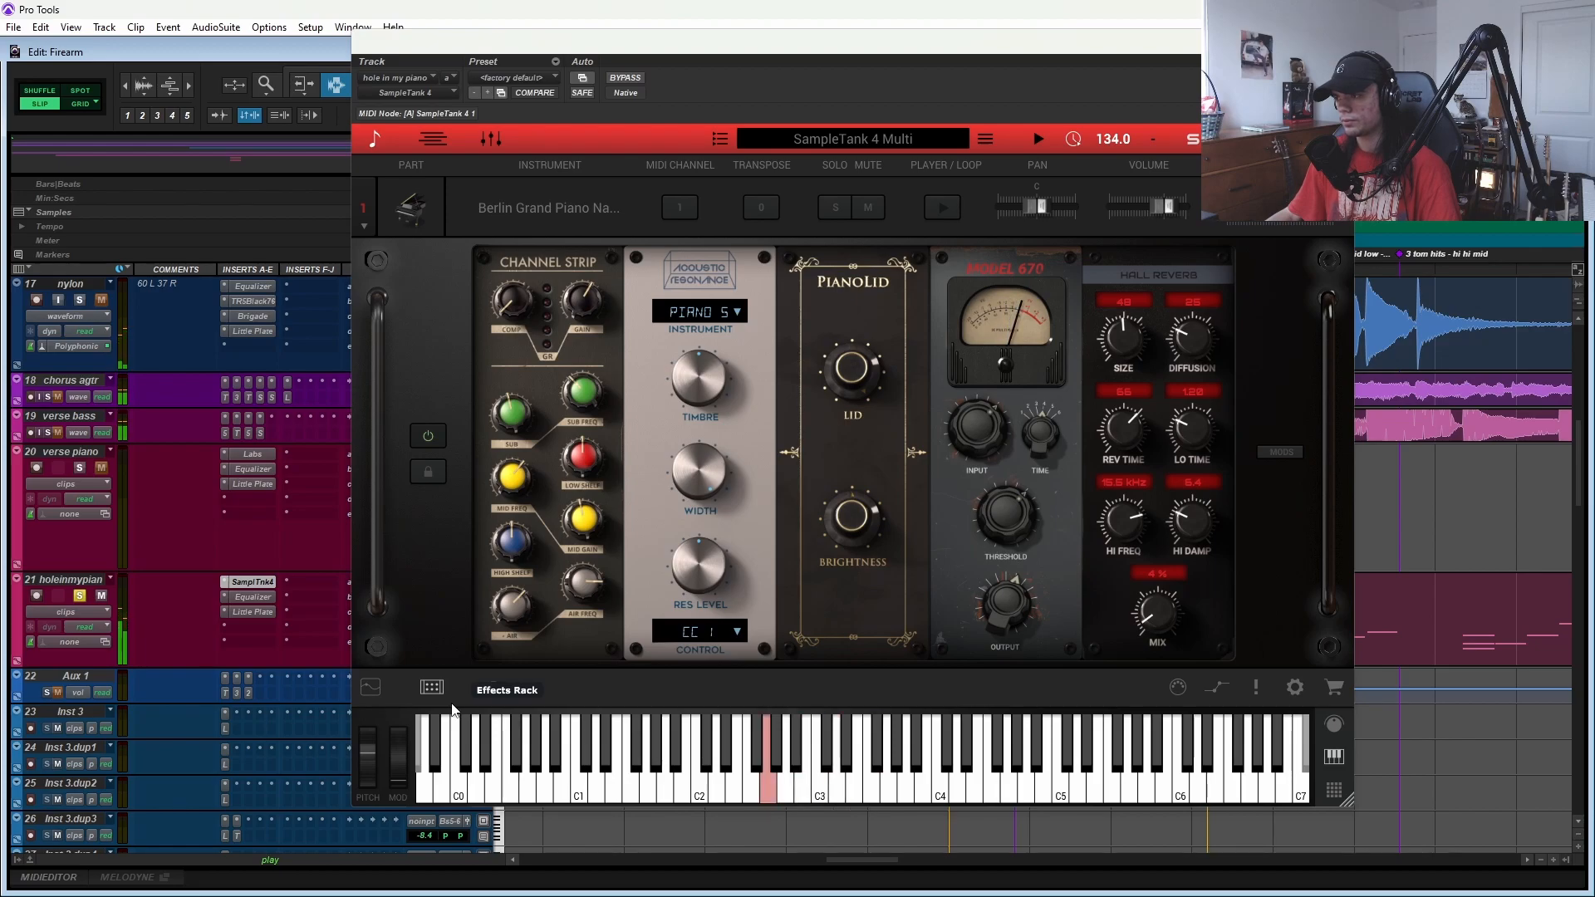
pyautogui.moveTo(1152, 266)
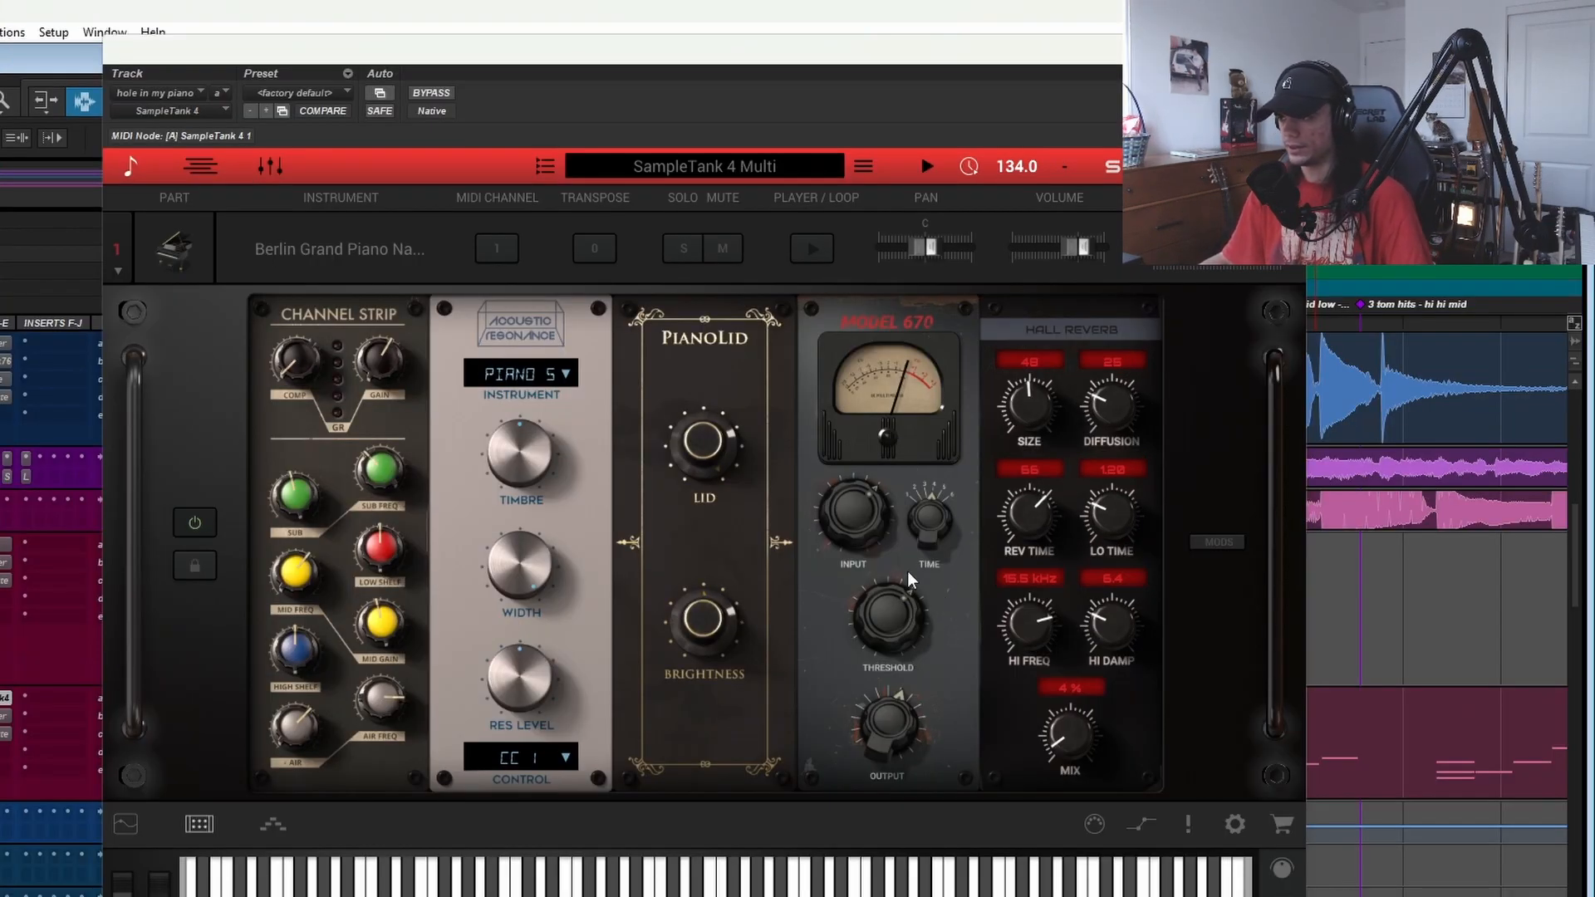
# - Play the soloed hole in my piano from sample 3575296, and again from sample 3666944
pyautogui.scroll(3, 1438, 498)
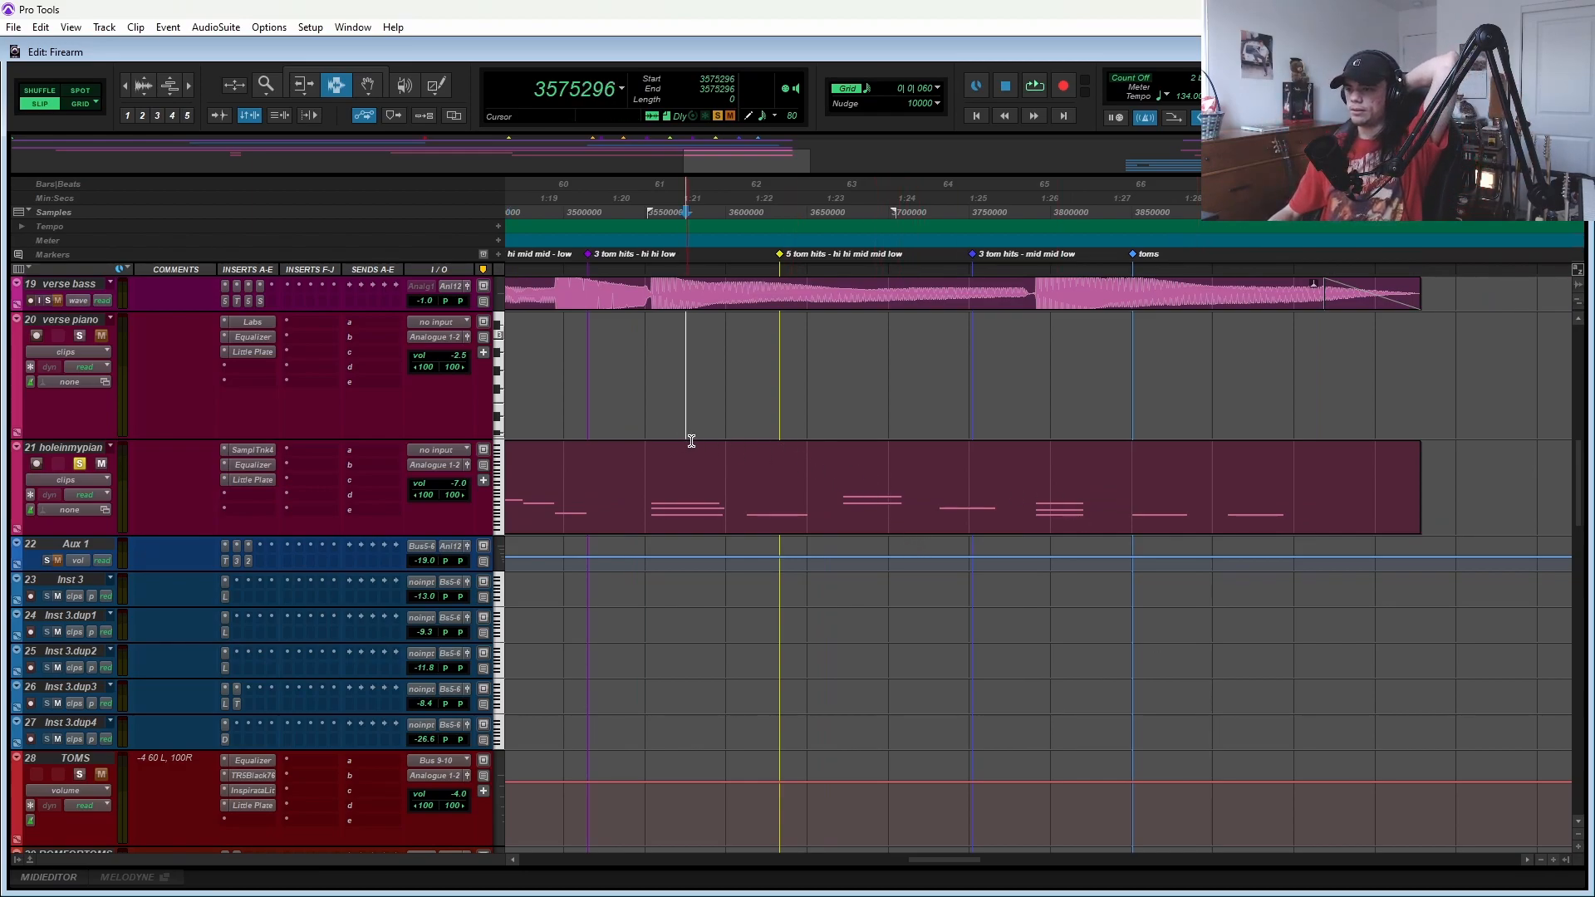
pyautogui.click(1038, 86)
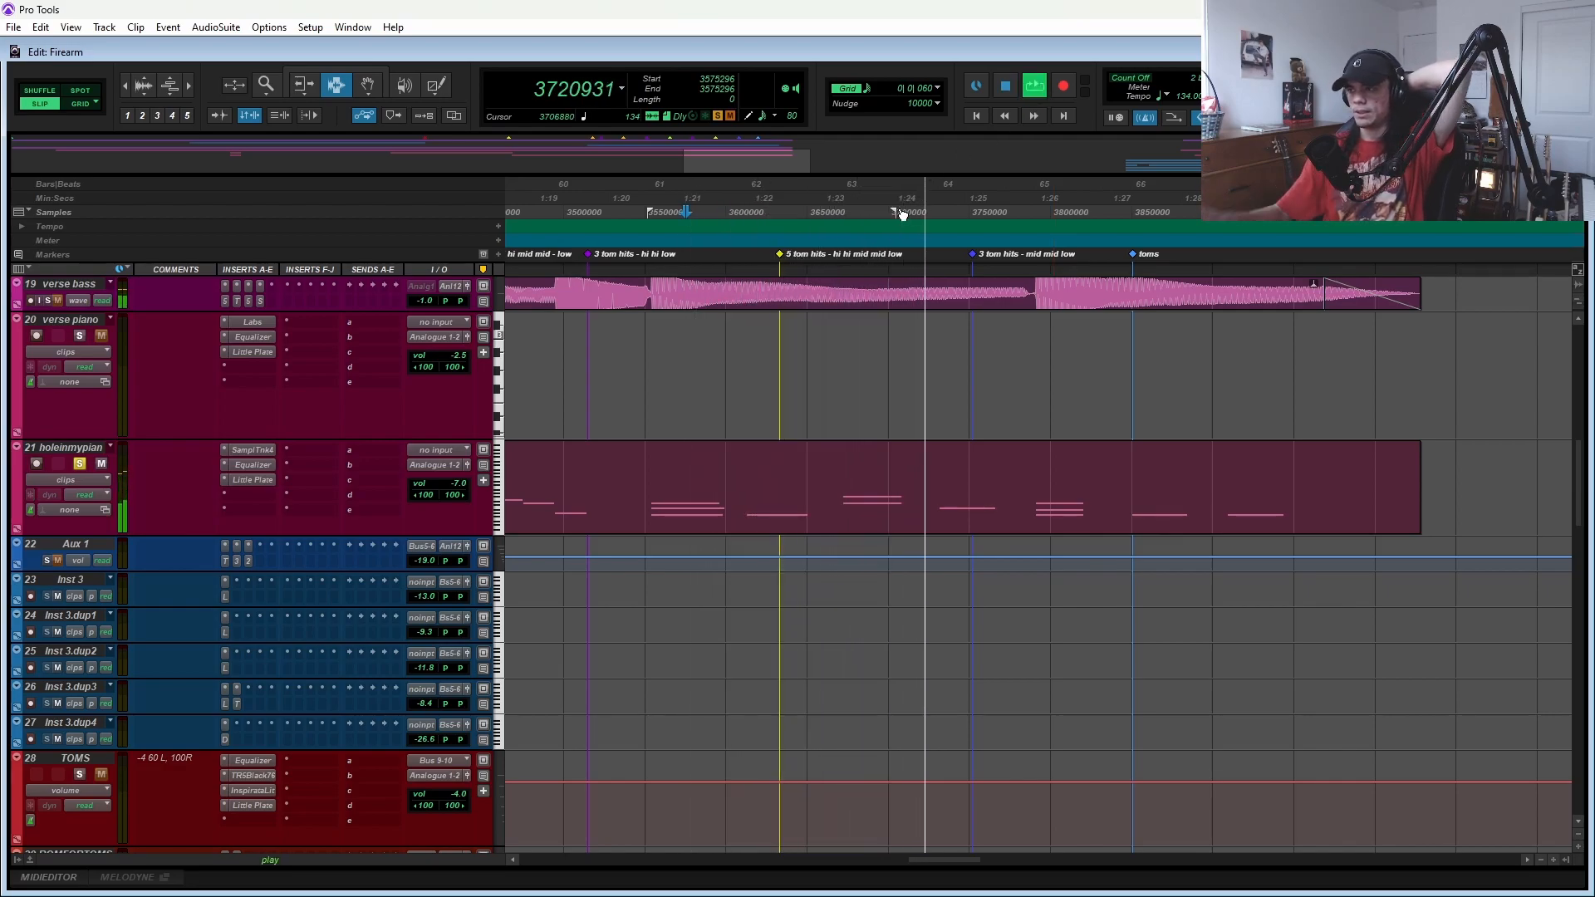
pyautogui.click(1005, 87)
pyautogui.click(835, 490)
pyautogui.press('space')
pyautogui.click(1010, 81)
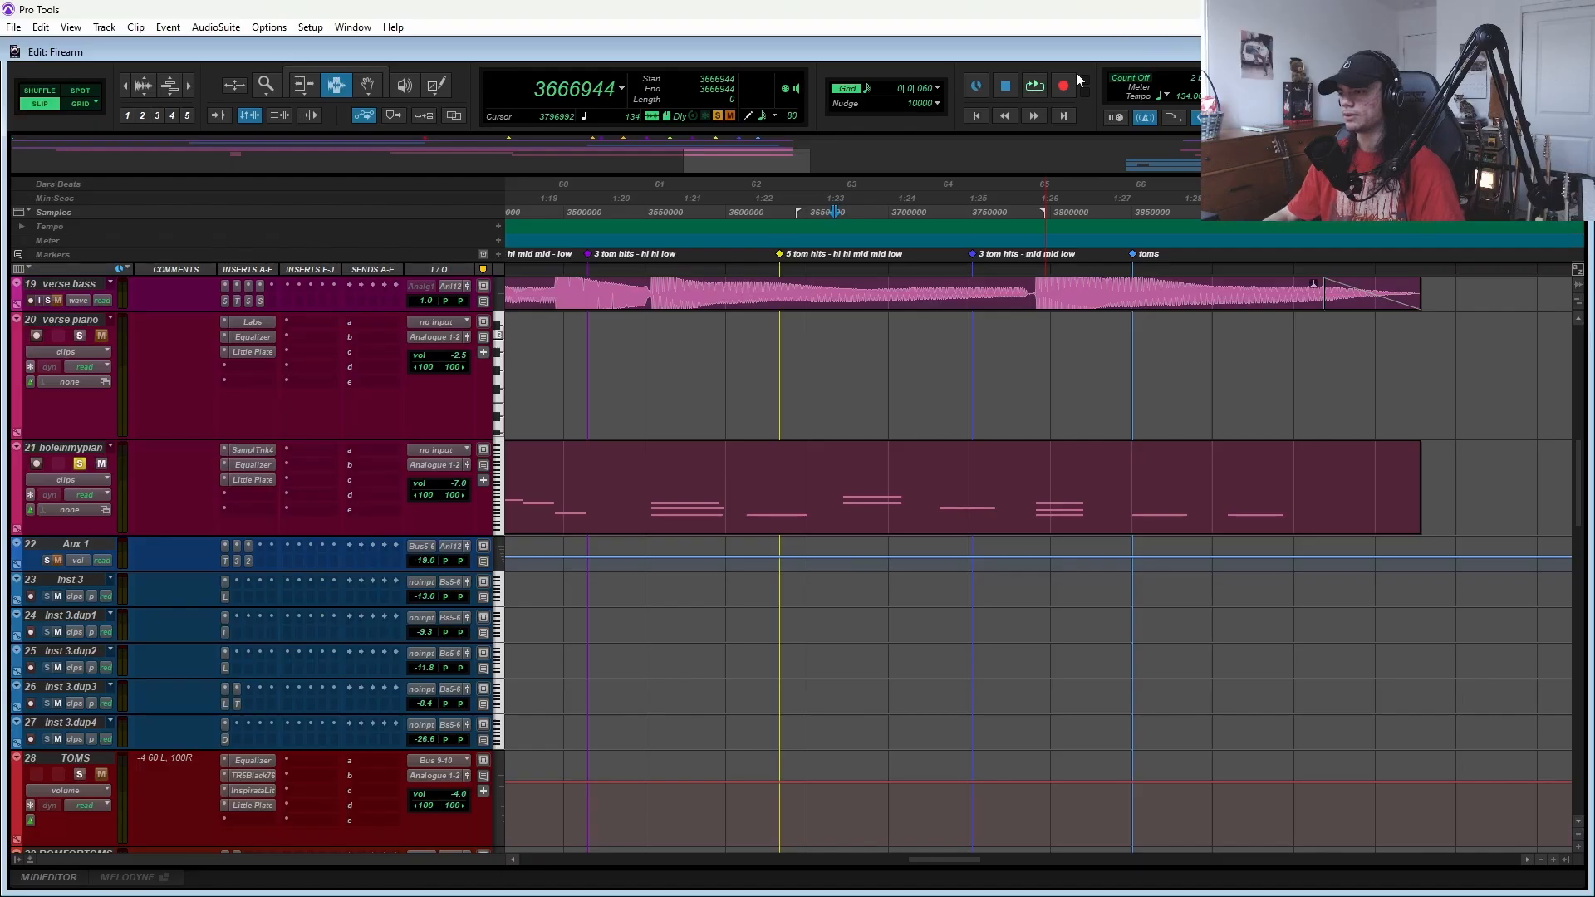
# - Replay the soloed hole in my piano from sample 3665919 and stop playback
pyautogui.click(832, 496)
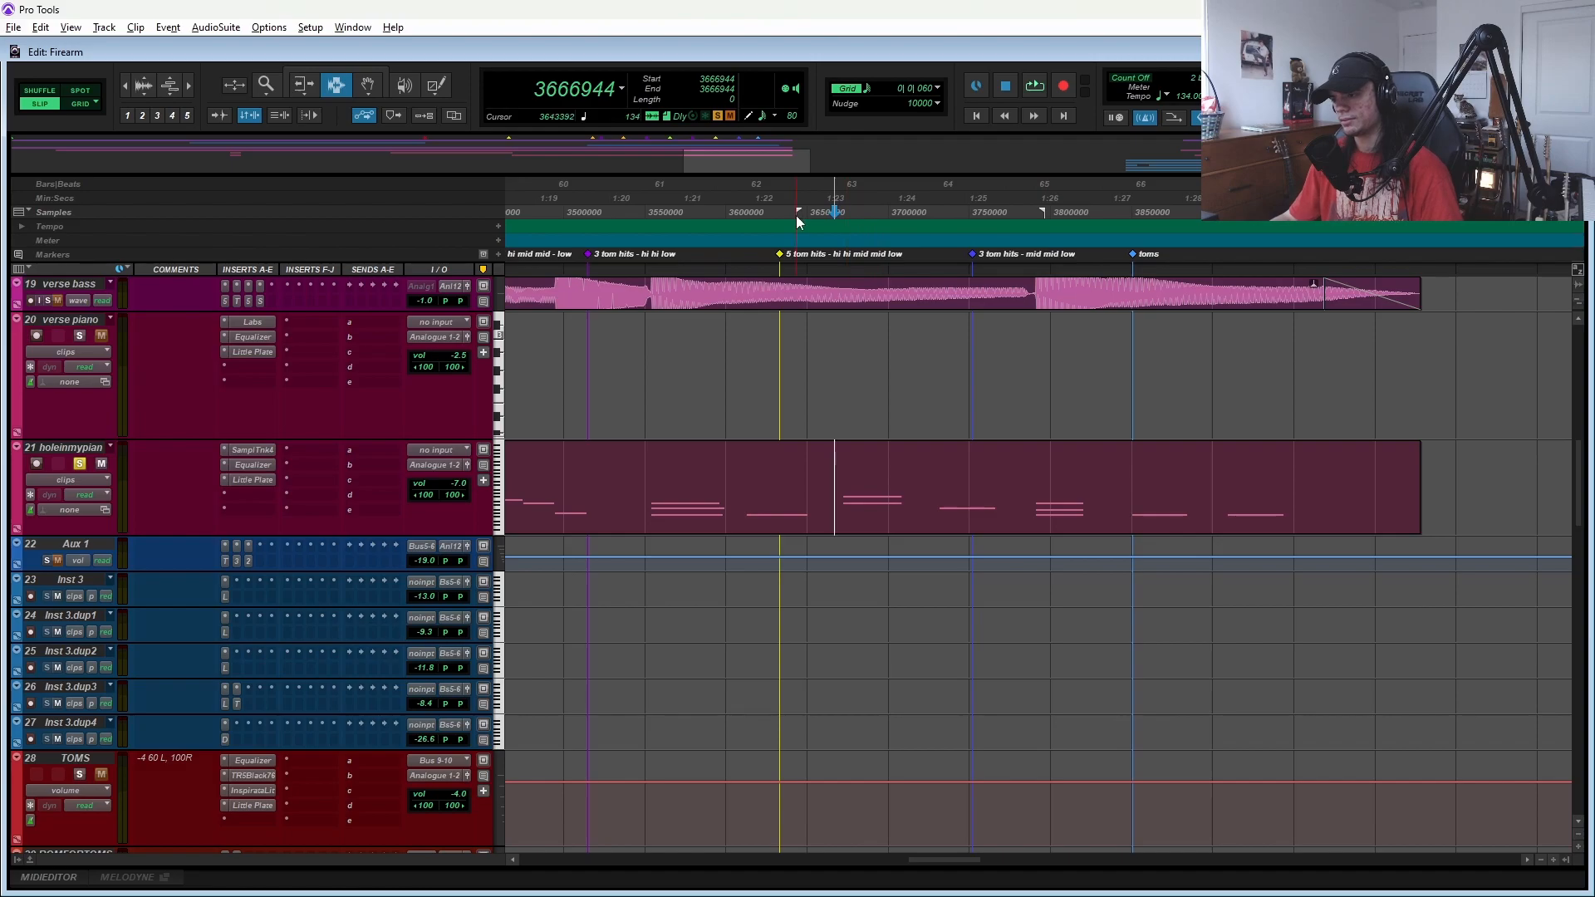
pyautogui.hotkey('alt', 'space')
pyautogui.press('Escape')
pyautogui.press('space')
pyautogui.press('space')
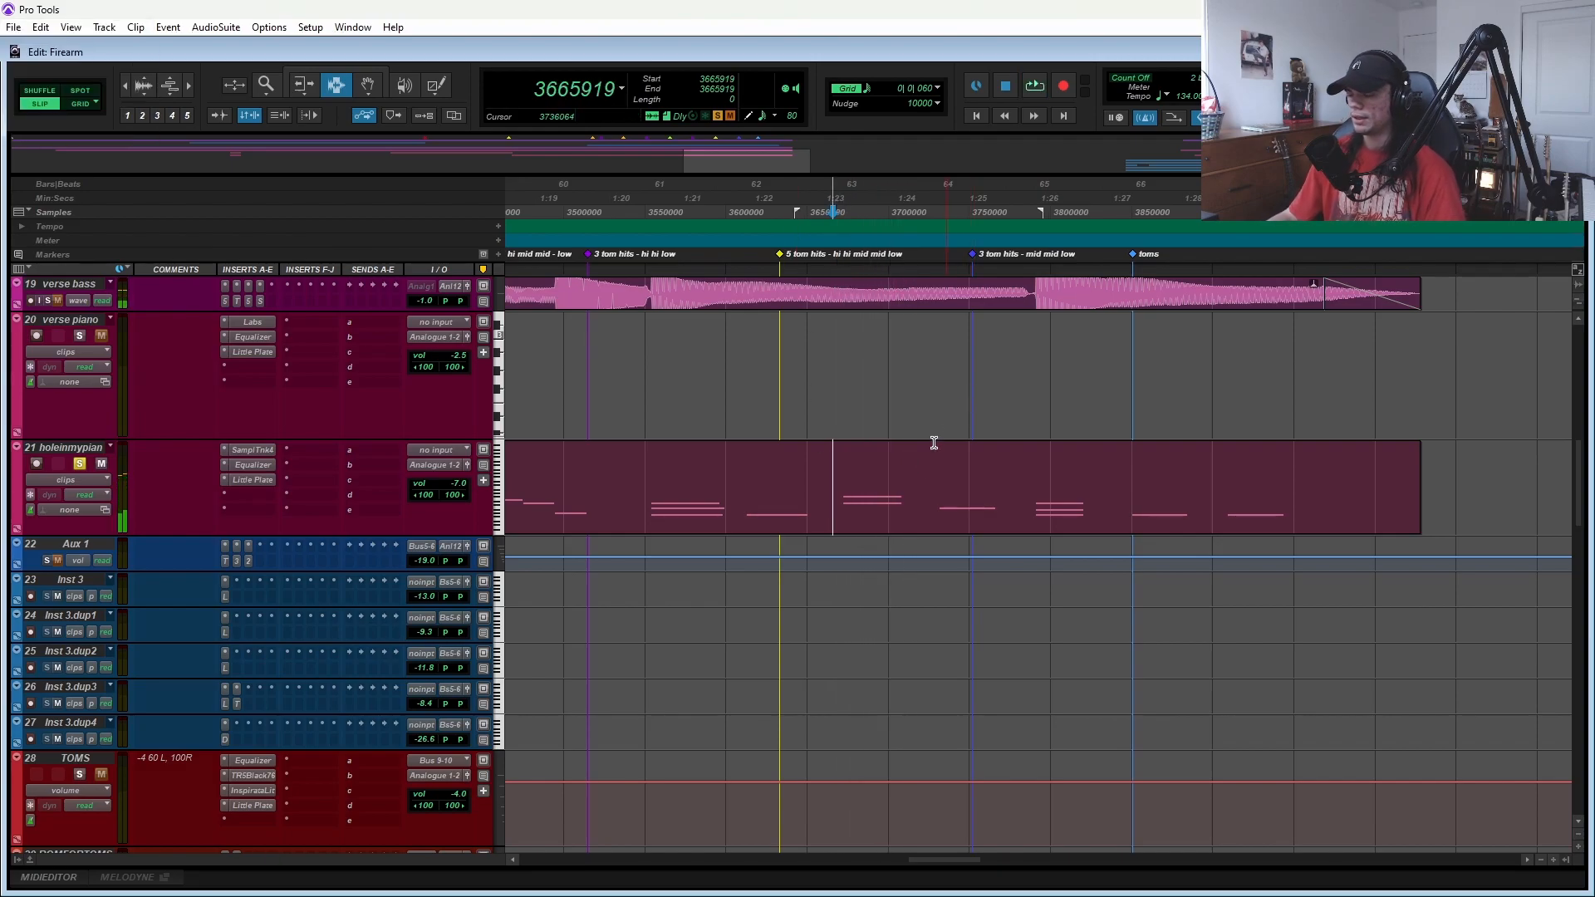
# - Show the whole session timeline and place the edit cursor ahead of SHAKER's first clip, at sample 2088962
pyautogui.scroll(10, 905, 453)
pyautogui.hotkey('alt', 'a')
pyautogui.scroll(-10, 843, 483)
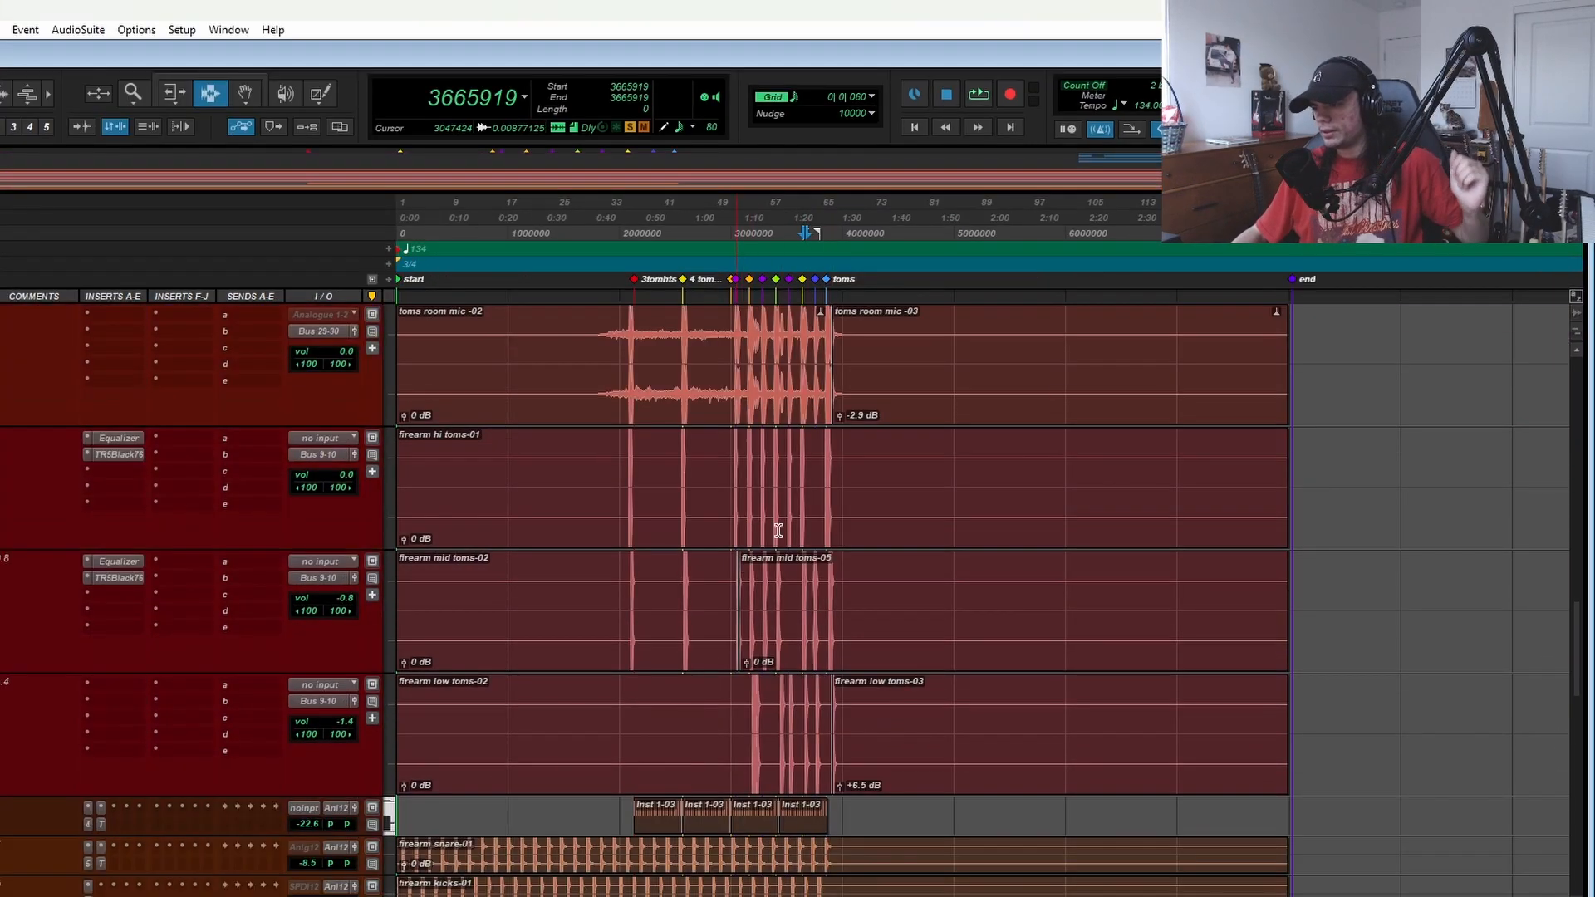
pyautogui.scroll(-10, 759, 541)
pyautogui.scroll(8, 759, 541)
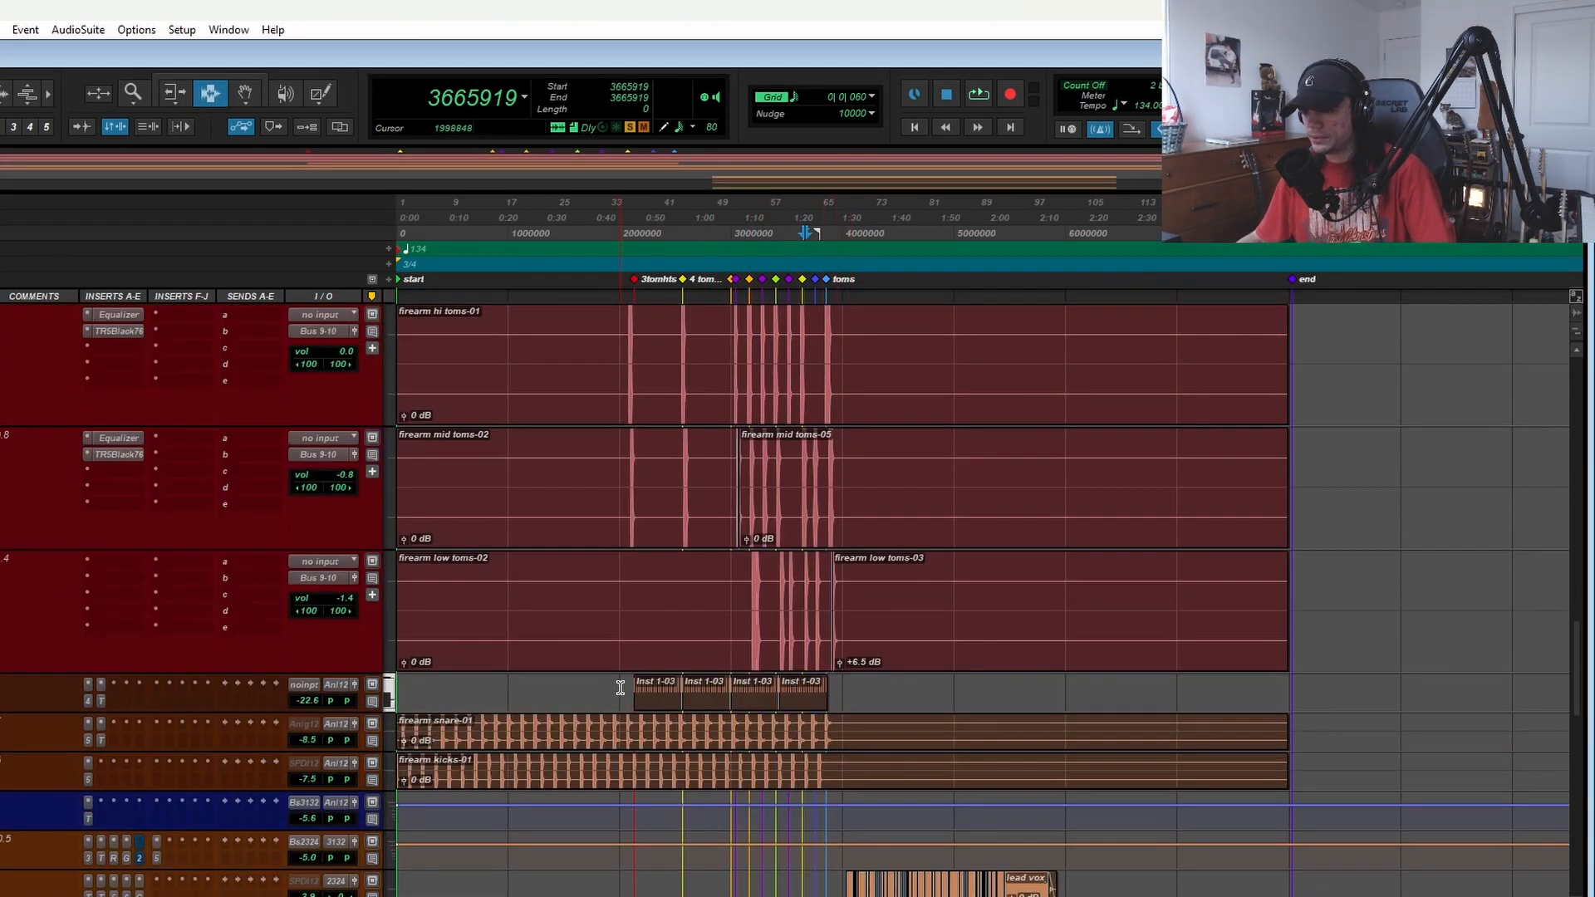
pyautogui.click(630, 688)
pyautogui.hotkey('ctrl', ']')
pyautogui.hotkey('ctrl', ']')
pyautogui.hotkey('ctrl', ']')
pyautogui.hotkey('ctrl', ']')
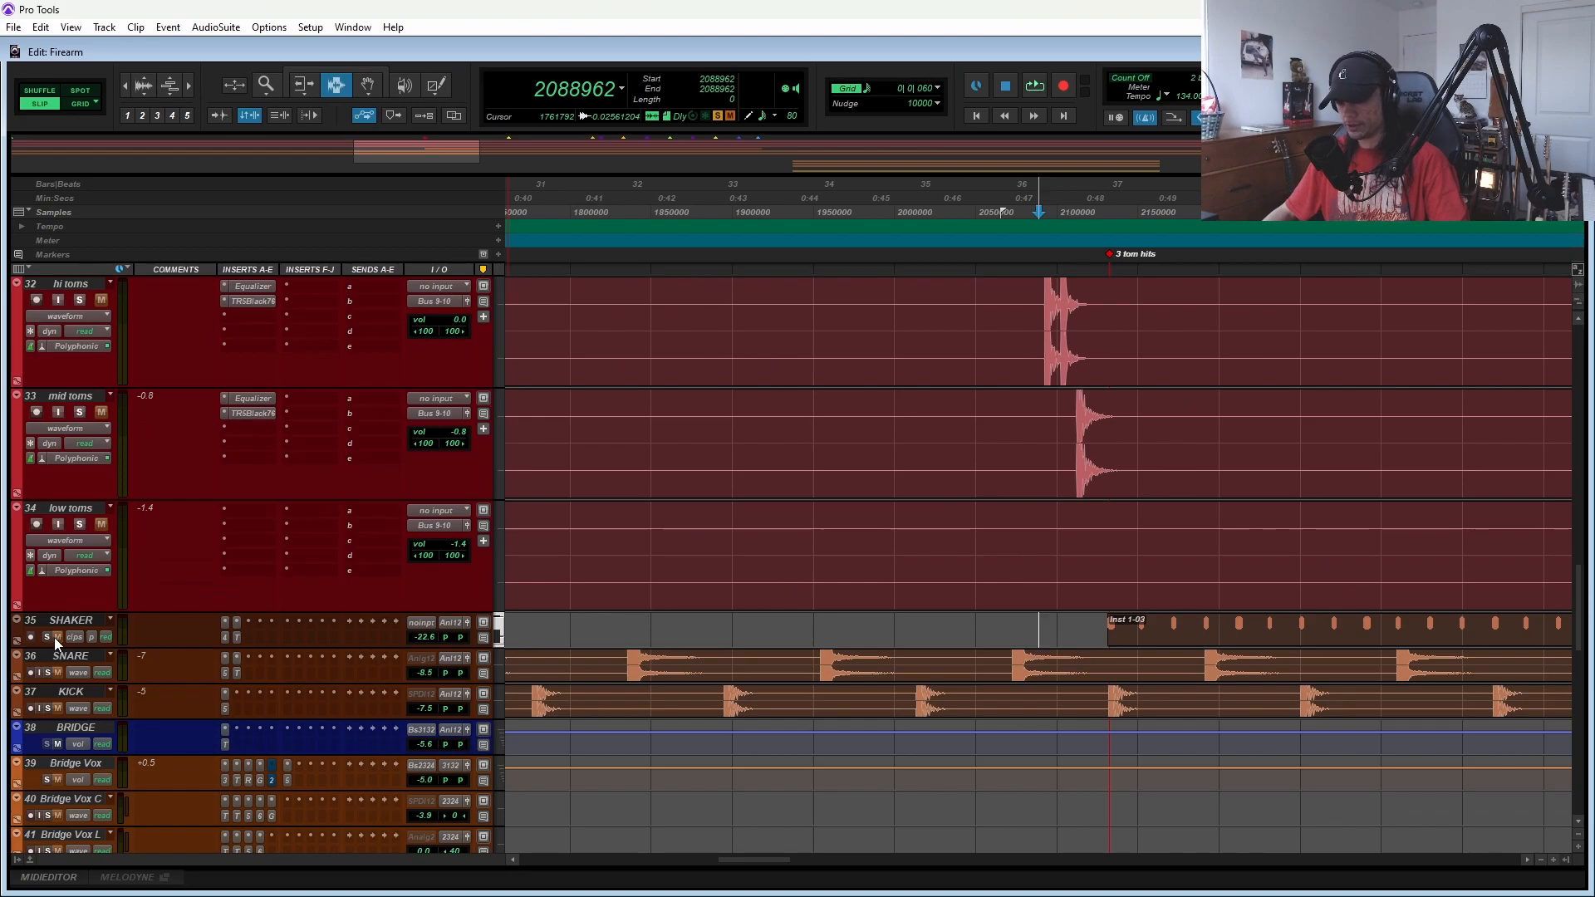
# - Solo SHAKER, play it into its first Inst 1-03 clip and stop playback
pyautogui.click(48, 637)
pyautogui.press('space')
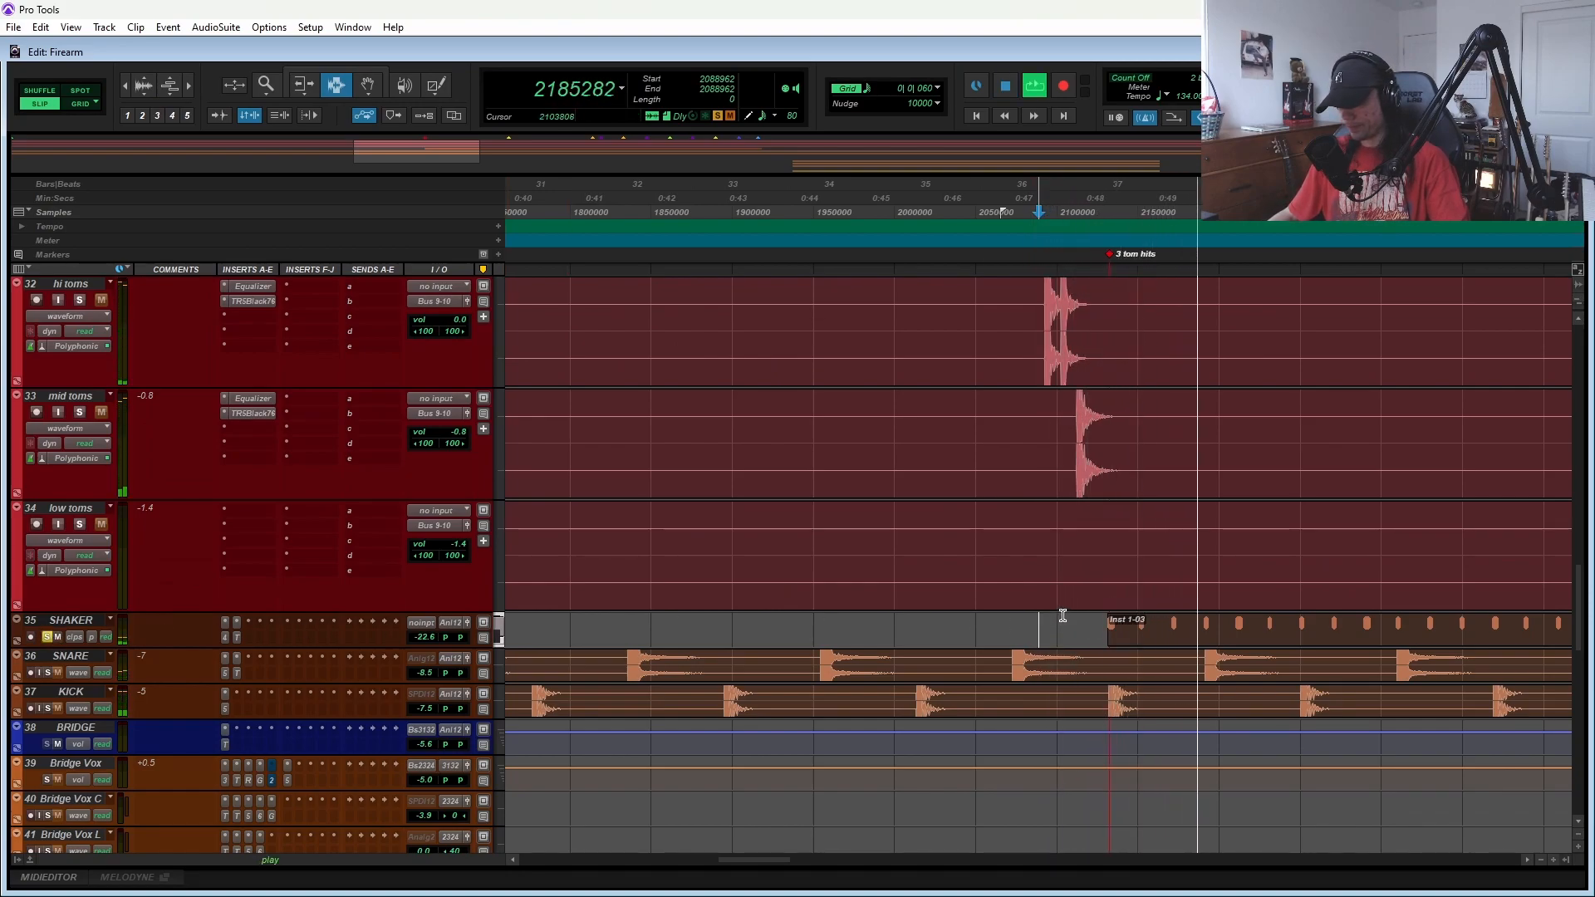
pyautogui.press('space')
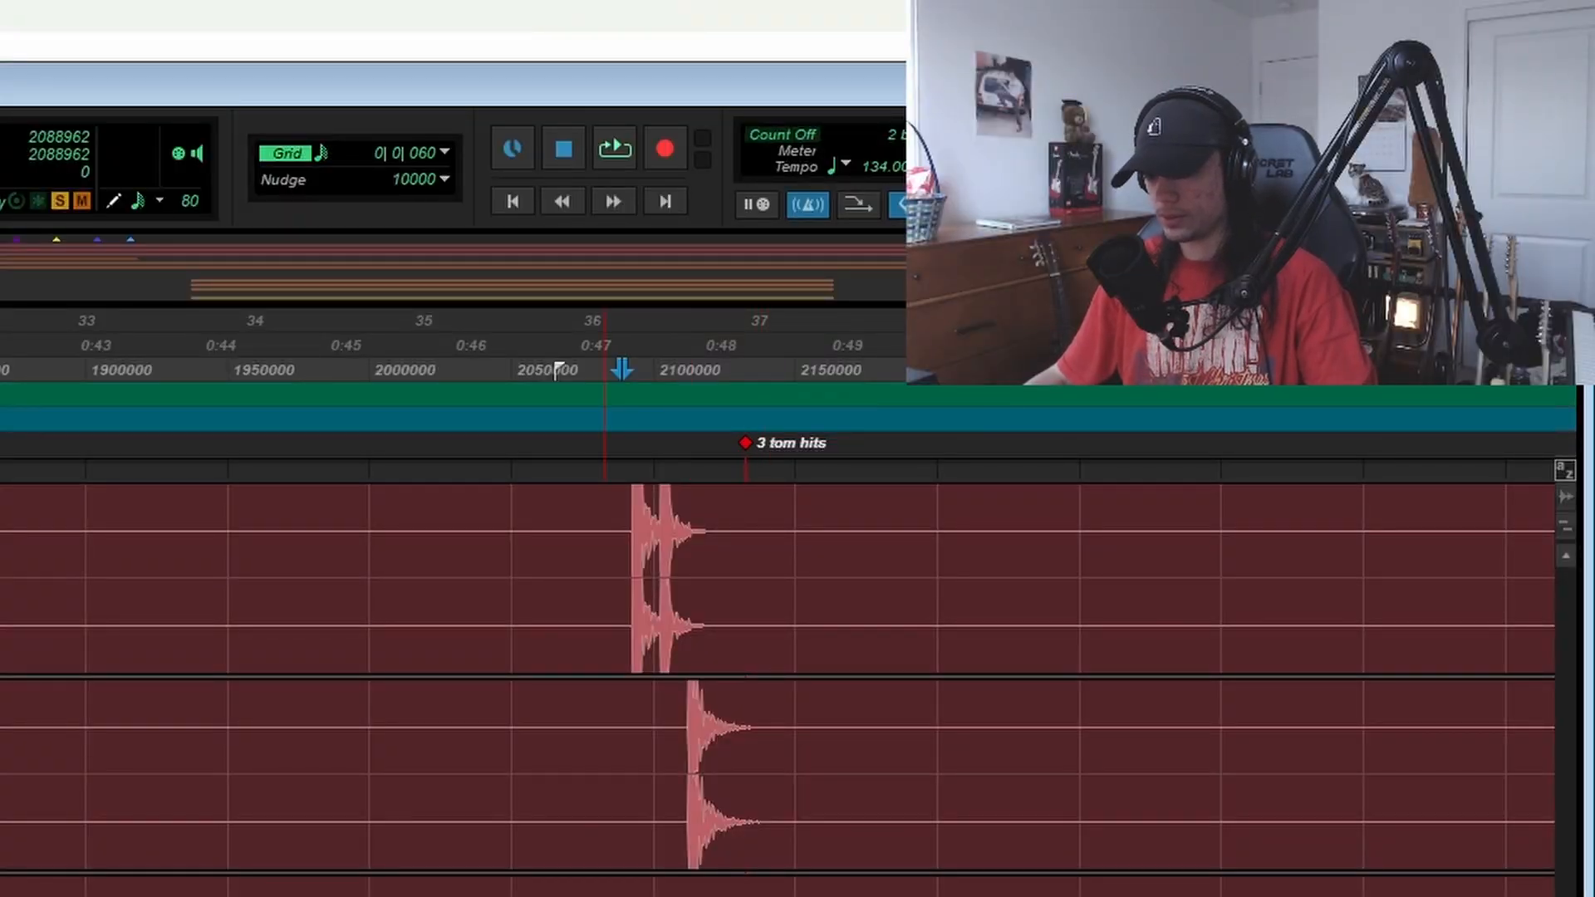
# - Return the edit cursor to the start of the session
pyautogui.scroll(-5, 777, 679)
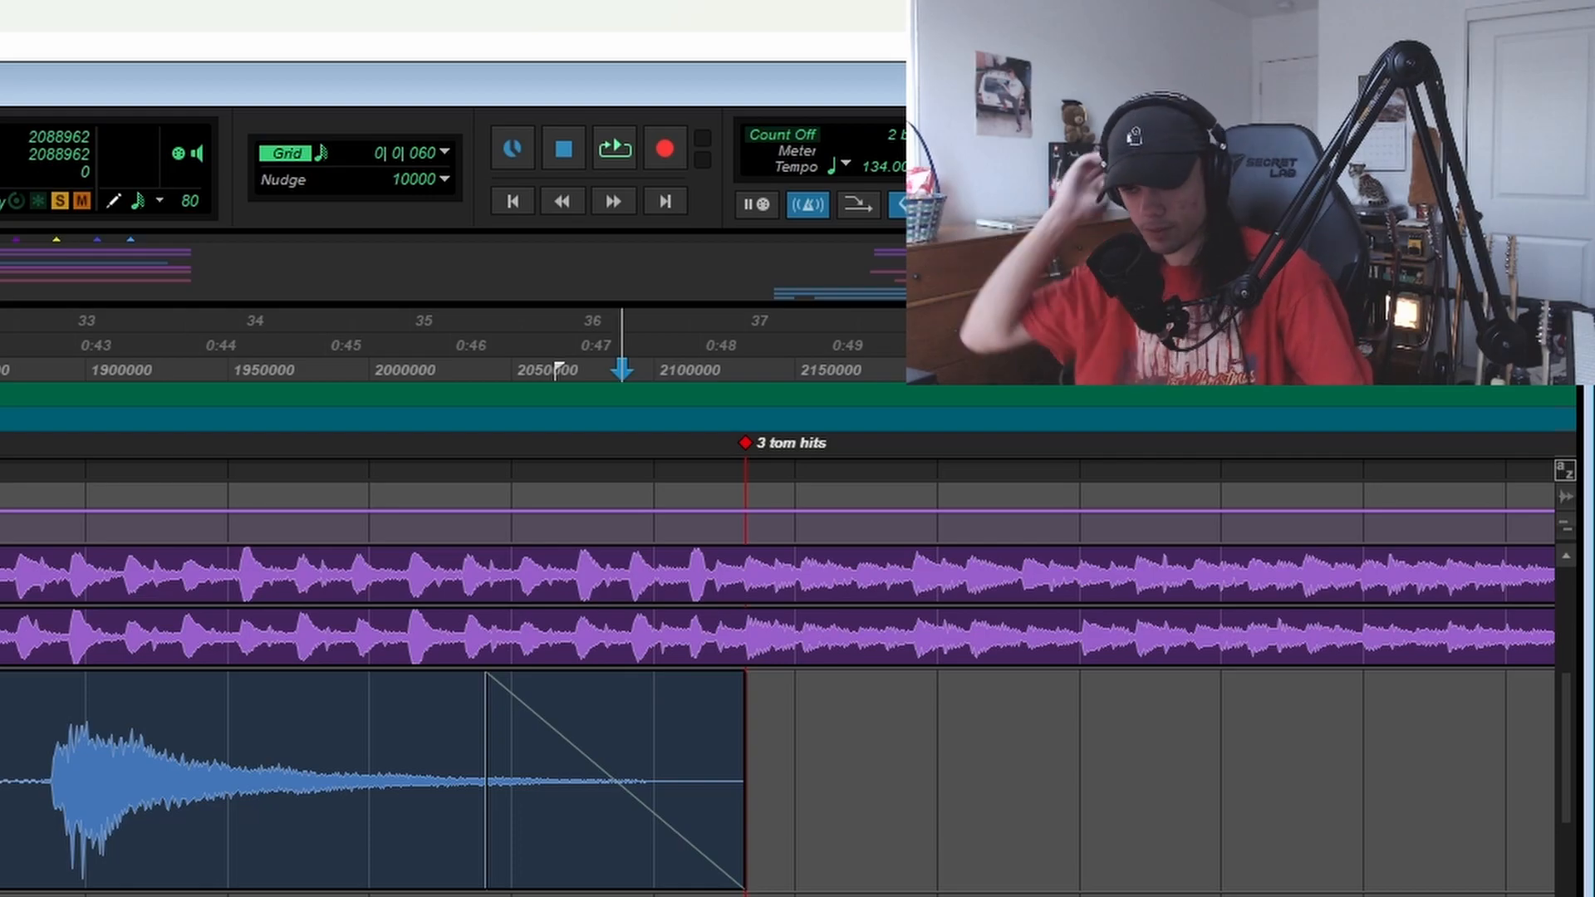
pyautogui.hotkey('ctrl', '[')
pyautogui.hotkey('ctrl', '[')
pyautogui.press('Return')
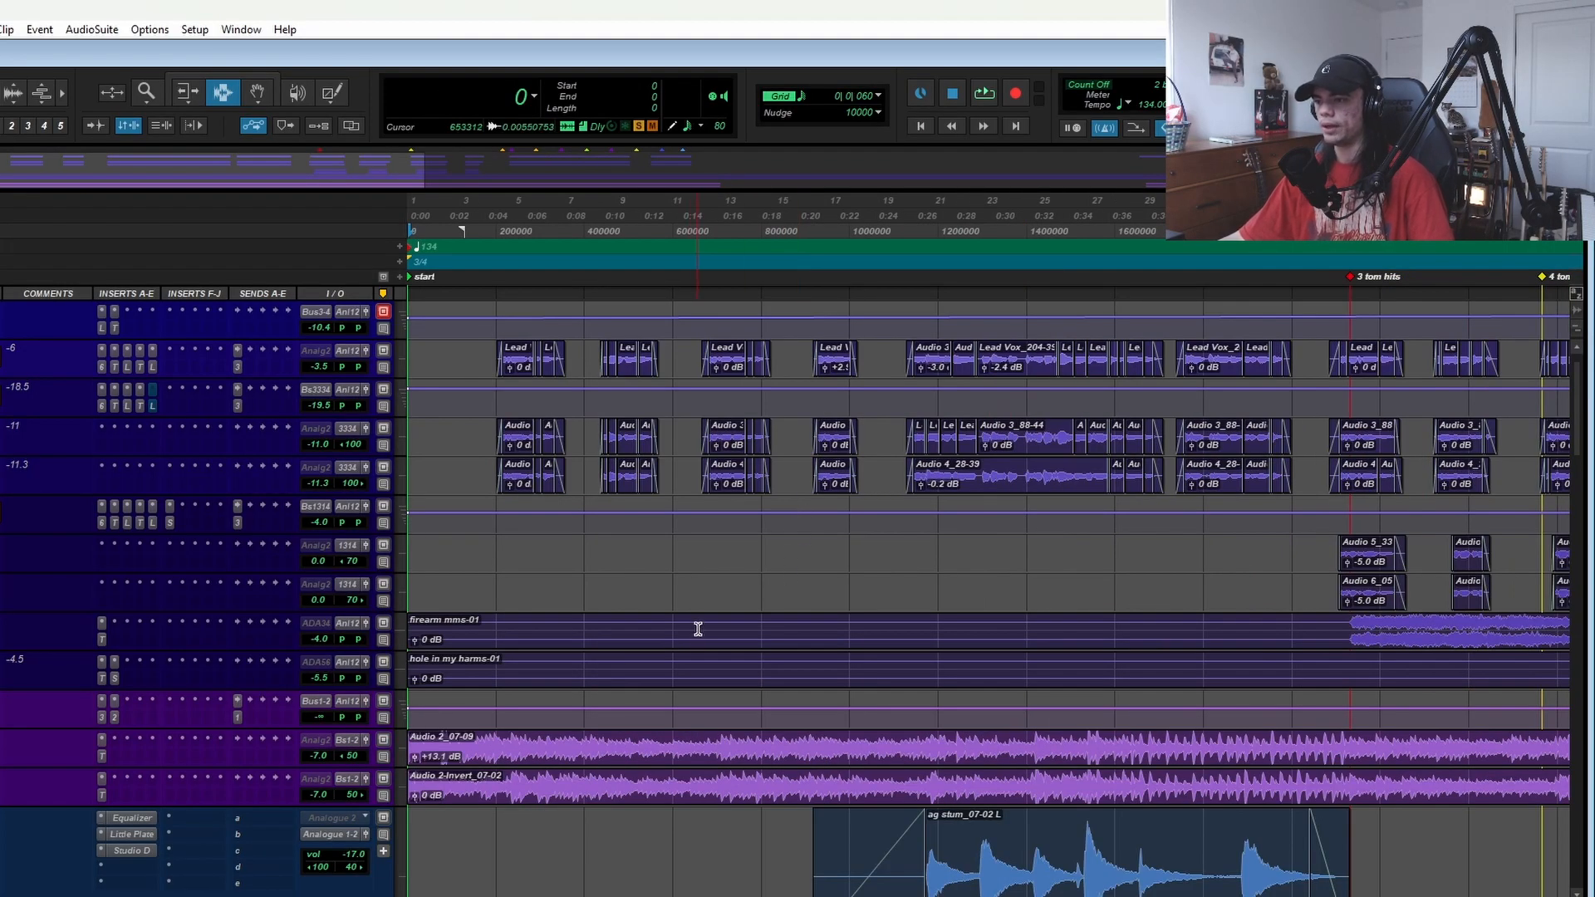
# - Fit the timeline from start to end in view and shrink the verse piano and hole in my piano track heights
pyautogui.scroll(-3, 698, 629)
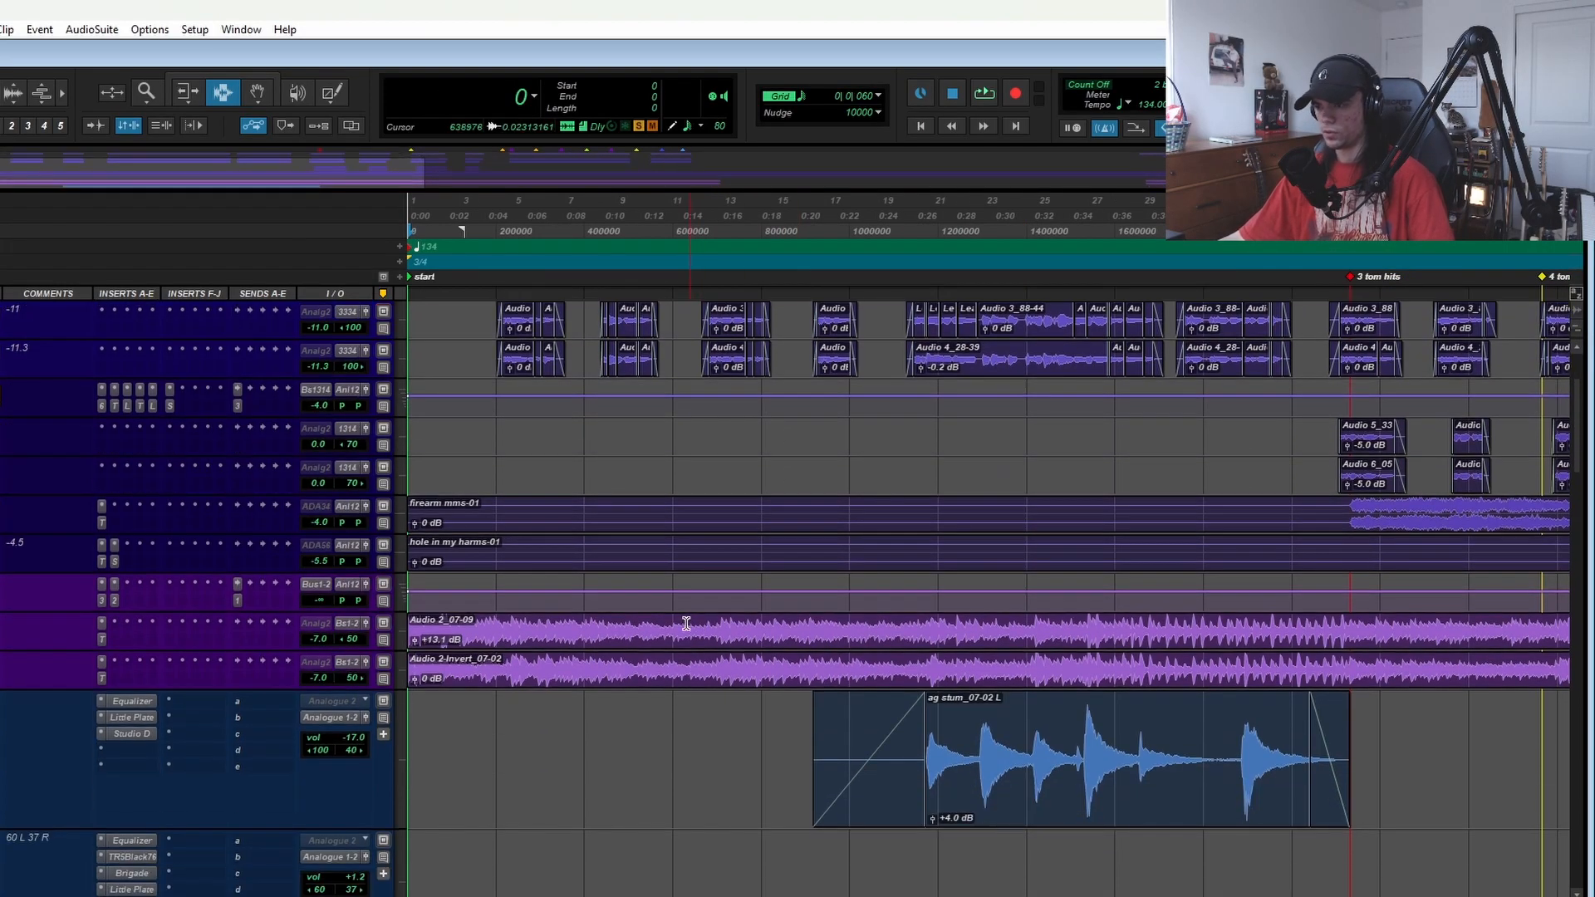
pyautogui.hotkey('ctrl', '[')
pyautogui.hotkey('ctrl', '[')
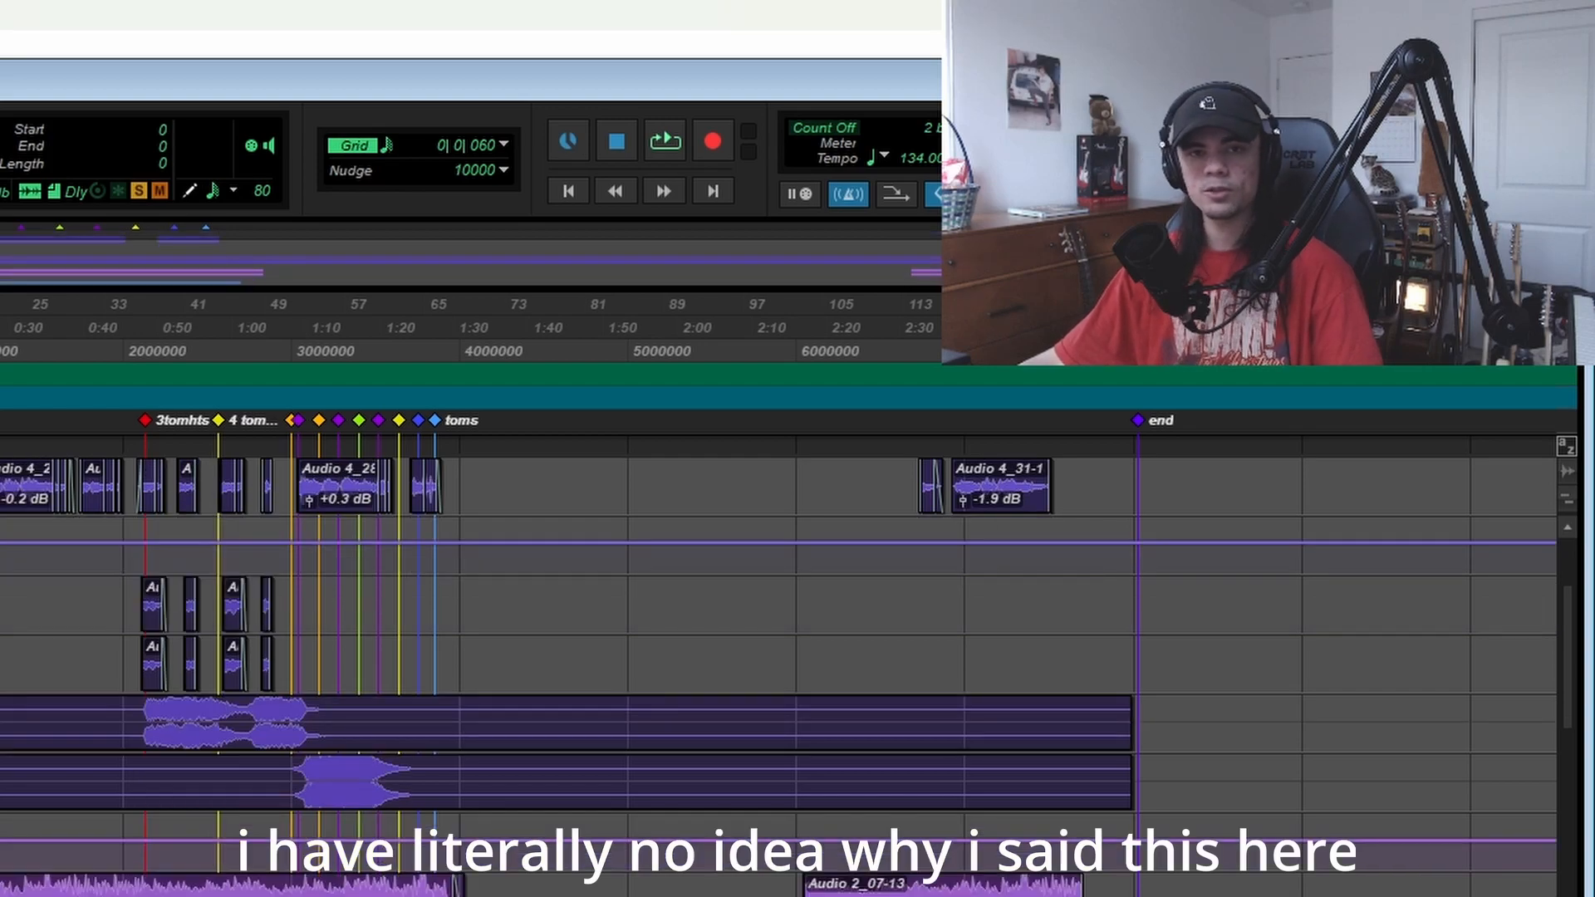
pyautogui.scroll(5, 781, 631)
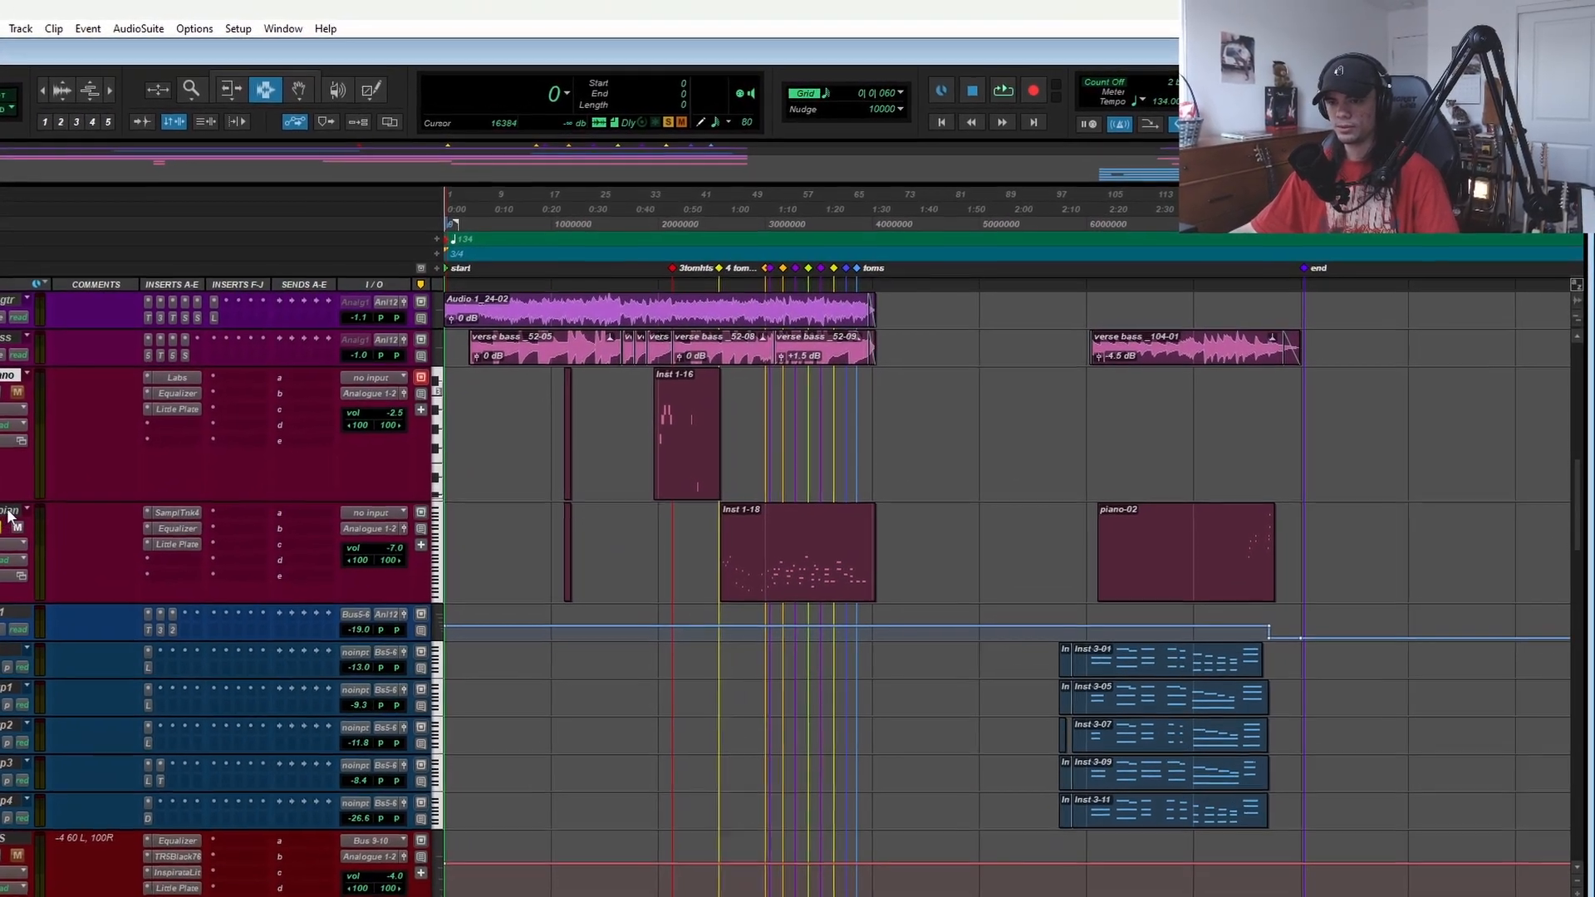
pyautogui.hotkey('ctrl', 'Down')
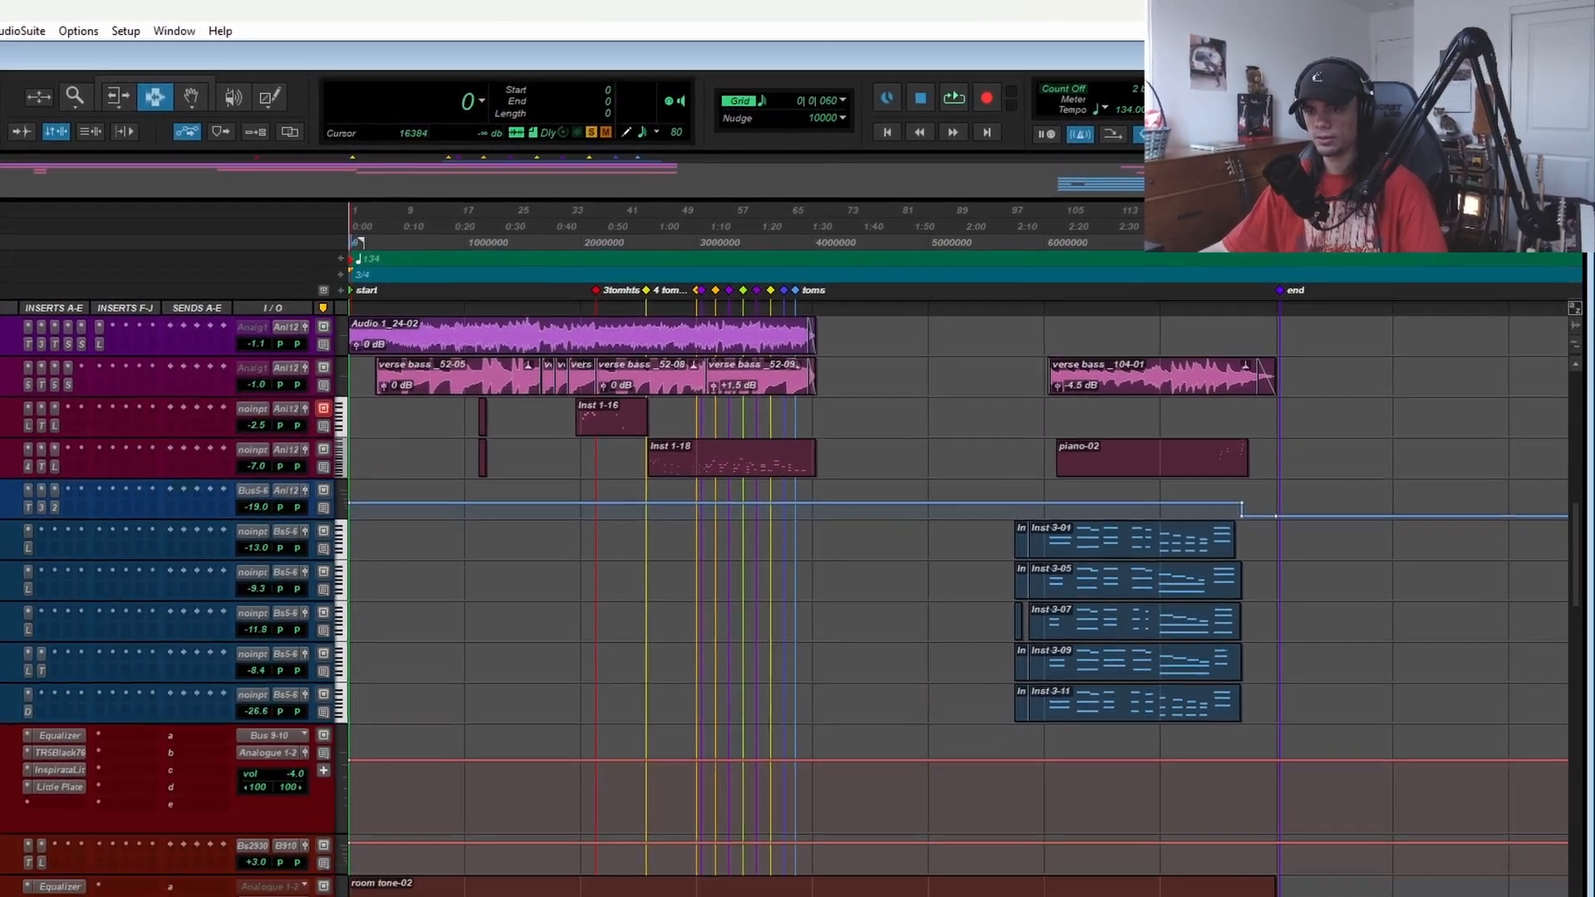
# - Shrink the track heights of TOMS, room tone, the toms room mic and the hi, mid and low toms
pyautogui.scroll(-3, 955, 581)
pyautogui.scroll(5, 955, 581)
pyautogui.scroll(-8, 955, 581)
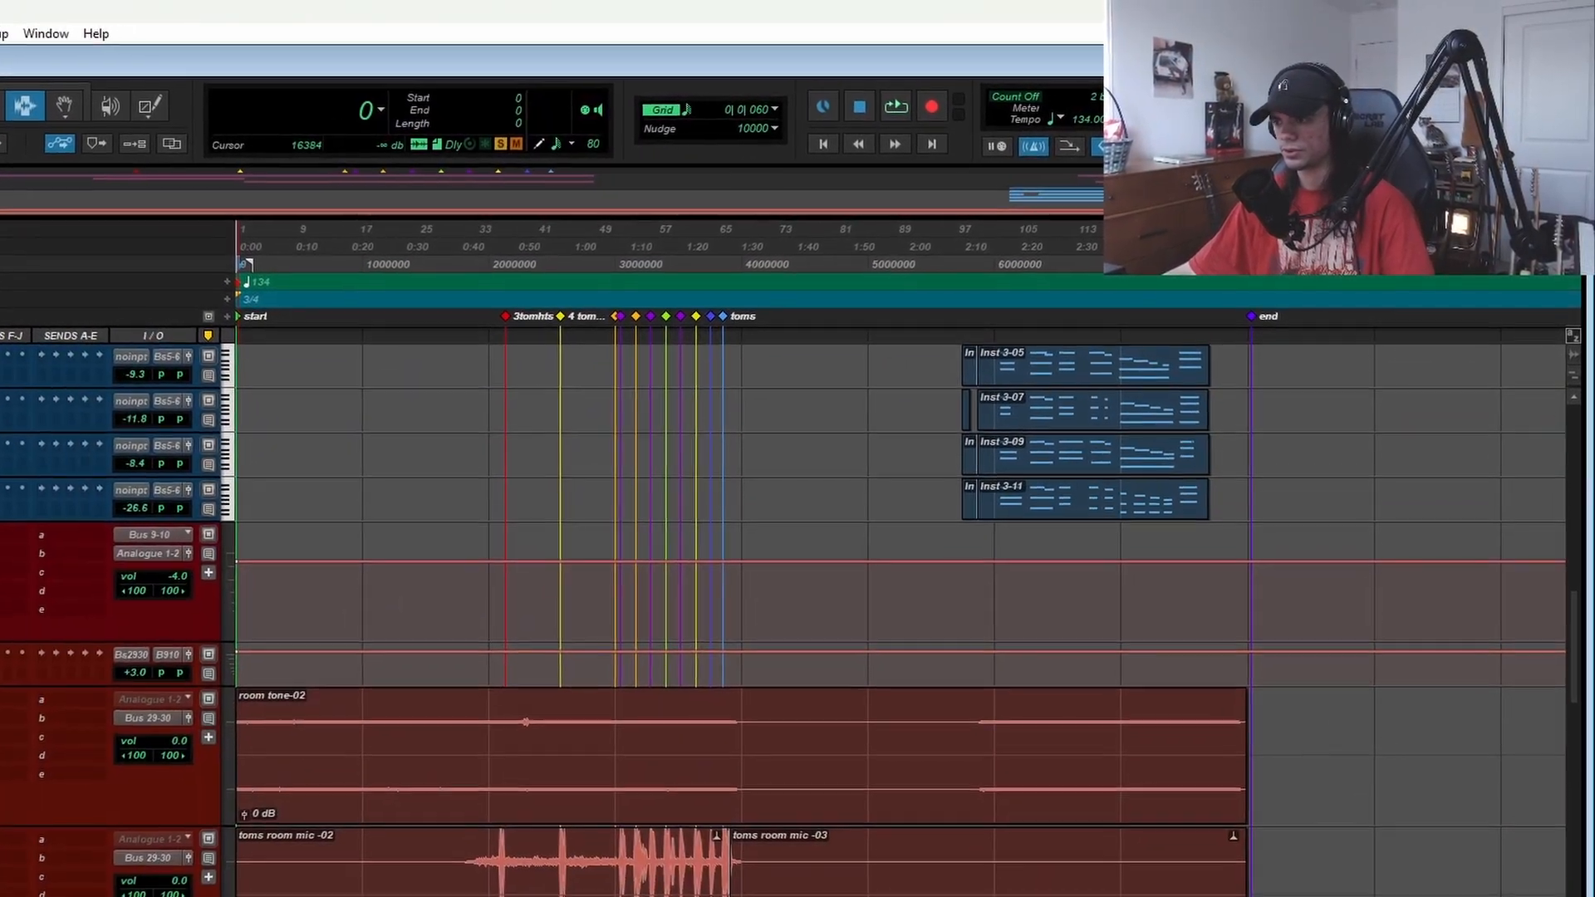
pyautogui.scroll(-2, 914, 582)
pyautogui.scroll(6, 914, 582)
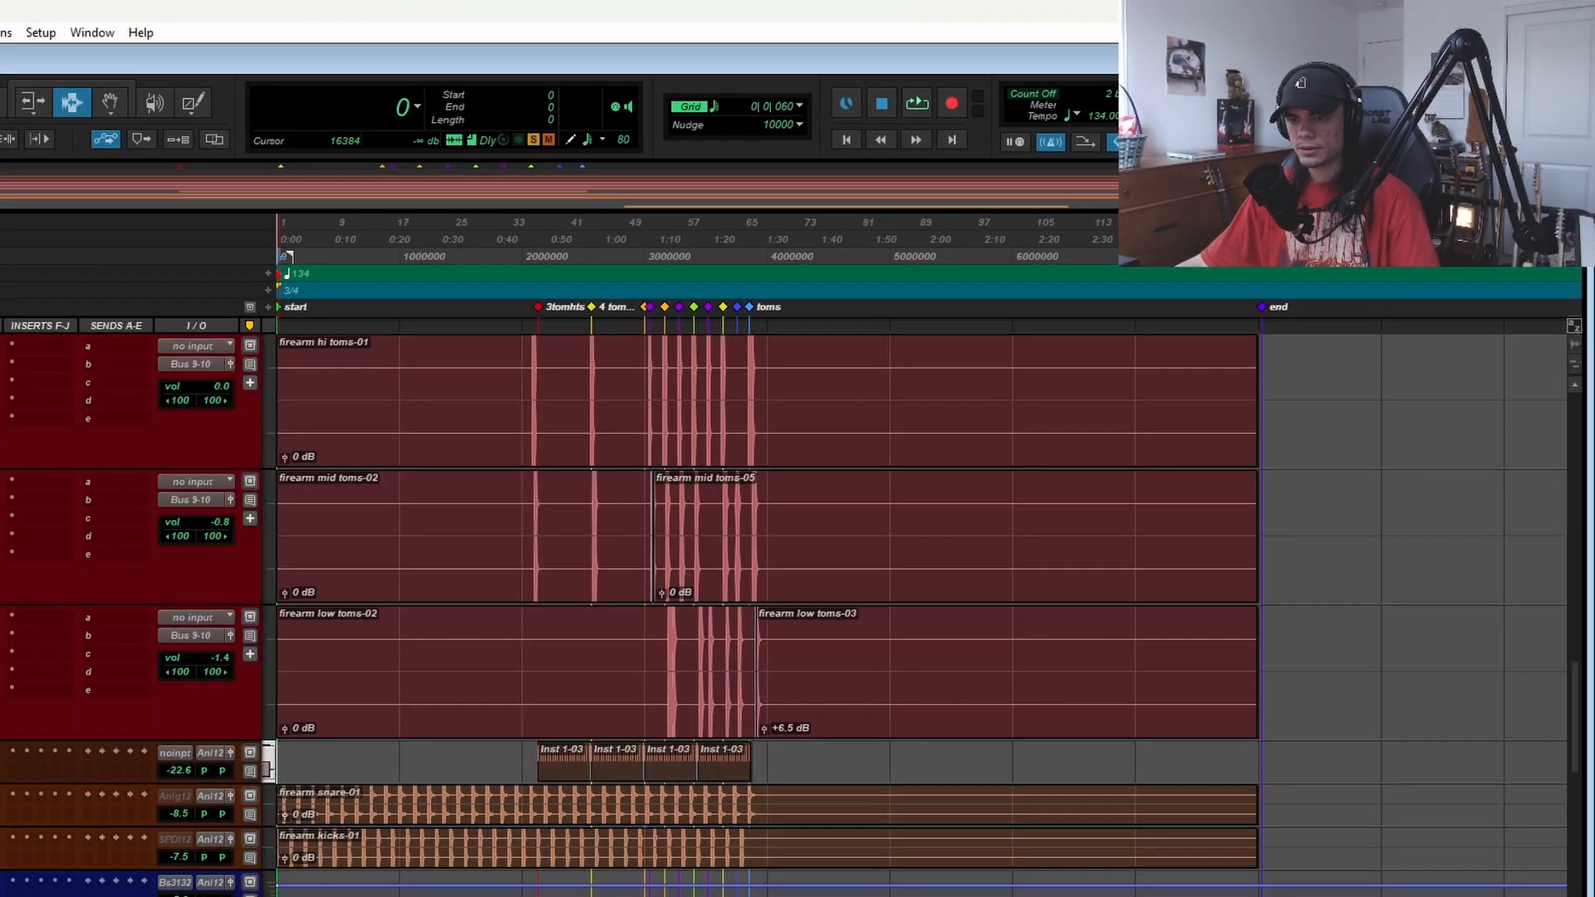
pyautogui.hotkey('ctrl', 'Down')
pyautogui.scroll(1, 781, 581)
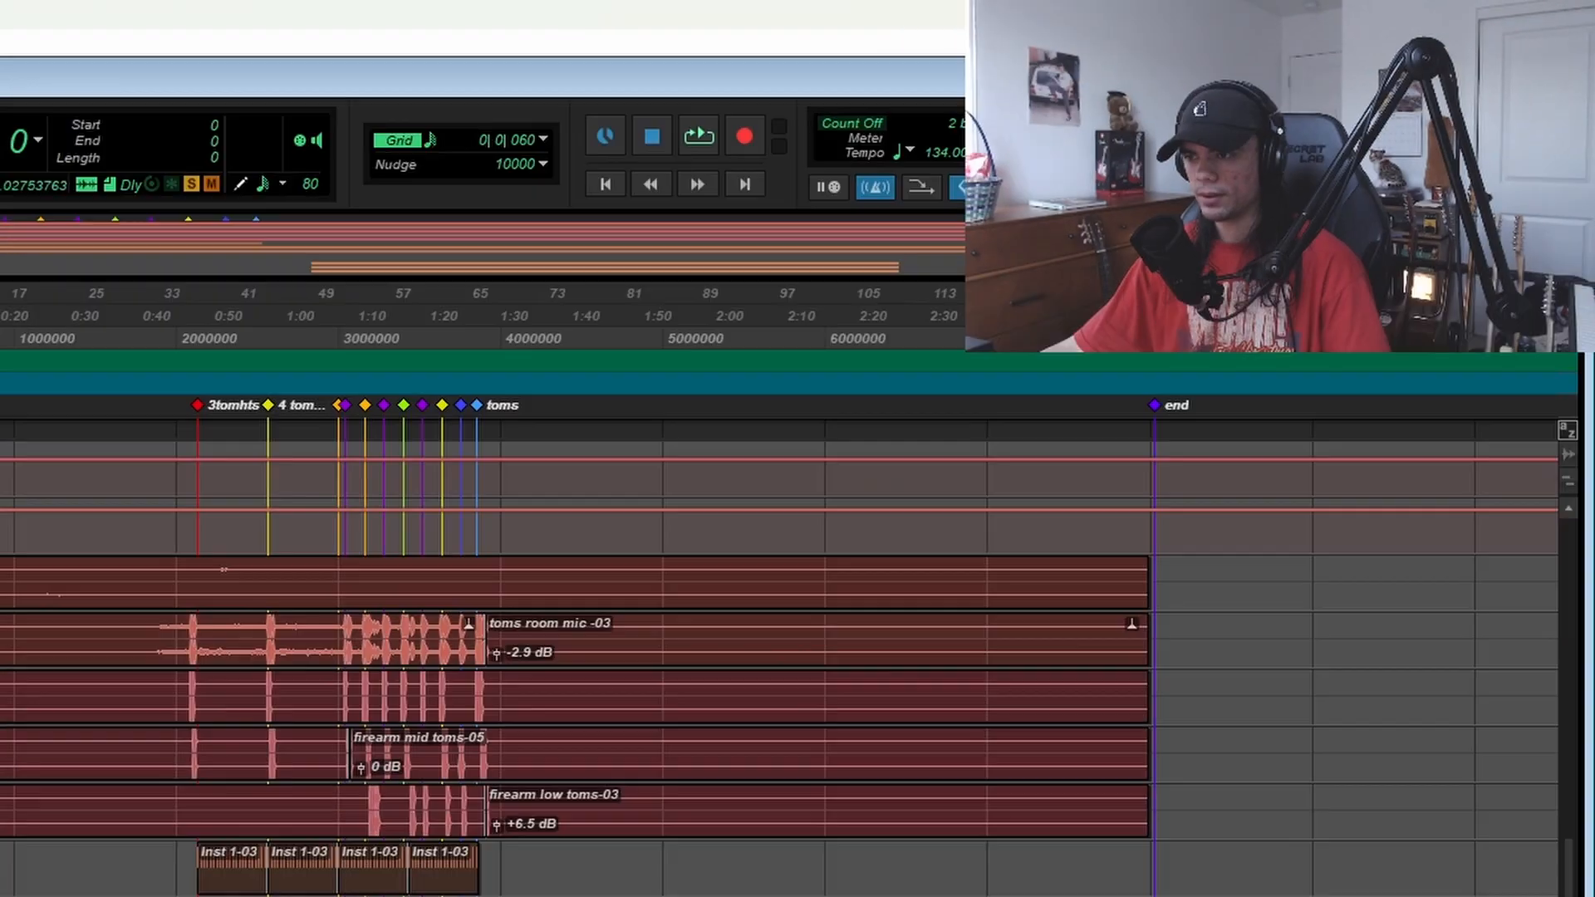
# - Solo the acoustic, bass, piano and toms tracks together, leaving Aux 1 and all the Inst 3 tracks out of the solo
pyautogui.scroll(-10, 256, 860)
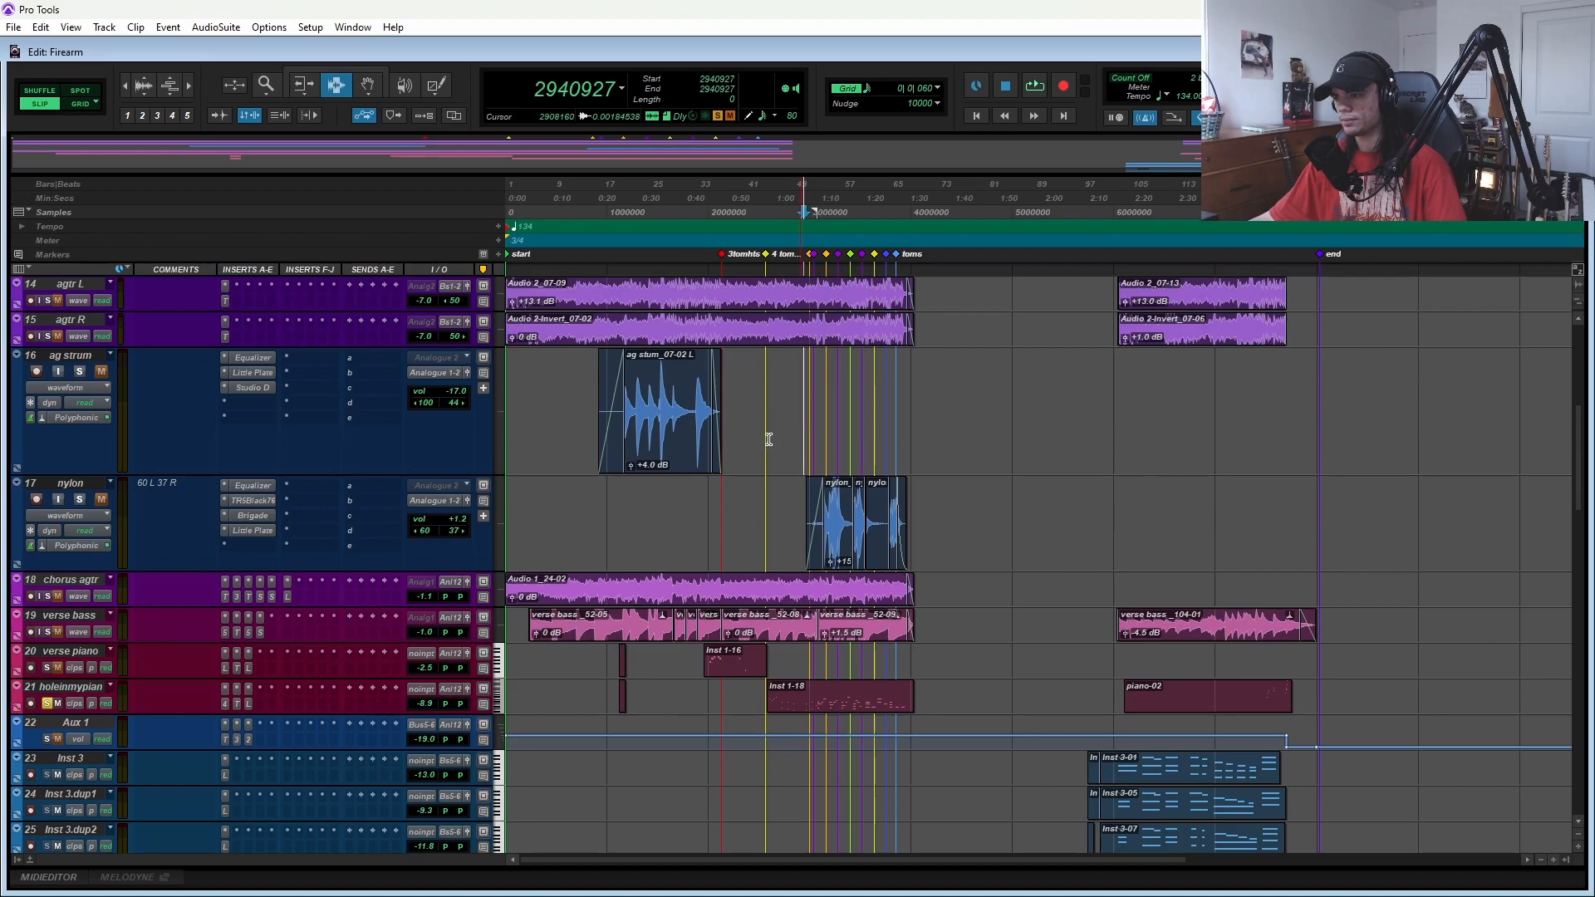
pyautogui.scroll(3, 353, 609)
pyautogui.scroll(-10, 83, 471)
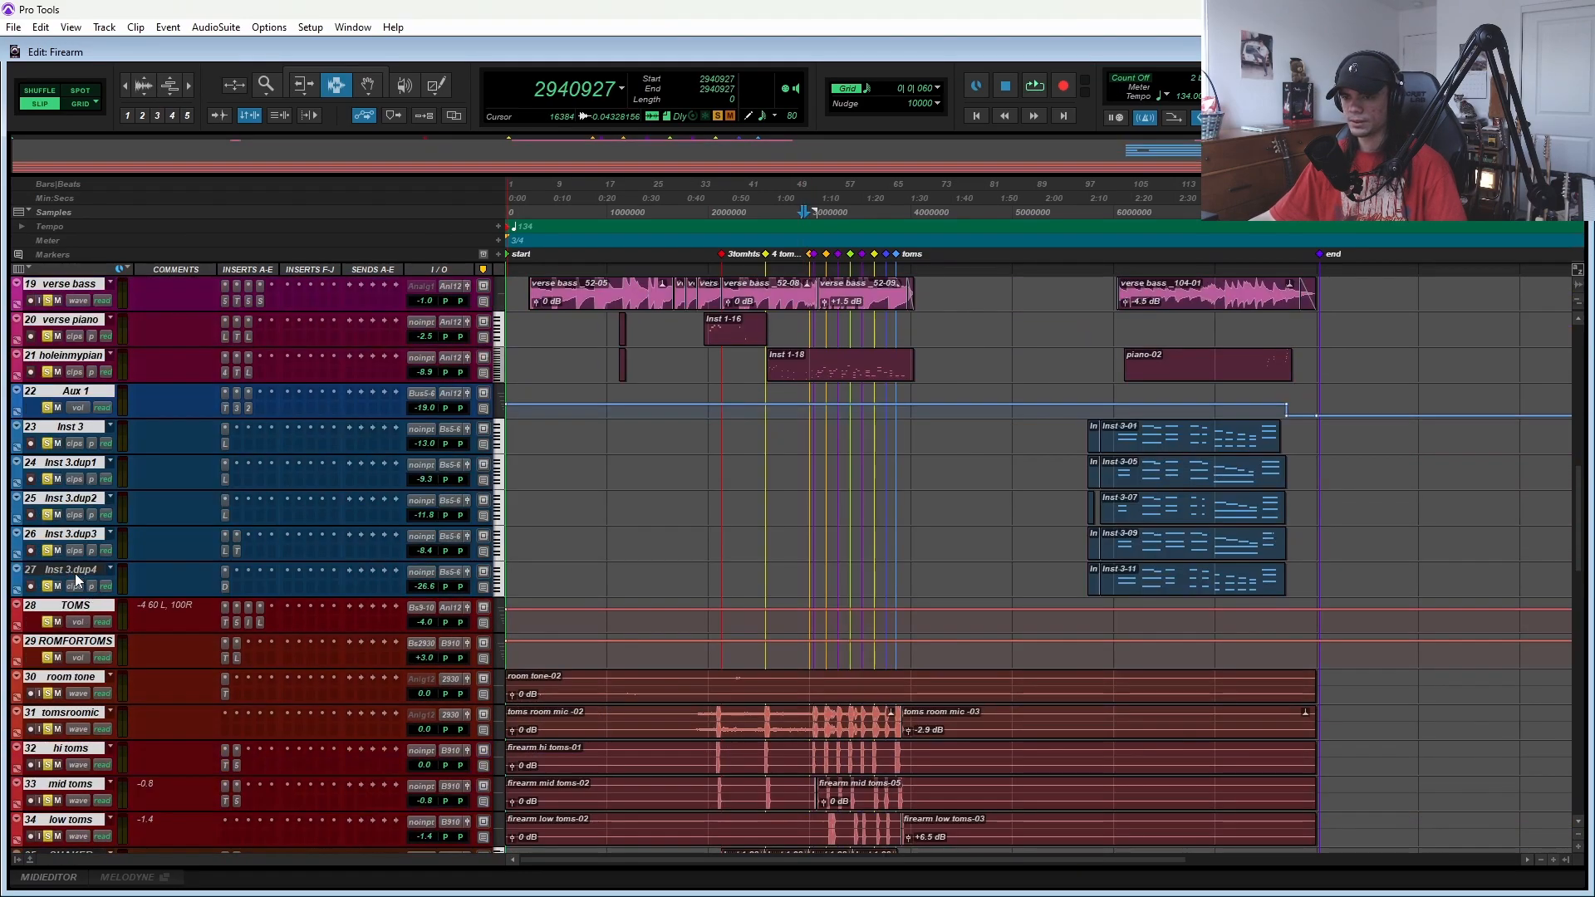
pyautogui.scroll(5, 150, 643)
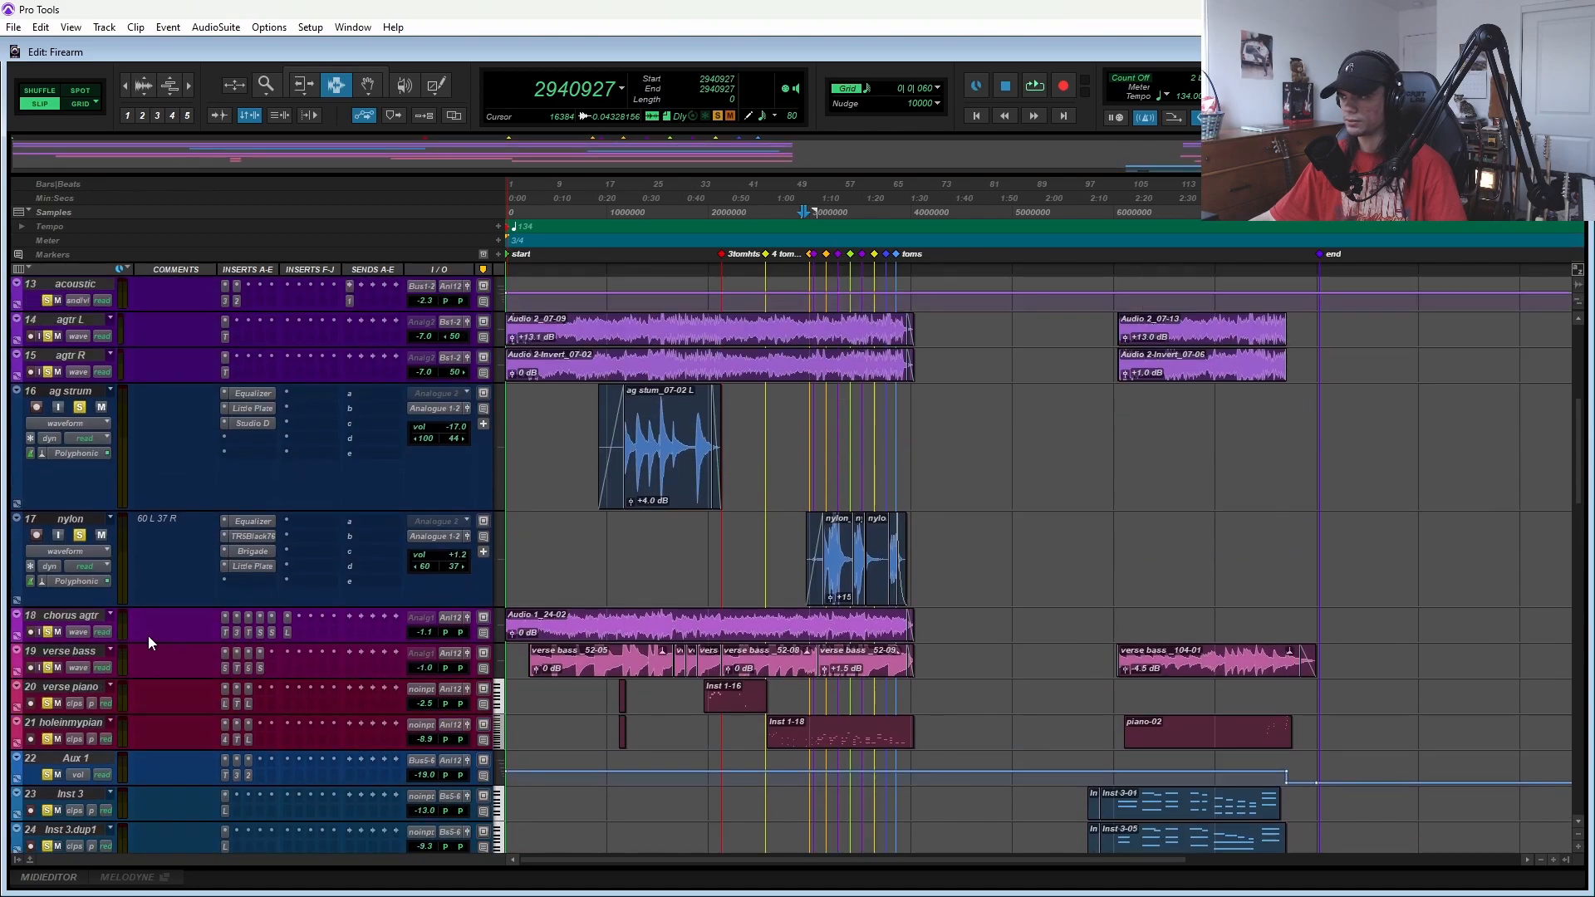
pyautogui.click(56, 768)
pyautogui.scroll(-5, 366, 661)
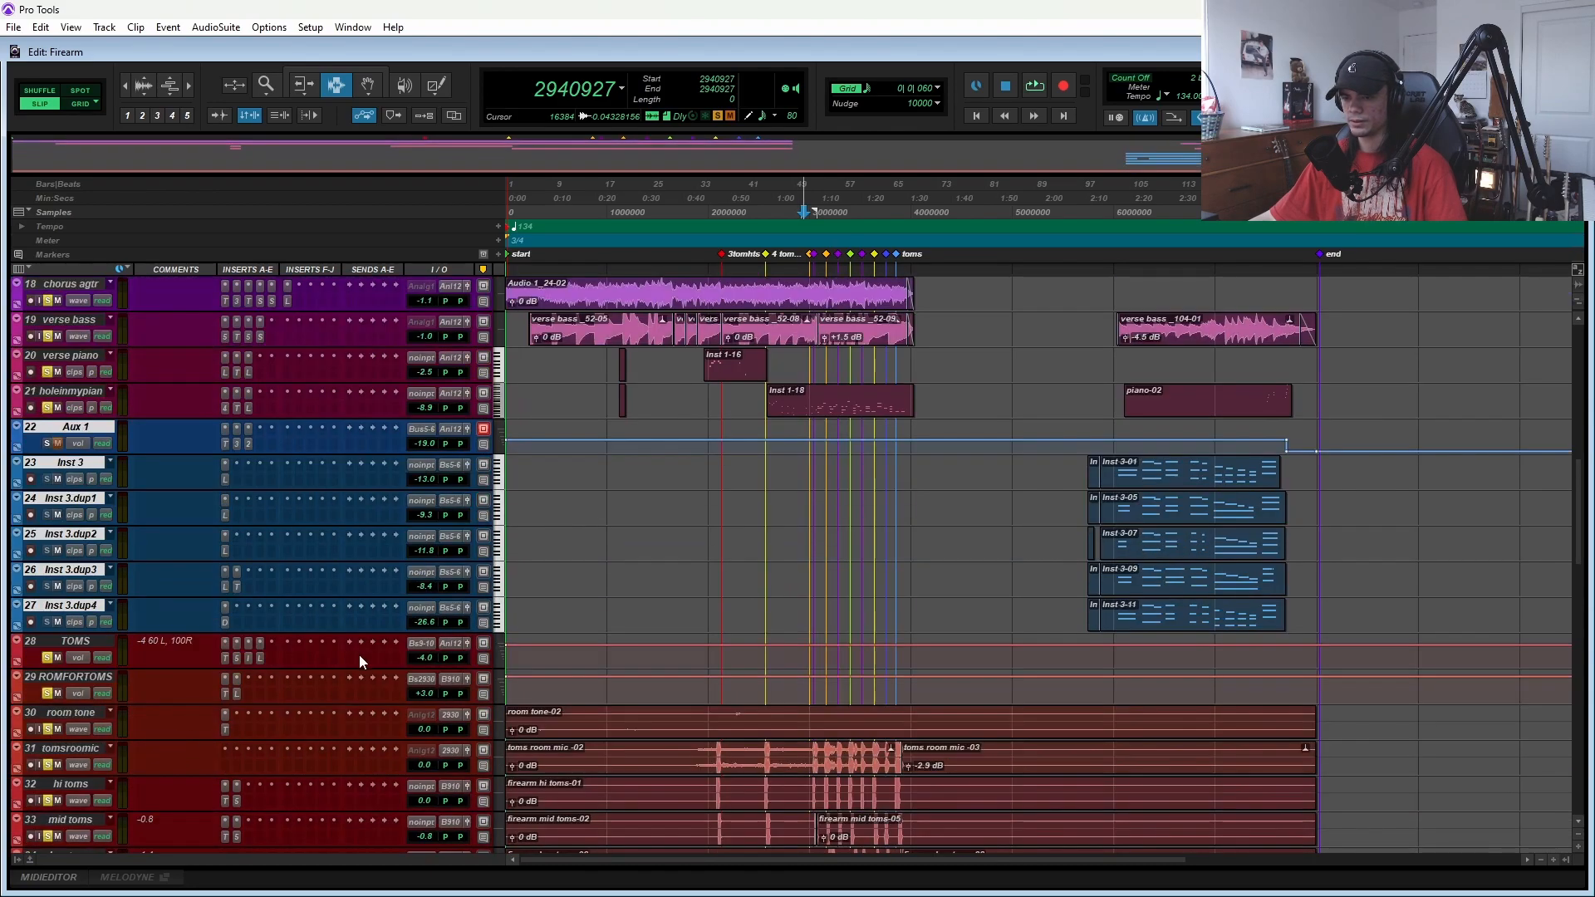
# - Play the soloed tracks together from sample 2924544, ahead of the nylon guitar's entry, and stop playback
pyautogui.press('space')
pyautogui.scroll(6, 845, 473)
pyautogui.scroll(-5, 855, 542)
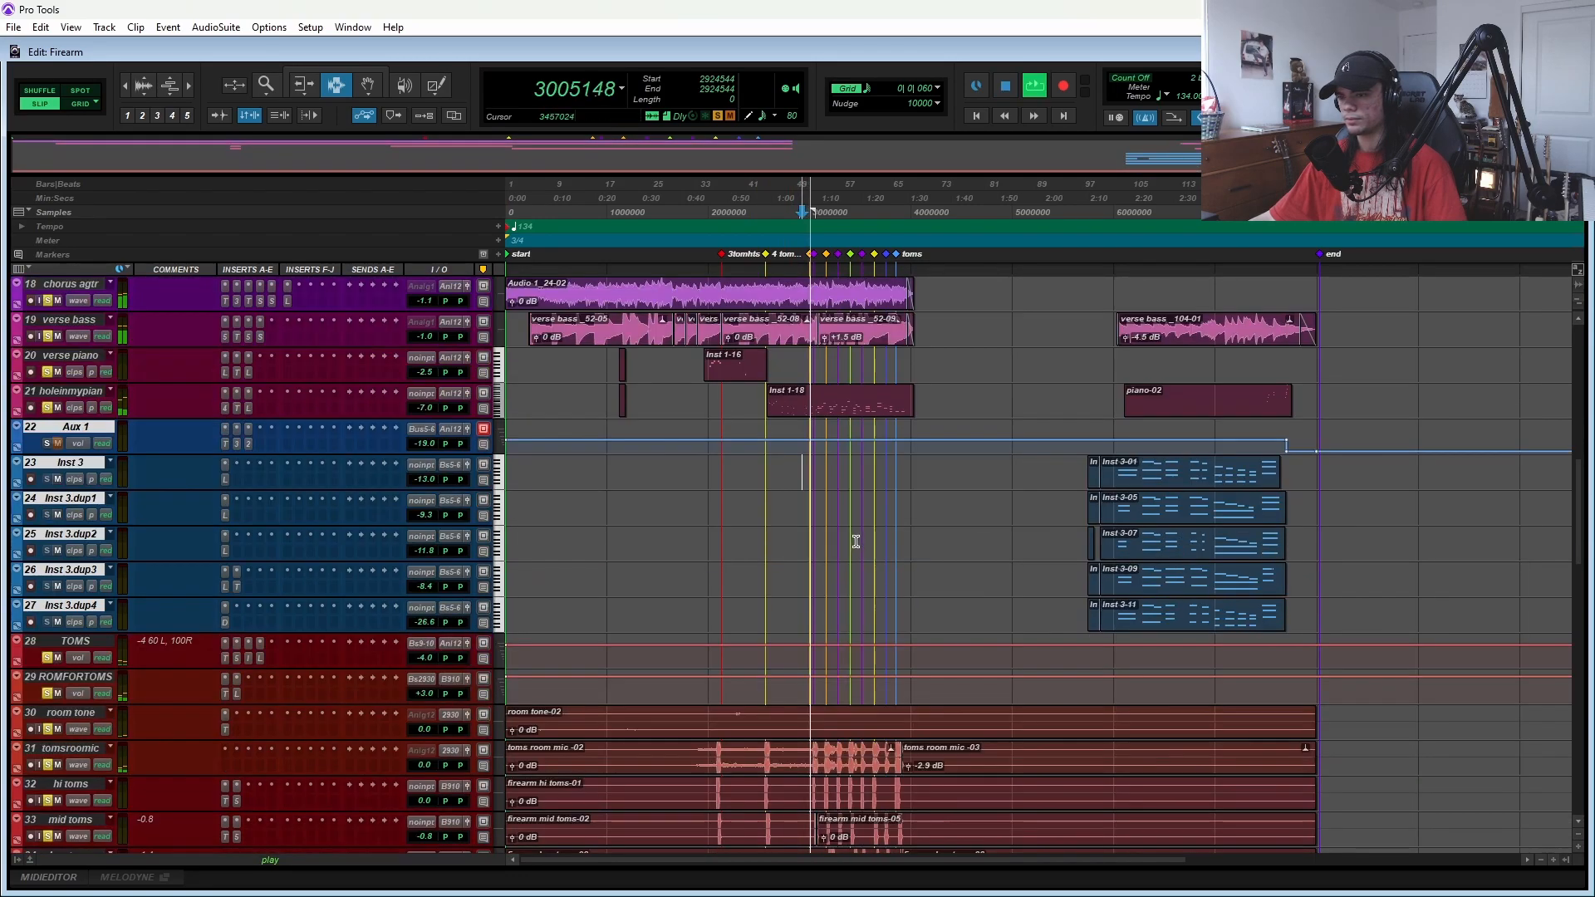
pyautogui.press('space')
pyautogui.scroll(-5, 561, 524)
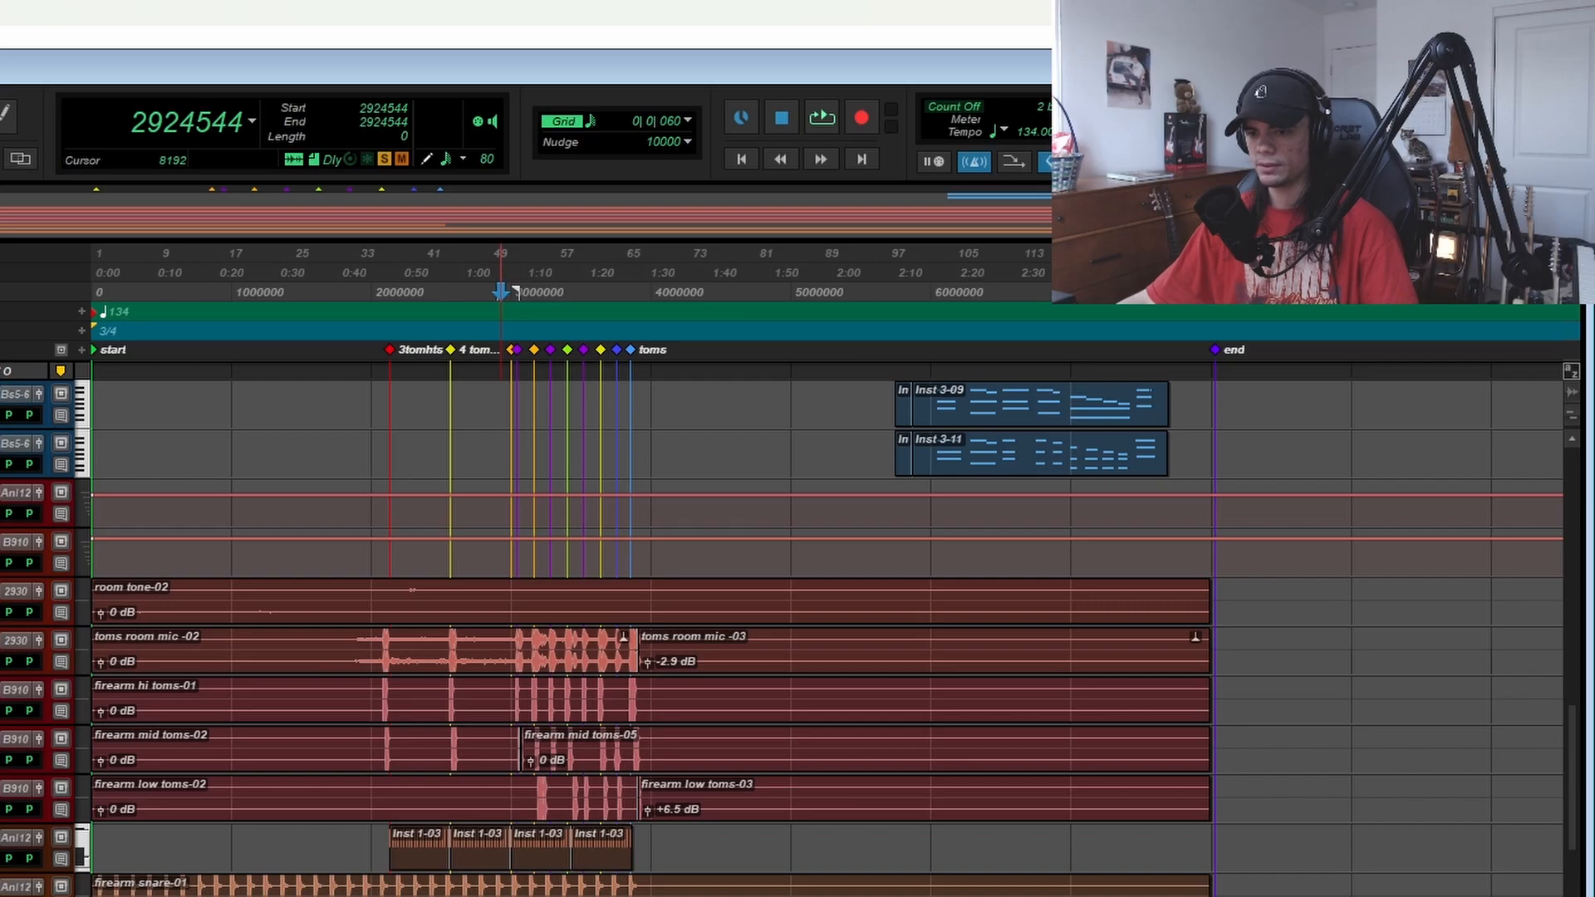
# - Play the arrangement from sample 2924544 while reviewing the tracks from the toms up to the mmms, and stop playback
pyautogui.press('space')
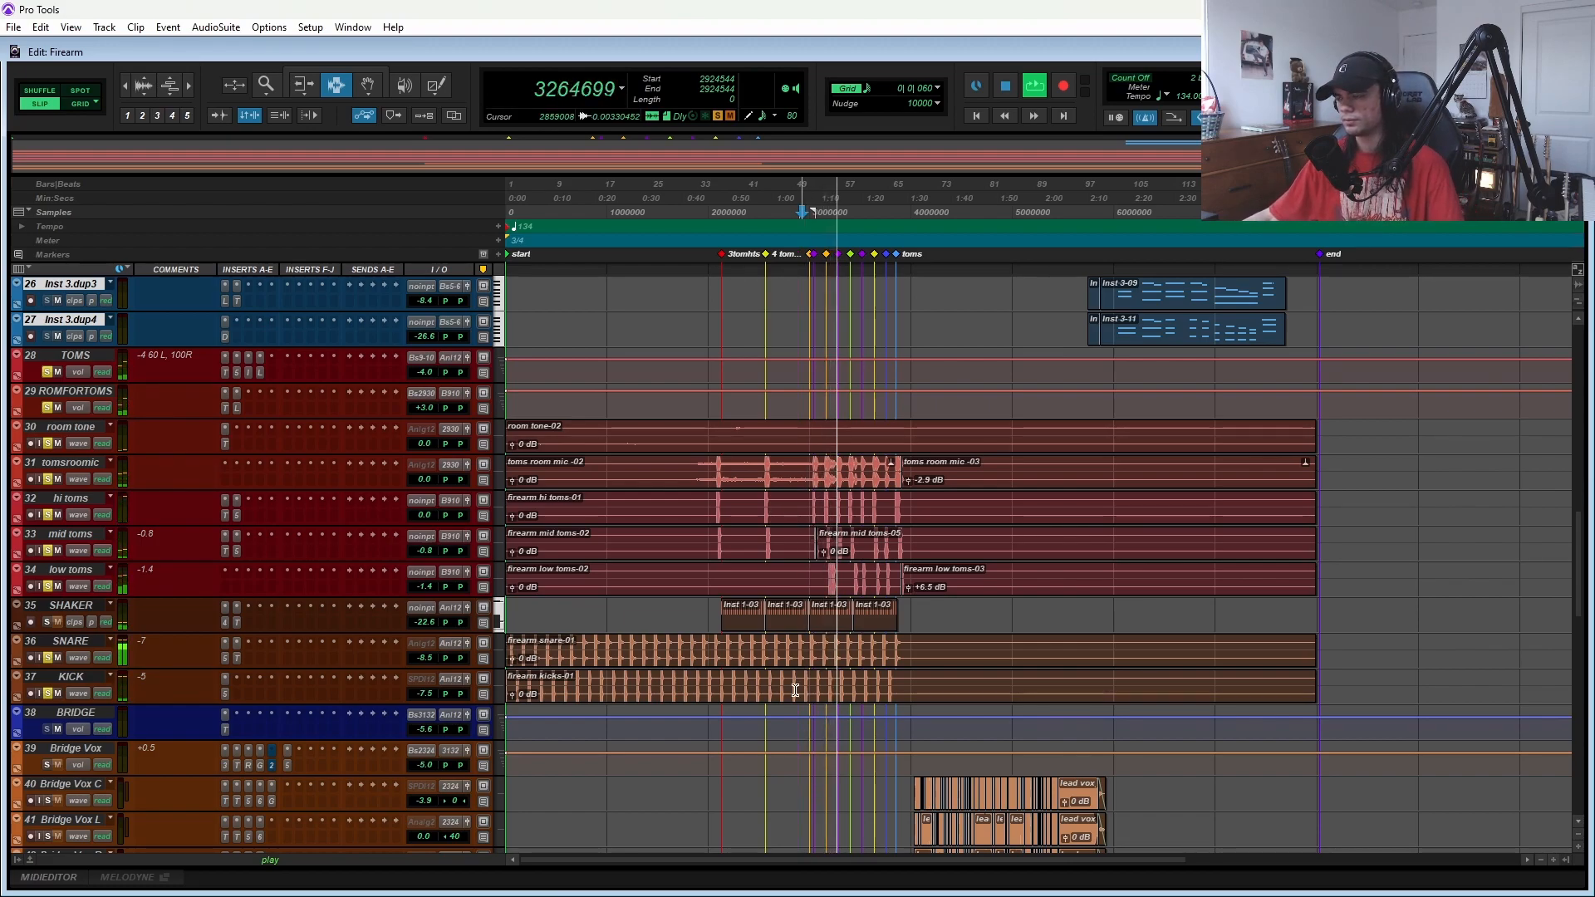
pyautogui.scroll(2, 886, 752)
pyautogui.scroll(10, 989, 742)
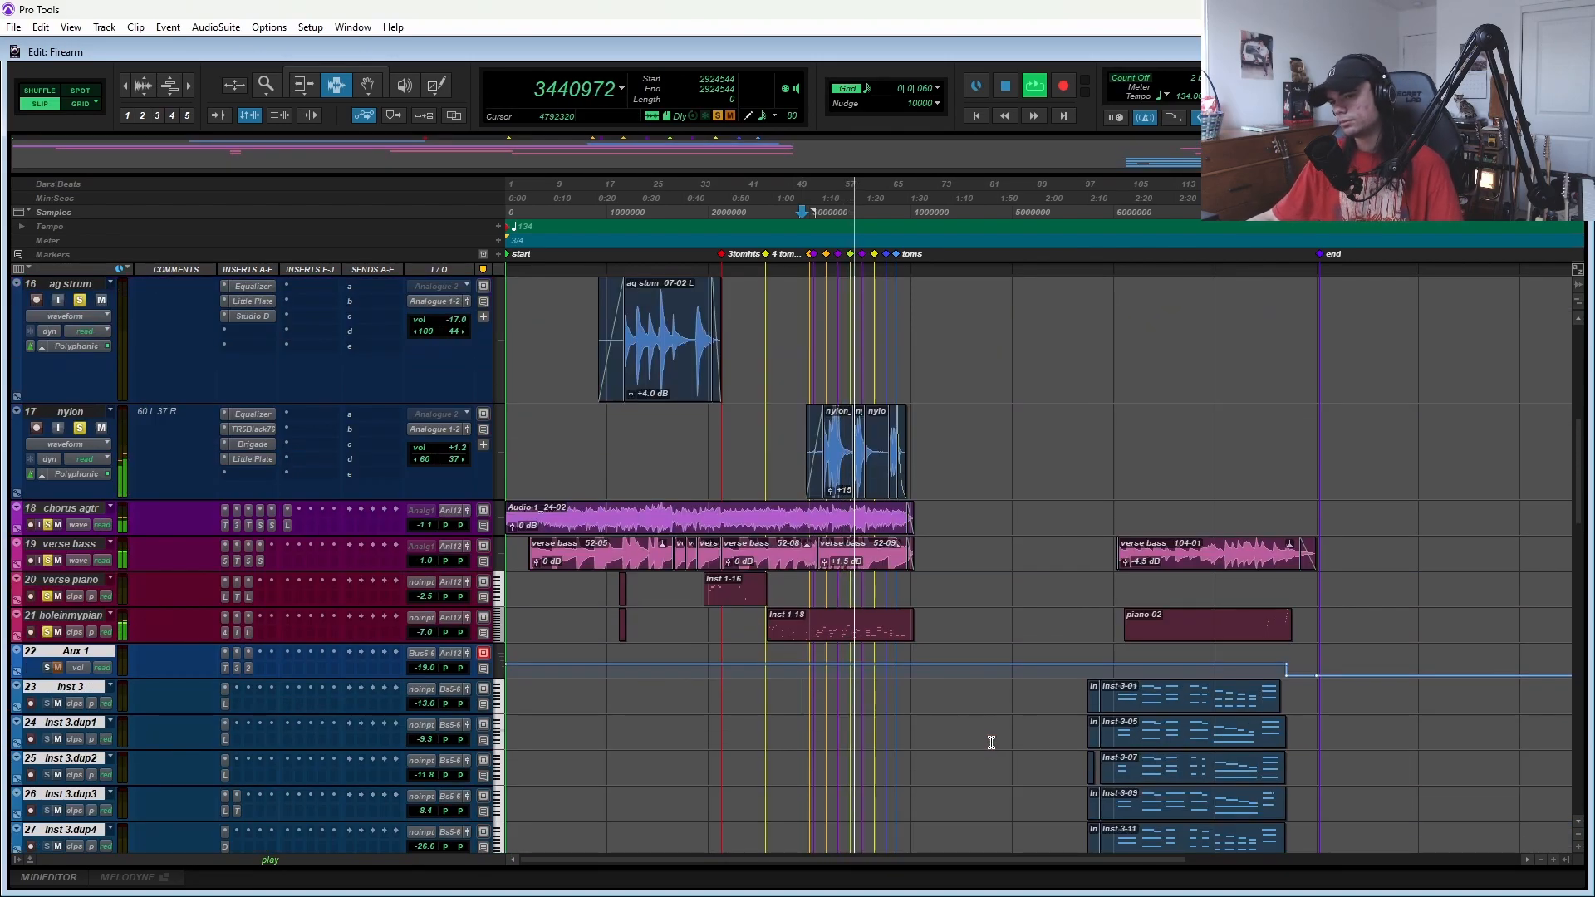
pyautogui.scroll(5, 989, 743)
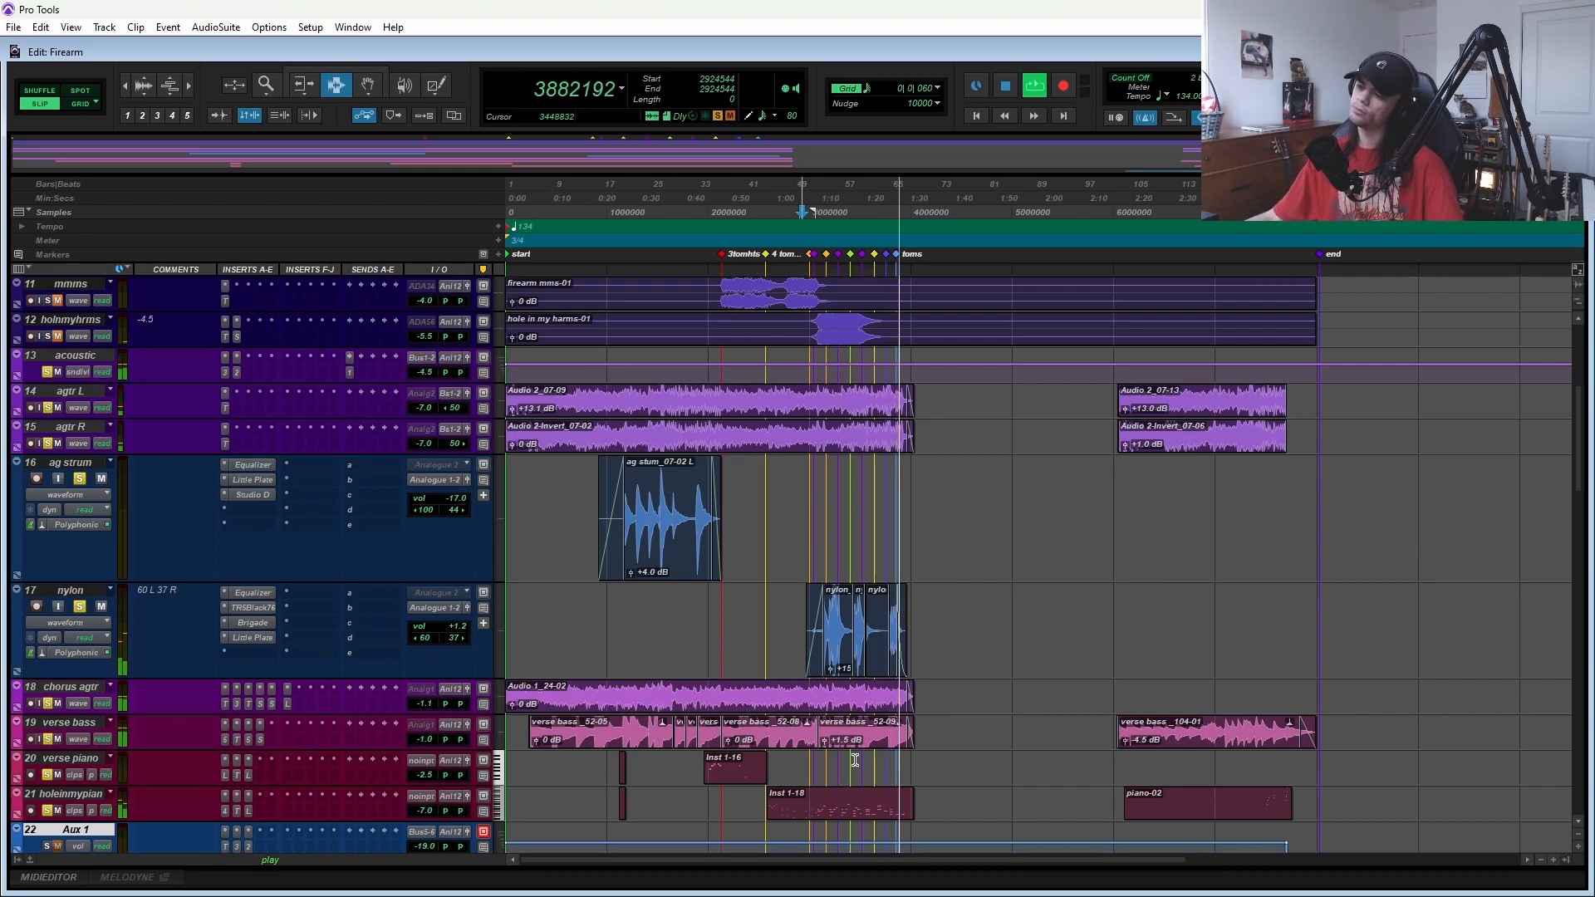
pyautogui.press('space')
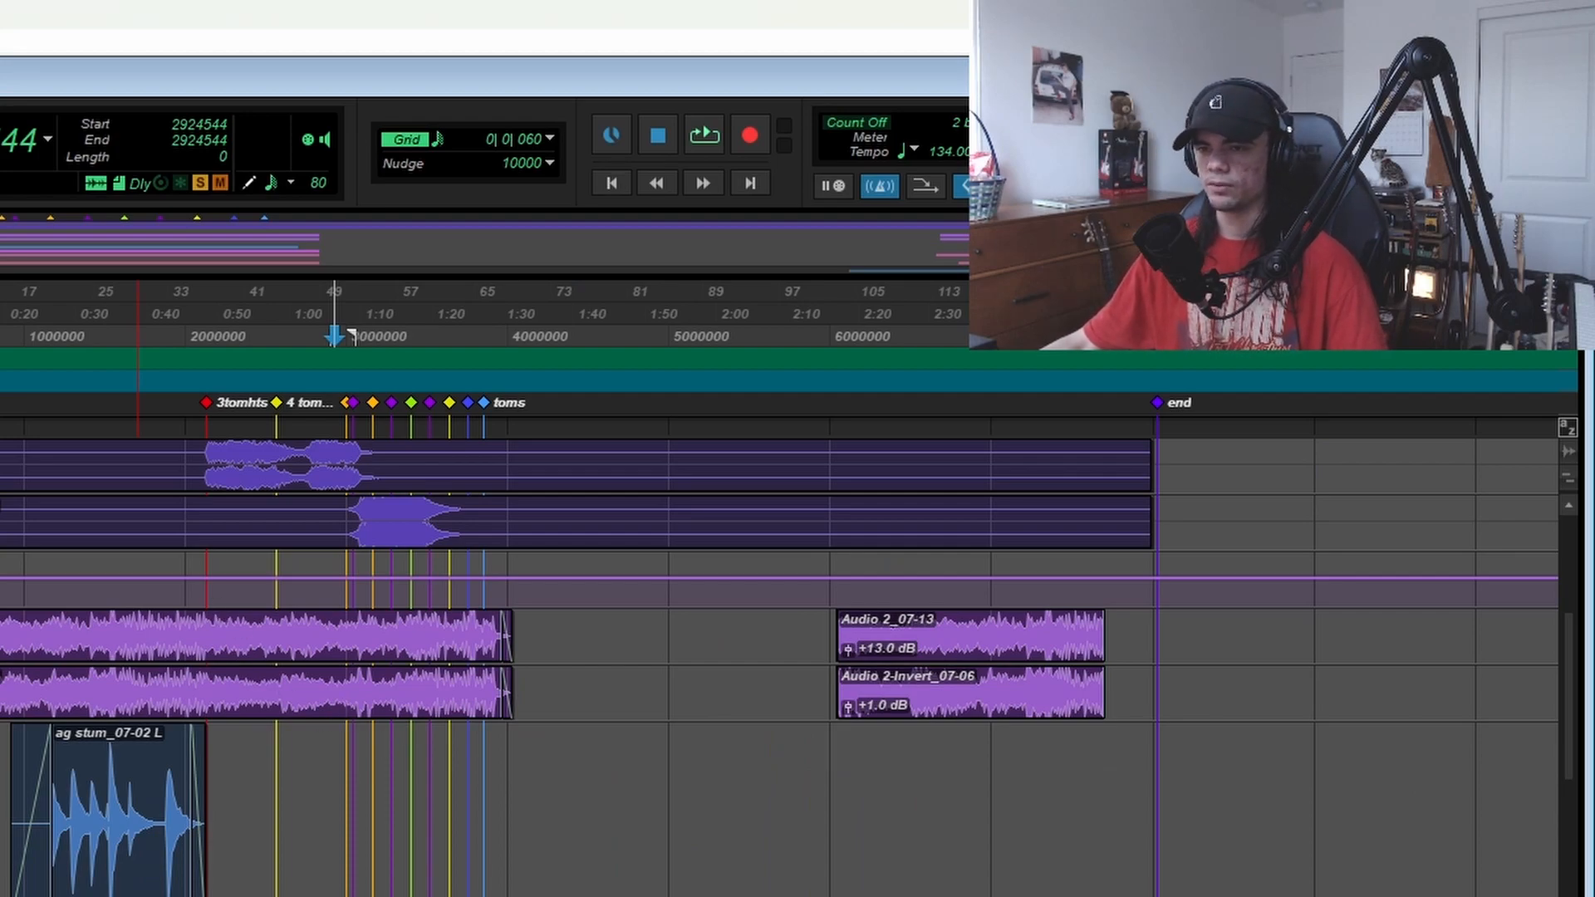
# - Place the edit cursor on the mmms track just before the 3 tom hits marker, with the timeline zoomed in
pyautogui.scroll(1, 201, 465)
pyautogui.click(203, 465)
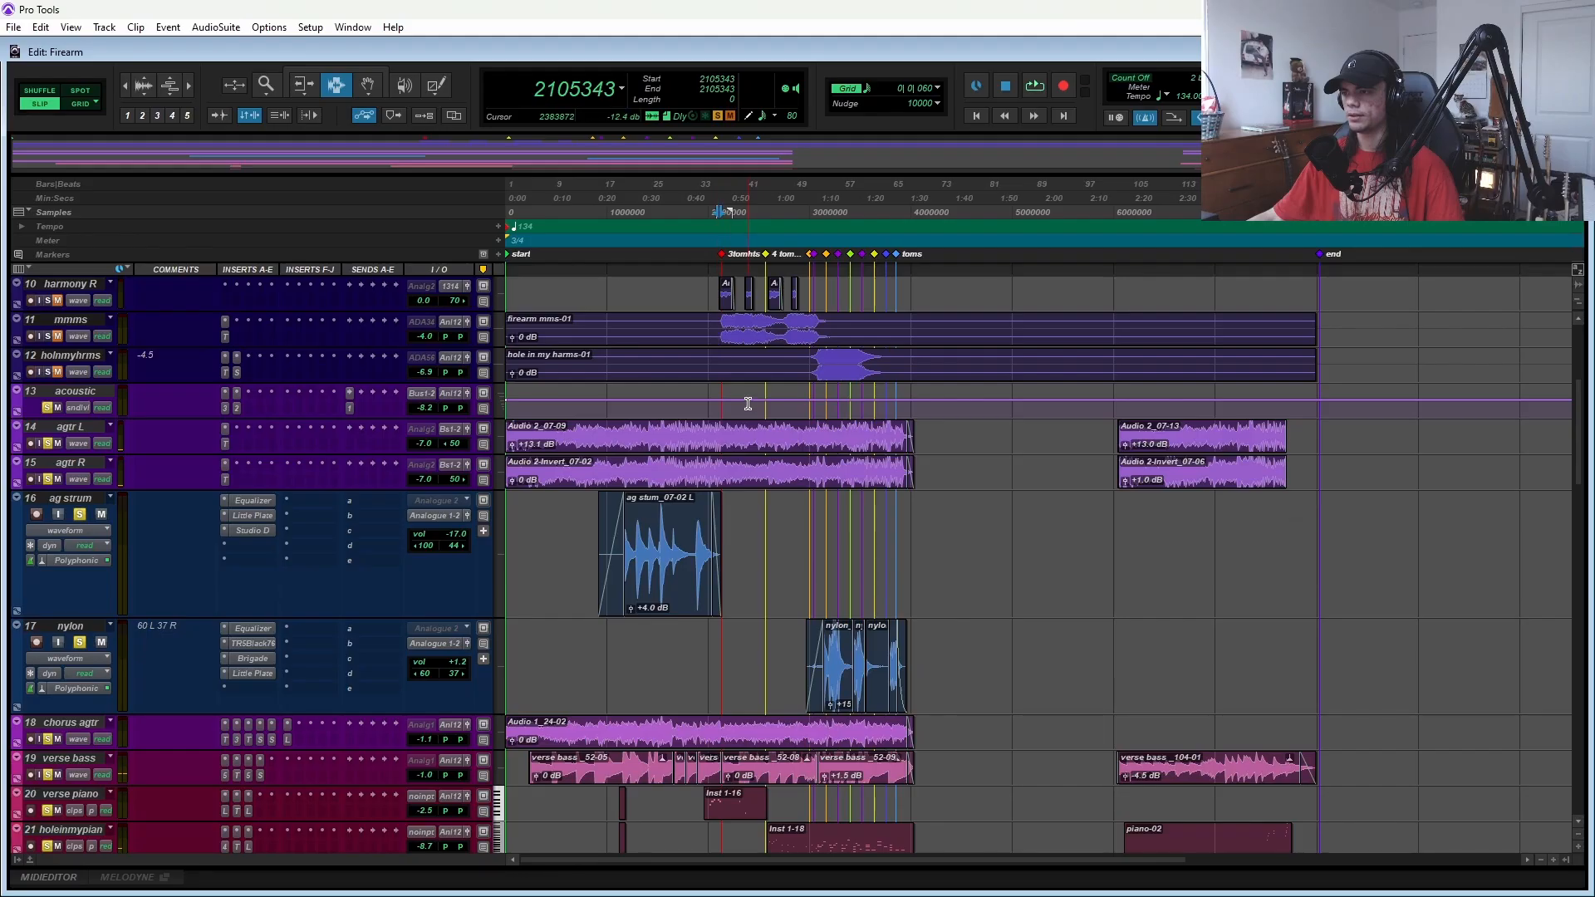
pyautogui.hotkey('ctrl', ']')
pyautogui.hotkey('ctrl', ']')
pyautogui.click(1033, 328)
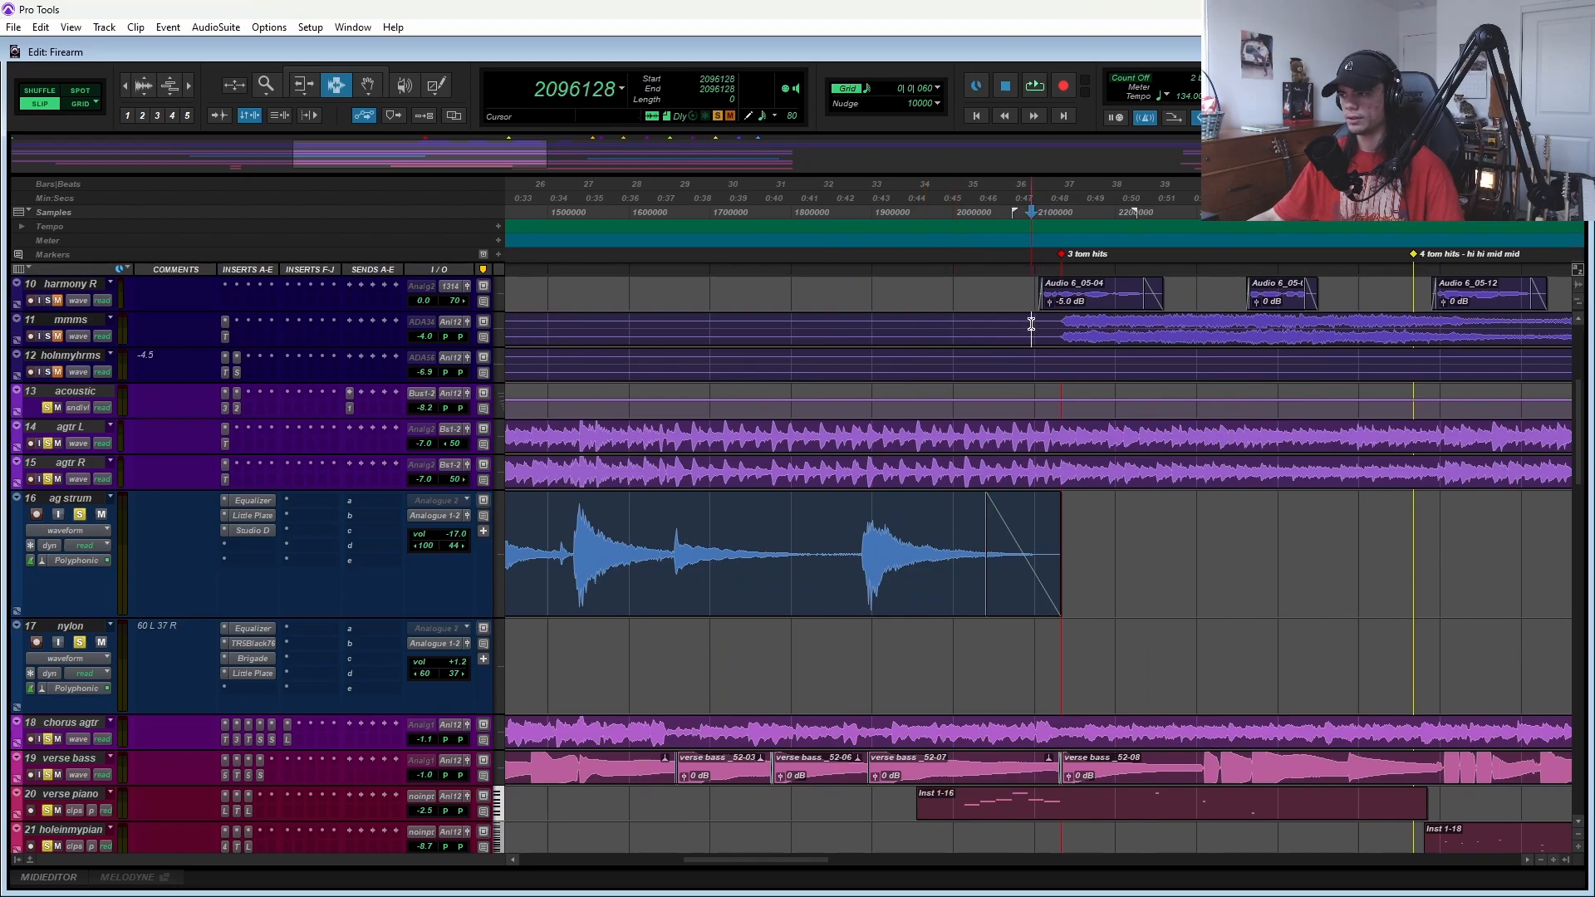
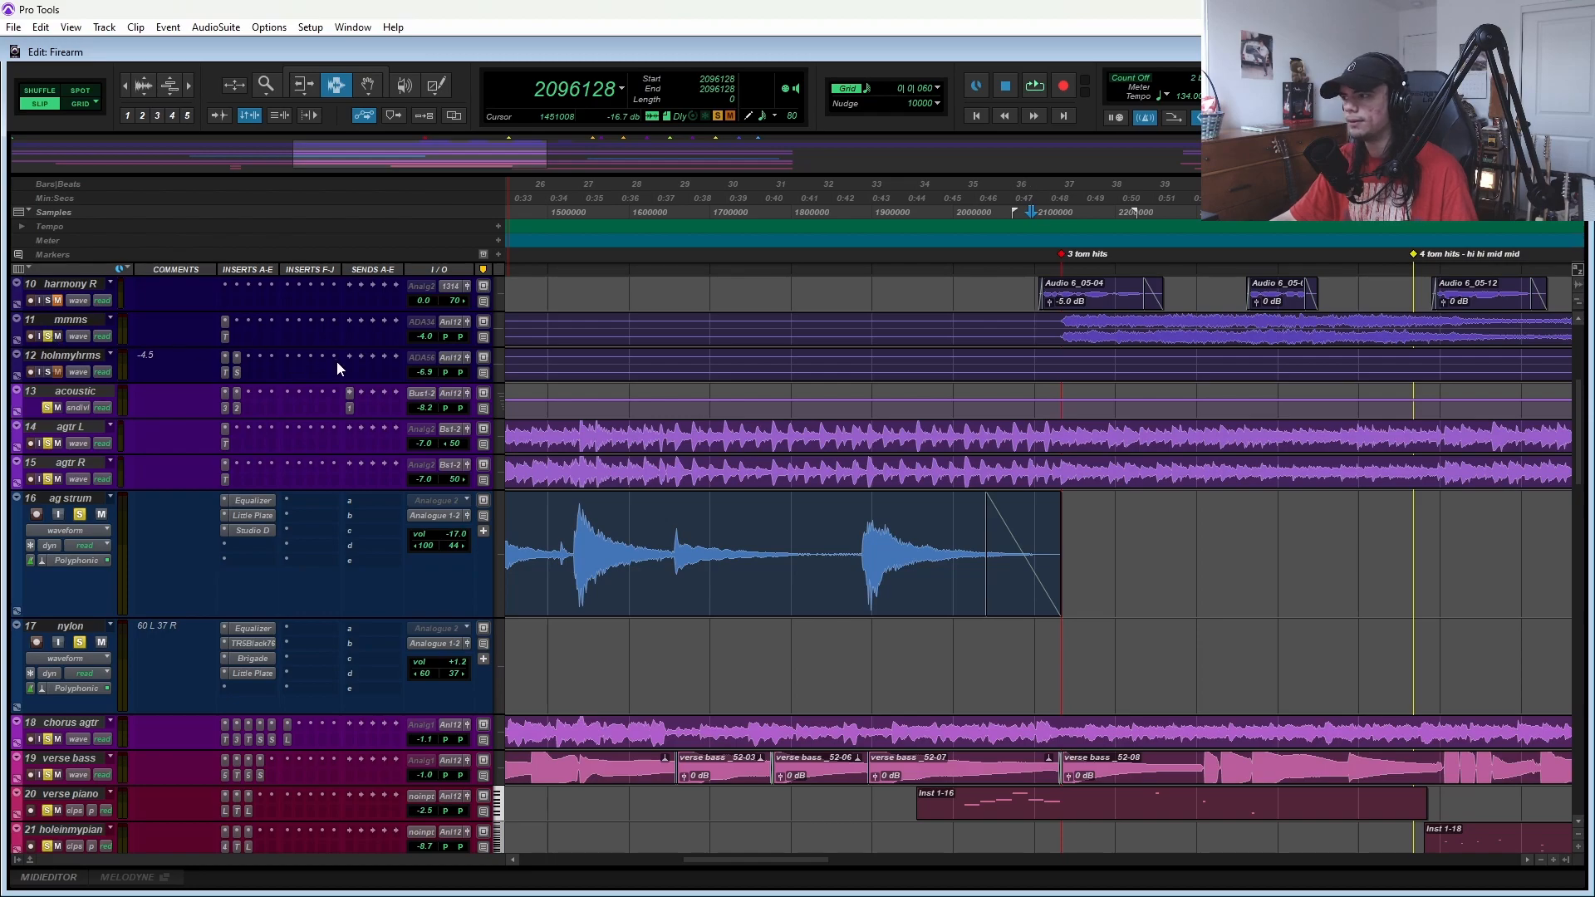
# - Zoom in closer around the 3 tom hits marker and enlarge the mmms track to show its waveform in detail
pyautogui.scroll(2, 336, 360)
pyautogui.hotkey('ctrl', ']')
pyautogui.hotkey('ctrl', ']')
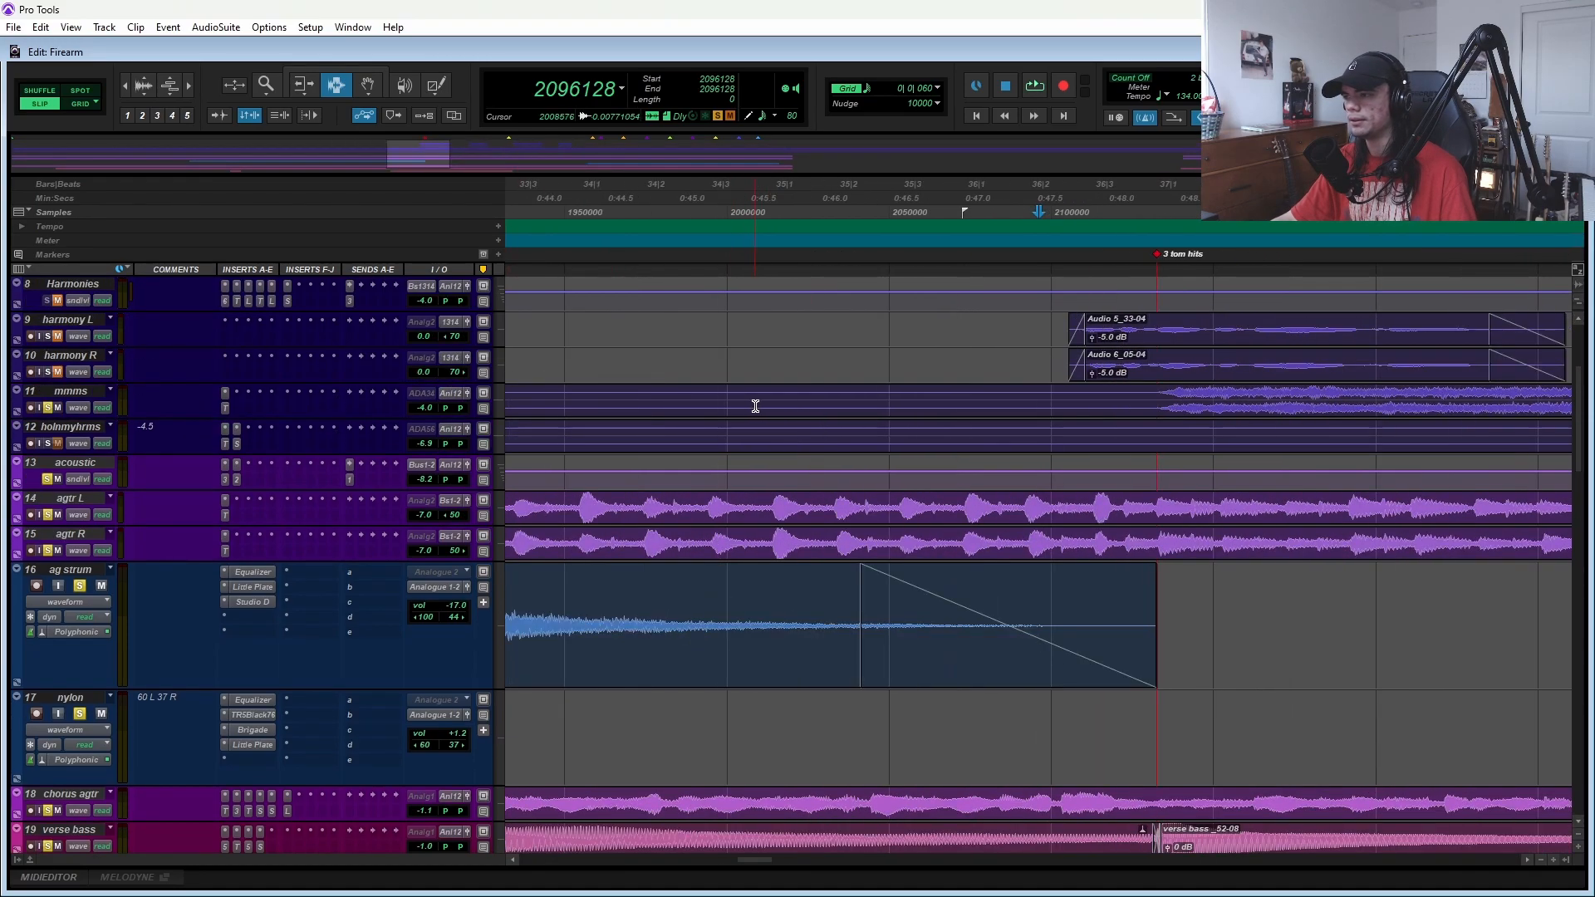
pyautogui.hscroll(5, 760, 405)
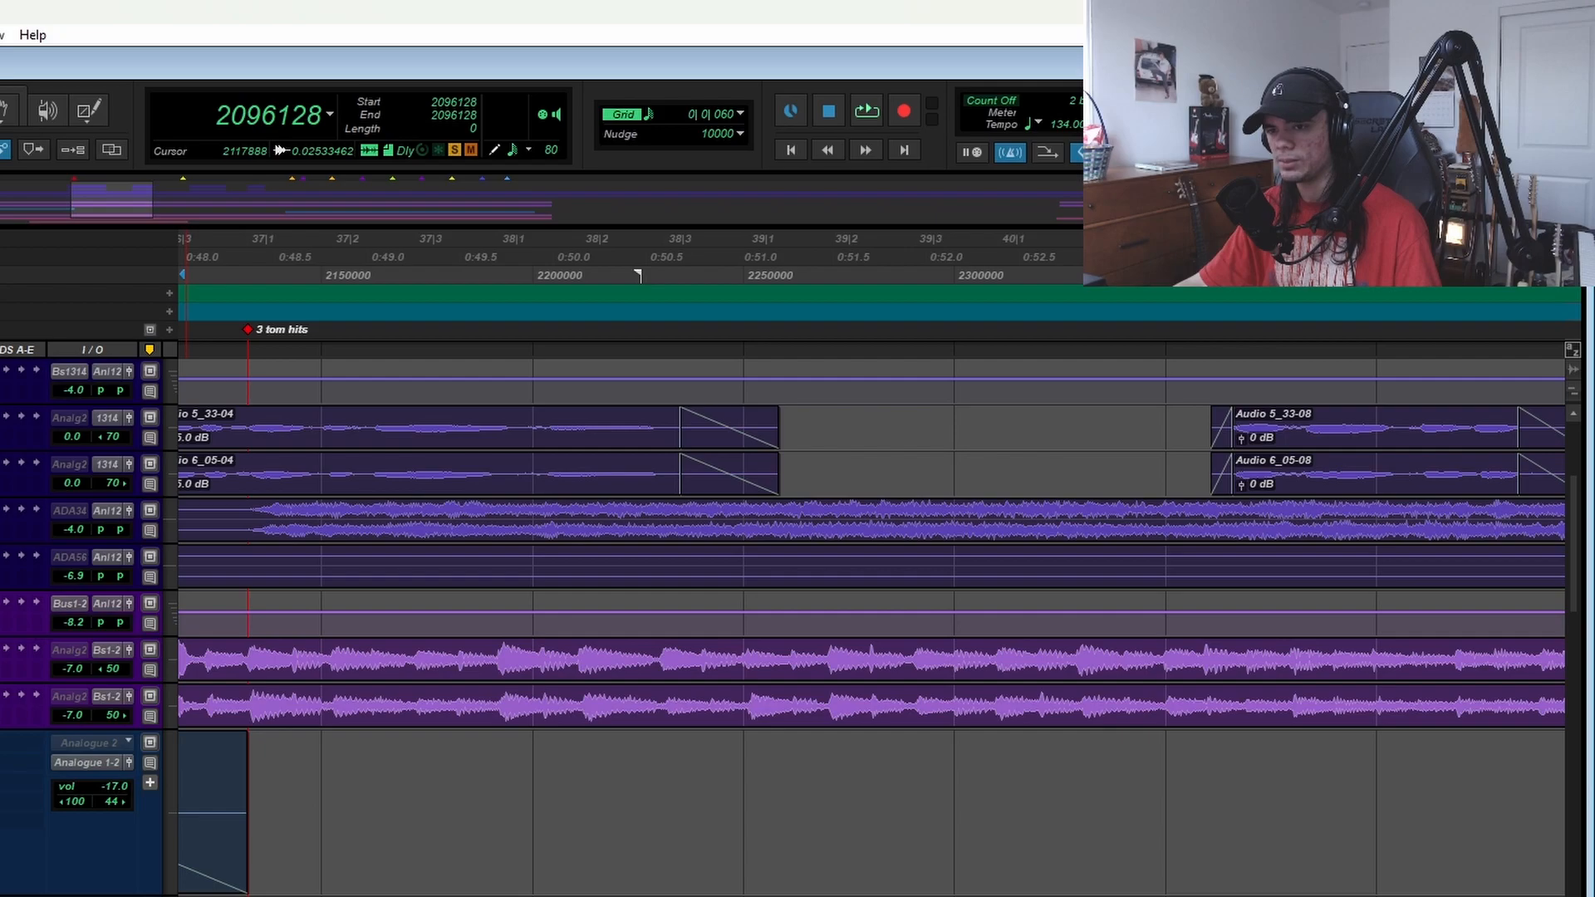
pyautogui.press('super+Up')
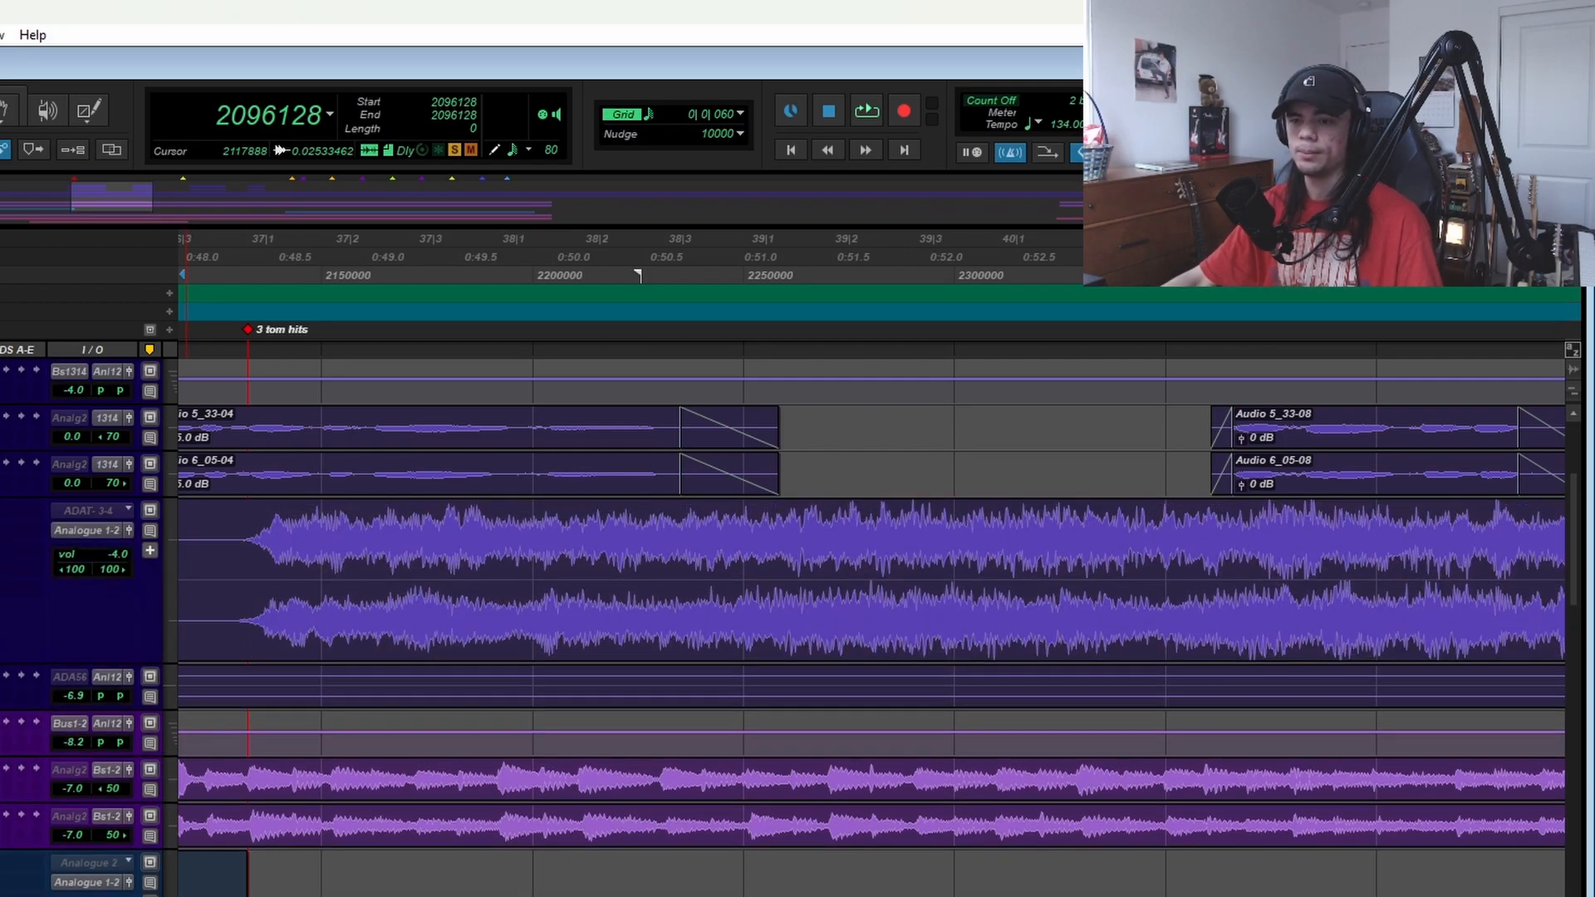
# - Play the mmms part from just before the 3 tom hits marker and follow it past the 4 tom hits marker
pyautogui.scroll(-10, 872, 623)
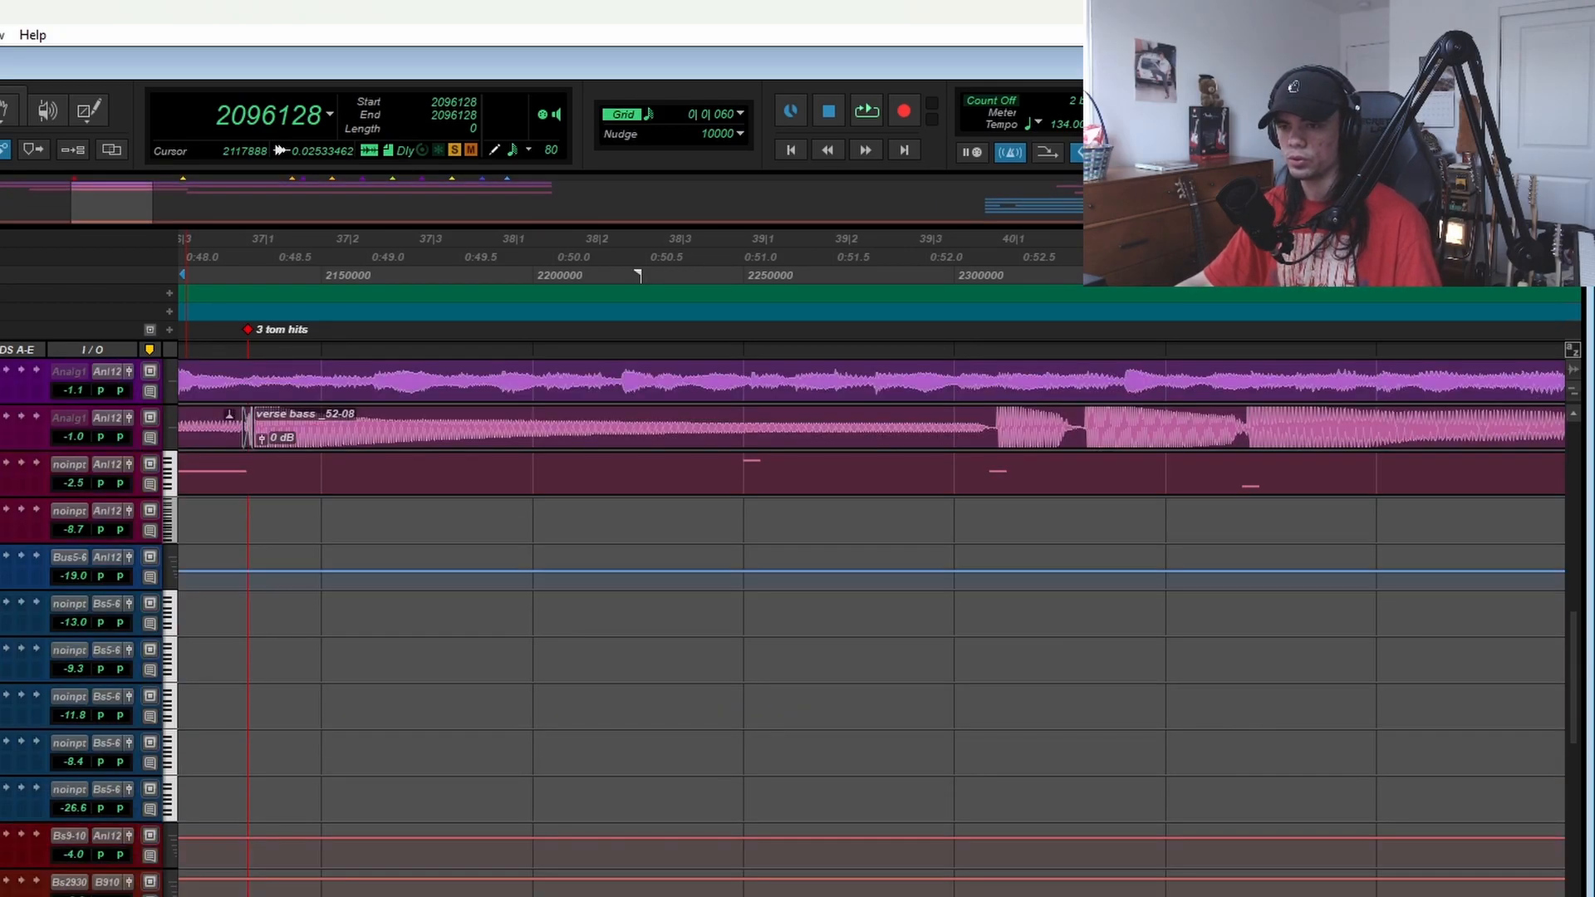
pyautogui.scroll(-10, 872, 623)
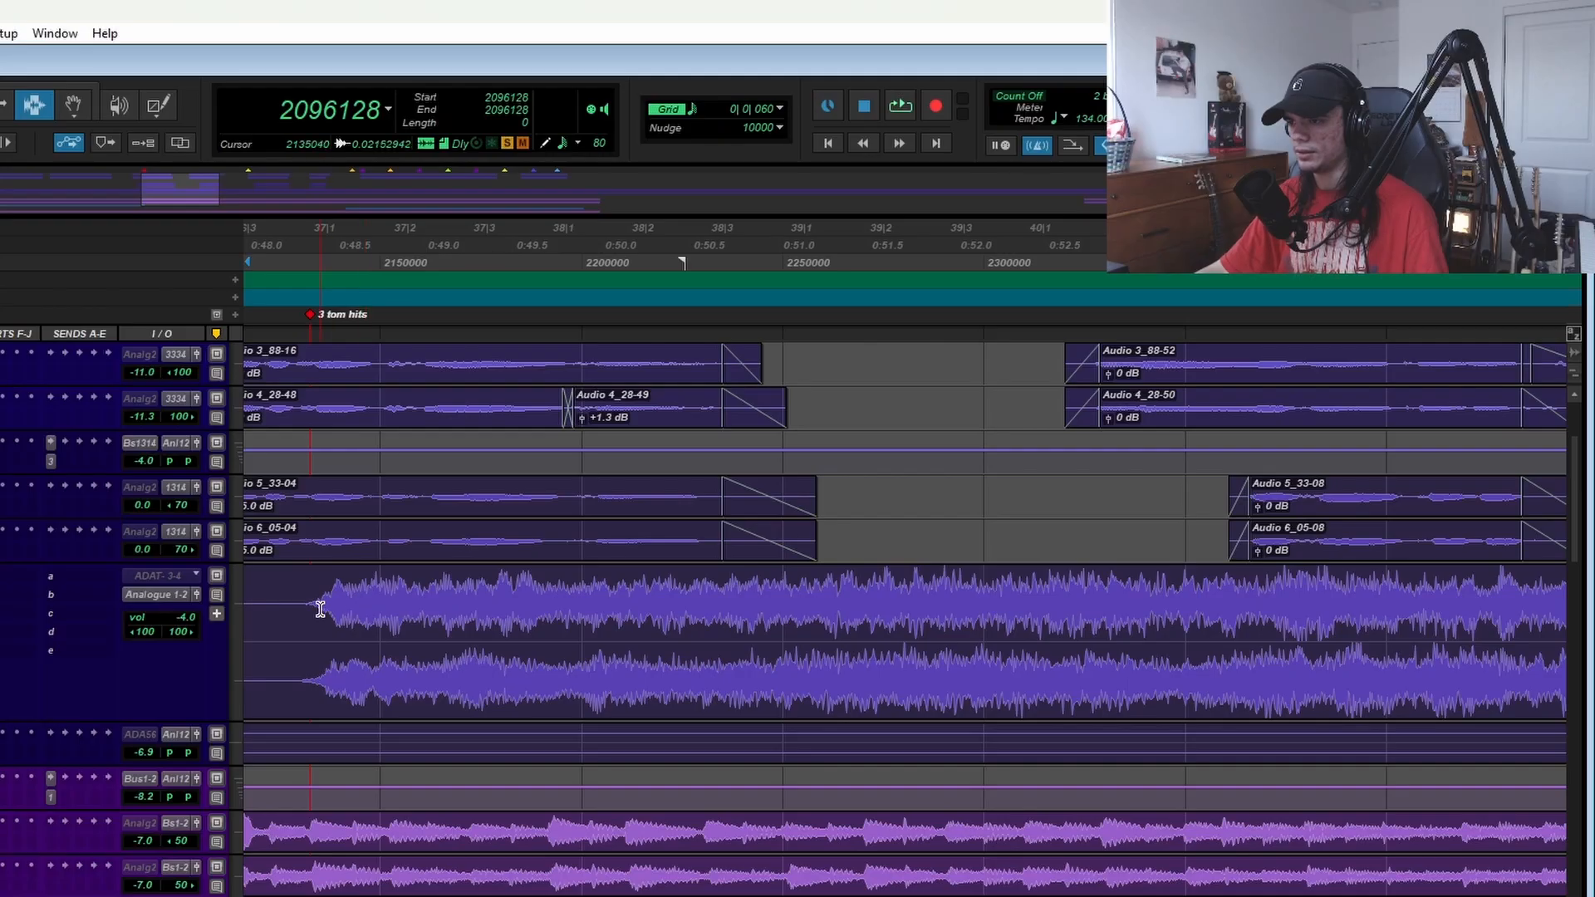
pyautogui.click(292, 597)
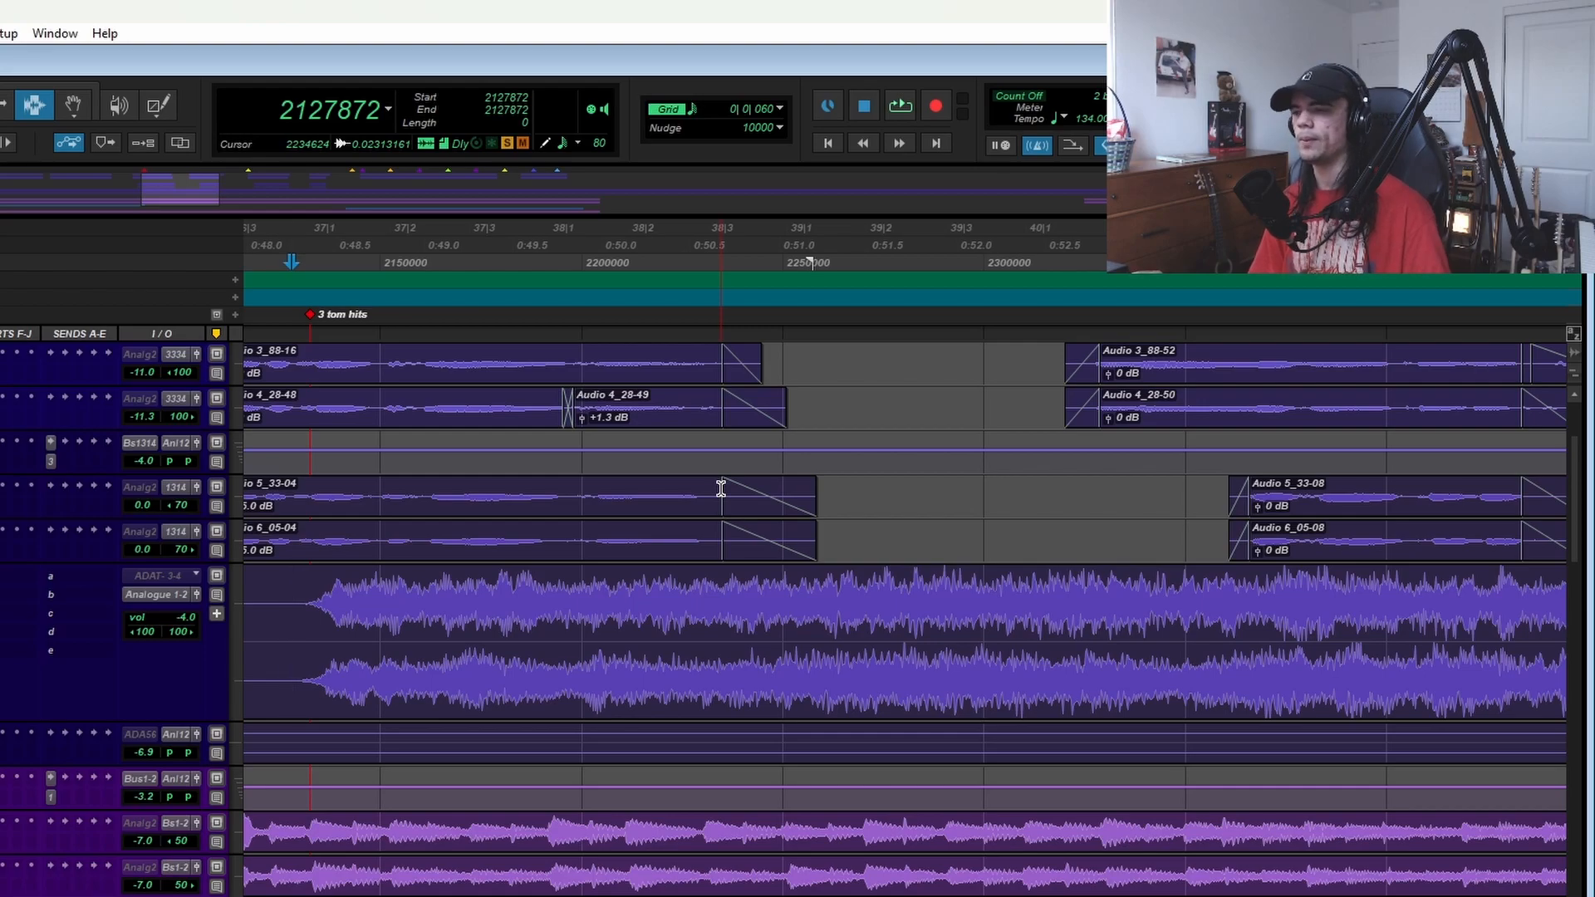
pyautogui.press('space')
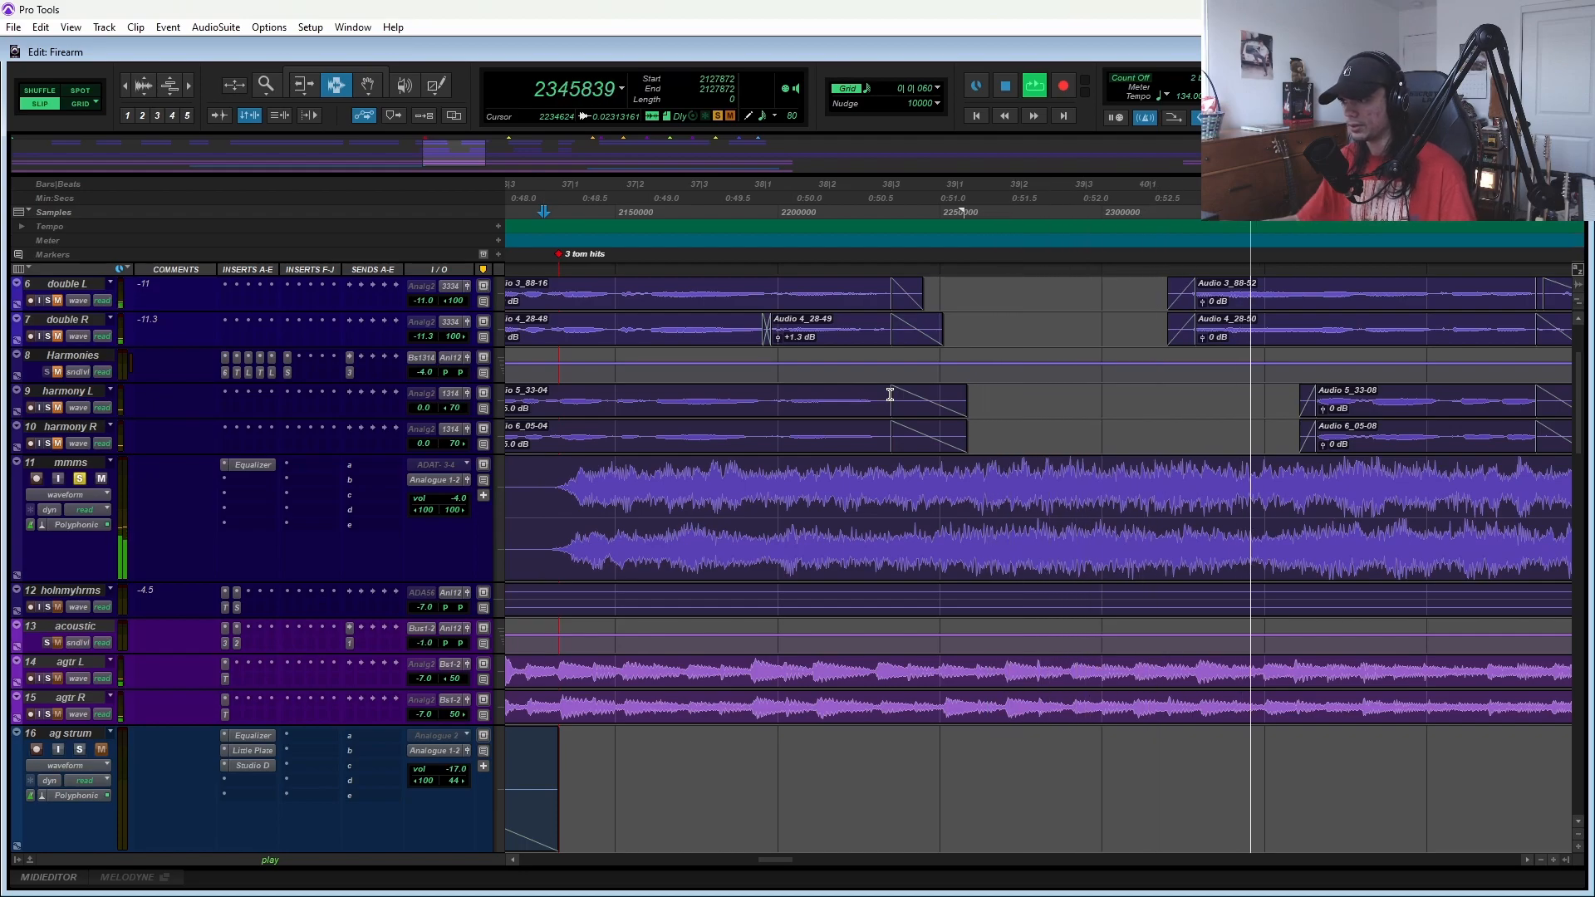
pyautogui.hscroll(2, 1451, 473)
pyautogui.hscroll(3, 1326, 570)
pyautogui.hscroll(3, 1326, 570)
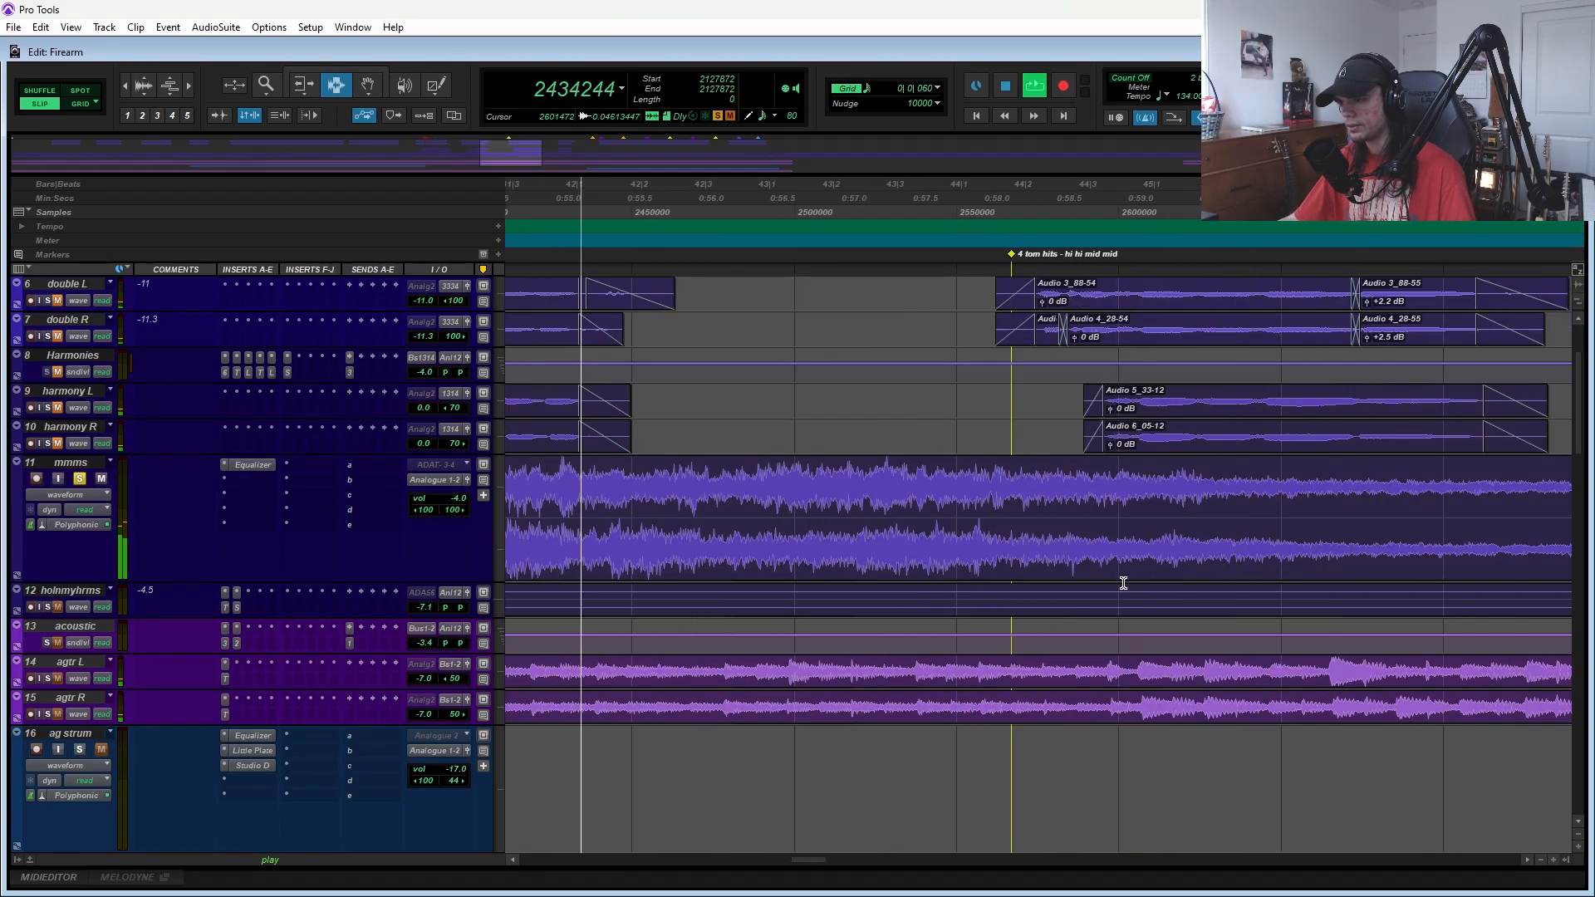
pyautogui.scroll(-3, 1123, 581)
pyautogui.scroll(-1, 1125, 589)
pyautogui.hscroll(2, 1126, 591)
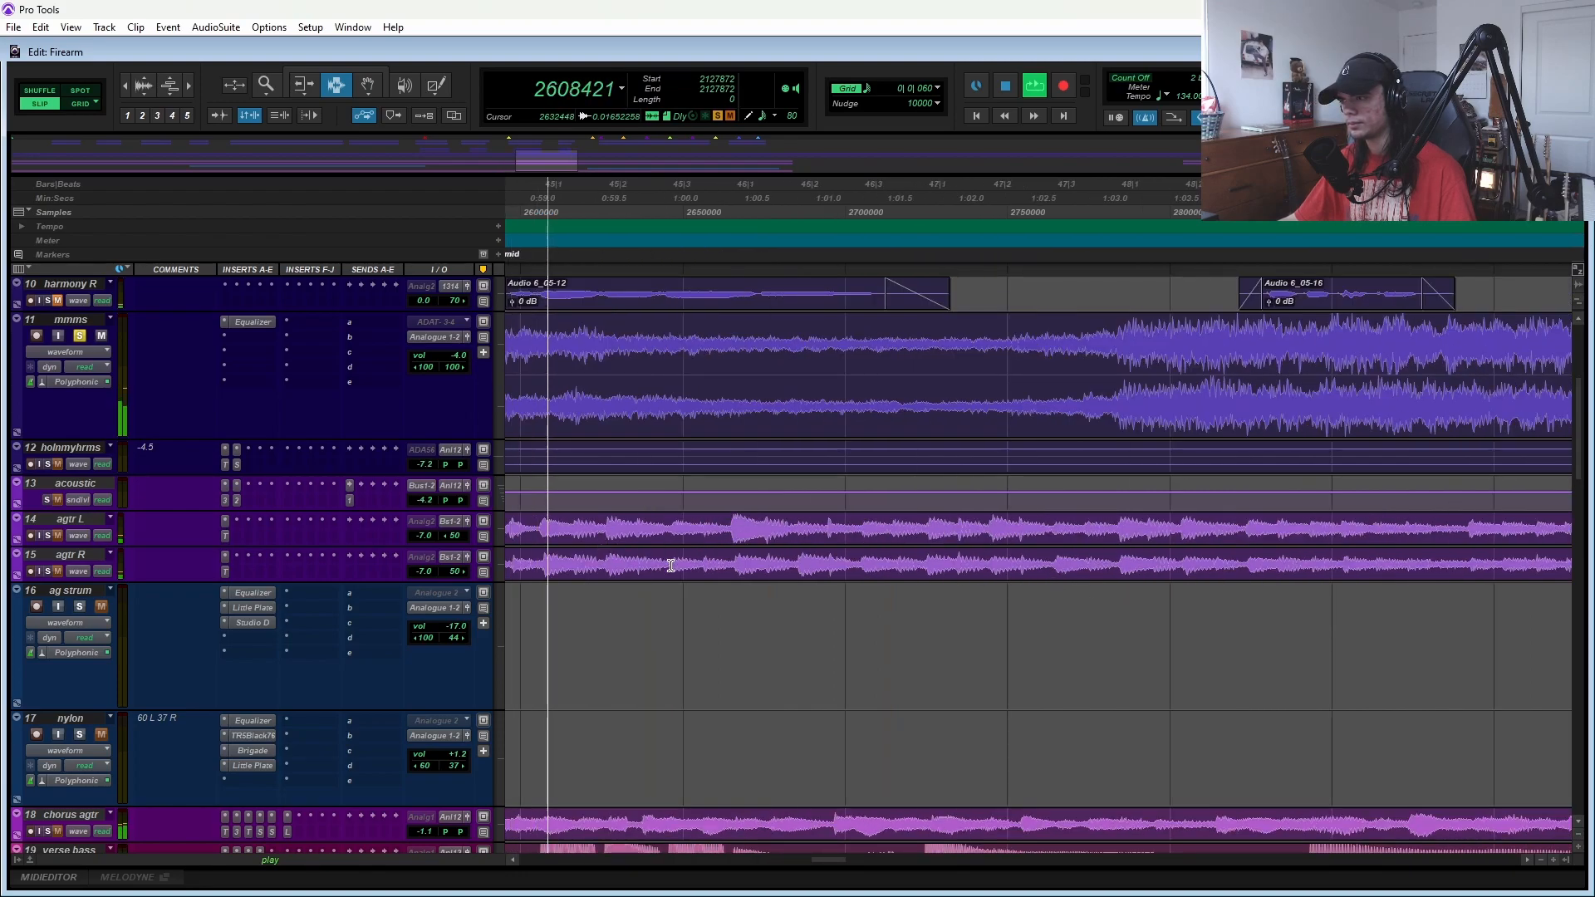
# - Solo the holnmyhrms track during playback and follow its entry up to the start of the nylon guitar
pyautogui.hscroll(2, 1044, 595)
pyautogui.hscroll(3, 1055, 598)
pyautogui.hscroll(-5, 1119, 611)
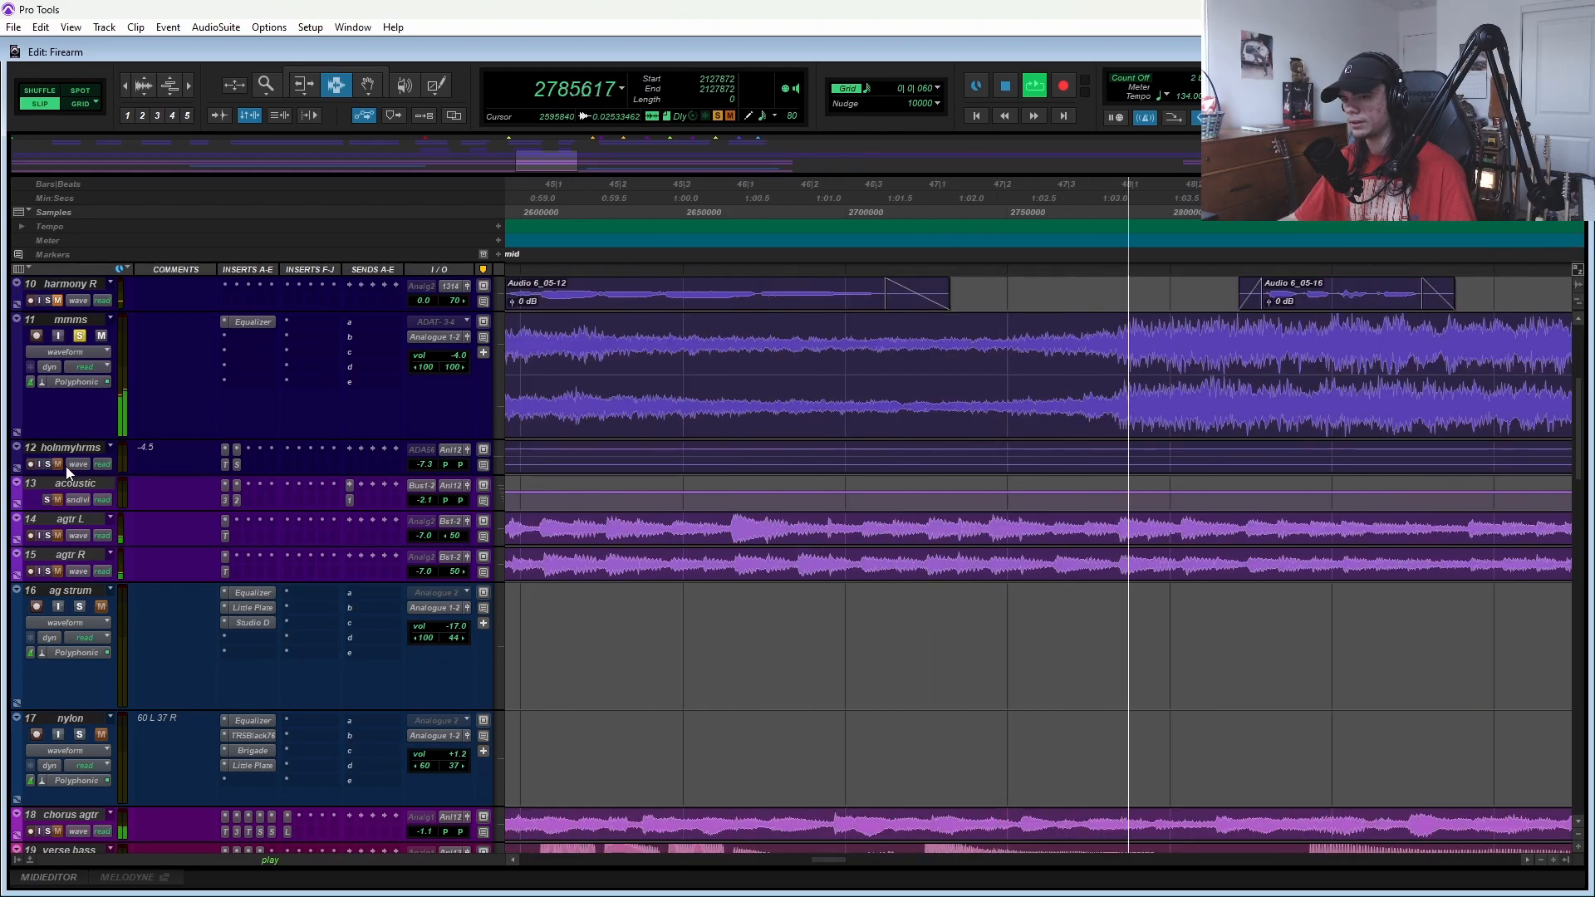
pyautogui.hscroll(2, 822, 532)
pyautogui.hscroll(1, 763, 568)
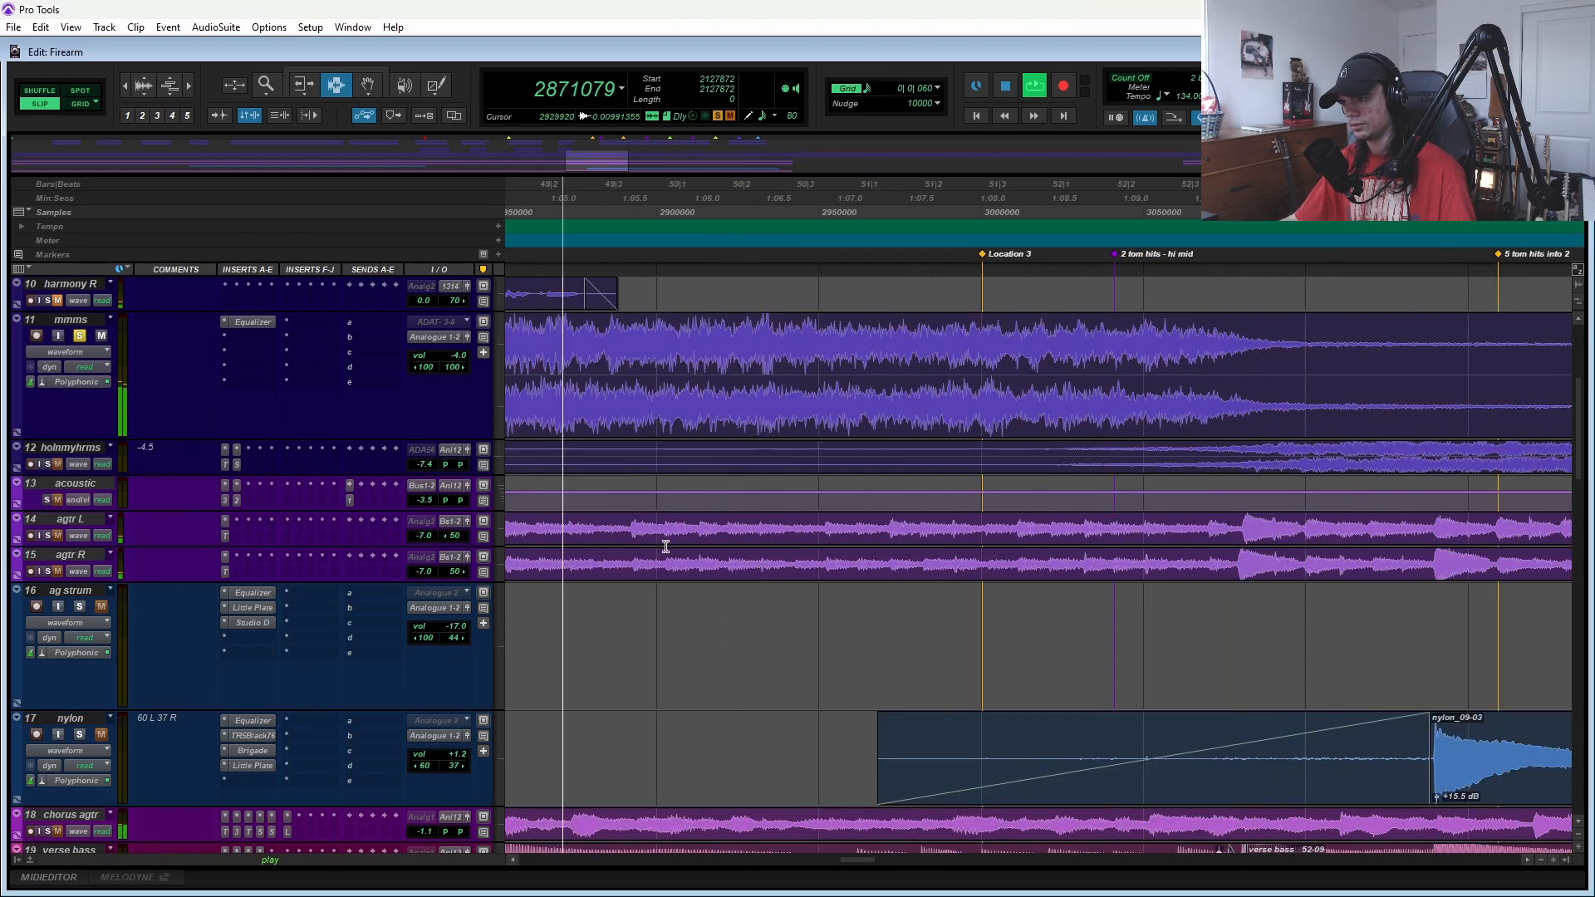
pyautogui.hscroll(1, 1055, 519)
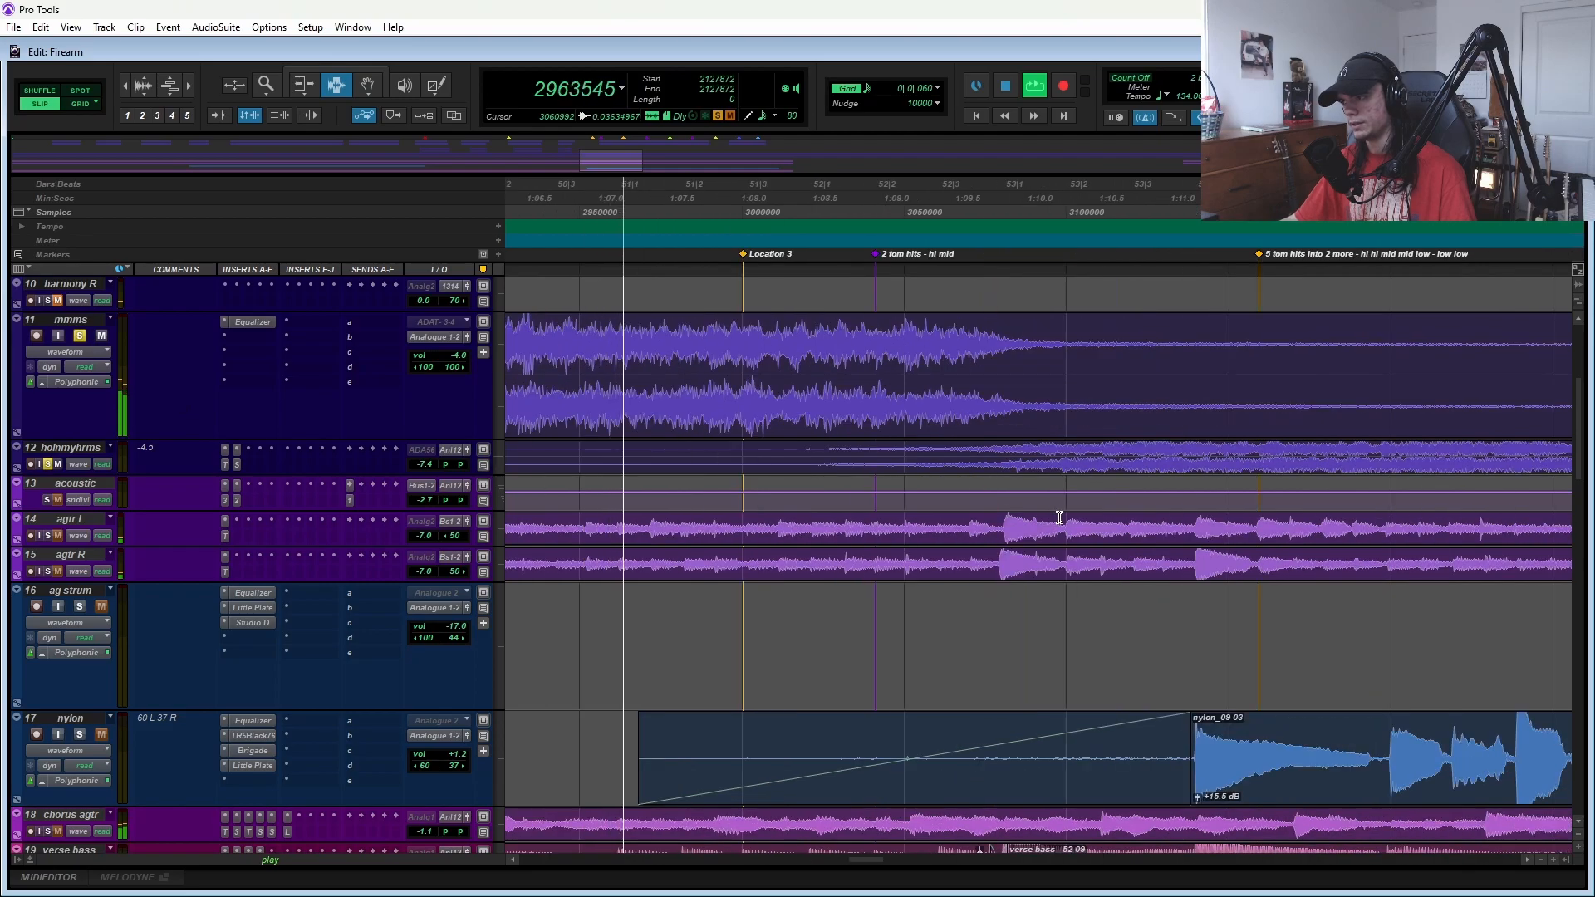
pyautogui.hscroll(1, 1059, 518)
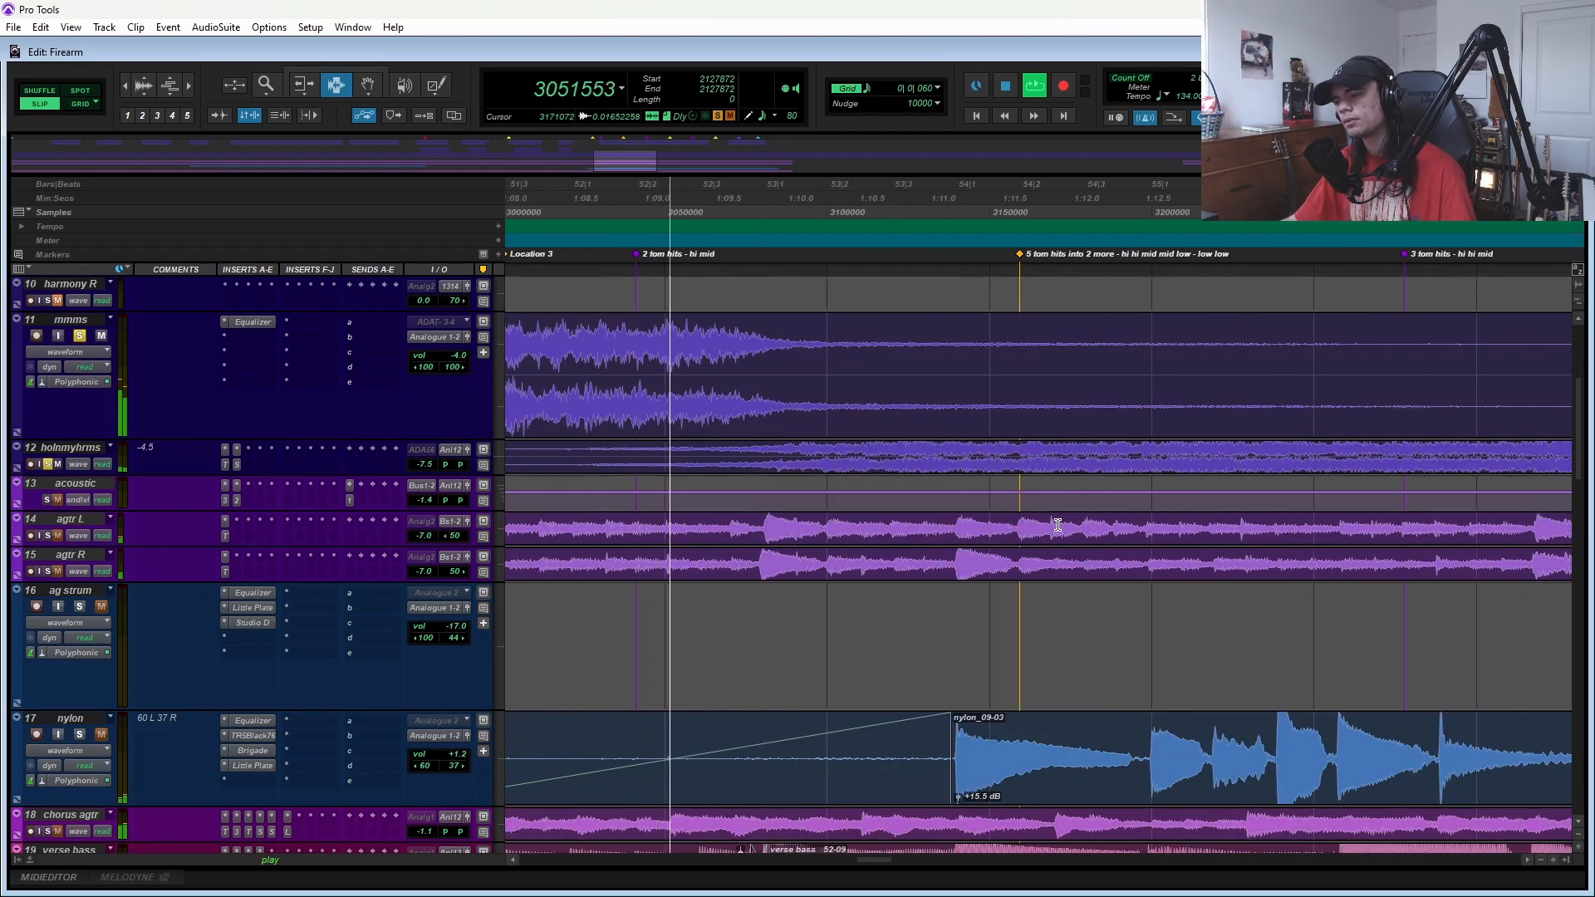
pyautogui.hscroll(1, 1042, 536)
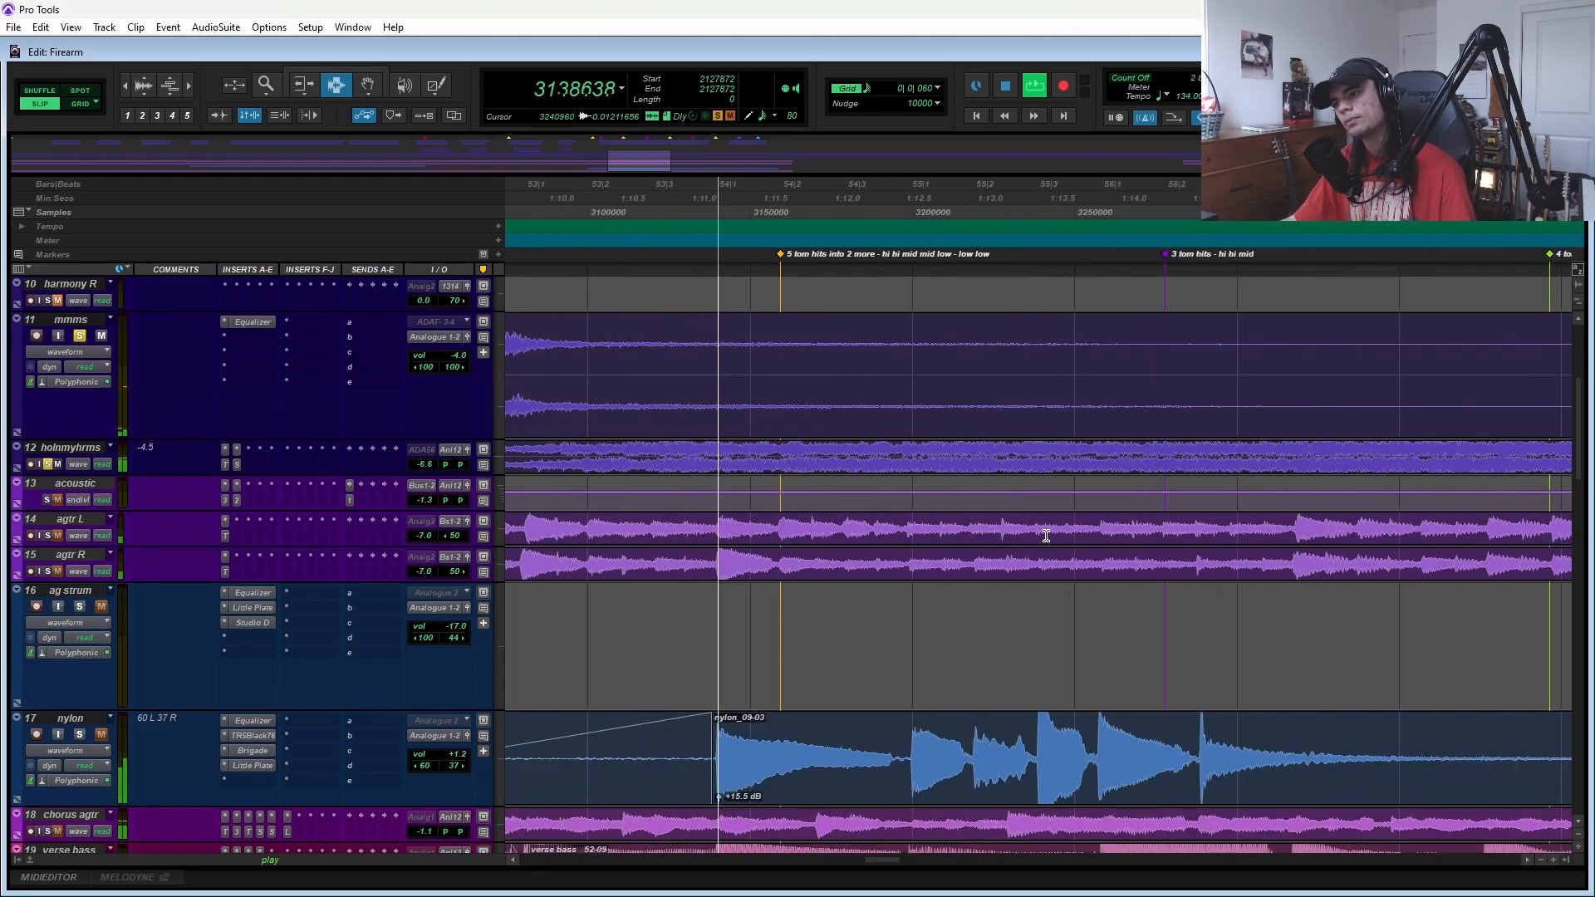
# - Inspect the Equalizer and AIR Stereo Width inserts on holnmyhrms while listening through its fade-out, and stop playback
pyautogui.click(226, 449)
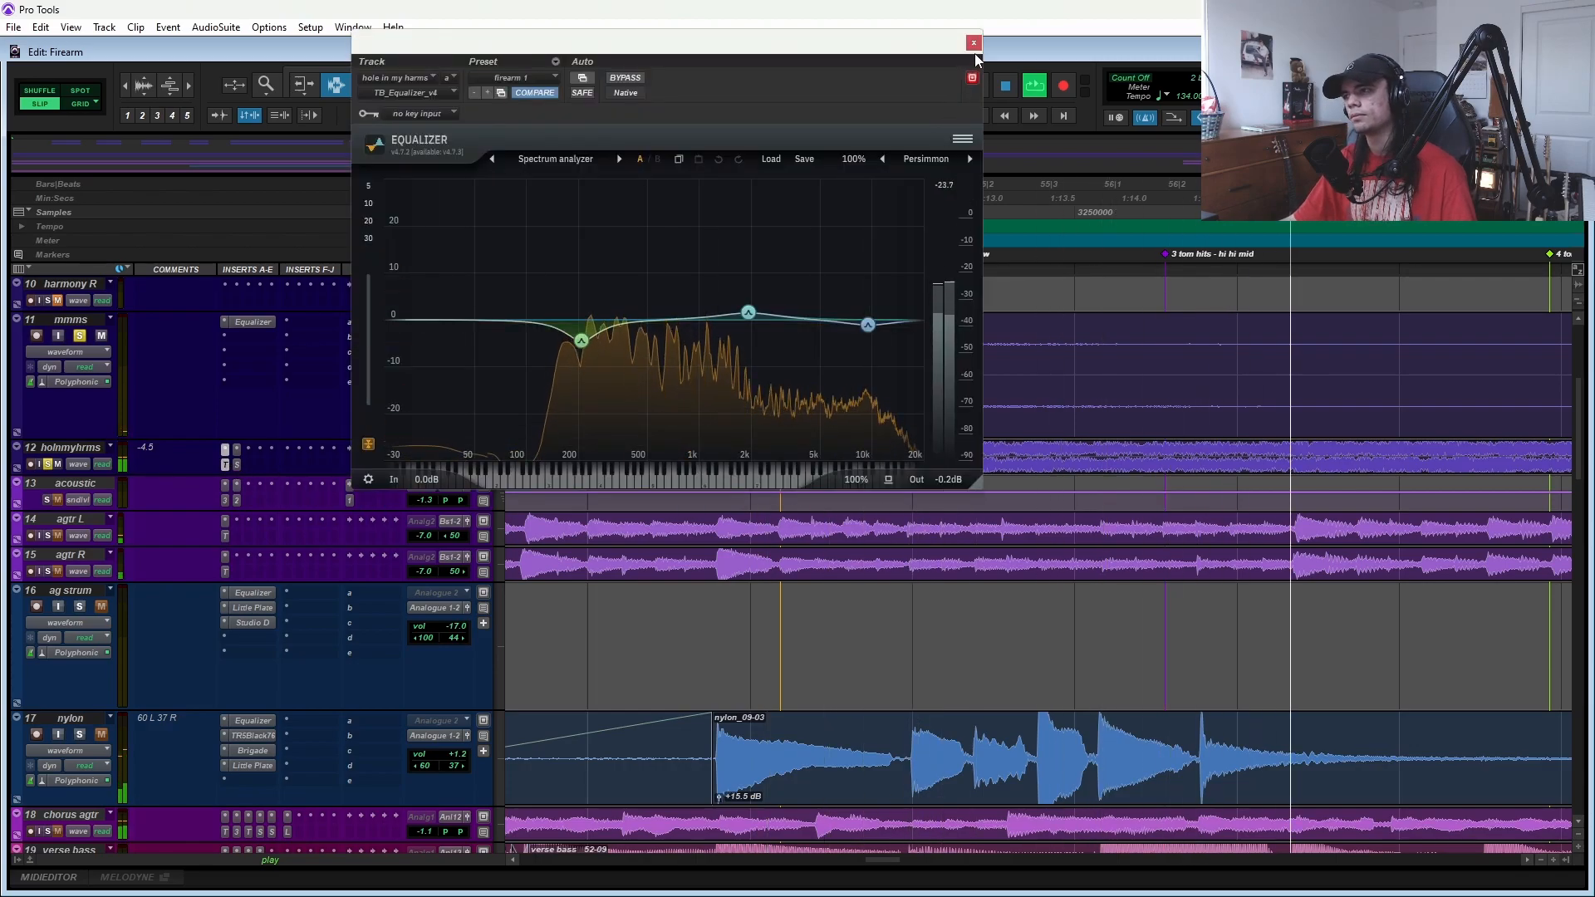
pyautogui.press('space')
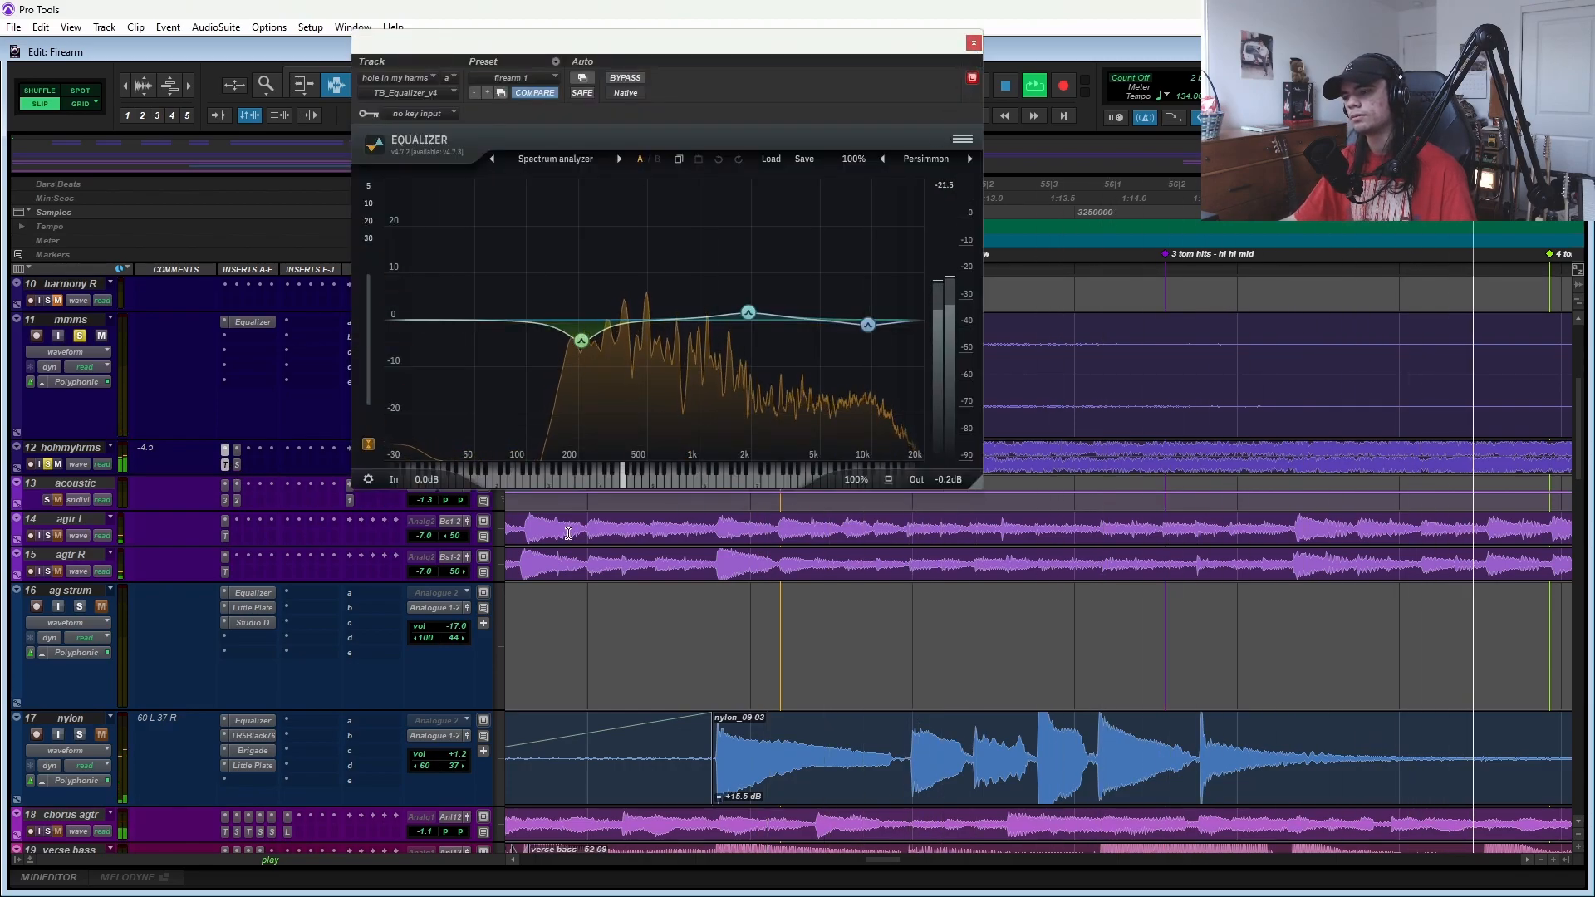
pyautogui.click(237, 450)
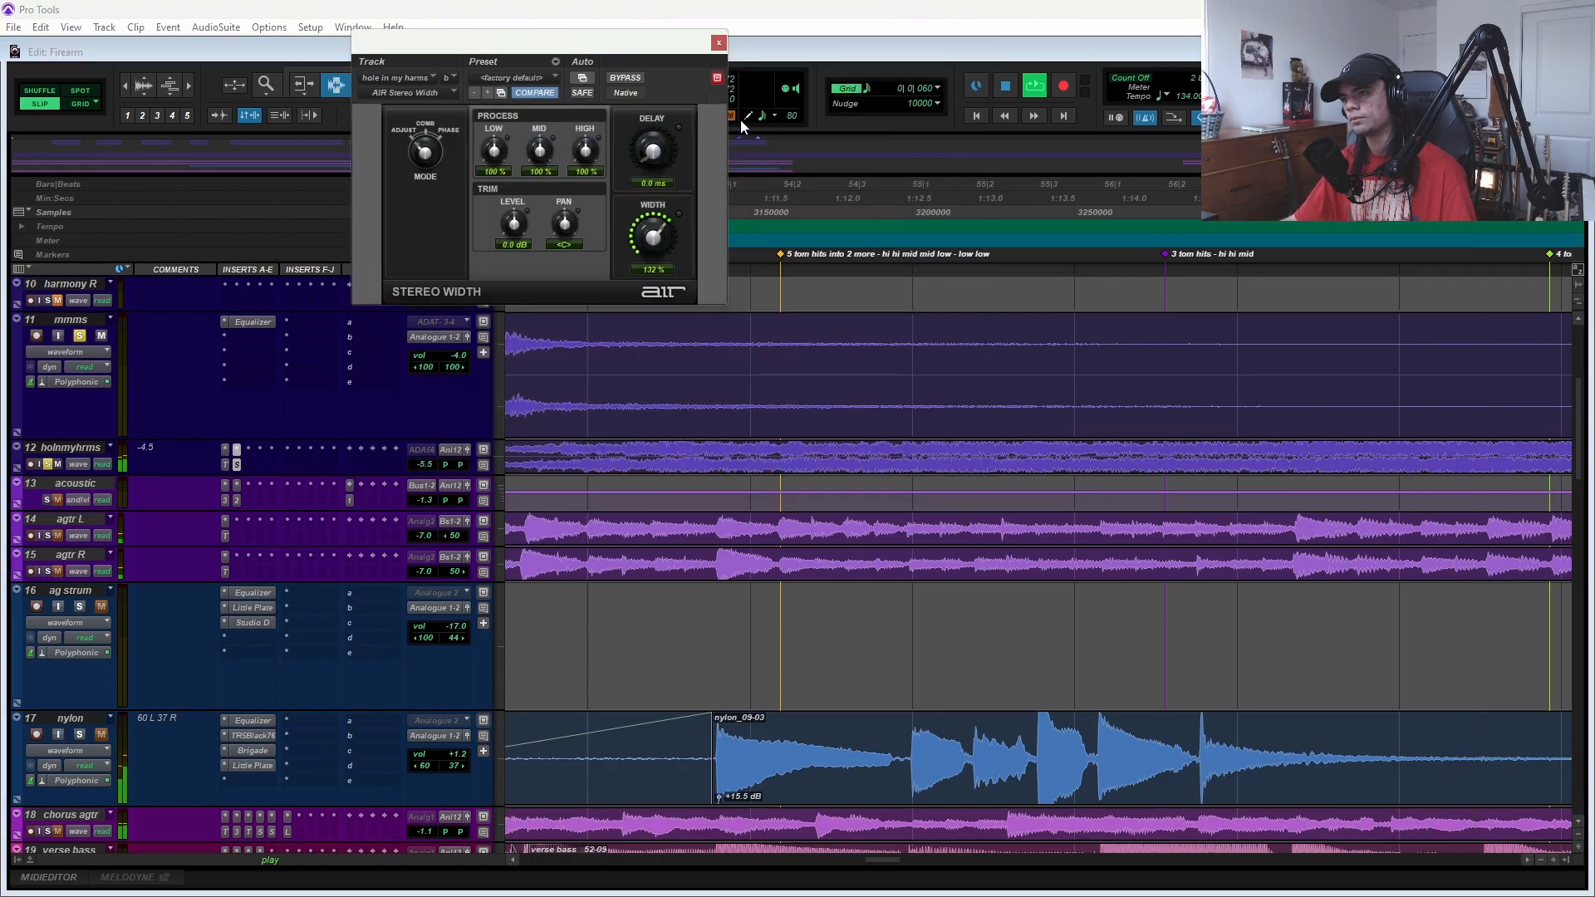
pyautogui.click(718, 42)
pyautogui.scroll(-3, 1098, 489)
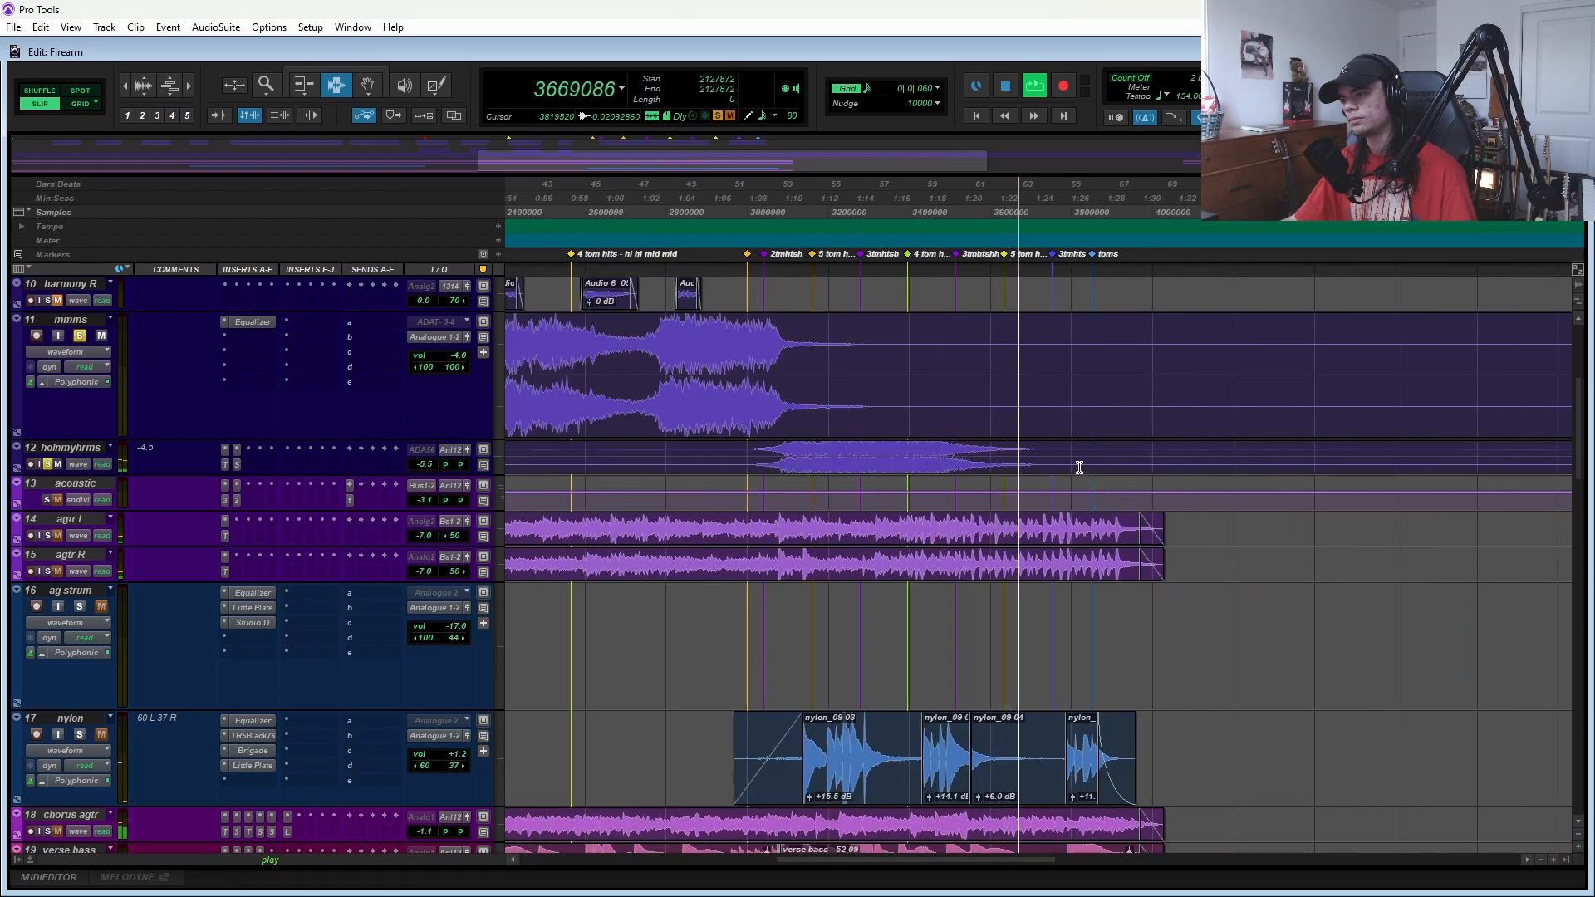
pyautogui.press('space')
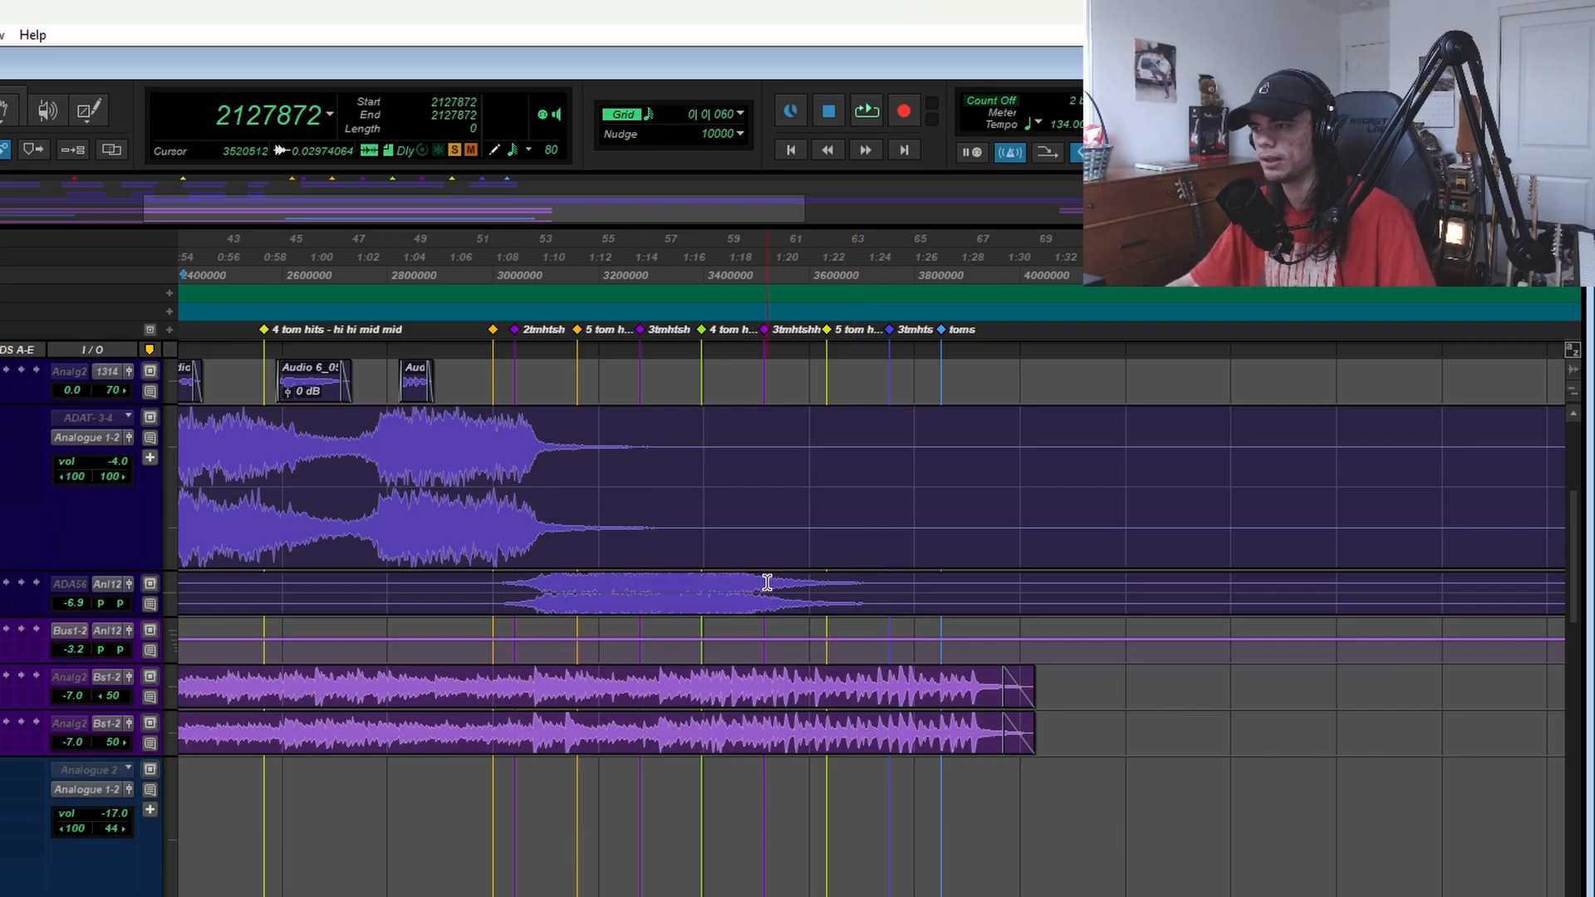
# - Move the edit cursor back to just before the 3 tom hits marker at a closer zoom
pyautogui.hscroll(-5, 767, 582)
pyautogui.click(663, 470)
pyautogui.hotkey('ctrl', ']')
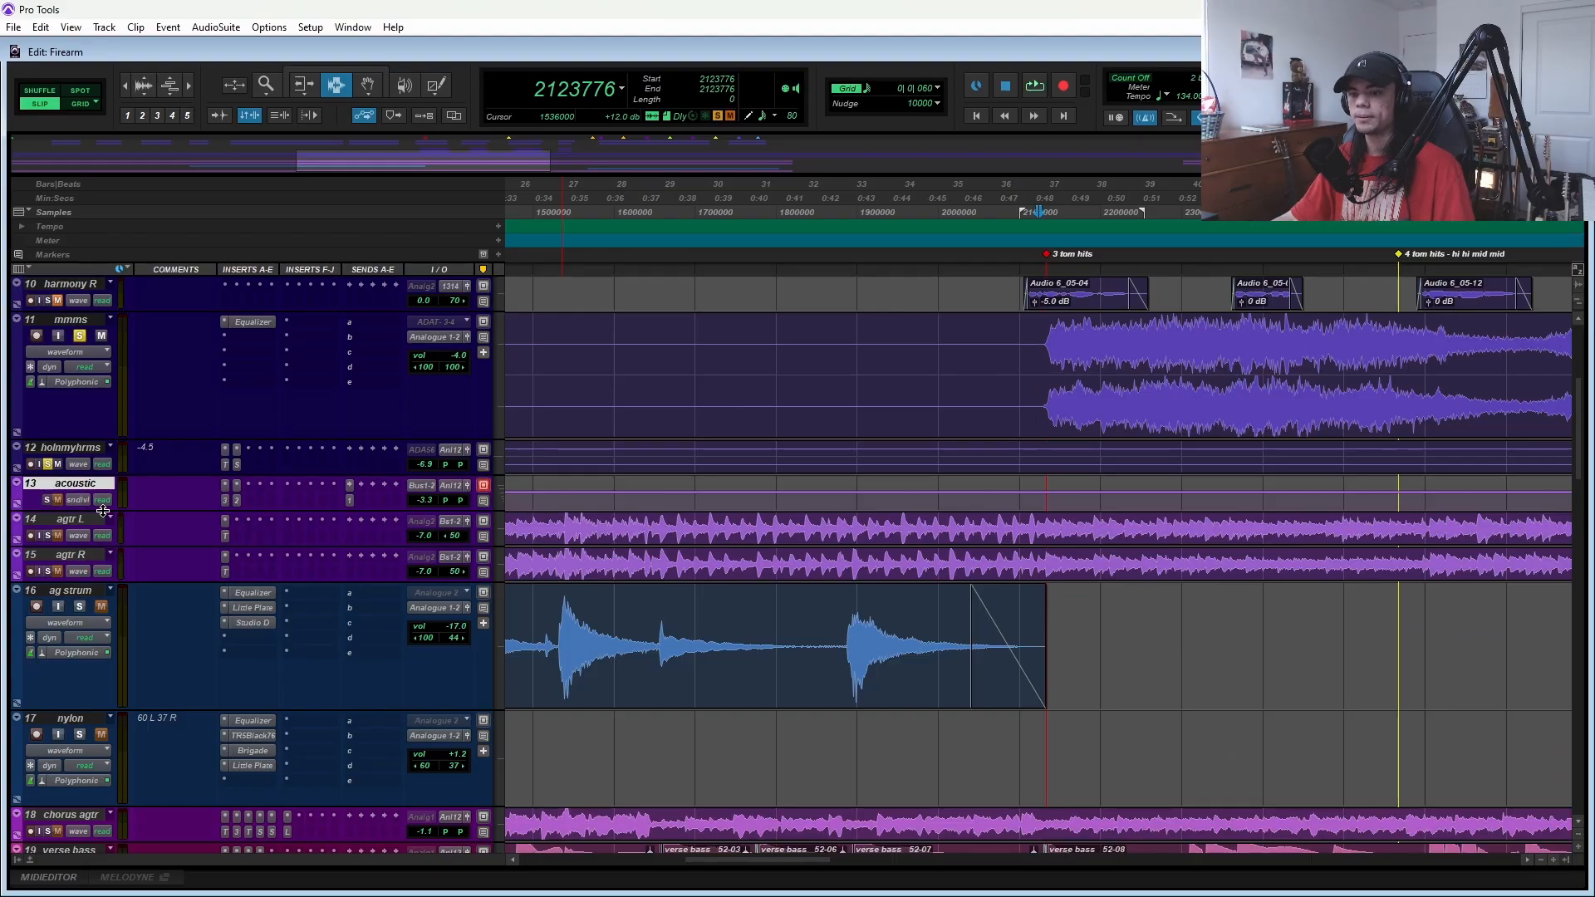
# - Select the tracks from acoustic through holeinmypian and solo them, reviewing the tom and drum tracks below
pyautogui.scroll(-5, 102, 510)
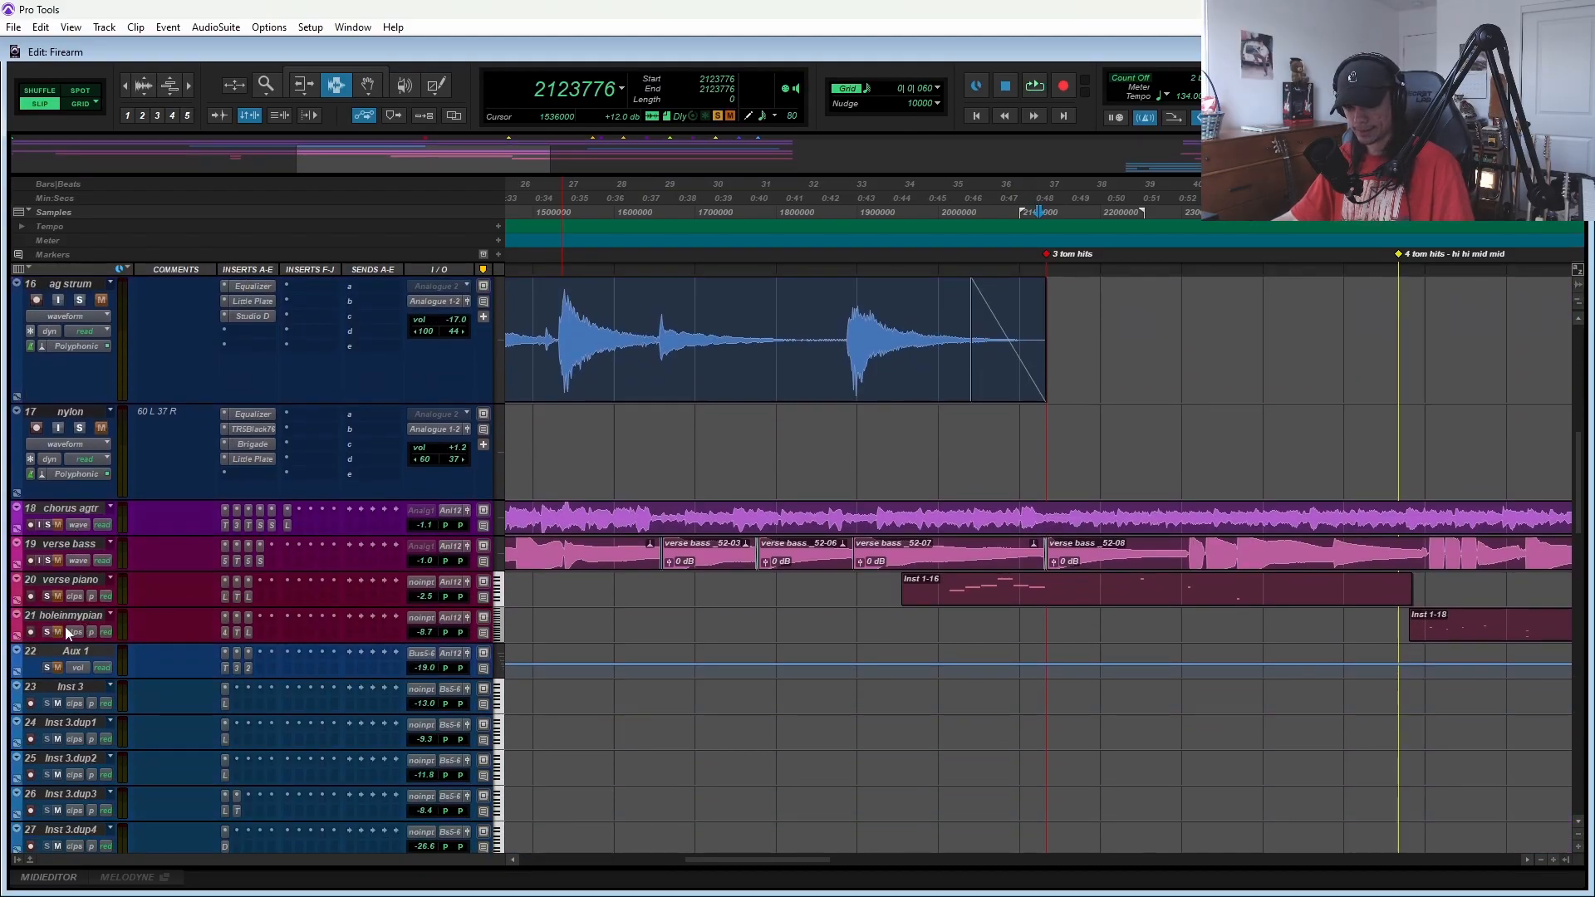
pyautogui.keyDown('shift'); pyautogui.click(84, 619); pyautogui.keyUp('shift')
pyautogui.scroll(-5, 122, 596)
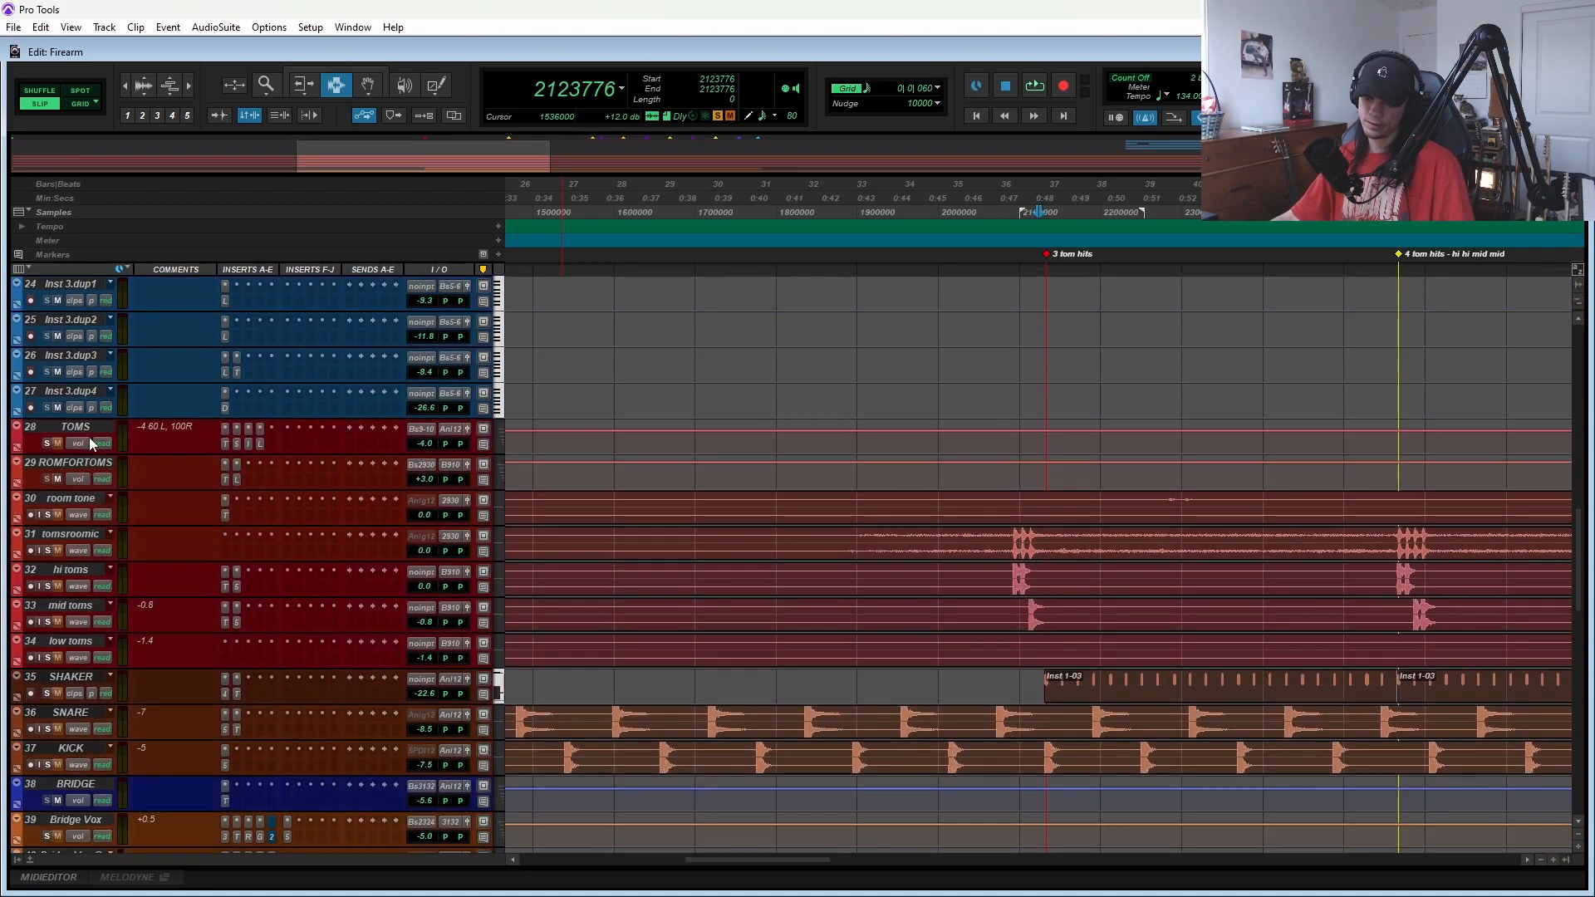
pyautogui.scroll(-3, 56, 526)
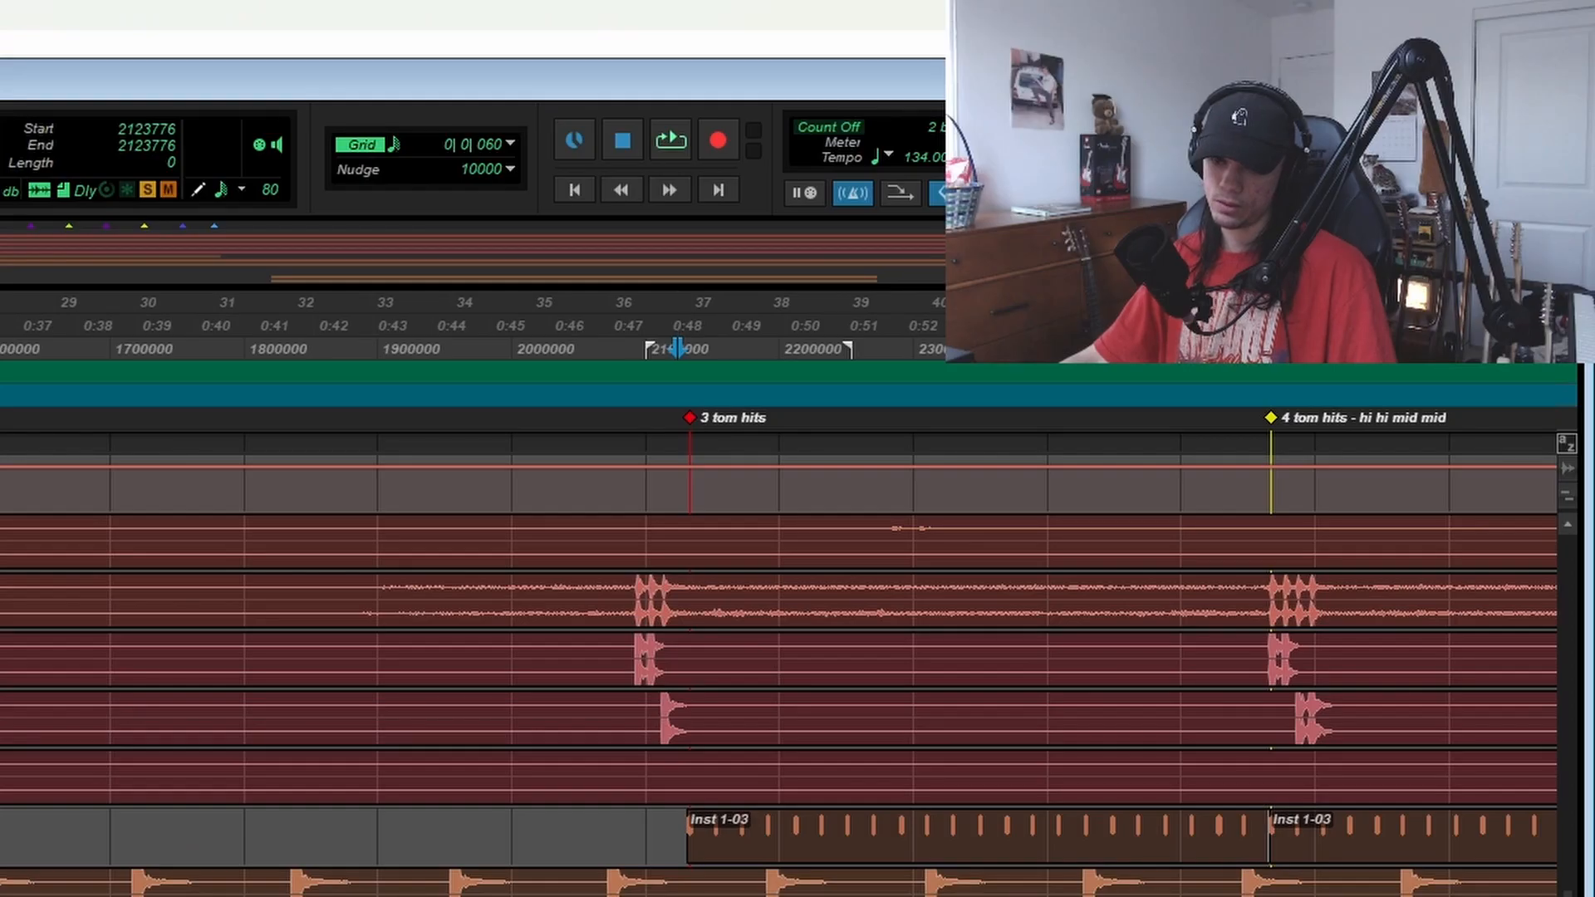
pyautogui.scroll(-10, 588, 861)
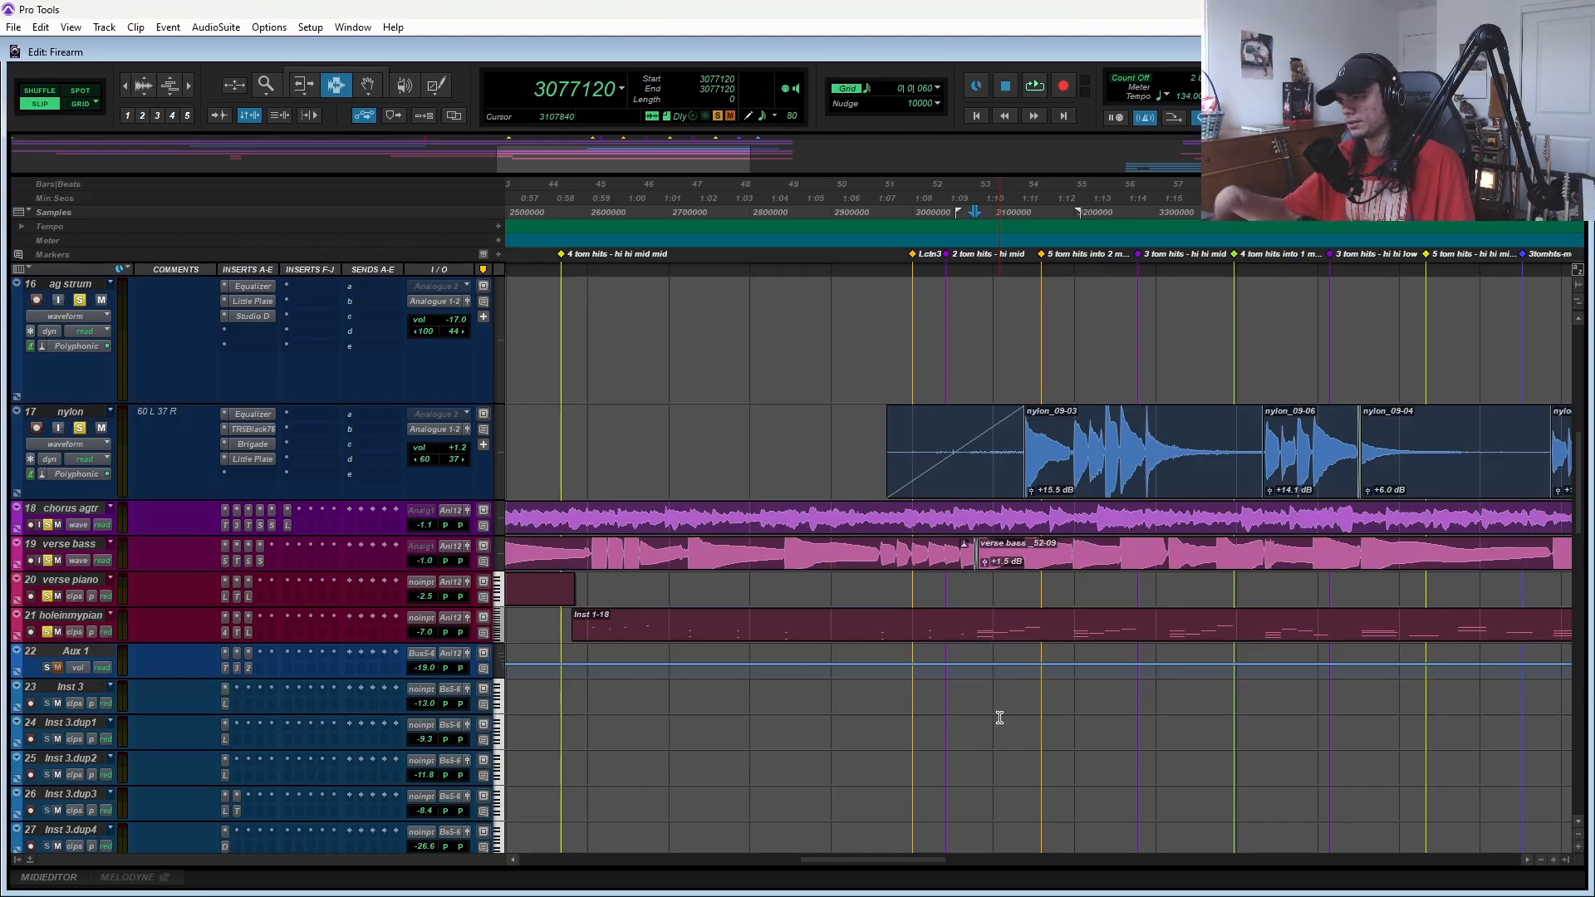
# - Play the section from sample 3077120 through the end of the acoustic guitars with the harmonies and instruments soloed together
pyautogui.press('space')
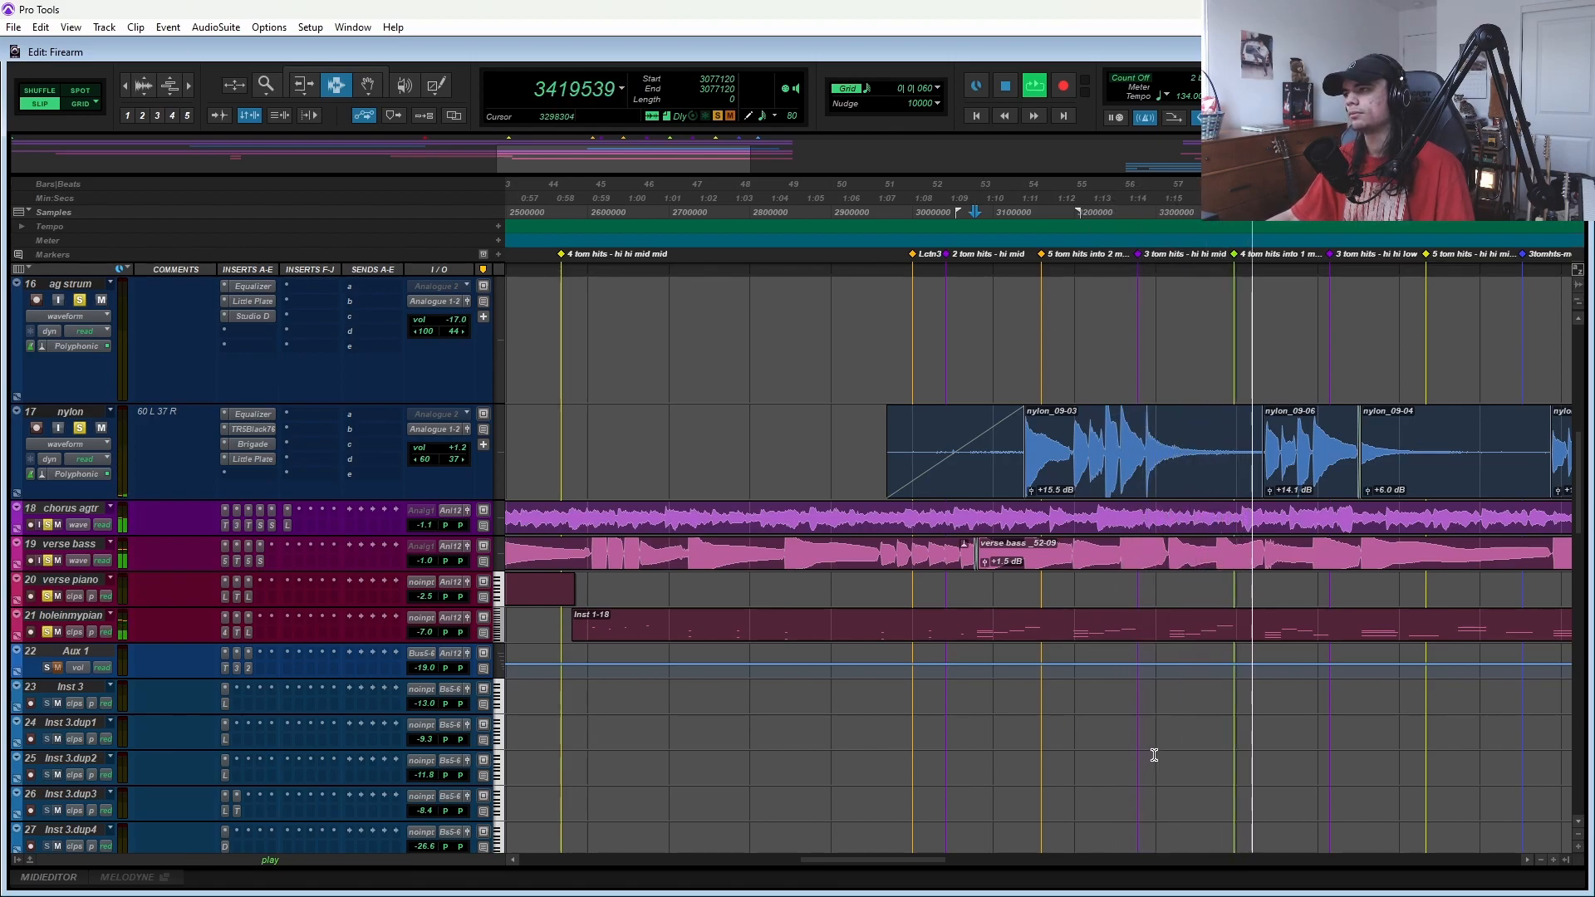
pyautogui.scroll(6, 1154, 755)
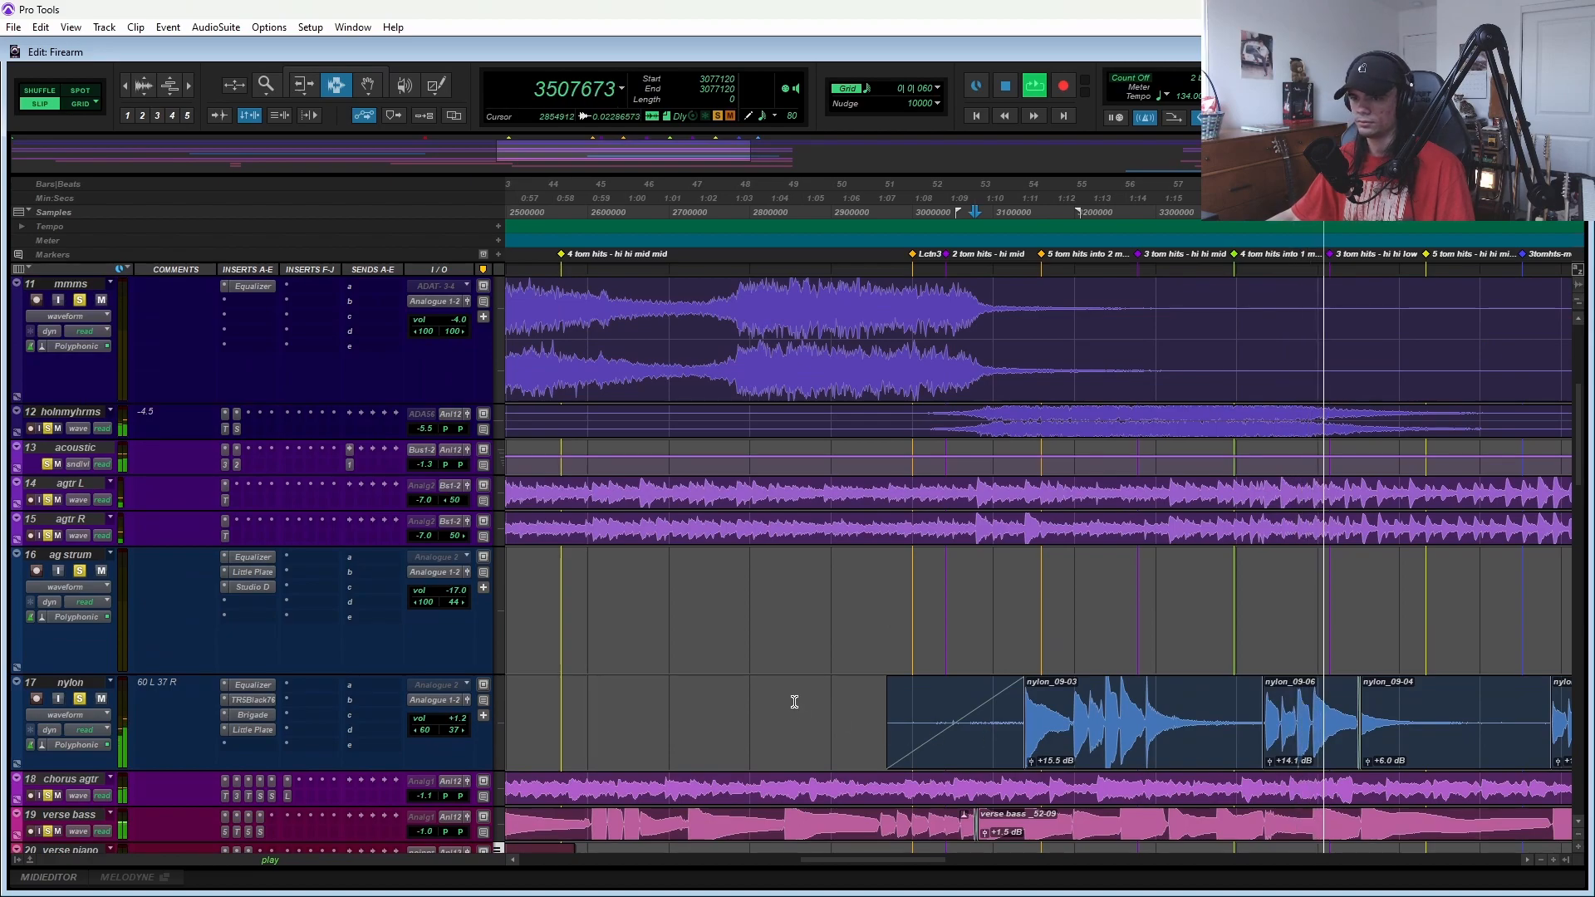
pyautogui.hscroll(5, 794, 702)
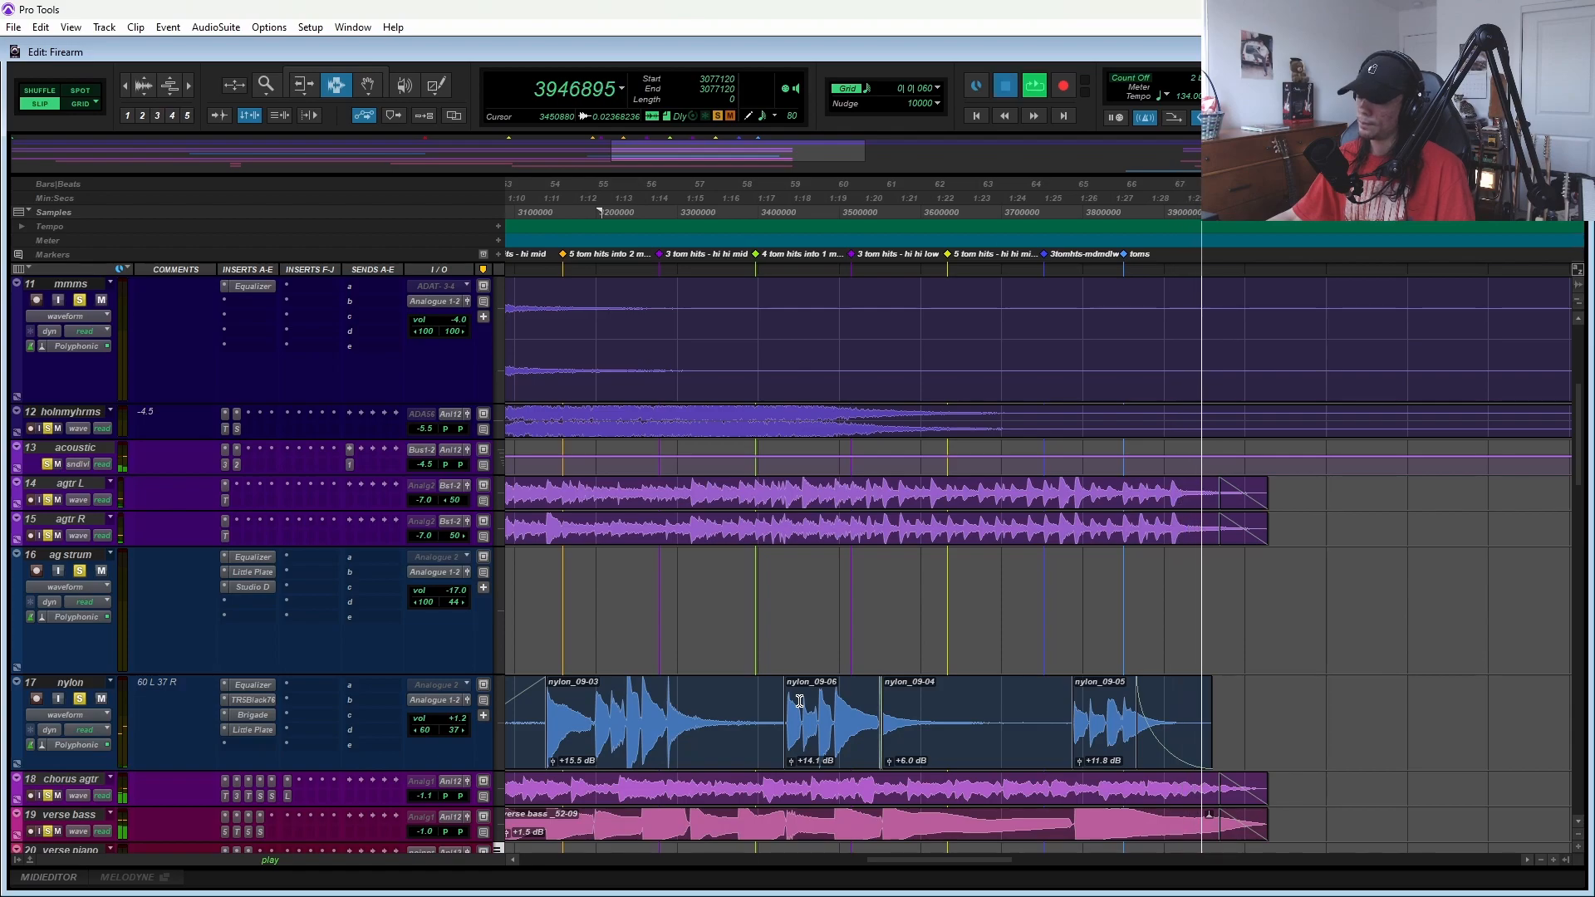
pyautogui.press('space')
pyautogui.scroll(5, 277, 591)
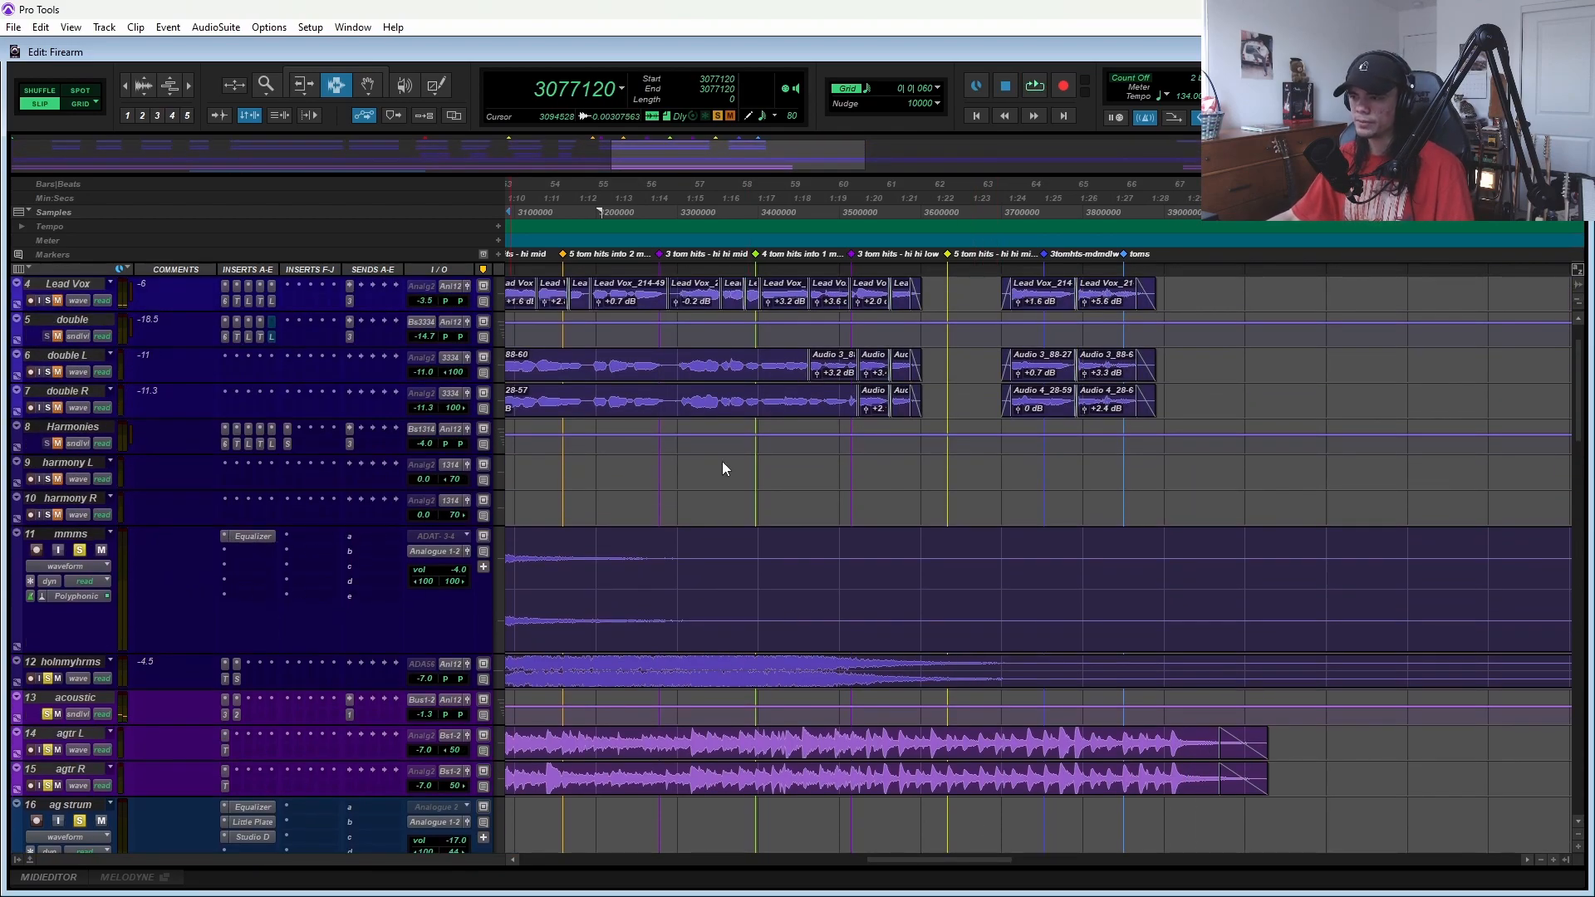
# - Inspect the Equalizer on mmms and the Equalizer and Stereo Width inserts on holnmyhrms, enlarging the holnmyhrms track
pyautogui.hotkey('ctrl', 'alt', 'shift', 'w')
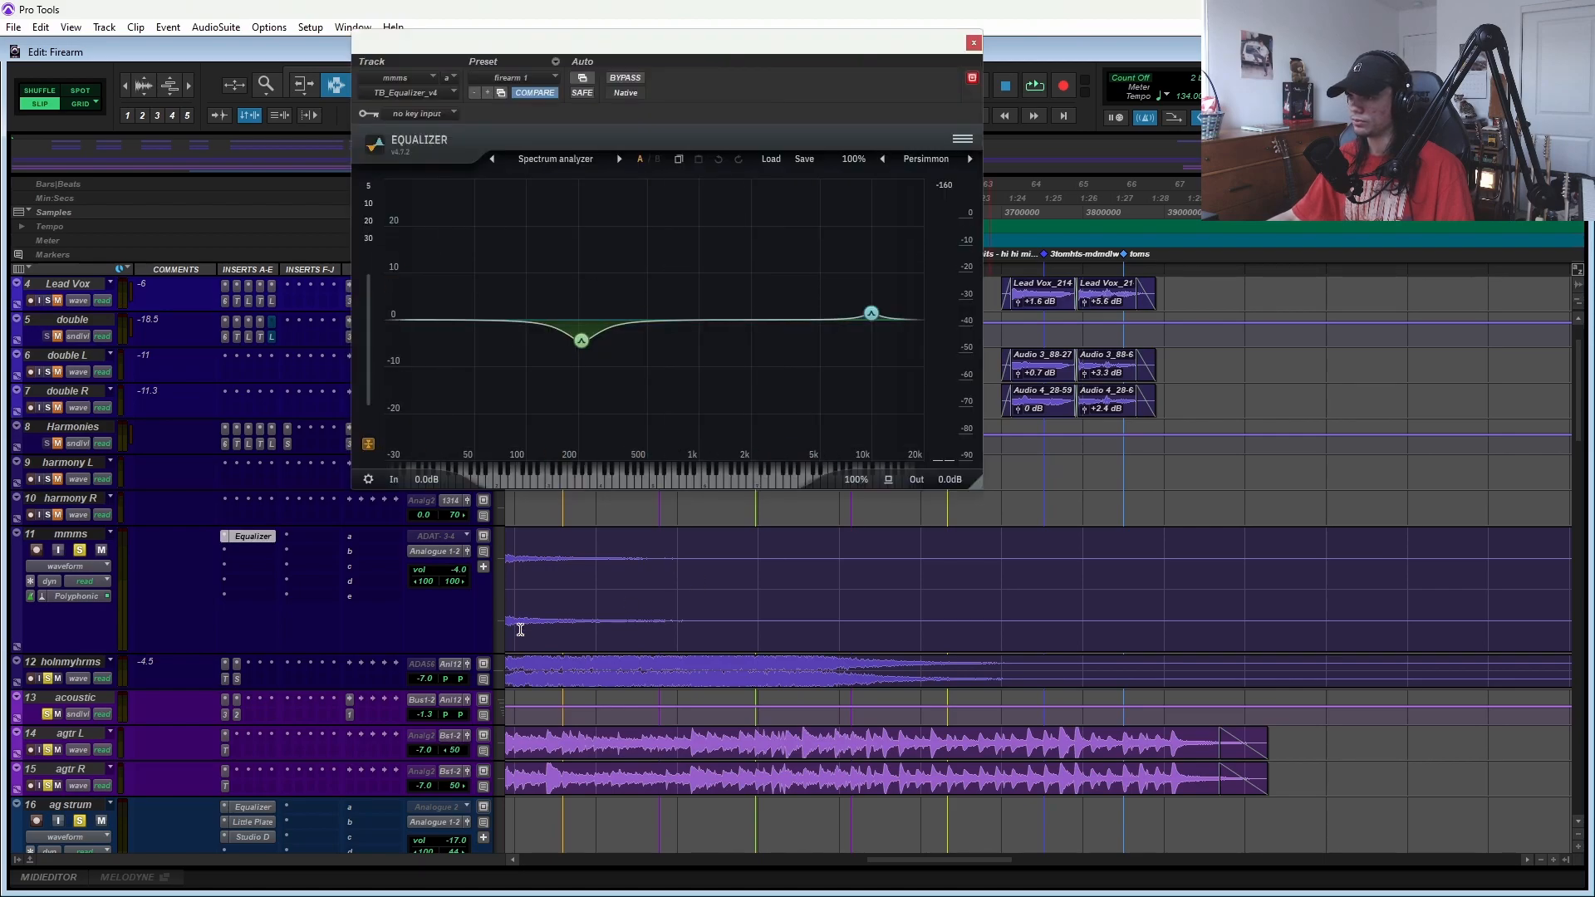
pyautogui.hotkey('ctrl', 'Down')
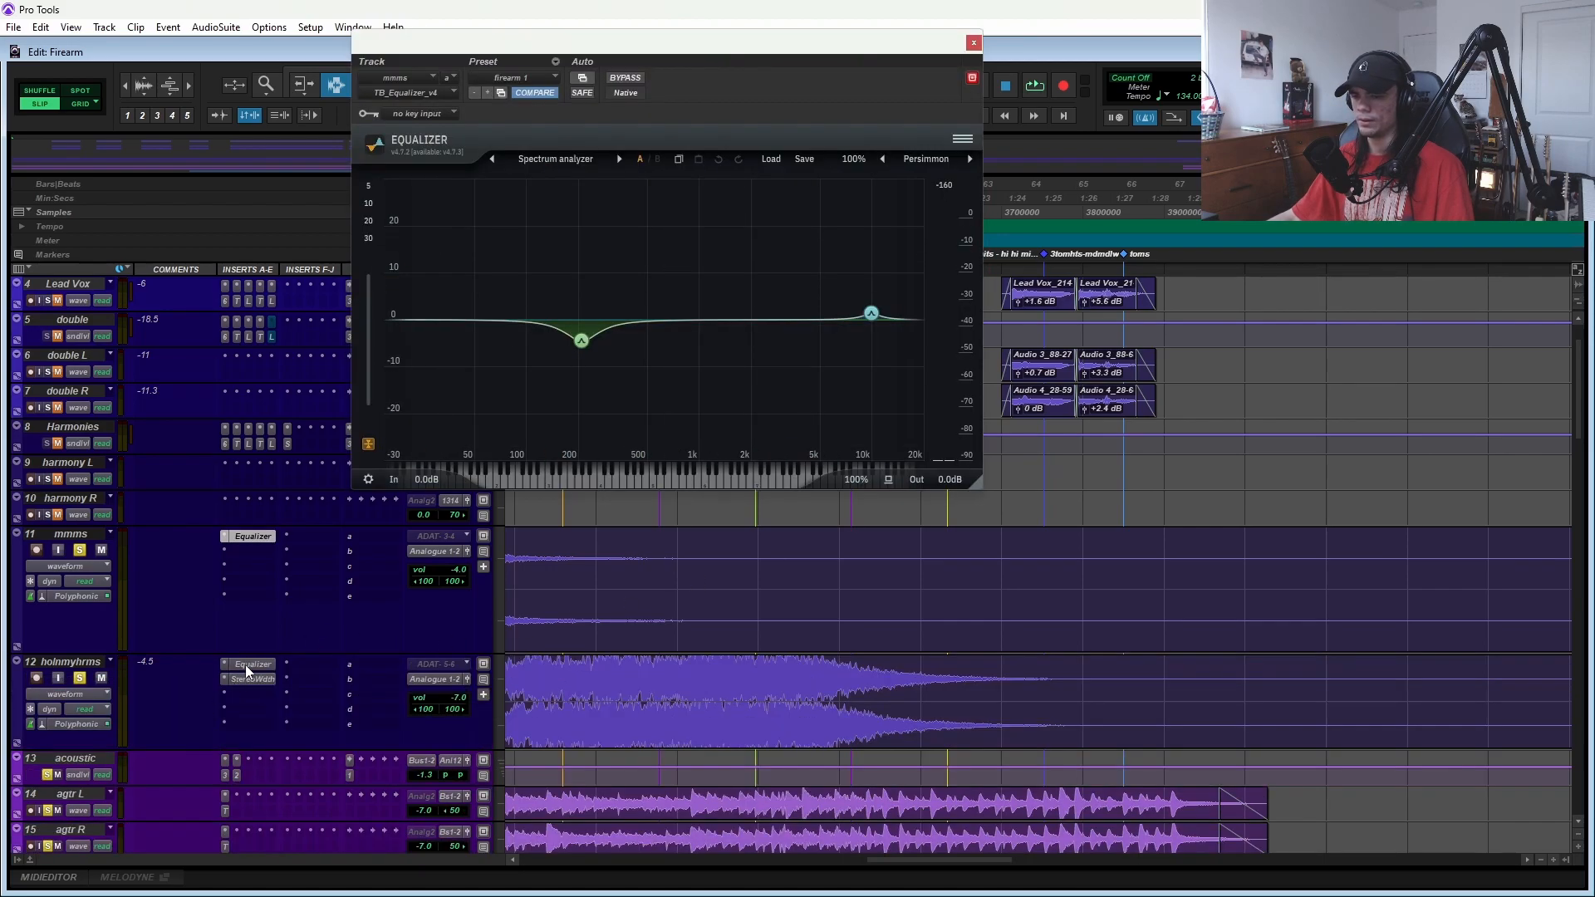
pyautogui.click(246, 665)
pyautogui.click(256, 693)
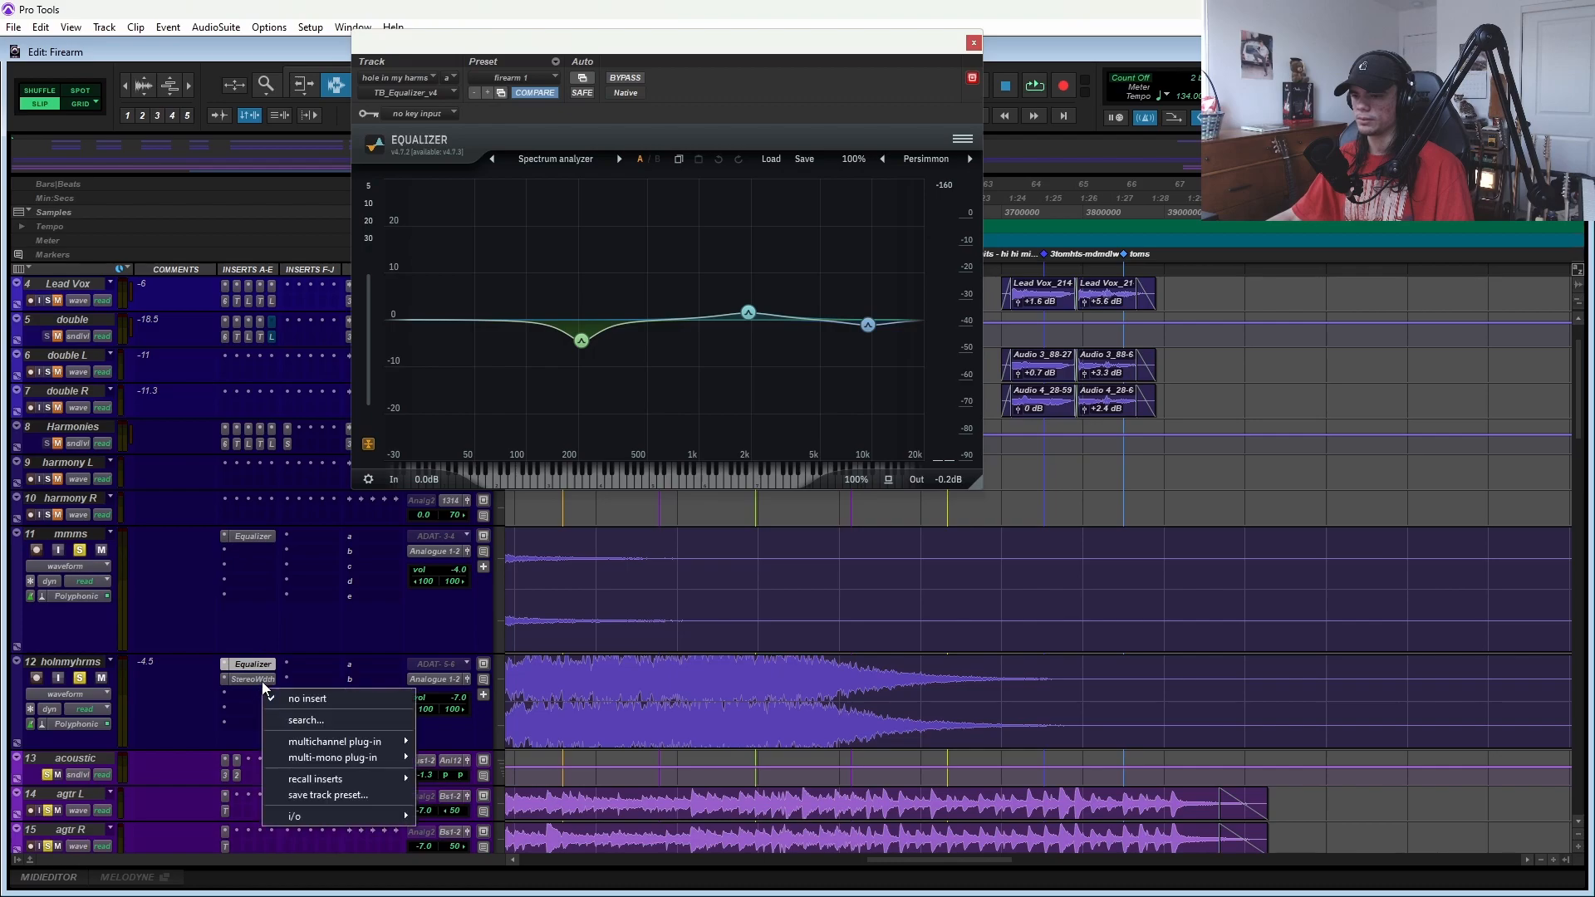
pyautogui.click(252, 679)
pyautogui.click(719, 44)
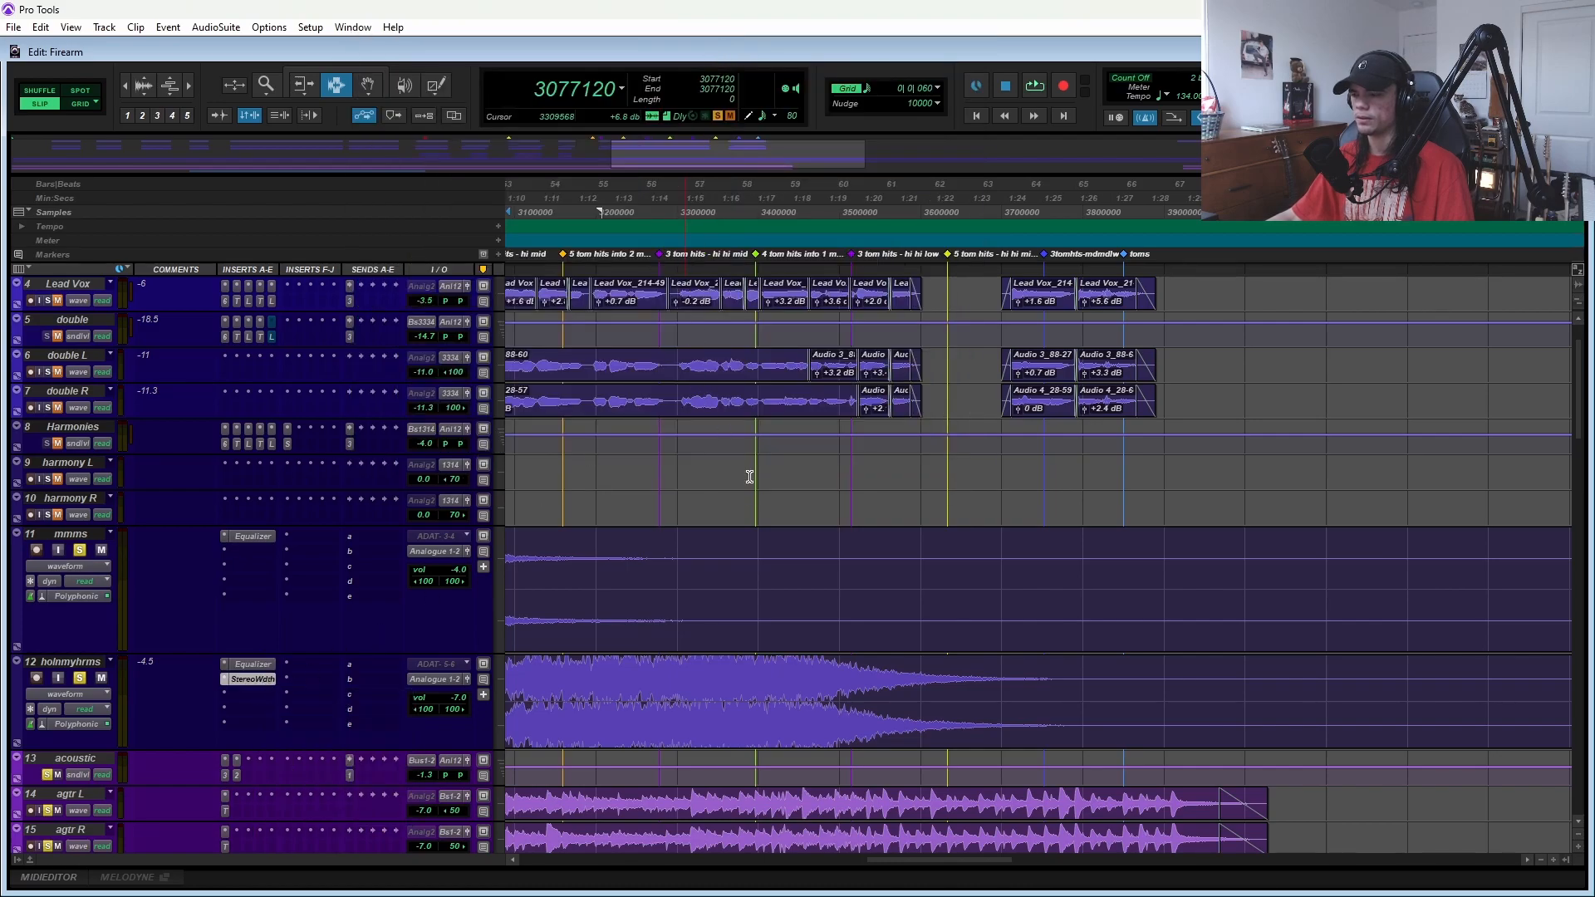
# - Place the edit cursor at sample 2128896 by the 3 tom hits marker and review the mmms and holnmyhrms waveforms
pyautogui.hscroll(-10, 748, 463)
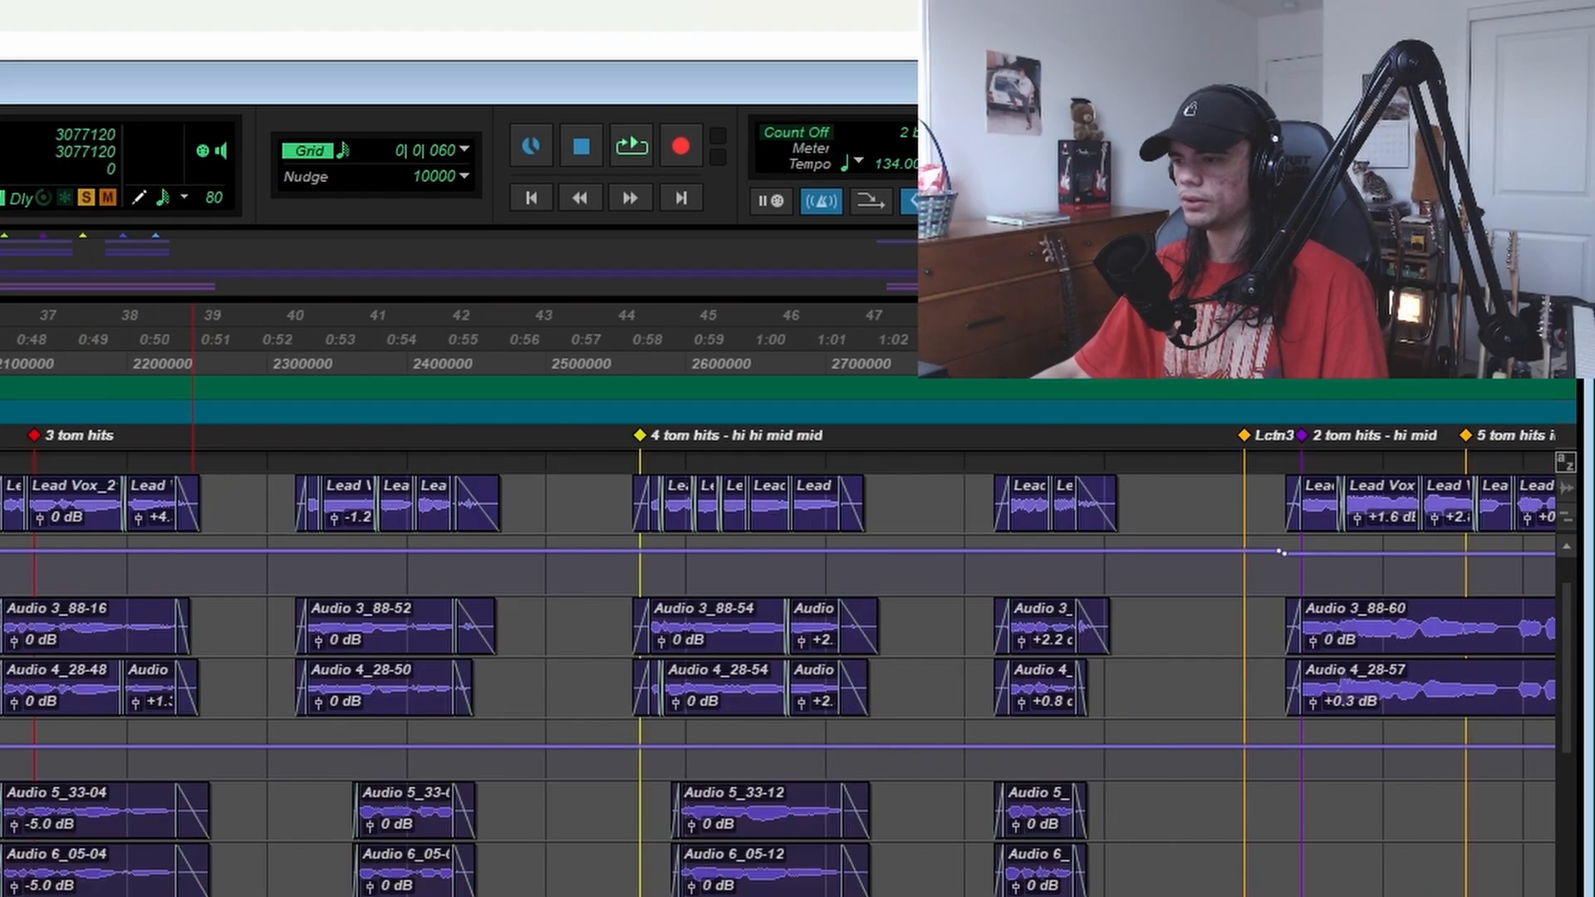
pyautogui.hscroll(-5, 781, 598)
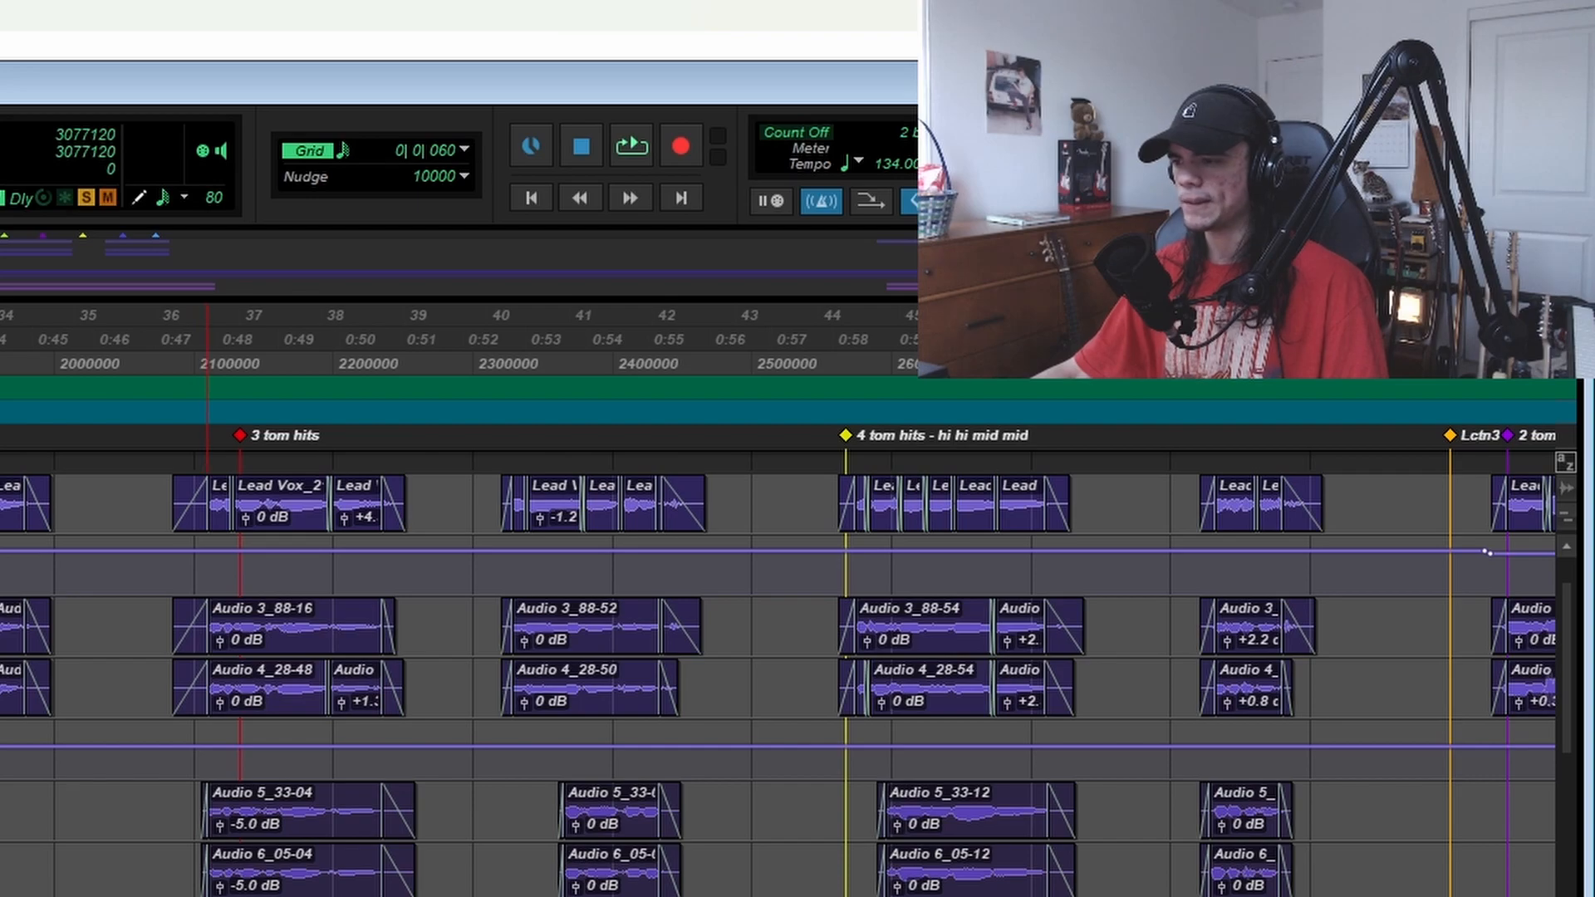
pyautogui.click(235, 363)
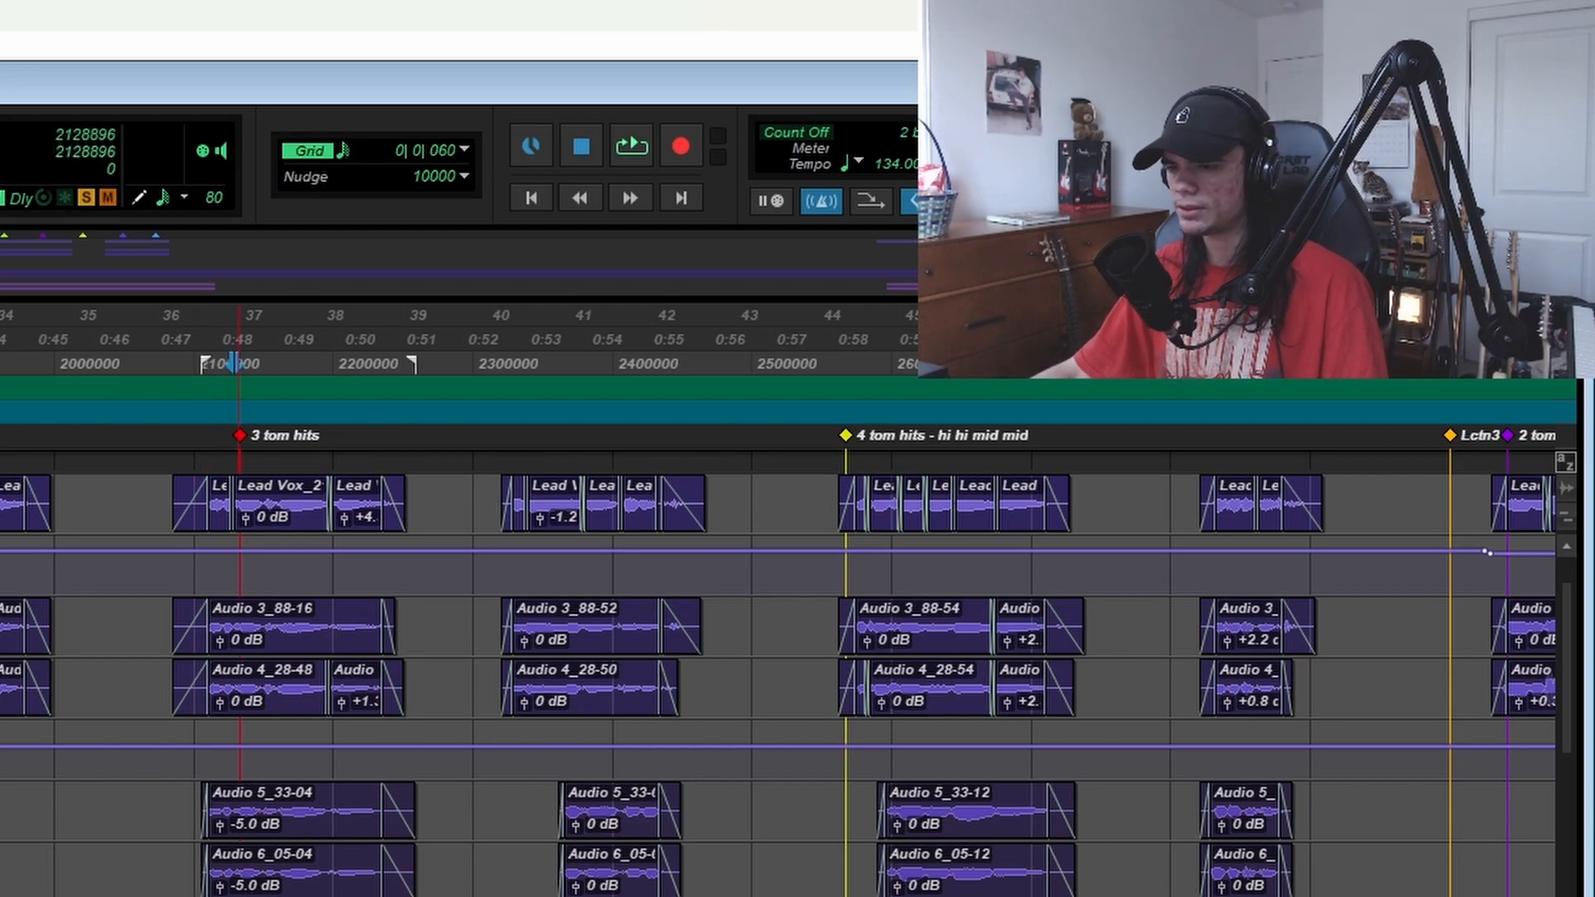
pyautogui.scroll(-5, 778, 682)
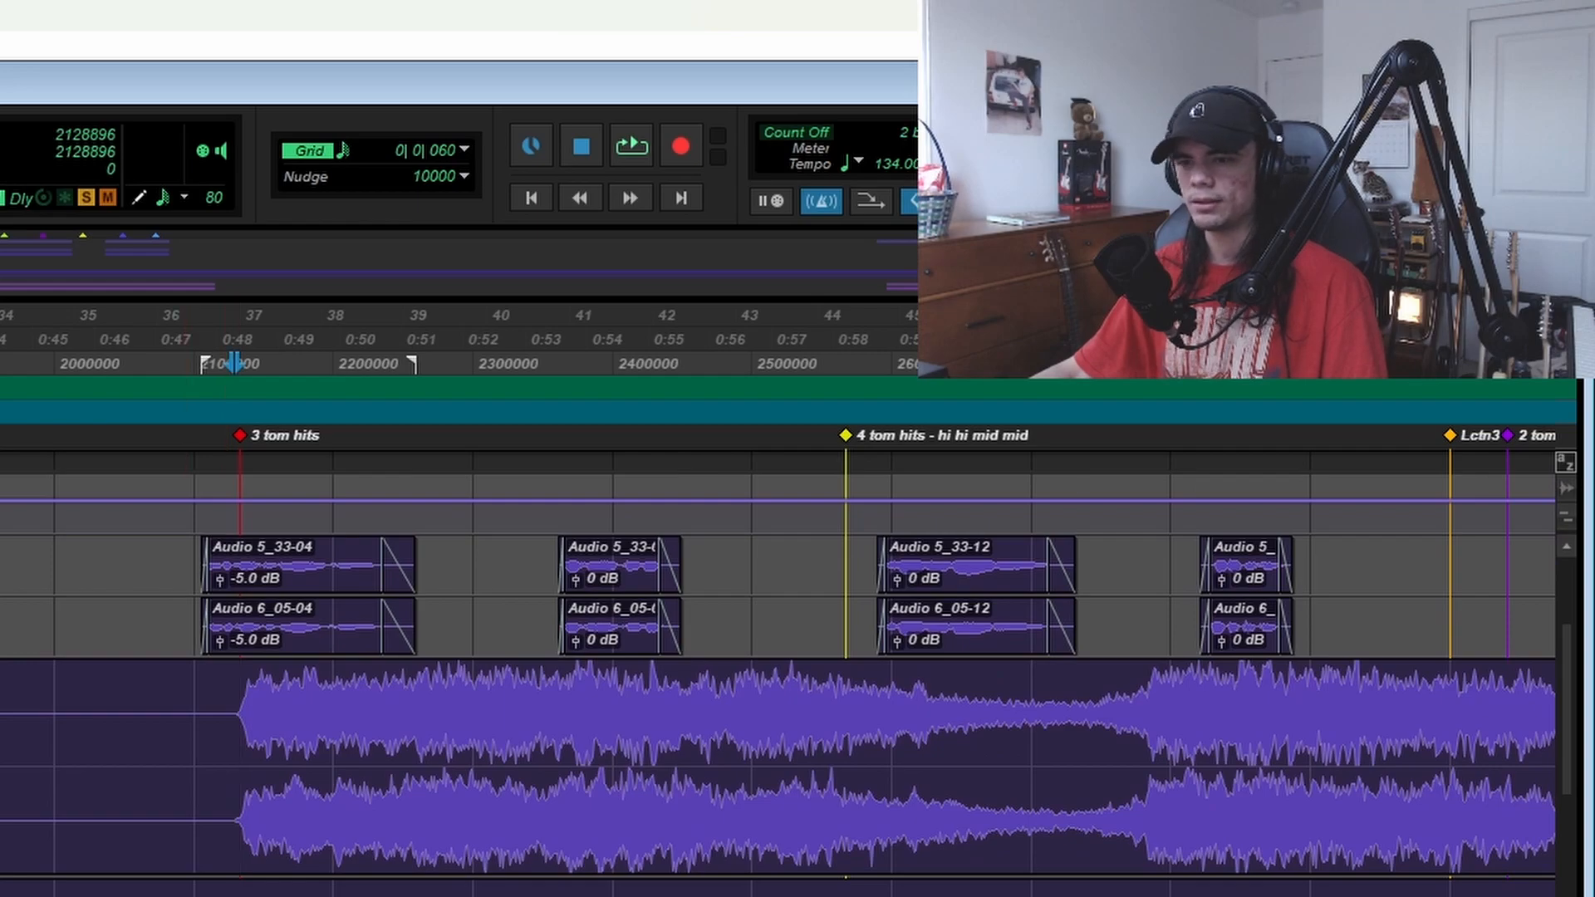
pyautogui.hscroll(10, 869, 862)
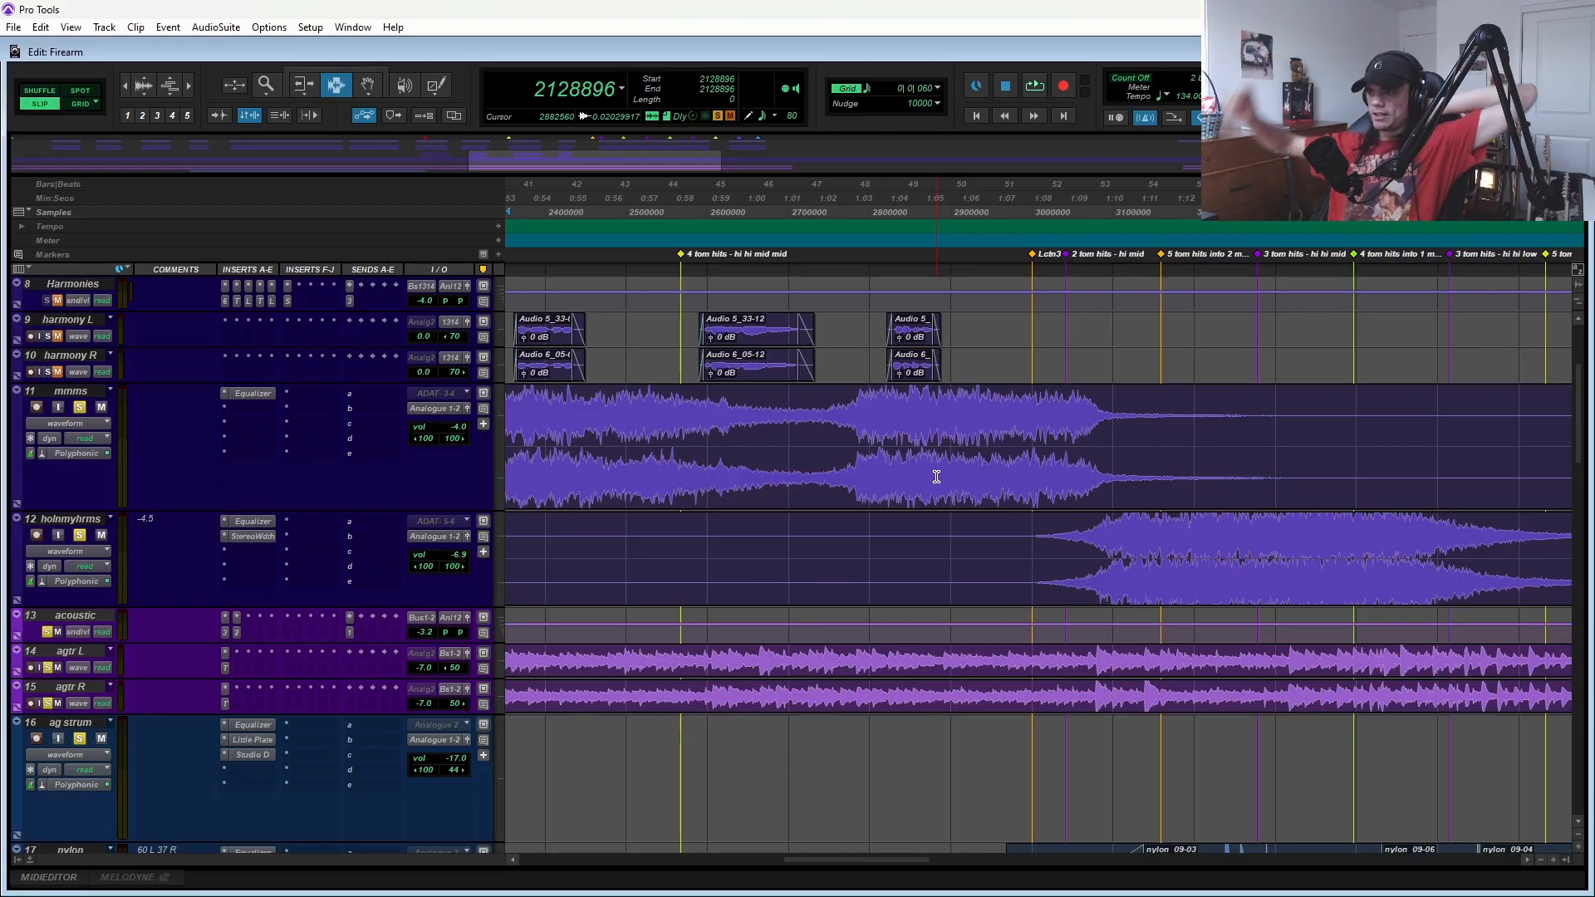
# - Open the Firearm extras session from the Dashboard's list of recent sessions
pyautogui.click(13, 26)
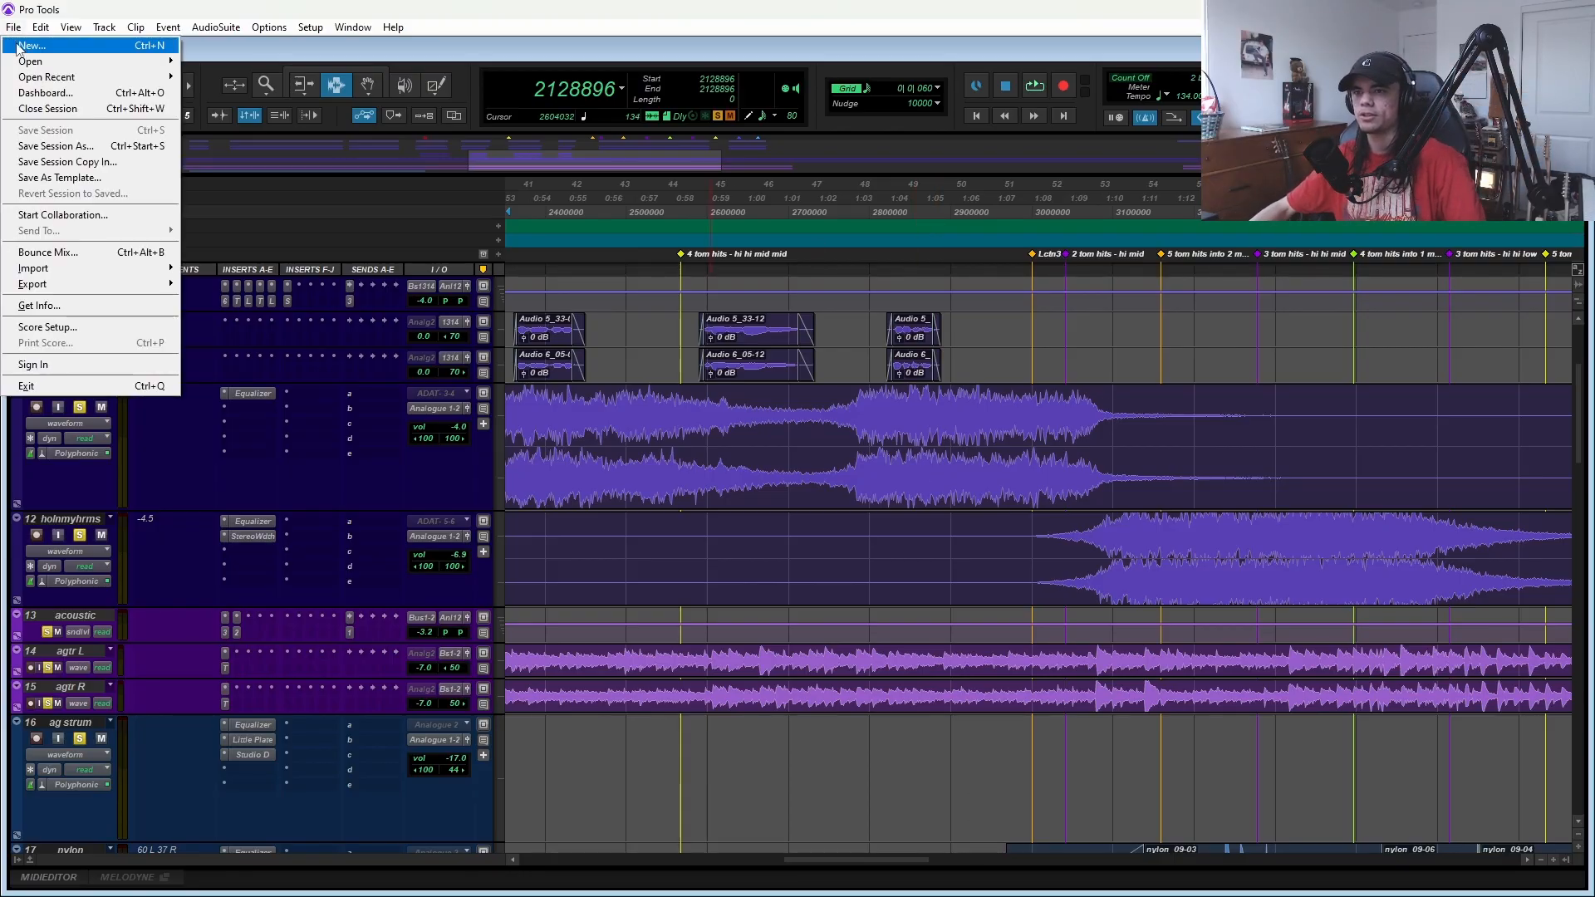
pyautogui.click(38, 93)
pyautogui.scroll(-3, 853, 659)
pyautogui.scroll(3, 846, 638)
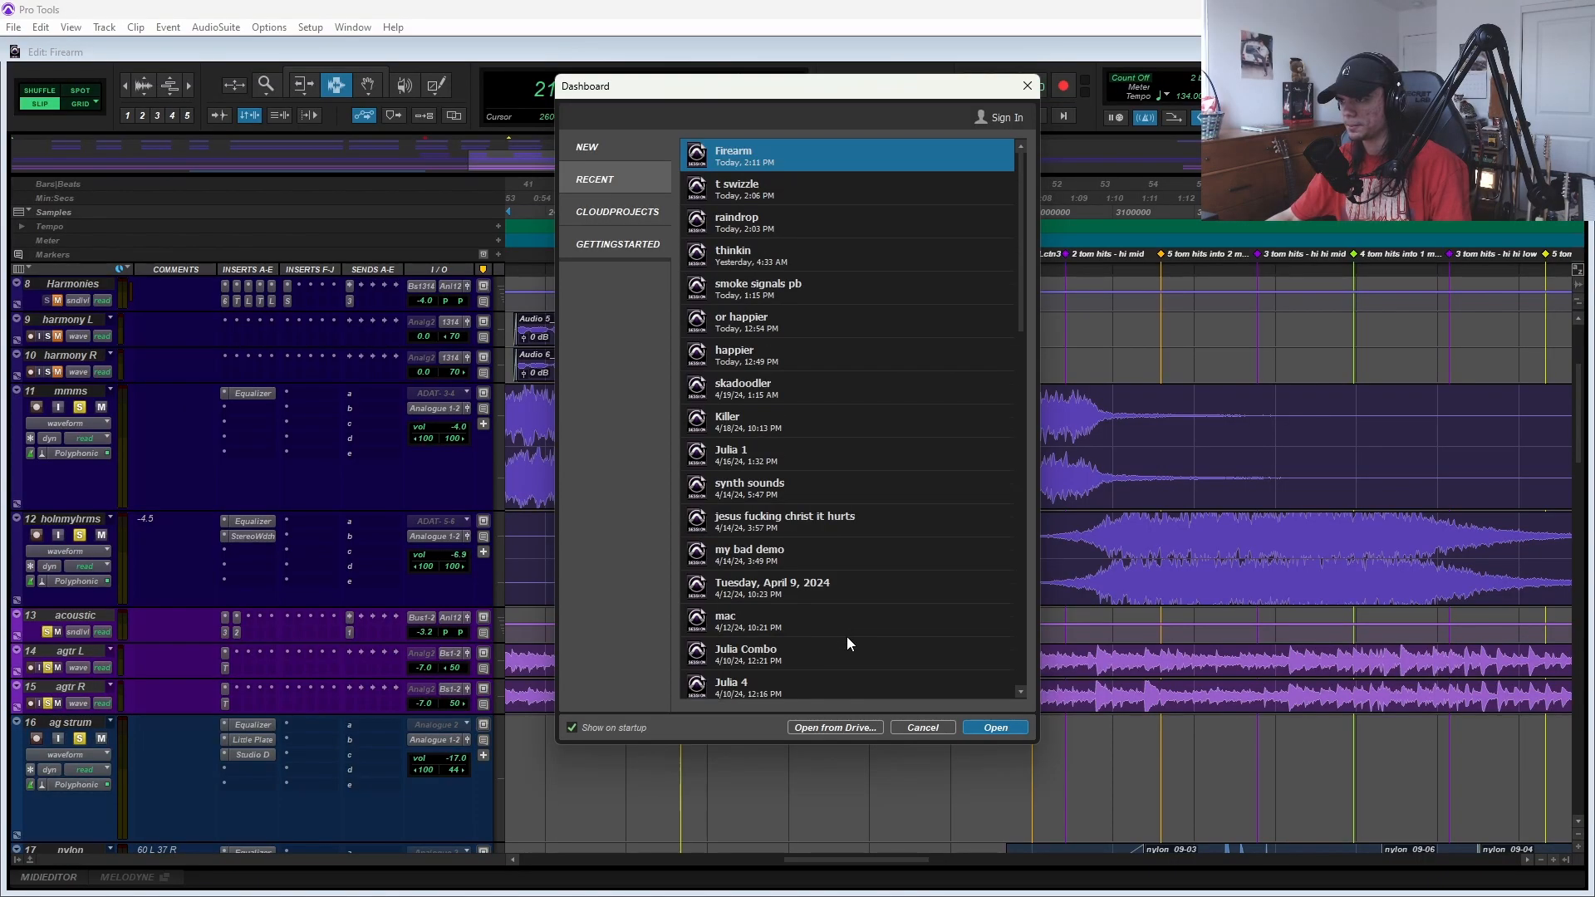
pyautogui.scroll(-1, 846, 638)
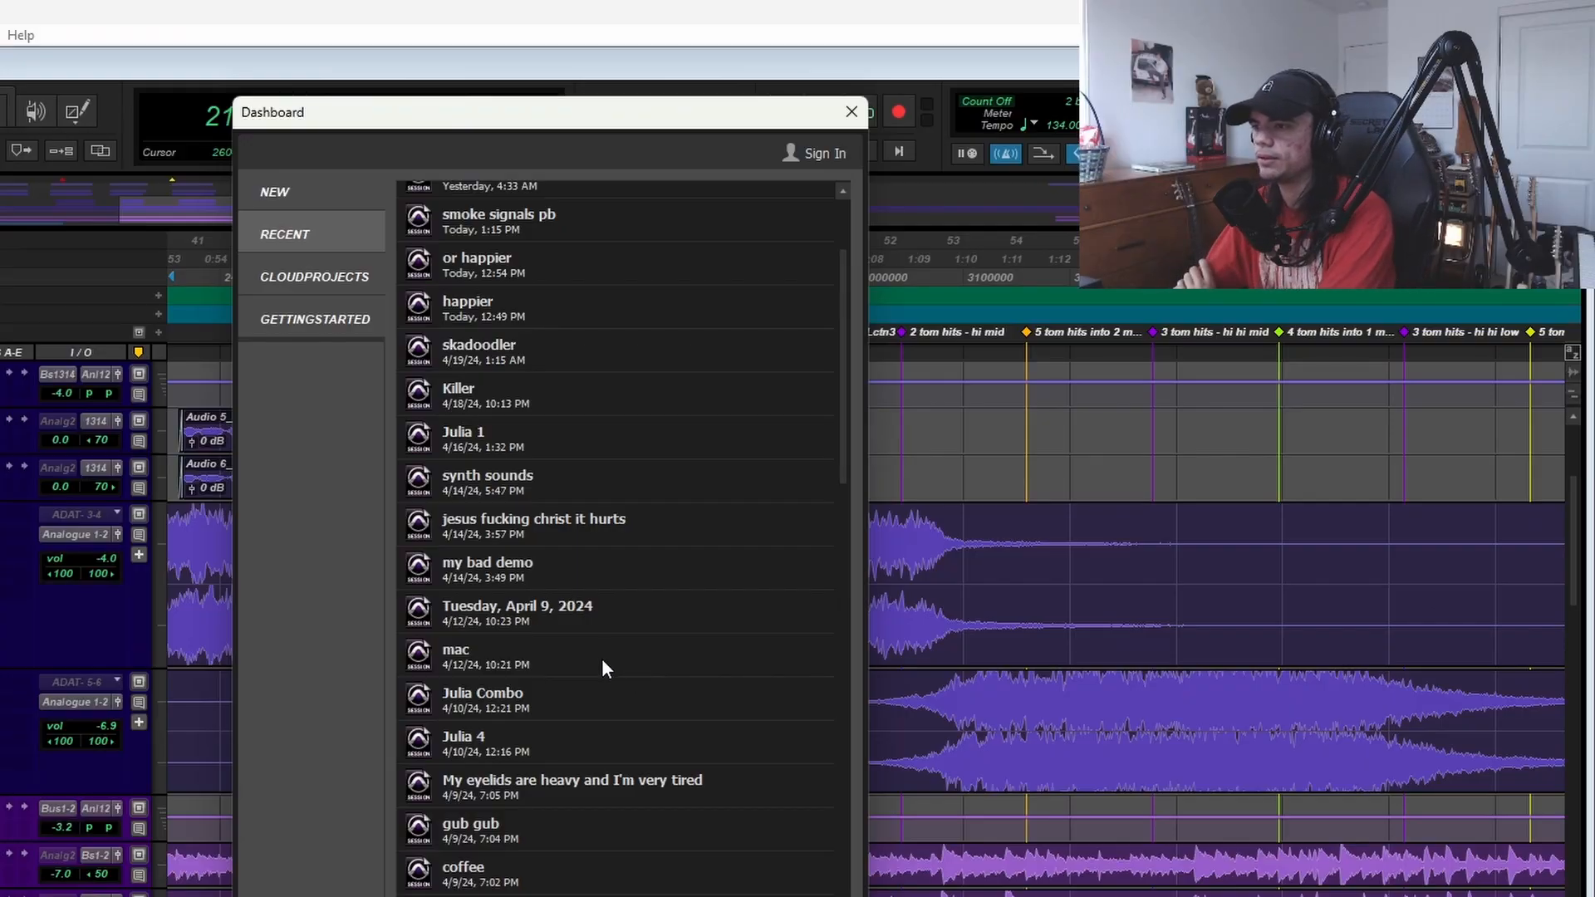
pyautogui.scroll(-3, 604, 669)
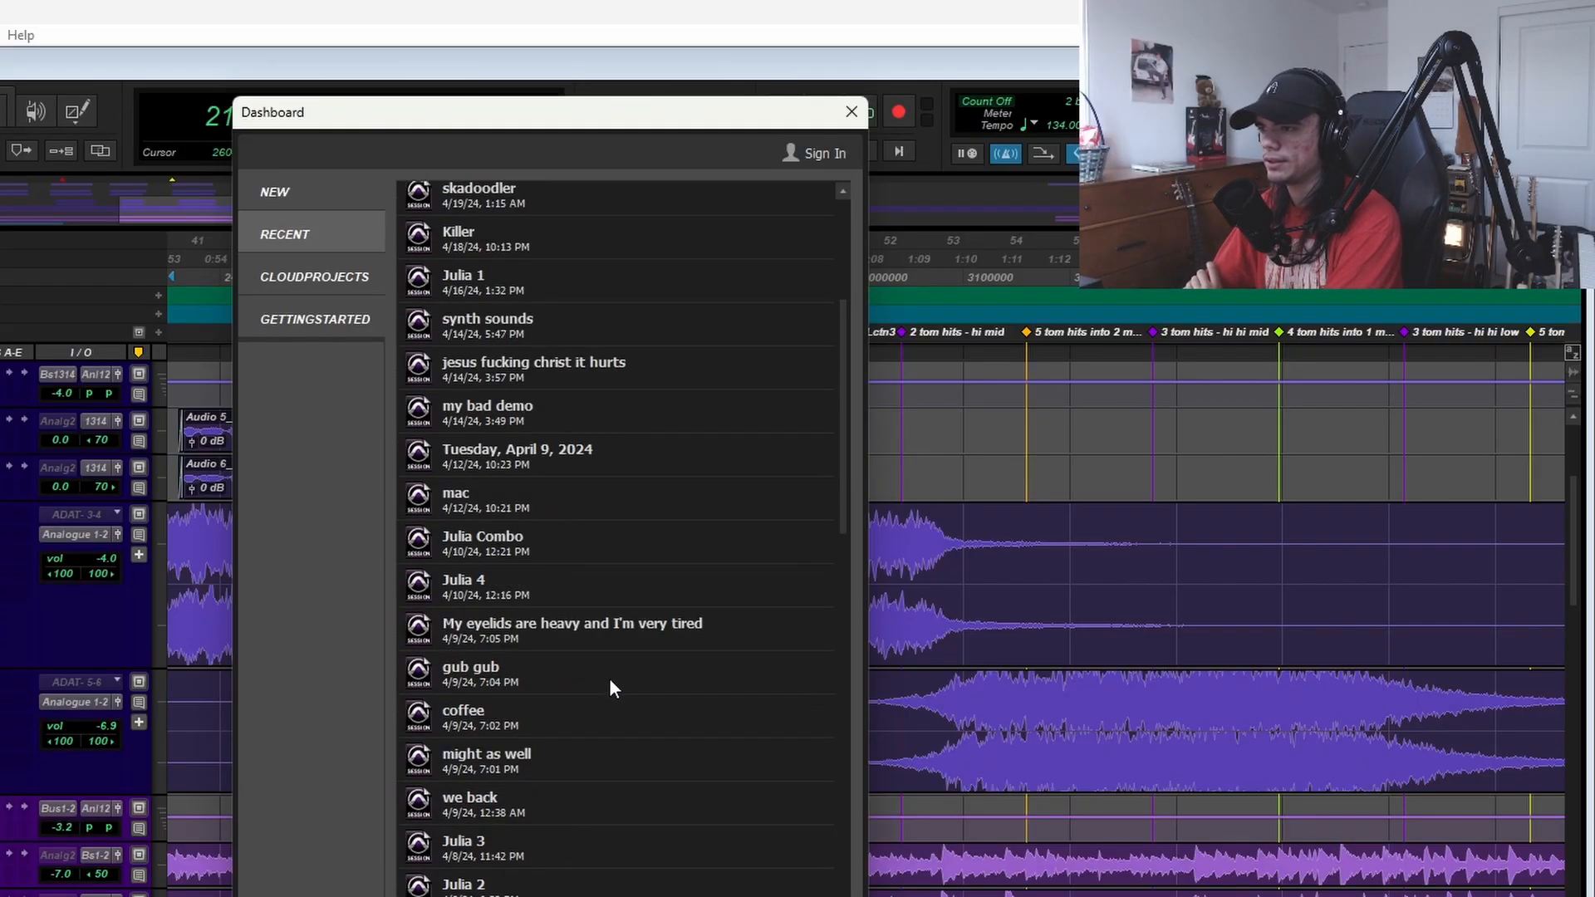
pyautogui.scroll(-4, 615, 681)
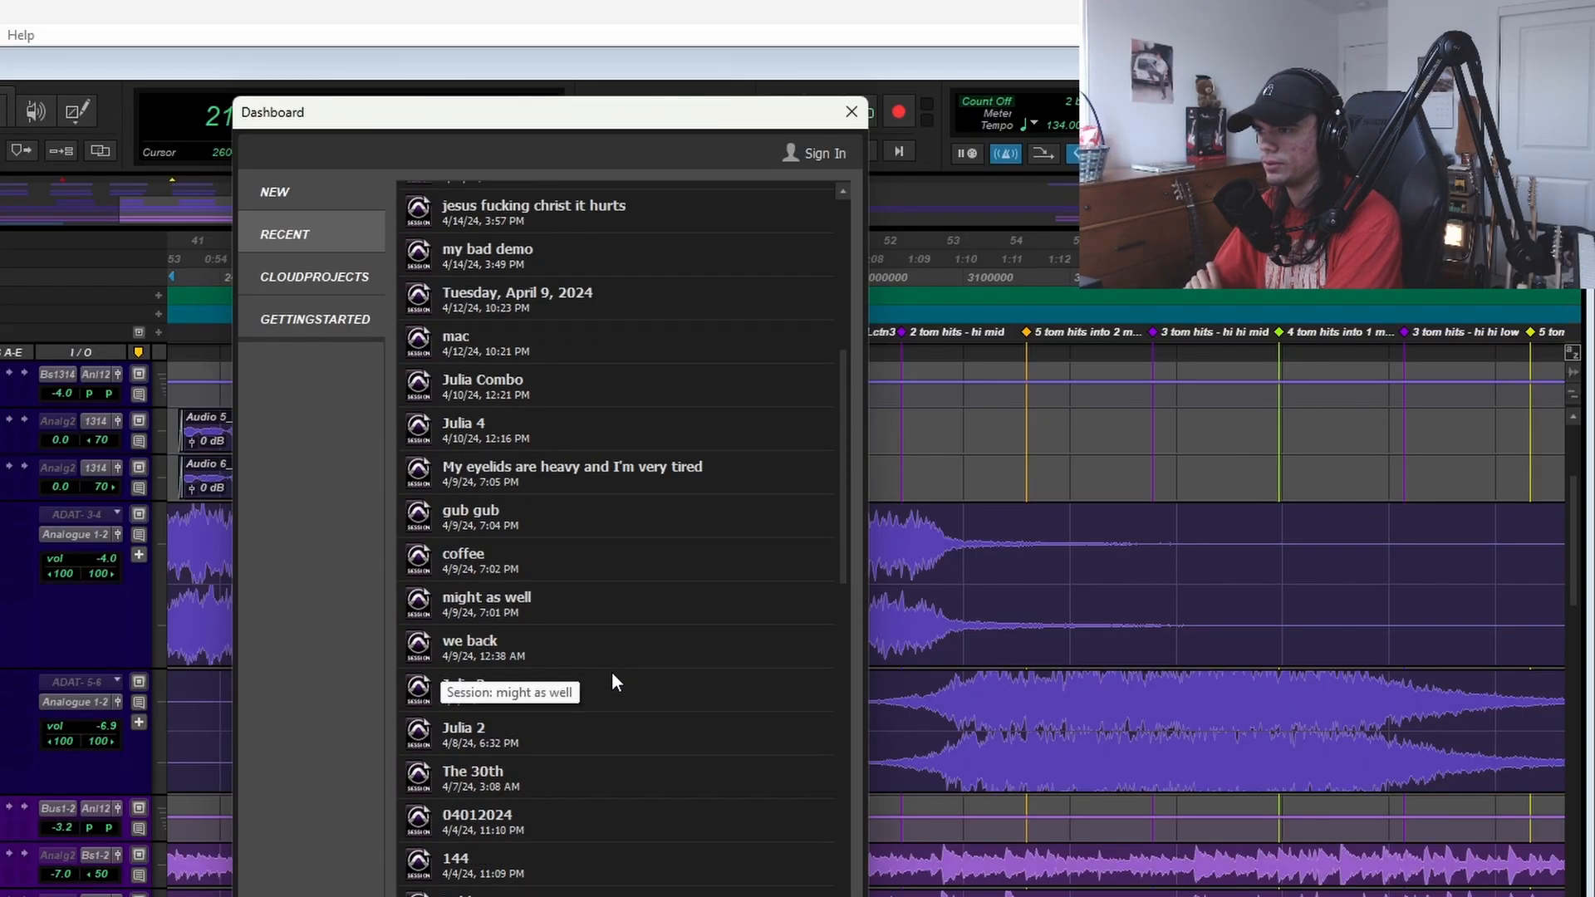
pyautogui.scroll(-3, 613, 674)
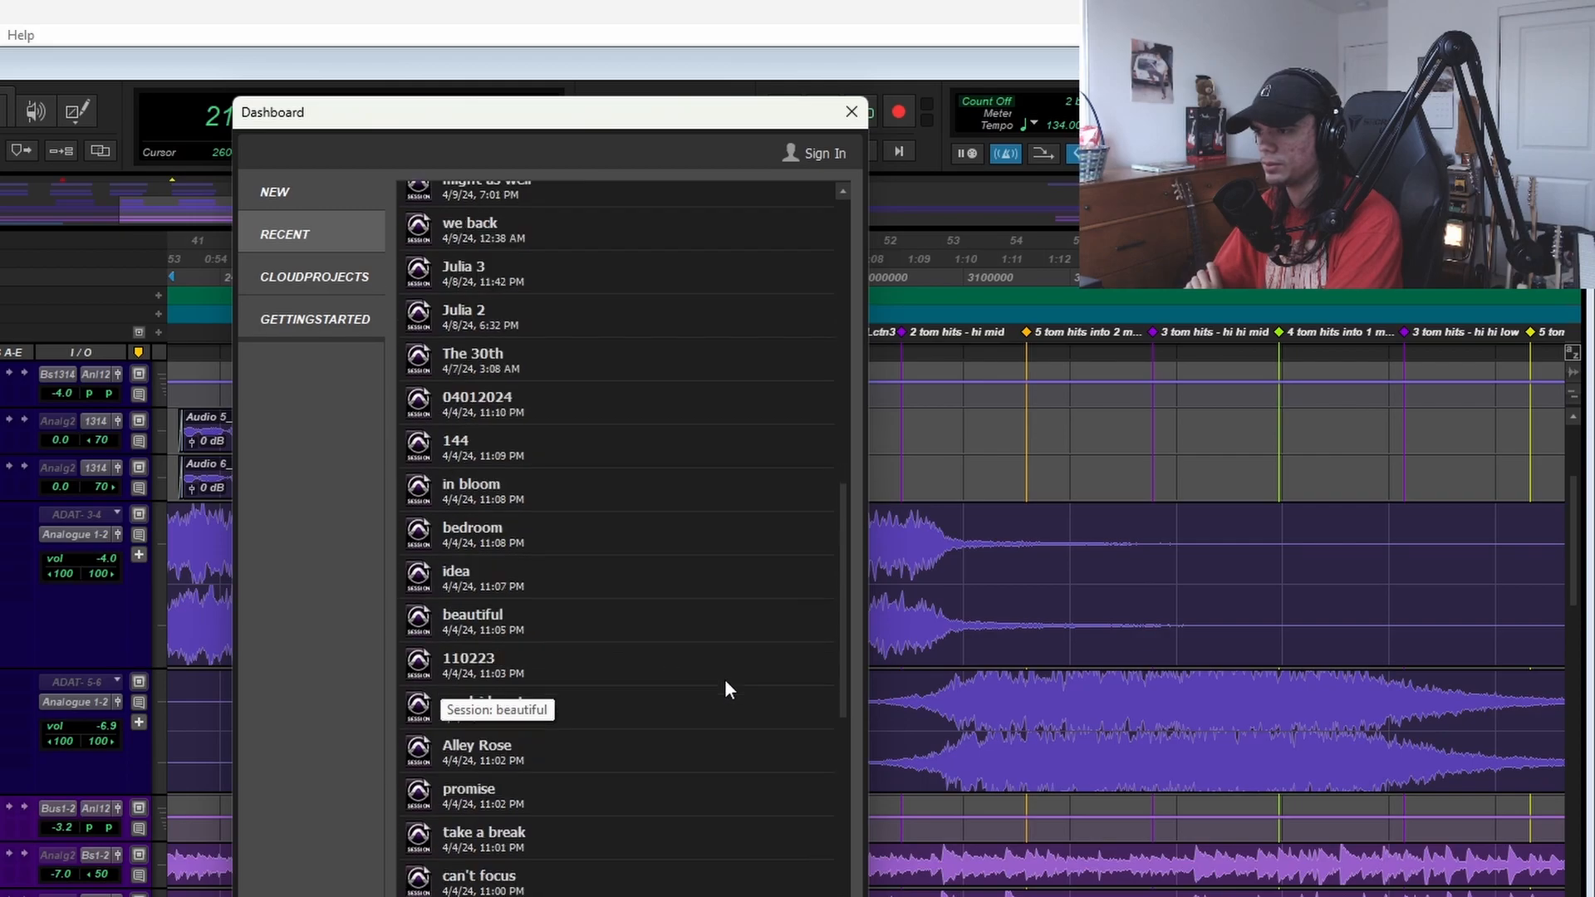
pyautogui.scroll(-2, 725, 680)
pyautogui.doubleClick(665, 561)
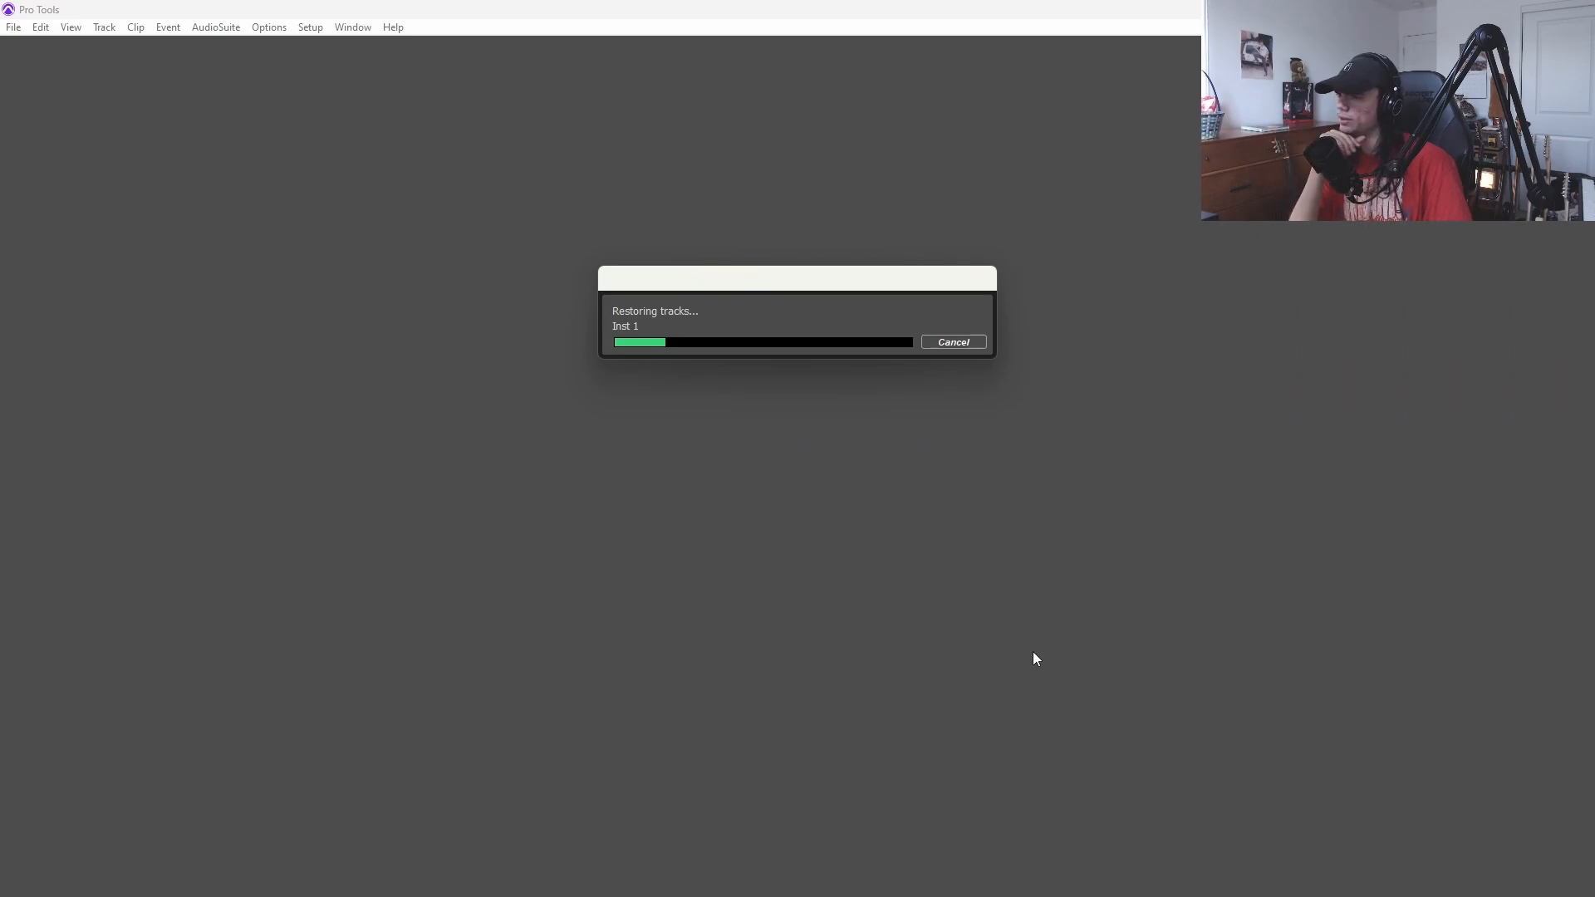
pyautogui.click(864, 527)
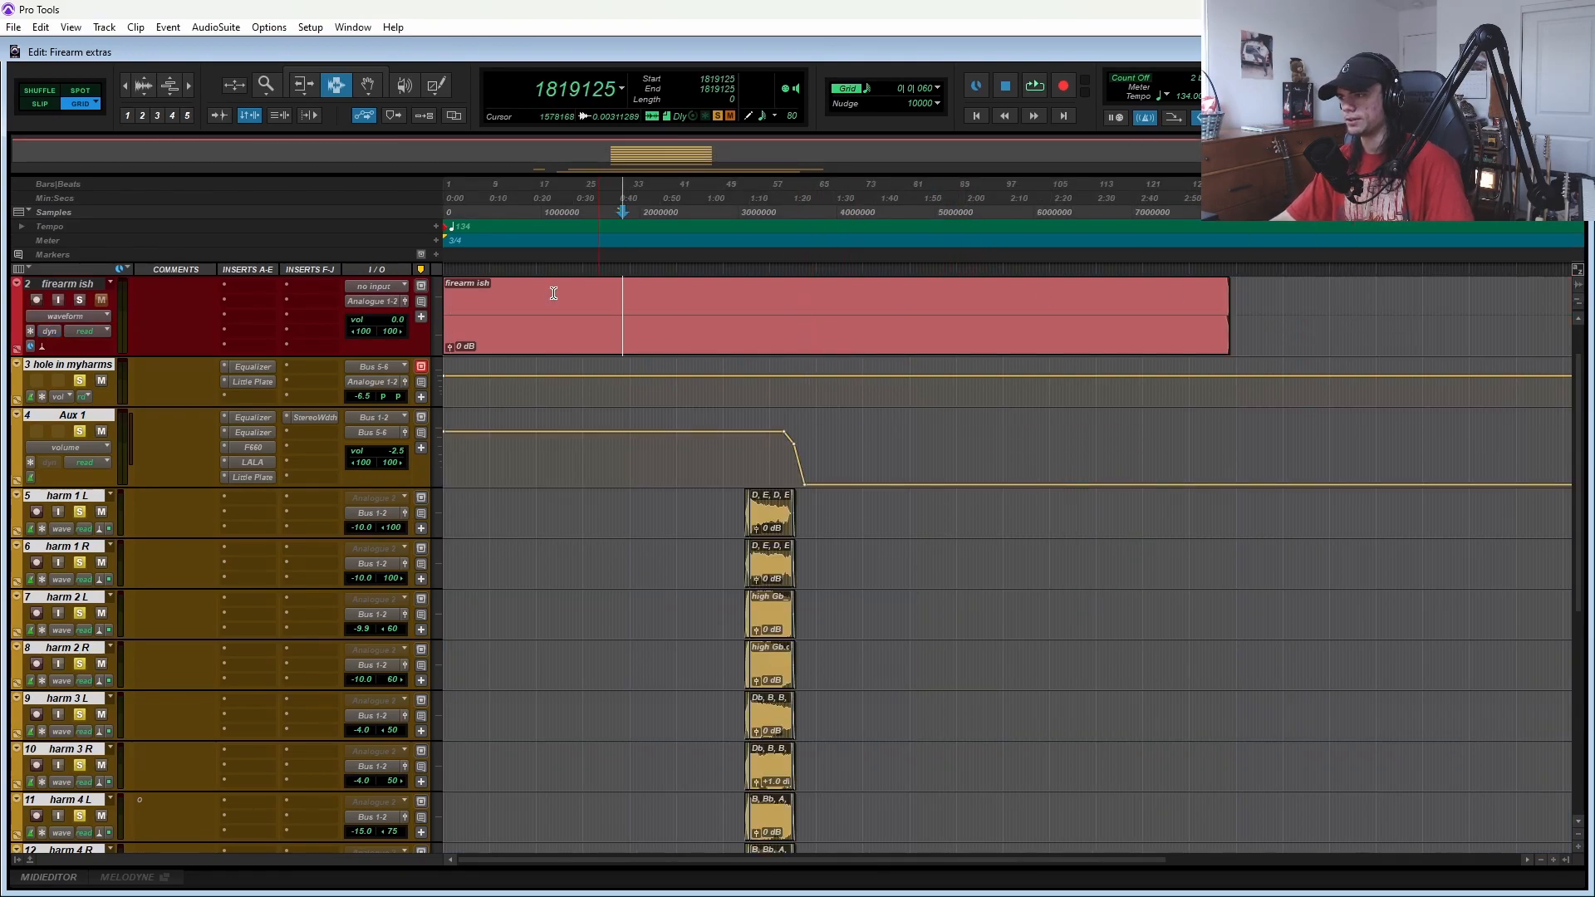
# - Look through the harmony, instrument and audio tracks of the session, and select the Aux 1 track
pyautogui.scroll(-10, 652, 523)
pyautogui.scroll(10, 663, 509)
pyautogui.scroll(-10, 626, 536)
pyautogui.scroll(1, 626, 536)
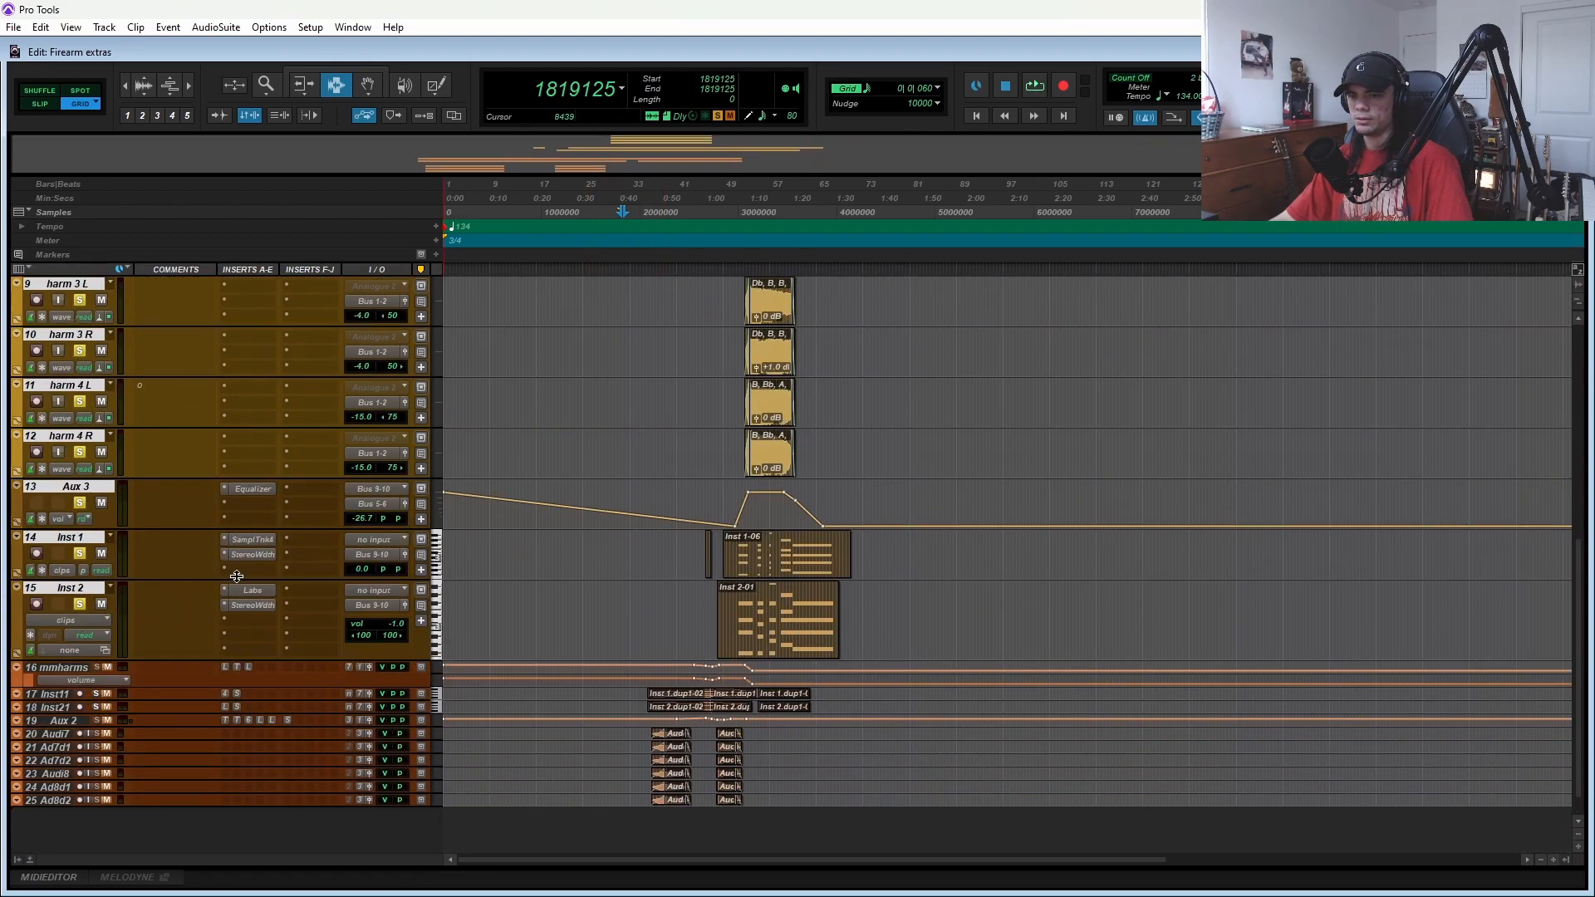
pyautogui.scroll(9, 249, 586)
pyautogui.scroll(4, 79, 341)
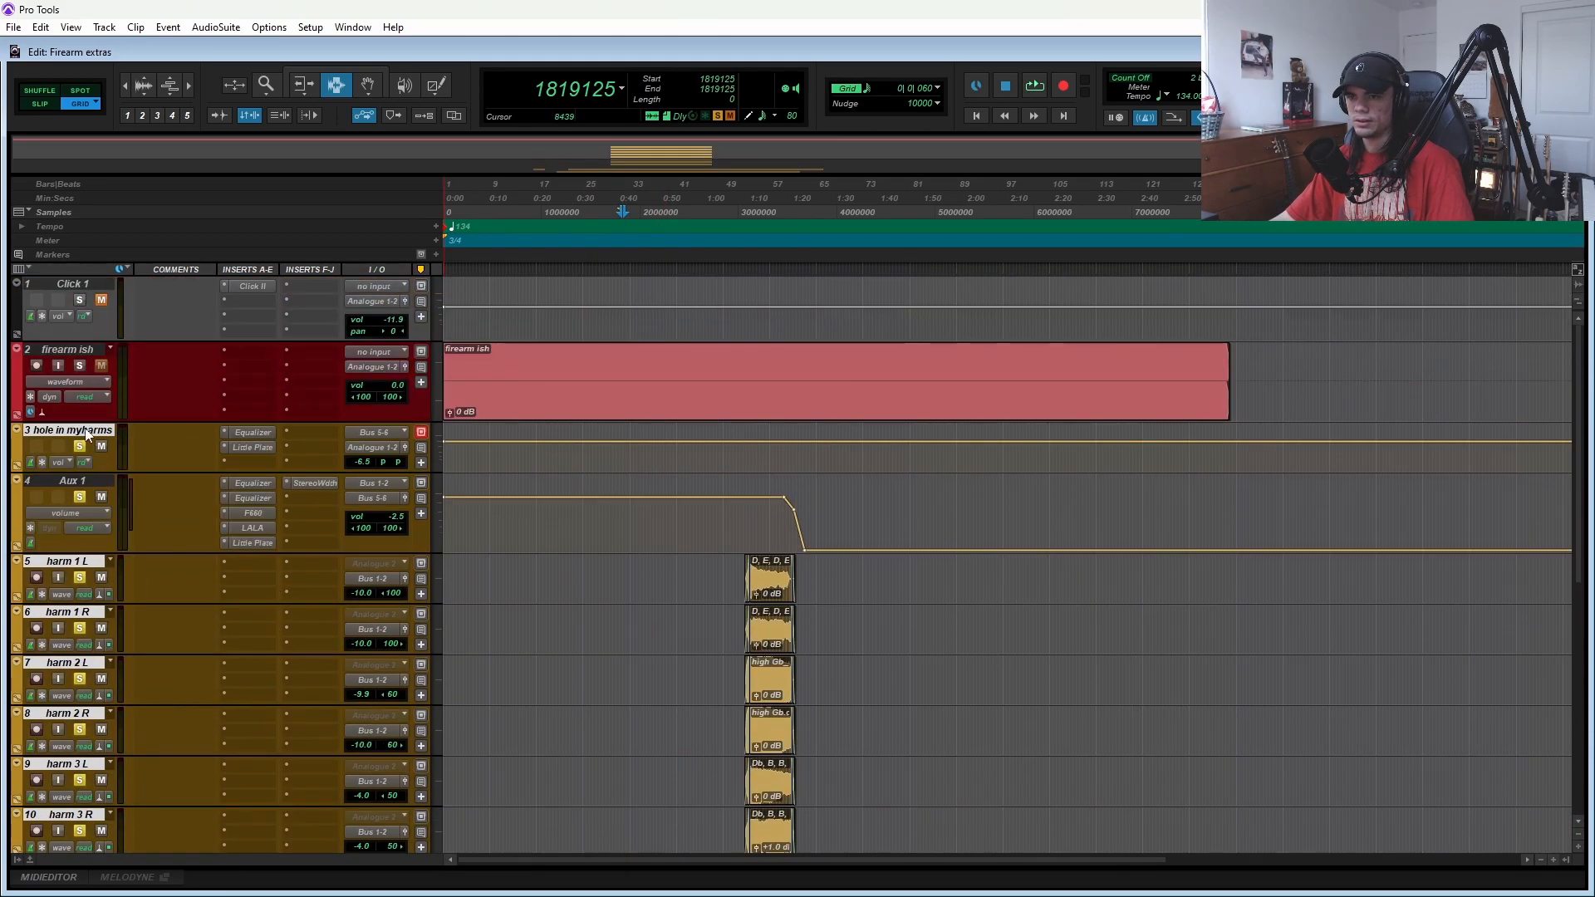
pyautogui.keyDown('shift'); pyautogui.click(83, 480); pyautogui.keyUp('shift')
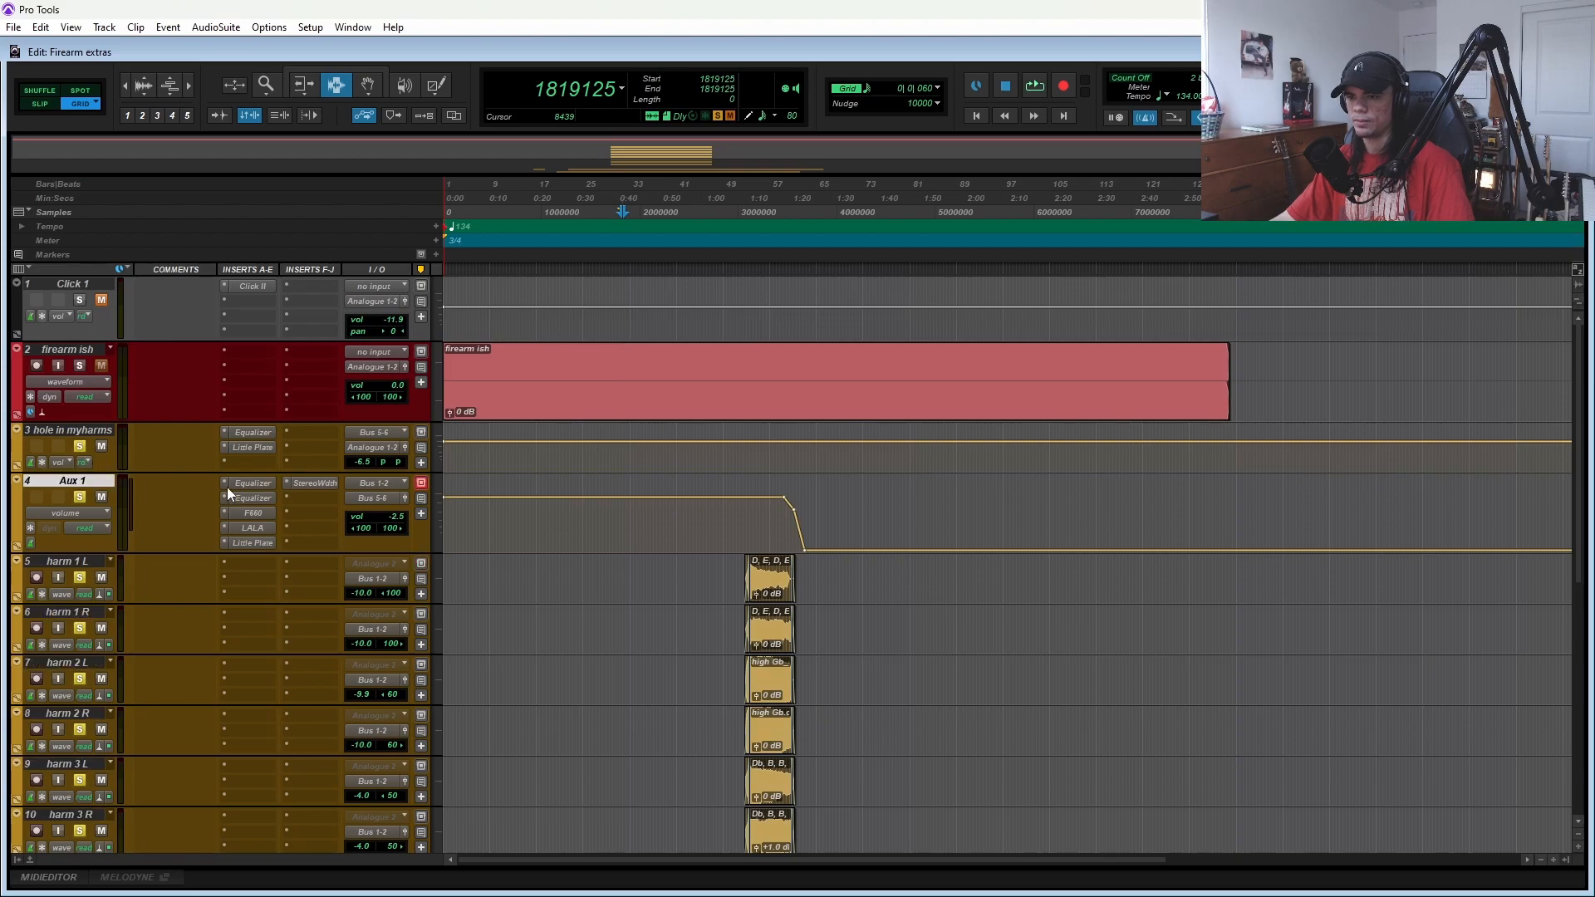
# - Inspect Aux 1's inserts in order: both Equalizers, Fairchild 660, LALA, Little Plate and Stereo Width
pyautogui.click(253, 483)
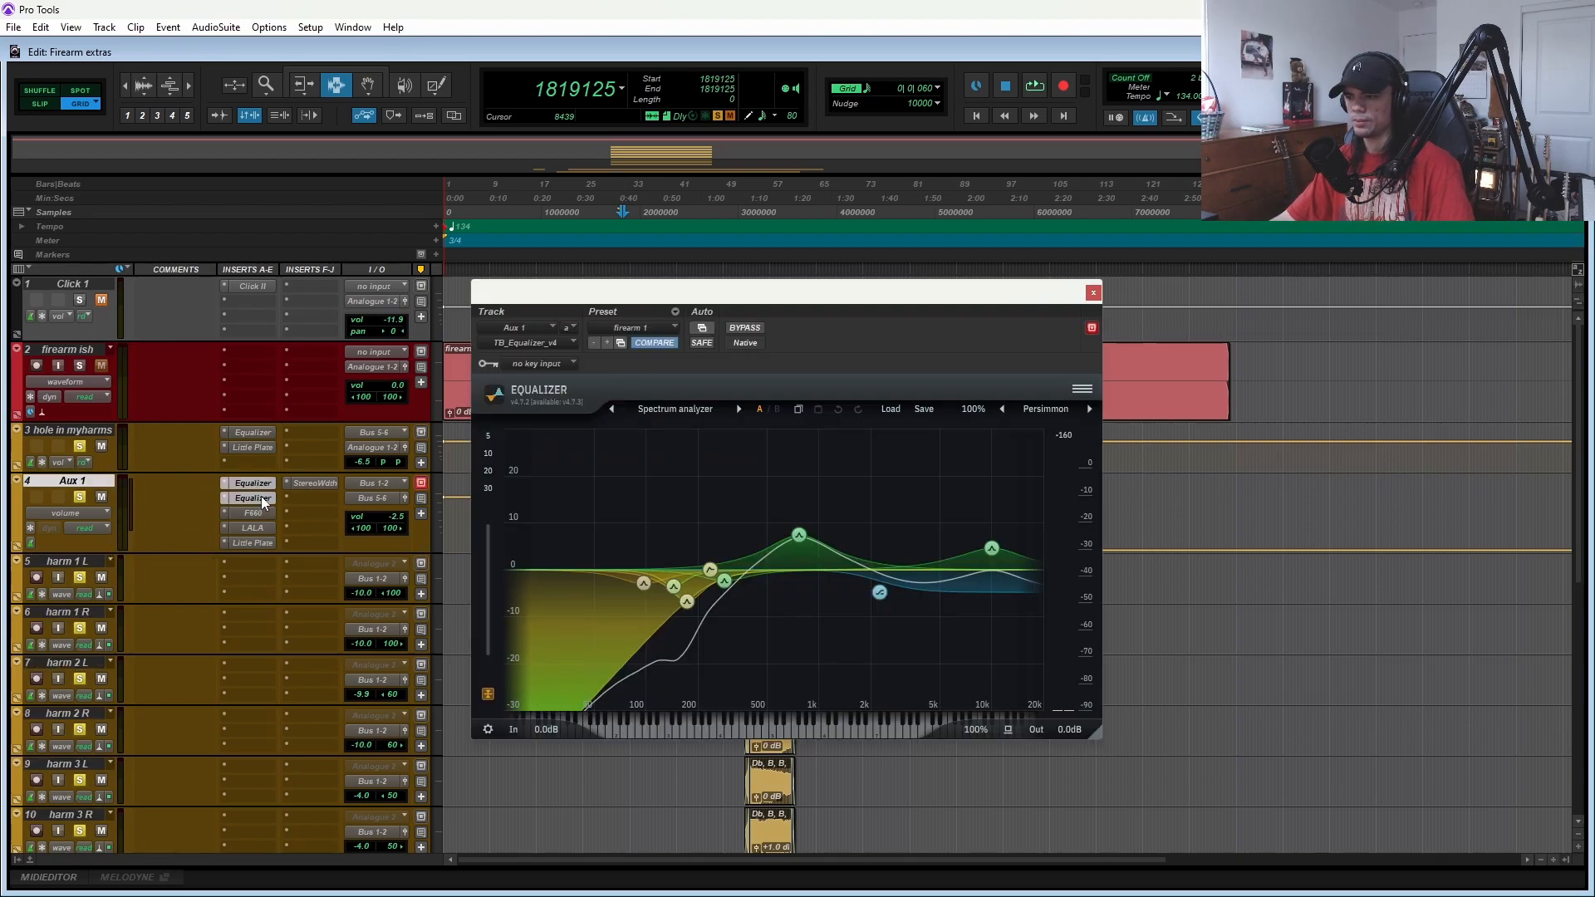
pyautogui.click(260, 496)
pyautogui.click(254, 513)
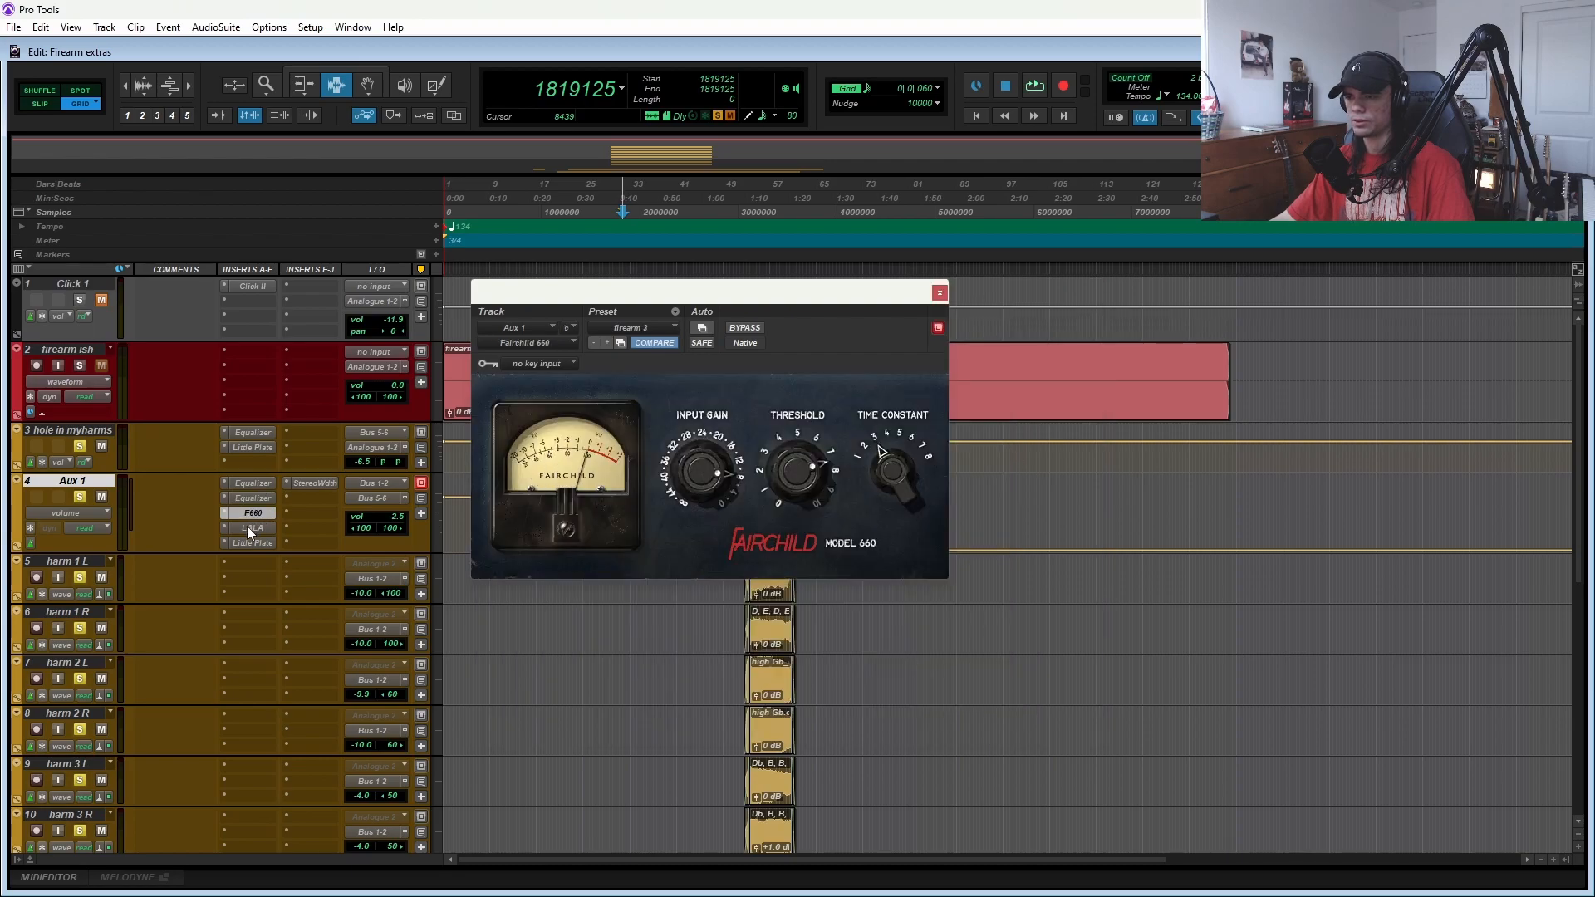
pyautogui.click(251, 528)
pyautogui.click(253, 542)
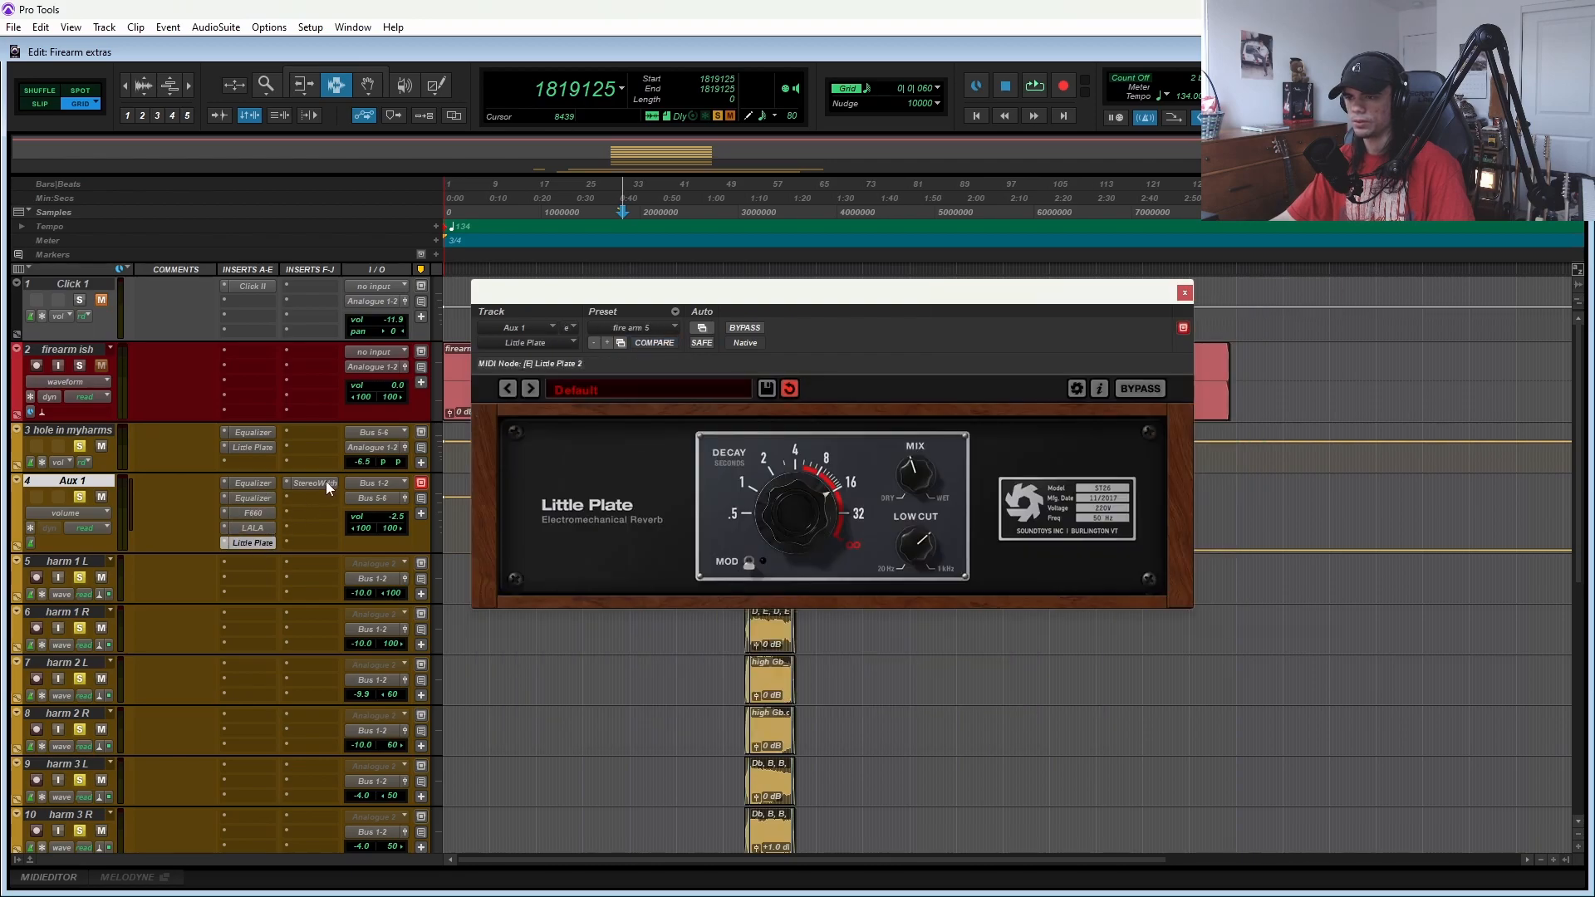
pyautogui.click(315, 484)
pyautogui.click(836, 295)
# - Unsolo Aux 3, Inst 1 and Inst 2, and place the edit cursor at sample 3054501 before the harm 1–4 clips
pyautogui.scroll(-3, 200, 511)
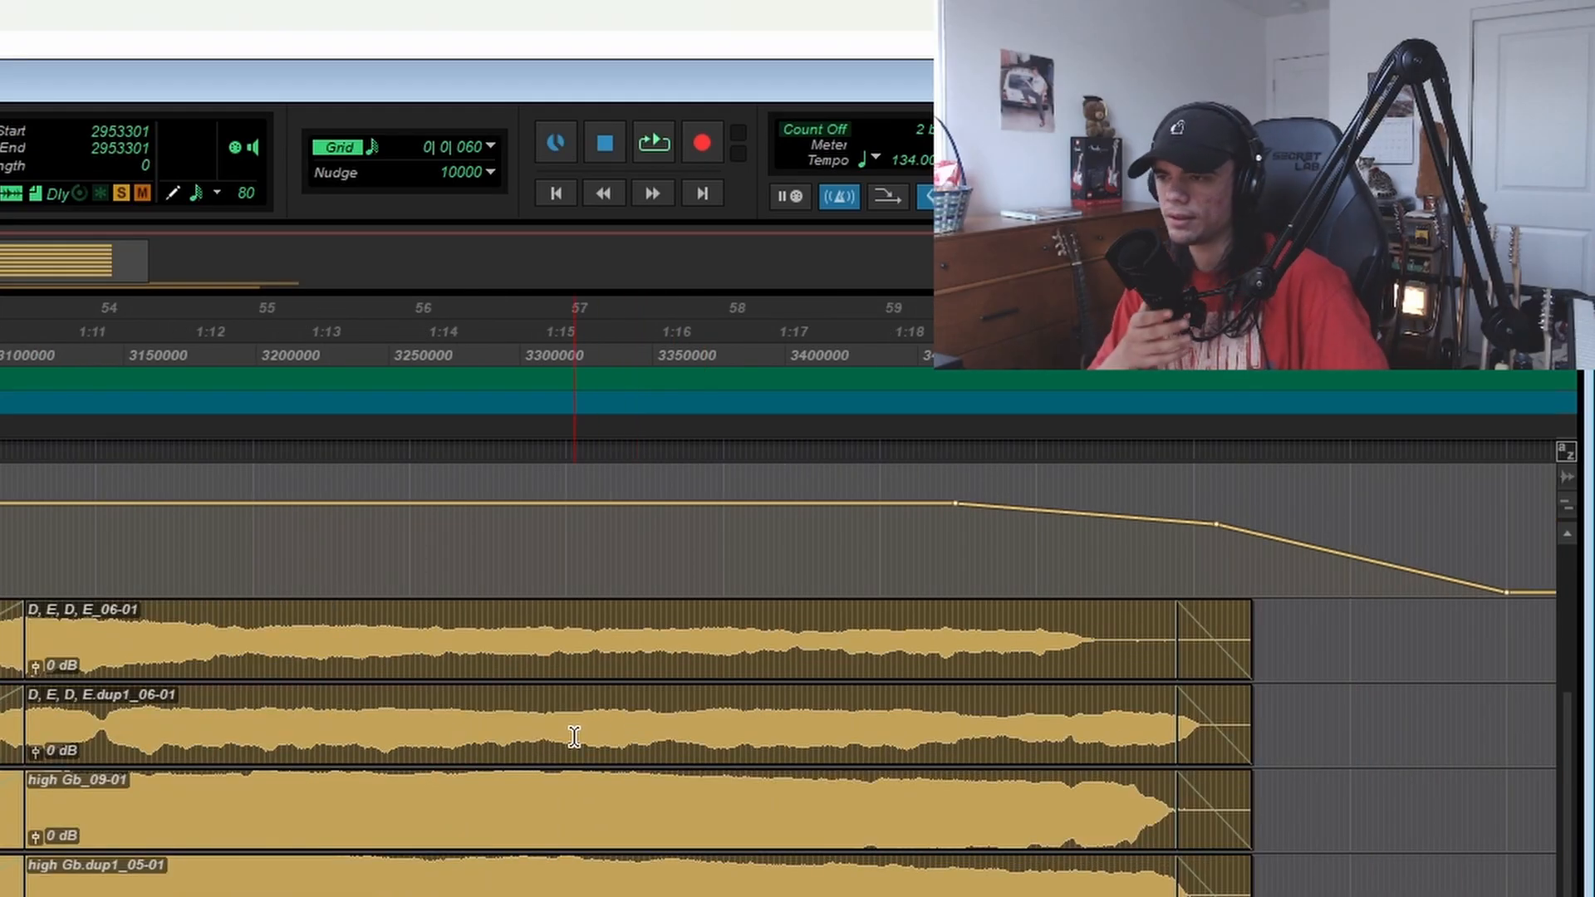
pyautogui.scroll(-2, 80, 616)
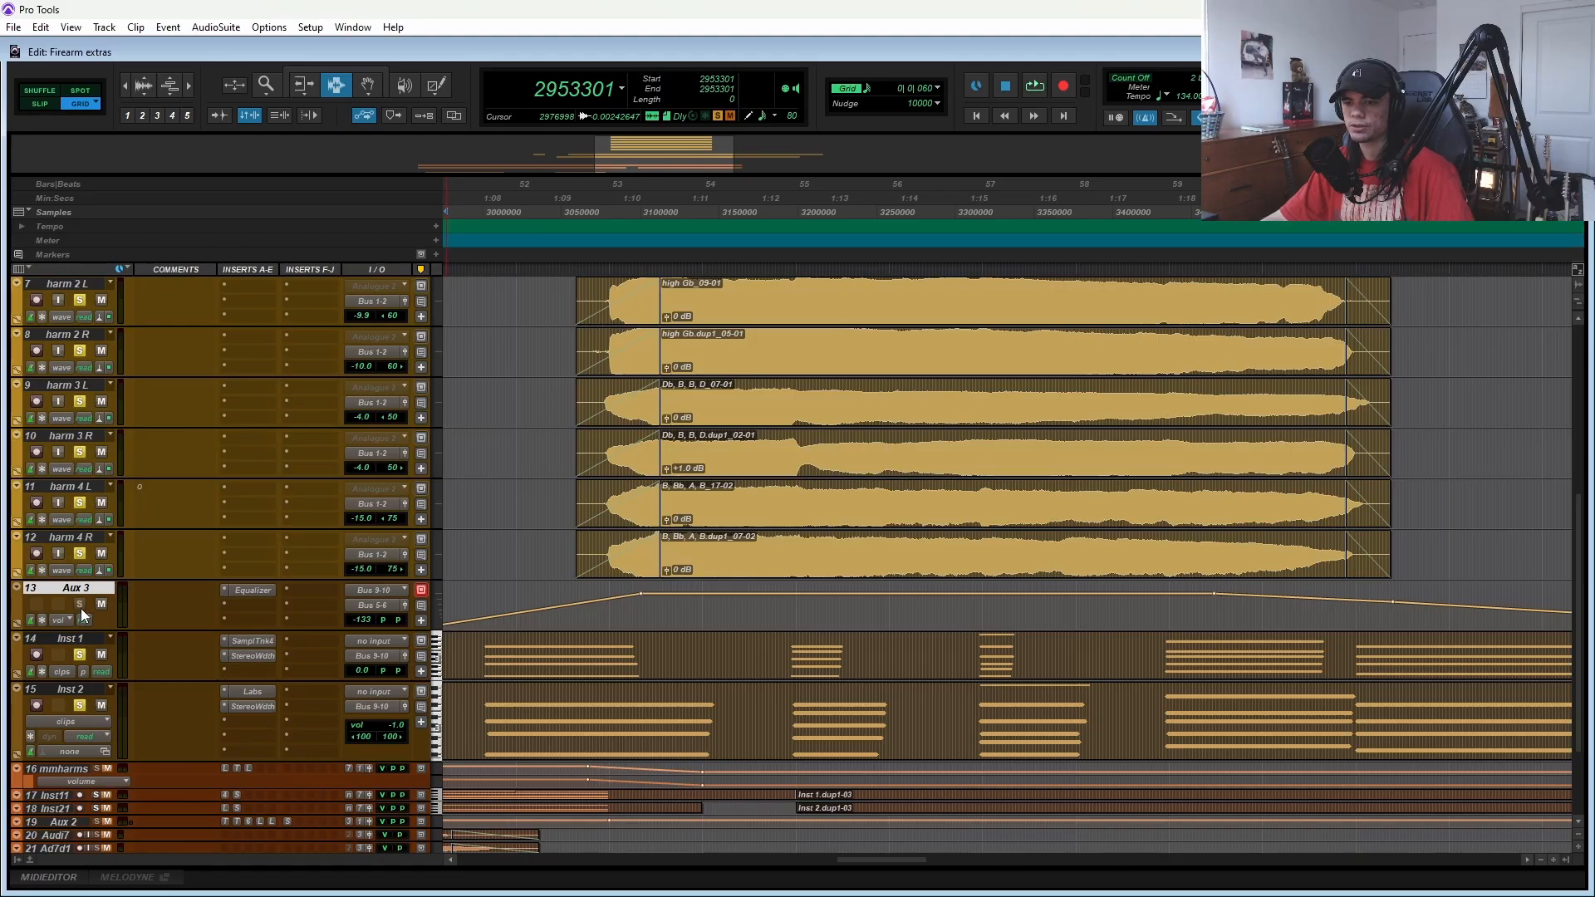
pyautogui.scroll(5, 82, 707)
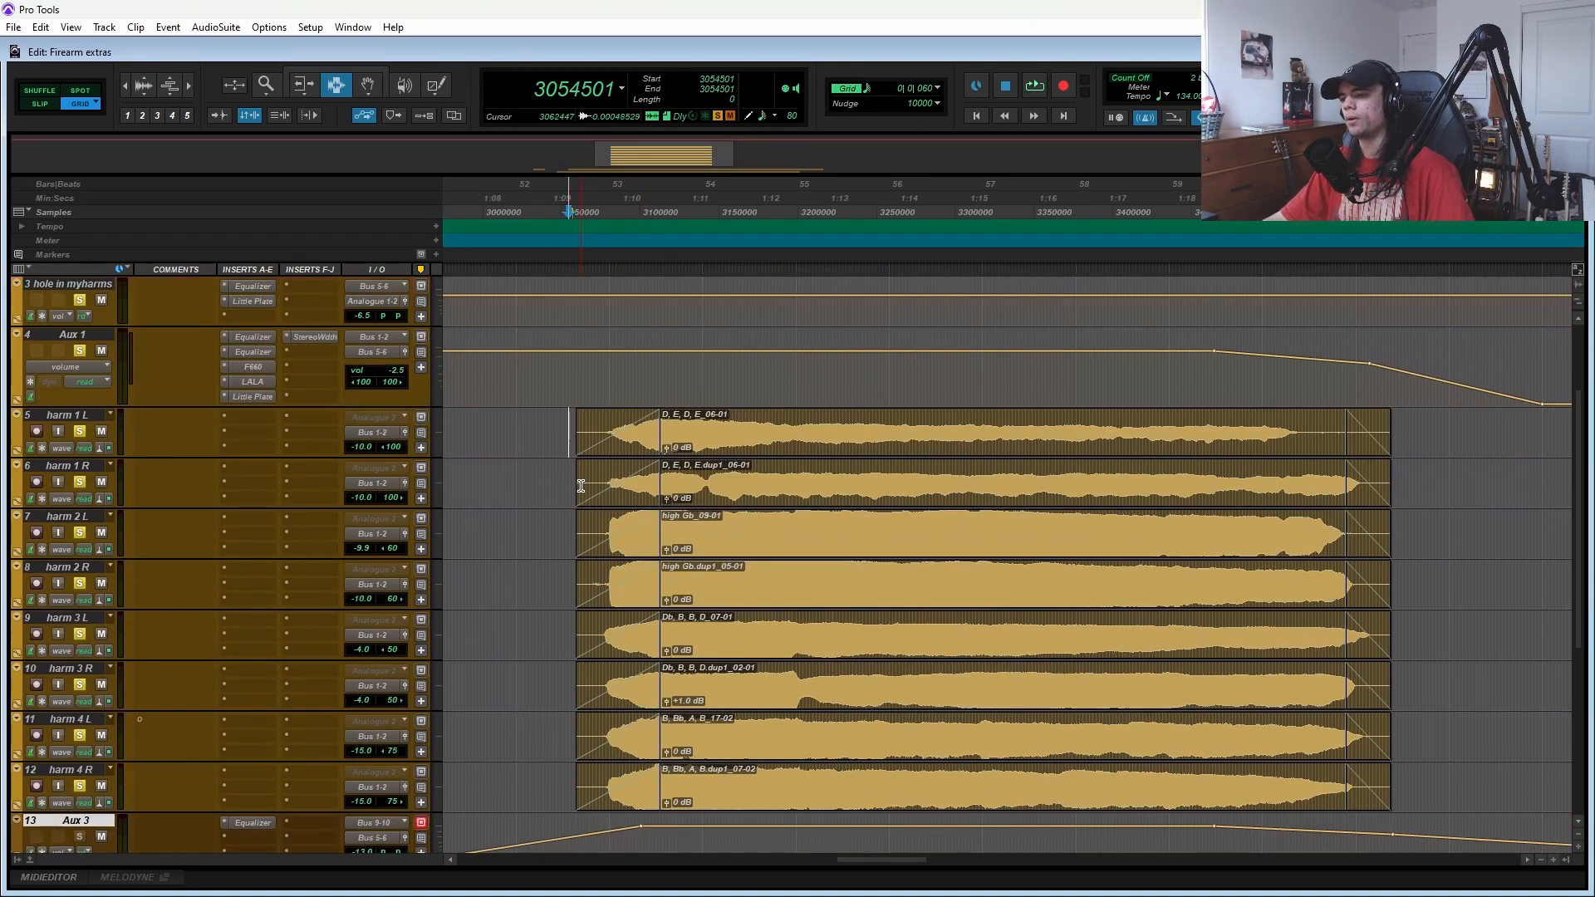
pyautogui.scroll(-6, 676, 483)
pyautogui.scroll(4, 688, 541)
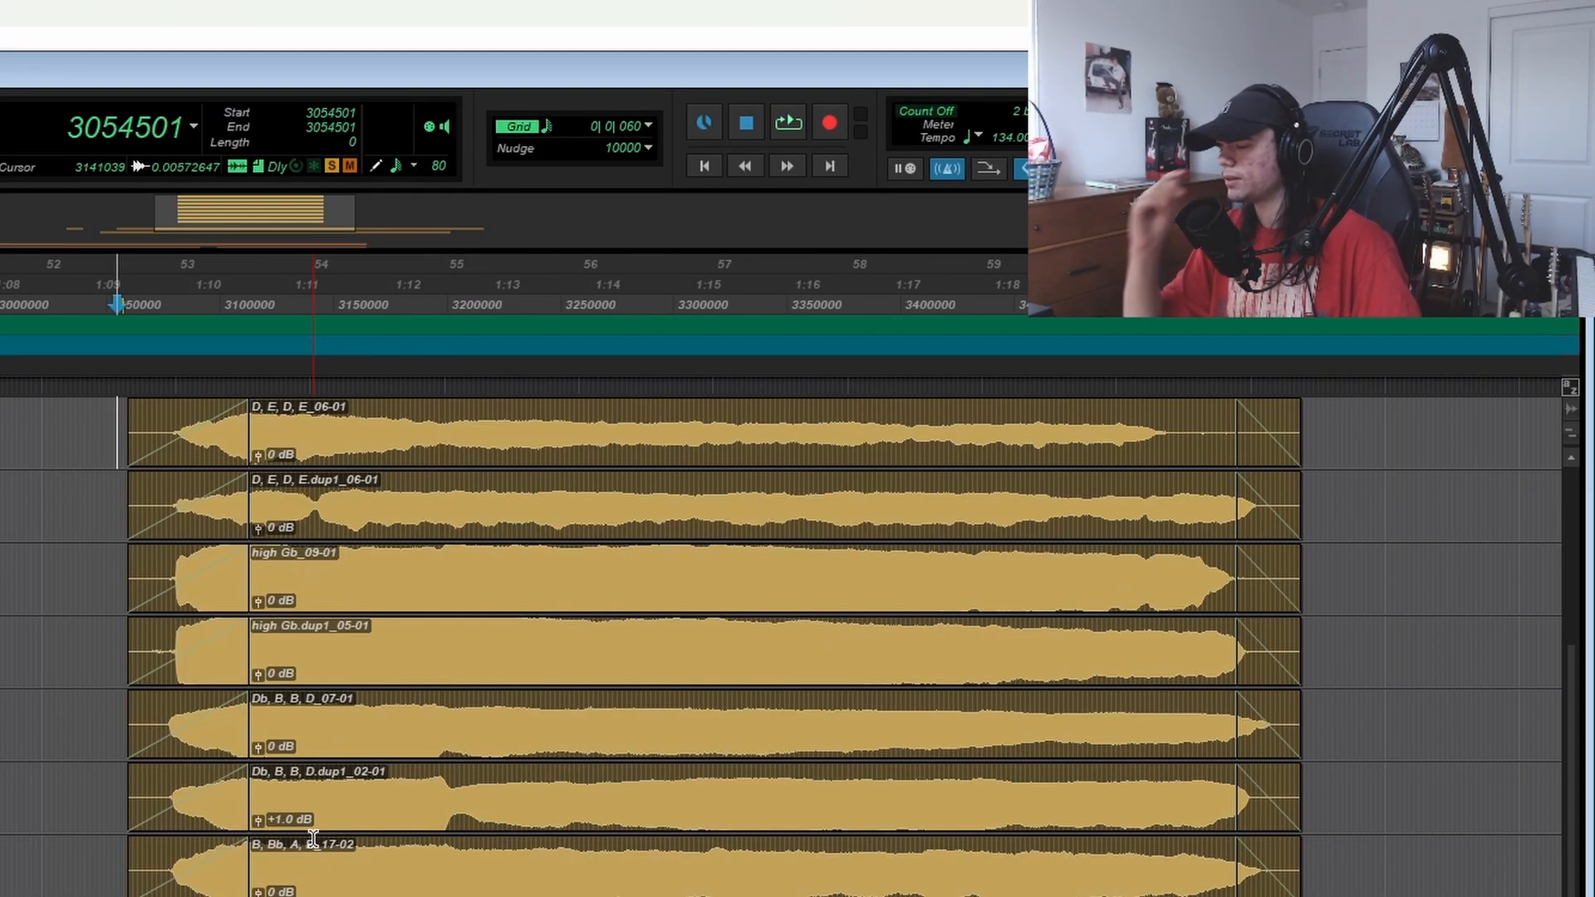
# - Enlarge the Audio 7 through Audio 8.dup2 tracks and place the edit cursor at sample 2107914, just before their first clips
pyautogui.scroll(-5, 311, 845)
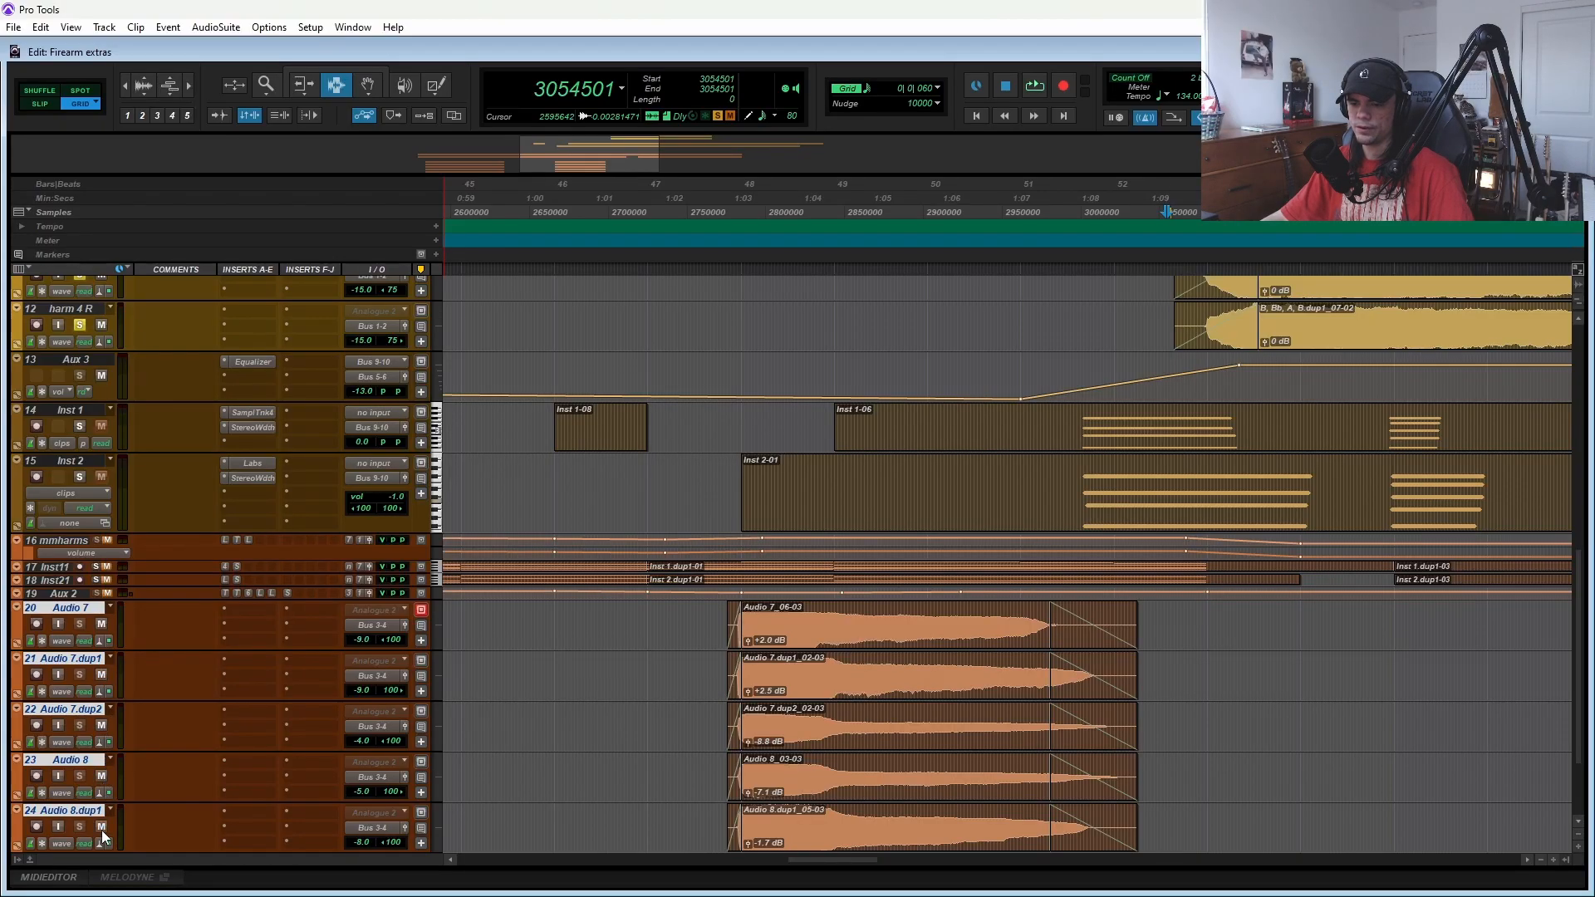
pyautogui.scroll(-3, 200, 678)
pyautogui.scroll(3, 173, 530)
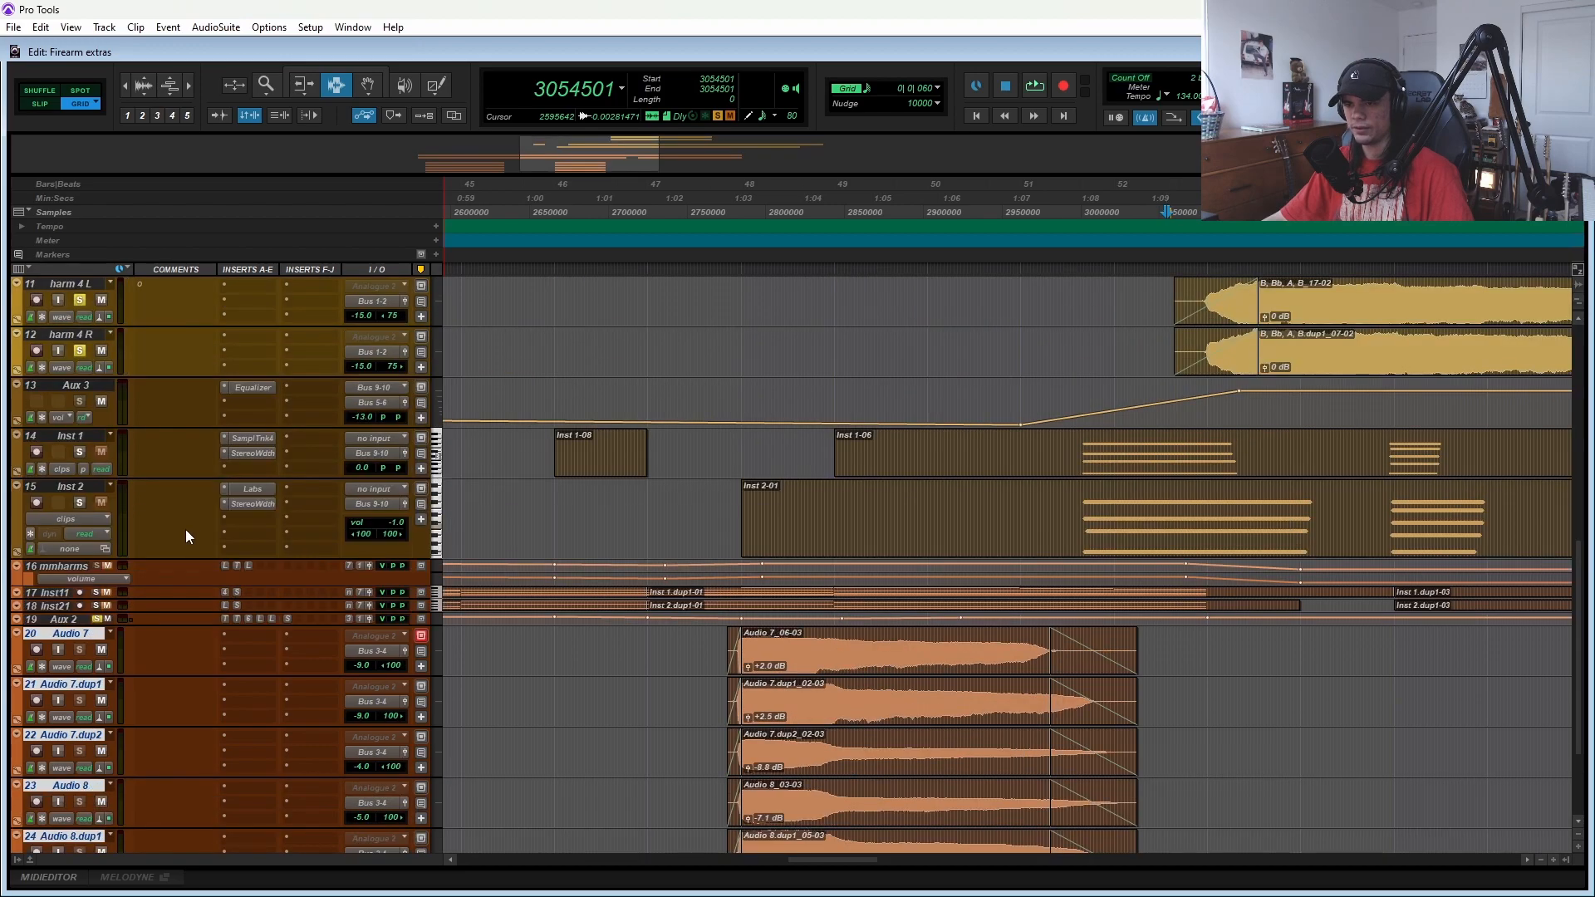
pyautogui.scroll(-3, 730, 648)
pyautogui.hscroll(-15, 698, 609)
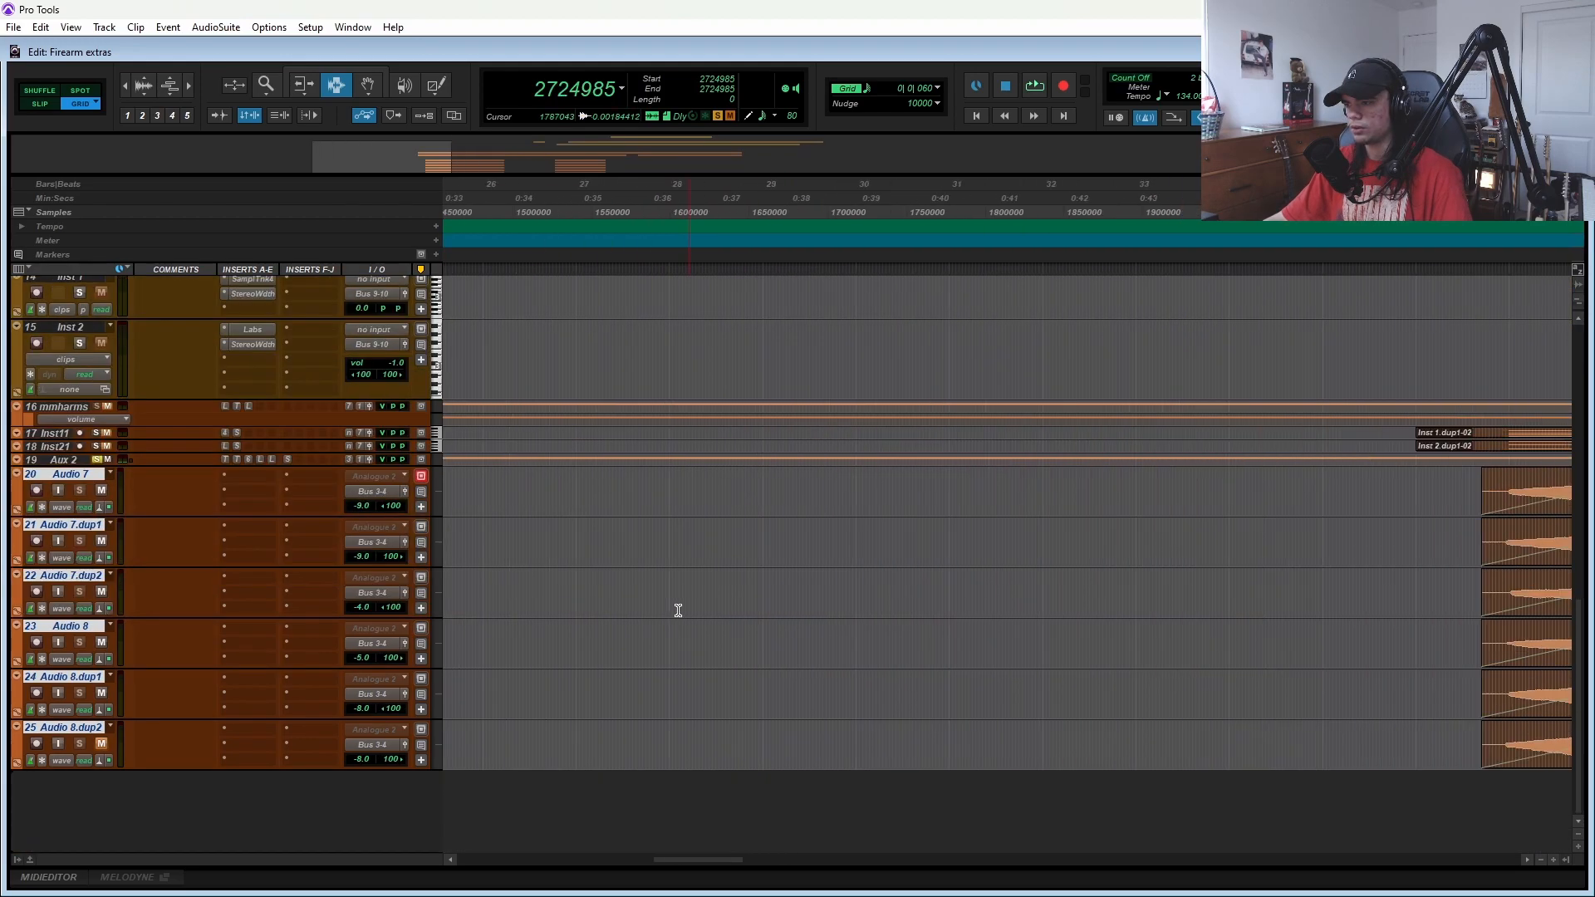
pyautogui.hscroll(10, 725, 631)
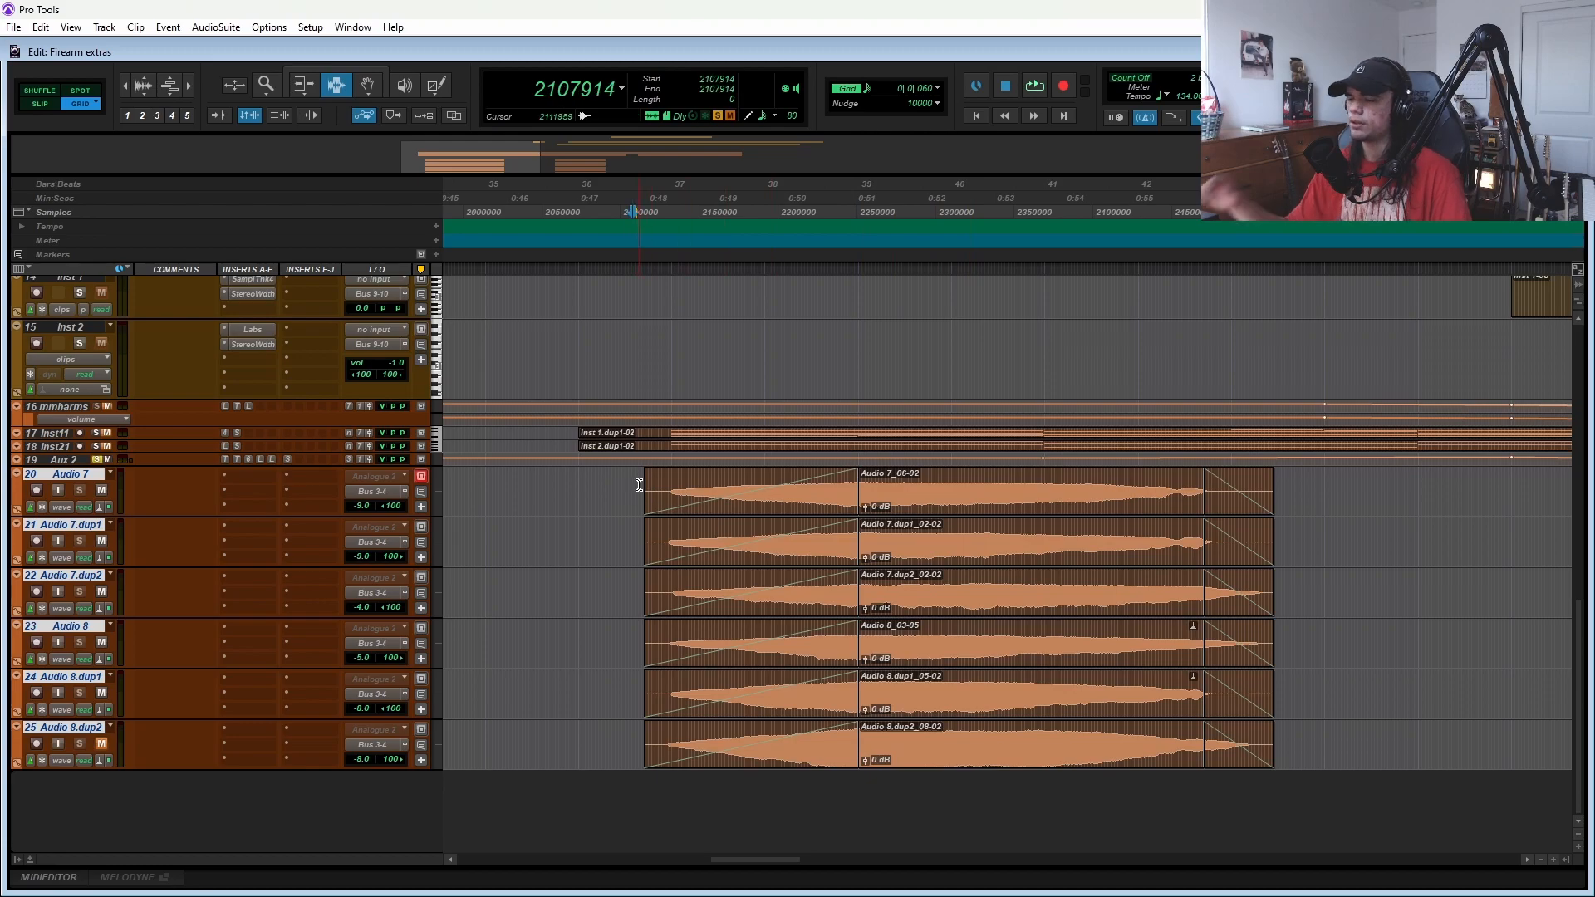
# - Play the first group of Audio 7 and Audio 8 harmony clips, and move the edit cursor to sample 2782990 in the second group
pyautogui.press('space')
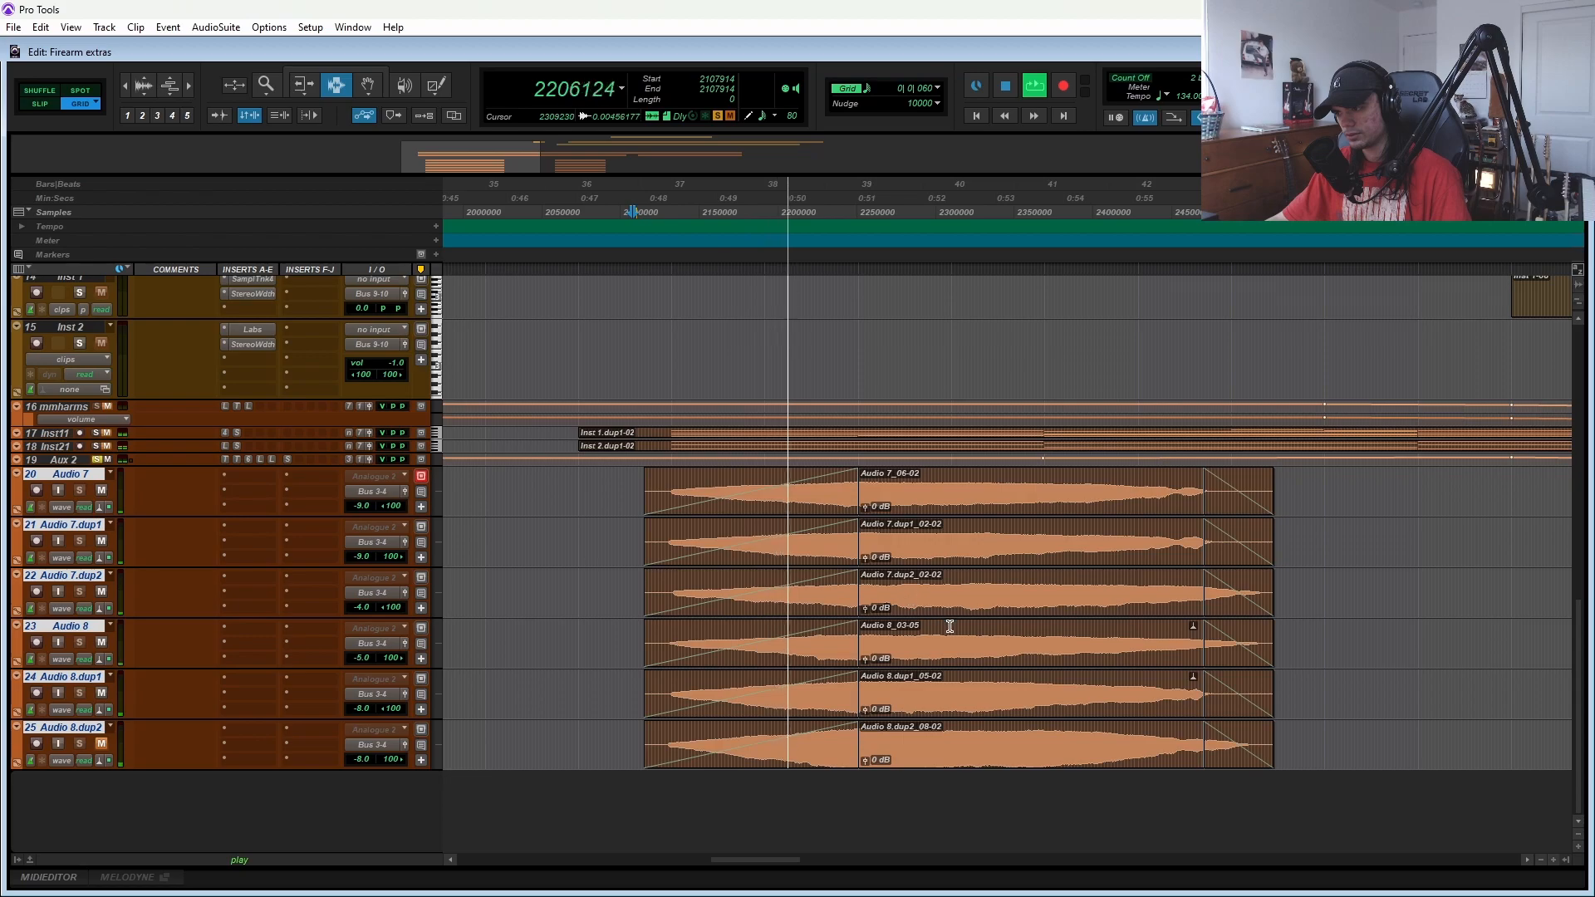
pyautogui.hscroll(2, 940, 645)
pyautogui.hscroll(1, 929, 641)
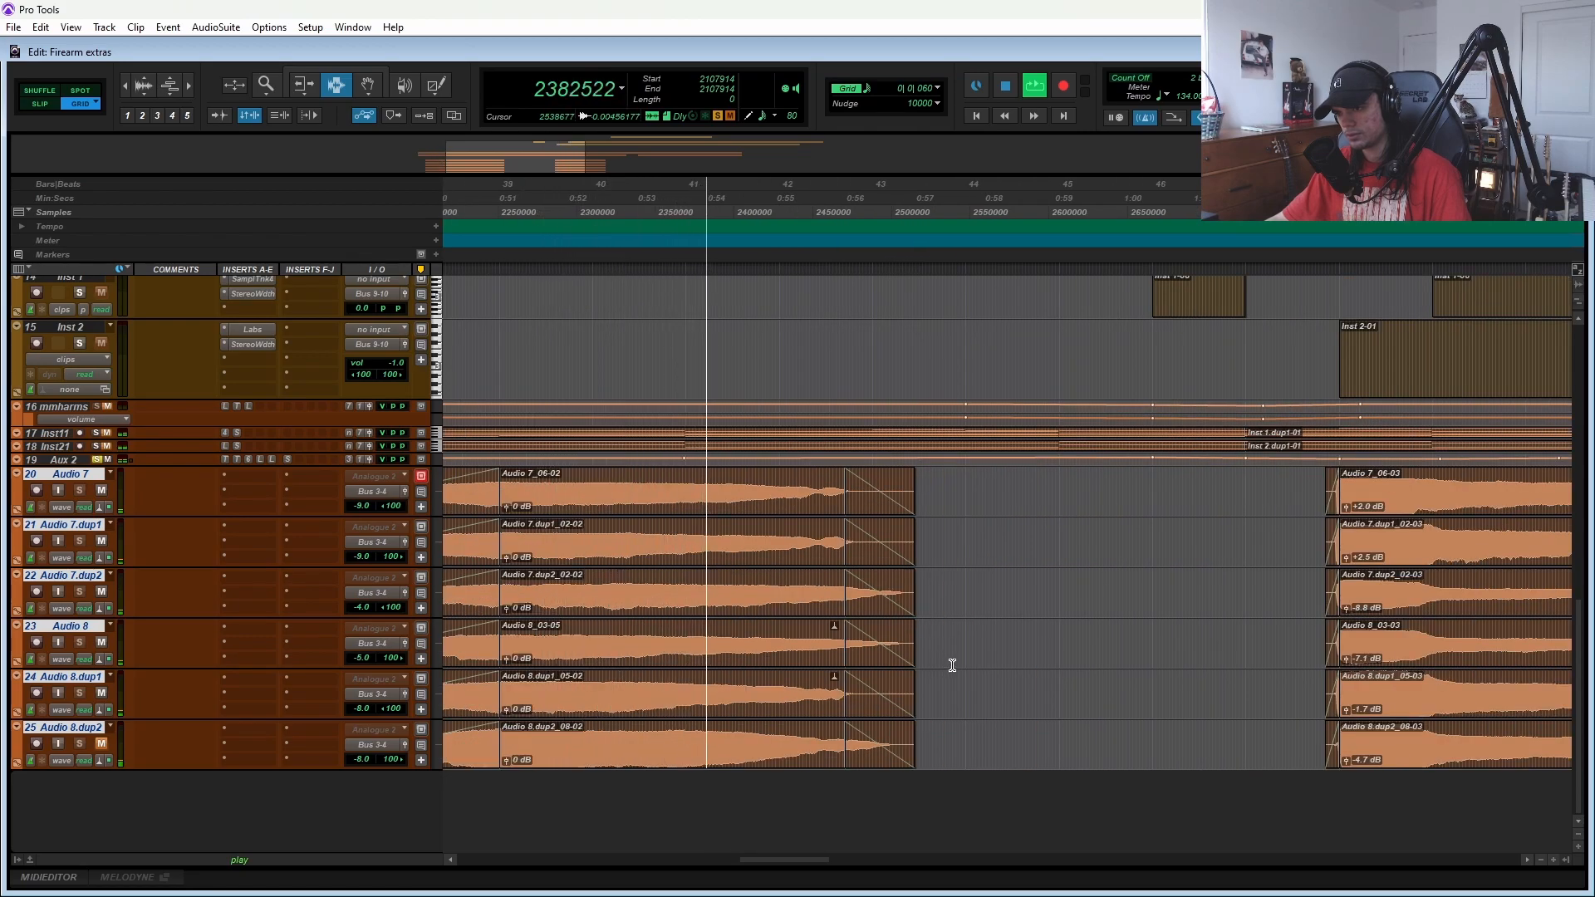
pyautogui.hscroll(2, 952, 665)
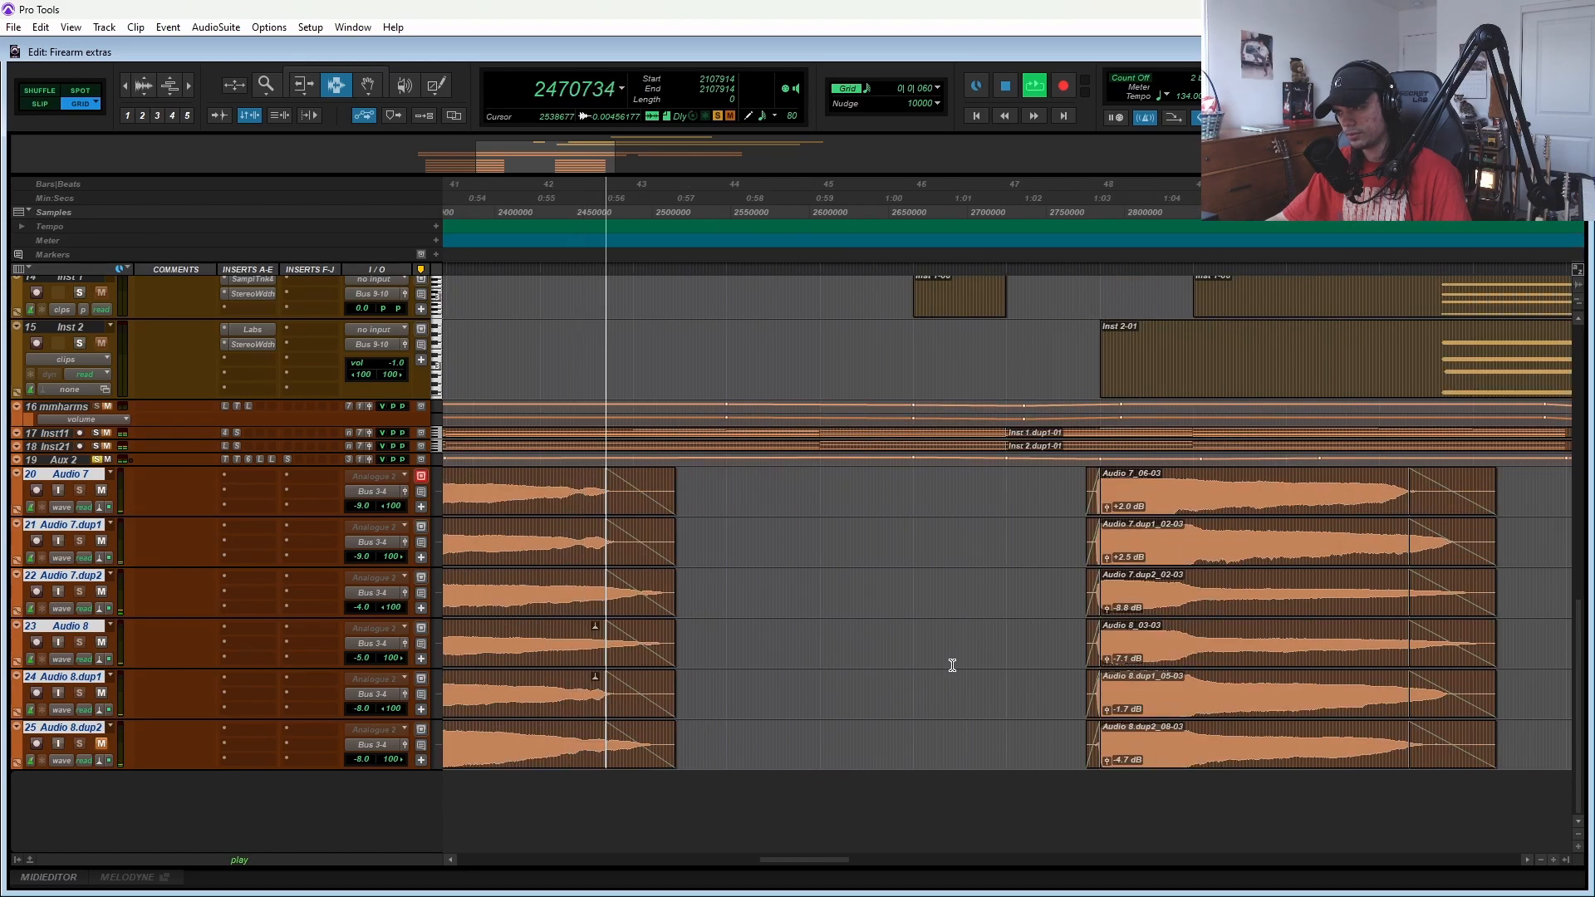
pyautogui.click(1099, 549)
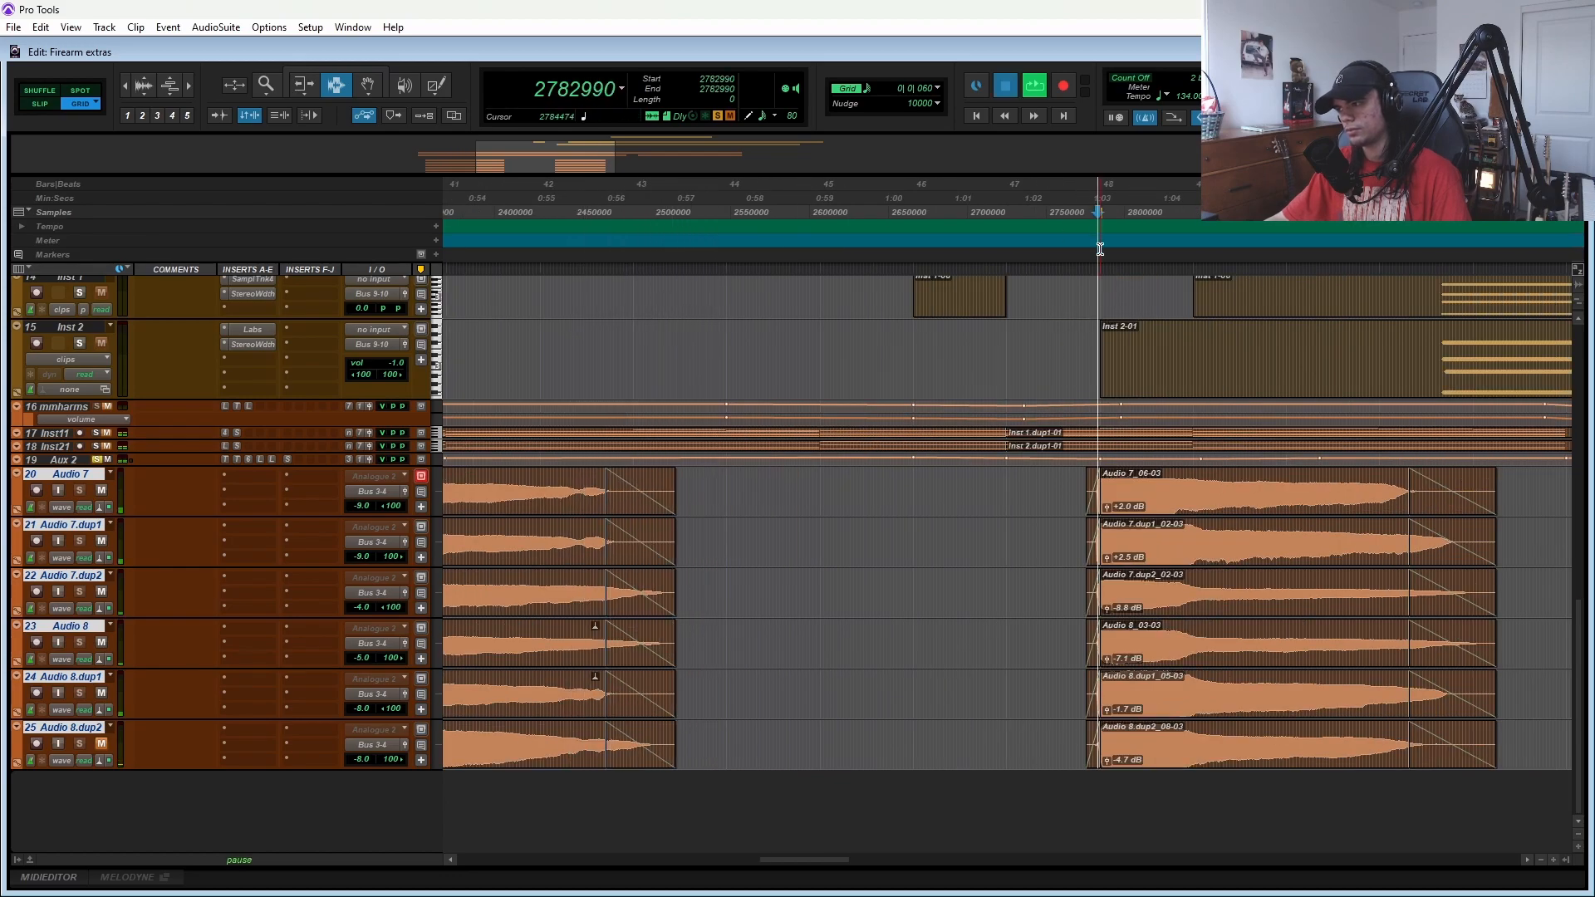
# - Play the second group of Audio 7 and Audio 8 harmony clips through to their end
pyautogui.hscroll(1, 1130, 615)
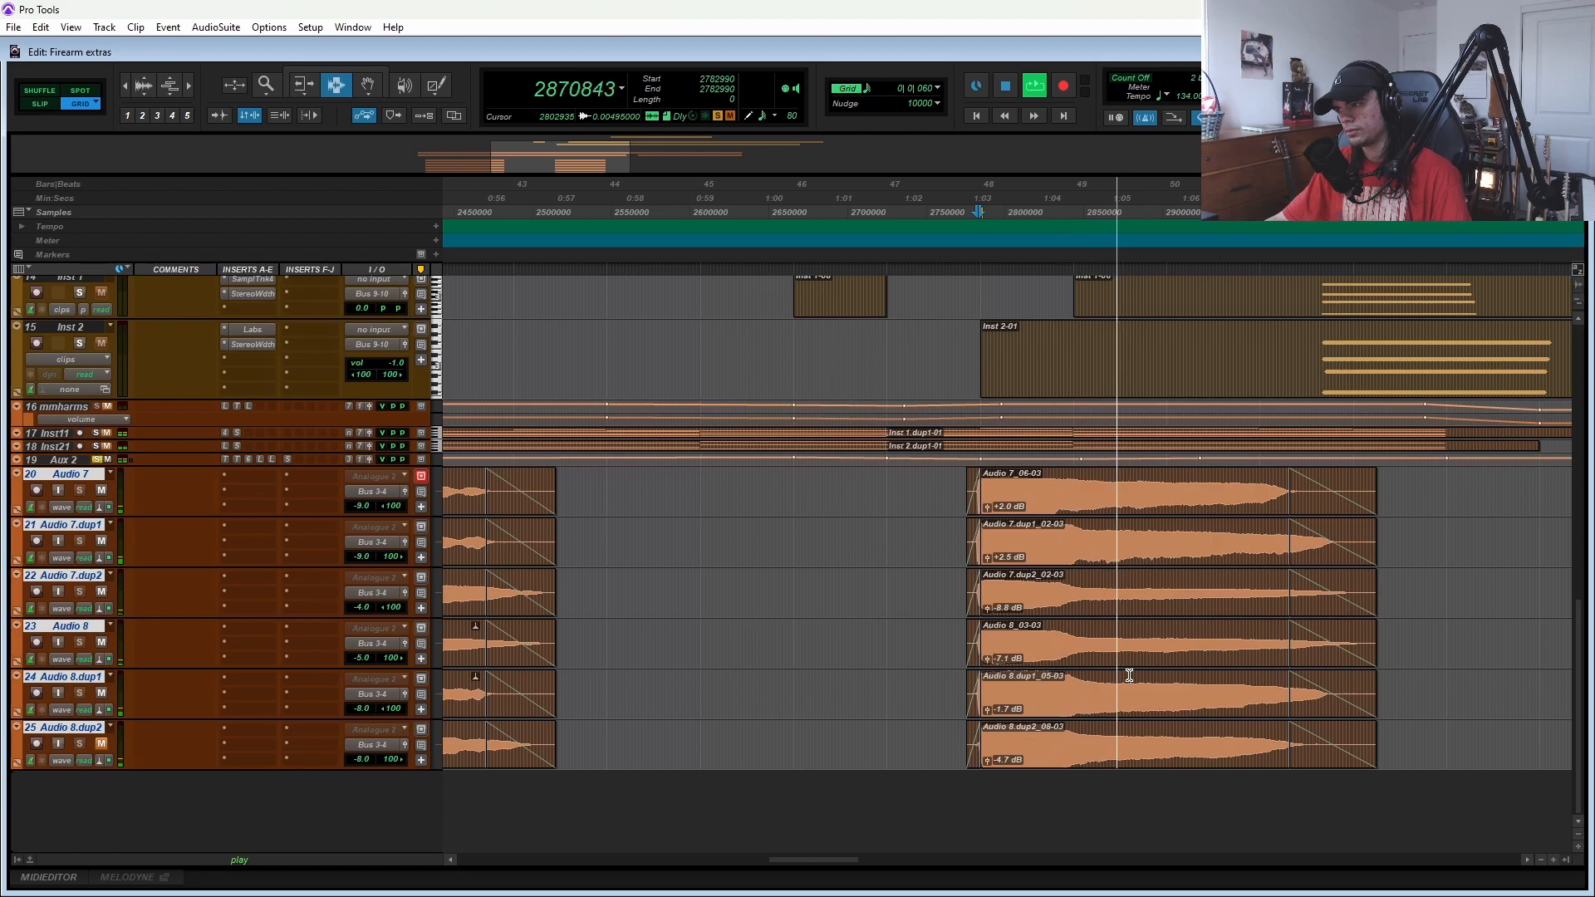
pyautogui.hscroll(3, 1130, 670)
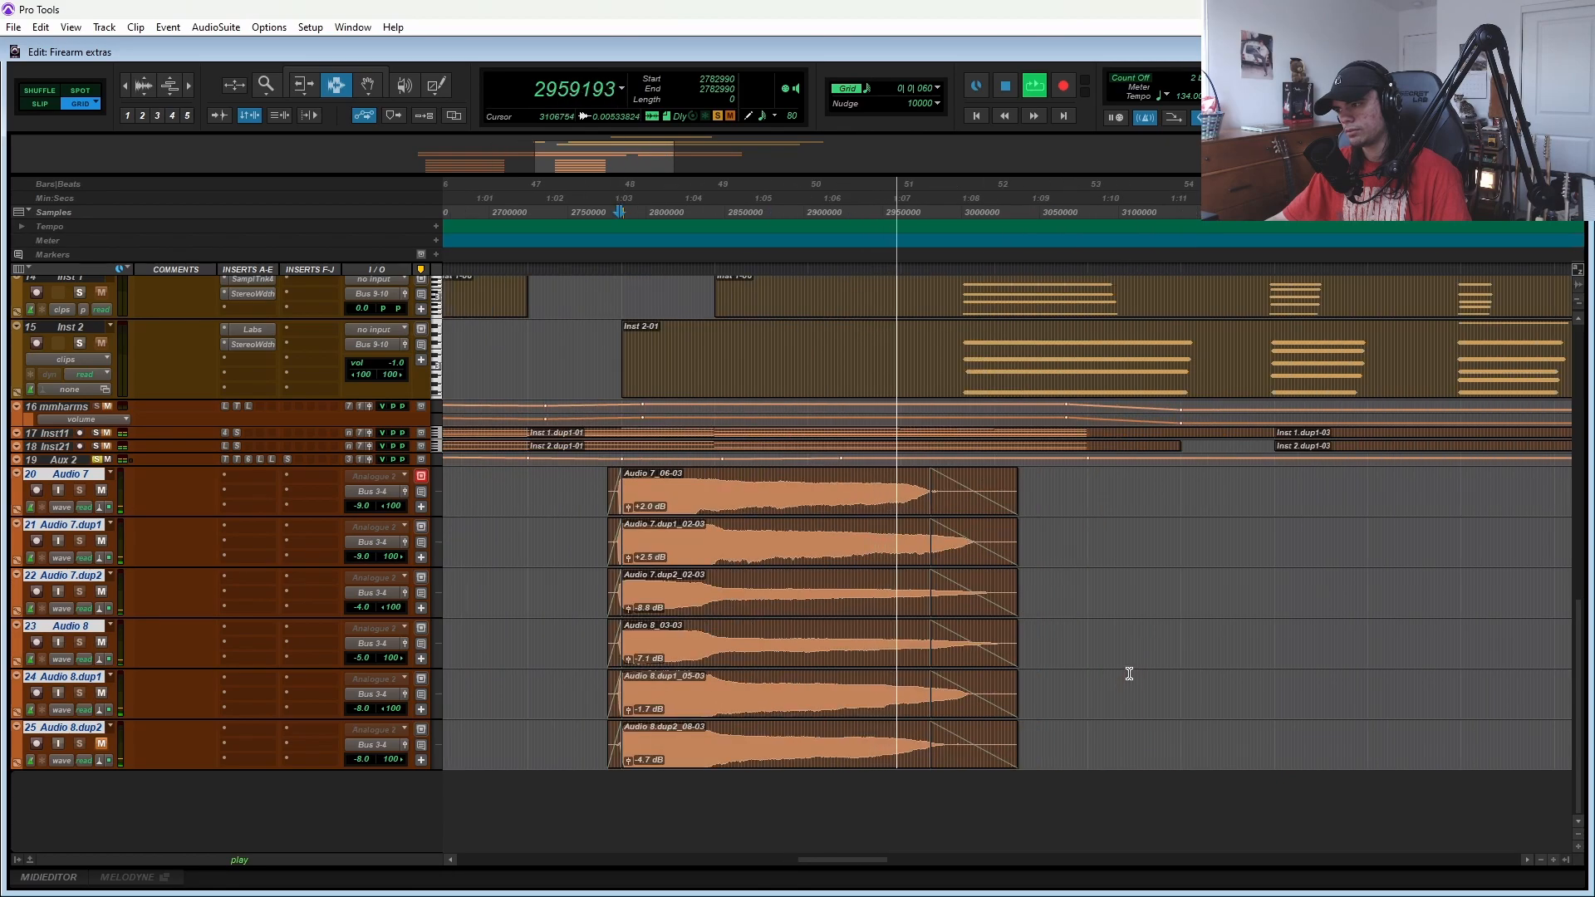
pyautogui.hscroll(7, 1135, 672)
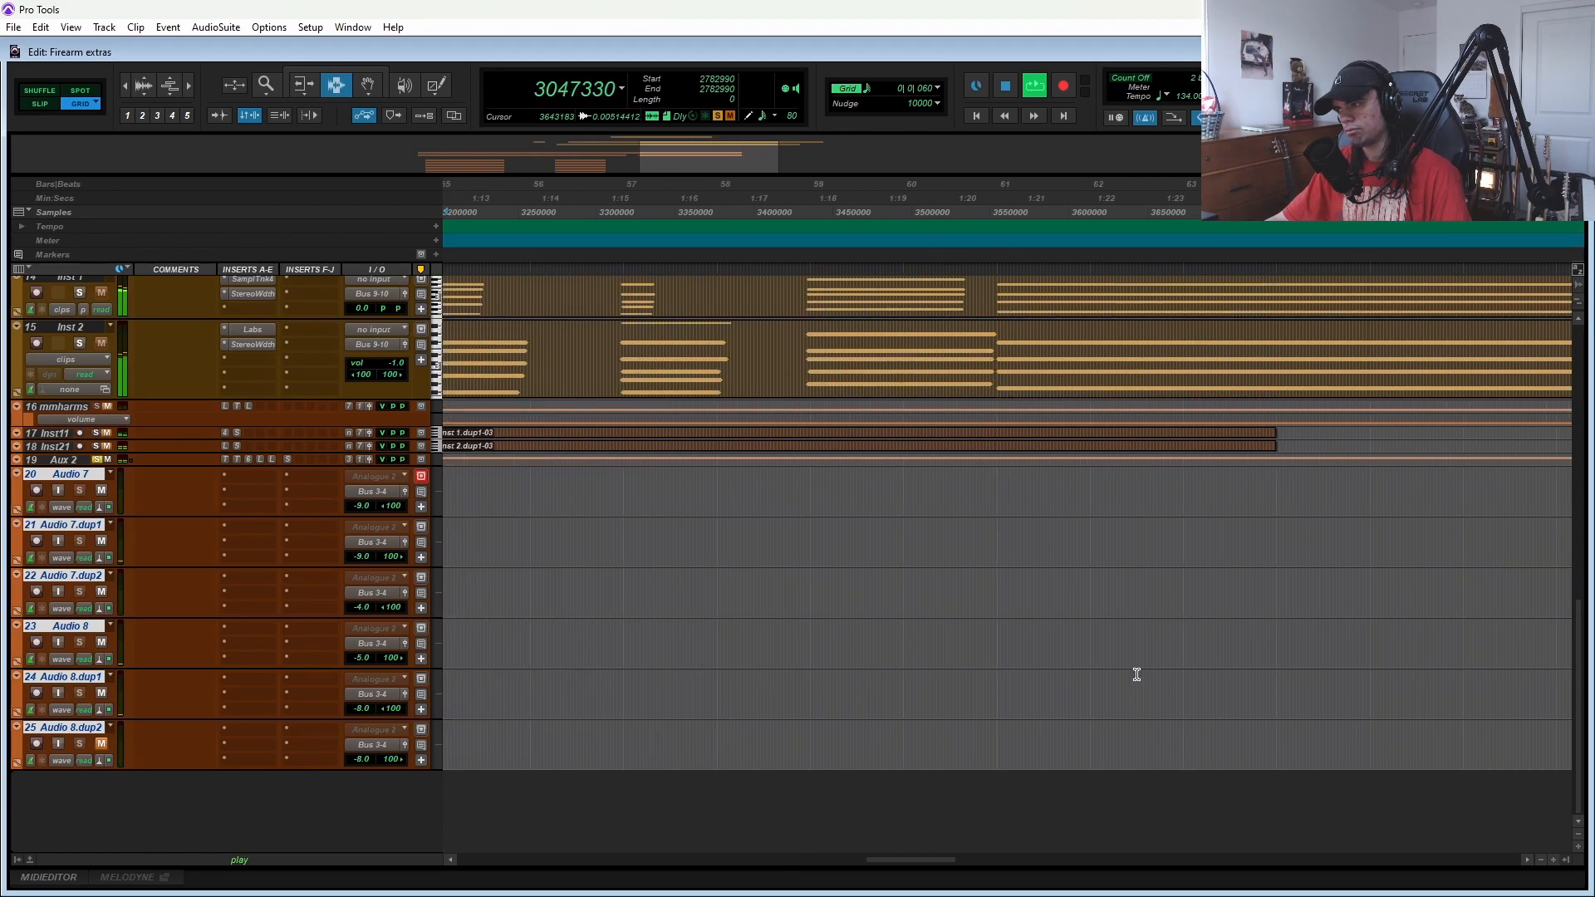
# - Place the edit cursor at sample 3069311 at the start of the harm 1–4 clips and play them through
pyautogui.scroll(10, 1126, 680)
pyautogui.hscroll(-5, 887, 640)
pyautogui.click(830, 575)
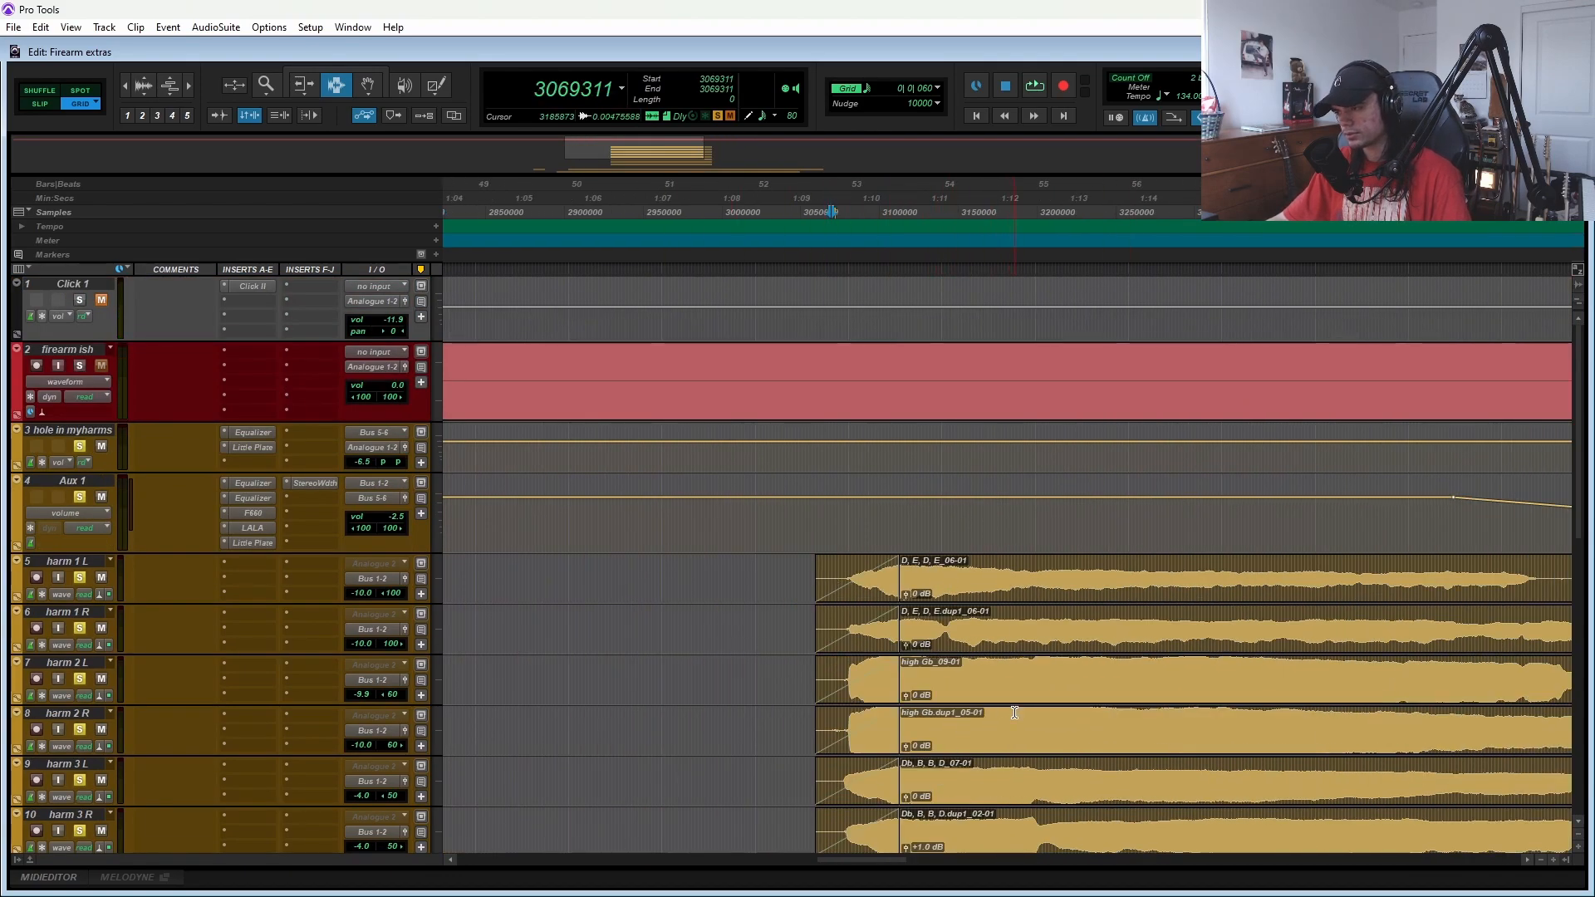
pyautogui.press('space')
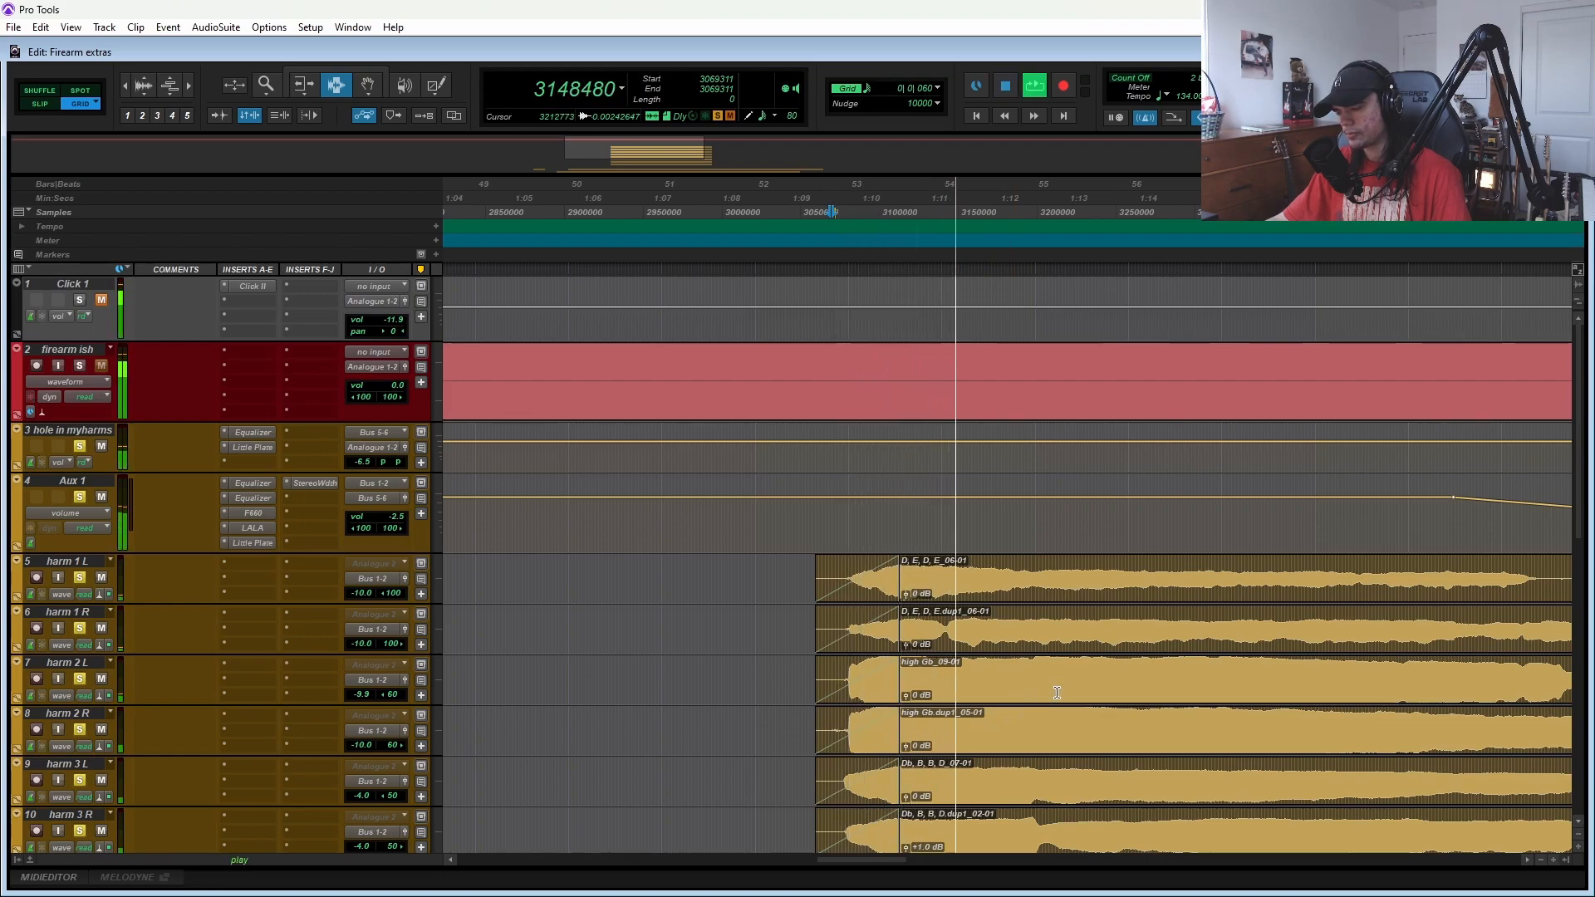
pyautogui.scroll(-2, 1067, 694)
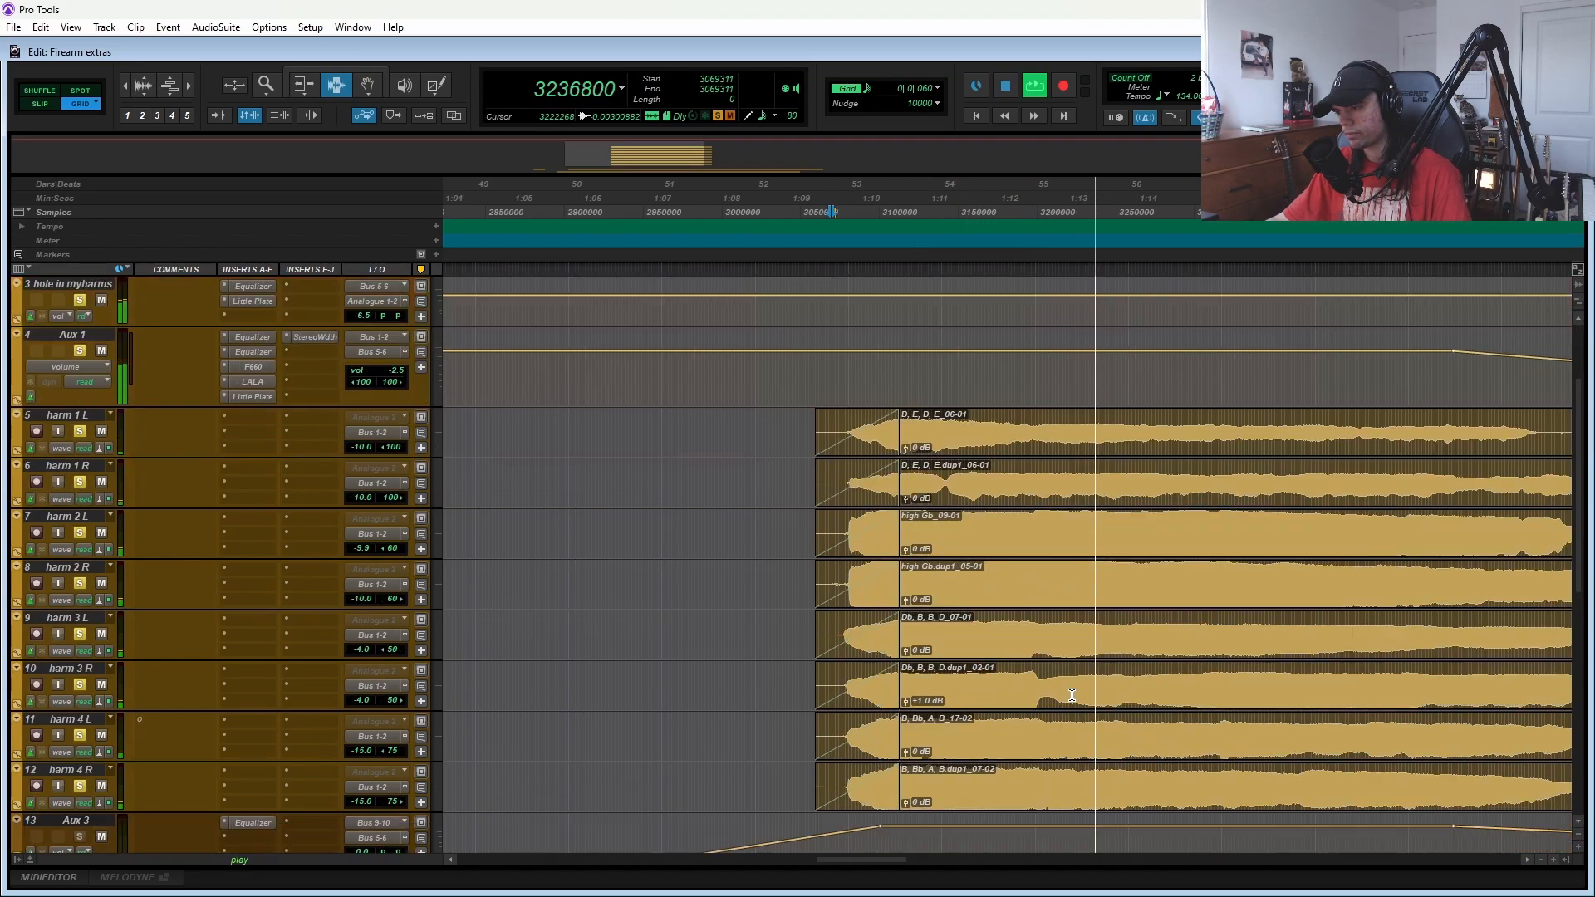
pyautogui.scroll(-1, 1072, 696)
pyautogui.hscroll(2, 1072, 695)
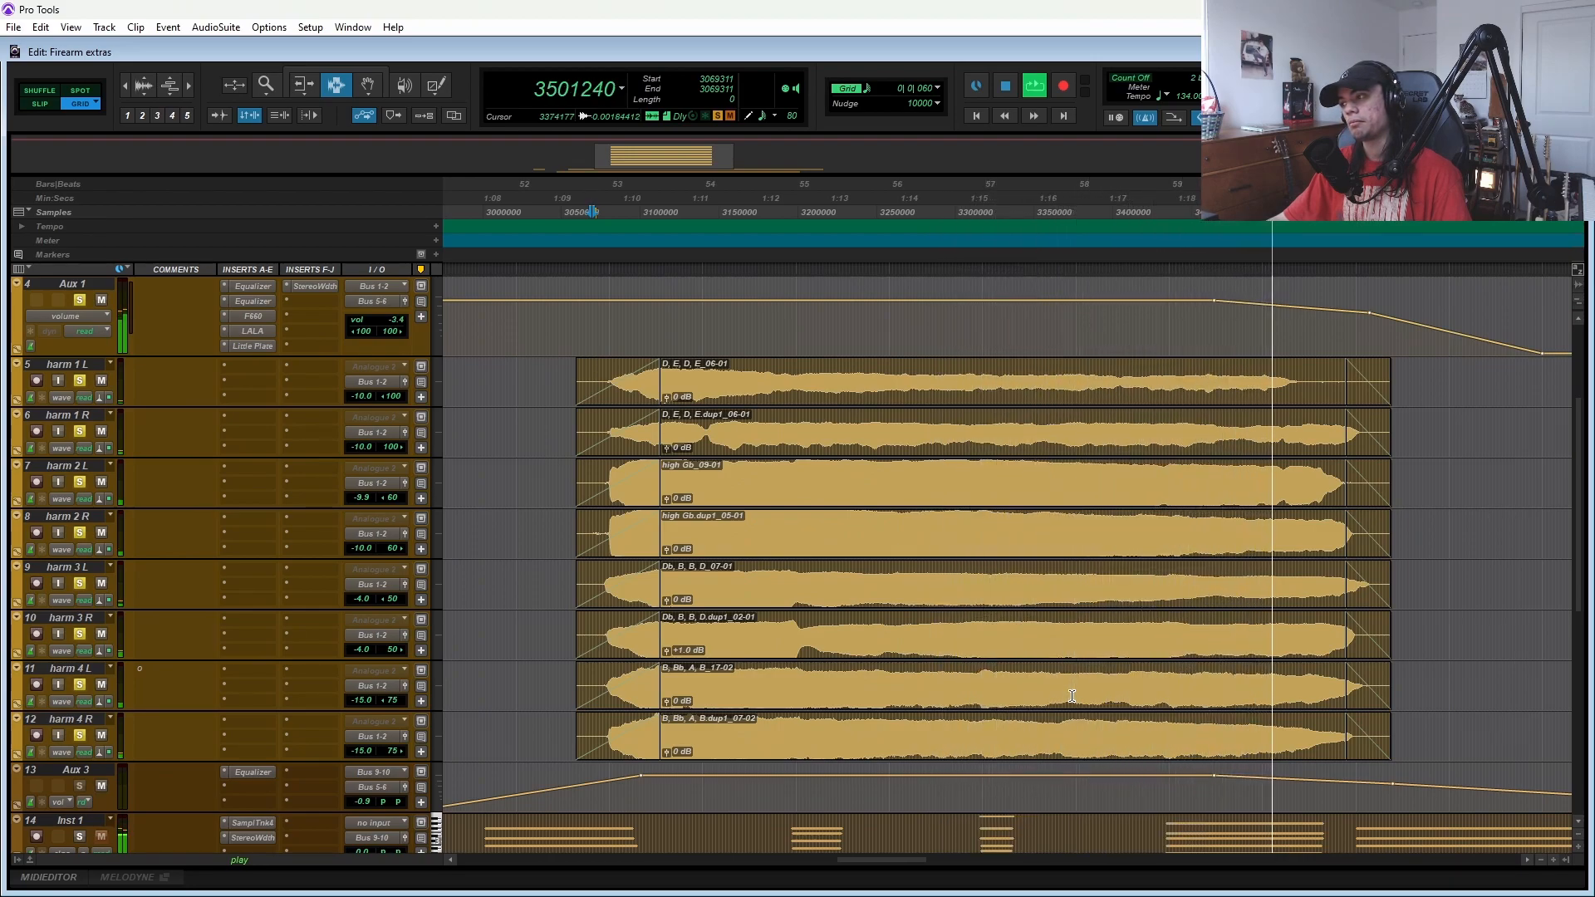
pyautogui.press('space')
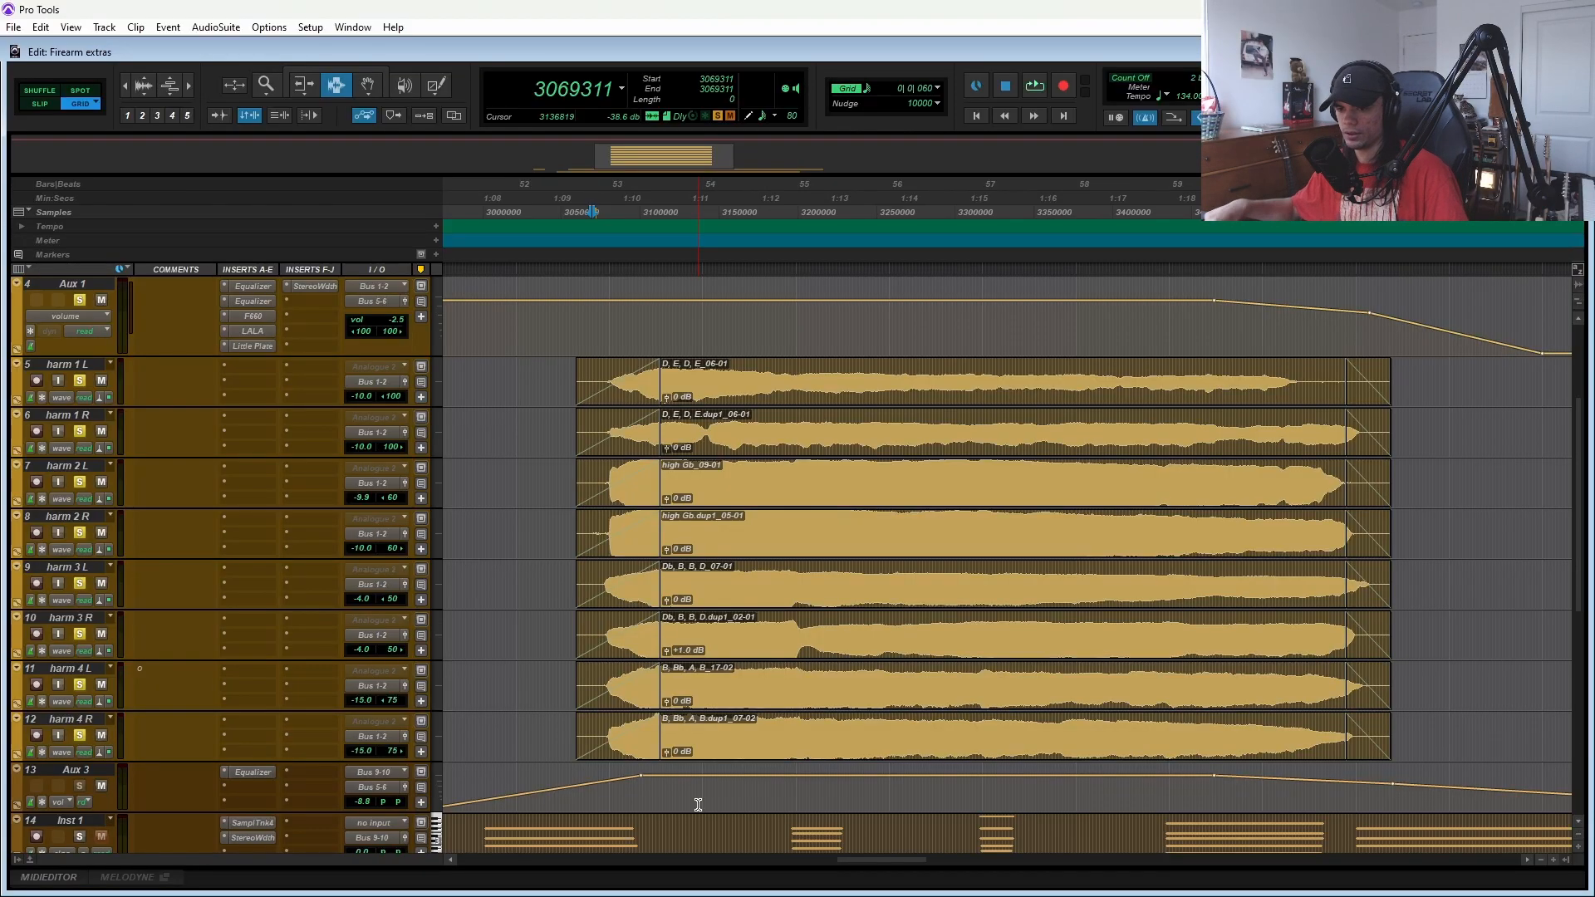
# - Examine the harm 1–4 clips, the Inst and Audio tracks below them, and the Aux 1 volume automation
pyautogui.scroll(-3, 455, 504)
pyautogui.scroll(-3, 455, 505)
pyautogui.scroll(2, 454, 505)
pyautogui.scroll(-3, 957, 504)
pyautogui.scroll(3, 958, 505)
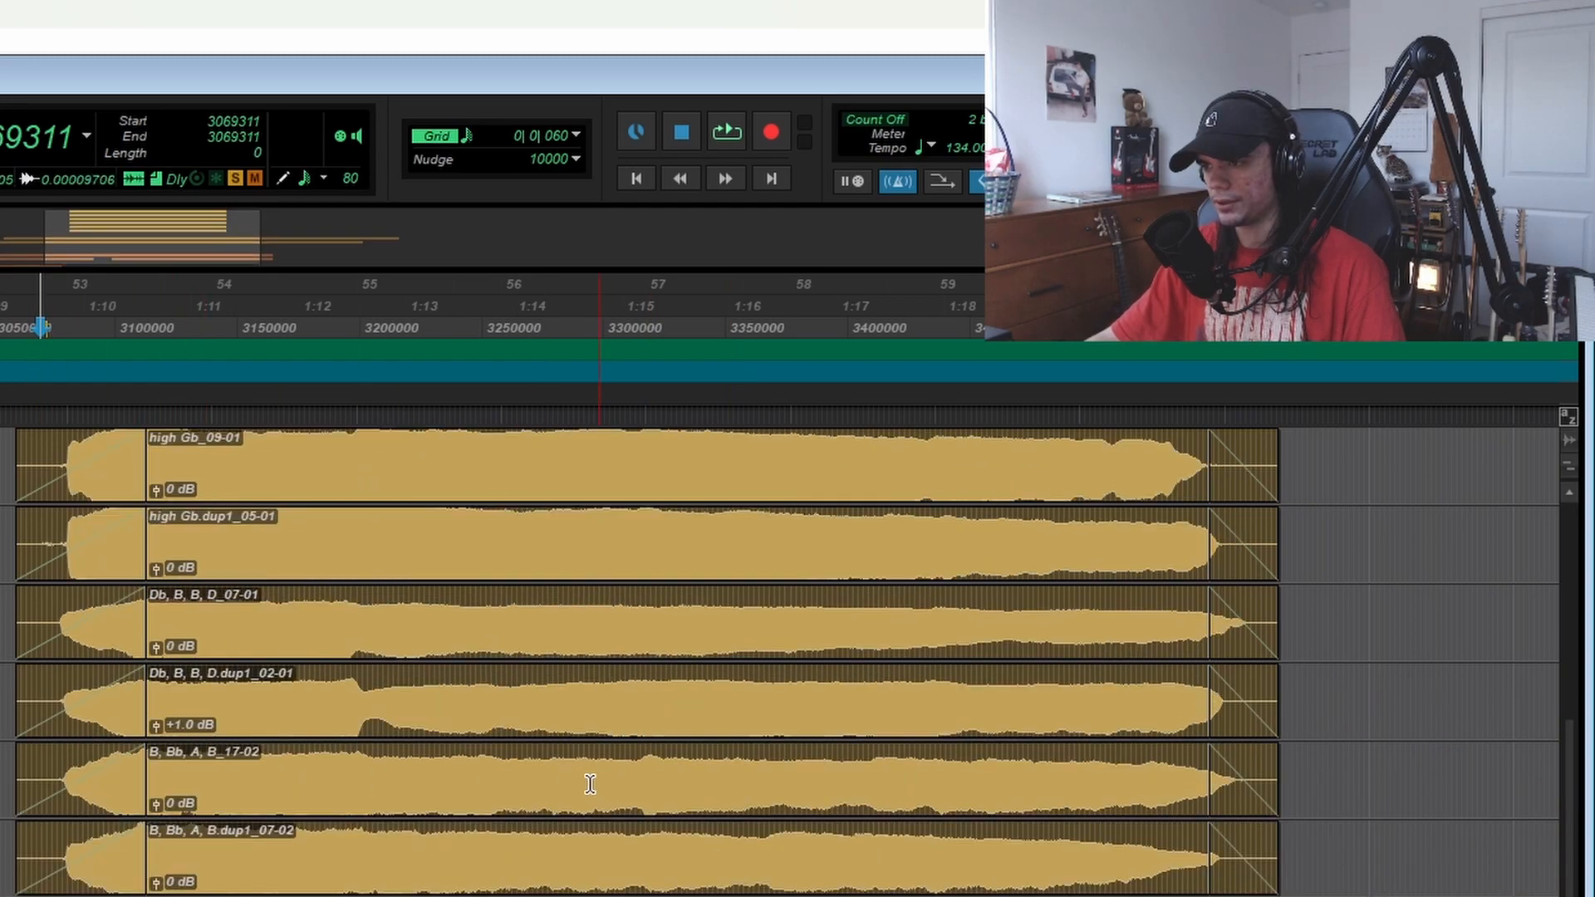
pyautogui.scroll(-5, 606, 781)
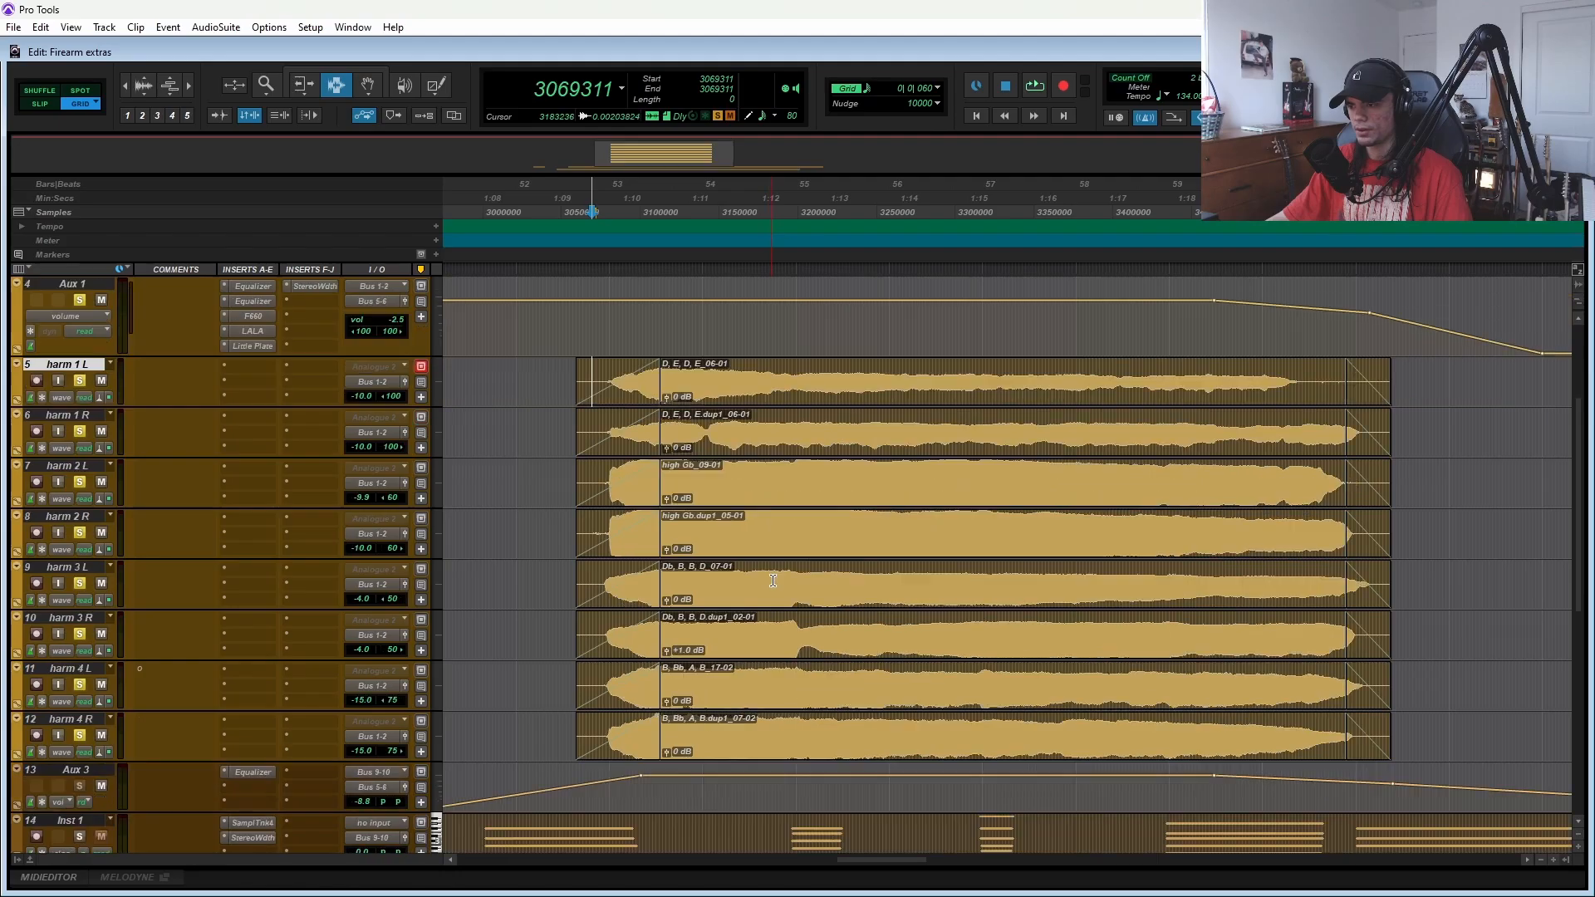
pyautogui.scroll(-5, 832, 649)
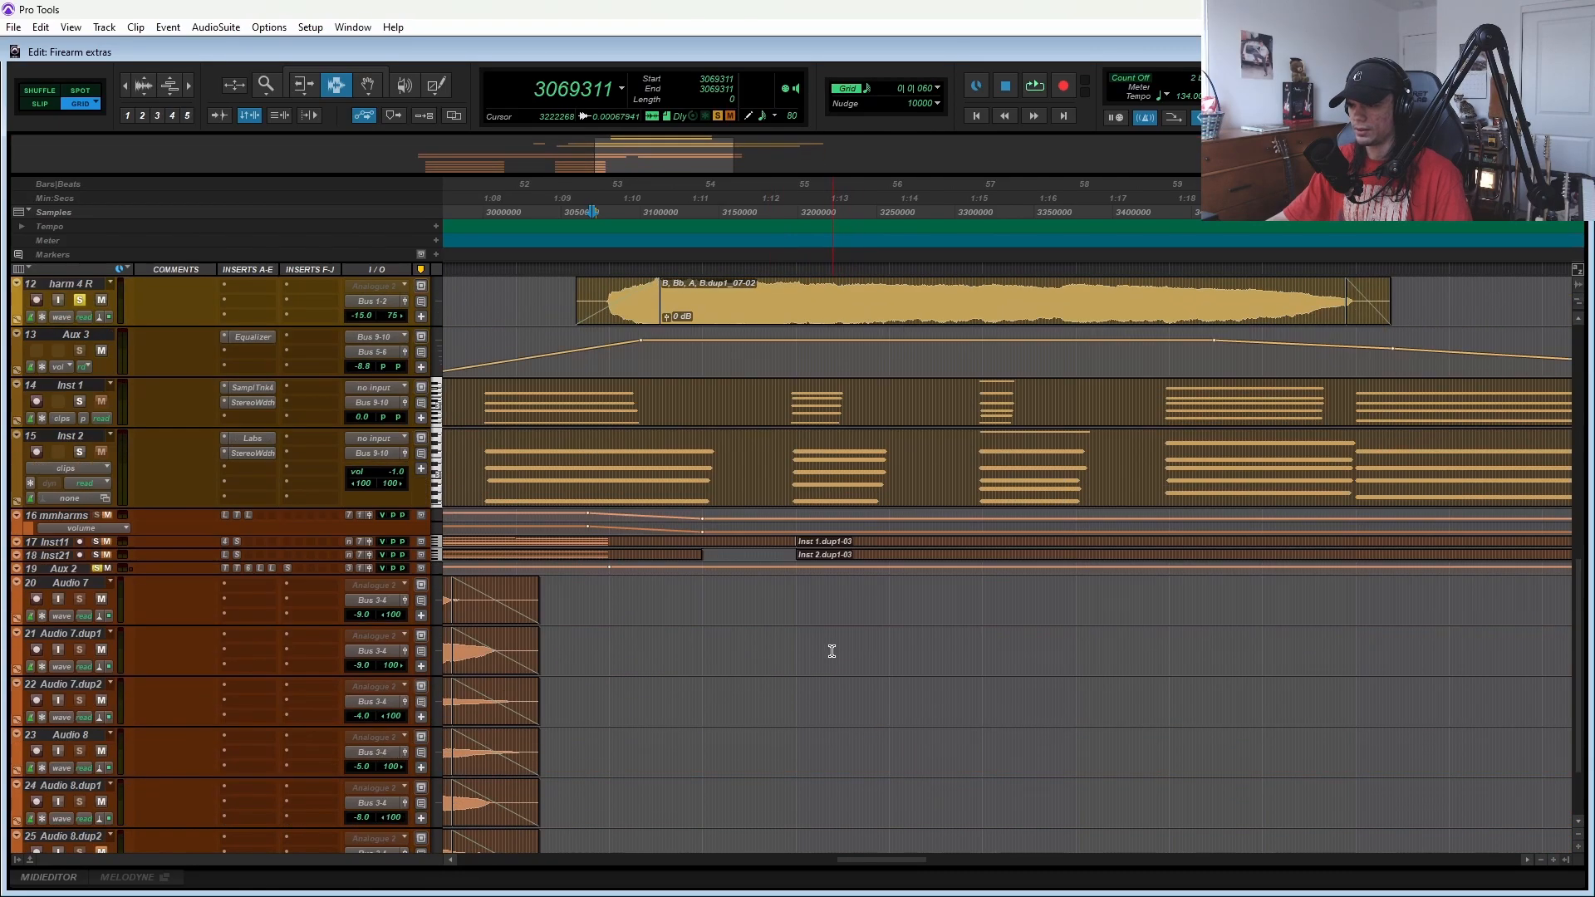
pyautogui.hscroll(-5, 833, 650)
pyautogui.hscroll(5, 1006, 681)
pyautogui.scroll(6, 972, 677)
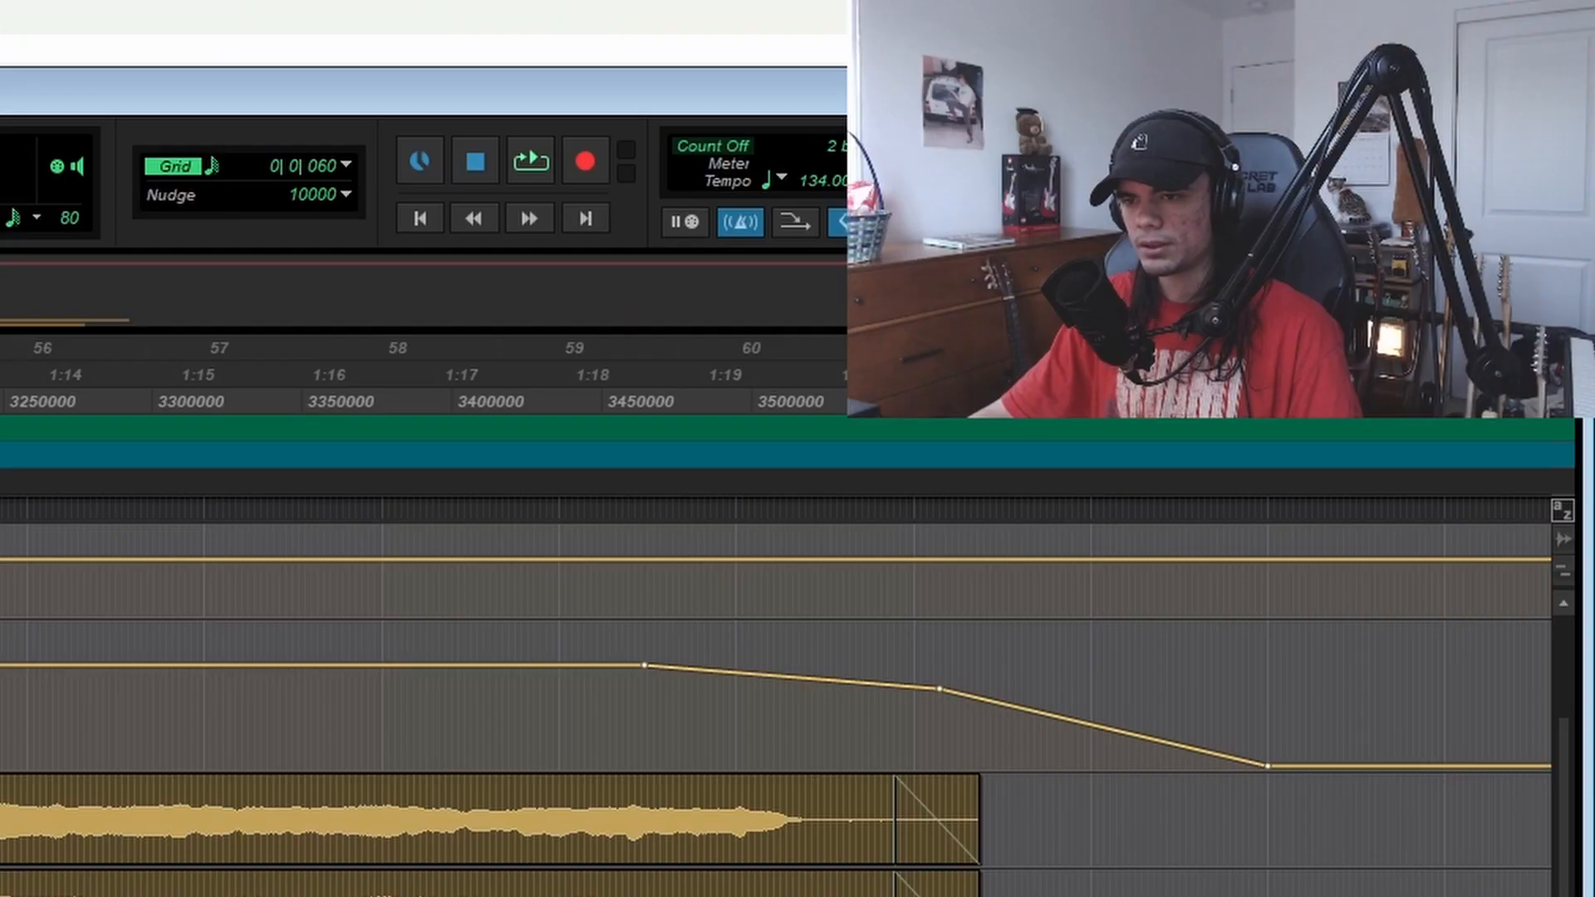
# - Bypass Little Plate and Stereo Width on Aux 1 and play the harm clips from sample 3069311
pyautogui.hscroll(-1, 772, 664)
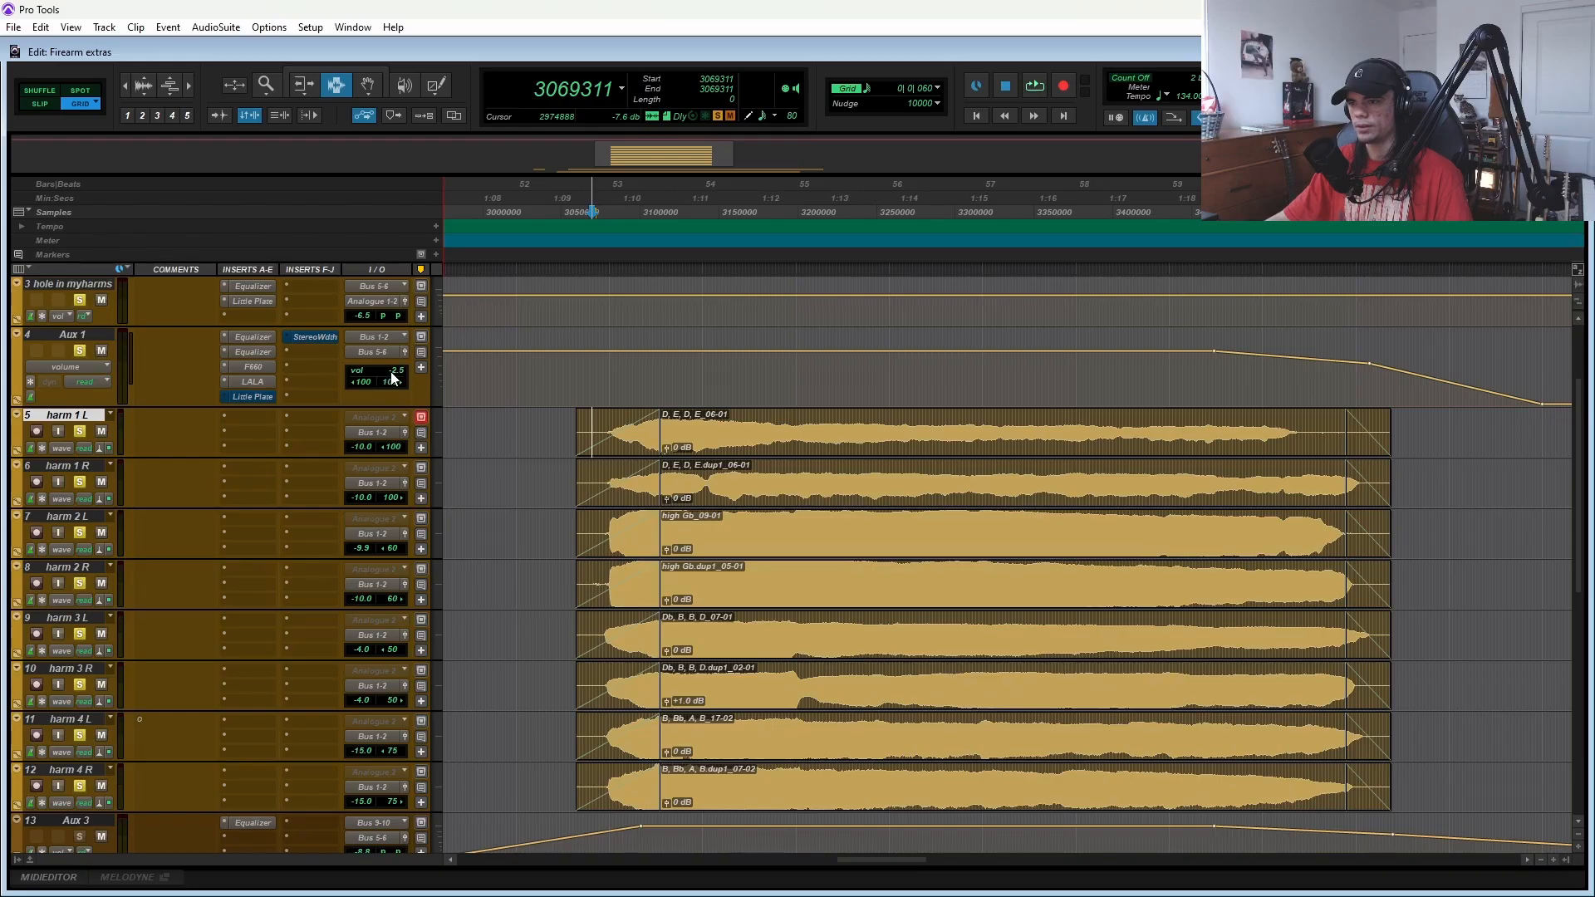
pyautogui.press('space')
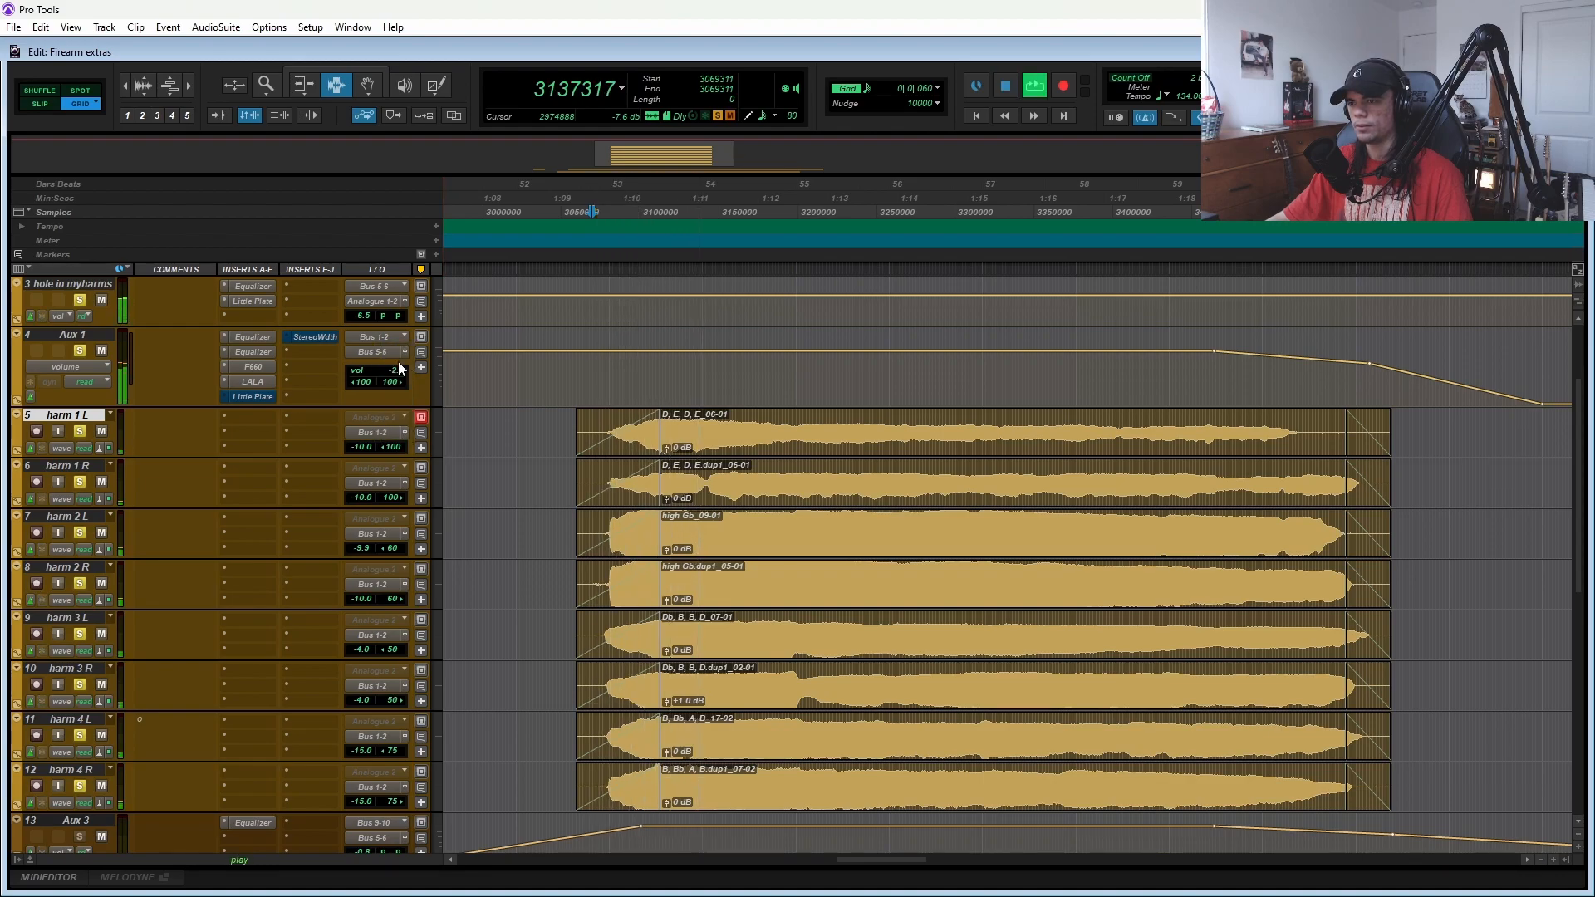
pyautogui.press('space')
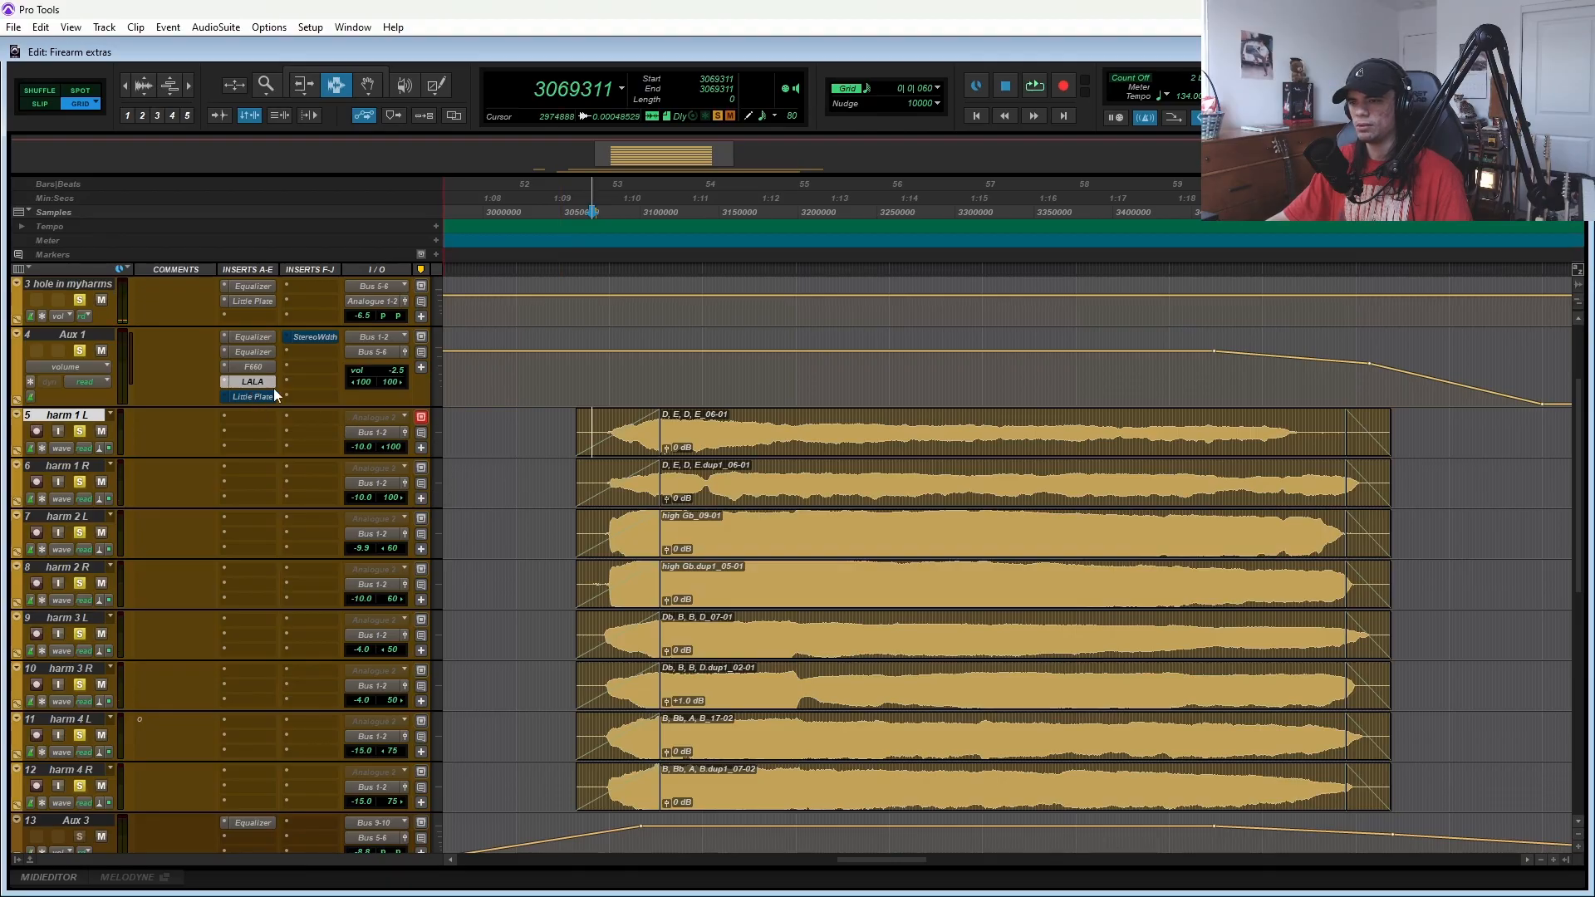
# - Open LALA on Aux 1 and set its Gain to about 75 % while playing the harm clips
pyautogui.click(257, 385)
pyautogui.press('space')
pyautogui.moveTo(1083, 441); pyautogui.dragTo(1082, 407)
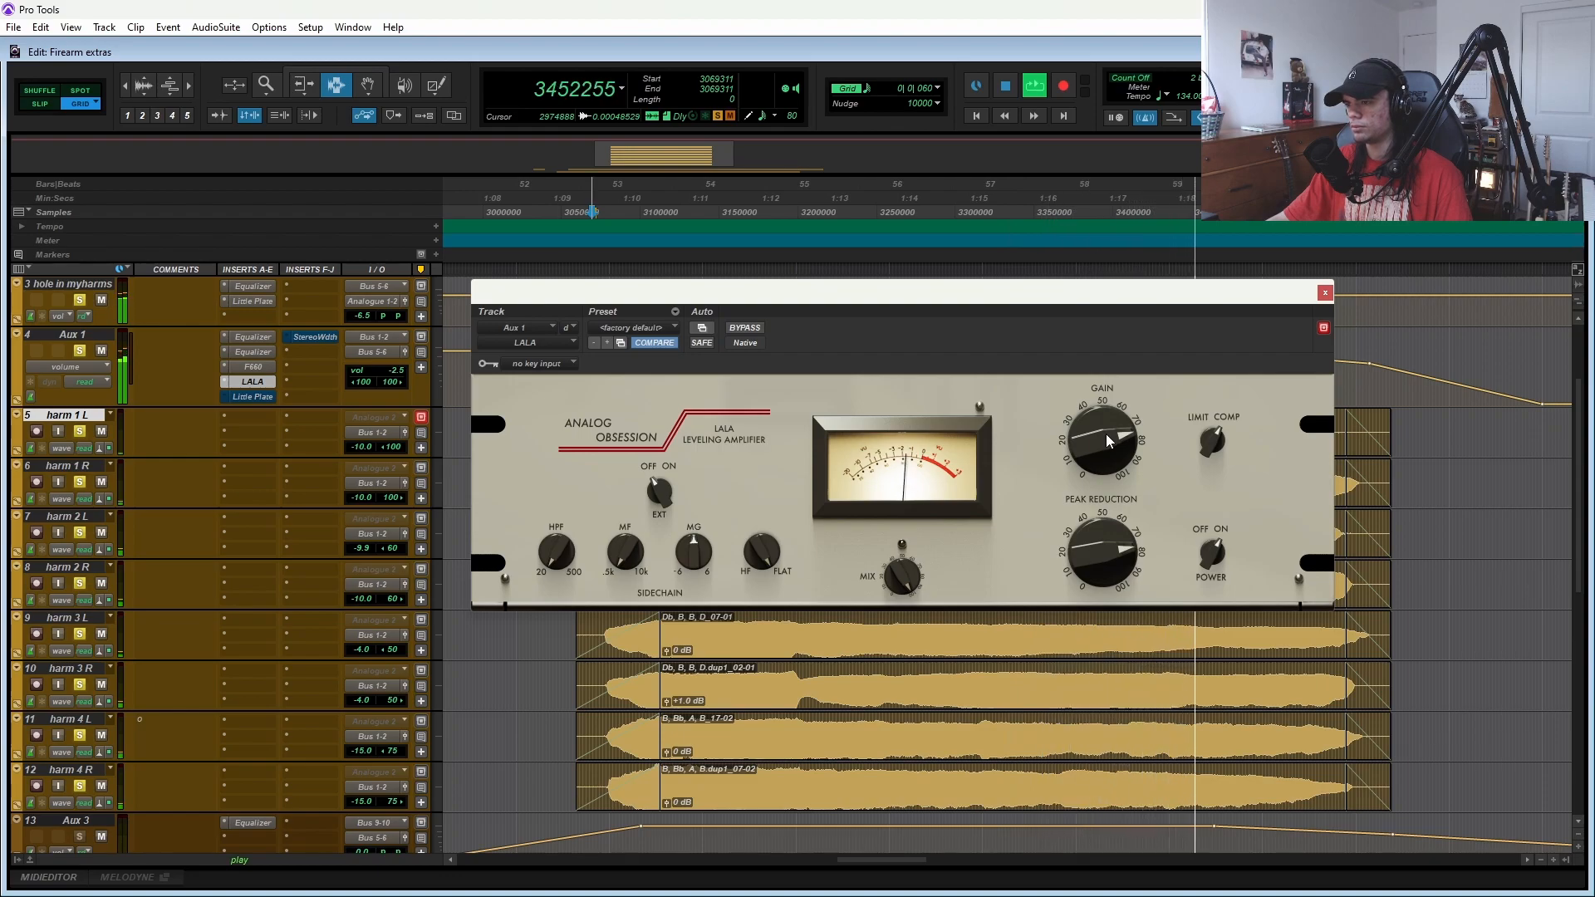
pyautogui.press('space')
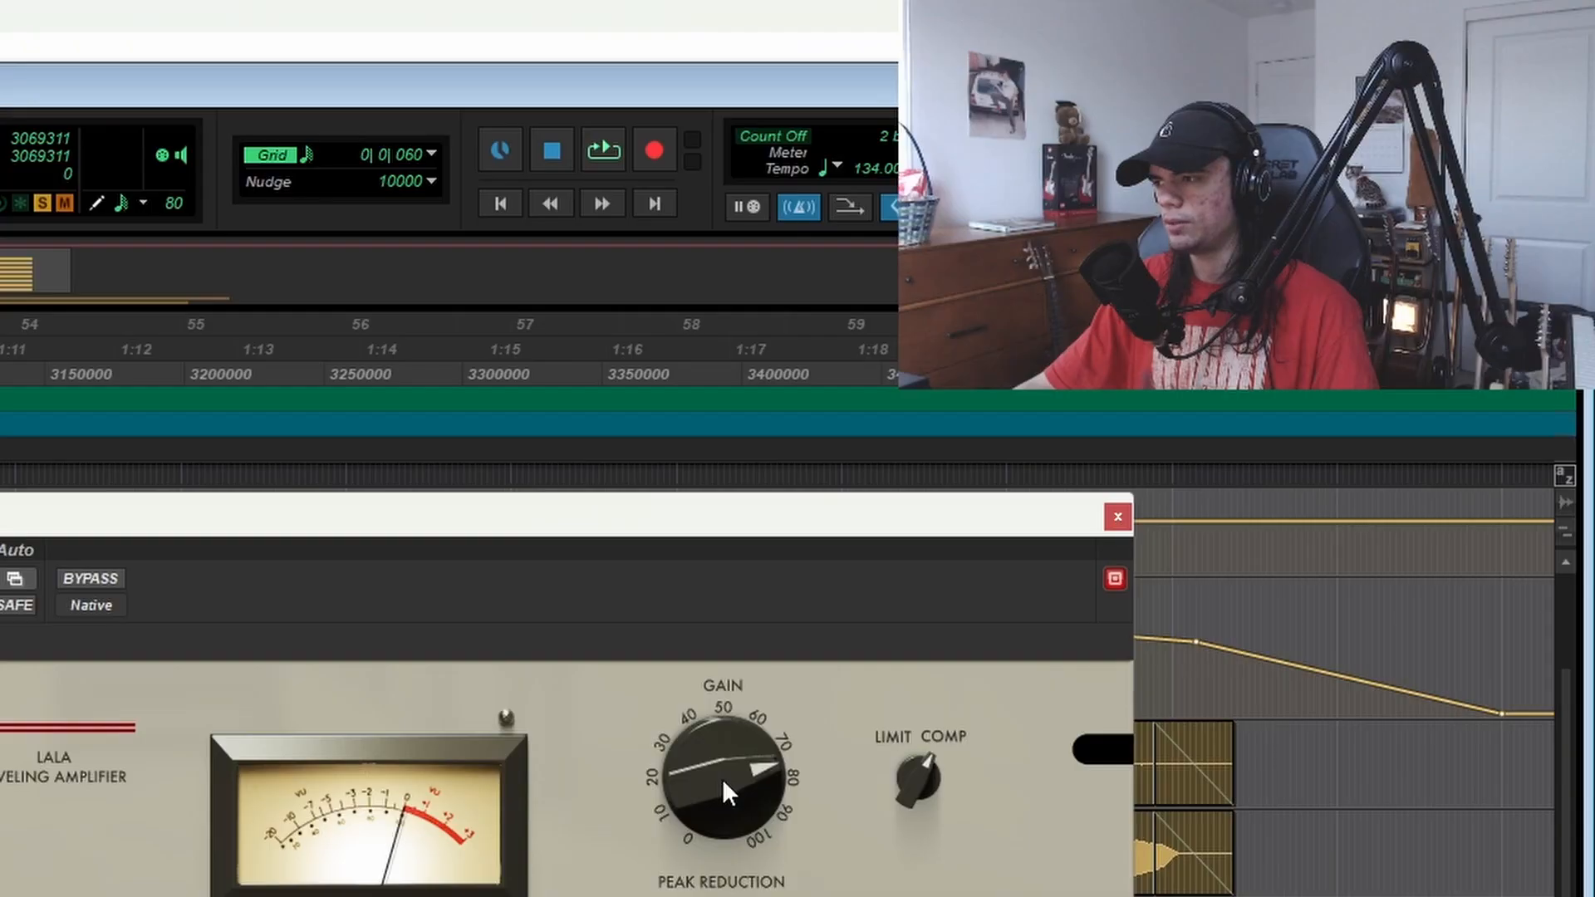
# - Lower LALA's Gain to about 60 %, play the harm clips again, and close the plugin
pyautogui.moveTo(721, 781); pyautogui.dragTo(721, 811)
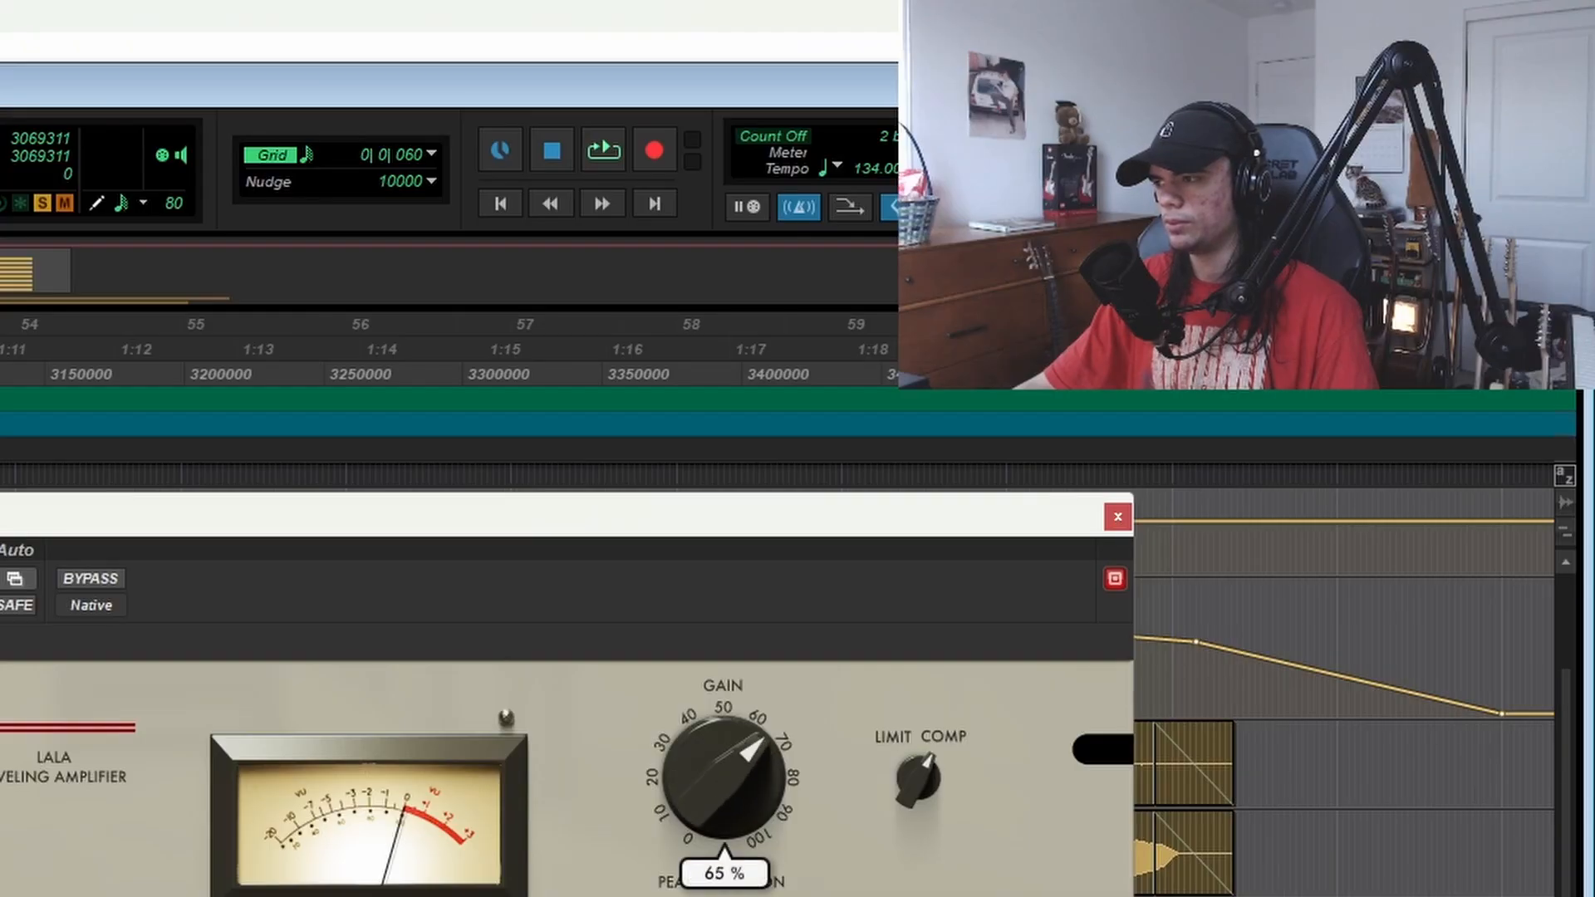
pyautogui.press('space')
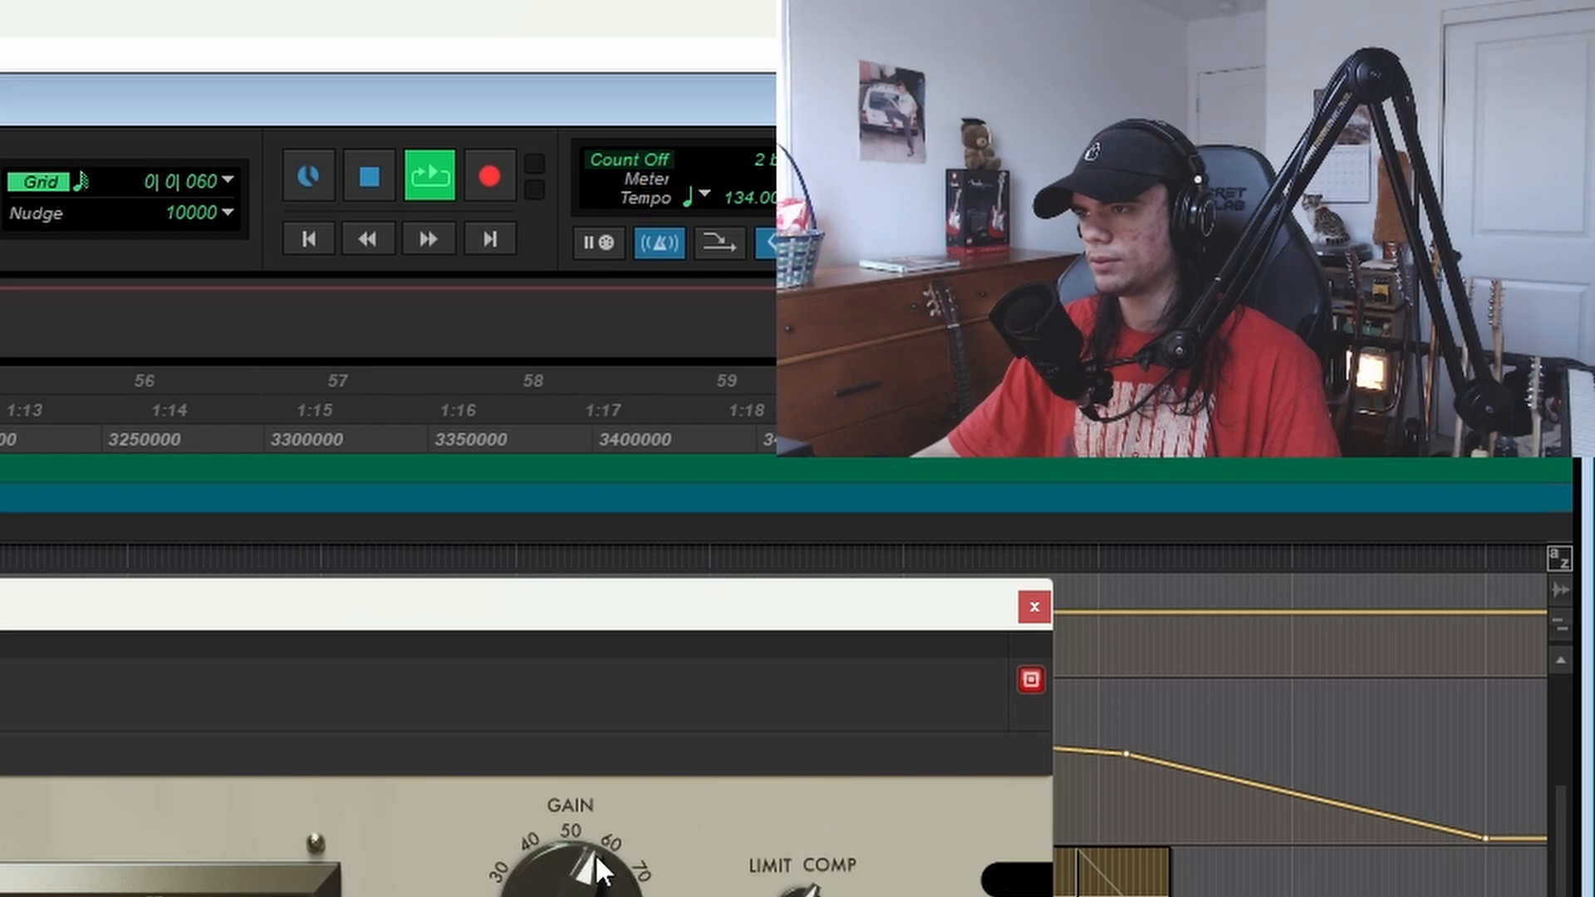
pyautogui.press('space')
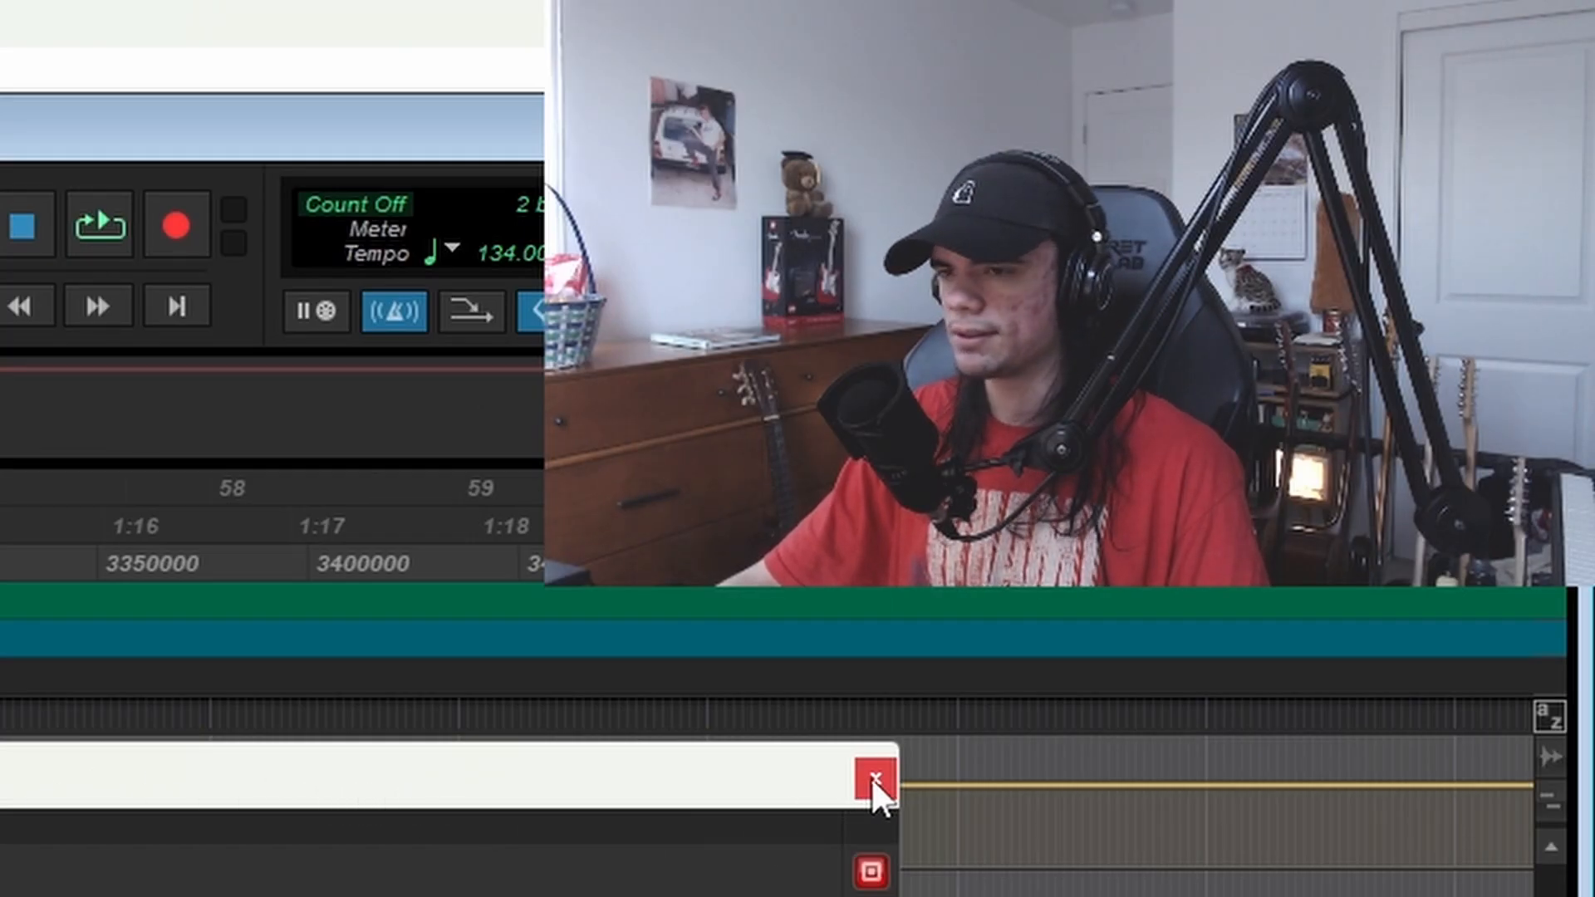
pyautogui.click(875, 779)
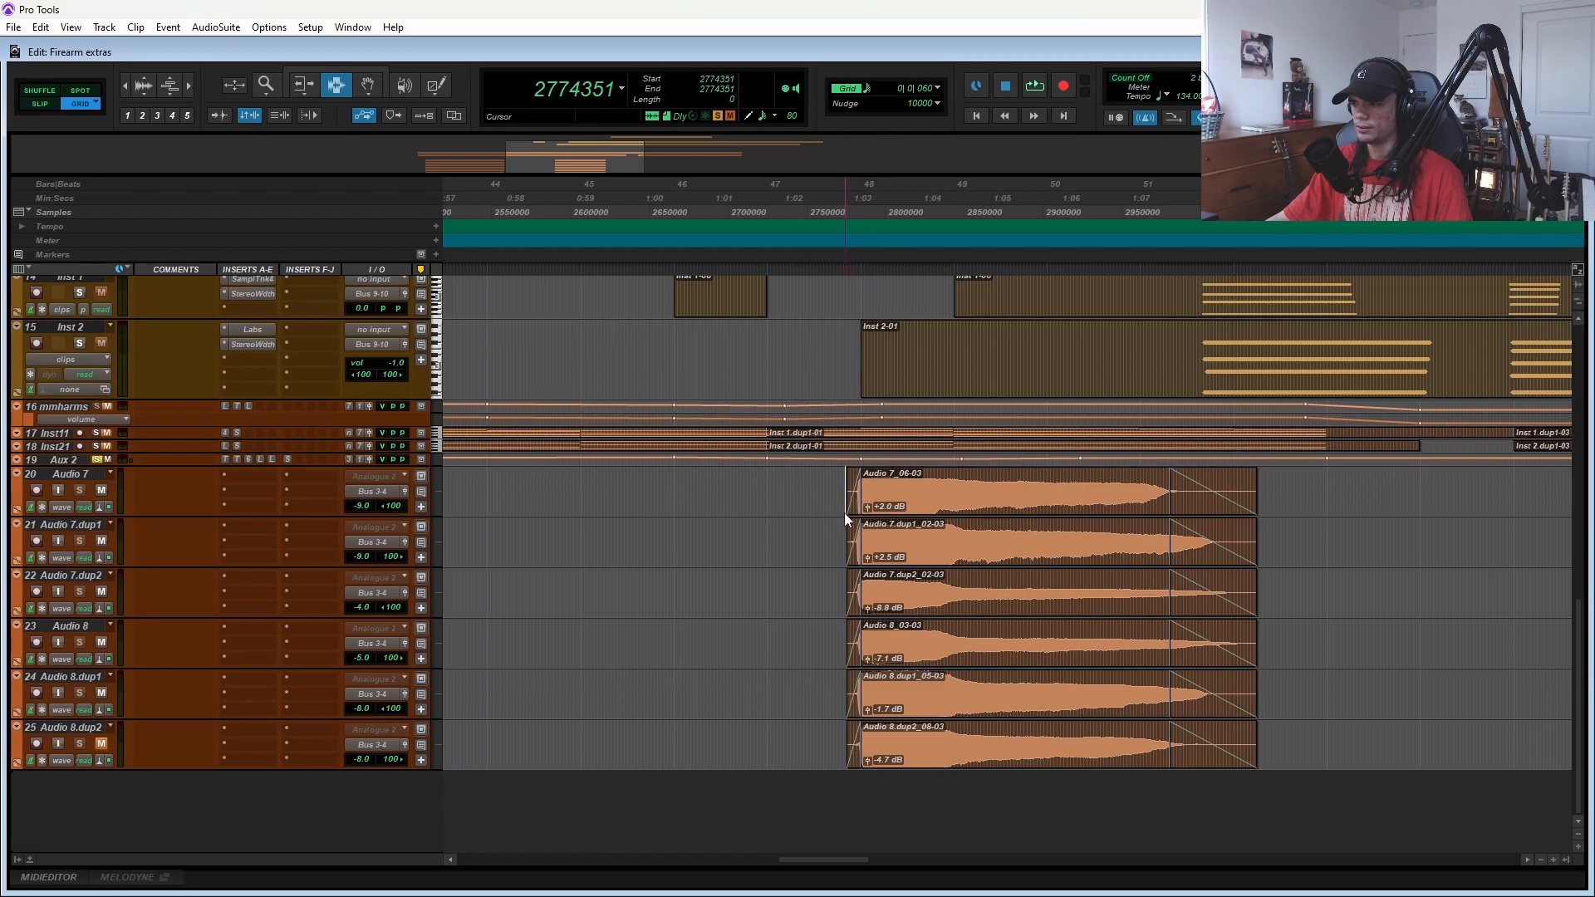
# - Enlarge the Aux 2 track and play both groups of Audio 7 and Audio 8 clips with Aux 2's Little Plate bypassed
pyautogui.moveTo(202, 464); pyautogui.dragTo(170, 592)
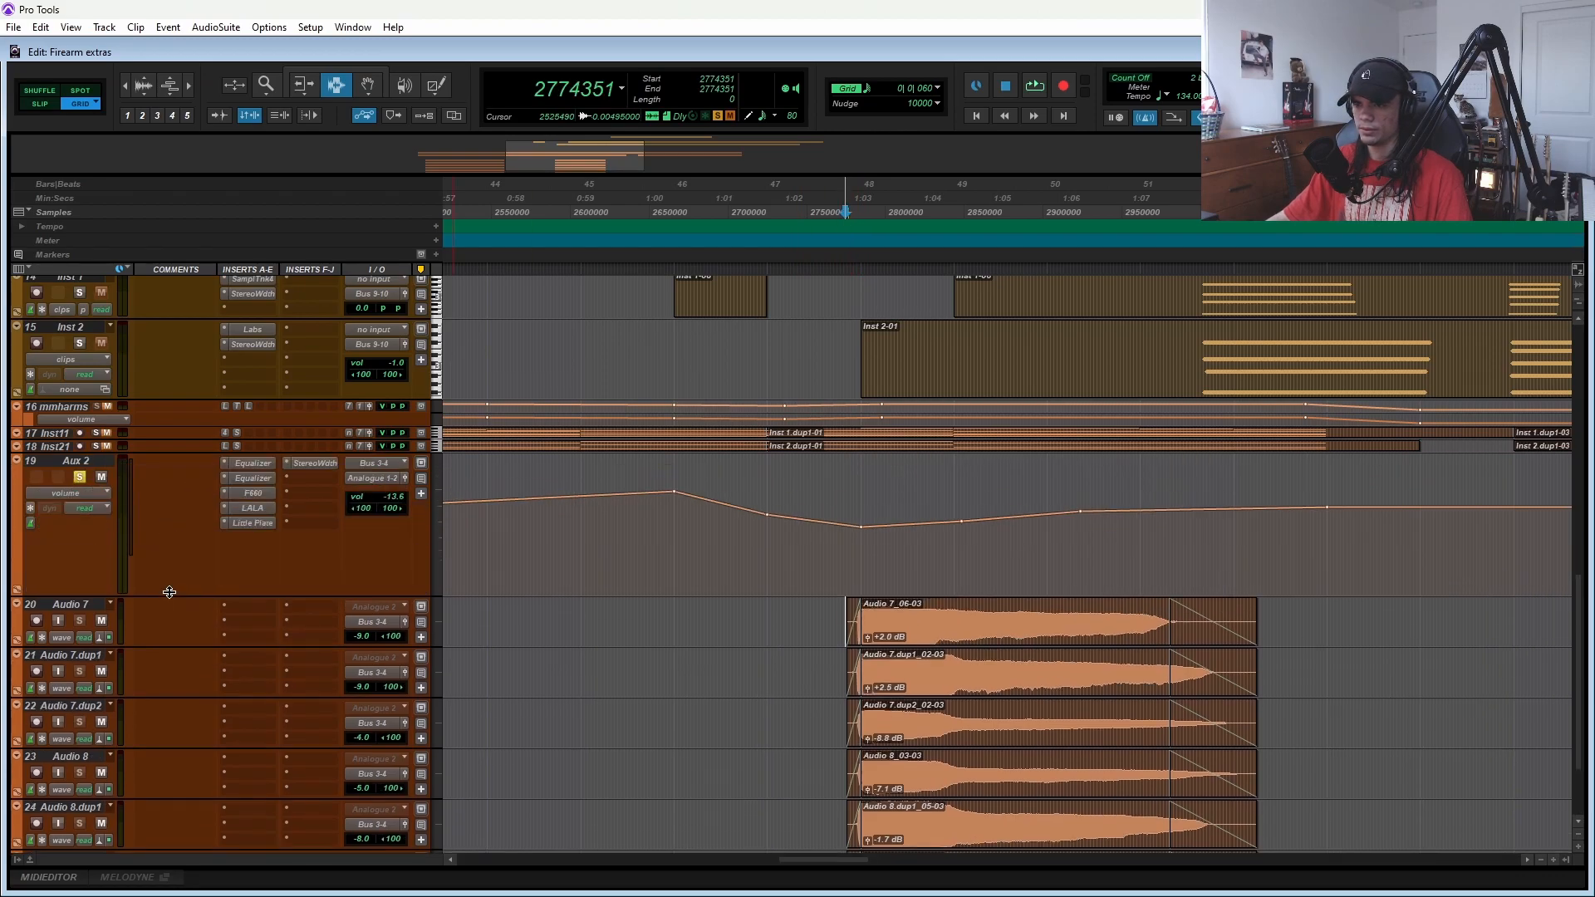
pyautogui.scroll(-3, 759, 595)
pyautogui.press('space')
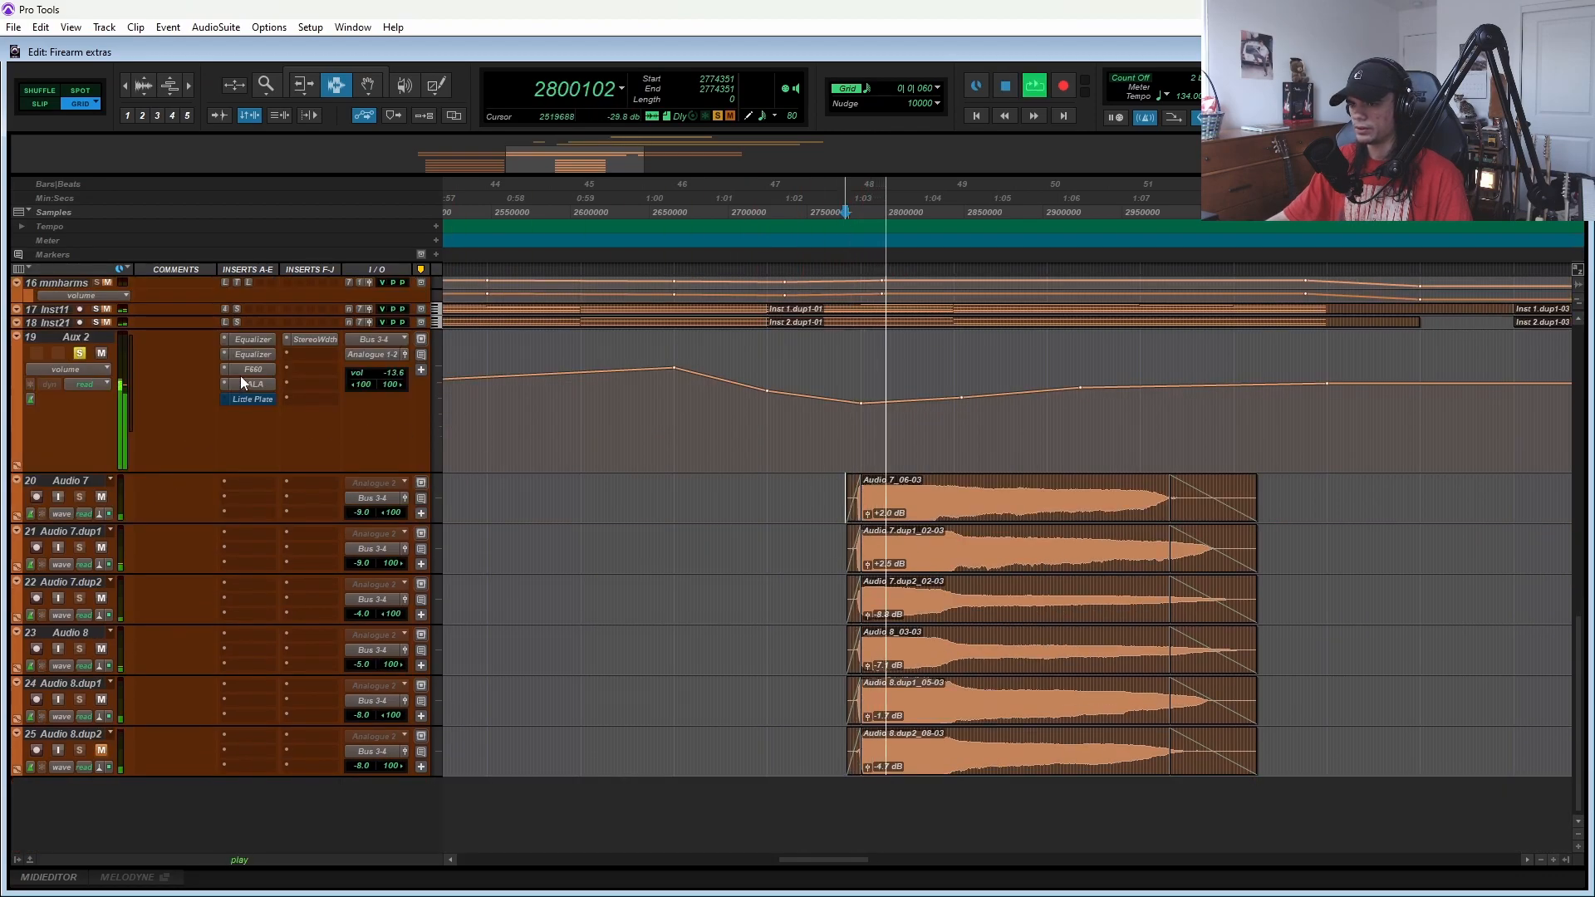
pyautogui.hscroll(-5, 706, 573)
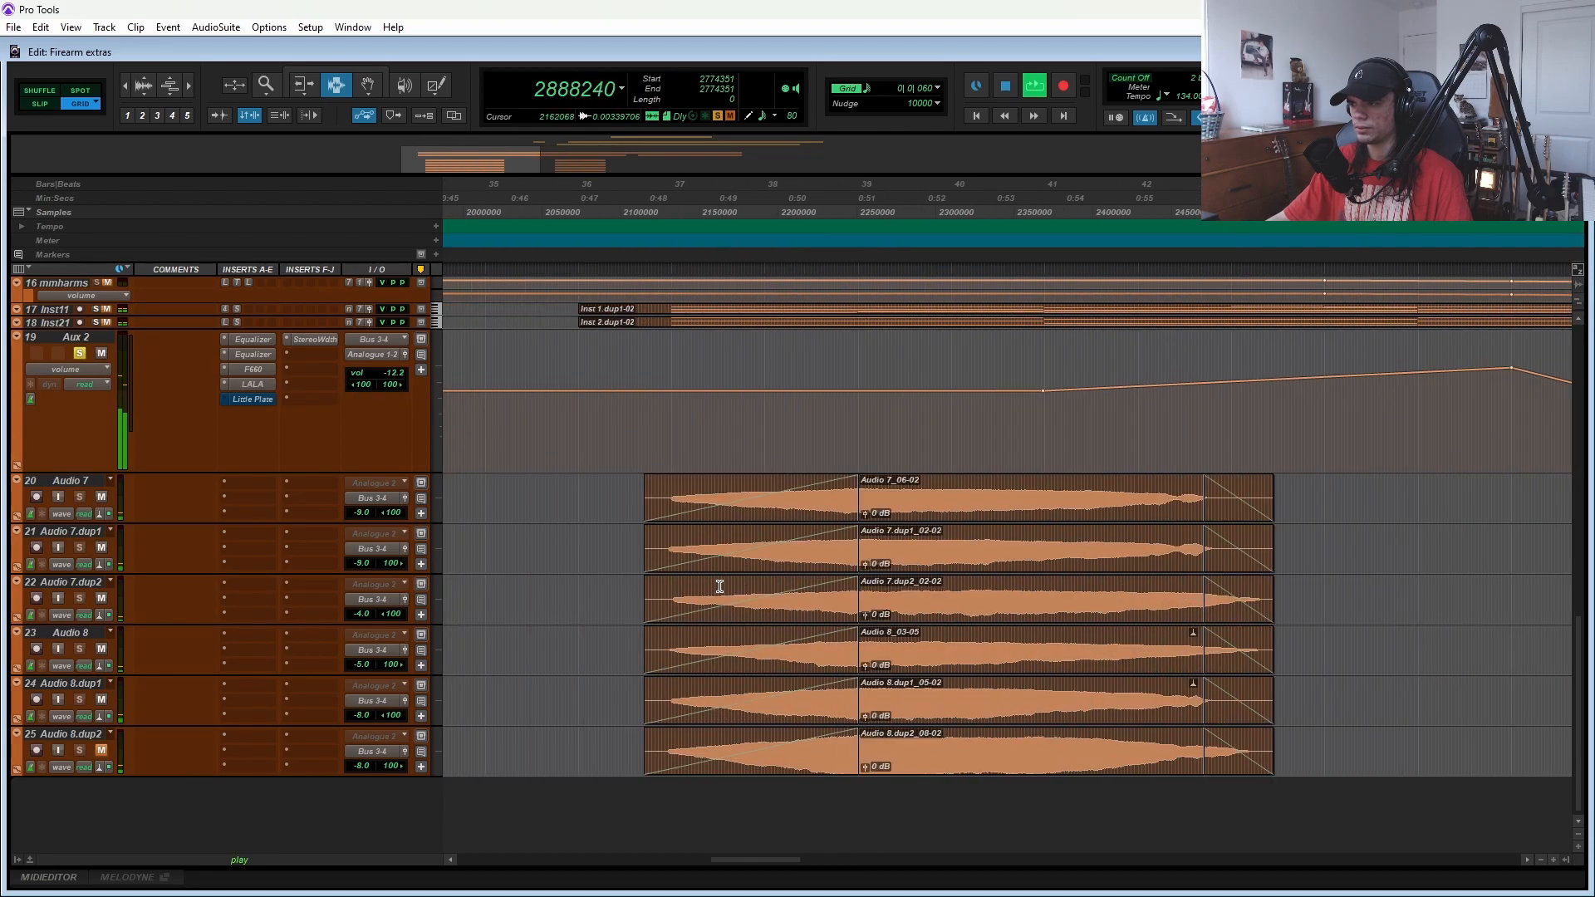
pyautogui.press('space')
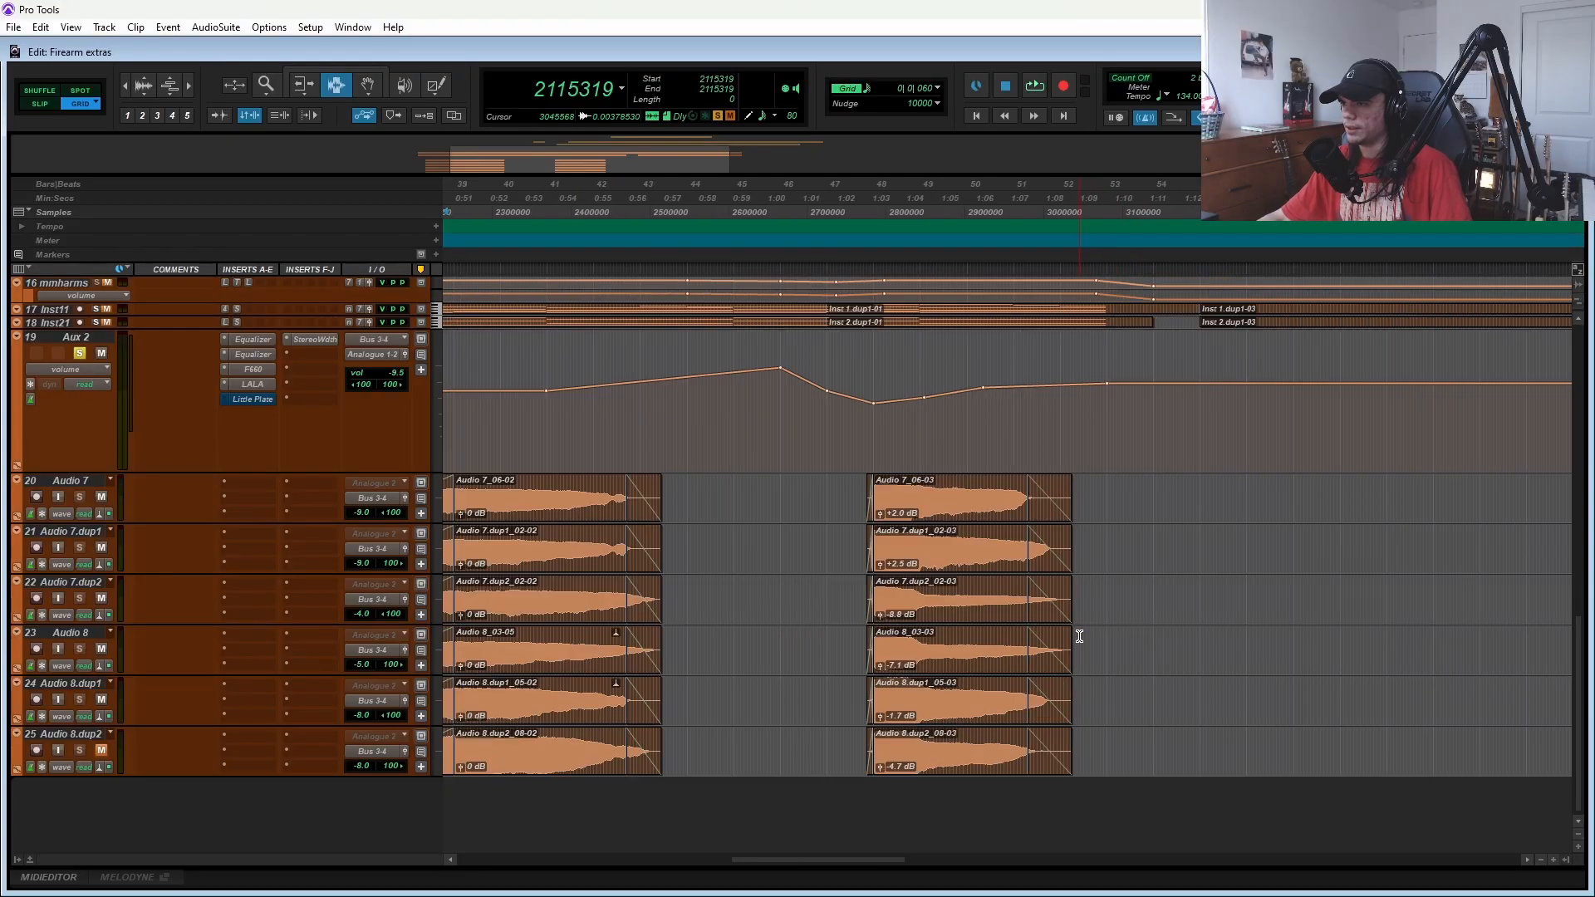
# - Re-enable Little Plate on Aux 2 and Aux 1, inspecting the Aux 2 reverb's settings
pyautogui.scroll(5, 915, 647)
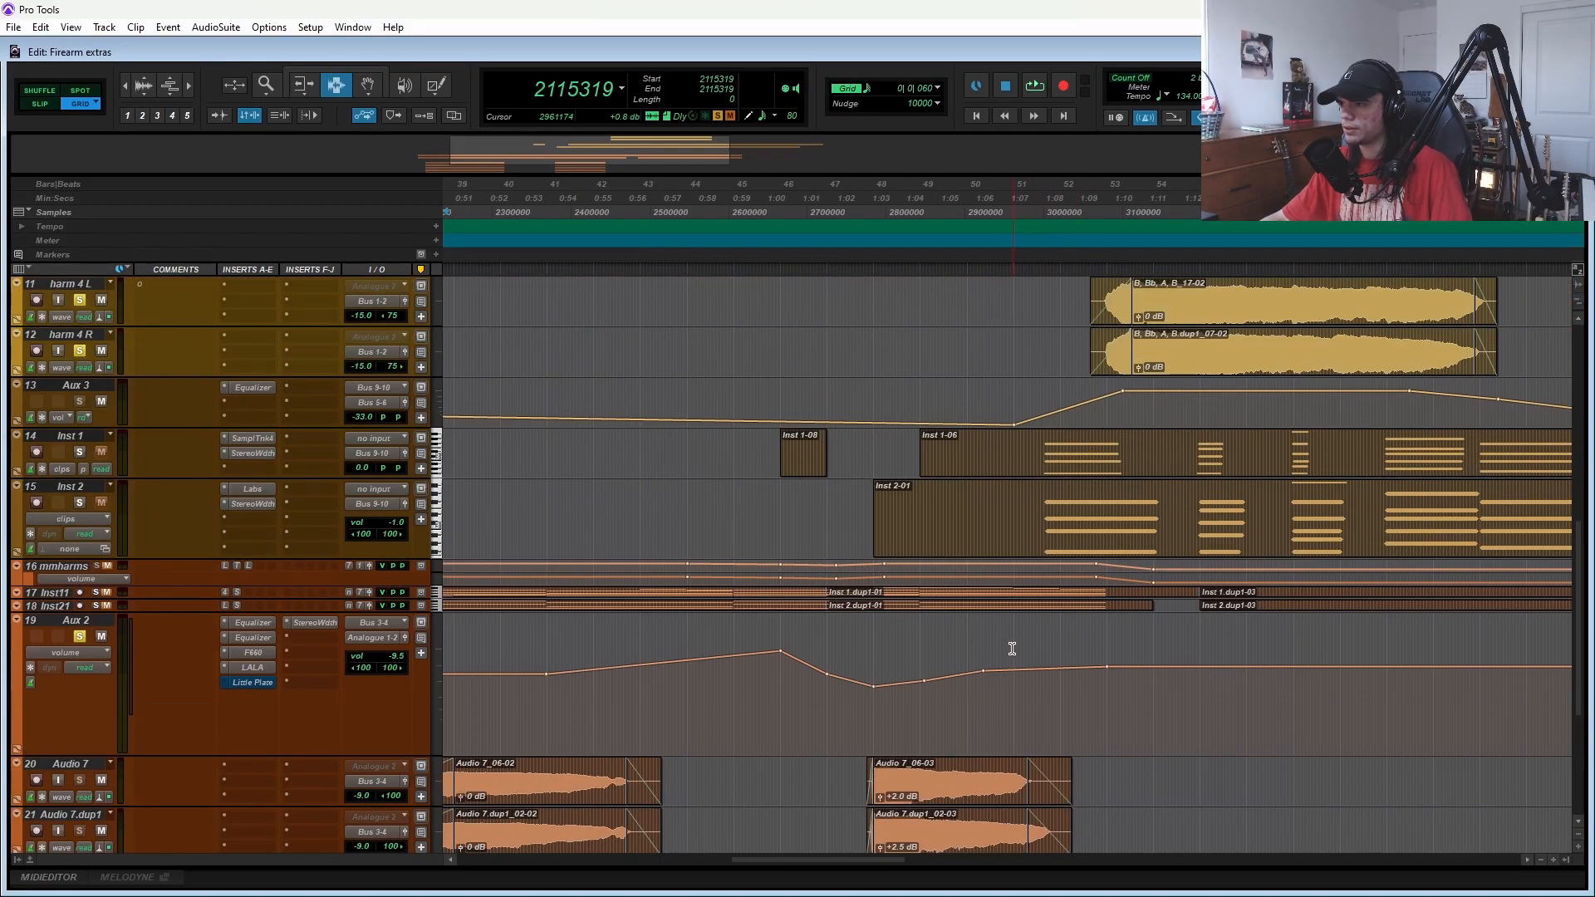
pyautogui.scroll(5, 915, 646)
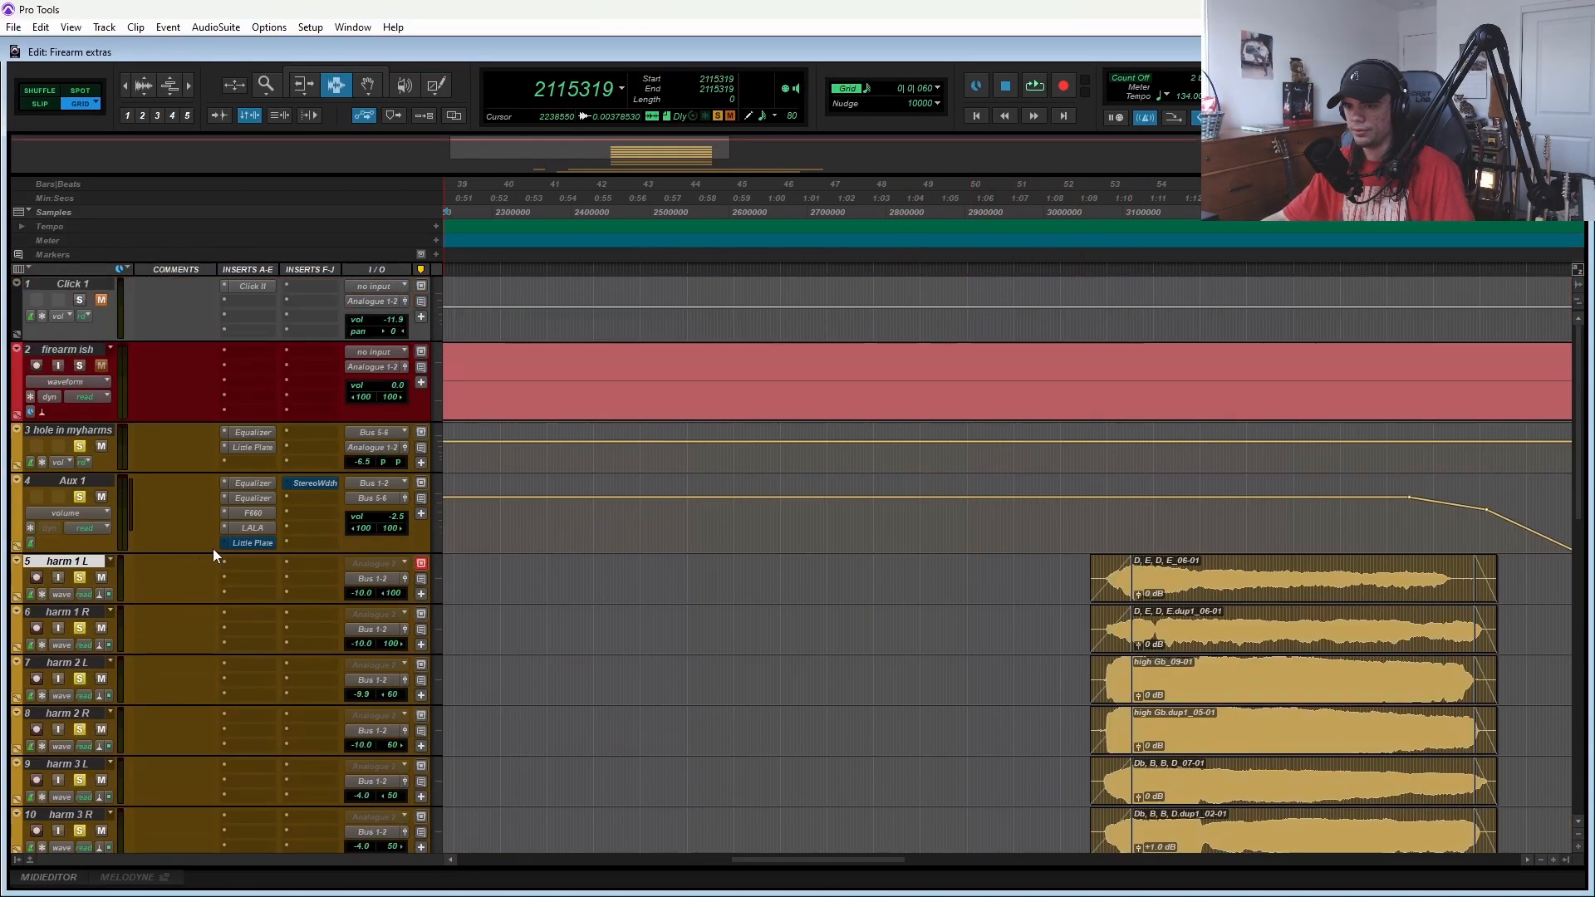
pyautogui.scroll(-7, 339, 542)
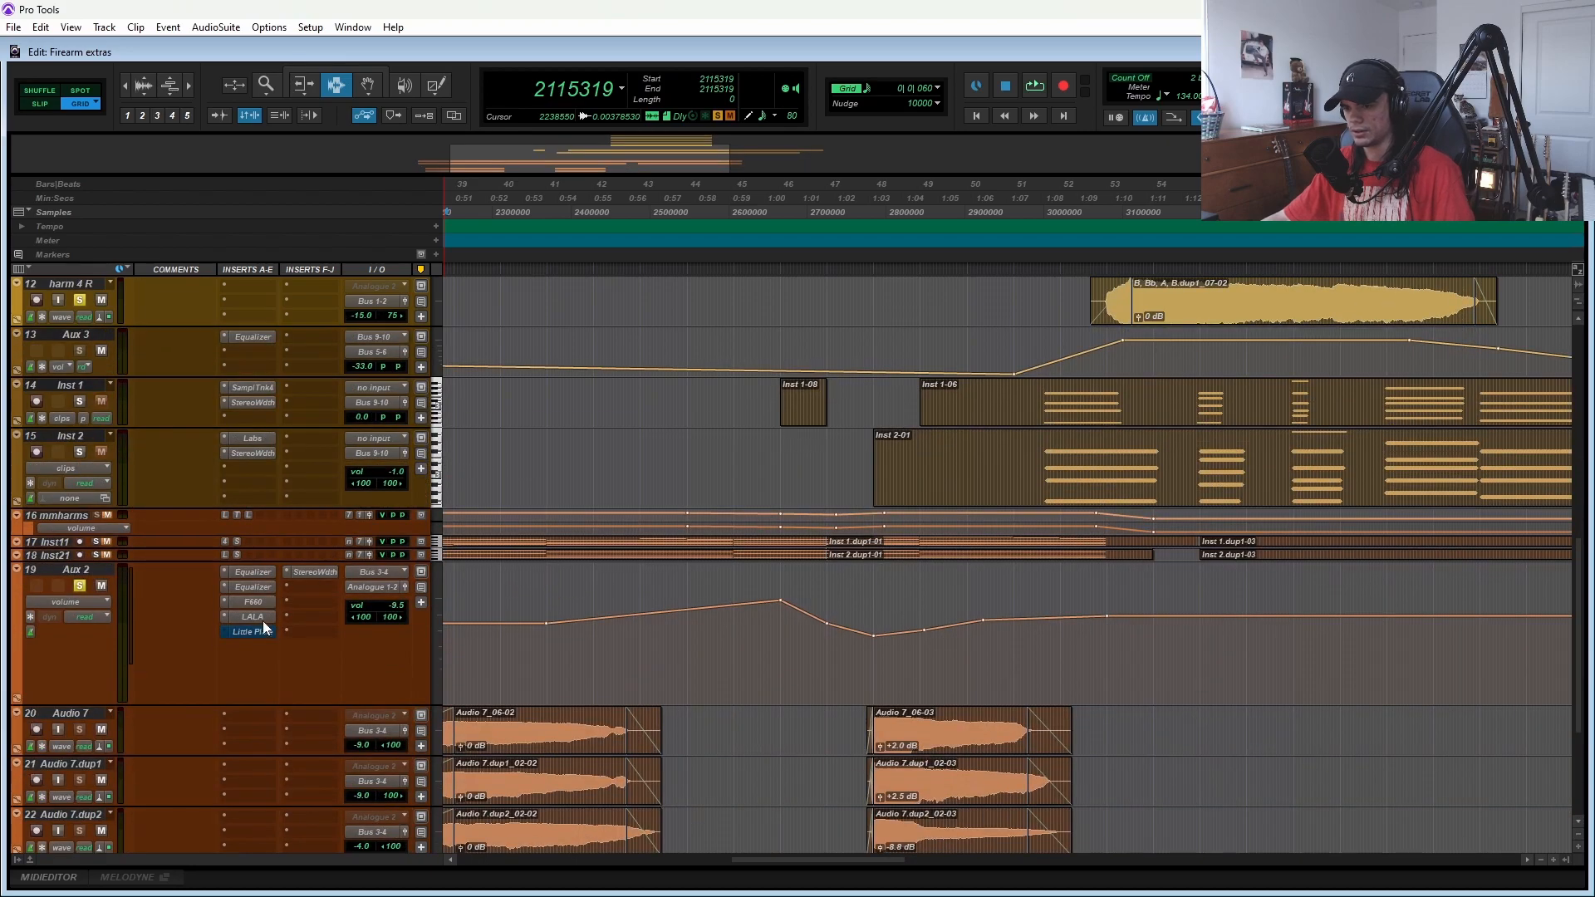
pyautogui.click(252, 632)
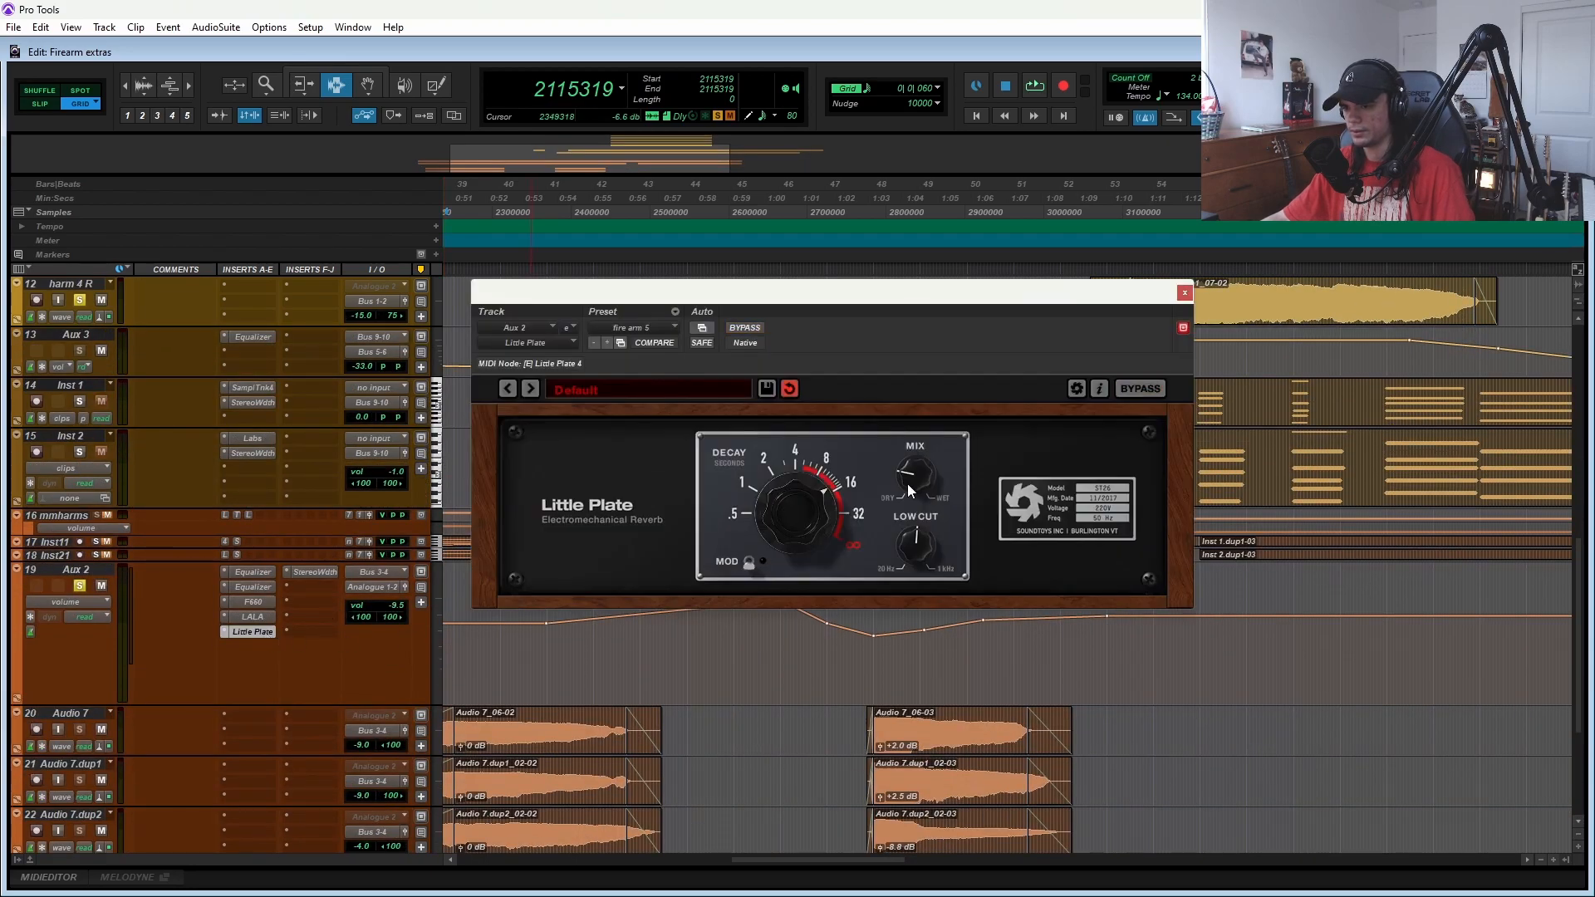
pyautogui.click(1185, 292)
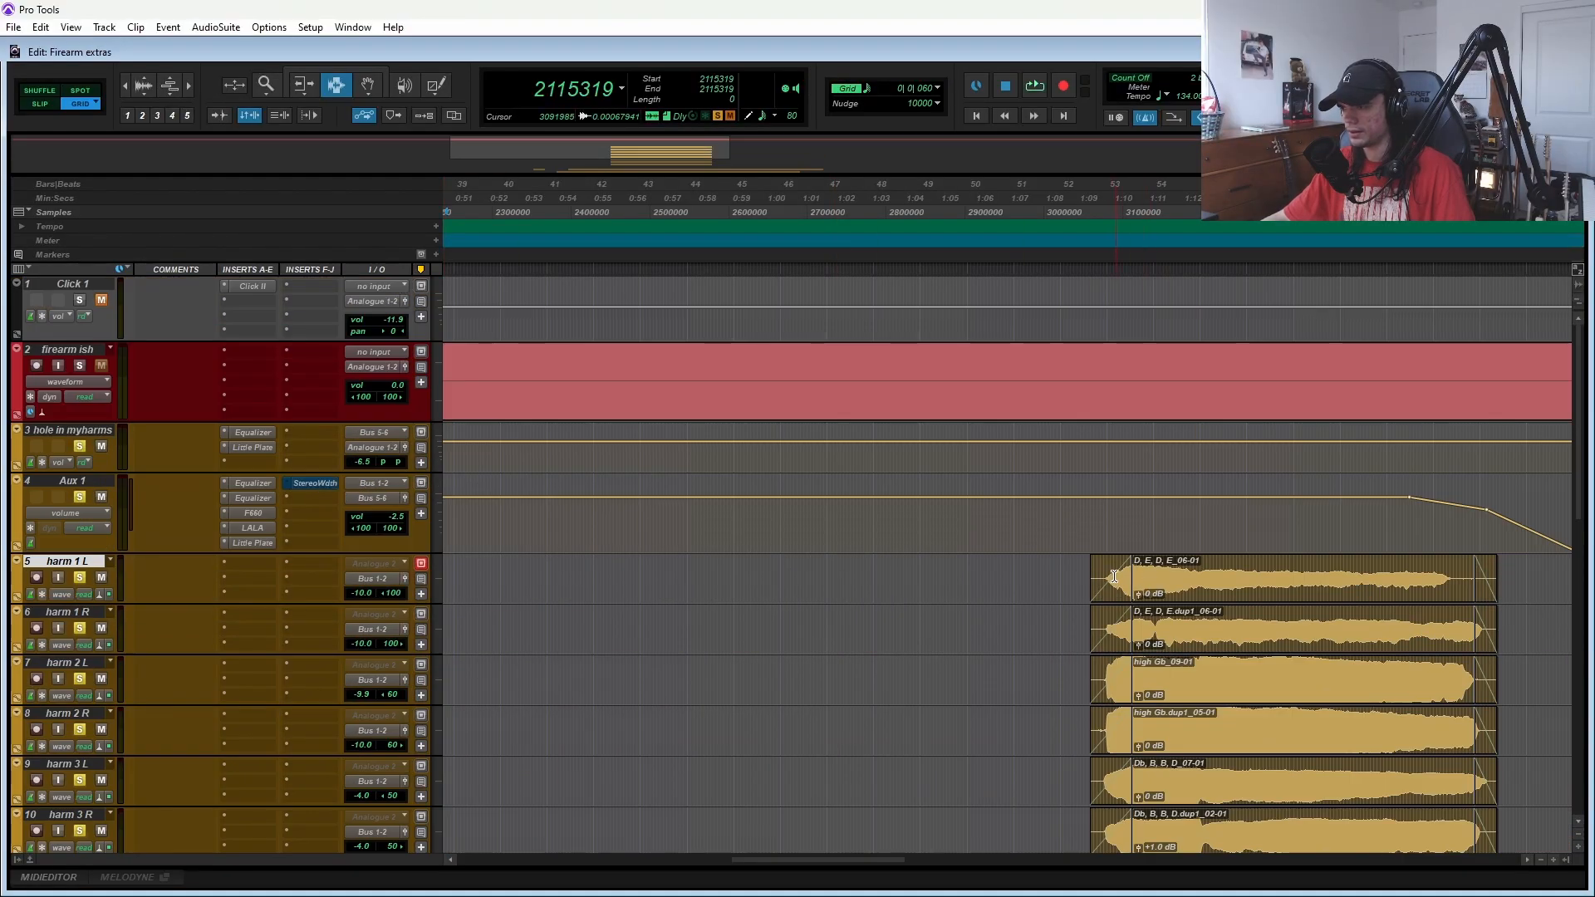
# - Re-enable Stereo Width on Aux 1 and play the harm clips from sample 3059438
pyautogui.press('space')
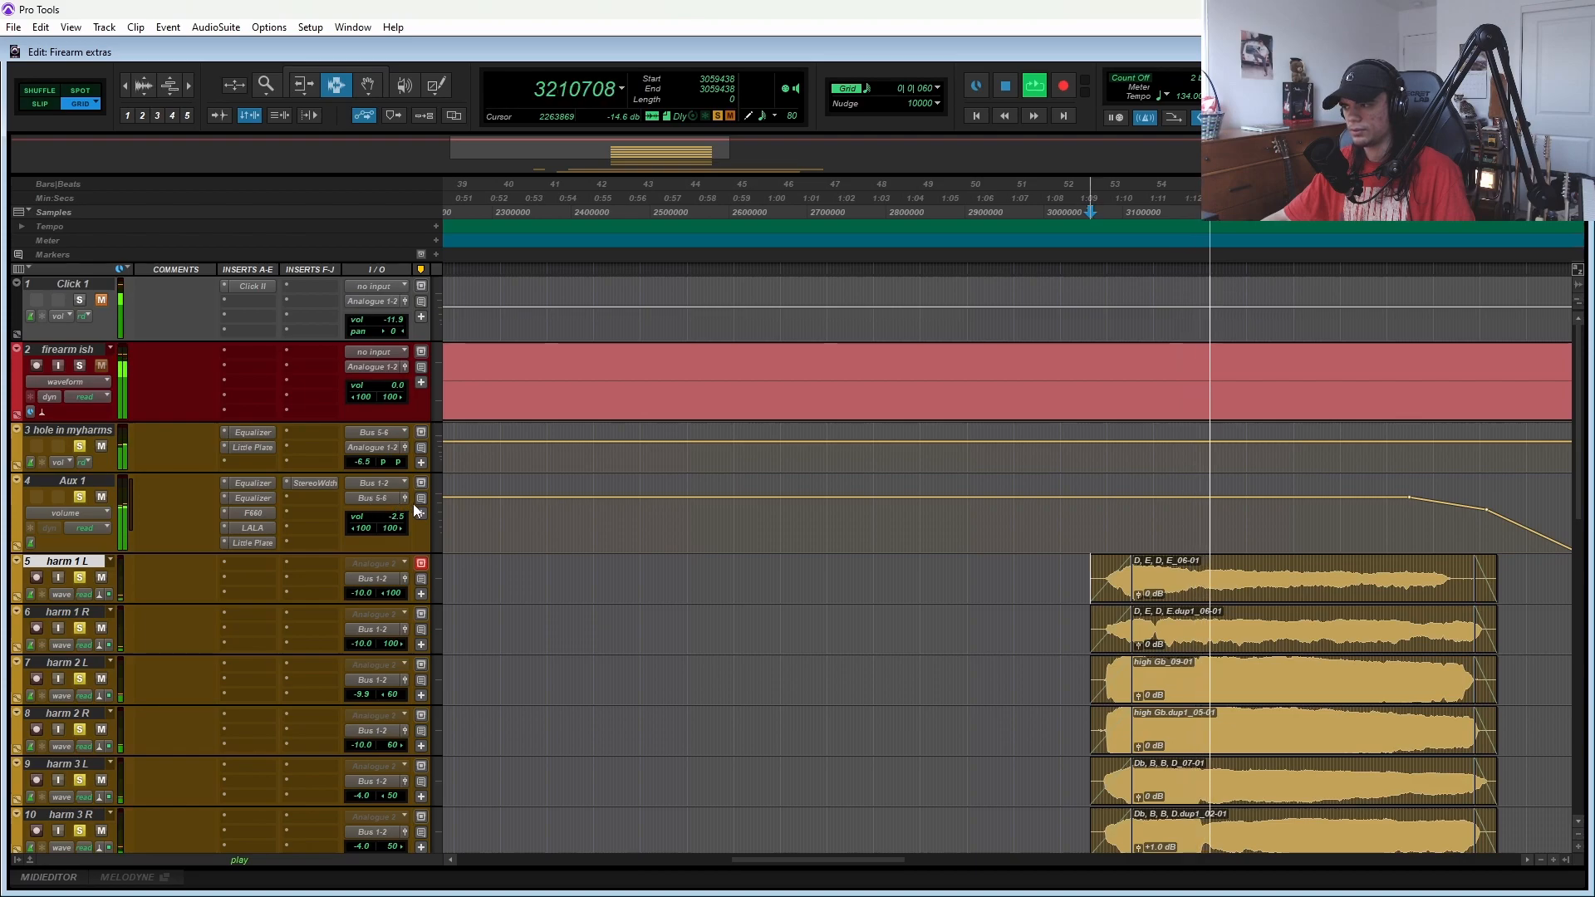
pyautogui.press('space')
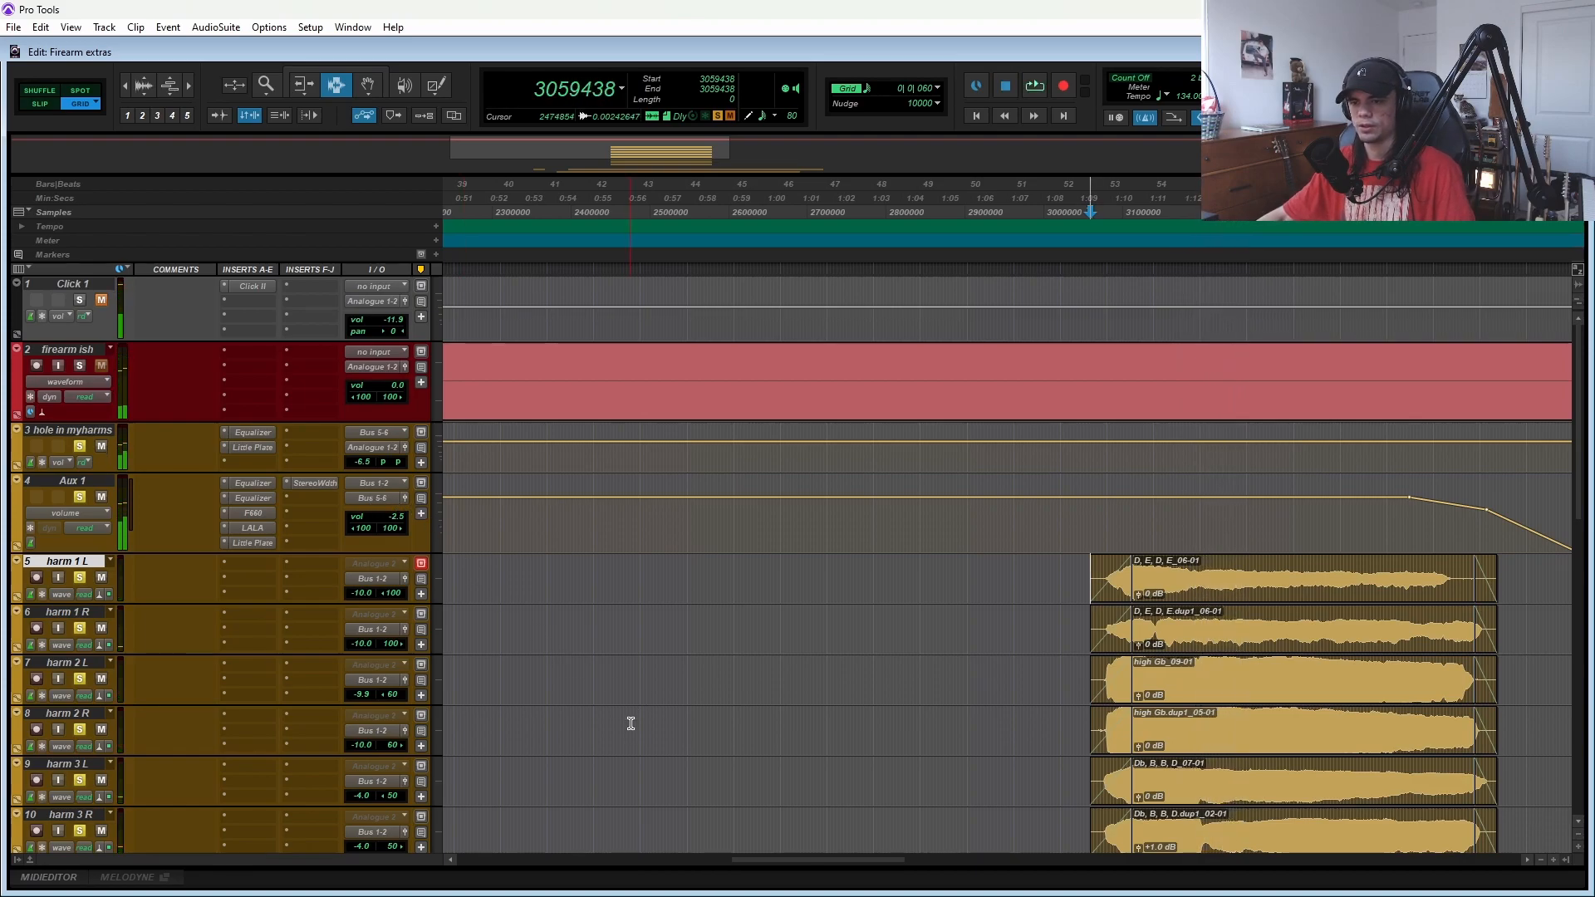
# - Select the harm 1 L through harm 4 R tracks and unsolo them
pyautogui.scroll(-5, 629, 719)
pyautogui.scroll(3, 587, 712)
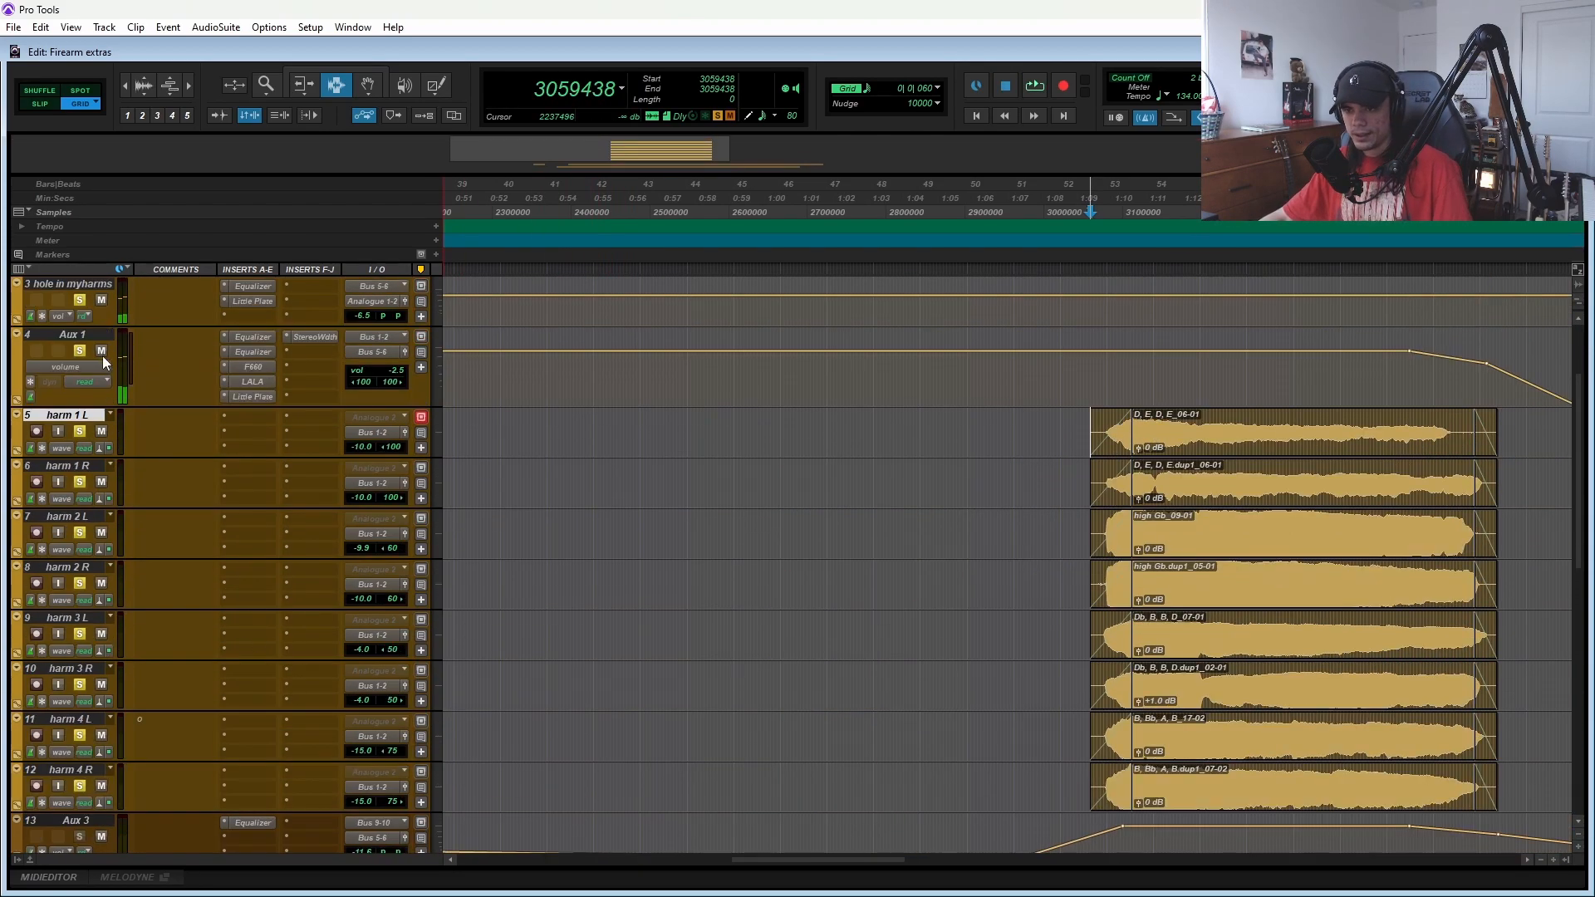
pyautogui.scroll(2, 100, 337)
pyautogui.scroll(-6, 80, 381)
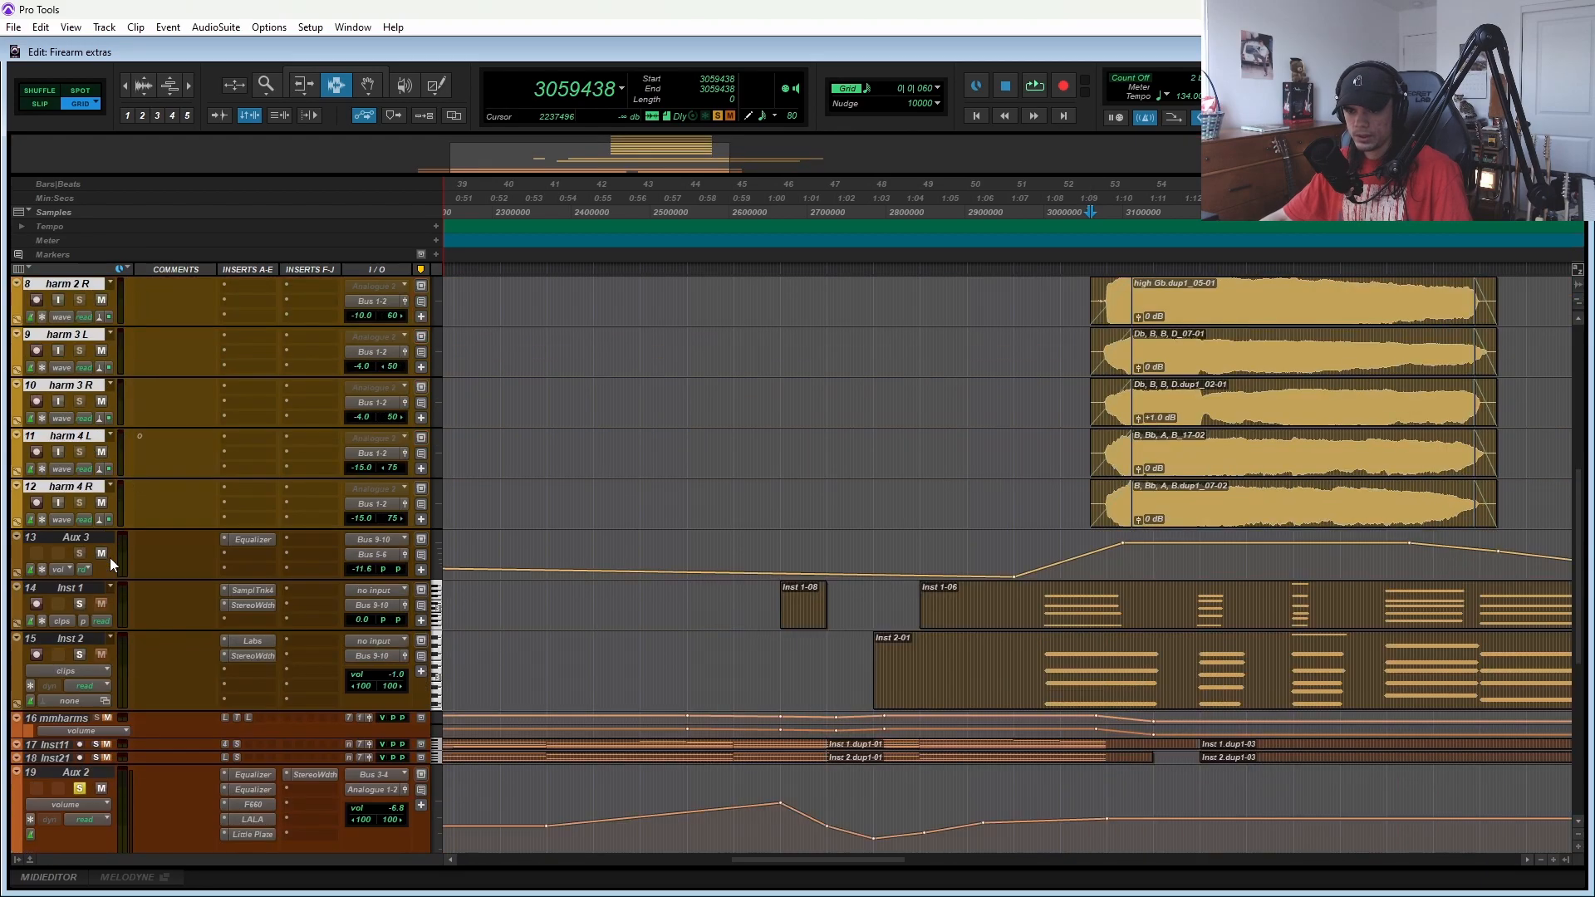
# - Select the Inst 1 and Inst 2 tracks and enlarge them to the same height
pyautogui.click(72, 538)
pyautogui.keyDown('shift'); pyautogui.click(68, 588); pyautogui.keyUp('shift')
pyautogui.moveTo(66, 580); pyautogui.dragTo(66, 643)
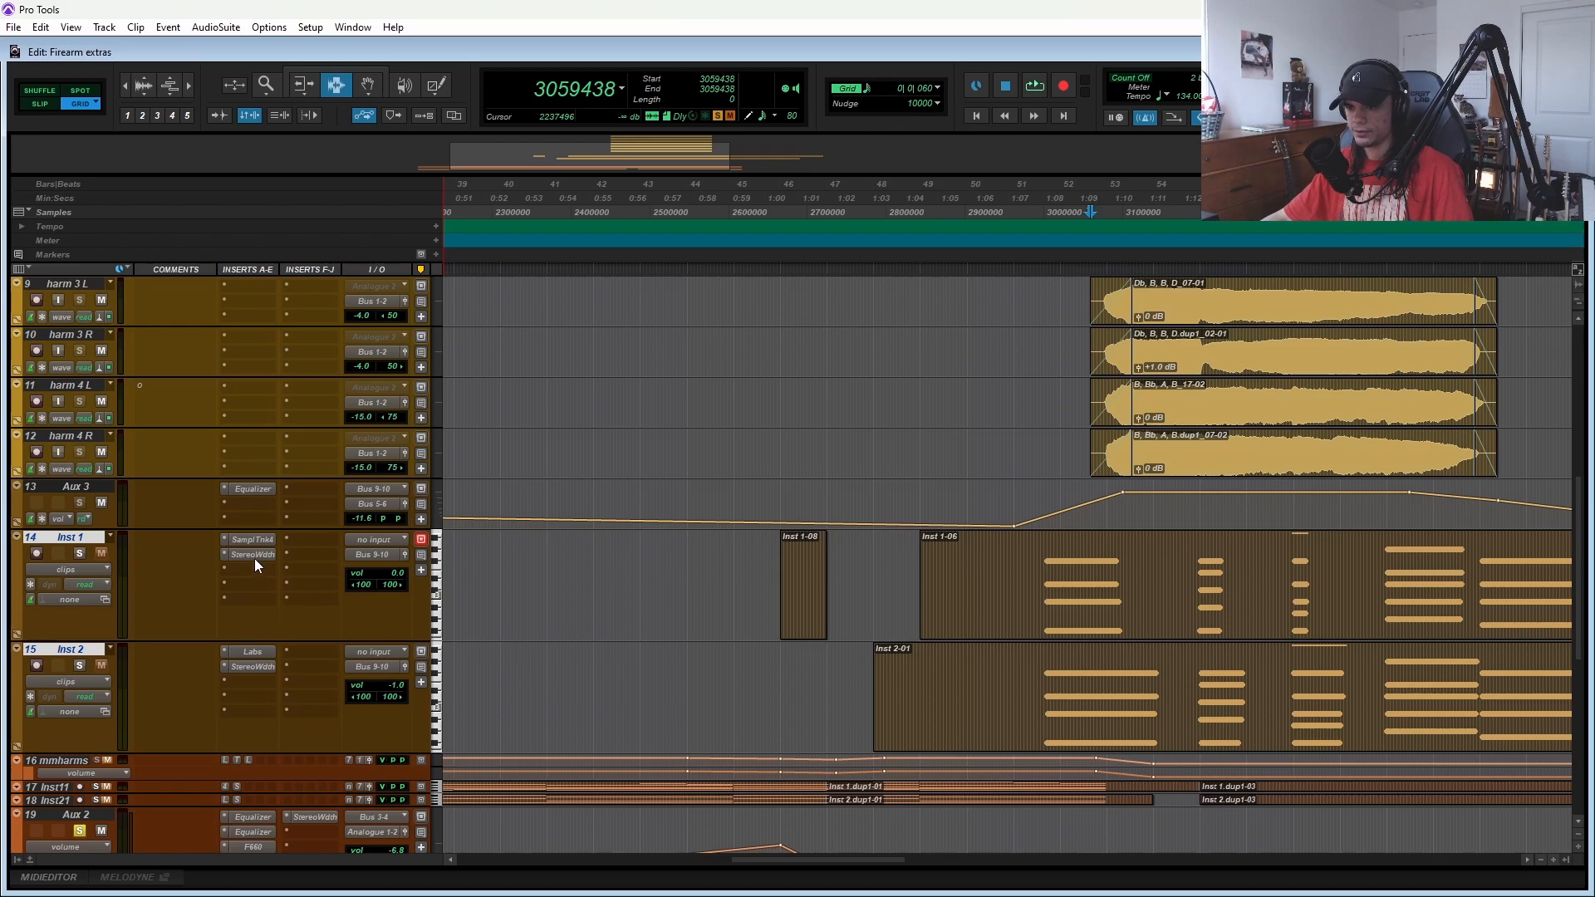
# - Select the Inst 1.dup1 and Inst 2.dup1 tracks and enlarge them, along with mm harms, to show their contents
pyautogui.scroll(-1, 150, 648)
pyautogui.hscroll(-4, 100, 707)
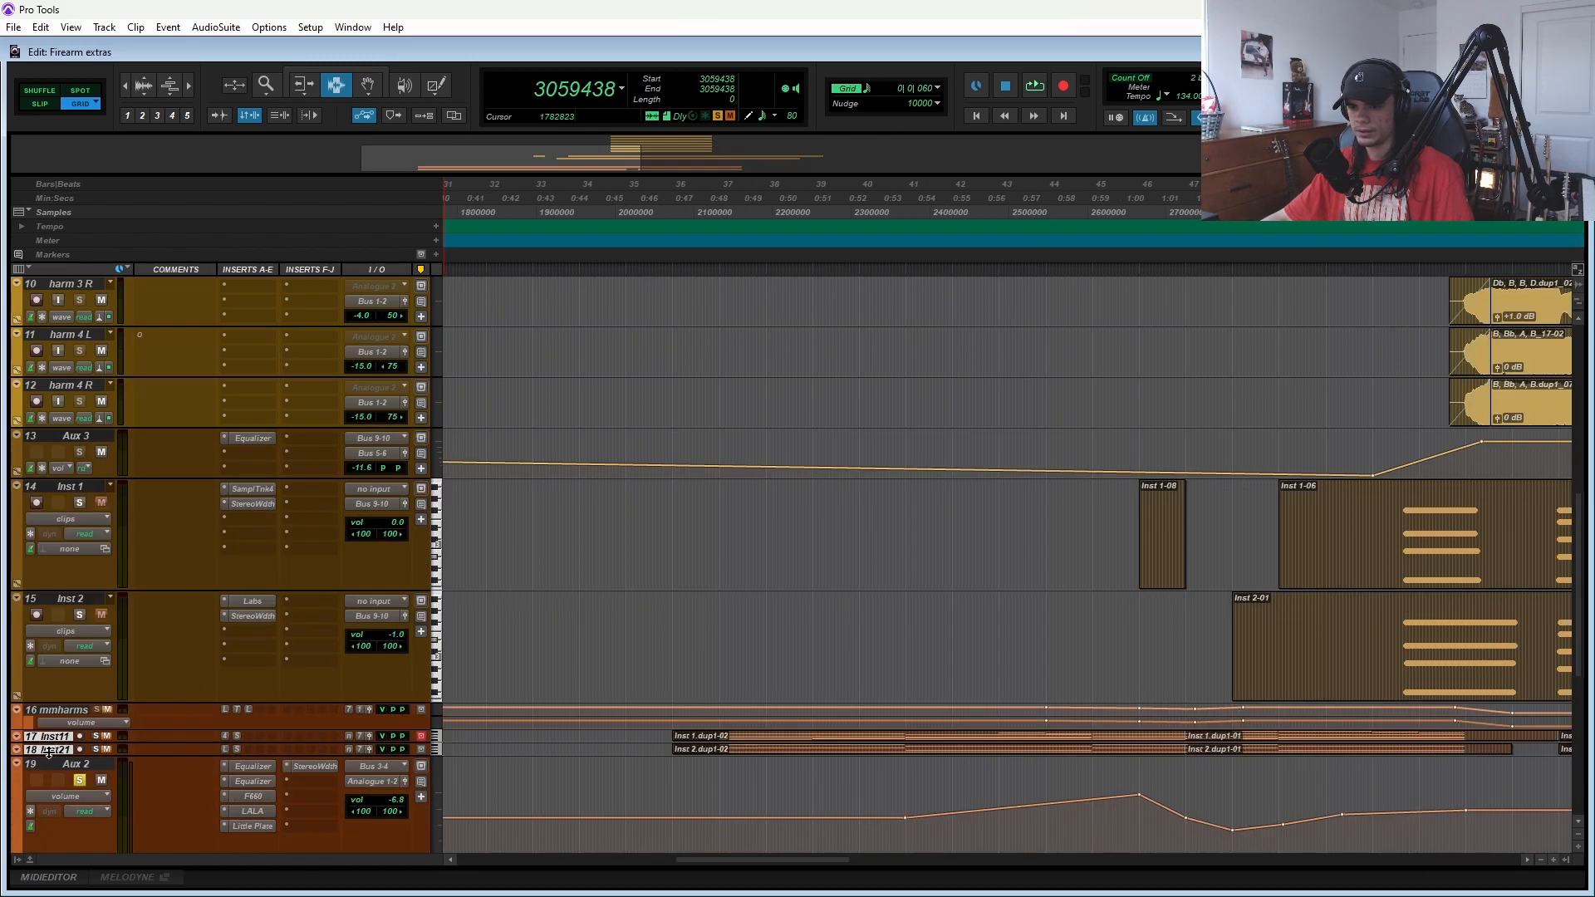
pyautogui.moveTo(49, 748); pyautogui.dragTo(36, 834)
pyautogui.scroll(-2, 475, 696)
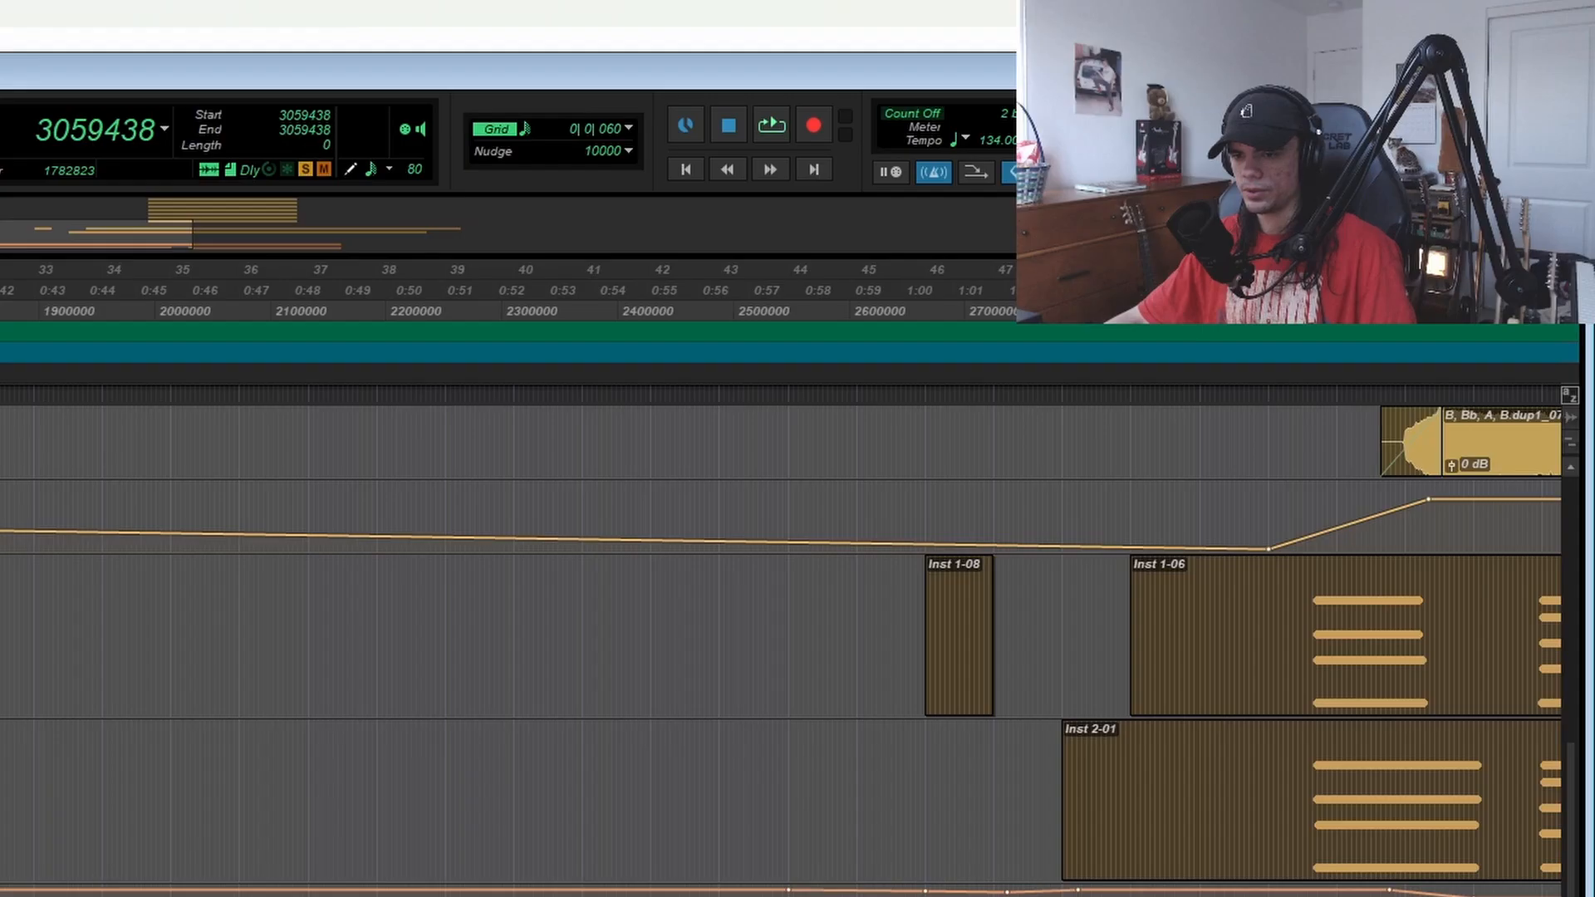
pyautogui.scroll(-1, 475, 697)
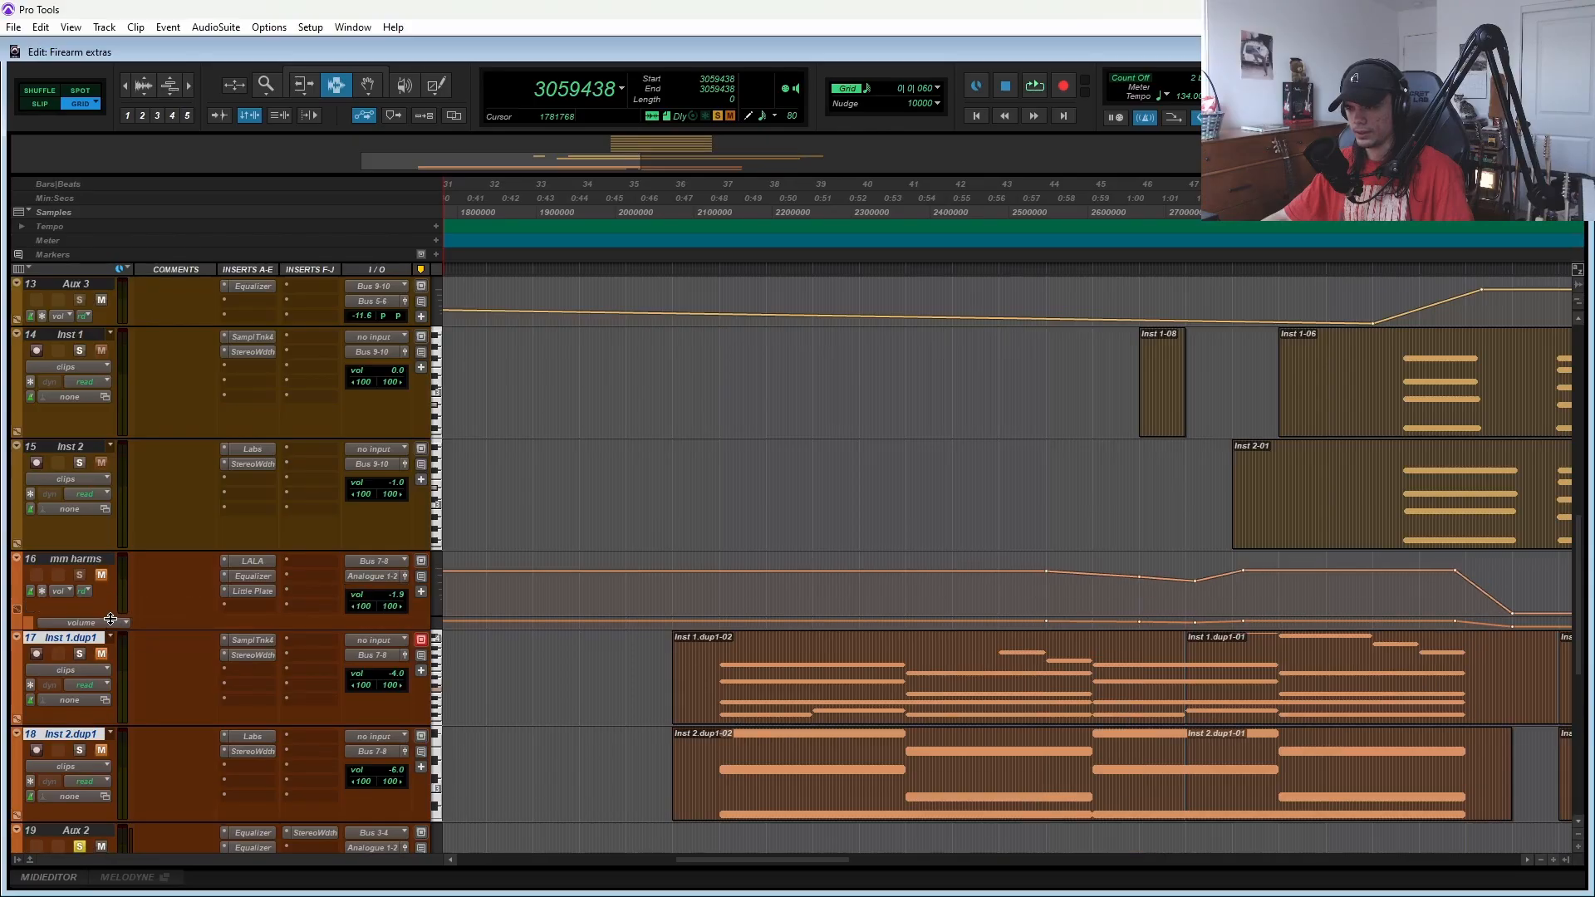
# - Set the playback start to sample 2101743, then unsolo and mute Aux 2
pyautogui.scroll(-3, 570, 623)
pyautogui.scroll(3, 665, 548)
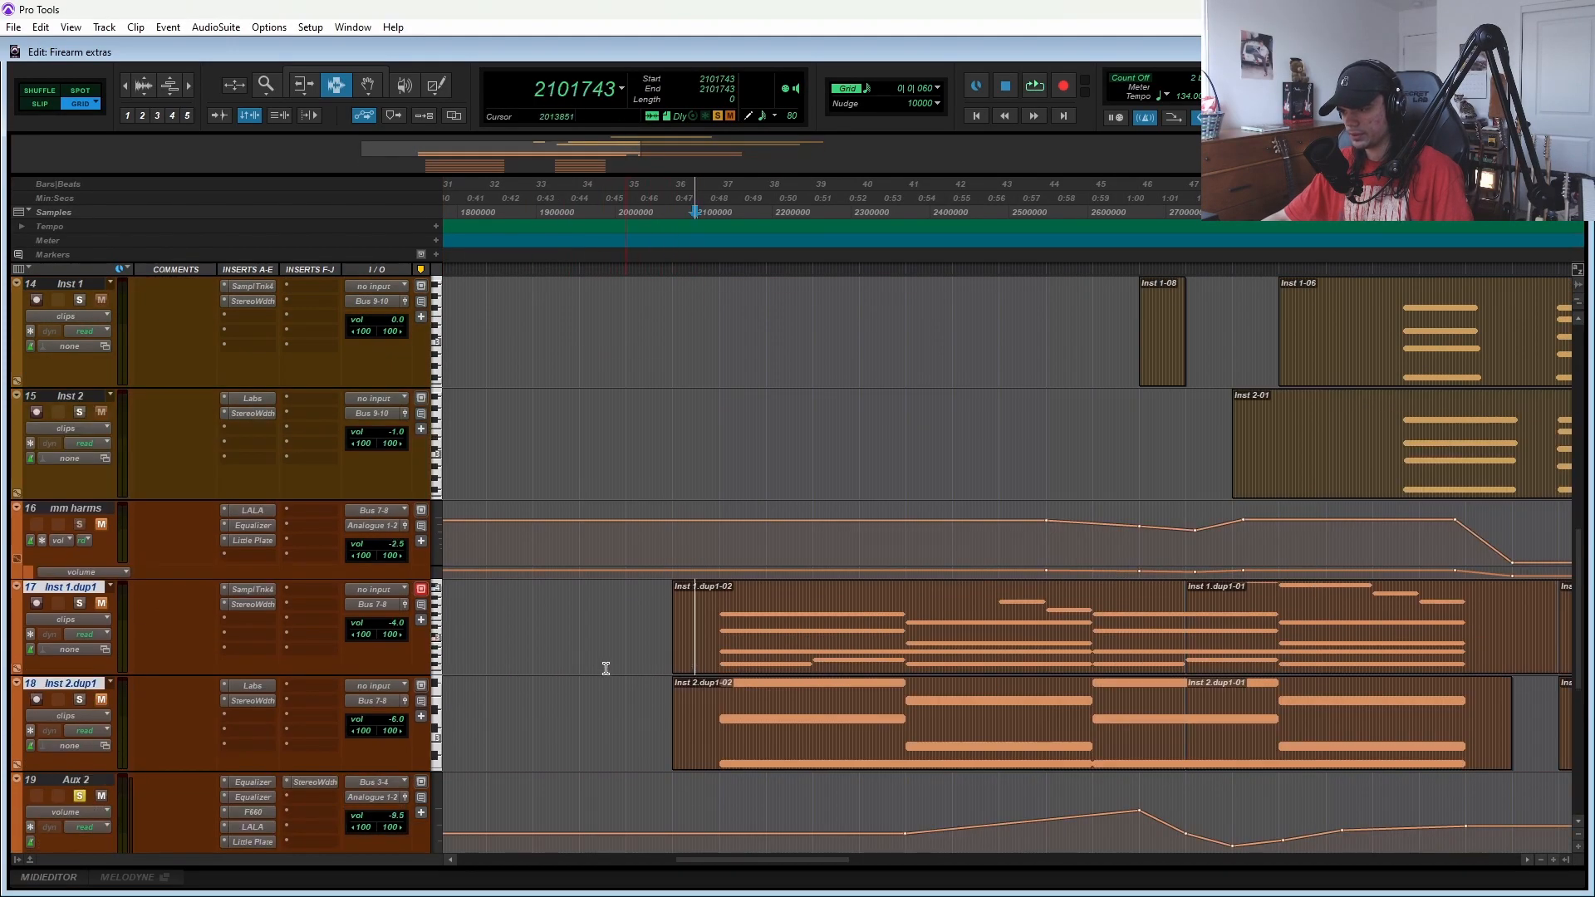
pyautogui.scroll(-5, 123, 781)
pyautogui.scroll(5, 696, 613)
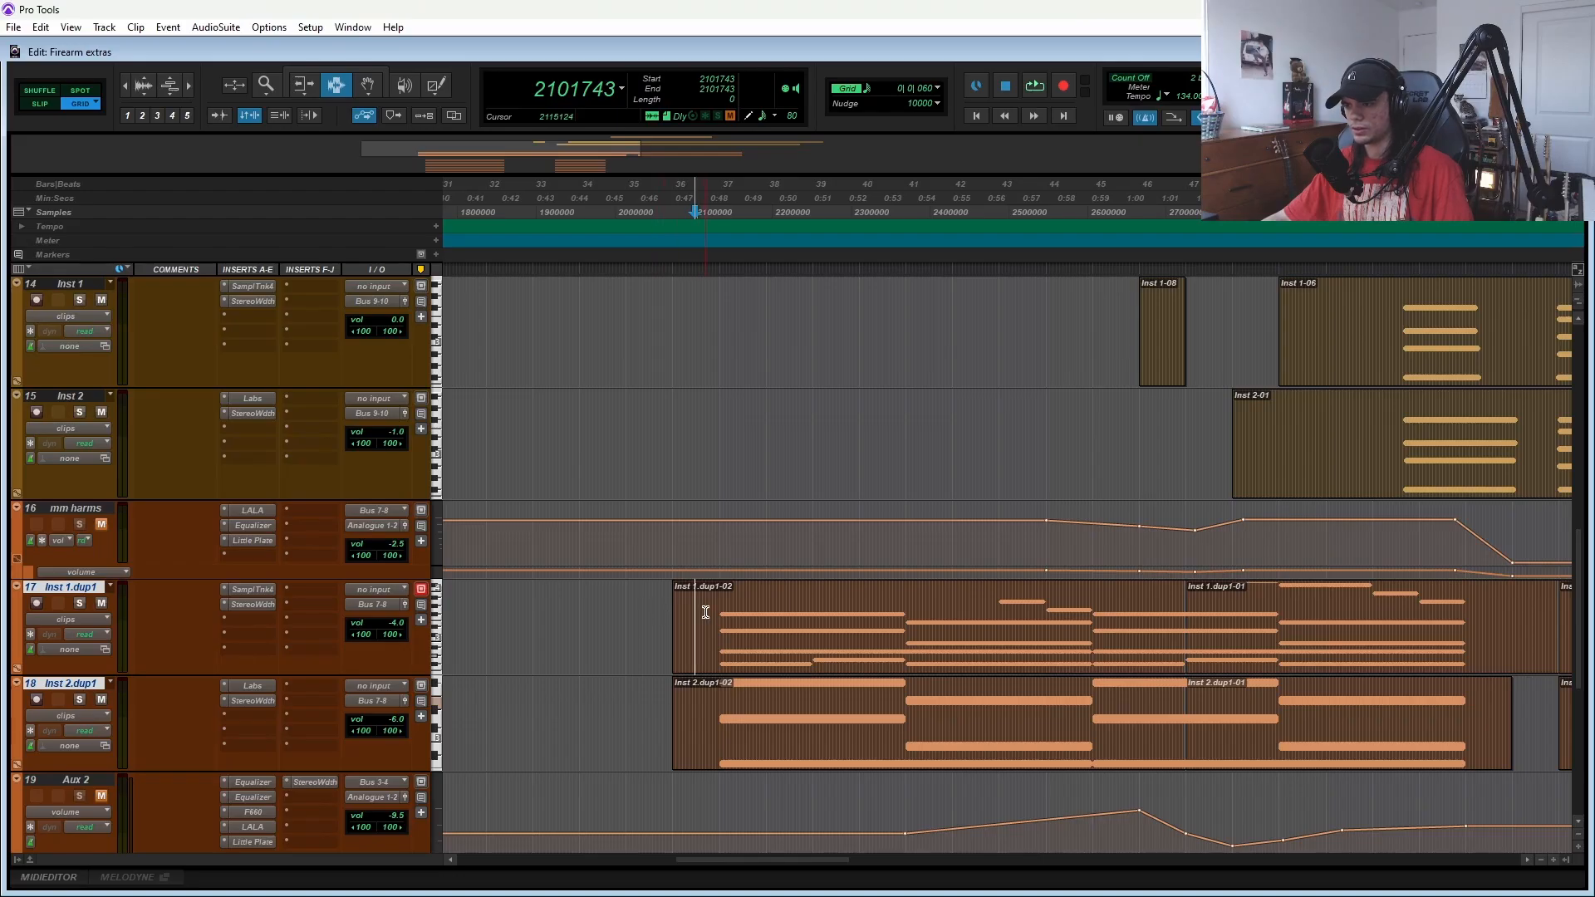
# - Inspect SampleTank 4 and Stereo Width on Inst 1.dup1, and Labs and Stereo Width on Inst 2.dup1
pyautogui.click(261, 588)
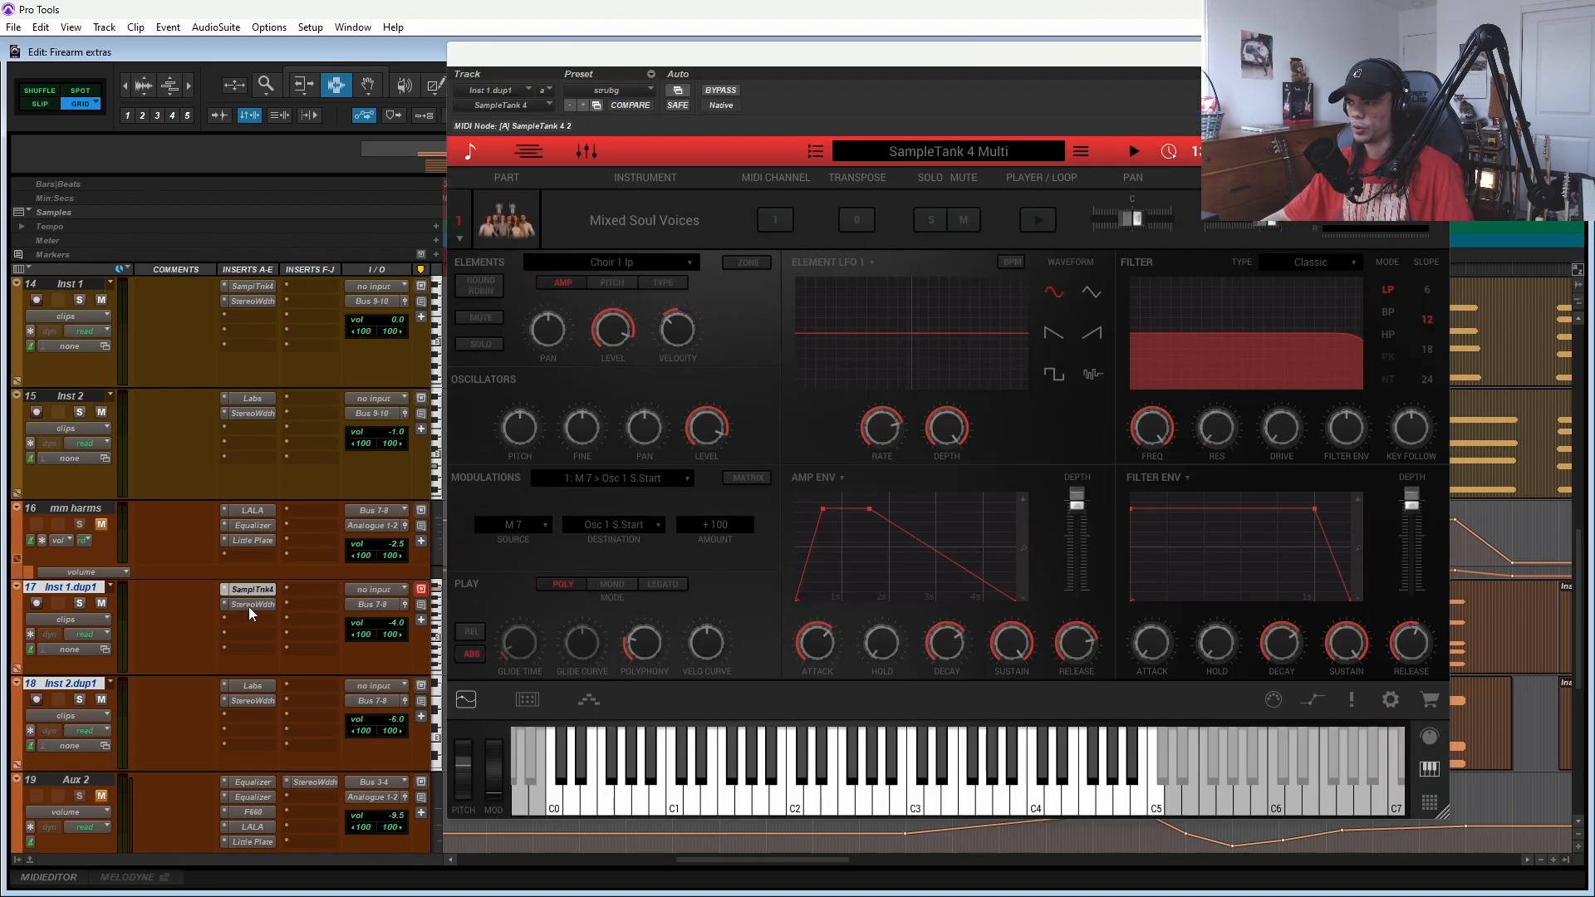
pyautogui.click(251, 605)
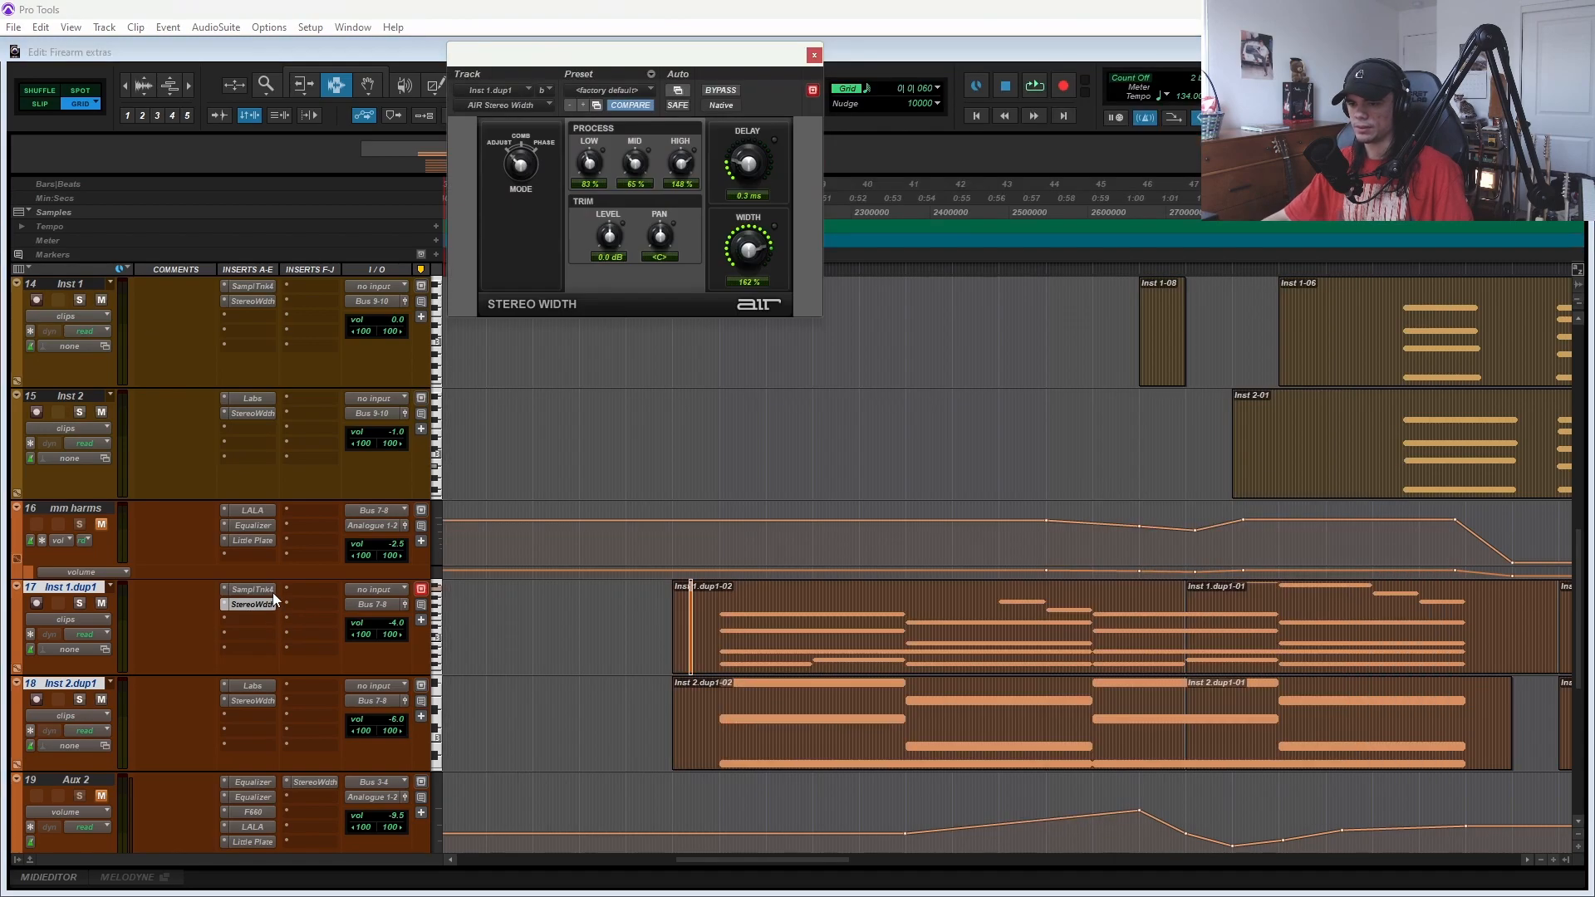
pyautogui.click(253, 686)
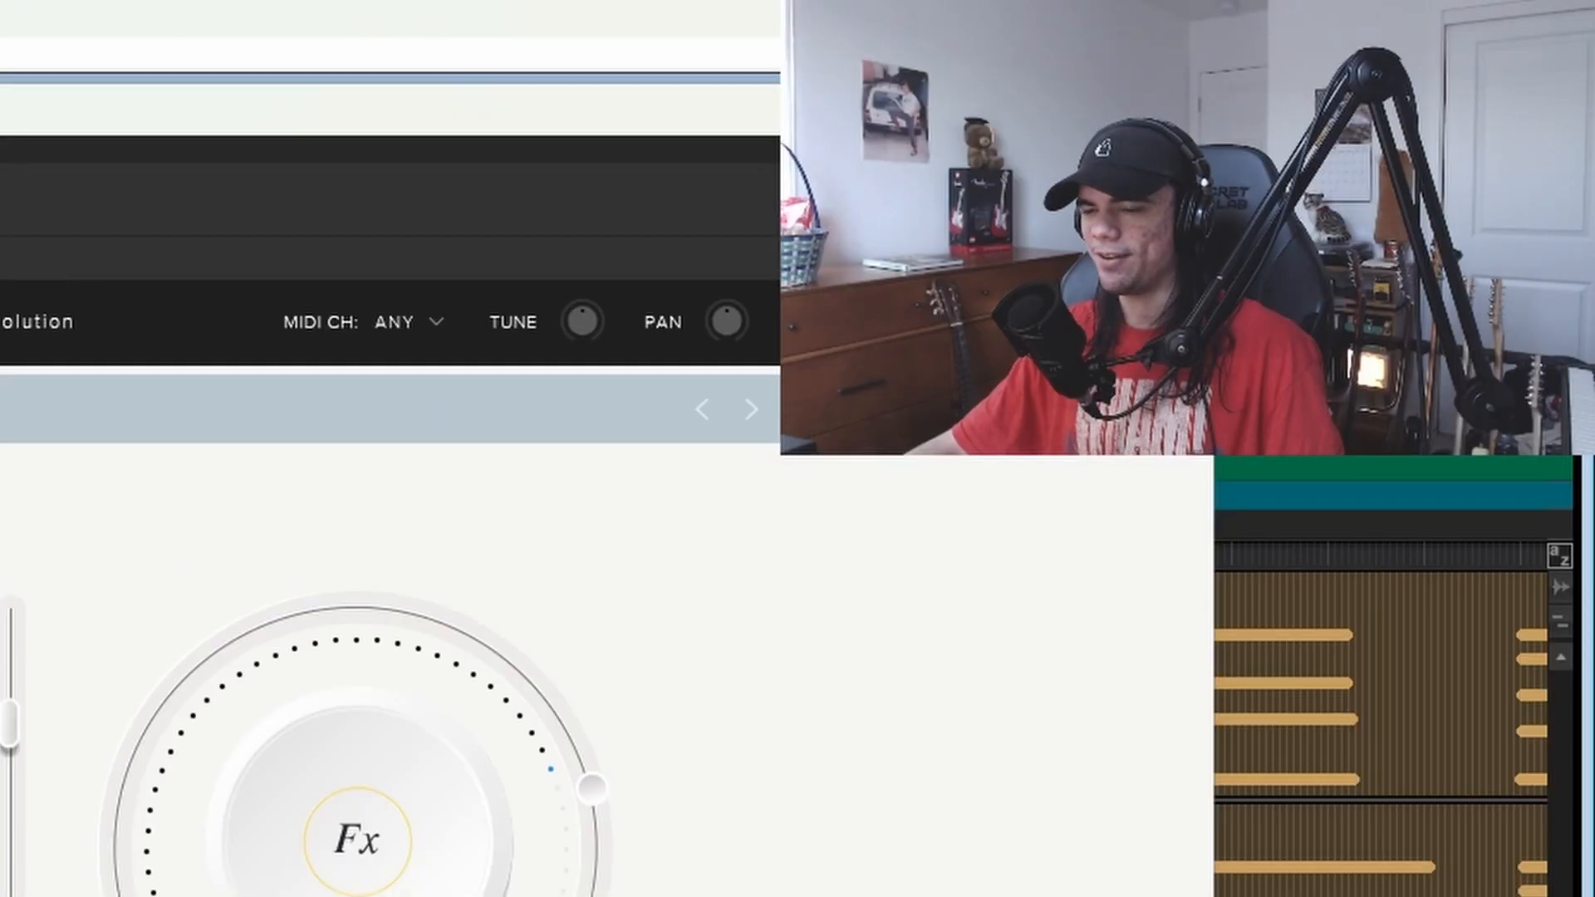
pyautogui.click(252, 701)
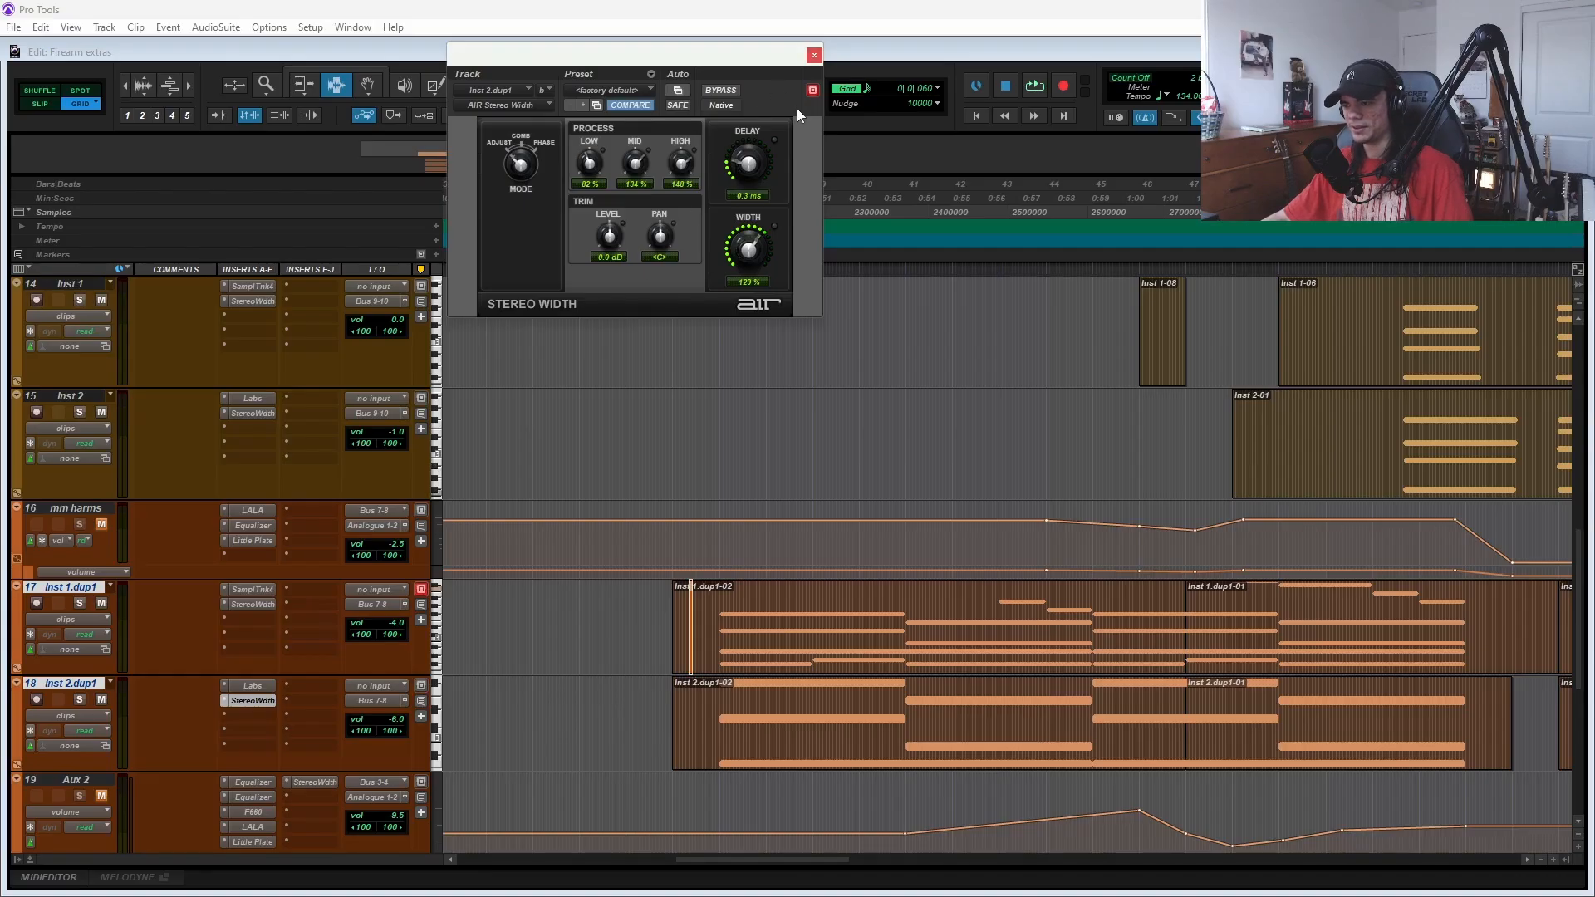
pyautogui.click(814, 55)
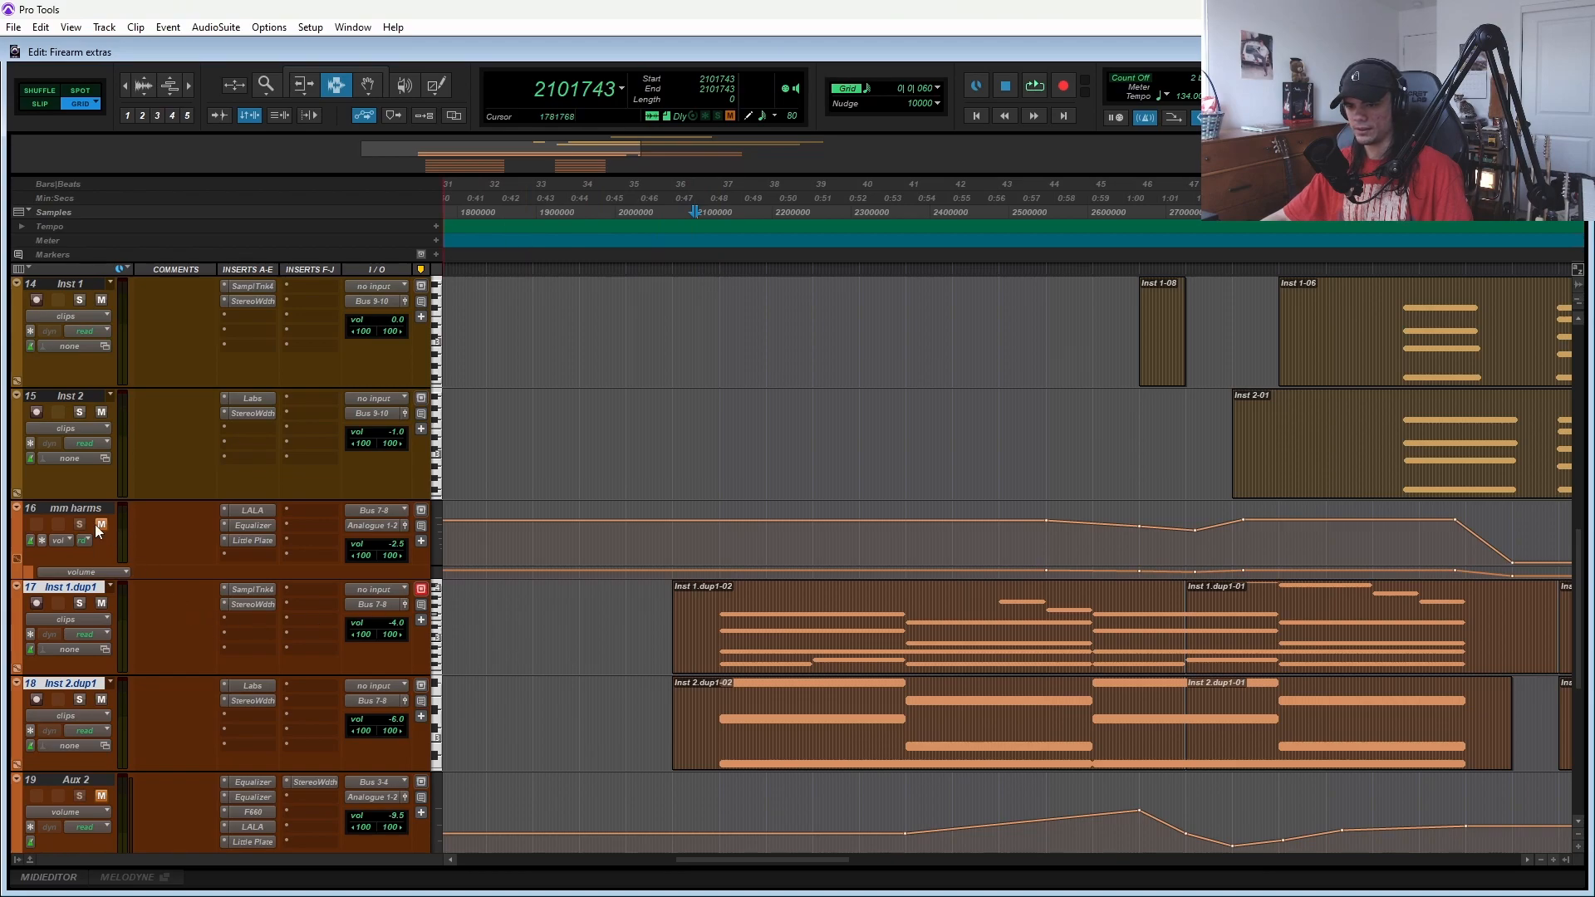
# - Unmute mm harms and mute Aux 1 to hear the instrument layers without the recorded harmonies
pyautogui.press('space')
pyautogui.press('space')
pyautogui.scroll(10, 521, 588)
pyautogui.scroll(-12, 559, 495)
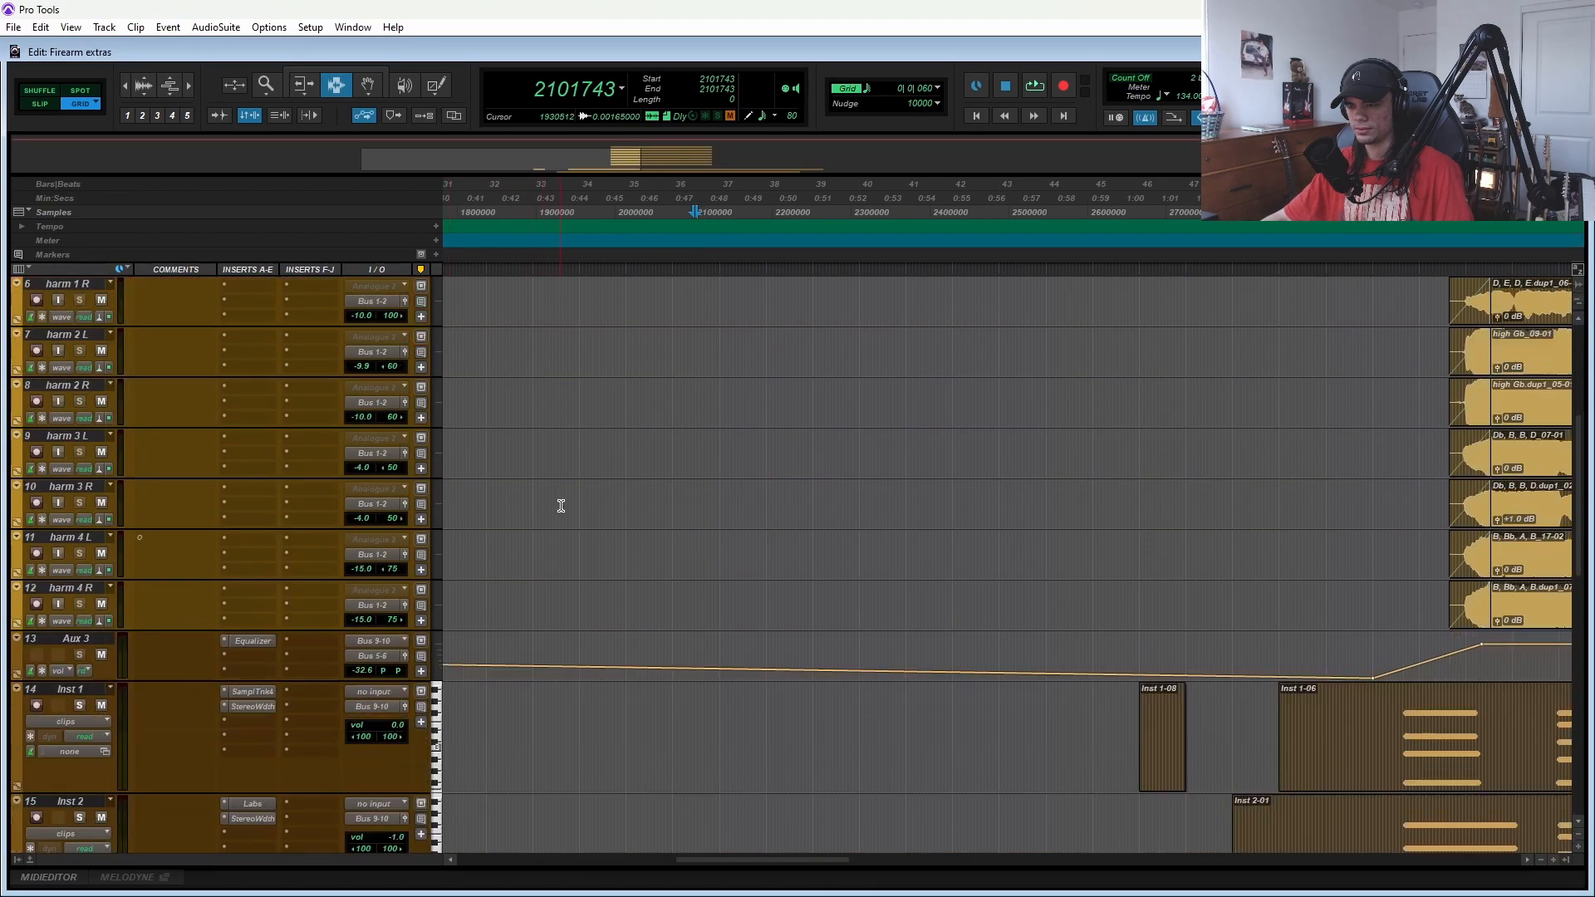
# - Play the instrument layers from sample 2101743, following them through the Inst 1 and Inst 2 chords
pyautogui.press('space')
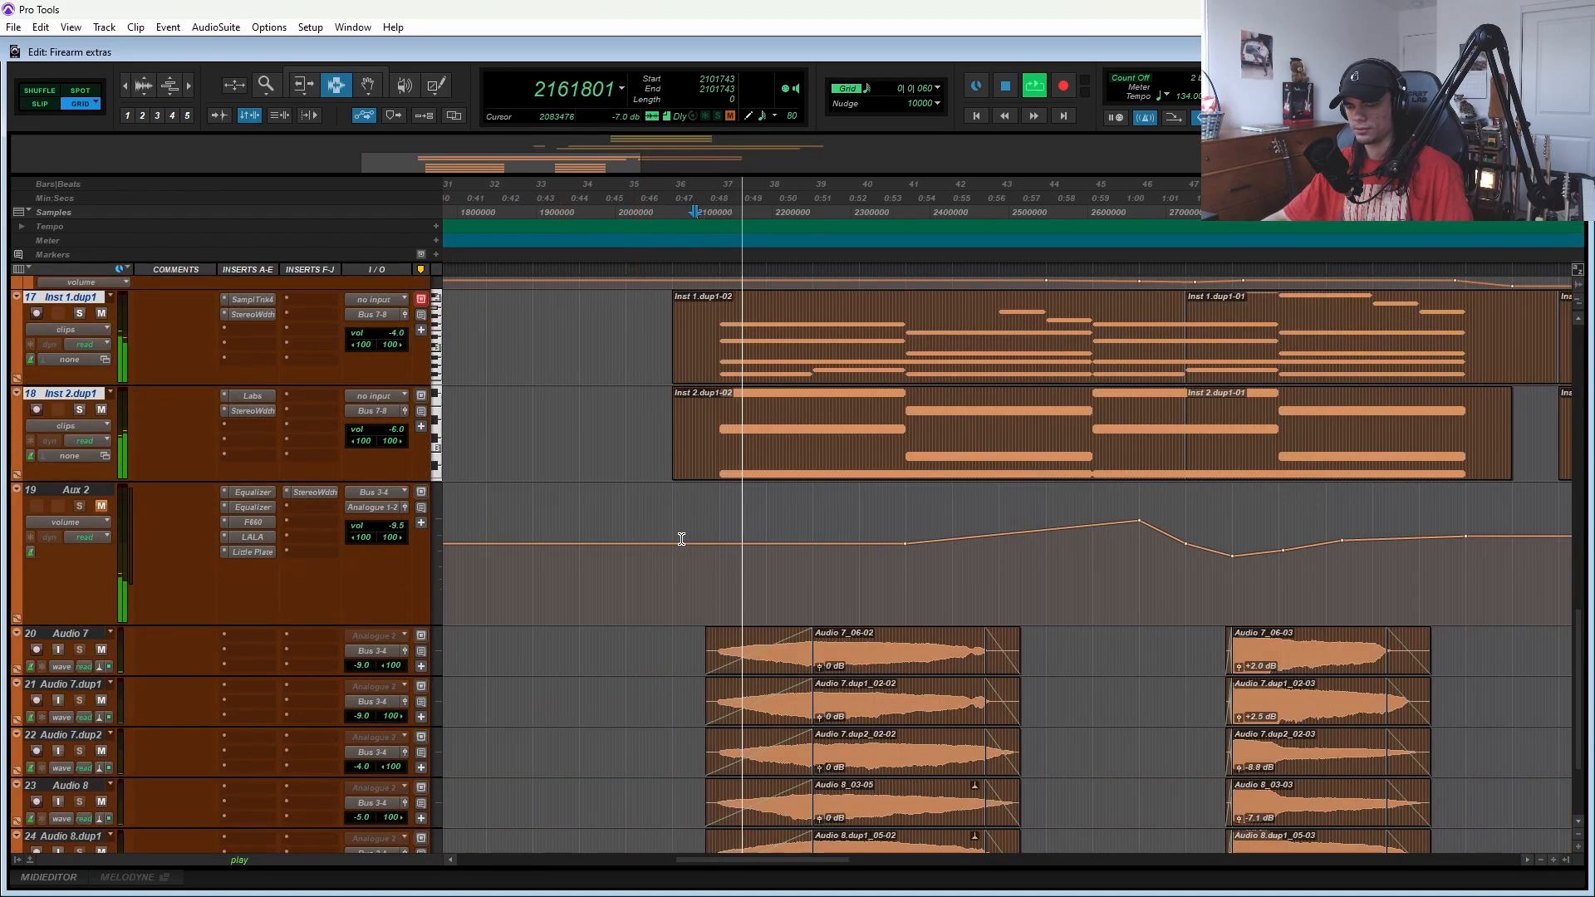
pyautogui.hscroll(4, 698, 526)
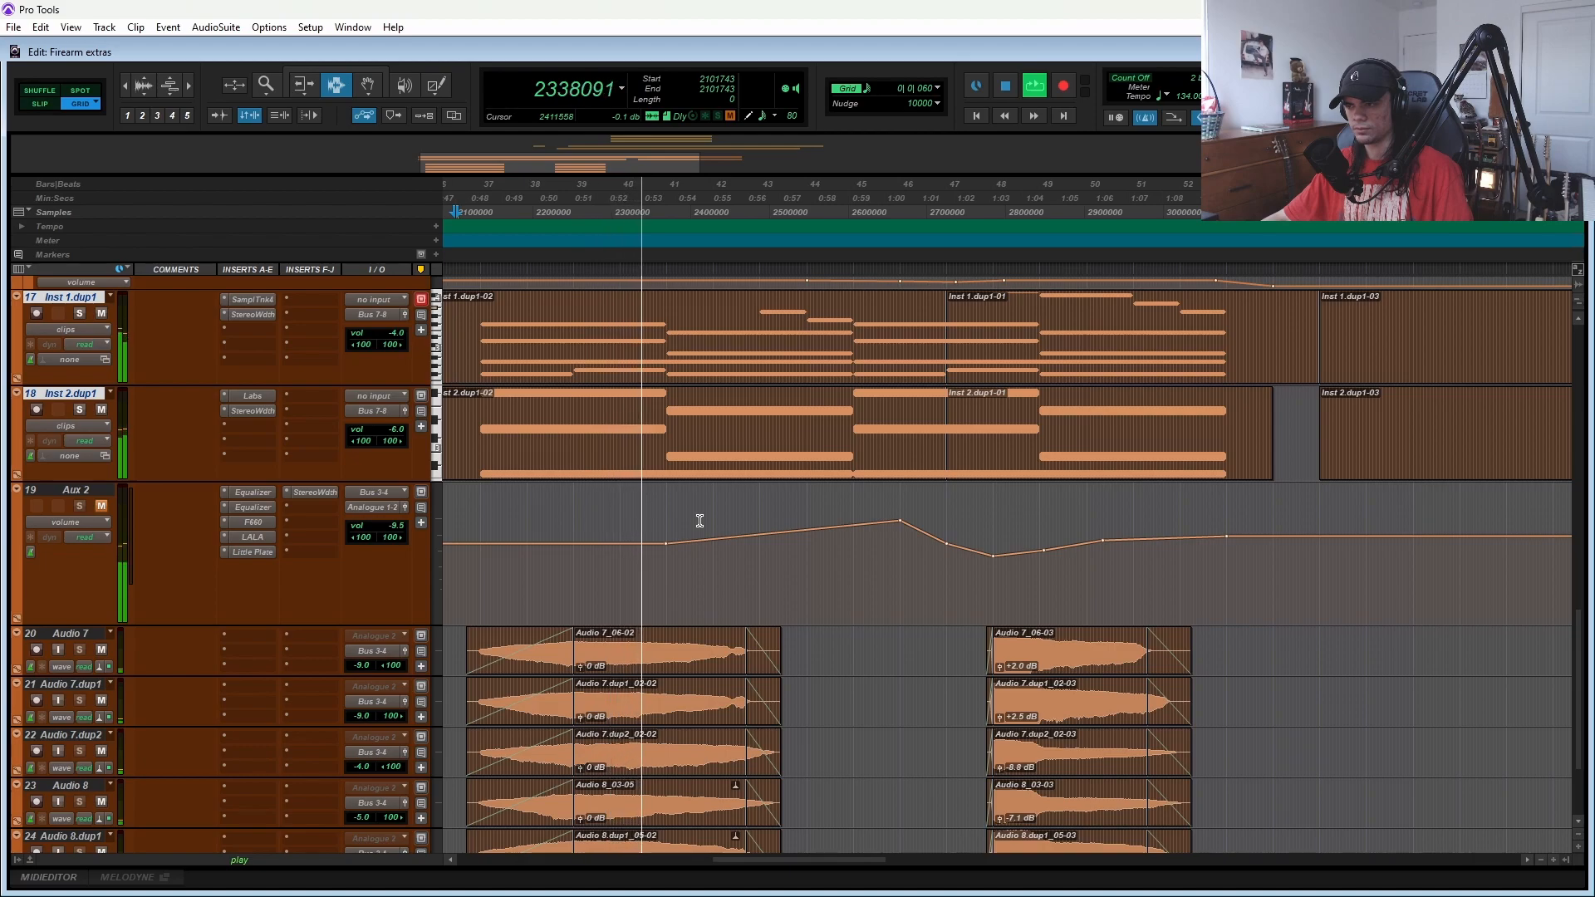
pyautogui.scroll(1, 495, 509)
pyautogui.scroll(1, 495, 509)
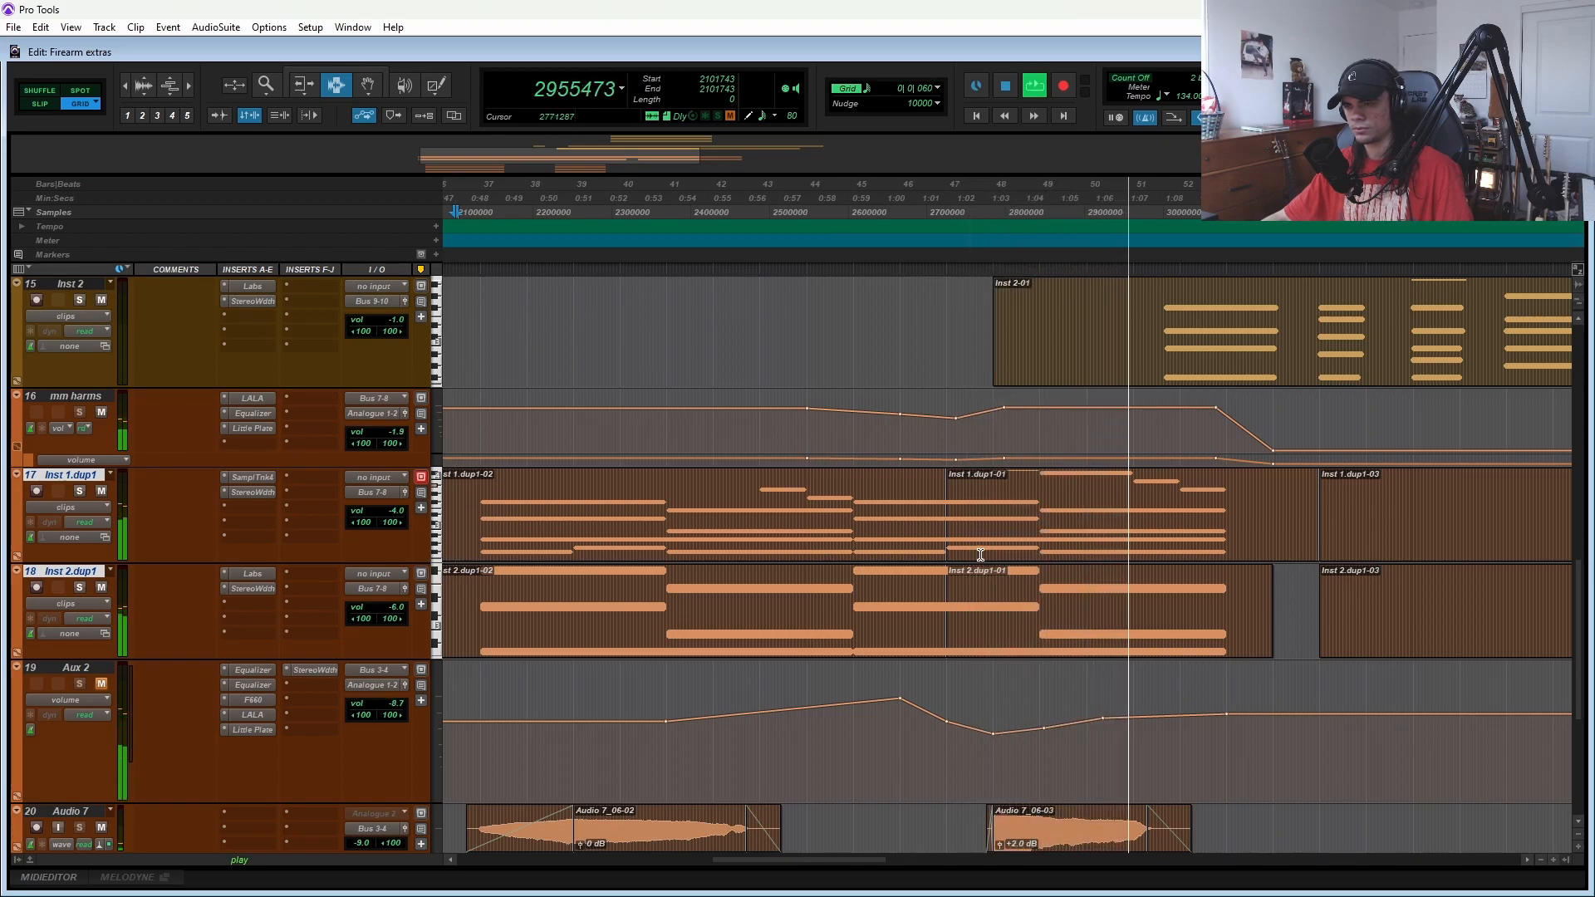
pyautogui.scroll(5, 920, 544)
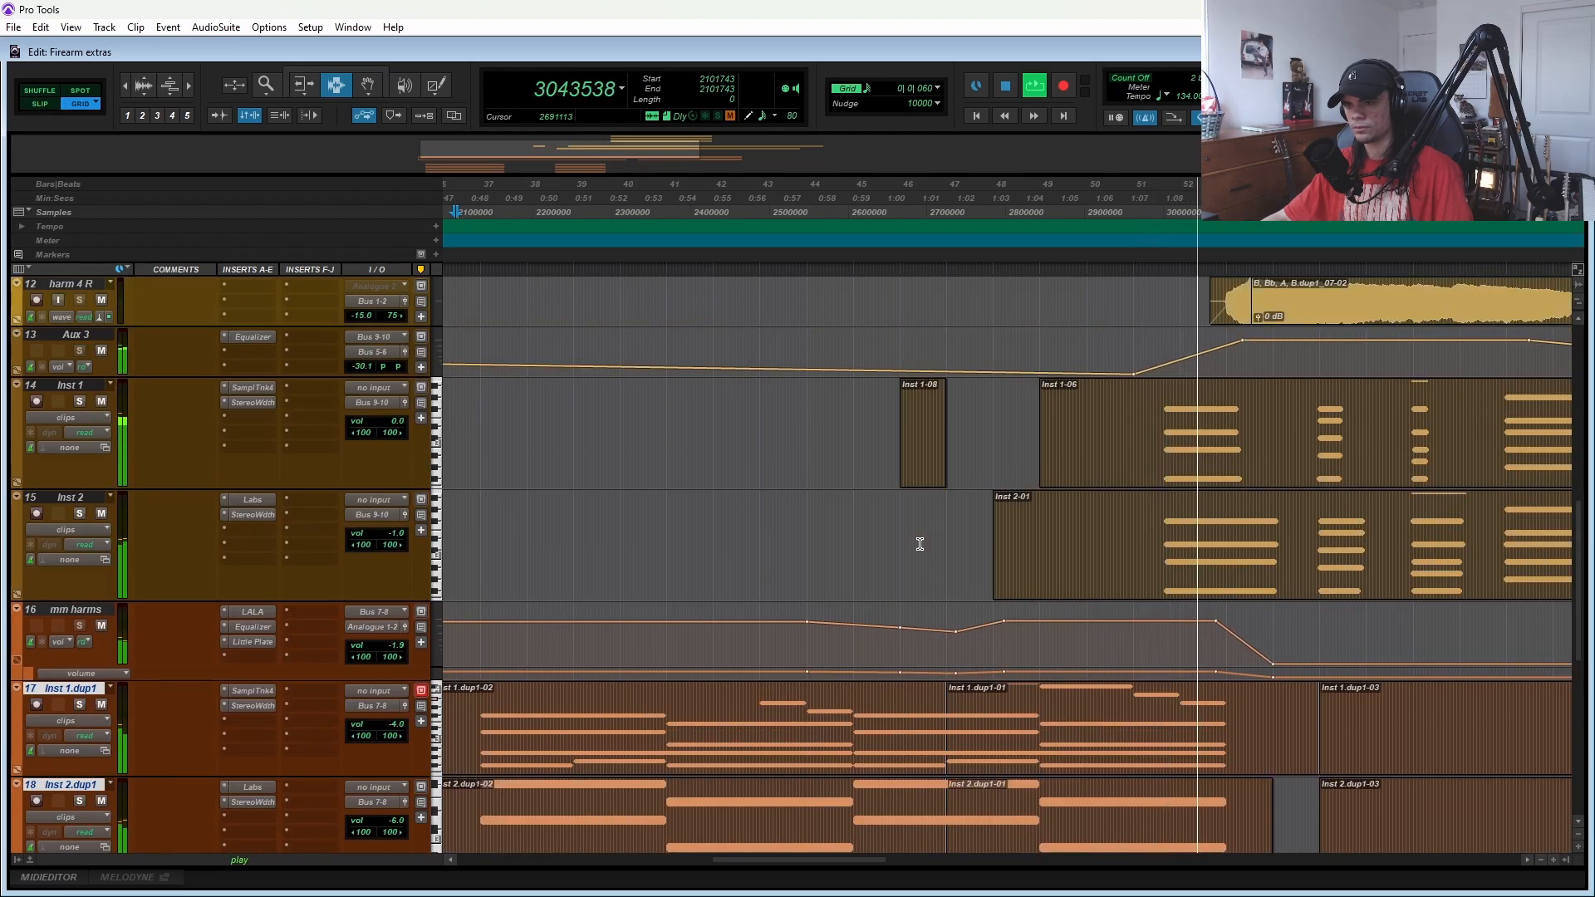
pyautogui.scroll(1, 919, 544)
pyautogui.scroll(10, 350, 467)
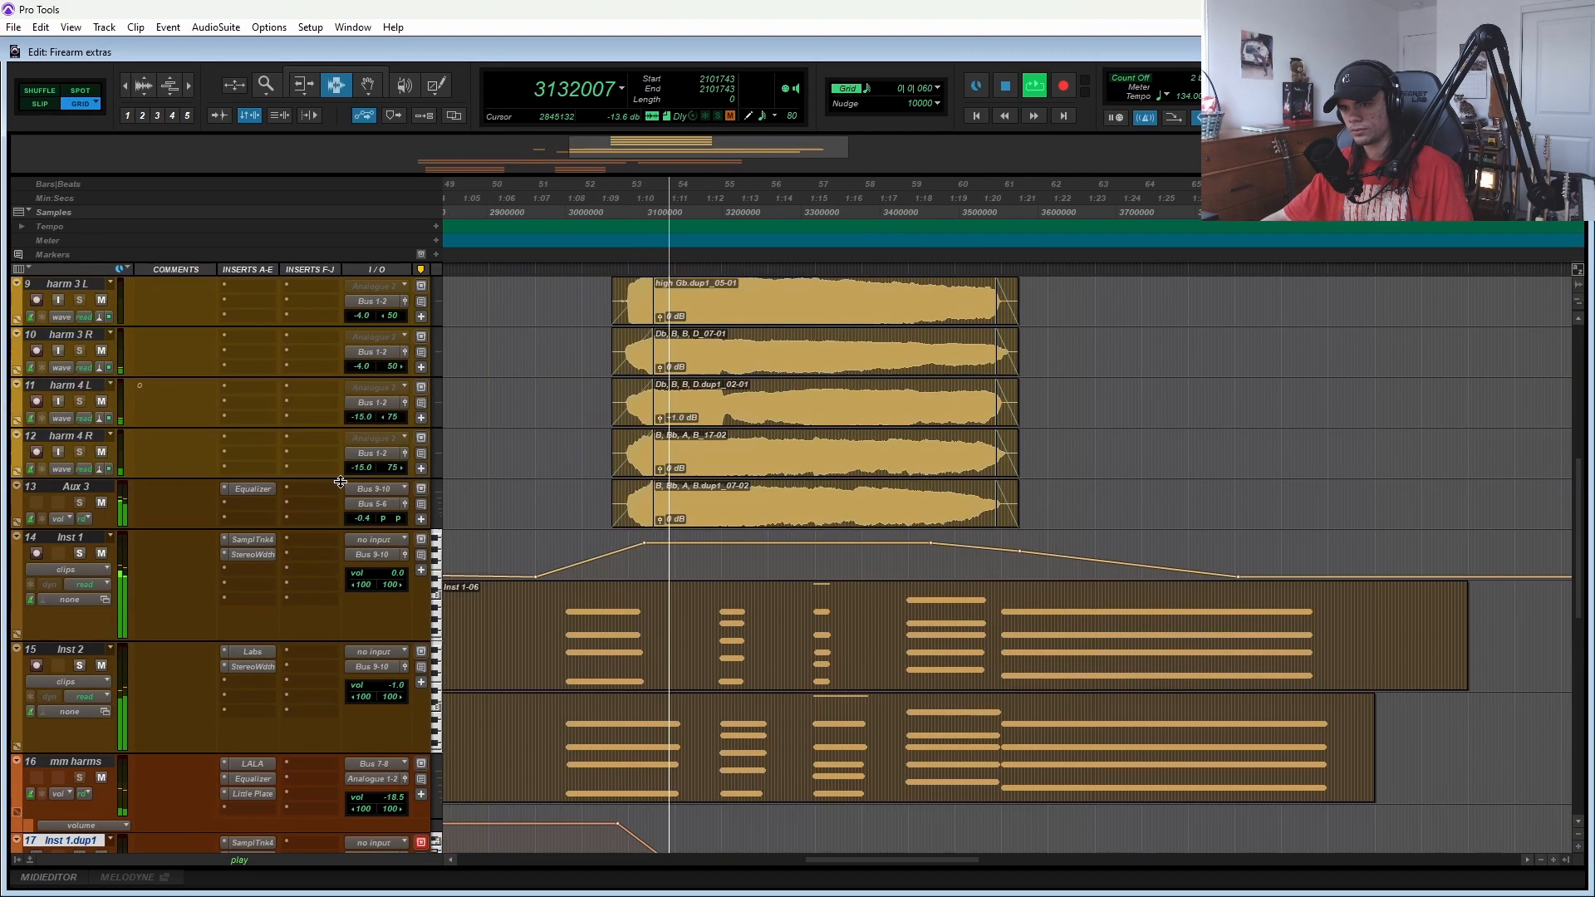
pyautogui.scroll(-6, 149, 370)
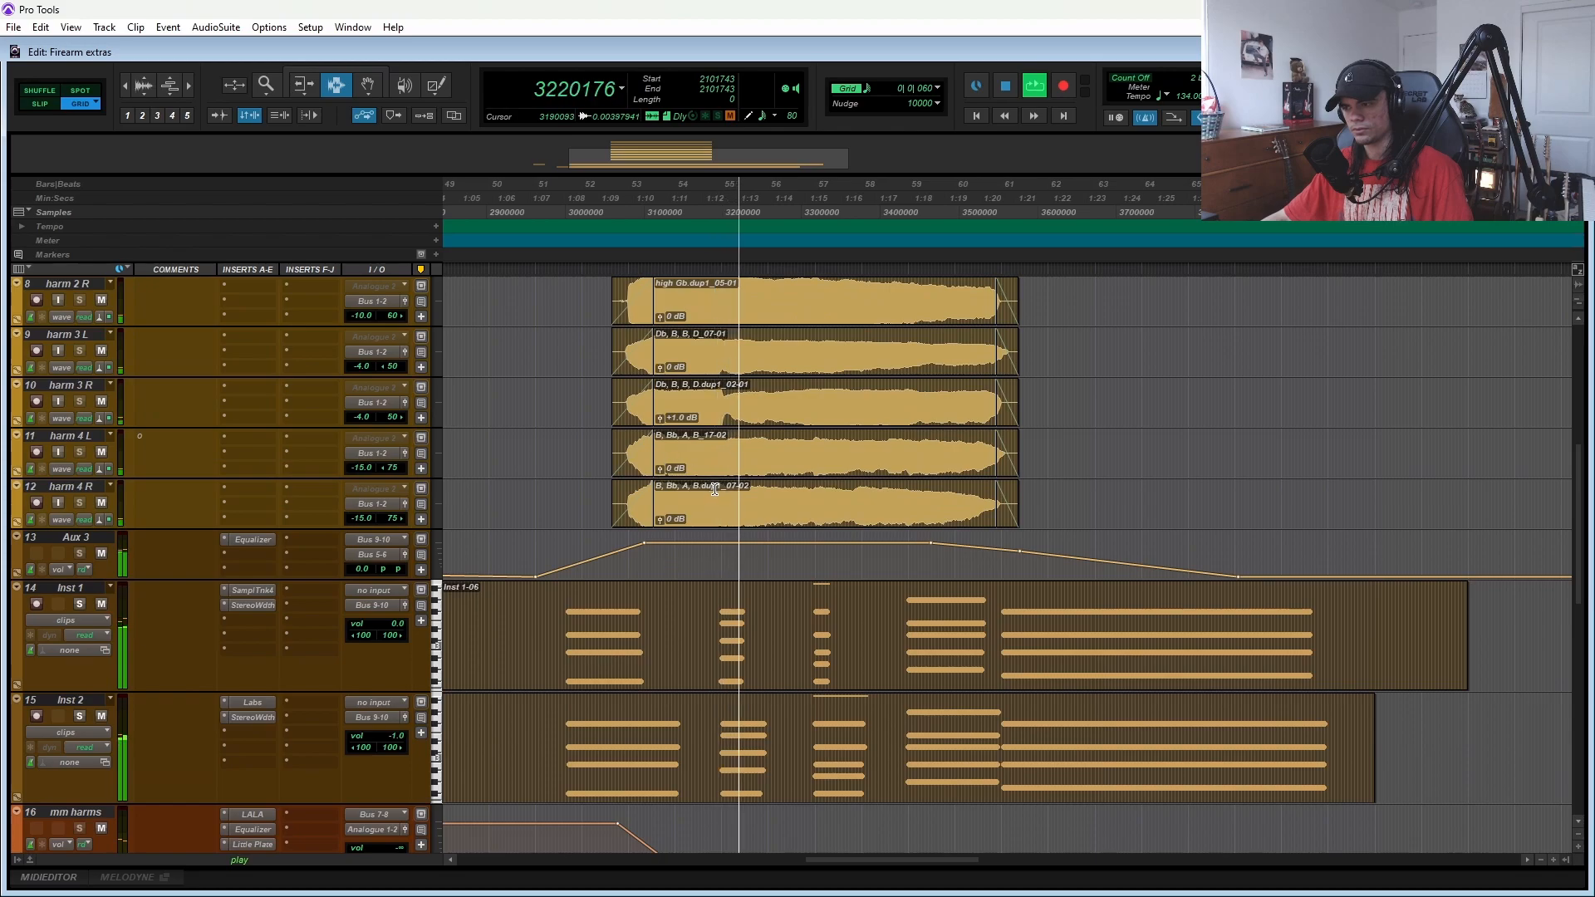
pyautogui.scroll(-1, 719, 490)
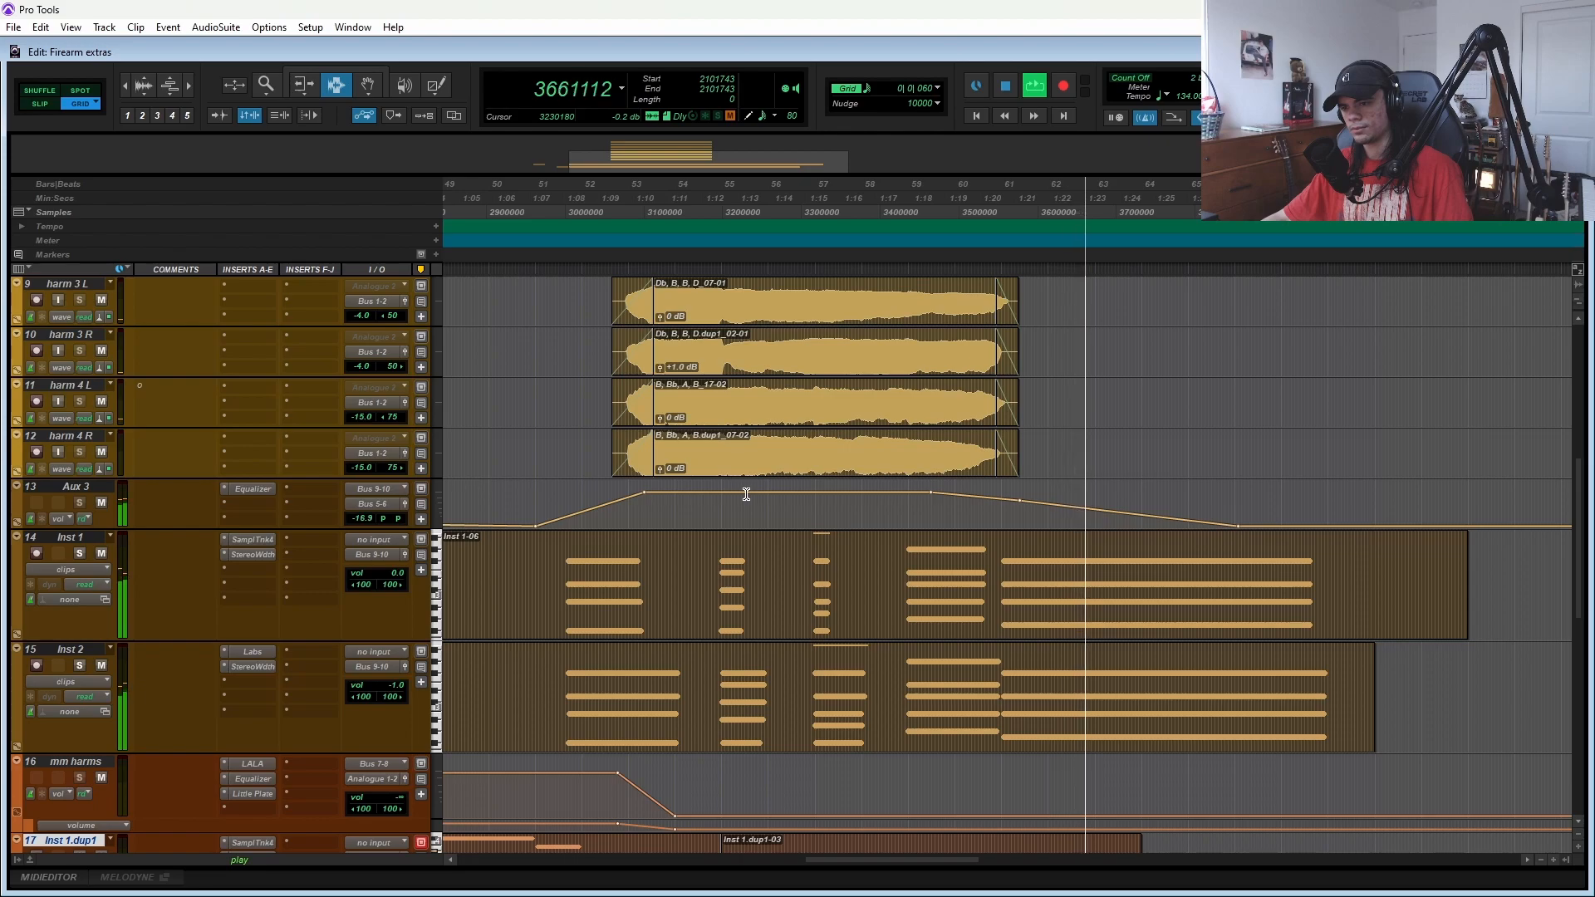
pyautogui.press('space')
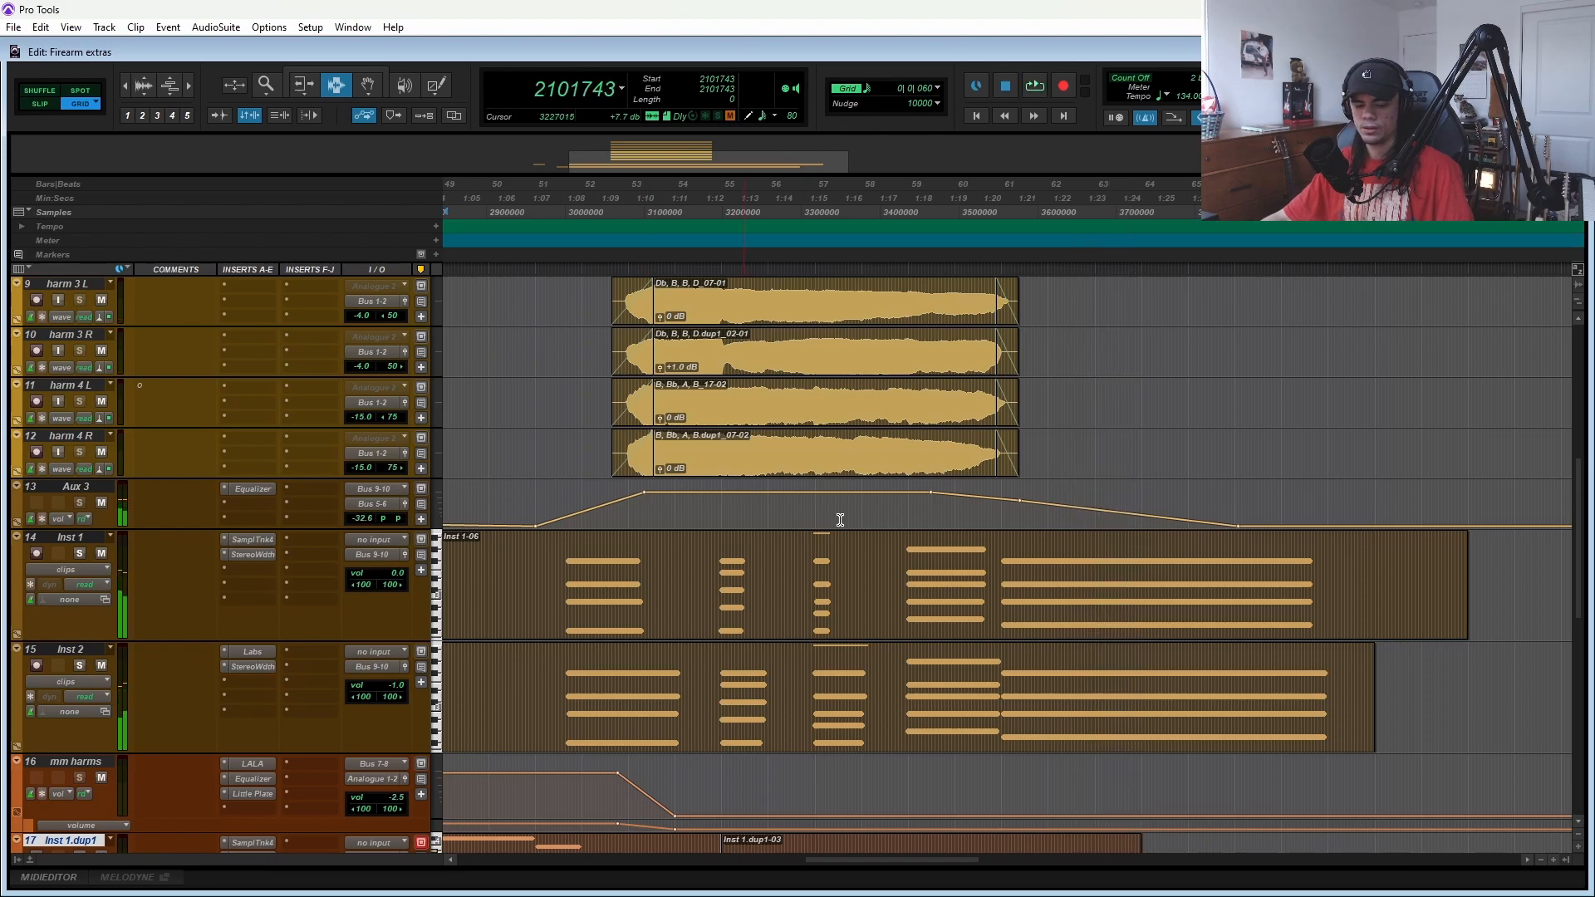
# - Inspect the Aux 3 Equalizer and Inst 1's SampleTank 4, including its built-in effects rack
pyautogui.hscroll(-5, 459, 583)
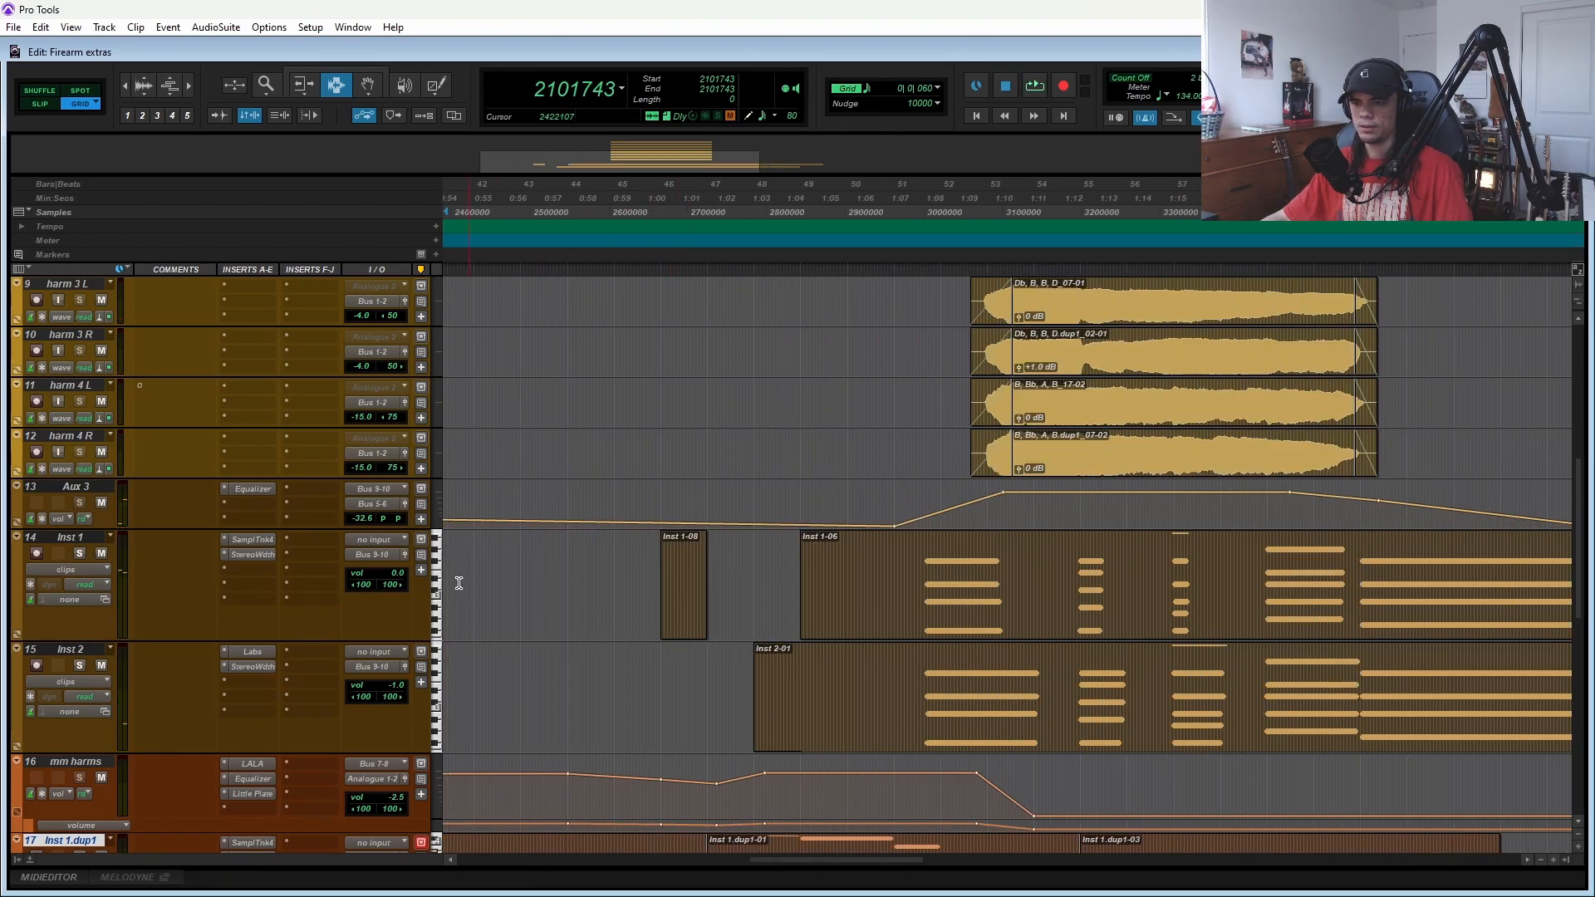
pyautogui.click(253, 489)
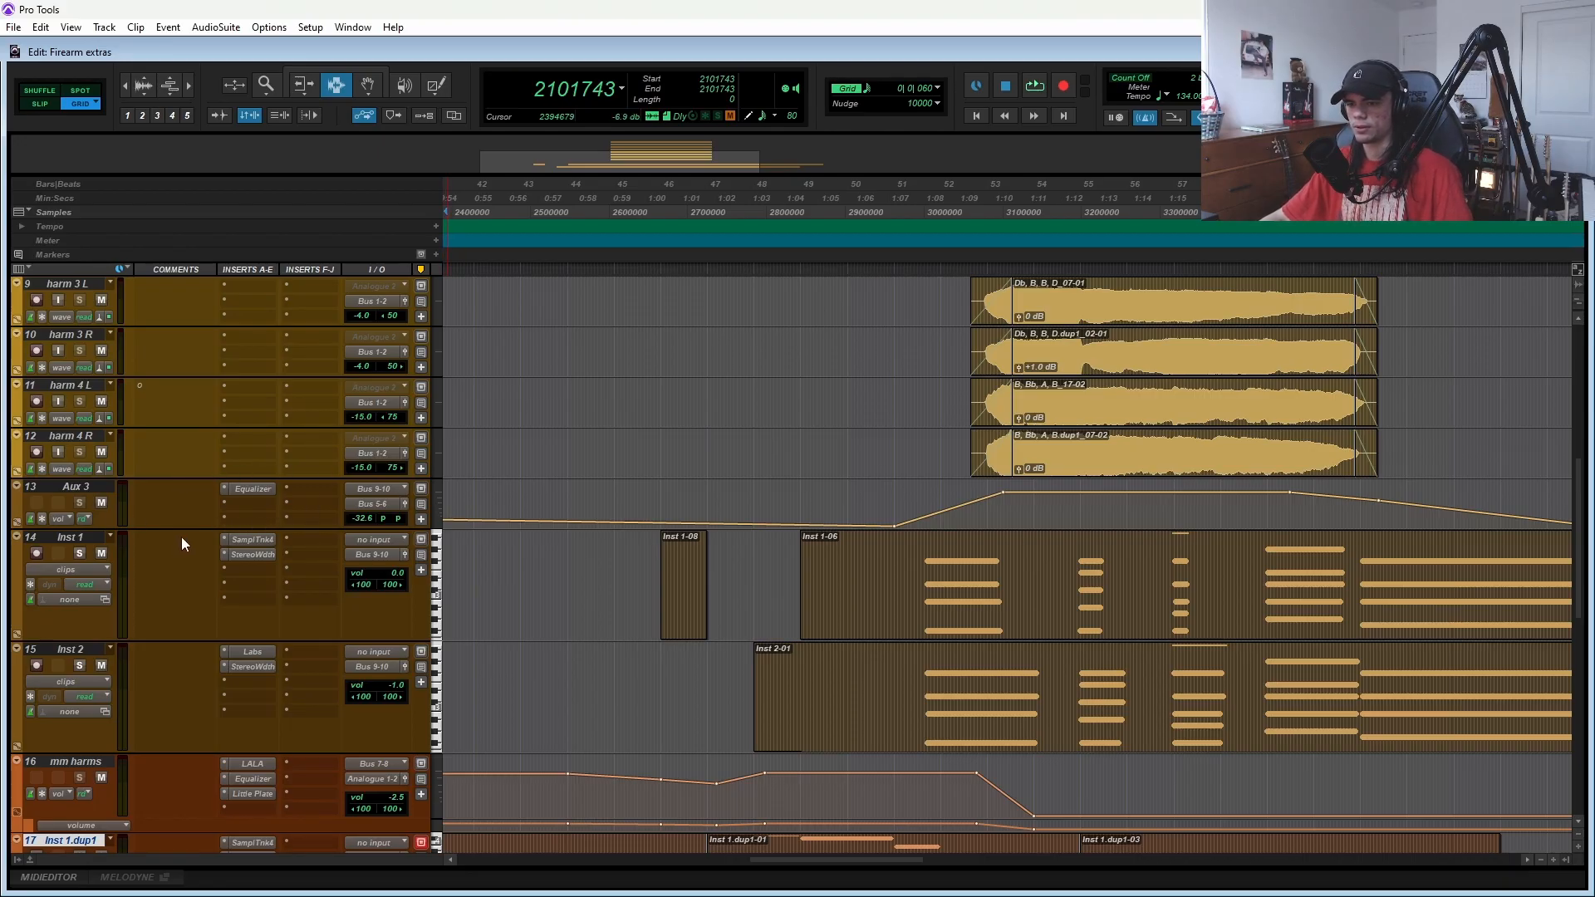
pyautogui.scroll(-1, 181, 537)
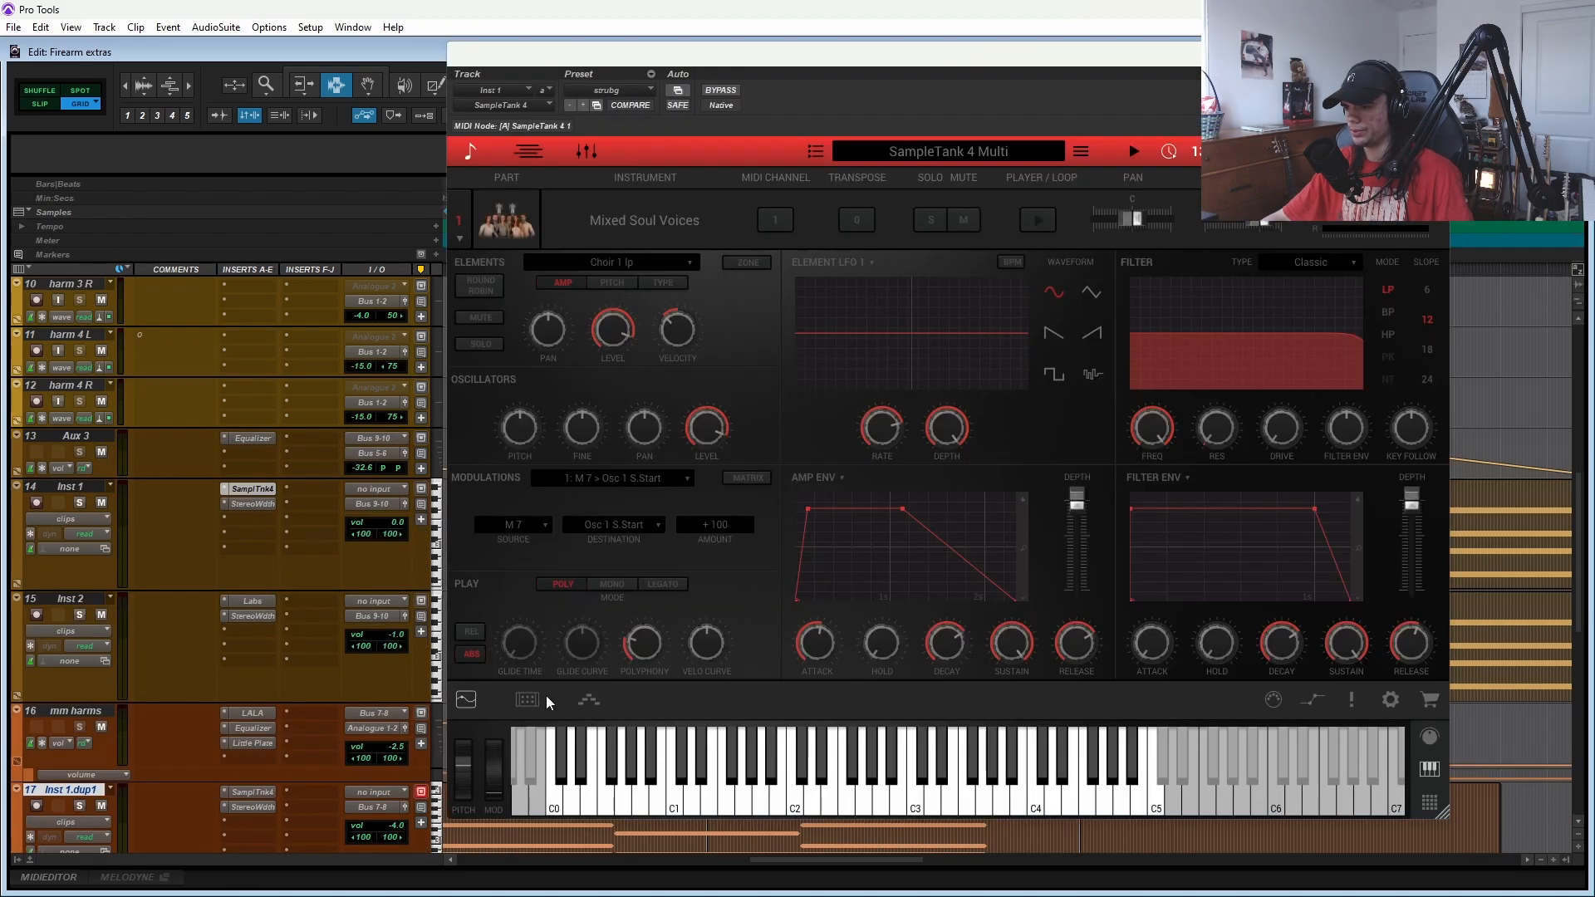
pyautogui.click(528, 700)
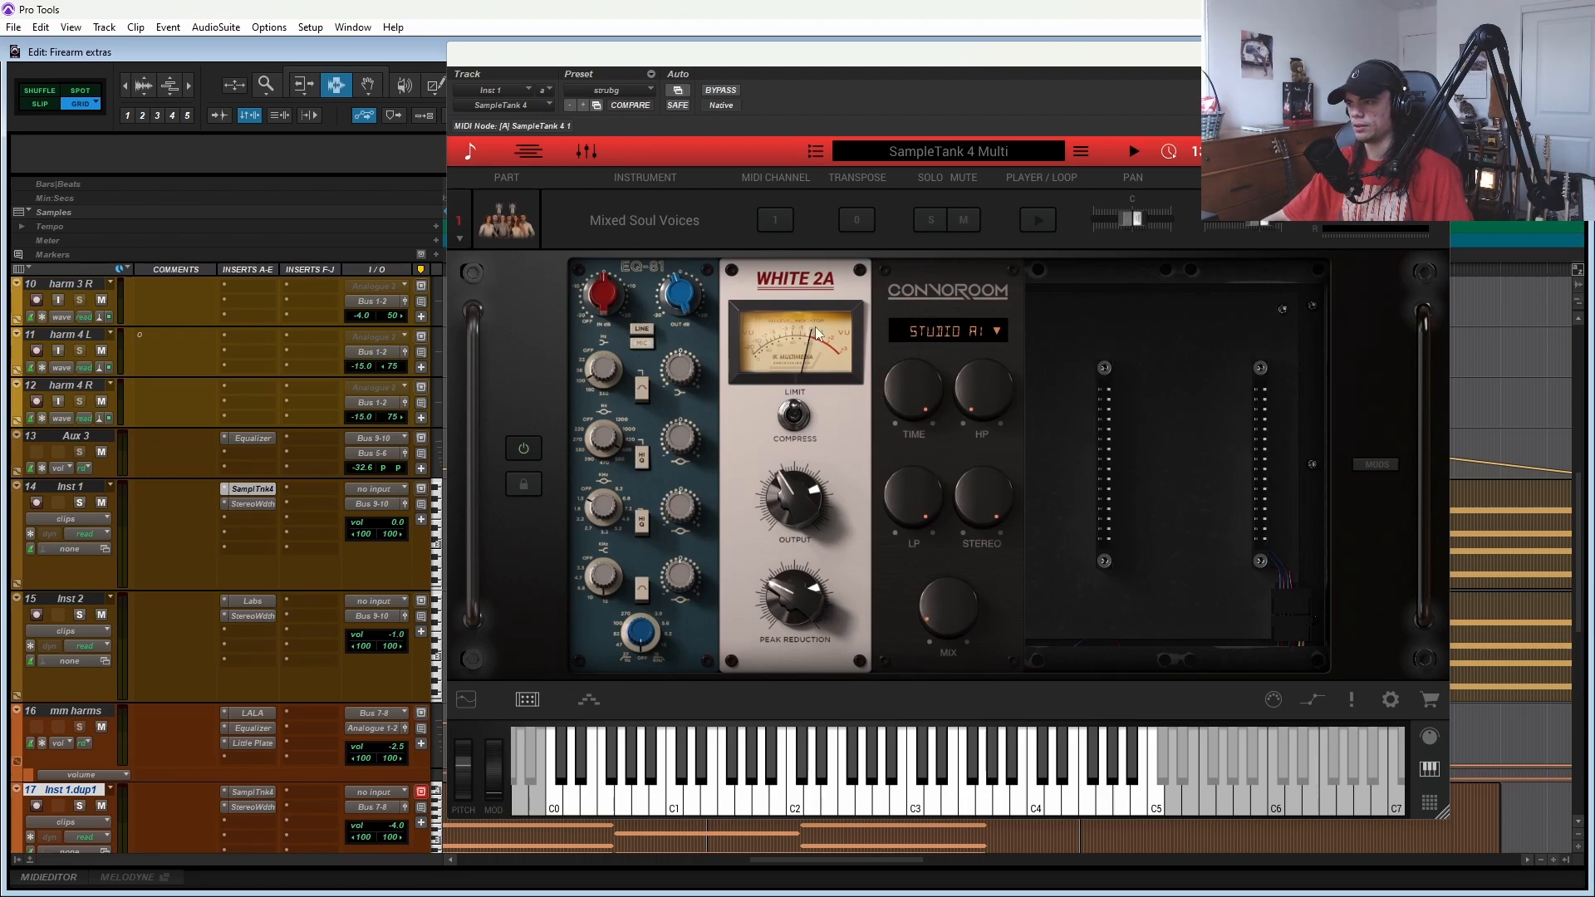
pyautogui.hotkey('ctrl', 'w')
# - Set the playback start to sample 2989091 and unmute Aux 1
pyautogui.scroll(10, 553, 602)
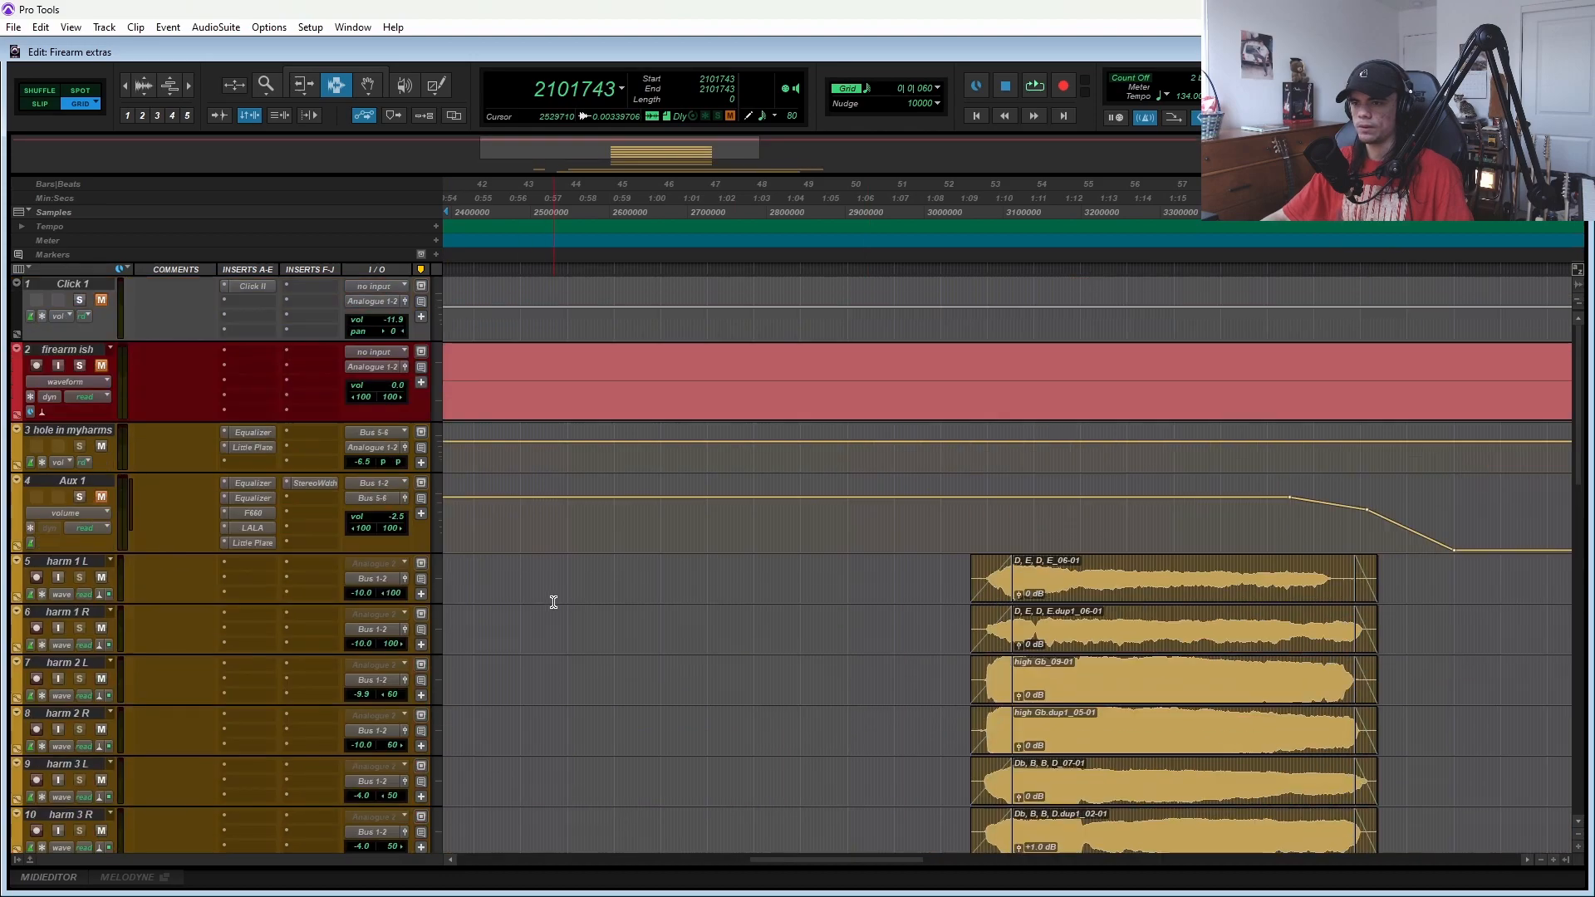
pyautogui.scroll(-5, 581, 590)
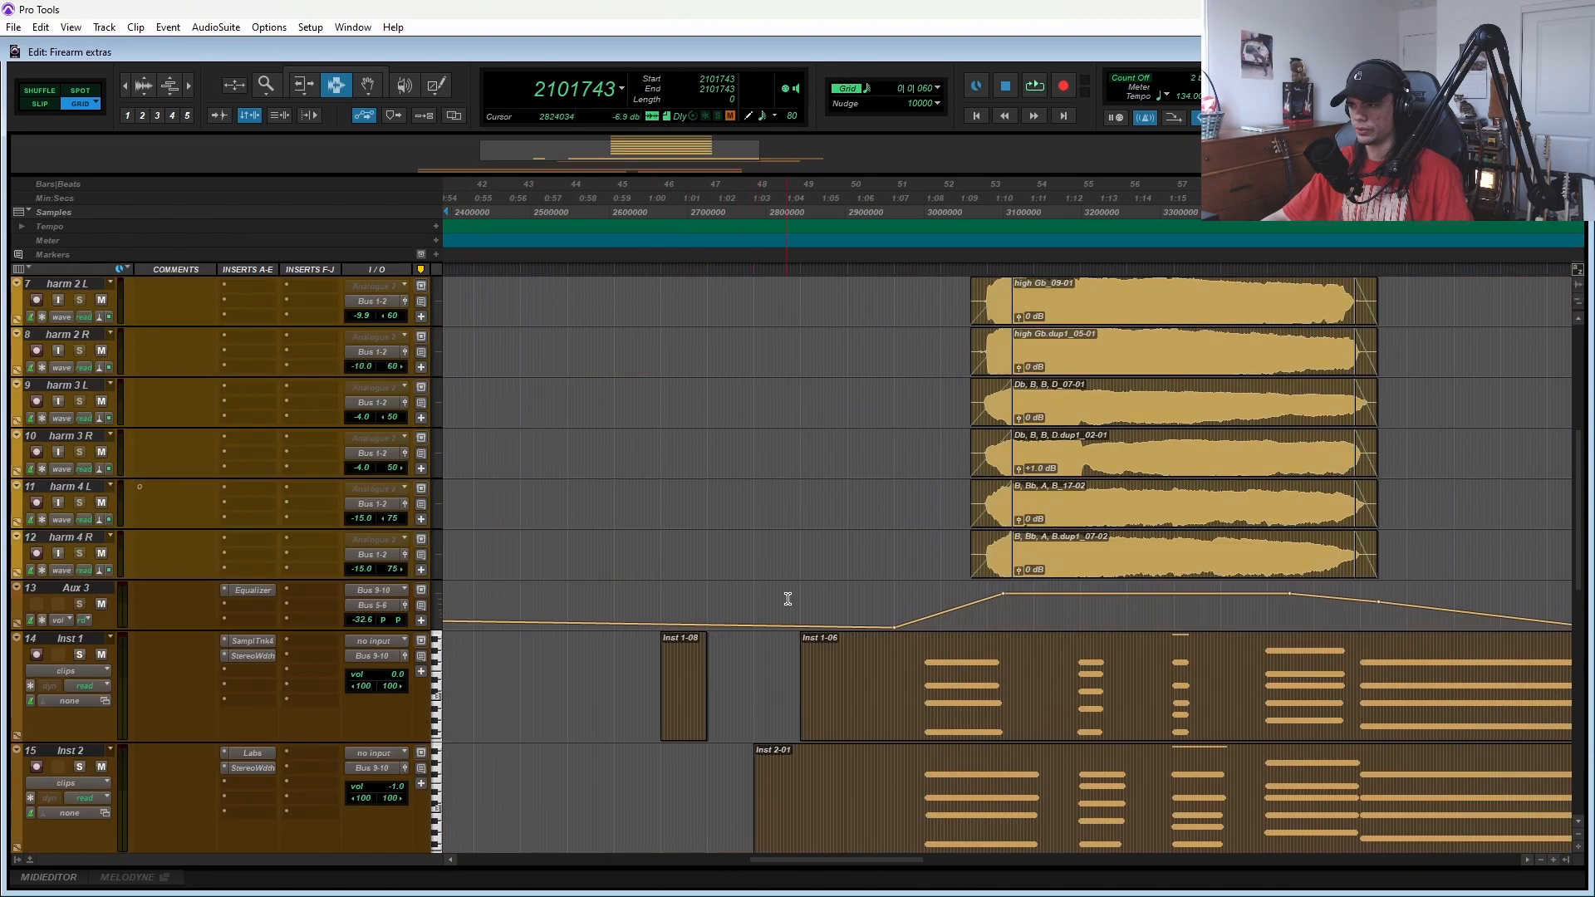
pyautogui.scroll(5, 197, 517)
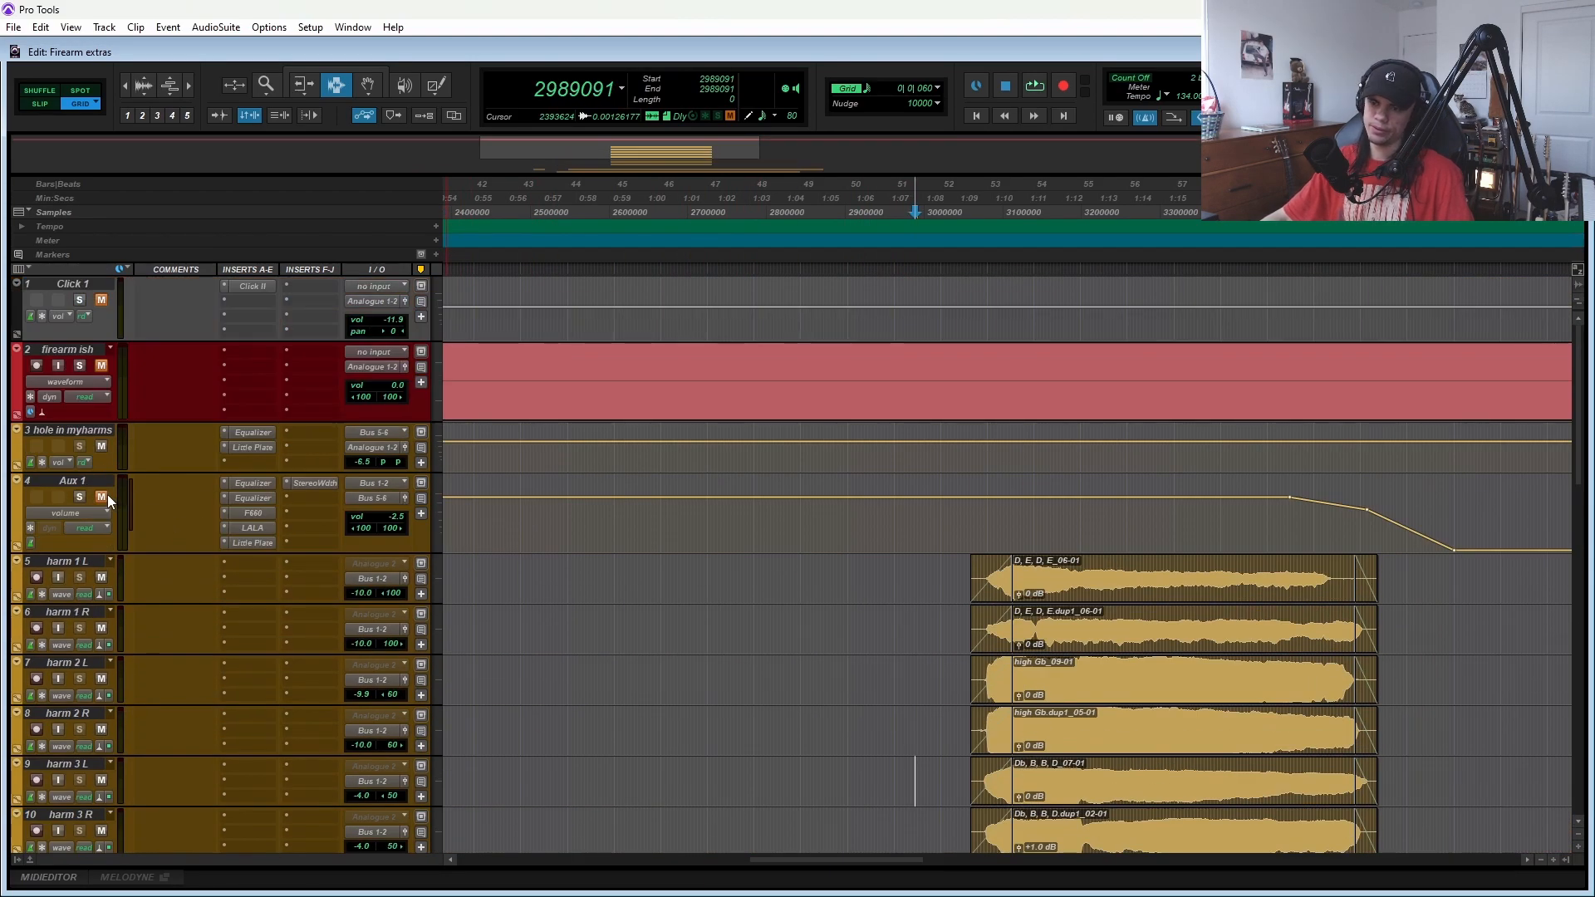
pyautogui.scroll(-6, 664, 457)
# - Play the harm clips together with the Inst 1 and Inst 2 layers from sample 2989091
pyautogui.press('space')
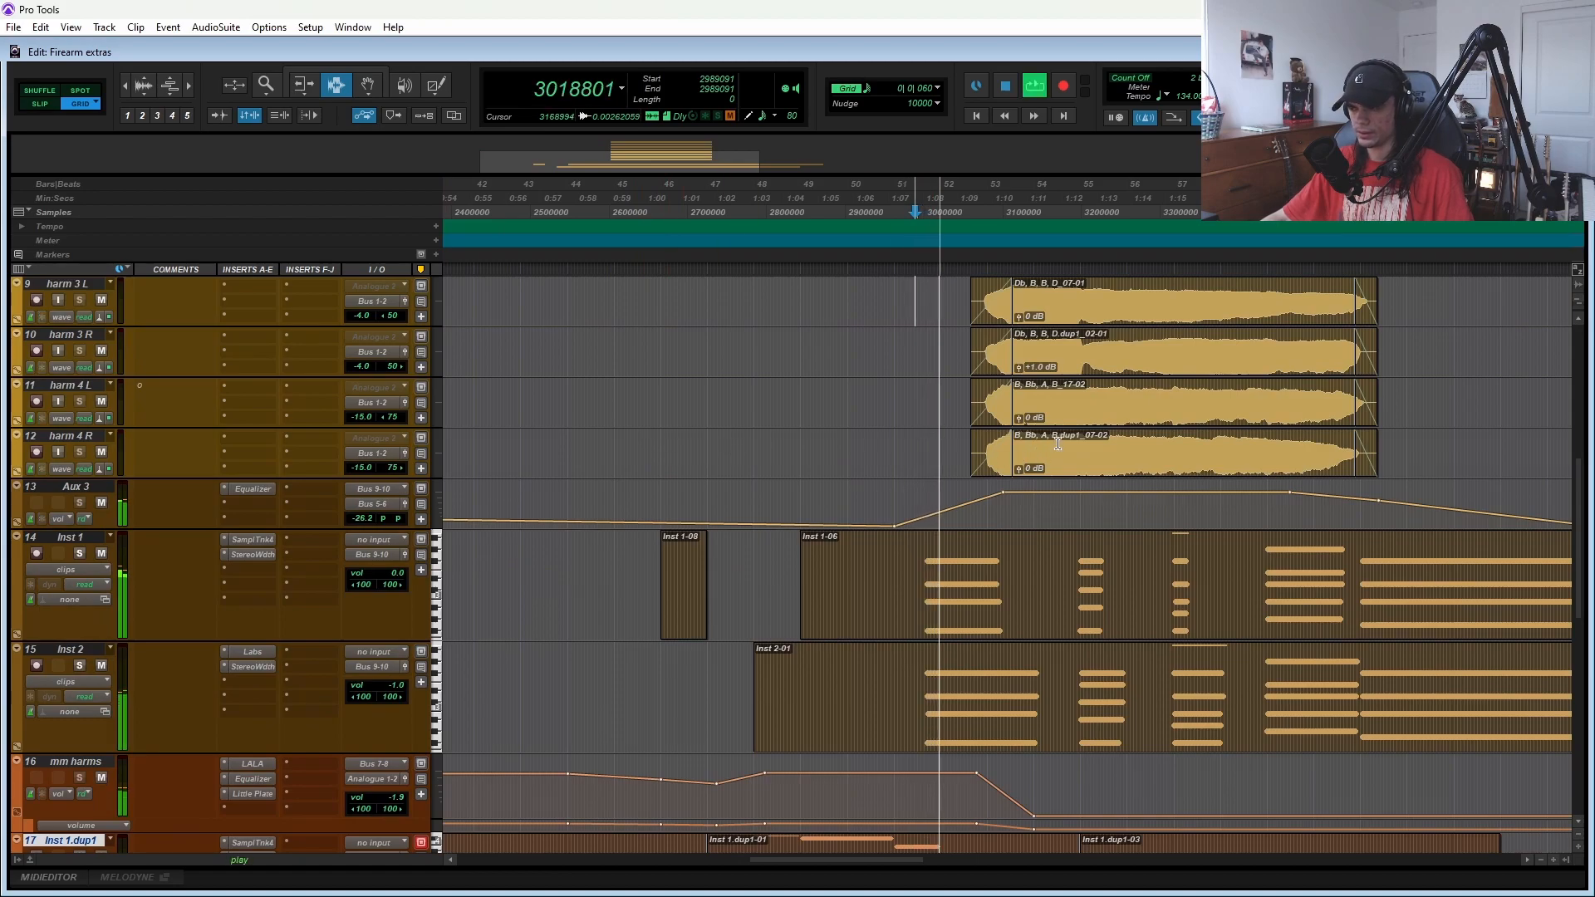
pyautogui.scroll(-4, 988, 474)
pyautogui.scroll(8, 1038, 490)
pyautogui.scroll(-4, 1100, 503)
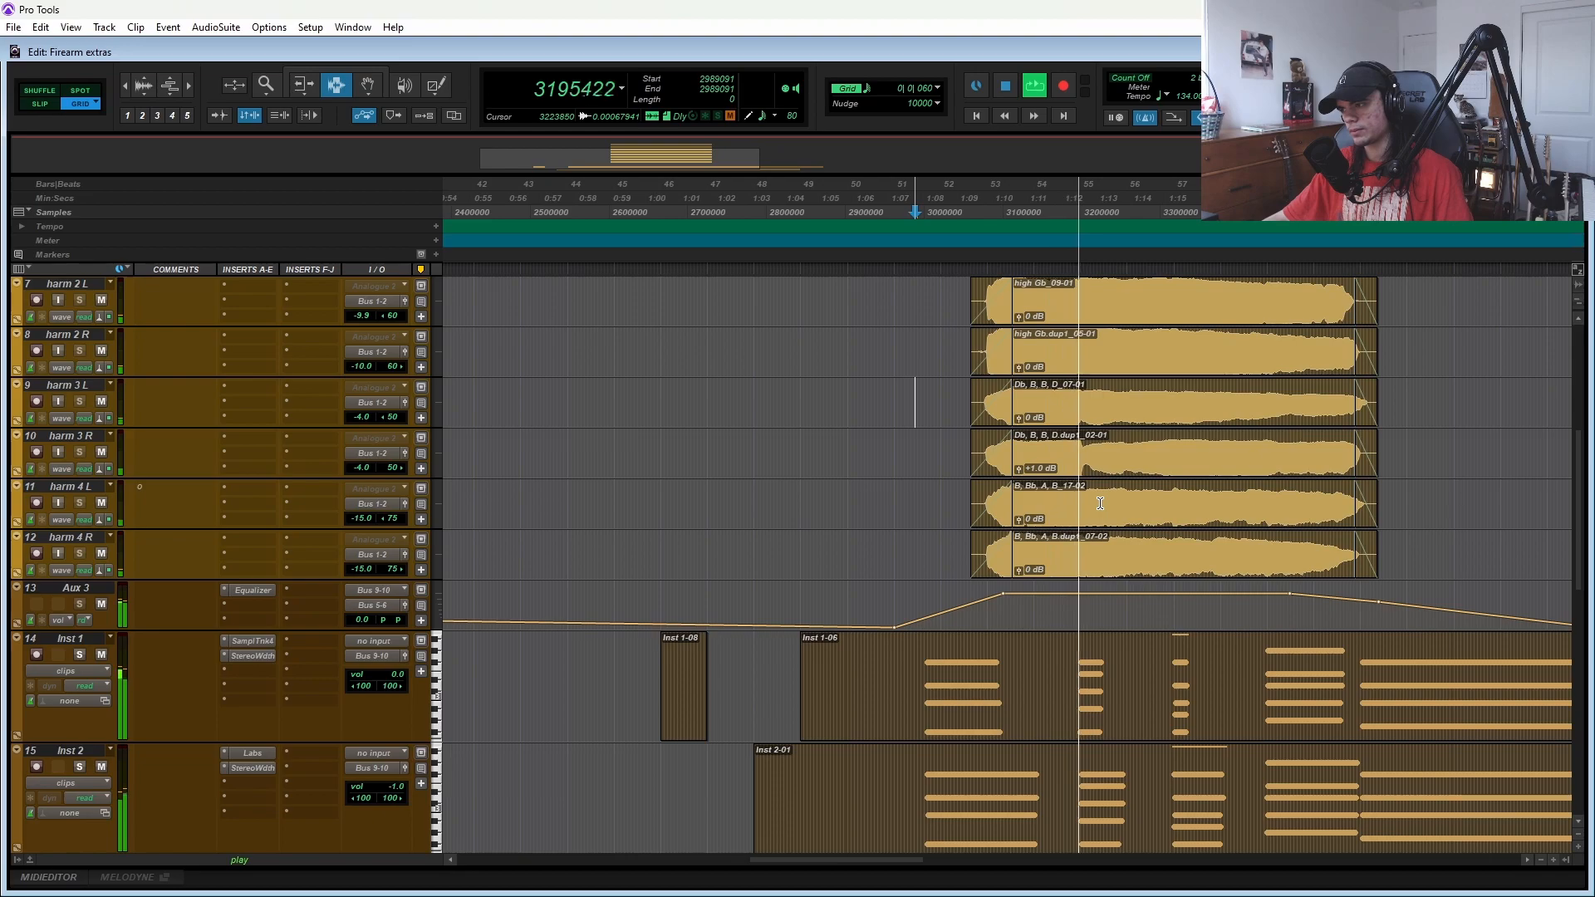
pyautogui.hscroll(4, 1102, 500)
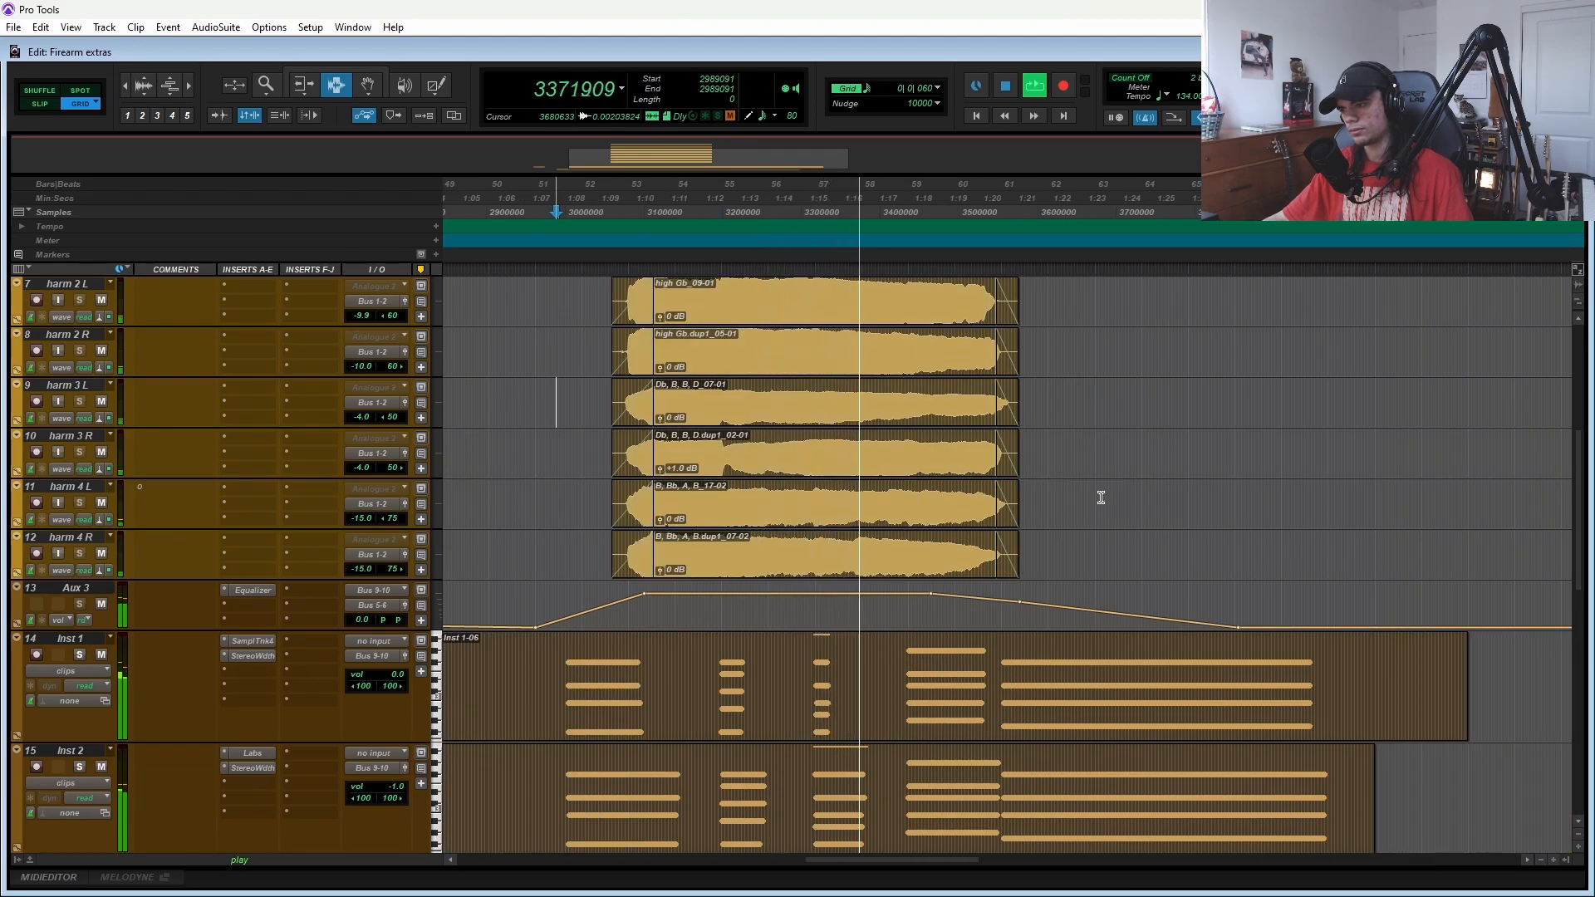
pyautogui.hscroll(2, 1103, 502)
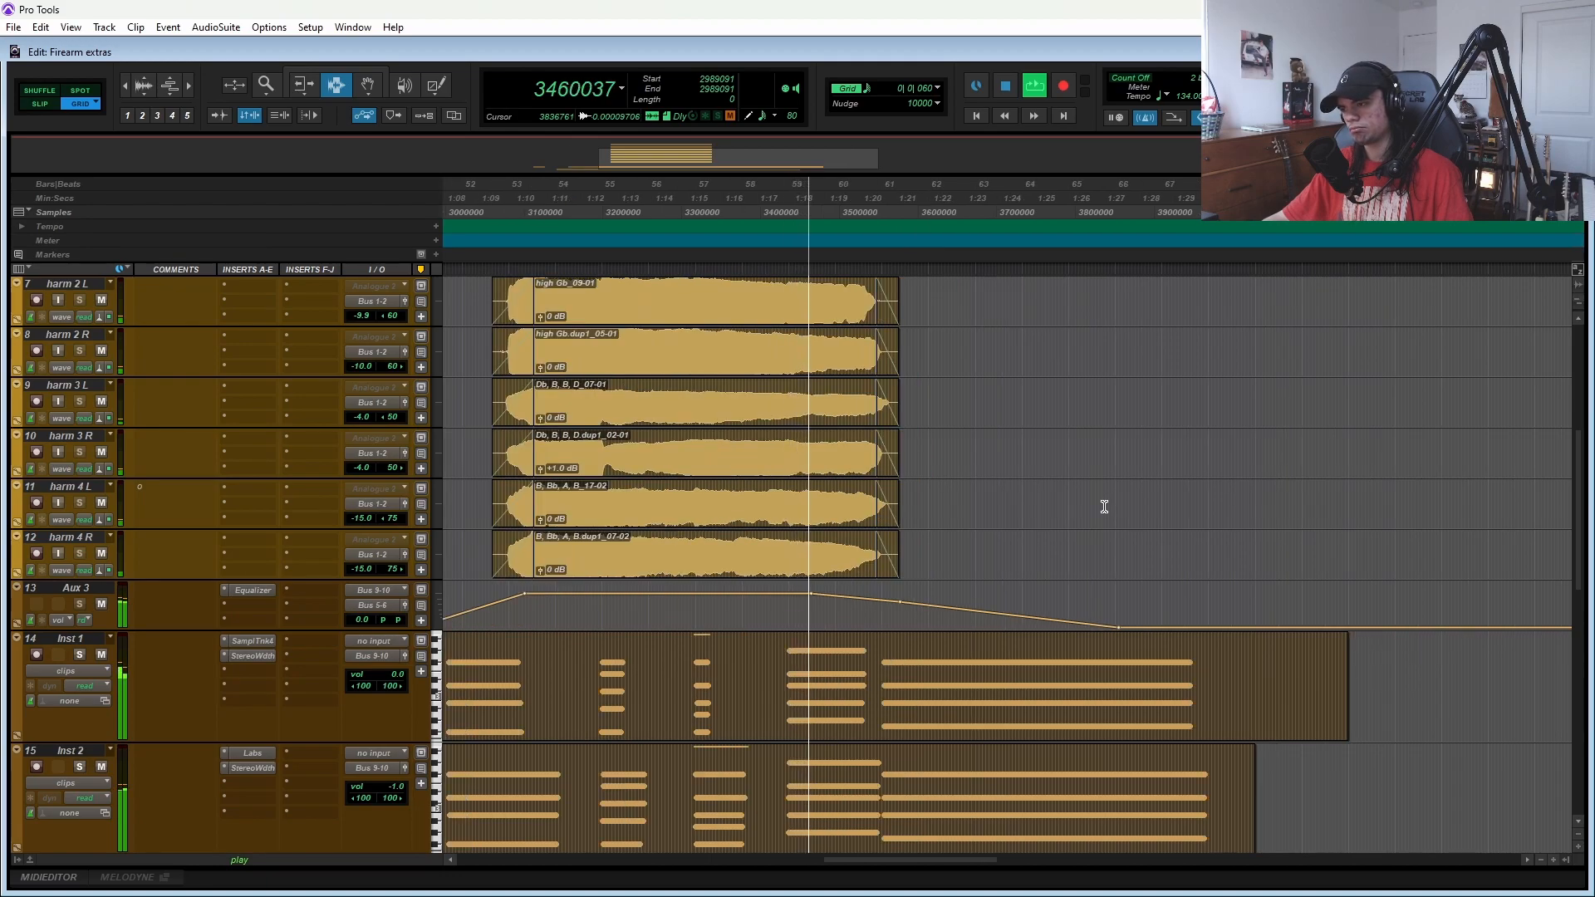
pyautogui.press('space')
# - Inspect the two Equalizers and the Fairchild 660 compressor on Aux 1, moving the compressor window clear of the counter
pyautogui.scroll(2, 998, 546)
pyautogui.scroll(5, 998, 546)
pyautogui.click(263, 486)
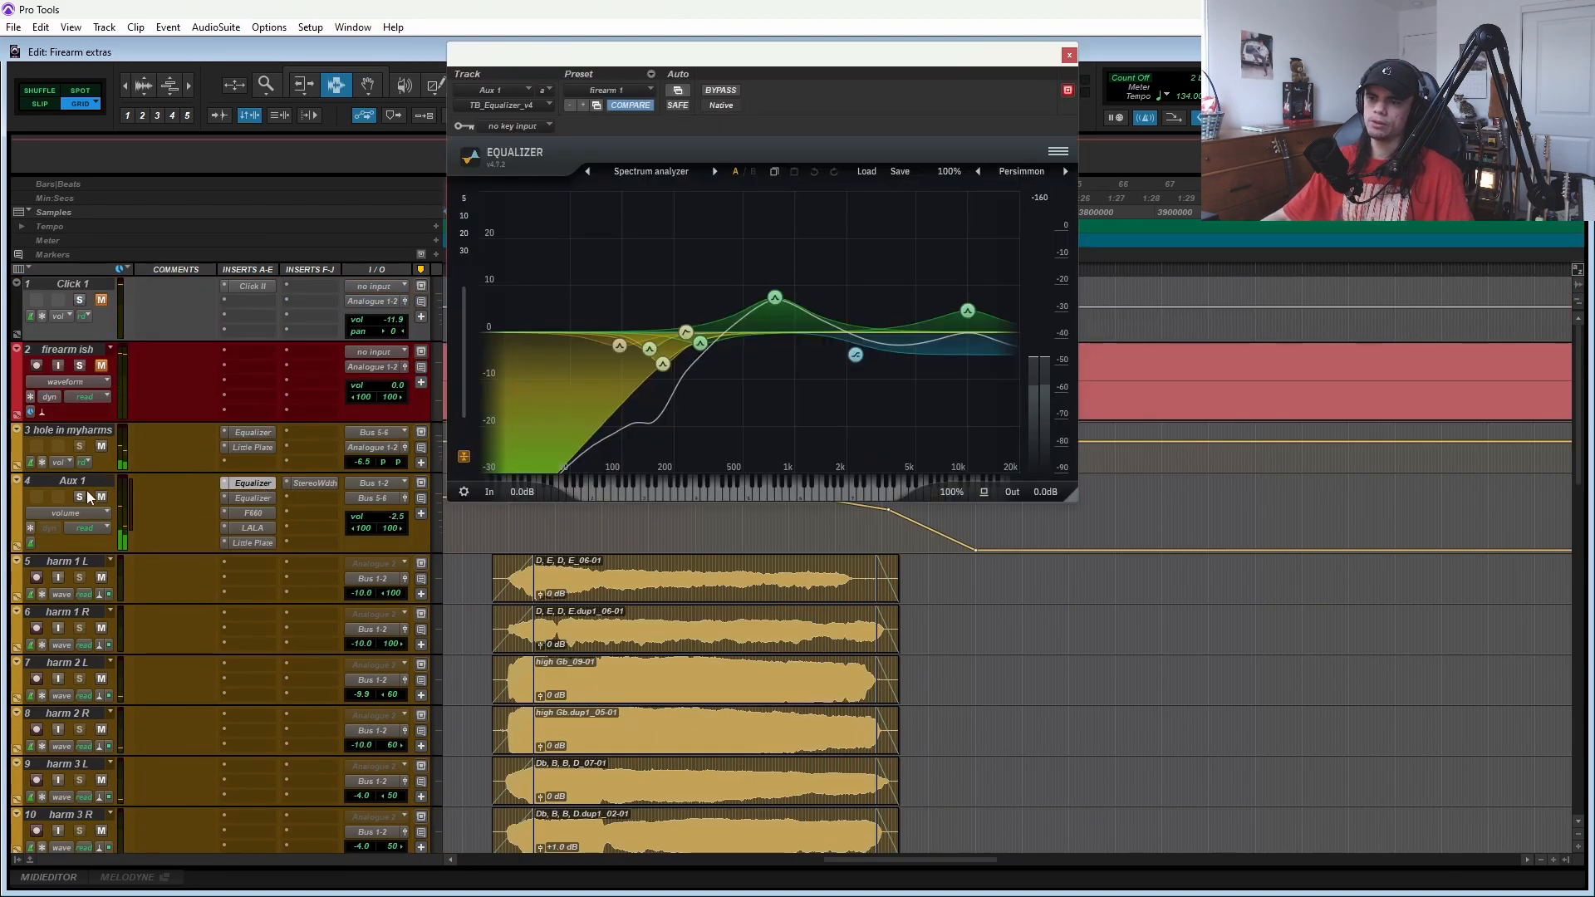
pyautogui.scroll(-3, 125, 602)
pyautogui.scroll(3, 211, 600)
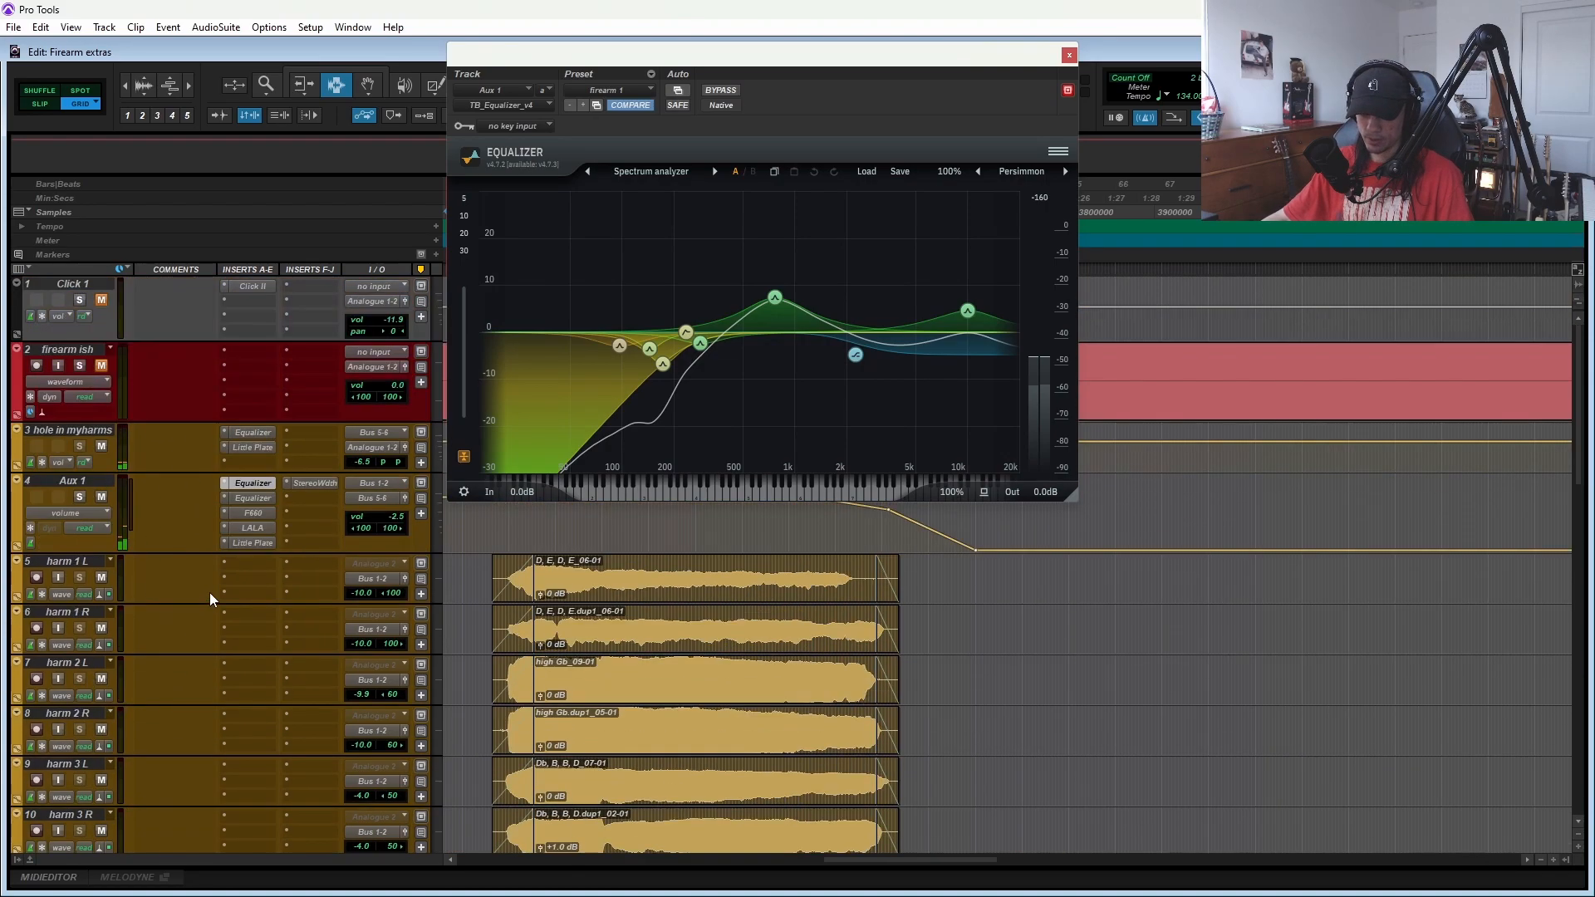
pyautogui.click(261, 499)
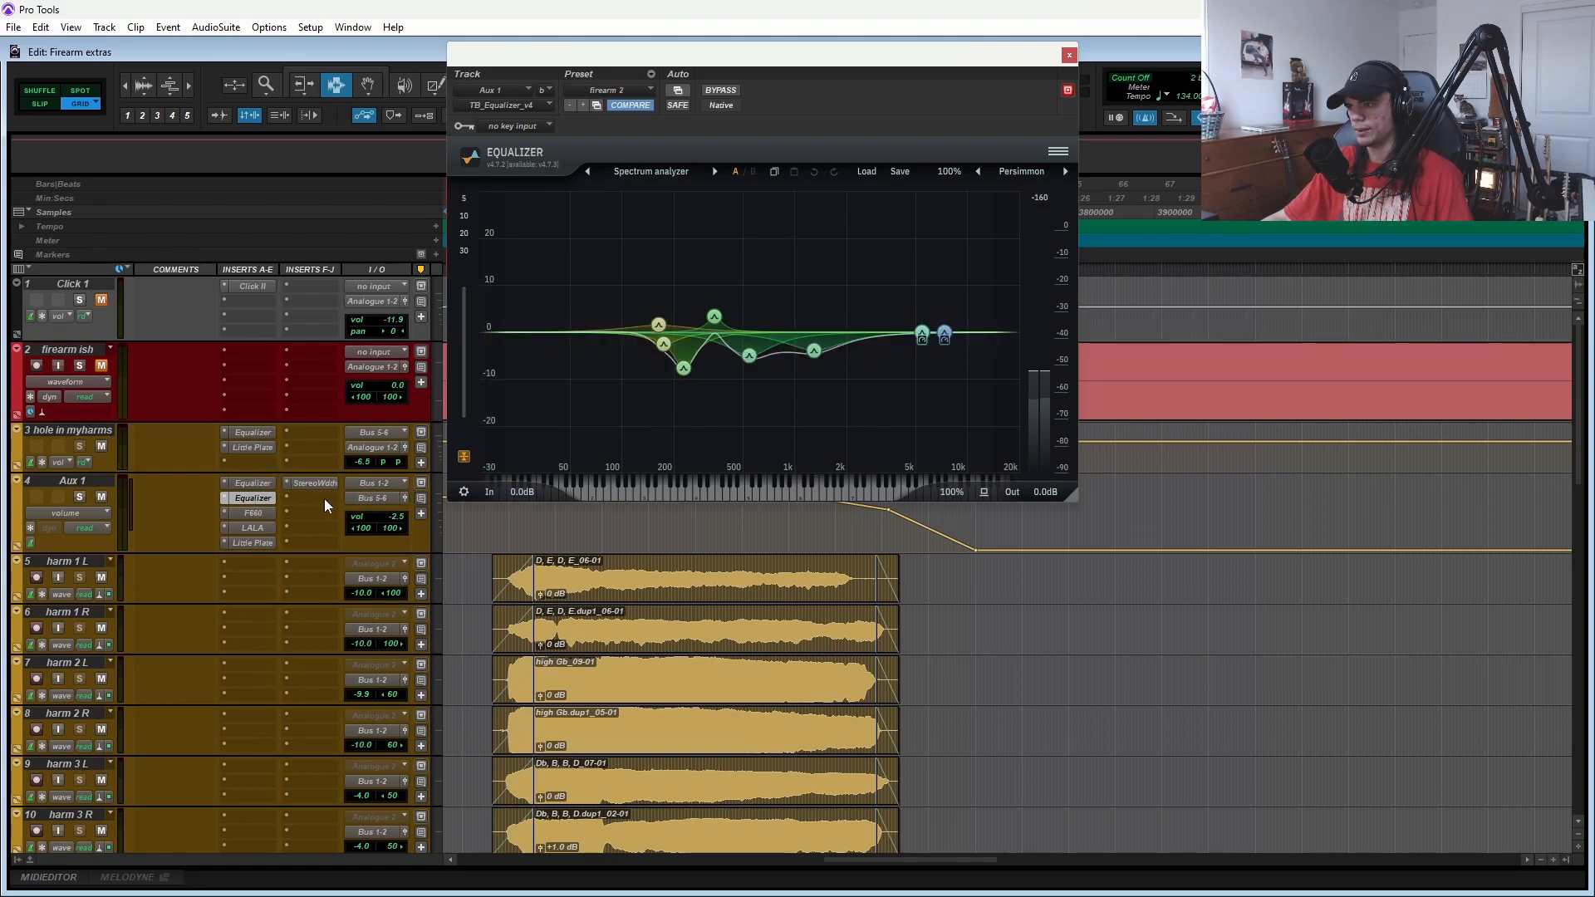
pyautogui.click(251, 511)
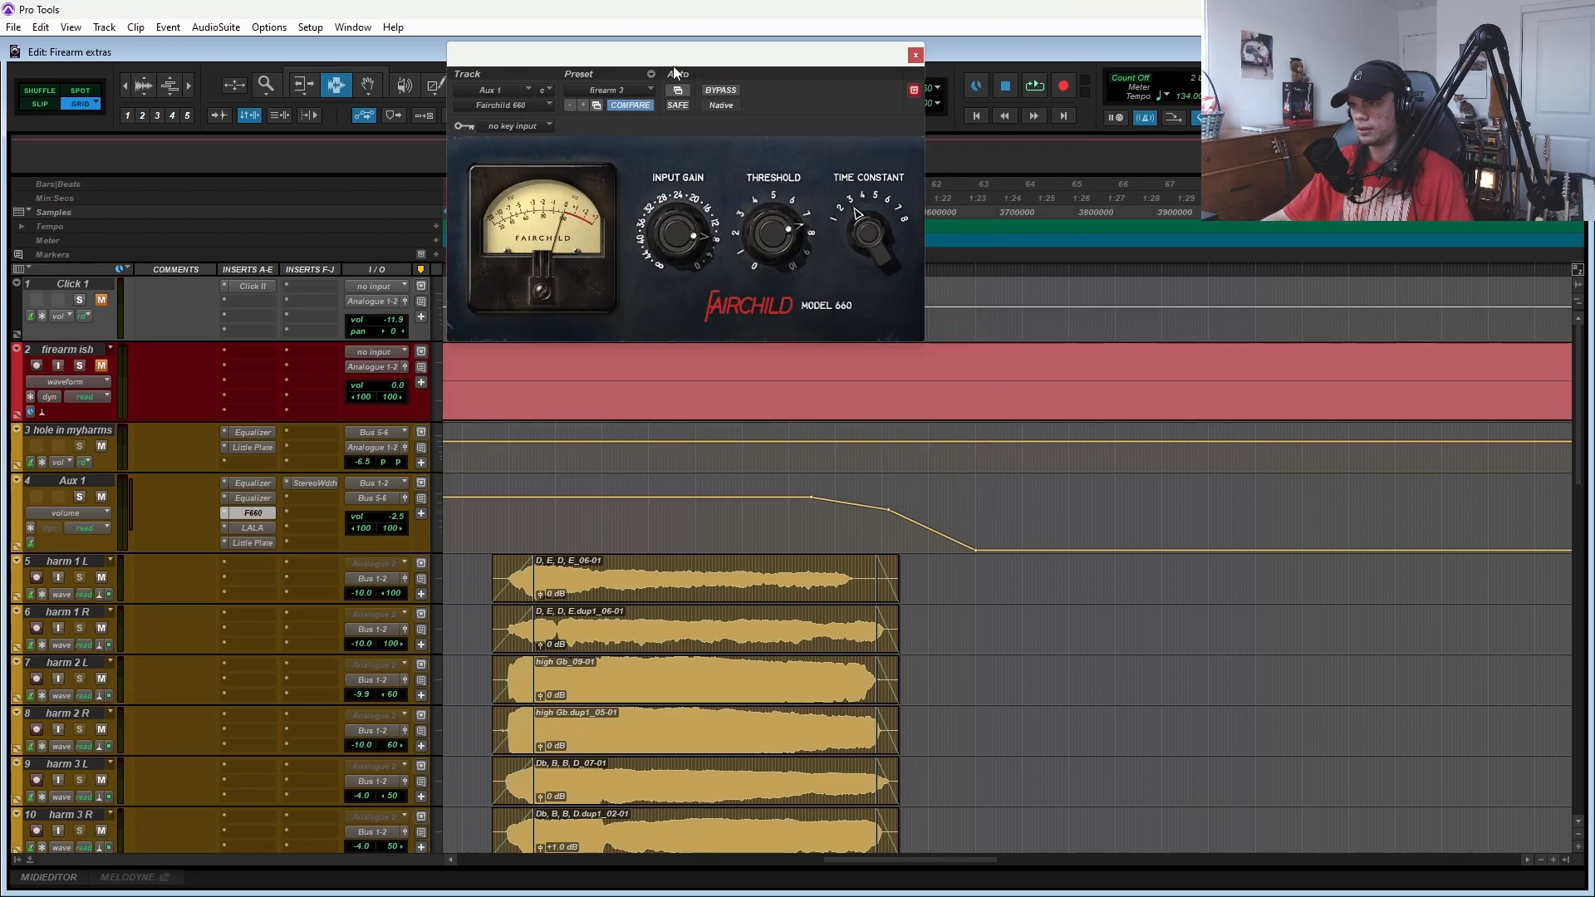
pyautogui.moveTo(681, 71); pyautogui.dragTo(701, 142)
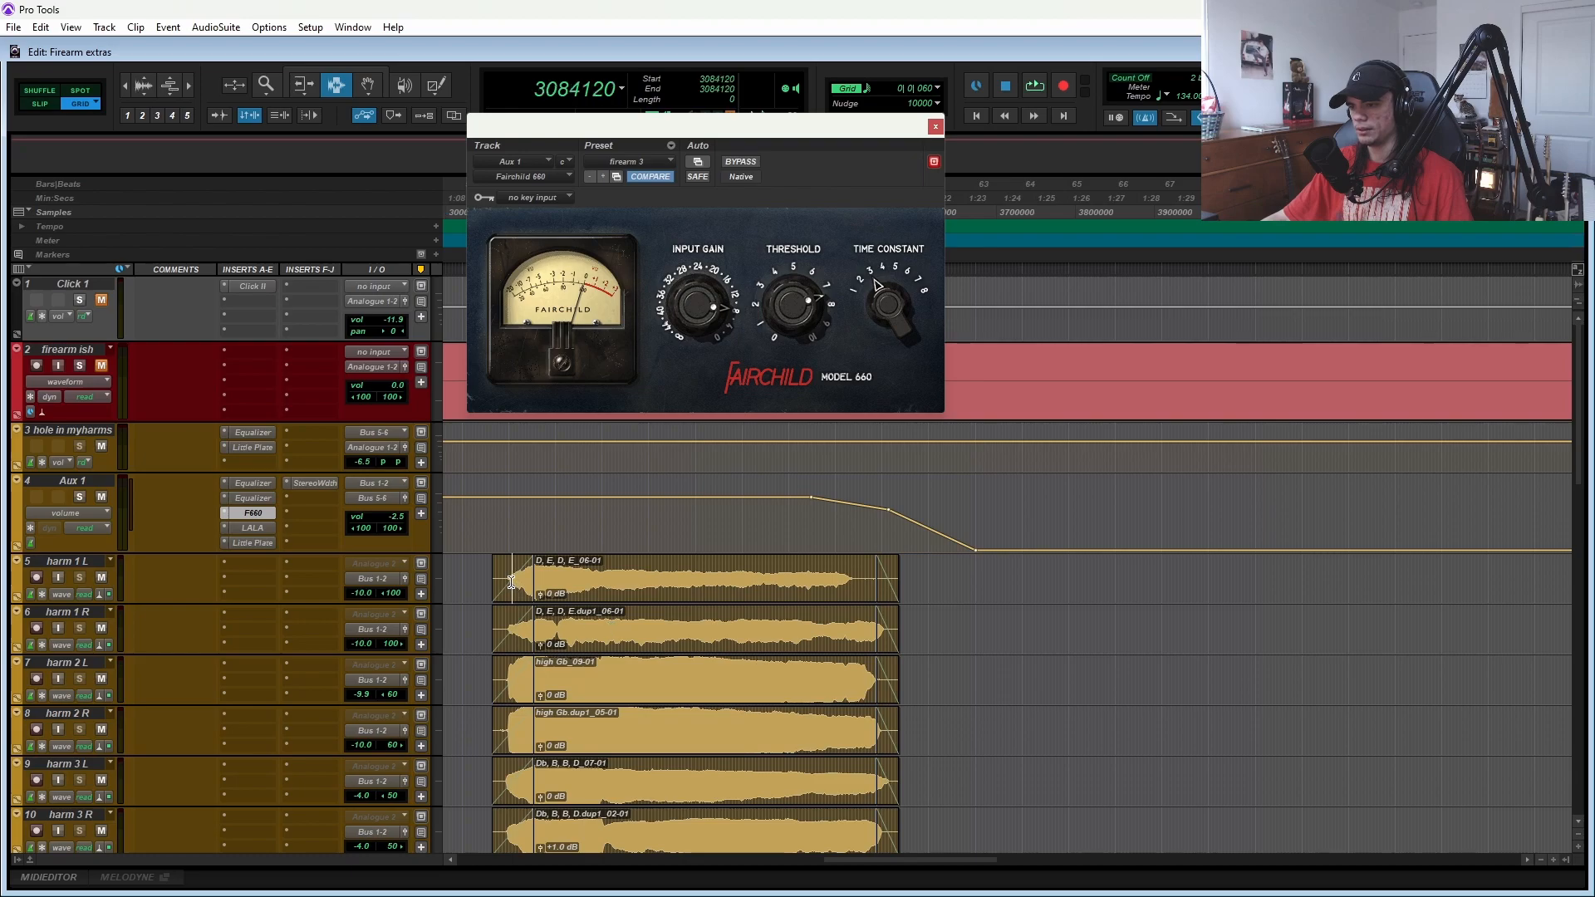
# - Play the harm clips from sample 3084120 through the Fairchild 660, and inspect Aux 1's LALA, Little Plate and AIR Stereo Width
pyautogui.press('space')
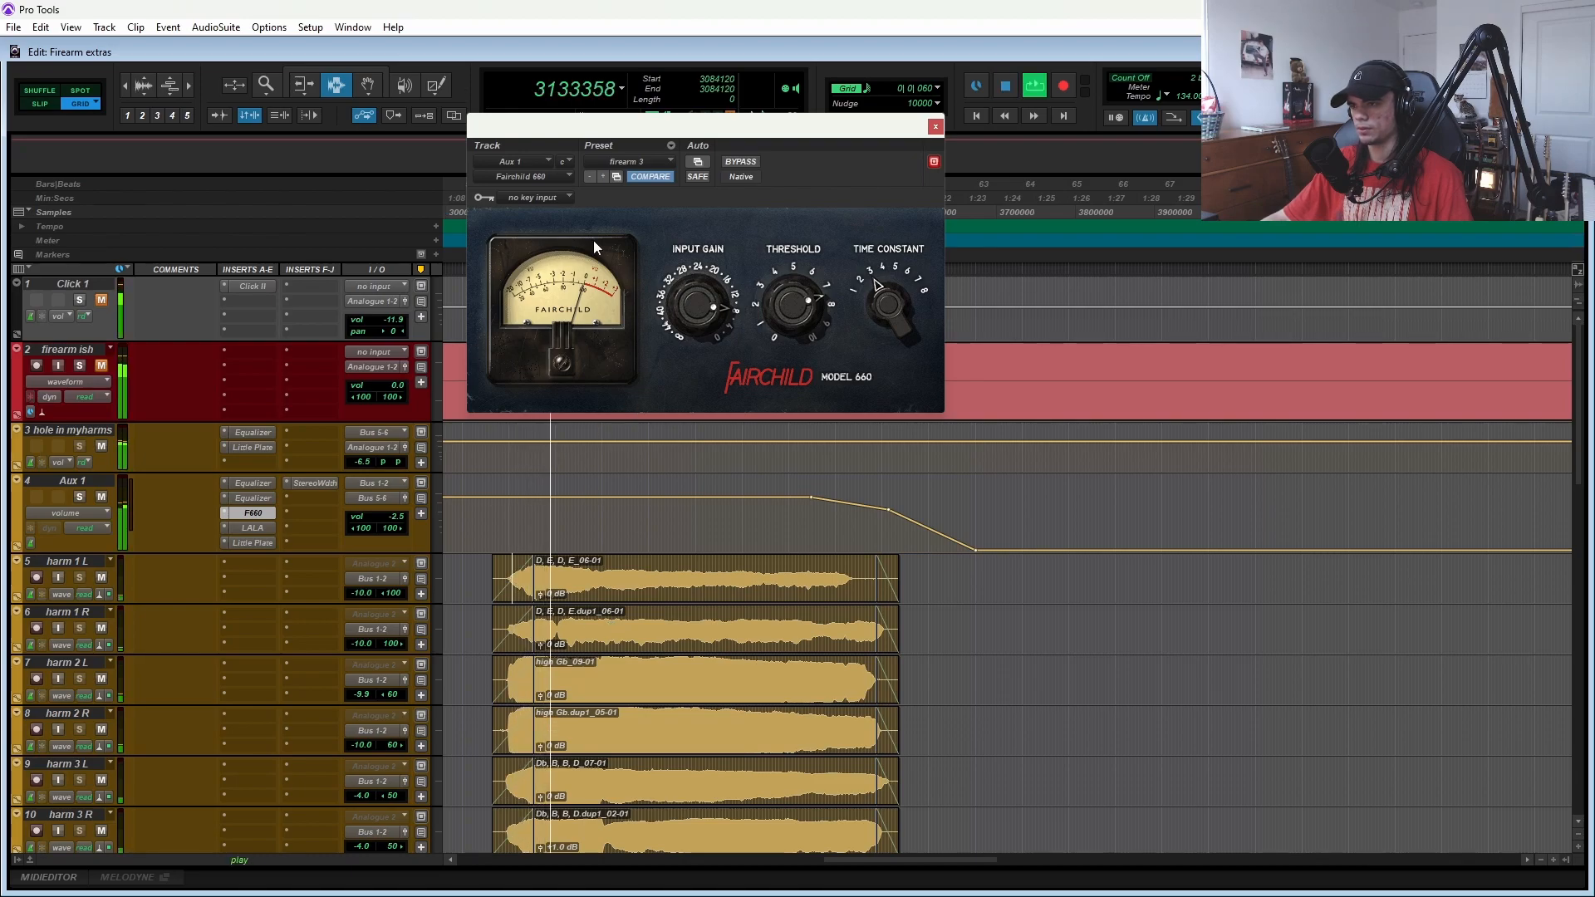
pyautogui.press('space')
pyautogui.click(256, 528)
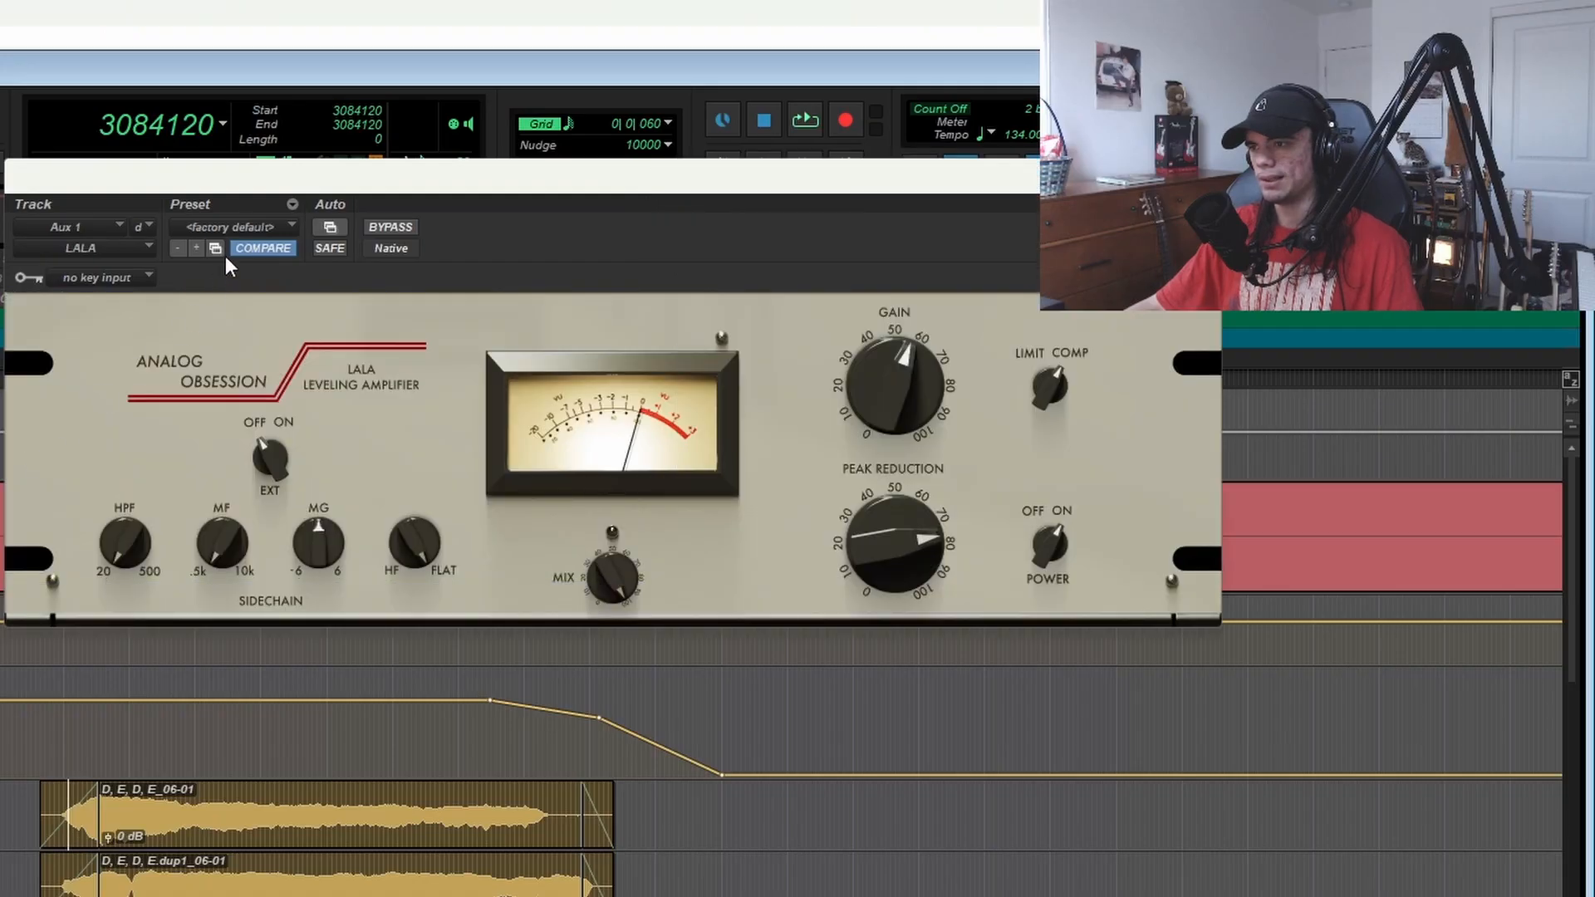
pyautogui.moveTo(287, 181); pyautogui.dragTo(252, 194)
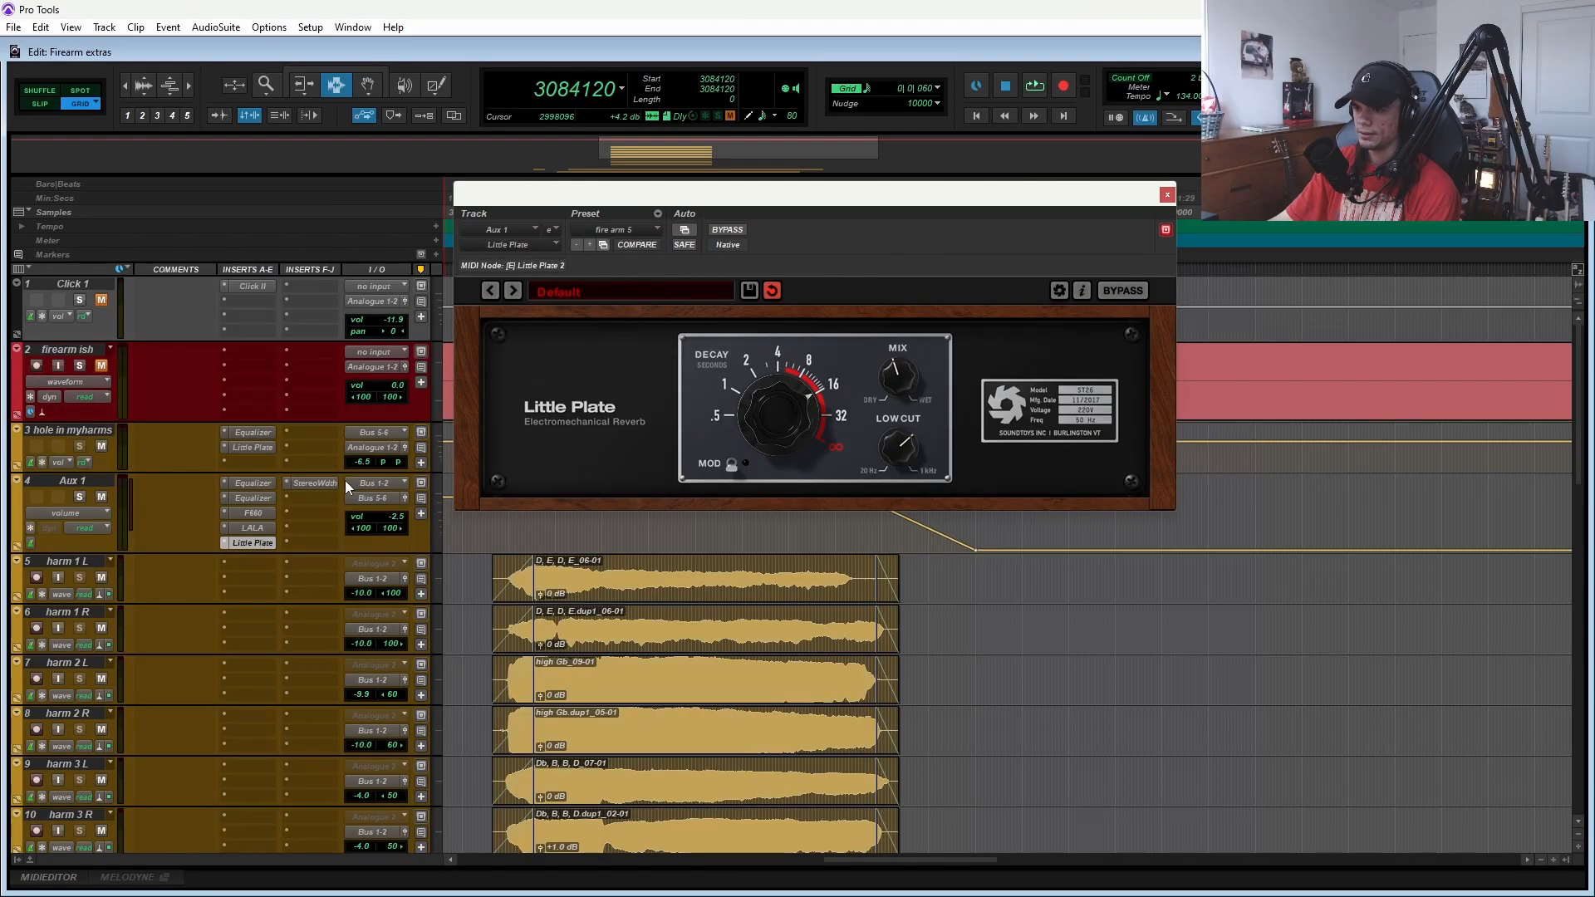
pyautogui.click(320, 483)
# - Inspect Aux 2's two Equalizers, Fairchild 660, LALA, Little Plate and AIR Stereo Width, and close the plugin window
pyautogui.scroll(-10, 269, 567)
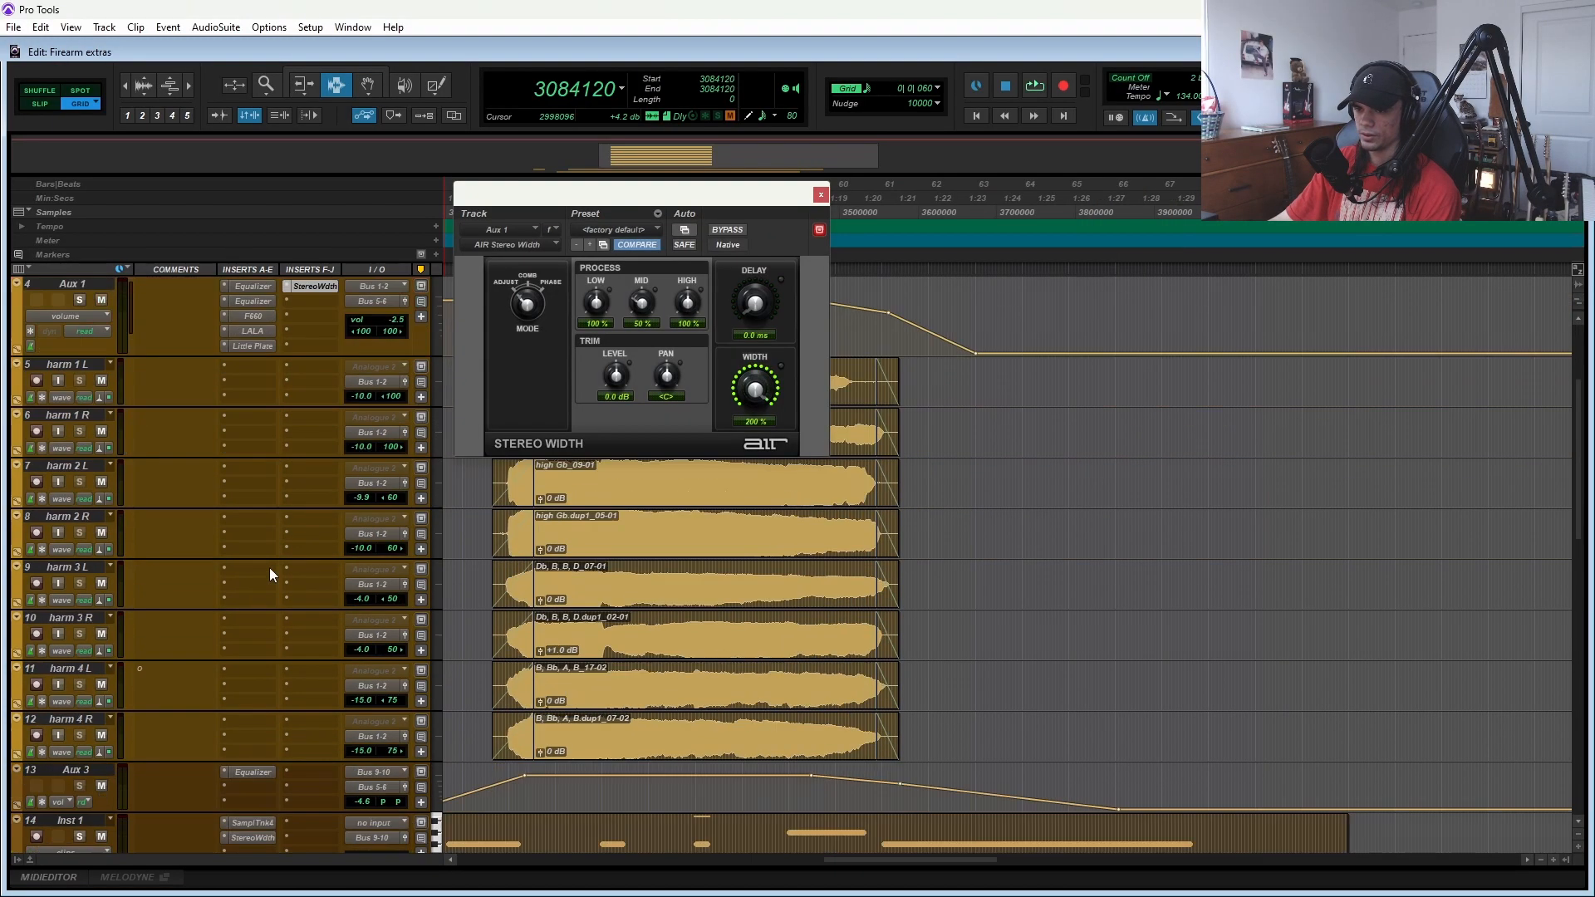
pyautogui.scroll(-4, 260, 588)
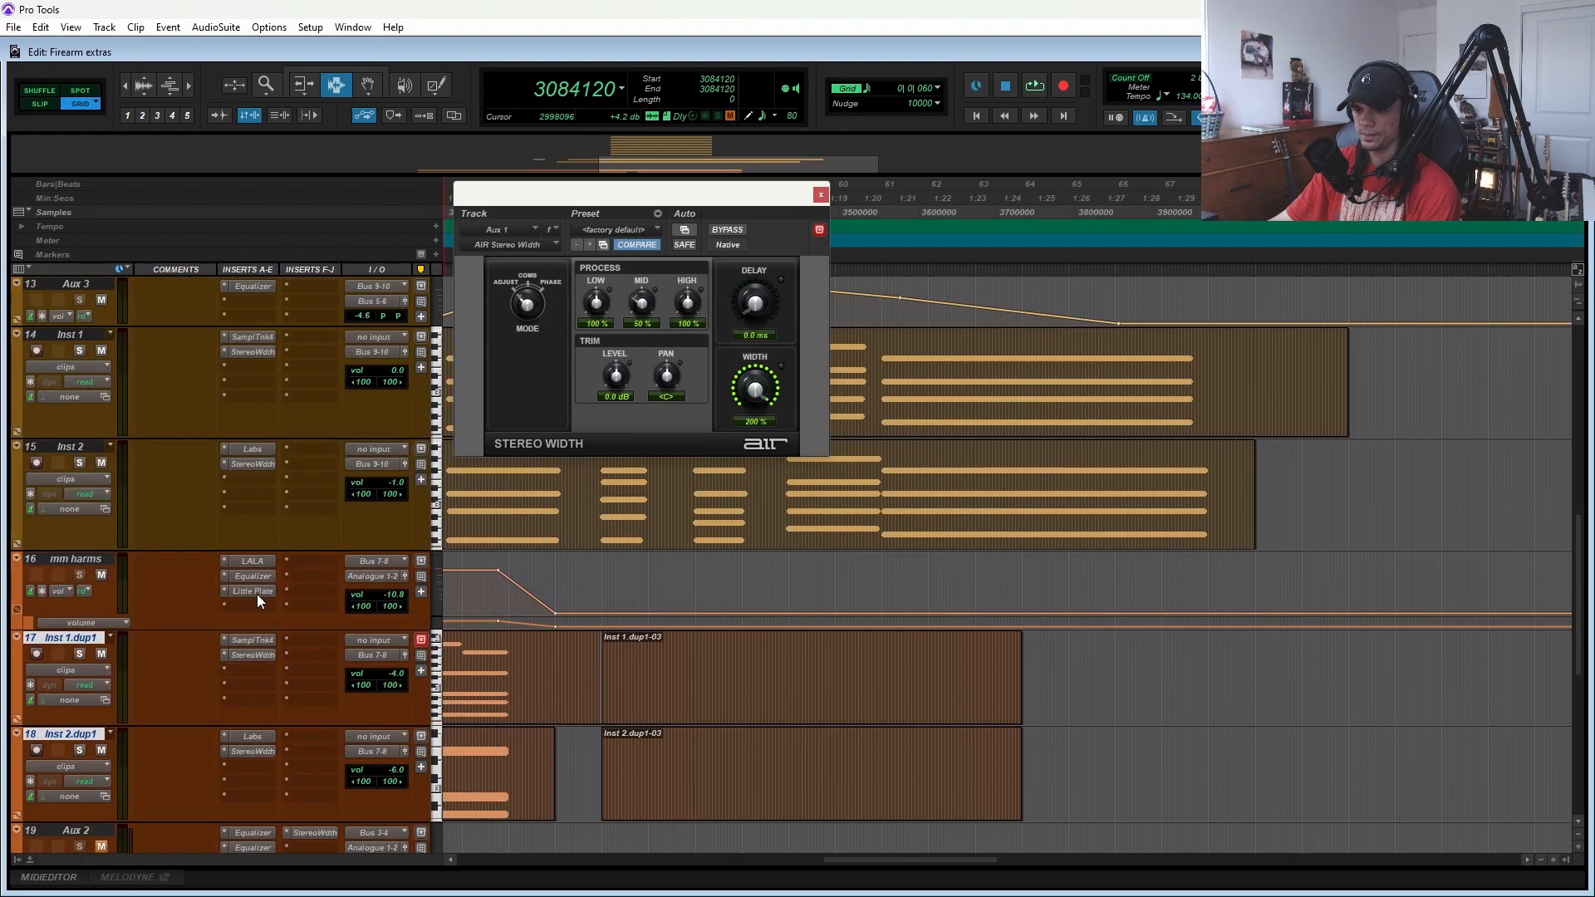
pyautogui.scroll(-3, 258, 547)
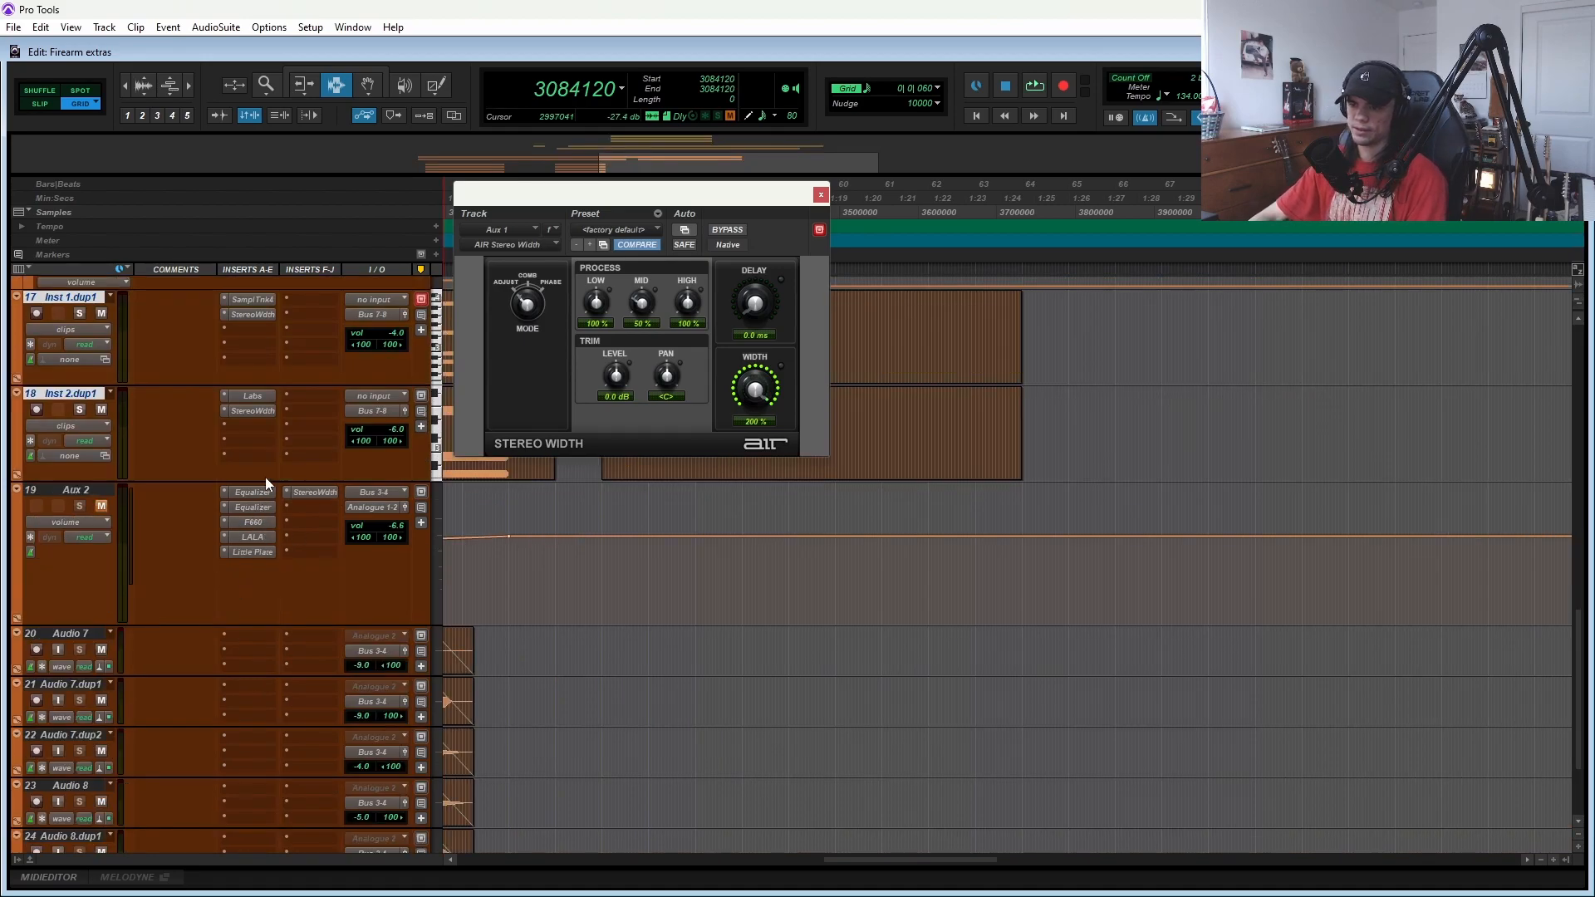
pyautogui.click(254, 494)
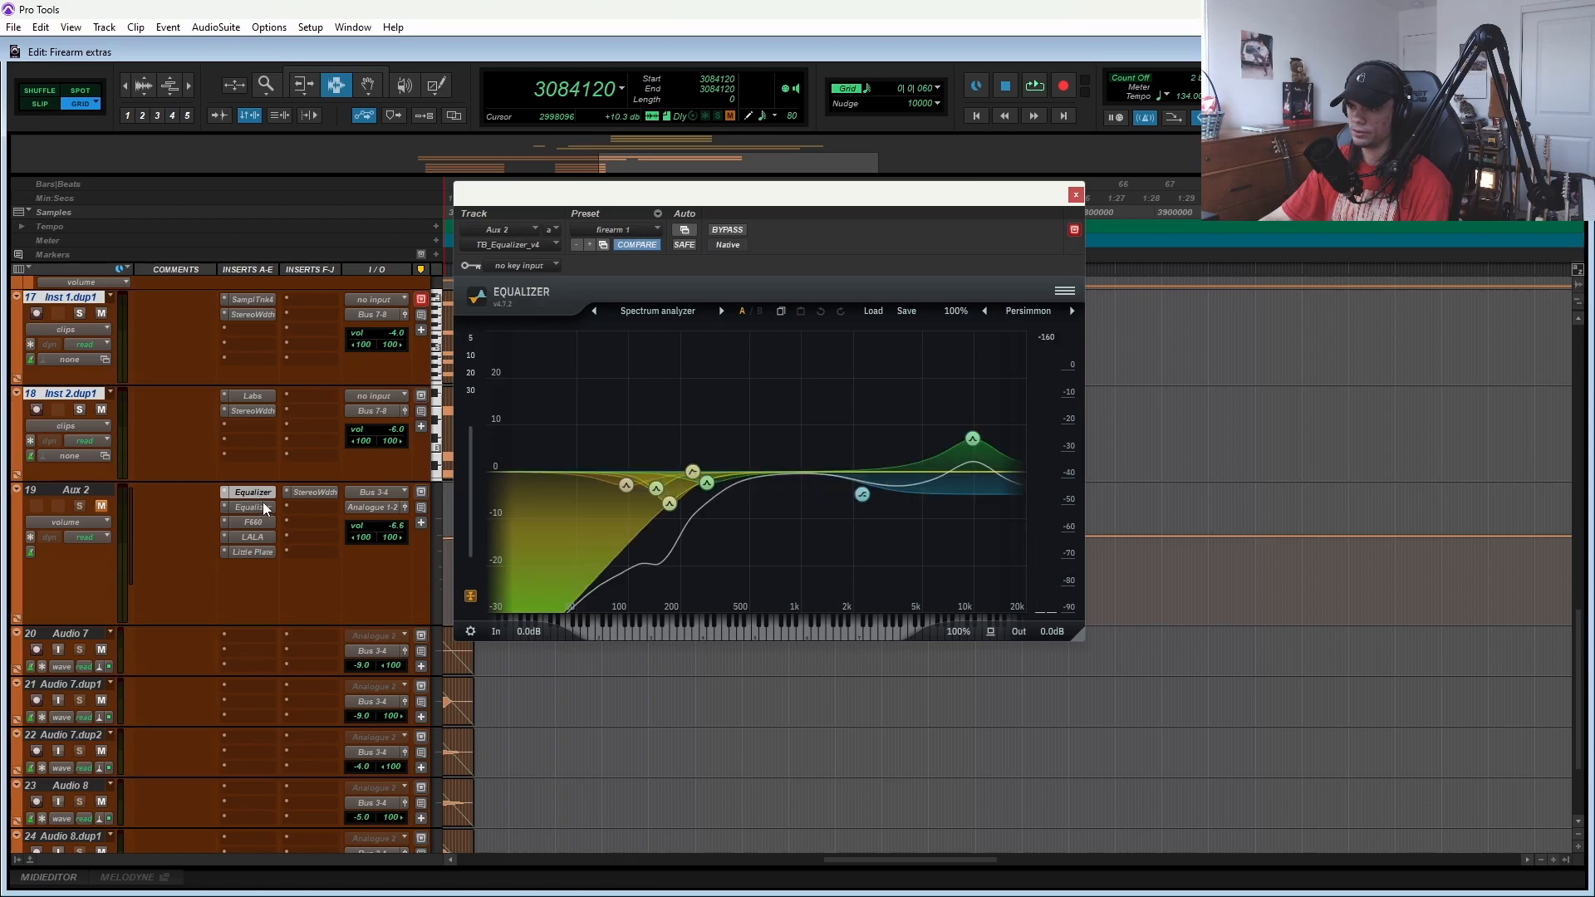
pyautogui.click(263, 506)
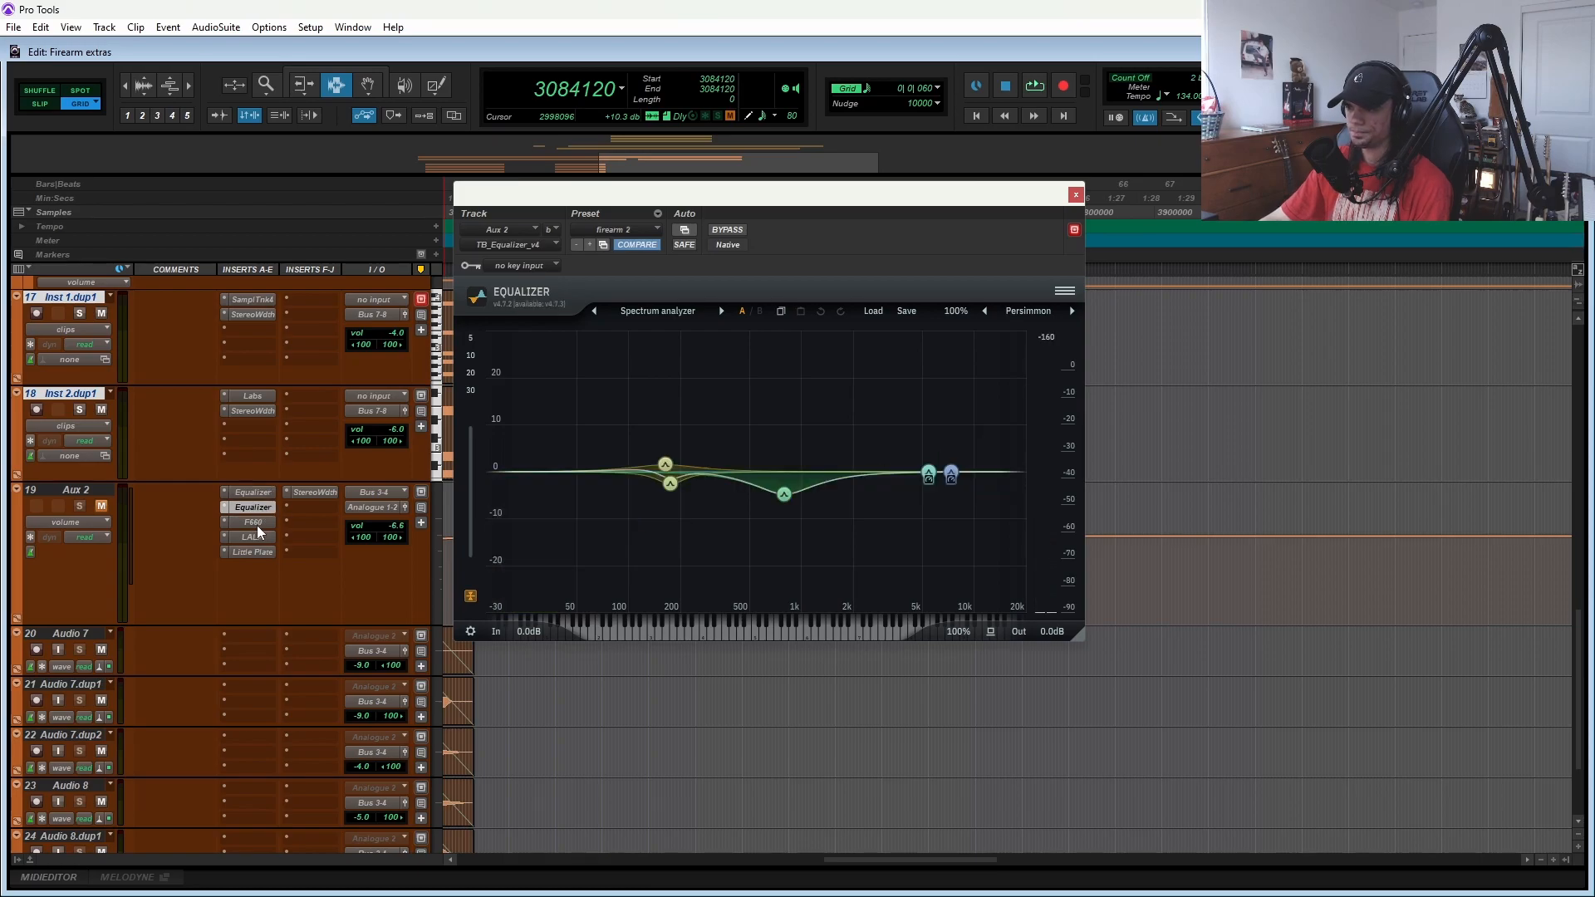
pyautogui.click(253, 522)
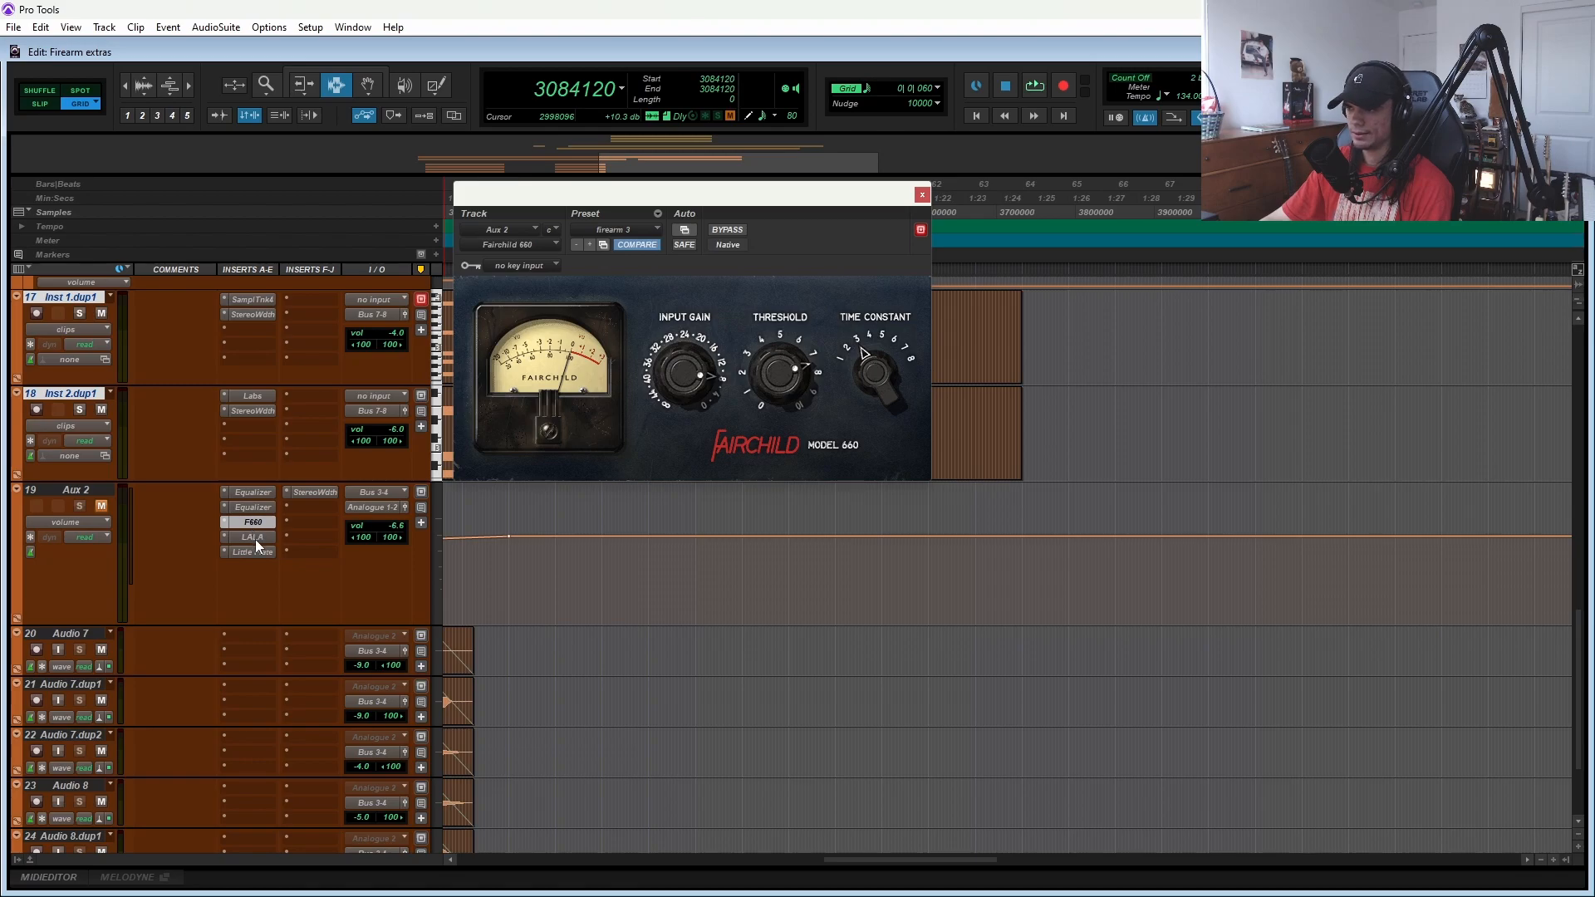
pyautogui.click(254, 537)
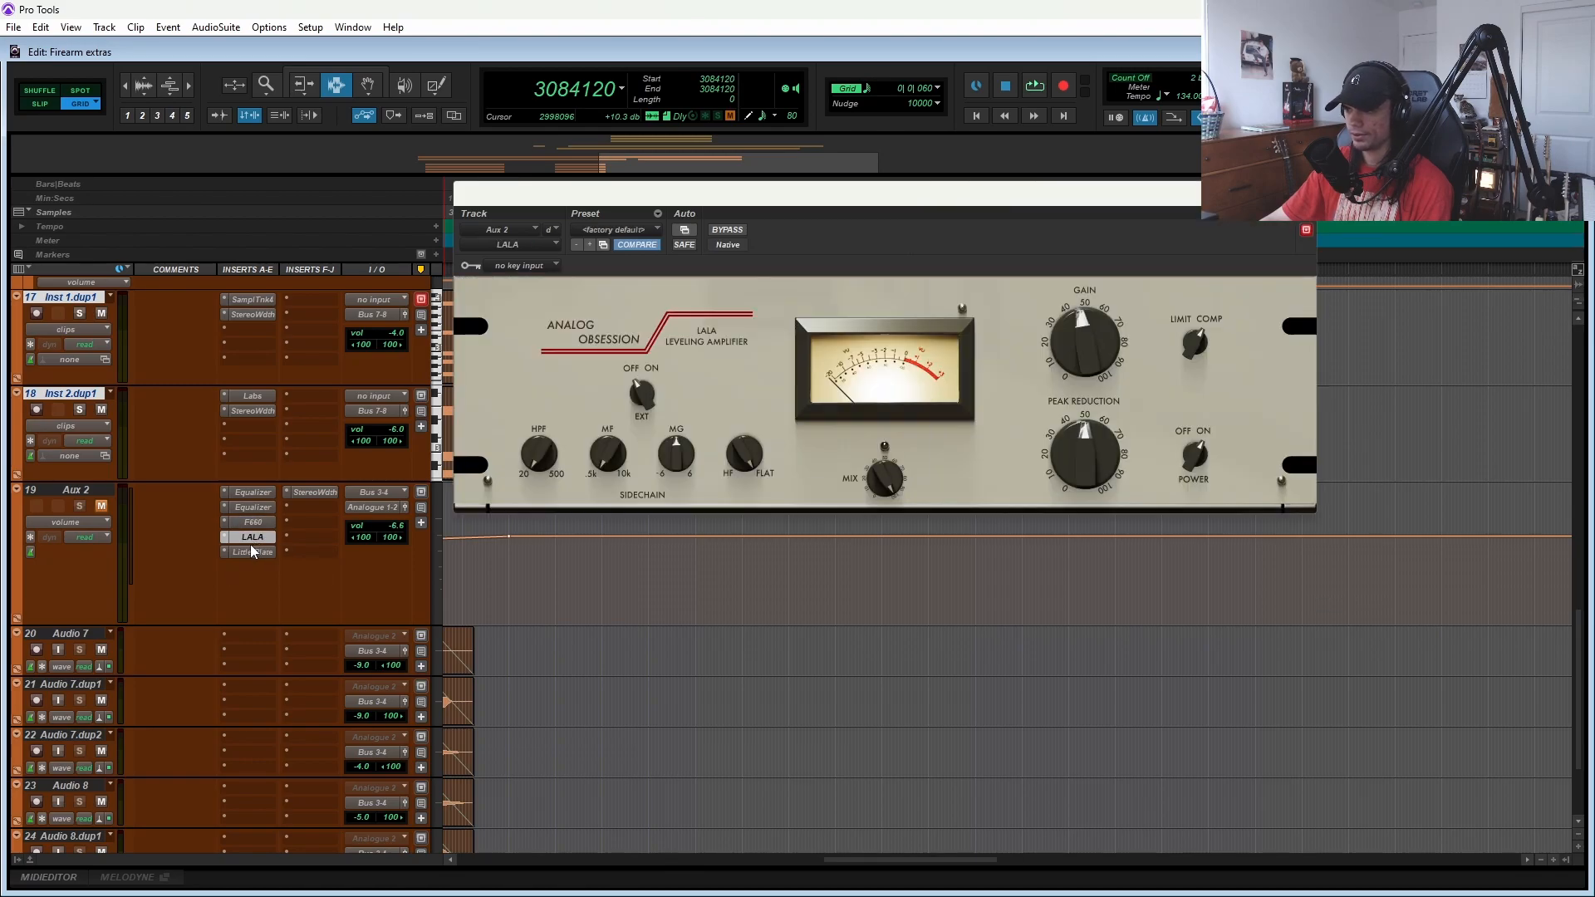
pyautogui.click(249, 551)
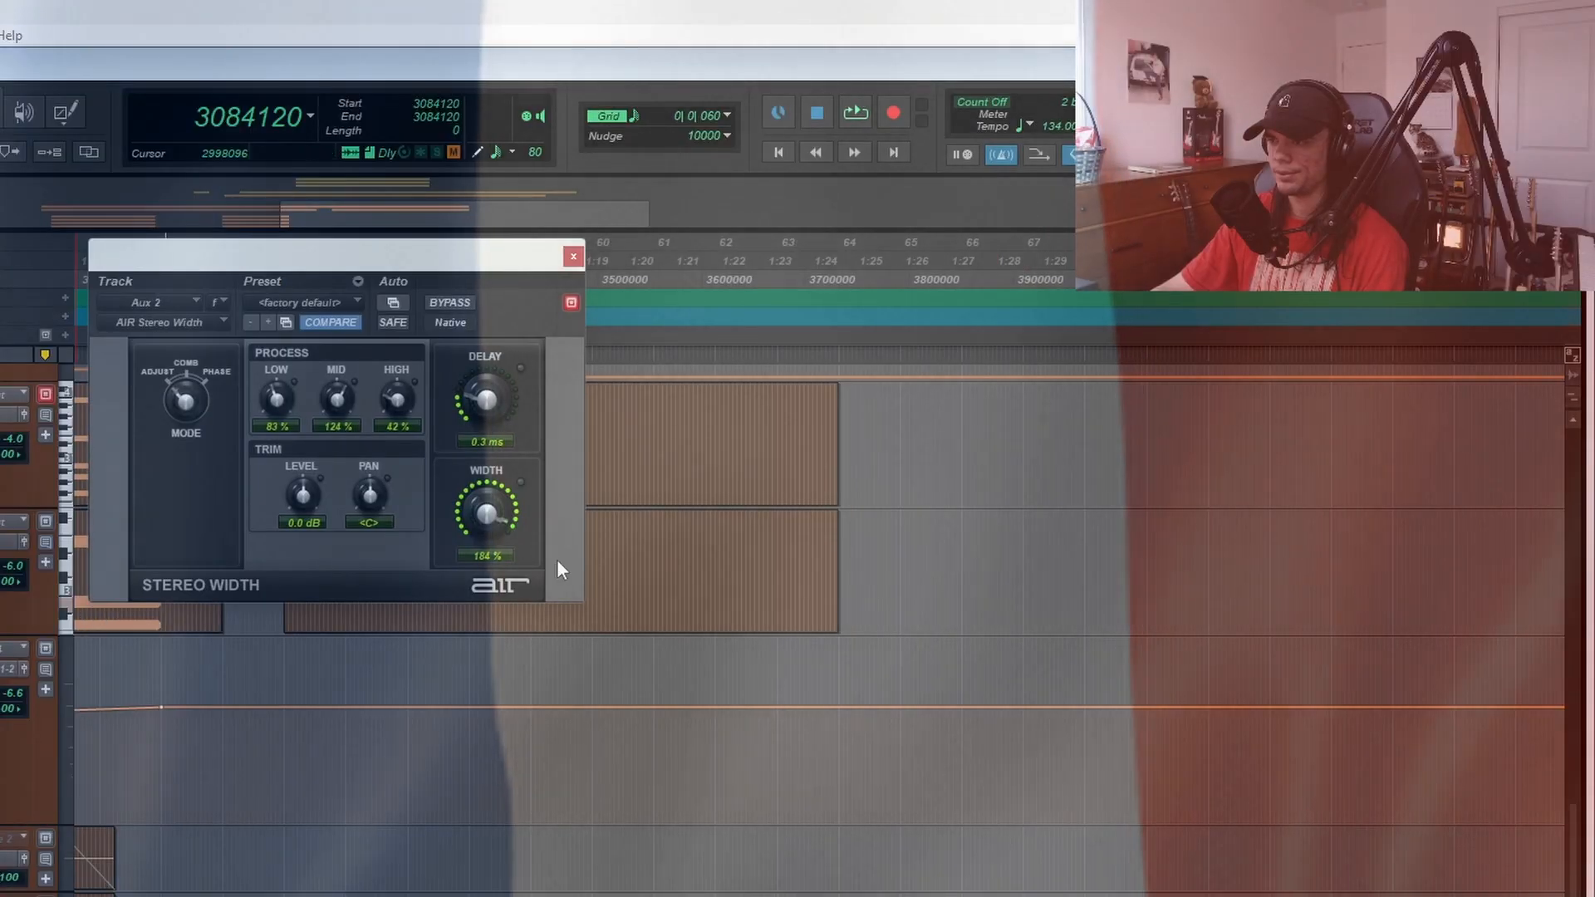
pyautogui.click(572, 256)
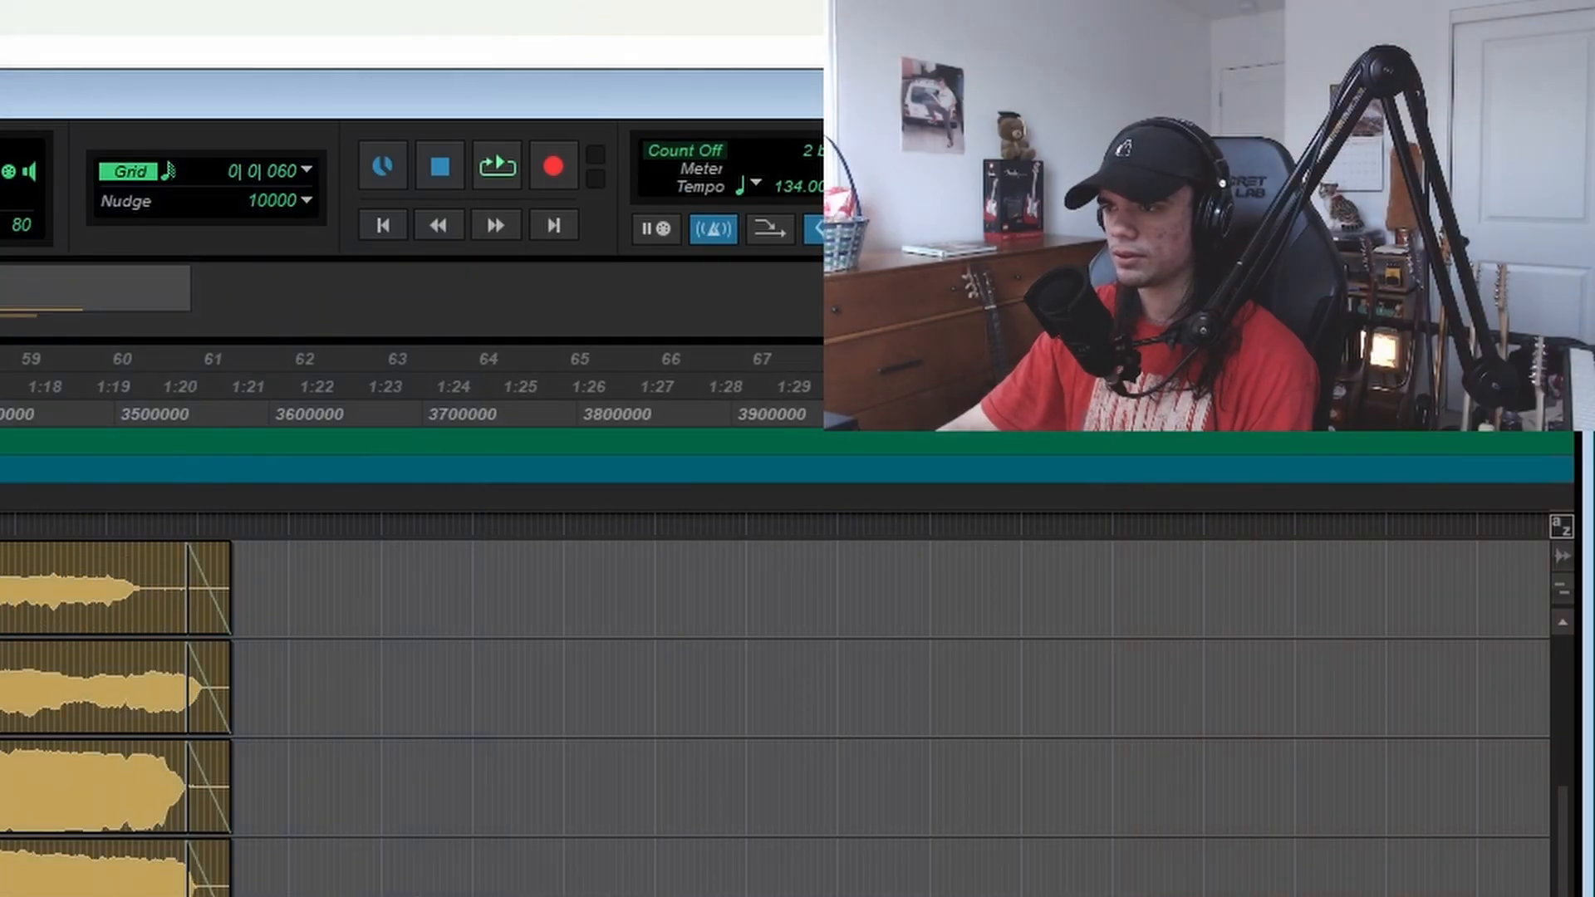
# - Open the recent session Firearm from the Dashboard
pyautogui.scroll(5, 773, 714)
pyautogui.click(13, 26)
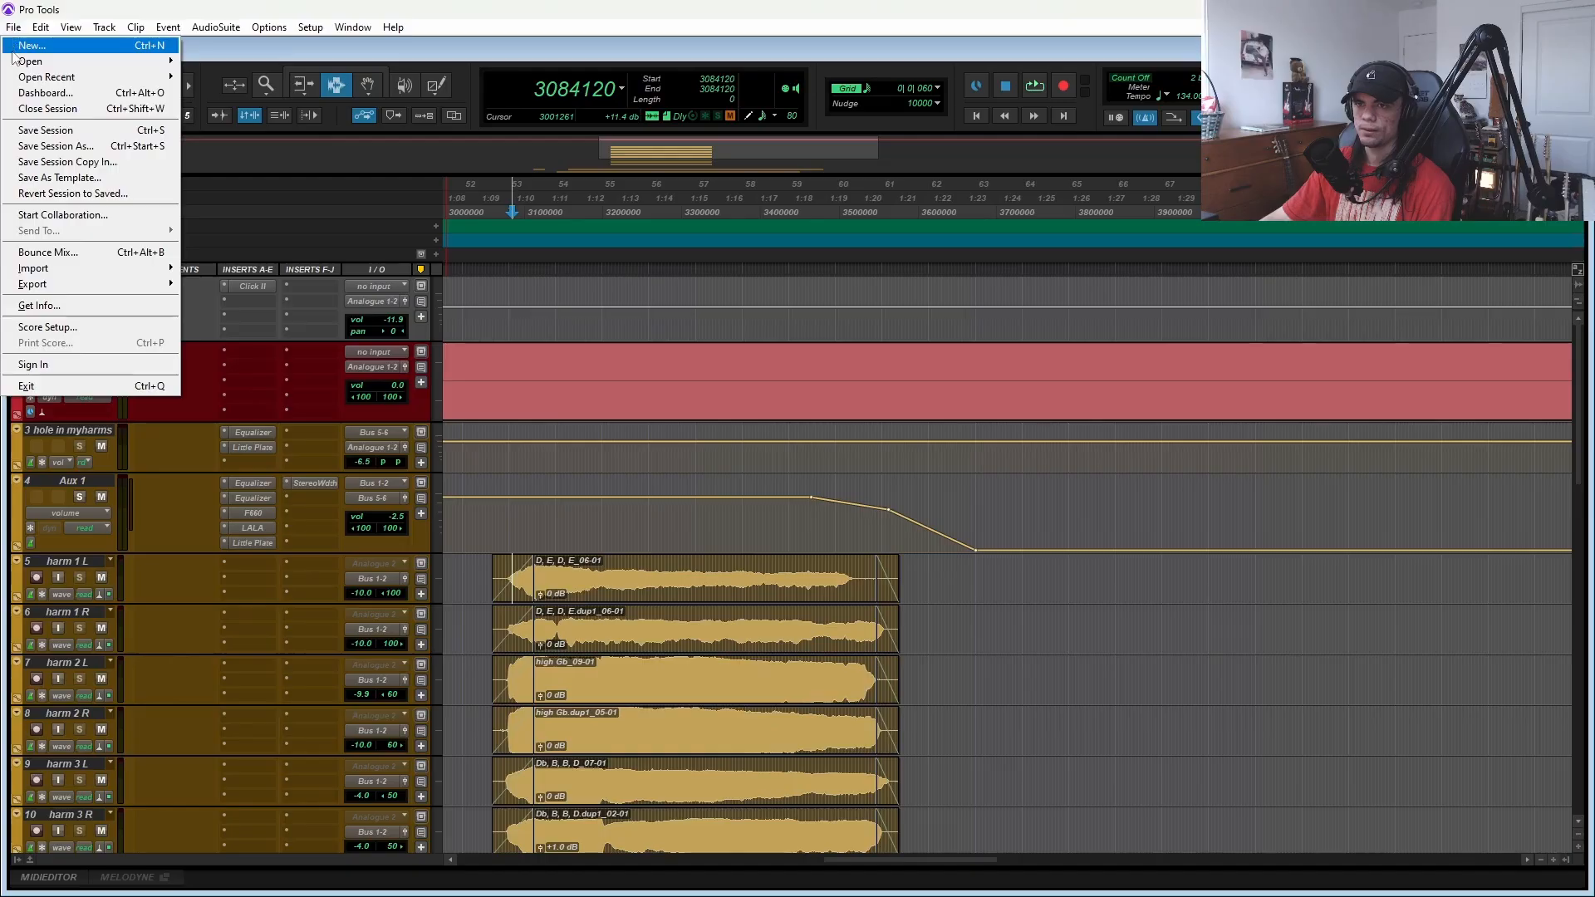
pyautogui.click(25, 93)
pyautogui.press('Down')
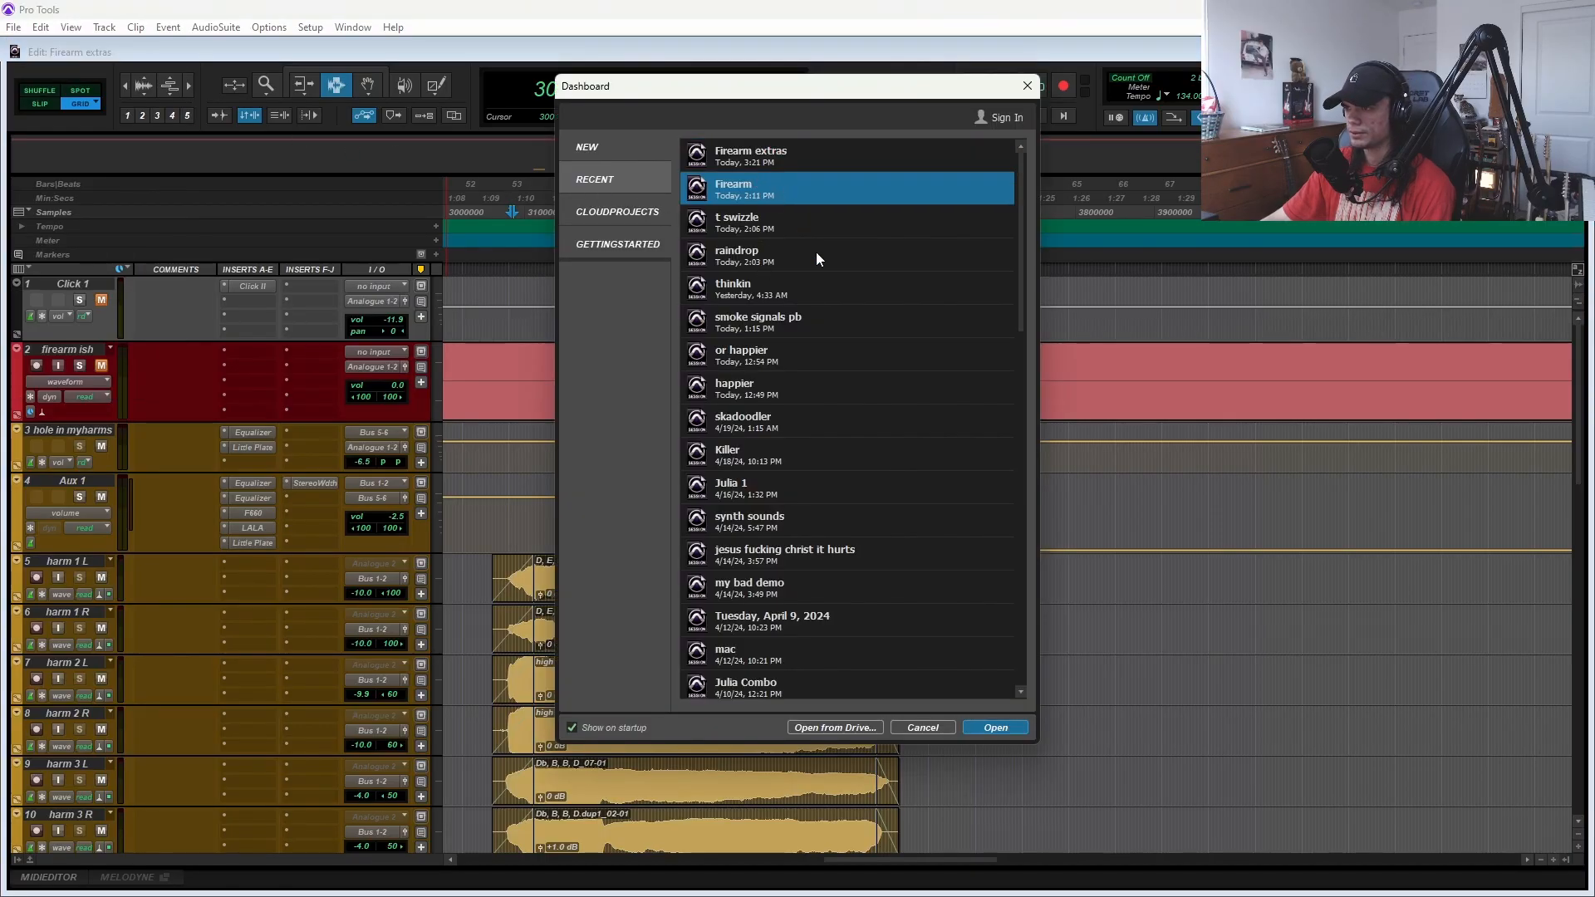
pyautogui.click(983, 727)
pyautogui.click(944, 372)
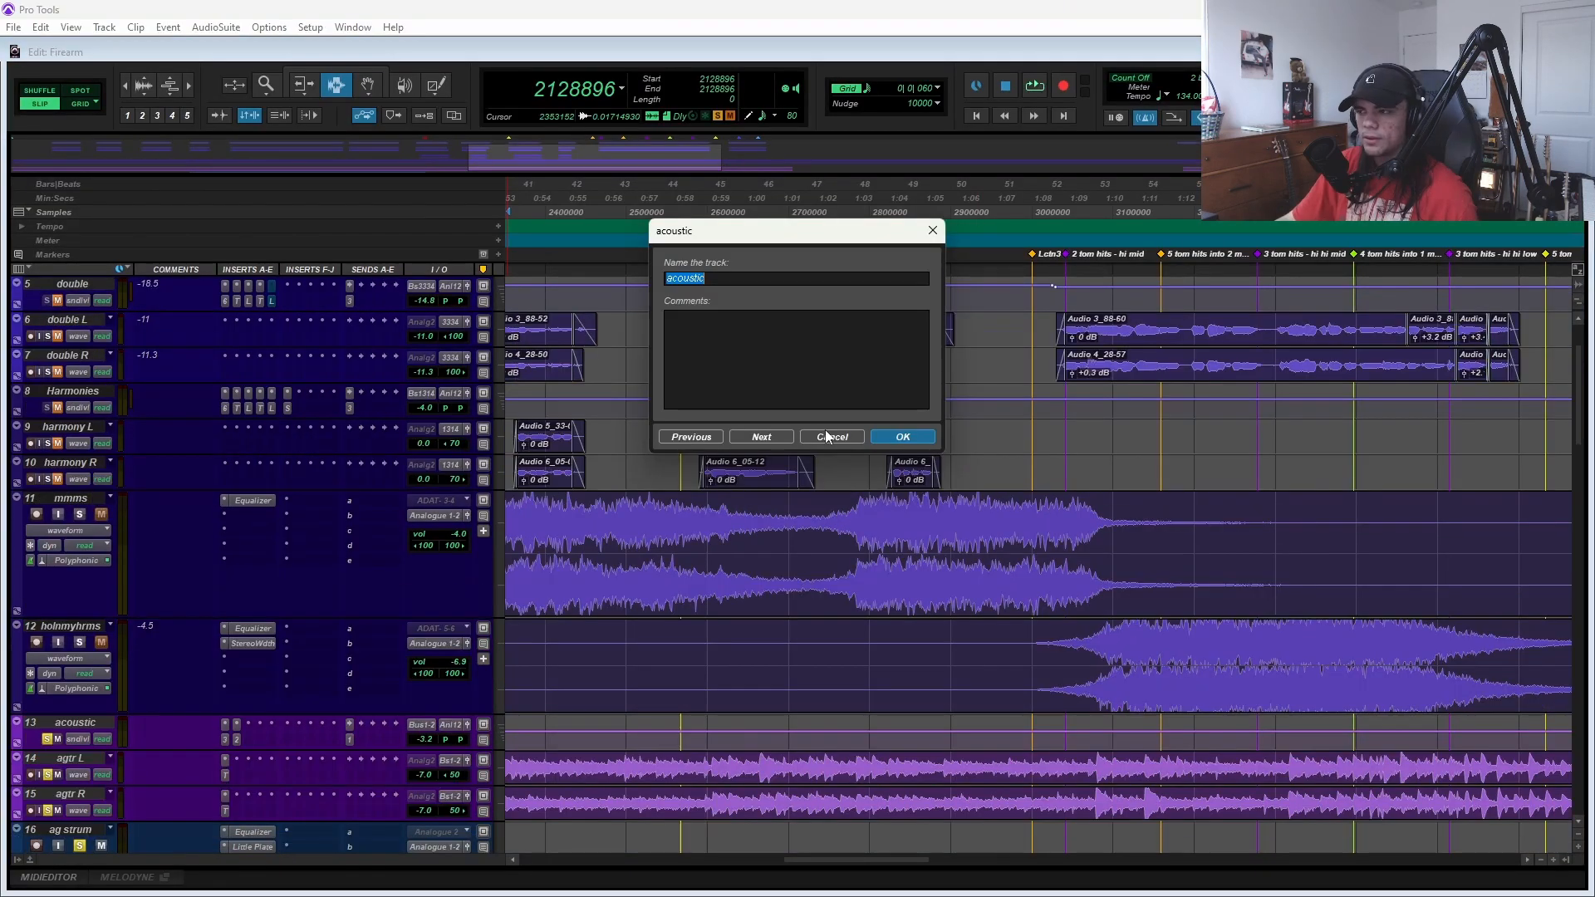
# - Dismiss the acoustic track's naming dialog and clear the solos on the tom, ag strum and acoustic guitar tracks
pyautogui.click(829, 438)
pyautogui.scroll(-5, 107, 760)
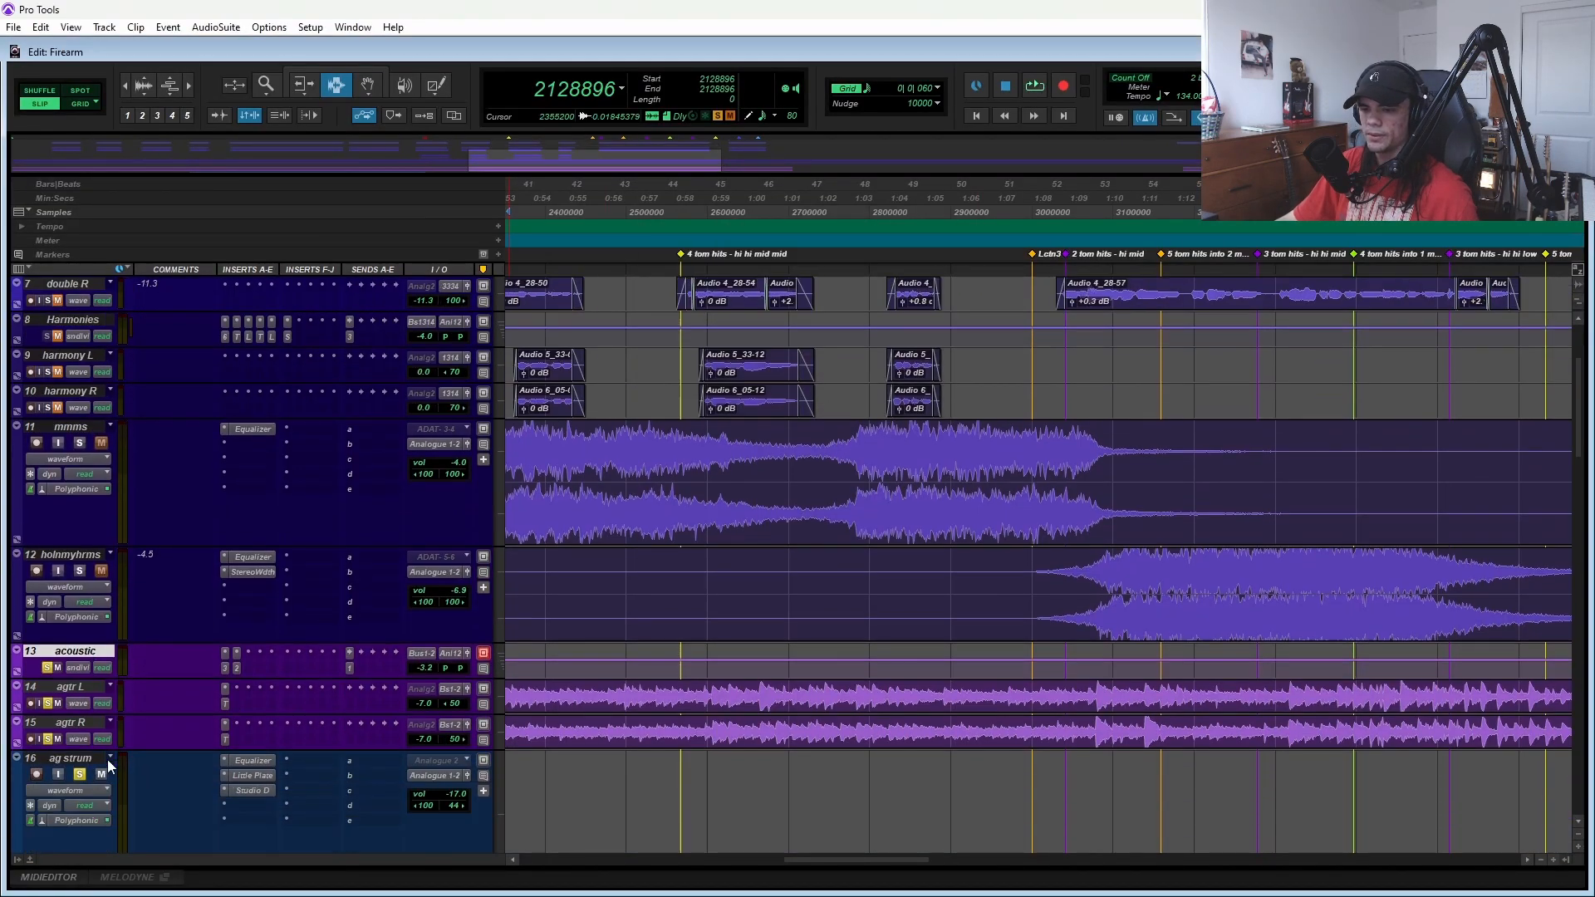
pyautogui.scroll(-7, 106, 754)
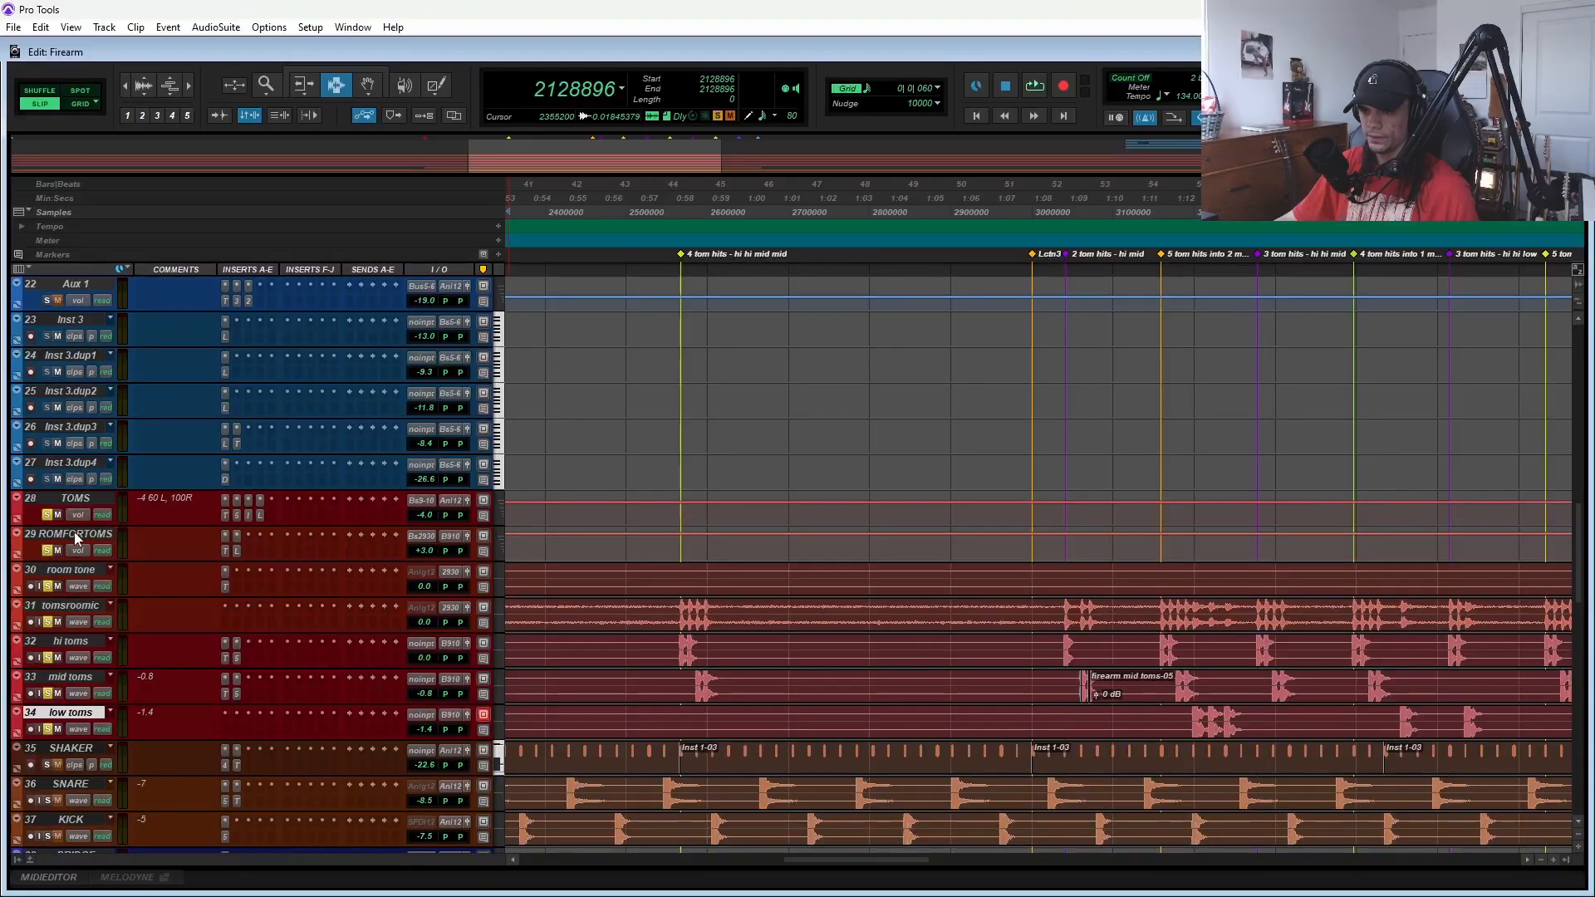
pyautogui.scroll(6, 82, 636)
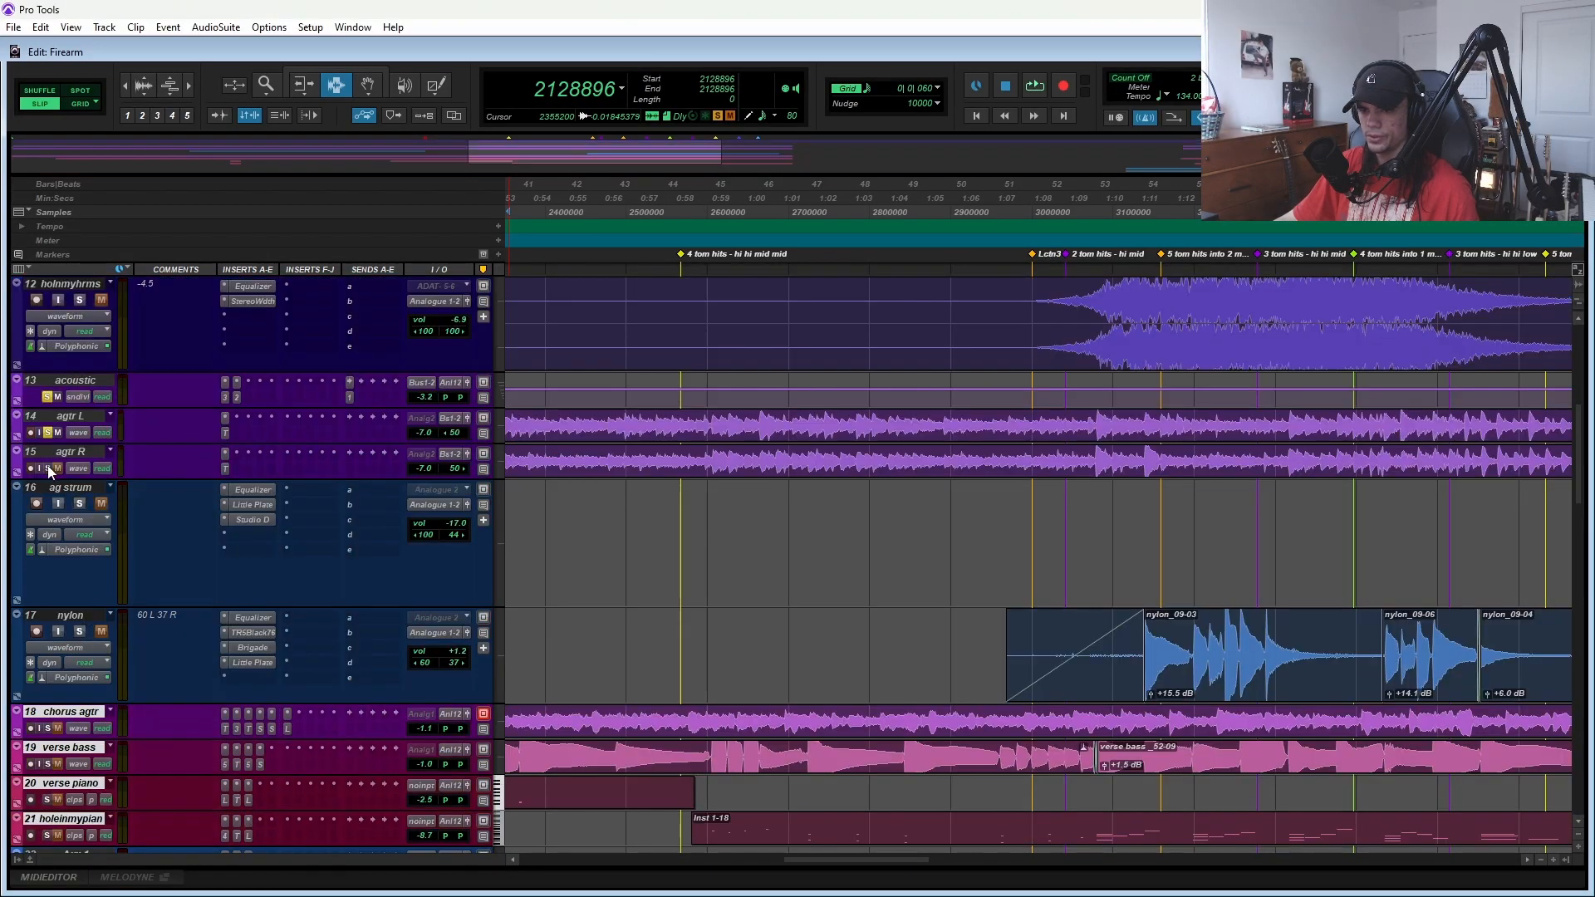
pyautogui.scroll(5, 113, 747)
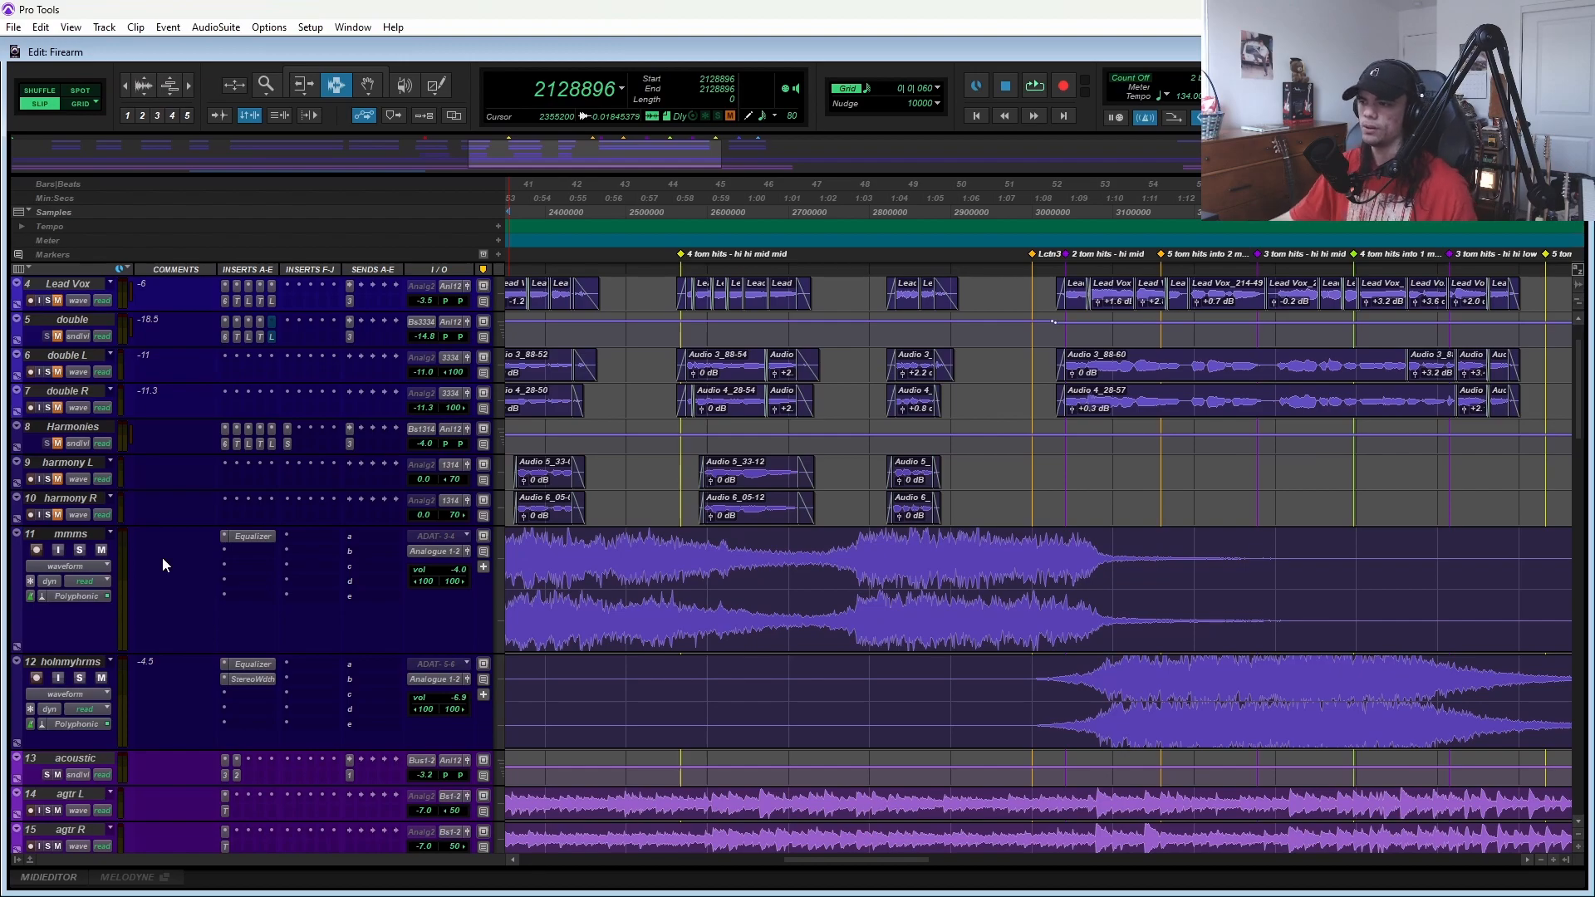
# - Set the playback start to sample 200192, just before the first Lead Vox clip, and play Lead Vox soloed
pyautogui.scroll(2, 162, 565)
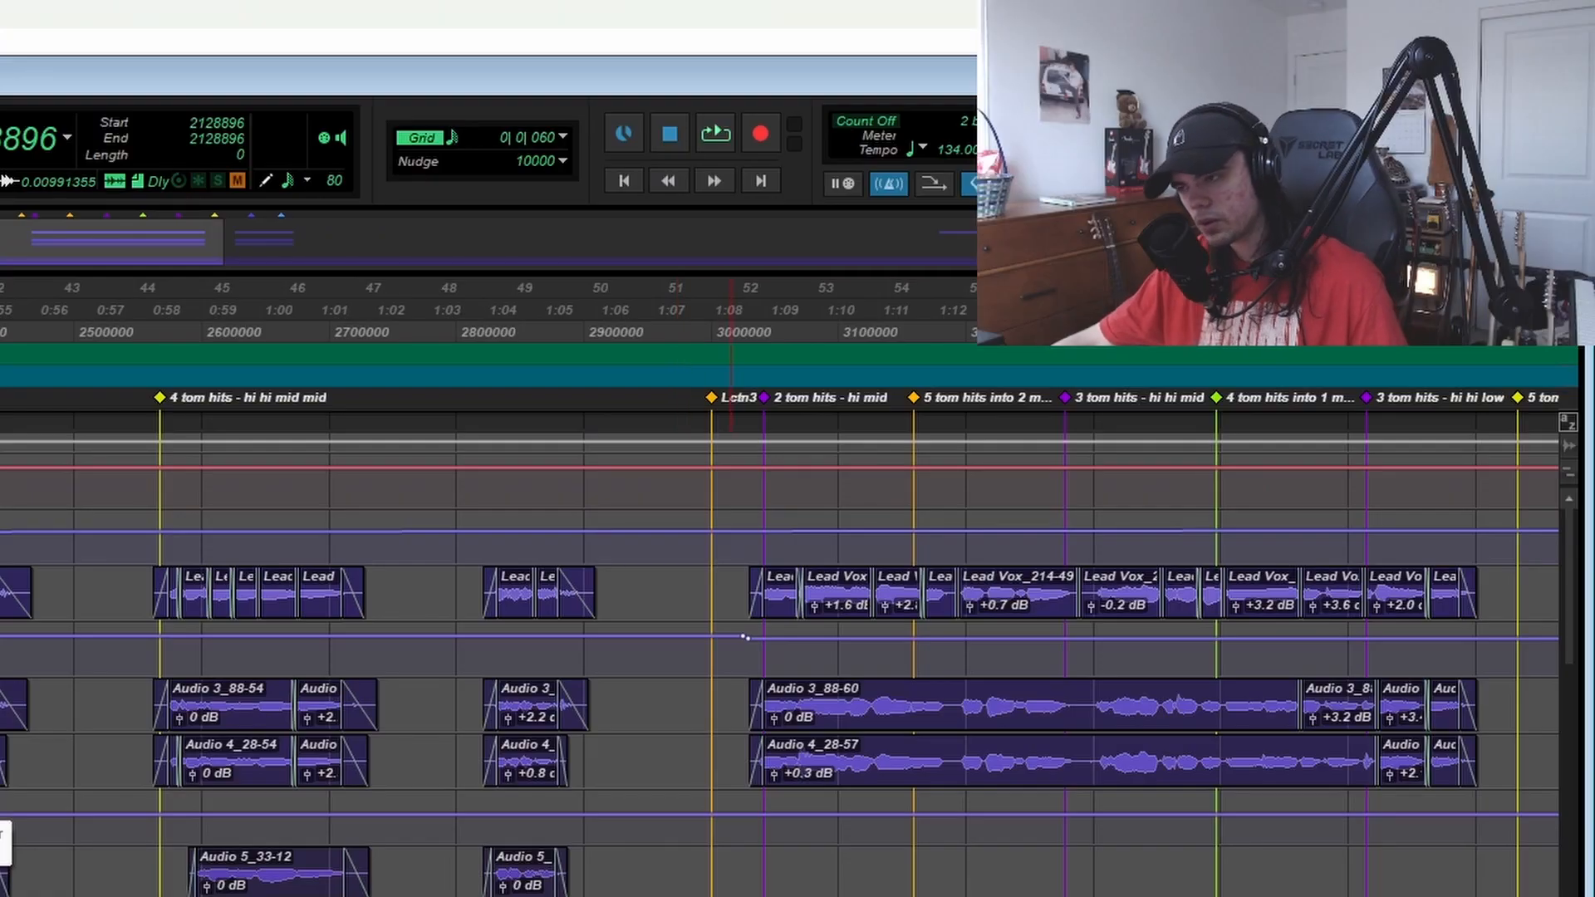
pyautogui.hscroll(-10, 748, 631)
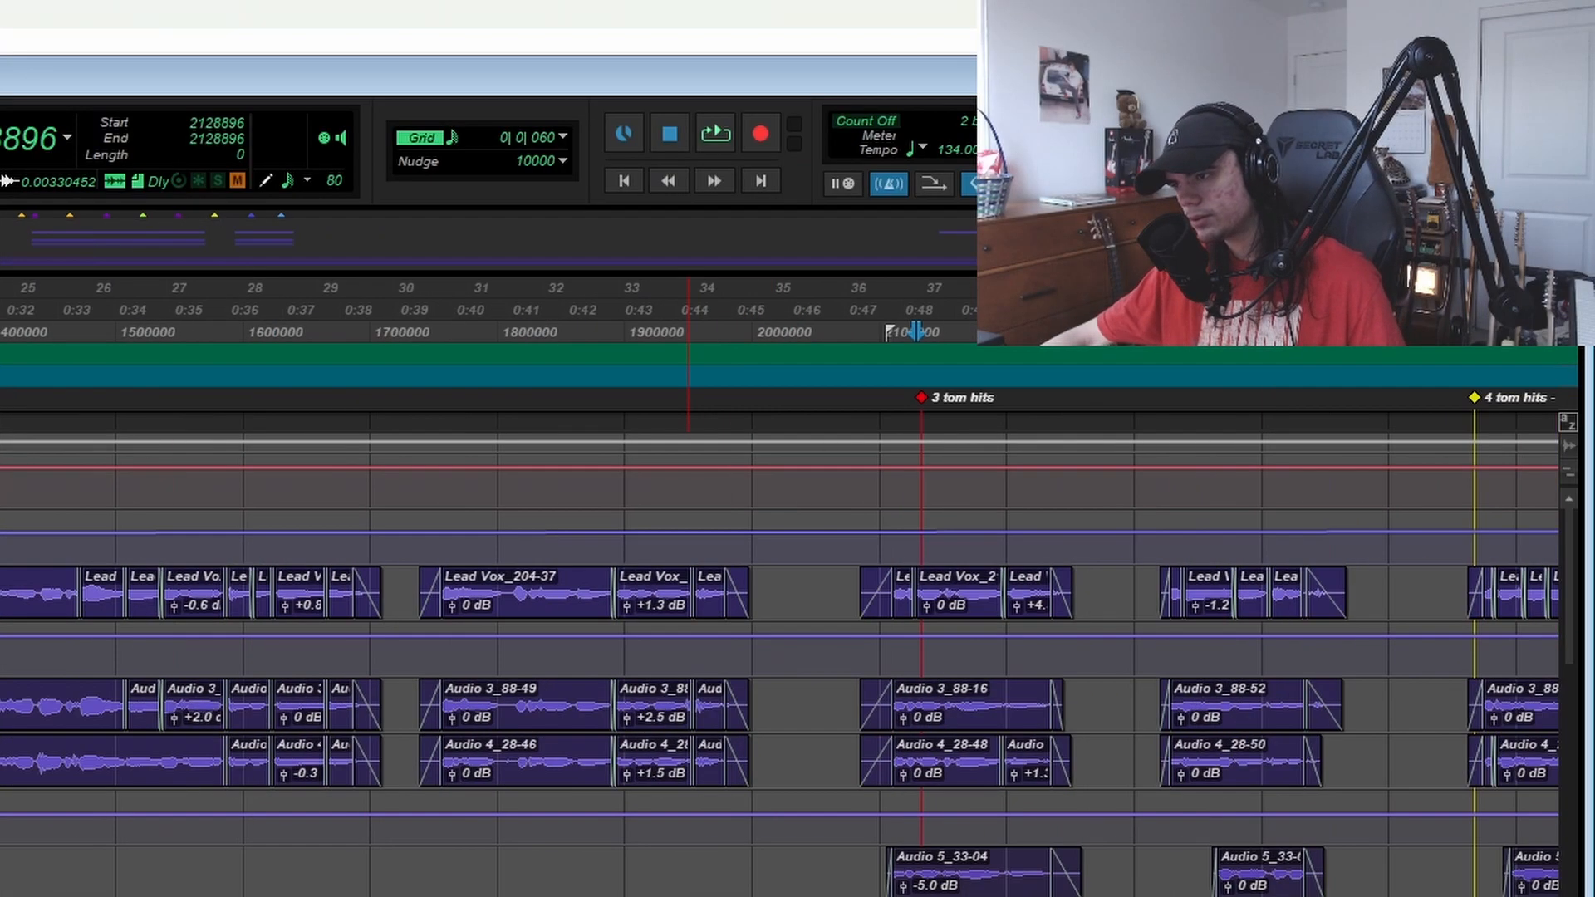
pyautogui.click(713, 407)
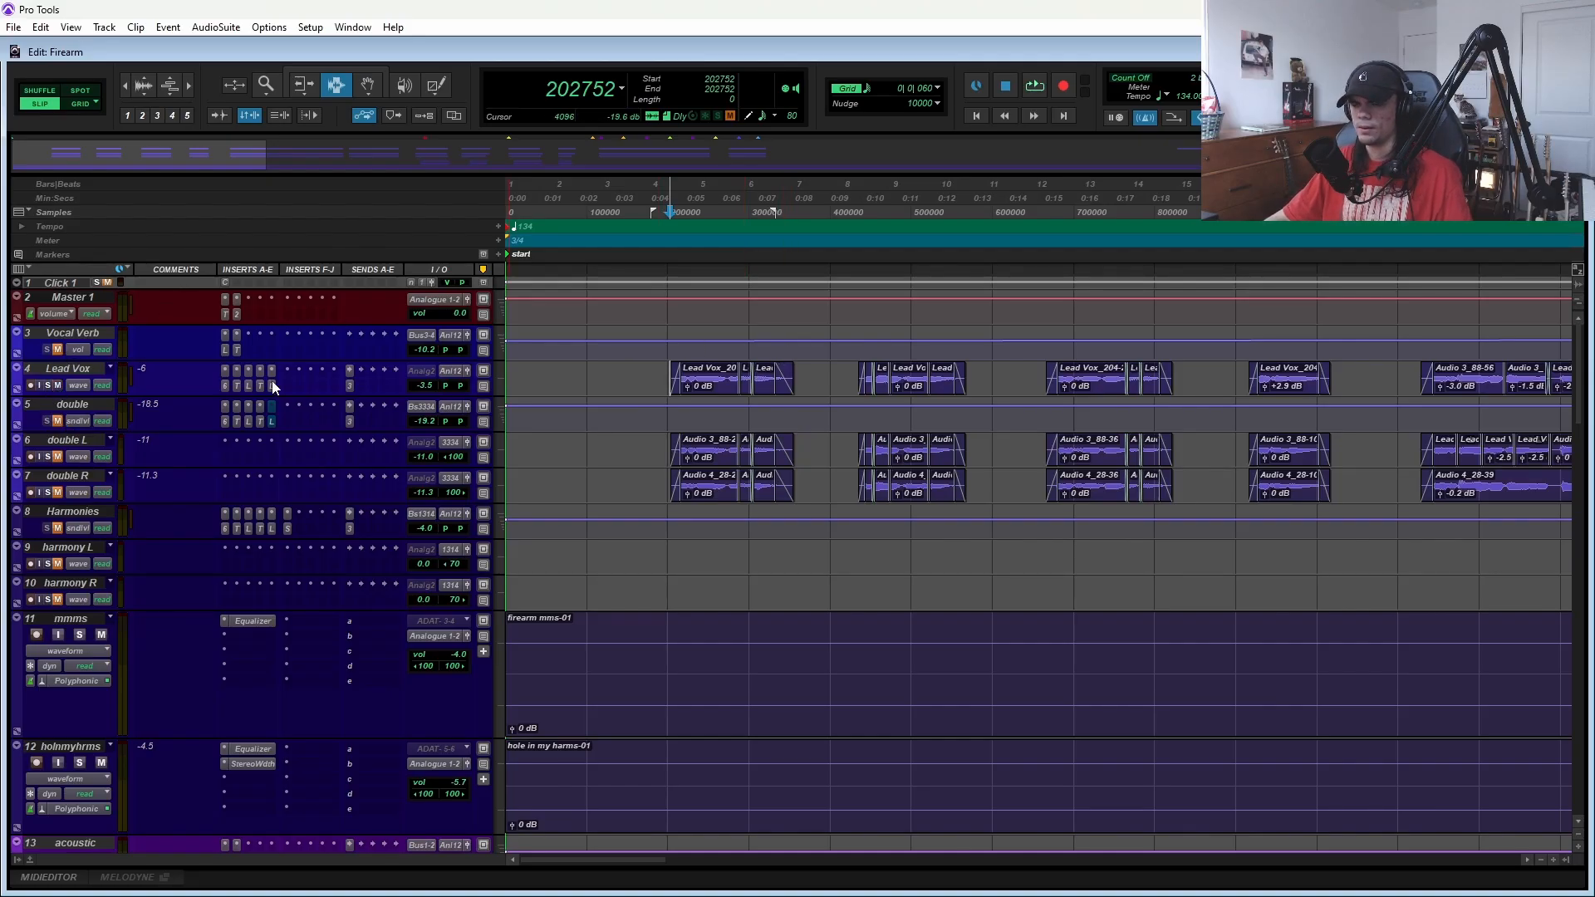
pyautogui.hotkey('ctrl', ']')
pyautogui.click(828, 384)
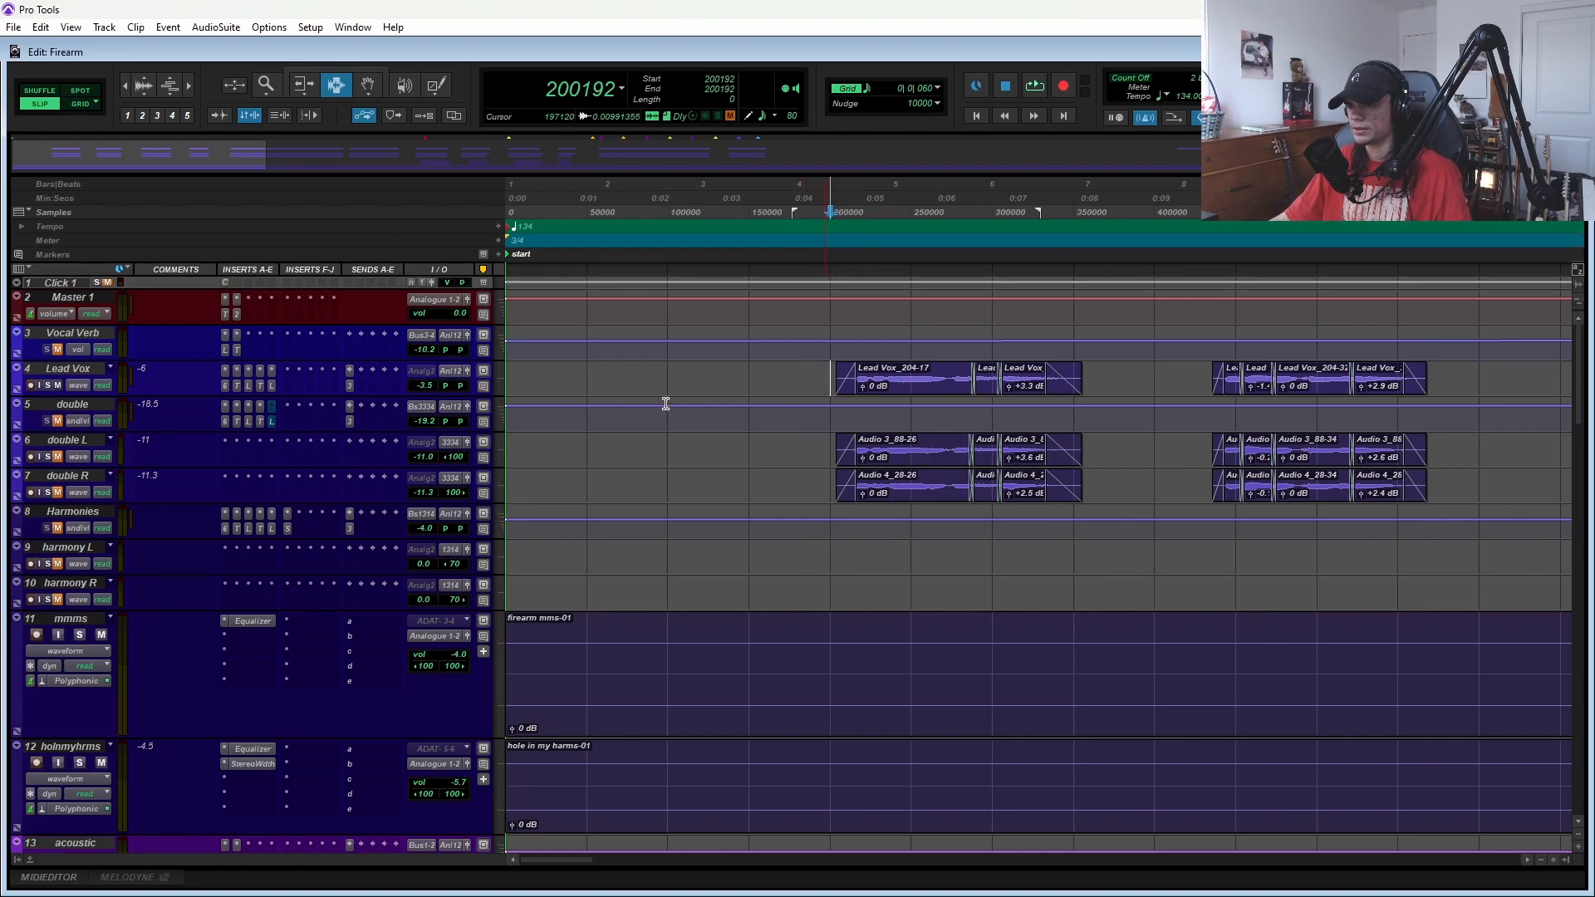
pyautogui.press('space')
# - Enlarge the Lead Vox track's height to expose its full insert list, and stop playback
pyautogui.hscroll(3, 886, 439)
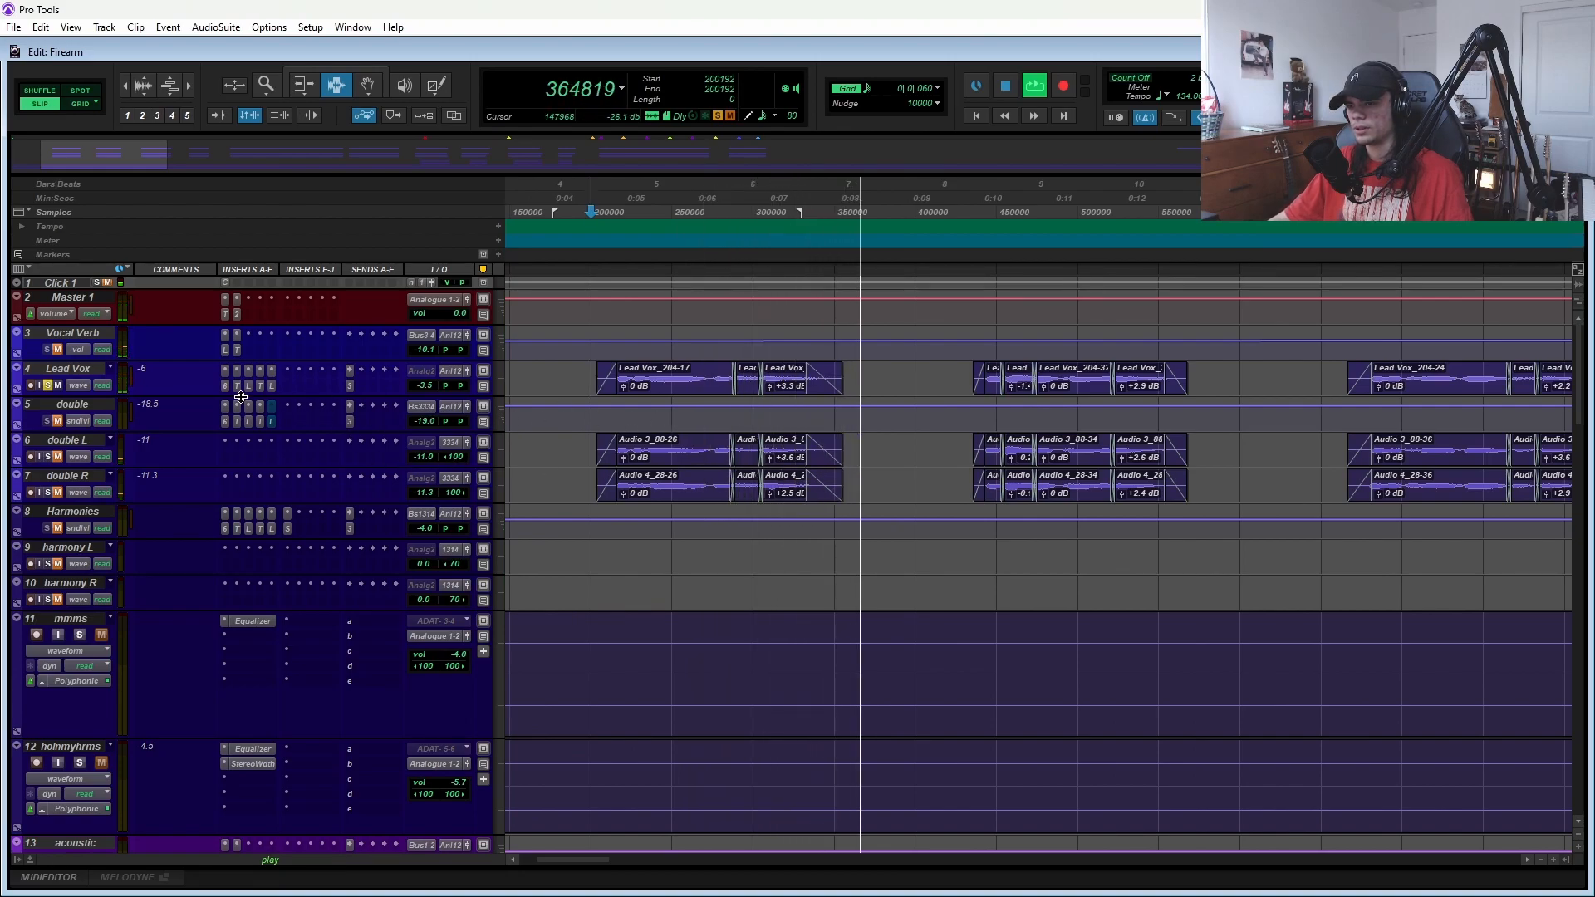
pyautogui.click(70, 368)
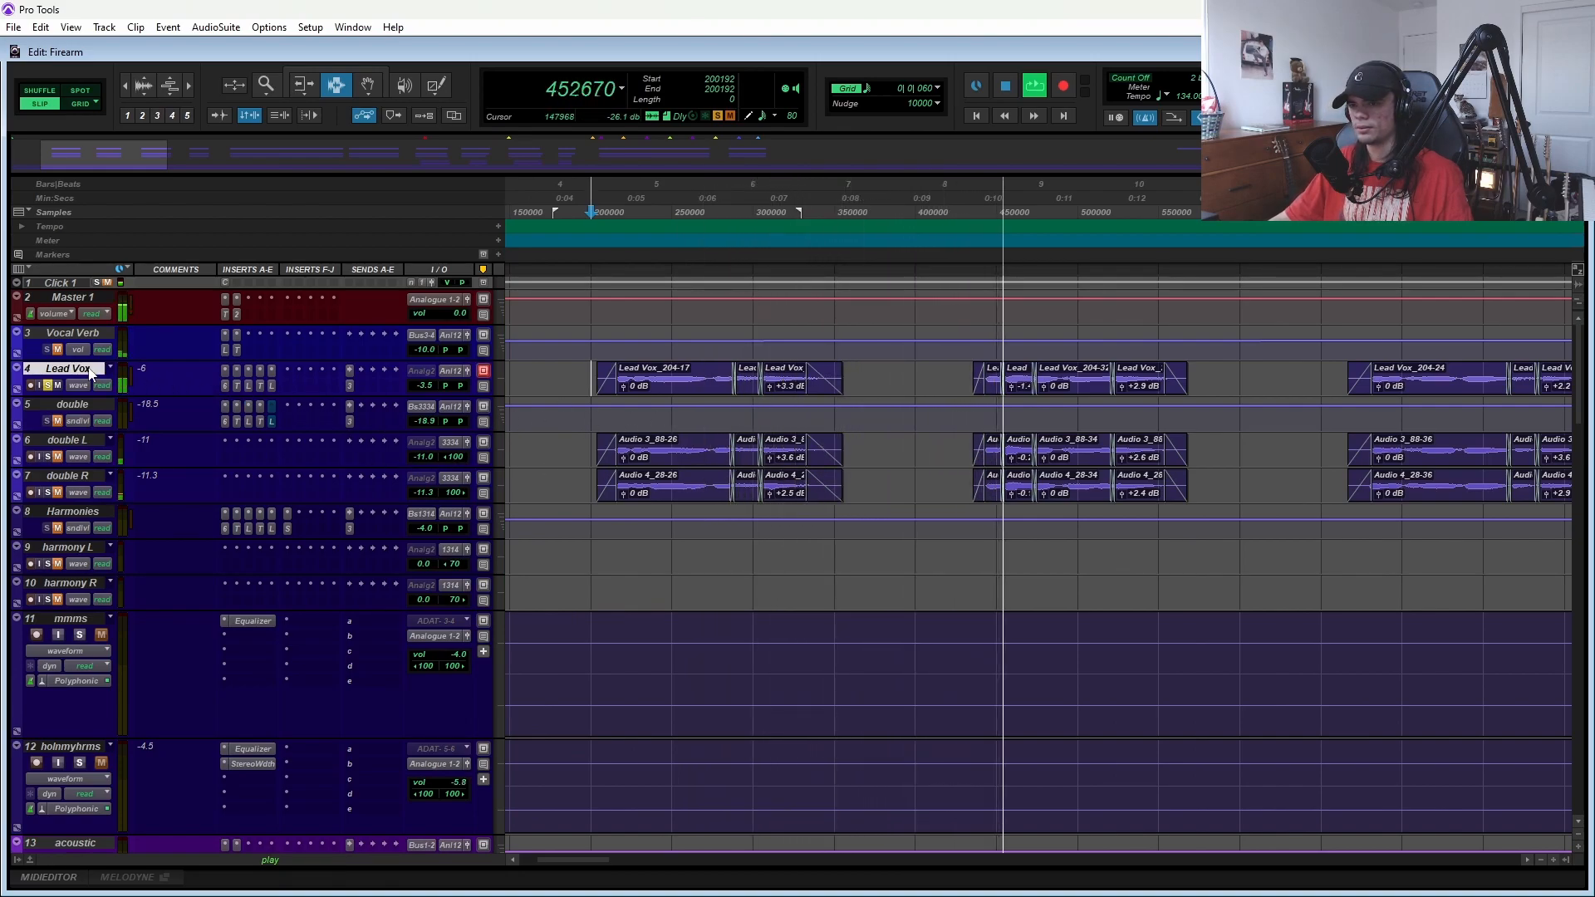
pyautogui.hotkey('ctrl', 'Up')
pyautogui.press('space')
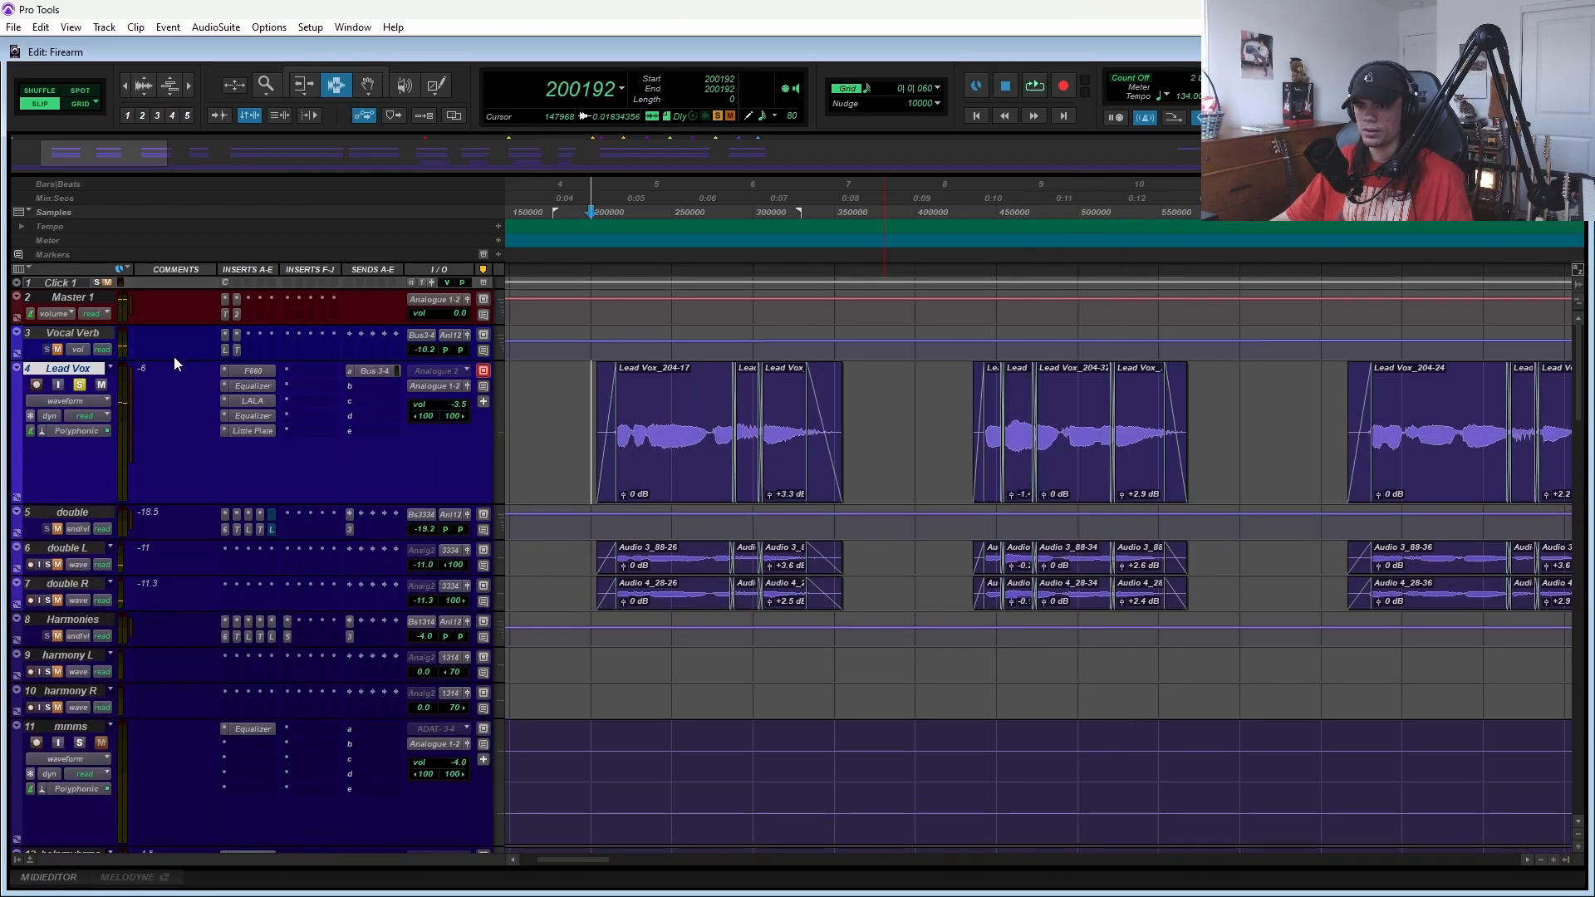
# - Inspect the Fairchild 660 compressor on Lead Vox while playing the first vocal clips from sample 200192
pyautogui.click(268, 373)
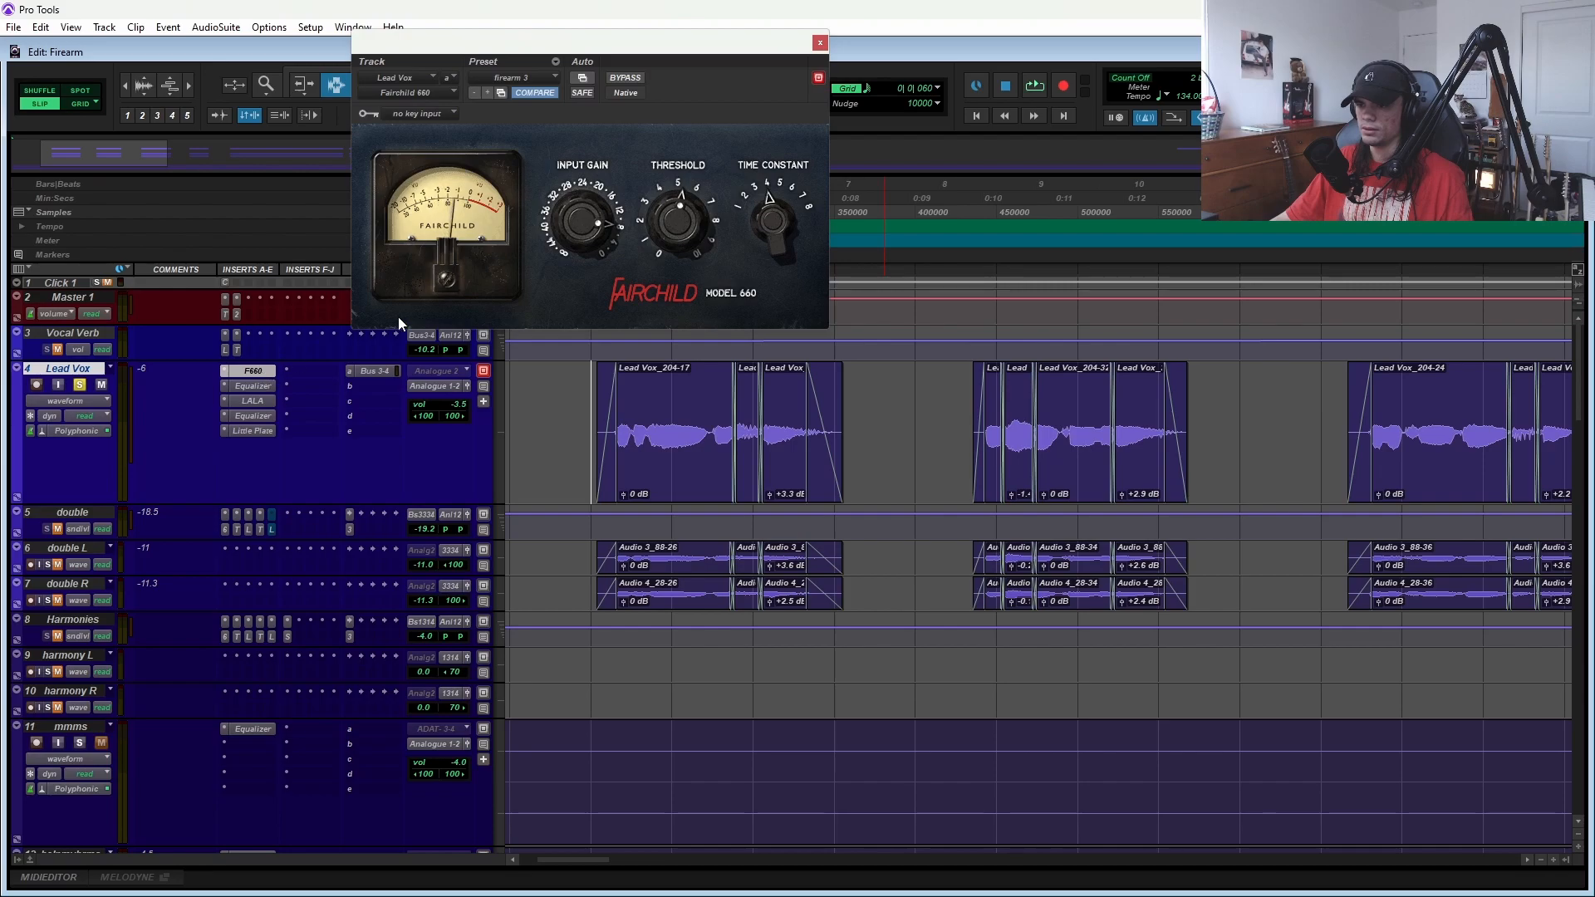
pyautogui.press('space')
pyautogui.press('space')
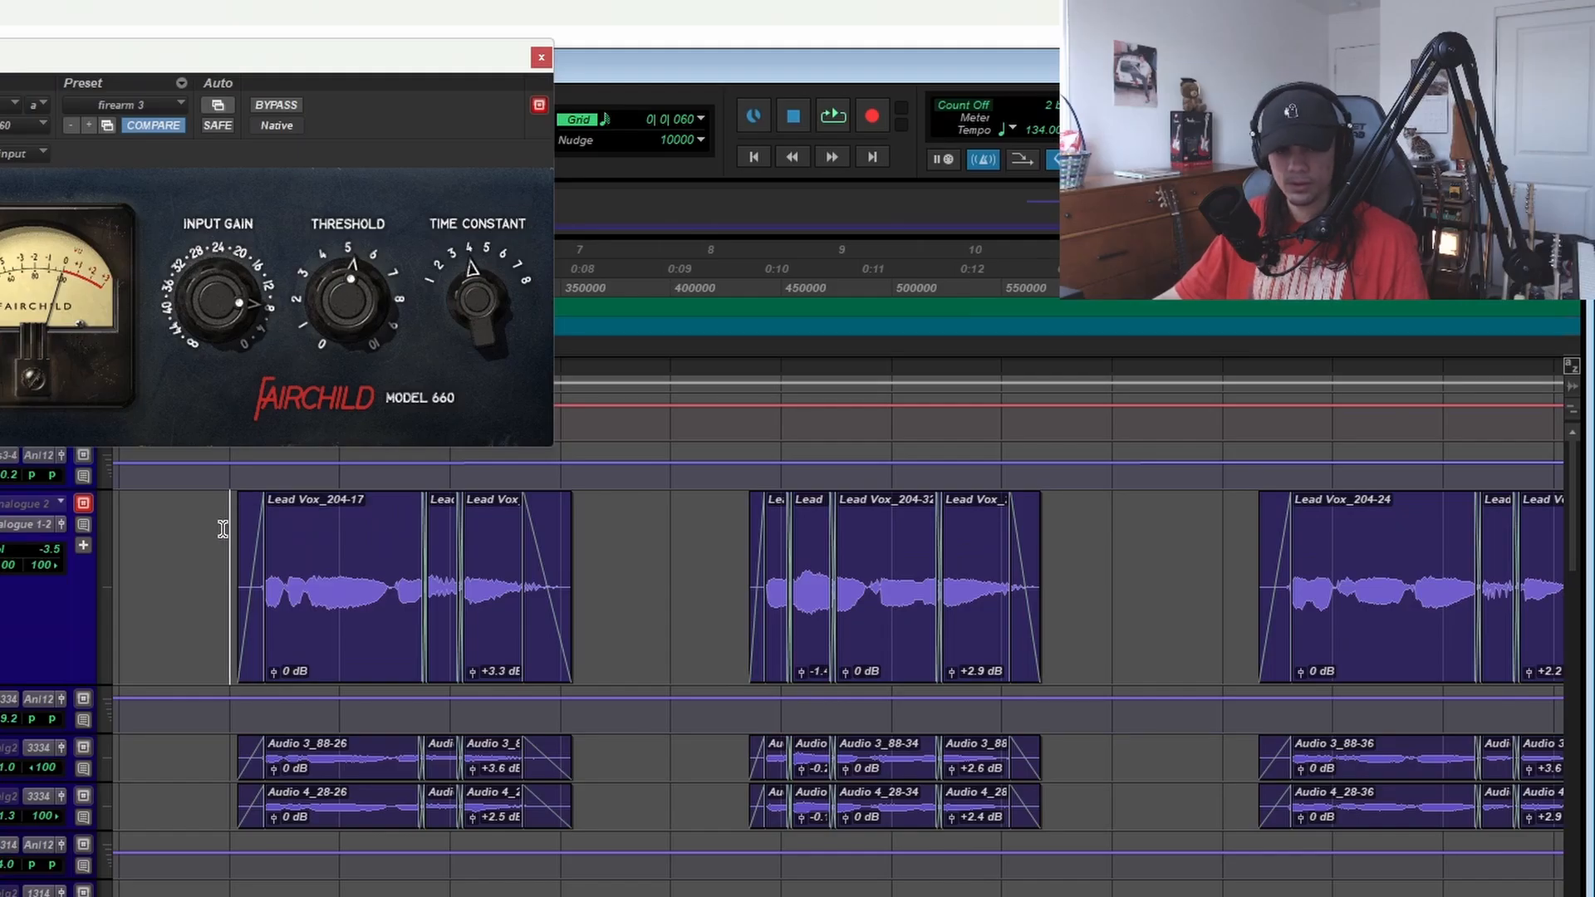
pyautogui.press('space')
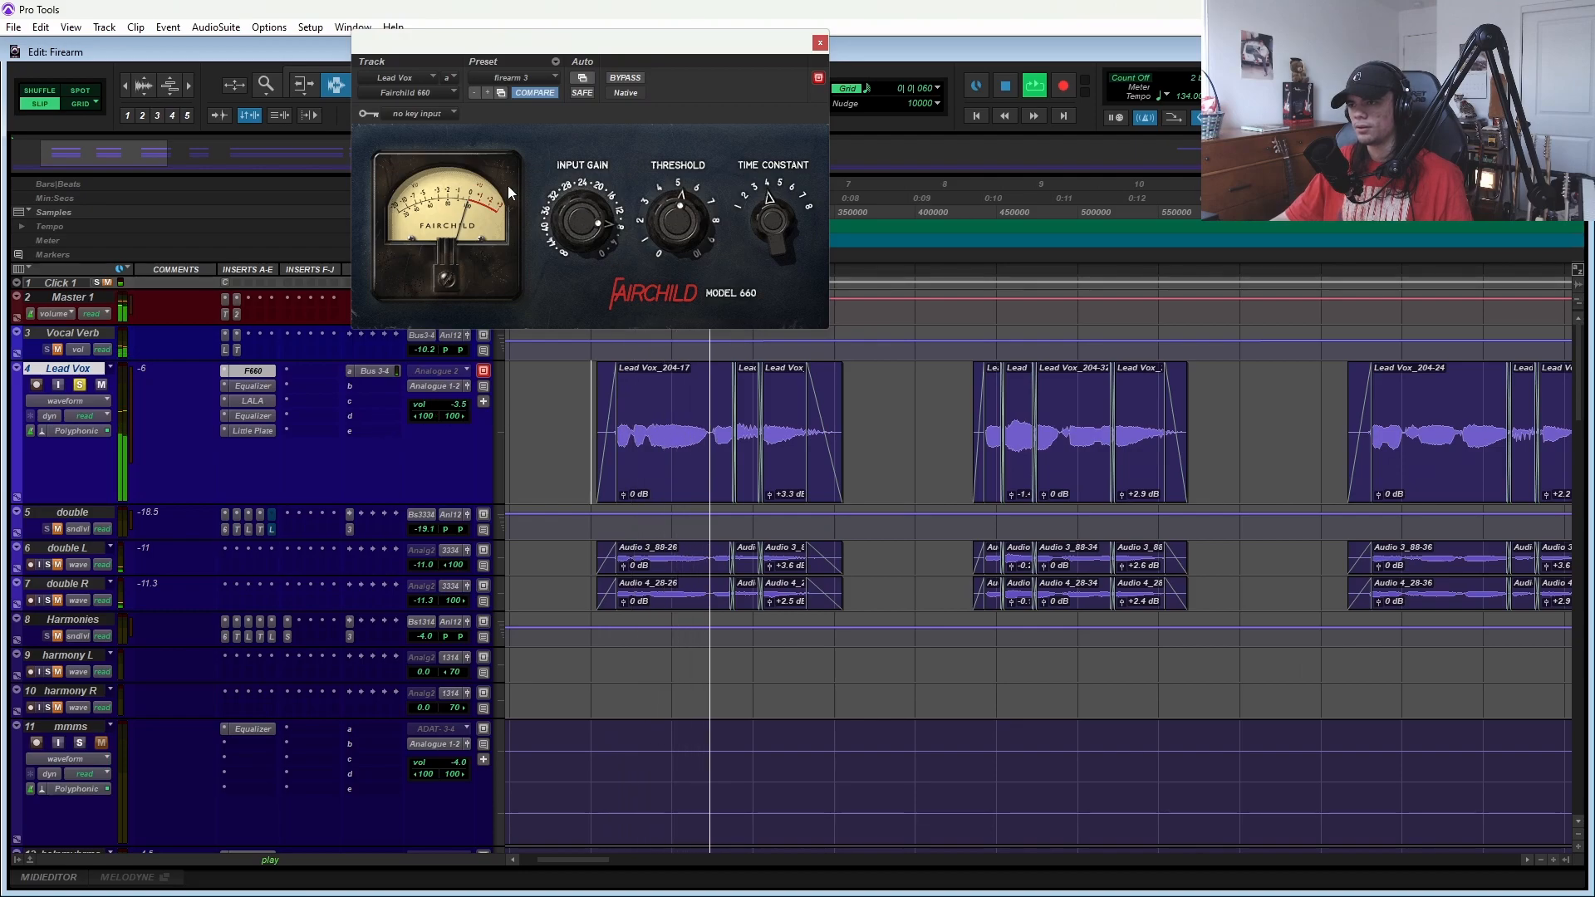
pyautogui.press('space')
pyautogui.hscroll(5, 1064, 600)
pyautogui.hscroll(-5, 1064, 600)
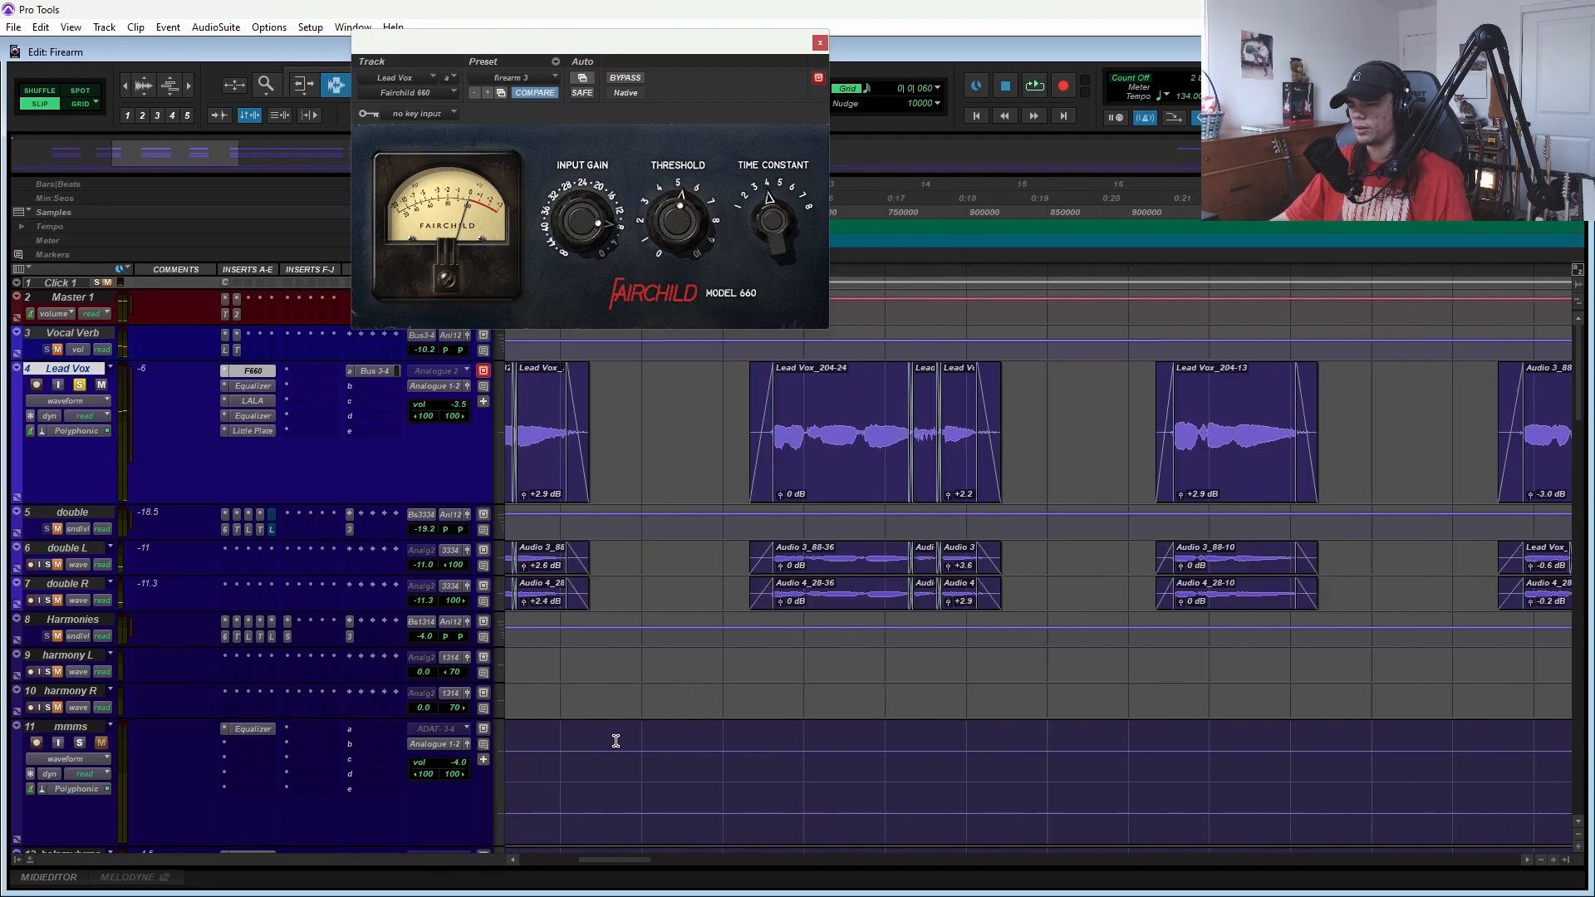
# - Inspect Lead Vox's first Equalizer and the LALA leveling amplifier, playing the Audio 3_88-56 clip from sample 1141760
pyautogui.click(251, 387)
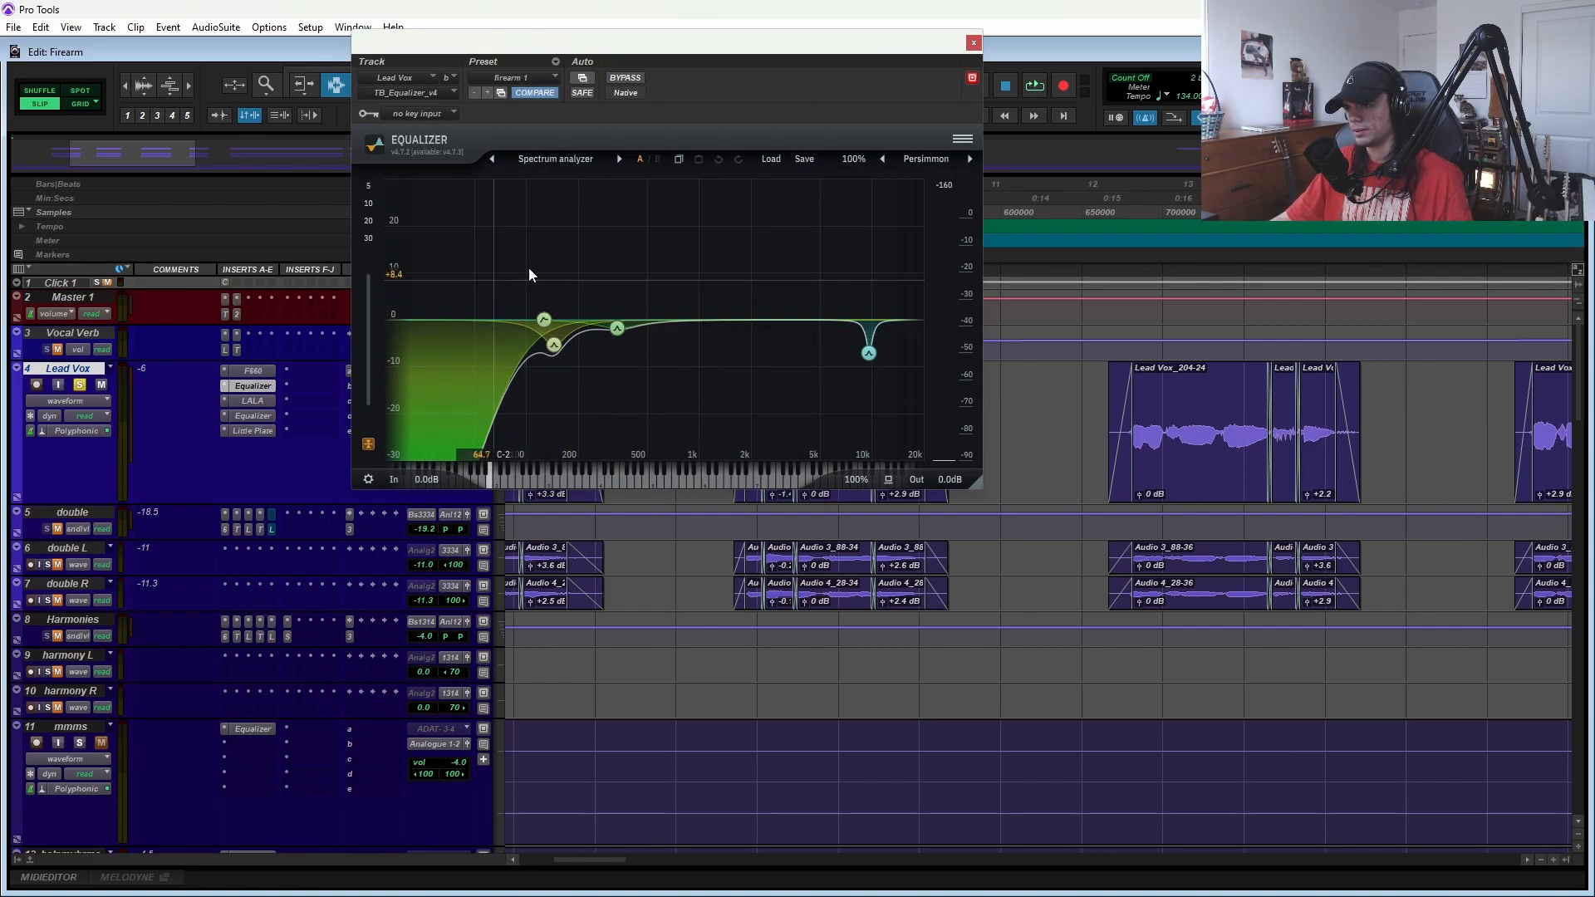
pyautogui.click(264, 402)
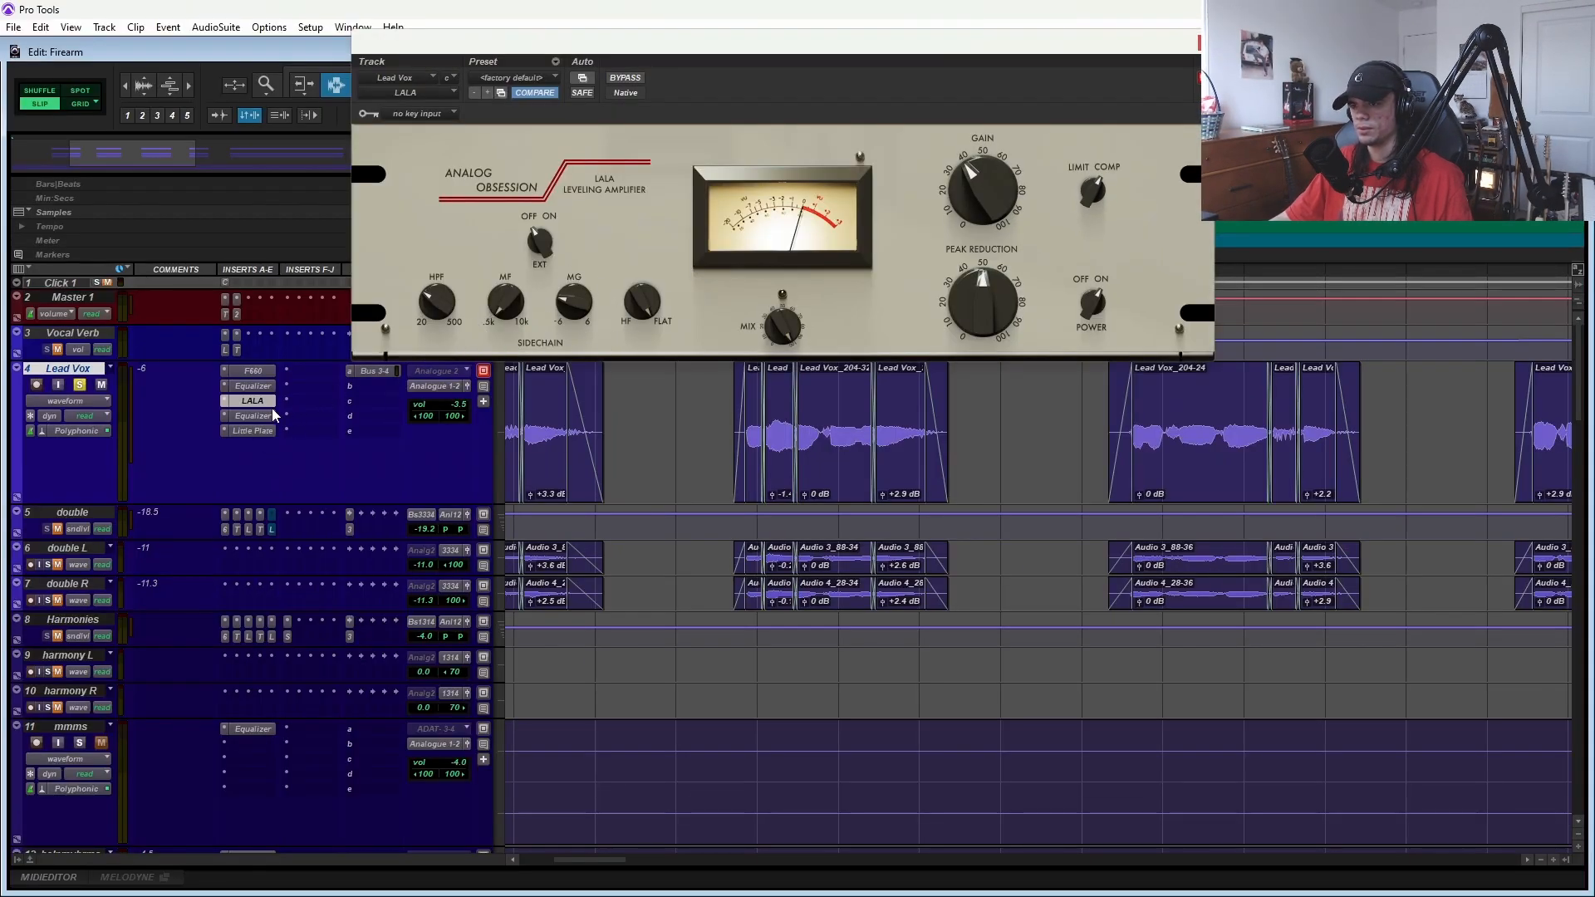
pyautogui.hscroll(5, 980, 481)
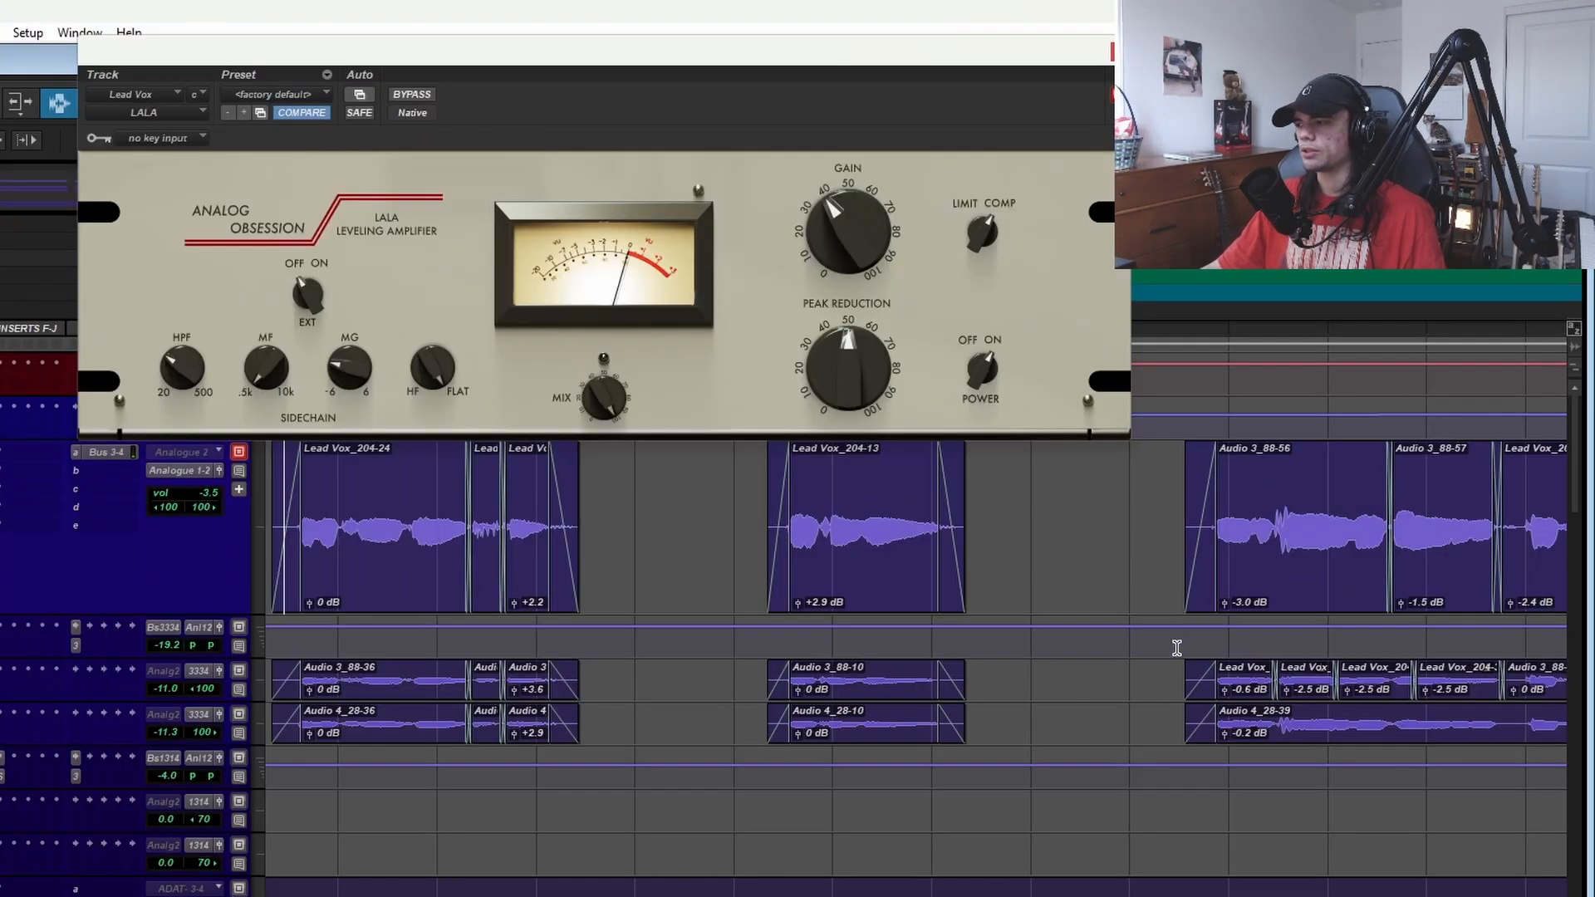
pyautogui.hscroll(5, 976, 812)
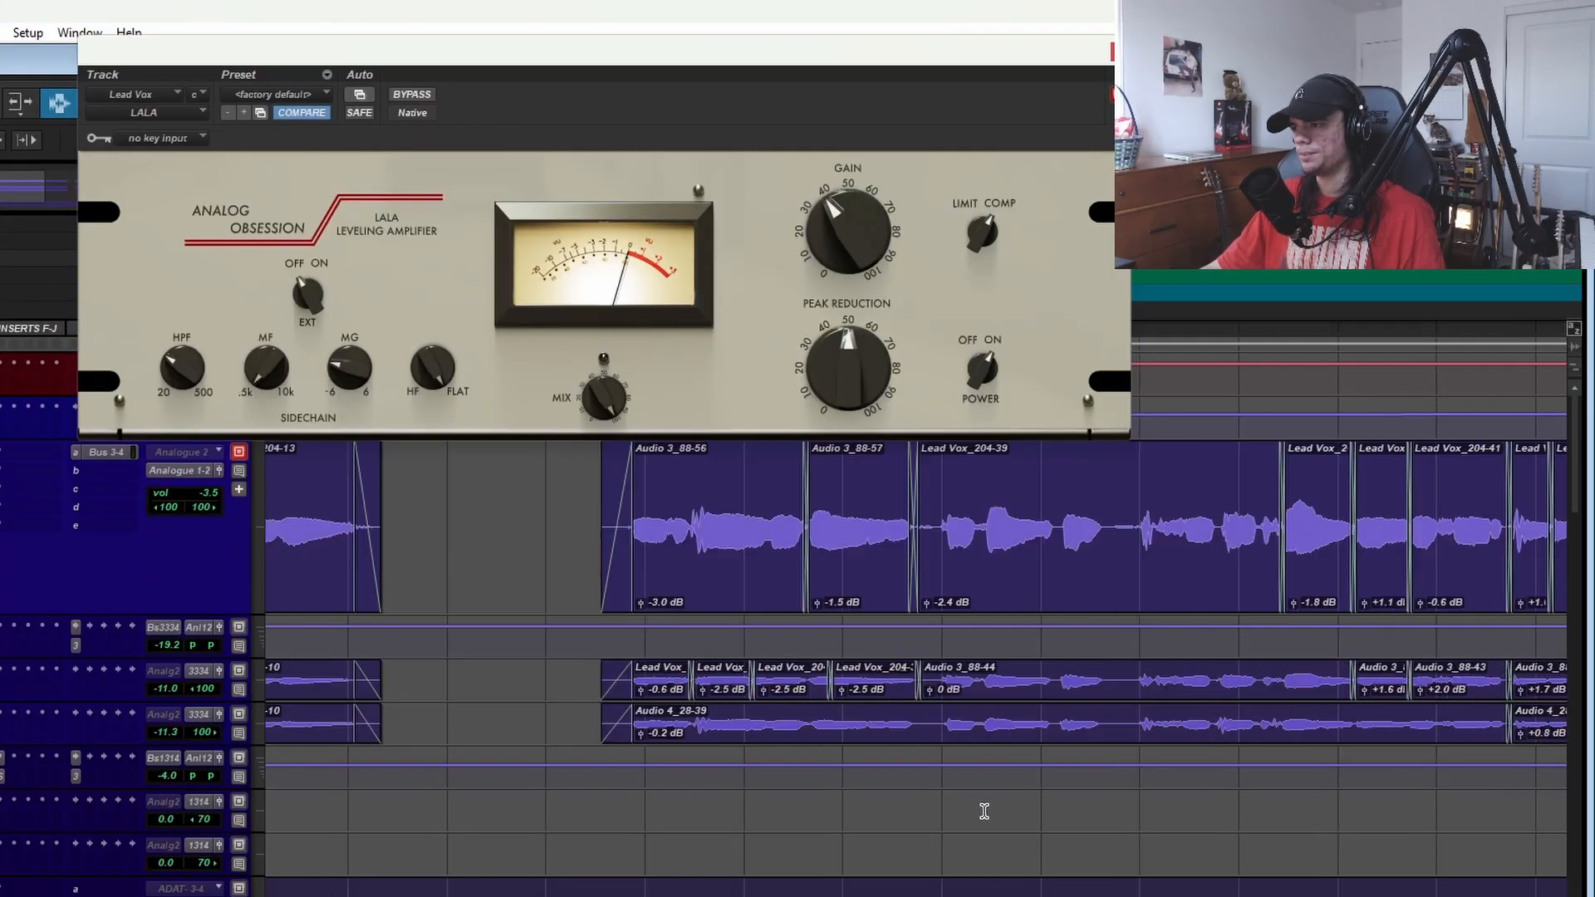
pyautogui.hscroll(3, 951, 823)
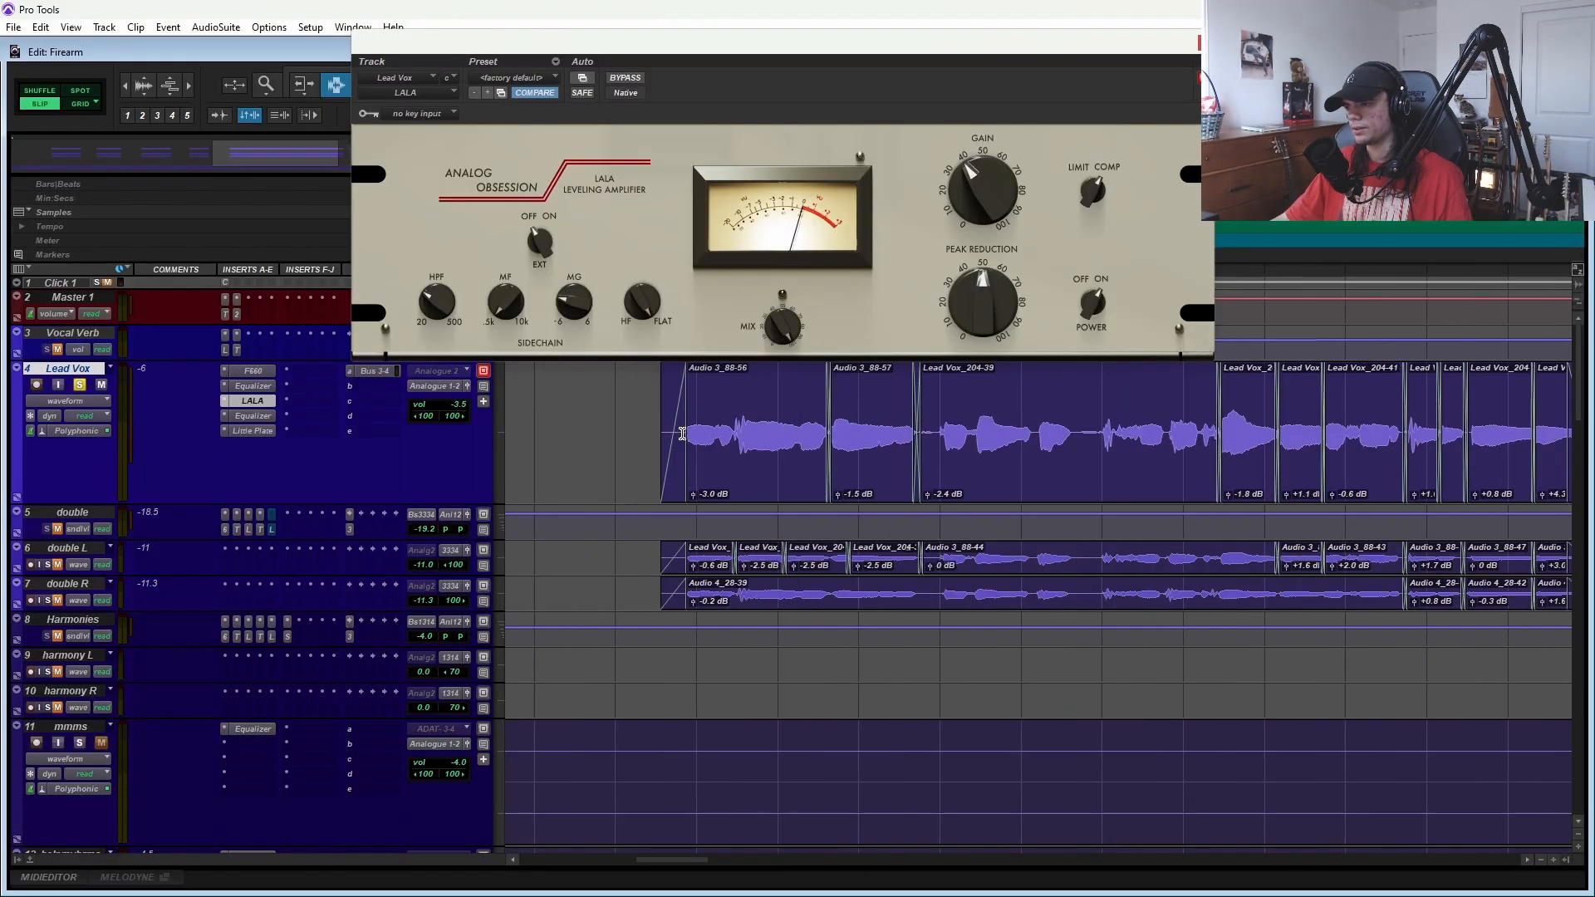
pyautogui.press('space')
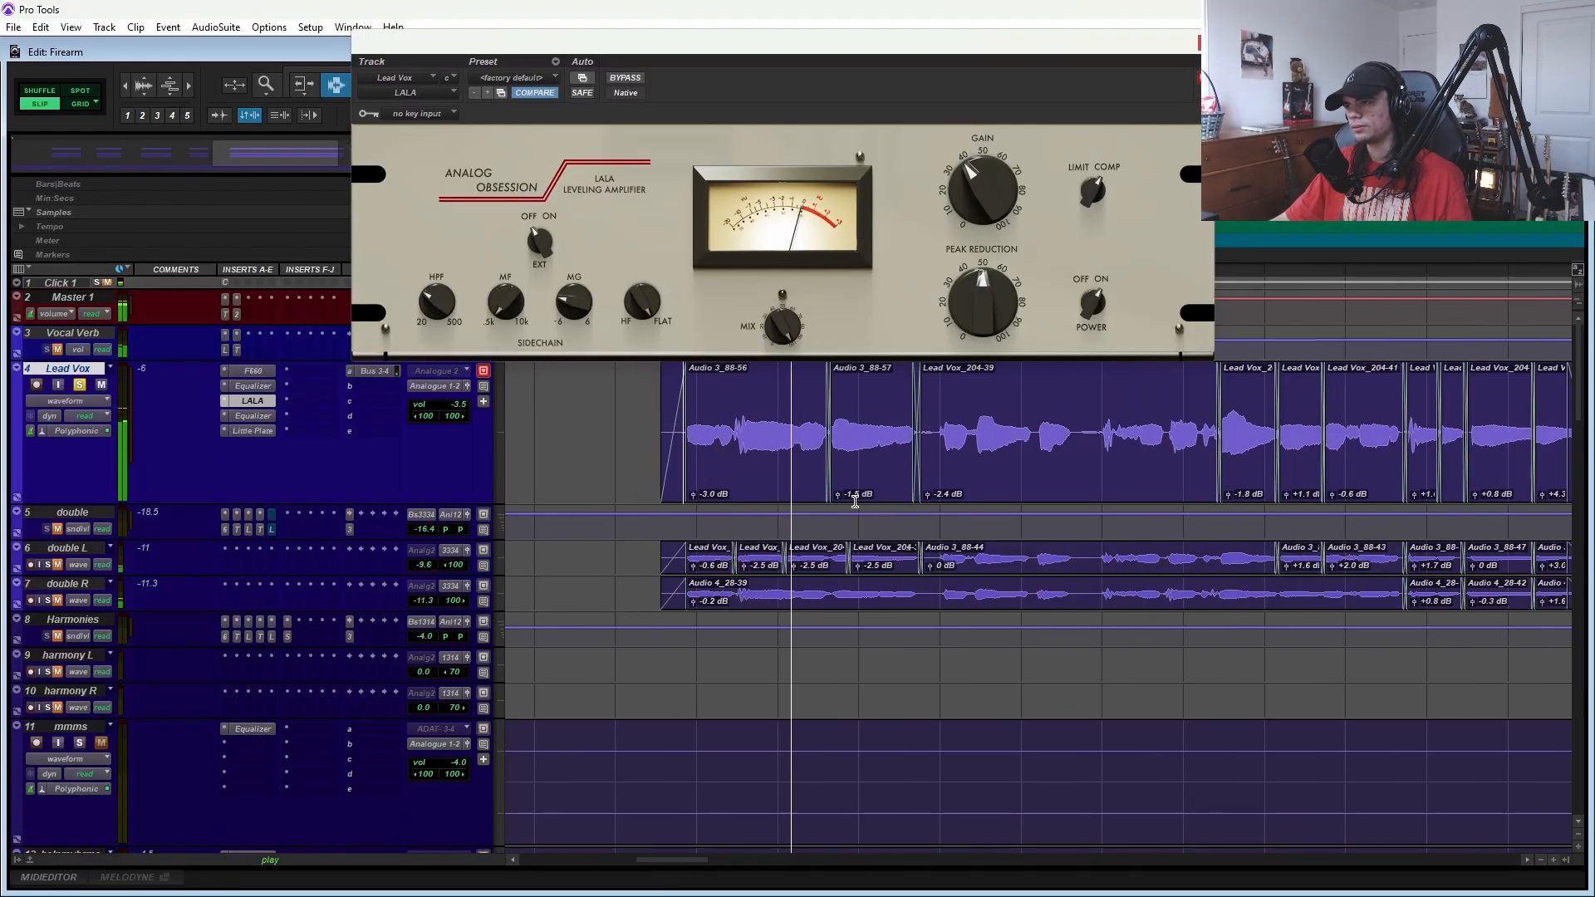
pyautogui.press('space')
# - Inspect the second Equalizer and the Little Plate reverb on Lead Vox, and close the plugin window
pyautogui.click(251, 415)
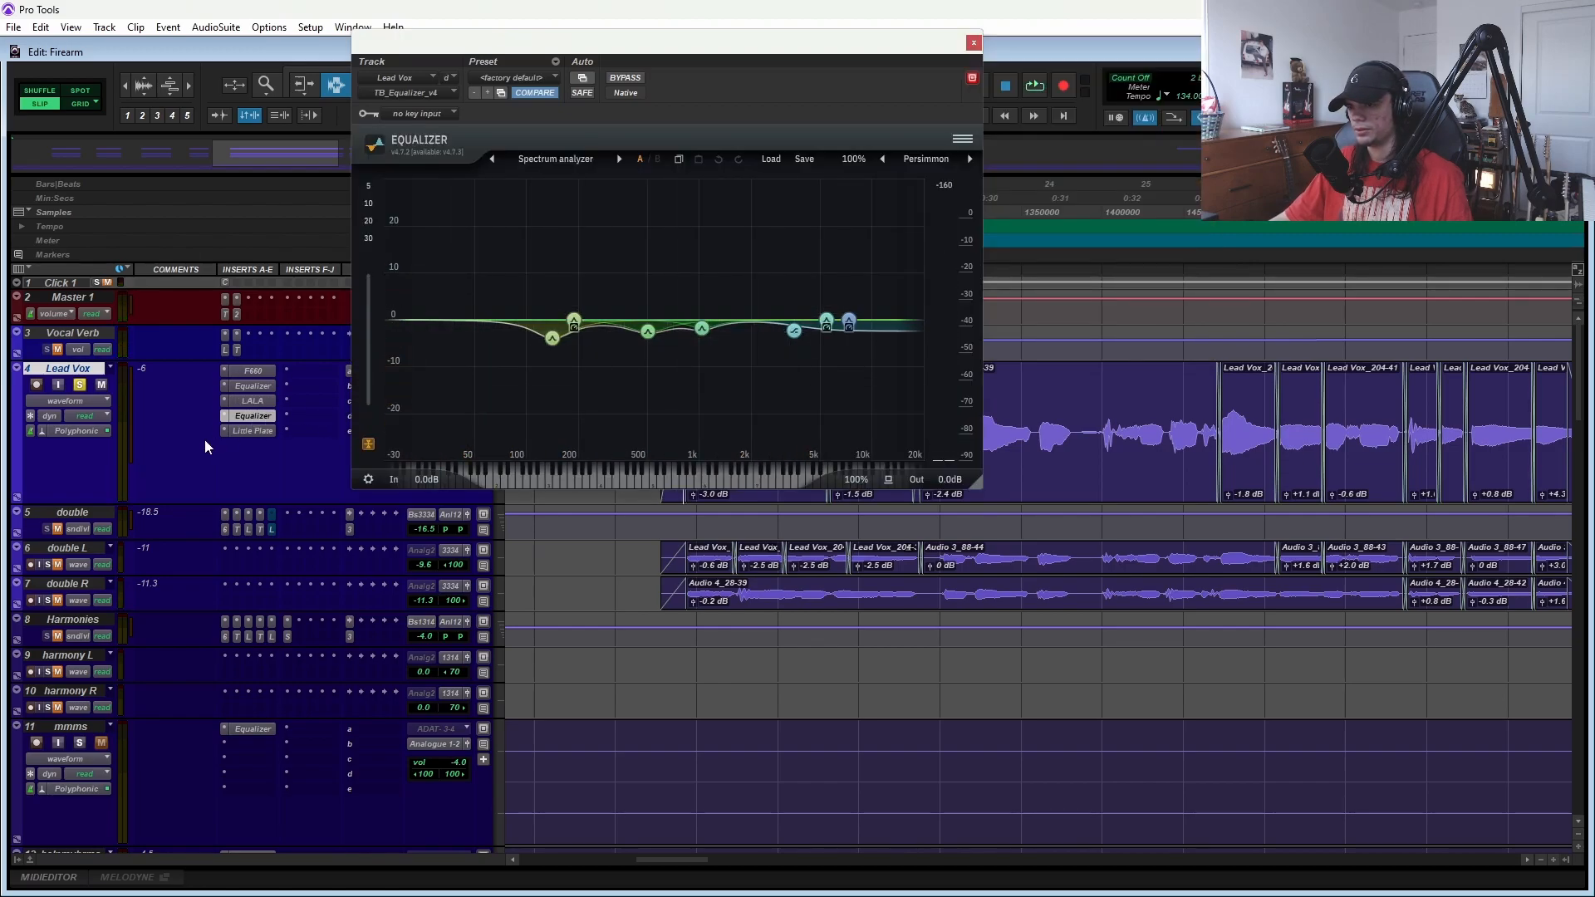
pyautogui.click(253, 431)
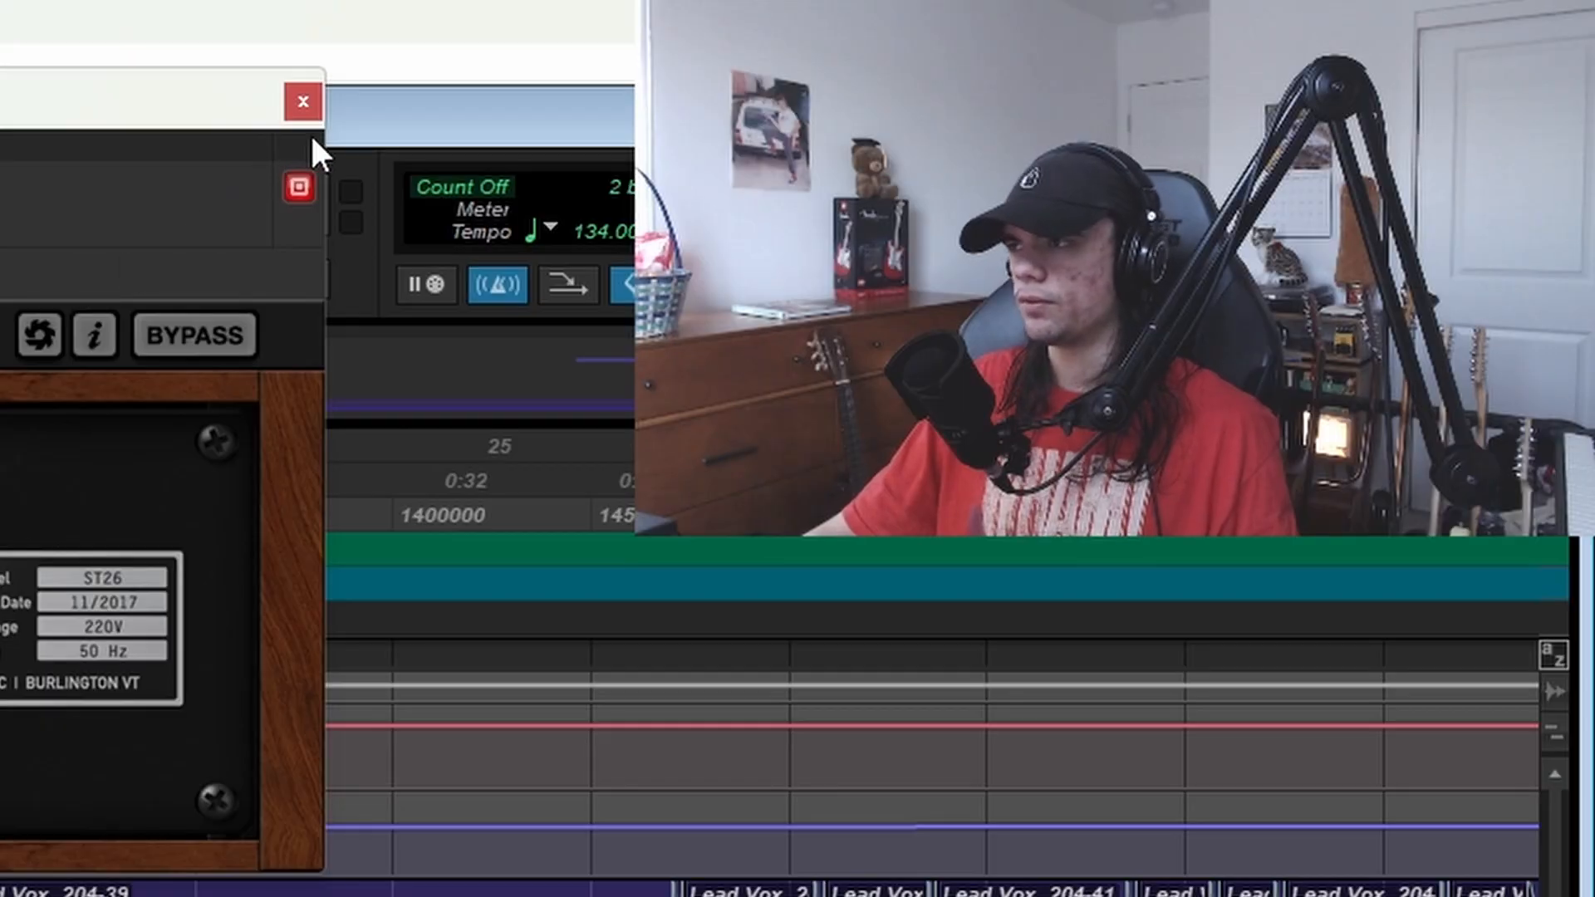
pyautogui.click(1065, 42)
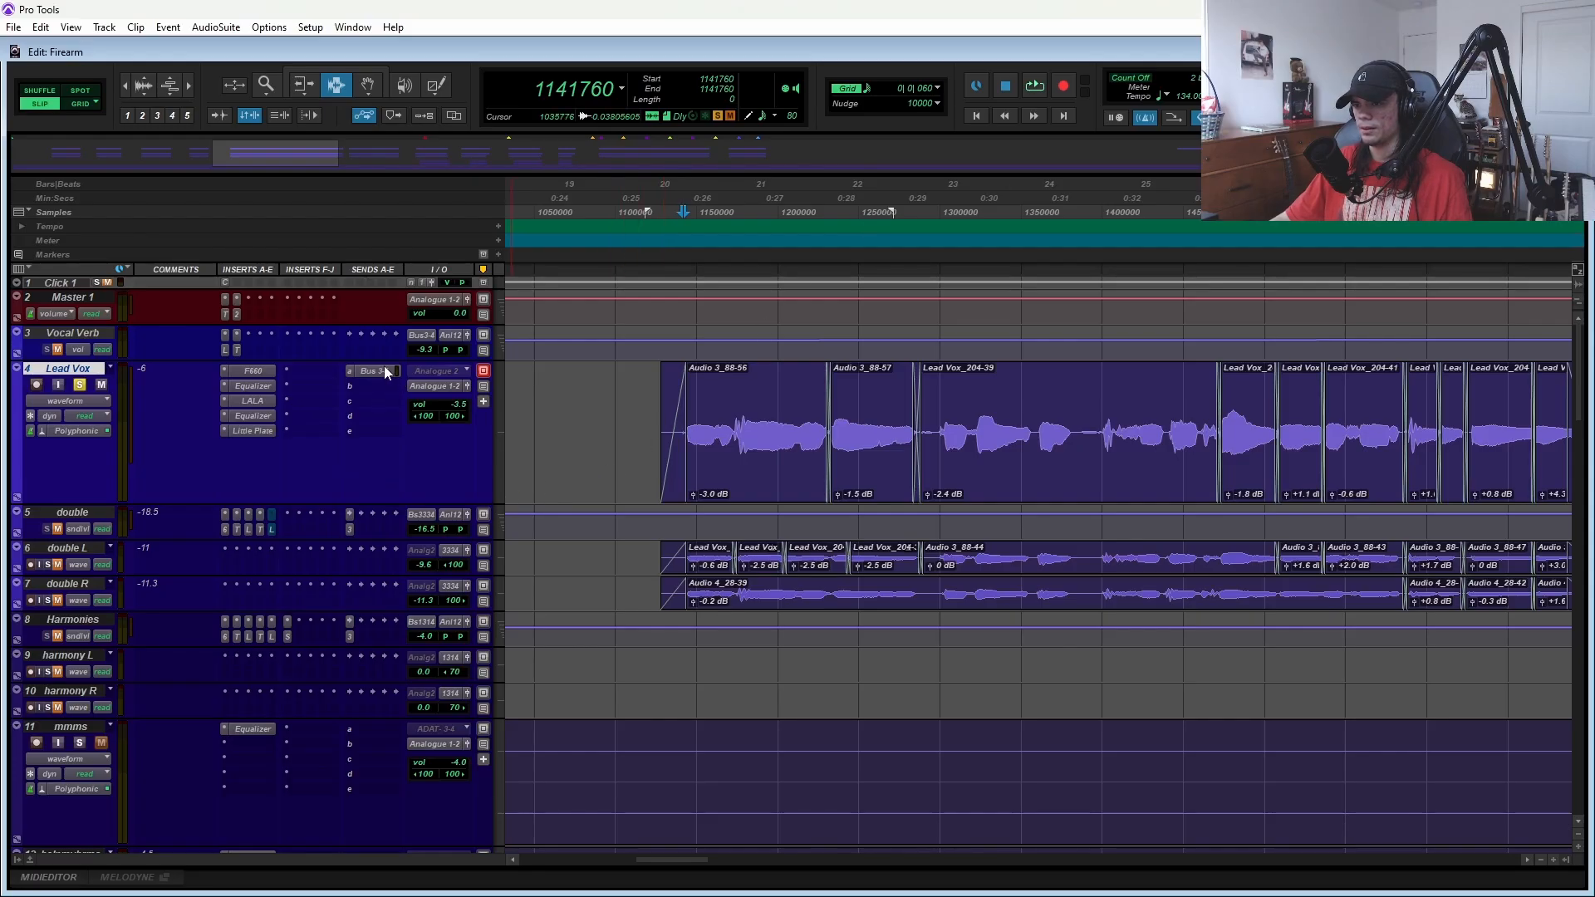
# - Inspect Lead Vox's Bus 3-4 send and the Equalizer on the Vocal Verb aux, and close the plugin
pyautogui.click(373, 372)
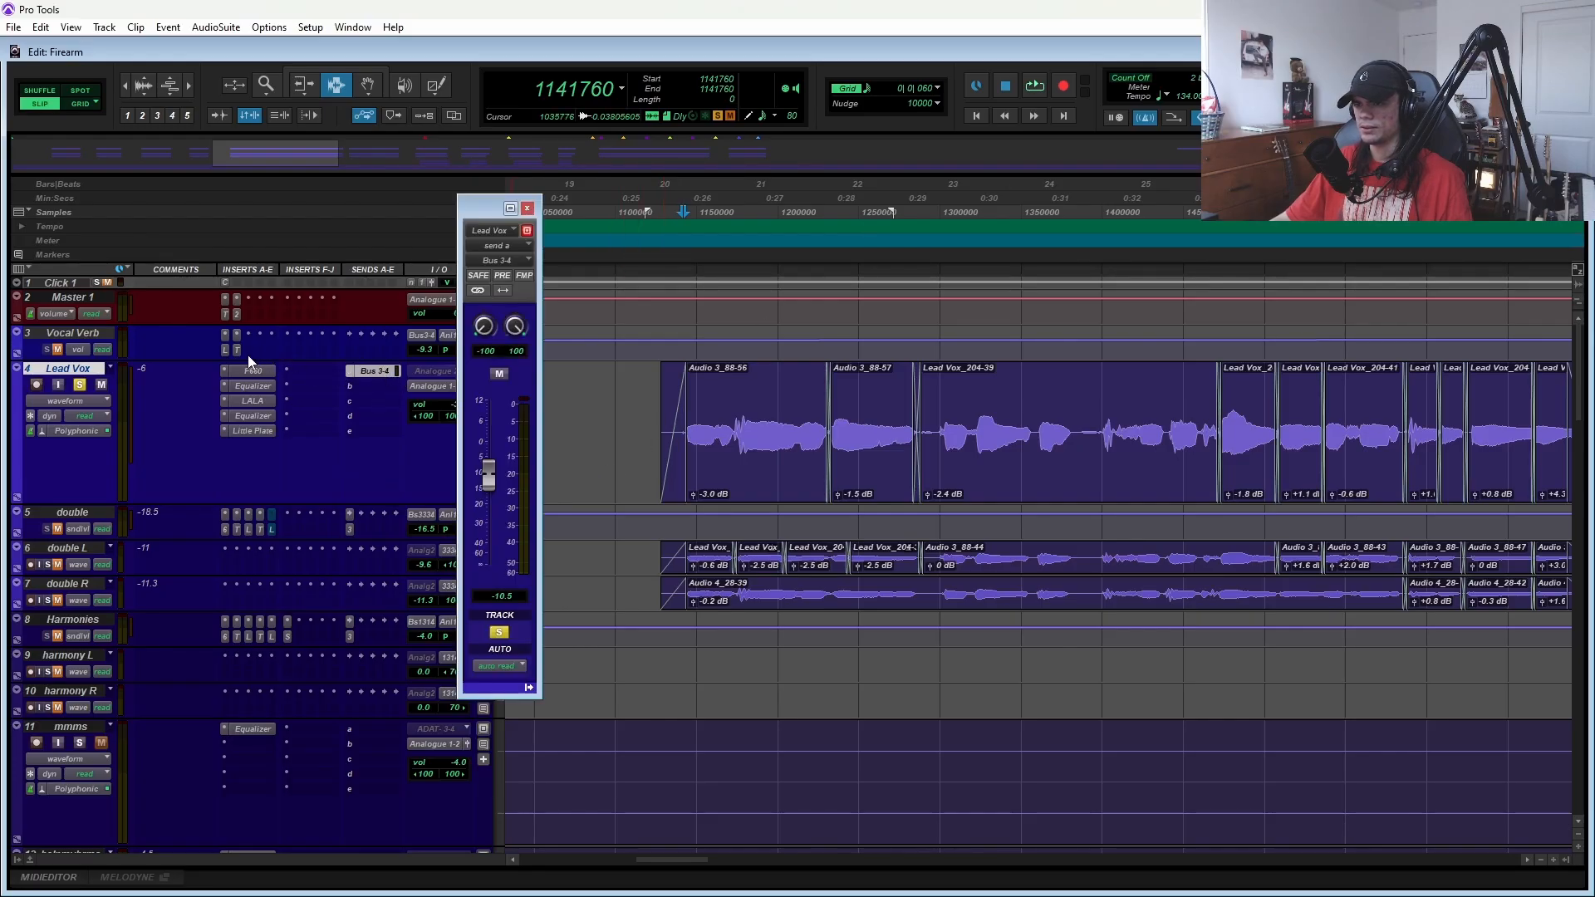
pyautogui.click(226, 351)
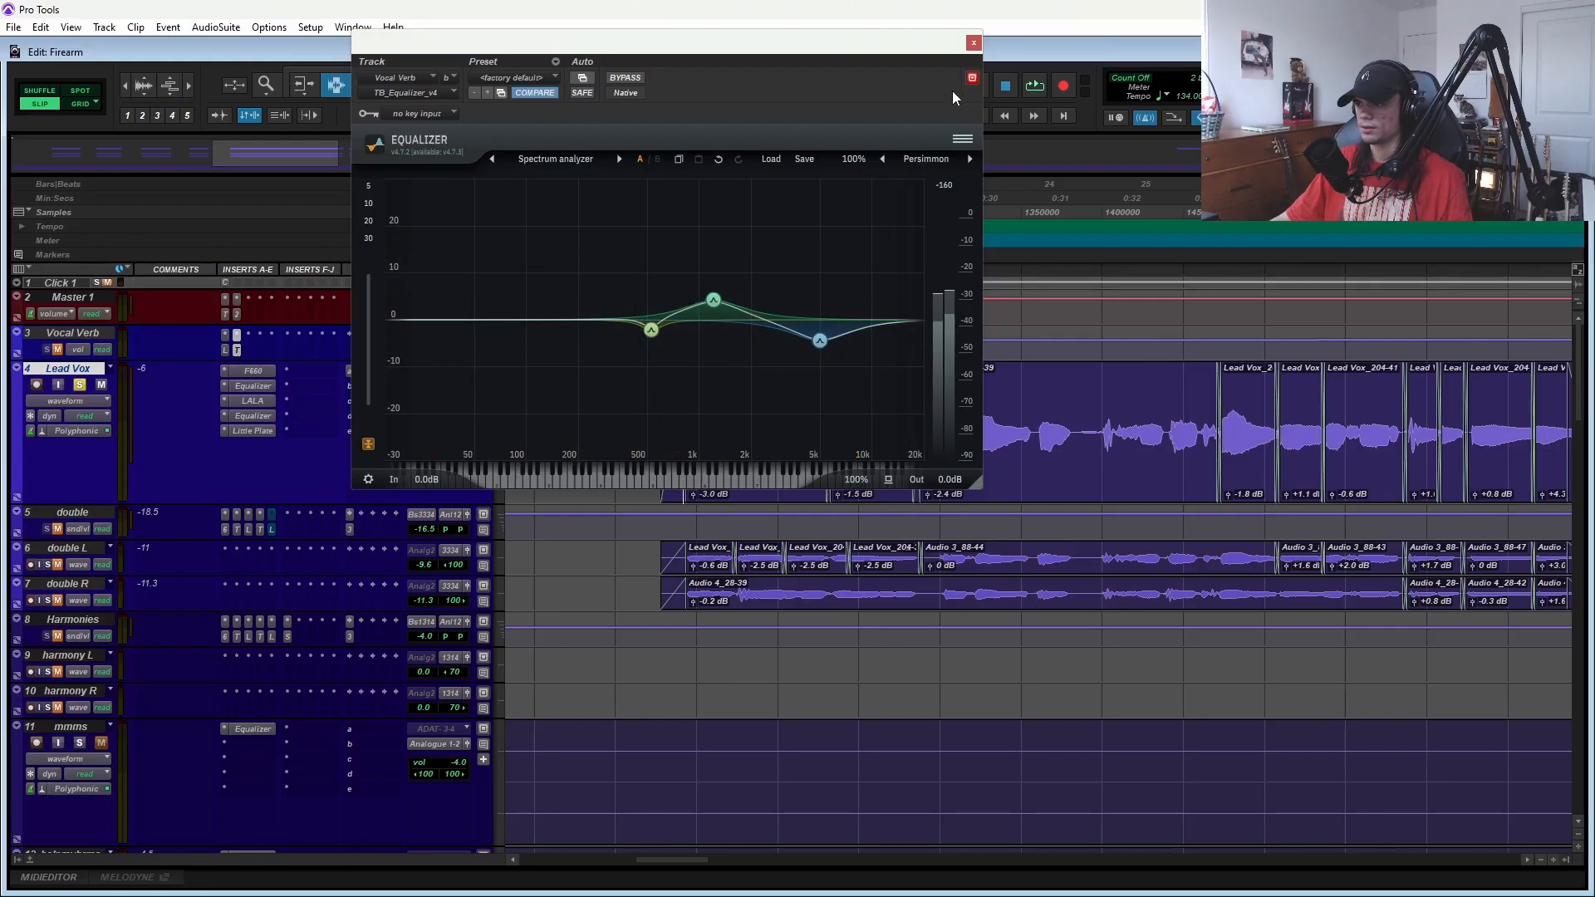
pyautogui.click(974, 43)
# - Select the Vocal Verb aux and unmute it, playing Lead Vox from sample 1141760 to compare with and without reverb
pyautogui.click(68, 336)
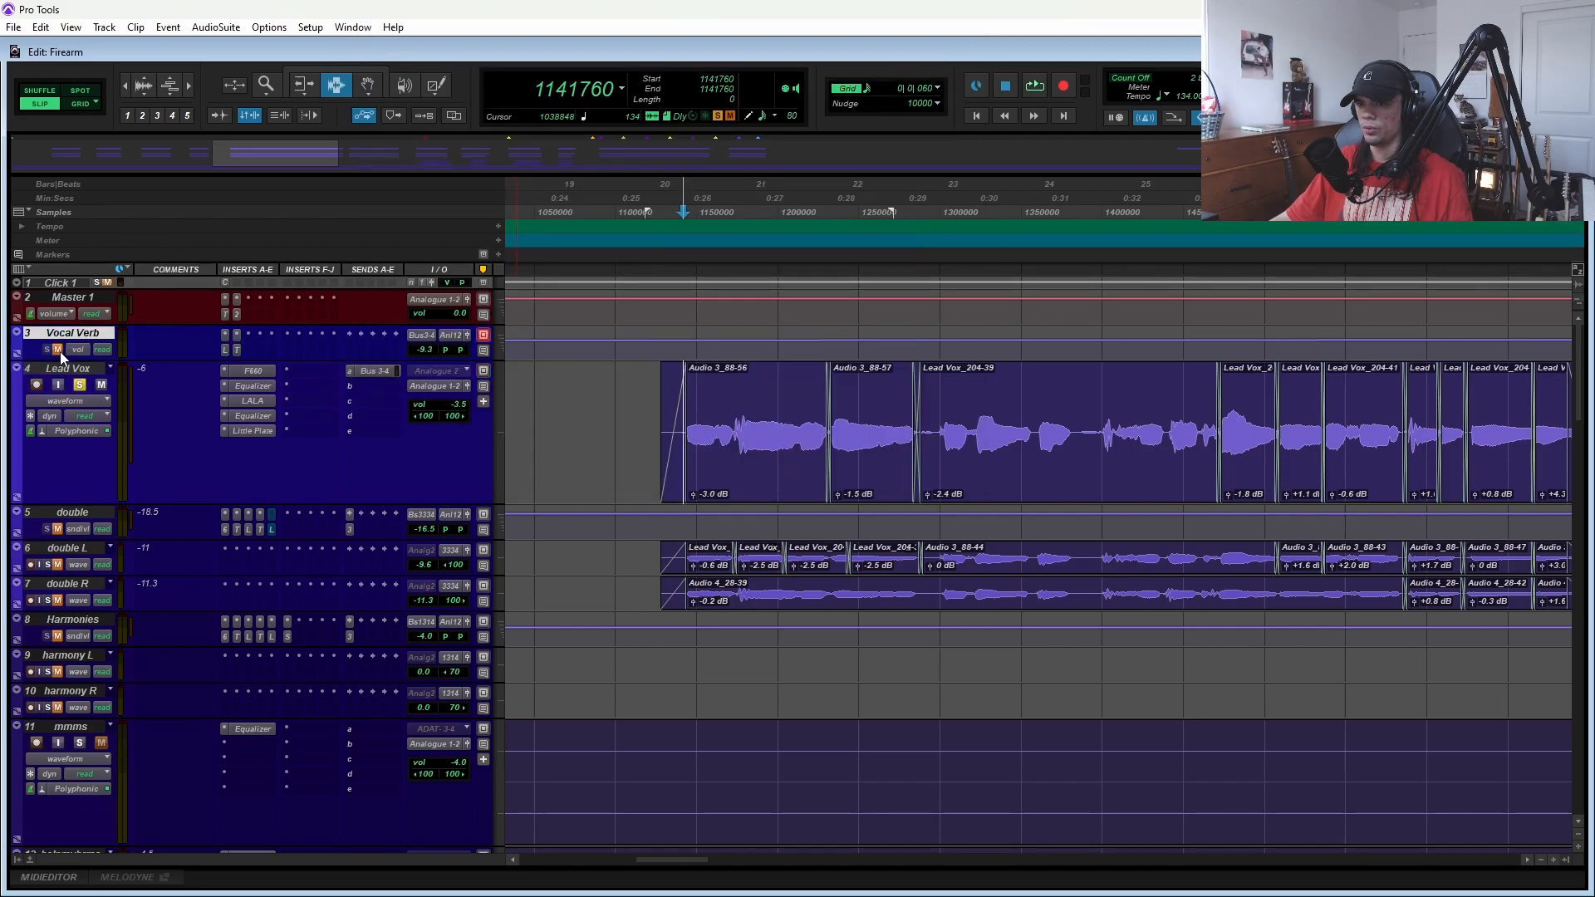
pyautogui.press('space')
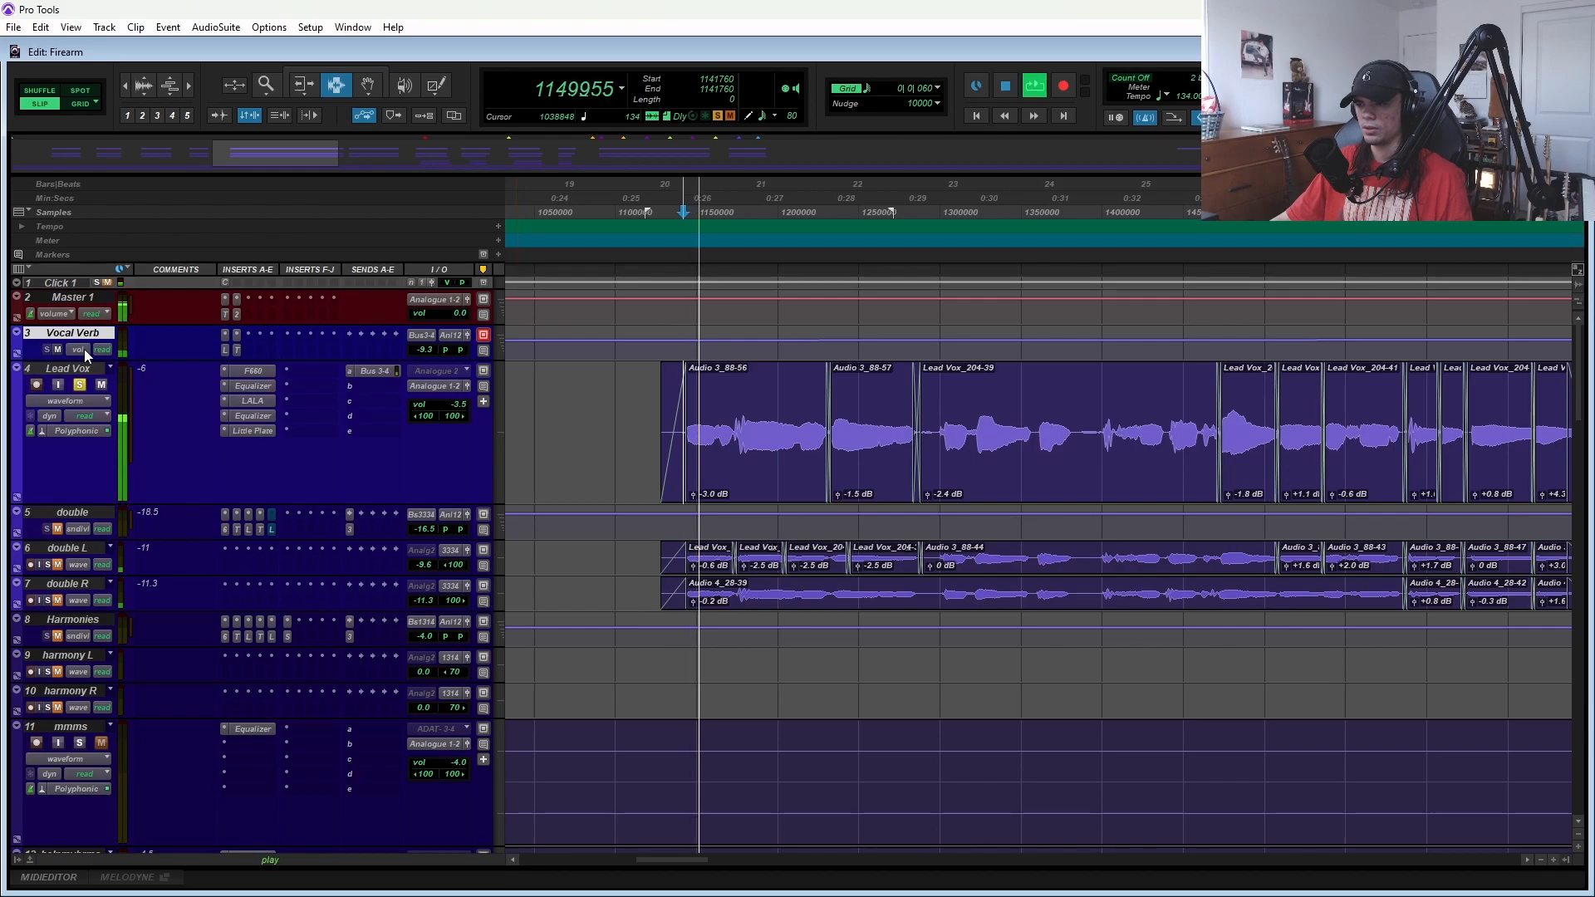
pyautogui.click(58, 350)
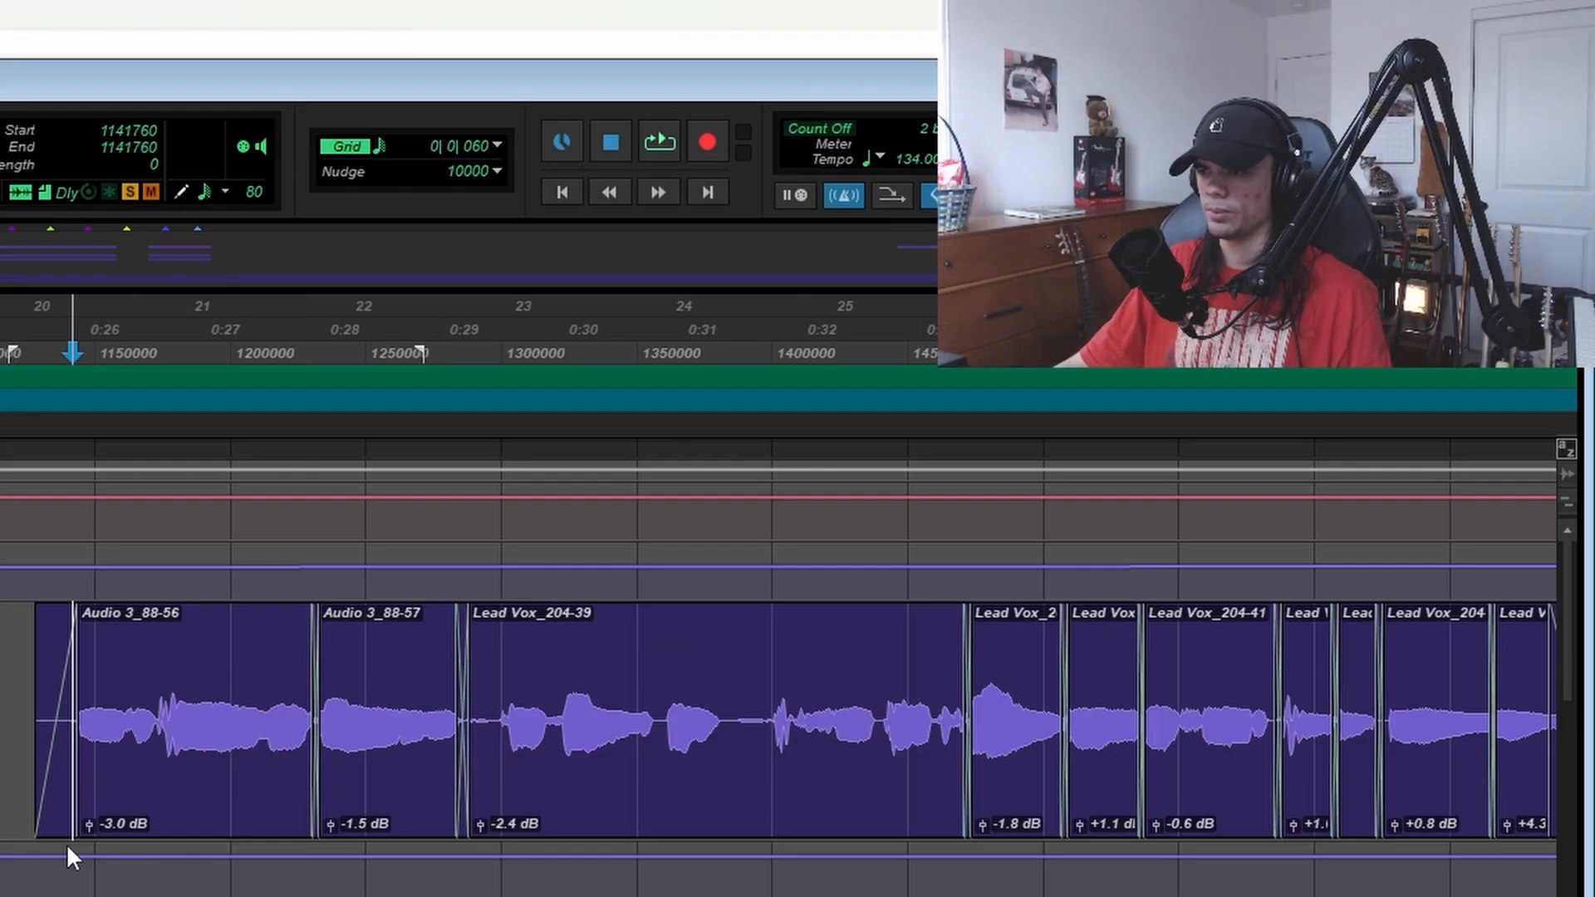
# - Set the playback start to sample 160256, before the first Lead Vox clip, and solo the double L and double R tracks
pyautogui.press('Return')
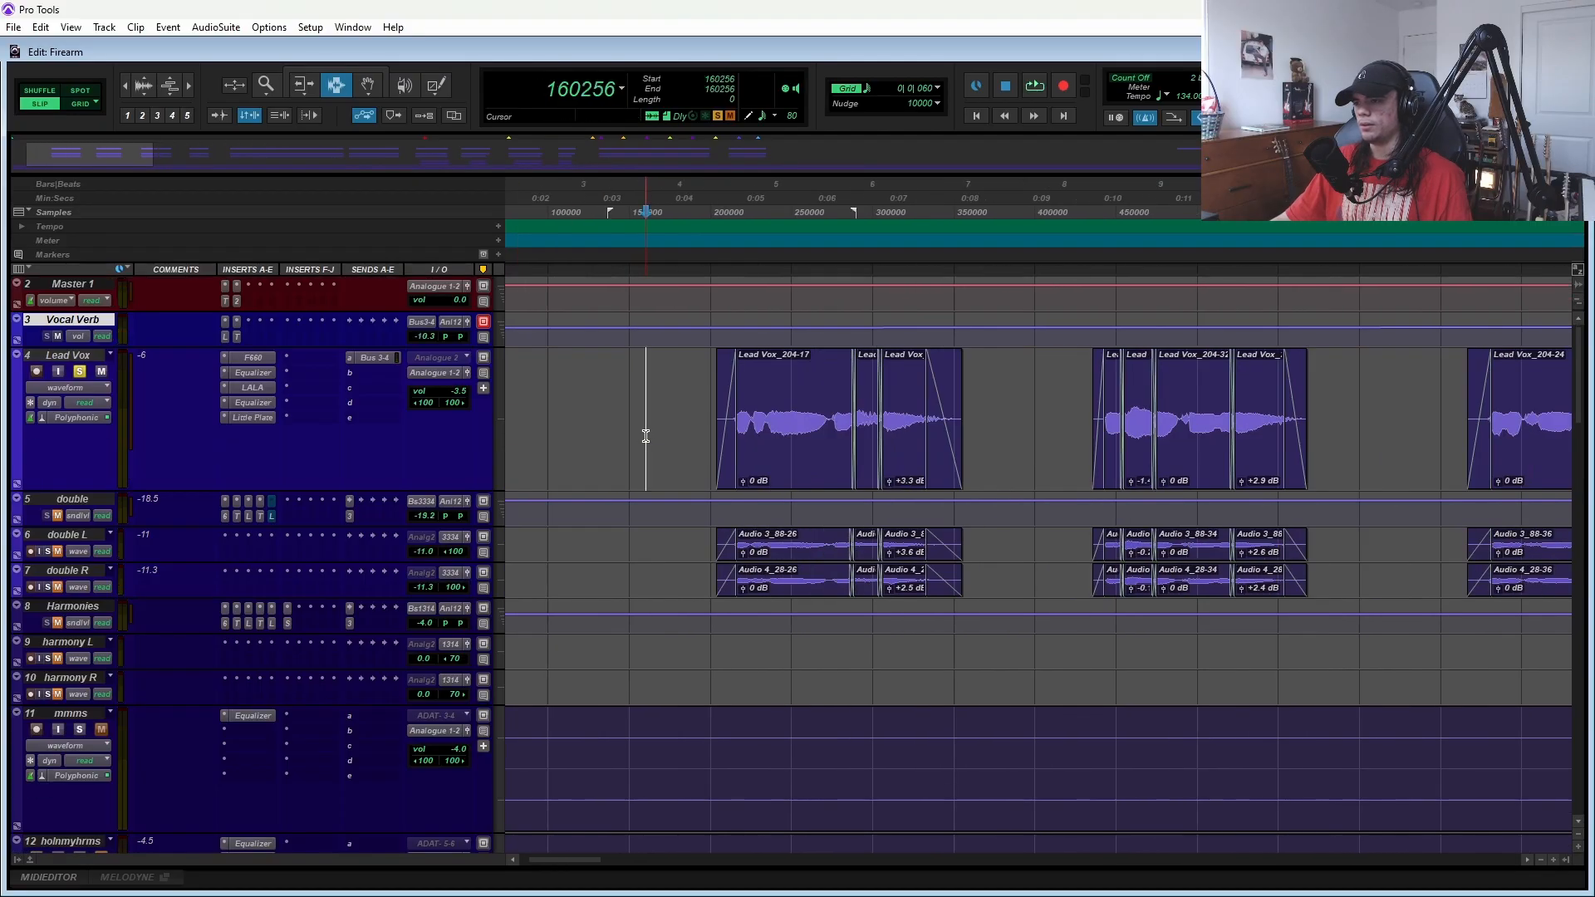
pyautogui.click(642, 438)
pyautogui.scroll(-2, 664, 440)
pyautogui.hotkey('ctrl', ']')
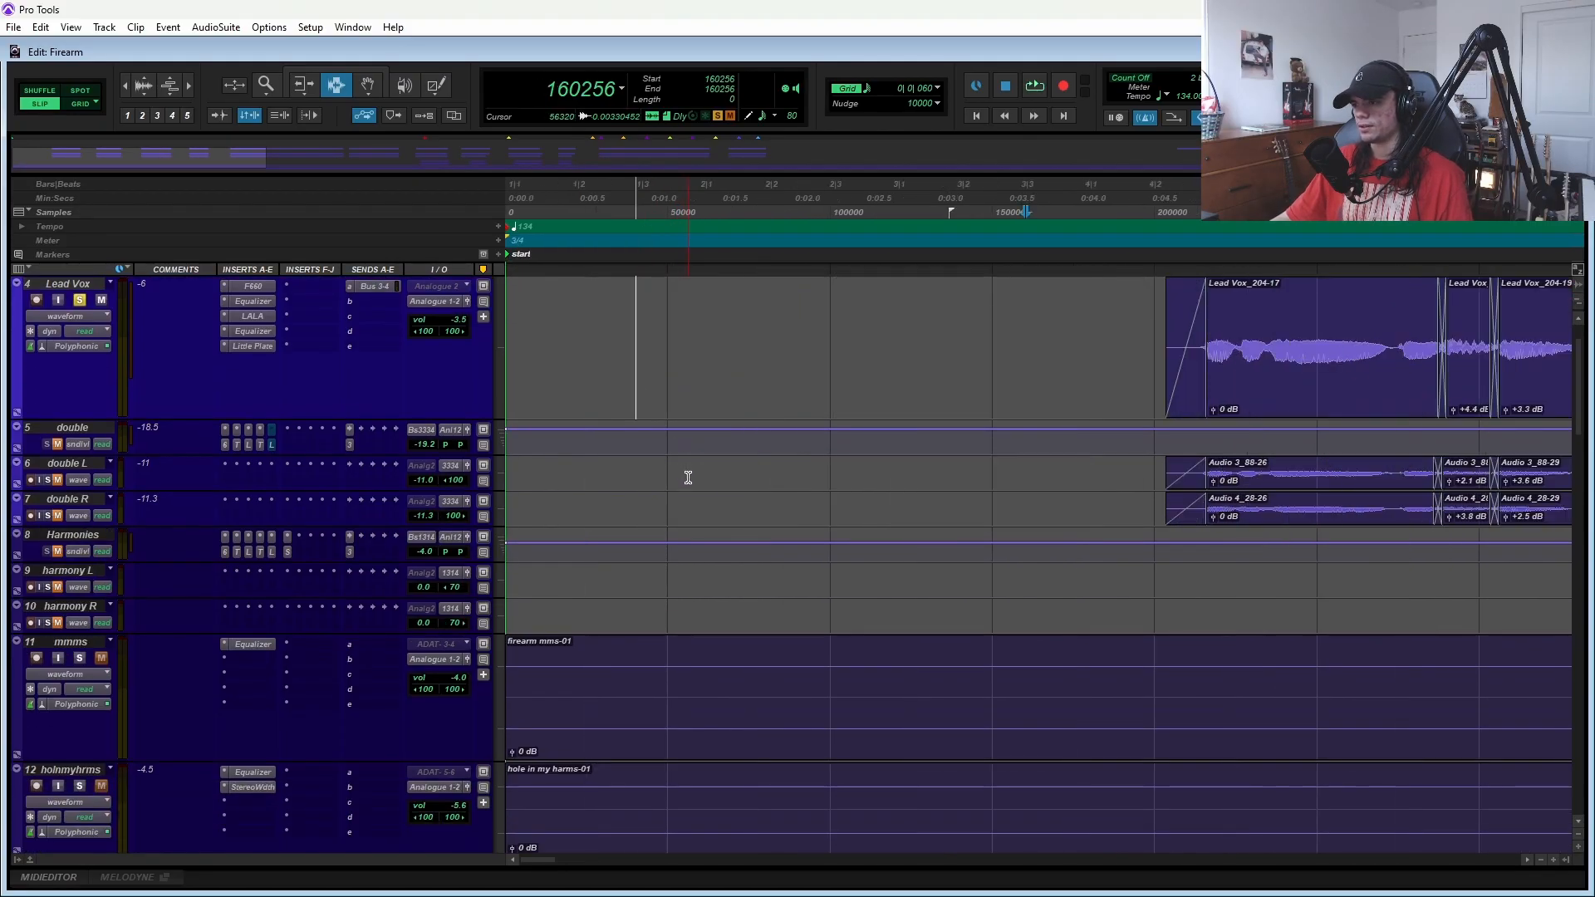
pyautogui.hotkey('ctrl', ']')
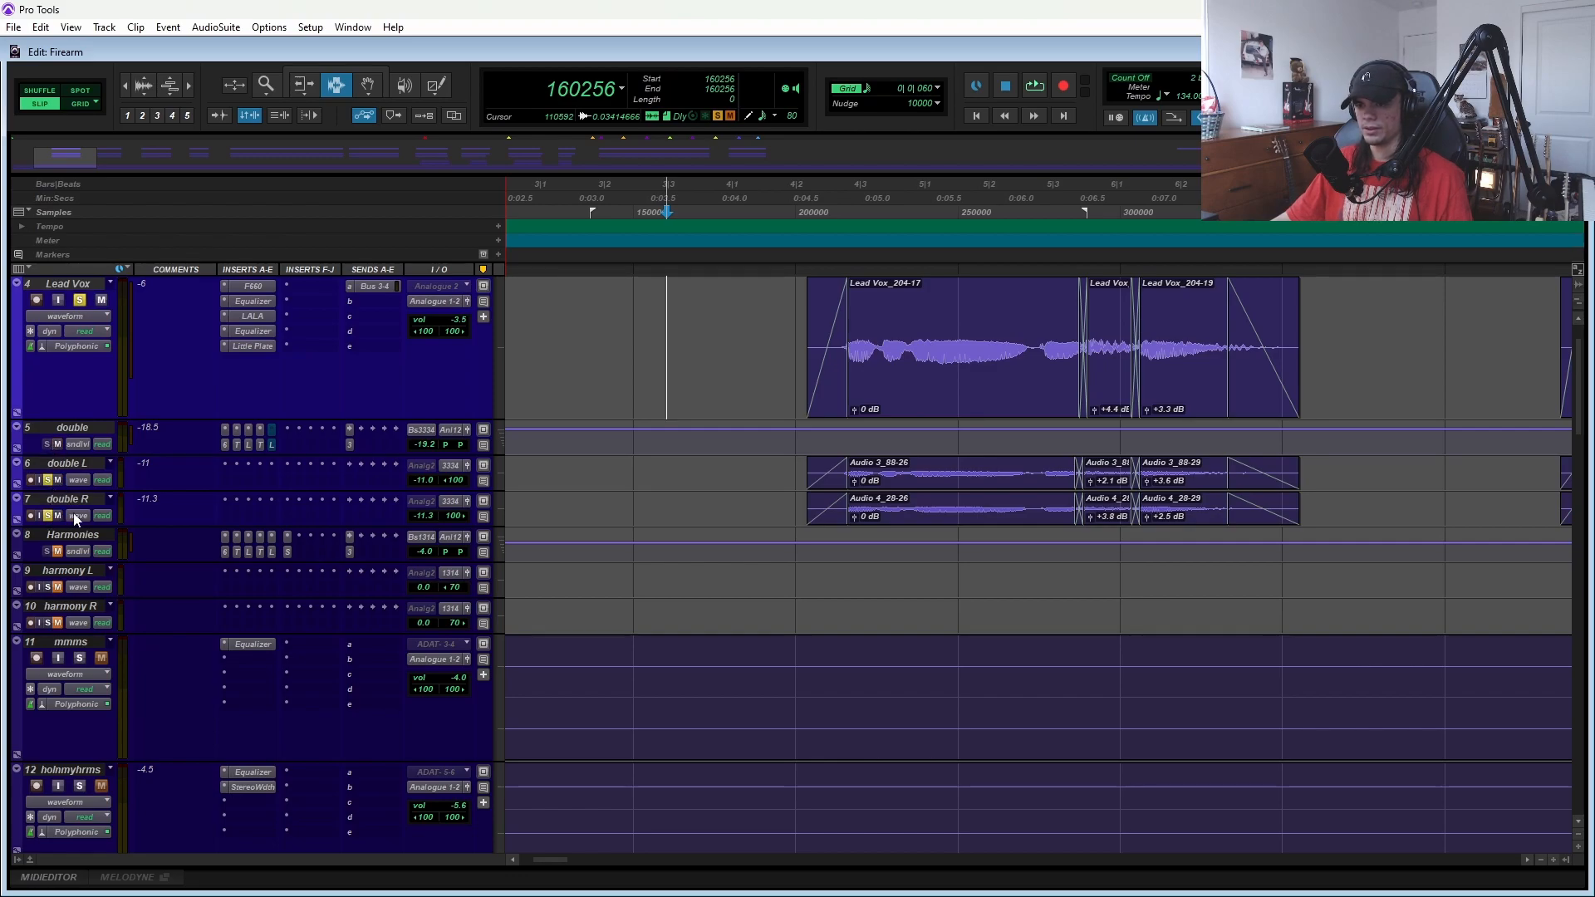
# - Enlarge the double aux, mute Lead Vox and Vocal Verb, and play the soloed doubles from sample 195072
pyautogui.scroll(2, 165, 522)
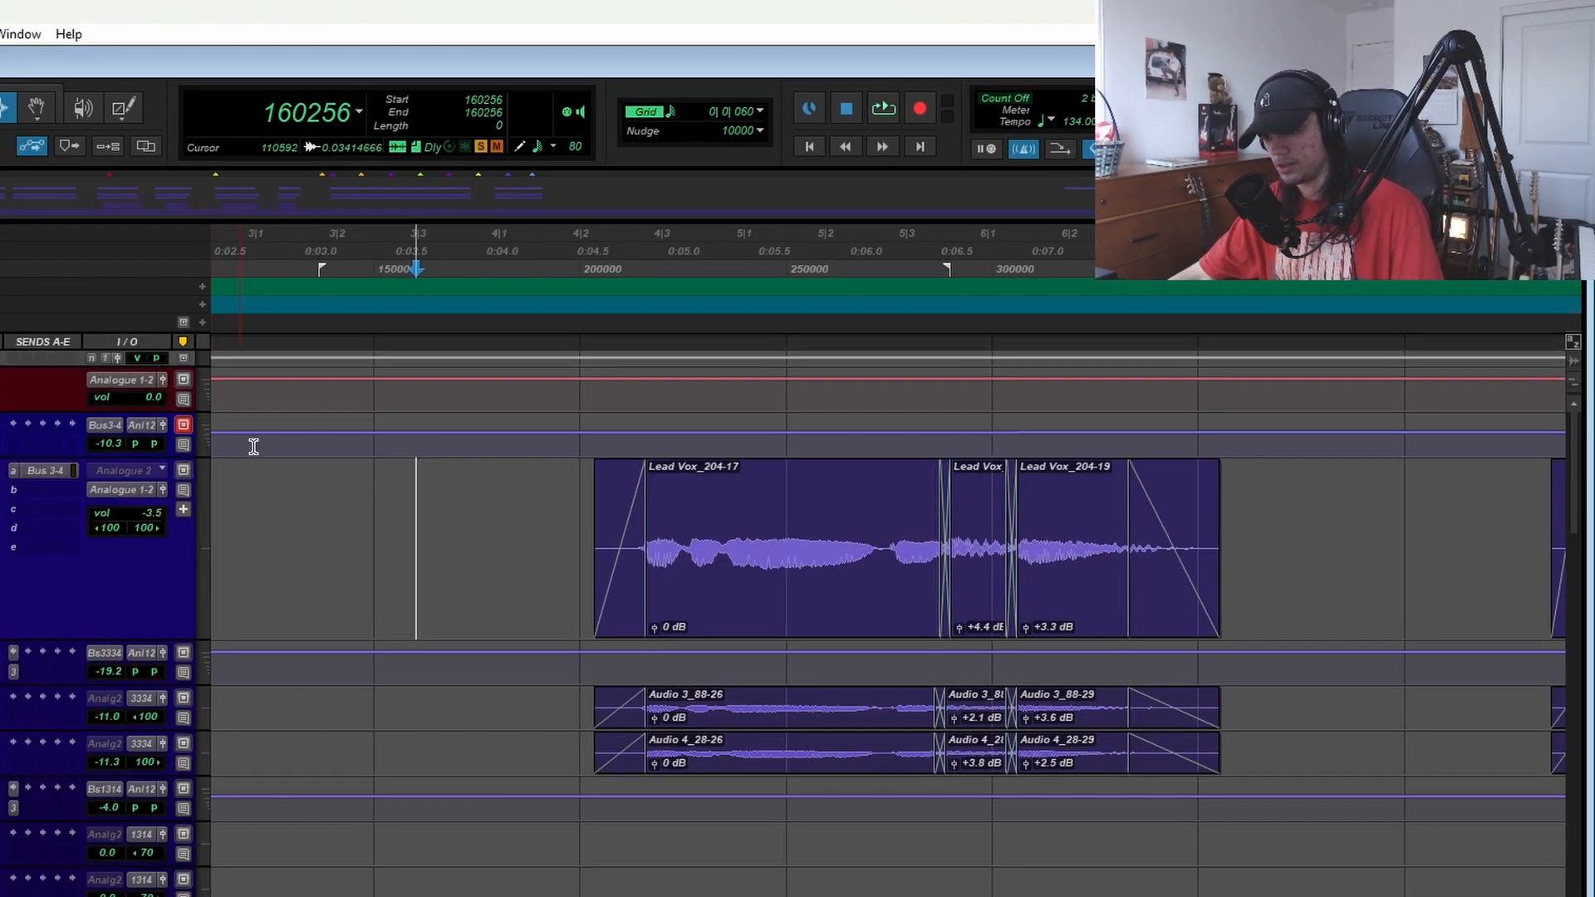
pyautogui.click(526, 586)
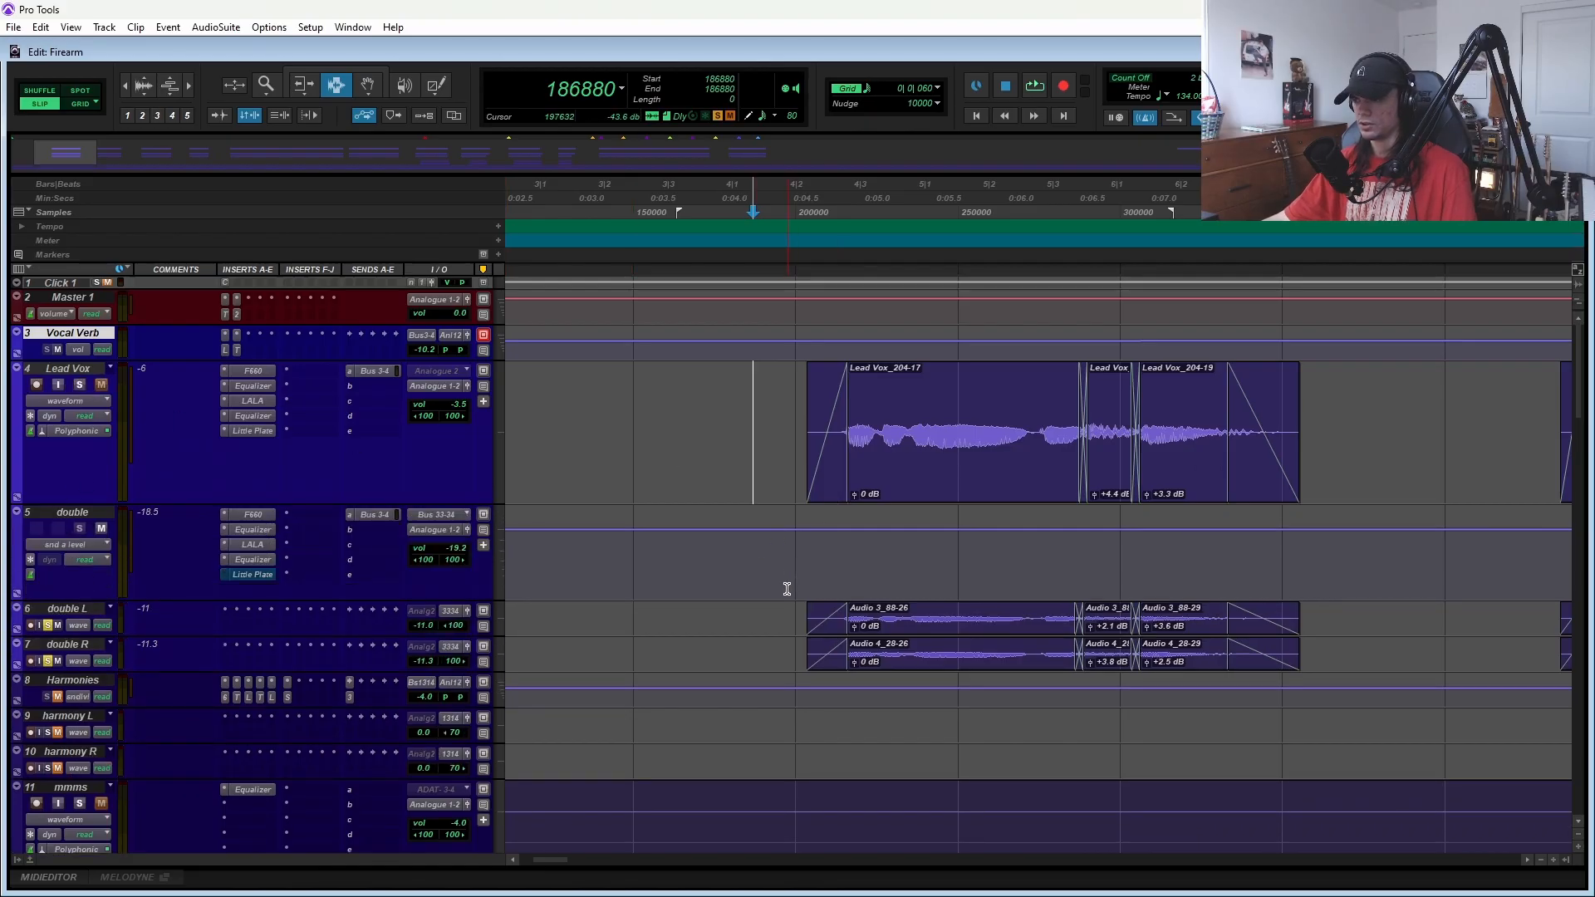
pyautogui.click(57, 349)
pyautogui.press('space')
pyautogui.press('space')
pyautogui.press('space')
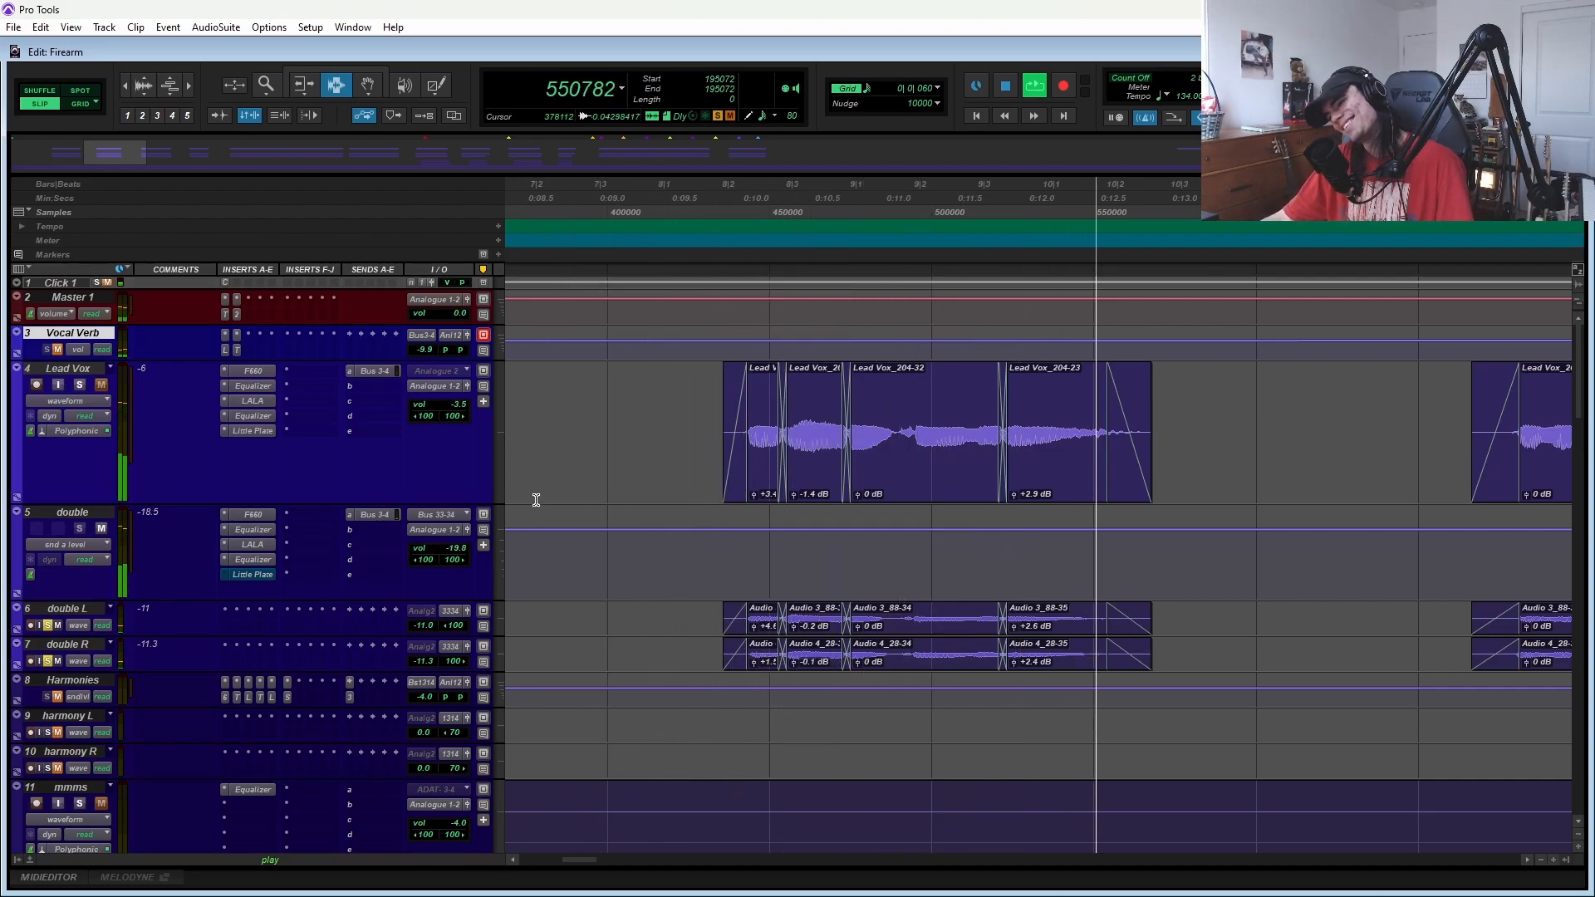
pyautogui.press('space')
# - Inspect the plugins on the double aux: Fairchild 660, first Equalizer, LALA, second Equalizer and Little Plate
pyautogui.click(262, 517)
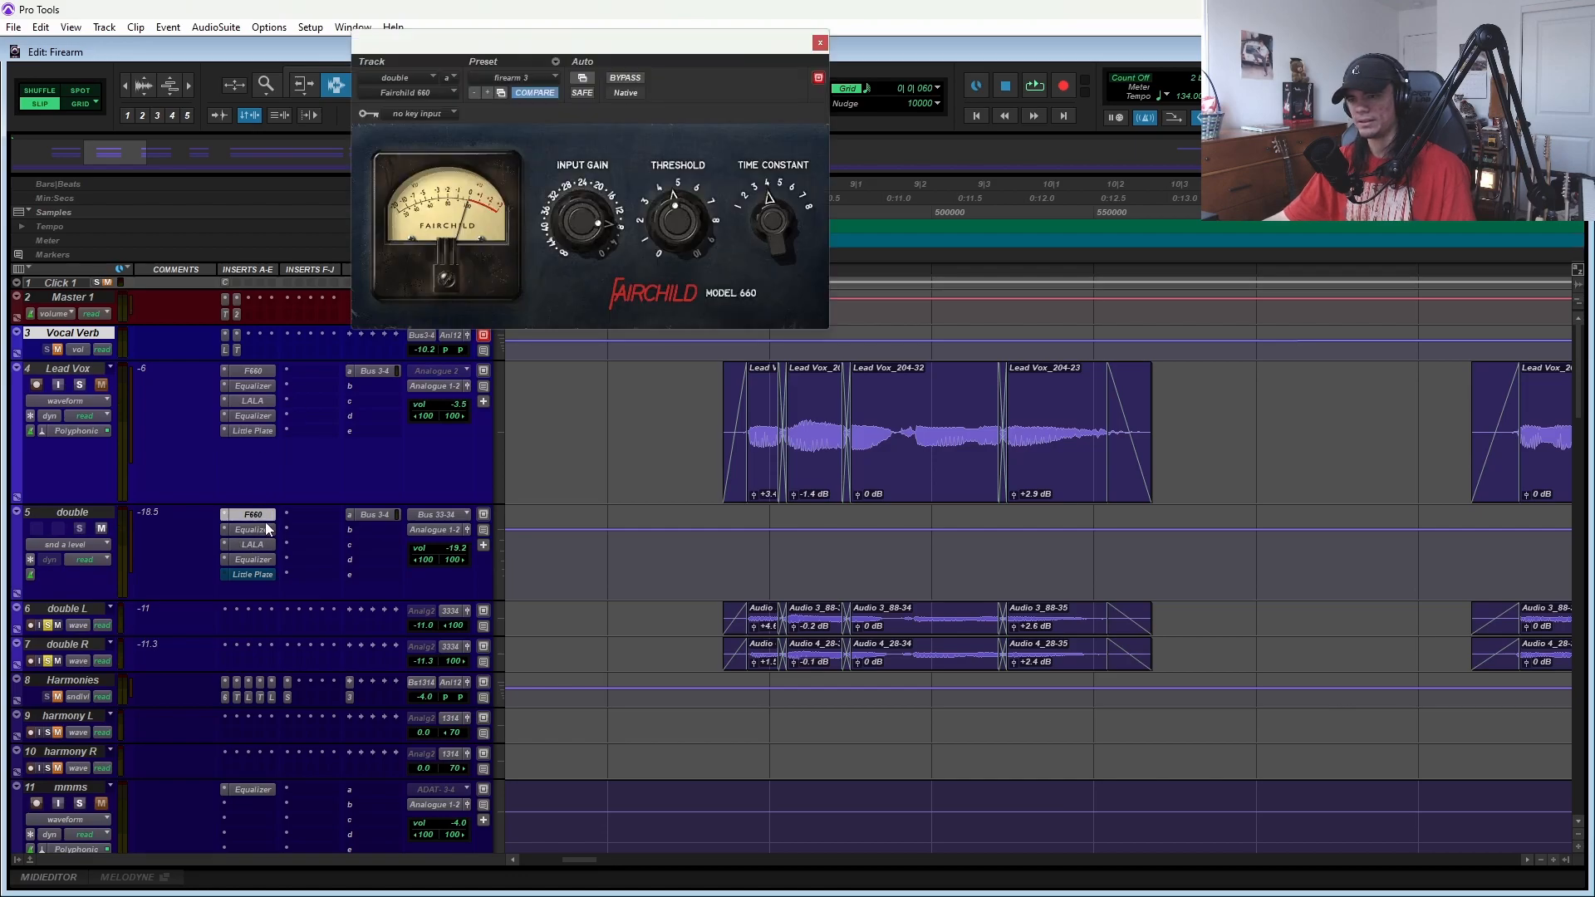
pyautogui.click(266, 532)
pyautogui.click(252, 545)
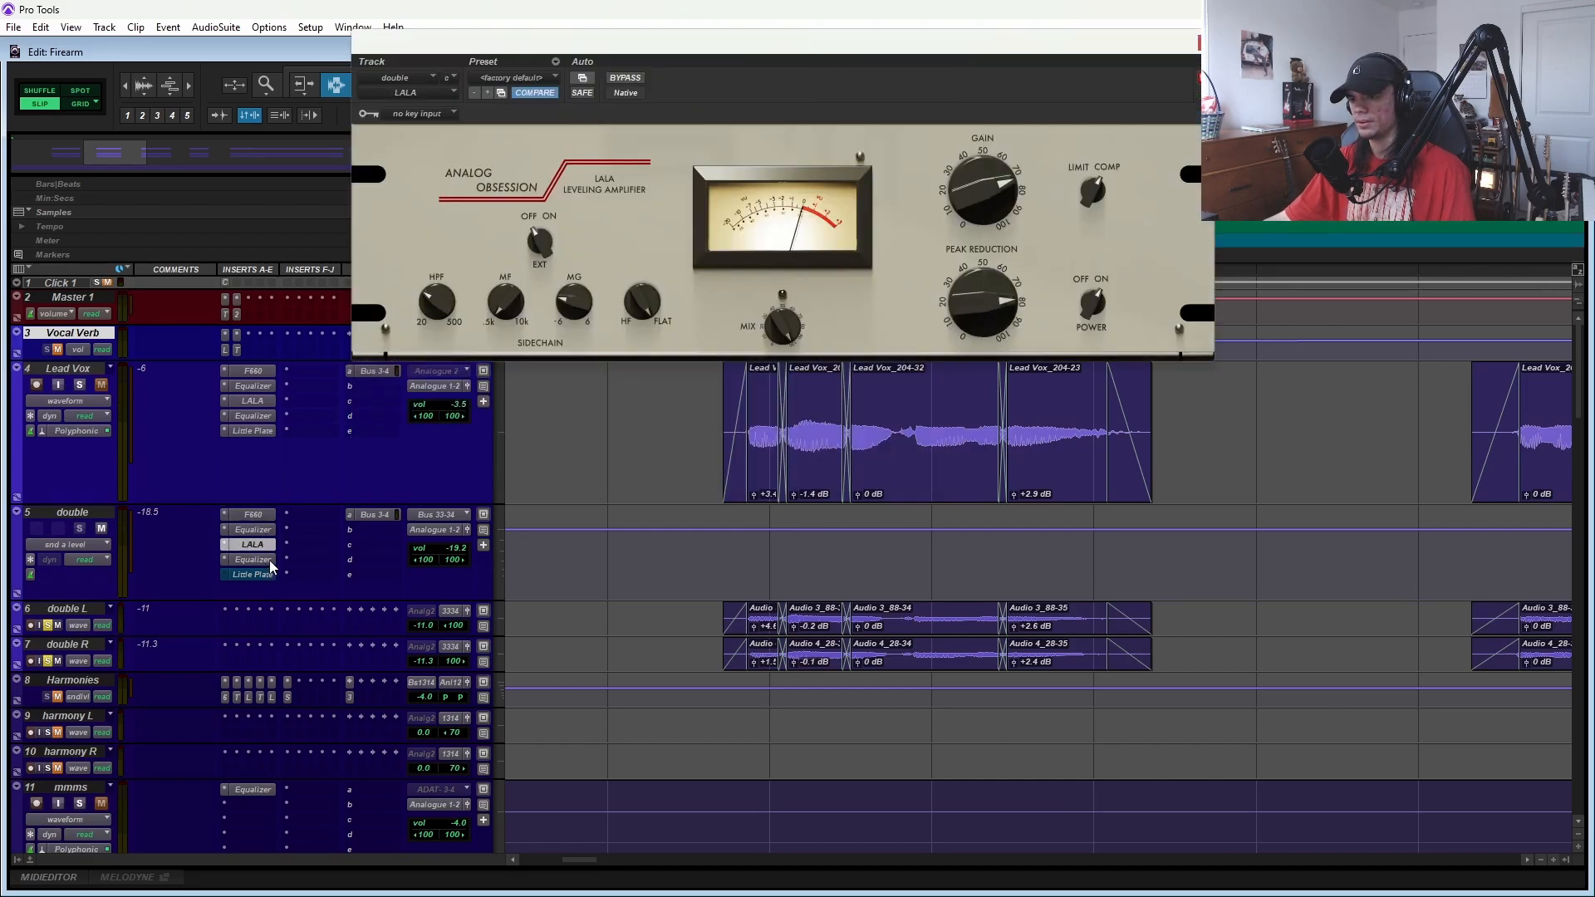
pyautogui.click(254, 560)
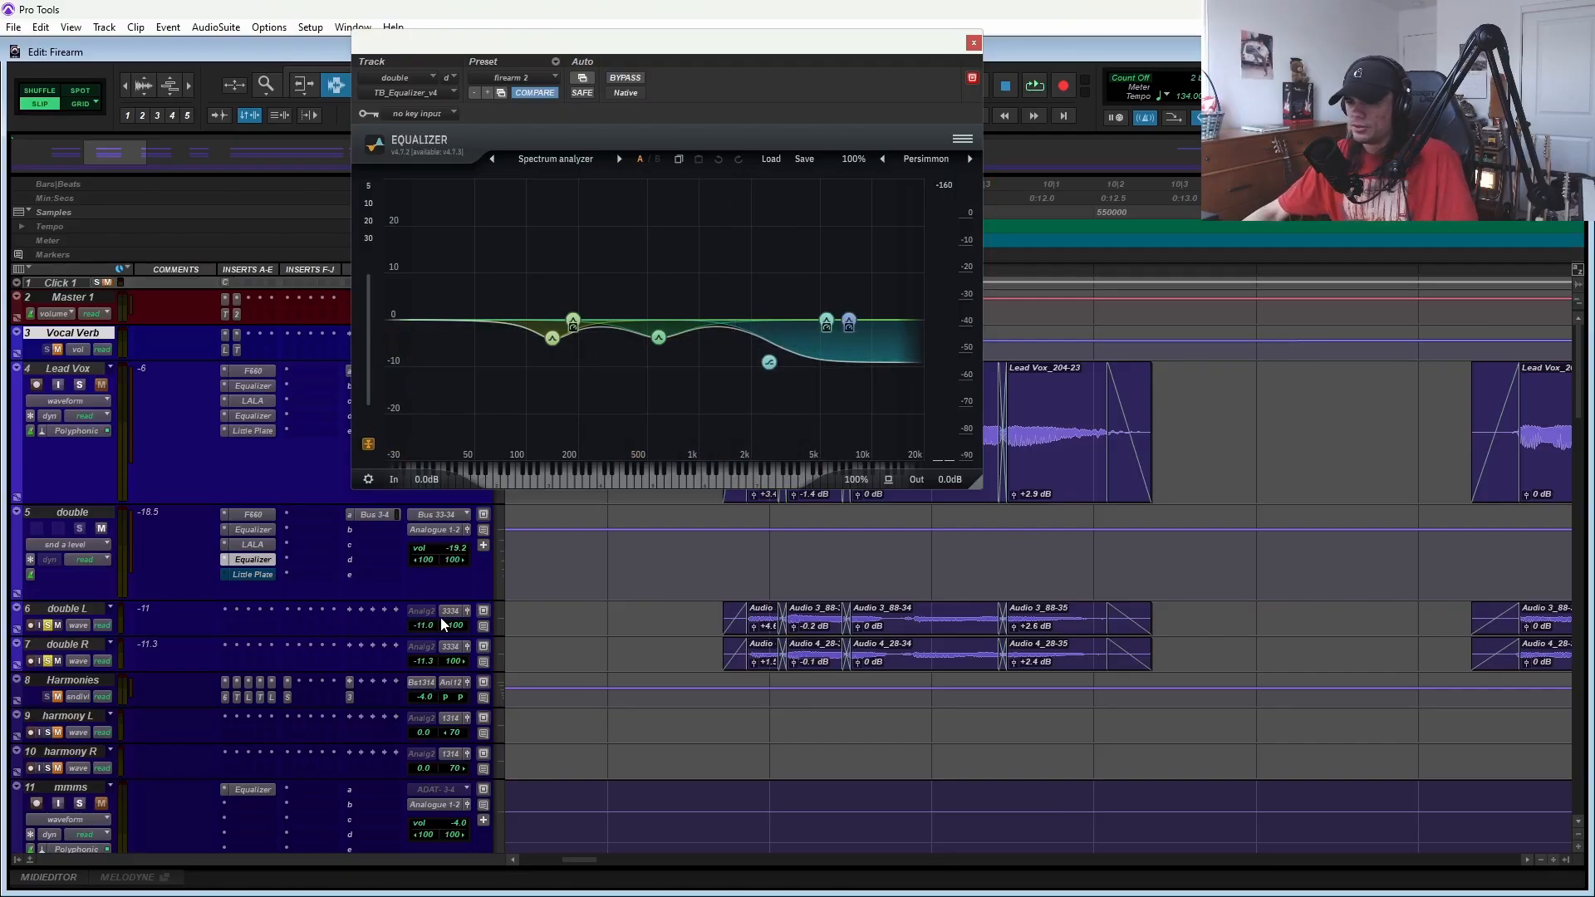
pyautogui.click(259, 574)
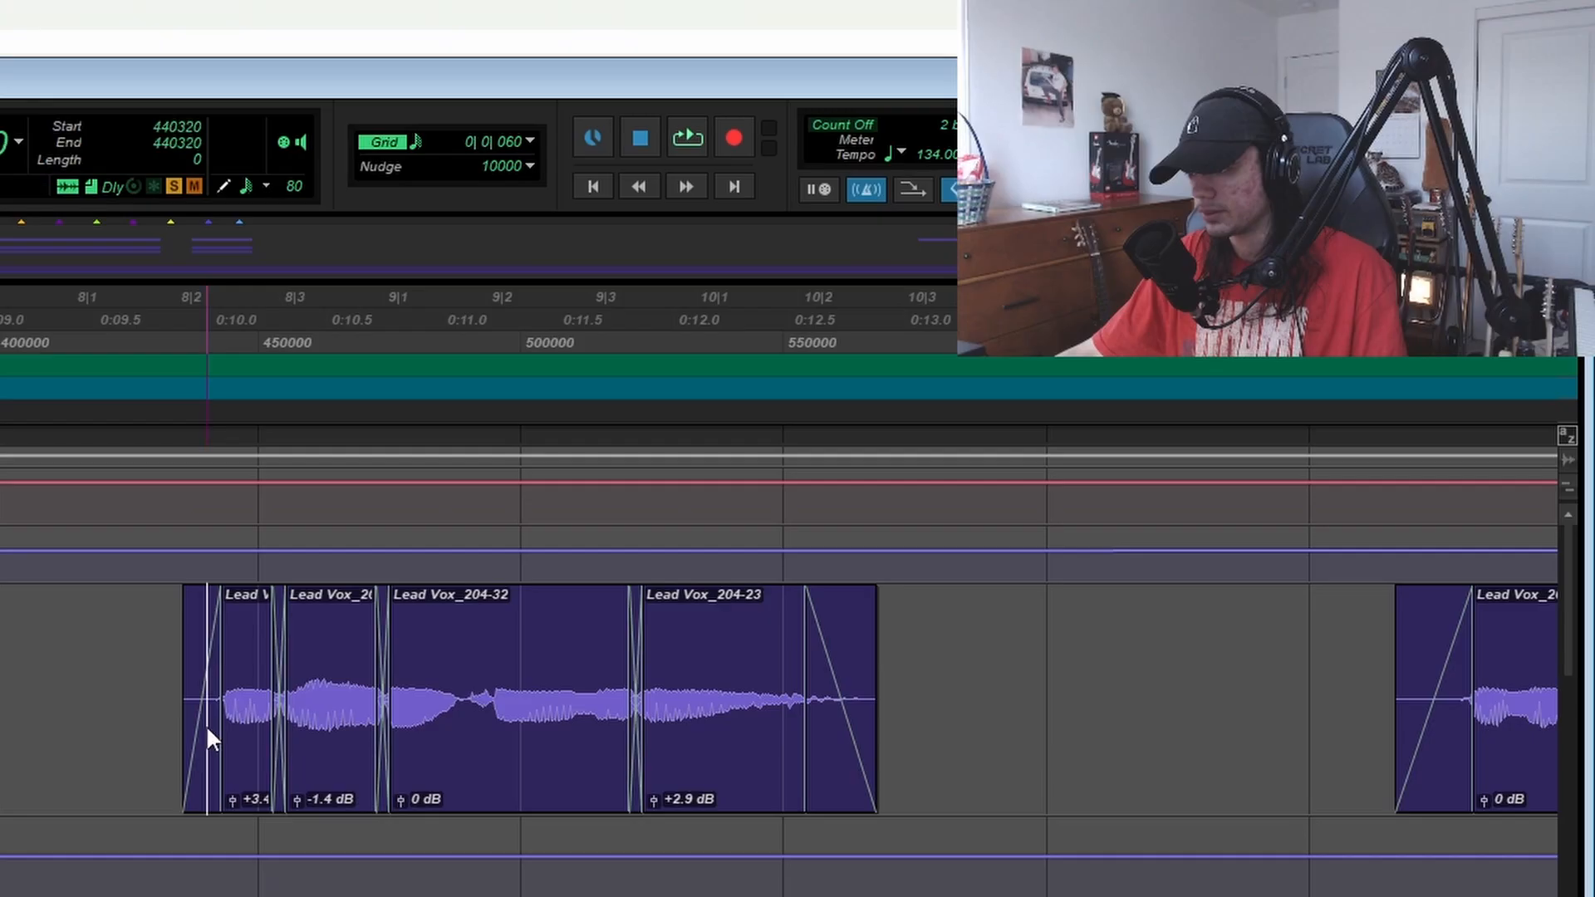
# - Play Lead Vox together with the doubles and the unmuted Vocal Verb from samples 440320 and 670720, and stop playback
pyautogui.click(751, 457)
pyautogui.press('space')
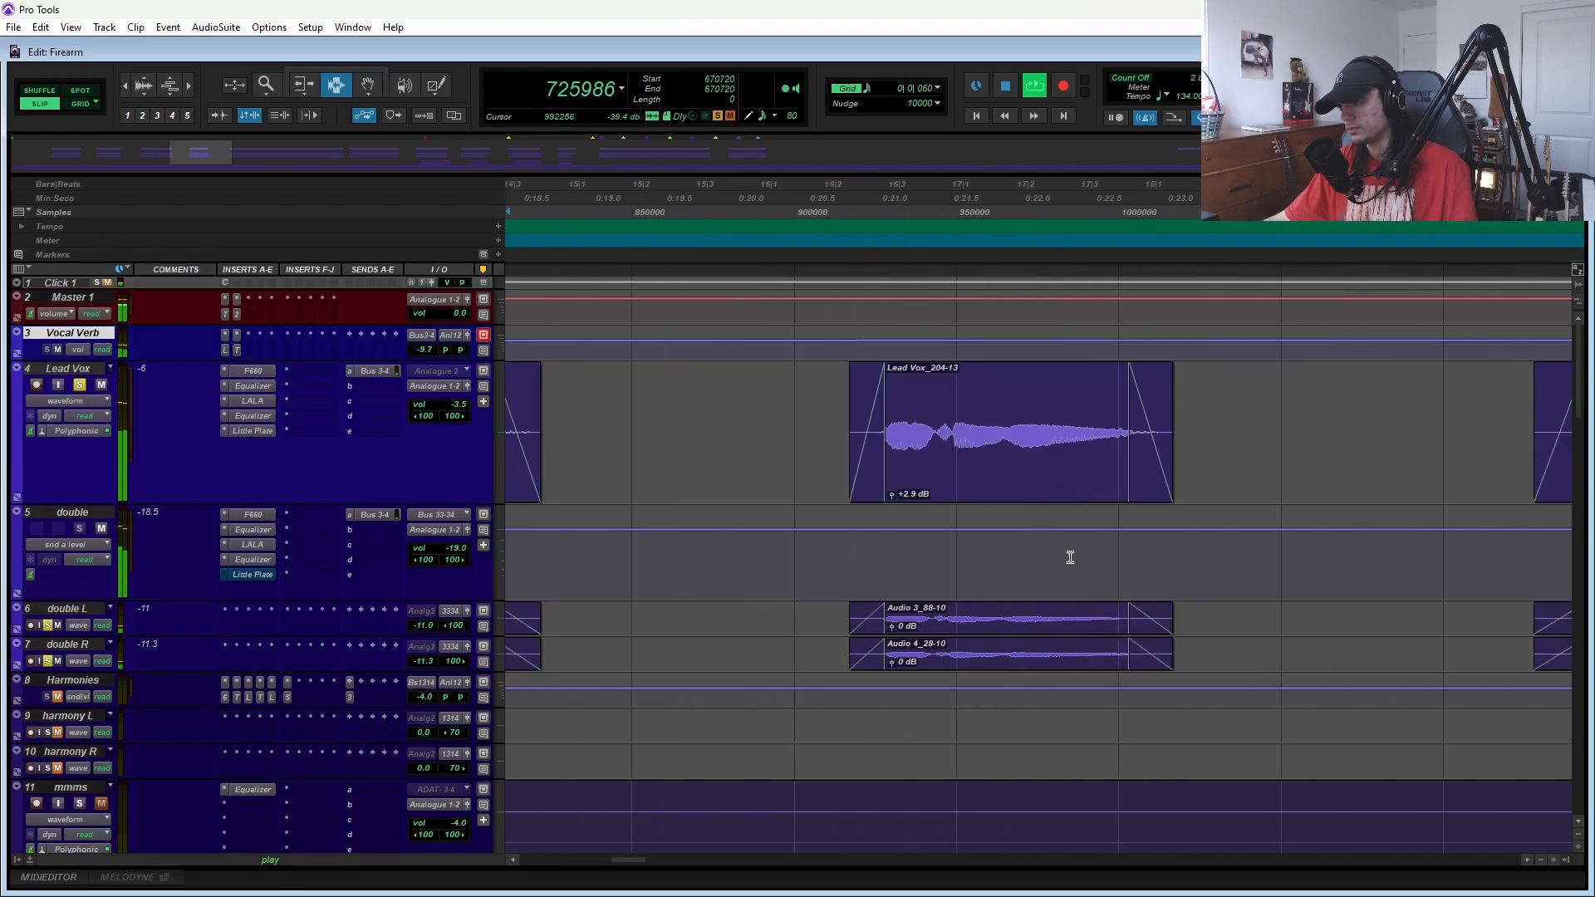
pyautogui.press('space')
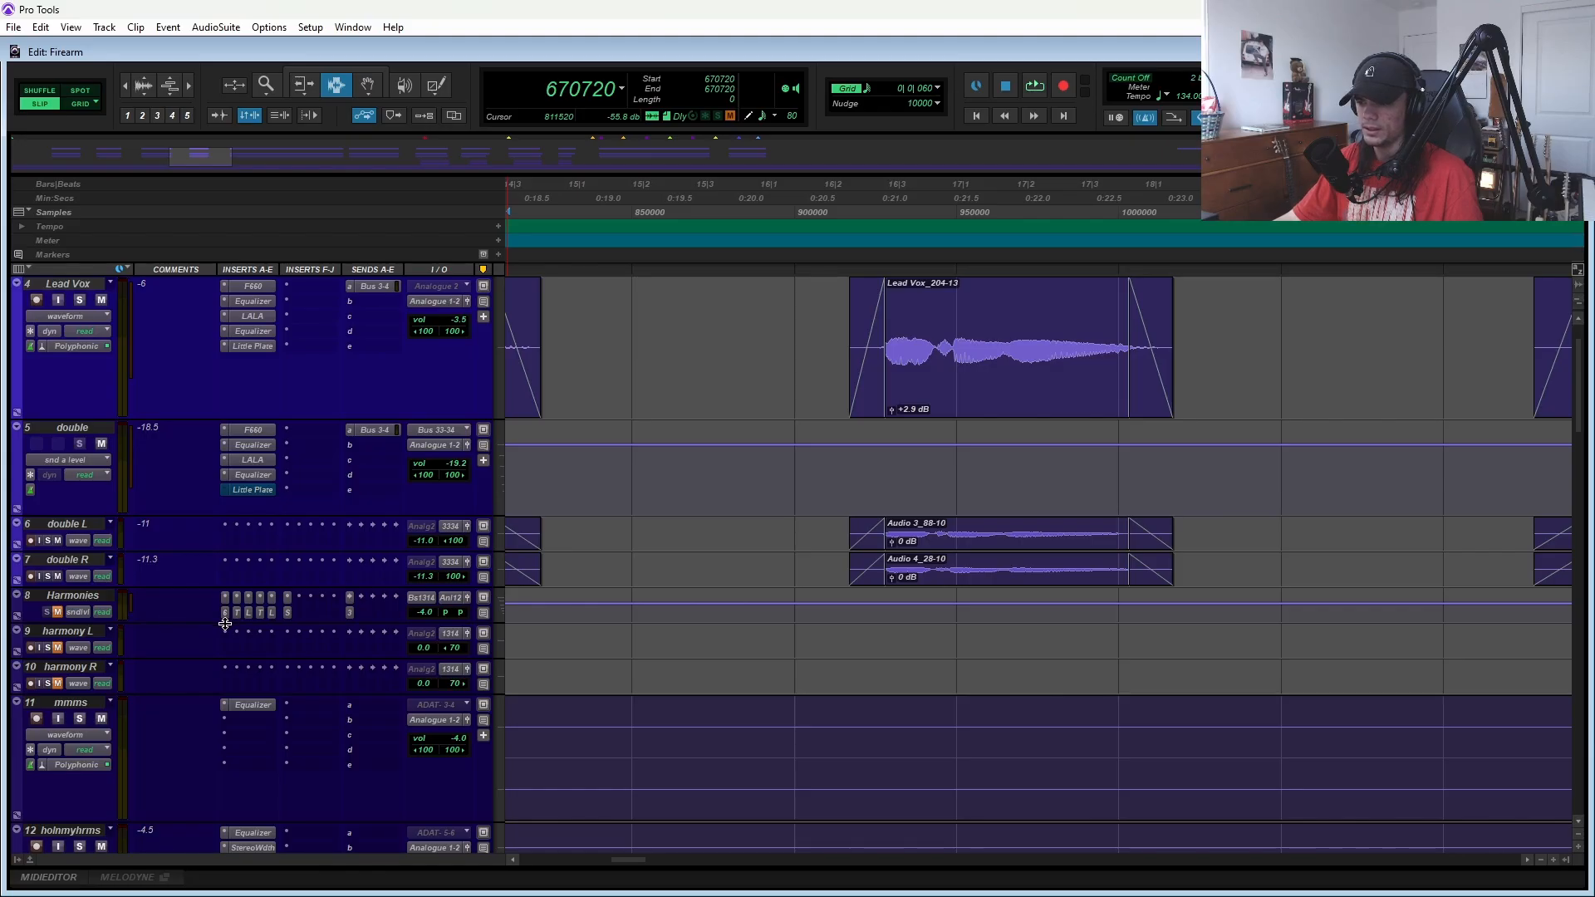
# - Set the playback start to sample 2082816, before the first harmony clips, and unmute the Harmonies aux
pyautogui.scroll(-2, 367, 662)
pyautogui.press('r')
pyautogui.press('r')
pyautogui.press('r')
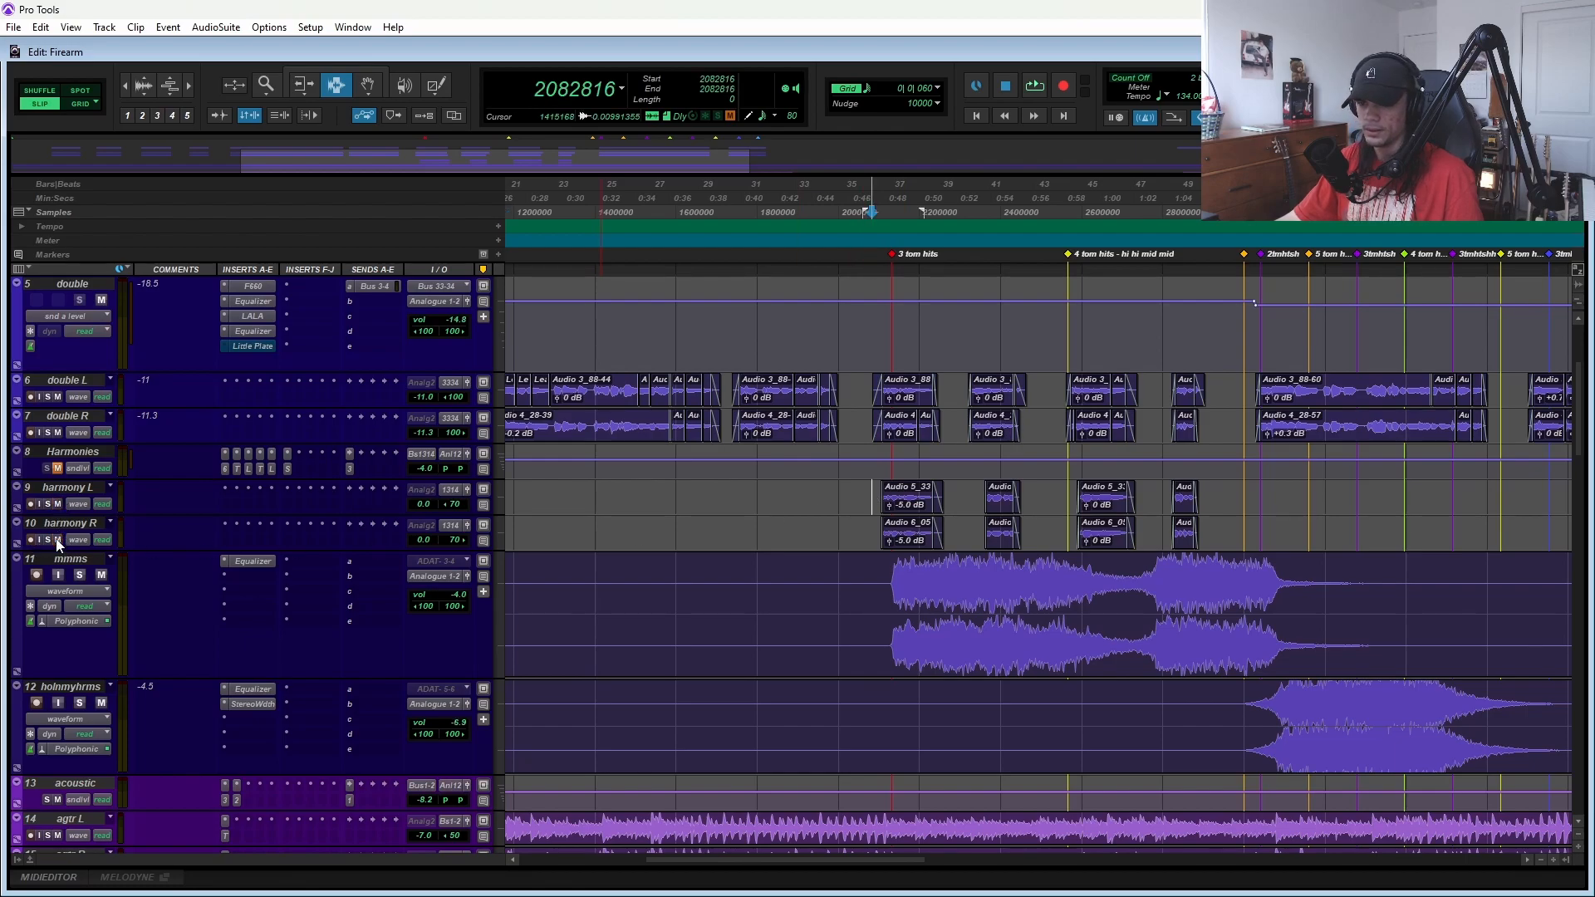
pyautogui.scroll(3, 141, 625)
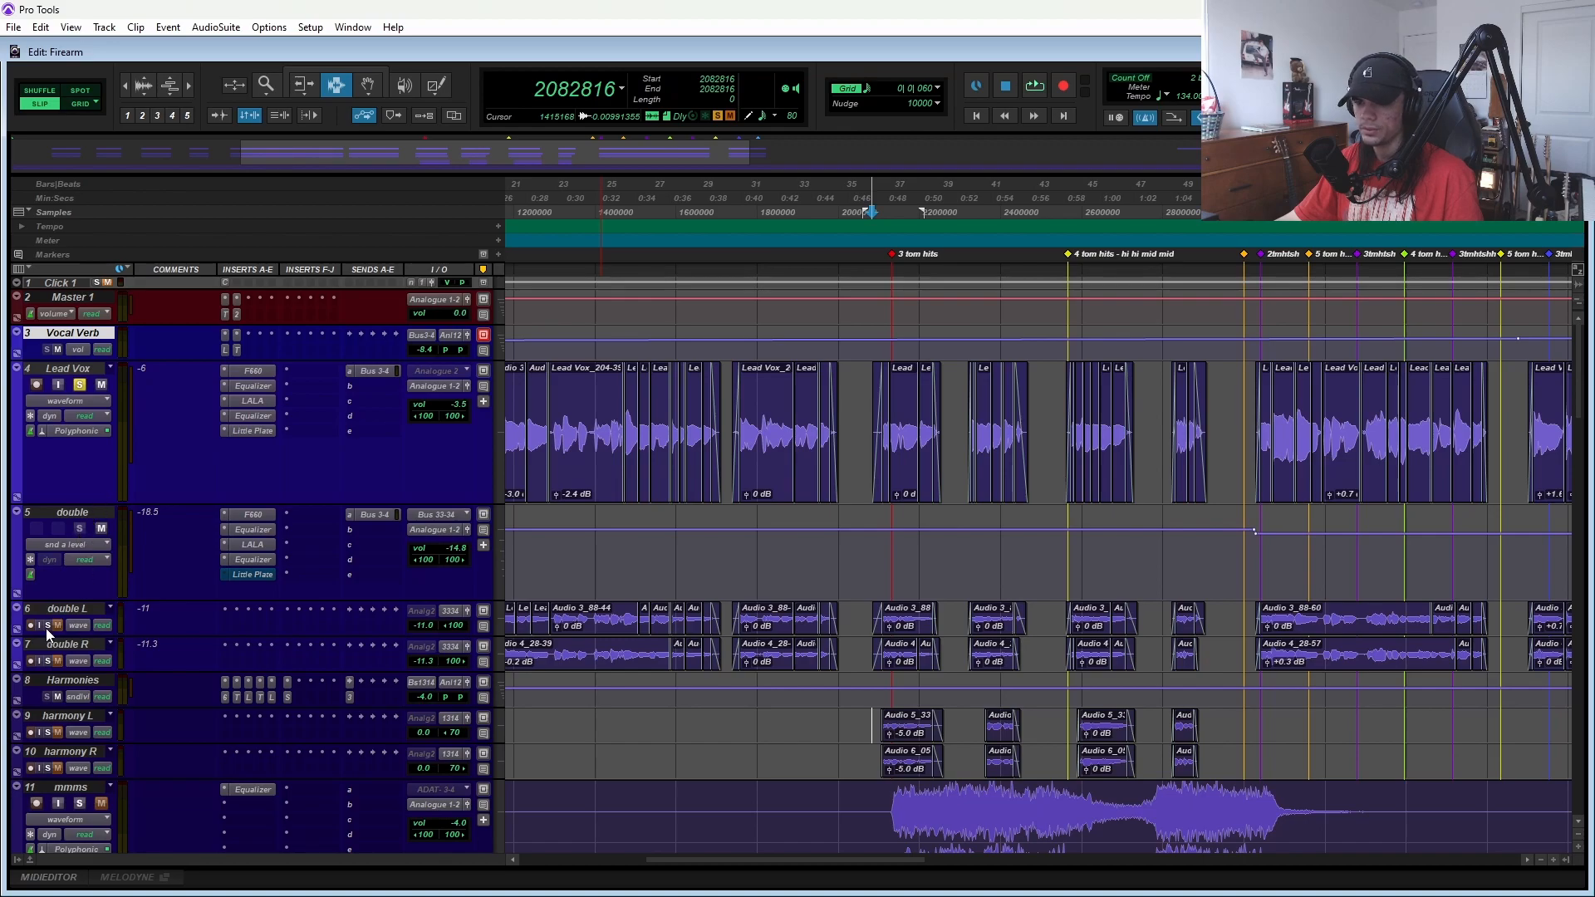
# - Solo the double L, double R, harmony L and harmony R tracks alongside Lead Vox, and play from sample 2072576
pyautogui.press('t')
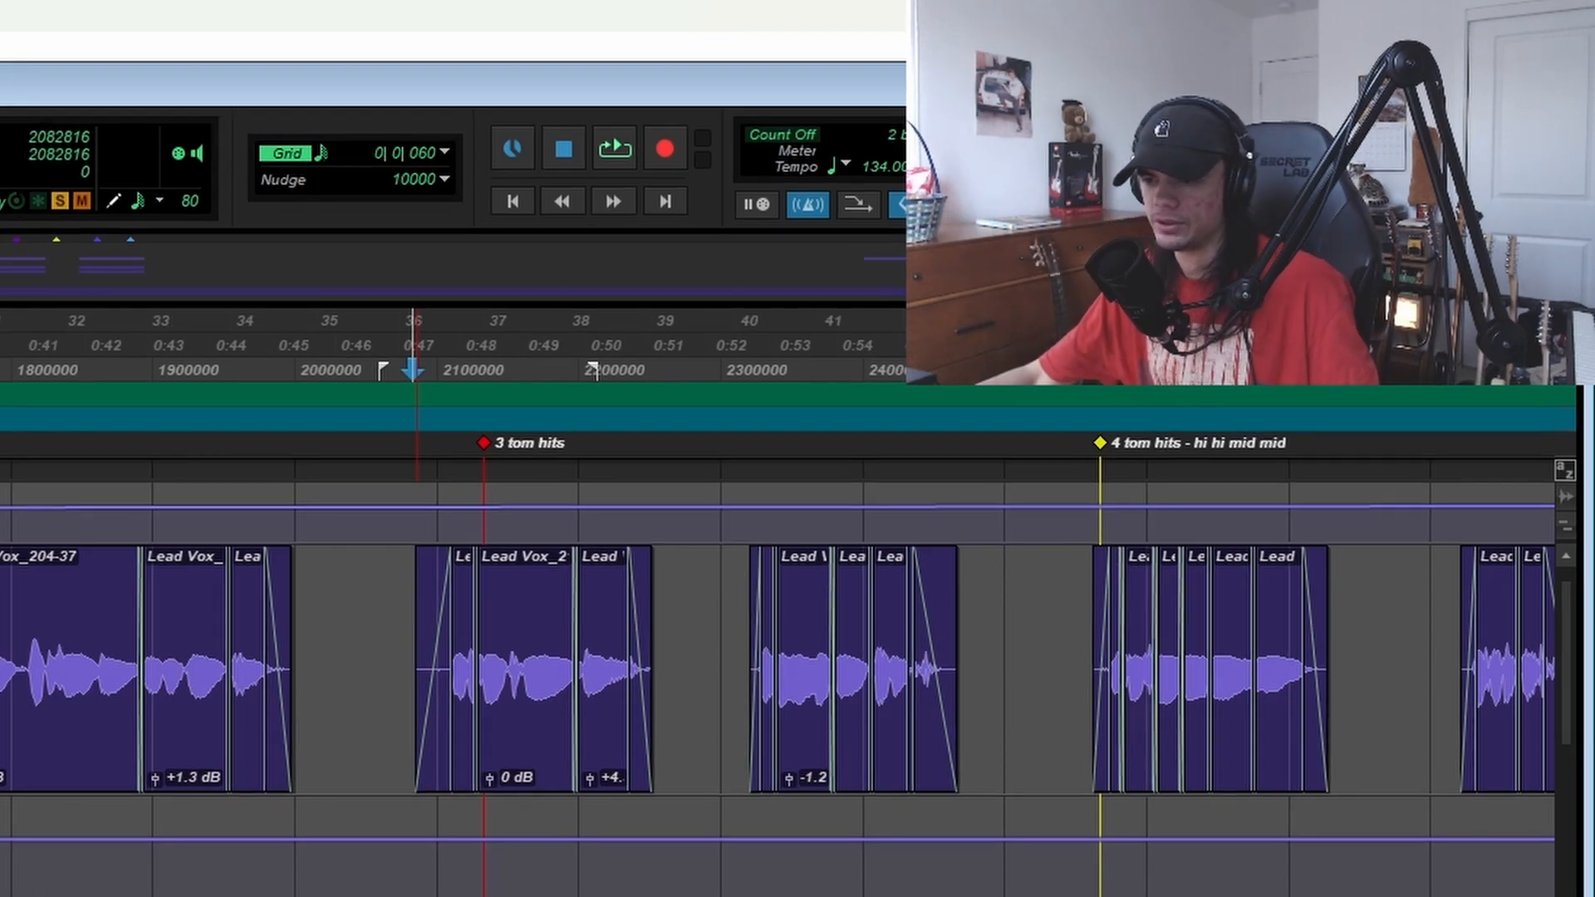
pyautogui.scroll(2, 382, 369)
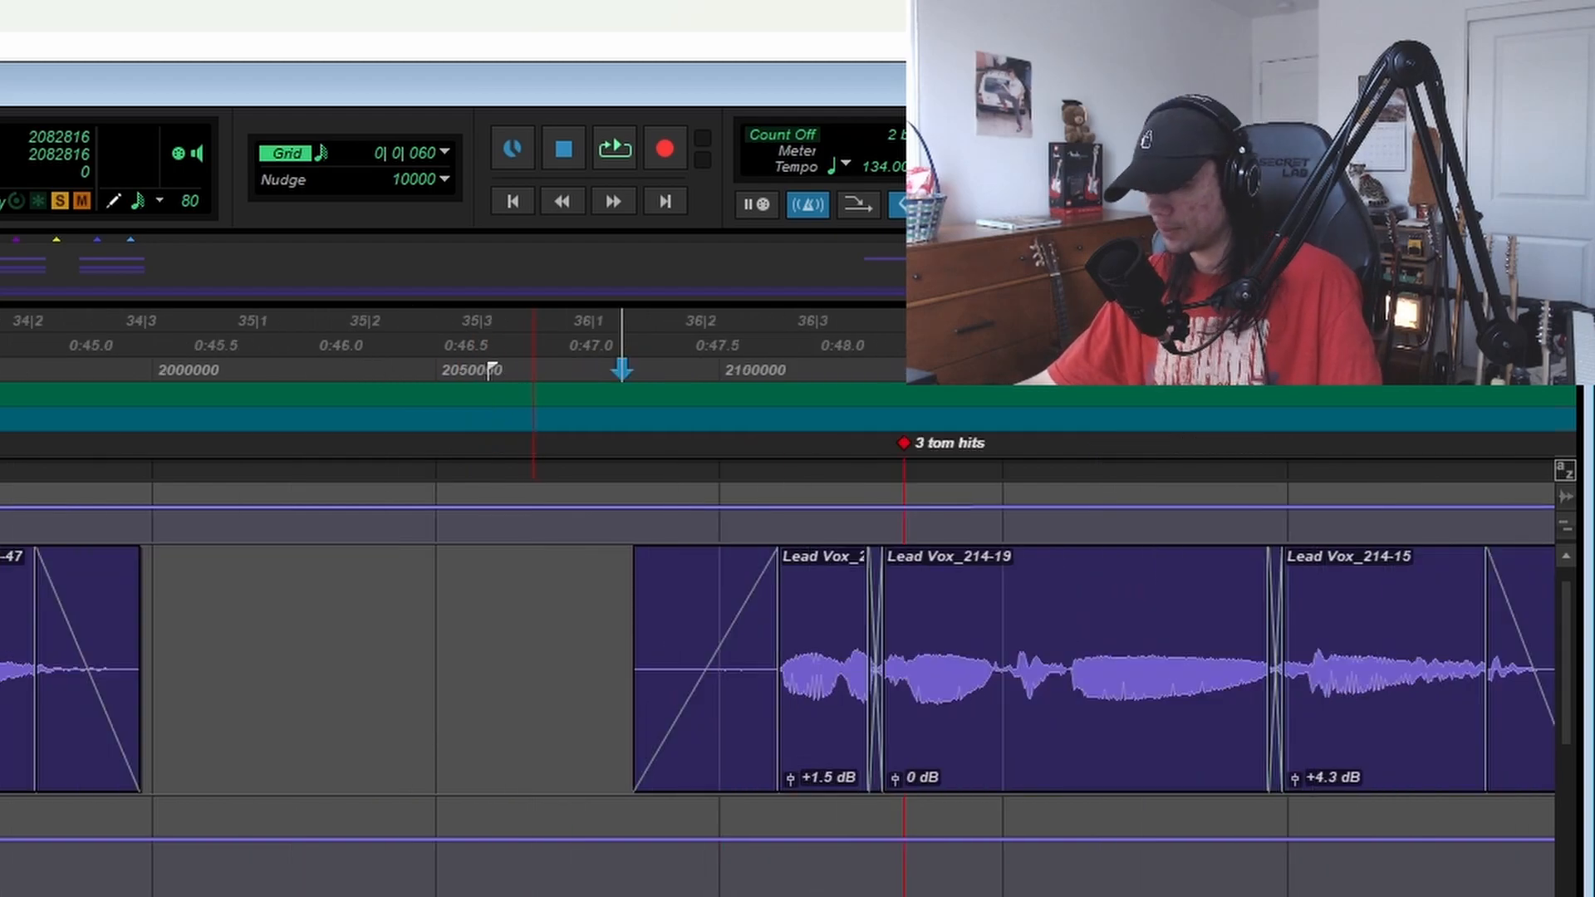
pyautogui.press('r')
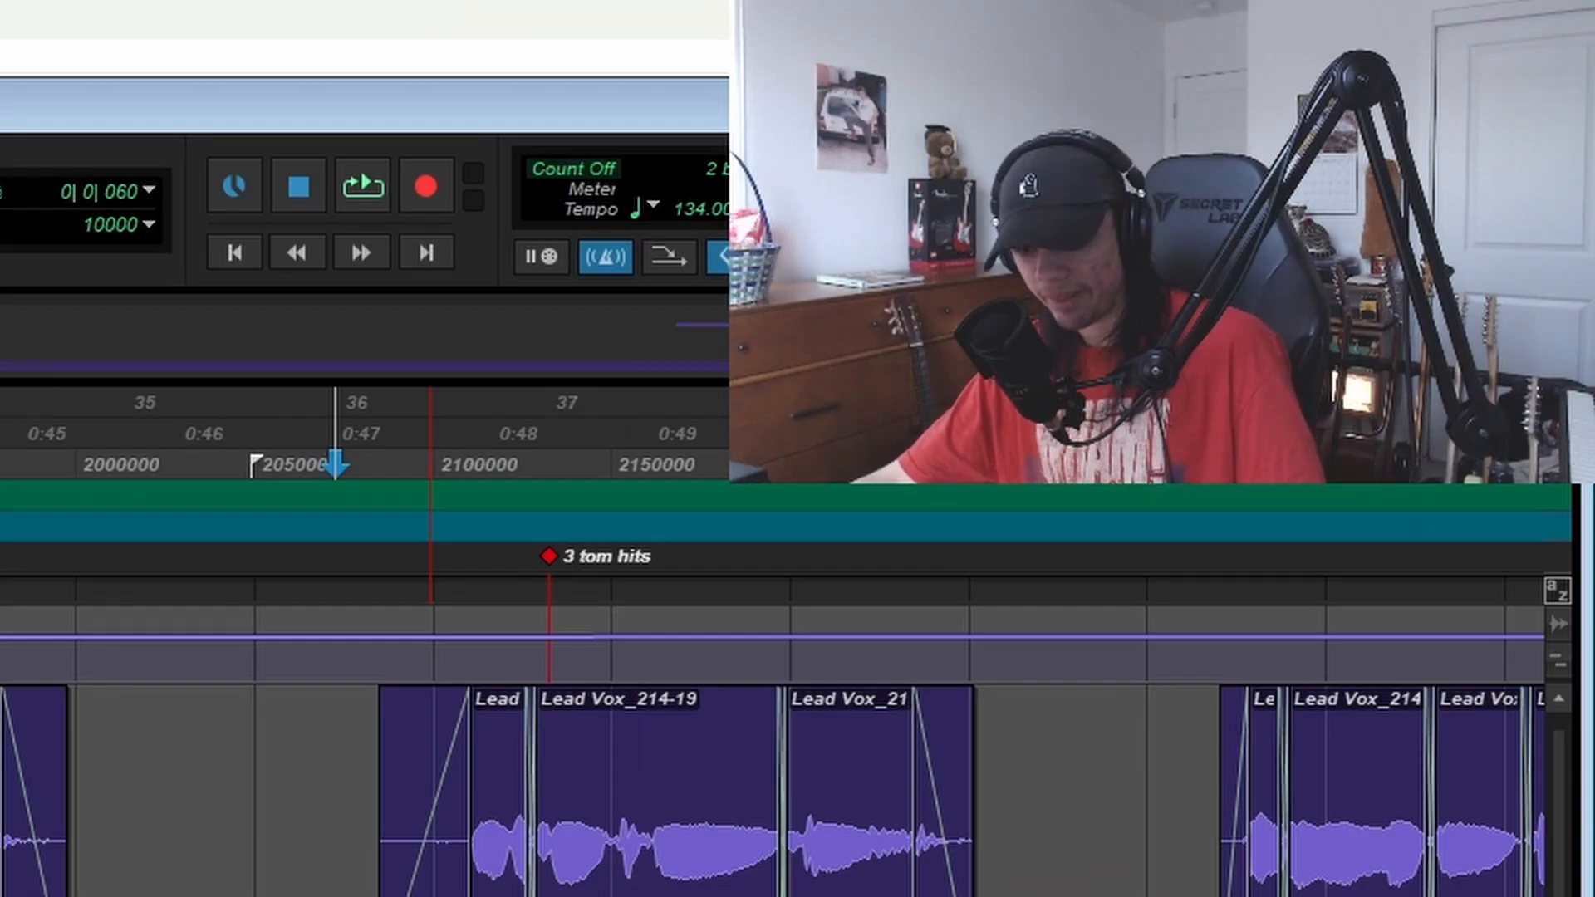
pyautogui.press('space')
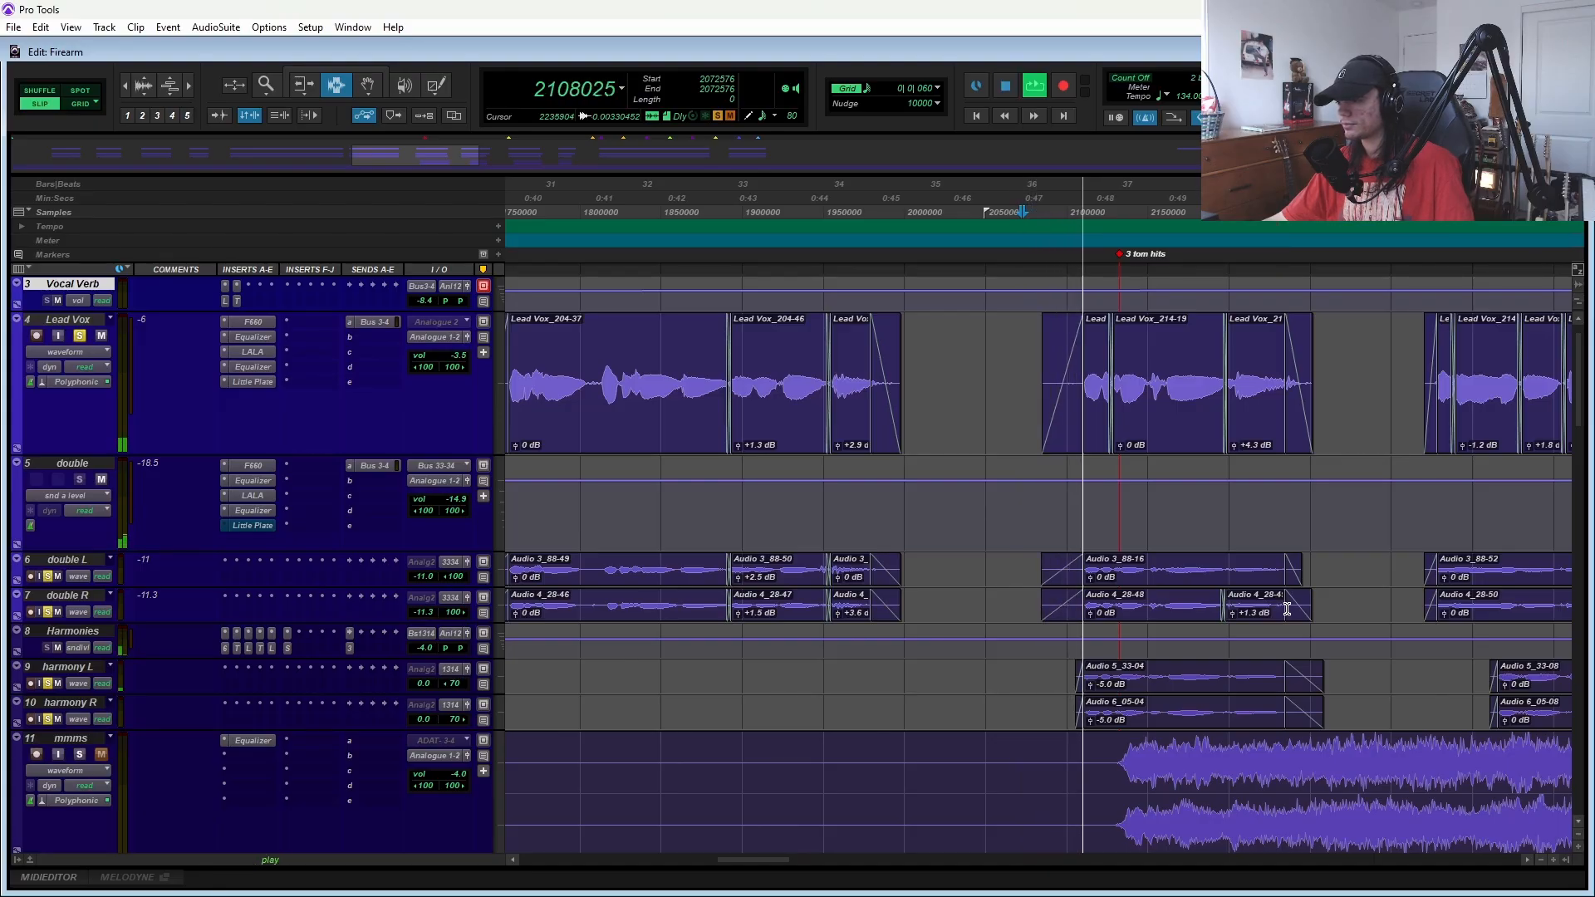
# - Follow the lead, doubles and harmonies through the section, and restart playback from sample 2577408 by the "4 tom hits" marker
pyautogui.hscroll(3, 1253, 617)
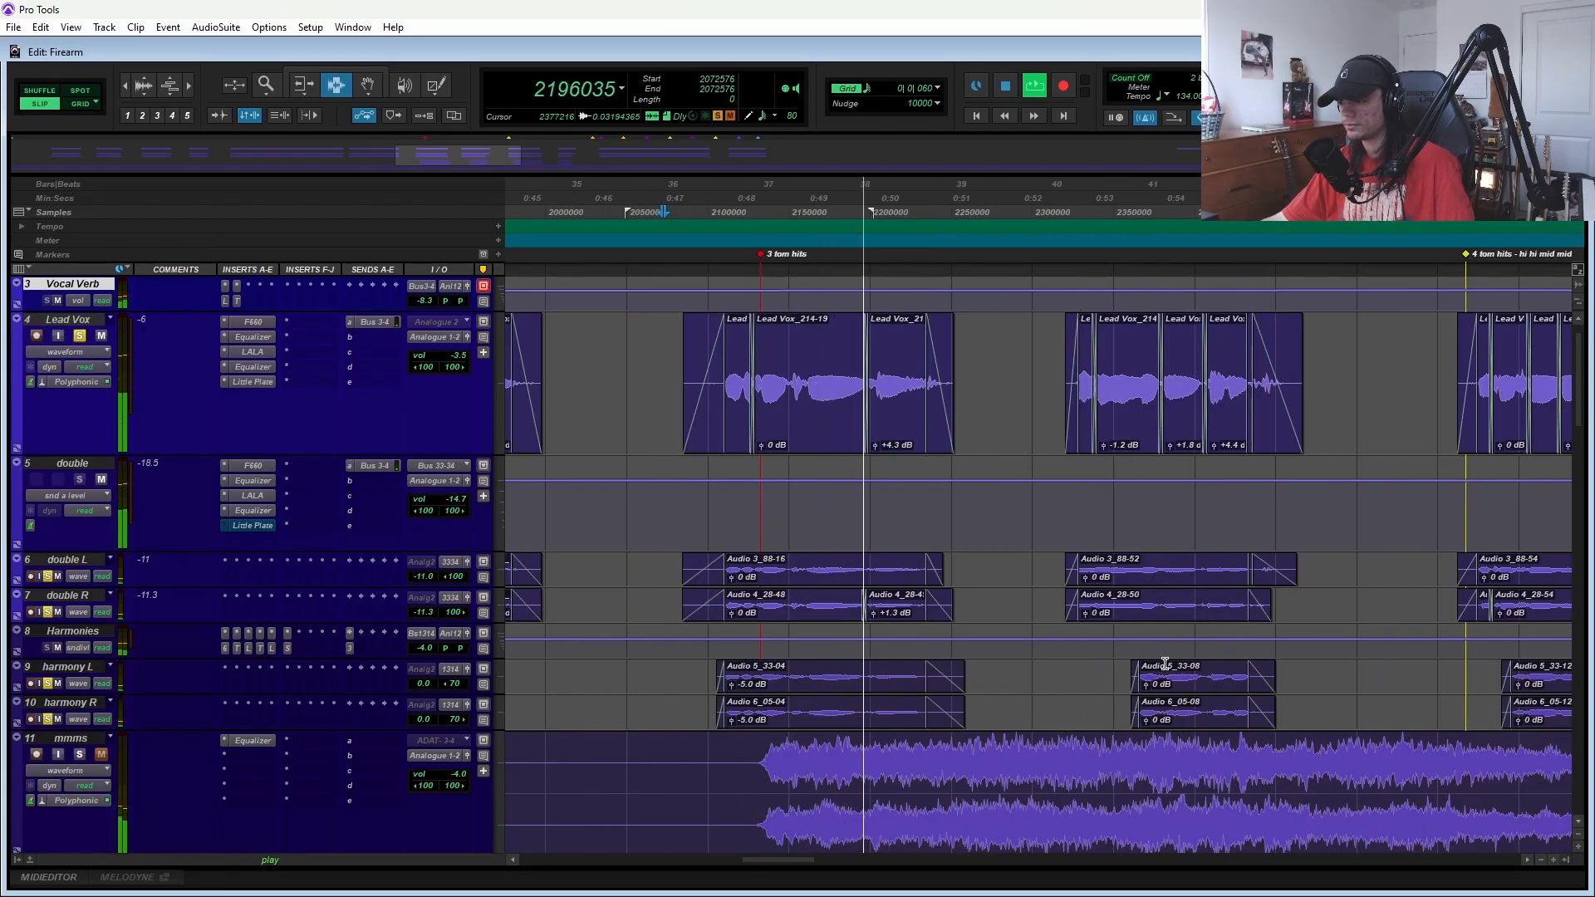
pyautogui.hscroll(2, 1107, 474)
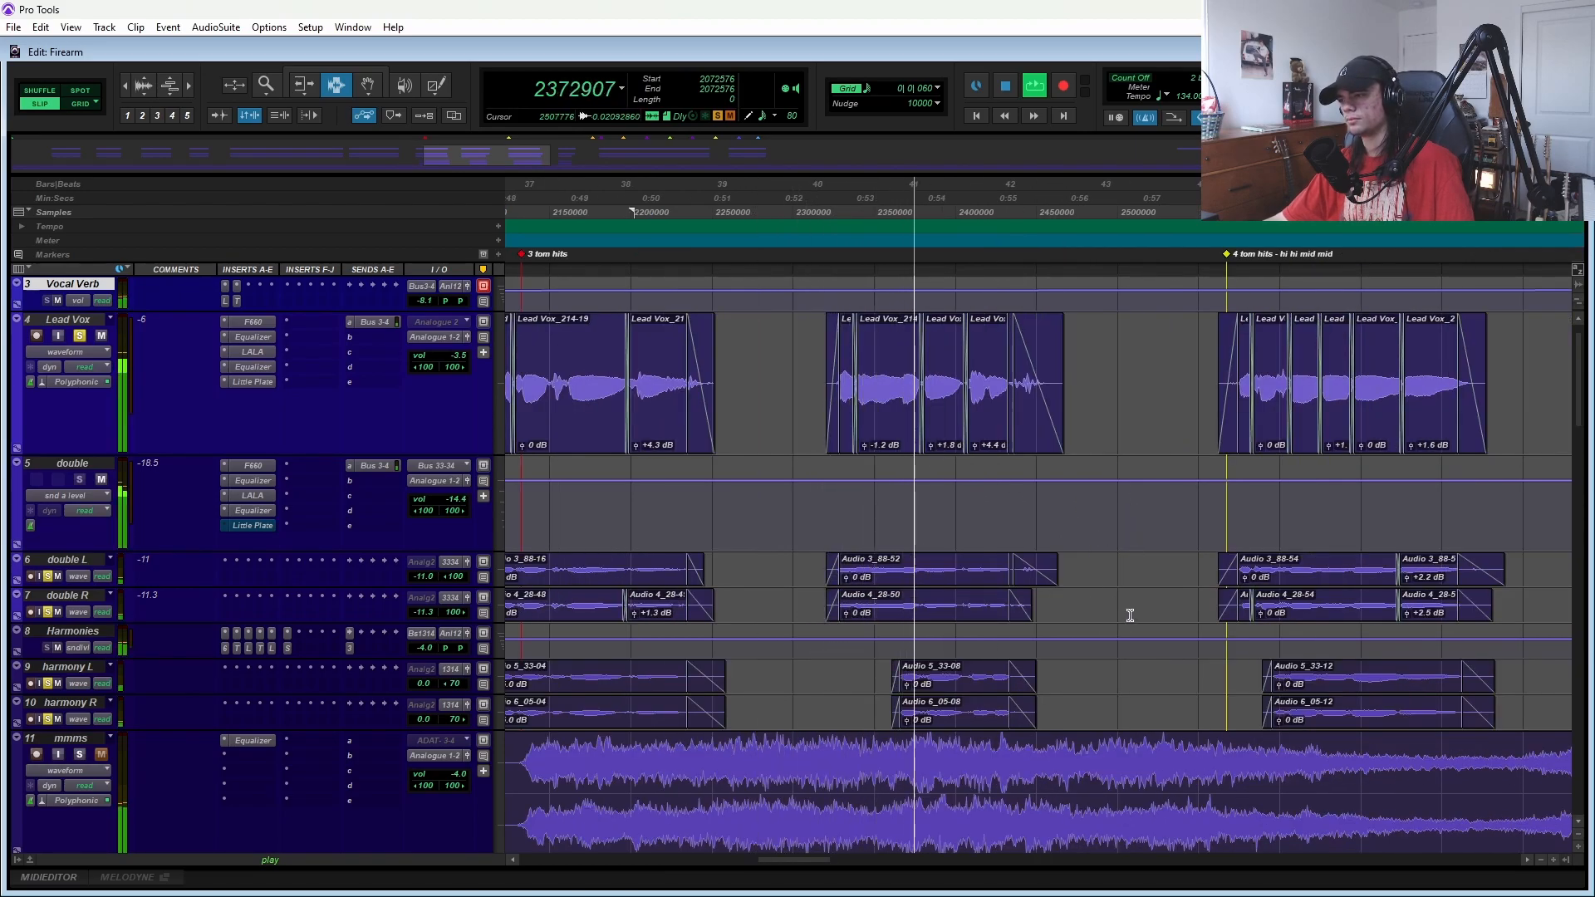
pyautogui.hscroll(3, 1138, 582)
pyautogui.click(885, 196)
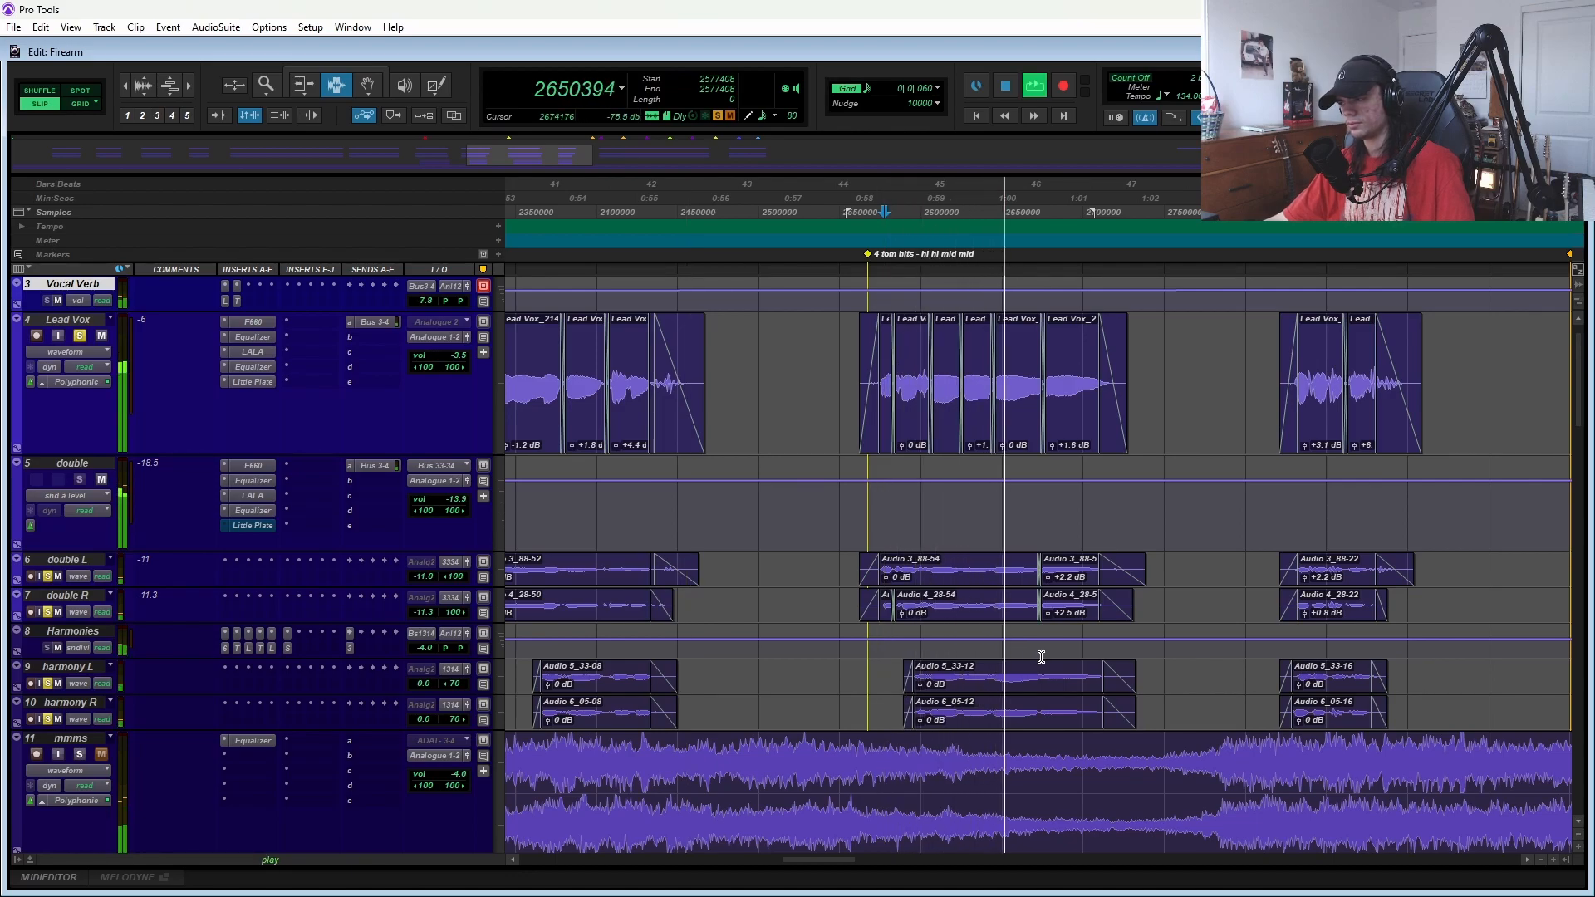
# - Play the layered vocals through the phrases following the "4 tom hits" marker and stop playback
pyautogui.hscroll(3, 1097, 665)
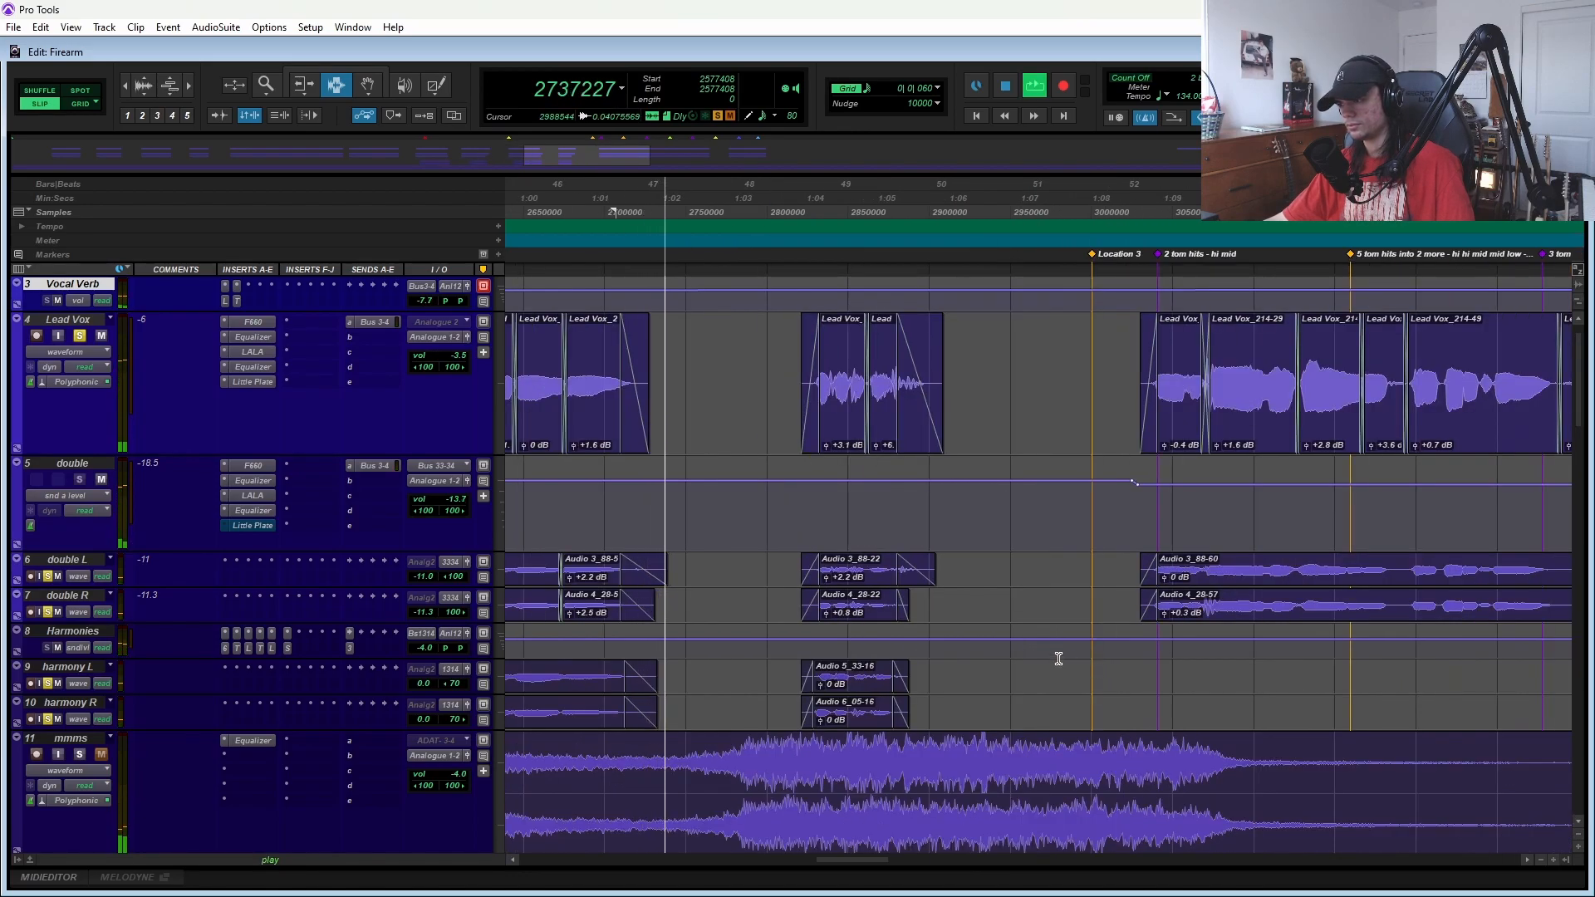
pyautogui.hscroll(1, 1069, 662)
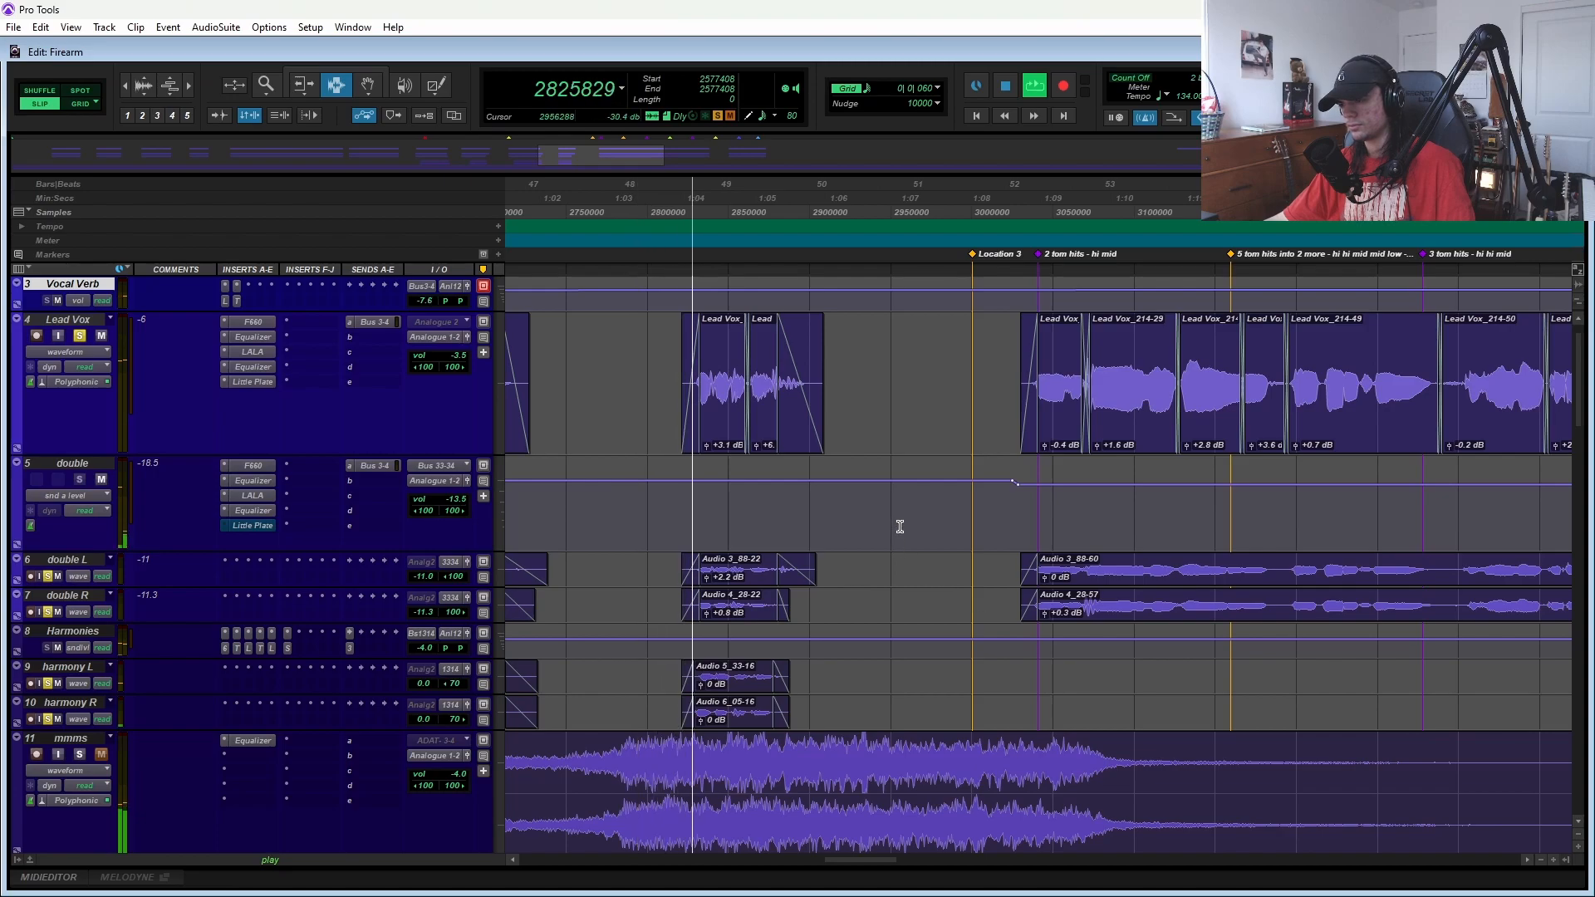
pyautogui.press('space')
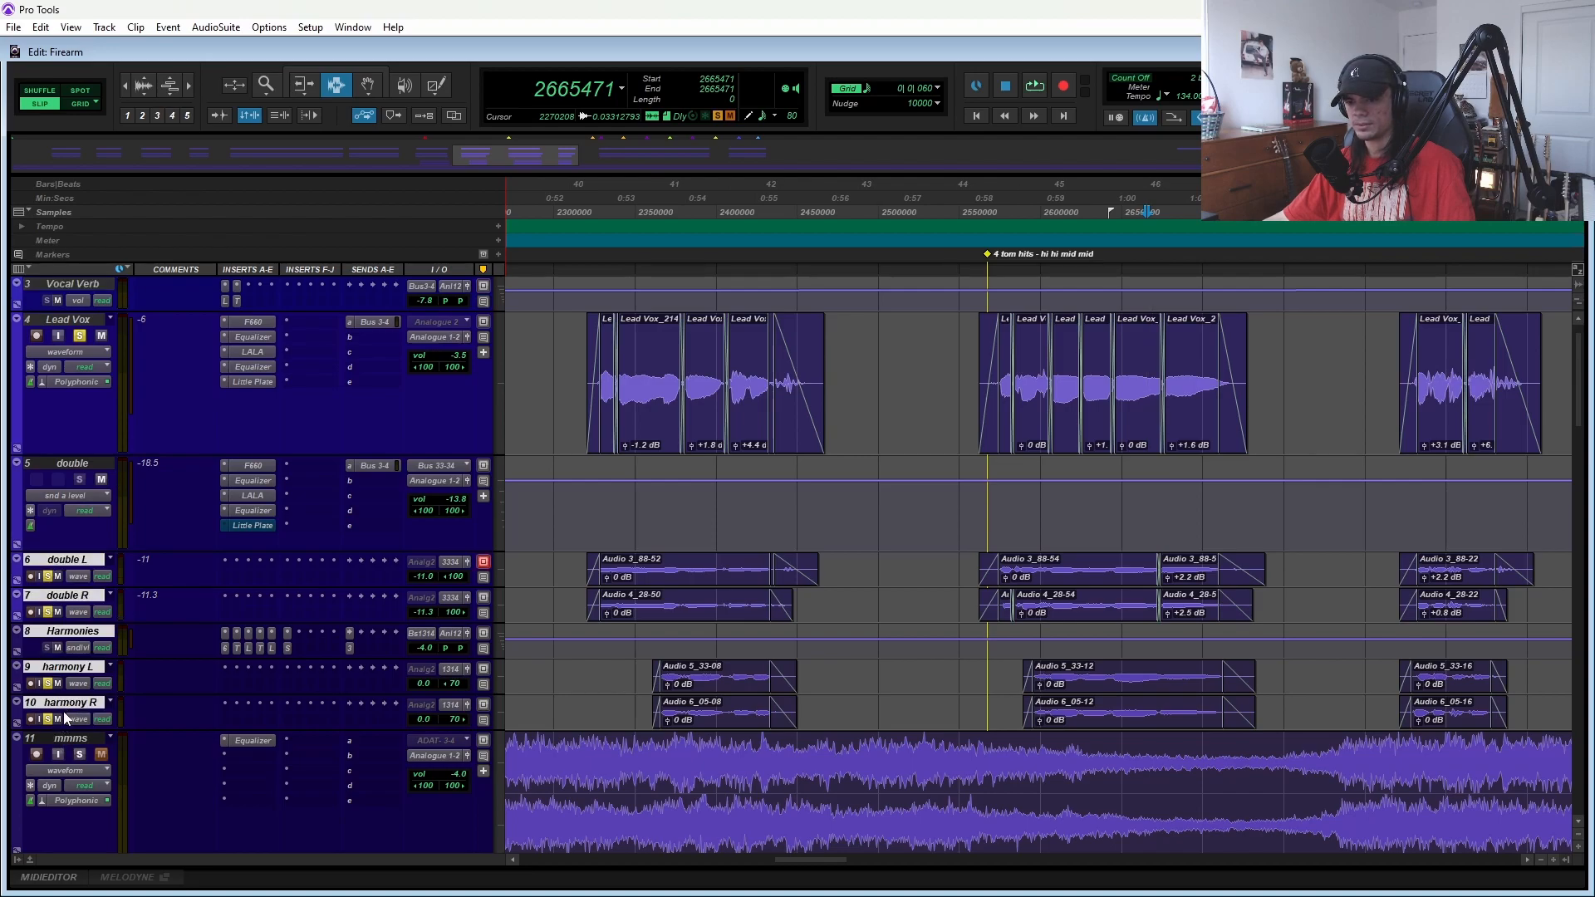
# - Mute the double and harmony tracks and the Harmonies aux, and audition only Lead Vox from sample 2645120
pyautogui.scroll(2, 864, 585)
pyautogui.scroll(3, 1138, 426)
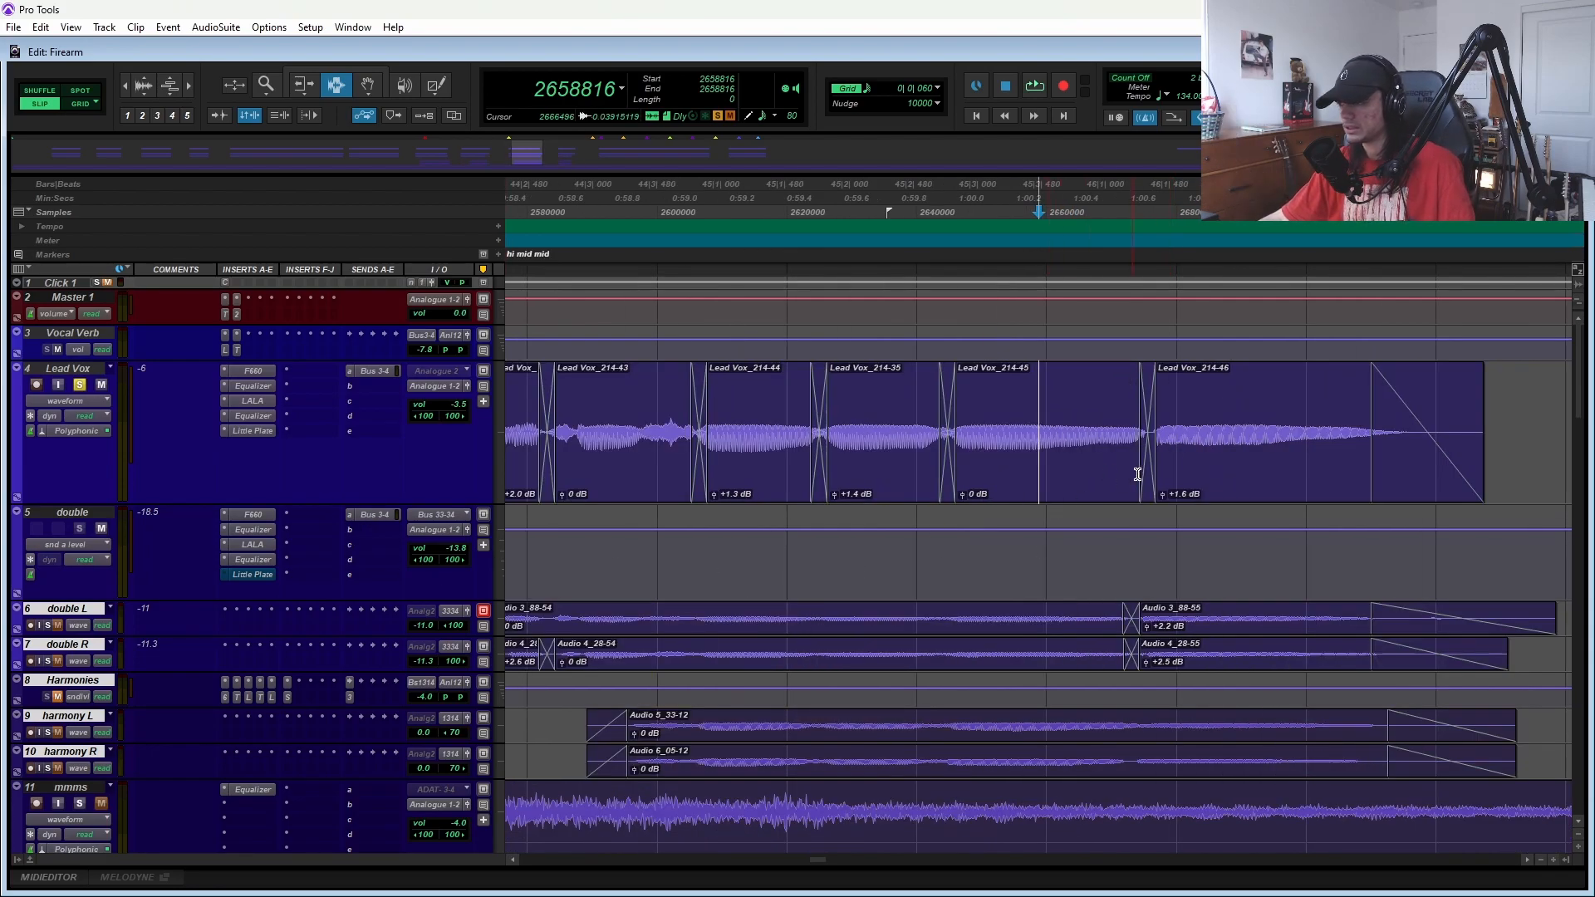
pyautogui.scroll(-2, 1158, 460)
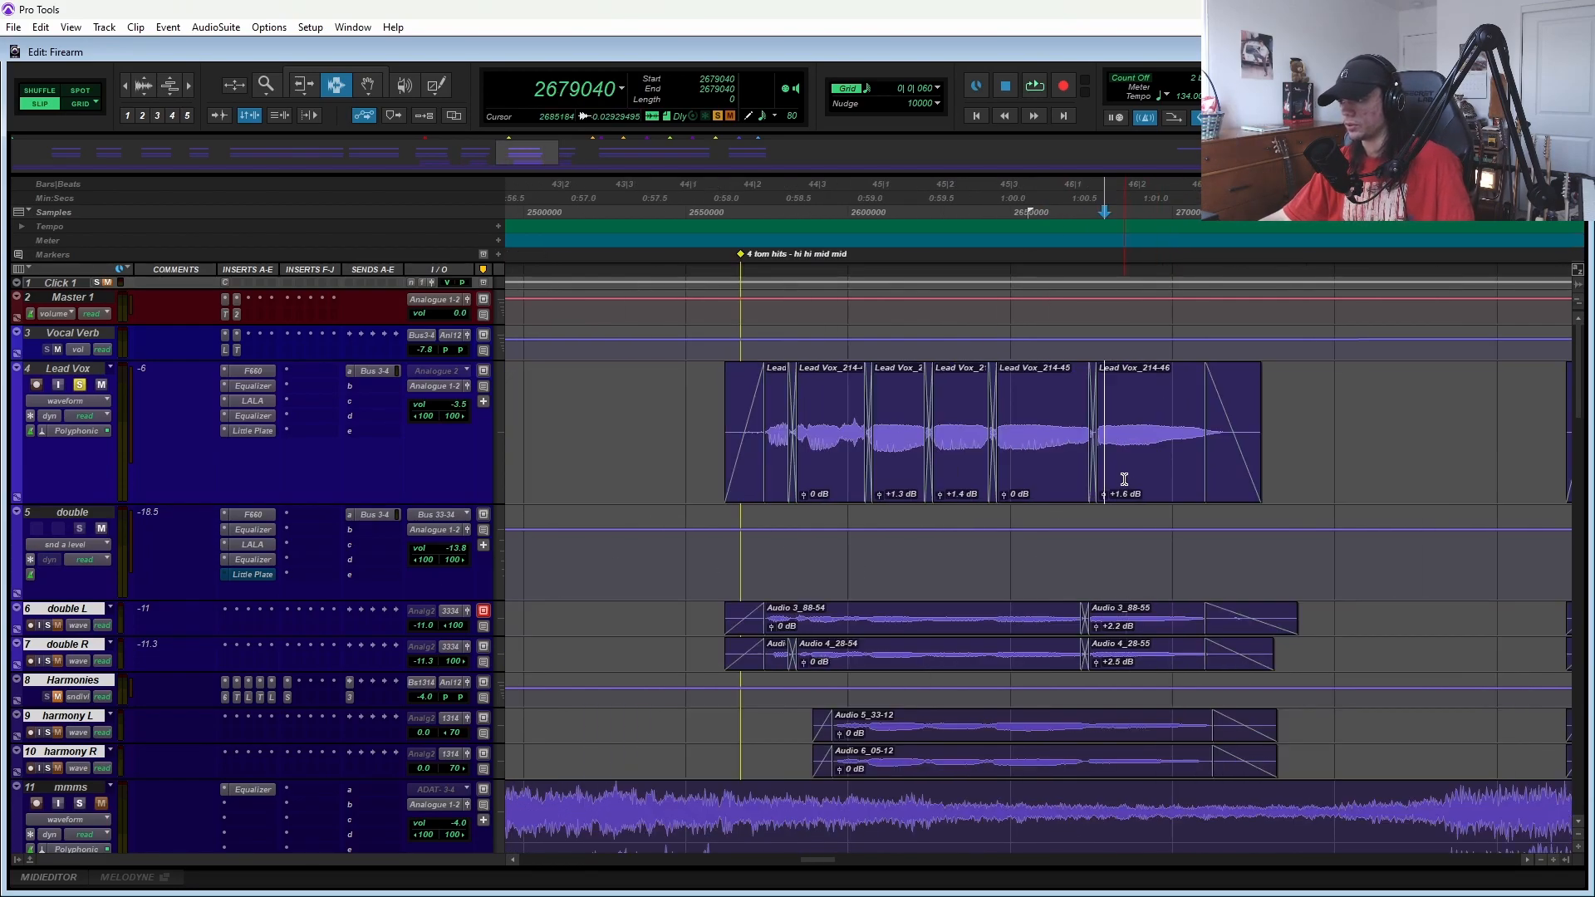
pyautogui.scroll(2, 1124, 480)
pyautogui.click(815, 422)
pyautogui.press('space')
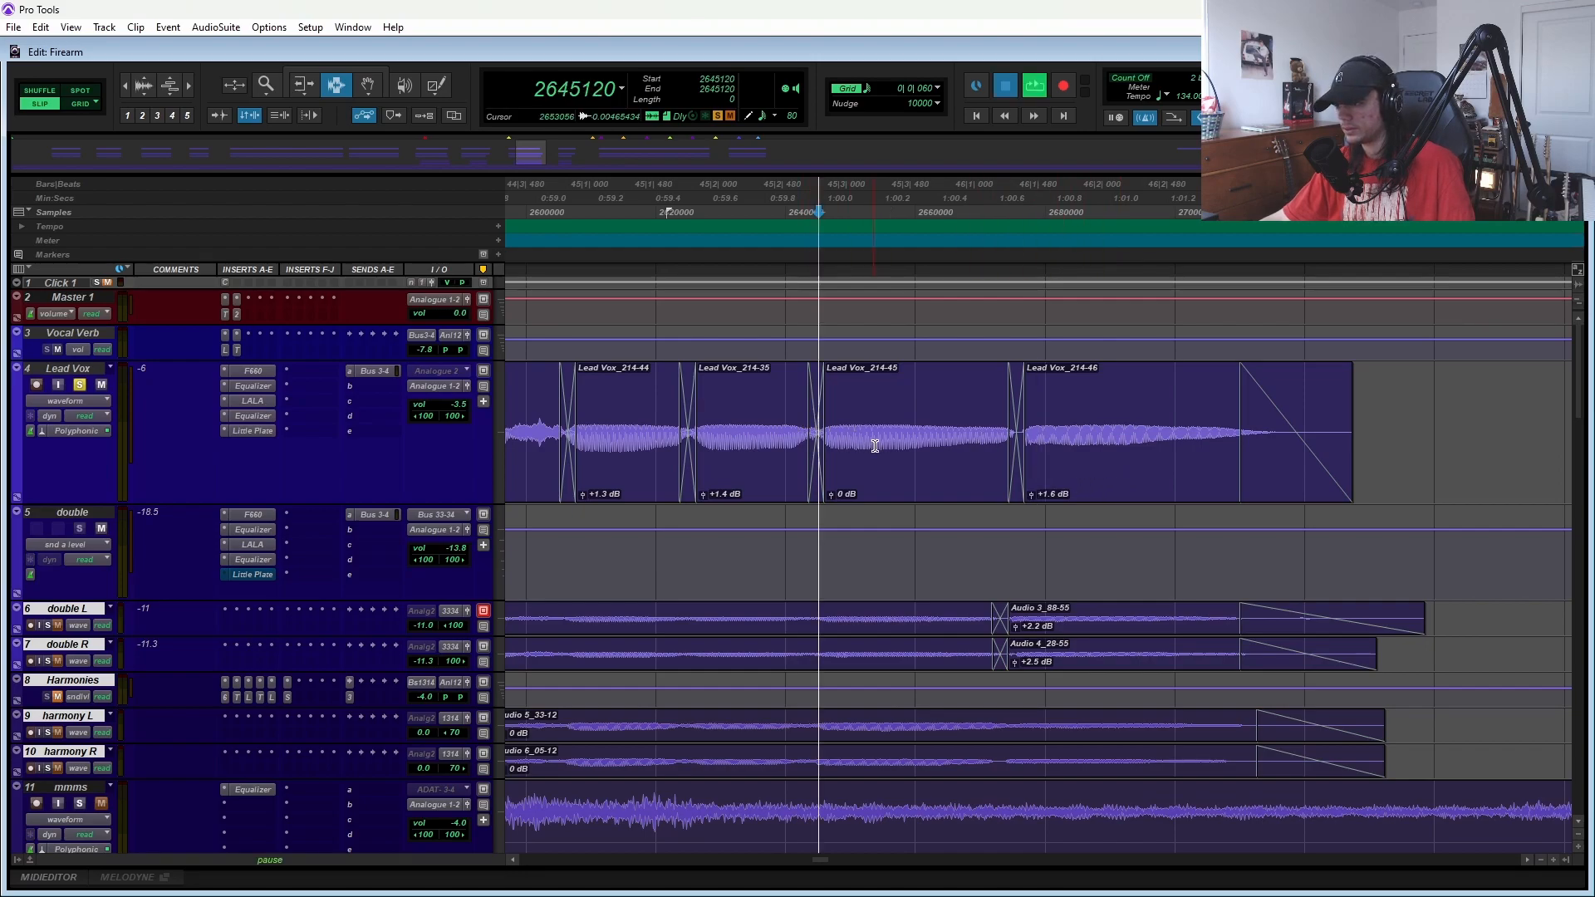
pyautogui.press('space')
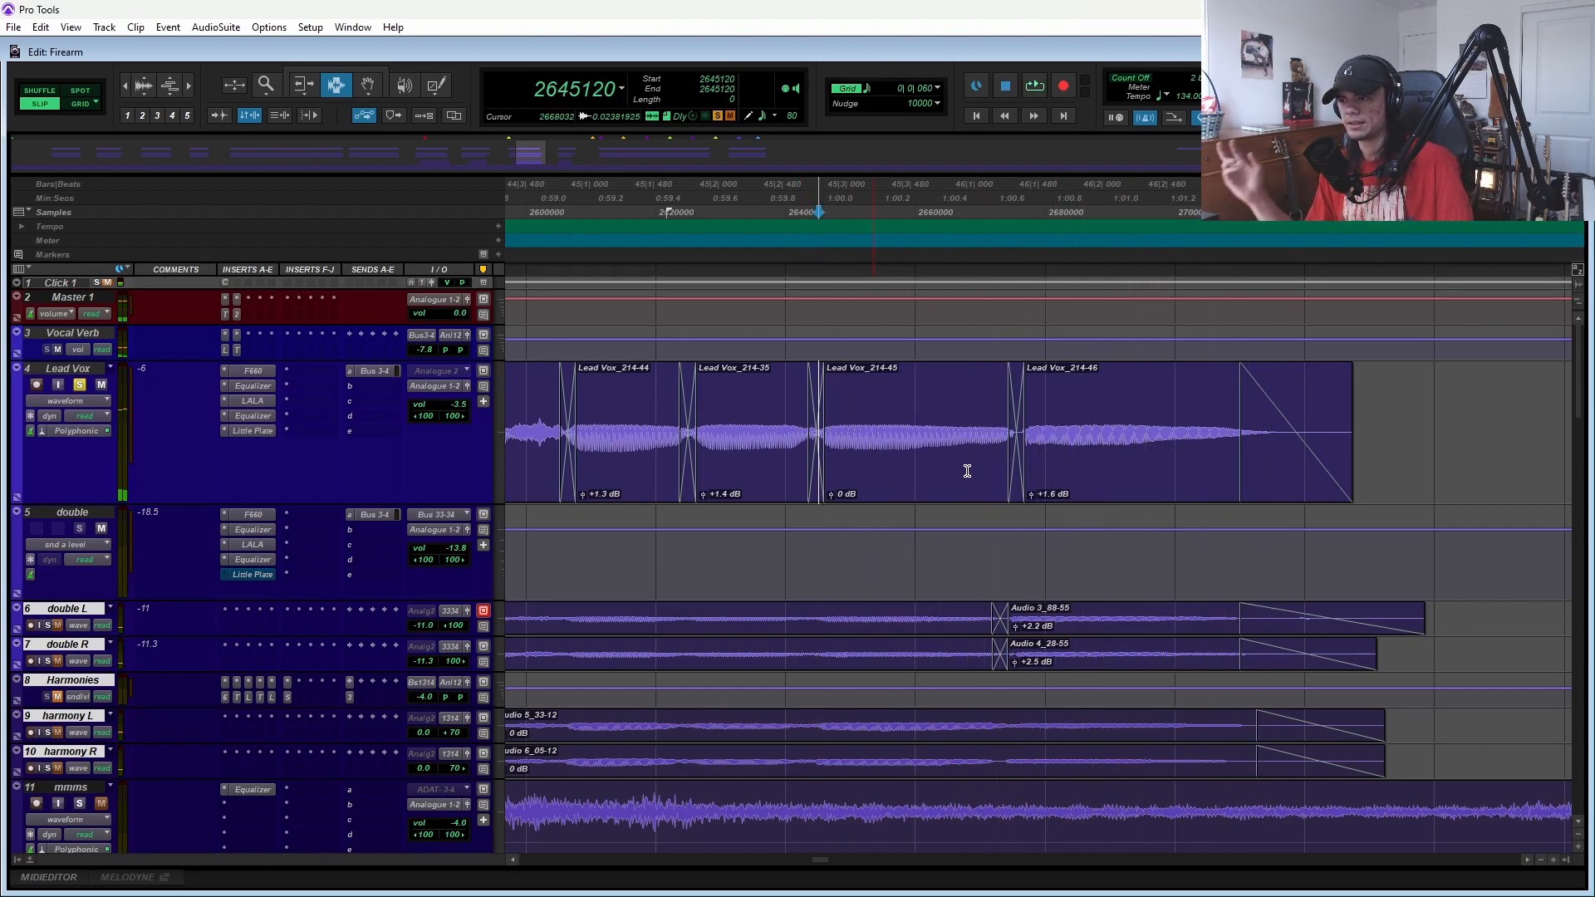
# - Extend the Lead Vox_214-45 clip over the Lead Vox_214-46 clip and its fade, and audition it from sample 2649728
pyautogui.hotkey('ctrl', 'z')
pyautogui.hotkey('ctrl', 'z')
pyautogui.hotkey('ctrl', 'z')
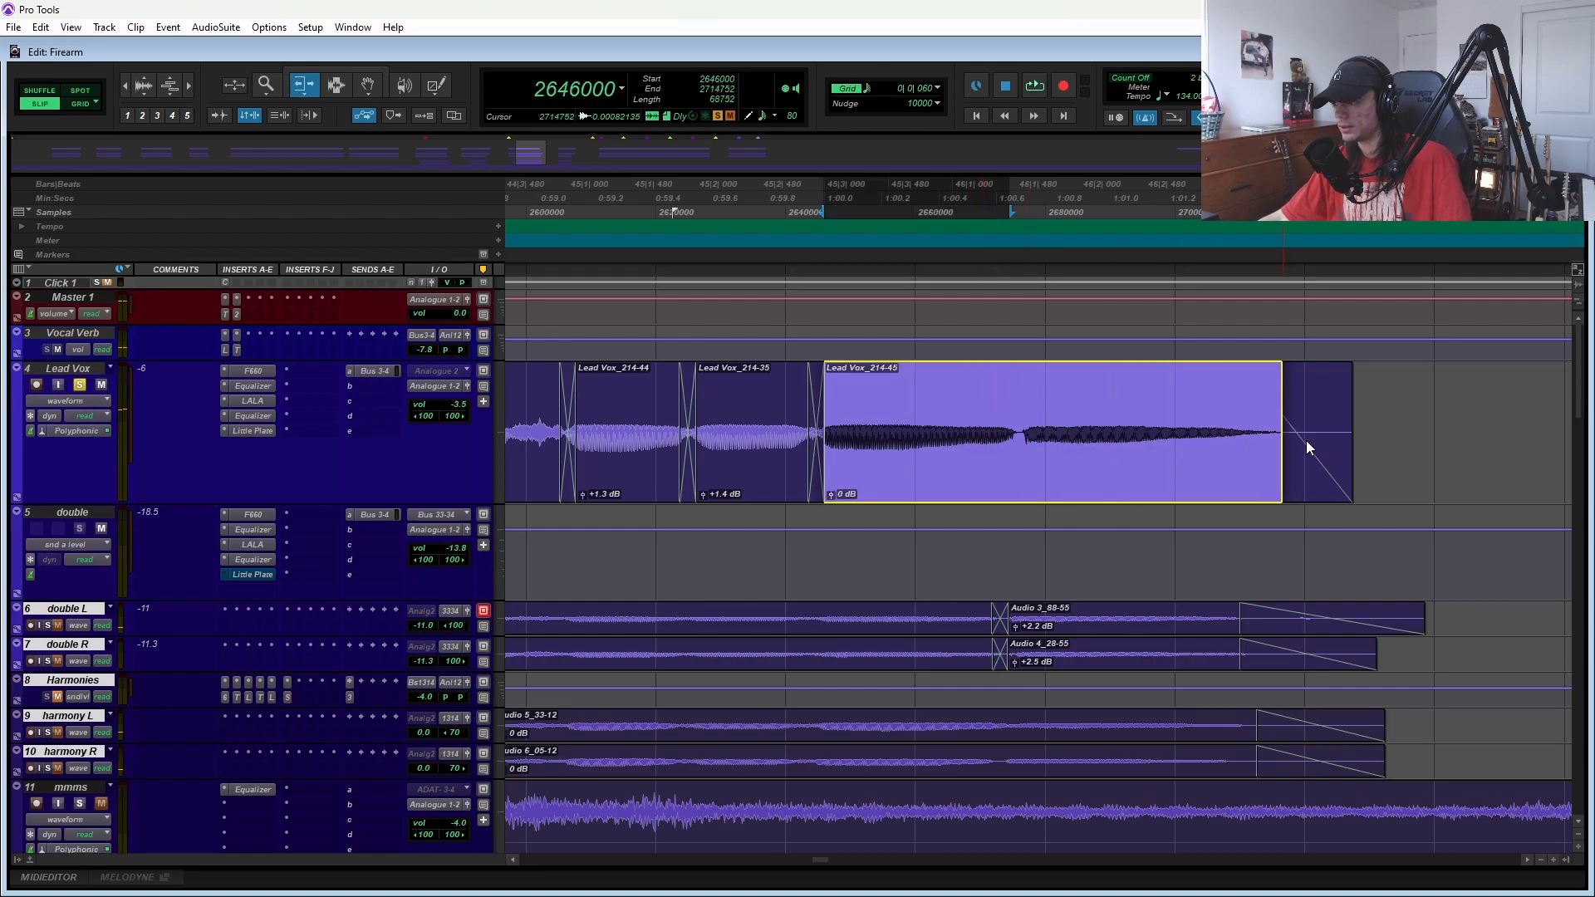
pyautogui.press('F7')
pyautogui.moveTo(1007, 435); pyautogui.dragTo(1051, 438)
pyautogui.click(1018, 431)
pyautogui.press('space')
pyautogui.press('space')
pyautogui.press('space')
pyautogui.click(849, 436)
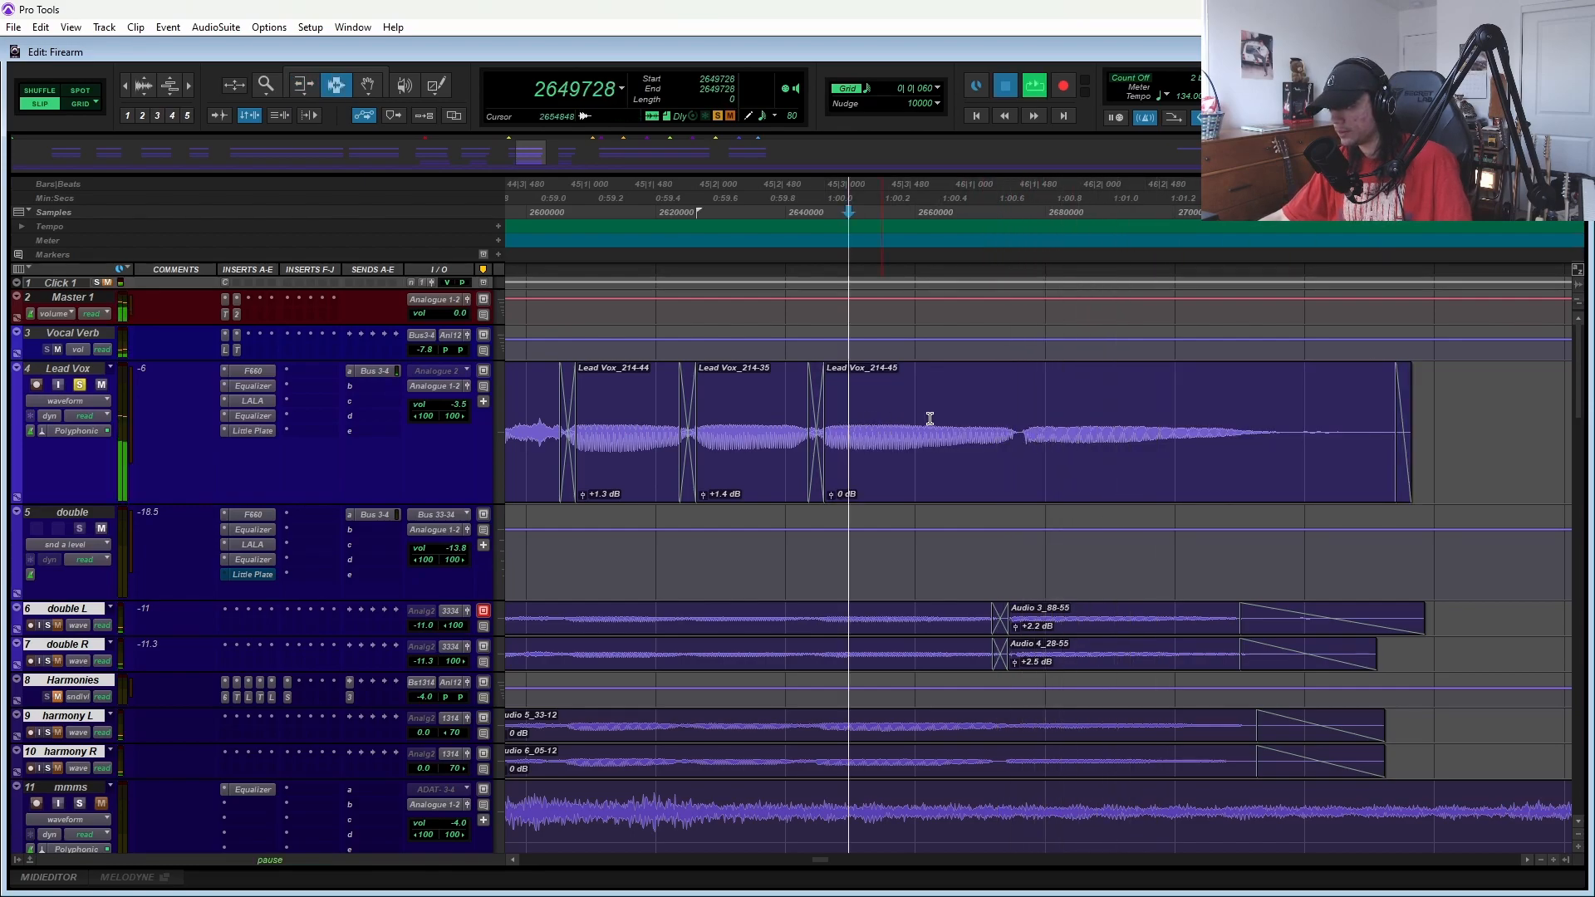
pyautogui.press('space')
# - Undo the clip extension on Lead Vox to restore the separate Lead Vox_214-45 and Lead Vox_214-46 clips
pyautogui.hotkey('ctrl', 'z')
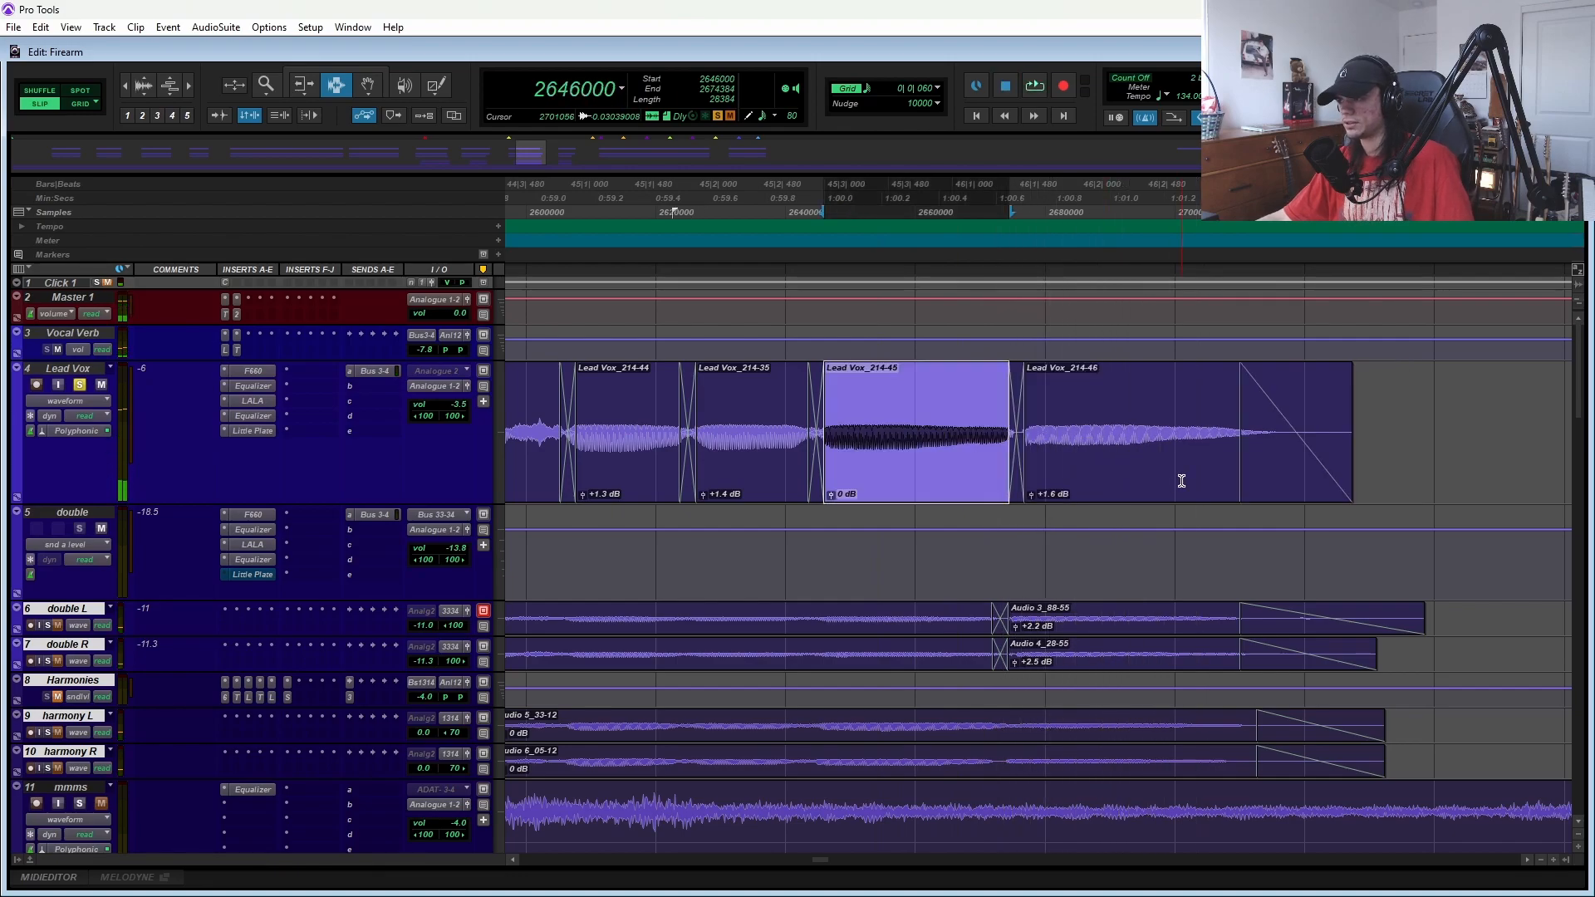
pyautogui.hotkey('ctrl', 'z')
pyautogui.hotkey('ctrl', 'shift', 'z')
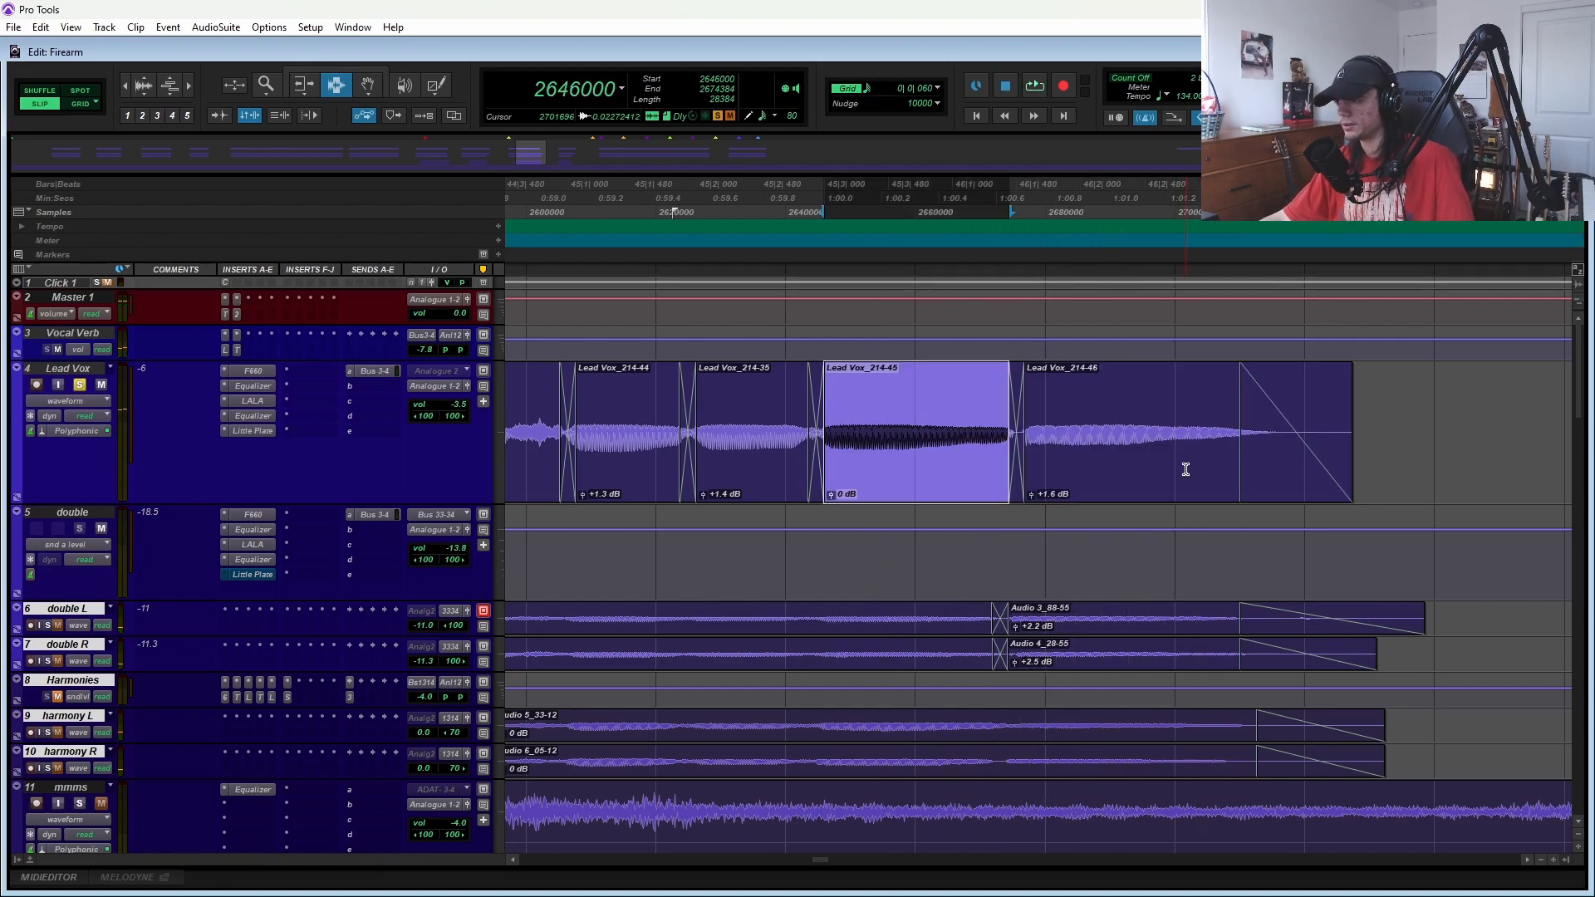
# - Clear the Lead Vox solo, and unmute the double L, double R, harmony L and harmony R tracks
pyautogui.click(1110, 484)
pyautogui.hotkey('ctrl', '[')
pyautogui.hotkey('ctrl', '[')
pyautogui.scroll(-3, 1136, 498)
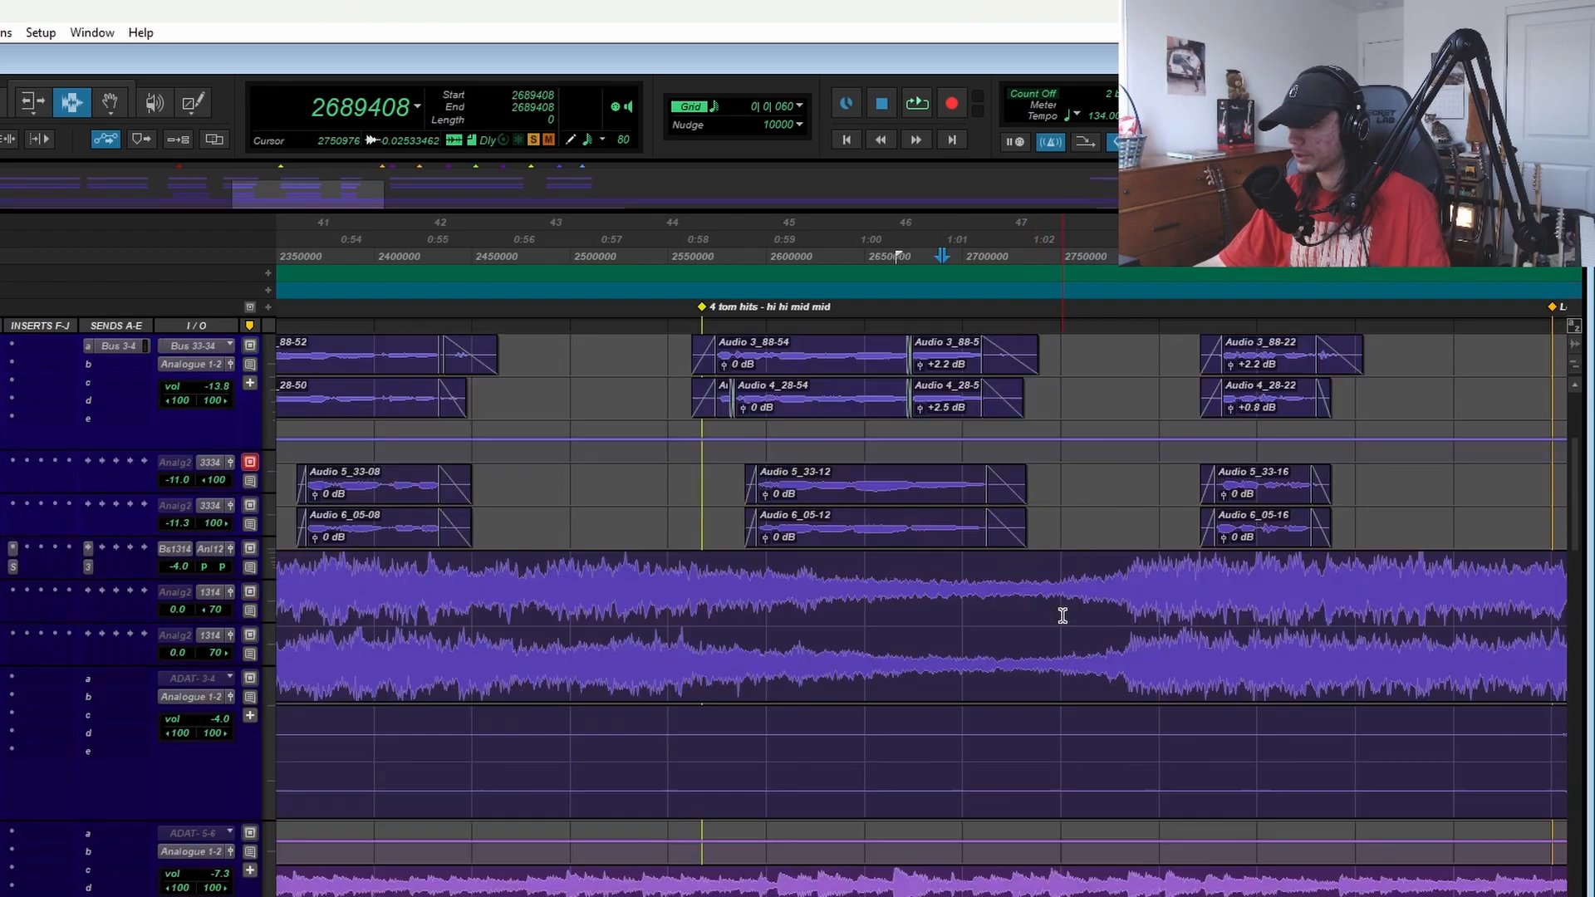
pyautogui.scroll(5, 1066, 616)
pyautogui.scroll(-7, 1069, 616)
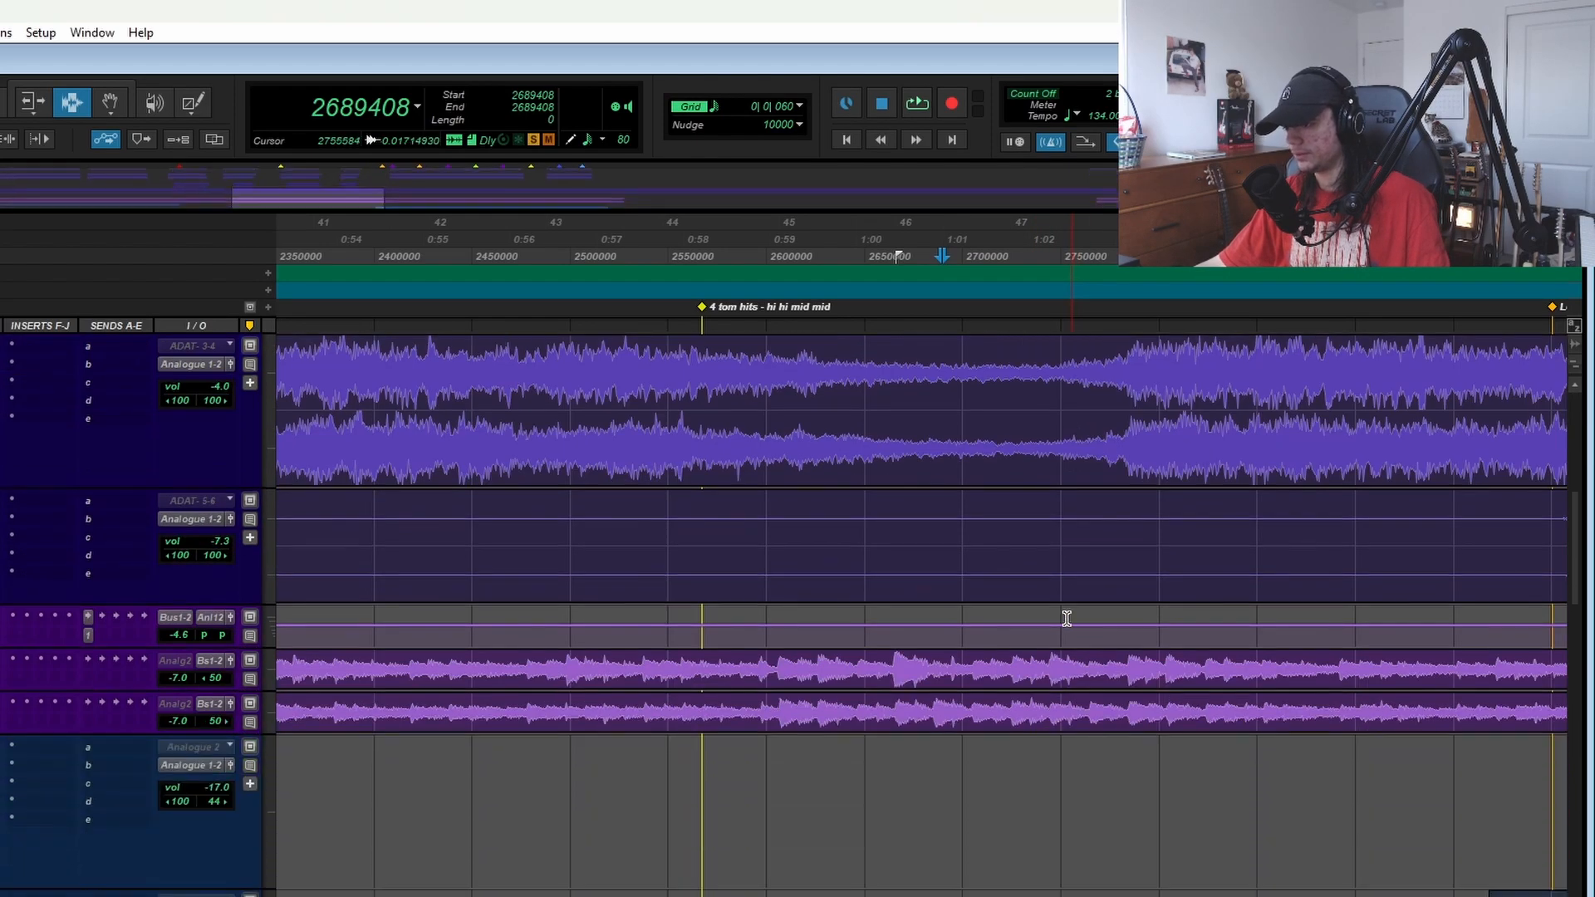
pyautogui.scroll(5, 1068, 616)
pyautogui.hotkey('ctrl', '[')
pyautogui.hotkey('ctrl', '[')
pyautogui.hotkey('ctrl', '[')
pyautogui.scroll(5, 1032, 659)
pyautogui.press('Return')
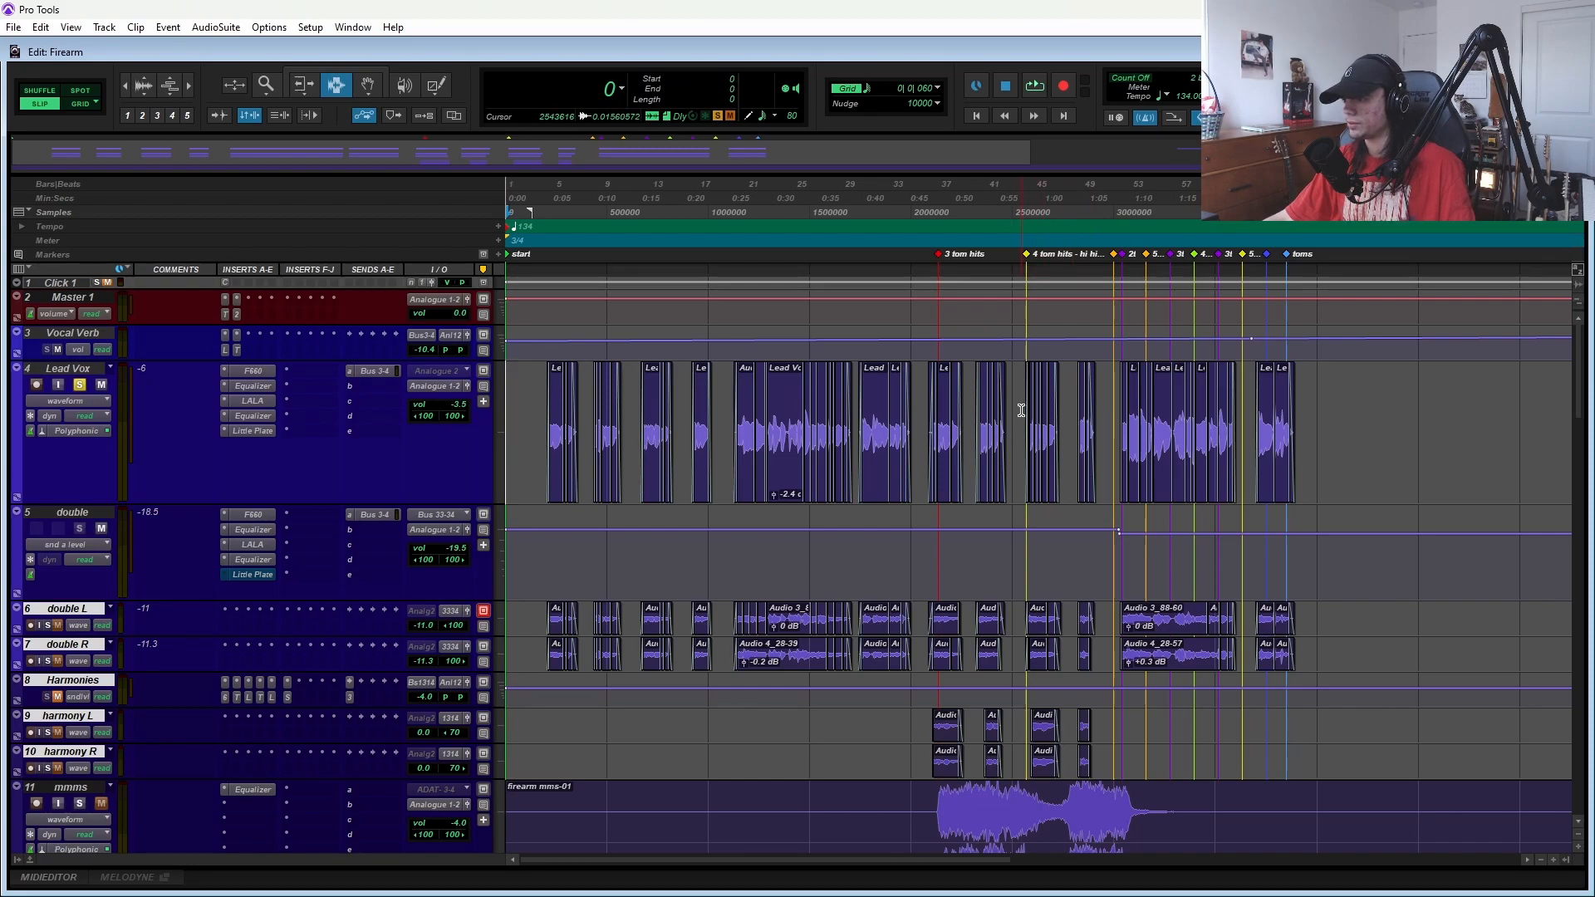
pyautogui.click(80, 384)
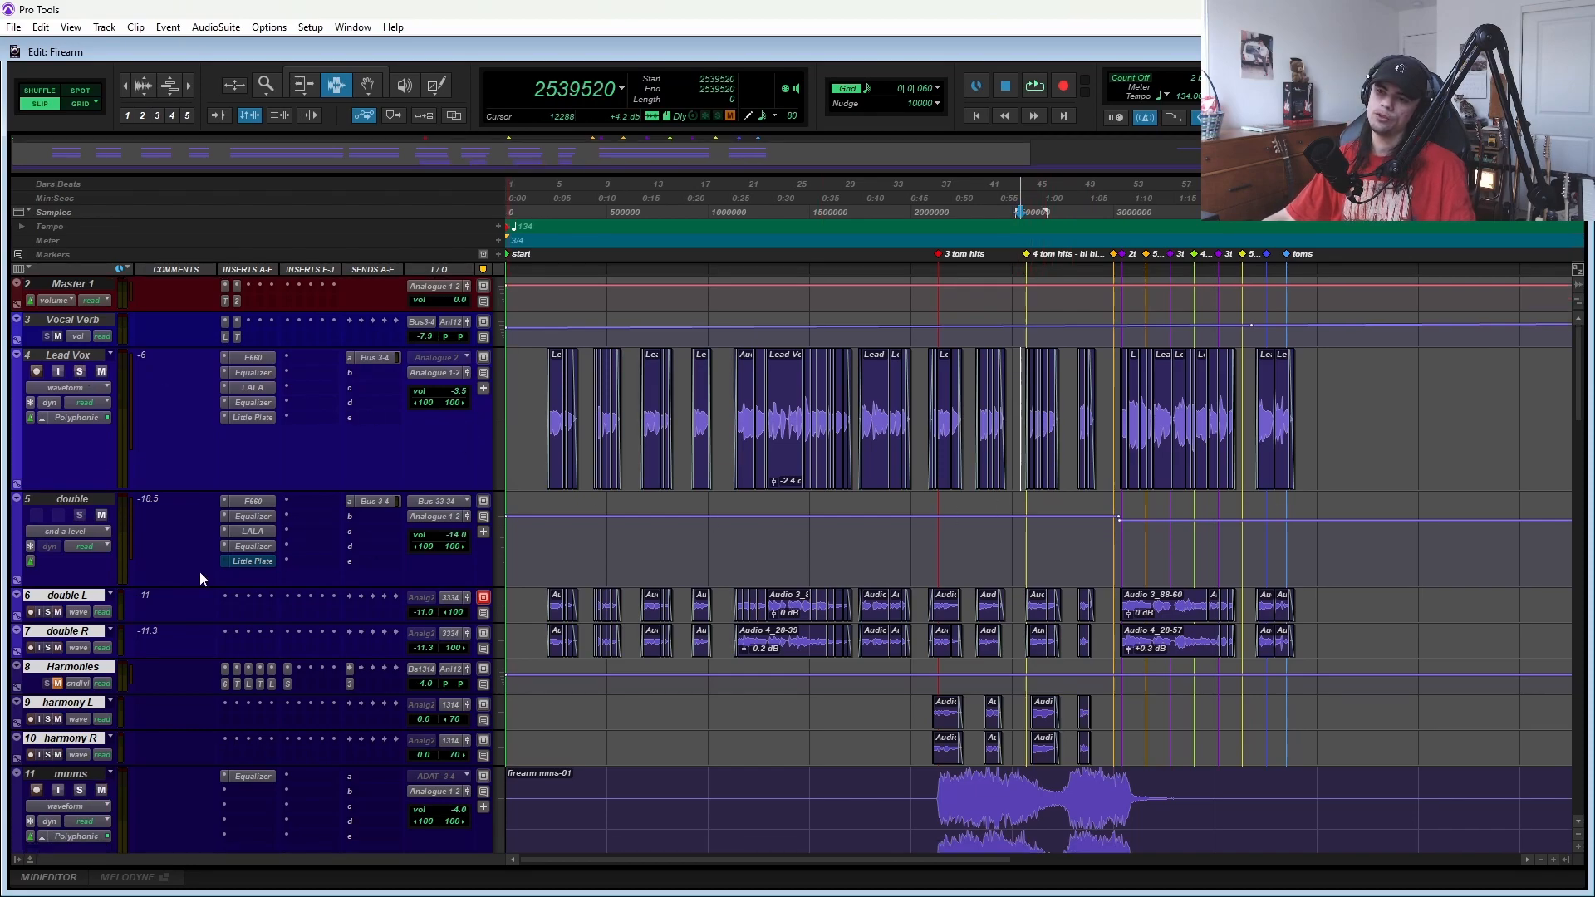
# - Unmute the Harmonies aux, play the full mix from sample 2539520 through the end of the section, and stop playback
pyautogui.scroll(-5, 47, 468)
pyautogui.scroll(5, 118, 545)
pyautogui.scroll(-10, 118, 545)
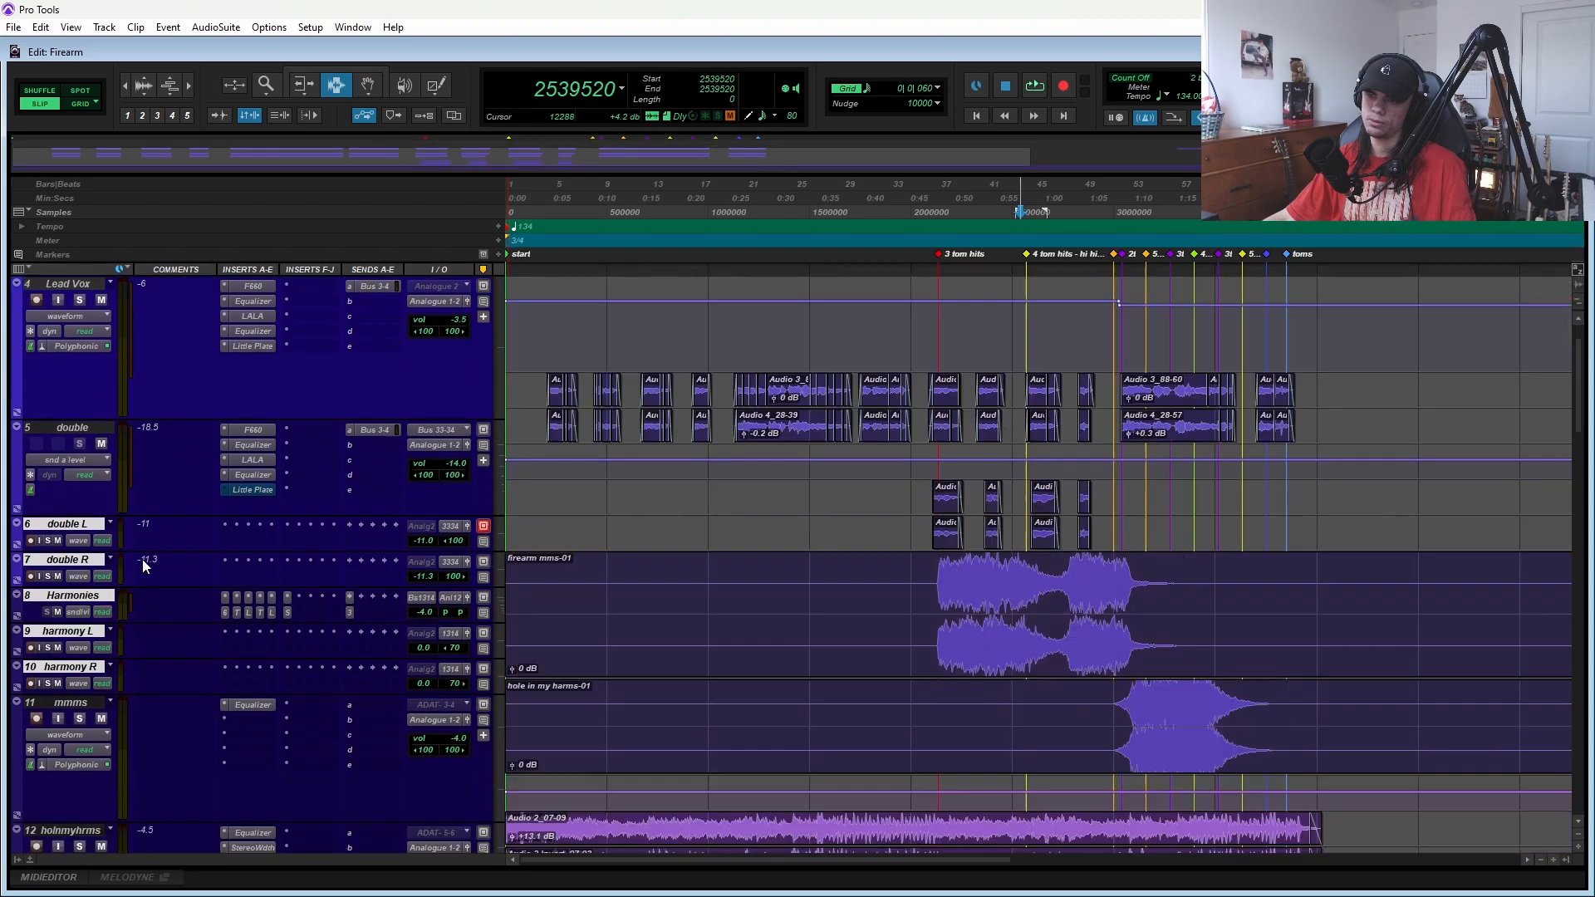
pyautogui.scroll(-4, 335, 576)
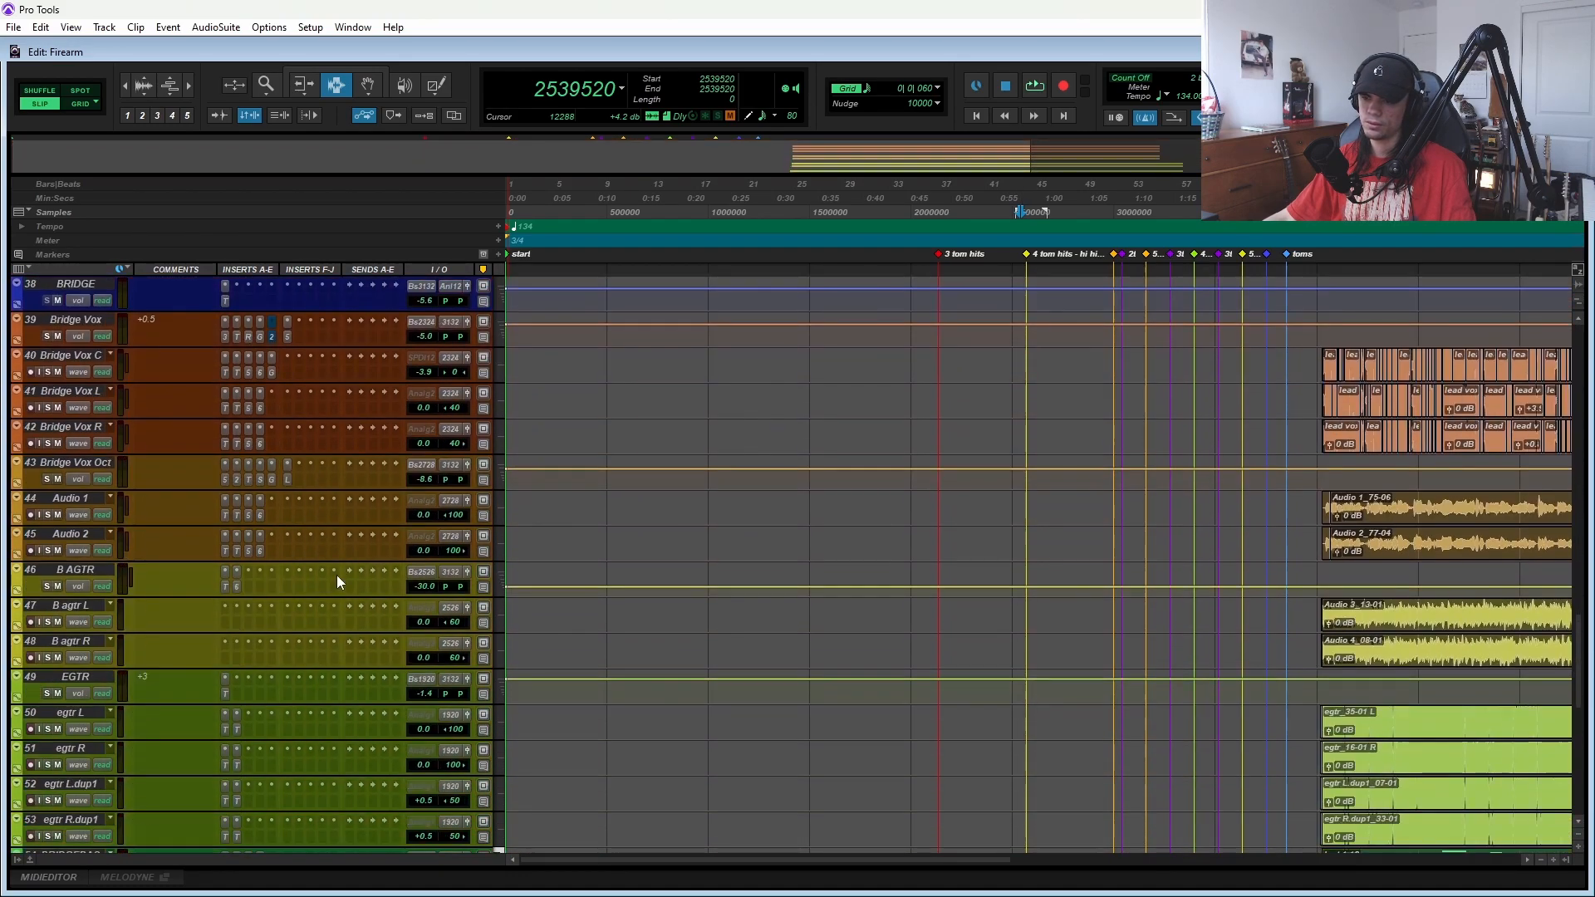
pyautogui.scroll(15, 908, 480)
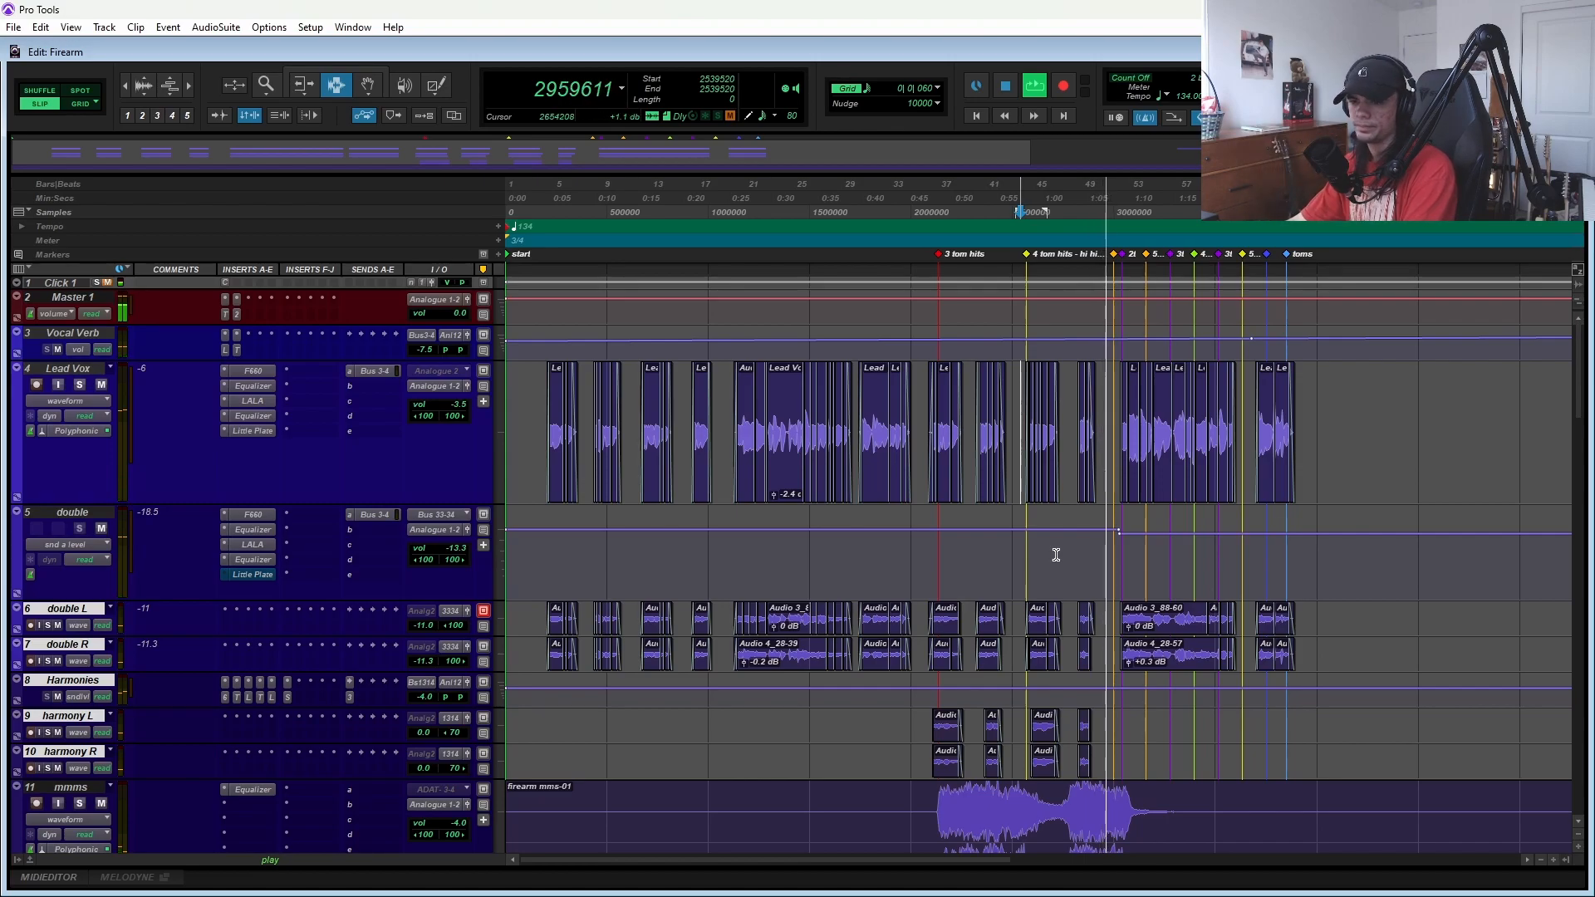
pyautogui.scroll(-10, 1050, 545)
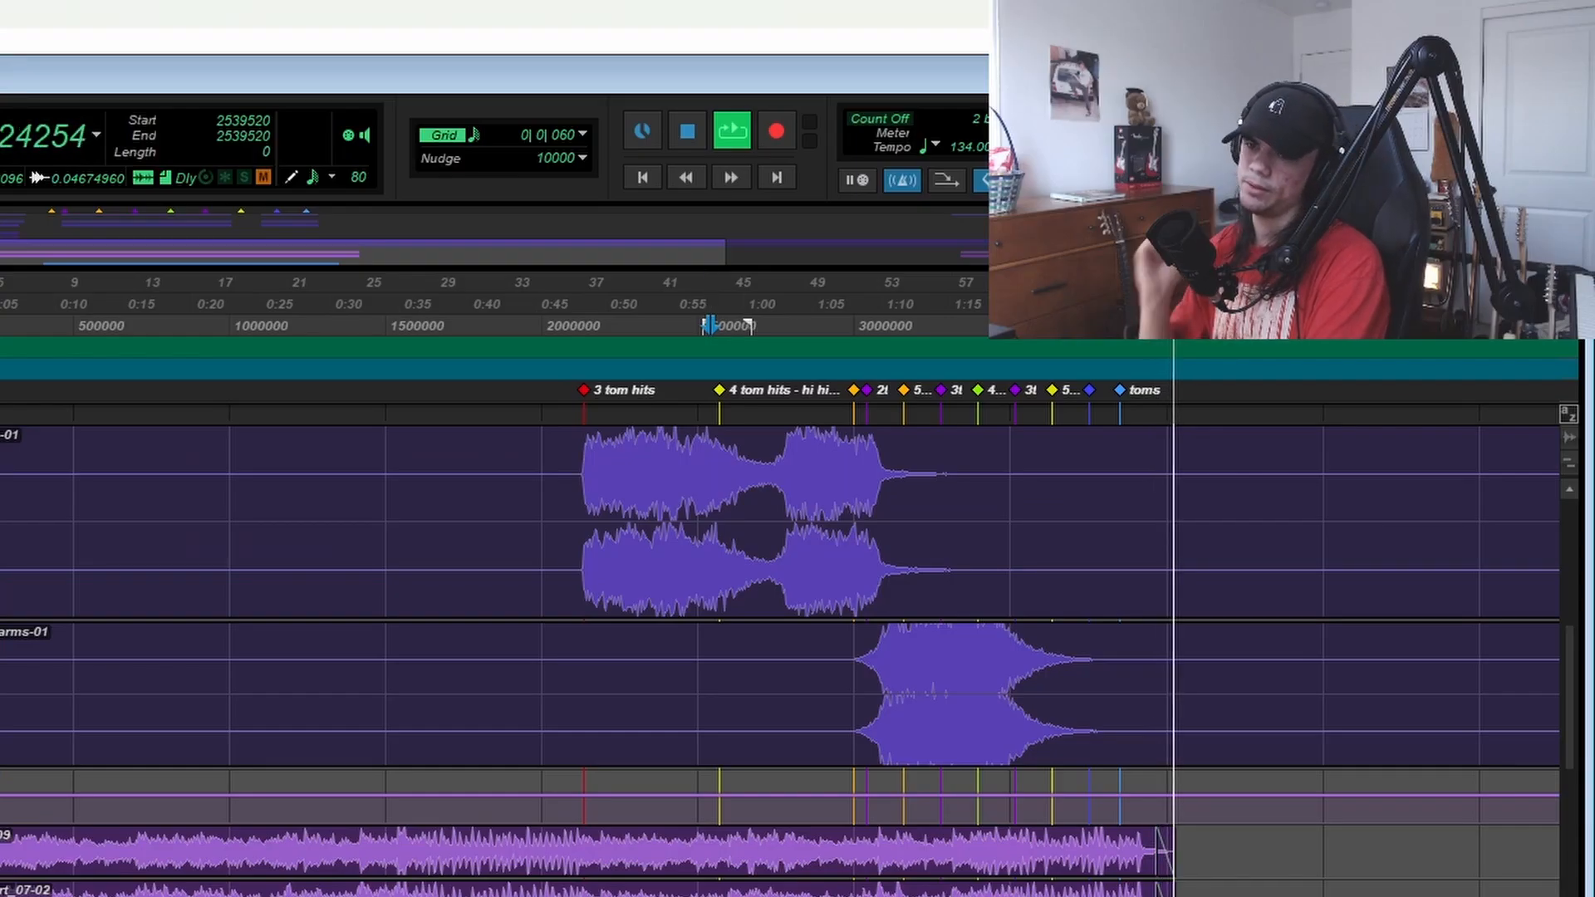
pyautogui.press('space')
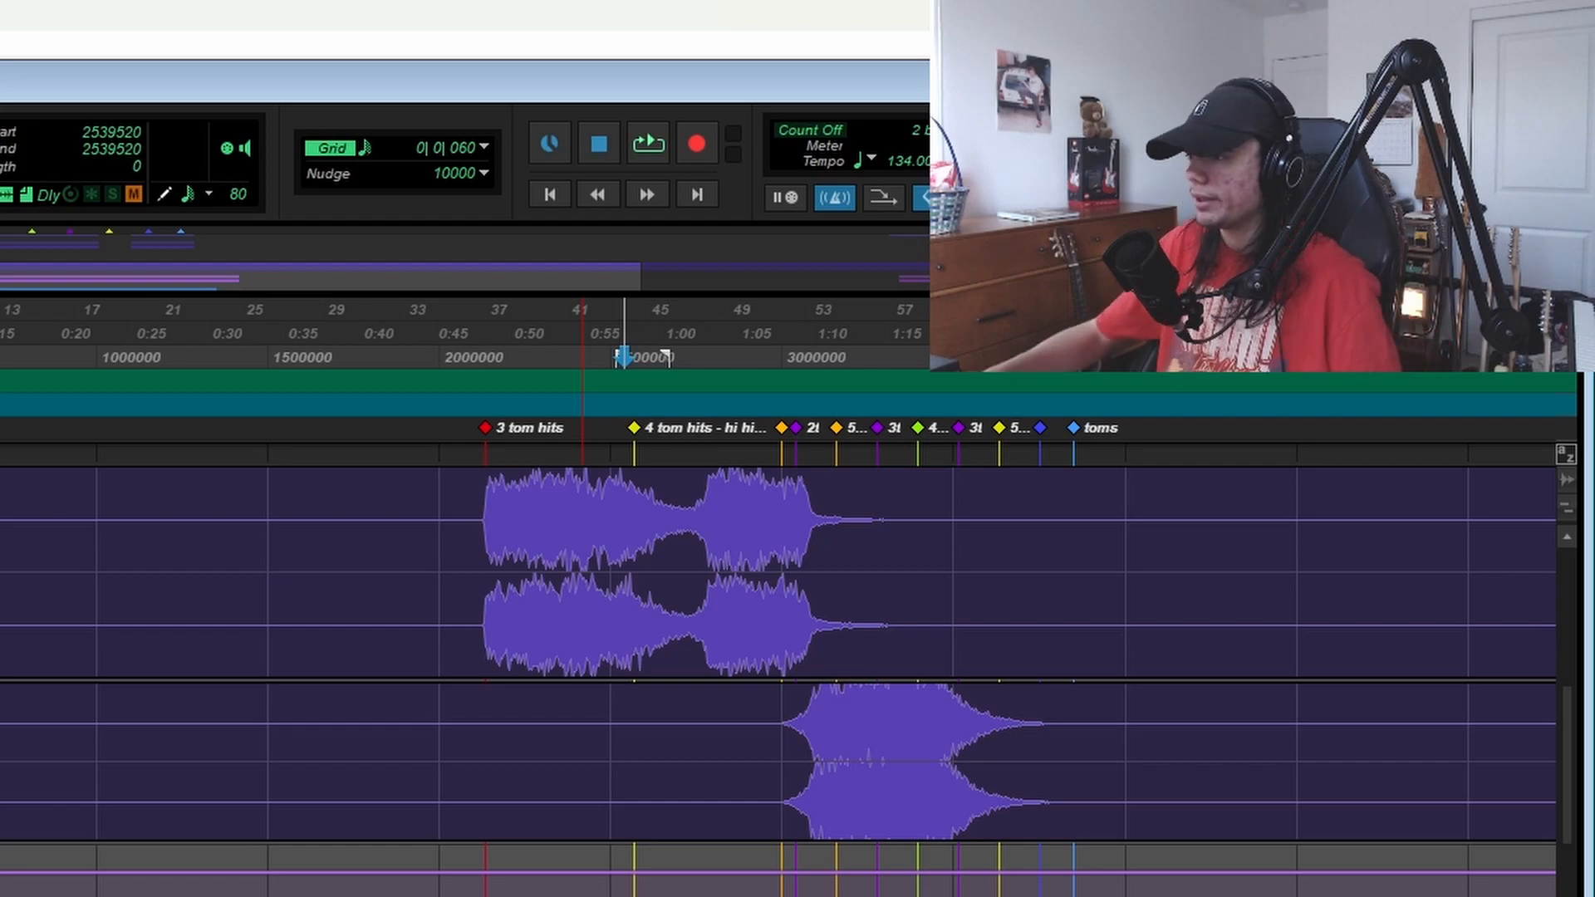
# - Reduce the track heights of Lead Vox, double, mmms and holnmyhrms to compact rows
pyautogui.scroll(-3, 779, 682)
pyautogui.scroll(6, 779, 682)
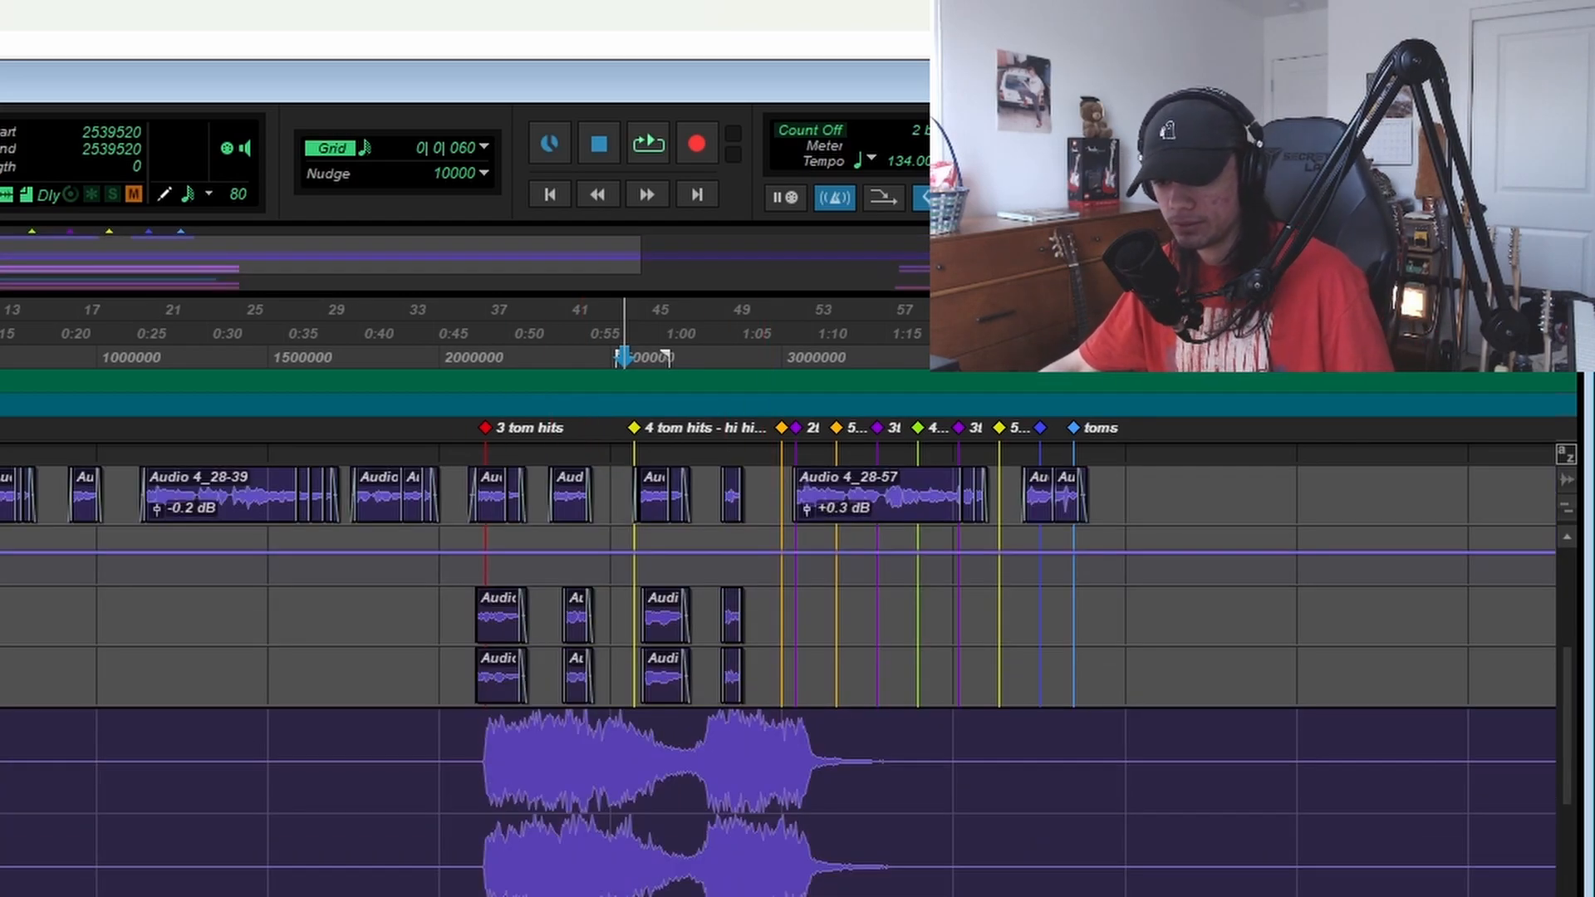
pyautogui.scroll(5, 76, 419)
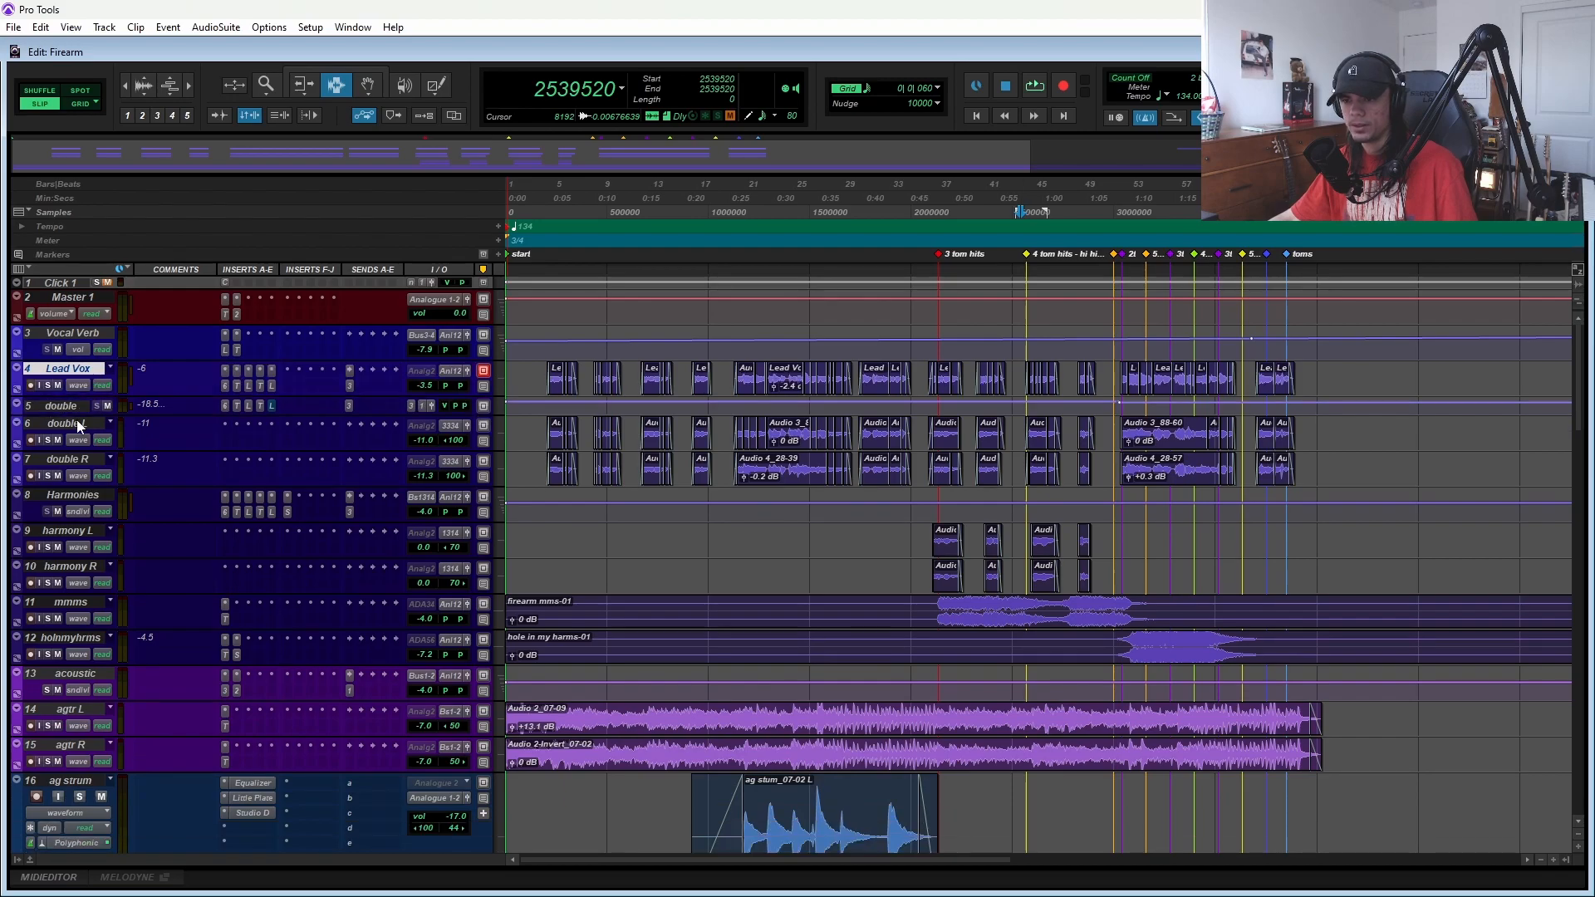
pyautogui.scroll(-6, 77, 420)
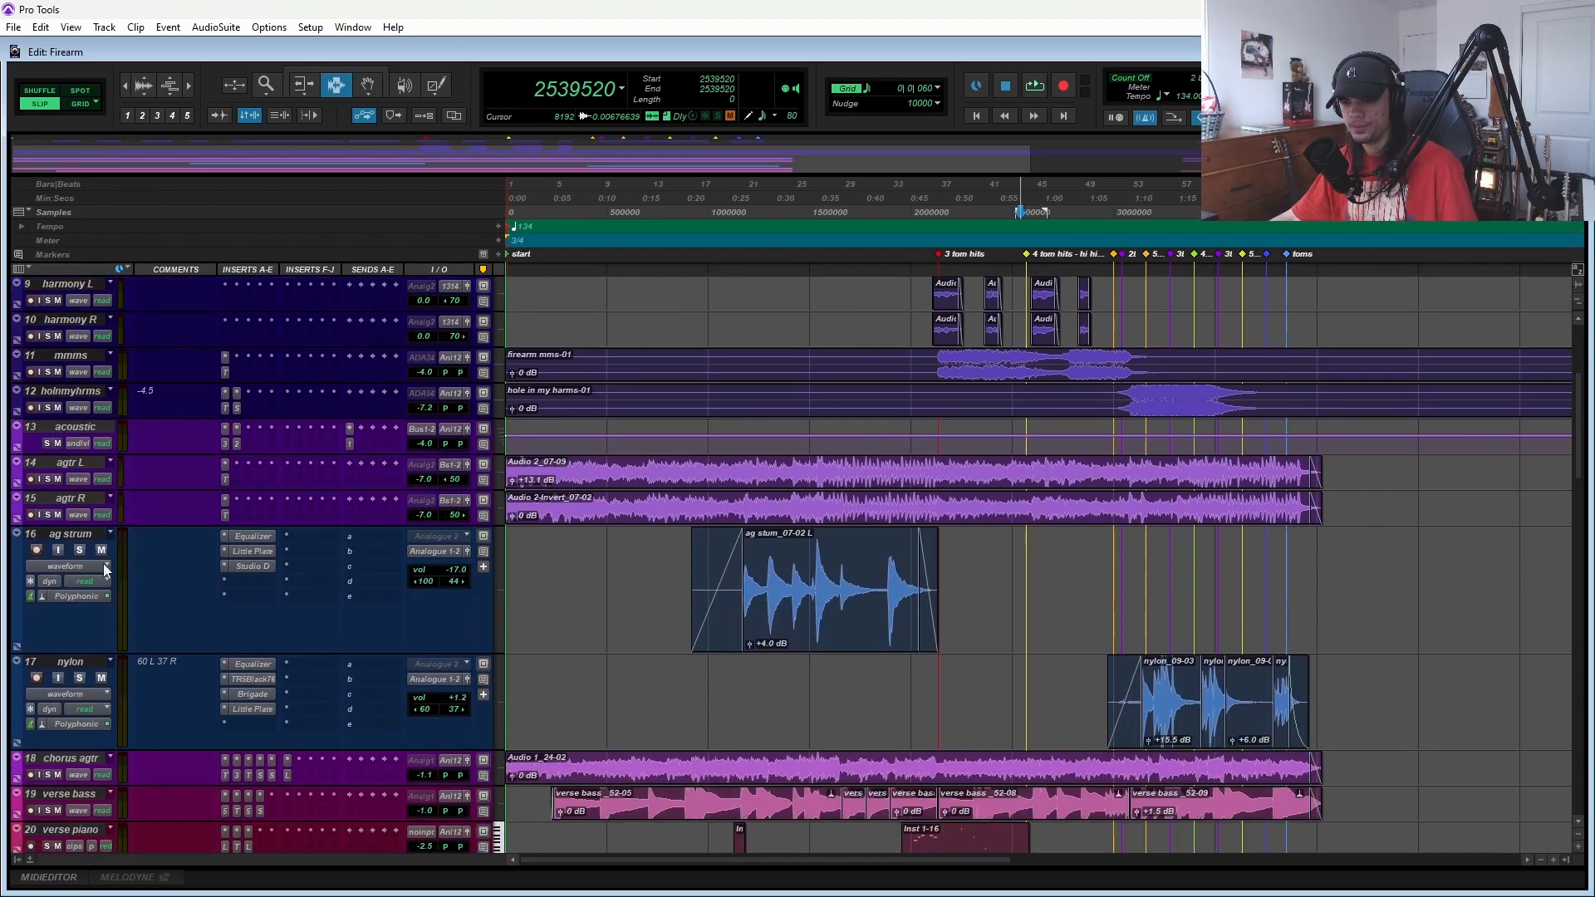
# - Set the playback start to sample 4022784, just before the Bridge Vox clips, and briefly play from there
pyautogui.scroll(-20, 258, 651)
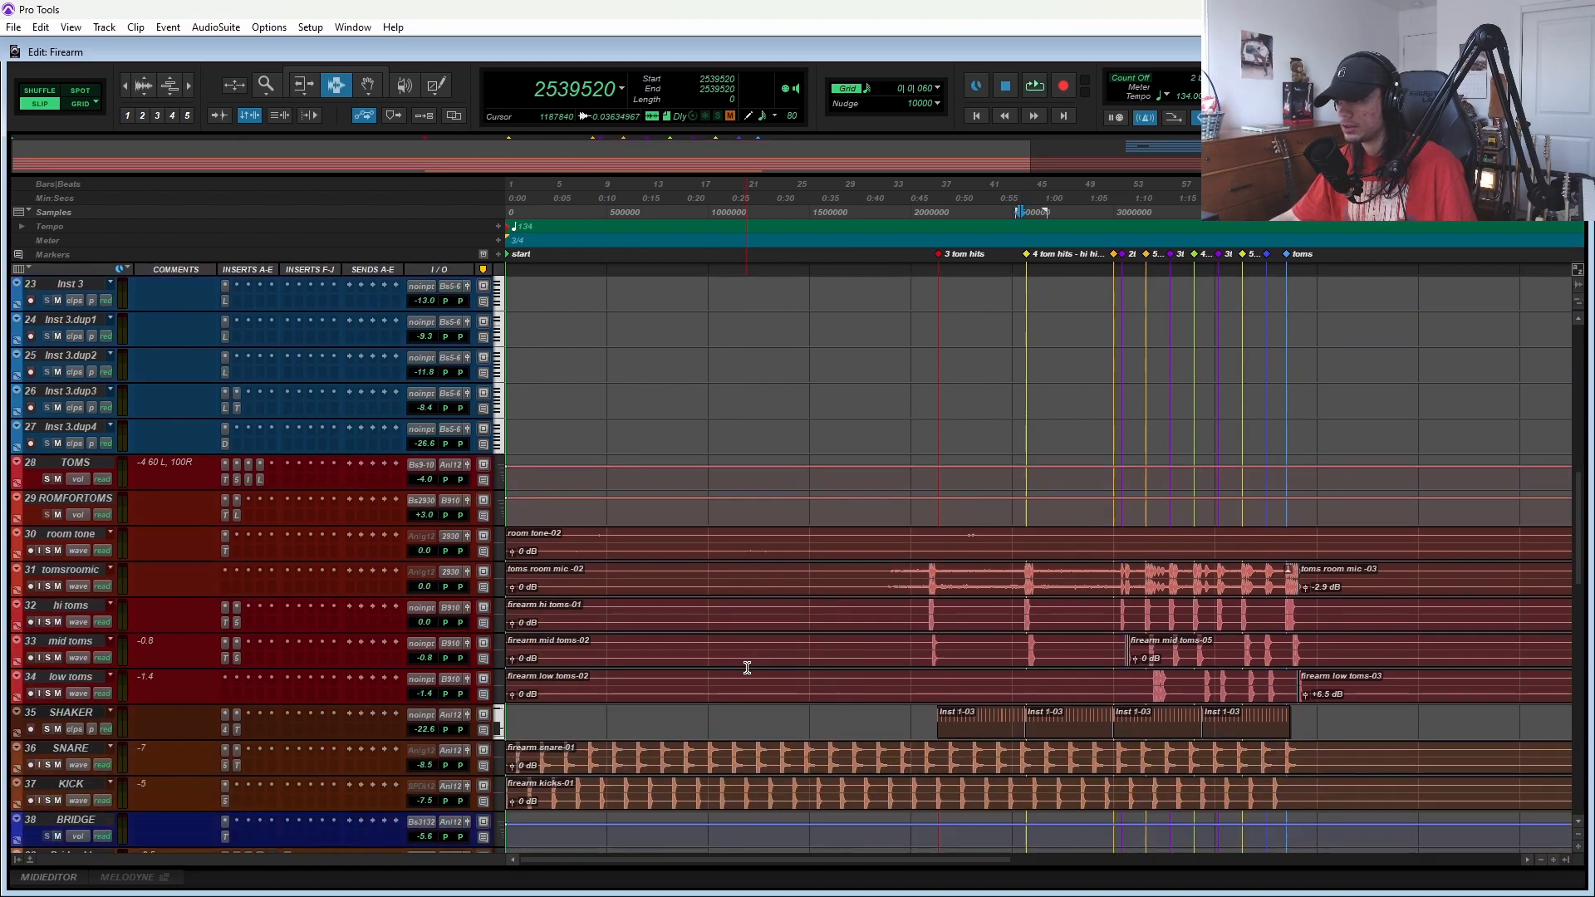
pyautogui.hscroll(5, 985, 507)
pyautogui.click(846, 435)
pyautogui.scroll(3, 851, 435)
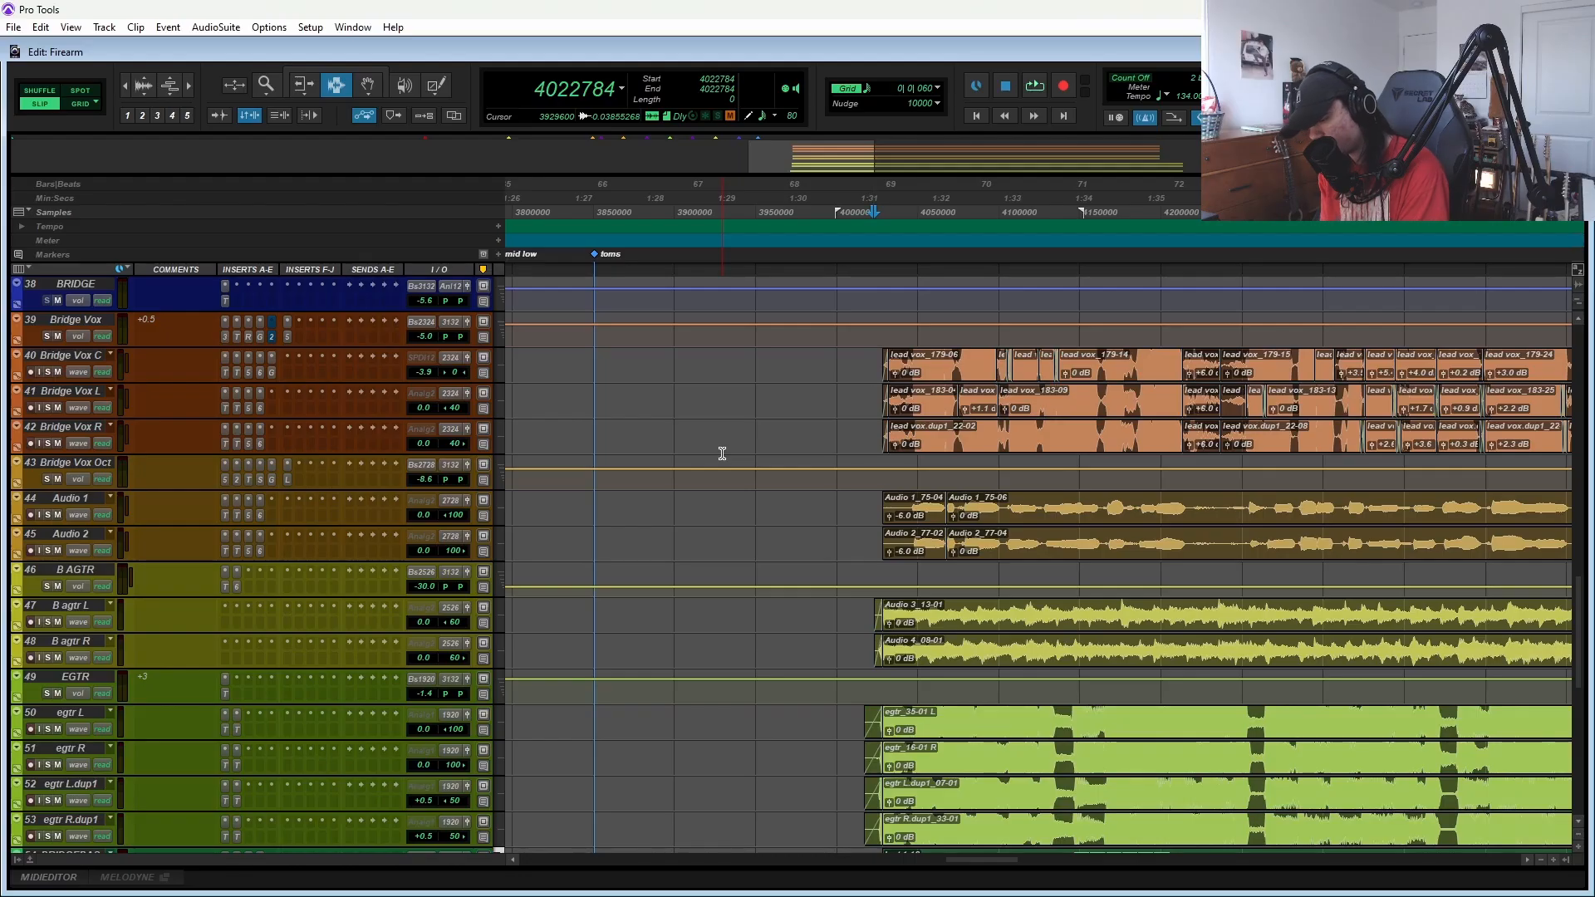
pyautogui.press('space')
pyautogui.press('space')
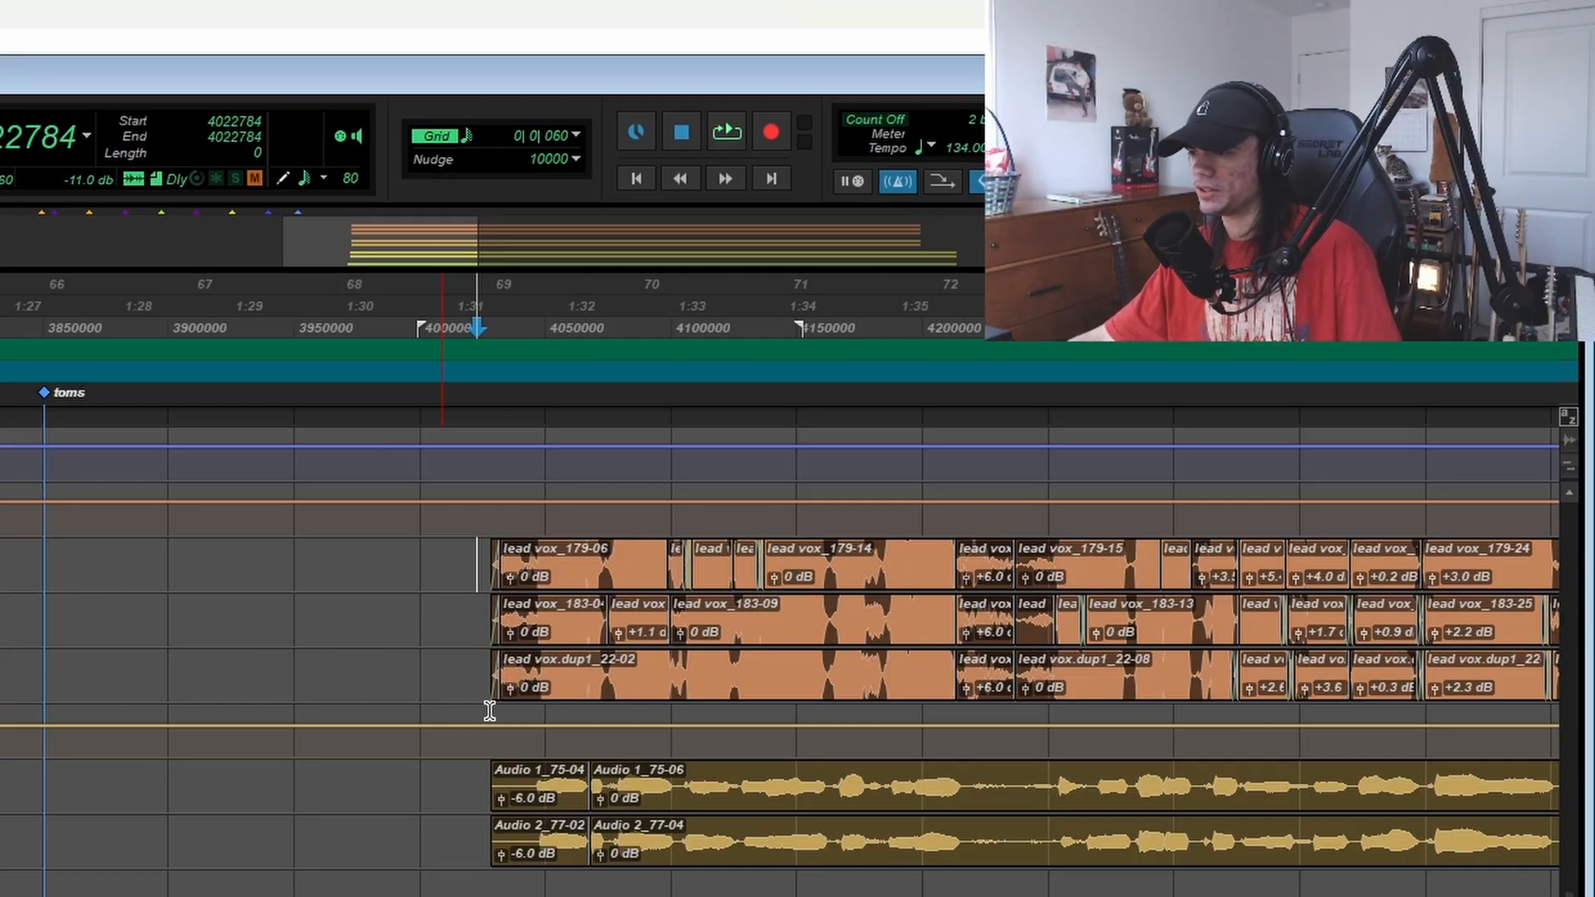
# - Solo the Inst 1 track, play it from sample 3850240 at the "toms" marker, and stop playback
pyautogui.scroll(-10, 831, 515)
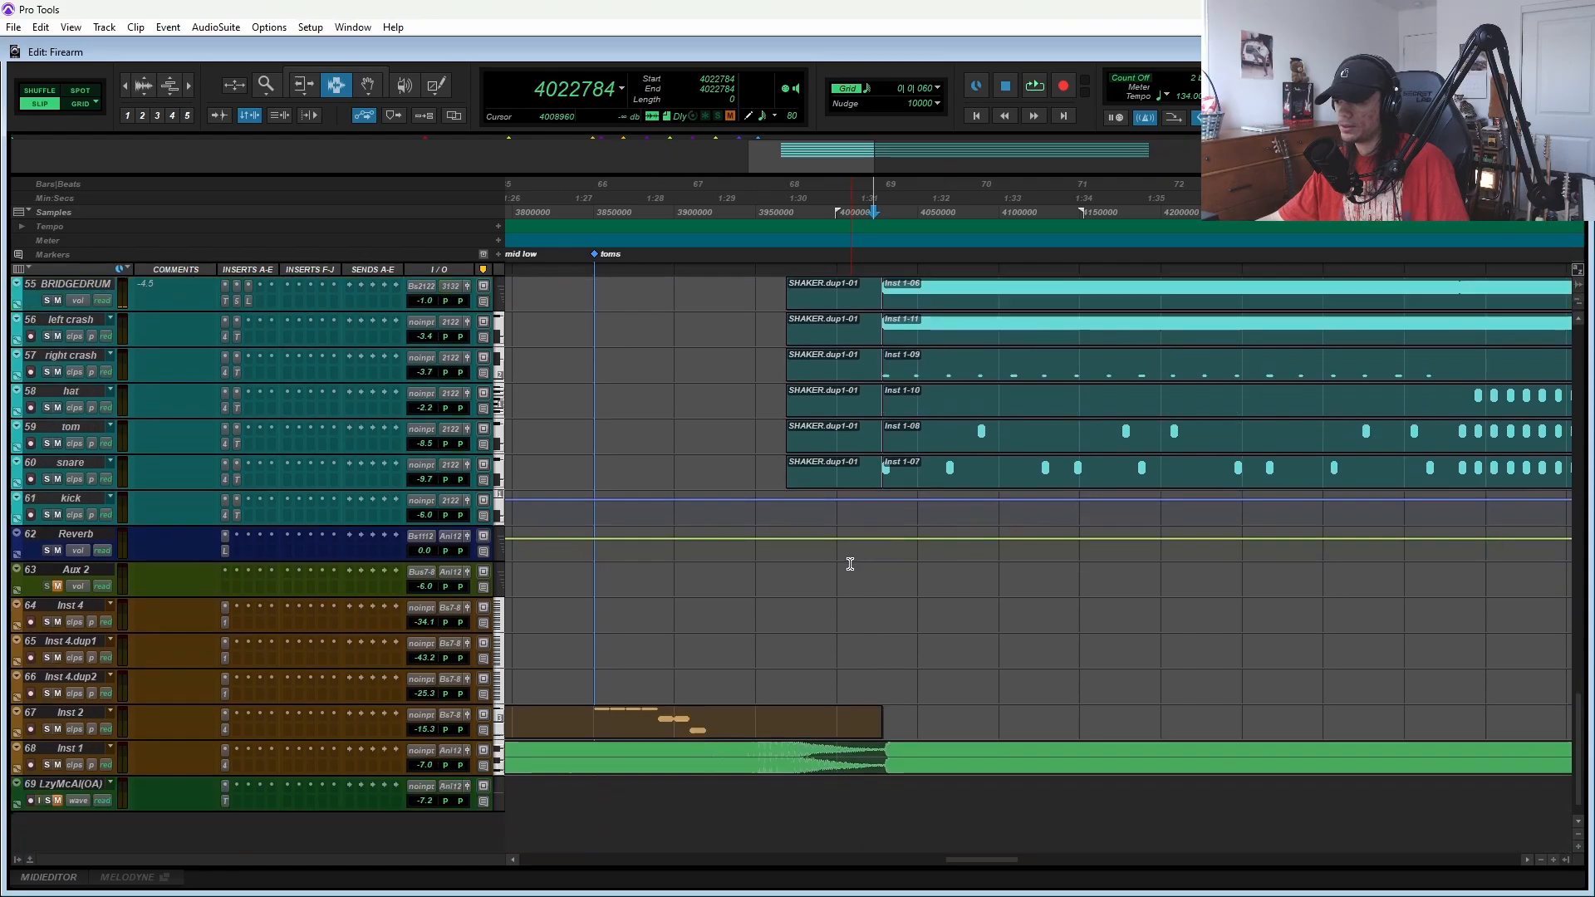
pyautogui.scroll(-2, 850, 573)
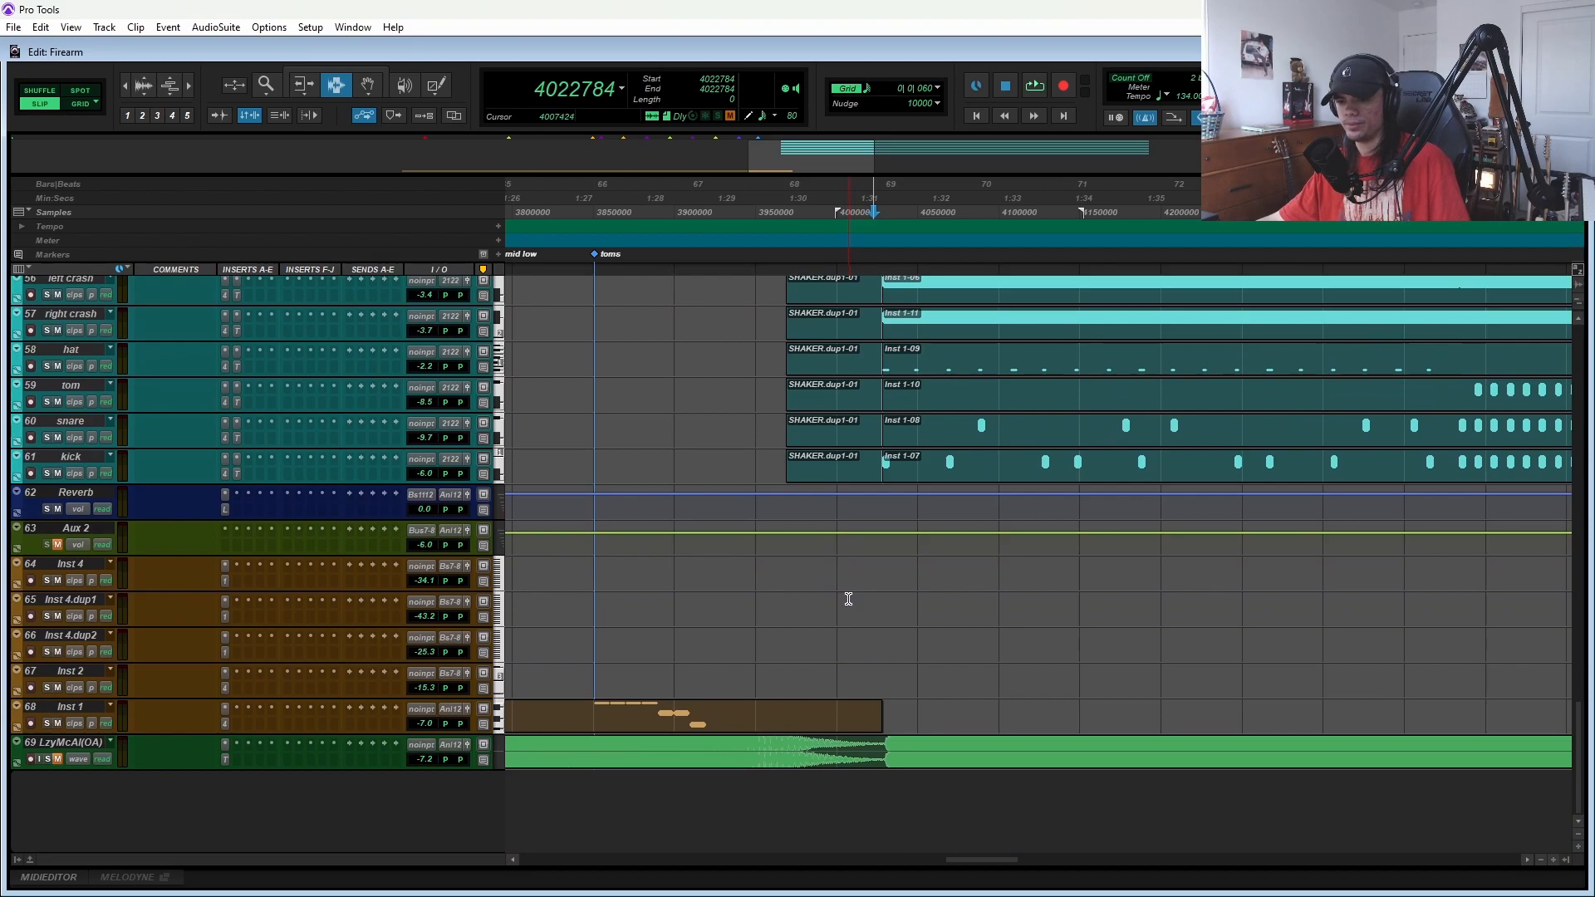
pyautogui.hscroll(-3, 775, 630)
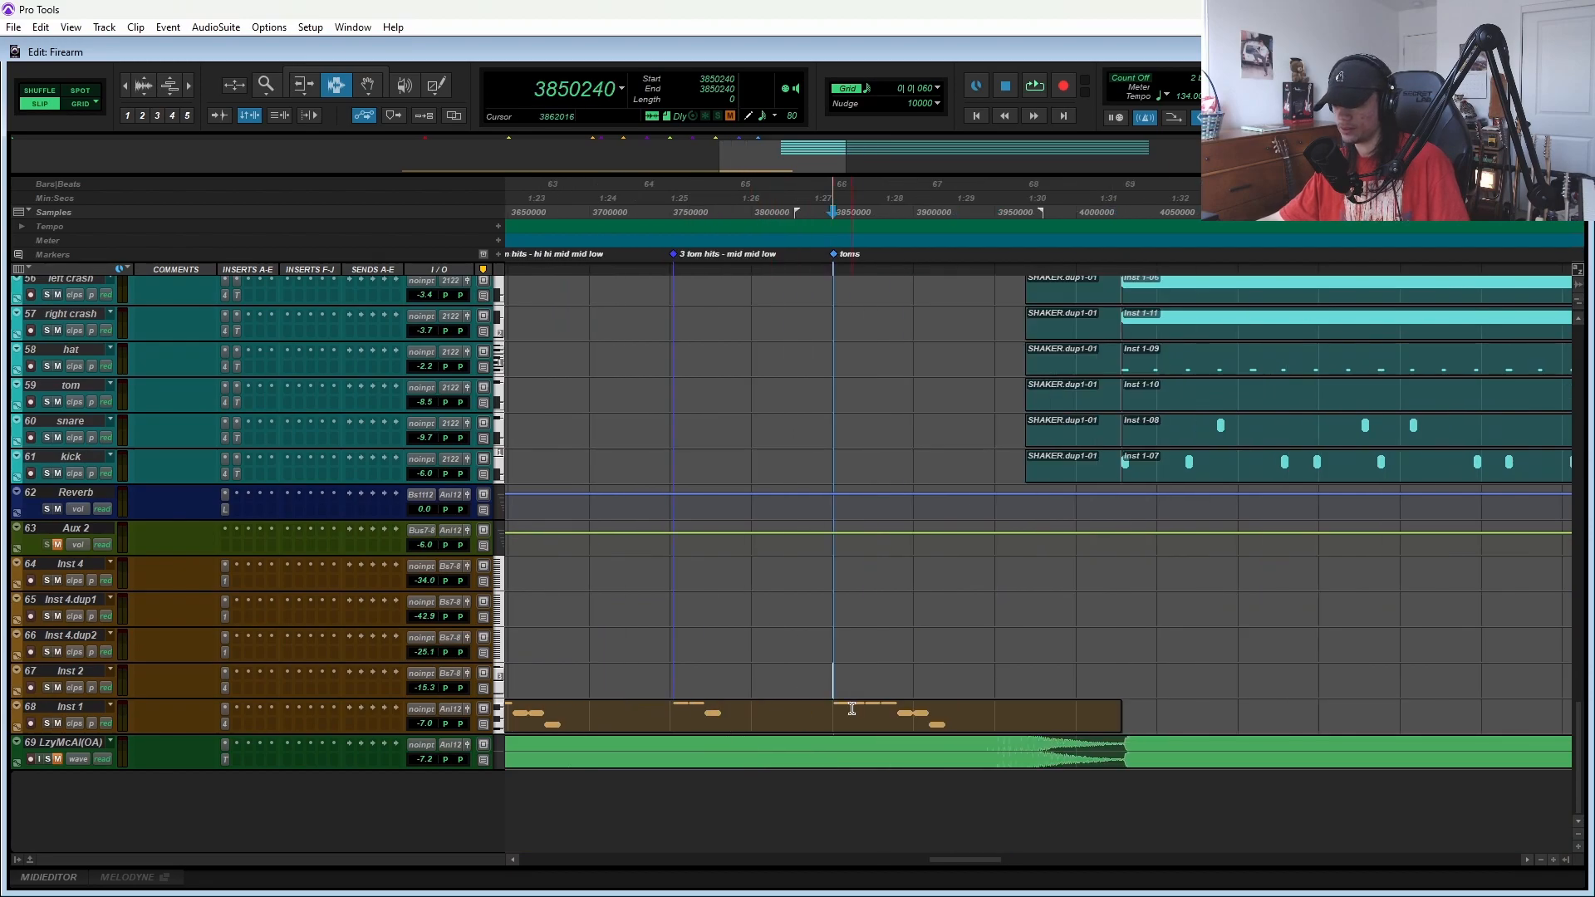
pyautogui.hscroll(-4, 852, 709)
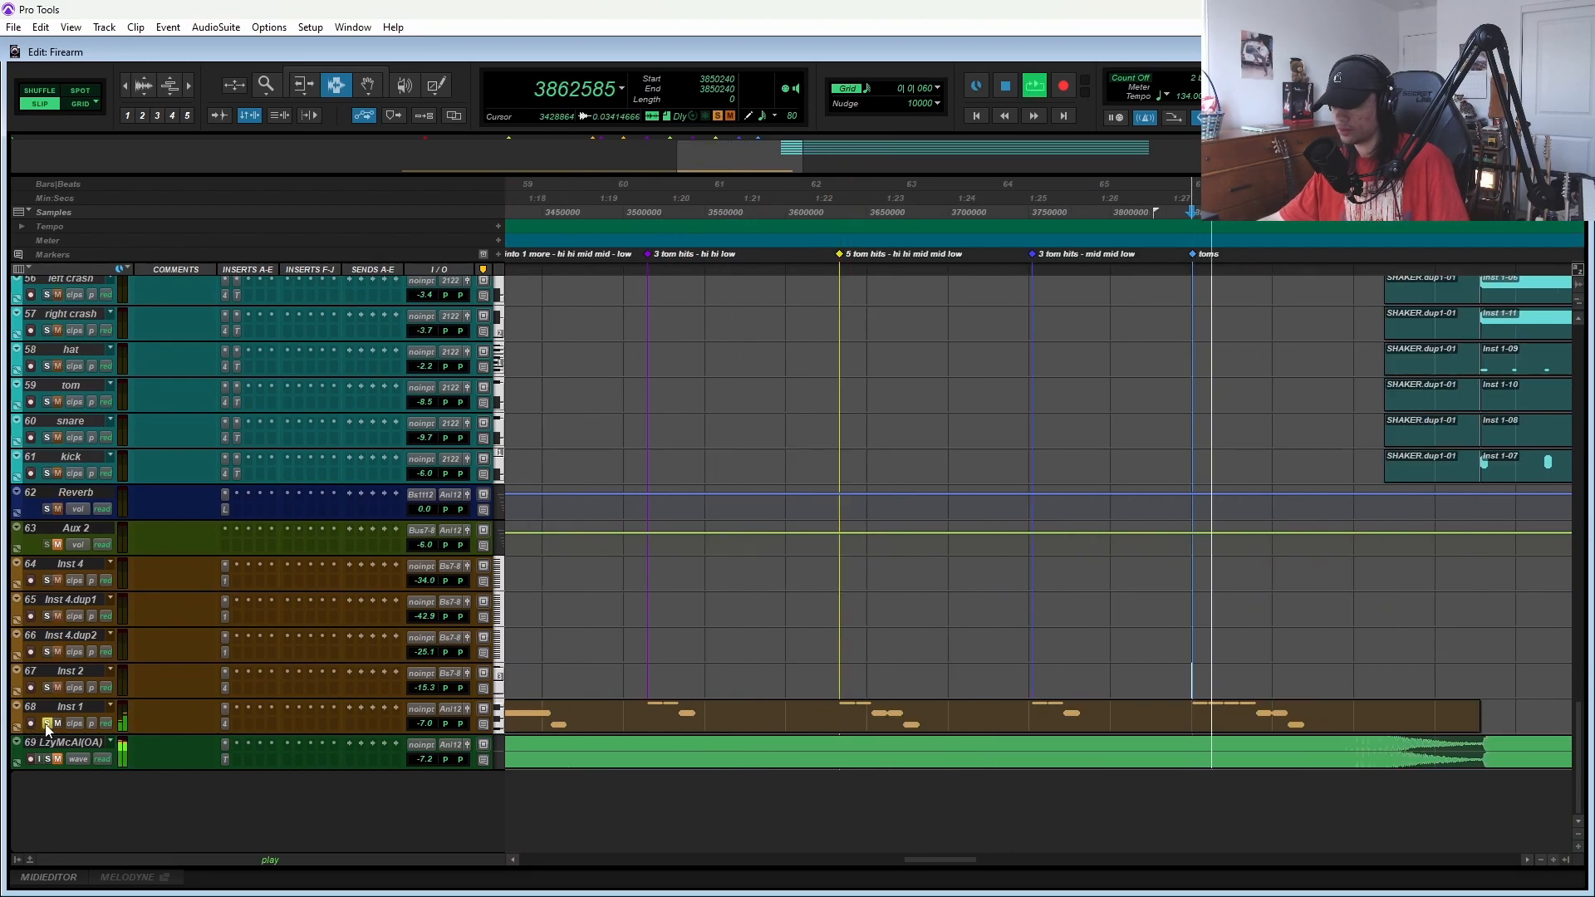
pyautogui.press('space')
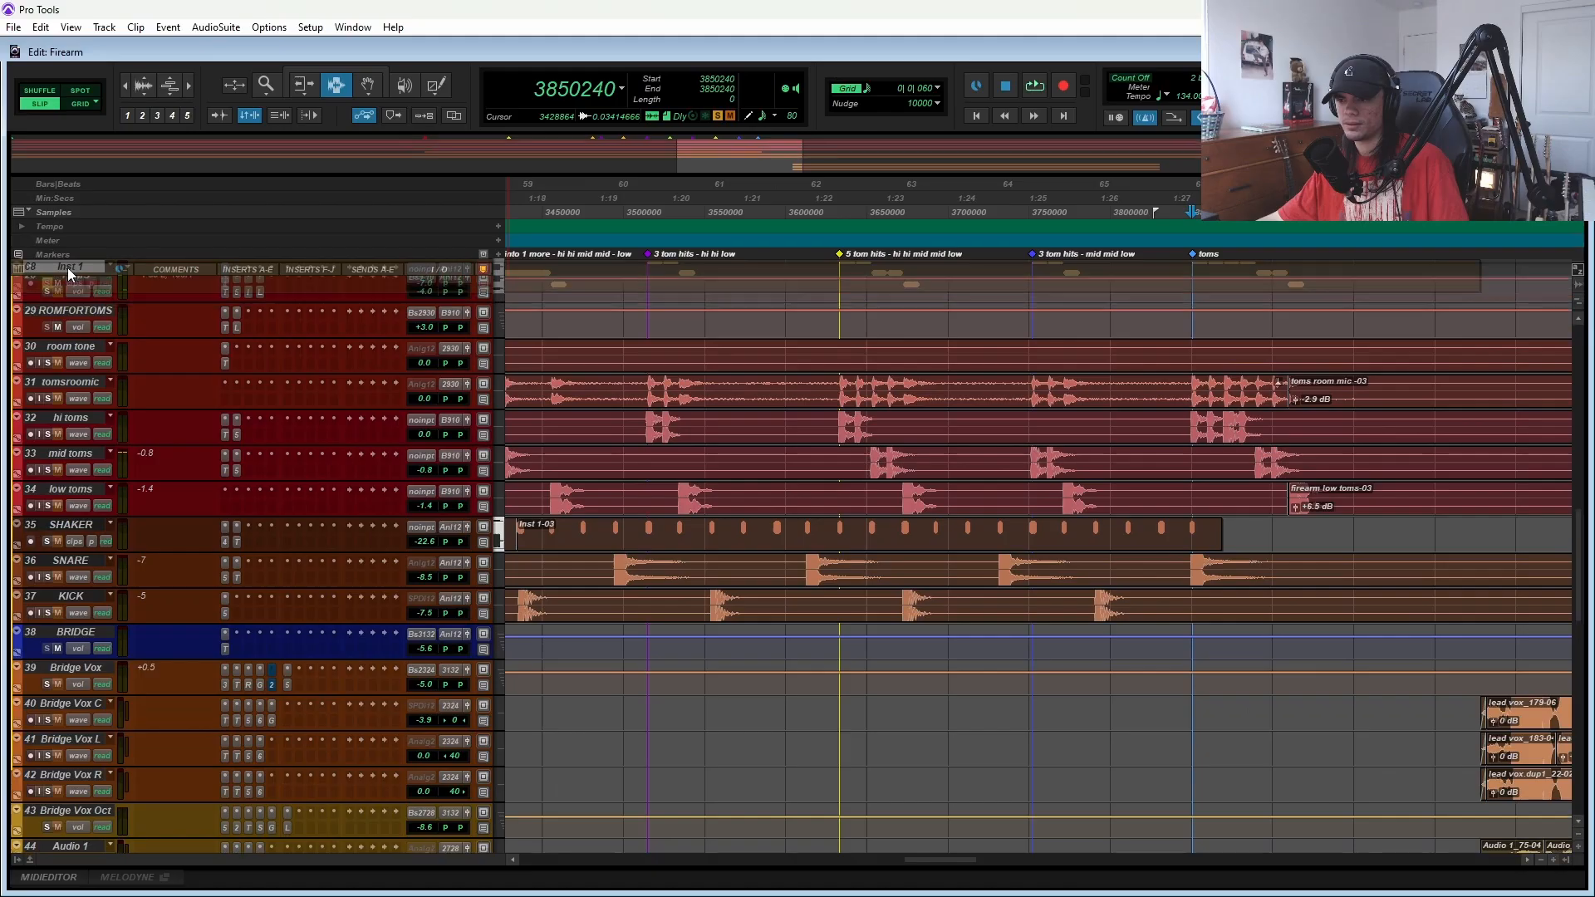
# - Move the Inst 1 track directly below low toms, and solo all tracks from TOMS through Inst 1
pyautogui.scroll(5, 78, 409)
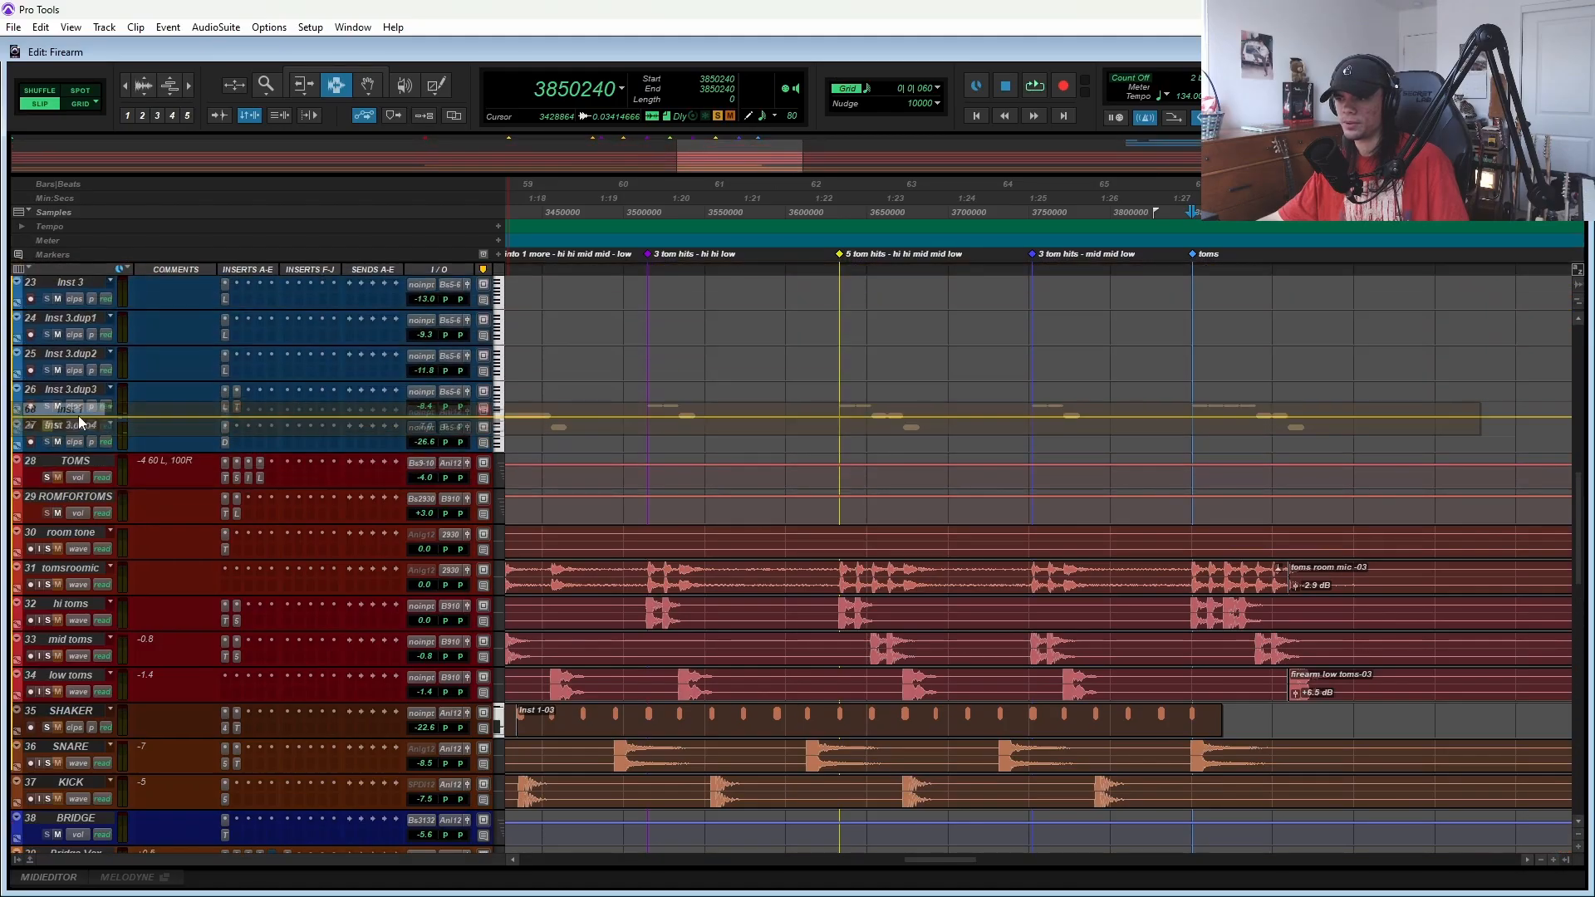
pyautogui.moveTo(90, 567); pyautogui.dragTo(91, 711)
pyautogui.keyDown('shift'); pyautogui.click(40, 487); pyautogui.keyUp('shift')
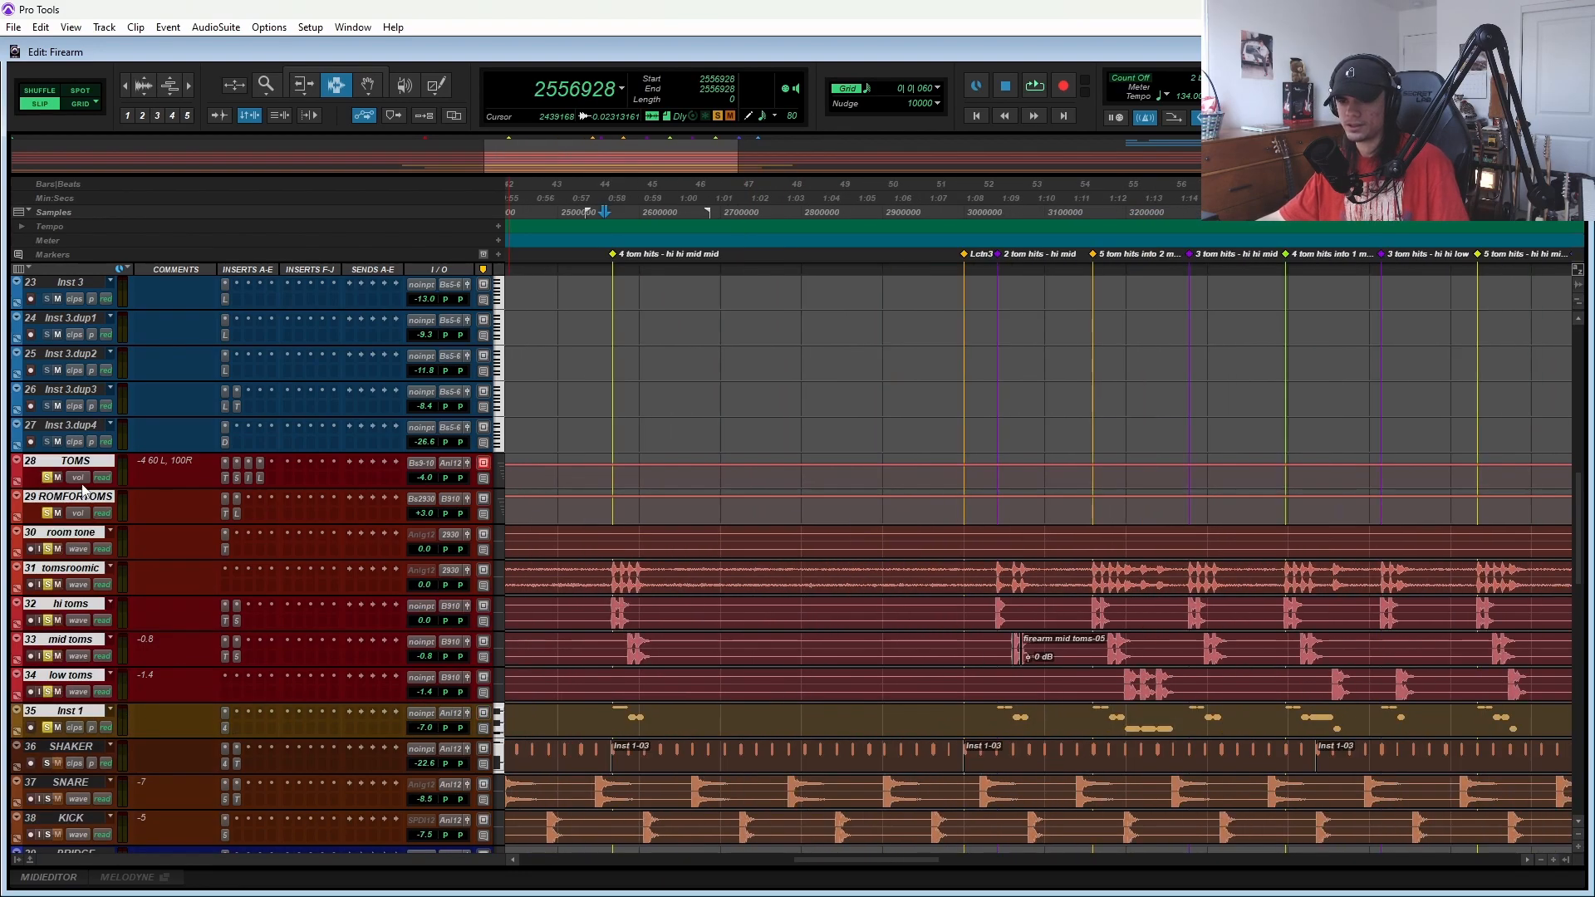
# - Play the tom tracks from sample 2556928 before the "4 tom hits" marker, and clear their solos to hear the full mix
pyautogui.press('space')
pyautogui.press('space')
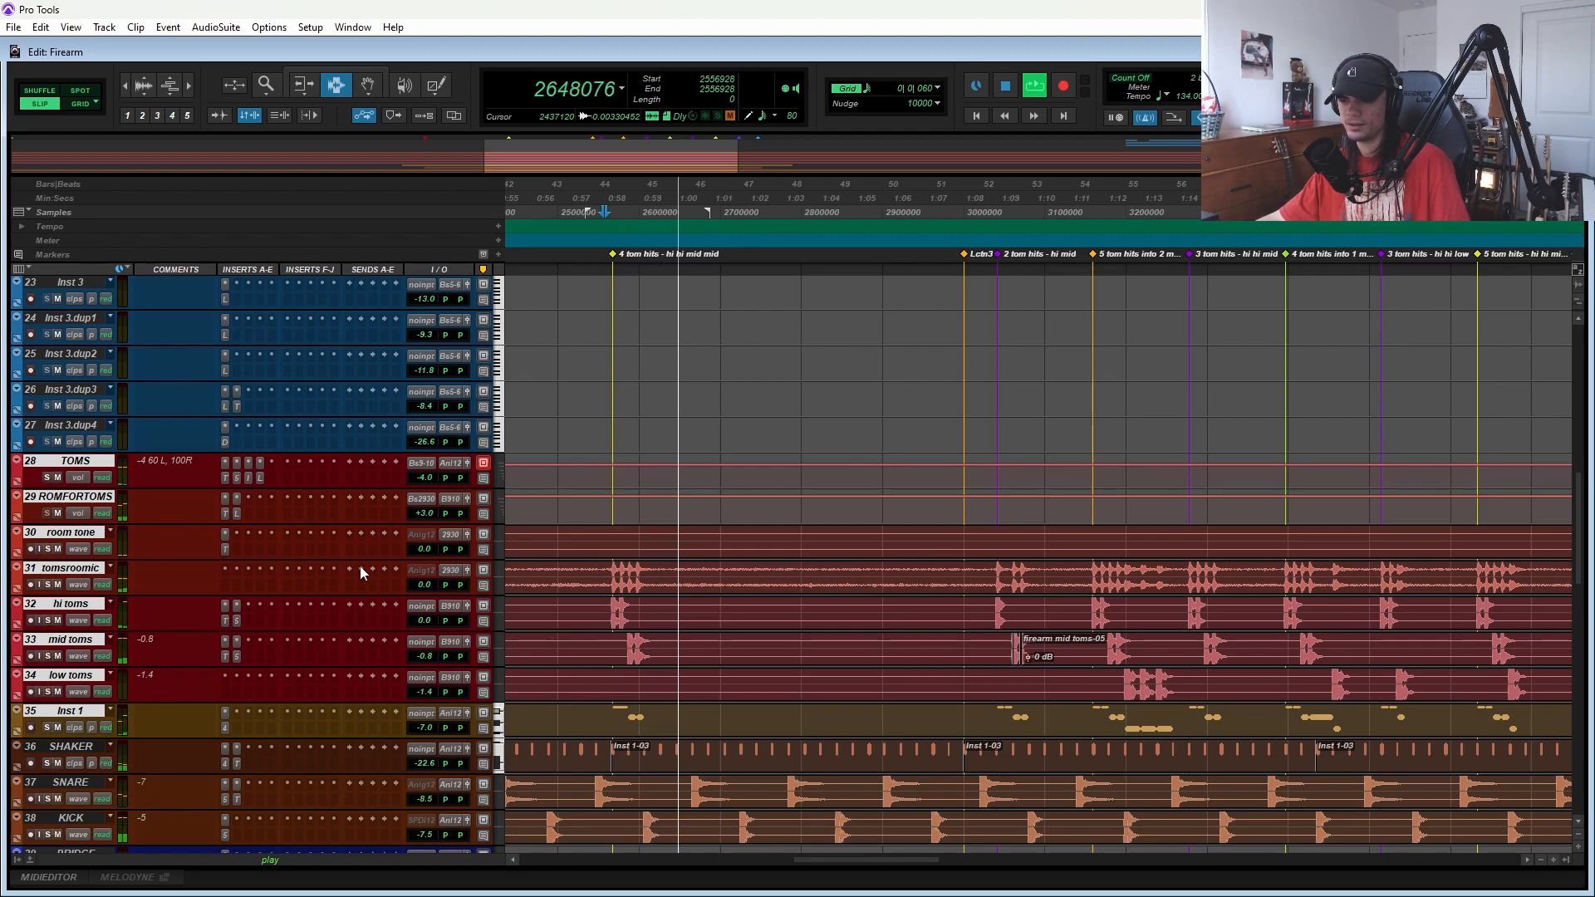
pyautogui.scroll(10, 330, 607)
pyautogui.scroll(-9, 312, 610)
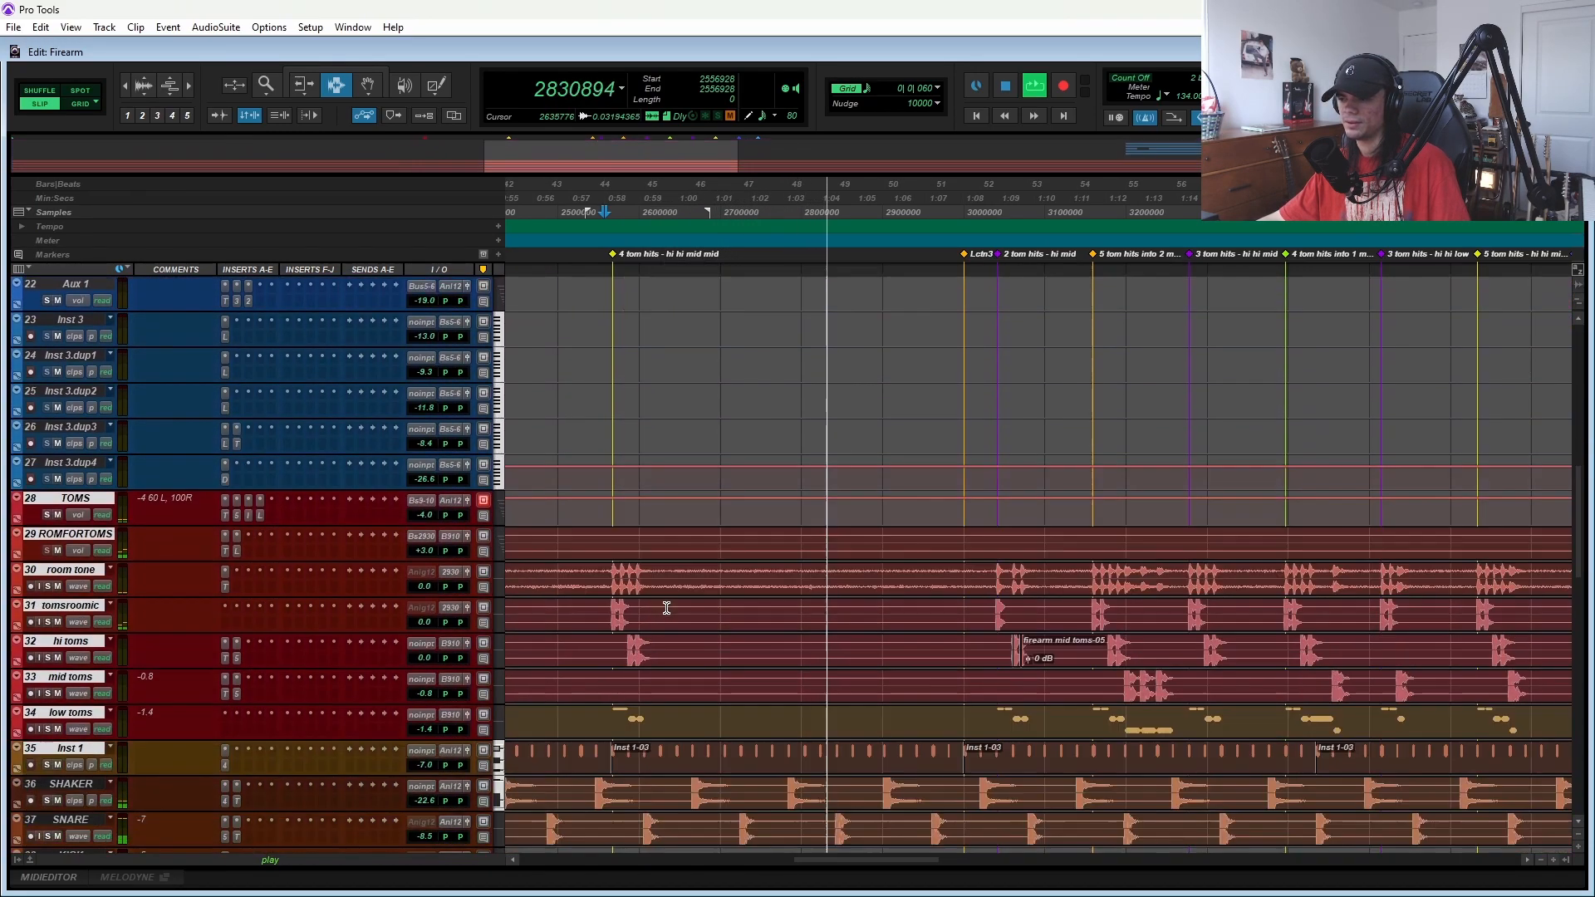
# - Select only the Inst 1 track, follow the tom tracks in the full mix past the "toms" marker, and stop playback
pyautogui.scroll(-5, 664, 608)
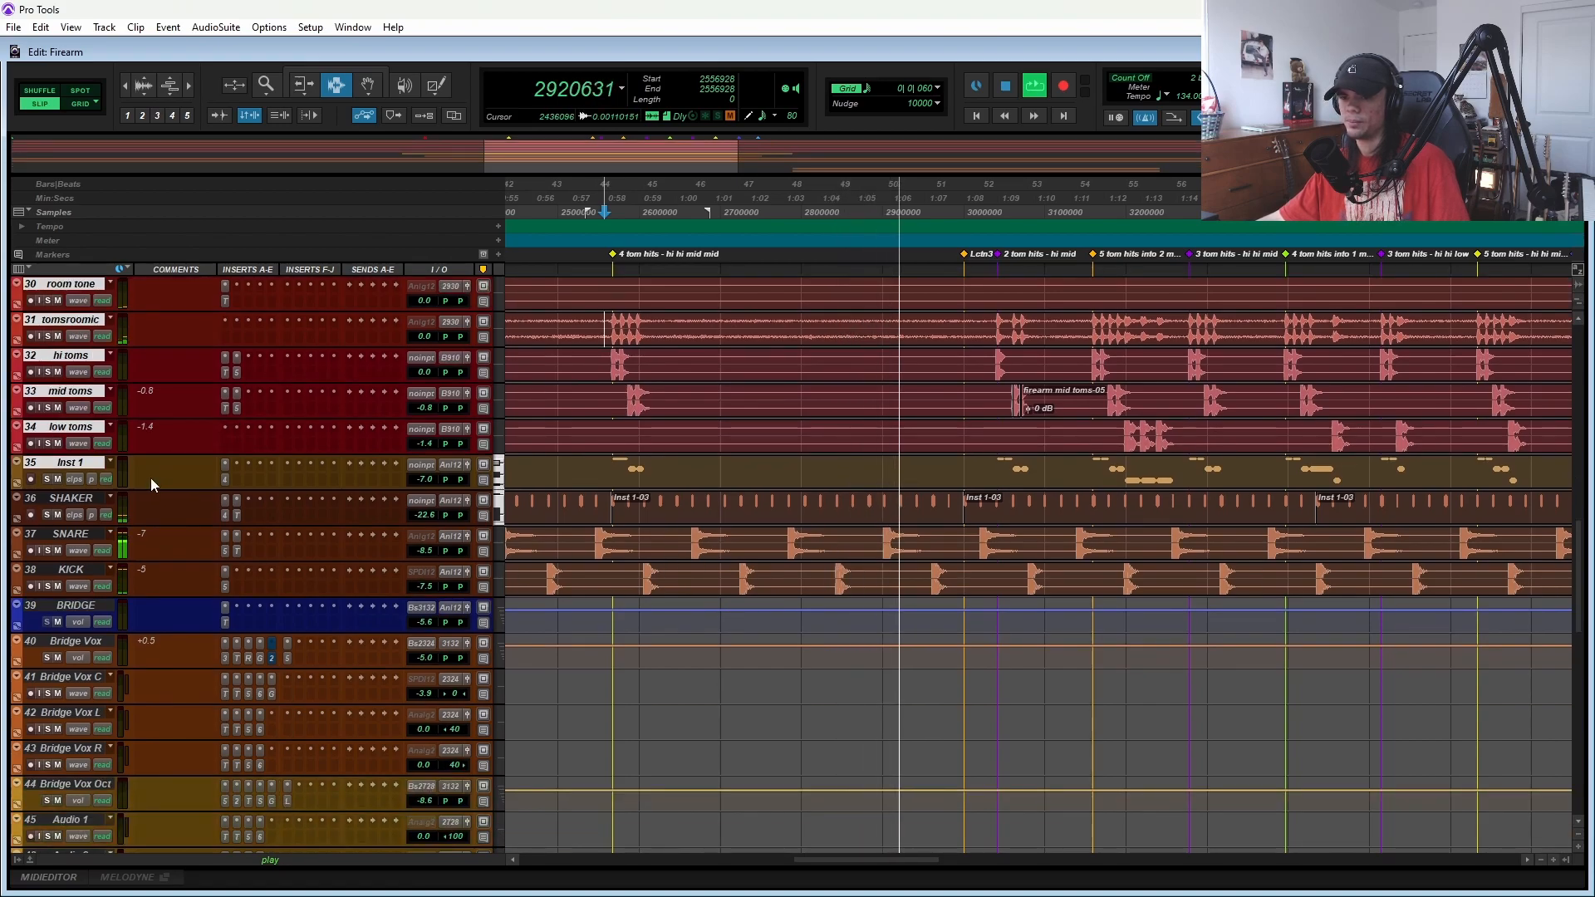
pyautogui.click(70, 463)
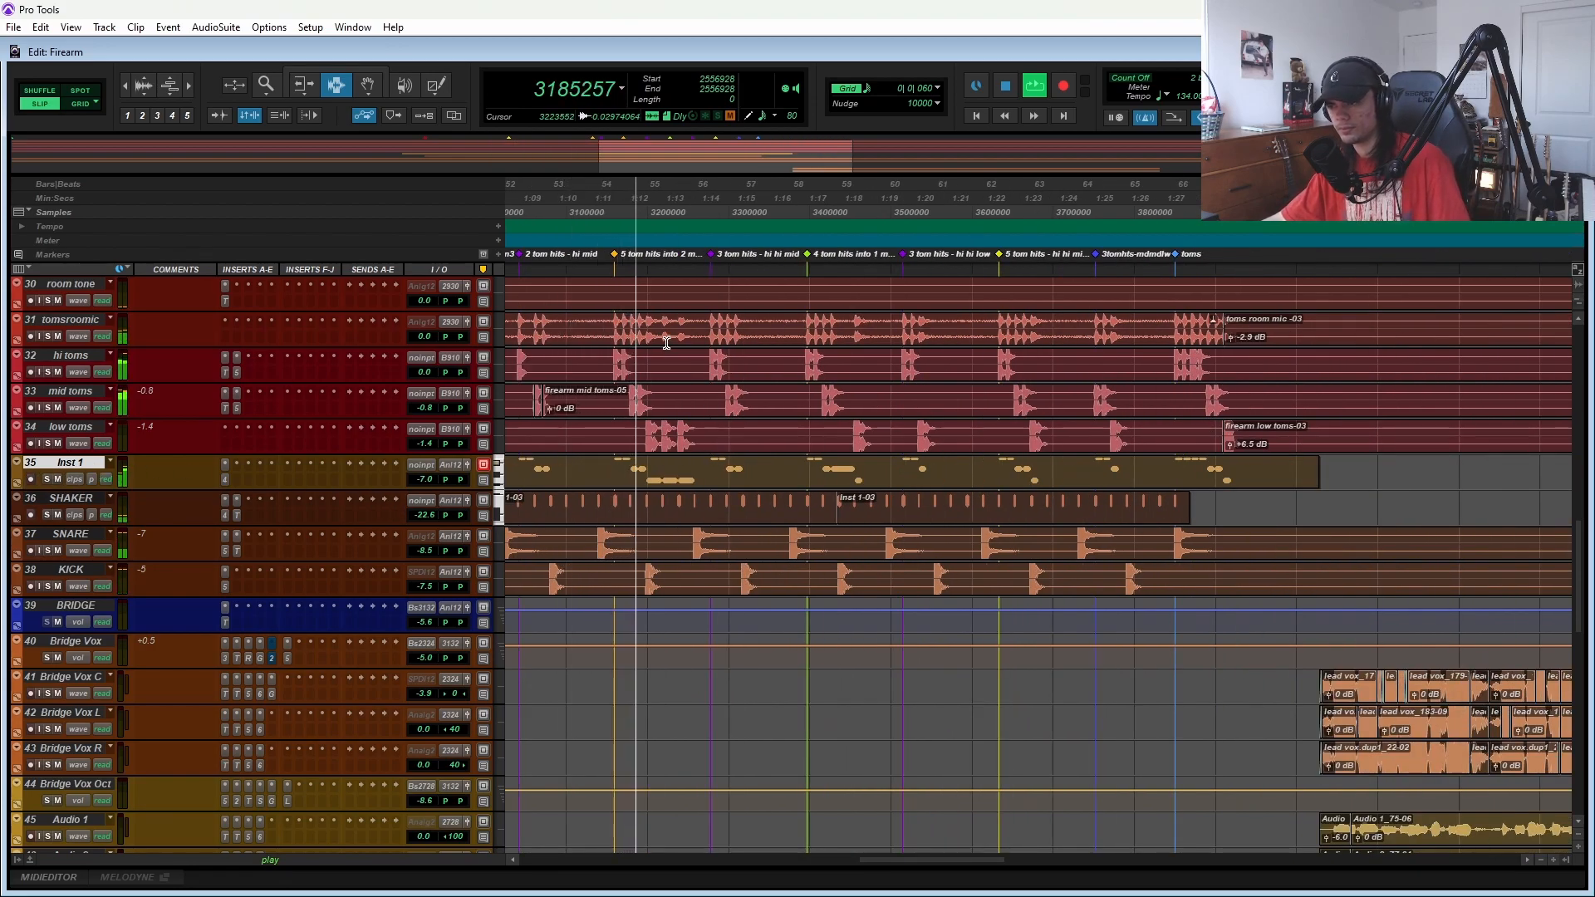
pyautogui.hscroll(3, 760, 428)
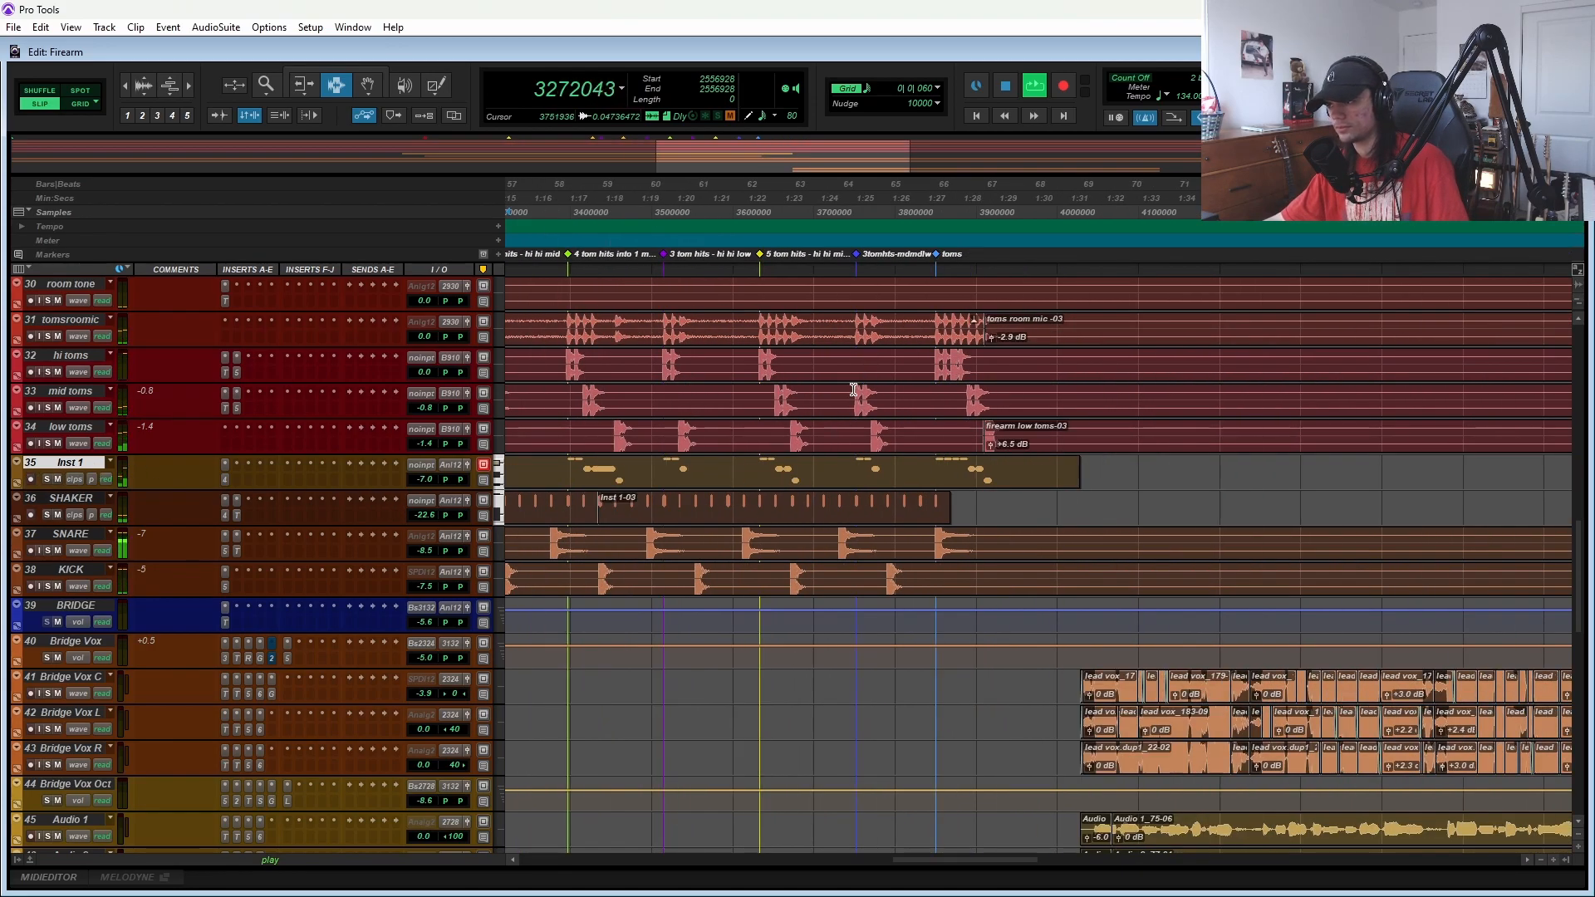
pyautogui.scroll(5, 831, 440)
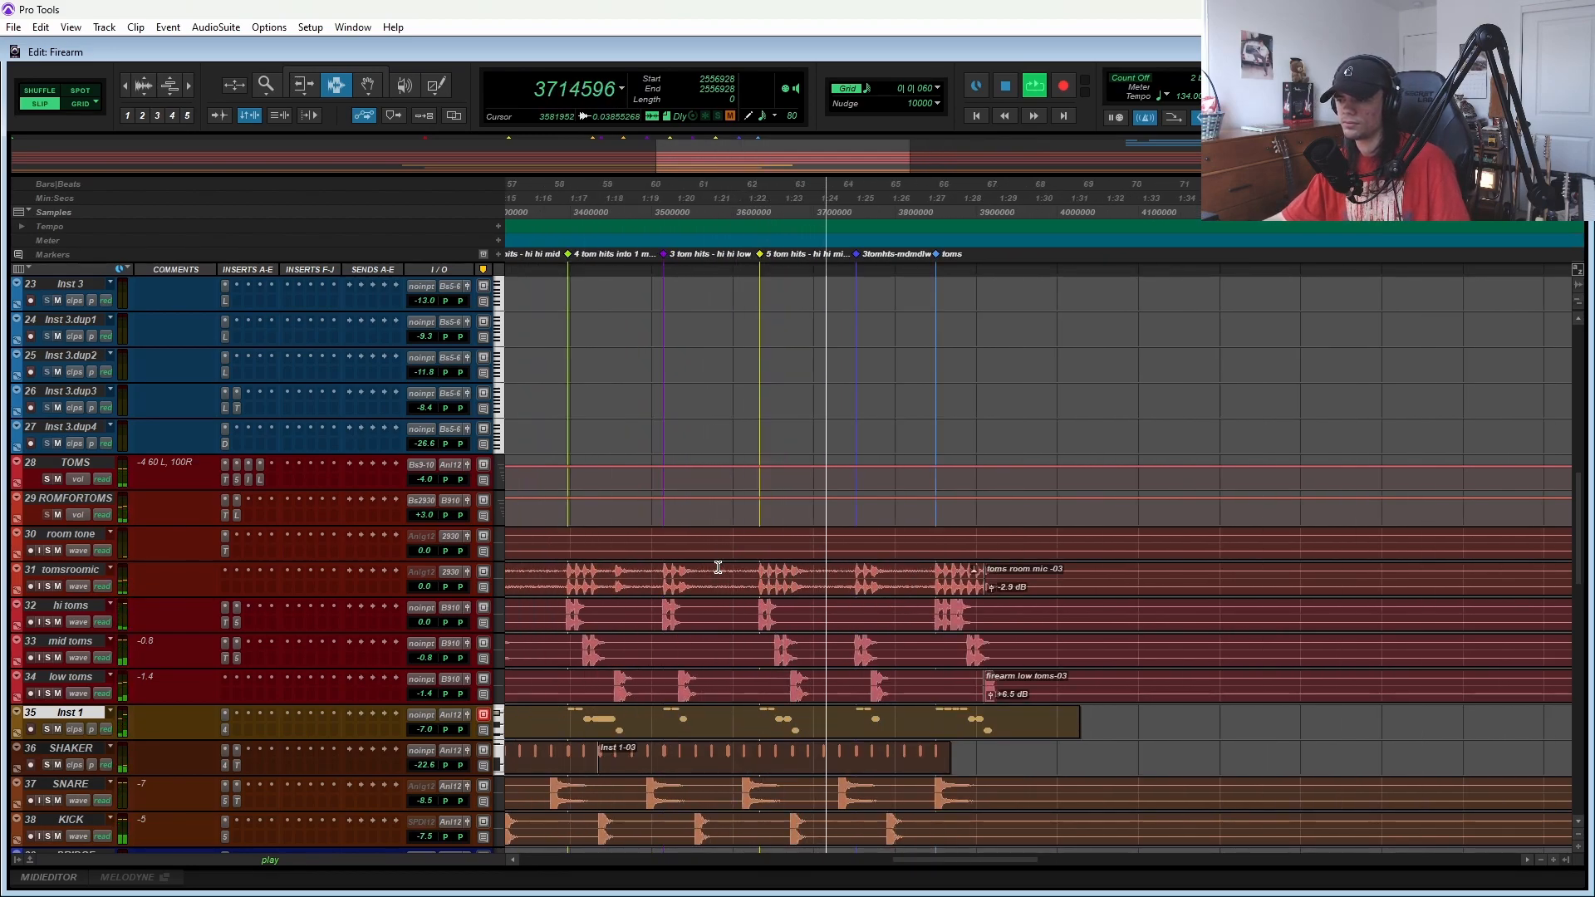
pyautogui.scroll(-4, 832, 570)
pyautogui.scroll(-4, 832, 570)
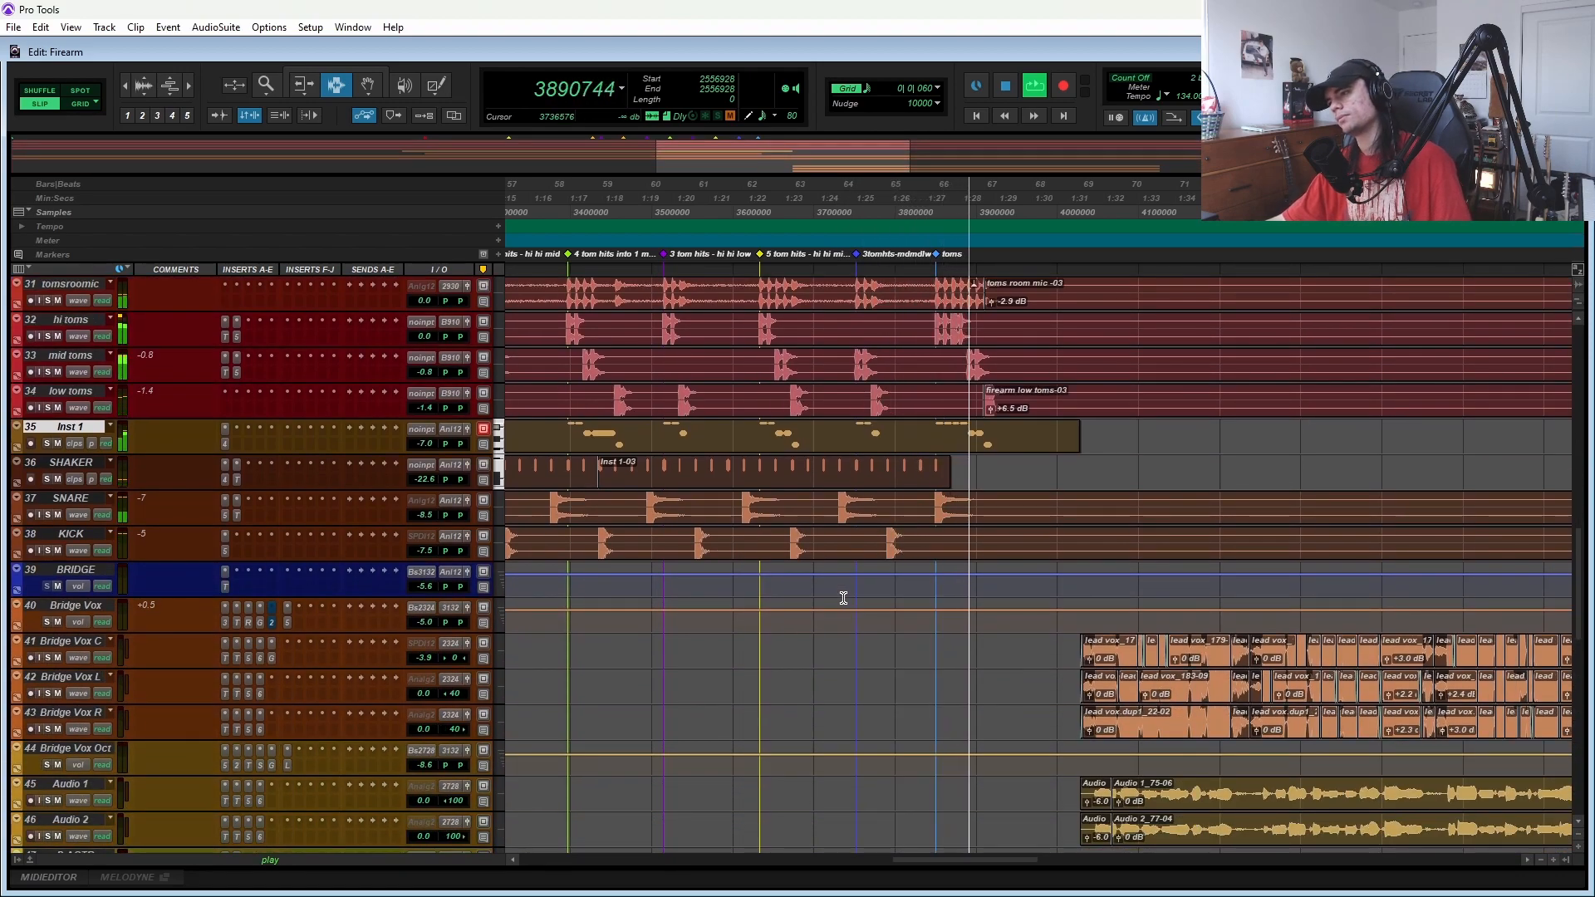
pyautogui.press('space')
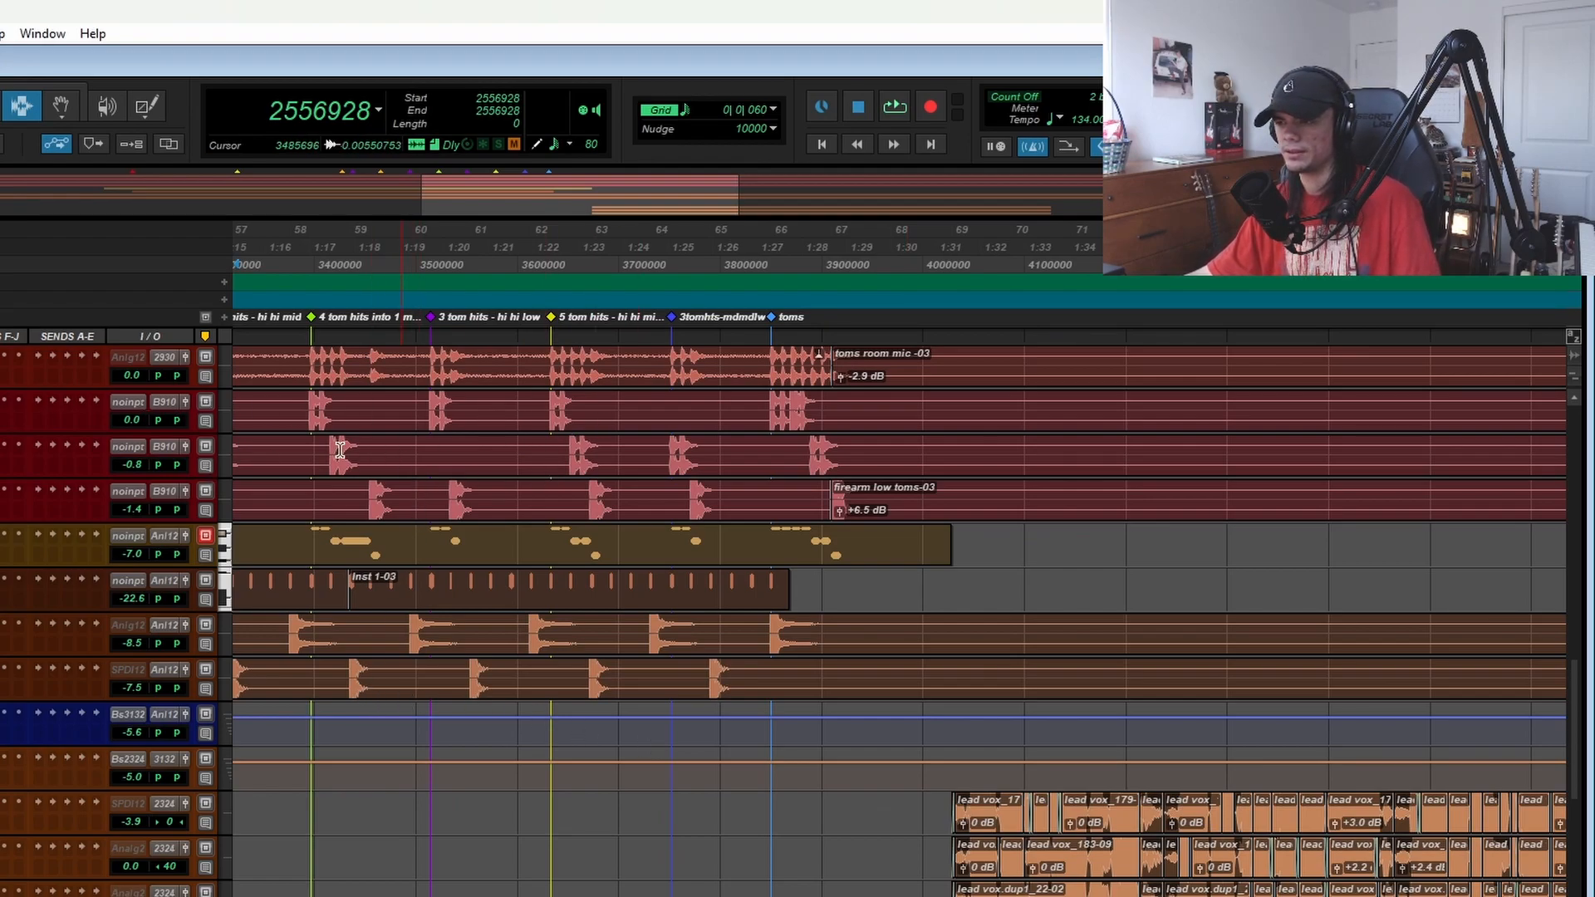
# - Enlarge the Inst 1 track's height, review its SampleTank 4 Stage Kit instrument, and close the plug-in window
pyautogui.scroll(1, 340, 451)
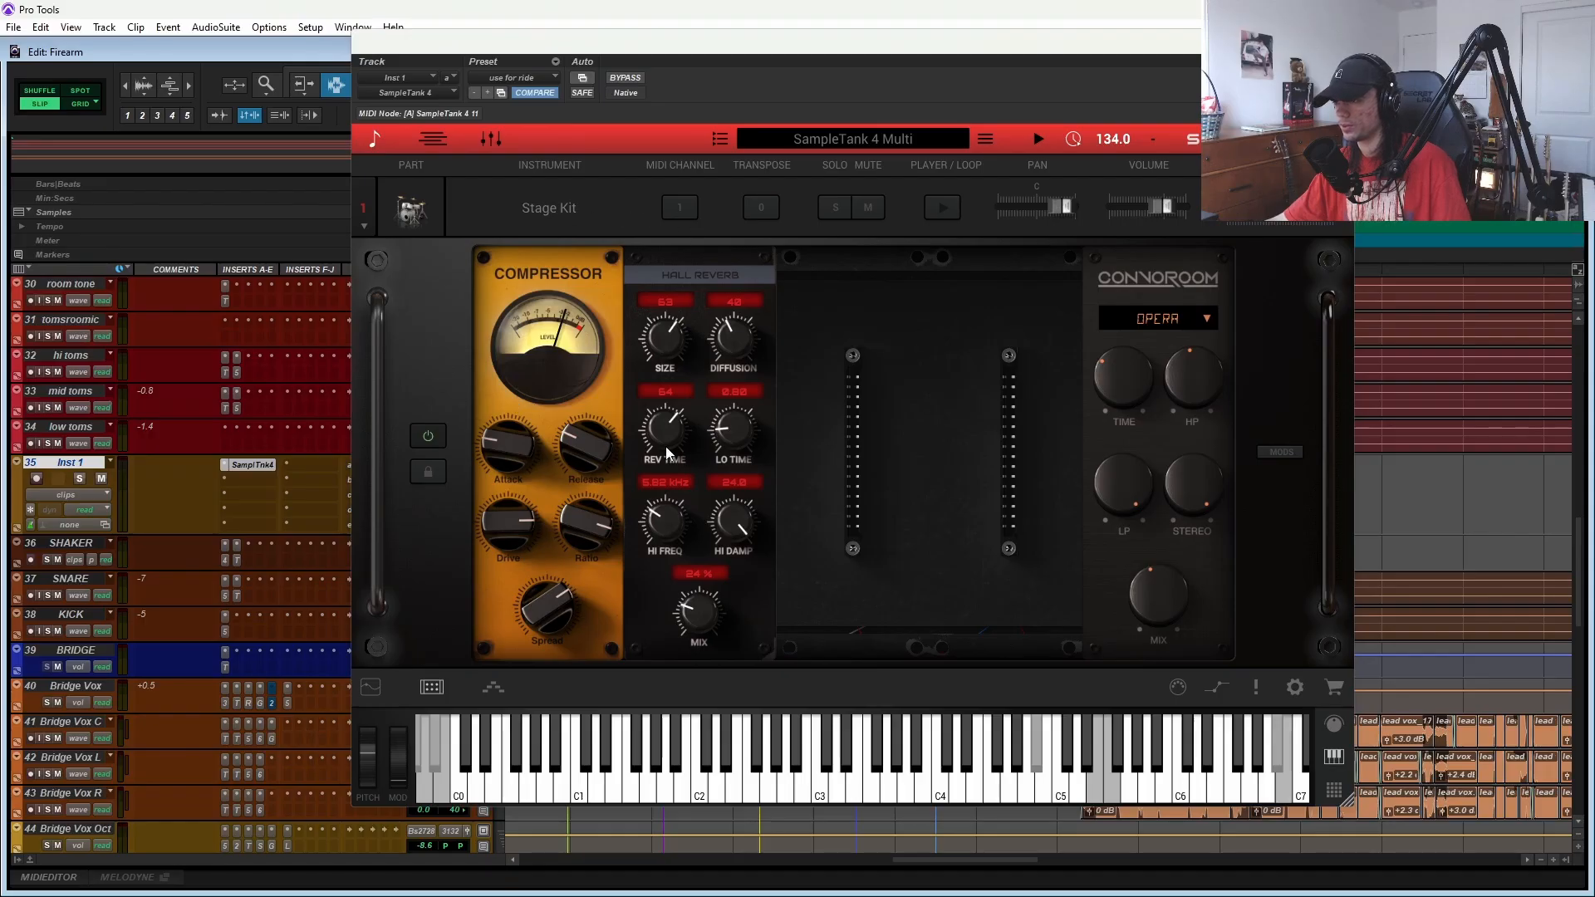
pyautogui.hotkey('ctrl', 'w')
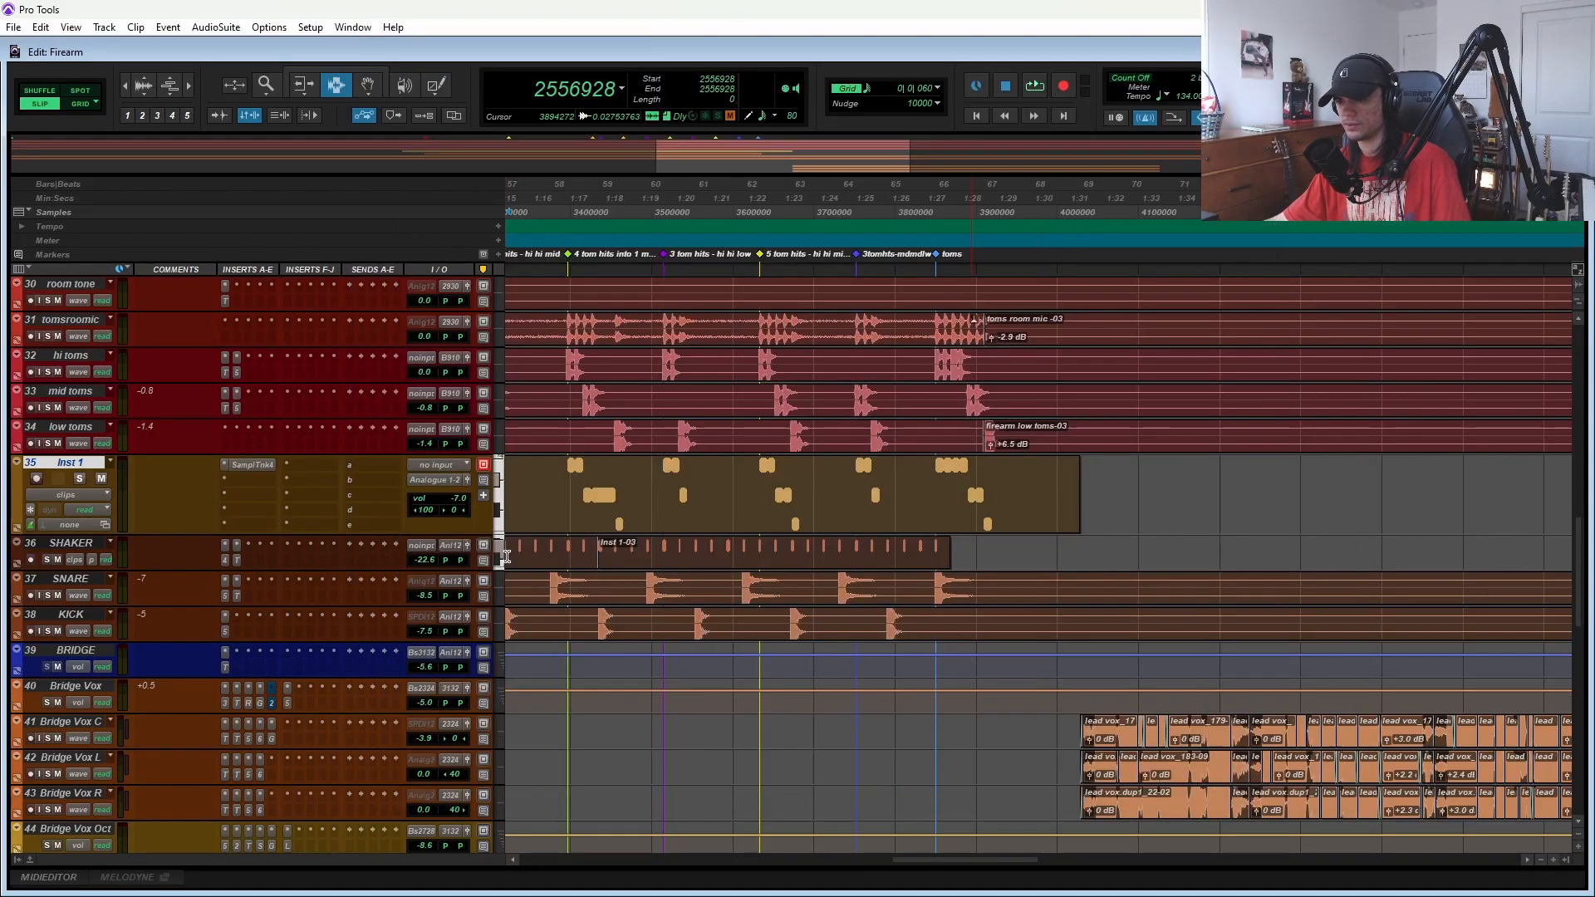
pyautogui.moveTo(106, 535); pyautogui.dragTo(106, 468)
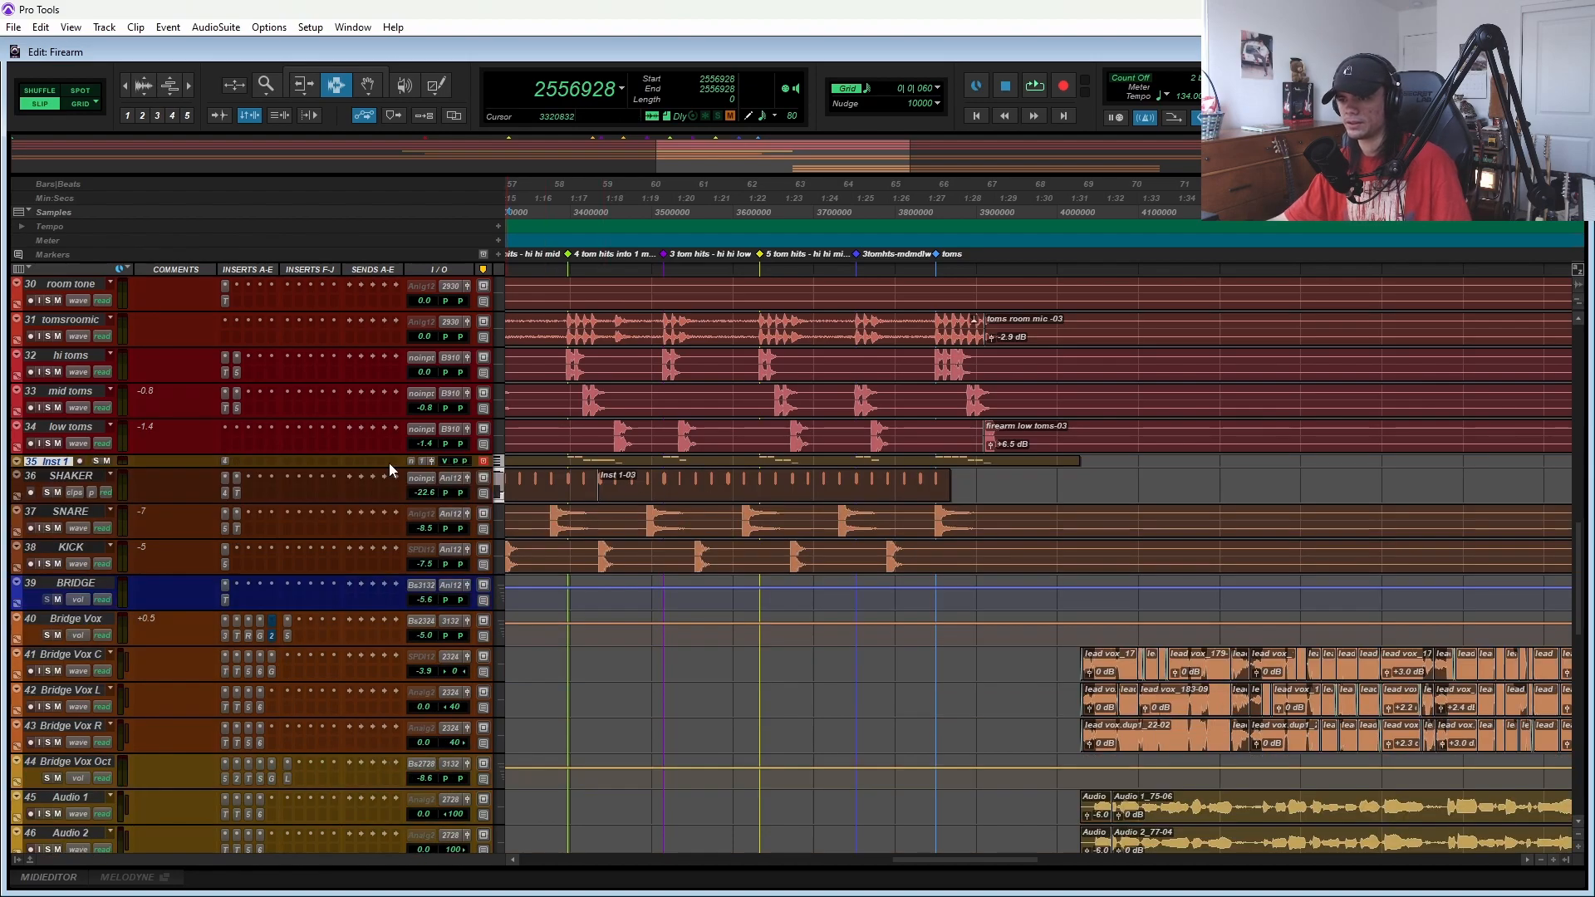
pyautogui.moveTo(389, 464); pyautogui.dragTo(389, 501)
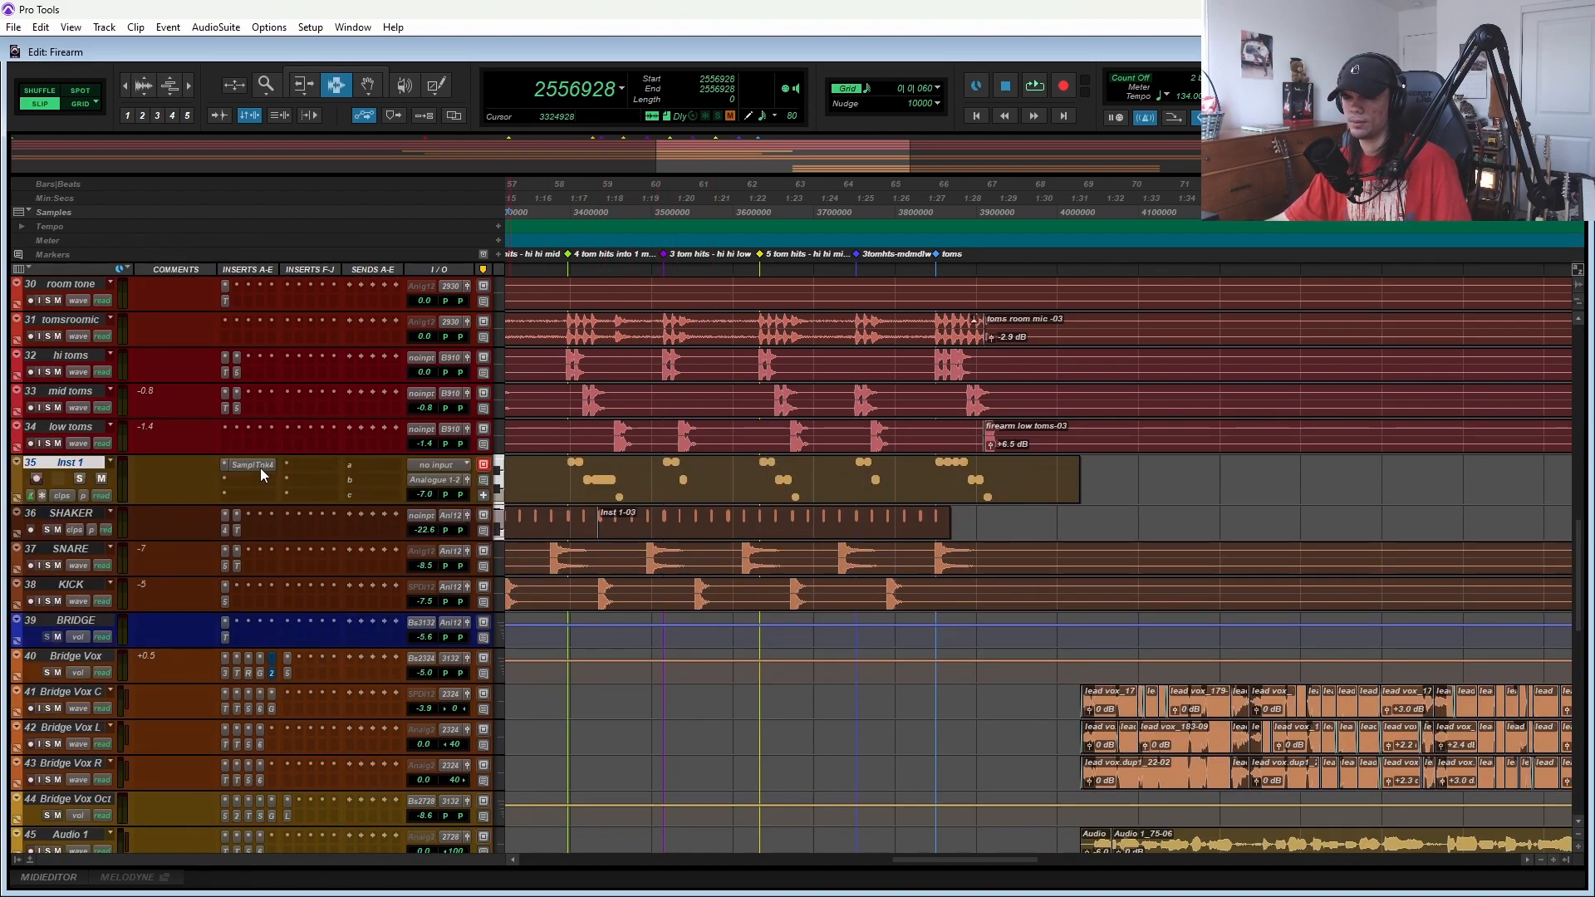
pyautogui.hotkey('ctrl', 'w')
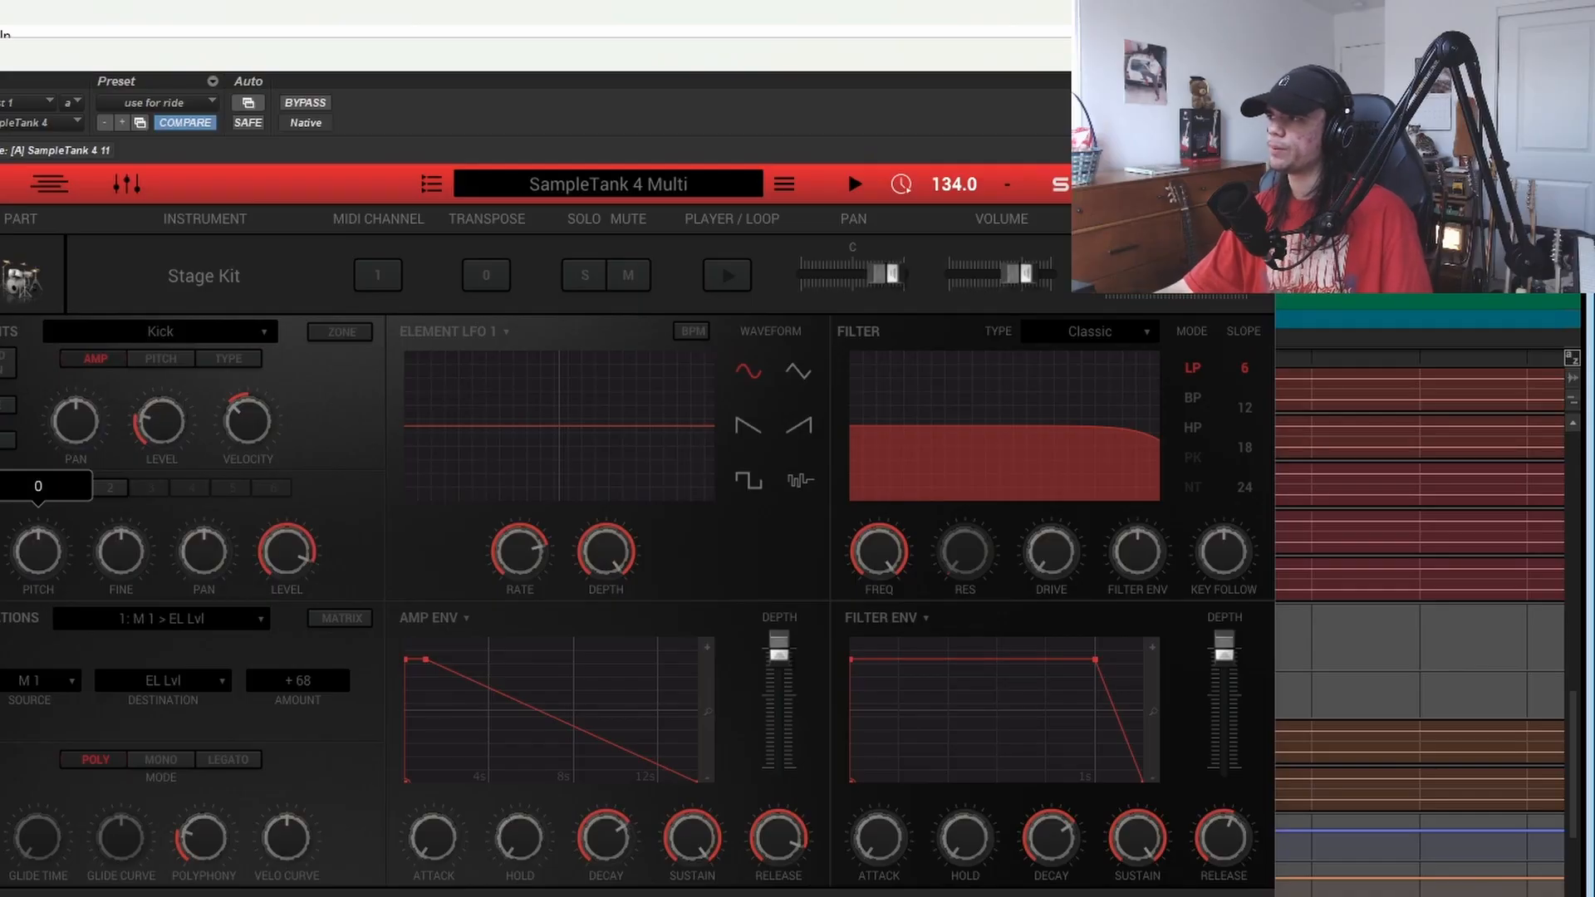
pyautogui.hotkey('ctrl', 'w')
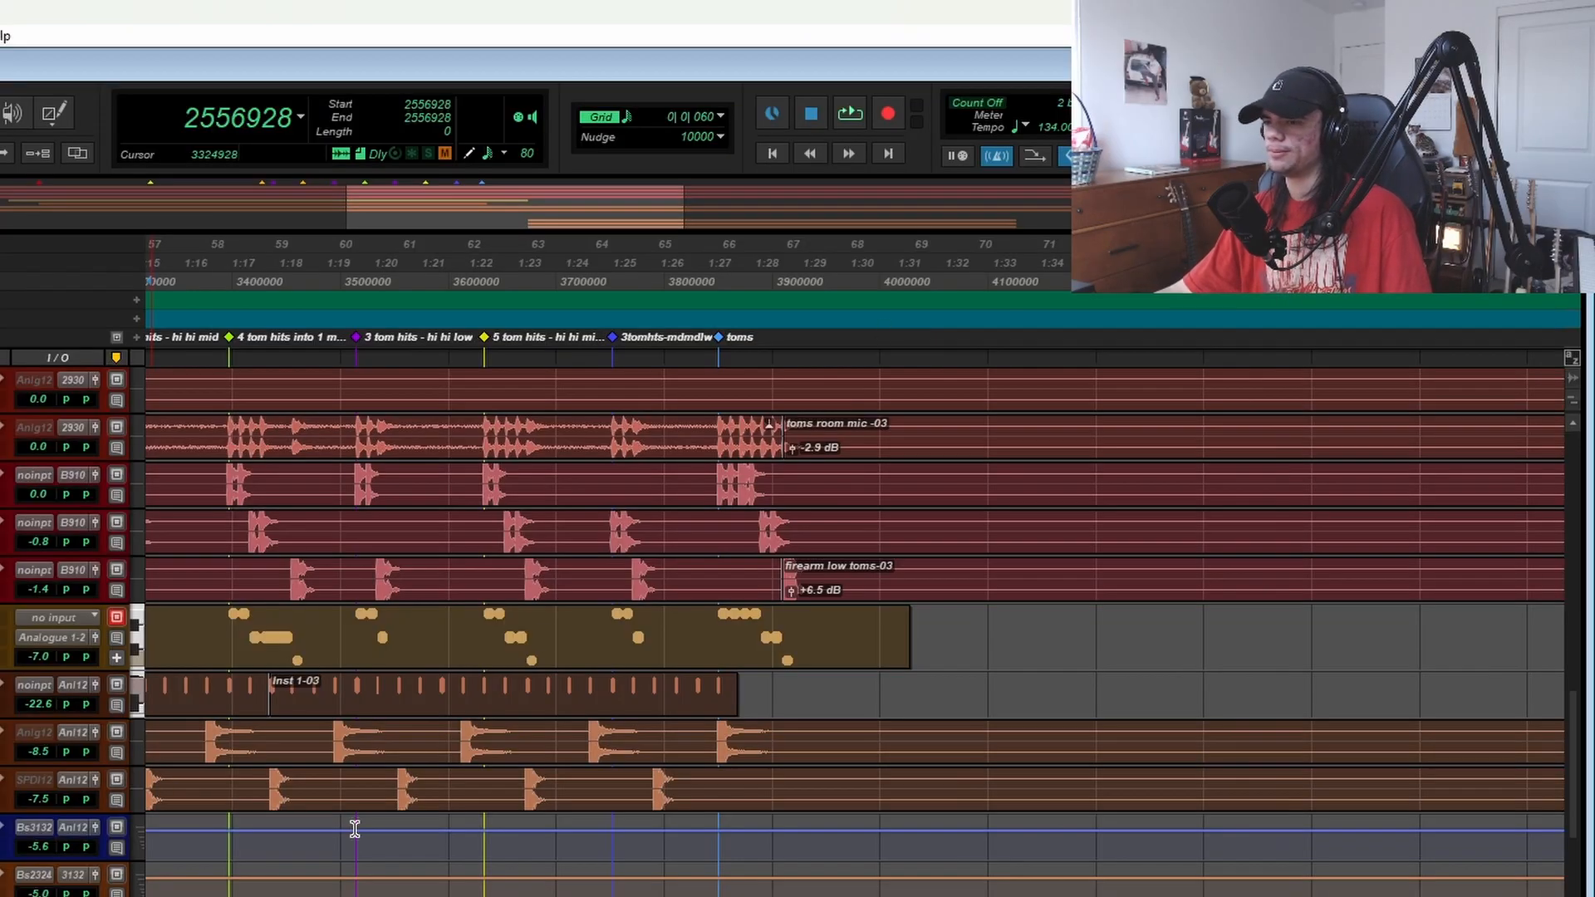
# - Select and solo the tracks from BRIDGEDRUM through kick, and set the playback start to sample 3994625 before their Inst clips
pyautogui.scroll(-5, 750, 838)
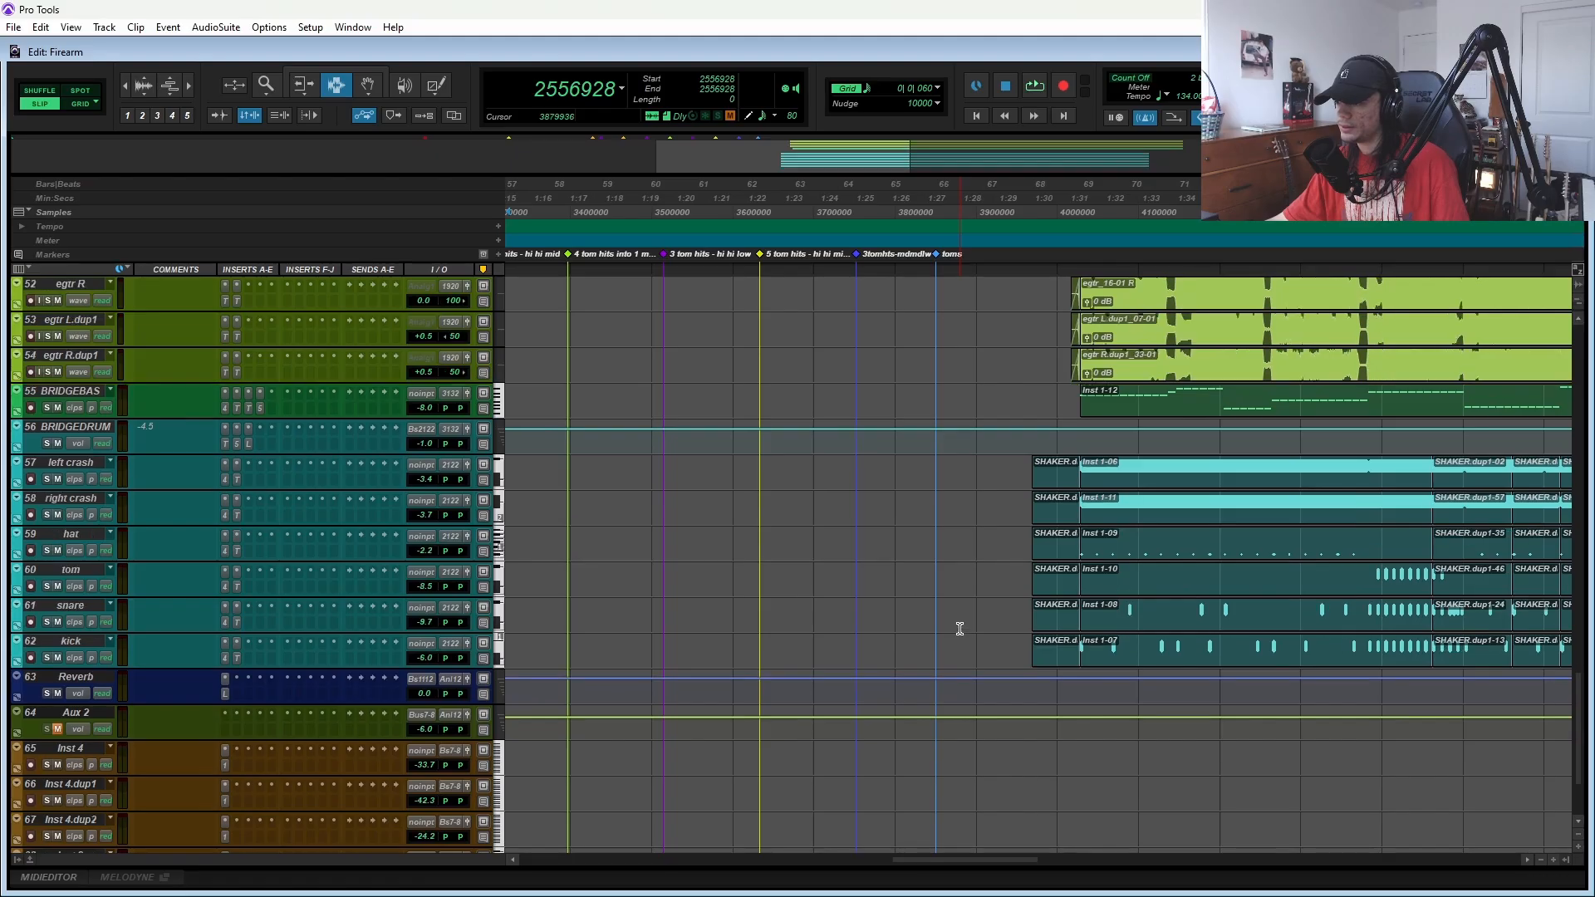
pyautogui.scroll(2, 1077, 517)
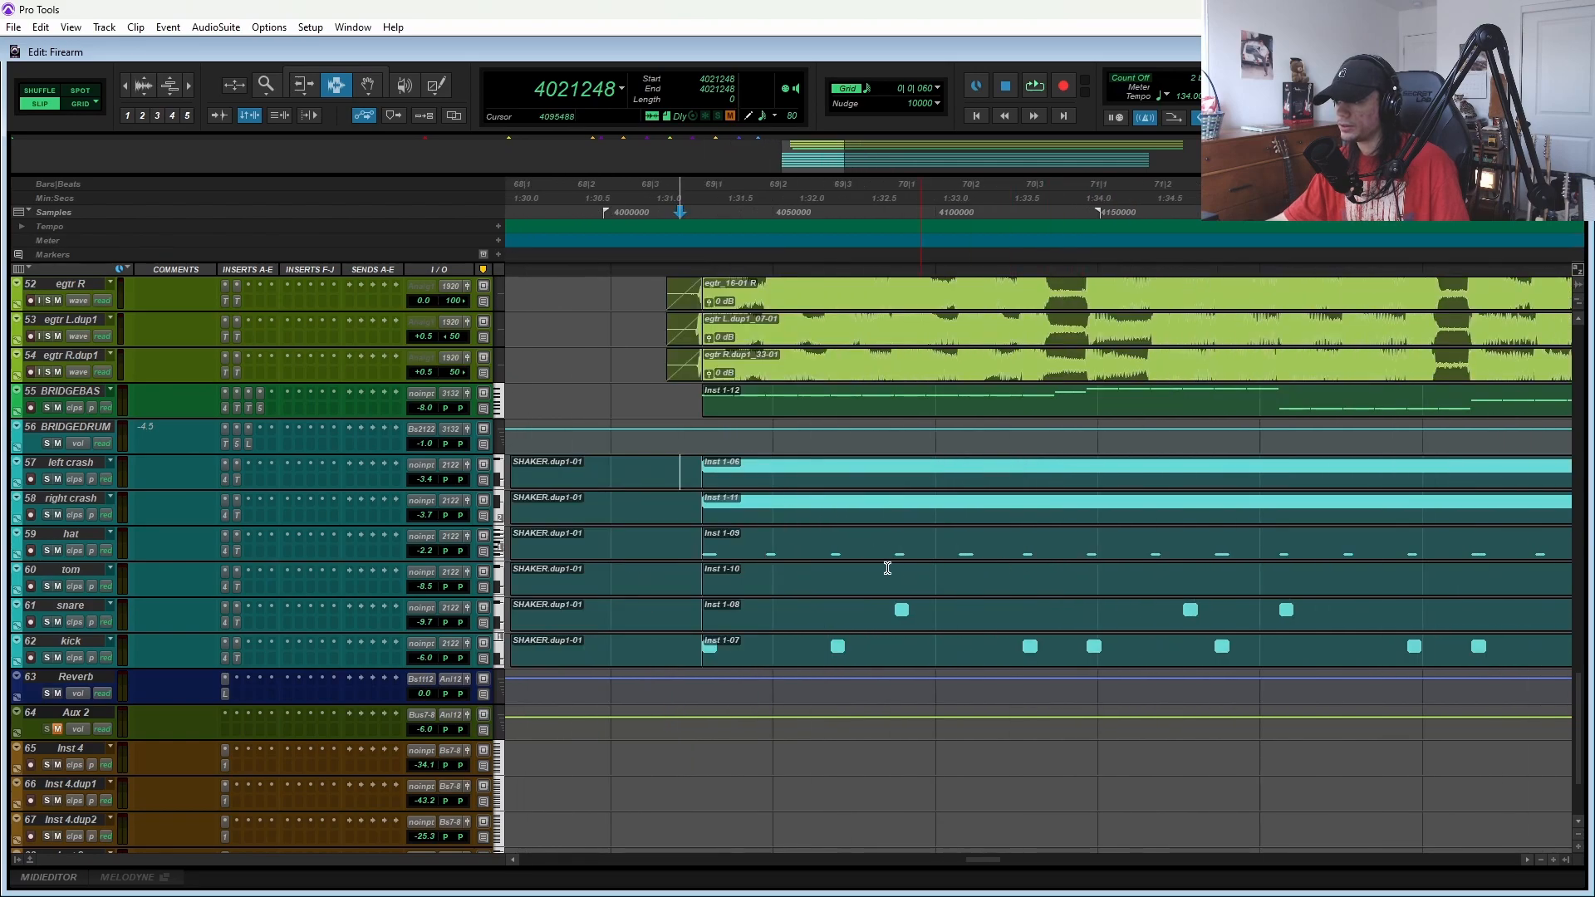
pyautogui.hotkey('ctrl', '[')
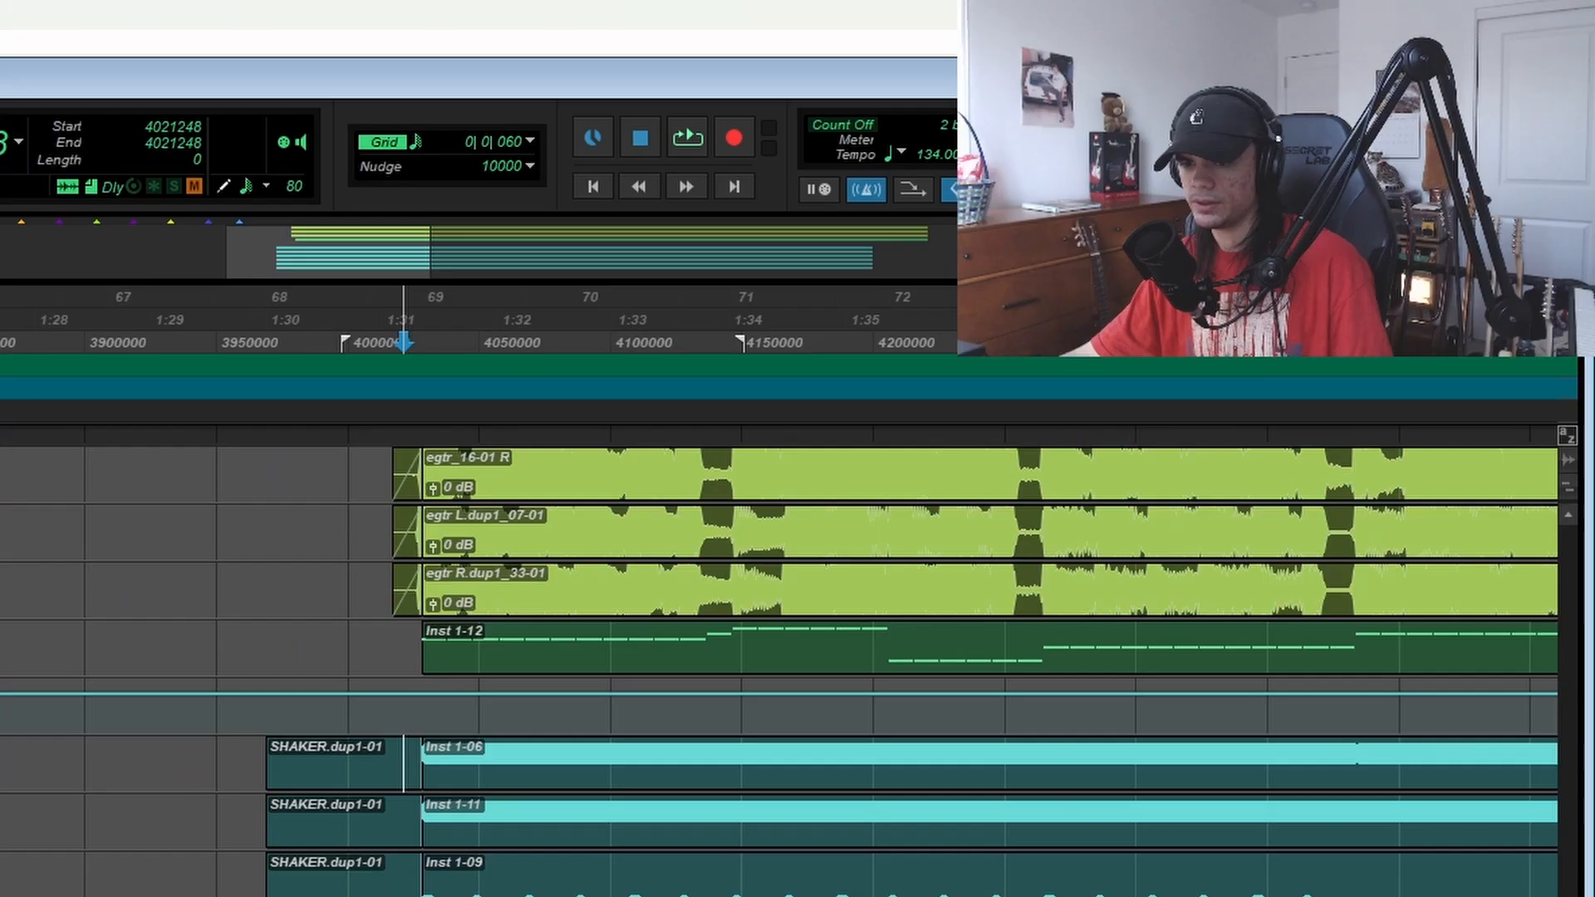
pyautogui.scroll(-3, 781, 665)
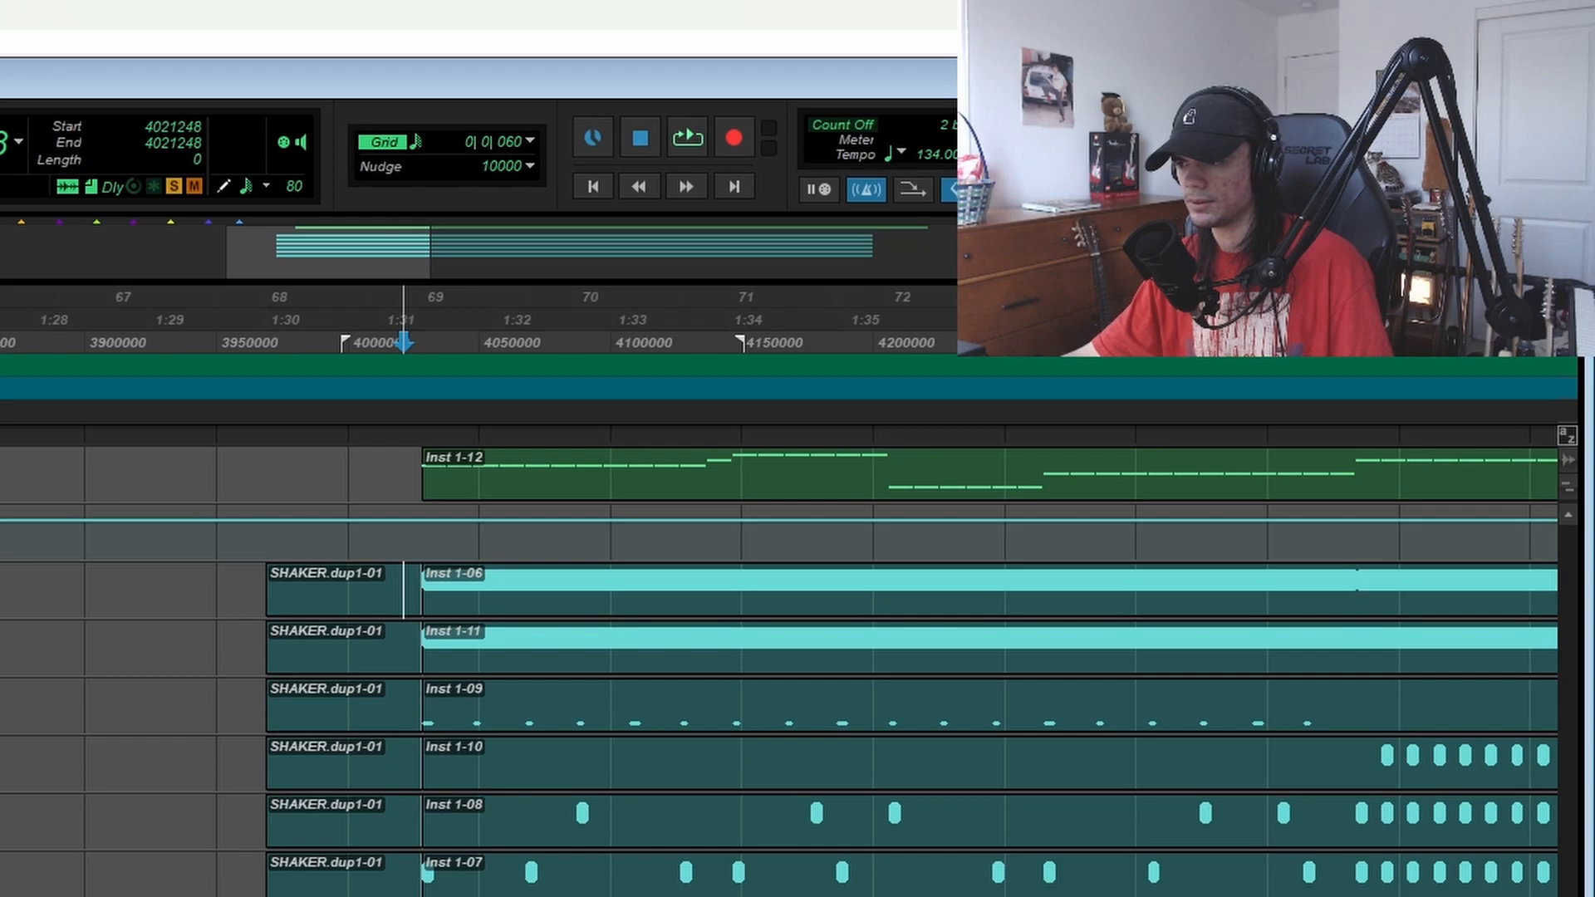
pyautogui.scroll(2, 781, 665)
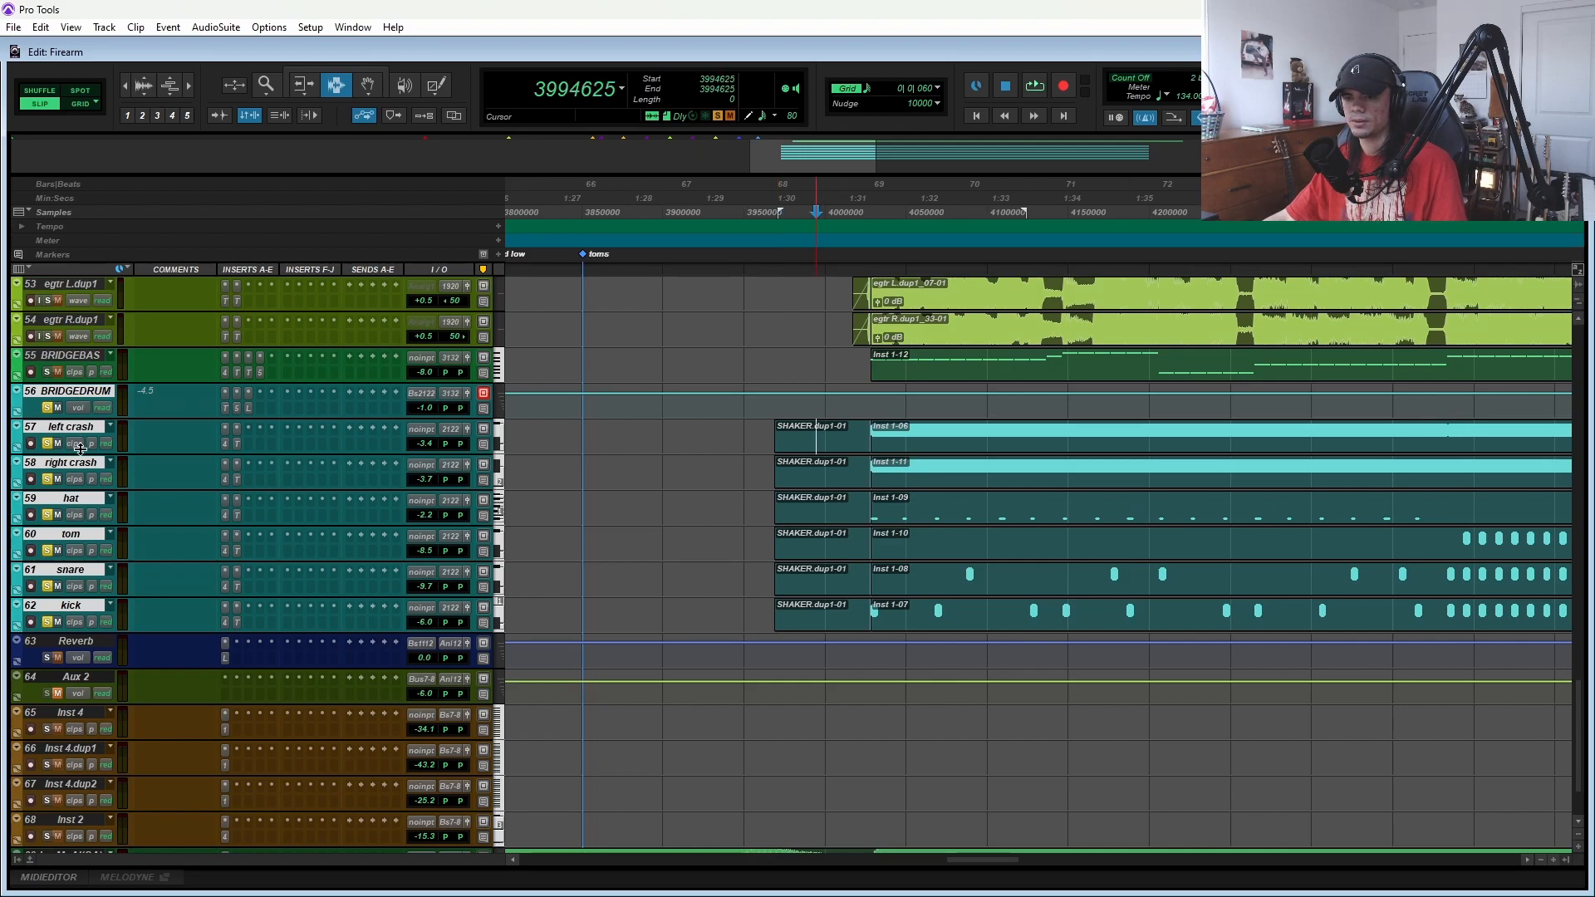
# - Enlarge the heights of the selected tracks from BRIDGEDRUM through kick, and review their named inserts
pyautogui.moveTo(79, 448); pyautogui.dragTo(80, 492)
pyautogui.scroll(-2, 400, 471)
pyautogui.scroll(1, 584, 497)
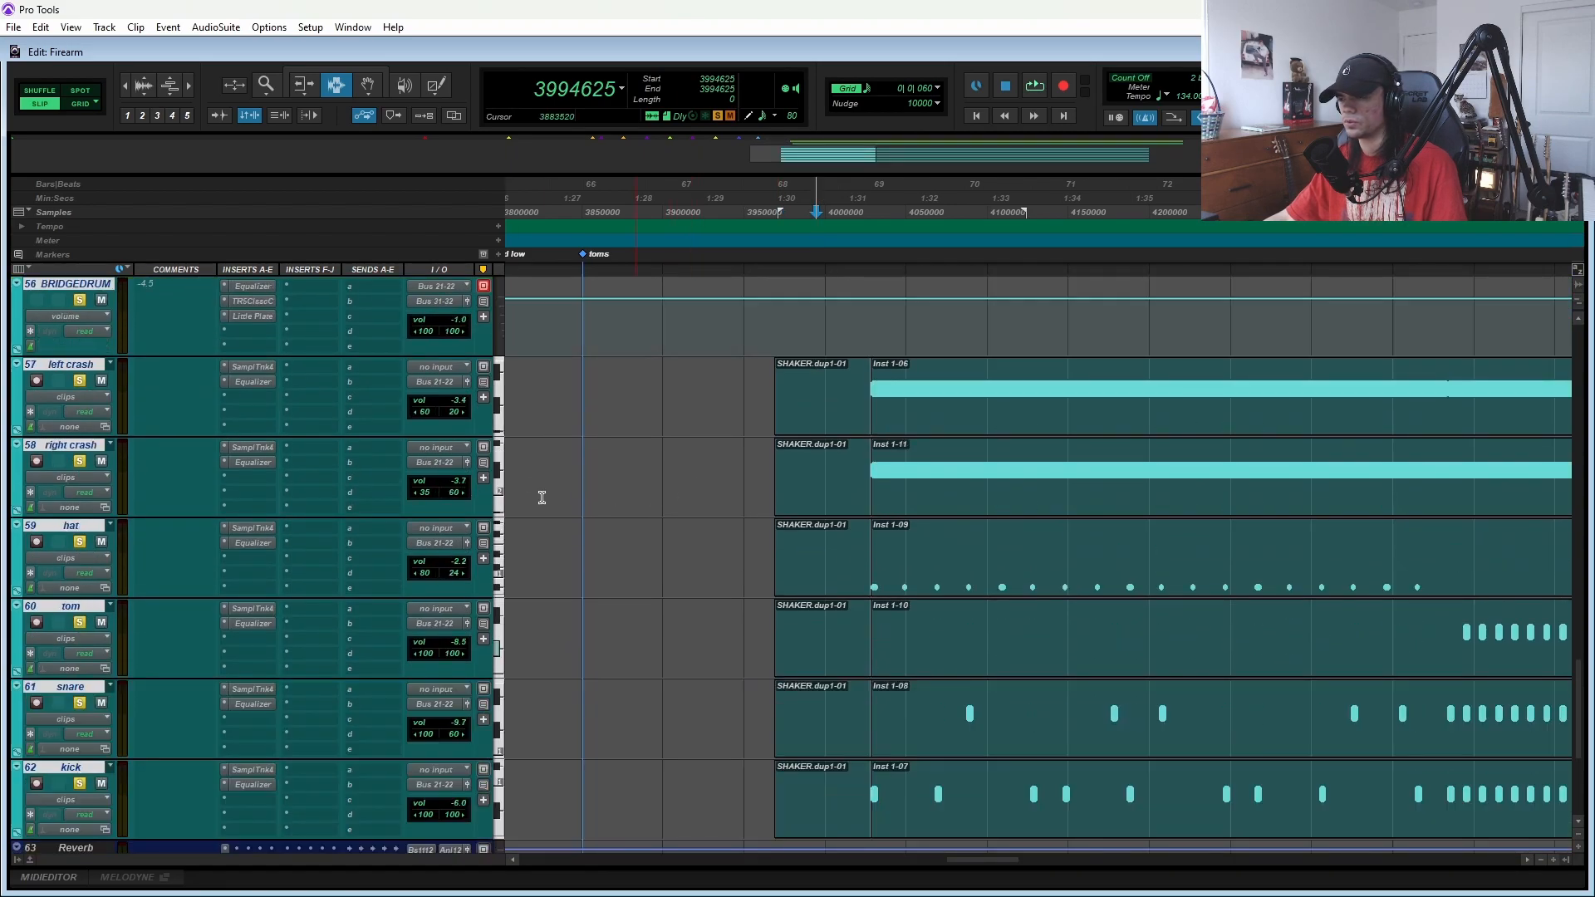
pyautogui.scroll(-4, 355, 578)
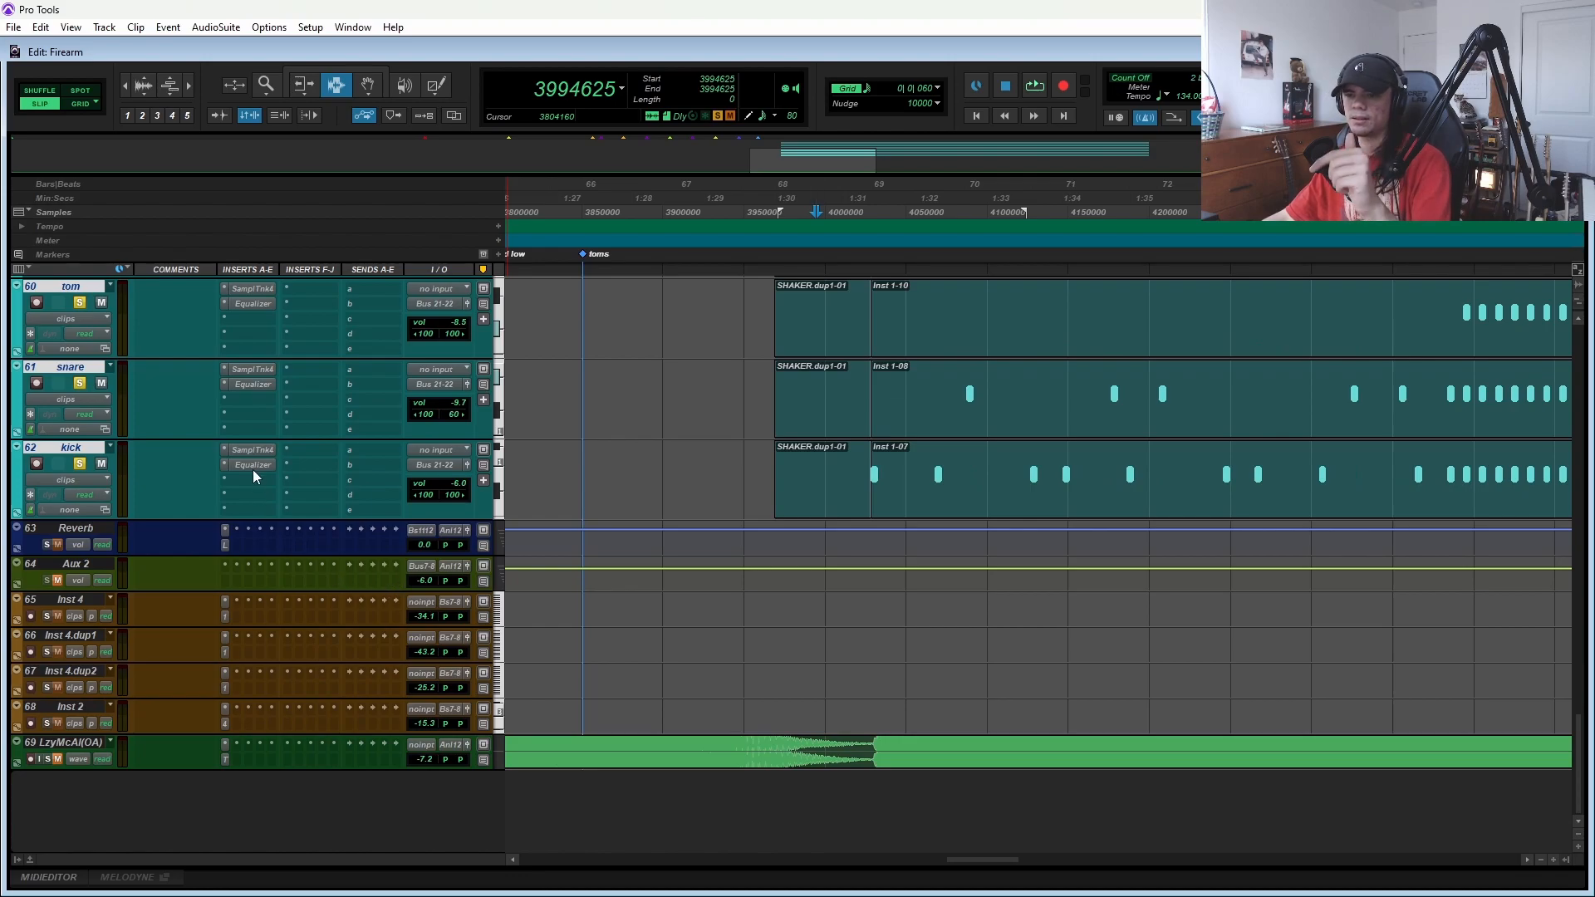
pyautogui.scroll(4, 253, 470)
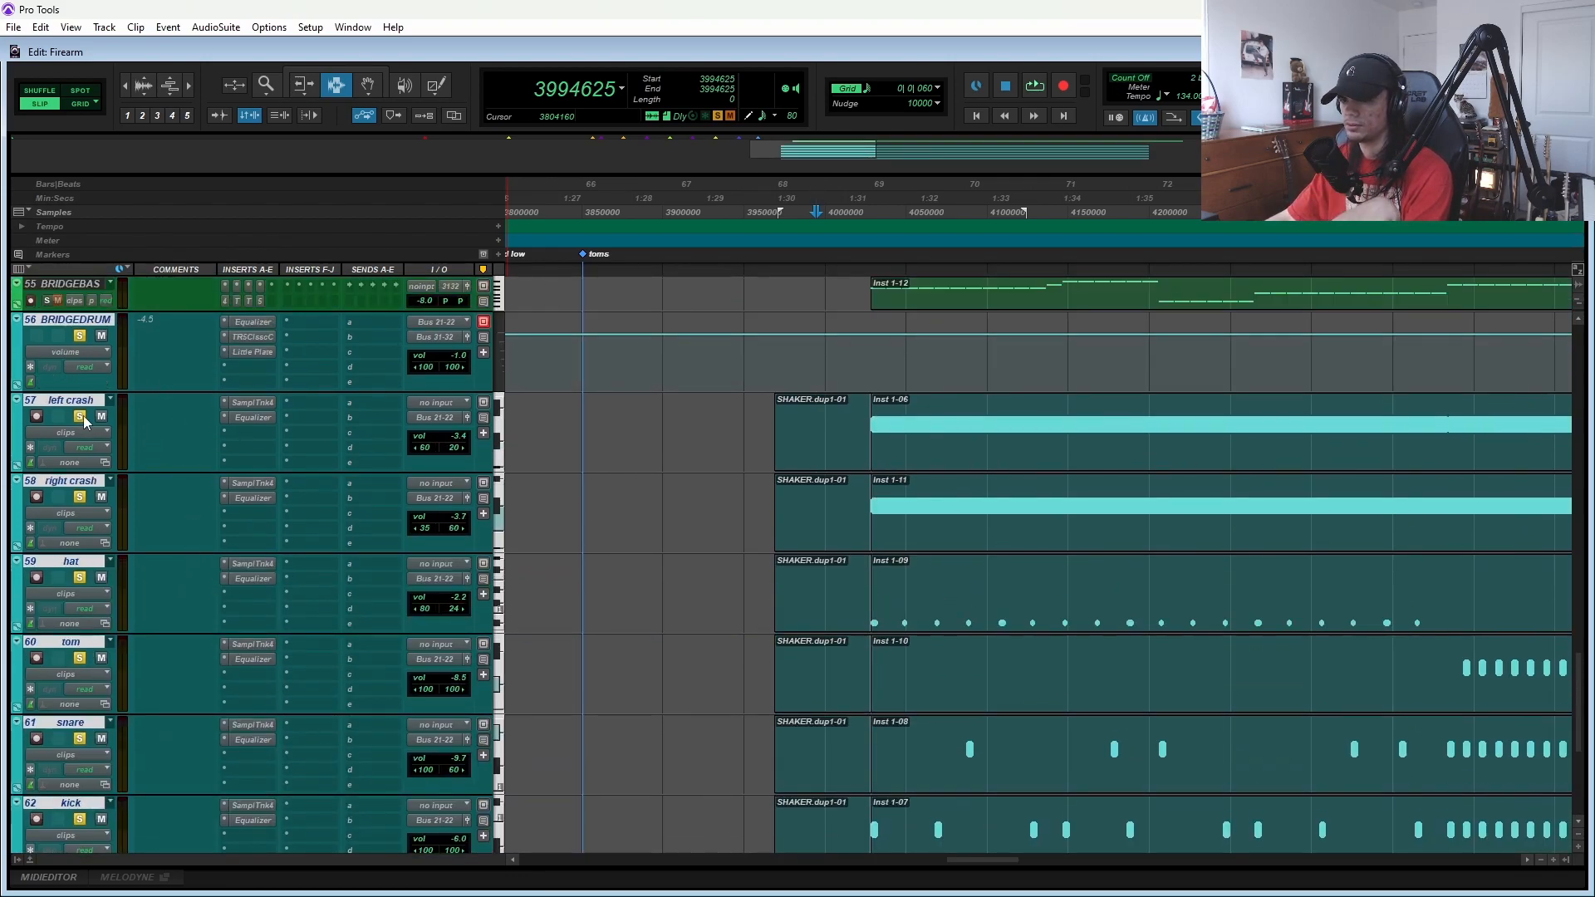
# - Play the soloed bridge drums from sample 4008447, following the clips on all drum tracks, and stop playback
pyautogui.scroll(-1, 124, 581)
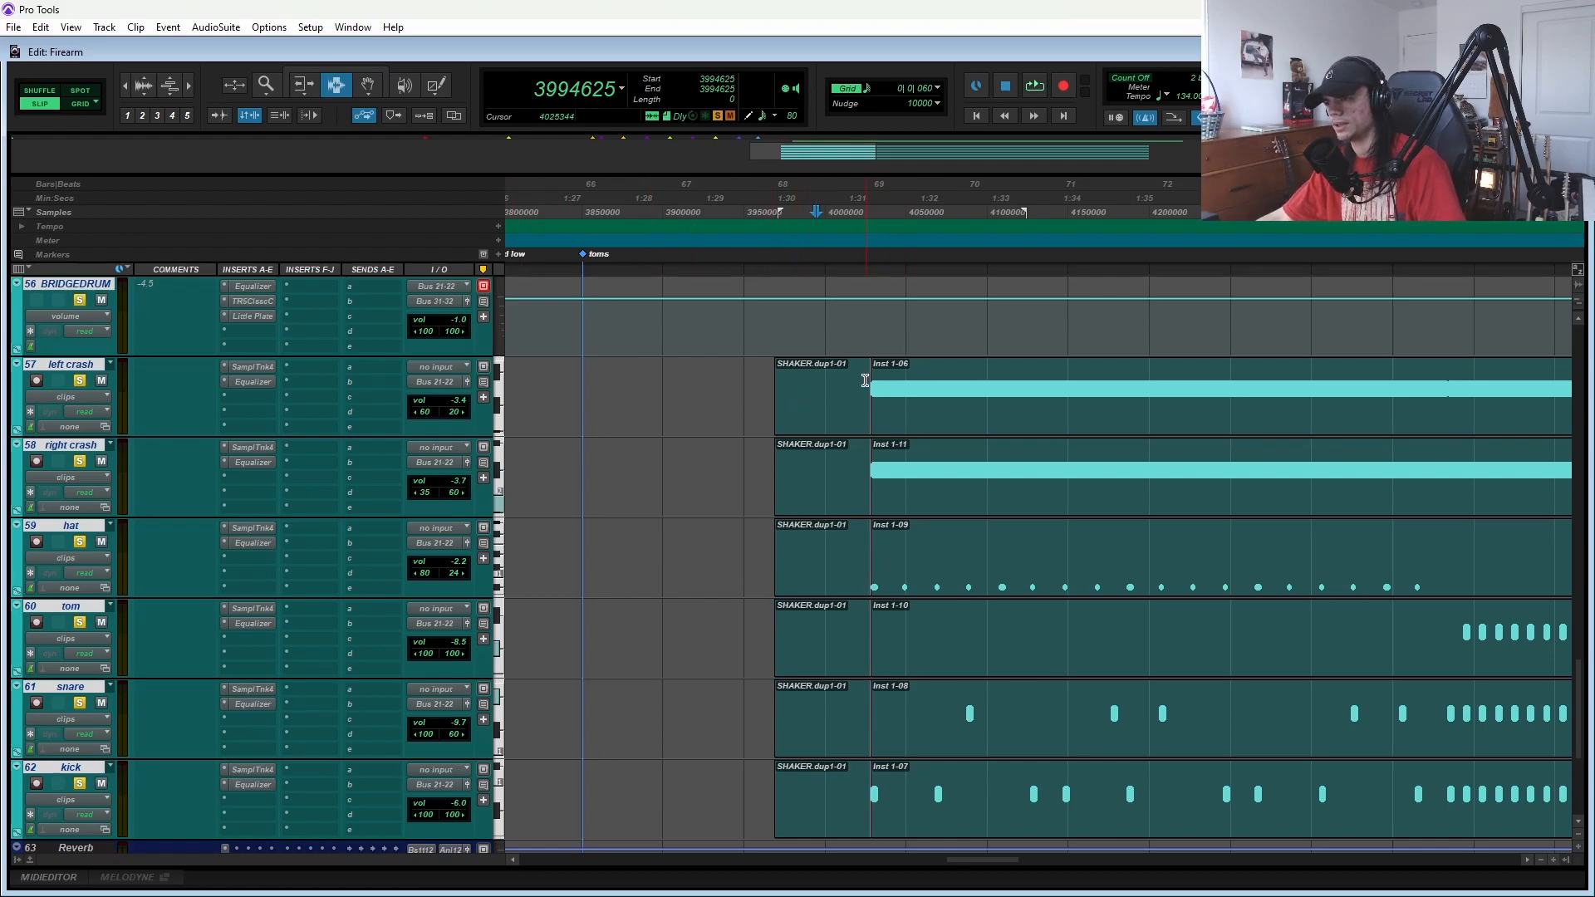
pyautogui.press('space')
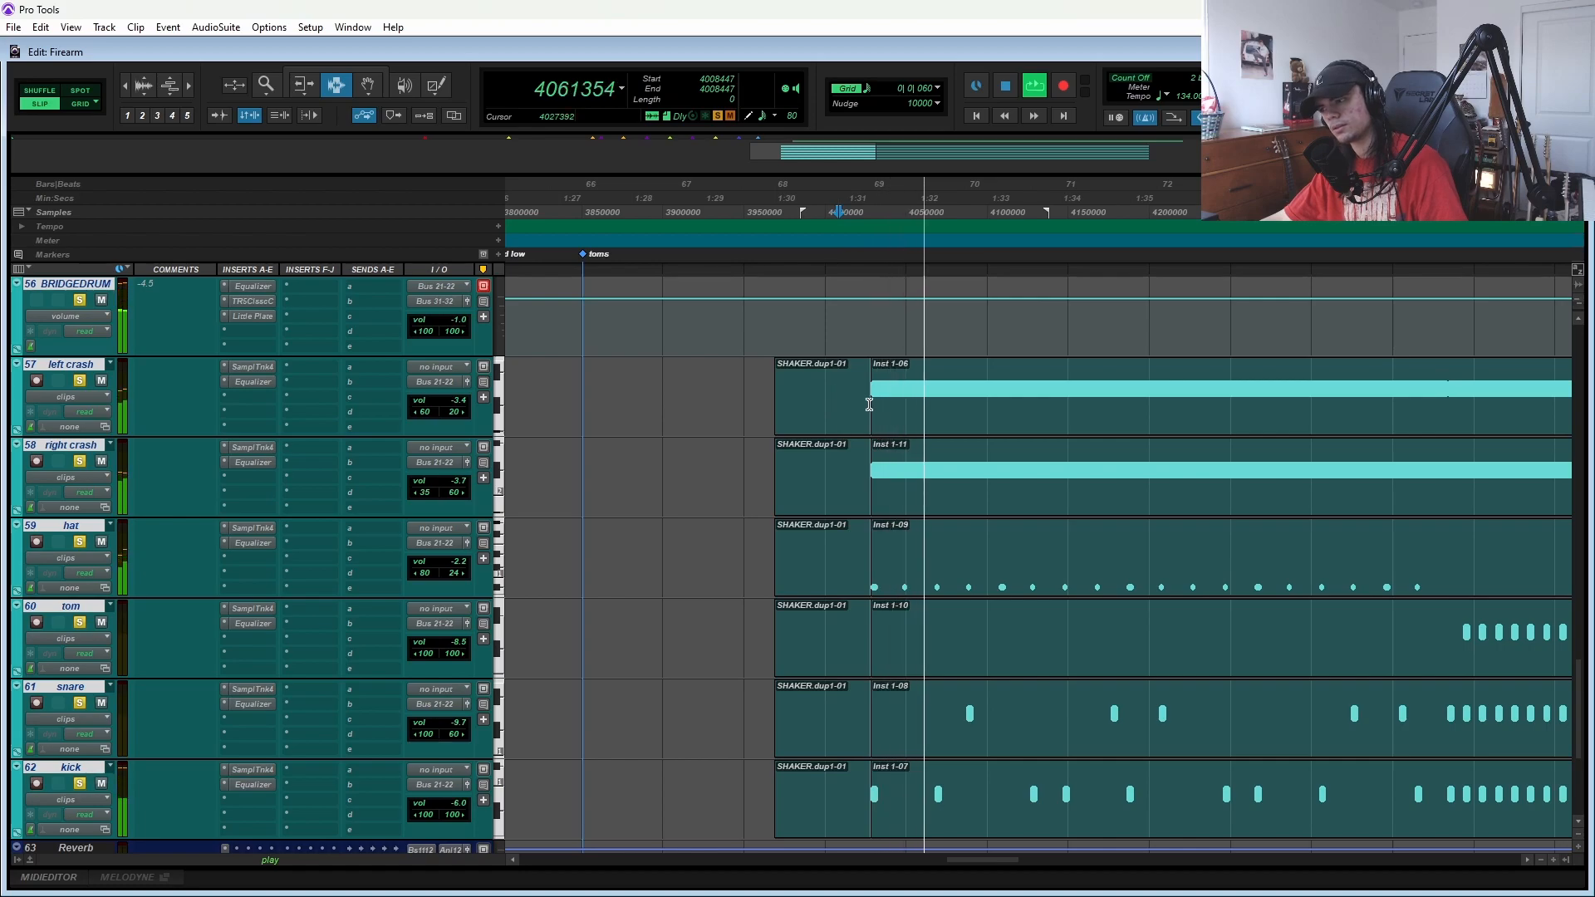
pyautogui.scroll(-1, 831, 432)
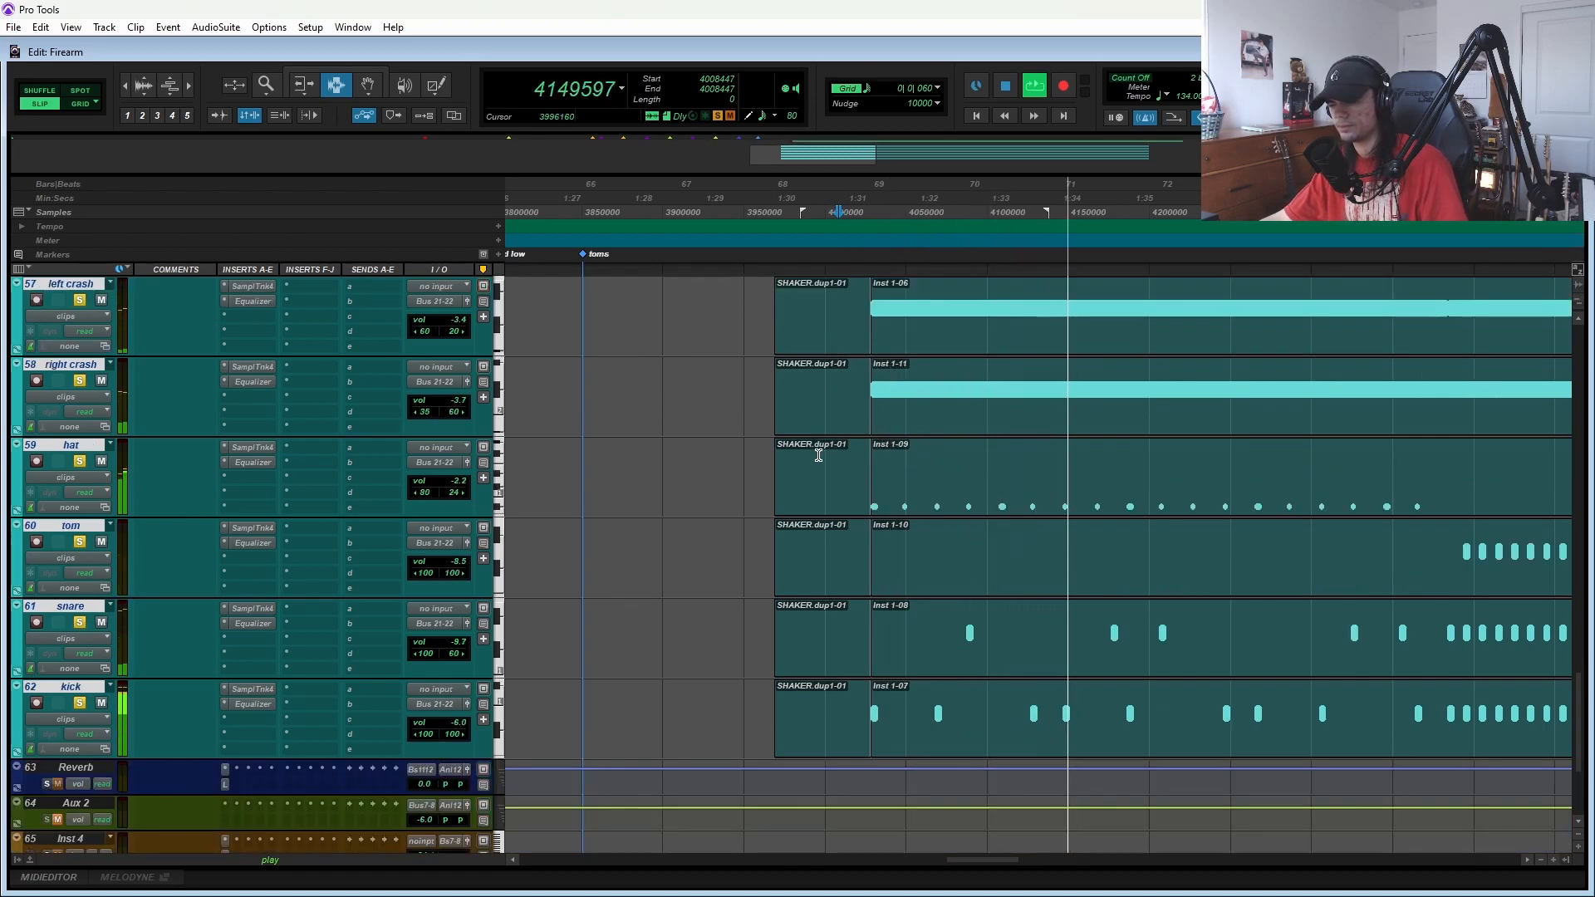
pyautogui.scroll(-1, 861, 556)
pyautogui.scroll(-1, 860, 557)
pyautogui.hscroll(3, 856, 559)
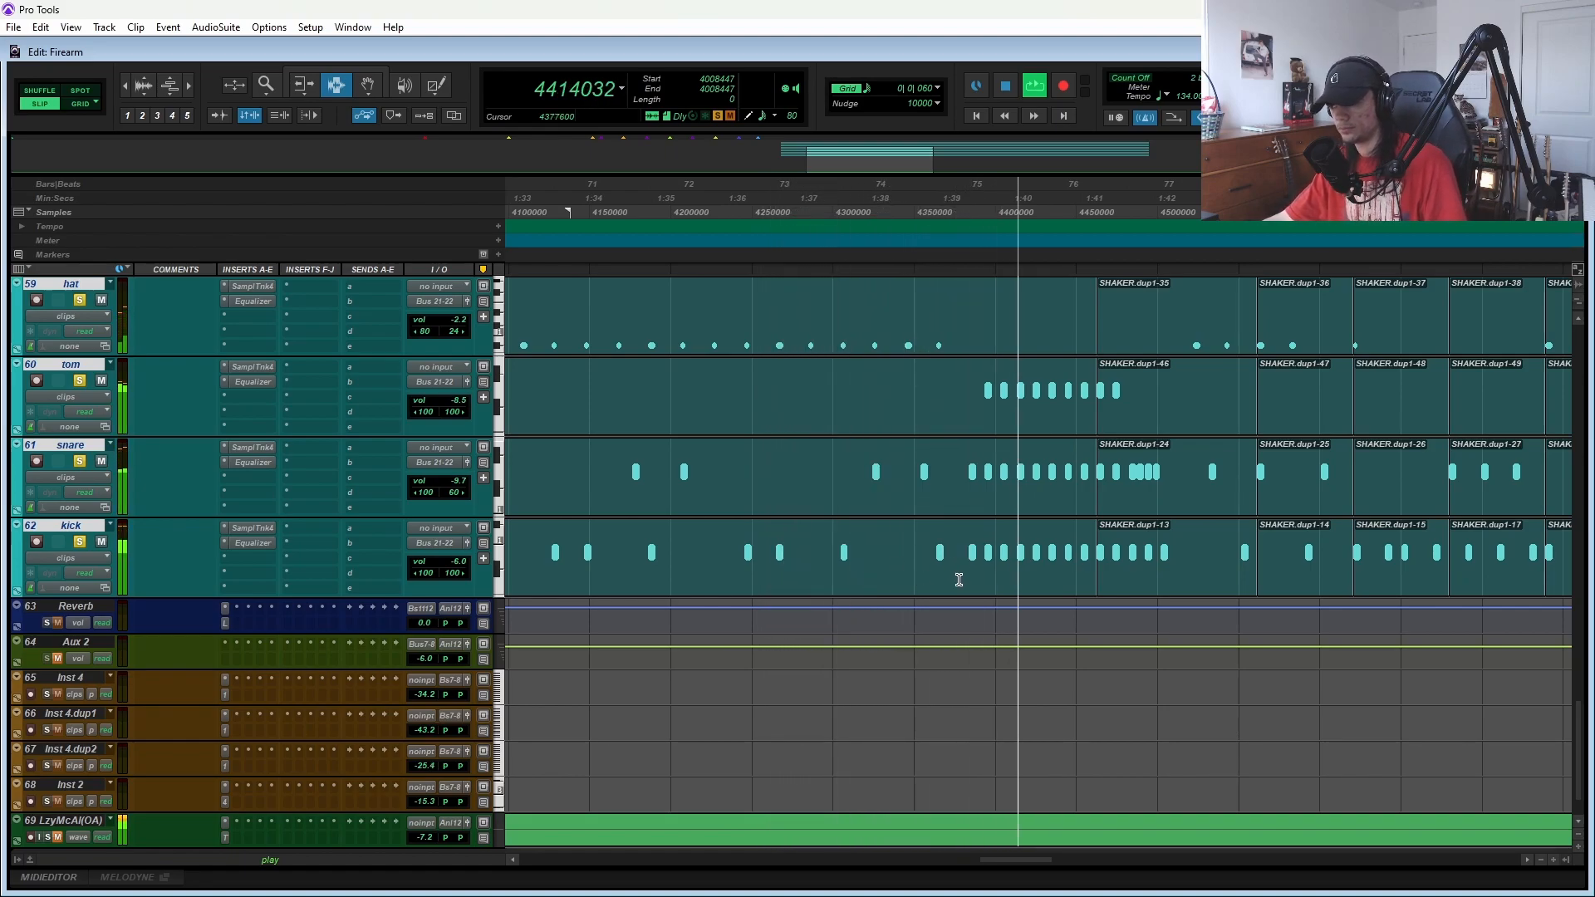
pyautogui.scroll(3, 1014, 540)
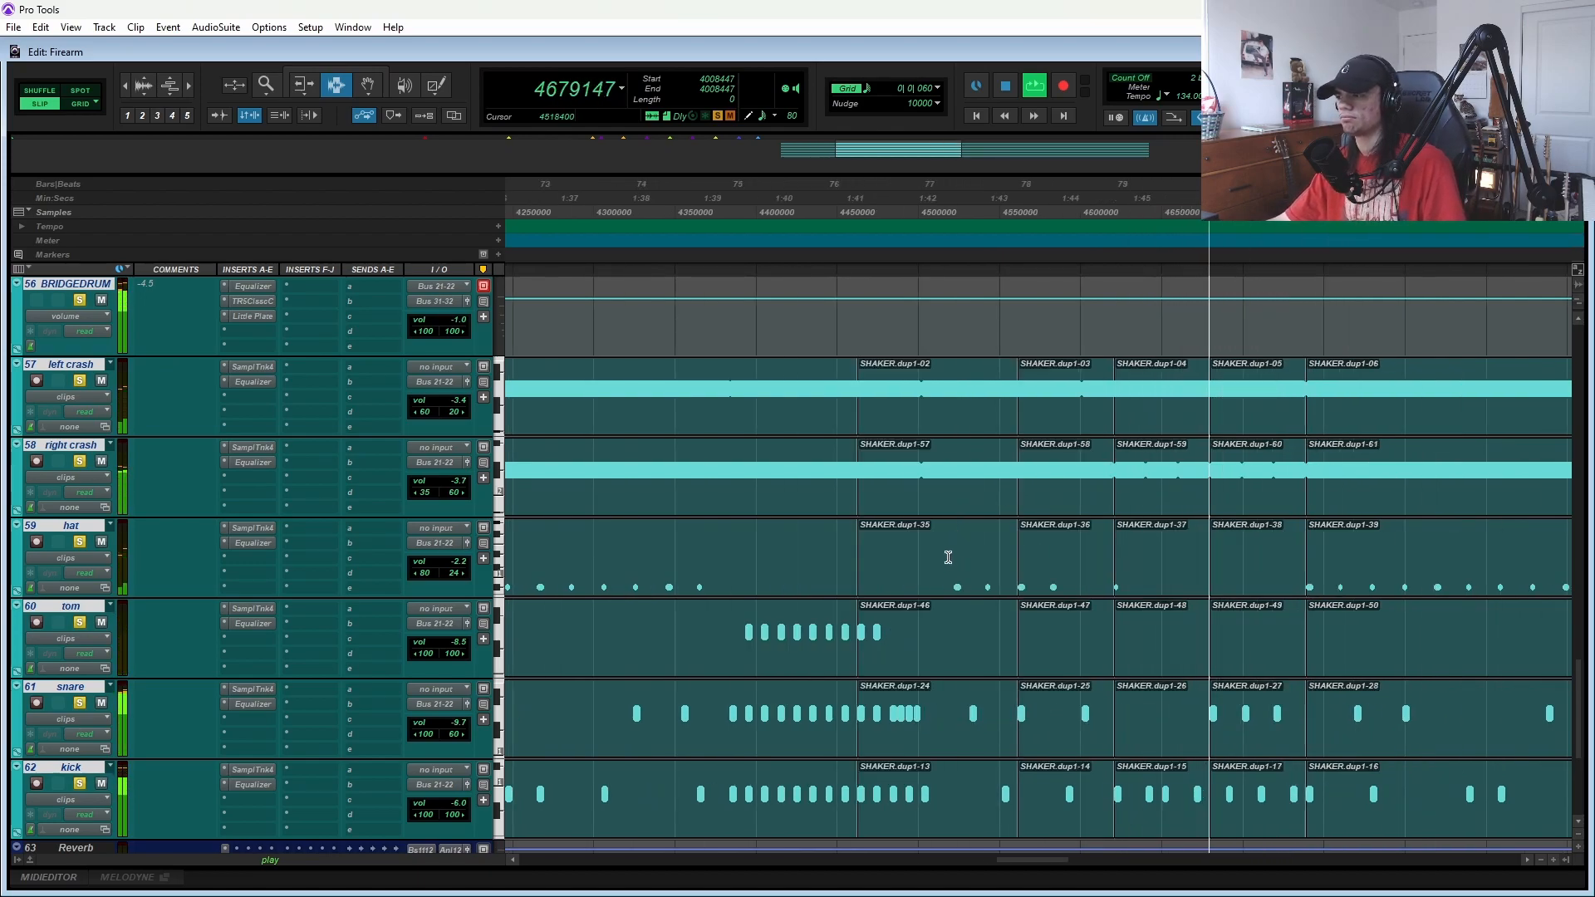
pyautogui.press('space')
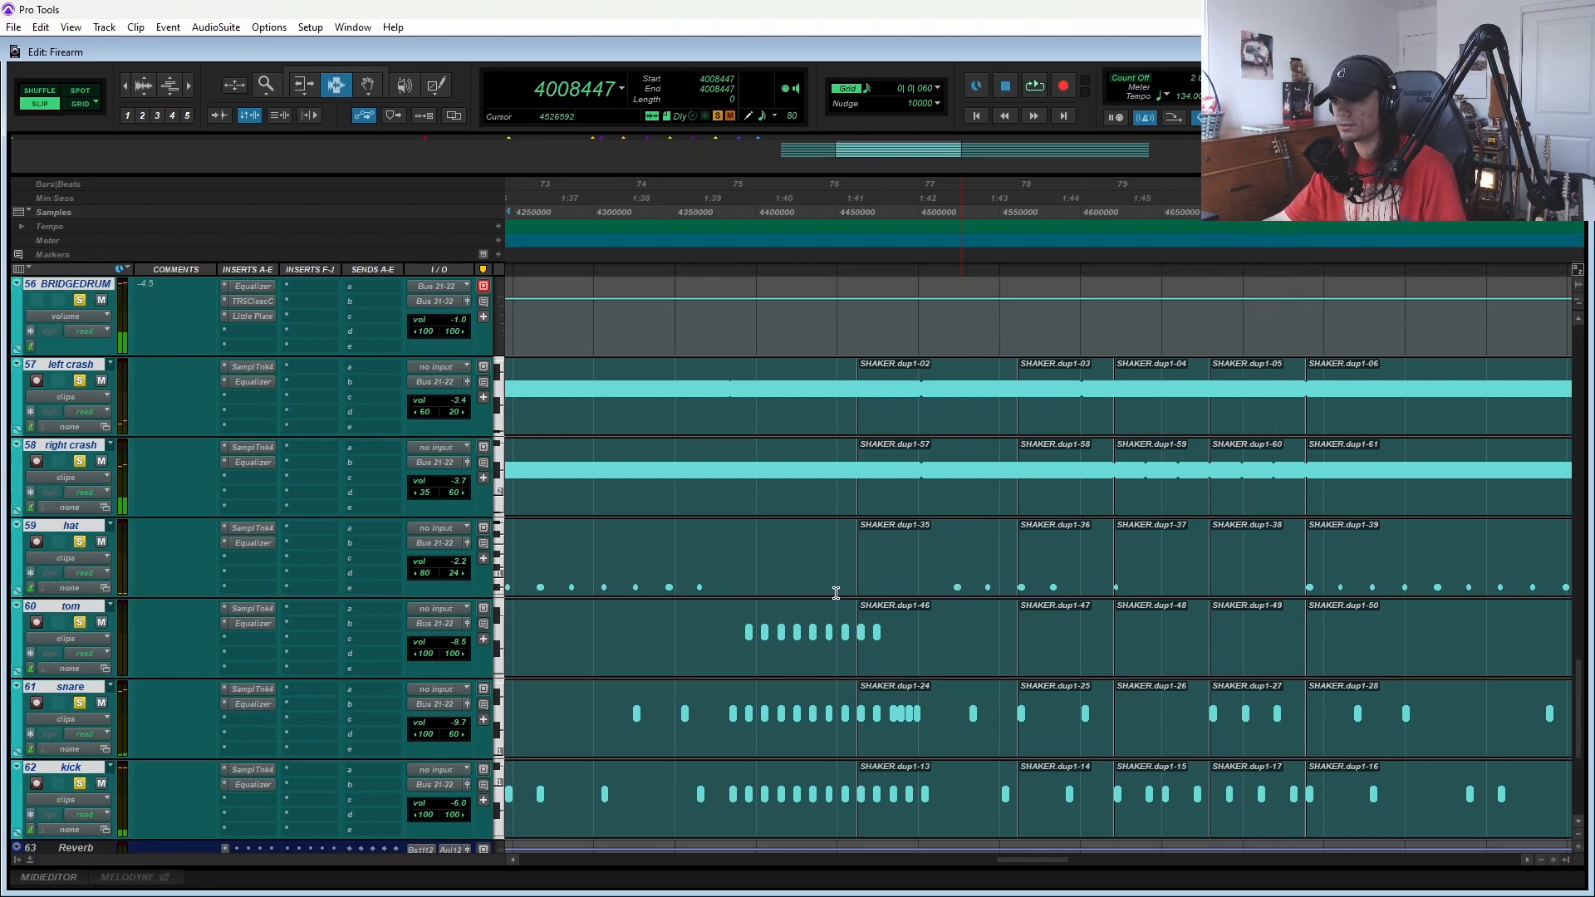
# - Set the playback start to sample 4386815, just before the tom track's first hits, and briefly play the fill
pyautogui.hscroll(-5, 848, 681)
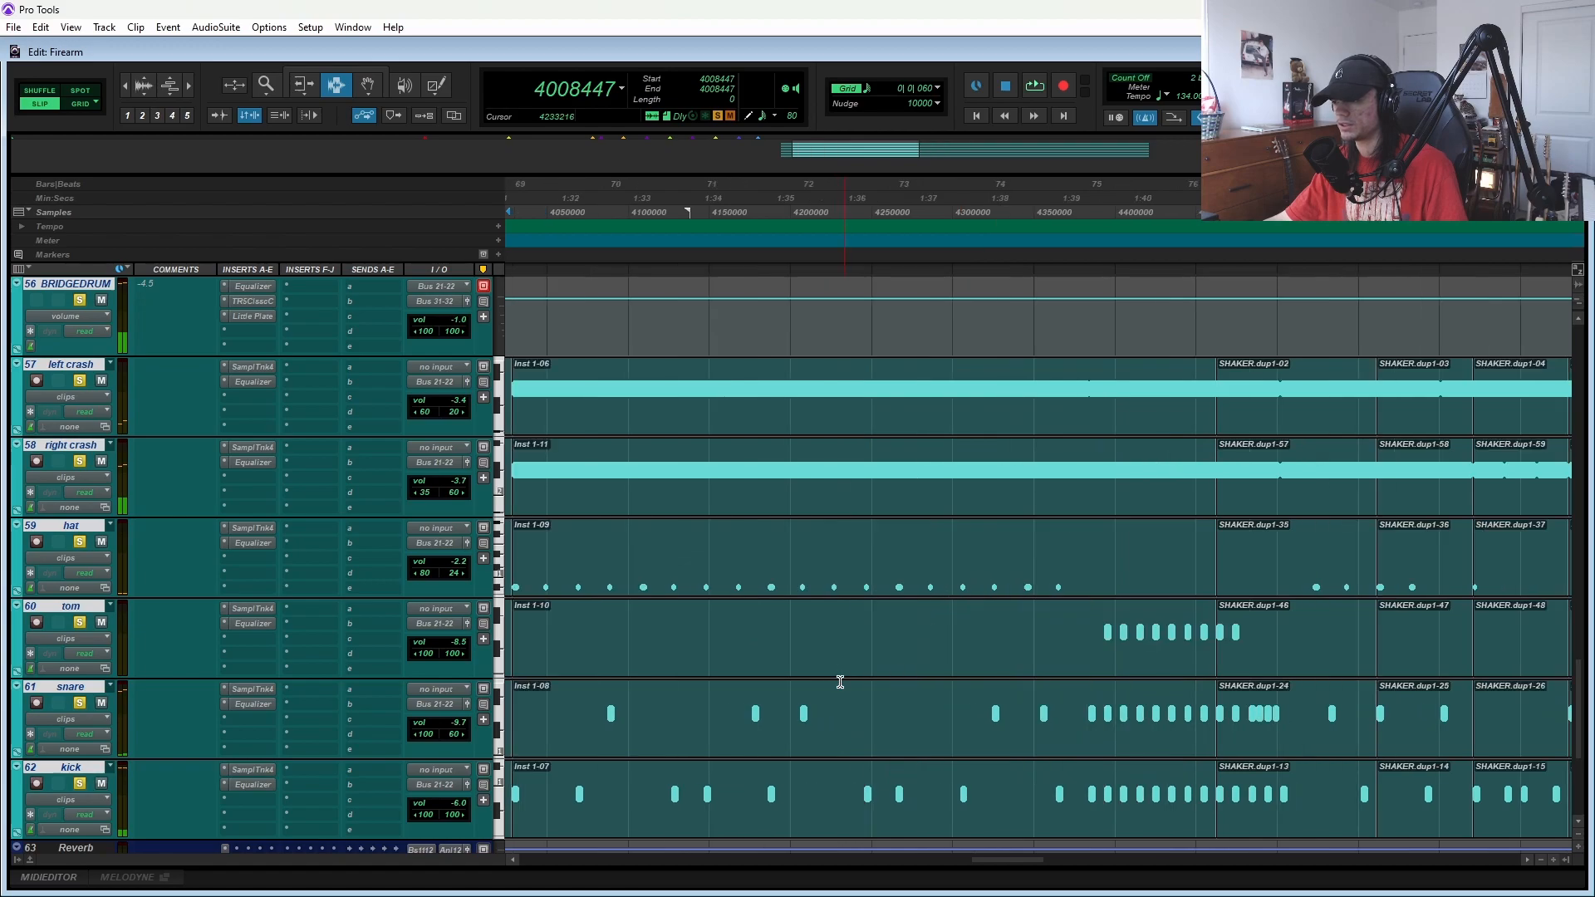
pyautogui.click(1093, 627)
pyautogui.press('space')
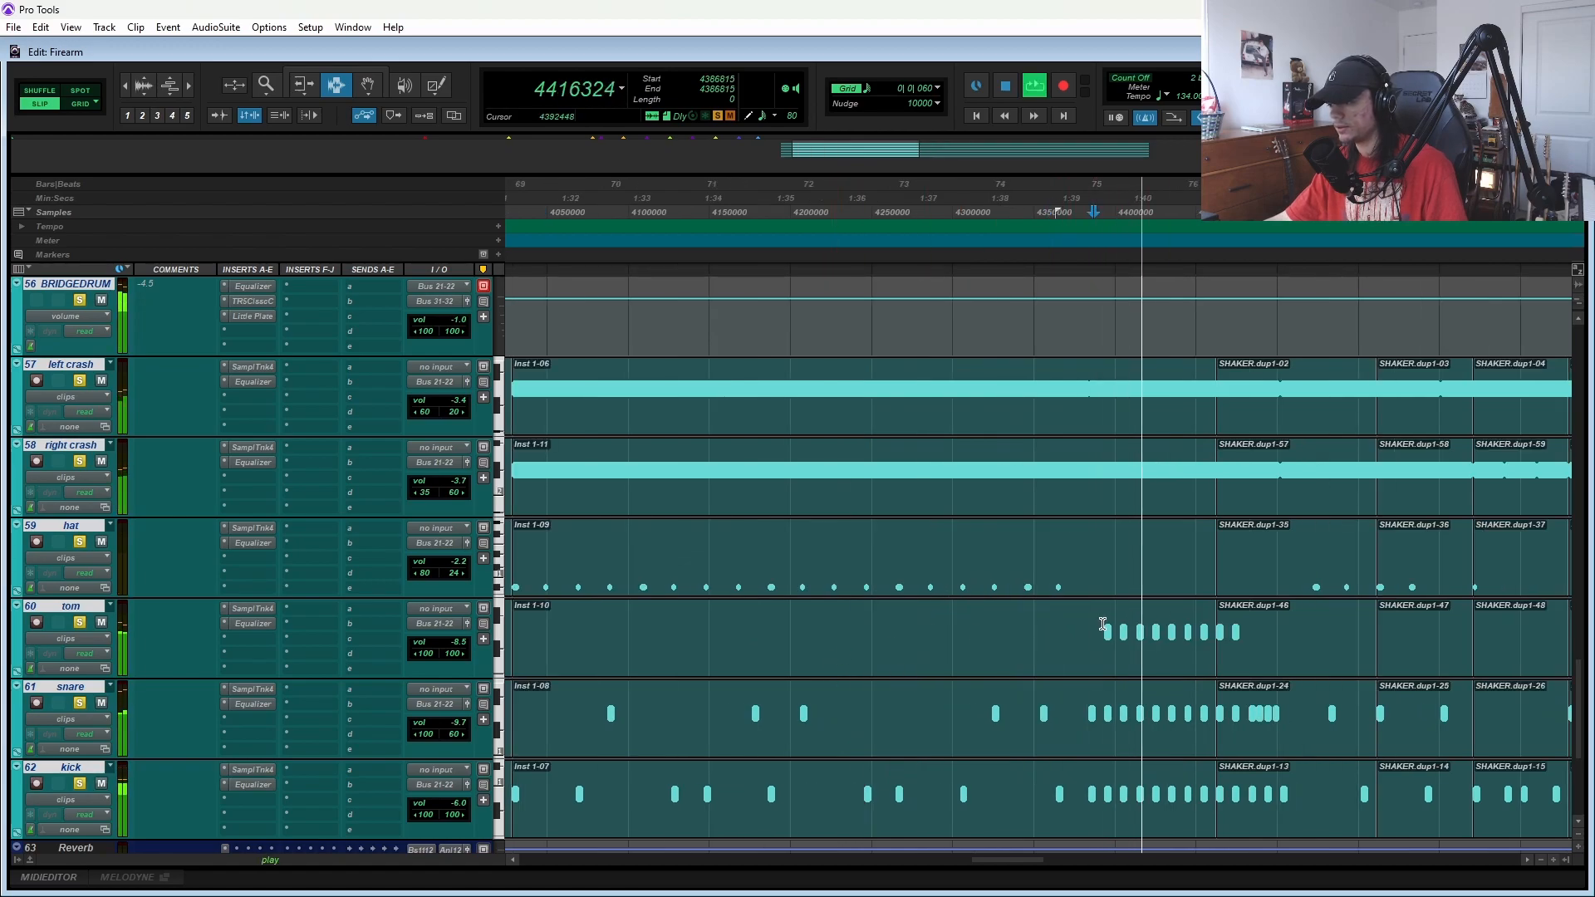
pyautogui.press('space')
pyautogui.scroll(2, 566, 521)
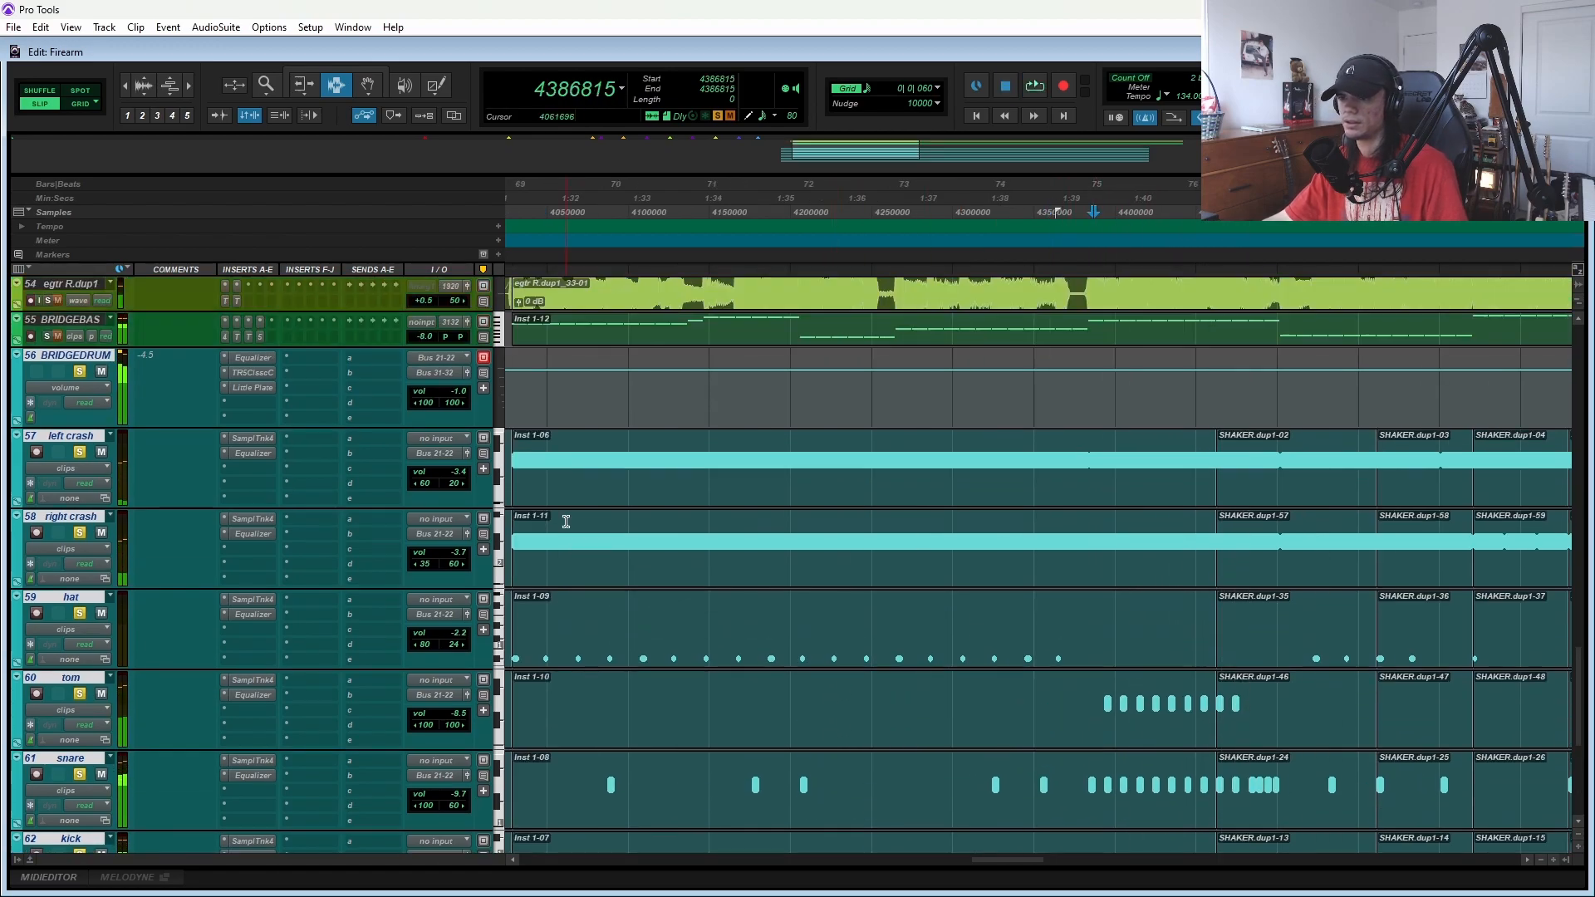
# - Audition the bridge drums while inspecting the BRIDGEDRUM bus's Equalizer, T-RackS Classic Compressor and Little Plate reverb
pyautogui.click(248, 360)
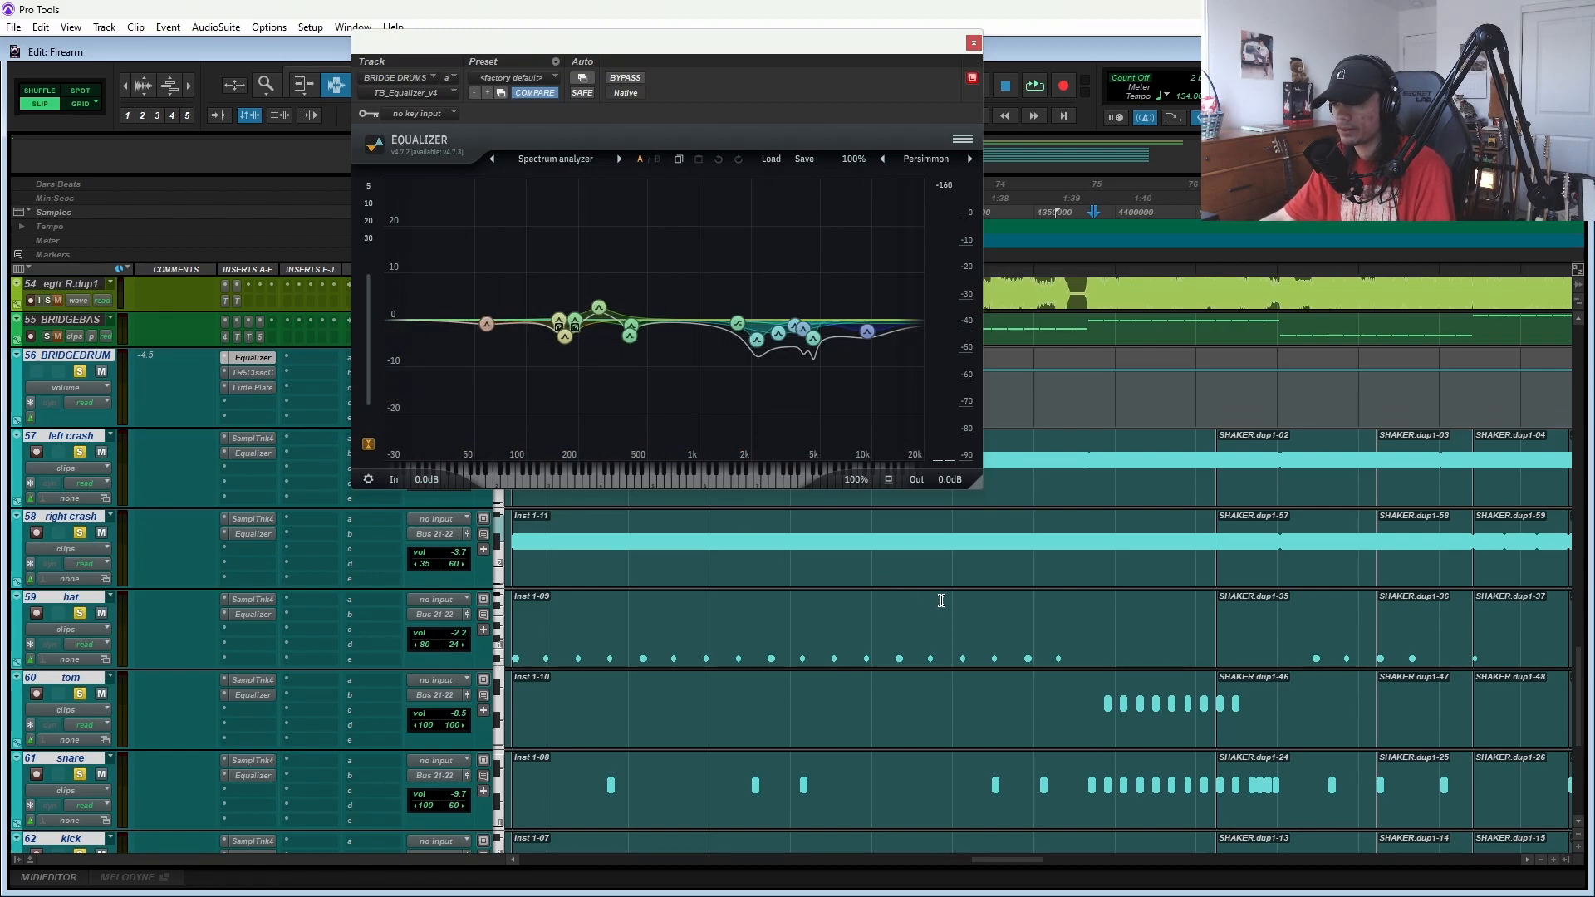
pyautogui.press('space')
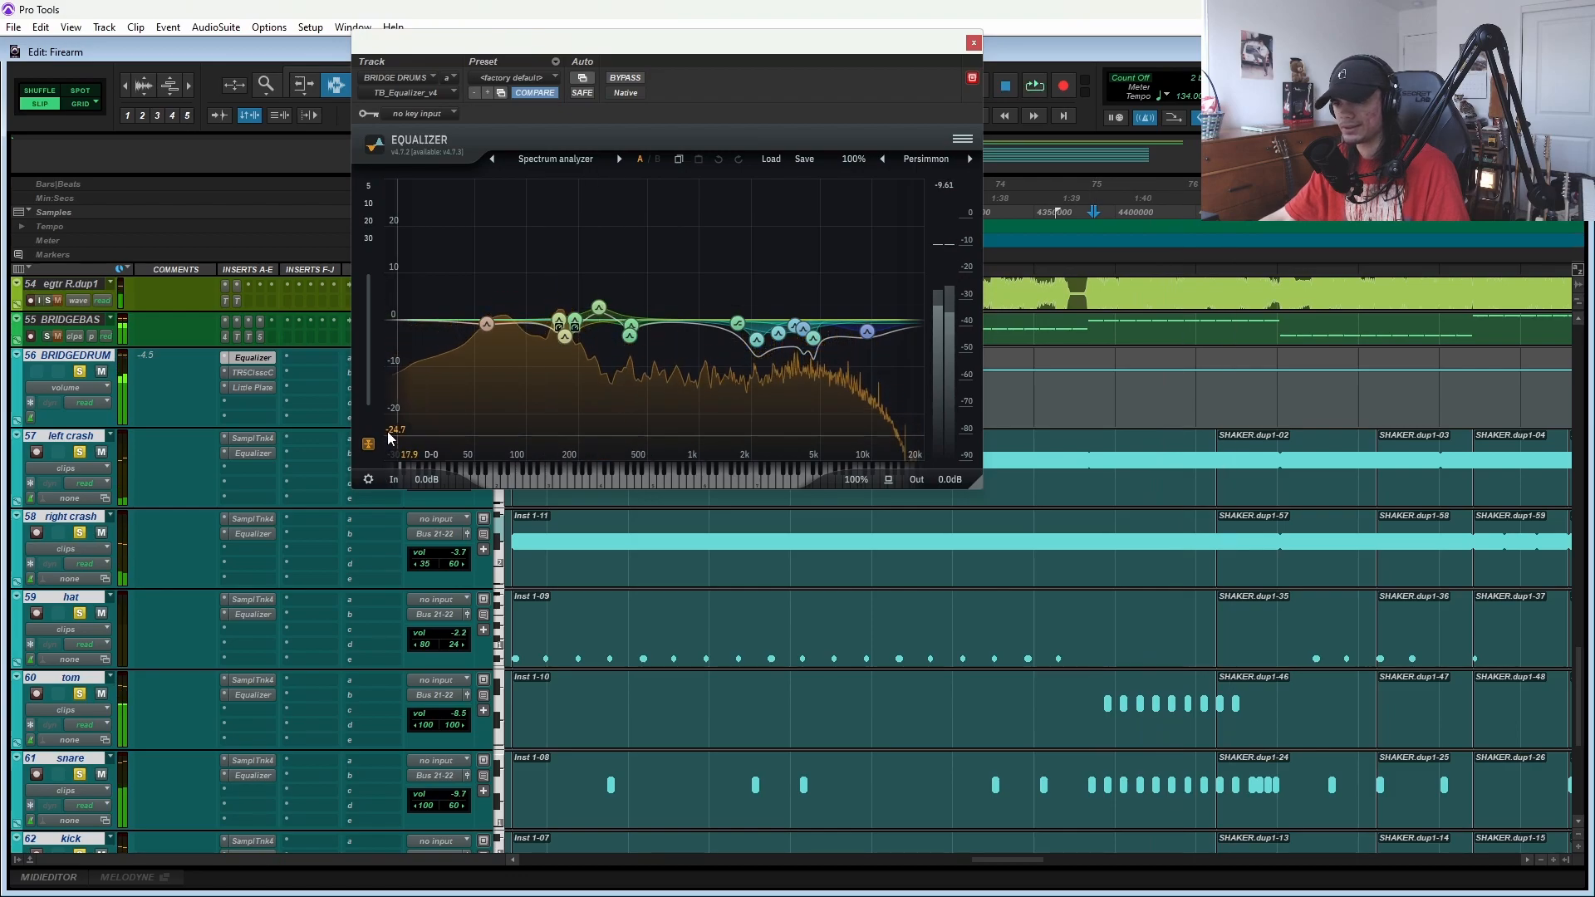
pyautogui.click(253, 373)
pyautogui.moveTo(813, 56); pyautogui.dragTo(940, 101)
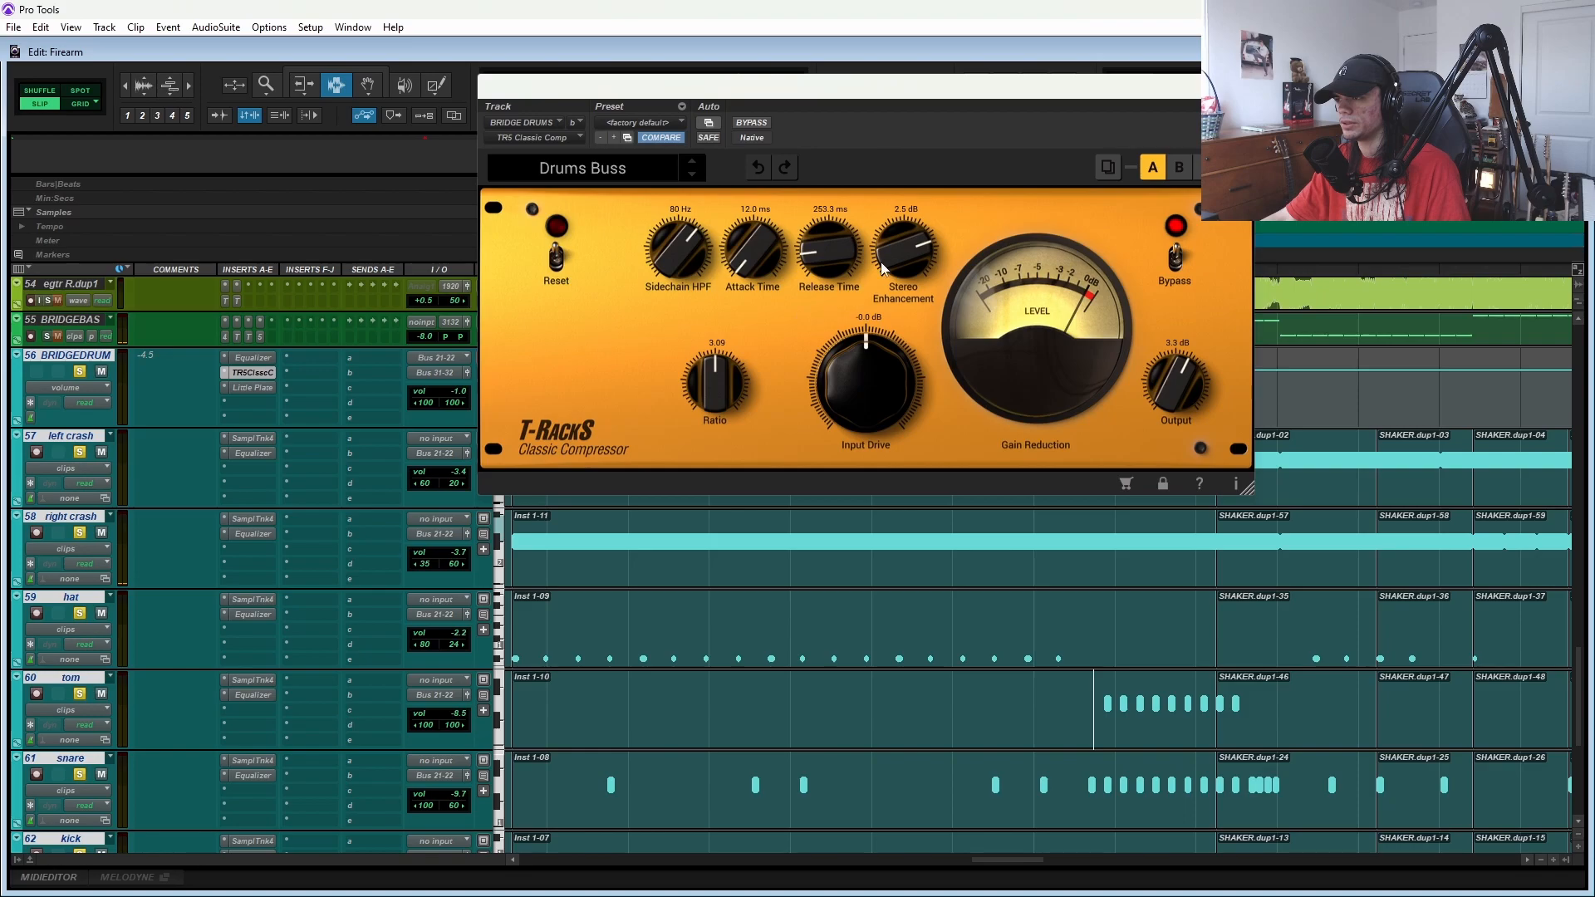
pyautogui.press('space')
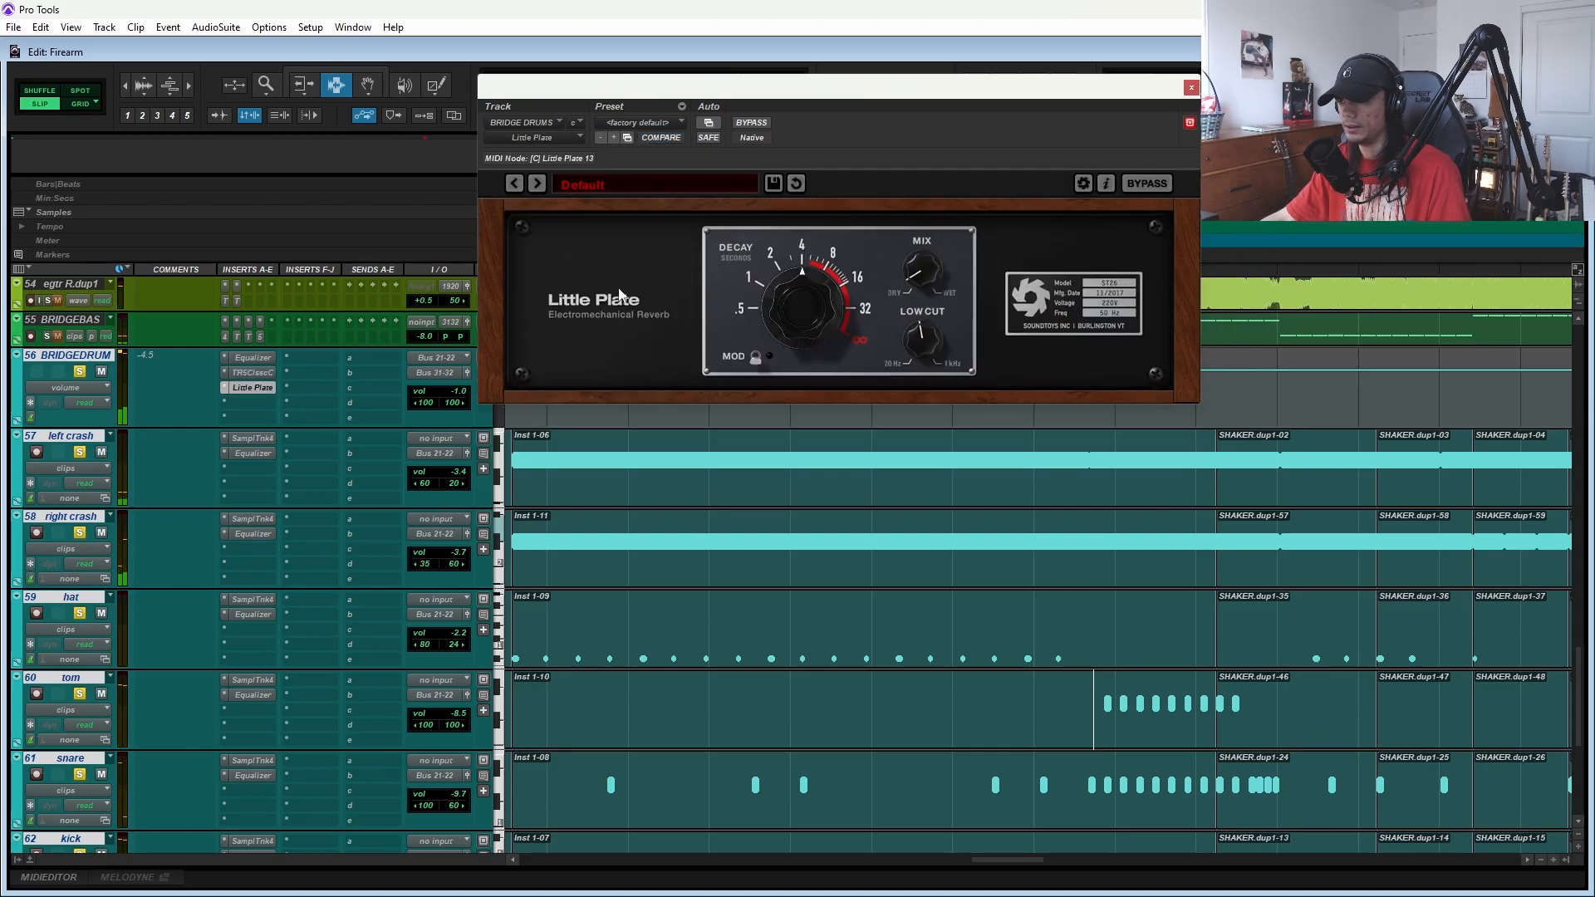
# - Inspect the Equalizer curves on the left crash and right crash tracks
pyautogui.click(252, 453)
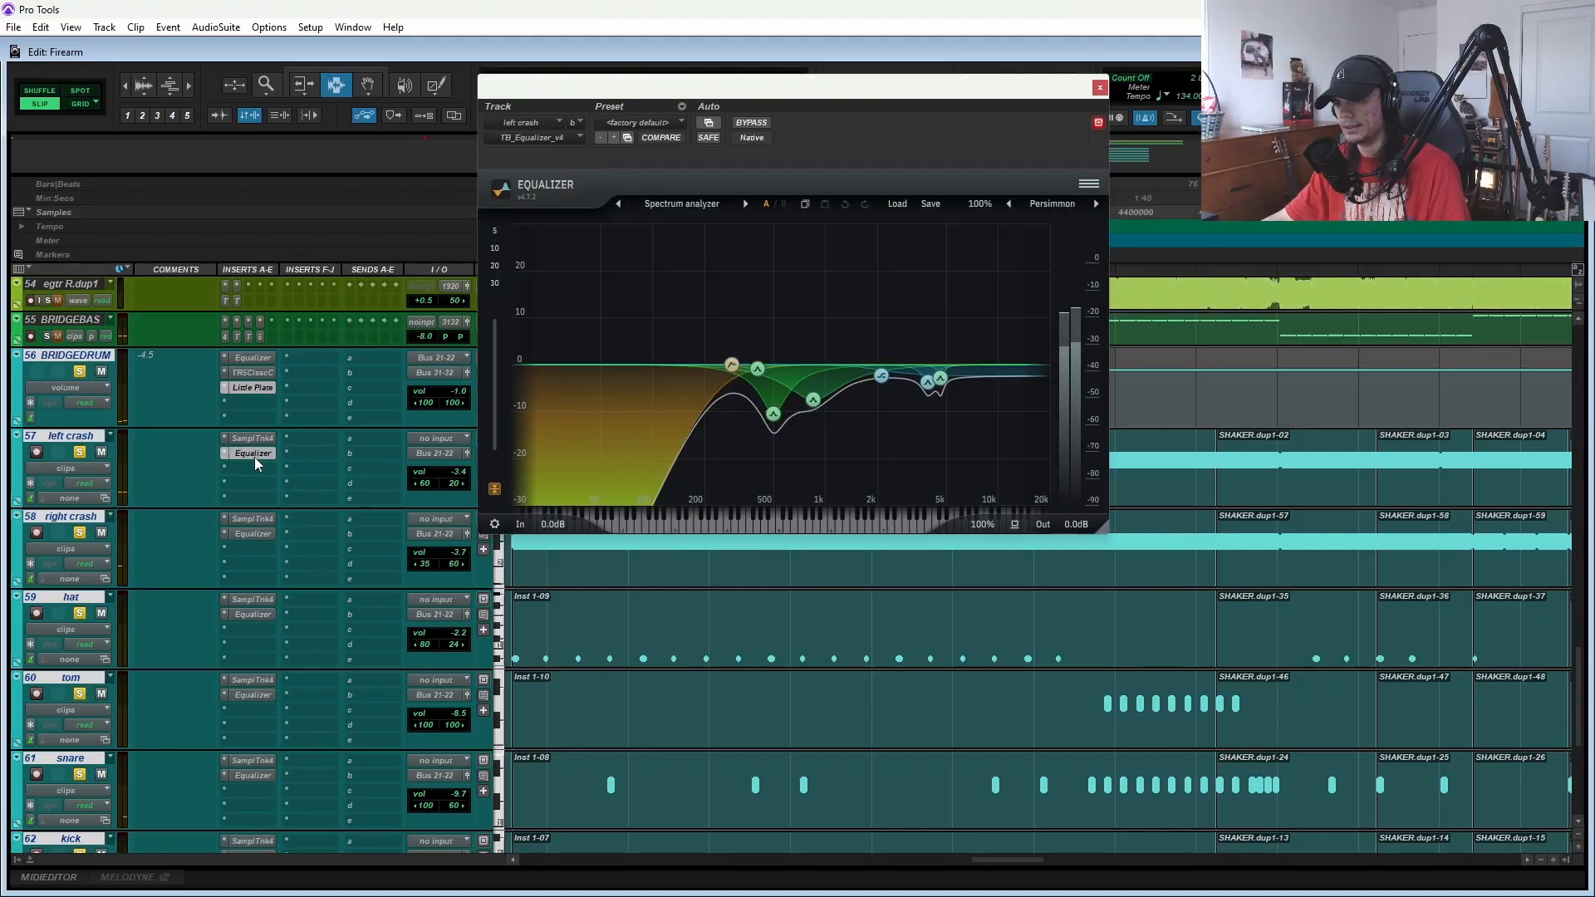
pyautogui.click(255, 538)
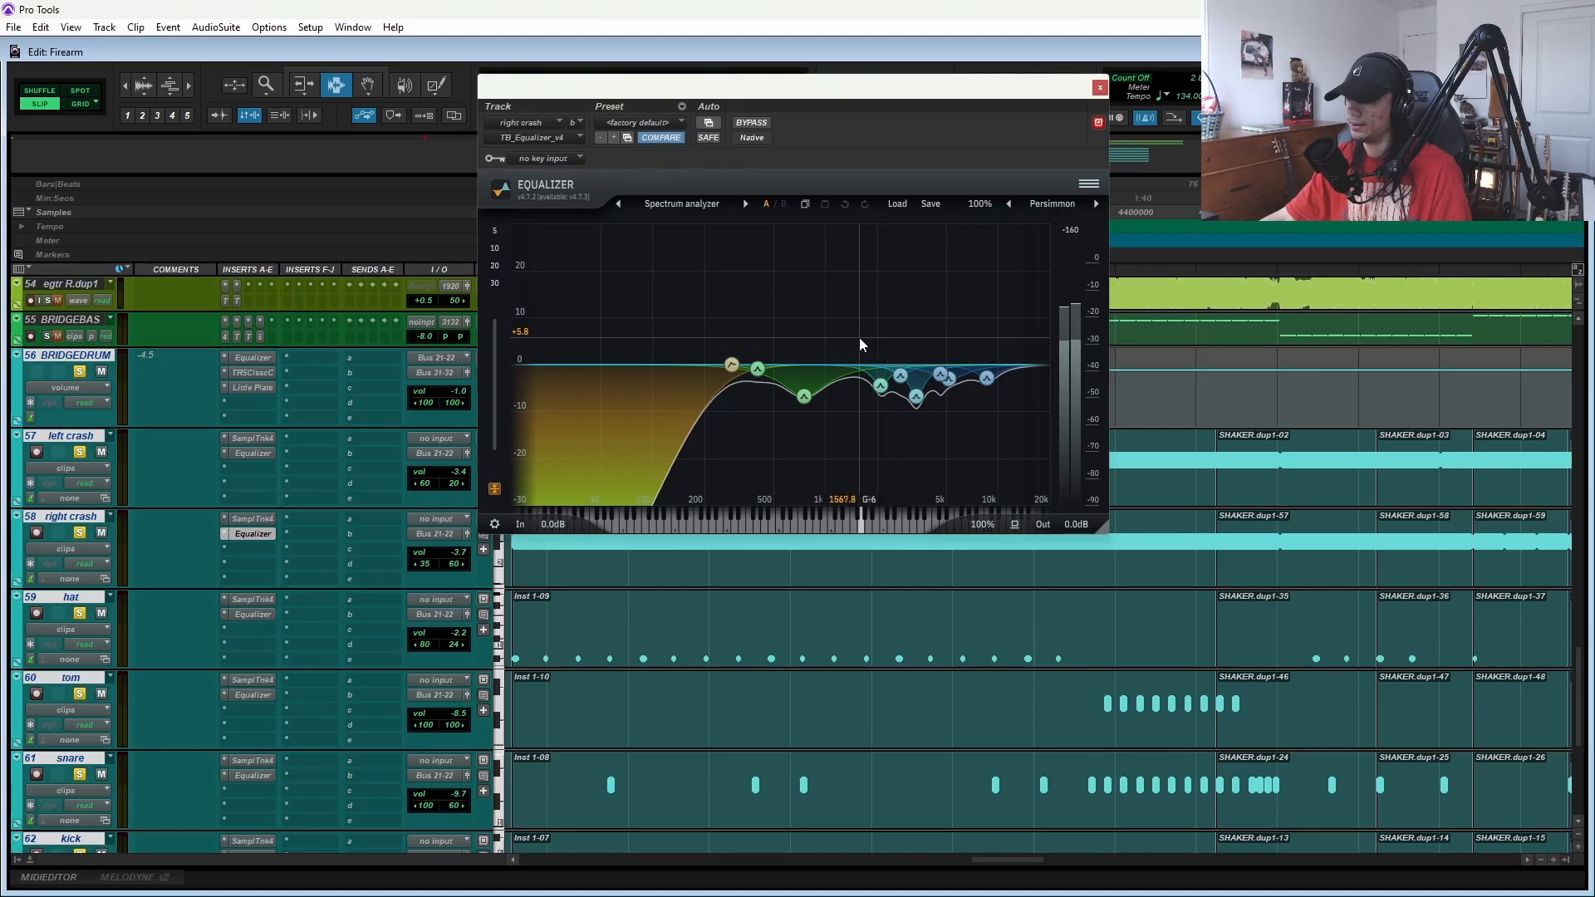
# - Select the right crash Equalizer's upper bands, reduce the soloed drums to the left crash and play the bridge
pyautogui.moveTo(867, 360); pyautogui.dragTo(1001, 410)
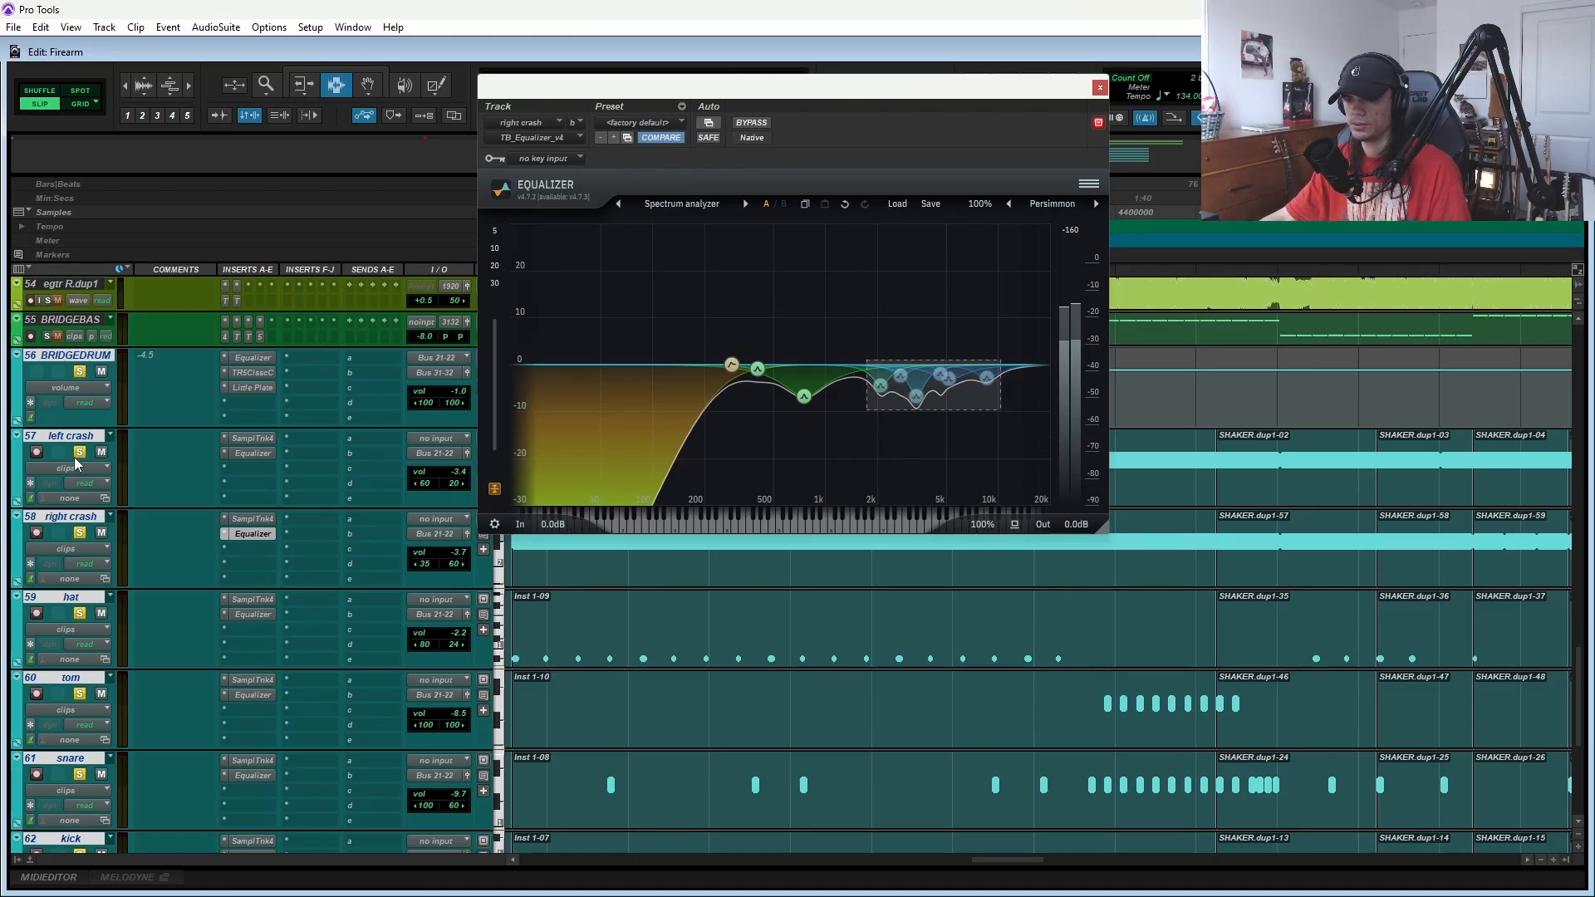
pyautogui.click(85, 363)
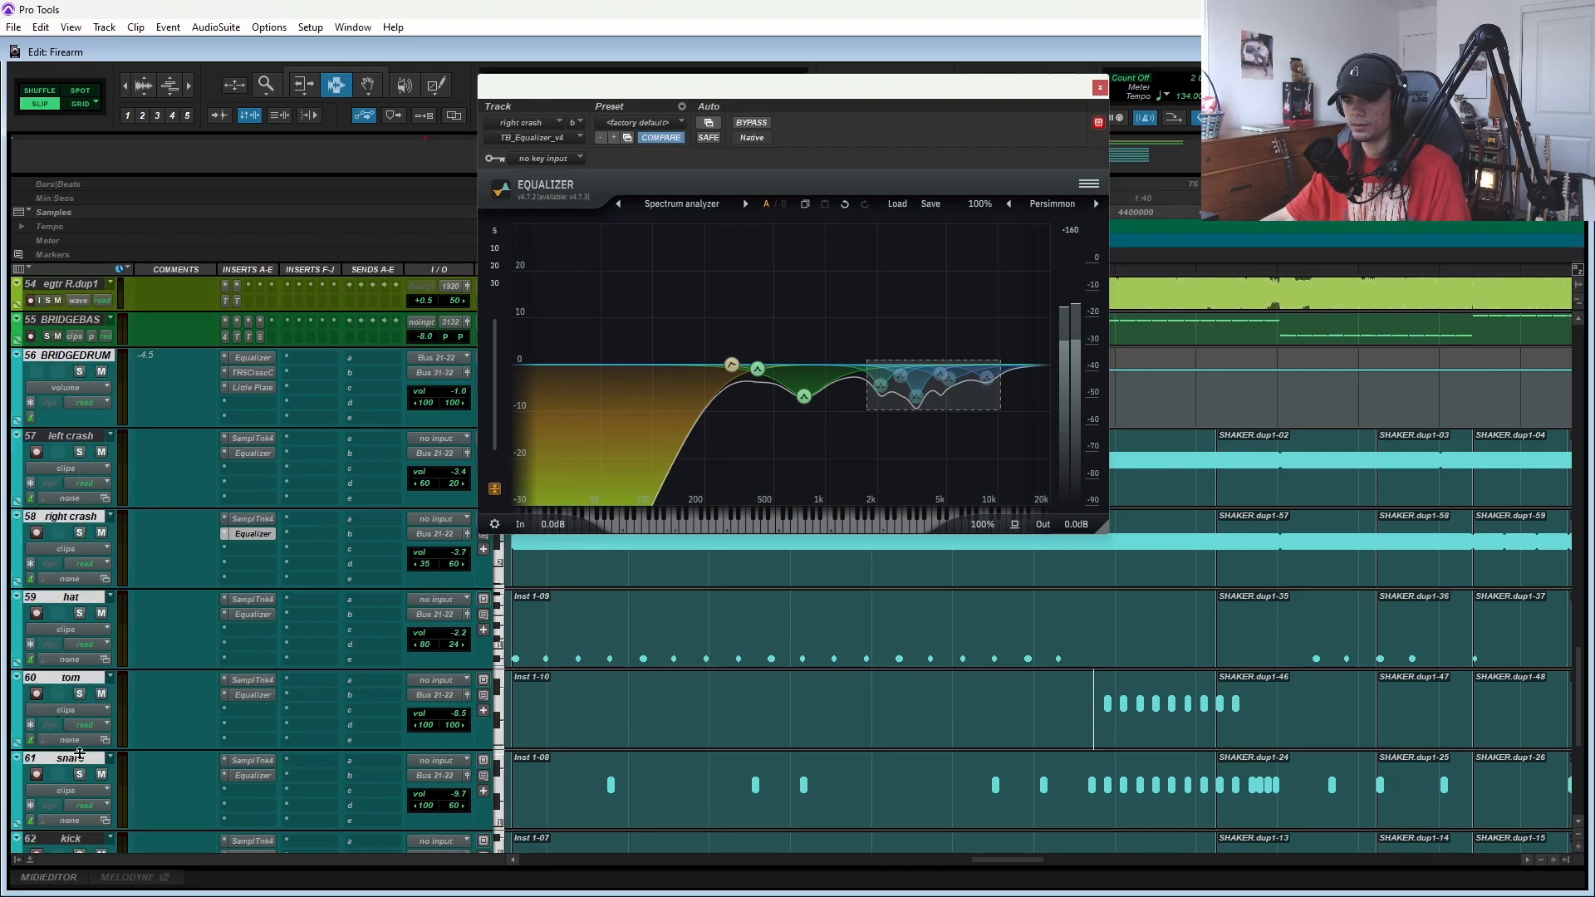
pyautogui.scroll(1, 81, 761)
pyautogui.press('space')
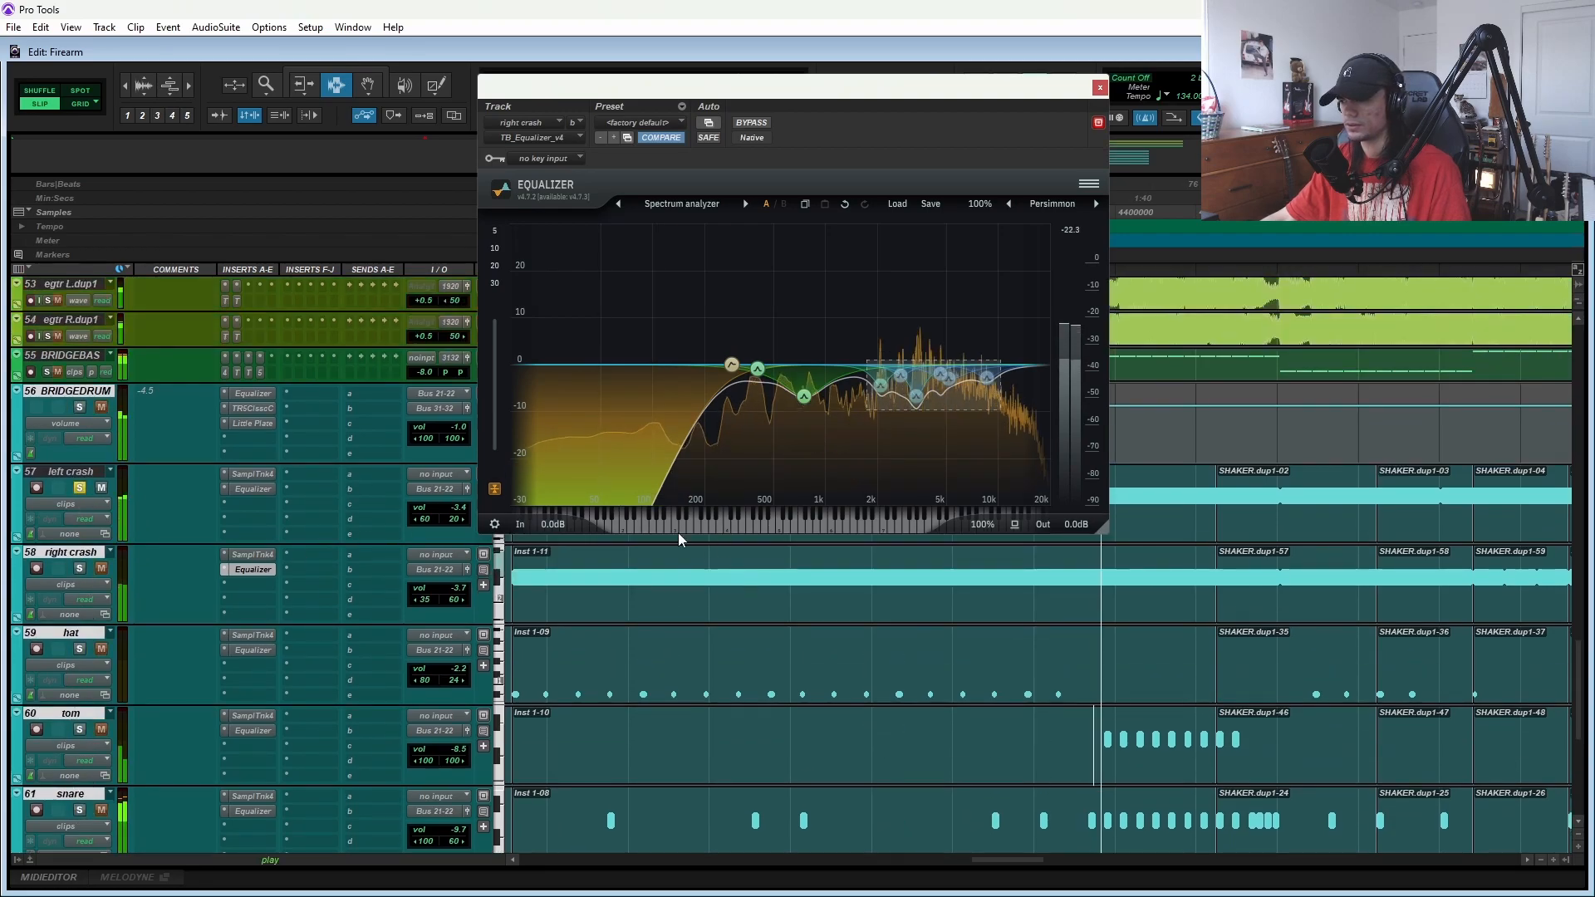
# - Set the playback start to sample 4341760, compare the sound with the selected Equalizer bands off and on, and close the Equalizer
pyautogui.click(1021, 670)
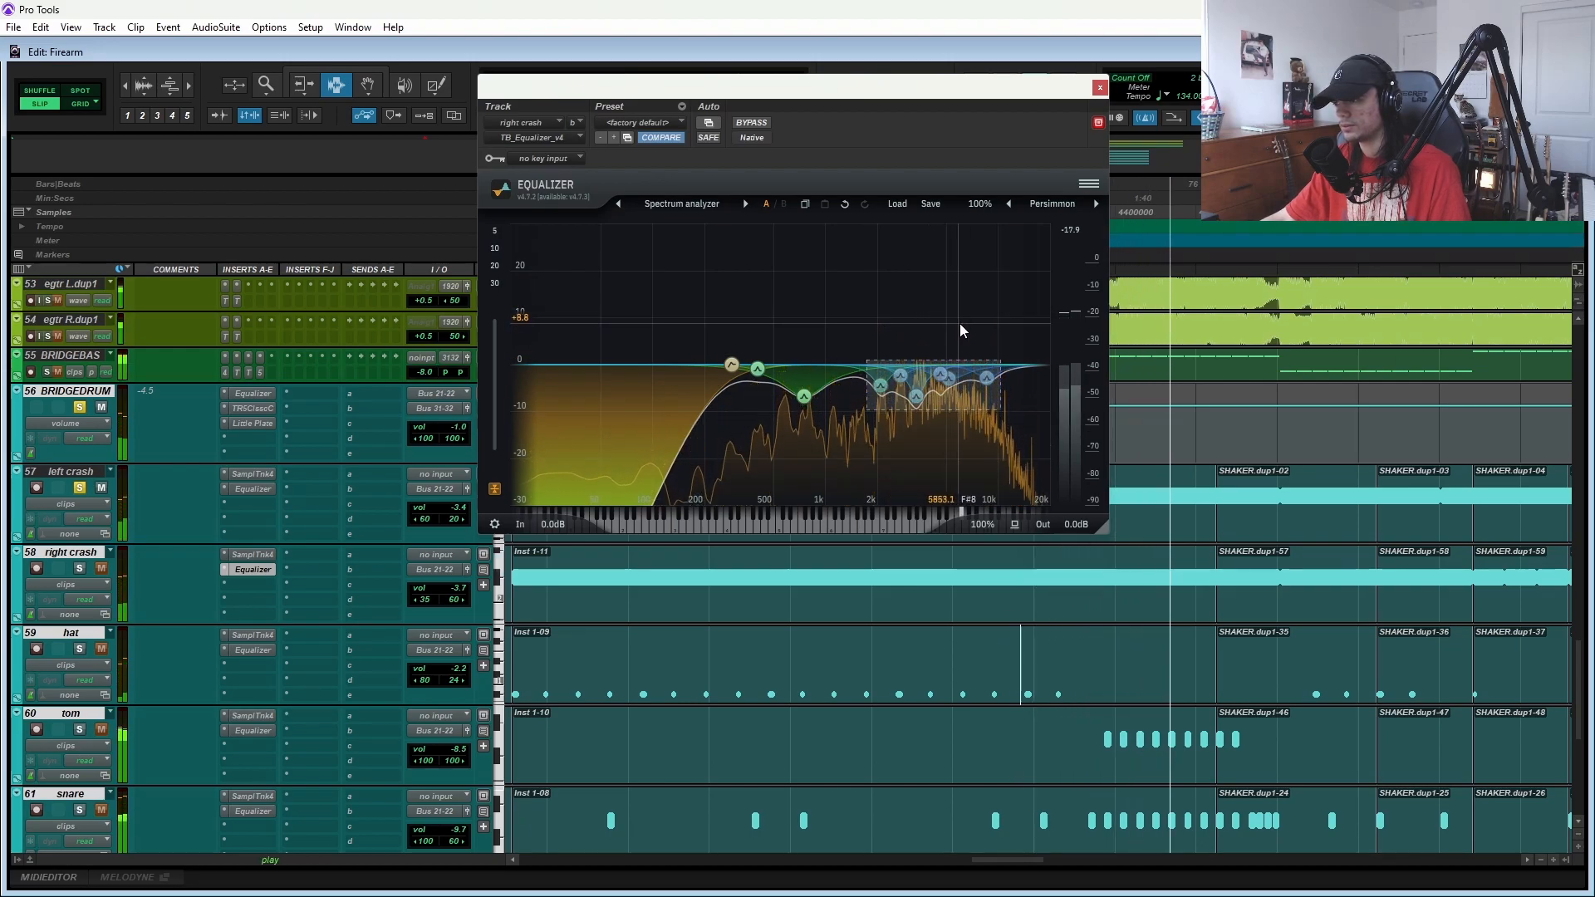
pyautogui.doubleClick(904, 380)
pyautogui.press('space')
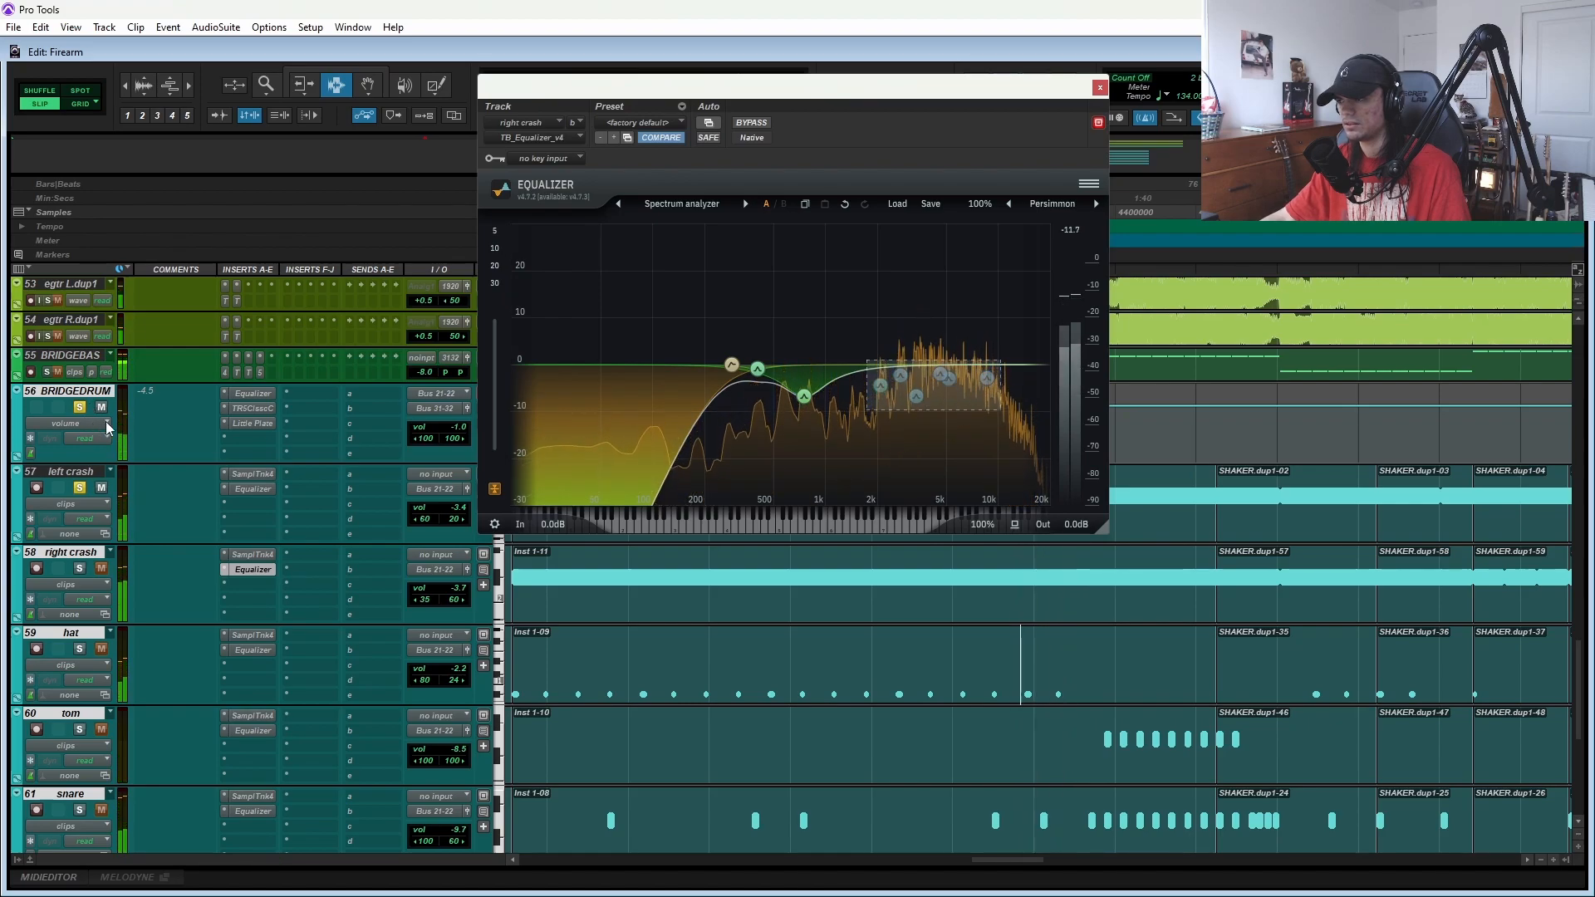
pyautogui.press('space')
pyautogui.press('space')
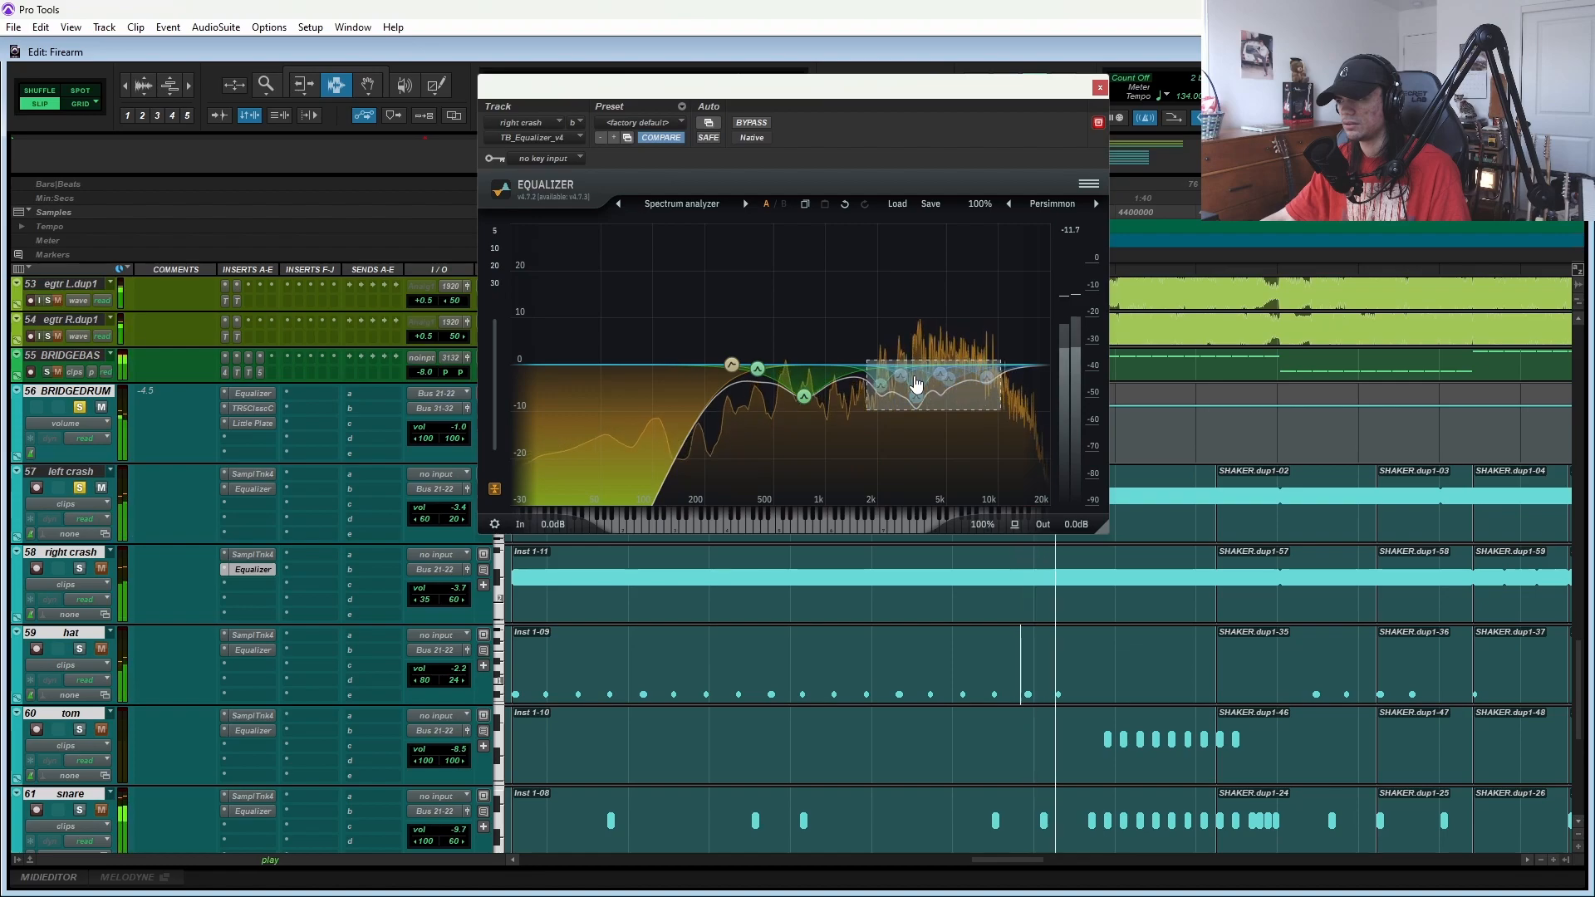
pyautogui.click(1101, 89)
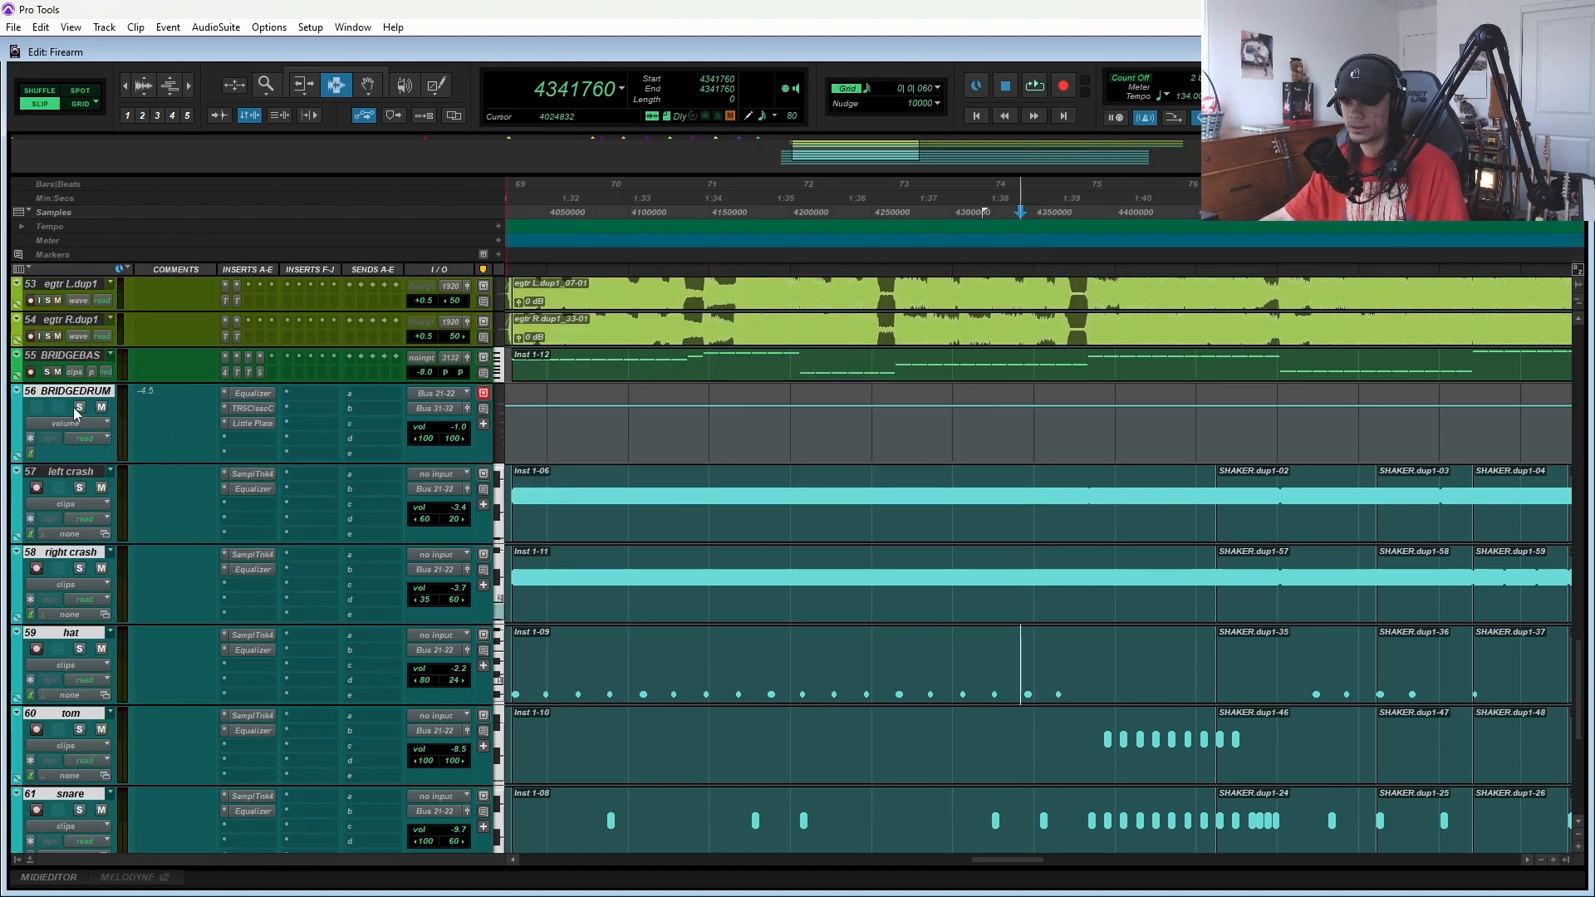
# - Compare the right crash and left crash Equalizer curves, marking the right crash's mid and high bands
pyautogui.scroll(-2, 176, 485)
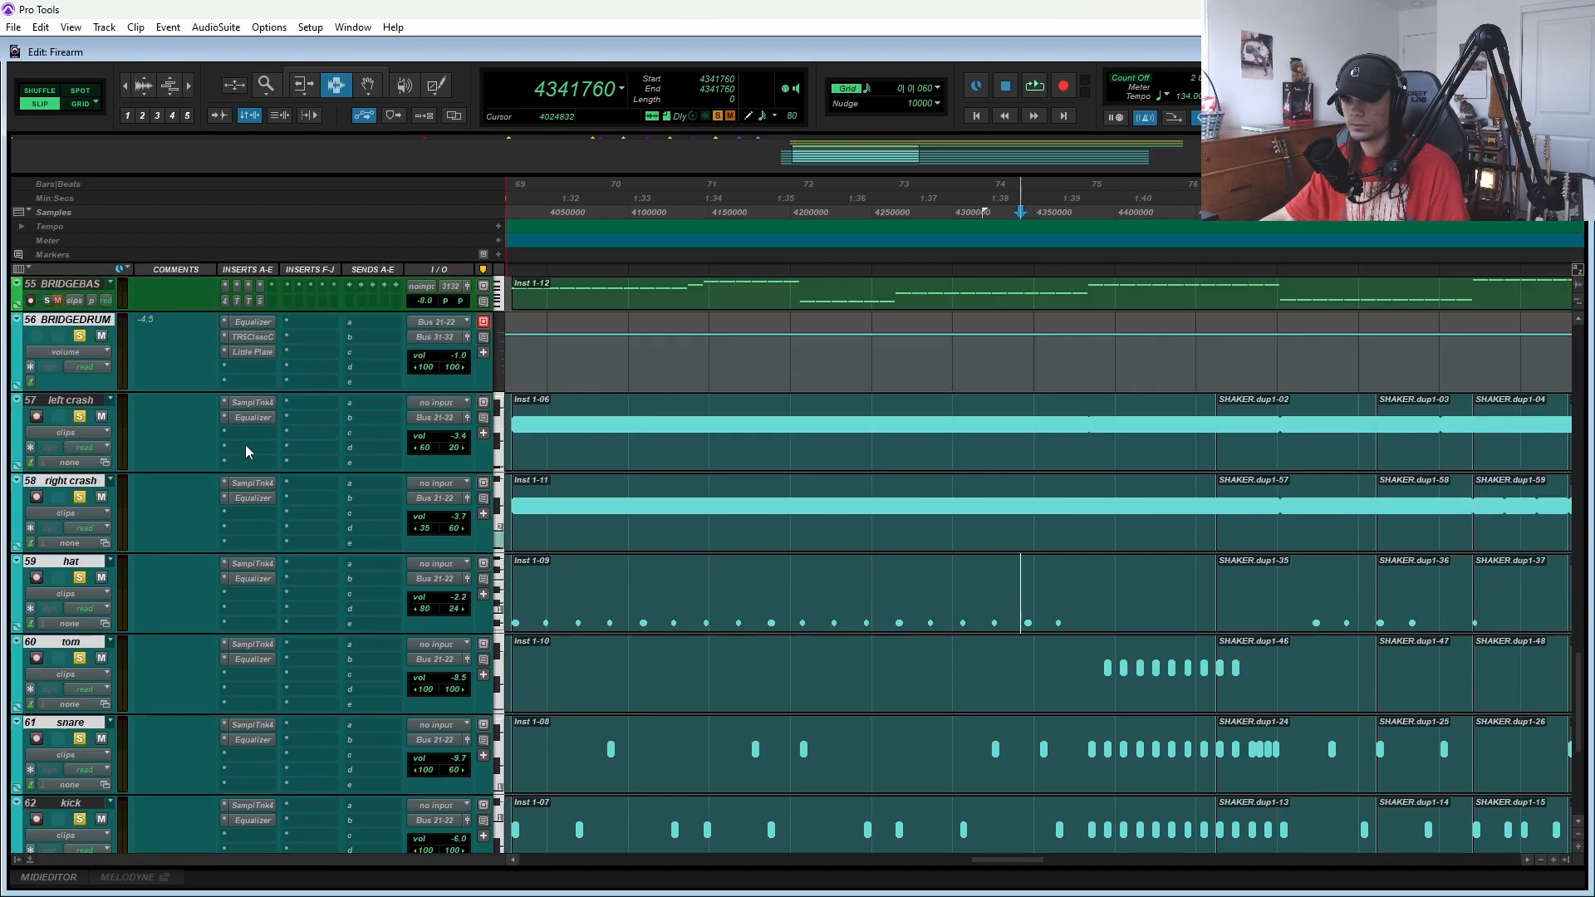
pyautogui.click(252, 499)
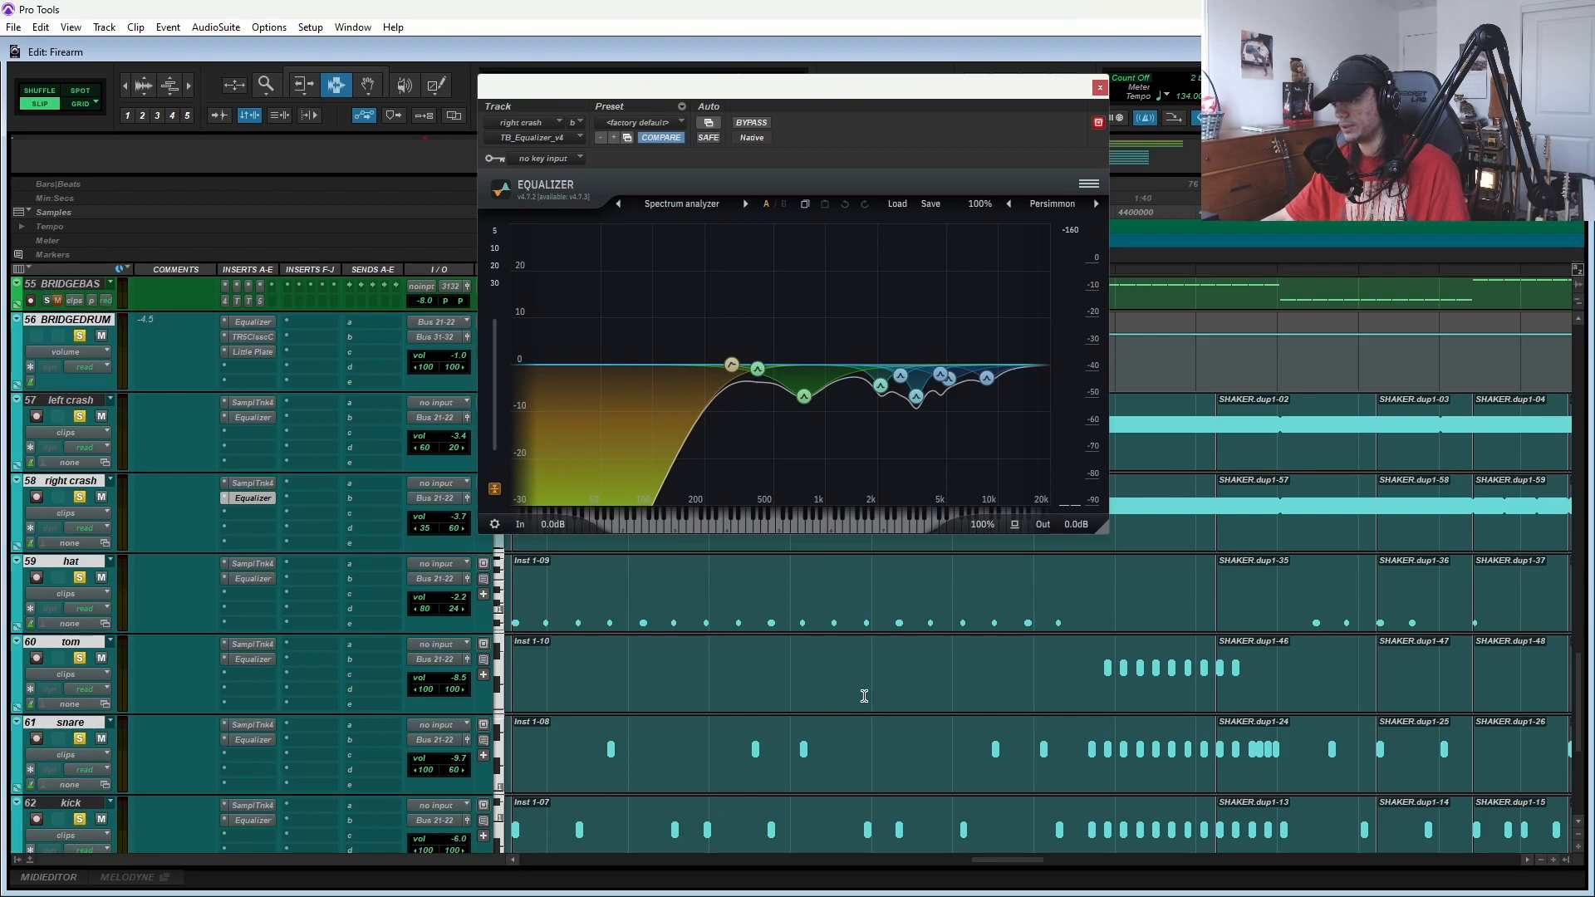
pyautogui.scroll(2, 864, 696)
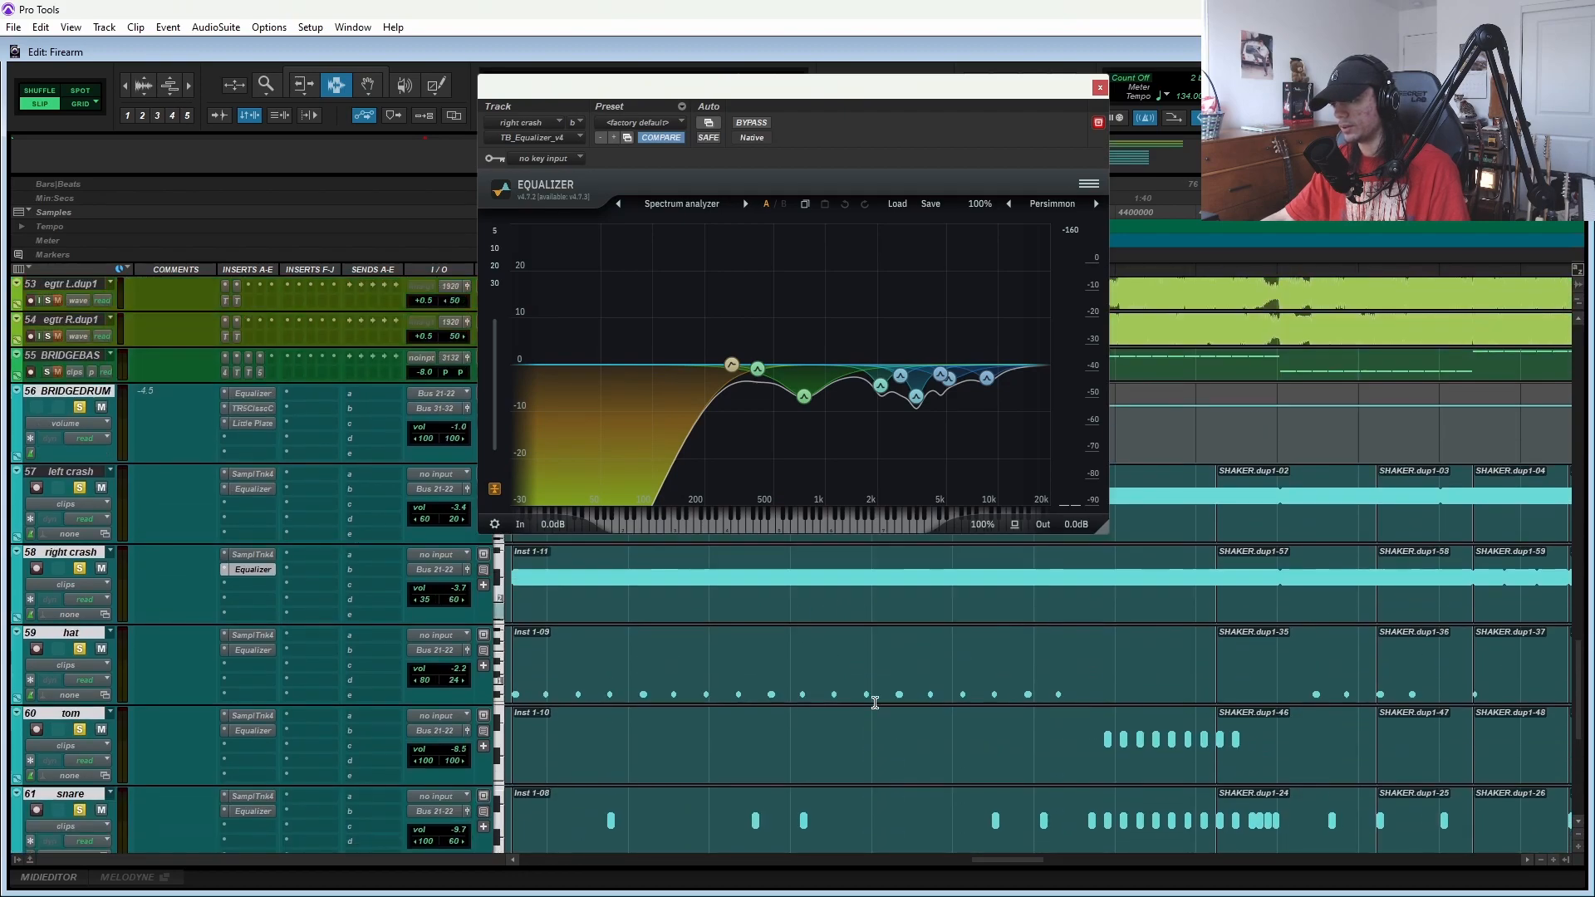
pyautogui.moveTo(723, 319); pyautogui.dragTo(1027, 491)
pyautogui.click(248, 490)
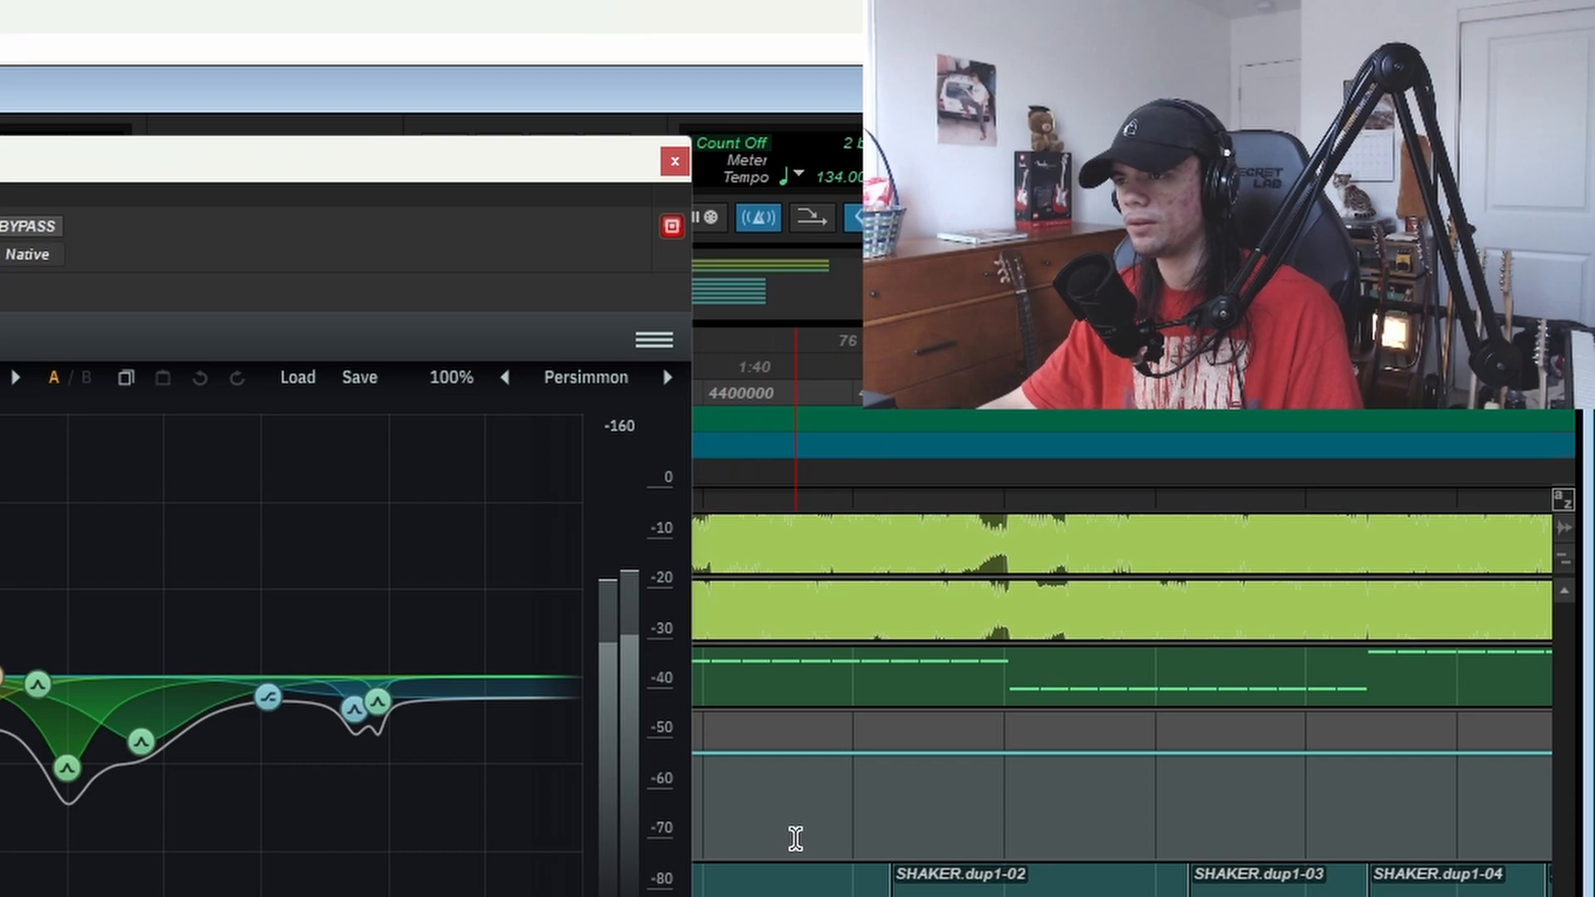
pyautogui.press('Down')
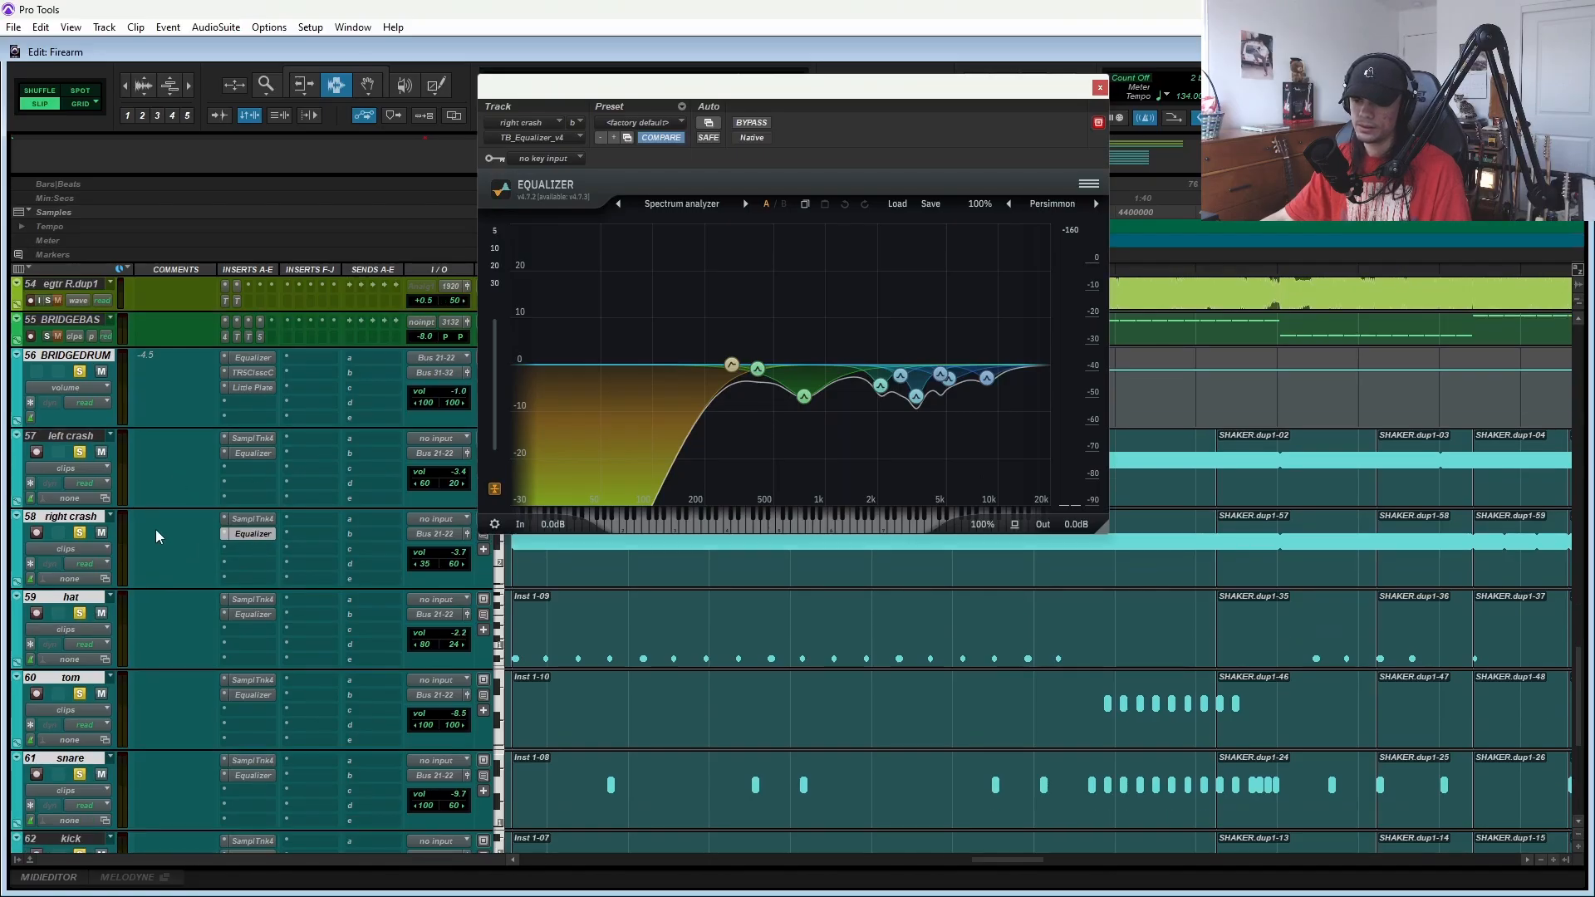
# - Inspect the hat track's Equalizer curve, marking its group of high-frequency cuts and clearing the selection
pyautogui.press('Down')
pyautogui.moveTo(1048, 432); pyautogui.dragTo(906, 375)
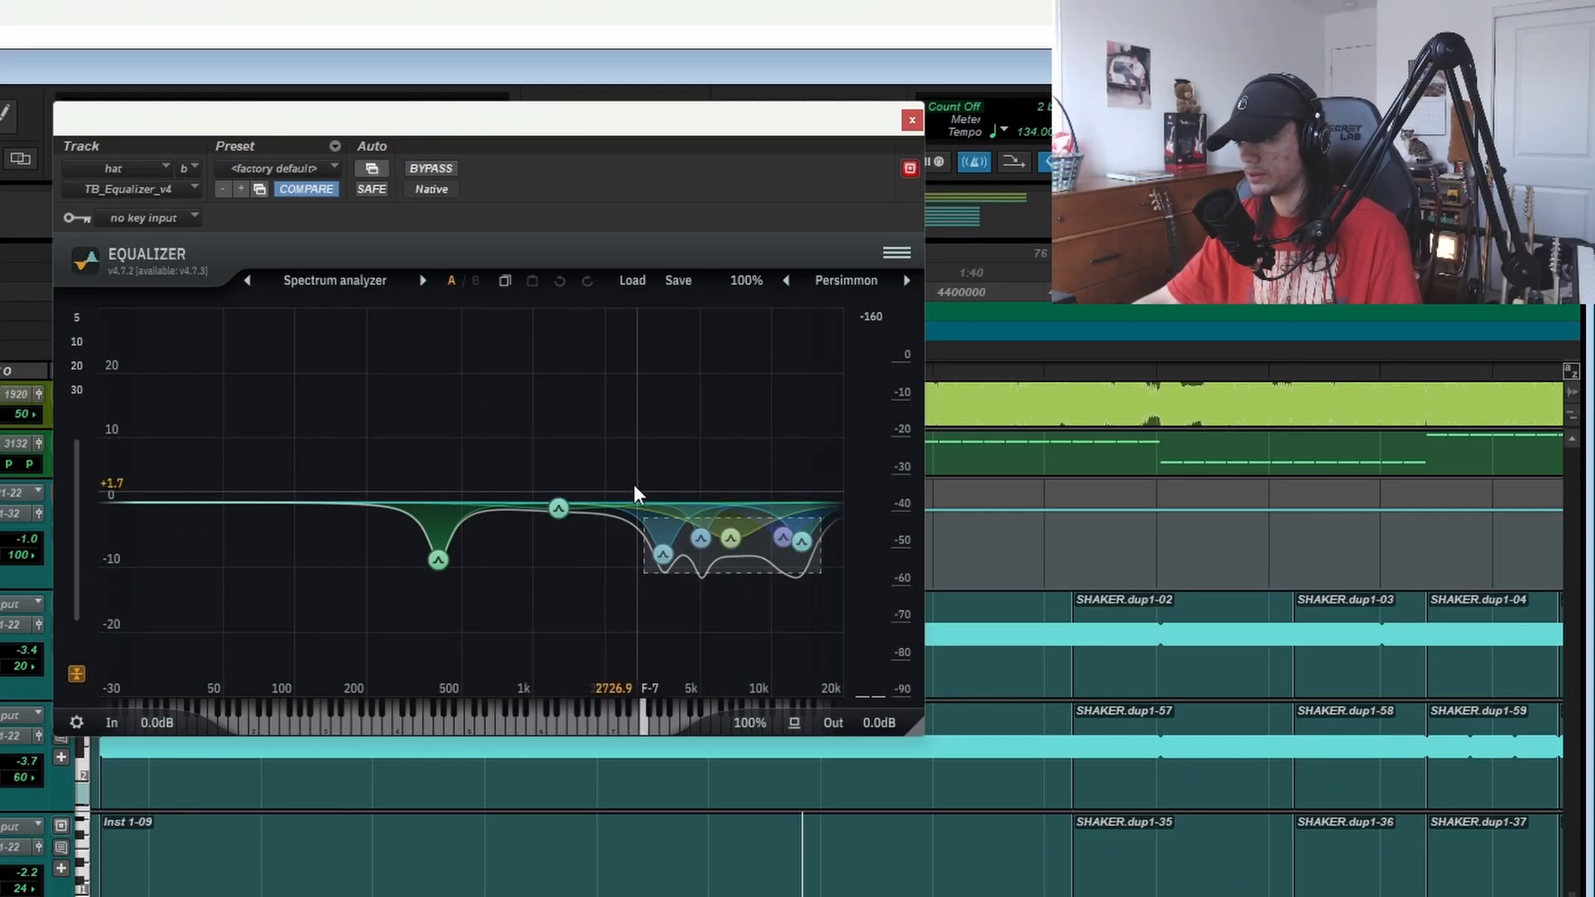
pyautogui.click(570, 453)
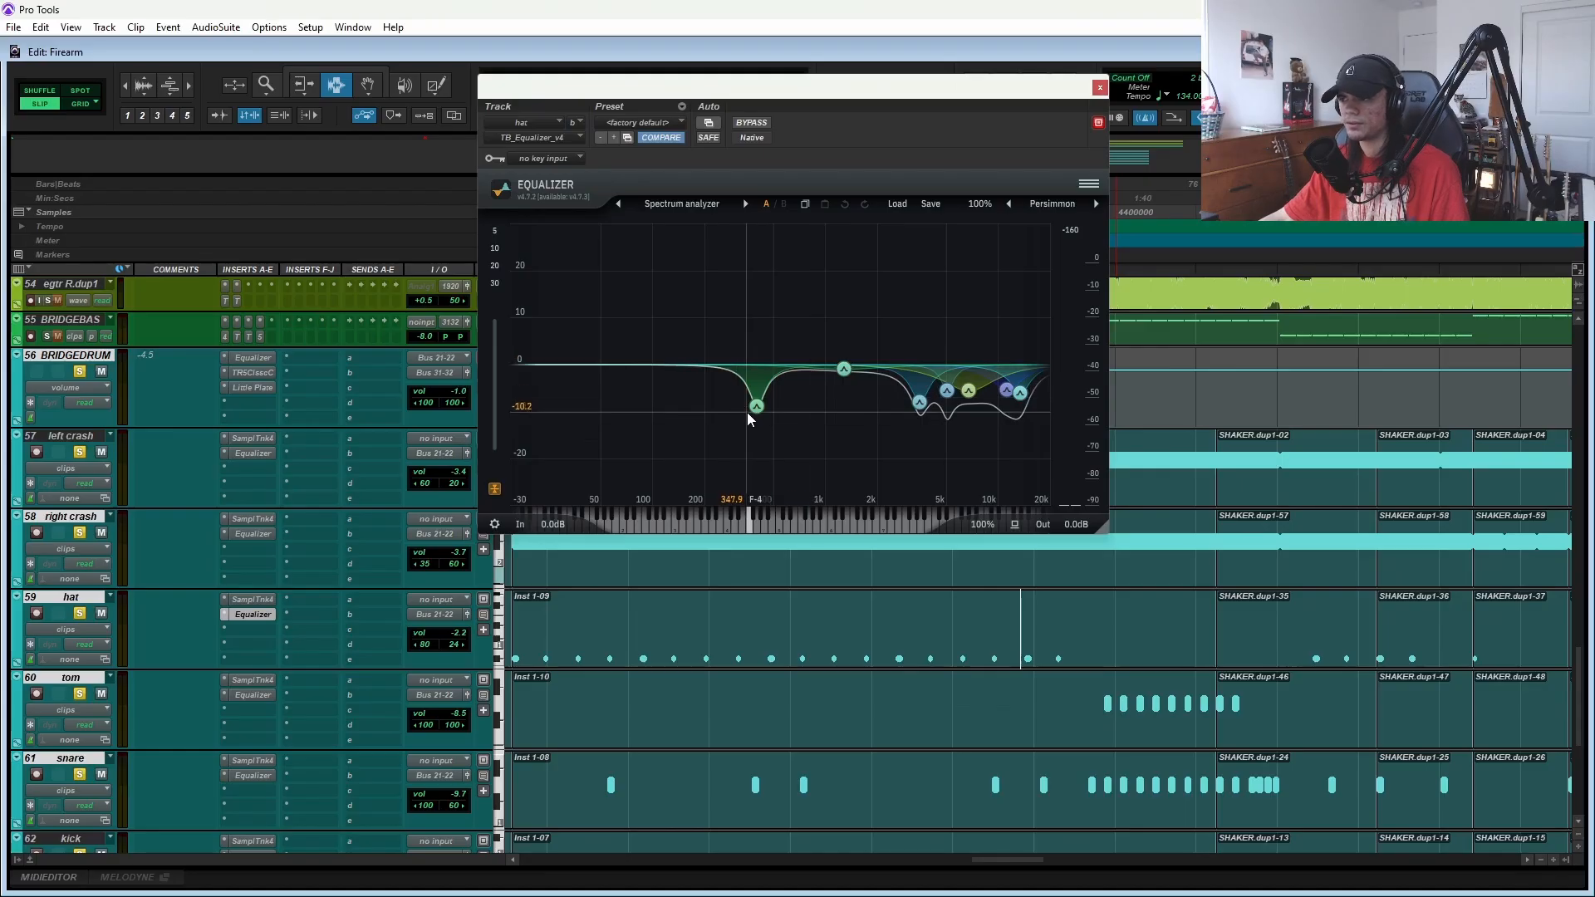
# - Review the equalizer curves on the hat, tom and snare tracks, highlighting the snare's low and high bands
pyautogui.click(438, 559)
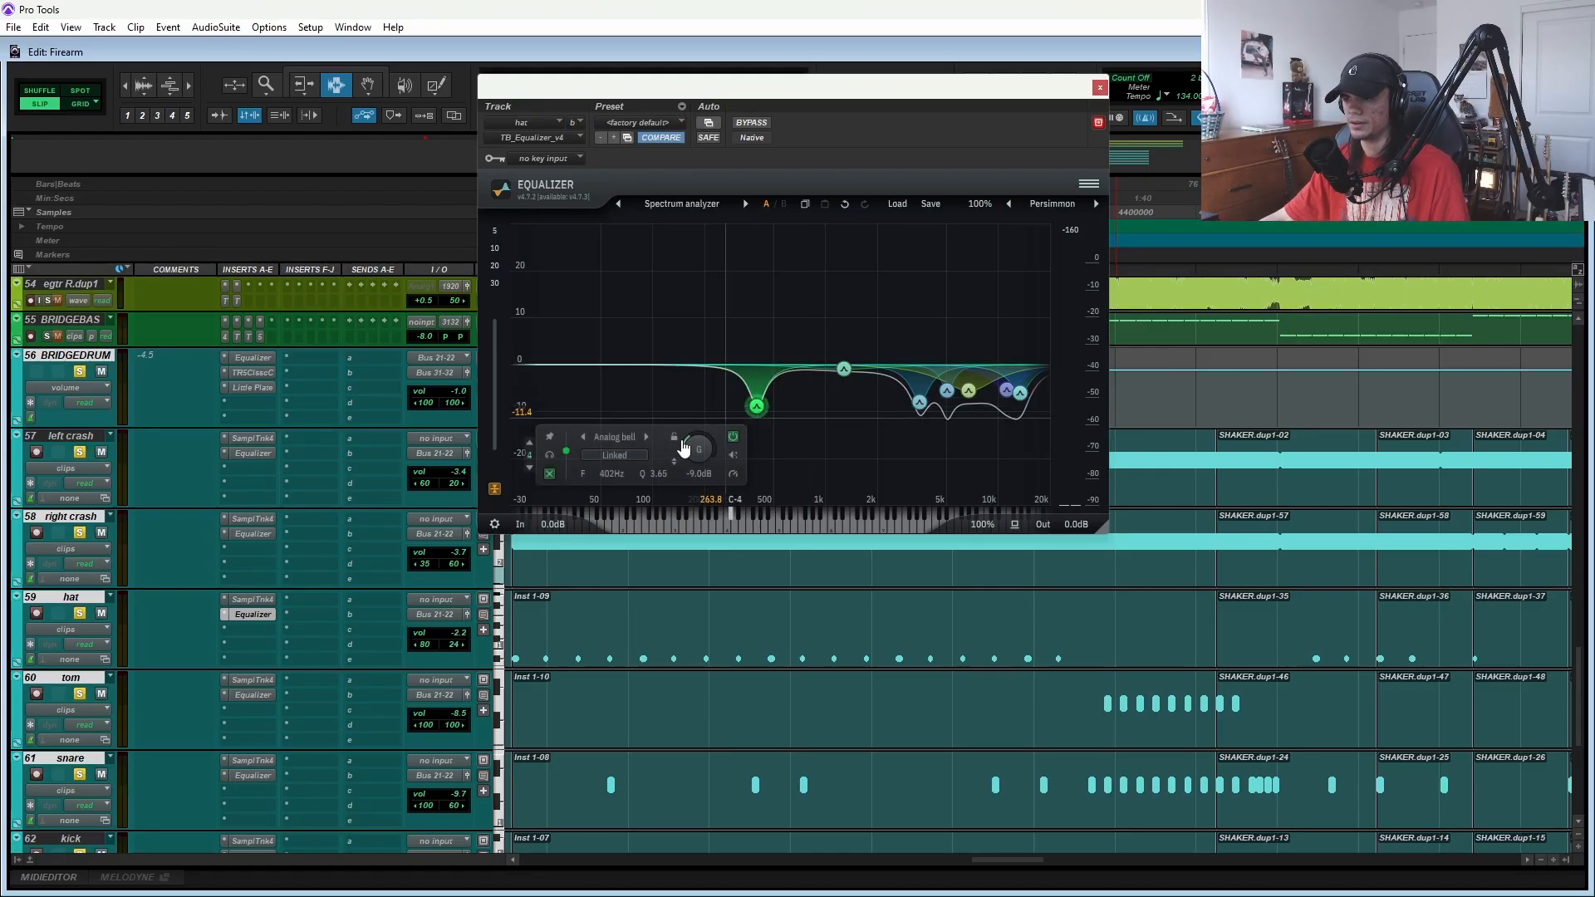
pyautogui.click(247, 695)
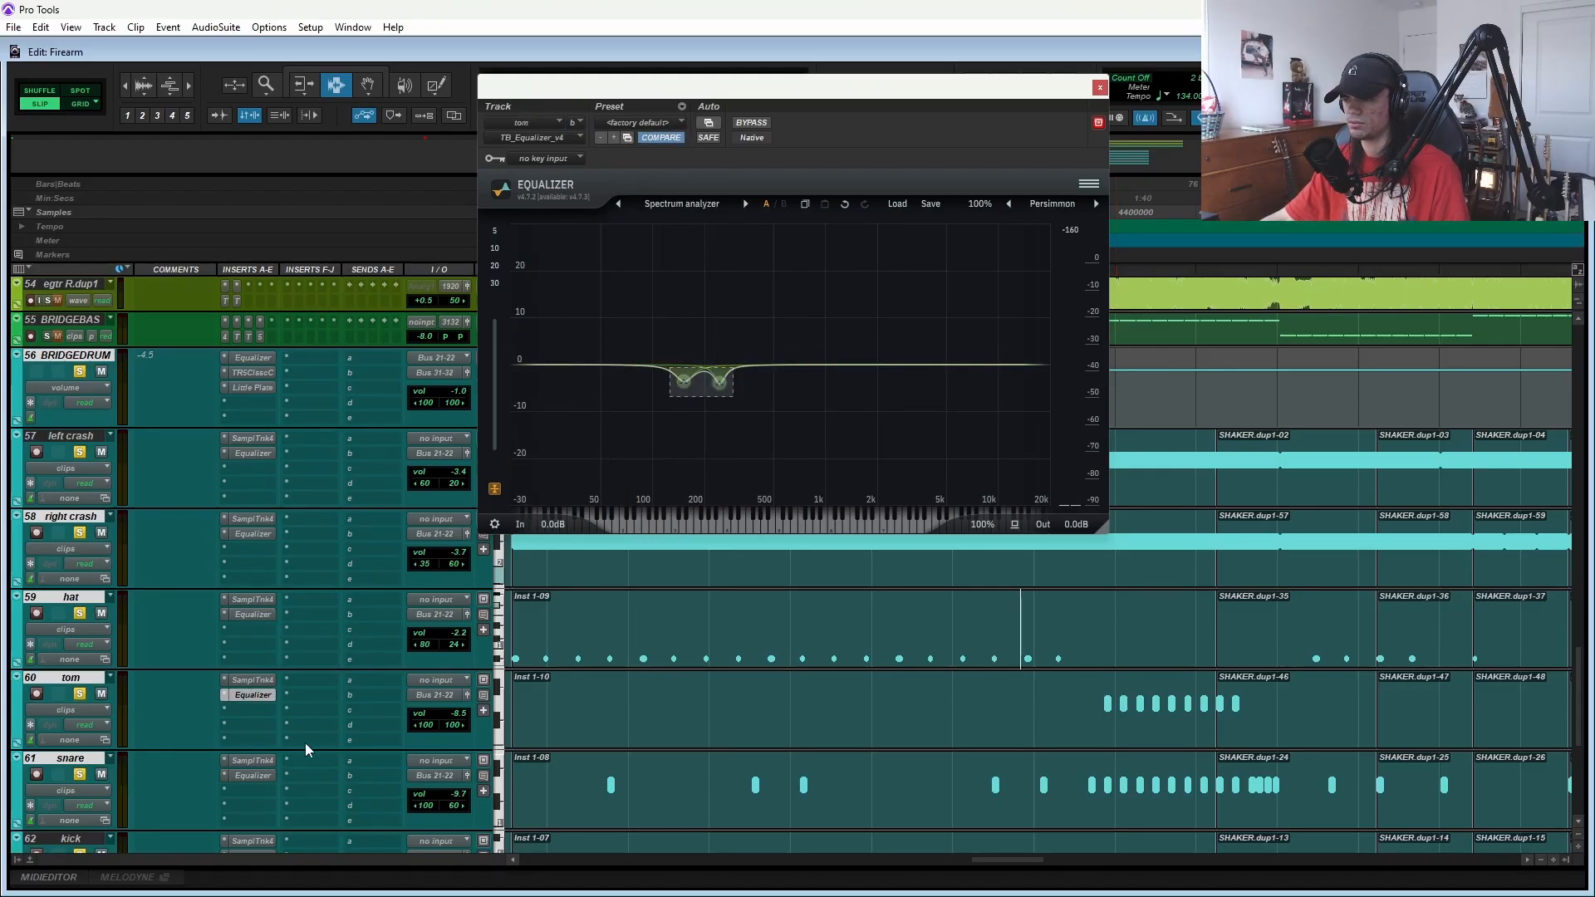
pyautogui.click(240, 777)
pyautogui.scroll(-2, 323, 703)
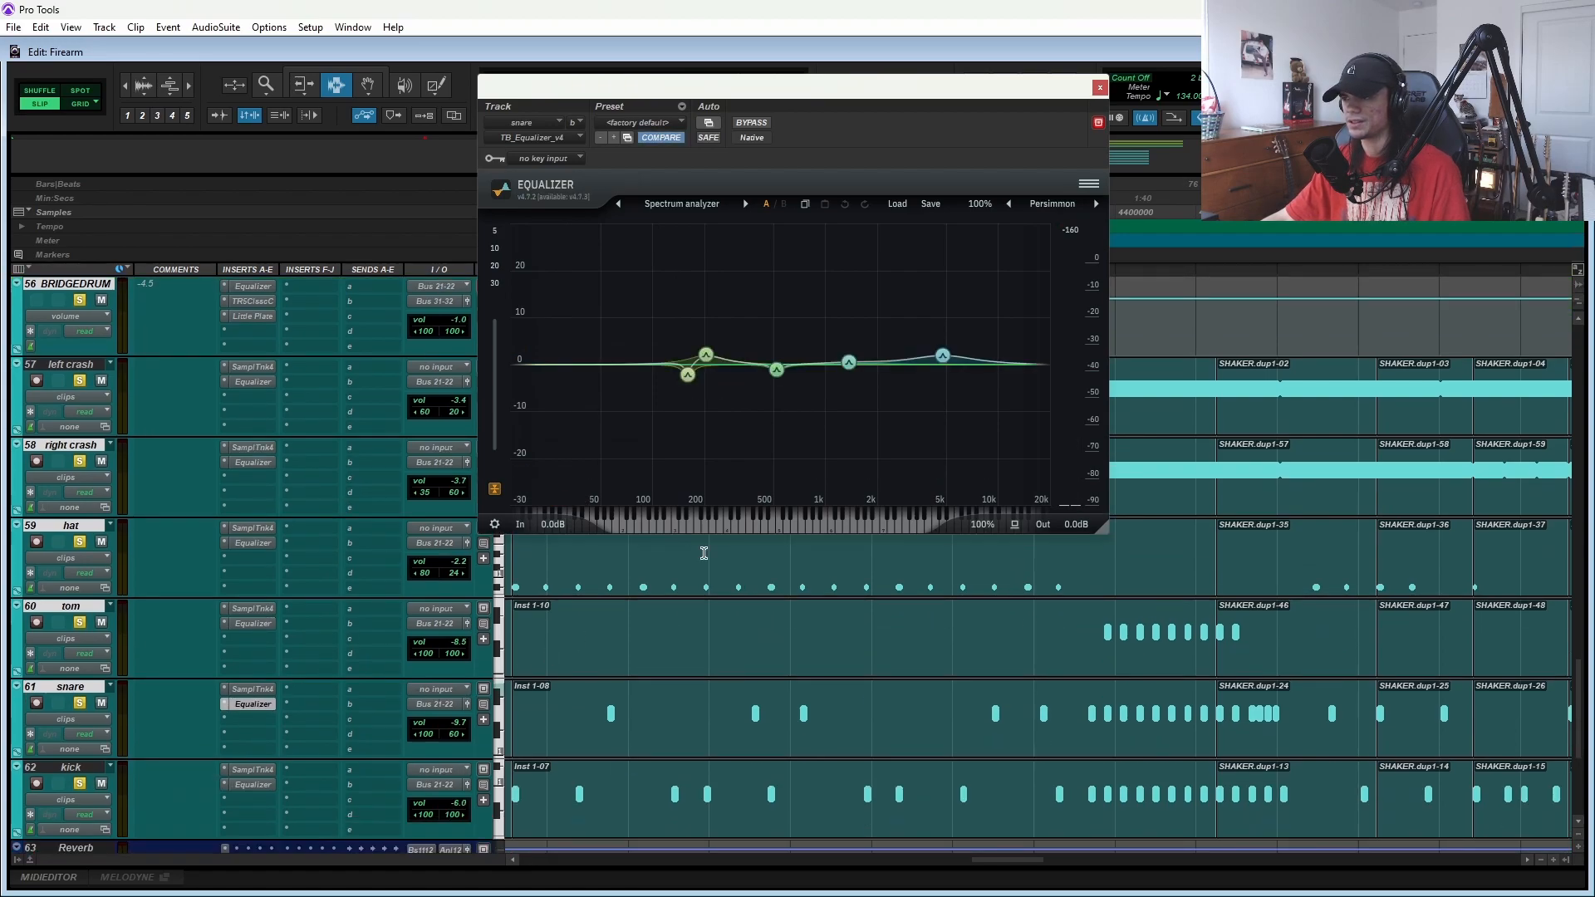
pyautogui.moveTo(673, 341); pyautogui.dragTo(790, 388)
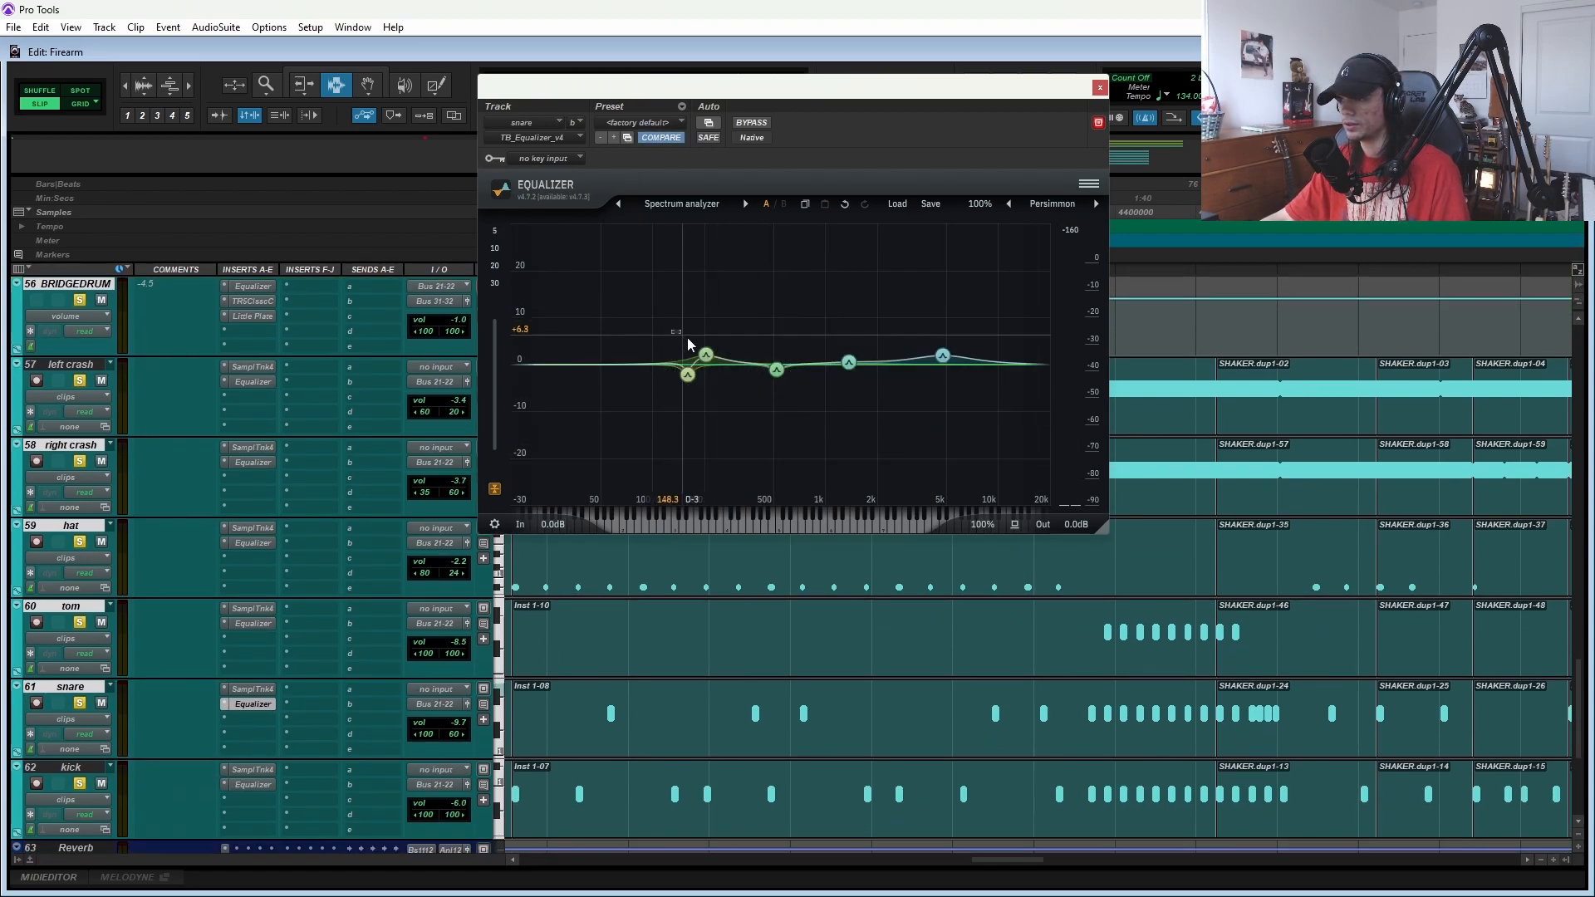
pyautogui.click(942, 355)
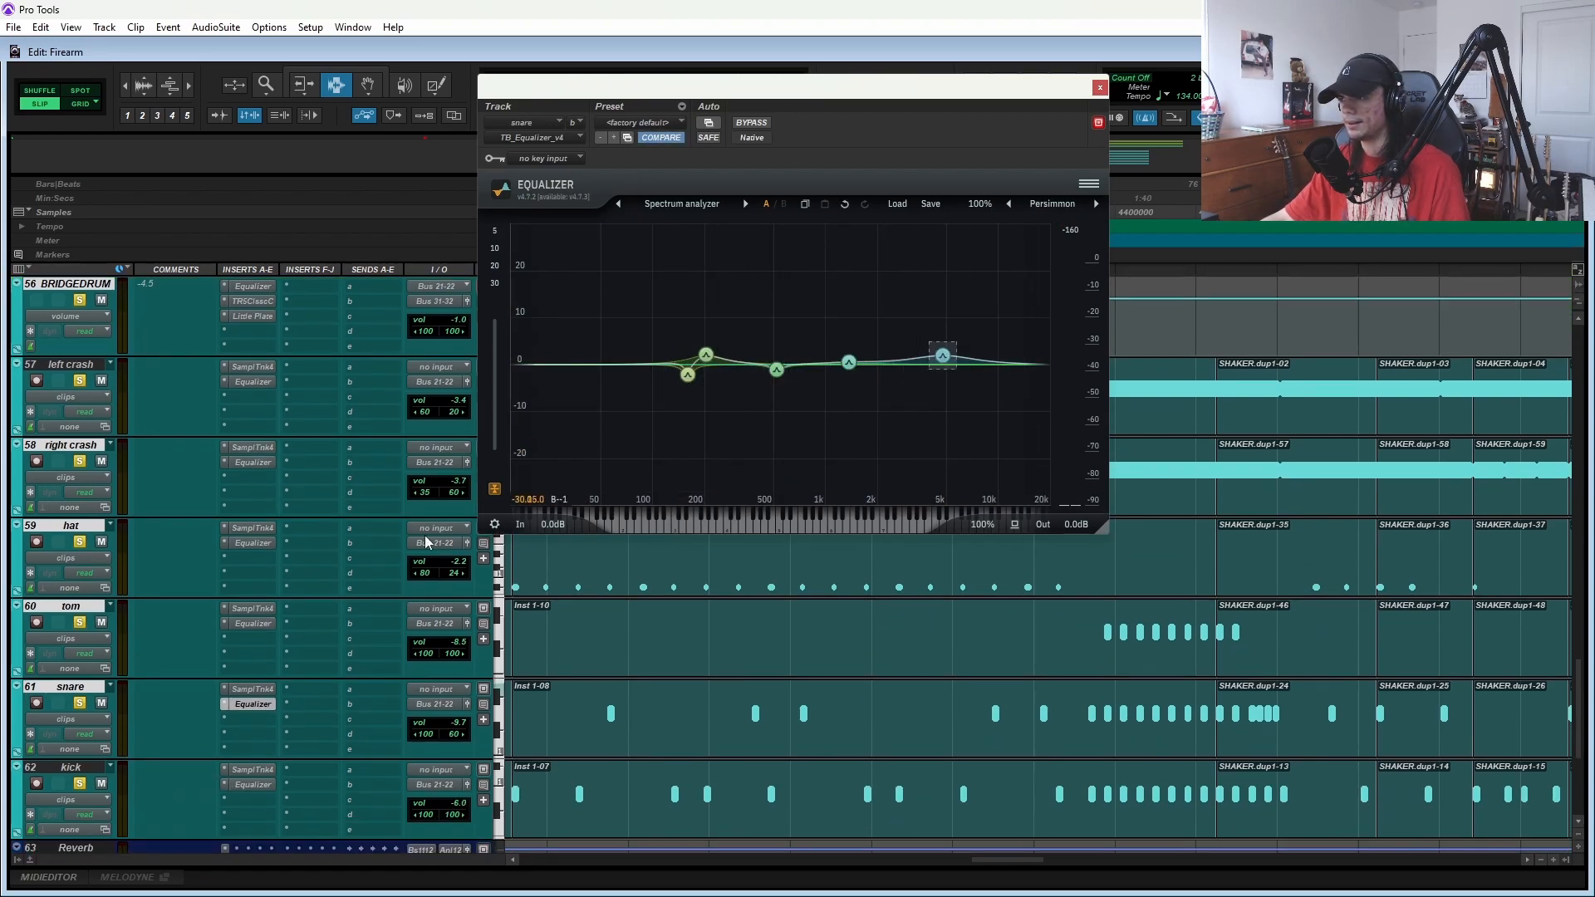
# - Inspect the kick track's equalizer, selecting both low-frequency bands, and close the plug-in window
pyautogui.click(253, 784)
pyautogui.moveTo(748, 480); pyautogui.dragTo(558, 315)
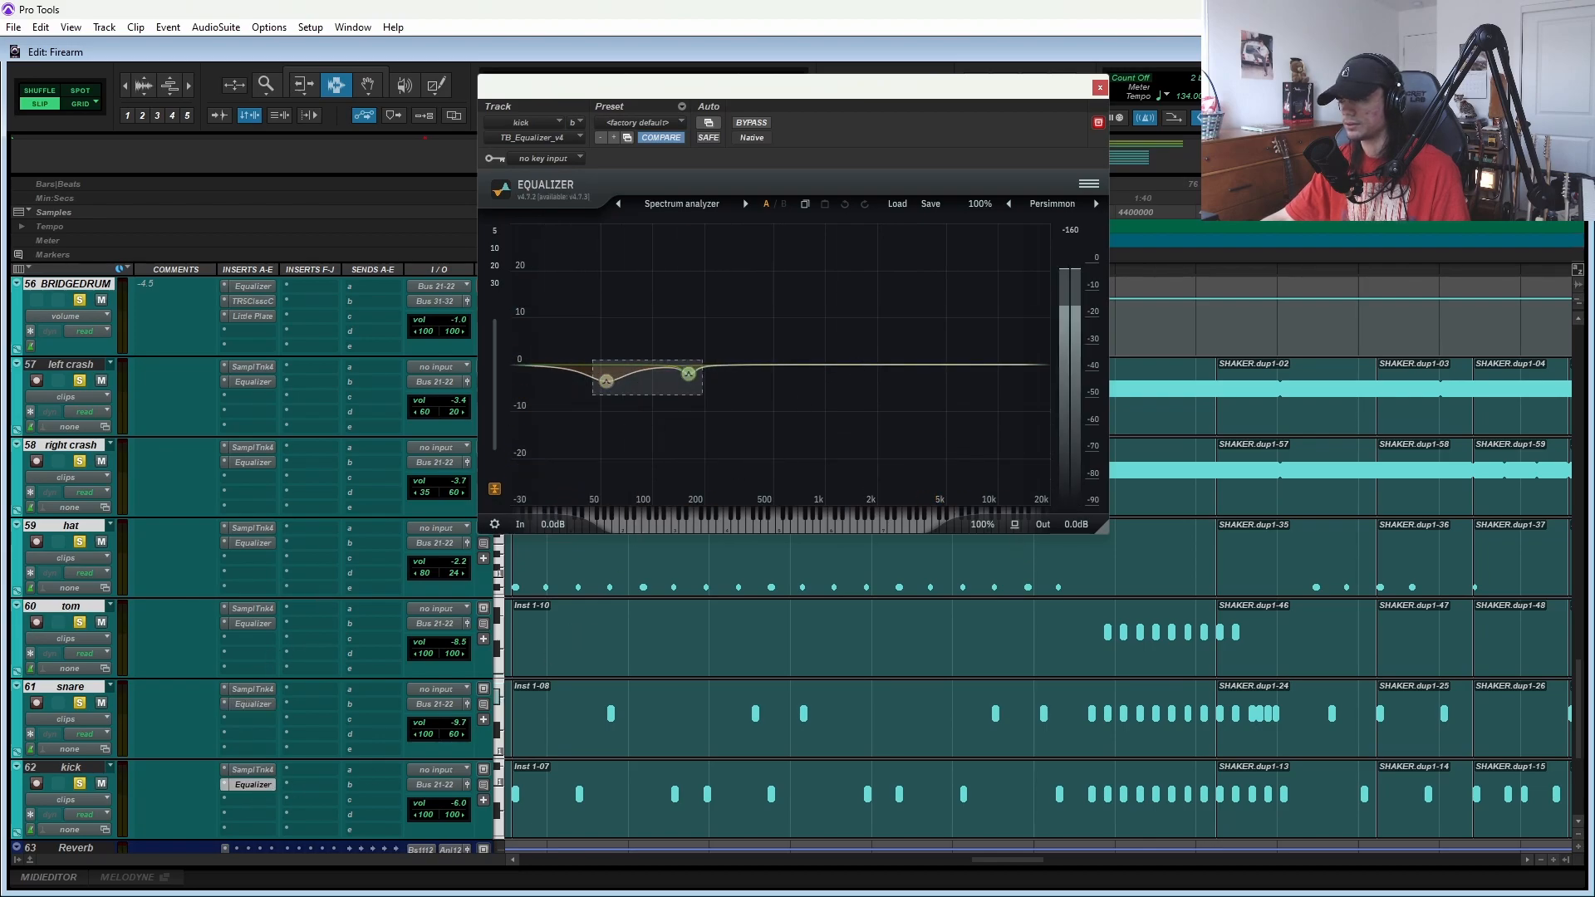
pyautogui.click(1101, 87)
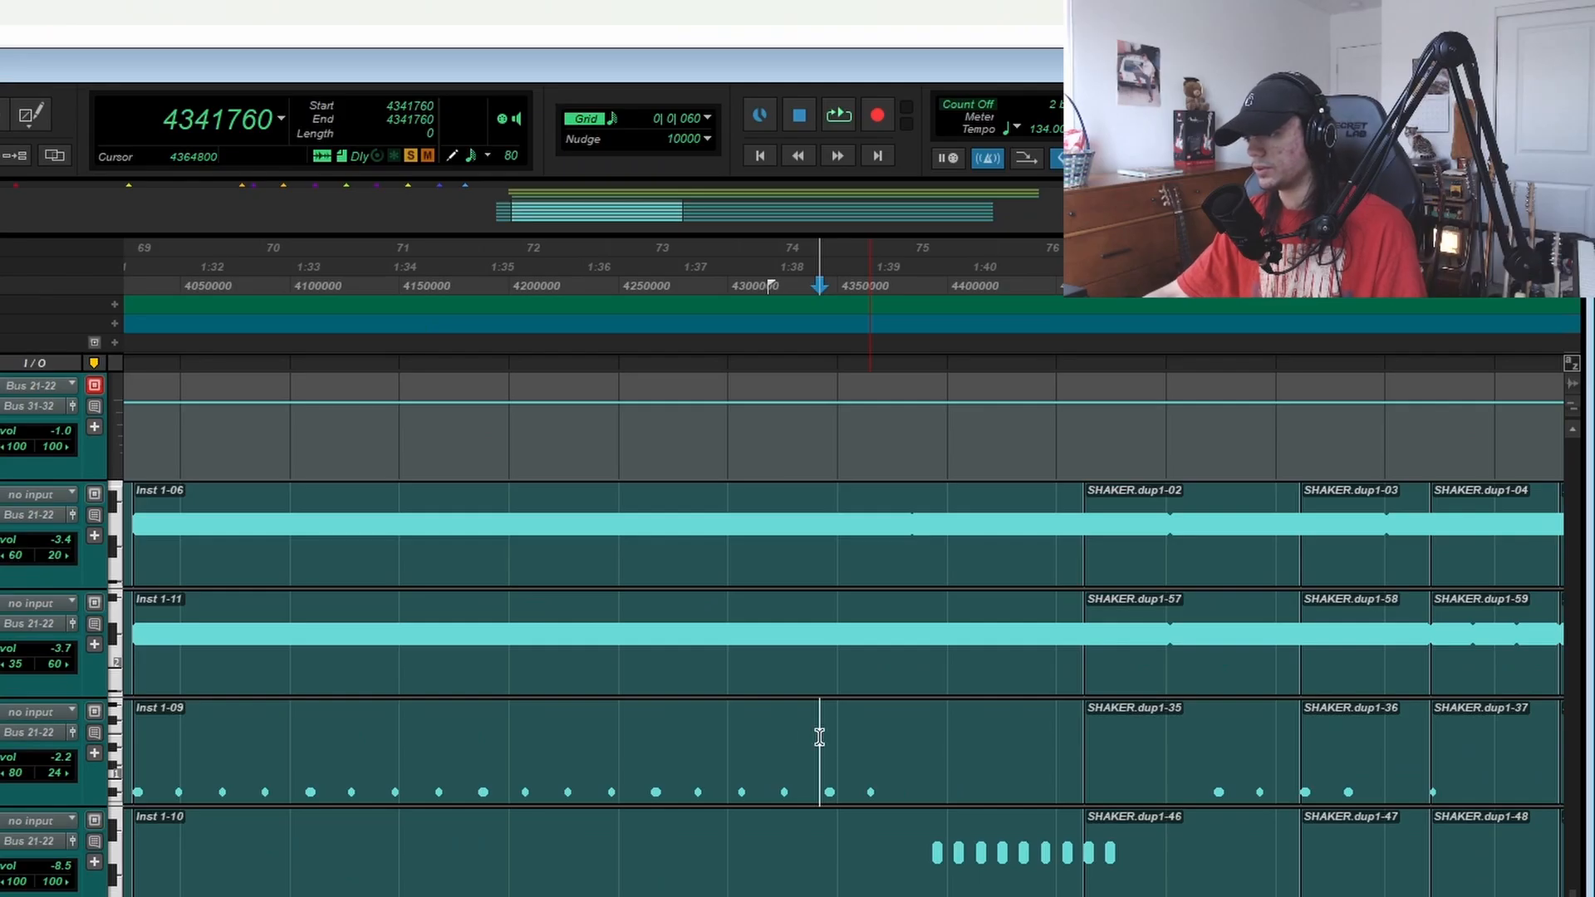
# - Place the edit cursor on the egtr R.dup1 track just before the bridge clips begin
pyautogui.scroll(-2, 858, 747)
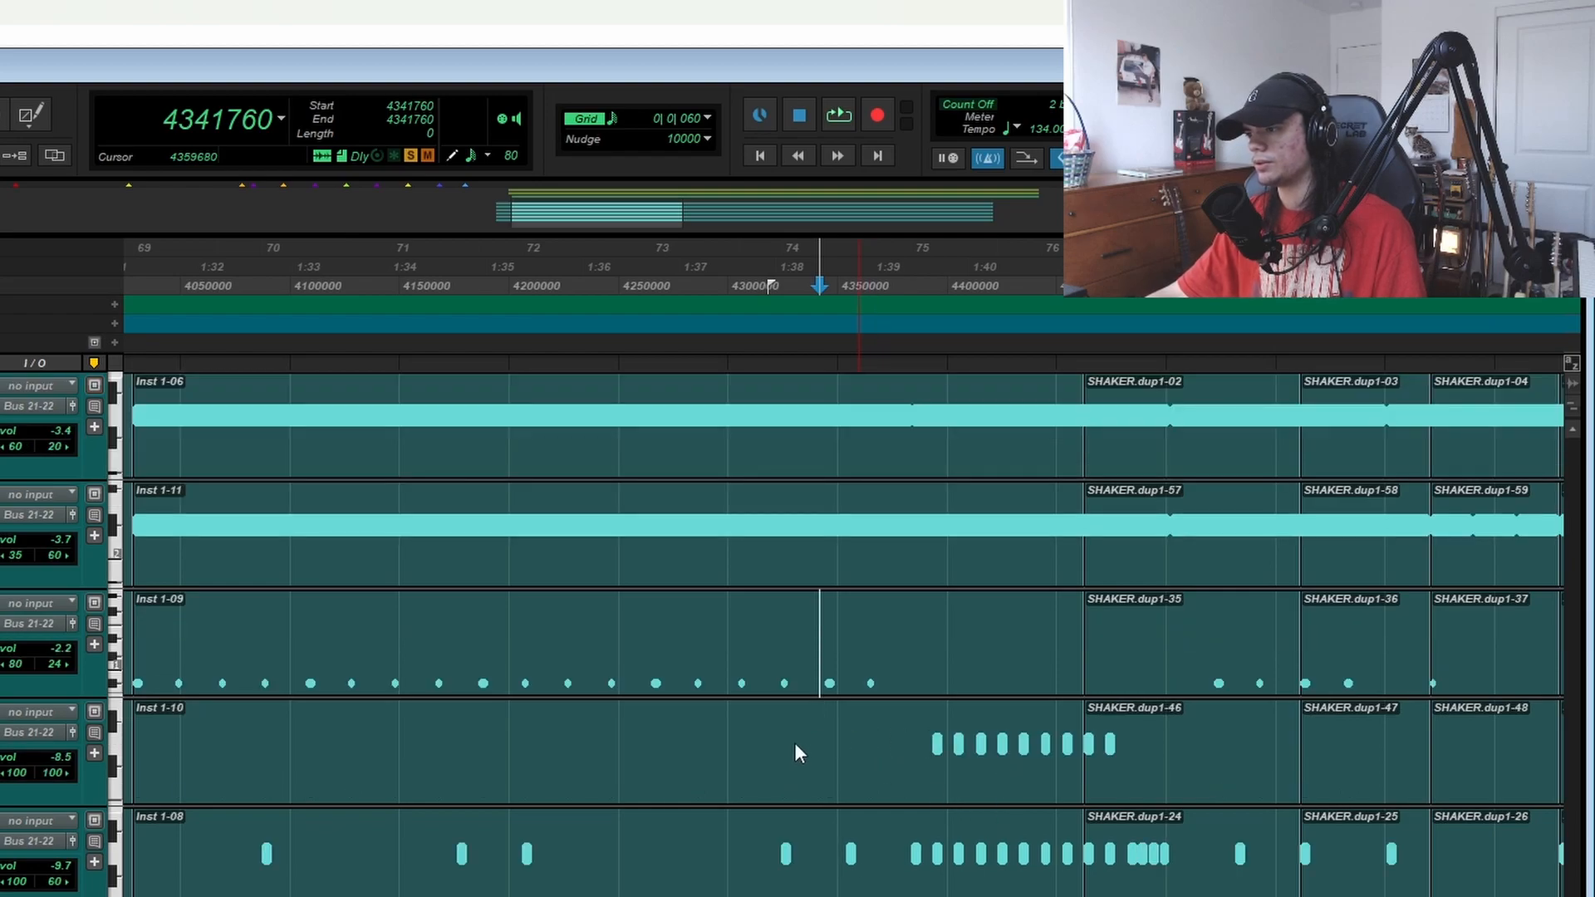
pyautogui.click(802, 675)
pyautogui.press('r')
pyautogui.press('r')
pyautogui.scroll(2, 752, 756)
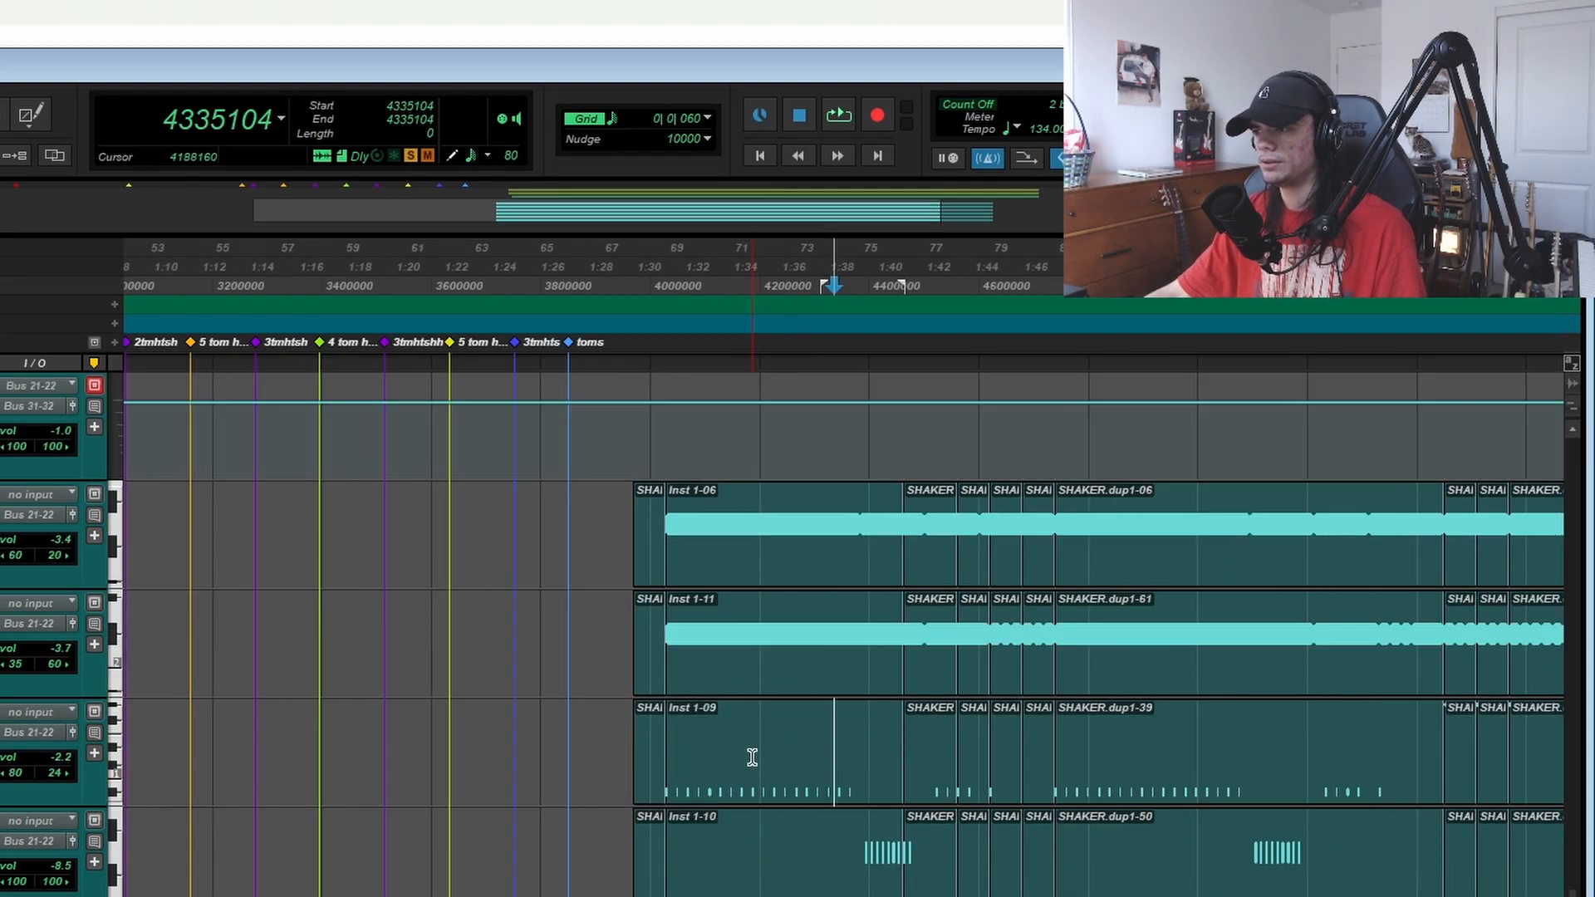
pyautogui.scroll(8, 753, 757)
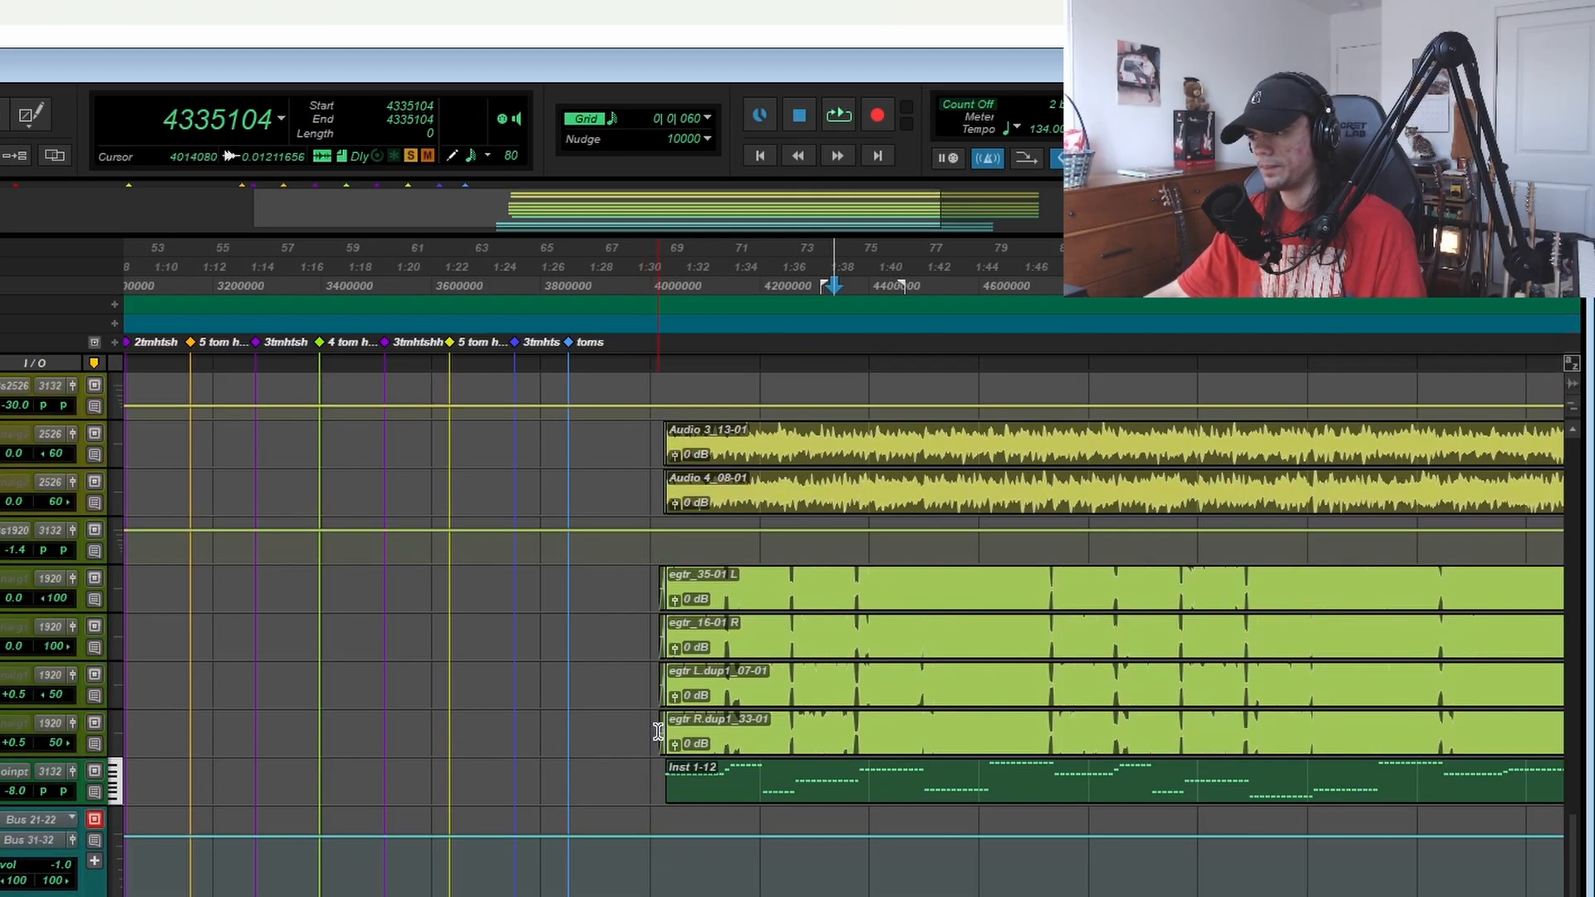
pyautogui.click(658, 731)
pyautogui.press('t')
pyautogui.press('t')
# - Inspect the bridge bass track's SampleTank 4 instrument and its effects rack, and close the plug-in
pyautogui.scroll(-3, 91, 648)
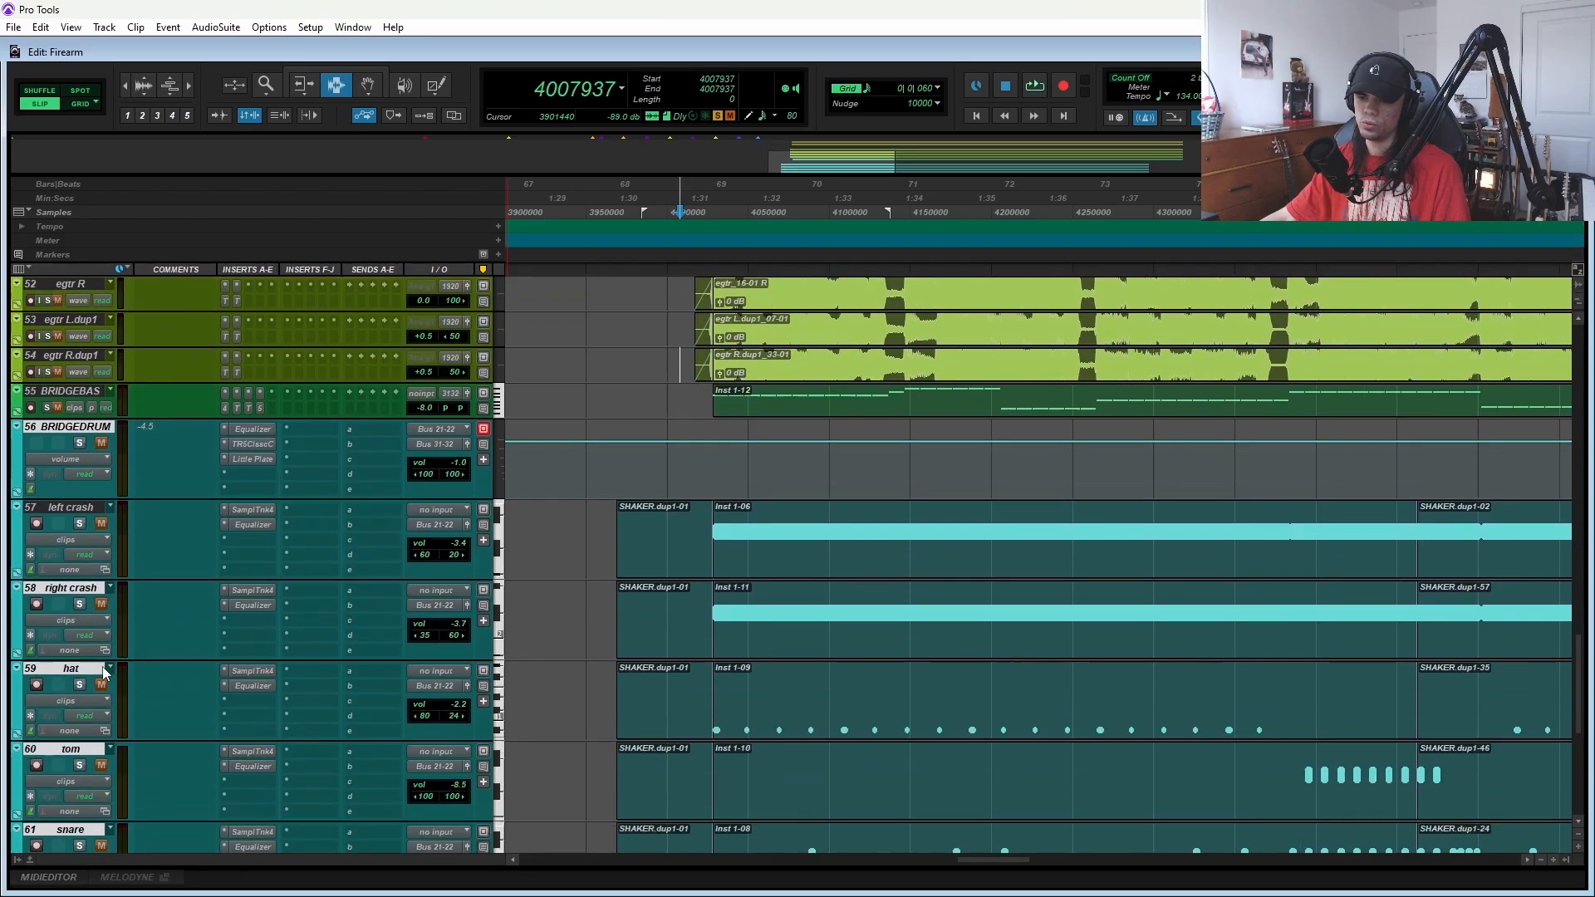
pyautogui.scroll(-5, 105, 675)
pyautogui.scroll(5, 120, 698)
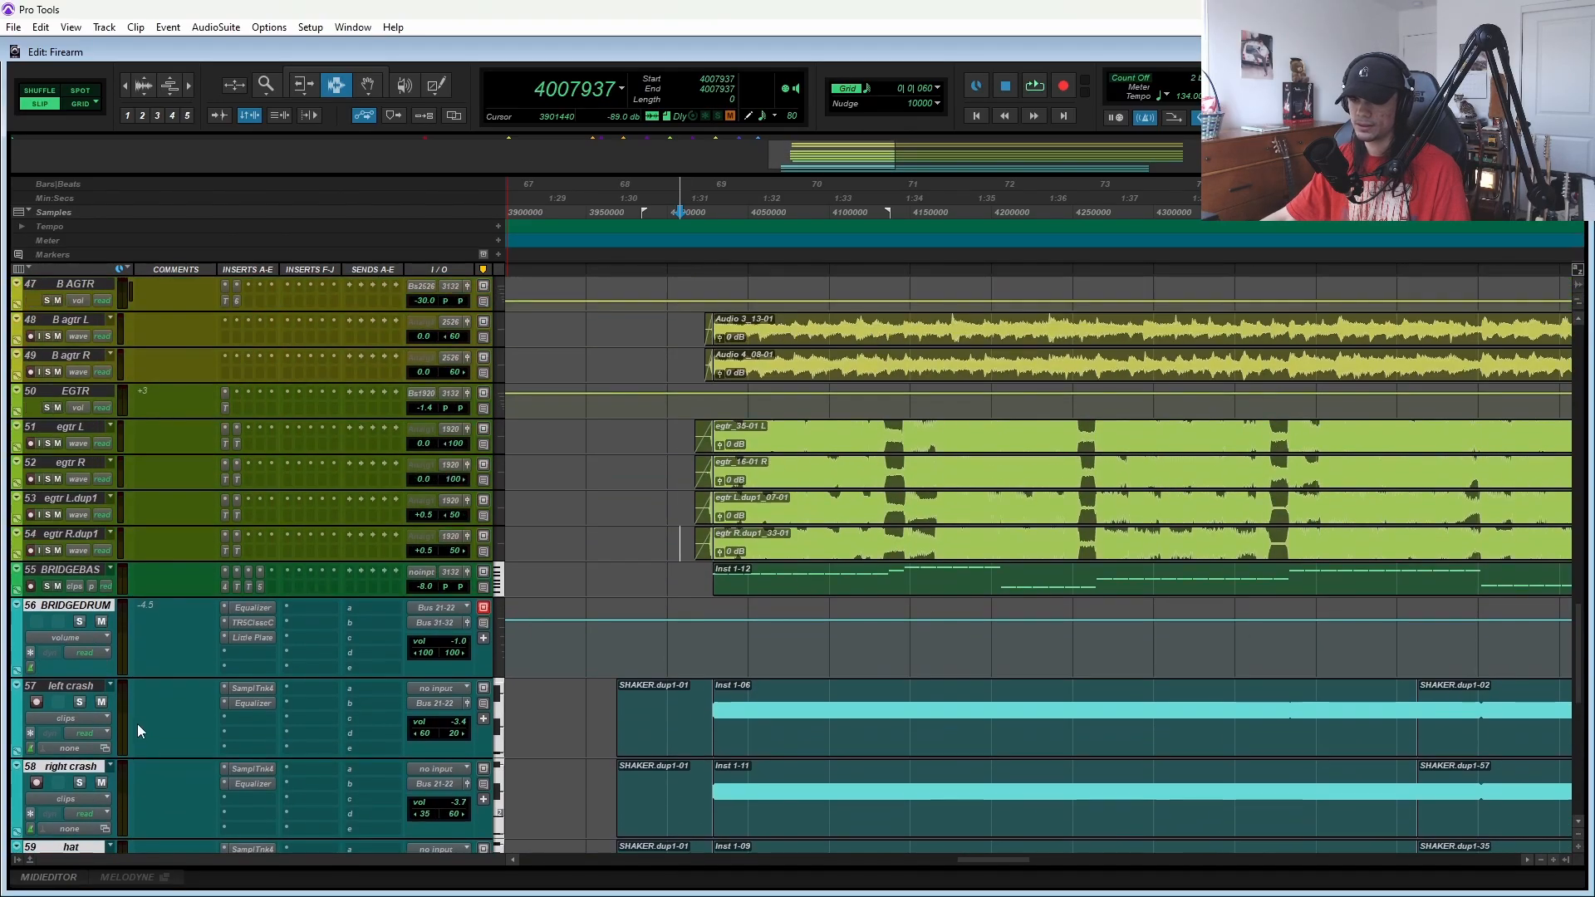
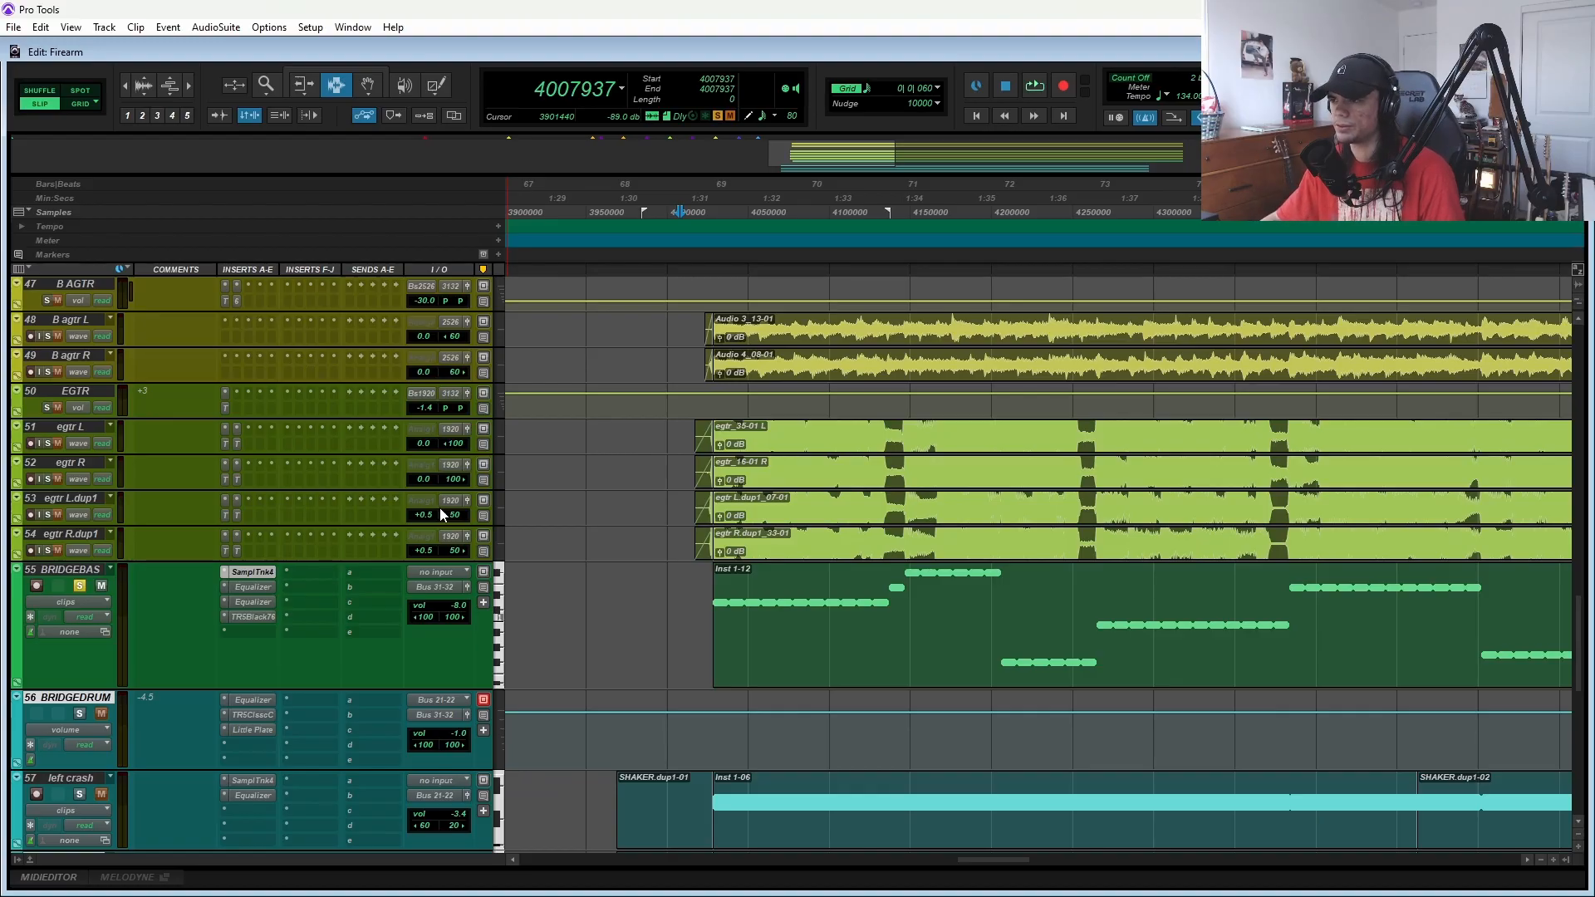
pyautogui.click(253, 572)
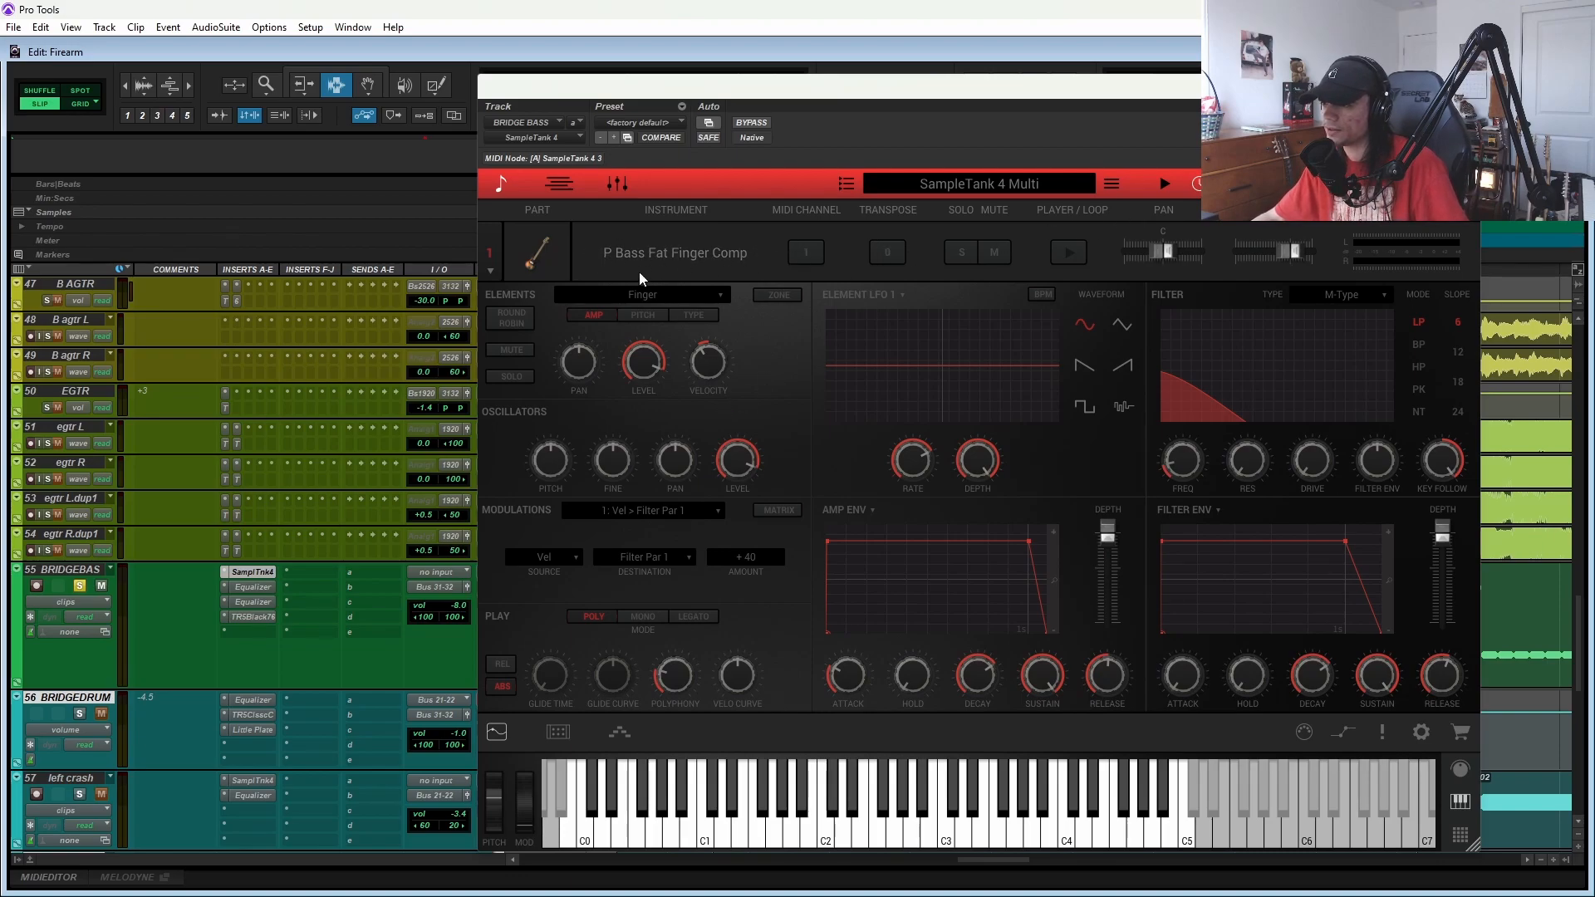
pyautogui.click(558, 733)
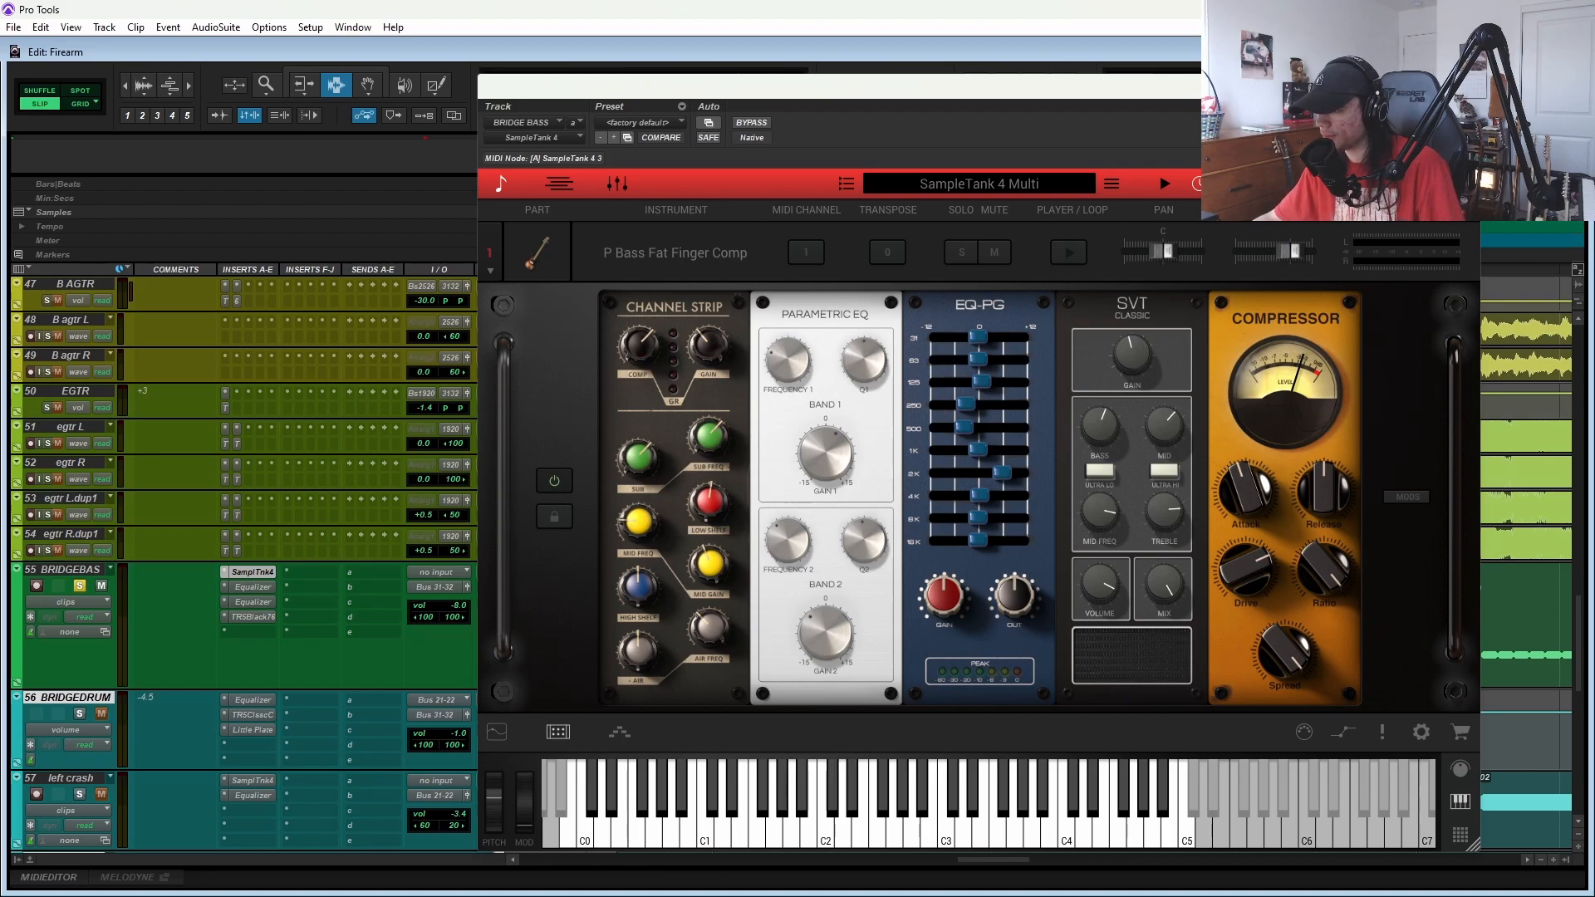
pyautogui.hotkey('ctrl', 'w')
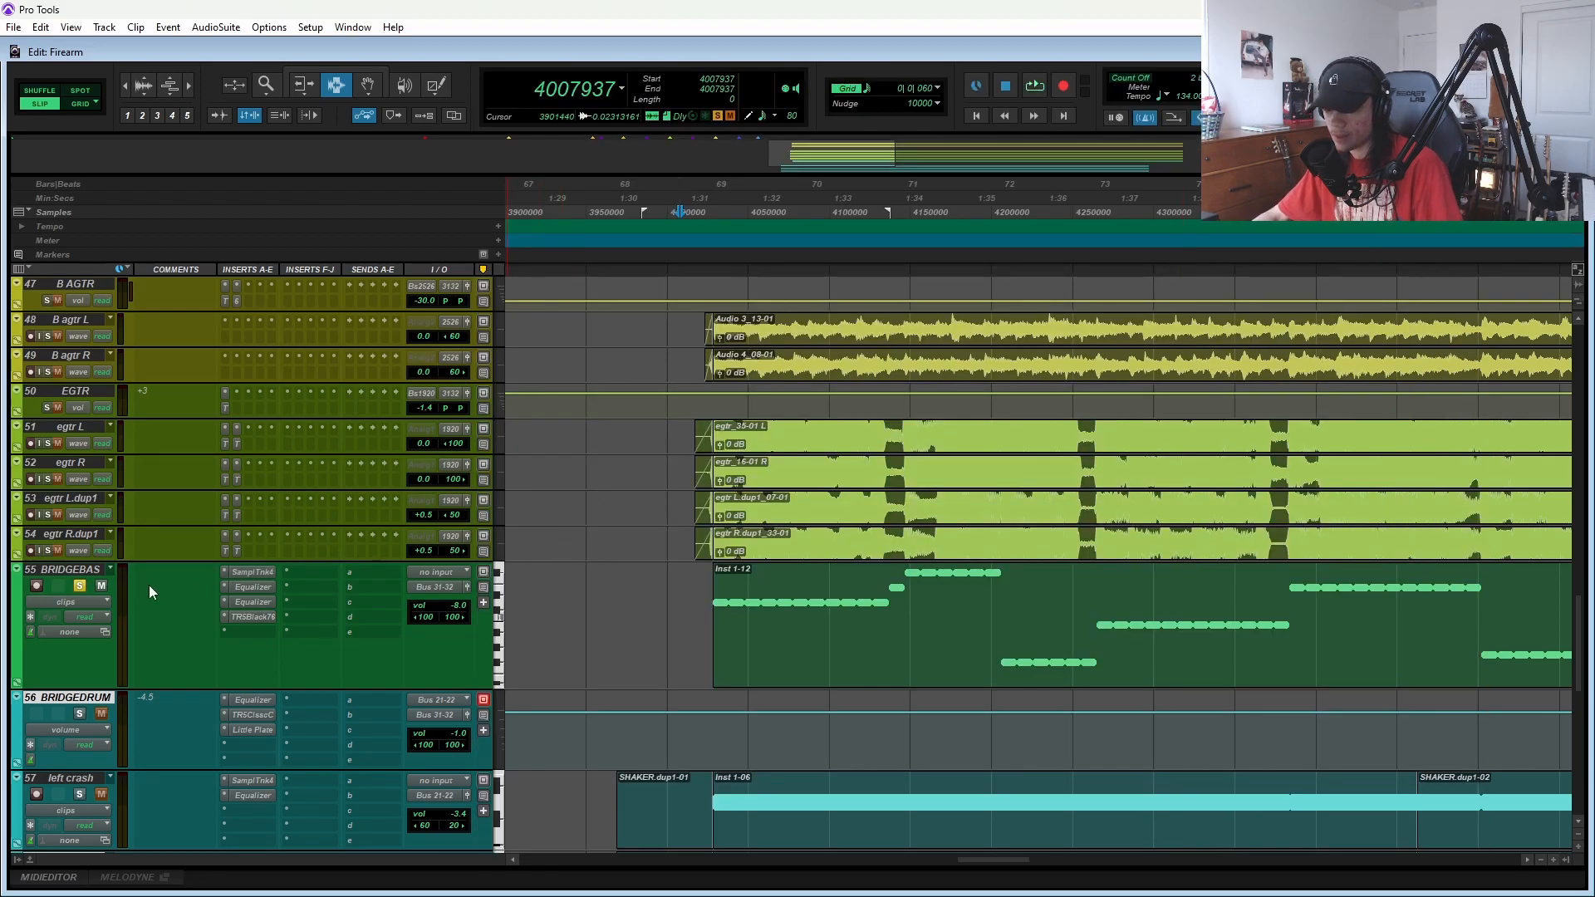
# - Examine both equalizers on the bridge bass track, including the high shelf band on the second one
pyautogui.click(254, 587)
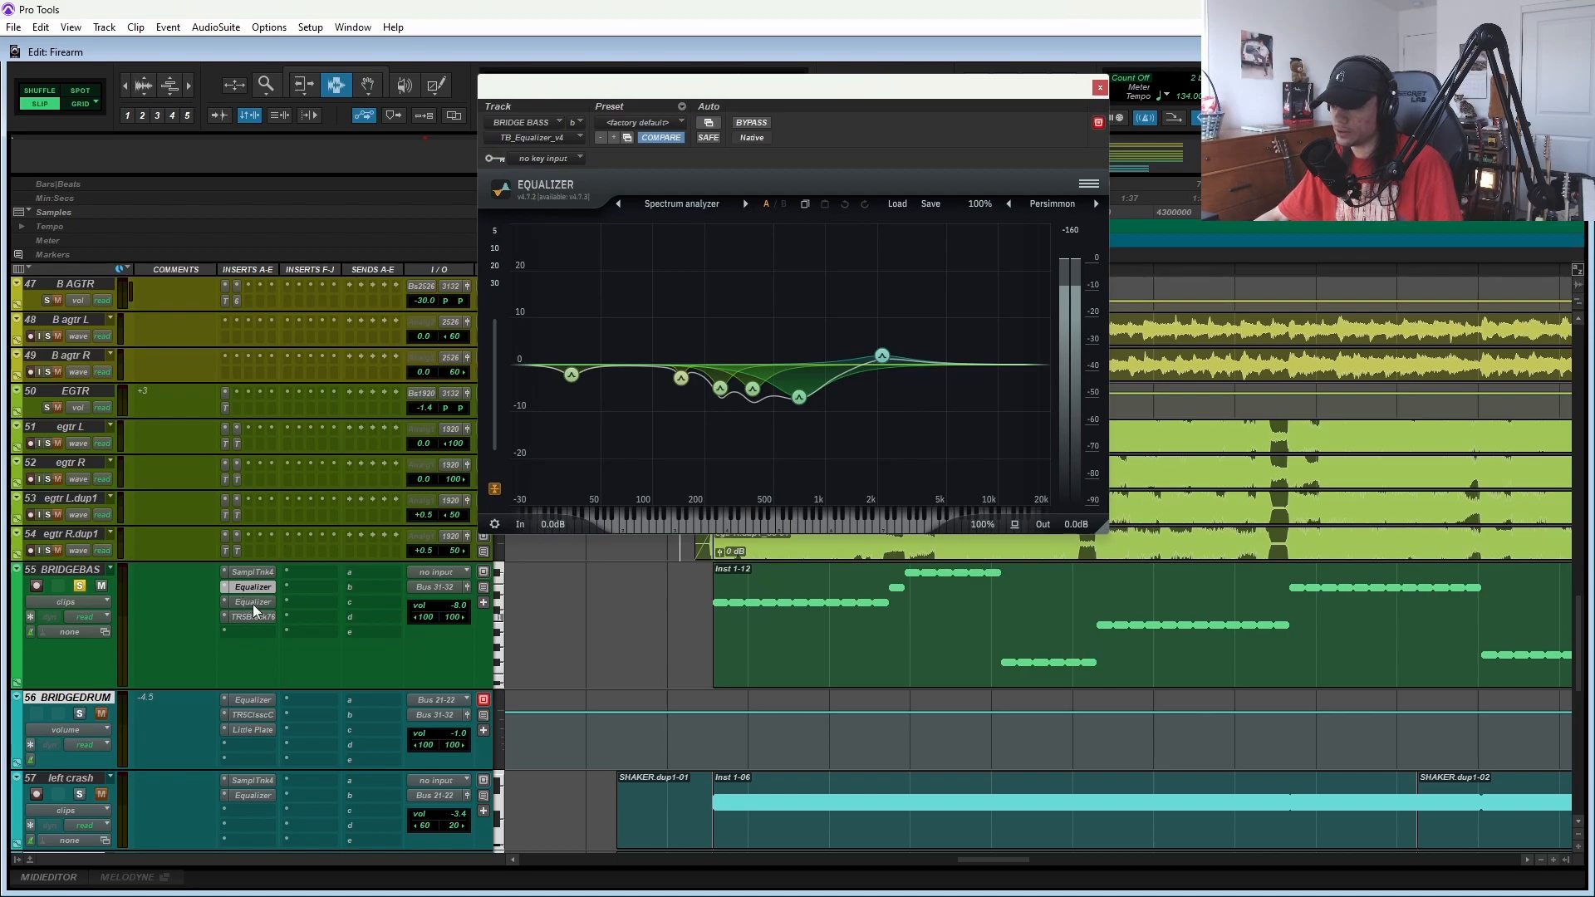
pyautogui.click(254, 602)
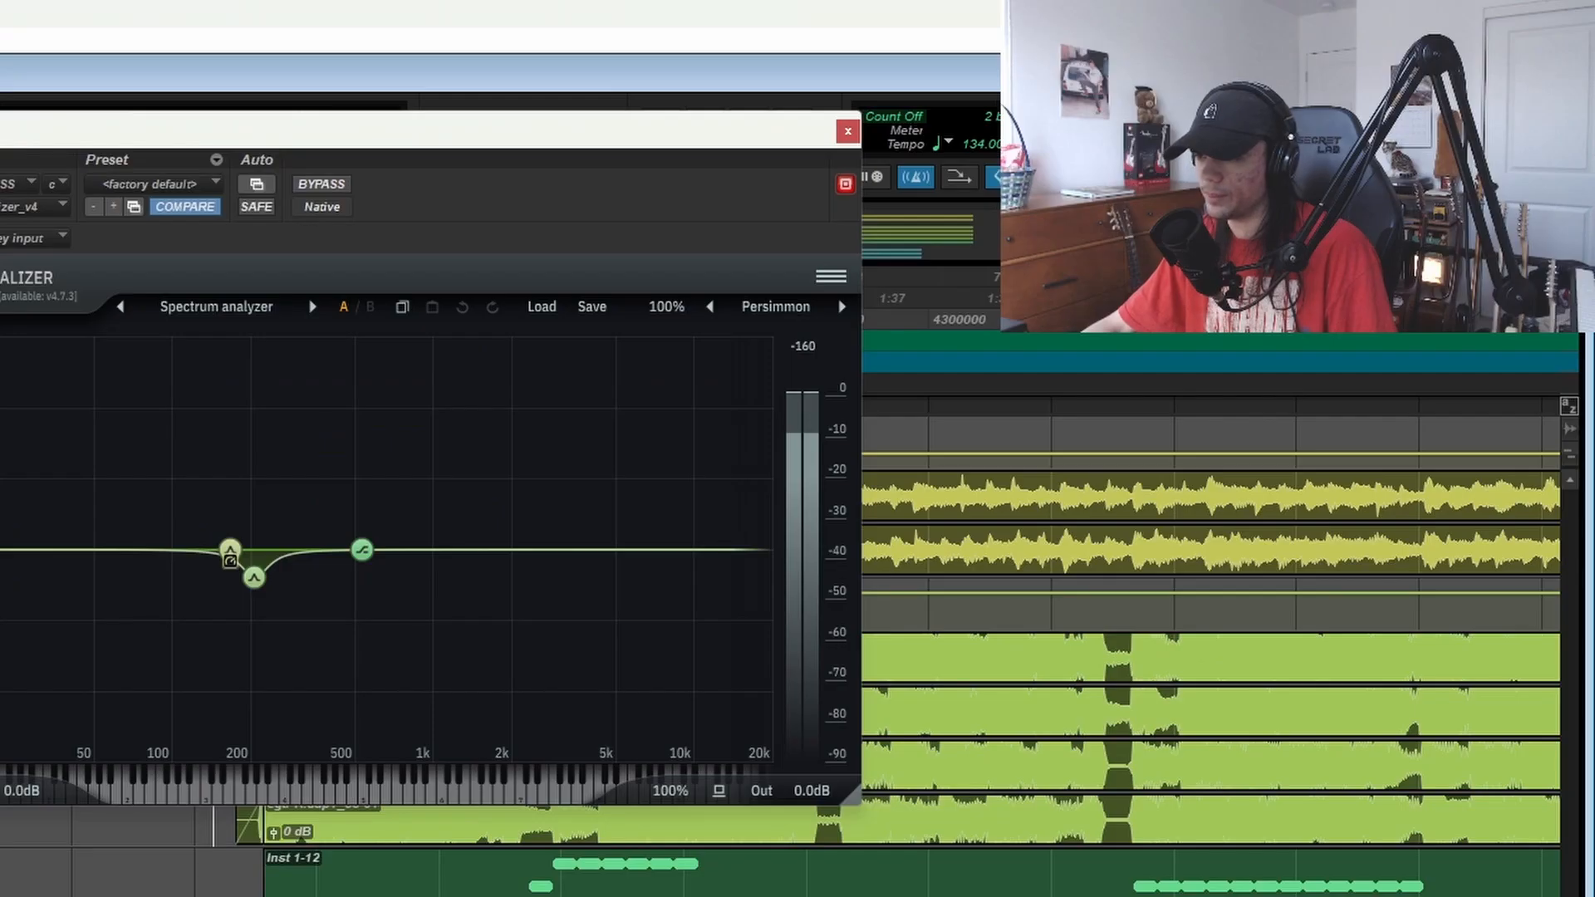
pyautogui.moveTo(199, 499); pyautogui.dragTo(399, 634)
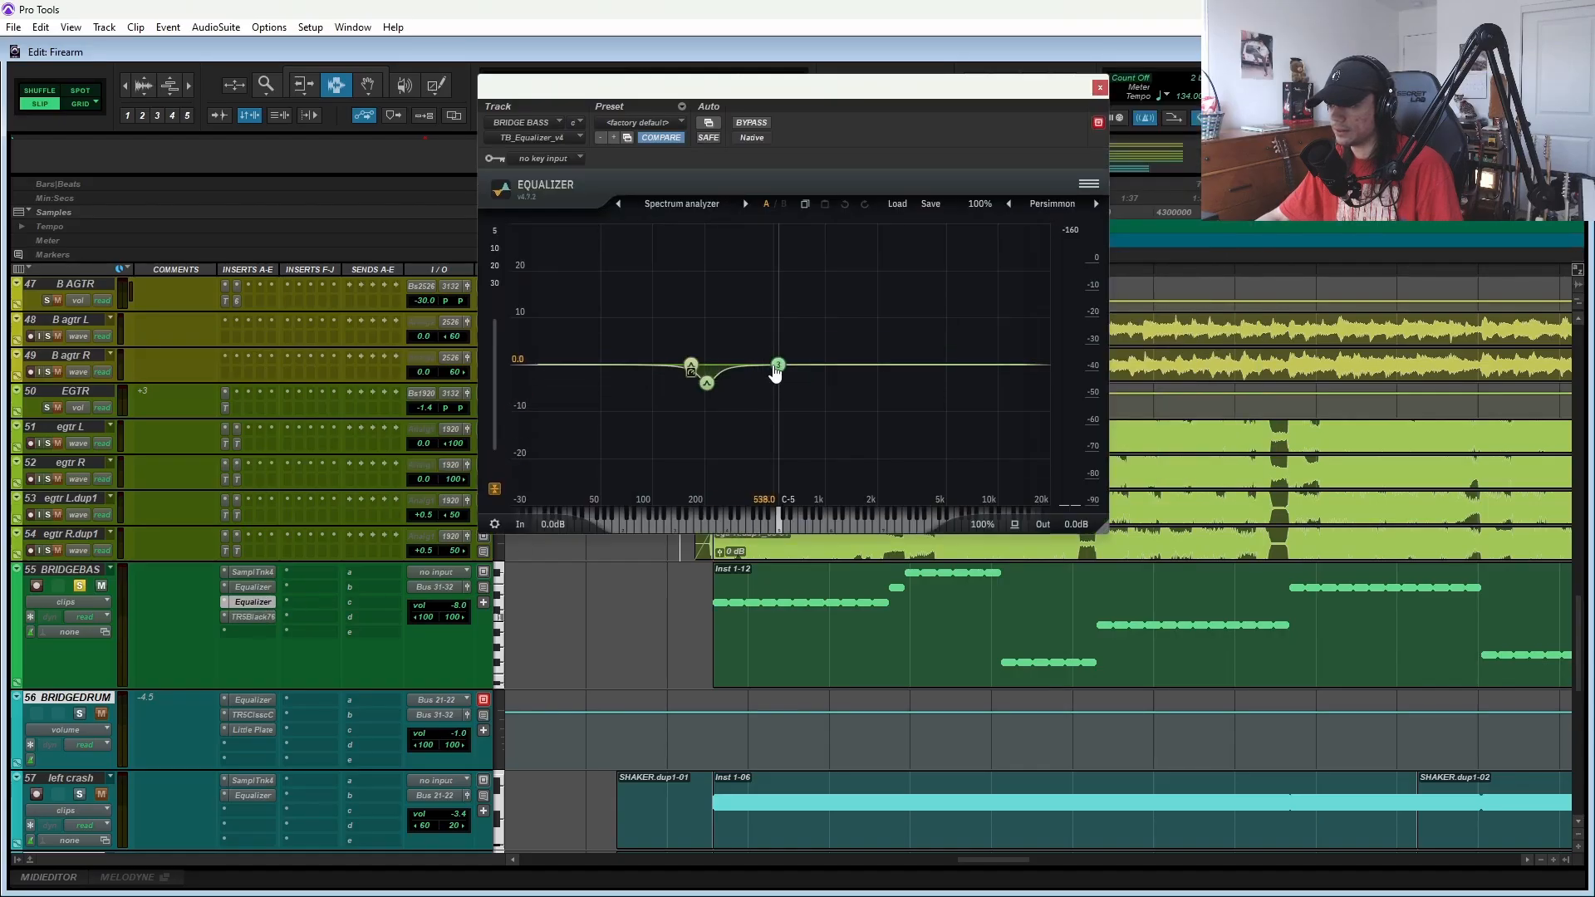
pyautogui.click(363, 549)
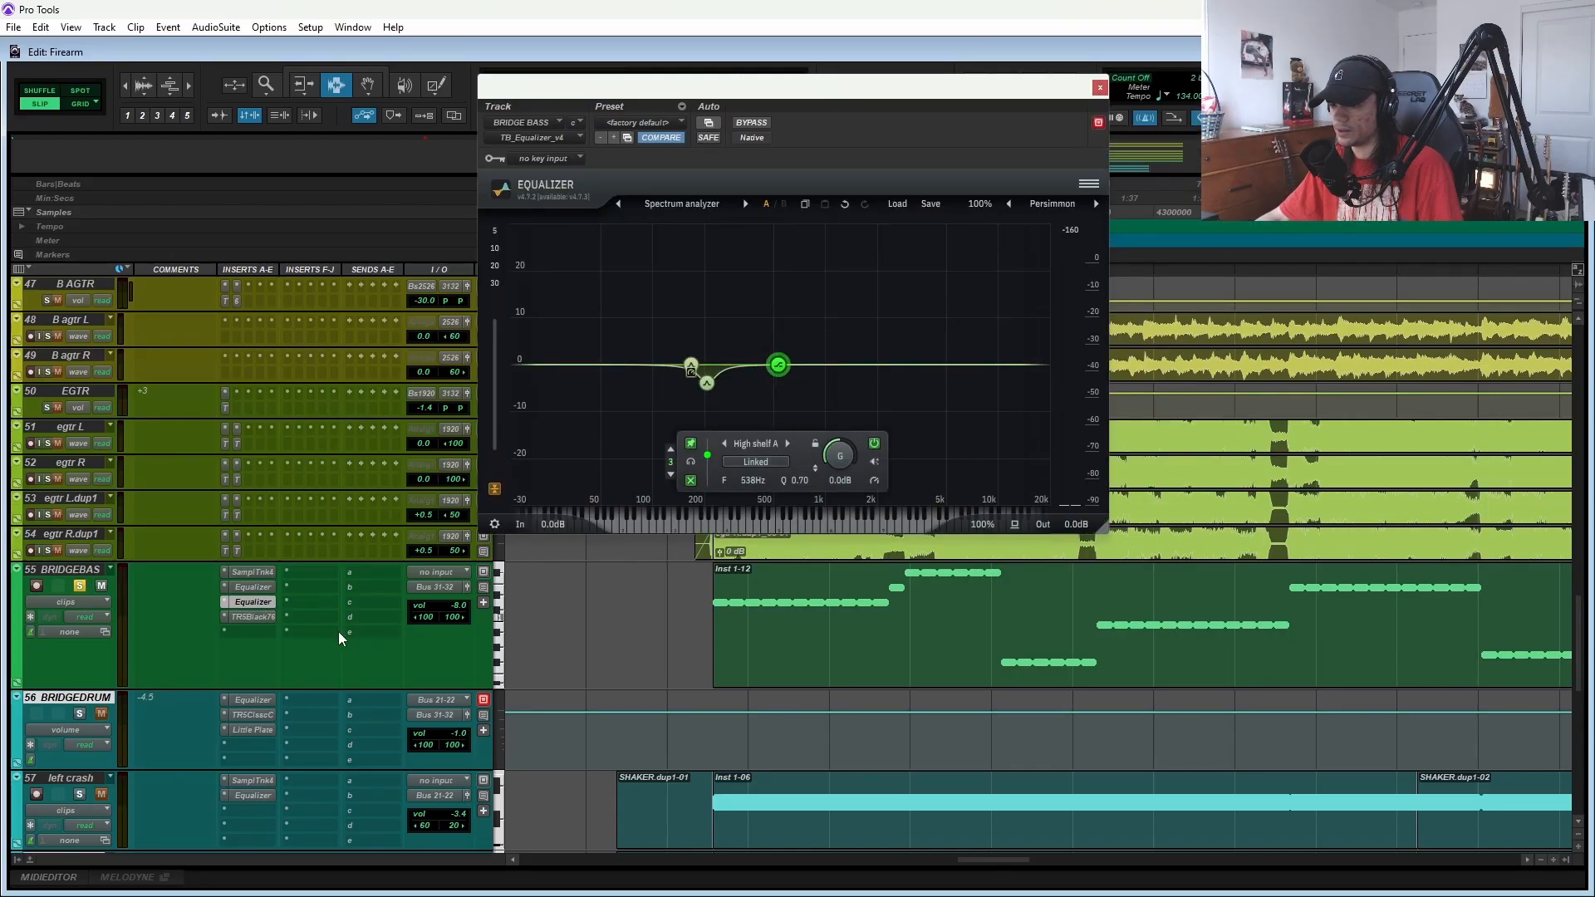
# - Check the bridge bass's T-RackS Black 76 limiter during playback, close its window and stop playback
pyautogui.click(253, 617)
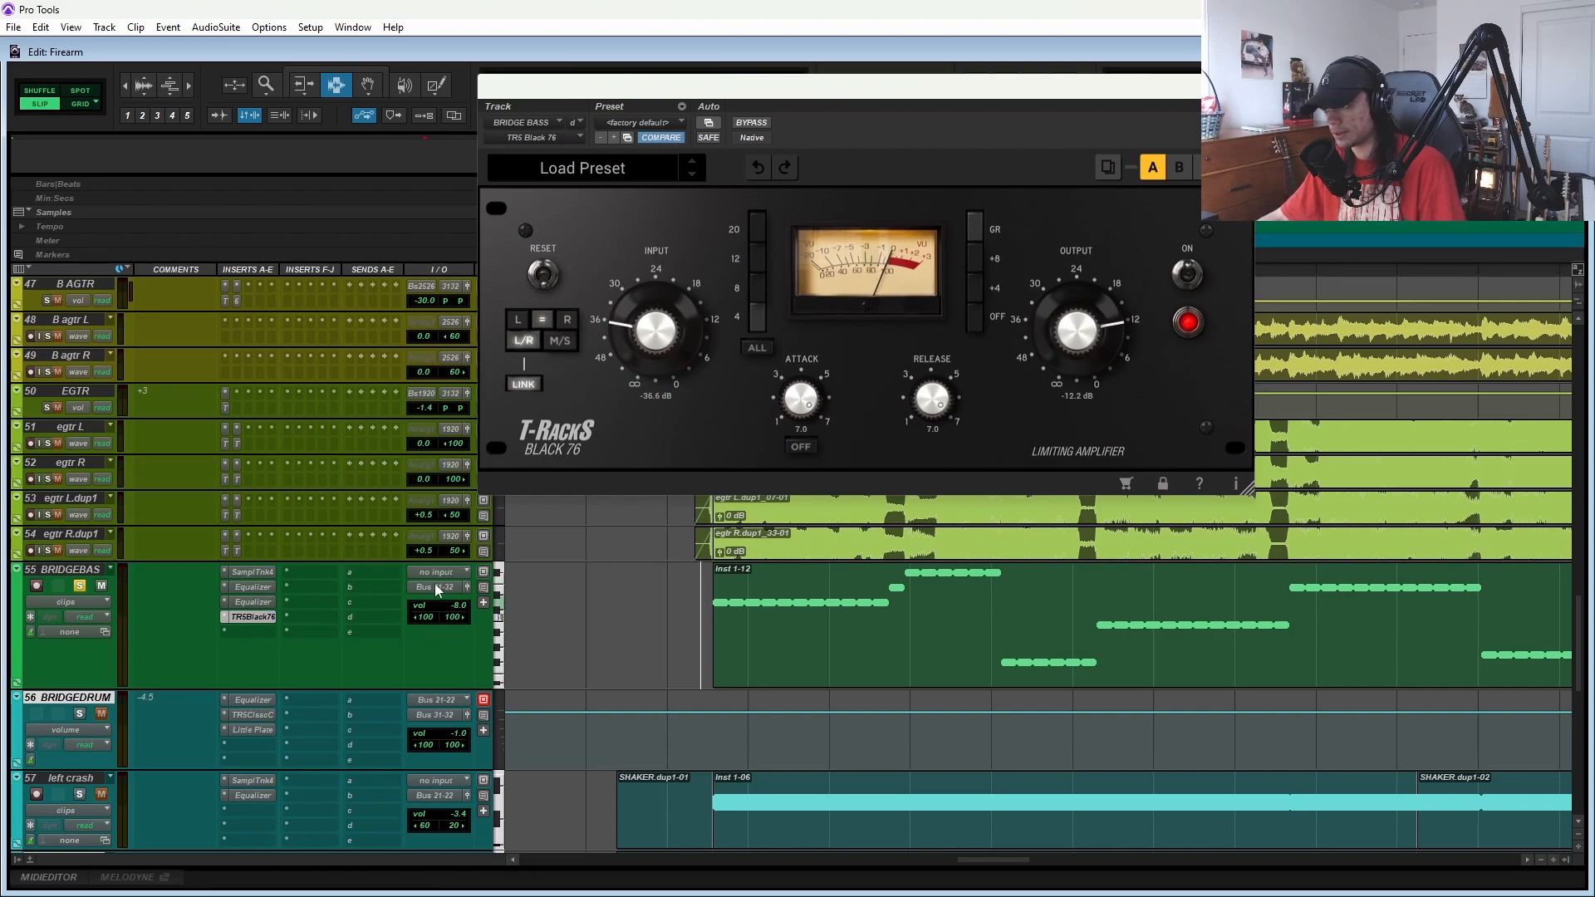
pyautogui.press('space')
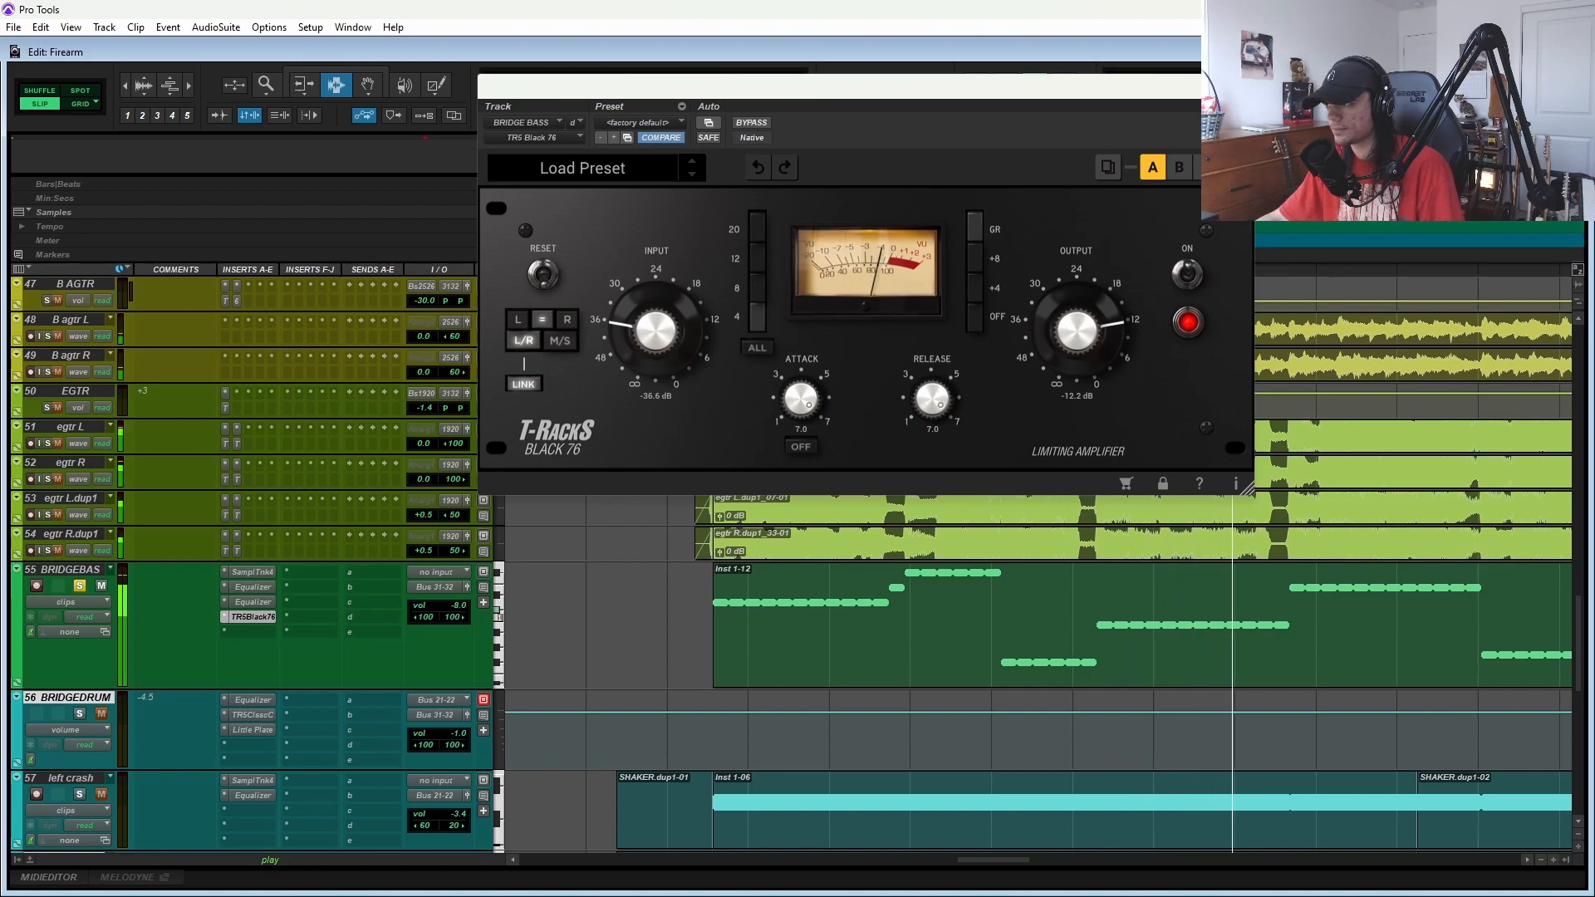
pyautogui.click(1242, 85)
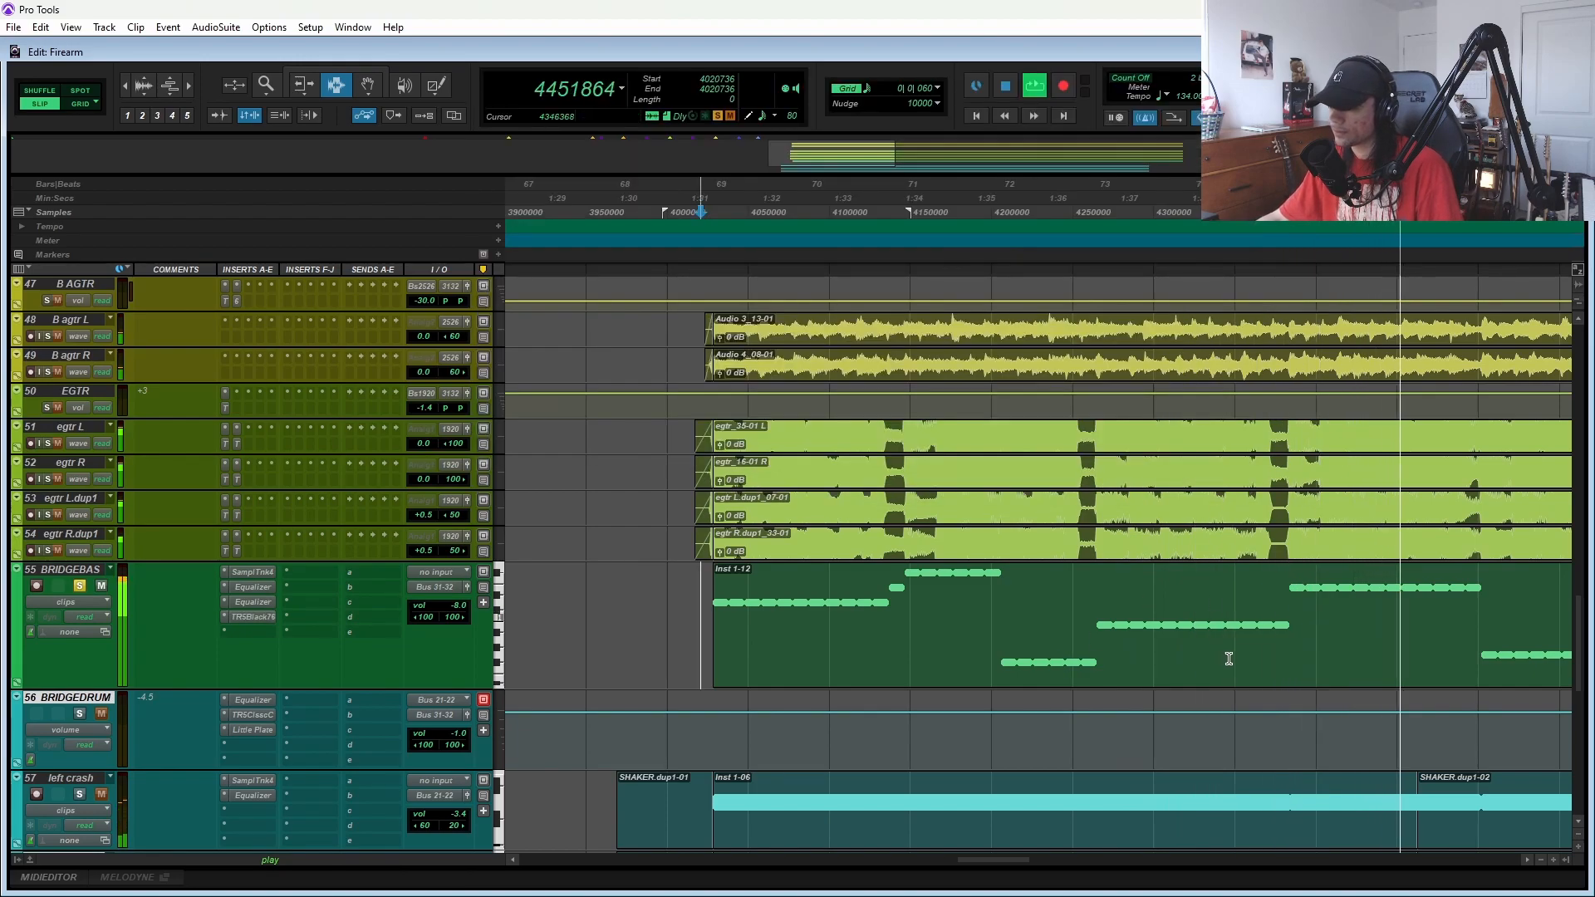
pyautogui.press('space')
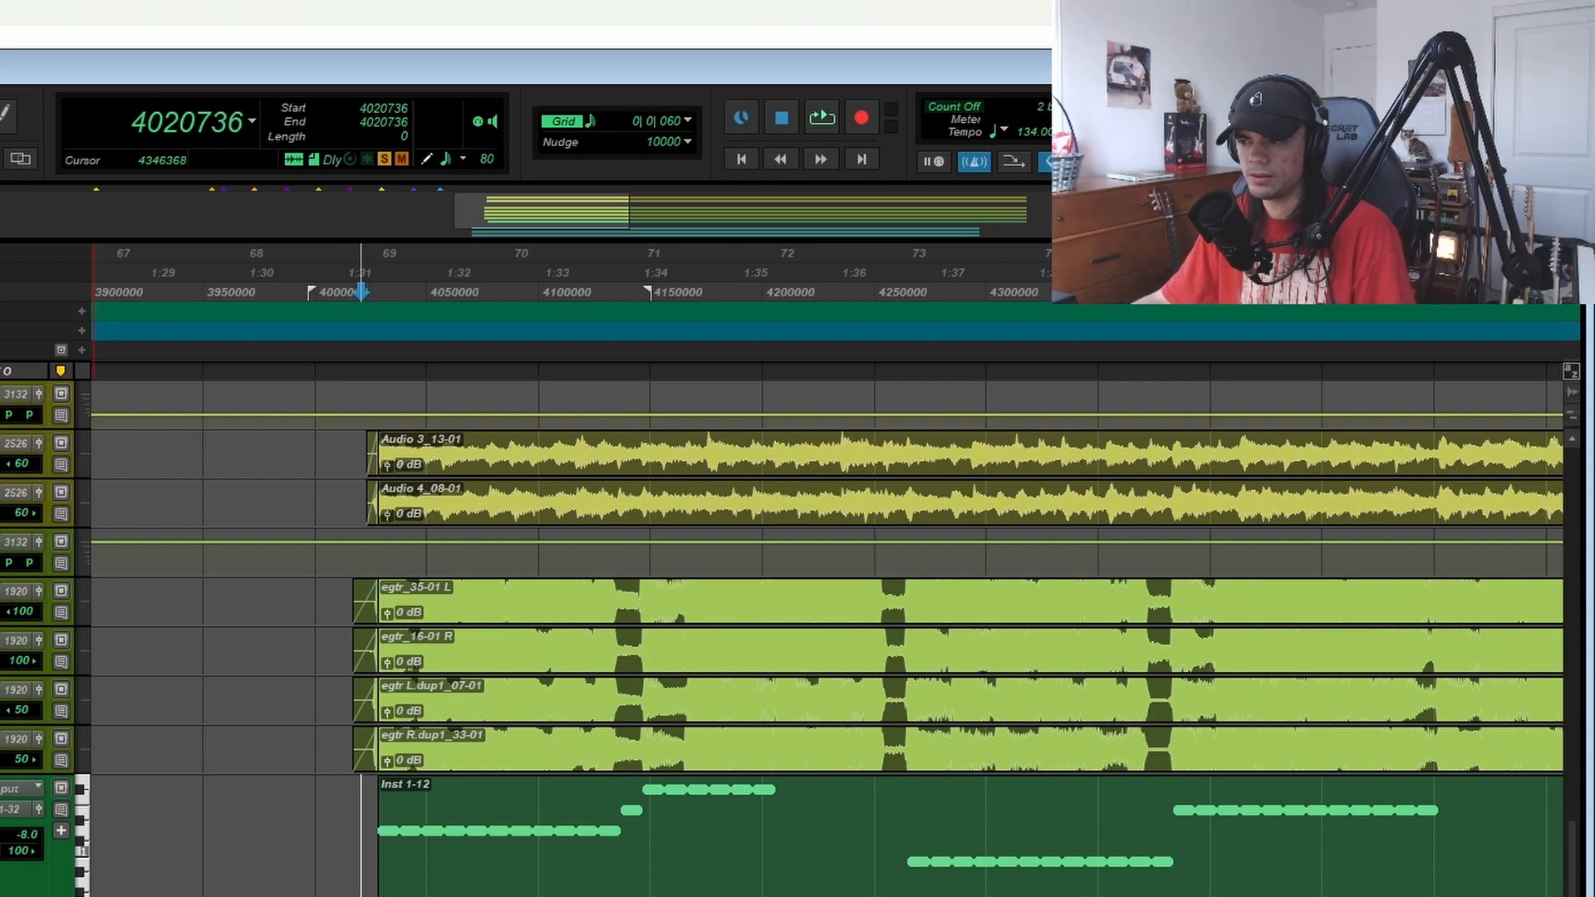
# - Play the bridge from just before the guitar clips with the acoustic guitars, electric guitars and bass soloed, and stop playback
pyautogui.click(61, 739)
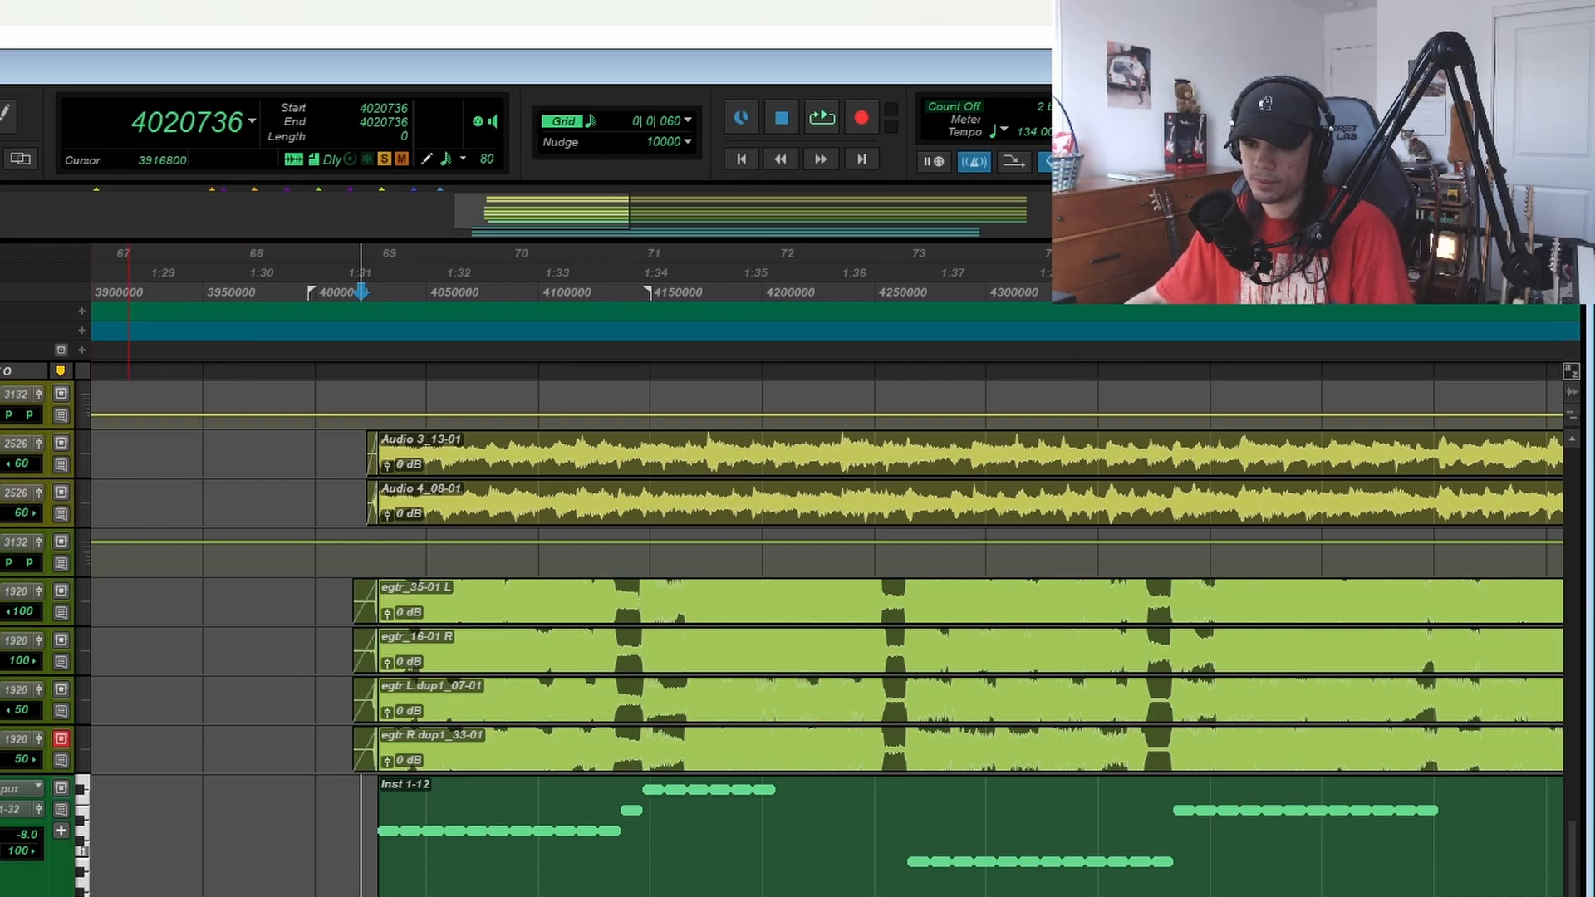
pyautogui.click(351, 670)
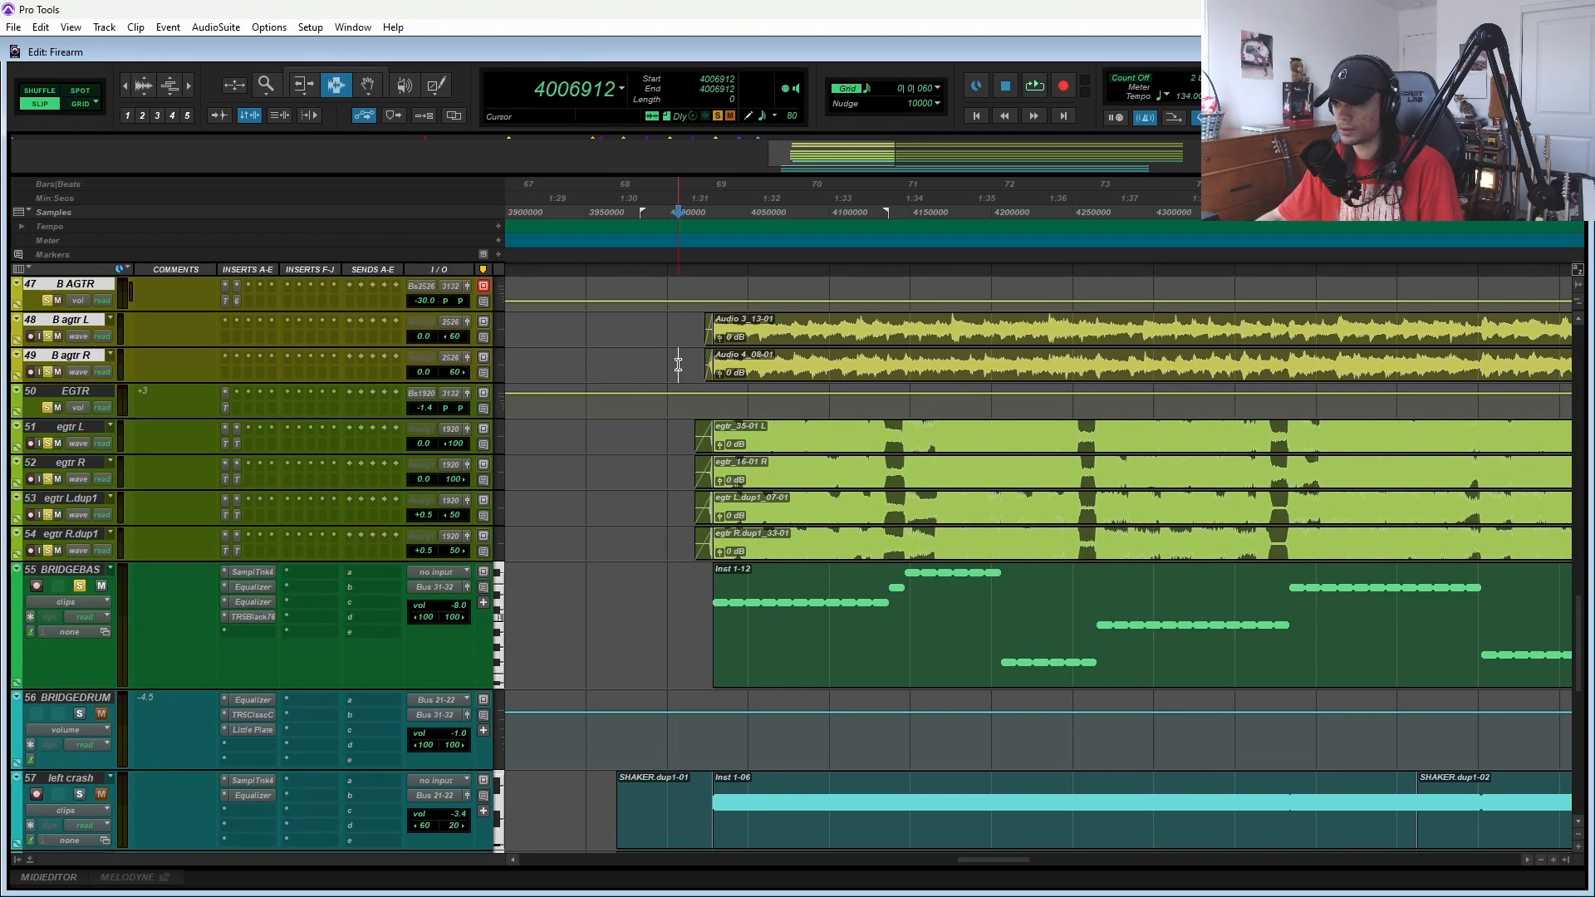
pyautogui.press('space')
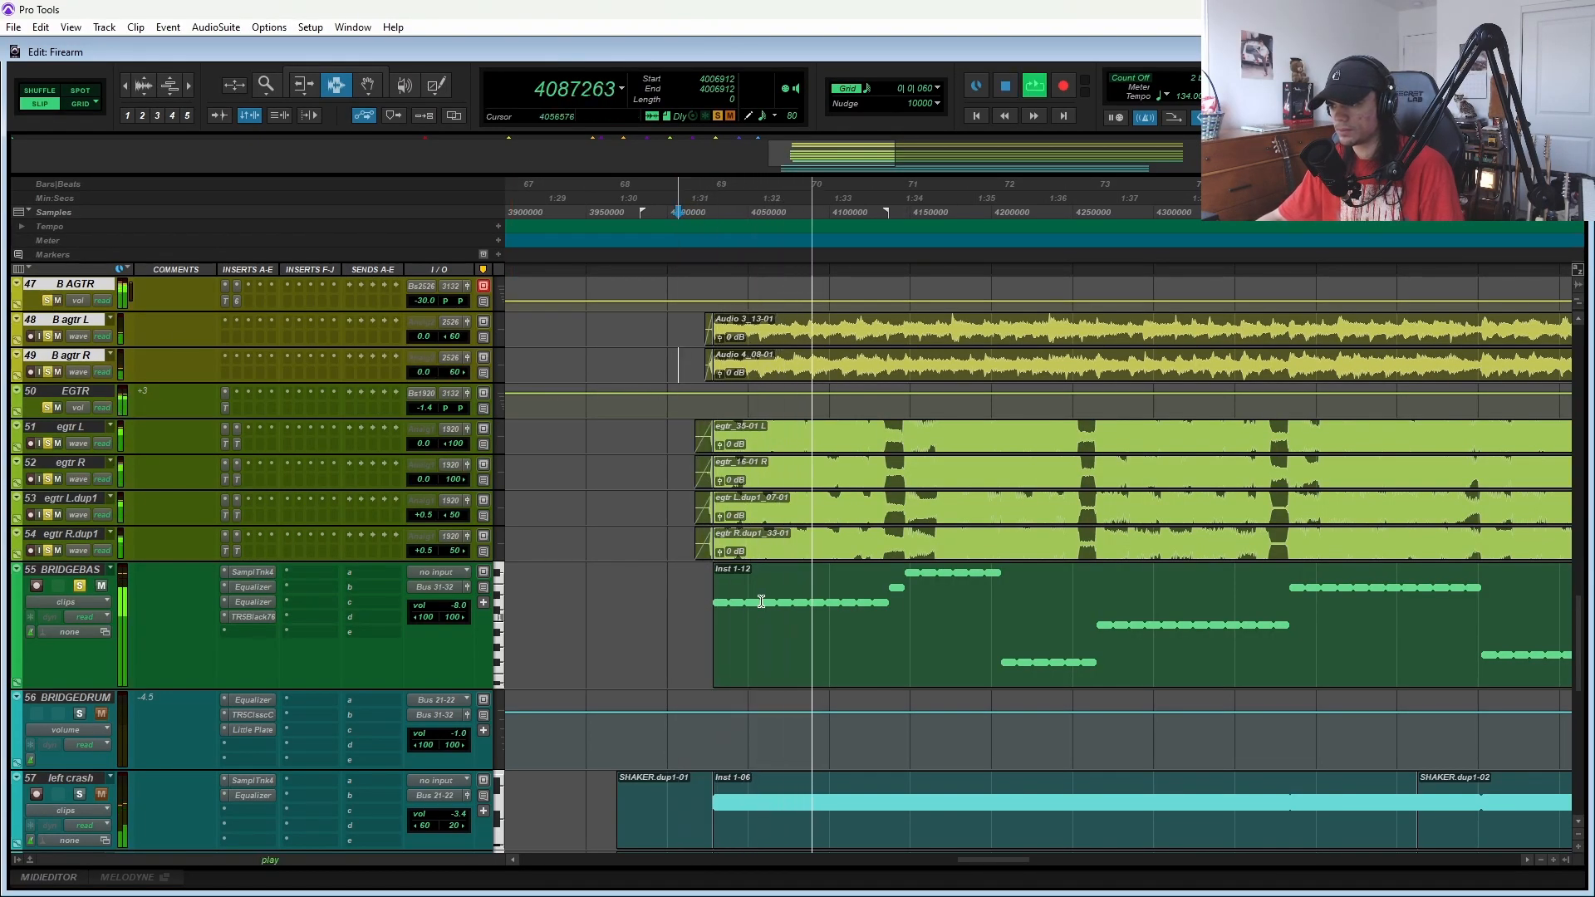
pyautogui.scroll(1, 127, 565)
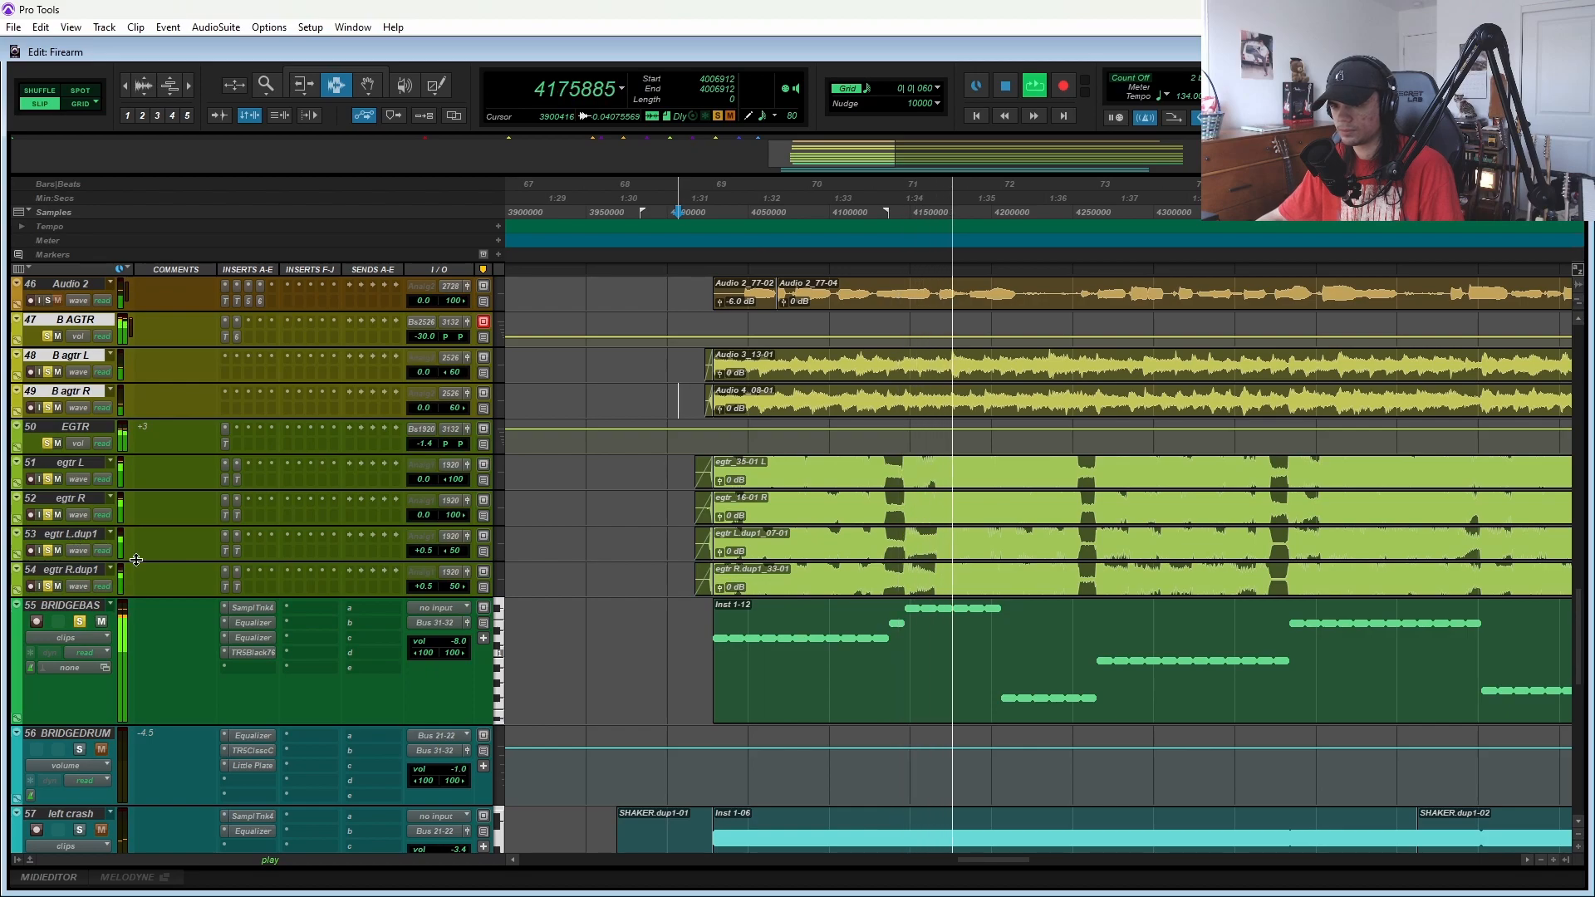
pyautogui.press('space')
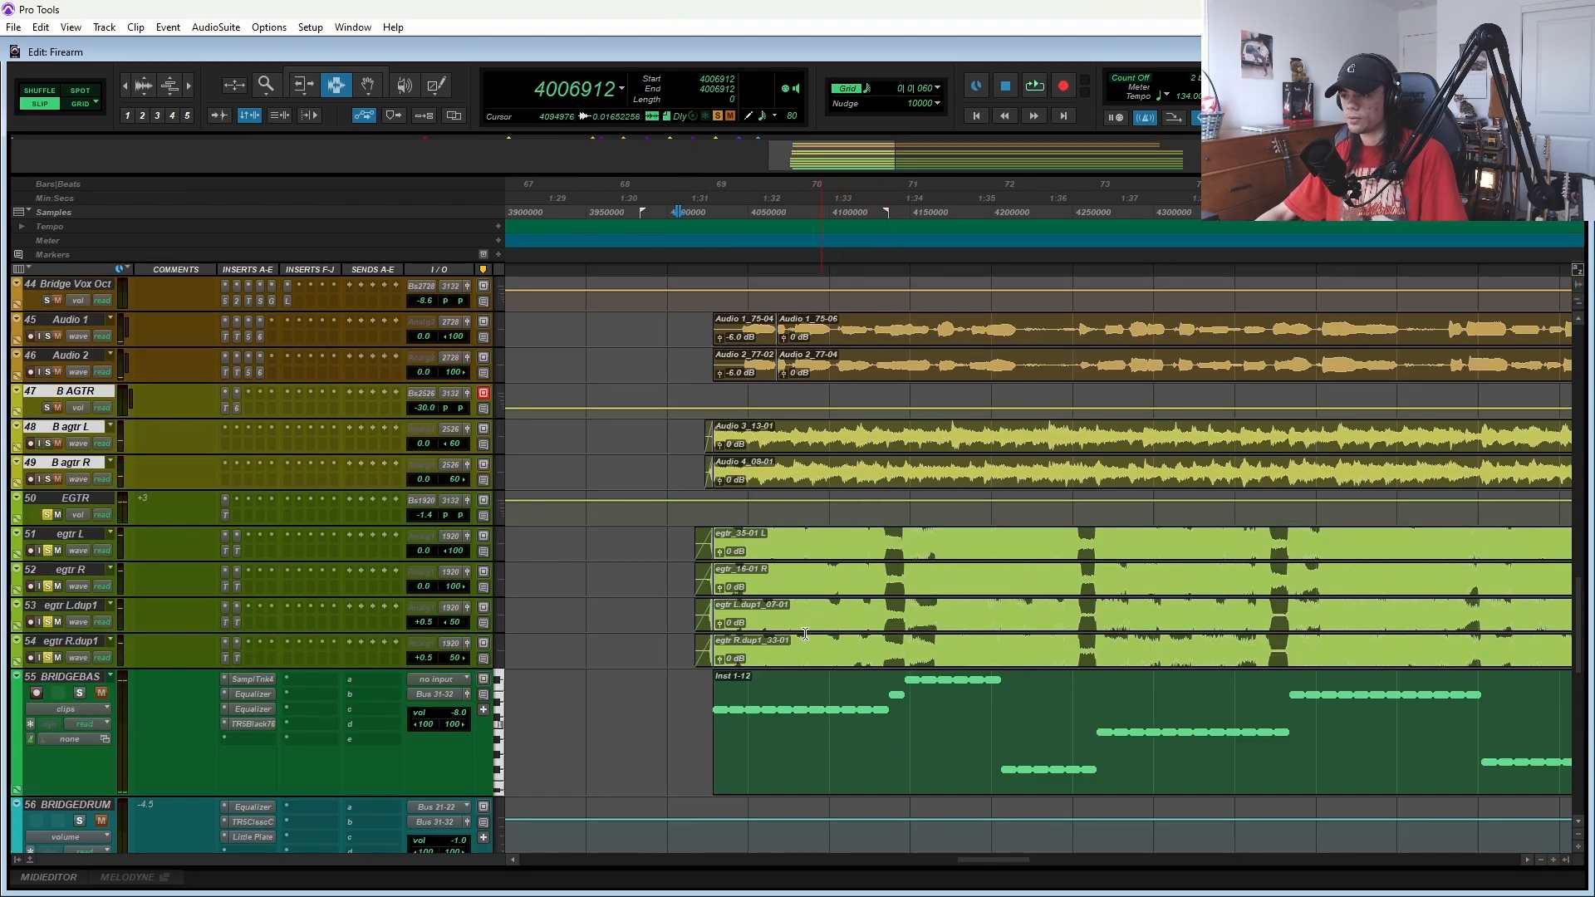
# - Increase the height of the electric guitar tracks and shift the gain scale of the EGTR bus equalizer to center its curve
pyautogui.scroll(1, 747, 521)
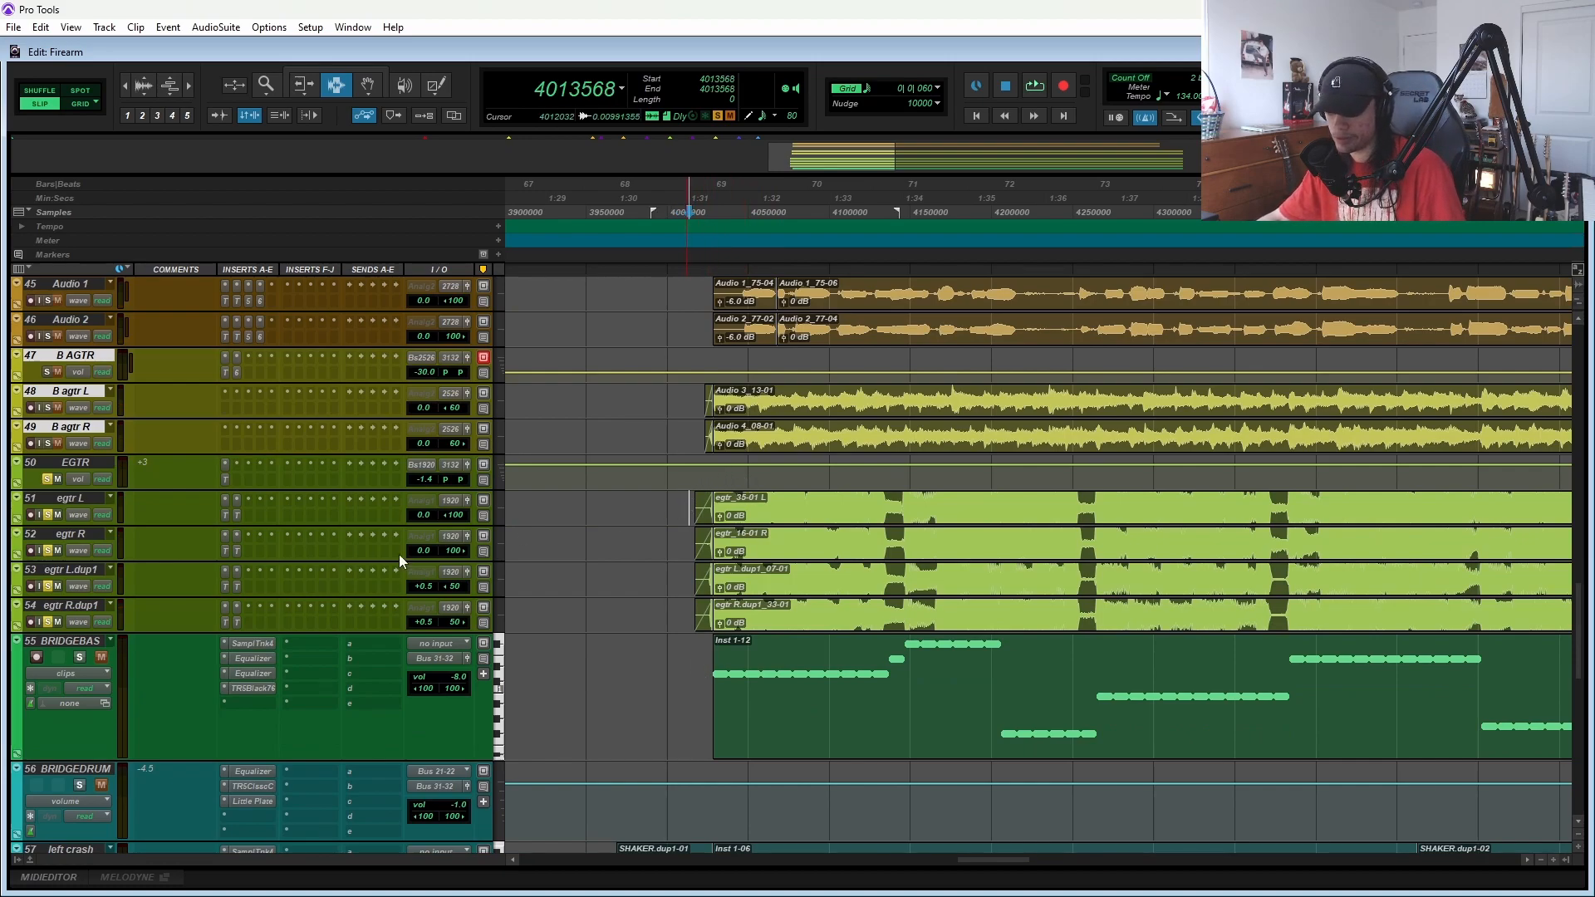
pyautogui.press('p')
pyautogui.press('p')
pyautogui.press('p')
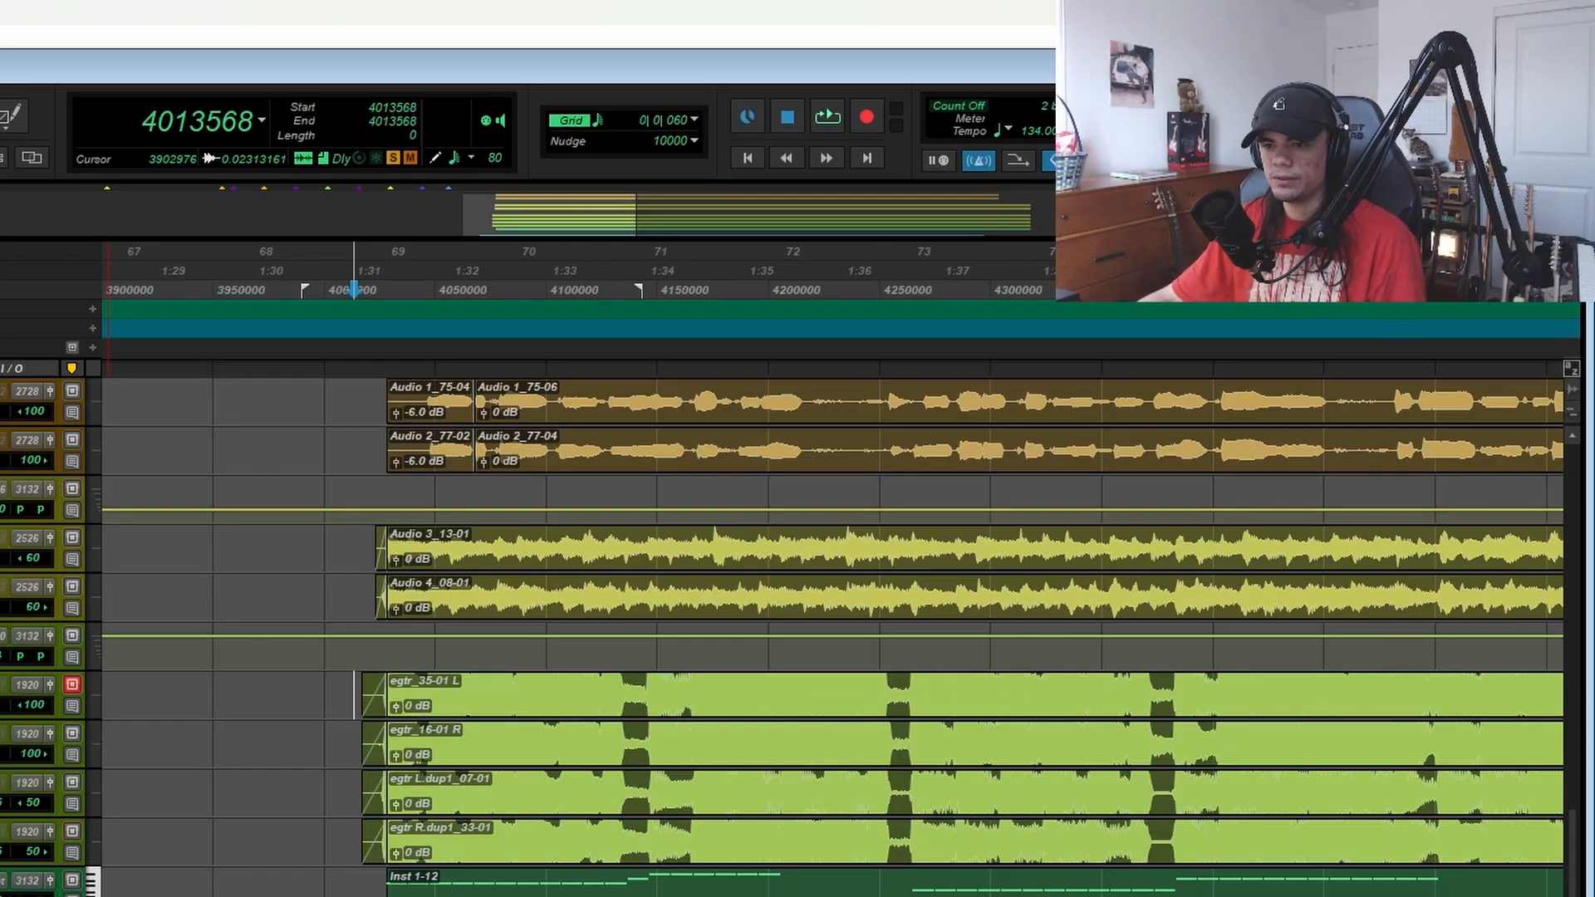
pyautogui.hotkey('ctrl', 'Up')
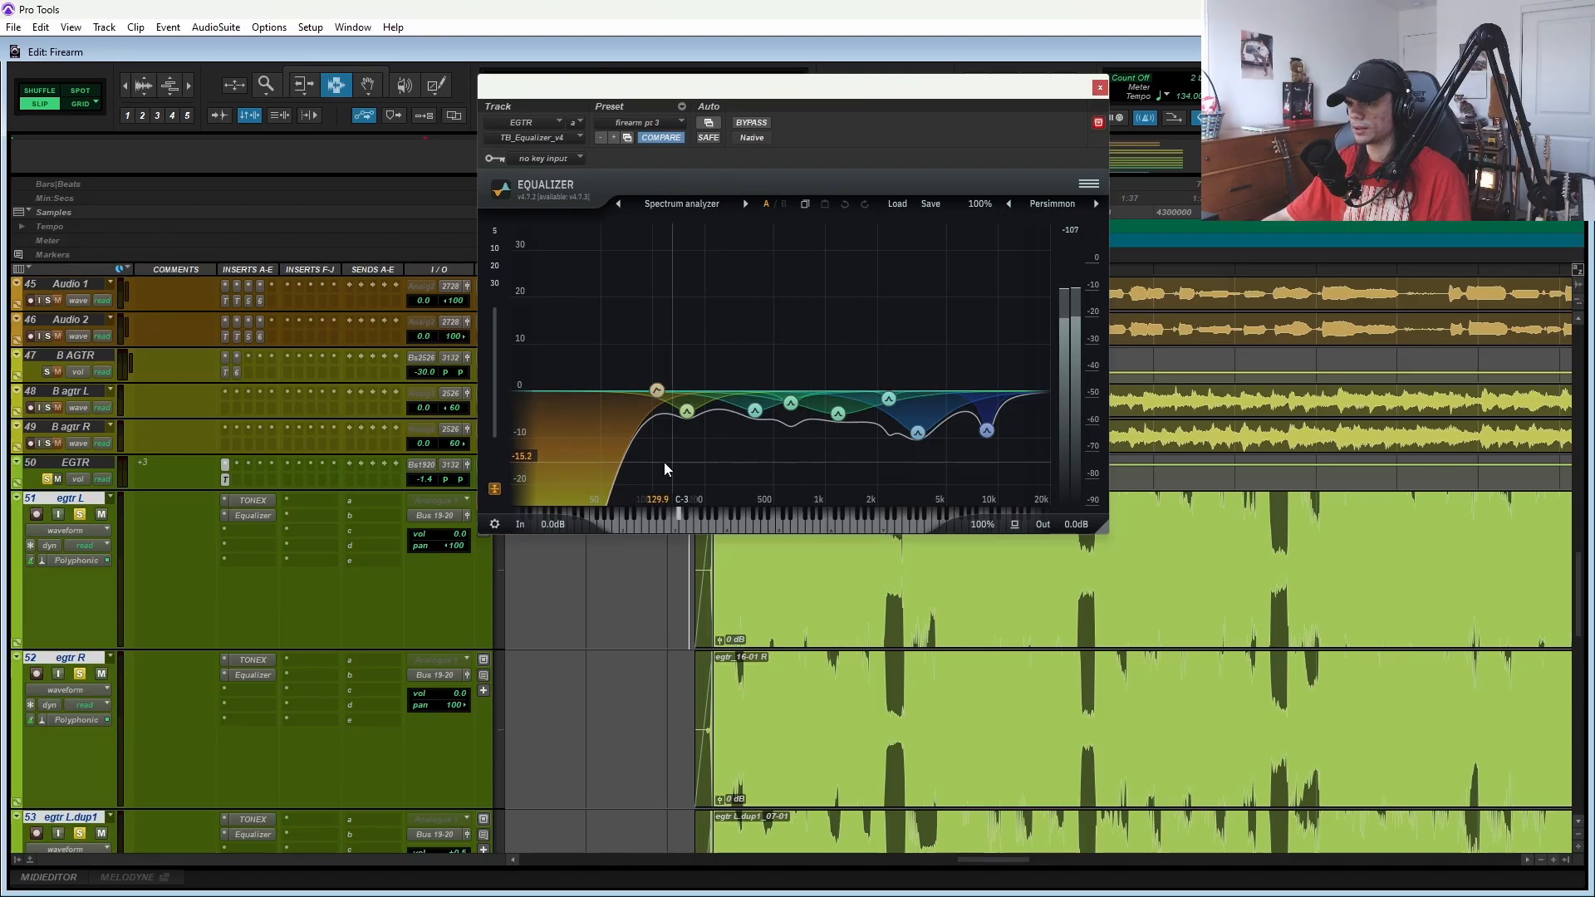
pyautogui.moveTo(497, 396); pyautogui.dragTo(502, 405)
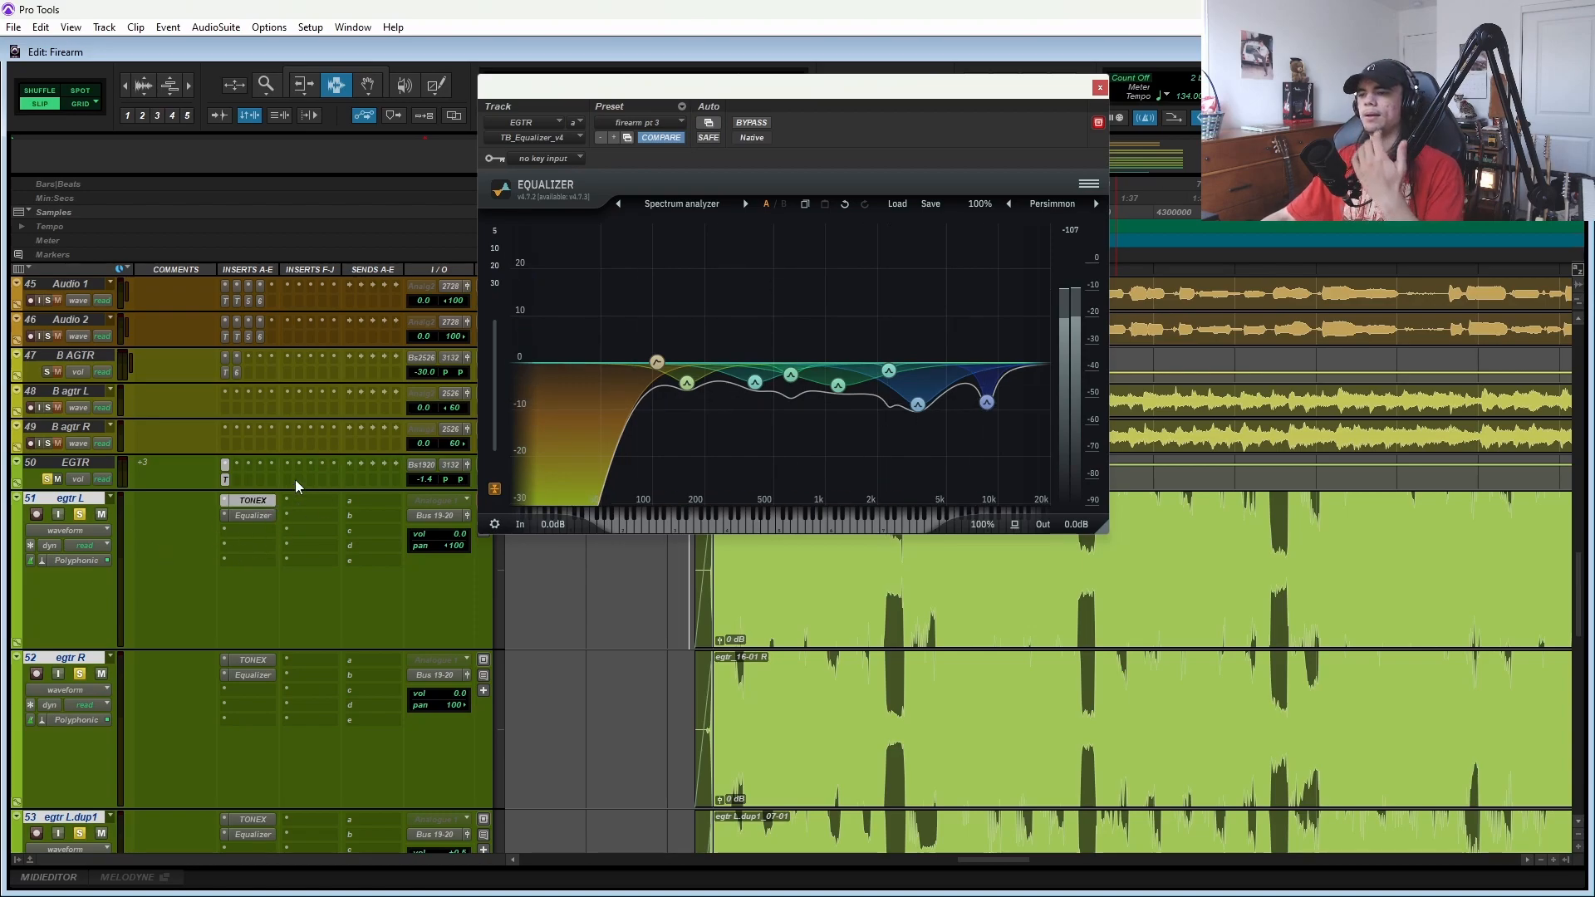
# - Open TONEX on the egtr L track, reposition its window and examine the last block in its signal chain
pyautogui.click(253, 500)
pyautogui.moveTo(1124, 129); pyautogui.dragTo(1010, 105)
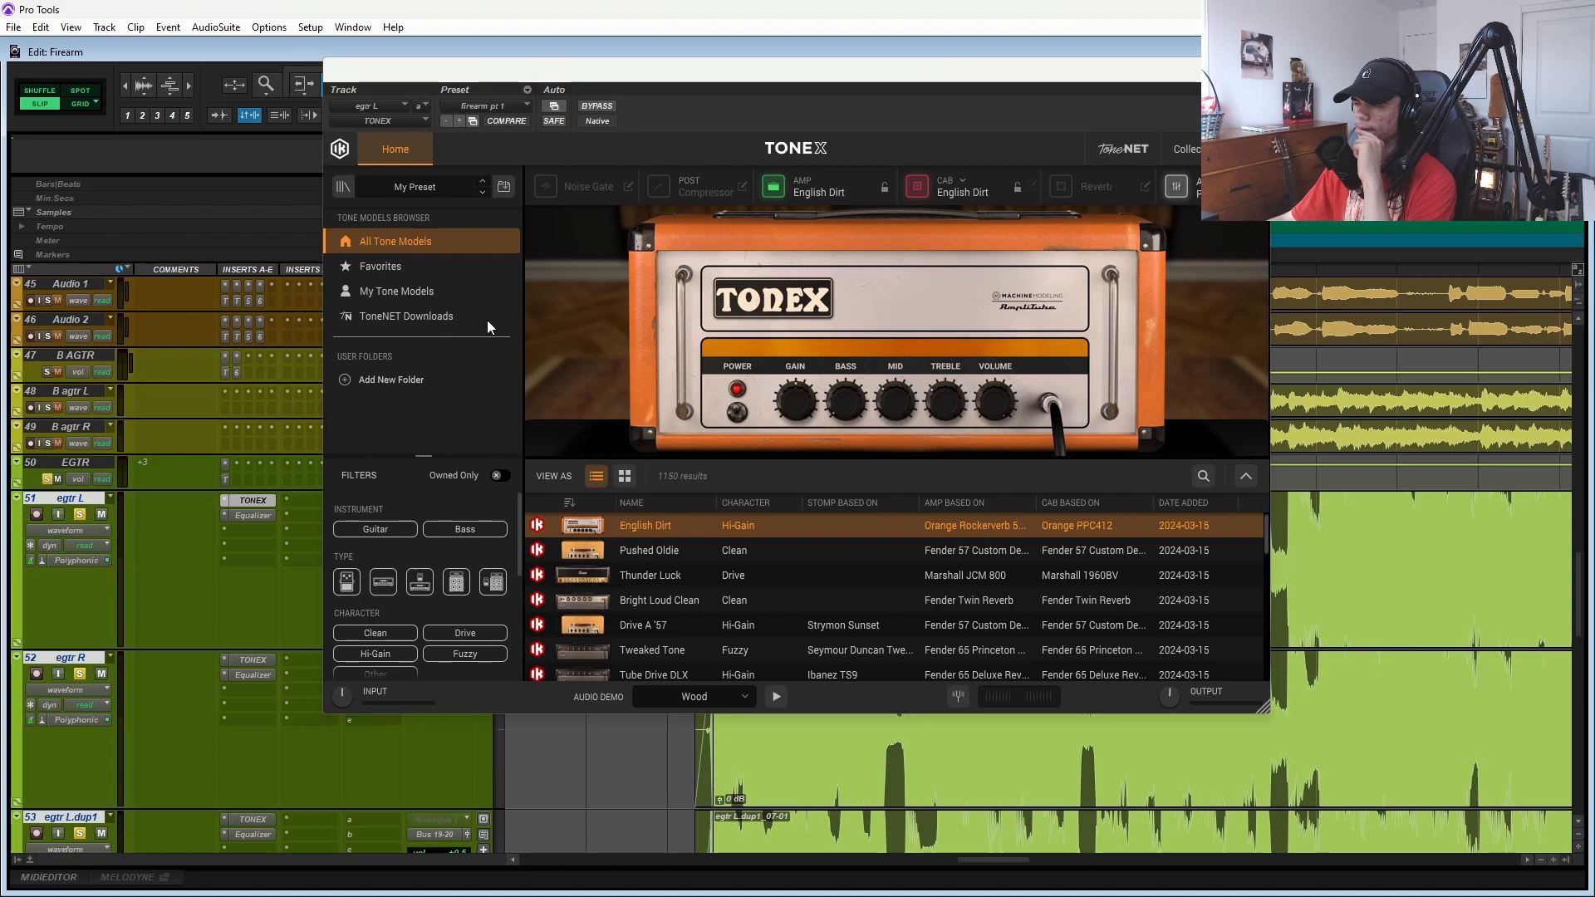
pyautogui.click(1175, 188)
pyautogui.click(1177, 188)
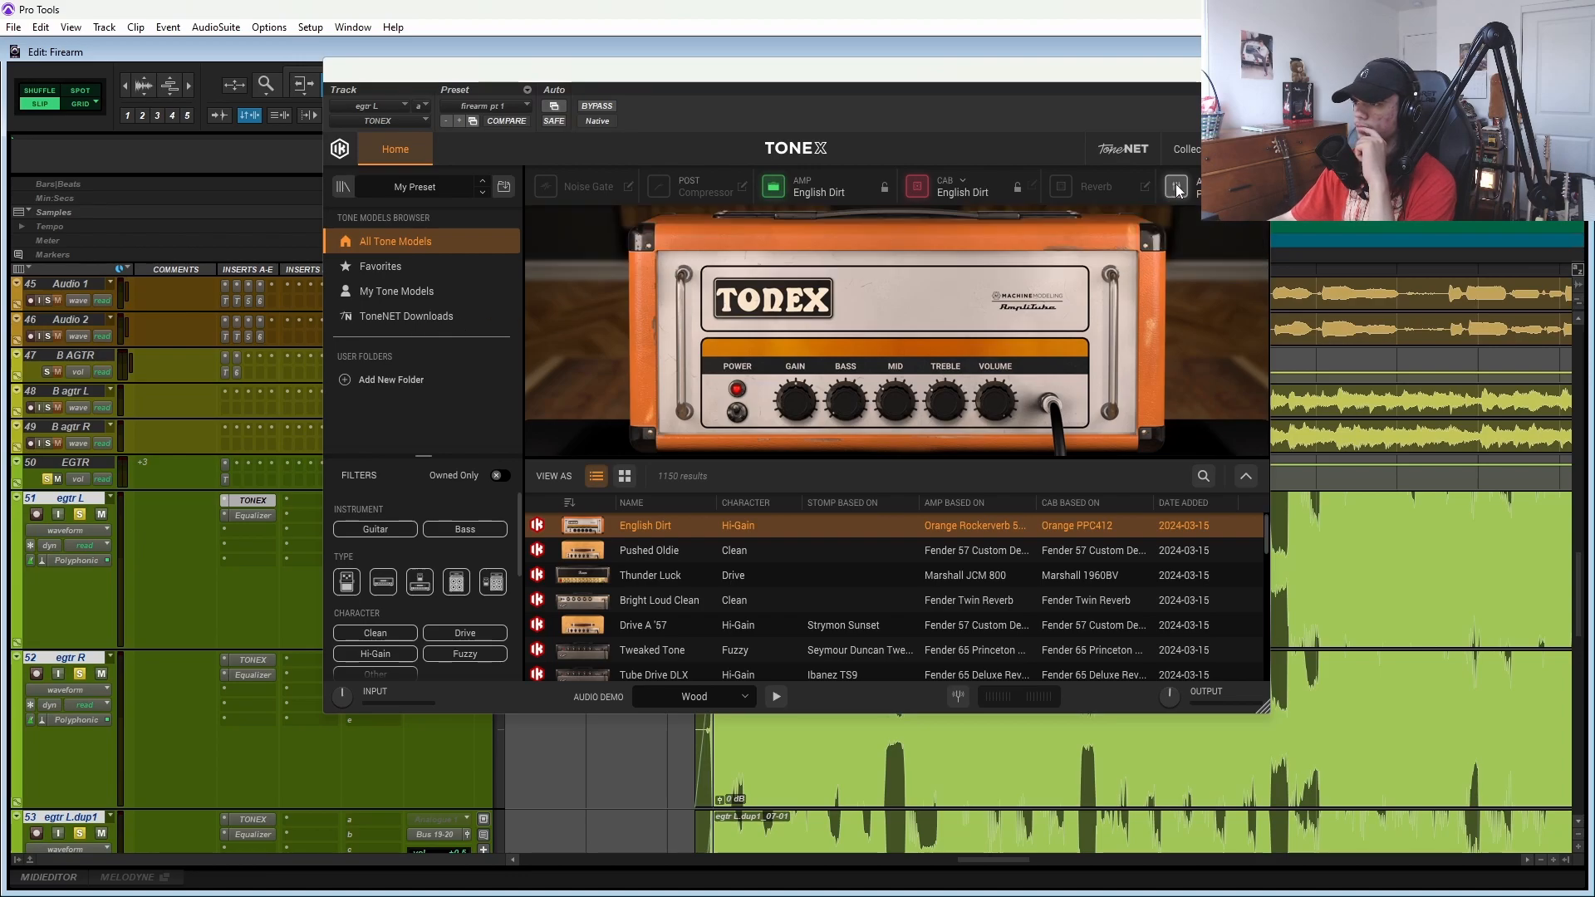
# - Open the equalizer on egtr L and the TONEX and equalizer on egtr R to review their settings
pyautogui.click(251, 516)
pyautogui.moveTo(493, 258); pyautogui.dragTo(831, 400)
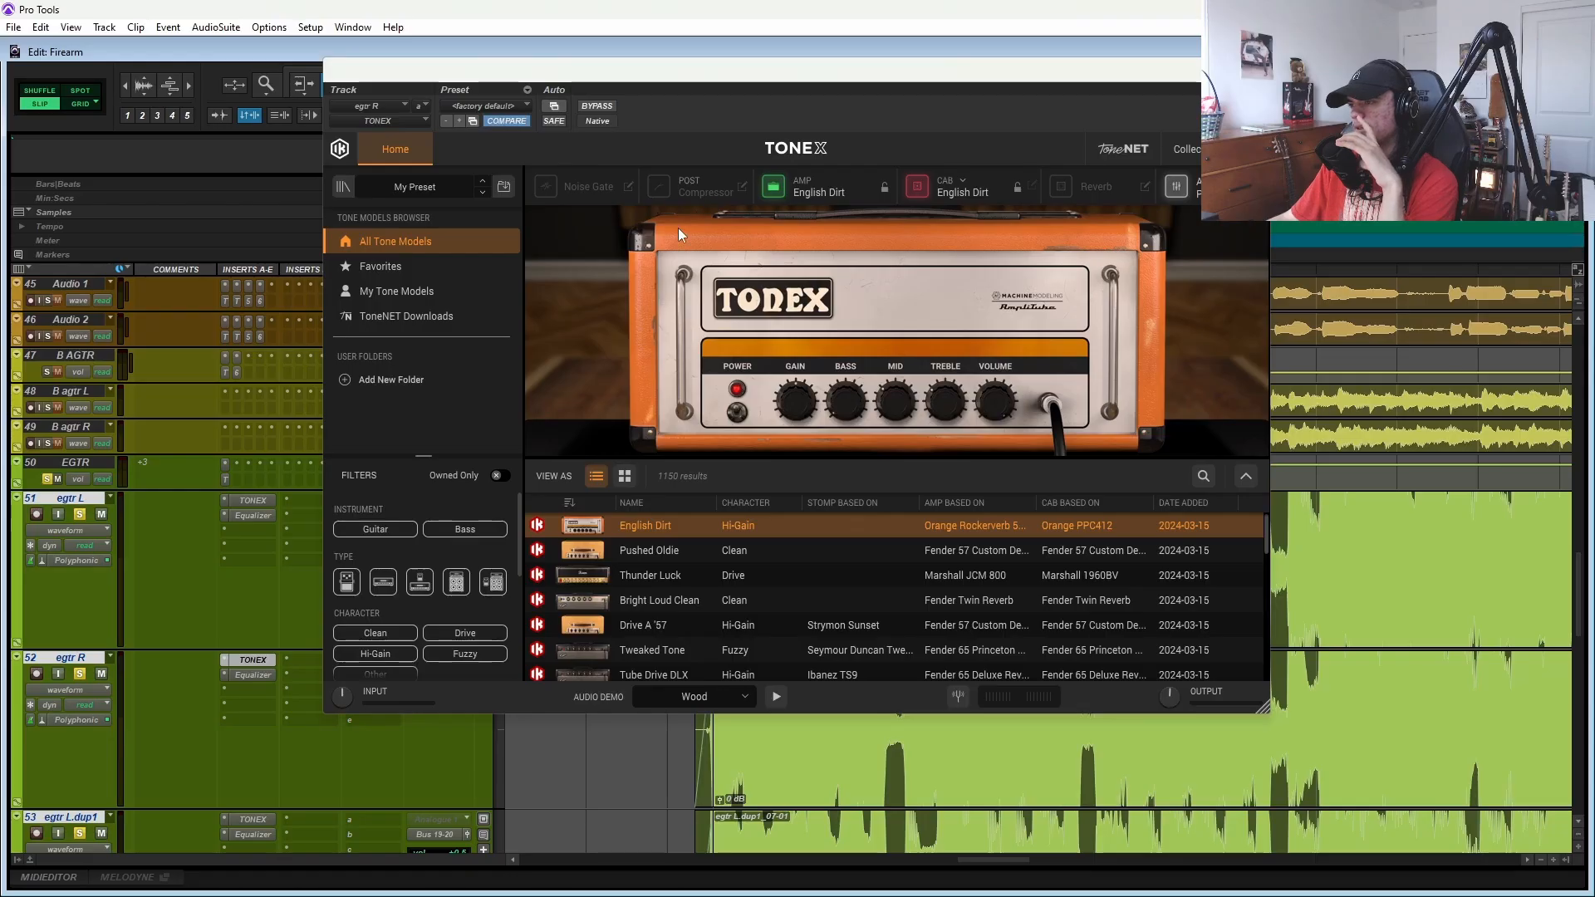
pyautogui.click(247, 675)
pyautogui.scroll(-3, 266, 655)
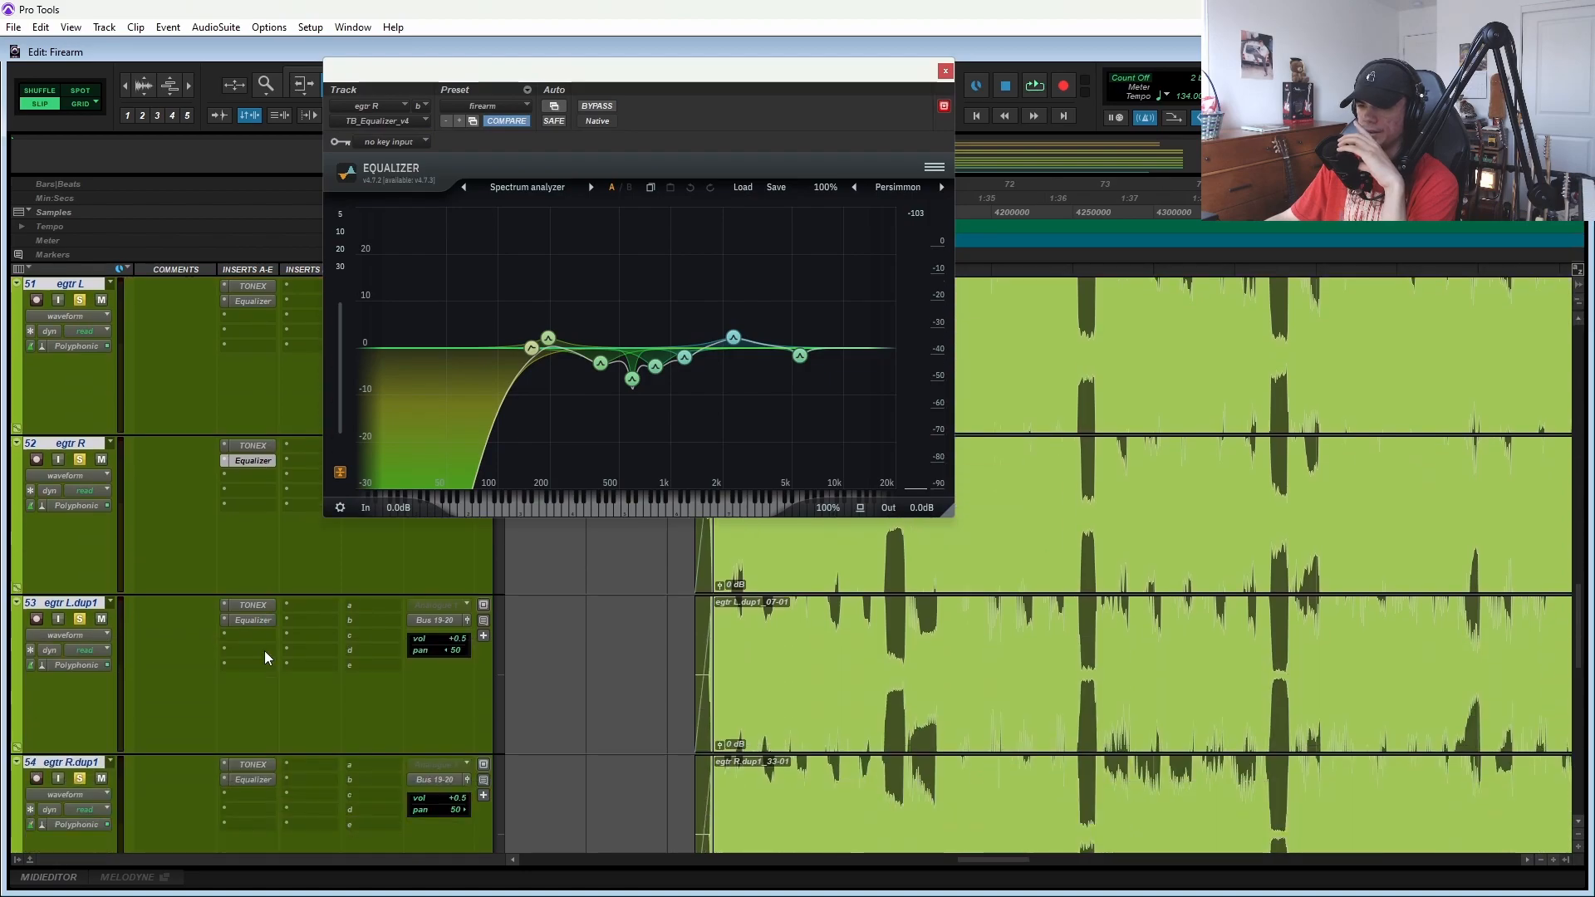
# - Review the inserts on egtr L.dup1 and egtr R.dup1, including TONEX on both, and close the plug-in window
pyautogui.click(251, 606)
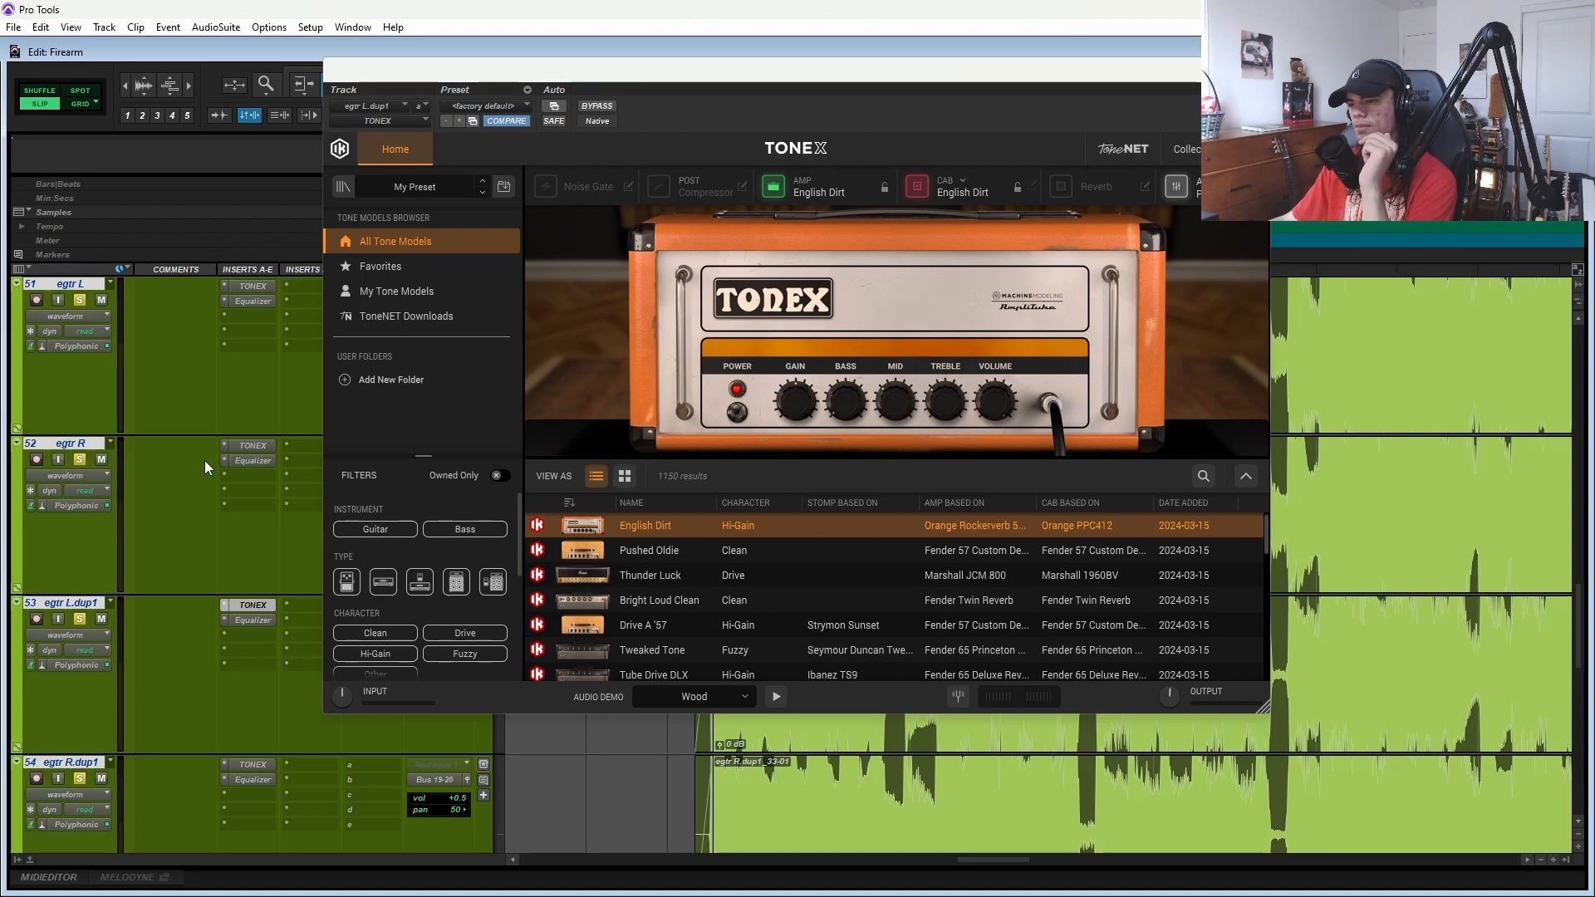
pyautogui.scroll(-2, 202, 627)
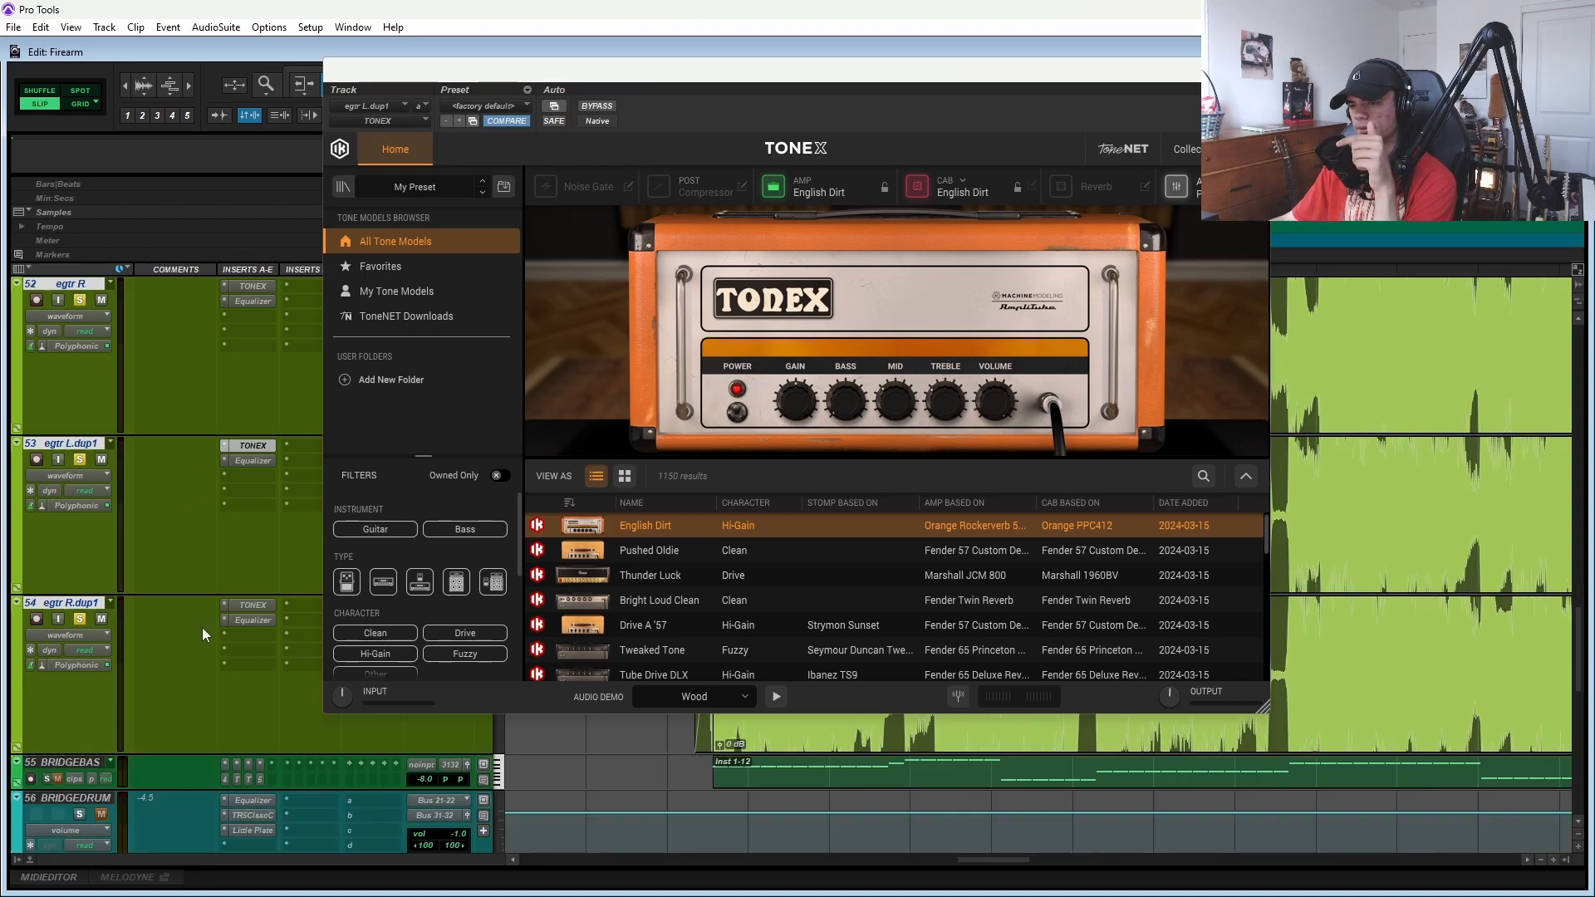
pyautogui.click(248, 462)
pyautogui.click(250, 605)
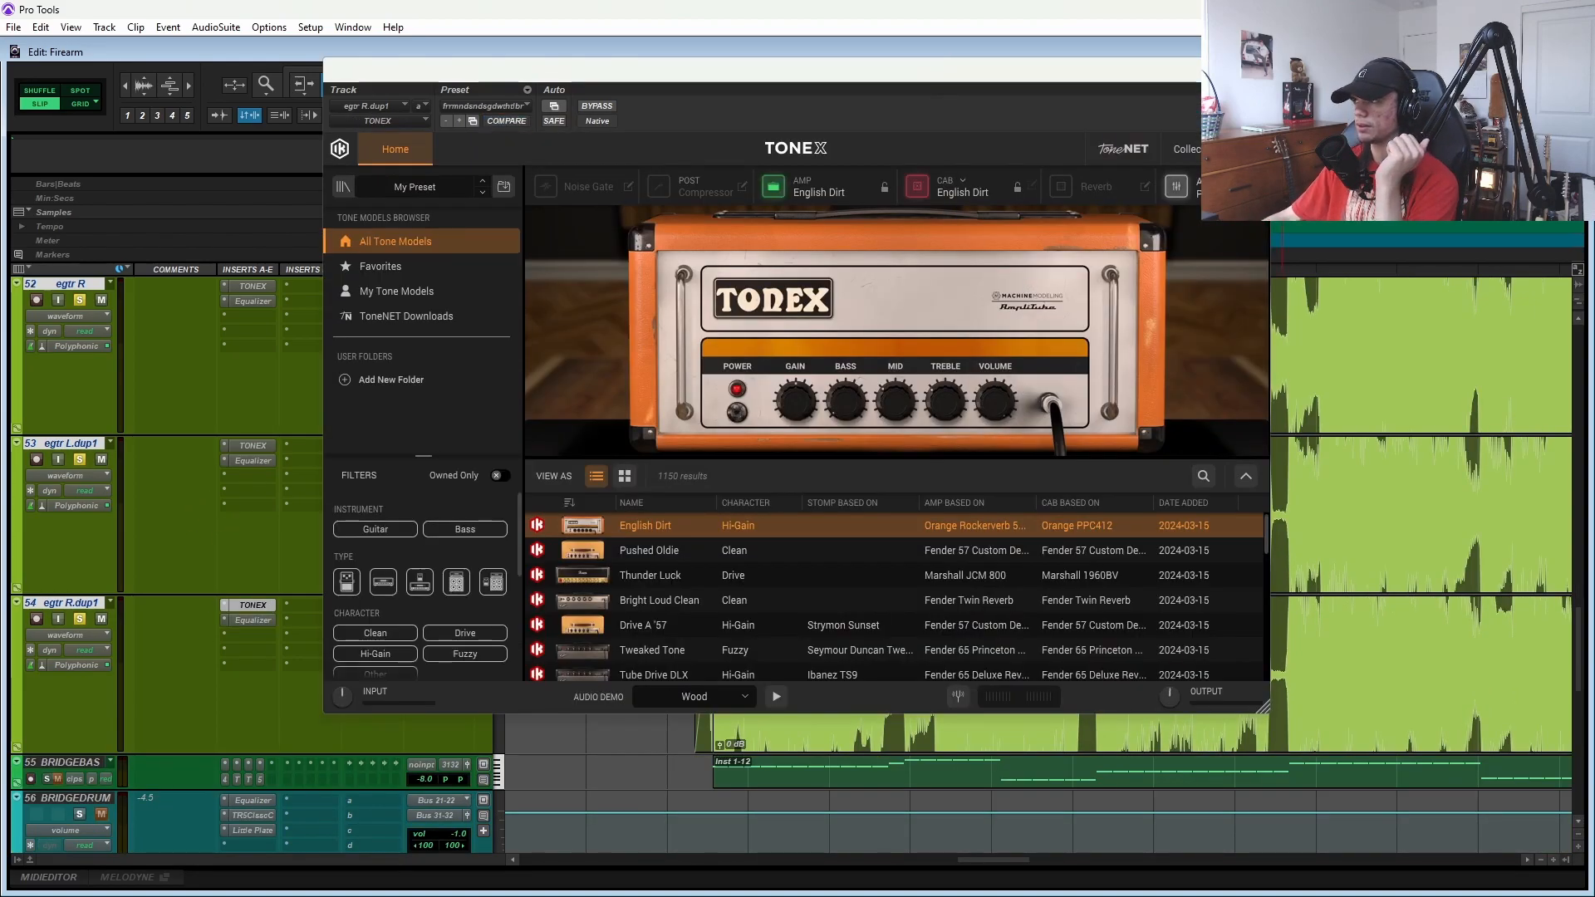
pyautogui.hotkey('ctrl', 'w')
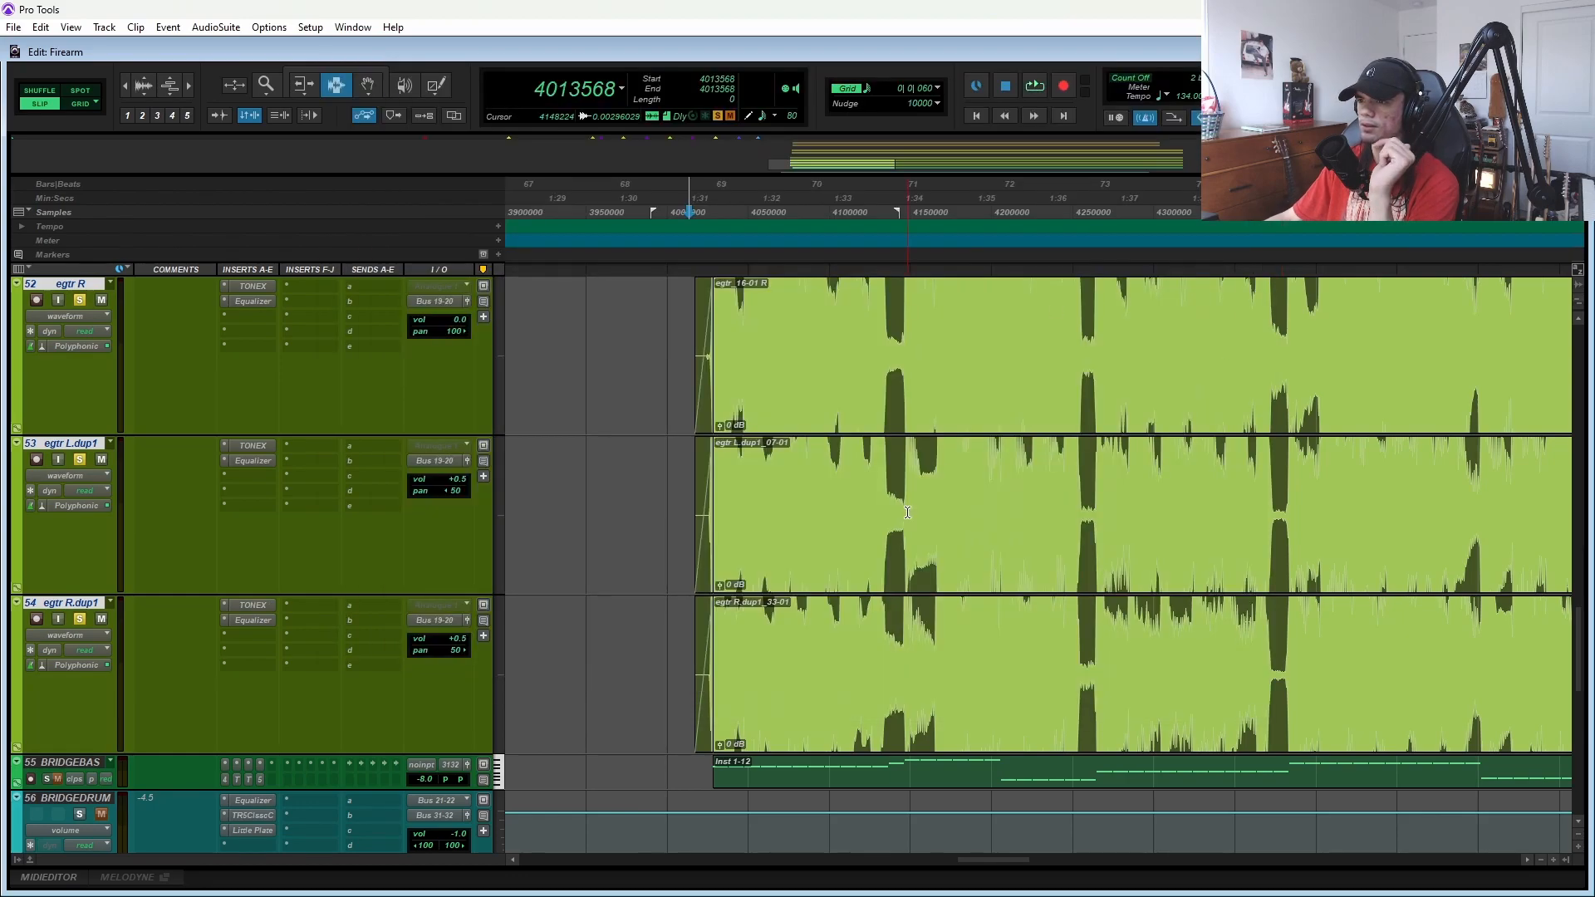
# - Play the bridge electric guitars, soloing the original pair, the duplicated pair and all four tracks in turn
pyautogui.scroll(3, 873, 522)
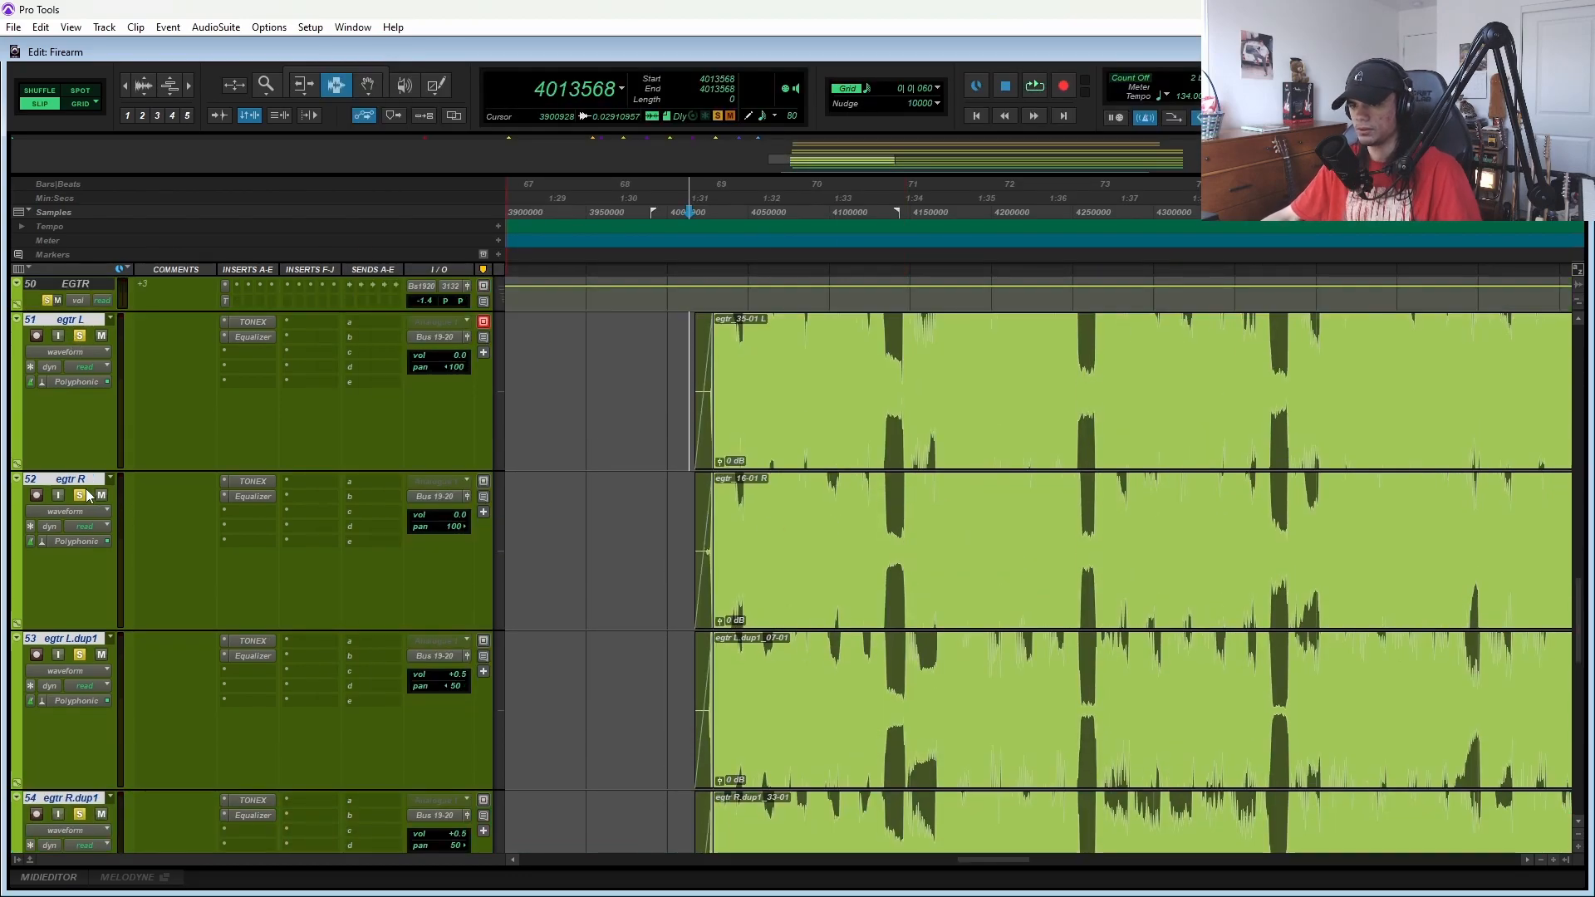
pyautogui.press('space')
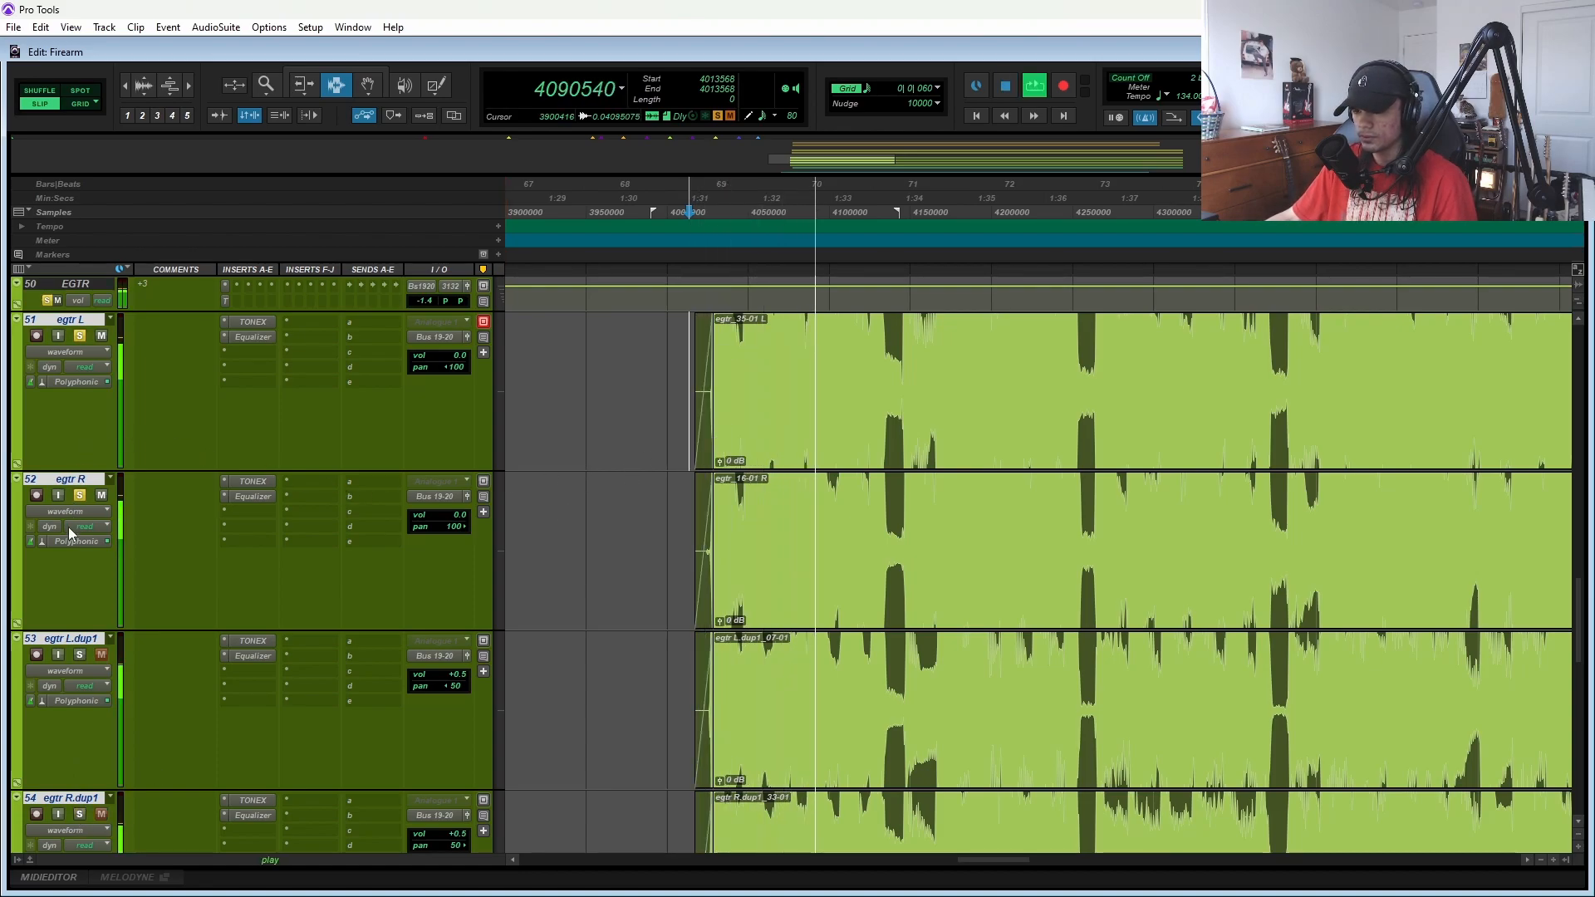
pyautogui.click(79, 336)
pyautogui.press('space')
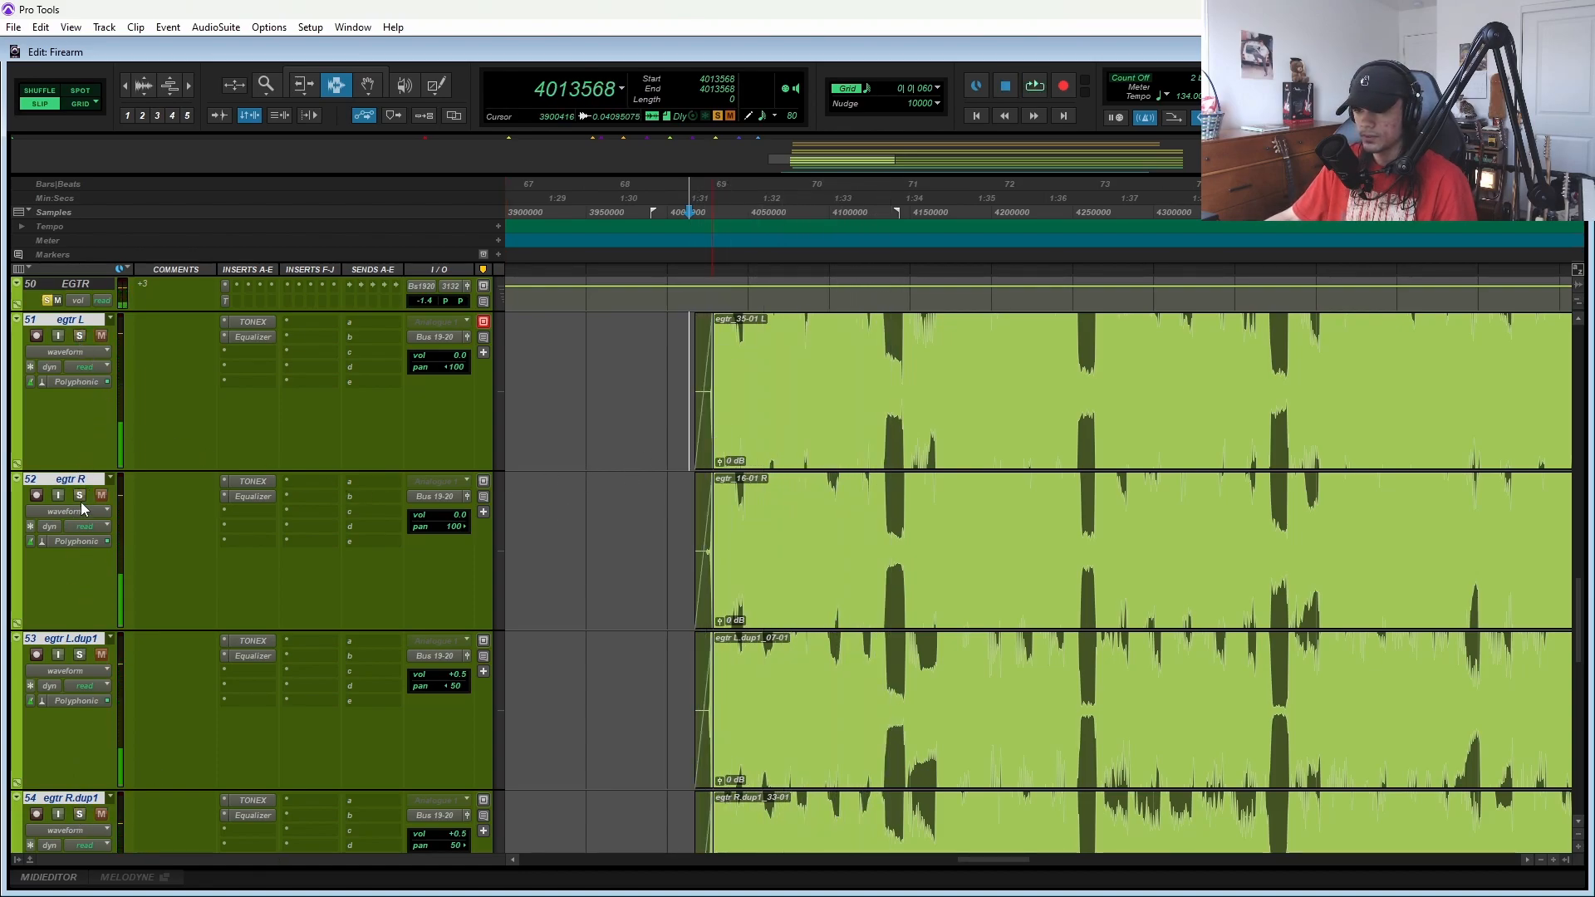
pyautogui.press('space')
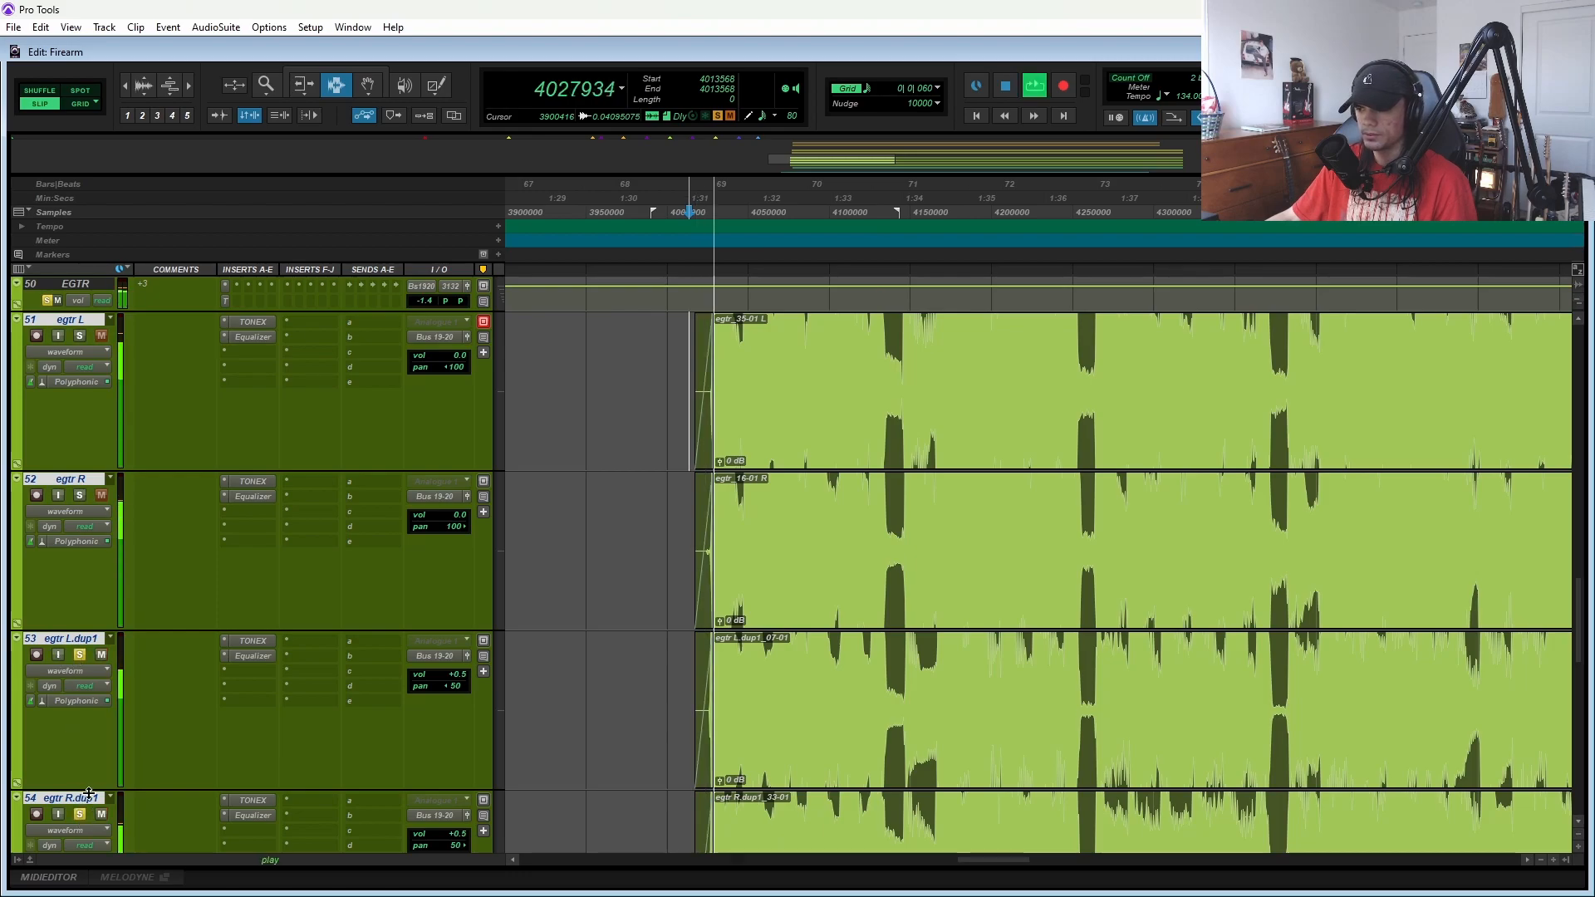
pyautogui.scroll(-3, 197, 690)
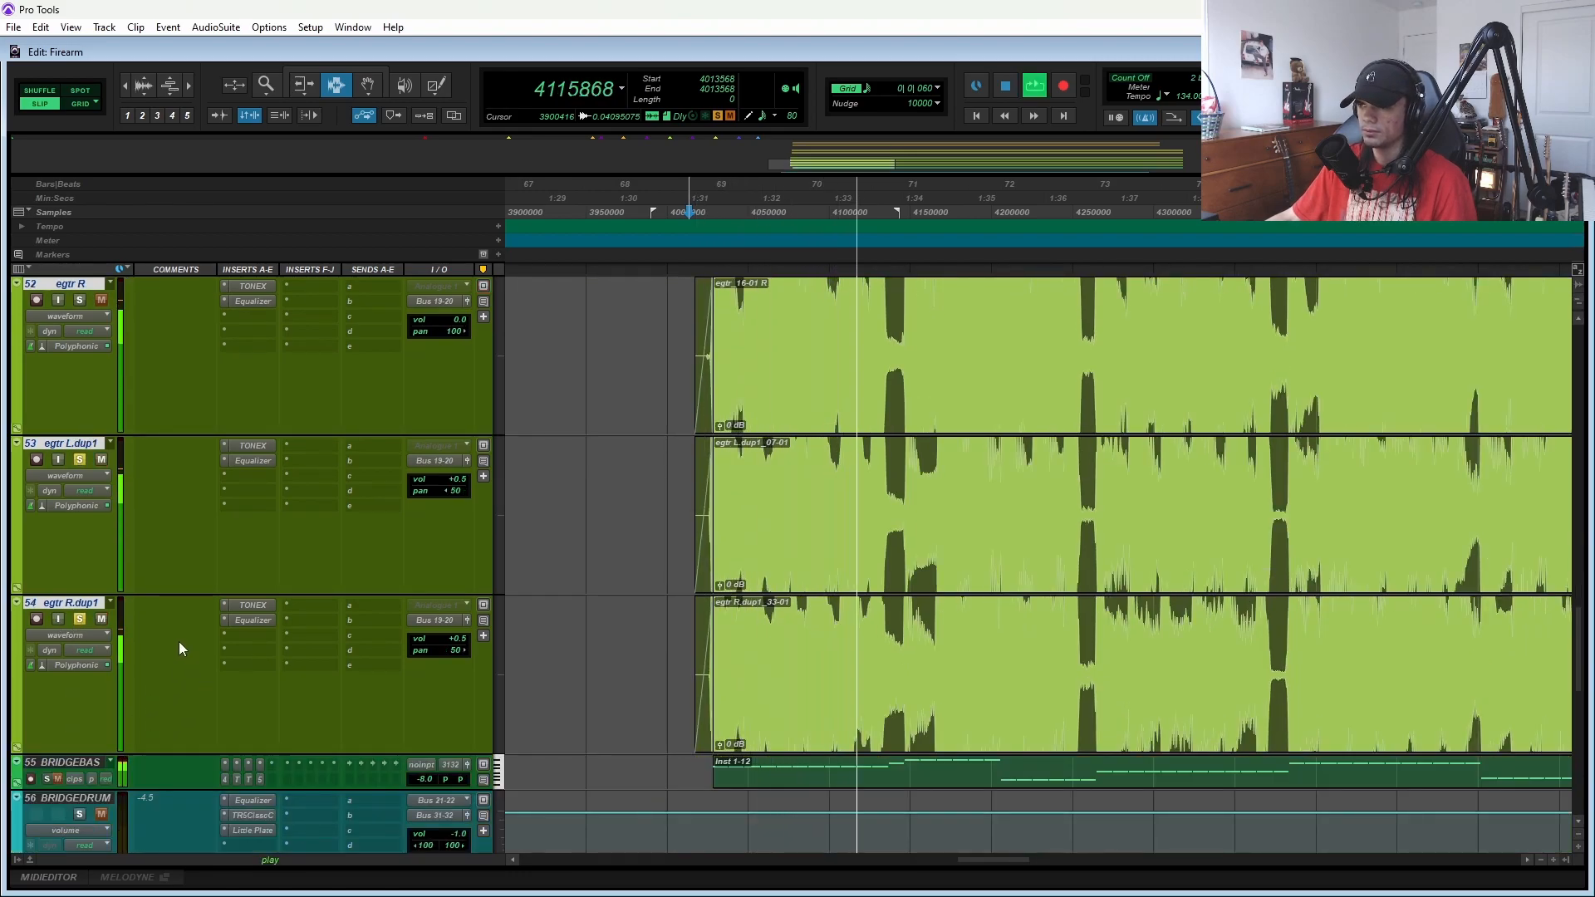
pyautogui.scroll(2, 334, 570)
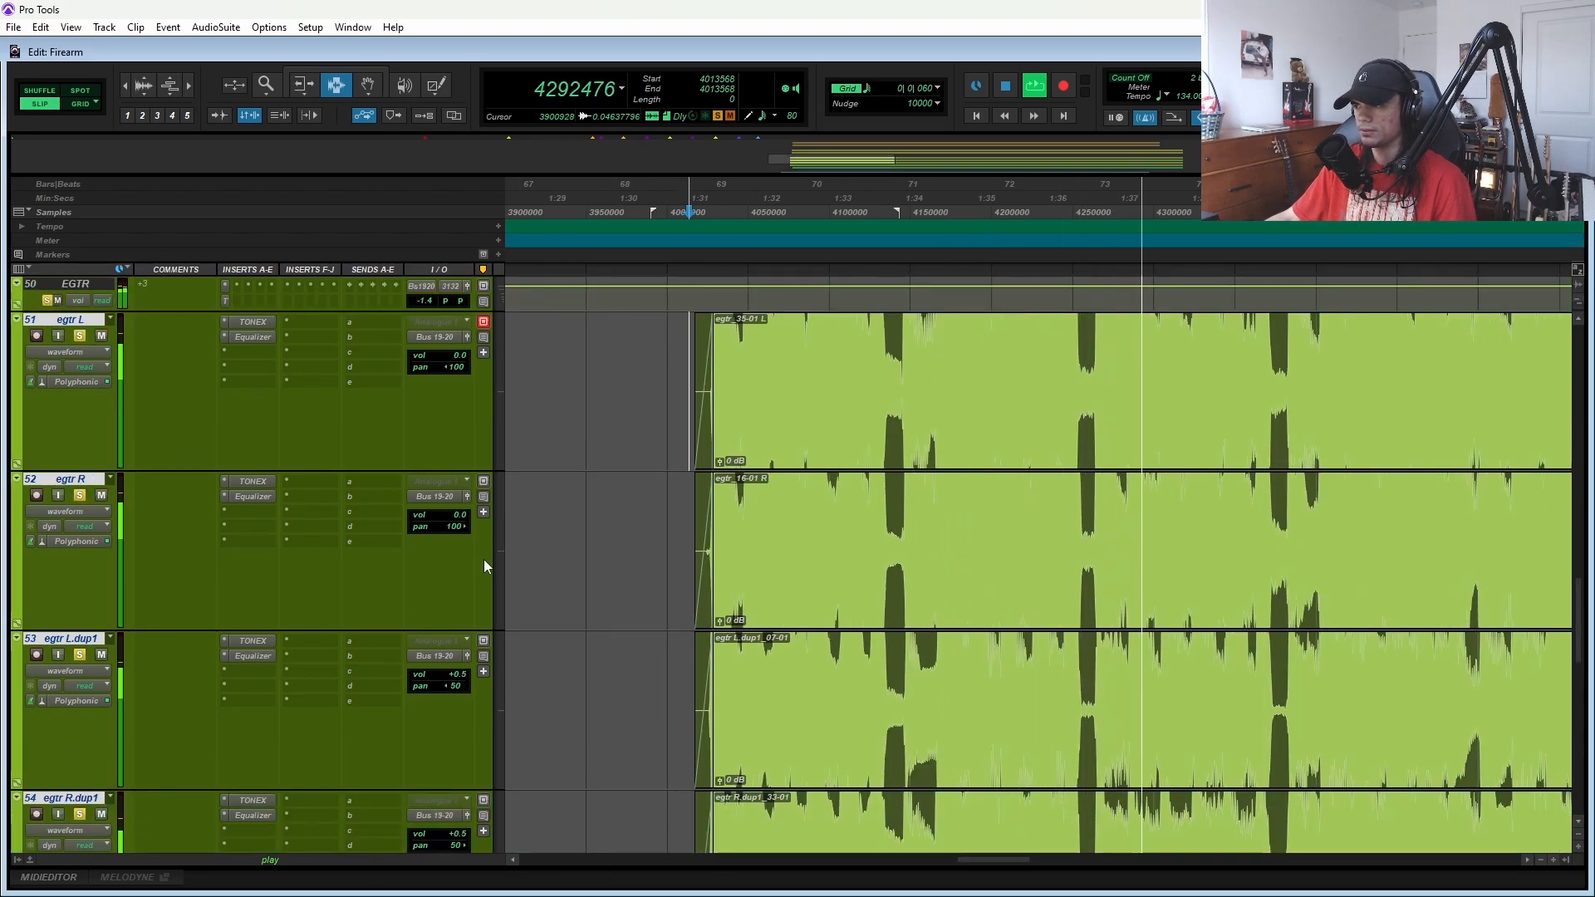
pyautogui.hscroll(3, 700, 577)
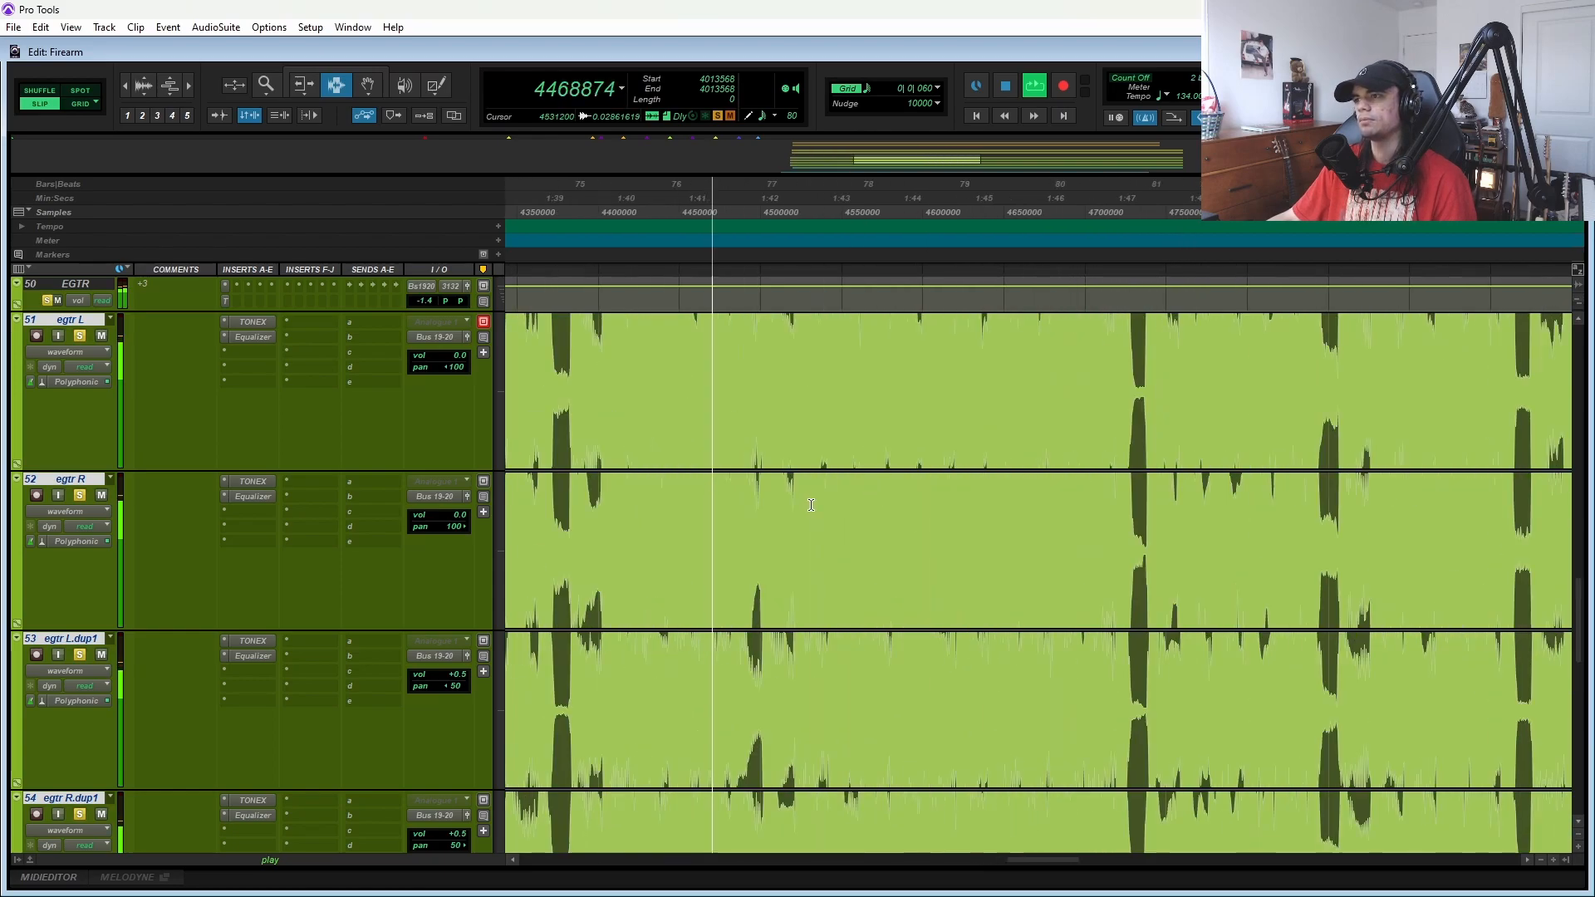
# - Add the bridge bass and drum tracks to the soloed electric guitars during playback, and stop playback
pyautogui.scroll(-7, 465, 511)
pyautogui.scroll(3, 125, 520)
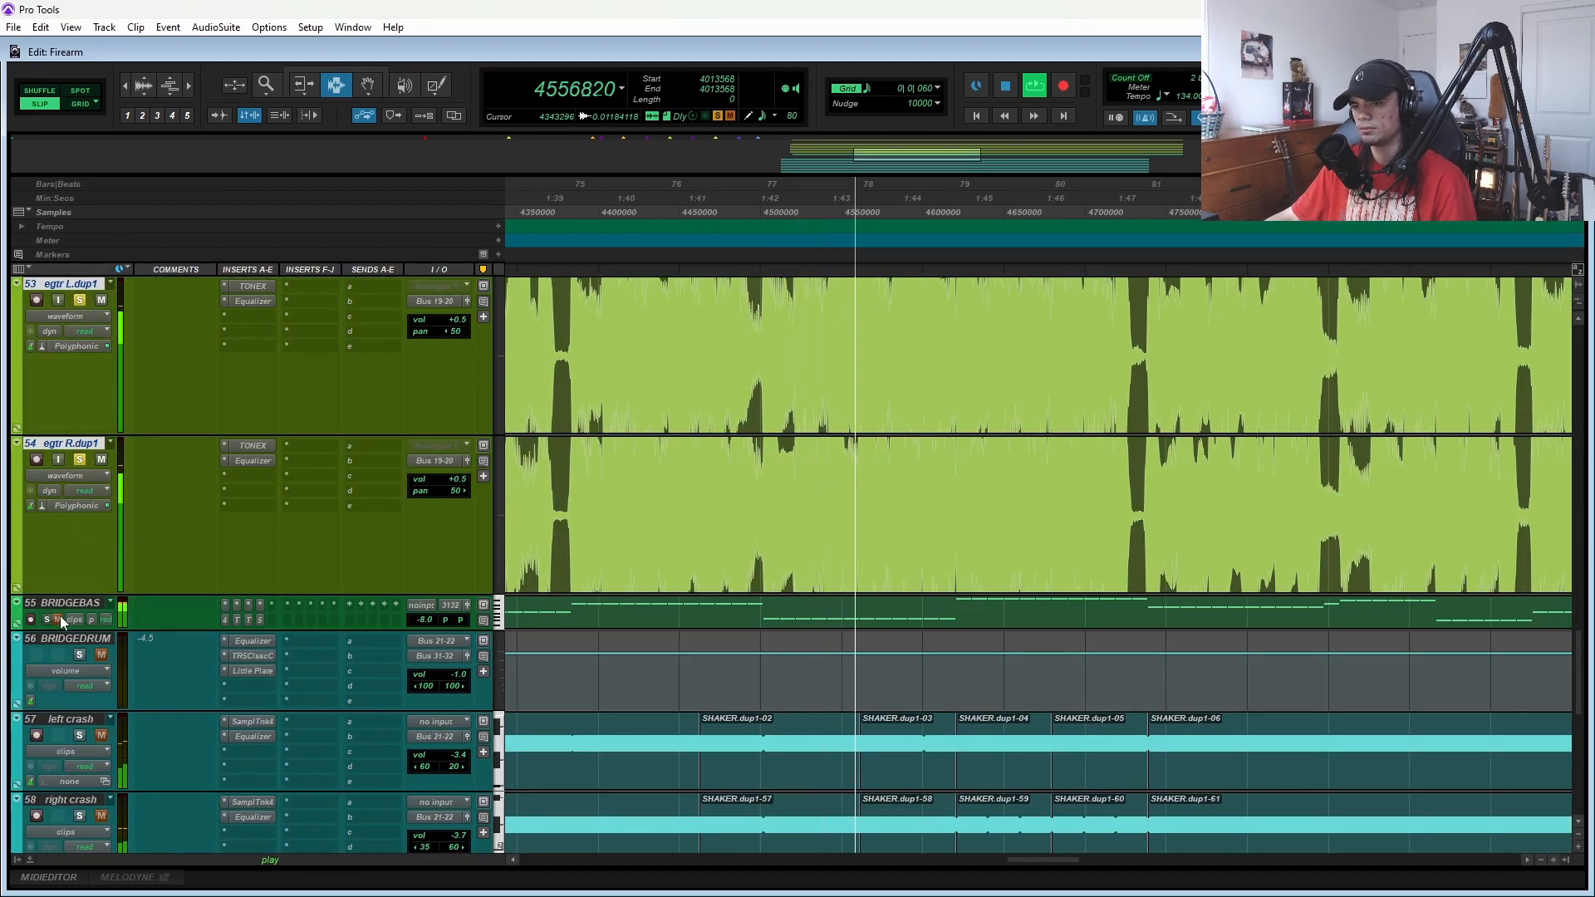
pyautogui.scroll(-4, 178, 656)
pyautogui.scroll(-2, 177, 656)
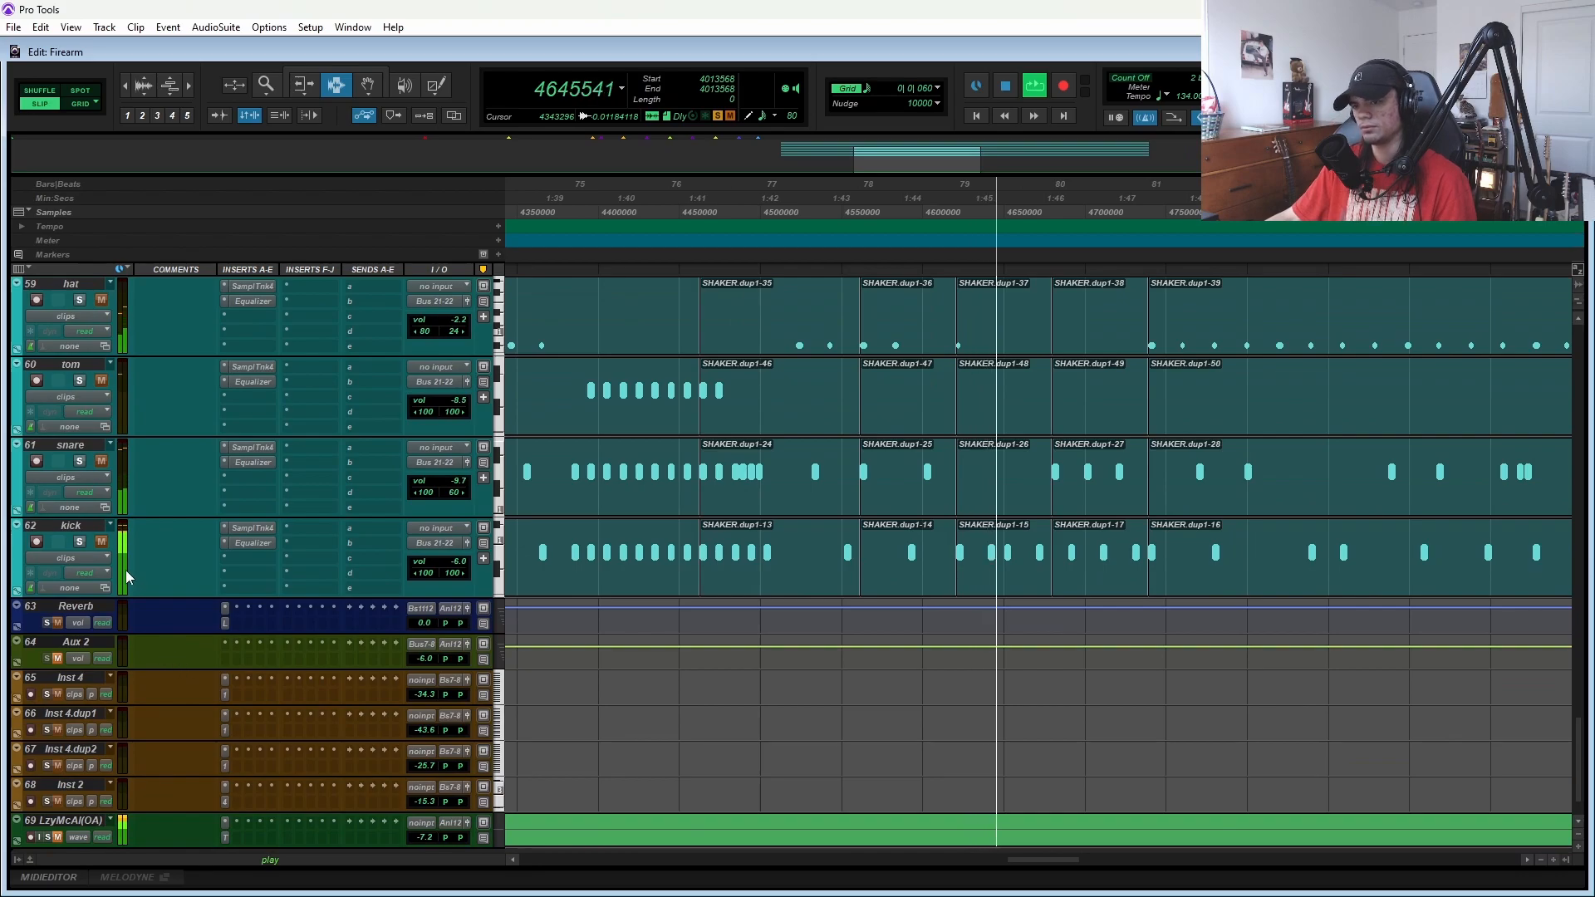
pyautogui.click(80, 542)
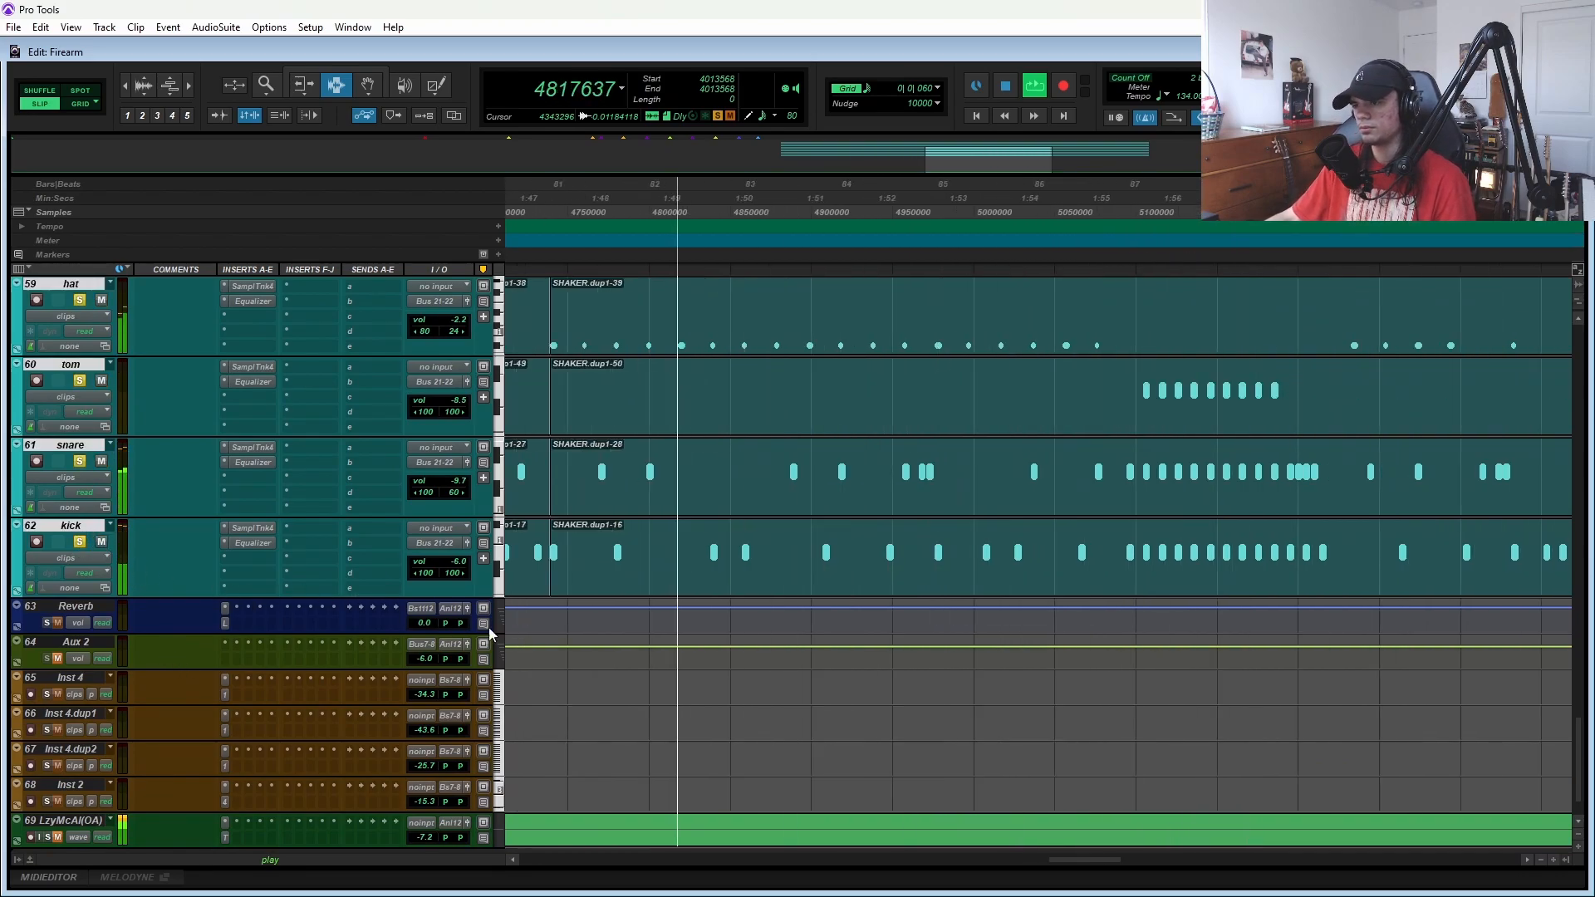
pyautogui.scroll(4, 685, 657)
pyautogui.scroll(5, 690, 678)
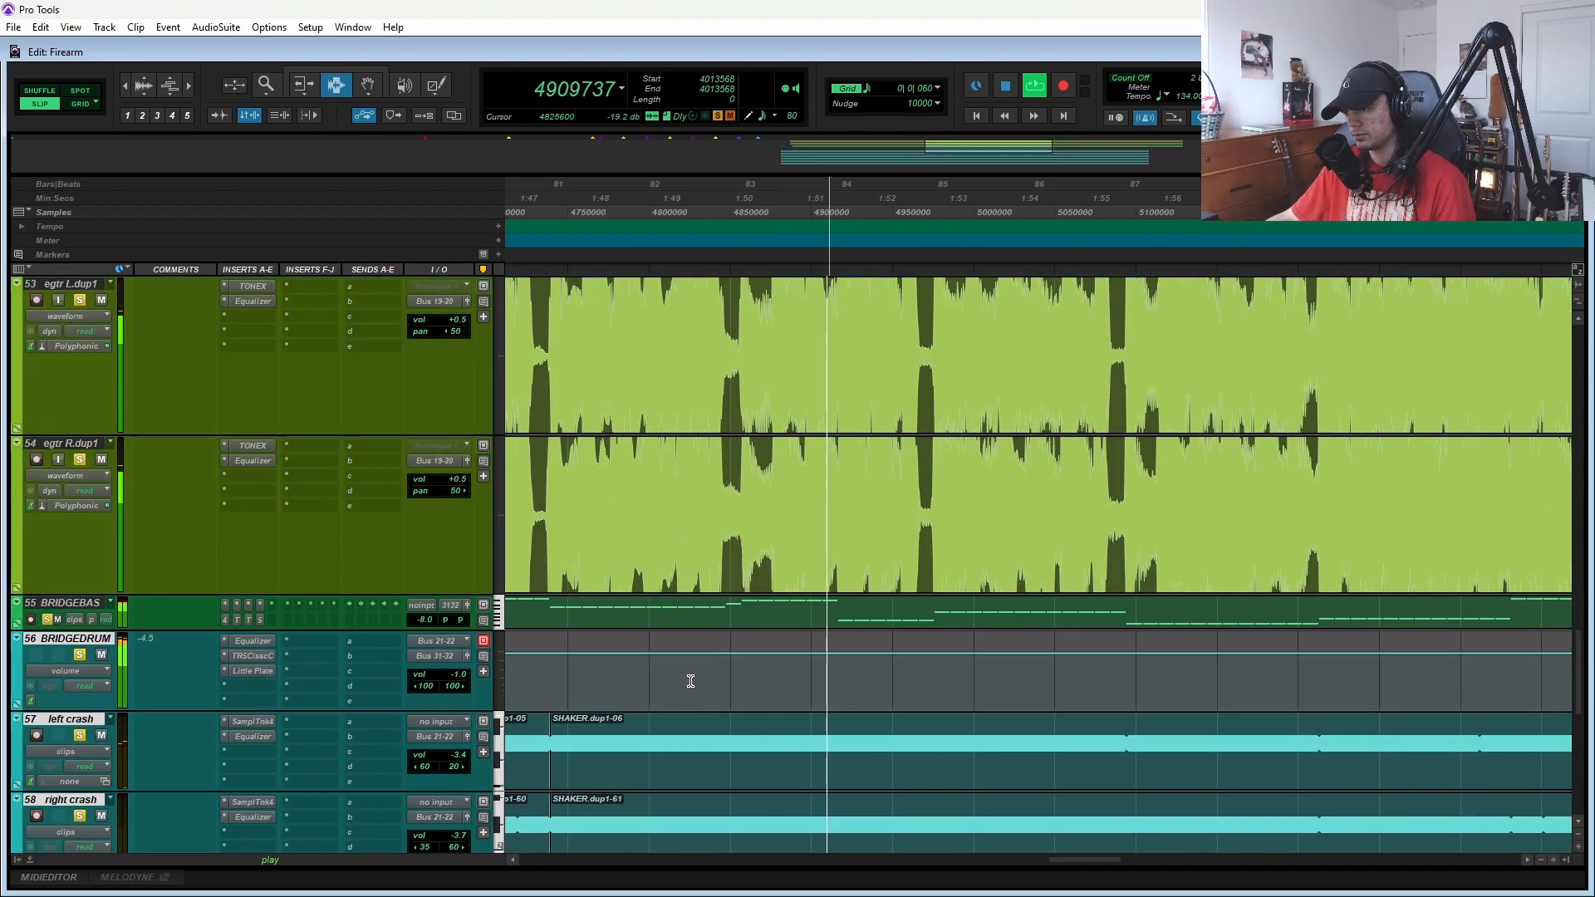
pyautogui.scroll(-5, 606, 656)
pyautogui.scroll(-4, 604, 652)
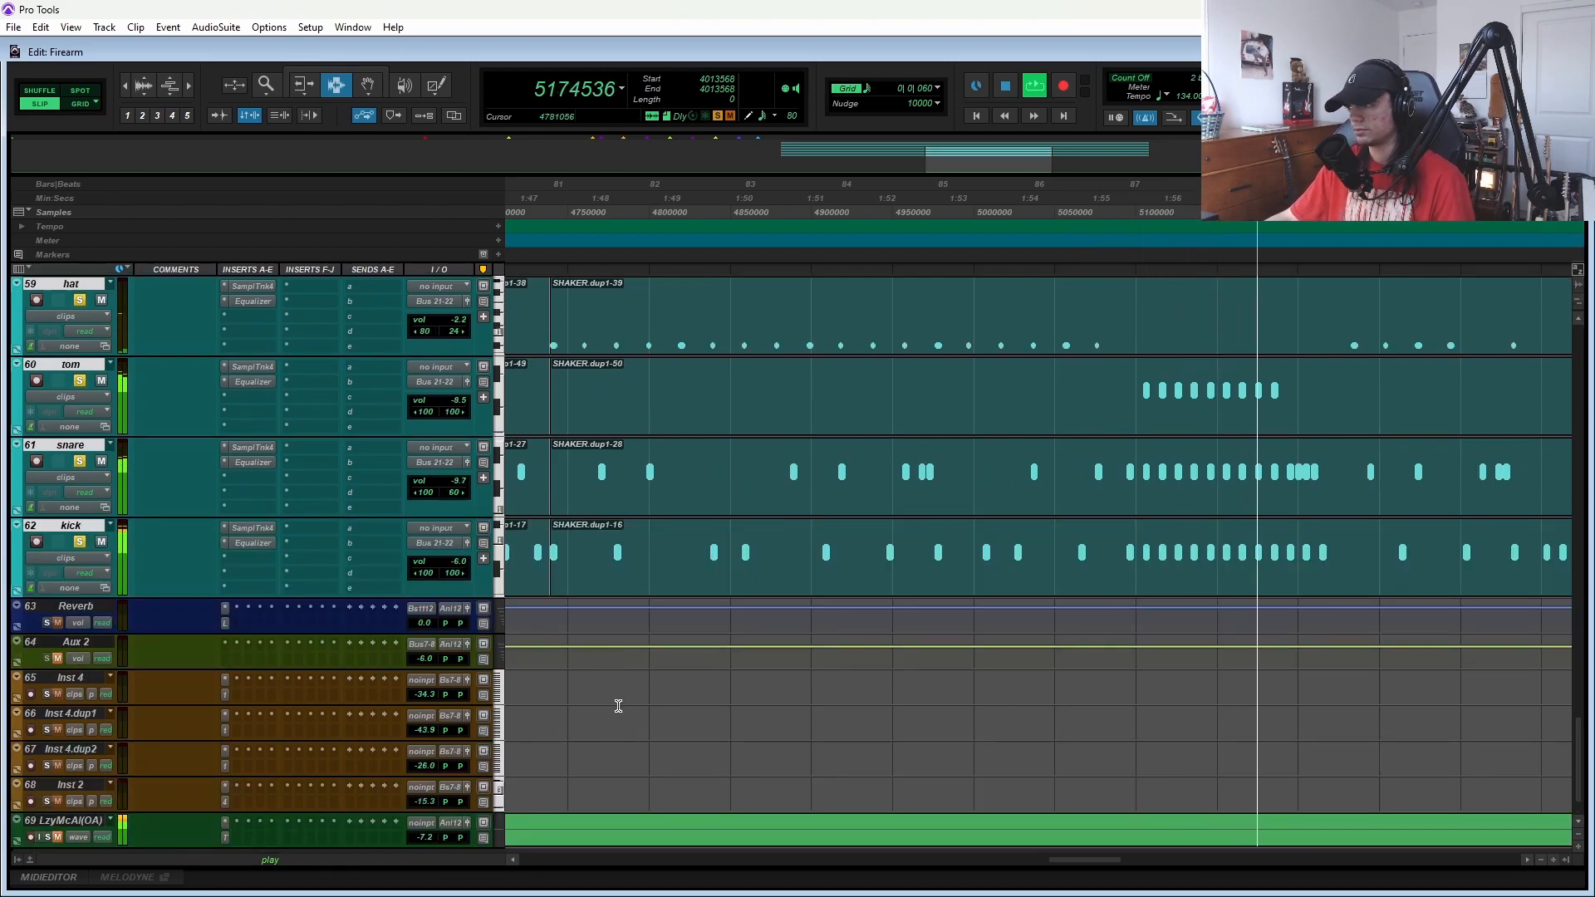
pyautogui.press('space')
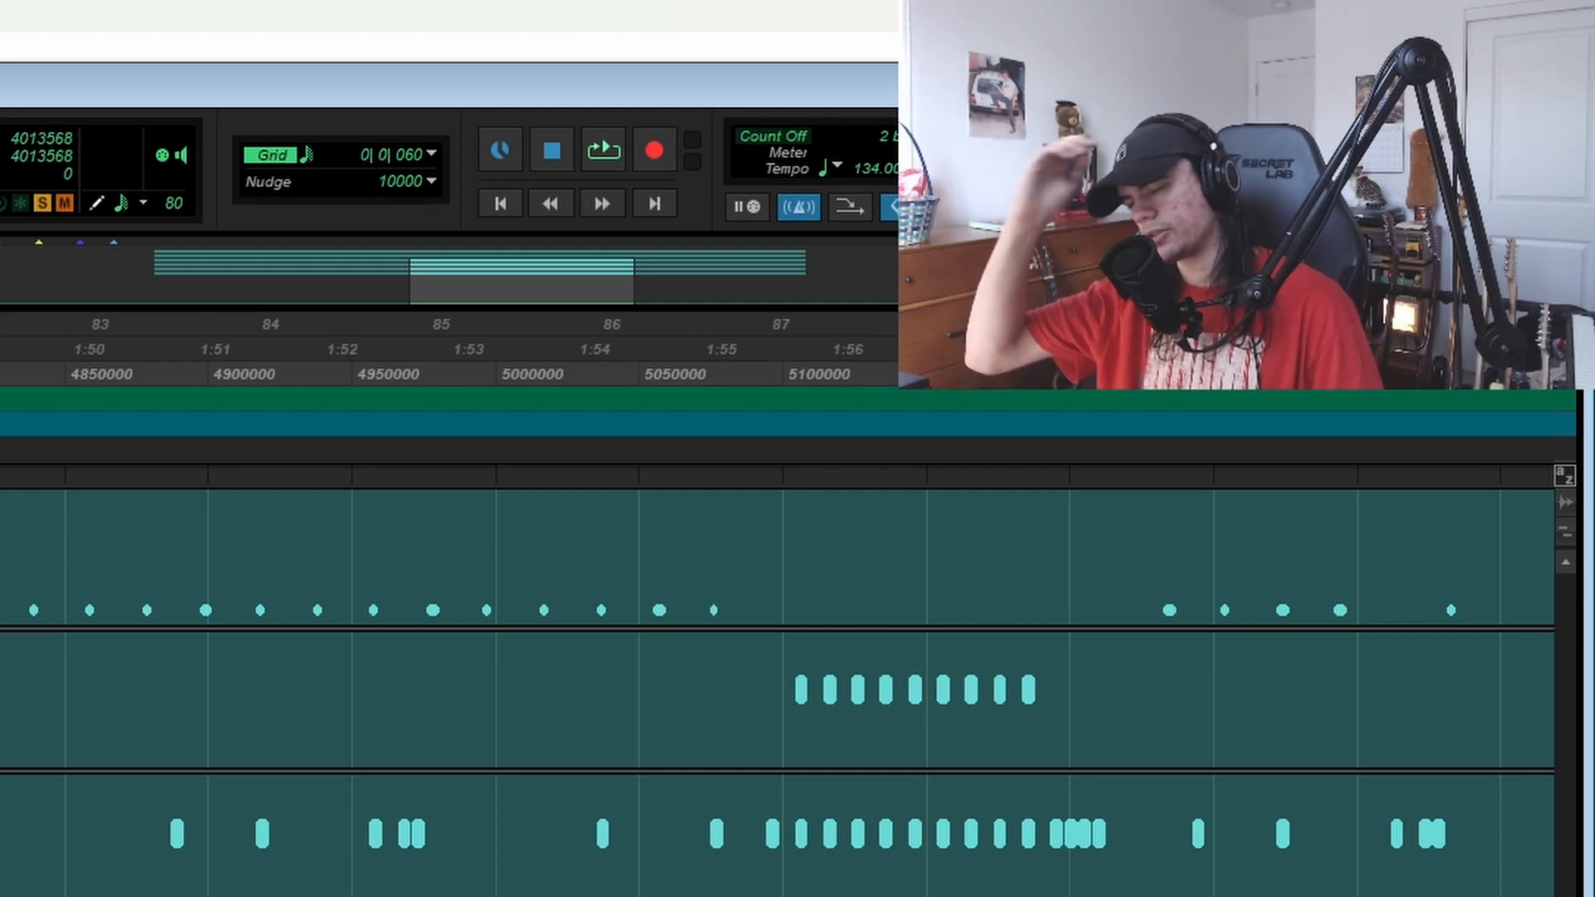
# - Reduce the height of the four electric guitar tracks and return the view to the start of the bridge
pyautogui.scroll(3, 777, 665)
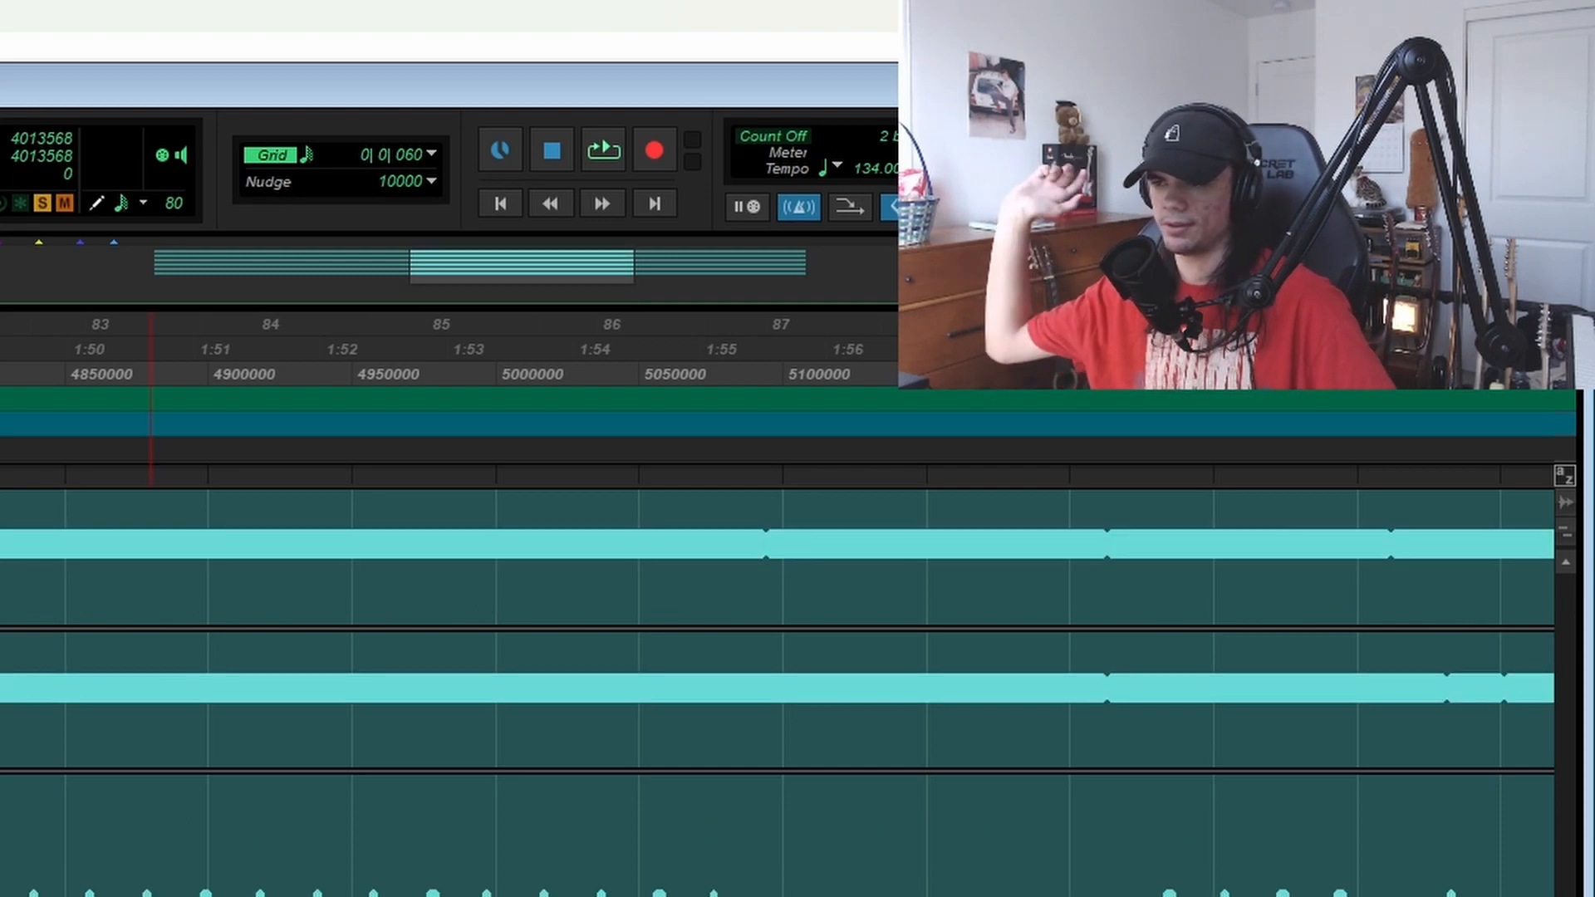
pyautogui.click(475, 715)
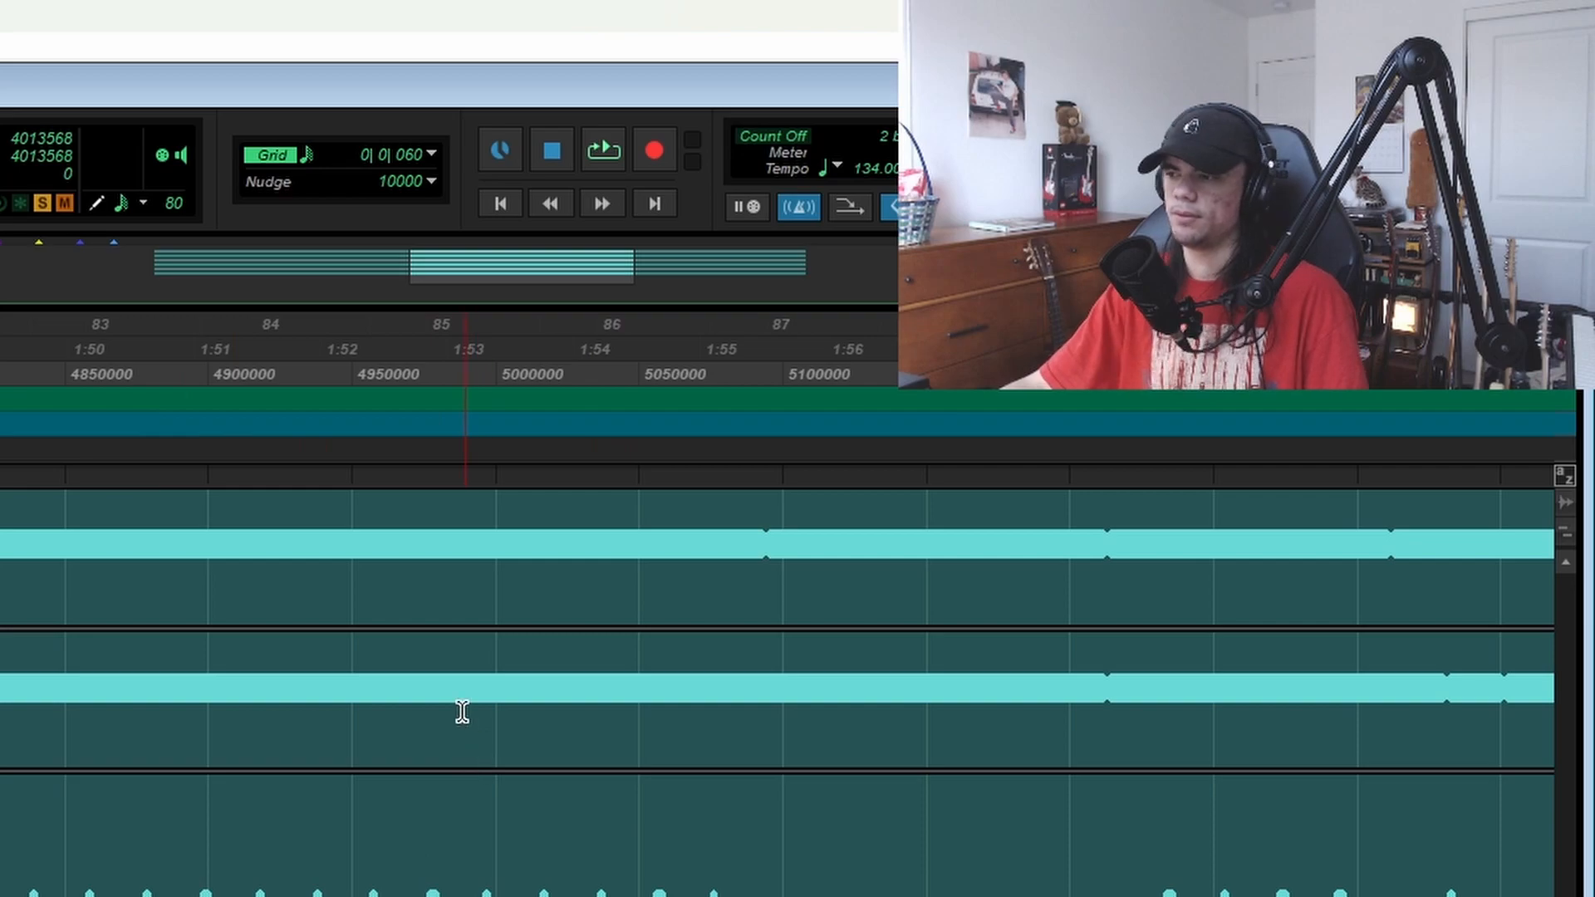
pyautogui.scroll(10, 299, 779)
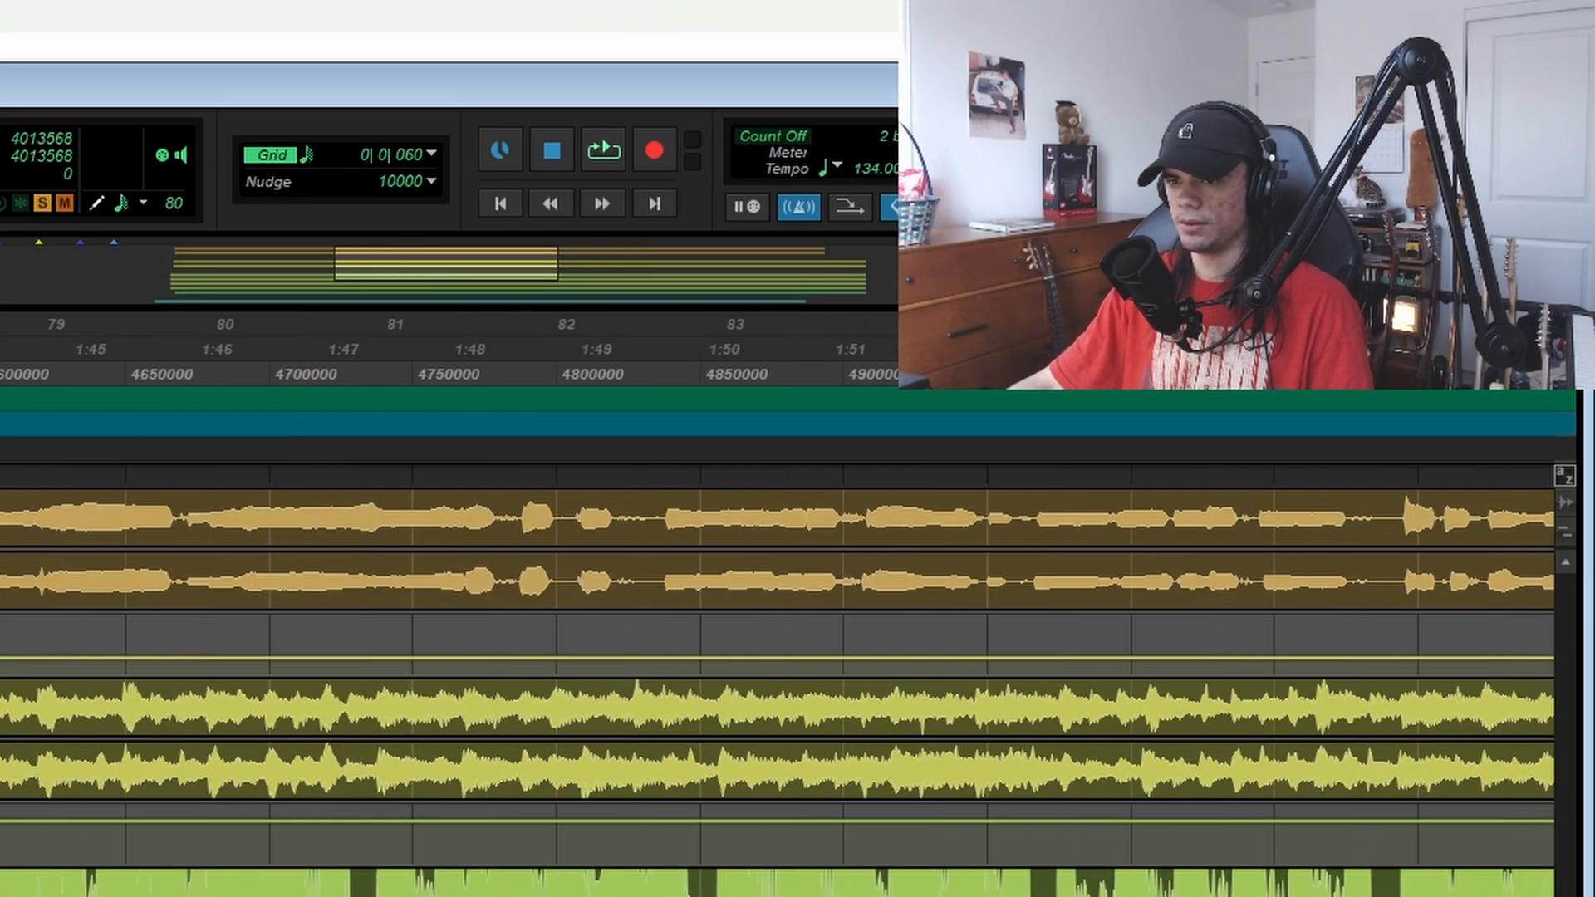
pyautogui.scroll(-6, 777, 690)
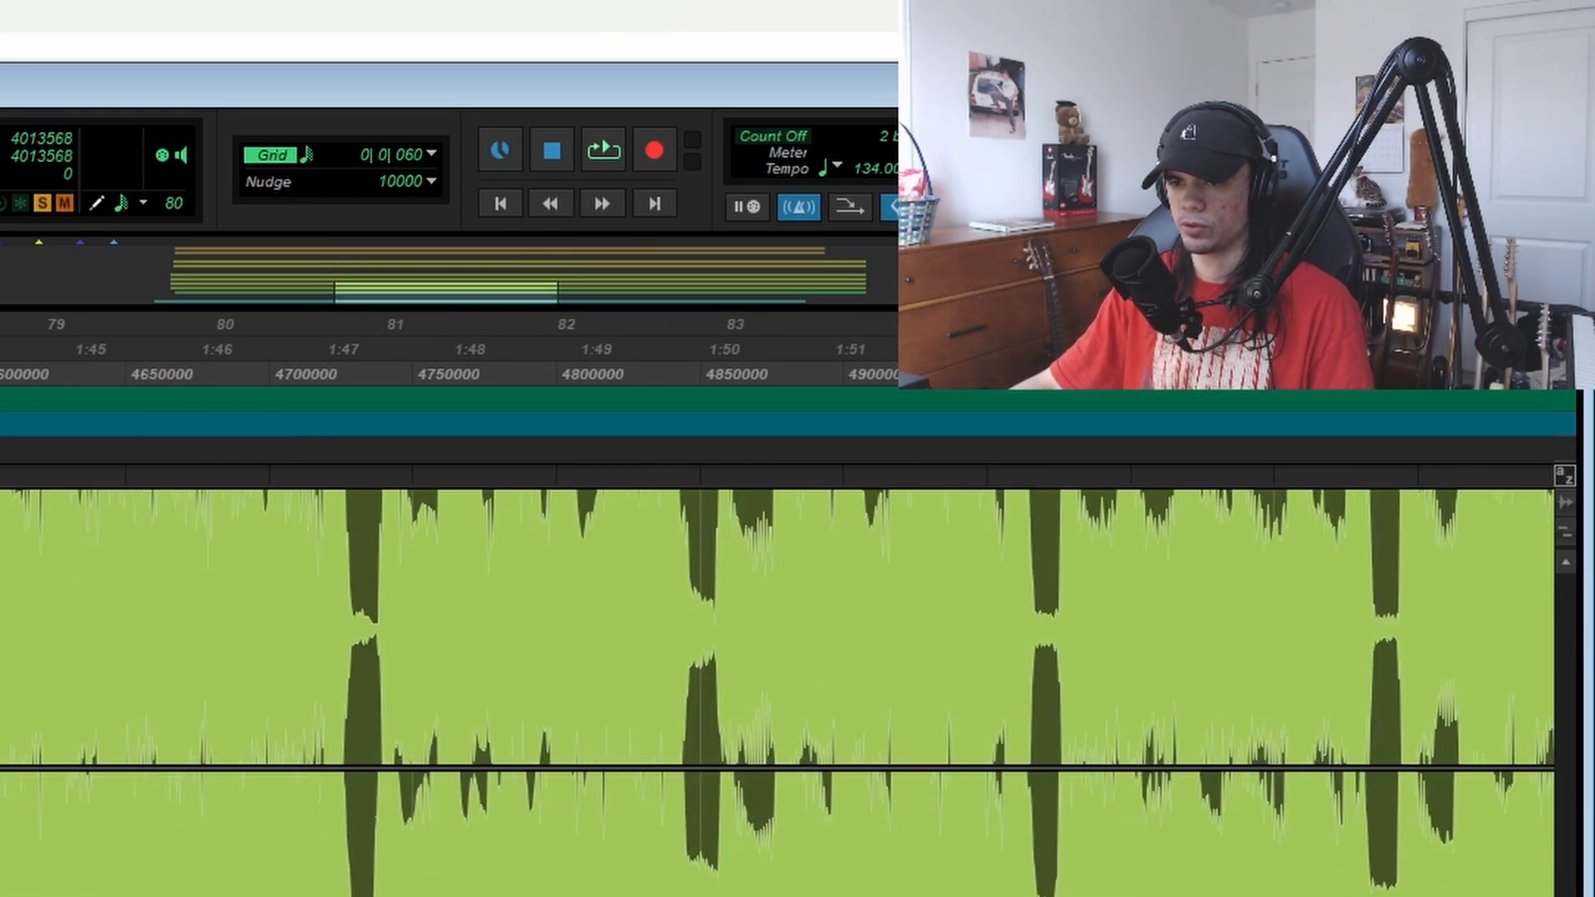
pyautogui.scroll(4, 777, 690)
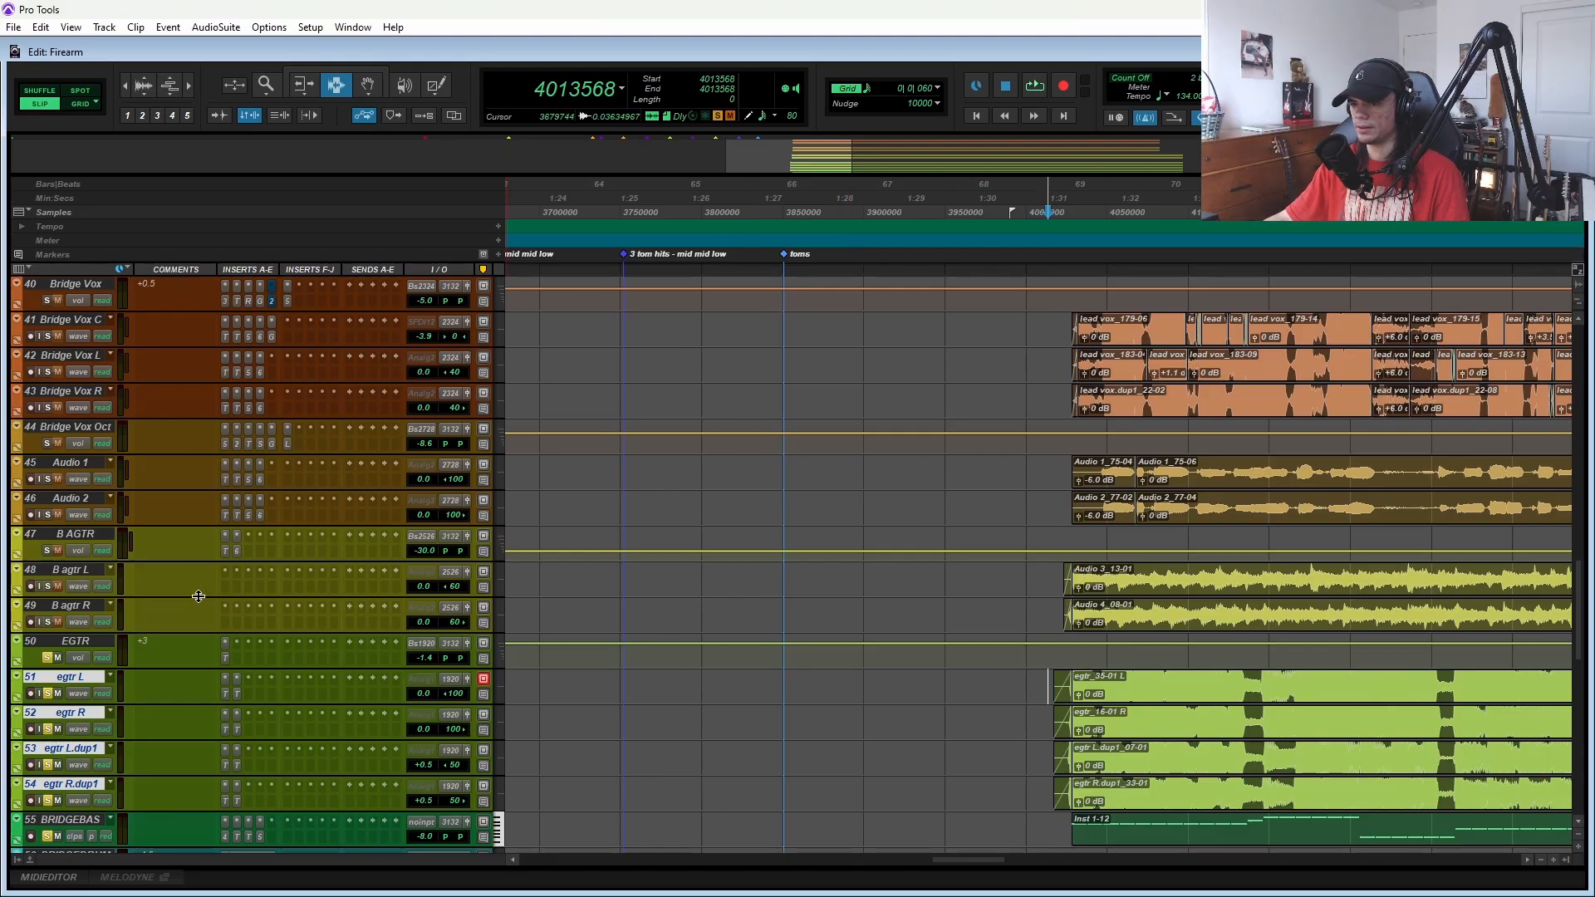
# - Leave only the acoustic guitars soloed, shrink the tracks from EGTR down and enlarge B agtr L and B agtr R
pyautogui.click(62, 572)
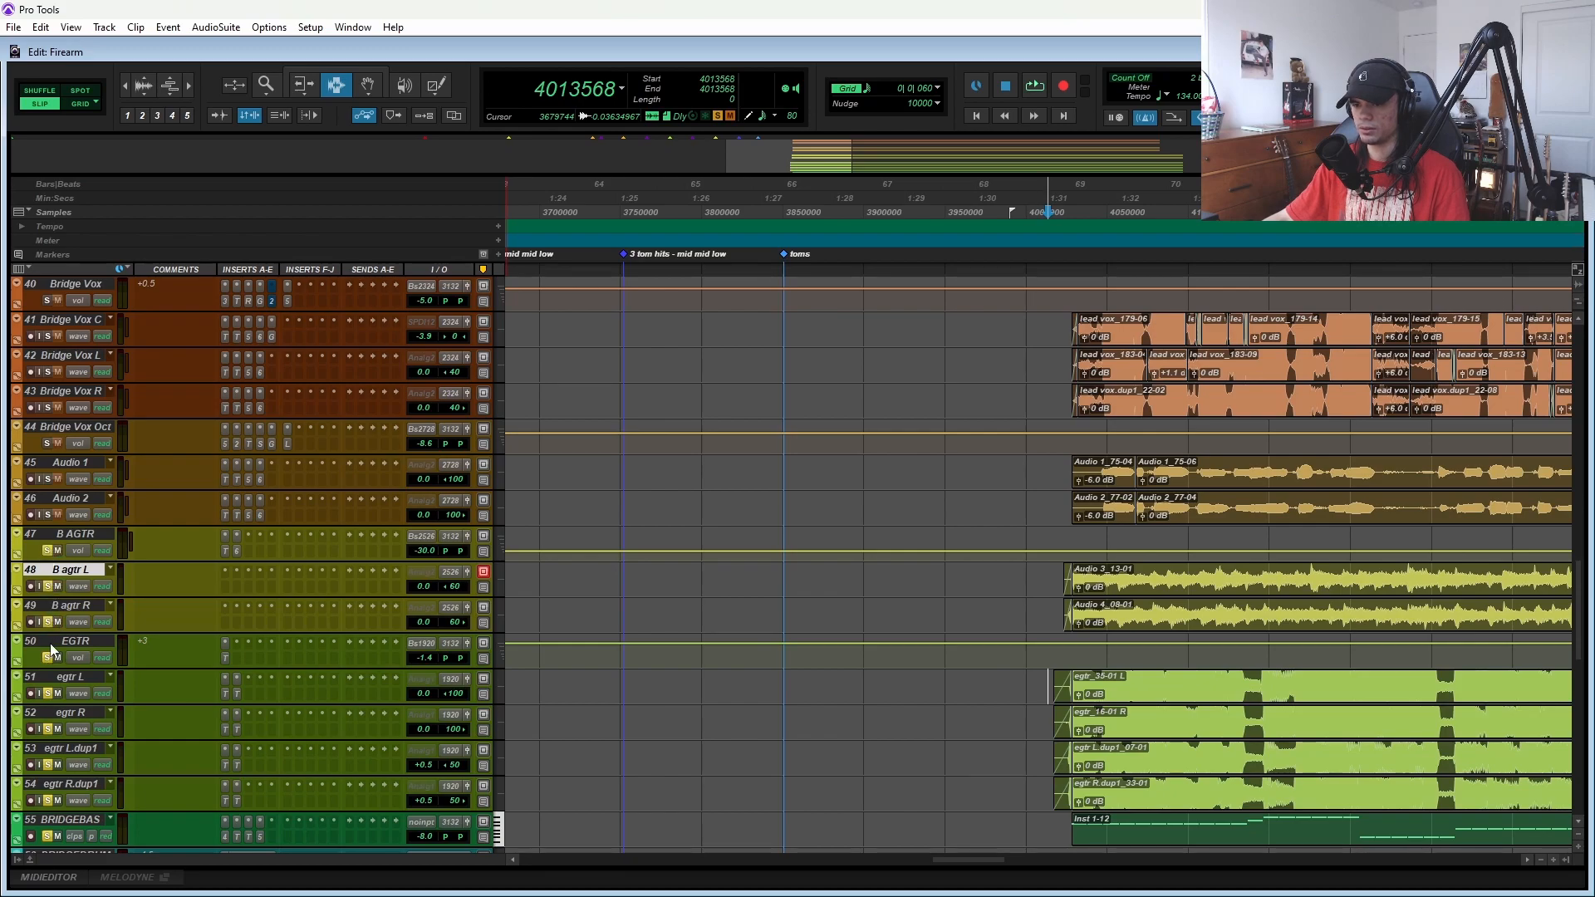
pyautogui.scroll(-10, 60, 672)
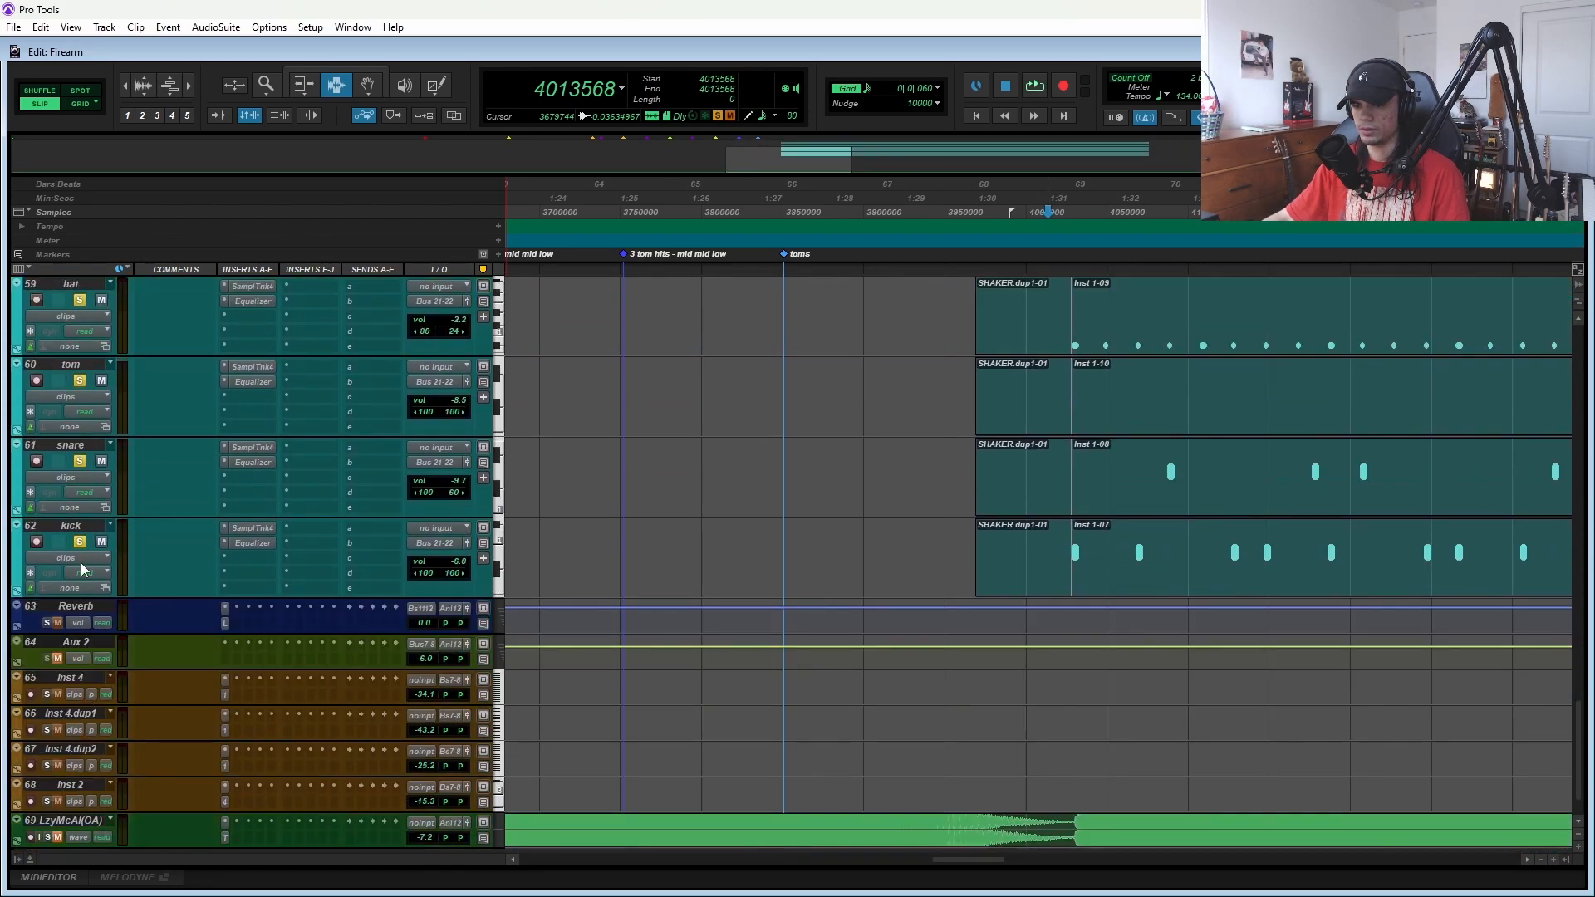
pyautogui.keyDown('shift'); pyautogui.click(89, 528); pyautogui.keyUp('shift')
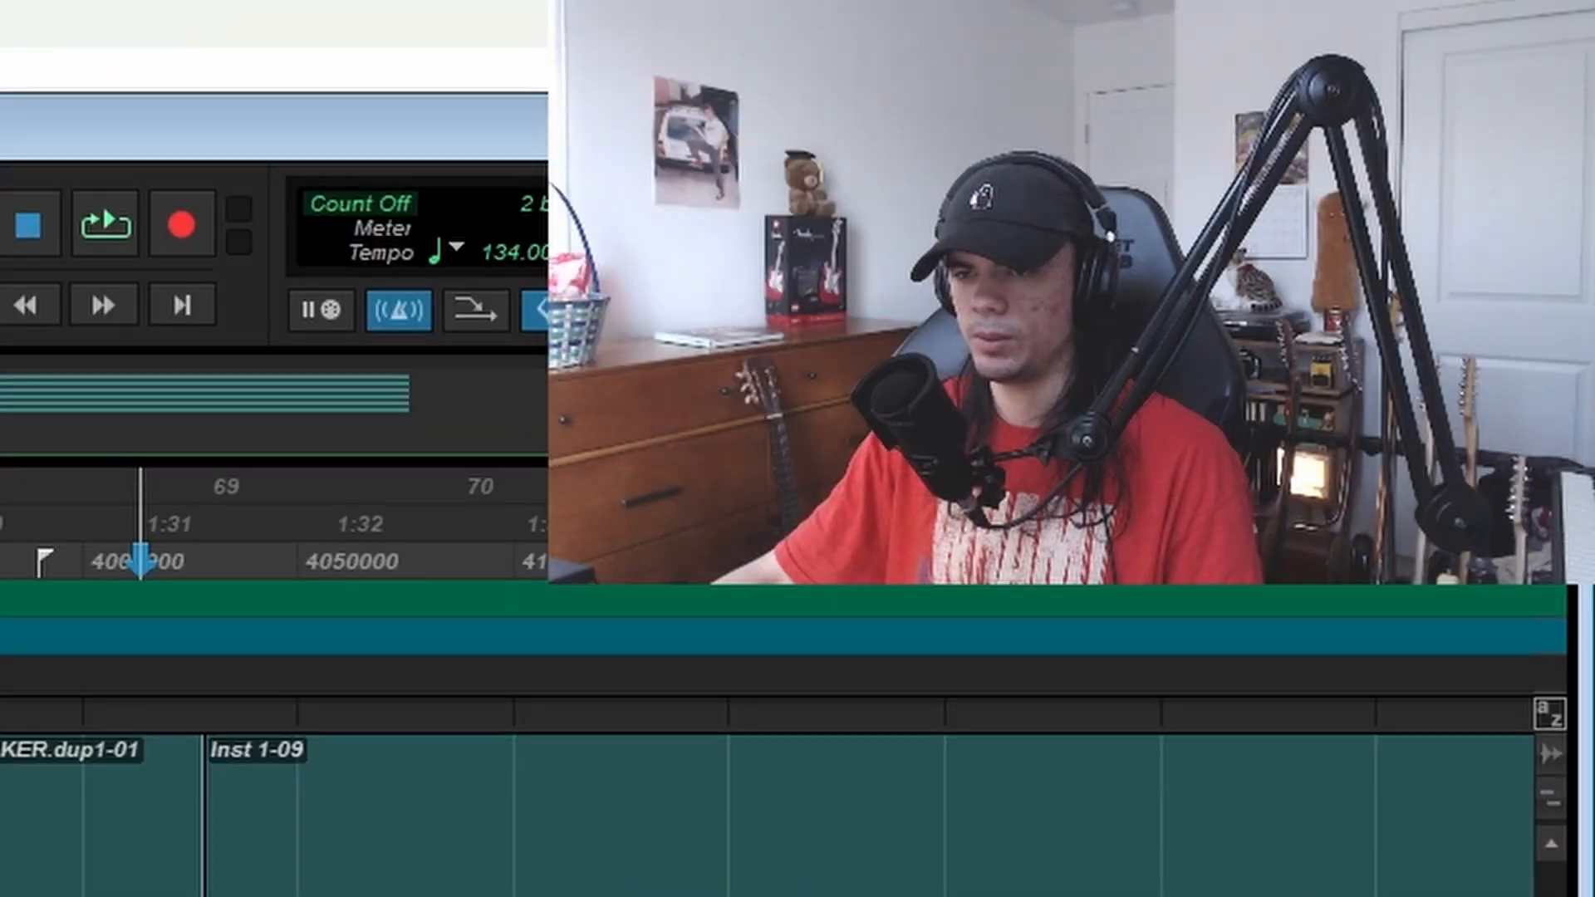
pyautogui.scroll(6, 87, 531)
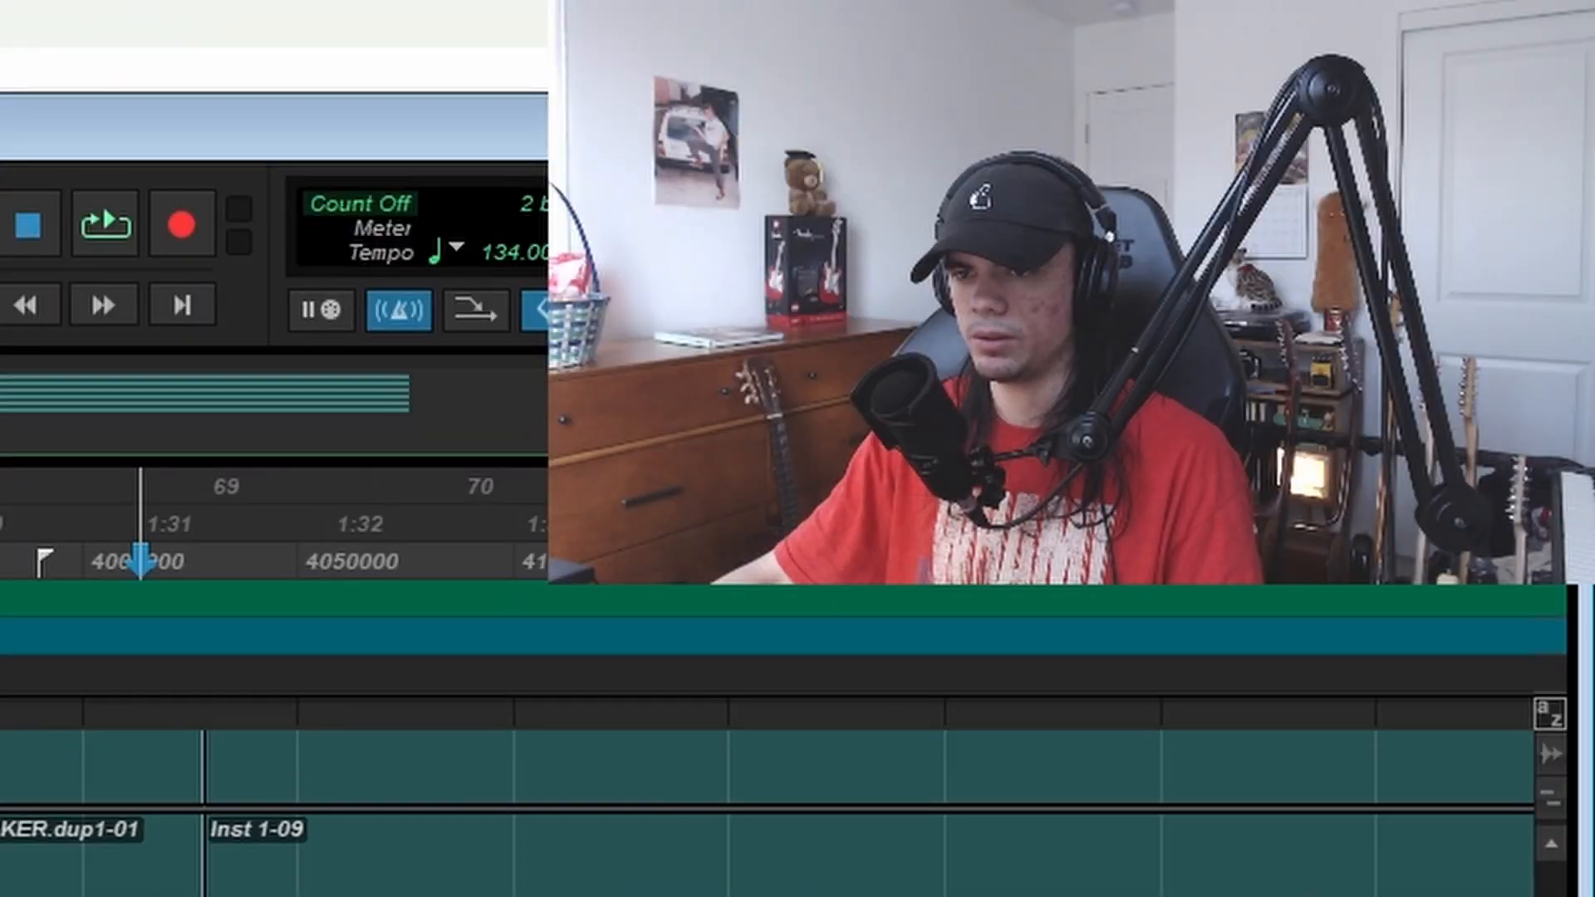
pyautogui.scroll(10, 748, 814)
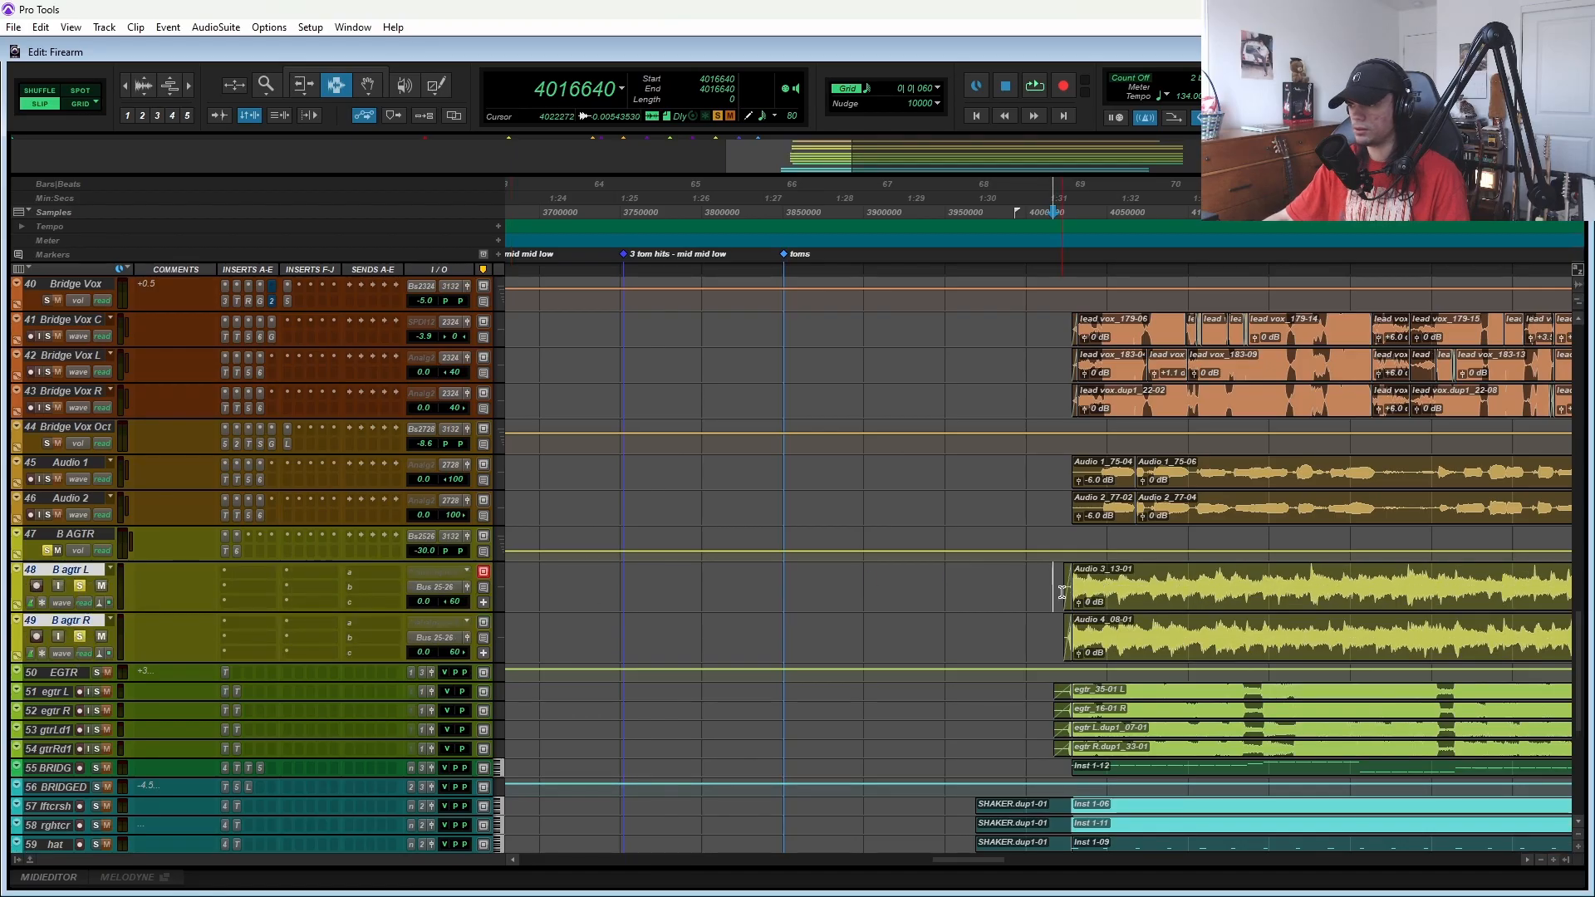
# - Play the acoustic guitars from just before their clips, check B AGTR's Fairchild 660 and equalizer, and clear the solos after stopping
pyautogui.click(1061, 592)
pyautogui.press('space')
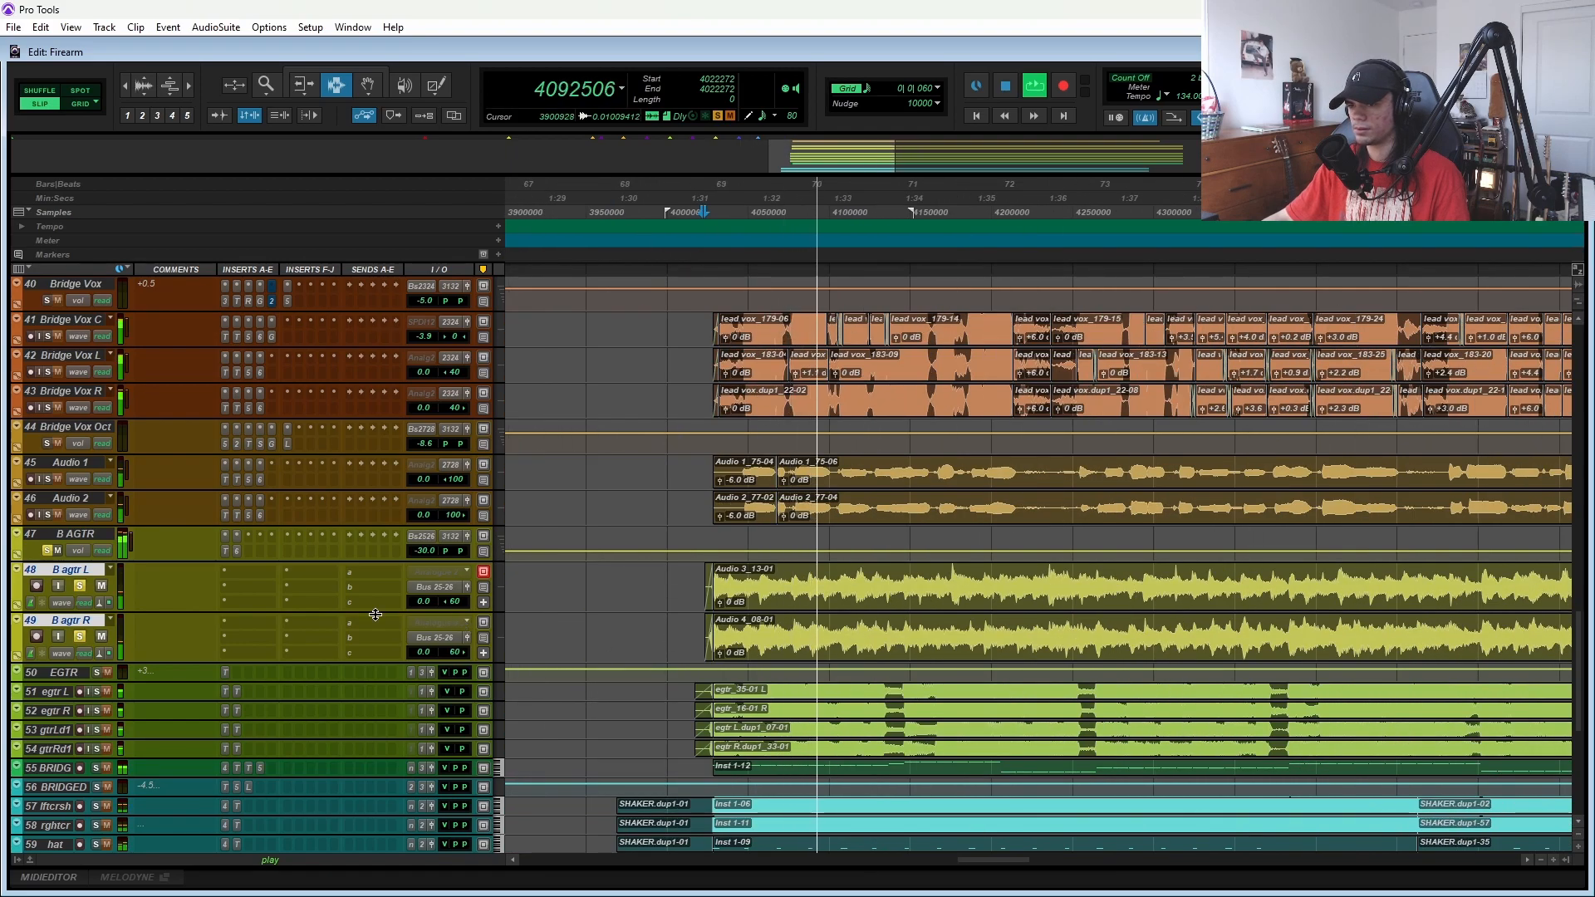
pyautogui.click(237, 551)
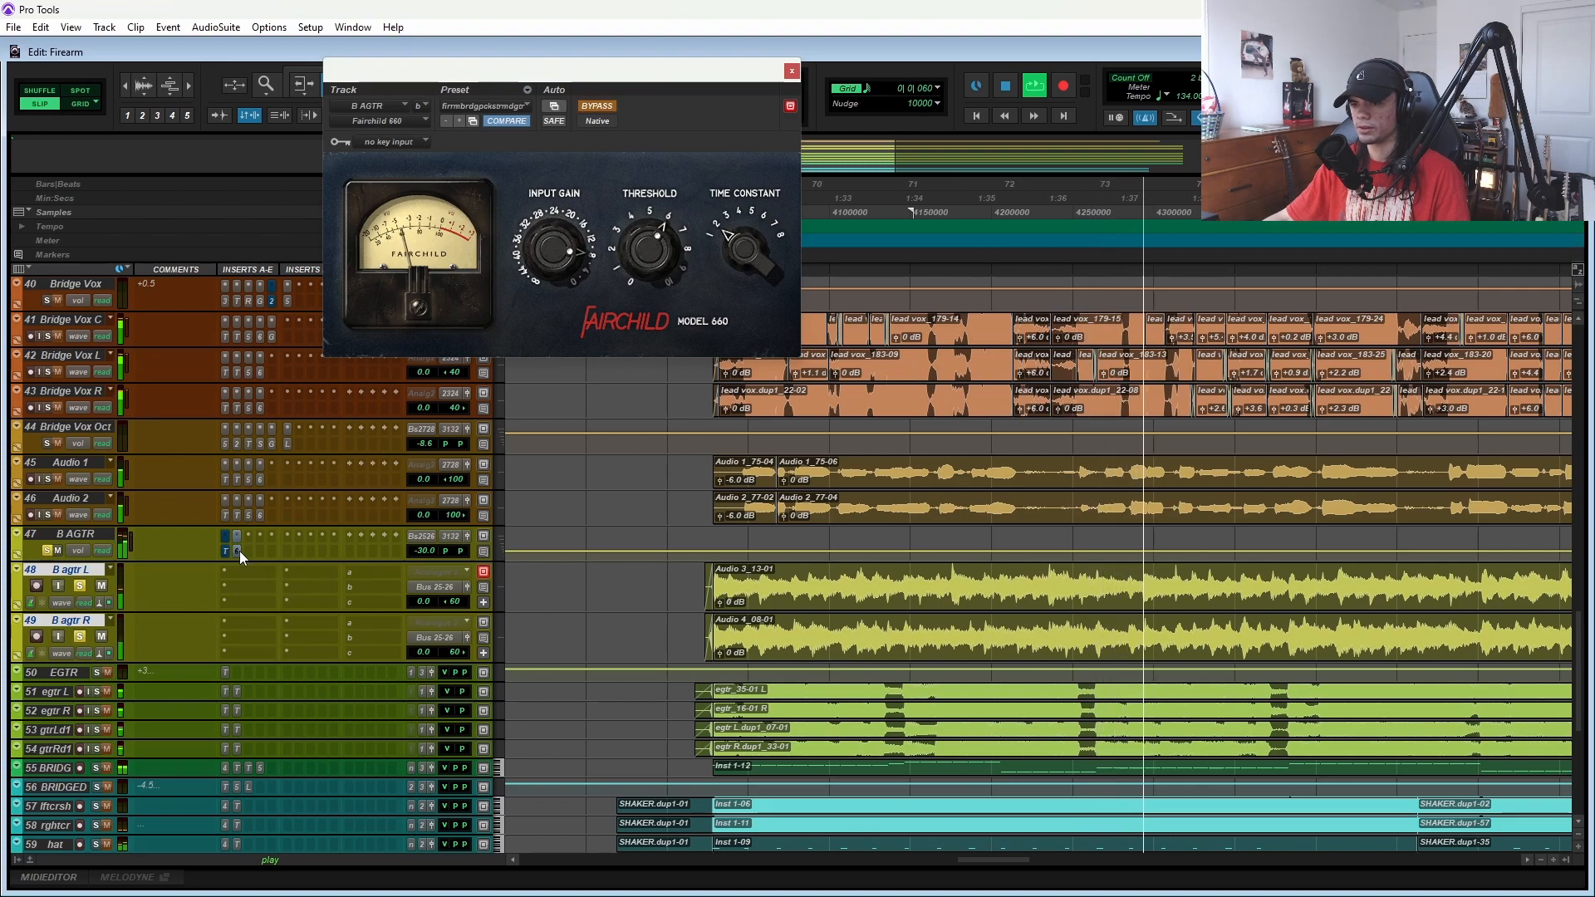
pyautogui.click(226, 552)
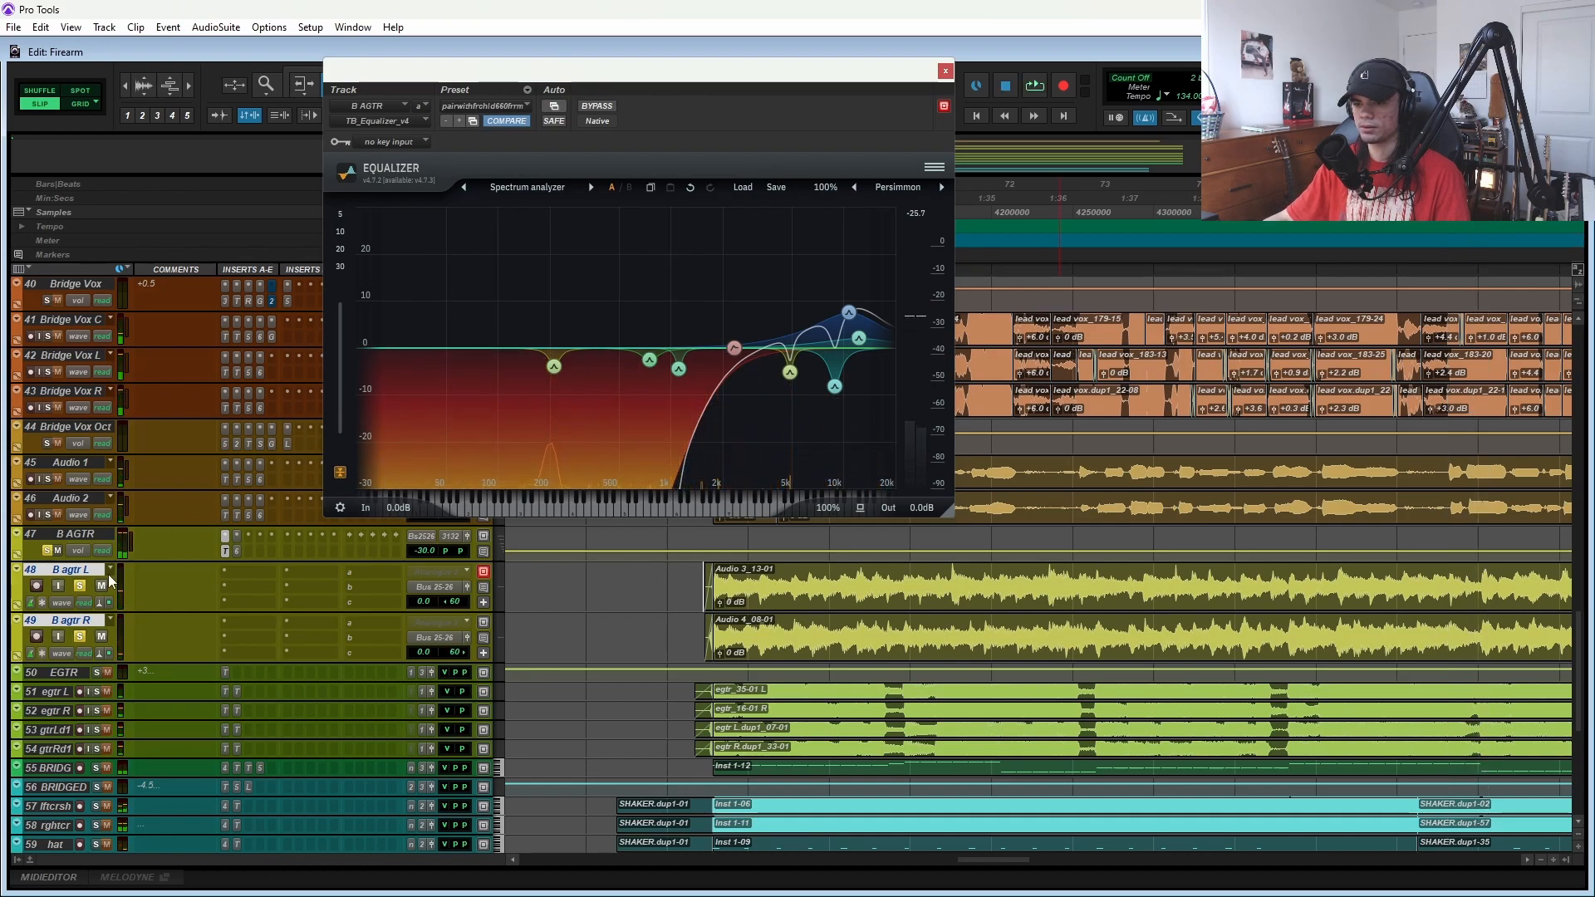
pyautogui.click(81, 637)
pyautogui.click(945, 72)
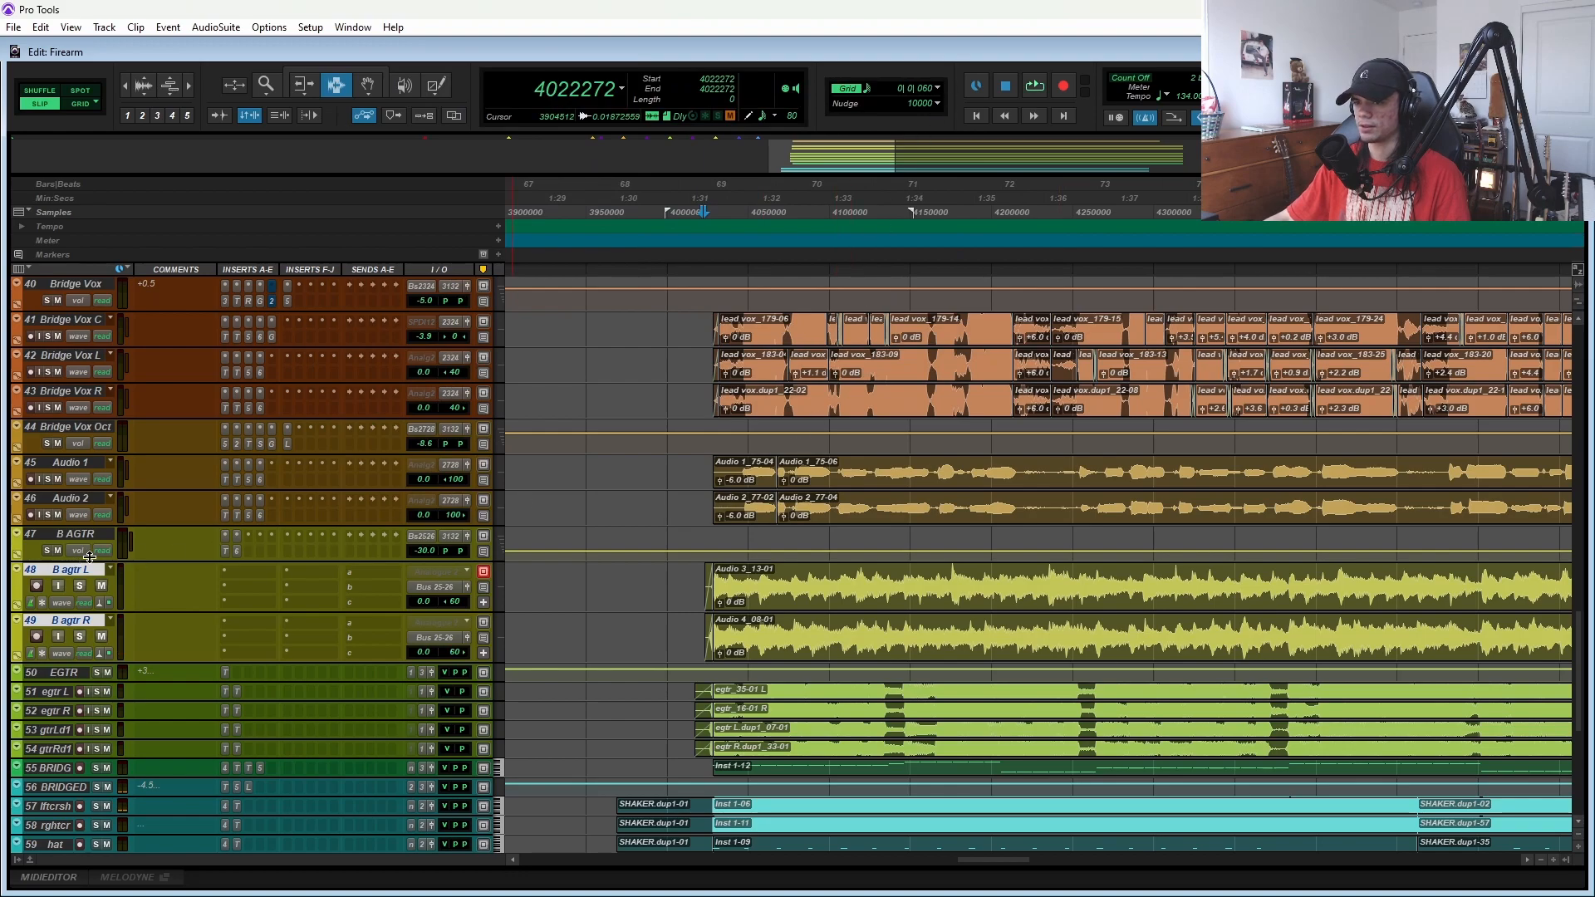
# - Look over the bridge vocal clips from their start to their end and check the tracks beneath them
pyautogui.scroll(-5, 516, 552)
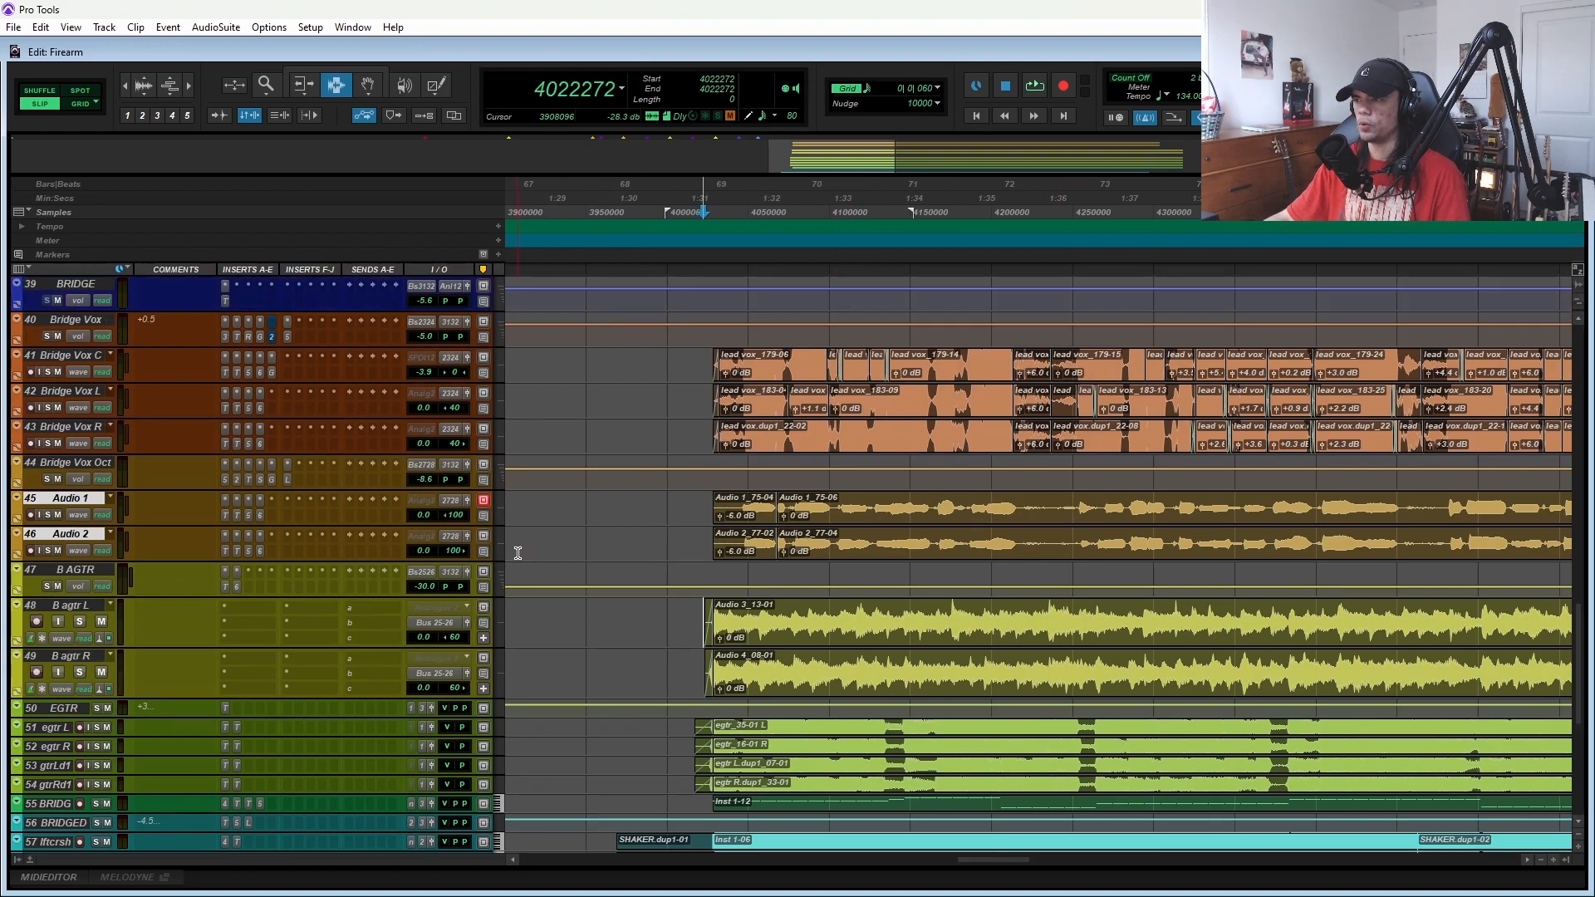
pyautogui.scroll(8, 596, 637)
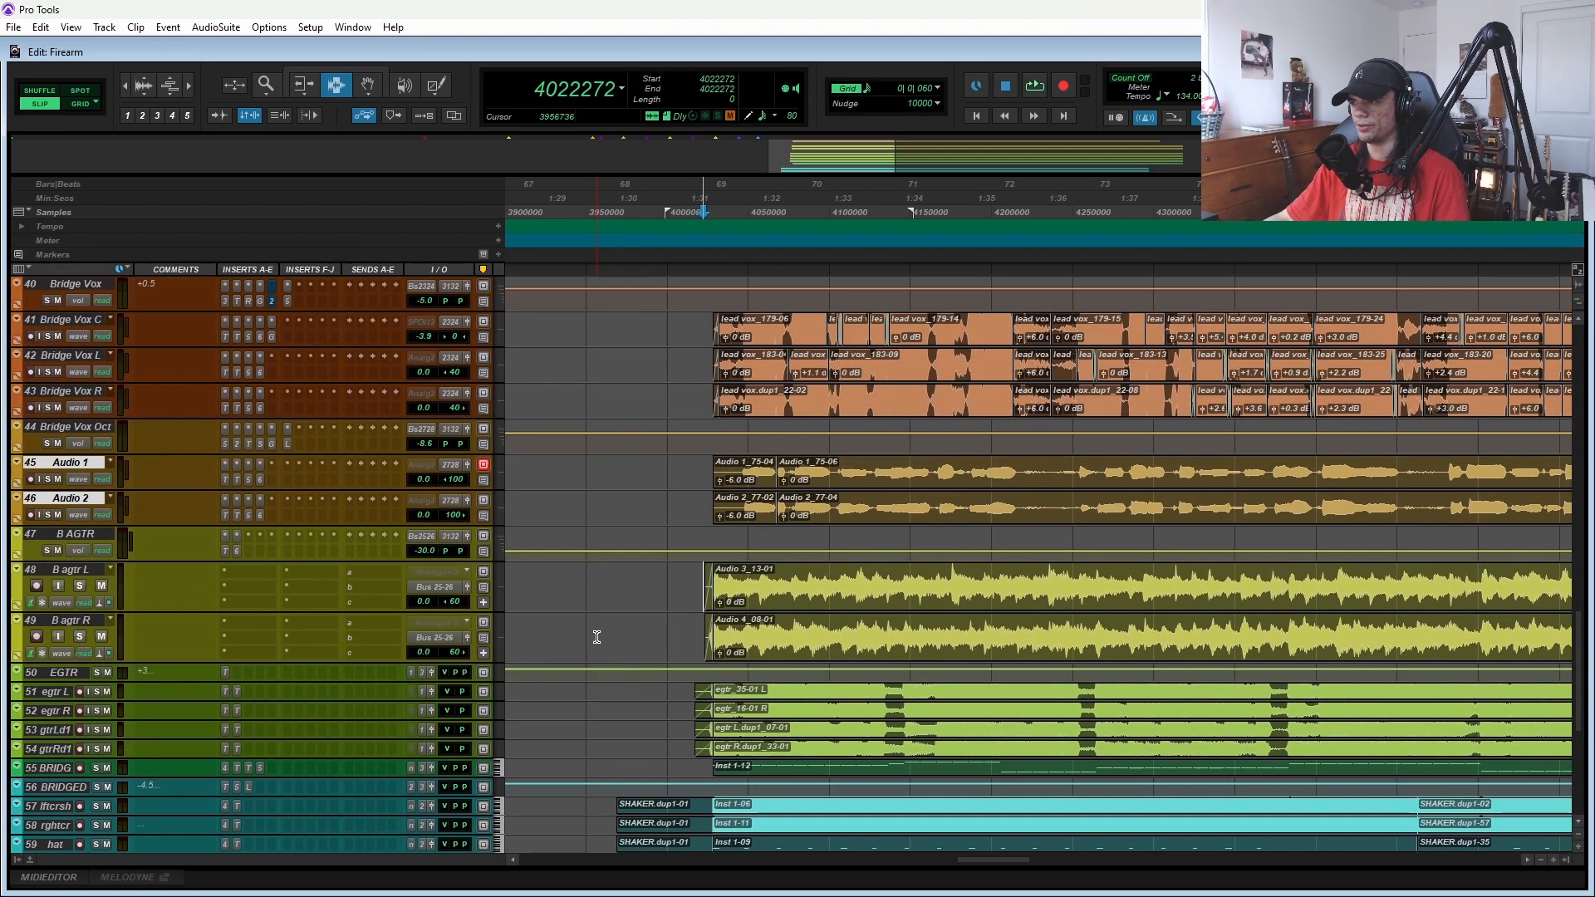
pyautogui.hscroll(6, 598, 633)
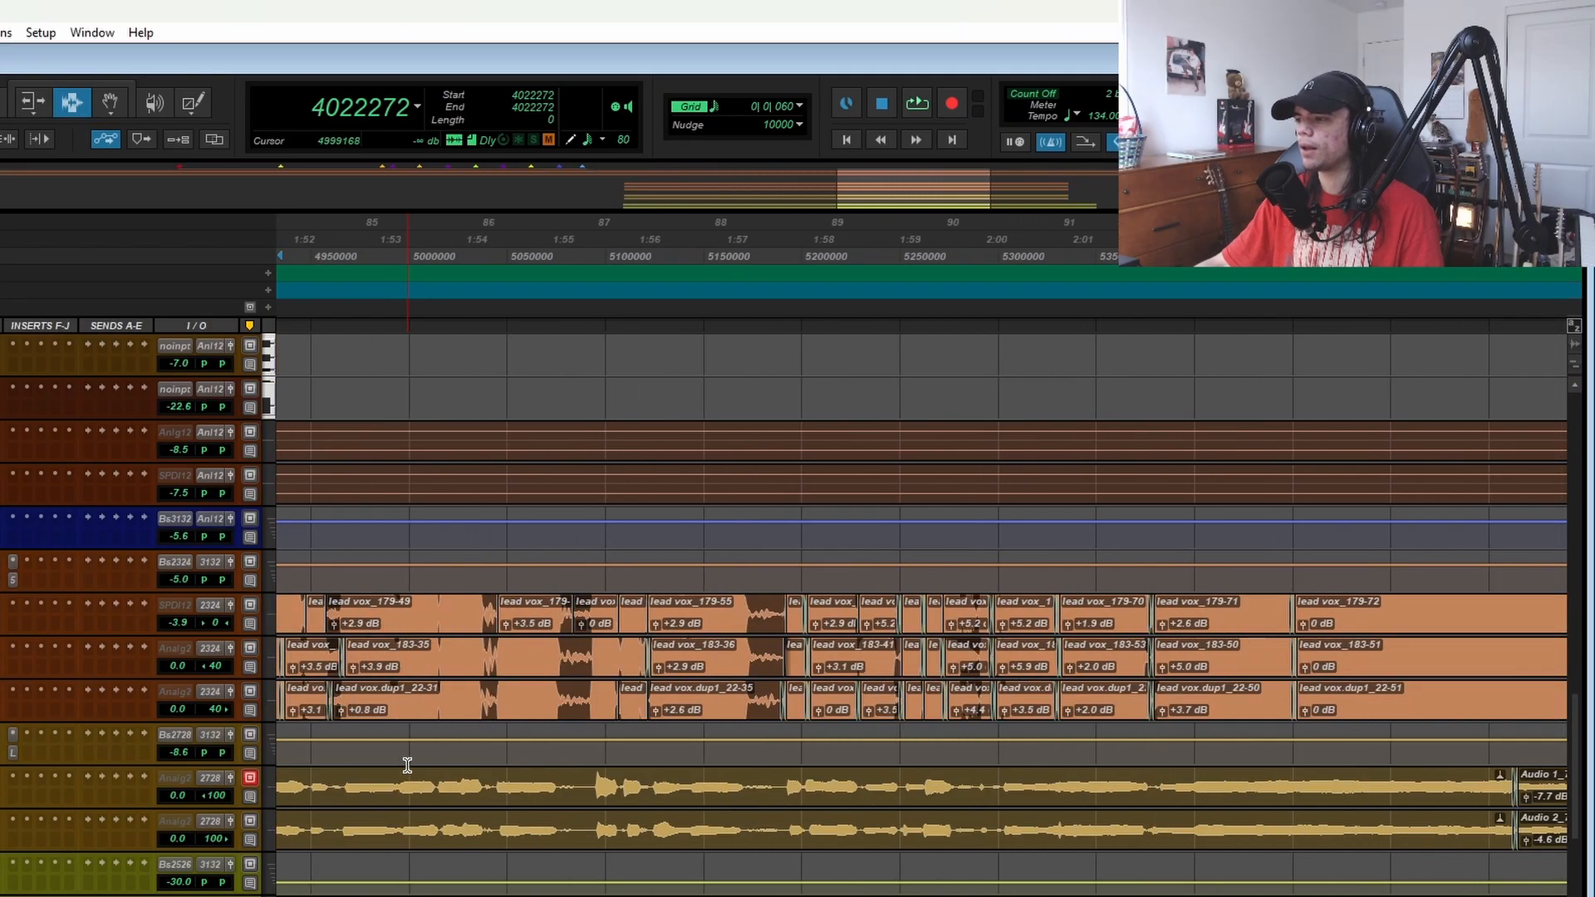
pyautogui.hscroll(-8, 410, 758)
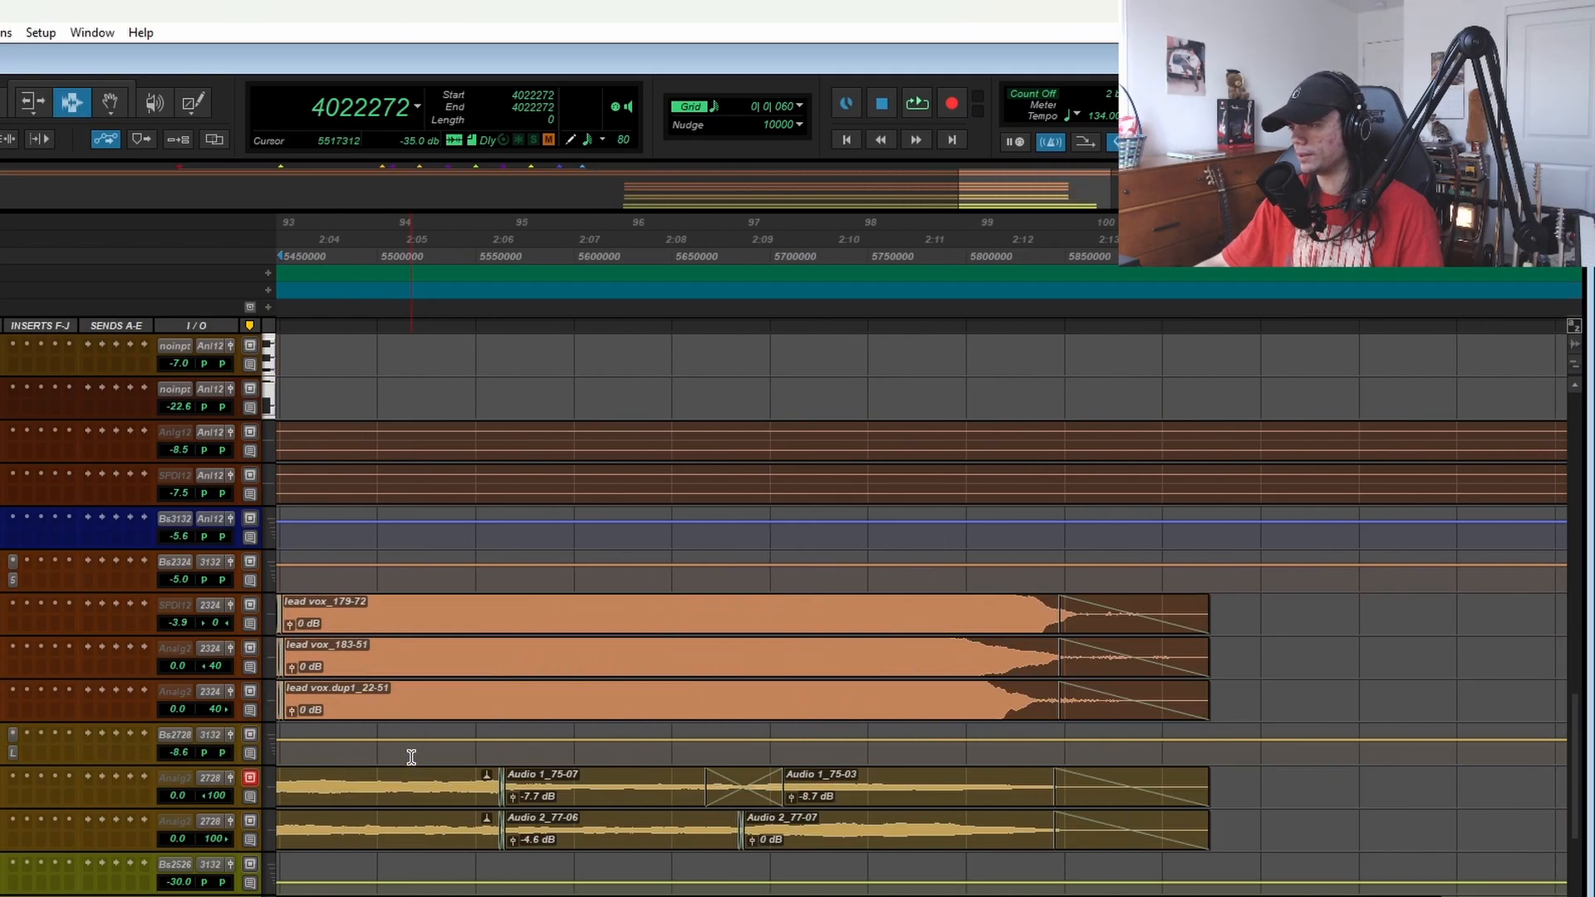
pyautogui.scroll(1, 380, 386)
pyautogui.scroll(-3, 577, 719)
pyautogui.scroll(3, 762, 526)
pyautogui.scroll(-3, 1061, 776)
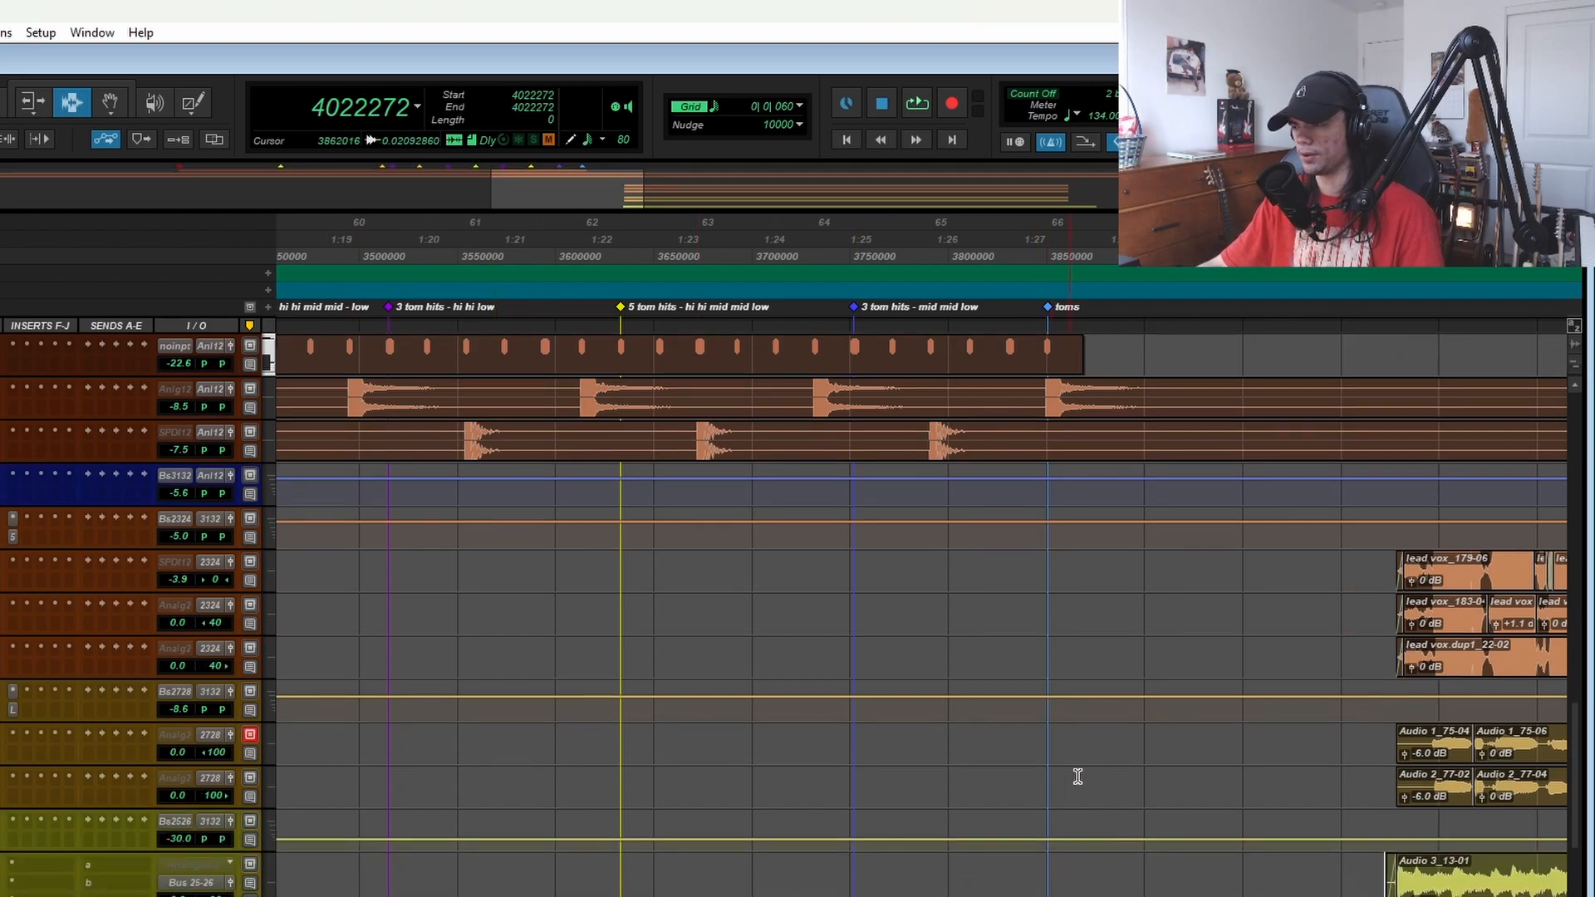
pyautogui.hscroll(5, 997, 731)
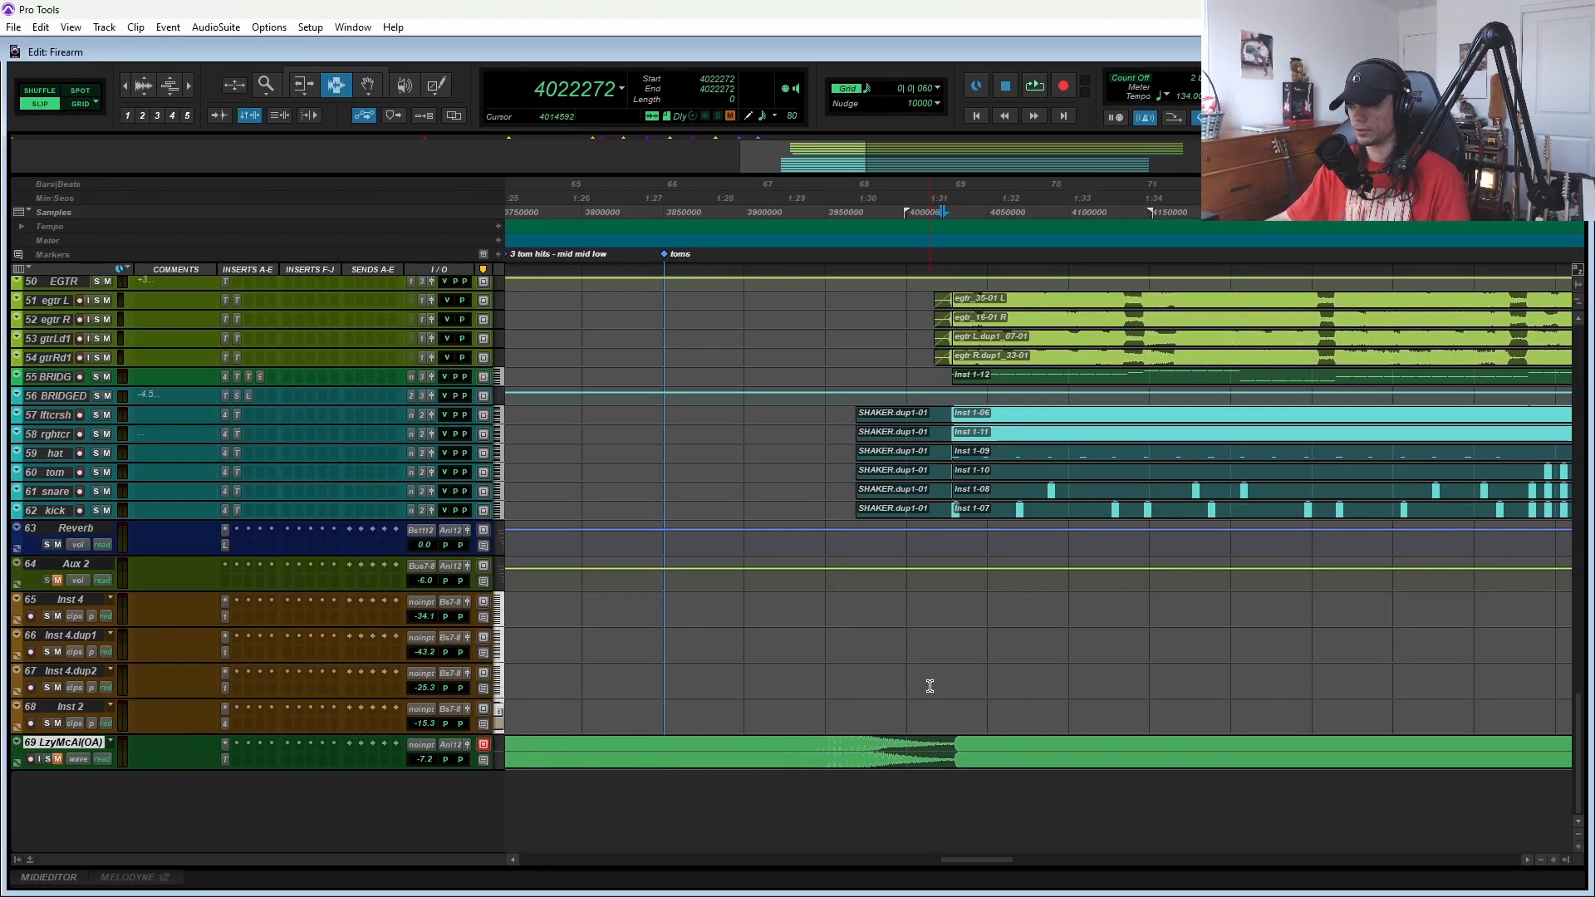
pyautogui.scroll(5, 929, 686)
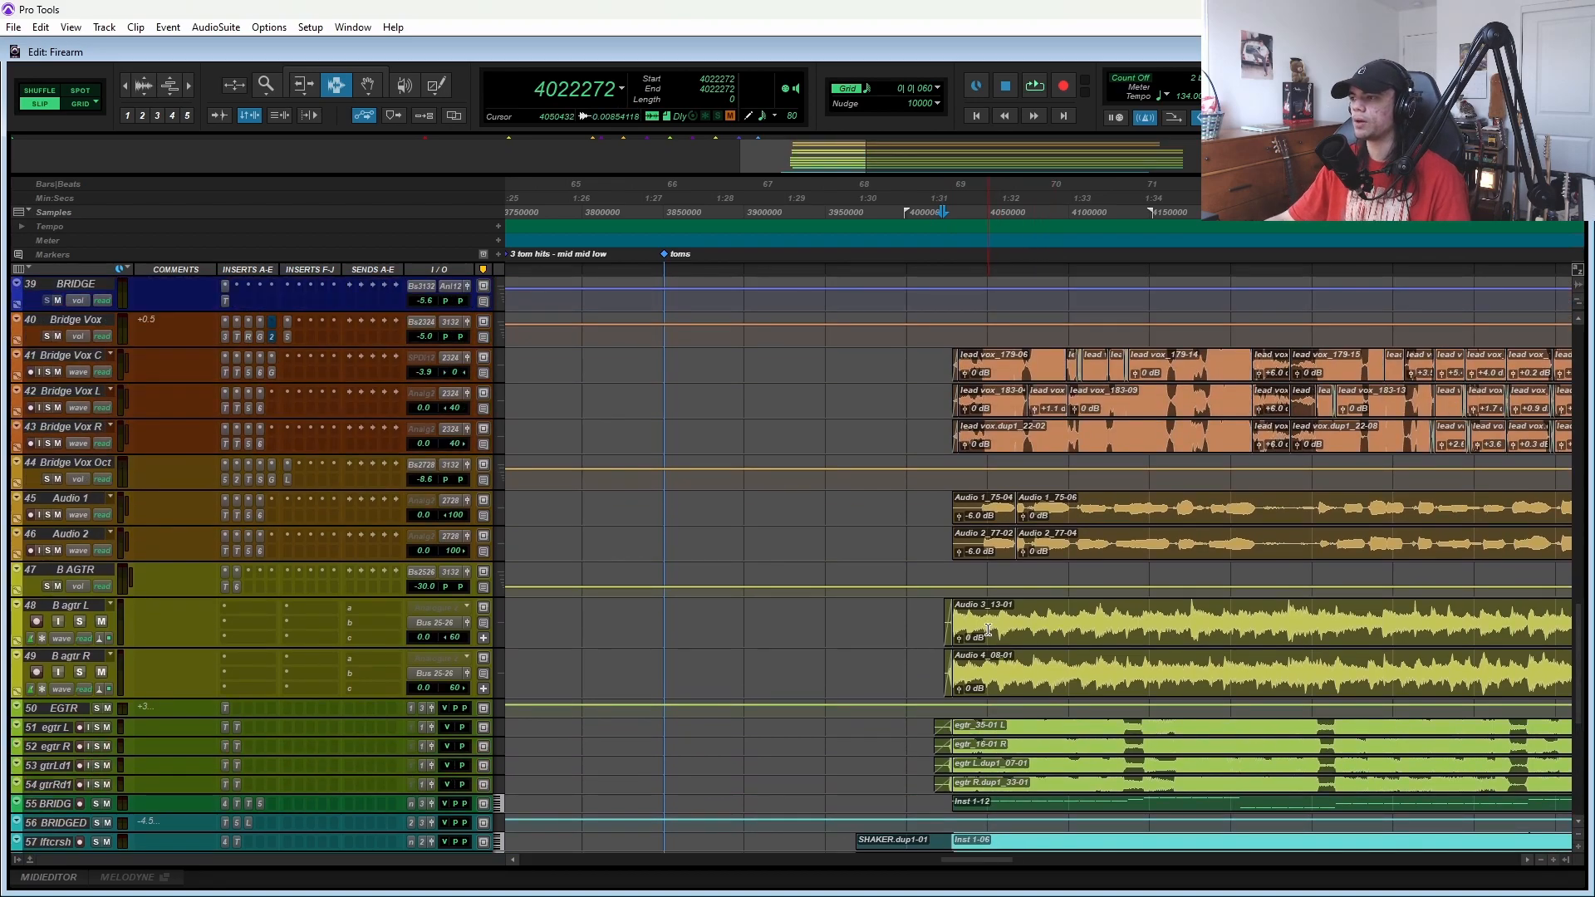
# - Solo the vocal tracks from Bridge Vox to Audio 2 and play them from just before the vocal clips
pyautogui.click(944, 366)
pyautogui.scroll(5, 914, 582)
pyautogui.hotkey('ctrl', ']')
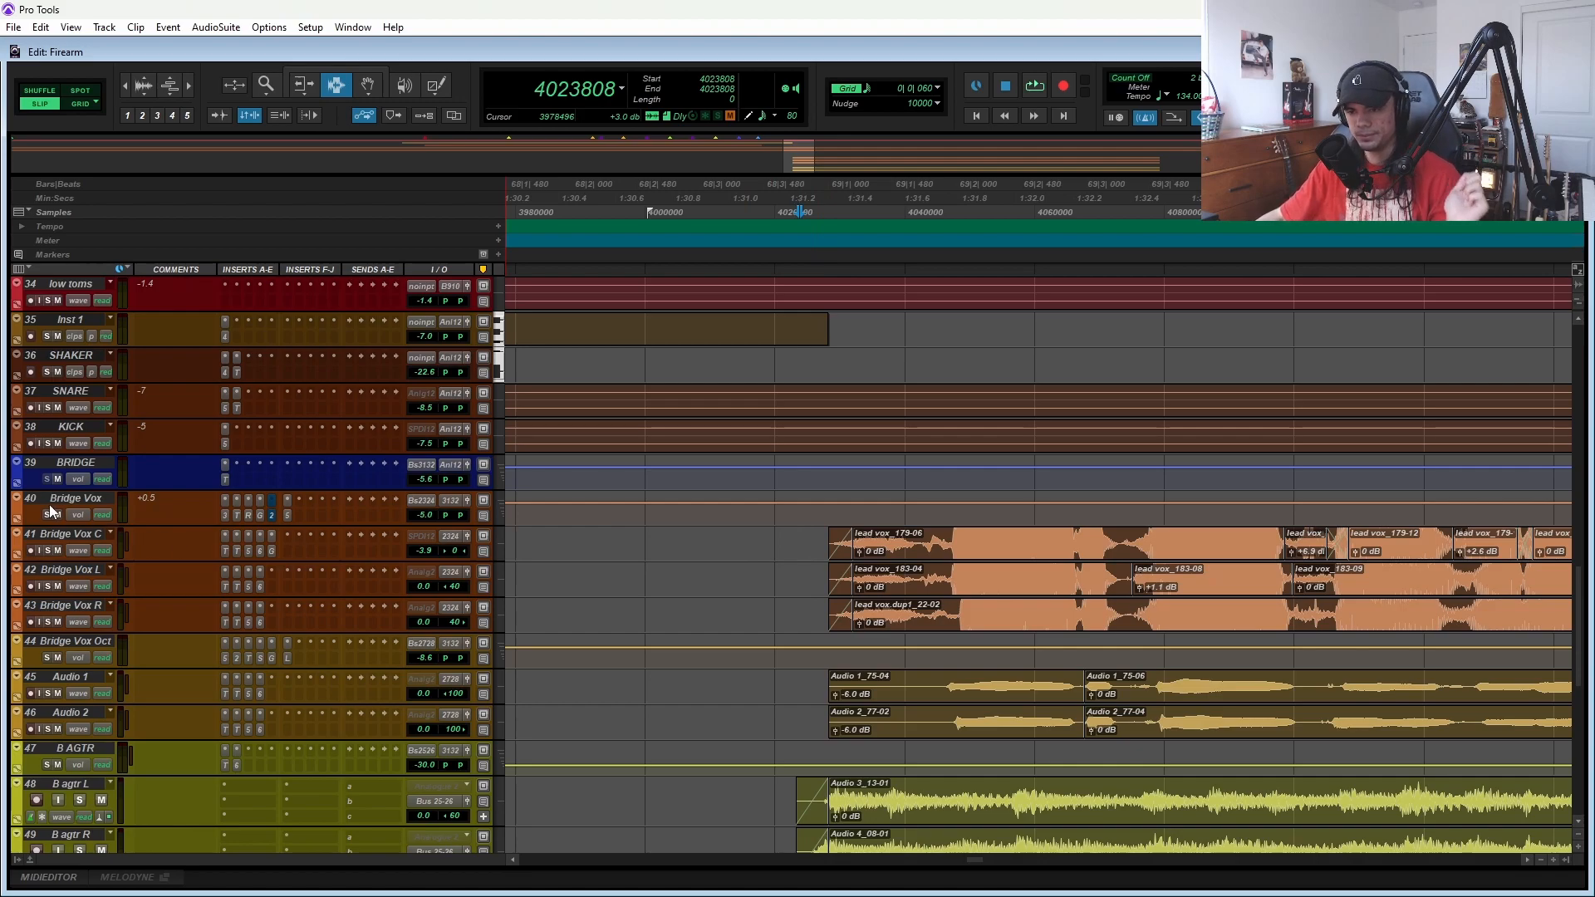
pyautogui.scroll(-1, 95, 594)
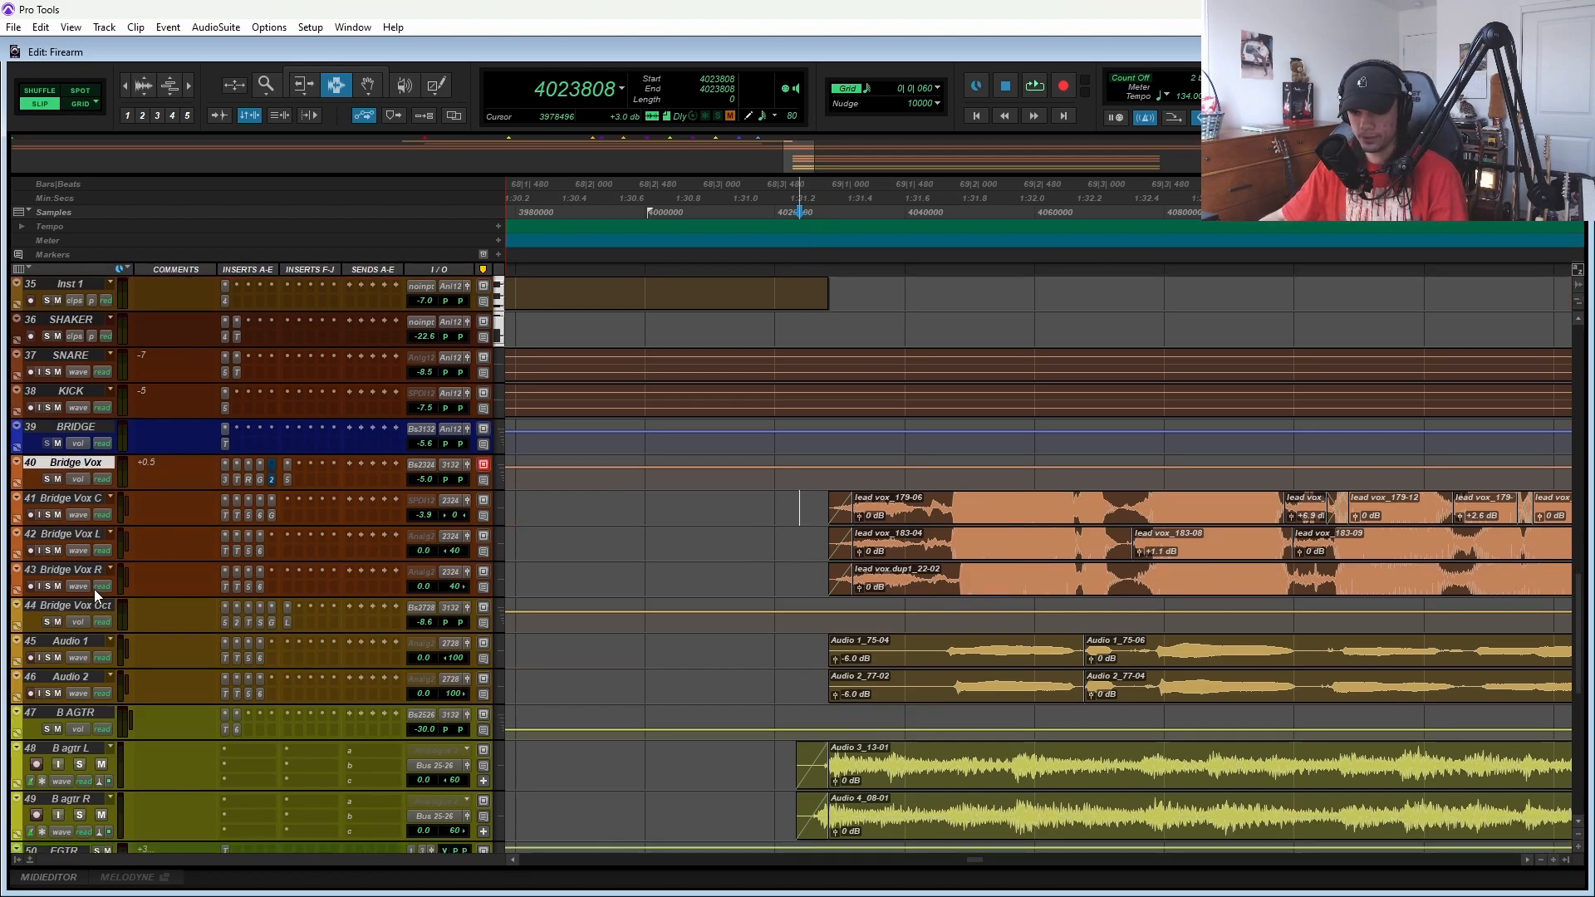
pyautogui.keyDown('shift'); pyautogui.click(77, 672); pyautogui.keyUp('shift')
pyautogui.press('space')
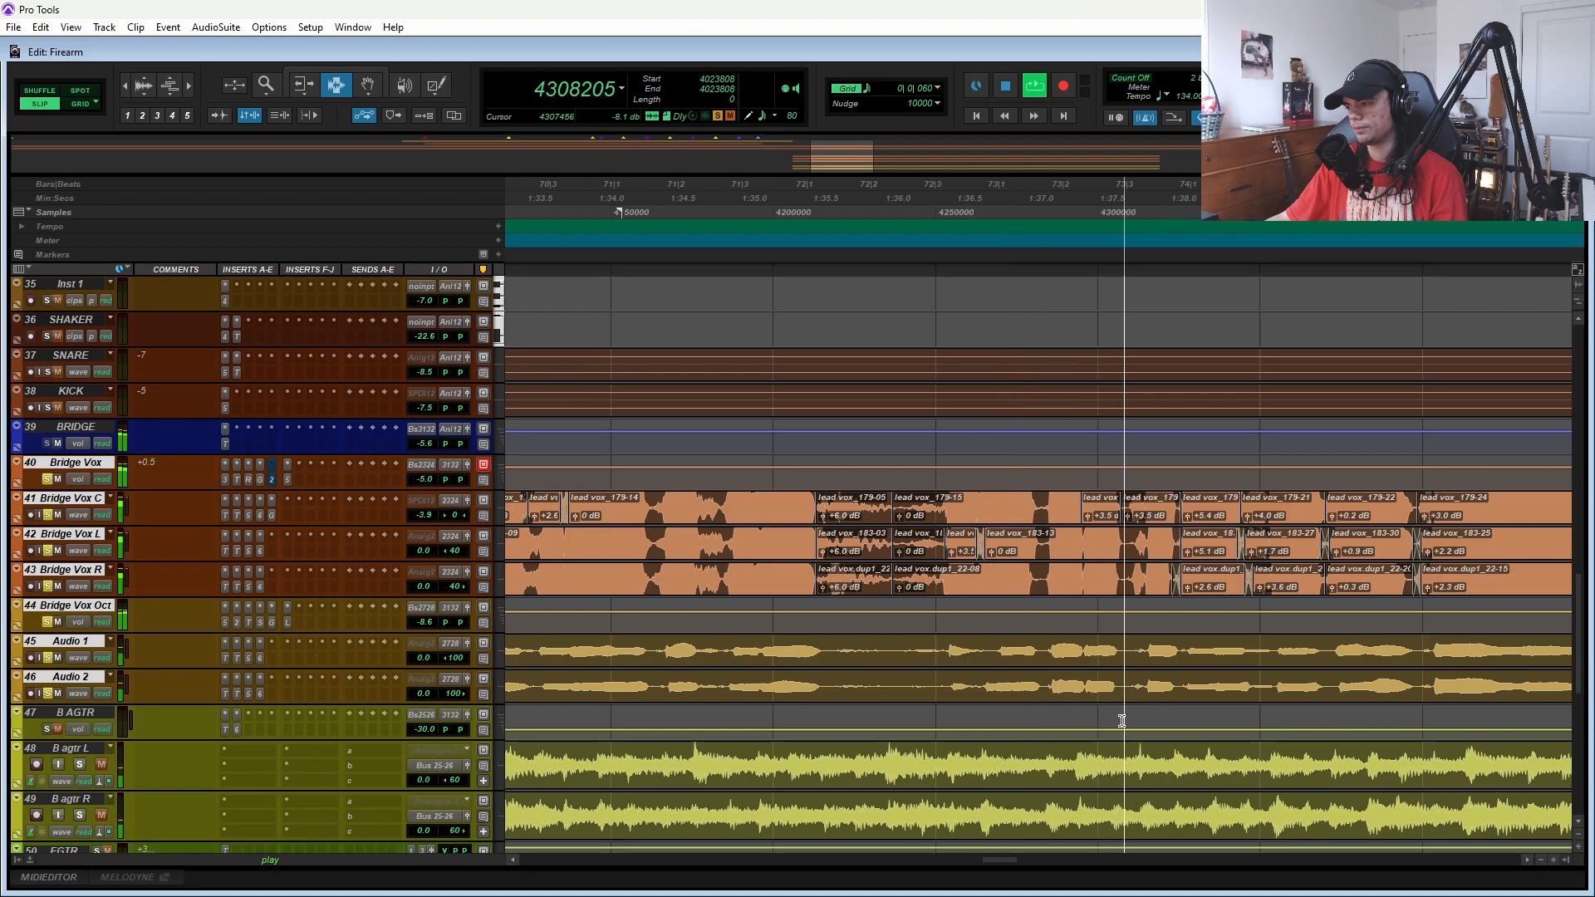
pyautogui.scroll(-3, 1054, 708)
pyautogui.hscroll(-5, 1055, 708)
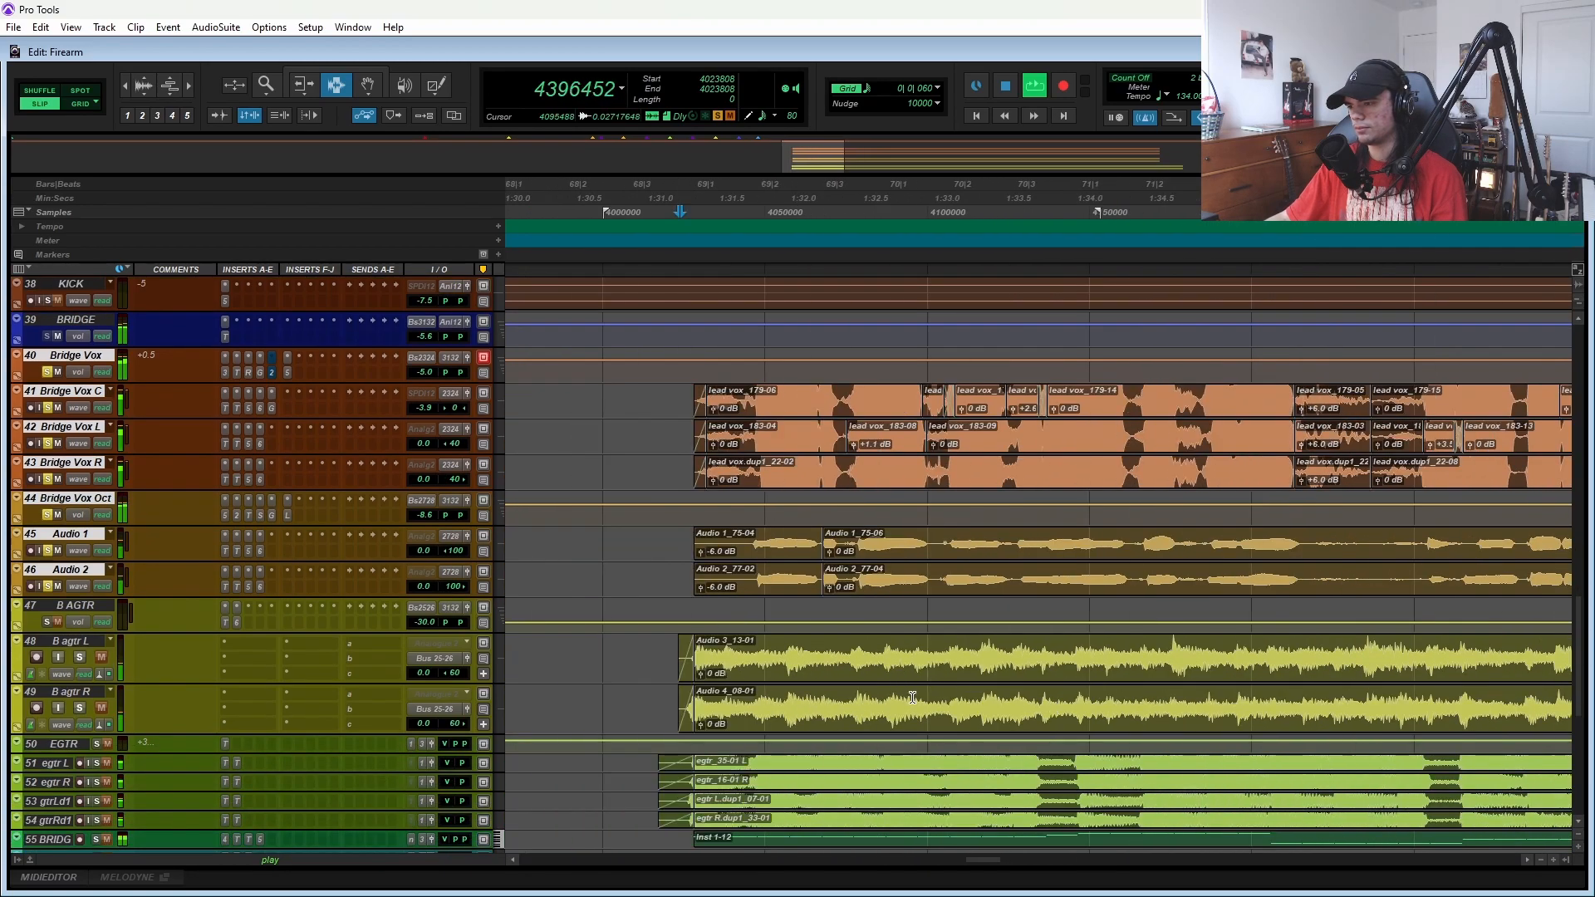
pyautogui.scroll(-3, 912, 697)
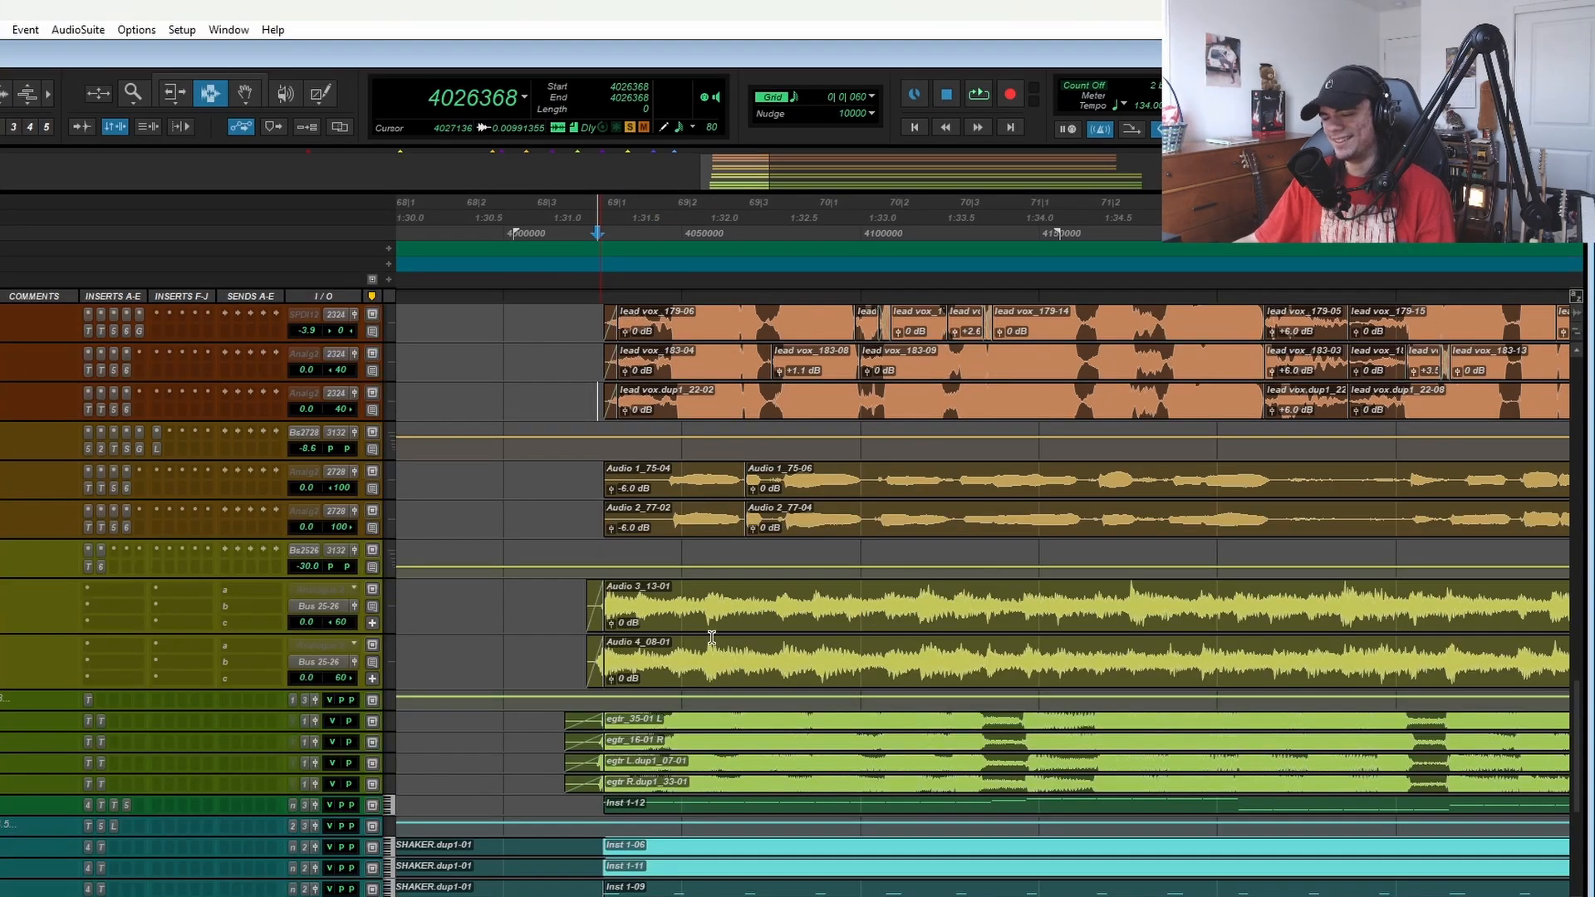
# - Unsolo Bridge Vox Oct, Audio 1 and Audio 2, and enlarge the still soloed Bridge Vox C, L and R tracks
pyautogui.scroll(3, 702, 677)
pyautogui.click(581, 443)
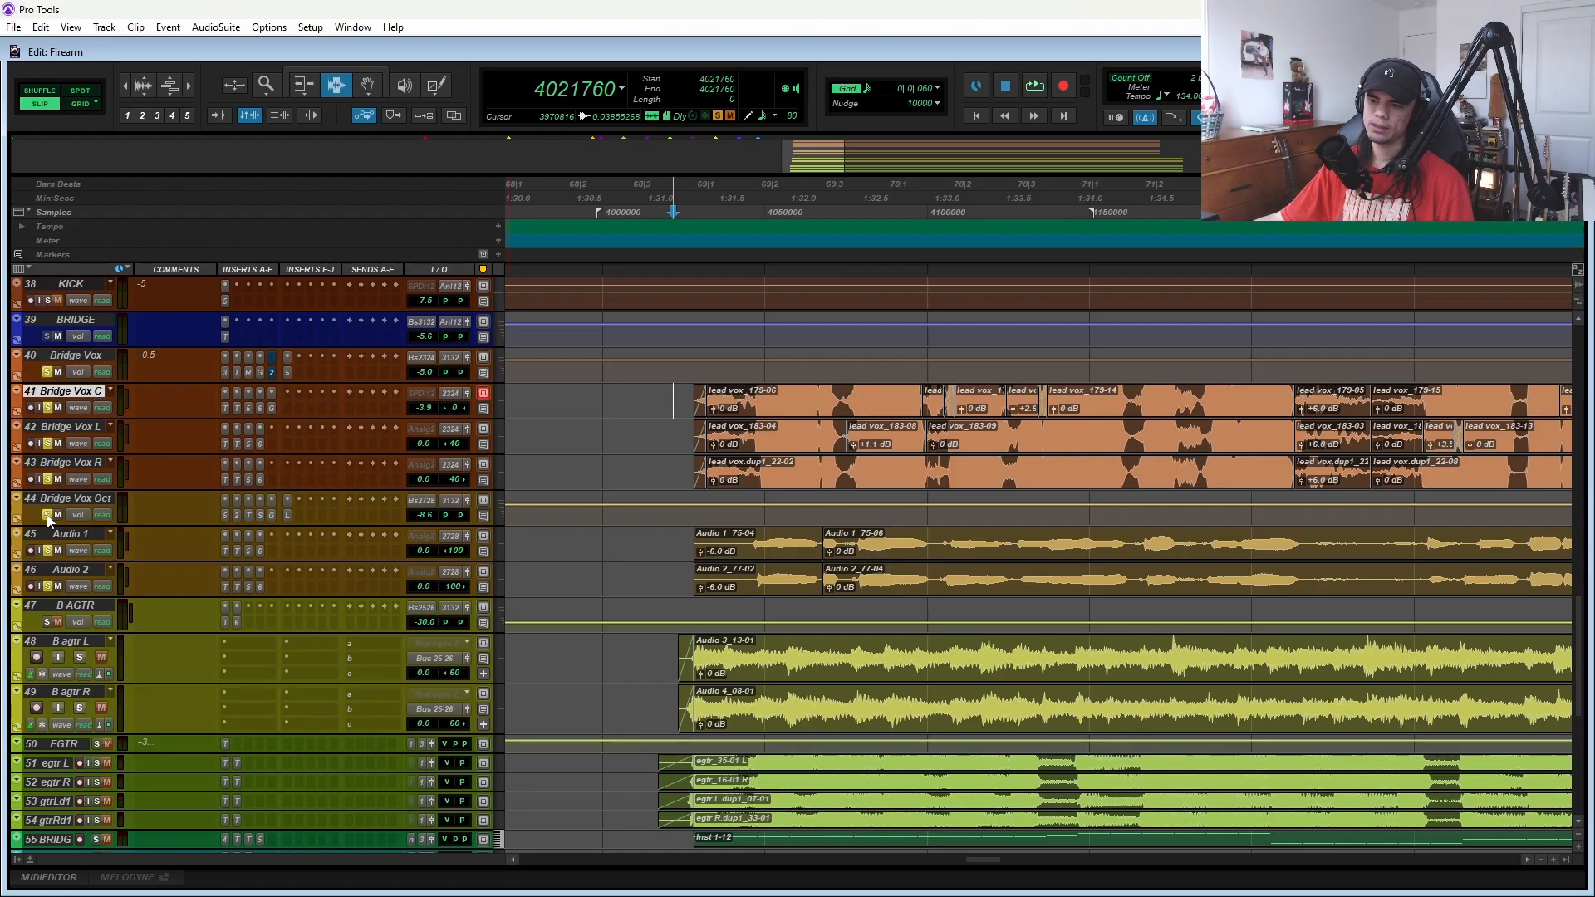
pyautogui.click(47, 515)
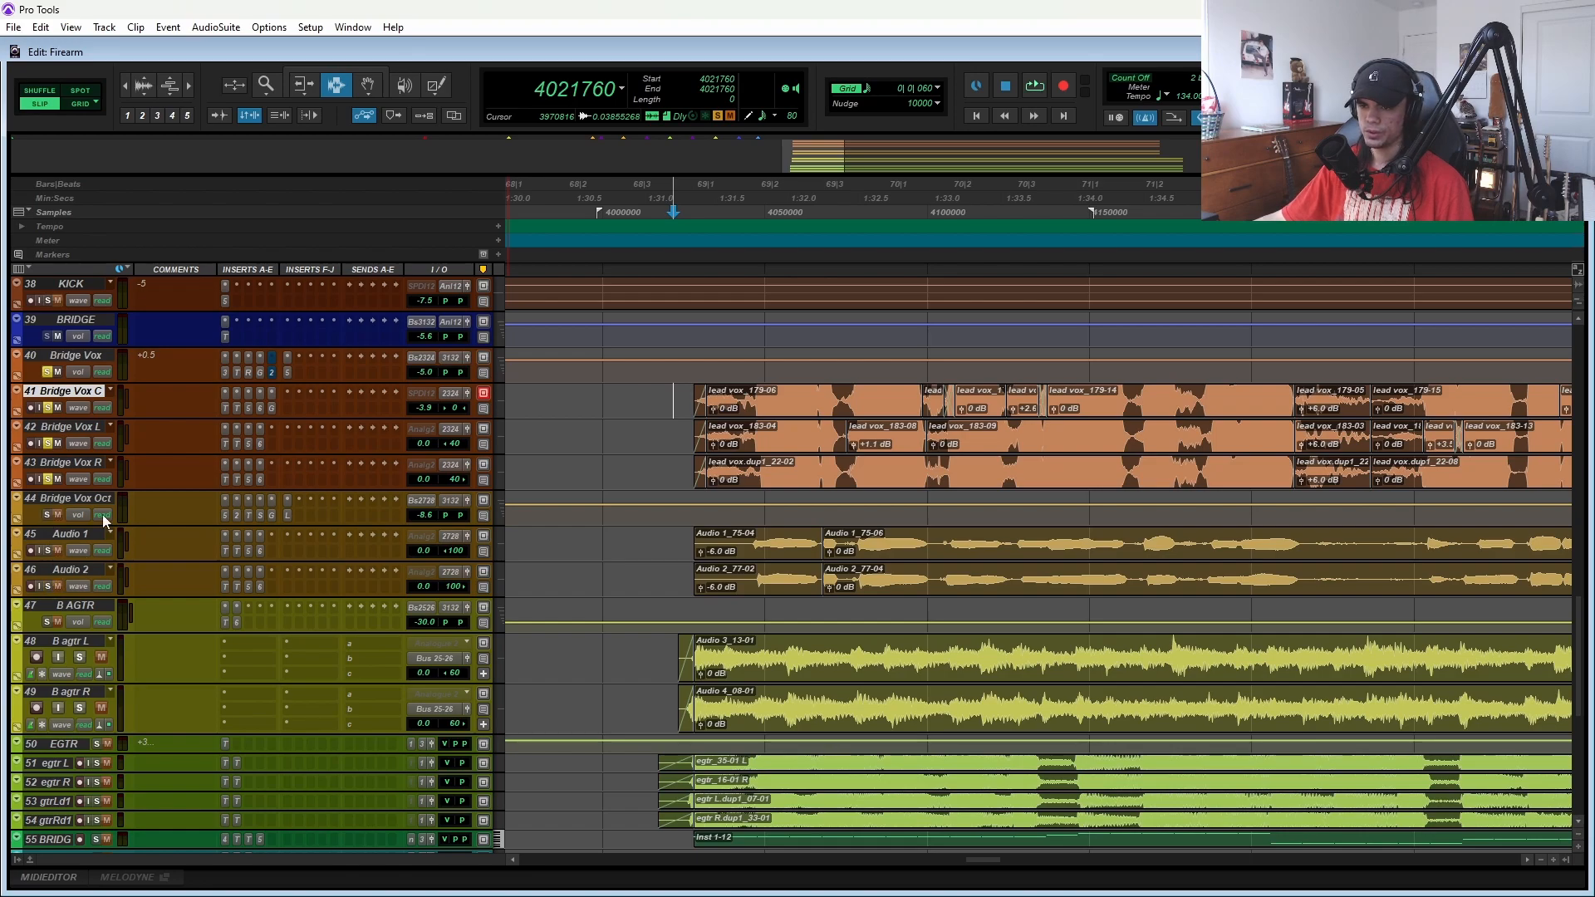
pyautogui.moveTo(83, 456); pyautogui.dragTo(80, 514)
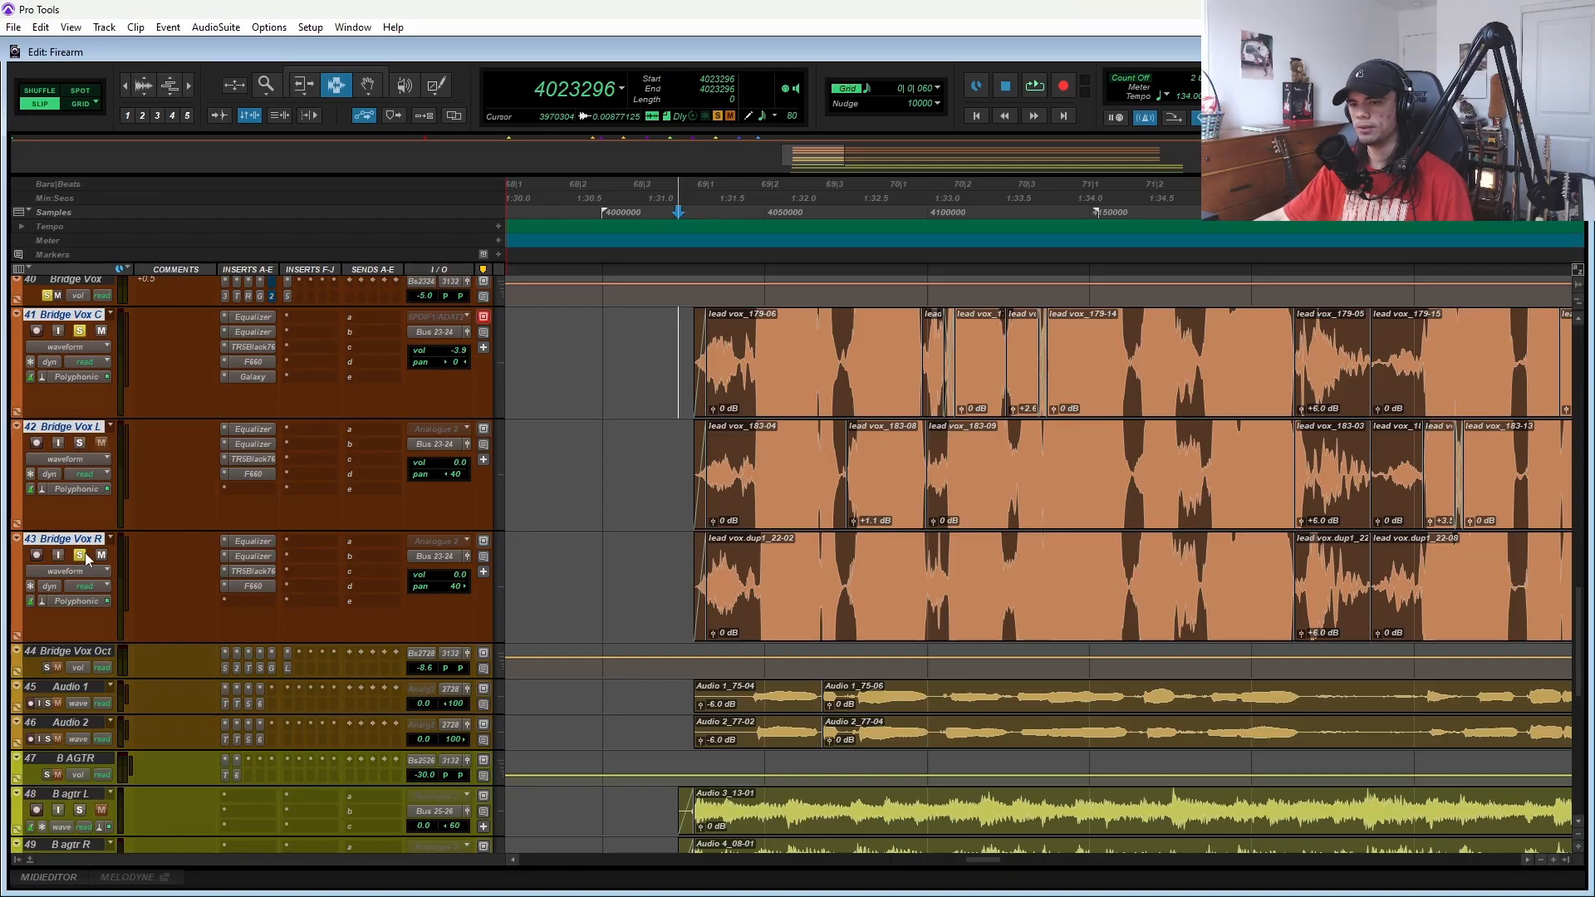
pyautogui.scroll(1, 216, 512)
pyautogui.click(79, 483)
pyautogui.click(79, 595)
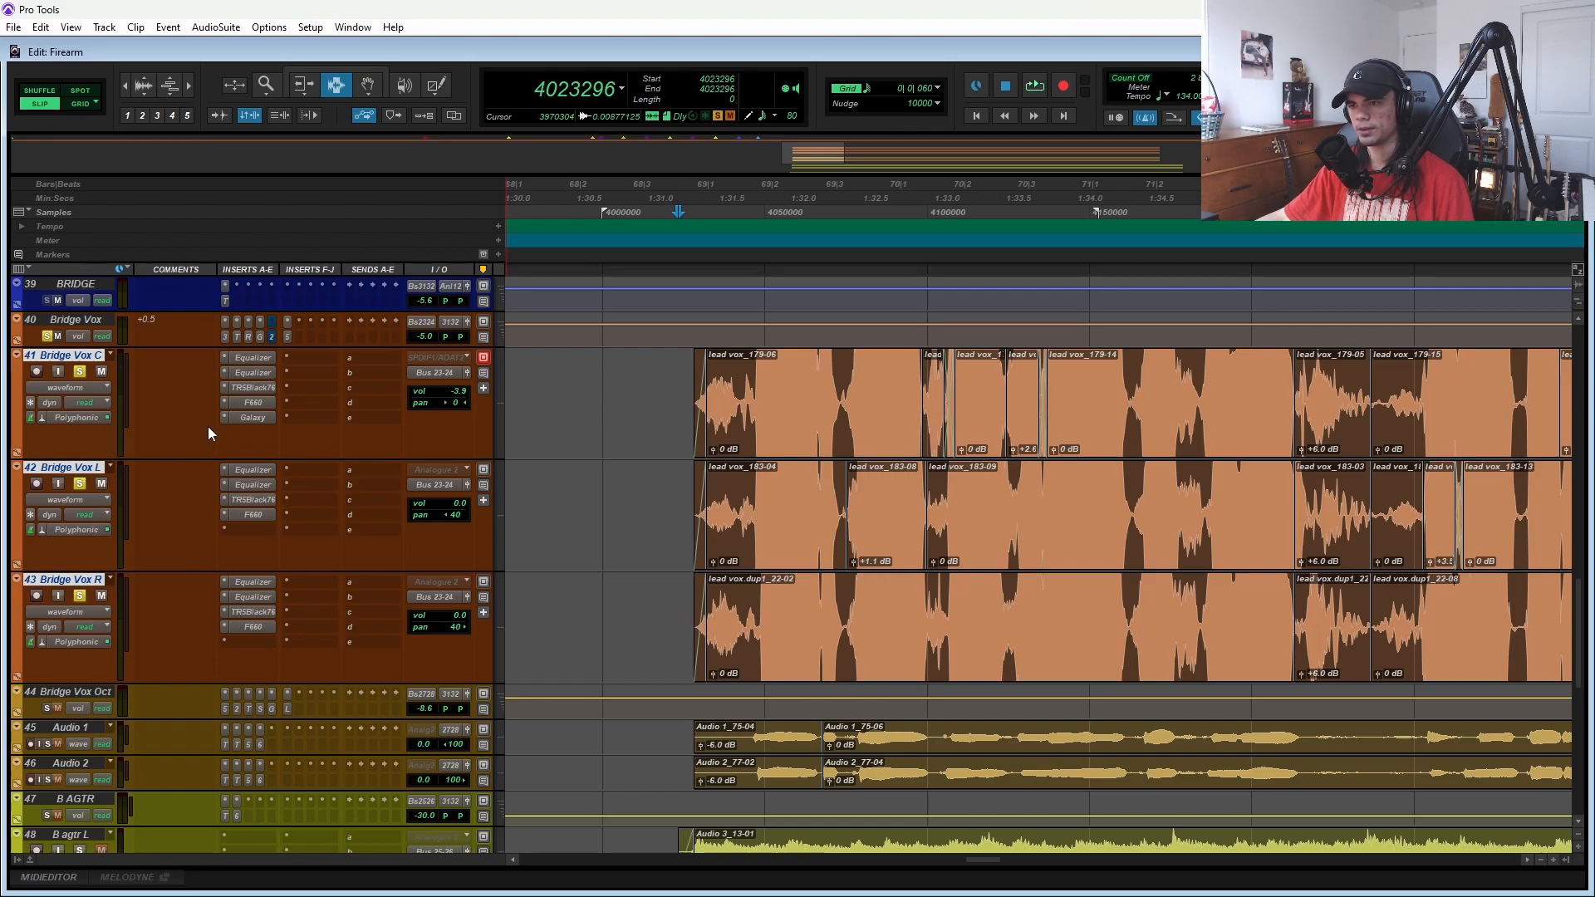
# - Enlarge the Bridge Vox track, examine both equalizers on Bridge Vox C and compare the second with Bridge Vox L's
pyautogui.scroll(2, 208, 432)
pyautogui.scroll(-1, 163, 478)
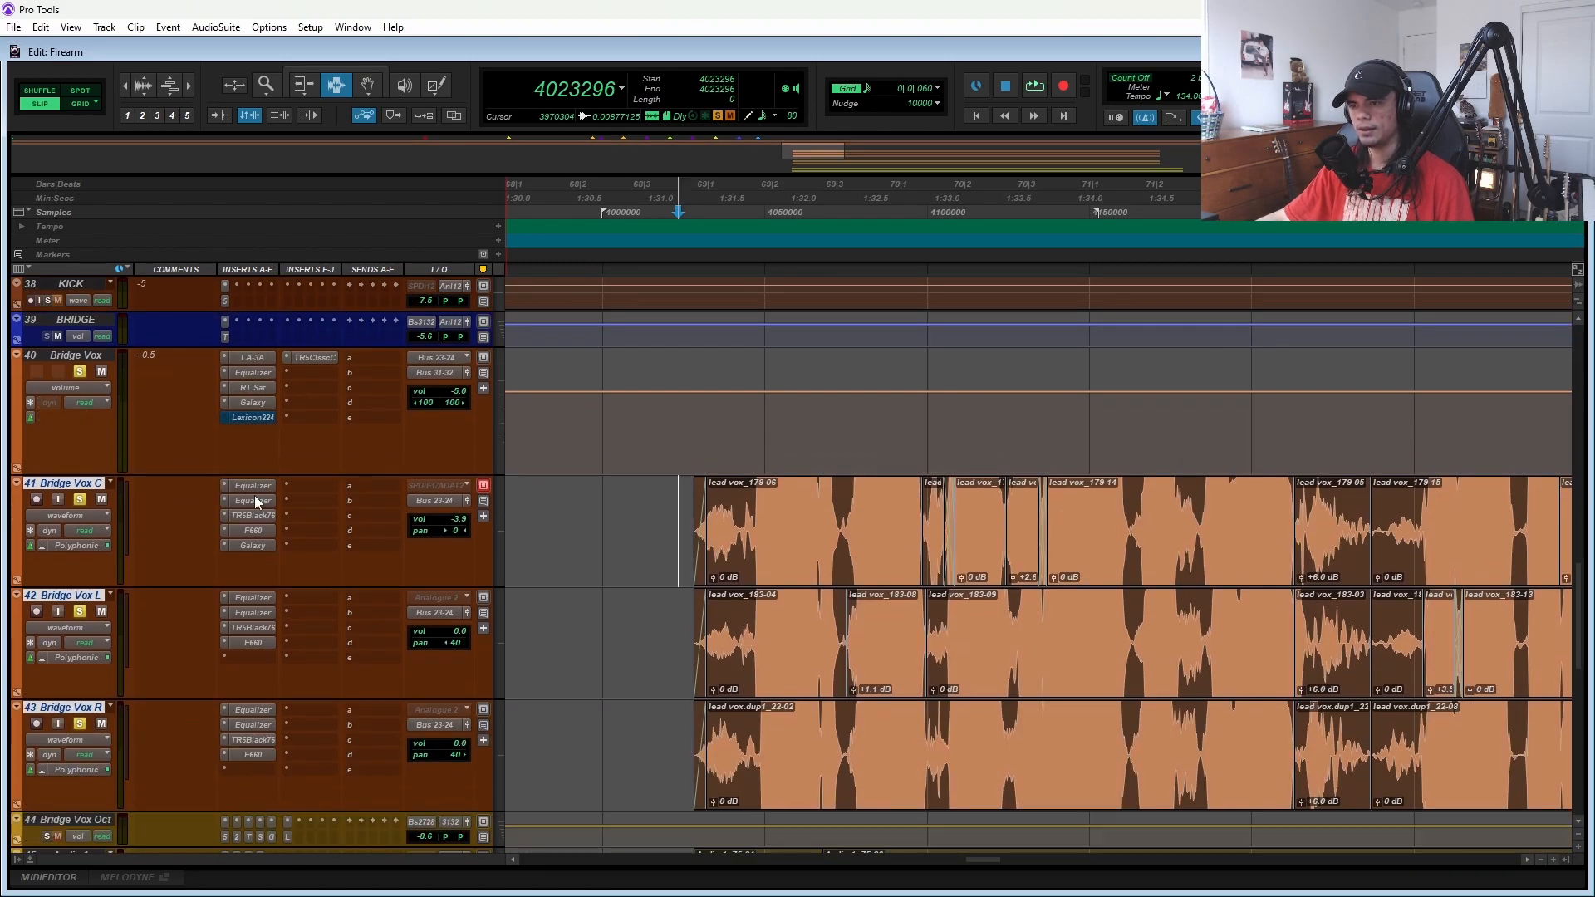
pyautogui.scroll(-1, 150, 449)
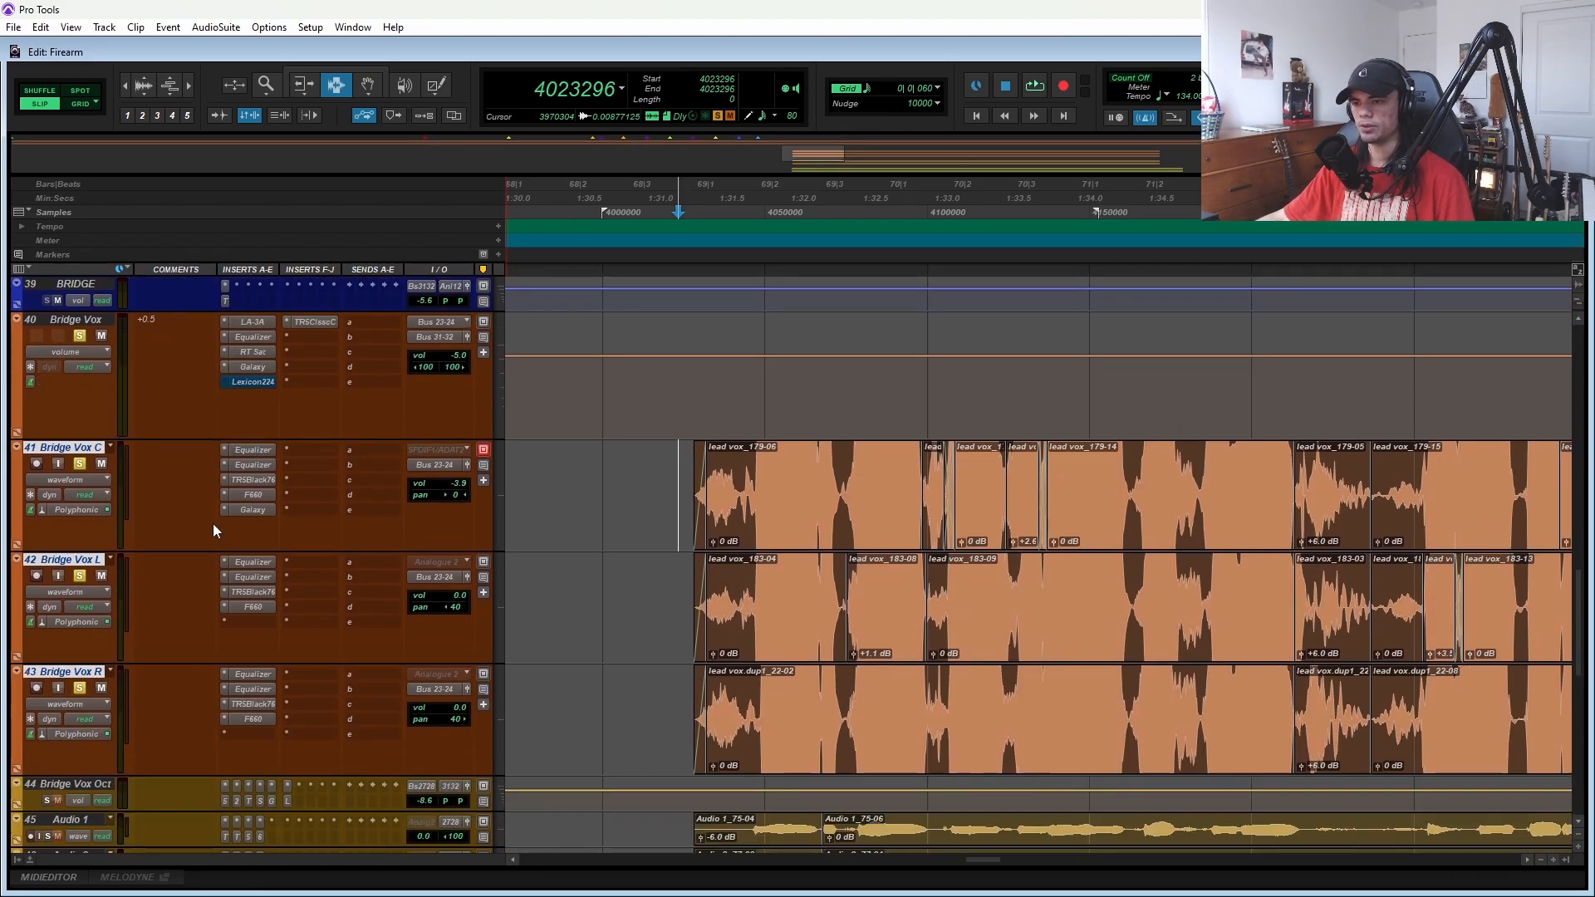
pyautogui.click(253, 449)
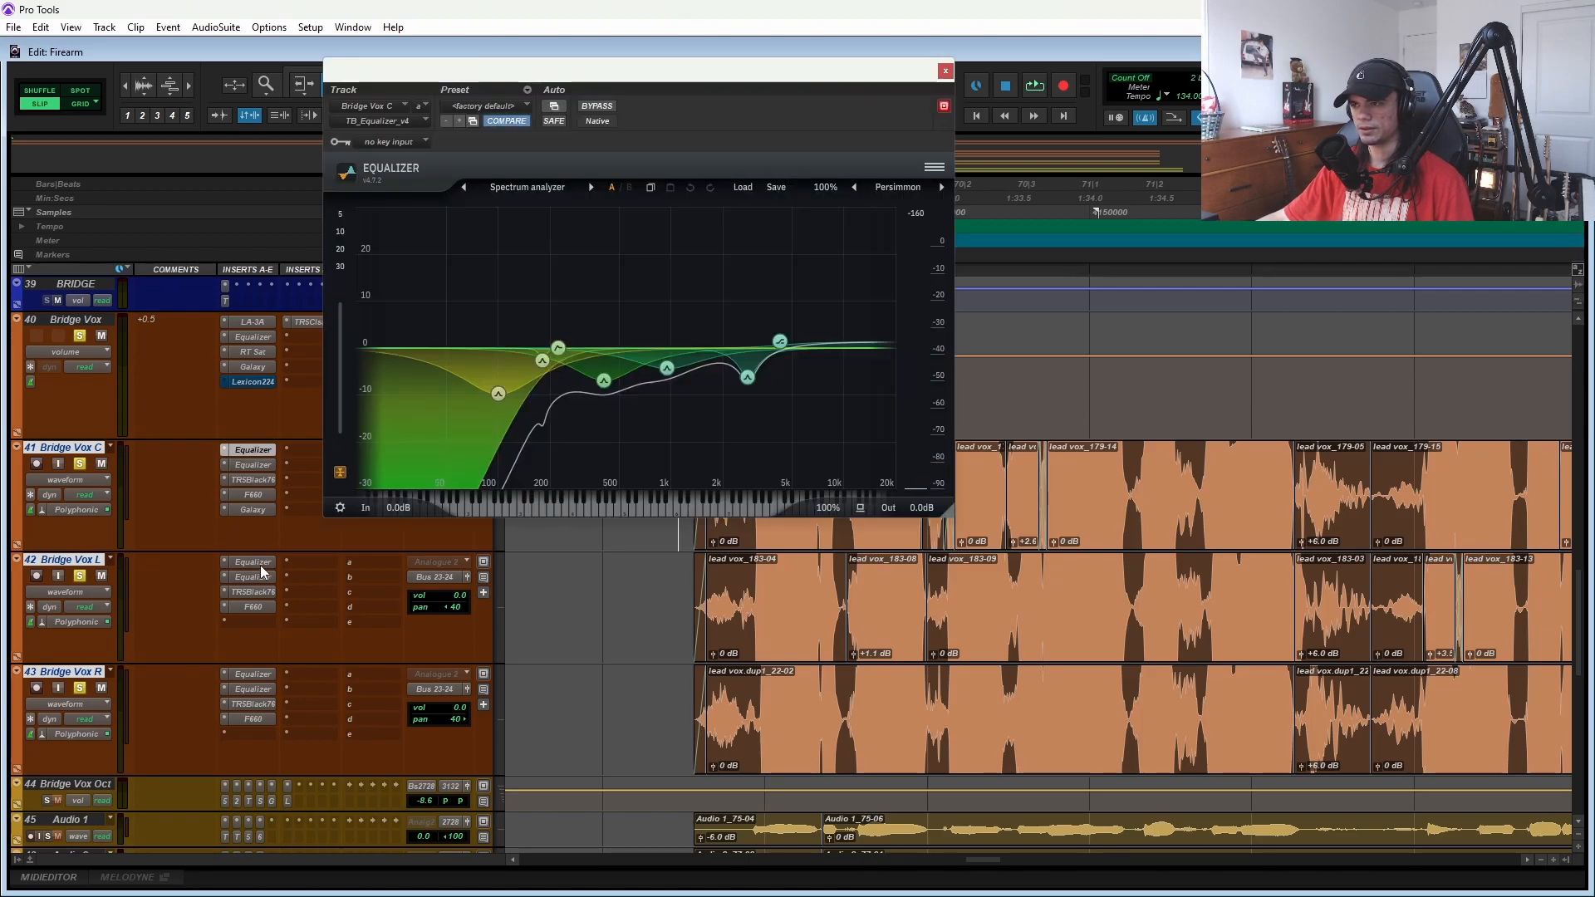
pyautogui.click(246, 465)
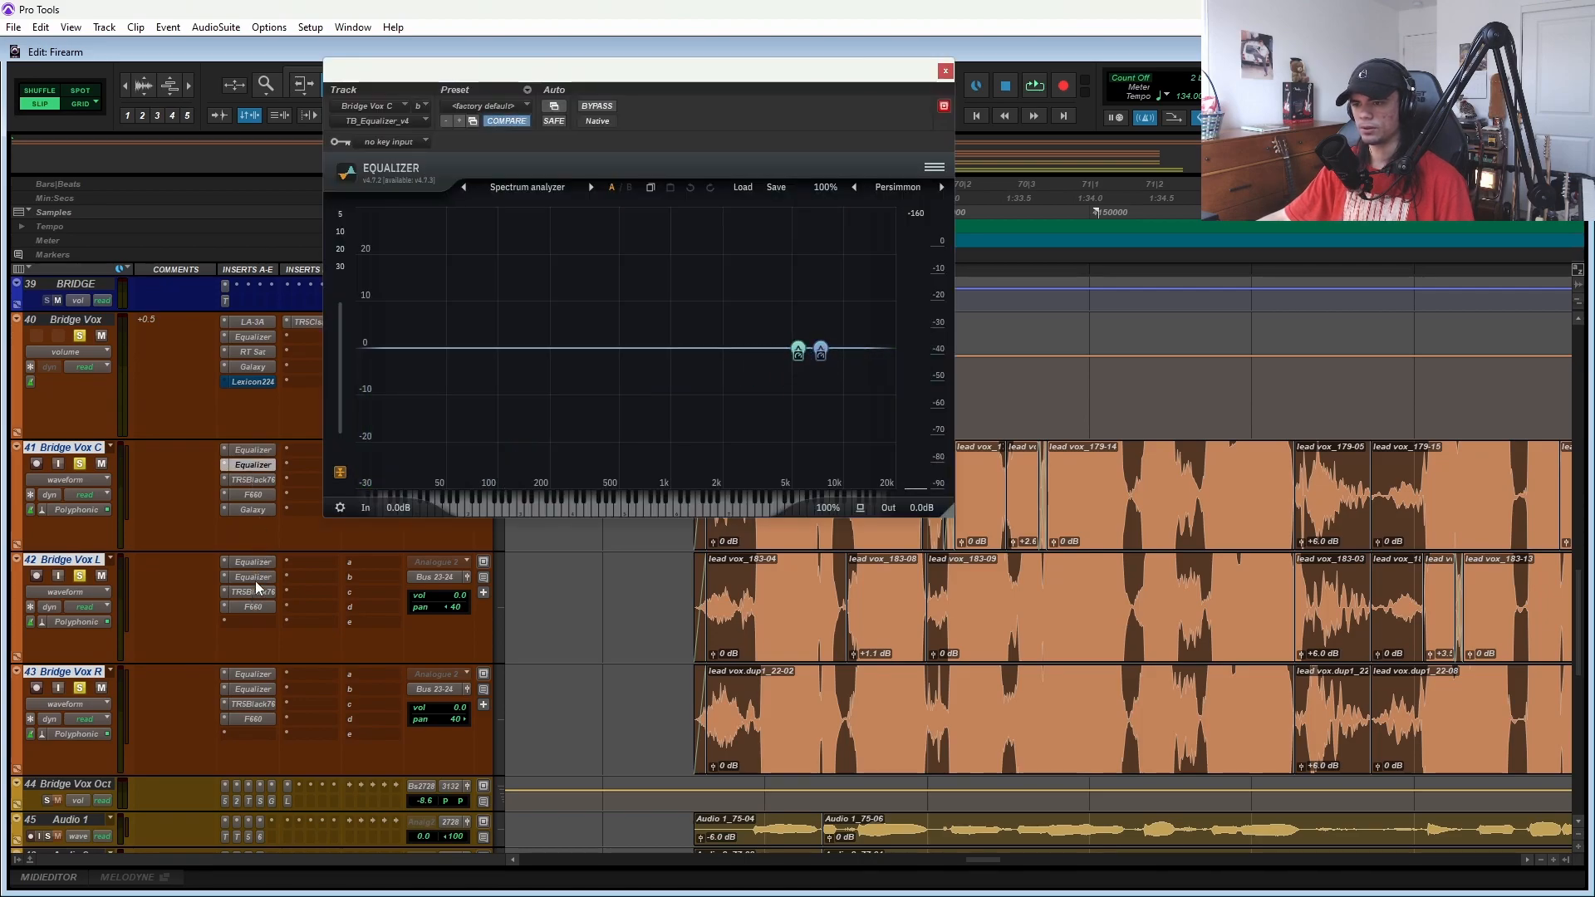
pyautogui.click(256, 581)
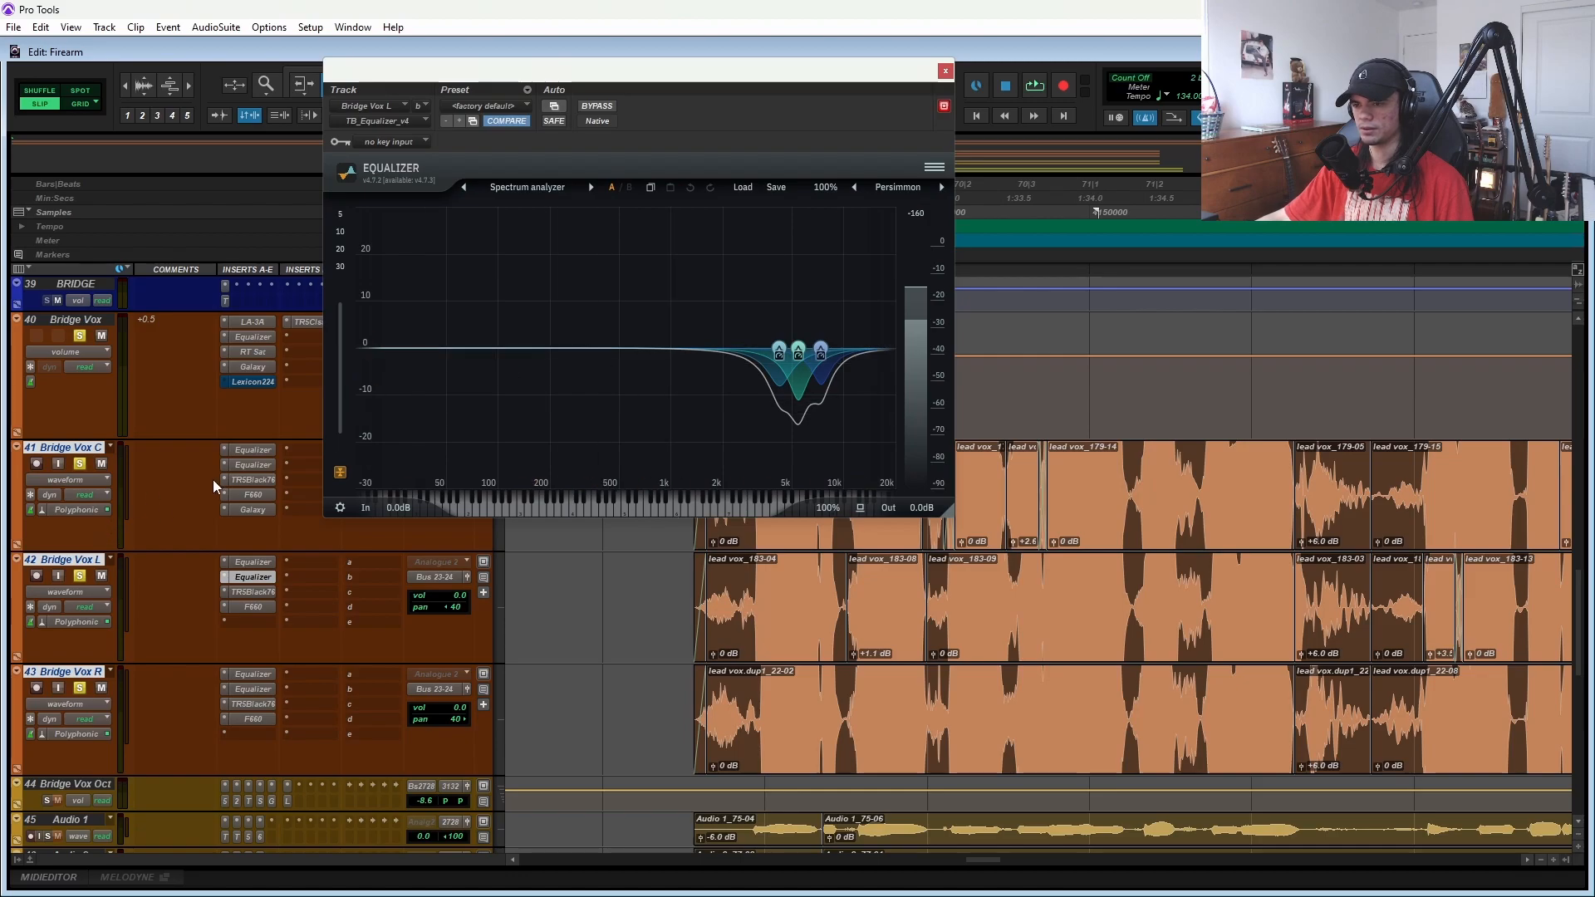
pyautogui.click(250, 465)
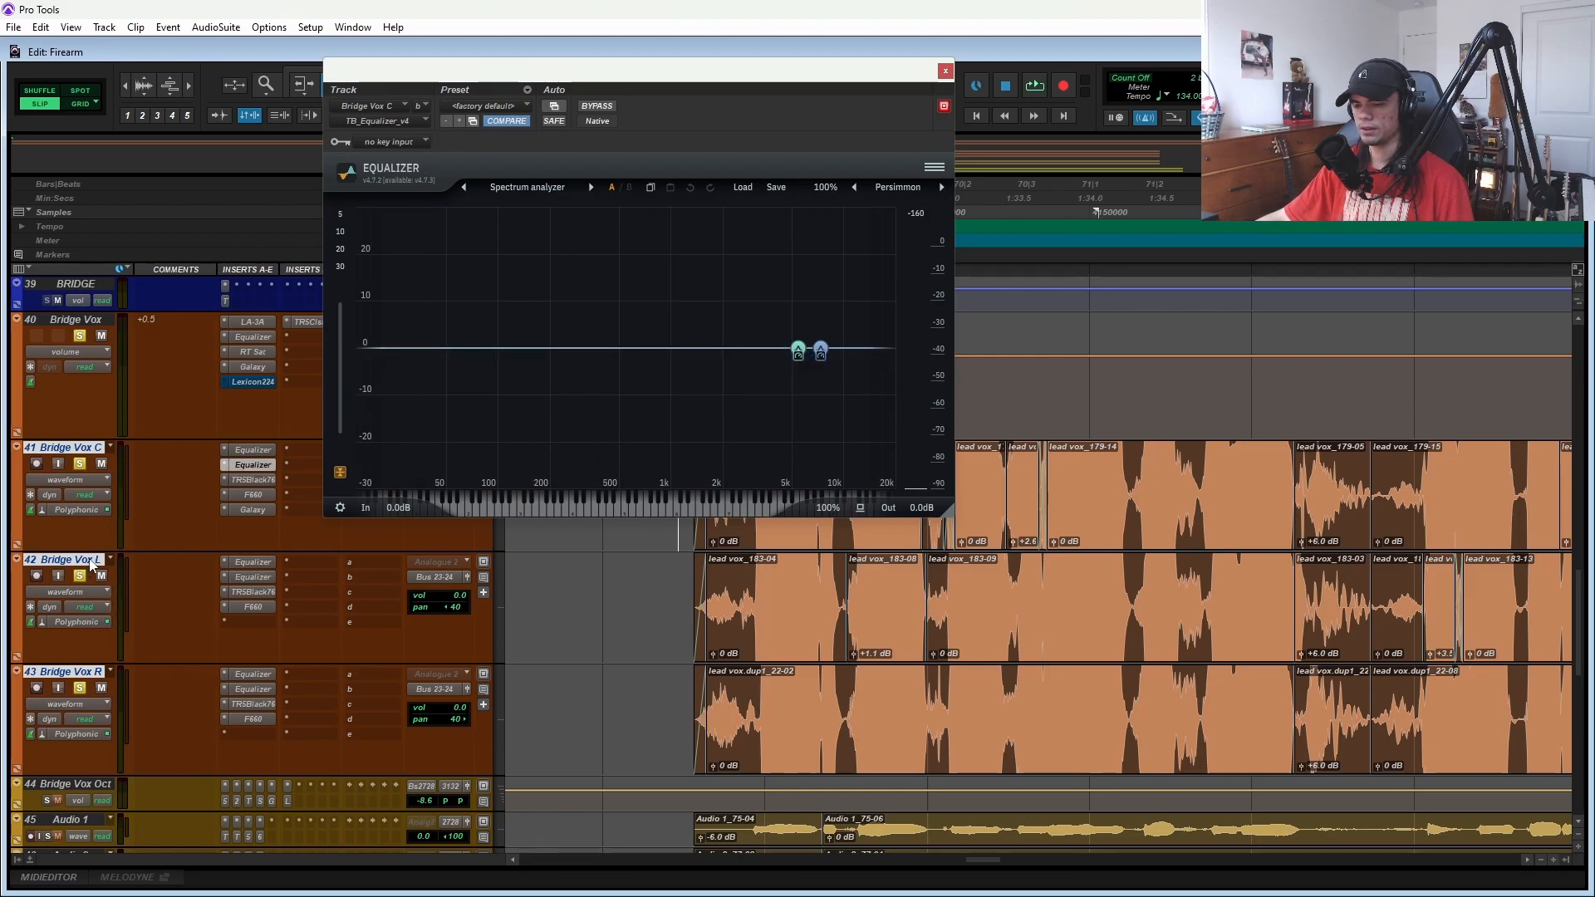
# - Unsolo Bridge Vox L and R, play Bridge Vox C with its Black 76 open, and check its Fairchild 660 and Galaxy Tape Echo
pyautogui.moveTo(632, 70); pyautogui.dragTo(768, 149)
pyautogui.click(263, 480)
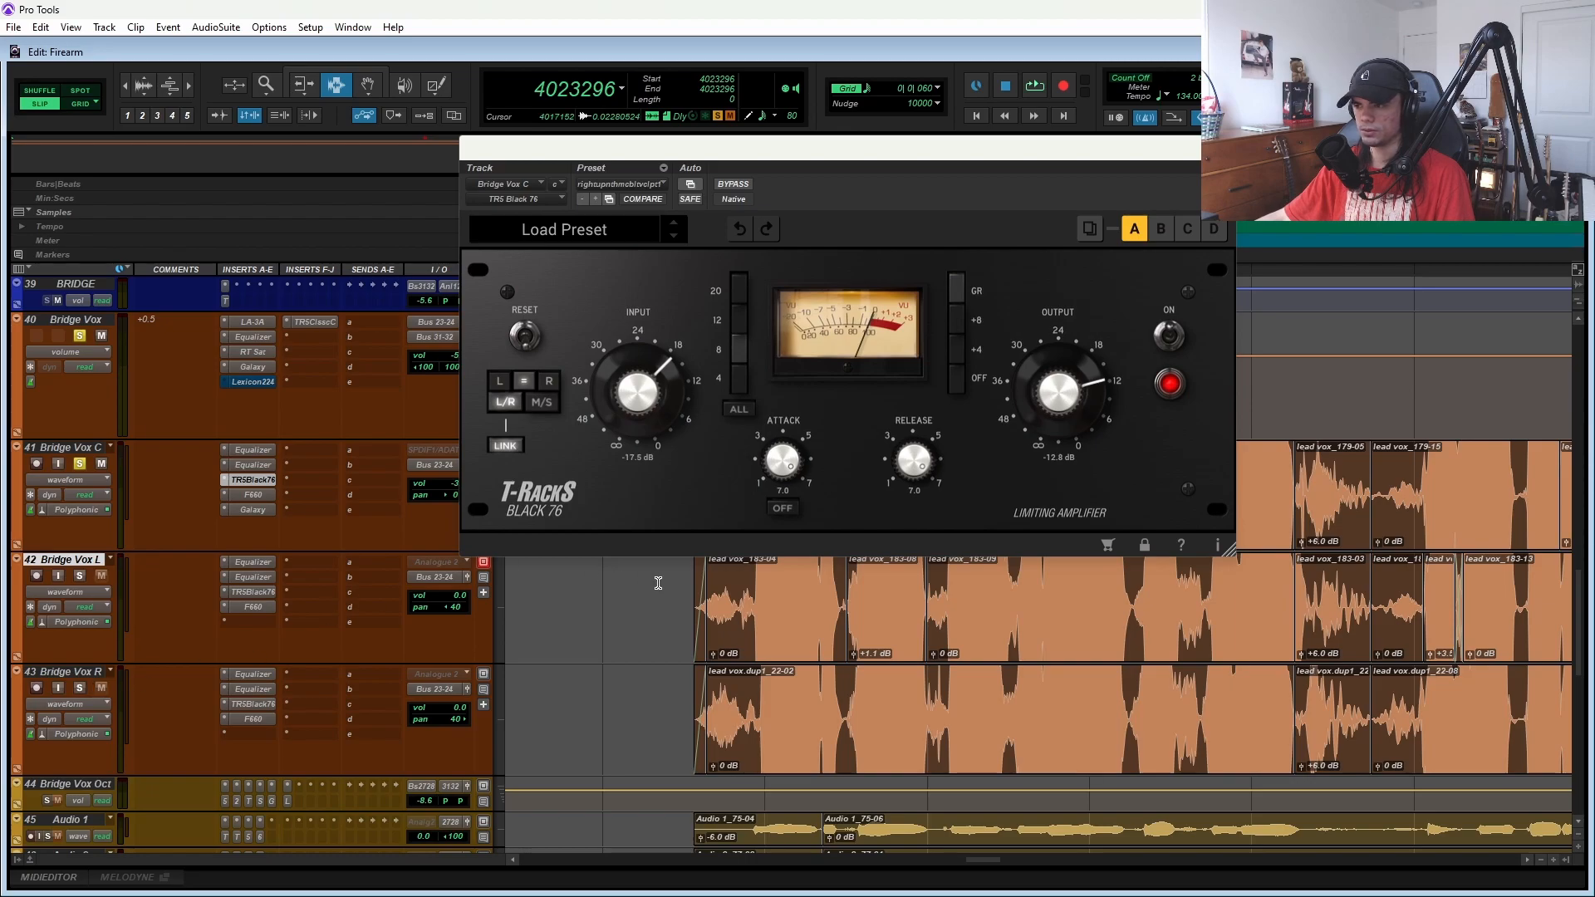
pyautogui.press('space')
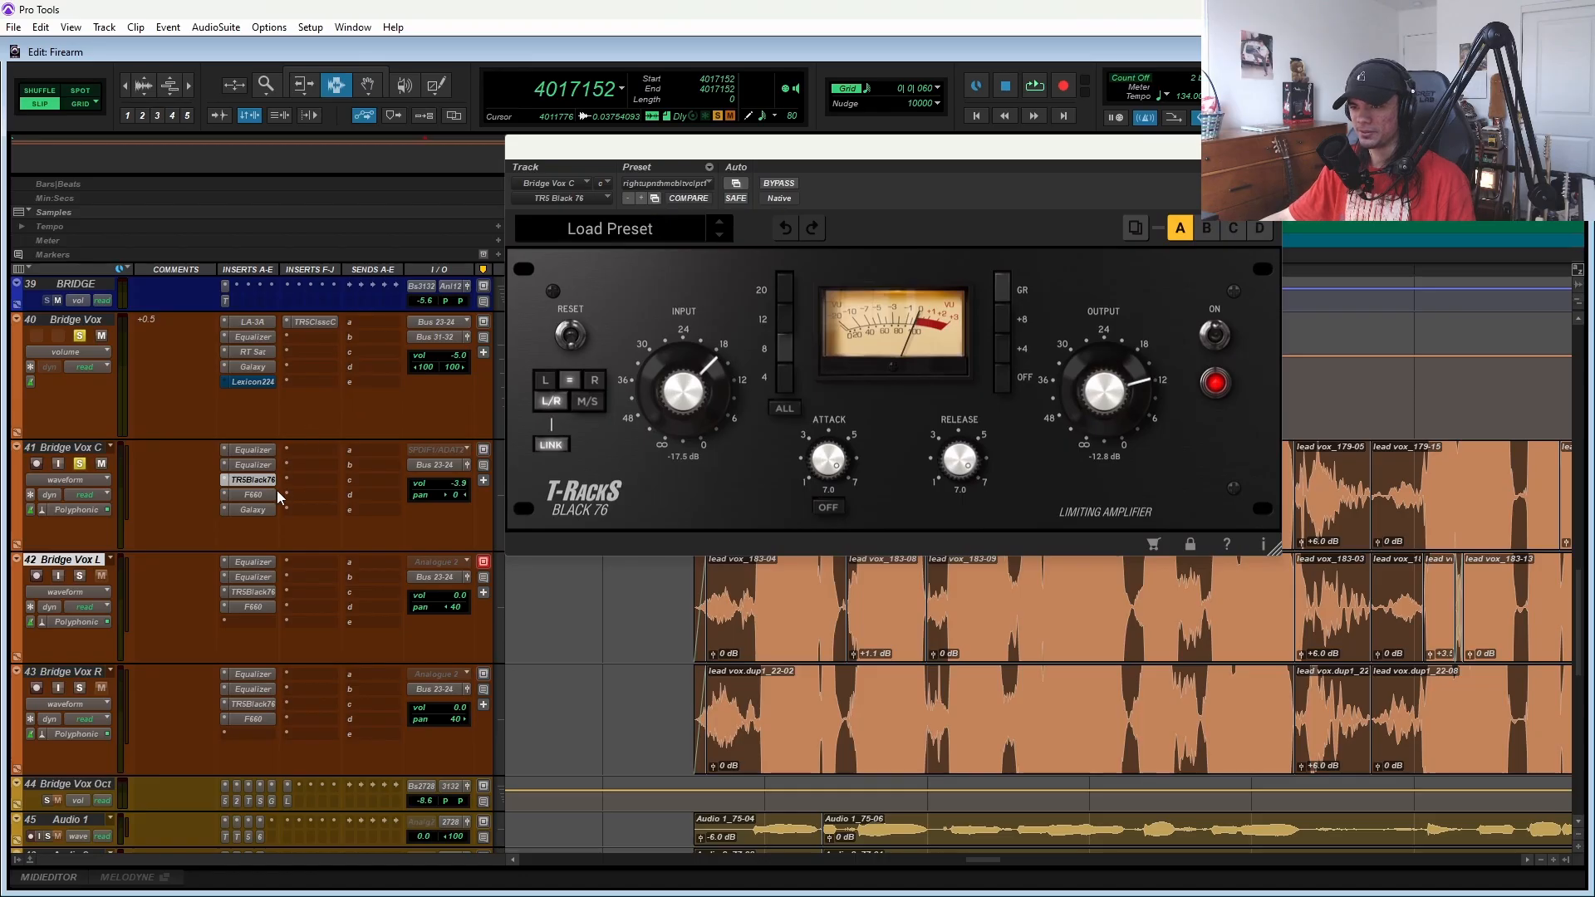
pyautogui.click(253, 496)
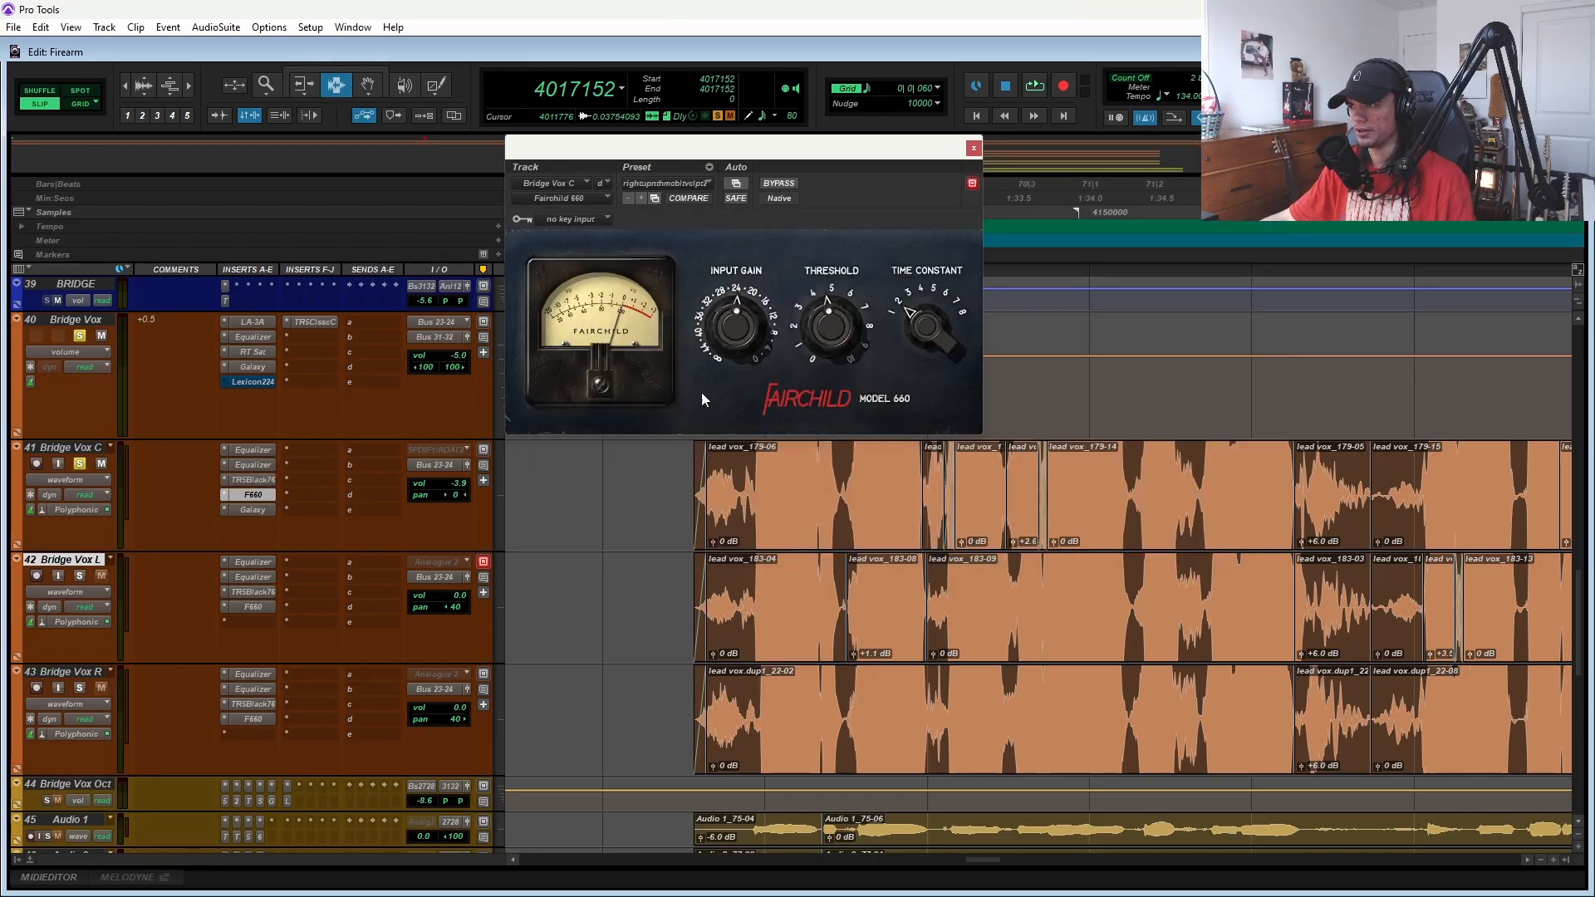
pyautogui.click(272, 511)
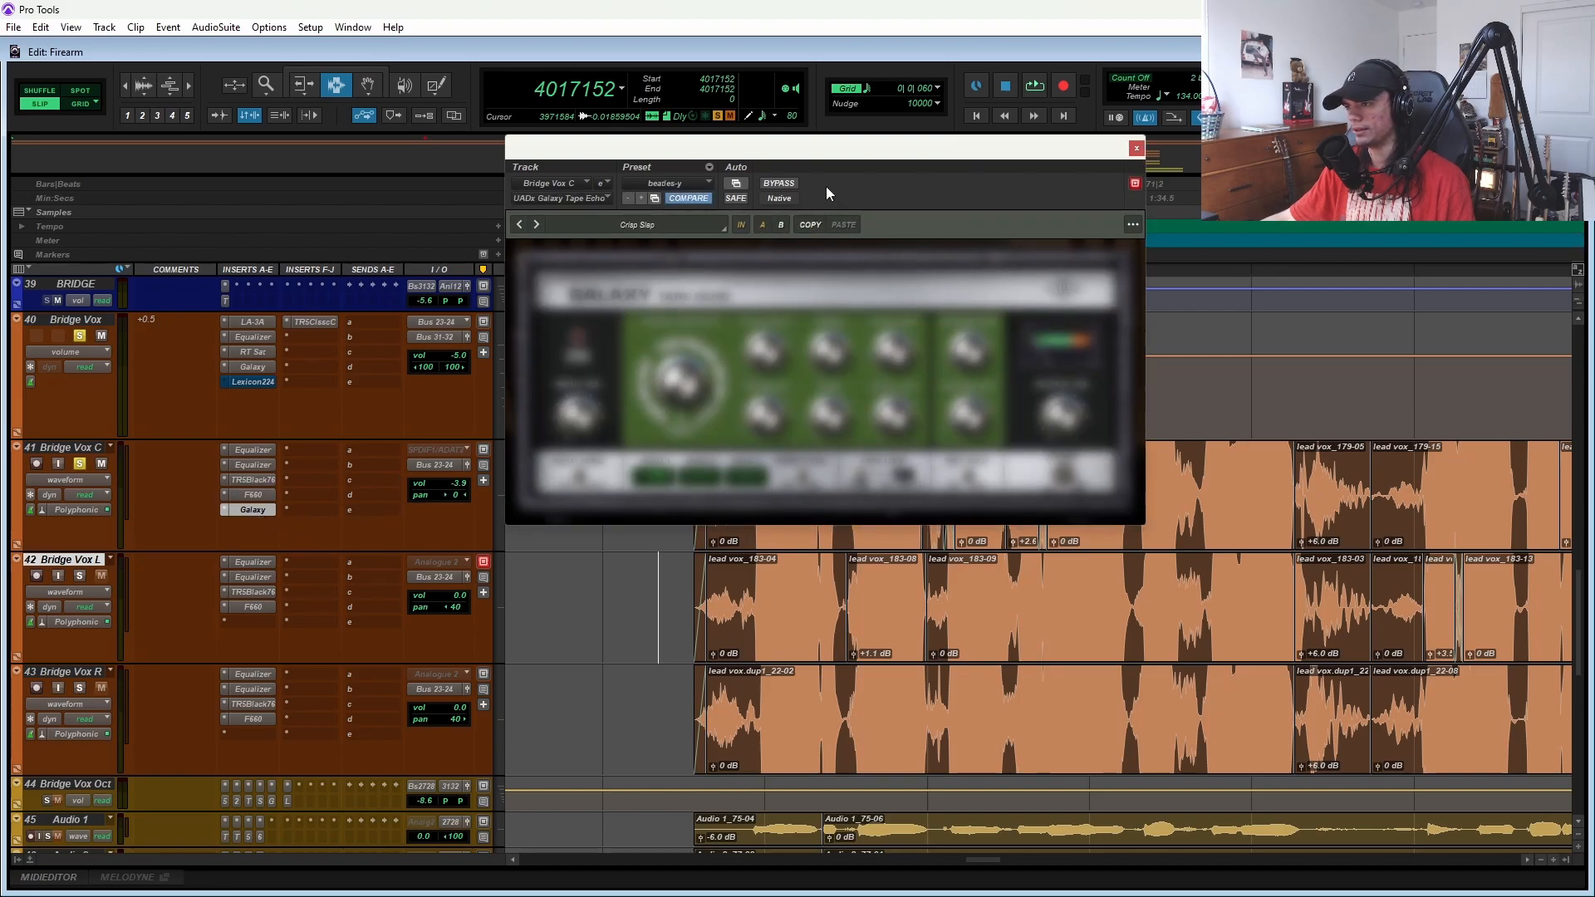
pyautogui.click(1135, 150)
# - Examine Bridge Vox's LA-3A, equalizer, Reel Tape Saturation, Galaxy Tape Echo, Lexicon 224 and TR5ClassC plug-ins
pyautogui.scroll(1, 266, 362)
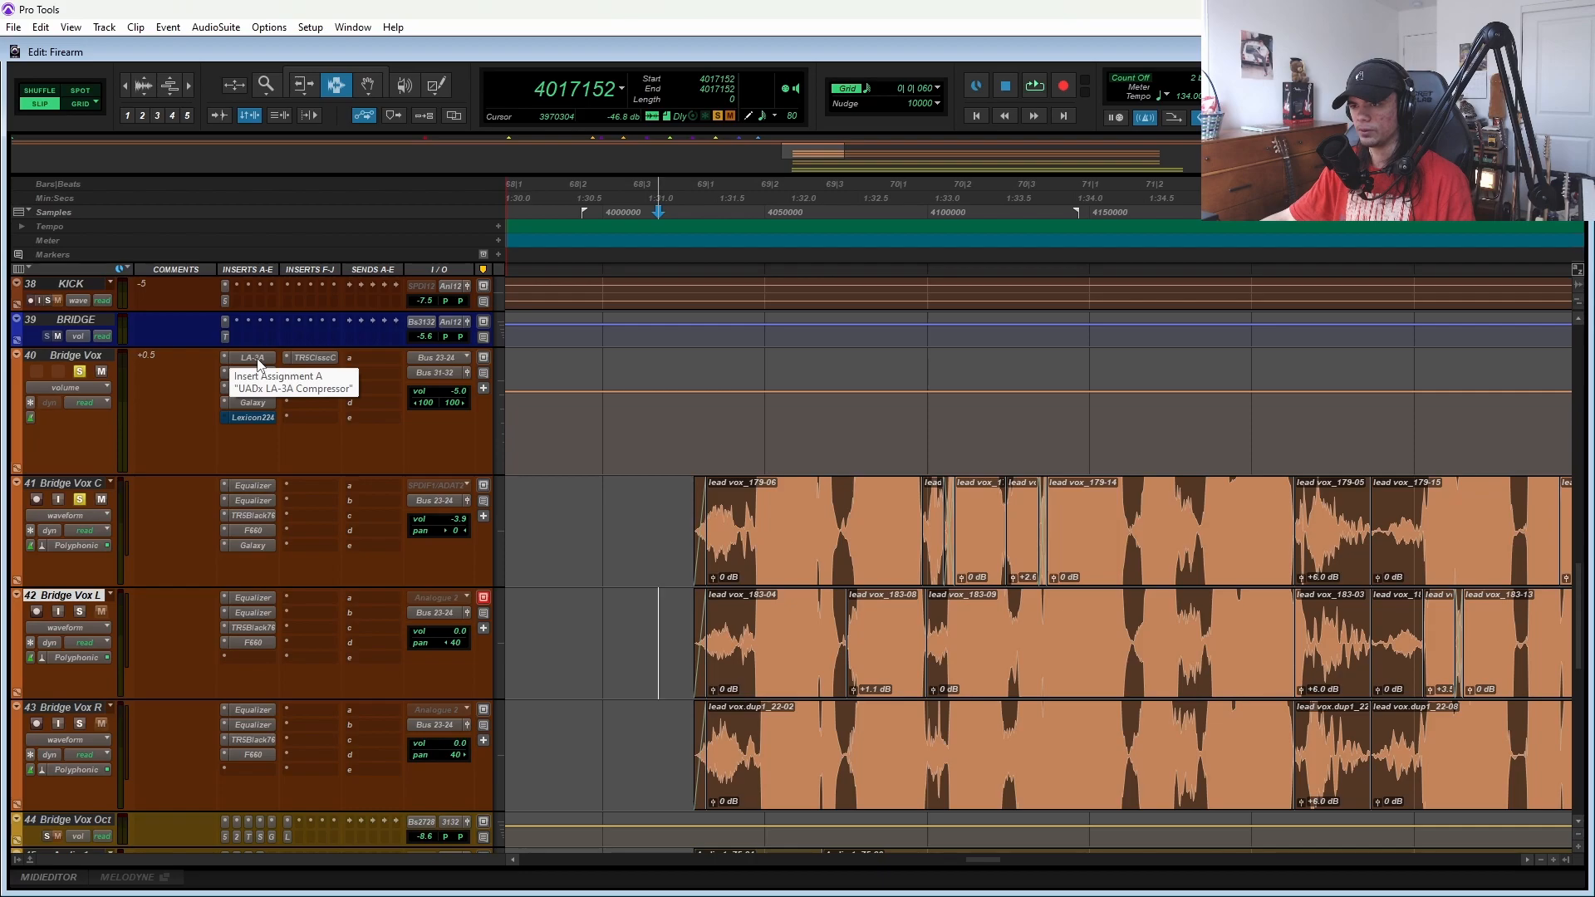
pyautogui.click(253, 358)
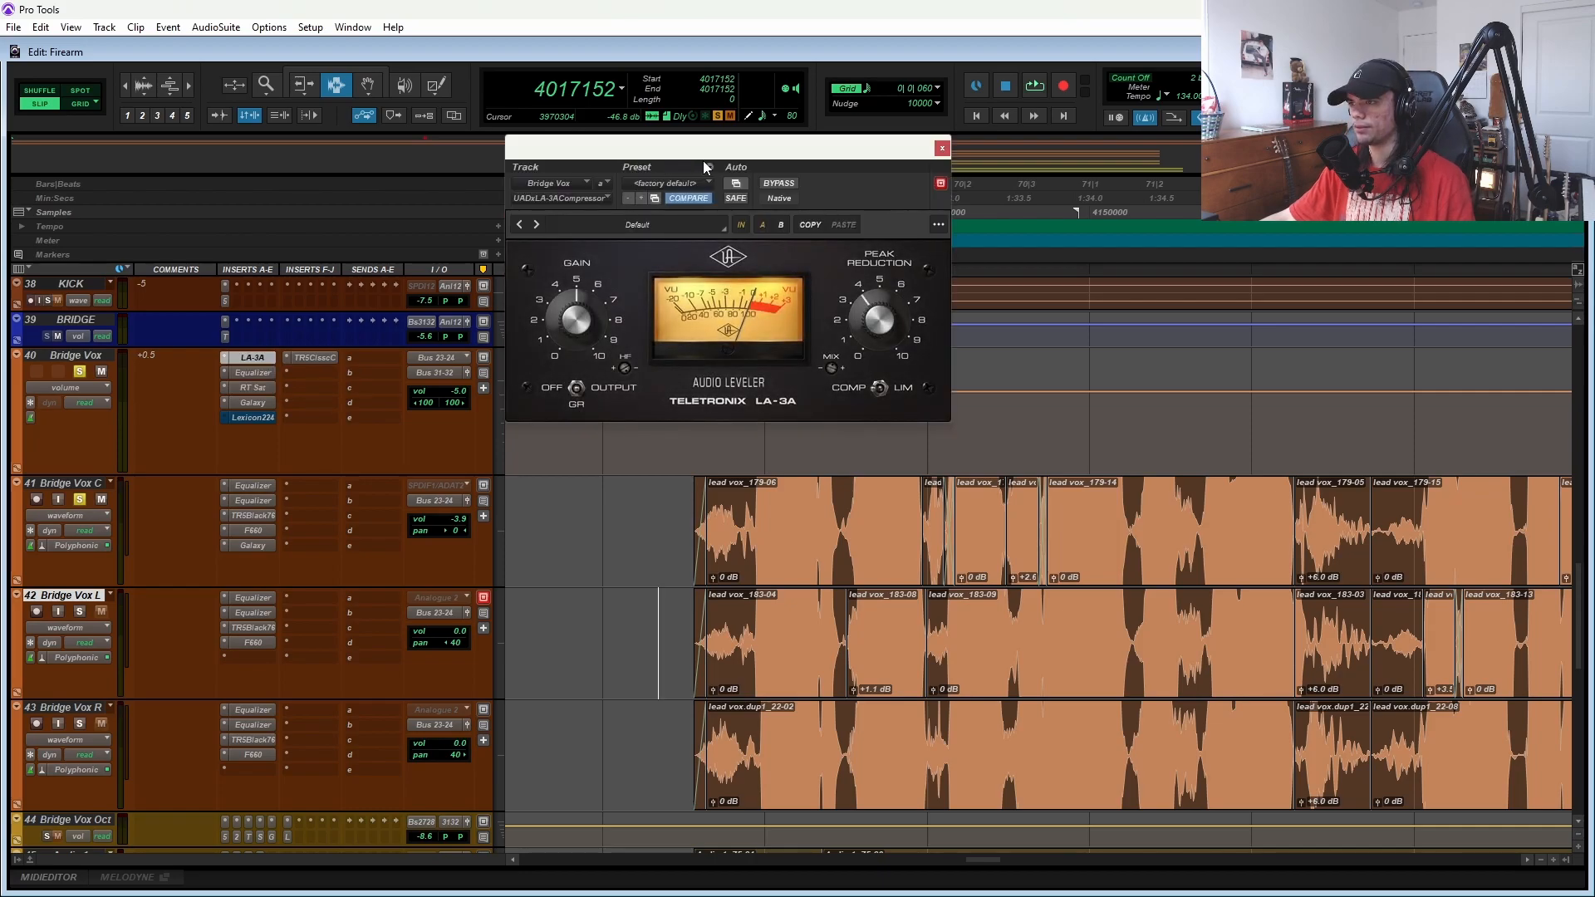
pyautogui.click(256, 372)
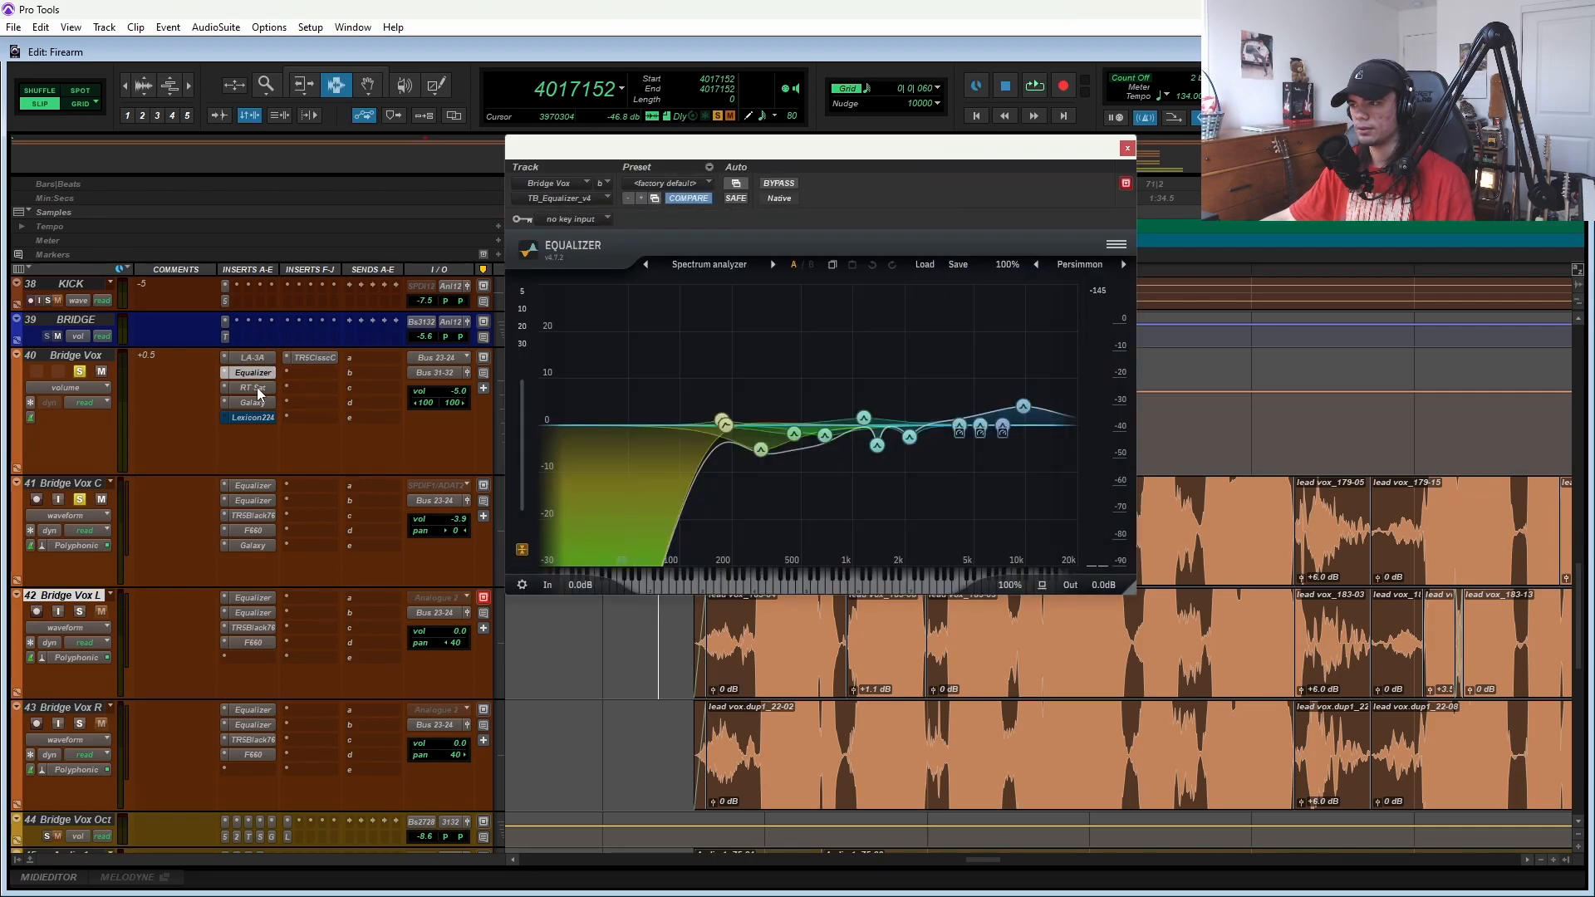
pyautogui.click(253, 388)
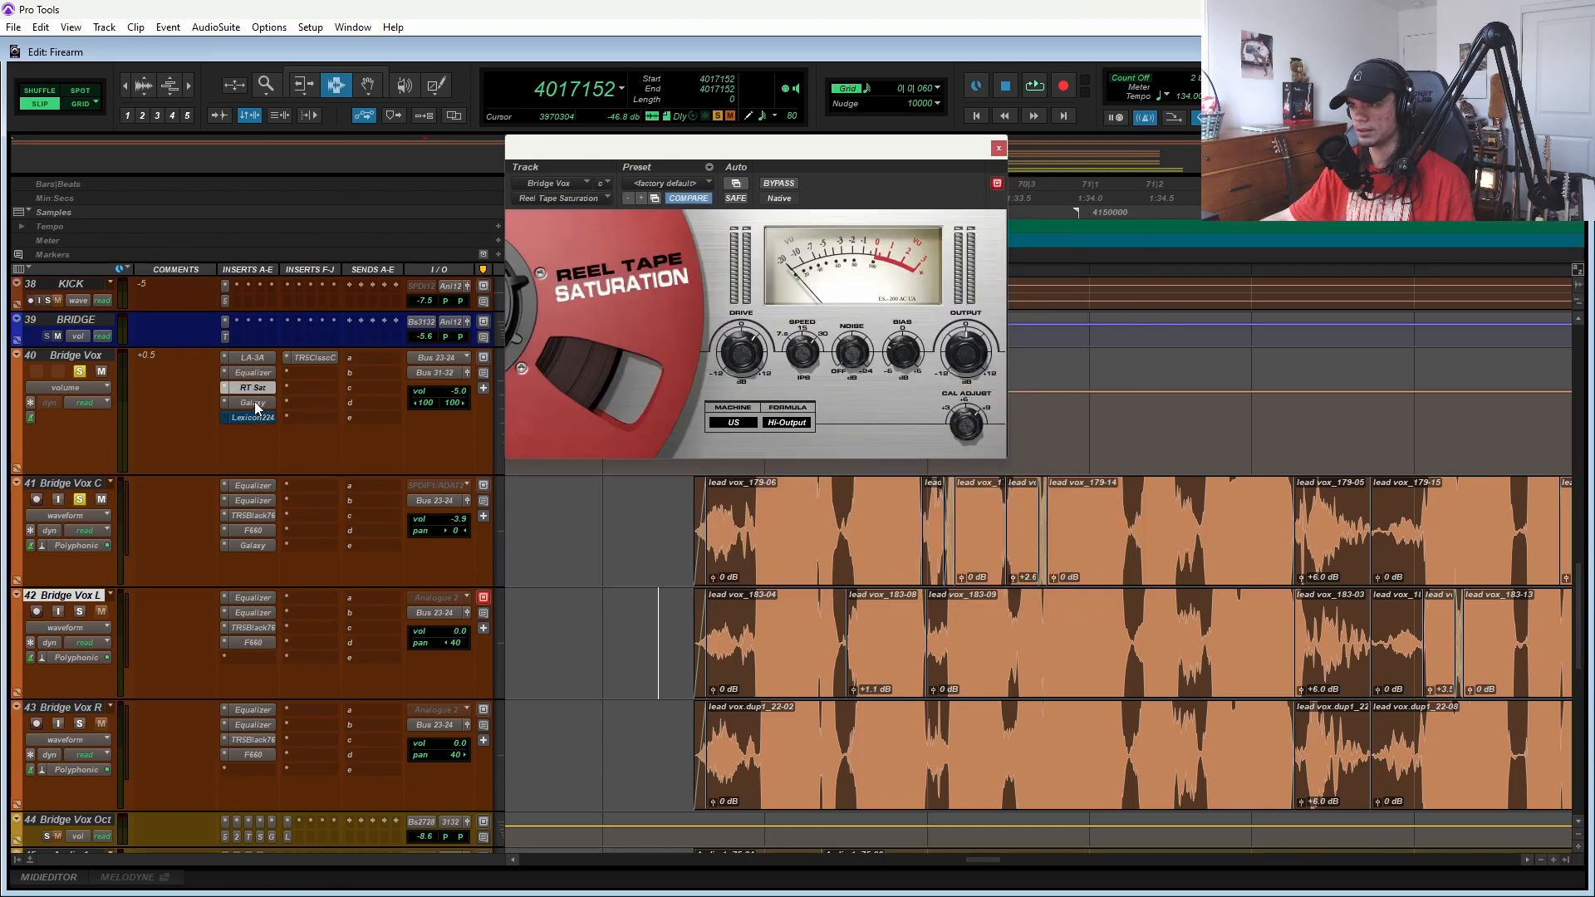
pyautogui.click(254, 403)
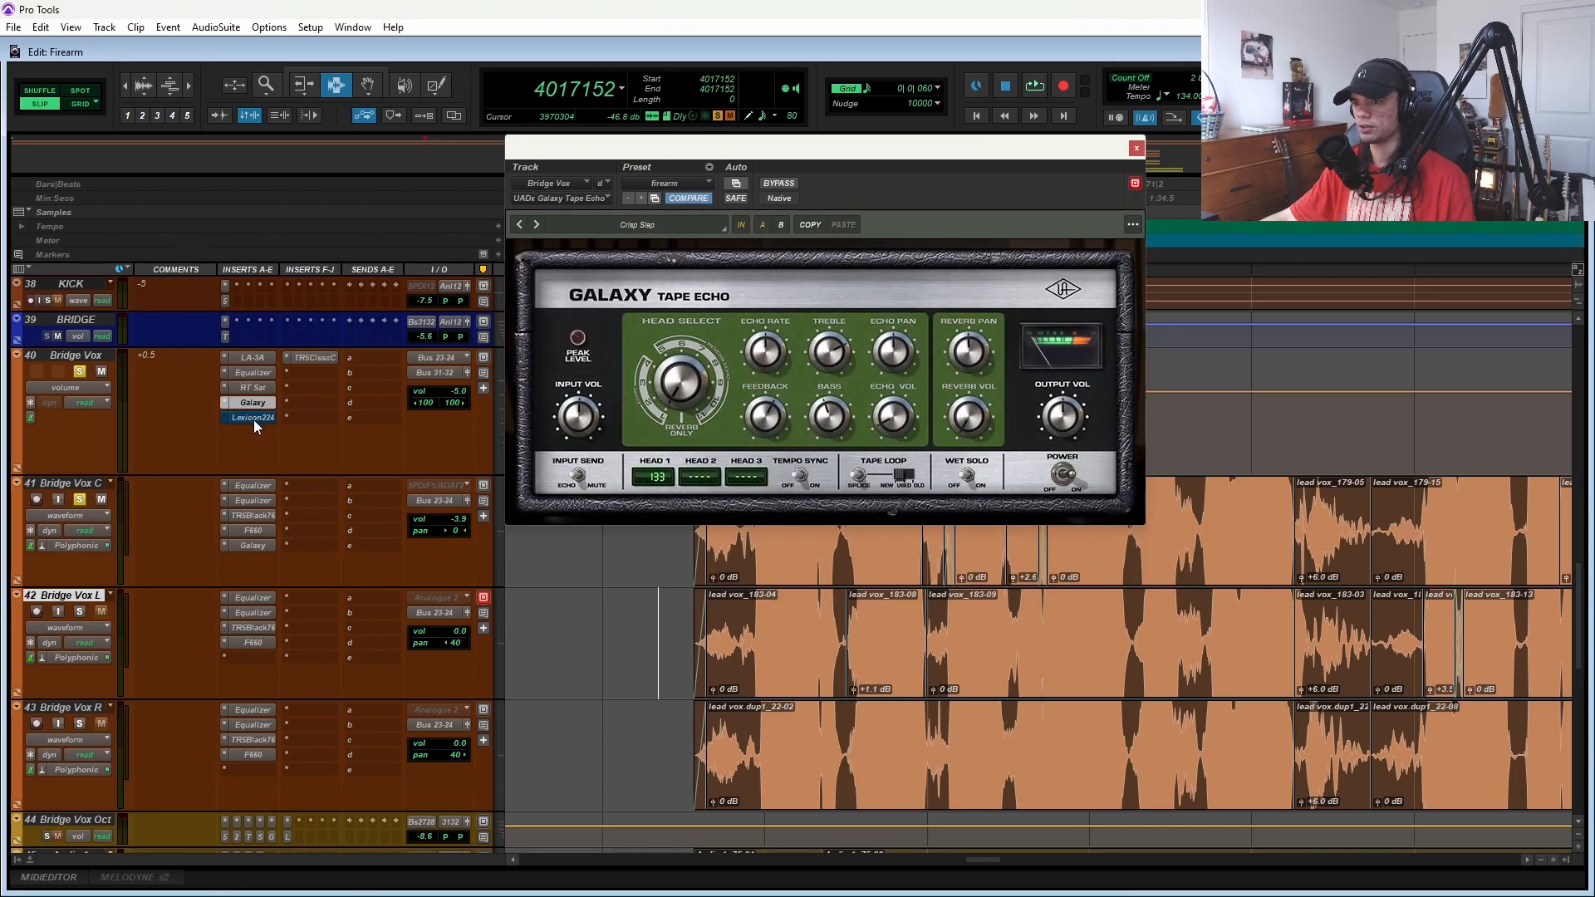
pyautogui.click(252, 419)
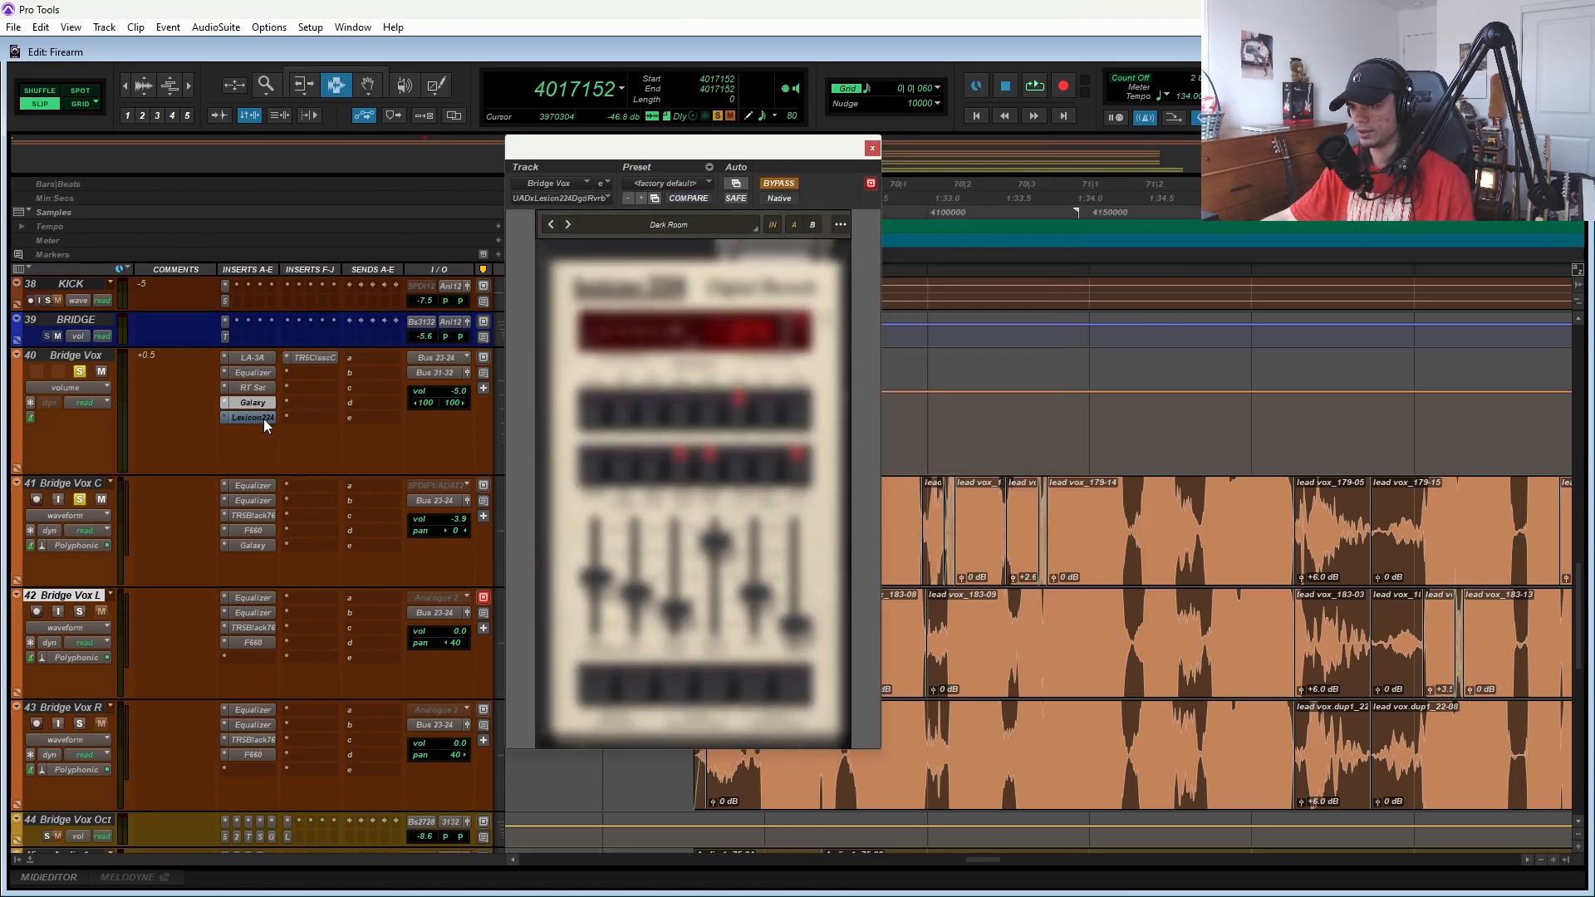
pyautogui.click(312, 358)
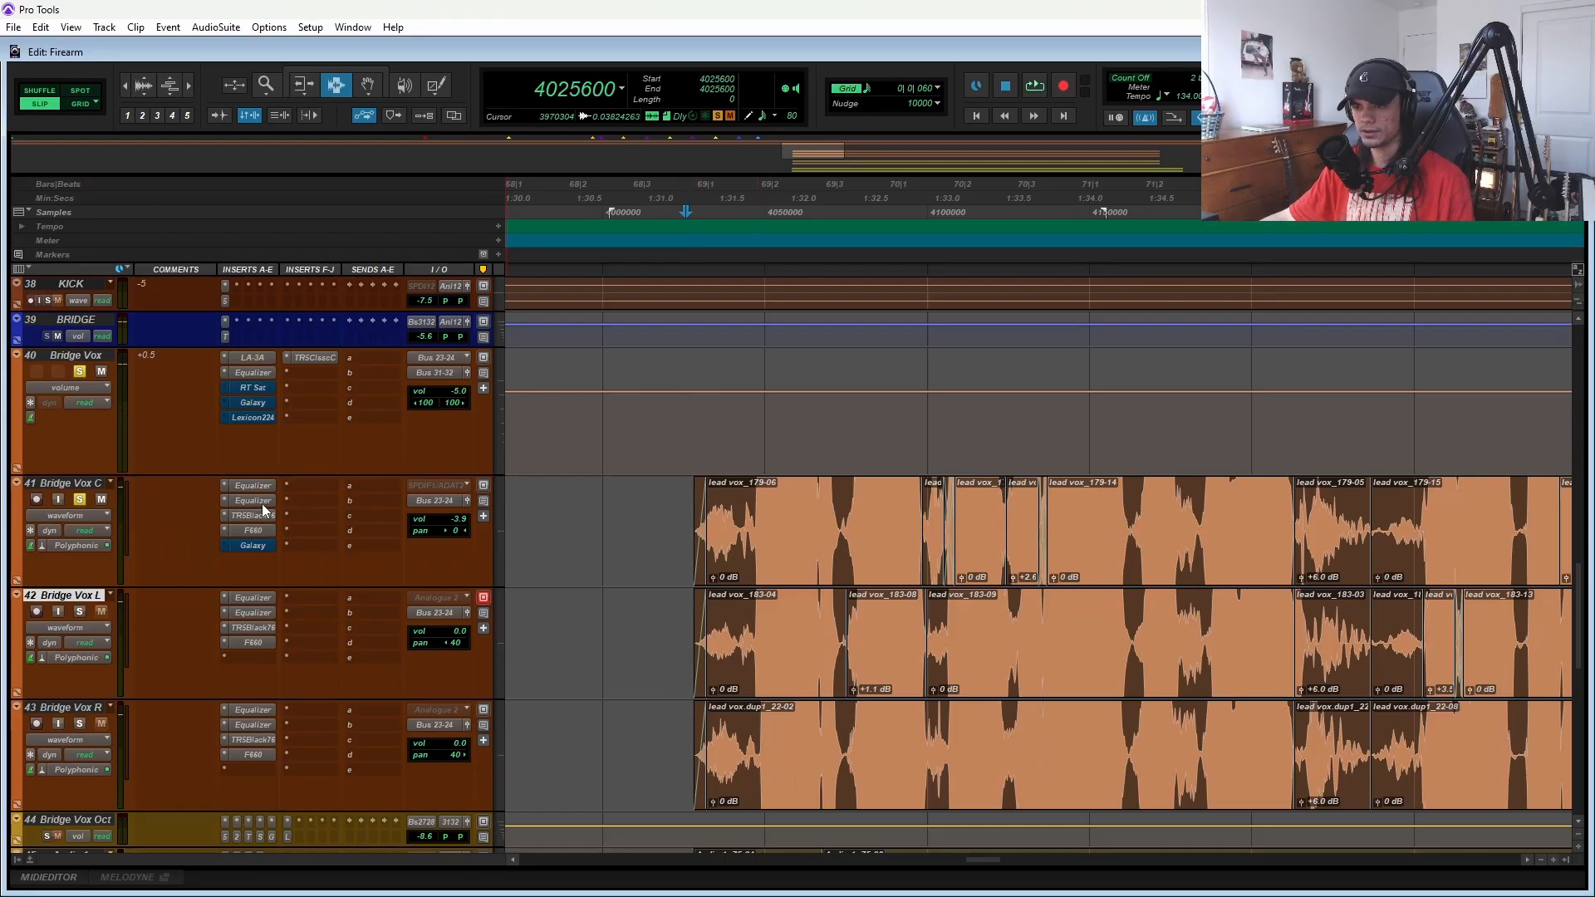
# - Play Bridge Vox C from the start of the bridge vocal to its final clip with the equalizers and effects bypassed
pyautogui.press('space')
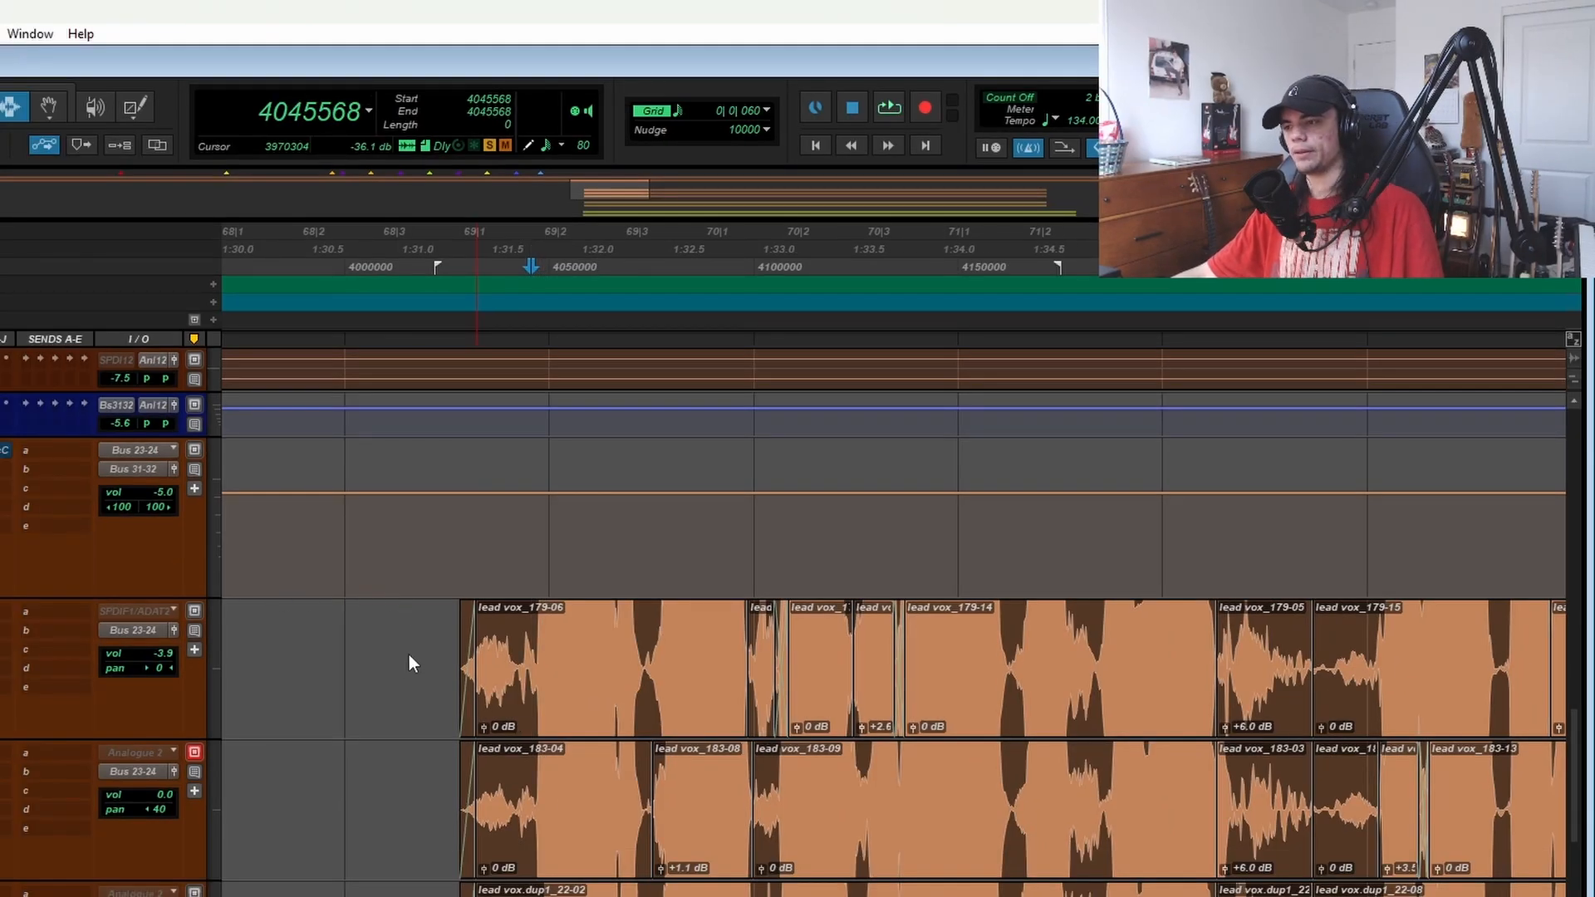
pyautogui.click(450, 625)
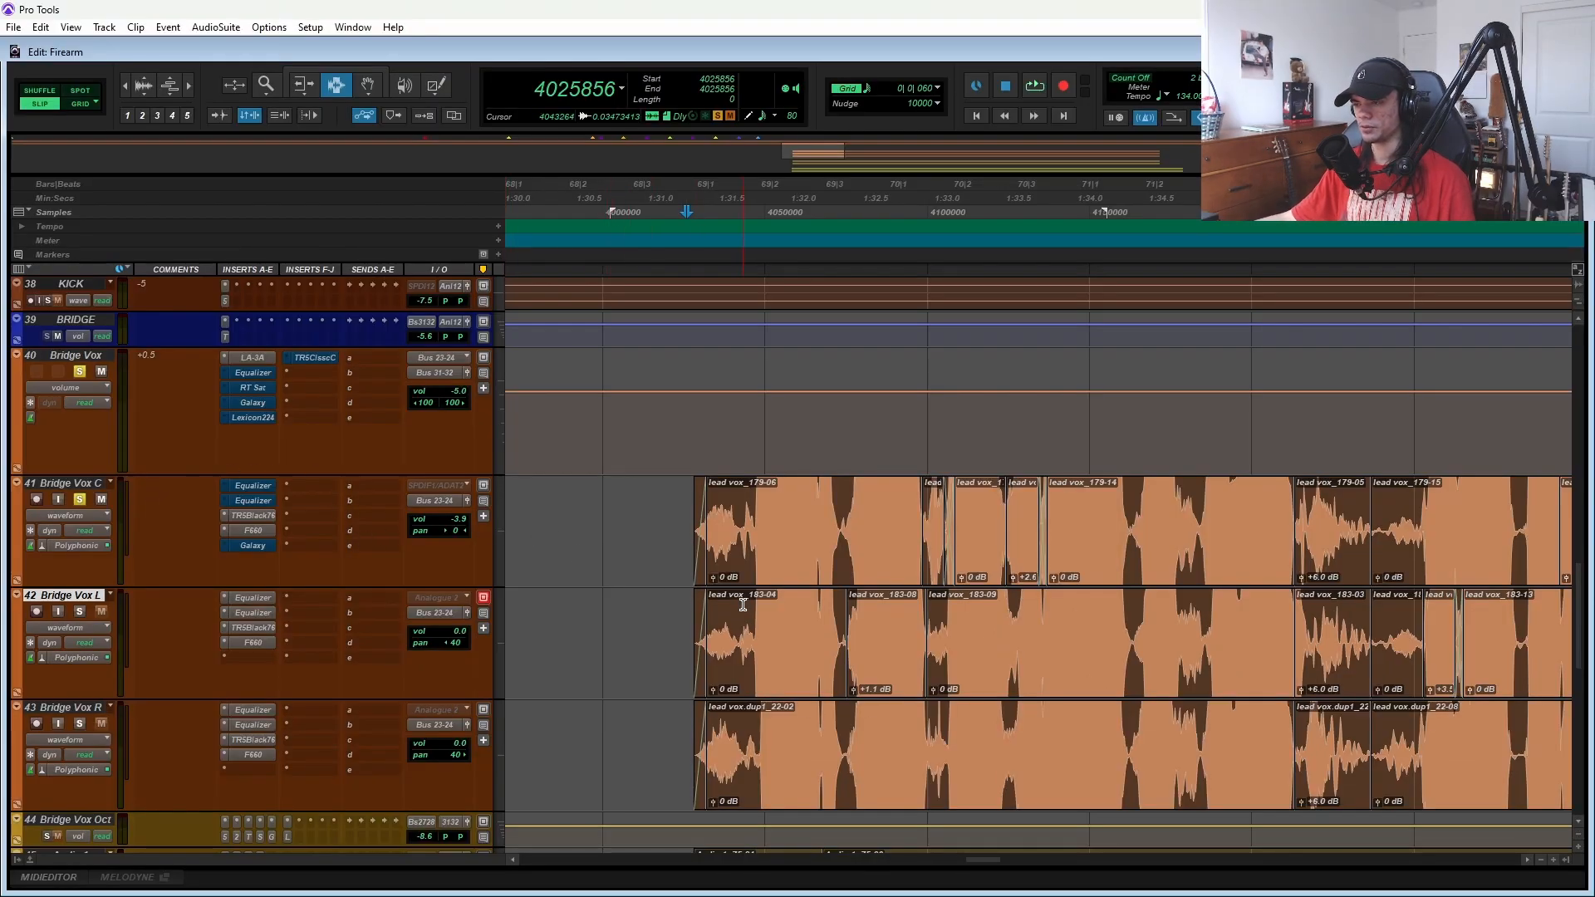
pyautogui.press('space')
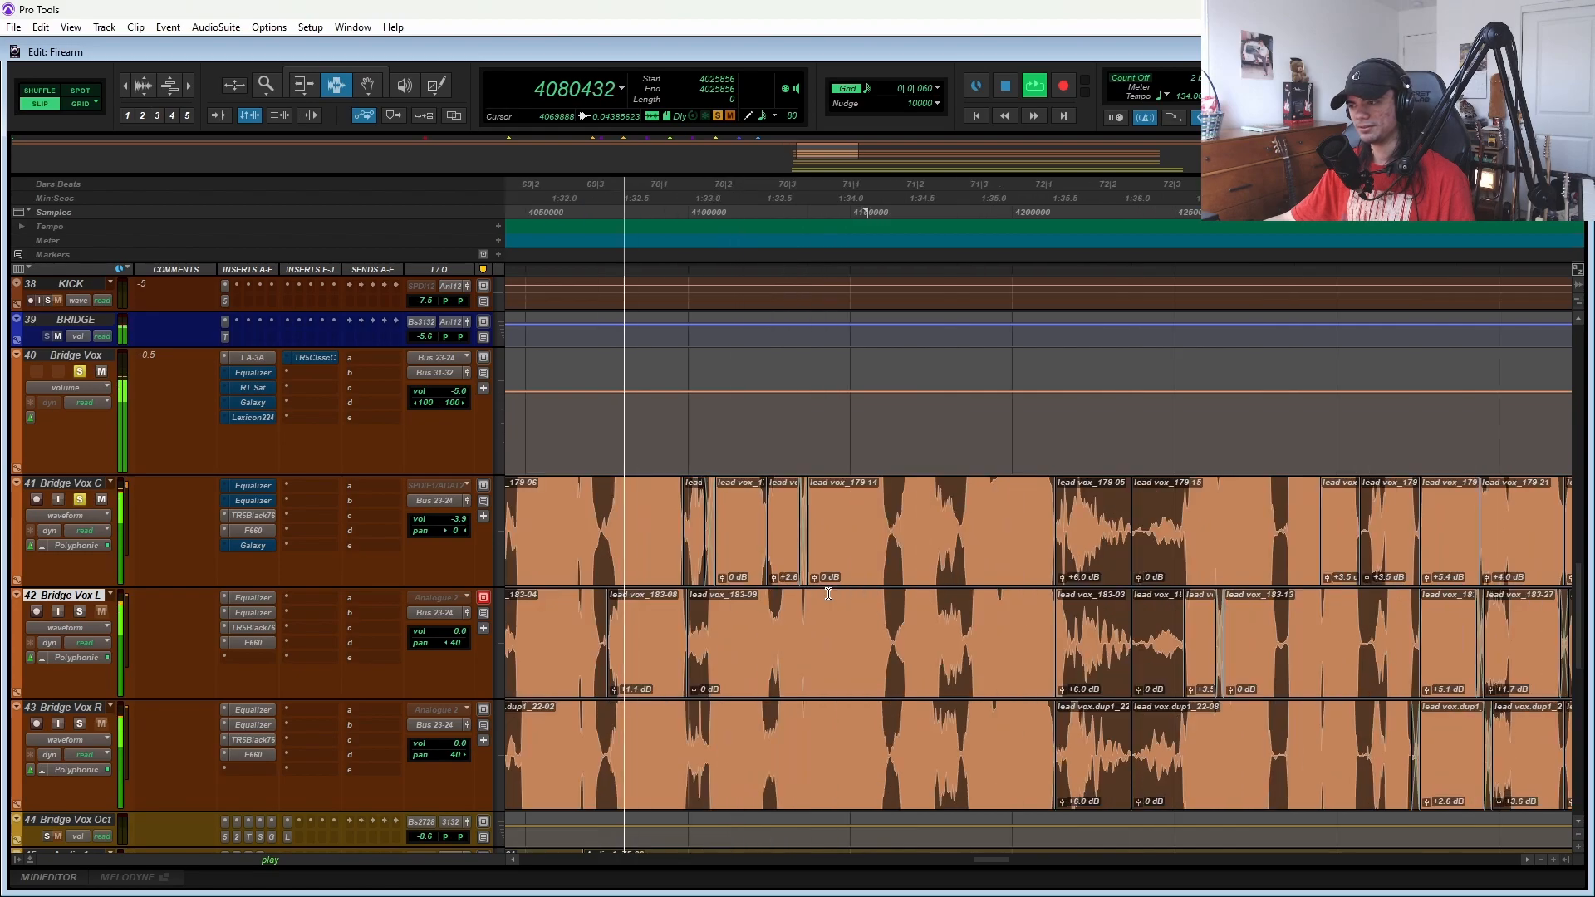
pyautogui.hotkey('ctrl', '[')
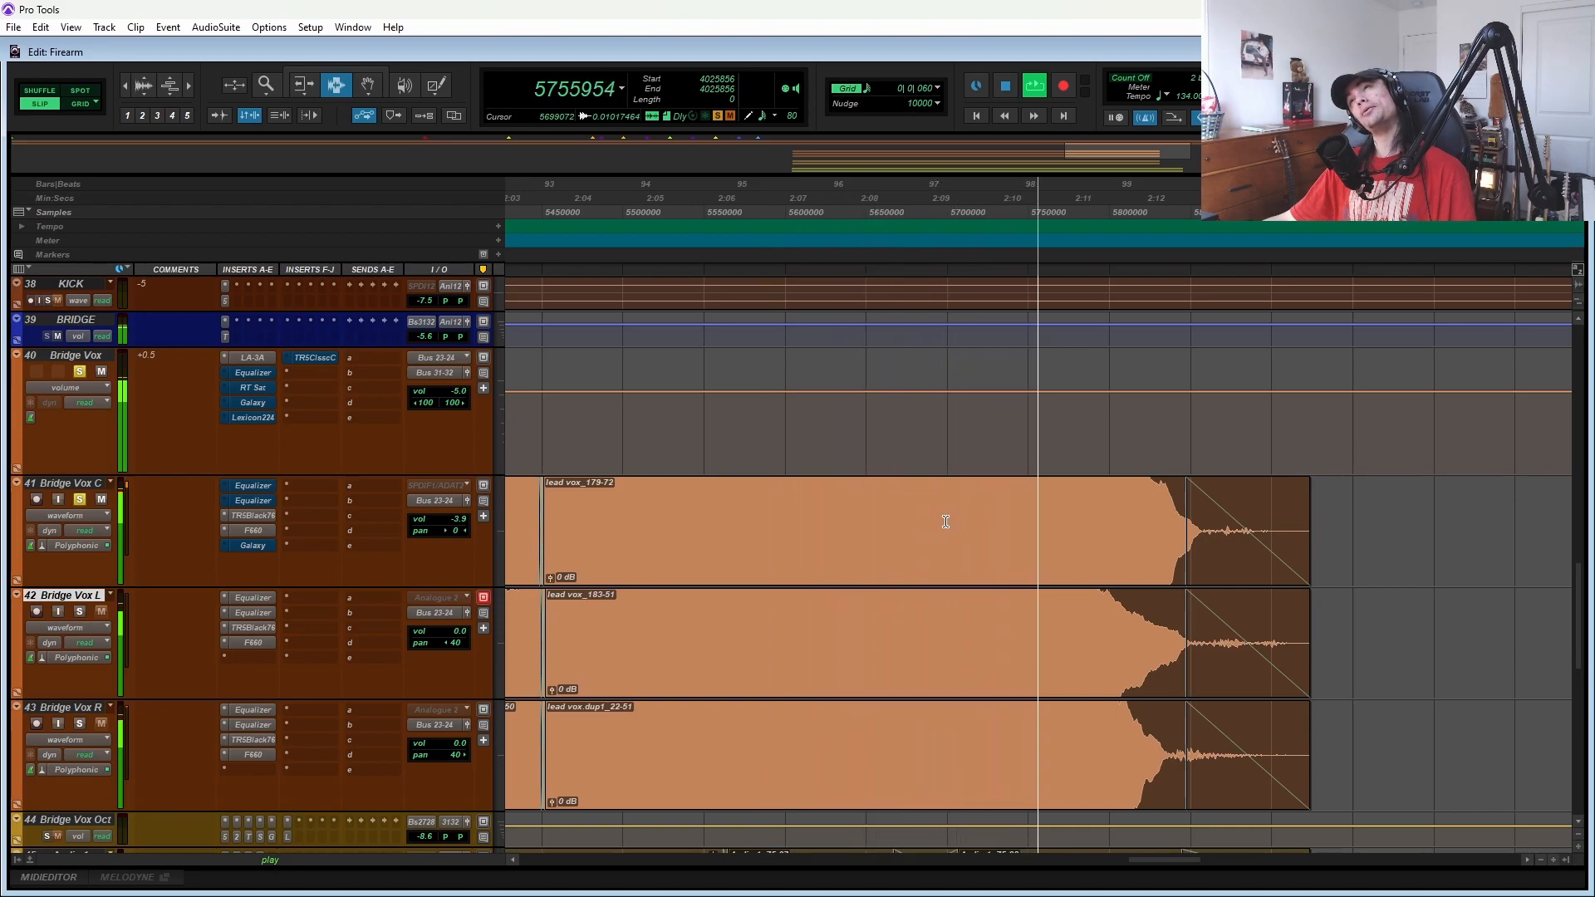
pyautogui.press('space')
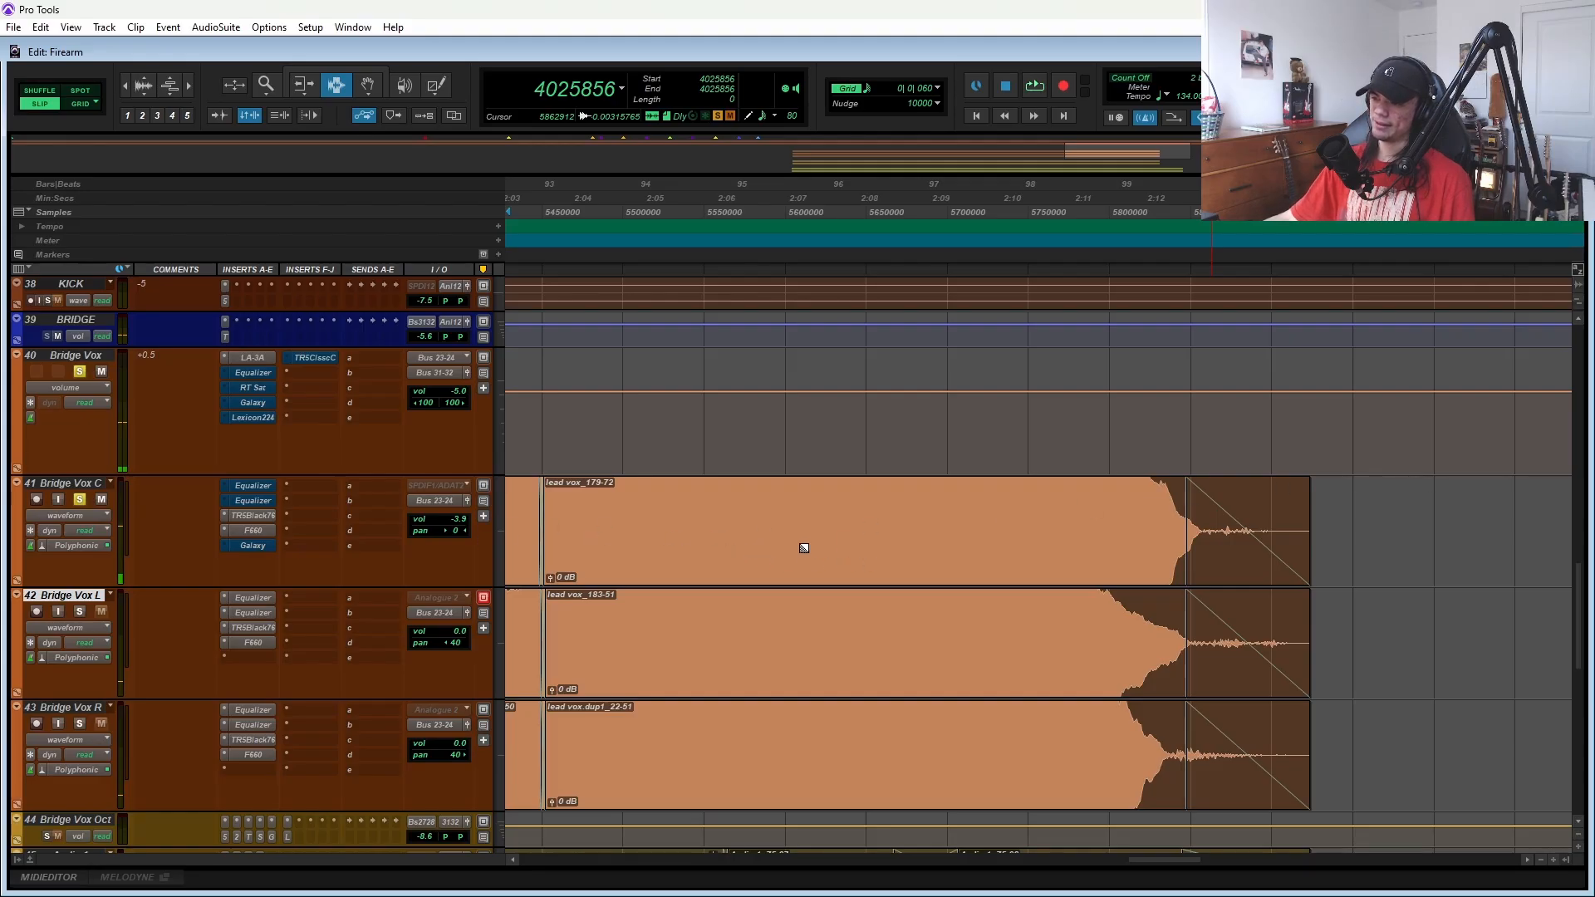
# - Go back through the bridge vocal clips and play Bridge Vox C from the start of the lead vox_179-48 clip
pyautogui.hscroll(-3, 932, 559)
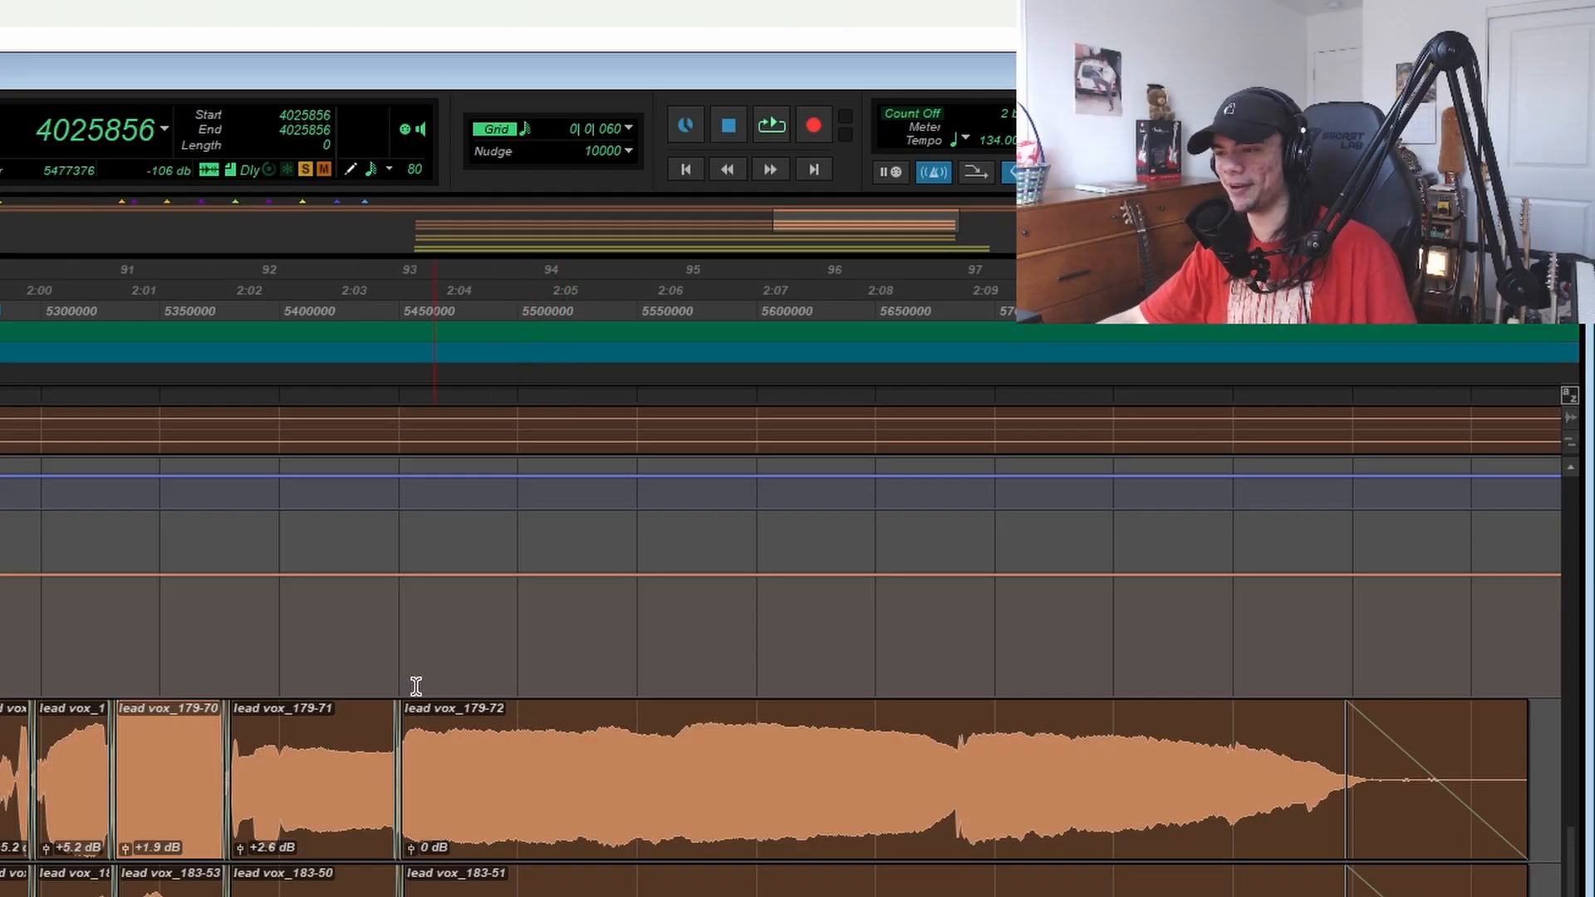
pyautogui.hscroll(-3, 453, 702)
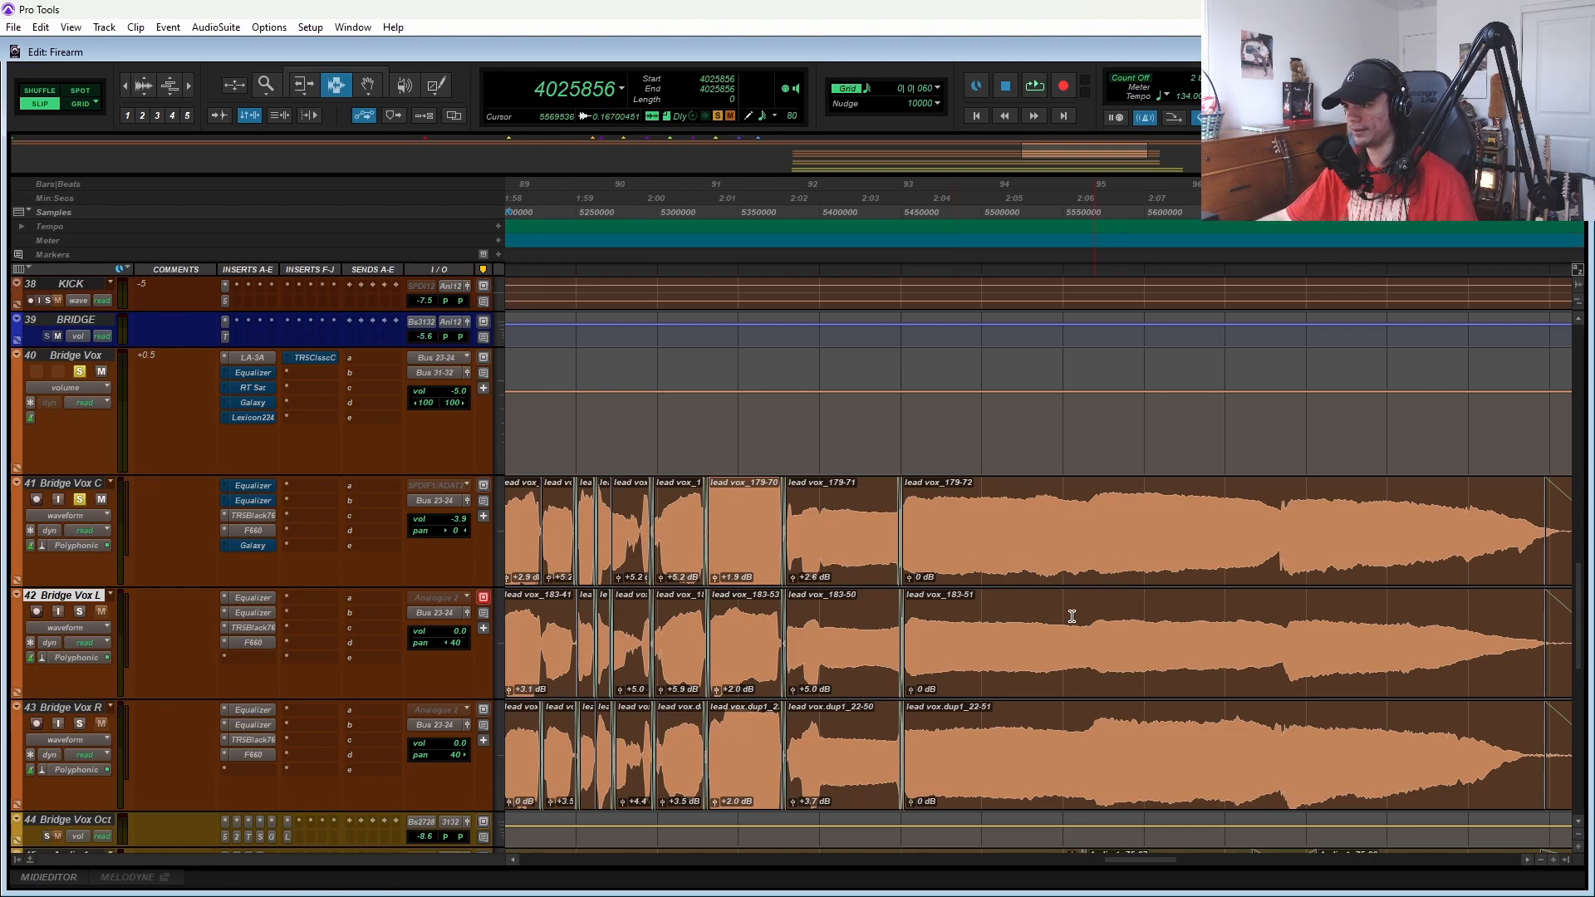
pyautogui.scroll(1, 1086, 605)
pyautogui.hscroll(-5, 1027, 606)
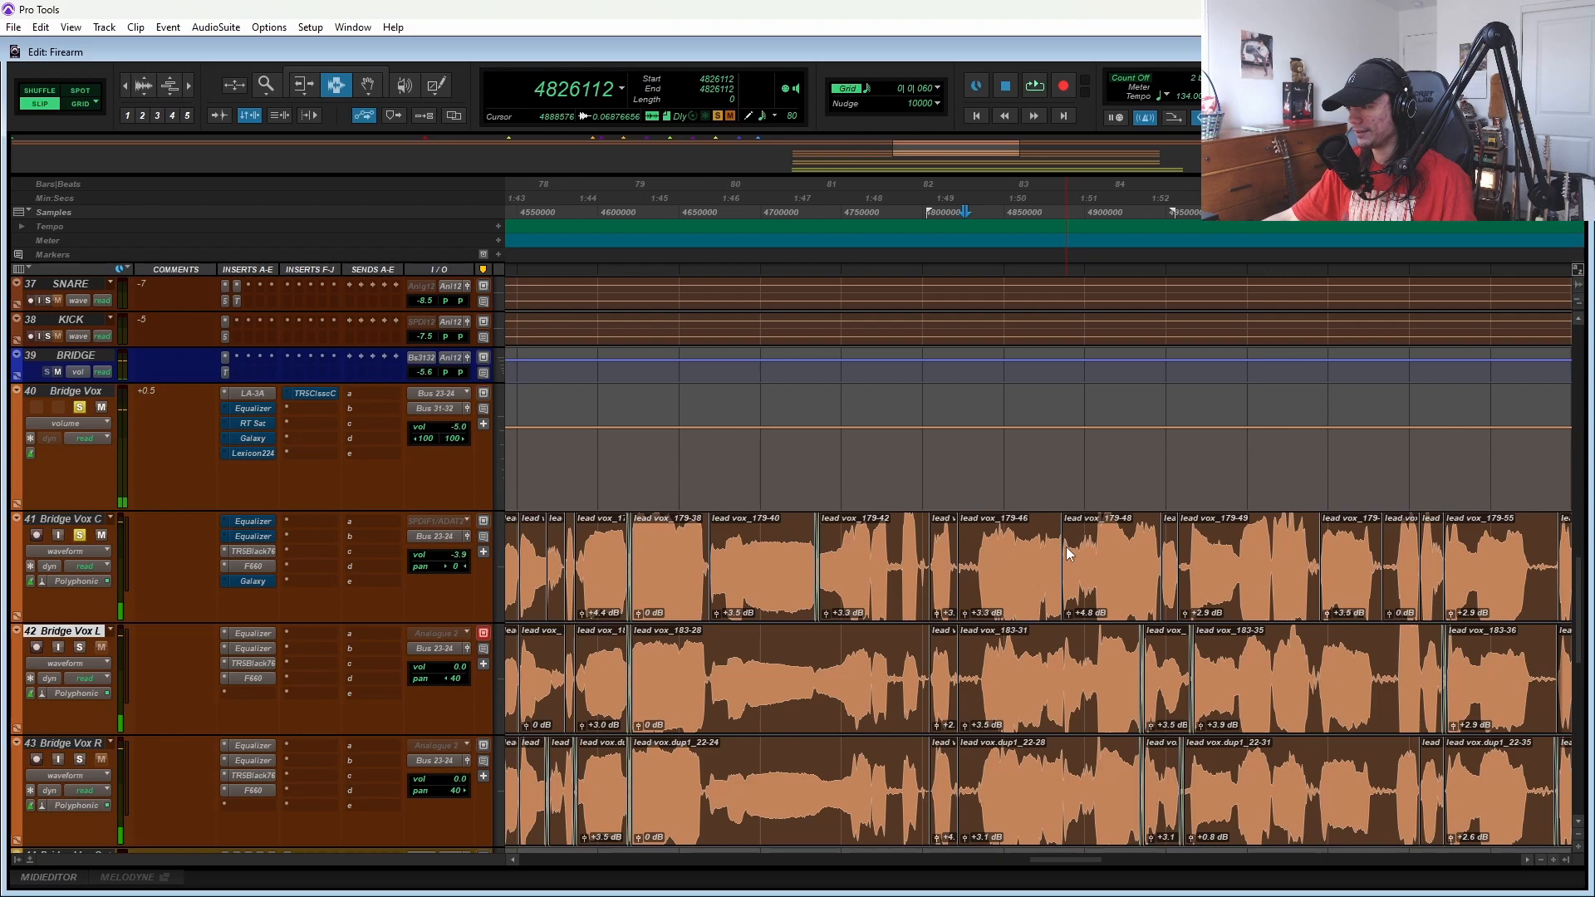
pyautogui.click(1066, 547)
pyautogui.press('space')
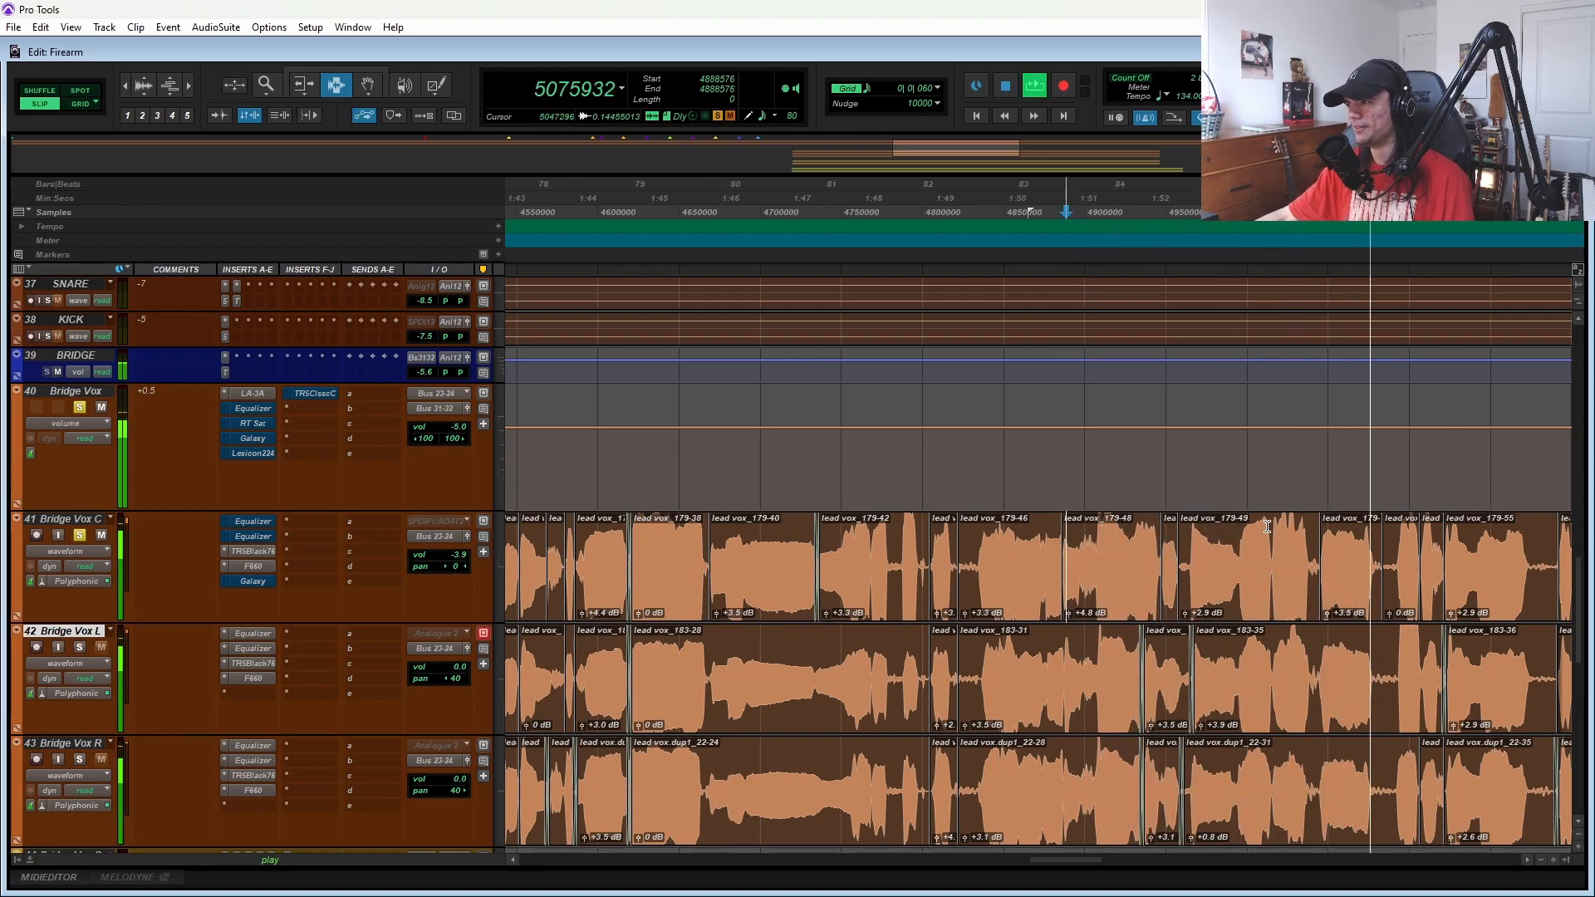
pyautogui.press('space')
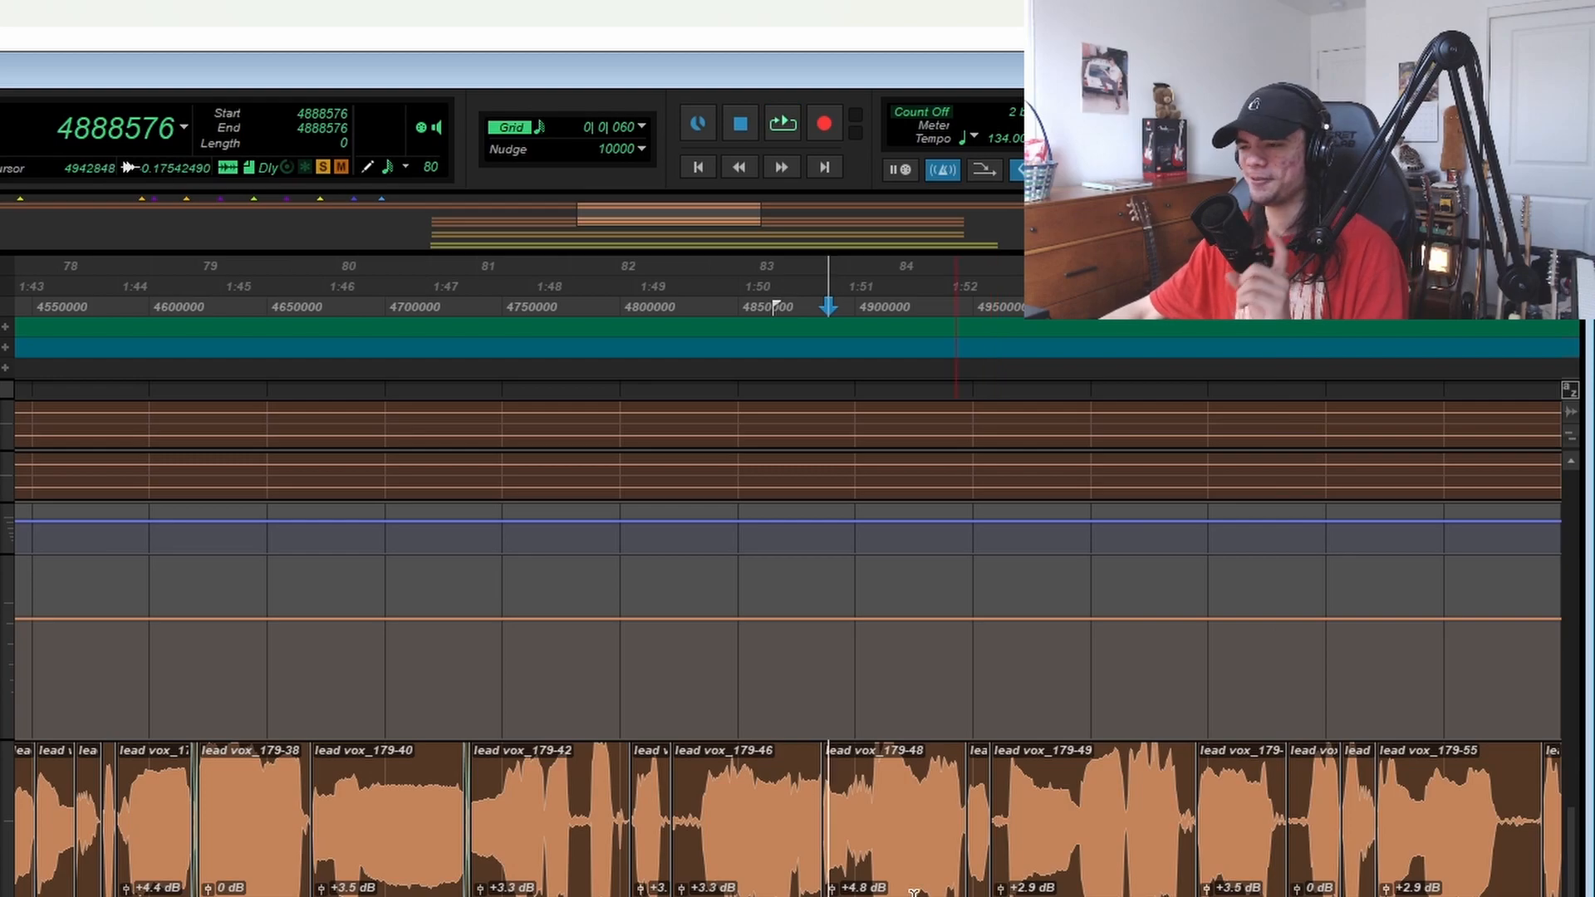
# - Reactivate the bypassed plug-ins on Bridge Vox and Bridge Vox C except the Lexicon 224, and play the bridge vocal's opening
pyautogui.scroll(-3, 913, 892)
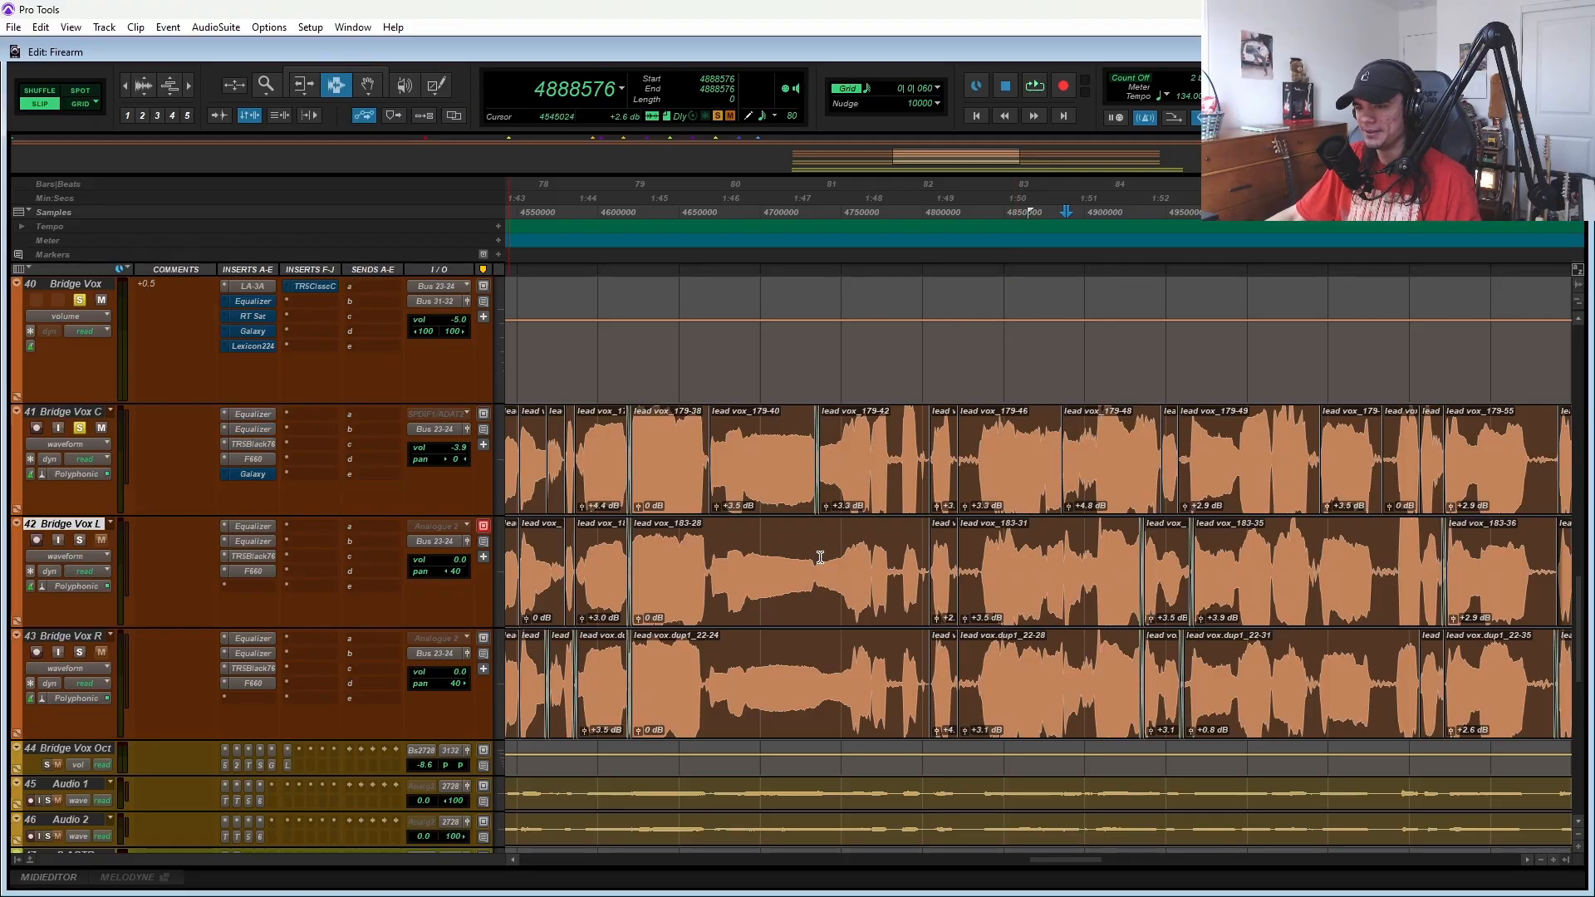
pyautogui.hscroll(-5, 778, 544)
pyautogui.press('space')
pyautogui.press('space')
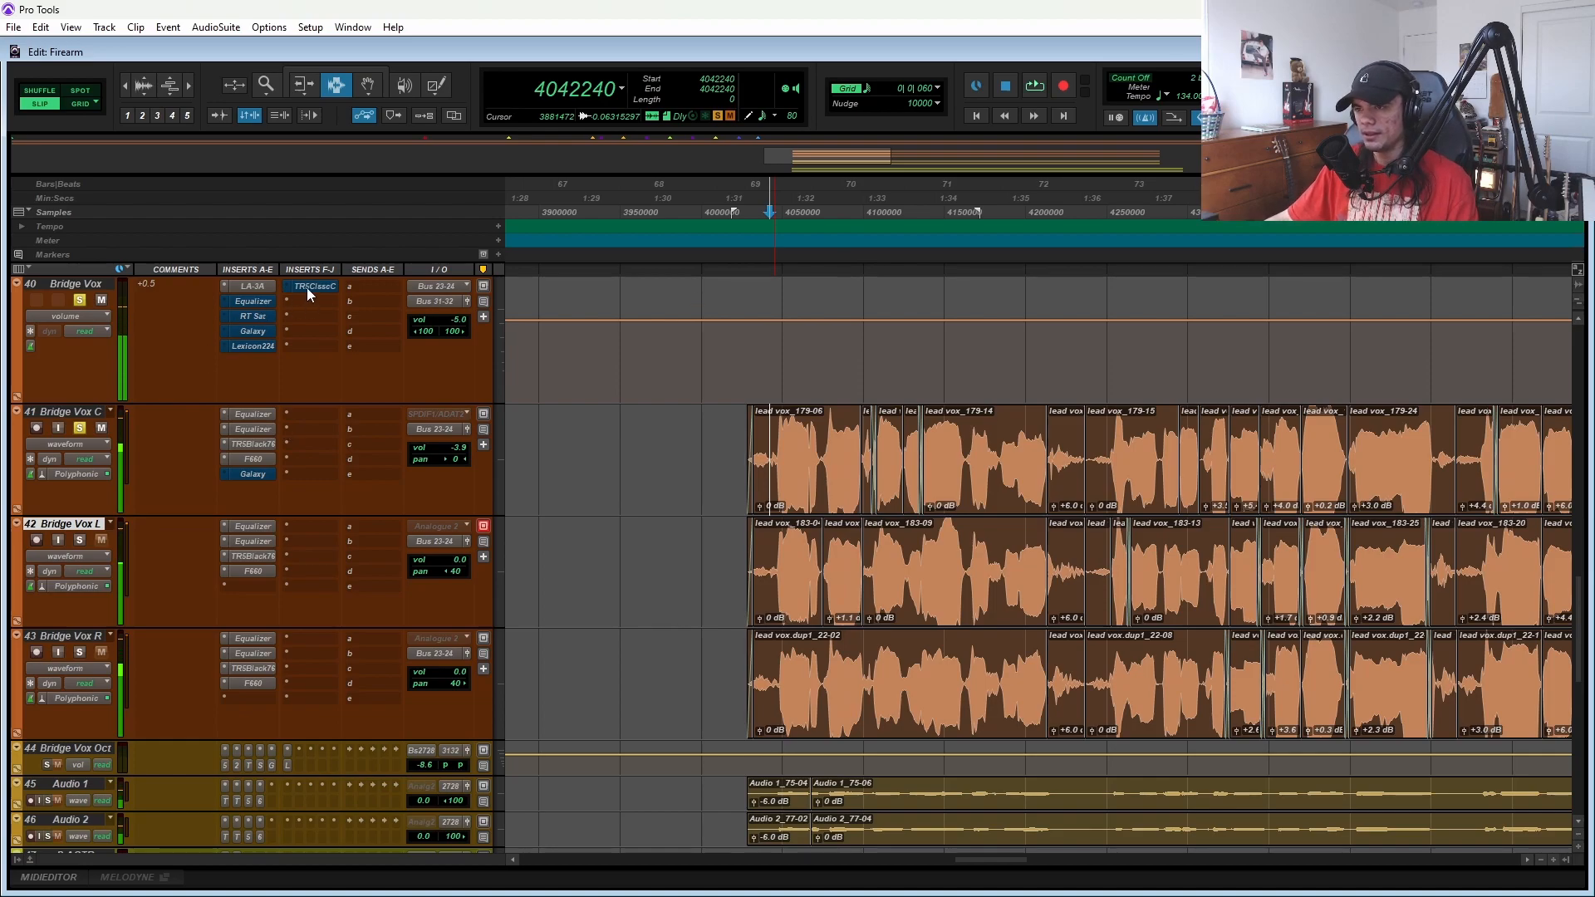
pyautogui.keyDown('ctrl'); pyautogui.keyDown('shift'); pyautogui.click(244, 331); pyautogui.keyUp('shift'); pyautogui.keyUp('ctrl')
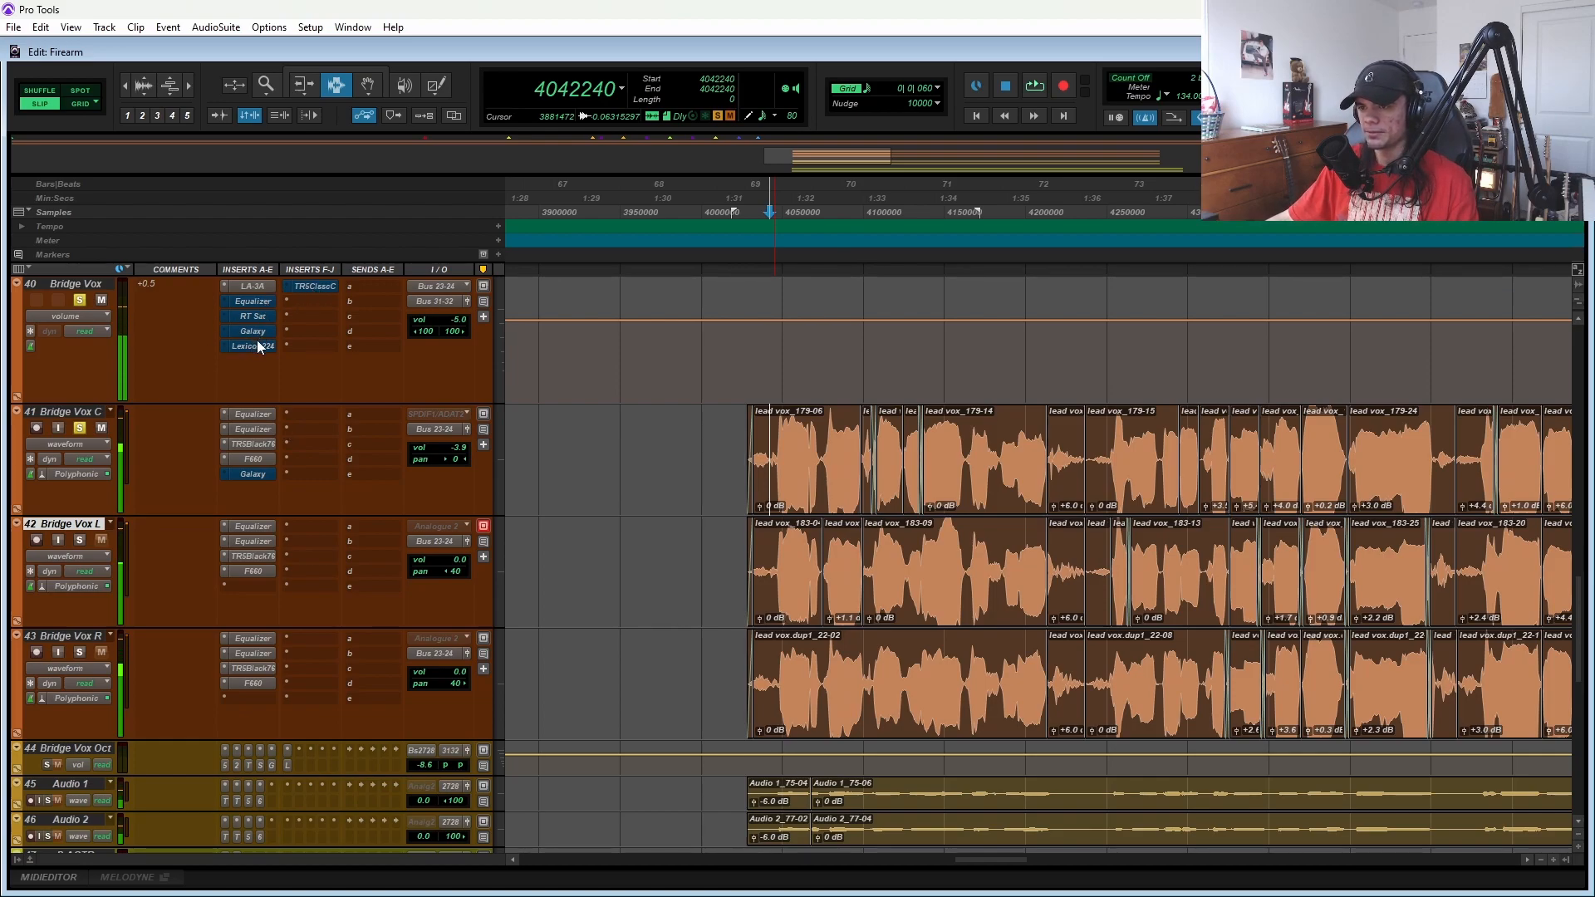
pyautogui.keyDown('ctrl'); pyautogui.click(252, 470); pyautogui.keyUp('ctrl')
pyautogui.press('space')
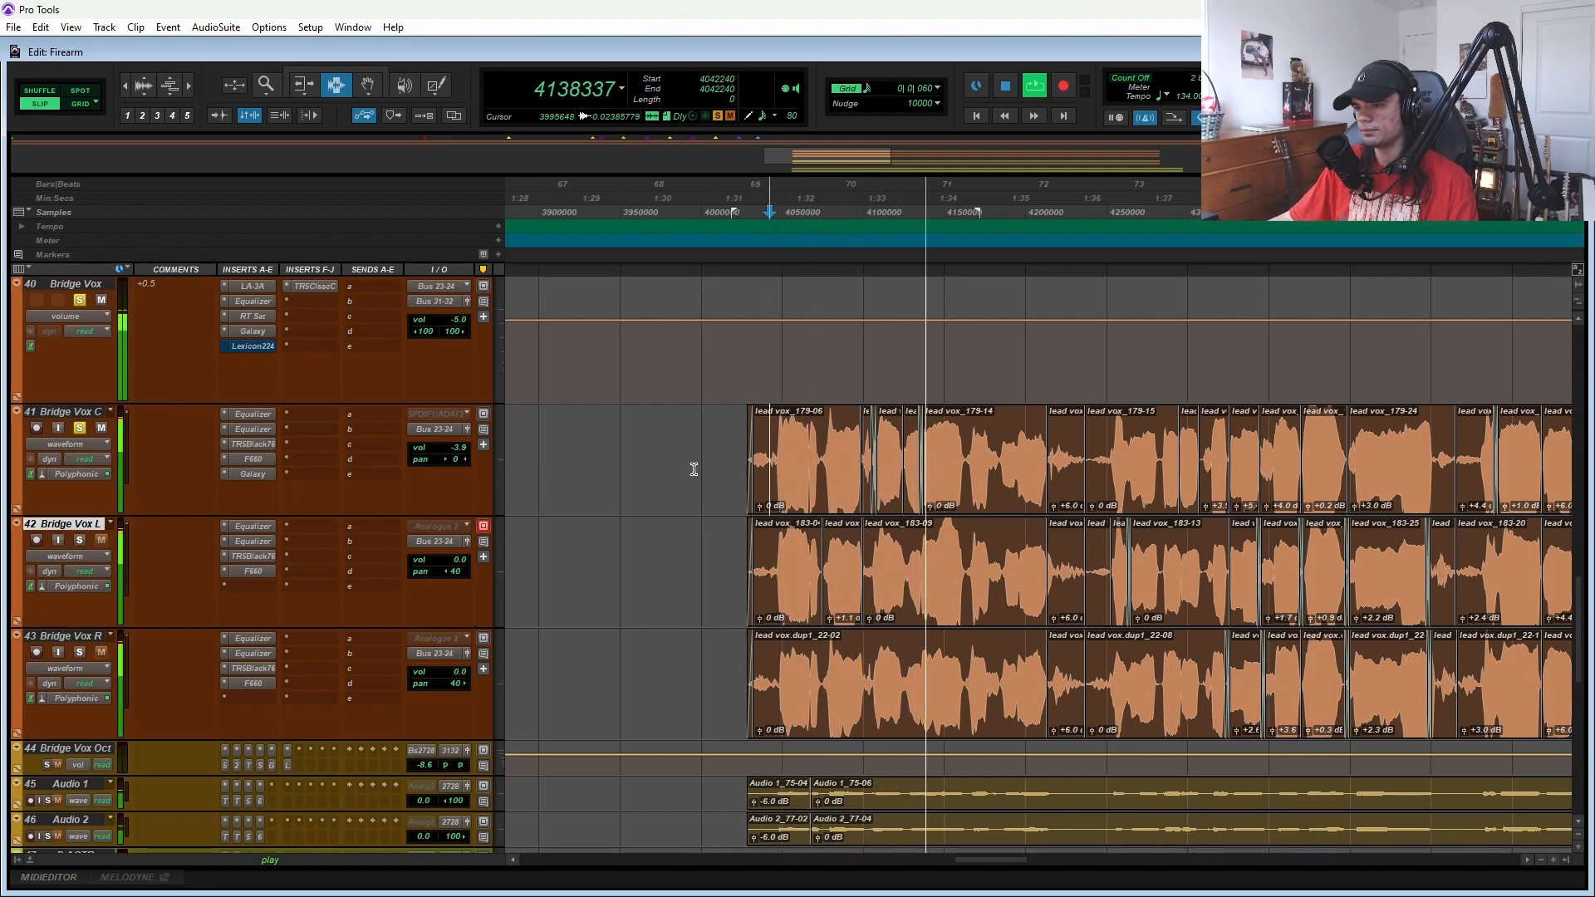
pyautogui.press('space')
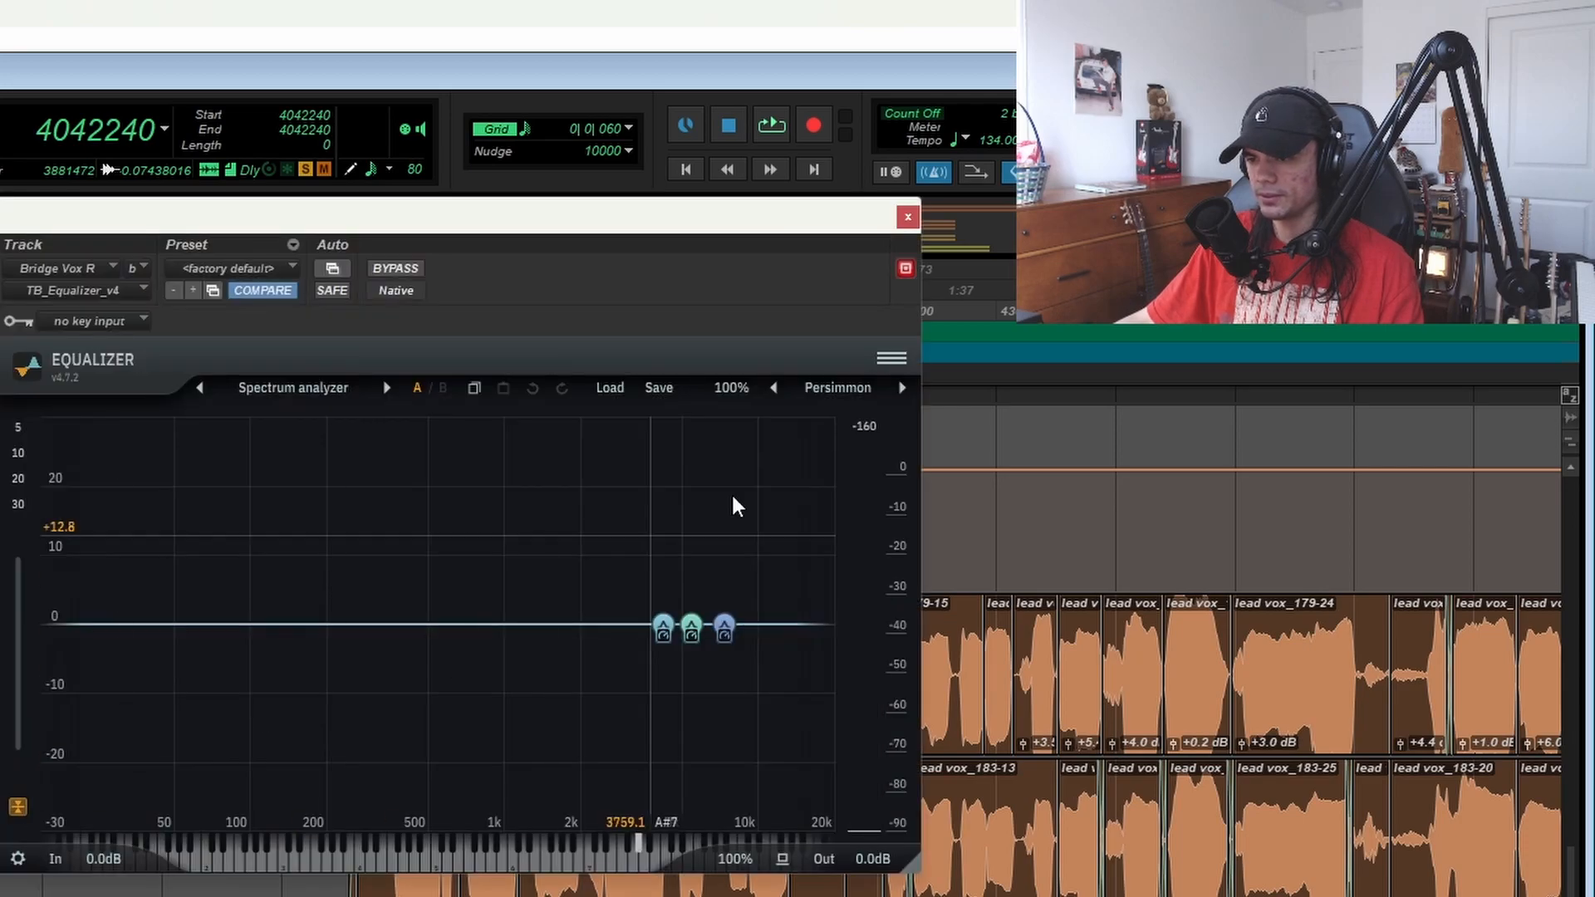
# - Close Bridge Vox R's equalizer and play the soloed Bridge Vox C, L and R to the end with their equalizers bypassed
pyautogui.click(909, 223)
pyautogui.click(366, 715)
pyautogui.press('space')
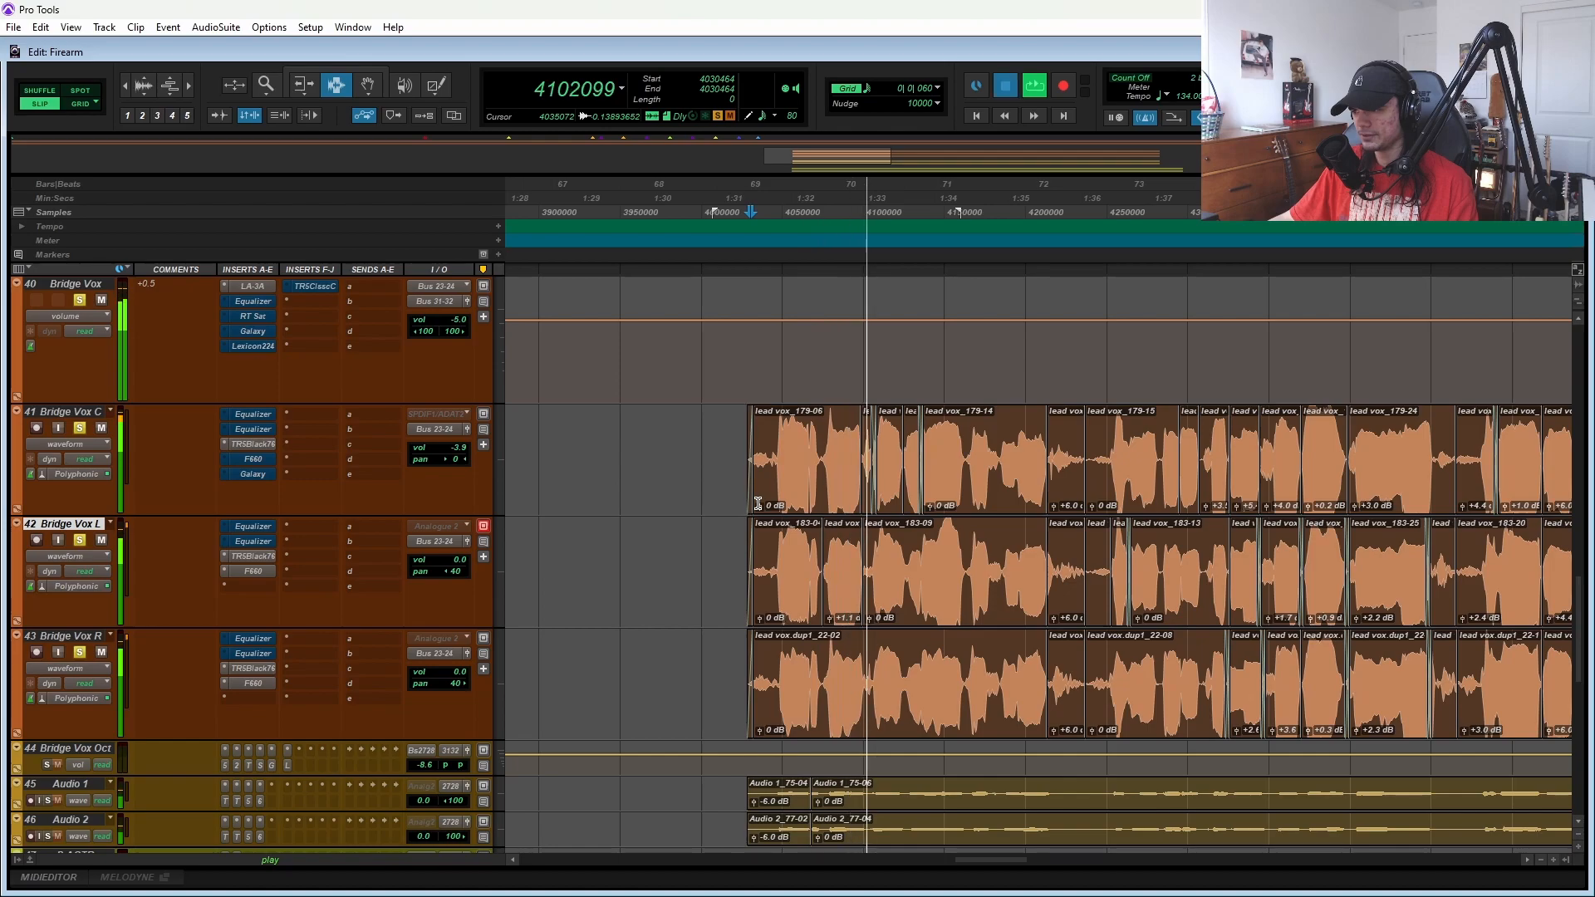
pyautogui.press('space')
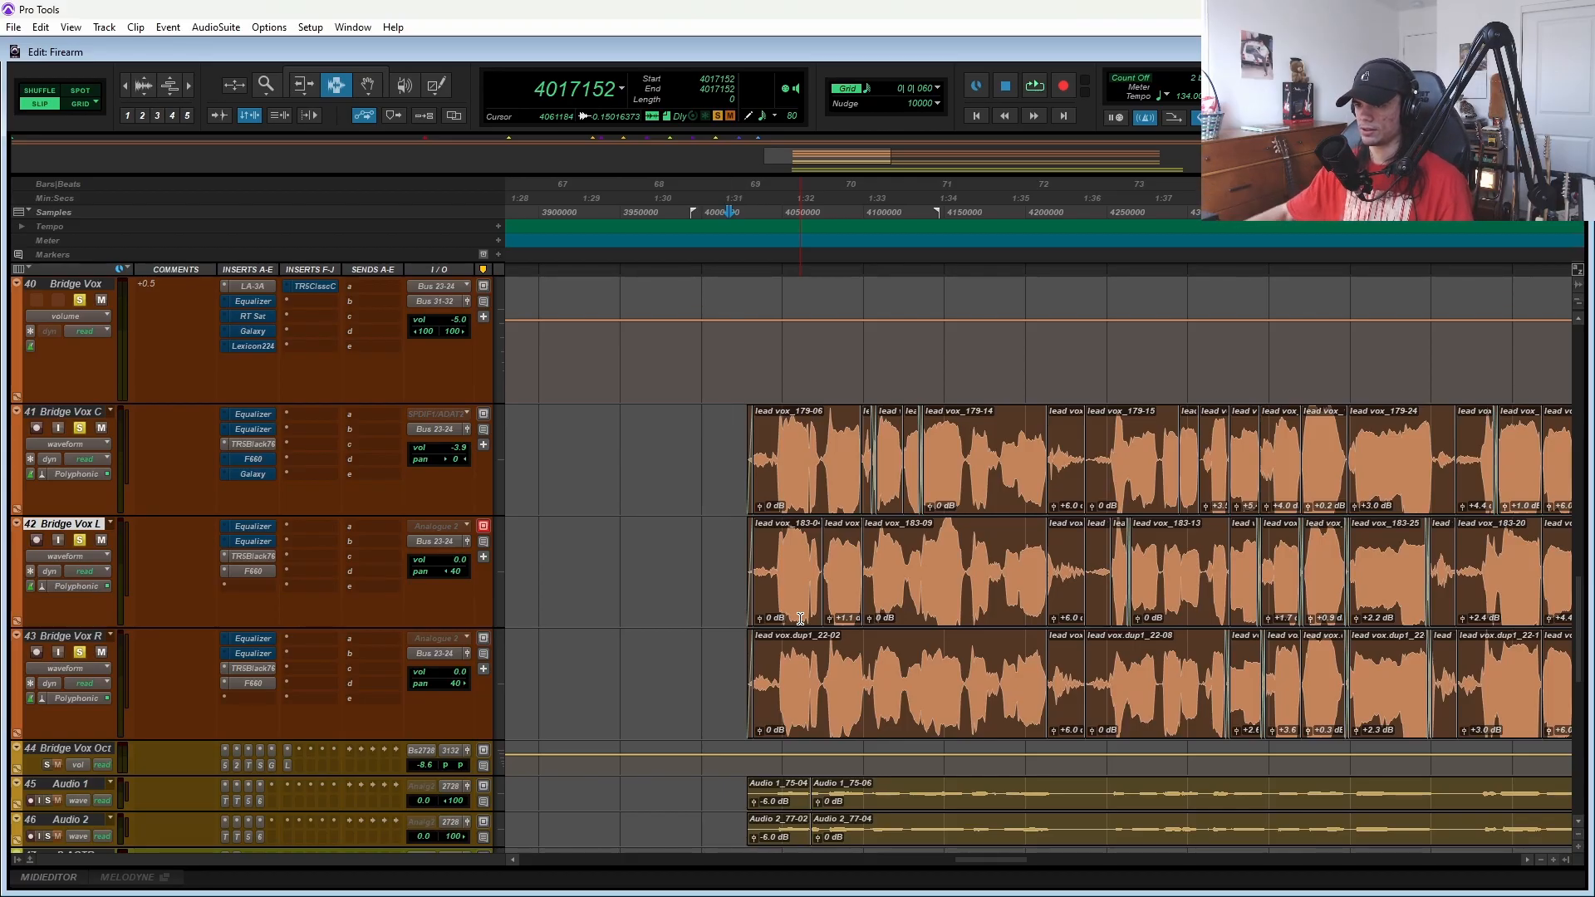
pyautogui.press('space')
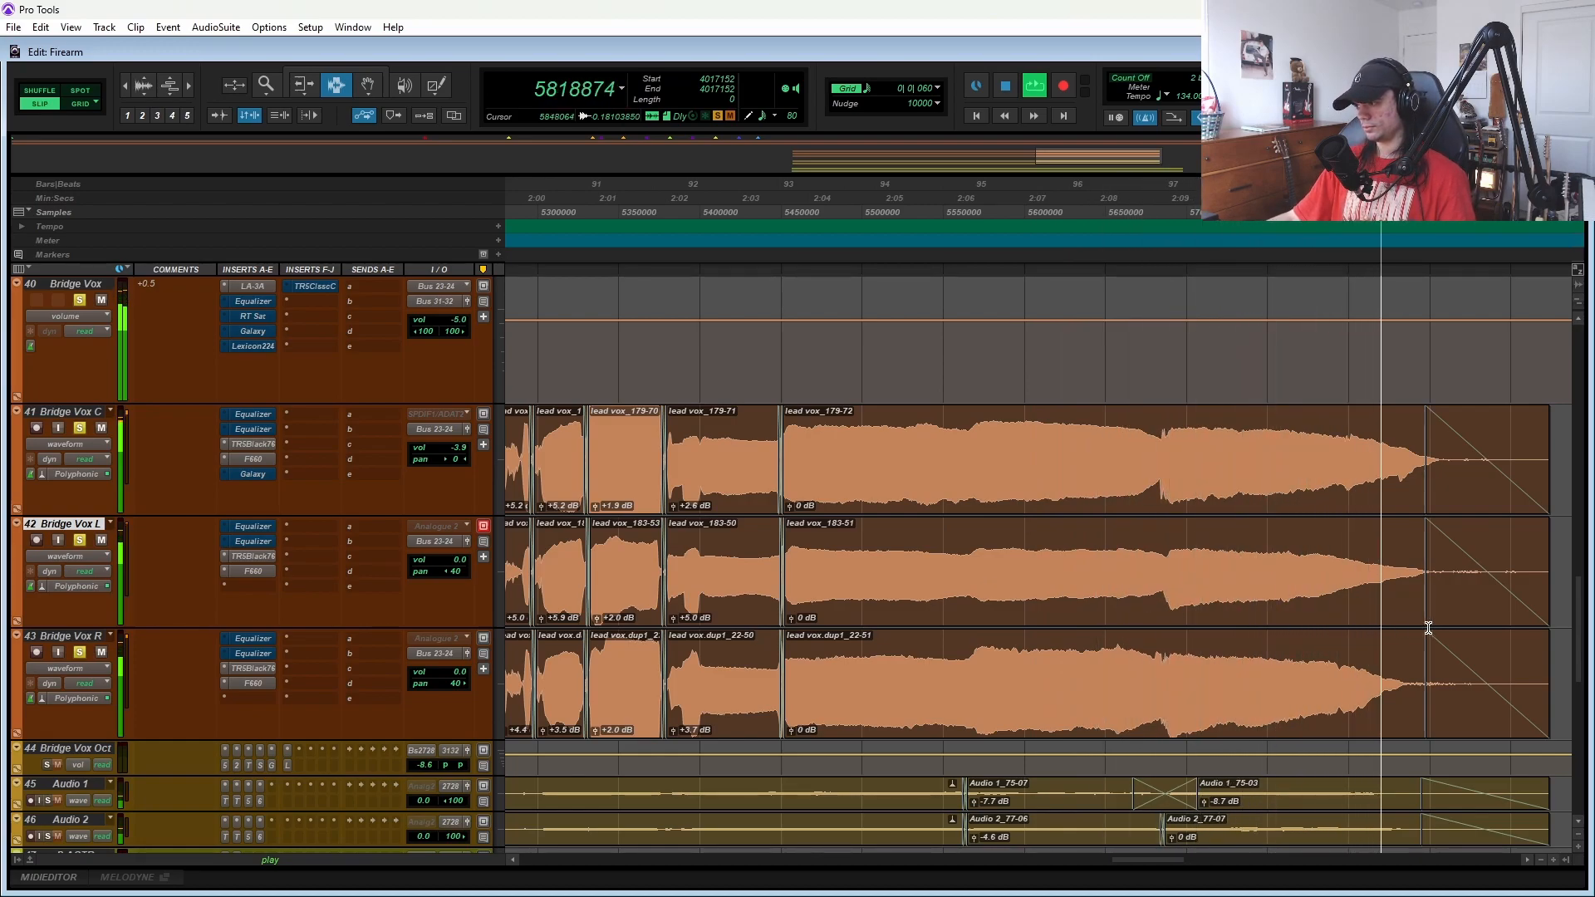
pyautogui.hscroll(5, 1424, 634)
pyautogui.press('space')
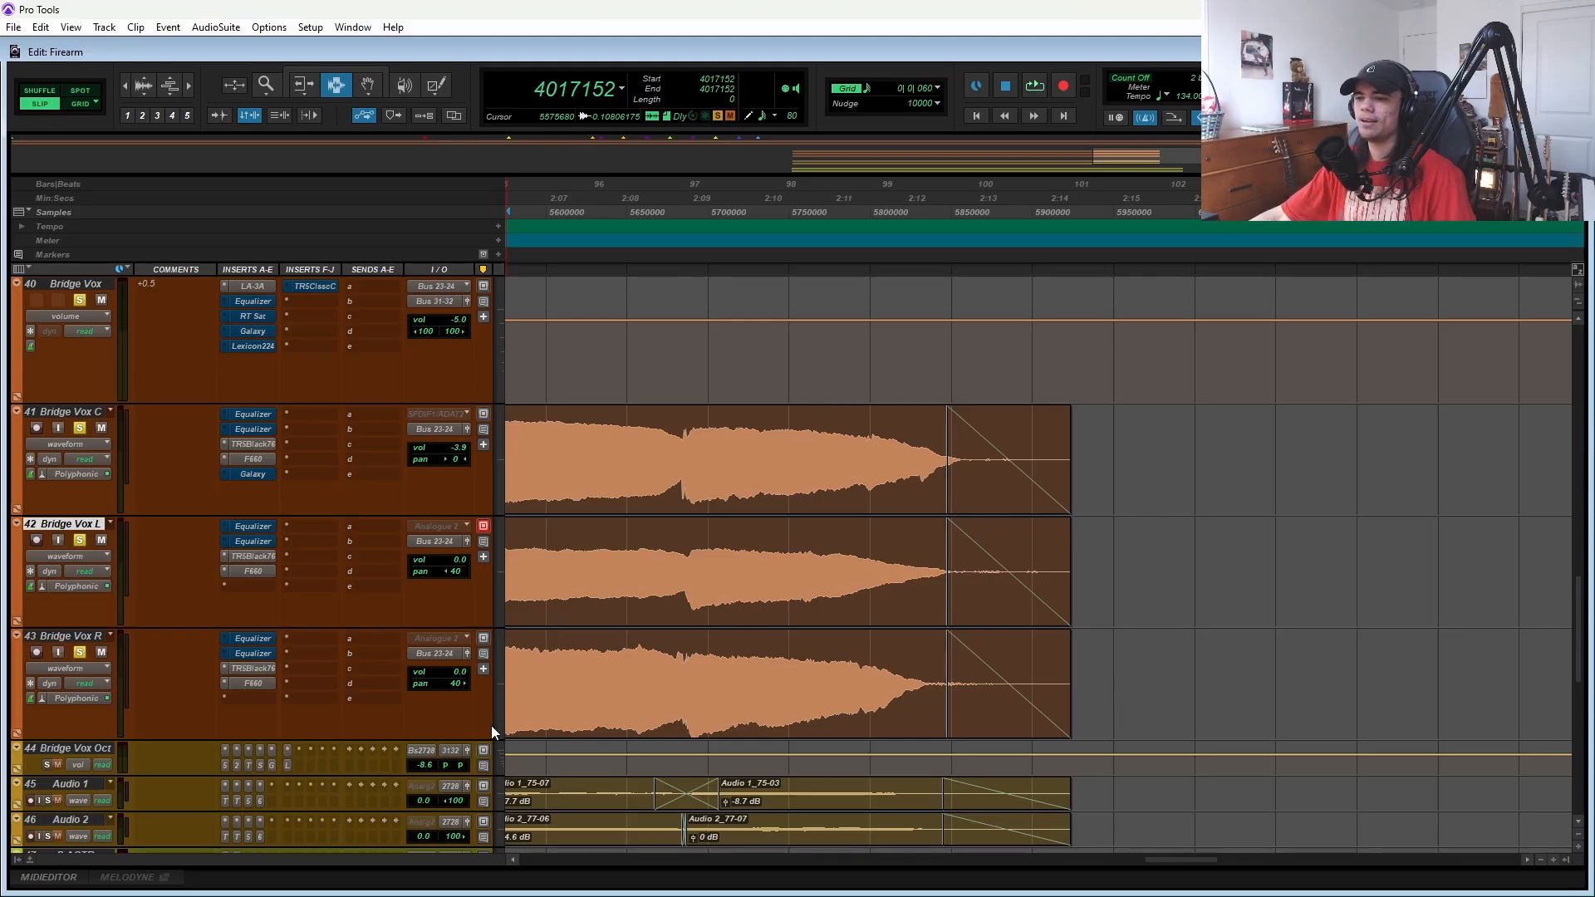
# - Select the Audio 1 and Audio 2 tracks, enlarge them and return to the start of their clips
pyautogui.hscroll(-5, 490, 695)
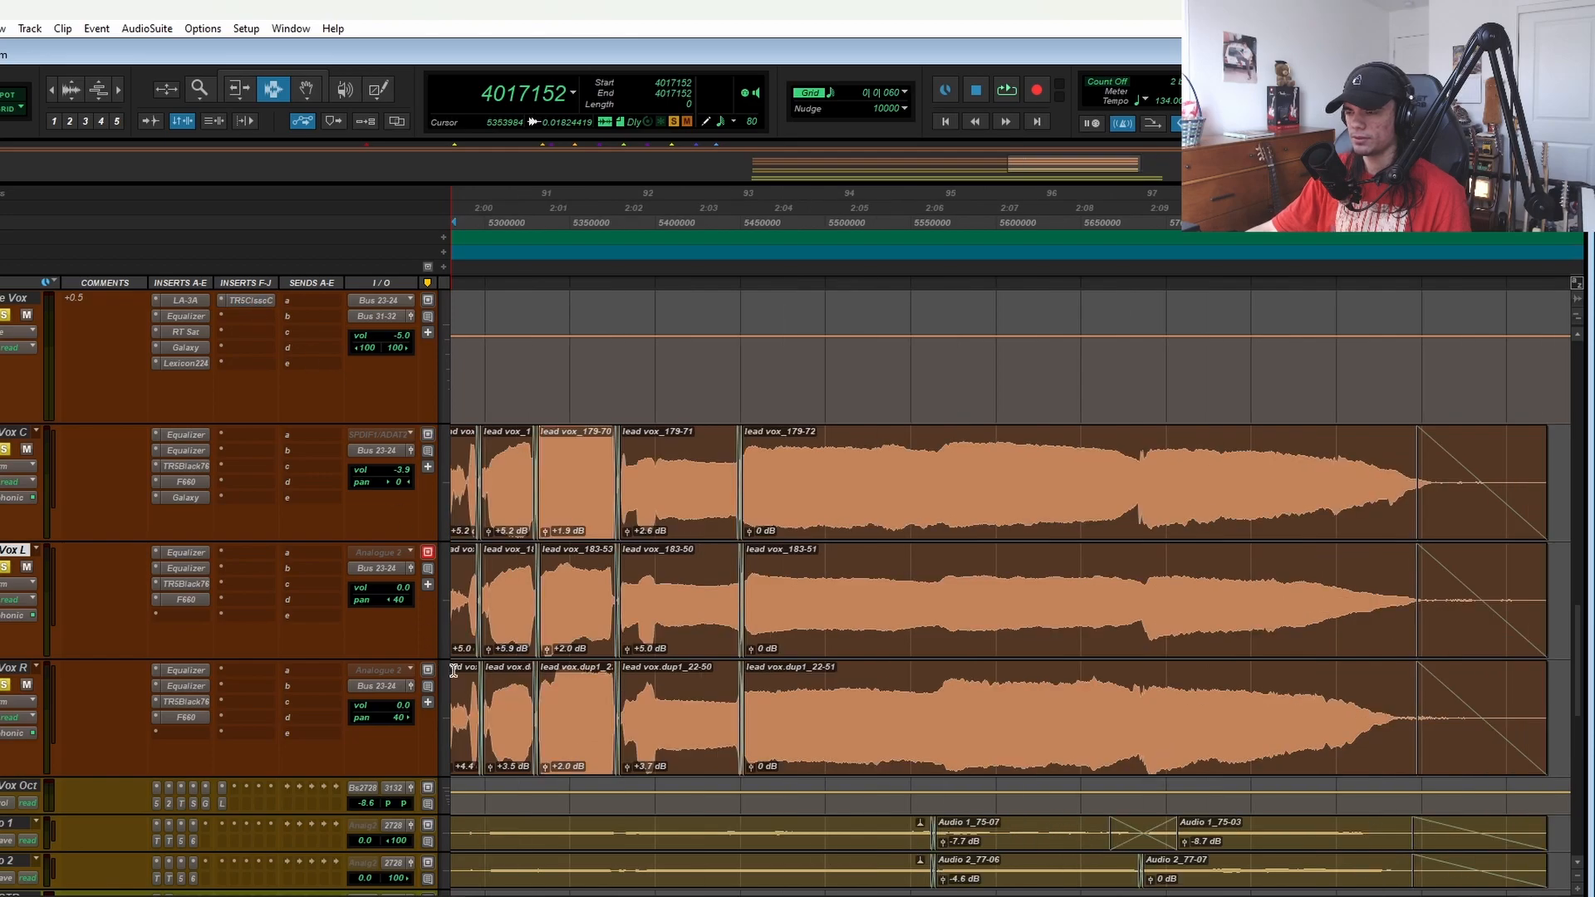
pyautogui.scroll(-10, 118, 595)
pyautogui.scroll(5, 119, 595)
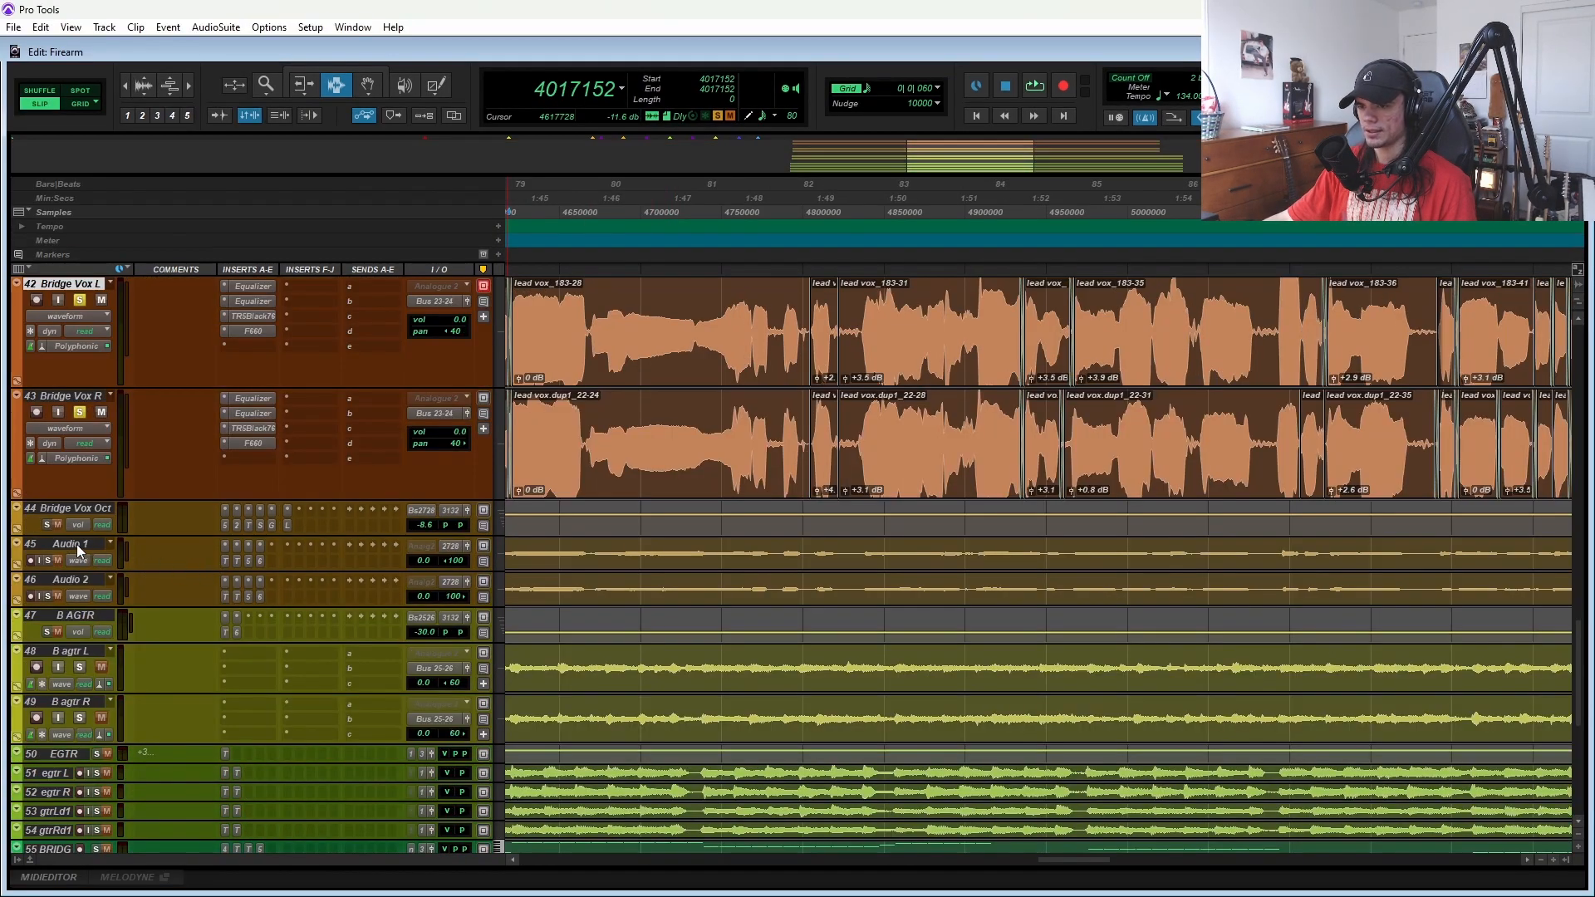
pyautogui.hotkey('ctrl', 'Down')
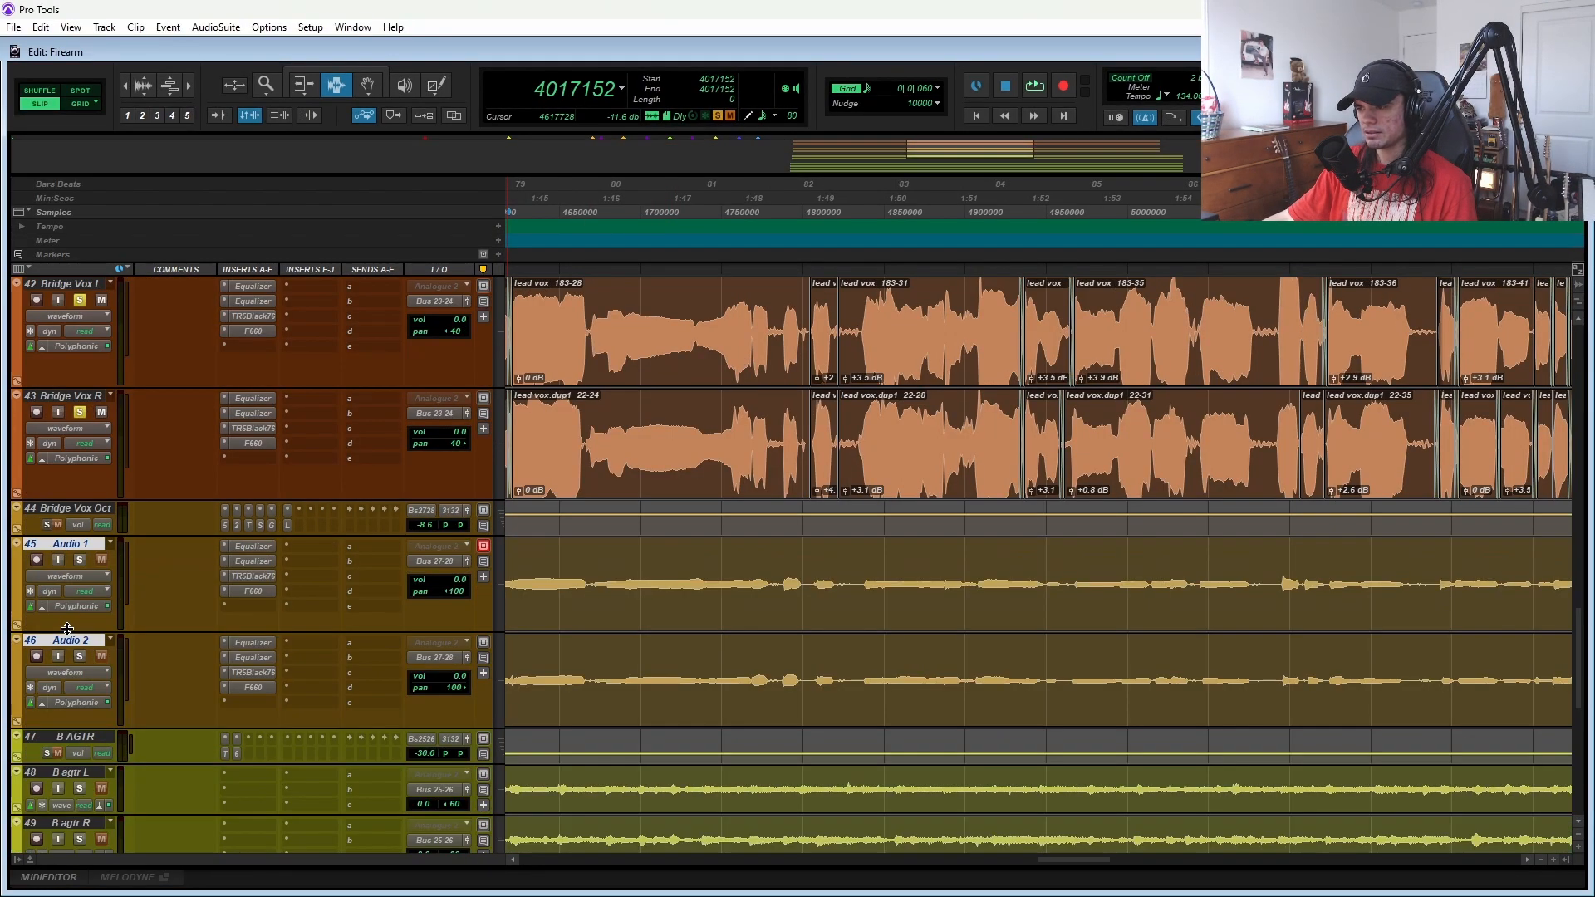
pyautogui.hscroll(-5, 590, 654)
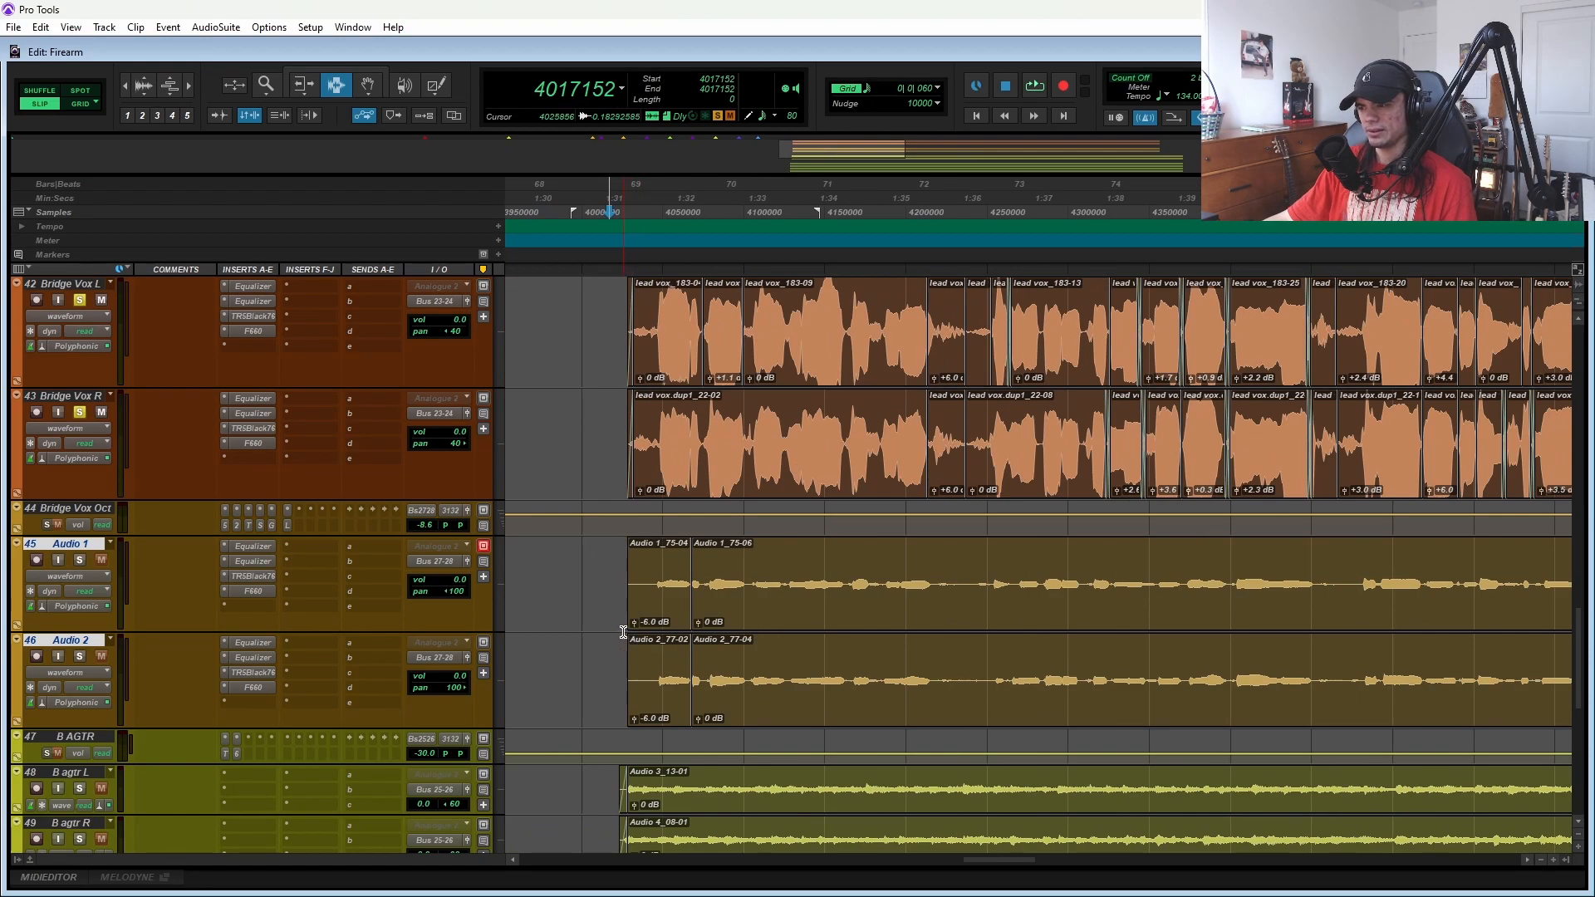
# - Unsolo the Bridge Vox track together with Bridge Vox C, L and R
pyautogui.scroll(3, 914, 607)
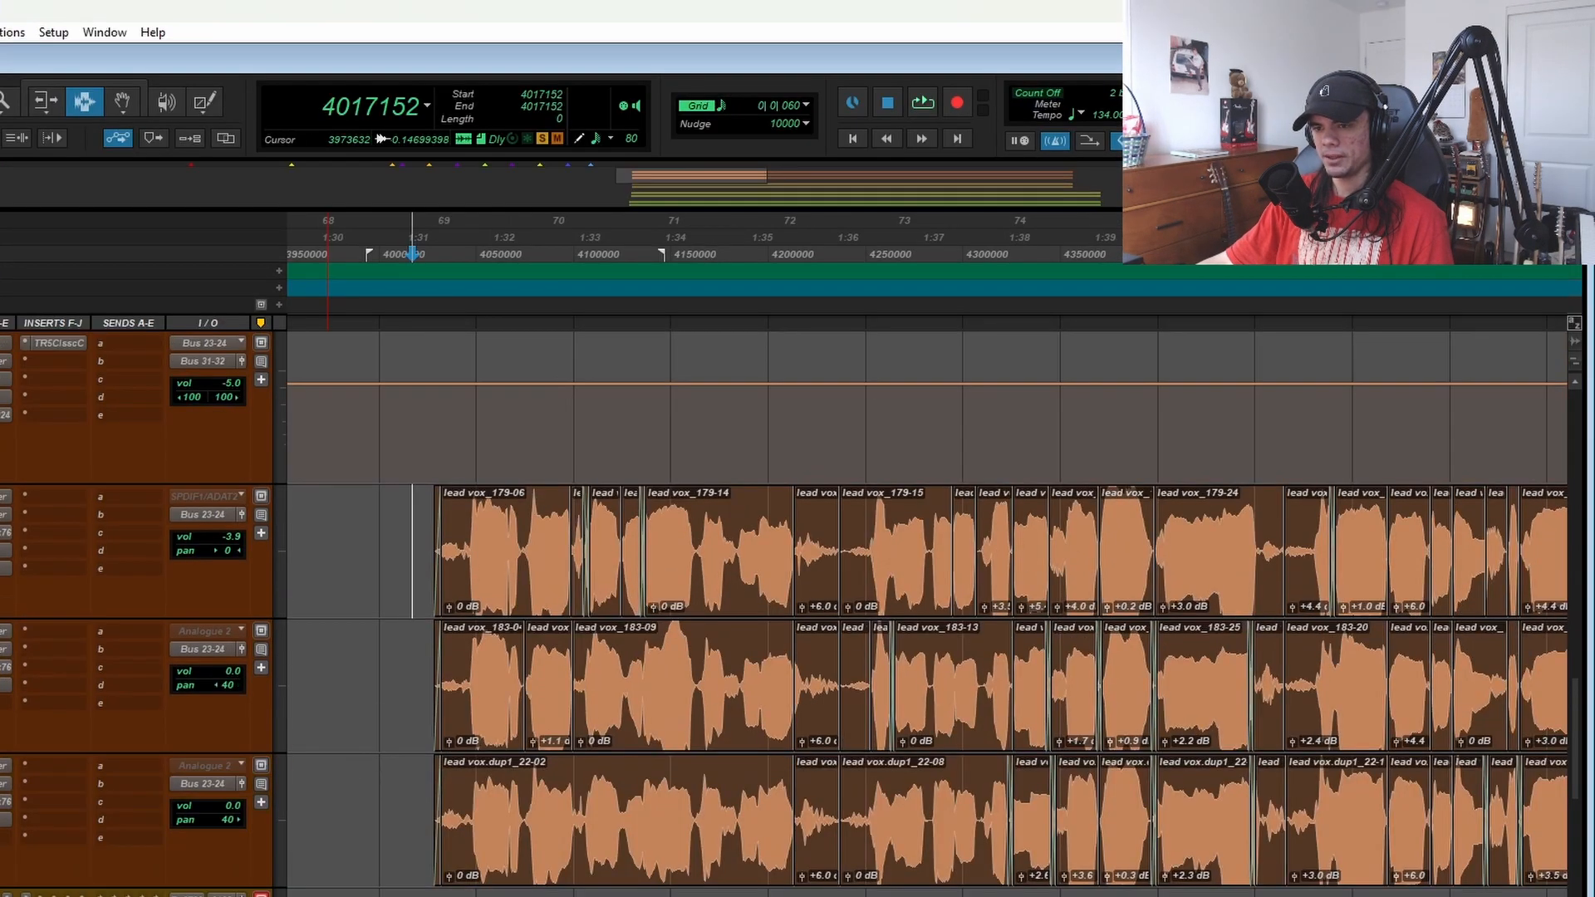
pyautogui.scroll(3, 412, 723)
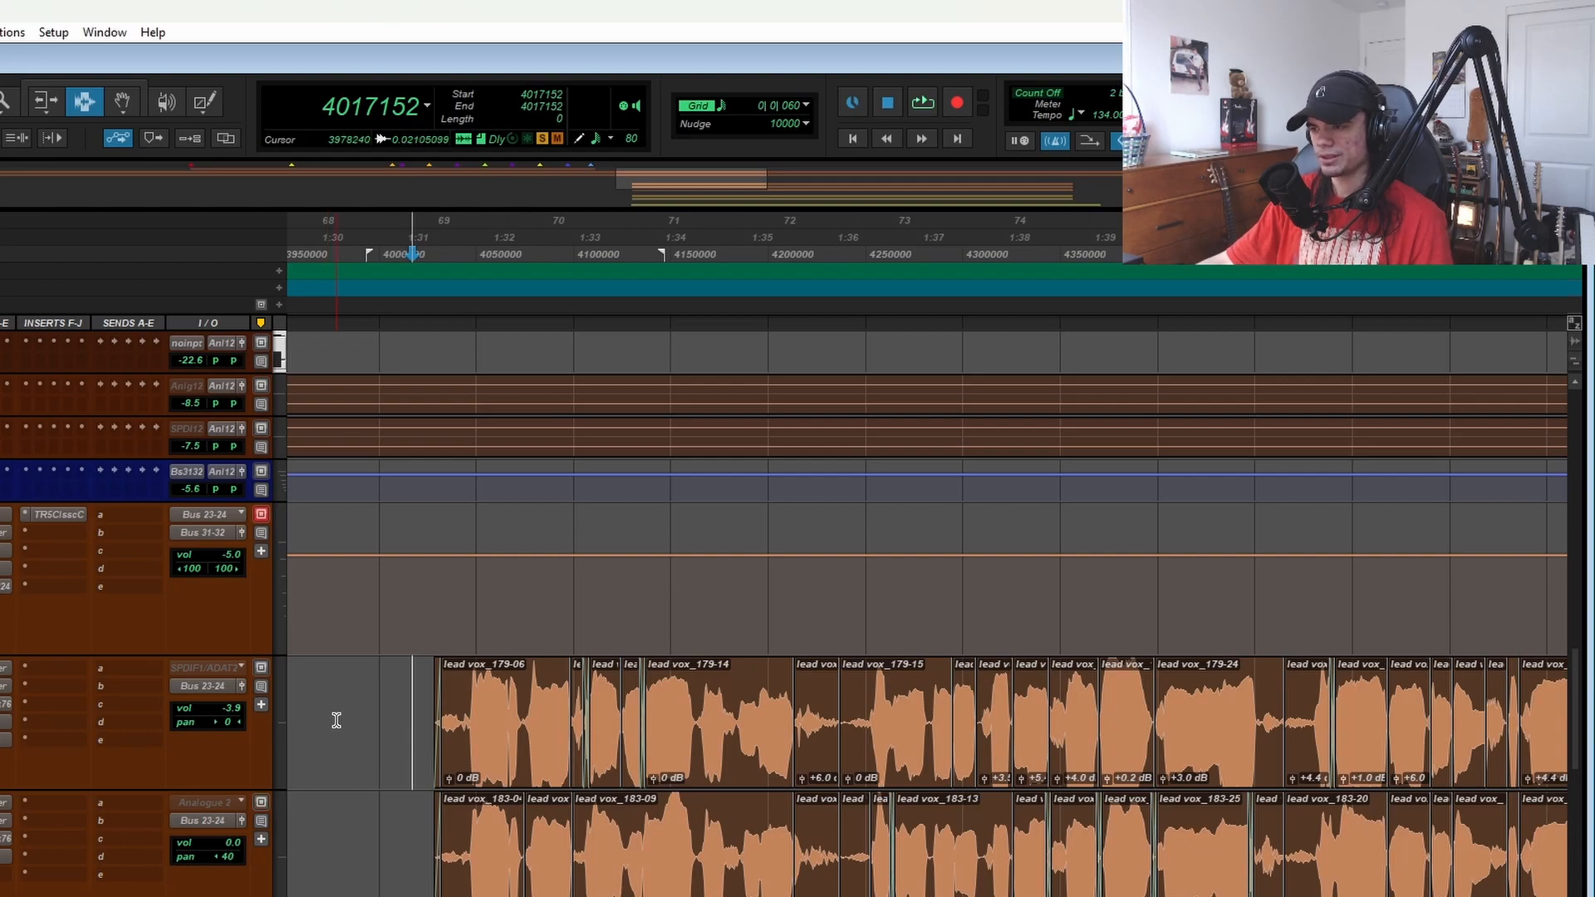
pyautogui.scroll(-3, 336, 717)
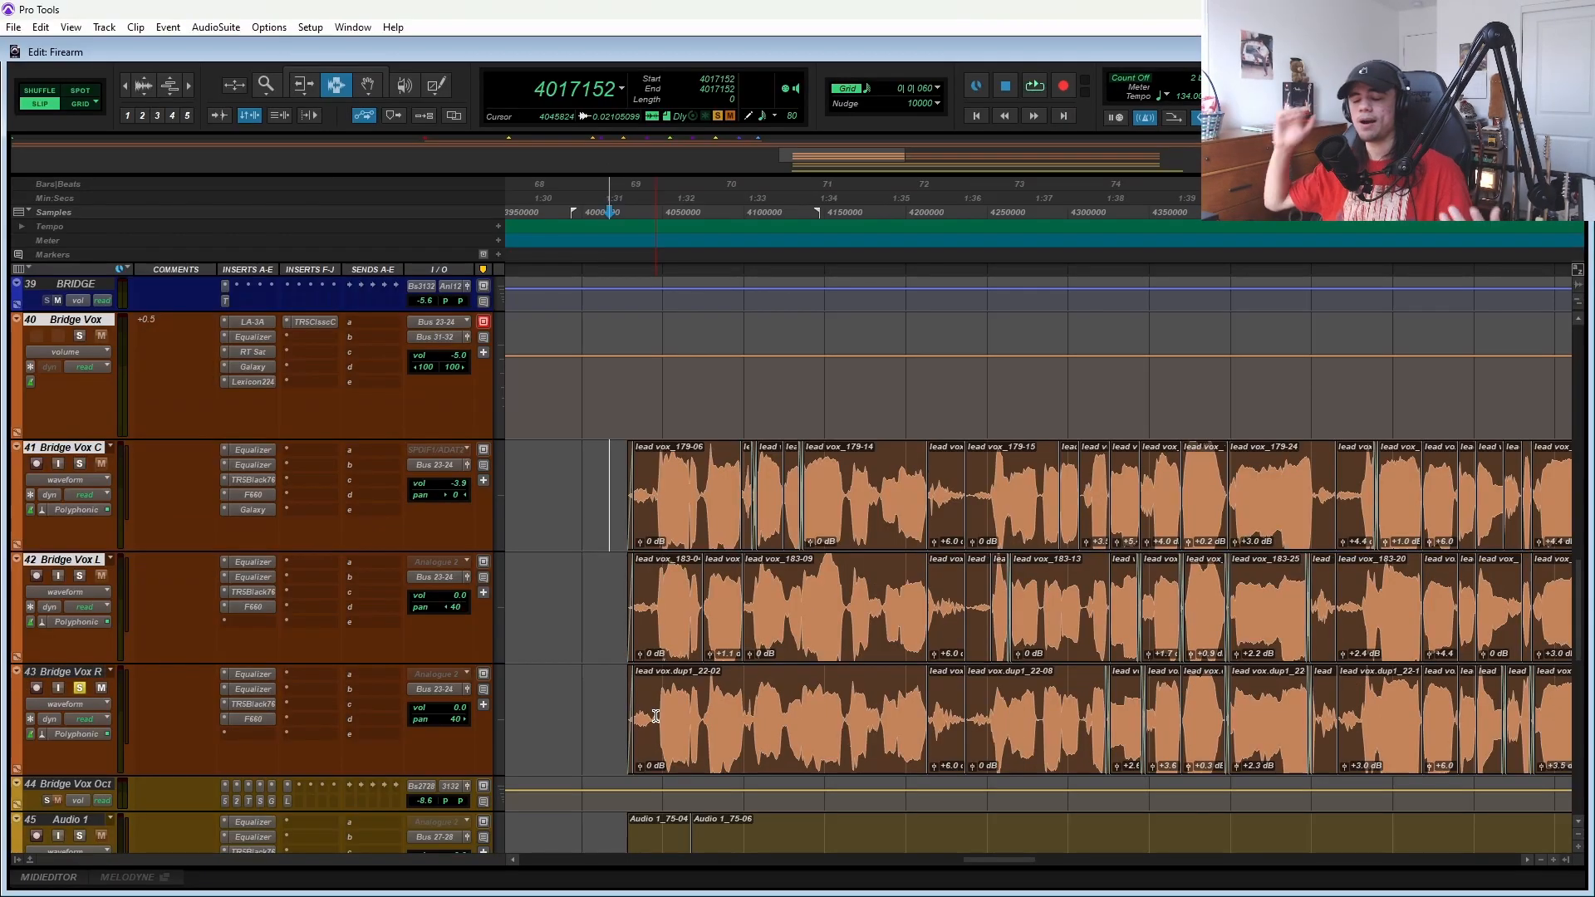
pyautogui.scroll(-3, 534, 615)
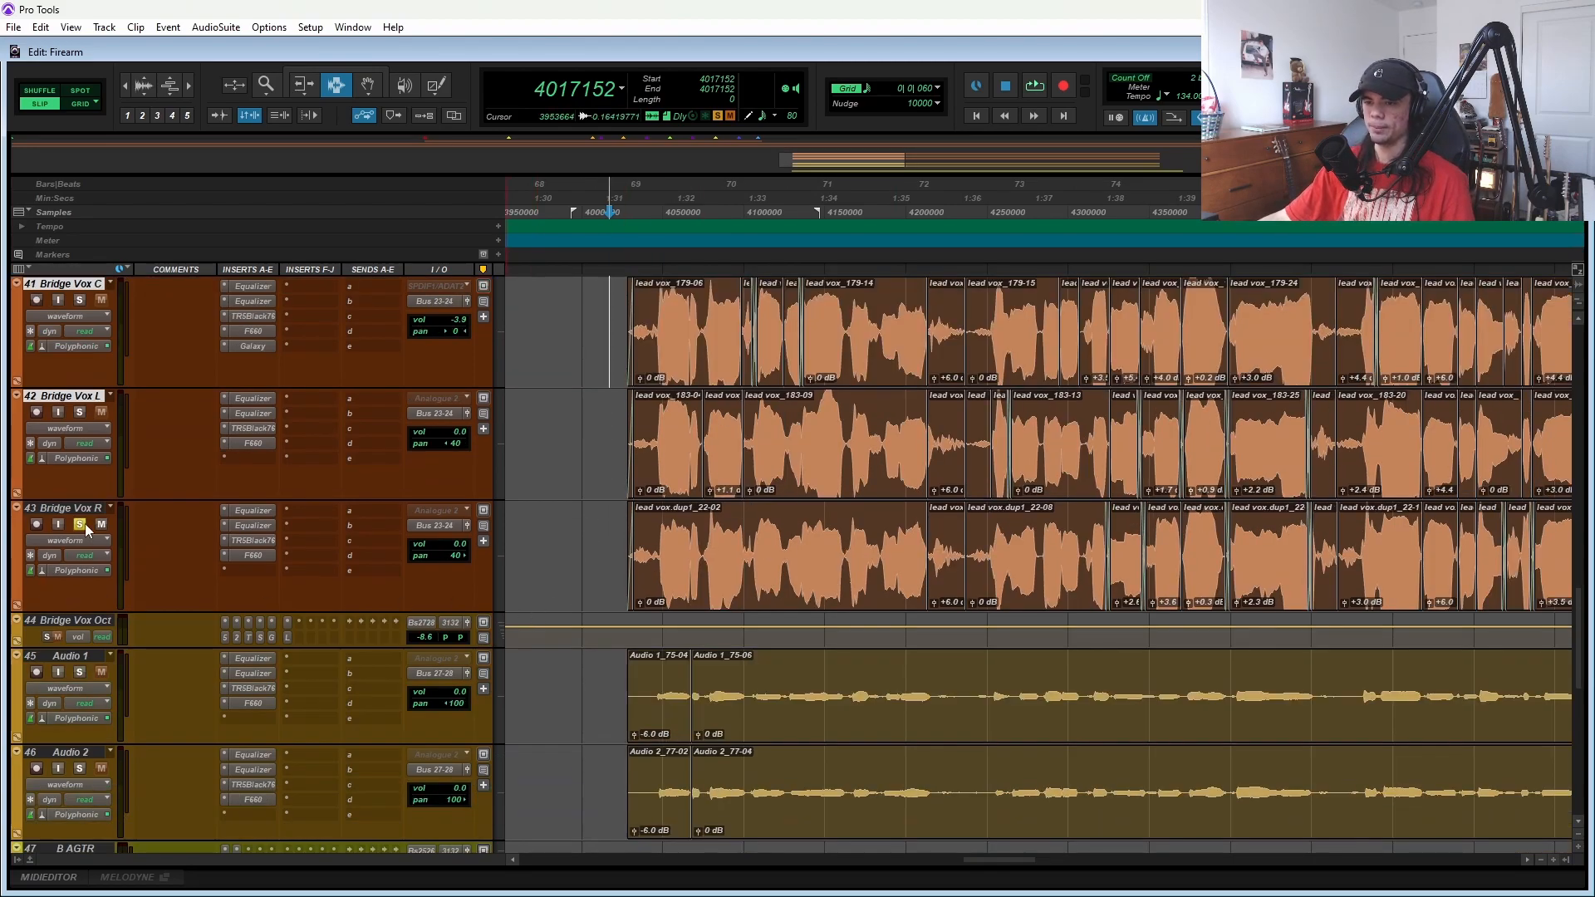
# - Solo Bridge Vox Oct, Audio 1 and Audio 2, and enlarge the Bridge Vox Oct track
pyautogui.doubleClick(73, 621)
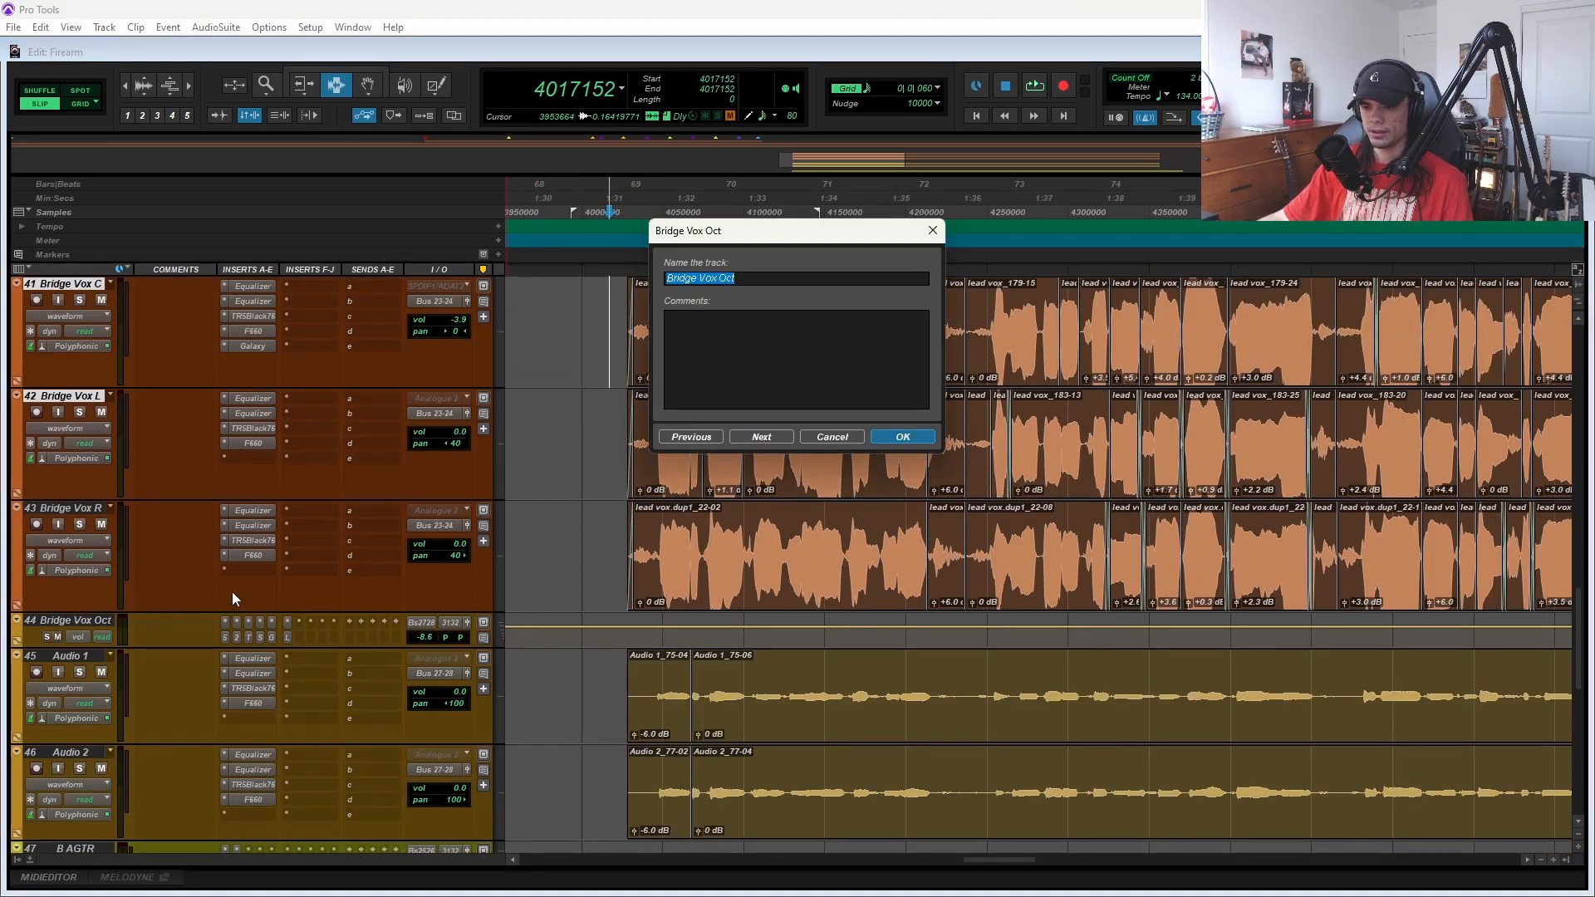
pyautogui.click(830, 440)
pyautogui.click(101, 629)
pyautogui.scroll(-4, 101, 629)
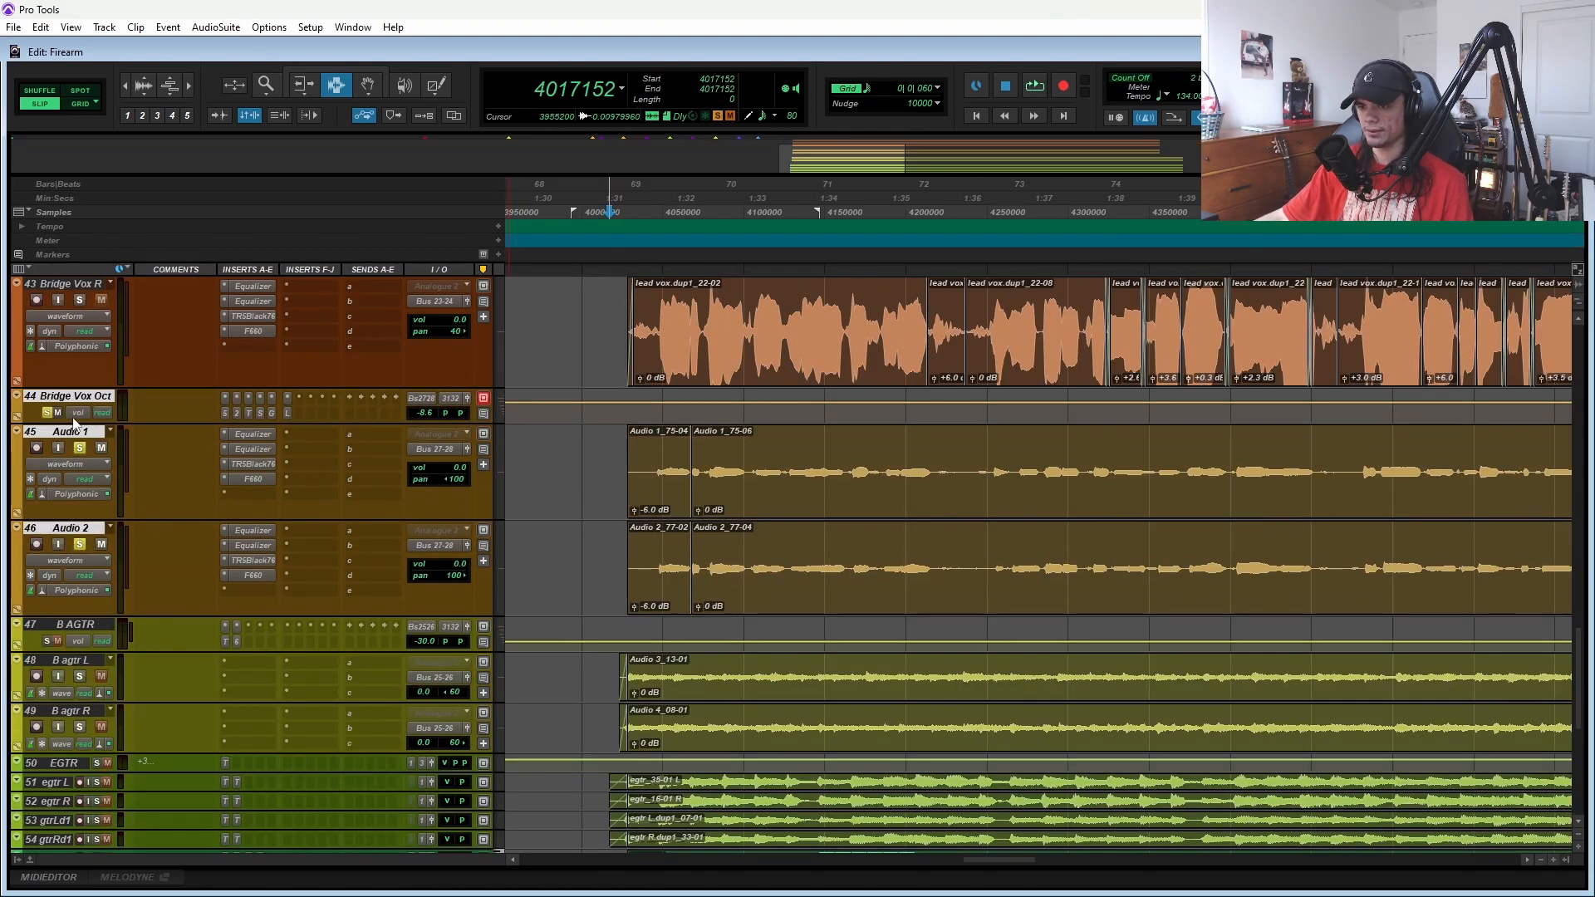
pyautogui.moveTo(80, 420); pyautogui.dragTo(81, 543)
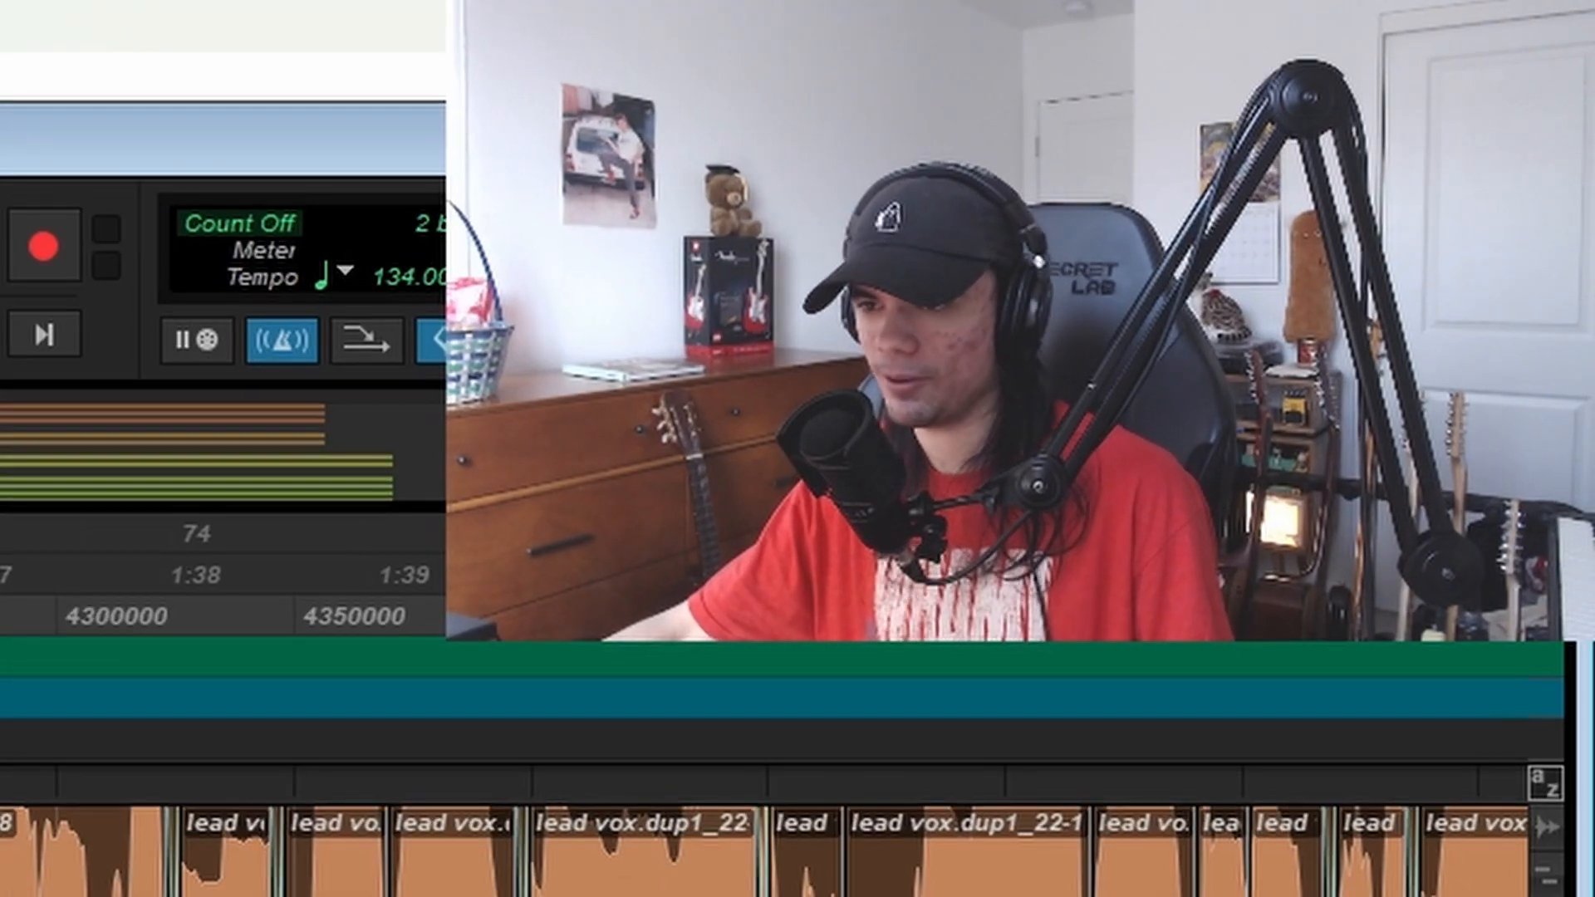
# - Review the T-RackS Classic Compressor, LA-2A, Equalizer, SketchCassette II and Galaxy inserts on the Bridge Vox Oct track
pyautogui.click(253, 398)
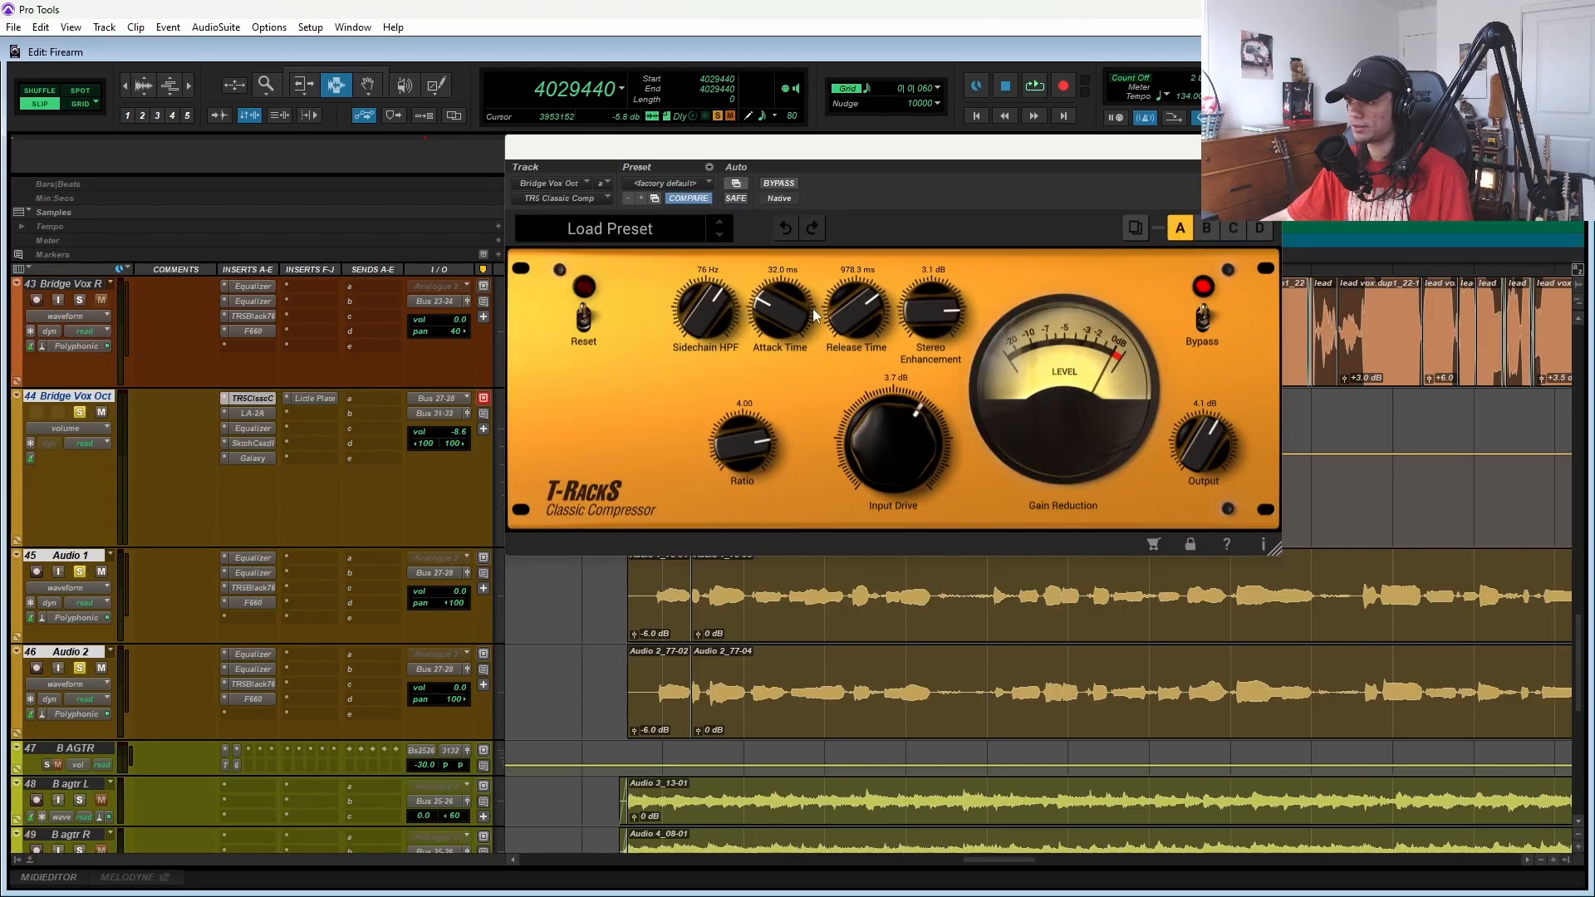
pyautogui.click(253, 413)
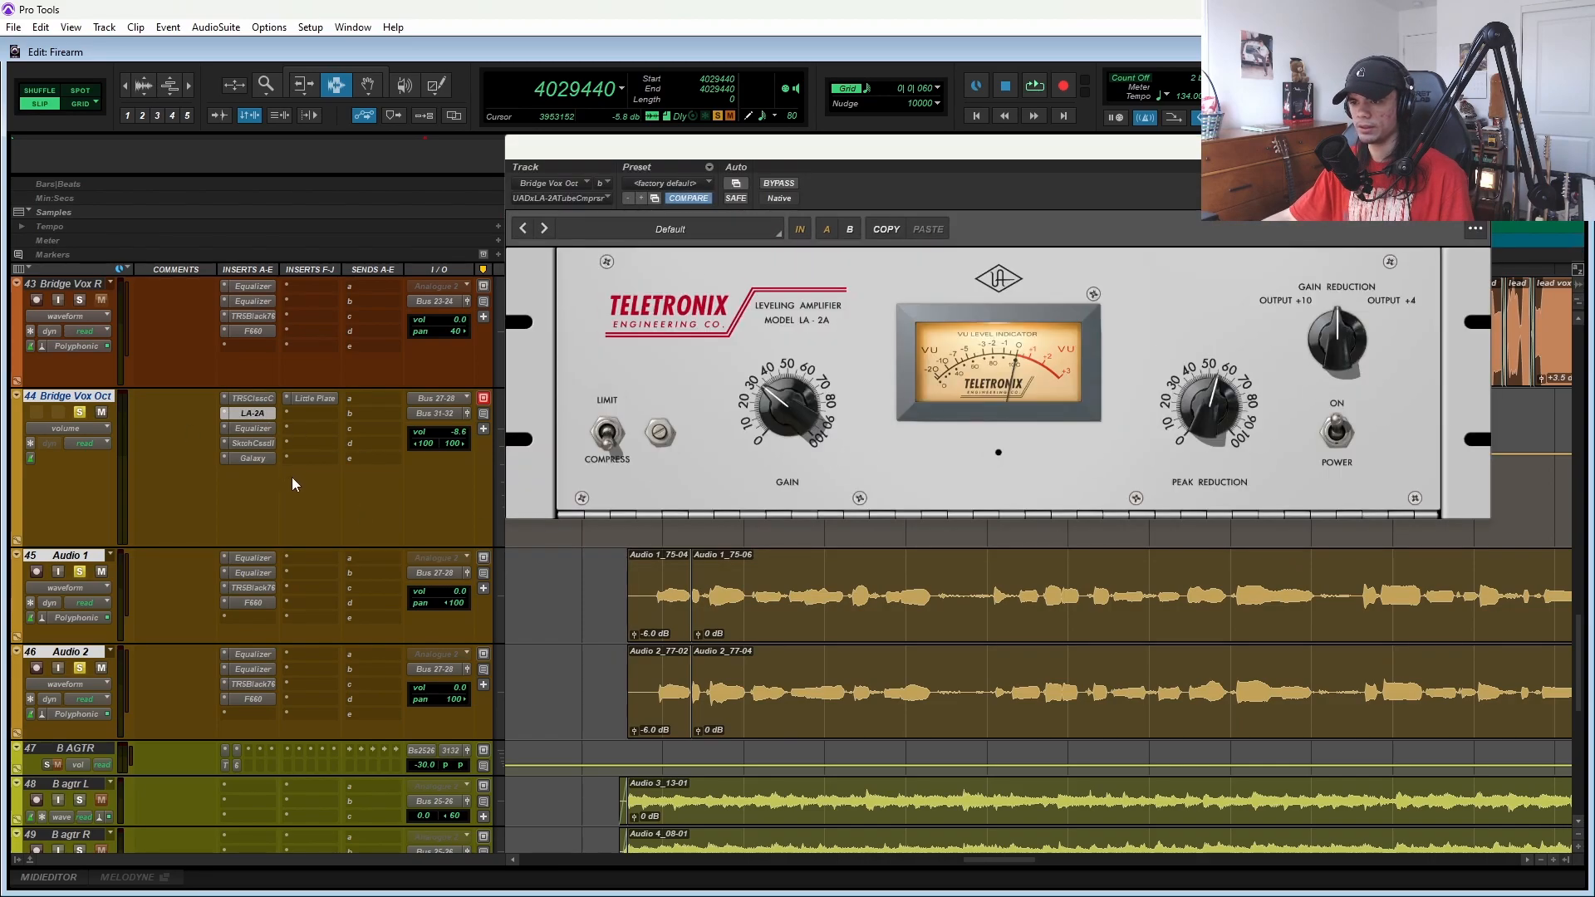
pyautogui.click(257, 430)
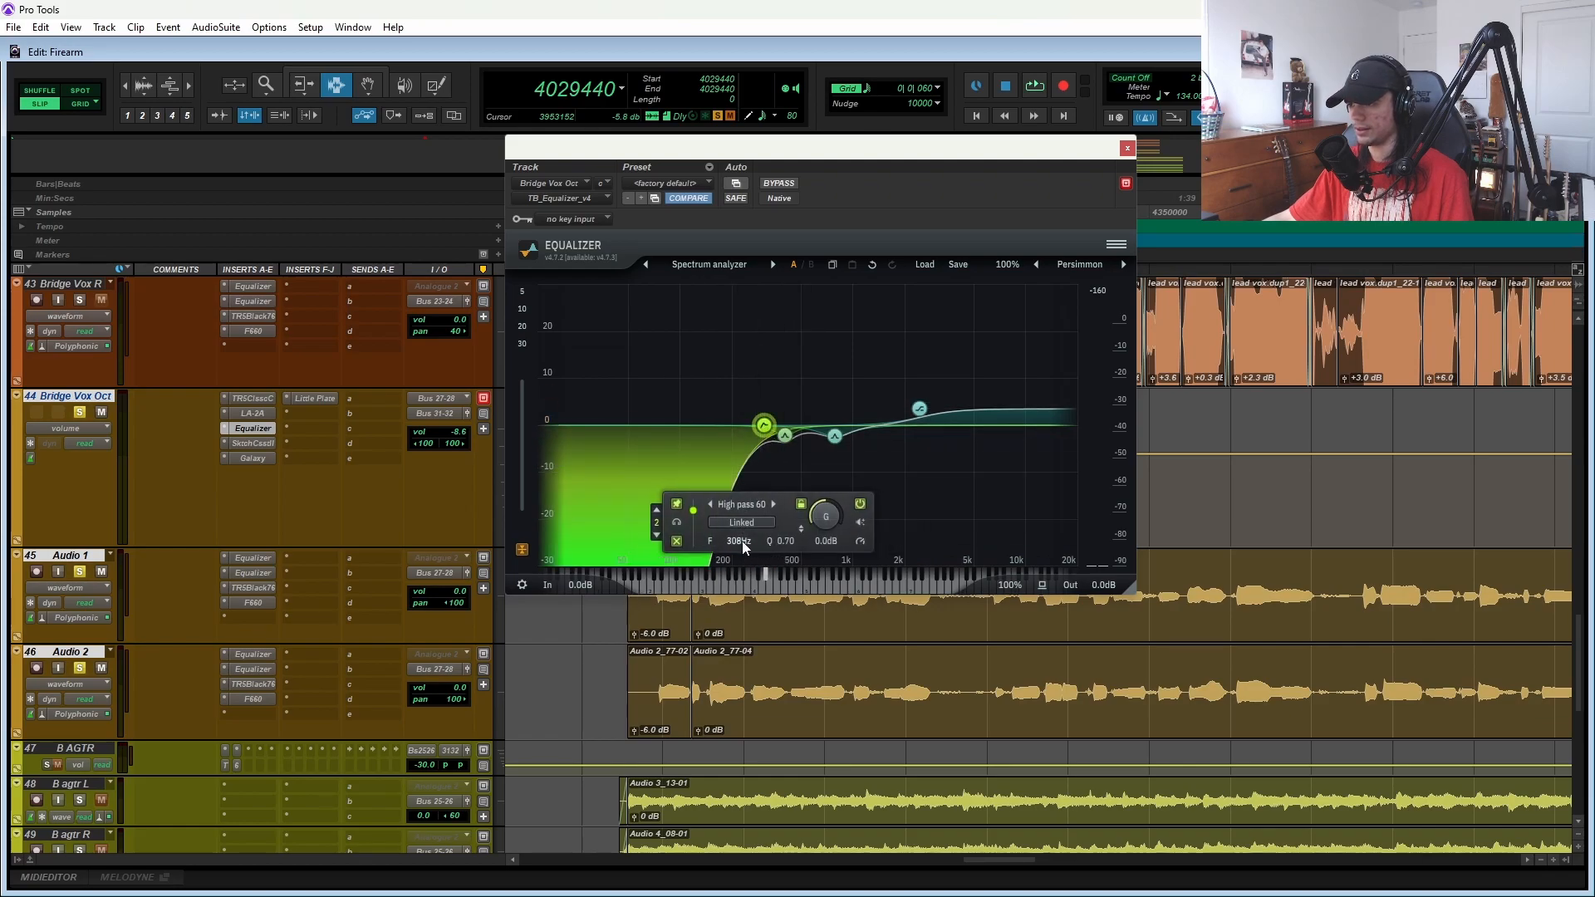
pyautogui.moveTo(919, 410)
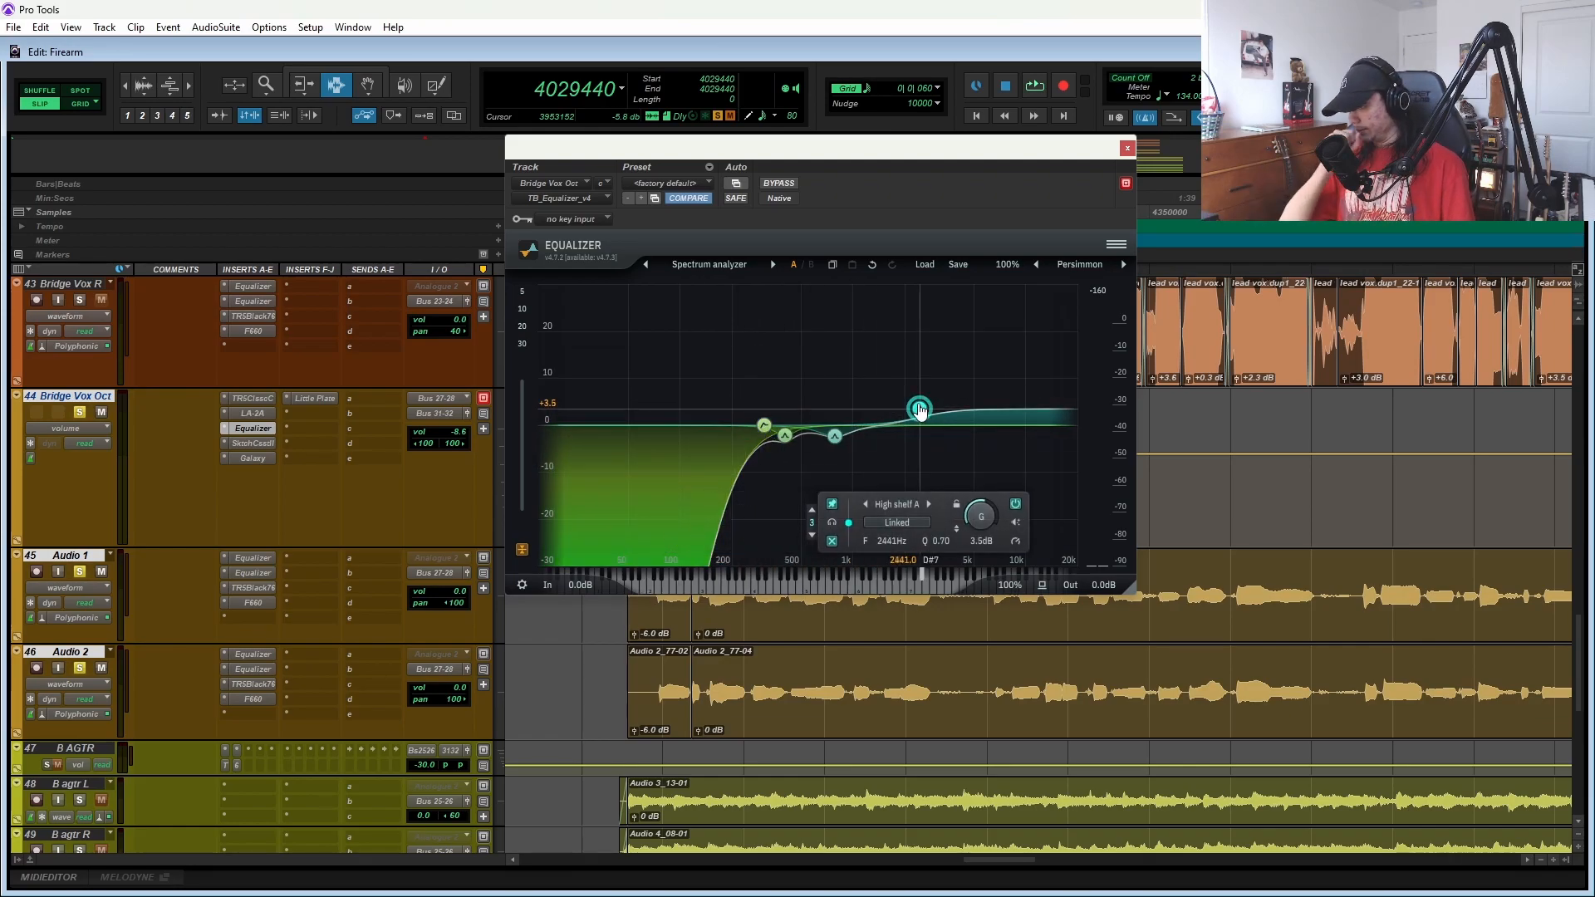
pyautogui.click(265, 443)
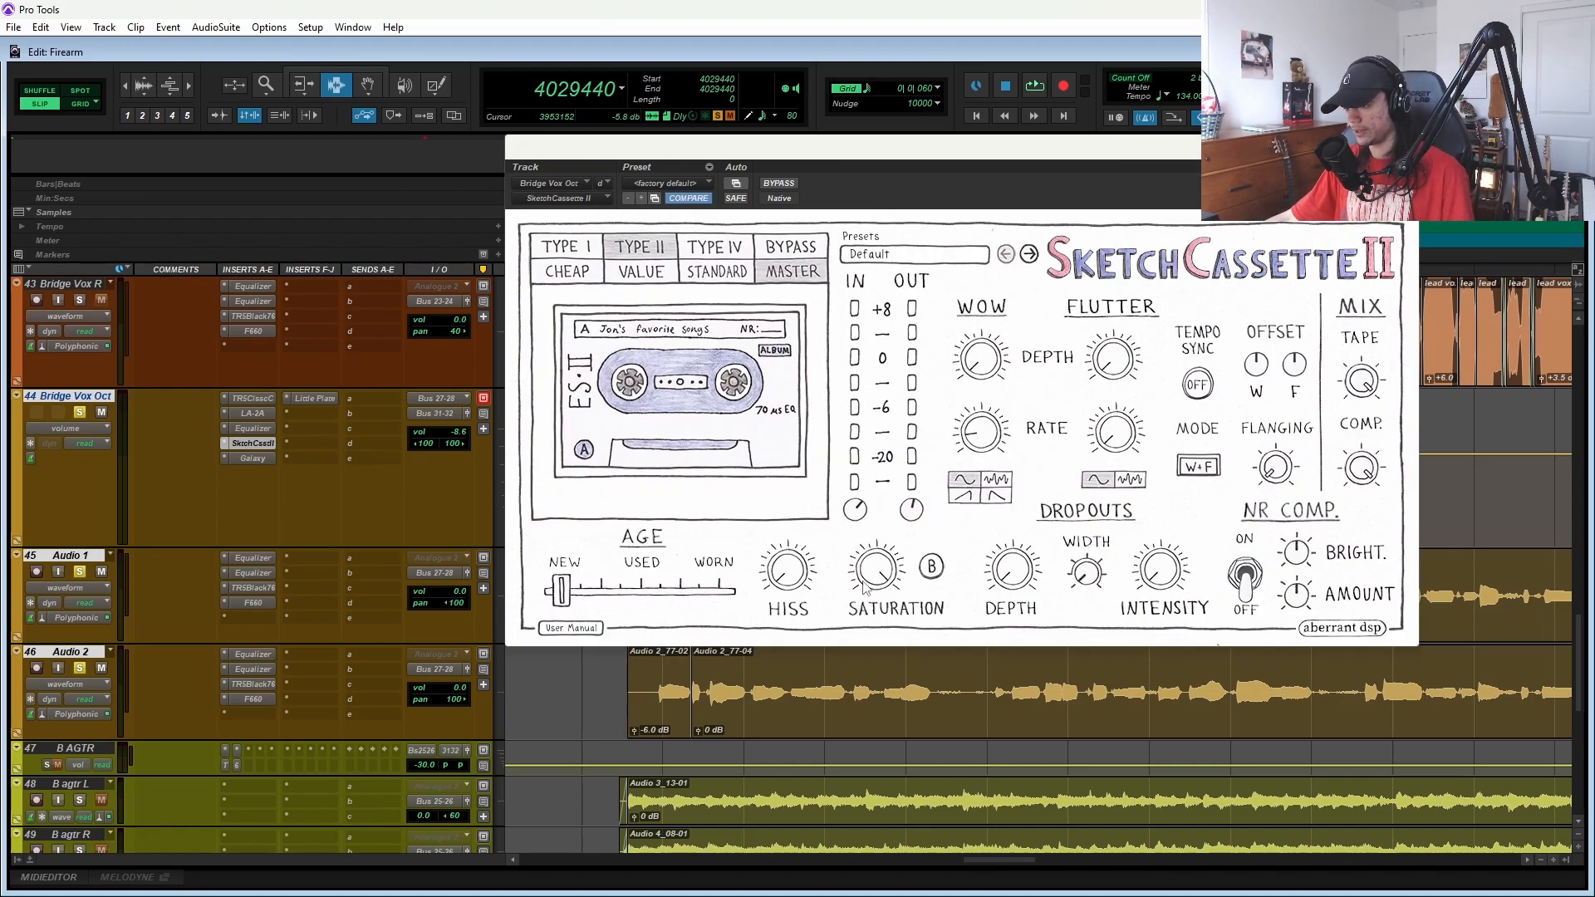
pyautogui.click(256, 458)
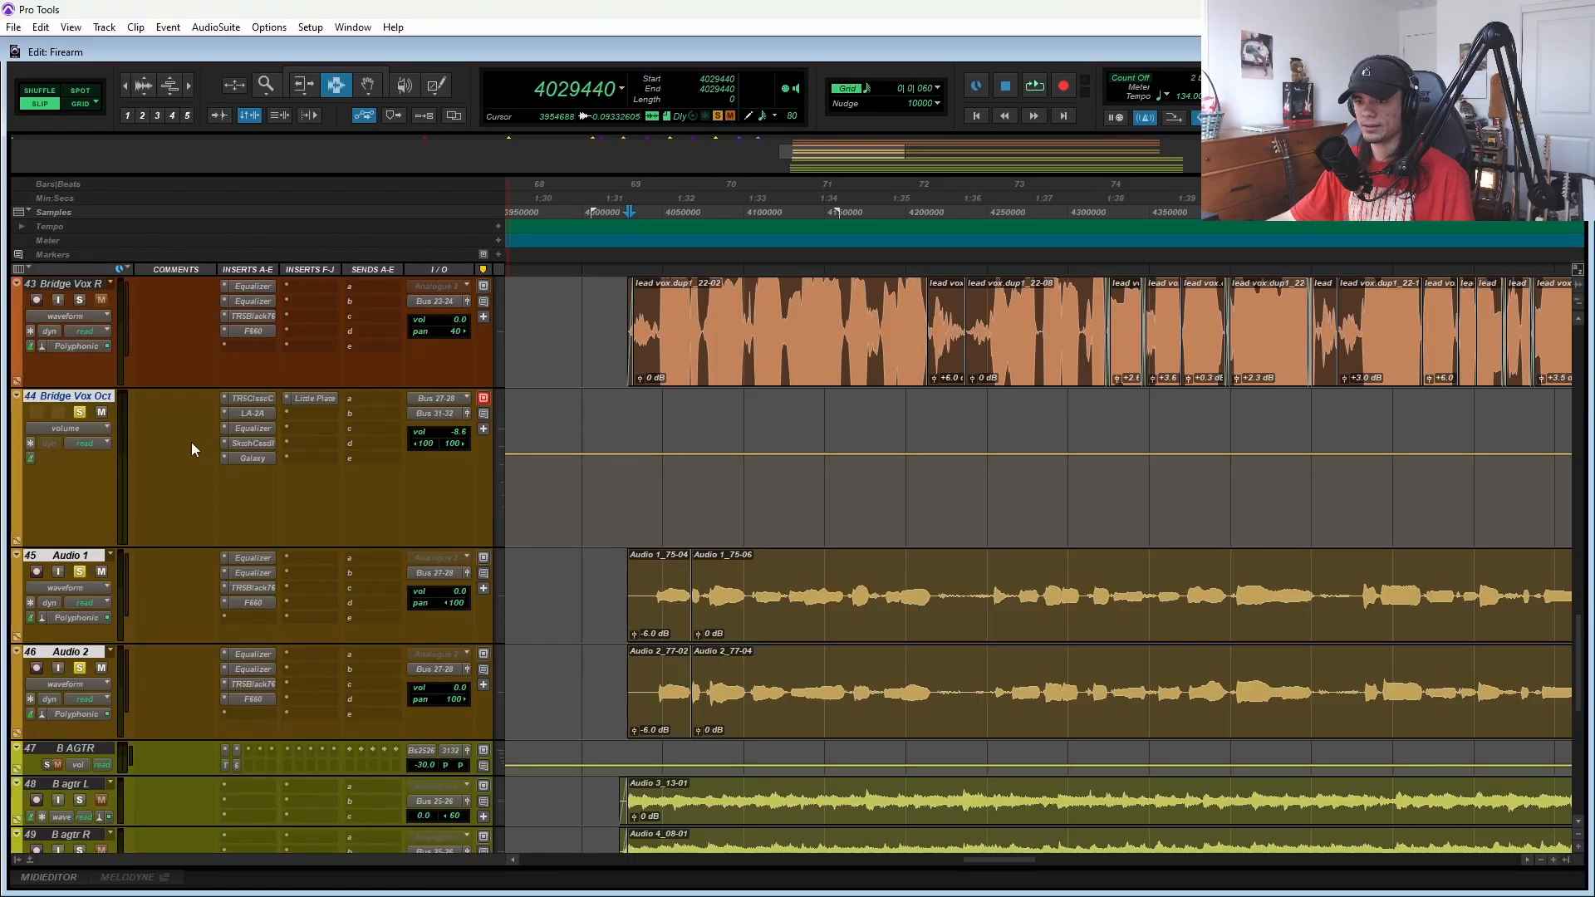
# - Bypass SketchCassette II, Galaxy and Little Plate on Bridge Vox Oct and play the soloed octave vocals from their start
pyautogui.scroll(-5, 192, 449)
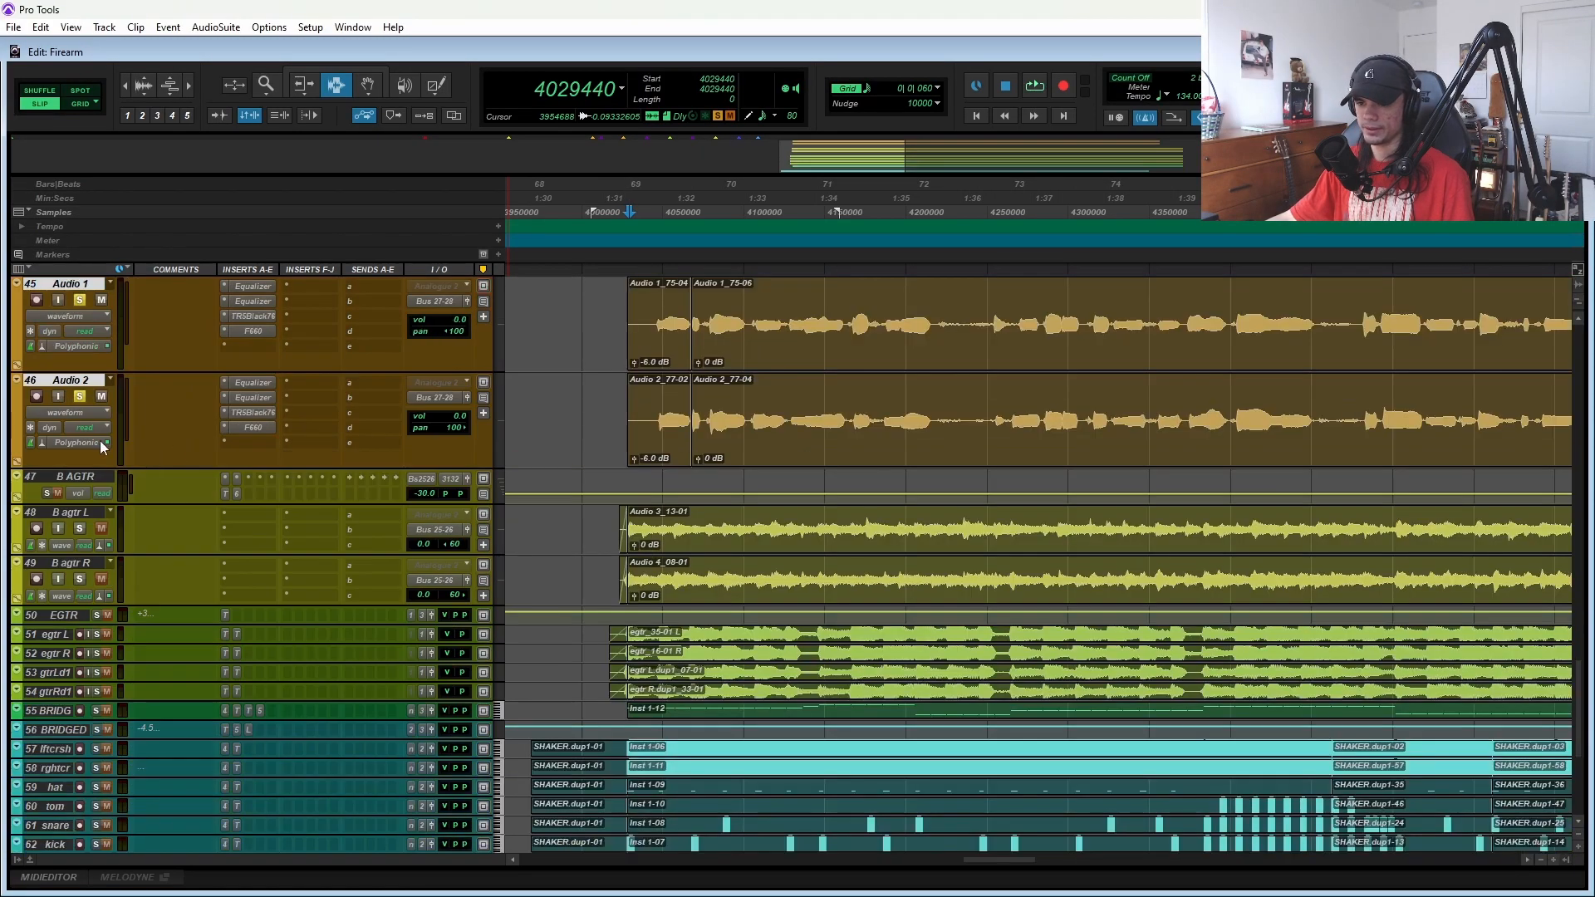
pyautogui.scroll(3, 231, 406)
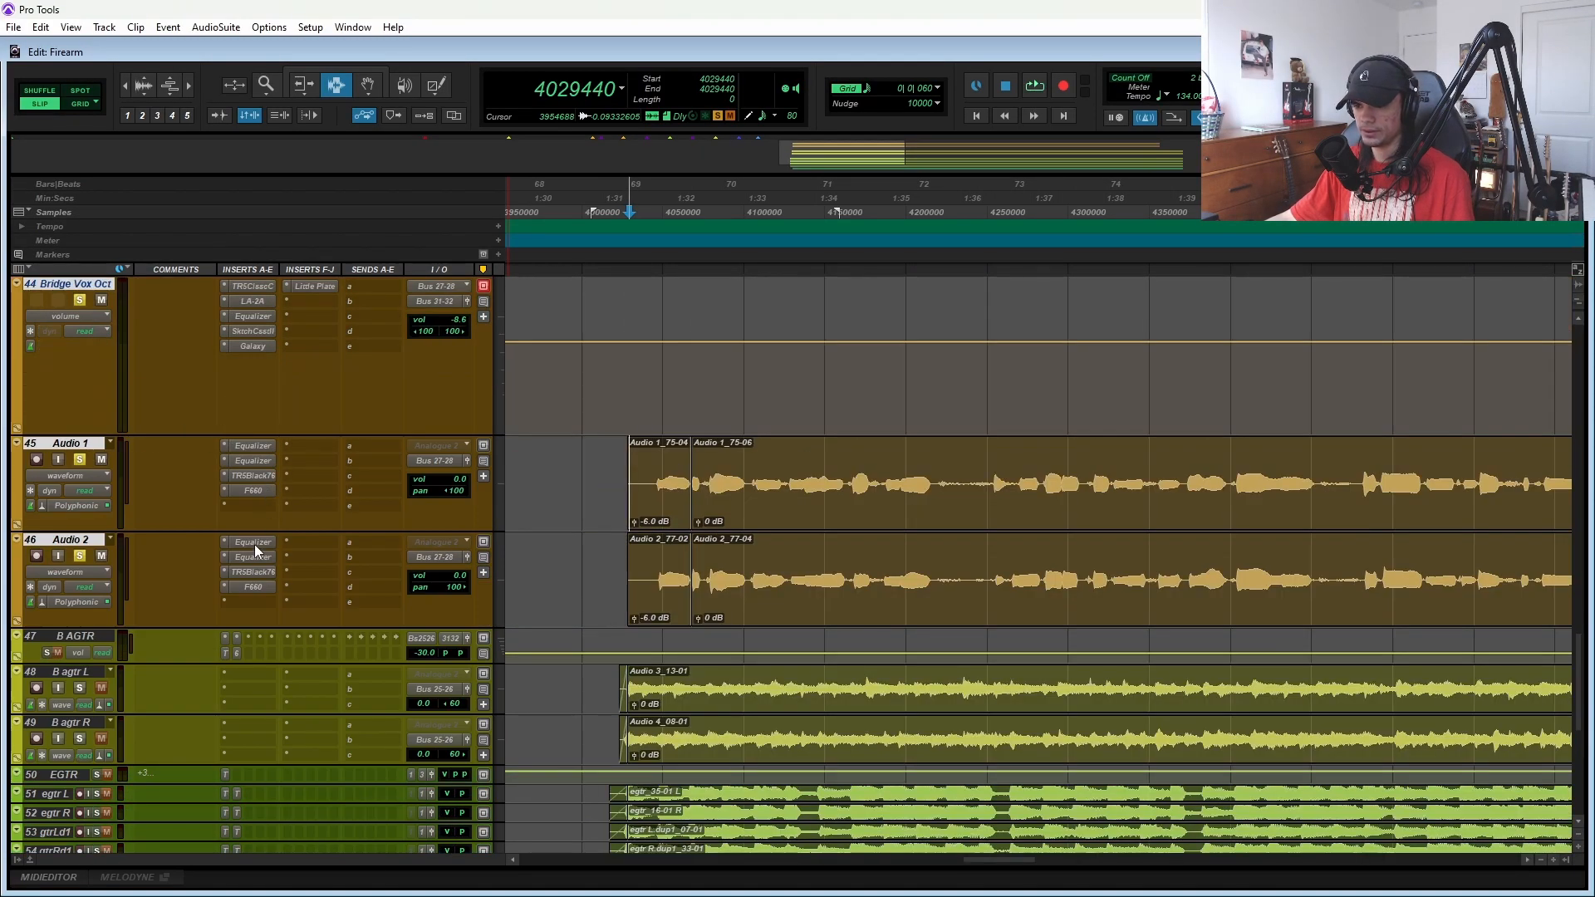
pyautogui.scroll(4, 253, 540)
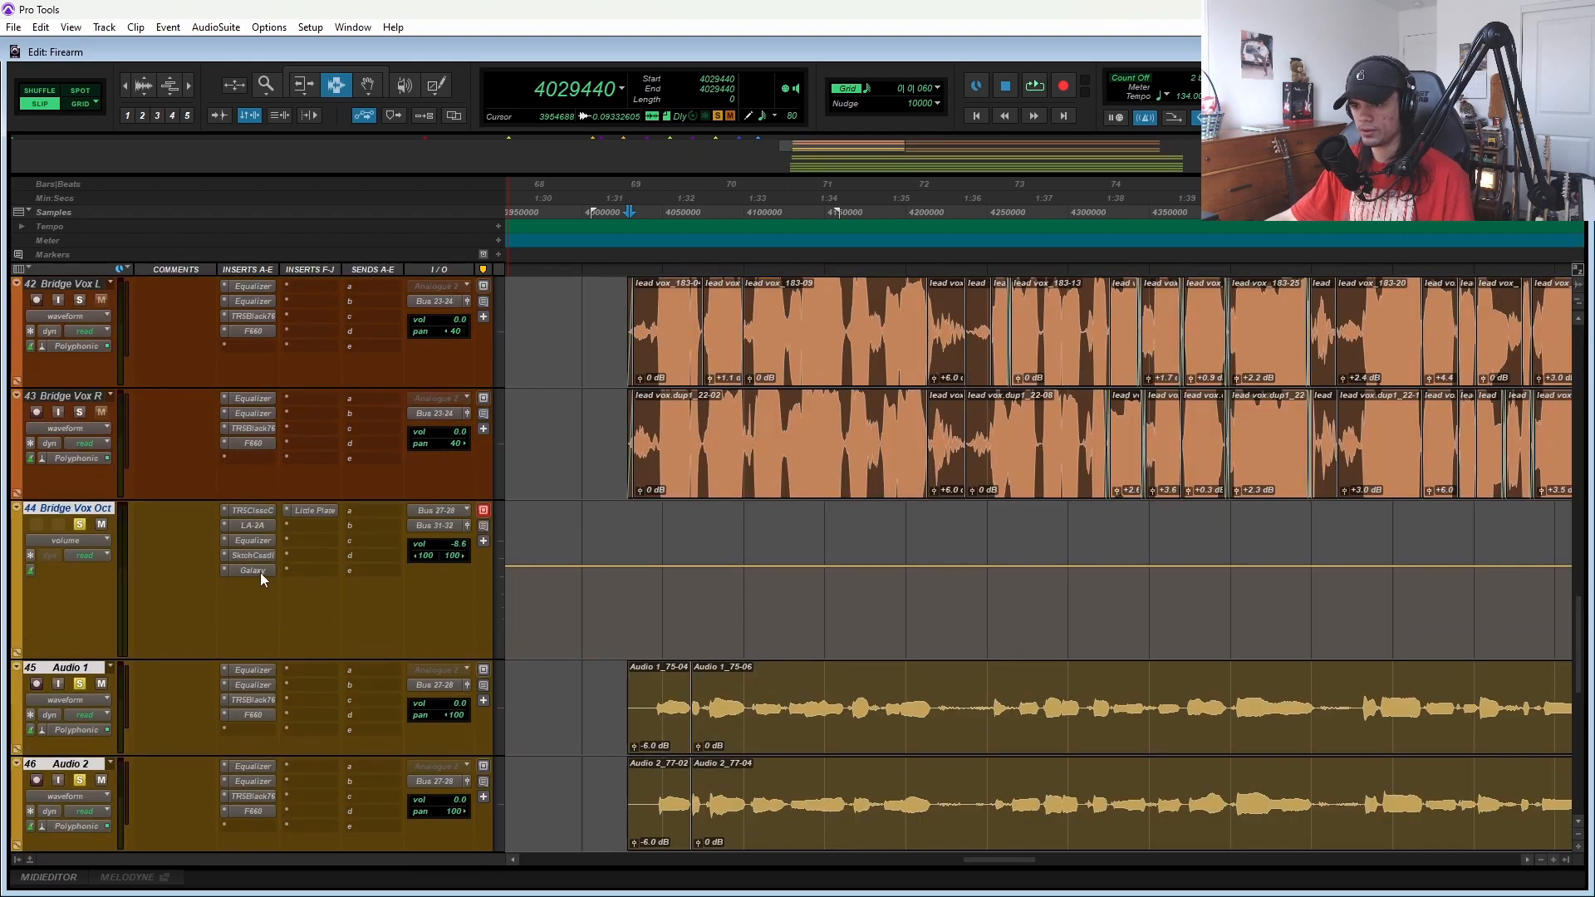
pyautogui.scroll(-2, 258, 541)
pyautogui.press('space')
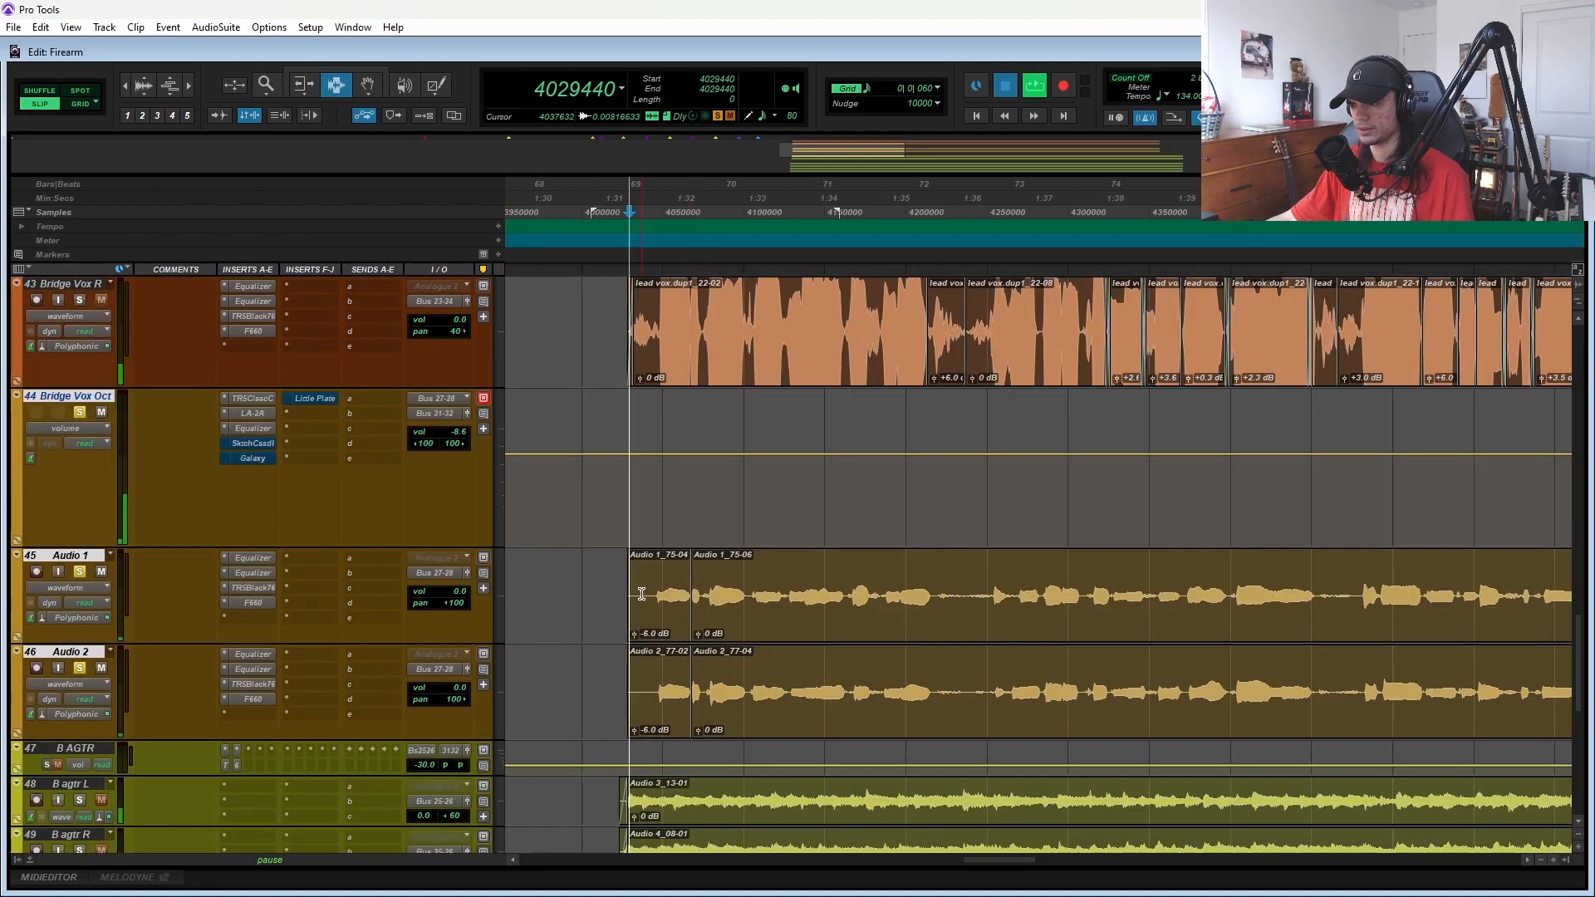
pyautogui.press('space')
pyautogui.press('space')
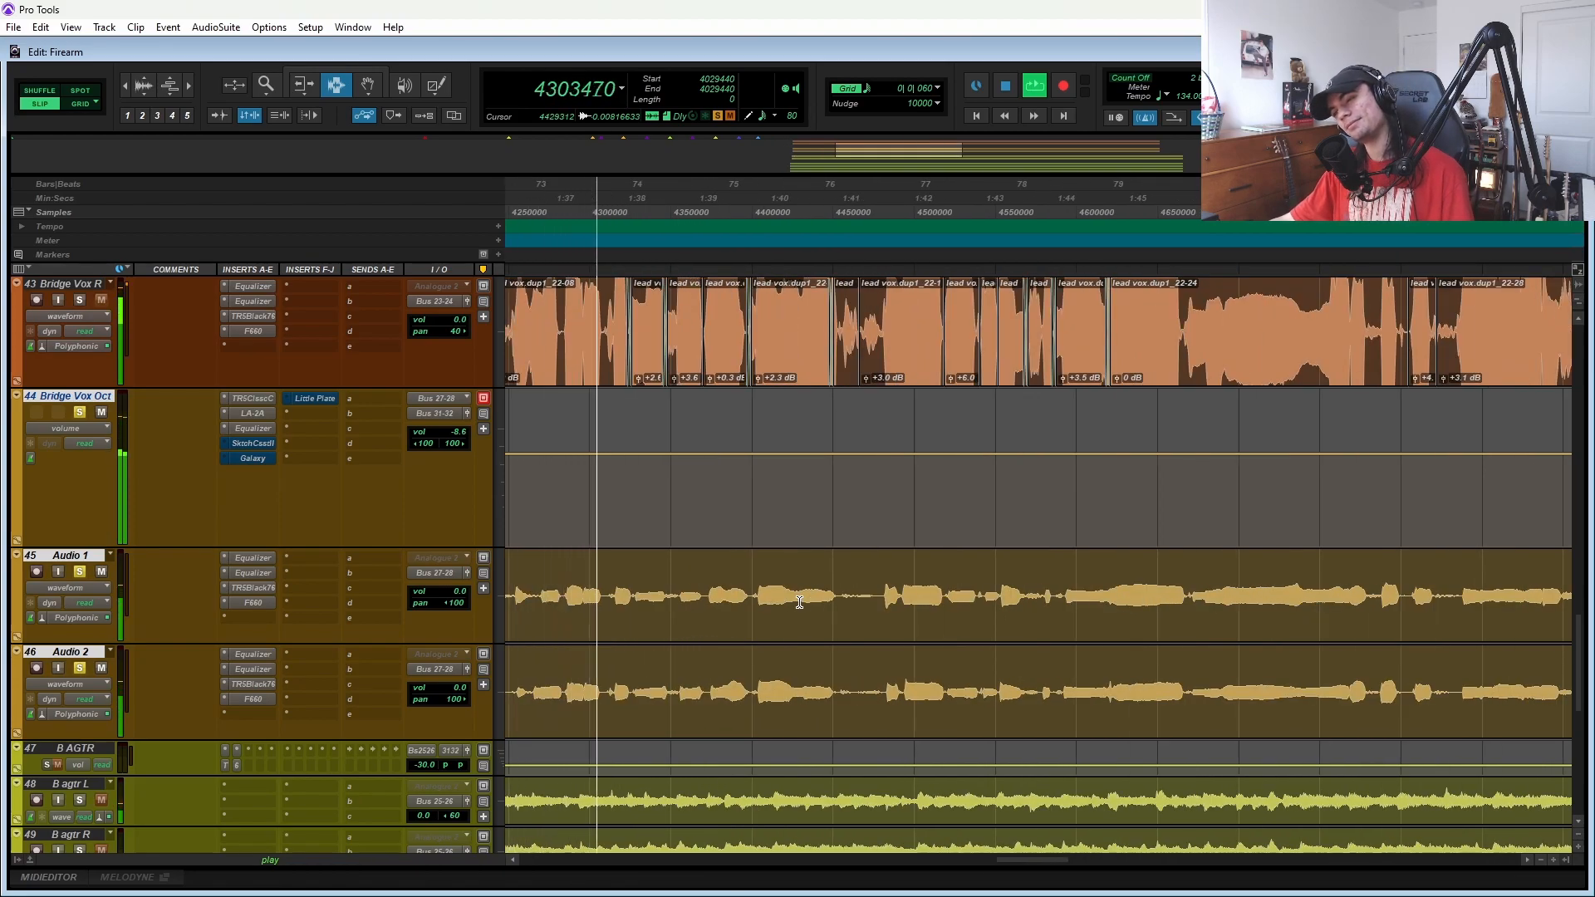
# - Check the LA-2A on Bridge Vox Oct during playback, close it and play the octave vocals to the end
pyautogui.click(253, 413)
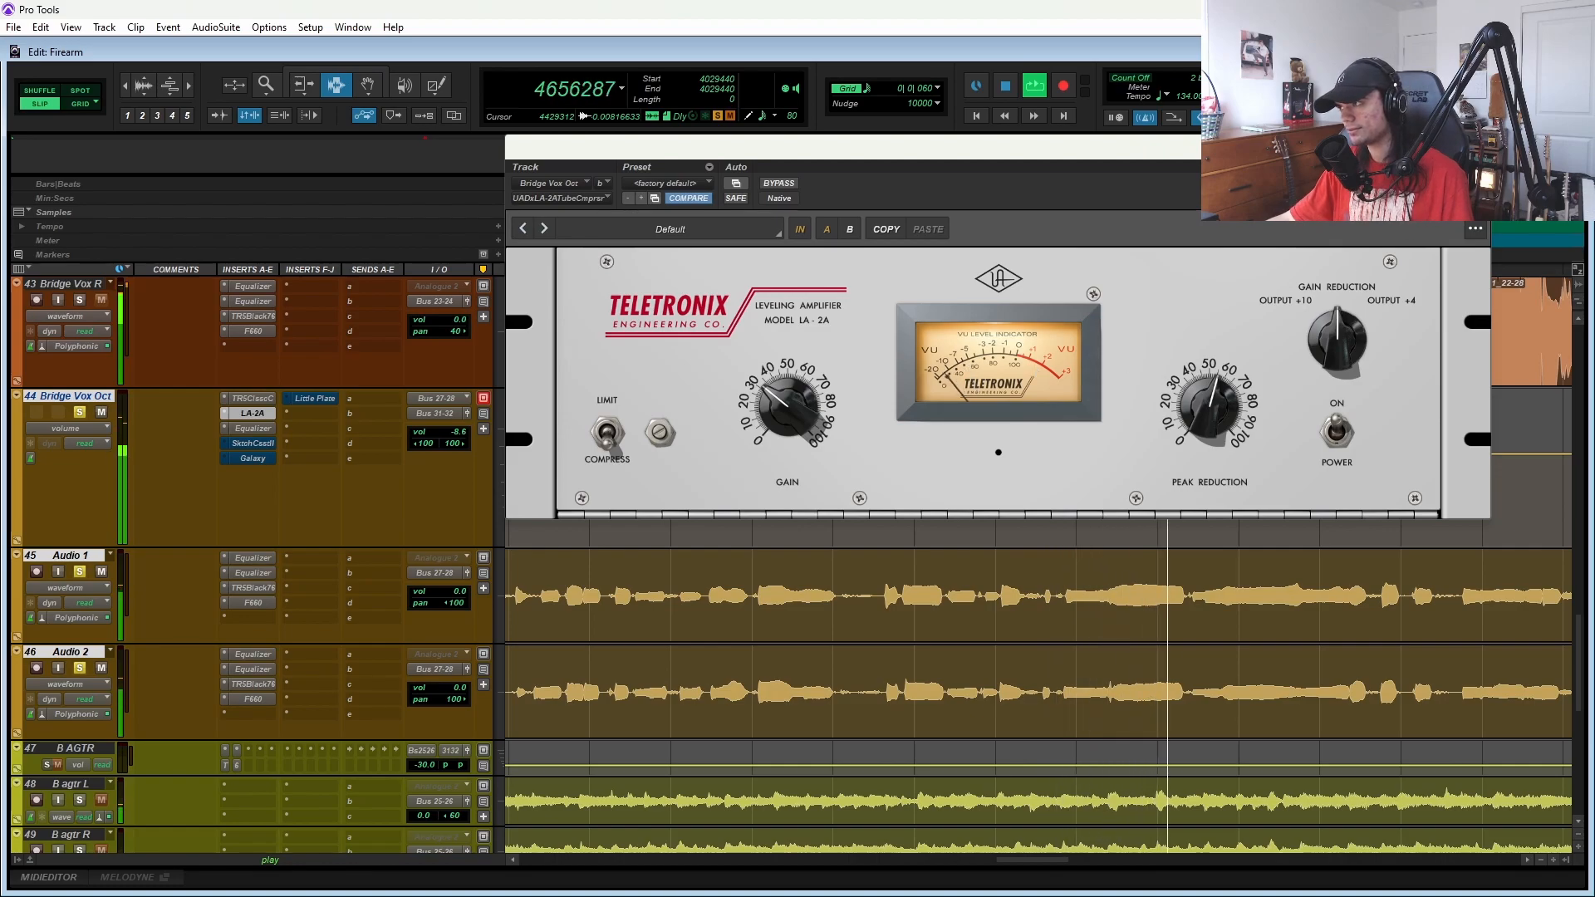
pyautogui.click(1481, 146)
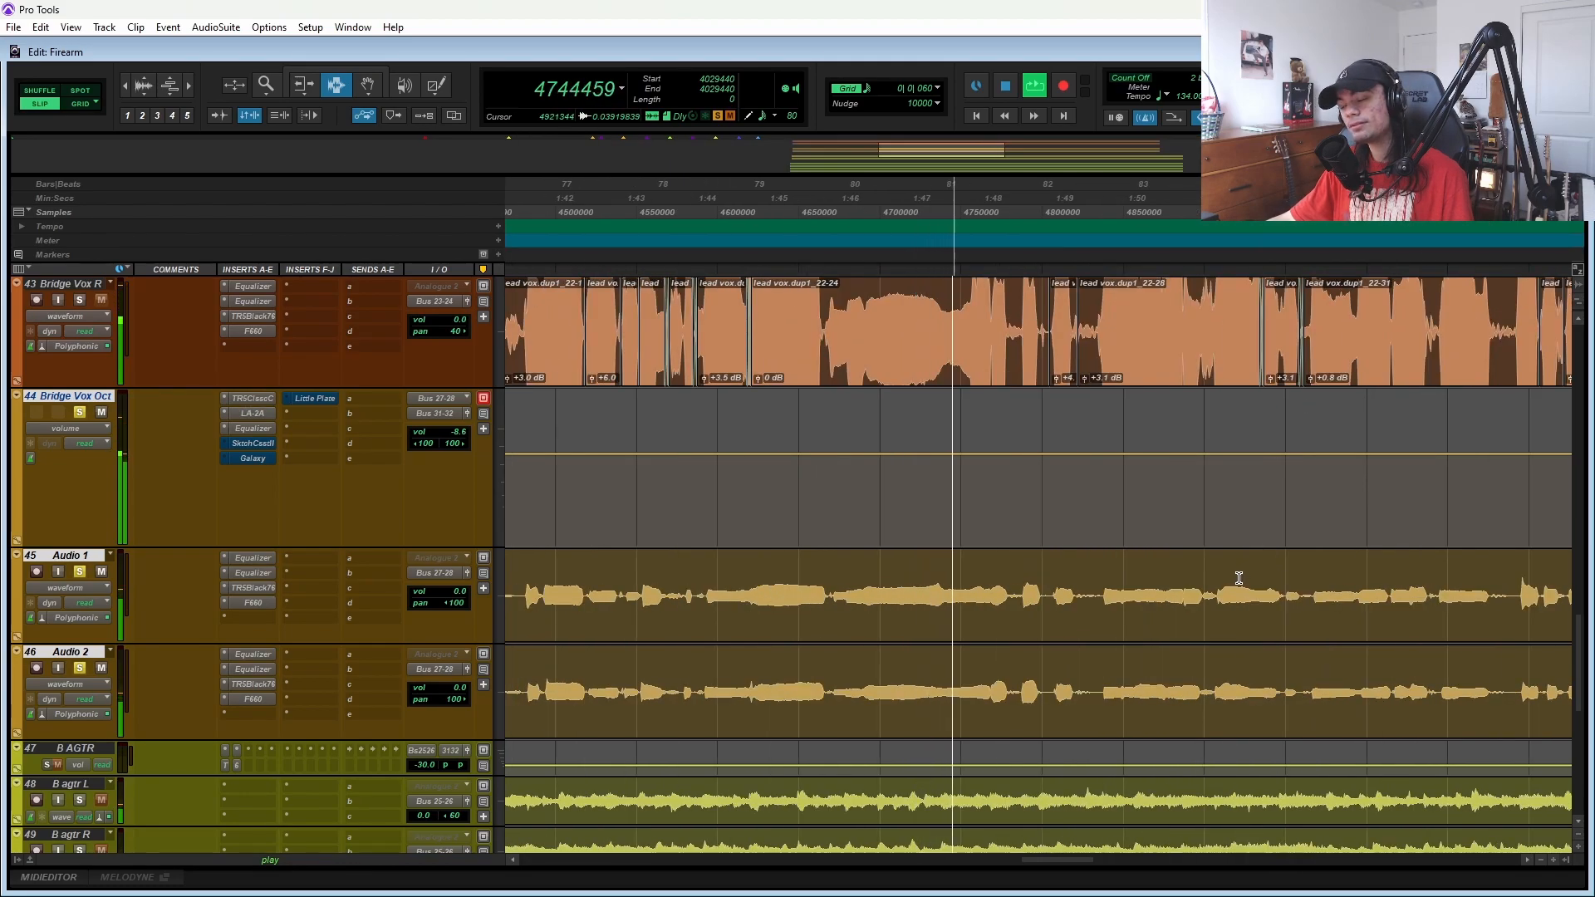
pyautogui.hscroll(2, 1238, 596)
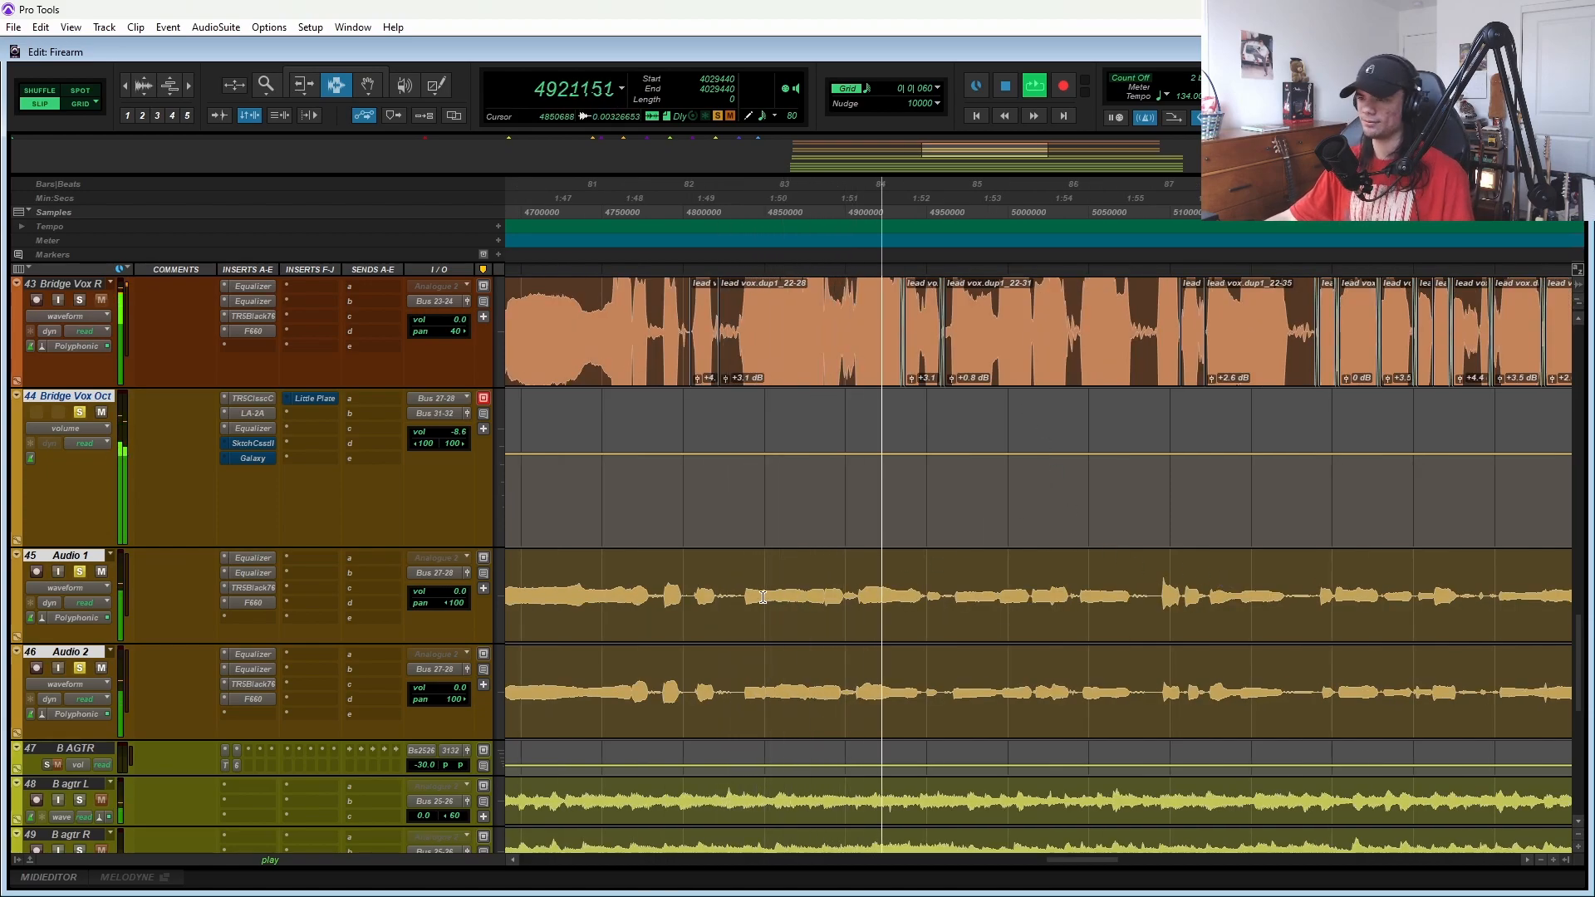
pyautogui.hscroll(4, 630, 644)
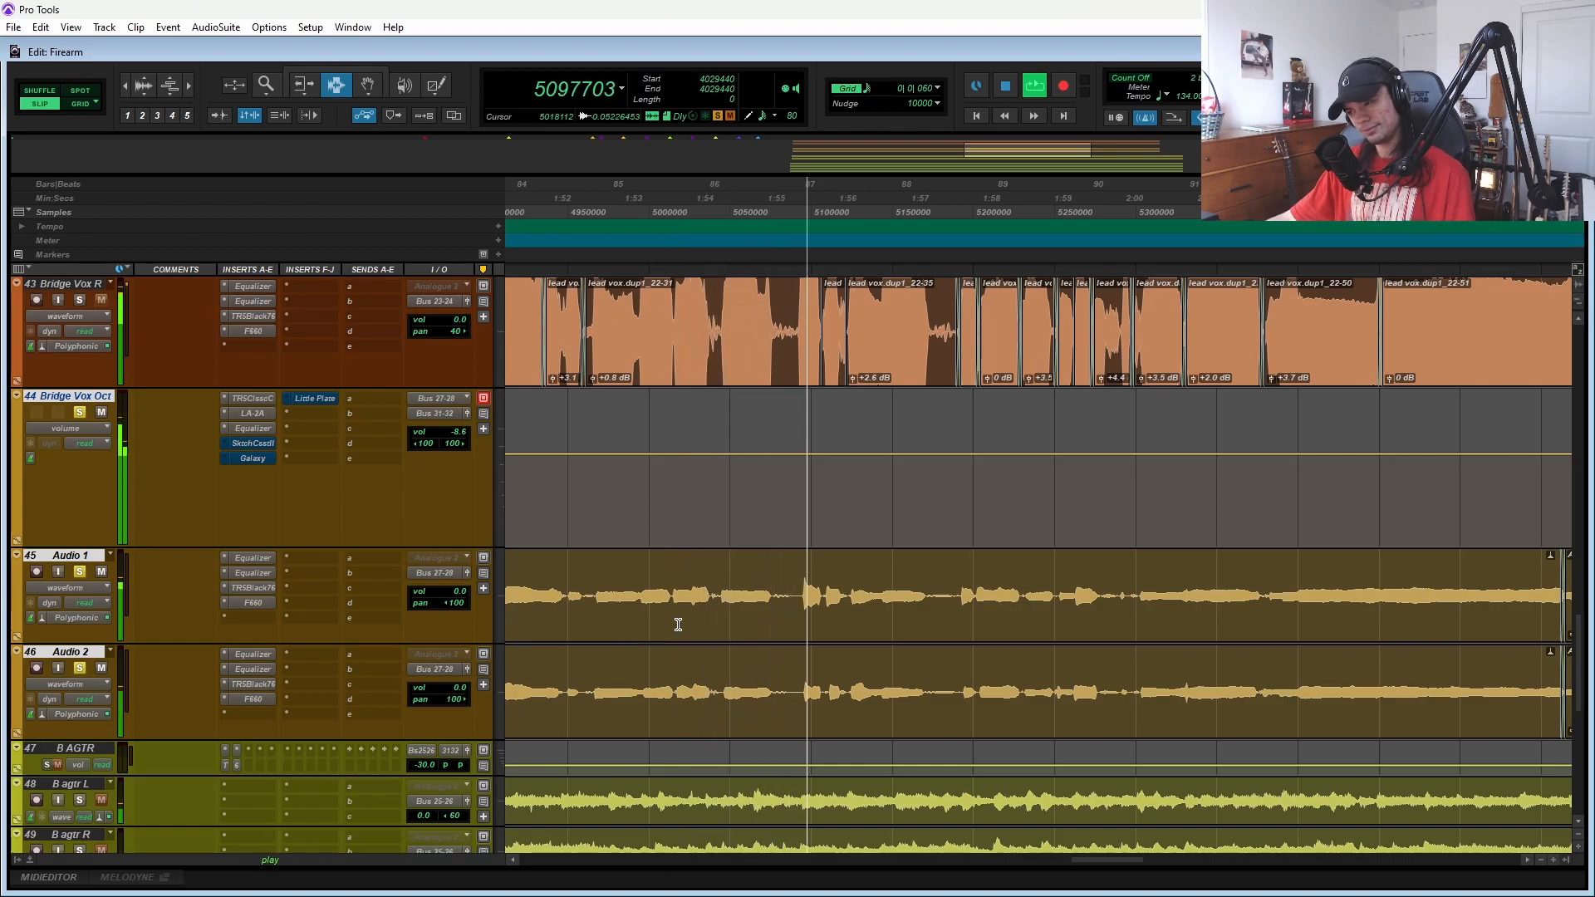
pyautogui.hscroll(2, 683, 617)
pyautogui.hscroll(2, 688, 616)
pyautogui.hscroll(2, 706, 611)
pyautogui.hscroll(2, 945, 582)
pyautogui.hscroll(4, 946, 583)
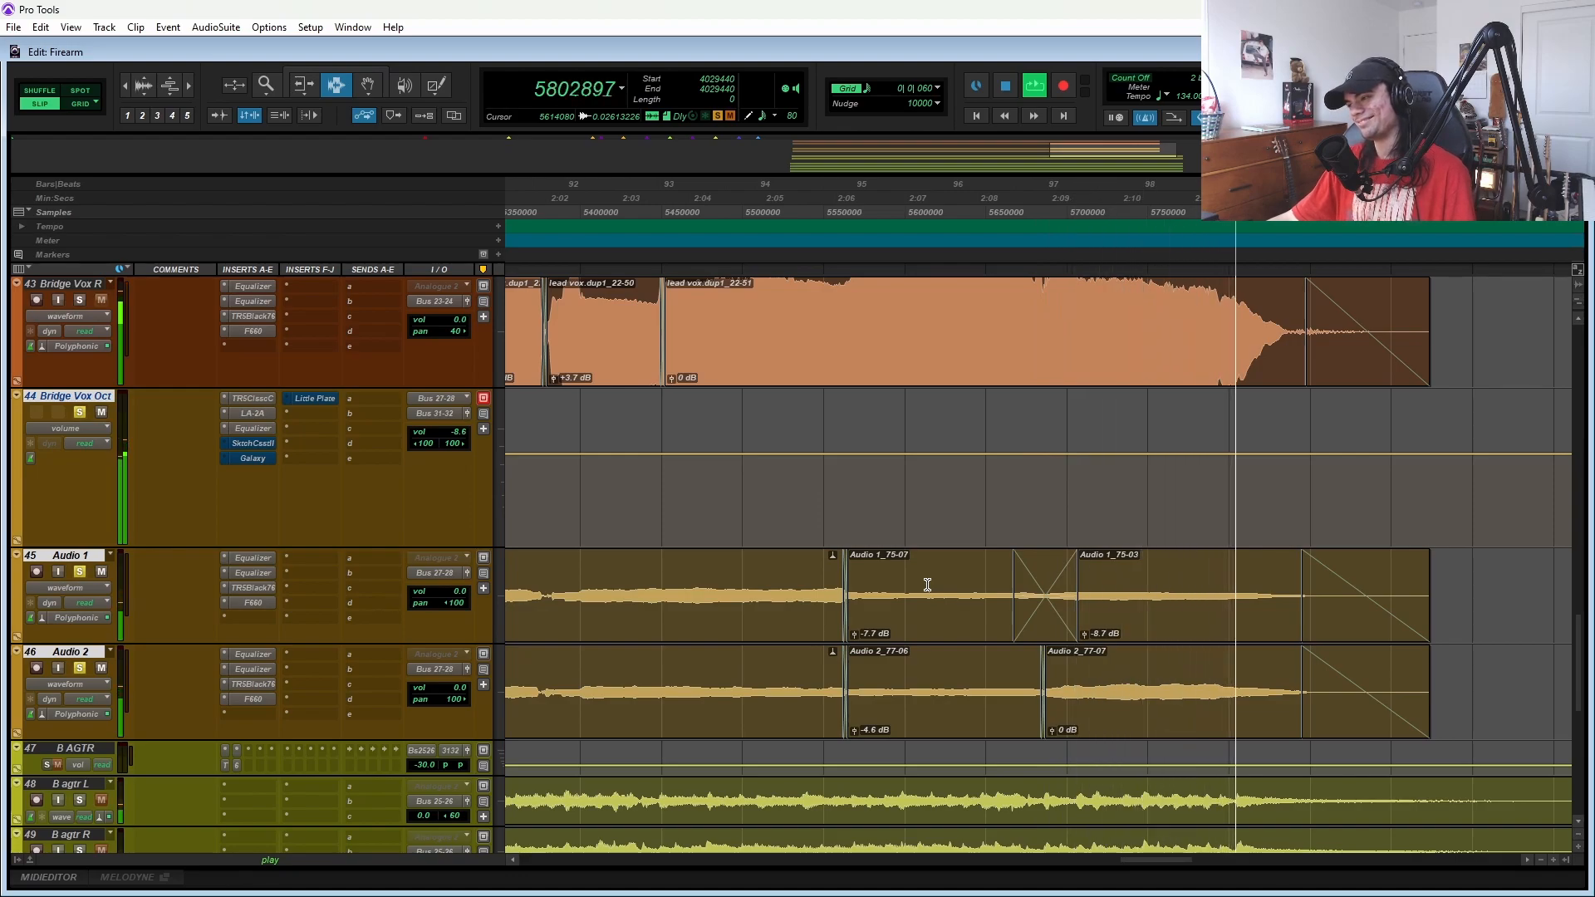
pyautogui.press('space')
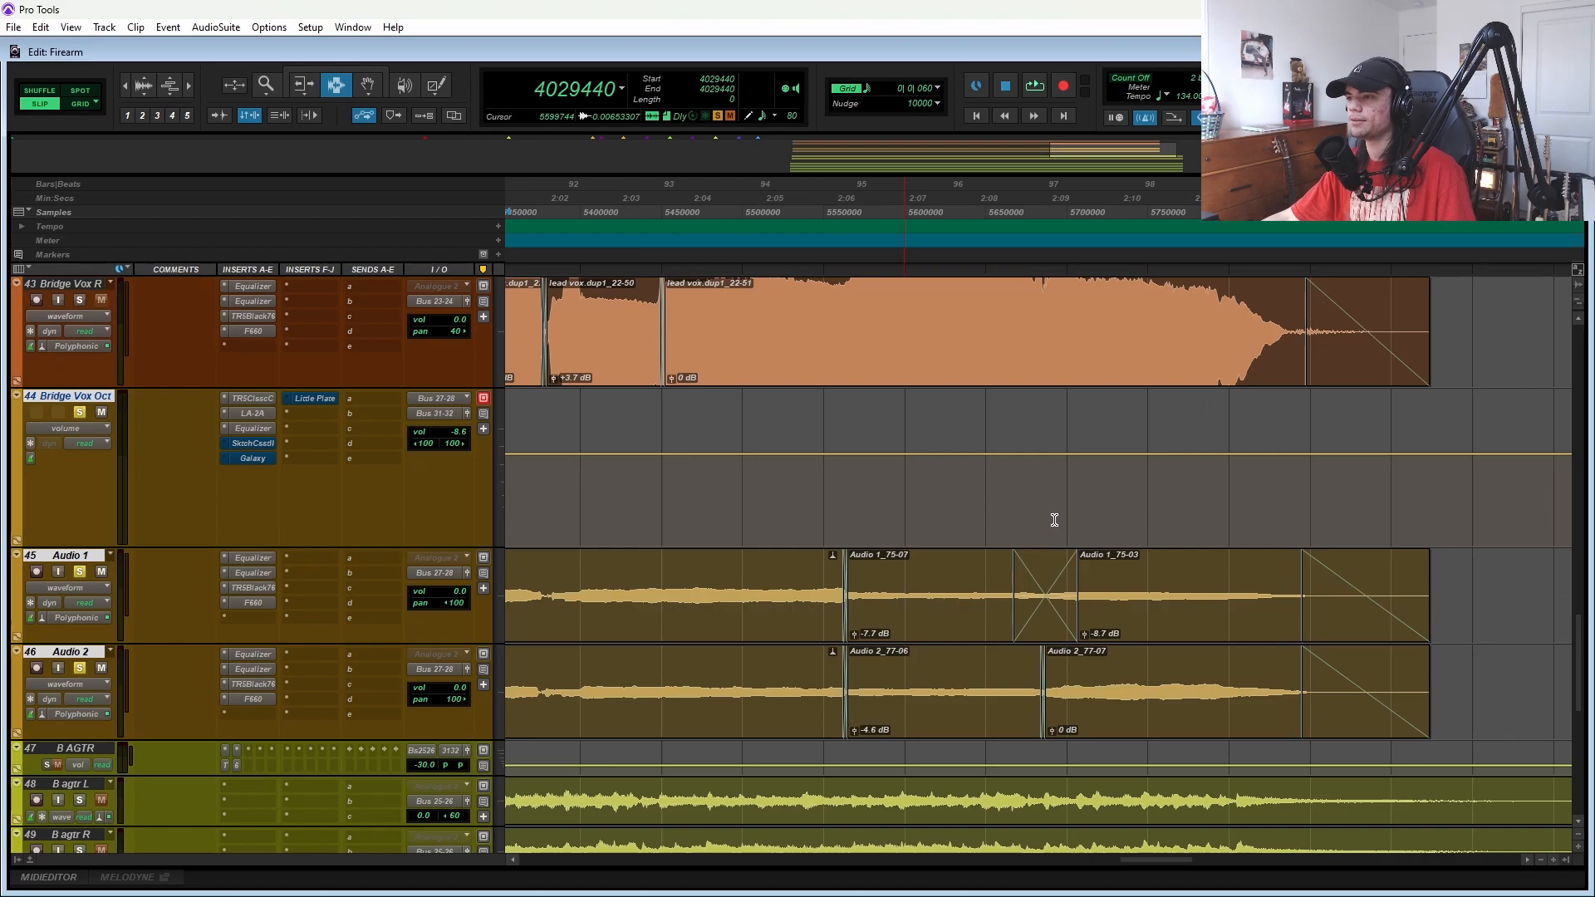
# - Open SketchCassette II on Bridge Vox Oct, take it out of bypass and audition the start of the octave vocals
pyautogui.hscroll(-5, 816, 463)
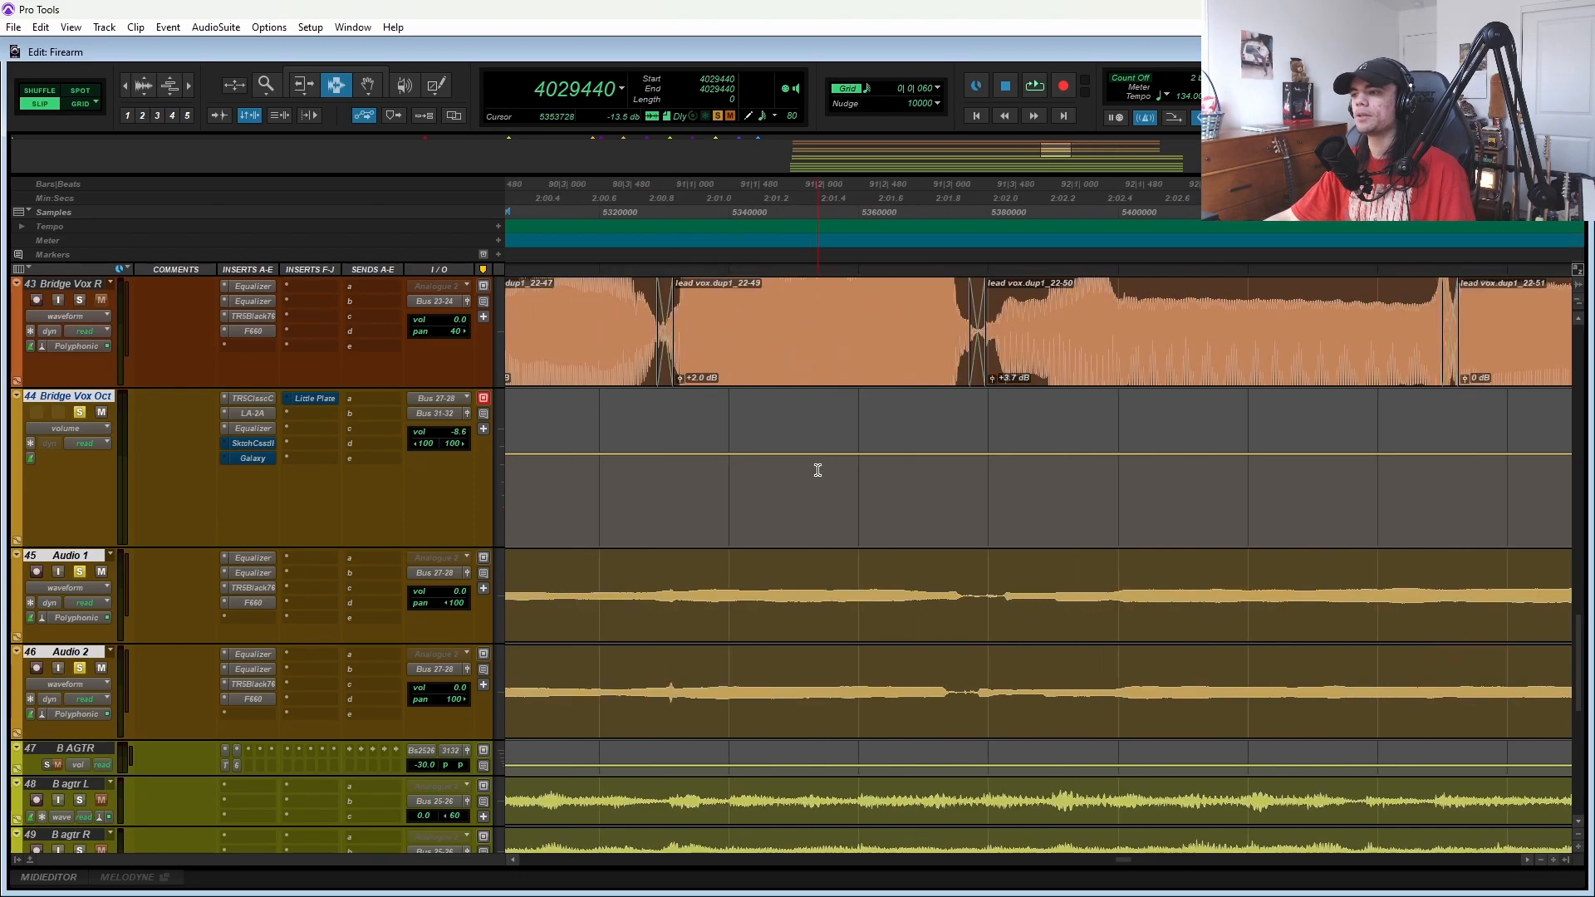
pyautogui.scroll(5, 818, 480)
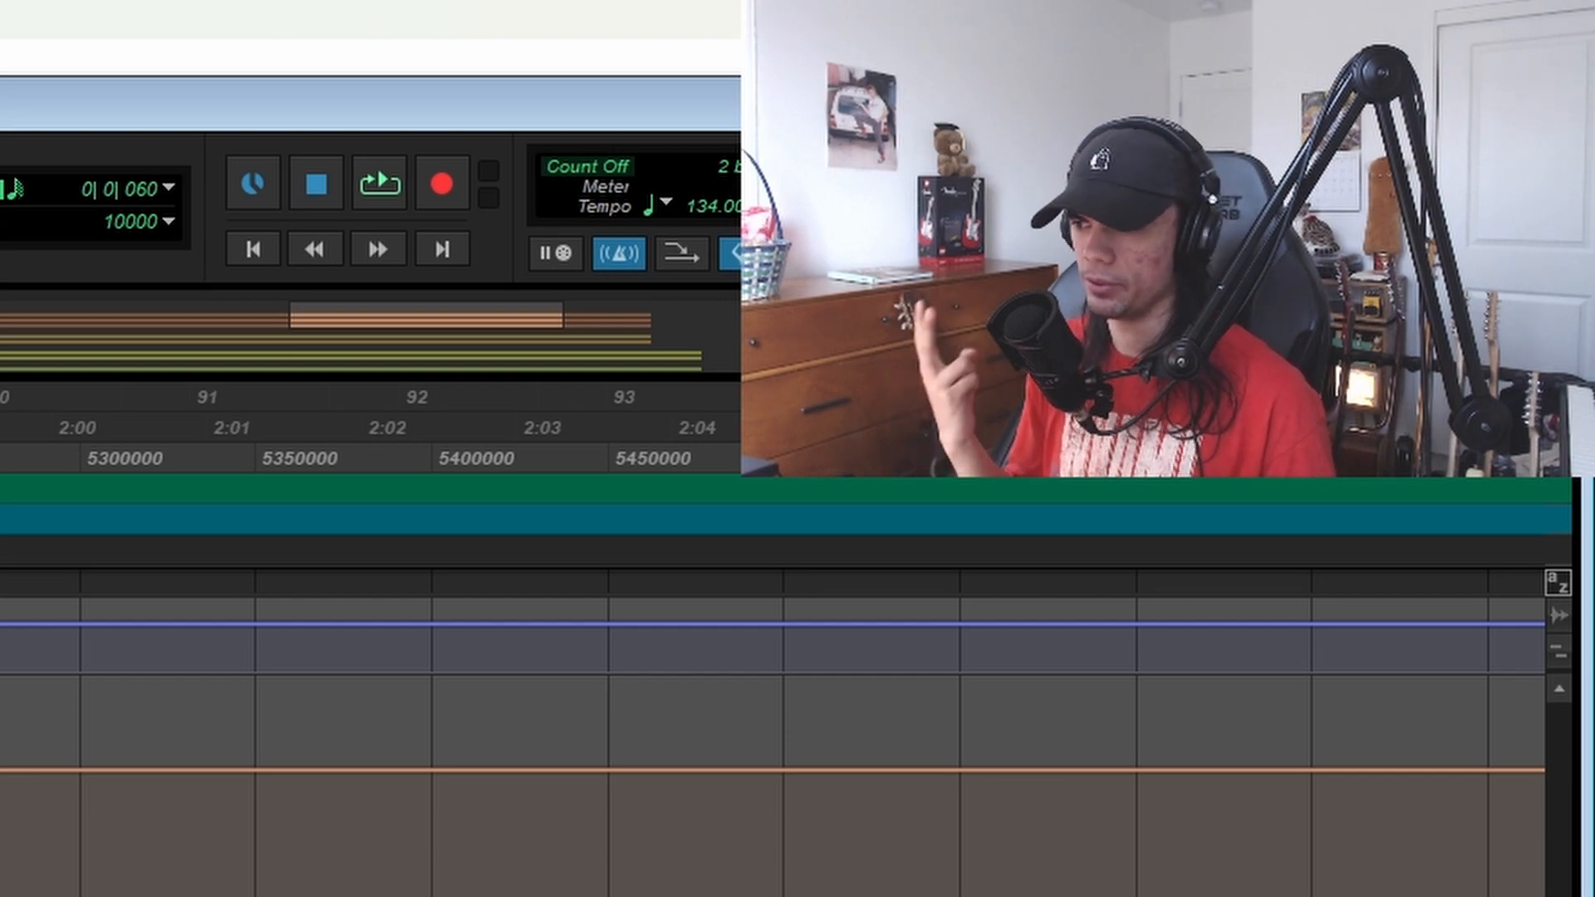
pyautogui.scroll(-5, 772, 748)
pyautogui.scroll(-3, 773, 748)
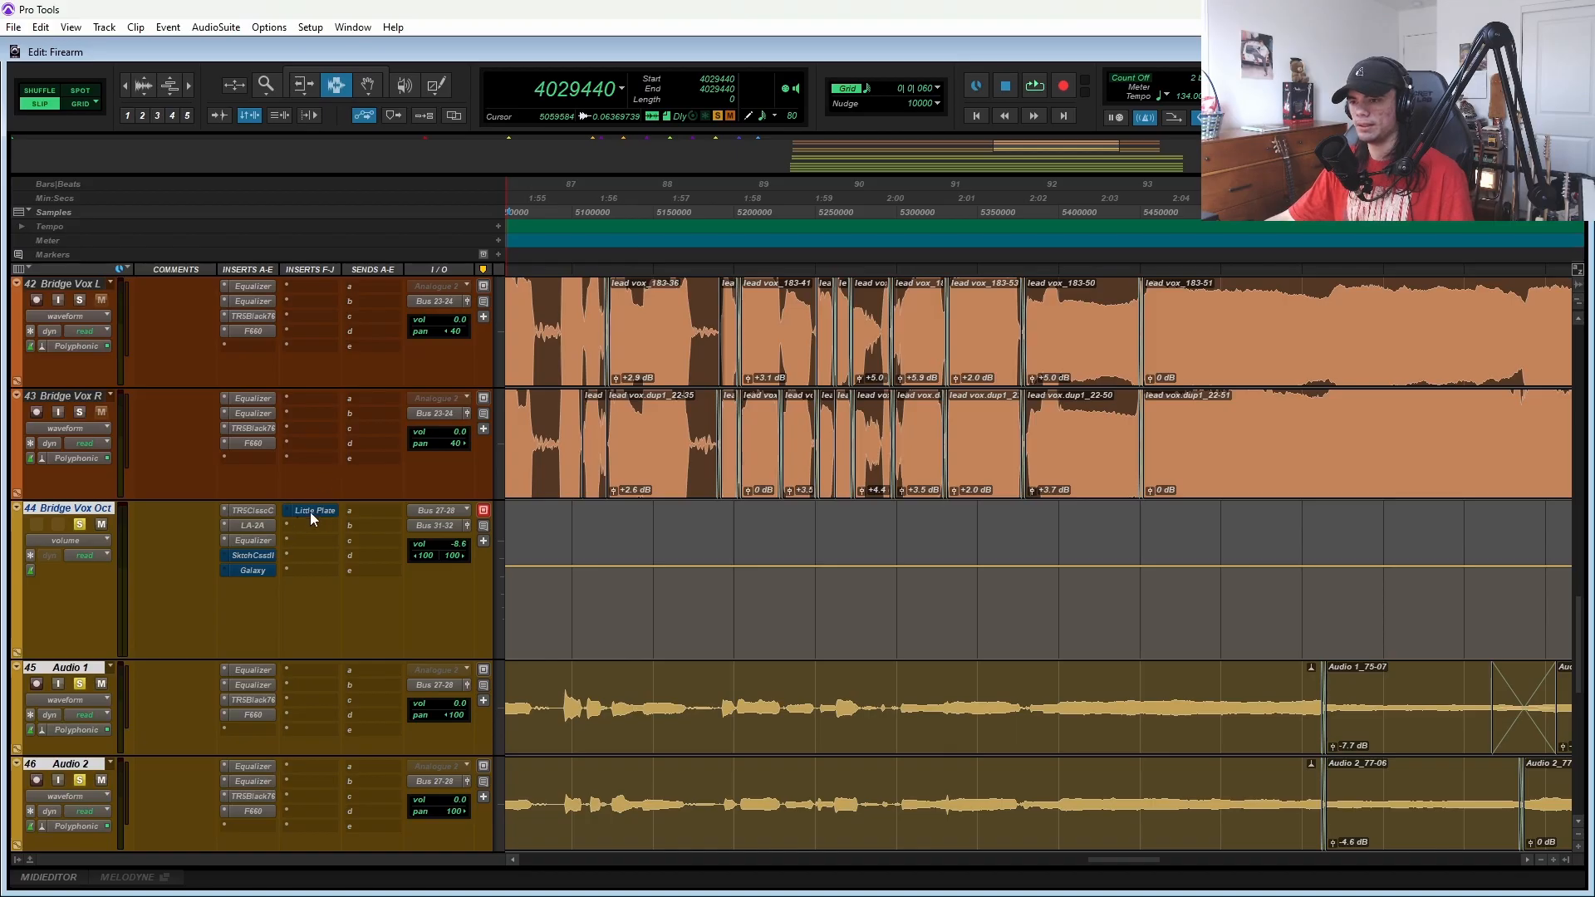
pyautogui.click(249, 555)
pyautogui.scroll(-3, 681, 703)
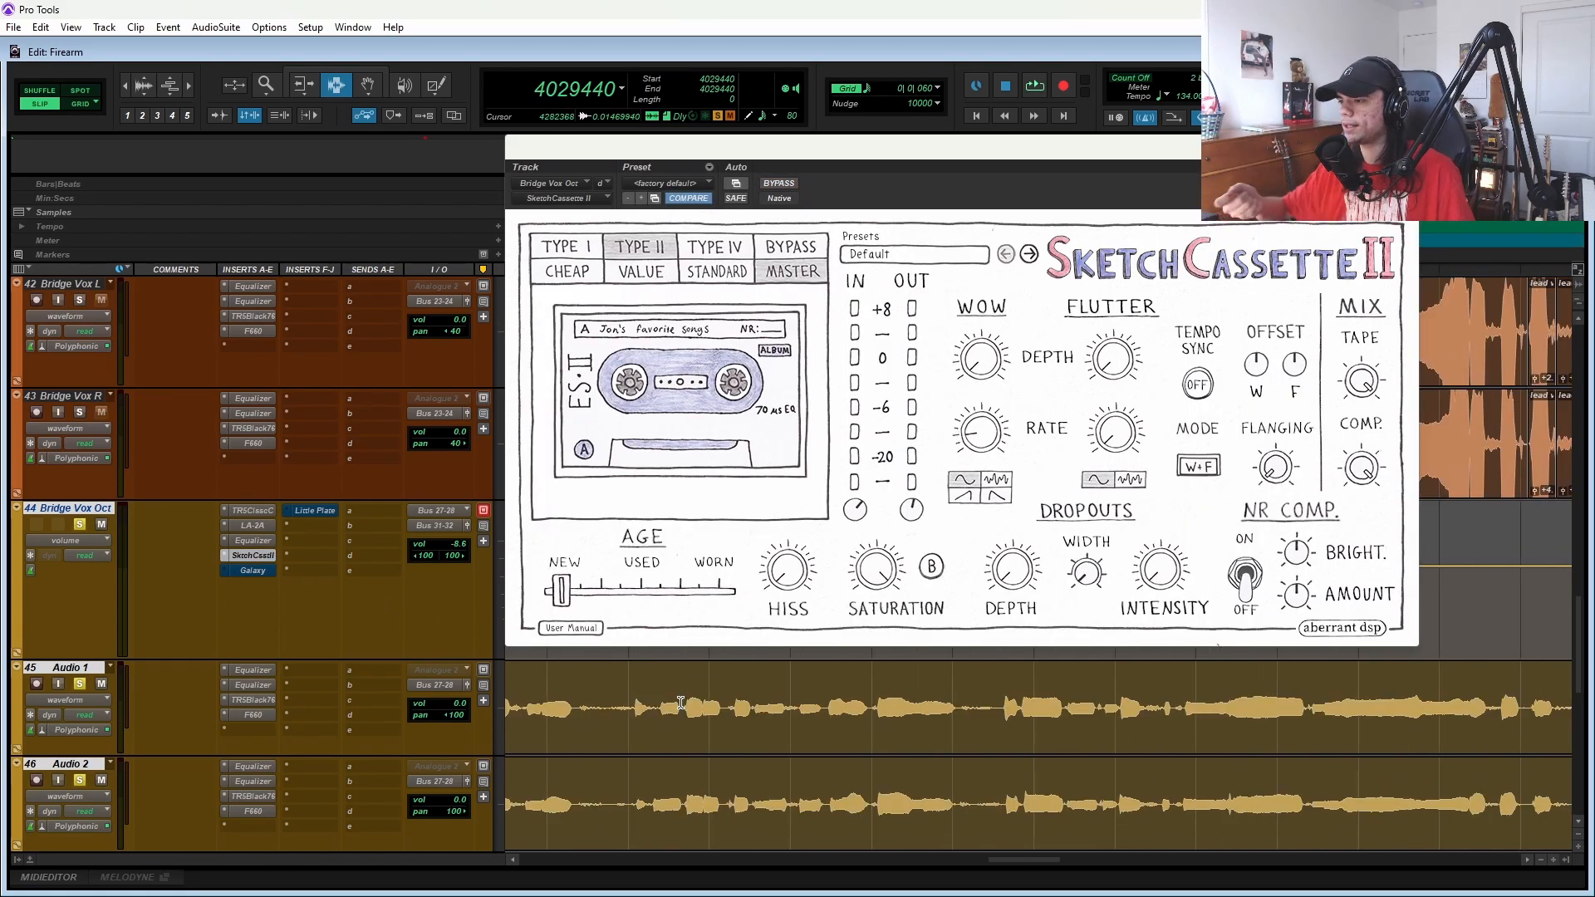
pyautogui.hscroll(-5, 932, 736)
pyautogui.hscroll(2, 1012, 734)
pyautogui.press('space')
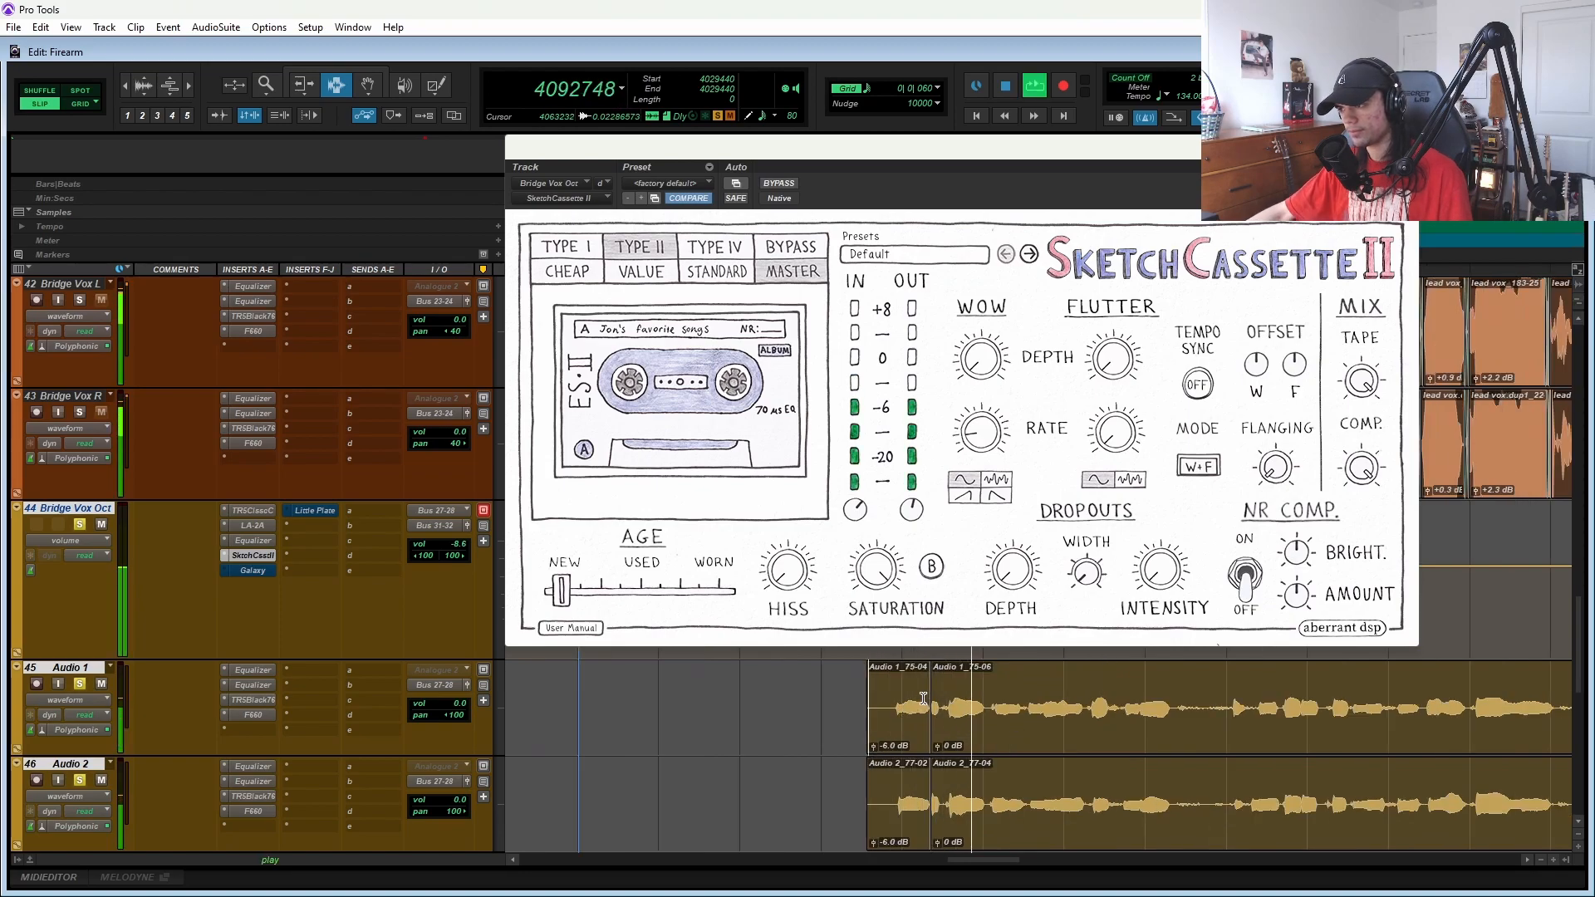
pyautogui.press('space')
# - Re-enable Galaxy and Little Plate on Bridge Vox Oct, auditioning the octave vocals after each one
pyautogui.click(253, 571)
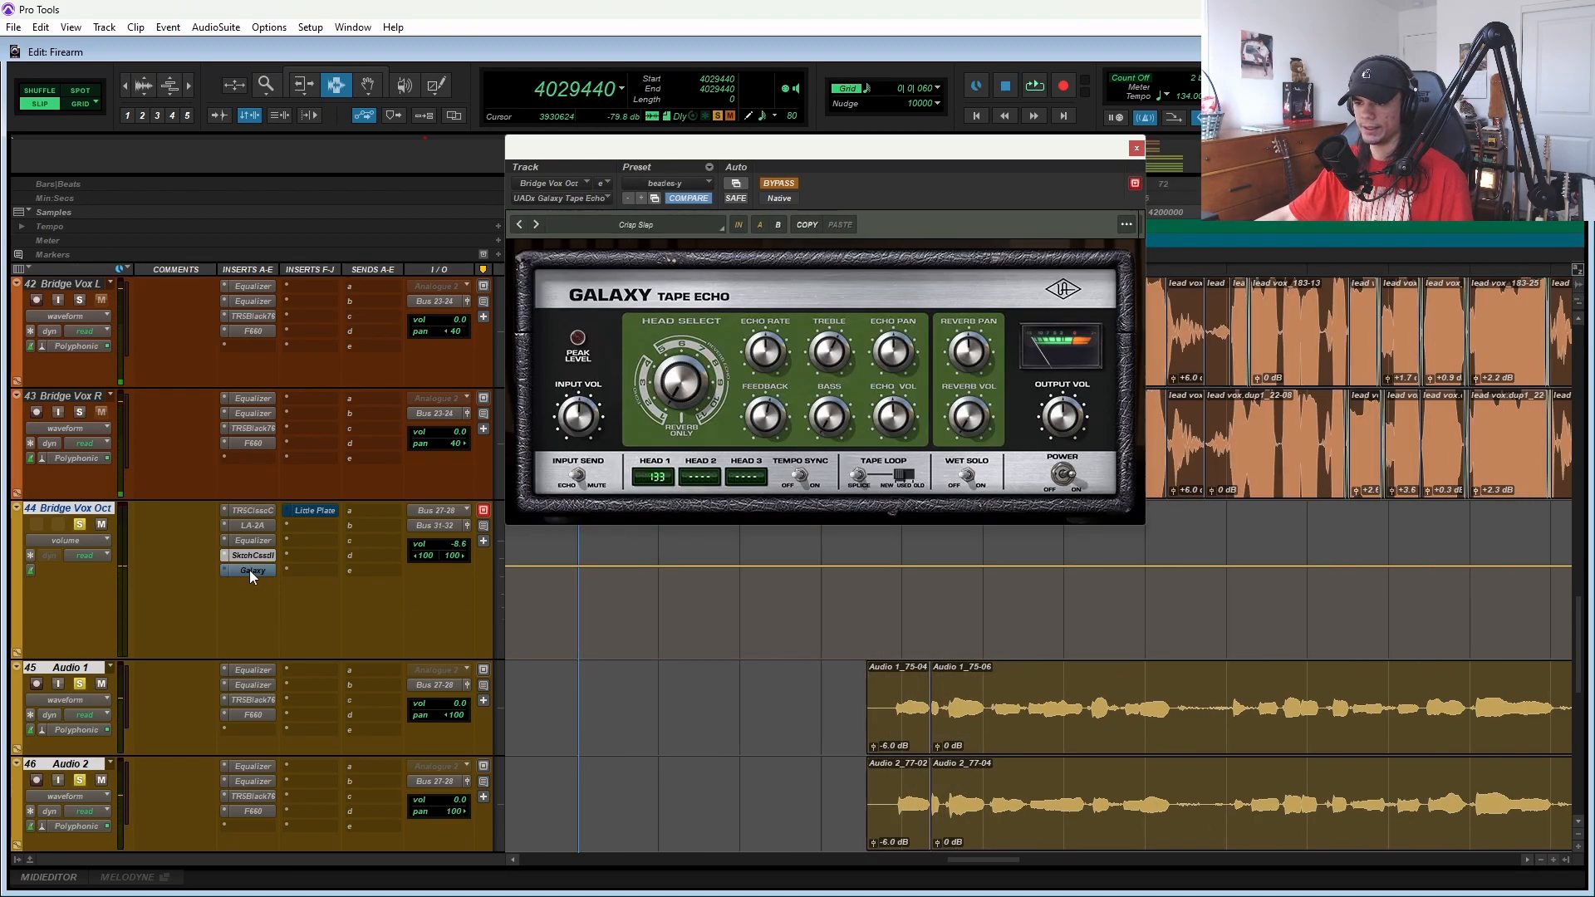
pyautogui.press('space')
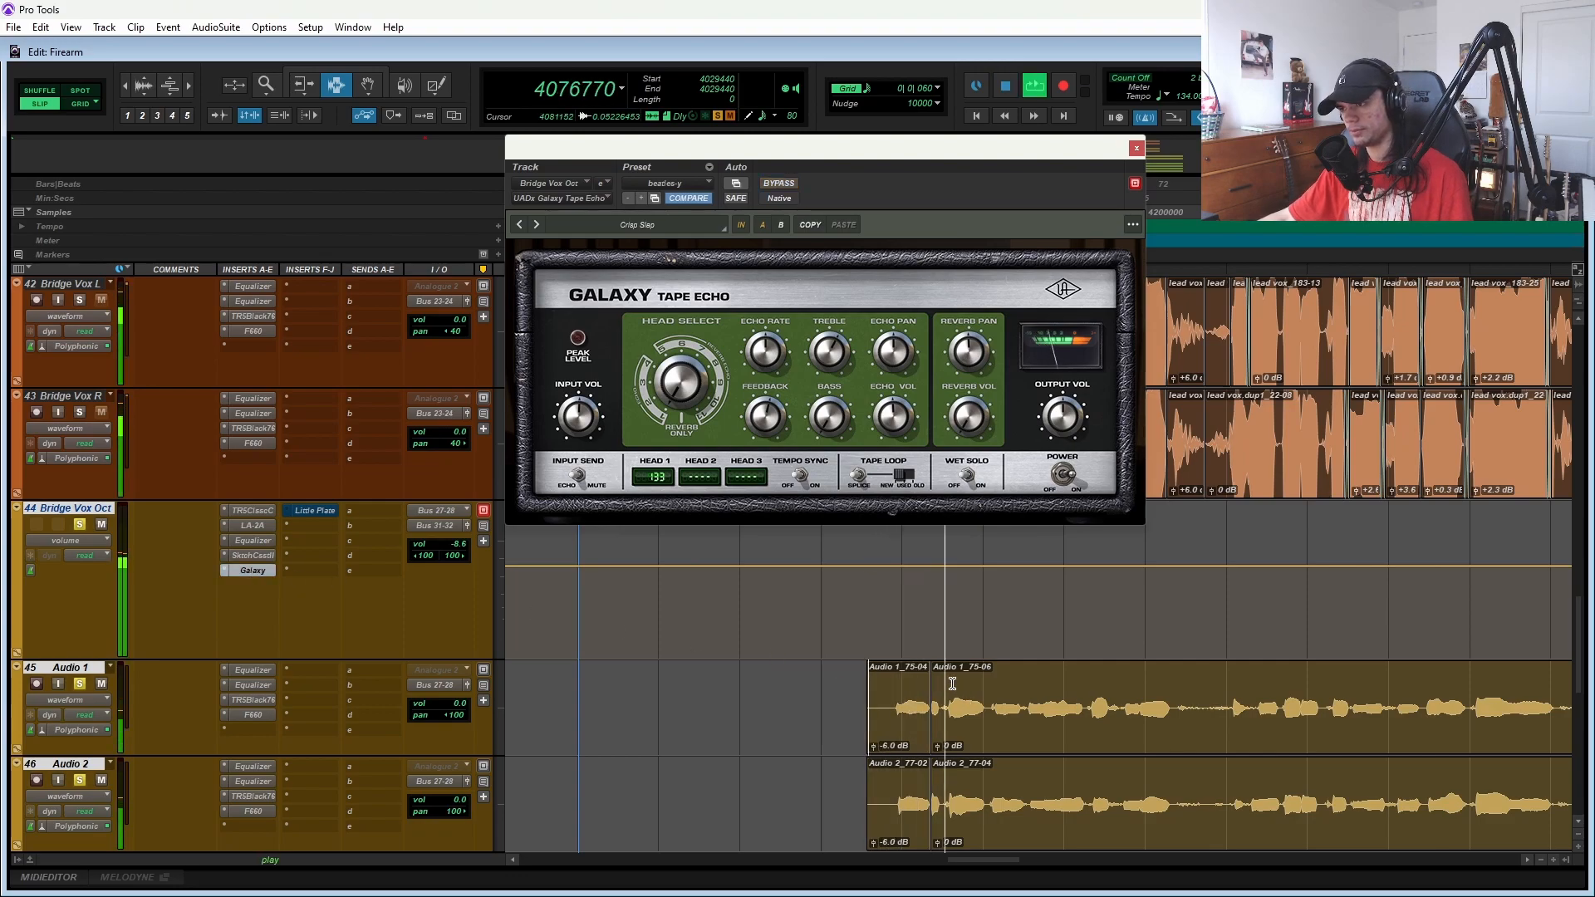
pyautogui.press('space')
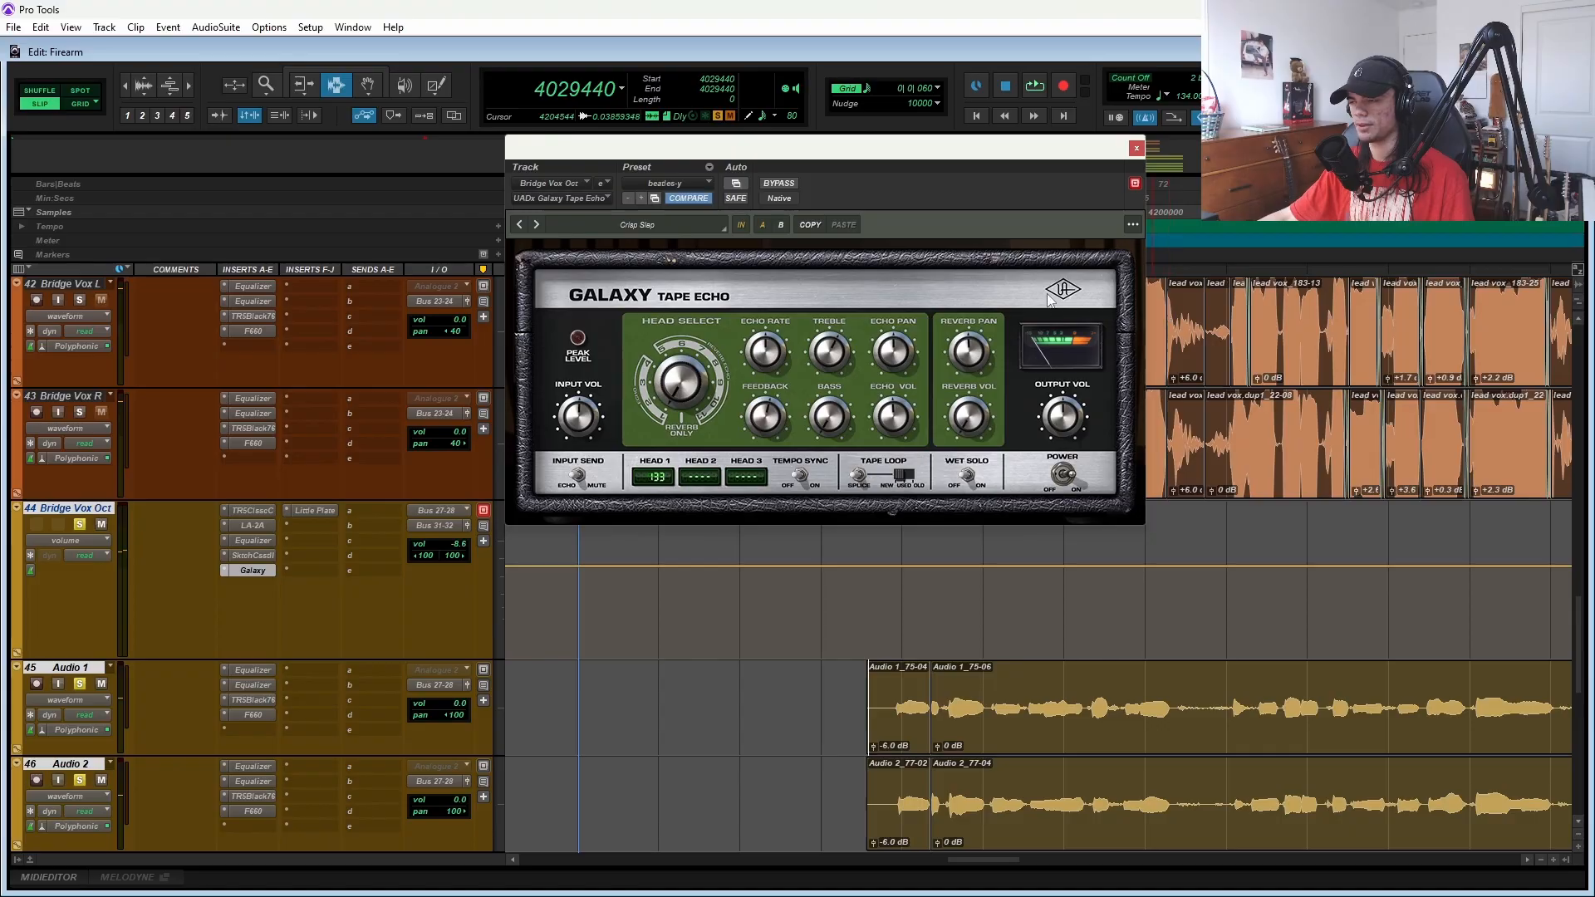
pyautogui.press('space')
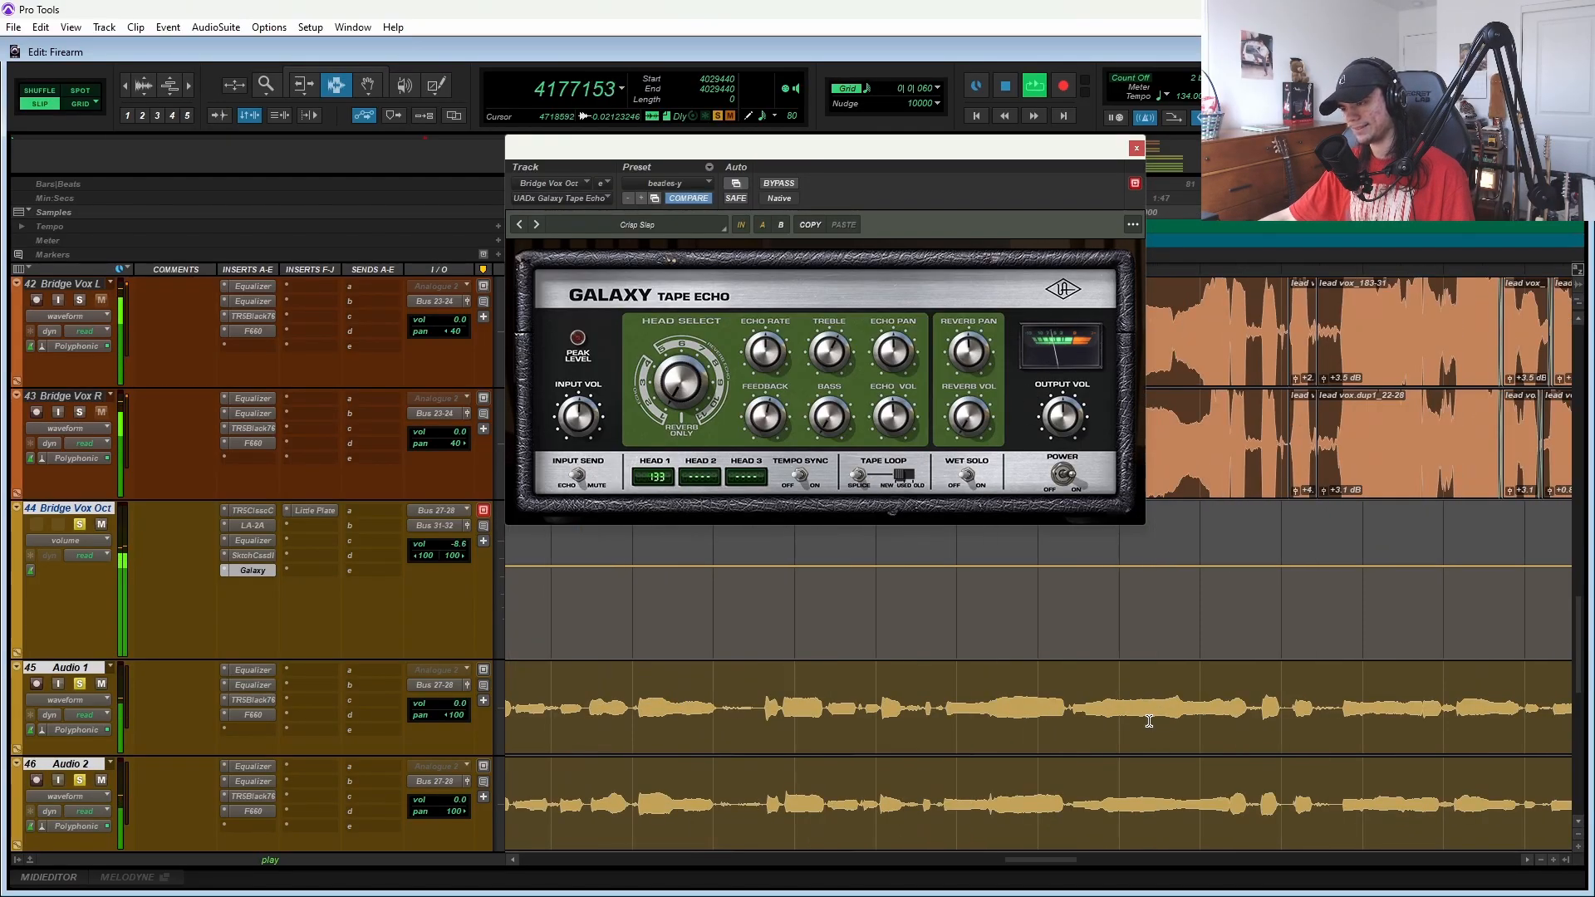
pyautogui.press('space')
# - Unsolo Bridge Vox Oct, Audio 1 and Audio 2, and close the Galaxy Tape Echo window
pyautogui.scroll(5, 208, 598)
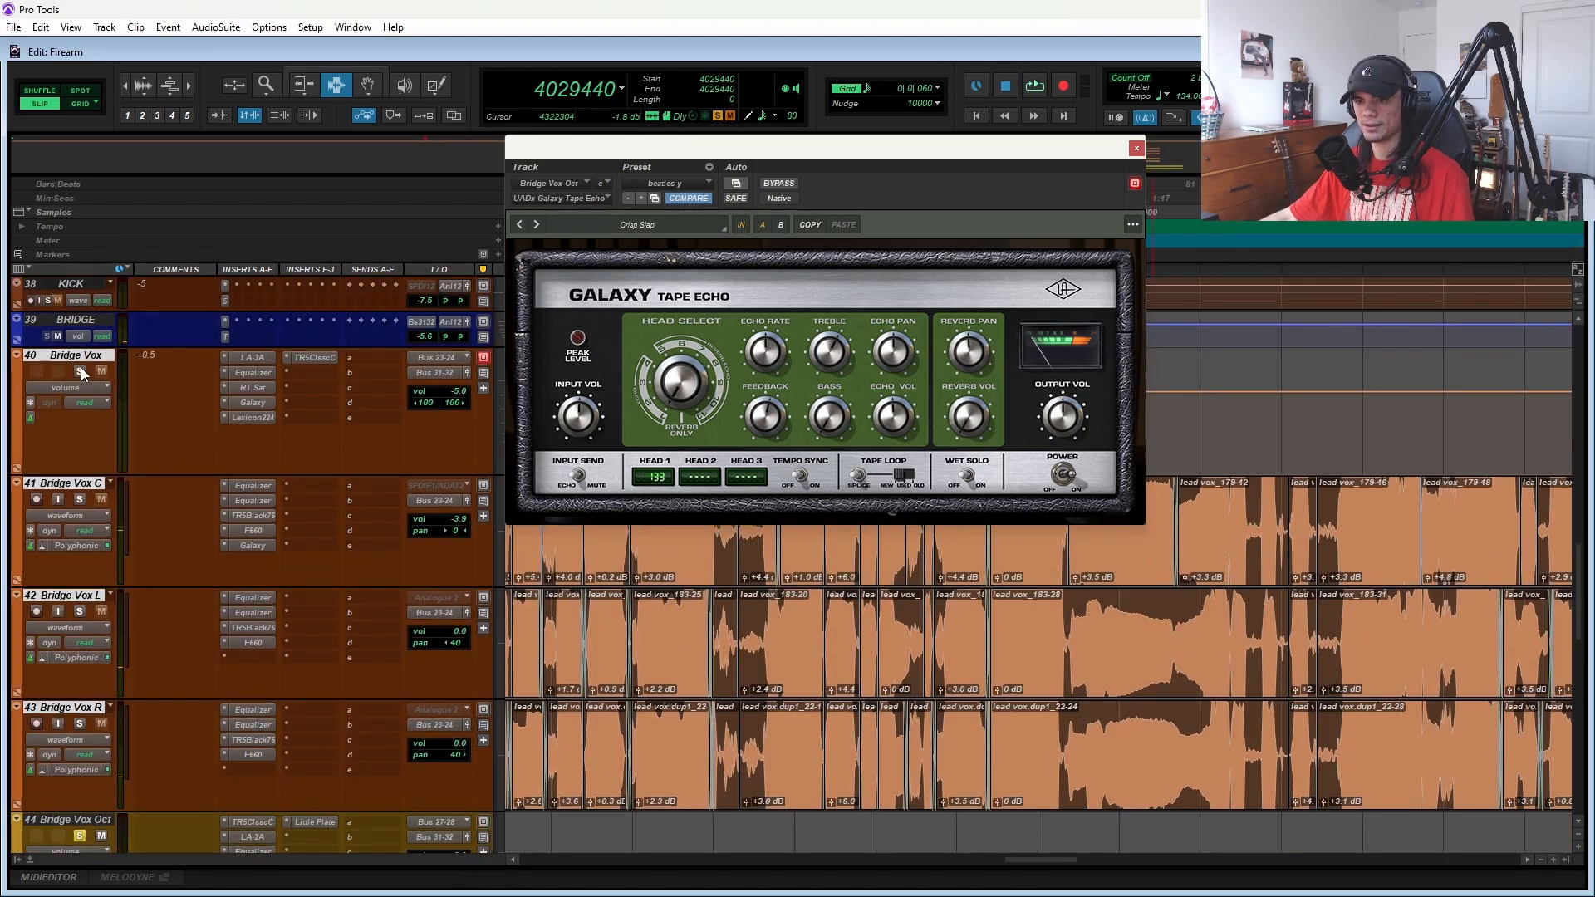
pyautogui.scroll(-3, 147, 591)
pyautogui.scroll(4, 135, 650)
pyautogui.click(80, 407)
pyautogui.click(1135, 149)
# - Play the full bridge mix from the start of the vocals, comparing Bridge Vox Oct's SketchCassette II, Galaxy and Little Plate bypassed and enabled
pyautogui.scroll(-4, 385, 558)
pyautogui.hscroll(-3, 511, 590)
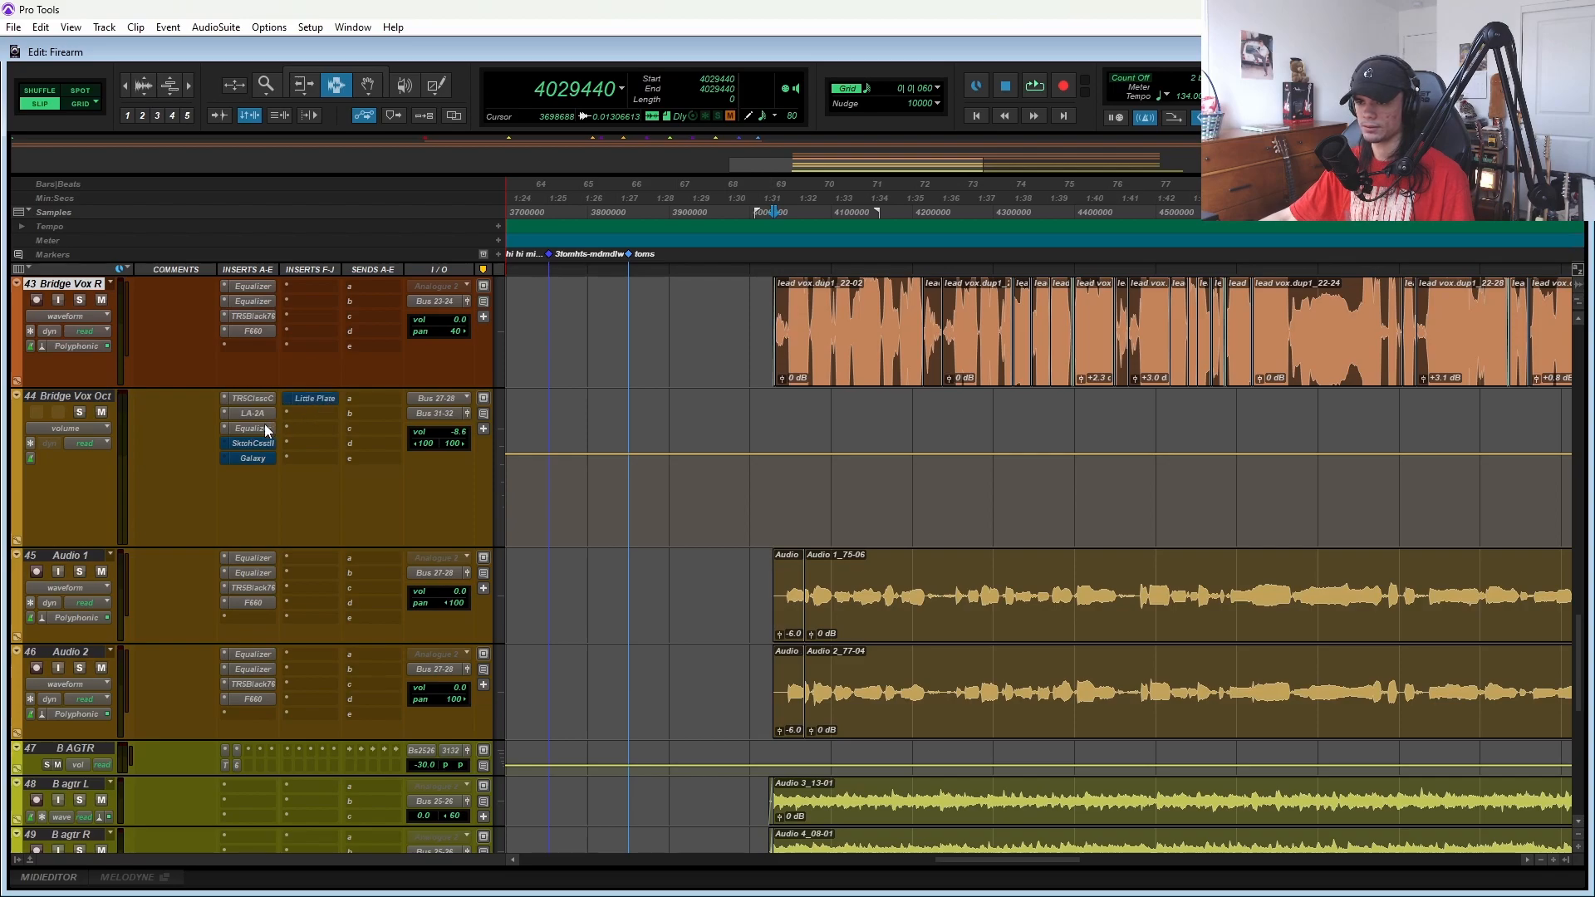
pyautogui.press('space')
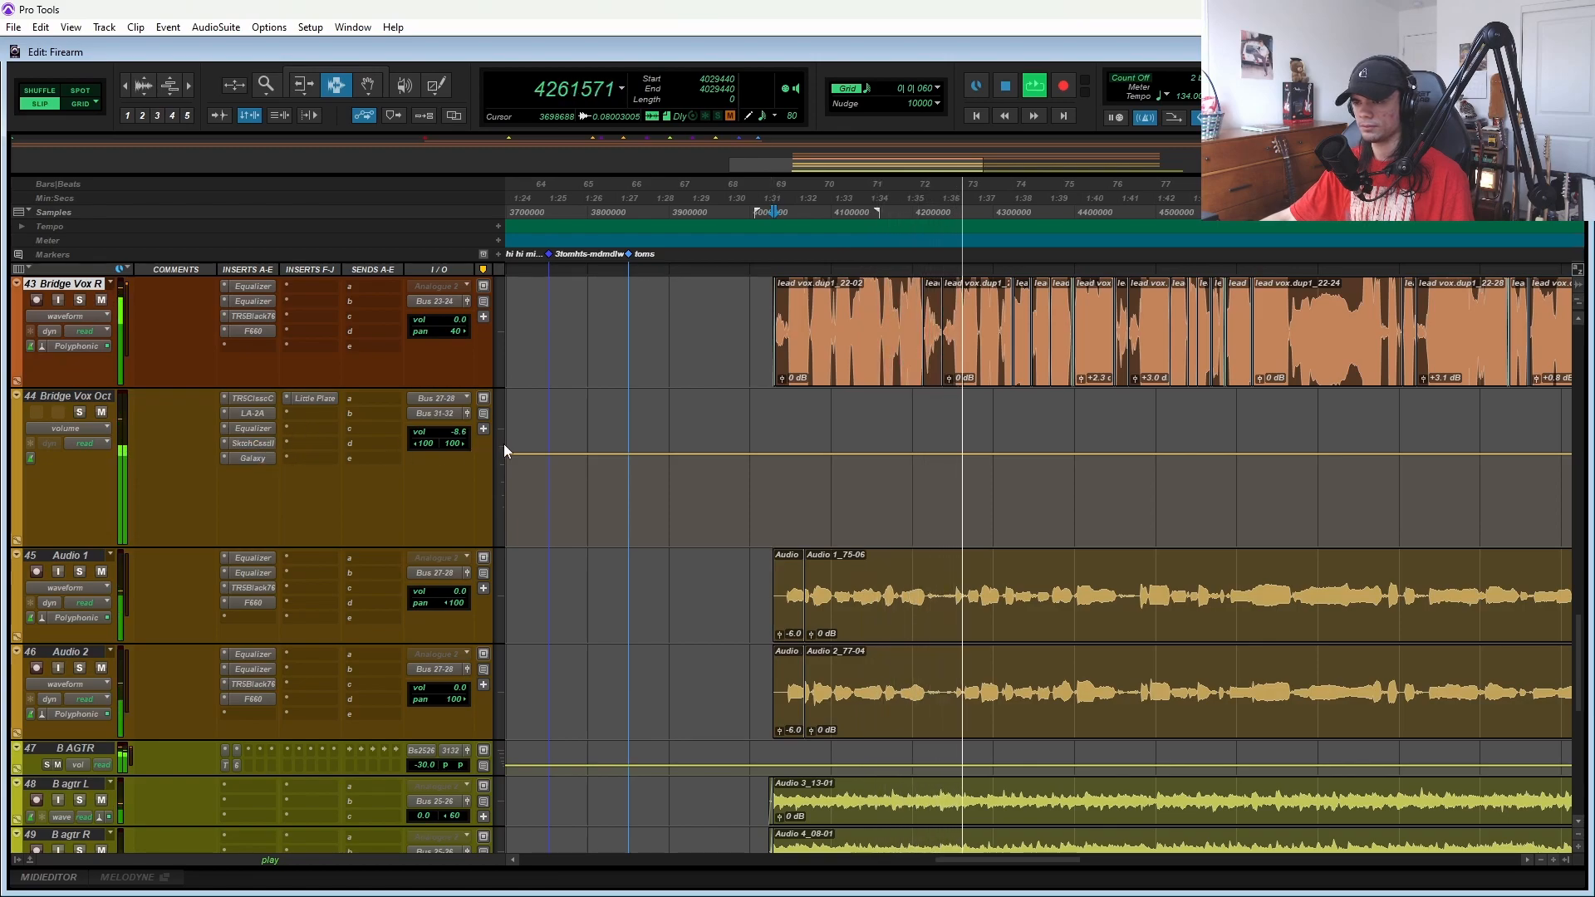
pyautogui.scroll(5, 612, 481)
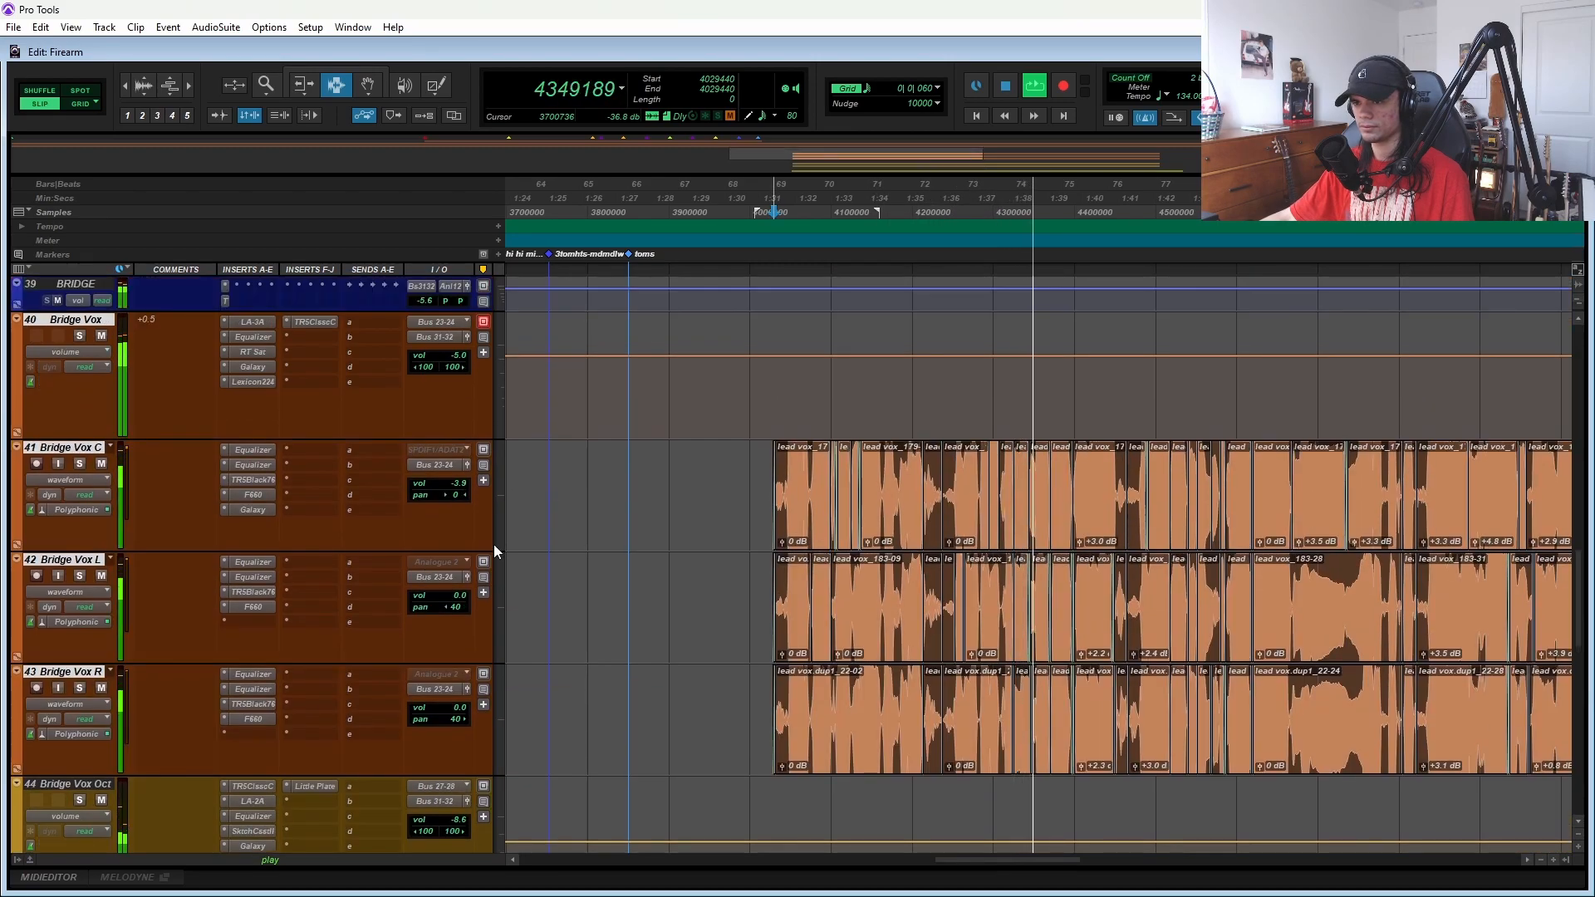
pyautogui.scroll(-6, 526, 539)
pyautogui.scroll(-5, 526, 540)
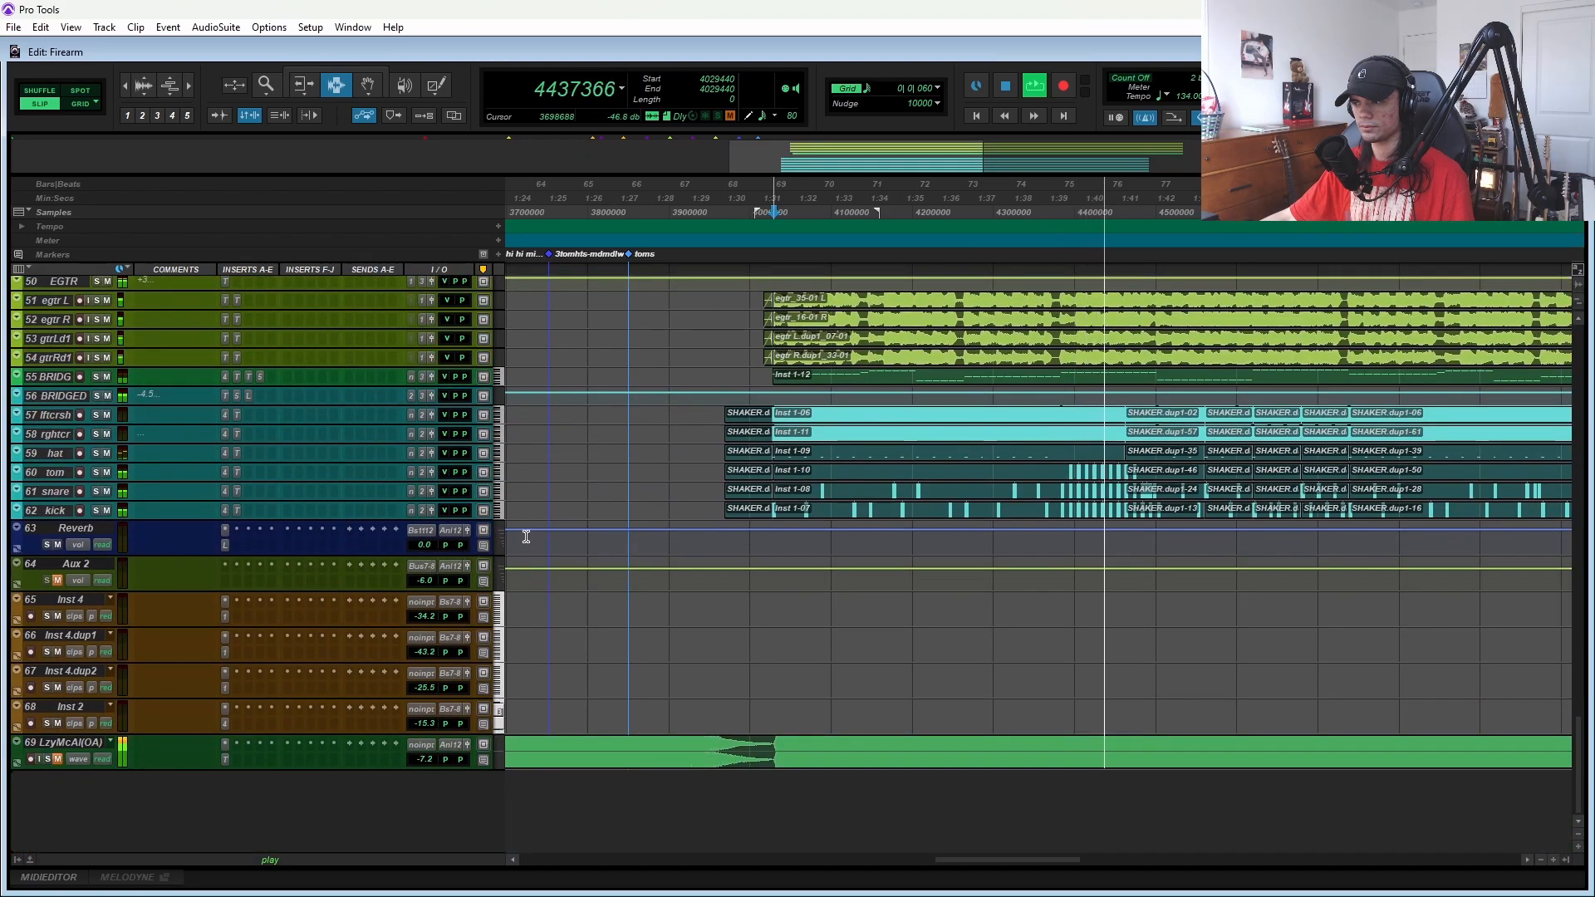
pyautogui.scroll(5, 587, 535)
pyautogui.scroll(4, 587, 536)
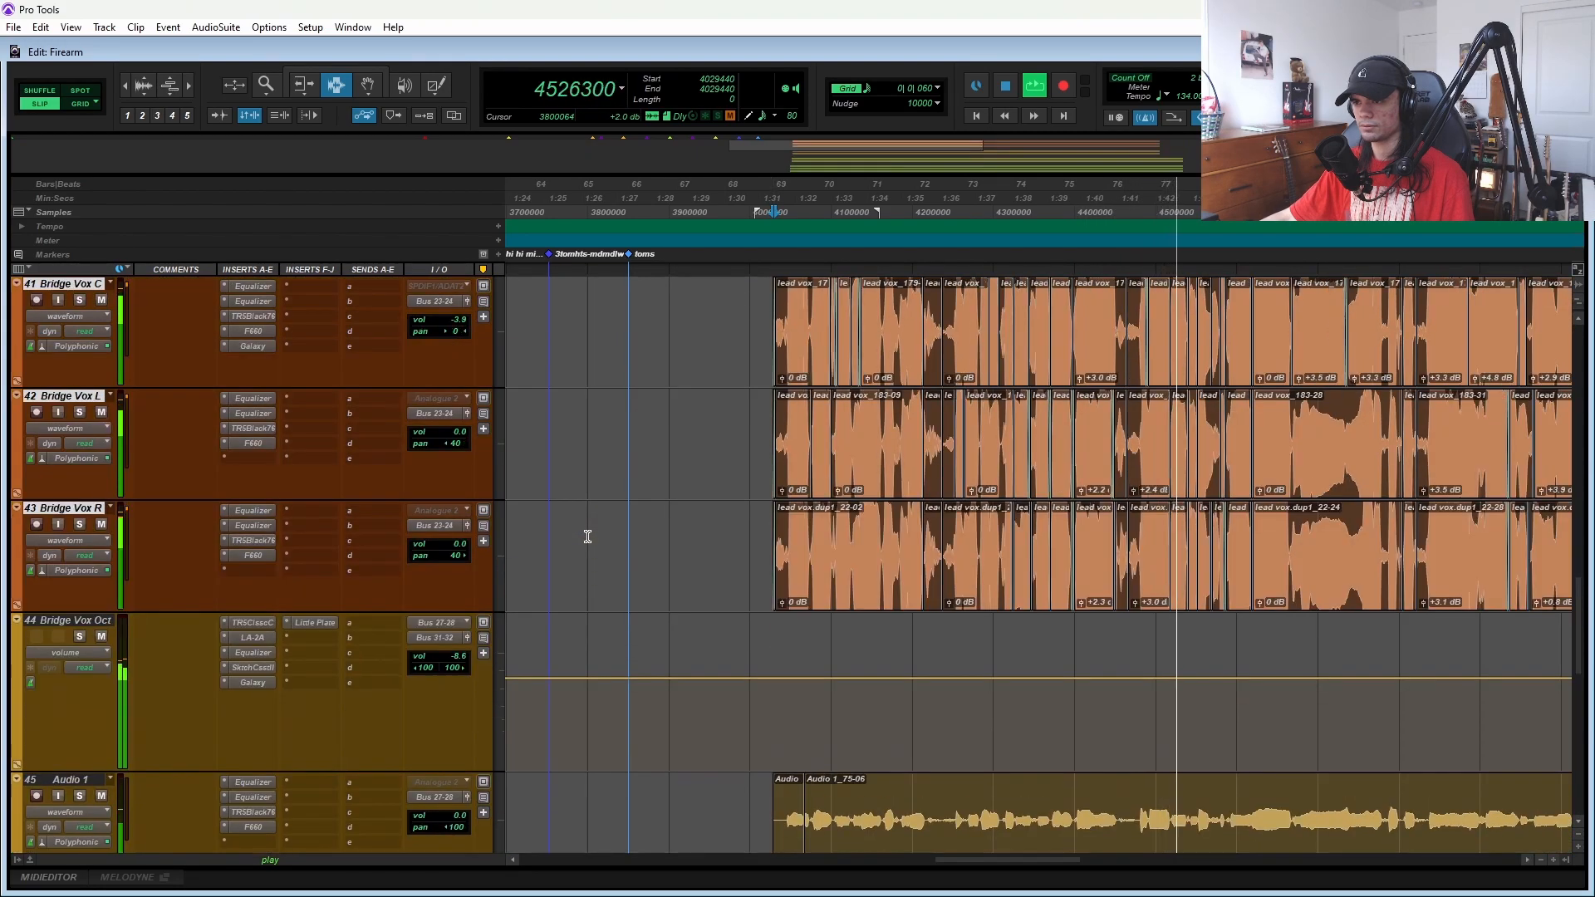
pyautogui.press('space')
# - Reduce the height of the Bridge Vox Oct track
pyautogui.scroll(3, 586, 535)
pyautogui.scroll(-8, 590, 540)
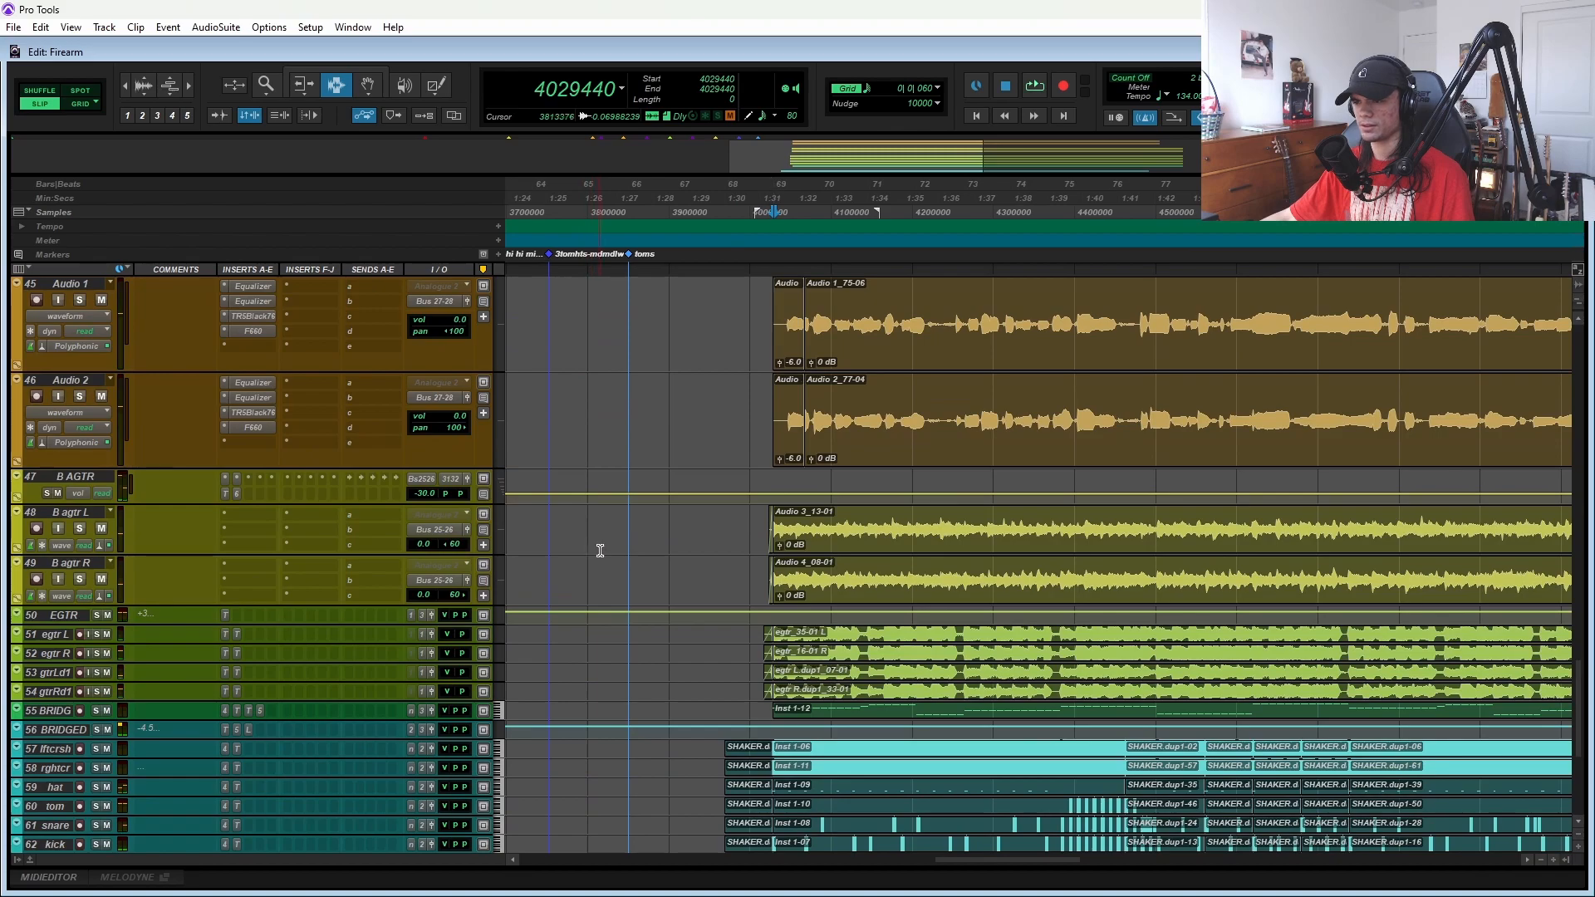
pyautogui.scroll(2, 603, 550)
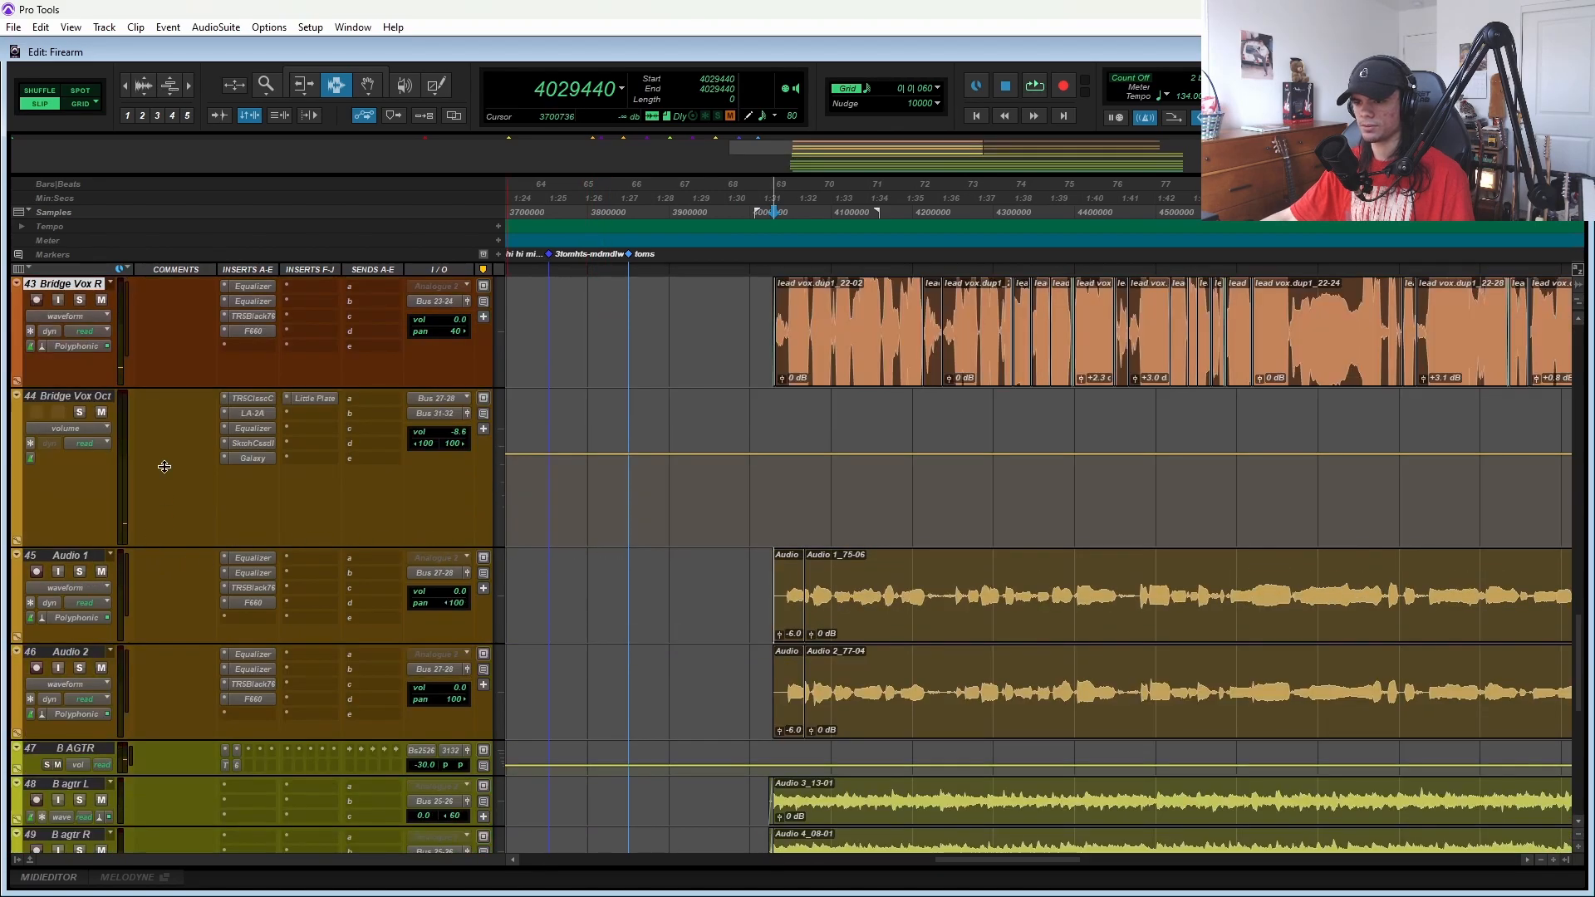
pyautogui.moveTo(162, 546); pyautogui.dragTo(167, 405)
pyautogui.scroll(-5, 681, 594)
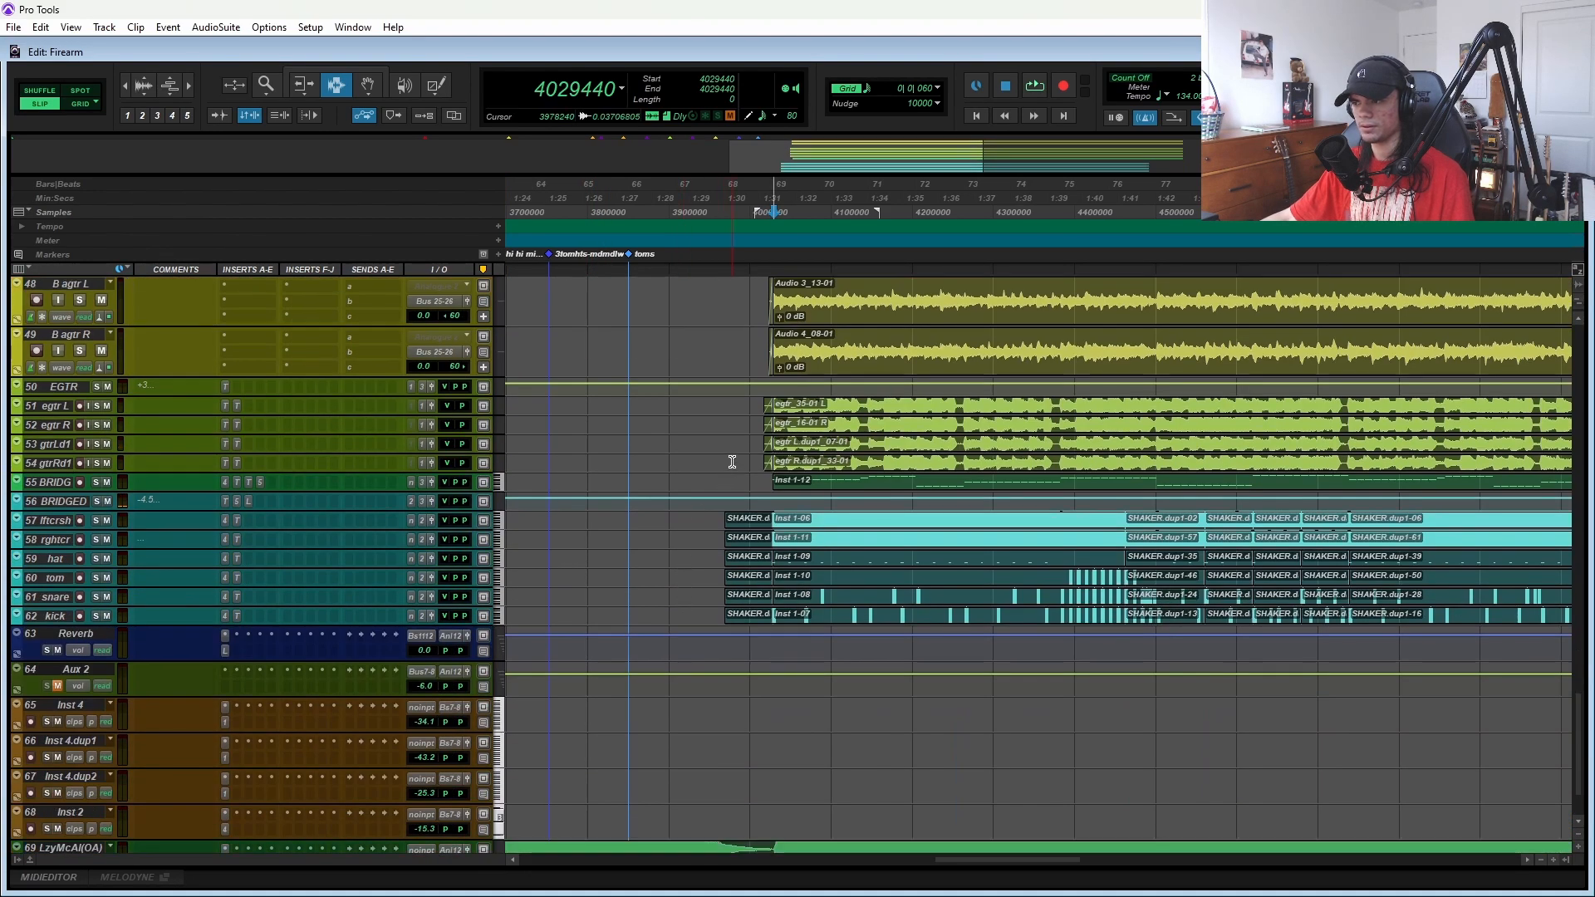
# - Play the full bridge mix from sample 3927040, toggling the Bridge Vox Oct mute to compare the mix with and without octave vocals
pyautogui.press('space')
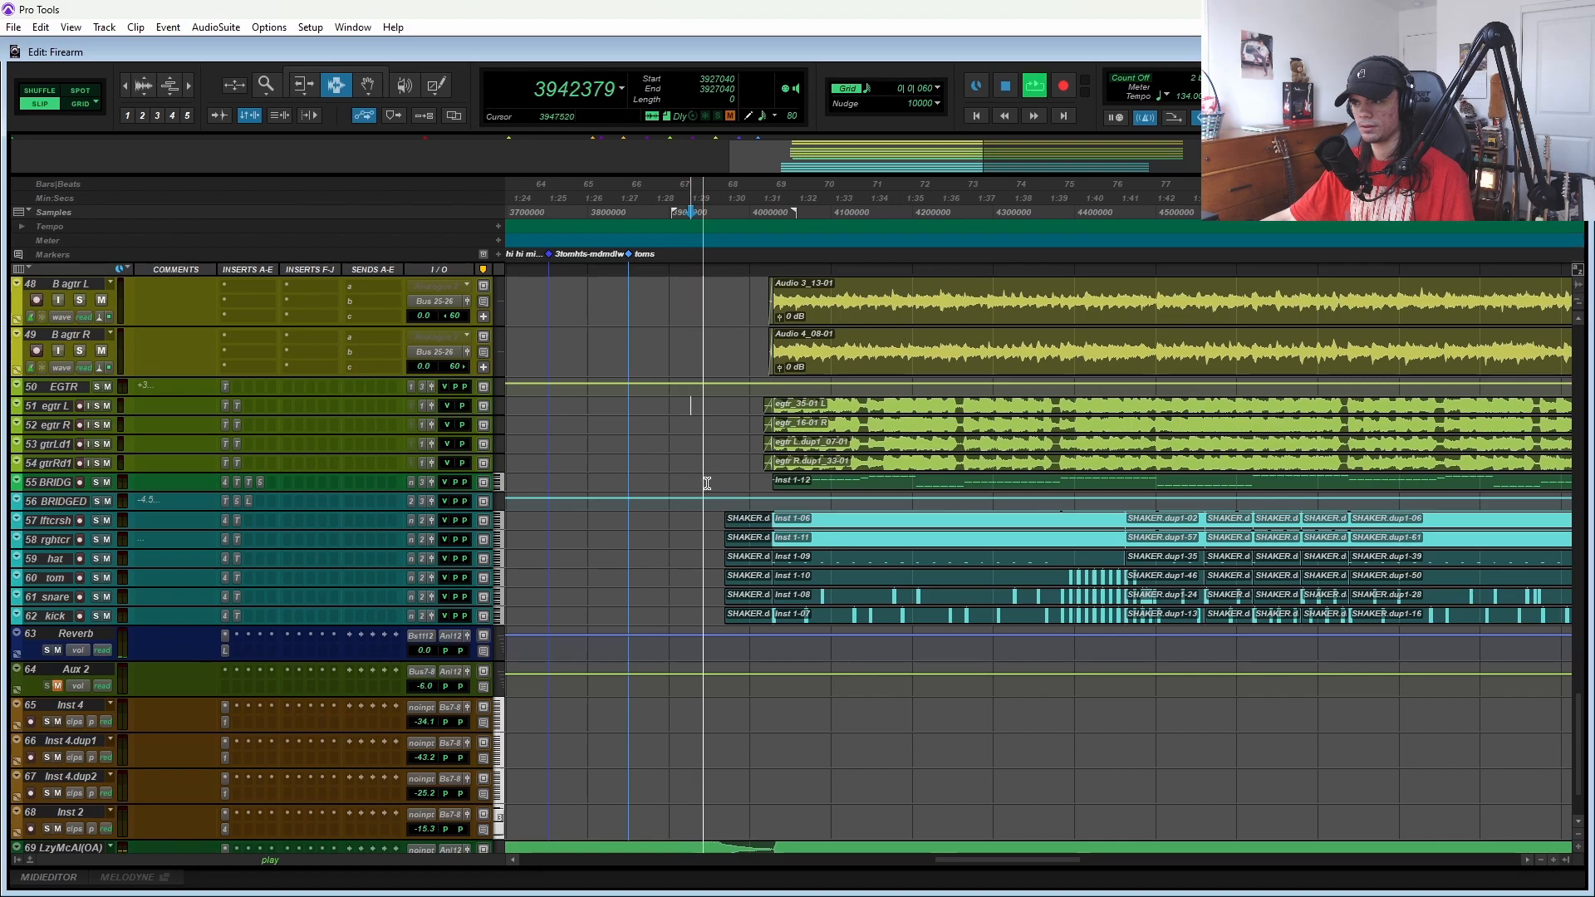
pyautogui.hscroll(5, 722, 499)
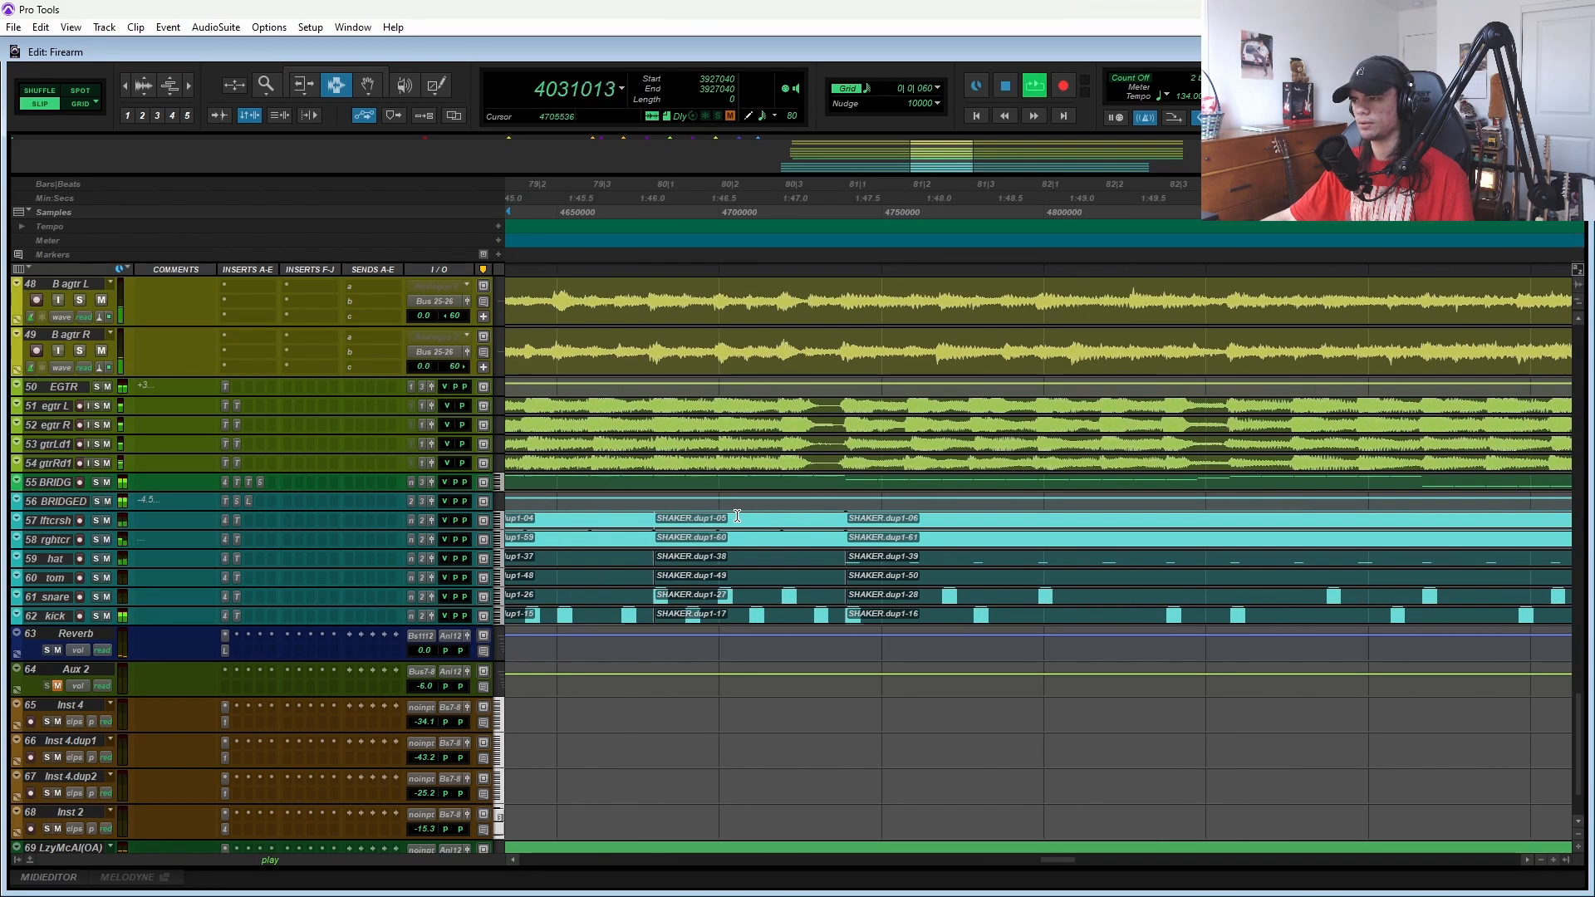
pyautogui.hscroll(-5, 737, 516)
pyautogui.scroll(1, 737, 516)
pyautogui.scroll(6, 737, 516)
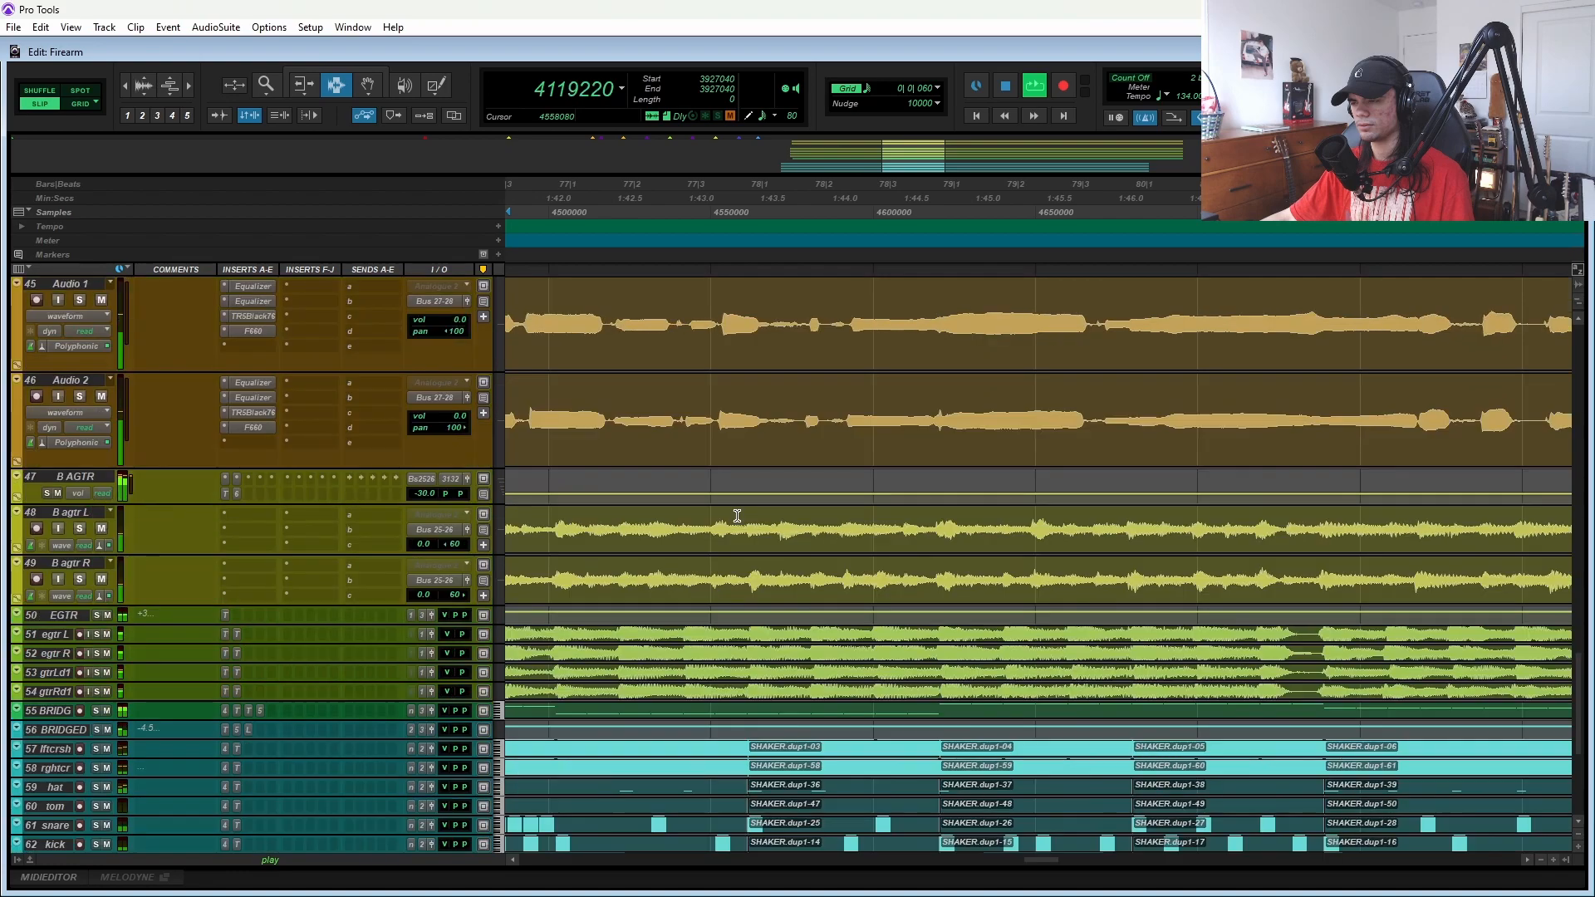
pyautogui.hscroll(-3, 737, 516)
pyautogui.hscroll(-6, 737, 516)
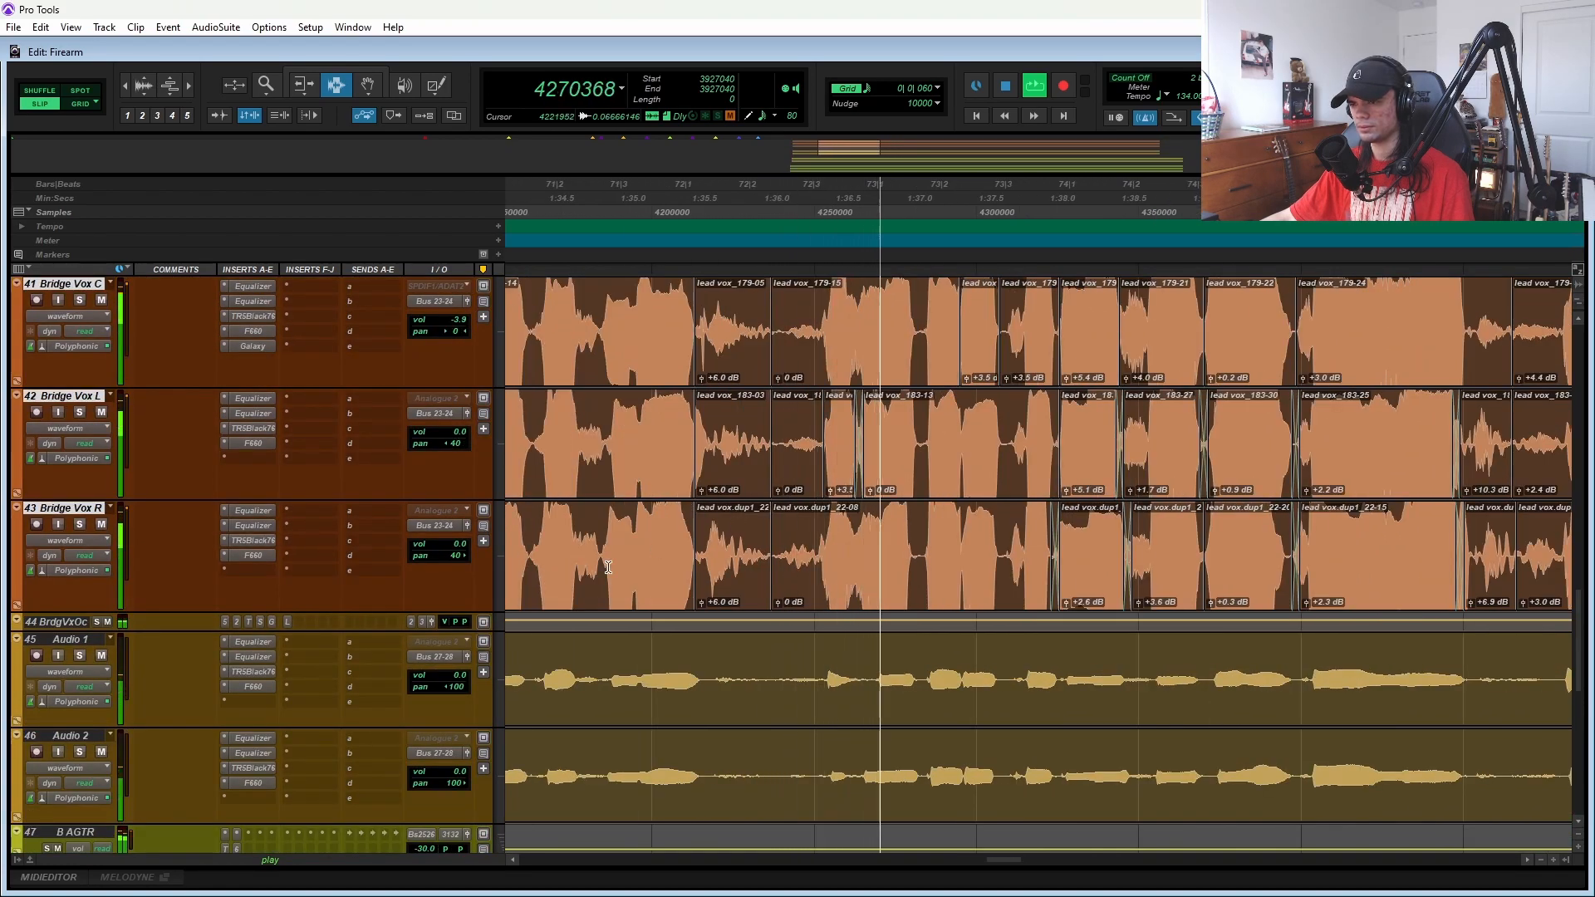
pyautogui.click(107, 622)
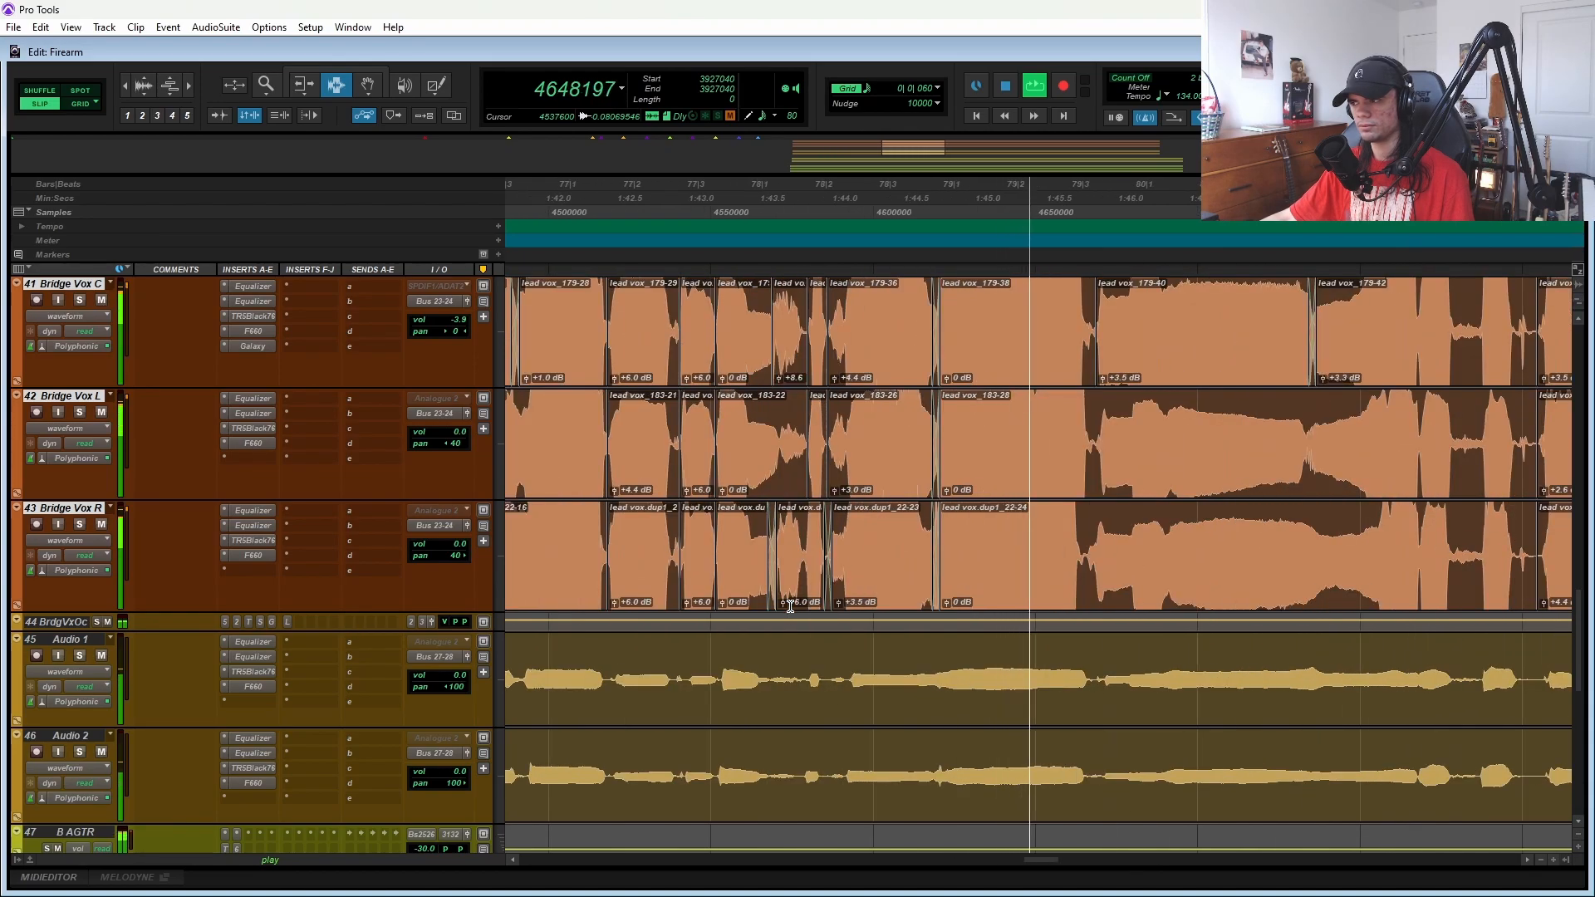
pyautogui.press('space')
# - Play the middle of the bridge mix from sample 4593664, listening to how the octave vocals sit with the lead vocals
pyautogui.hscroll(-2, 859, 540)
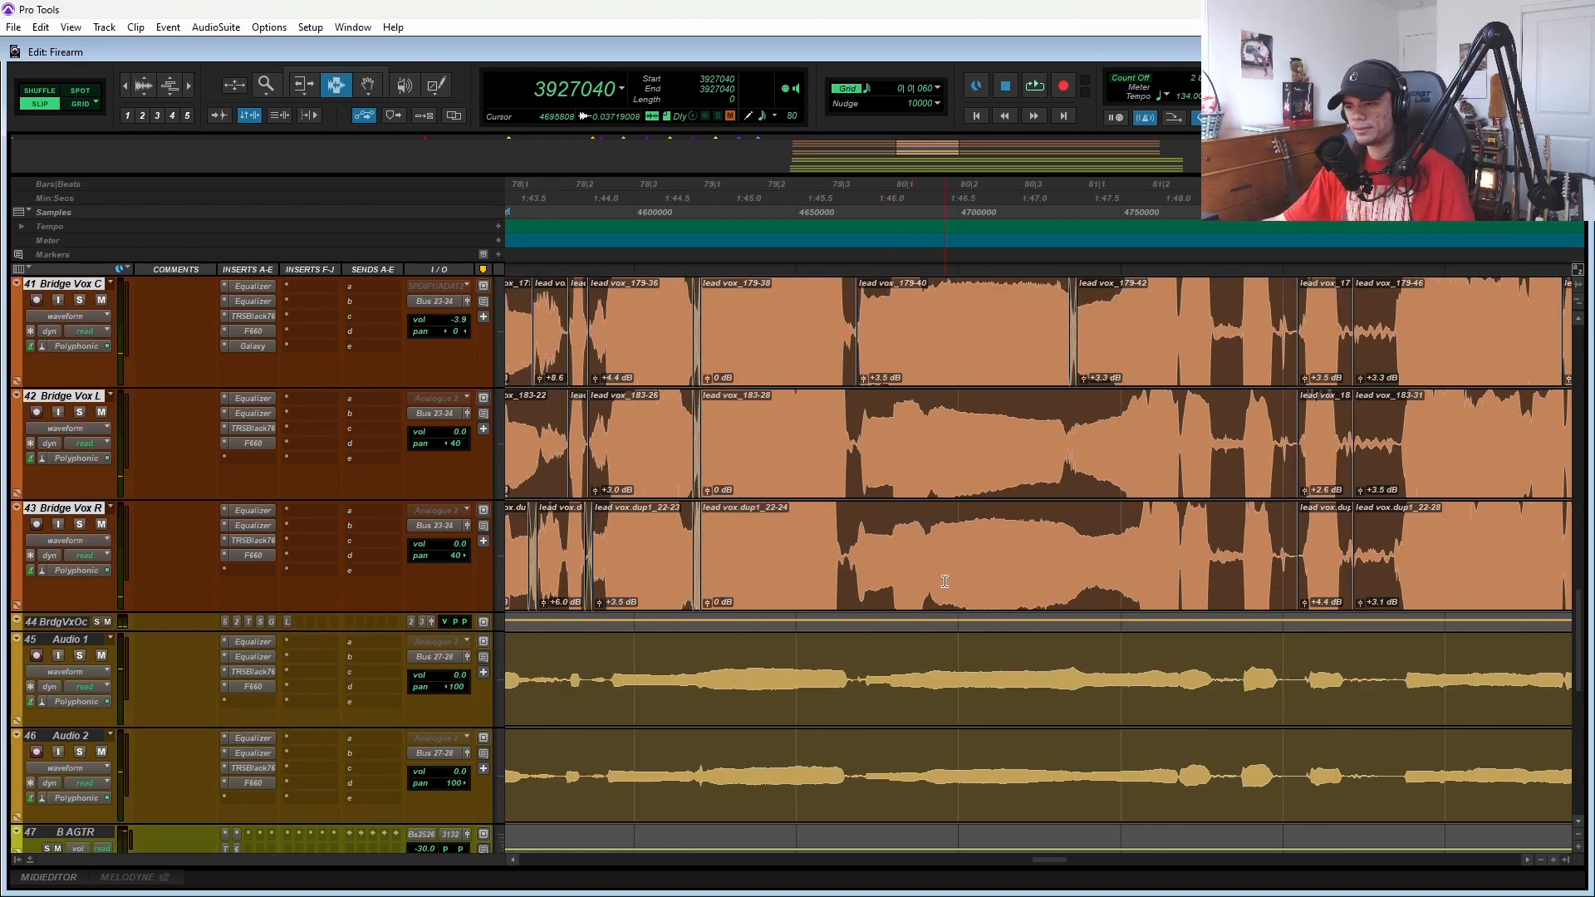
pyautogui.scroll(-1, 945, 582)
pyautogui.scroll(-3, 785, 577)
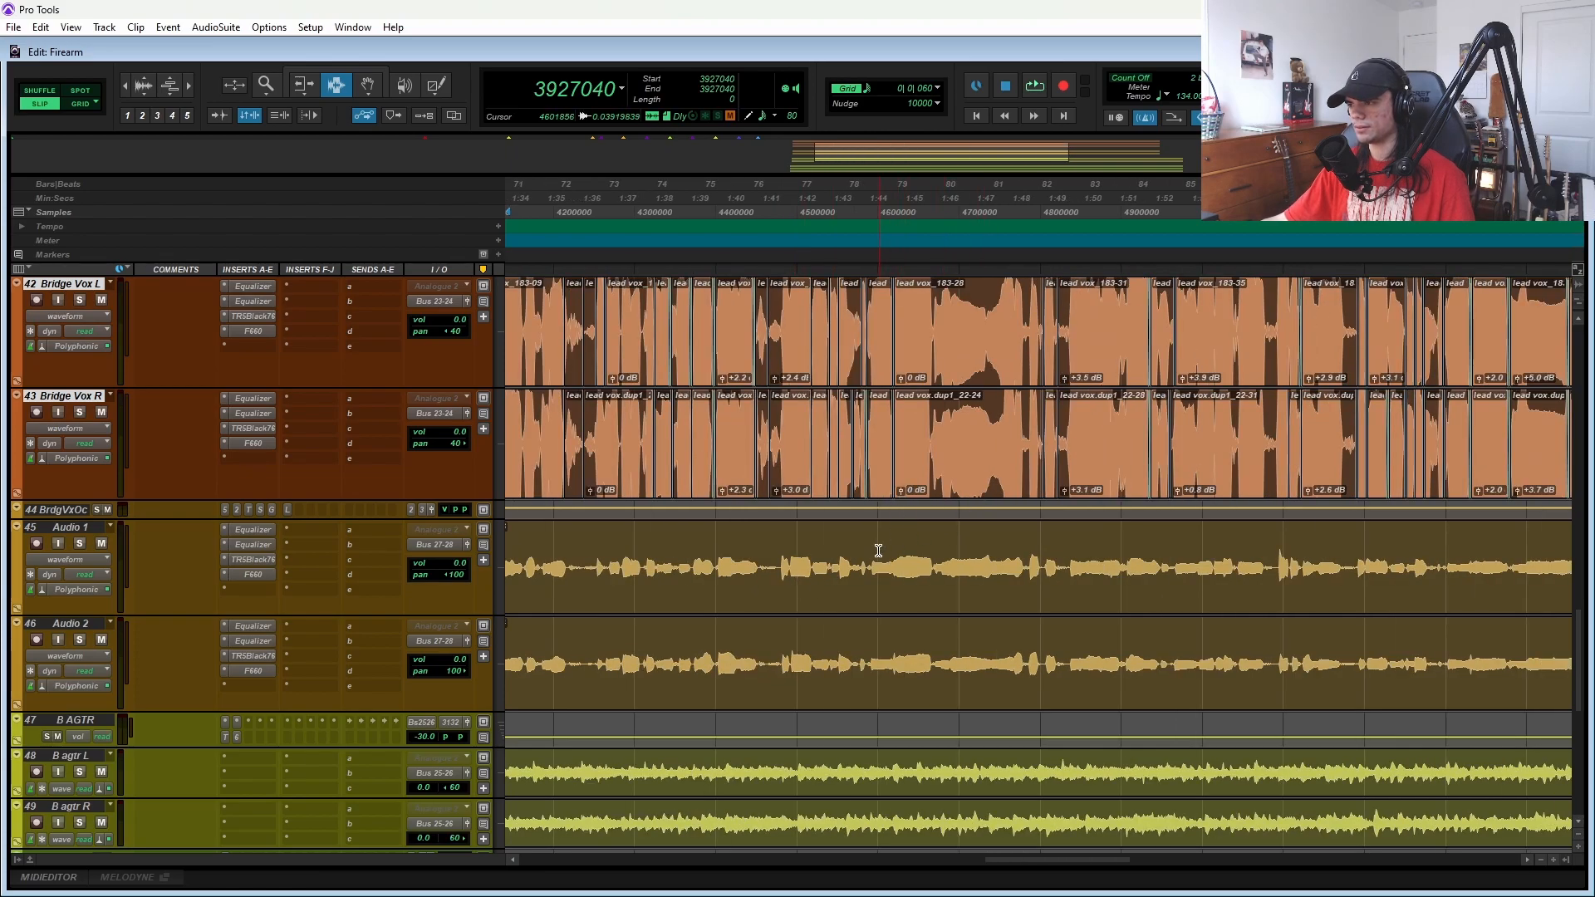
pyautogui.press('space')
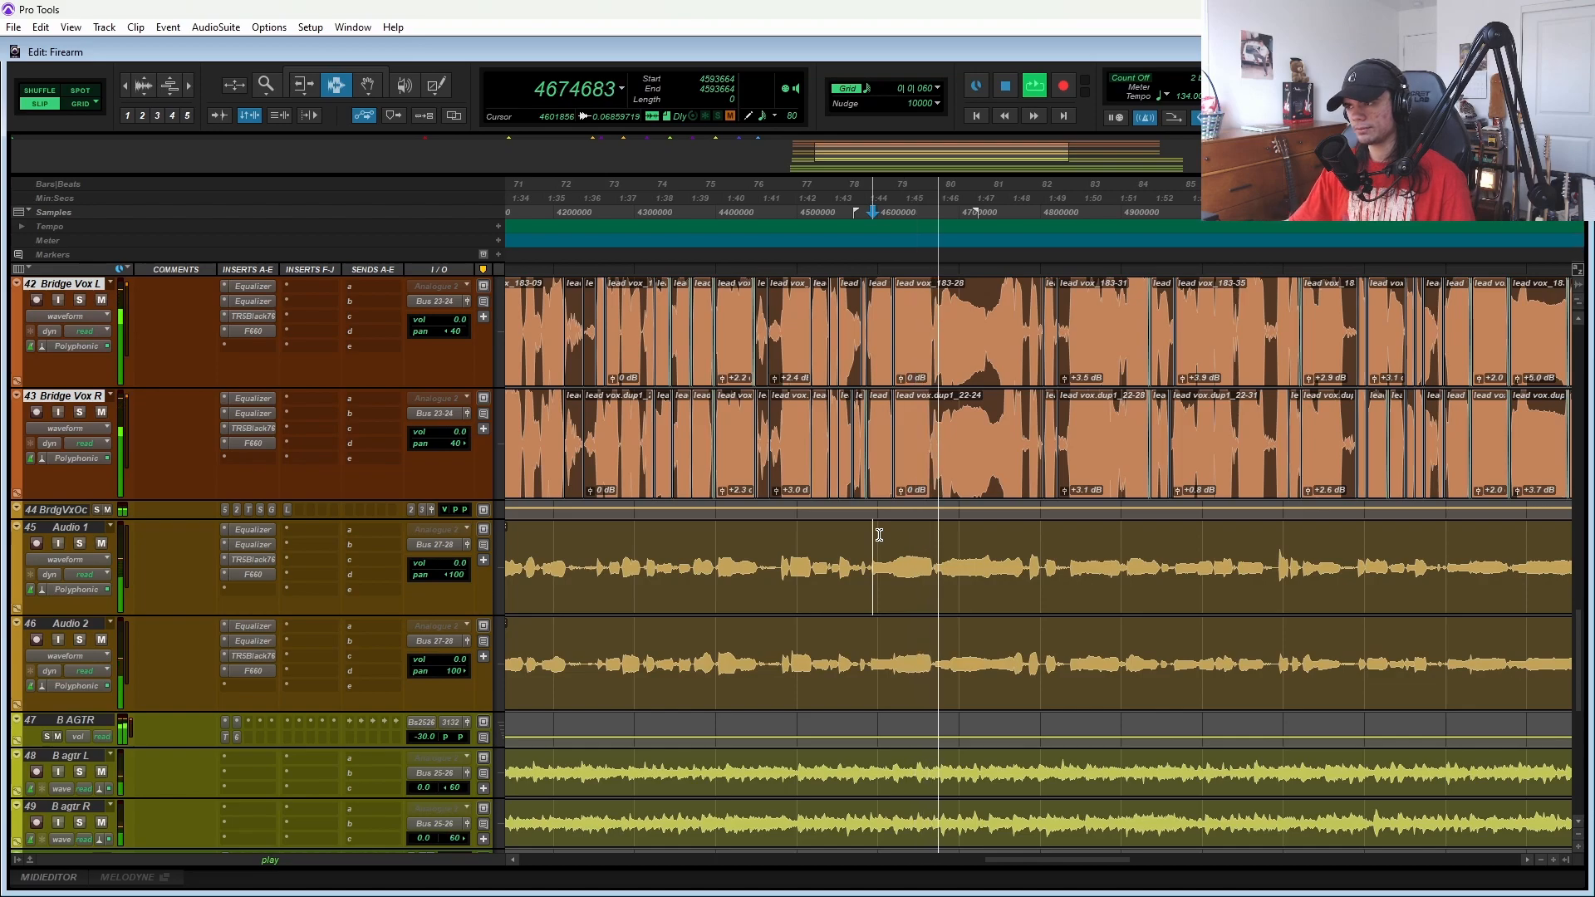
pyautogui.press('space')
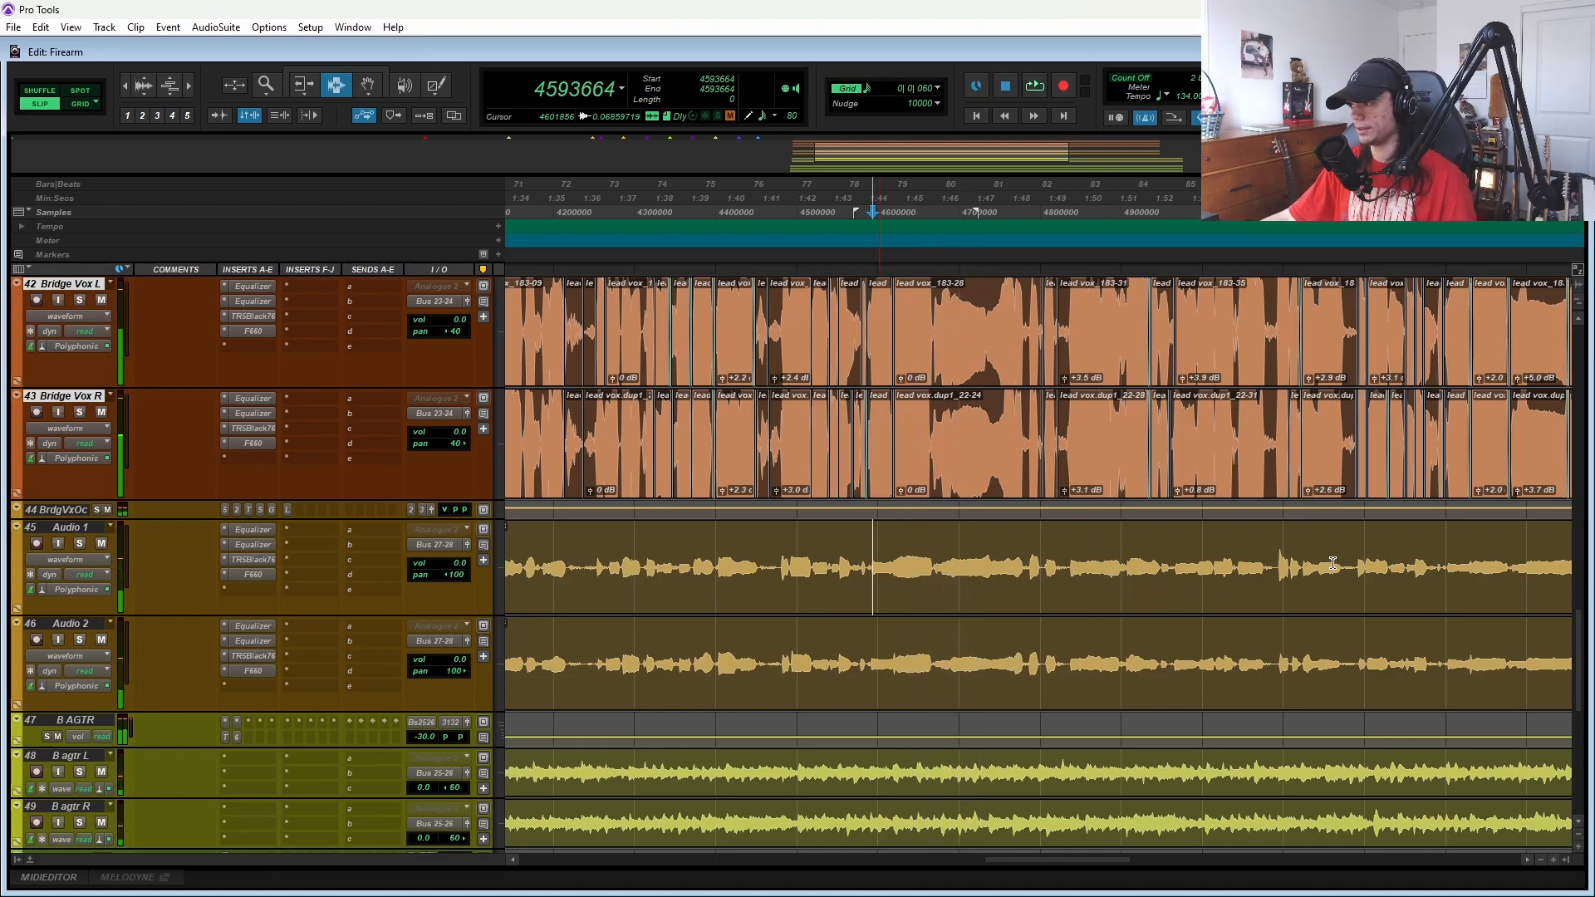
# - Play the end of the bridge mix from sample 5378048 through the final sustained vocal note
pyautogui.hscroll(5, 1463, 536)
pyautogui.press('space')
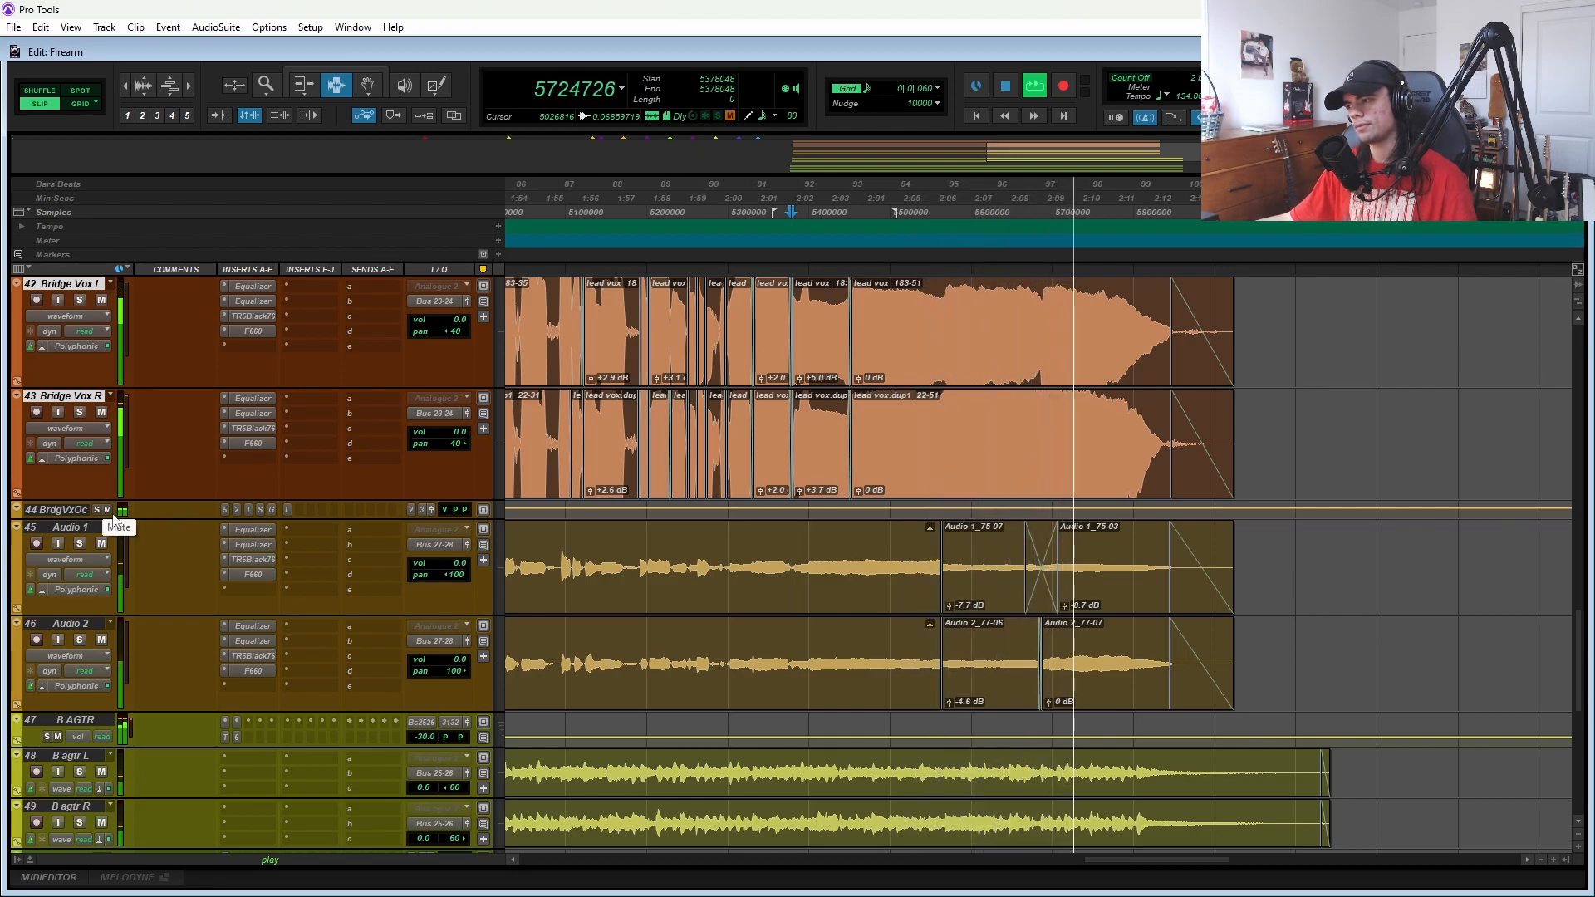
pyautogui.press('space')
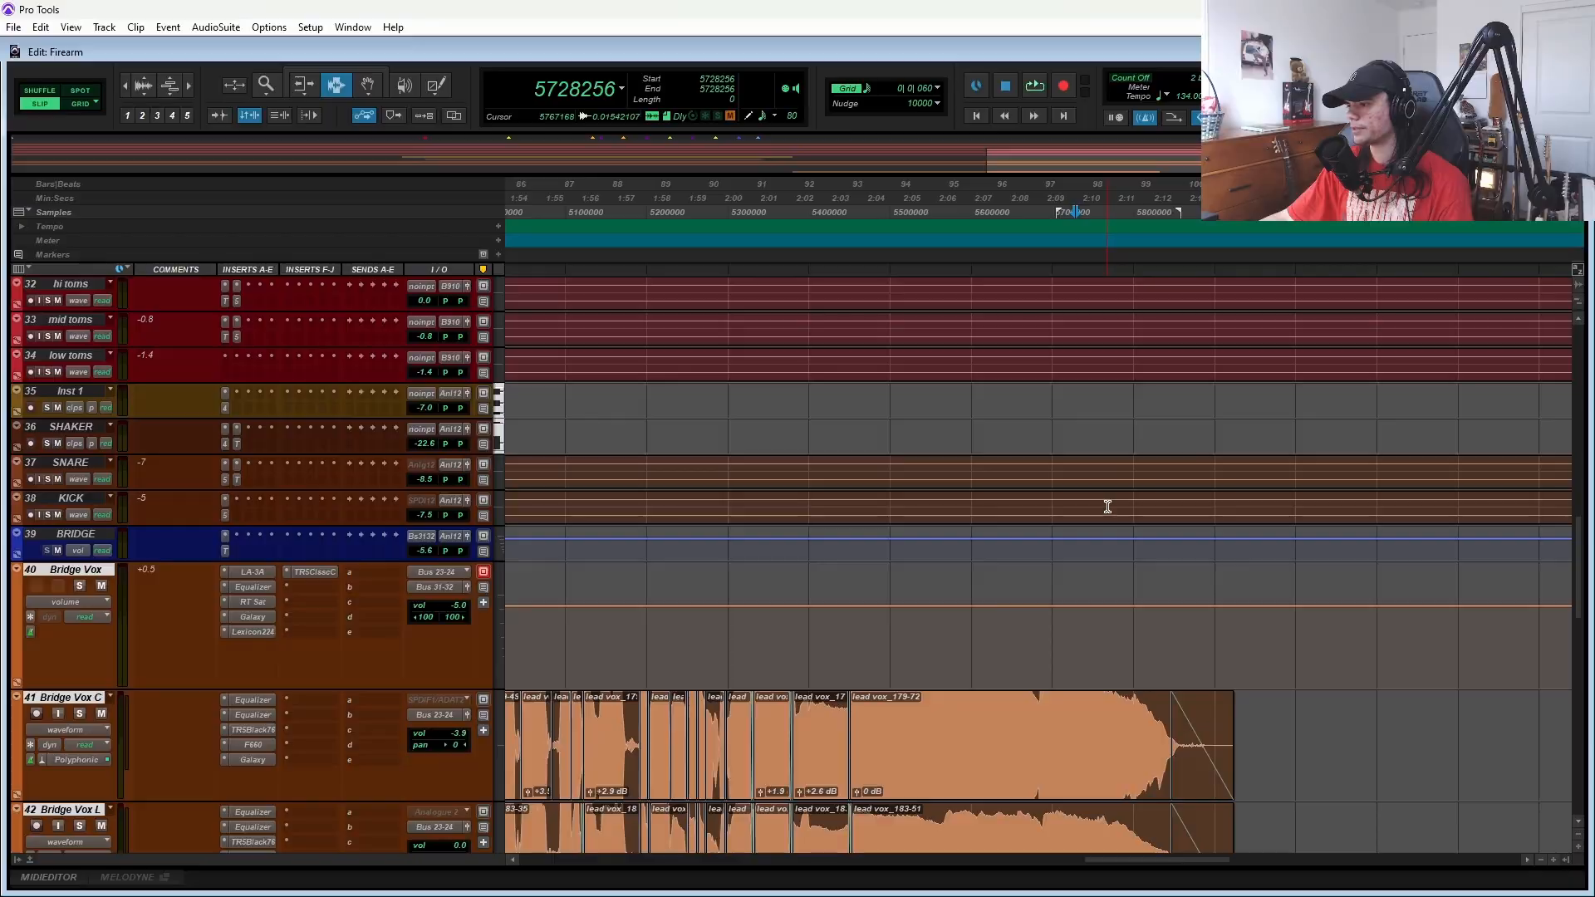
# - Reduce the height of the Bridge Vox, Bridge Vox C, Bridge Vox L and Bridge Vox R tracks
pyautogui.scroll(-10, 1107, 506)
pyautogui.scroll(2, 1025, 546)
pyautogui.hscroll(-10, 1009, 525)
pyautogui.scroll(3, 172, 517)
pyautogui.moveTo(85, 474); pyautogui.dragTo(85, 404)
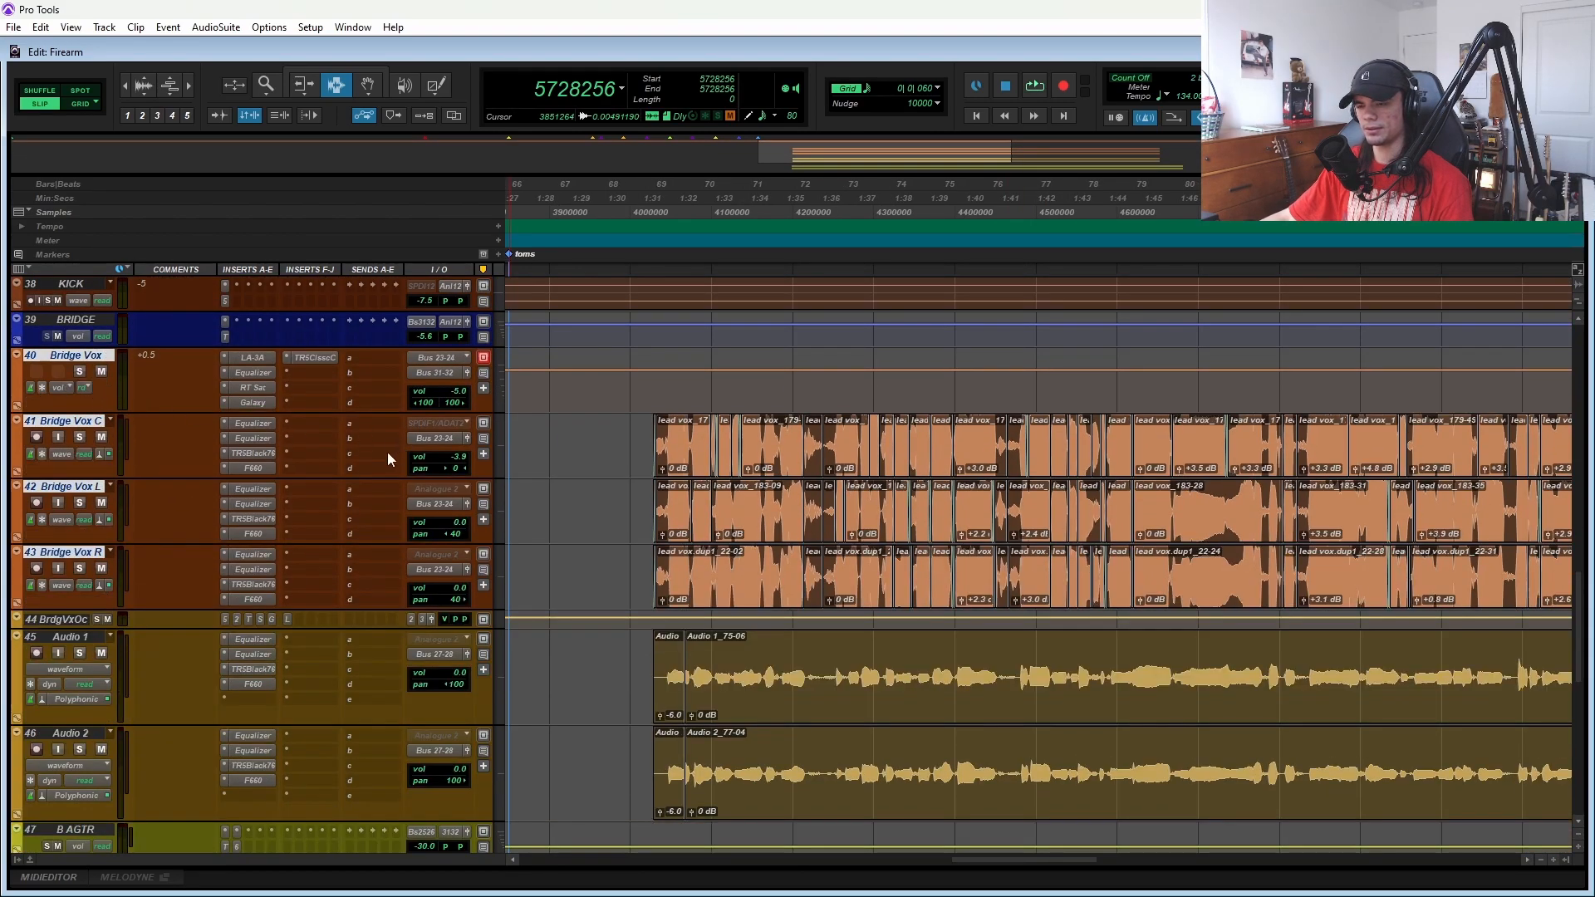
# - Fit the whole song timeline in view and shrink tracks 40 to 49, Bridge Vox through B agtr R, to a minimal height
pyautogui.scroll(-3, 389, 451)
pyautogui.scroll(4, 560, 506)
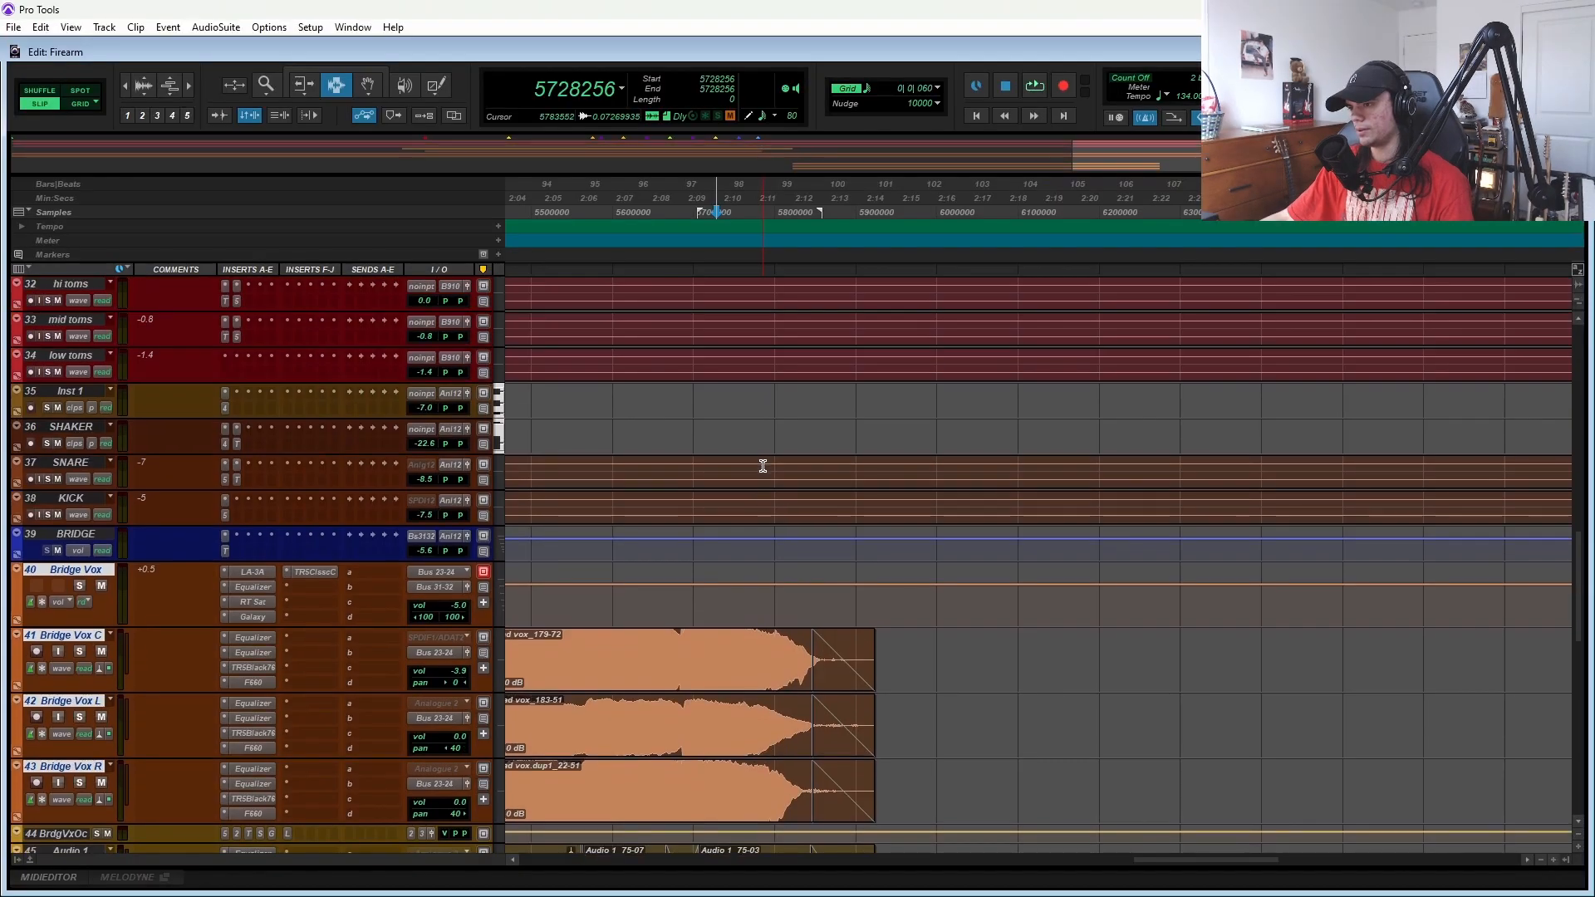
pyautogui.scroll(8, 758, 463)
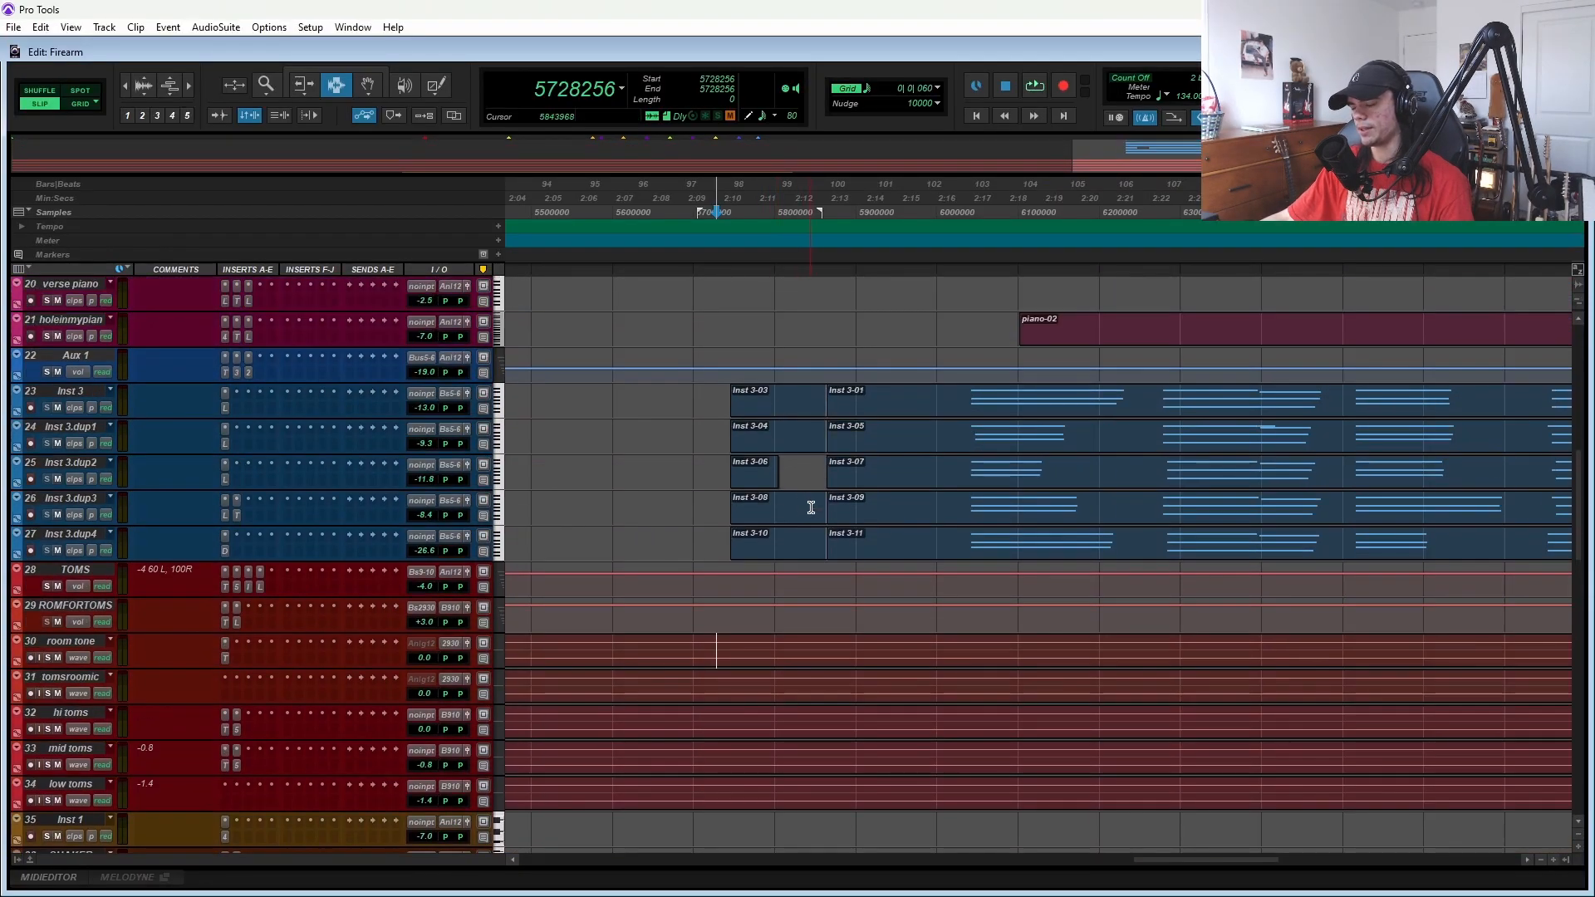
pyautogui.scroll(-6, 818, 508)
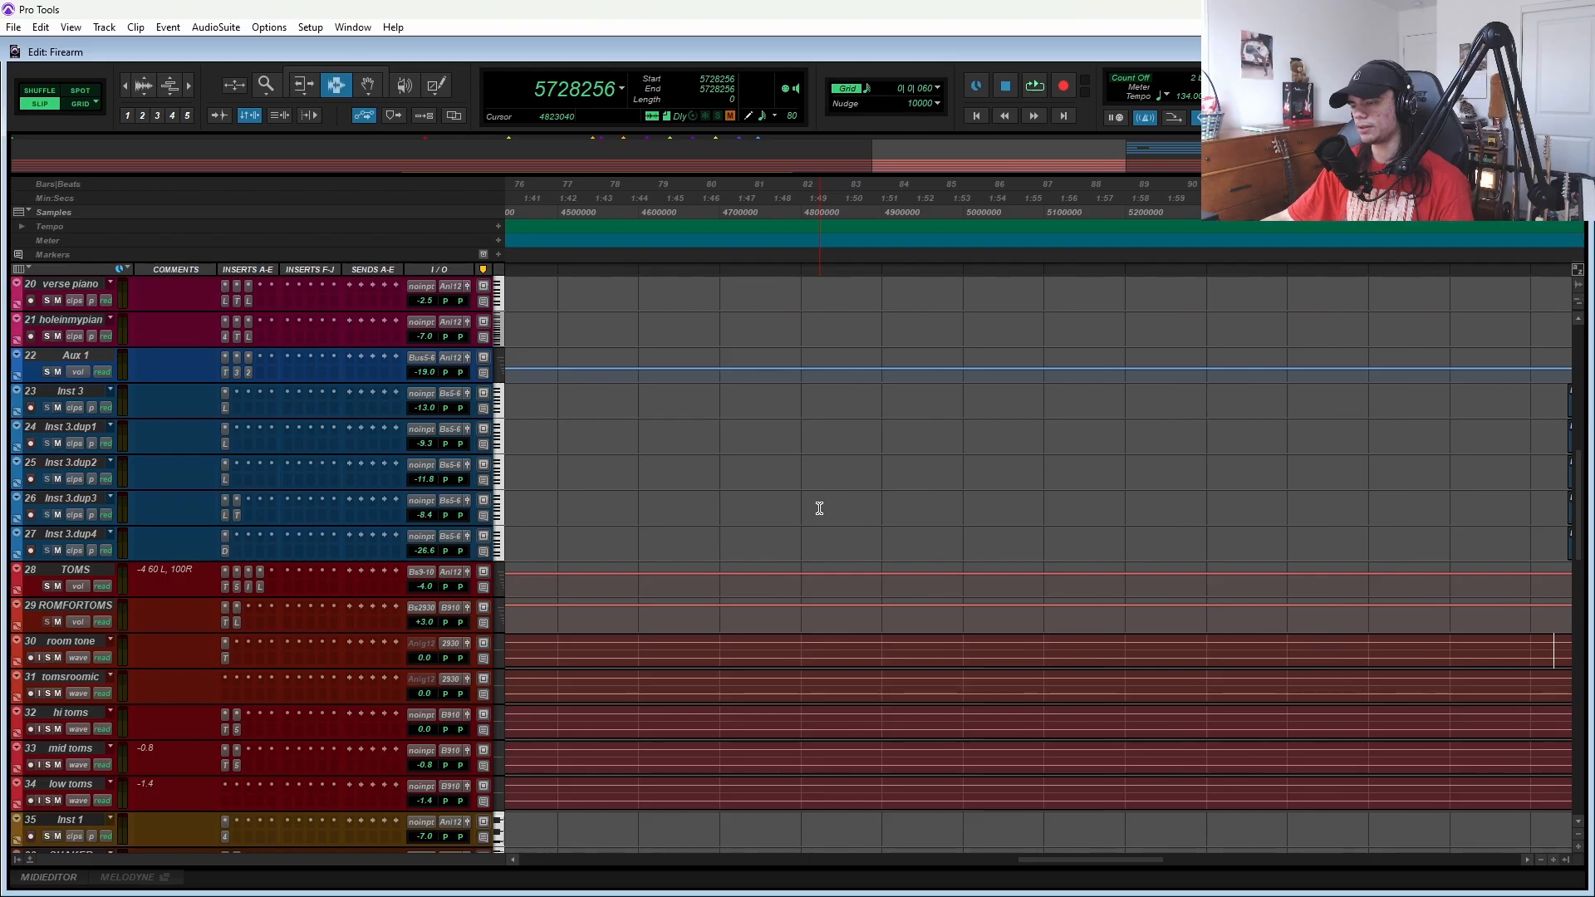
pyautogui.scroll(-1, 821, 521)
pyautogui.scroll(-10, 820, 521)
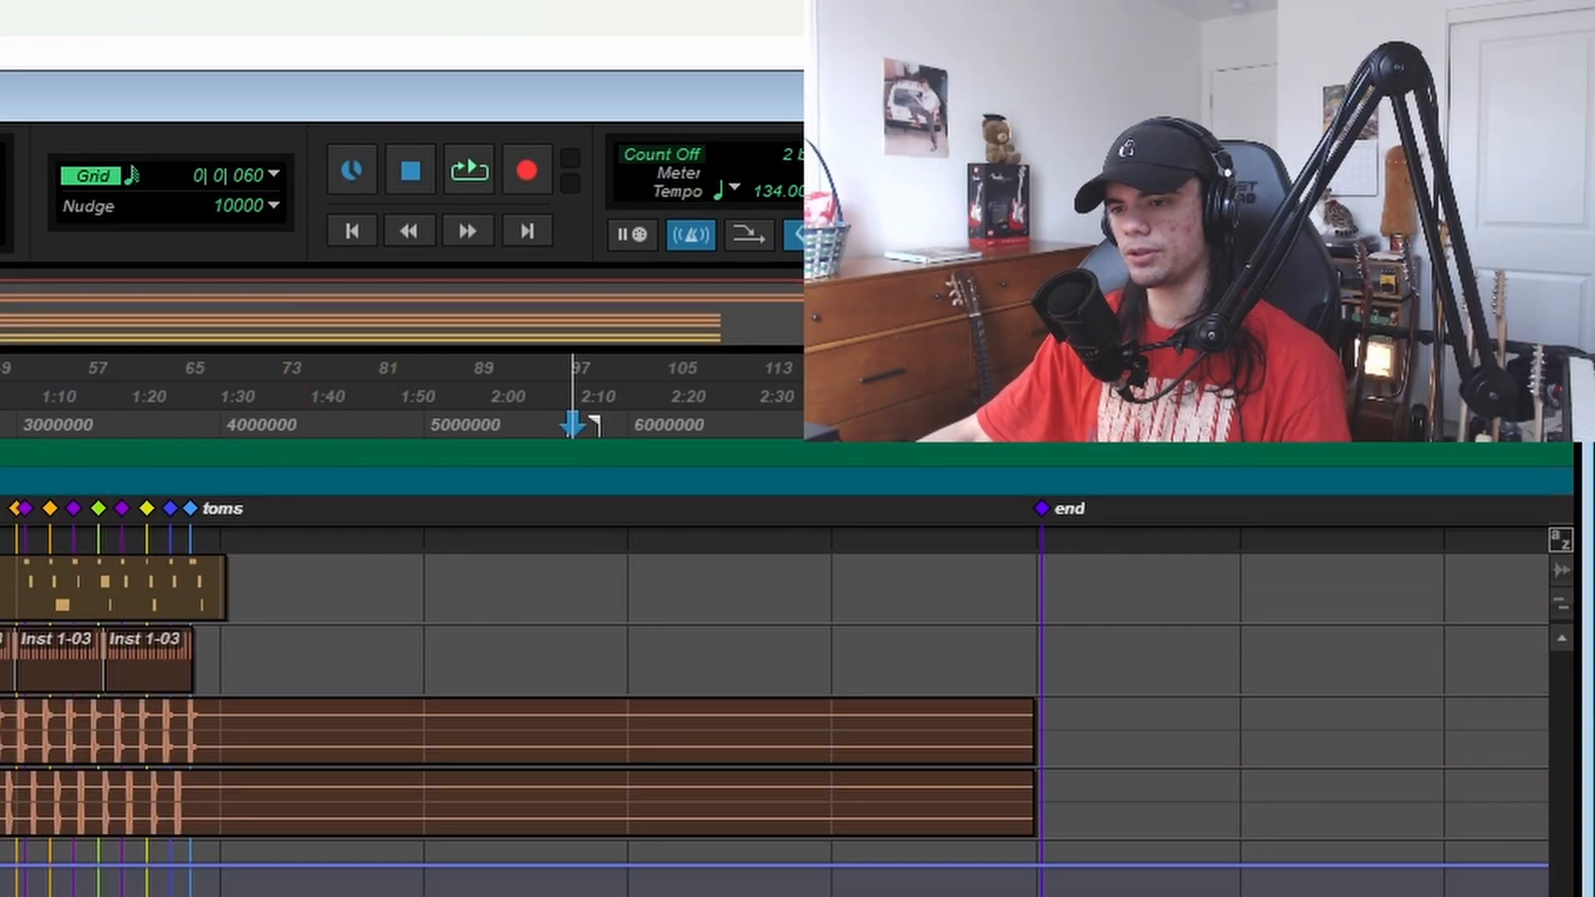
pyautogui.scroll(-1, 772, 697)
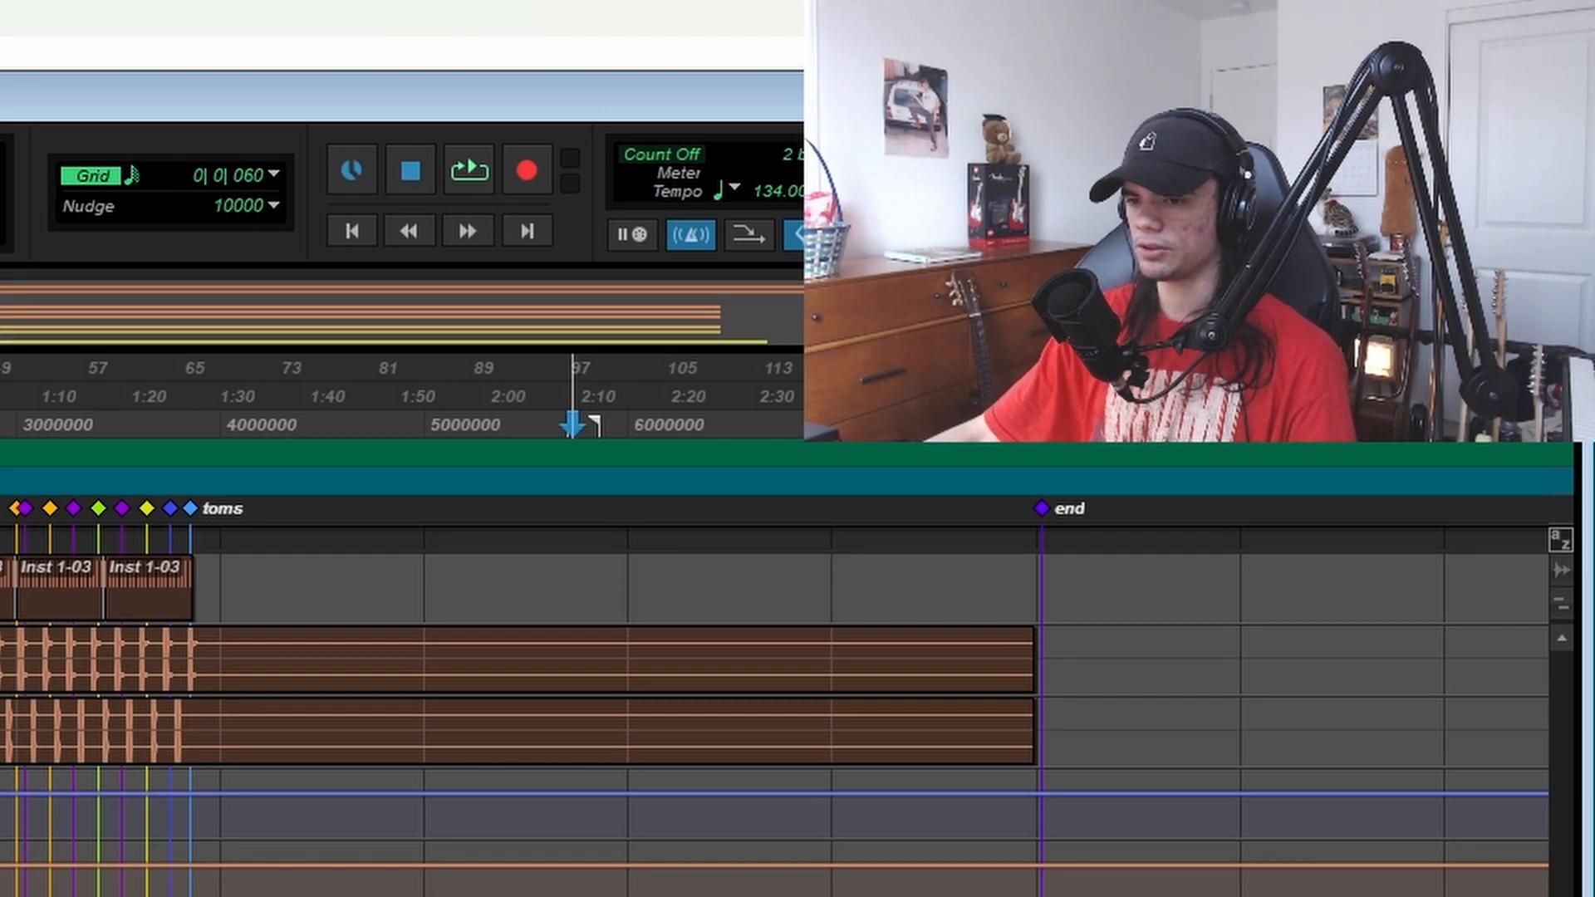
pyautogui.scroll(-6, 773, 723)
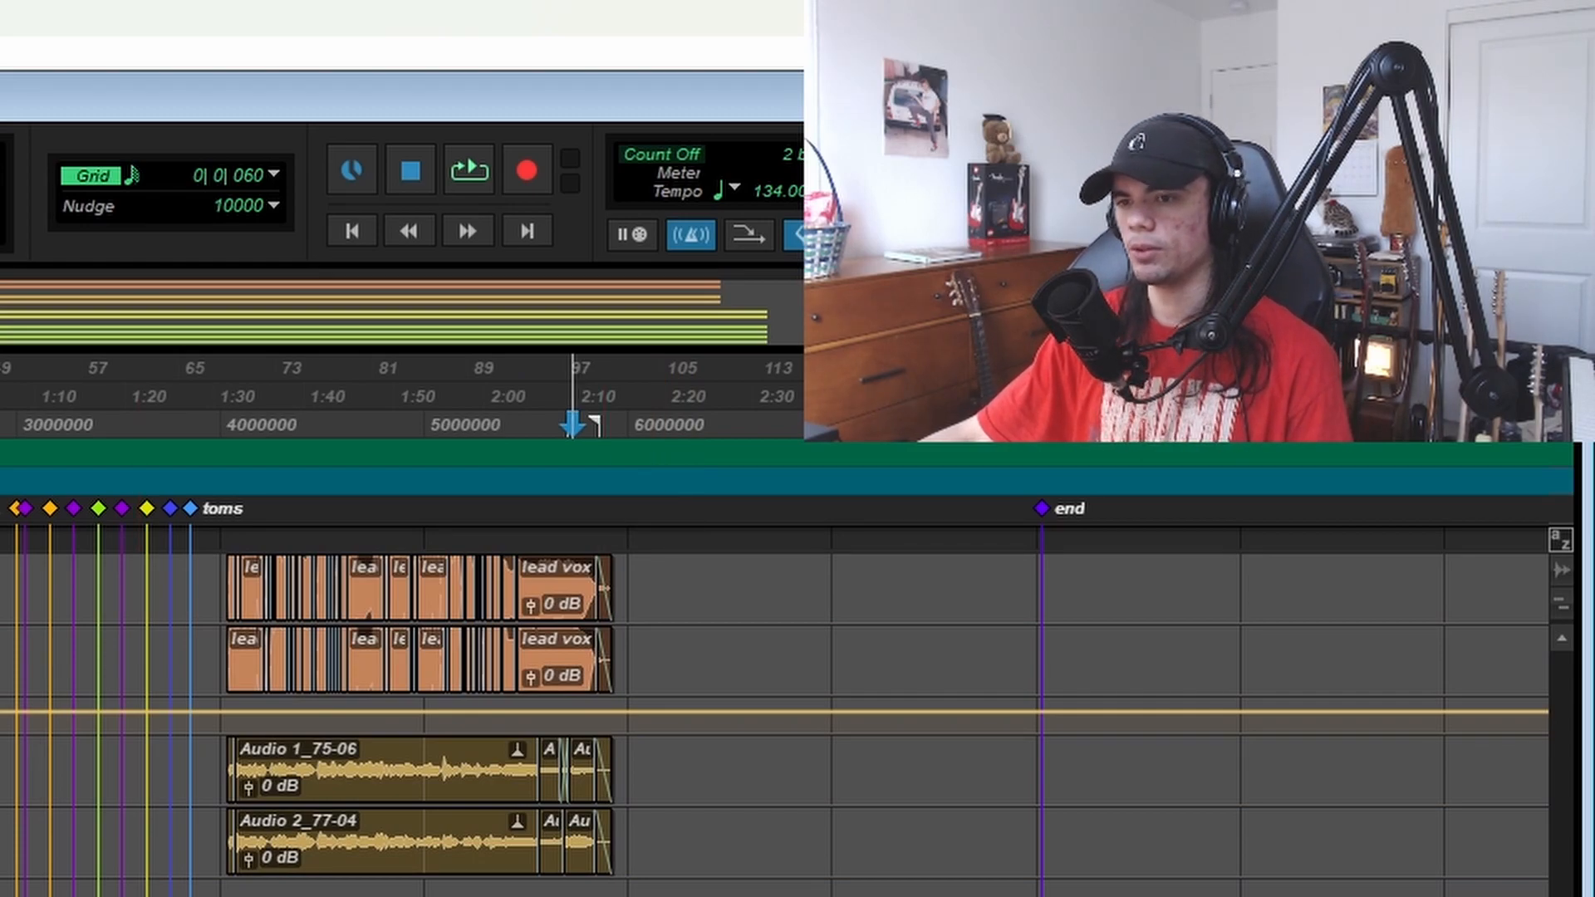
pyautogui.scroll(3, 772, 714)
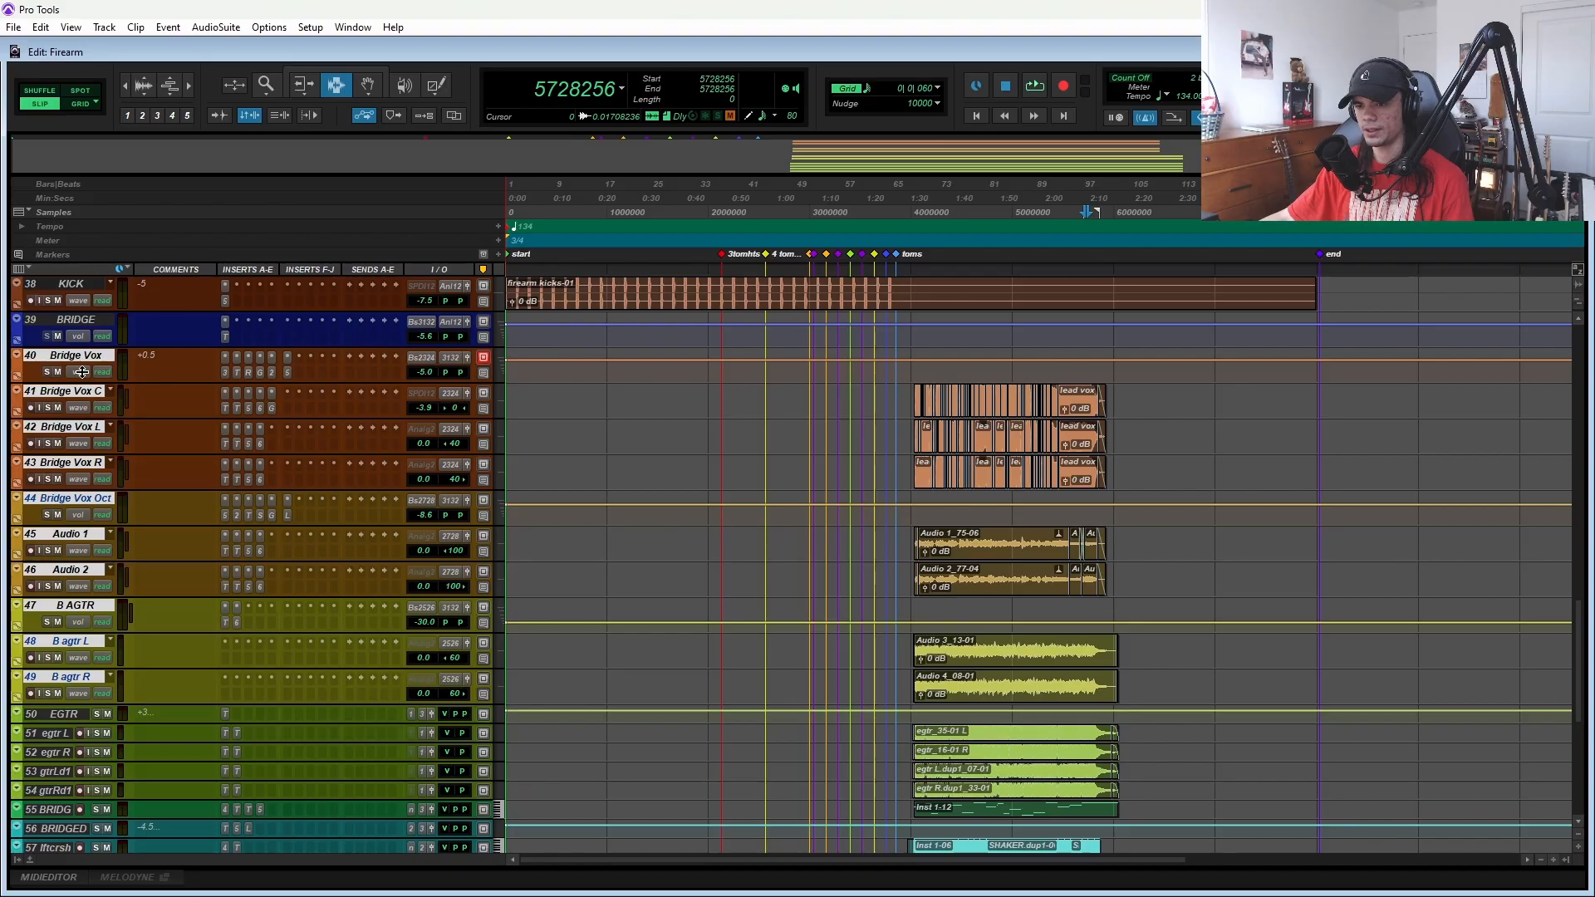
pyautogui.scroll(-3, 83, 373)
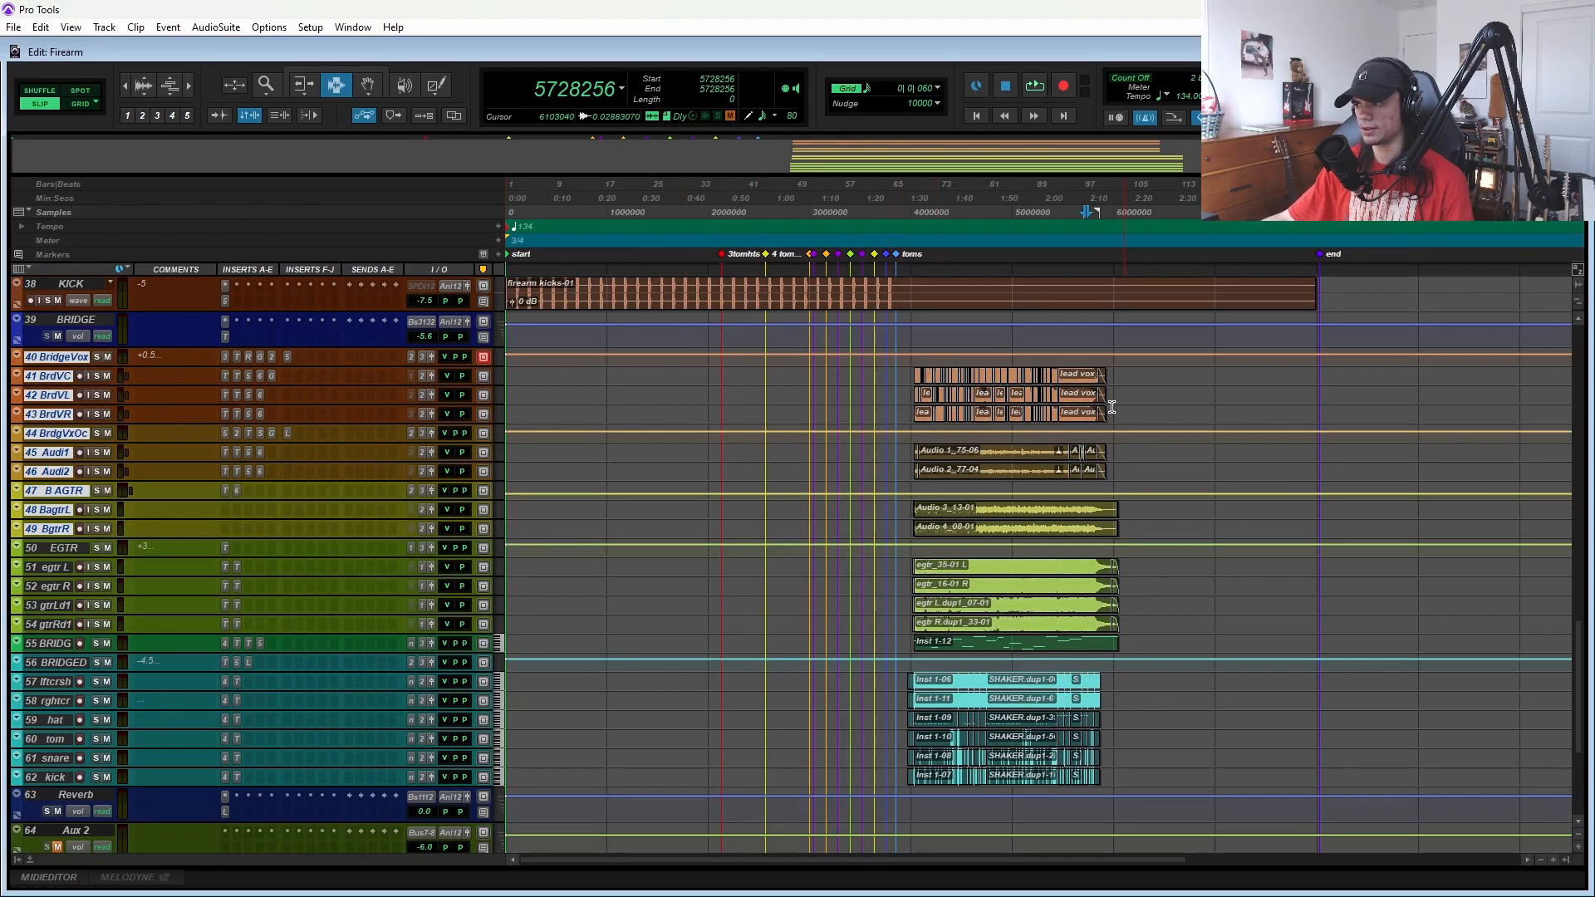
# - Compare the bridge clips with the earlier song section, highlighting the agtr L and agtr R clips up to the bridge
pyautogui.moveTo(914, 368); pyautogui.dragTo(1263, 806)
pyautogui.click(855, 471)
pyautogui.scroll(8, 851, 526)
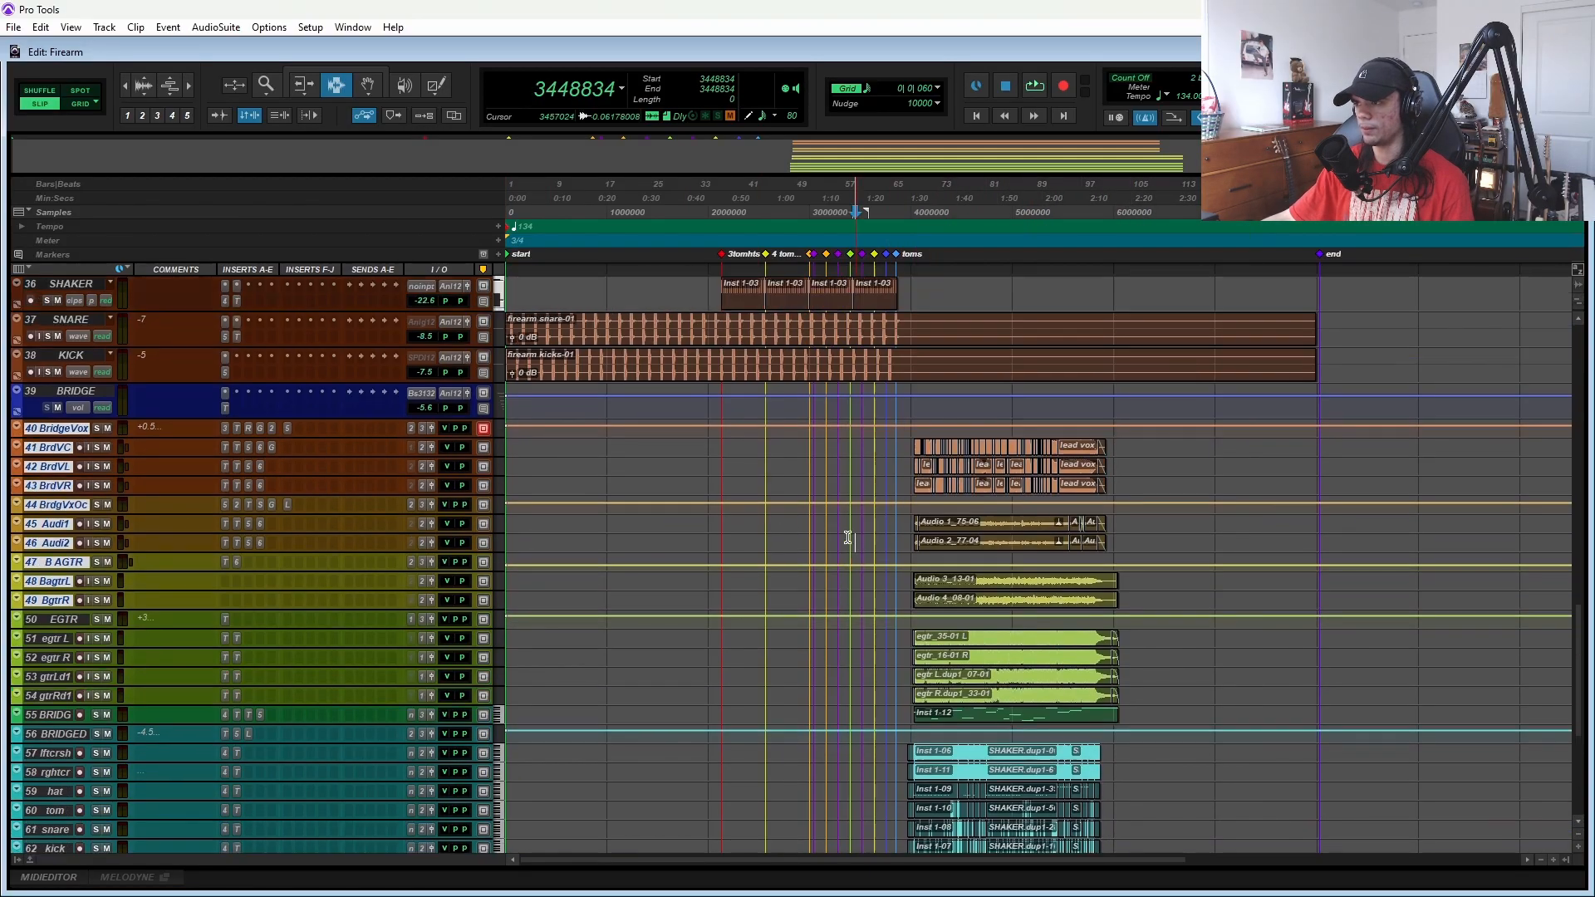
pyautogui.scroll(10, 551, 533)
pyautogui.moveTo(931, 596); pyautogui.dragTo(508, 540)
pyautogui.scroll(-10, 718, 562)
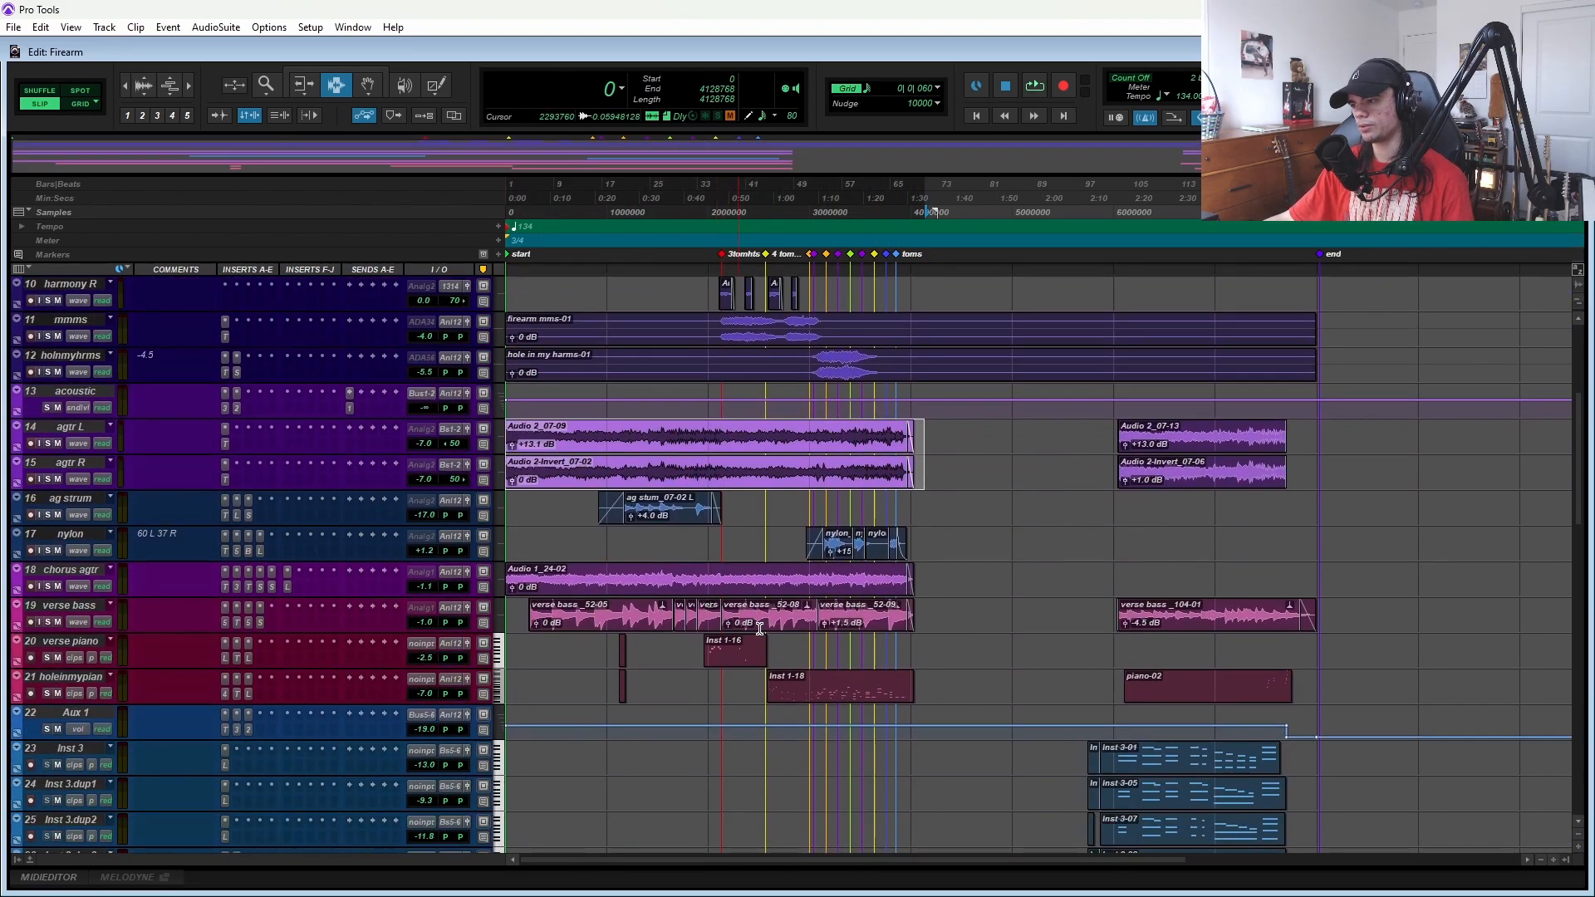
pyautogui.scroll(-8, 898, 584)
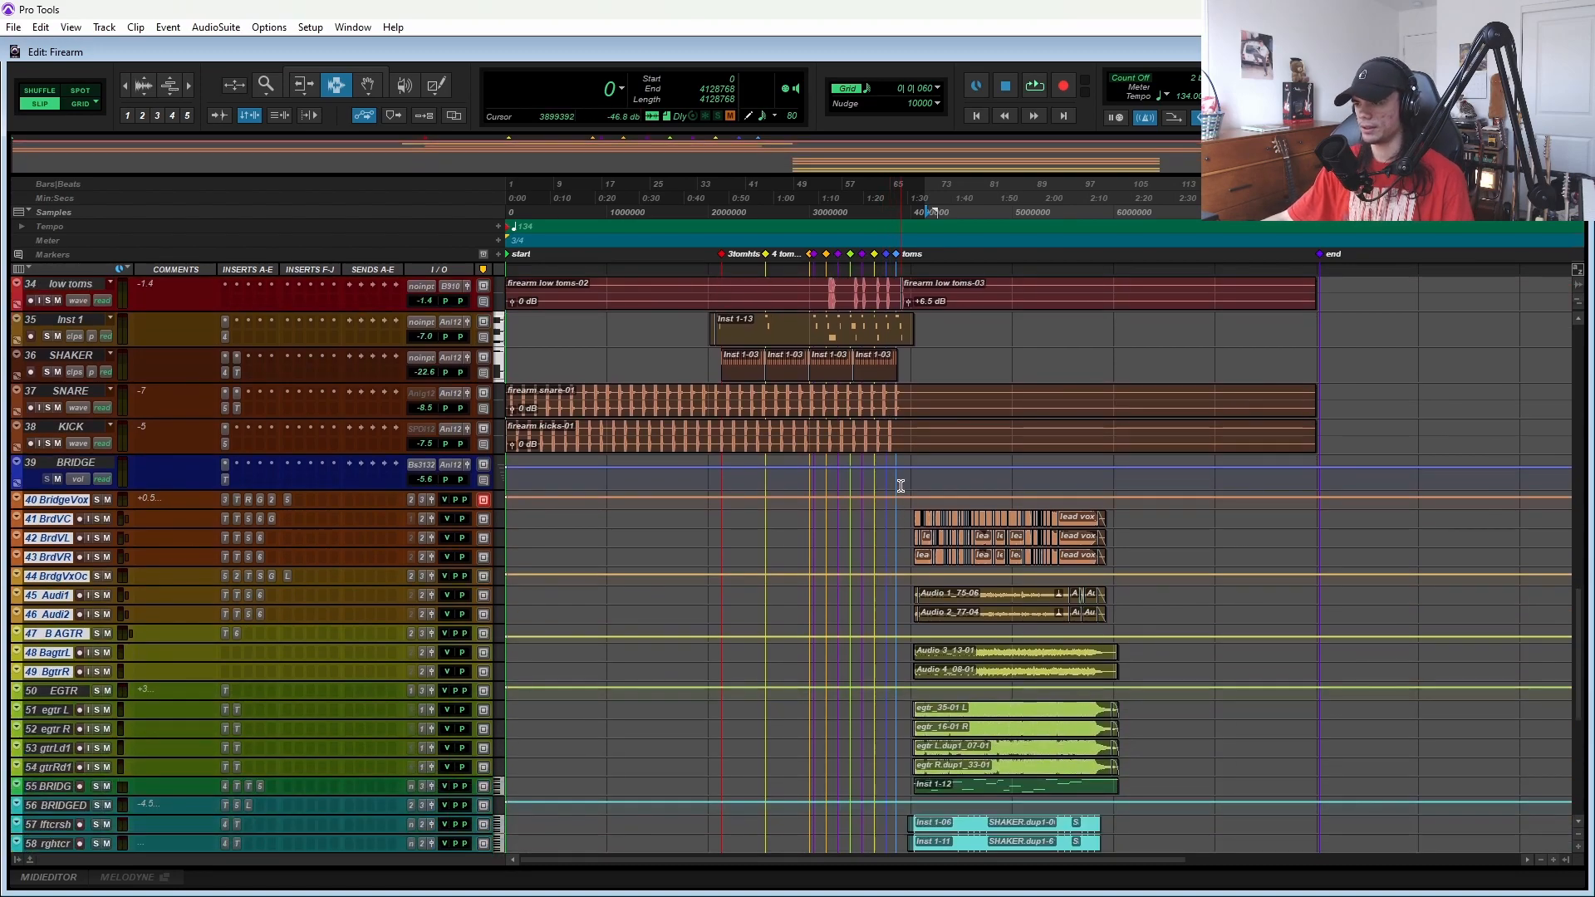
pyautogui.scroll(1, 526, 580)
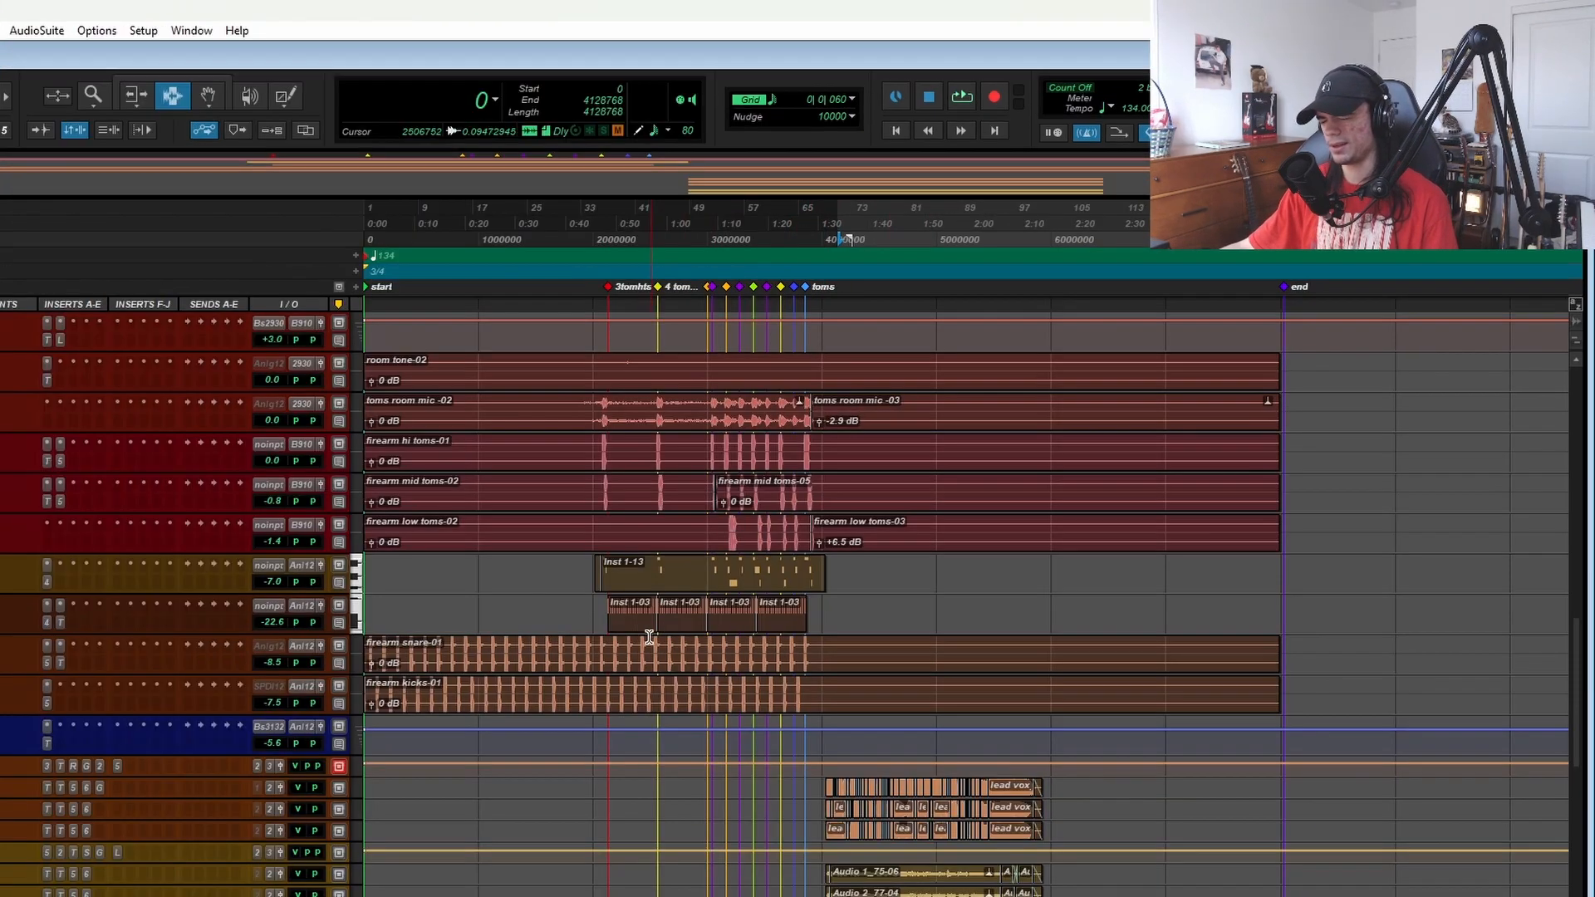
pyautogui.scroll(-2, 618, 599)
pyautogui.scroll(10, 1021, 559)
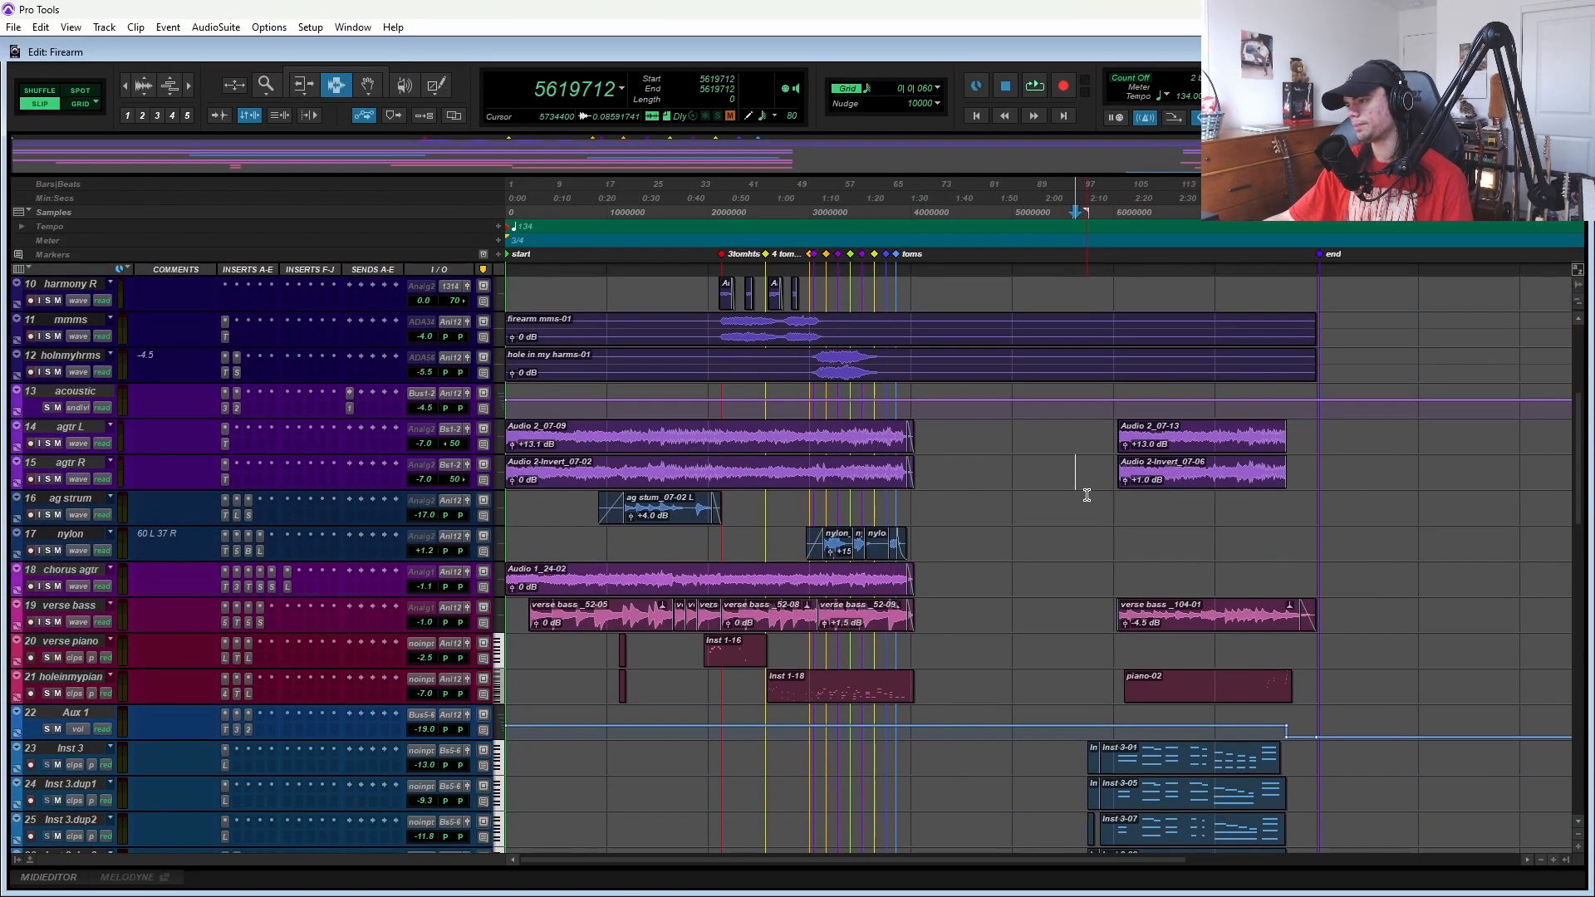
# - Play the section after the bridge from sample 5970944, reviewing its acoustic guitar, bass, piano, Inst 3 and vocal clips
pyautogui.scroll(3, 1086, 495)
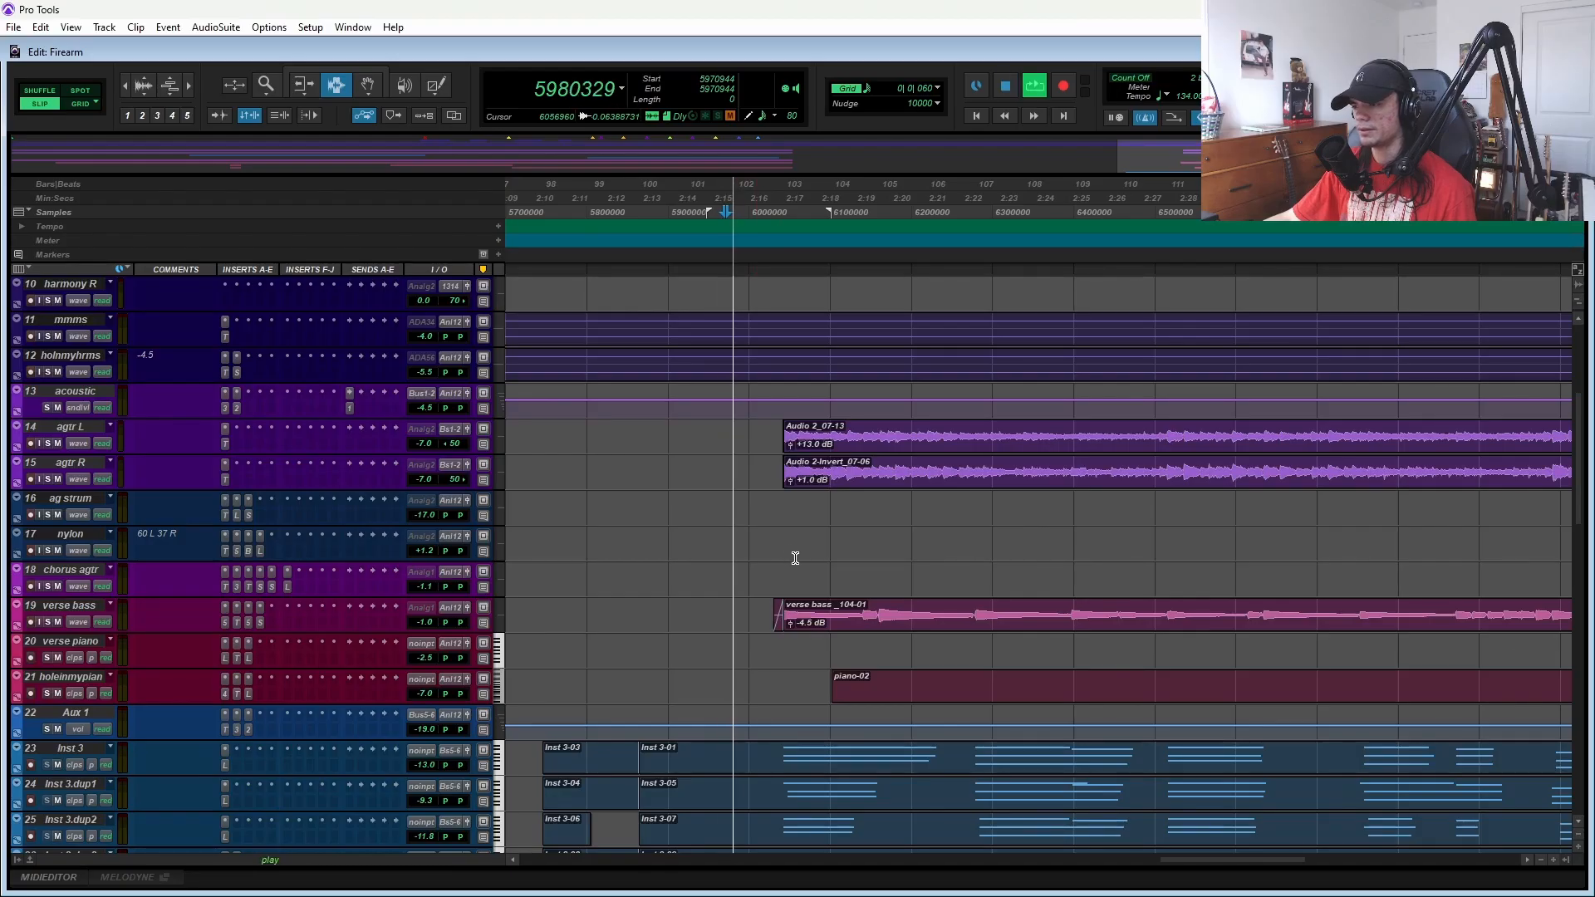
pyautogui.scroll(-10, 794, 563)
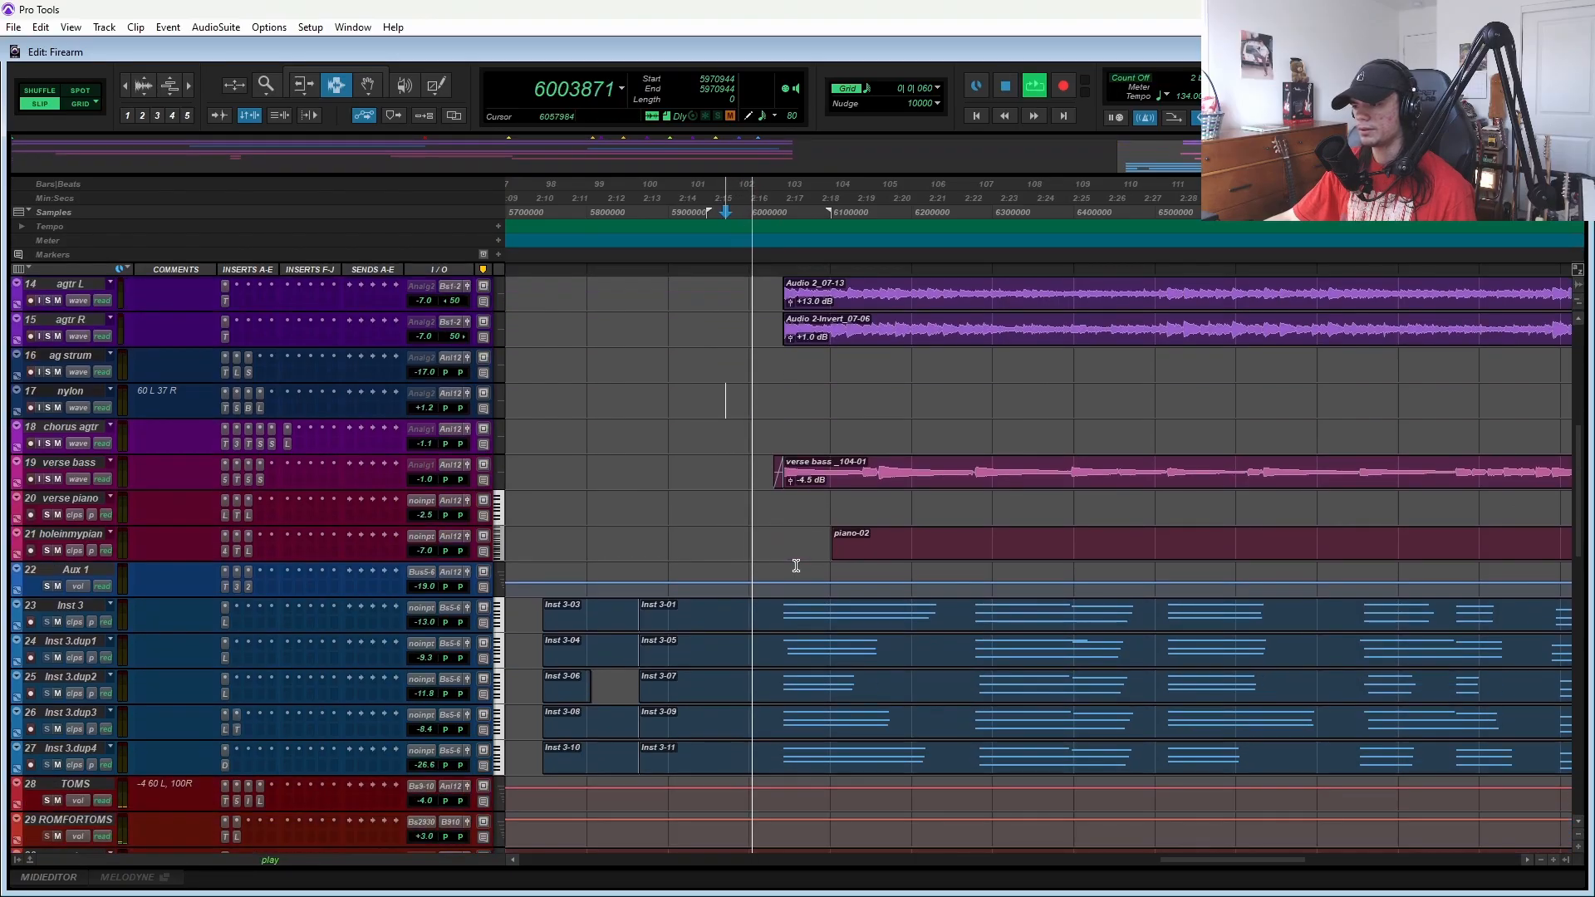
pyautogui.scroll(8, 831, 578)
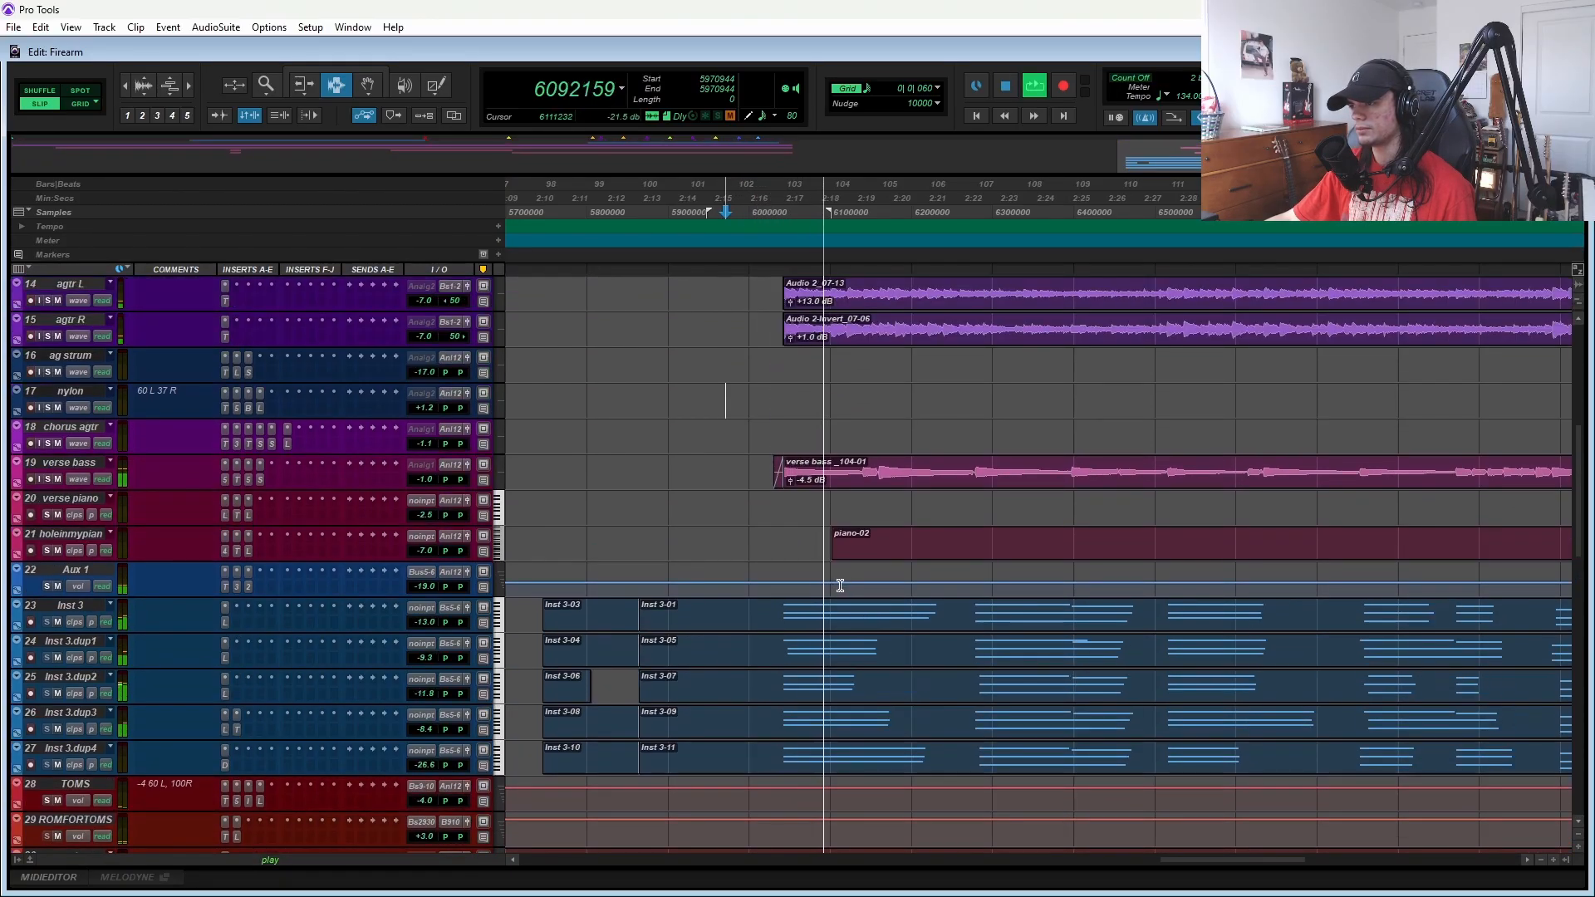
pyautogui.scroll(8, 864, 586)
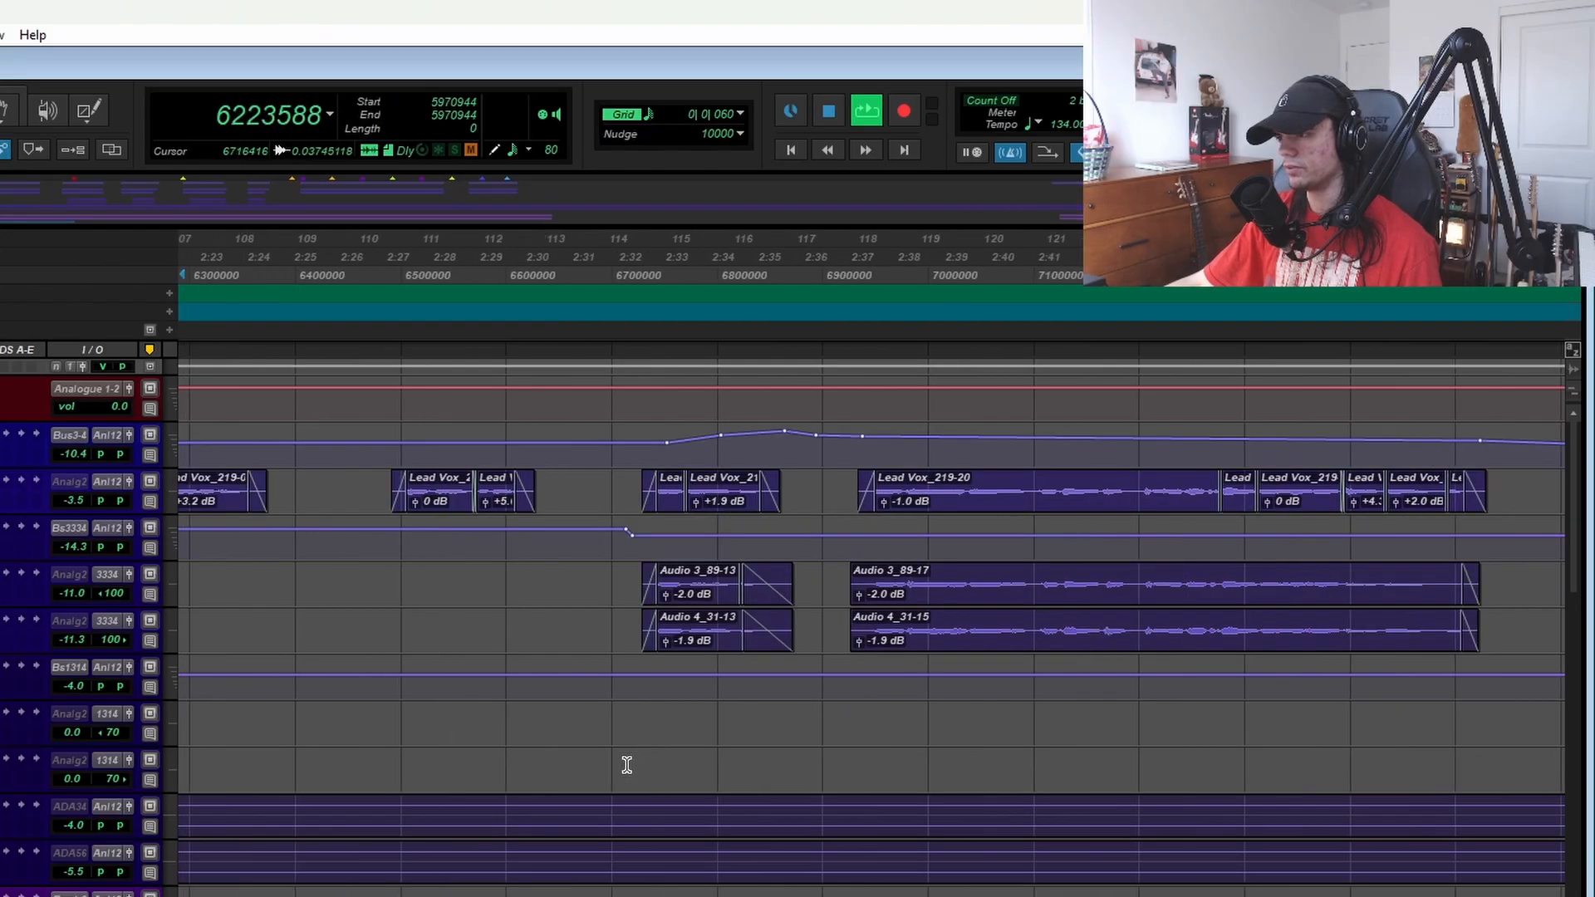
pyautogui.scroll(-8, 636, 781)
pyautogui.press('space')
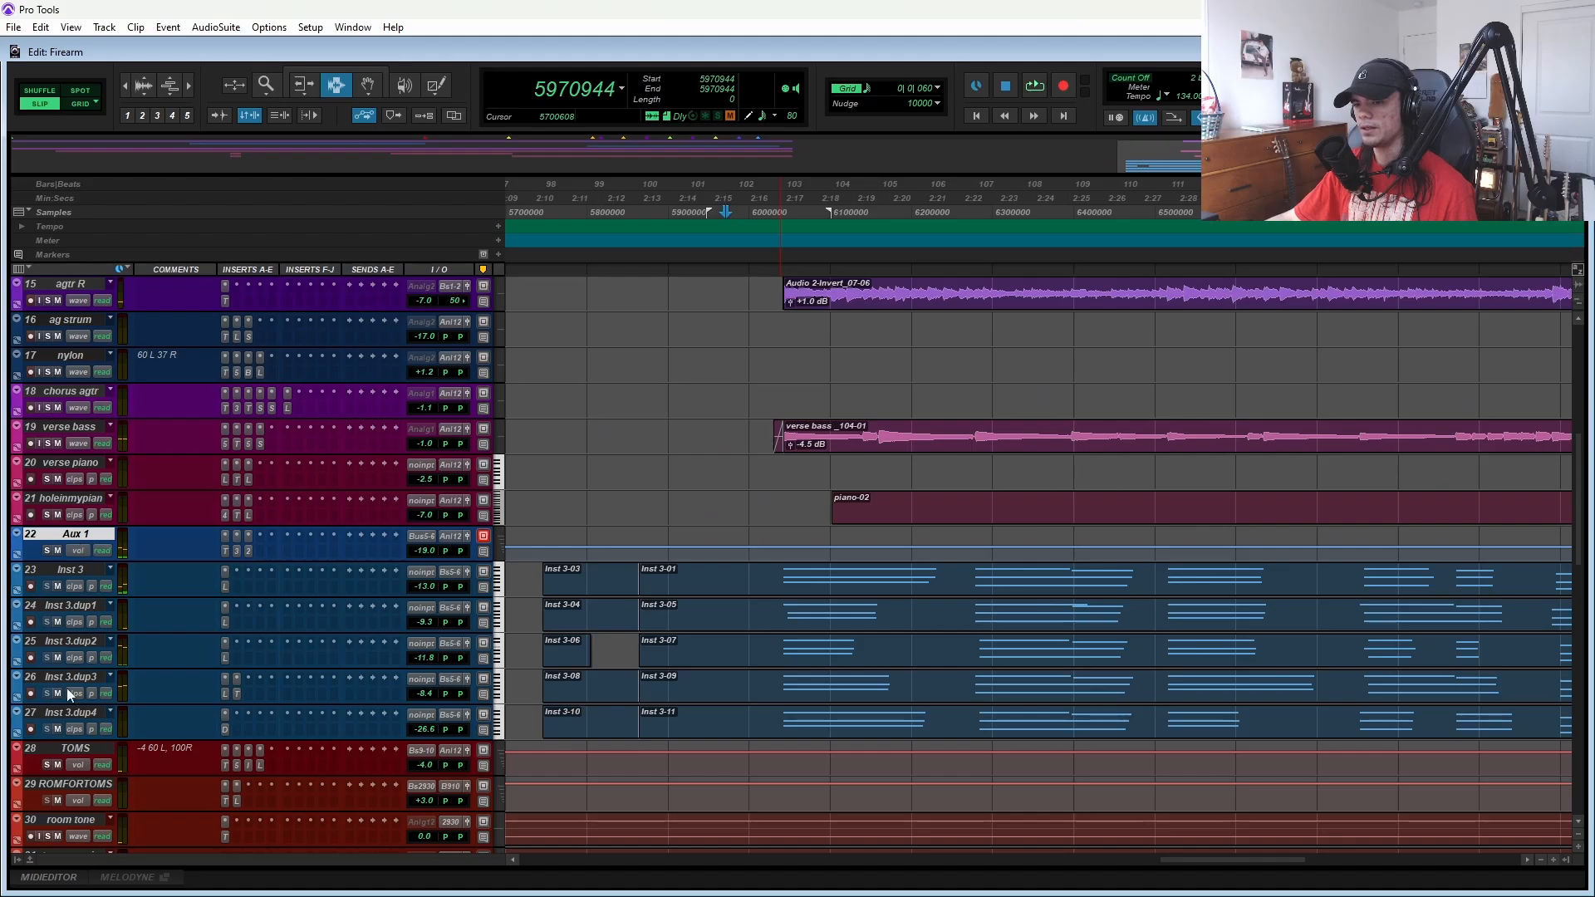
# - Solo Aux 1 and all the Inst 3 tracks, and reset Aux 1's volume to 0.0 with -19 noted in its comments
pyautogui.keyDown('shift'); pyautogui.click(66, 704); pyautogui.keyUp('shift')
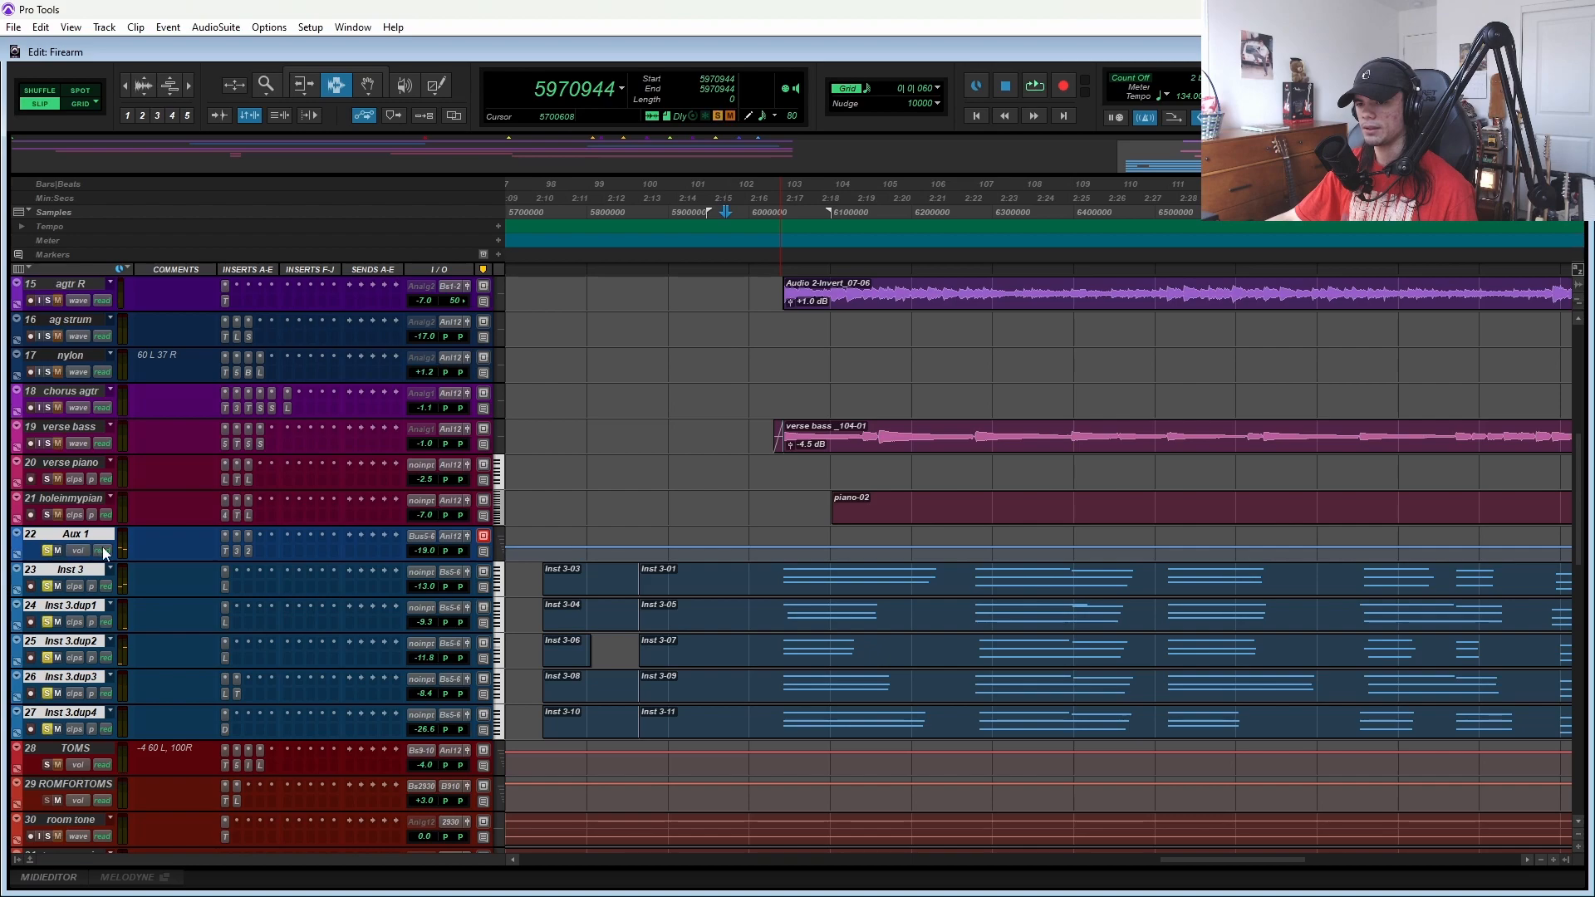
pyautogui.keyDown('alt'); pyautogui.click(428, 551); pyautogui.keyUp('alt')
pyautogui.click(183, 538)
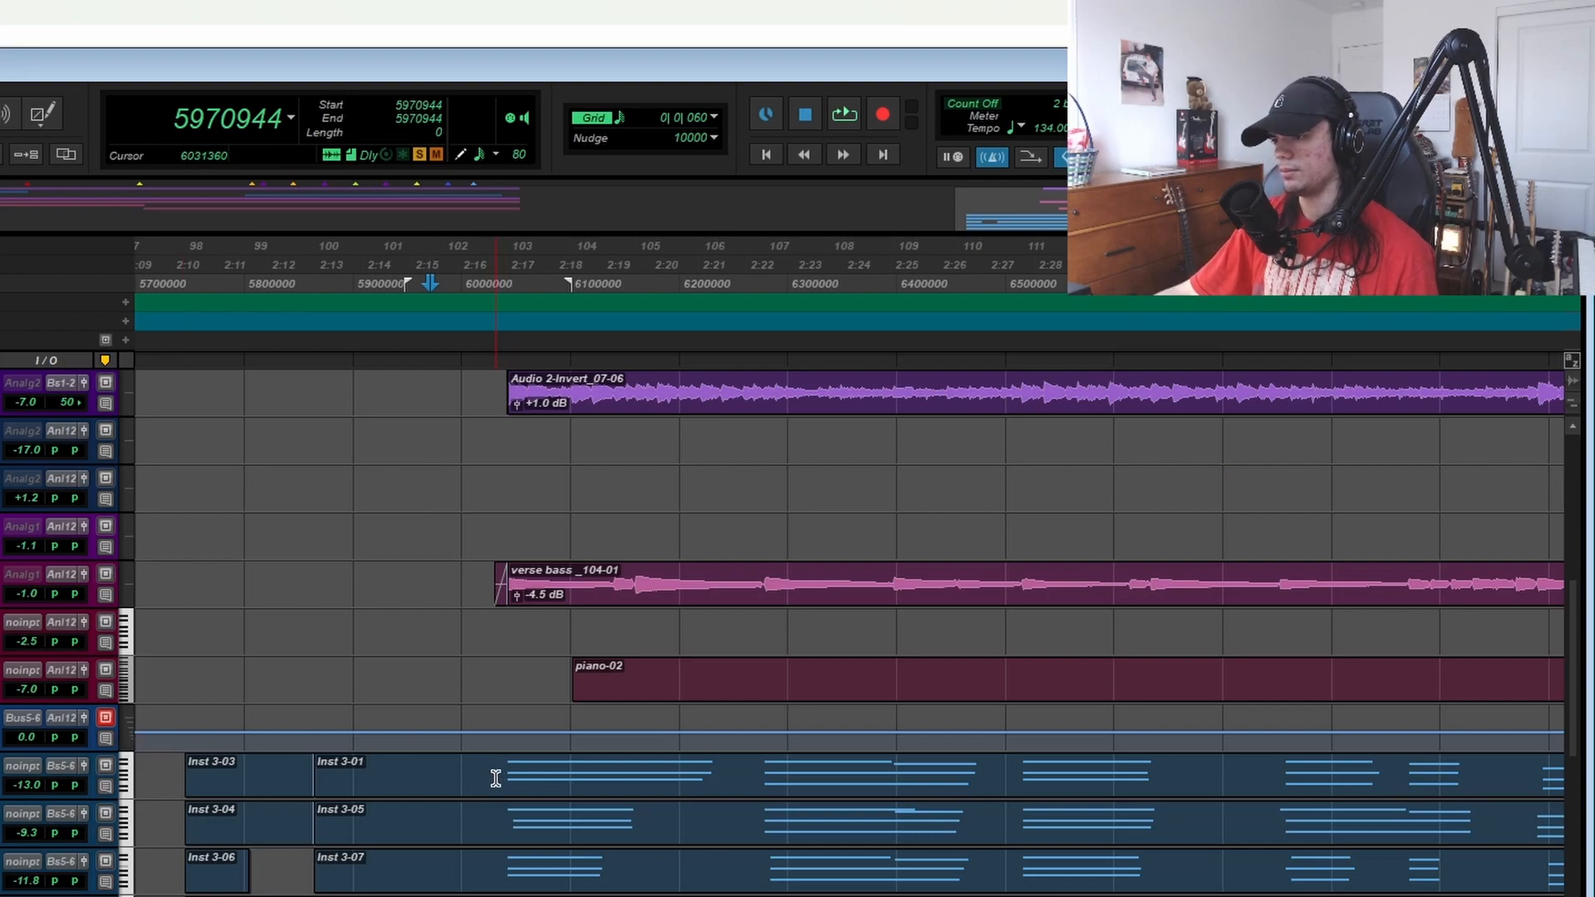
# - Audition the soloed Aux 1 and Inst 3 tracks from sample 6028288
pyautogui.click(774, 579)
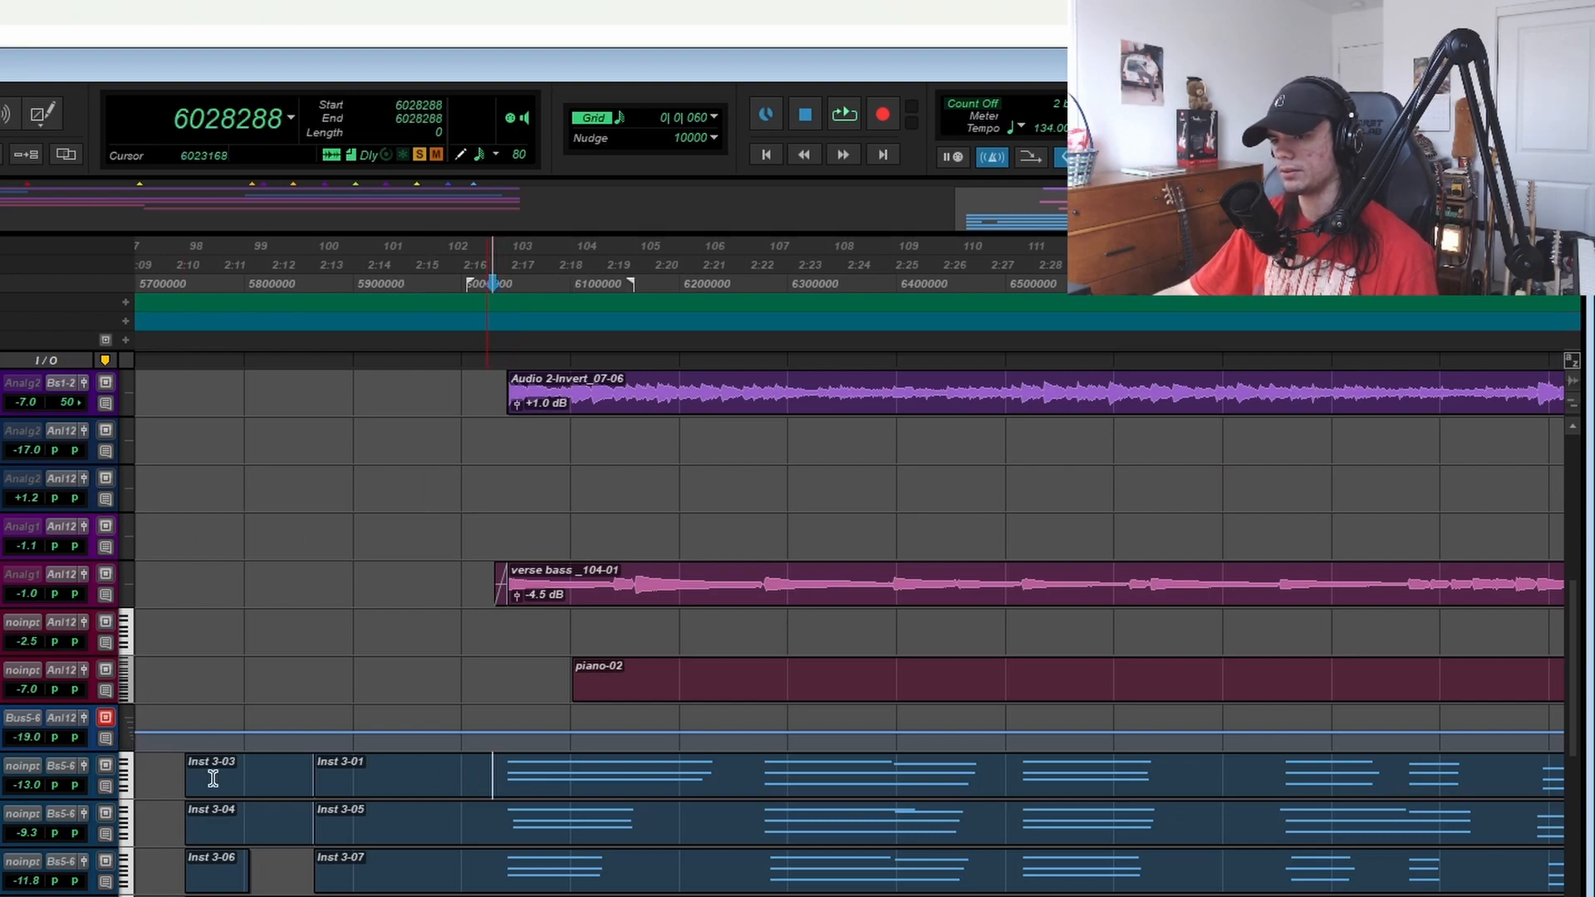
pyautogui.press('space')
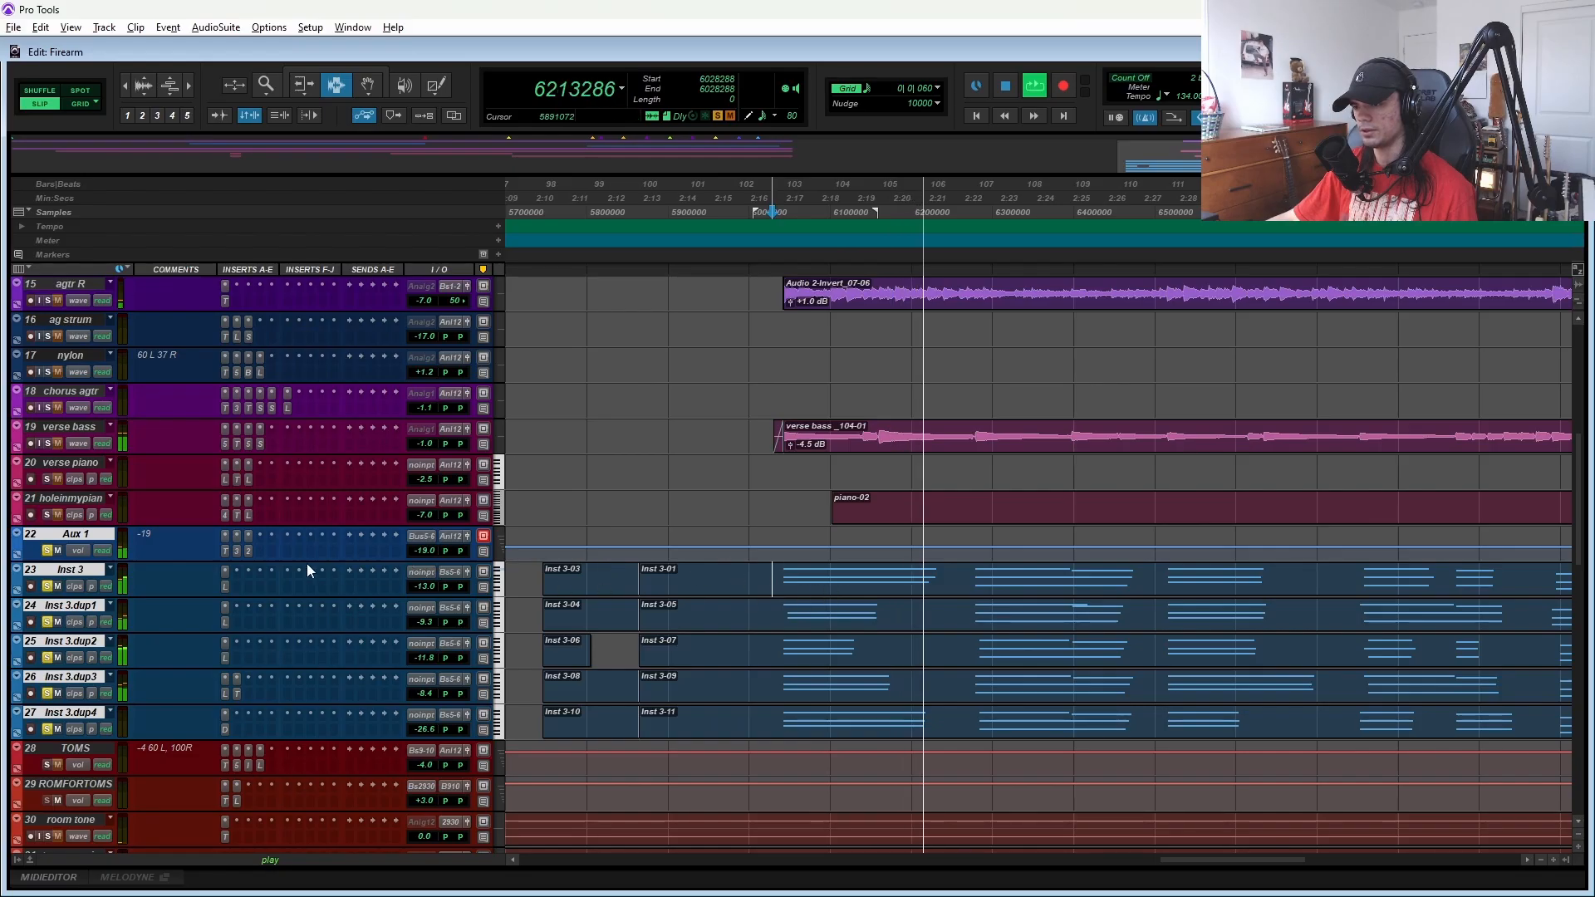
pyautogui.hotkey('alt', 'space')
pyautogui.press('Escape')
pyautogui.press('space')
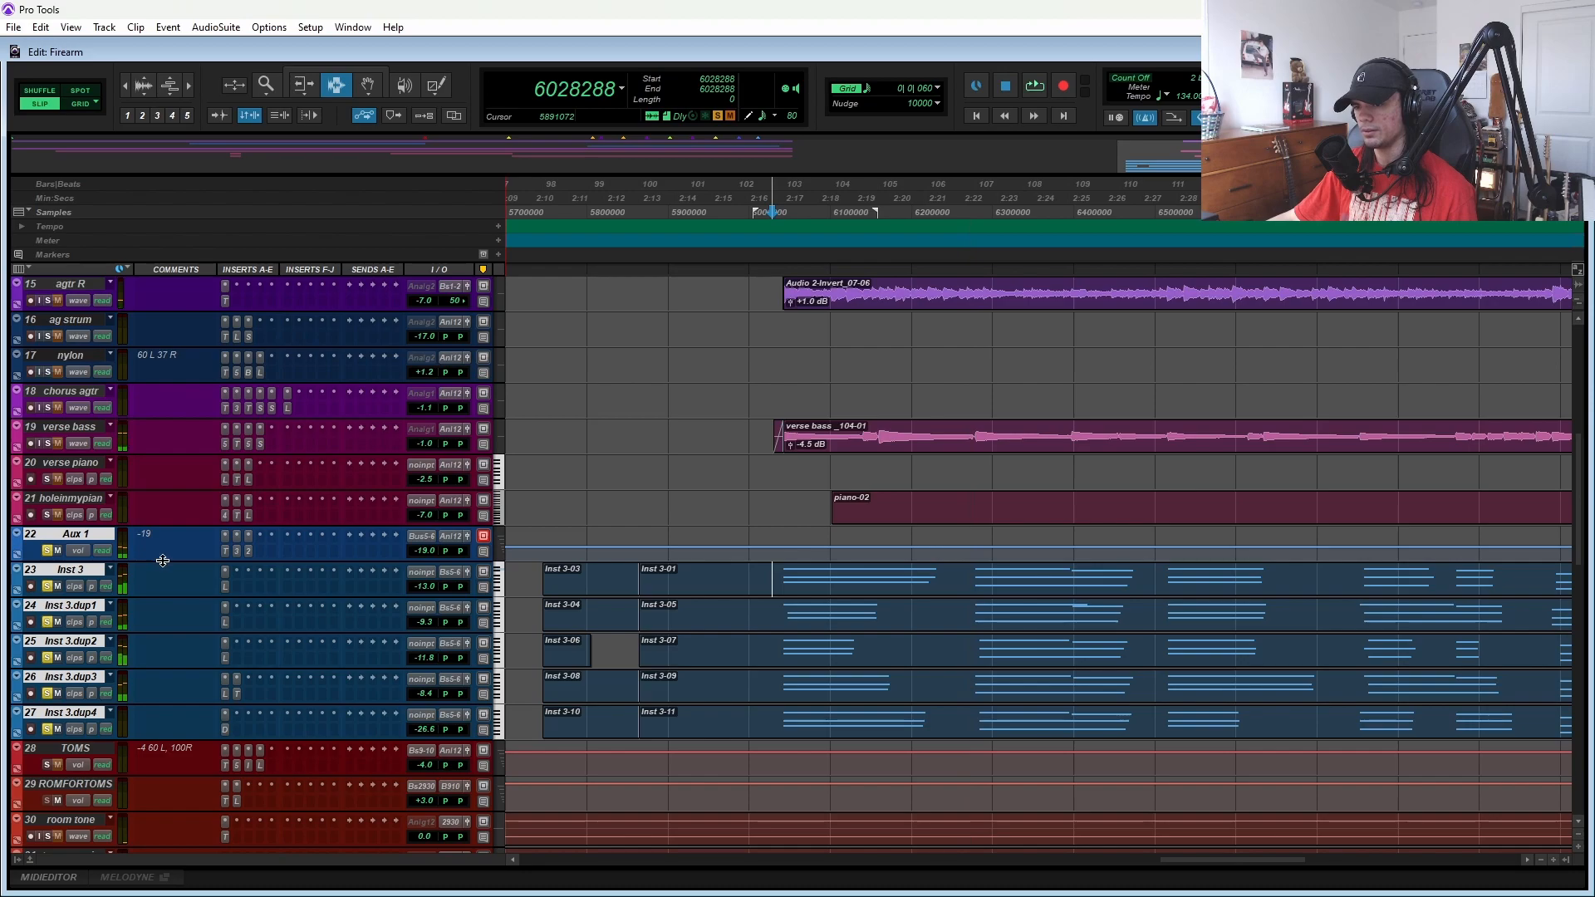
# - Delete the Aux 1 volume automation past the end of the Inst 3 clips and set the track's volume to +0.6
pyautogui.press('r')
pyautogui.press('r')
pyautogui.press('r')
pyautogui.moveTo(1164, 550); pyautogui.dragTo(1271, 550)
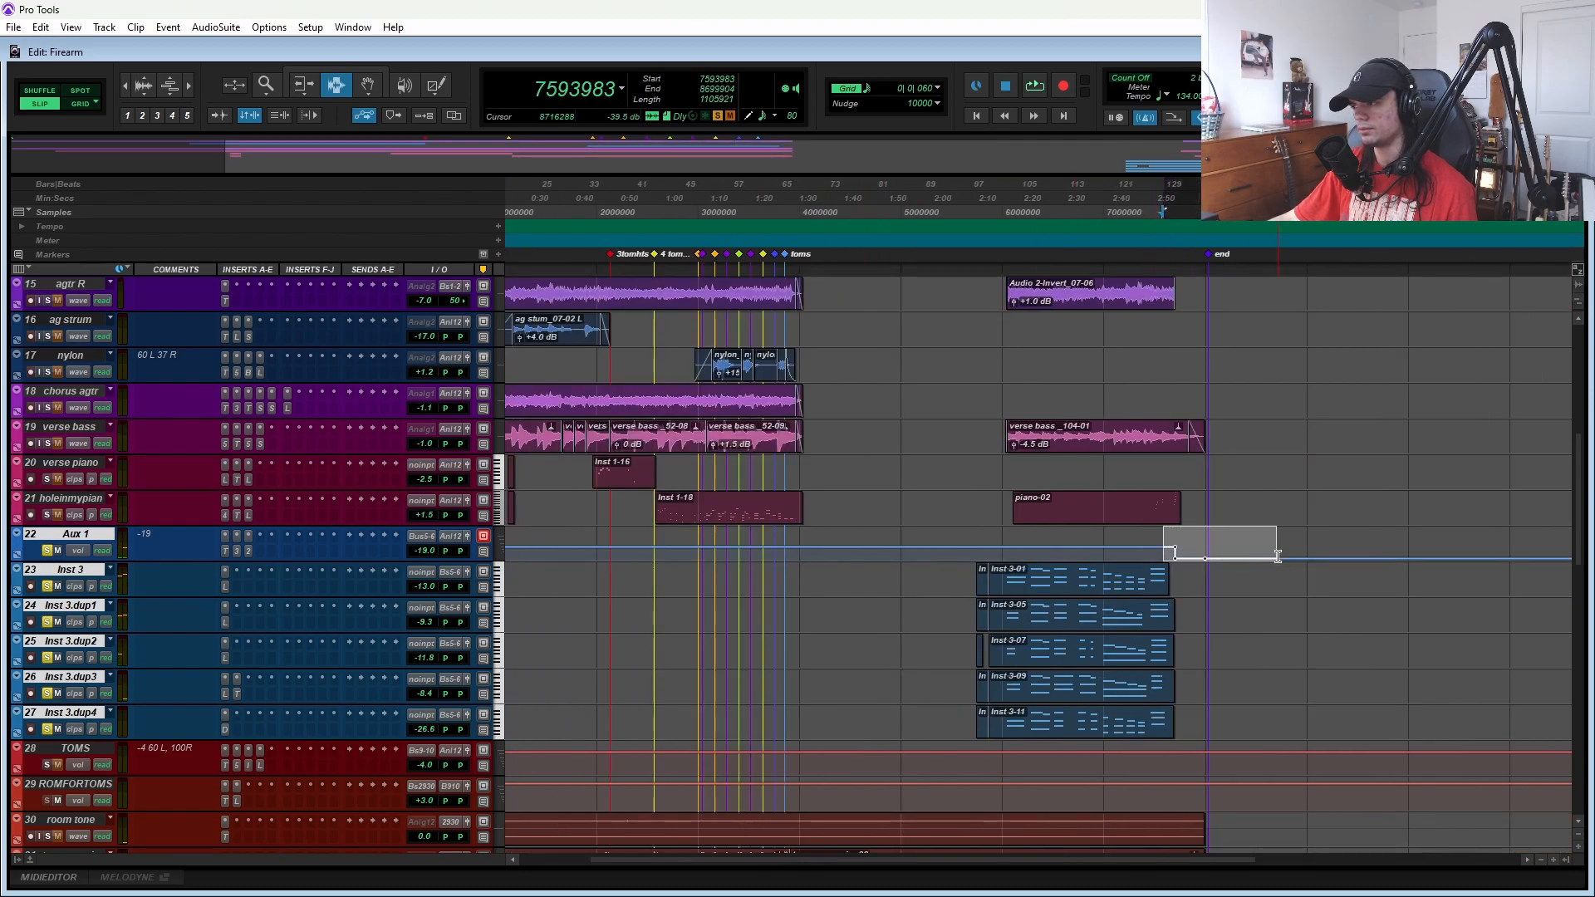
pyautogui.press('Delete')
pyautogui.press('space')
pyautogui.click(433, 525)
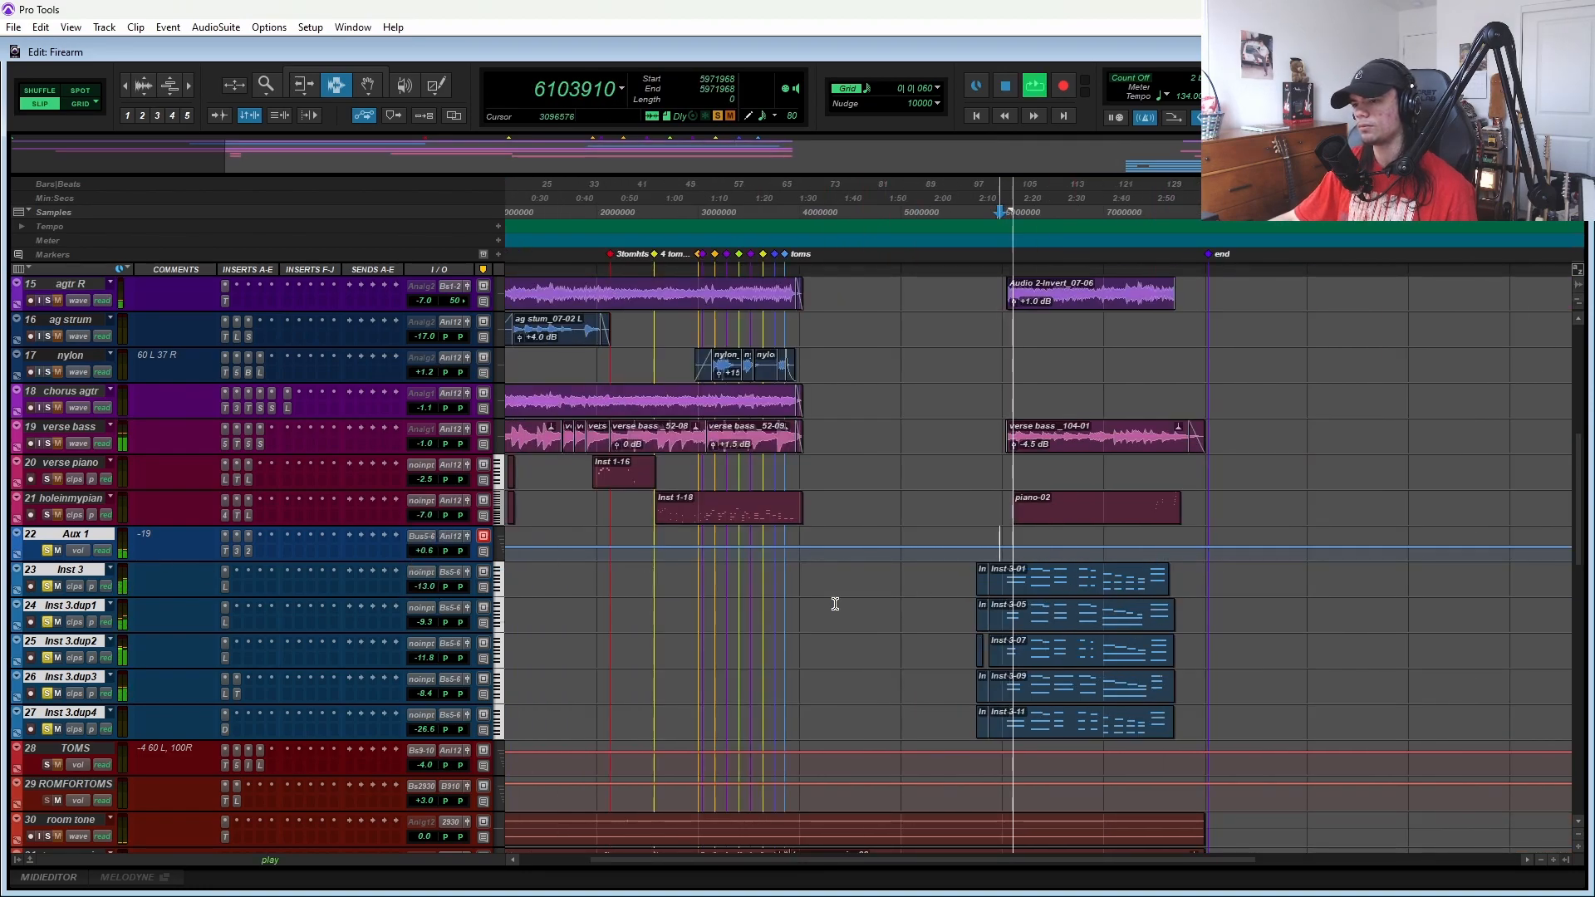
# - Follow playback of the soloed Aux 1 and Inst 3 tracks from sample 5971968 through to the end of their clips
pyautogui.press('t')
pyautogui.press('t')
pyautogui.hscroll(10, 1081, 649)
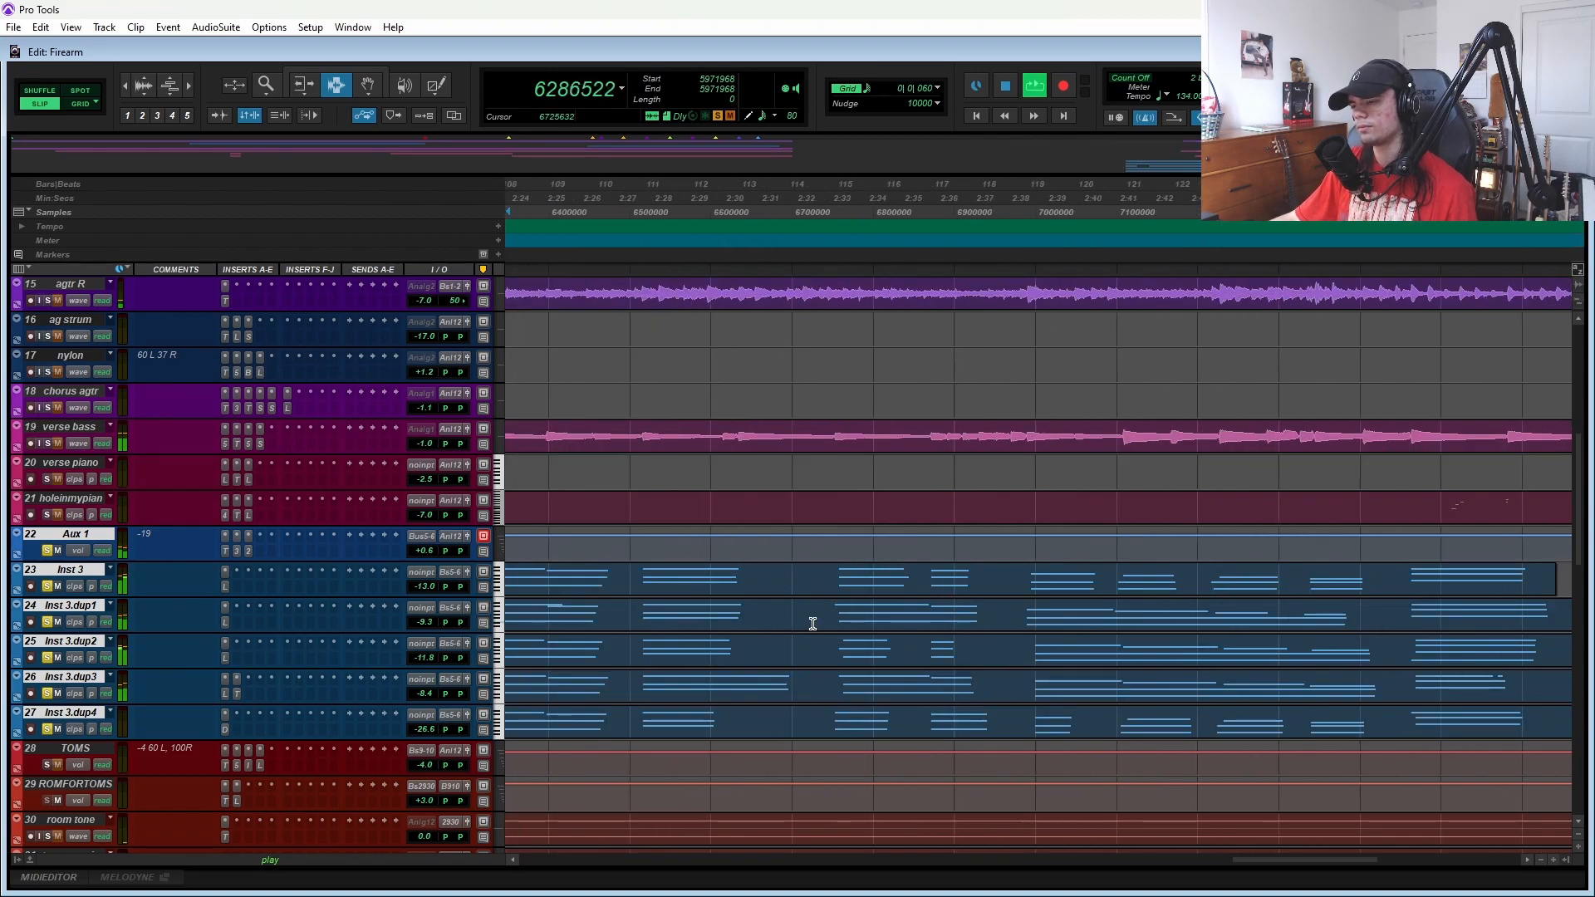
pyautogui.hscroll(-2, 813, 623)
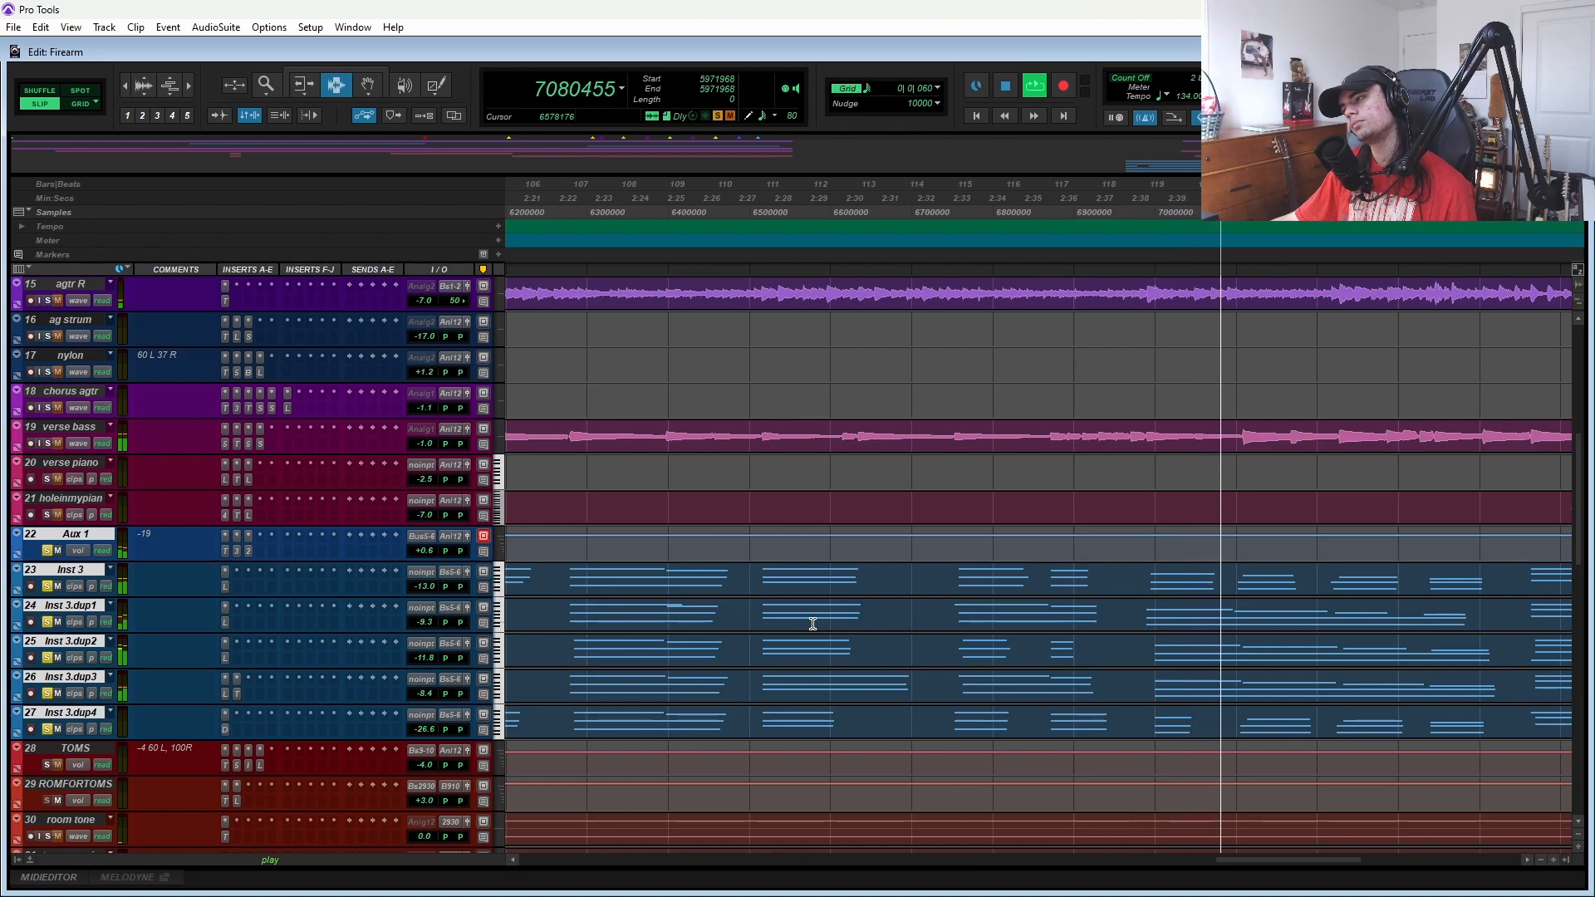
pyautogui.hscroll(3, 812, 625)
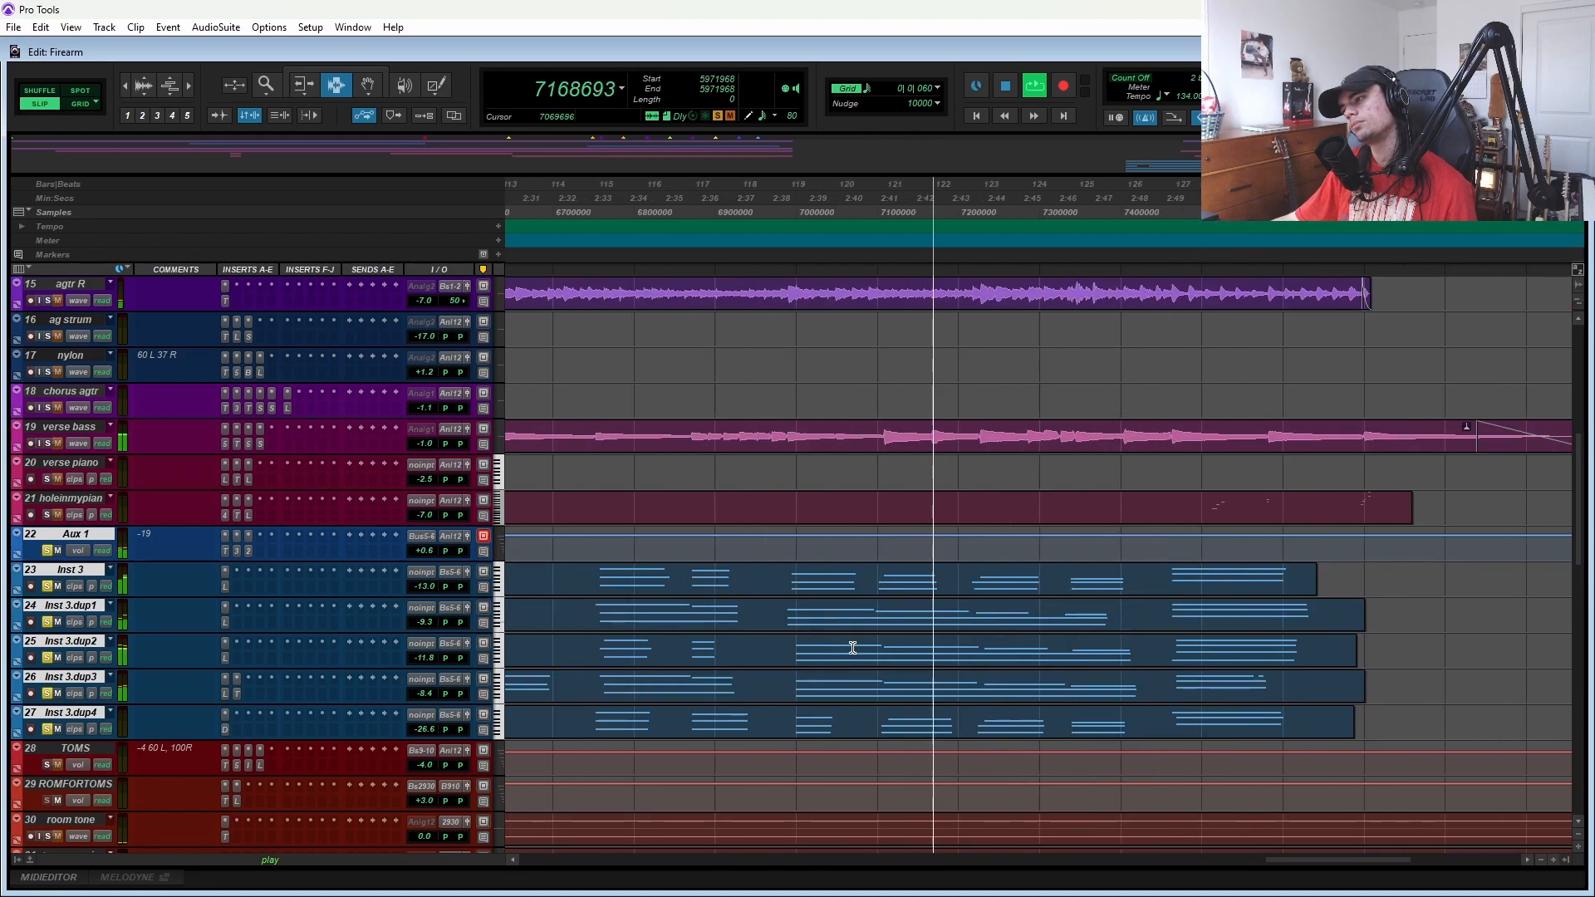
pyautogui.hscroll(2, 853, 650)
pyautogui.hscroll(1, 852, 650)
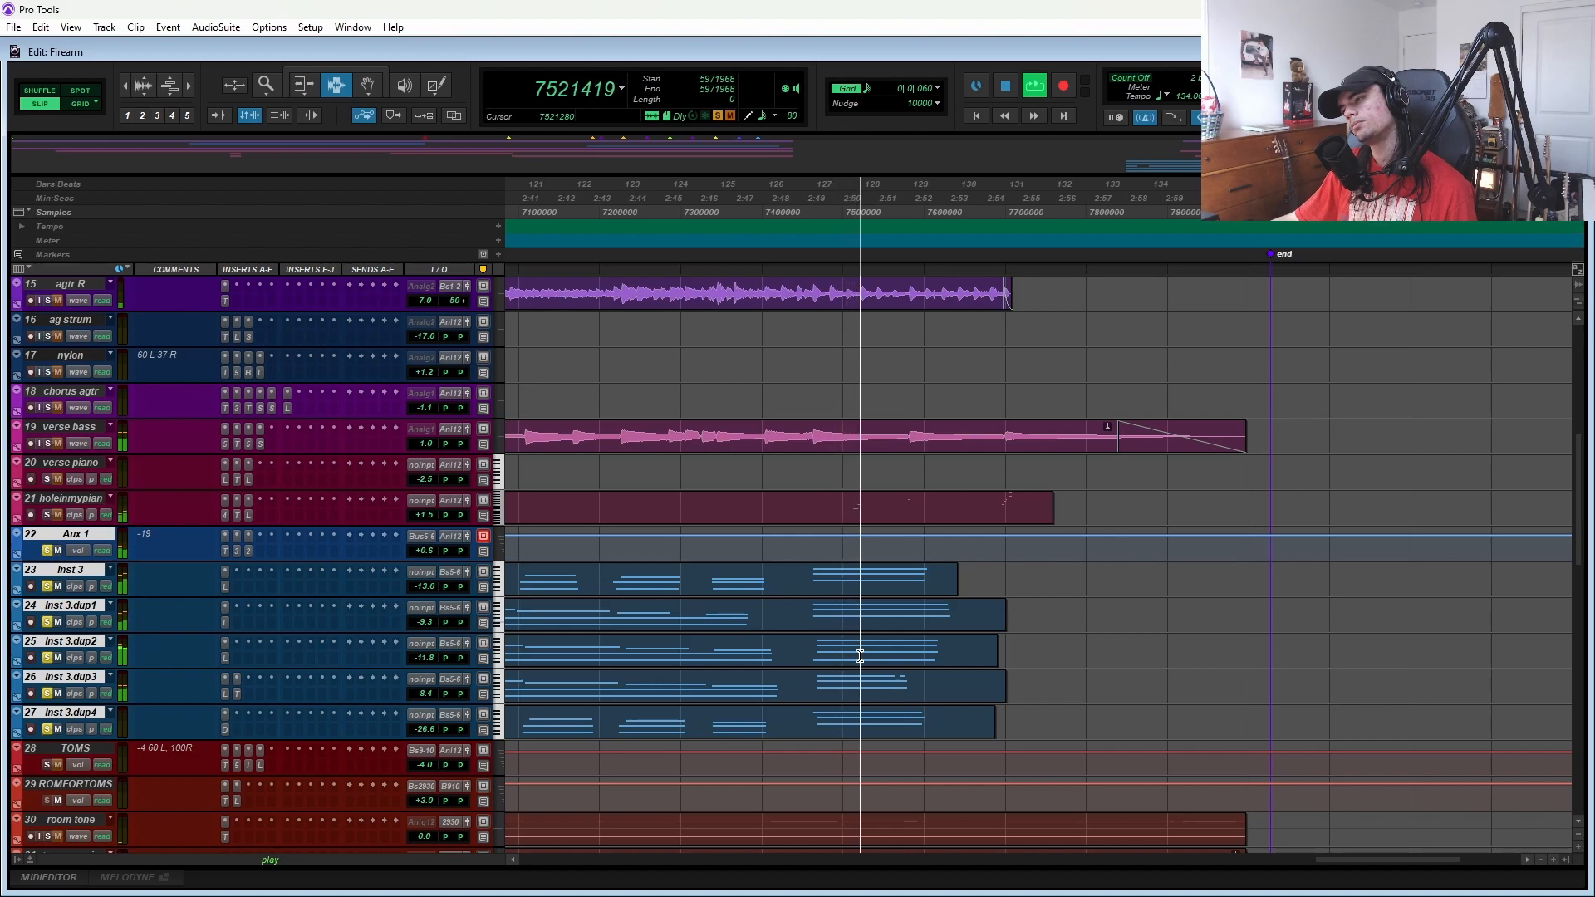
pyautogui.hscroll(2, 860, 656)
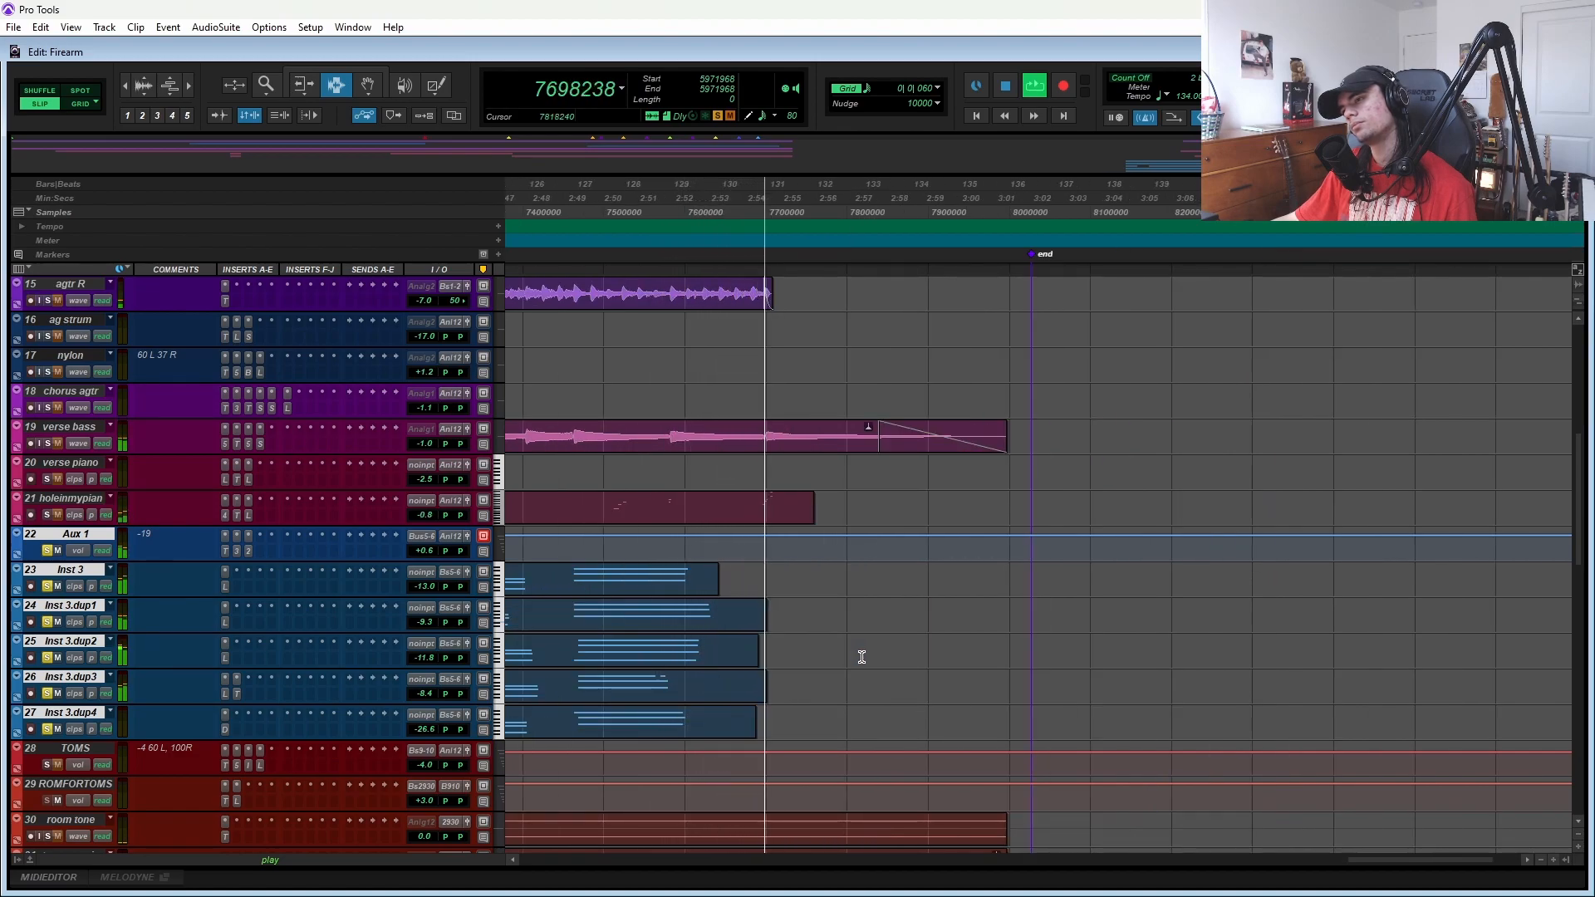
# - Stop playback and undo the Aux 1 volume changes
pyautogui.press('space')
pyautogui.hotkey('ctrl', 'alt', 'z')
# - Enlarge the tracks and review the Equalizer, LA-3A and Lexicon 224 inserts on Aux 1
pyautogui.scroll(-1, 510, 604)
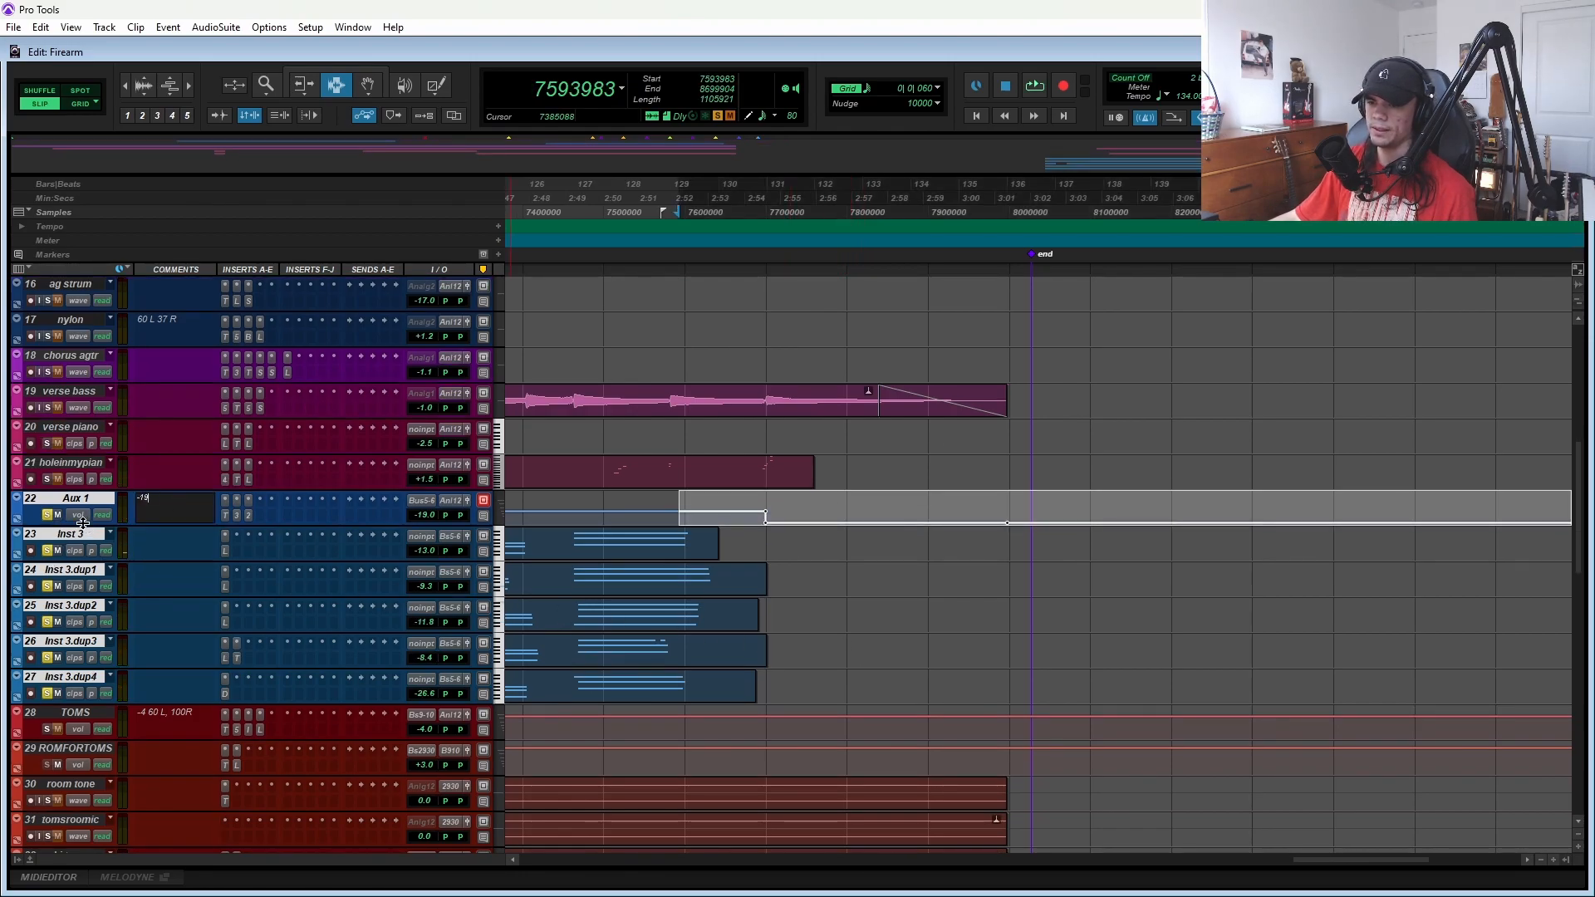
pyautogui.hotkey('ctrl', 'Up')
pyautogui.click(253, 501)
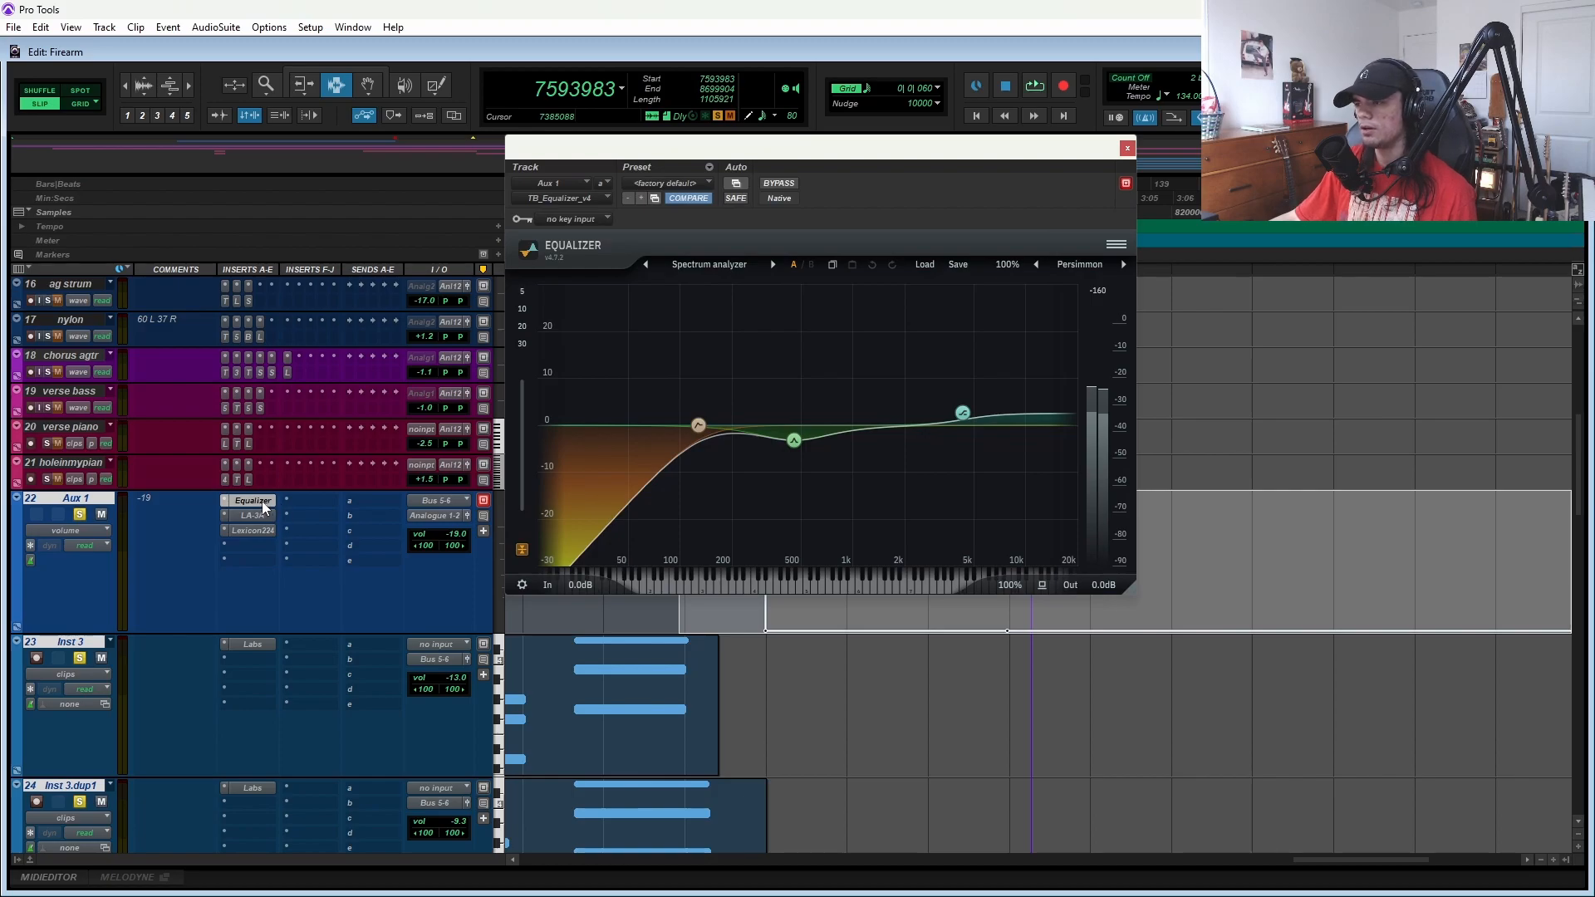
pyautogui.click(249, 515)
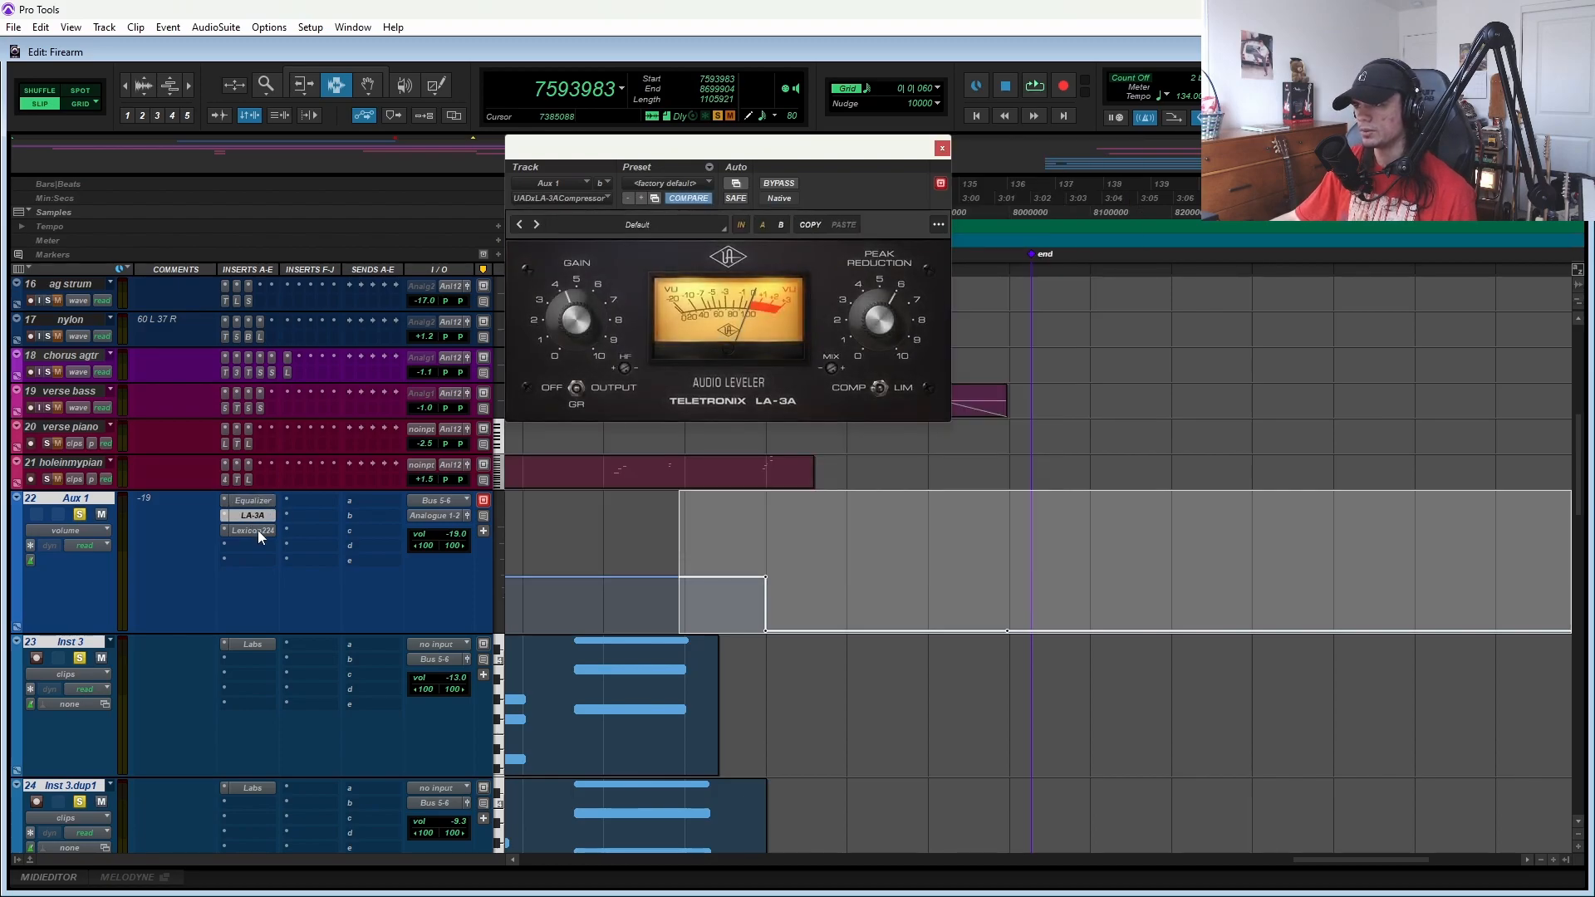
pyautogui.click(260, 532)
pyautogui.click(872, 148)
# - Review the Labs instruments on Inst 3, Inst 3.dup1, Inst 3.dup2 and Inst 3.dup3
pyautogui.scroll(-10, 915, 641)
pyautogui.hscroll(-5, 925, 612)
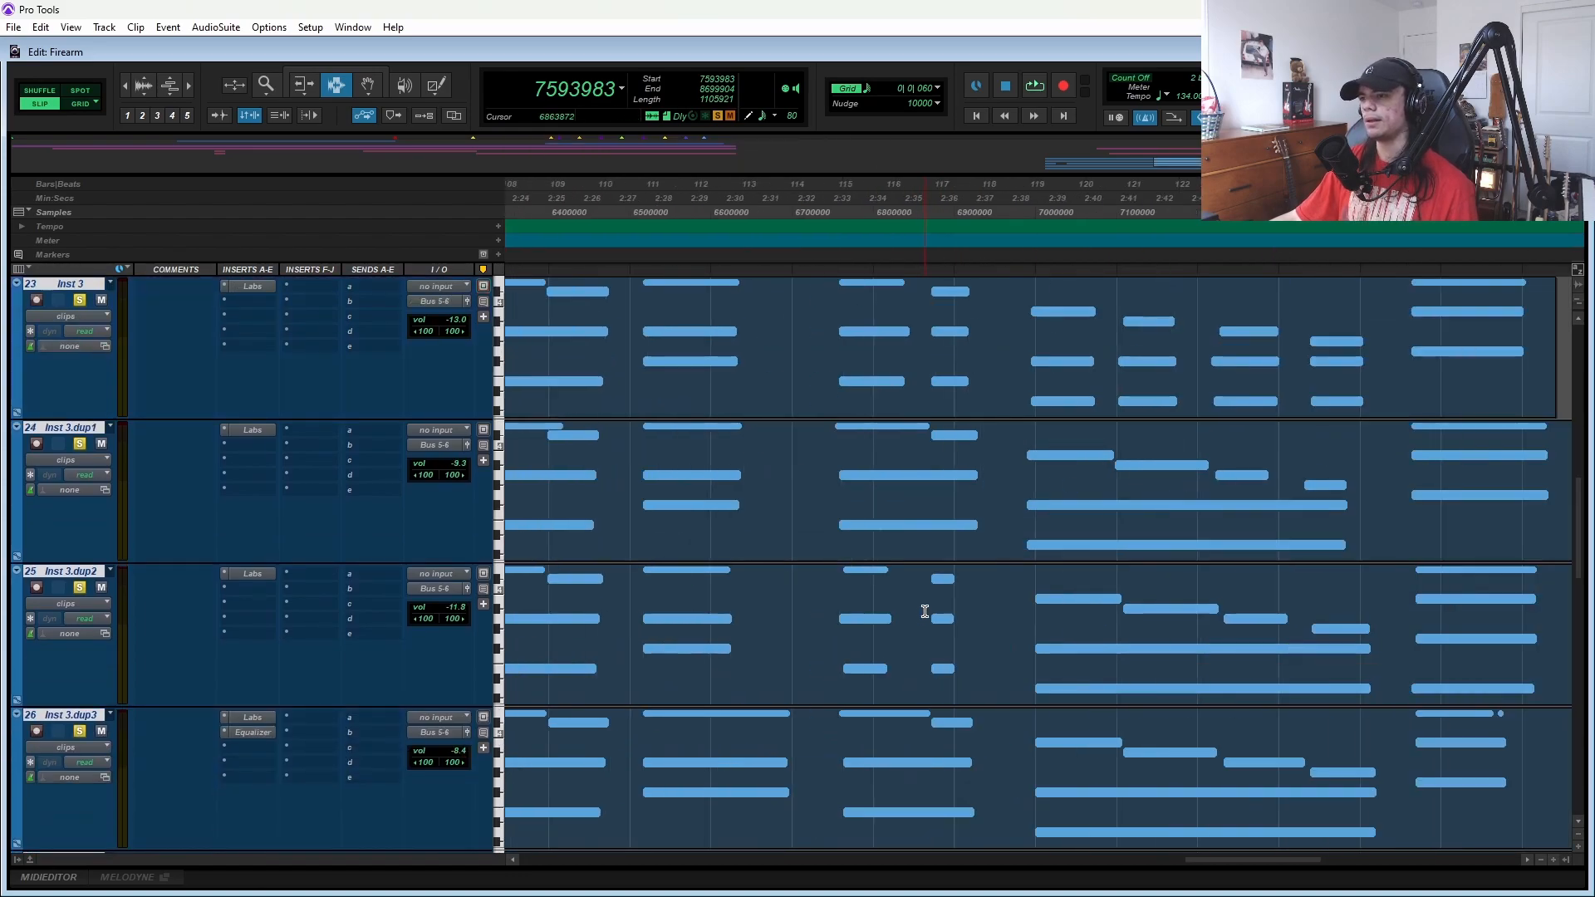
pyautogui.hscroll(-6, 925, 611)
pyautogui.scroll(1, 931, 565)
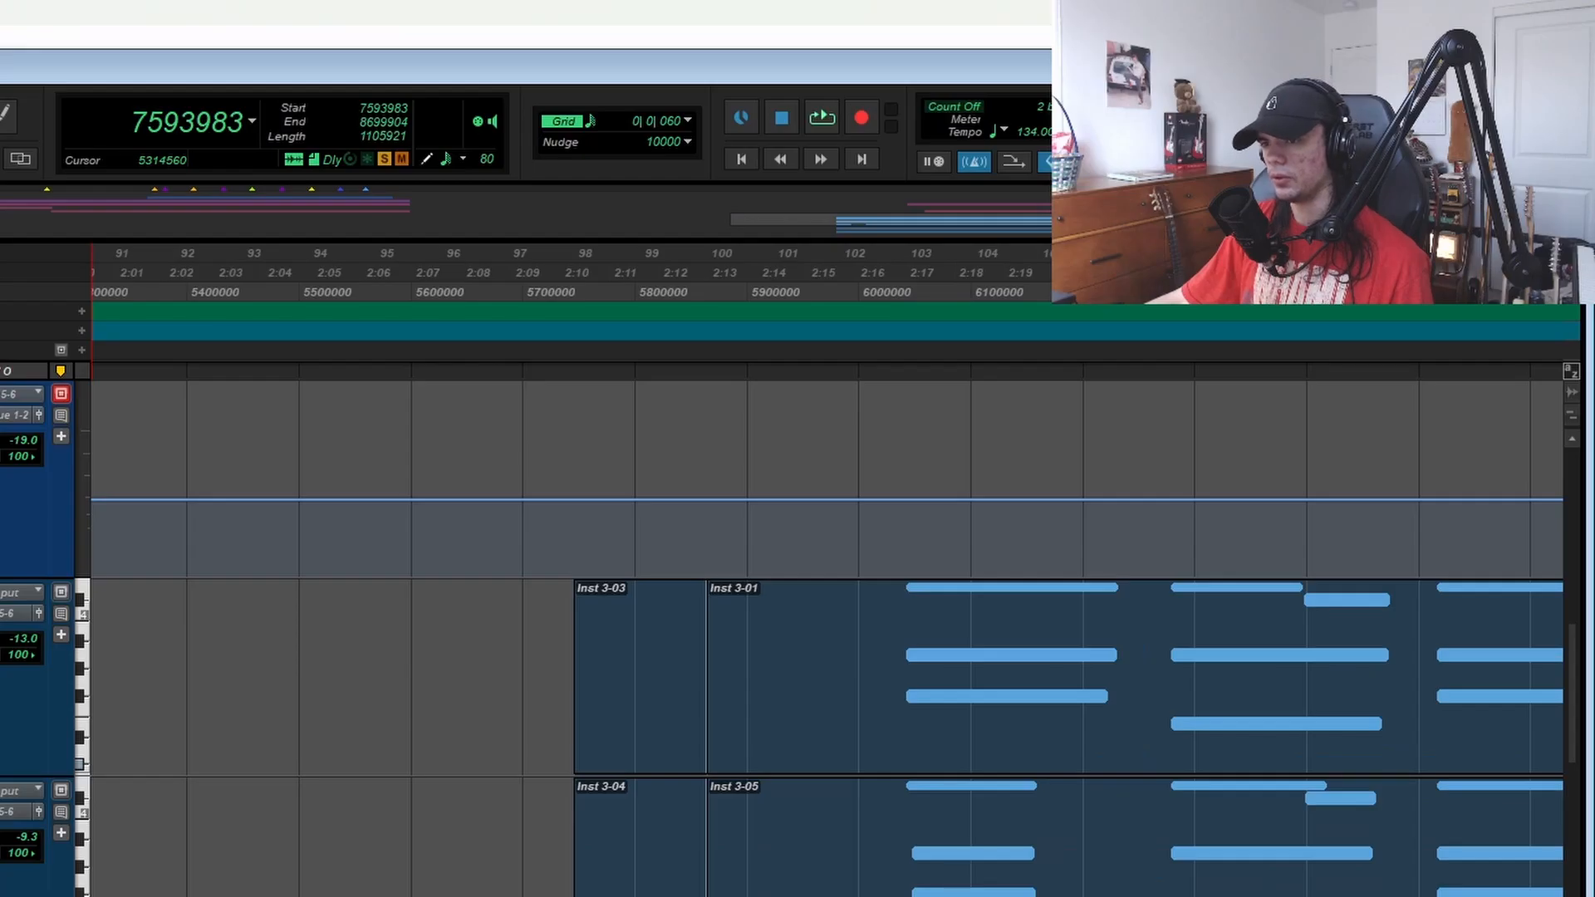
pyautogui.click(253, 429)
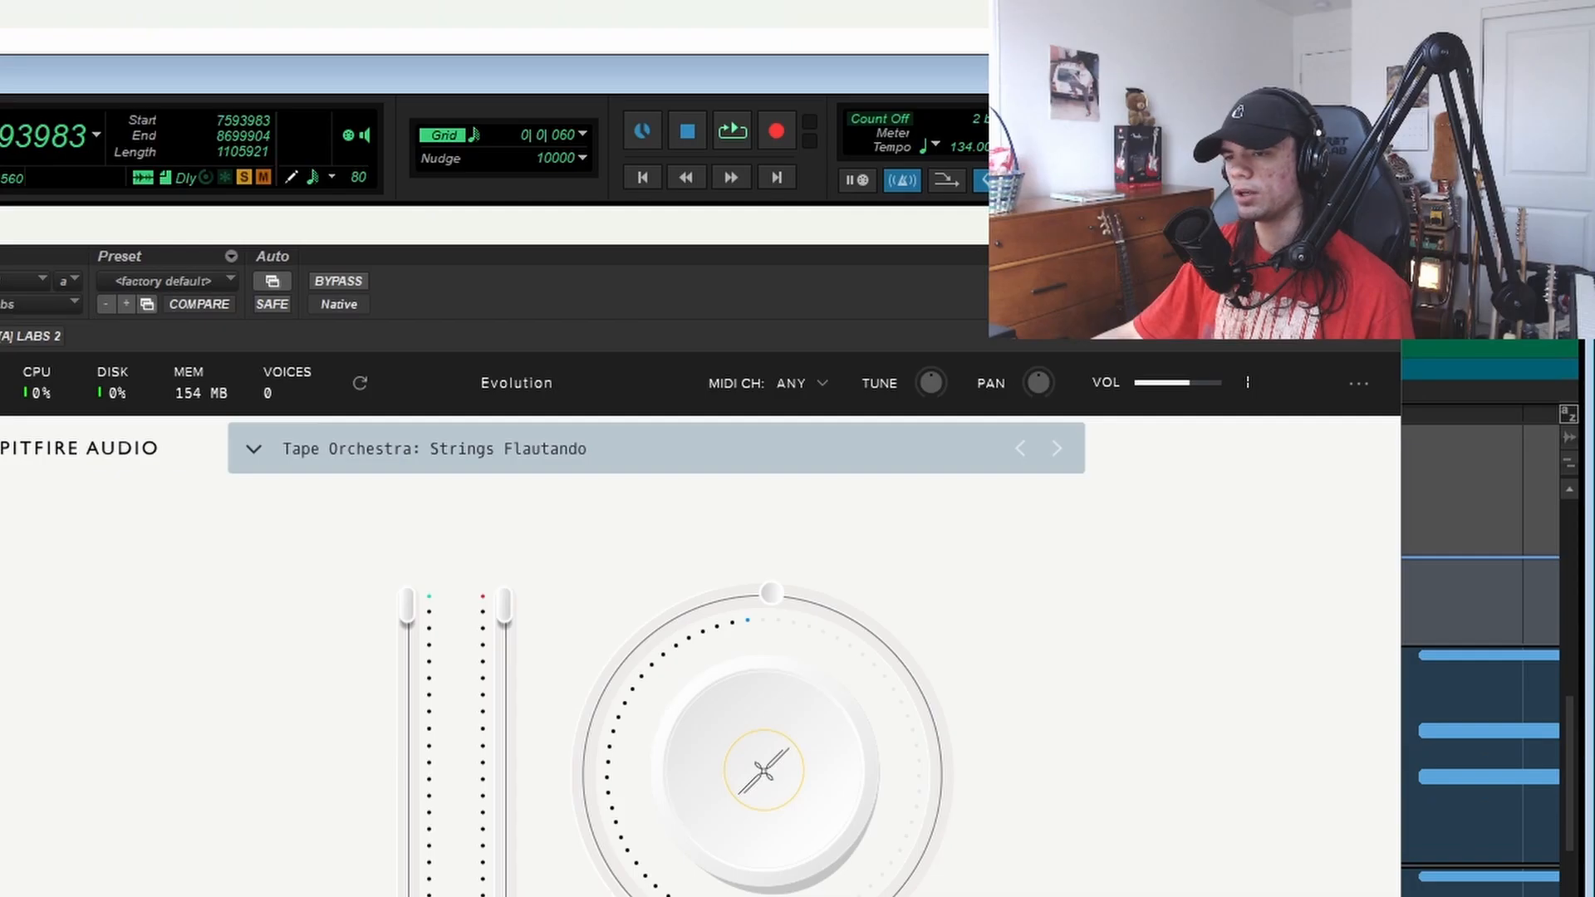
pyautogui.click(252, 574)
pyautogui.scroll(-1, 292, 612)
pyautogui.click(249, 575)
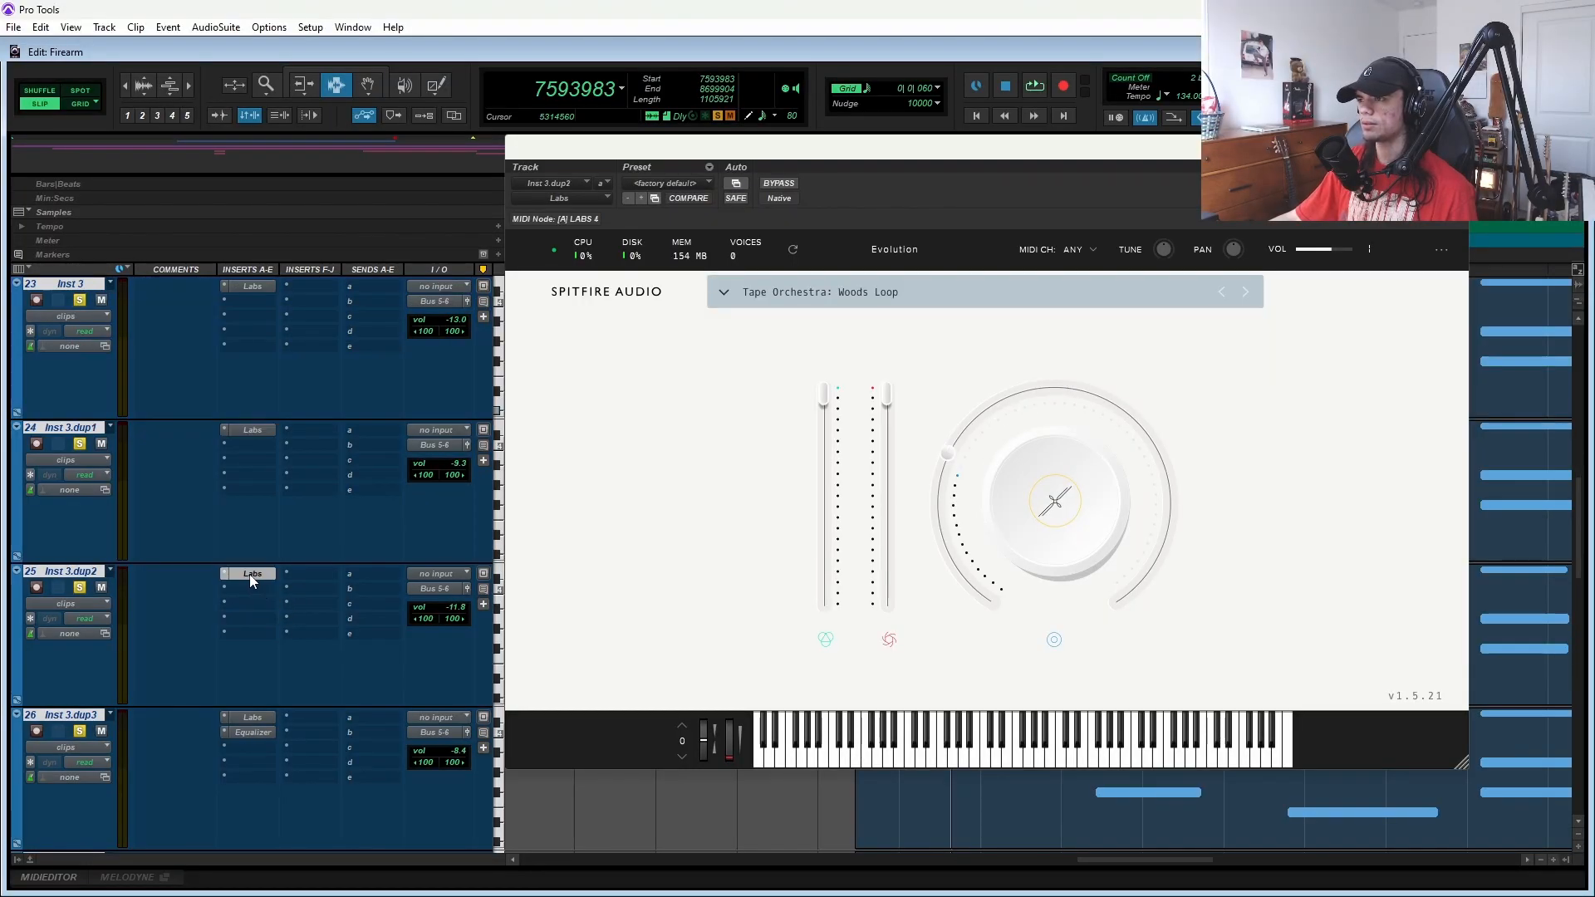
pyautogui.scroll(-1, 270, 583)
pyautogui.click(260, 575)
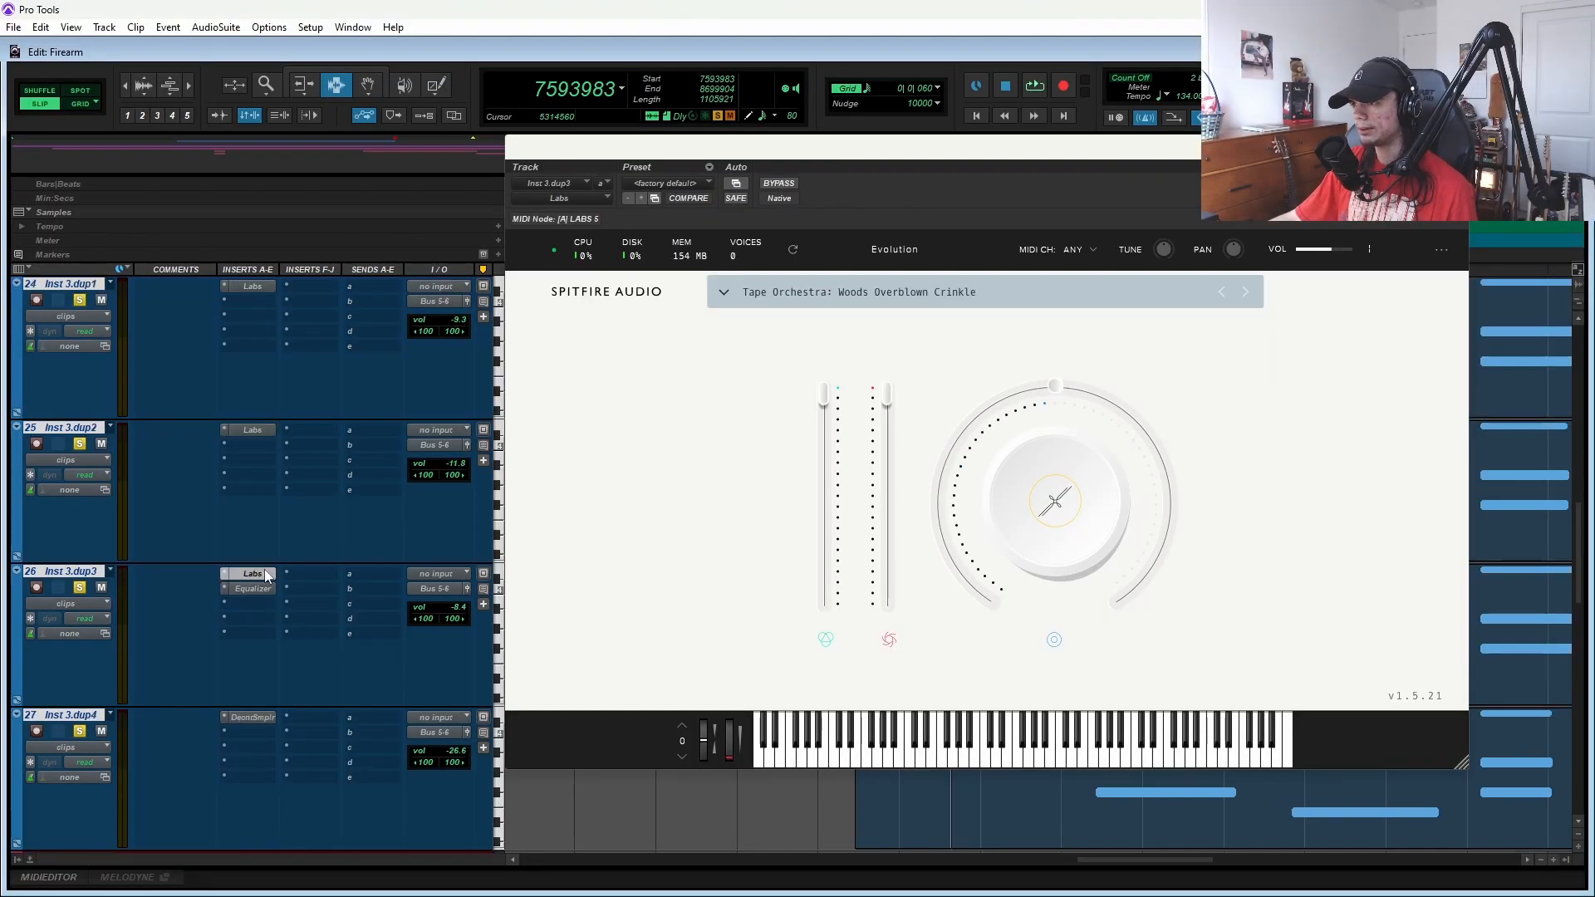
# - Check the Equalizer on Inst 3.dup3 and the DecentSampler instrument on Inst 3.dup4, and close the plug-in window
pyautogui.scroll(-1, 269, 578)
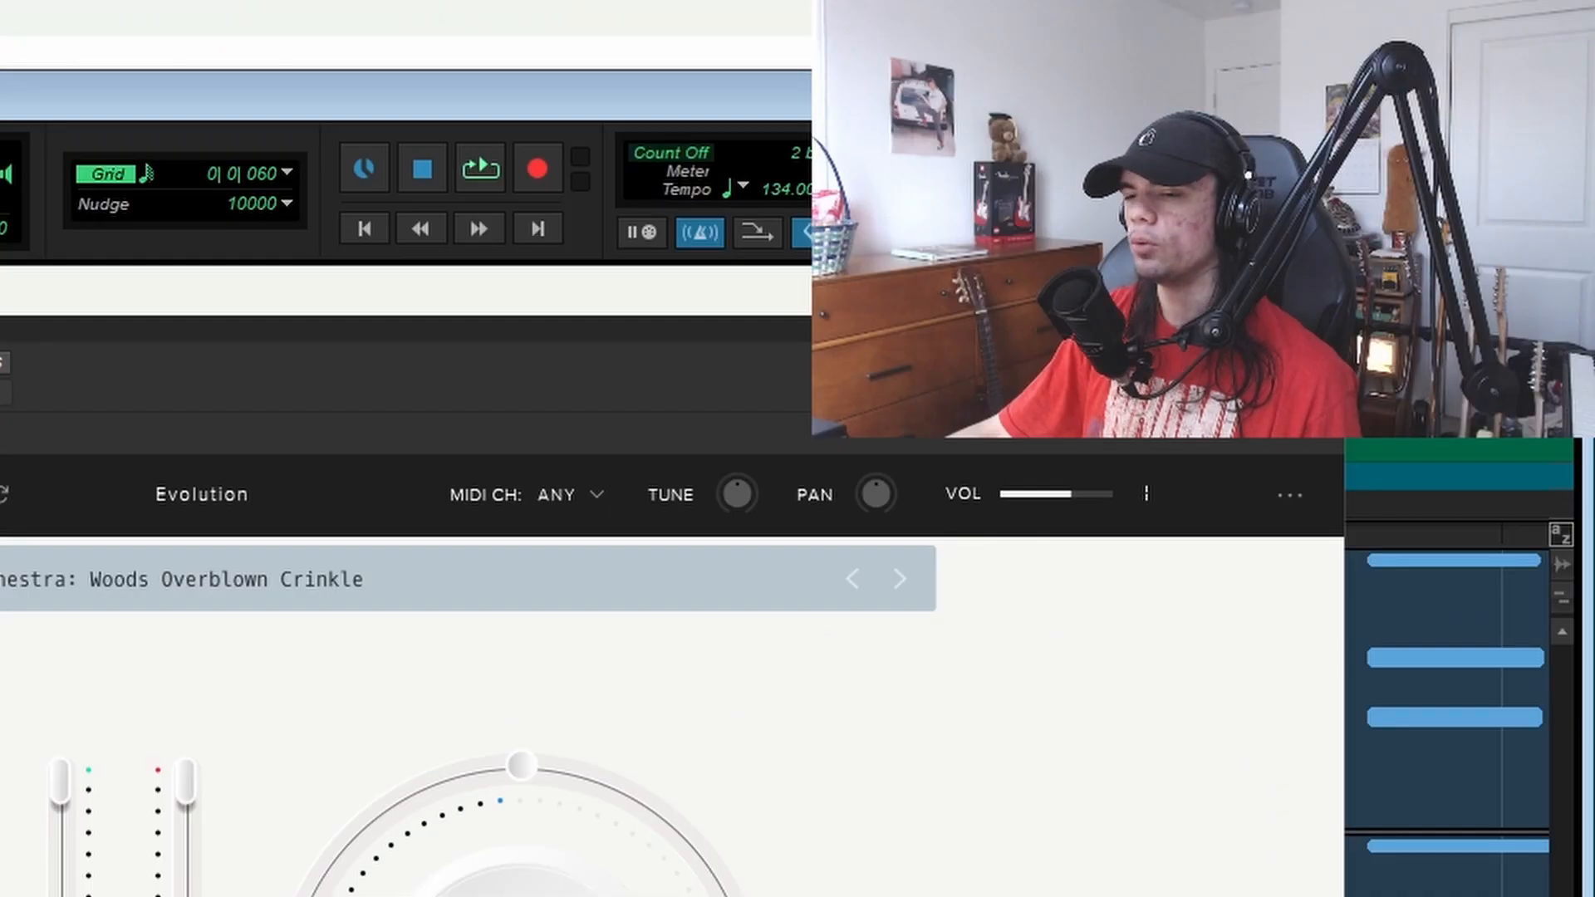
pyautogui.click(252, 444)
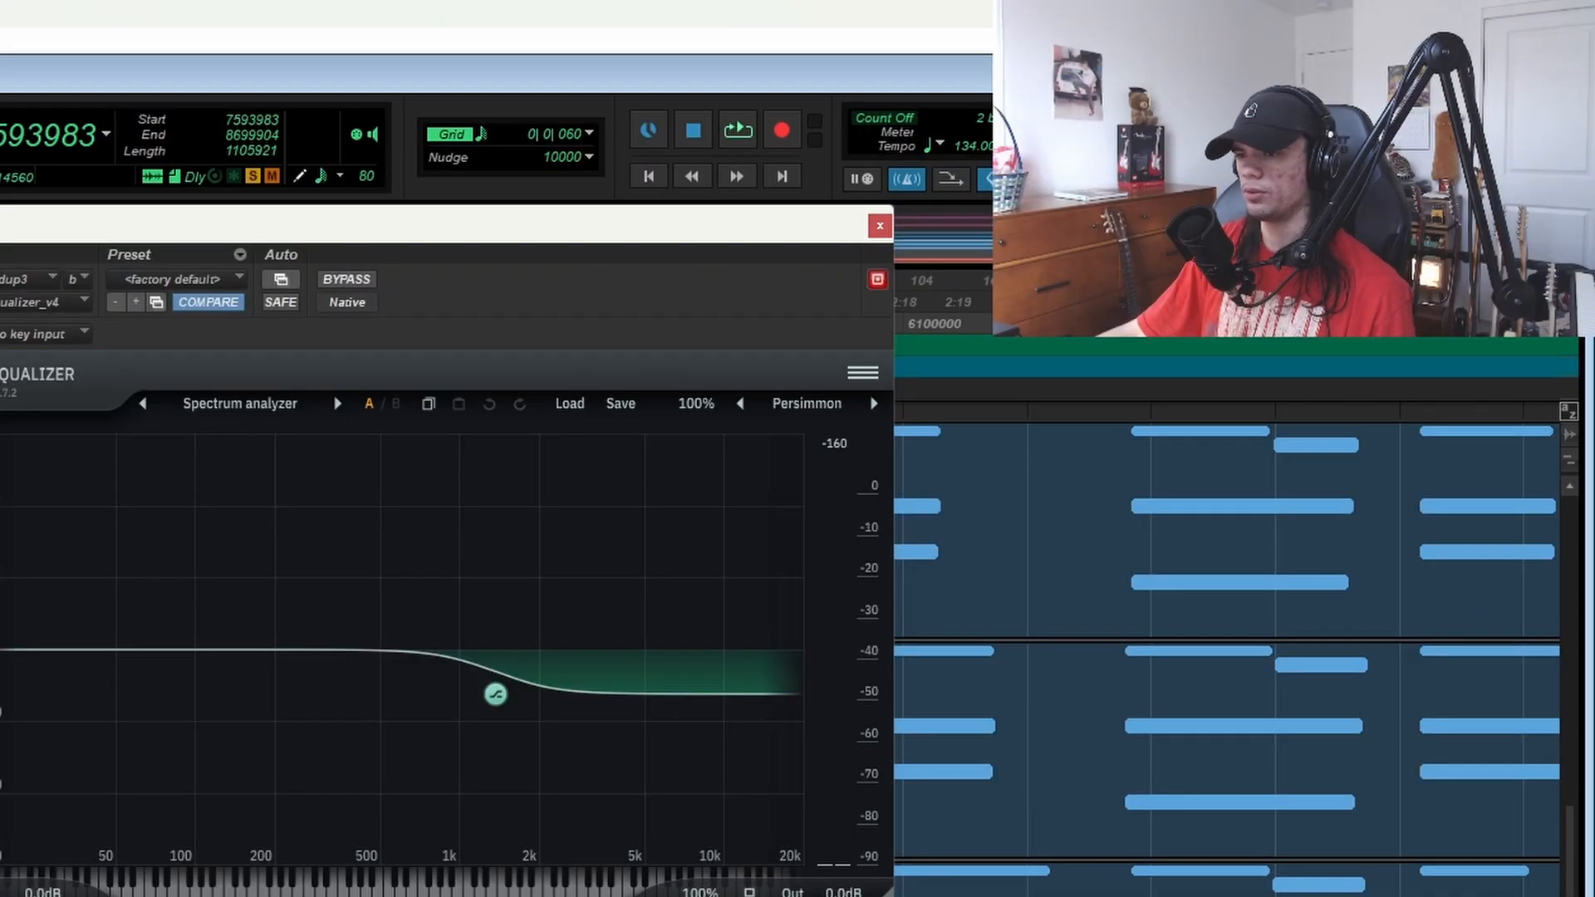
pyautogui.click(252, 573)
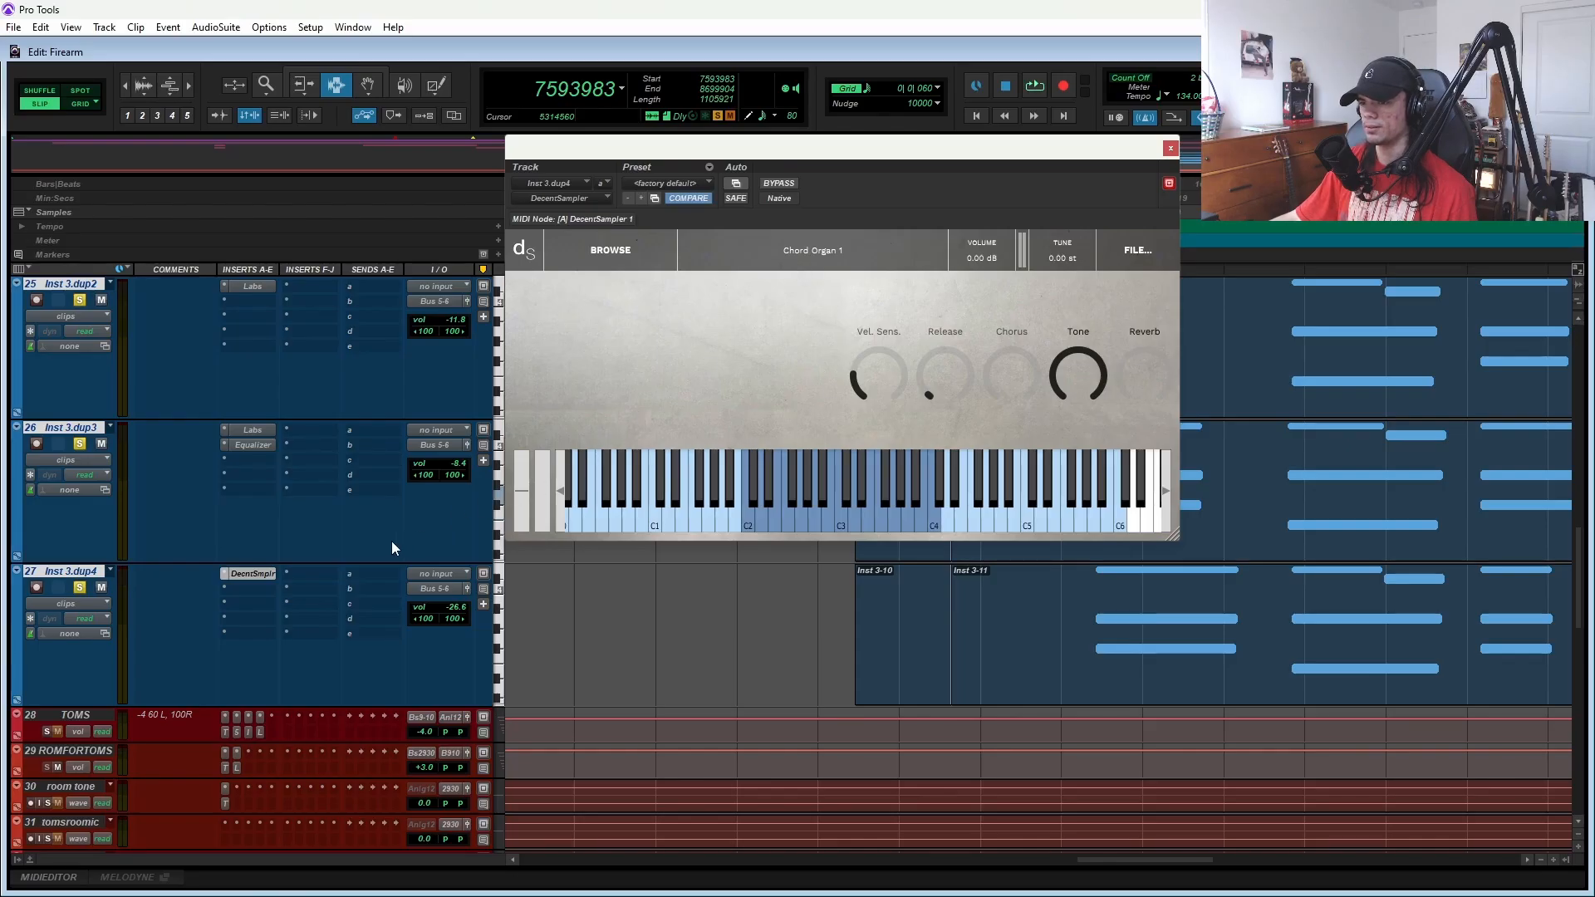
pyautogui.click(252, 445)
pyautogui.scroll(4, 274, 482)
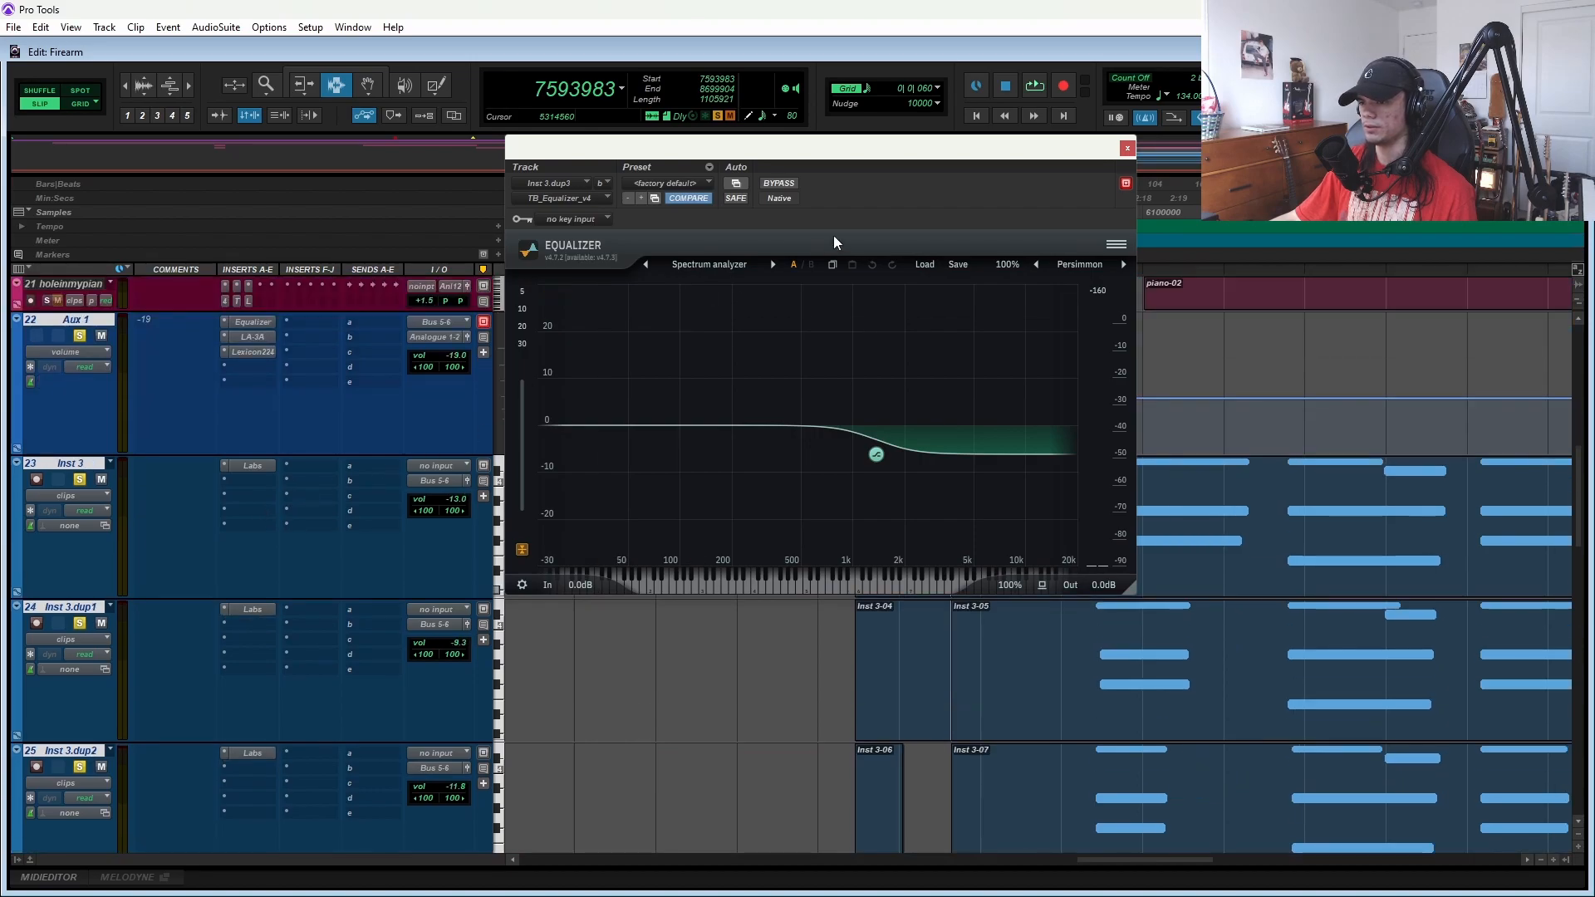
pyautogui.click(1128, 148)
# - Locate the Inst 4 clips near the end of the song and place the edit cursor at sample 7649536
pyautogui.click(1072, 519)
pyautogui.scroll(-1, 1025, 534)
pyautogui.scroll(1, 990, 559)
pyautogui.scroll(-15, 710, 825)
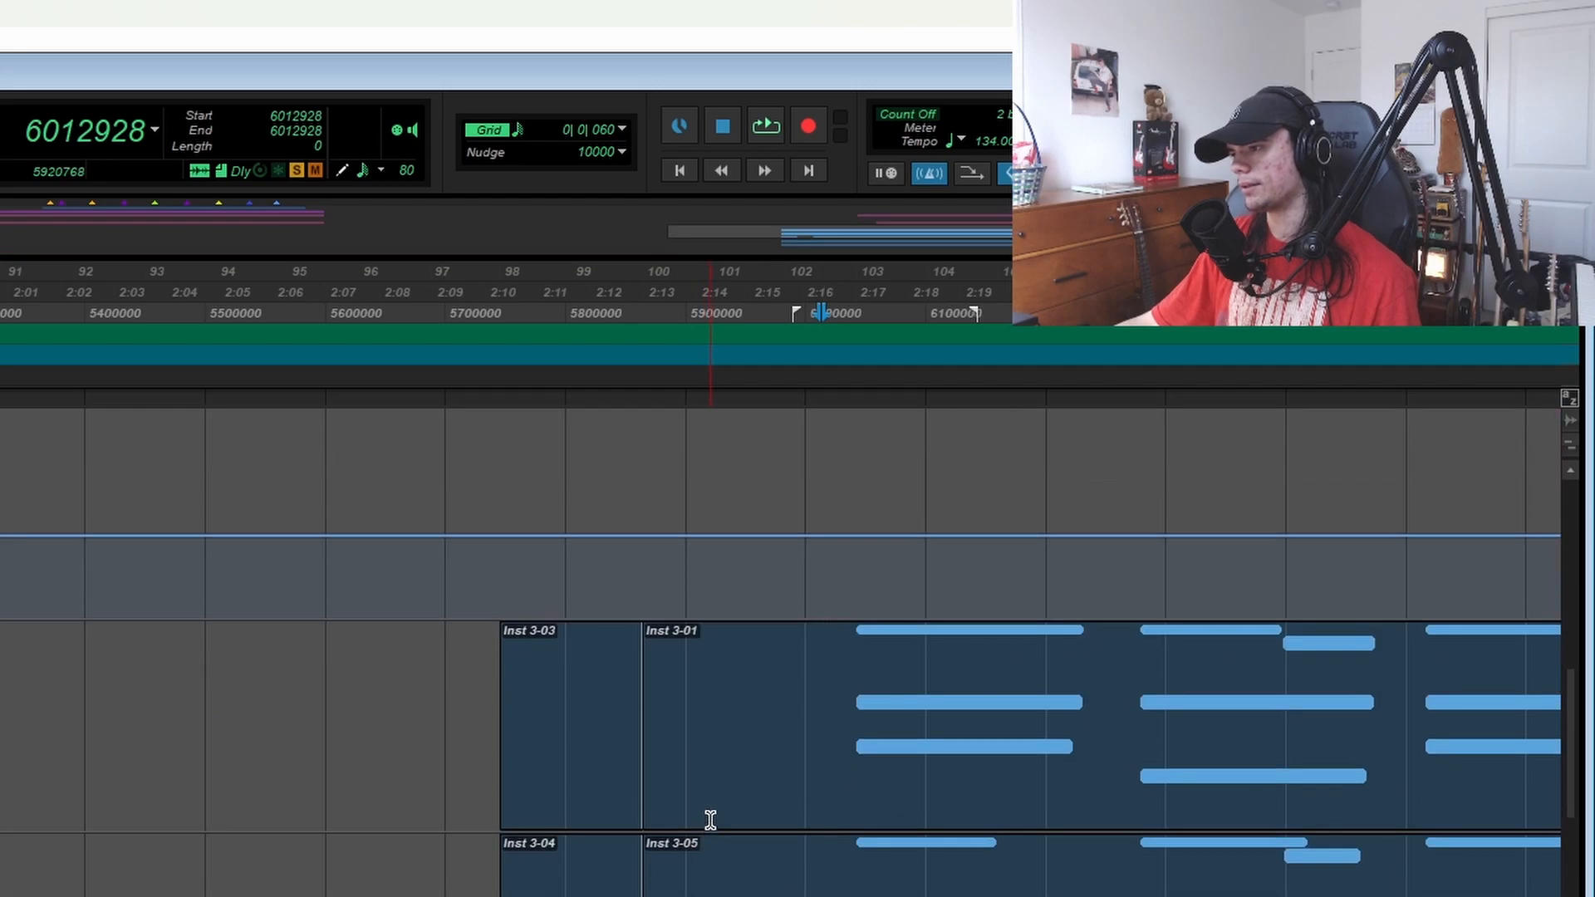
pyautogui.scroll(-4, 667, 849)
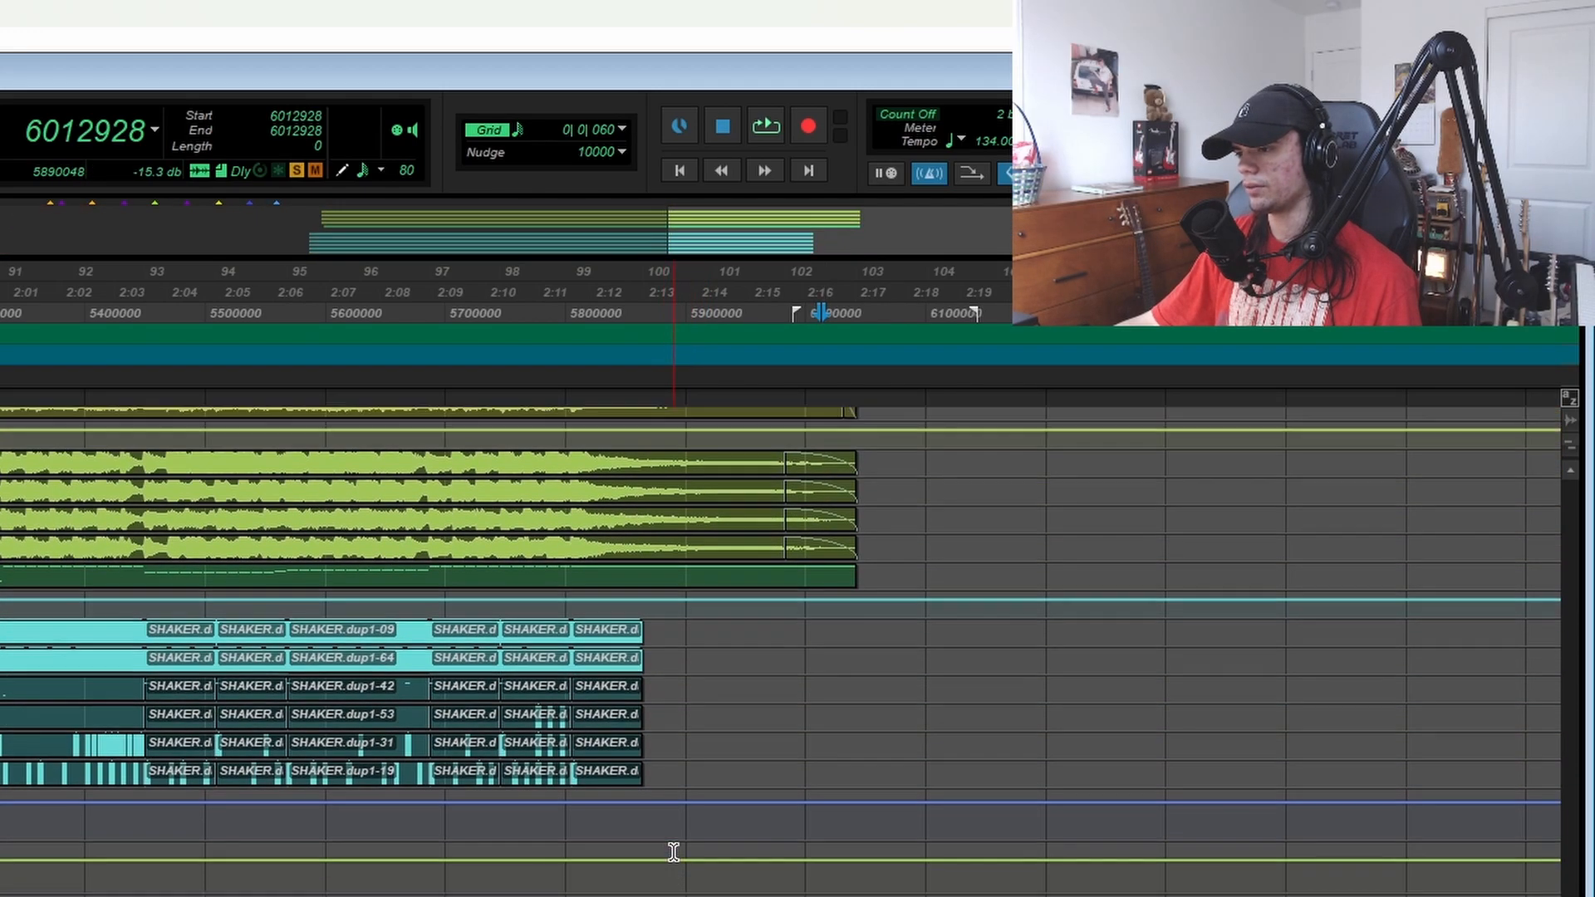
pyautogui.scroll(-5, 670, 848)
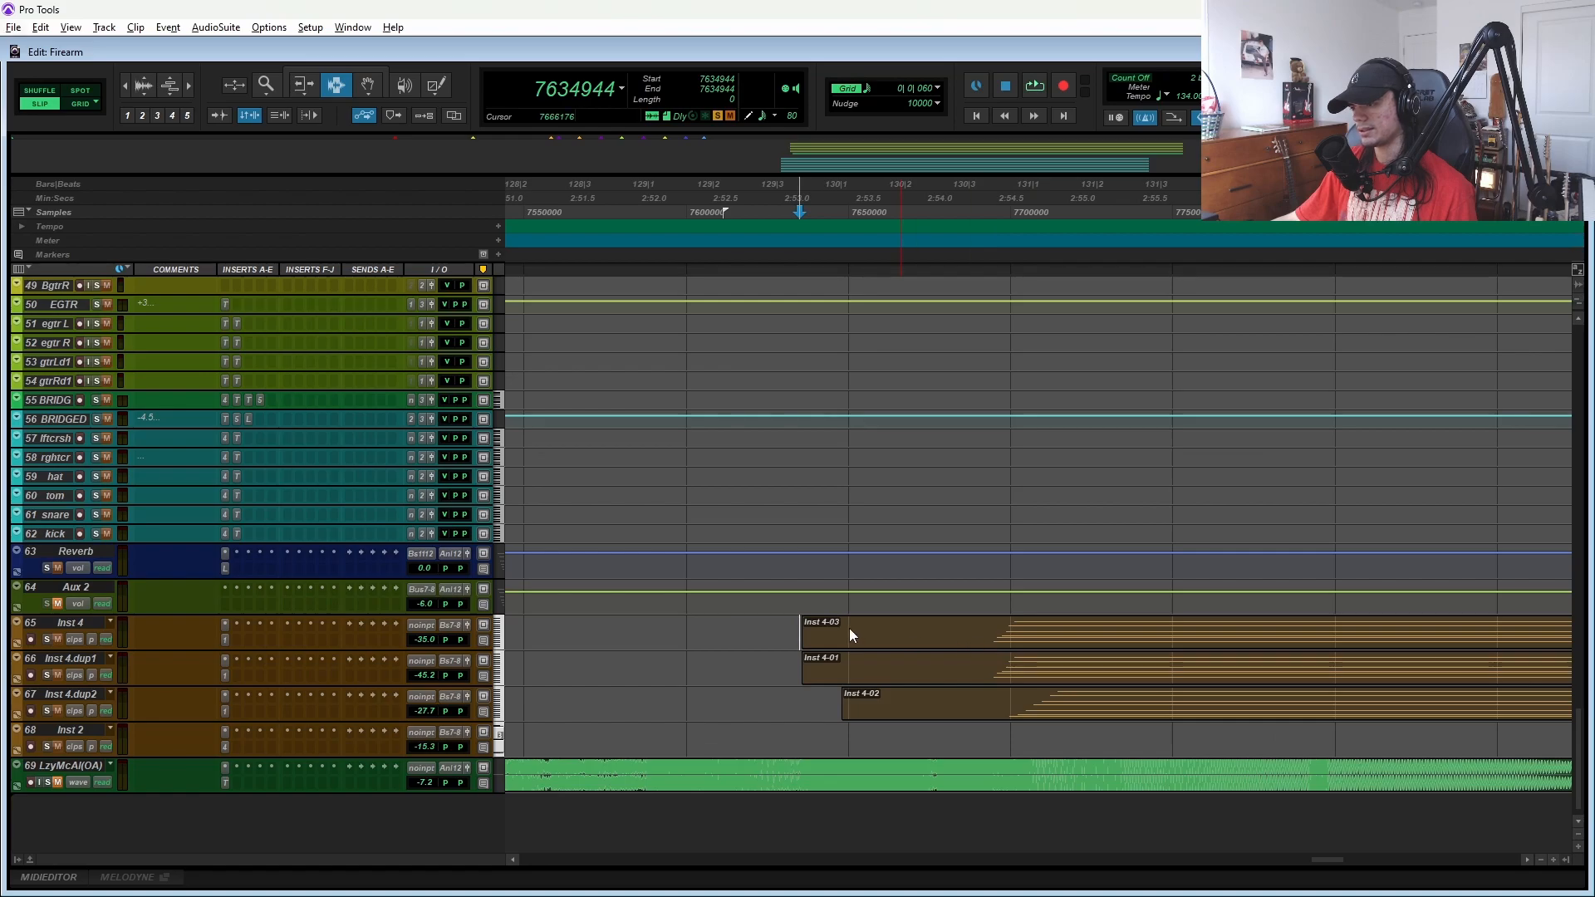
pyautogui.click(846, 623)
pyautogui.press('r')
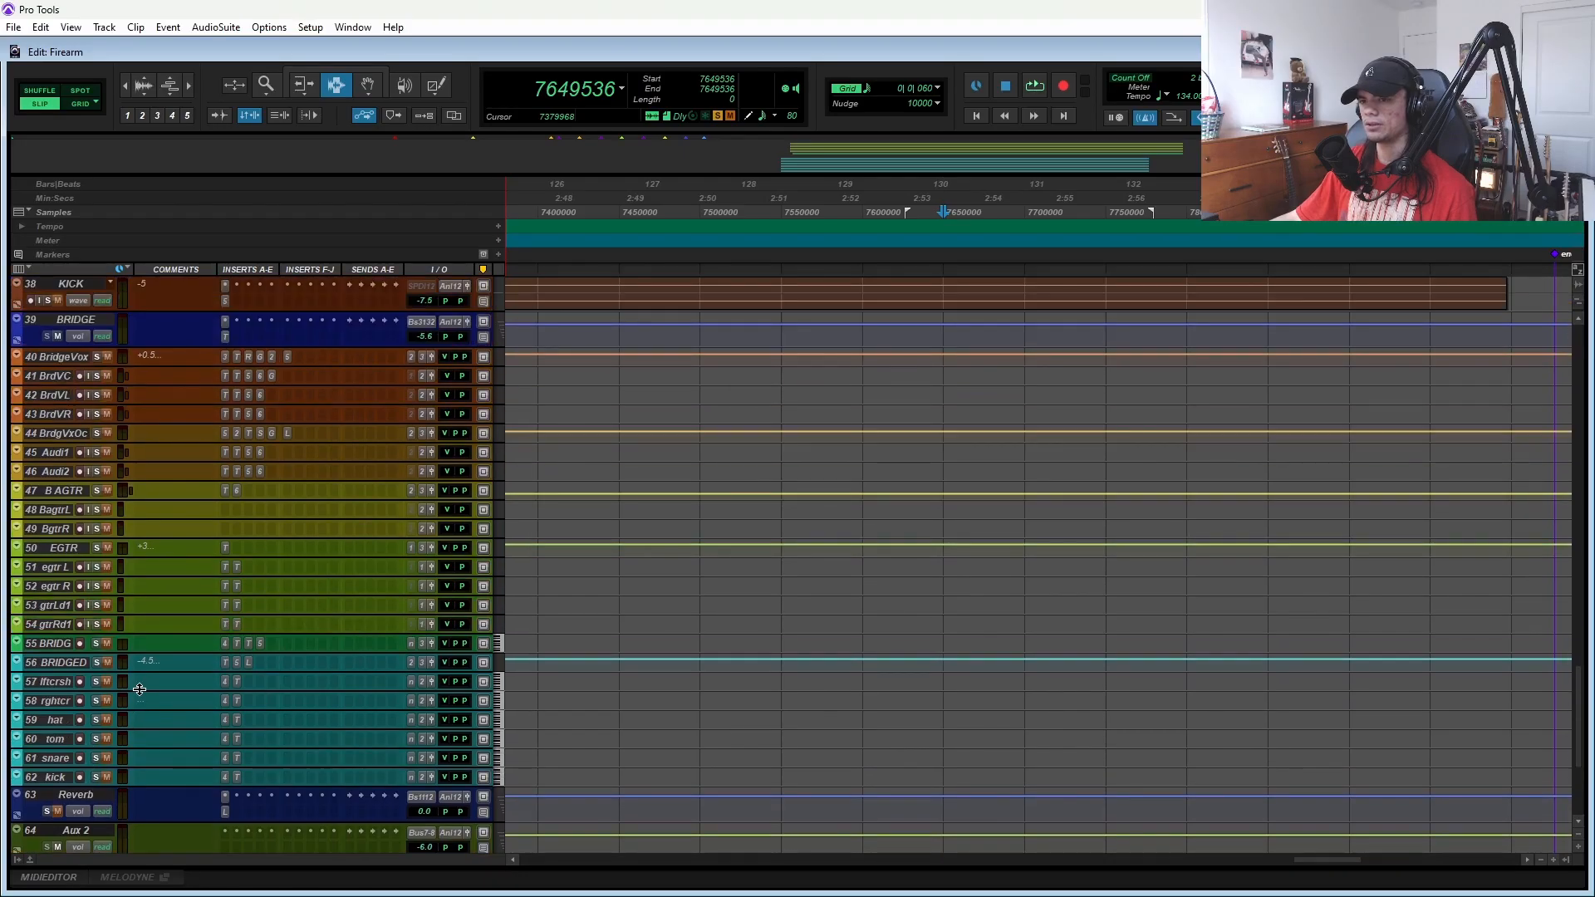
# - Unsolo Aux 1 and all the Inst 3 tracks, and reduce their track heights
pyautogui.scroll(-10, 111, 620)
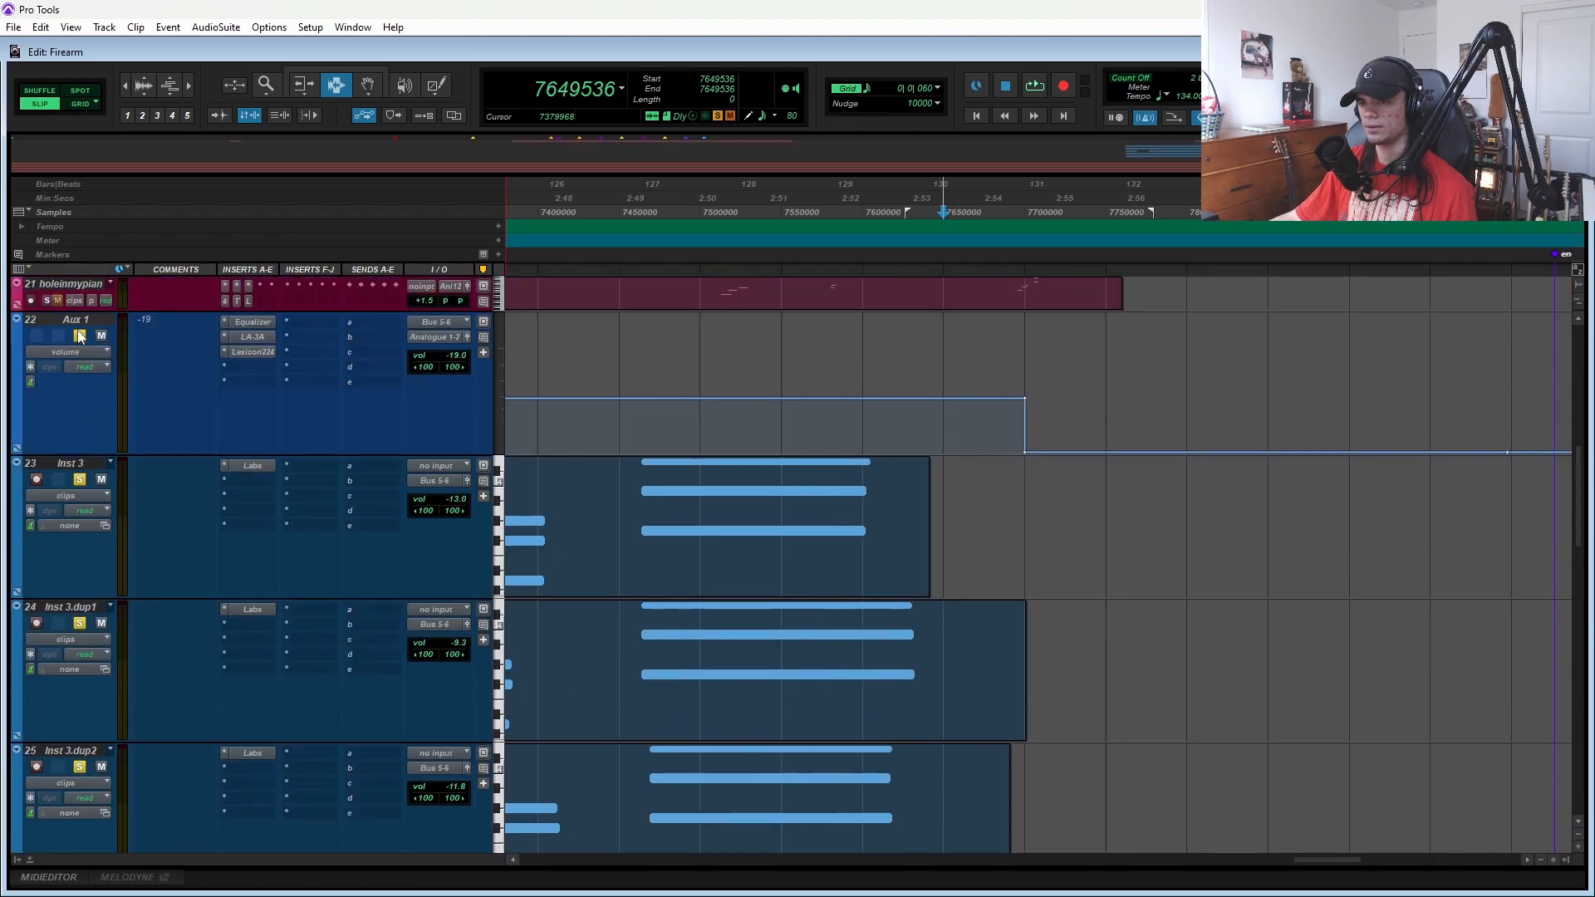
pyautogui.scroll(-15, 103, 420)
pyautogui.scroll(10, 91, 511)
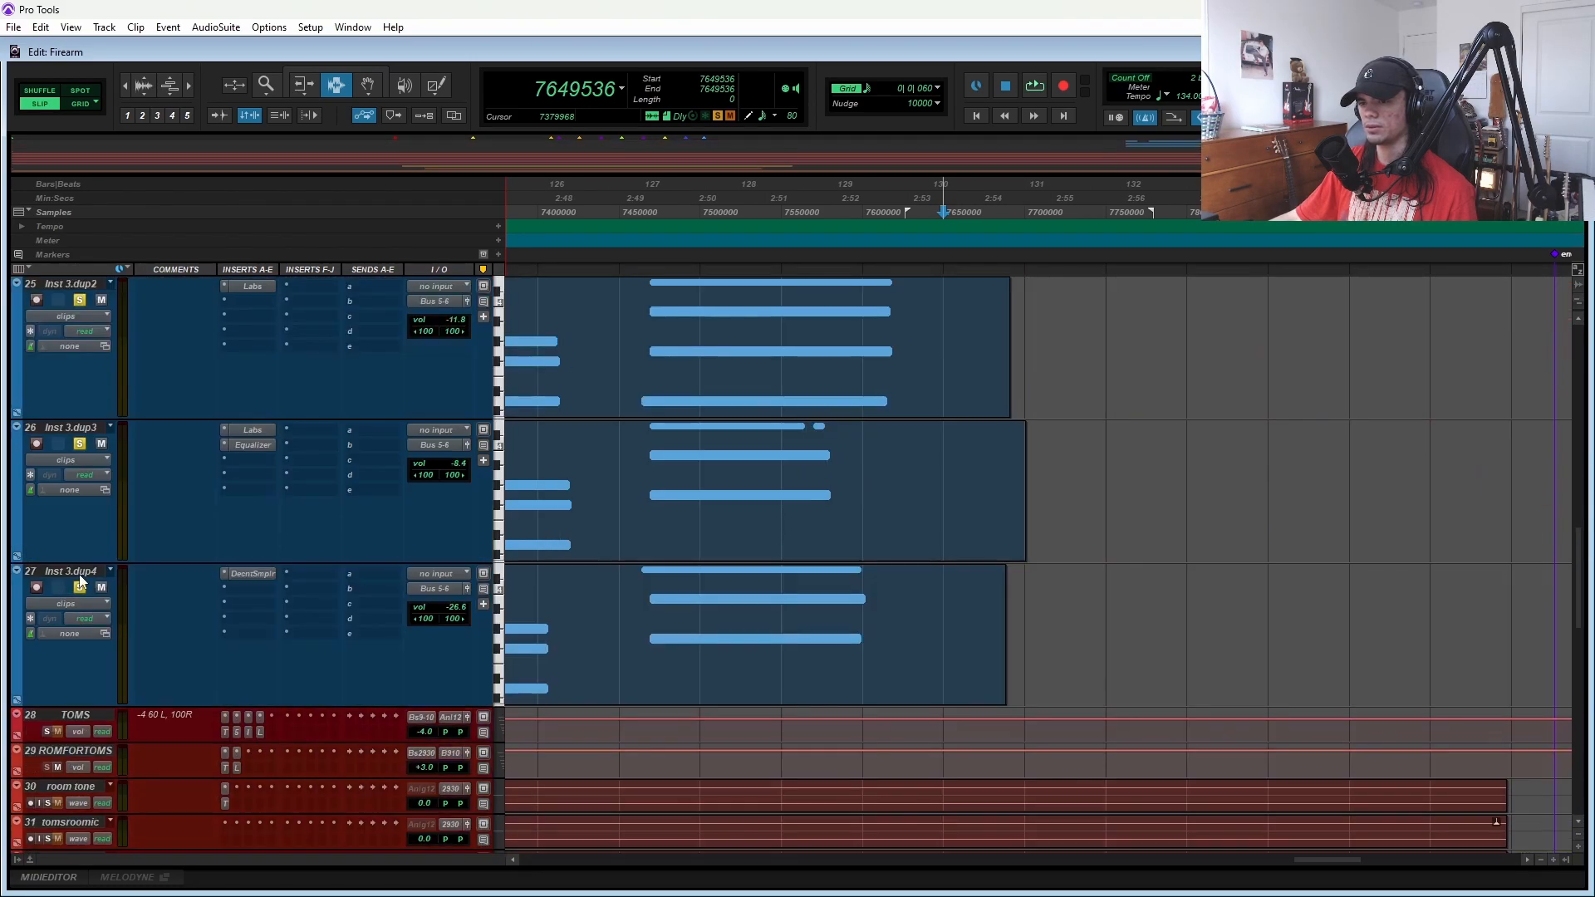
pyautogui.press('super+Down')
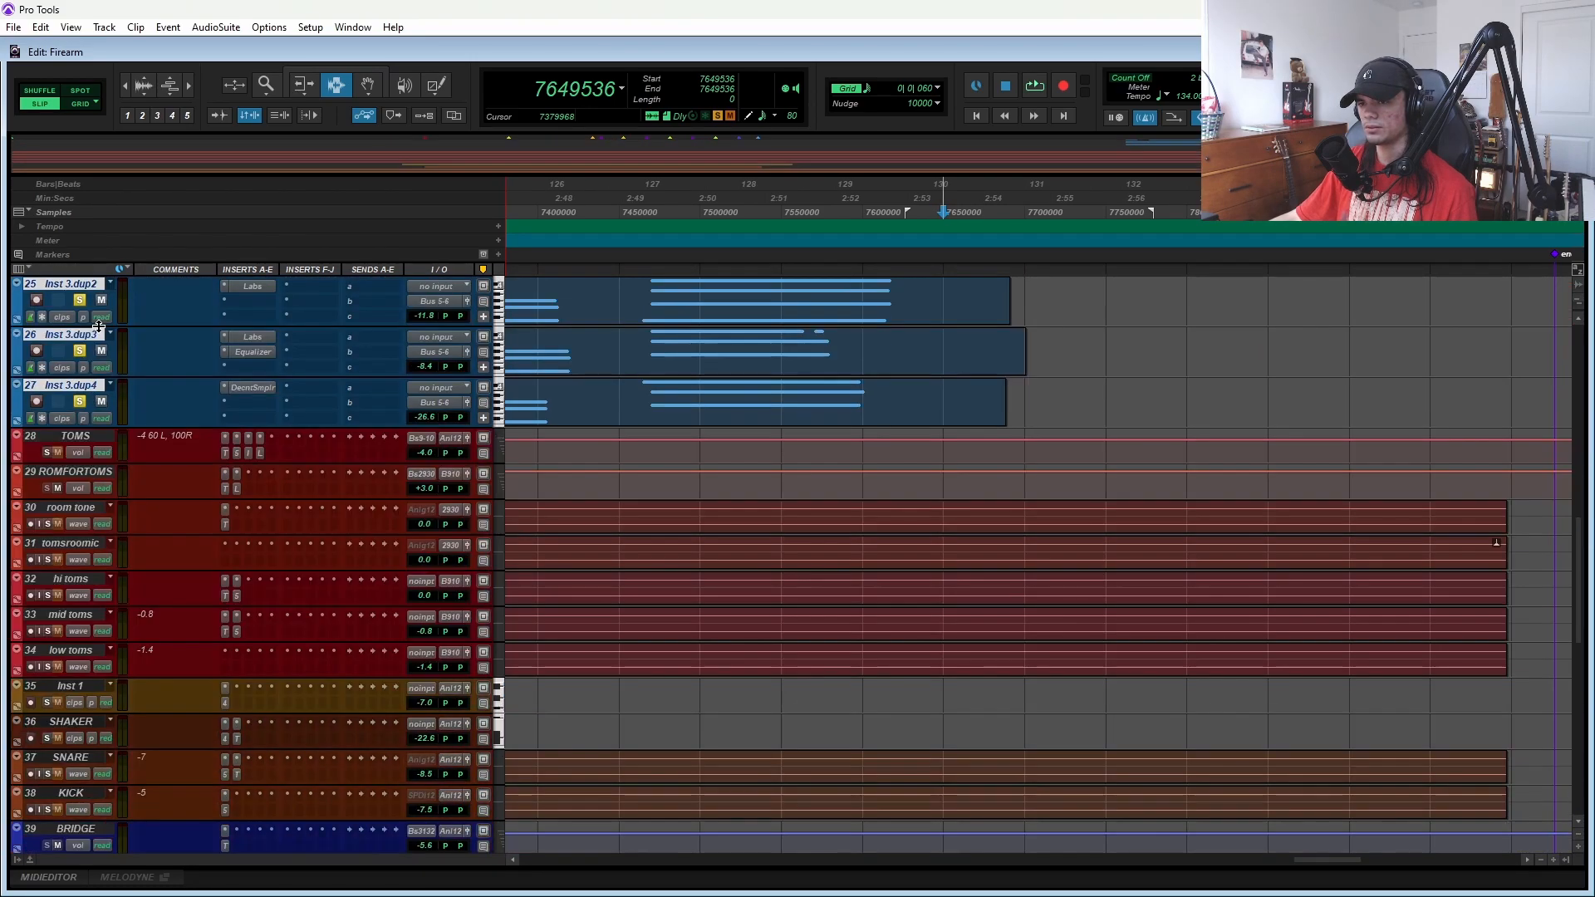
pyautogui.keyDown('alt'); pyautogui.click(80, 351); pyautogui.keyUp('alt')
pyautogui.scroll(1, 89, 363)
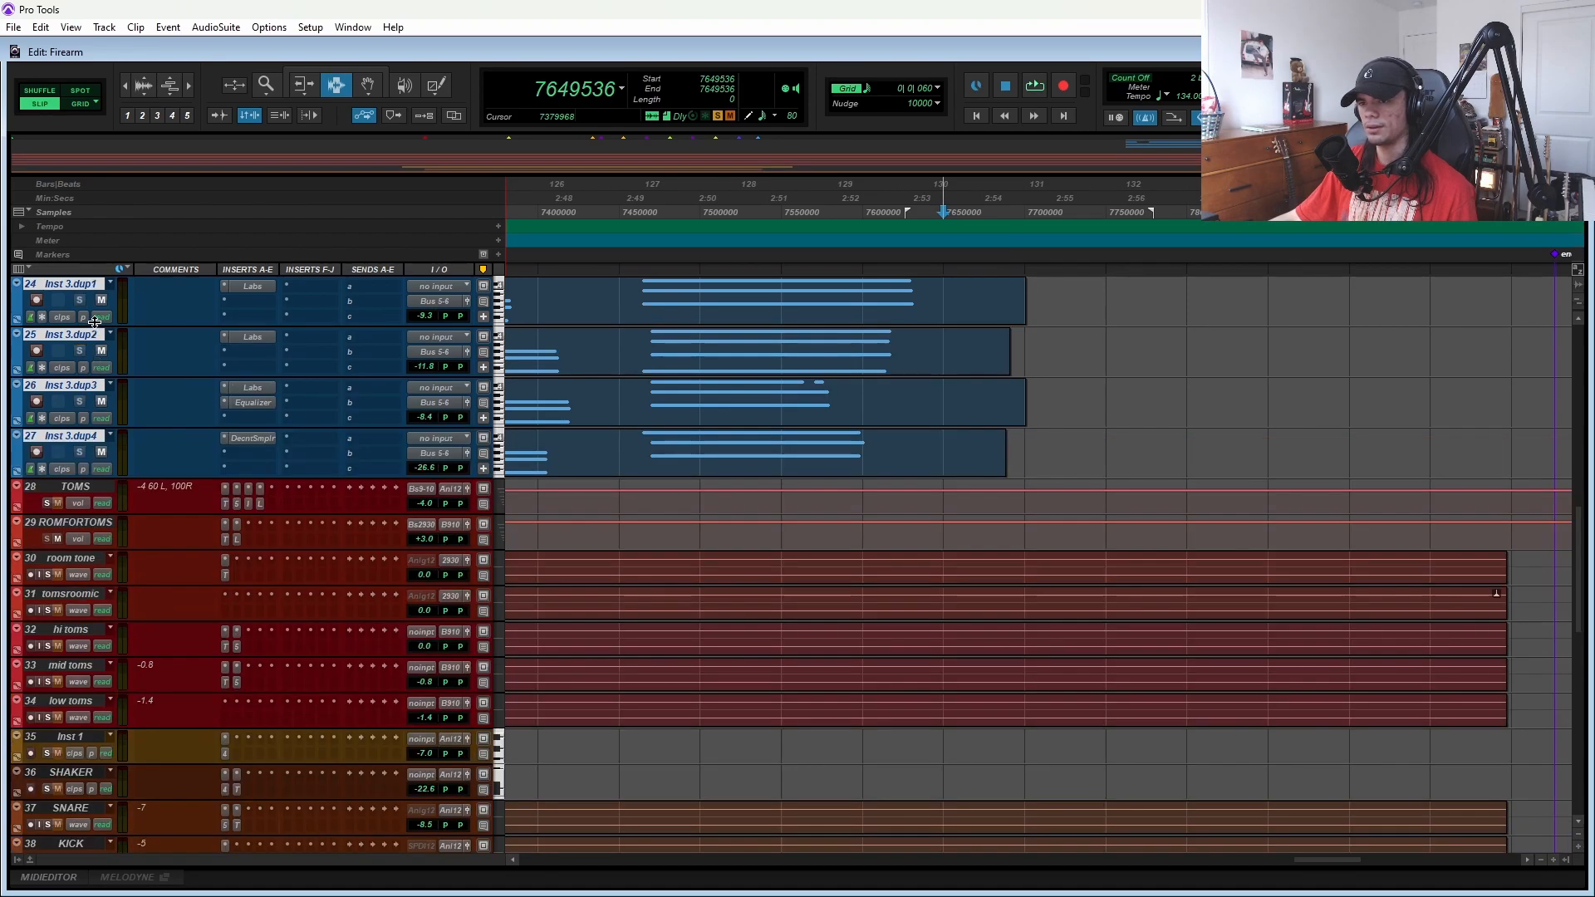
# - Audition the soloed Inst 4 tracks from sample 7610878, just before their clips begin
pyautogui.scroll(-10, 94, 323)
pyautogui.click(880, 596)
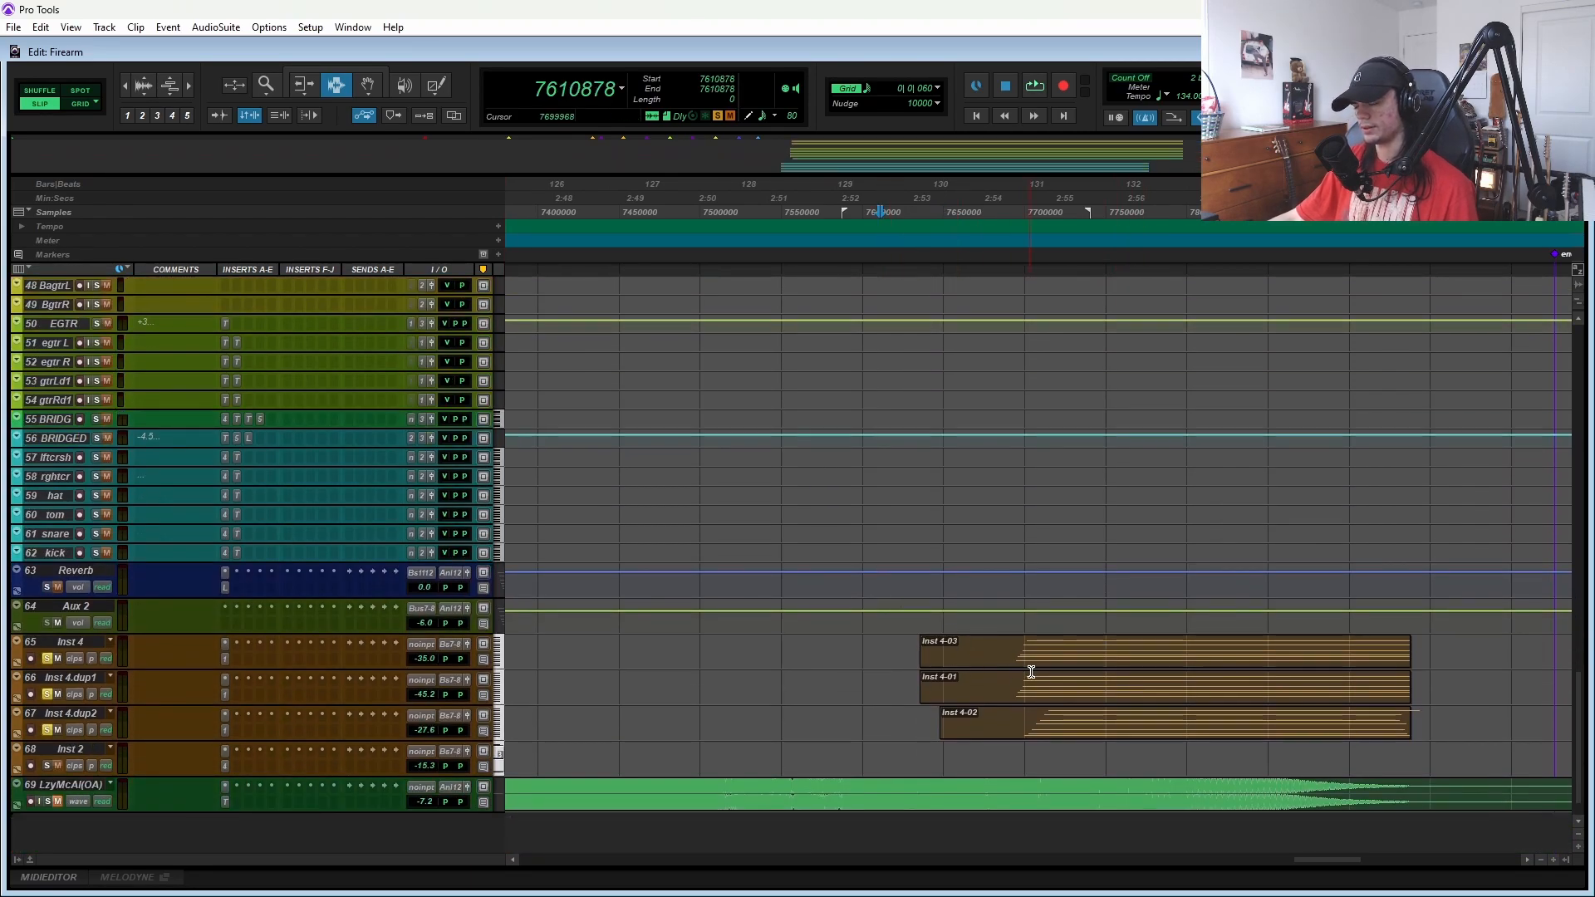
pyautogui.press('space')
pyautogui.press('space')
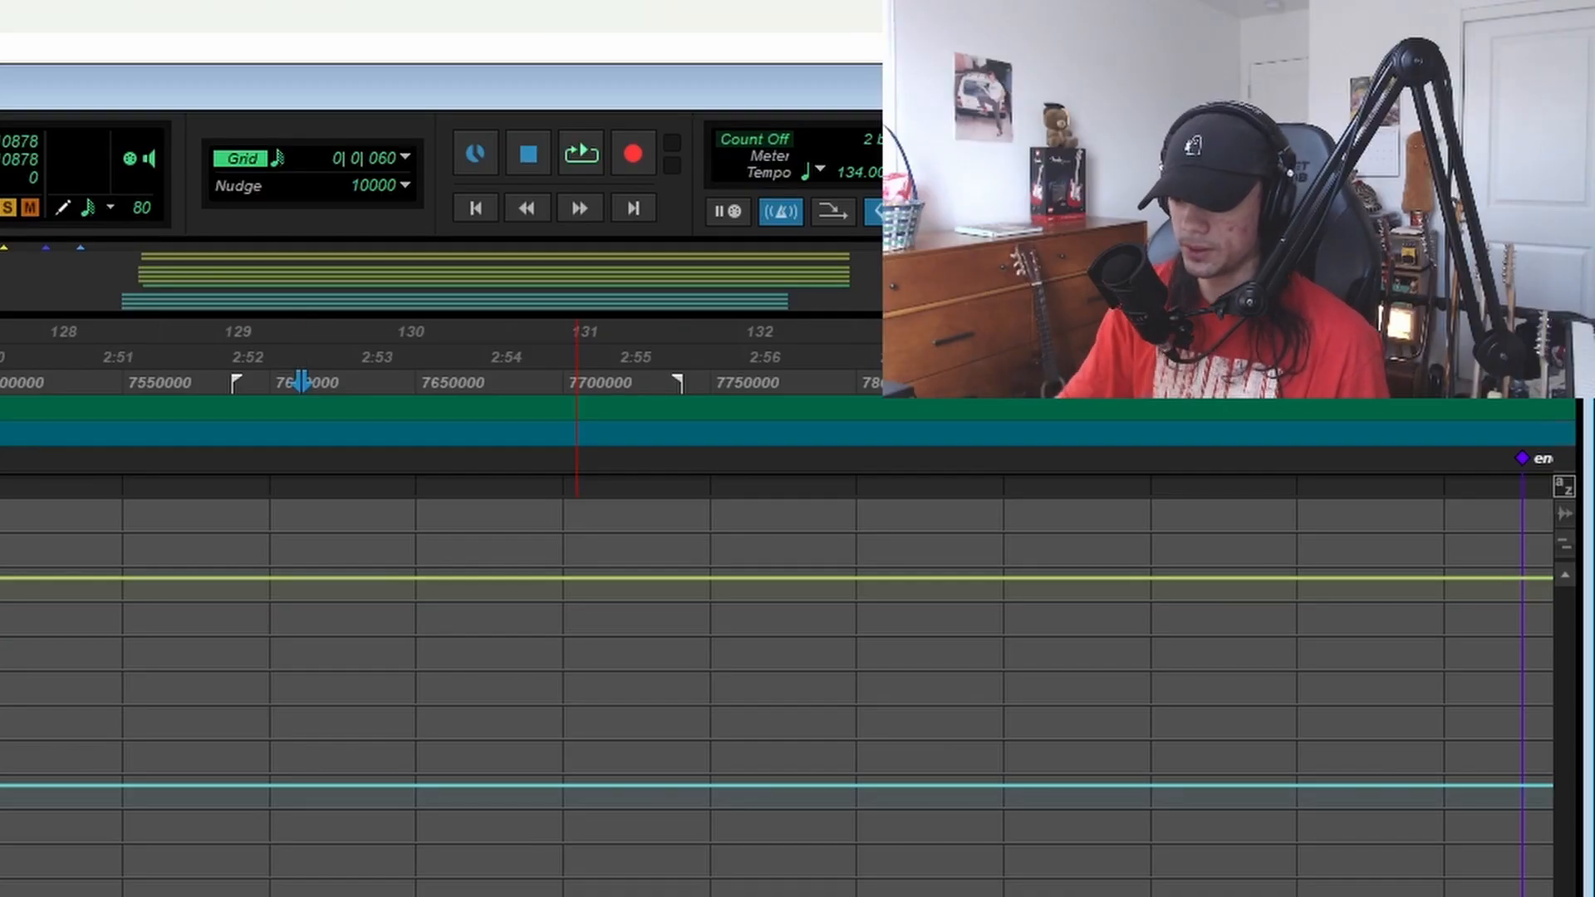
# - Insert a stereo L2 limiter on Aux 2 in the mixer, set its threshold to -15.8, and audition it
pyautogui.hotkey('ctrl', '=')
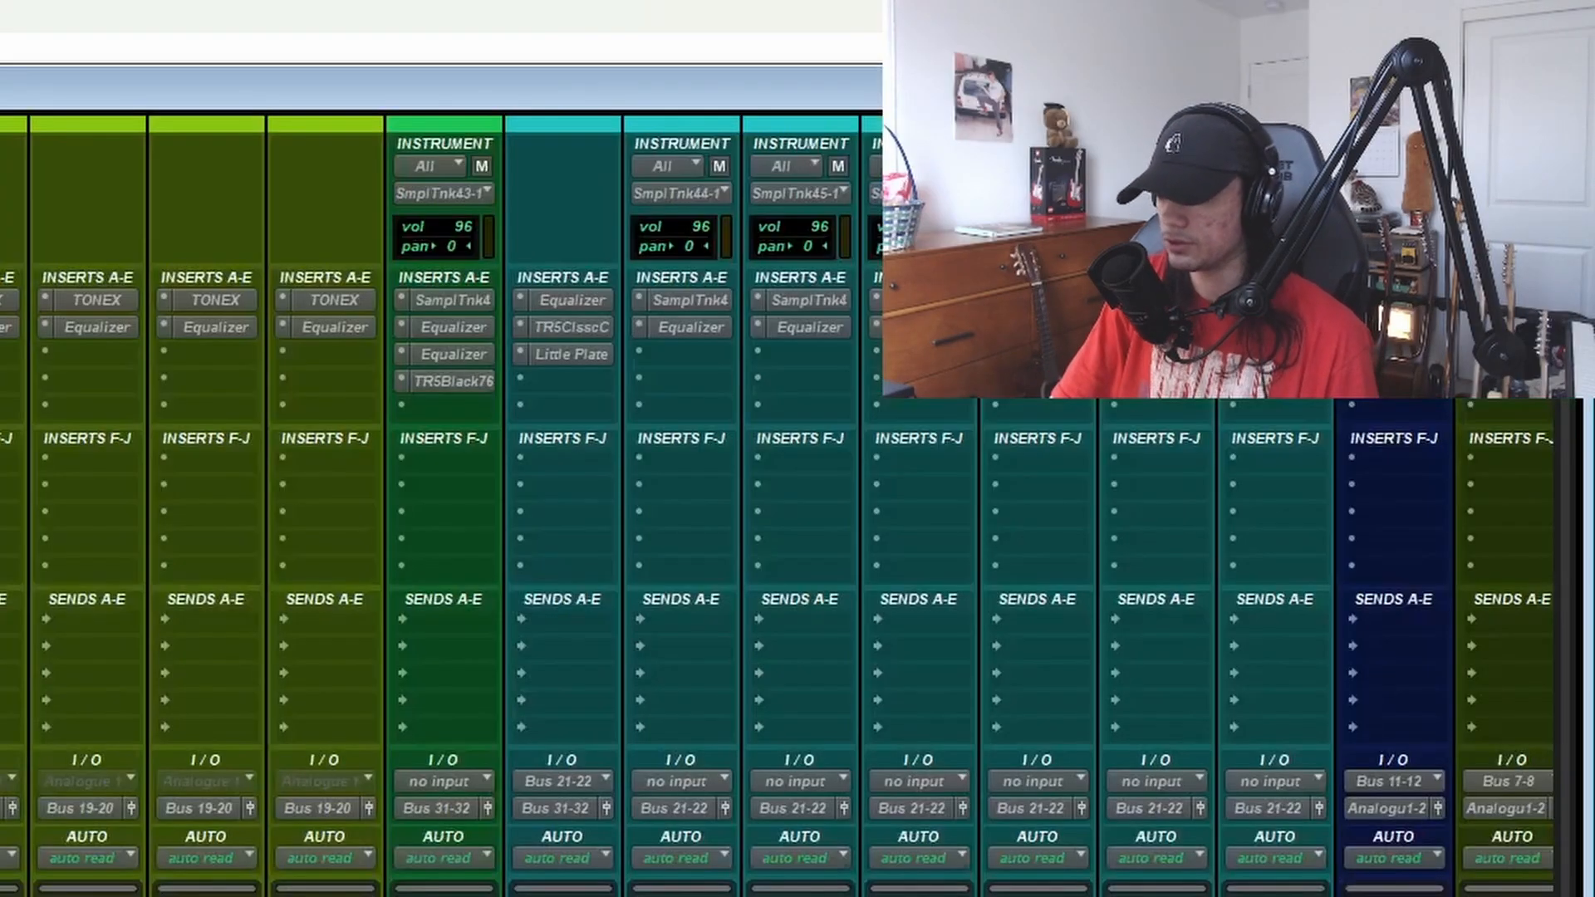
pyautogui.hscroll(10, 777, 506)
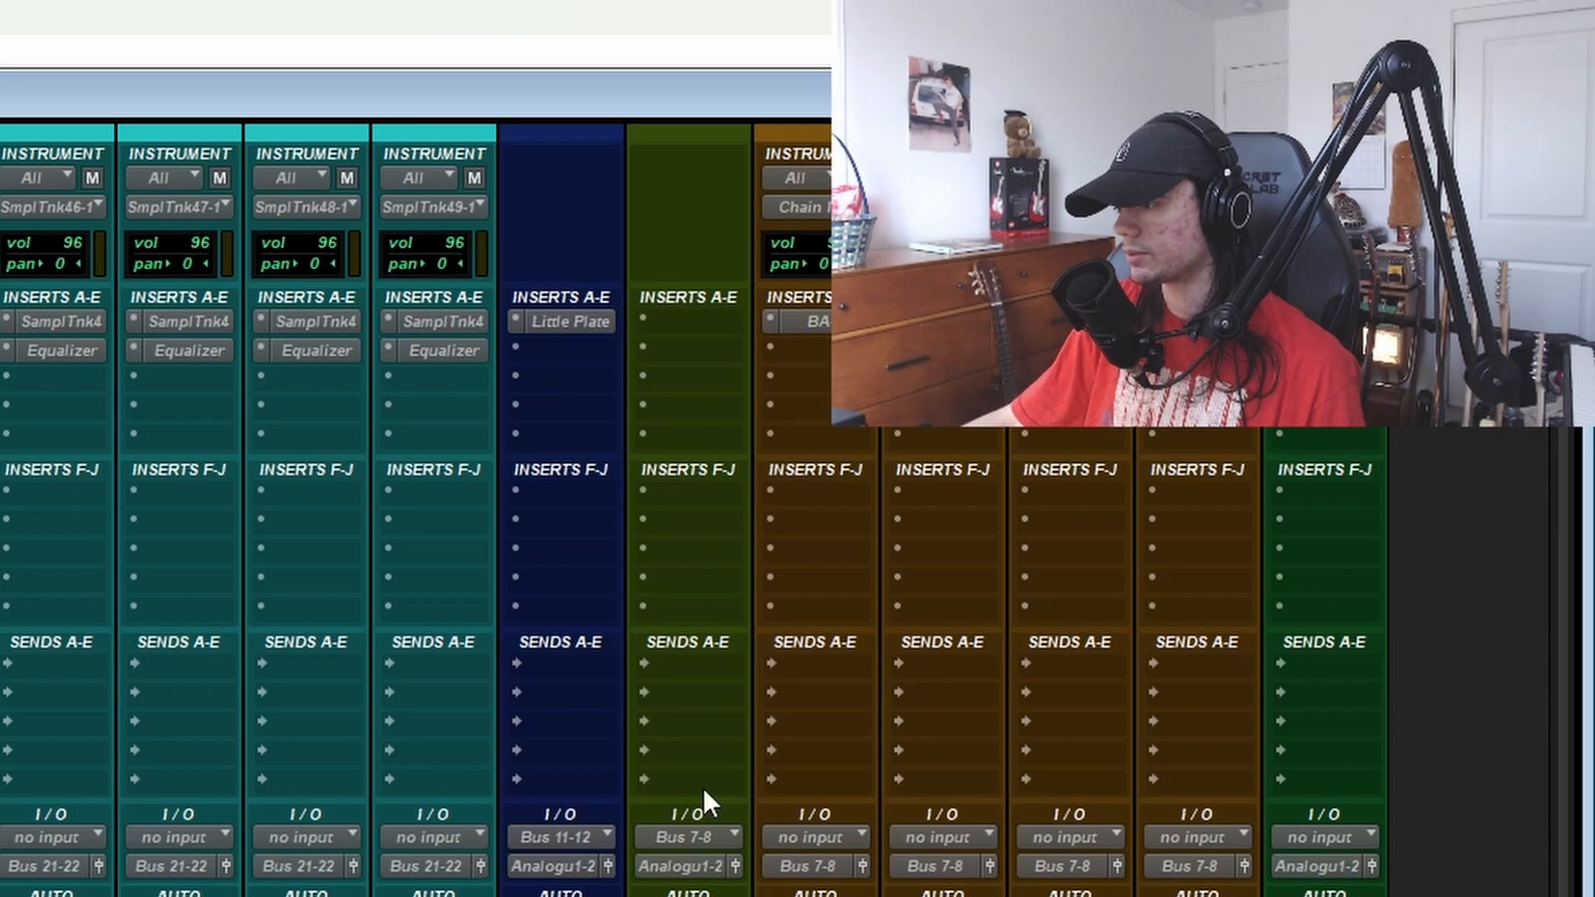
pyautogui.click(705, 317)
pyautogui.moveTo(765, 413)
pyautogui.moveTo(1080, 447)
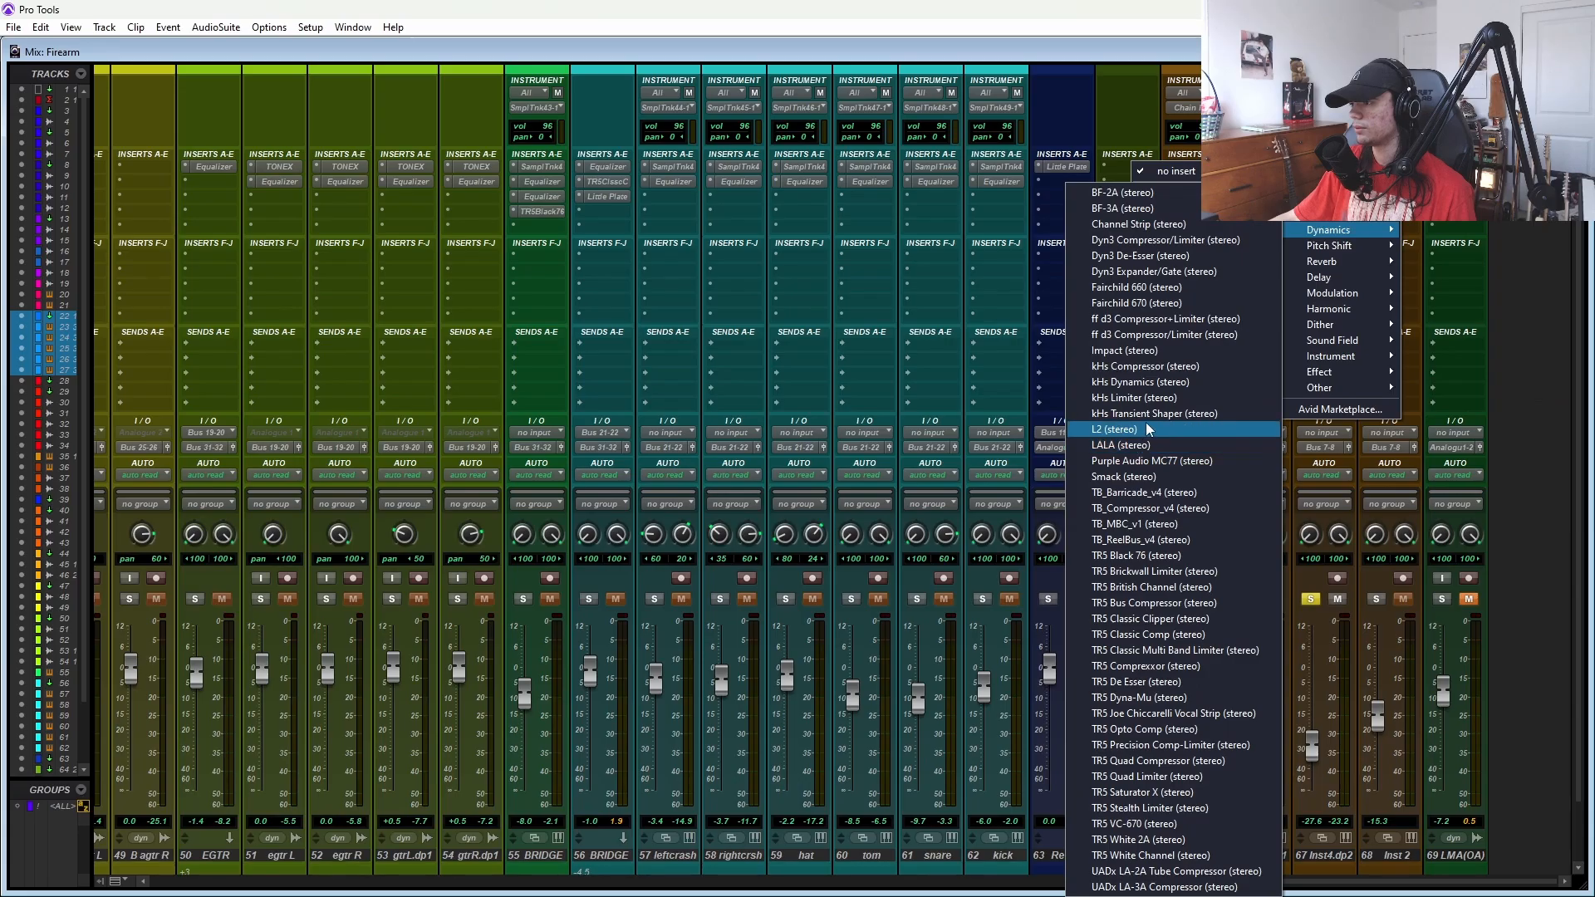
pyautogui.click(1149, 429)
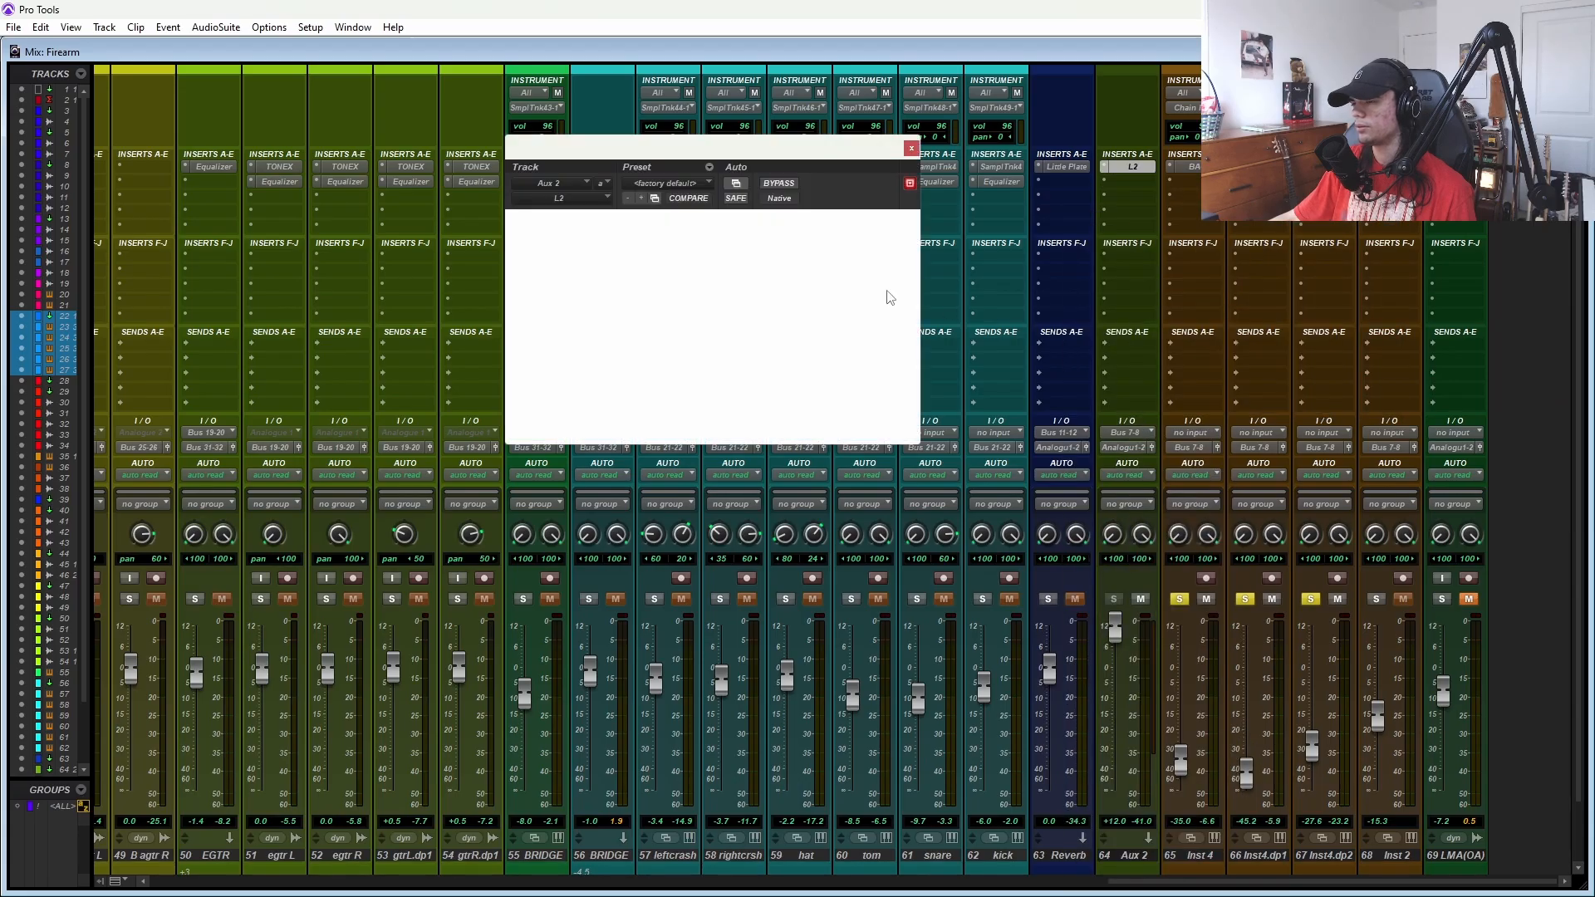
pyautogui.moveTo(706, 141); pyautogui.dragTo(569, 142)
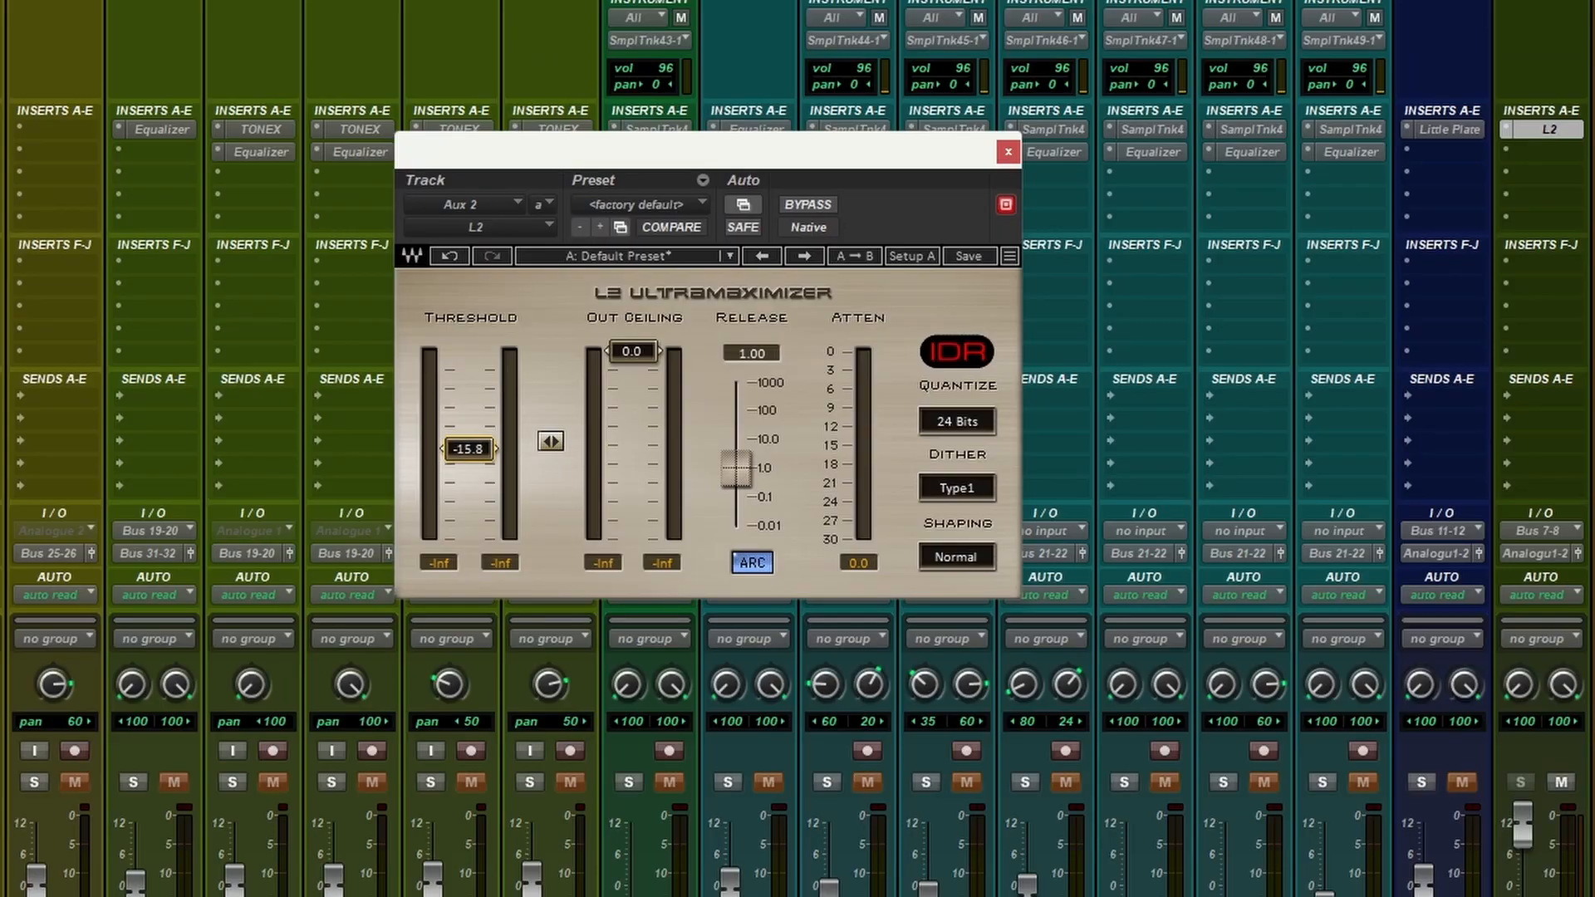
pyautogui.press('space')
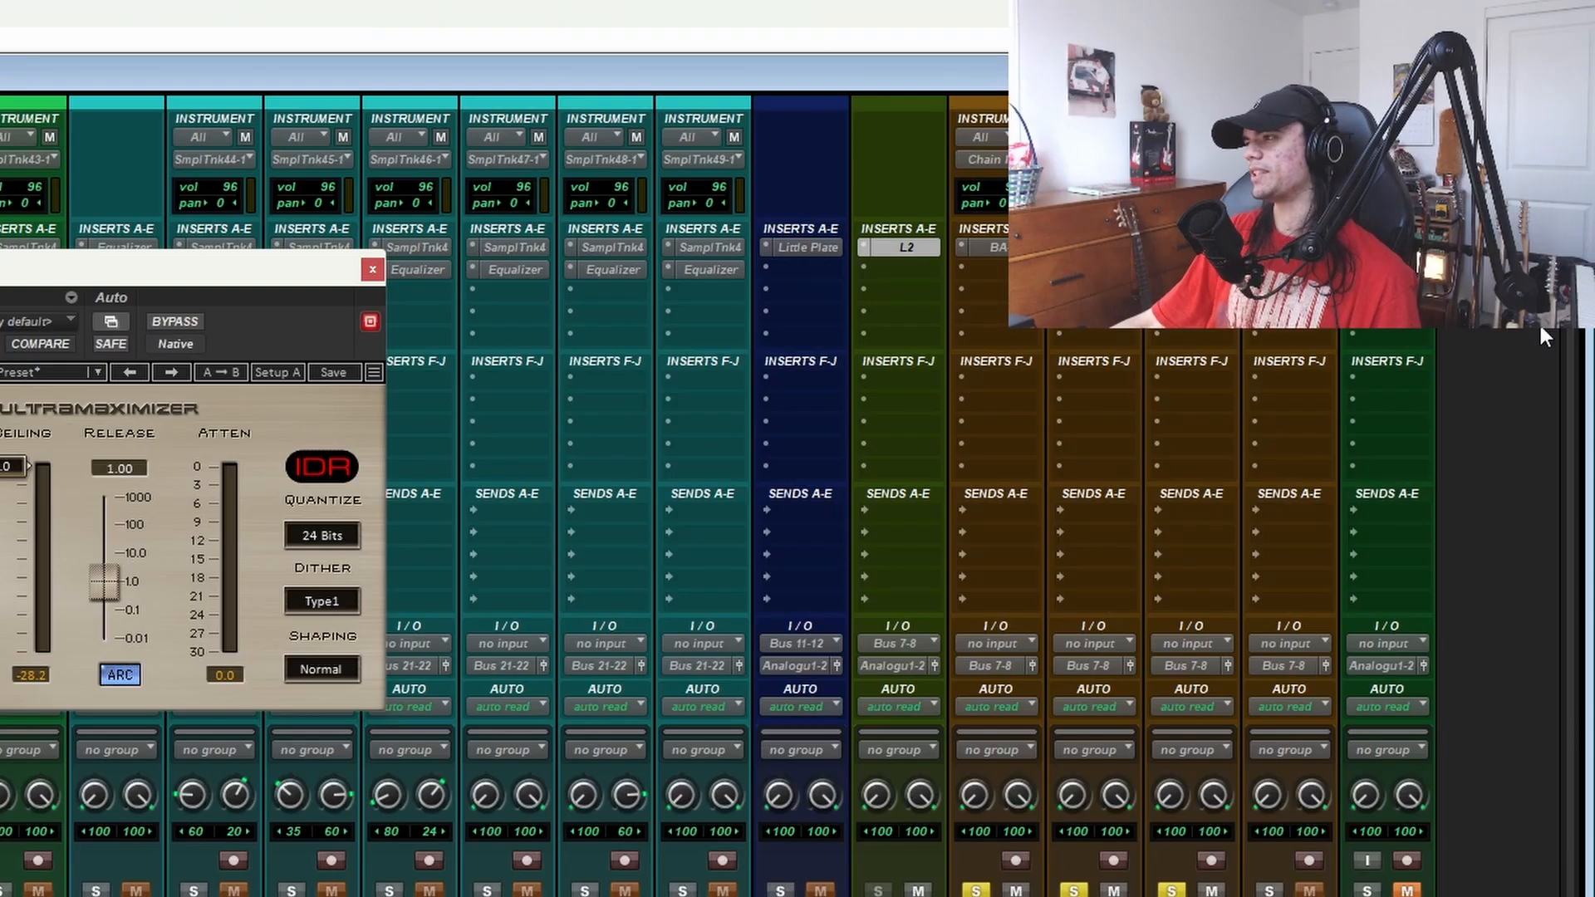
# - Audition the soloed Inst 4 tracks from sample 7610878 in the Edit window and close the L2 limiter
pyautogui.hotkey('ctrl', '=')
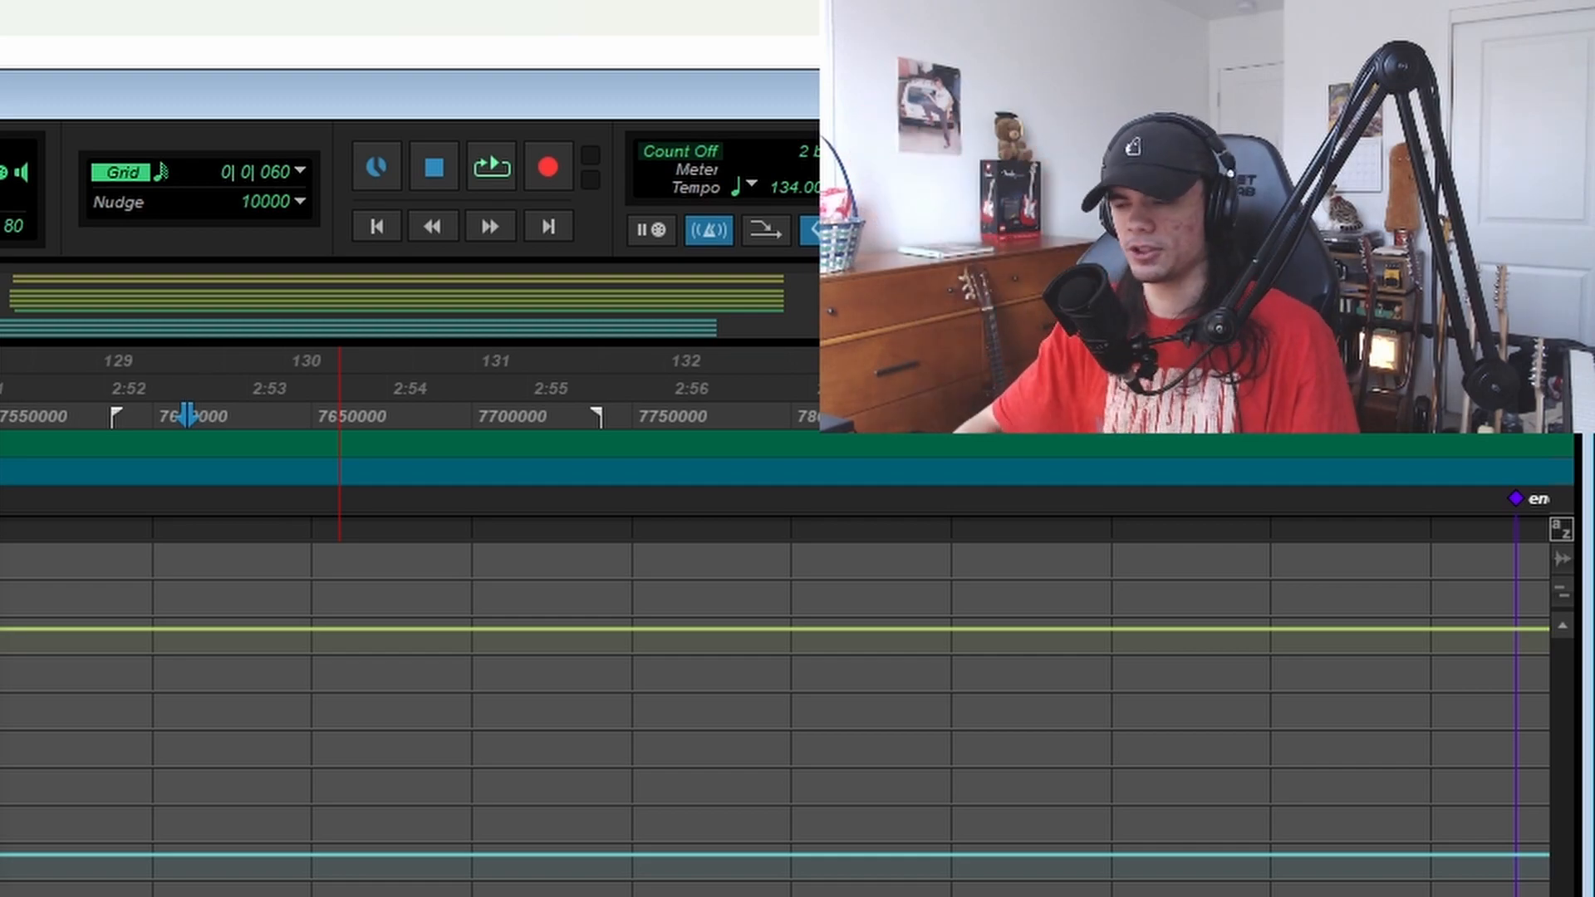
pyautogui.press('space')
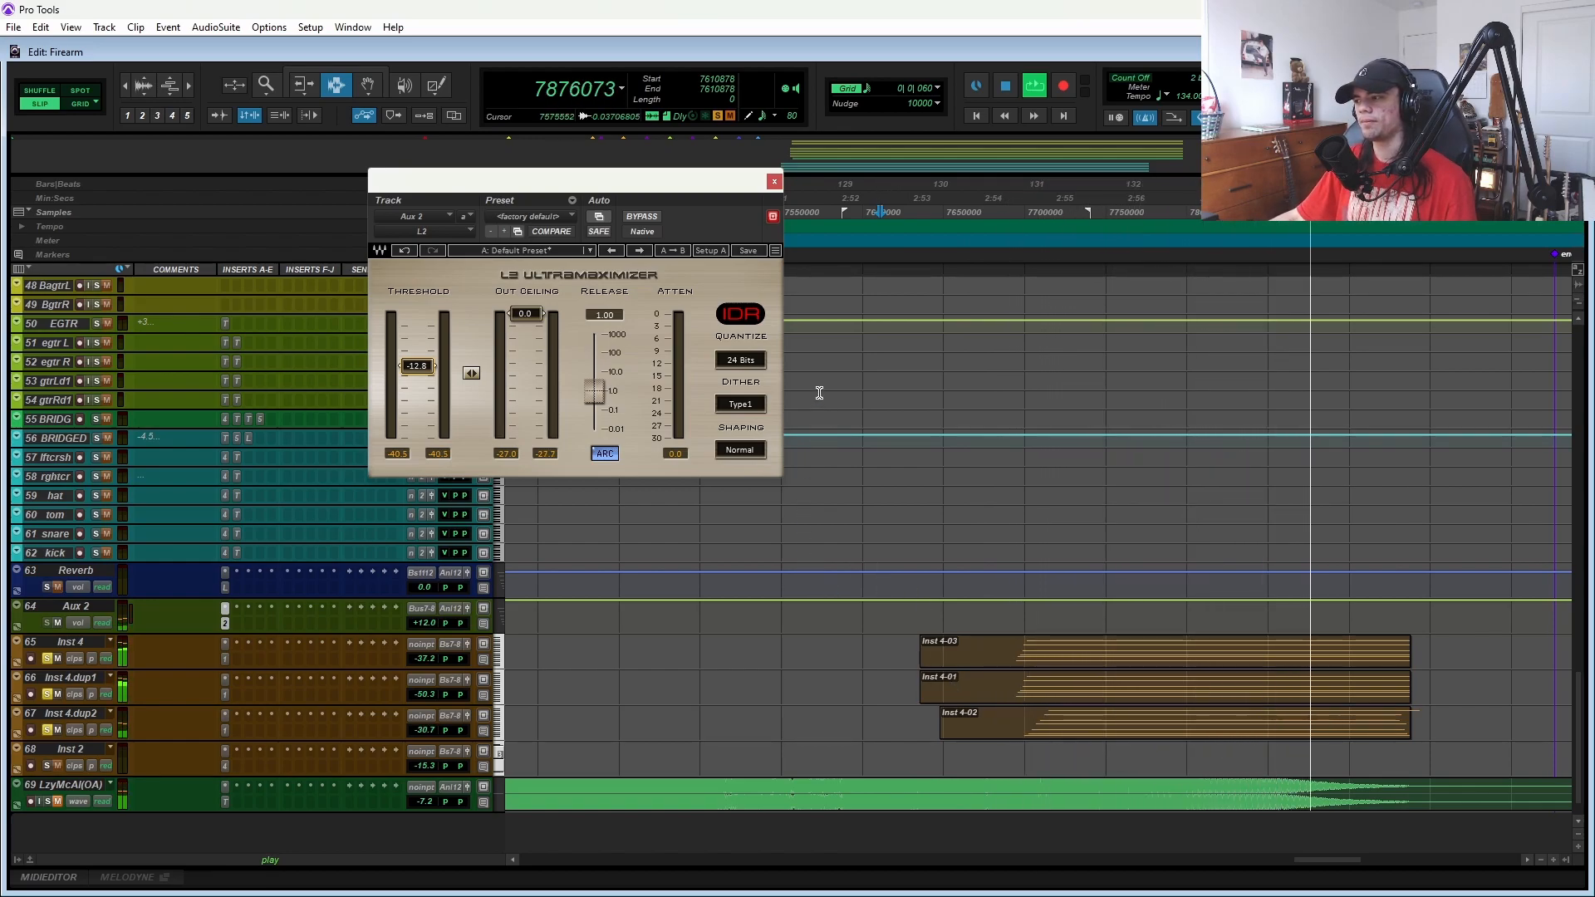
pyautogui.press('space')
pyautogui.click(775, 181)
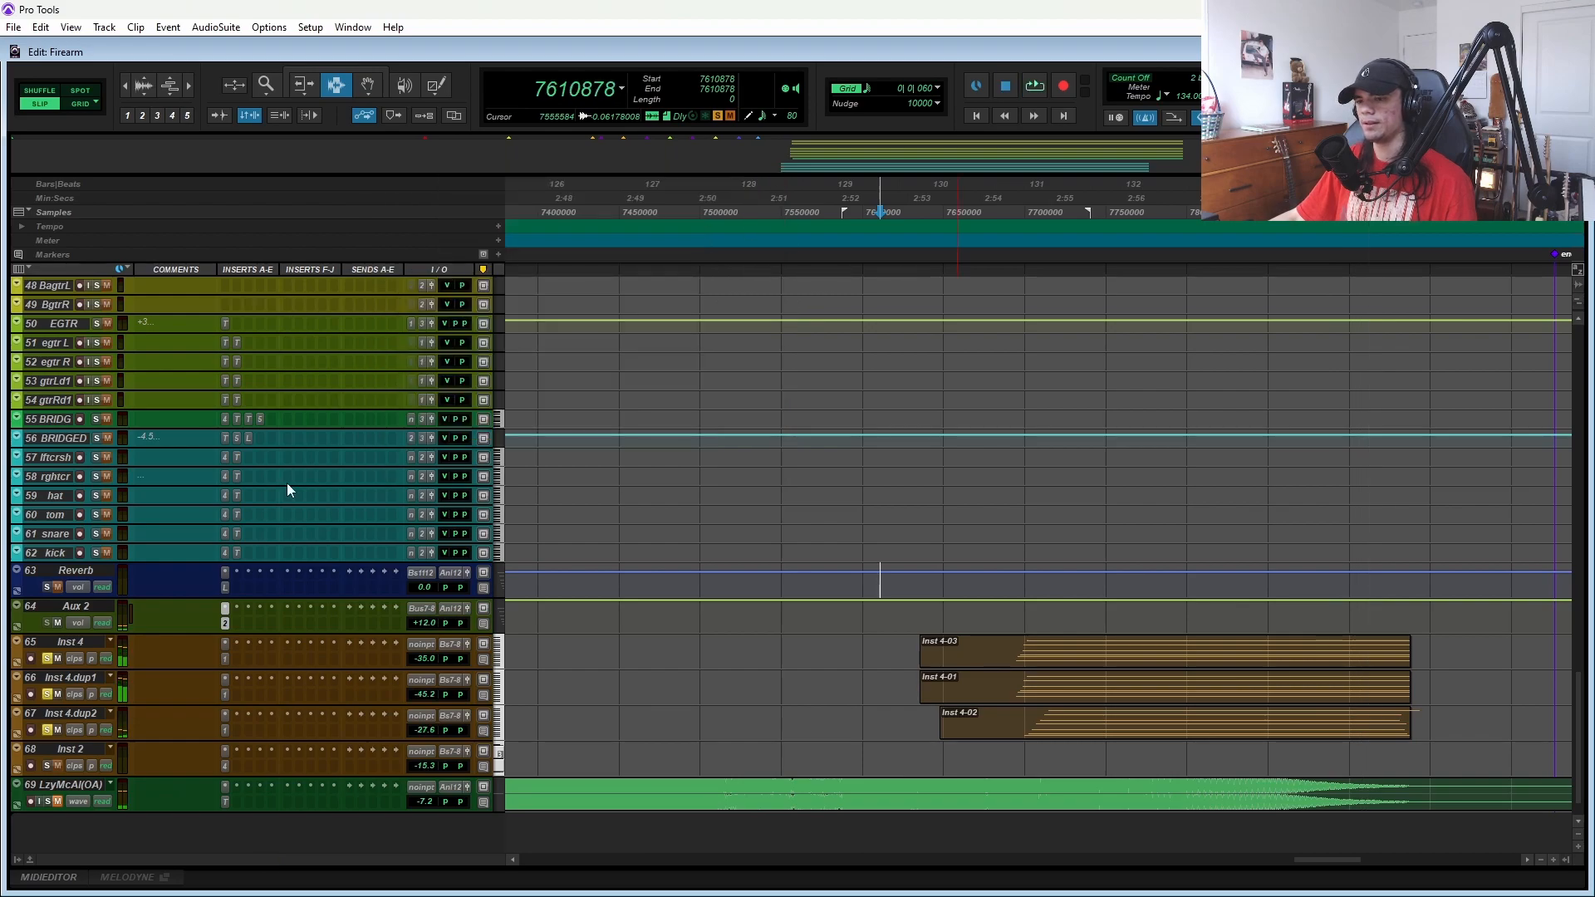
# - Enlarge the three Inst 4 tracks and open the BA-1 synth on Inst 4, keeping its track controls in view
pyautogui.keyDown('shift'); pyautogui.click(87, 708); pyautogui.keyUp('shift')
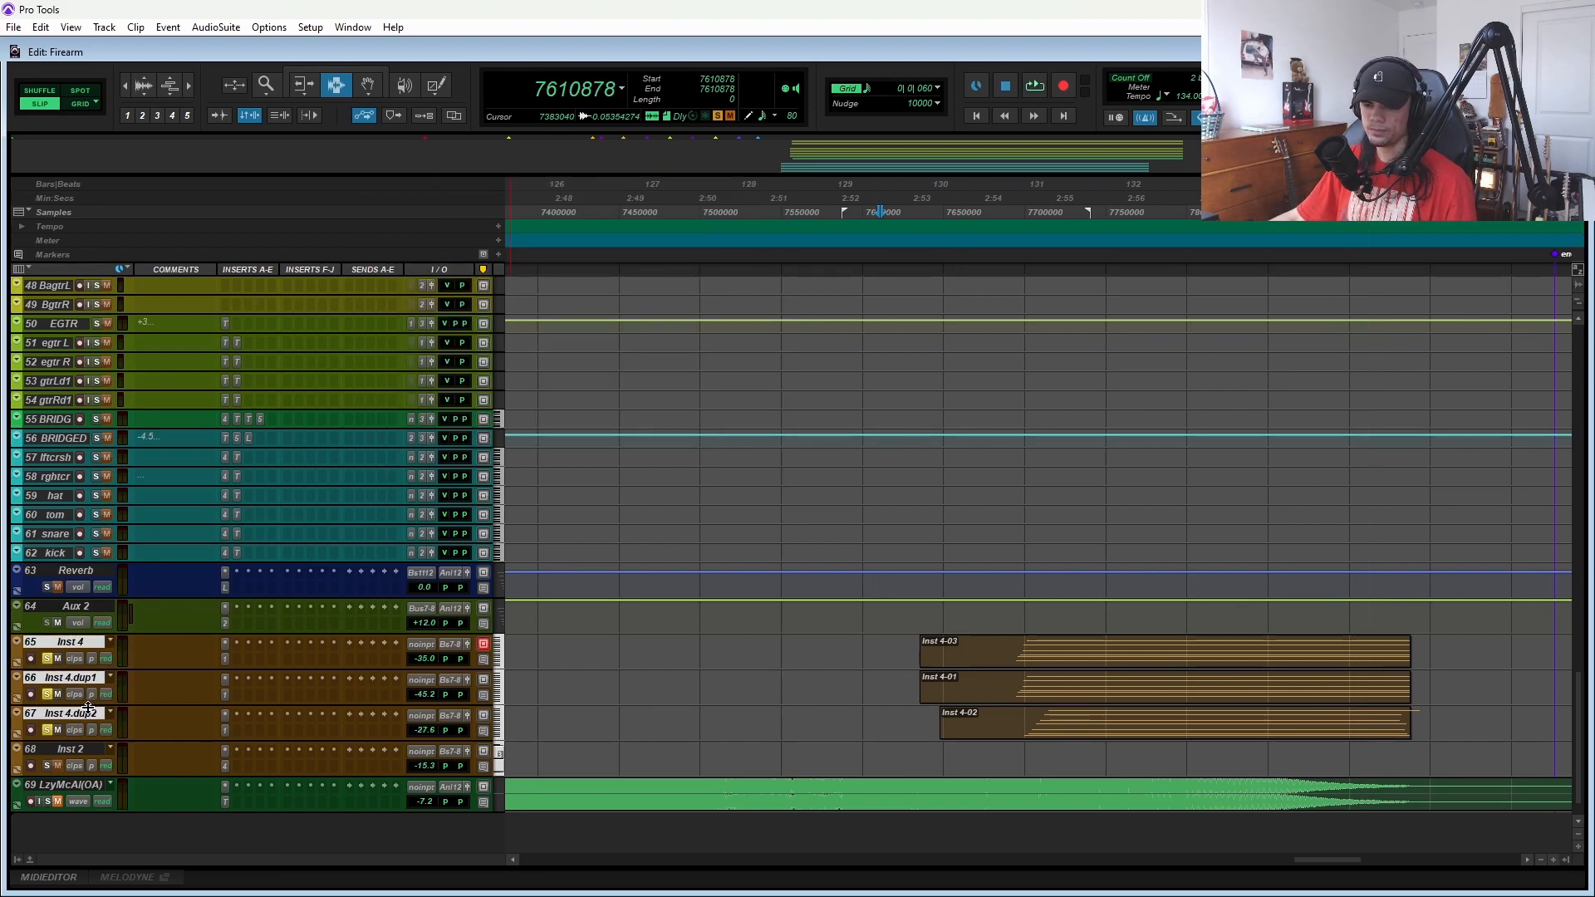
pyautogui.hotkey('ctrl', 'Down')
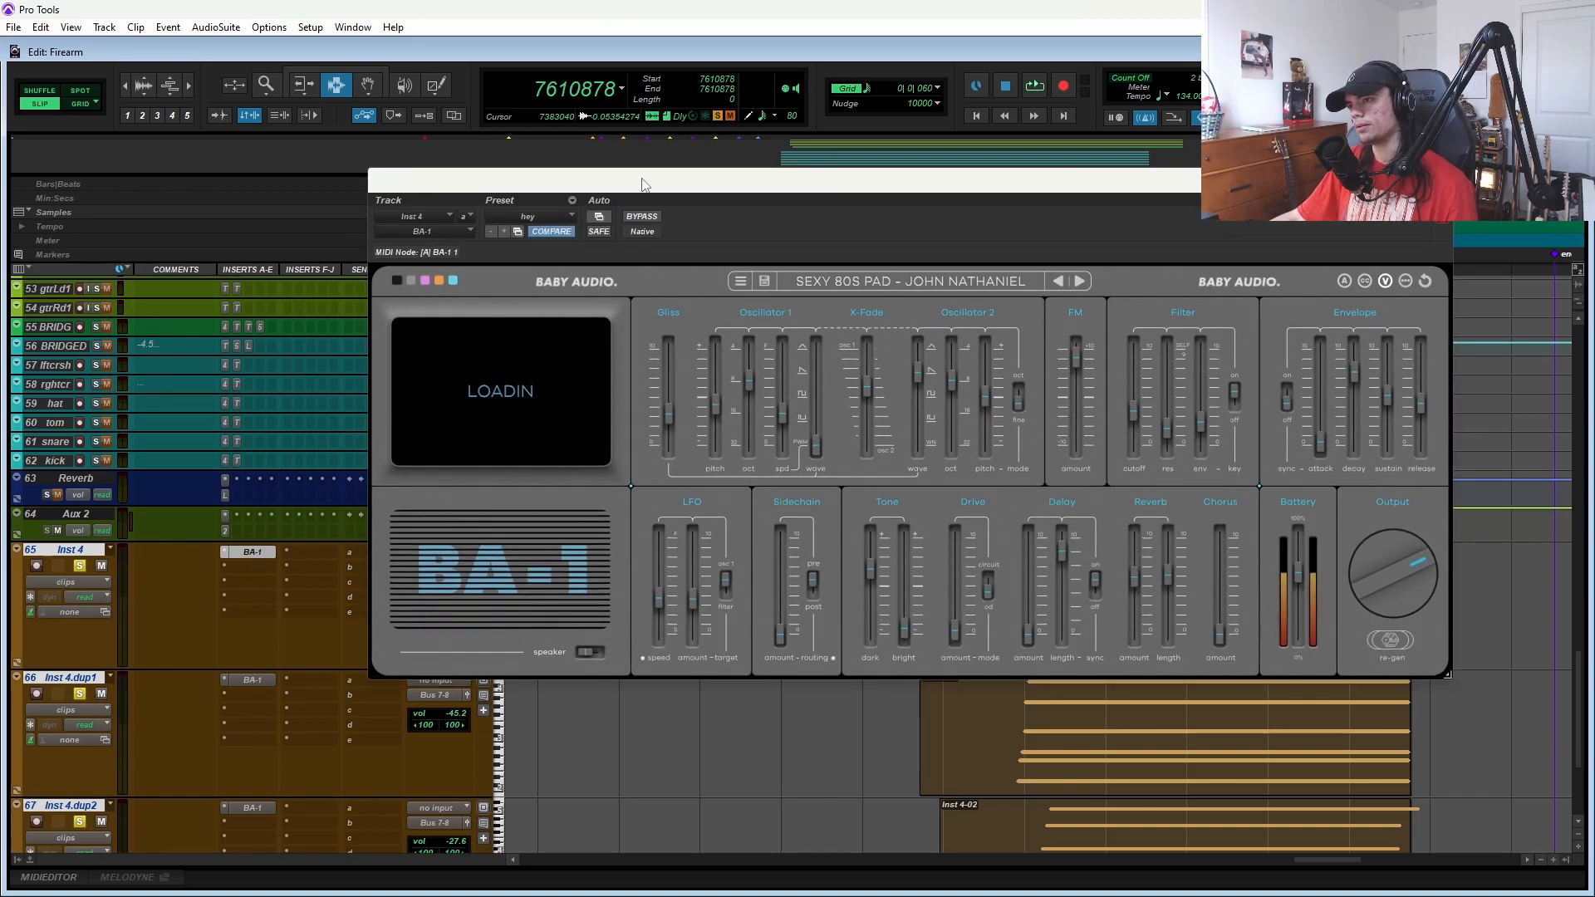
pyautogui.moveTo(638, 142); pyautogui.dragTo(551, 63)
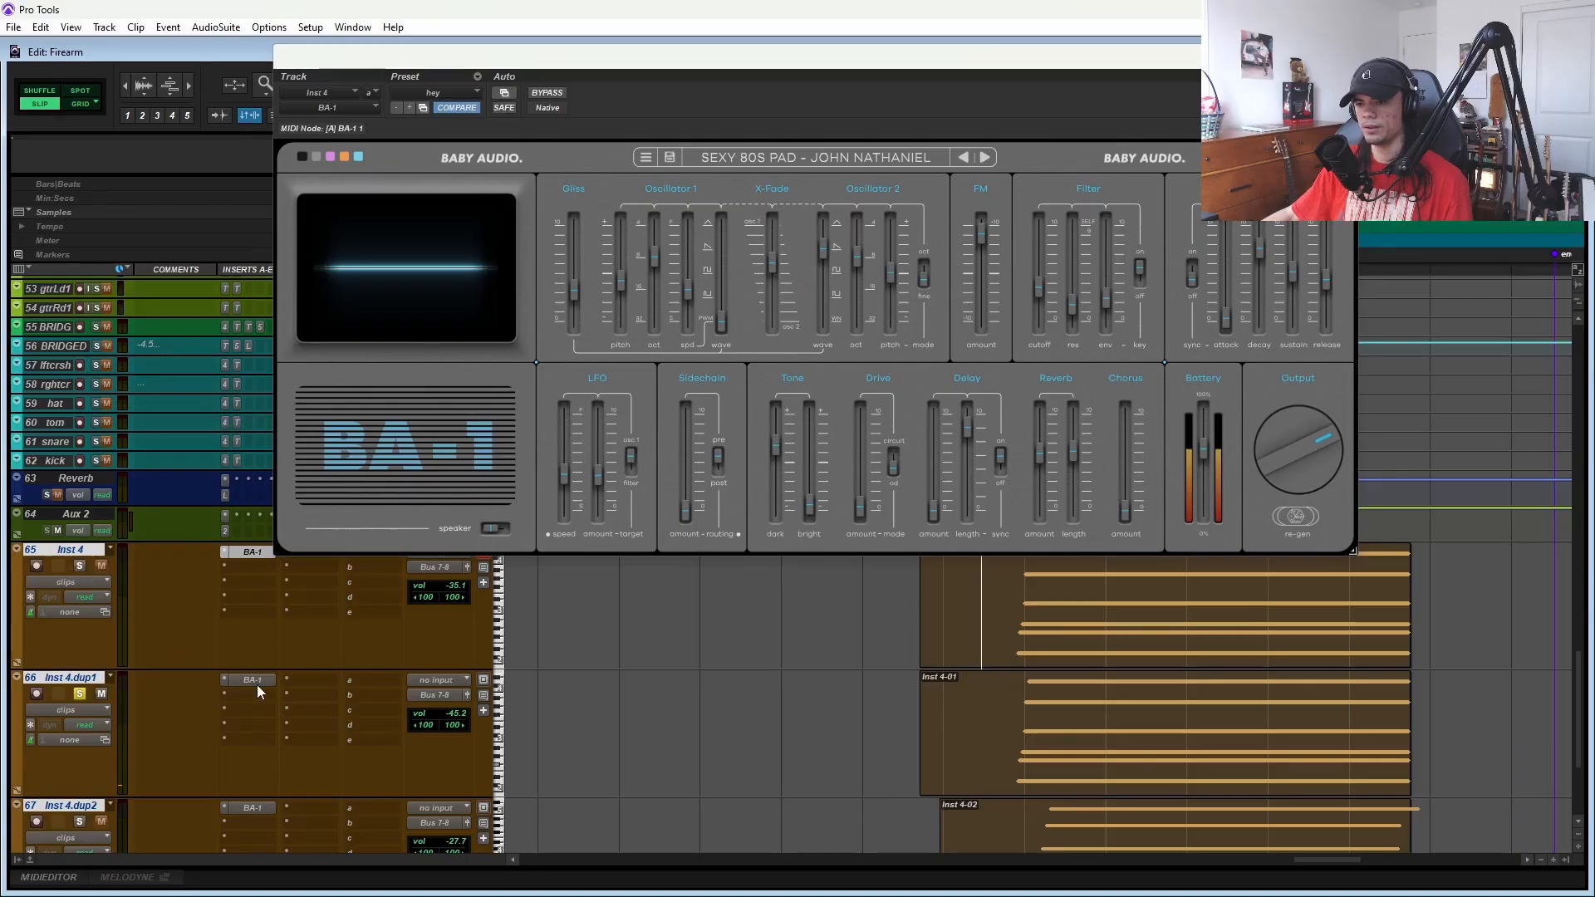
# - Audition Inst 4.dup1 and Inst 4.dup2 individually with their BA-1 synths open, and replay all three layers together
pyautogui.click(267, 682)
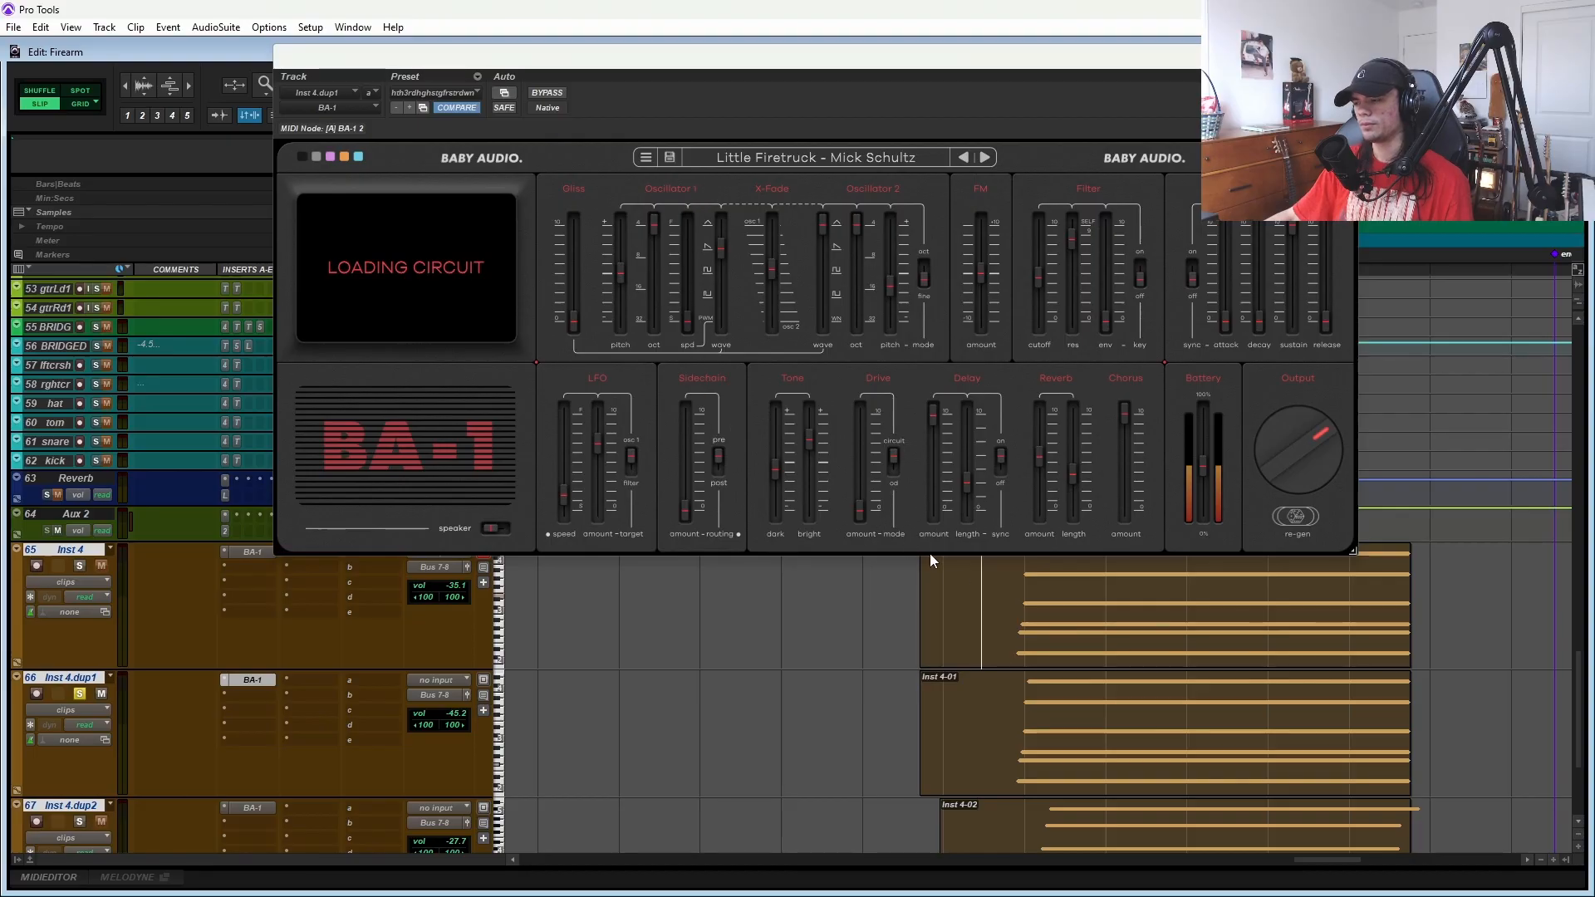
pyautogui.press('space')
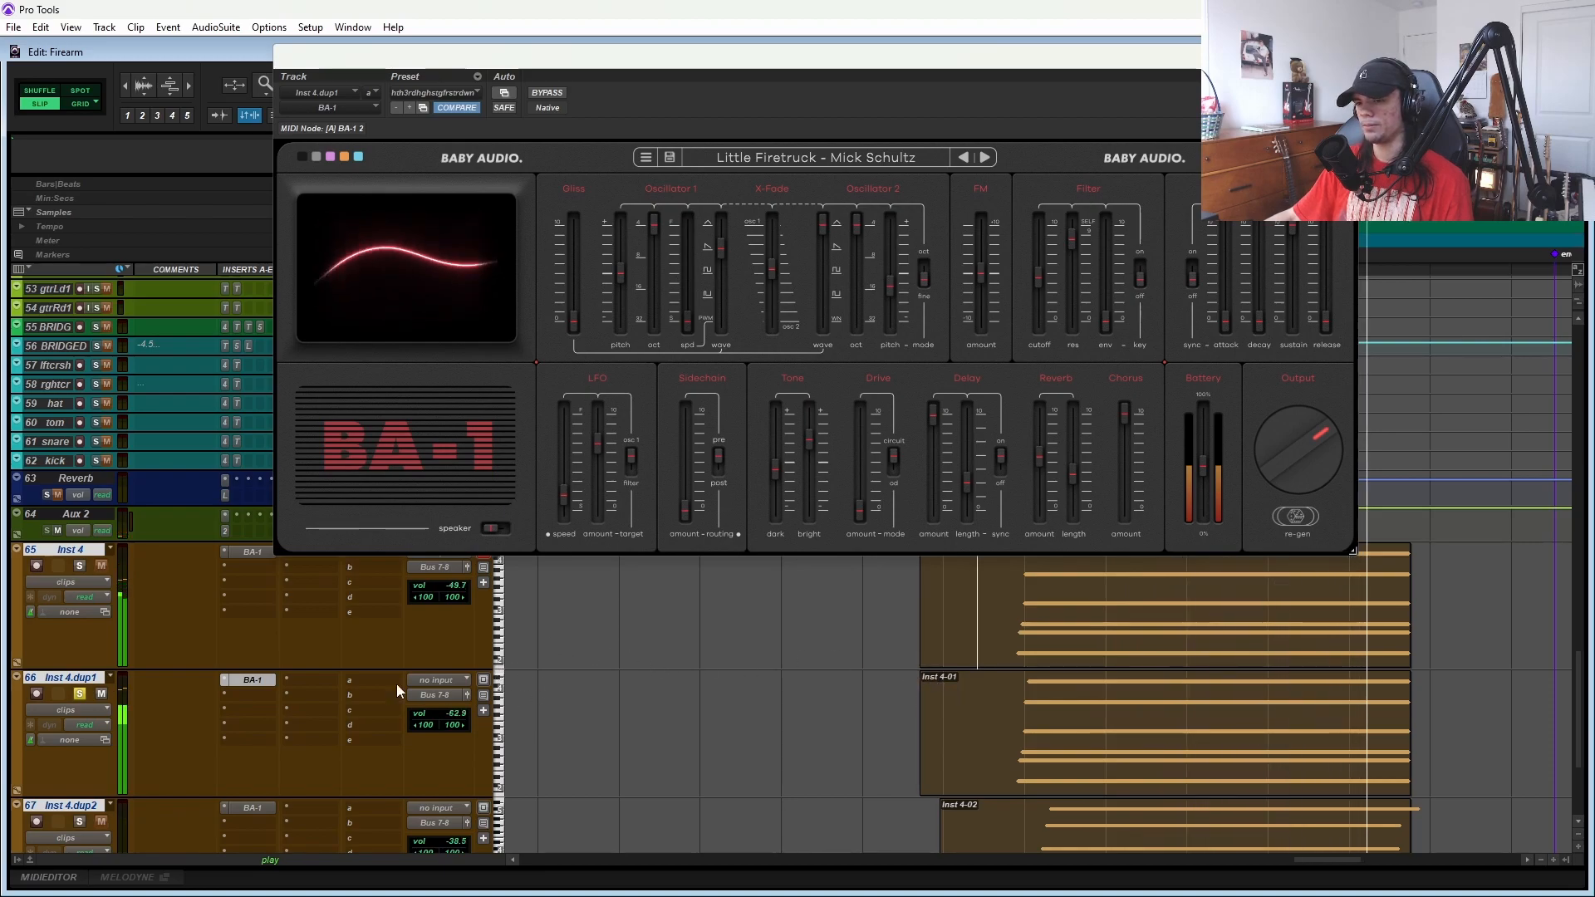
pyautogui.scroll(-1, 139, 708)
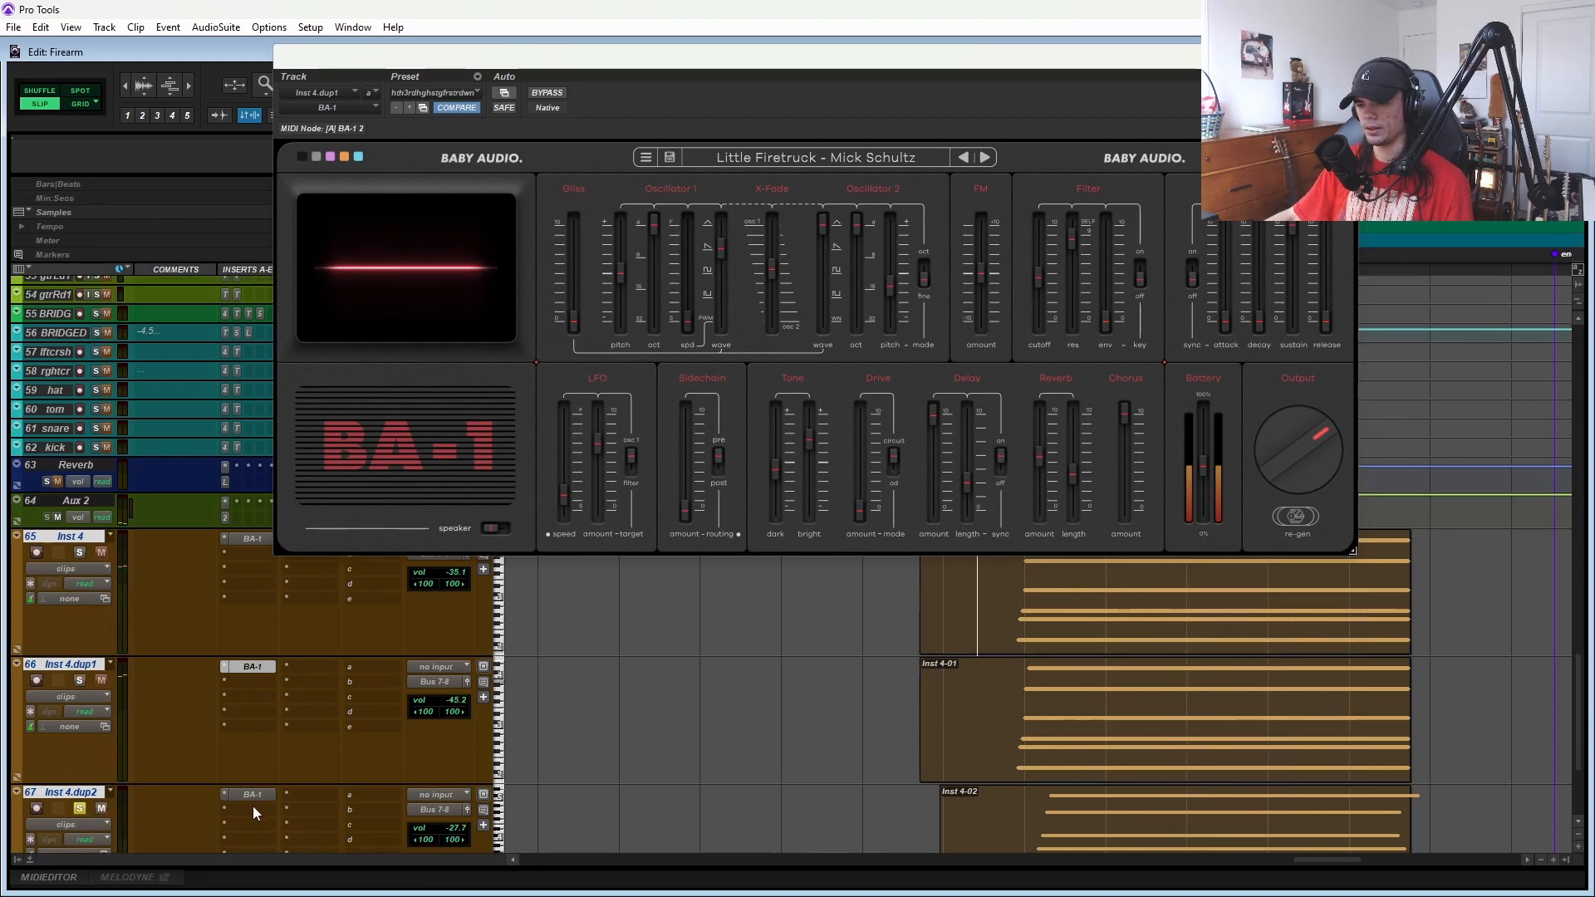
pyautogui.press(';')
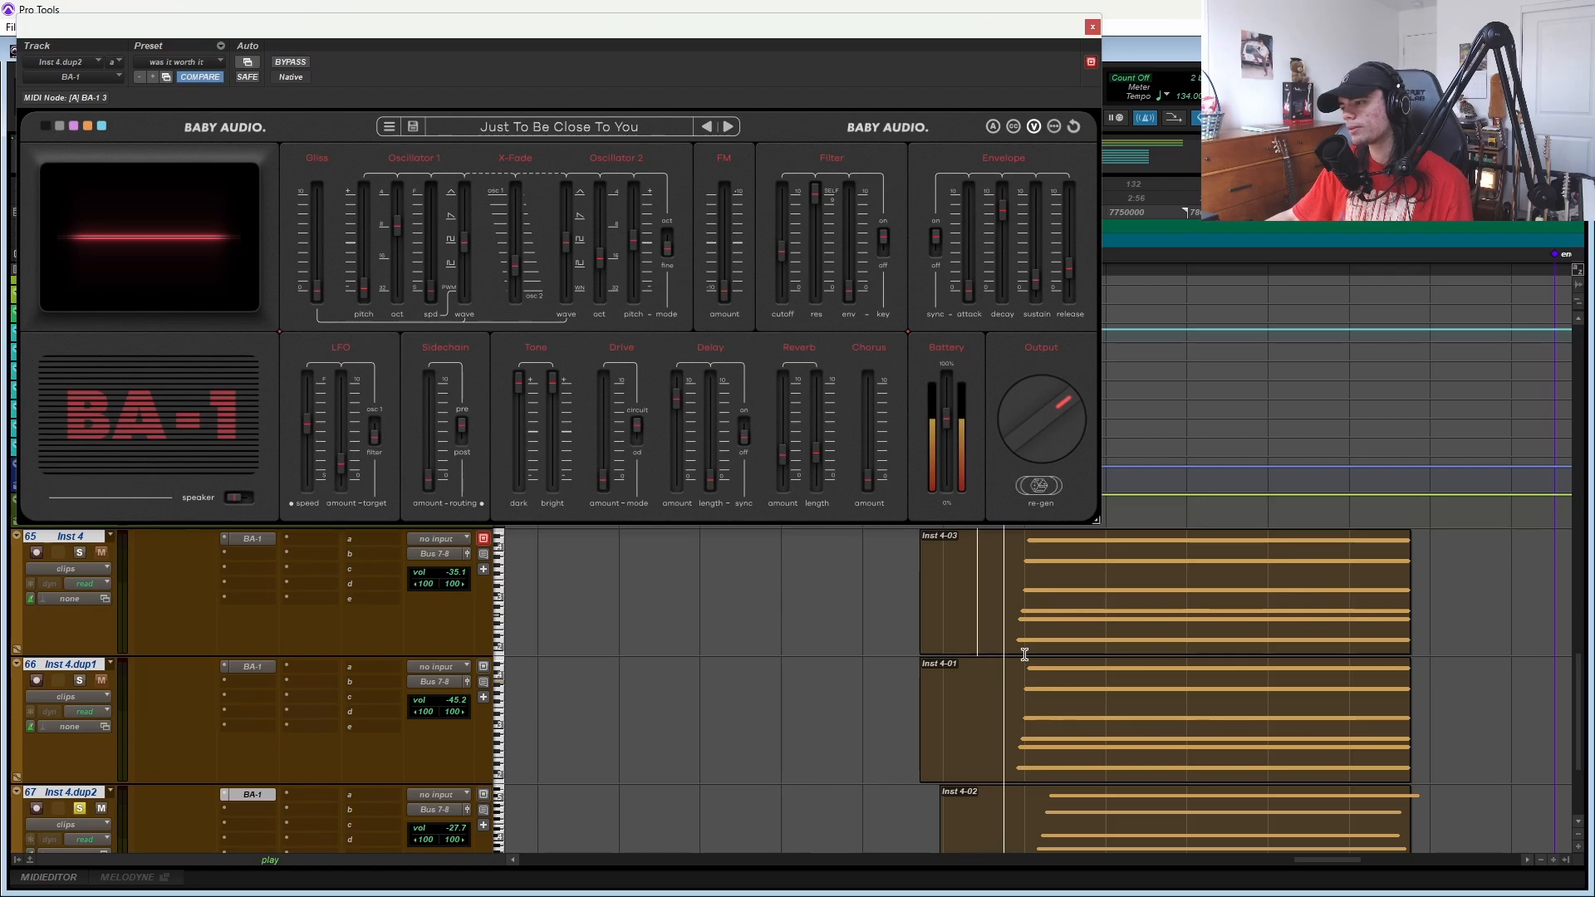
pyautogui.press('space')
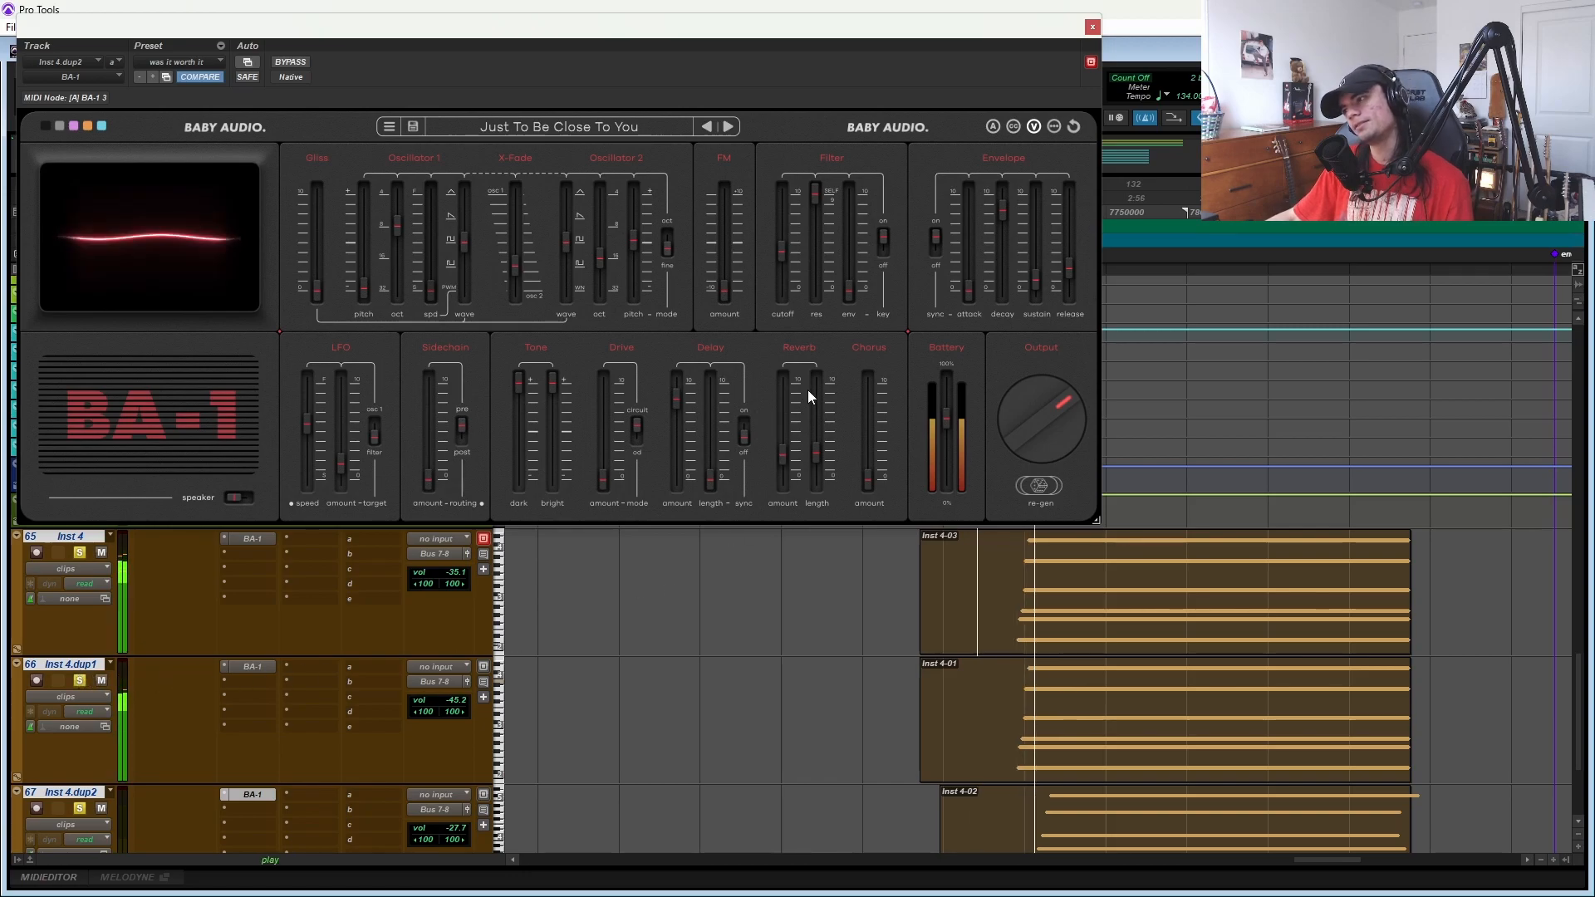
pyautogui.click(1093, 27)
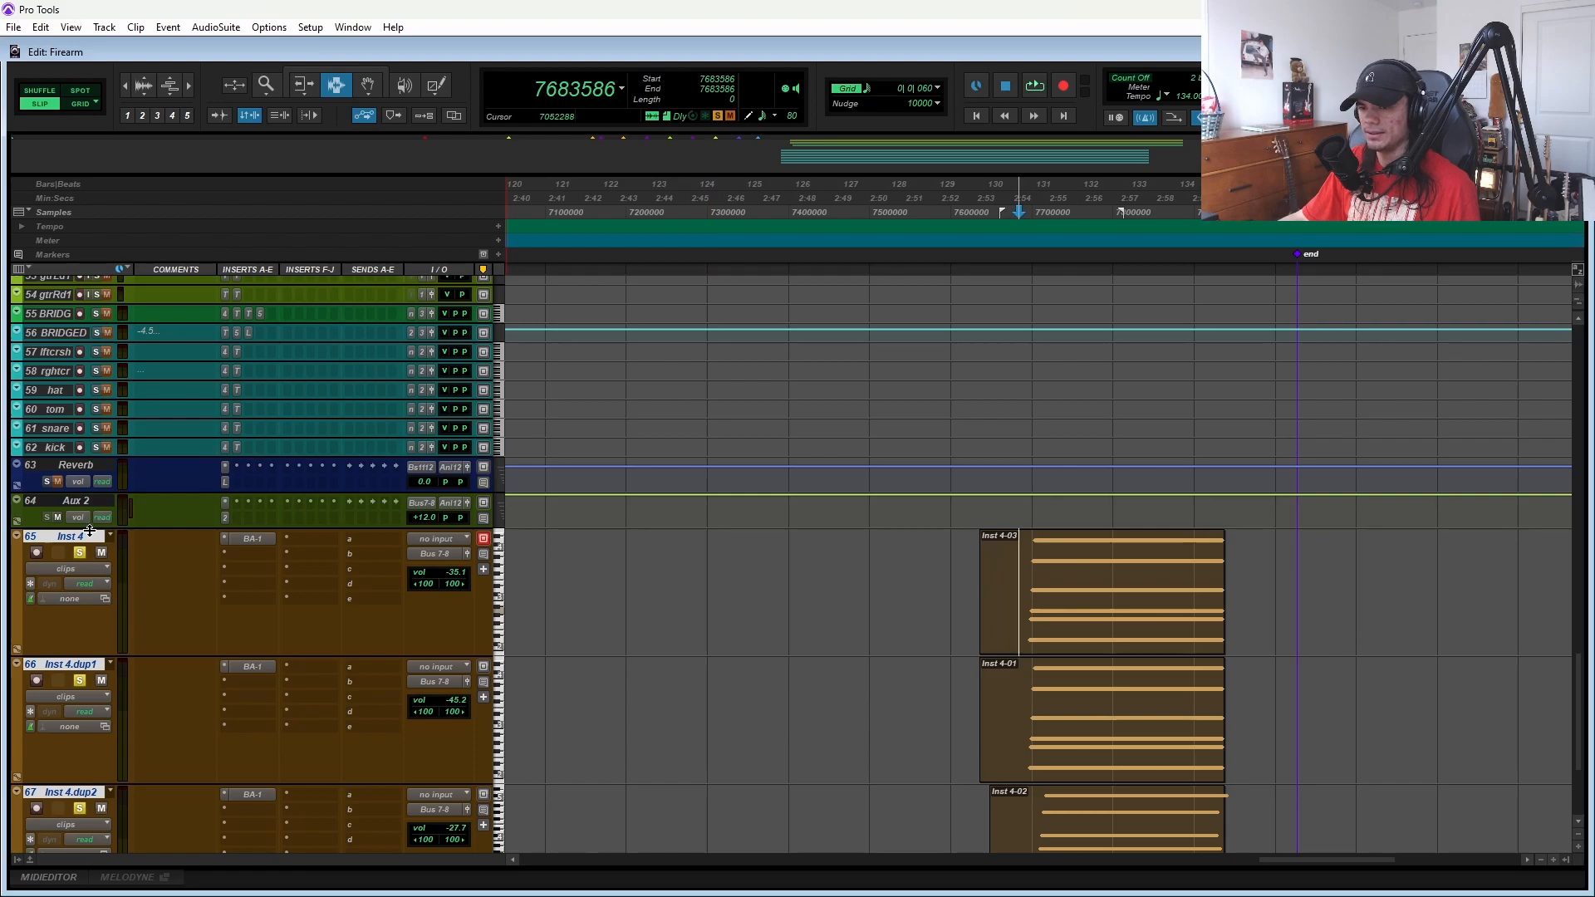
# - Unsolo the three Inst 4 tracks and reduce their track heights
pyautogui.scroll(10, 145, 761)
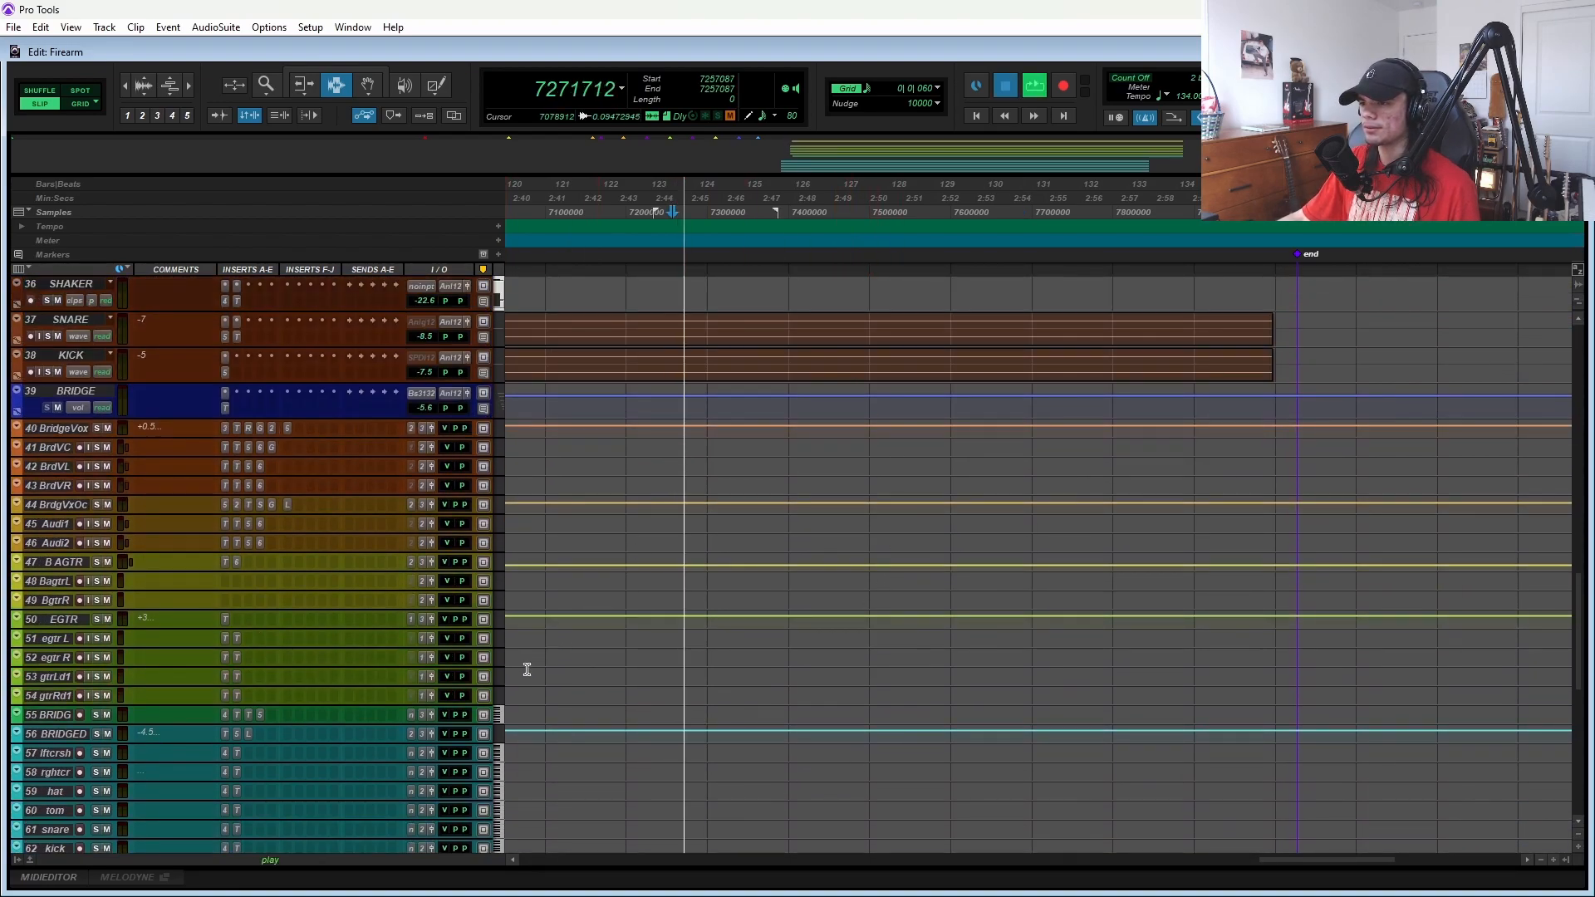
pyautogui.scroll(-15, 349, 736)
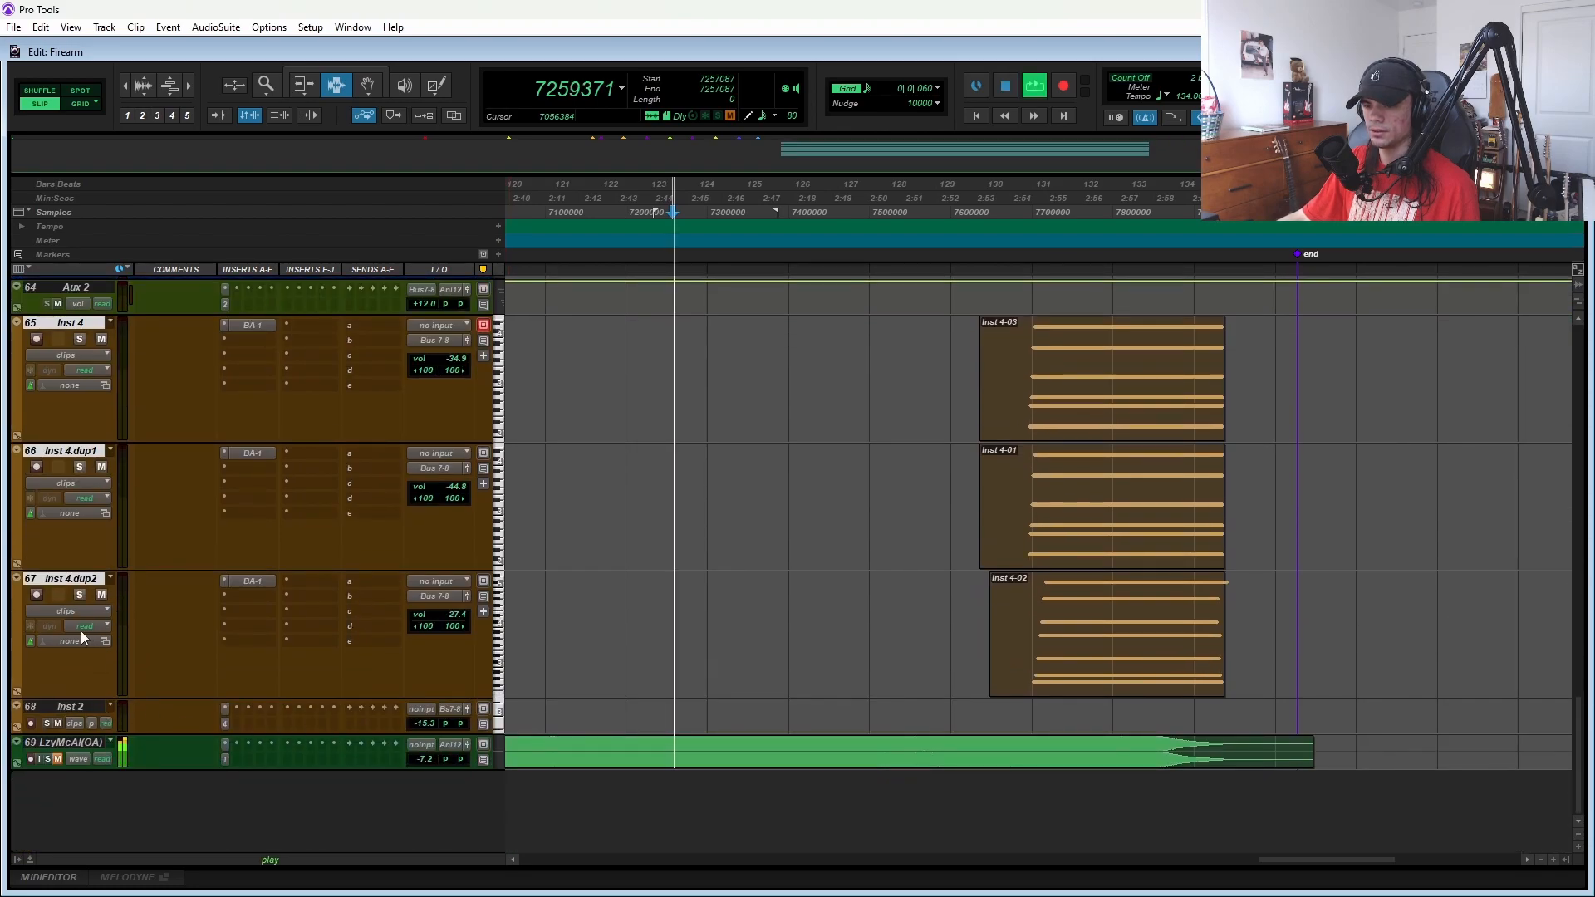
pyautogui.press('super+Down')
pyautogui.press('super+Down')
pyautogui.press('super+Down')
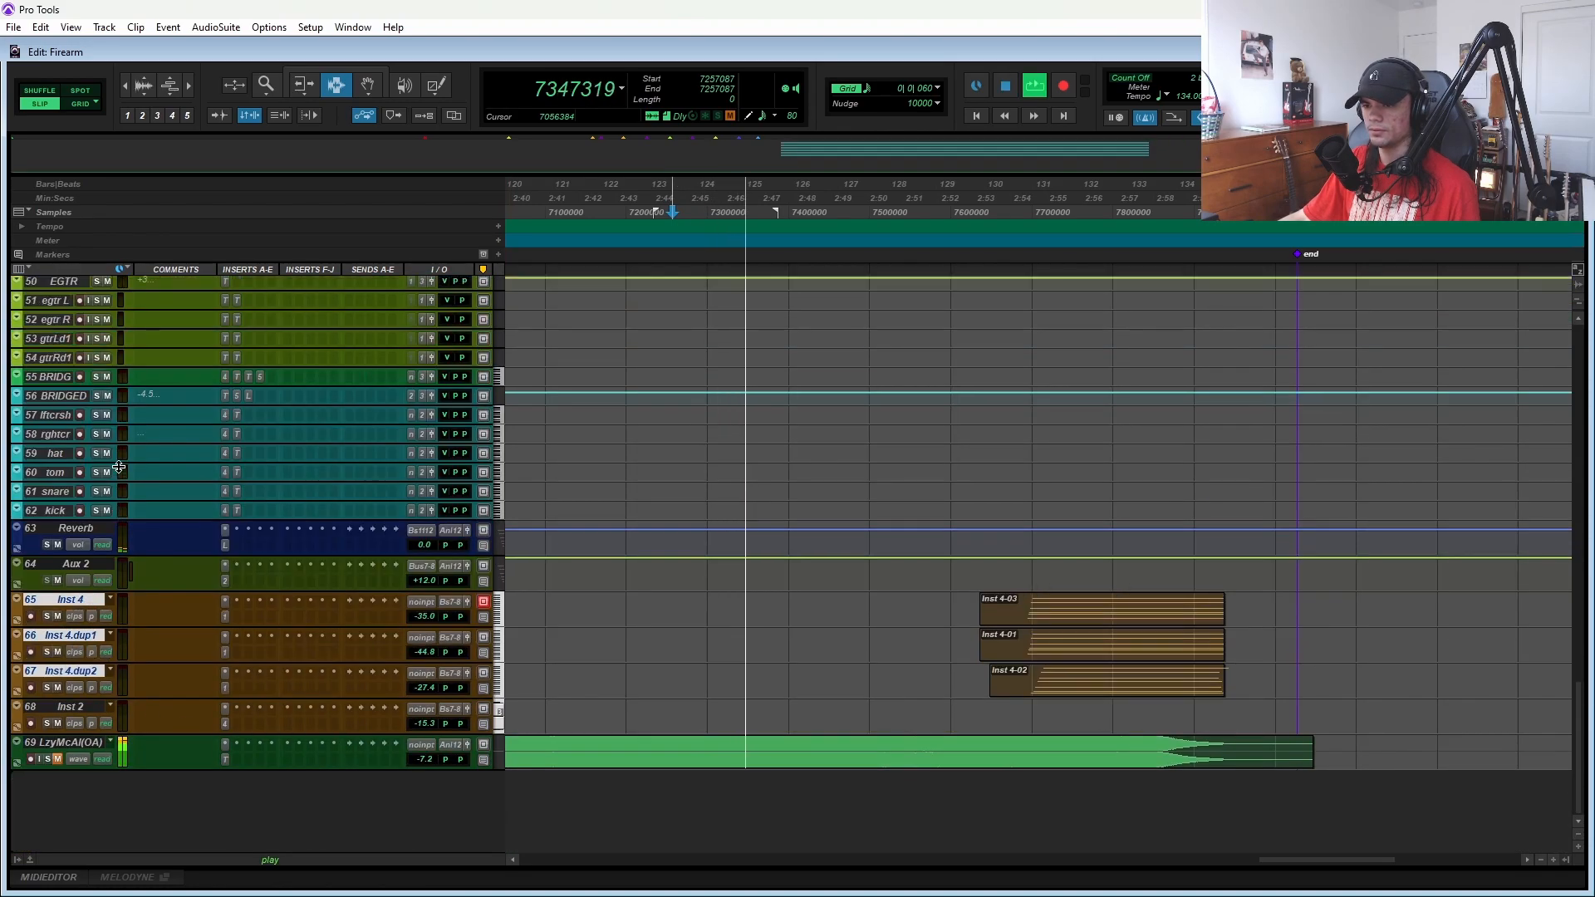
# - Audition the ending of the full mix from sample 7257087 while viewing the Inst 3 and acoustic tracks
pyautogui.scroll(15, 759, 708)
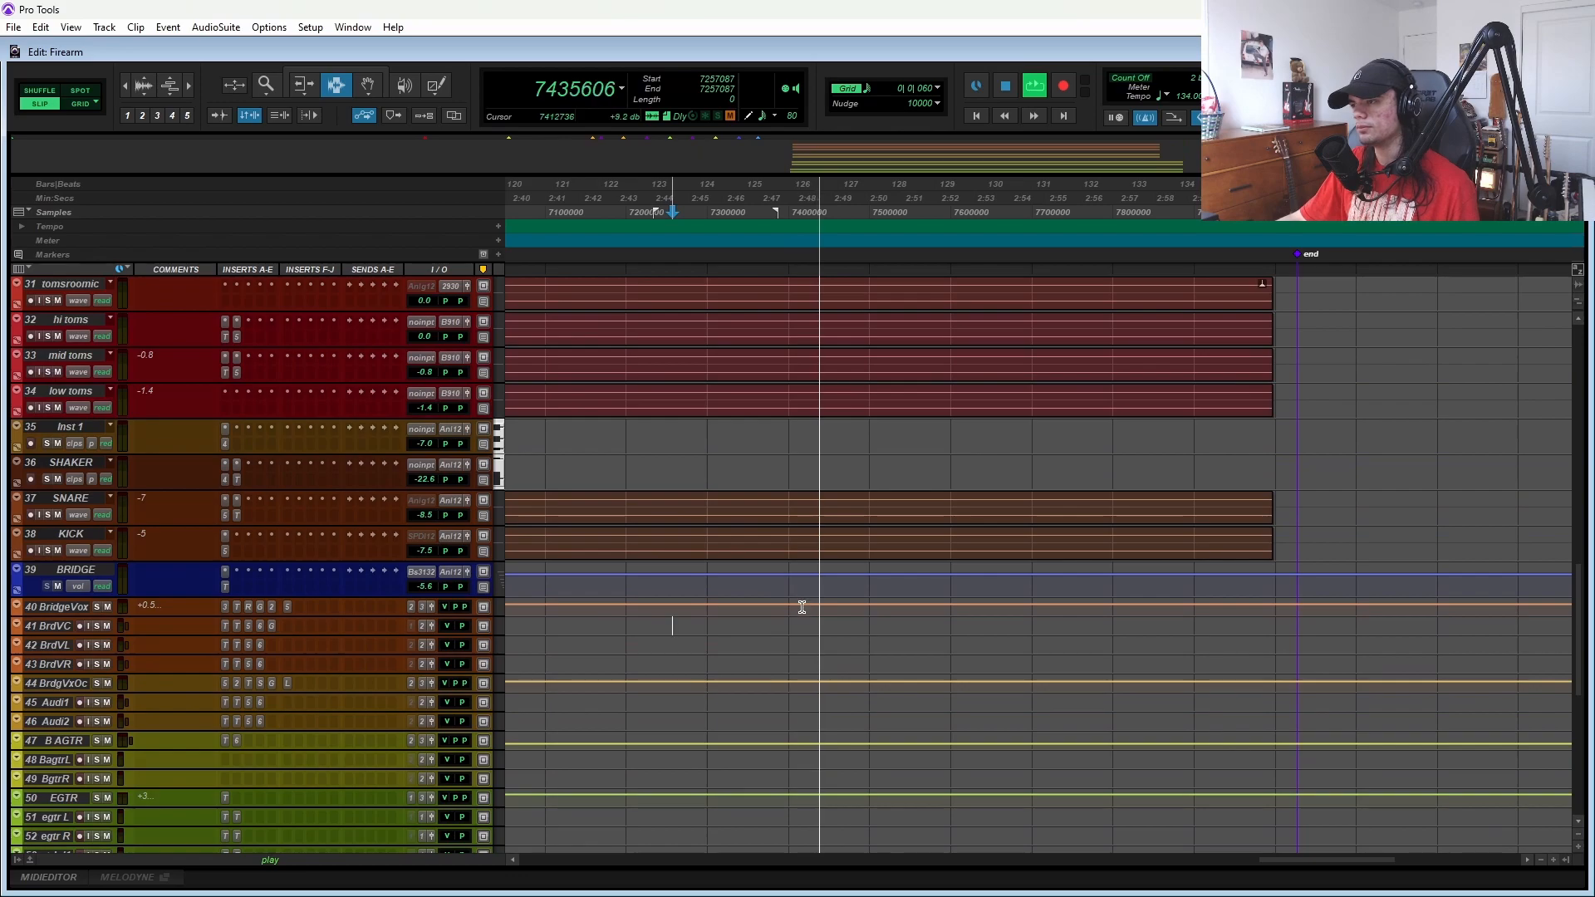
pyautogui.scroll(8, 801, 628)
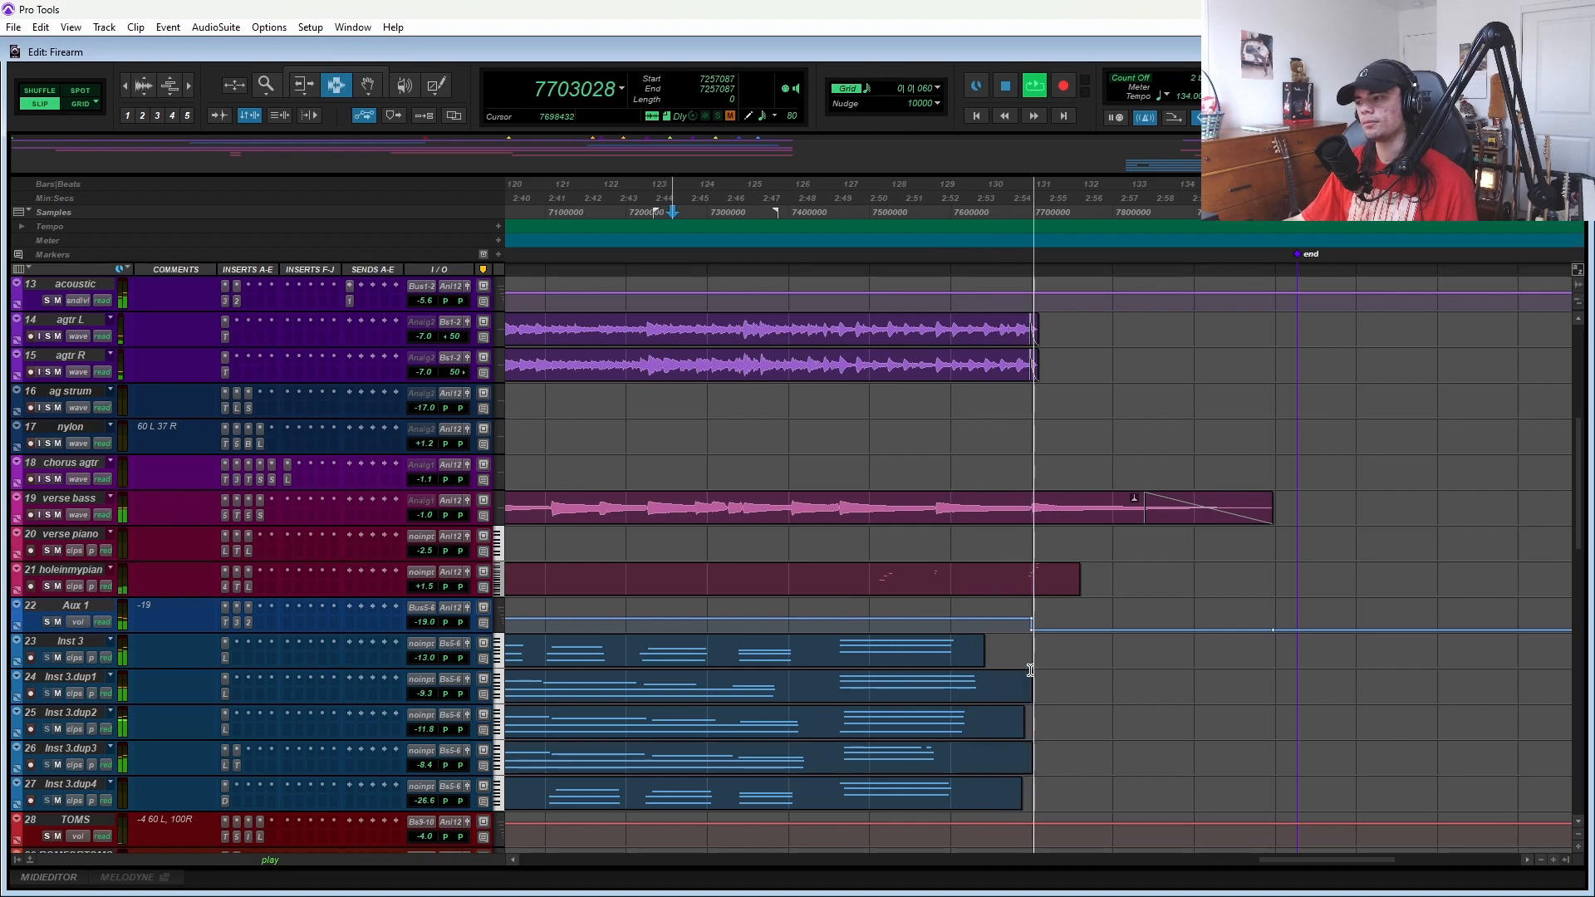
pyautogui.press('space')
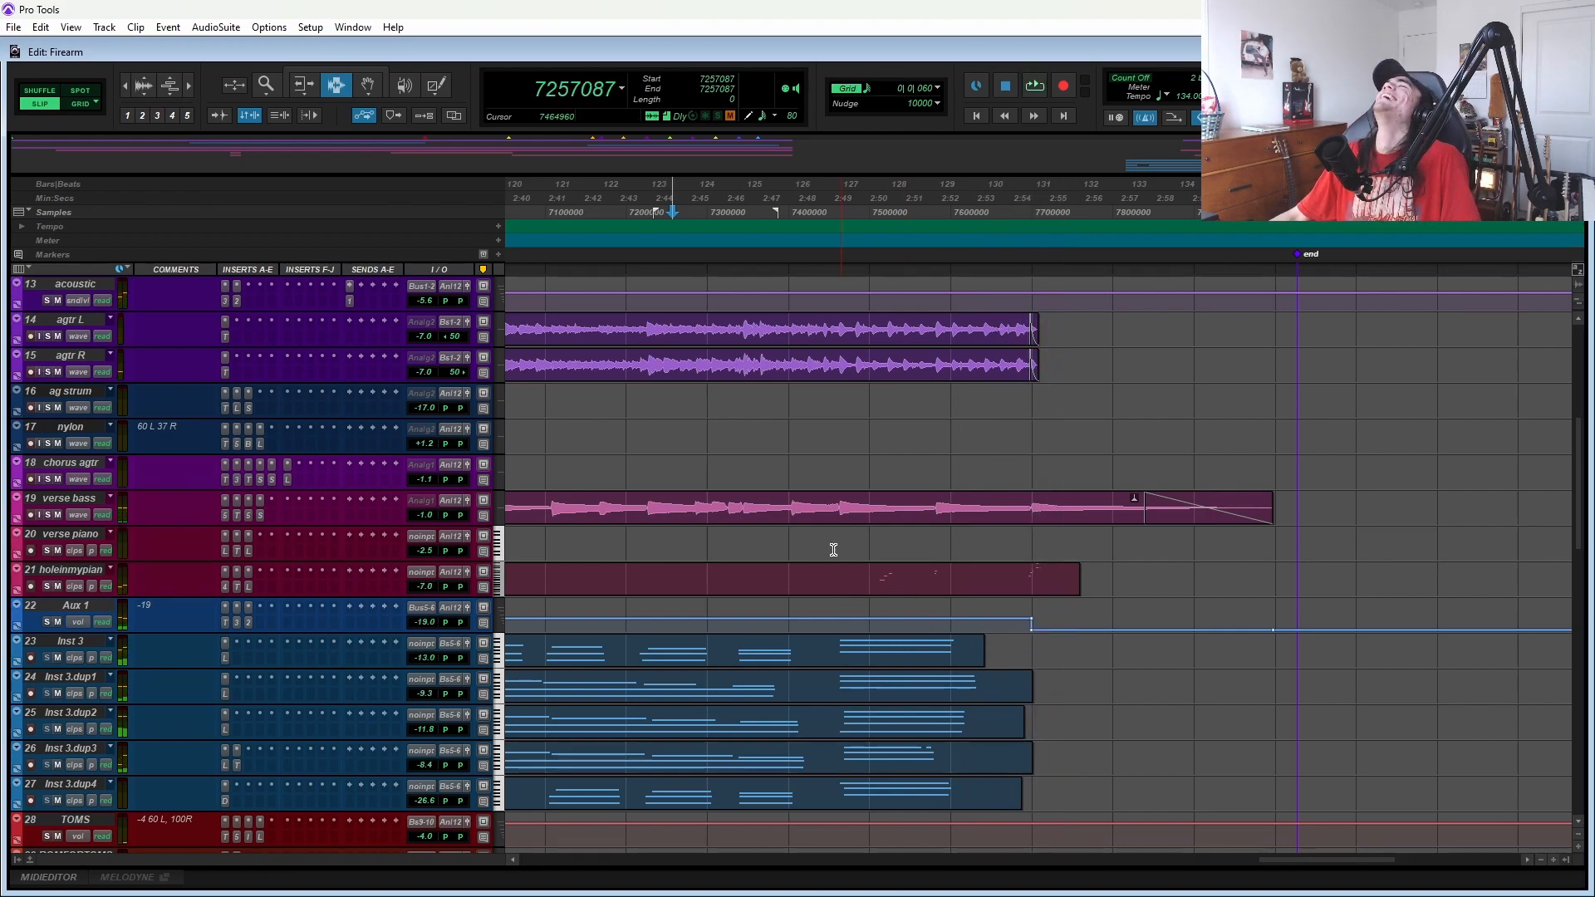
# - Set the Aux 2 volume to -6.0 dB and audition the ending of the full mix from sample 7428096
pyautogui.scroll(-15, 438, 823)
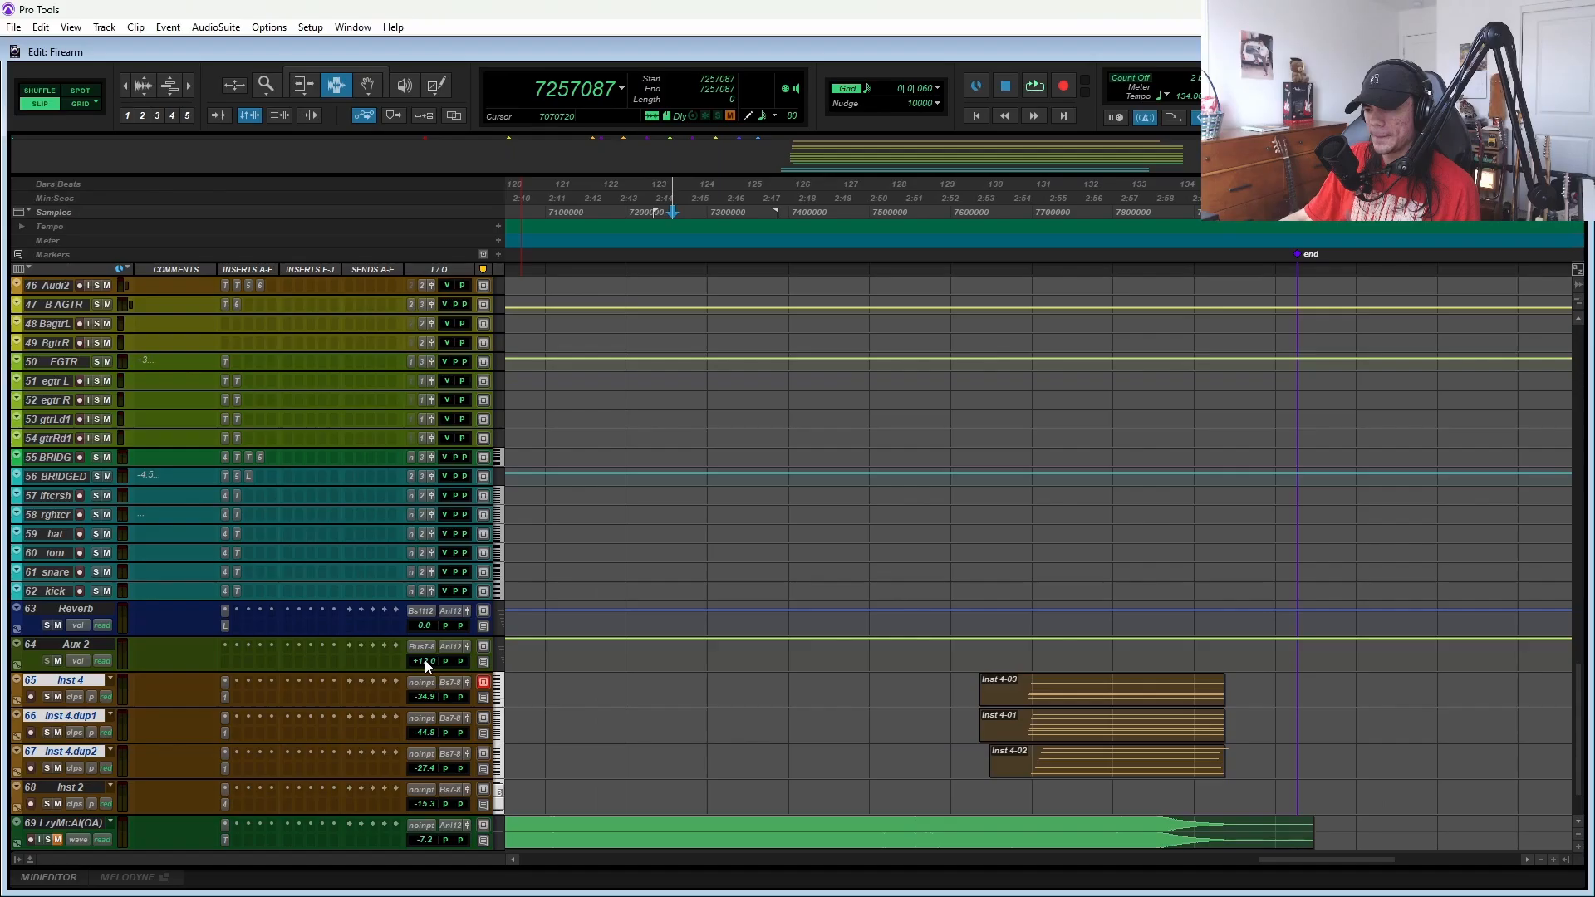
pyautogui.moveTo(426, 671); pyautogui.dragTo(427, 680)
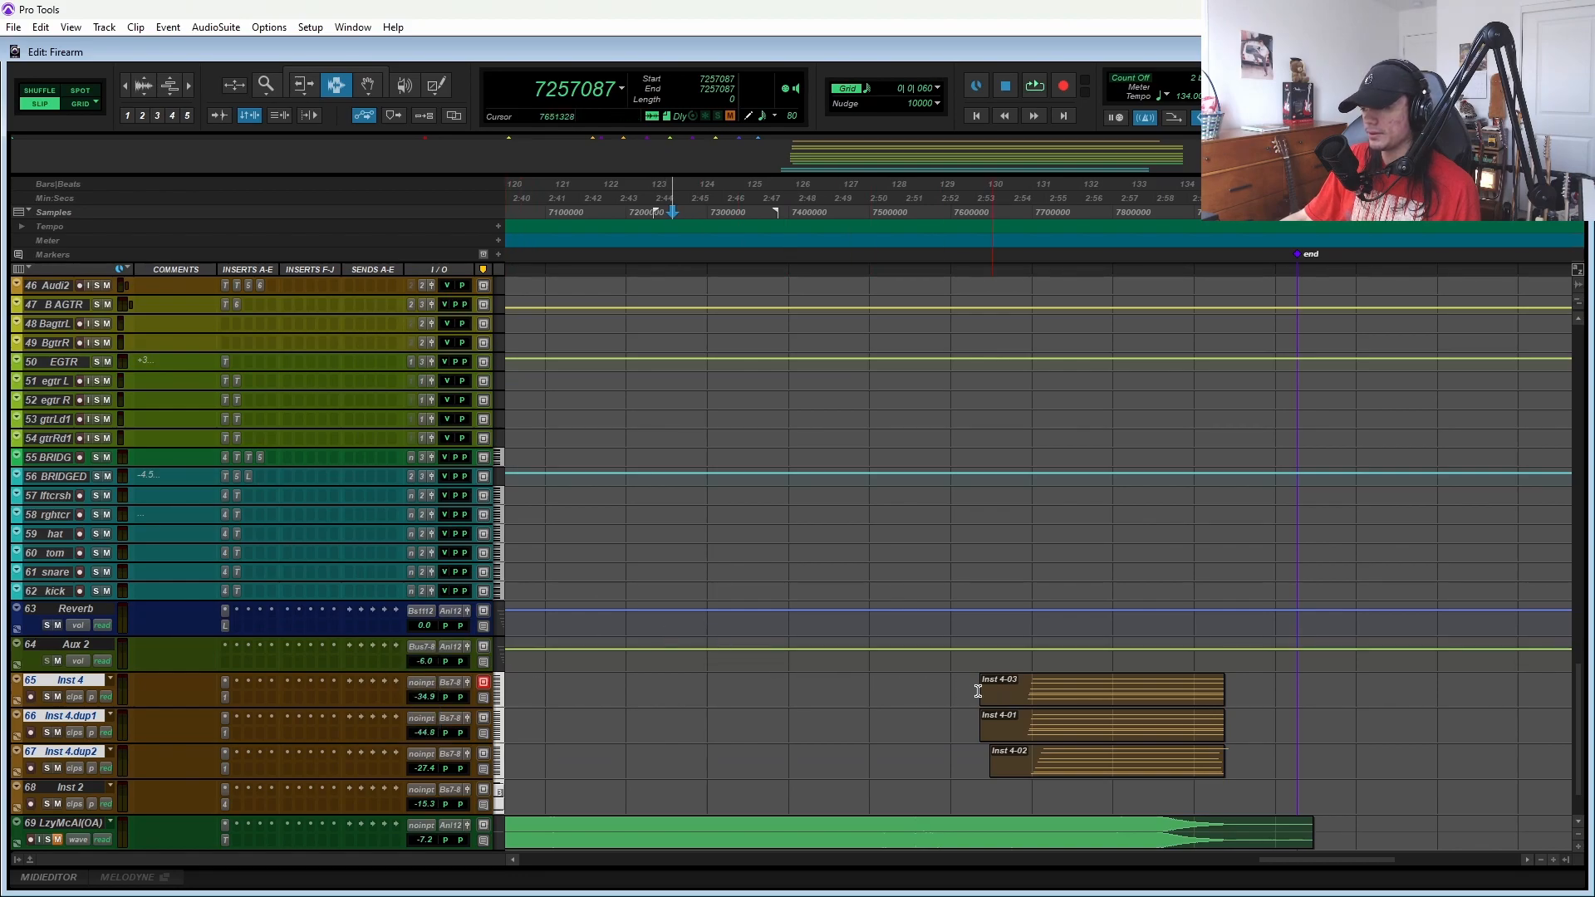
pyautogui.press('space')
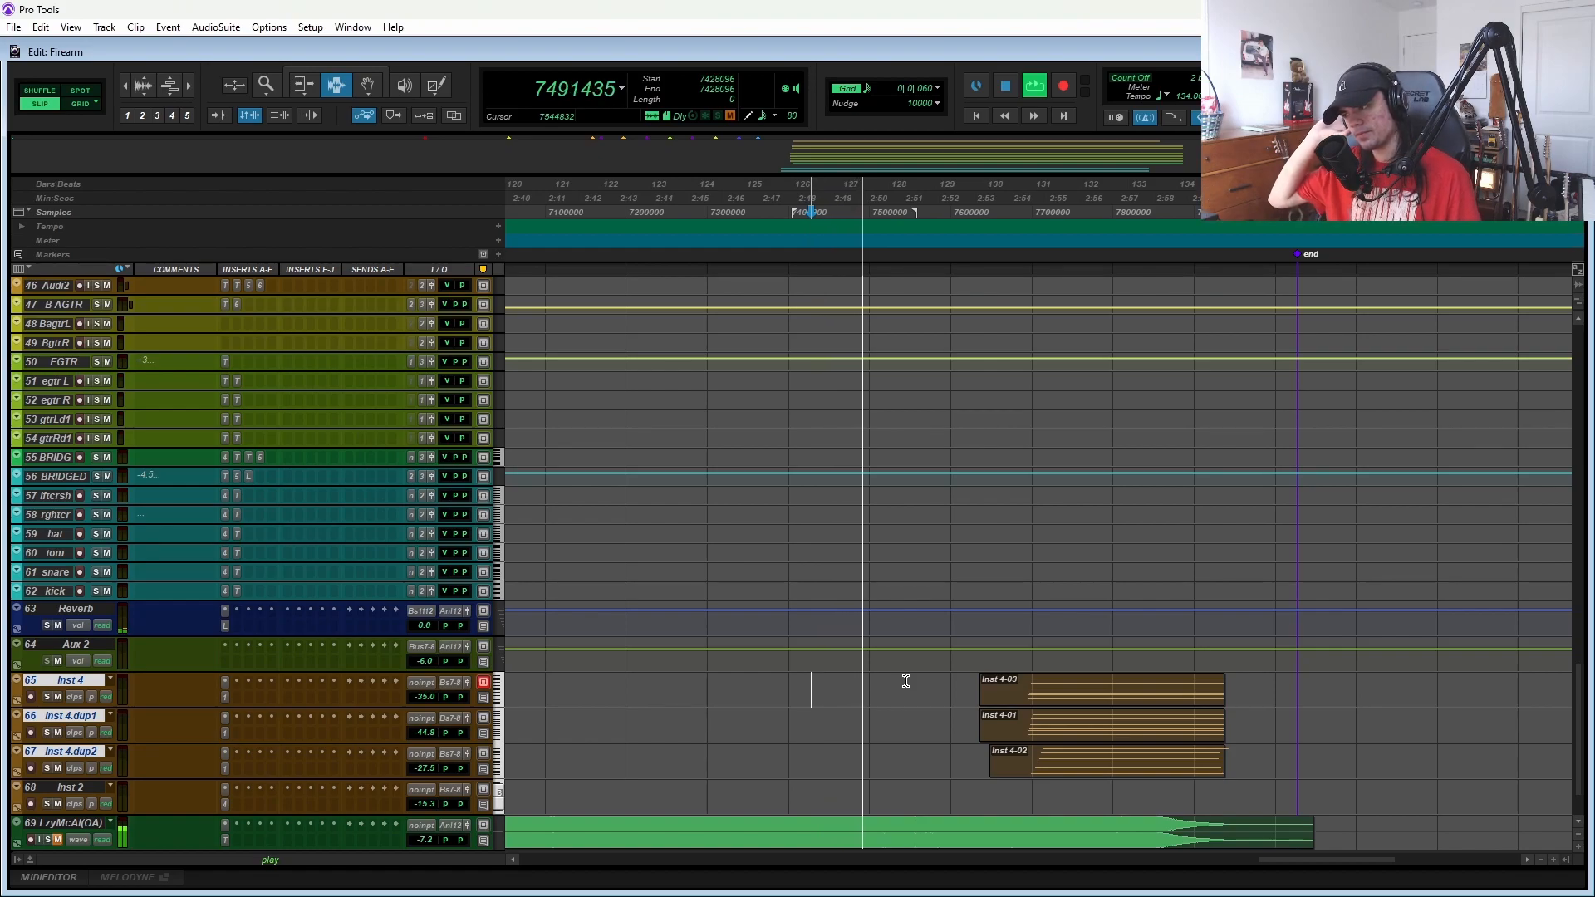
pyautogui.scroll(10, 955, 677)
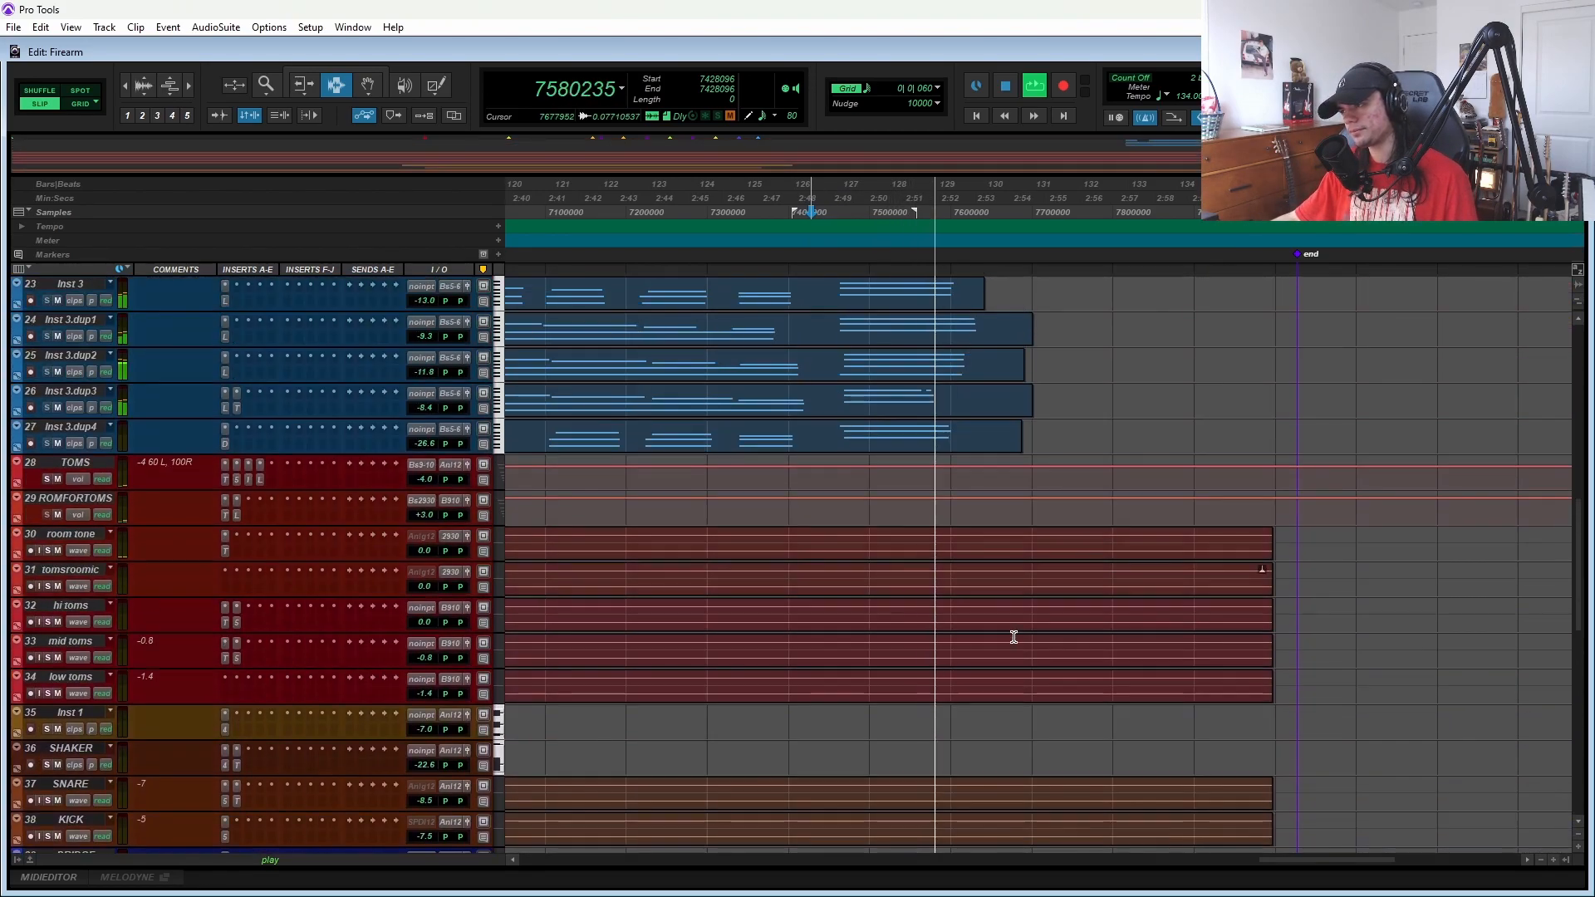
pyautogui.scroll(5, 1013, 638)
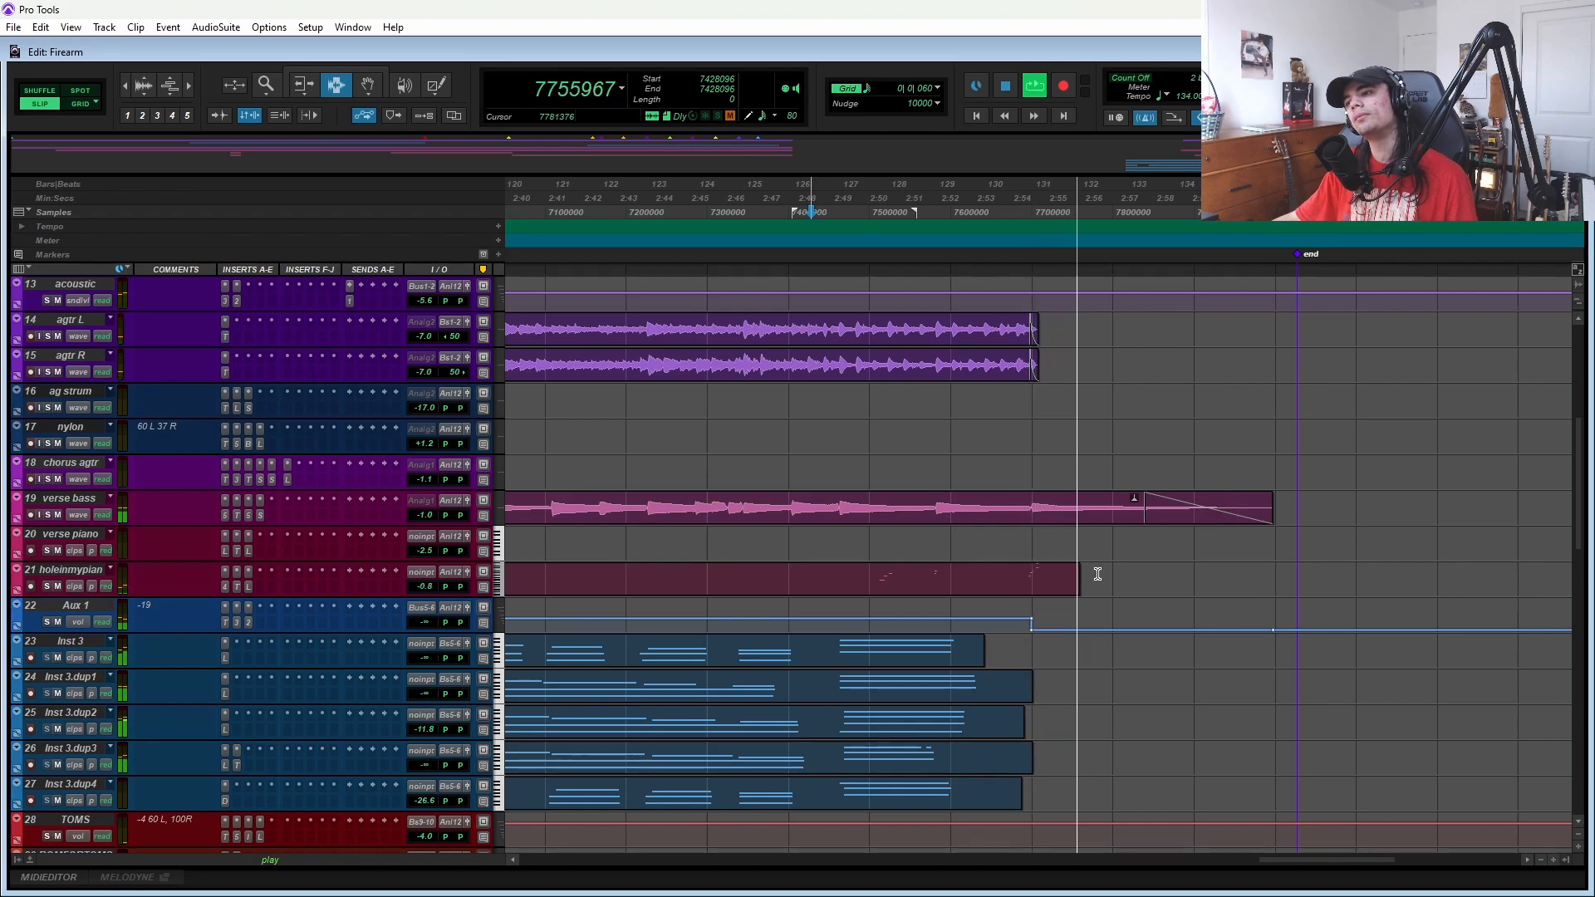
pyautogui.press('space')
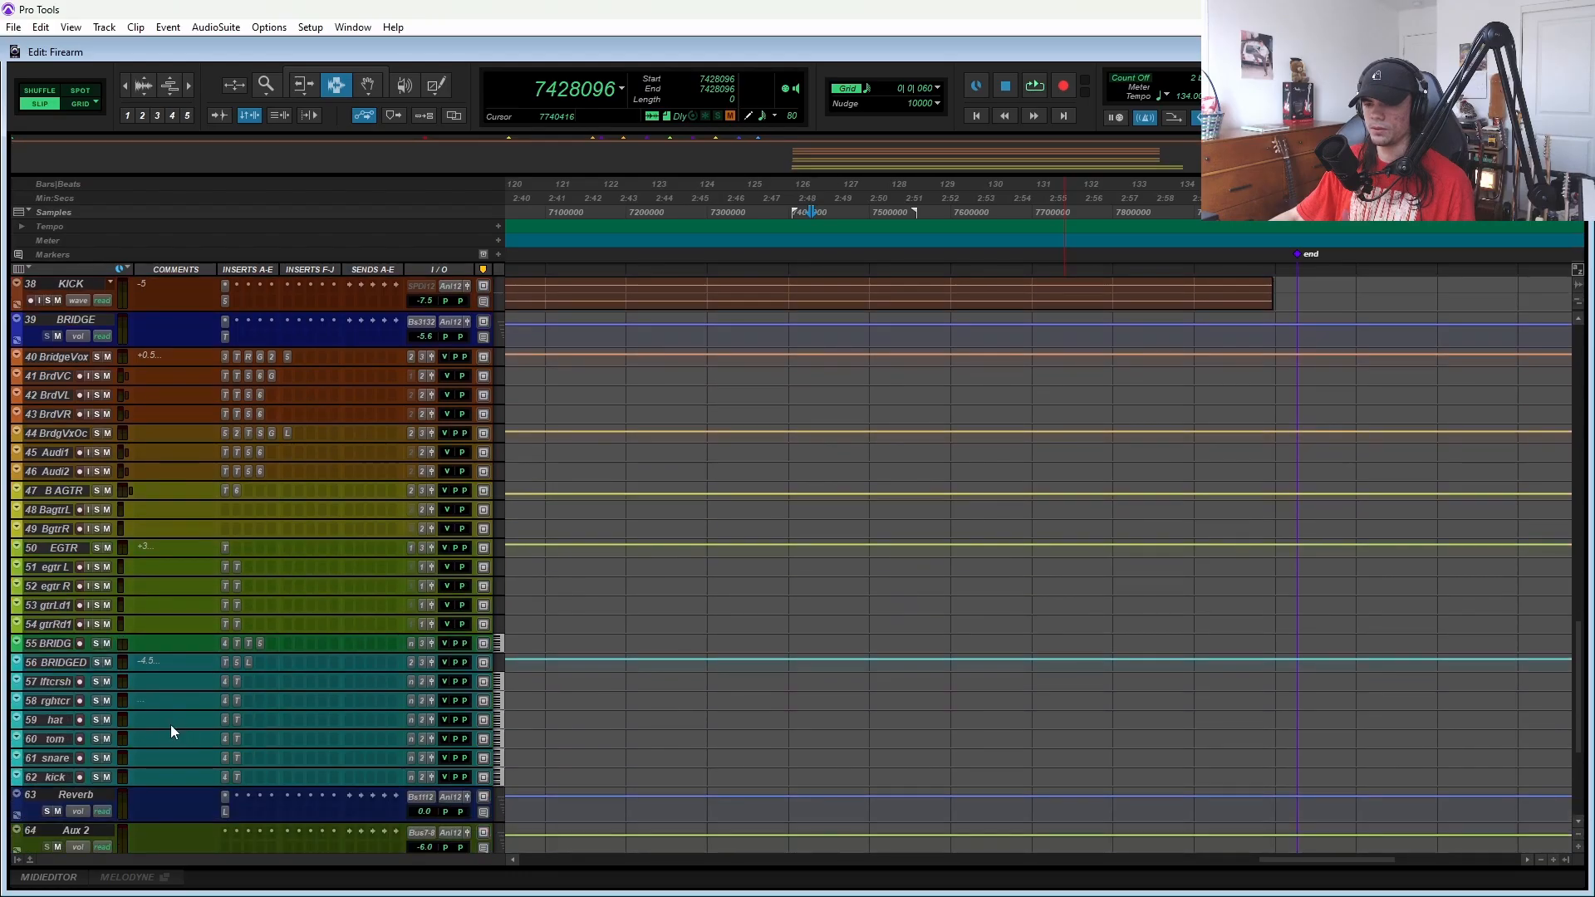
# - Mute Aux 2 and audition the soloed holeinmypian part from sample 7682533 in the MIDI editor
pyautogui.scroll(-10, 171, 725)
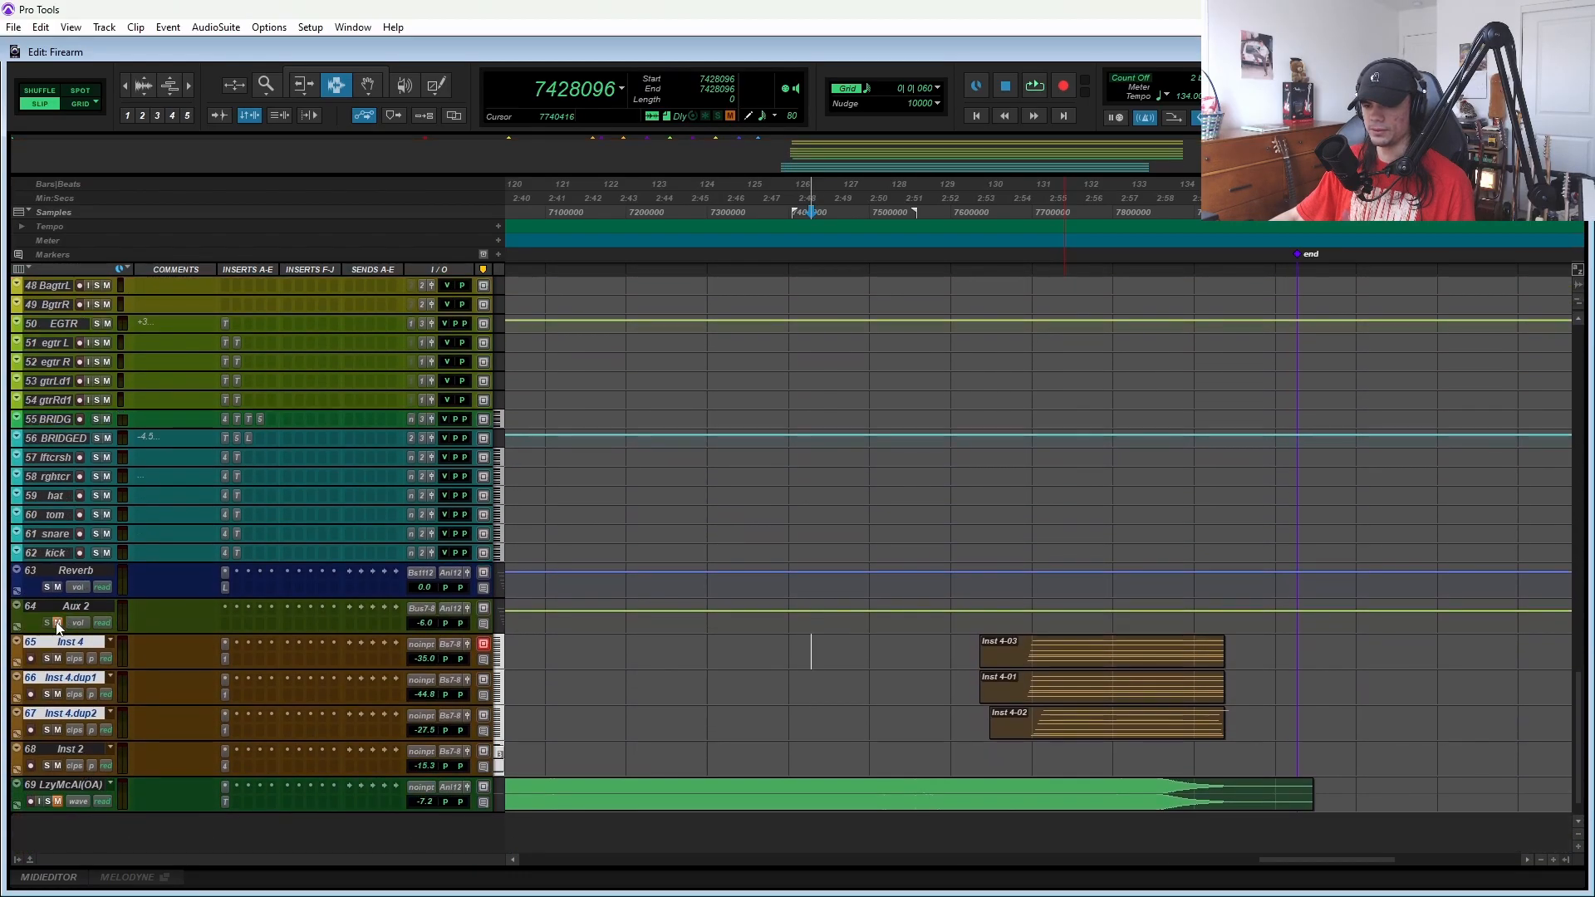
pyautogui.scroll(15, 890, 727)
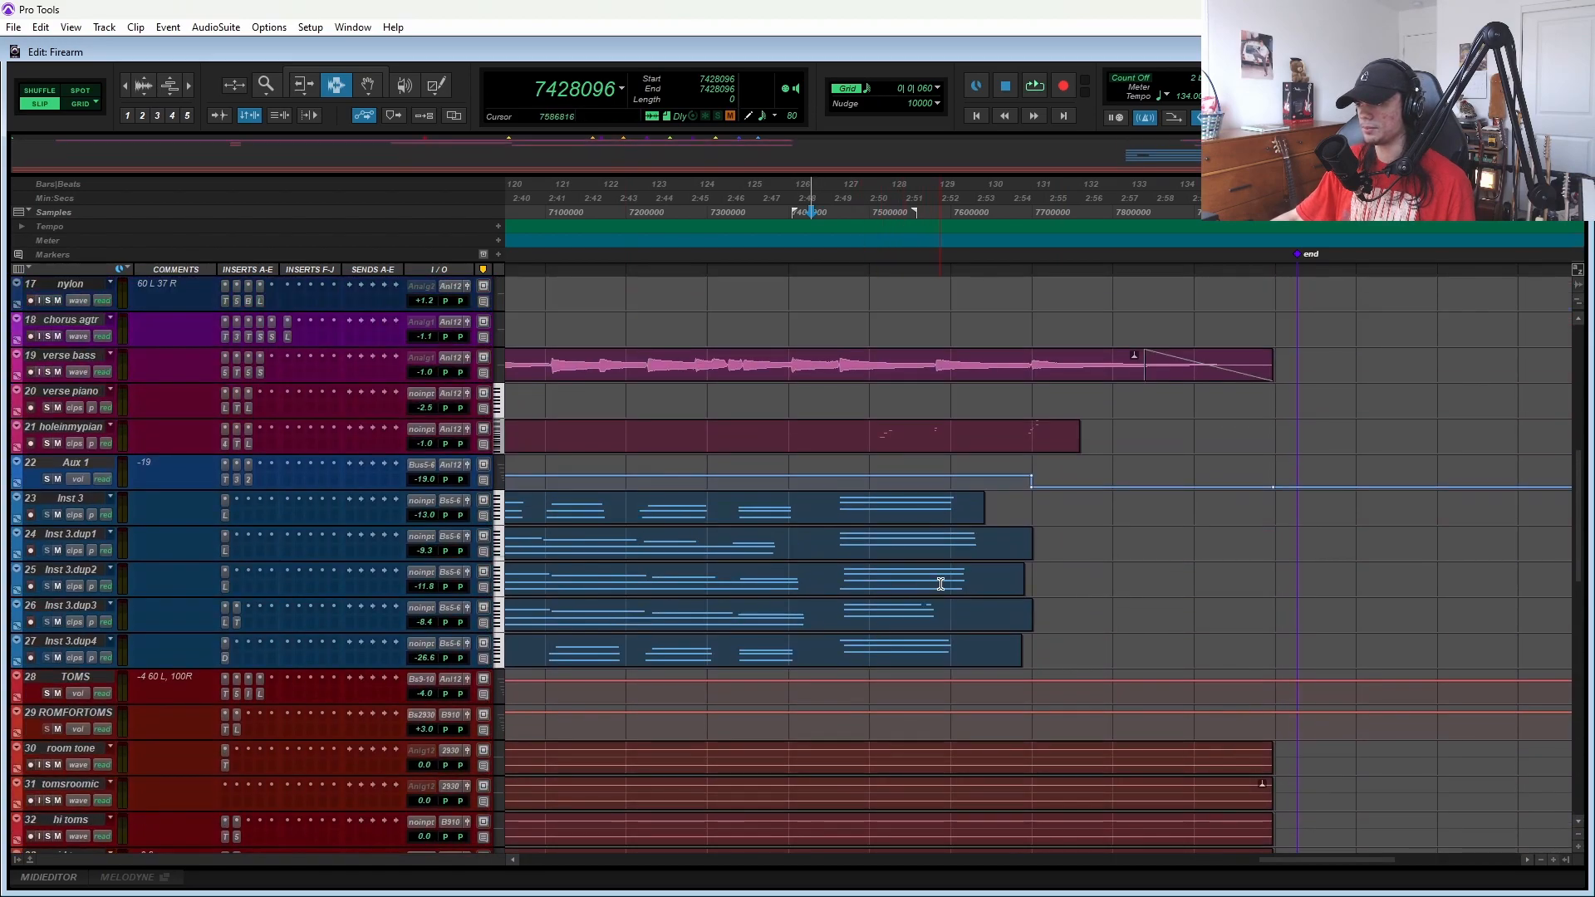
pyautogui.scroll(2, 937, 584)
pyautogui.doubleClick(1031, 575)
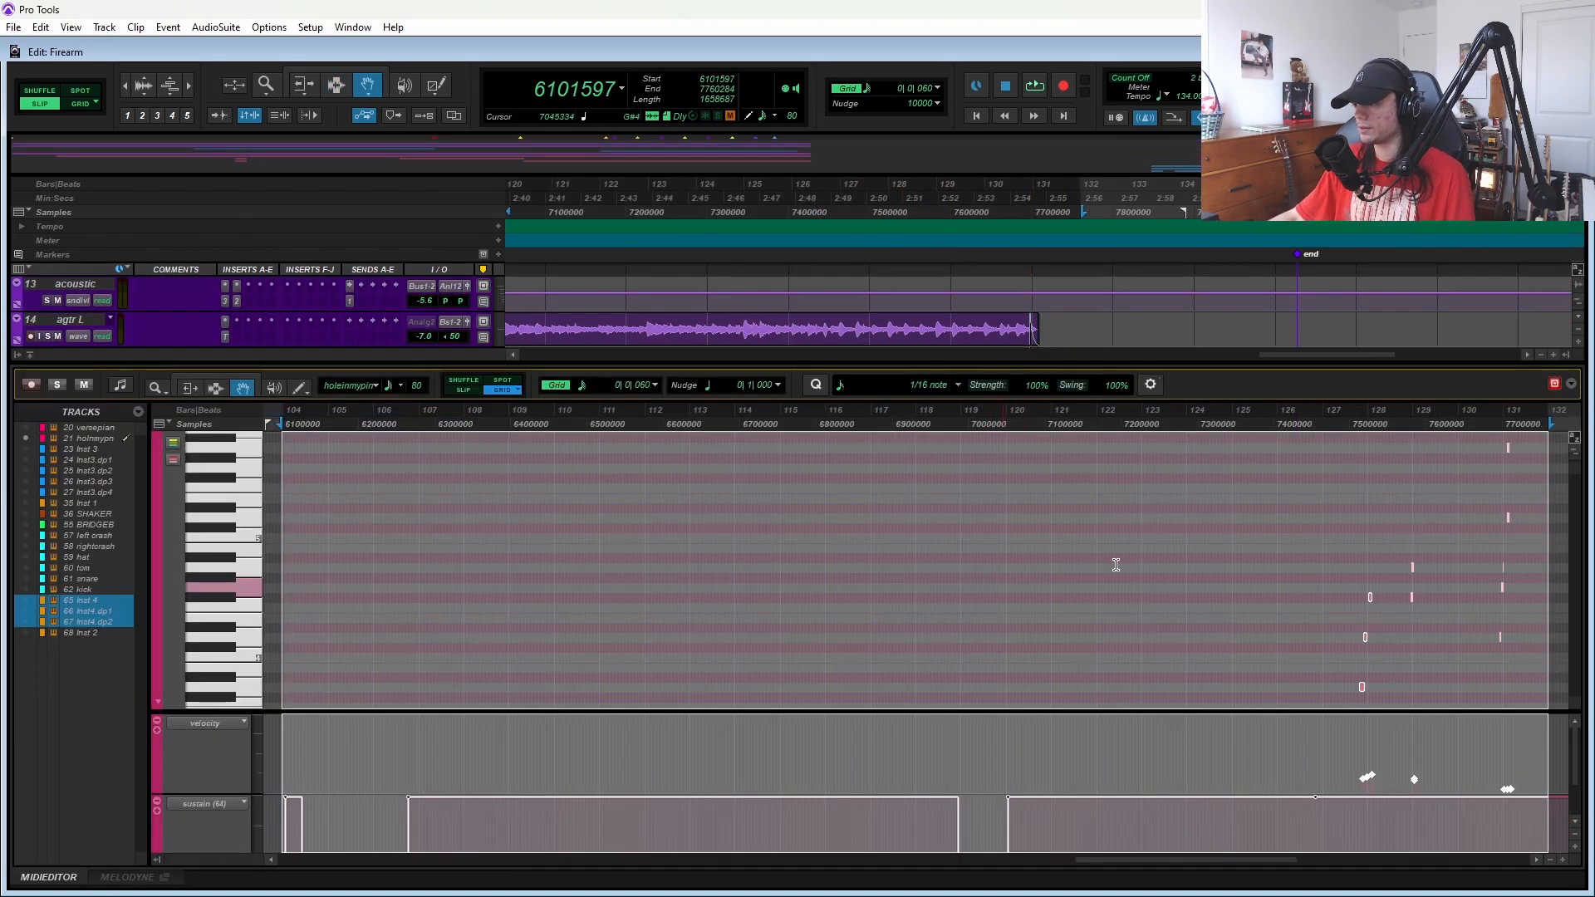
pyautogui.click(1259, 516)
pyautogui.press('space')
pyautogui.press('space')
pyautogui.press('space')
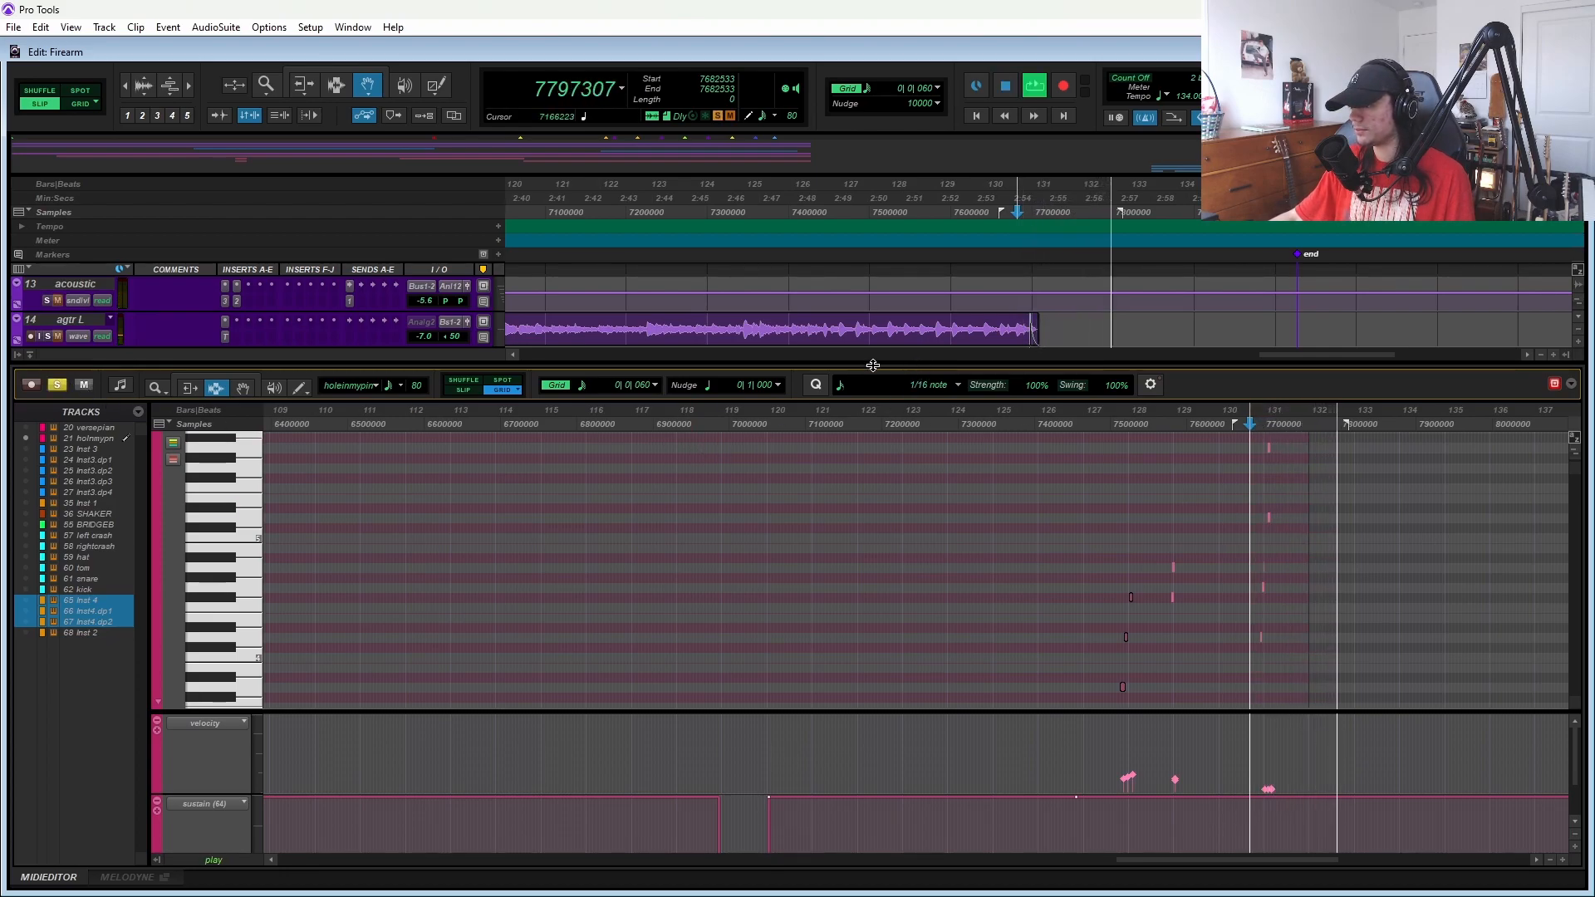
pyautogui.press('space')
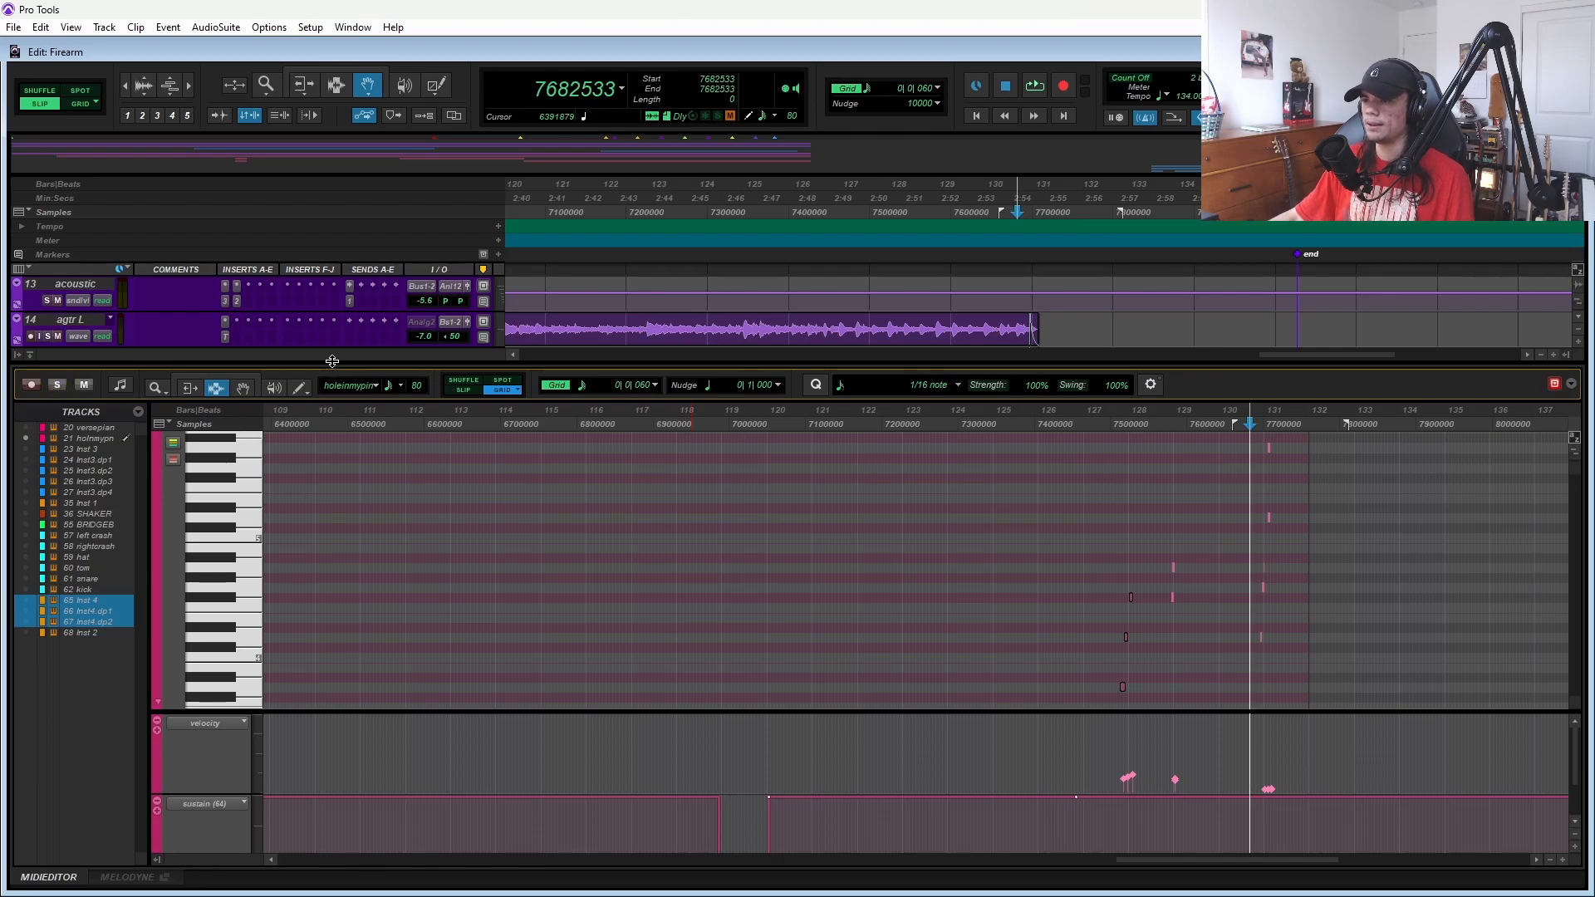
pyautogui.hotkey('ctrl', 'shift', '=')
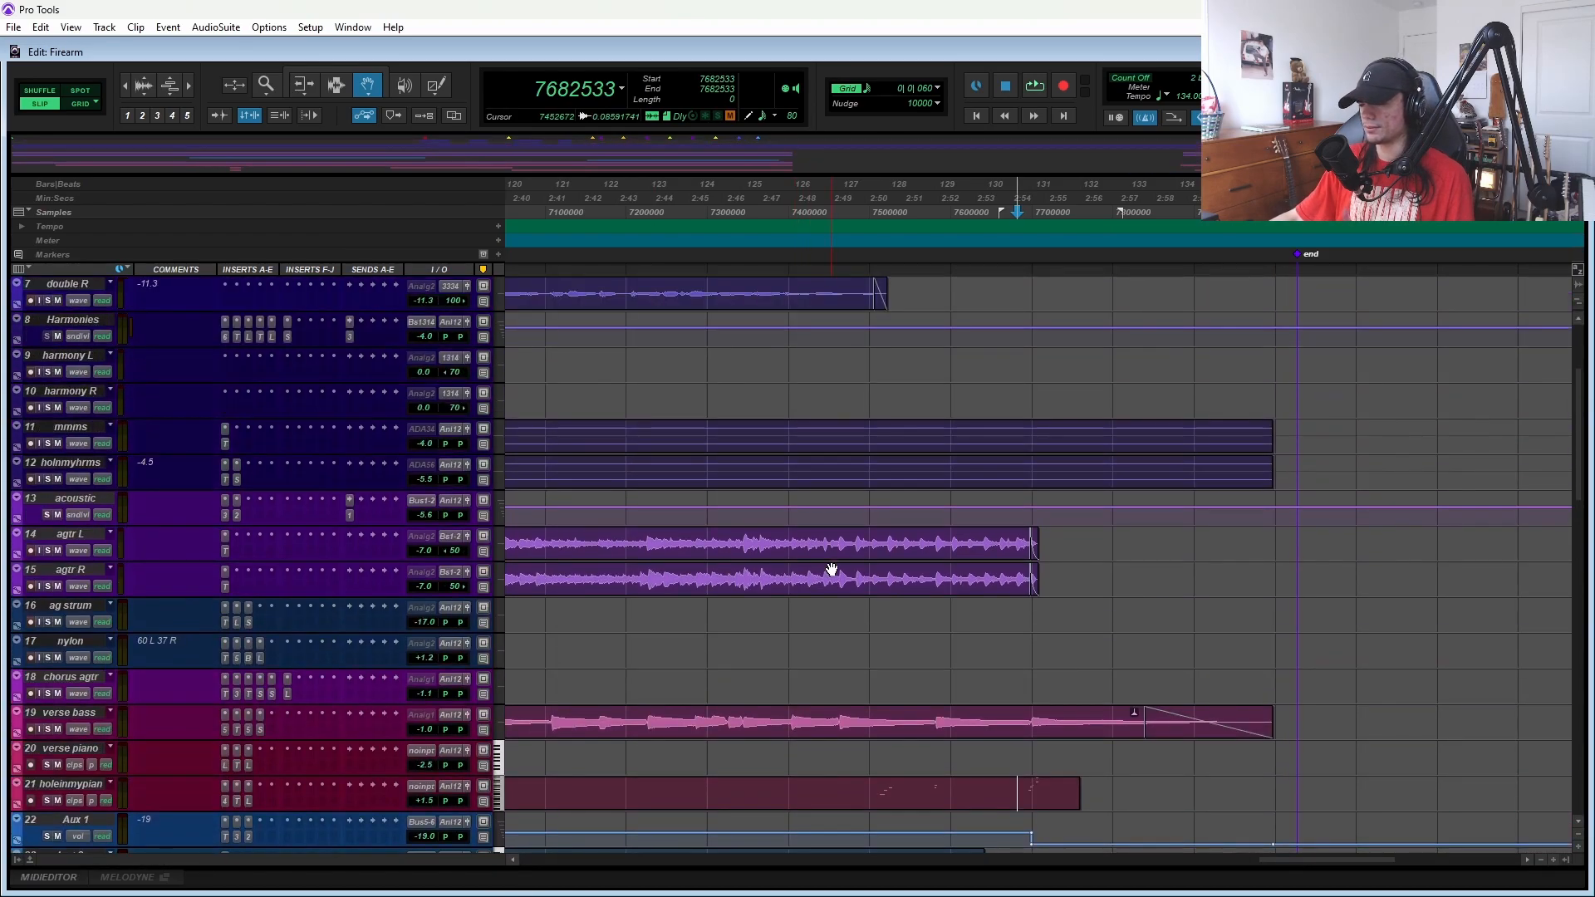
# - Review the Lead Vox clips of the song's final section from around bar 102 onward
pyautogui.scroll(6, 830, 570)
pyautogui.hscroll(-10, 825, 534)
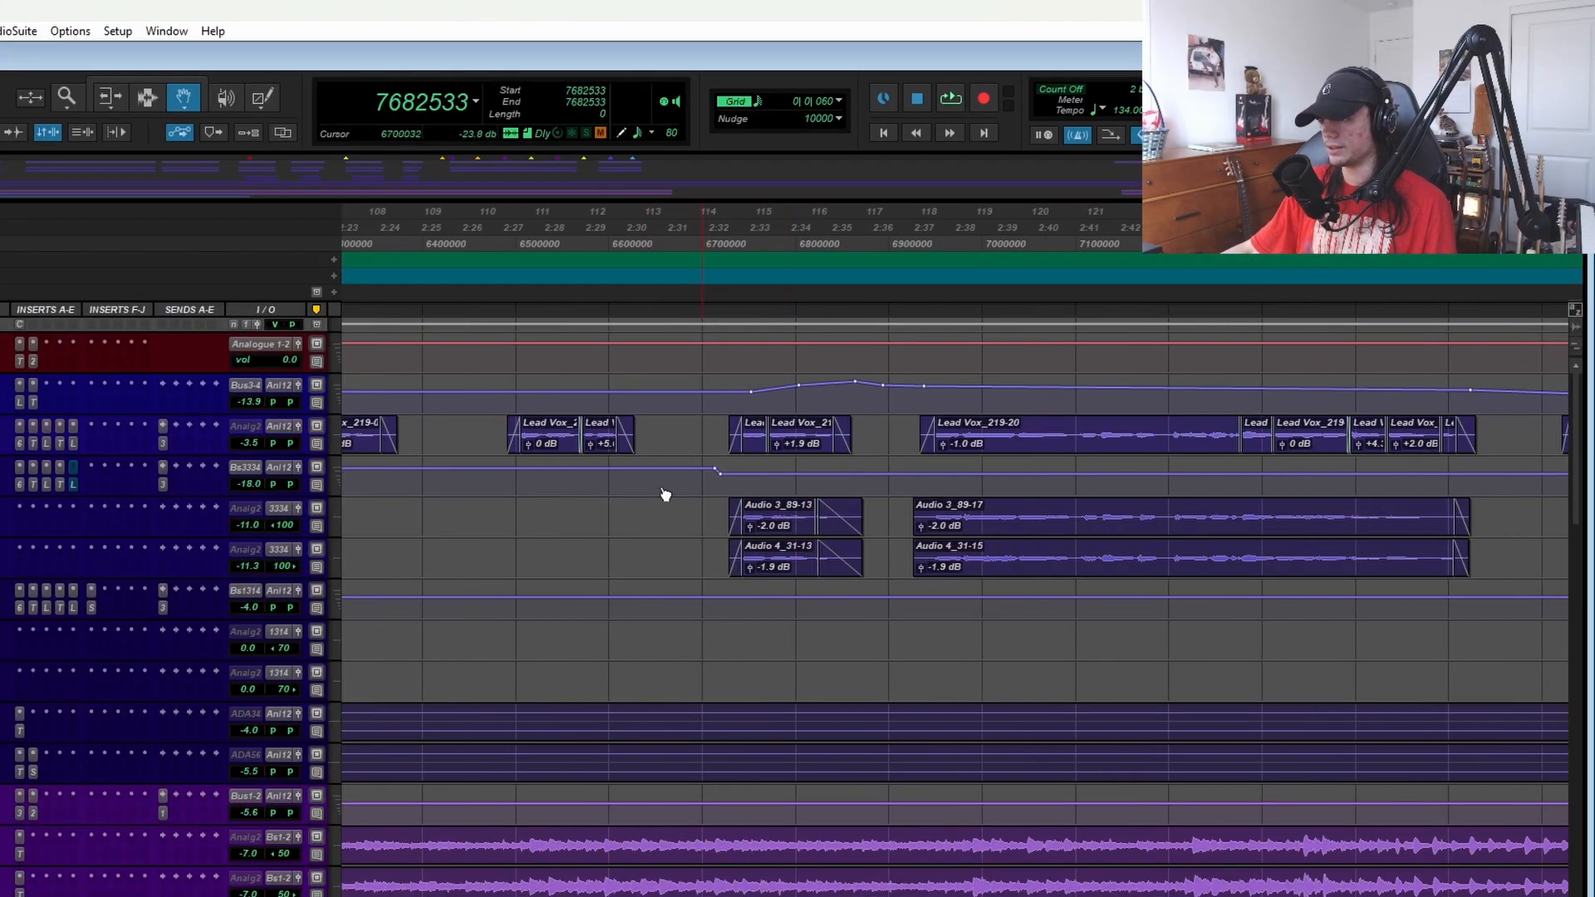
pyautogui.hscroll(-10, 718, 509)
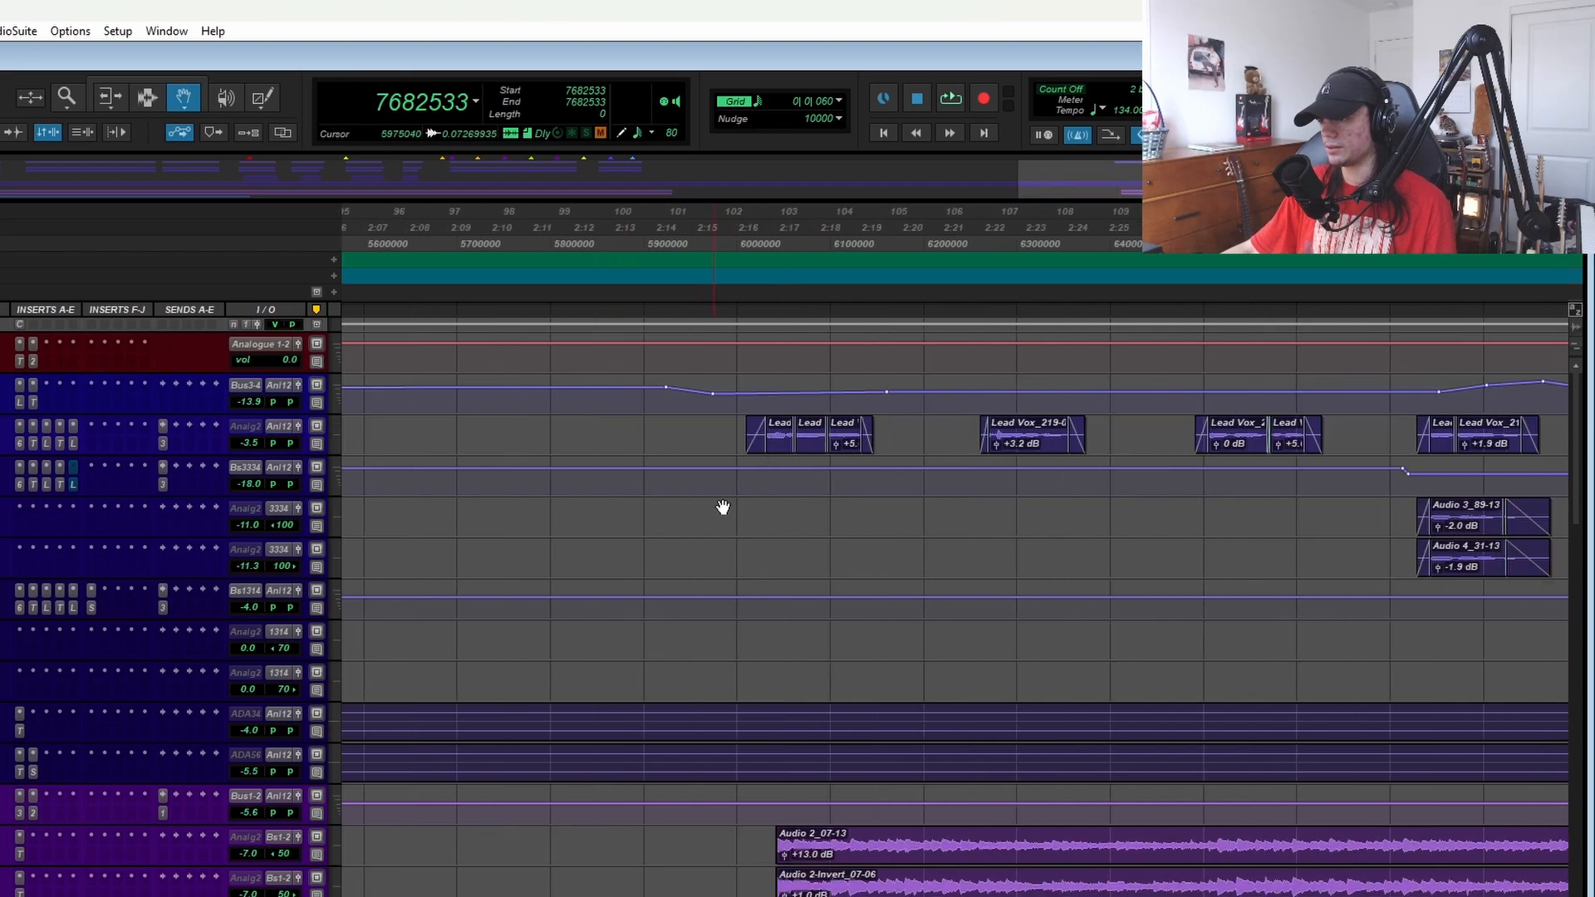
pyautogui.click(739, 429)
pyautogui.hscroll(10, 731, 449)
# - Select the vocal doubles from sample 6721536 to 6934528 and set the Audio 3_89-17 clip gain to +0.9 dB
pyautogui.moveTo(588, 516); pyautogui.dragTo(802, 555)
pyautogui.hscroll(5, 802, 555)
pyautogui.moveTo(370, 525); pyautogui.dragTo(869, 535)
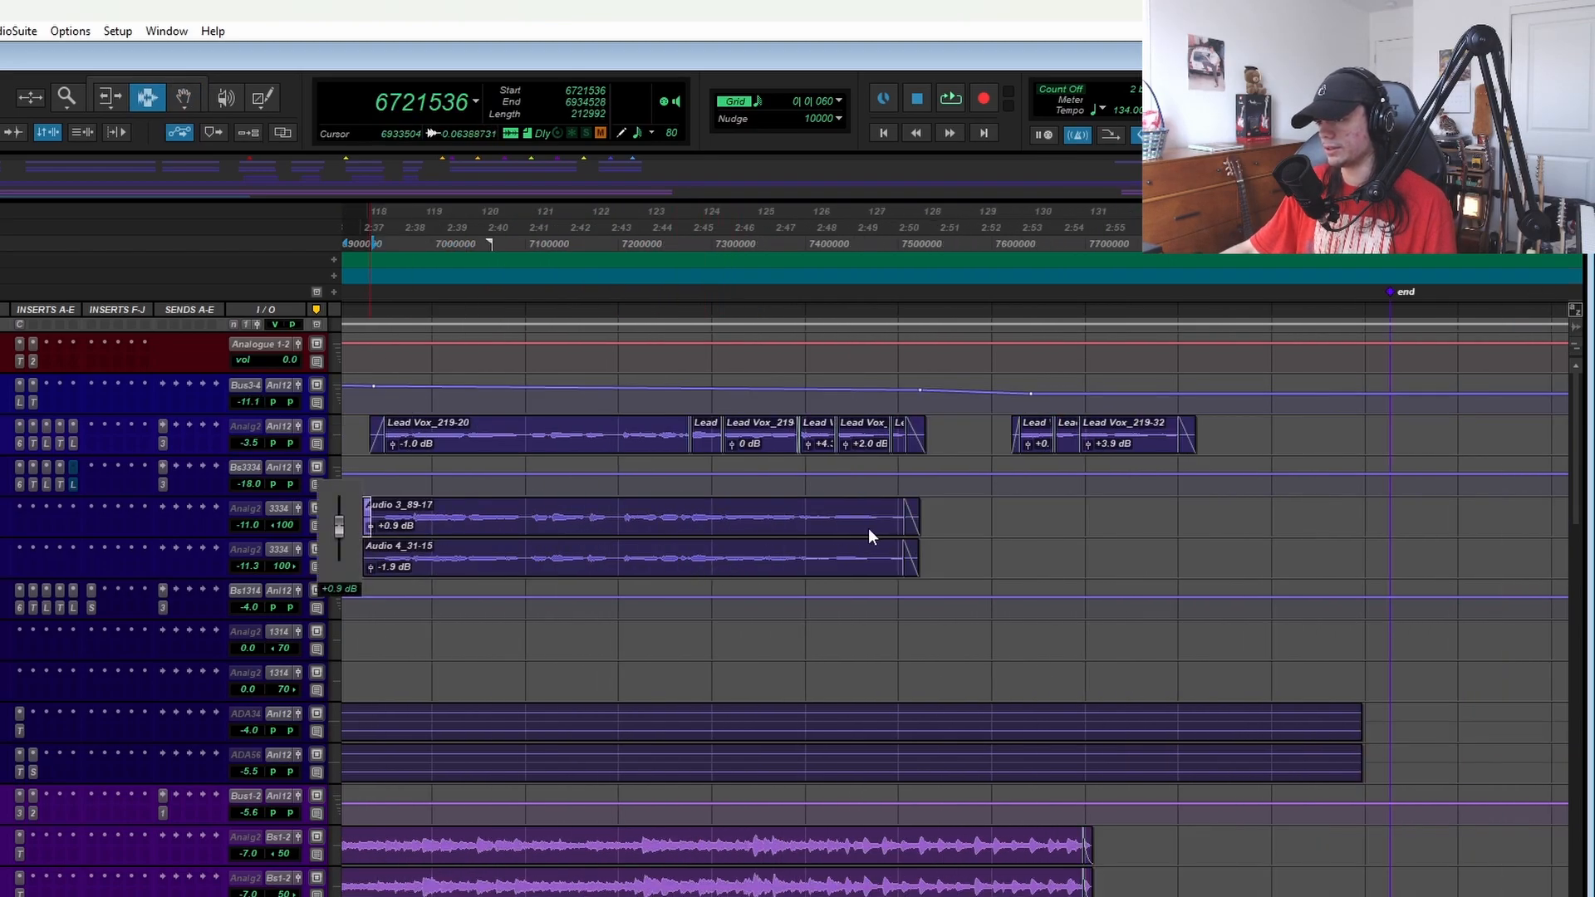
pyautogui.click(1031, 552)
pyautogui.moveTo(1008, 552); pyautogui.dragTo(1246, 545)
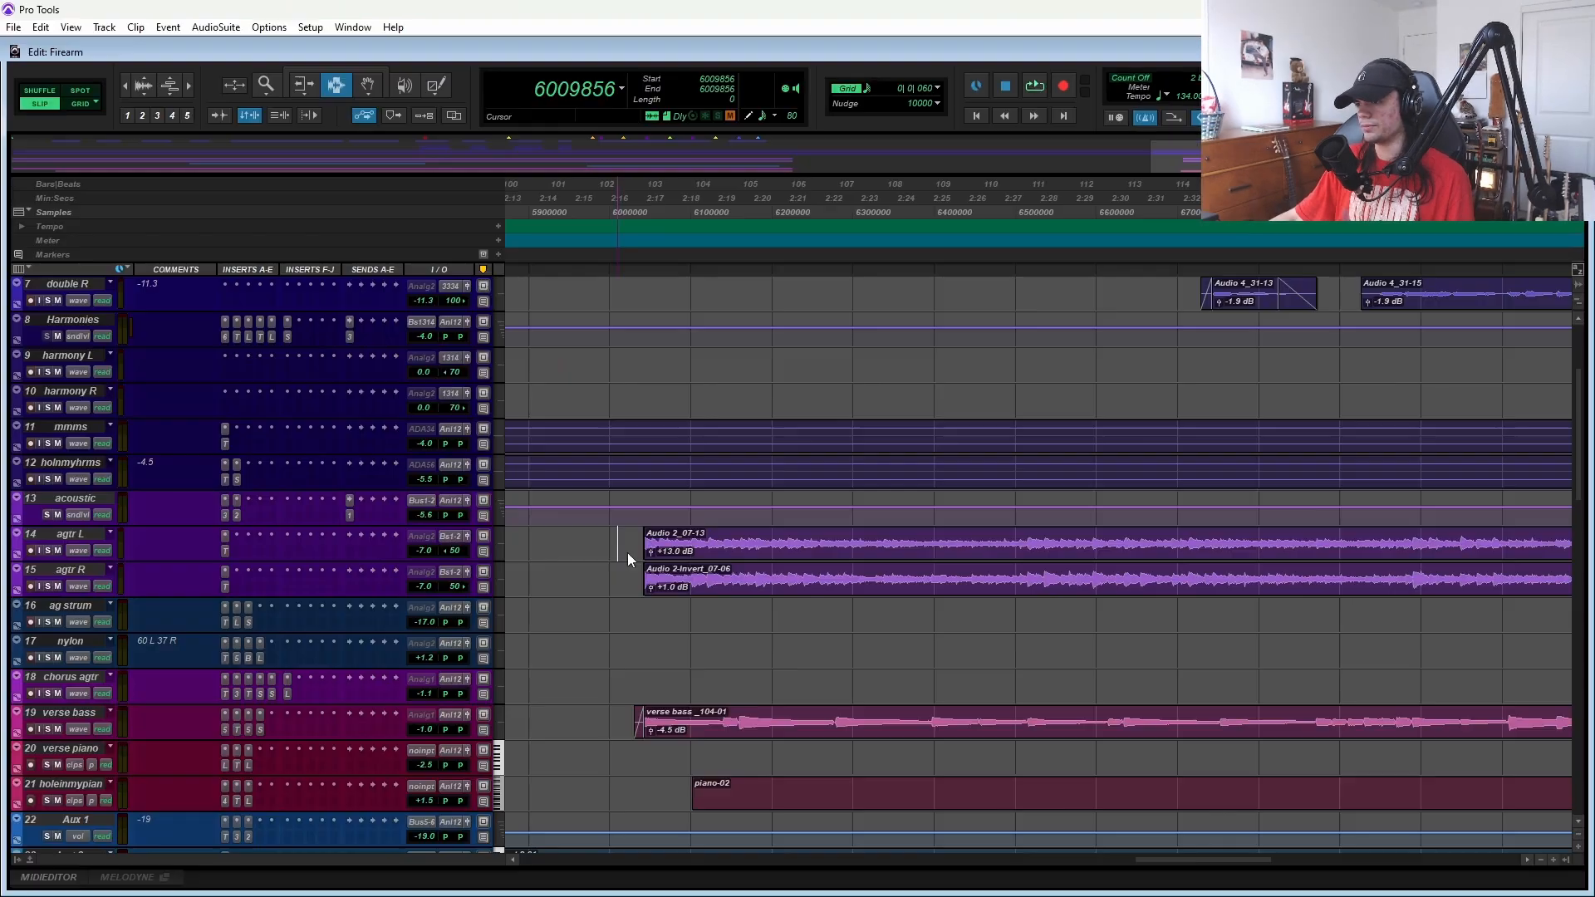
# - Place the edit cursor at sample 5963776, just before the final section's acoustic guitar and verse bass clips
pyautogui.moveTo(629, 548); pyautogui.dragTo(1200, 634)
pyautogui.hotkey('ctrl', '[')
pyautogui.click(849, 706)
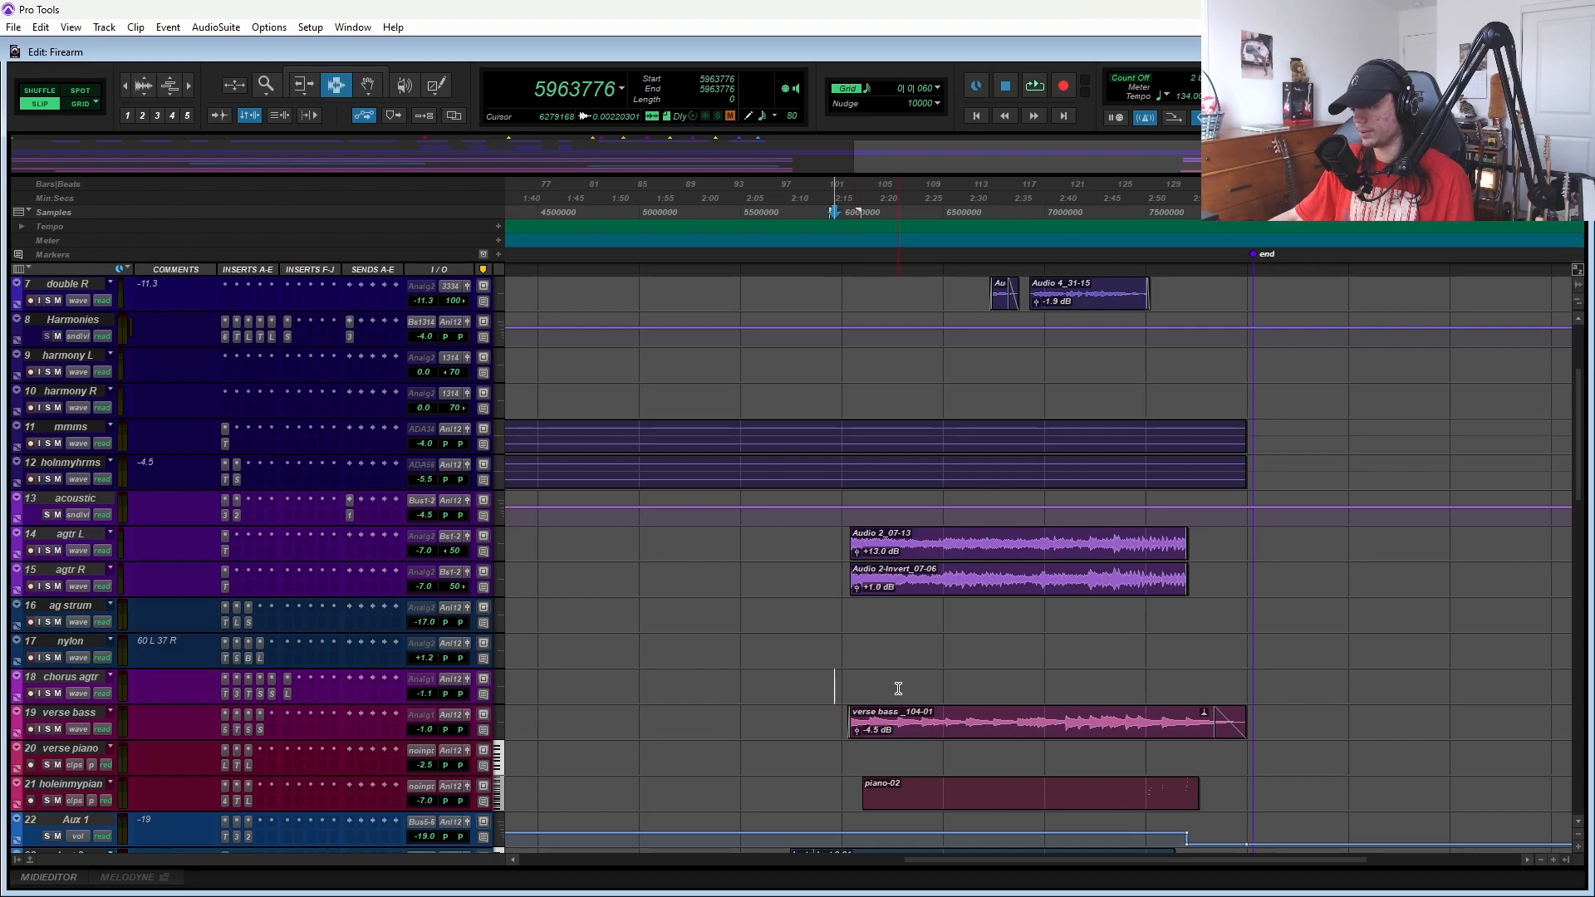
# - Solo the verse bass track, play the final section from sample 6010880 and try its volume at +6.0 dB
pyautogui.hotkey('ctrl', ']')
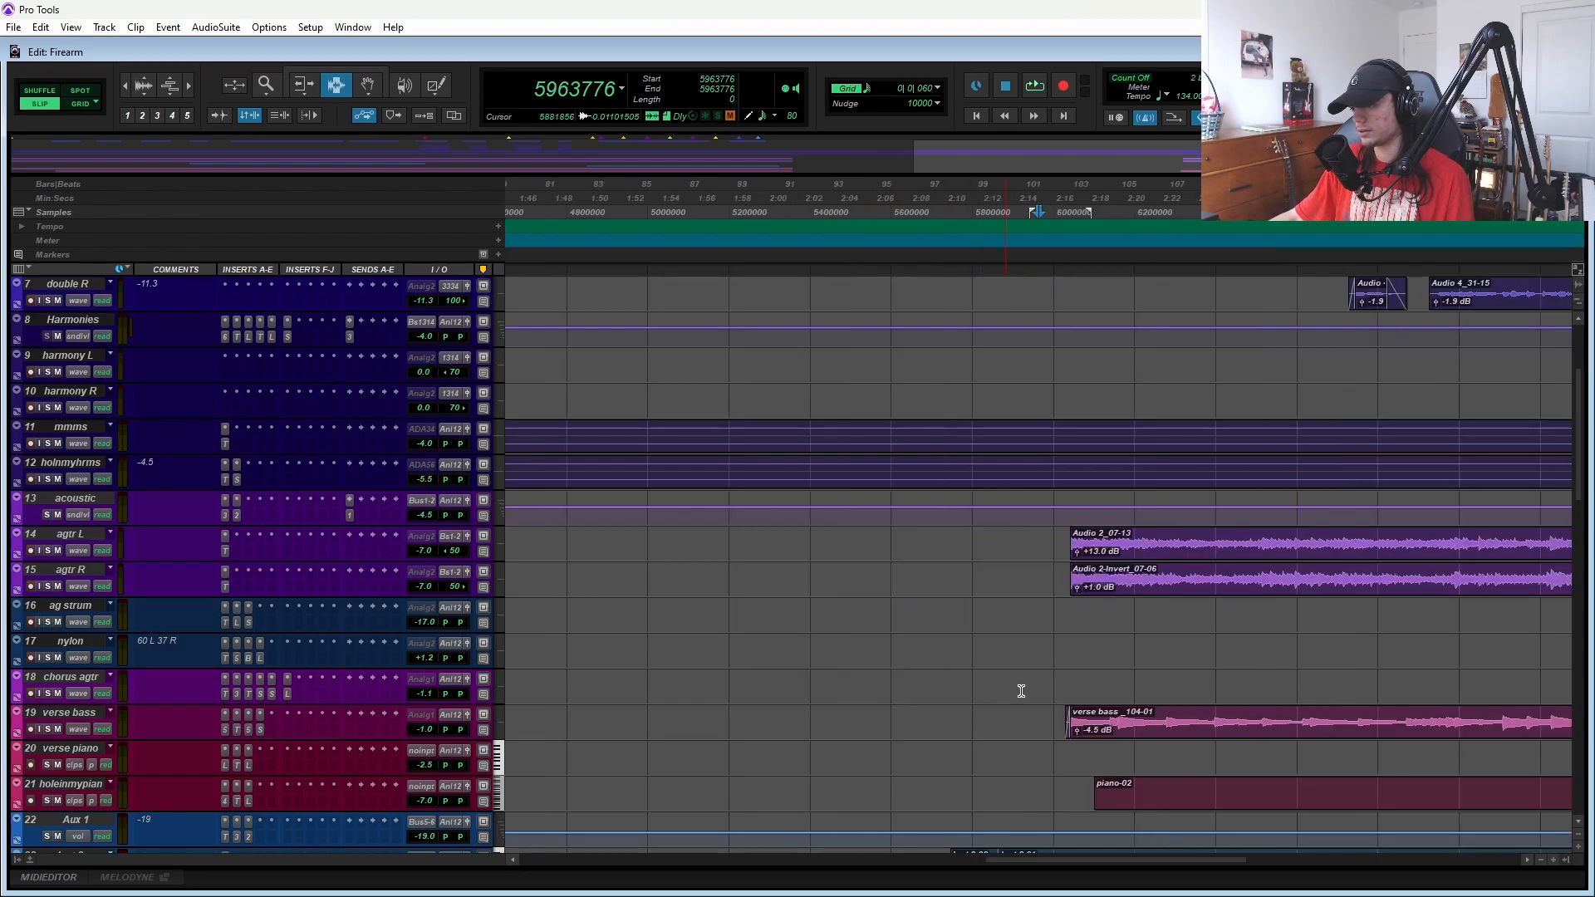
pyautogui.click(47, 729)
pyautogui.press('space')
pyautogui.scroll(-3, 887, 616)
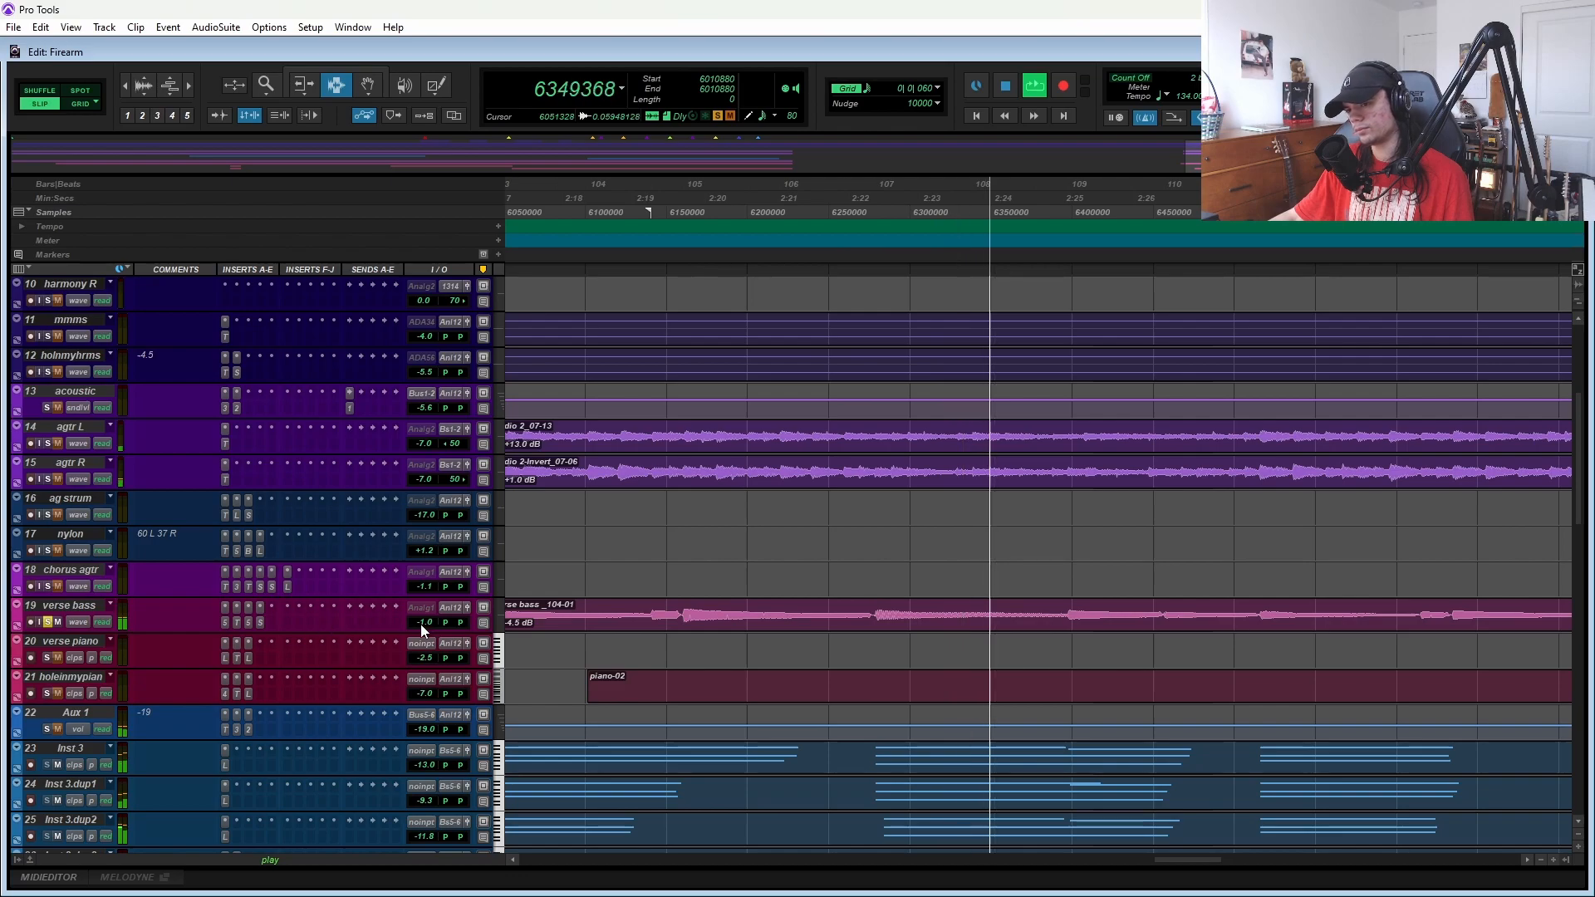
pyautogui.moveTo(423, 623); pyautogui.dragTo(422, 620)
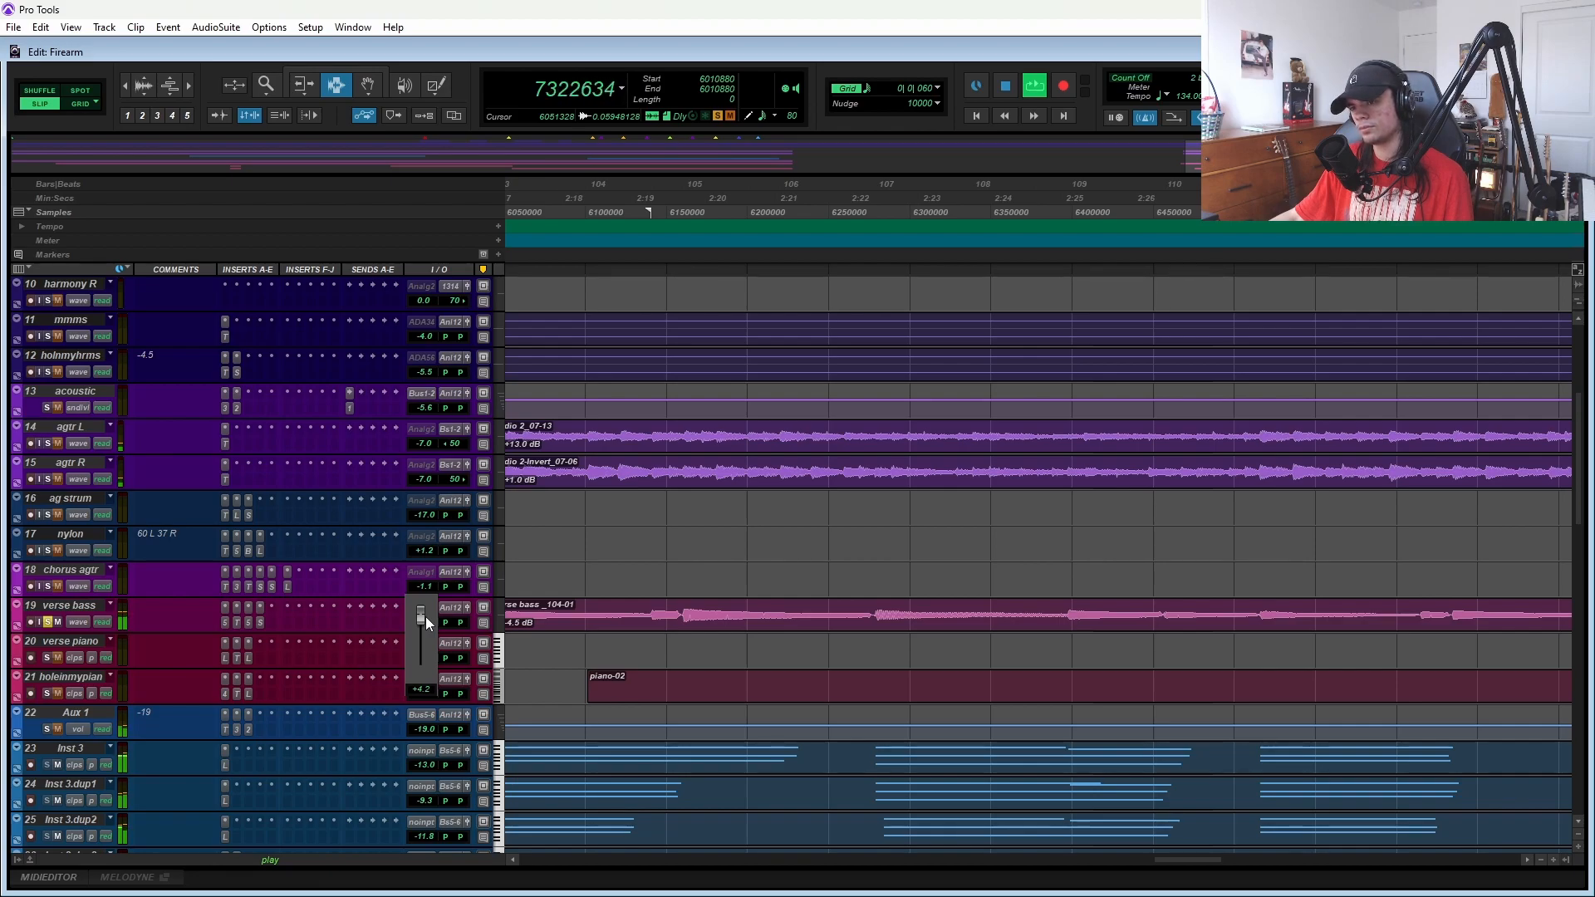
pyautogui.moveTo(425, 617); pyautogui.dragTo(428, 612)
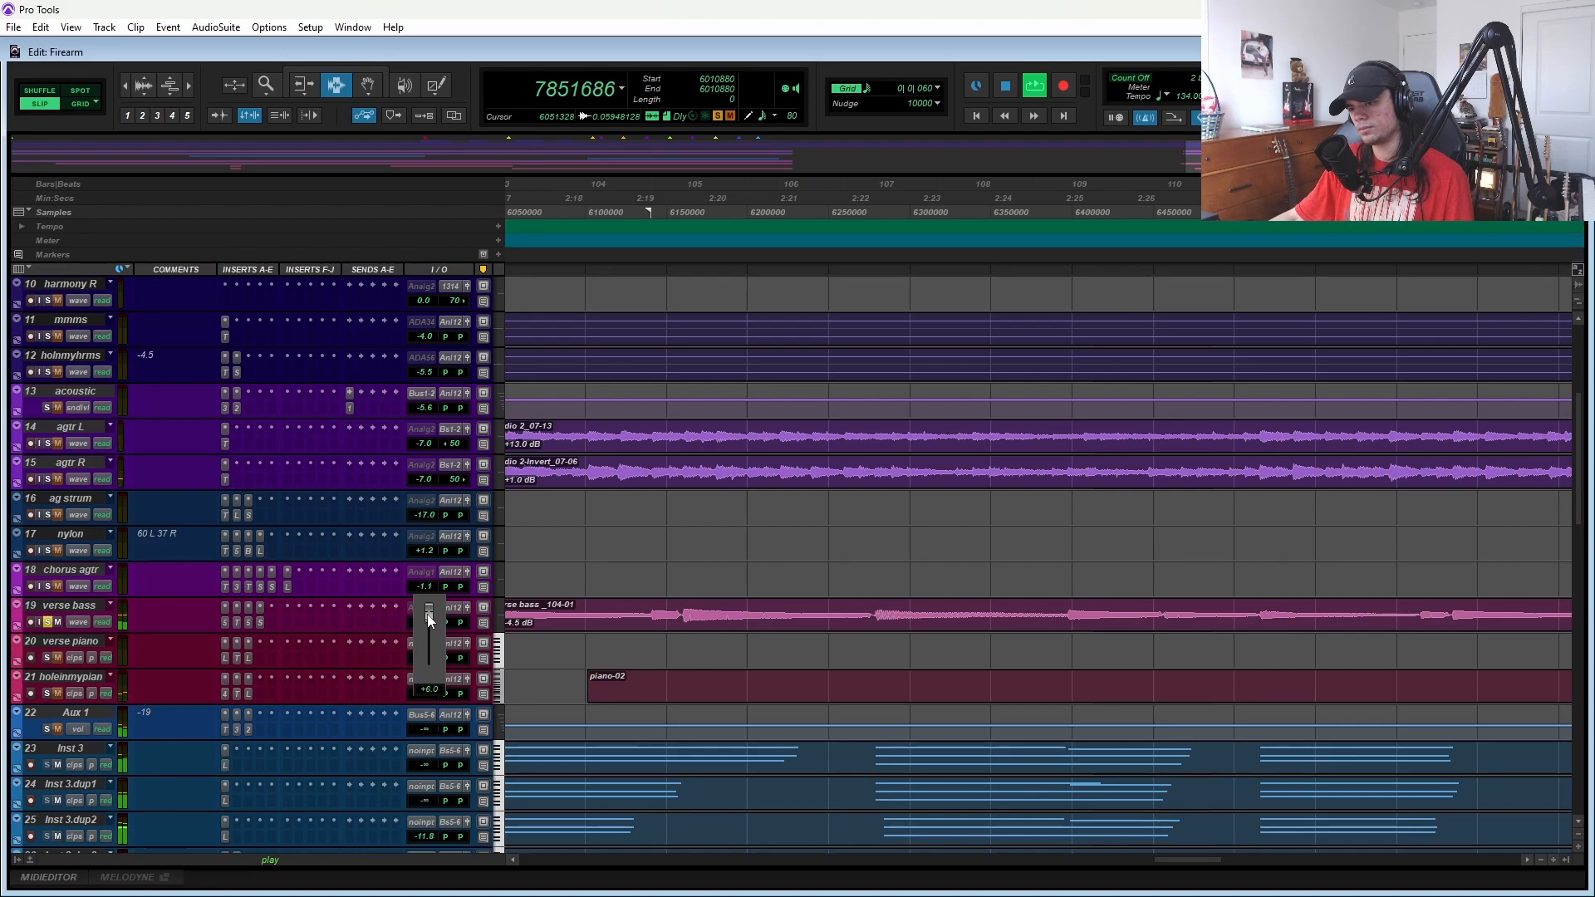
# - Place the edit cursor at sample 6029312 and look over the session's tracks from the vocals down to the bridge drums
pyautogui.scroll(-4, 893, 213)
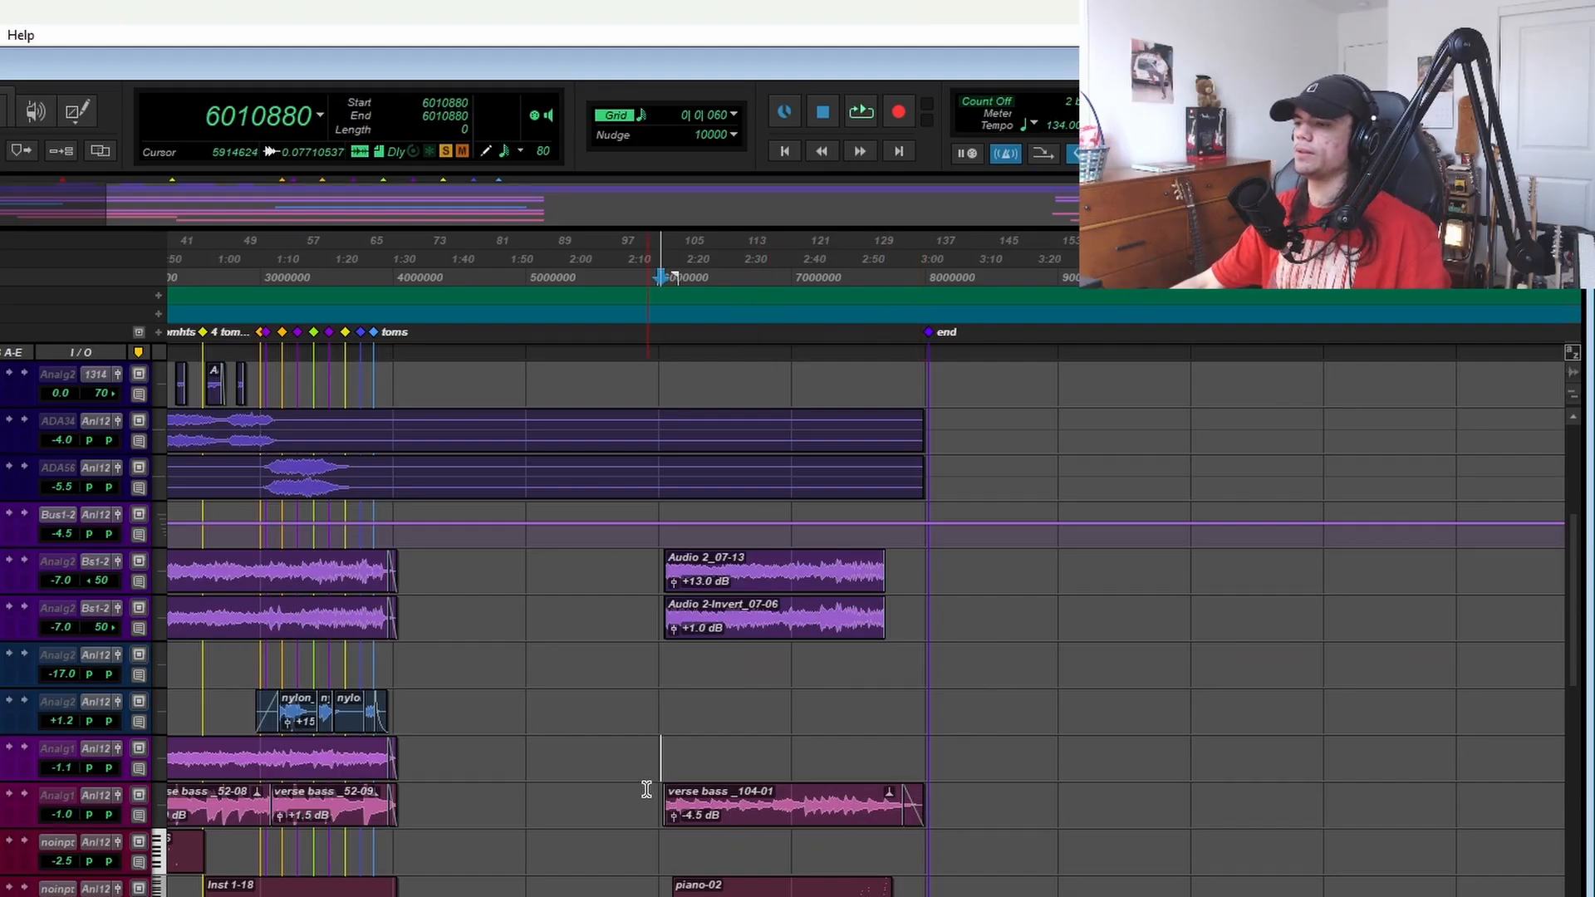
pyautogui.click(663, 749)
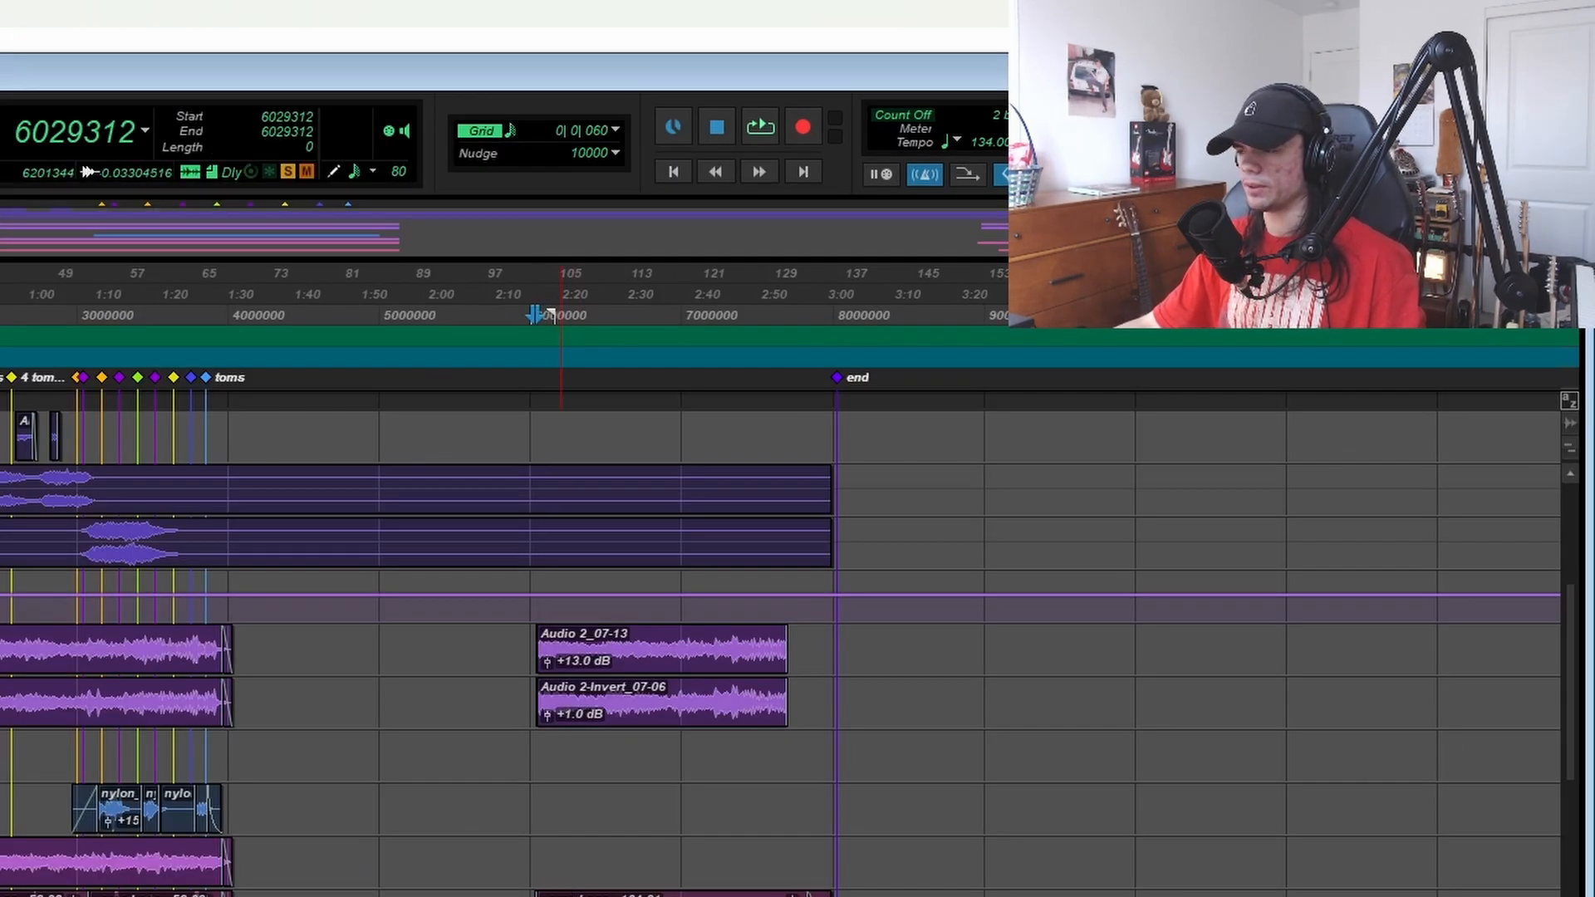
pyautogui.scroll(1, 550, 315)
pyautogui.scroll(1, 804, 316)
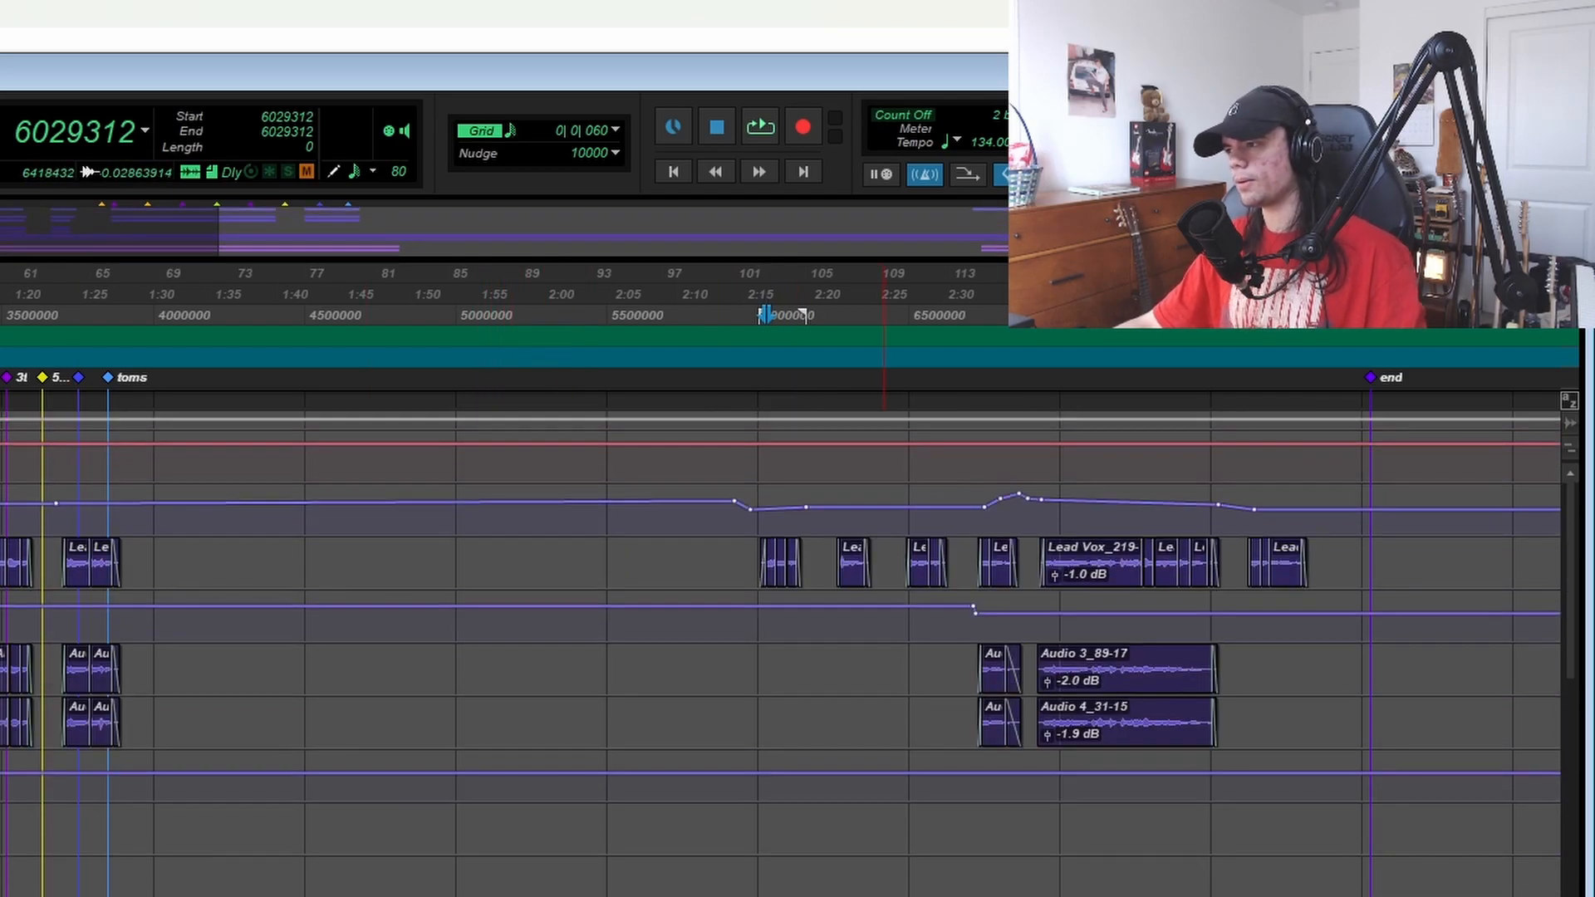
pyautogui.scroll(-6, 781, 623)
pyautogui.scroll(-10, 782, 623)
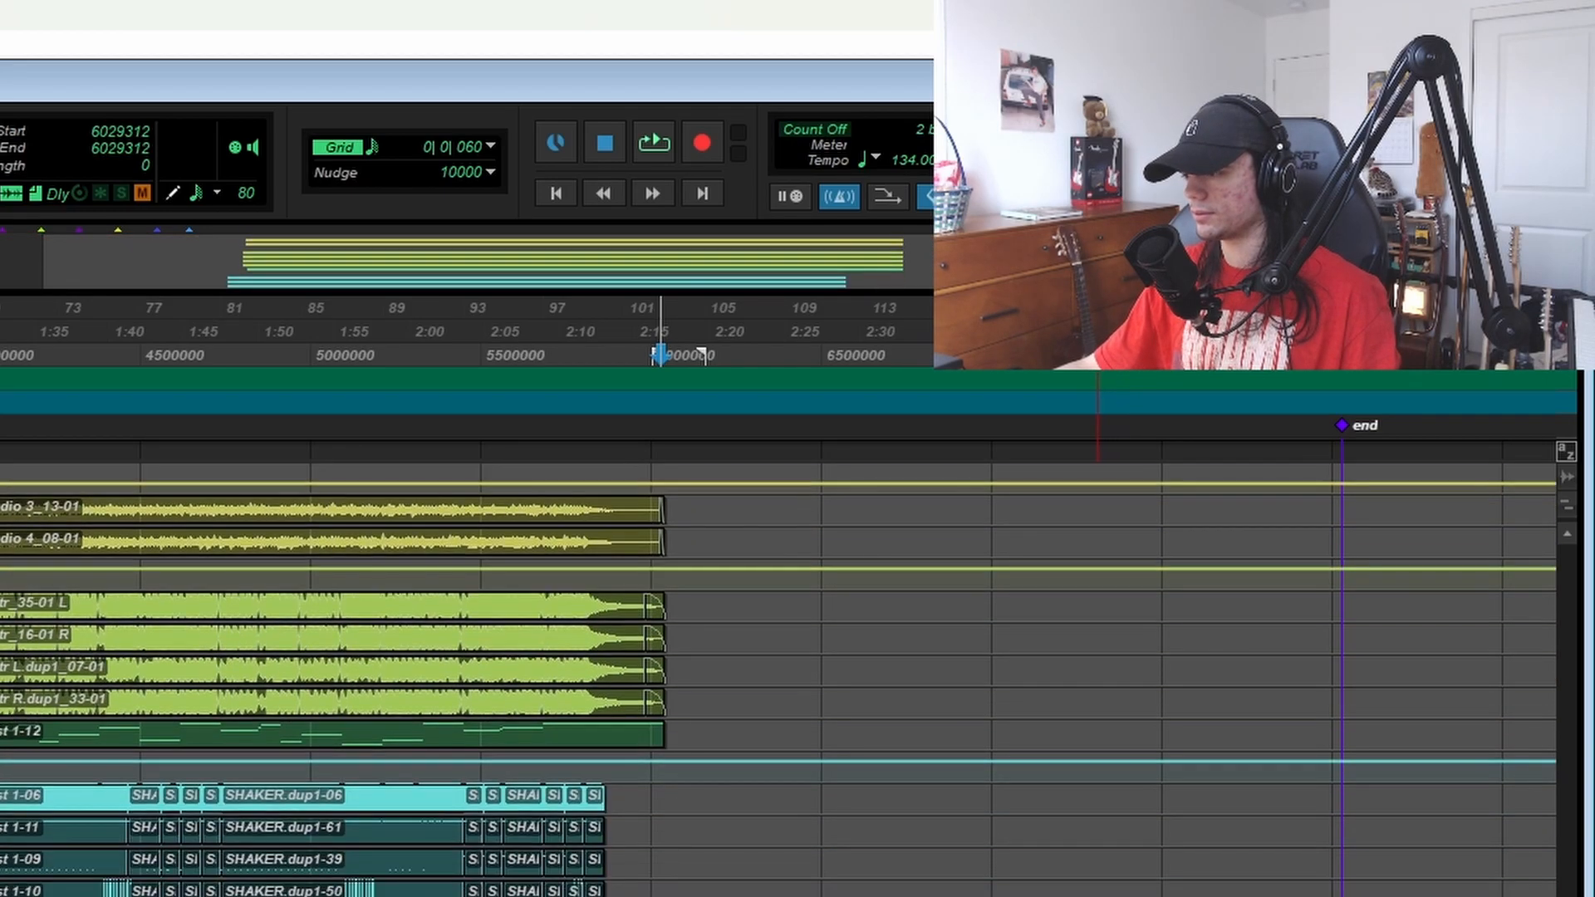
pyautogui.hscroll(-6, 781, 624)
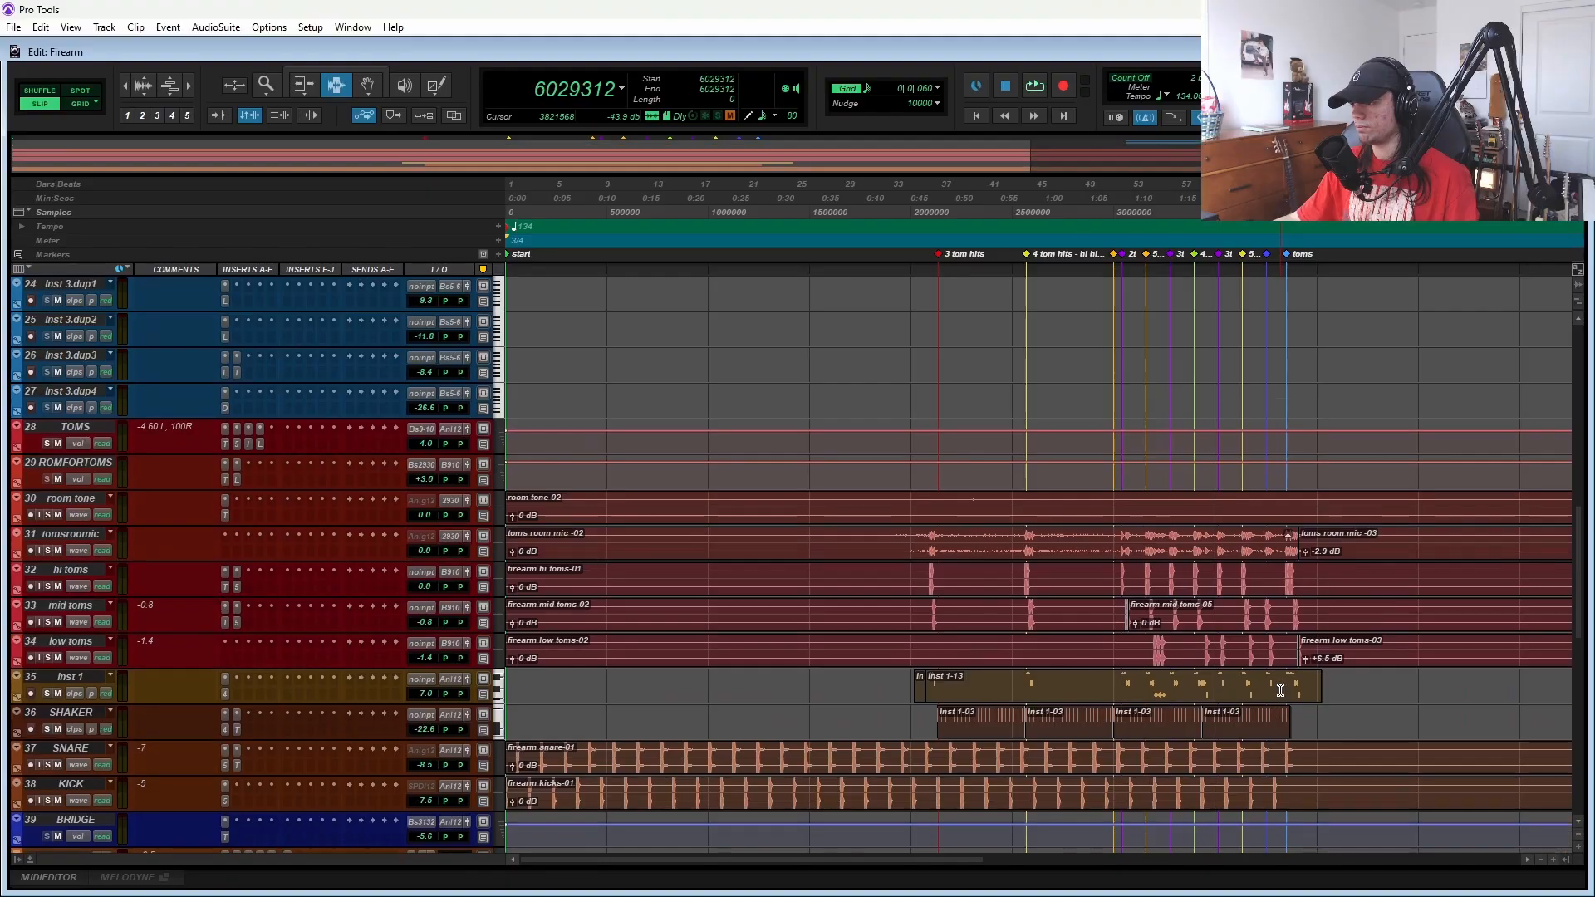
pyautogui.scroll(15, 781, 623)
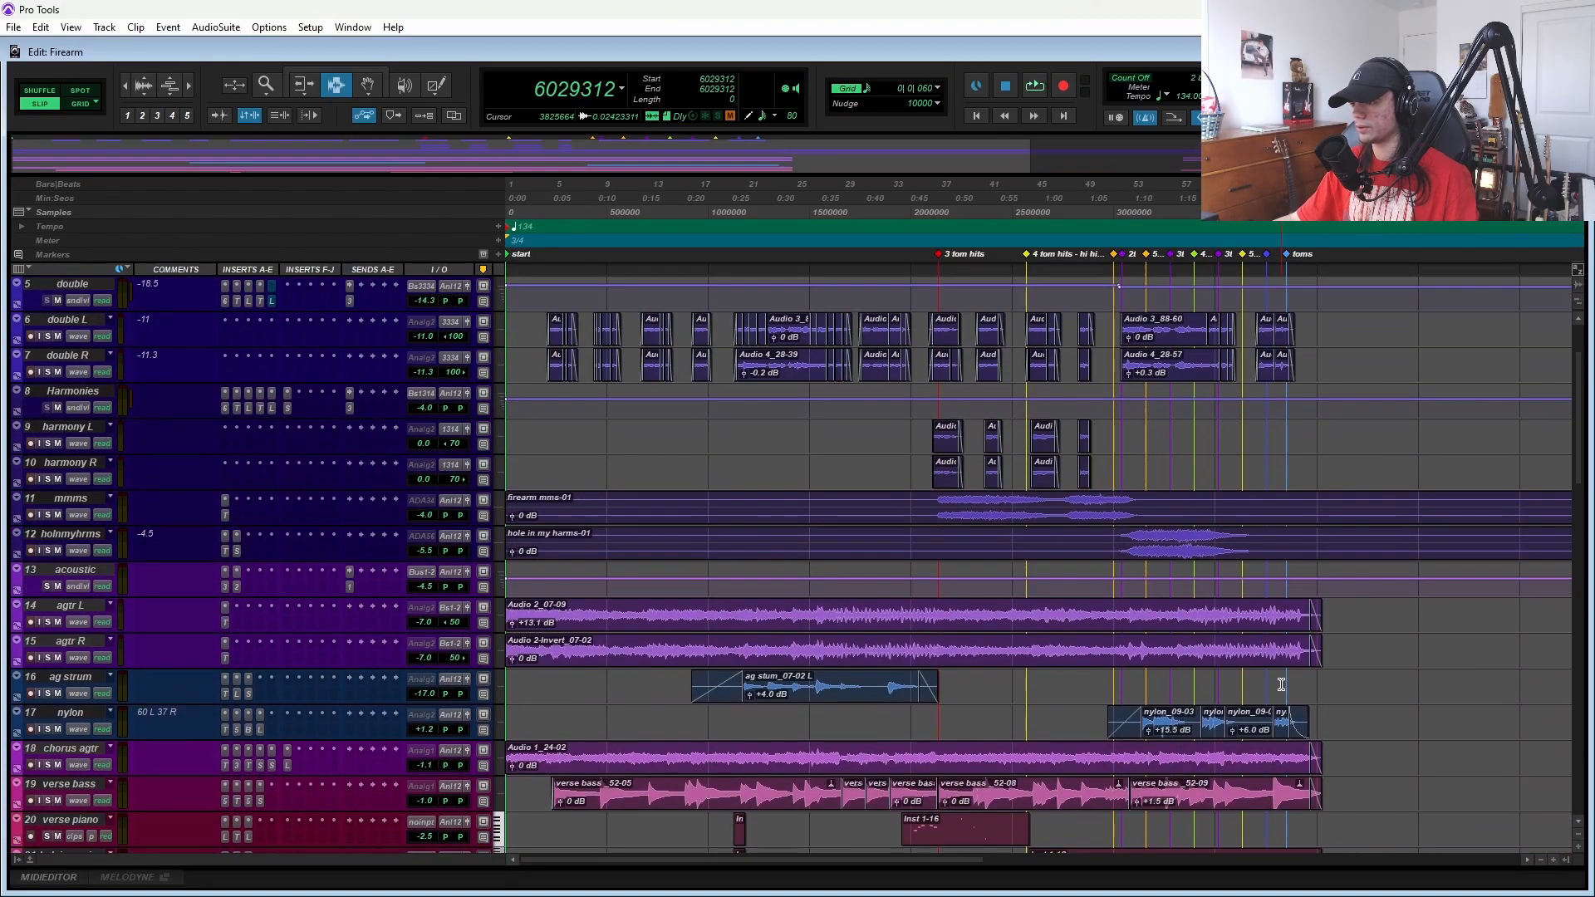
pyautogui.scroll(-4, 1275, 688)
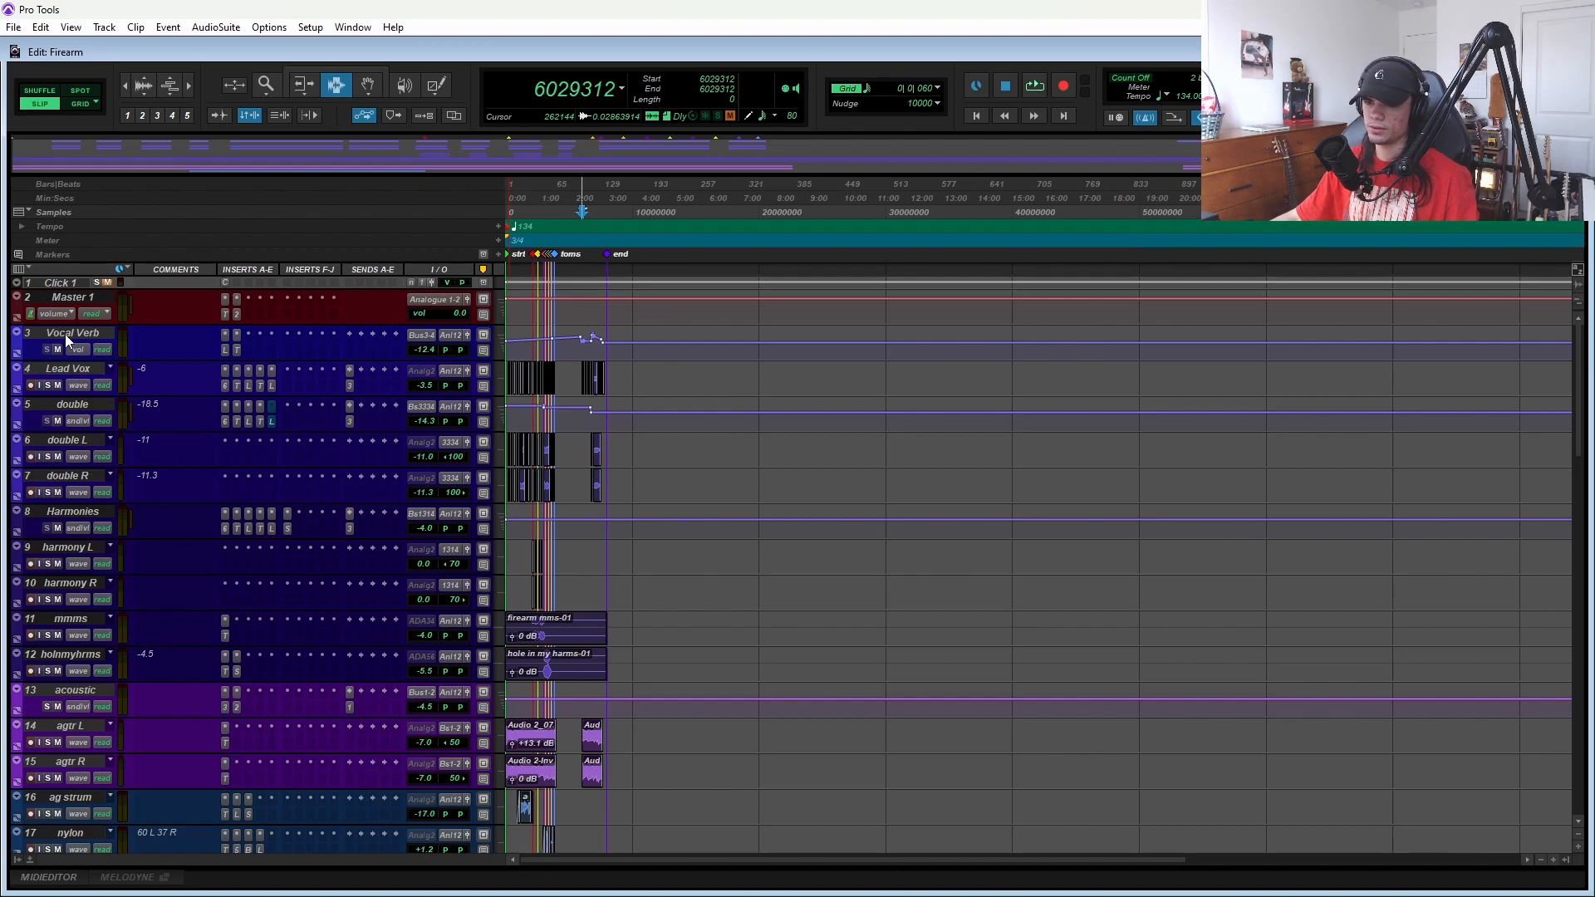
pyautogui.scroll(-10, 34, 717)
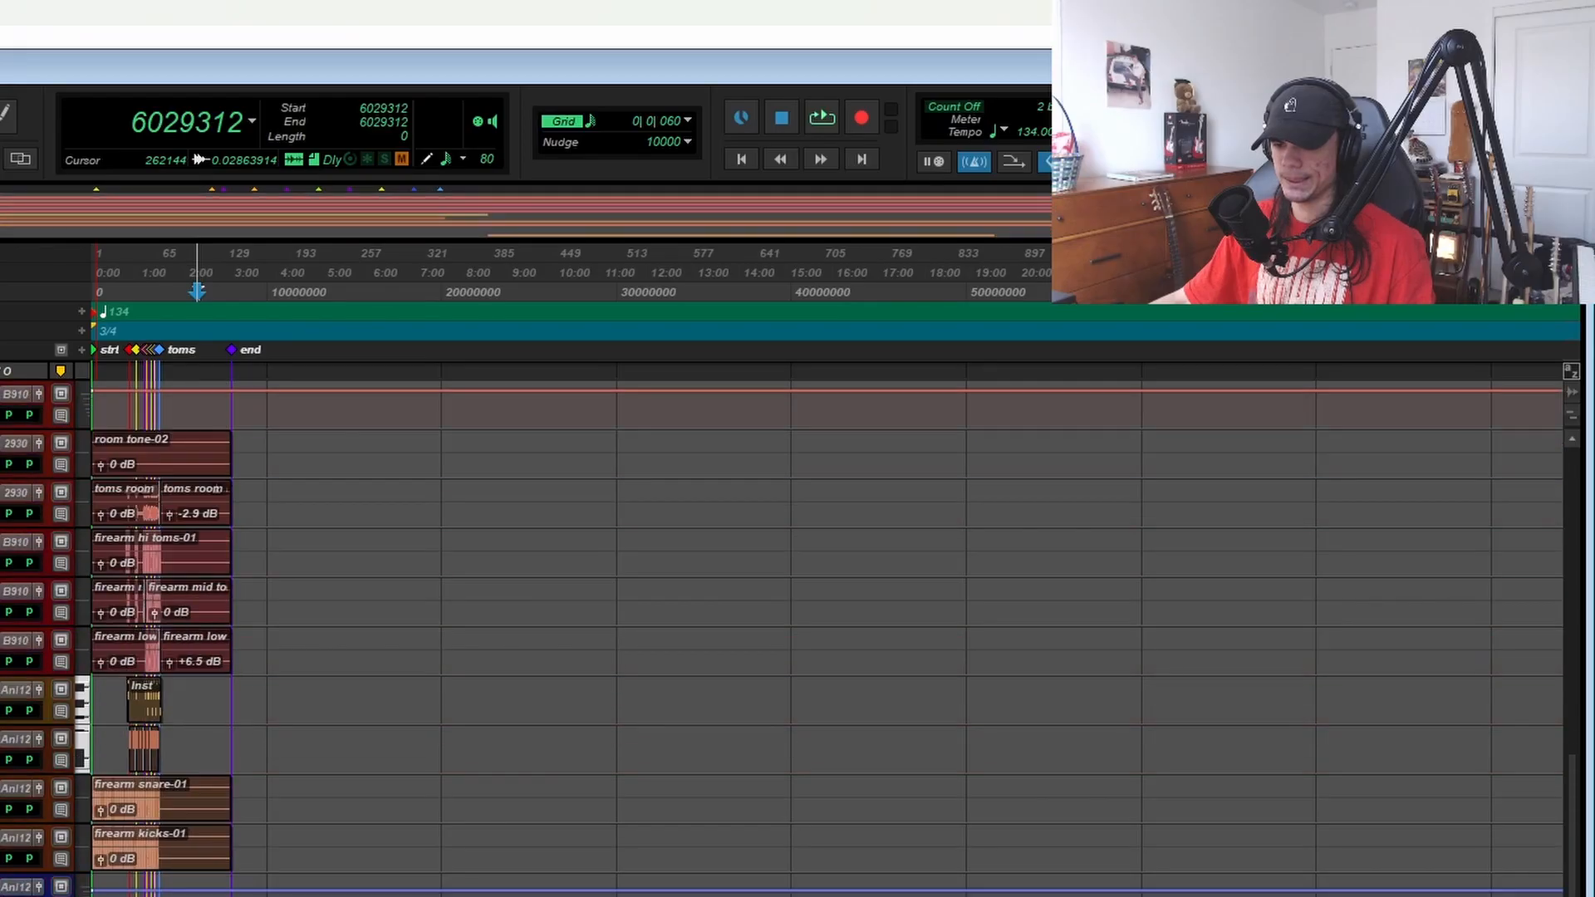
pyautogui.scroll(-10, 781, 632)
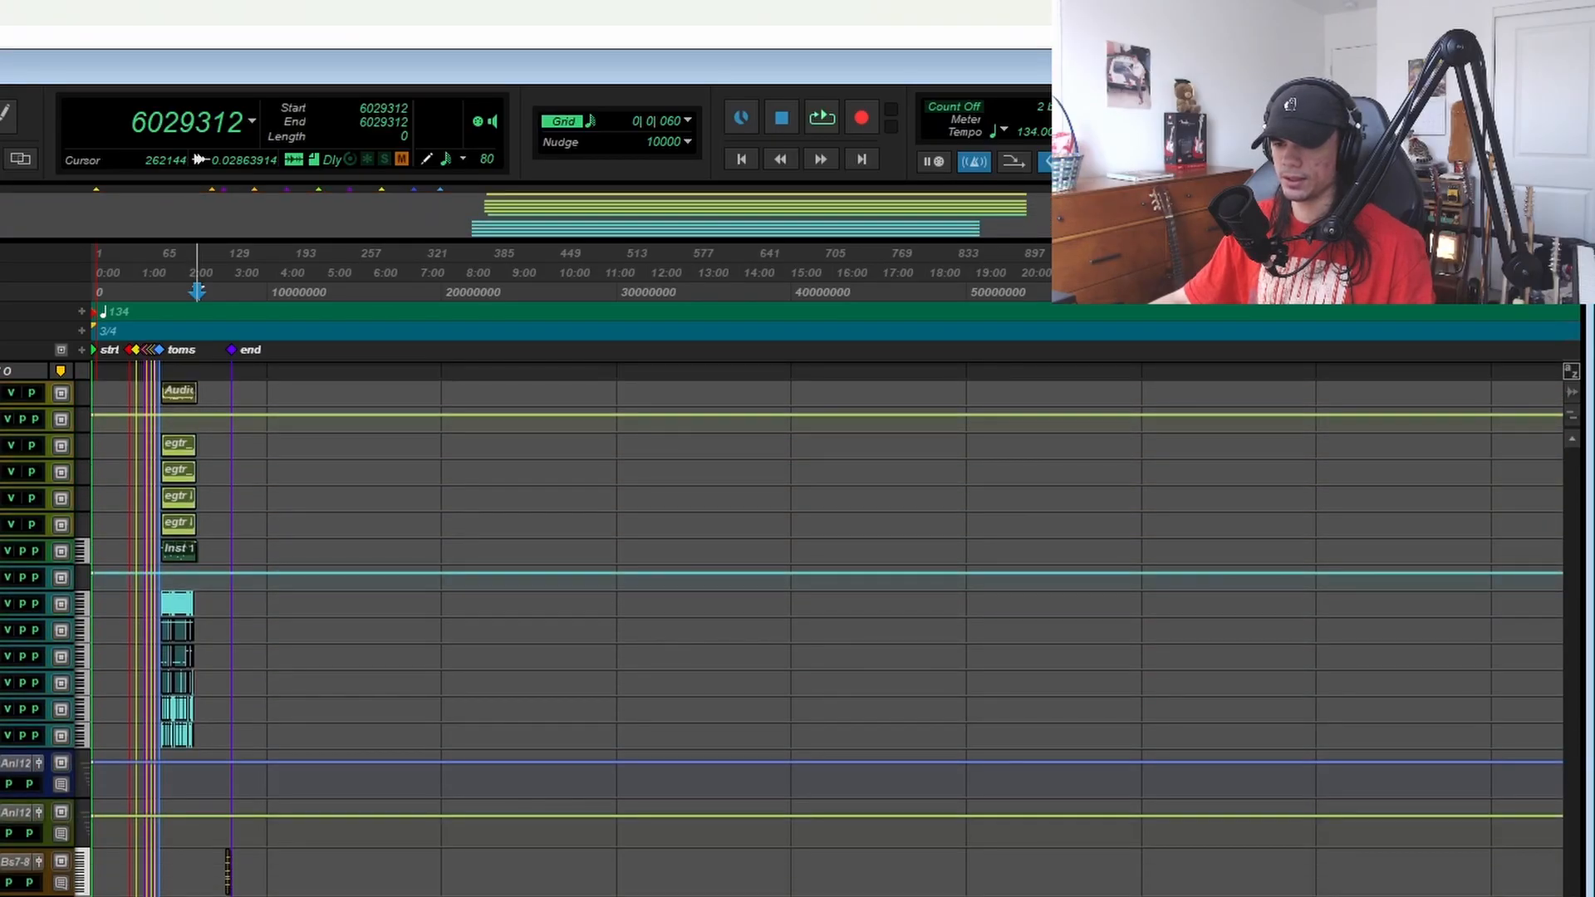
# - Select the tracks from Vocal Verb downward and shrink their track height for a compact overview of the session
pyautogui.scroll(20, 93, 340)
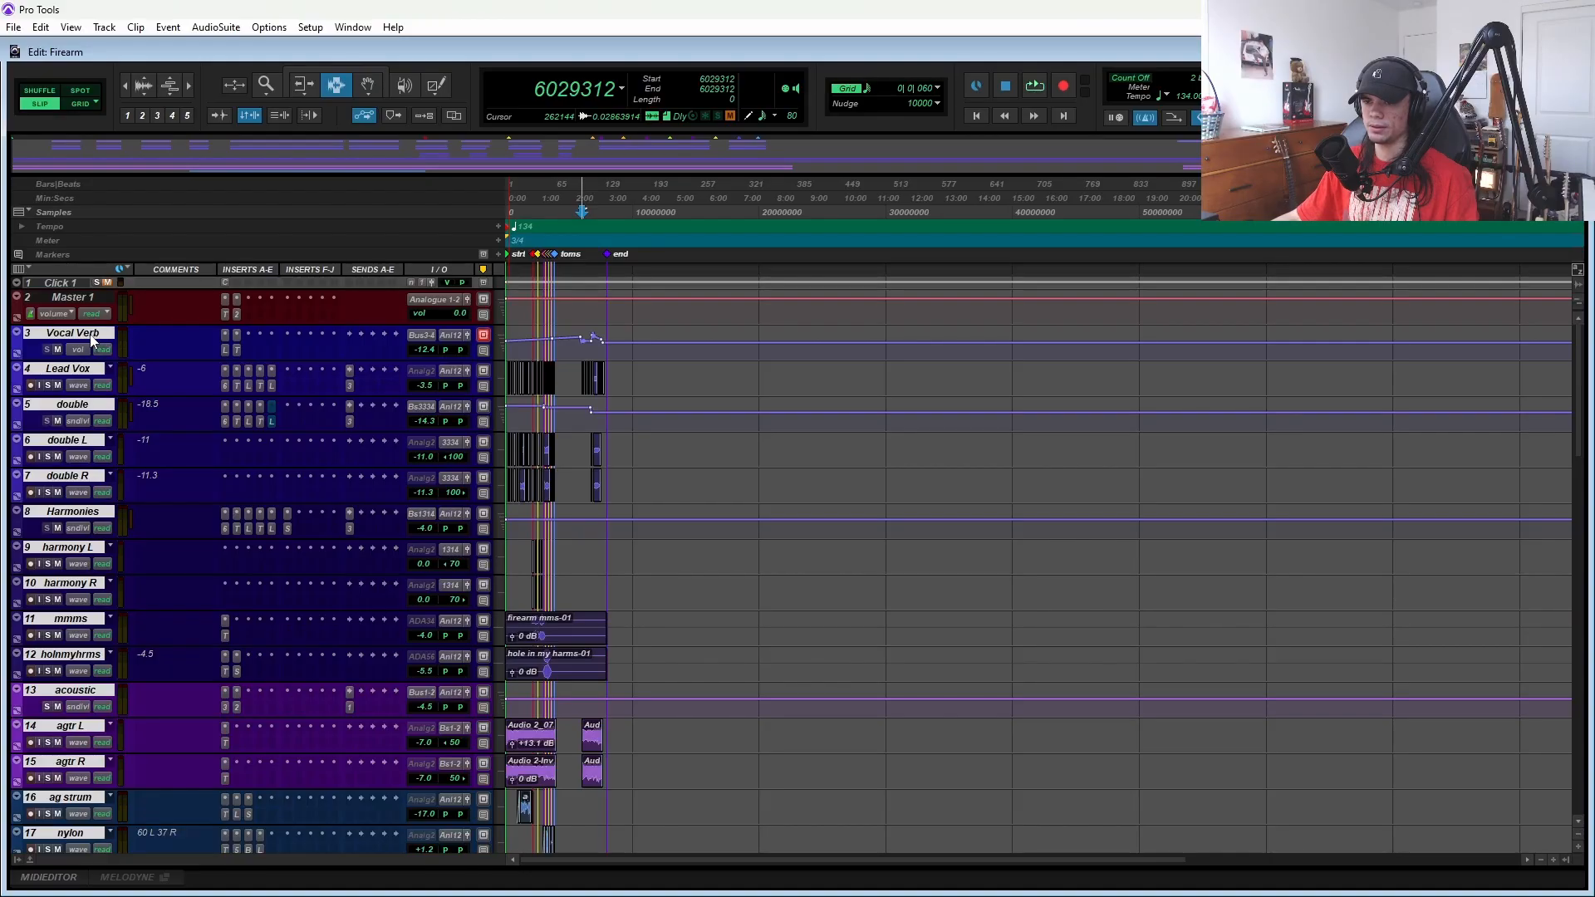
pyautogui.hotkey('ctrl', 'alt', 'Up')
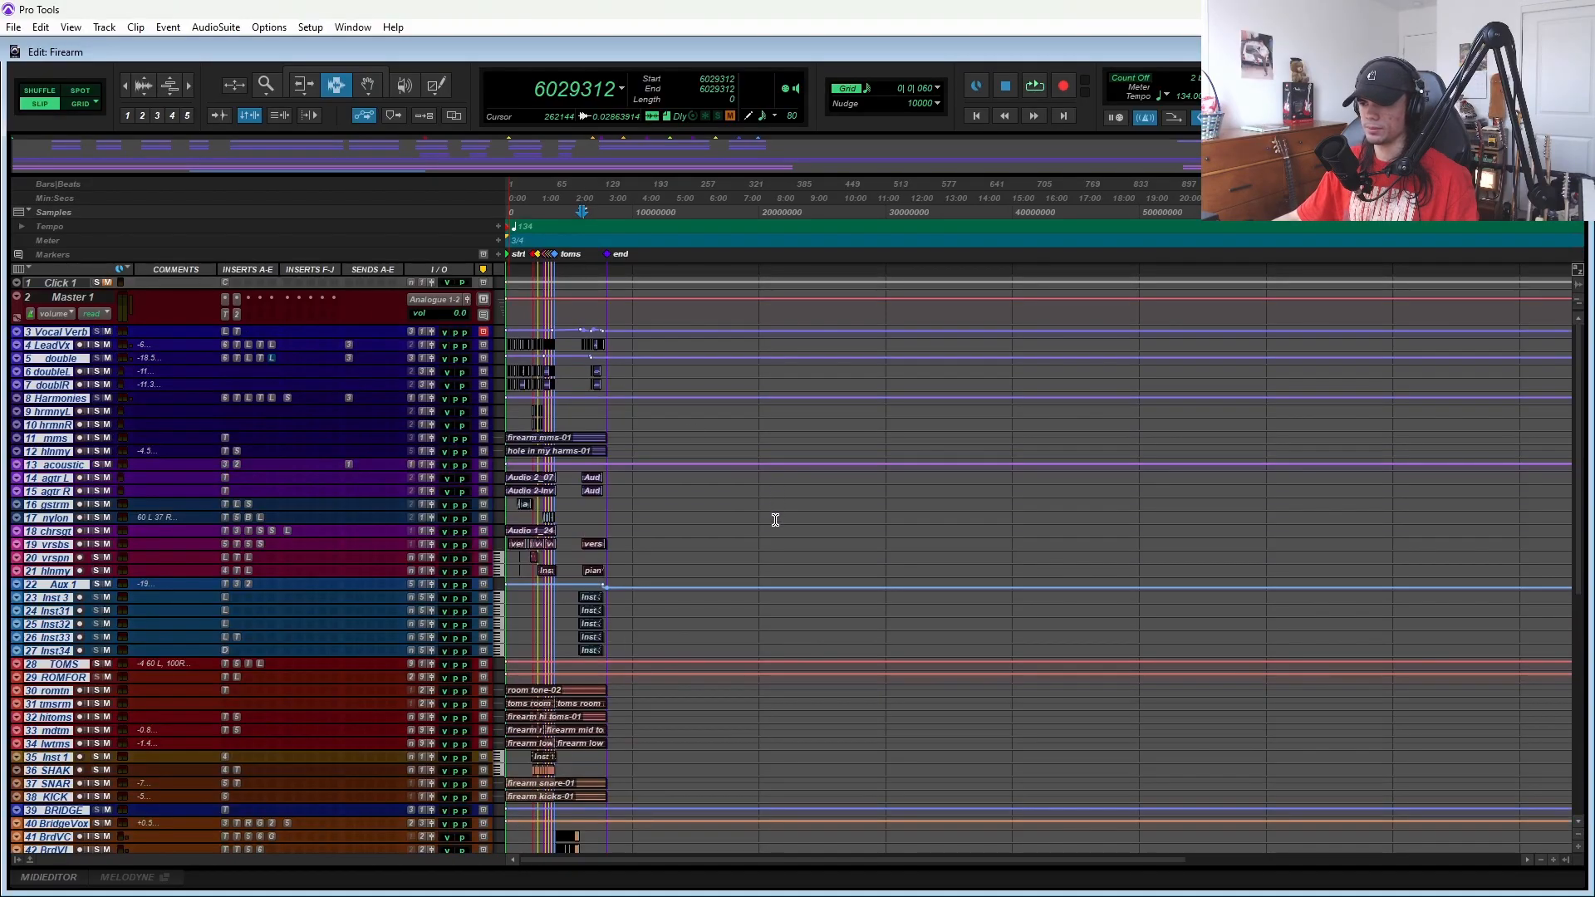
pyautogui.scroll(-7, 723, 601)
pyautogui.hscroll(5, 684, 623)
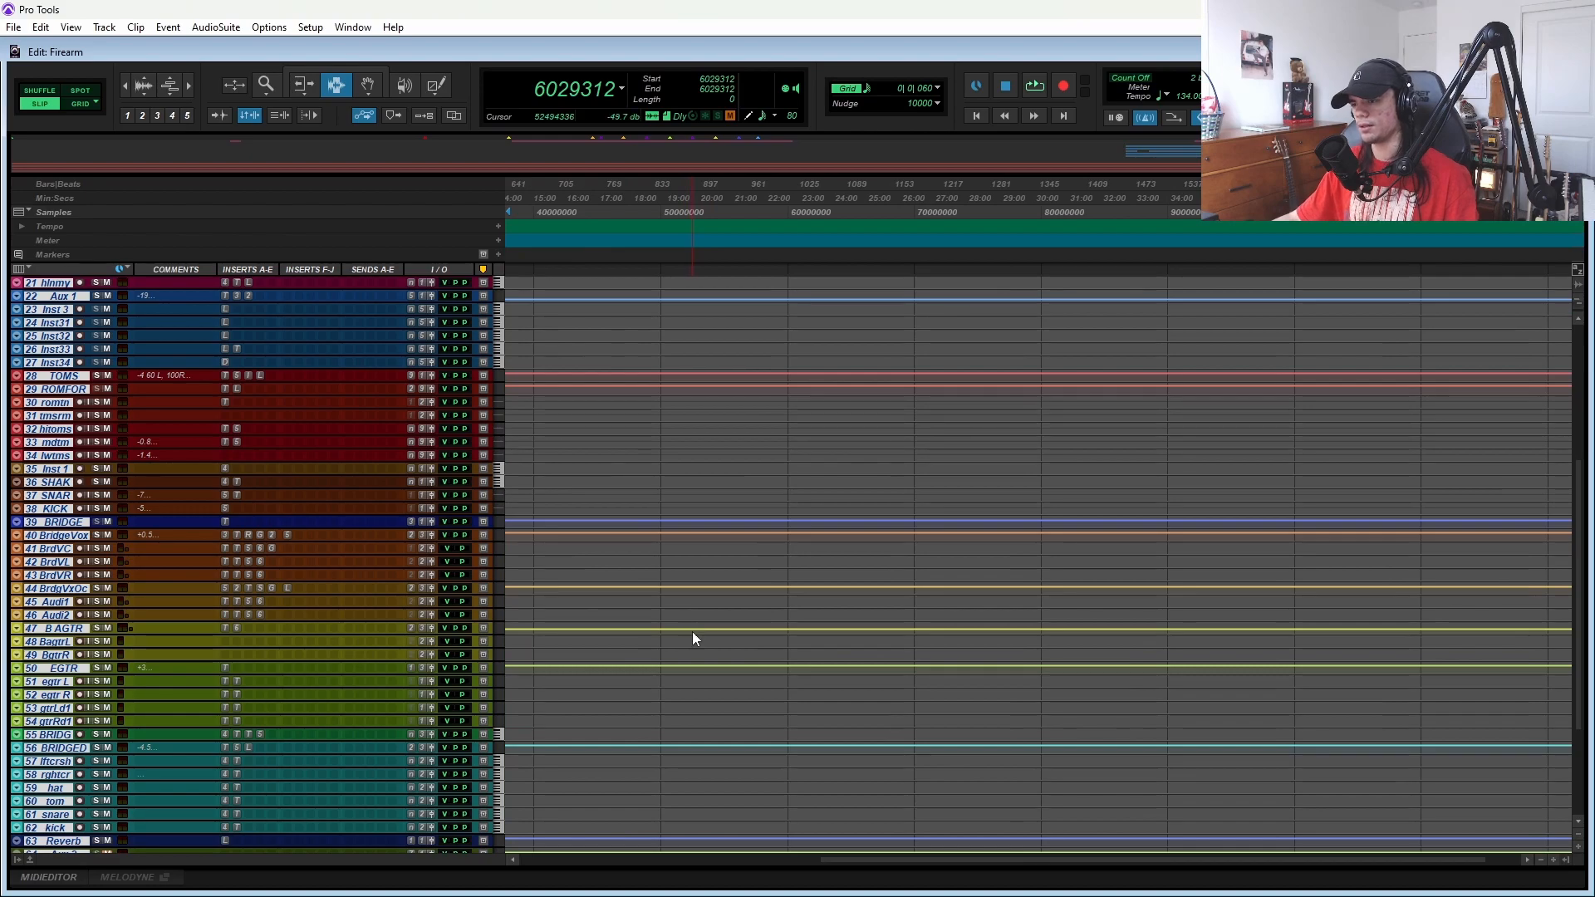
# - Return the edit cursor to the session start and look over the compact arrangement, ending on the opening verse
pyautogui.press('Return')
pyautogui.scroll(3, 617, 649)
pyautogui.scroll(7, 695, 659)
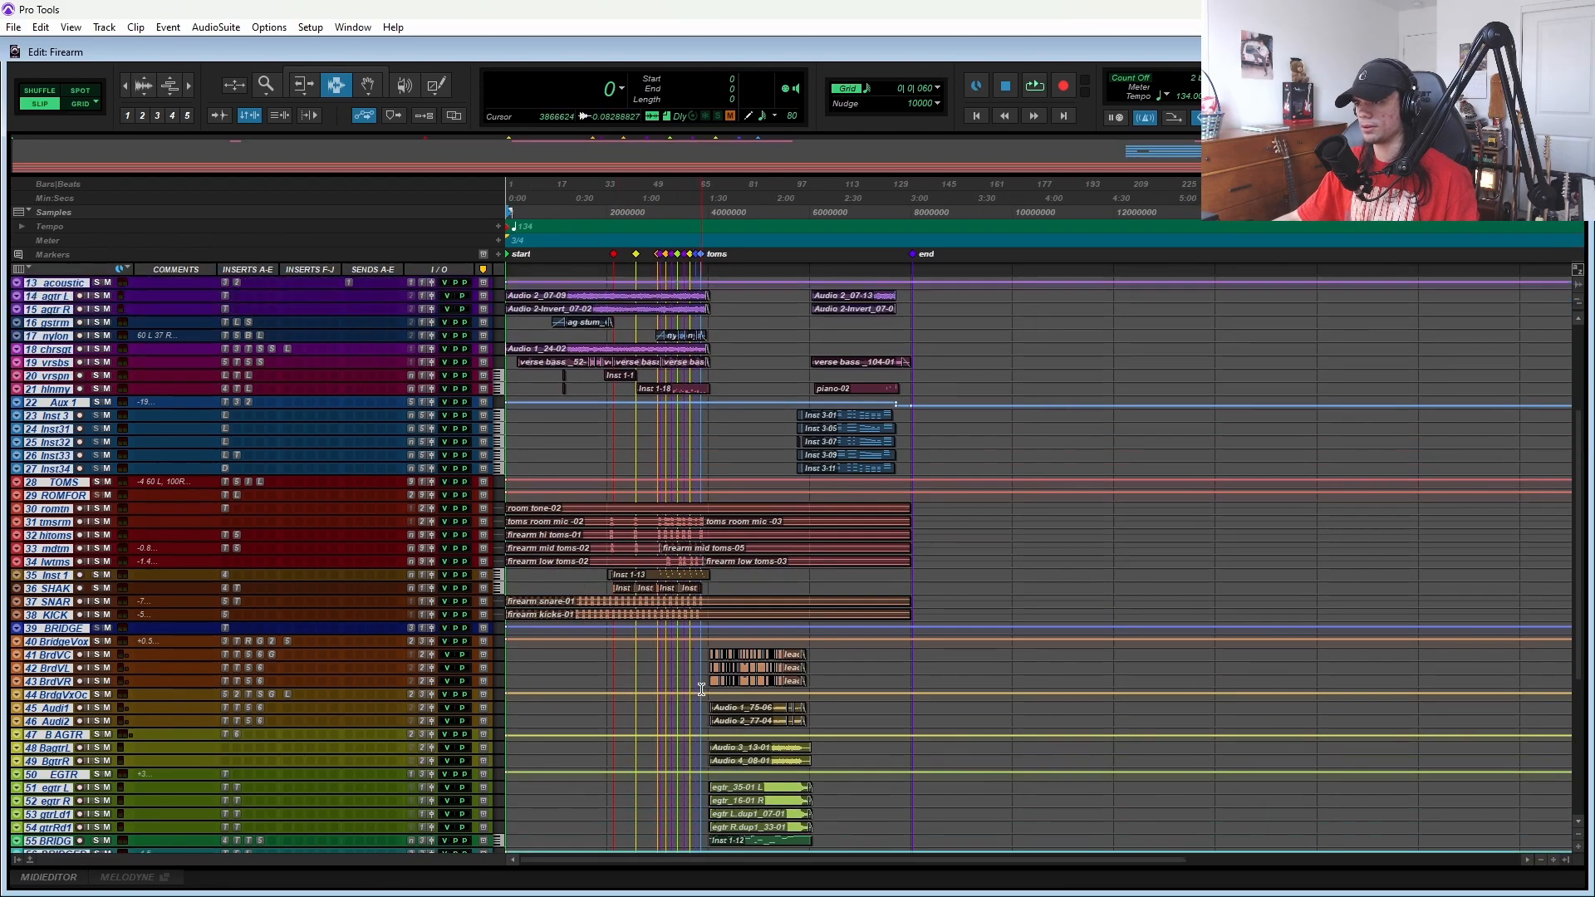
pyautogui.scroll(3, 668, 548)
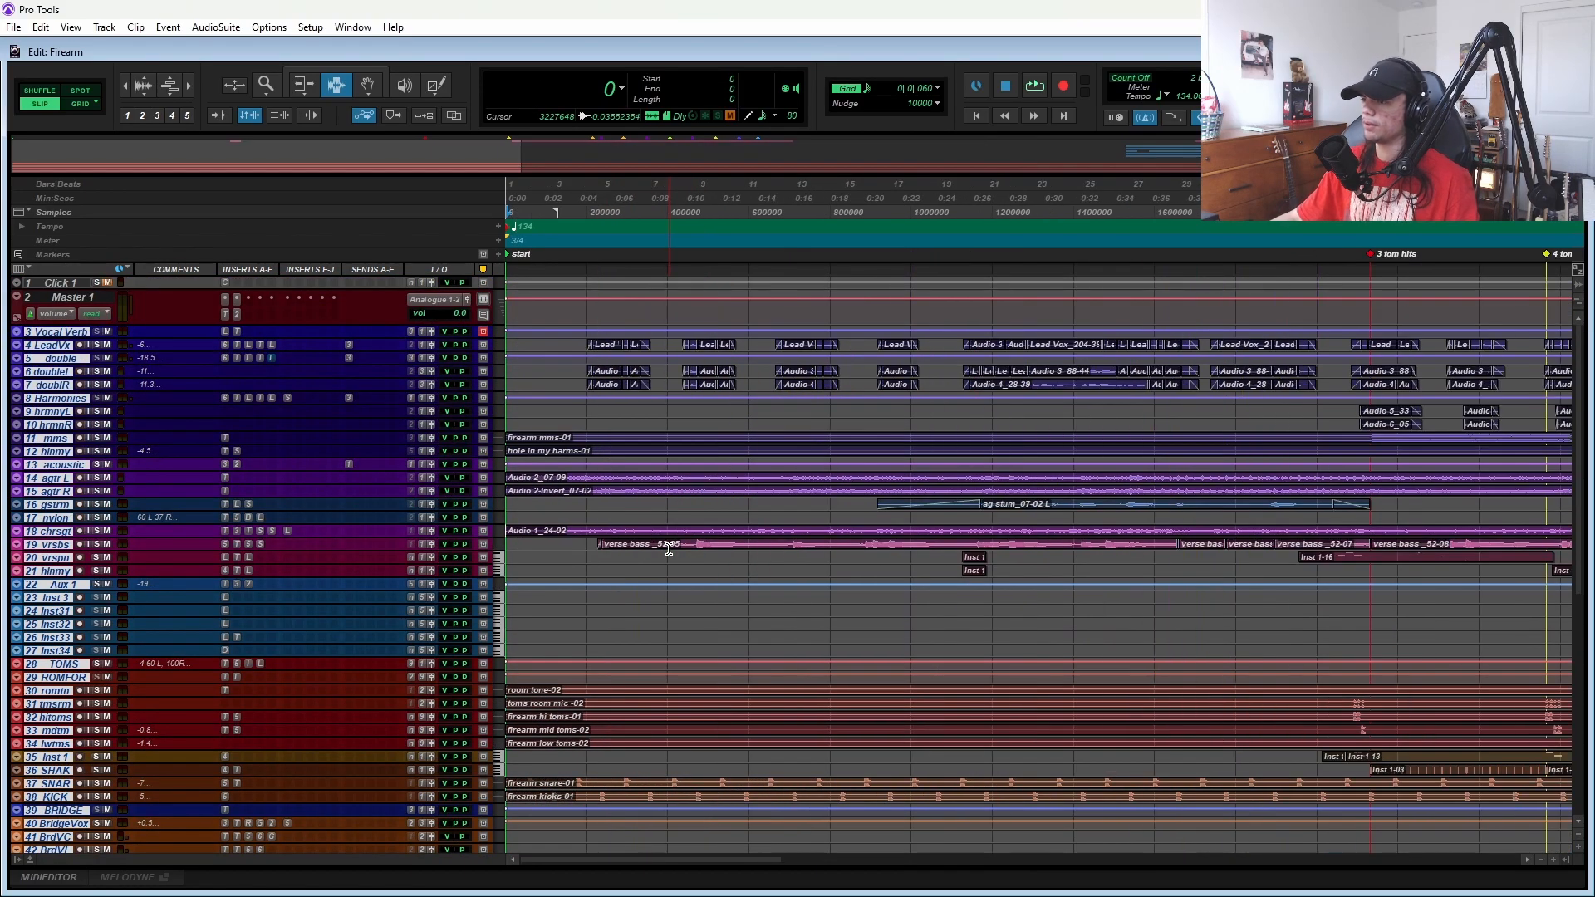